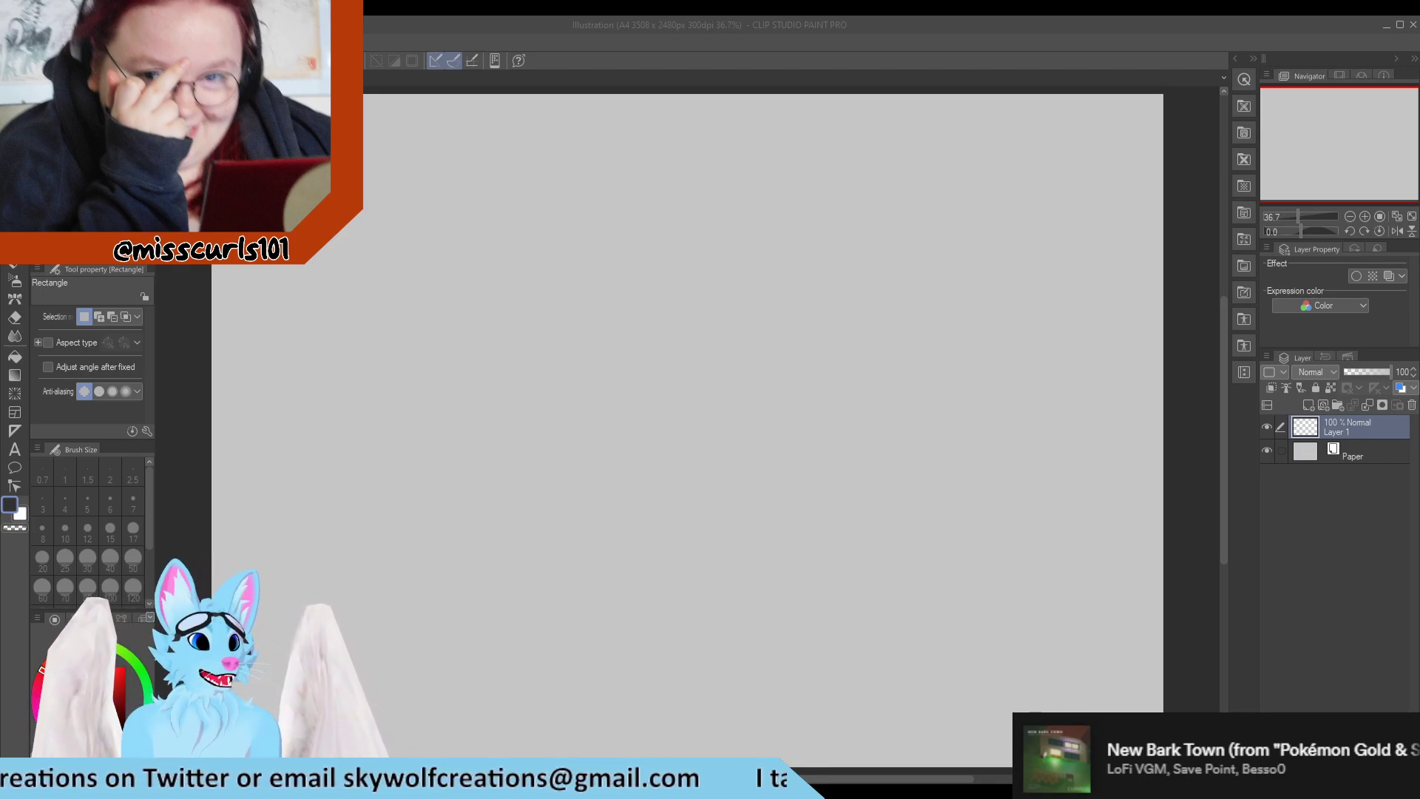
# With the Turnip pen at size 12, start a row of small circles along the canvas's upper edge and handwrite "Warm up" below it.
pyautogui.press('p')
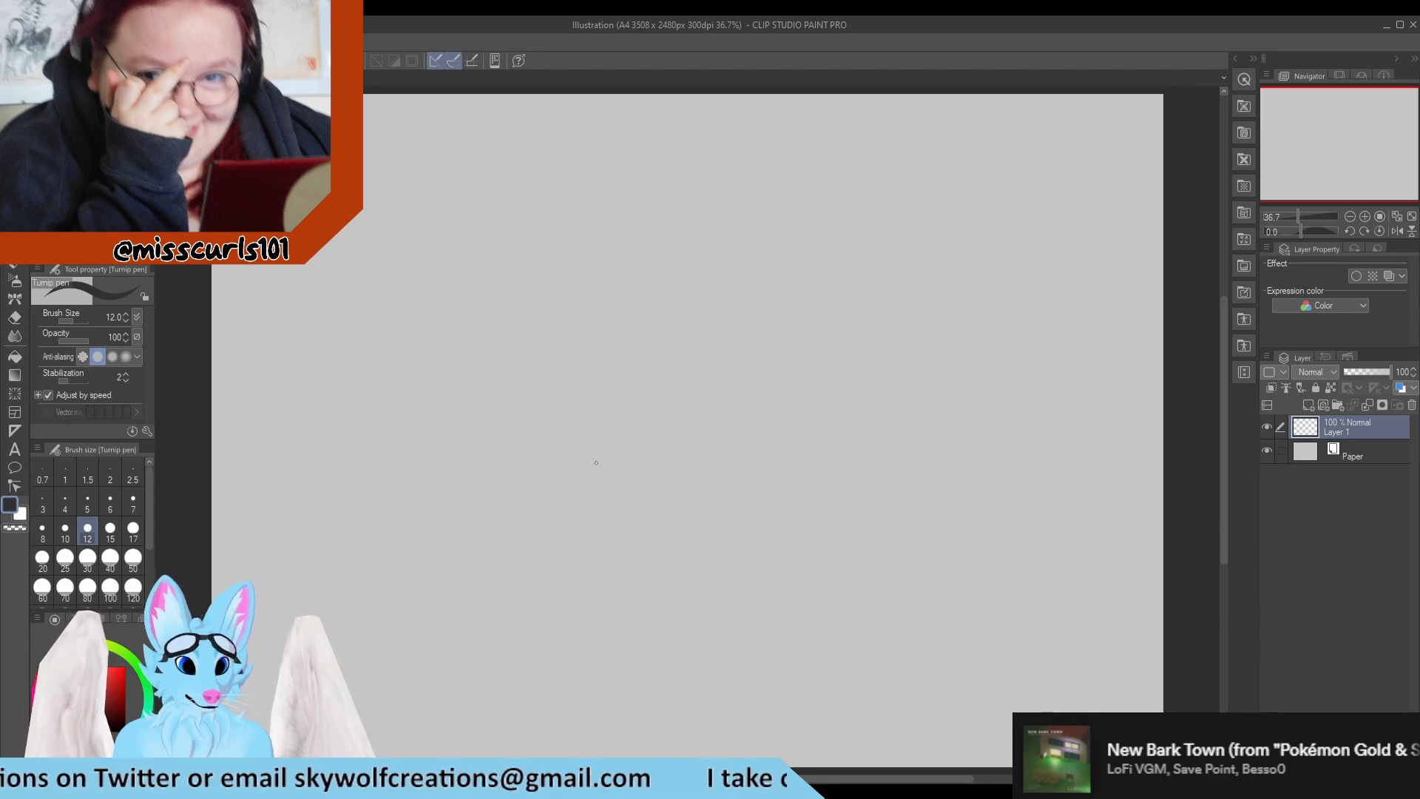
pyautogui.scroll(-1, 626, 358)
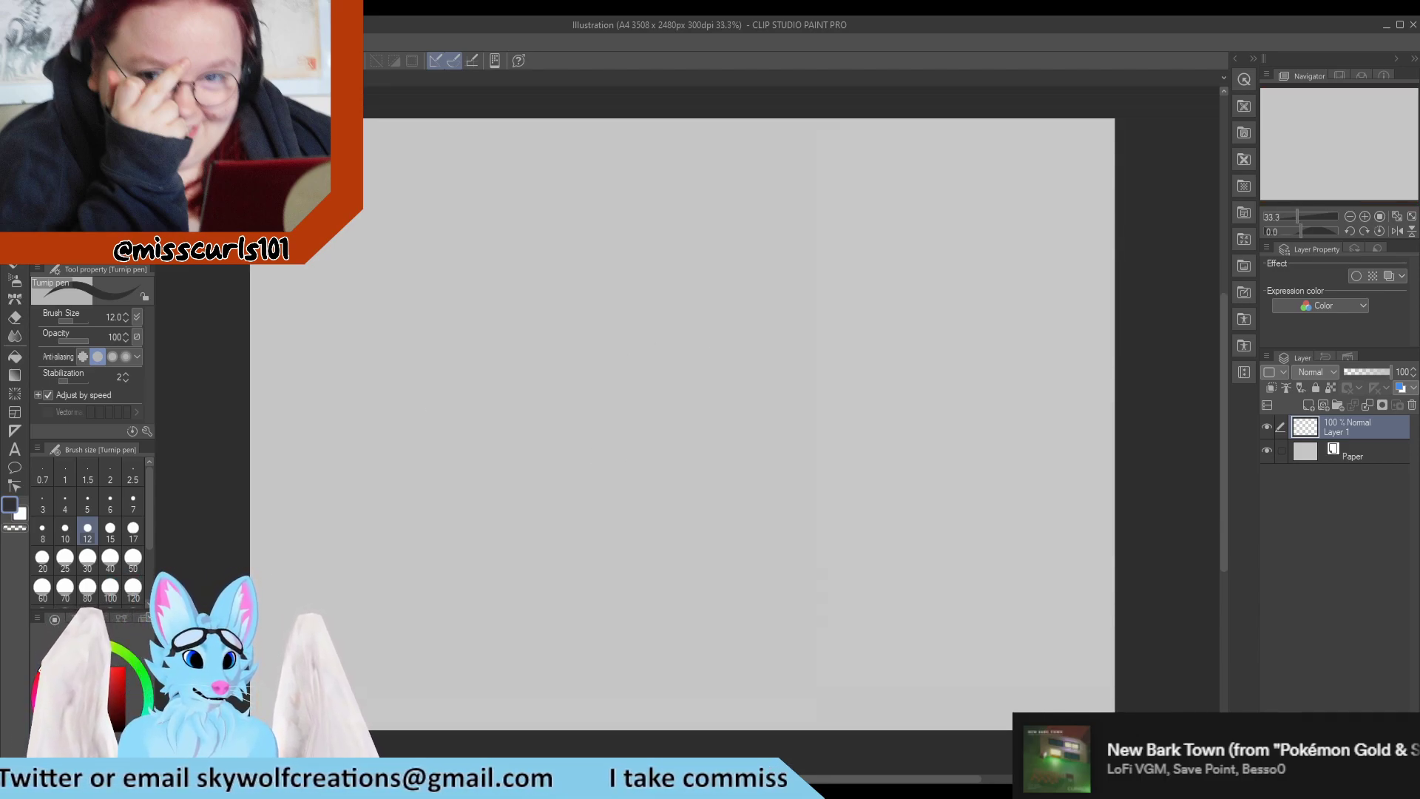
pyautogui.moveTo(270, 127); pyautogui.dragTo(390, 125)
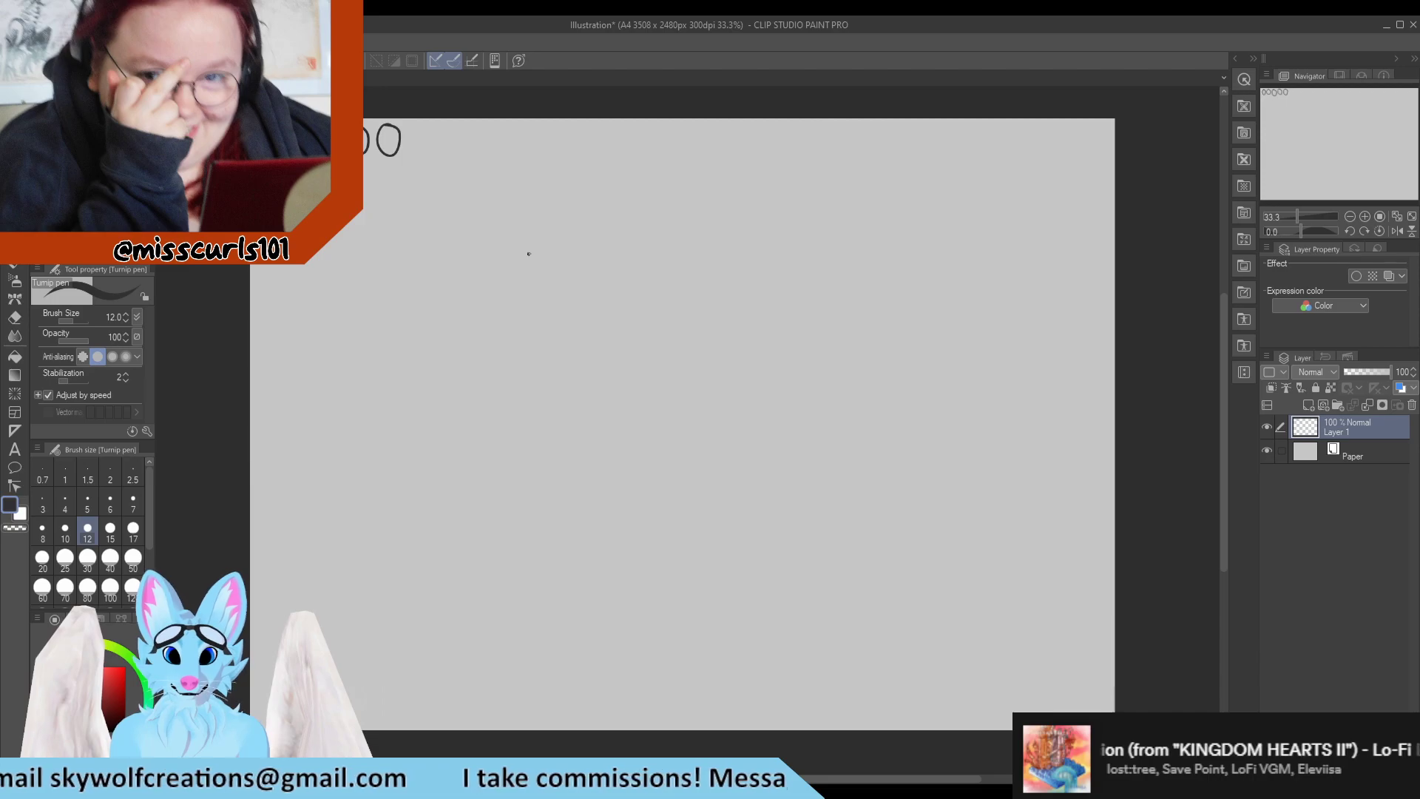
pyautogui.moveTo(529, 253)
pyautogui.mouseDown()
pyautogui.moveTo(573, 290)
pyautogui.moveTo(581, 272)
pyautogui.moveTo(600, 285)
pyautogui.mouseUp()
pyautogui.moveTo(609, 265)
pyautogui.mouseDown()
pyautogui.moveTo(613, 284)
pyautogui.moveTo(620, 264)
pyautogui.mouseUp()
pyautogui.moveTo(624, 261)
pyautogui.mouseDown()
pyautogui.moveTo(625, 298)
pyautogui.moveTo(624, 283)
pyautogui.mouseUp()
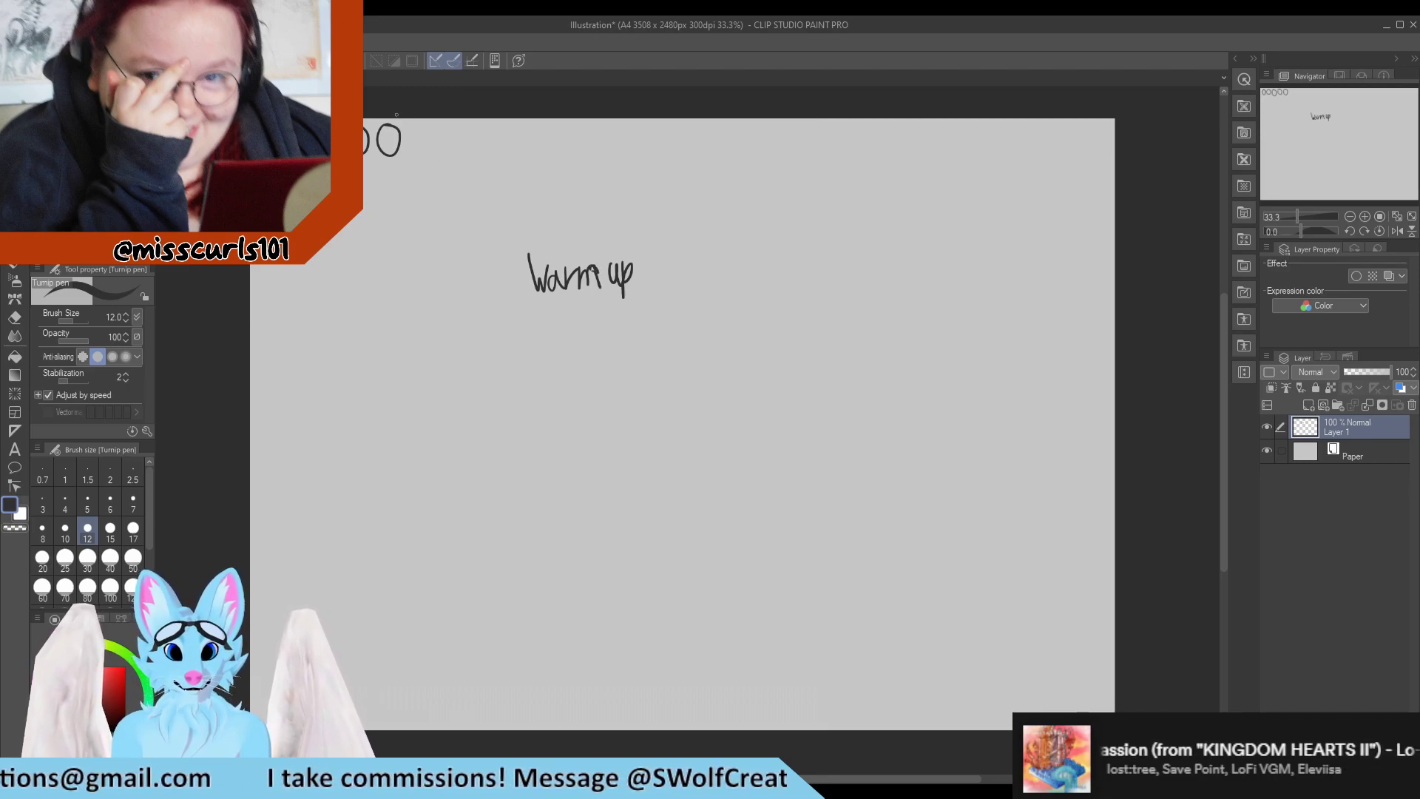
# Complete the first row of circles across the canvas and draw a second full row directly beneath it.
pyautogui.moveTo(419, 128)
pyautogui.mouseDown()
pyautogui.moveTo(420, 160)
pyautogui.moveTo(419, 136)
pyautogui.moveTo(437, 153)
pyautogui.moveTo(445, 128)
pyautogui.moveTo(492, 136)
pyautogui.moveTo(517, 163)
pyautogui.moveTo(529, 139)
pyautogui.moveTo(593, 144)
pyautogui.mouseUp()
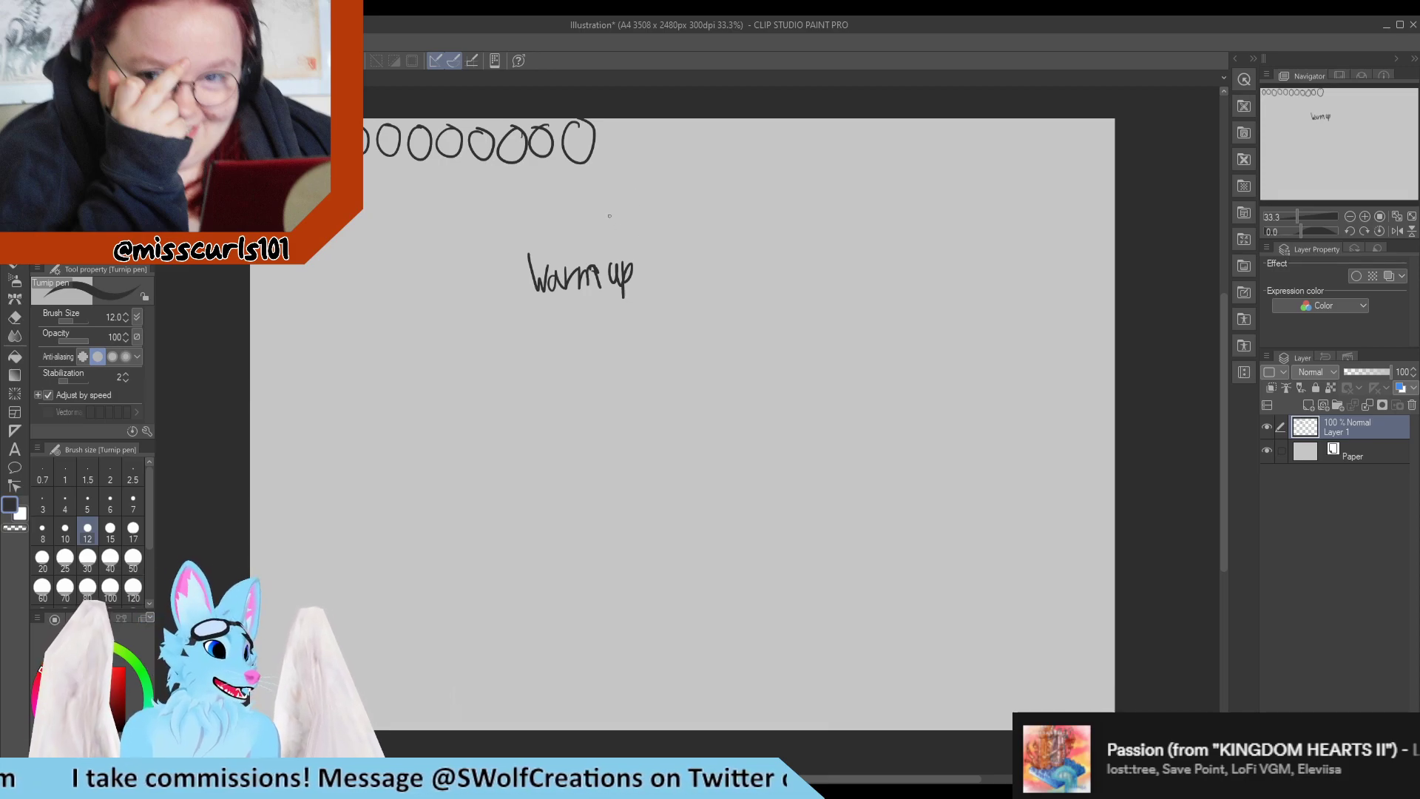
pyautogui.moveTo(608, 130)
pyautogui.mouseDown()
pyautogui.moveTo(832, 124)
pyautogui.moveTo(813, 124)
pyautogui.moveTo(861, 130)
pyautogui.moveTo(867, 151)
pyautogui.moveTo(890, 128)
pyautogui.moveTo(929, 127)
pyautogui.moveTo(948, 146)
pyautogui.moveTo(987, 128)
pyautogui.moveTo(1007, 146)
pyautogui.moveTo(1034, 130)
pyautogui.moveTo(1055, 146)
pyautogui.moveTo(1097, 120)
pyautogui.mouseUp()
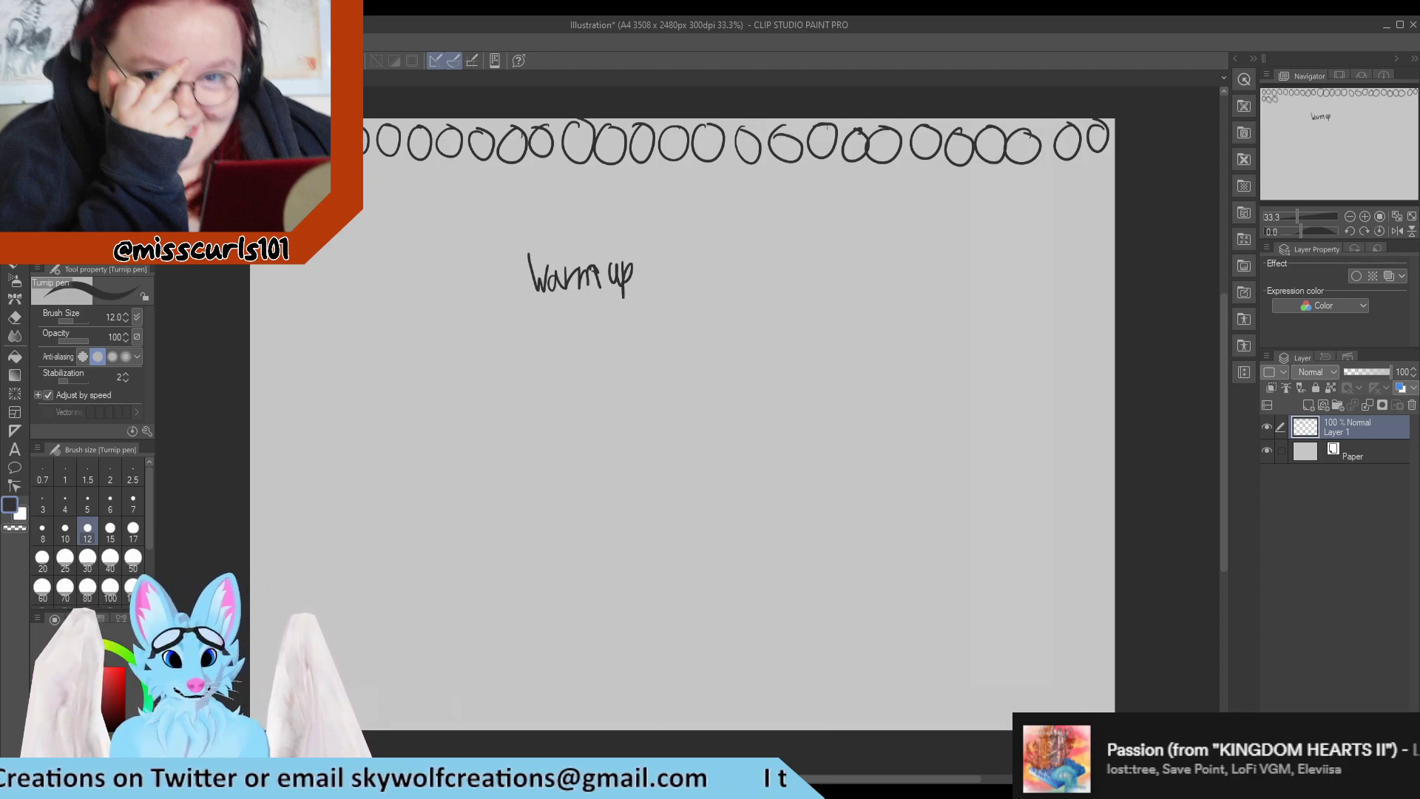
pyautogui.moveTo(370, 160)
pyautogui.mouseDown()
pyautogui.moveTo(367, 196)
pyautogui.moveTo(392, 167)
pyautogui.moveTo(437, 193)
pyautogui.mouseUp()
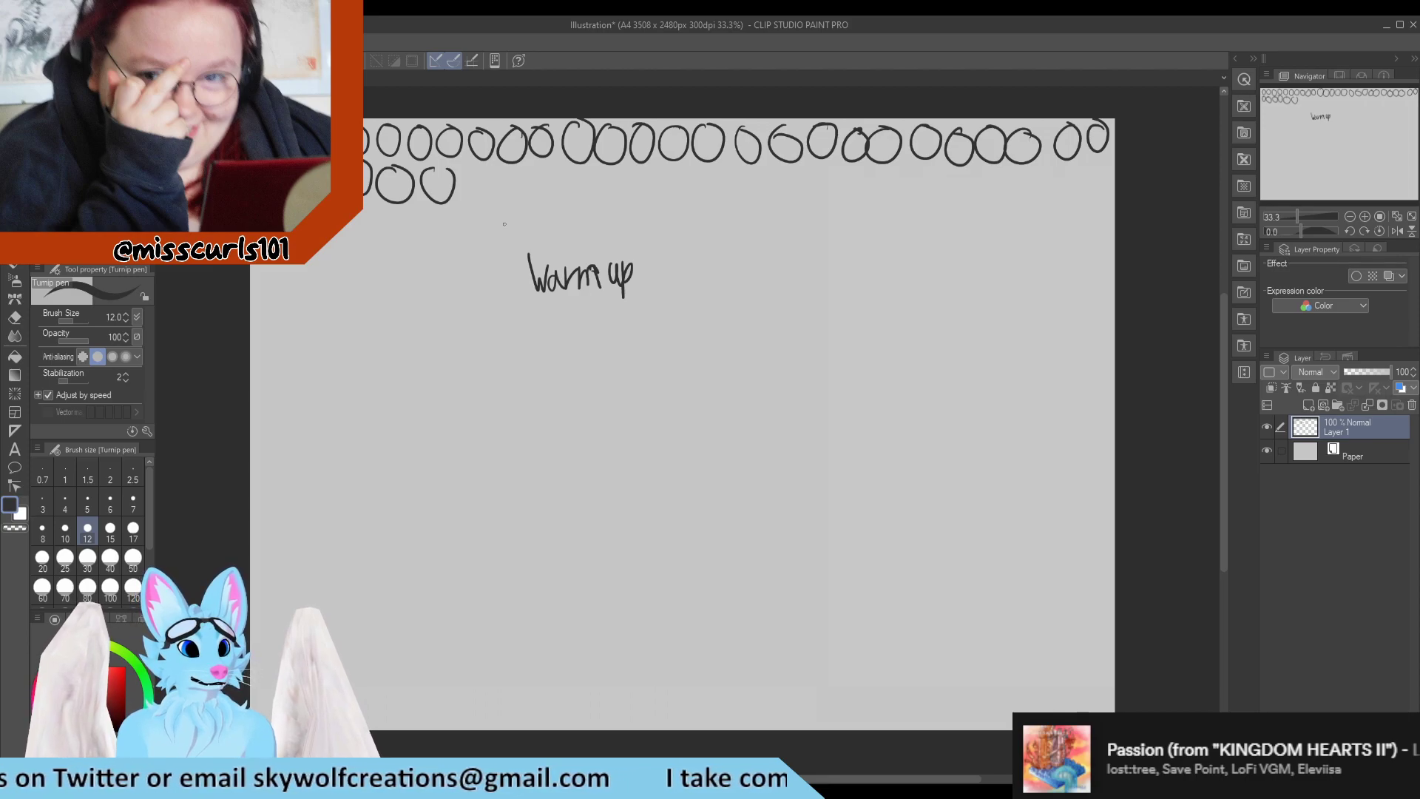
pyautogui.moveTo(470, 171)
pyautogui.mouseDown()
pyautogui.moveTo(454, 200)
pyautogui.moveTo(474, 173)
pyautogui.mouseUp()
pyautogui.moveTo(500, 170)
pyautogui.mouseDown()
pyautogui.moveTo(597, 194)
pyautogui.moveTo(601, 169)
pyautogui.moveTo(649, 172)
pyautogui.mouseUp()
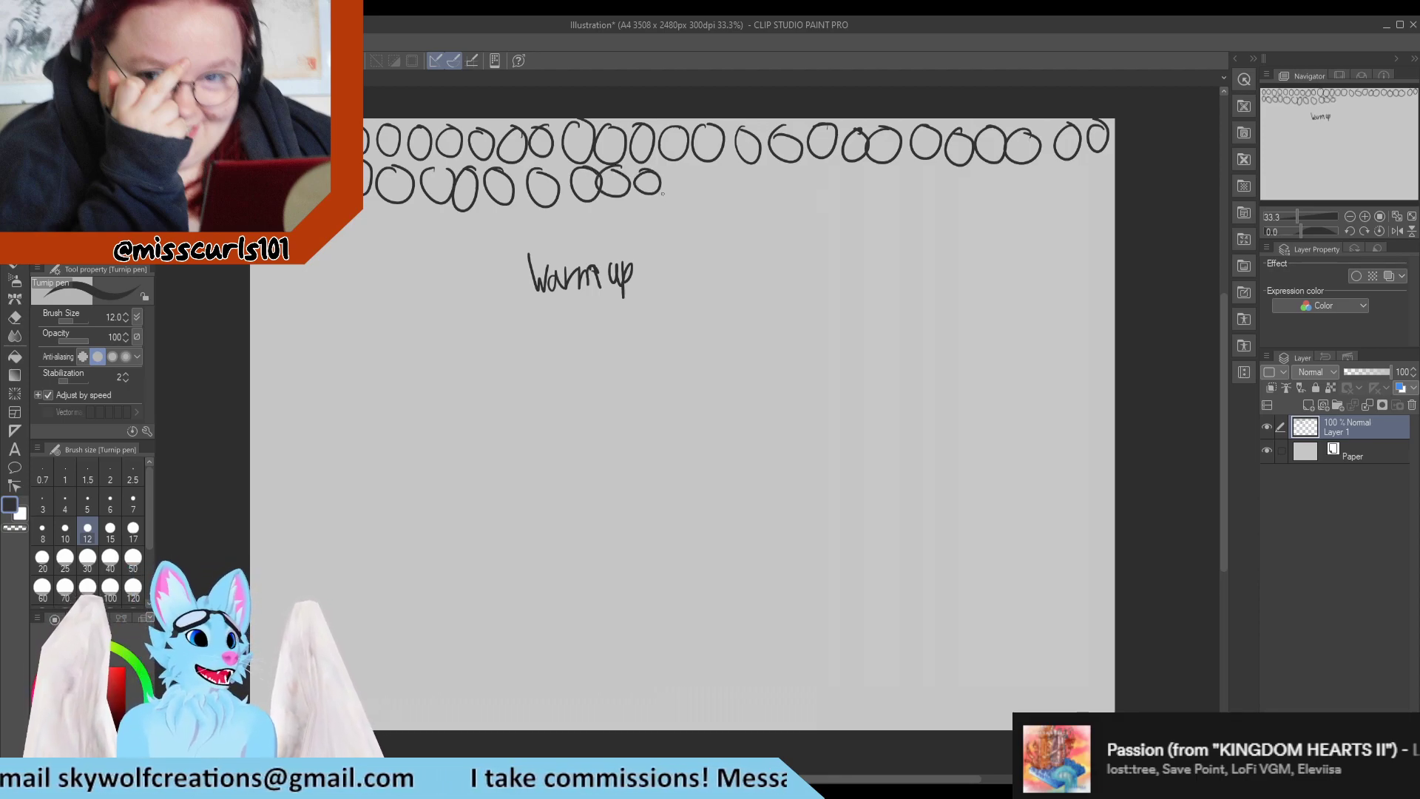
pyautogui.moveTo(687, 179)
pyautogui.mouseDown()
pyautogui.moveTo(756, 169)
pyautogui.moveTo(776, 194)
pyautogui.moveTo(792, 172)
pyautogui.moveTo(856, 202)
pyautogui.moveTo(866, 171)
pyautogui.moveTo(906, 194)
pyautogui.moveTo(896, 171)
pyautogui.moveTo(981, 174)
pyautogui.mouseUp()
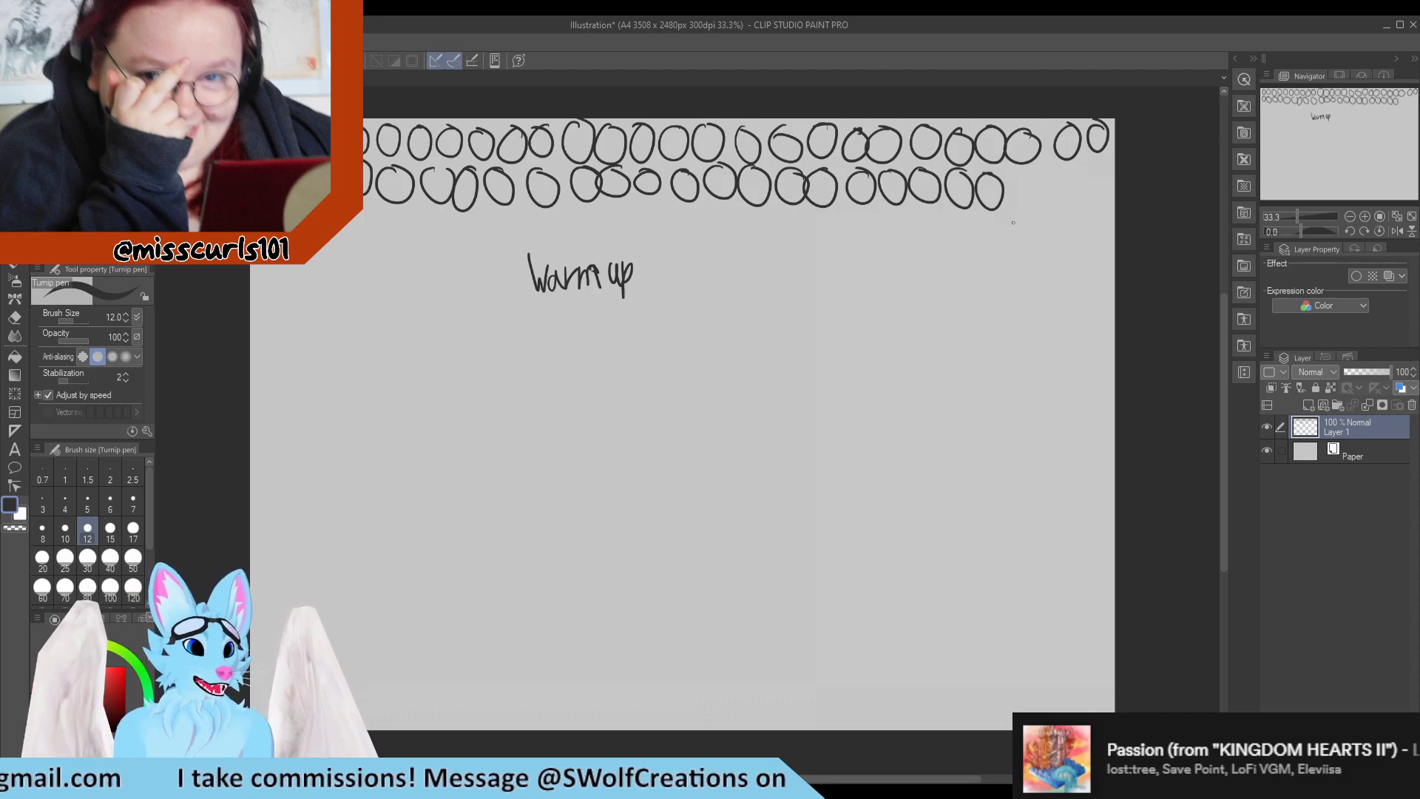
pyautogui.moveTo(1028, 175)
pyautogui.mouseDown()
pyautogui.moveTo(1087, 196)
pyautogui.moveTo(1094, 161)
pyautogui.mouseUp()
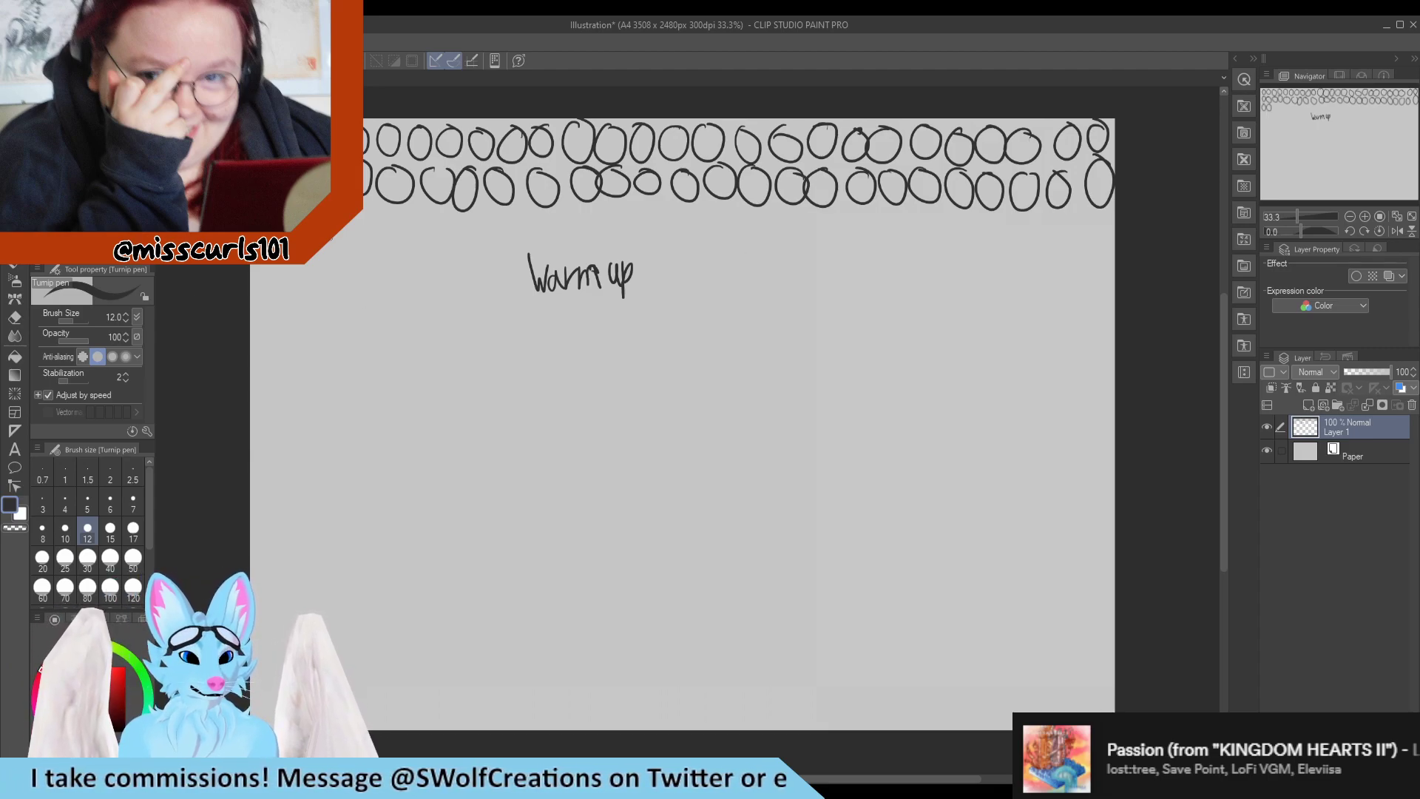
# Draw a third row of circles across the canvas, just above the "Warm up" lettering.
pyautogui.moveTo(364, 221); pyautogui.dragTo(360, 223)
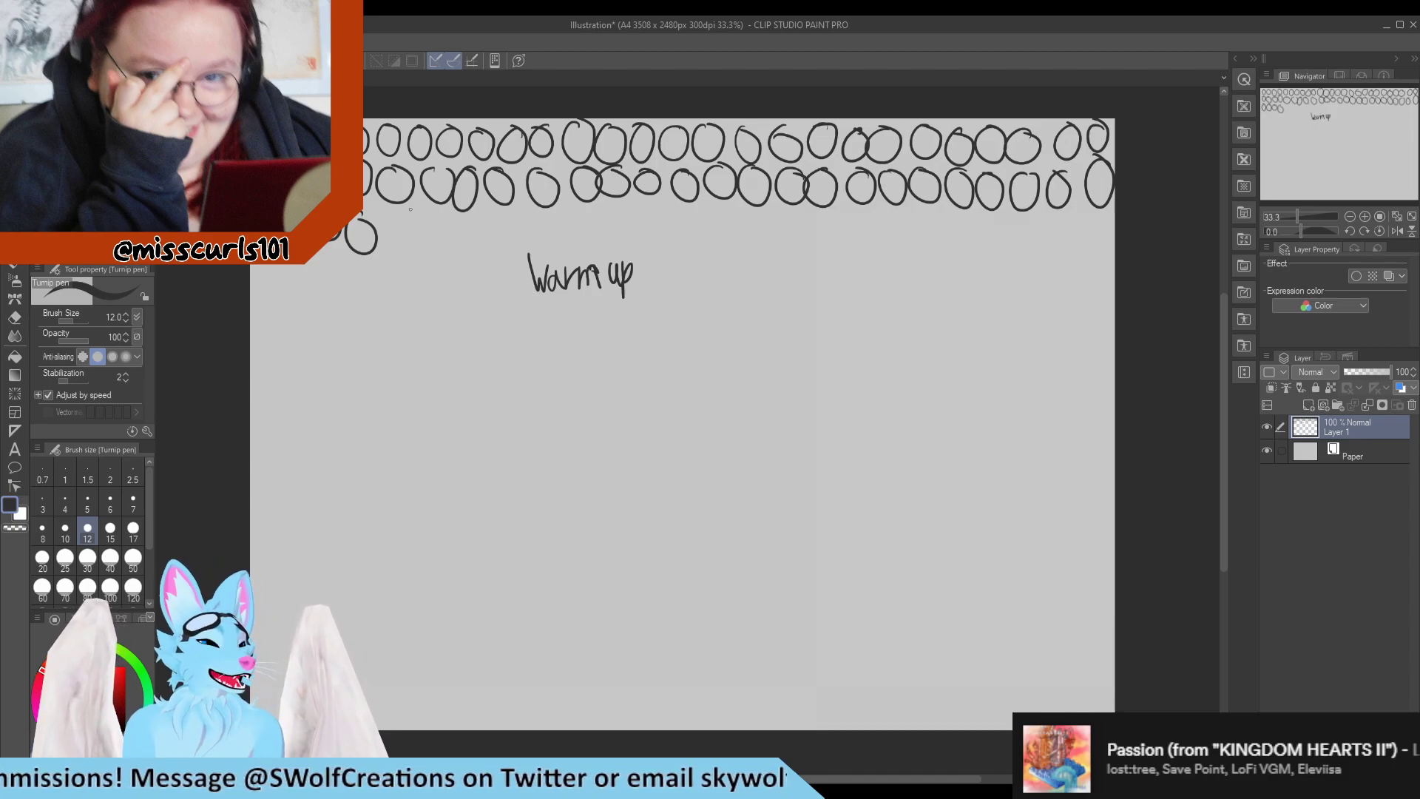
pyautogui.moveTo(392, 211)
pyautogui.mouseDown()
pyautogui.moveTo(424, 243)
pyautogui.moveTo(464, 219)
pyautogui.mouseUp()
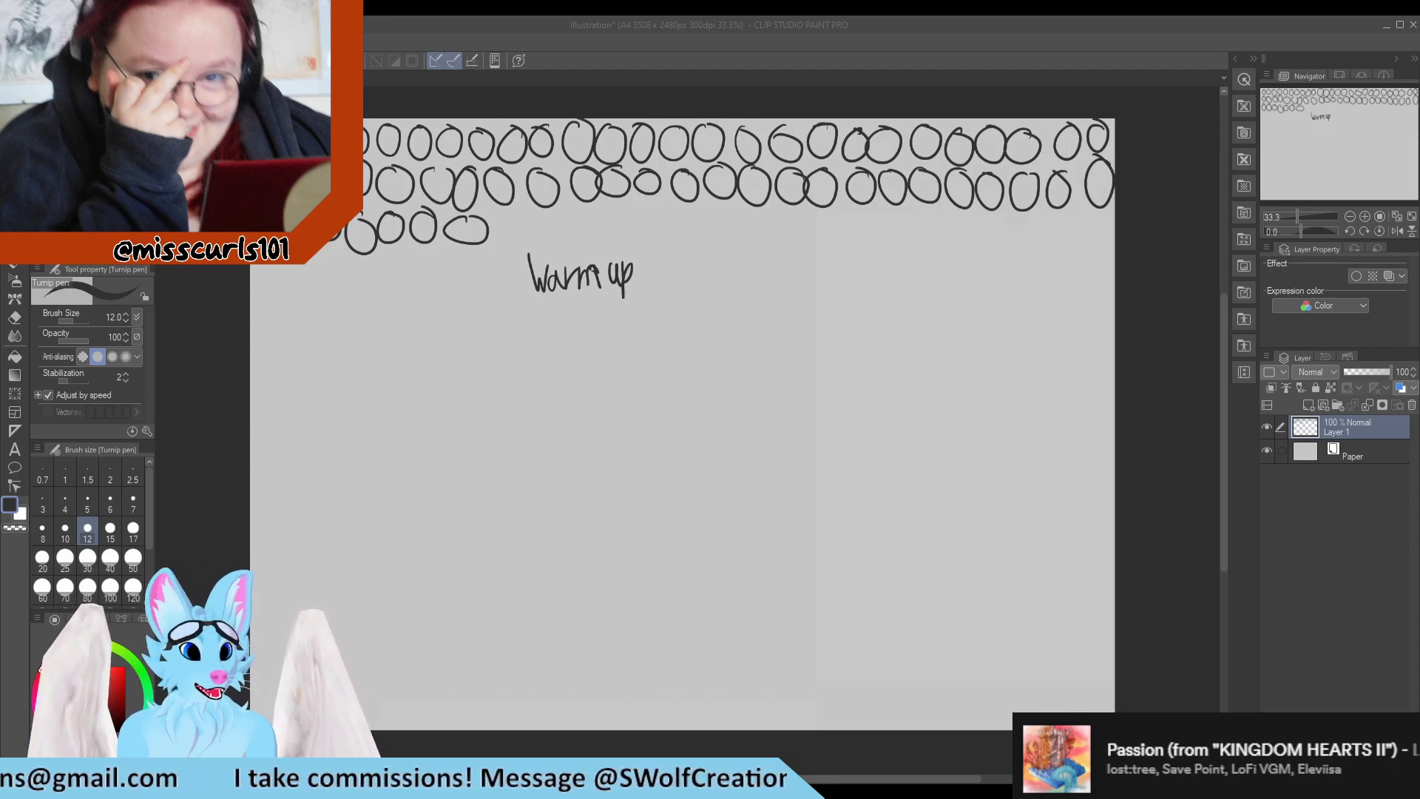
pyautogui.click(208, 542)
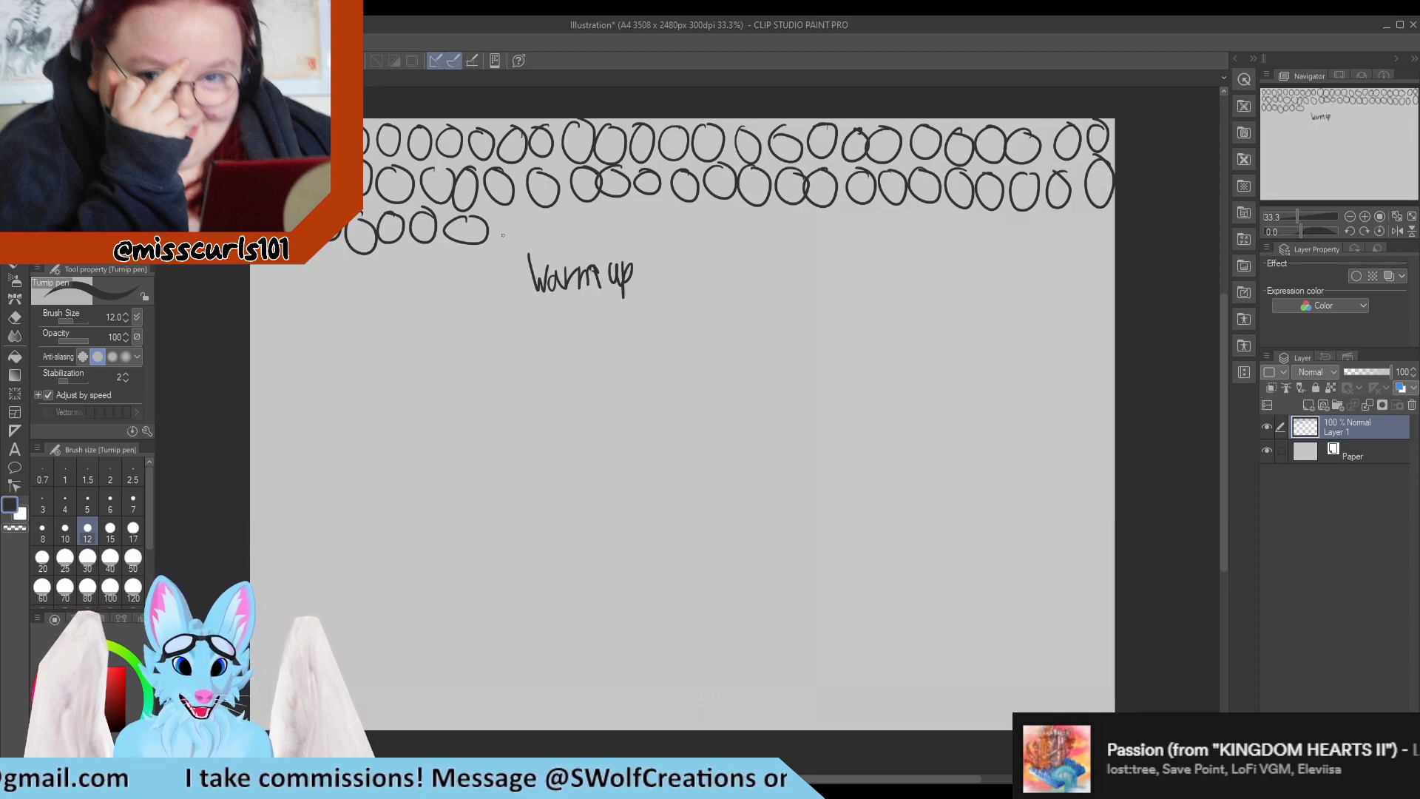
pyautogui.moveTo(512, 214)
pyautogui.mouseDown()
pyautogui.moveTo(497, 226)
pyautogui.moveTo(540, 209)
pyautogui.moveTo(600, 229)
pyautogui.moveTo(617, 214)
pyautogui.mouseUp()
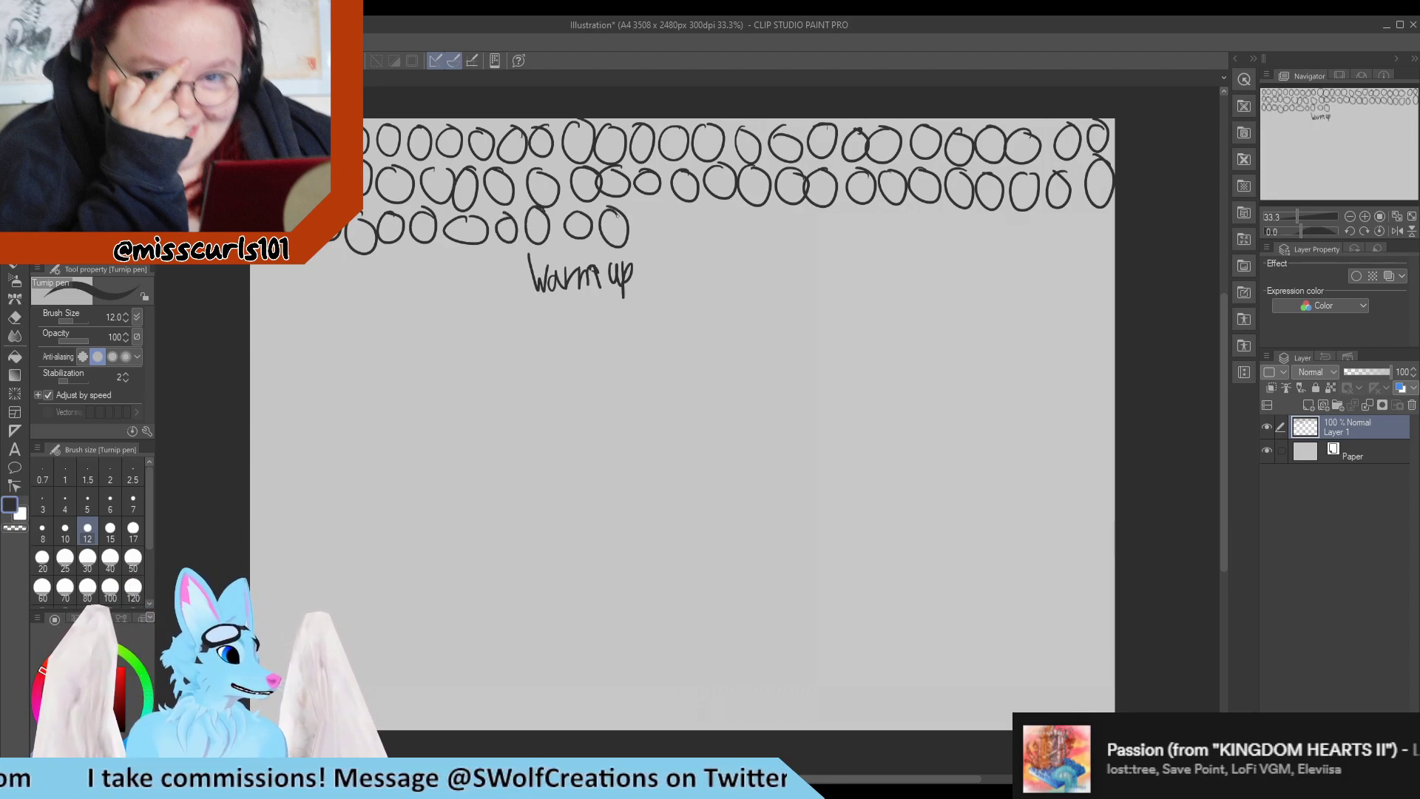
pyautogui.moveTo(646, 207)
pyautogui.mouseDown()
pyautogui.moveTo(636, 233)
pyautogui.moveTo(648, 209)
pyautogui.moveTo(833, 207)
pyautogui.moveTo(903, 209)
pyautogui.moveTo(941, 238)
pyautogui.moveTo(1051, 212)
pyautogui.moveTo(1103, 238)
pyautogui.moveTo(1086, 211)
pyautogui.mouseUp()
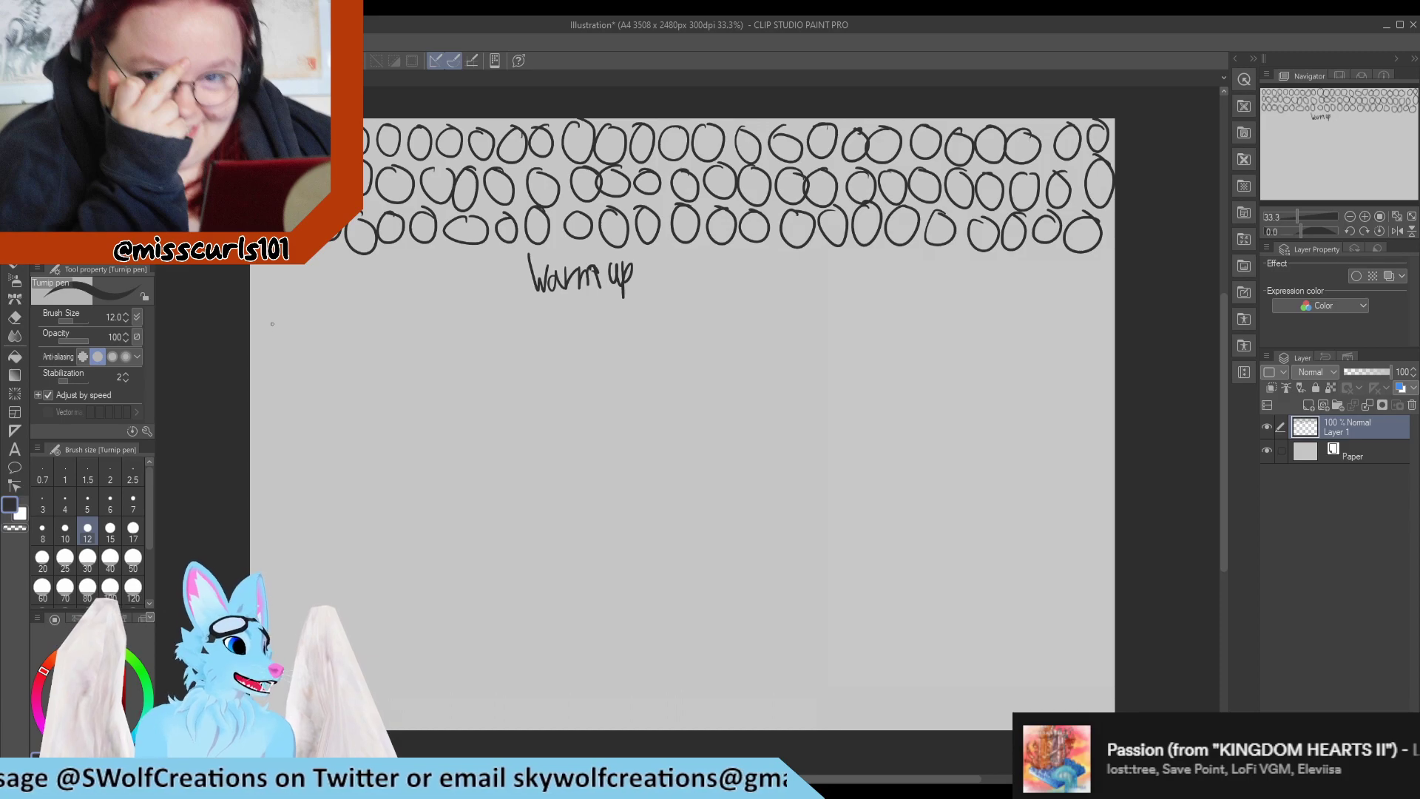
# Draw a fourth row of circles level with the "Warm up" lettering, filling the space on both sides of it.
pyautogui.moveTo(272, 267); pyautogui.dragTo(276, 274)
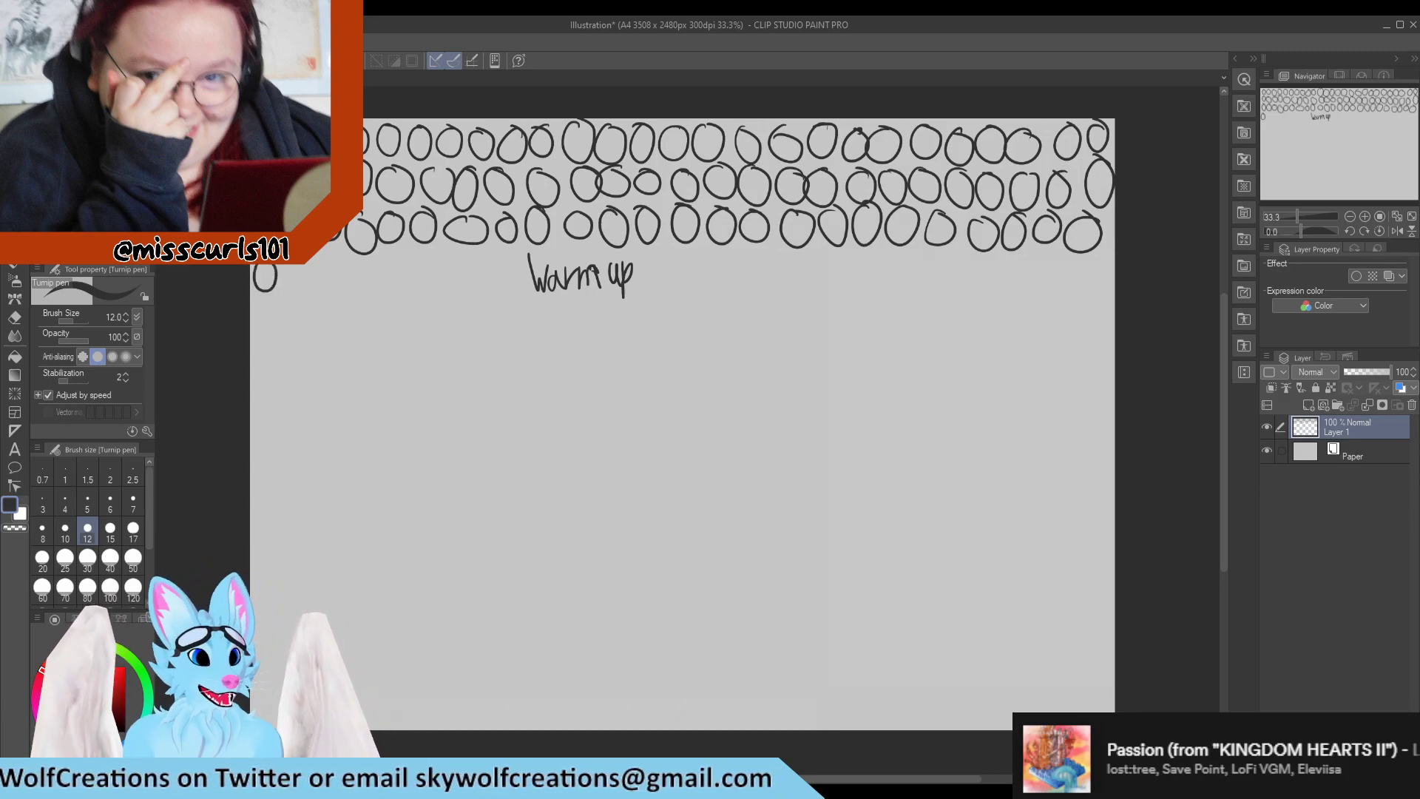
pyautogui.moveTo(296, 267)
pyautogui.mouseDown()
pyautogui.moveTo(373, 273)
pyautogui.moveTo(393, 252)
pyautogui.moveTo(435, 266)
pyautogui.moveTo(448, 292)
pyautogui.moveTo(497, 255)
pyautogui.mouseUp()
pyautogui.moveTo(516, 256)
pyautogui.mouseDown()
pyautogui.moveTo(505, 284)
pyautogui.moveTo(522, 261)
pyautogui.mouseUp()
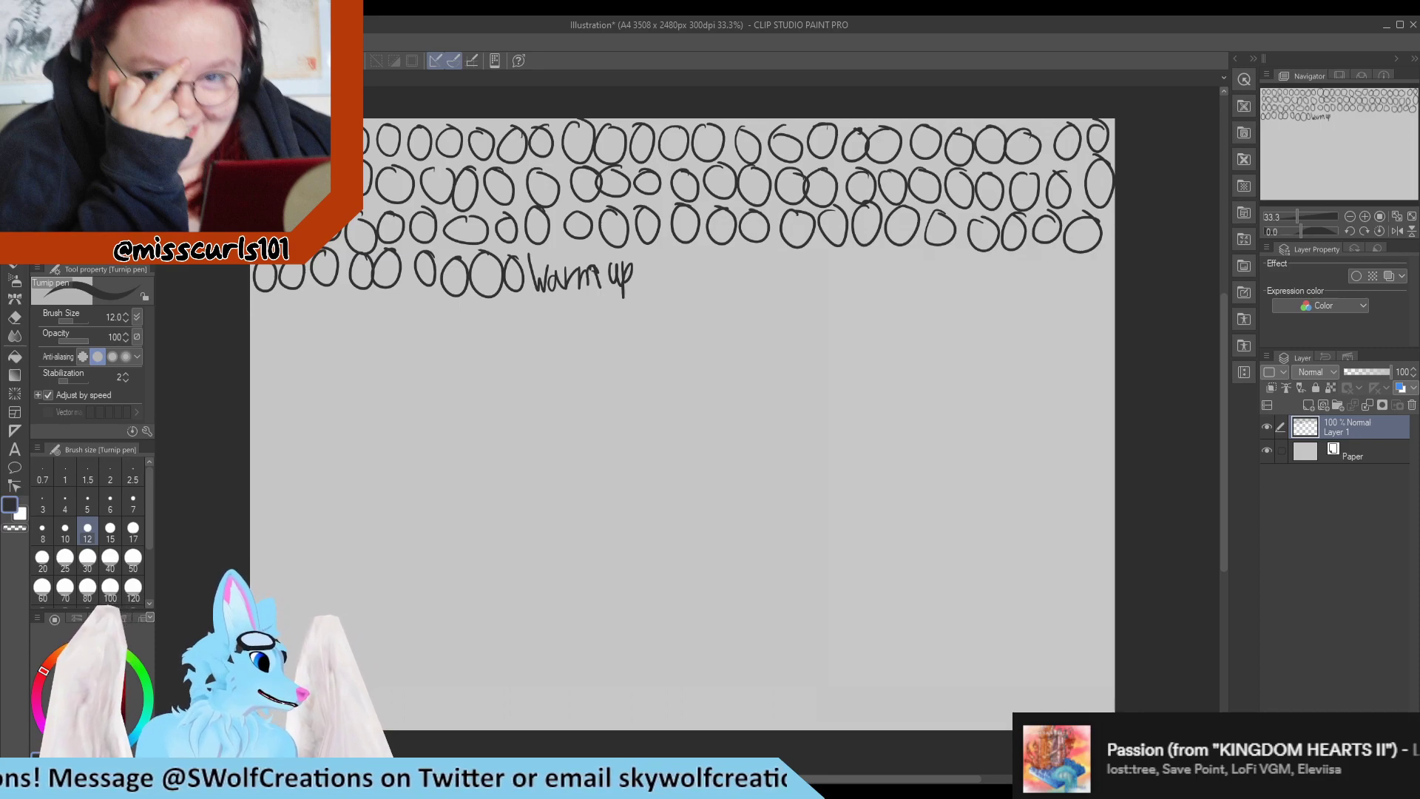
pyautogui.moveTo(665, 253)
pyautogui.mouseDown()
pyautogui.moveTo(641, 265)
pyautogui.moveTo(751, 253)
pyautogui.moveTo(788, 286)
pyautogui.moveTo(800, 255)
pyautogui.mouseUp()
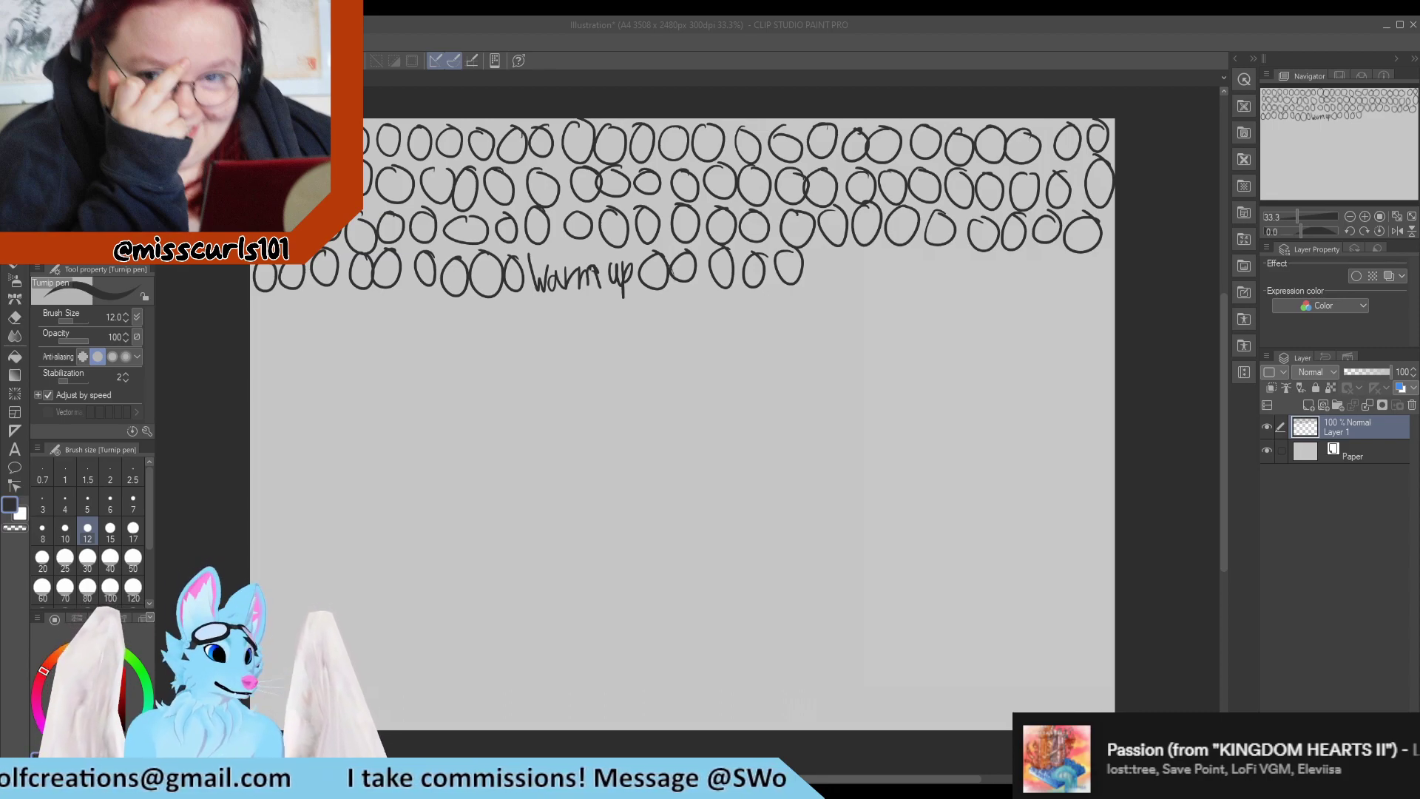
pyautogui.moveTo(824, 250)
pyautogui.mouseDown()
pyautogui.moveTo(814, 281)
pyautogui.moveTo(894, 246)
pyautogui.moveTo(922, 289)
pyautogui.moveTo(932, 275)
pyautogui.moveTo(1003, 287)
pyautogui.moveTo(1053, 253)
pyautogui.moveTo(1038, 260)
pyautogui.moveTo(1074, 251)
pyautogui.mouseUp()
# Draw a fifth row of circles across the canvas, directly below the "Warm up" lettering.
pyautogui.moveTo(281, 295)
pyautogui.mouseDown()
pyautogui.moveTo(300, 298)
pyautogui.moveTo(312, 326)
pyautogui.moveTo(336, 297)
pyautogui.mouseUp()
pyautogui.moveTo(364, 299)
pyautogui.mouseDown()
pyautogui.moveTo(348, 302)
pyautogui.moveTo(397, 291)
pyautogui.moveTo(636, 312)
pyautogui.moveTo(655, 300)
pyautogui.mouseUp()
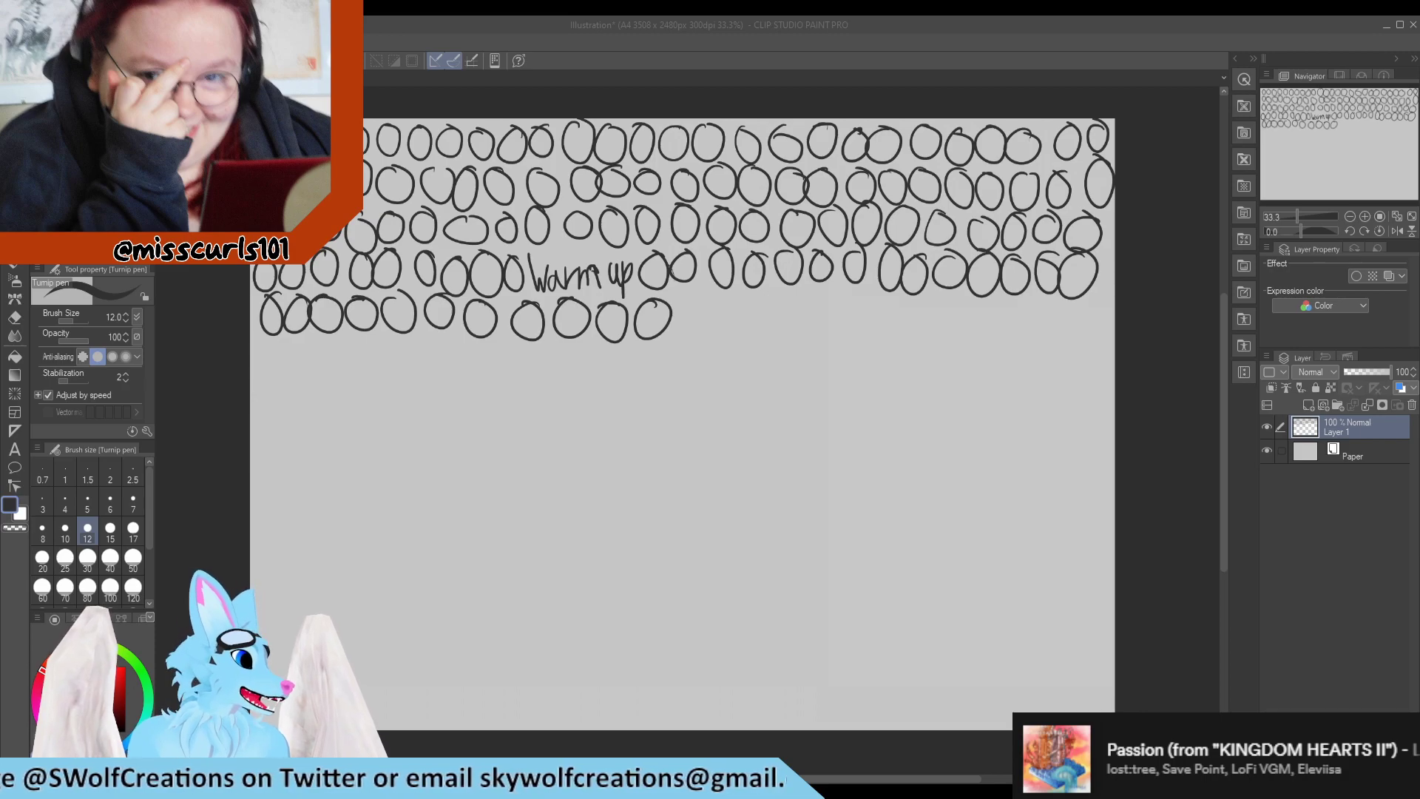
pyautogui.moveTo(691, 296)
pyautogui.mouseDown()
pyautogui.moveTo(677, 329)
pyautogui.moveTo(694, 296)
pyautogui.moveTo(736, 291)
pyautogui.moveTo(782, 324)
pyautogui.moveTo(808, 294)
pyautogui.moveTo(870, 300)
pyautogui.moveTo(897, 326)
pyautogui.moveTo(916, 300)
pyautogui.moveTo(930, 329)
pyautogui.moveTo(950, 298)
pyautogui.moveTo(1074, 304)
pyautogui.mouseUp()
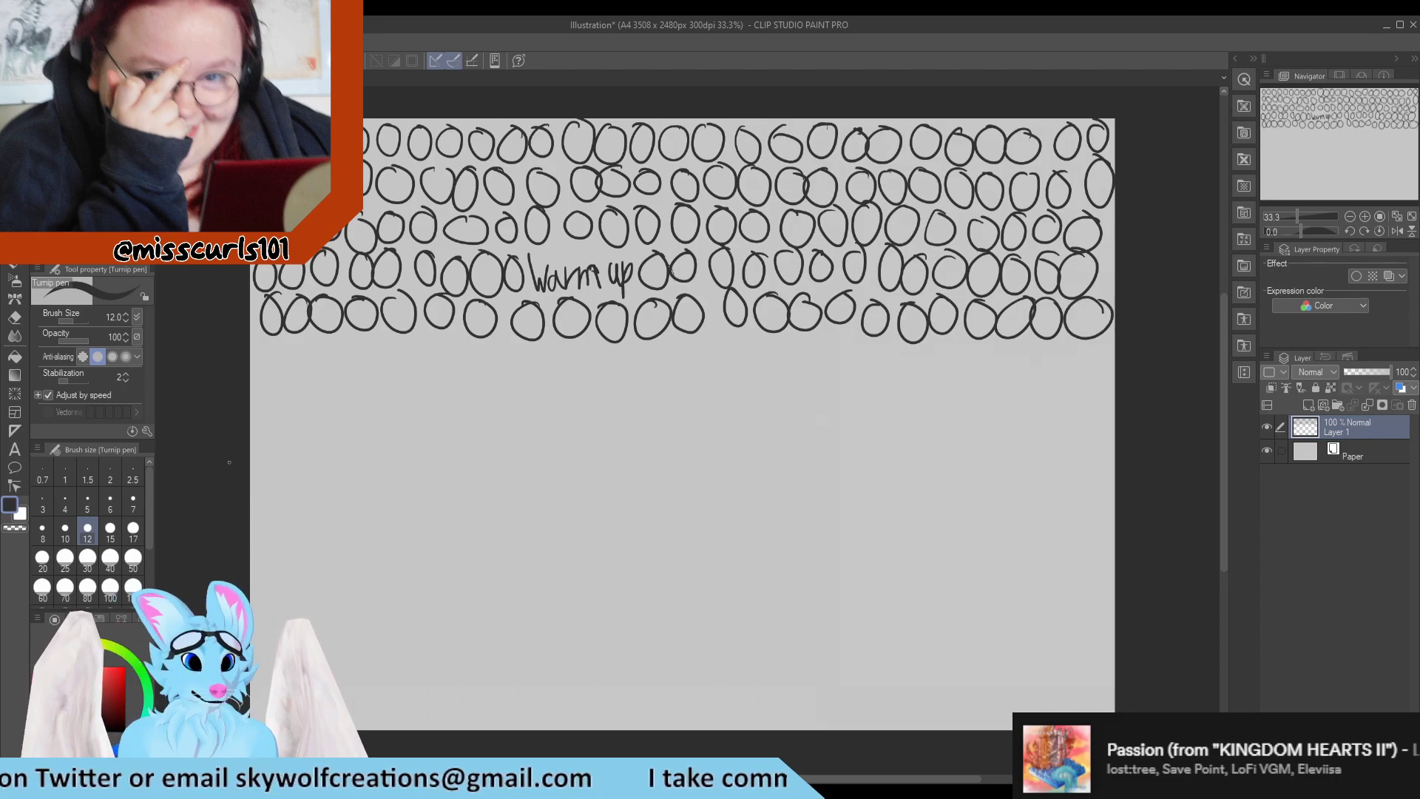
# Draw a sixth row of freehand circles across the full canvas width, below the fifth row.
pyautogui.moveTo(275, 341)
pyautogui.mouseDown()
pyautogui.moveTo(276, 375)
pyautogui.moveTo(278, 344)
pyautogui.mouseUp()
pyautogui.moveTo(302, 339)
pyautogui.mouseDown()
pyautogui.moveTo(289, 357)
pyautogui.moveTo(330, 341)
pyautogui.moveTo(360, 373)
pyautogui.moveTo(385, 334)
pyautogui.moveTo(497, 345)
pyautogui.moveTo(518, 369)
pyautogui.moveTo(545, 344)
pyautogui.moveTo(744, 337)
pyautogui.moveTo(800, 338)
pyautogui.moveTo(827, 373)
pyautogui.moveTo(835, 342)
pyautogui.moveTo(851, 364)
pyautogui.moveTo(874, 342)
pyautogui.mouseUp()
pyautogui.moveTo(896, 353)
pyautogui.mouseDown()
pyautogui.moveTo(885, 373)
pyautogui.moveTo(903, 355)
pyautogui.moveTo(952, 370)
pyautogui.mouseUp()
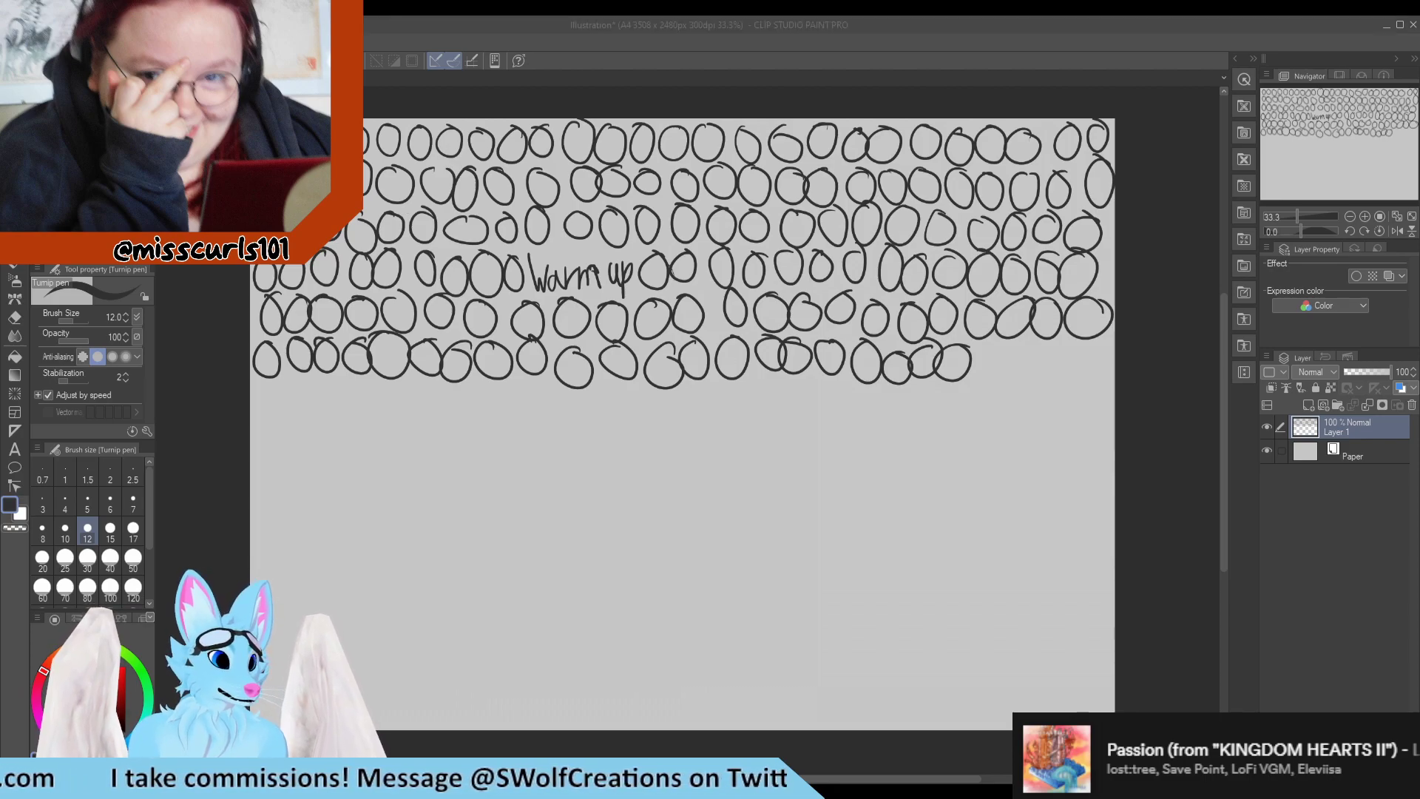
pyautogui.moveTo(995, 341)
pyautogui.mouseDown()
pyautogui.moveTo(1013, 370)
pyautogui.moveTo(1032, 346)
pyautogui.mouseUp()
pyautogui.moveTo(1056, 344)
pyautogui.mouseDown()
pyautogui.moveTo(1052, 383)
pyautogui.moveTo(1063, 346)
pyautogui.mouseUp()
pyautogui.moveTo(1099, 348)
pyautogui.mouseDown()
pyautogui.moveTo(1078, 347)
pyautogui.moveTo(1104, 349)
pyautogui.mouseUp()
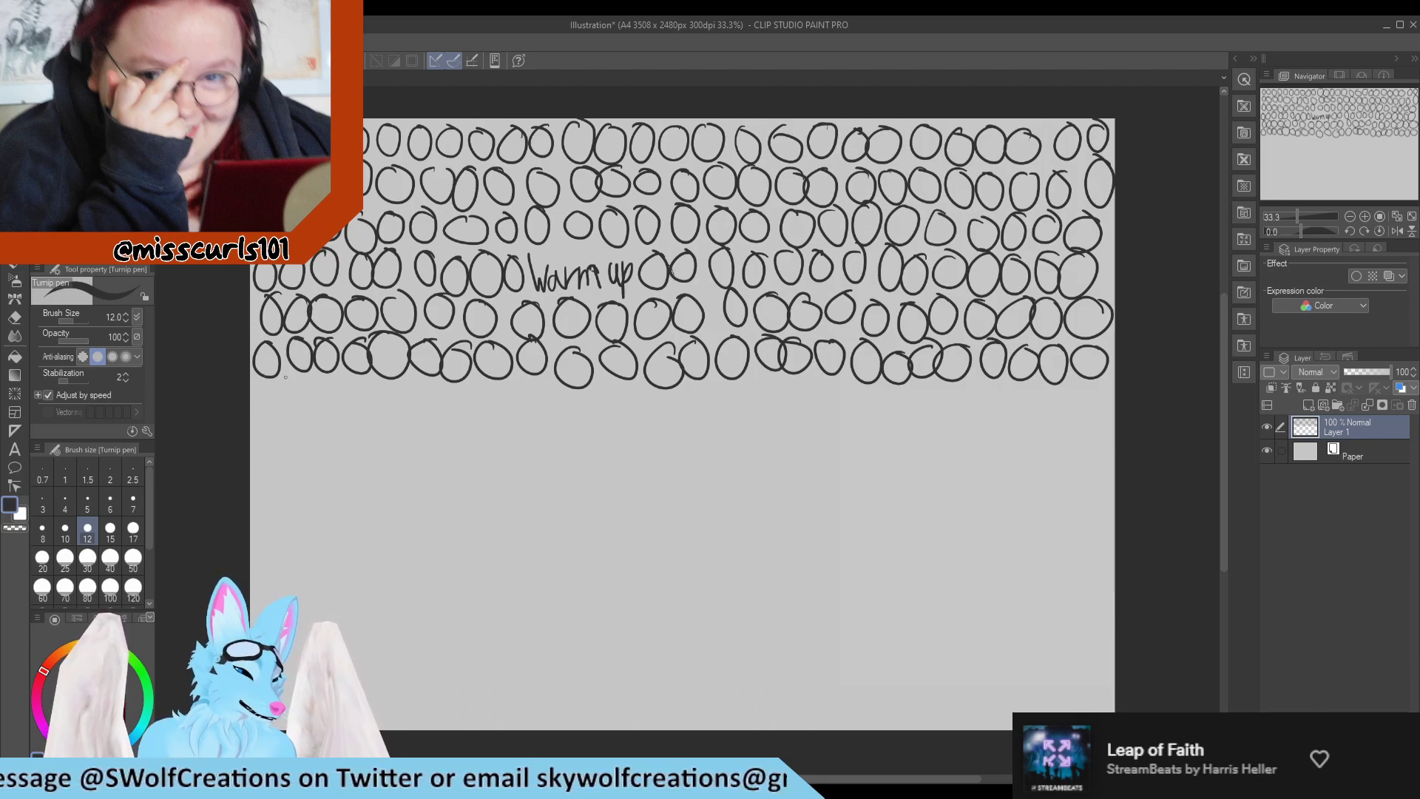
# Fill a seventh row with freehand circles from one side of the canvas to the other.
pyautogui.moveTo(270, 392); pyautogui.dragTo(305, 387)
pyautogui.moveTo(334, 380)
pyautogui.mouseDown()
pyautogui.moveTo(369, 418)
pyautogui.moveTo(405, 385)
pyautogui.mouseUp()
pyautogui.moveTo(440, 386)
pyautogui.mouseDown()
pyautogui.moveTo(424, 403)
pyautogui.moveTo(438, 384)
pyautogui.moveTo(473, 390)
pyautogui.moveTo(497, 414)
pyautogui.moveTo(518, 392)
pyautogui.mouseUp()
pyautogui.moveTo(551, 388)
pyautogui.mouseDown()
pyautogui.moveTo(534, 406)
pyautogui.moveTo(625, 388)
pyautogui.moveTo(660, 407)
pyautogui.moveTo(679, 391)
pyautogui.moveTo(730, 389)
pyautogui.moveTo(752, 408)
pyautogui.moveTo(773, 386)
pyautogui.mouseUp()
pyautogui.moveTo(797, 391); pyautogui.dragTo(808, 395)
pyautogui.moveTo(843, 383)
pyautogui.mouseDown()
pyautogui.moveTo(830, 386)
pyautogui.moveTo(844, 381)
pyautogui.mouseUp()
pyautogui.moveTo(877, 392)
pyautogui.mouseDown()
pyautogui.moveTo(862, 406)
pyautogui.moveTo(933, 386)
pyautogui.moveTo(960, 403)
pyautogui.moveTo(1094, 391)
pyautogui.mouseUp()
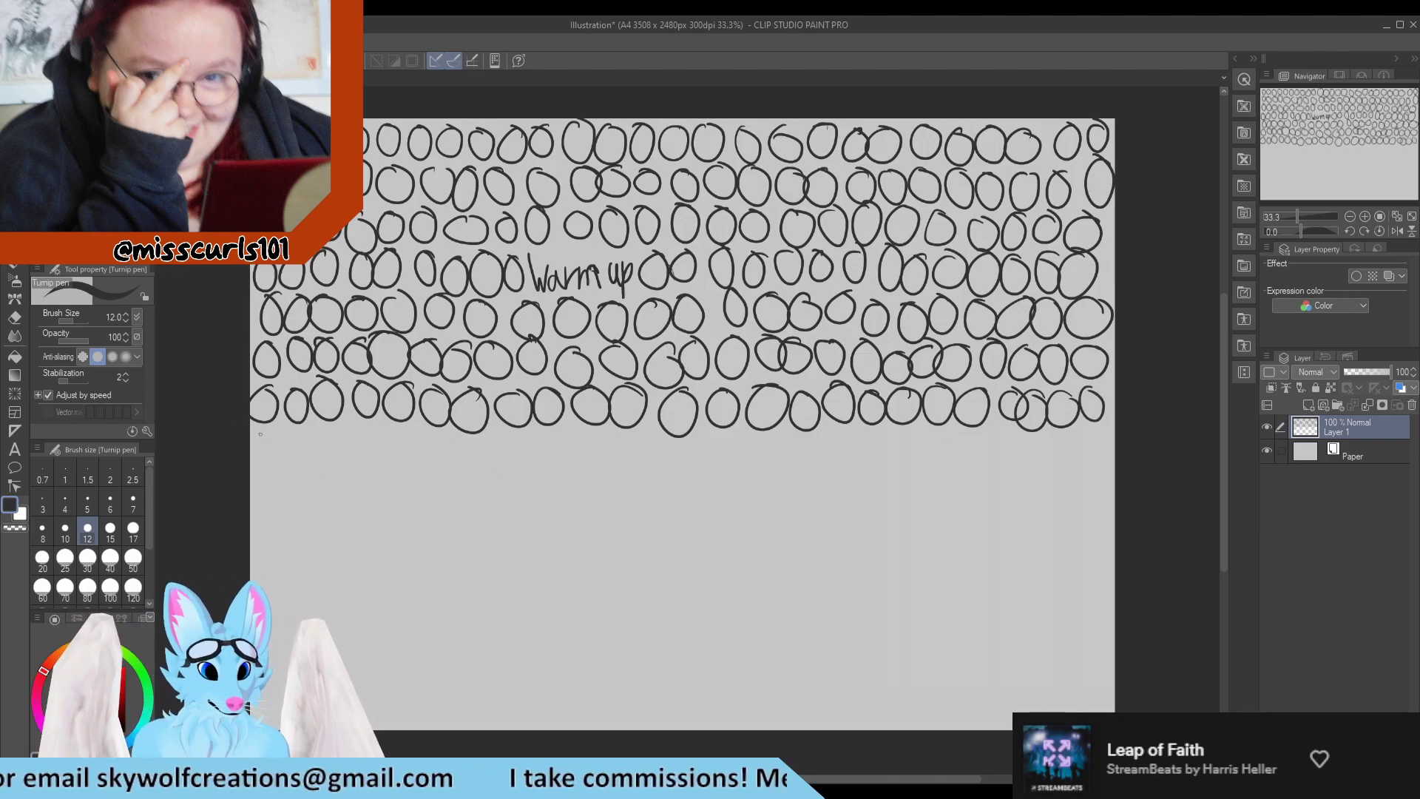
# Add an eighth row of circles spanning the canvas beneath the seventh.
pyautogui.moveTo(260, 434)
pyautogui.mouseDown()
pyautogui.moveTo(296, 425)
pyautogui.moveTo(315, 442)
pyautogui.moveTo(306, 463)
pyautogui.moveTo(358, 429)
pyautogui.mouseUp()
pyautogui.moveTo(389, 435)
pyautogui.mouseDown()
pyautogui.moveTo(371, 452)
pyautogui.moveTo(392, 434)
pyautogui.moveTo(436, 432)
pyautogui.moveTo(523, 460)
pyautogui.moveTo(555, 435)
pyautogui.mouseUp()
pyautogui.moveTo(577, 433)
pyautogui.mouseDown()
pyautogui.moveTo(557, 448)
pyautogui.moveTo(625, 444)
pyautogui.moveTo(641, 459)
pyautogui.moveTo(688, 435)
pyautogui.moveTo(731, 440)
pyautogui.moveTo(747, 459)
pyautogui.moveTo(767, 435)
pyautogui.moveTo(829, 454)
pyautogui.moveTo(851, 437)
pyautogui.moveTo(914, 437)
pyautogui.moveTo(924, 462)
pyautogui.moveTo(939, 435)
pyautogui.moveTo(974, 433)
pyautogui.moveTo(984, 463)
pyautogui.moveTo(994, 434)
pyautogui.mouseUp()
pyautogui.moveTo(1029, 436)
pyautogui.mouseDown()
pyautogui.moveTo(1020, 464)
pyautogui.moveTo(1059, 435)
pyautogui.moveTo(1054, 465)
pyautogui.mouseUp()
pyautogui.moveTo(1093, 431); pyautogui.dragTo(1089, 435)
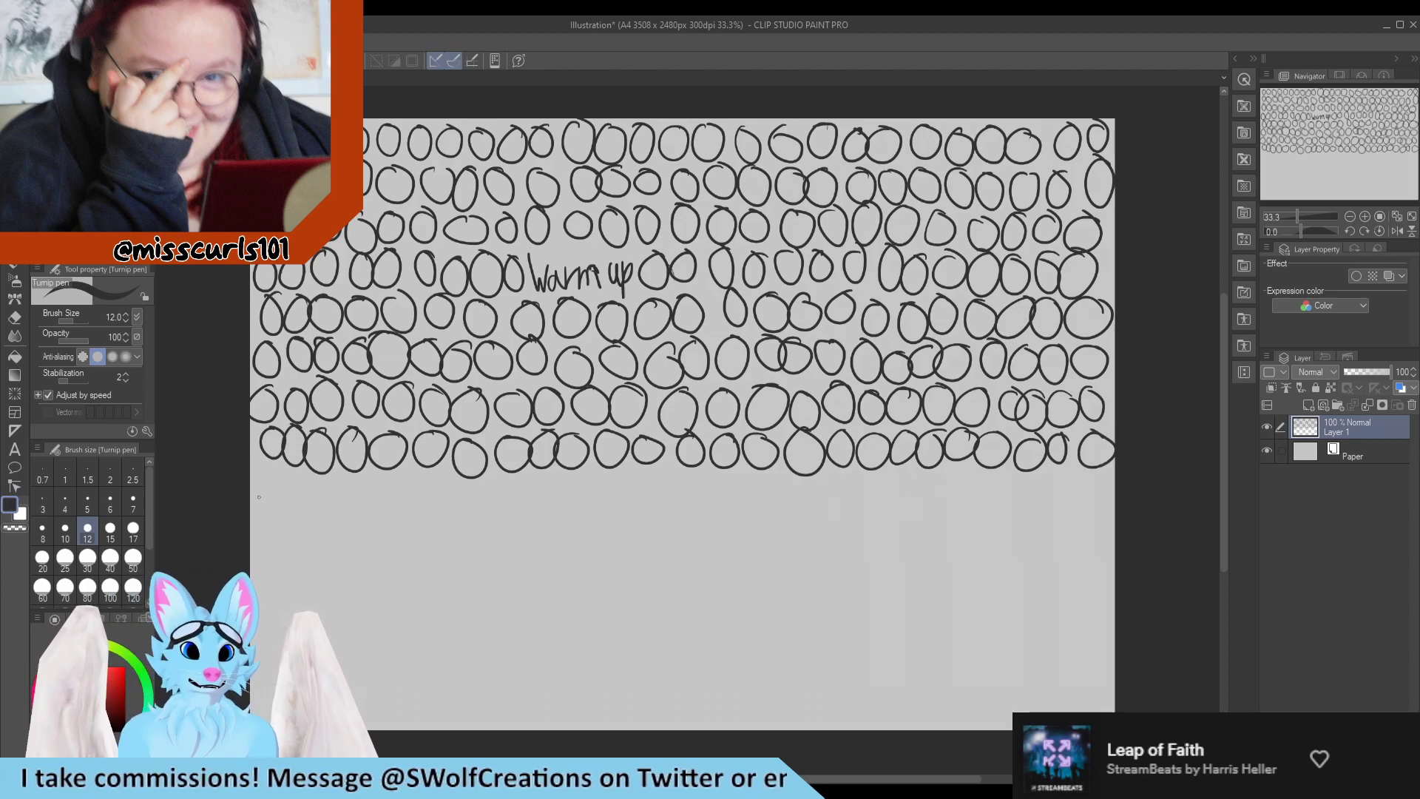
# Draw the ninth and tenth rows of circles across the full width of the canvas.
pyautogui.moveTo(267, 481)
pyautogui.mouseDown()
pyautogui.moveTo(292, 511)
pyautogui.moveTo(306, 477)
pyautogui.moveTo(334, 474)
pyautogui.moveTo(380, 488)
pyautogui.moveTo(549, 478)
pyautogui.moveTo(563, 497)
pyautogui.moveTo(604, 473)
pyautogui.moveTo(743, 471)
pyautogui.moveTo(806, 496)
pyautogui.moveTo(823, 475)
pyautogui.moveTo(888, 477)
pyautogui.mouseUp()
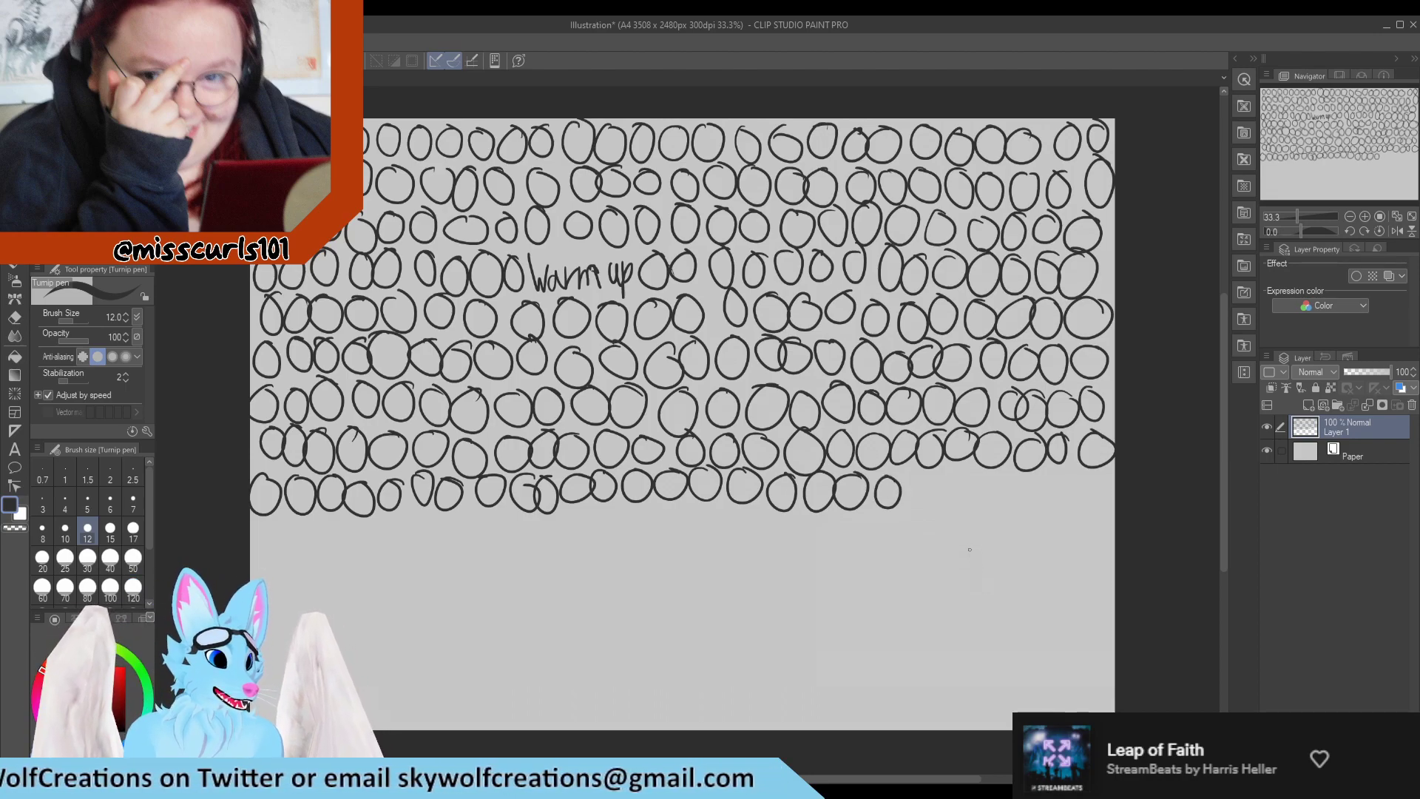
pyautogui.moveTo(931, 471)
pyautogui.mouseDown()
pyautogui.moveTo(968, 501)
pyautogui.moveTo(1036, 517)
pyautogui.moveTo(1058, 474)
pyautogui.moveTo(1088, 477)
pyautogui.mouseUp()
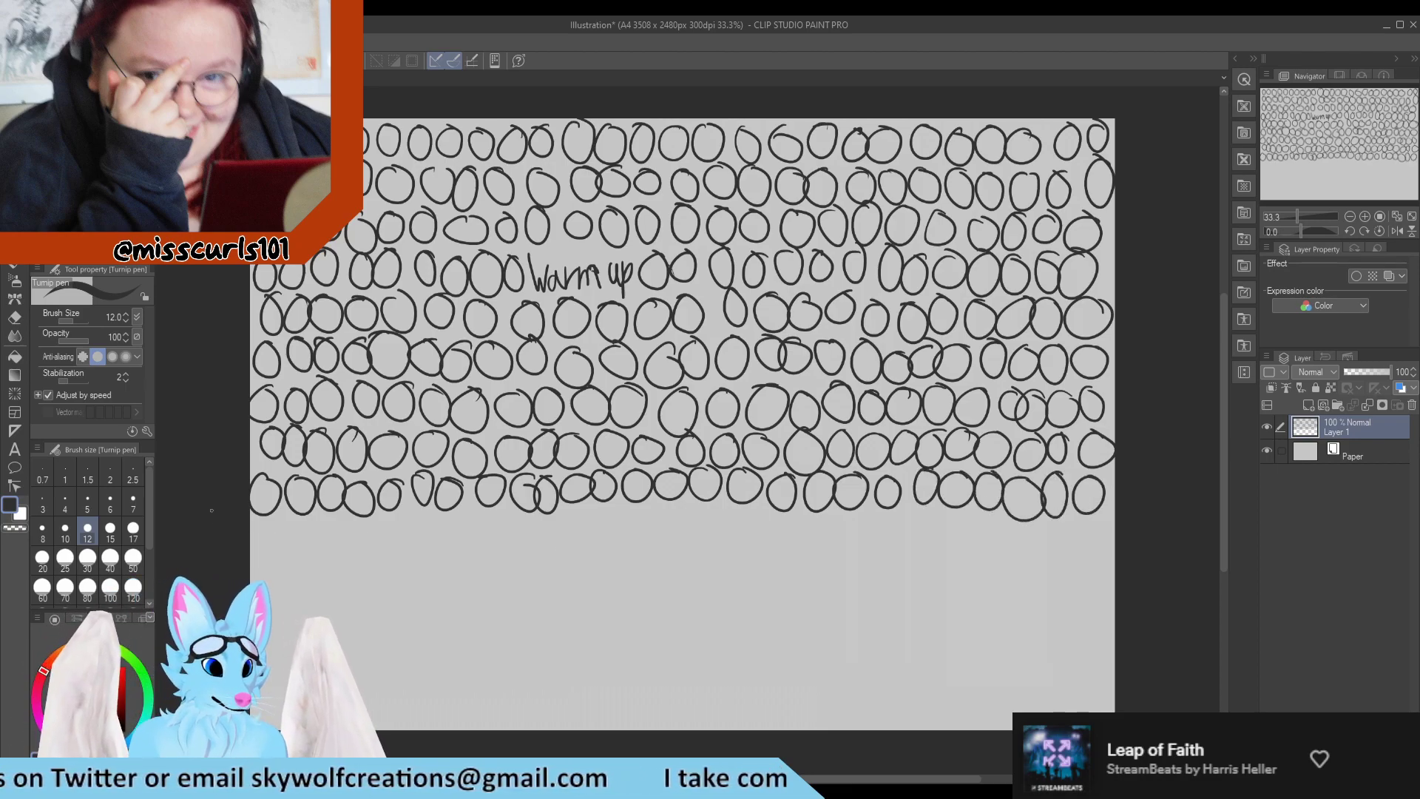
pyautogui.moveTo(269, 520); pyautogui.dragTo(370, 520)
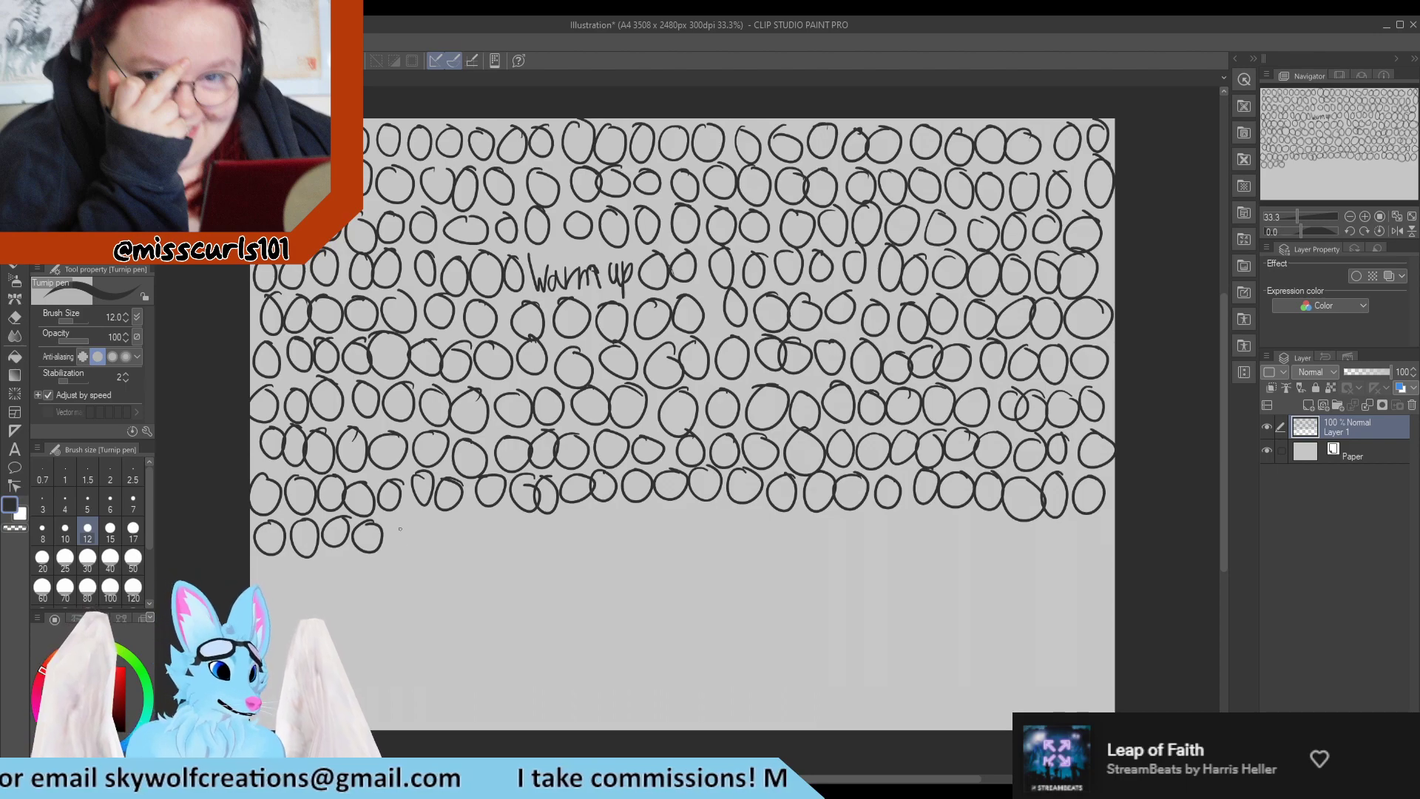
pyautogui.moveTo(403, 510)
pyautogui.mouseDown()
pyautogui.moveTo(442, 514)
pyautogui.moveTo(460, 543)
pyautogui.moveTo(469, 512)
pyautogui.mouseUp()
pyautogui.moveTo(508, 517)
pyautogui.mouseDown()
pyautogui.moveTo(505, 546)
pyautogui.moveTo(508, 516)
pyautogui.mouseUp()
pyautogui.moveTo(544, 517)
pyautogui.mouseDown()
pyautogui.moveTo(529, 546)
pyautogui.moveTo(548, 519)
pyautogui.moveTo(608, 513)
pyautogui.moveTo(741, 509)
pyautogui.moveTo(774, 530)
pyautogui.moveTo(877, 518)
pyautogui.mouseUp()
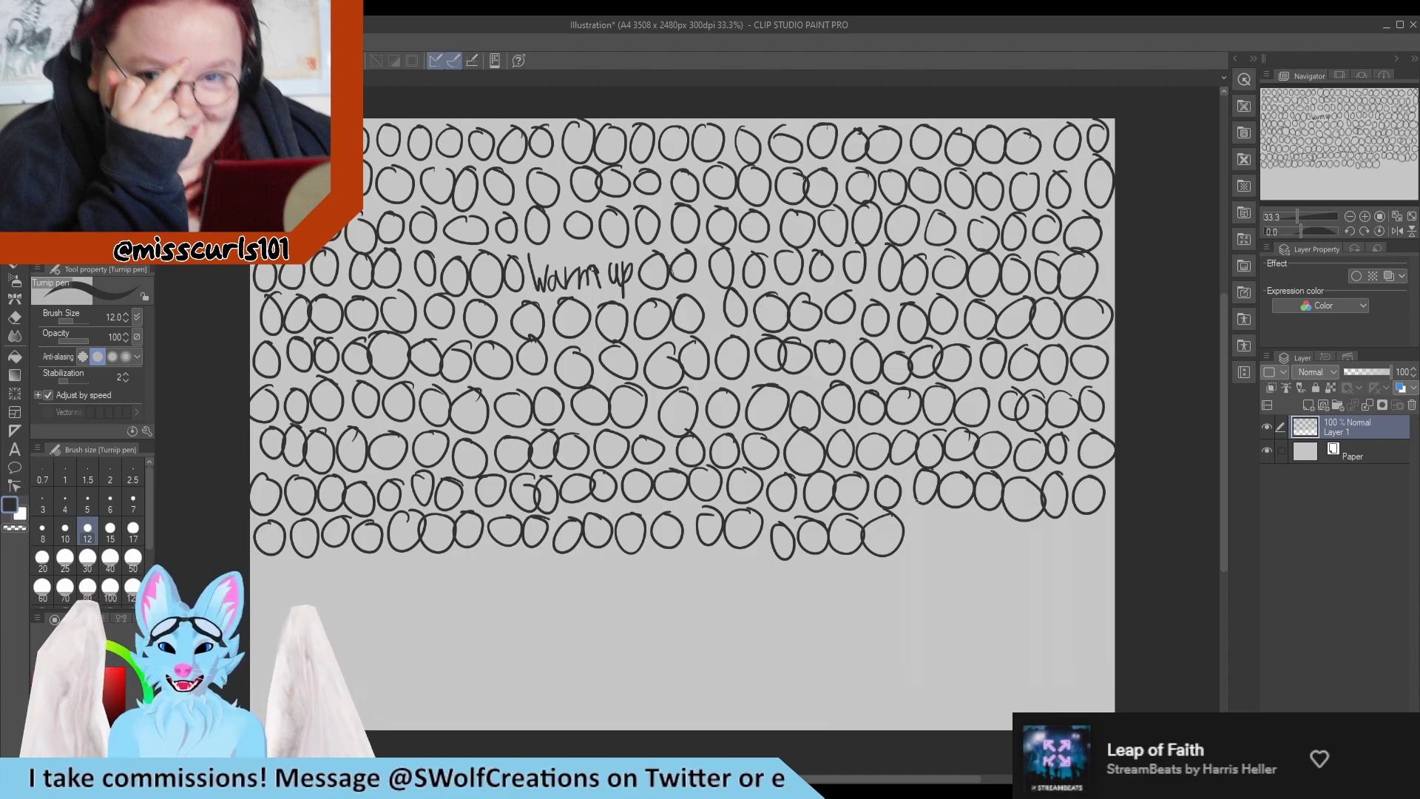
pyautogui.moveTo(933, 506)
pyautogui.mouseDown()
pyautogui.moveTo(1022, 529)
pyautogui.moveTo(1102, 527)
pyautogui.mouseUp()
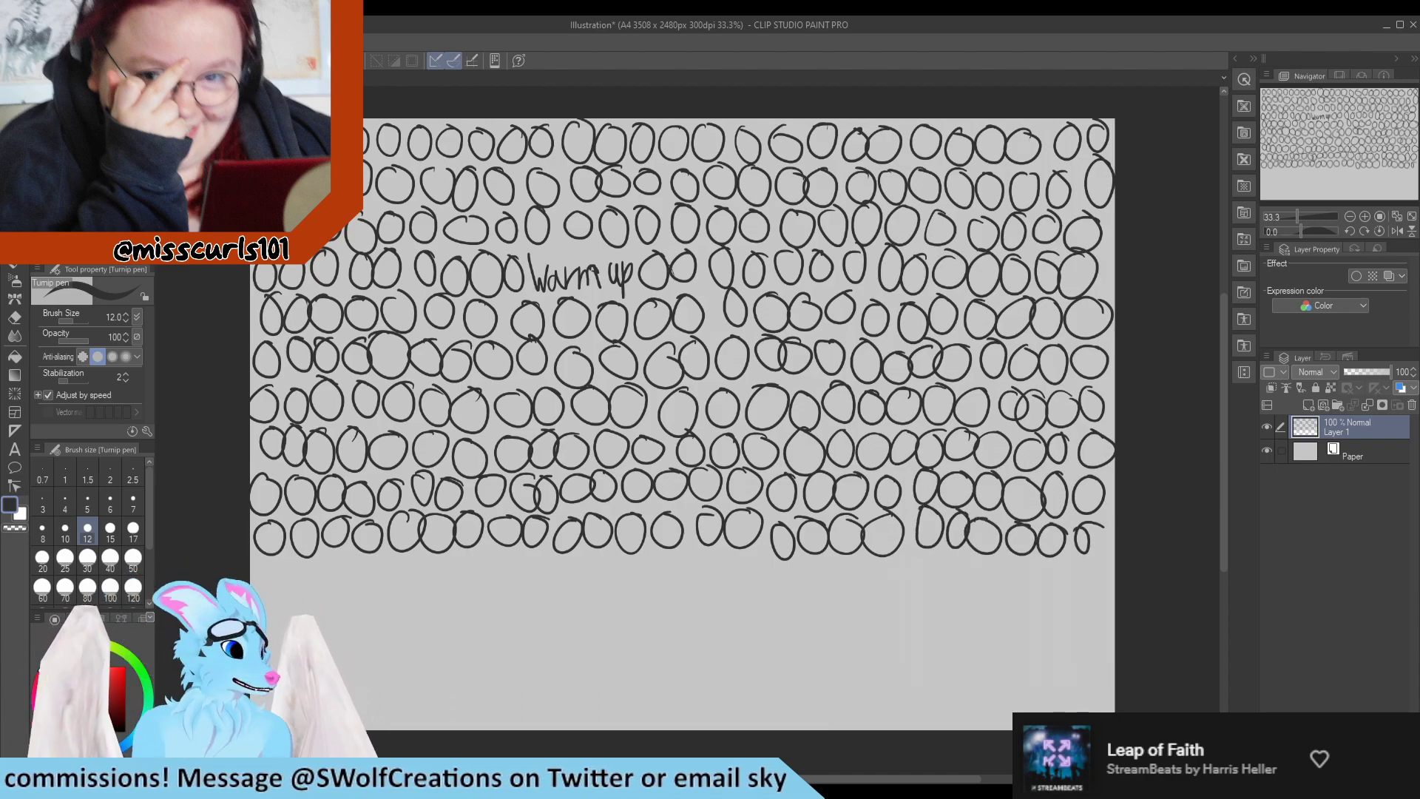
# Draw an eleventh row of circles across the canvas, below the tenth row.
pyautogui.moveTo(270, 565); pyautogui.dragTo(296, 567)
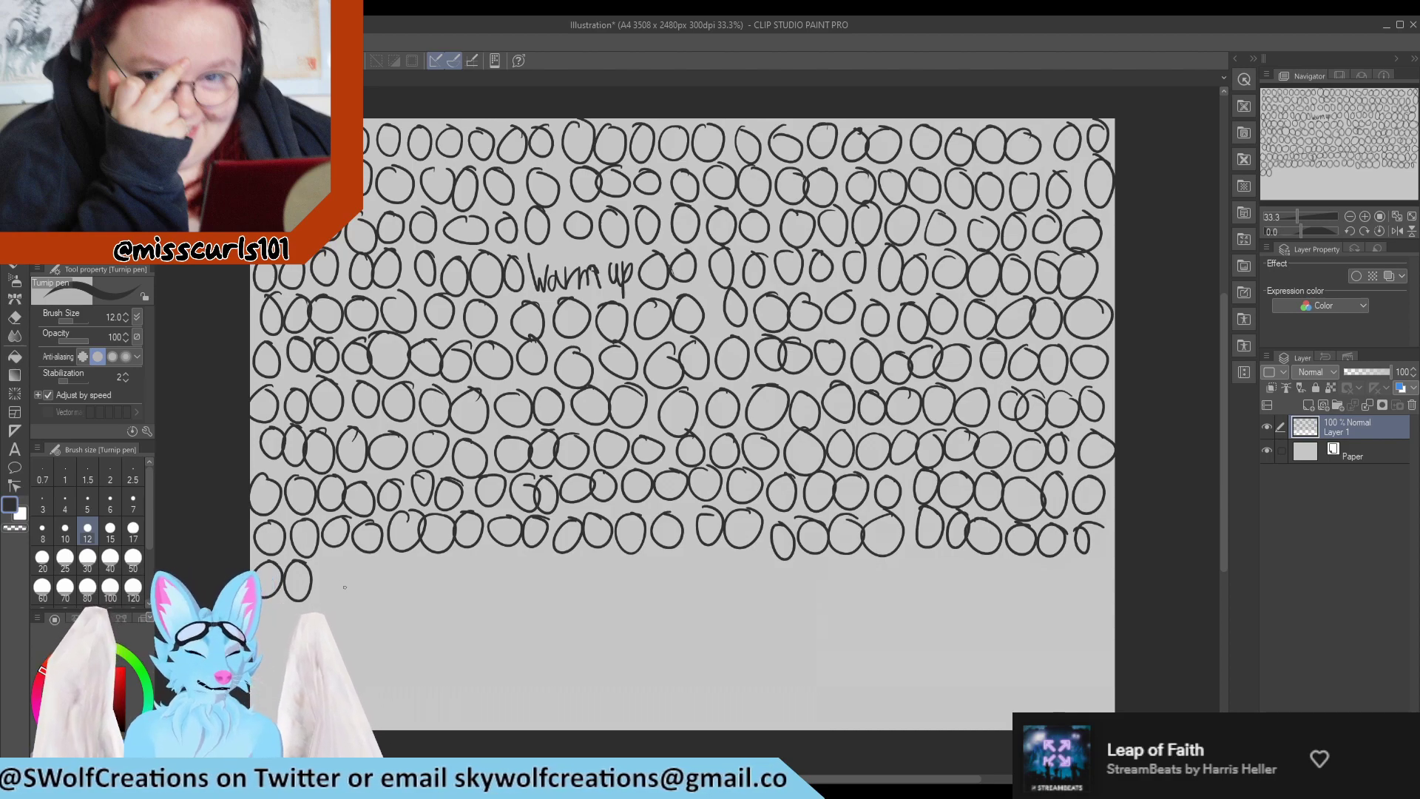
pyautogui.moveTo(327, 561)
pyautogui.mouseDown()
pyautogui.moveTo(425, 560)
pyautogui.moveTo(458, 596)
pyautogui.moveTo(460, 565)
pyautogui.moveTo(642, 561)
pyautogui.mouseUp()
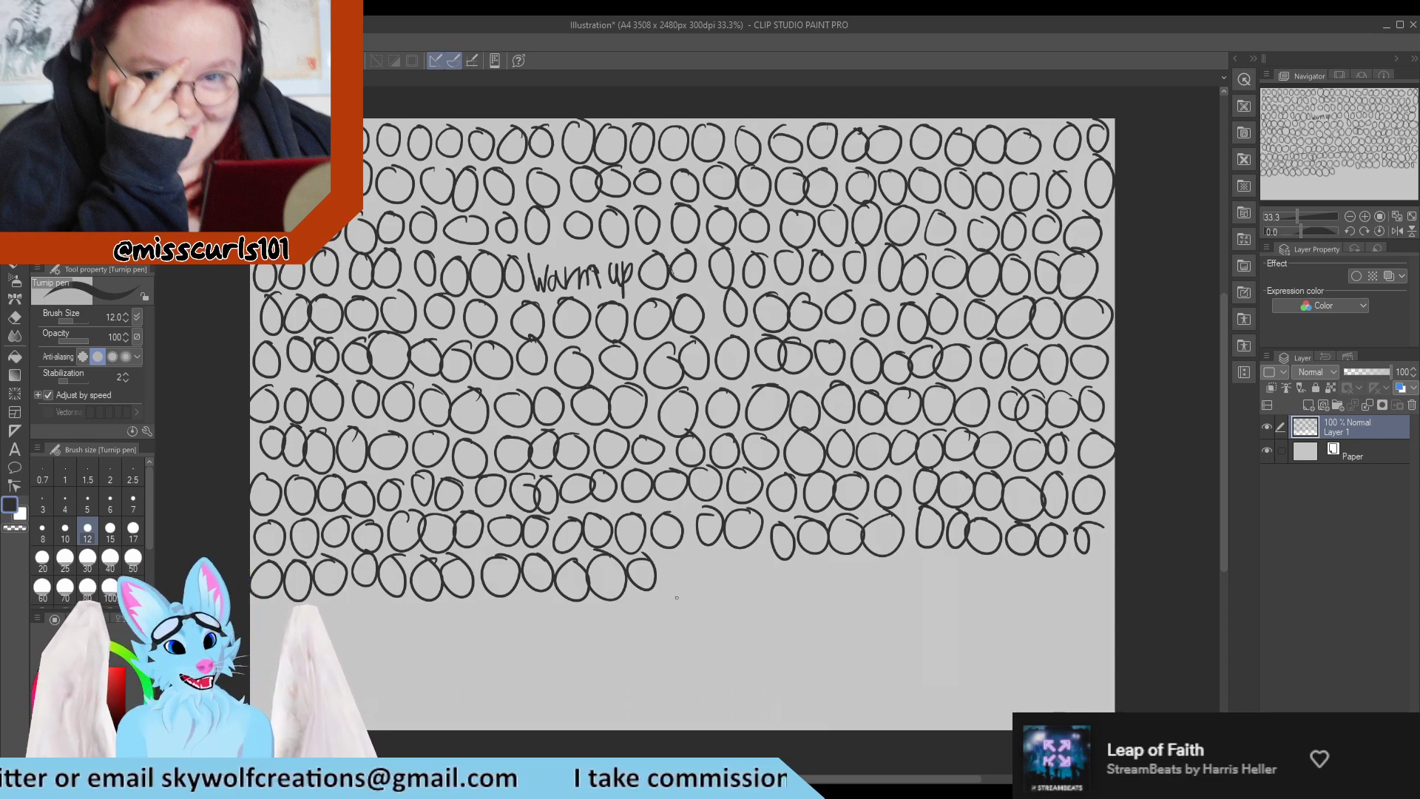
pyautogui.moveTo(671, 547)
pyautogui.mouseDown()
pyautogui.moveTo(666, 591)
pyautogui.moveTo(674, 543)
pyautogui.moveTo(738, 563)
pyautogui.moveTo(914, 566)
pyautogui.moveTo(930, 592)
pyautogui.moveTo(948, 568)
pyautogui.mouseUp()
pyautogui.moveTo(984, 565)
pyautogui.mouseDown()
pyautogui.moveTo(961, 577)
pyautogui.moveTo(1044, 566)
pyautogui.moveTo(1062, 598)
pyautogui.mouseUp()
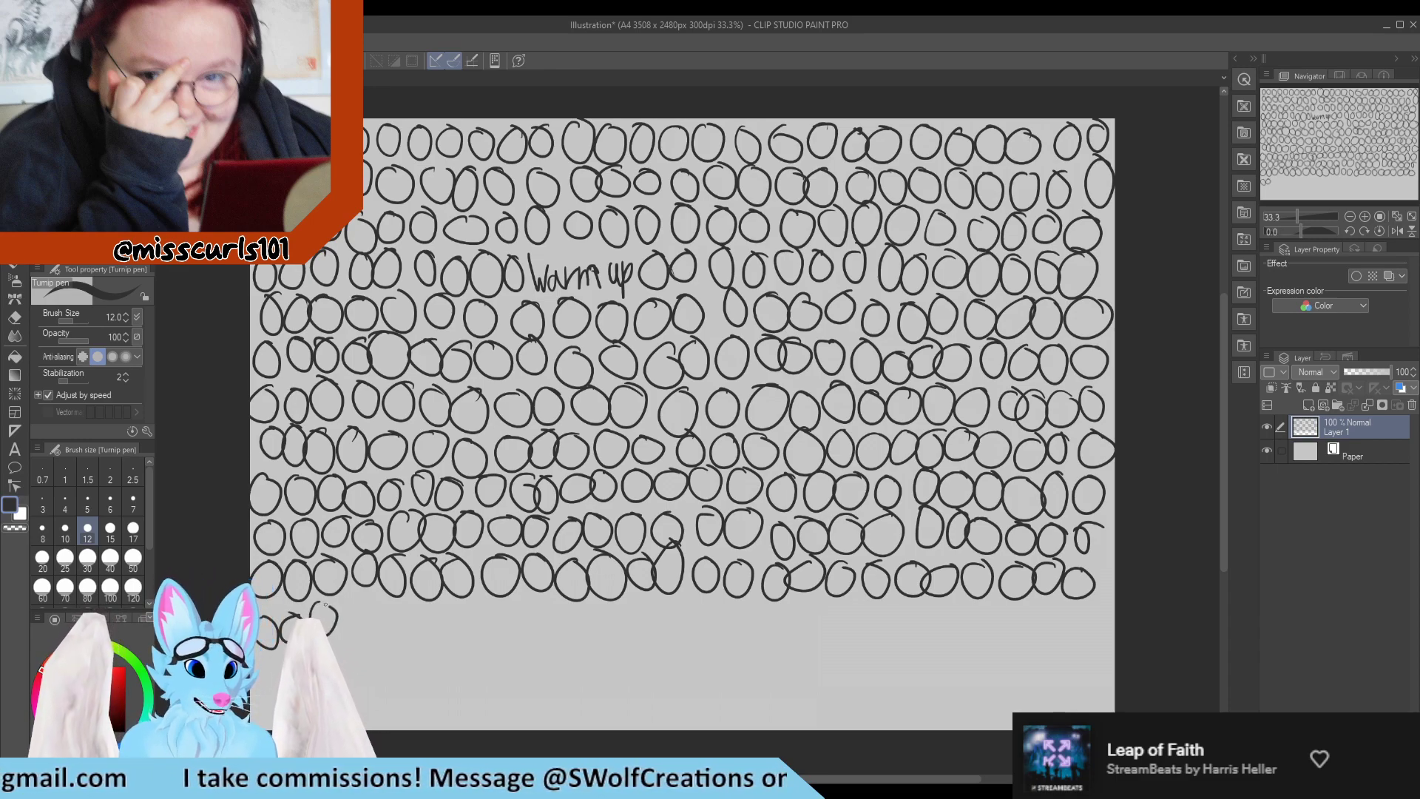
# Draw a twelfth row of freehand circles across the full width of the canvas, below the eleventh row.
pyautogui.moveTo(395, 621); pyautogui.dragTo(392, 608)
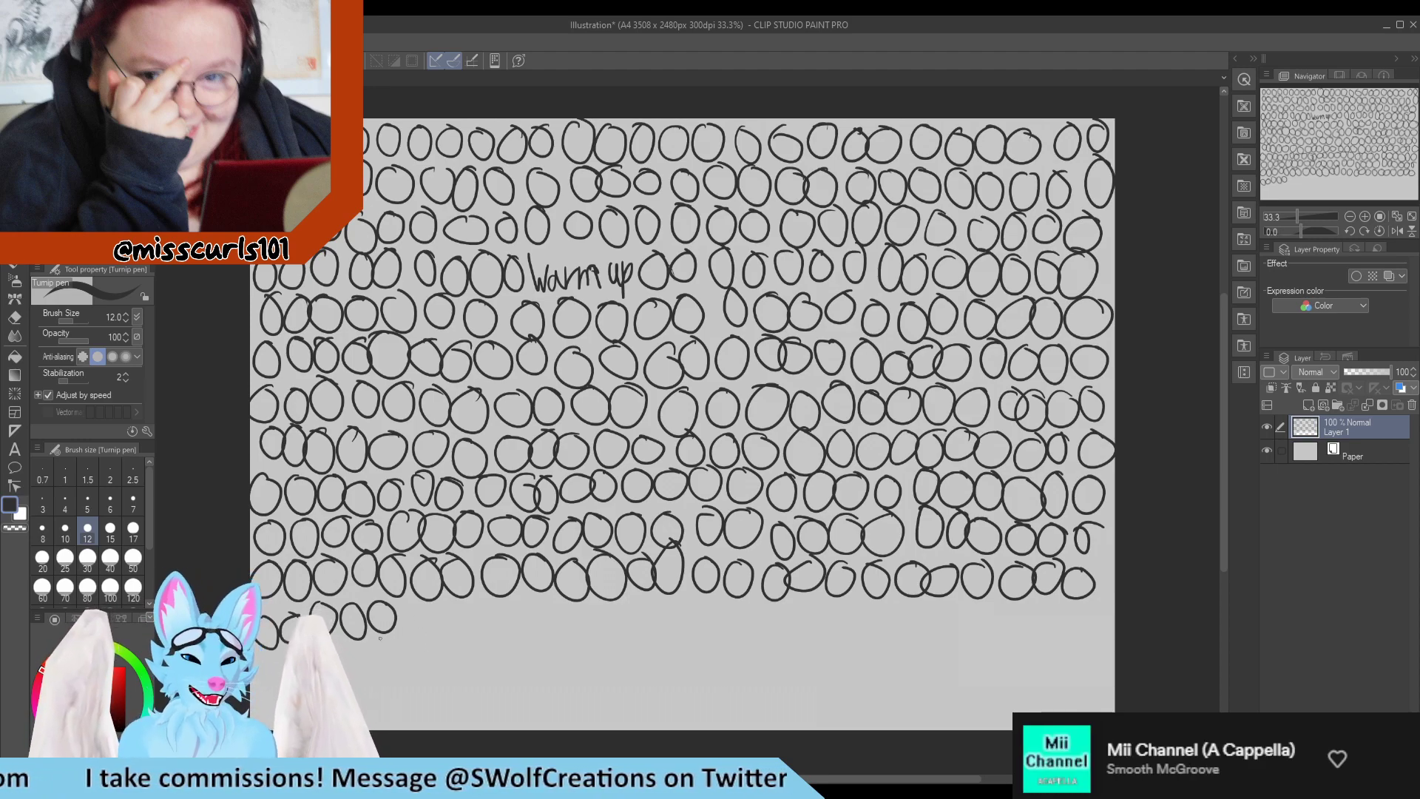
pyautogui.moveTo(418, 619)
pyautogui.mouseDown()
pyautogui.moveTo(454, 627)
pyautogui.moveTo(487, 603)
pyautogui.moveTo(531, 637)
pyautogui.moveTo(526, 600)
pyautogui.moveTo(684, 595)
pyautogui.mouseUp()
pyautogui.moveTo(714, 602)
pyautogui.mouseDown()
pyautogui.moveTo(699, 605)
pyautogui.moveTo(745, 621)
pyautogui.moveTo(813, 605)
pyautogui.mouseUp()
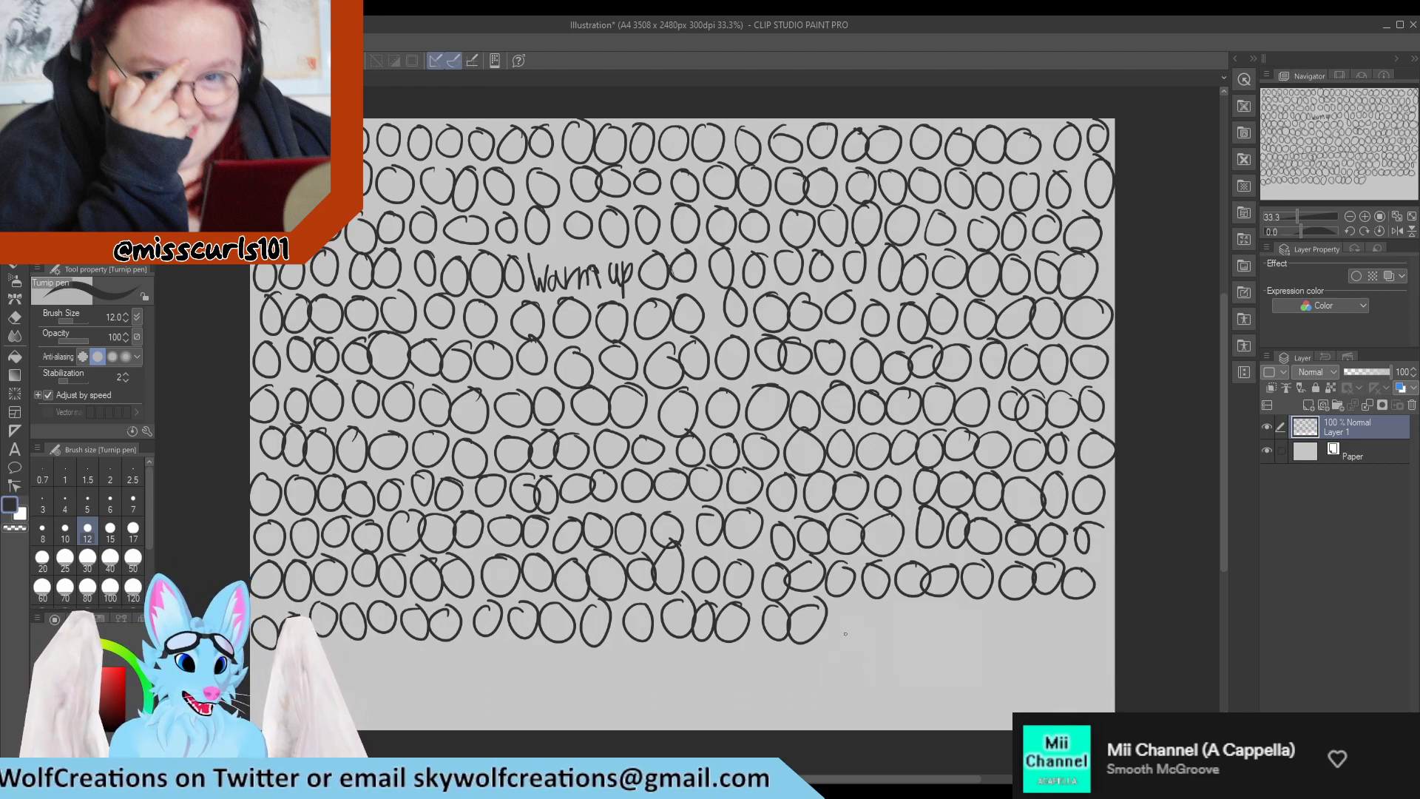
pyautogui.moveTo(852, 603); pyautogui.dragTo(862, 598)
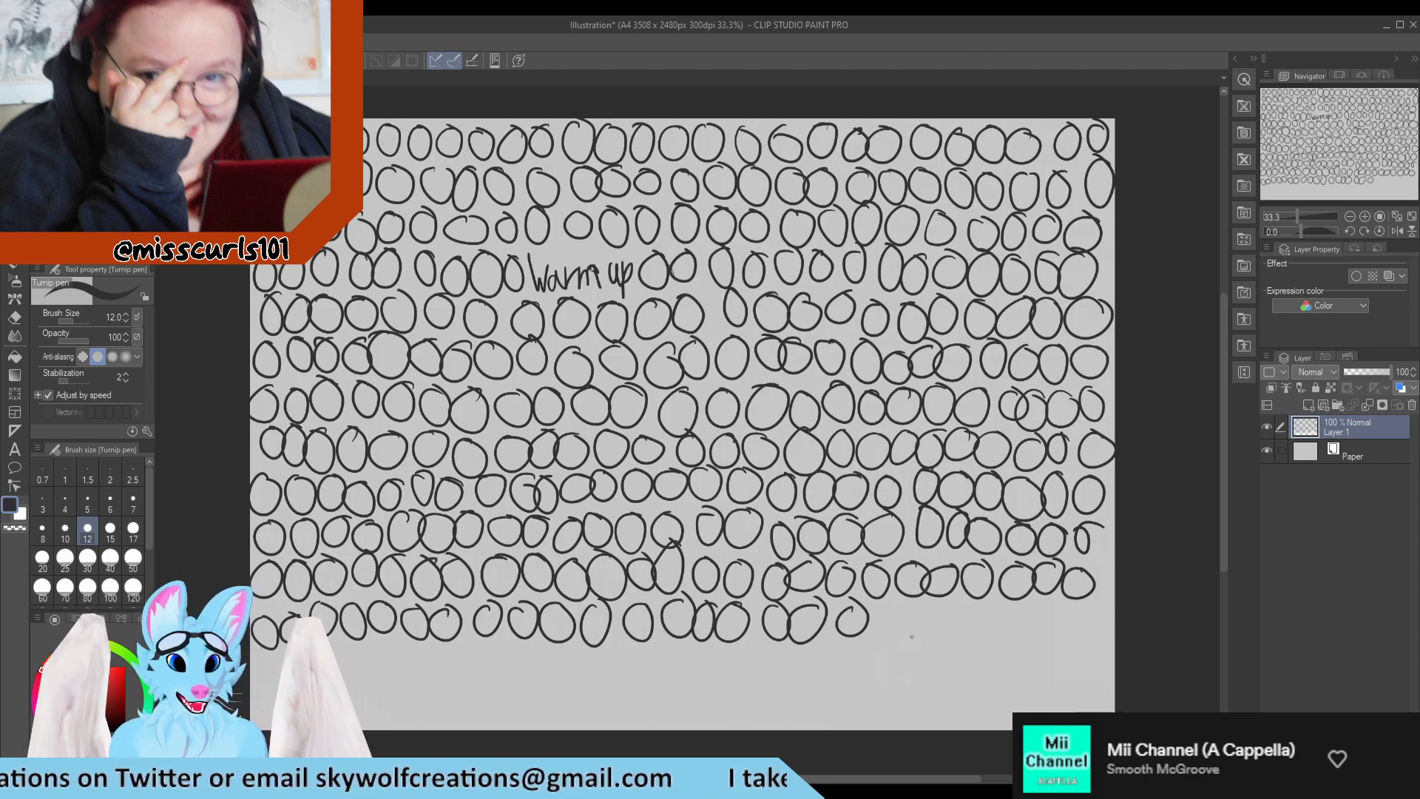
pyautogui.moveTo(889, 609)
pyautogui.mouseDown()
pyautogui.moveTo(955, 628)
pyautogui.moveTo(980, 625)
pyautogui.moveTo(973, 604)
pyautogui.moveTo(1015, 606)
pyautogui.moveTo(1051, 603)
pyautogui.mouseUp()
pyautogui.moveTo(1080, 605)
pyautogui.mouseDown()
pyautogui.moveTo(1070, 621)
pyautogui.moveTo(1081, 608)
pyautogui.mouseUp()
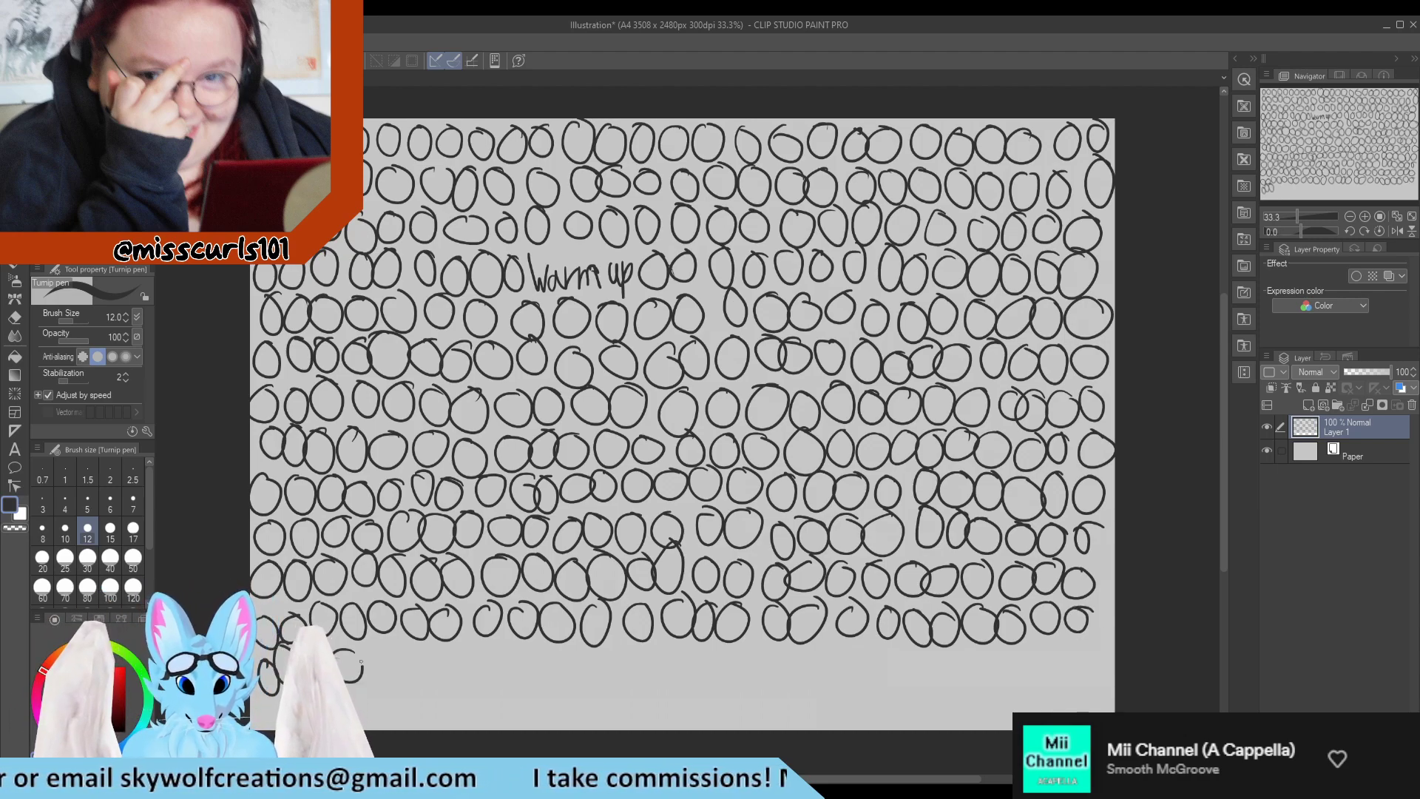
# Add a thirteenth row of circles spanning the canvas beneath the twelfth.
pyautogui.moveTo(392, 658)
pyautogui.mouseDown()
pyautogui.moveTo(466, 636)
pyautogui.moveTo(507, 659)
pyautogui.moveTo(555, 647)
pyautogui.moveTo(628, 665)
pyautogui.mouseUp()
pyautogui.moveTo(658, 650)
pyautogui.mouseDown()
pyautogui.moveTo(640, 660)
pyautogui.moveTo(975, 654)
pyautogui.mouseUp()
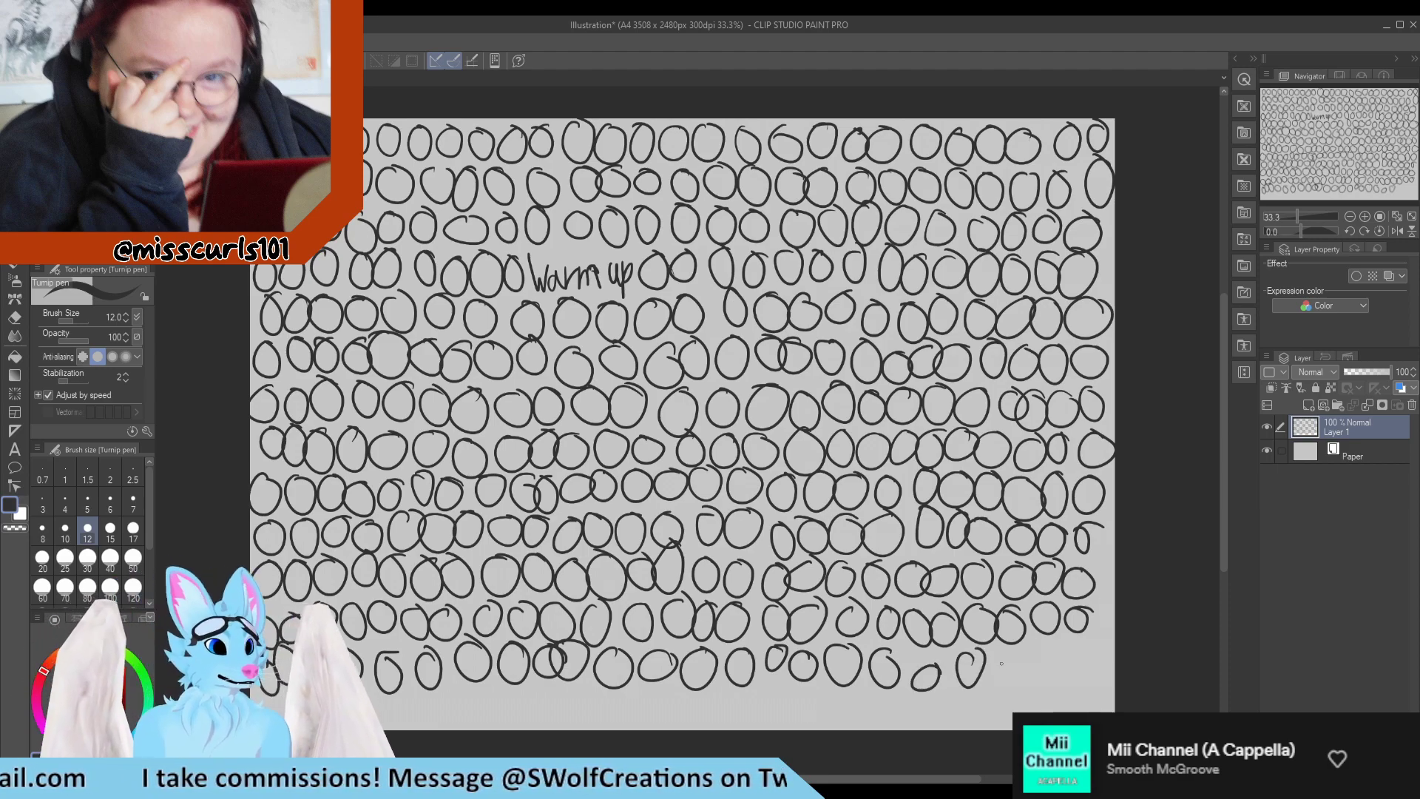
pyautogui.moveTo(991, 649)
pyautogui.mouseDown()
pyautogui.moveTo(1021, 675)
pyautogui.moveTo(1068, 646)
pyautogui.moveTo(1103, 651)
pyautogui.mouseUp()
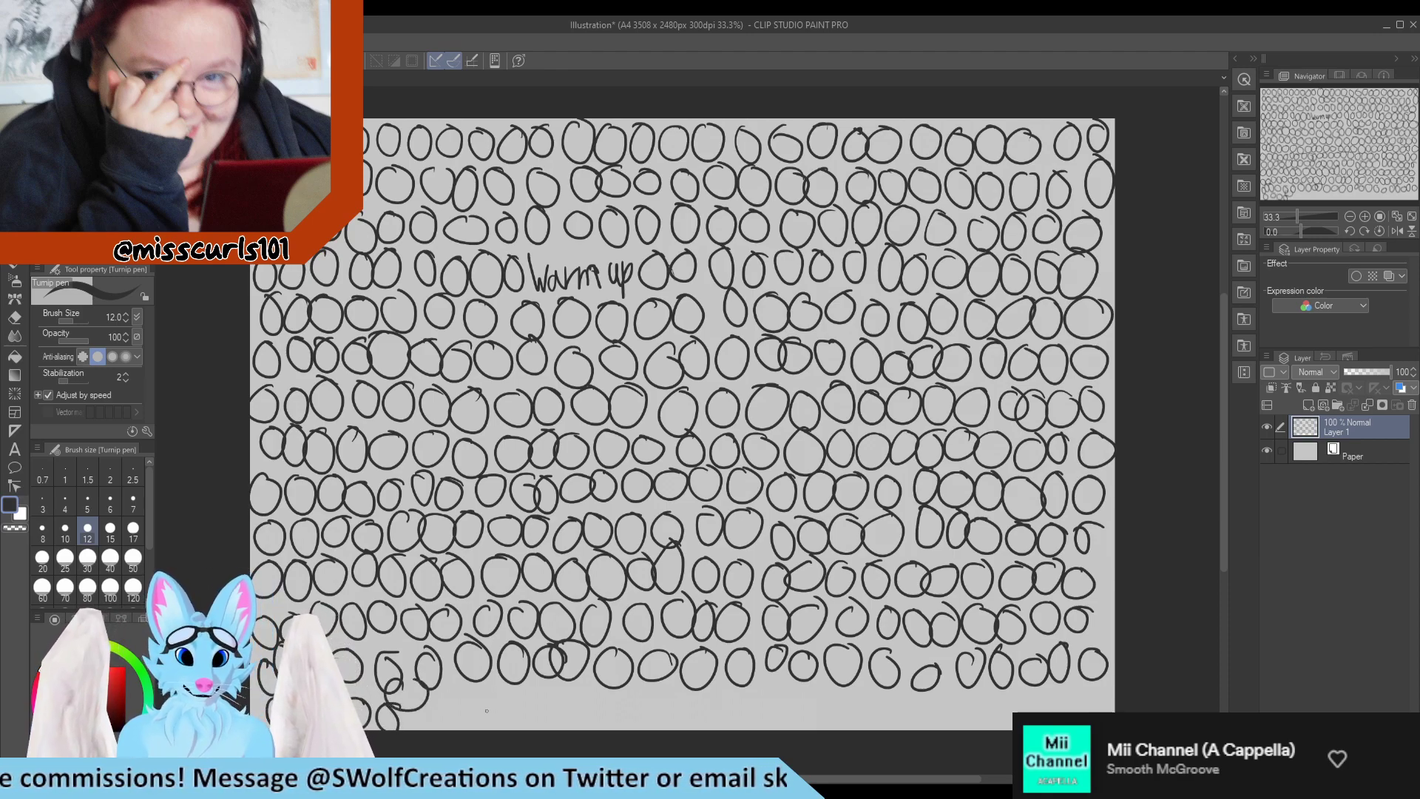
# Fill the remaining strip along the canvas's lower edge with a fourteenth row of circles.
pyautogui.moveTo(455, 695)
pyautogui.mouseDown()
pyautogui.moveTo(494, 710)
pyautogui.moveTo(582, 694)
pyautogui.mouseUp()
pyautogui.moveTo(618, 691)
pyautogui.mouseDown()
pyautogui.moveTo(607, 699)
pyautogui.moveTo(657, 690)
pyautogui.moveTo(689, 706)
pyautogui.moveTo(758, 688)
pyautogui.moveTo(844, 694)
pyautogui.moveTo(869, 712)
pyautogui.moveTo(891, 691)
pyautogui.moveTo(934, 688)
pyautogui.moveTo(975, 714)
pyautogui.moveTo(995, 692)
pyautogui.mouseUp()
pyautogui.moveTo(1030, 694)
pyautogui.mouseDown()
pyautogui.moveTo(1013, 710)
pyautogui.moveTo(1035, 695)
pyautogui.mouseUp()
pyautogui.moveTo(1070, 693)
pyautogui.mouseDown()
pyautogui.moveTo(1056, 692)
pyautogui.moveTo(1094, 691)
pyautogui.mouseUp()
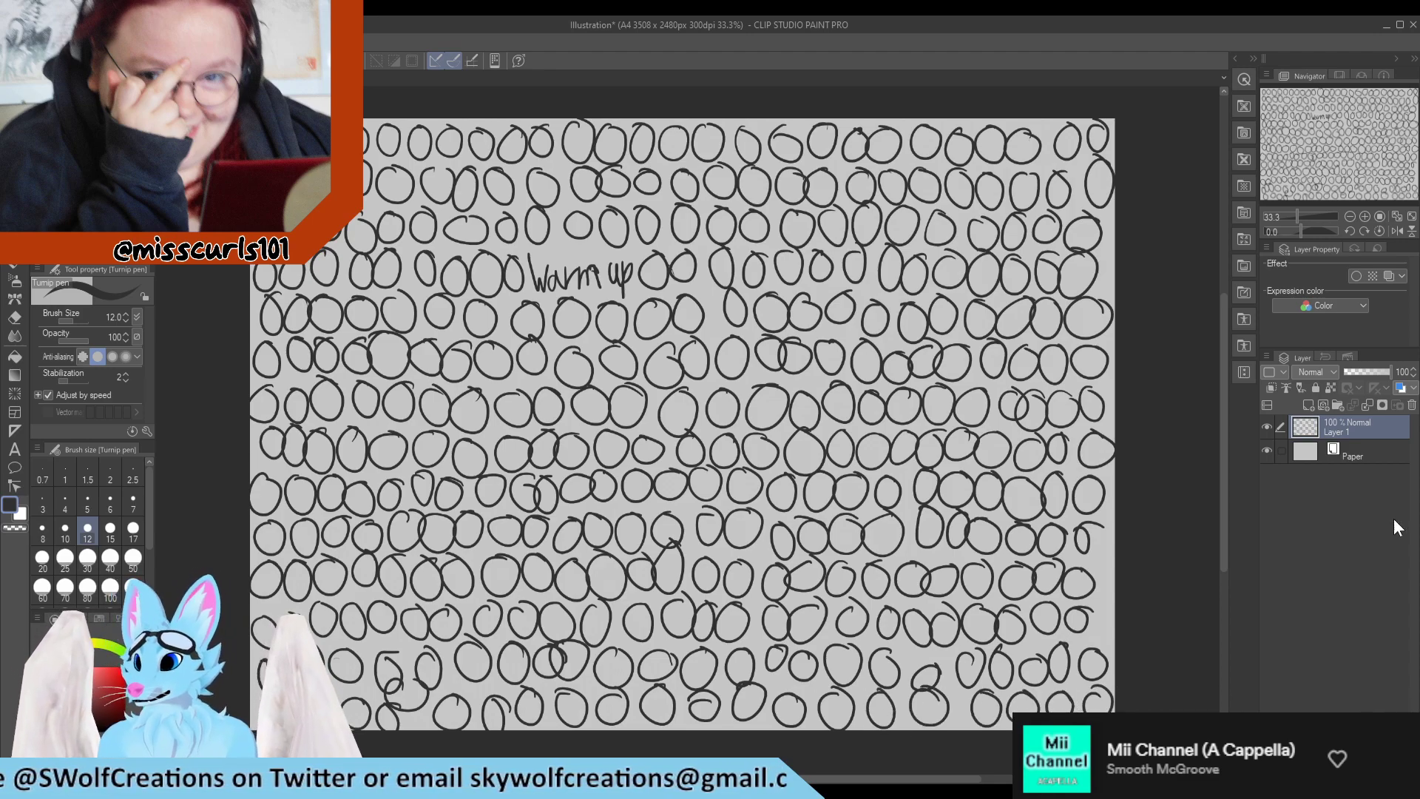
# Replace the circle-filled layer with a new empty layer and handwrite "Warm Up" in the canvas's upper middle.
pyautogui.click(1411, 406)
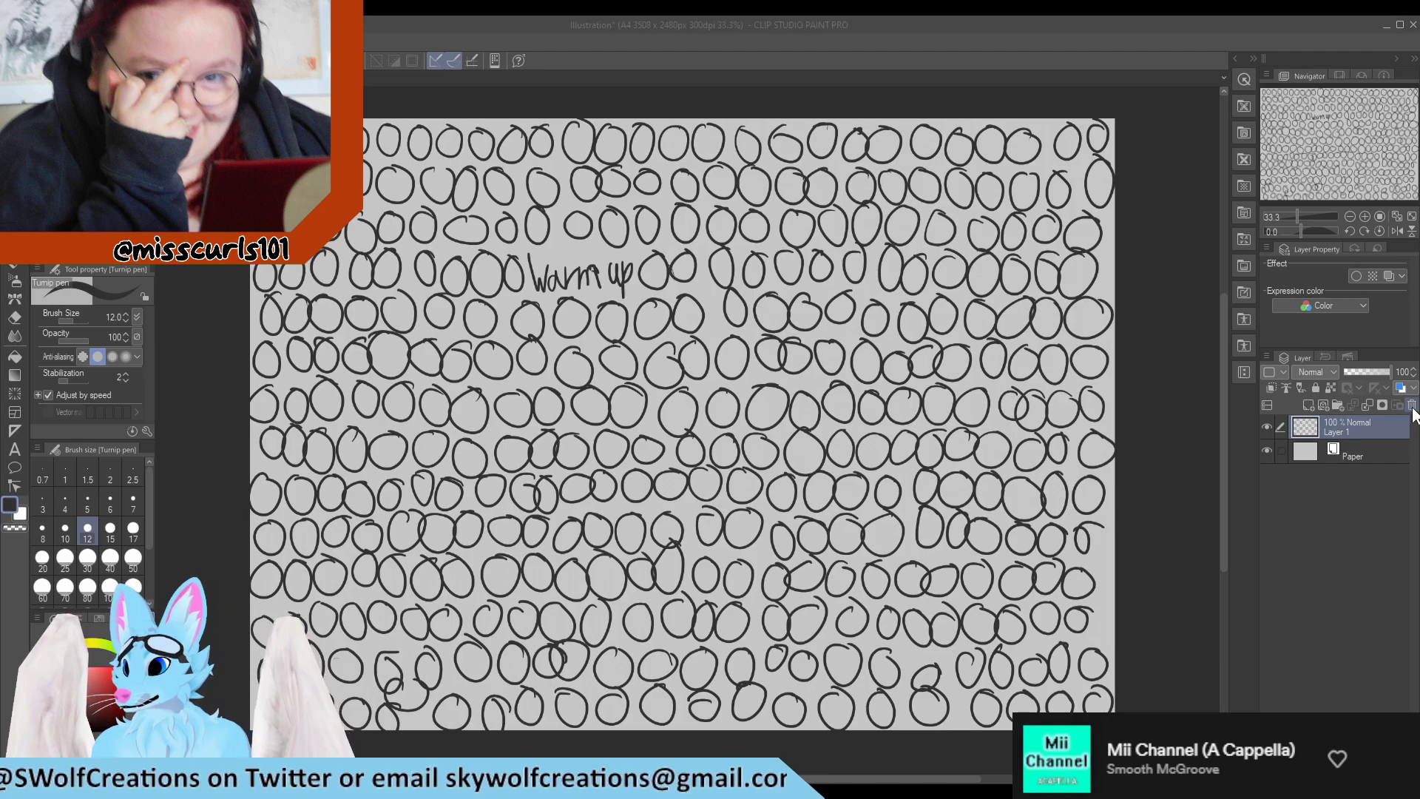
pyautogui.click(750, 309)
pyautogui.click(1303, 407)
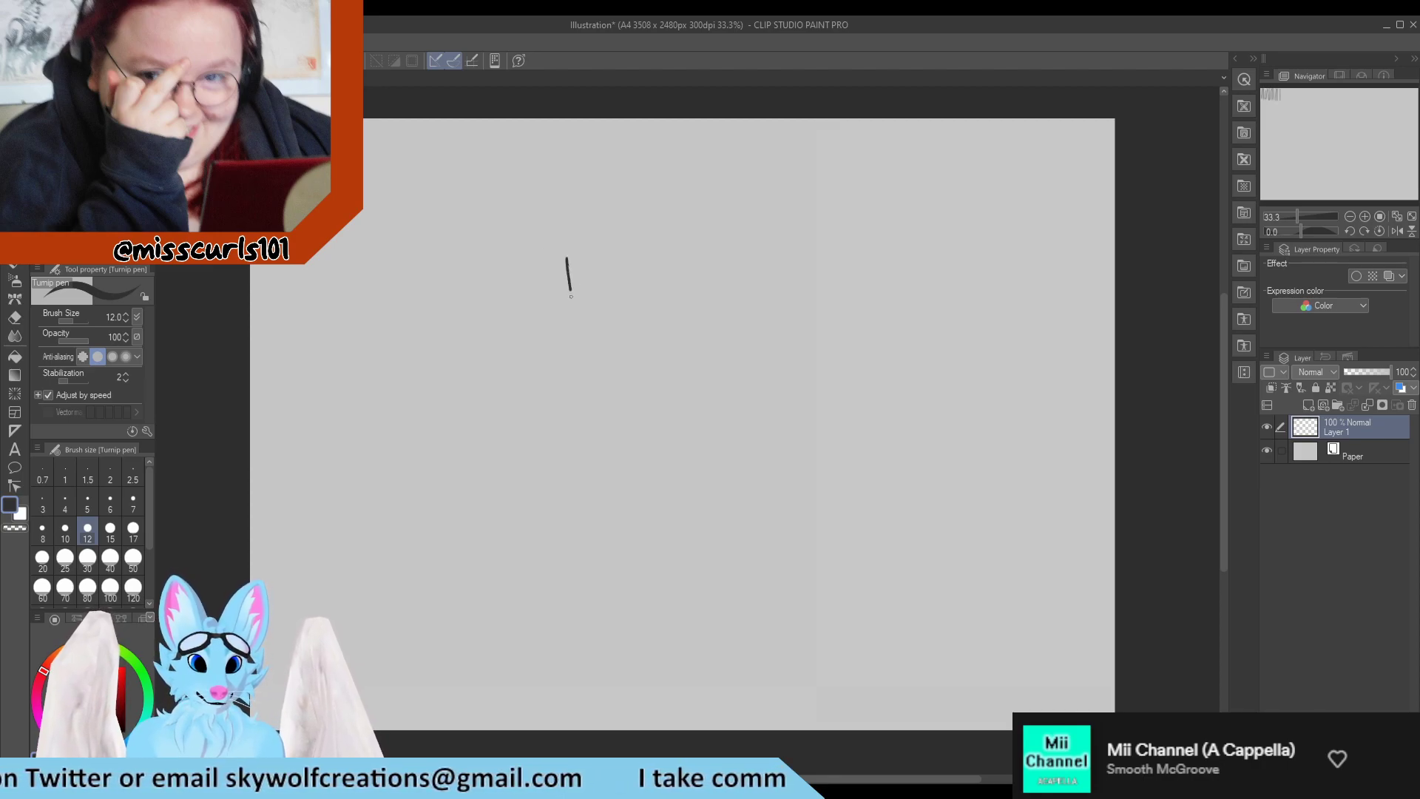
pyautogui.moveTo(571, 297)
pyautogui.mouseDown()
pyautogui.moveTo(583, 264)
pyautogui.moveTo(585, 295)
pyautogui.moveTo(650, 297)
pyautogui.mouseUp()
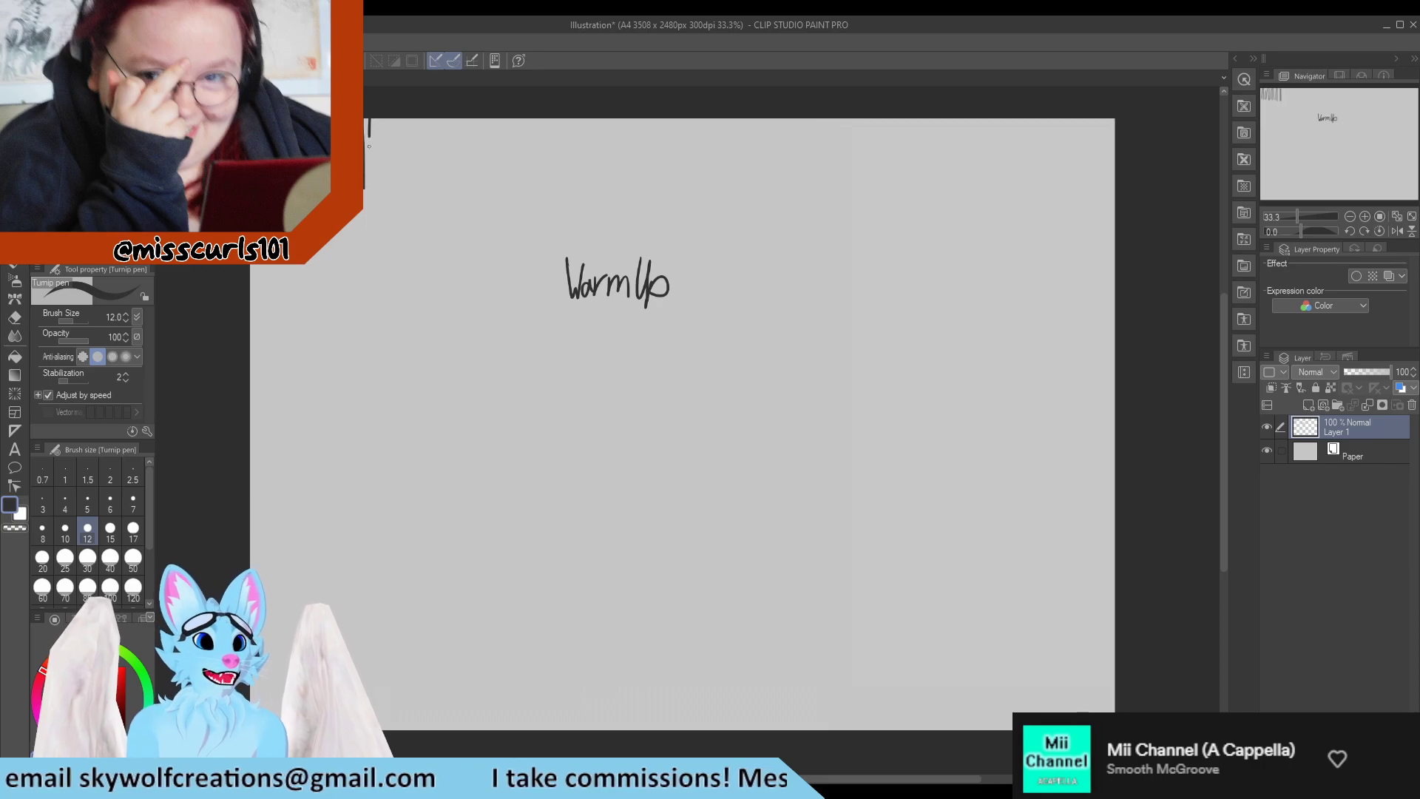
# Draw a row of short, closely spaced vertical lines along the canvas's upper edge, across its full width.
pyautogui.moveTo(380, 118); pyautogui.dragTo(383, 194)
pyautogui.moveTo(388, 119); pyautogui.dragTo(399, 194)
pyautogui.moveTo(404, 122); pyautogui.dragTo(407, 193)
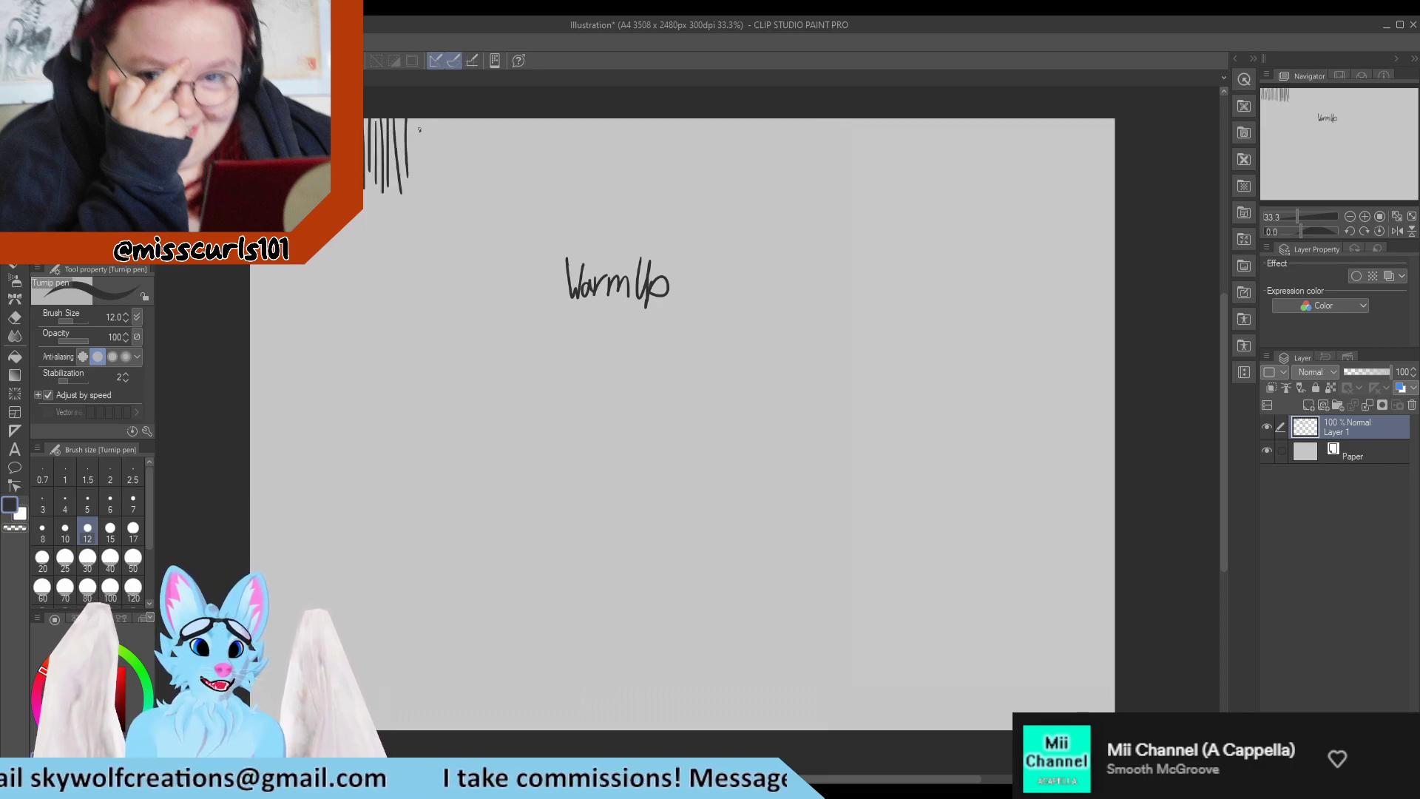
pyautogui.moveTo(420, 120); pyautogui.dragTo(422, 185)
pyautogui.moveTo(426, 120)
pyautogui.mouseDown()
pyautogui.moveTo(428, 189)
pyautogui.moveTo(442, 177)
pyautogui.mouseUp()
pyautogui.moveTo(446, 120); pyautogui.dragTo(455, 185)
pyautogui.moveTo(457, 120); pyautogui.dragTo(466, 188)
pyautogui.moveTo(470, 119); pyautogui.dragTo(473, 178)
pyautogui.moveTo(482, 120); pyautogui.dragTo(486, 184)
pyautogui.moveTo(490, 120); pyautogui.dragTo(497, 182)
pyautogui.moveTo(506, 123); pyautogui.dragTo(517, 186)
pyautogui.moveTo(518, 120); pyautogui.dragTo(530, 184)
pyautogui.moveTo(531, 126); pyautogui.dragTo(535, 189)
pyautogui.moveTo(542, 120); pyautogui.dragTo(544, 185)
pyautogui.moveTo(551, 120); pyautogui.dragTo(559, 169)
pyautogui.moveTo(563, 120); pyautogui.dragTo(575, 182)
pyautogui.moveTo(579, 120); pyautogui.dragTo(587, 182)
pyautogui.moveTo(592, 120)
pyautogui.mouseDown()
pyautogui.moveTo(595, 172)
pyautogui.moveTo(621, 182)
pyautogui.mouseUp()
pyautogui.moveTo(625, 118); pyautogui.dragTo(641, 182)
pyautogui.moveTo(641, 133)
pyautogui.mouseDown()
pyautogui.moveTo(648, 201)
pyautogui.moveTo(655, 178)
pyautogui.mouseUp()
pyautogui.moveTo(659, 119); pyautogui.dragTo(668, 185)
pyautogui.moveTo(673, 120); pyautogui.dragTo(682, 186)
pyautogui.moveTo(685, 120); pyautogui.dragTo(687, 185)
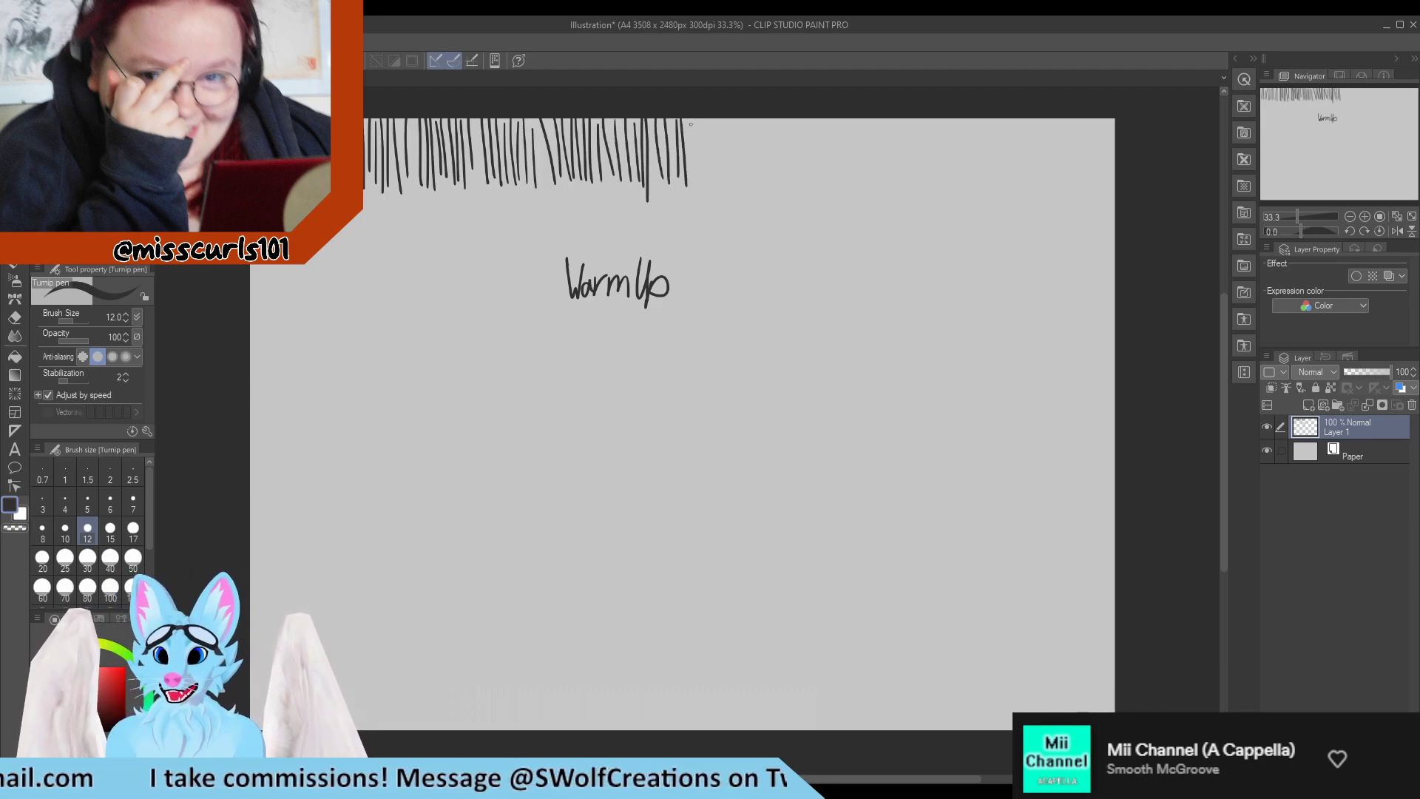
pyautogui.moveTo(702, 120); pyautogui.dragTo(707, 176)
pyautogui.moveTo(712, 120); pyautogui.dragTo(726, 191)
pyautogui.moveTo(729, 120)
pyautogui.mouseDown()
pyautogui.moveTo(733, 189)
pyautogui.moveTo(740, 180)
pyautogui.mouseUp()
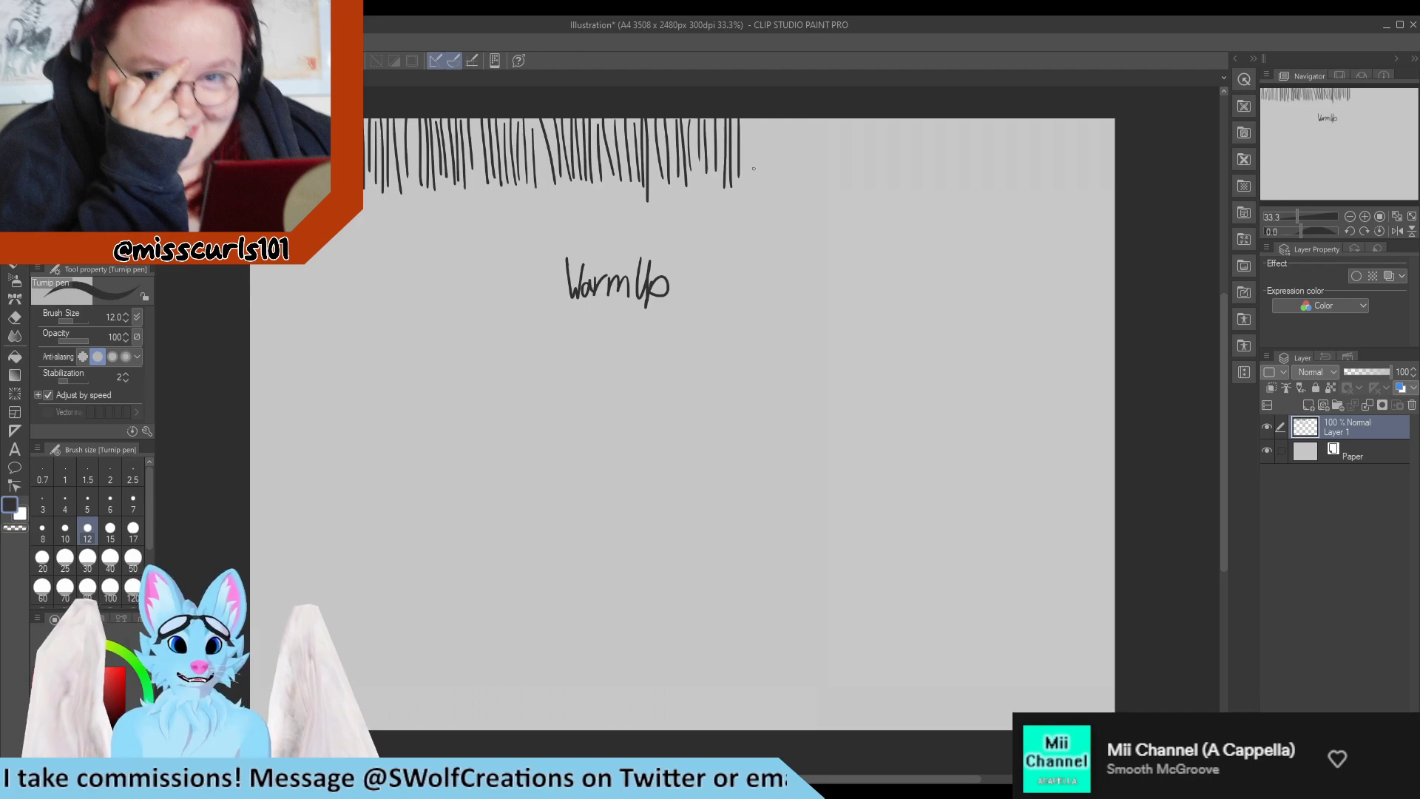
pyautogui.moveTo(747, 120); pyautogui.dragTo(751, 186)
pyautogui.moveTo(764, 122); pyautogui.dragTo(770, 186)
pyautogui.moveTo(779, 120)
pyautogui.mouseDown()
pyautogui.moveTo(784, 196)
pyautogui.moveTo(808, 192)
pyautogui.mouseUp()
pyautogui.moveTo(819, 119); pyautogui.dragTo(825, 196)
pyautogui.moveTo(833, 119); pyautogui.dragTo(844, 191)
pyautogui.moveTo(853, 119)
pyautogui.mouseDown()
pyautogui.moveTo(853, 195)
pyautogui.moveTo(864, 181)
pyautogui.mouseUp()
pyautogui.moveTo(870, 119); pyautogui.dragTo(872, 187)
pyautogui.moveTo(878, 118)
pyautogui.mouseDown()
pyautogui.moveTo(882, 195)
pyautogui.moveTo(892, 185)
pyautogui.mouseUp()
pyautogui.moveTo(897, 119); pyautogui.dragTo(914, 193)
pyautogui.moveTo(921, 118)
pyautogui.mouseDown()
pyautogui.moveTo(924, 185)
pyautogui.moveTo(956, 188)
pyautogui.mouseUp()
pyautogui.moveTo(958, 120); pyautogui.dragTo(960, 192)
pyautogui.moveTo(964, 120); pyautogui.dragTo(966, 196)
pyautogui.moveTo(973, 119)
pyautogui.mouseDown()
pyautogui.moveTo(975, 190)
pyautogui.moveTo(1004, 189)
pyautogui.mouseUp()
pyautogui.moveTo(1008, 118); pyautogui.dragTo(1022, 198)
pyautogui.moveTo(1037, 127); pyautogui.dragTo(1039, 198)
pyautogui.moveTo(1045, 129); pyautogui.dragTo(1055, 203)
pyautogui.moveTo(1059, 142); pyautogui.dragTo(1067, 200)
pyautogui.moveTo(1072, 136); pyautogui.dragTo(1079, 200)
pyautogui.moveTo(1086, 124)
pyautogui.mouseDown()
pyautogui.moveTo(1087, 194)
pyautogui.moveTo(1088, 168)
pyautogui.mouseUp()
pyautogui.moveTo(1093, 126); pyautogui.dragTo(1099, 200)
pyautogui.moveTo(1103, 119); pyautogui.dragTo(1104, 201)
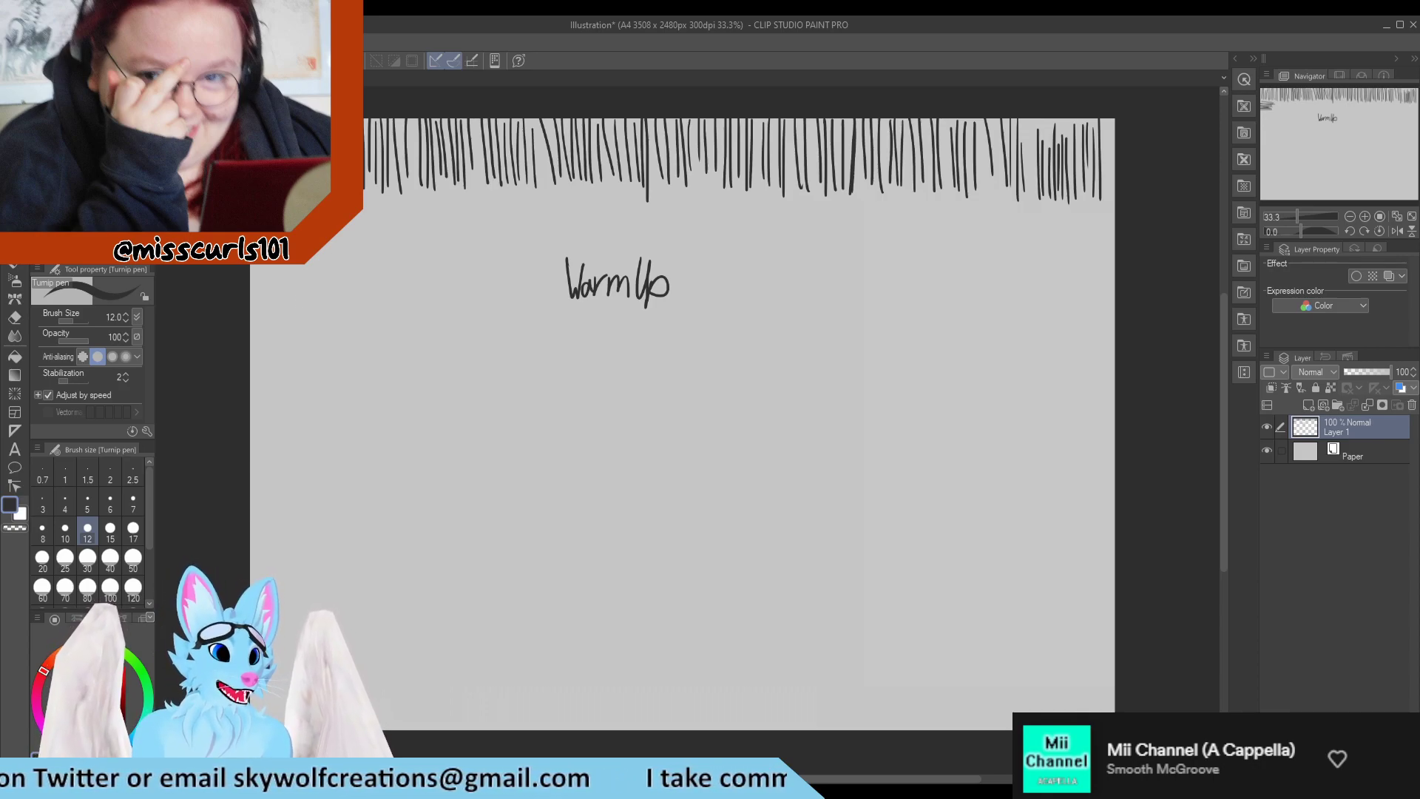
# Draw a band of stacked short horizontal lines across the canvas, directly beneath the row of vertical lines.
pyautogui.moveTo(253, 268)
pyautogui.mouseDown()
pyautogui.moveTo(346, 268)
pyautogui.moveTo(324, 280)
pyautogui.mouseUp()
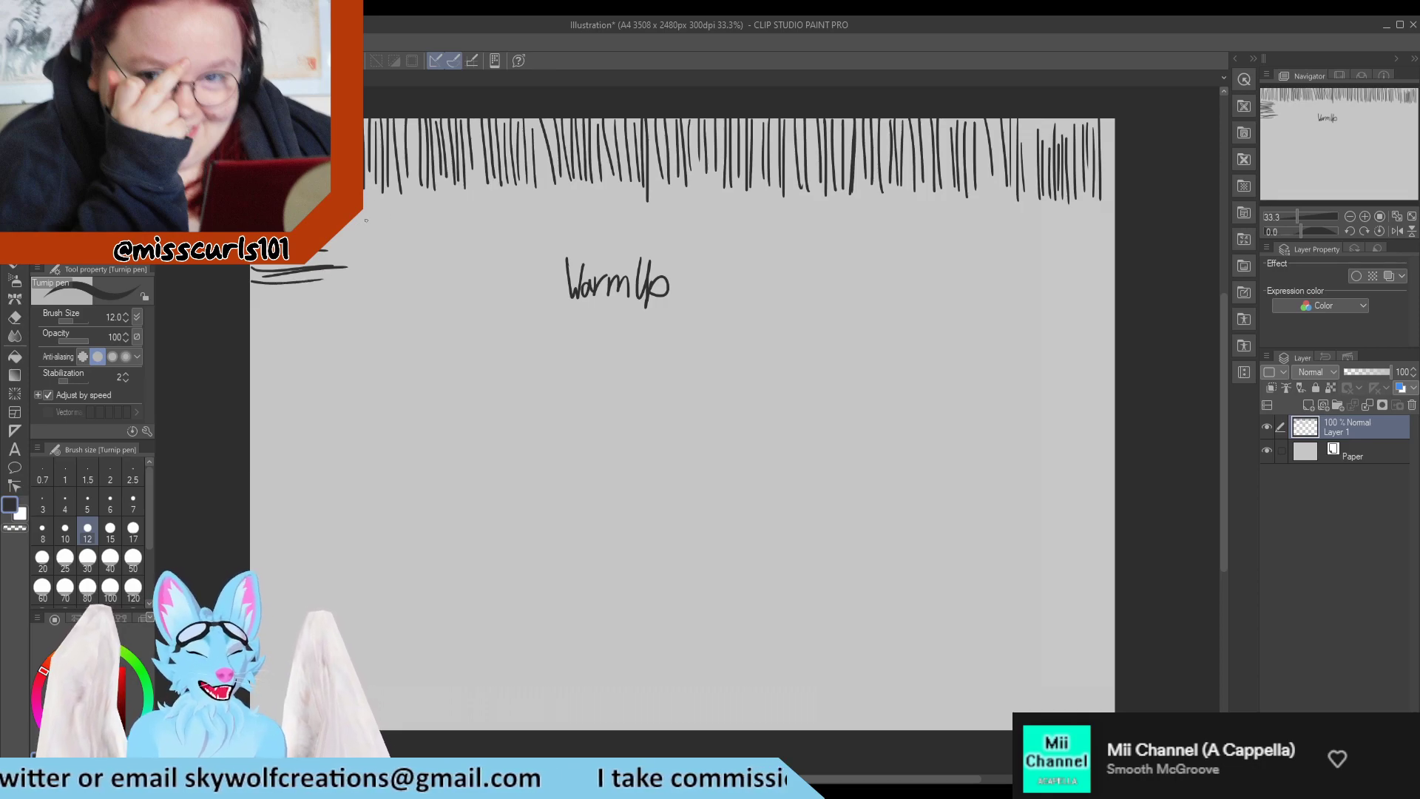
pyautogui.moveTo(295, 191); pyautogui.dragTo(419, 192)
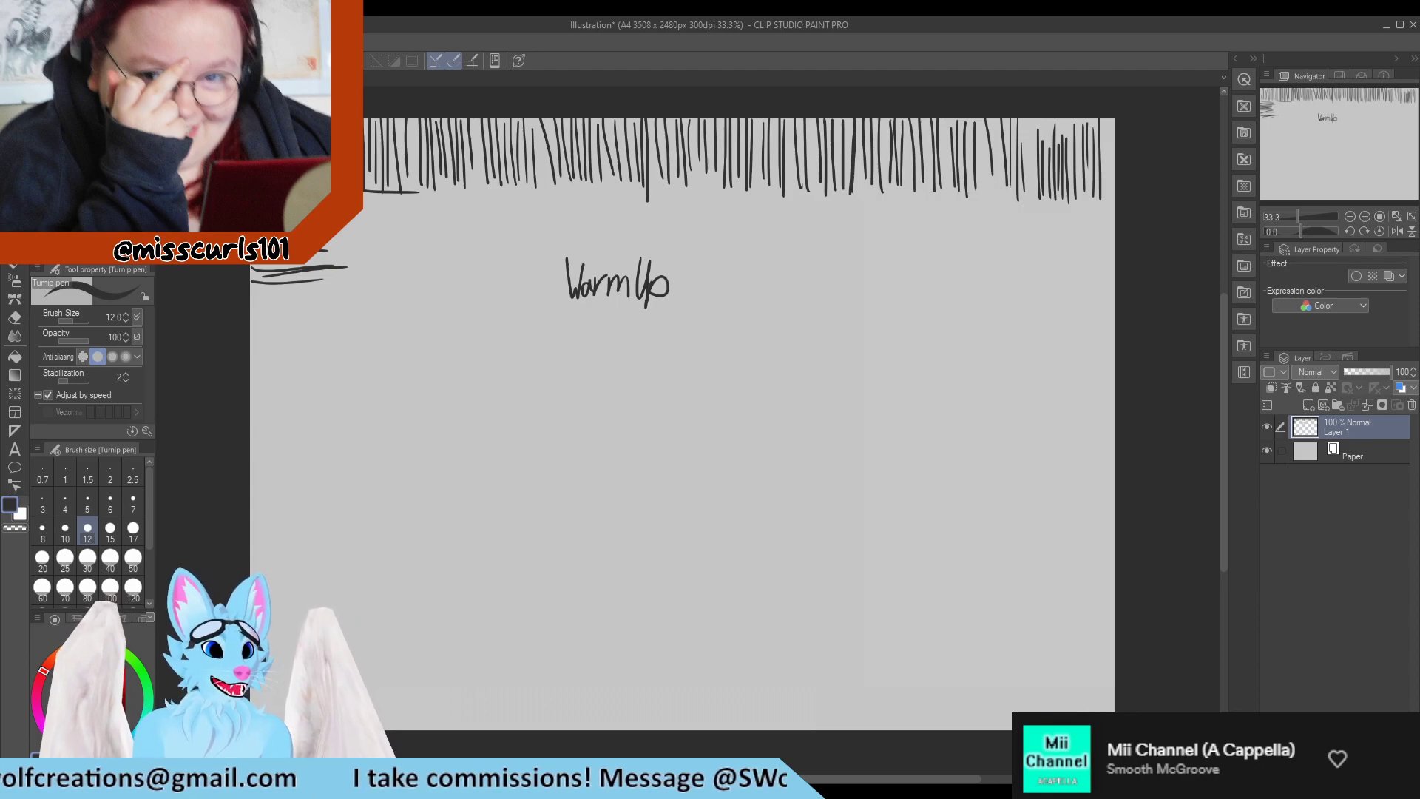
pyautogui.moveTo(362, 208); pyautogui.dragTo(437, 206)
pyautogui.moveTo(363, 208); pyautogui.dragTo(423, 207)
pyautogui.moveTo(349, 221); pyautogui.dragTo(441, 214)
pyautogui.moveTo(345, 225)
pyautogui.mouseDown()
pyautogui.moveTo(441, 225)
pyautogui.moveTo(441, 239)
pyautogui.mouseUp()
pyautogui.moveTo(329, 243); pyautogui.dragTo(439, 239)
pyautogui.moveTo(335, 248); pyautogui.dragTo(452, 241)
pyautogui.moveTo(363, 259); pyautogui.dragTo(428, 267)
pyautogui.moveTo(320, 273); pyautogui.dragTo(422, 270)
pyautogui.moveTo(446, 191); pyautogui.dragTo(532, 197)
pyautogui.moveTo(417, 207)
pyautogui.mouseDown()
pyautogui.moveTo(557, 203)
pyautogui.moveTo(535, 221)
pyautogui.mouseUp()
pyautogui.moveTo(454, 222)
pyautogui.mouseDown()
pyautogui.moveTo(533, 213)
pyautogui.moveTo(506, 232)
pyautogui.moveTo(535, 236)
pyautogui.mouseUp()
pyautogui.moveTo(457, 245); pyautogui.dragTo(543, 244)
pyautogui.moveTo(435, 249); pyautogui.dragTo(526, 250)
pyautogui.moveTo(448, 261); pyautogui.dragTo(546, 261)
pyautogui.moveTo(431, 274); pyautogui.dragTo(530, 266)
pyautogui.moveTo(557, 190); pyautogui.dragTo(650, 194)
pyautogui.moveTo(555, 199); pyautogui.dragTo(657, 207)
pyautogui.moveTo(562, 217)
pyautogui.mouseDown()
pyautogui.moveTo(654, 214)
pyautogui.moveTo(623, 229)
pyautogui.mouseUp()
pyautogui.moveTo(546, 235); pyautogui.dragTo(663, 233)
pyautogui.moveTo(568, 250); pyautogui.dragTo(682, 251)
pyautogui.moveTo(621, 259); pyautogui.dragTo(672, 254)
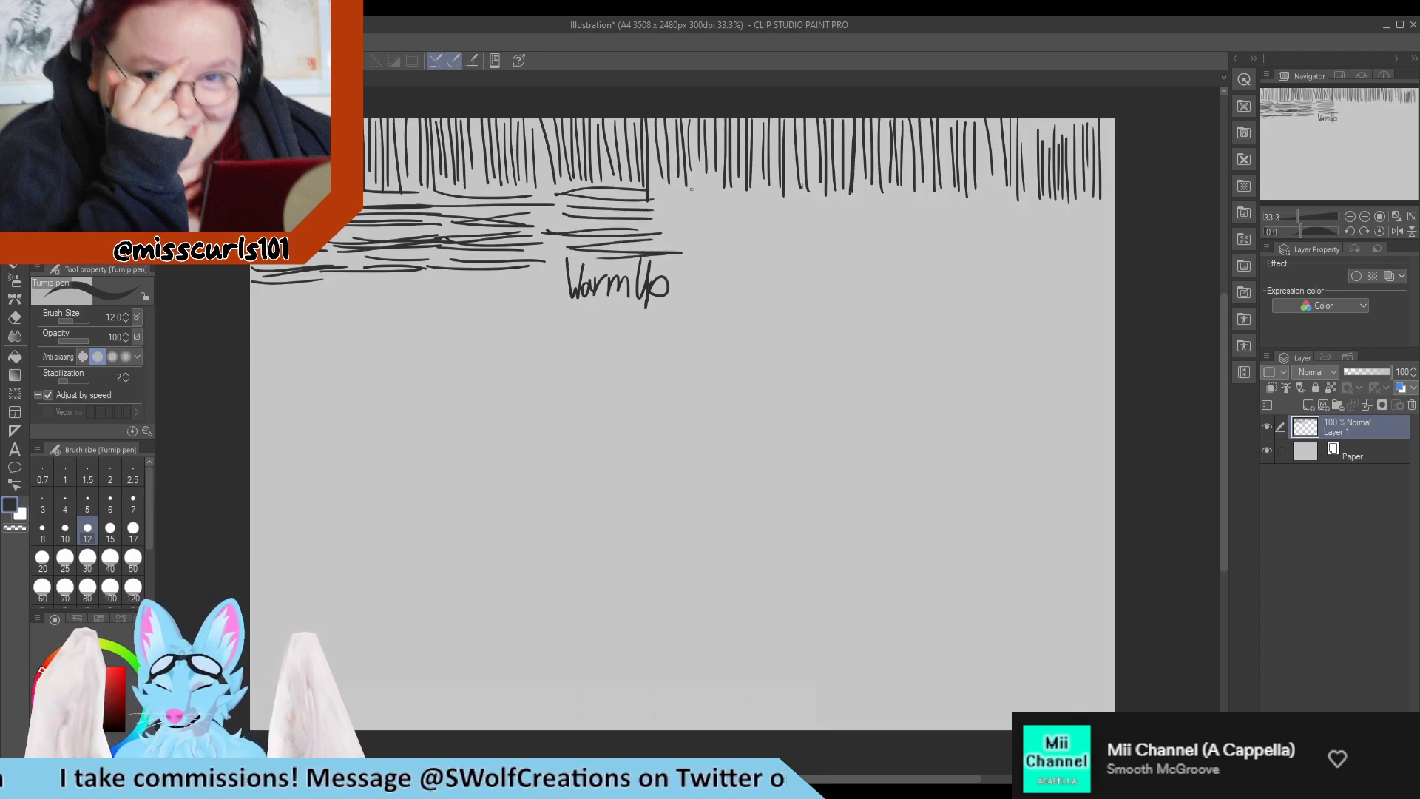
pyautogui.moveTo(680, 191); pyautogui.dragTo(779, 194)
pyautogui.moveTo(694, 201)
pyautogui.mouseDown()
pyautogui.moveTo(786, 198)
pyautogui.moveTo(744, 206)
pyautogui.mouseUp()
pyautogui.moveTo(747, 213); pyautogui.dragTo(786, 210)
pyautogui.moveTo(678, 221); pyautogui.dragTo(777, 216)
pyautogui.moveTo(664, 226); pyautogui.dragTo(792, 222)
pyautogui.moveTo(659, 237); pyautogui.dragTo(779, 240)
pyautogui.moveTo(690, 255); pyautogui.dragTo(772, 249)
pyautogui.moveTo(781, 198); pyautogui.dragTo(887, 195)
pyautogui.moveTo(756, 206); pyautogui.dragTo(891, 199)
pyautogui.moveTo(788, 223)
pyautogui.mouseDown()
pyautogui.moveTo(905, 215)
pyautogui.moveTo(870, 230)
pyautogui.mouseUp()
pyautogui.moveTo(768, 222); pyautogui.dragTo(898, 213)
pyautogui.moveTo(781, 242)
pyautogui.mouseDown()
pyautogui.moveTo(894, 236)
pyautogui.moveTo(881, 240)
pyautogui.mouseUp()
pyautogui.moveTo(792, 256)
pyautogui.mouseDown()
pyautogui.moveTo(870, 254)
pyautogui.moveTo(860, 263)
pyautogui.mouseUp()
pyautogui.moveTo(904, 198); pyautogui.dragTo(968, 199)
pyautogui.moveTo(870, 220)
pyautogui.mouseDown()
pyautogui.moveTo(990, 220)
pyautogui.moveTo(999, 233)
pyautogui.moveTo(1010, 218)
pyautogui.mouseUp()
pyautogui.moveTo(891, 256)
pyautogui.mouseDown()
pyautogui.moveTo(1014, 246)
pyautogui.moveTo(977, 272)
pyautogui.mouseUp()
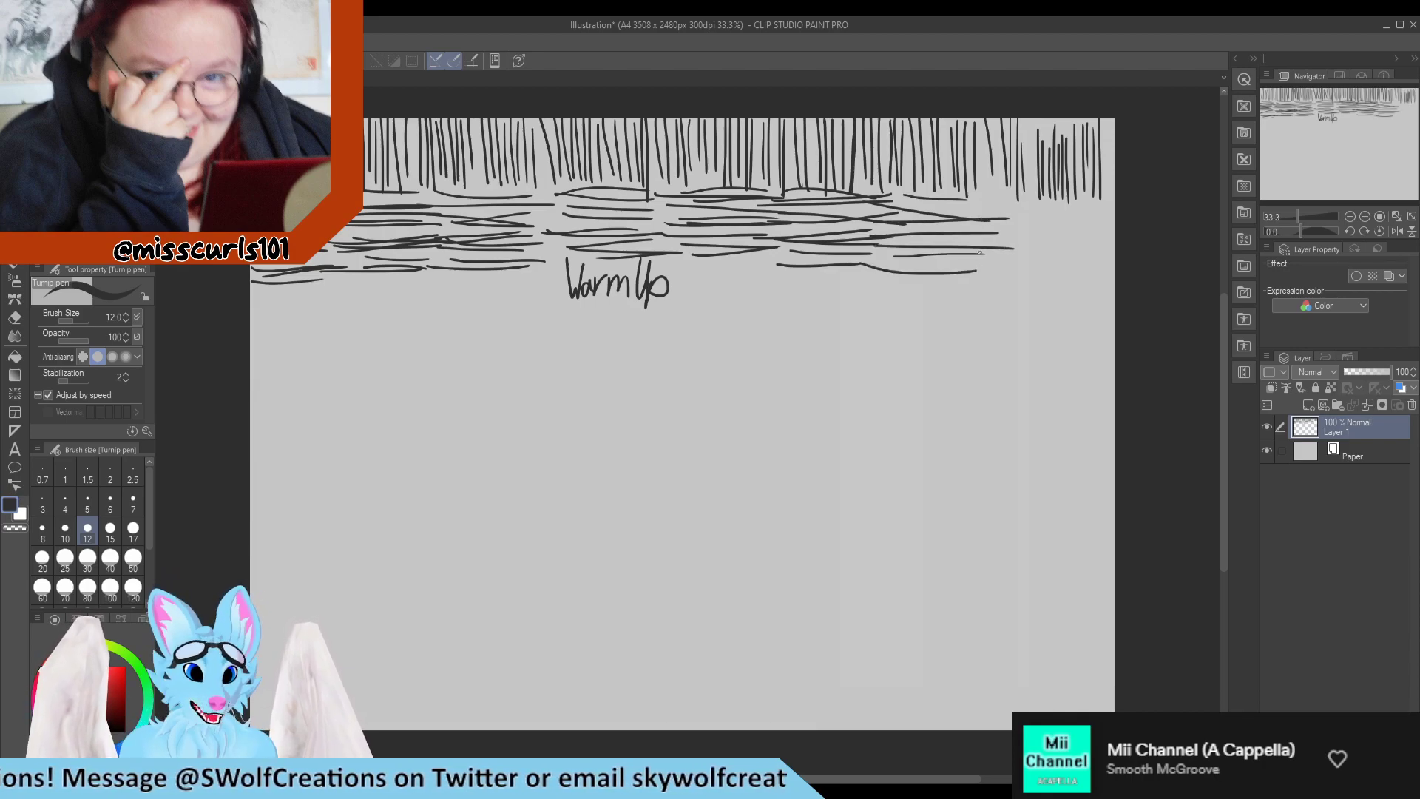
pyautogui.moveTo(990, 200)
pyautogui.mouseDown()
pyautogui.moveTo(1114, 198)
pyautogui.moveTo(1107, 211)
pyautogui.mouseUp()
pyautogui.moveTo(1015, 219); pyautogui.dragTo(1114, 217)
pyautogui.moveTo(986, 219)
pyautogui.mouseDown()
pyautogui.moveTo(1094, 216)
pyautogui.moveTo(1114, 231)
pyautogui.mouseUp()
pyautogui.moveTo(1014, 236); pyautogui.dragTo(1114, 241)
pyautogui.moveTo(1018, 238)
pyautogui.mouseDown()
pyautogui.moveTo(1114, 235)
pyautogui.moveTo(1110, 249)
pyautogui.mouseUp()
pyautogui.moveTo(1005, 254)
pyautogui.mouseDown()
pyautogui.moveTo(1114, 251)
pyautogui.moveTo(1102, 259)
pyautogui.mouseUp()
pyautogui.moveTo(1045, 272); pyautogui.dragTo(1114, 269)
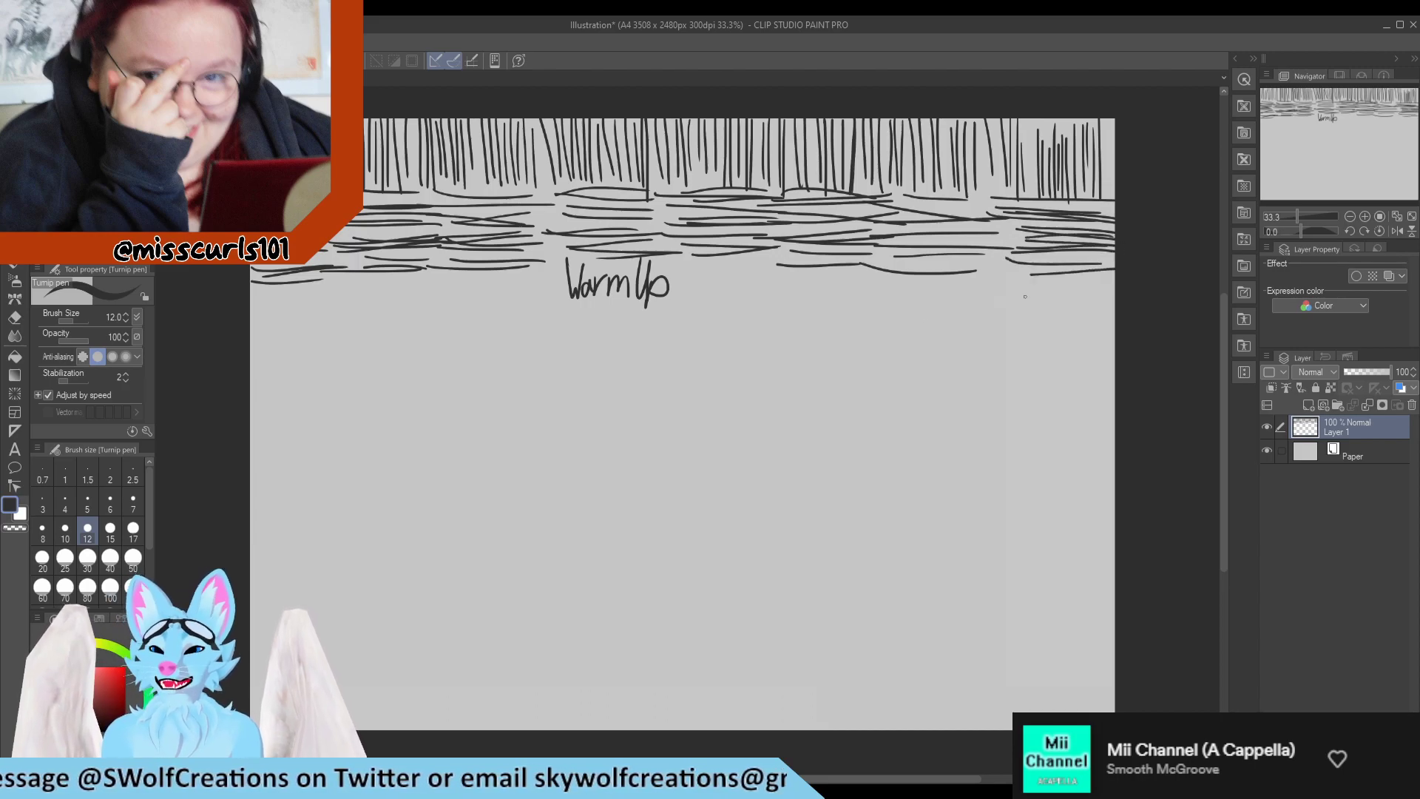
# Draw a second row of vertical lines across the canvas below the horizontal band, working around the "Warm Up" label.
pyautogui.moveTo(261, 287)
pyautogui.mouseDown()
pyautogui.moveTo(259, 354)
pyautogui.moveTo(275, 336)
pyautogui.mouseUp()
pyautogui.moveTo(287, 290); pyautogui.dragTo(290, 354)
pyautogui.moveTo(297, 295); pyautogui.dragTo(301, 353)
pyautogui.moveTo(309, 285); pyautogui.dragTo(313, 354)
pyautogui.moveTo(329, 296); pyautogui.dragTo(330, 358)
pyautogui.moveTo(340, 286)
pyautogui.mouseDown()
pyautogui.moveTo(337, 362)
pyautogui.moveTo(359, 350)
pyautogui.moveTo(358, 372)
pyautogui.mouseUp()
pyautogui.moveTo(372, 278); pyautogui.dragTo(368, 343)
pyautogui.moveTo(381, 272); pyautogui.dragTo(375, 350)
pyautogui.moveTo(396, 293); pyautogui.dragTo(394, 346)
pyautogui.moveTo(407, 282); pyautogui.dragTo(412, 353)
pyautogui.moveTo(421, 287); pyautogui.dragTo(424, 358)
pyautogui.moveTo(438, 272); pyautogui.dragTo(442, 364)
pyautogui.moveTo(450, 289); pyautogui.dragTo(446, 363)
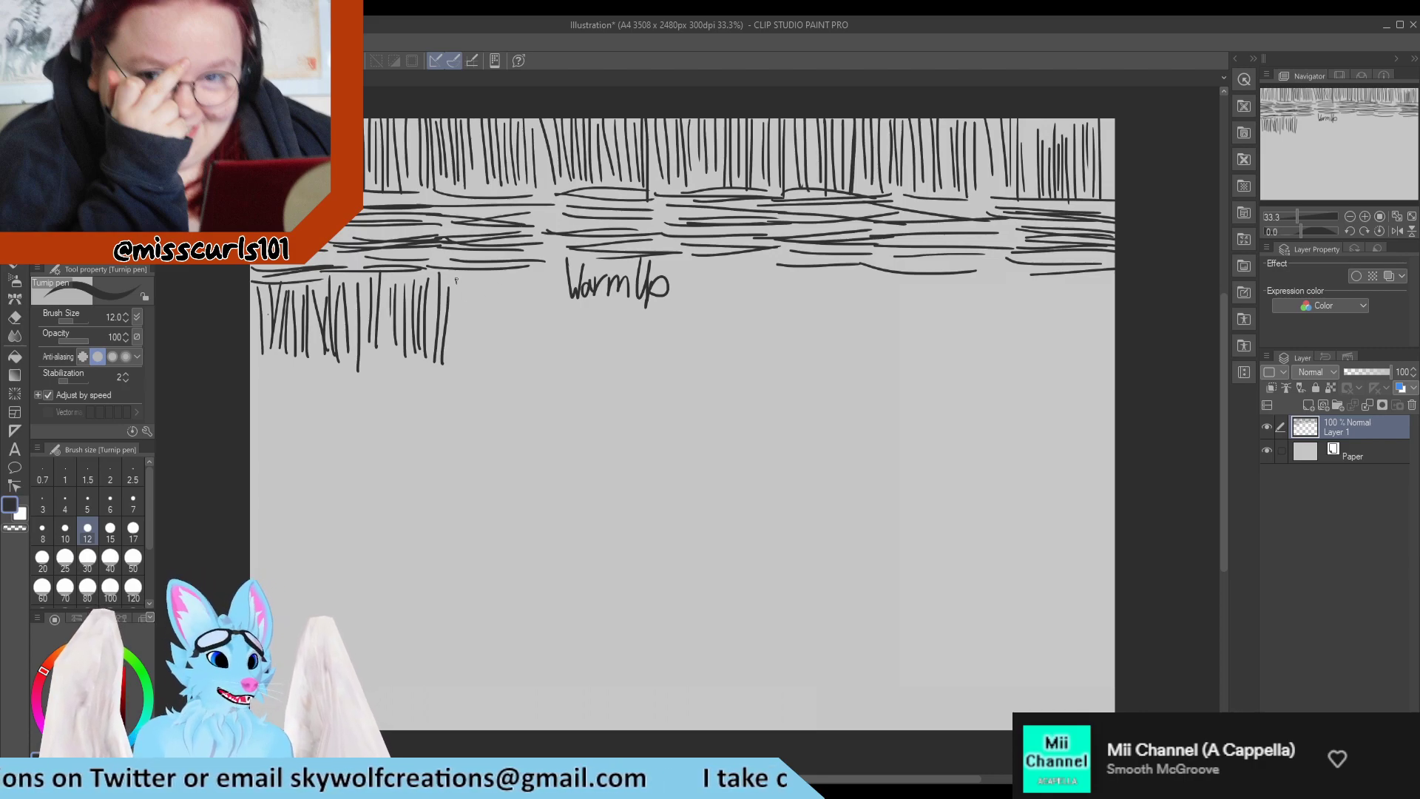
pyautogui.moveTo(457, 279); pyautogui.dragTo(453, 357)
pyautogui.moveTo(471, 281)
pyautogui.mouseDown()
pyautogui.moveTo(468, 367)
pyautogui.moveTo(472, 349)
pyautogui.mouseUp()
pyautogui.moveTo(486, 281); pyautogui.dragTo(483, 362)
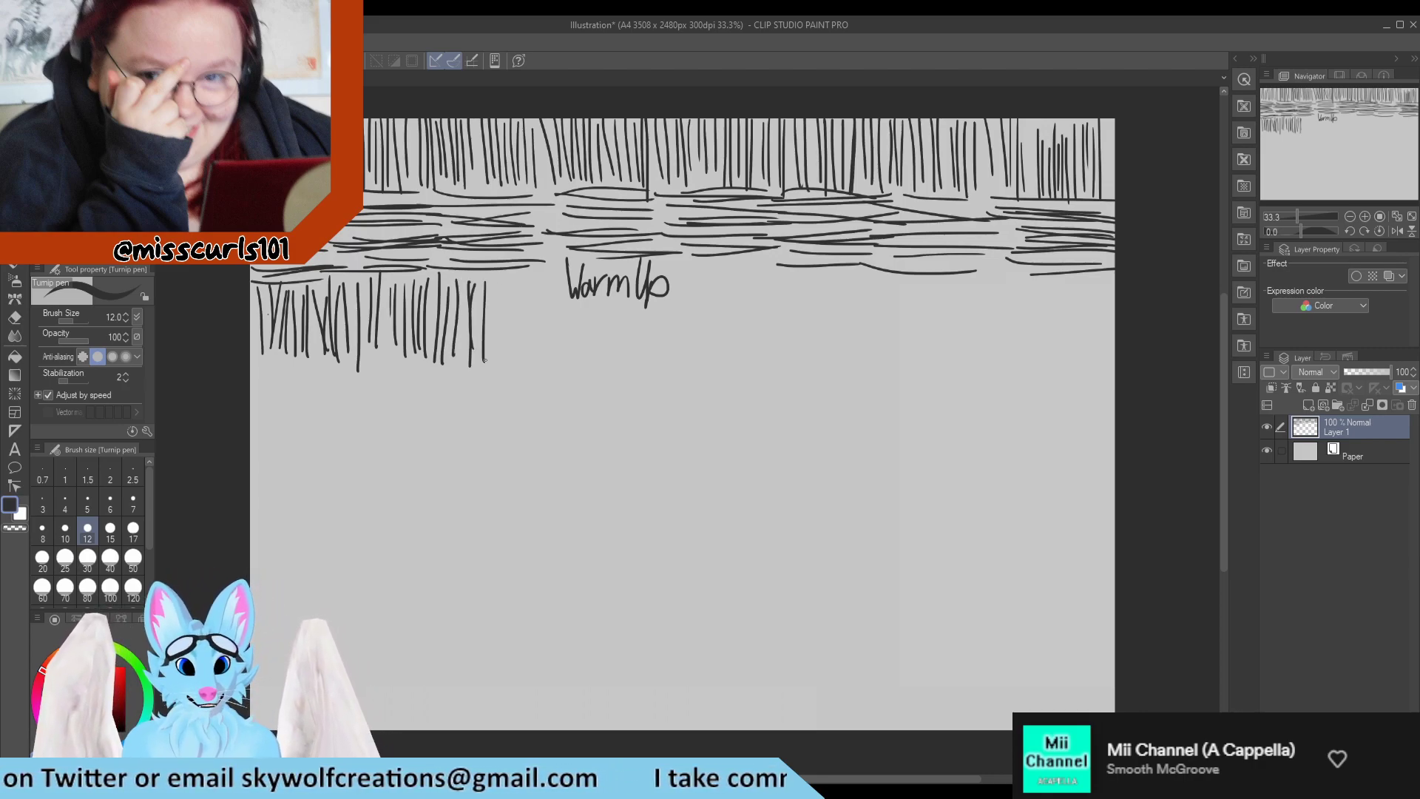
pyautogui.moveTo(502, 270); pyautogui.dragTo(508, 352)
pyautogui.moveTo(517, 283); pyautogui.dragTo(518, 349)
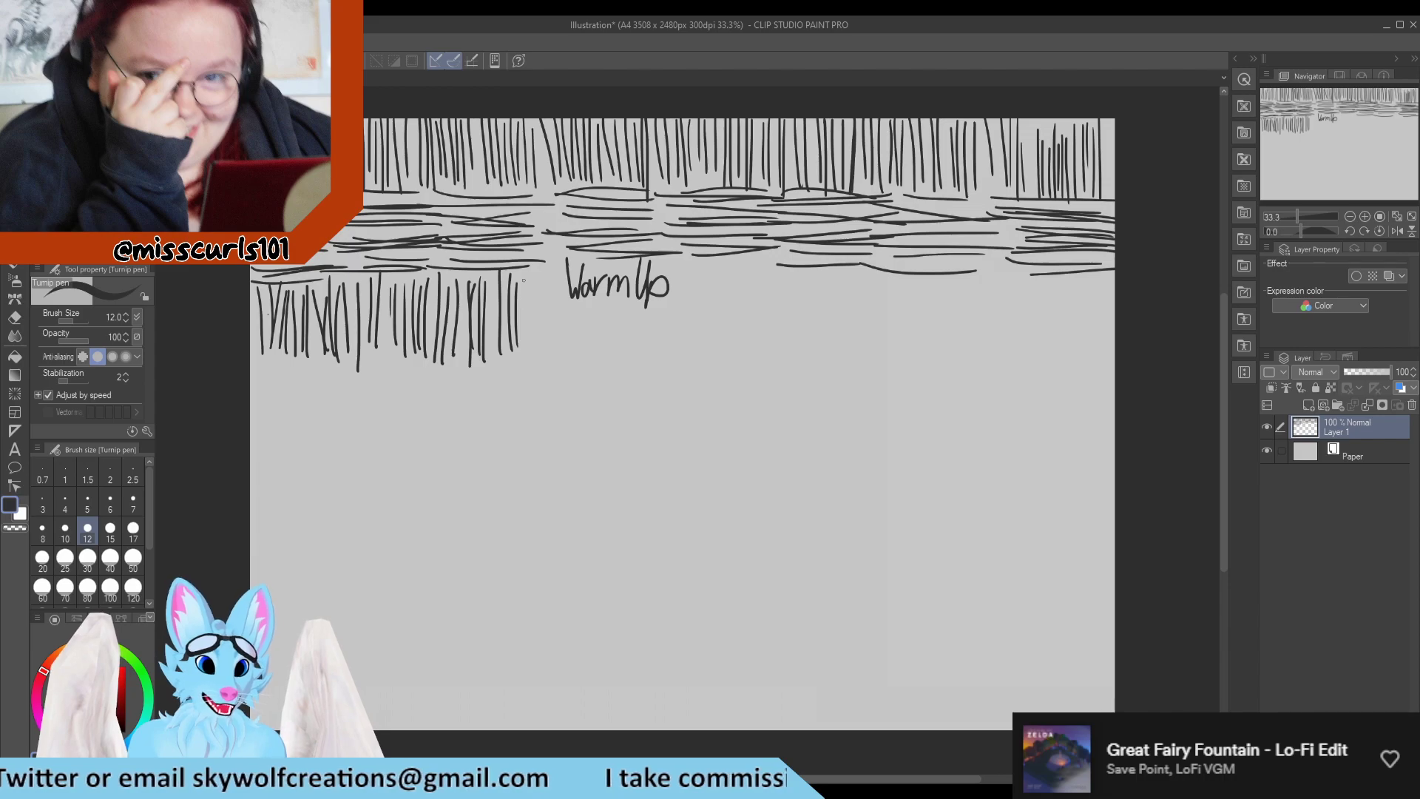
pyautogui.moveTo(525, 281); pyautogui.dragTo(524, 354)
pyautogui.moveTo(540, 276); pyautogui.dragTo(547, 363)
pyautogui.moveTo(565, 273); pyautogui.dragTo(564, 354)
pyautogui.moveTo(580, 301)
pyautogui.mouseDown()
pyautogui.moveTo(577, 358)
pyautogui.moveTo(596, 346)
pyautogui.moveTo(615, 360)
pyautogui.mouseUp()
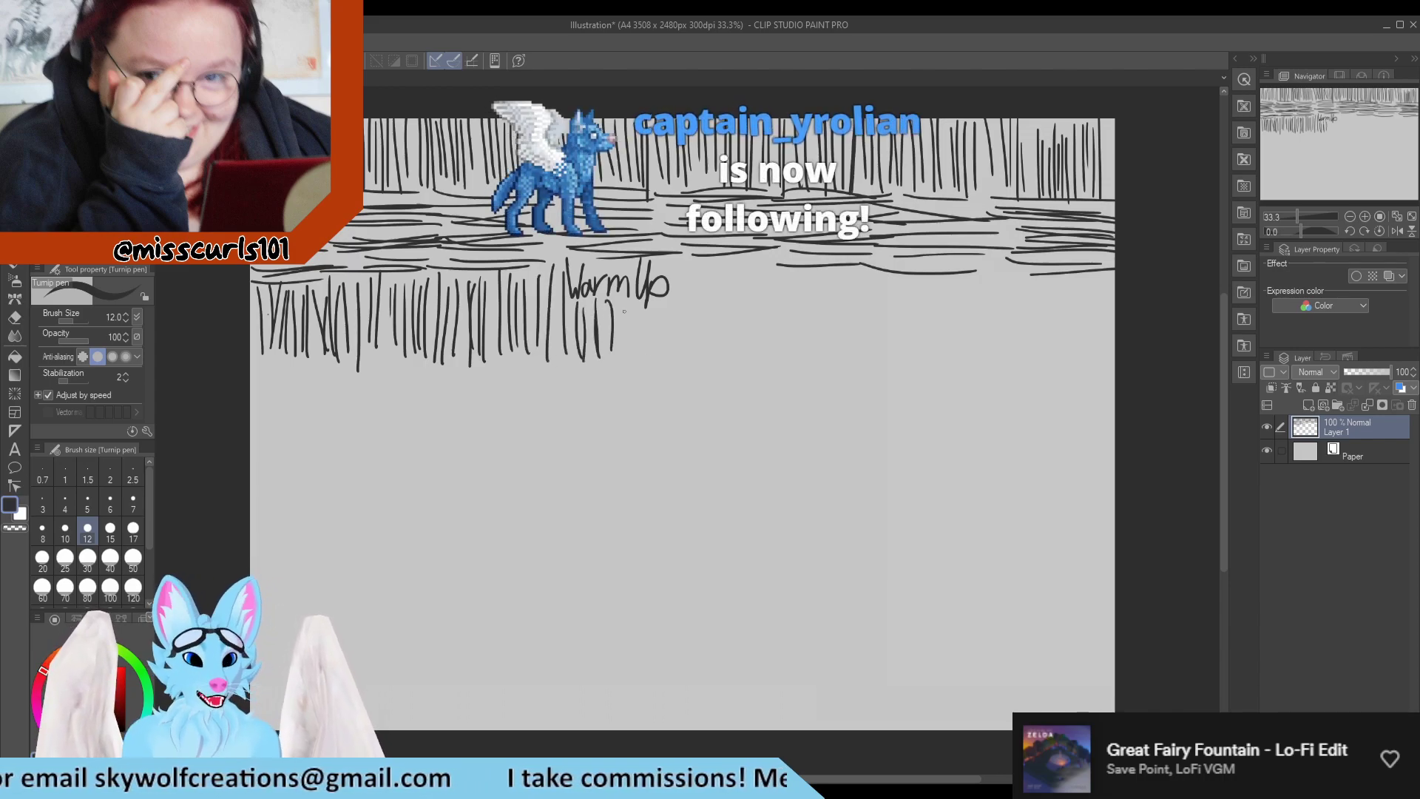
pyautogui.moveTo(623, 299); pyautogui.dragTo(633, 354)
pyautogui.moveTo(640, 311)
pyautogui.mouseDown()
pyautogui.moveTo(642, 349)
pyautogui.moveTo(666, 358)
pyautogui.mouseUp()
pyautogui.moveTo(680, 268)
pyautogui.mouseDown()
pyautogui.moveTo(677, 362)
pyautogui.moveTo(699, 358)
pyautogui.mouseUp()
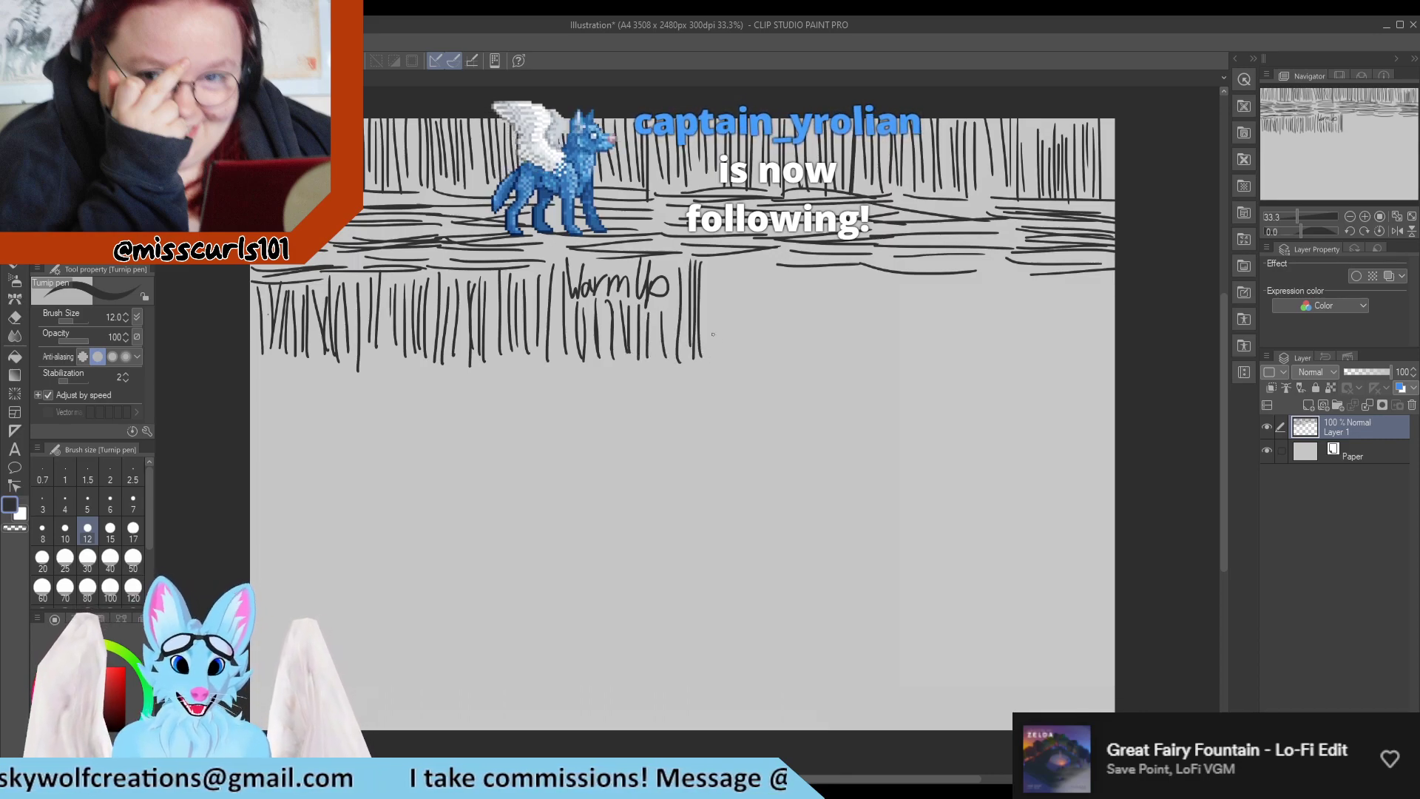
pyautogui.moveTo(716, 296); pyautogui.dragTo(714, 375)
pyautogui.moveTo(740, 260)
pyautogui.mouseDown()
pyautogui.moveTo(736, 363)
pyautogui.moveTo(745, 344)
pyautogui.mouseUp()
pyautogui.moveTo(757, 259); pyautogui.dragTo(756, 357)
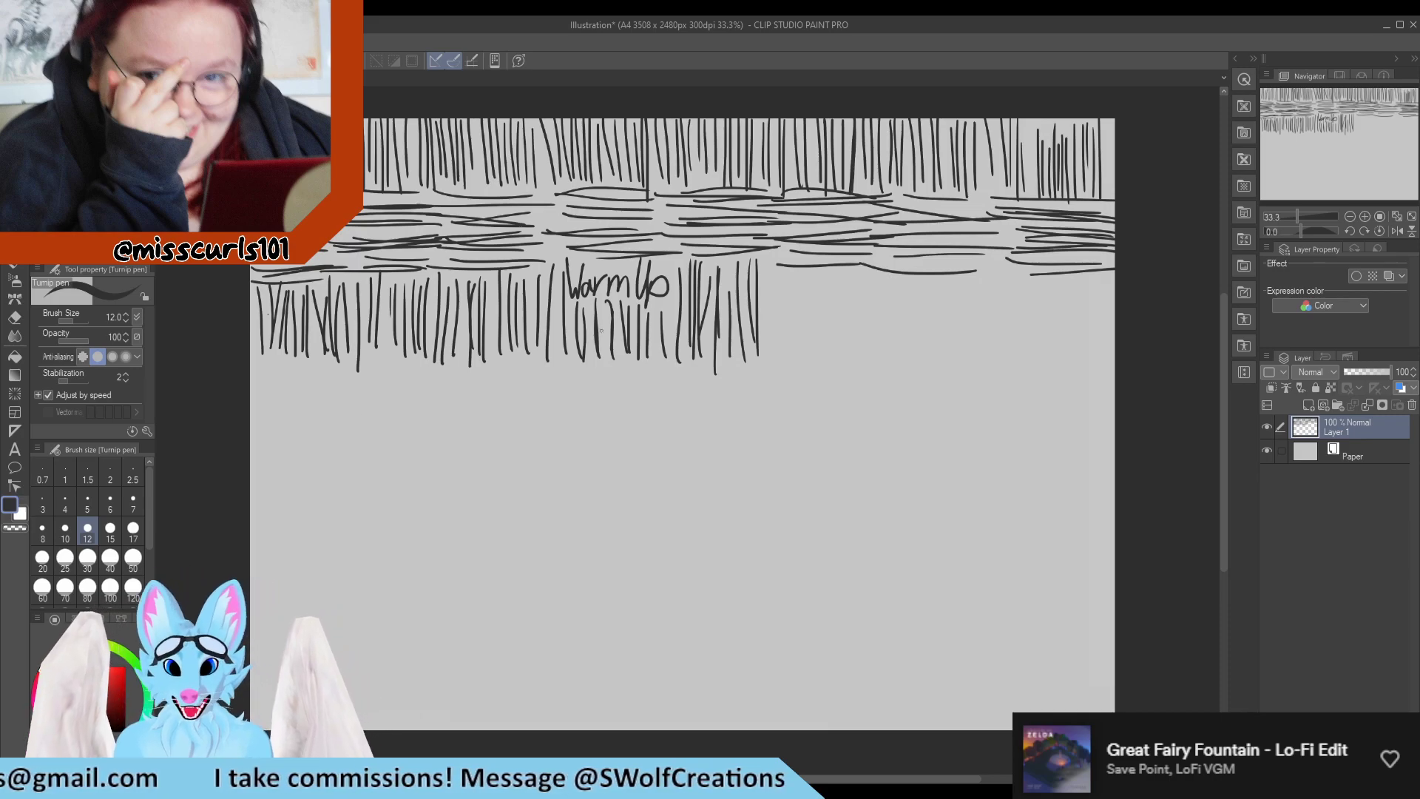
pyautogui.moveTo(772, 255); pyautogui.dragTo(783, 350)
pyautogui.moveTo(793, 273); pyautogui.dragTo(791, 344)
pyautogui.moveTo(804, 273); pyautogui.dragTo(807, 353)
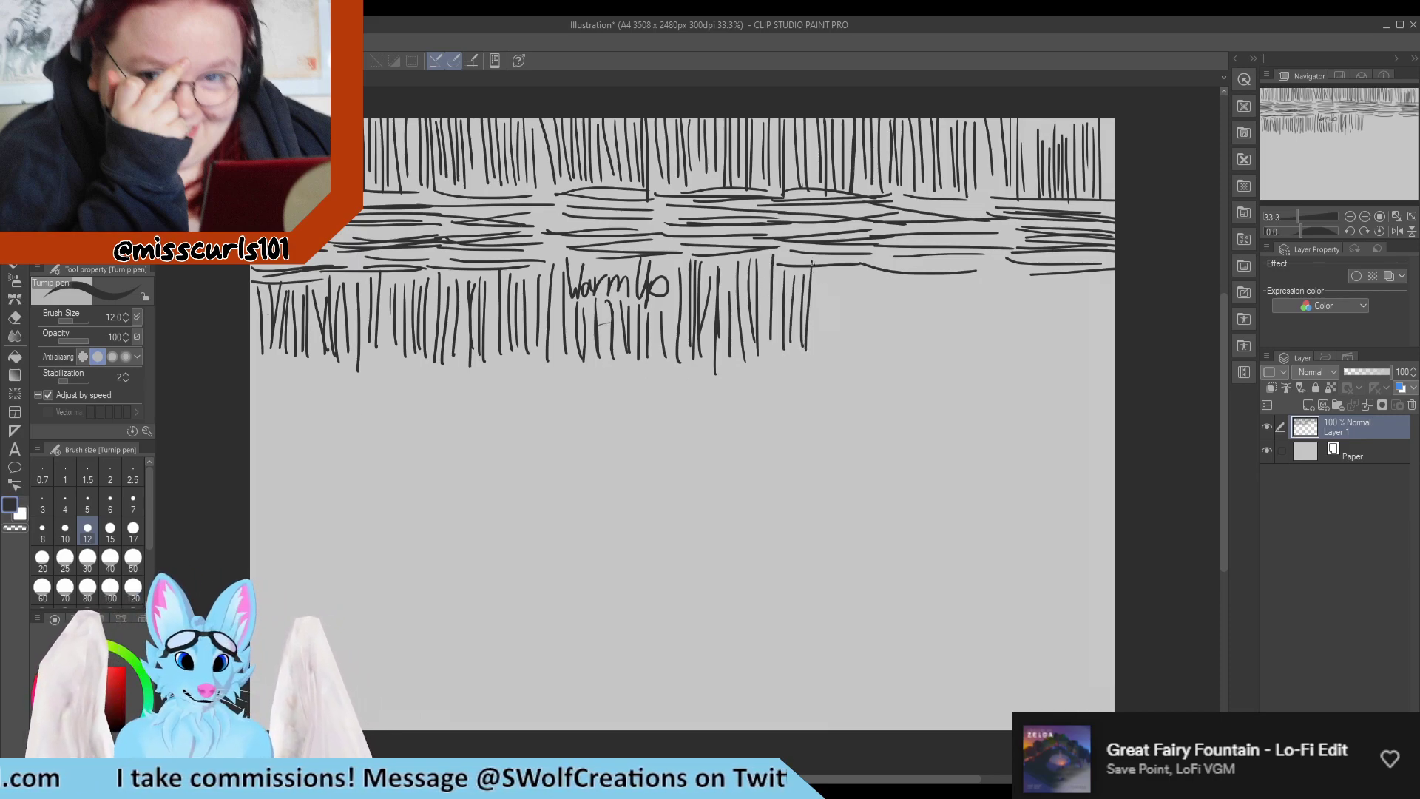
pyautogui.moveTo(816, 262); pyautogui.dragTo(813, 342)
pyautogui.moveTo(831, 260); pyautogui.dragTo(831, 331)
pyautogui.moveTo(843, 253); pyautogui.dragTo(849, 346)
pyautogui.moveTo(859, 240); pyautogui.dragTo(864, 337)
pyautogui.moveTo(871, 237); pyautogui.dragTo(880, 354)
pyautogui.moveTo(896, 253); pyautogui.dragTo(896, 363)
pyautogui.moveTo(910, 269); pyautogui.dragTo(917, 365)
pyautogui.moveTo(935, 242); pyautogui.dragTo(939, 349)
pyautogui.moveTo(955, 257); pyautogui.dragTo(959, 352)
pyautogui.moveTo(969, 280); pyautogui.dragTo(965, 357)
pyautogui.moveTo(982, 255); pyautogui.dragTo(975, 359)
pyautogui.moveTo(997, 266)
pyautogui.mouseDown()
pyautogui.moveTo(989, 371)
pyautogui.moveTo(1002, 371)
pyautogui.mouseUp()
pyautogui.moveTo(1017, 271); pyautogui.dragTo(1023, 368)
pyautogui.moveTo(1034, 280)
pyautogui.mouseDown()
pyautogui.moveTo(1031, 369)
pyautogui.moveTo(1042, 364)
pyautogui.mouseUp()
pyautogui.moveTo(1055, 273)
pyautogui.mouseDown()
pyautogui.moveTo(1048, 366)
pyautogui.moveTo(1061, 363)
pyautogui.mouseUp()
pyautogui.moveTo(1078, 275)
pyautogui.mouseDown()
pyautogui.moveTo(1070, 366)
pyautogui.moveTo(1083, 357)
pyautogui.mouseUp()
pyautogui.moveTo(1095, 278); pyautogui.dragTo(1088, 362)
pyautogui.moveTo(1113, 275); pyautogui.dragTo(1103, 355)
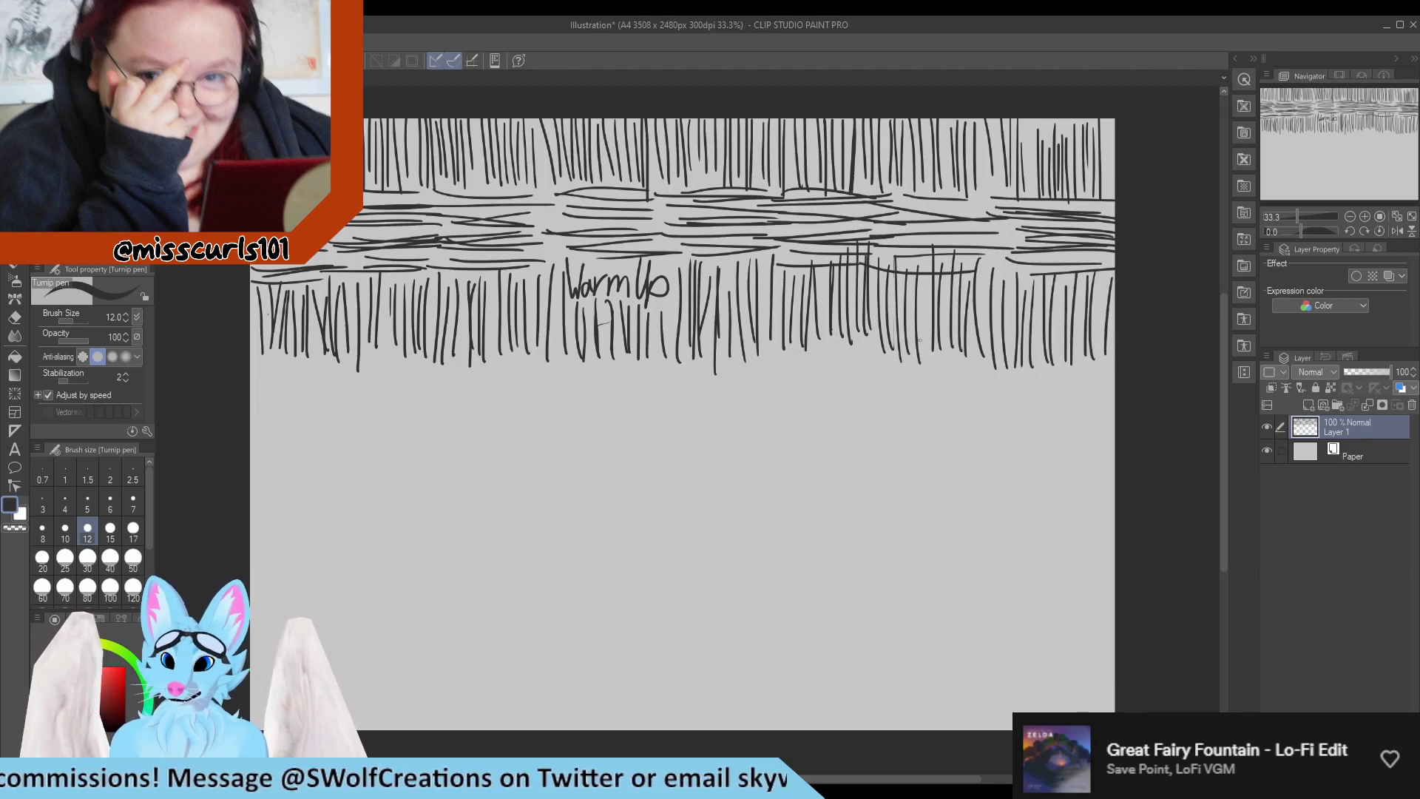
# Draw a second band of stacked short horizontal lines across the full canvas width, directly beneath the second row of vertical lines.
pyautogui.moveTo(262, 361); pyautogui.dragTo(357, 363)
pyautogui.moveTo(281, 366); pyautogui.dragTo(322, 366)
pyautogui.moveTo(251, 374); pyautogui.dragTo(382, 372)
pyautogui.moveTo(252, 384); pyautogui.dragTo(360, 385)
pyautogui.moveTo(271, 400); pyautogui.dragTo(377, 394)
pyautogui.moveTo(249, 421); pyautogui.dragTo(366, 408)
pyautogui.moveTo(264, 420)
pyautogui.mouseDown()
pyautogui.moveTo(395, 424)
pyautogui.moveTo(384, 431)
pyautogui.mouseUp()
pyautogui.moveTo(250, 446); pyautogui.dragTo(367, 445)
pyautogui.moveTo(373, 367); pyautogui.dragTo(488, 369)
pyautogui.moveTo(373, 381); pyautogui.dragTo(494, 385)
pyautogui.moveTo(495, 390)
pyautogui.mouseDown()
pyautogui.moveTo(392, 392)
pyautogui.moveTo(484, 401)
pyautogui.mouseUp()
pyautogui.moveTo(388, 406); pyautogui.dragTo(483, 418)
pyautogui.moveTo(382, 426); pyautogui.dragTo(466, 426)
pyautogui.moveTo(384, 430)
pyautogui.mouseDown()
pyautogui.moveTo(475, 426)
pyautogui.moveTo(355, 445)
pyautogui.mouseUp()
pyautogui.moveTo(497, 355); pyautogui.dragTo(581, 358)
pyautogui.moveTo(492, 361); pyautogui.dragTo(592, 362)
pyautogui.moveTo(506, 367); pyautogui.dragTo(599, 374)
pyautogui.moveTo(483, 388); pyautogui.dragTo(584, 386)
pyautogui.moveTo(482, 397); pyautogui.dragTo(581, 414)
pyautogui.moveTo(479, 419)
pyautogui.mouseDown()
pyautogui.moveTo(557, 418)
pyautogui.moveTo(497, 422)
pyautogui.mouseUp()
pyautogui.moveTo(495, 427); pyautogui.dragTo(581, 431)
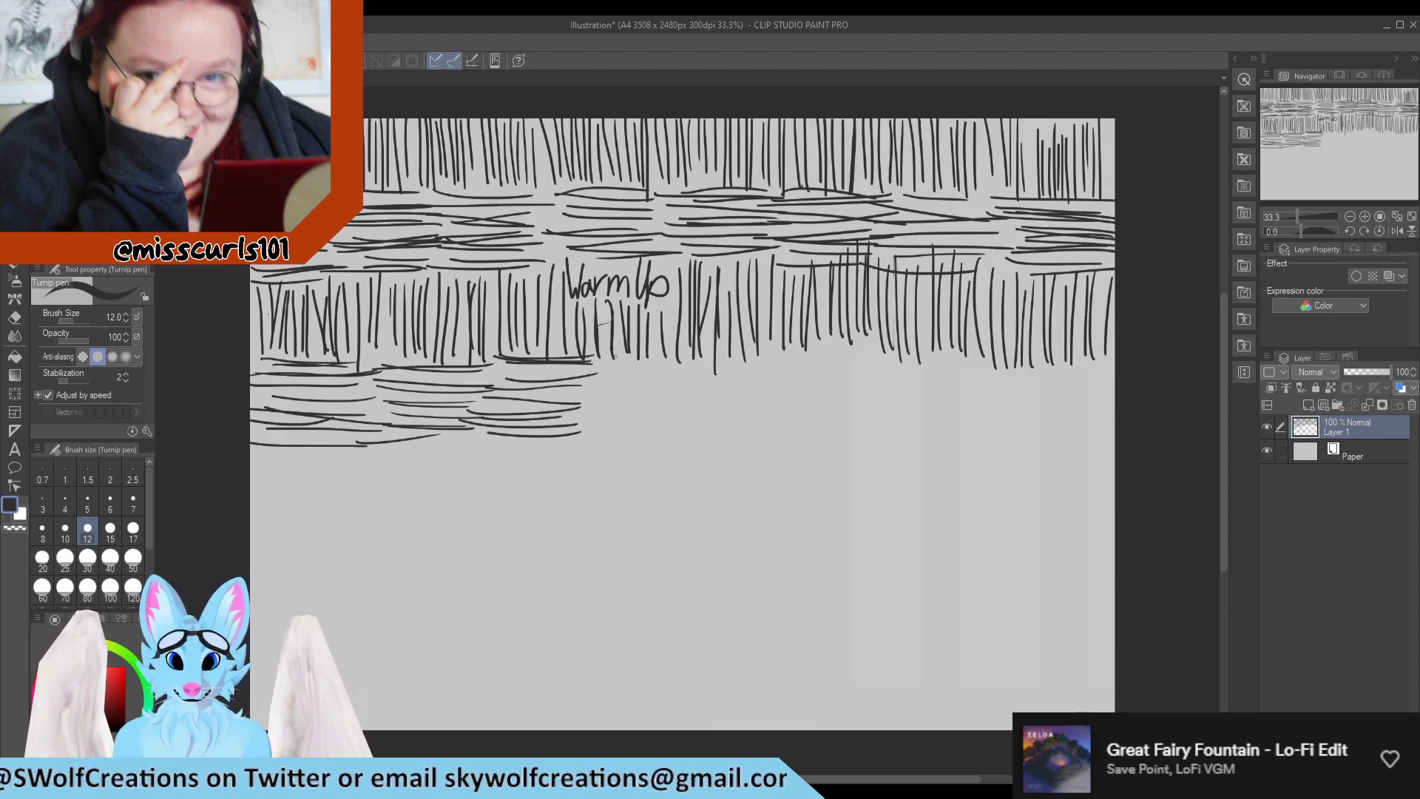
pyautogui.moveTo(612, 358); pyautogui.dragTo(721, 361)
pyautogui.moveTo(614, 367)
pyautogui.mouseDown()
pyautogui.moveTo(725, 368)
pyautogui.moveTo(714, 386)
pyautogui.mouseUp()
pyautogui.moveTo(594, 394); pyautogui.dragTo(721, 397)
pyautogui.moveTo(588, 407)
pyautogui.mouseDown()
pyautogui.moveTo(717, 399)
pyautogui.moveTo(694, 403)
pyautogui.mouseUp()
pyautogui.moveTo(584, 412); pyautogui.dragTo(692, 419)
pyautogui.moveTo(602, 432)
pyautogui.mouseDown()
pyautogui.moveTo(707, 429)
pyautogui.moveTo(684, 426)
pyautogui.mouseUp()
pyautogui.moveTo(738, 355); pyautogui.dragTo(841, 352)
pyautogui.moveTo(715, 366); pyautogui.dragTo(823, 365)
pyautogui.moveTo(736, 372); pyautogui.dragTo(817, 376)
pyautogui.moveTo(707, 374); pyautogui.dragTo(799, 396)
pyautogui.moveTo(717, 403); pyautogui.dragTo(840, 409)
pyautogui.moveTo(728, 418); pyautogui.dragTo(834, 417)
pyautogui.moveTo(764, 415); pyautogui.dragTo(843, 414)
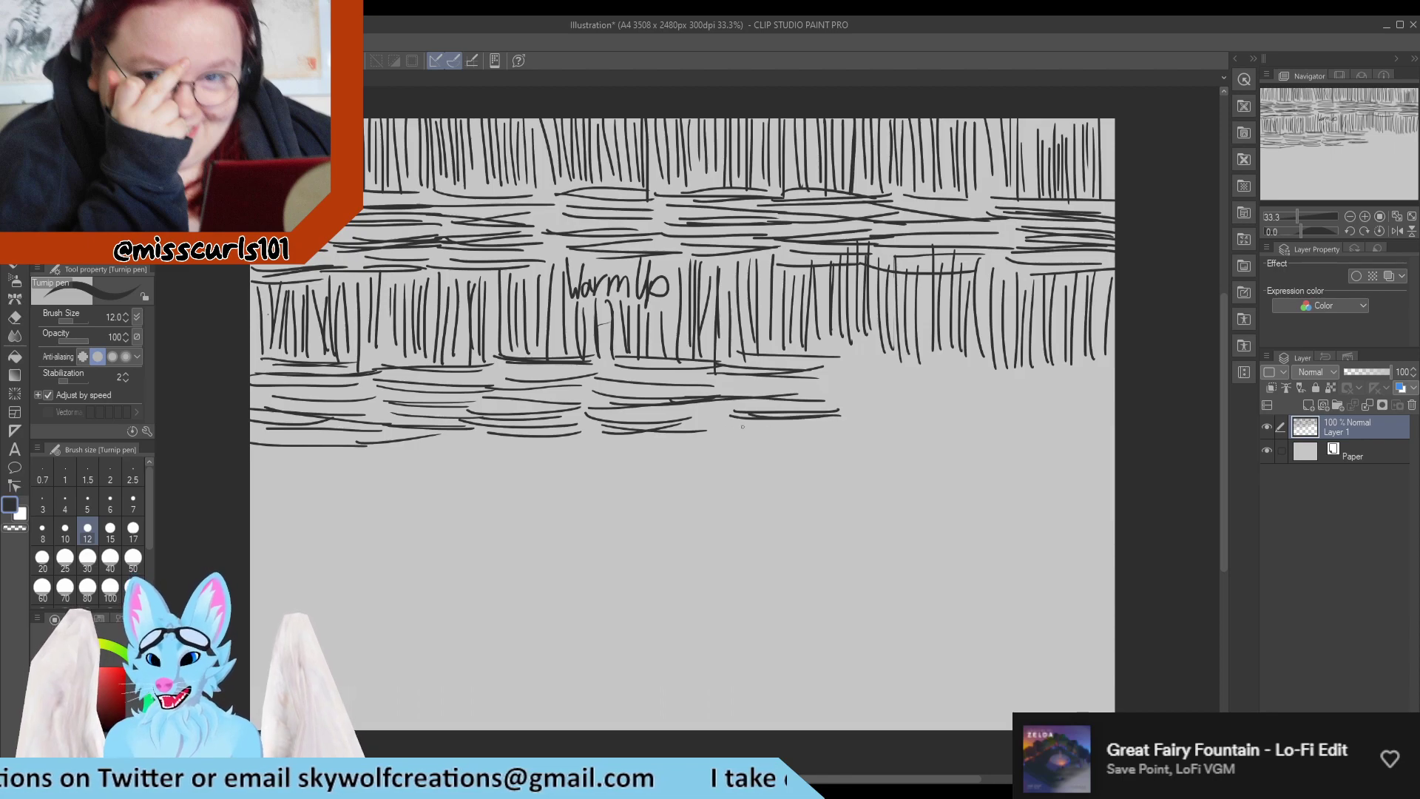
pyautogui.moveTo(728, 429); pyautogui.dragTo(825, 427)
pyautogui.moveTo(858, 346); pyautogui.dragTo(954, 348)
pyautogui.moveTo(794, 356); pyautogui.dragTo(936, 350)
pyautogui.moveTo(832, 362)
pyautogui.mouseDown()
pyautogui.moveTo(949, 353)
pyautogui.moveTo(932, 363)
pyautogui.mouseUp()
pyautogui.moveTo(823, 393)
pyautogui.mouseDown()
pyautogui.moveTo(940, 390)
pyautogui.moveTo(923, 386)
pyautogui.mouseUp()
pyautogui.moveTo(803, 393); pyautogui.dragTo(947, 392)
pyautogui.moveTo(788, 390)
pyautogui.mouseDown()
pyautogui.moveTo(901, 383)
pyautogui.moveTo(857, 404)
pyautogui.mouseUp()
pyautogui.moveTo(852, 406); pyautogui.dragTo(932, 399)
pyautogui.moveTo(839, 428)
pyautogui.mouseDown()
pyautogui.moveTo(958, 408)
pyautogui.moveTo(885, 428)
pyautogui.mouseUp()
pyautogui.moveTo(899, 427); pyautogui.dragTo(938, 422)
pyautogui.moveTo(944, 367); pyautogui.dragTo(1065, 376)
pyautogui.moveTo(910, 386); pyautogui.dragTo(1000, 379)
pyautogui.moveTo(937, 390); pyautogui.dragTo(1025, 392)
pyautogui.moveTo(943, 403)
pyautogui.mouseDown()
pyautogui.moveTo(1013, 398)
pyautogui.moveTo(1000, 416)
pyautogui.mouseUp()
pyautogui.moveTo(923, 428); pyautogui.dragTo(966, 422)
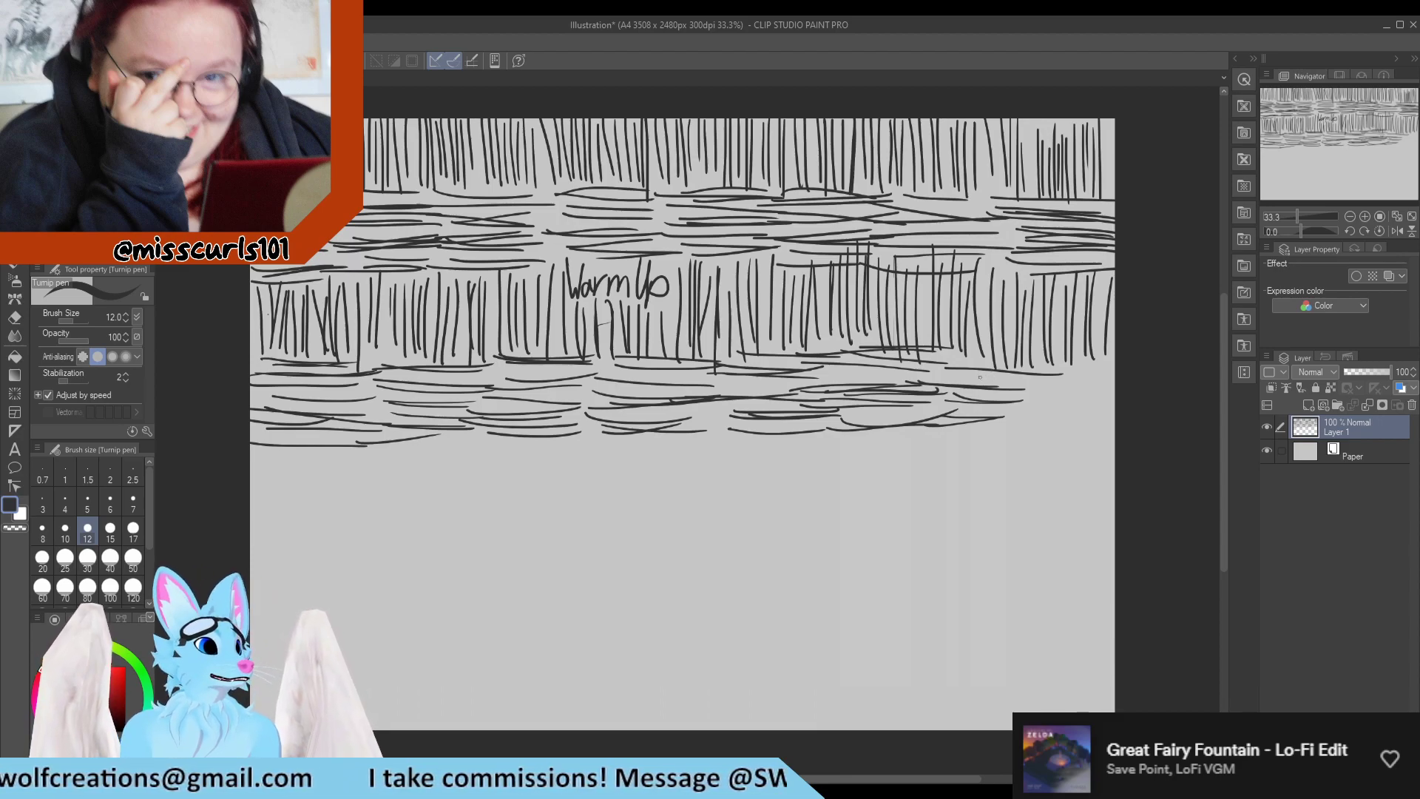
pyautogui.moveTo(1023, 368); pyautogui.dragTo(1112, 368)
pyautogui.moveTo(1005, 378); pyautogui.dragTo(1113, 376)
pyautogui.moveTo(1014, 387)
pyautogui.mouseDown()
pyautogui.moveTo(1112, 378)
pyautogui.moveTo(1113, 391)
pyautogui.mouseUp()
pyautogui.moveTo(1013, 410); pyautogui.dragTo(1114, 403)
pyautogui.moveTo(1005, 429); pyautogui.dragTo(1116, 418)
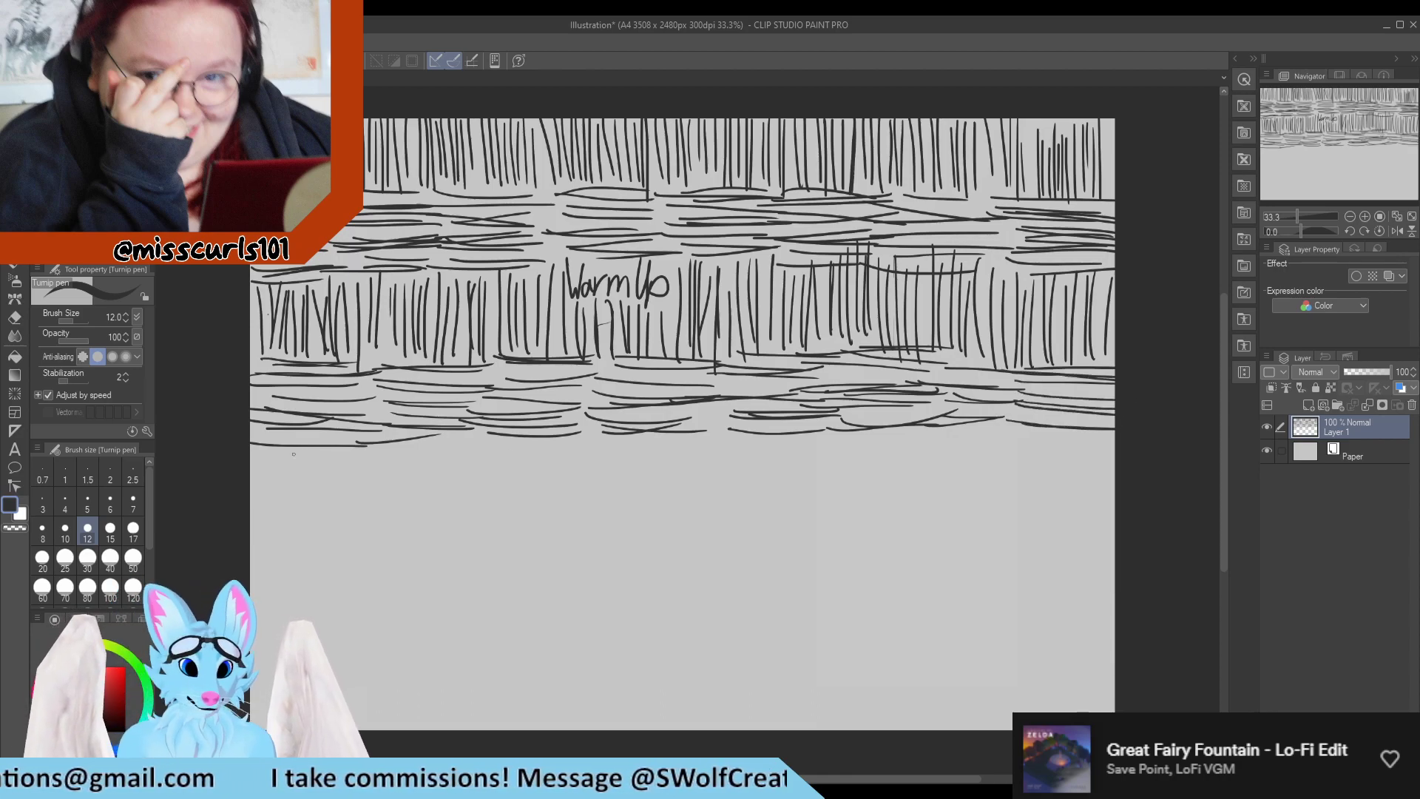
# Draw a third row of closely spaced vertical lines across the full canvas width, below the second horizontal band.
pyautogui.moveTo(255, 452); pyautogui.dragTo(257, 510)
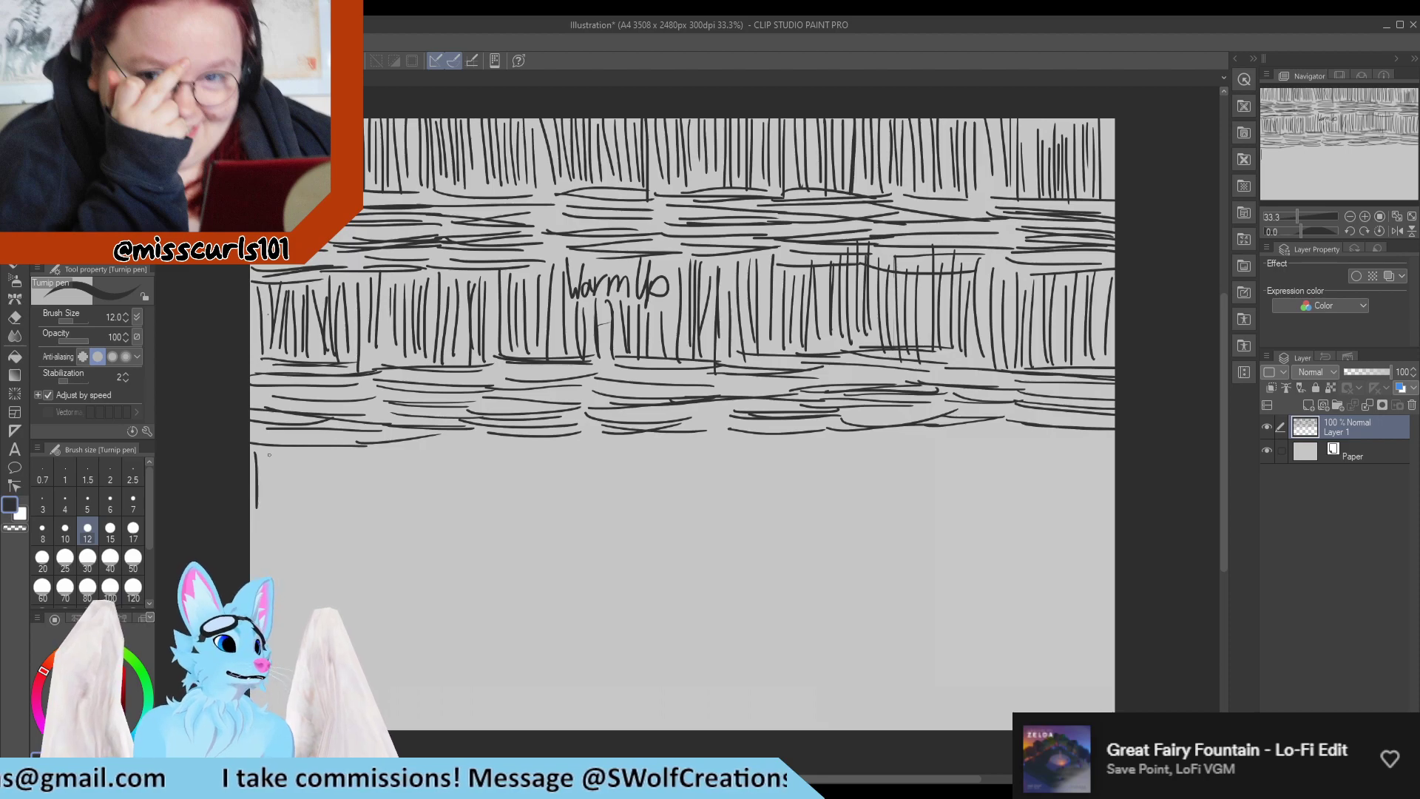
pyautogui.moveTo(263, 454); pyautogui.dragTo(266, 539)
pyautogui.moveTo(267, 454); pyautogui.dragTo(276, 533)
pyautogui.moveTo(277, 471)
pyautogui.mouseDown()
pyautogui.moveTo(272, 532)
pyautogui.moveTo(286, 510)
pyautogui.mouseUp()
pyautogui.moveTo(288, 444)
pyautogui.mouseDown()
pyautogui.moveTo(283, 533)
pyautogui.moveTo(296, 537)
pyautogui.mouseUp()
pyautogui.moveTo(303, 462); pyautogui.dragTo(301, 529)
pyautogui.moveTo(320, 484); pyautogui.dragTo(314, 527)
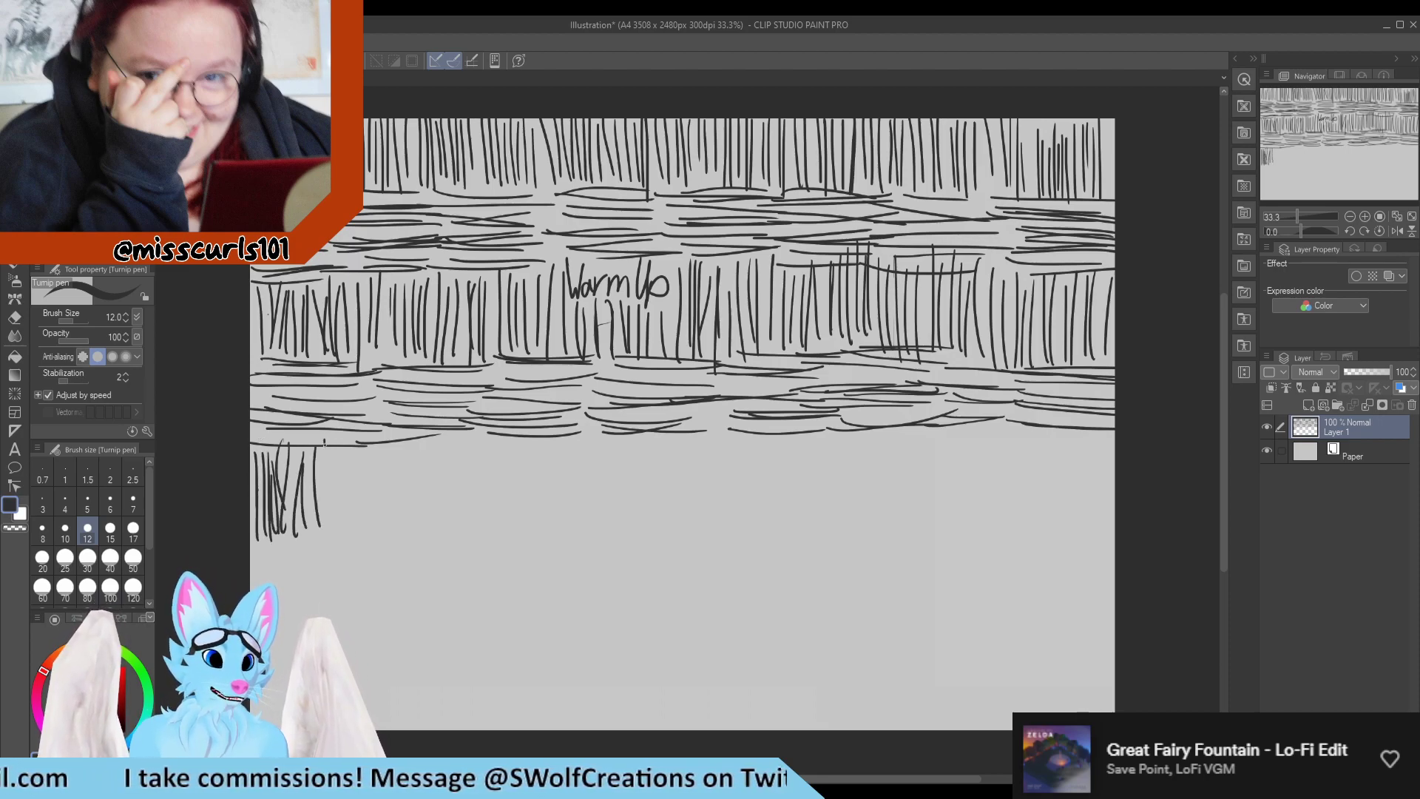
pyautogui.moveTo(330, 442); pyautogui.dragTo(323, 516)
pyautogui.moveTo(338, 449); pyautogui.dragTo(336, 542)
pyautogui.moveTo(355, 447); pyautogui.dragTo(355, 531)
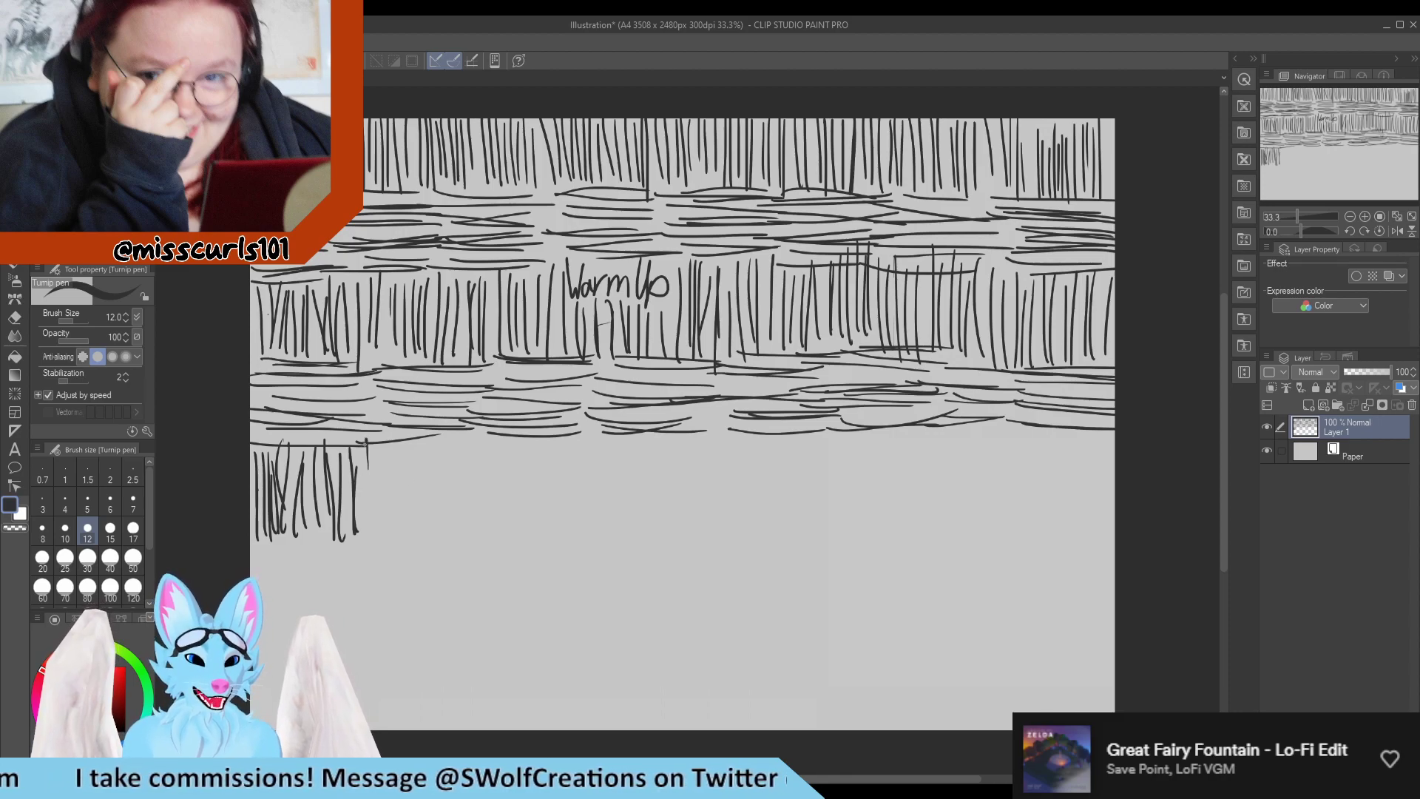
pyautogui.moveTo(365, 444); pyautogui.dragTo(360, 533)
pyautogui.moveTo(372, 449); pyautogui.dragTo(377, 534)
pyautogui.moveTo(387, 440)
pyautogui.mouseDown()
pyautogui.moveTo(385, 517)
pyautogui.moveTo(403, 527)
pyautogui.mouseUp()
pyautogui.moveTo(412, 444); pyautogui.dragTo(410, 525)
pyautogui.moveTo(420, 442); pyautogui.dragTo(426, 516)
pyautogui.moveTo(446, 444)
pyautogui.mouseDown()
pyautogui.moveTo(438, 528)
pyautogui.moveTo(434, 506)
pyautogui.moveTo(450, 520)
pyautogui.mouseUp()
pyautogui.moveTo(469, 438); pyautogui.dragTo(464, 532)
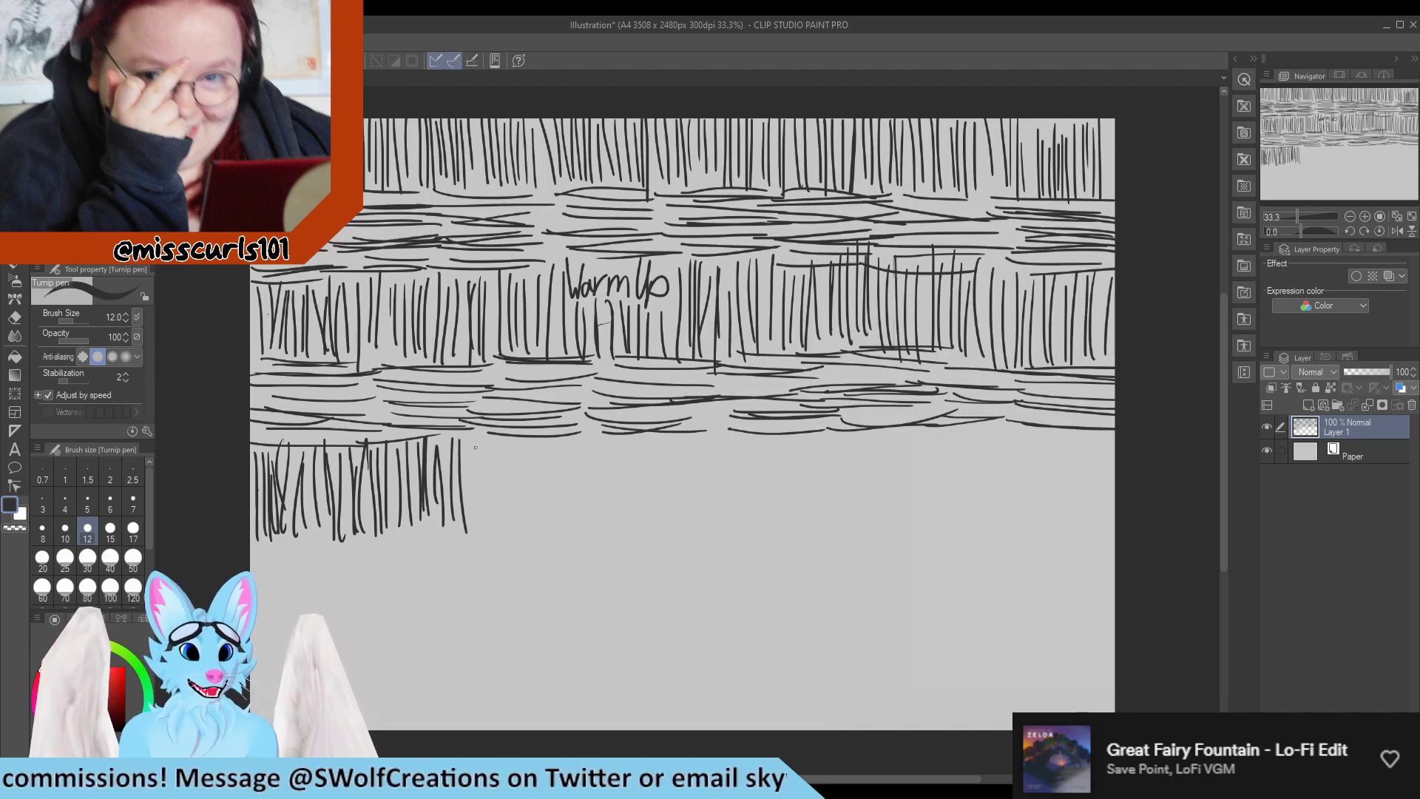
pyautogui.moveTo(482, 438); pyautogui.dragTo(475, 517)
pyautogui.moveTo(490, 438); pyautogui.dragTo(486, 514)
pyautogui.moveTo(501, 442)
pyautogui.mouseDown()
pyautogui.moveTo(494, 528)
pyautogui.moveTo(514, 526)
pyautogui.mouseUp()
pyautogui.moveTo(527, 438); pyautogui.dragTo(523, 519)
pyautogui.moveTo(540, 440); pyautogui.dragTo(544, 525)
pyautogui.moveTo(554, 433); pyautogui.dragTo(552, 527)
pyautogui.moveTo(574, 414)
pyautogui.mouseDown()
pyautogui.moveTo(567, 526)
pyautogui.moveTo(576, 519)
pyautogui.mouseUp()
pyautogui.moveTo(593, 420); pyautogui.dragTo(589, 525)
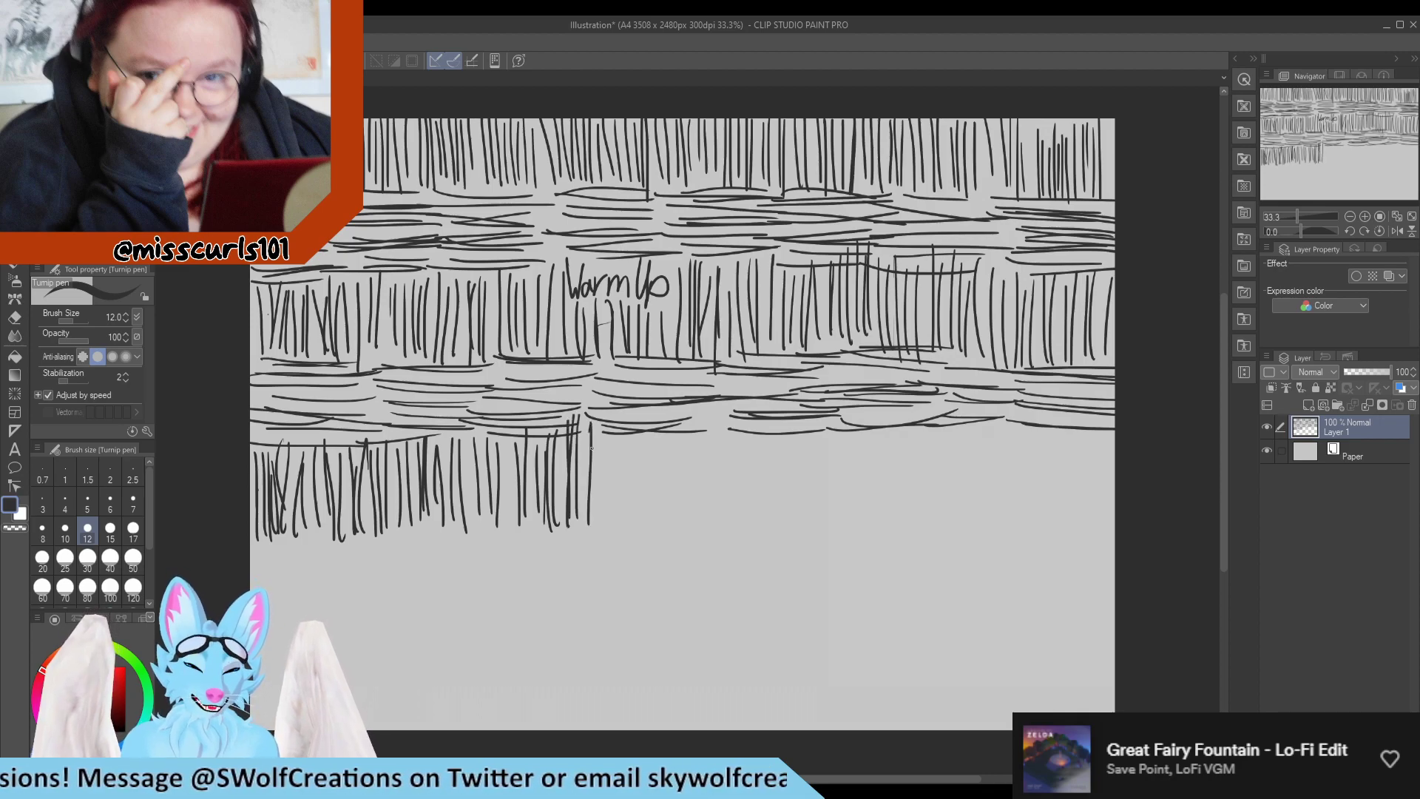
pyautogui.moveTo(589, 460); pyautogui.dragTo(586, 531)
pyautogui.moveTo(607, 455); pyautogui.dragTo(599, 538)
pyautogui.moveTo(617, 432); pyautogui.dragTo(603, 532)
pyautogui.moveTo(621, 440); pyautogui.dragTo(619, 529)
pyautogui.moveTo(627, 414); pyautogui.dragTo(618, 475)
pyautogui.moveTo(625, 436); pyautogui.dragTo(648, 521)
pyautogui.moveTo(661, 438)
pyautogui.mouseDown()
pyautogui.moveTo(658, 530)
pyautogui.moveTo(664, 512)
pyautogui.moveTo(676, 538)
pyautogui.mouseUp()
pyautogui.moveTo(696, 453); pyautogui.dragTo(700, 540)
pyautogui.moveTo(695, 423); pyautogui.dragTo(691, 539)
pyautogui.moveTo(688, 433)
pyautogui.mouseDown()
pyautogui.moveTo(683, 510)
pyautogui.moveTo(699, 527)
pyautogui.mouseUp()
pyautogui.moveTo(722, 419)
pyautogui.mouseDown()
pyautogui.moveTo(715, 523)
pyautogui.moveTo(736, 531)
pyautogui.mouseUp()
pyautogui.moveTo(758, 443); pyautogui.dragTo(764, 524)
pyautogui.moveTo(780, 437)
pyautogui.mouseDown()
pyautogui.moveTo(767, 533)
pyautogui.moveTo(785, 529)
pyautogui.mouseUp()
pyautogui.moveTo(801, 445); pyautogui.dragTo(801, 521)
pyautogui.moveTo(815, 440); pyautogui.dragTo(813, 525)
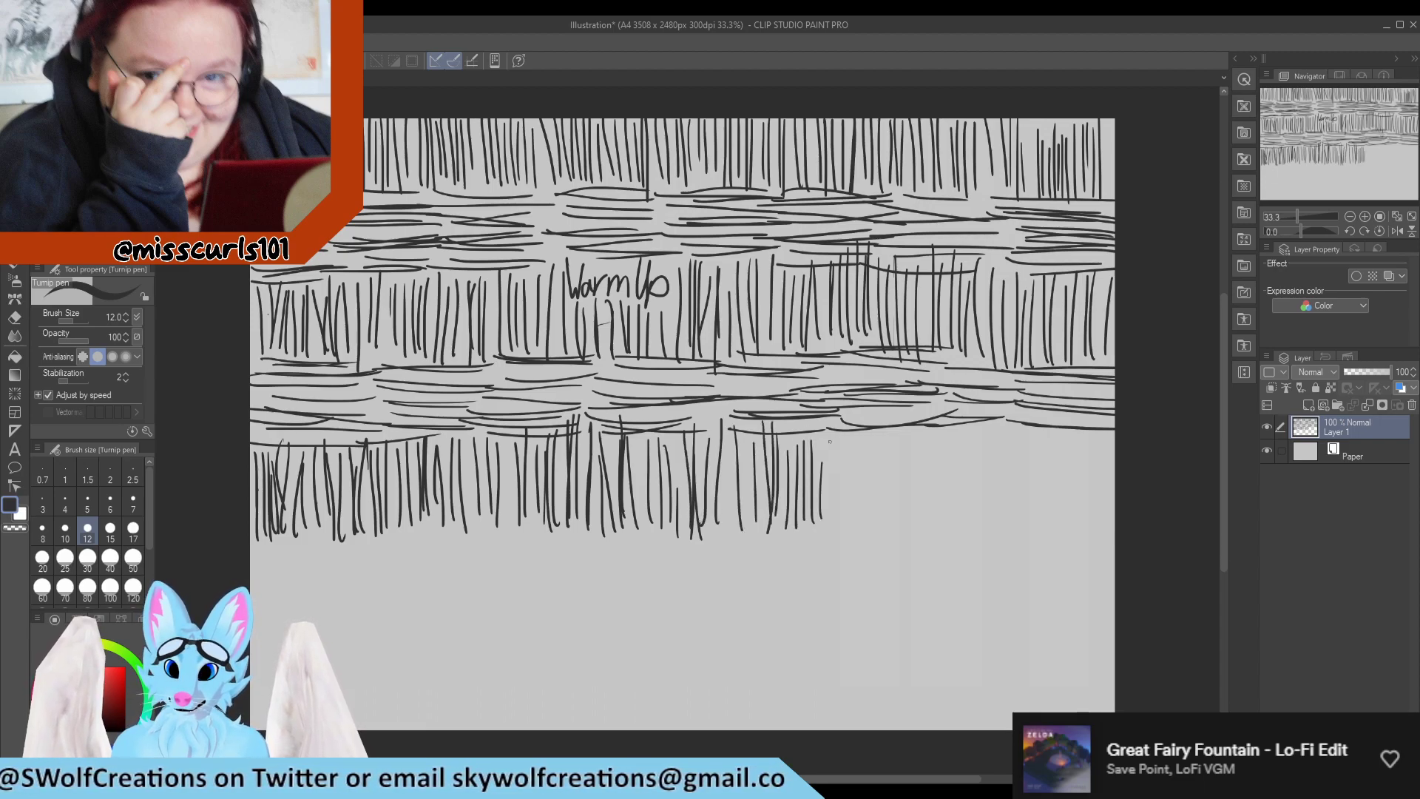
pyautogui.moveTo(834, 427); pyautogui.dragTo(828, 525)
pyautogui.moveTo(848, 434)
pyautogui.mouseDown()
pyautogui.moveTo(840, 512)
pyautogui.moveTo(857, 522)
pyautogui.mouseUp()
pyautogui.moveTo(866, 437); pyautogui.dragTo(872, 519)
pyautogui.moveTo(886, 427)
pyautogui.mouseDown()
pyautogui.moveTo(878, 513)
pyautogui.moveTo(895, 516)
pyautogui.mouseUp()
pyautogui.moveTo(913, 429); pyautogui.dragTo(909, 510)
pyautogui.moveTo(936, 430); pyautogui.dragTo(935, 520)
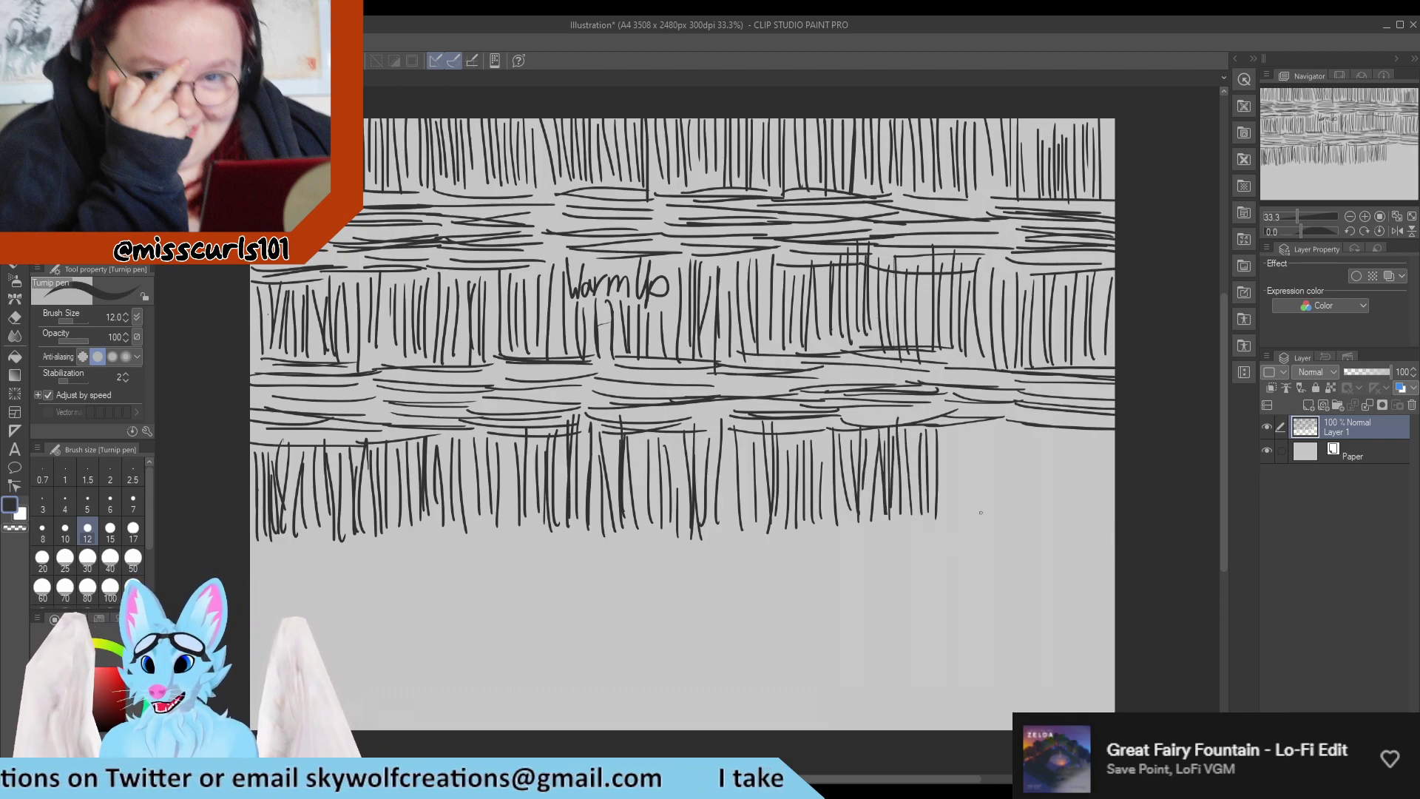
pyautogui.moveTo(947, 427); pyautogui.dragTo(950, 513)
pyautogui.moveTo(961, 433)
pyautogui.mouseDown()
pyautogui.moveTo(959, 547)
pyautogui.moveTo(968, 514)
pyautogui.mouseUp()
pyautogui.moveTo(978, 447)
pyautogui.mouseDown()
pyautogui.moveTo(970, 527)
pyautogui.moveTo(982, 536)
pyautogui.mouseUp()
pyautogui.moveTo(995, 428)
pyautogui.mouseDown()
pyautogui.moveTo(997, 528)
pyautogui.moveTo(1010, 491)
pyautogui.mouseUp()
pyautogui.moveTo(1002, 436); pyautogui.dragTo(1007, 522)
pyautogui.moveTo(1017, 424)
pyautogui.mouseDown()
pyautogui.moveTo(1027, 523)
pyautogui.moveTo(1046, 514)
pyautogui.mouseUp()
pyautogui.moveTo(1052, 448)
pyautogui.mouseDown()
pyautogui.moveTo(1056, 519)
pyautogui.moveTo(1070, 511)
pyautogui.mouseUp()
pyautogui.moveTo(1060, 441)
pyautogui.mouseDown()
pyautogui.moveTo(1061, 524)
pyautogui.moveTo(1085, 524)
pyautogui.mouseUp()
pyautogui.moveTo(1084, 464); pyautogui.dragTo(1093, 539)
pyautogui.moveTo(1092, 438); pyautogui.dragTo(1106, 553)
pyautogui.moveTo(1101, 456); pyautogui.dragTo(1107, 503)
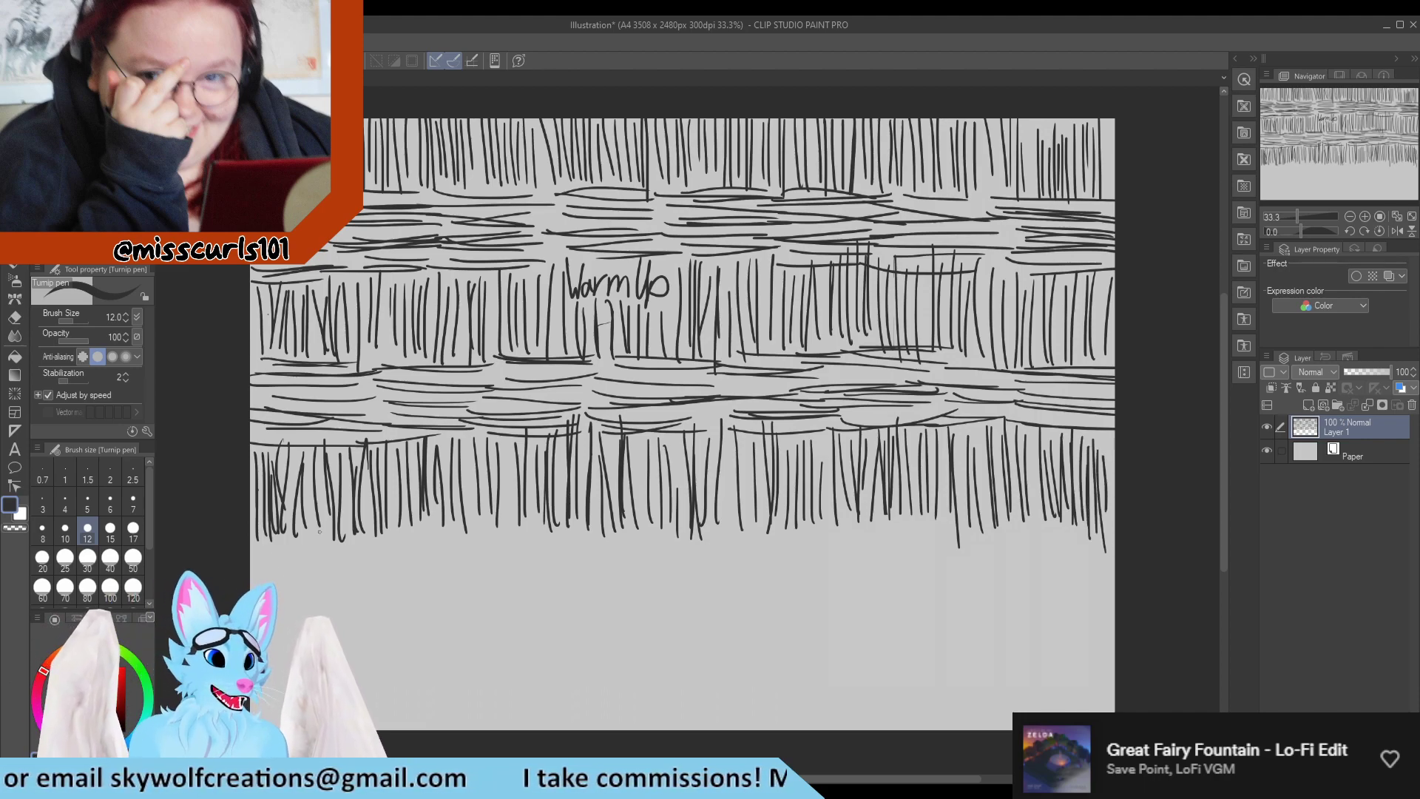
# Draw a third band of stacked short horizontal lines across the full canvas width, beneath the third row of vertical lines.
pyautogui.moveTo(255, 547)
pyautogui.mouseDown()
pyautogui.moveTo(355, 543)
pyautogui.moveTo(368, 557)
pyautogui.mouseUp()
pyautogui.moveTo(281, 568)
pyautogui.mouseDown()
pyautogui.moveTo(253, 562)
pyautogui.moveTo(370, 556)
pyautogui.mouseUp()
pyautogui.moveTo(255, 569); pyautogui.dragTo(376, 576)
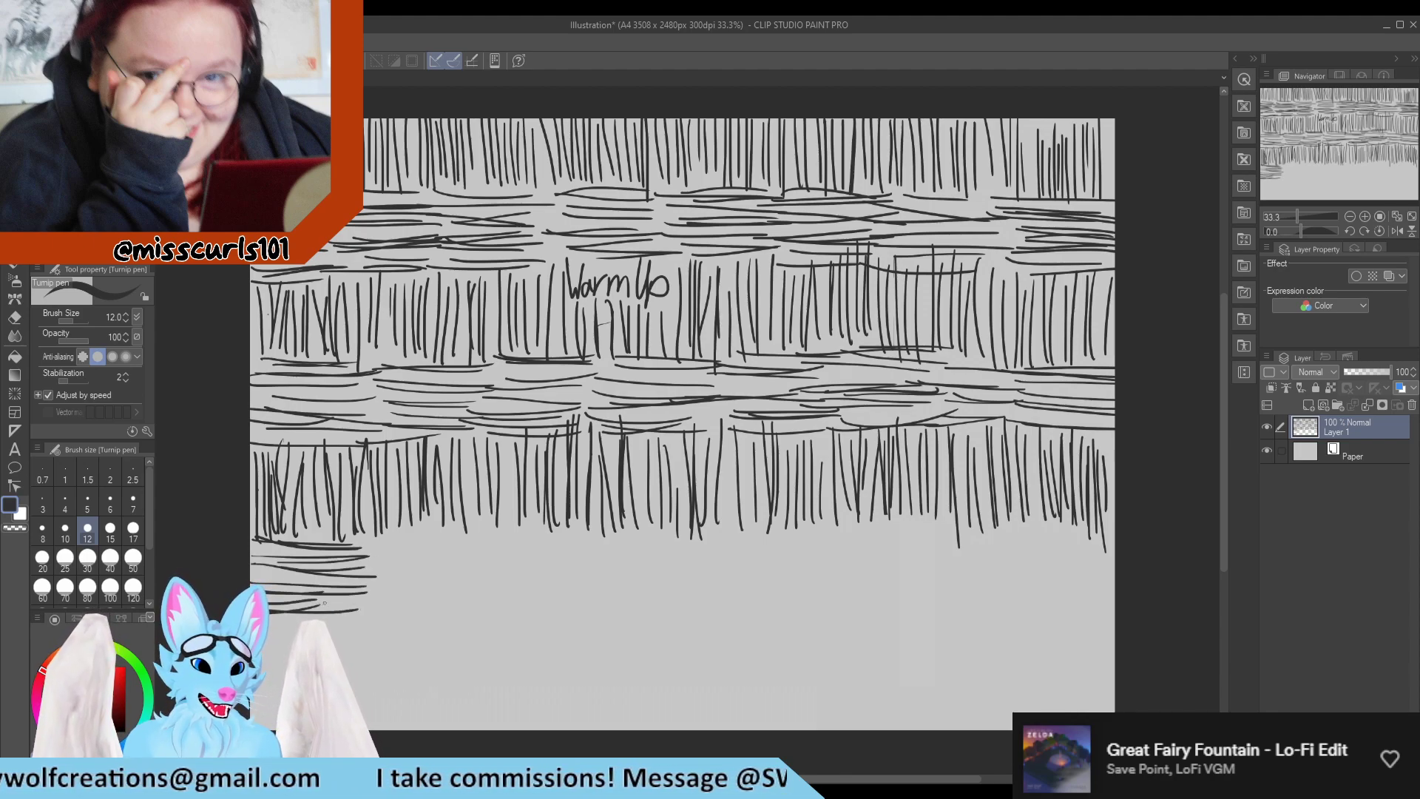
pyautogui.moveTo(395, 527)
pyautogui.mouseDown()
pyautogui.moveTo(491, 529)
pyautogui.moveTo(453, 543)
pyautogui.moveTo(499, 546)
pyautogui.mouseUp()
pyautogui.moveTo(373, 539); pyautogui.dragTo(499, 539)
pyautogui.moveTo(355, 552); pyautogui.dragTo(477, 566)
pyautogui.moveTo(354, 570); pyautogui.dragTo(502, 568)
pyautogui.moveTo(378, 583)
pyautogui.mouseDown()
pyautogui.moveTo(510, 577)
pyautogui.moveTo(497, 569)
pyautogui.mouseUp()
pyautogui.moveTo(379, 592); pyautogui.dragTo(501, 592)
pyautogui.moveTo(375, 596); pyautogui.dragTo(508, 599)
pyautogui.moveTo(390, 614); pyautogui.dragTo(455, 602)
pyautogui.moveTo(521, 529)
pyautogui.mouseDown()
pyautogui.moveTo(634, 534)
pyautogui.moveTo(612, 525)
pyautogui.mouseUp()
pyautogui.moveTo(470, 538); pyautogui.dragTo(599, 547)
pyautogui.moveTo(474, 555); pyautogui.dragTo(614, 553)
pyautogui.moveTo(528, 571); pyautogui.dragTo(623, 563)
pyautogui.moveTo(503, 576)
pyautogui.mouseDown()
pyautogui.moveTo(631, 564)
pyautogui.moveTo(528, 573)
pyautogui.moveTo(594, 569)
pyautogui.mouseUp()
pyautogui.moveTo(491, 582)
pyautogui.mouseDown()
pyautogui.moveTo(621, 573)
pyautogui.moveTo(568, 581)
pyautogui.mouseUp()
pyautogui.moveTo(504, 582); pyautogui.dragTo(637, 574)
pyautogui.moveTo(497, 602); pyautogui.dragTo(621, 596)
pyautogui.moveTo(645, 540); pyautogui.dragTo(745, 547)
pyautogui.moveTo(599, 558)
pyautogui.mouseDown()
pyautogui.moveTo(743, 550)
pyautogui.moveTo(643, 556)
pyautogui.mouseUp()
pyautogui.moveTo(641, 571); pyautogui.dragTo(755, 561)
pyautogui.moveTo(582, 573); pyautogui.dragTo(708, 551)
pyautogui.moveTo(610, 580); pyautogui.dragTo(737, 576)
pyautogui.moveTo(630, 594); pyautogui.dragTo(728, 592)
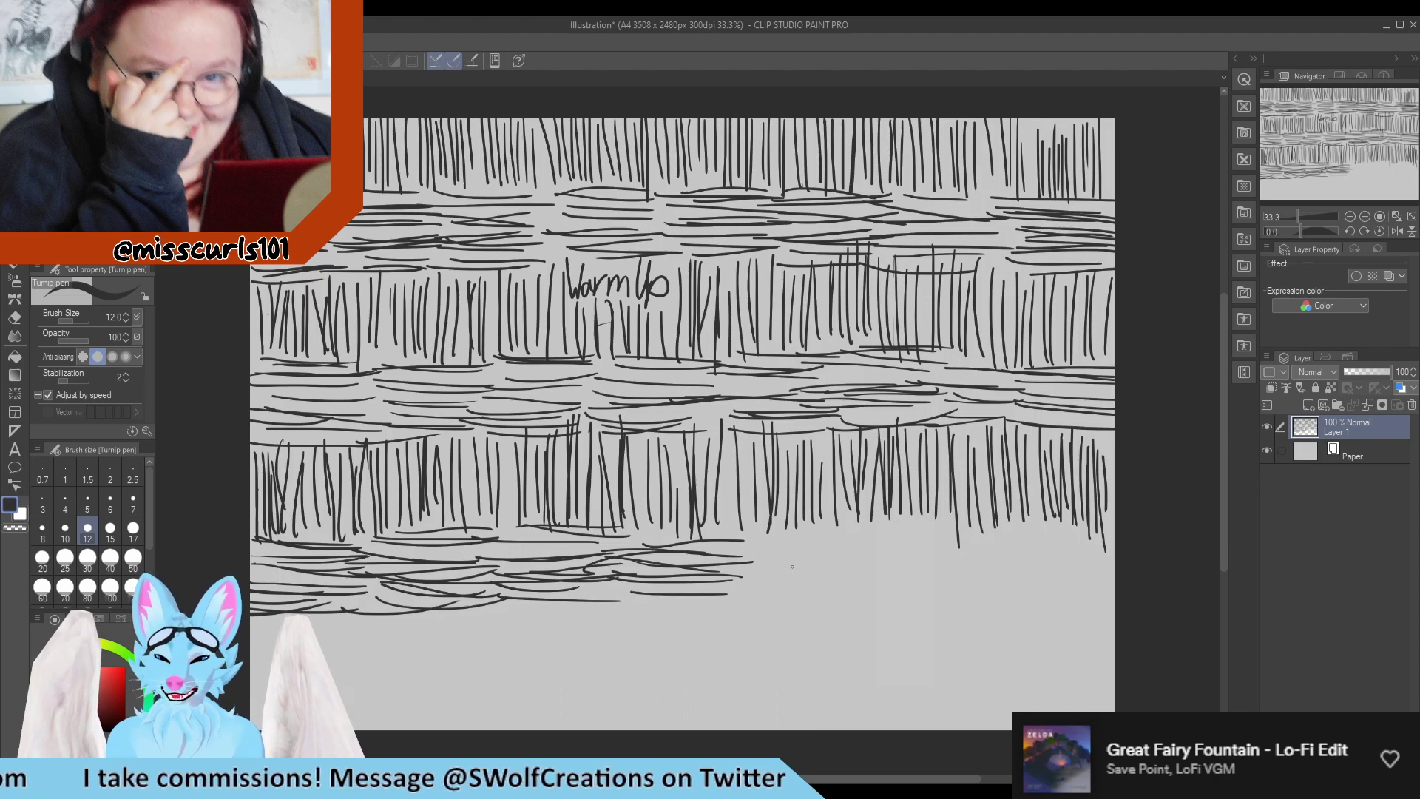
pyautogui.moveTo(752, 535); pyautogui.dragTo(852, 525)
pyautogui.moveTo(714, 549)
pyautogui.mouseDown()
pyautogui.moveTo(843, 542)
pyautogui.moveTo(826, 545)
pyautogui.mouseUp()
pyautogui.moveTo(741, 561)
pyautogui.mouseDown()
pyautogui.moveTo(816, 545)
pyautogui.moveTo(800, 564)
pyautogui.moveTo(843, 565)
pyautogui.mouseUp()
pyautogui.moveTo(741, 579)
pyautogui.mouseDown()
pyautogui.moveTo(840, 573)
pyautogui.moveTo(734, 580)
pyautogui.moveTo(835, 576)
pyautogui.mouseUp()
pyautogui.moveTo(694, 601); pyautogui.dragTo(861, 590)
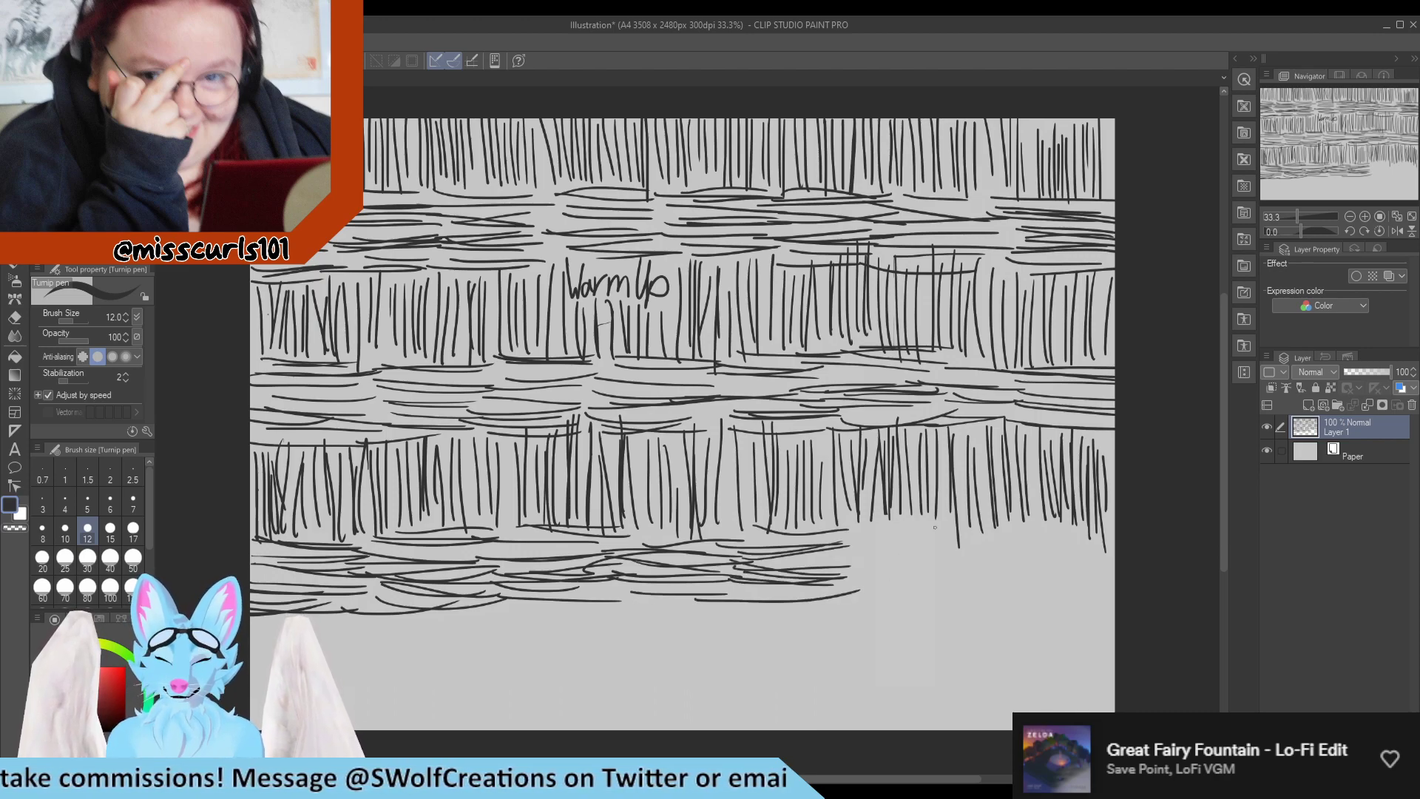
pyautogui.moveTo(883, 530); pyautogui.dragTo(957, 525)
pyautogui.moveTo(857, 553); pyautogui.dragTo(948, 545)
pyautogui.moveTo(852, 564); pyautogui.dragTo(974, 560)
pyautogui.moveTo(843, 581); pyautogui.dragTo(954, 581)
pyautogui.moveTo(845, 597); pyautogui.dragTo(951, 588)
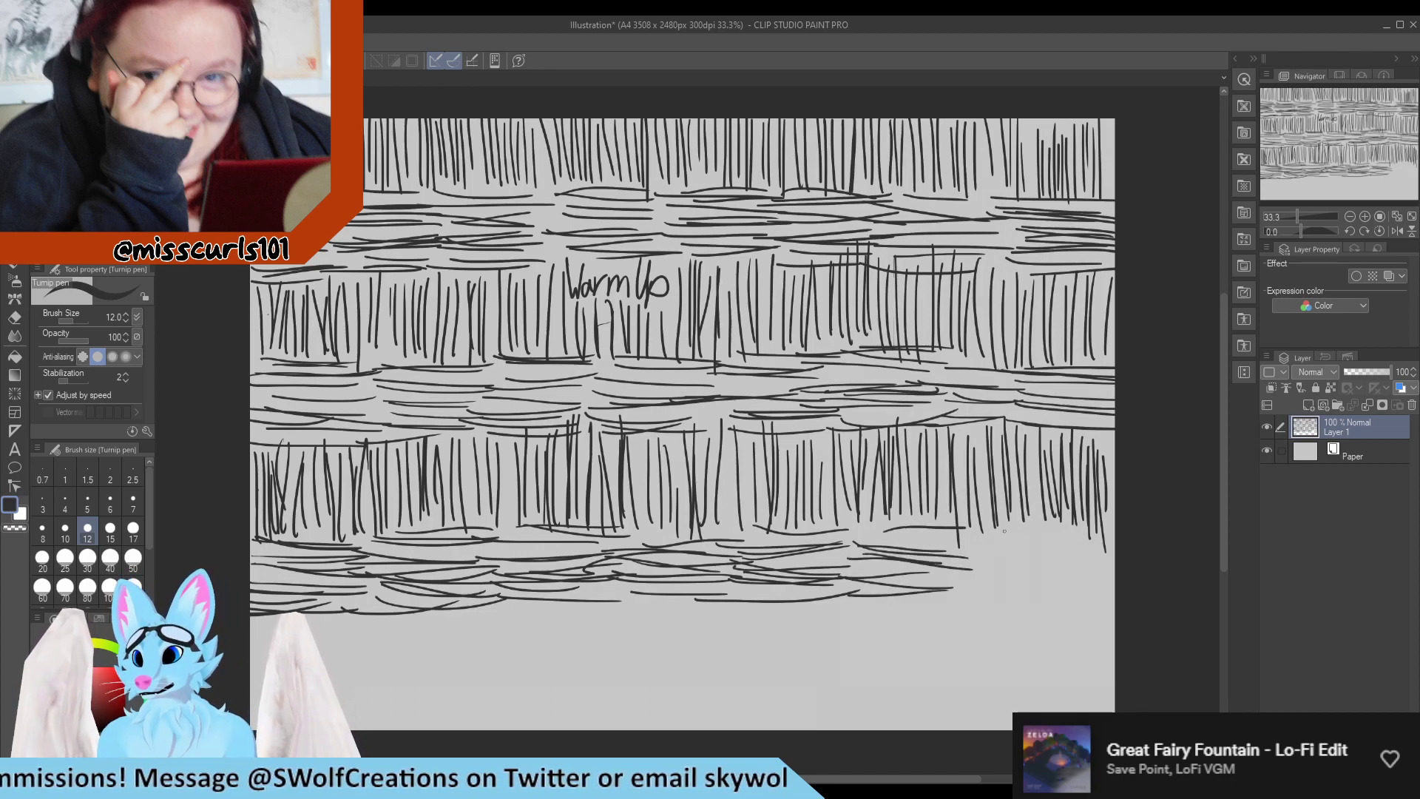
pyautogui.moveTo(994, 537); pyautogui.dragTo(1109, 528)
pyautogui.moveTo(985, 546)
pyautogui.mouseDown()
pyautogui.moveTo(1089, 534)
pyautogui.moveTo(1060, 540)
pyautogui.mouseUp()
pyautogui.moveTo(946, 570); pyautogui.dragTo(1054, 556)
pyautogui.moveTo(938, 559); pyautogui.dragTo(1098, 556)
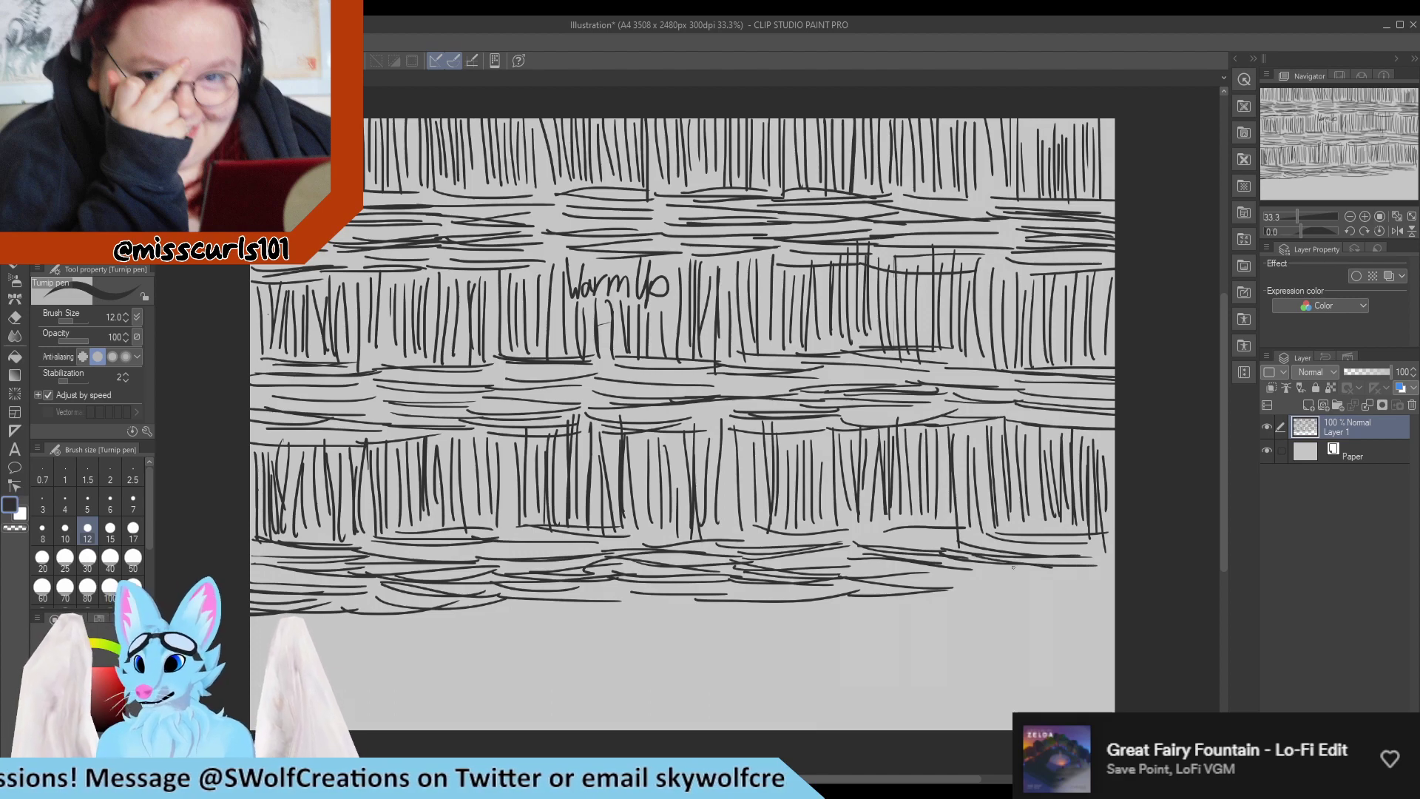
pyautogui.moveTo(980, 580)
pyautogui.mouseDown()
pyautogui.moveTo(1098, 561)
pyautogui.moveTo(1069, 580)
pyautogui.mouseUp()
pyautogui.moveTo(960, 603); pyautogui.dragTo(1107, 594)
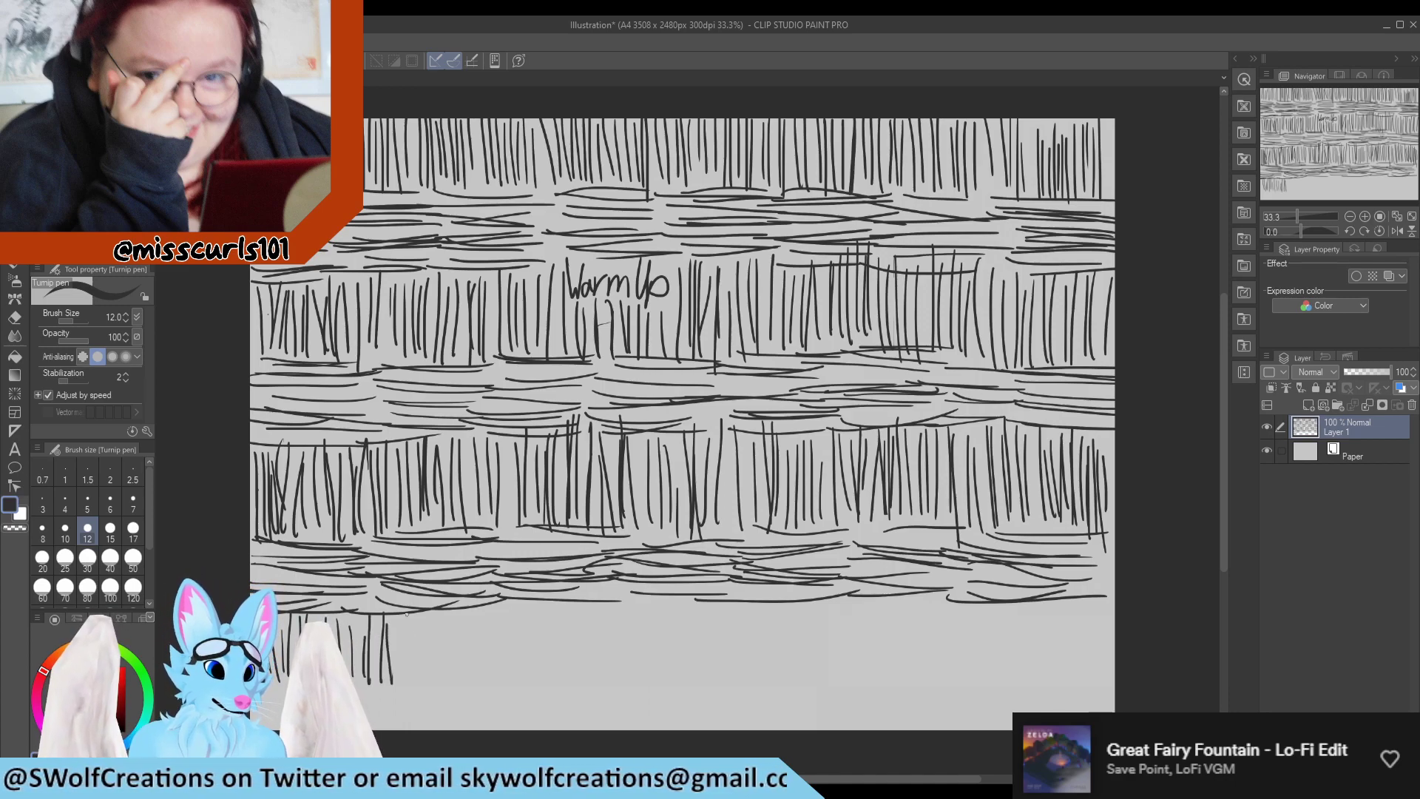
# Draw a fourth row of closely spaced vertical lines across the full canvas width, below the third horizontal band.
pyautogui.moveTo(408, 670); pyautogui.dragTo(406, 614)
pyautogui.moveTo(411, 674)
pyautogui.mouseDown()
pyautogui.moveTo(408, 614)
pyautogui.moveTo(414, 628)
pyautogui.mouseUp()
pyautogui.moveTo(430, 676); pyautogui.dragTo(430, 620)
pyautogui.moveTo(448, 674); pyautogui.dragTo(453, 622)
pyautogui.moveTo(468, 670); pyautogui.dragTo(468, 618)
pyautogui.moveTo(479, 669); pyautogui.dragTo(486, 618)
pyautogui.moveTo(506, 669); pyautogui.dragTo(505, 609)
pyautogui.moveTo(537, 669); pyautogui.dragTo(523, 610)
pyautogui.moveTo(526, 663)
pyautogui.mouseDown()
pyautogui.moveTo(527, 596)
pyautogui.moveTo(521, 615)
pyautogui.mouseUp()
pyautogui.moveTo(542, 680); pyautogui.dragTo(547, 613)
pyautogui.moveTo(556, 680); pyautogui.dragTo(562, 614)
pyautogui.moveTo(583, 667)
pyautogui.mouseDown()
pyautogui.moveTo(581, 614)
pyautogui.moveTo(601, 605)
pyautogui.mouseUp()
pyautogui.moveTo(610, 669); pyautogui.dragTo(588, 613)
pyautogui.moveTo(609, 656); pyautogui.dragTo(608, 615)
pyautogui.moveTo(625, 684); pyautogui.dragTo(633, 615)
pyautogui.moveTo(653, 674)
pyautogui.mouseDown()
pyautogui.moveTo(649, 606)
pyautogui.moveTo(655, 619)
pyautogui.mouseUp()
pyautogui.moveTo(663, 679)
pyautogui.mouseDown()
pyautogui.moveTo(660, 615)
pyautogui.moveTo(675, 675)
pyautogui.mouseUp()
pyautogui.moveTo(693, 655); pyautogui.dragTo(699, 596)
pyautogui.moveTo(708, 681); pyautogui.dragTo(709, 623)
pyautogui.moveTo(722, 672)
pyautogui.mouseDown()
pyautogui.moveTo(720, 614)
pyautogui.moveTo(736, 619)
pyautogui.mouseUp()
pyautogui.moveTo(750, 625)
pyautogui.mouseDown()
pyautogui.moveTo(753, 681)
pyautogui.moveTo(766, 615)
pyautogui.mouseUp()
pyautogui.moveTo(772, 684); pyautogui.dragTo(787, 617)
pyautogui.moveTo(796, 677); pyautogui.dragTo(803, 626)
pyautogui.moveTo(804, 679); pyautogui.dragTo(813, 622)
pyautogui.moveTo(817, 667); pyautogui.dragTo(825, 610)
pyautogui.moveTo(828, 684); pyautogui.dragTo(836, 612)
pyautogui.moveTo(838, 681)
pyautogui.mouseDown()
pyautogui.moveTo(840, 611)
pyautogui.moveTo(882, 657)
pyautogui.mouseUp()
pyautogui.moveTo(892, 619); pyautogui.dragTo(890, 656)
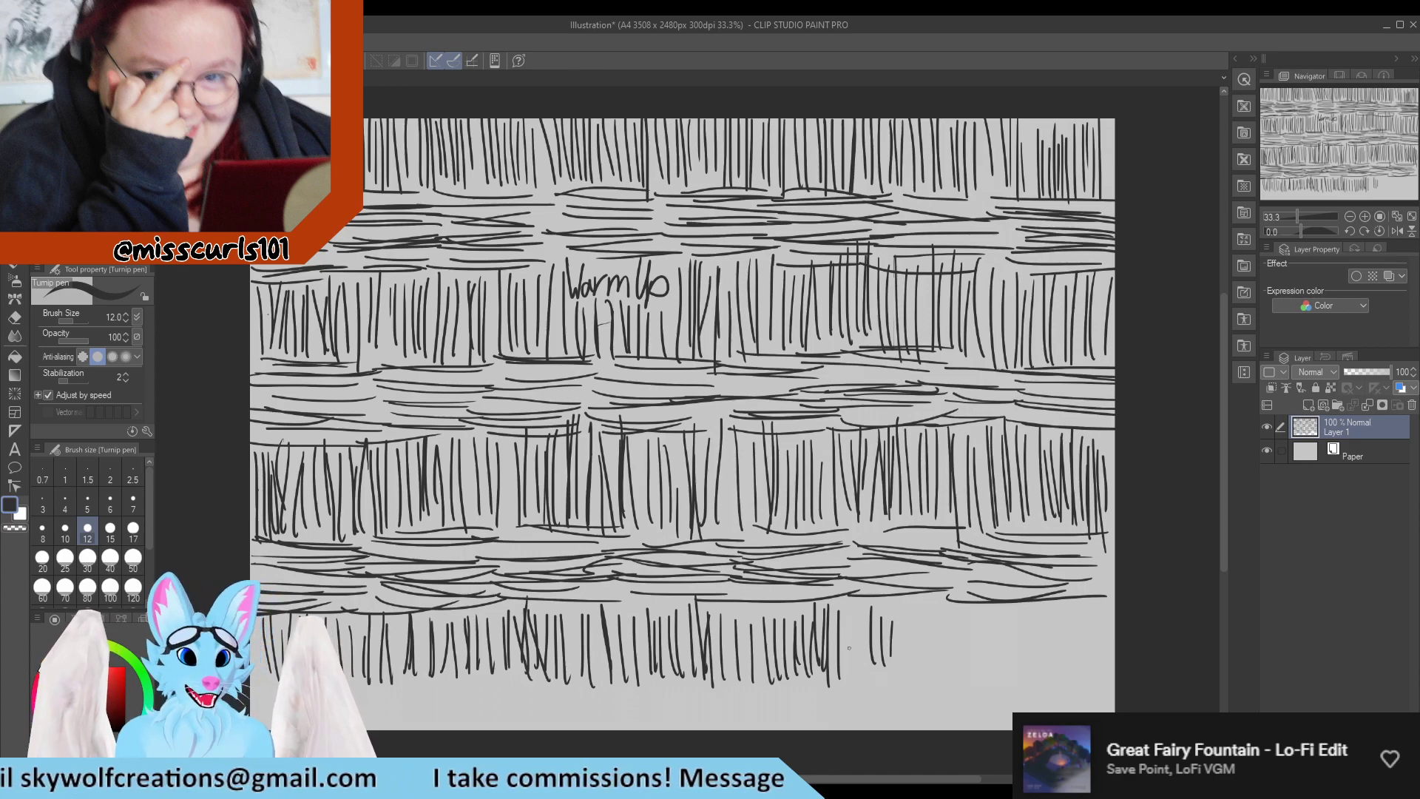
pyautogui.moveTo(845, 673); pyautogui.dragTo(846, 608)
pyautogui.moveTo(861, 673); pyautogui.dragTo(872, 605)
pyautogui.moveTo(903, 685); pyautogui.dragTo(909, 603)
pyautogui.moveTo(917, 681)
pyautogui.mouseDown()
pyautogui.moveTo(919, 601)
pyautogui.moveTo(938, 592)
pyautogui.mouseUp()
pyautogui.moveTo(941, 674)
pyautogui.mouseDown()
pyautogui.moveTo(942, 605)
pyautogui.moveTo(985, 677)
pyautogui.mouseUp()
pyautogui.moveTo(999, 605); pyautogui.dragTo(1004, 678)
pyautogui.moveTo(1007, 605)
pyautogui.mouseDown()
pyautogui.moveTo(1011, 679)
pyautogui.moveTo(1027, 667)
pyautogui.mouseUp()
pyautogui.moveTo(1033, 607)
pyautogui.mouseDown()
pyautogui.moveTo(1036, 670)
pyautogui.moveTo(1057, 670)
pyautogui.mouseUp()
pyautogui.moveTo(1053, 619); pyautogui.dragTo(1068, 674)
pyautogui.moveTo(1072, 593); pyautogui.dragTo(1087, 672)
pyautogui.moveTo(1093, 610); pyautogui.dragTo(1105, 668)
pyautogui.moveTo(1103, 604); pyautogui.dragTo(1110, 673)
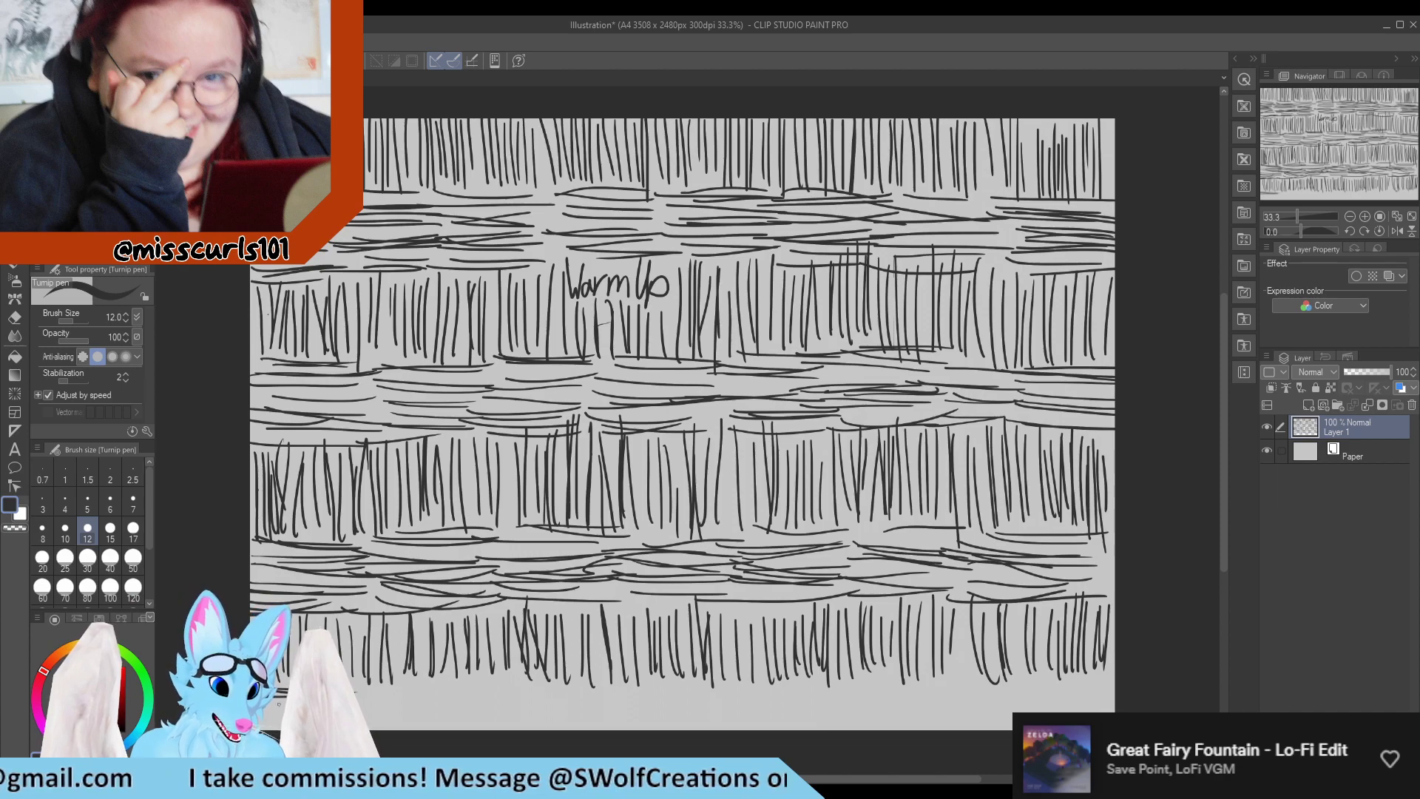
# Draw a fourth band of stacked short horizontal lines across the canvas, filling the remaining strip along its lower edge.
pyautogui.moveTo(343, 680); pyautogui.dragTo(492, 690)
pyautogui.moveTo(451, 669); pyautogui.dragTo(515, 681)
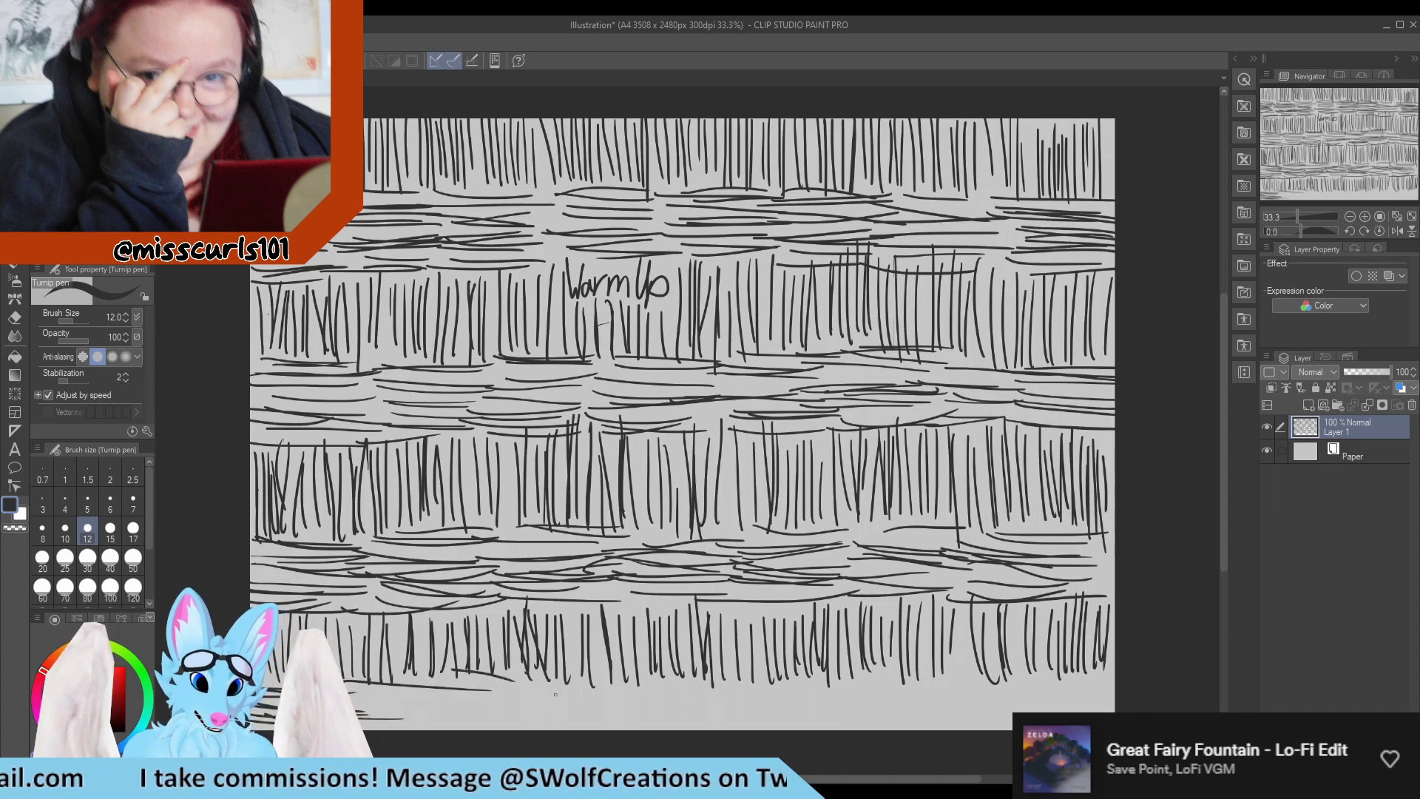
pyautogui.moveTo(349, 692); pyautogui.dragTo(484, 704)
pyautogui.moveTo(359, 716)
pyautogui.mouseDown()
pyautogui.moveTo(444, 726)
pyautogui.moveTo(590, 682)
pyautogui.mouseUp()
pyautogui.moveTo(482, 680); pyautogui.dragTo(610, 697)
pyautogui.moveTo(462, 695)
pyautogui.mouseDown()
pyautogui.moveTo(584, 702)
pyautogui.moveTo(511, 709)
pyautogui.mouseUp()
pyautogui.moveTo(619, 674)
pyautogui.mouseDown()
pyautogui.moveTo(730, 682)
pyautogui.moveTo(728, 700)
pyautogui.mouseUp()
pyautogui.moveTo(584, 687); pyautogui.dragTo(738, 695)
pyautogui.moveTo(559, 708); pyautogui.dragTo(584, 704)
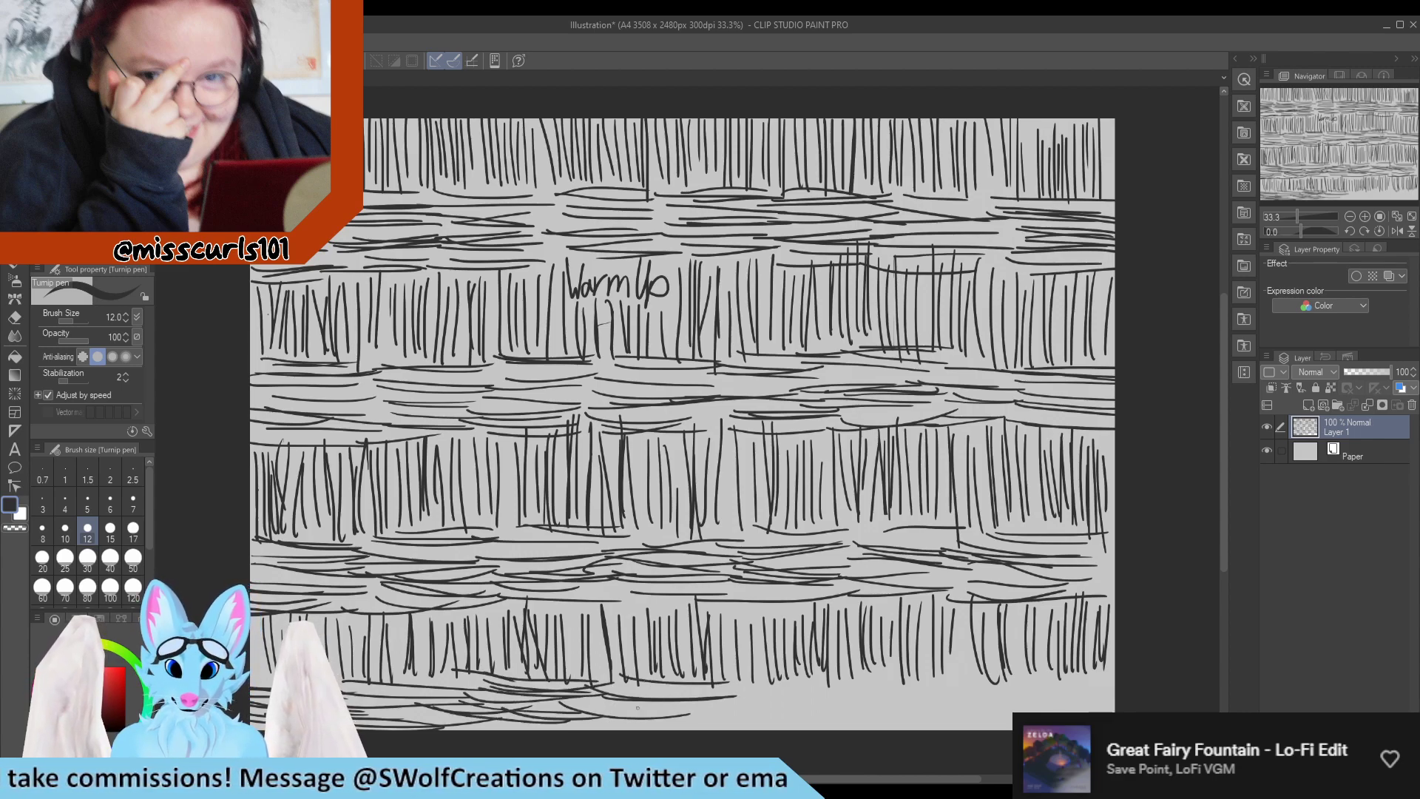
pyautogui.moveTo(746, 669); pyautogui.dragTo(863, 676)
pyautogui.moveTo(712, 685); pyautogui.dragTo(848, 681)
pyautogui.moveTo(710, 699)
pyautogui.mouseDown()
pyautogui.moveTo(841, 696)
pyautogui.moveTo(743, 703)
pyautogui.mouseUp()
pyautogui.moveTo(816, 707); pyautogui.dragTo(847, 704)
pyautogui.moveTo(741, 705)
pyautogui.mouseDown()
pyautogui.moveTo(857, 703)
pyautogui.moveTo(955, 675)
pyautogui.mouseUp()
pyautogui.moveTo(796, 684); pyautogui.dragTo(932, 704)
pyautogui.moveTo(778, 702); pyautogui.dragTo(935, 703)
pyautogui.moveTo(780, 717); pyautogui.dragTo(958, 712)
pyautogui.moveTo(797, 684); pyautogui.dragTo(1059, 681)
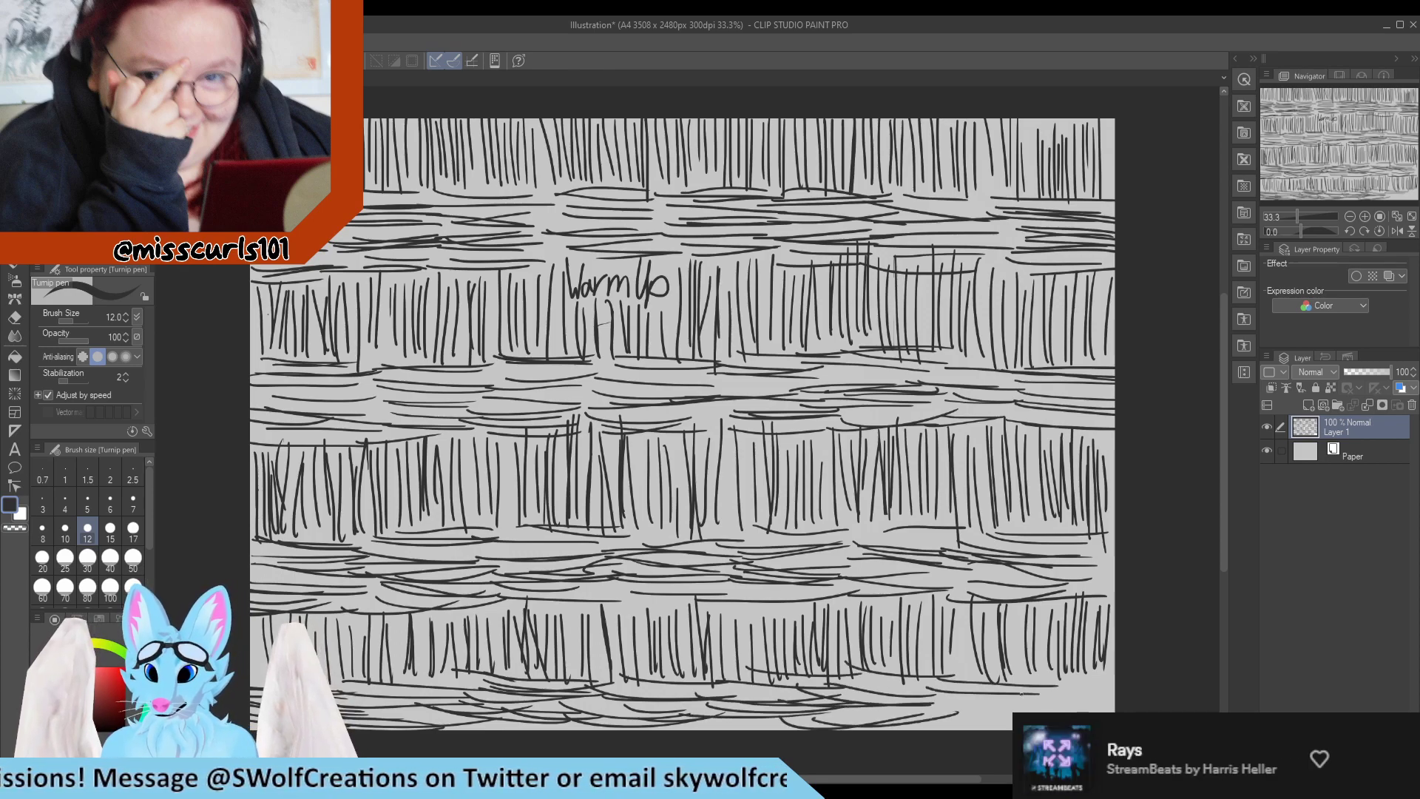
pyautogui.moveTo(954, 709); pyautogui.dragTo(1067, 701)
pyautogui.moveTo(935, 718)
pyautogui.mouseDown()
pyautogui.moveTo(1113, 686)
pyautogui.moveTo(1116, 702)
pyautogui.mouseUp()
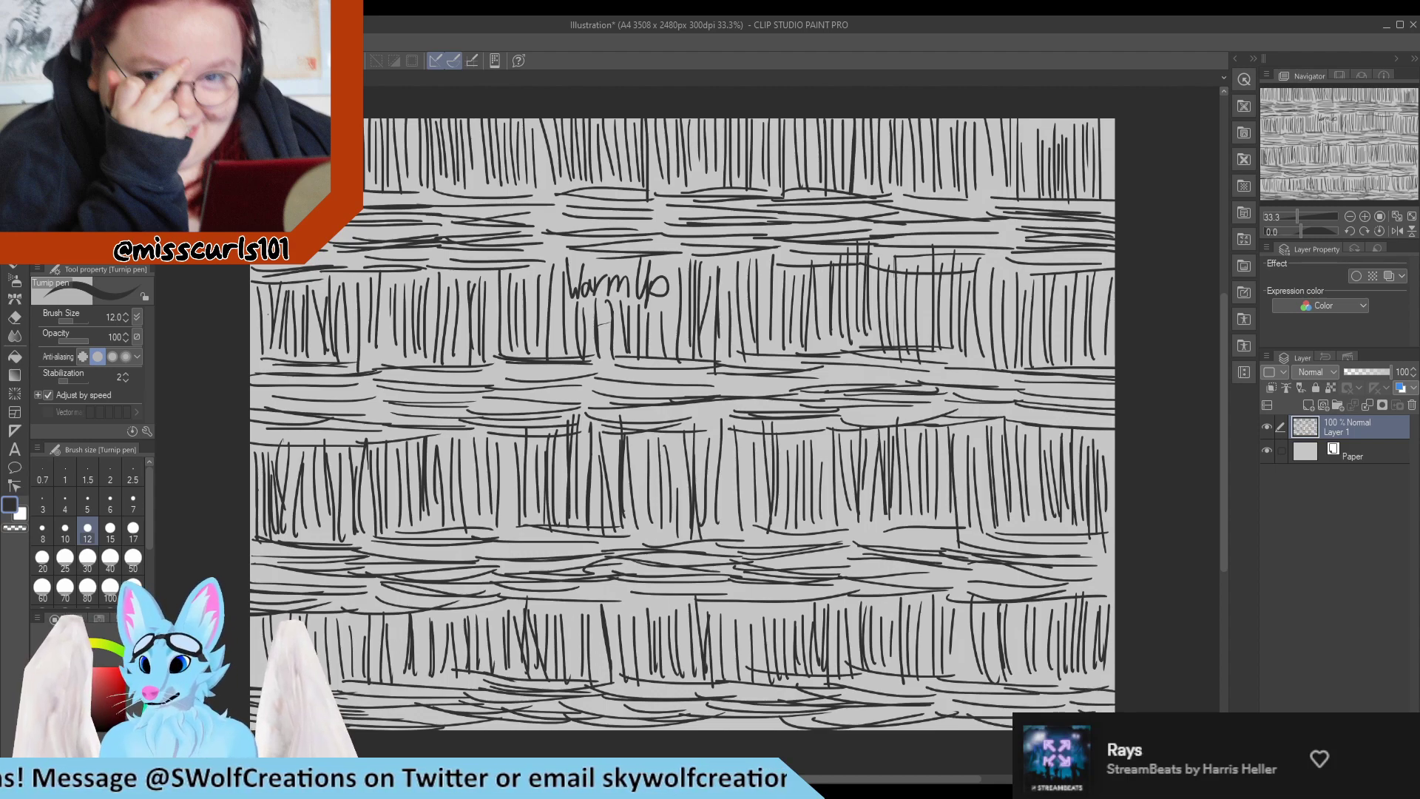
# Delete the layer filled with practice lines and add a fresh empty raster layer above the paper.
pyautogui.click(1409, 404)
pyautogui.press('Return')
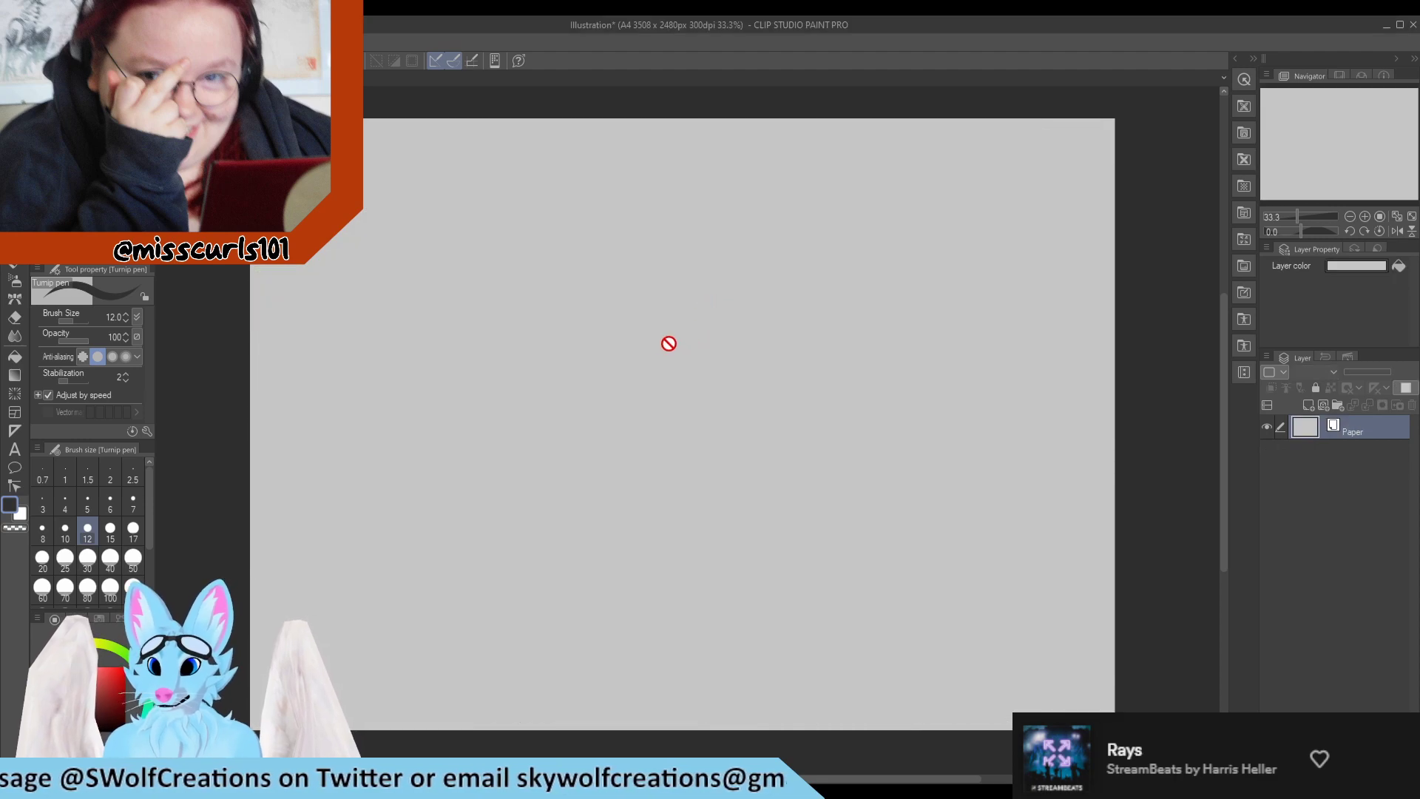
pyautogui.click(1307, 402)
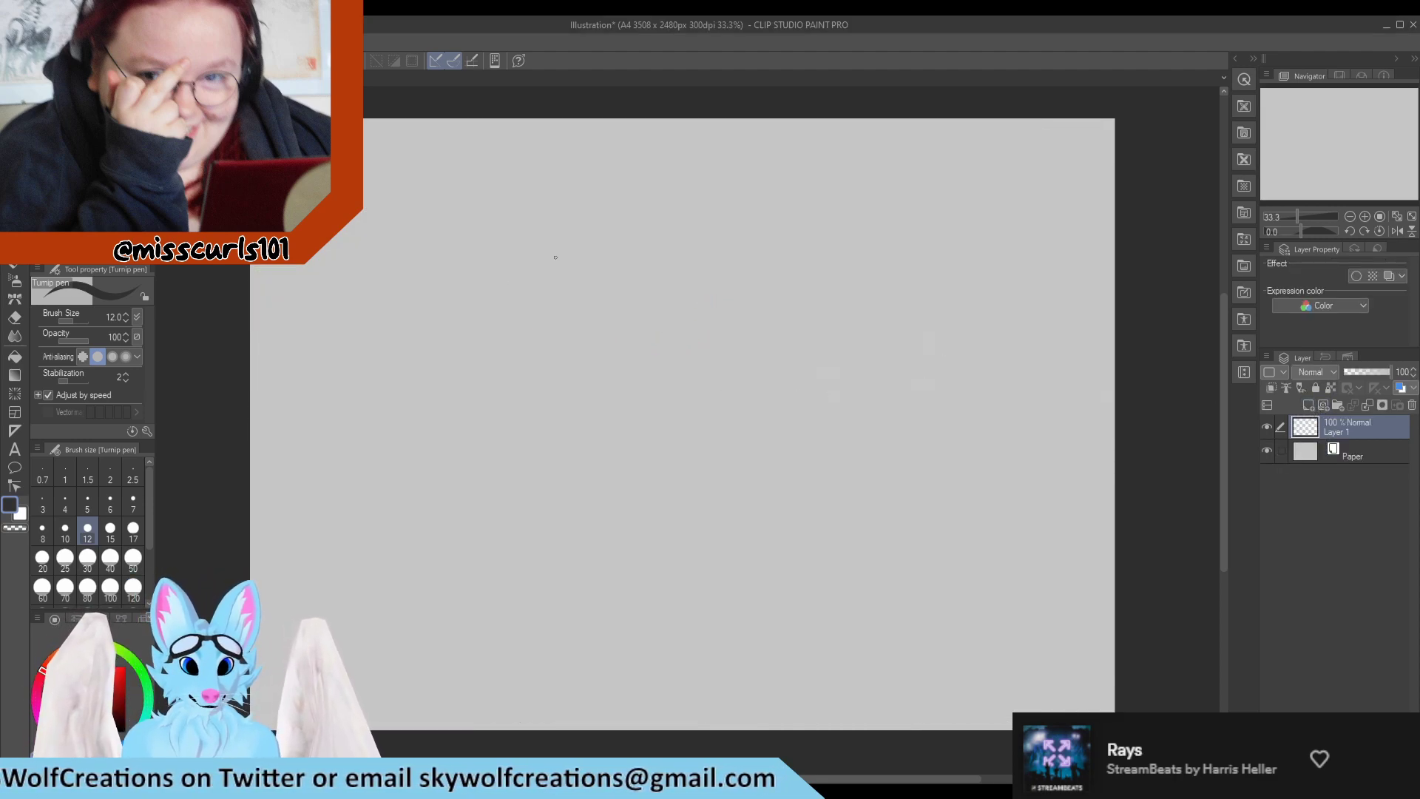
# Handwrite the heading "Warm up Grovyle" in the upper part of the blank canvas.
pyautogui.moveTo(555, 232)
pyautogui.mouseDown()
pyautogui.moveTo(572, 252)
pyautogui.moveTo(586, 228)
pyautogui.mouseUp()
pyautogui.moveTo(592, 252); pyautogui.dragTo(601, 271)
pyautogui.moveTo(600, 250)
pyautogui.mouseDown()
pyautogui.moveTo(631, 272)
pyautogui.moveTo(656, 248)
pyautogui.moveTo(664, 280)
pyautogui.mouseUp()
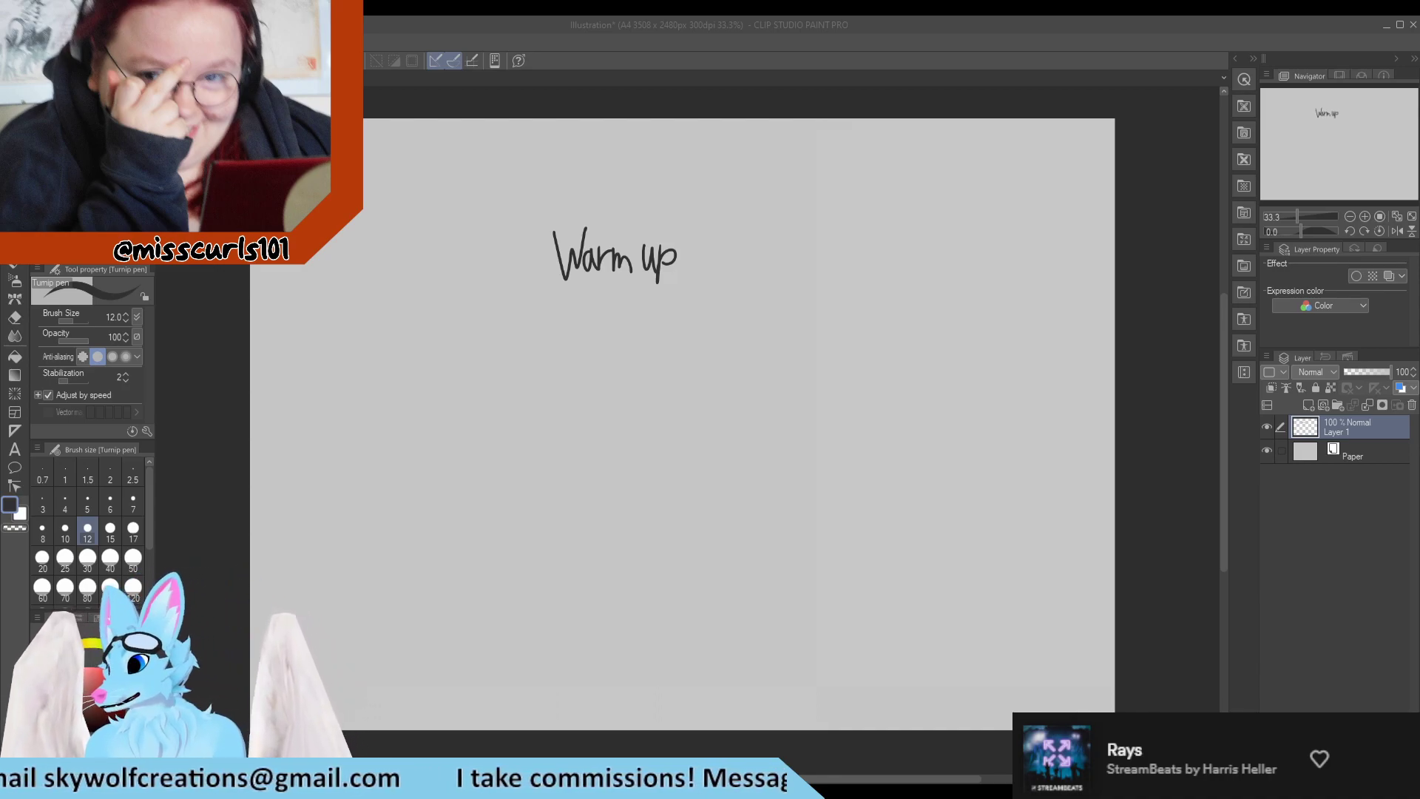
pyautogui.scroll(1, 696, 304)
pyautogui.scroll(-3, 558, 359)
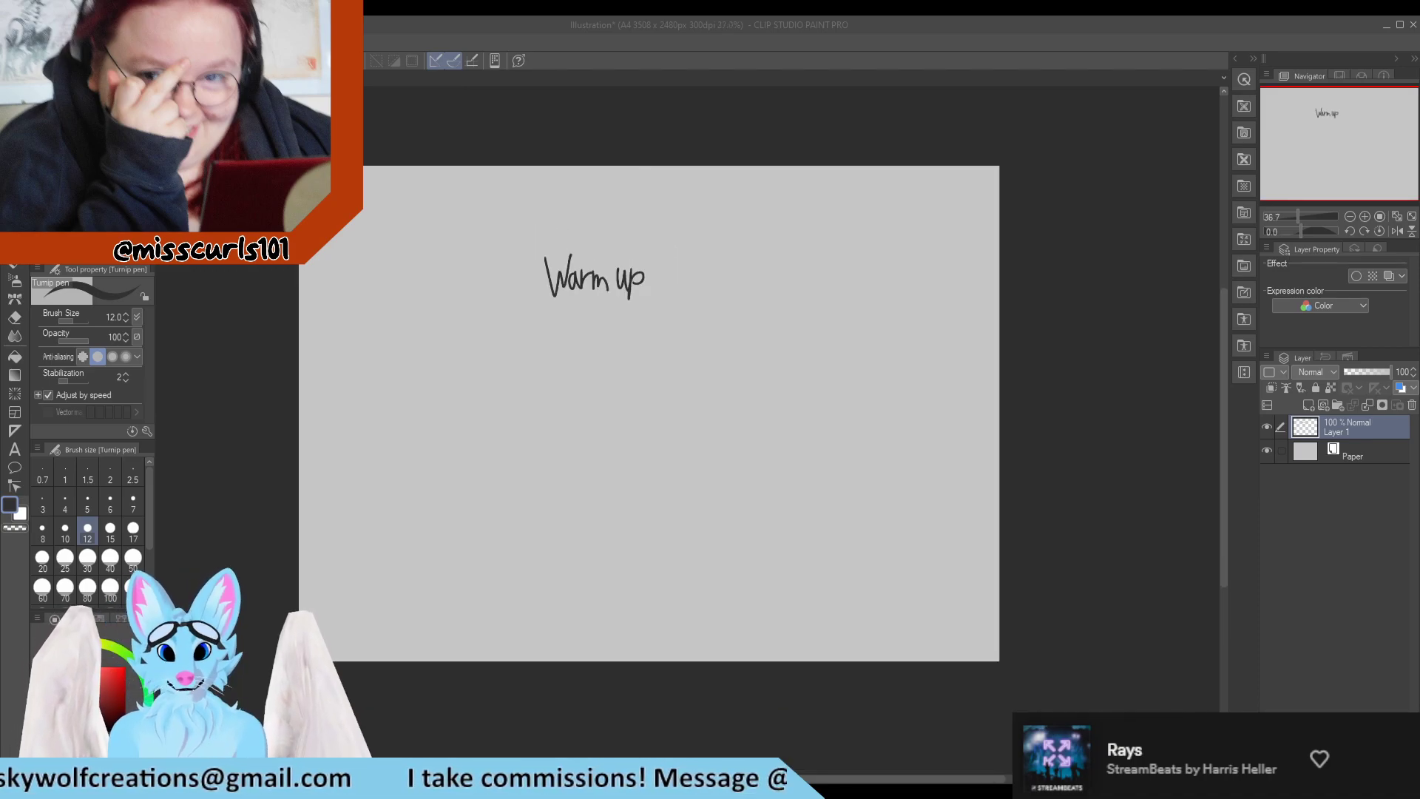
pyautogui.scroll(4, 551, 442)
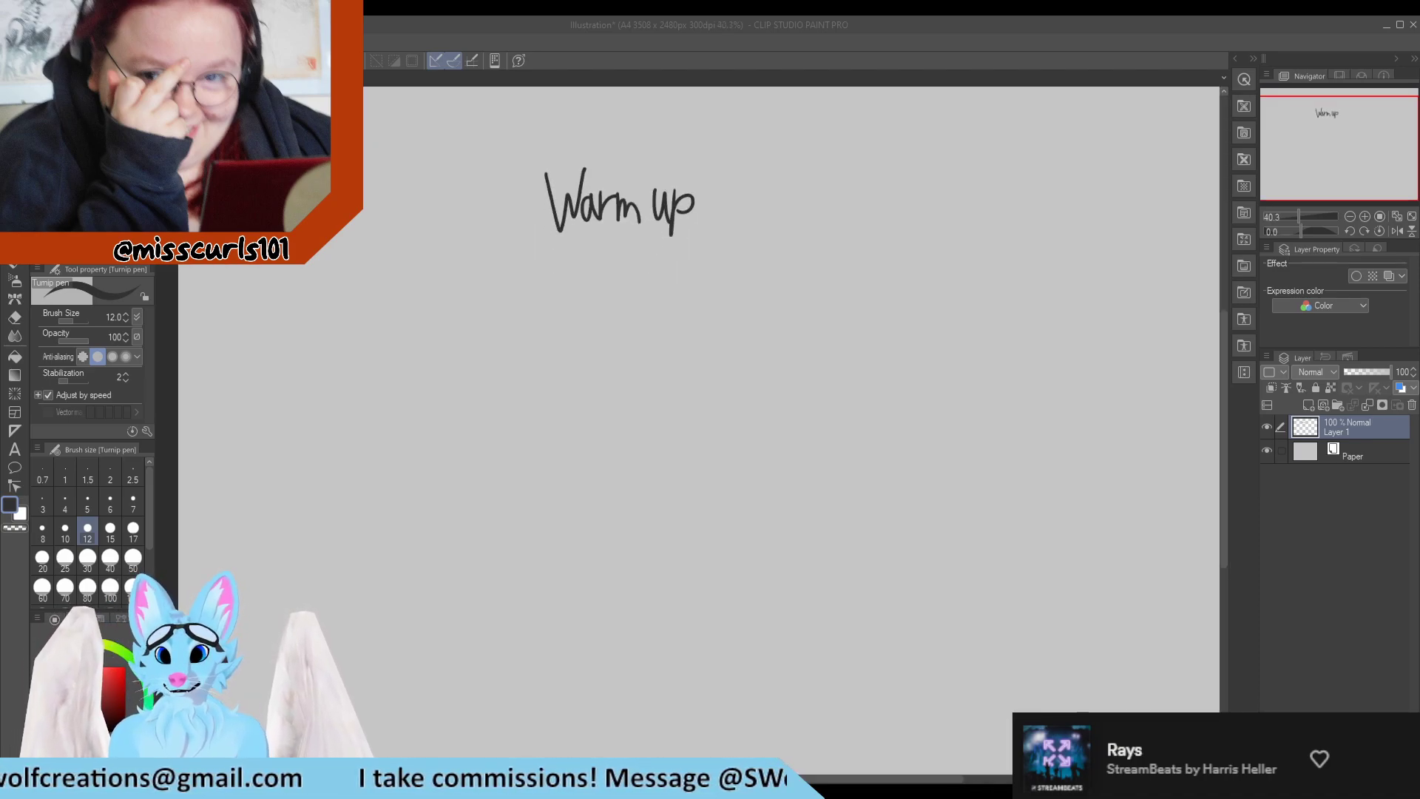
pyautogui.moveTo(753, 161)
pyautogui.mouseDown()
pyautogui.moveTo(747, 216)
pyautogui.moveTo(756, 187)
pyautogui.moveTo(794, 192)
pyautogui.mouseUp()
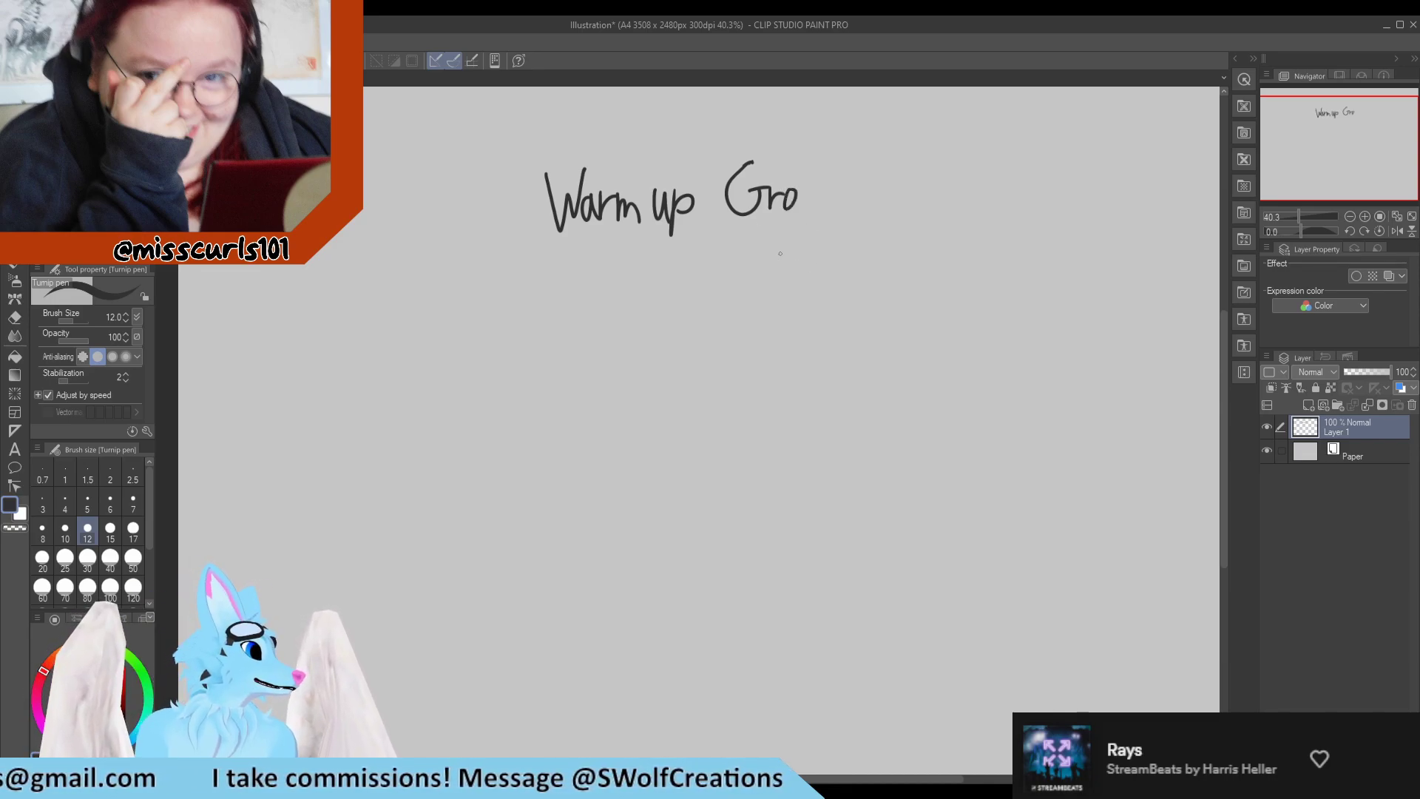
pyautogui.moveTo(802, 185)
pyautogui.mouseDown()
pyautogui.moveTo(822, 183)
pyautogui.moveTo(821, 248)
pyautogui.mouseUp()
pyautogui.moveTo(844, 167)
pyautogui.mouseDown()
pyautogui.moveTo(841, 219)
pyautogui.moveTo(862, 222)
pyautogui.mouseUp()
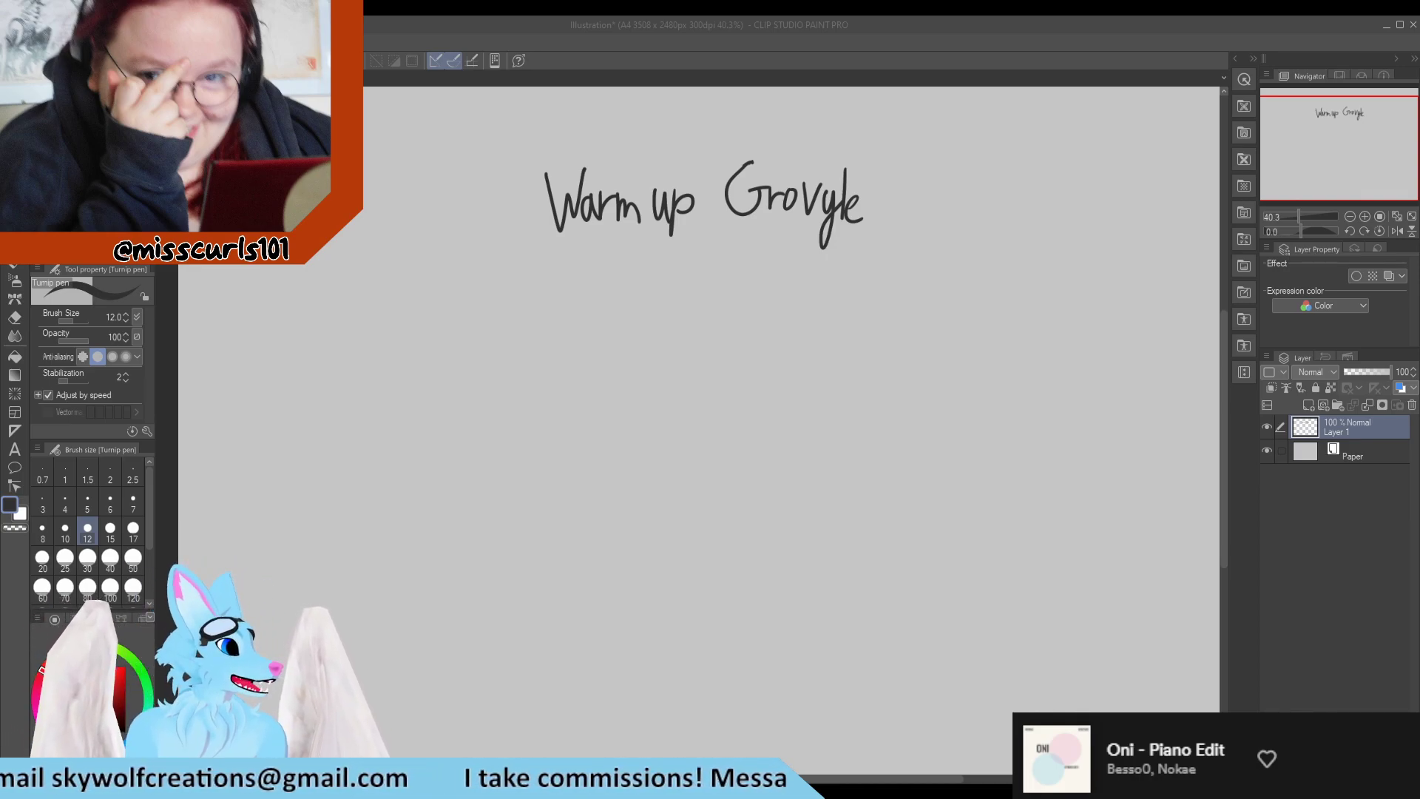
# Sketch Grovyle's head beneath the heading as a circle with a pointed snout, a short crown mark and a line behind the cheek.
pyautogui.scroll(-1, 537, 327)
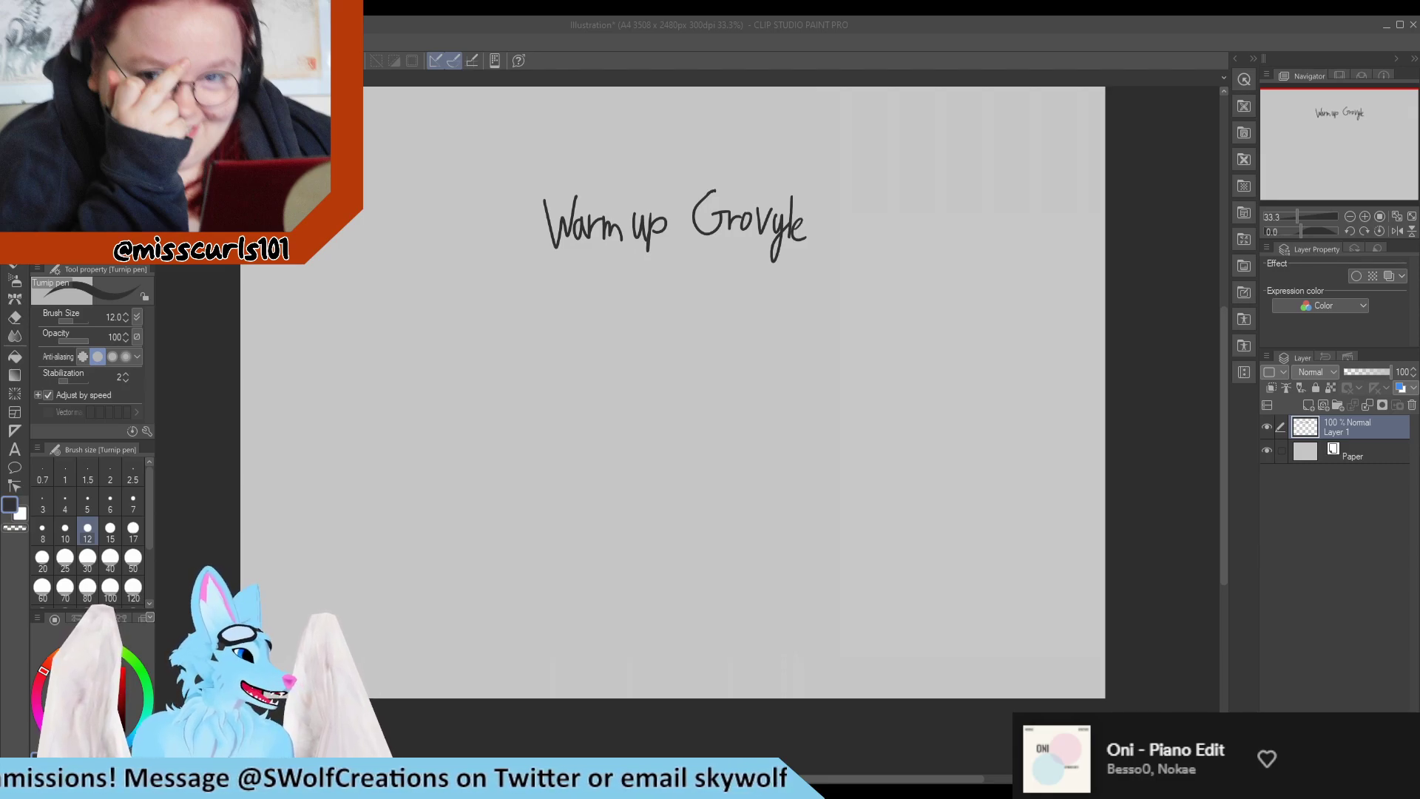
pyautogui.scroll(1, 247, 518)
pyautogui.scroll(-4, 248, 517)
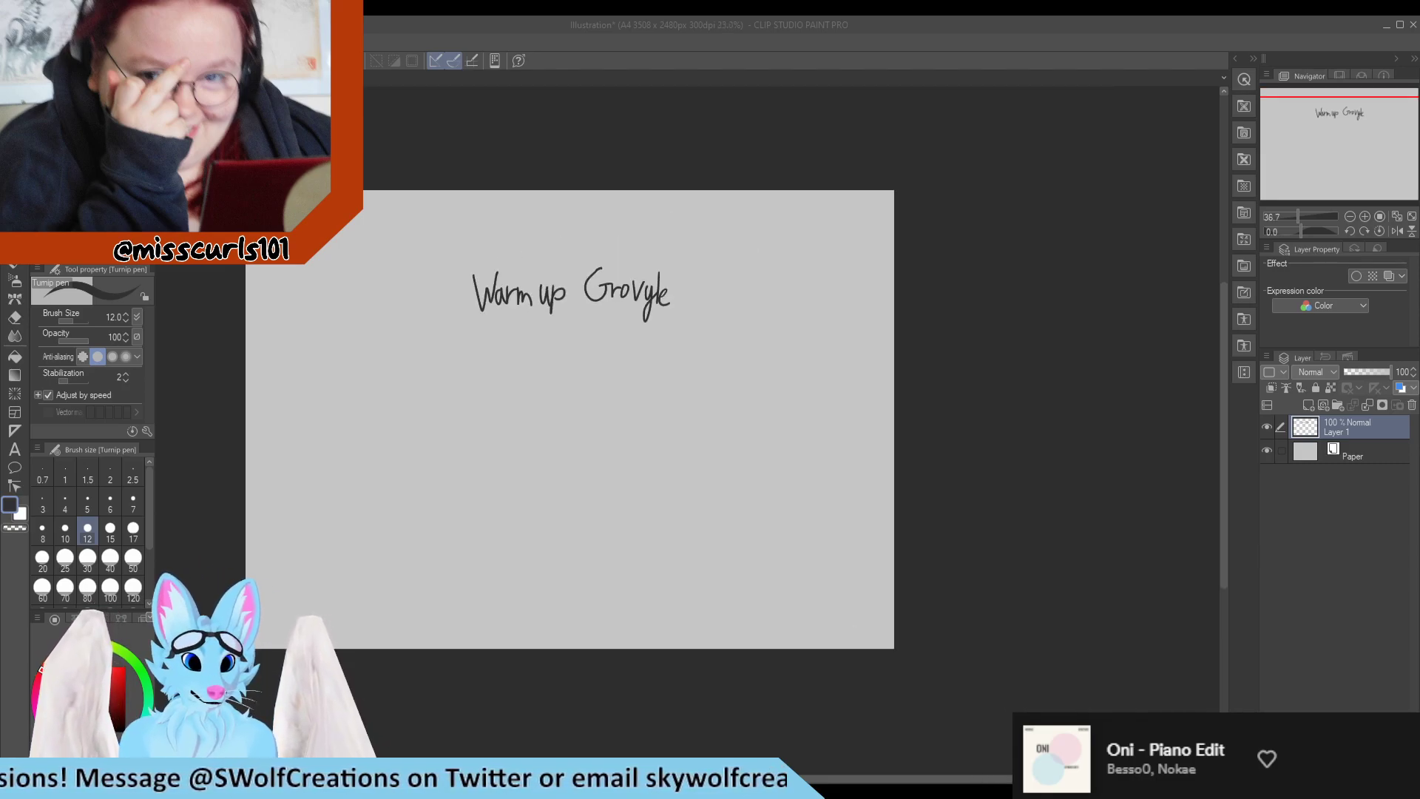
pyautogui.scroll(2, 248, 517)
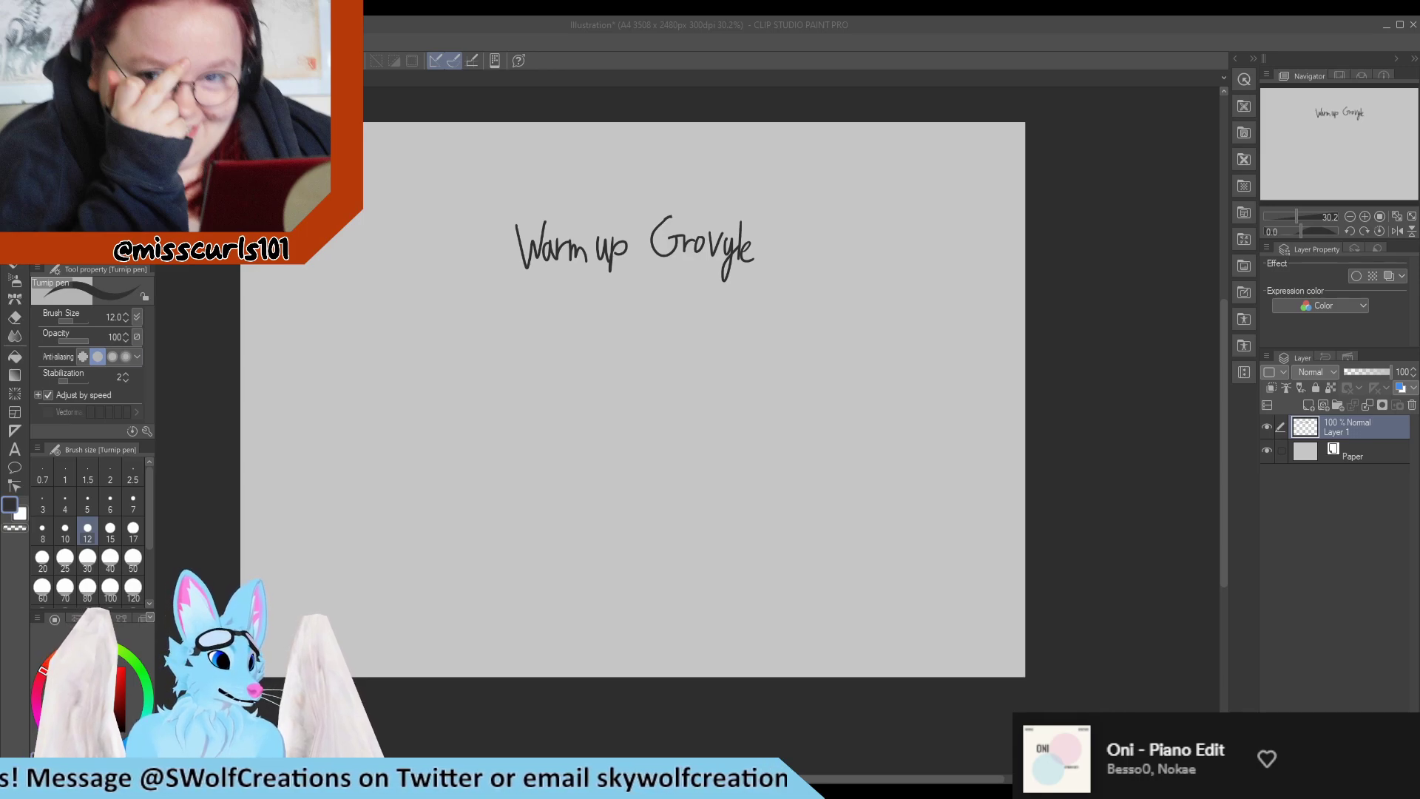
pyautogui.click(205, 511)
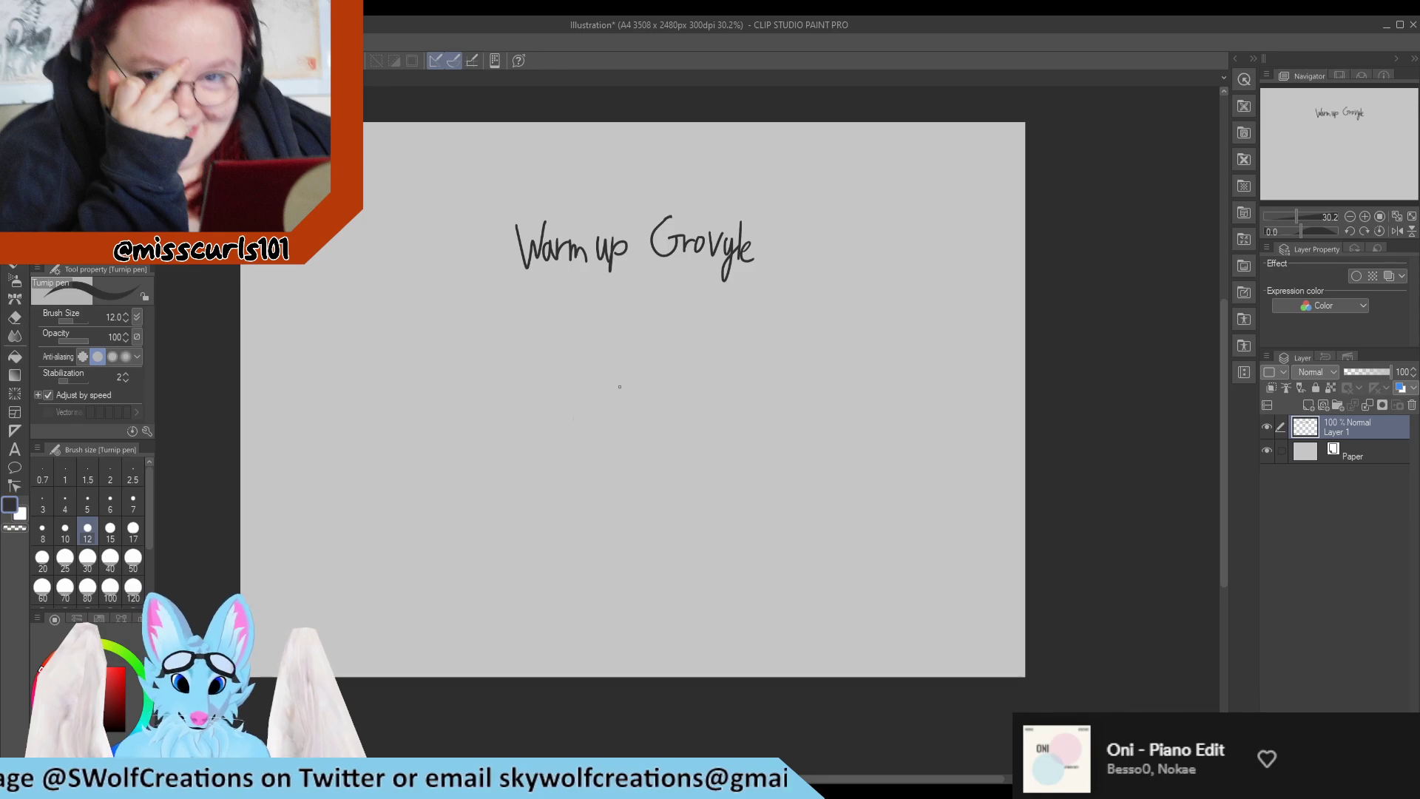
pyautogui.moveTo(595, 379); pyautogui.dragTo(592, 376)
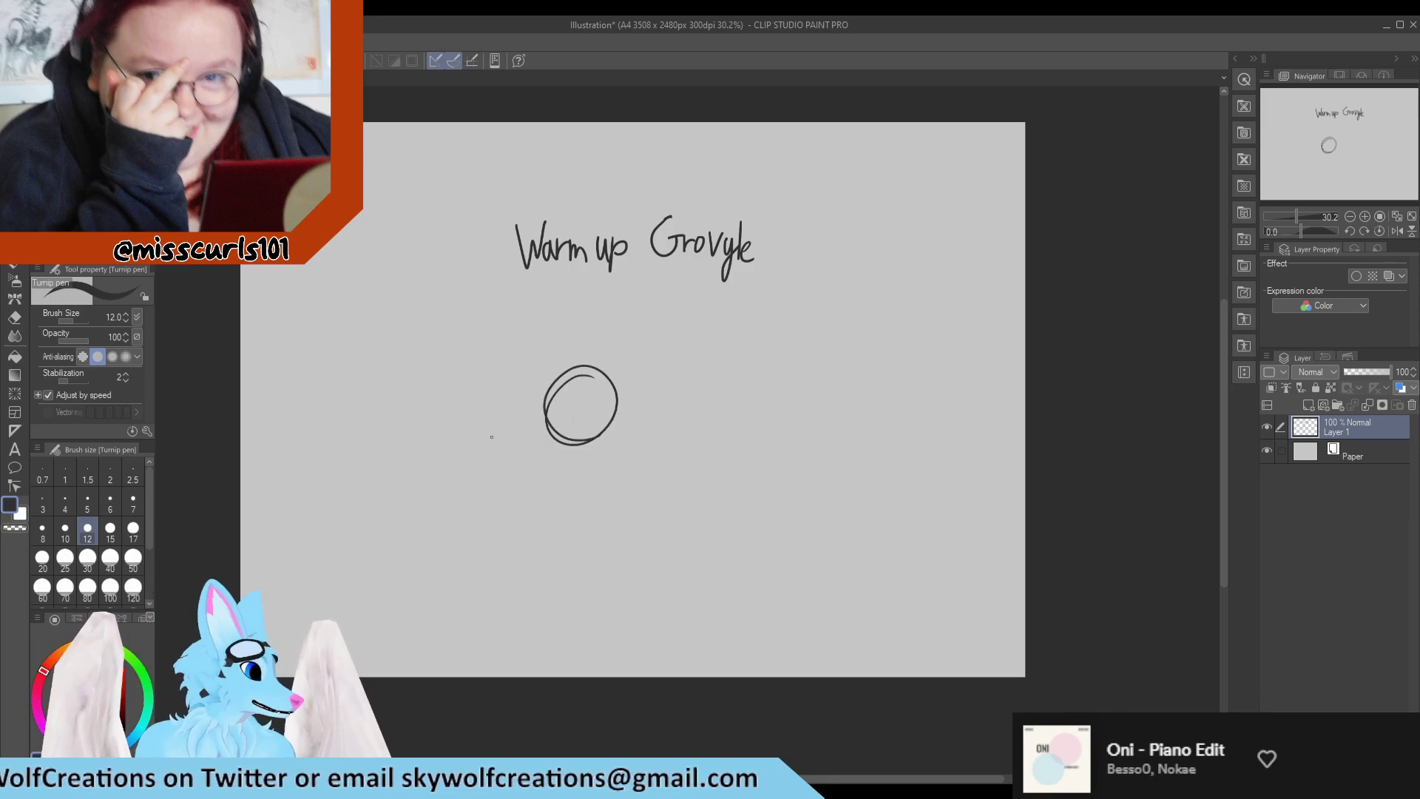
pyautogui.moveTo(552, 394); pyautogui.dragTo(546, 451)
pyautogui.moveTo(541, 401)
pyautogui.mouseDown()
pyautogui.moveTo(552, 459)
pyautogui.moveTo(574, 448)
pyautogui.moveTo(550, 463)
pyautogui.moveTo(593, 440)
pyautogui.mouseUp()
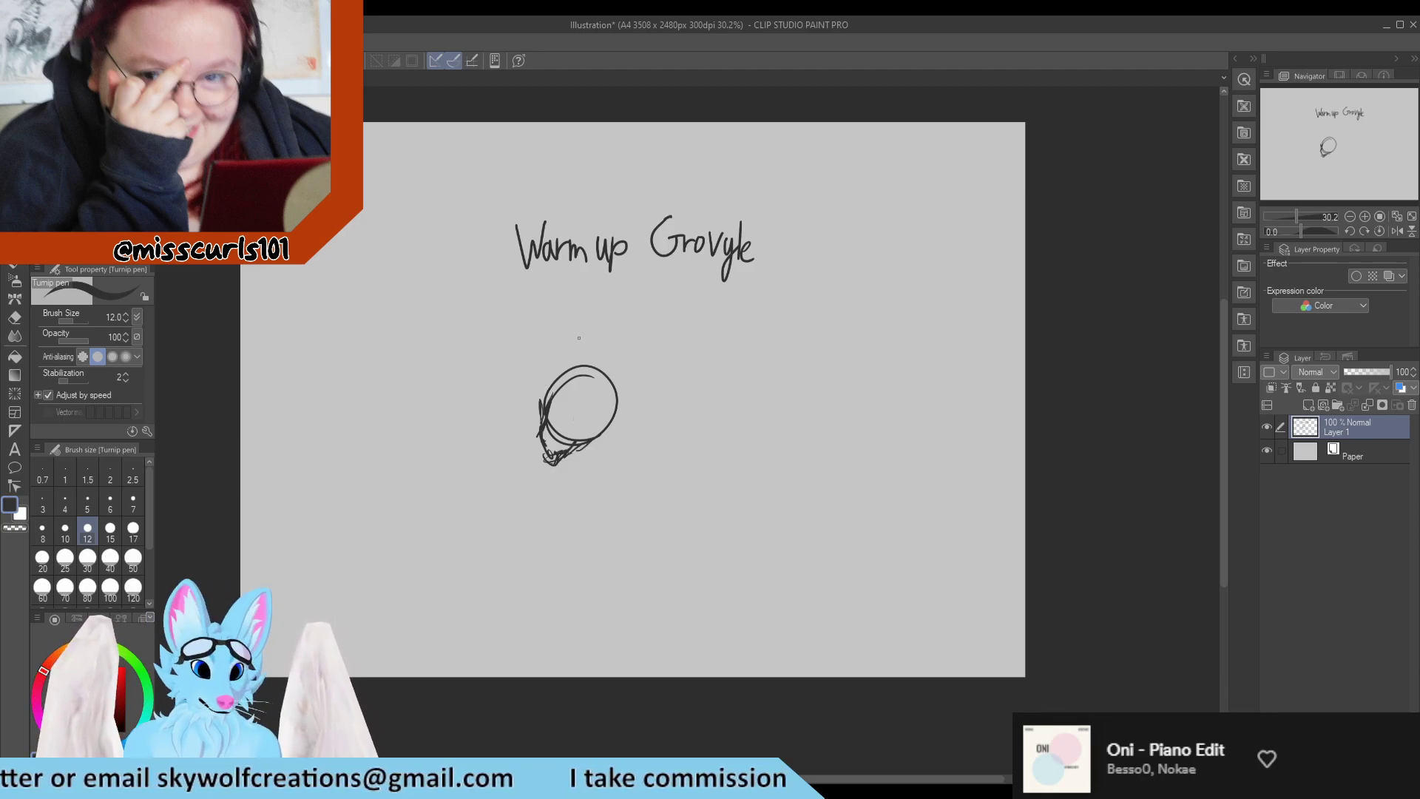
pyautogui.moveTo(560, 359); pyautogui.dragTo(561, 376)
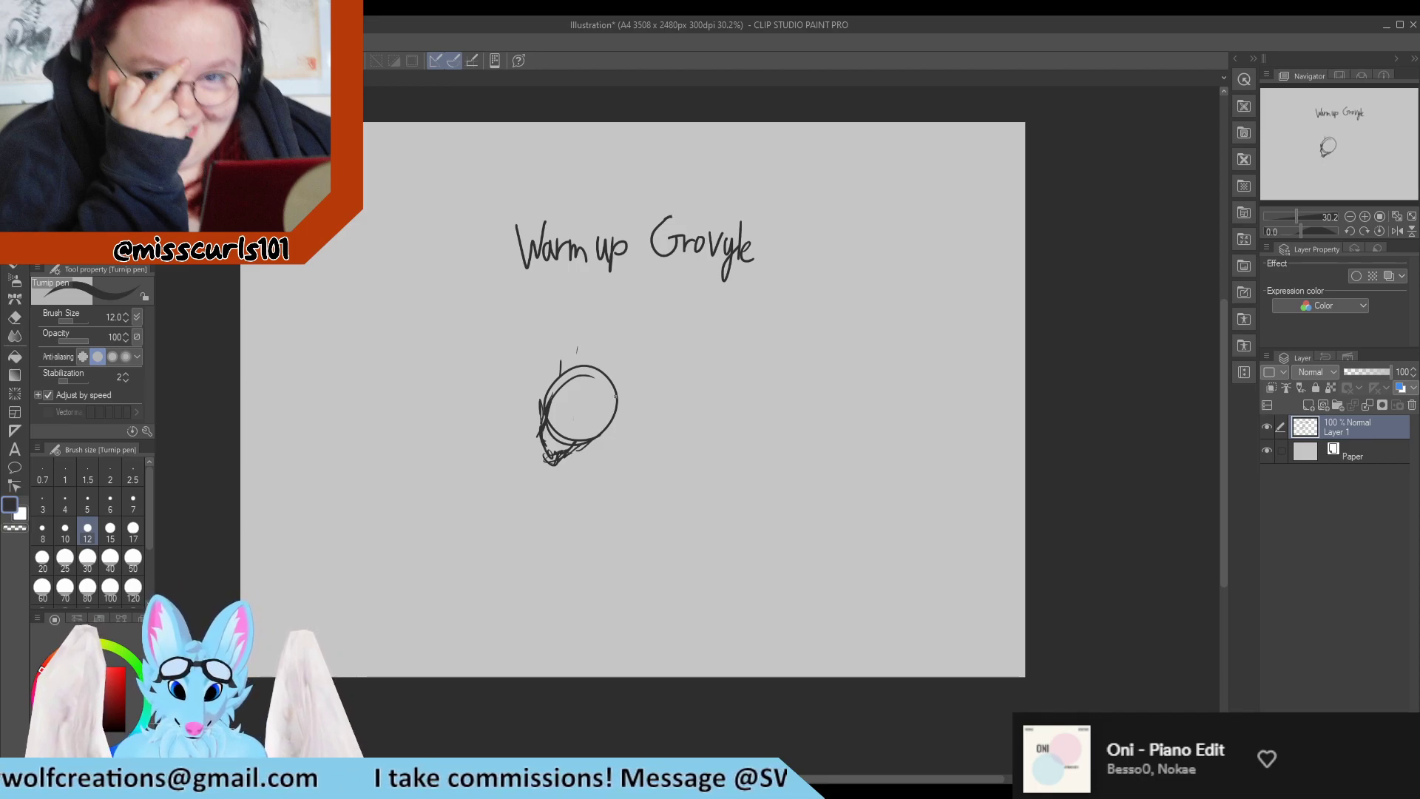
pyautogui.moveTo(620, 392)
pyautogui.mouseDown()
pyautogui.moveTo(602, 455)
pyautogui.moveTo(617, 428)
pyautogui.moveTo(608, 464)
pyautogui.mouseUp()
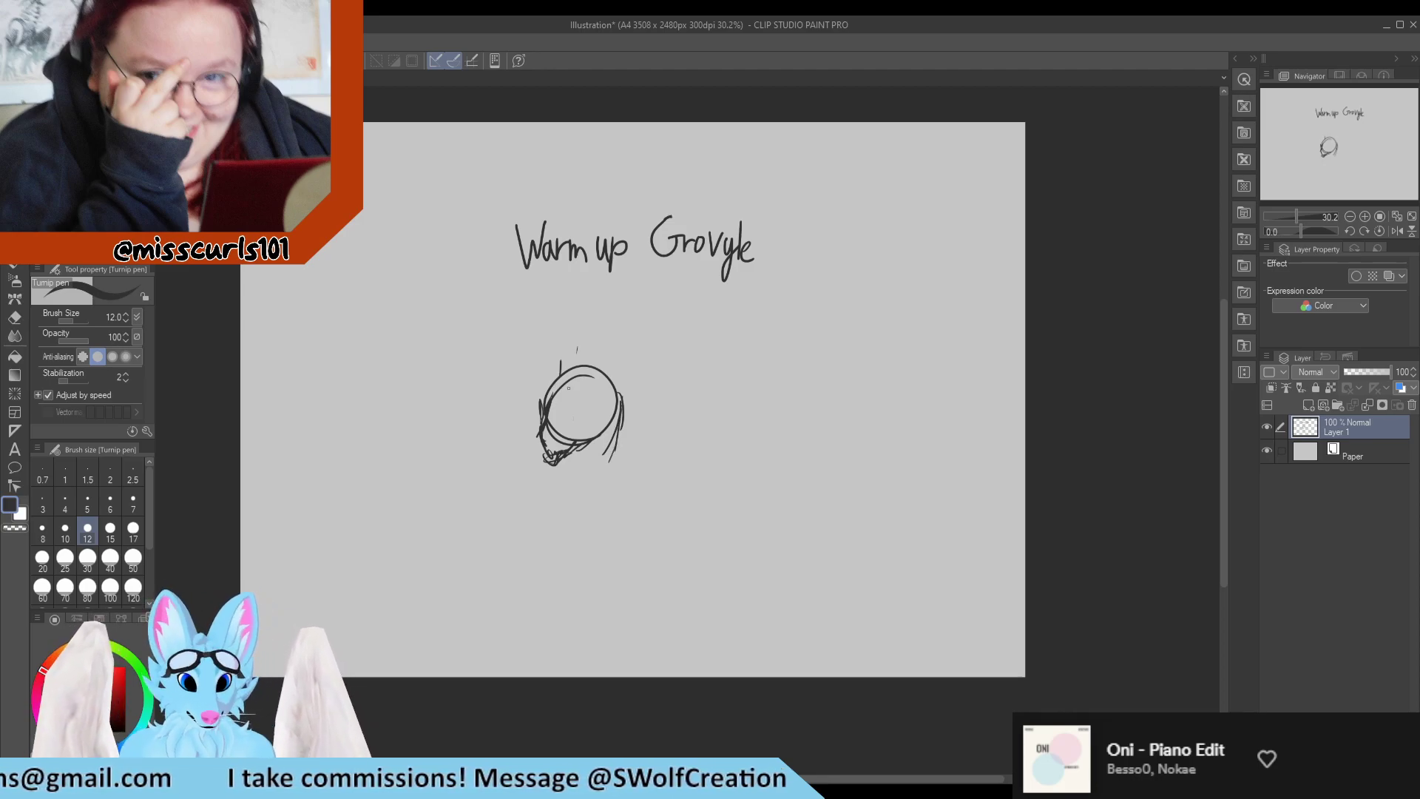
# Draw the long head leaf as two arcs rising from the crown, sweeping behind the head and meeting in a tip.
pyautogui.moveTo(561, 380)
pyautogui.mouseDown()
pyautogui.moveTo(555, 308)
pyautogui.moveTo(666, 278)
pyautogui.moveTo(701, 479)
pyautogui.mouseUp()
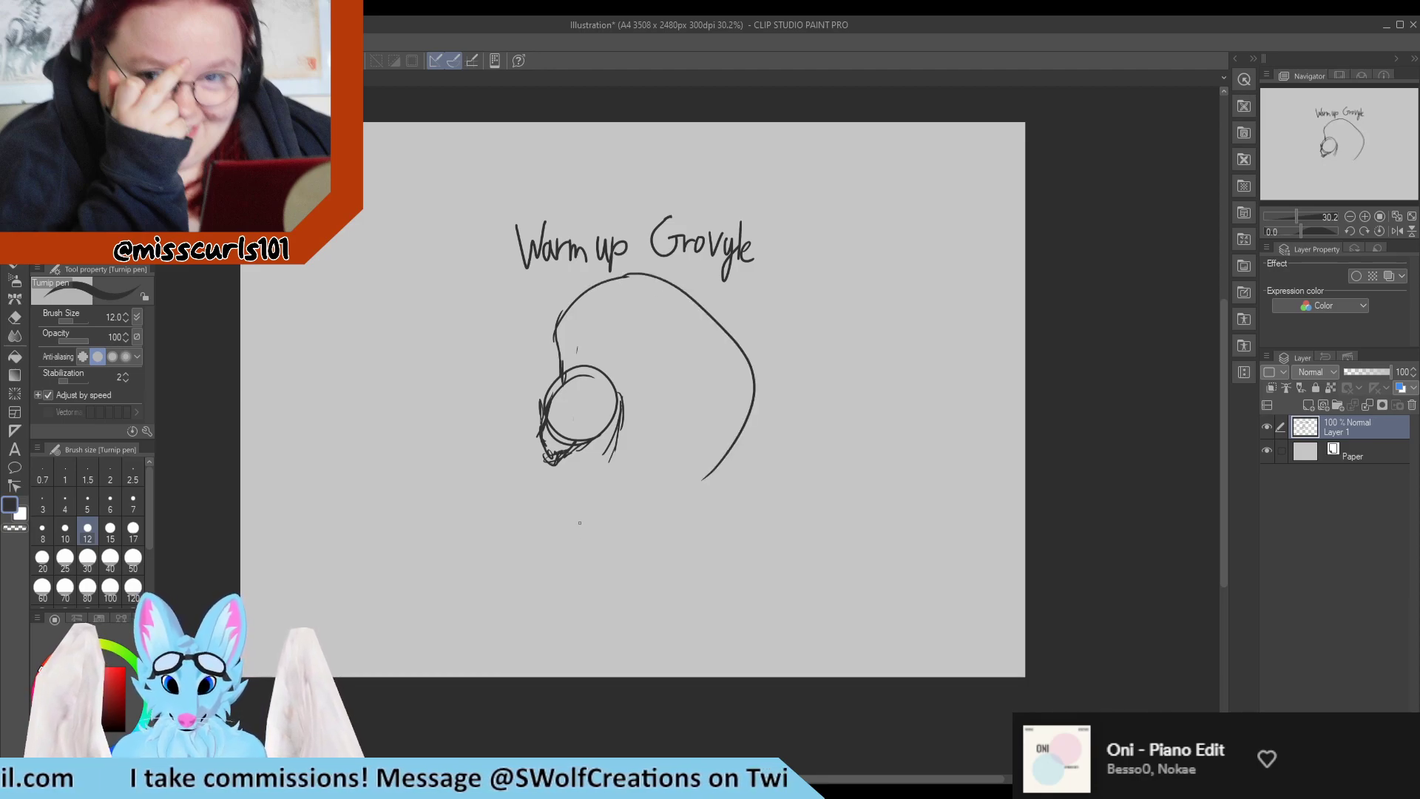
pyautogui.moveTo(579, 362)
pyautogui.mouseDown()
pyautogui.moveTo(644, 294)
pyautogui.moveTo(743, 389)
pyautogui.moveTo(707, 446)
pyautogui.moveTo(647, 494)
pyautogui.mouseUp()
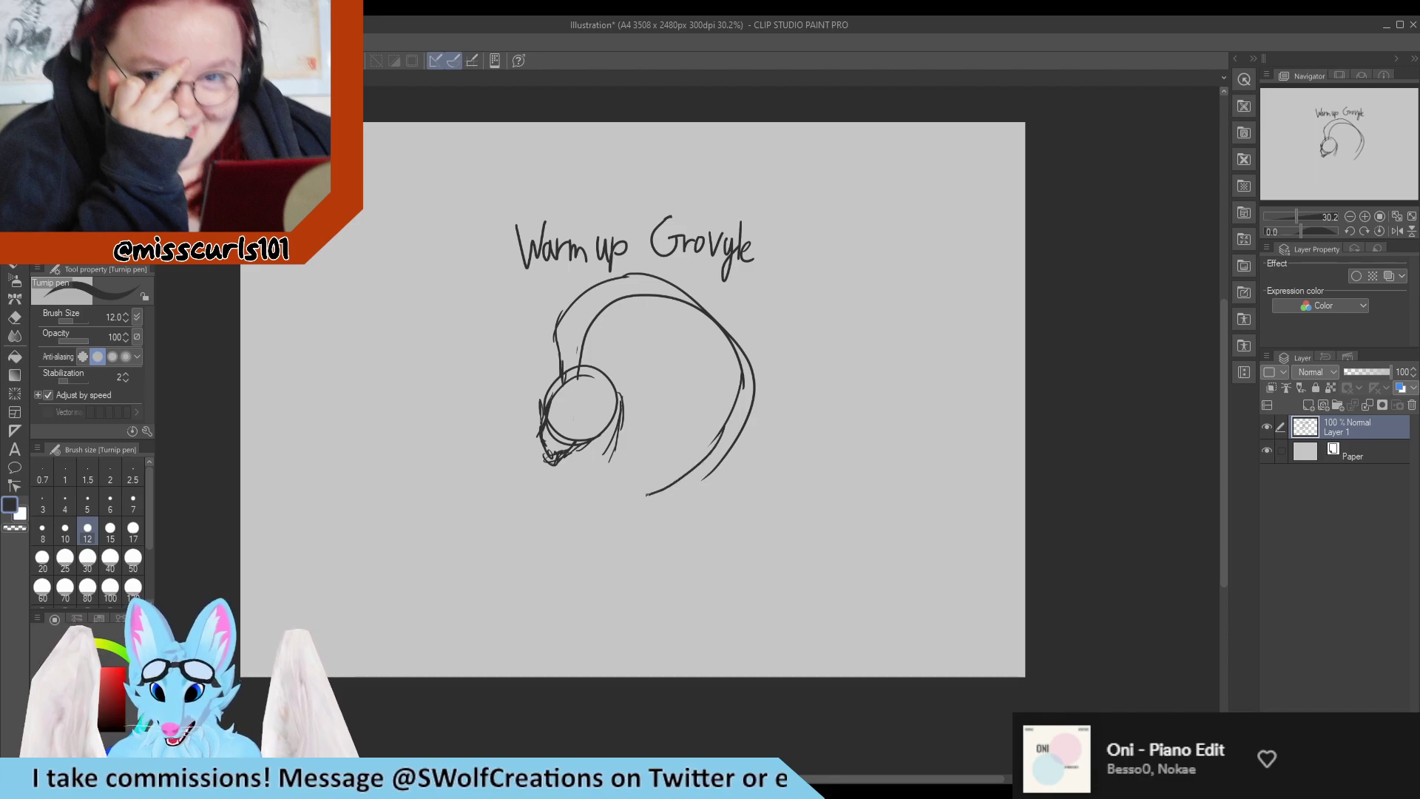
pyautogui.moveTo(719, 455)
pyautogui.mouseDown()
pyautogui.moveTo(646, 496)
pyautogui.moveTo(721, 458)
pyautogui.mouseUp()
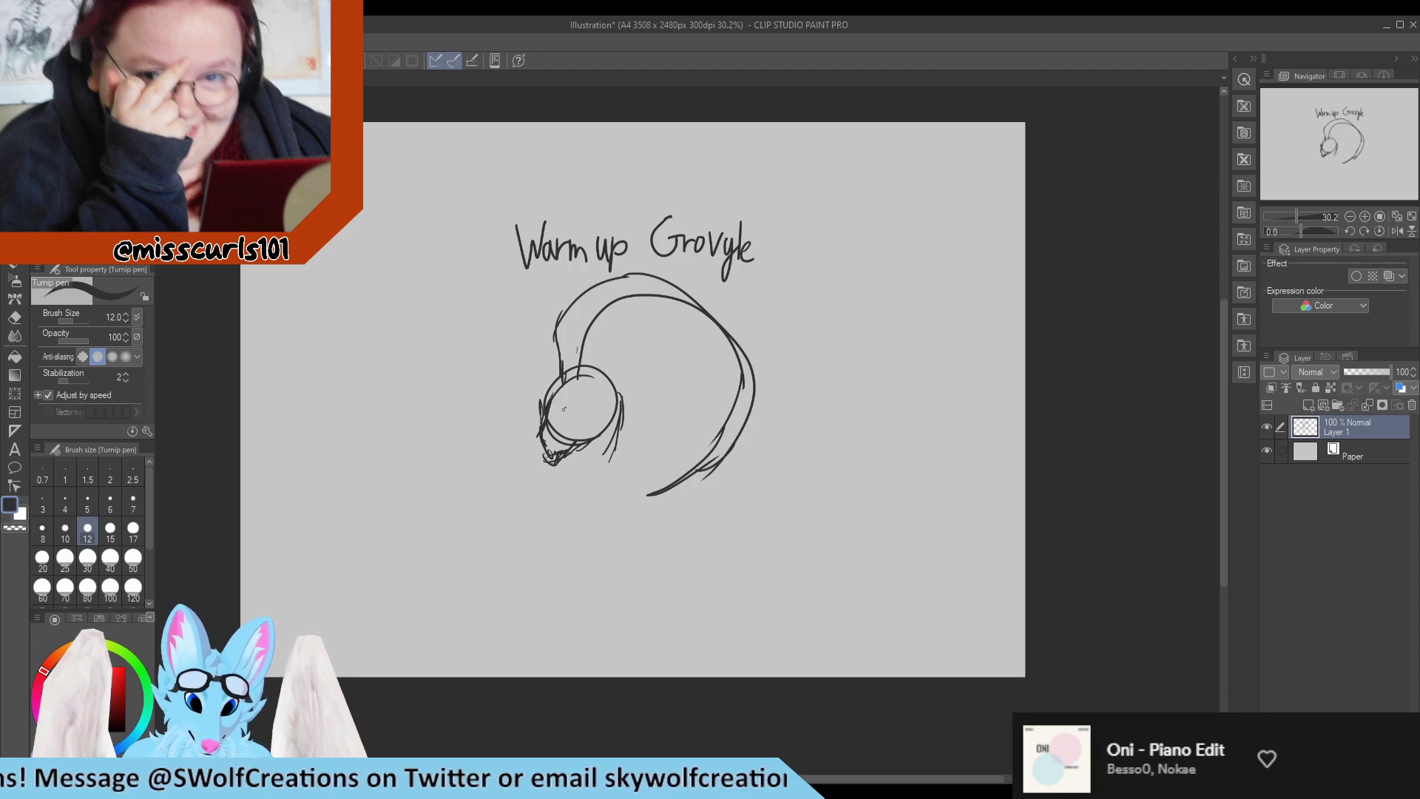
# Add an eye inside the head circle and sketch the jaw and neck lines below it.
pyautogui.moveTo(565, 409); pyautogui.dragTo(573, 391)
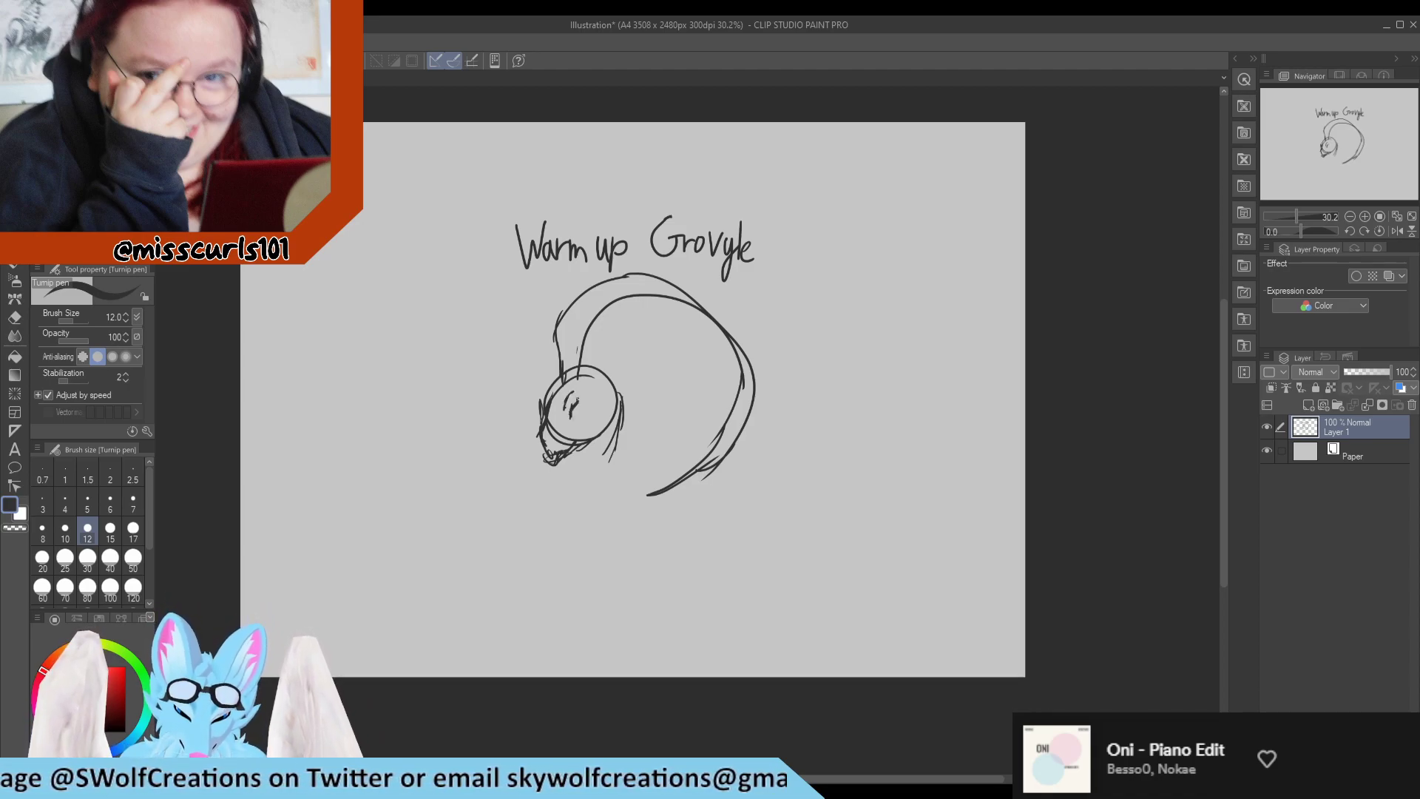
pyautogui.moveTo(580, 398); pyautogui.dragTo(574, 420)
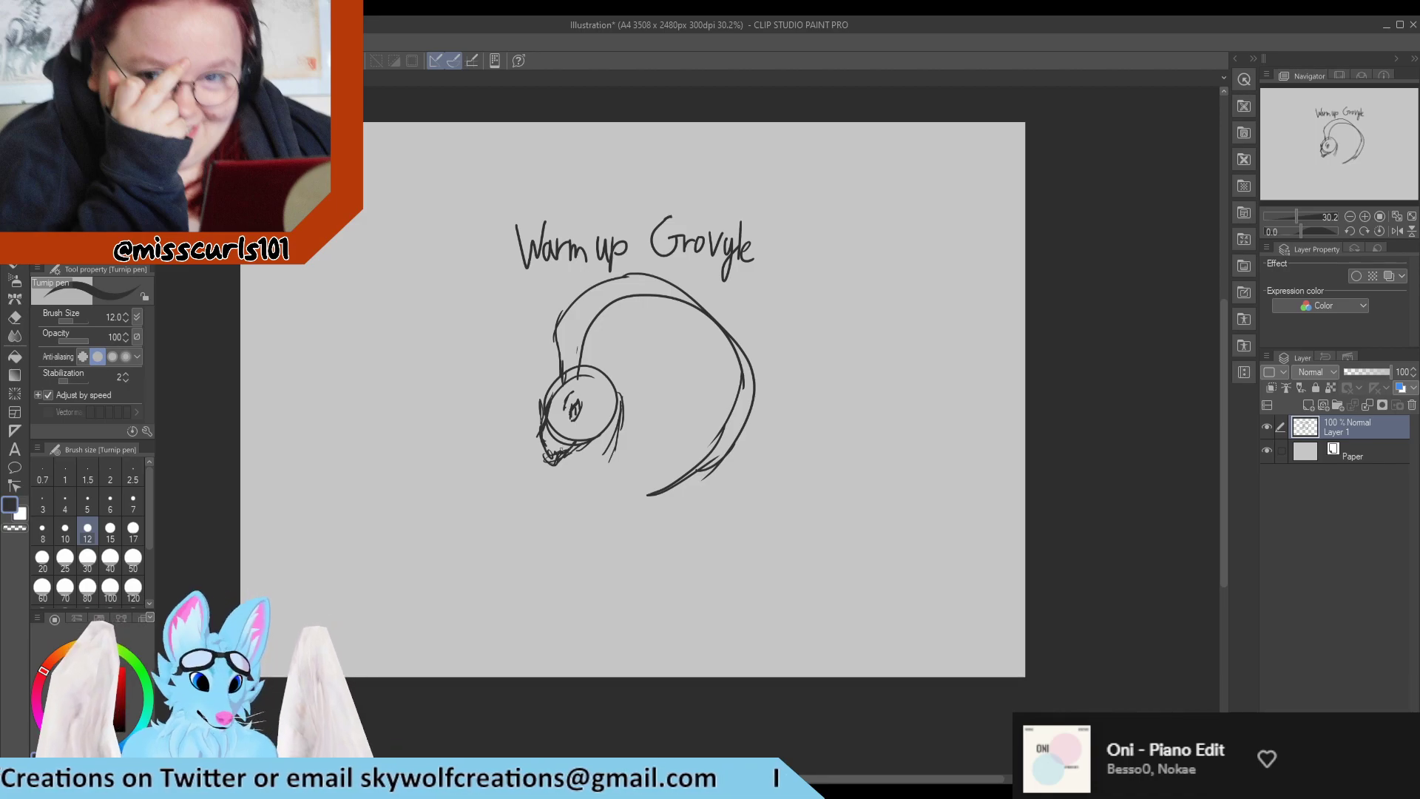
pyautogui.moveTo(589, 429)
pyautogui.mouseDown()
pyautogui.moveTo(576, 443)
pyautogui.moveTo(593, 439)
pyautogui.moveTo(584, 458)
pyautogui.mouseUp()
pyautogui.moveTo(593, 446)
pyautogui.mouseDown()
pyautogui.moveTo(581, 463)
pyautogui.moveTo(604, 458)
pyautogui.mouseUp()
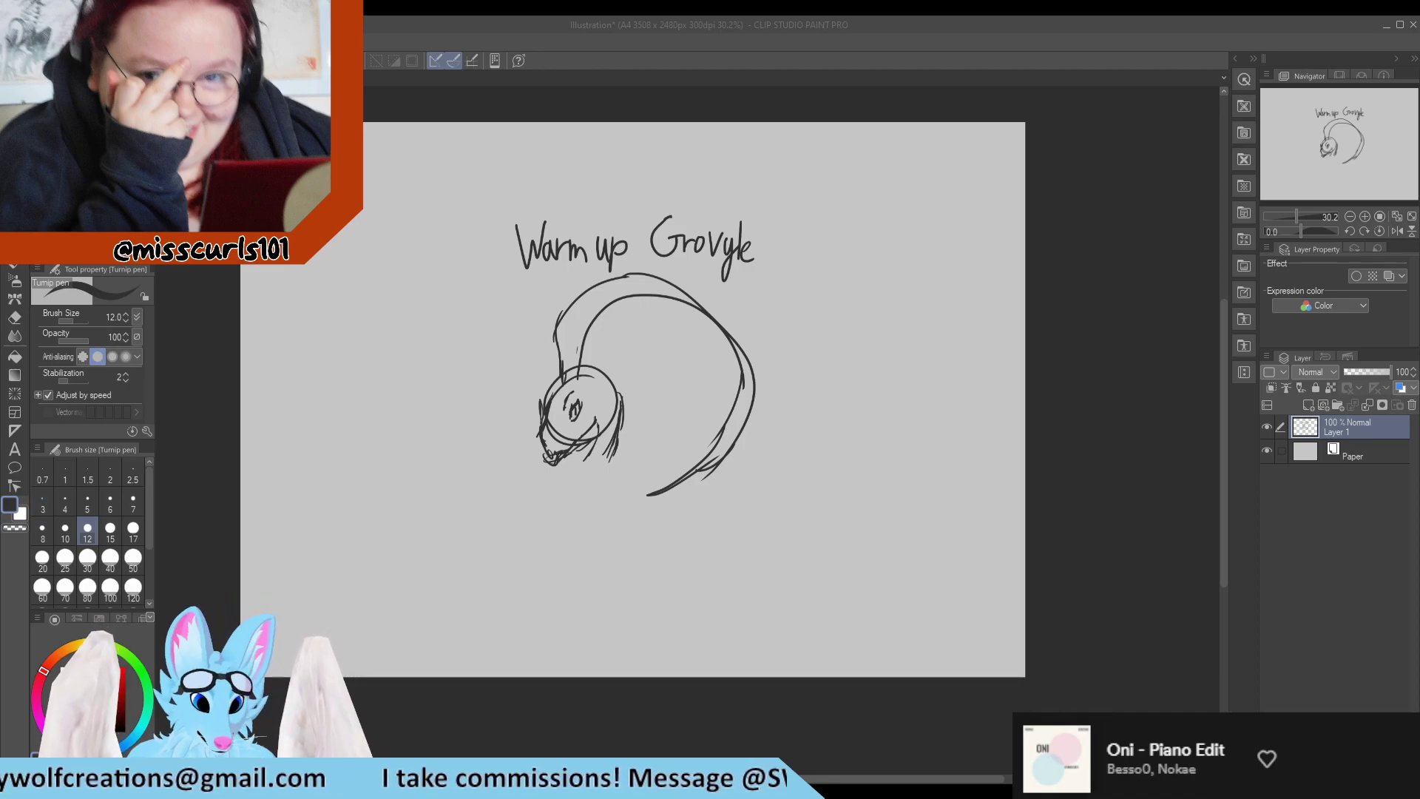
pyautogui.moveTo(587, 466); pyautogui.dragTo(602, 460)
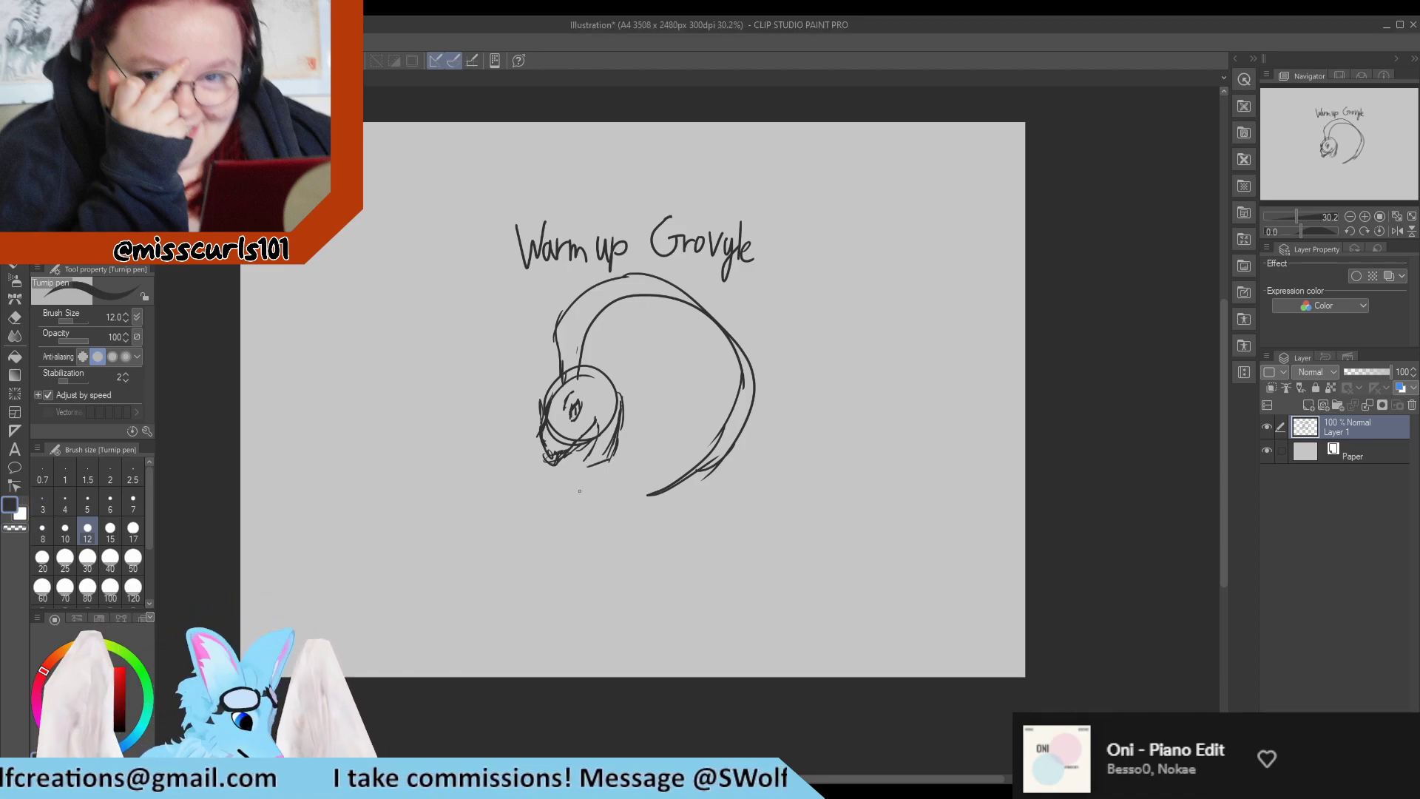
# Sketch the upper edge of the bent arm reaching out from the neck, with three long forearm leaves and a small clawed hand.
pyautogui.moveTo(608, 462)
pyautogui.mouseDown()
pyautogui.moveTo(621, 455)
pyautogui.moveTo(620, 476)
pyautogui.moveTo(503, 482)
pyautogui.moveTo(406, 417)
pyautogui.mouseUp()
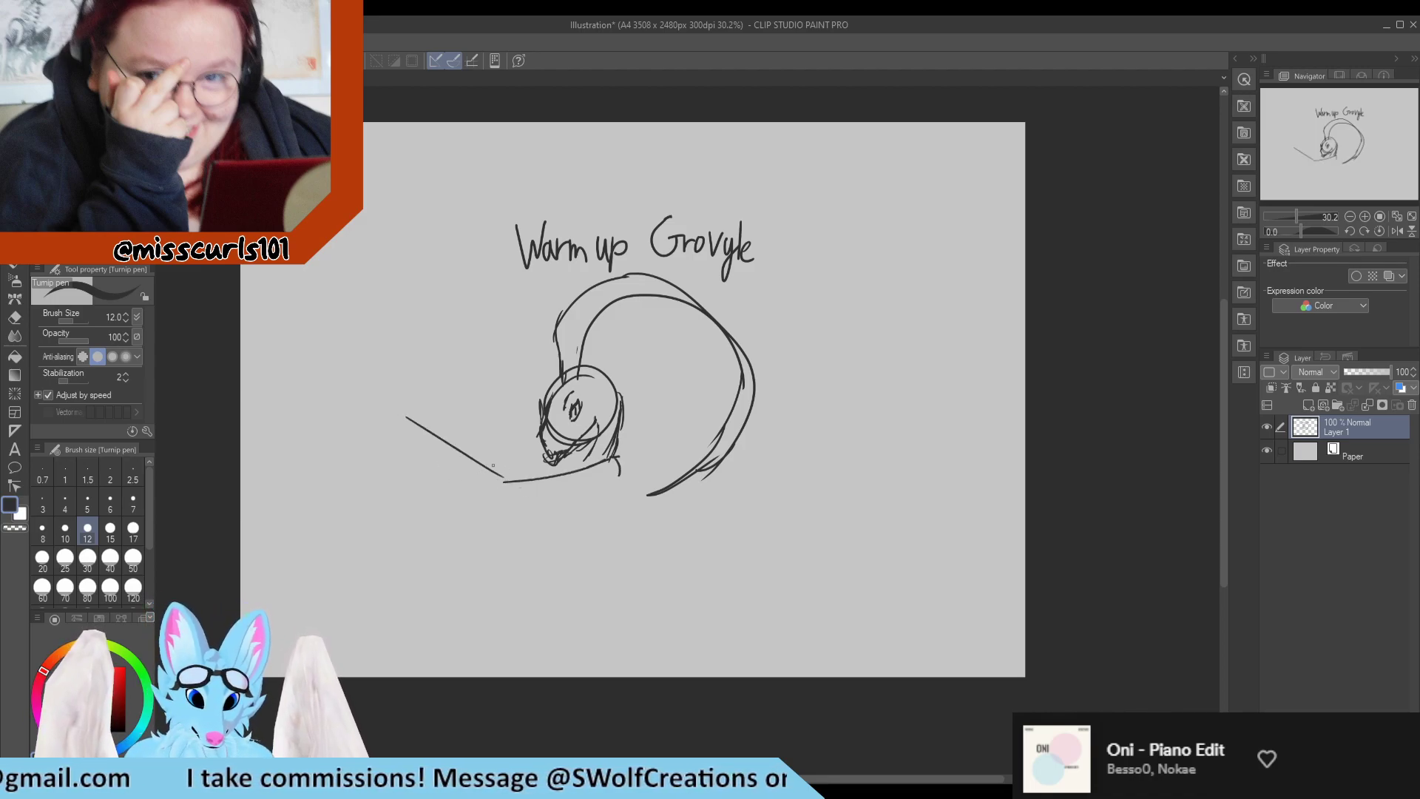
pyautogui.moveTo(508, 484); pyautogui.dragTo(459, 454)
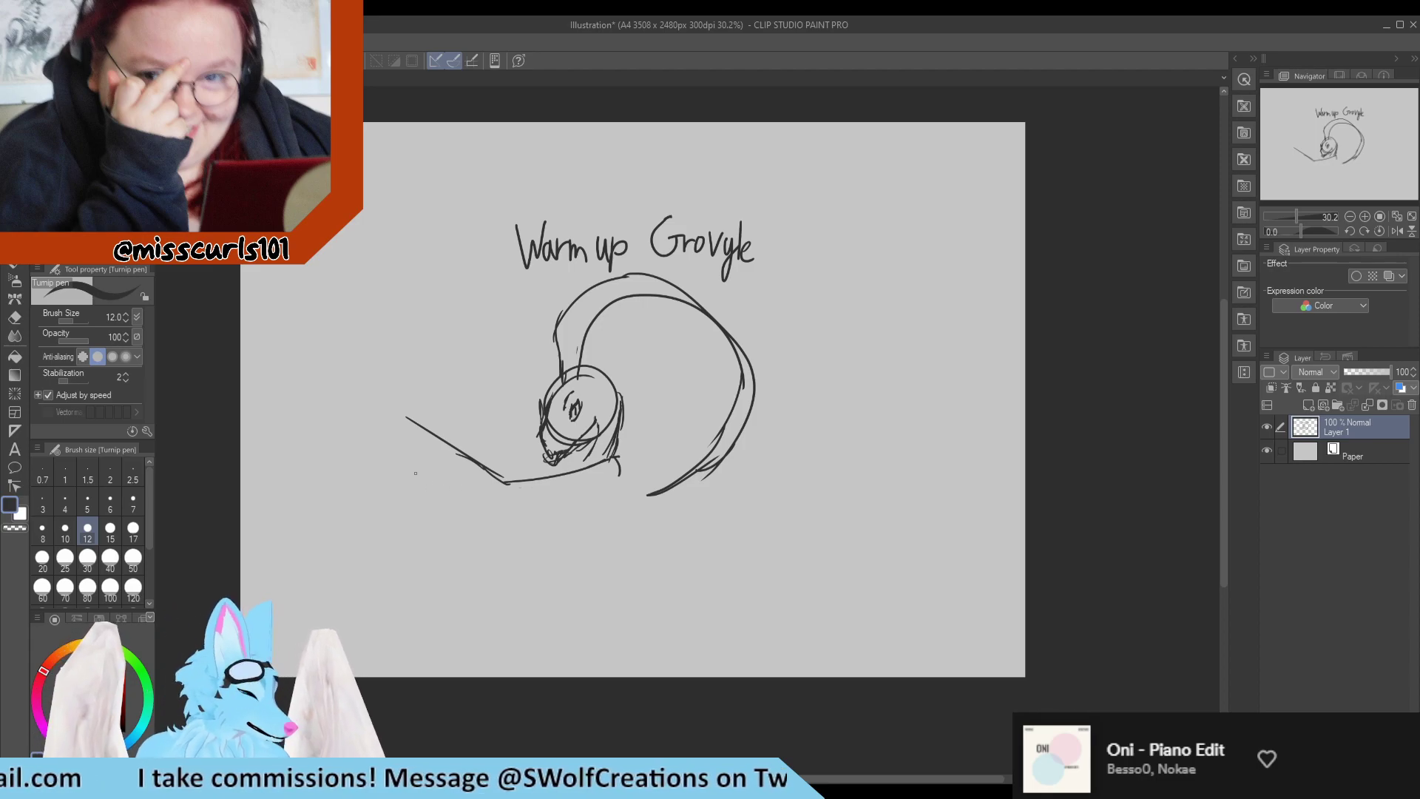
pyautogui.moveTo(406, 435)
pyautogui.mouseDown()
pyautogui.moveTo(416, 522)
pyautogui.moveTo(400, 489)
pyautogui.moveTo(433, 549)
pyautogui.mouseUp()
pyautogui.moveTo(412, 464); pyautogui.dragTo(433, 549)
pyautogui.moveTo(414, 442)
pyautogui.mouseDown()
pyautogui.moveTo(430, 518)
pyautogui.moveTo(457, 540)
pyautogui.moveTo(431, 459)
pyautogui.moveTo(485, 547)
pyautogui.moveTo(466, 528)
pyautogui.moveTo(504, 552)
pyautogui.mouseUp()
pyautogui.moveTo(432, 453); pyautogui.dragTo(495, 555)
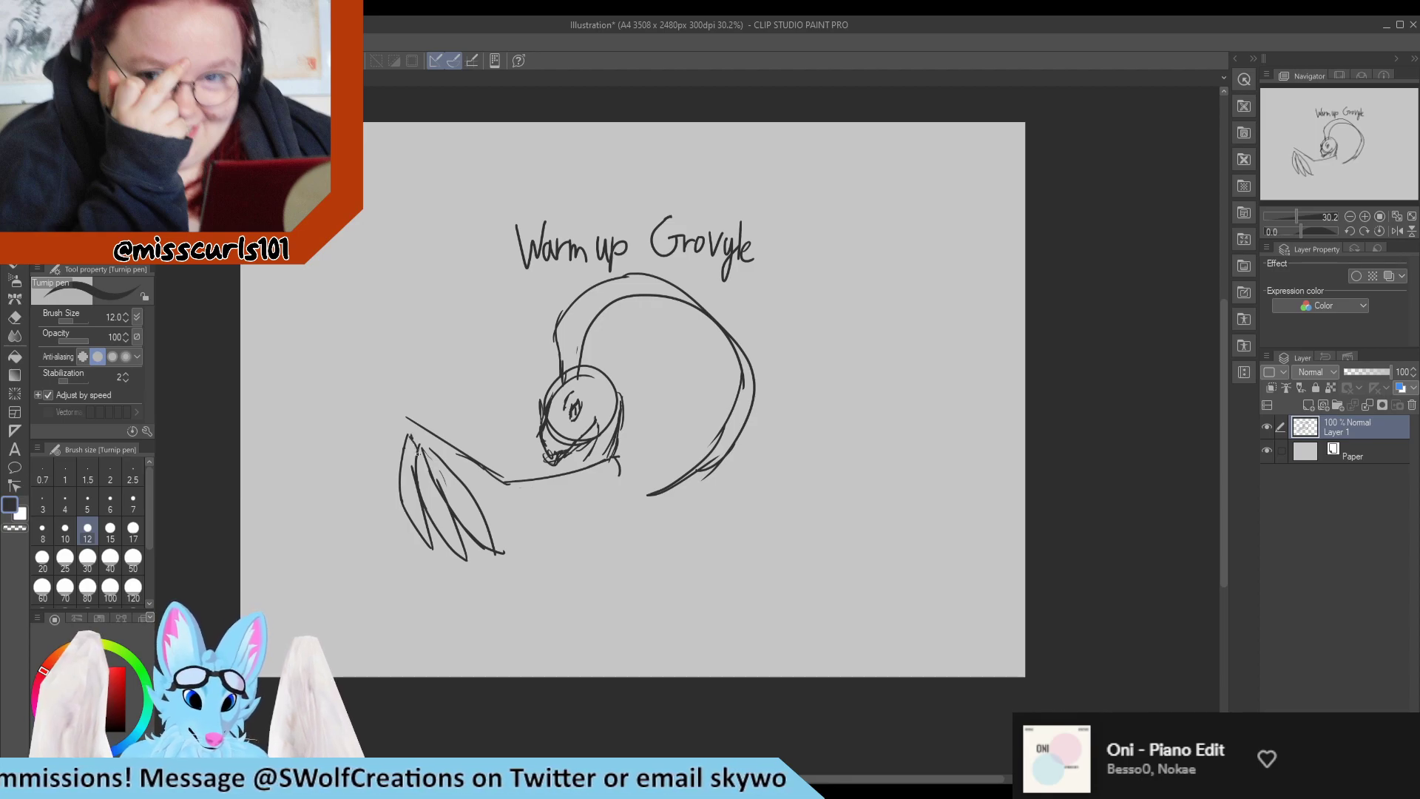
pyautogui.moveTo(418, 453)
pyautogui.mouseDown()
pyautogui.moveTo(410, 407)
pyautogui.moveTo(393, 416)
pyautogui.moveTo(390, 403)
pyautogui.moveTo(411, 397)
pyautogui.moveTo(416, 412)
pyautogui.mouseUp()
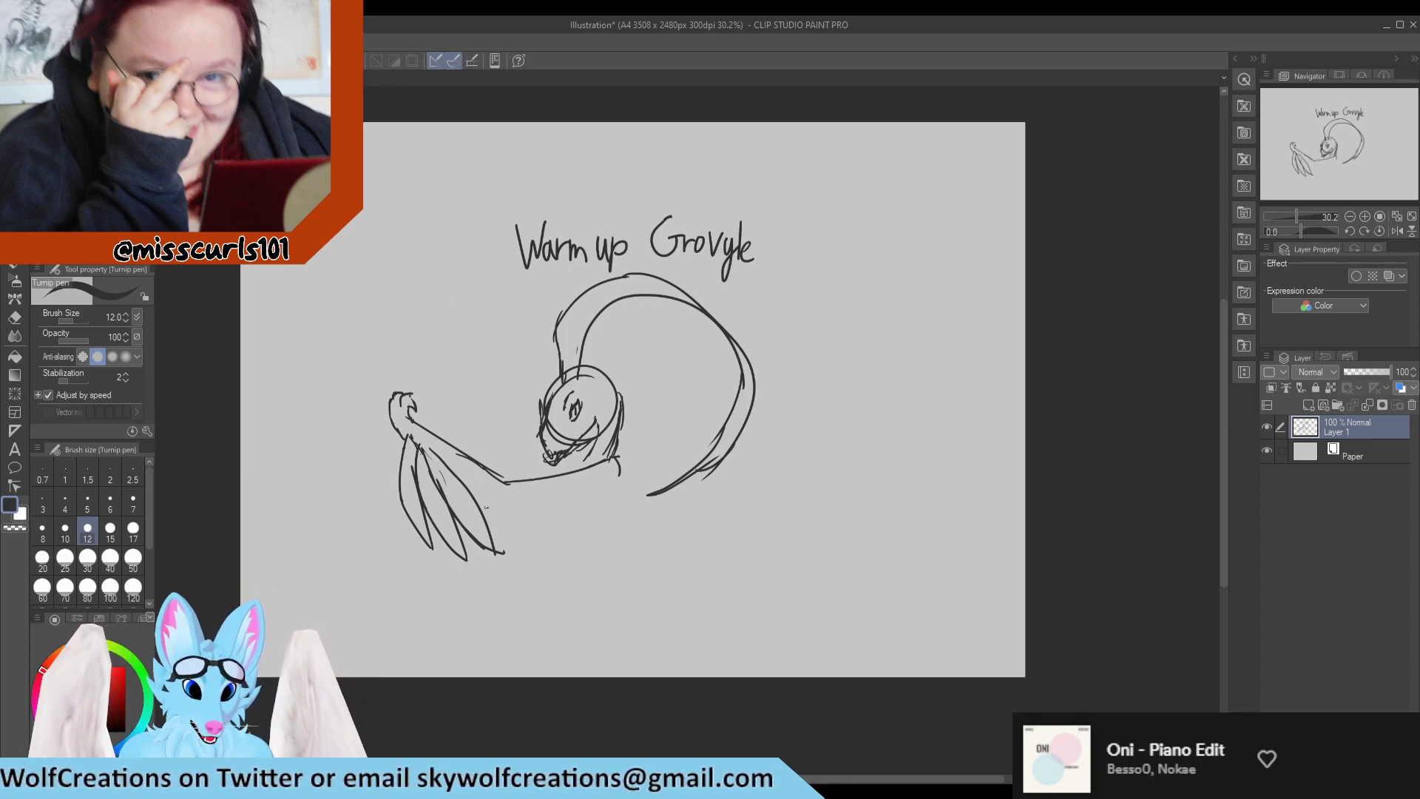
# Draw the elbow and underside of the arm, and extend a short body line down from the base of the neck.
pyautogui.moveTo(486, 508); pyautogui.dragTo(505, 517)
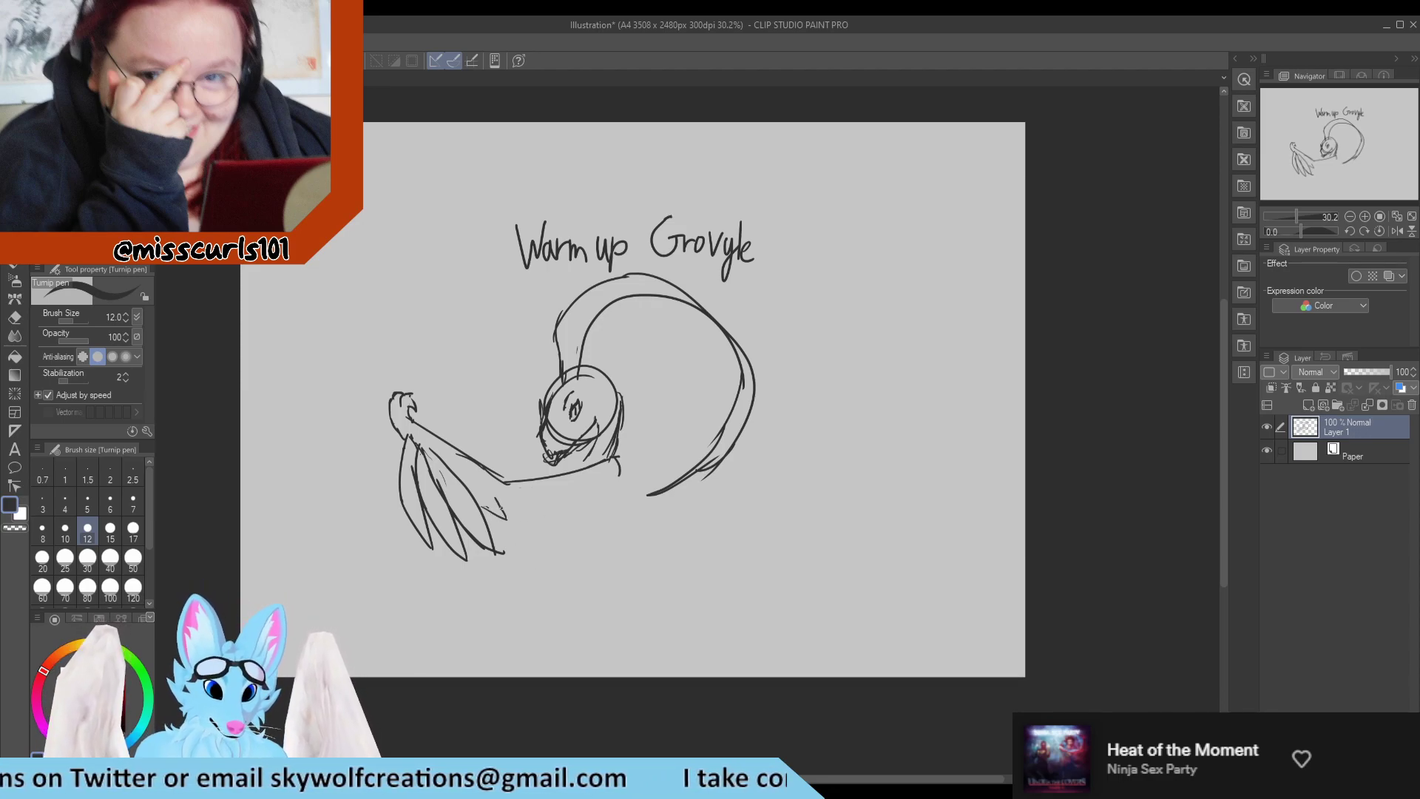
pyautogui.moveTo(500, 508); pyautogui.dragTo(591, 496)
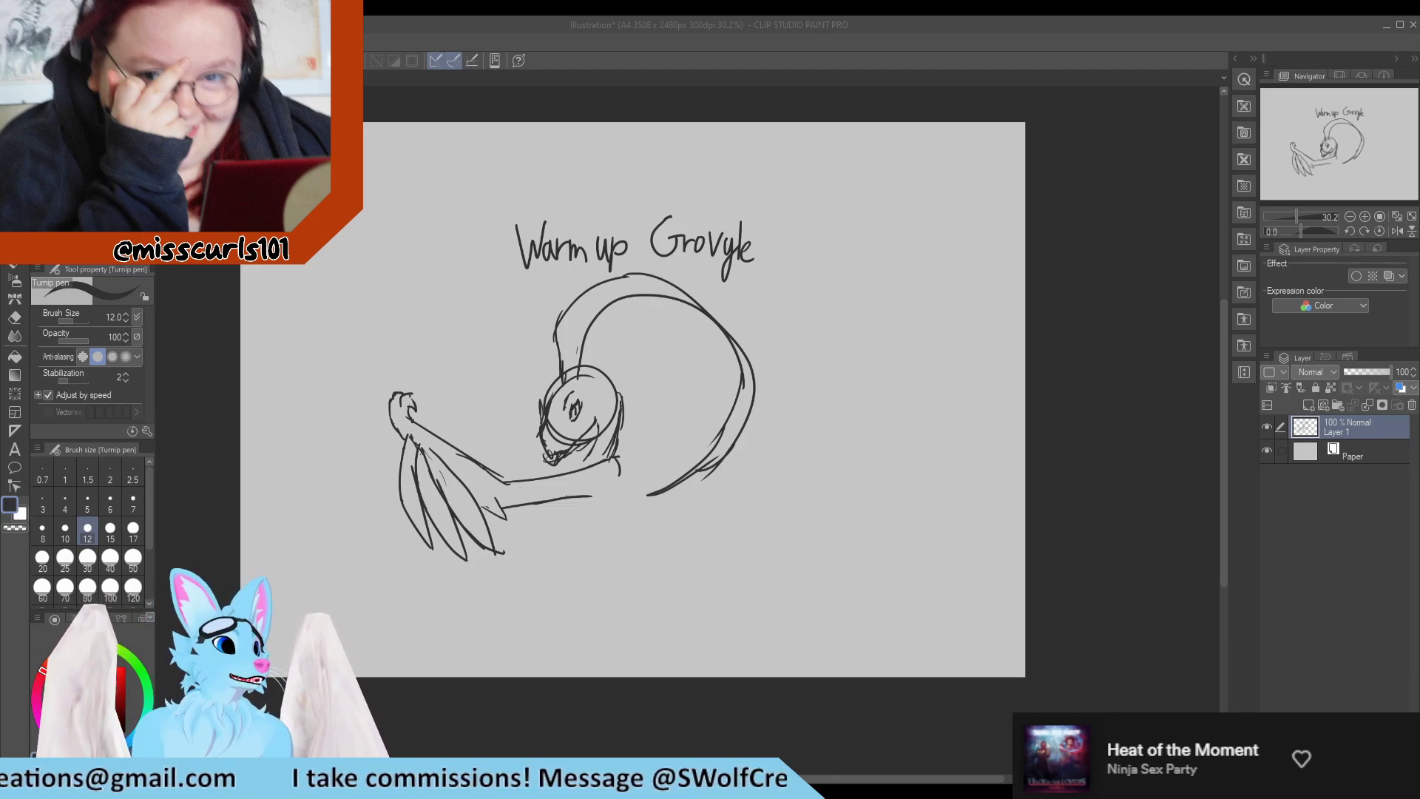
pyautogui.moveTo(619, 476); pyautogui.dragTo(656, 529)
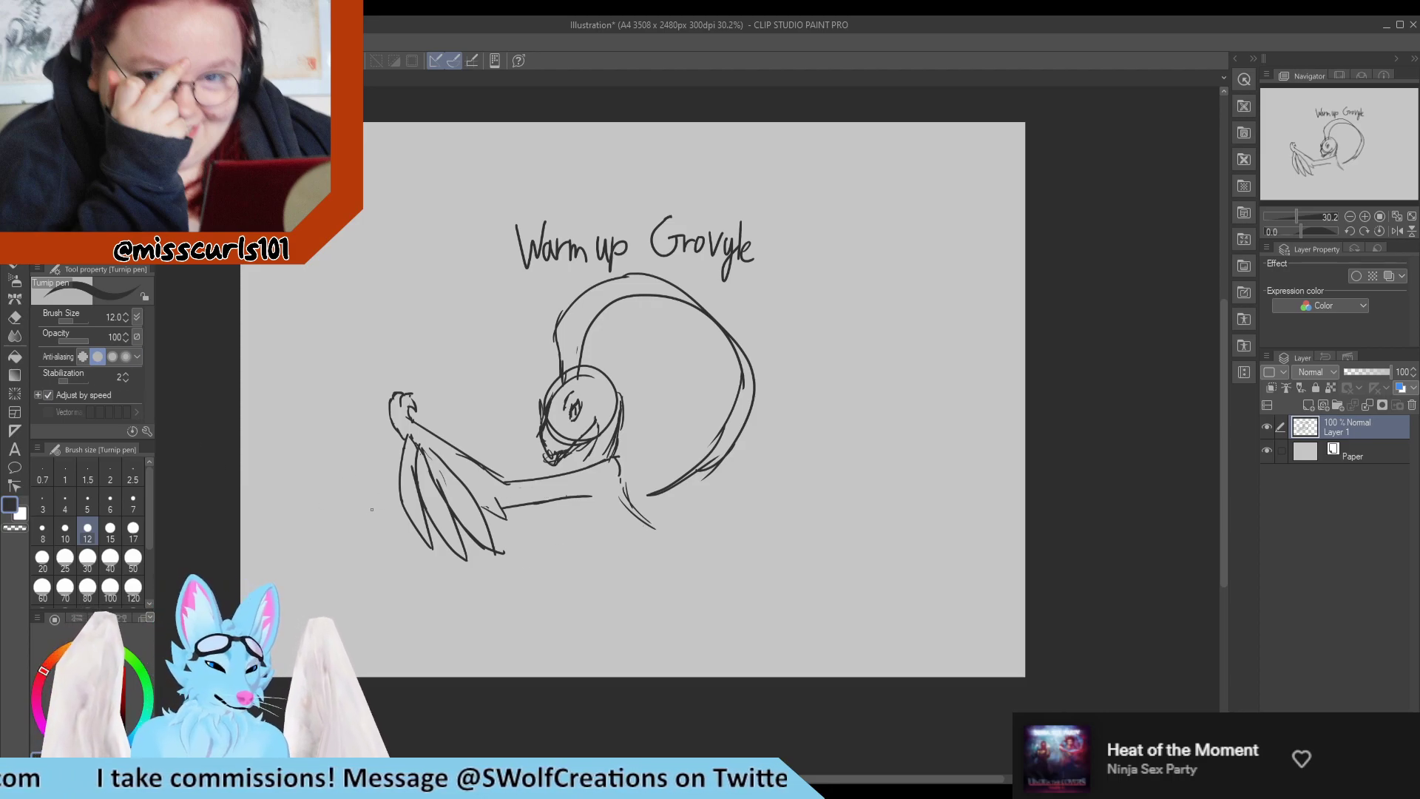
# Erase the Grovyle figure from the canvas with the hard eraser at size 120, keeping the "Warm up Grovyle" title.
pyautogui.press('e')
pyautogui.click(134, 589)
pyautogui.moveTo(408, 402)
pyautogui.mouseDown()
pyautogui.moveTo(370, 429)
pyautogui.moveTo(449, 581)
pyautogui.moveTo(429, 506)
pyautogui.moveTo(432, 414)
pyautogui.moveTo(522, 533)
pyautogui.moveTo(596, 515)
pyautogui.moveTo(581, 477)
pyautogui.mouseUp()
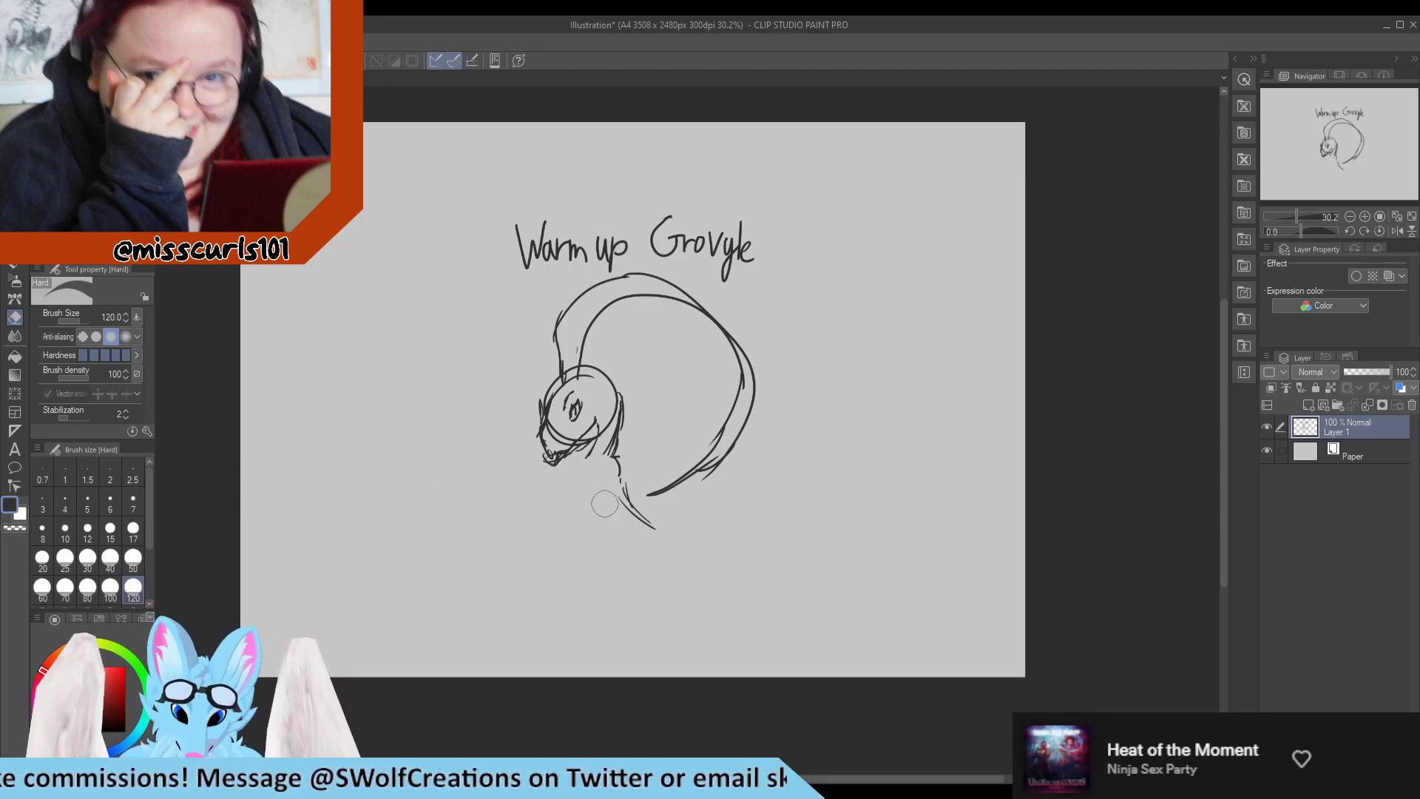
pyautogui.moveTo(581, 451)
pyautogui.mouseDown()
pyautogui.moveTo(577, 307)
pyautogui.moveTo(635, 306)
pyautogui.moveTo(639, 290)
pyautogui.moveTo(563, 456)
pyautogui.moveTo(606, 447)
pyautogui.moveTo(635, 371)
pyautogui.moveTo(735, 387)
pyautogui.mouseUp()
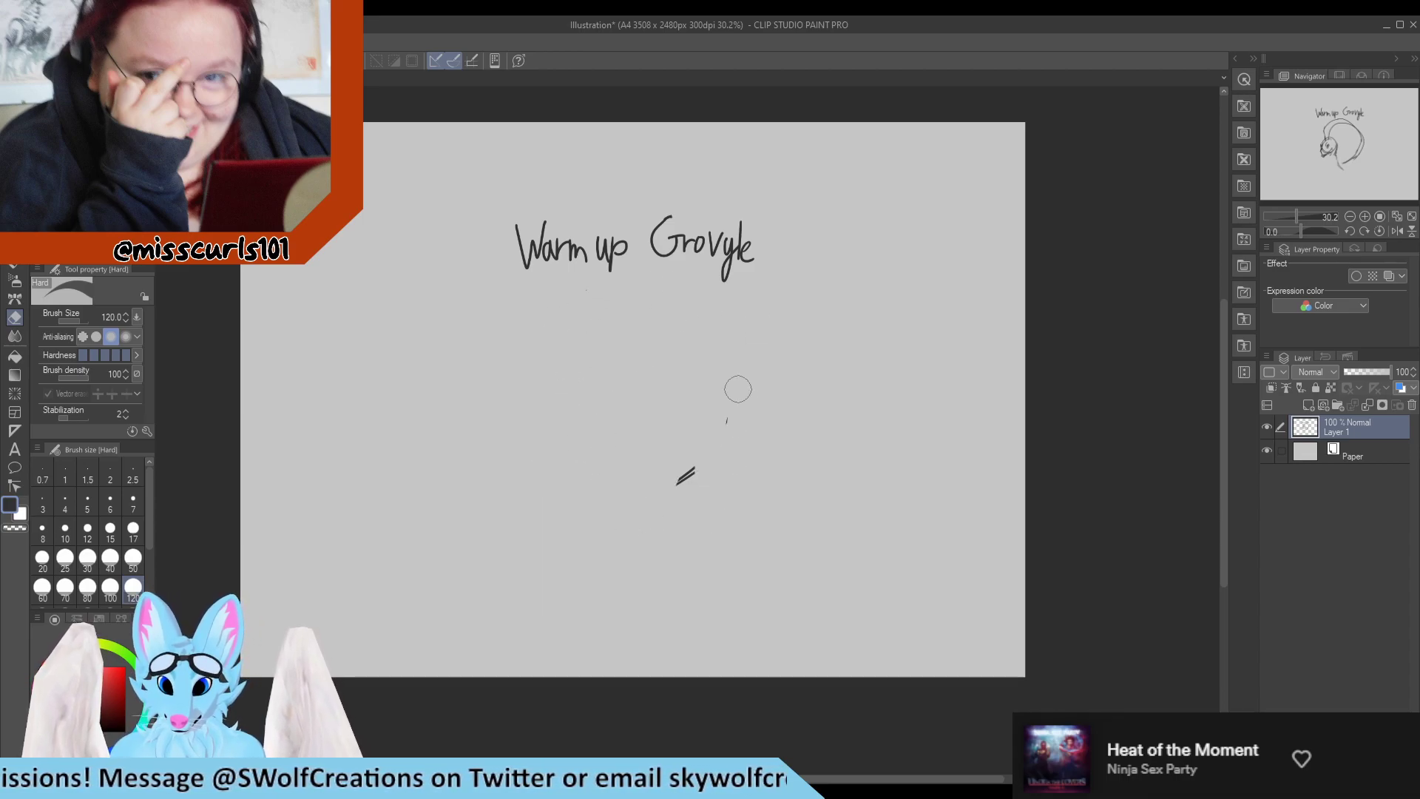
# Sketch a new head circle with a tapering muzzle, plus bent guide lines for one raised arm and one lowered arm.
pyautogui.press('p')
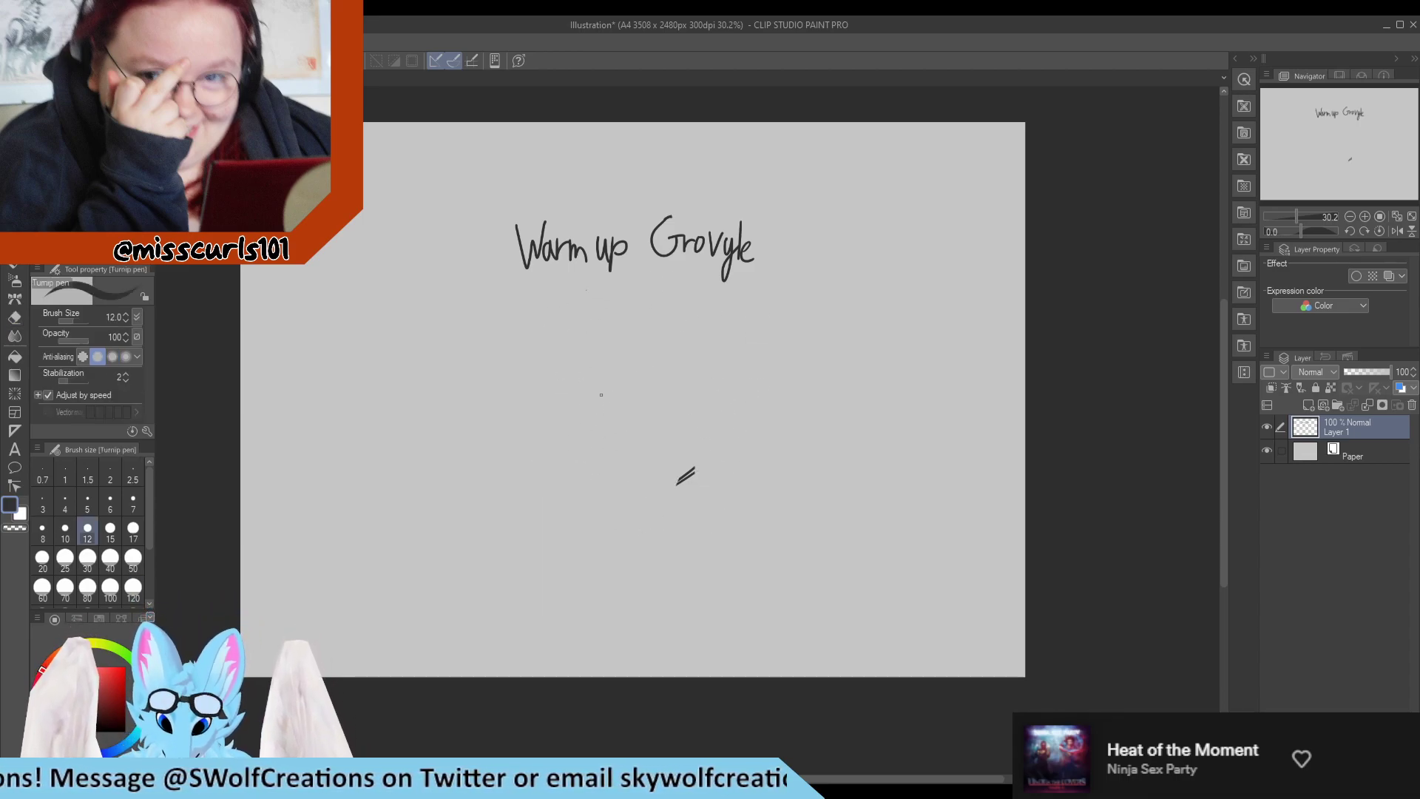
pyautogui.moveTo(584, 388)
pyautogui.mouseDown()
pyautogui.moveTo(590, 459)
pyautogui.moveTo(555, 459)
pyautogui.moveTo(548, 476)
pyautogui.moveTo(588, 492)
pyautogui.mouseUp()
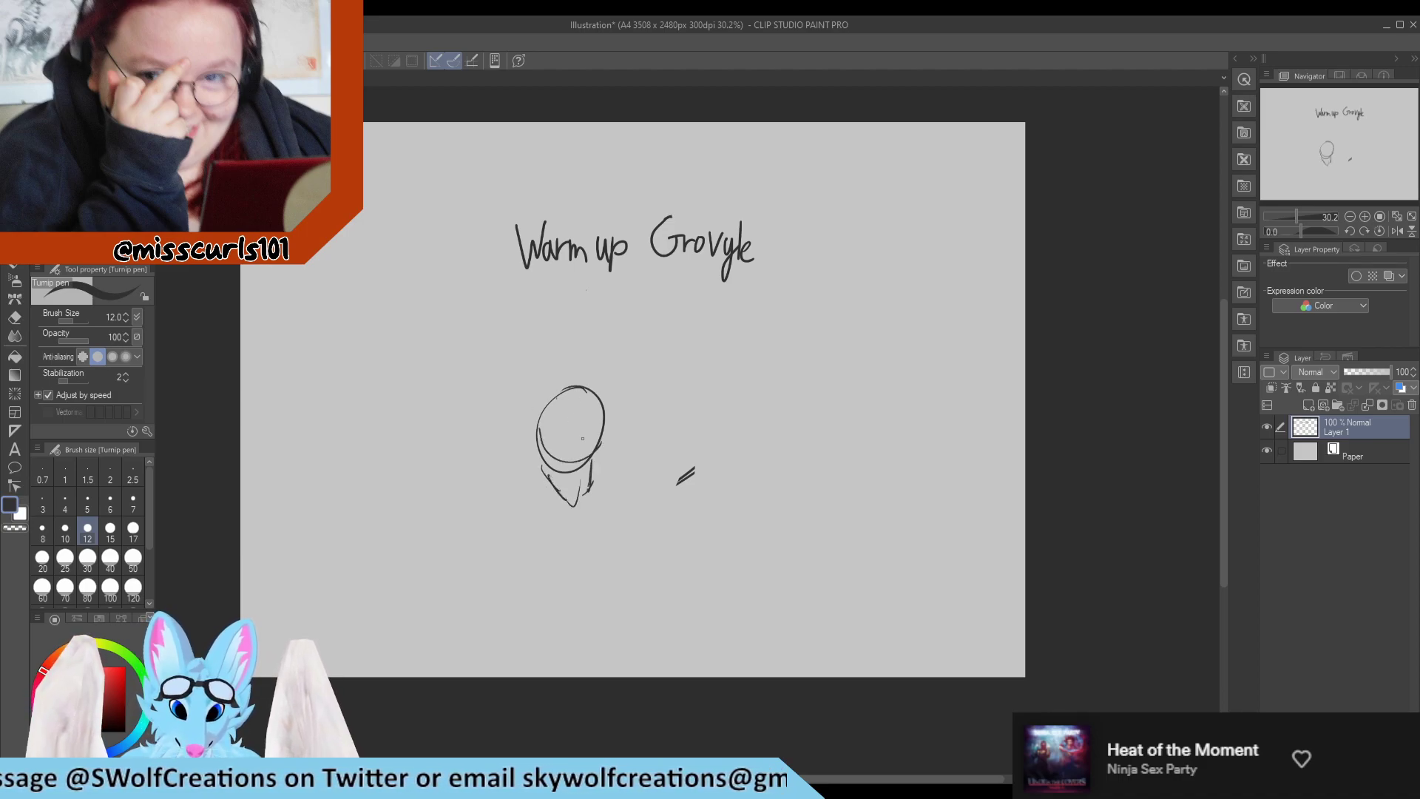
pyautogui.moveTo(568, 434)
pyautogui.mouseDown()
pyautogui.moveTo(589, 431)
pyautogui.moveTo(527, 407)
pyautogui.moveTo(474, 343)
pyautogui.moveTo(432, 411)
pyautogui.mouseUp()
pyautogui.moveTo(601, 463); pyautogui.dragTo(627, 483)
pyautogui.moveTo(600, 458)
pyautogui.mouseDown()
pyautogui.moveTo(633, 503)
pyautogui.moveTo(630, 488)
pyautogui.moveTo(640, 495)
pyautogui.moveTo(634, 566)
pyautogui.moveTo(652, 546)
pyautogui.moveTo(621, 582)
pyautogui.mouseUp()
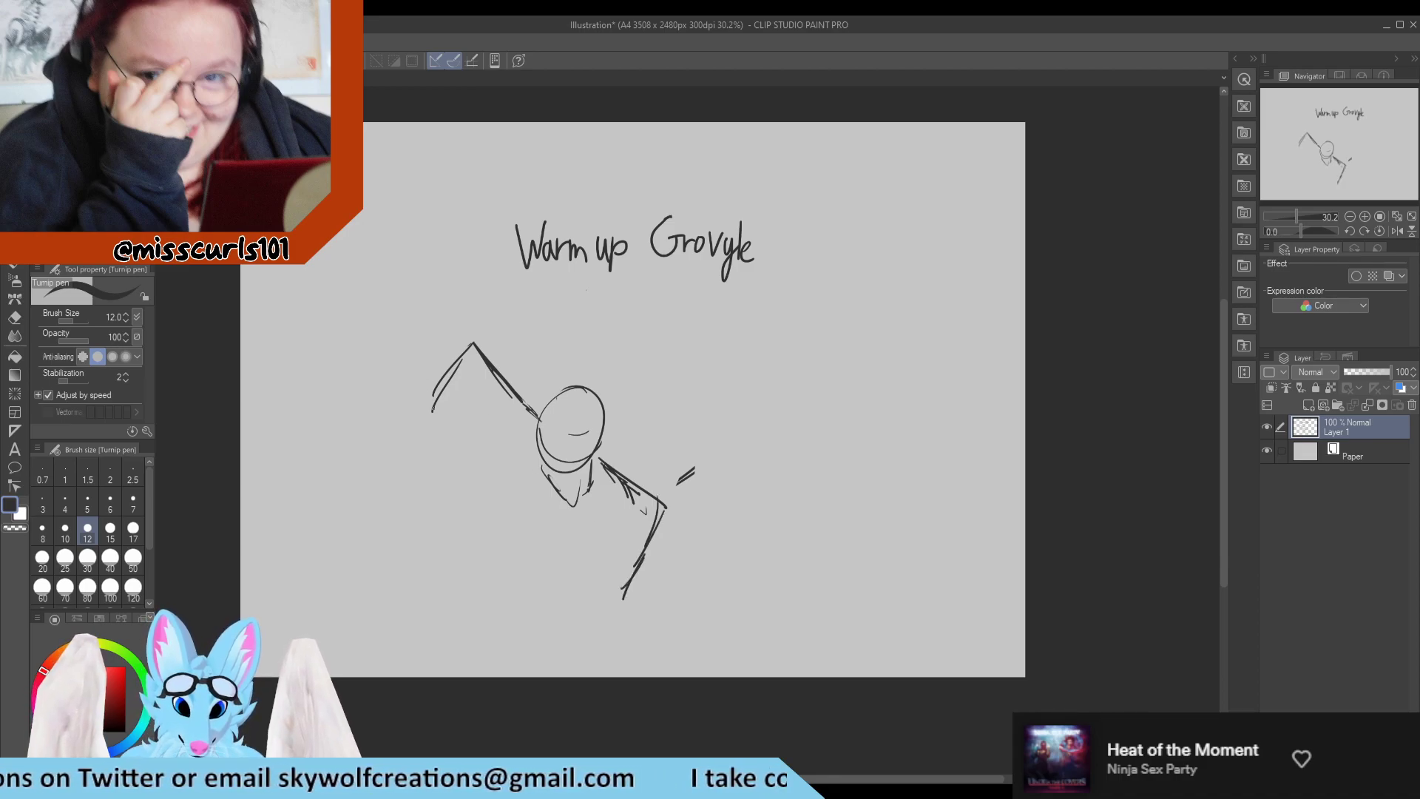
# Add three long upright leaves at the wrist of the raised arm and a small clawed hand hanging below them.
pyautogui.moveTo(431, 409); pyautogui.dragTo(392, 296)
pyautogui.moveTo(392, 296)
pyautogui.mouseDown()
pyautogui.moveTo(429, 404)
pyautogui.moveTo(418, 238)
pyautogui.moveTo(431, 389)
pyautogui.moveTo(455, 294)
pyautogui.mouseUp()
pyautogui.moveTo(453, 297)
pyautogui.mouseDown()
pyautogui.moveTo(445, 404)
pyautogui.moveTo(428, 436)
pyautogui.moveTo(444, 451)
pyautogui.moveTo(460, 444)
pyautogui.moveTo(451, 423)
pyautogui.mouseUp()
pyautogui.moveTo(448, 419); pyautogui.dragTo(453, 434)
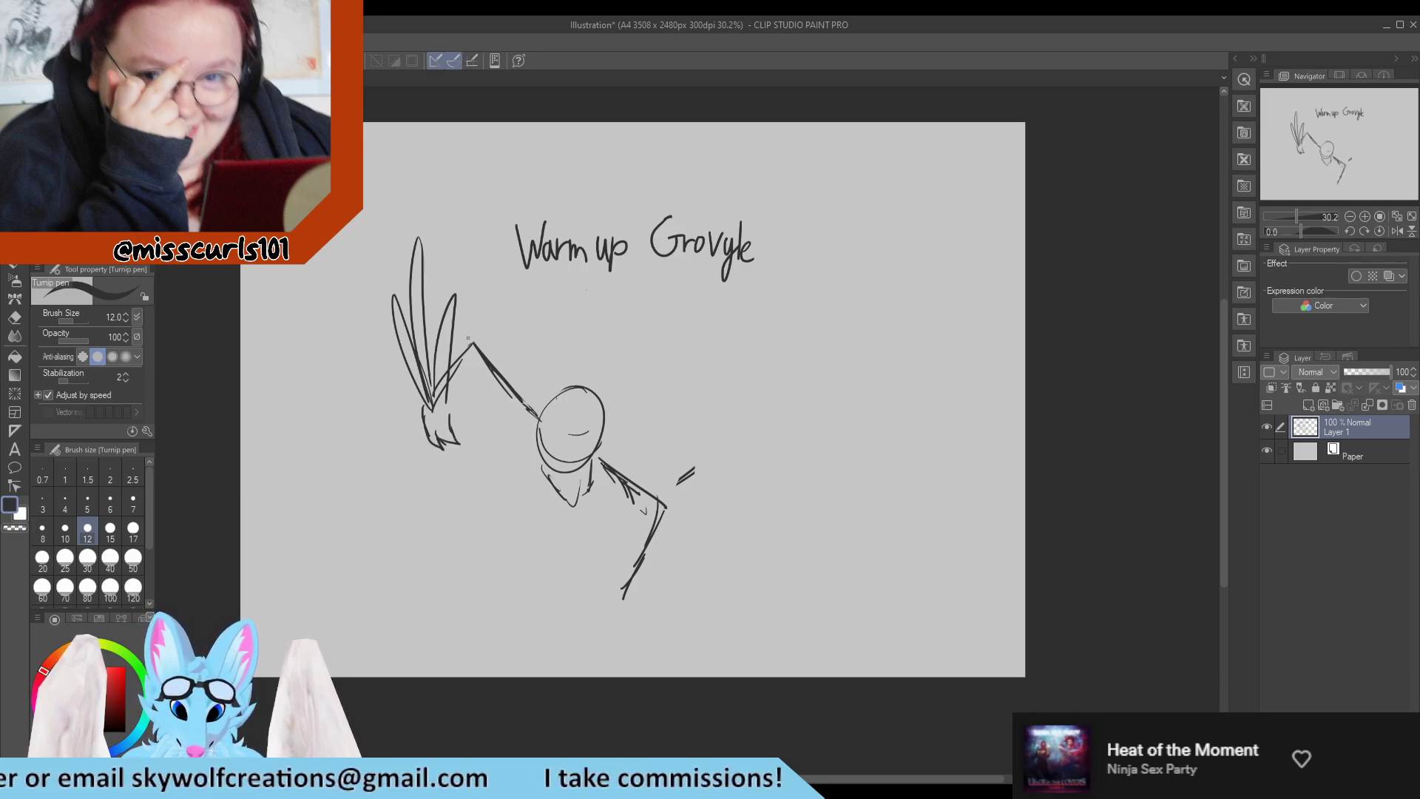
# Draw the outer edge of the raised arm around its elbow, and two head-leaf arcs curving up from the forehead.
pyautogui.moveTo(452, 343); pyautogui.dragTo(469, 319)
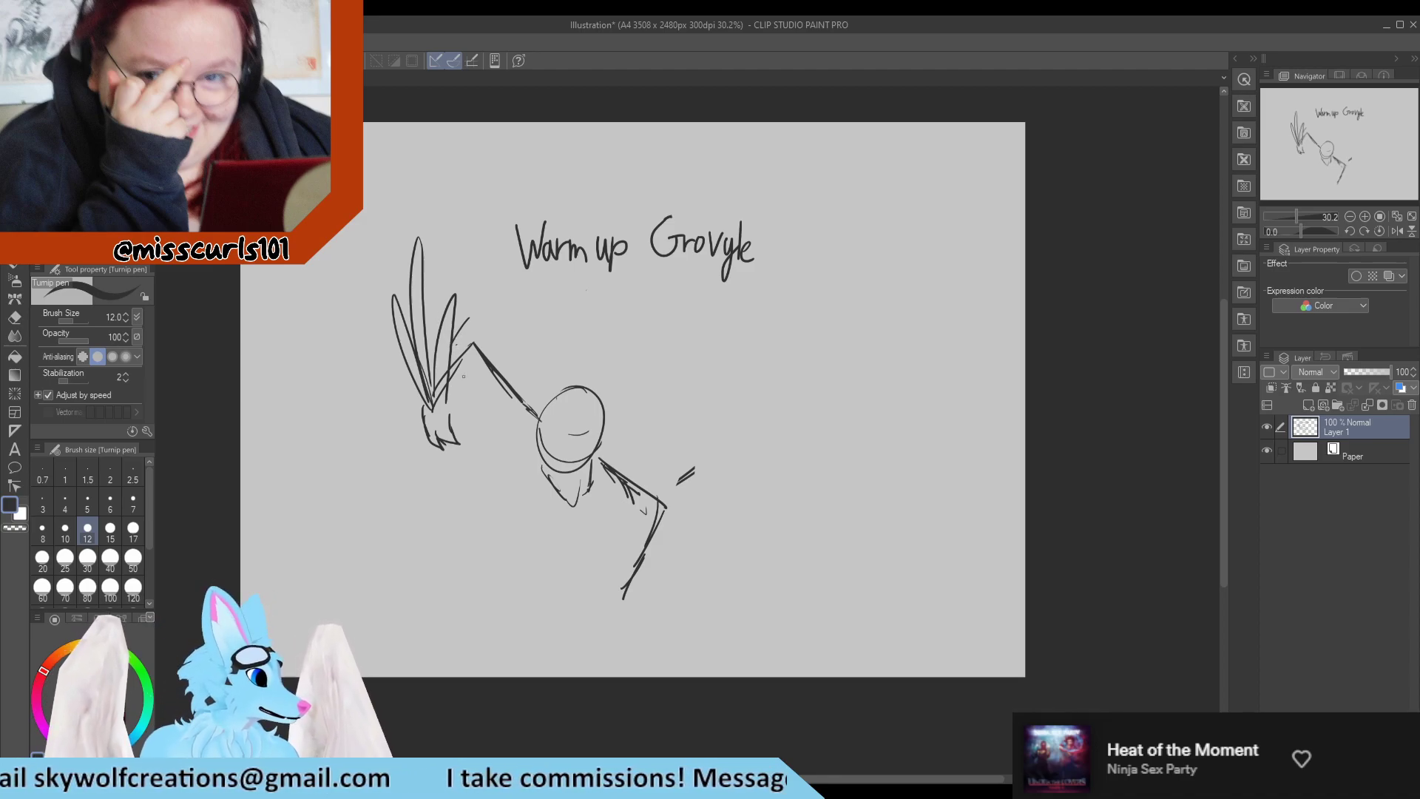
pyautogui.moveTo(465, 320)
pyautogui.mouseDown()
pyautogui.moveTo(502, 364)
pyautogui.moveTo(507, 350)
pyautogui.moveTo(541, 379)
pyautogui.mouseUp()
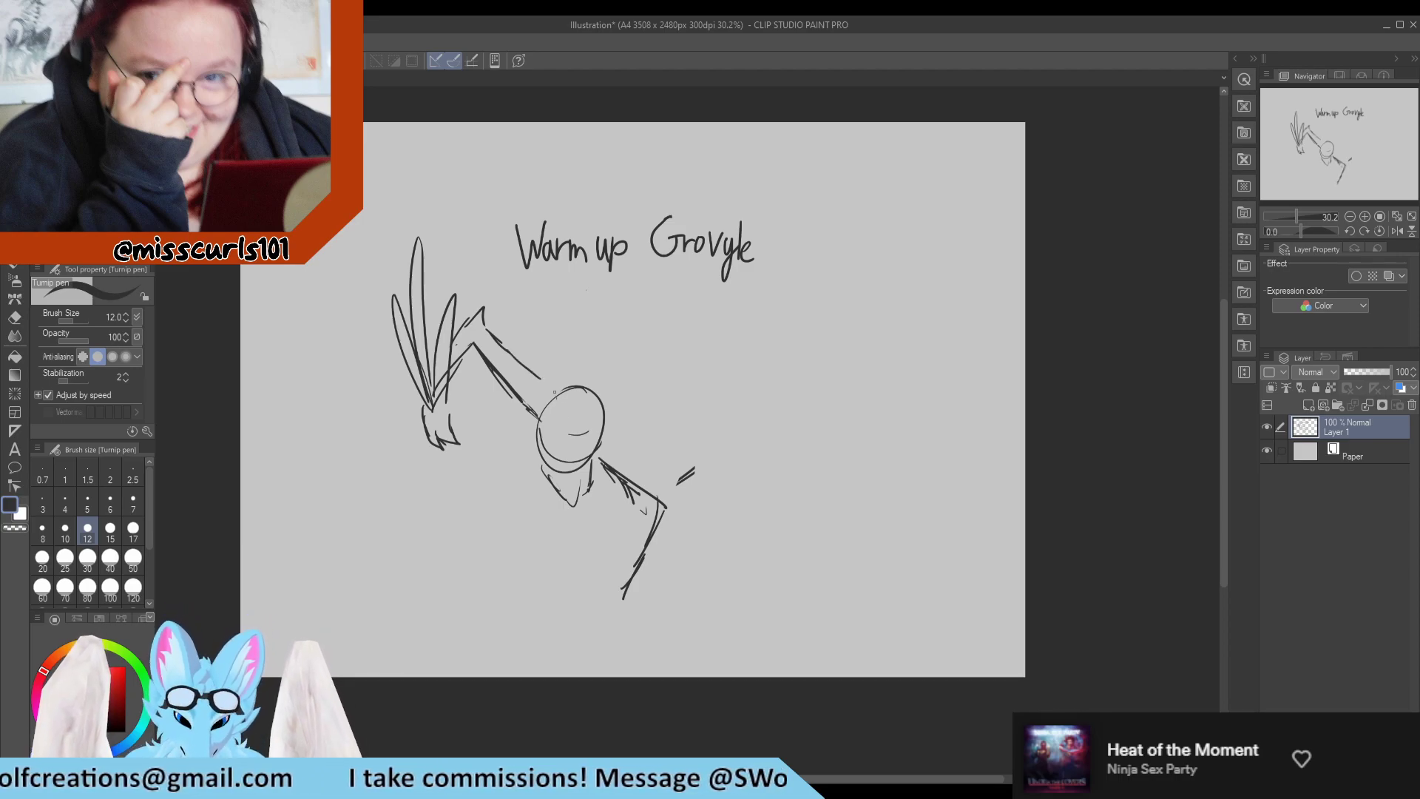
pyautogui.moveTo(562, 436)
pyautogui.mouseDown()
pyautogui.moveTo(555, 420)
pyautogui.moveTo(625, 289)
pyautogui.mouseUp()
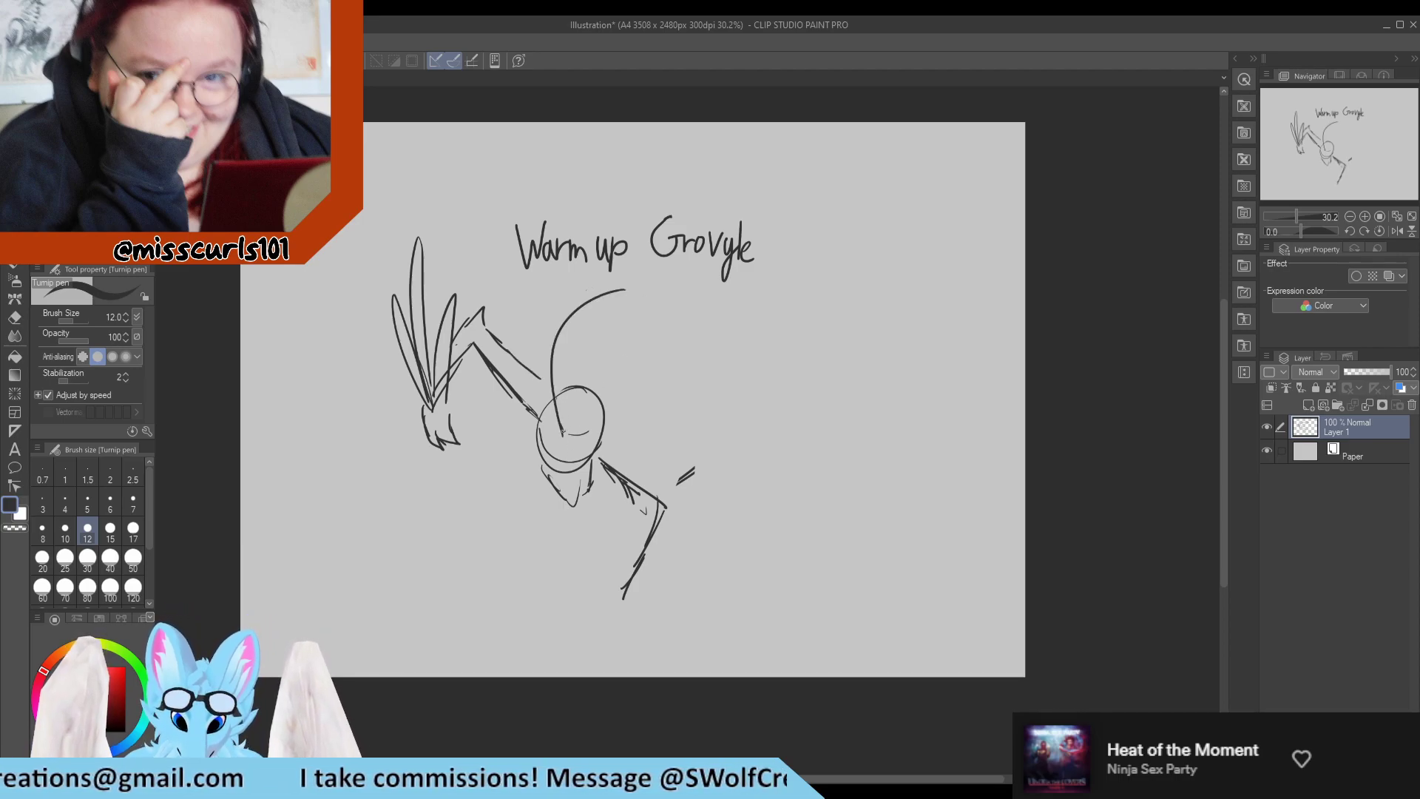
pyautogui.moveTo(562, 442)
pyautogui.mouseDown()
pyautogui.moveTo(573, 377)
pyautogui.moveTo(574, 400)
pyautogui.moveTo(608, 317)
pyautogui.moveTo(589, 340)
pyautogui.moveTo(645, 296)
pyautogui.mouseUp()
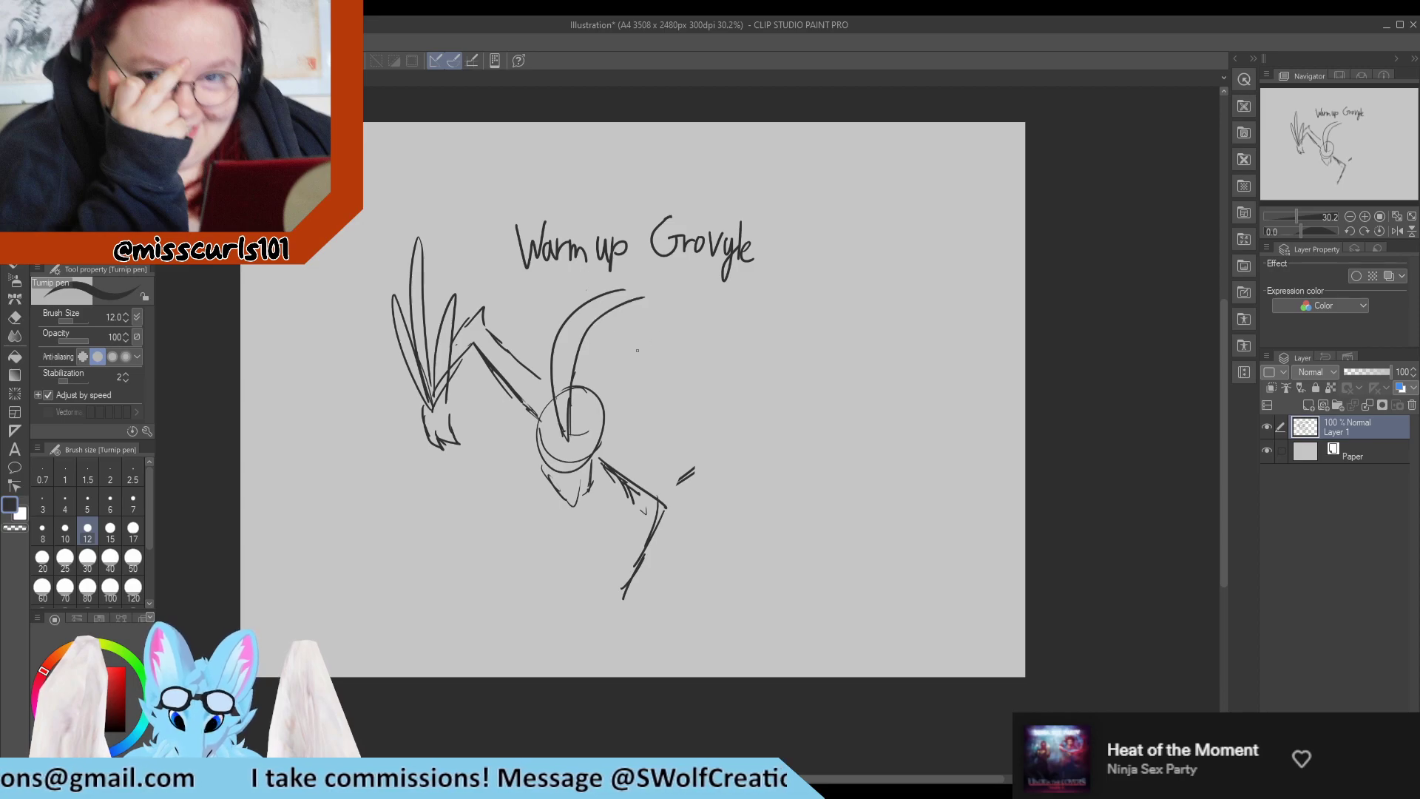
# Sketch two slanted eyes, a mouth and jagged muzzle edges on the head, cleaning up the overlapping circle lines.
pyautogui.moveTo(551, 431)
pyautogui.mouseDown()
pyautogui.moveTo(561, 454)
pyautogui.moveTo(583, 427)
pyautogui.moveTo(592, 448)
pyautogui.moveTo(543, 460)
pyautogui.mouseUp()
pyautogui.moveTo(545, 451); pyautogui.dragTo(556, 484)
pyautogui.press('e')
pyautogui.press('p')
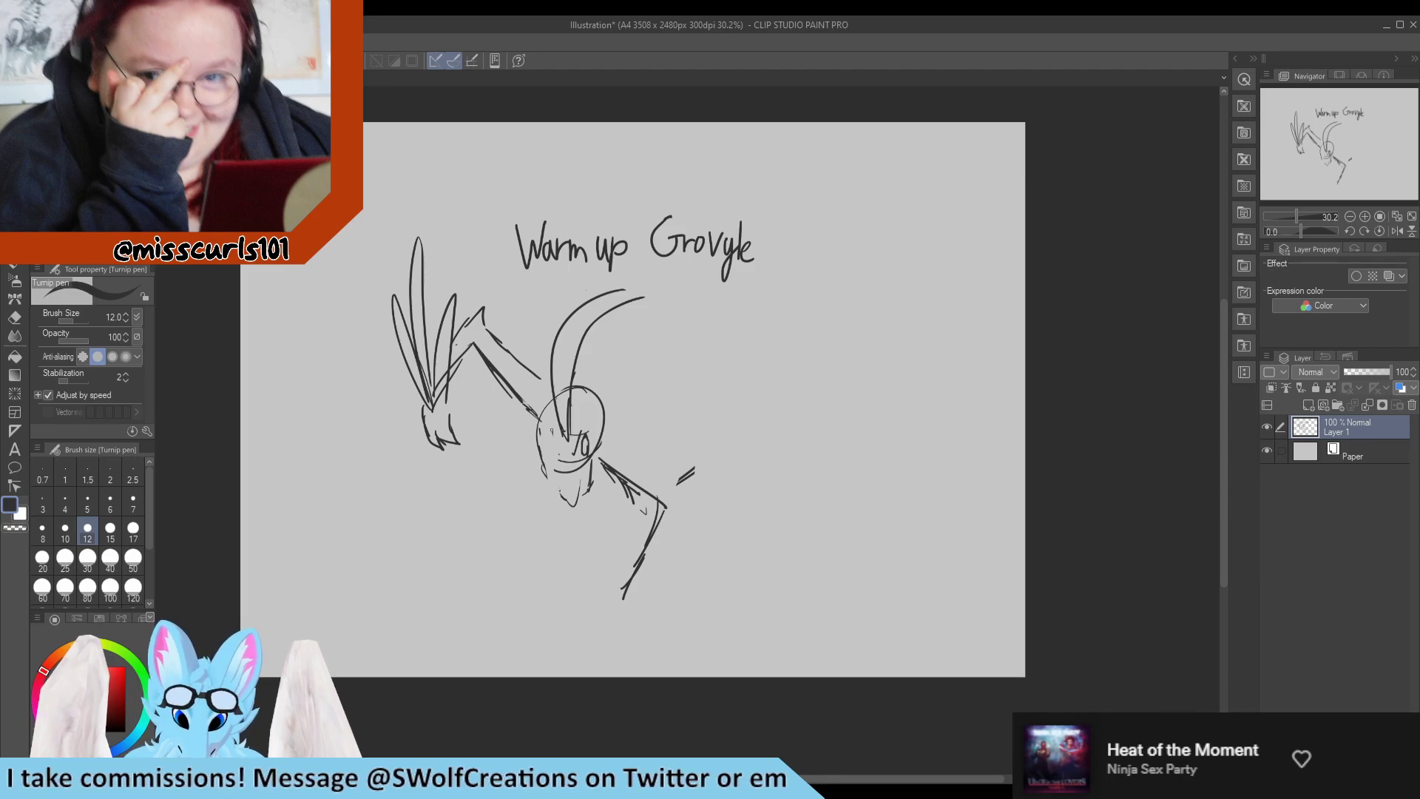
pyautogui.moveTo(553, 431); pyautogui.dragTo(554, 454)
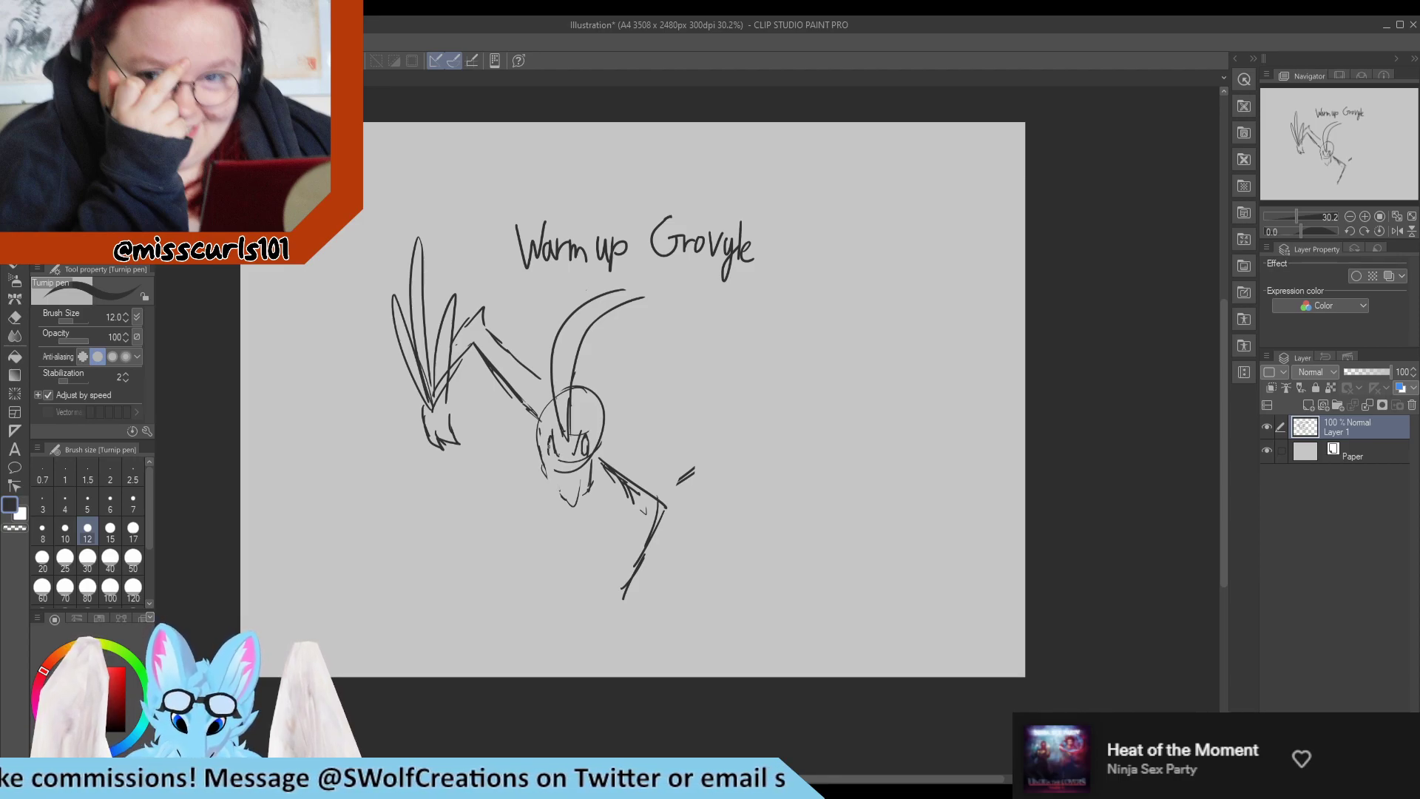
pyautogui.press('e')
pyautogui.moveTo(587, 434)
pyautogui.mouseDown()
pyautogui.moveTo(572, 499)
pyautogui.moveTo(583, 481)
pyautogui.mouseUp()
pyautogui.press('p')
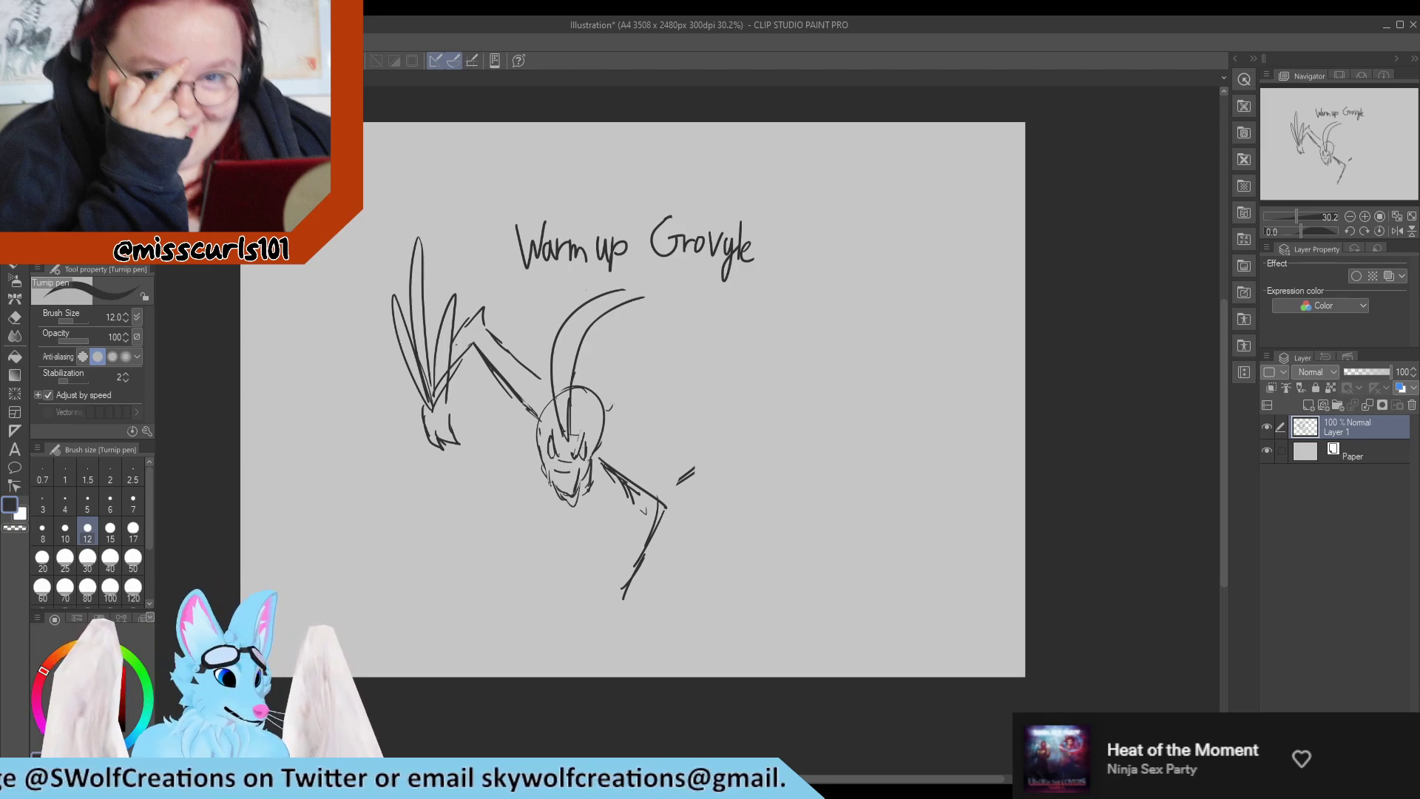
# Erase the head-circle line beside the head leaf and the overlapping lines where the raised forearm meets its leaves.
pyautogui.press('e')
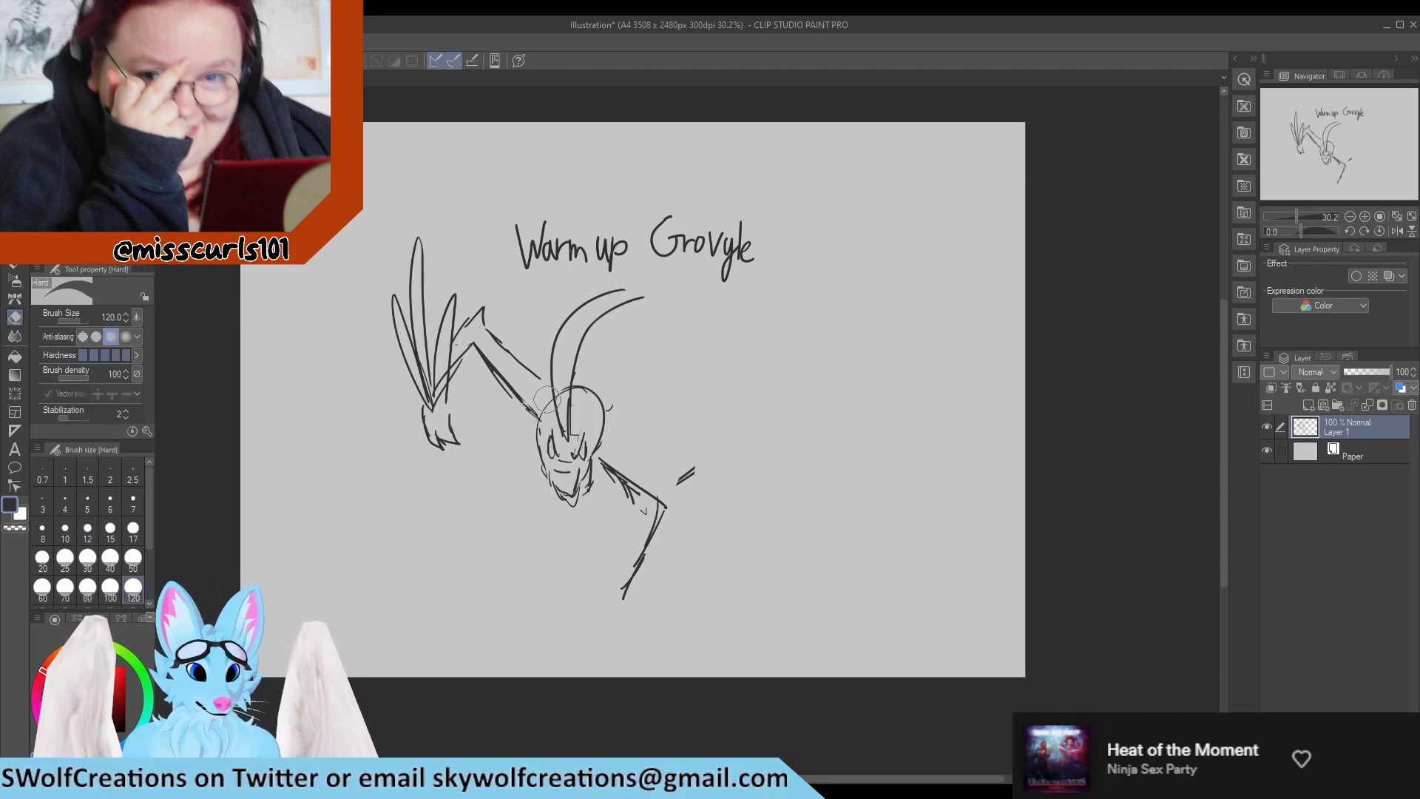
pyautogui.press('p')
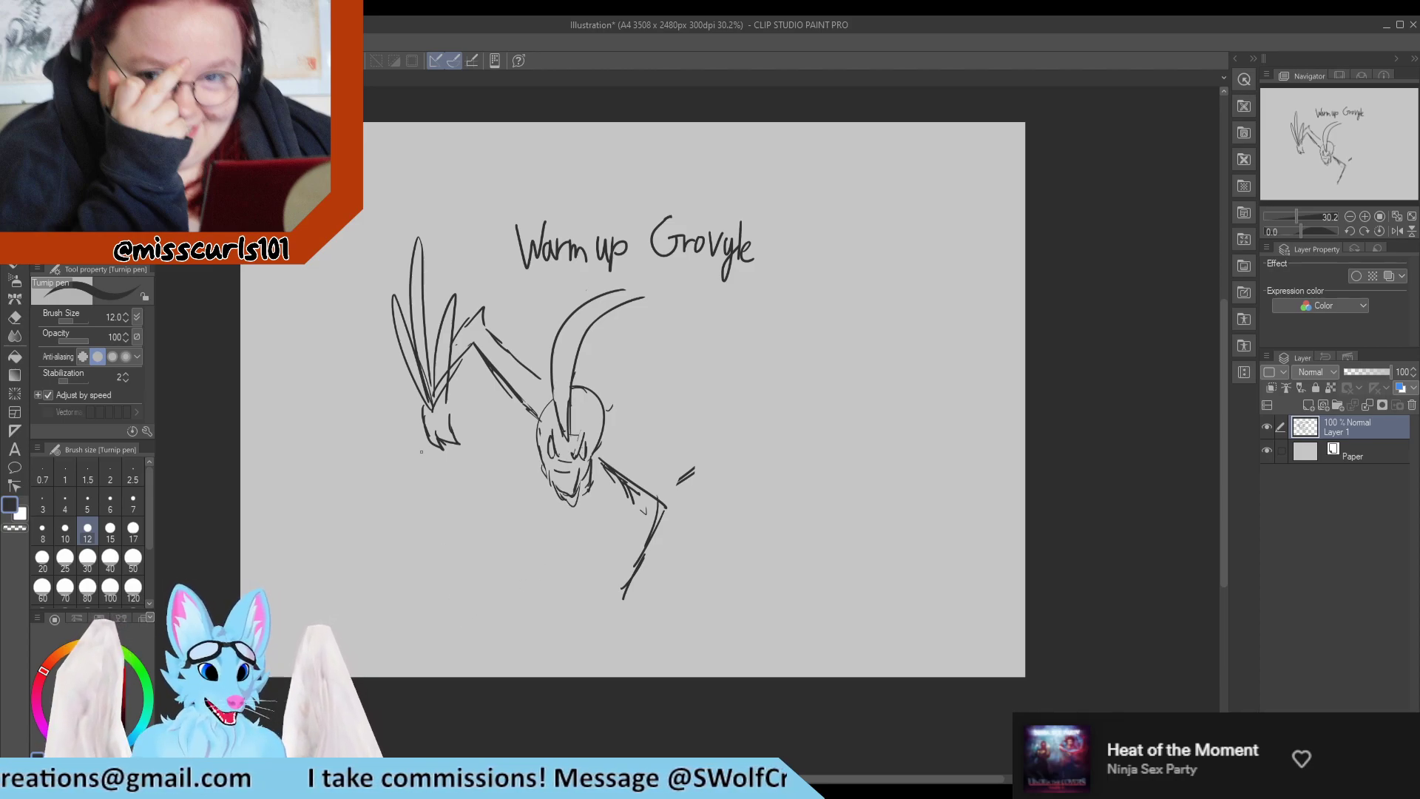
pyautogui.press('e')
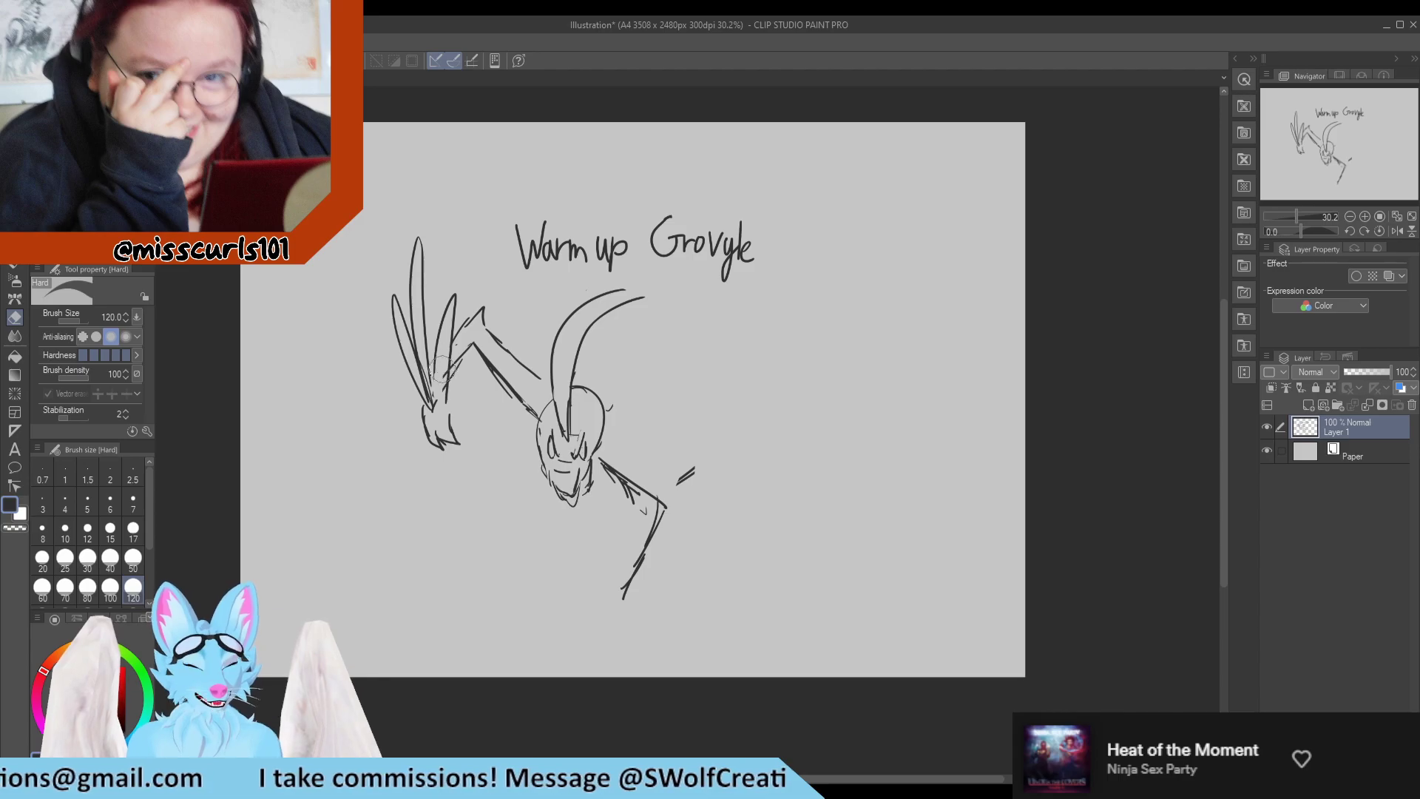
# Complete the lowered arm with a clawed hand, forearm leaves, a pointed elbow, an upper edge and a rounded shoulder.
pyautogui.press('p')
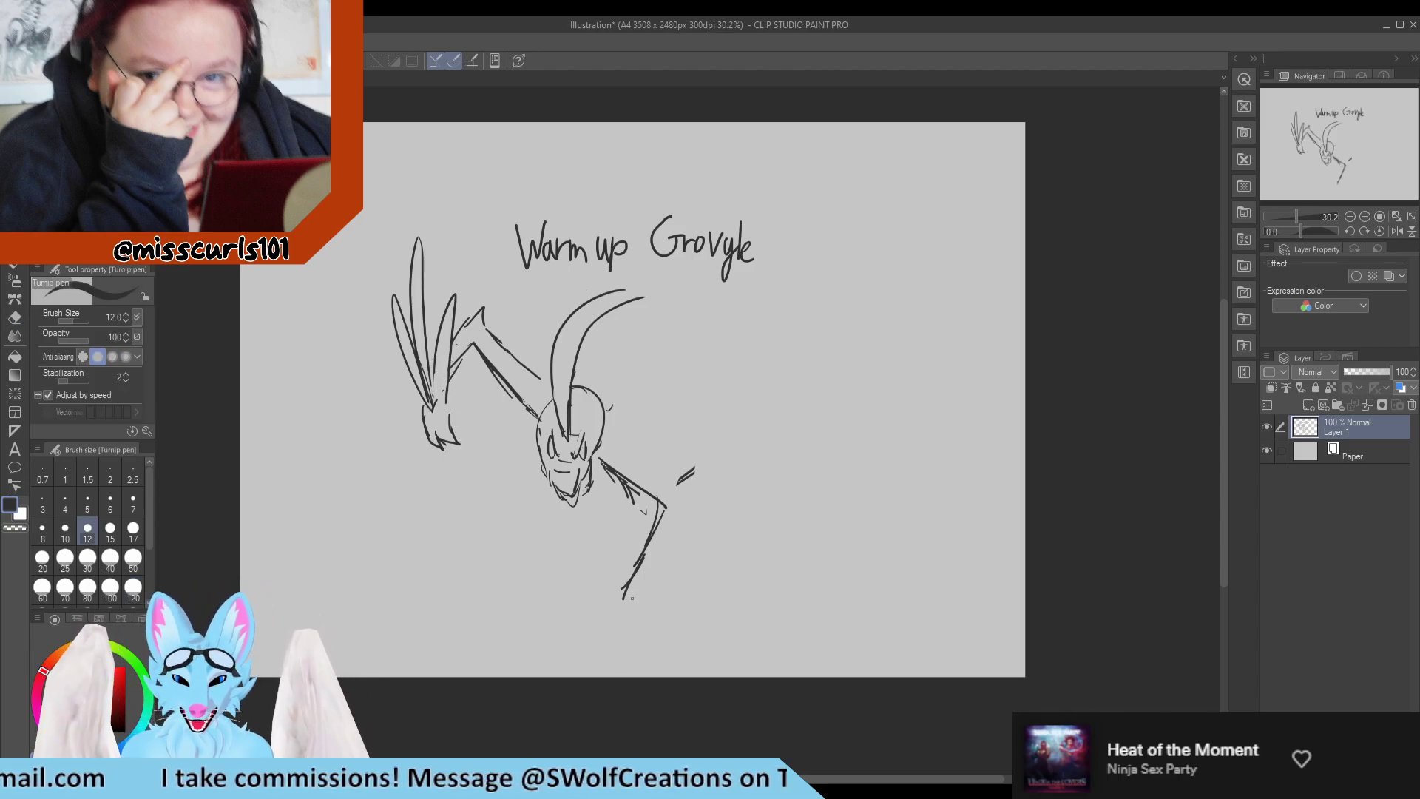
pyautogui.moveTo(605, 612)
pyautogui.mouseDown()
pyautogui.moveTo(632, 603)
pyautogui.moveTo(623, 628)
pyautogui.moveTo(636, 633)
pyautogui.moveTo(782, 529)
pyautogui.moveTo(721, 562)
pyautogui.moveTo(727, 518)
pyautogui.moveTo(741, 522)
pyautogui.moveTo(739, 538)
pyautogui.moveTo(702, 518)
pyautogui.moveTo(698, 478)
pyautogui.moveTo(684, 486)
pyautogui.mouseUp()
pyautogui.moveTo(627, 442); pyautogui.dragTo(680, 477)
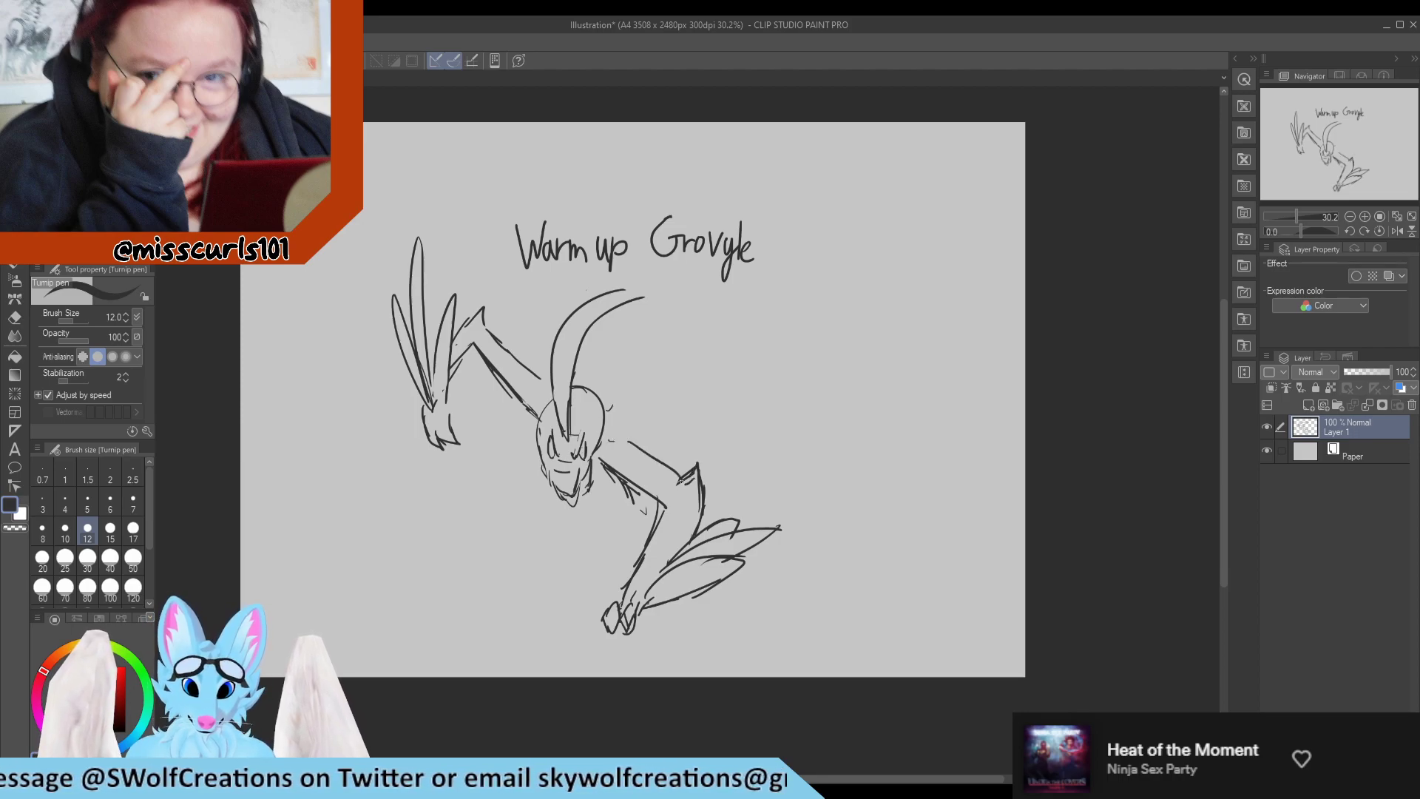
pyautogui.moveTo(603, 436)
pyautogui.mouseDown()
pyautogui.moveTo(626, 435)
pyautogui.moveTo(636, 454)
pyautogui.mouseUp()
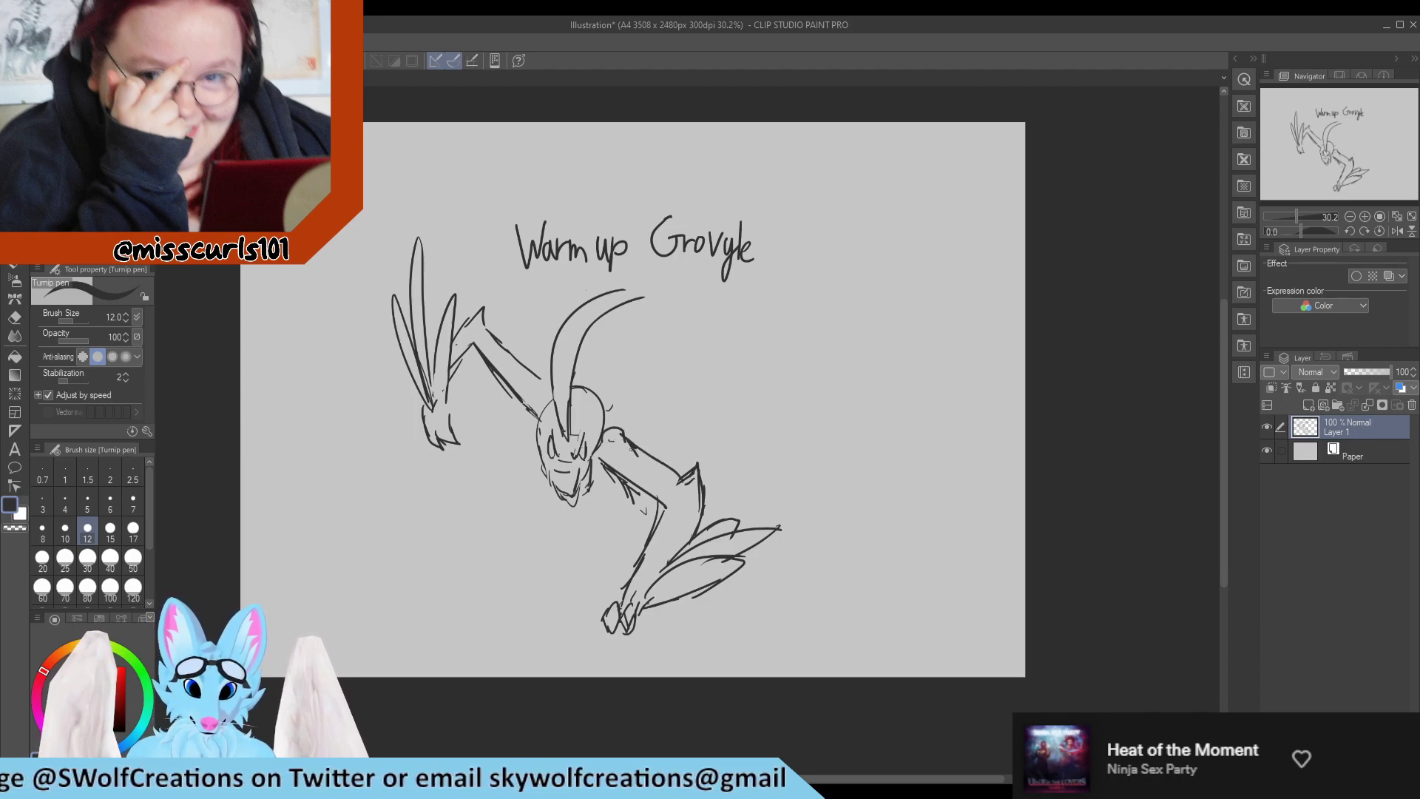
# Erase the back of the head circle between the head leaf and the lowered arm's shoulder.
pyautogui.press('e')
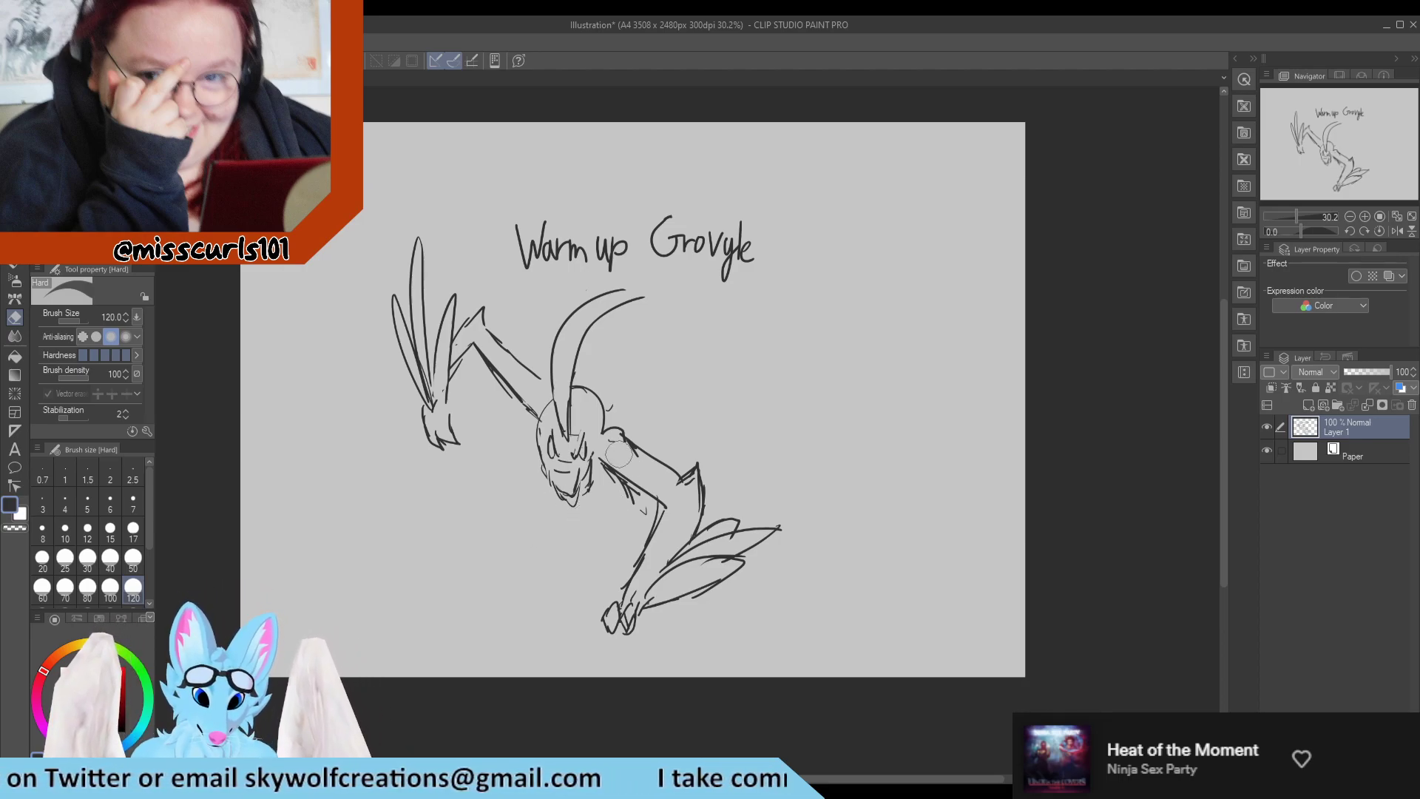
pyautogui.press('p')
pyautogui.press('e')
pyautogui.moveTo(607, 415); pyautogui.dragTo(583, 381)
# Clear the old face and redraw the head outline with a downward-pointing snout, one eye and a short crown line.
pyautogui.press('p')
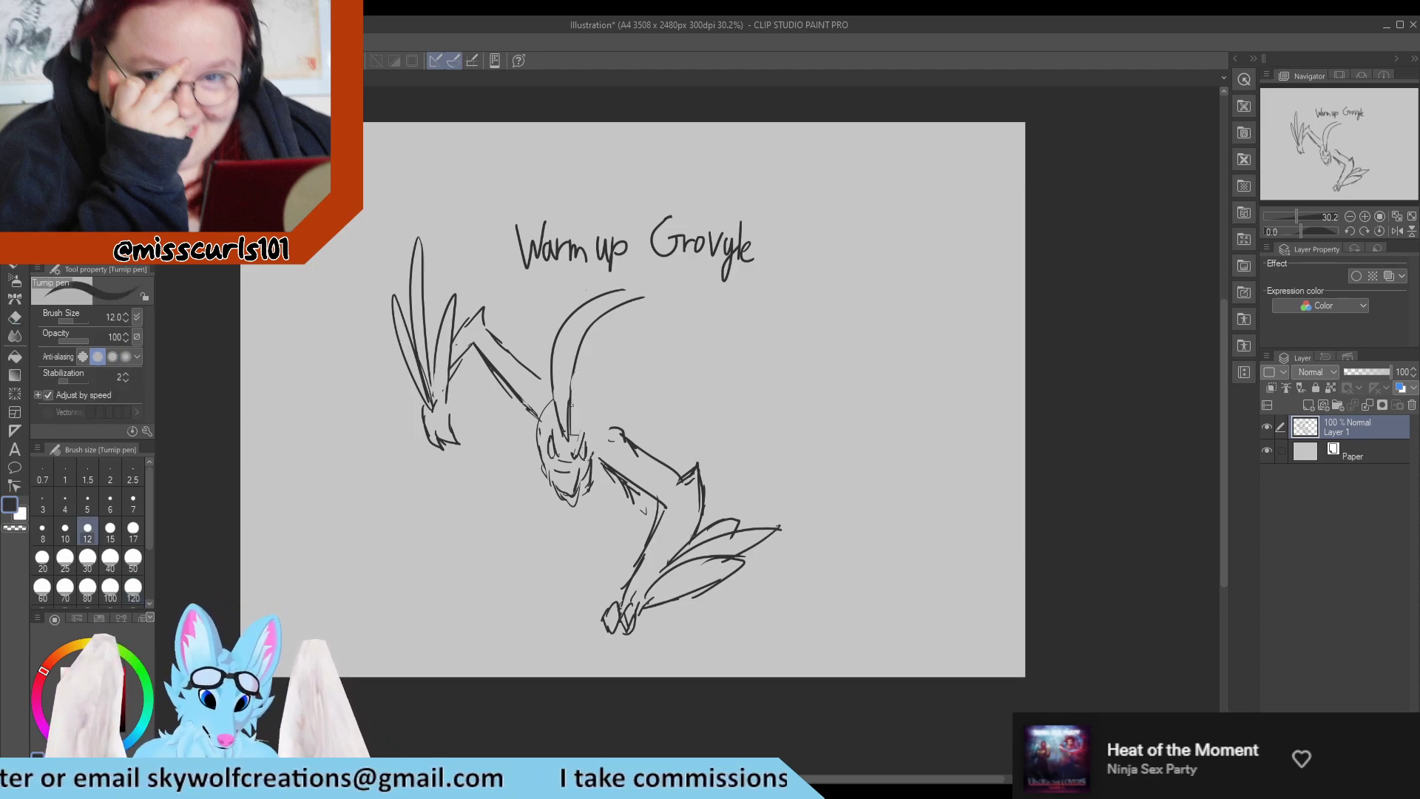
pyautogui.moveTo(549, 398)
pyautogui.mouseDown()
pyautogui.moveTo(536, 441)
pyautogui.moveTo(558, 484)
pyautogui.moveTo(573, 391)
pyautogui.moveTo(578, 477)
pyautogui.mouseUp()
pyautogui.press('e')
pyautogui.press('p')
pyautogui.moveTo(547, 367)
pyautogui.mouseDown()
pyautogui.moveTo(550, 434)
pyautogui.moveTo(563, 383)
pyautogui.moveTo(563, 440)
pyautogui.moveTo(577, 369)
pyautogui.moveTo(532, 425)
pyautogui.moveTo(550, 490)
pyautogui.moveTo(578, 513)
pyautogui.moveTo(591, 462)
pyautogui.moveTo(584, 509)
pyautogui.moveTo(598, 479)
pyautogui.mouseUp()
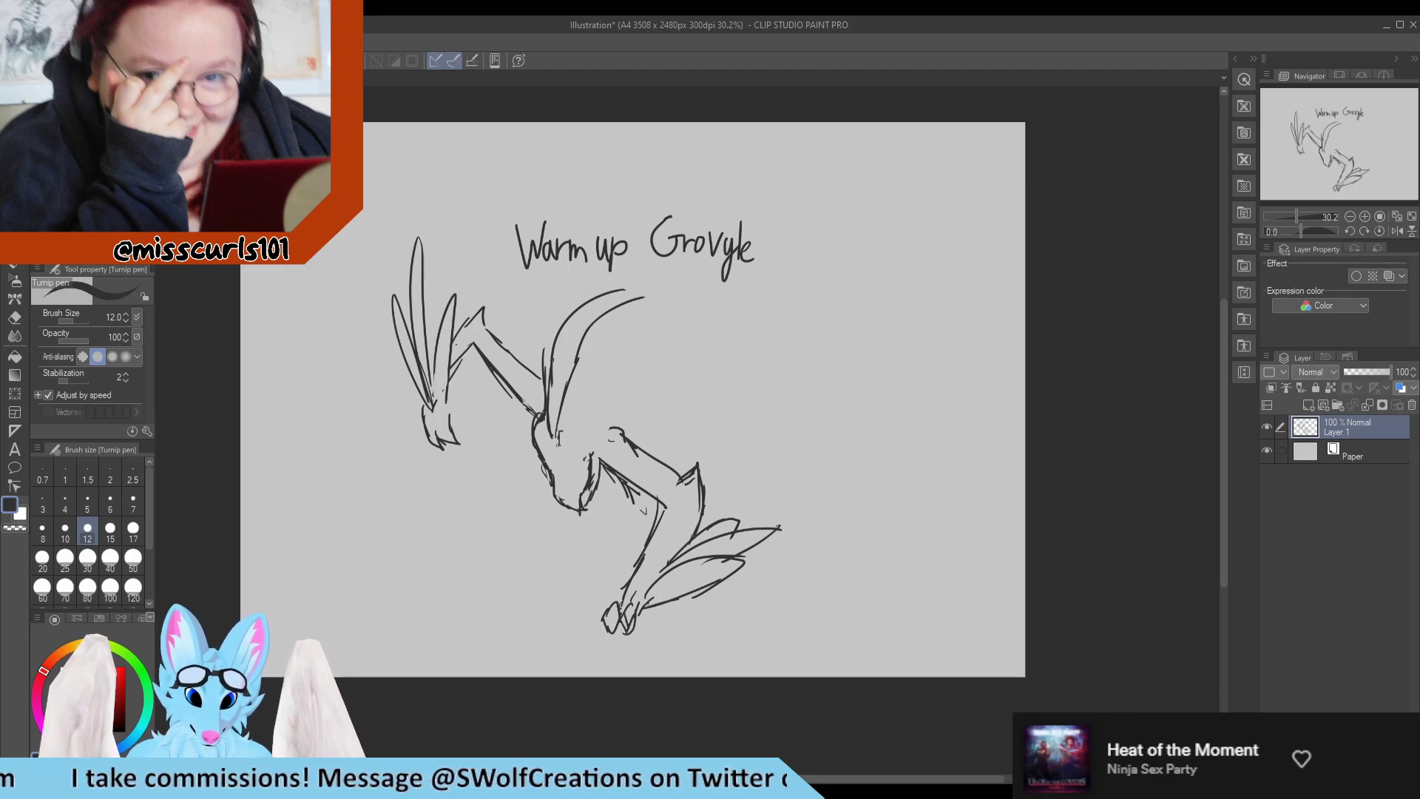
pyautogui.moveTo(556, 423)
pyautogui.mouseDown()
pyautogui.moveTo(543, 451)
pyautogui.moveTo(574, 462)
pyautogui.mouseUp()
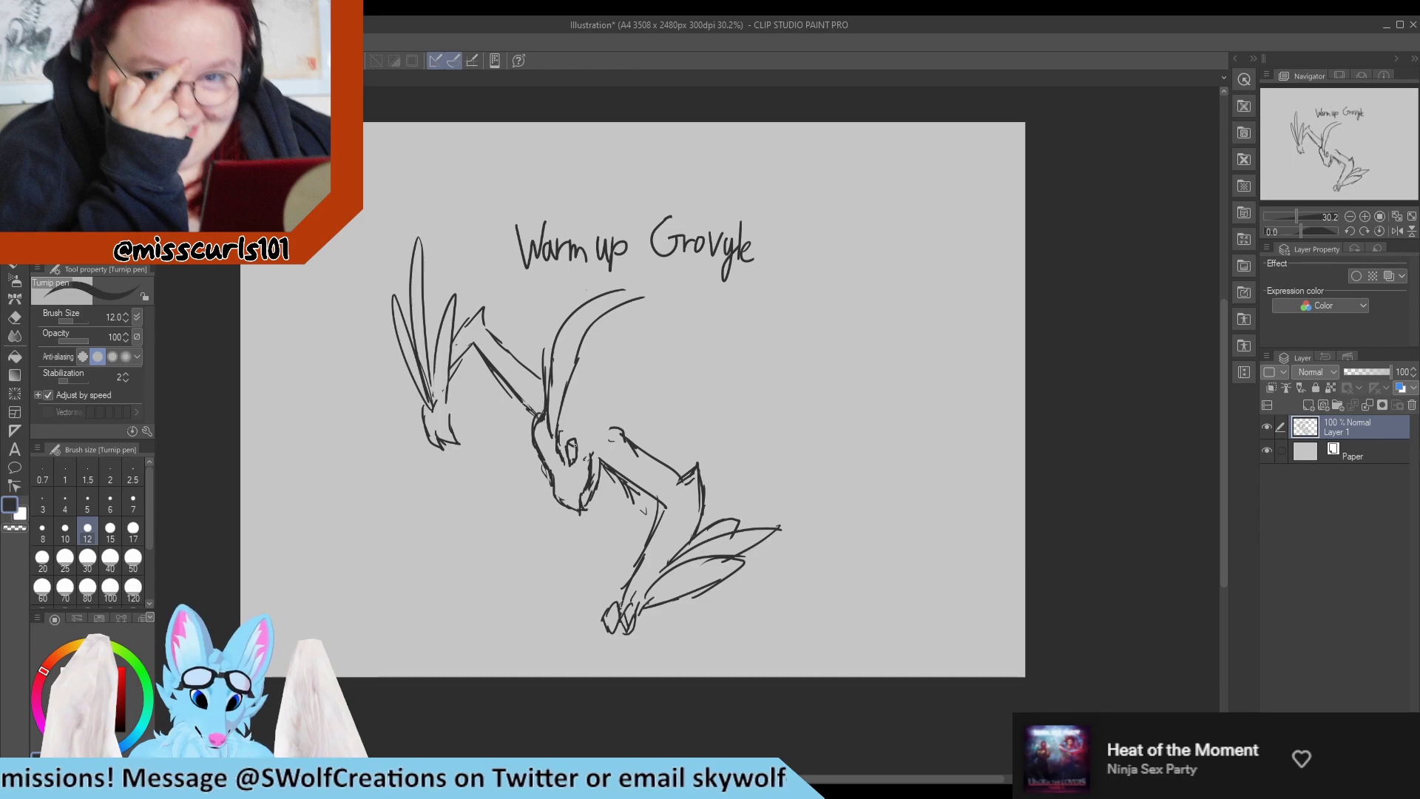
pyautogui.moveTo(563, 406); pyautogui.dragTo(579, 404)
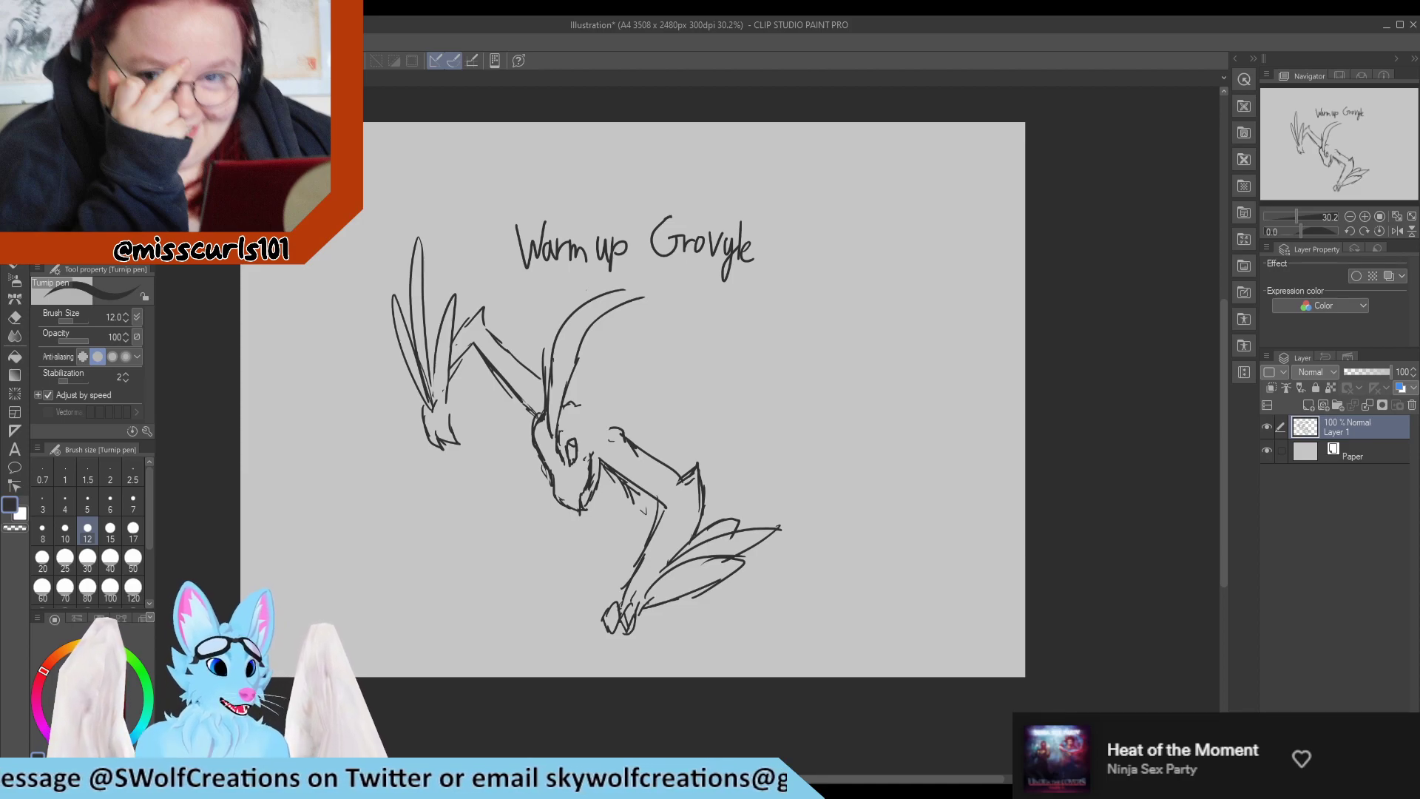
# Lasso the lowered arm with its leaves and hand, move it slightly up and away from the head, and deselect.
pyautogui.press('m')
pyautogui.press('m')
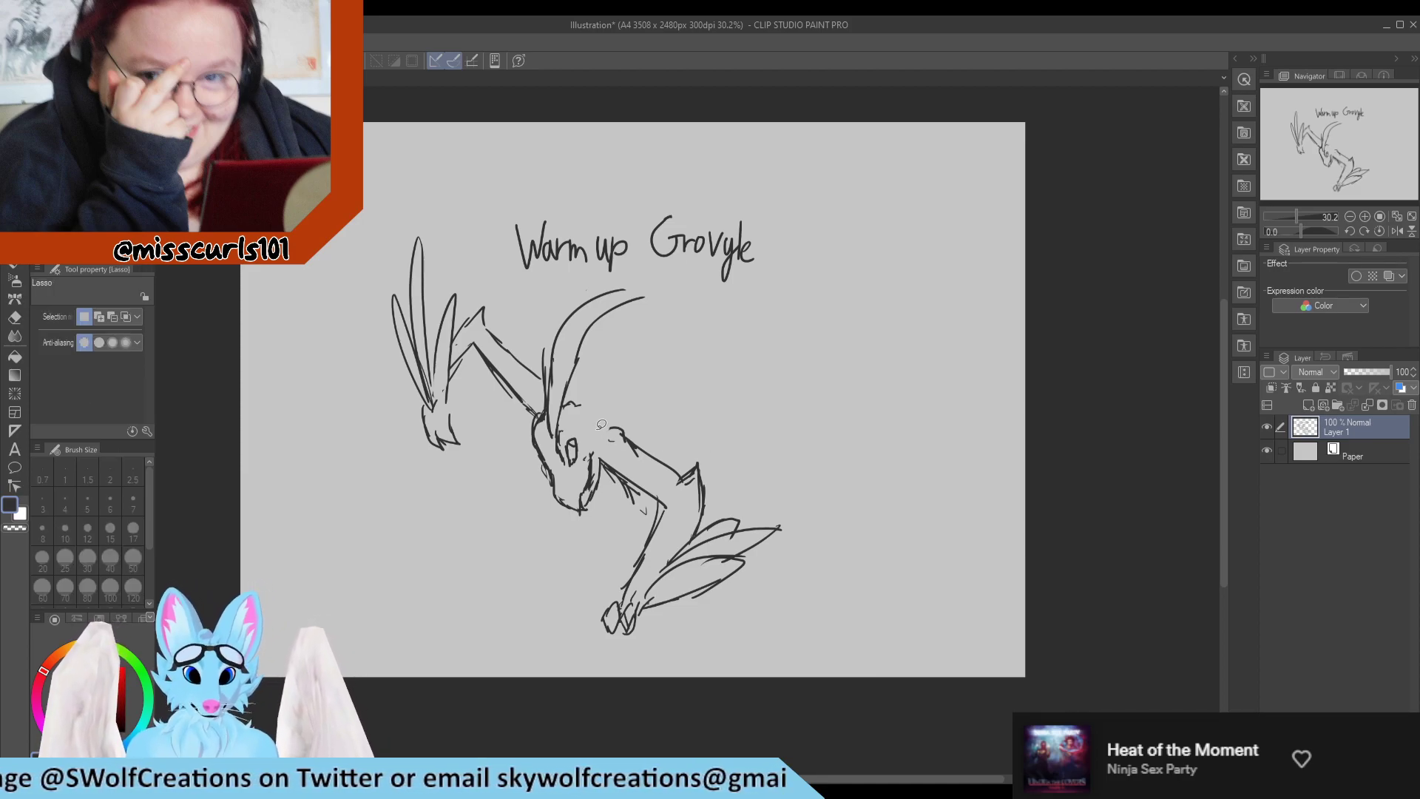
pyautogui.moveTo(605, 447)
pyautogui.mouseDown()
pyautogui.moveTo(576, 640)
pyautogui.moveTo(729, 636)
pyautogui.moveTo(821, 490)
pyautogui.moveTo(627, 383)
pyautogui.mouseUp()
pyautogui.moveTo(728, 517); pyautogui.dragTo(712, 515)
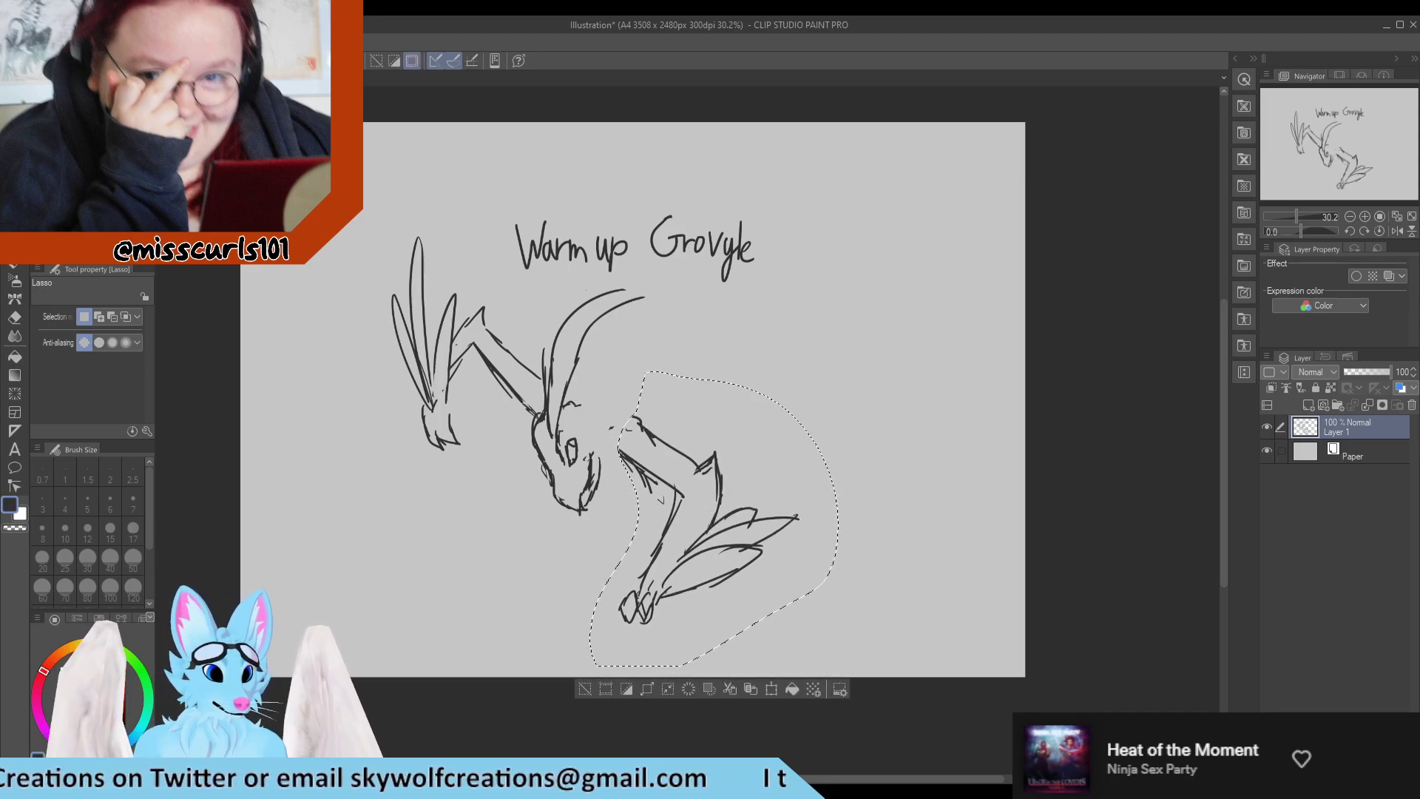
pyautogui.press('p')
pyautogui.hotkey('ctrl', 'd')
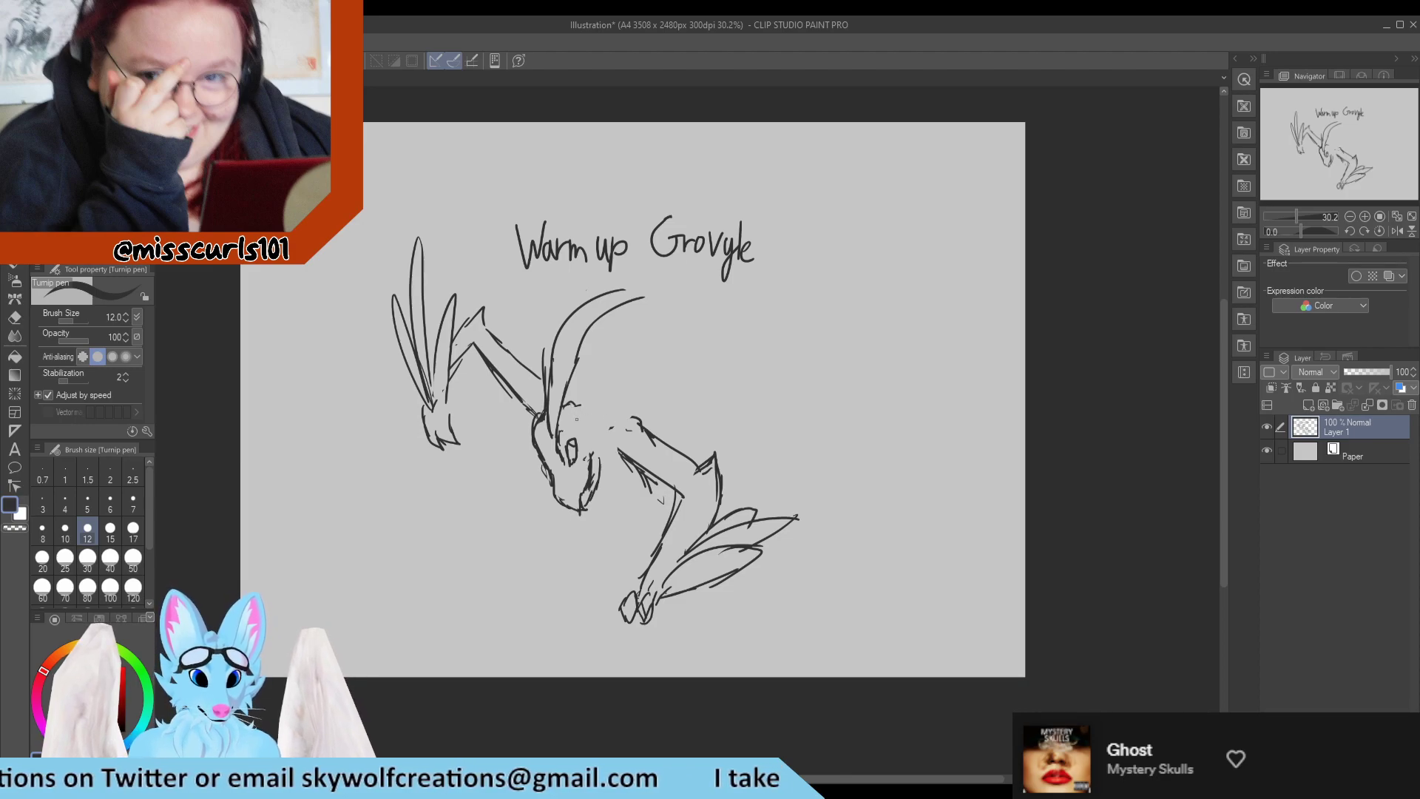
# Draw the back of the head from the leaf base and connect it across the neck to the lowered arm's shoulder.
pyautogui.moveTo(569, 419); pyautogui.dragTo(561, 430)
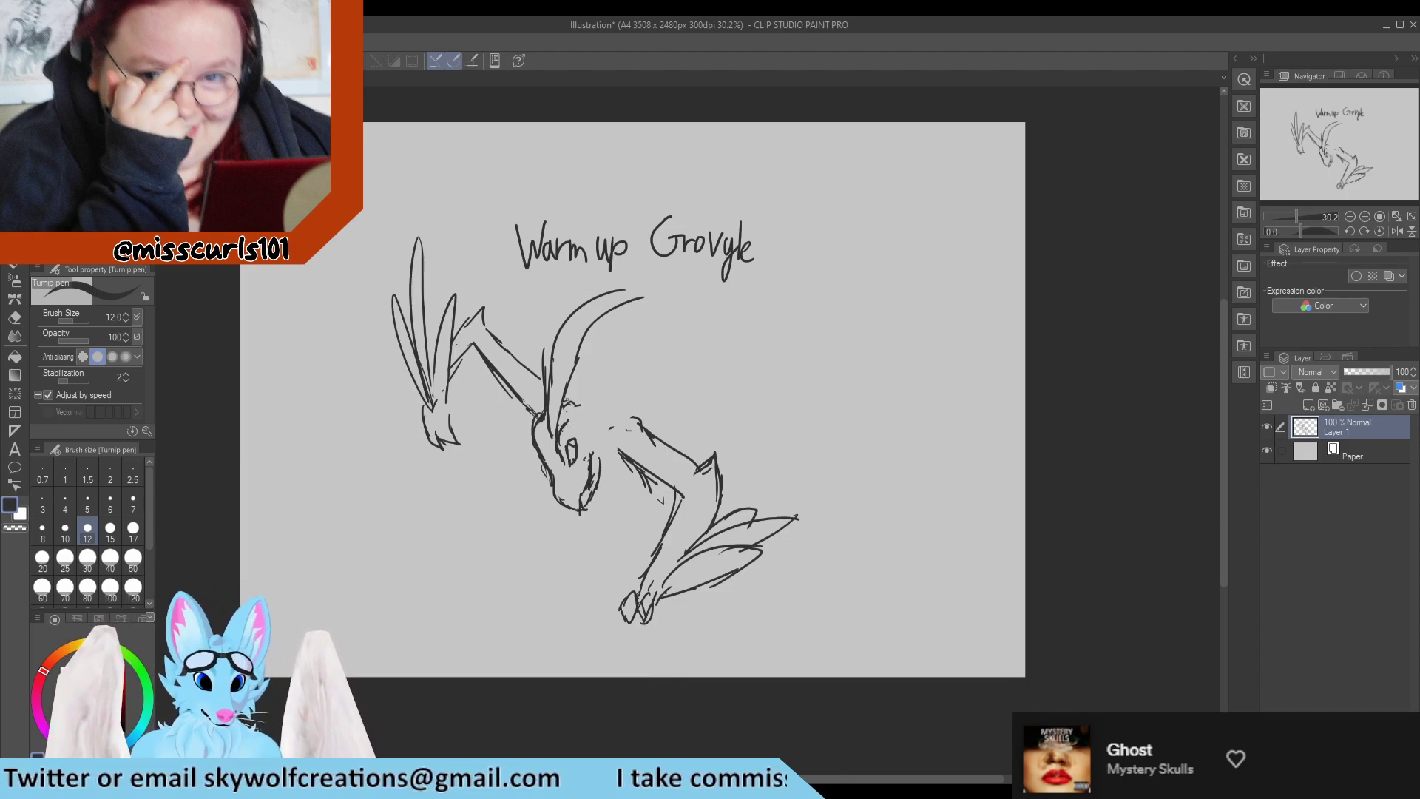
pyautogui.moveTo(562, 400); pyautogui.dragTo(623, 420)
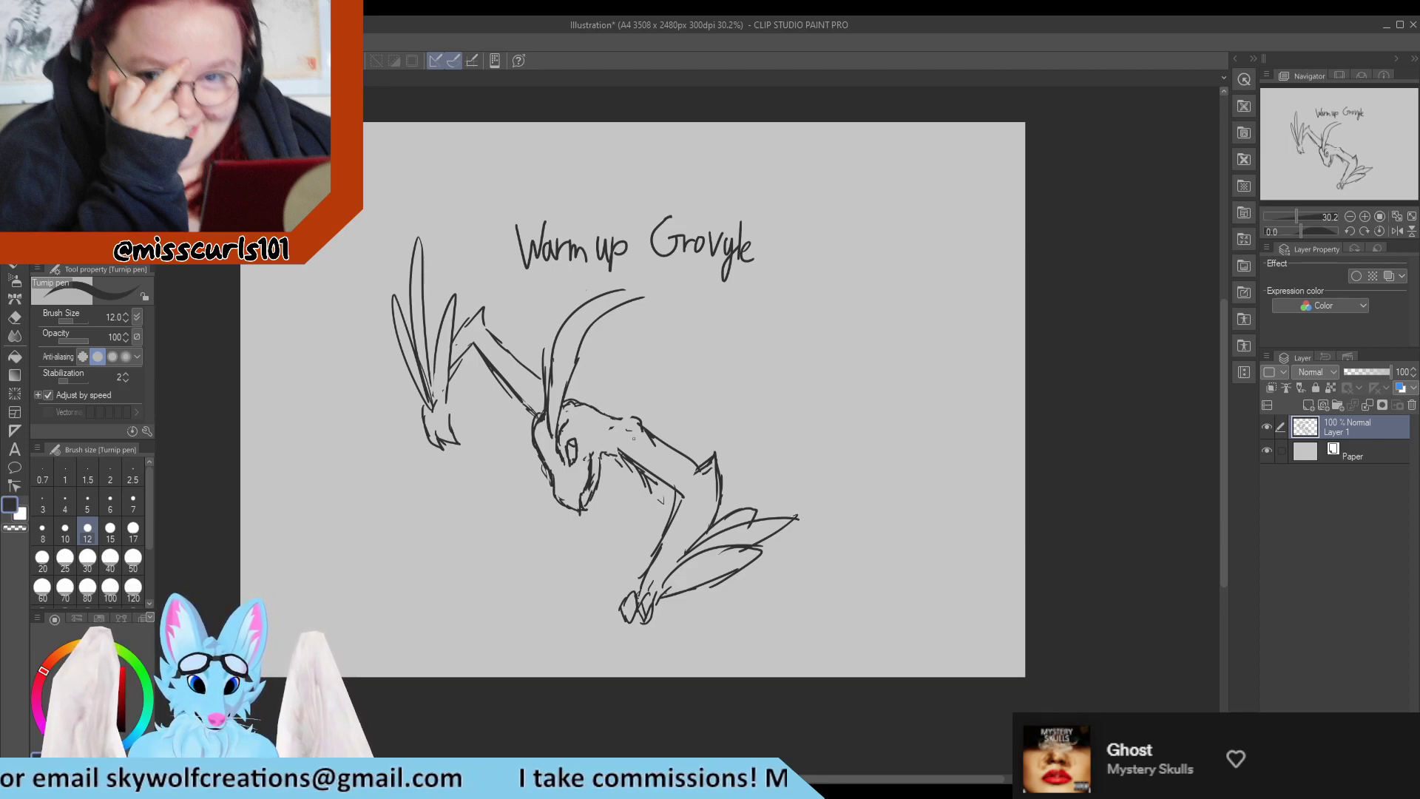
pyautogui.moveTo(608, 409); pyautogui.dragTo(633, 415)
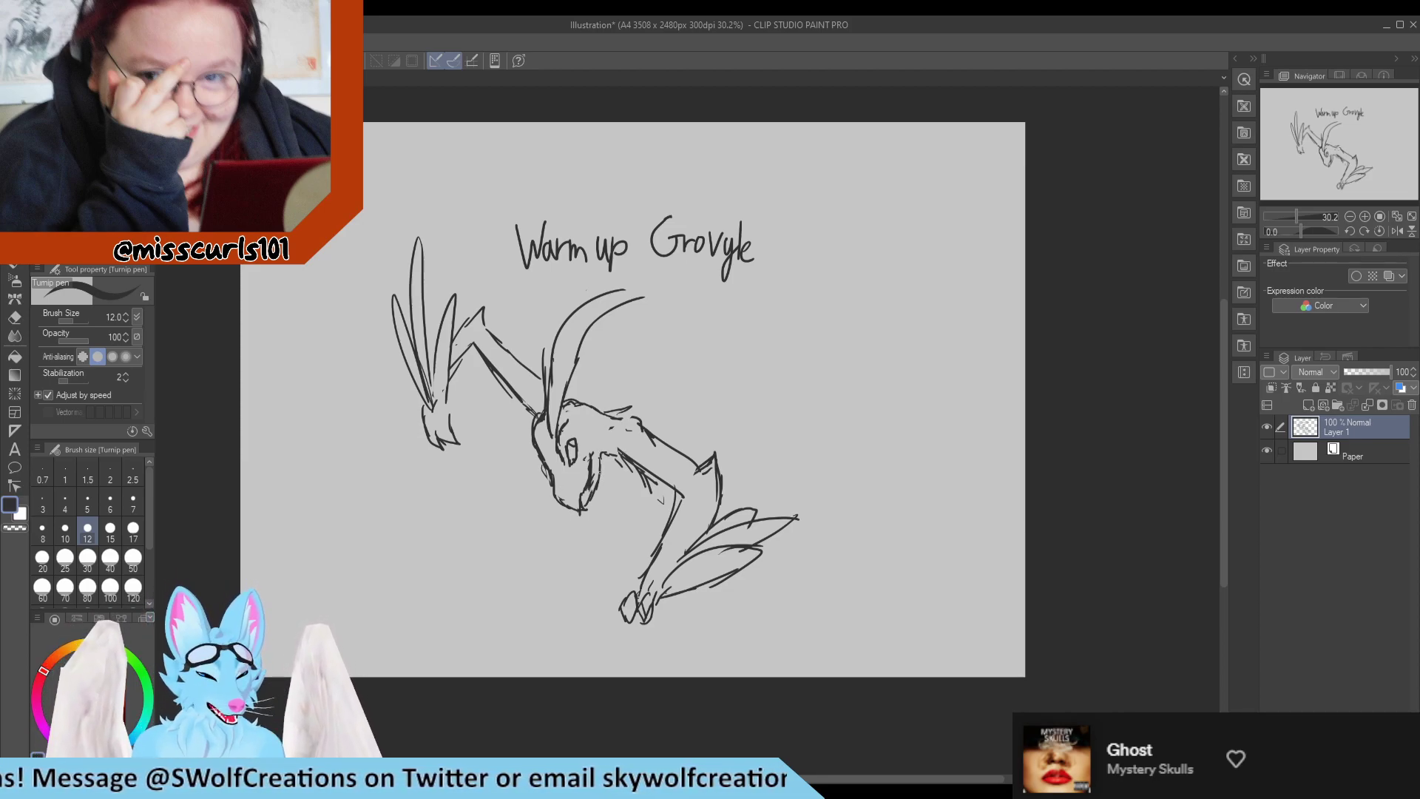
# Erase the inner shoulder lines and the underside of the lowered upper arm.
pyautogui.press('e')
pyautogui.moveTo(625, 433)
pyautogui.mouseDown()
pyautogui.moveTo(641, 437)
pyautogui.moveTo(614, 443)
pyautogui.moveTo(631, 419)
pyautogui.moveTo(654, 422)
pyautogui.moveTo(673, 448)
pyautogui.mouseUp()
pyautogui.press('p')
pyautogui.press('e')
pyautogui.moveTo(661, 495)
pyautogui.mouseDown()
pyautogui.moveTo(620, 468)
pyautogui.moveTo(646, 481)
pyautogui.moveTo(605, 420)
pyautogui.mouseUp()
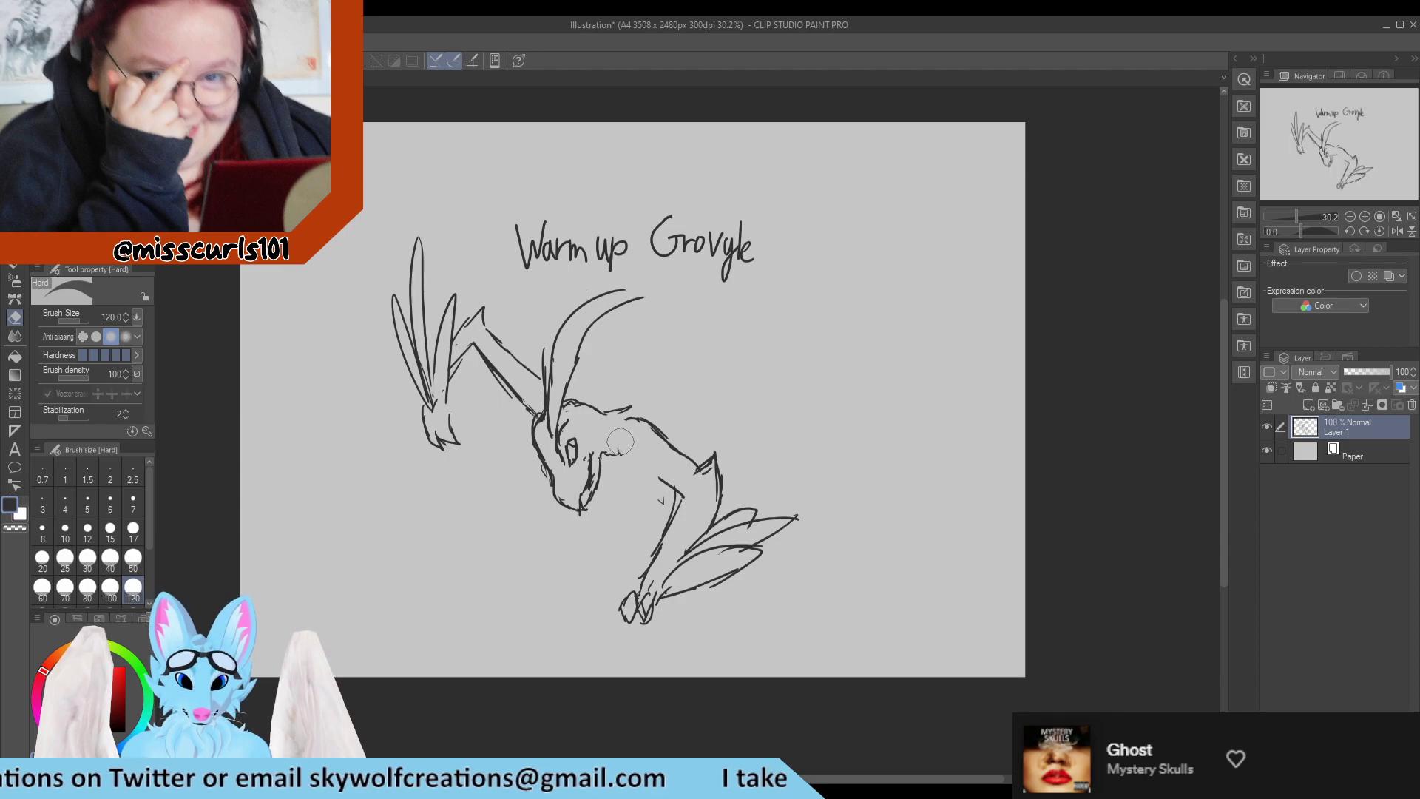
# Redraw the cheek tuft, sweep a back line from the neck over the shoulder, and add a short chest line below the jaw.
pyautogui.press('p')
pyautogui.moveTo(604, 452); pyautogui.dragTo(616, 449)
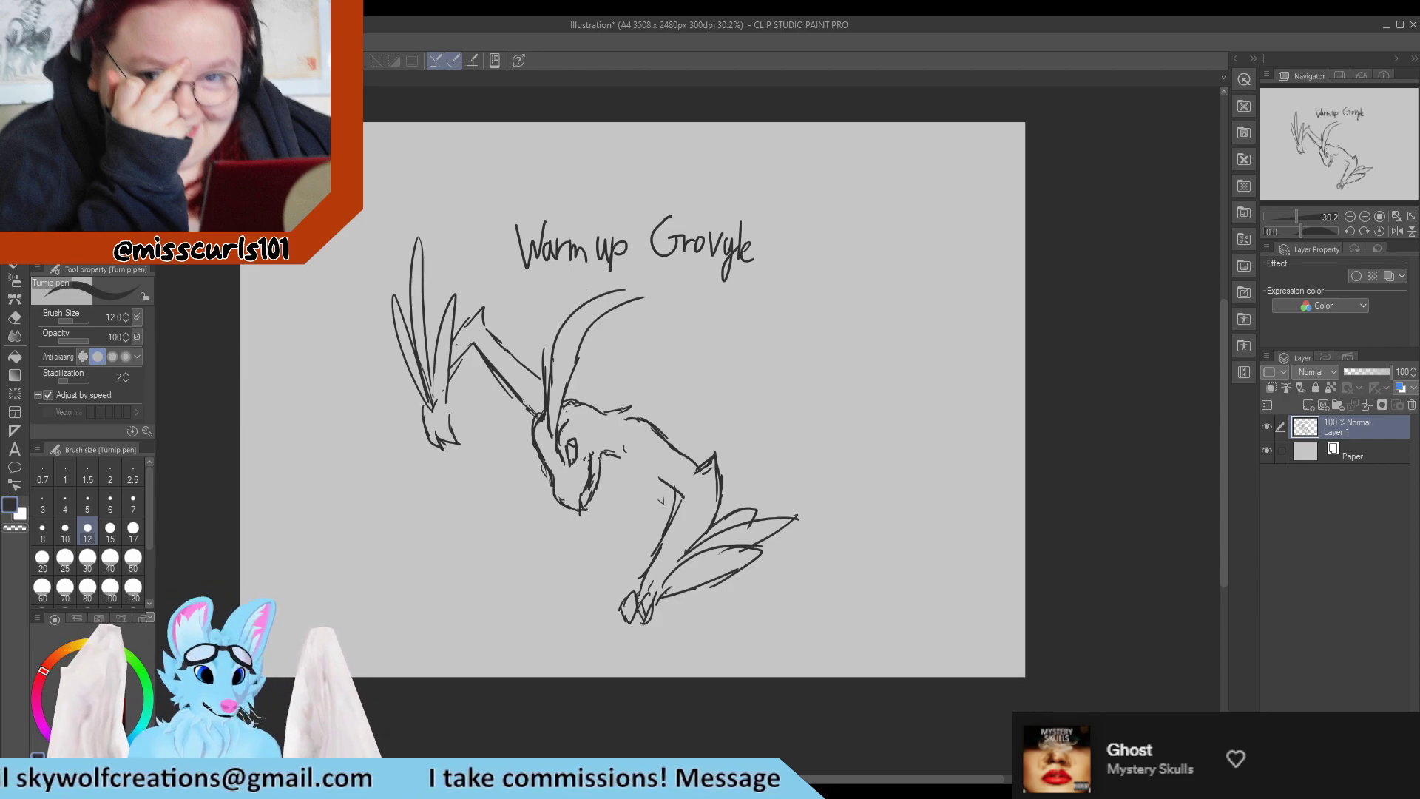
pyautogui.moveTo(620, 410)
pyautogui.mouseDown()
pyautogui.moveTo(674, 414)
pyautogui.moveTo(659, 410)
pyautogui.moveTo(754, 465)
pyautogui.mouseUp()
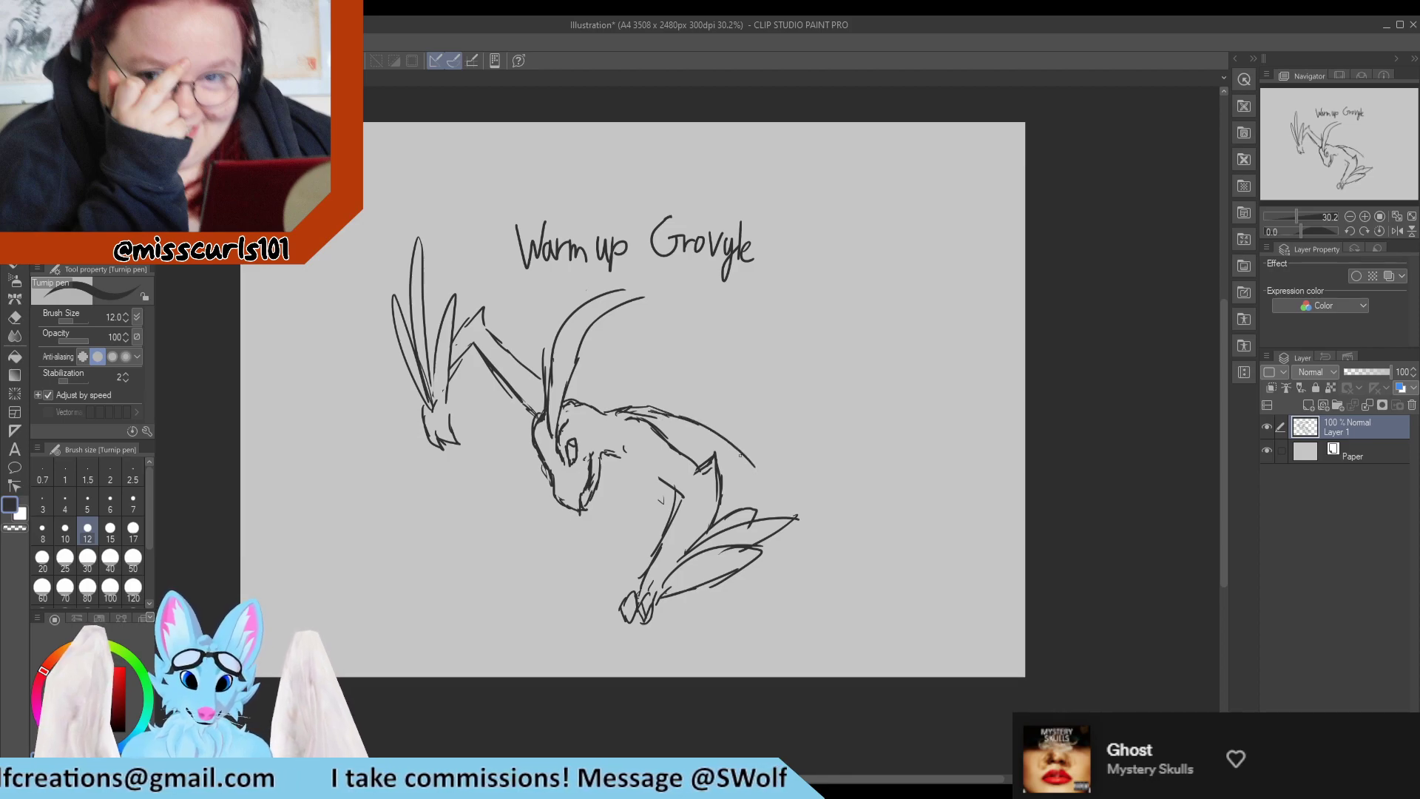
pyautogui.moveTo(603, 460); pyautogui.dragTo(634, 489)
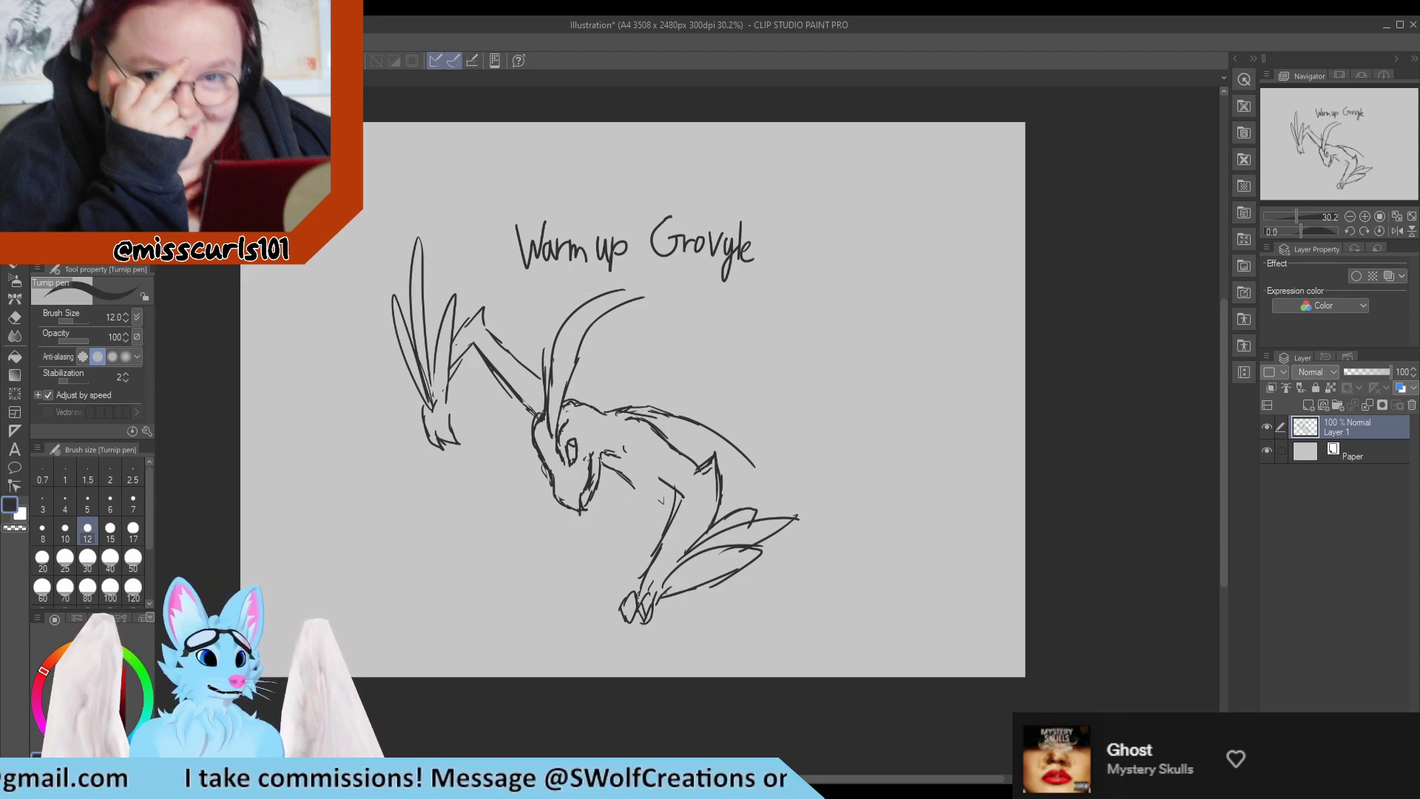
# Lasso the lowered arm with its leaves, shift it slightly farther from the head, deselect, and erase the connecting neck line.
pyautogui.press('m')
pyautogui.moveTo(650, 523)
pyautogui.mouseDown()
pyautogui.moveTo(710, 648)
pyautogui.moveTo(861, 549)
pyautogui.moveTo(813, 457)
pyautogui.moveTo(742, 456)
pyautogui.moveTo(655, 404)
pyautogui.moveTo(613, 417)
pyautogui.moveTo(645, 468)
pyautogui.moveTo(731, 479)
pyautogui.mouseUp()
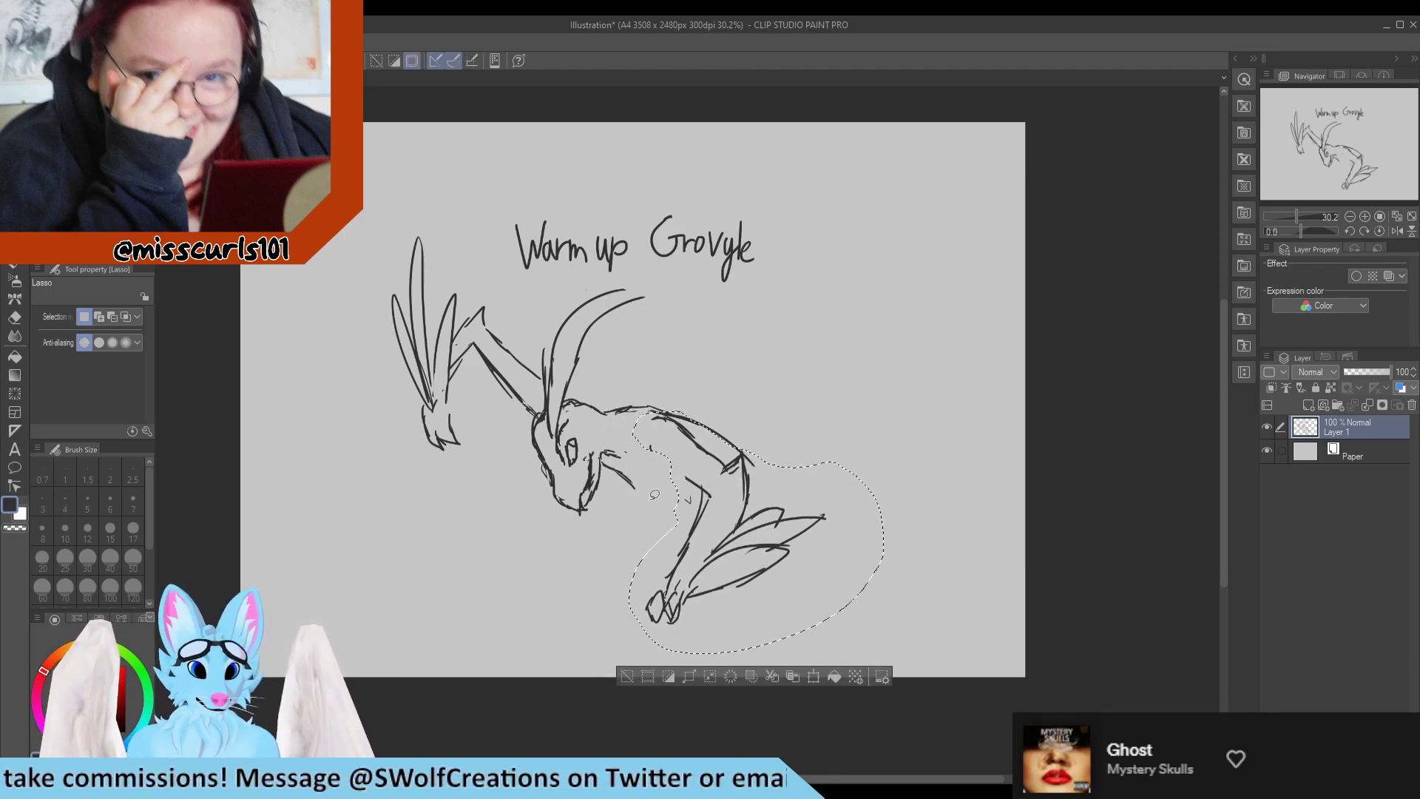
pyautogui.hotkey('ctrl', 'd')
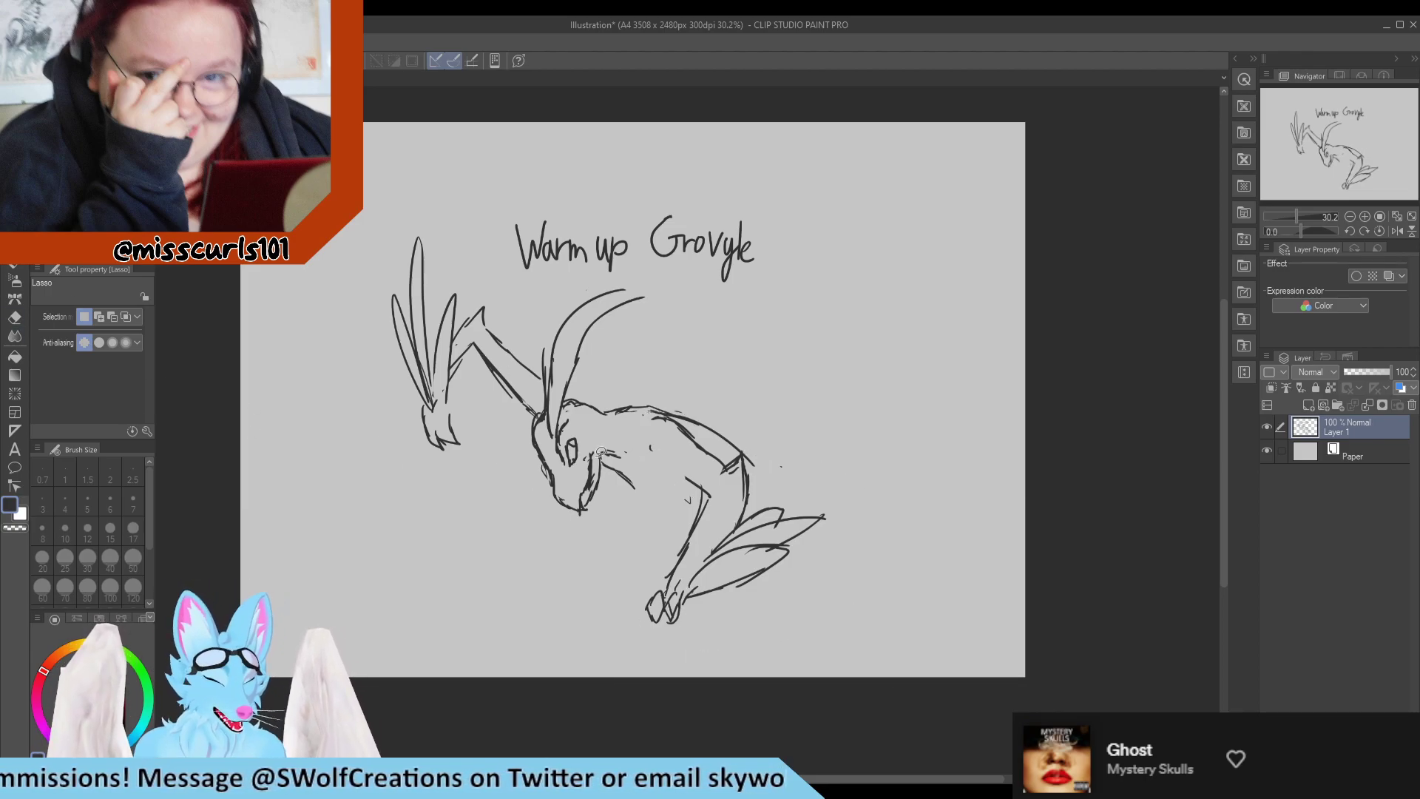
pyautogui.press('e')
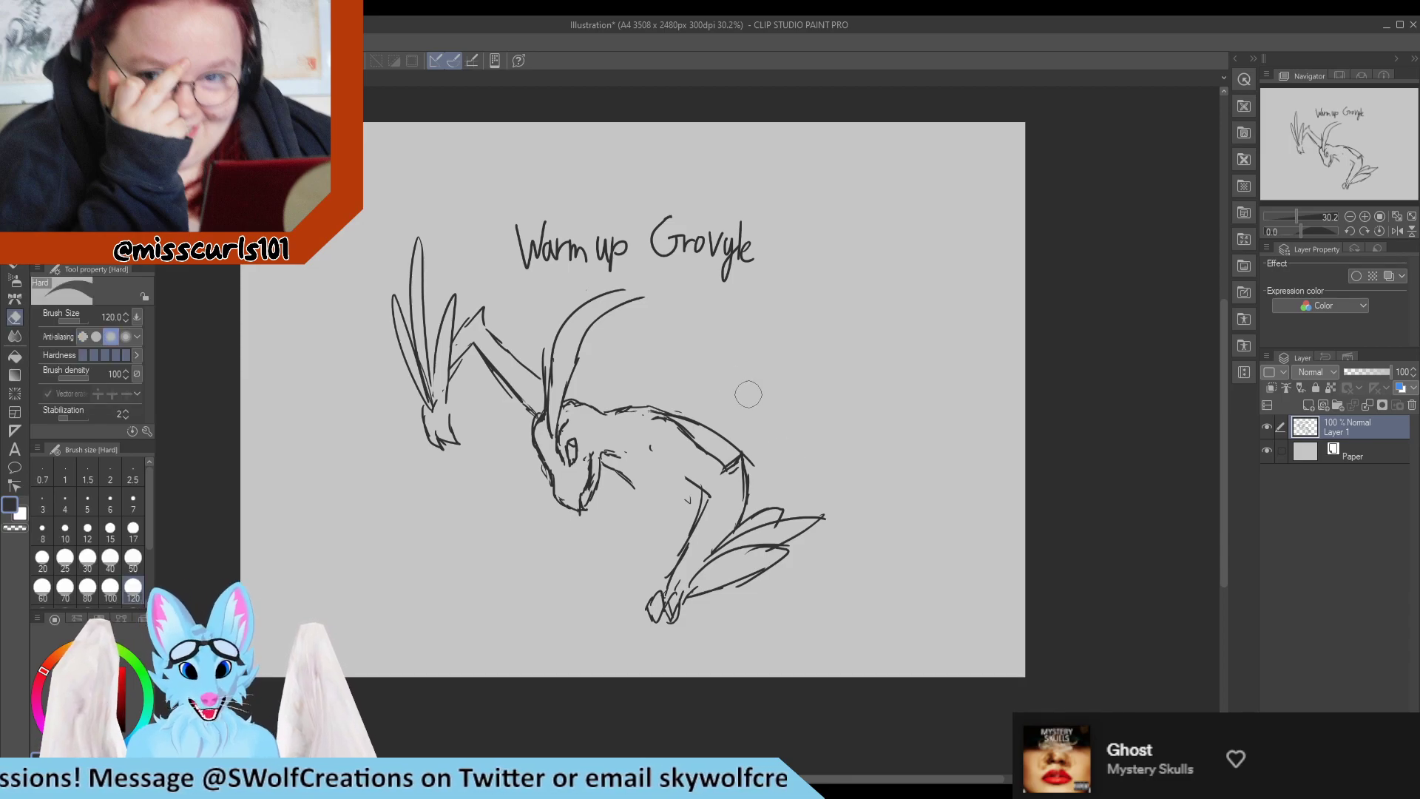
pyautogui.moveTo(651, 399)
pyautogui.mouseDown()
pyautogui.moveTo(631, 402)
pyautogui.moveTo(644, 404)
pyautogui.mouseUp()
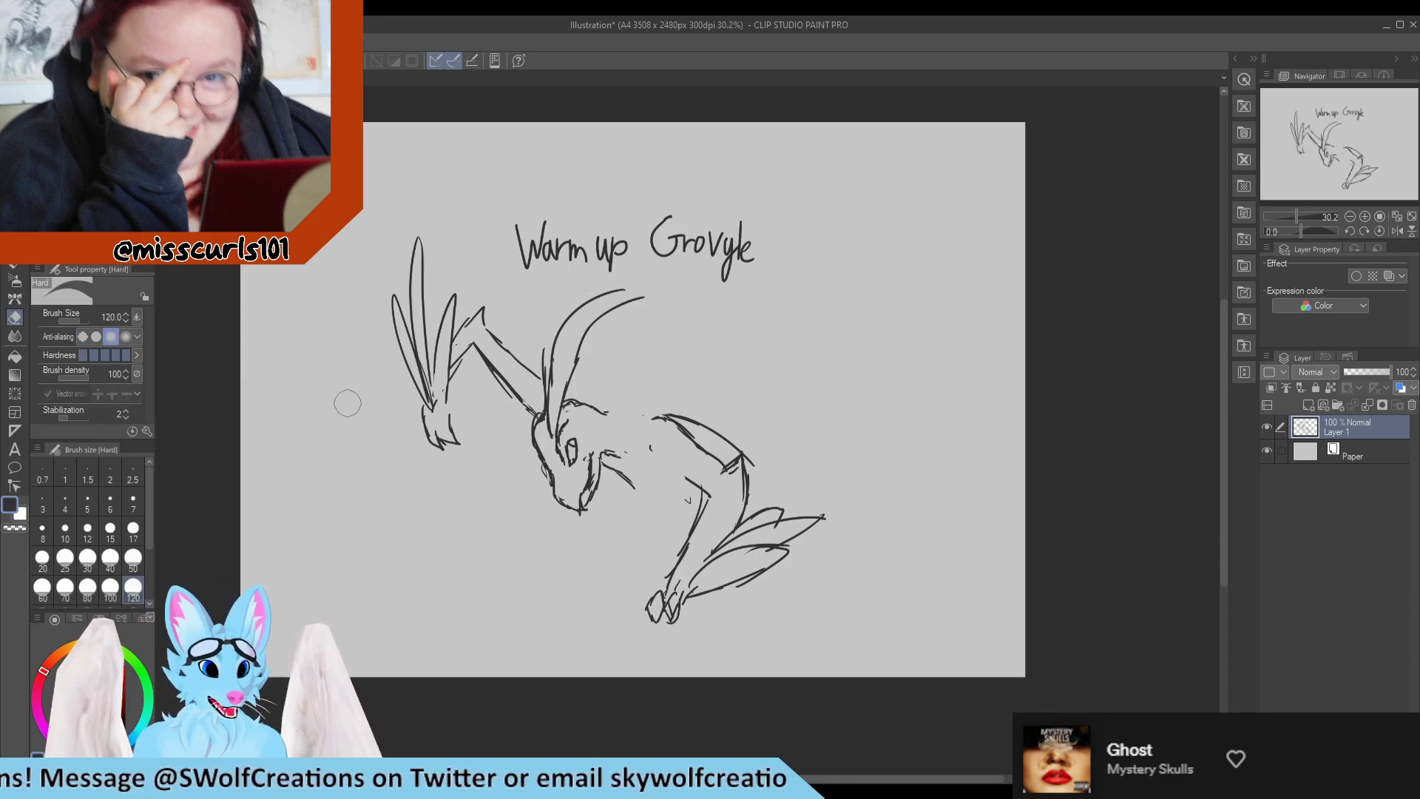
# Erase the lower outer edge of the head leaf with a size 40 eraser and redraw it as a wider curve.
pyautogui.press('p')
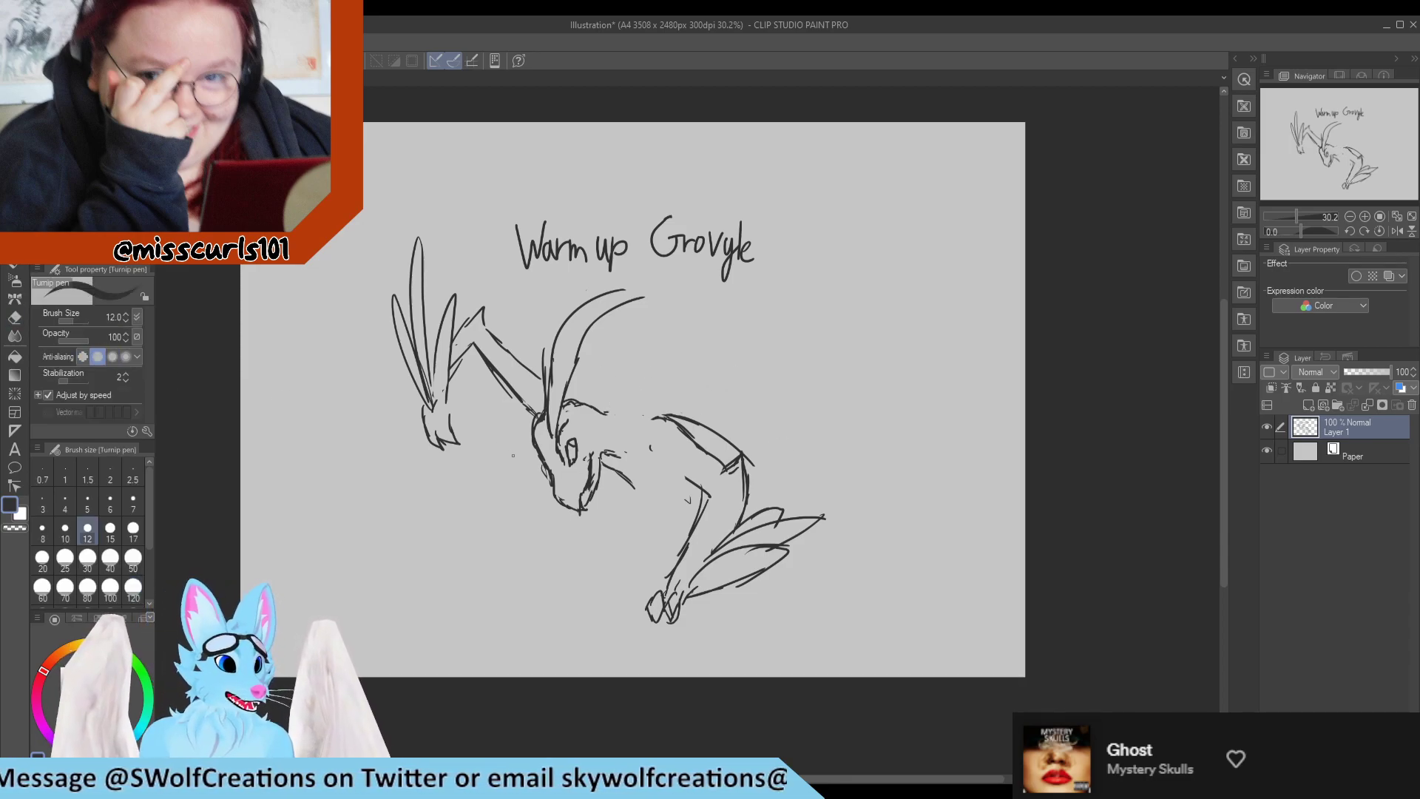
pyautogui.press('e')
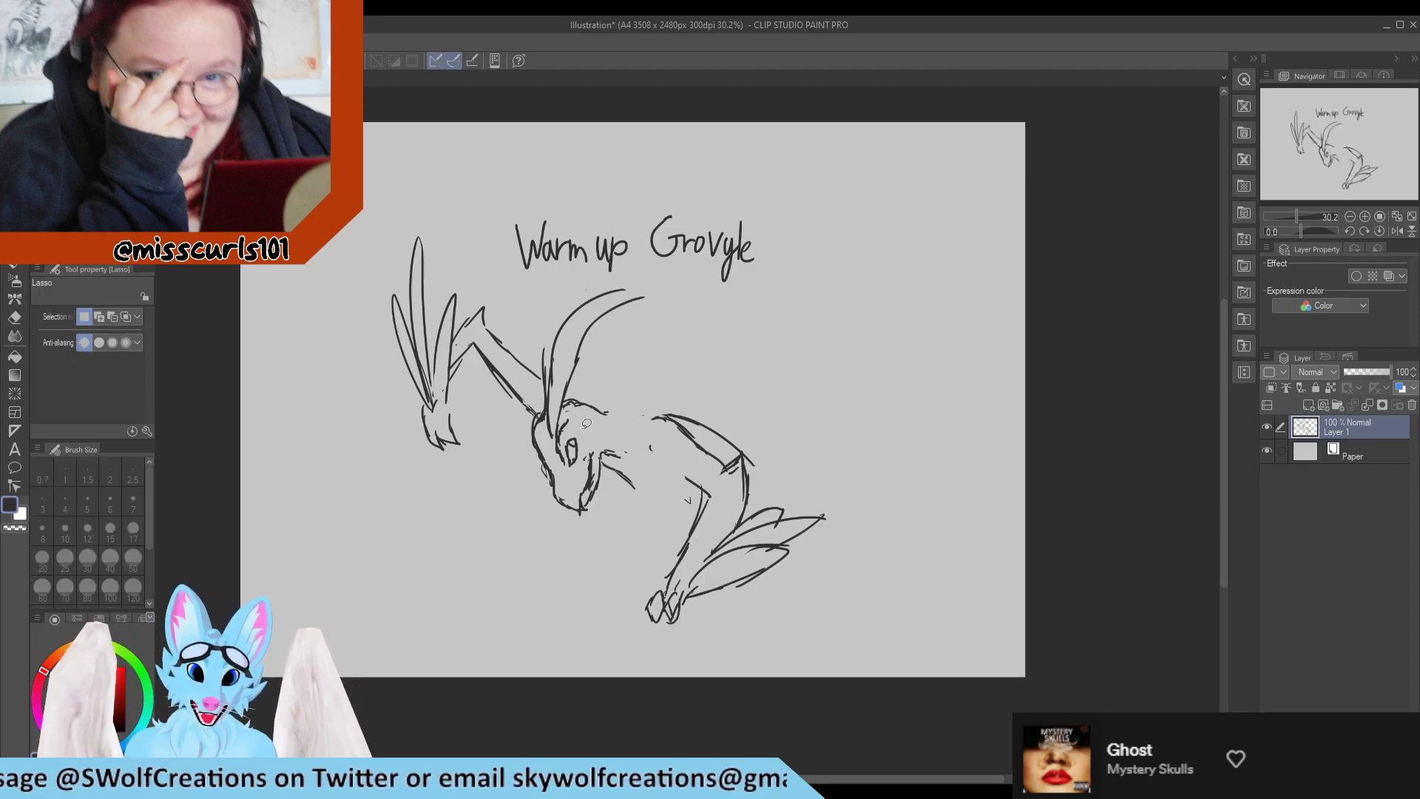
pyautogui.press('p')
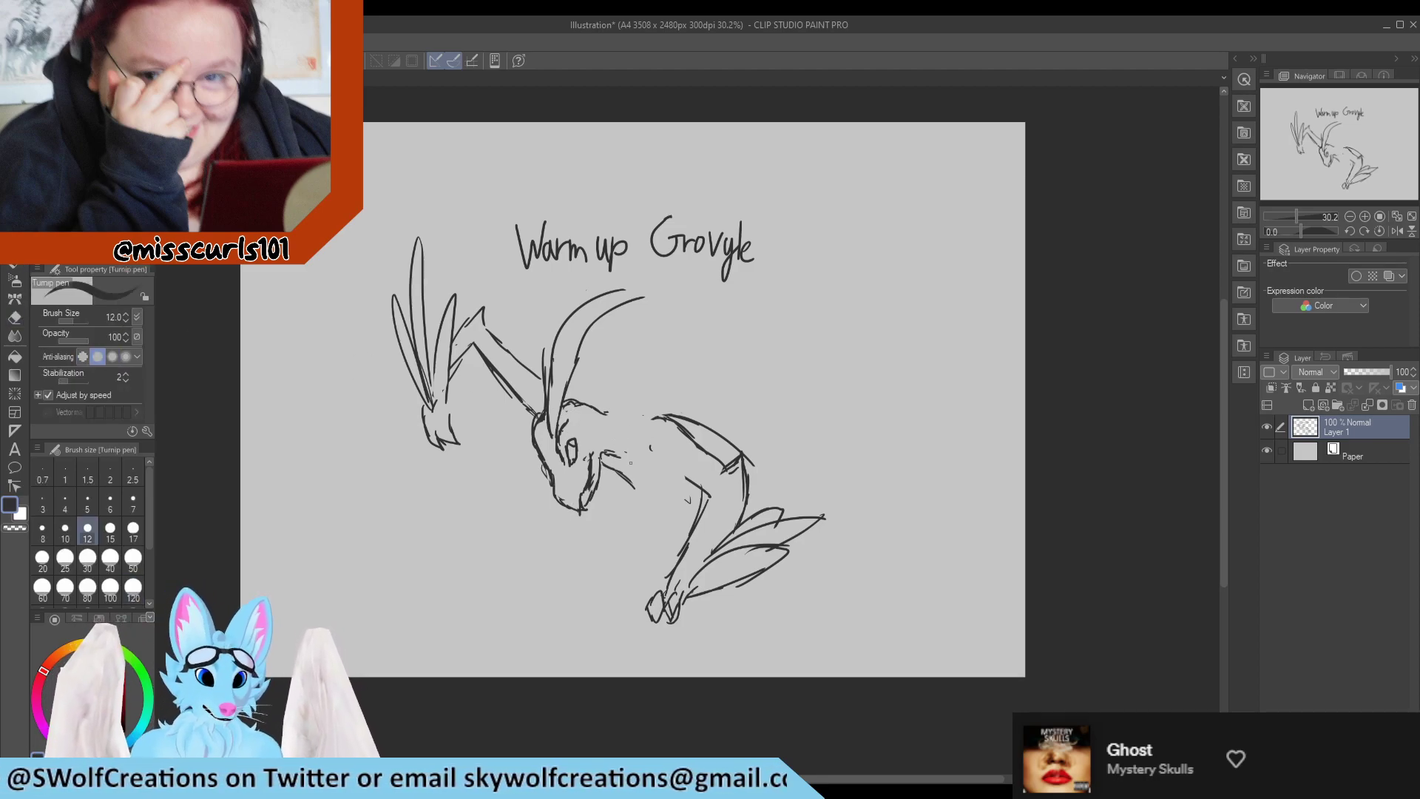
pyautogui.press('e')
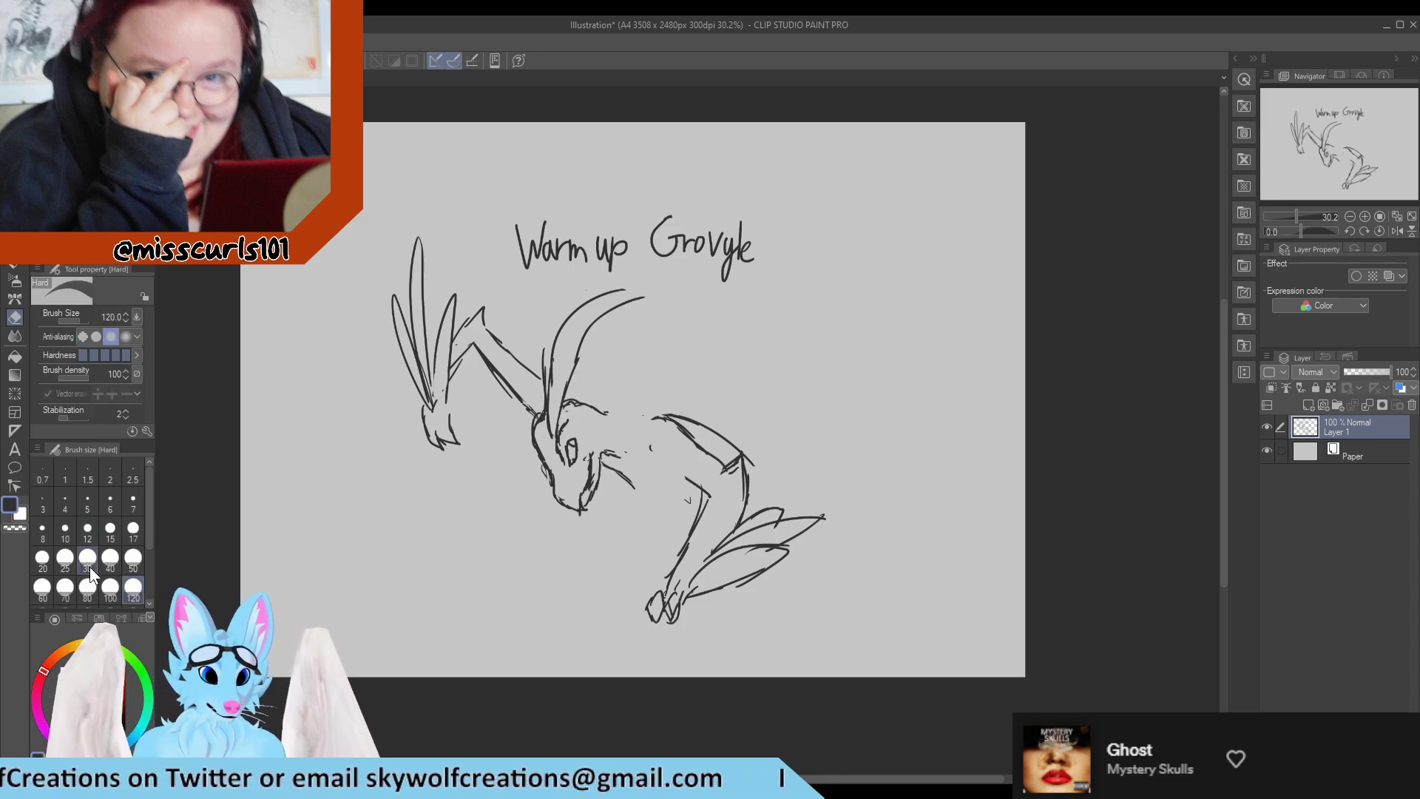
pyautogui.click(110, 562)
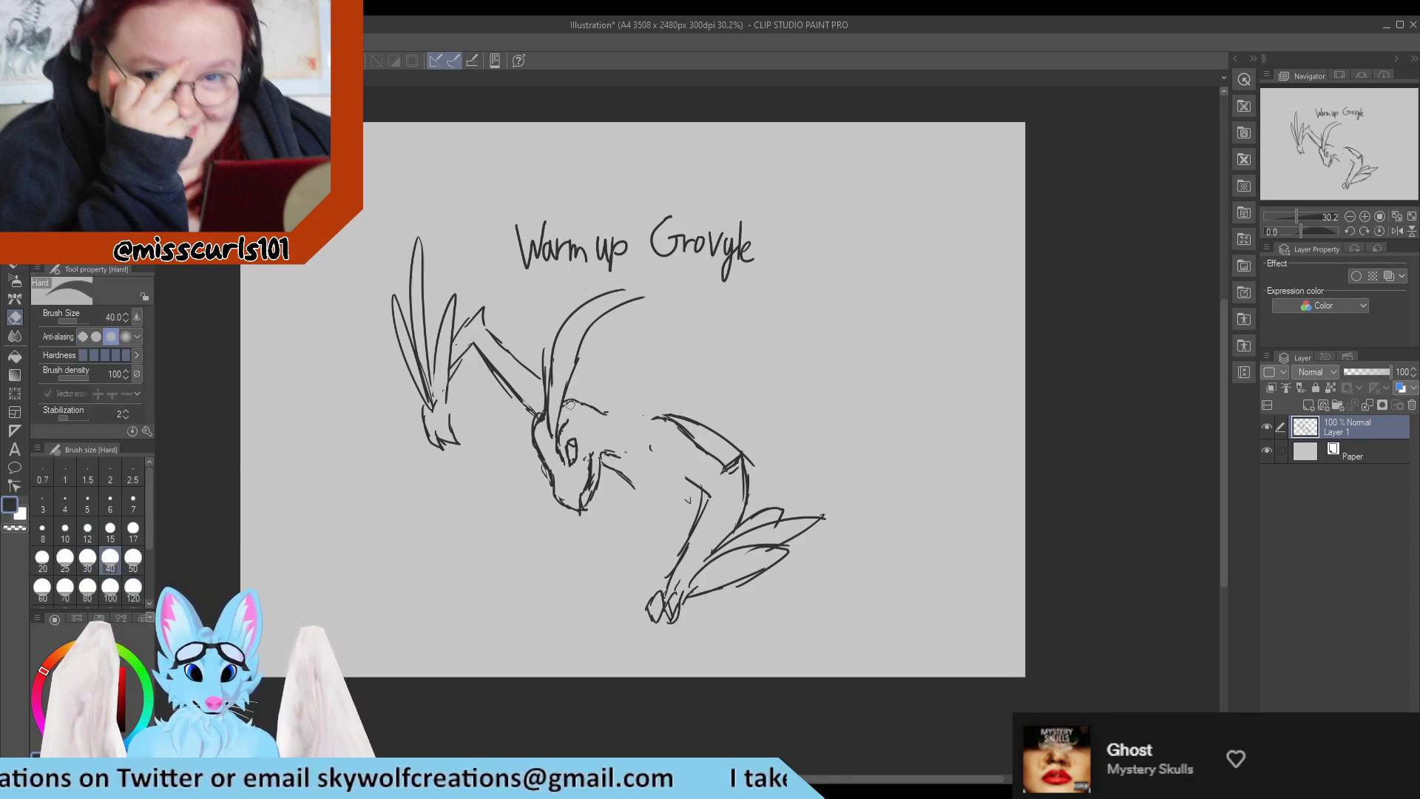
pyautogui.moveTo(550, 392); pyautogui.dragTo(554, 341)
pyautogui.press('m')
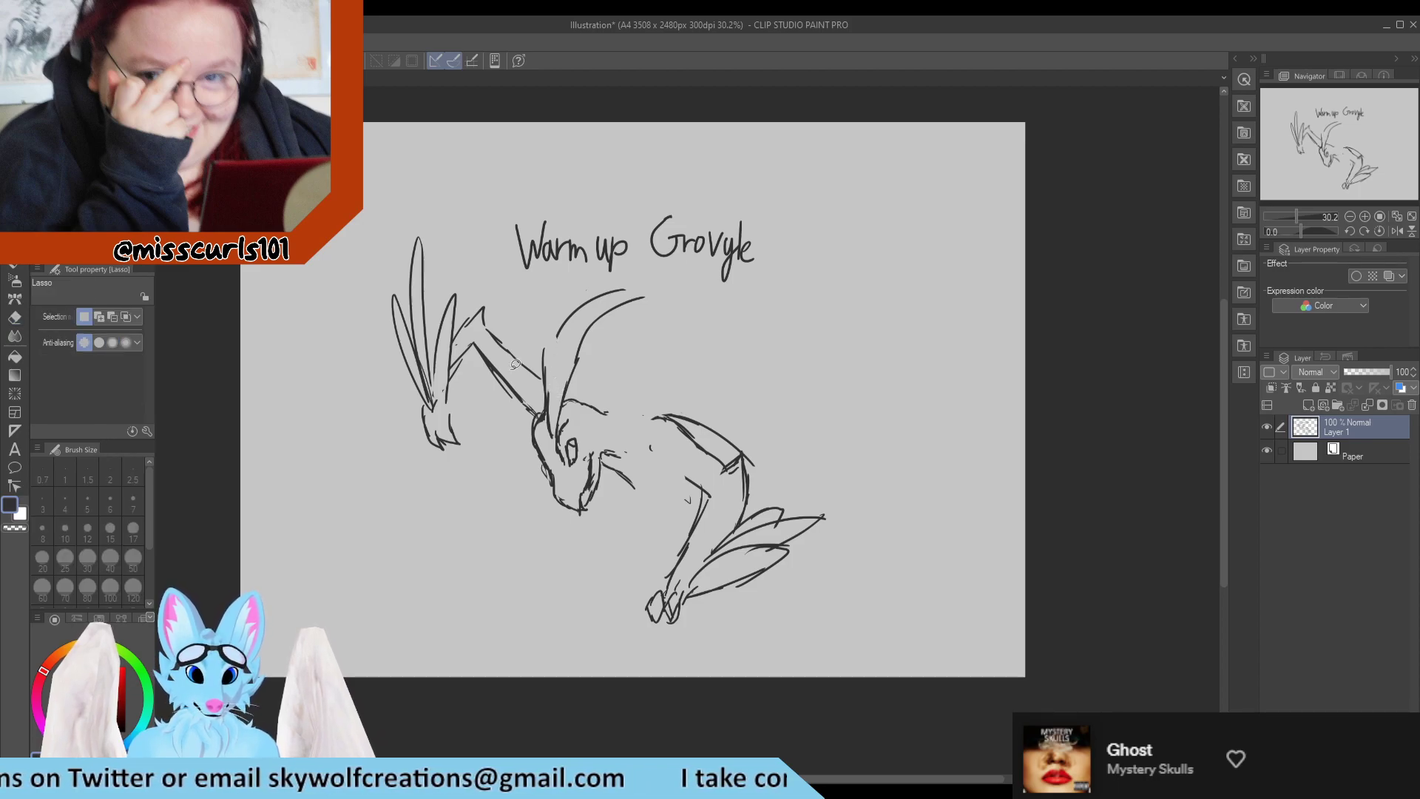
pyautogui.press('p')
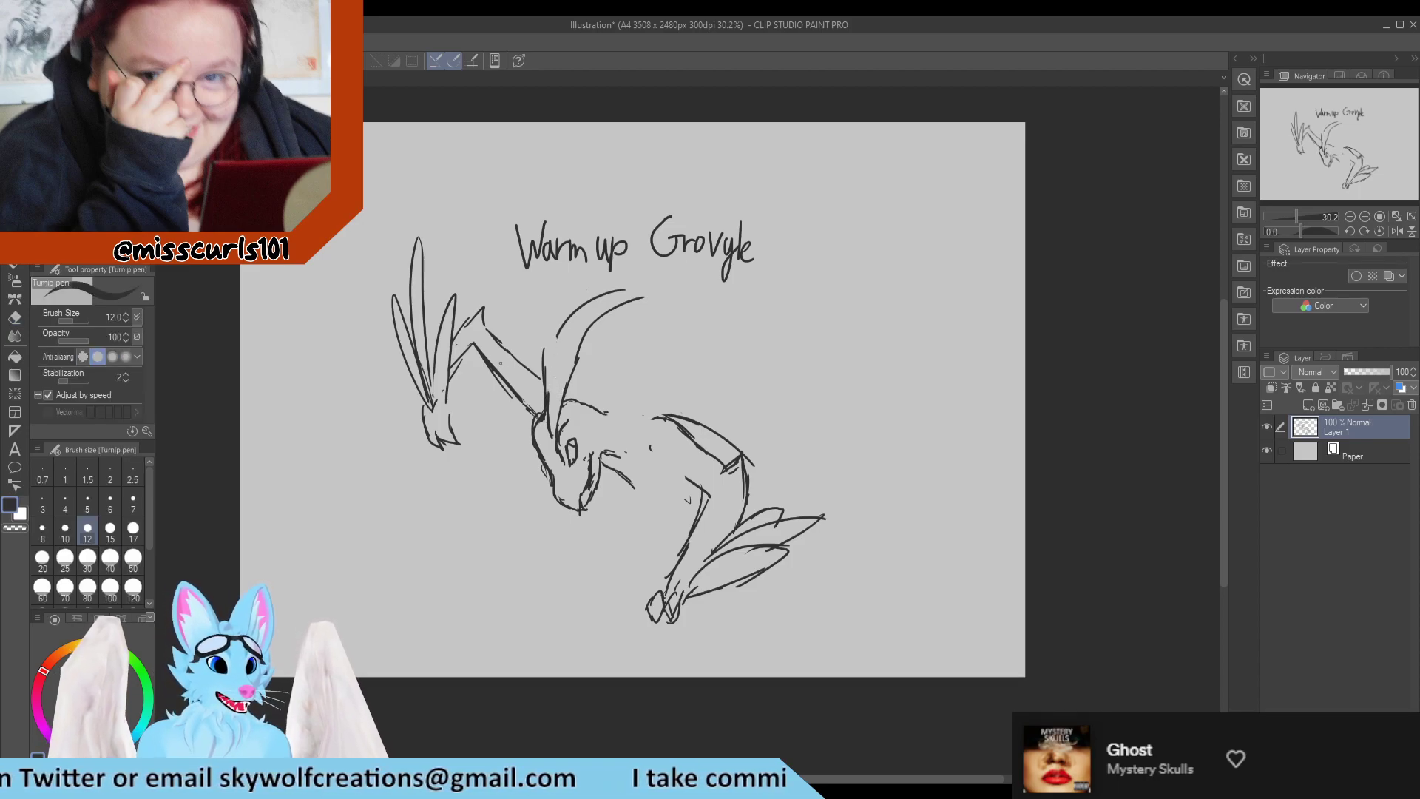
pyautogui.moveTo(549, 349); pyautogui.dragTo(599, 293)
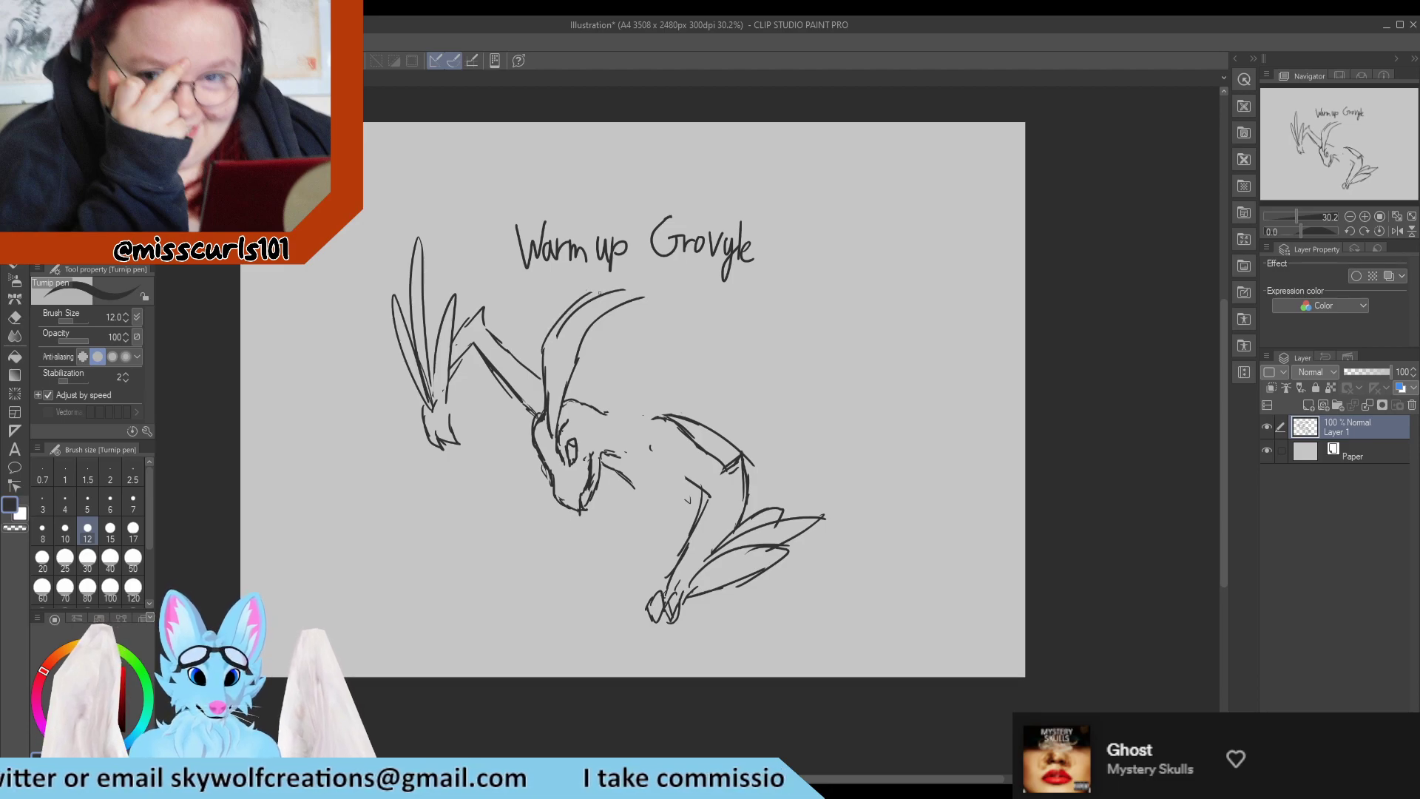
# Erase the leftover tip line and base of the head leaf, and redraw its outer edge from the forehead to the tip.
pyautogui.press('e')
pyautogui.moveTo(556, 345); pyautogui.dragTo(629, 290)
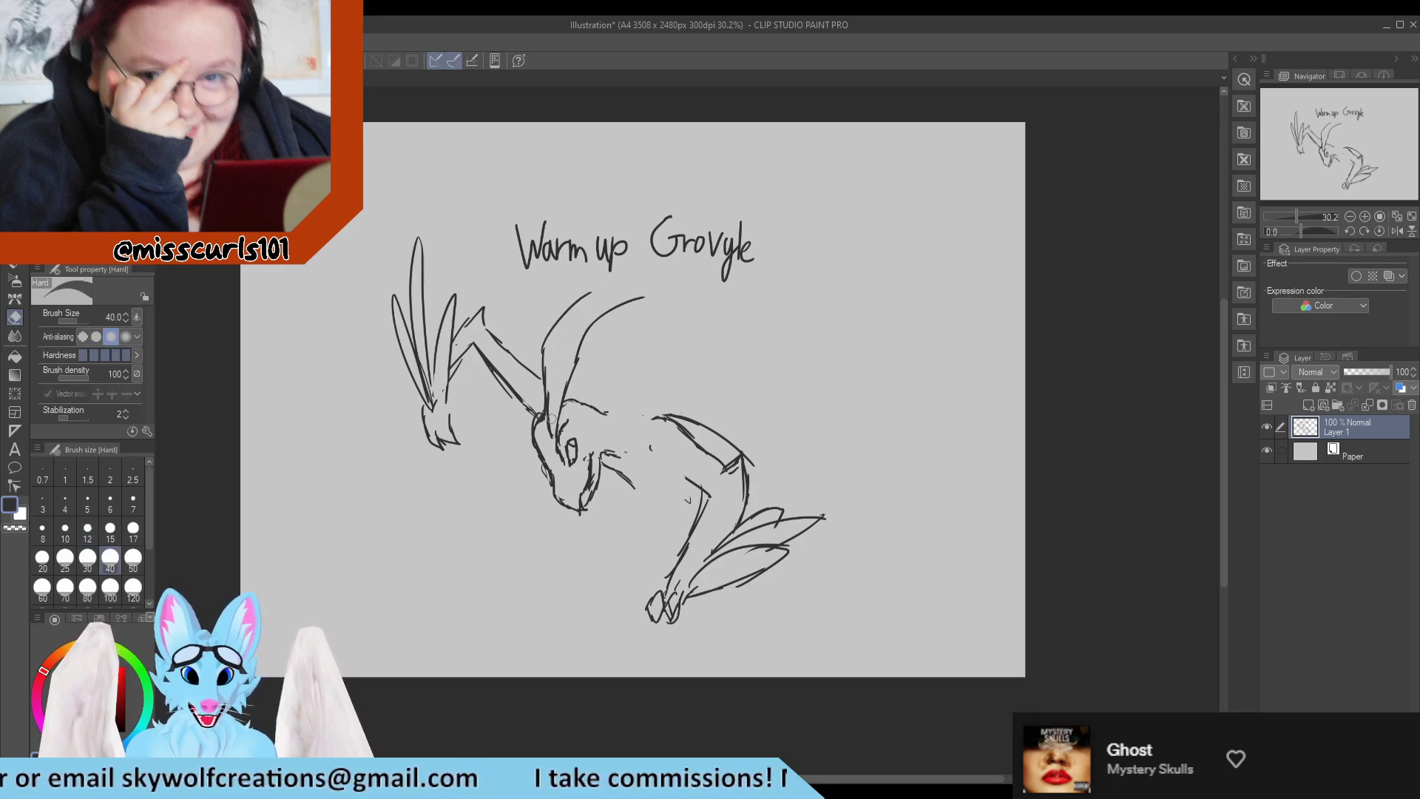
pyautogui.moveTo(544, 361); pyautogui.dragTo(547, 376)
pyautogui.moveTo(556, 323); pyautogui.dragTo(553, 427)
pyautogui.press('p')
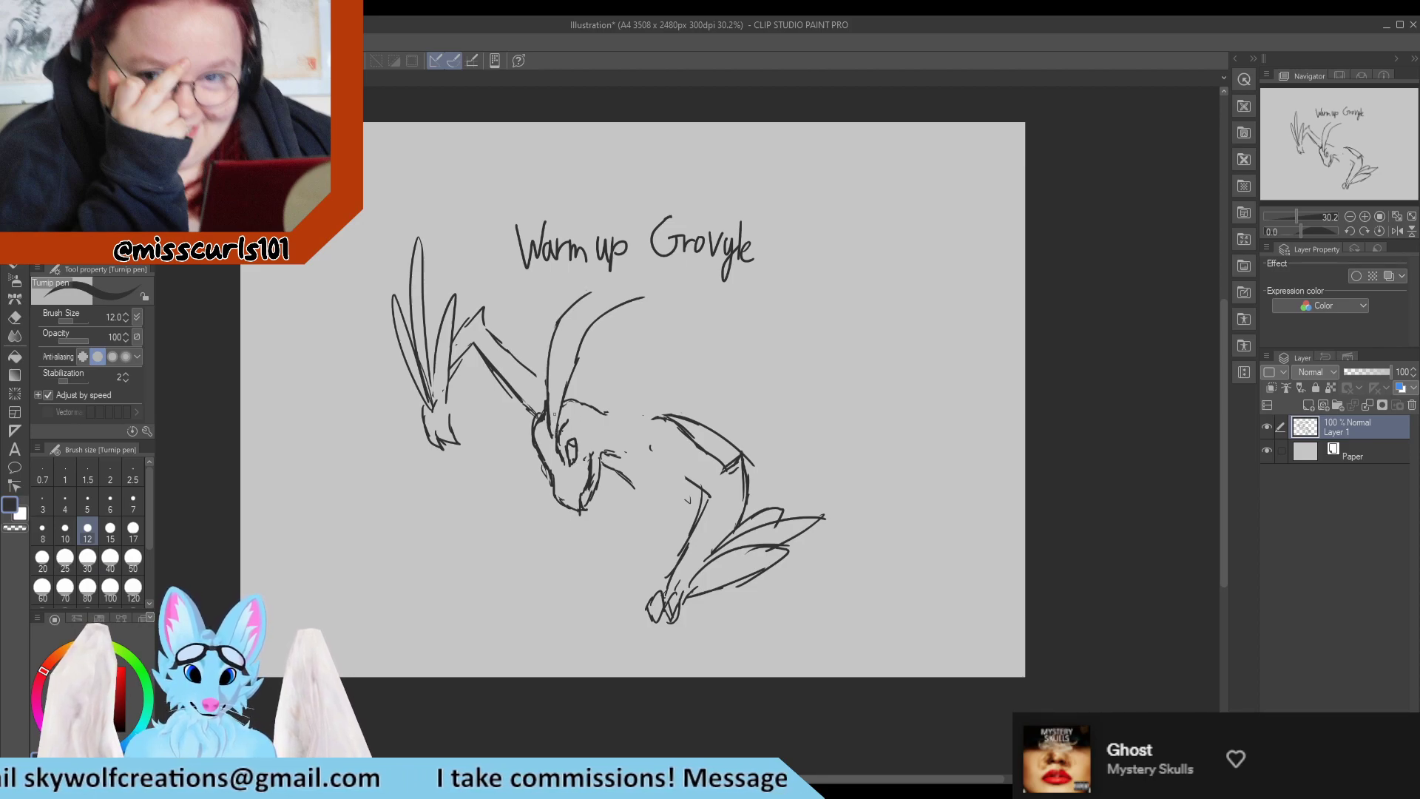
pyautogui.moveTo(550, 342)
pyautogui.mouseDown()
pyautogui.moveTo(546, 439)
pyautogui.moveTo(538, 402)
pyautogui.moveTo(561, 336)
pyautogui.moveTo(554, 415)
pyautogui.moveTo(544, 363)
pyautogui.moveTo(562, 329)
pyautogui.mouseUp()
pyautogui.press('e')
pyautogui.press('p')
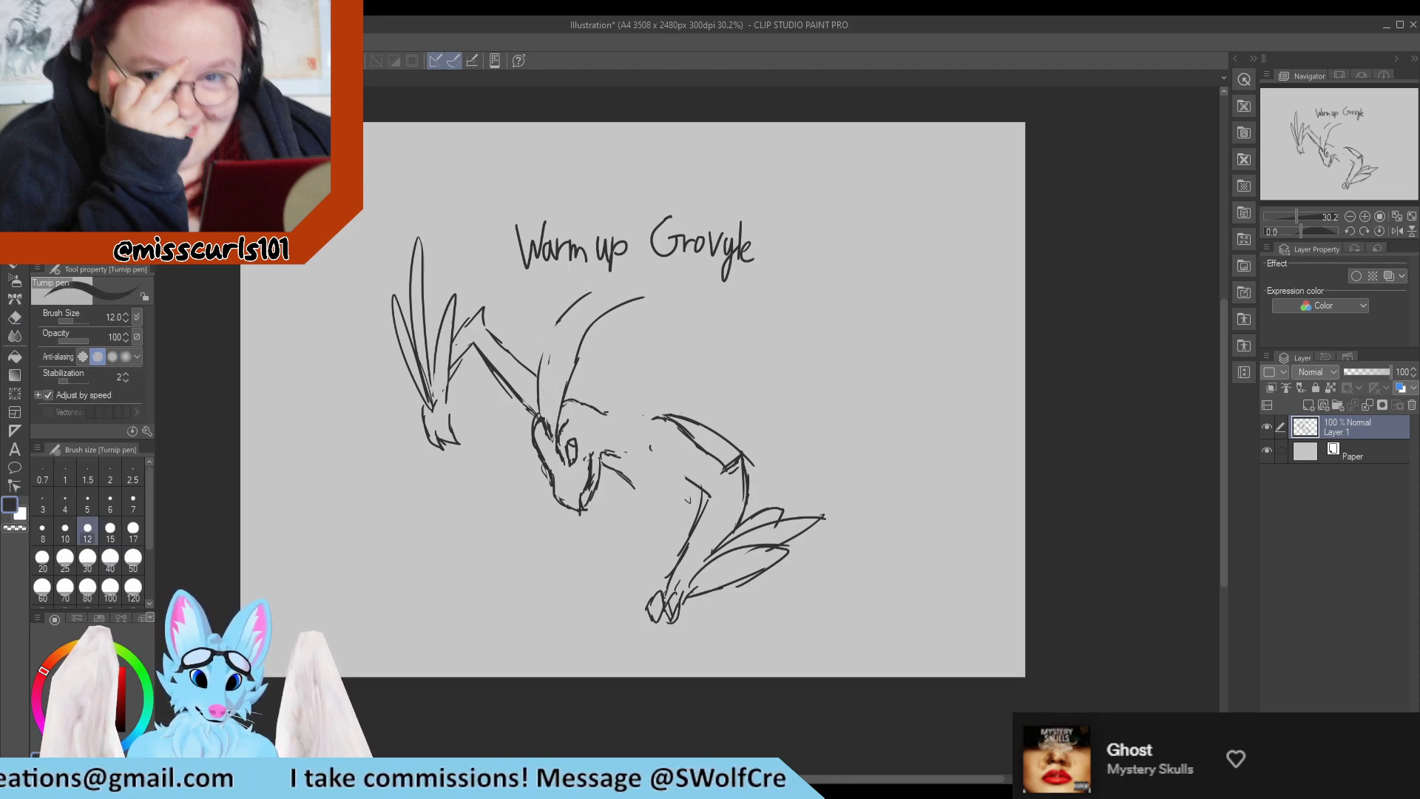
pyautogui.moveTo(550, 435)
pyautogui.mouseDown()
pyautogui.moveTo(538, 358)
pyautogui.moveTo(576, 298)
pyautogui.mouseUp()
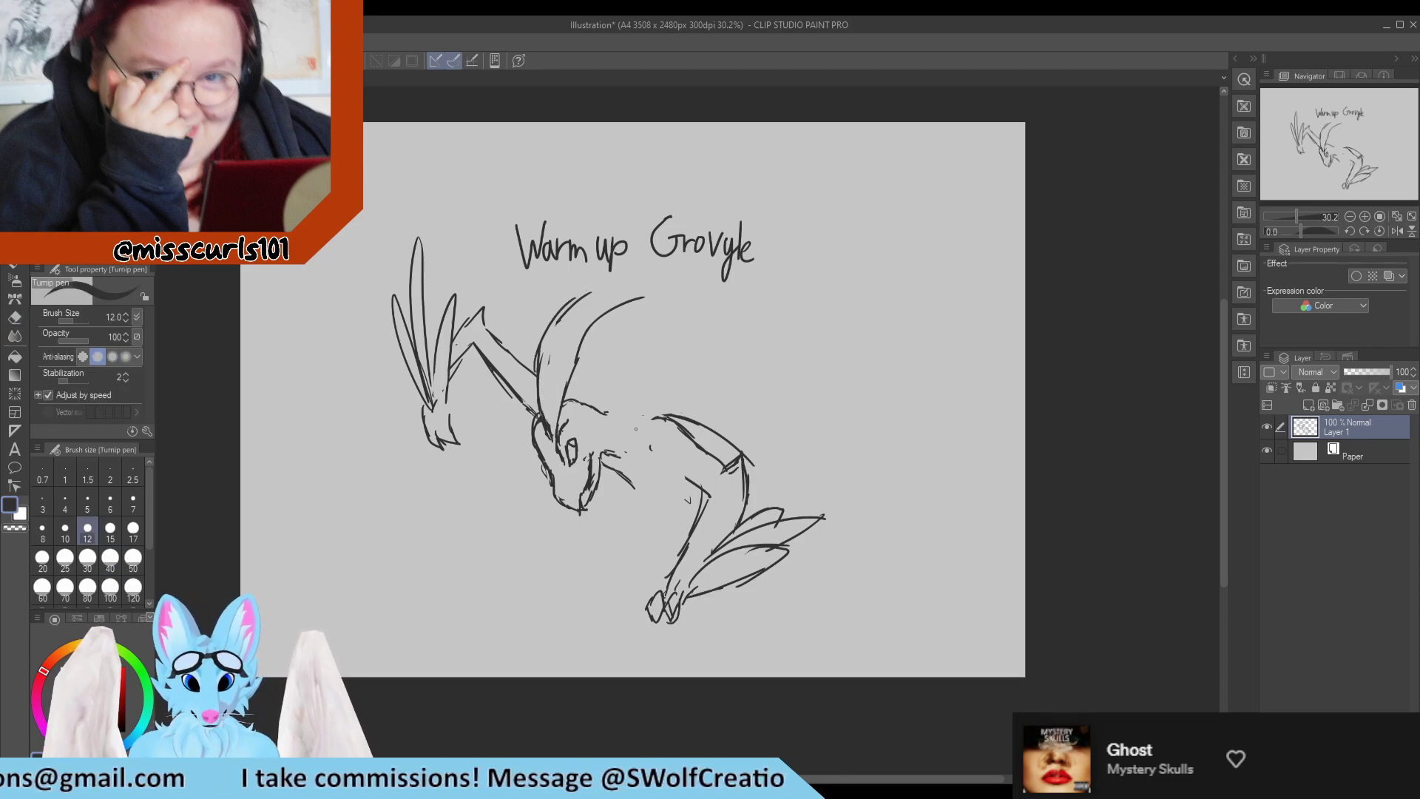
# Reconnect the neck to a raised shoulder, add a short chest line below the cheek, and sweep a back line past the shoulder.
pyautogui.moveTo(608, 413); pyautogui.dragTo(630, 420)
pyautogui.press('e')
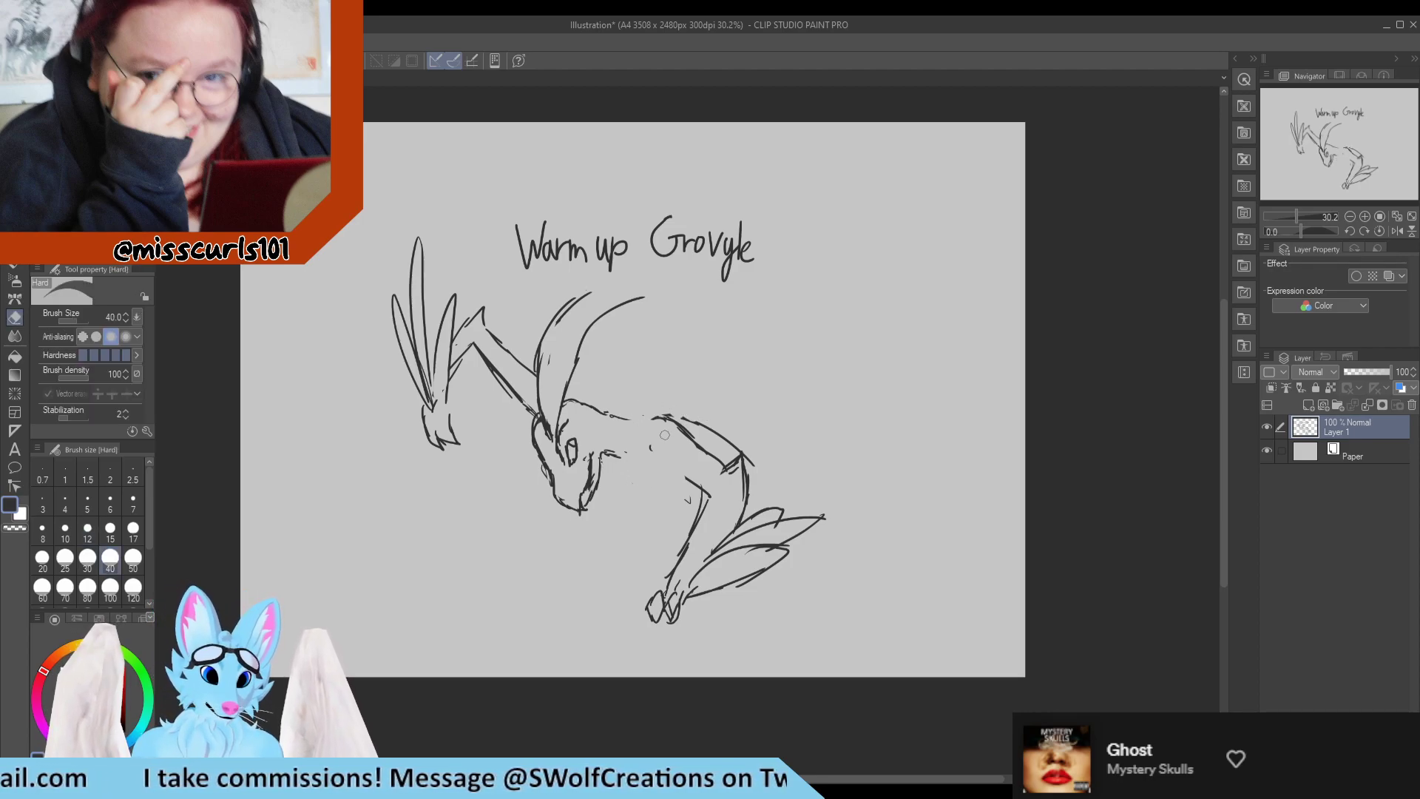
pyautogui.moveTo(650, 419)
pyautogui.mouseDown()
pyautogui.moveTo(671, 417)
pyautogui.moveTo(639, 413)
pyautogui.moveTo(681, 398)
pyautogui.mouseUp()
pyautogui.press('p')
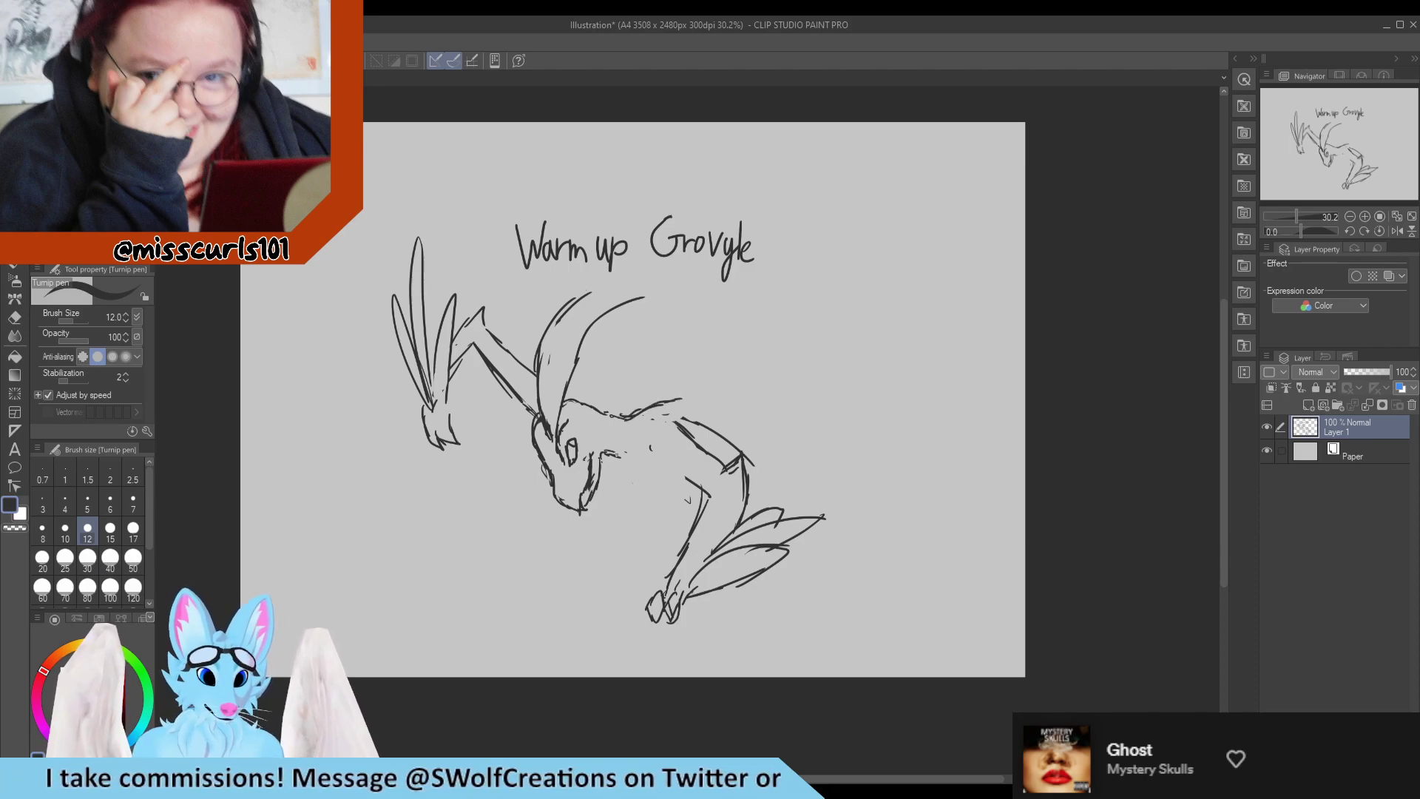
pyautogui.moveTo(621, 454); pyautogui.dragTo(636, 474)
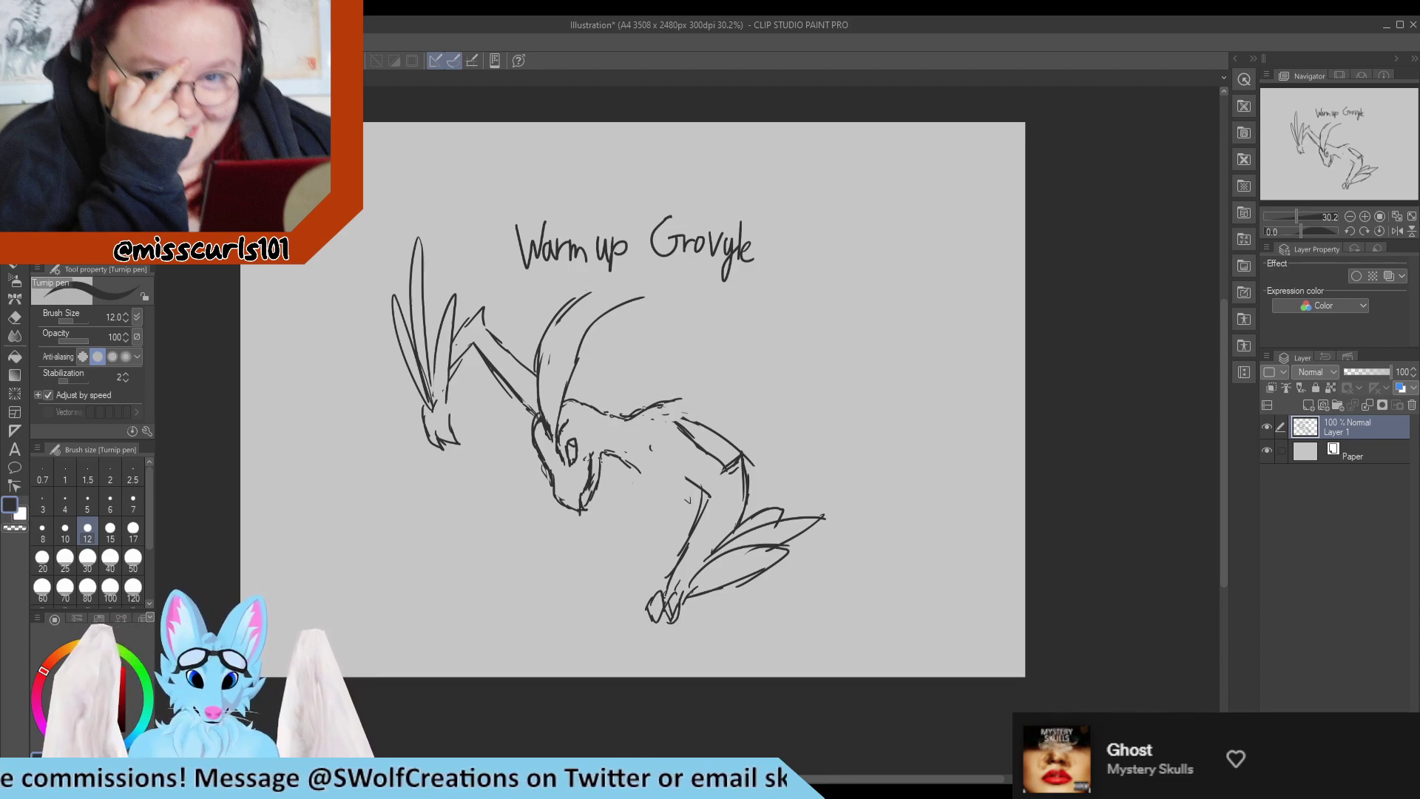
pyautogui.moveTo(637, 409)
pyautogui.mouseDown()
pyautogui.moveTo(697, 405)
pyautogui.moveTo(785, 465)
pyautogui.mouseUp()
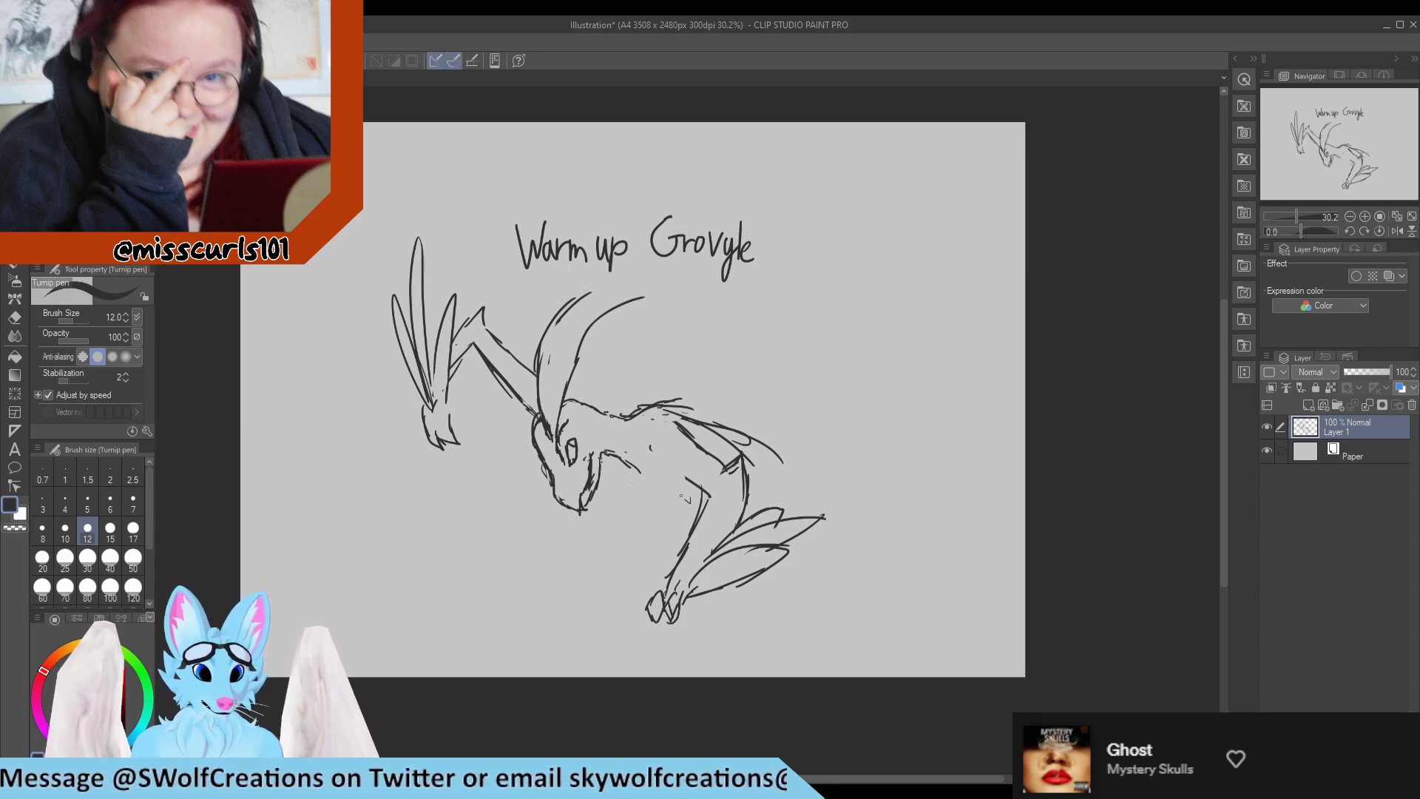
# Erase the whole lowered arm with its shoulder, leaves and hand, enlarging the eraser to size 100.
pyautogui.press('e')
pyautogui.moveTo(707, 492); pyautogui.dragTo(669, 614)
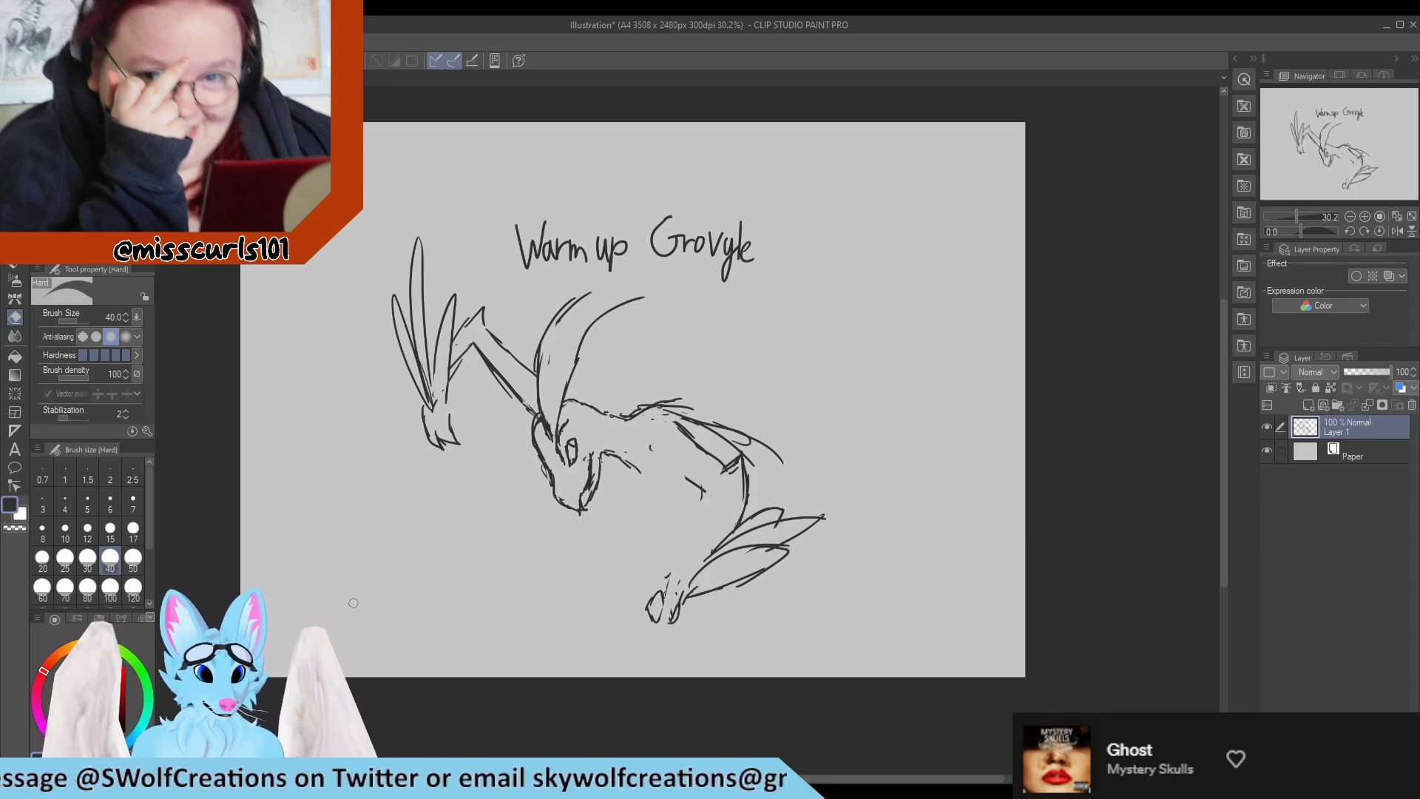
pyautogui.click(104, 596)
pyautogui.moveTo(663, 510)
pyautogui.mouseDown()
pyautogui.moveTo(716, 496)
pyautogui.moveTo(698, 613)
pyautogui.moveTo(795, 483)
pyautogui.moveTo(811, 565)
pyautogui.moveTo(733, 481)
pyautogui.moveTo(658, 439)
pyautogui.moveTo(644, 397)
pyautogui.mouseUp()
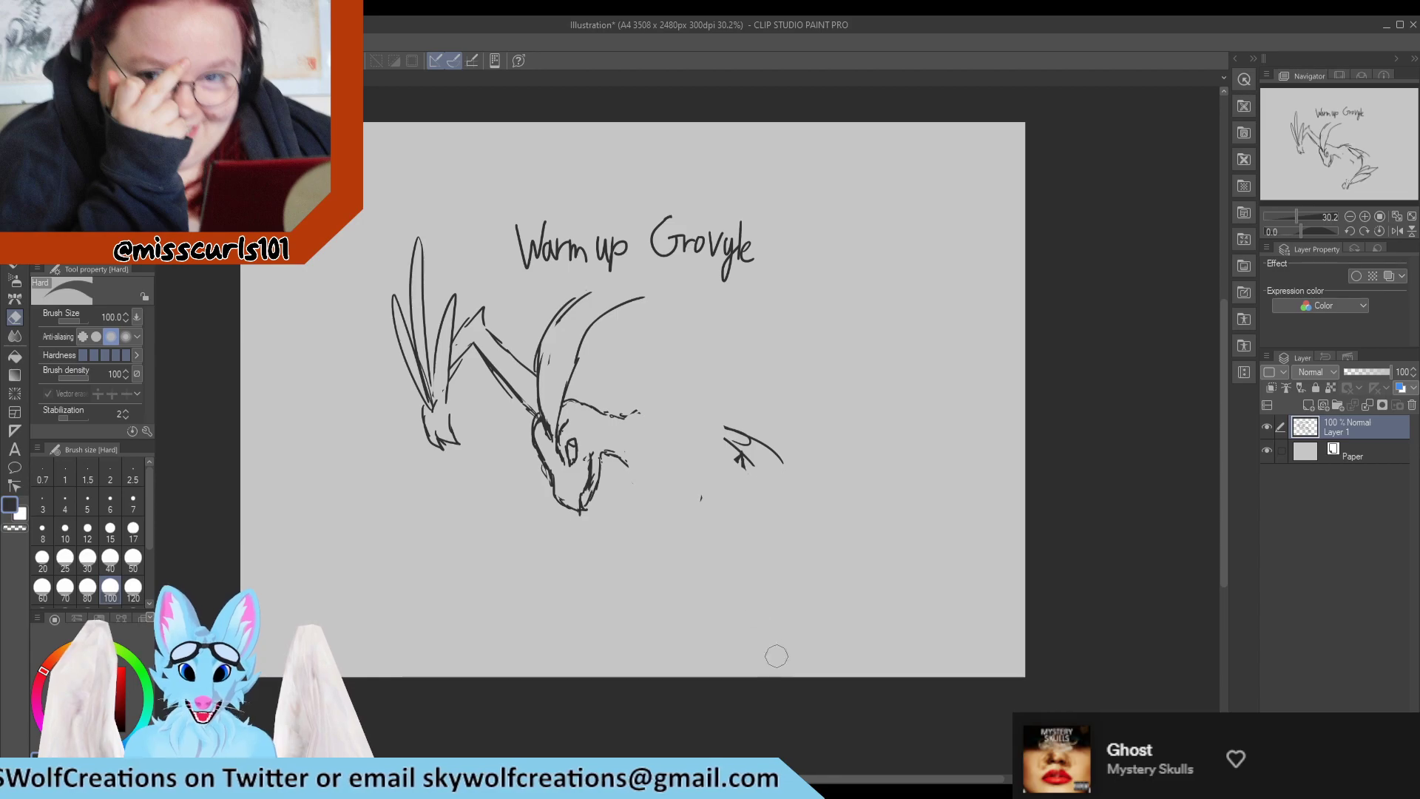
pyautogui.moveTo(738, 494)
pyautogui.mouseDown()
pyautogui.moveTo(726, 444)
pyautogui.moveTo(650, 469)
pyautogui.mouseUp()
# Redraw the back from the neck to a rounded rump and add a curved thigh stroke beneath it.
pyautogui.press('p')
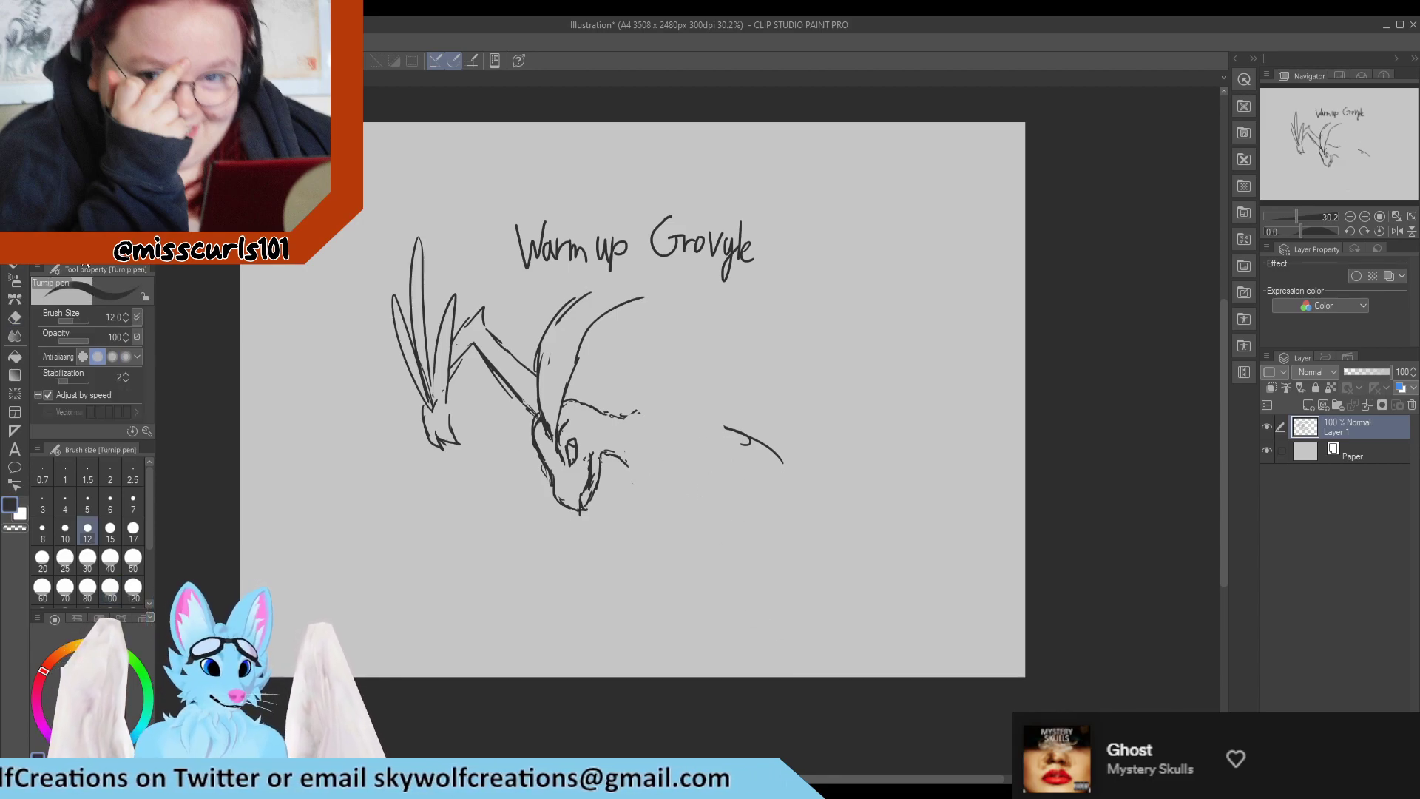
pyautogui.moveTo(623, 418)
pyautogui.mouseDown()
pyautogui.moveTo(648, 411)
pyautogui.moveTo(723, 436)
pyautogui.mouseUp()
pyautogui.moveTo(685, 412); pyautogui.dragTo(760, 479)
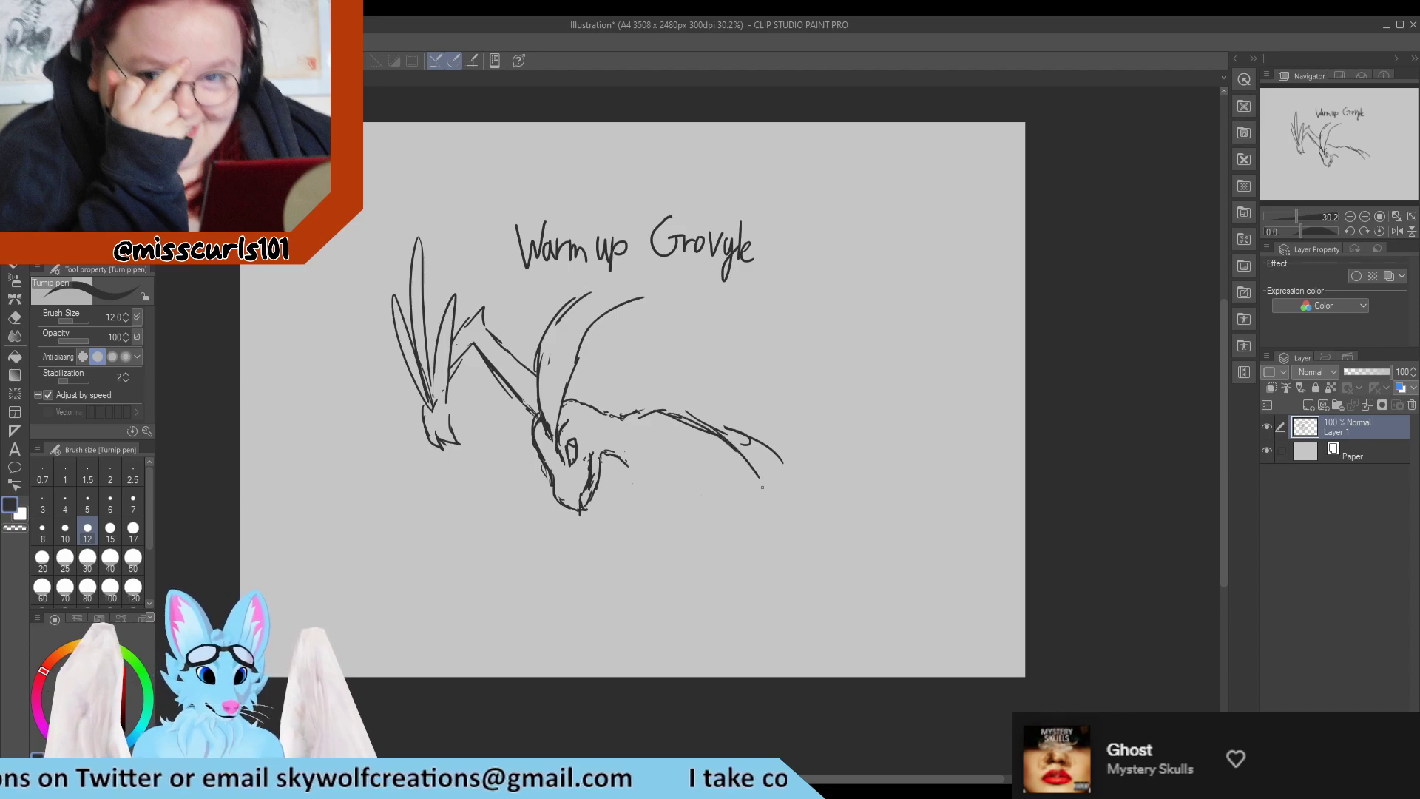
pyautogui.moveTo(712, 421)
pyautogui.mouseDown()
pyautogui.moveTo(728, 442)
pyautogui.moveTo(795, 454)
pyautogui.moveTo(797, 535)
pyautogui.mouseUp()
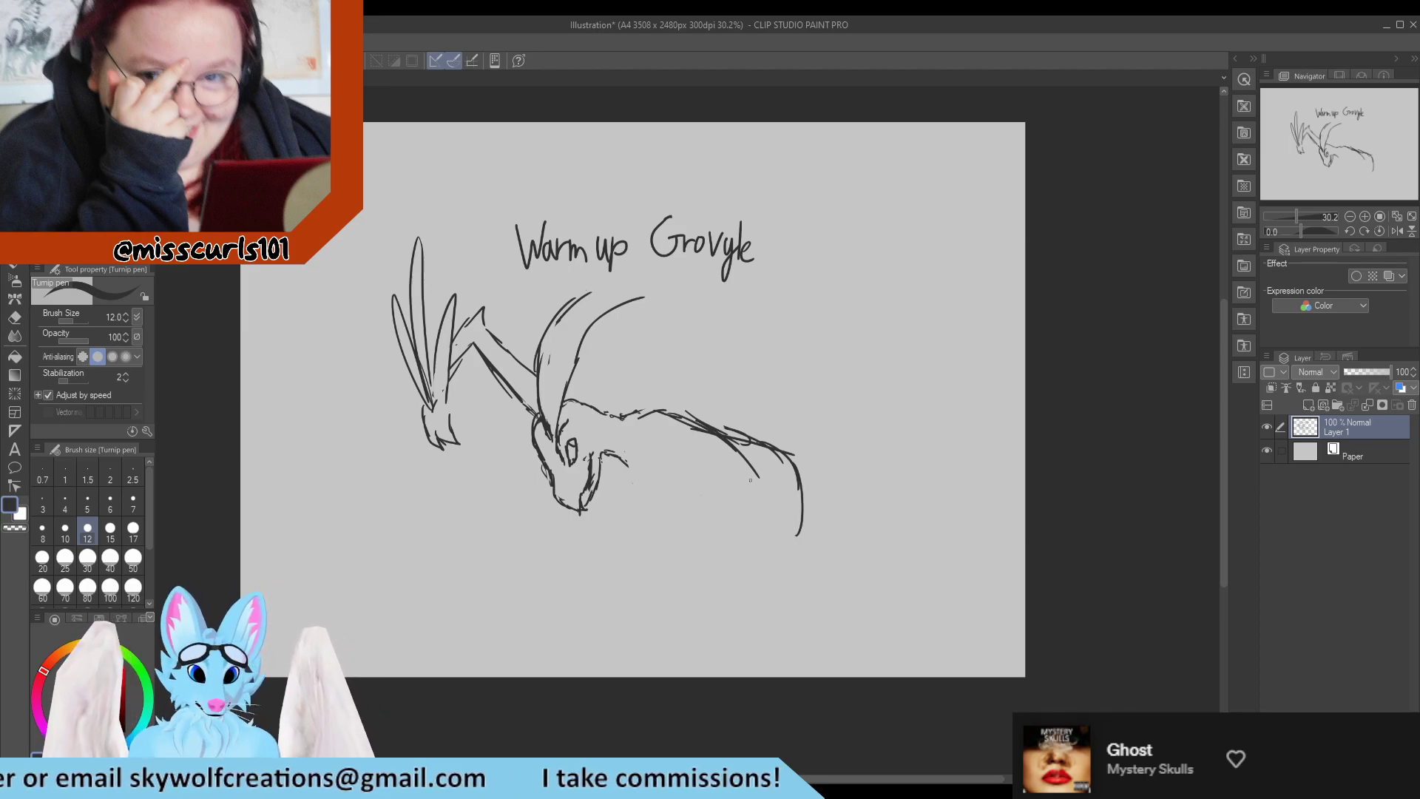
pyautogui.moveTo(750, 477)
pyautogui.mouseDown()
pyautogui.moveTo(726, 516)
pyautogui.moveTo(743, 534)
pyautogui.mouseUp()
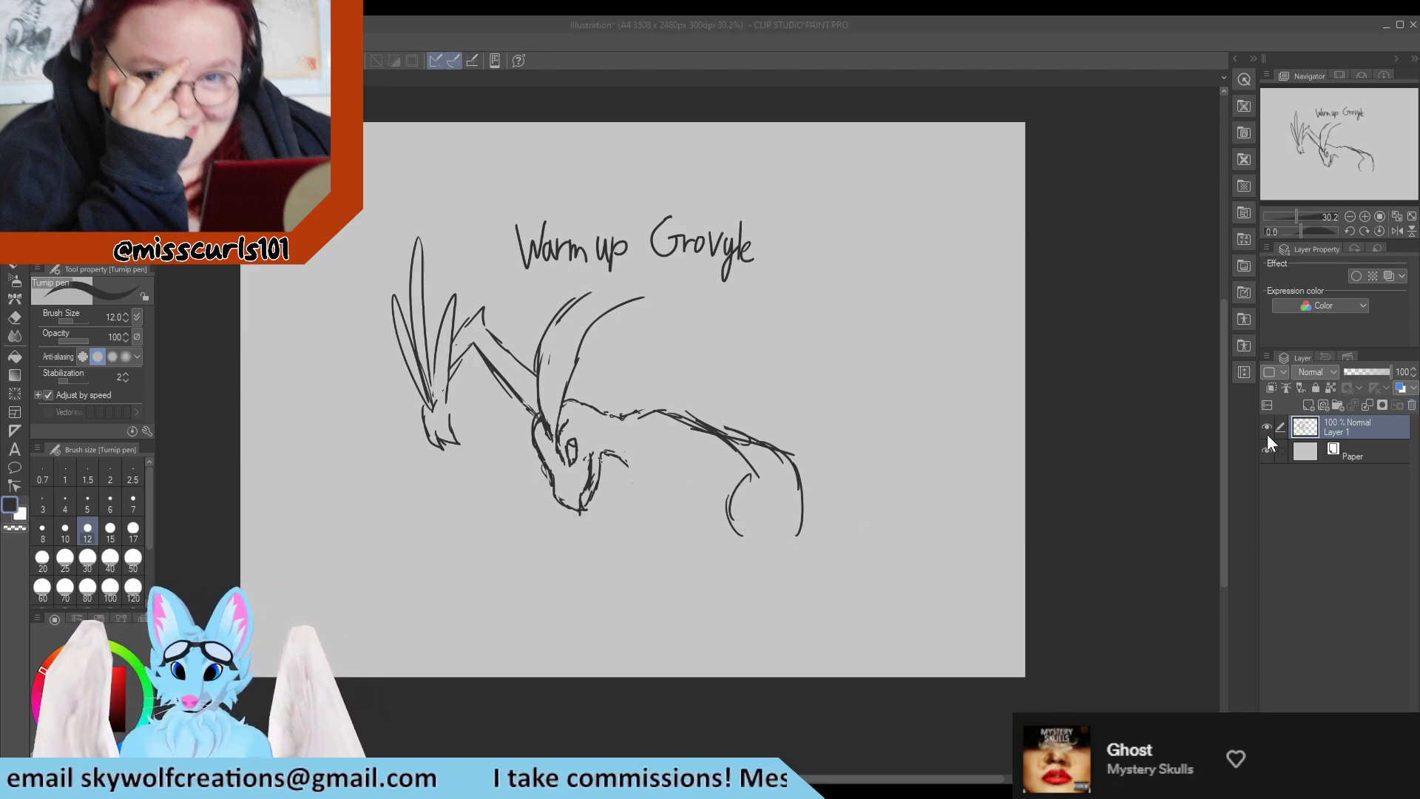
# Clear the sketch layer and handwrite "Warm up" near the canvas's upper edge, with a small X above a line and circle beside it.
pyautogui.press('Delete')
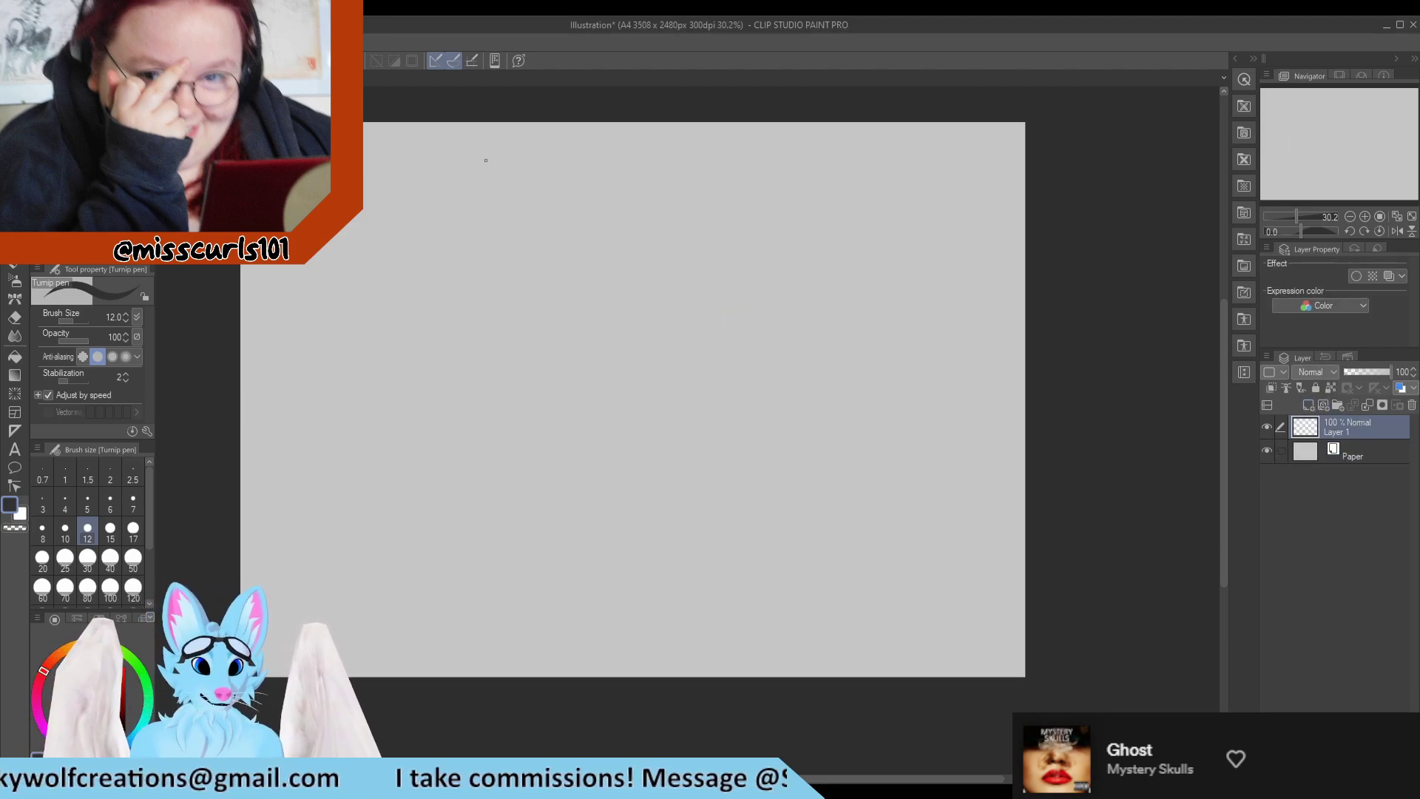
pyautogui.moveTo(485, 160); pyautogui.dragTo(544, 171)
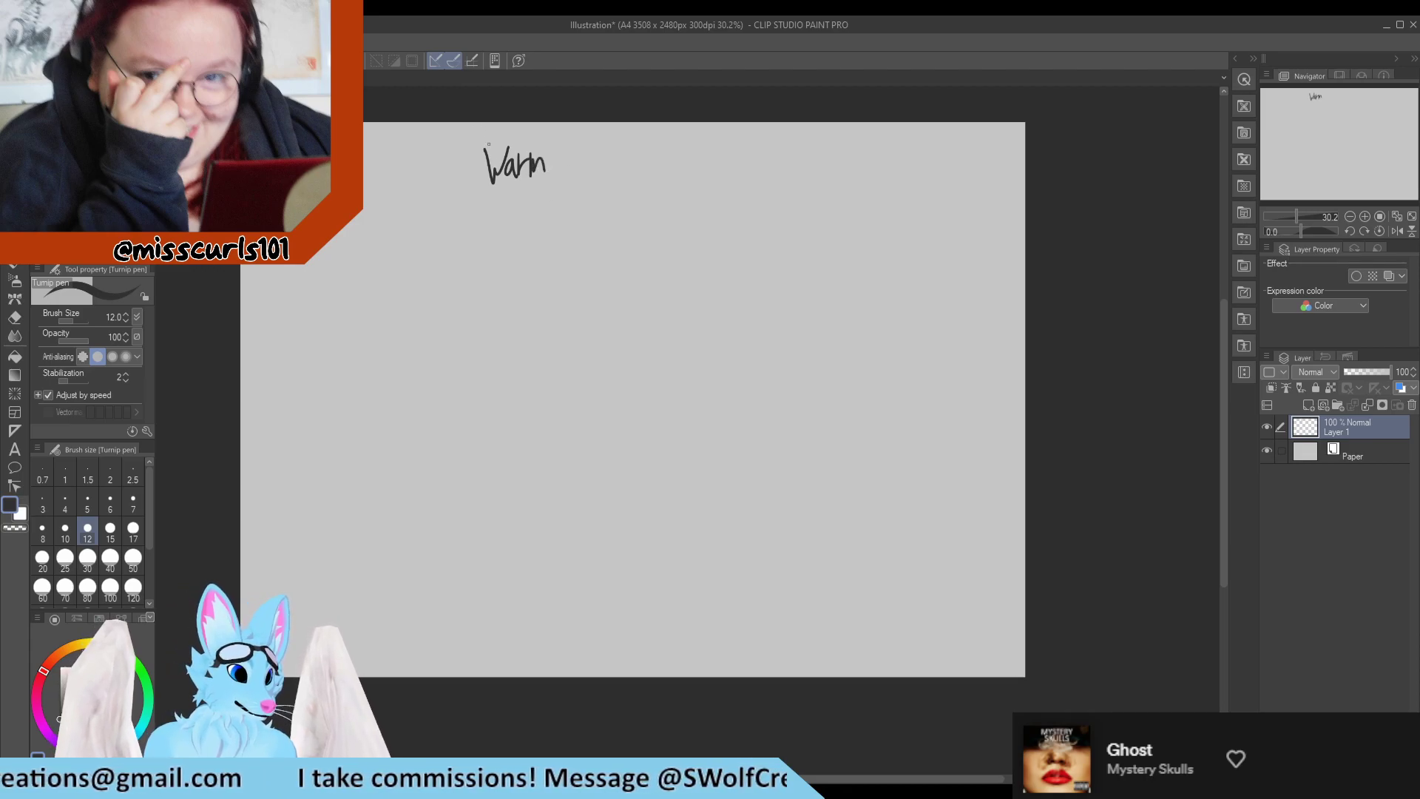
pyautogui.press('e')
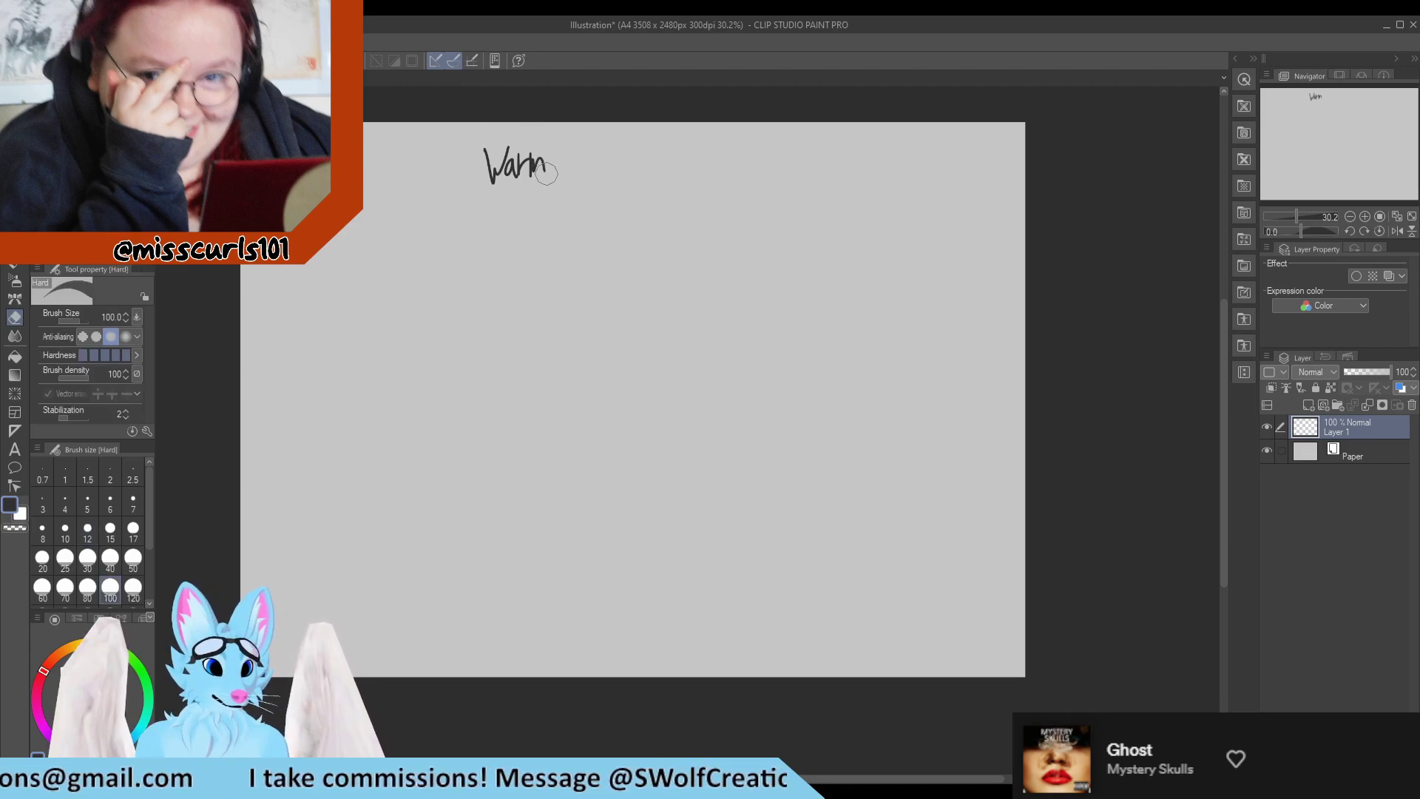
pyautogui.moveTo(546, 174); pyautogui.dragTo(537, 162)
pyautogui.press('p')
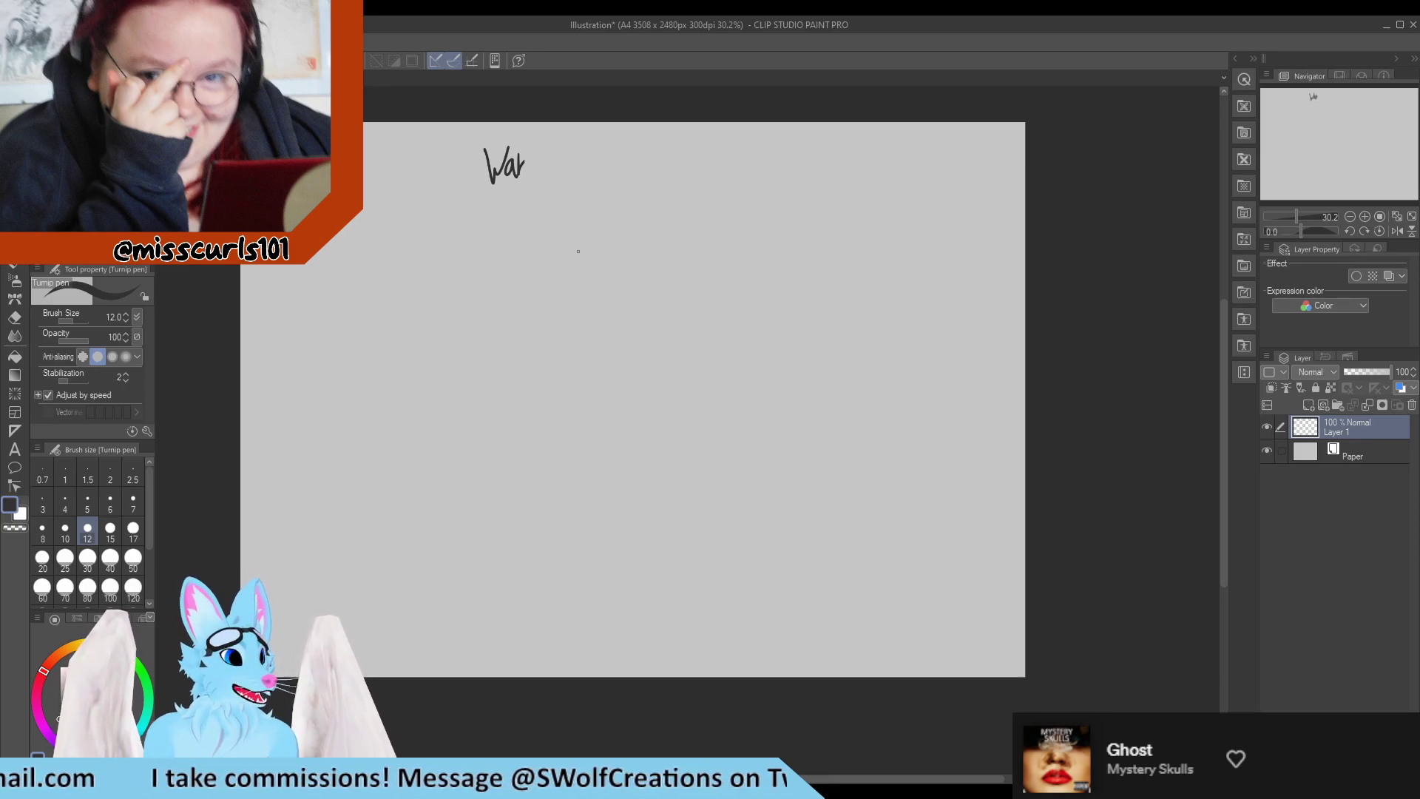
pyautogui.moveTo(524, 155); pyautogui.dragTo(536, 181)
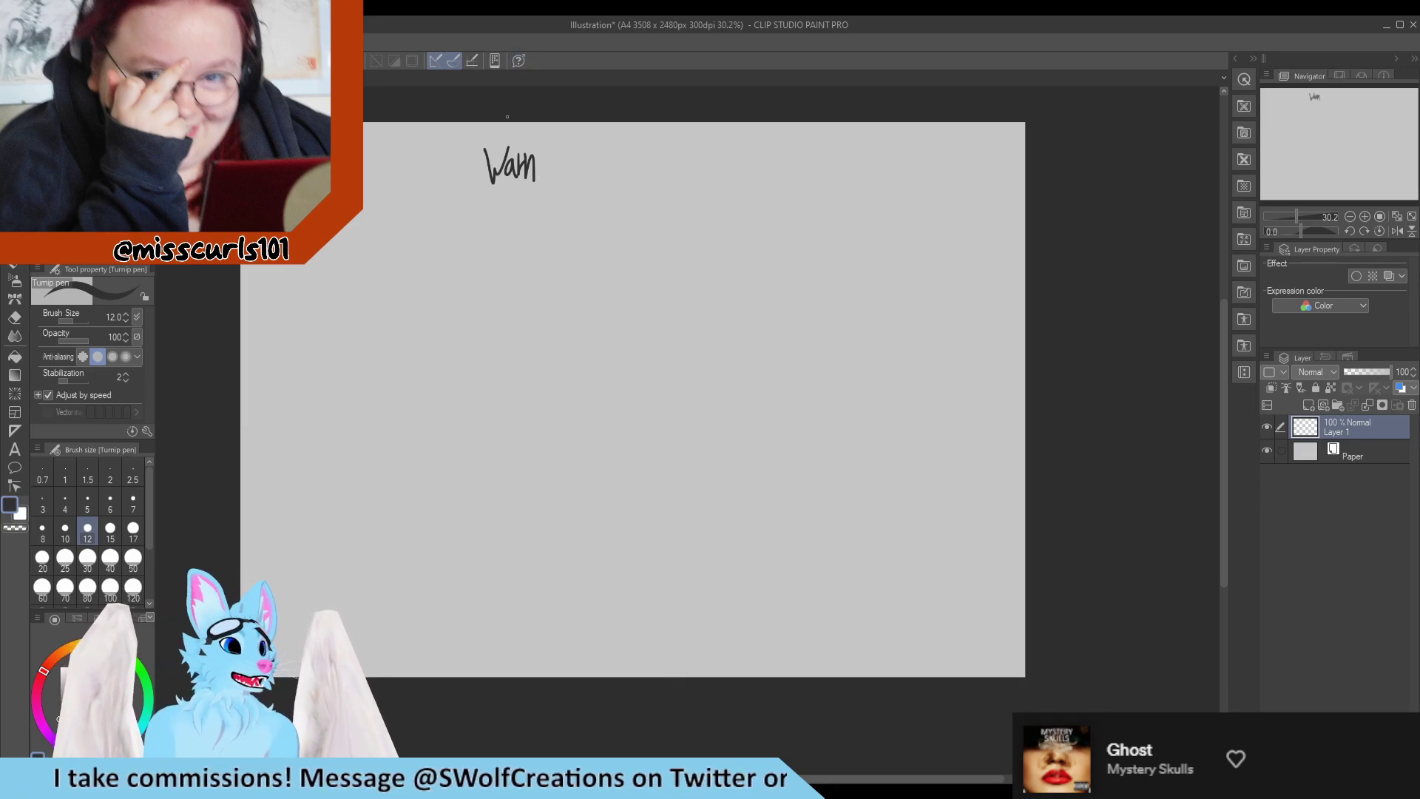
pyautogui.moveTo(535, 167); pyautogui.dragTo(550, 177)
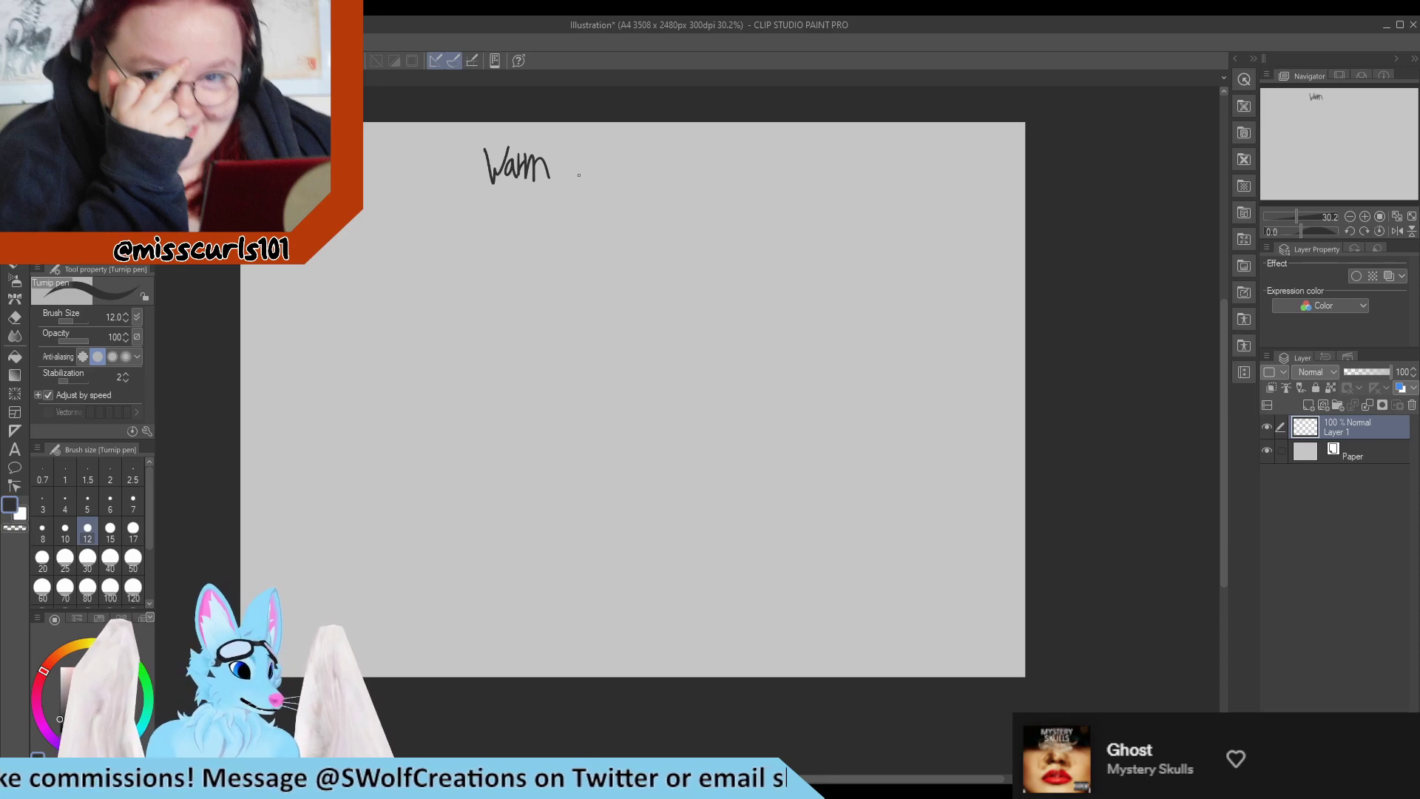
pyautogui.moveTo(567, 149)
pyautogui.mouseDown()
pyautogui.moveTo(585, 152)
pyautogui.moveTo(584, 171)
pyautogui.mouseUp()
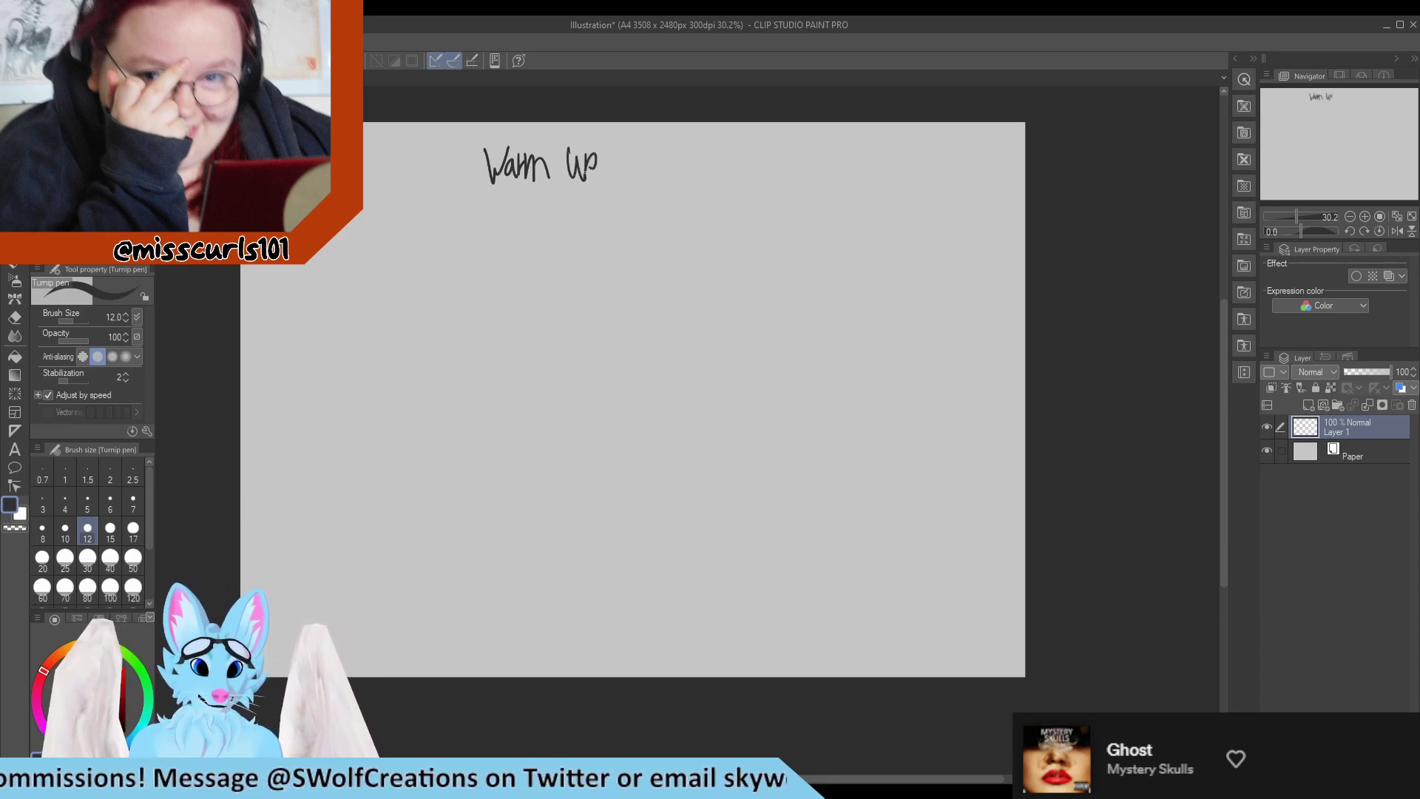
pyautogui.moveTo(730, 146)
pyautogui.mouseDown()
pyautogui.moveTo(749, 166)
pyautogui.moveTo(727, 166)
pyautogui.moveTo(747, 172)
pyautogui.mouseUp()
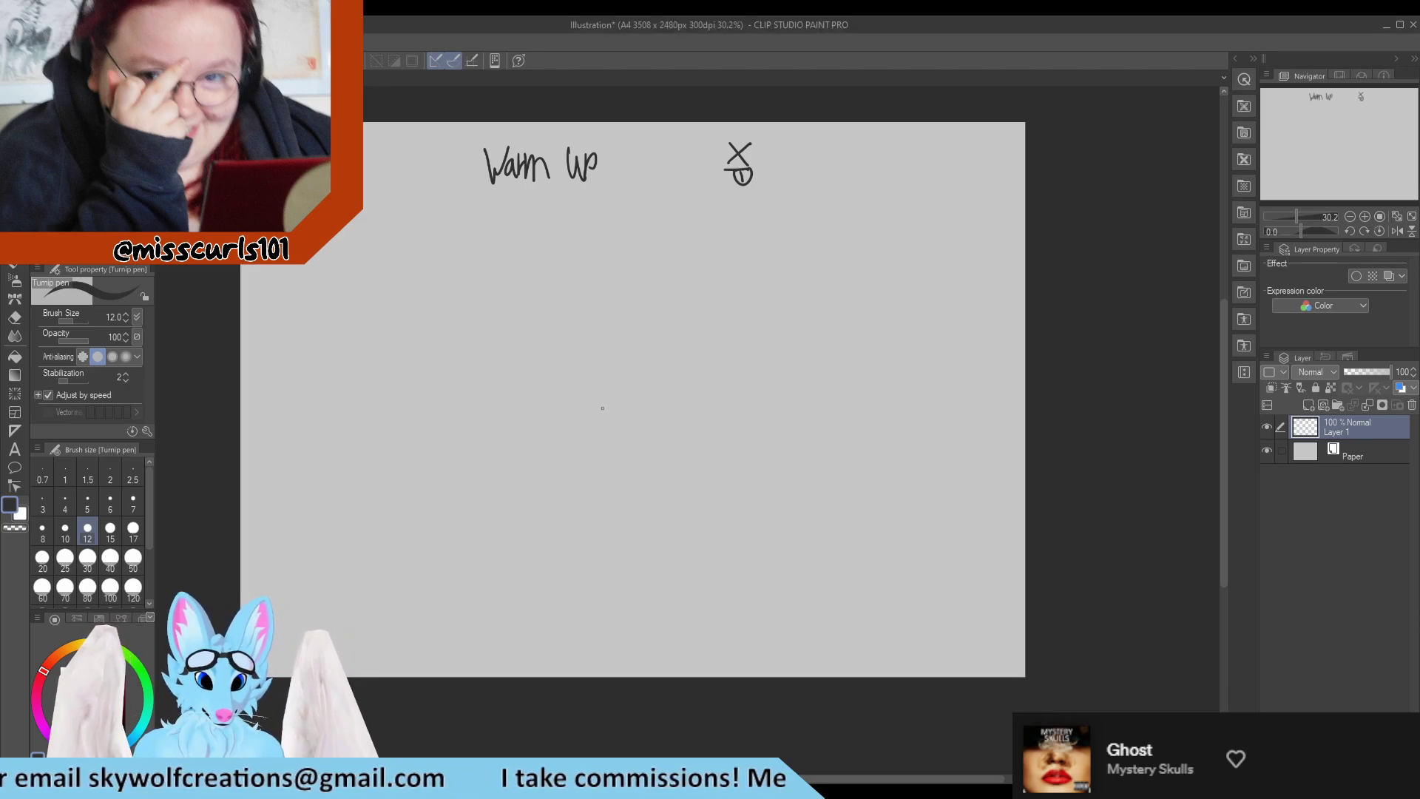
# Sketch an oval body mid-canvas with a small round head above it, joined by a curved neck and a long back line.
pyautogui.moveTo(560, 403)
pyautogui.mouseDown()
pyautogui.moveTo(591, 362)
pyautogui.moveTo(635, 500)
pyautogui.mouseUp()
pyautogui.moveTo(605, 361)
pyautogui.mouseDown()
pyautogui.moveTo(647, 336)
pyautogui.moveTo(647, 278)
pyautogui.moveTo(614, 307)
pyautogui.mouseUp()
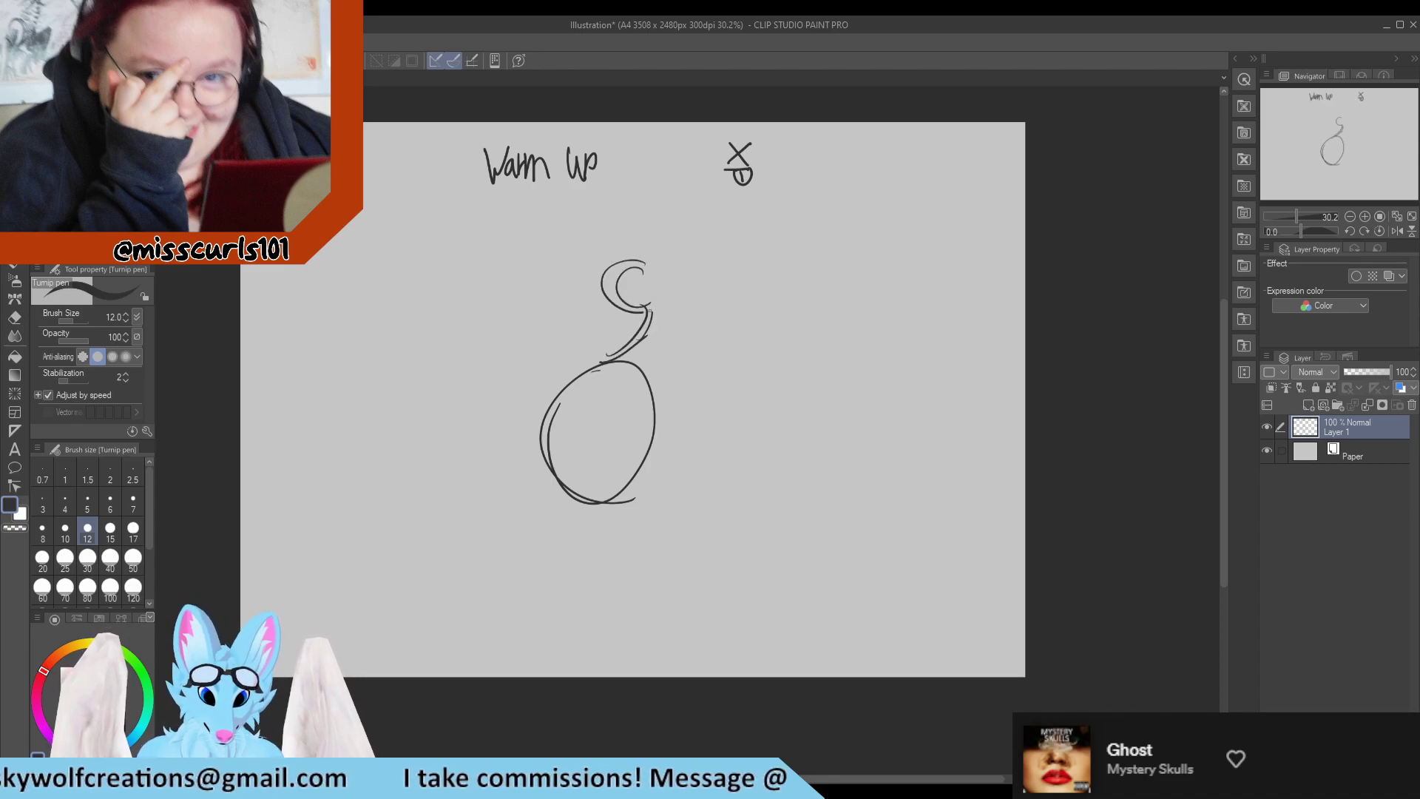
pyautogui.moveTo(600, 258)
pyautogui.mouseDown()
pyautogui.moveTo(669, 303)
pyautogui.moveTo(634, 310)
pyautogui.moveTo(681, 324)
pyautogui.moveTo(678, 348)
pyautogui.mouseUp()
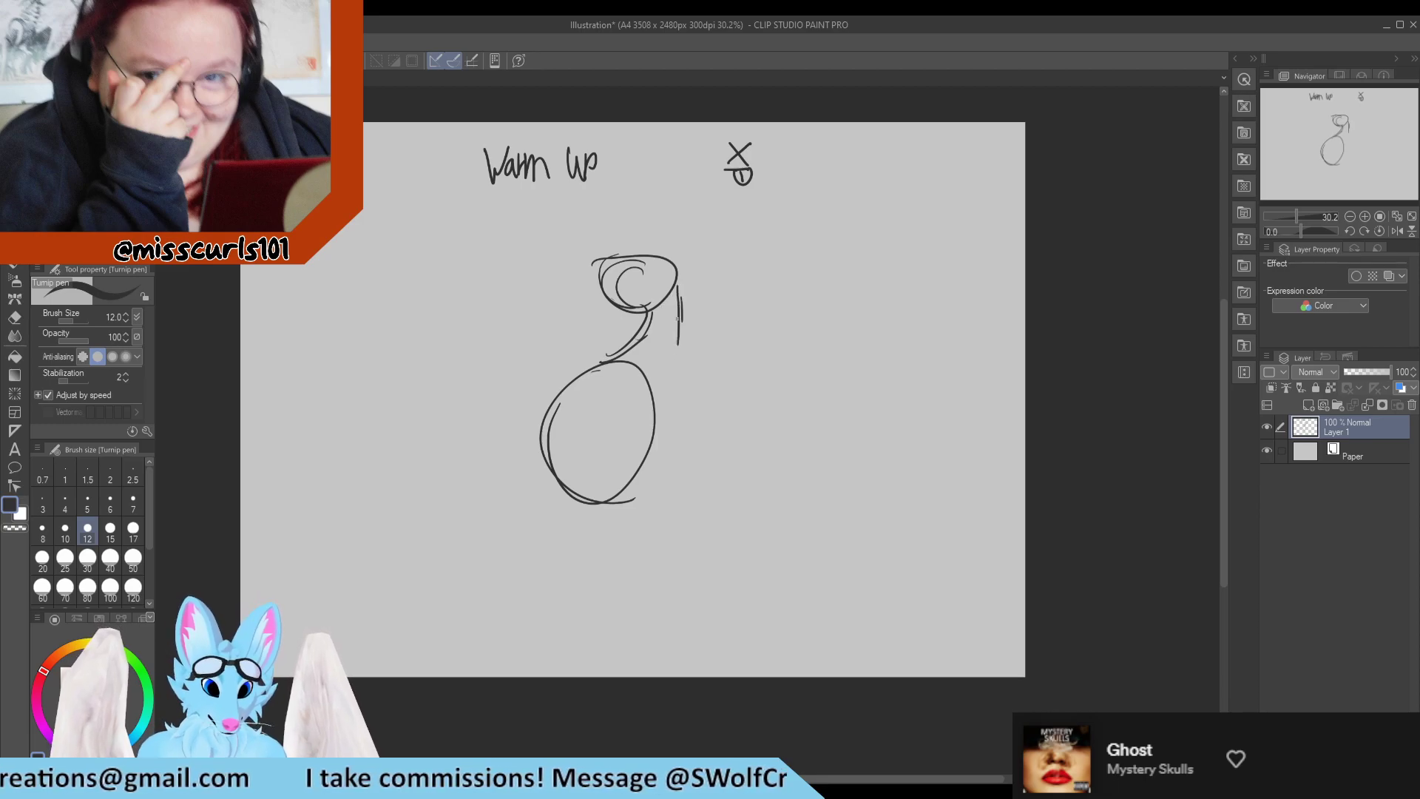
pyautogui.moveTo(678, 287); pyautogui.dragTo(657, 432)
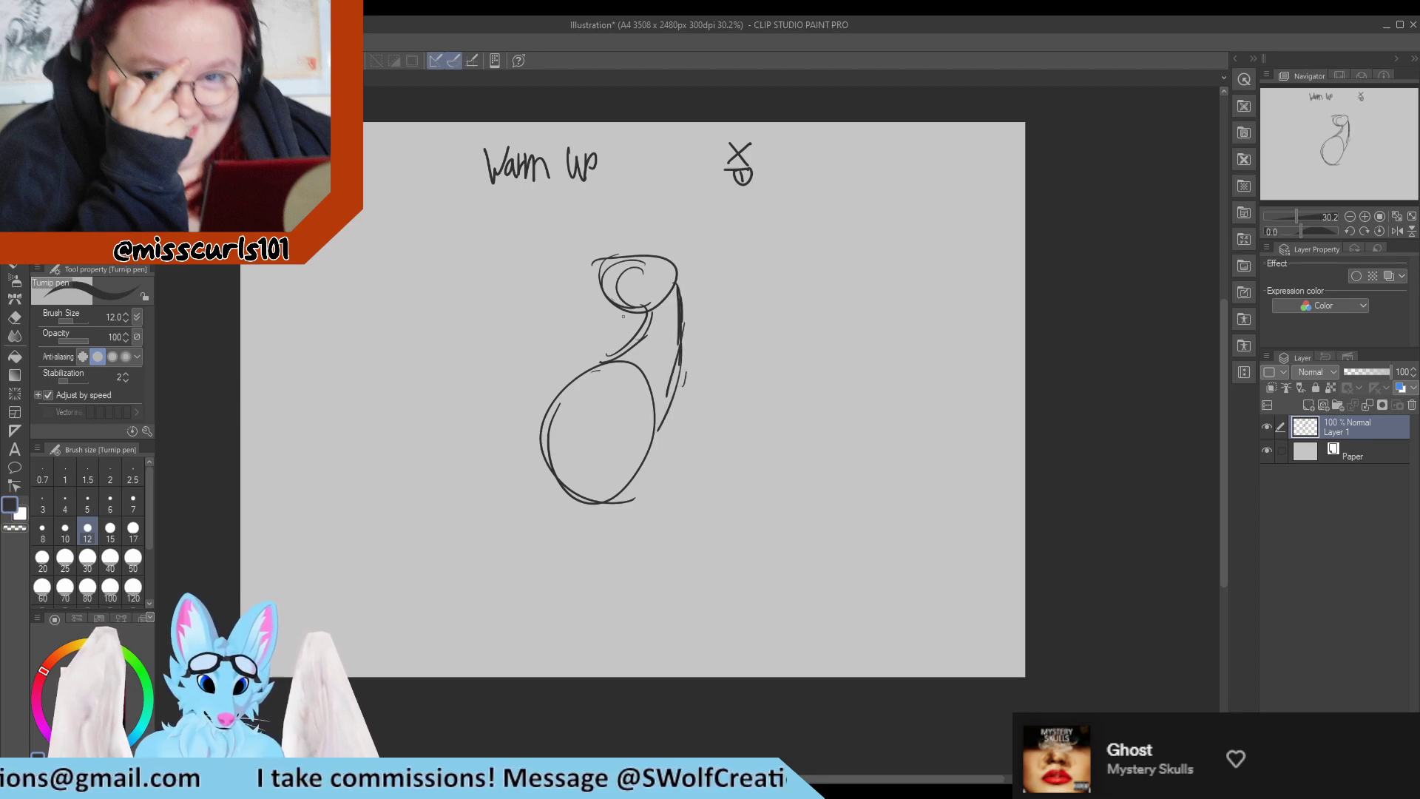
# Redraw the front neck curve and erase the construction lines overlapping inside the head, neck and body.
pyautogui.moveTo(630, 309)
pyautogui.mouseDown()
pyautogui.moveTo(619, 347)
pyautogui.moveTo(656, 323)
pyautogui.moveTo(617, 379)
pyautogui.moveTo(642, 360)
pyautogui.moveTo(645, 396)
pyautogui.mouseUp()
pyautogui.press('e')
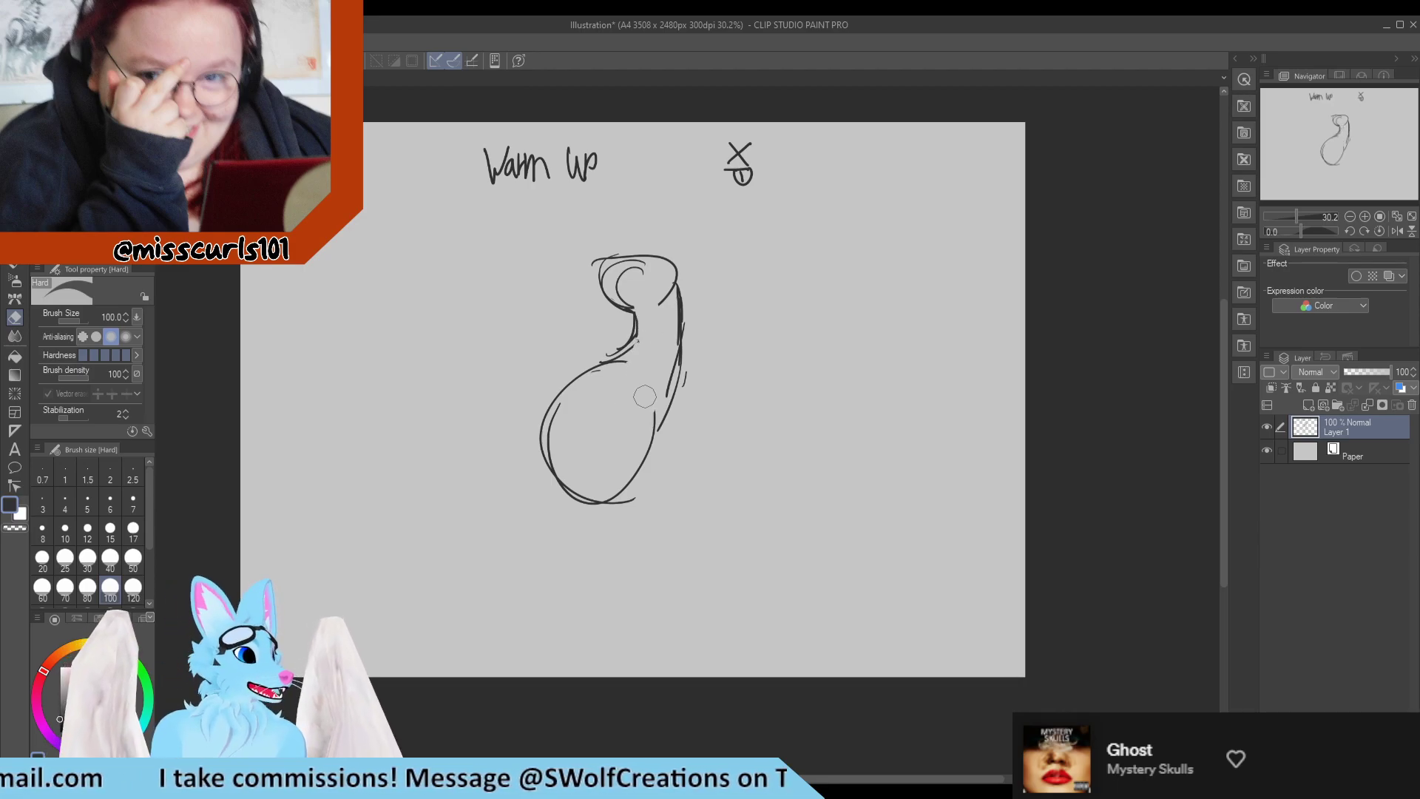
pyautogui.press('p')
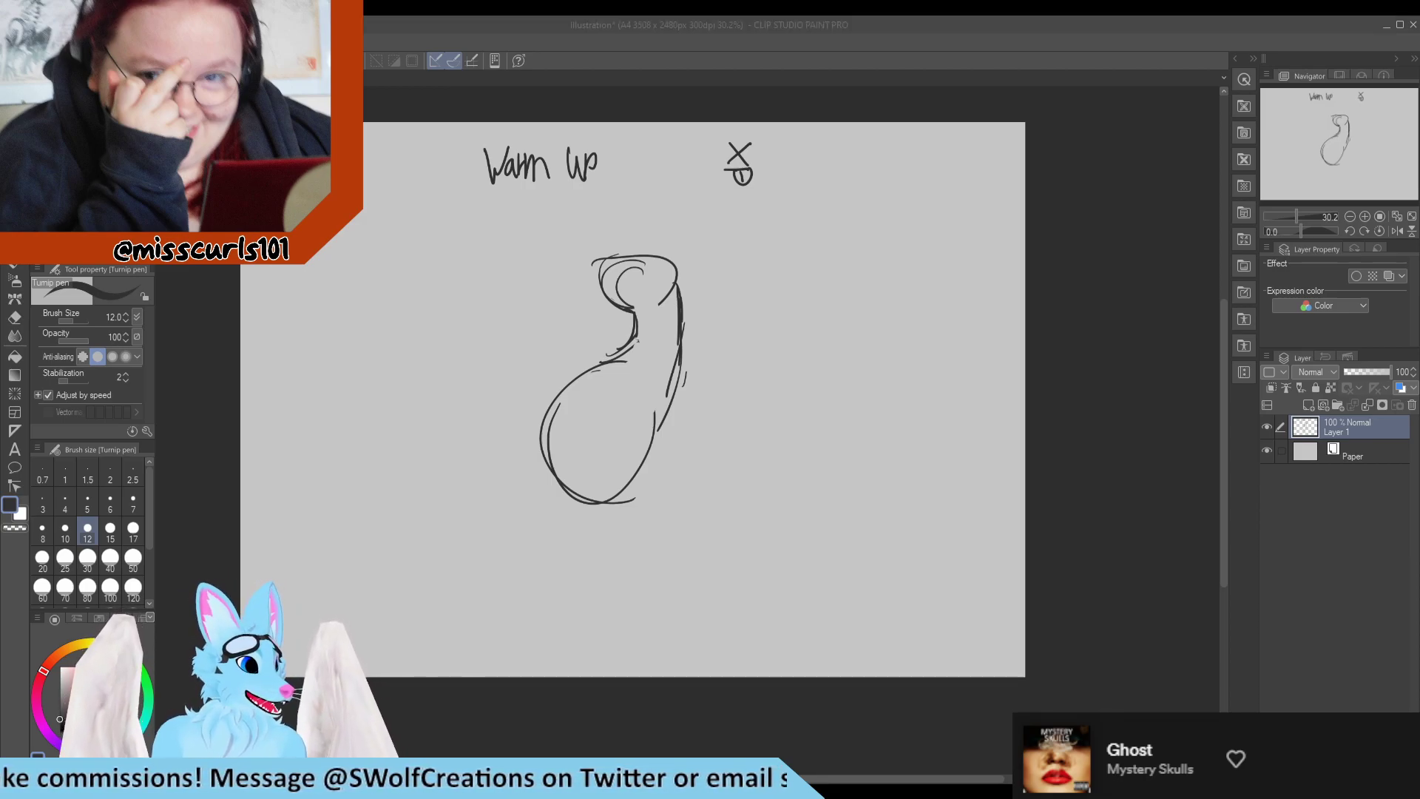
# Erase the lower body oval and redraw it as a shorter, rounder belly running into the back line.
pyautogui.press('e')
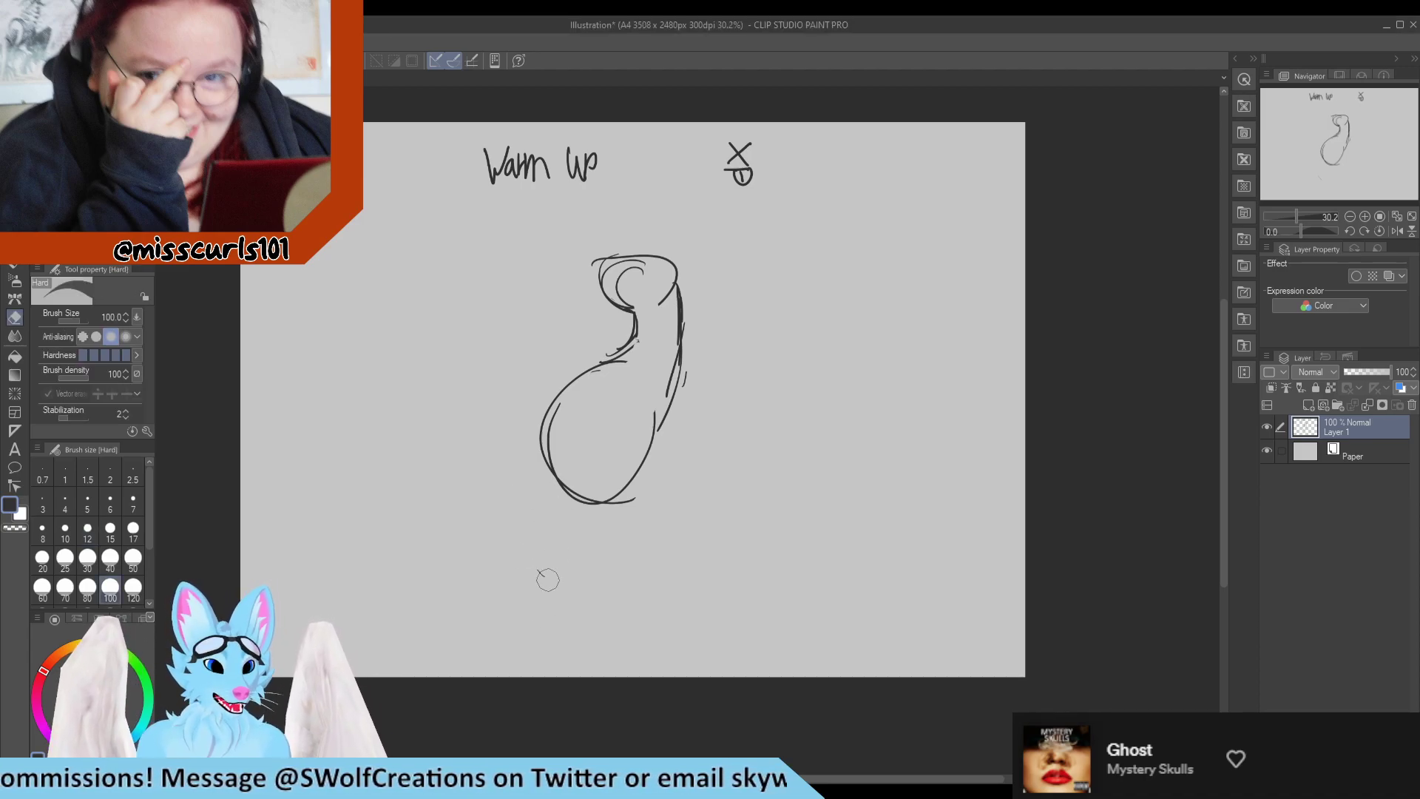
pyautogui.moveTo(563, 427)
pyautogui.mouseDown()
pyautogui.moveTo(572, 469)
pyautogui.moveTo(634, 468)
pyautogui.moveTo(650, 449)
pyautogui.moveTo(614, 485)
pyautogui.moveTo(691, 450)
pyautogui.moveTo(661, 425)
pyautogui.moveTo(585, 436)
pyautogui.moveTo(539, 412)
pyautogui.mouseUp()
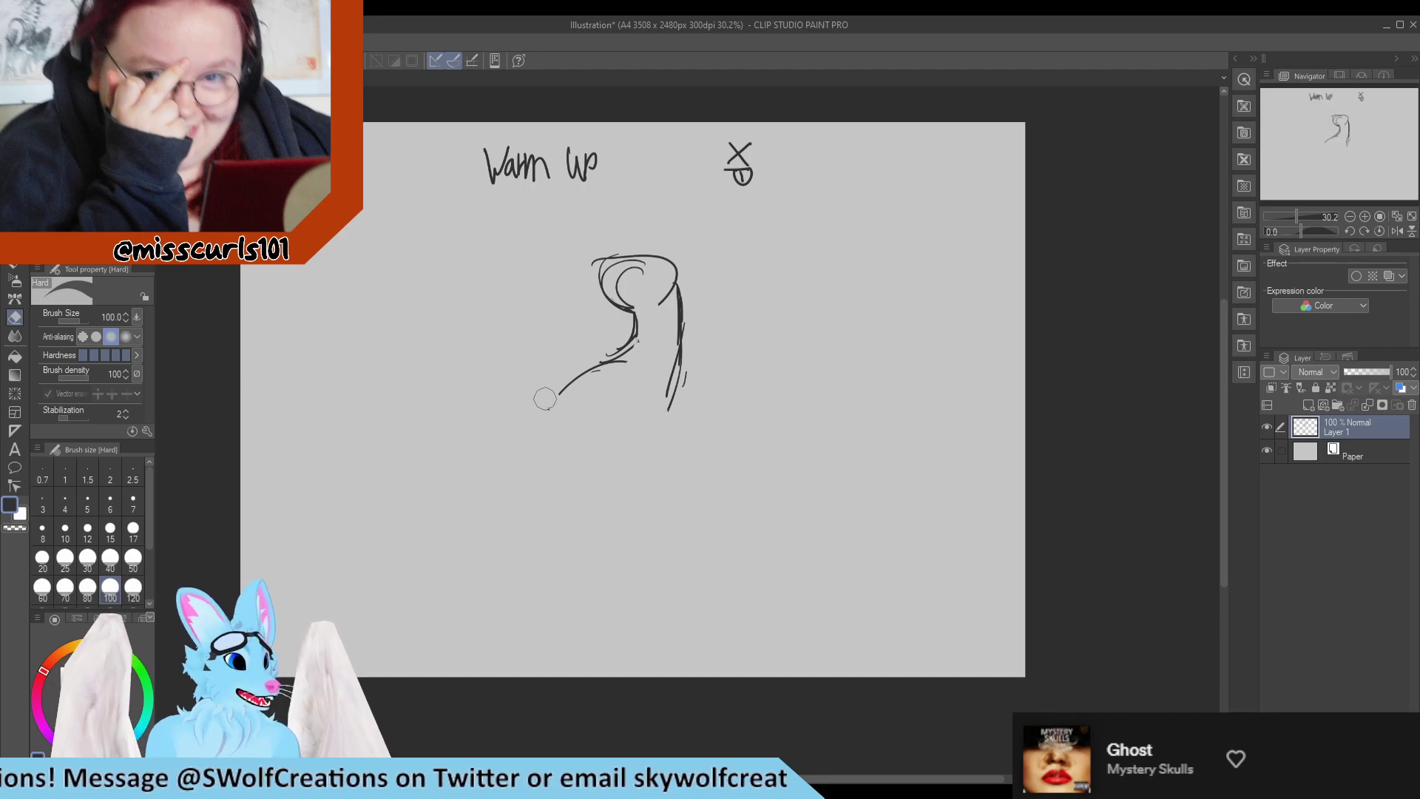
pyautogui.press('p')
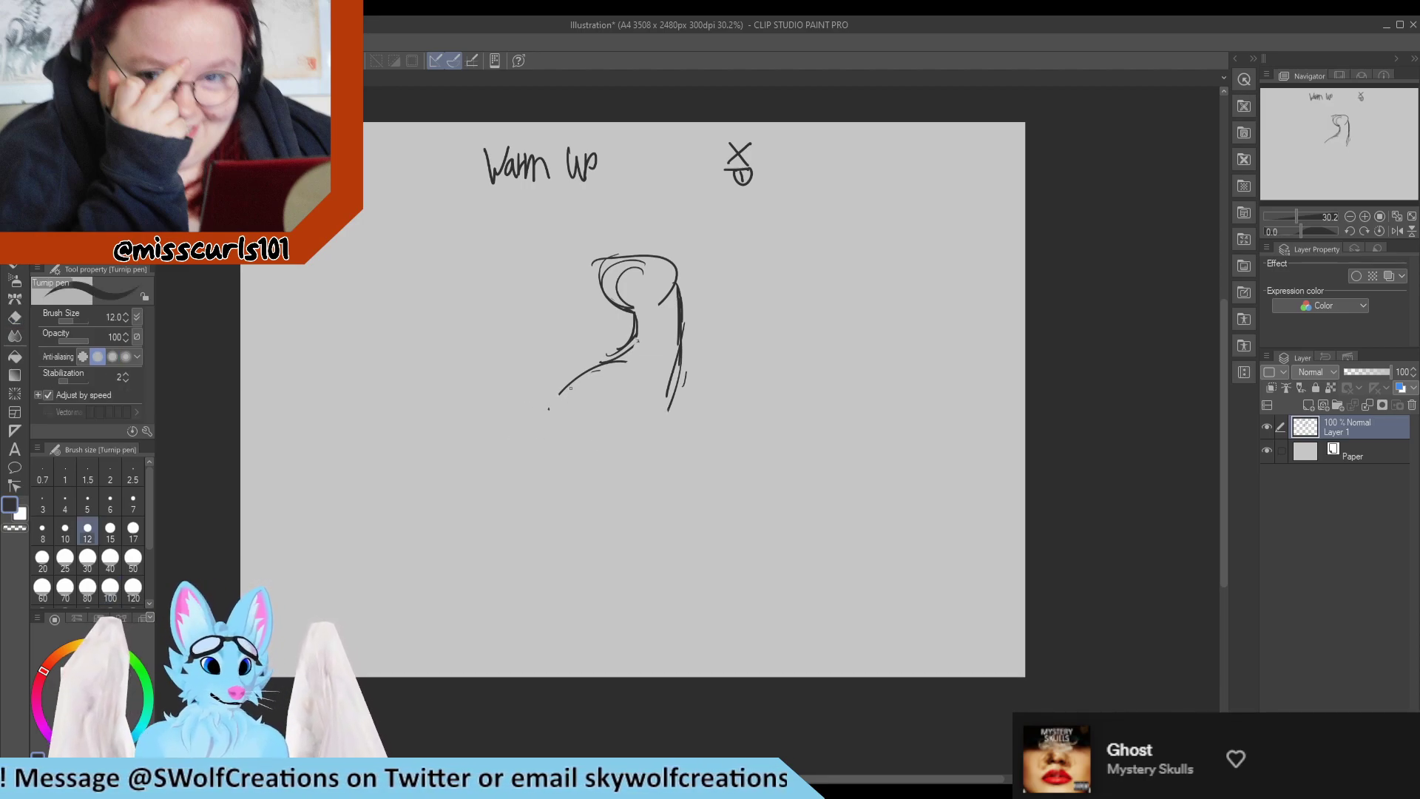
pyautogui.moveTo(570, 387)
pyautogui.mouseDown()
pyautogui.moveTo(577, 464)
pyautogui.moveTo(659, 449)
pyautogui.moveTo(645, 412)
pyautogui.moveTo(652, 449)
pyautogui.mouseUp()
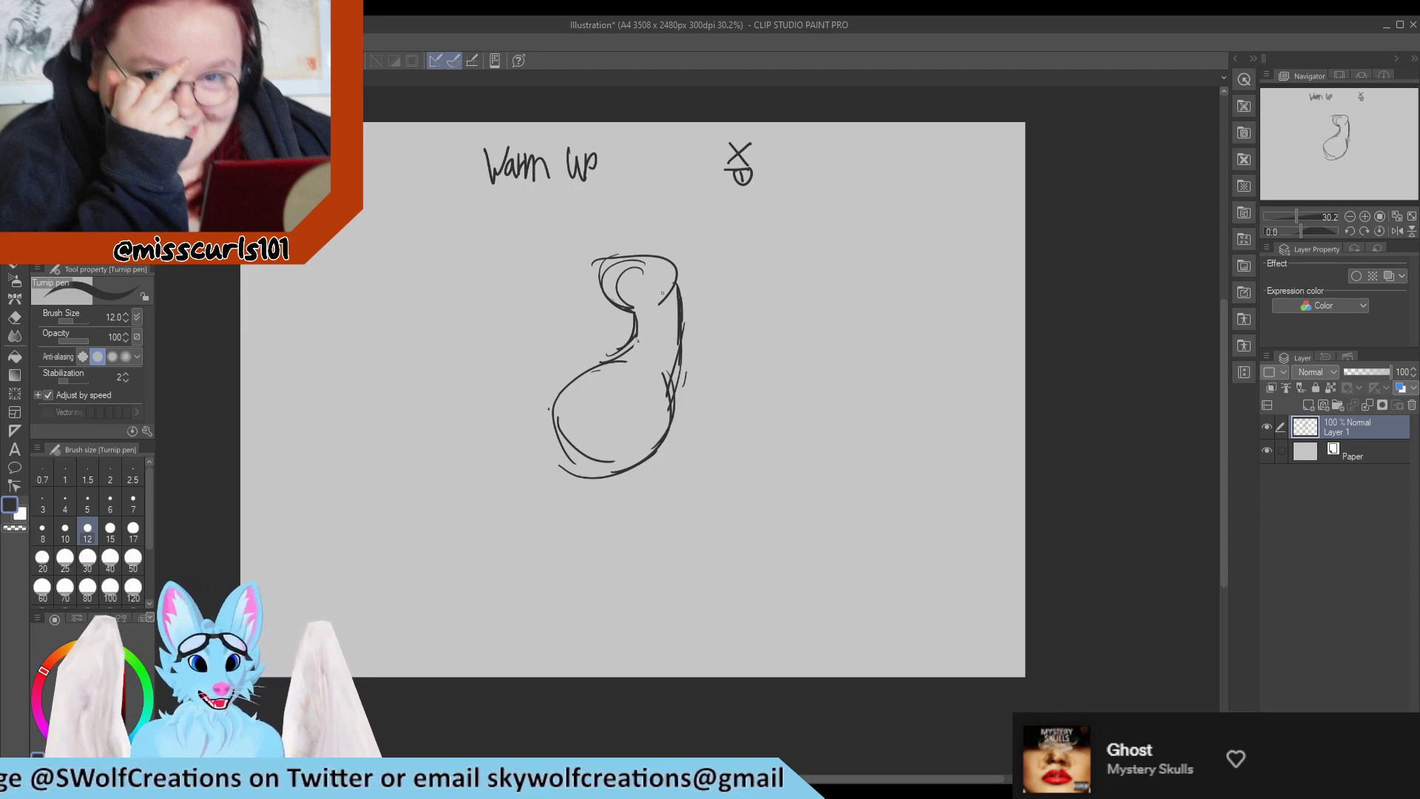
# Erase the front curve of the head and redraw the crown as a higher arc with a short brow stroke.
pyautogui.press('e')
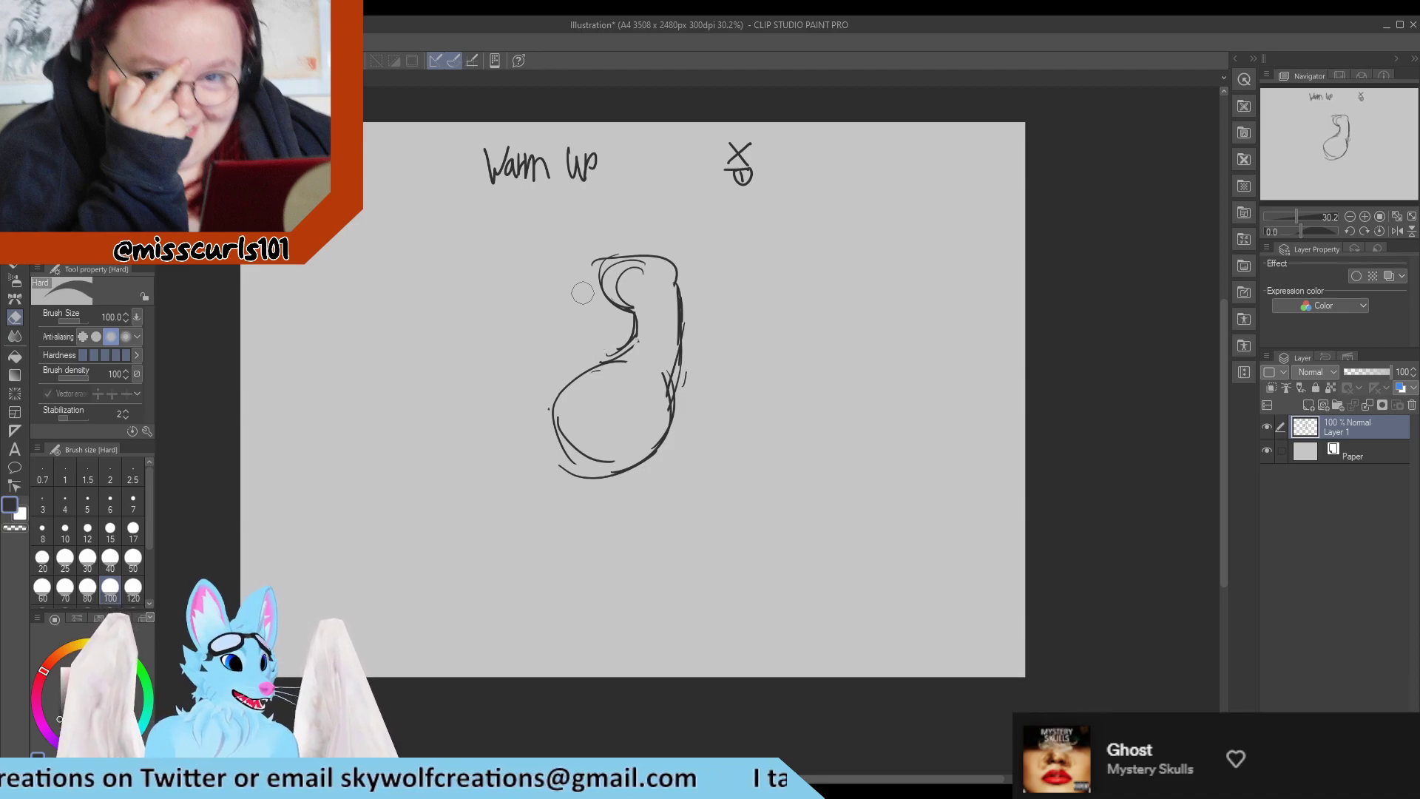
pyautogui.moveTo(617, 280); pyautogui.dragTo(623, 309)
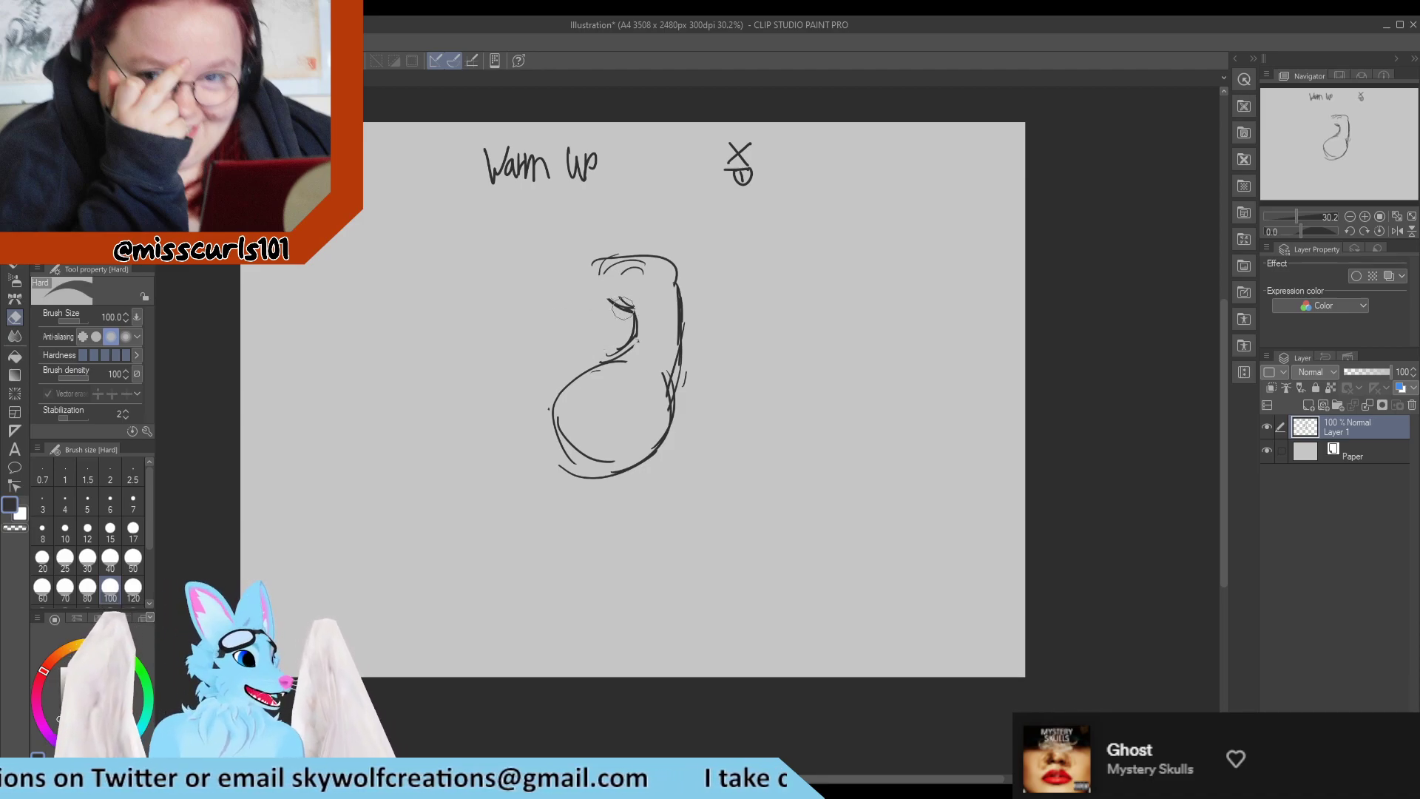
pyautogui.press('p')
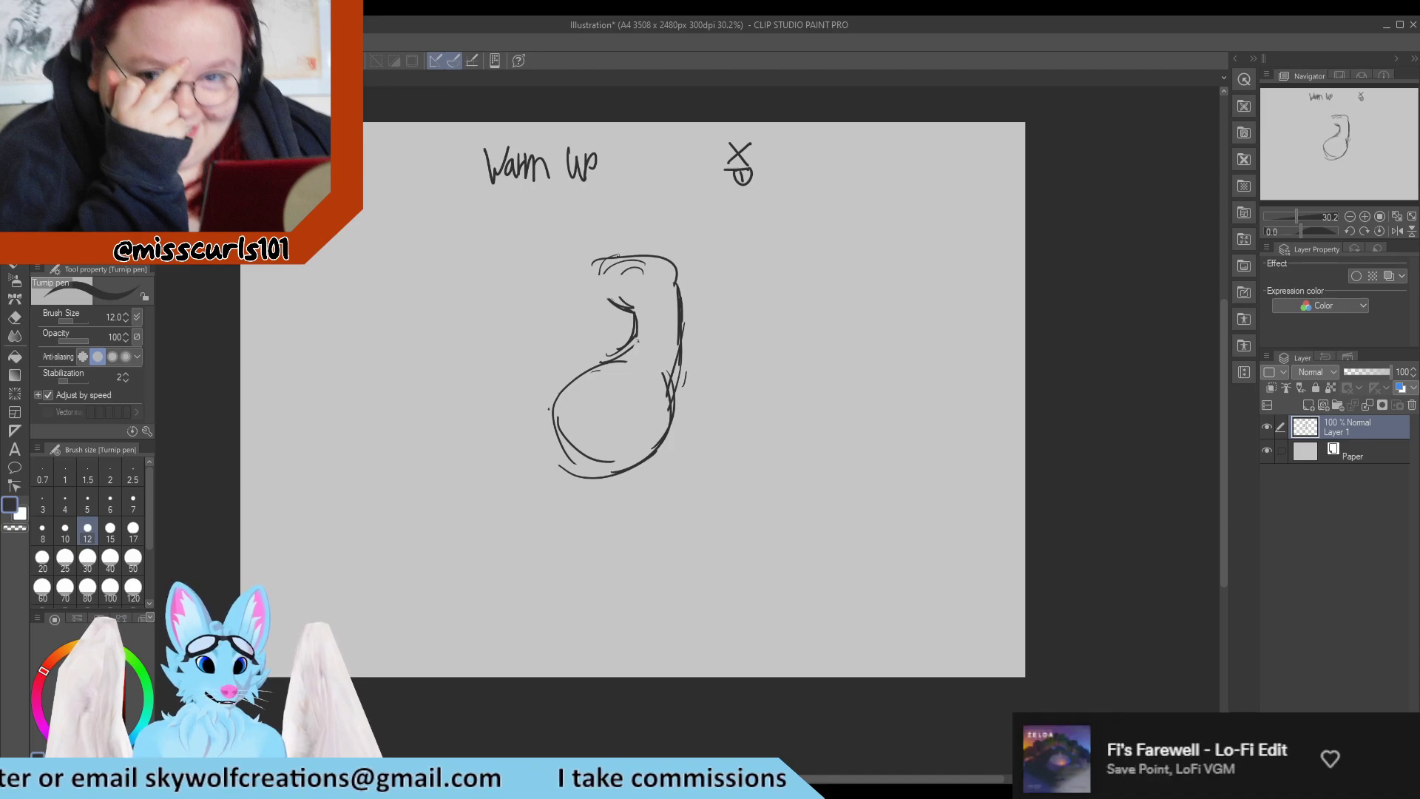
pyautogui.moveTo(611, 256)
pyautogui.mouseDown()
pyautogui.moveTo(653, 246)
pyautogui.moveTo(679, 281)
pyautogui.moveTo(619, 248)
pyautogui.moveTo(637, 267)
pyautogui.moveTo(665, 263)
pyautogui.moveTo(600, 275)
pyautogui.mouseUp()
pyautogui.press('e')
pyautogui.press('p')
pyautogui.moveTo(609, 252); pyautogui.dragTo(657, 247)
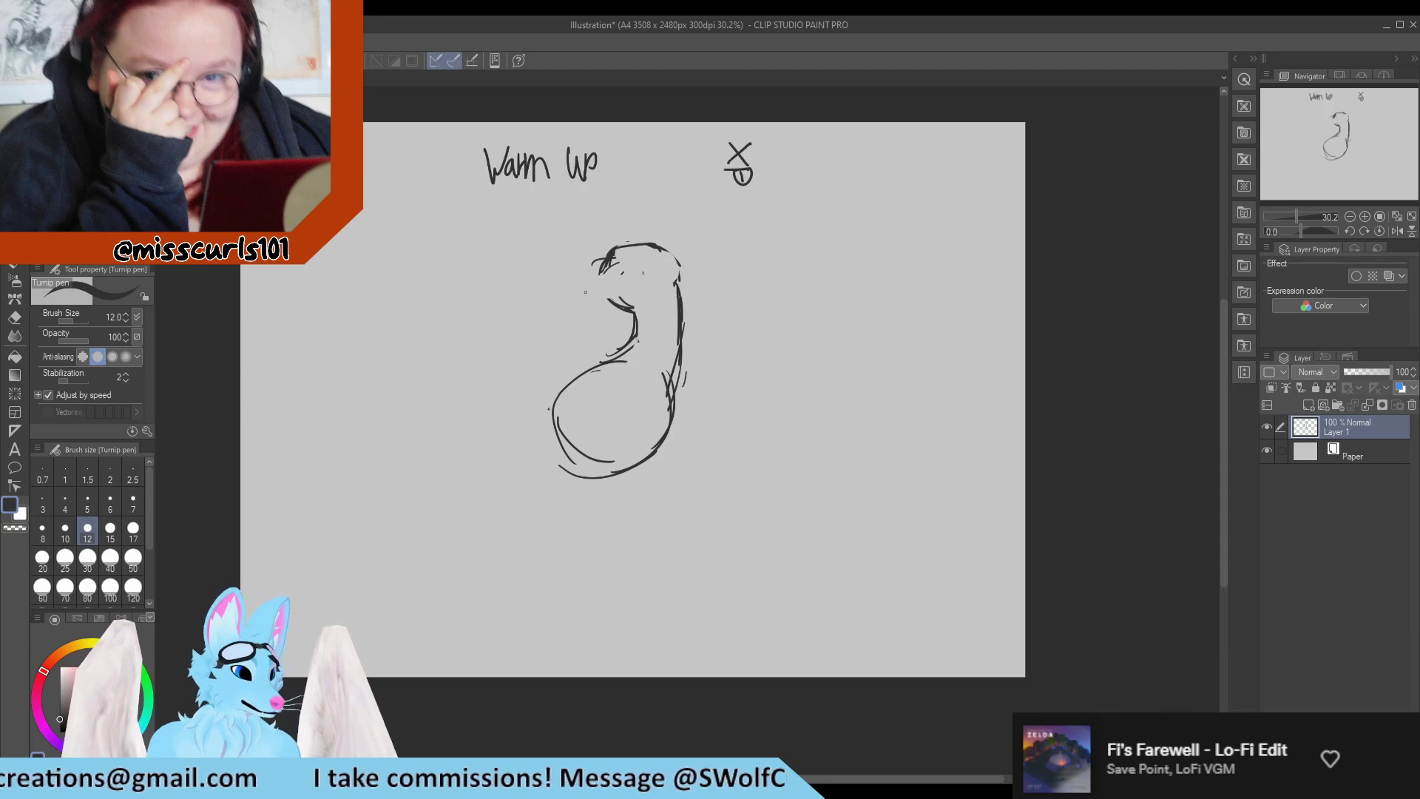
# Draw a tapered snout with a mouth line extending forward from the brow, cleaning up its overlapping strokes.
pyautogui.moveTo(603, 262); pyautogui.dragTo(577, 303)
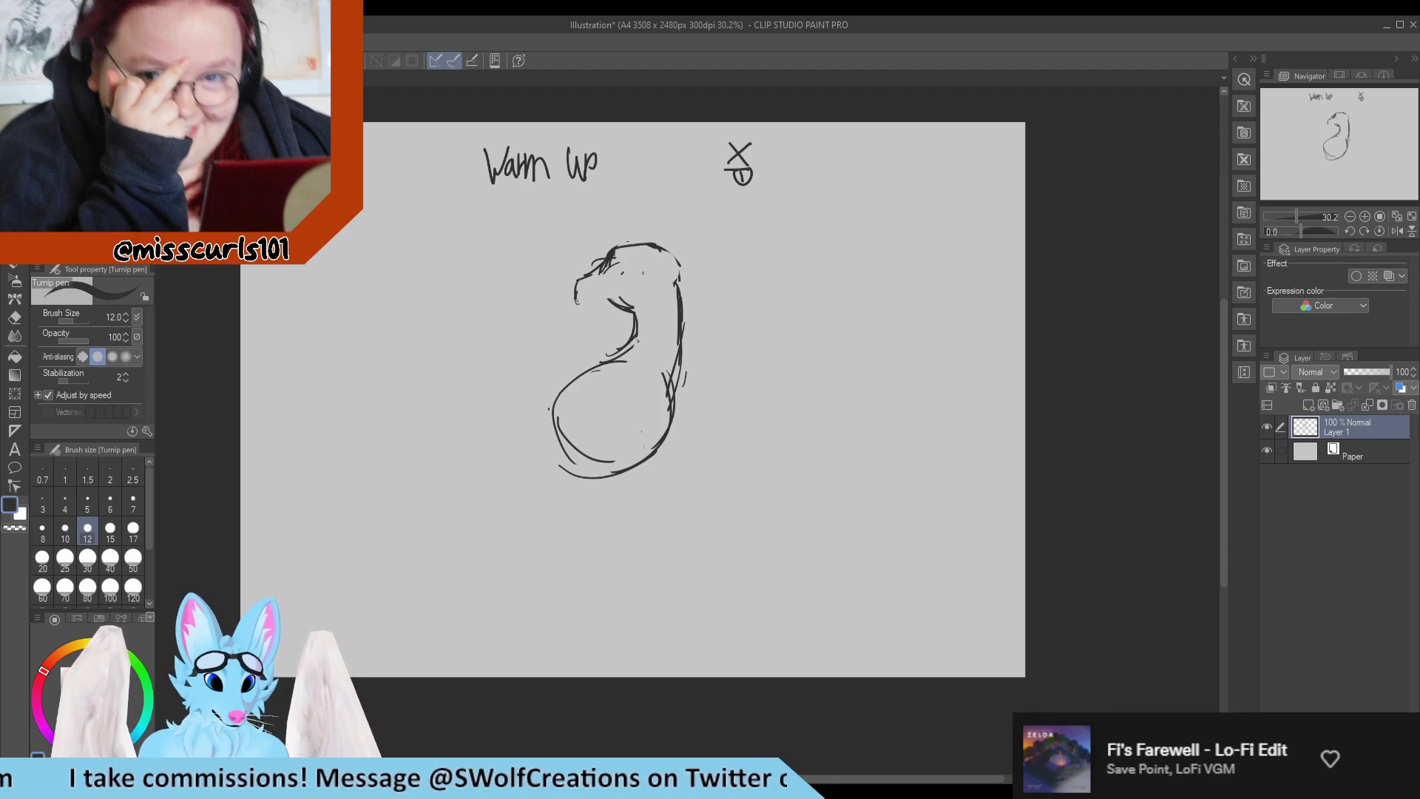
pyautogui.moveTo(579, 302)
pyautogui.mouseDown()
pyautogui.moveTo(642, 284)
pyautogui.moveTo(618, 309)
pyautogui.moveTo(636, 302)
pyautogui.moveTo(618, 263)
pyautogui.moveTo(593, 256)
pyautogui.moveTo(630, 231)
pyautogui.moveTo(647, 266)
pyautogui.moveTo(622, 249)
pyautogui.moveTo(649, 248)
pyautogui.mouseUp()
pyautogui.press('e')
pyautogui.press('p')
pyautogui.press('e')
pyautogui.press('p')
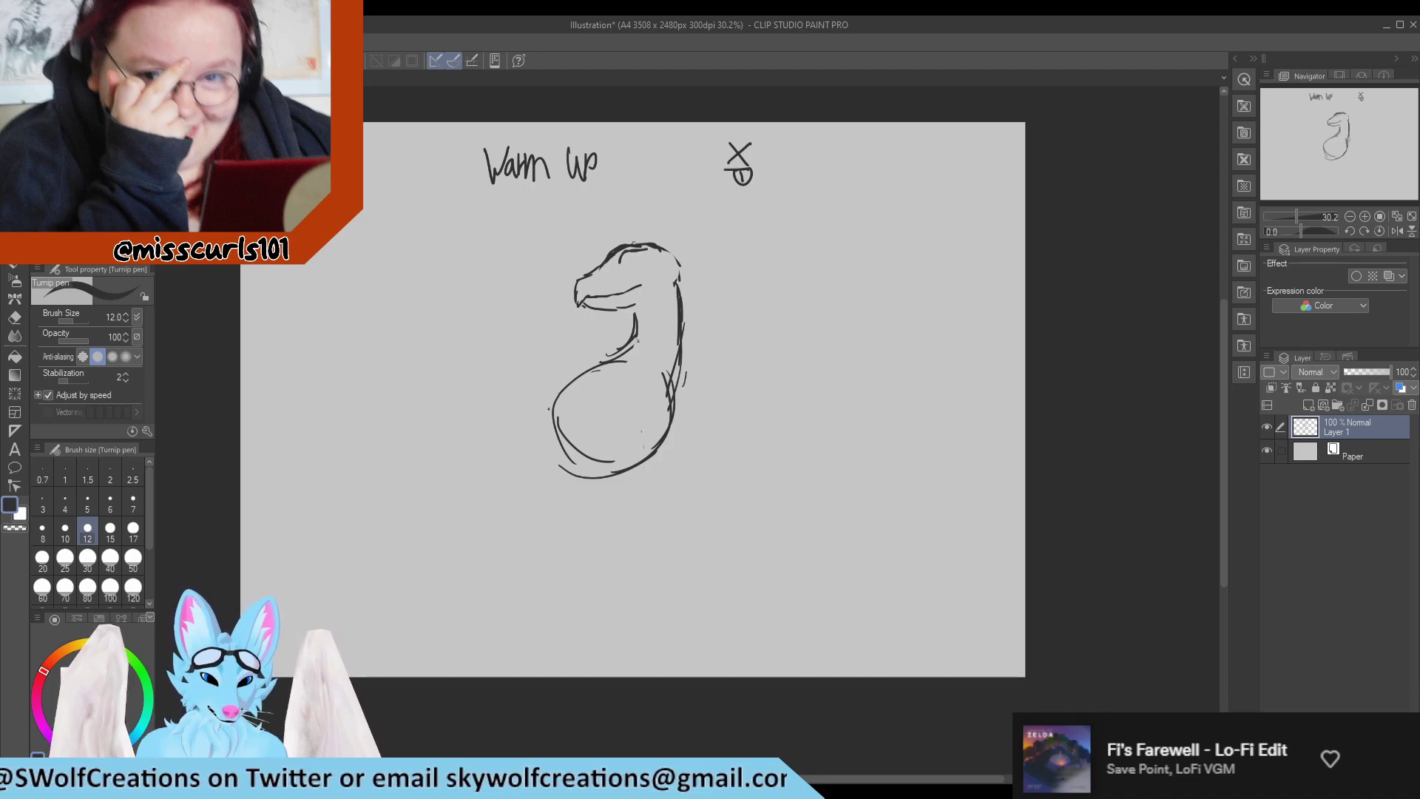
# Sweep a long curved crest from the forehead over behind the head, and tidy the back line and jaw corner.
pyautogui.moveTo(623, 244)
pyautogui.mouseDown()
pyautogui.moveTo(636, 214)
pyautogui.moveTo(701, 191)
pyautogui.moveTo(762, 226)
pyautogui.moveTo(761, 342)
pyautogui.mouseUp()
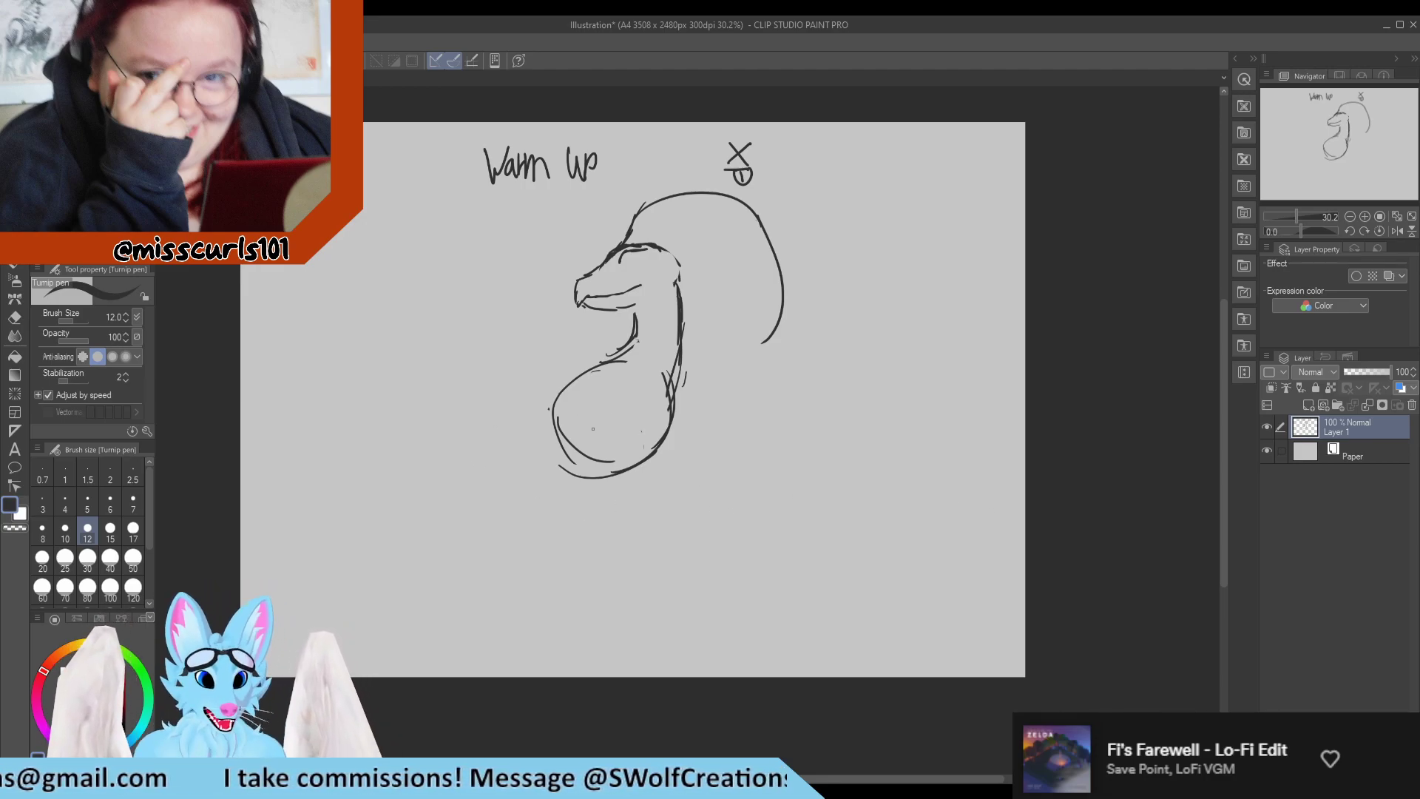
pyautogui.press('e')
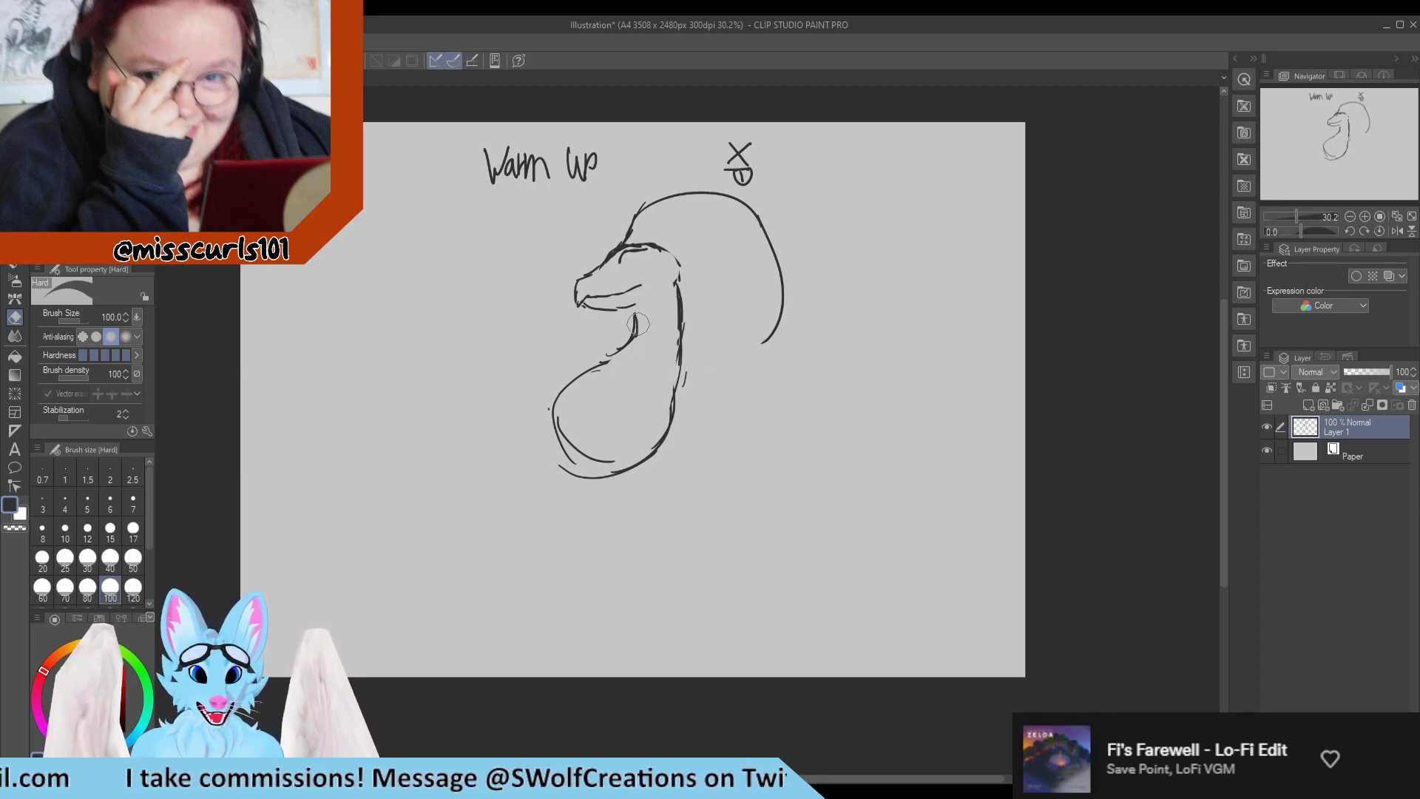
pyautogui.press('p')
pyautogui.moveTo(617, 310); pyautogui.dragTo(635, 305)
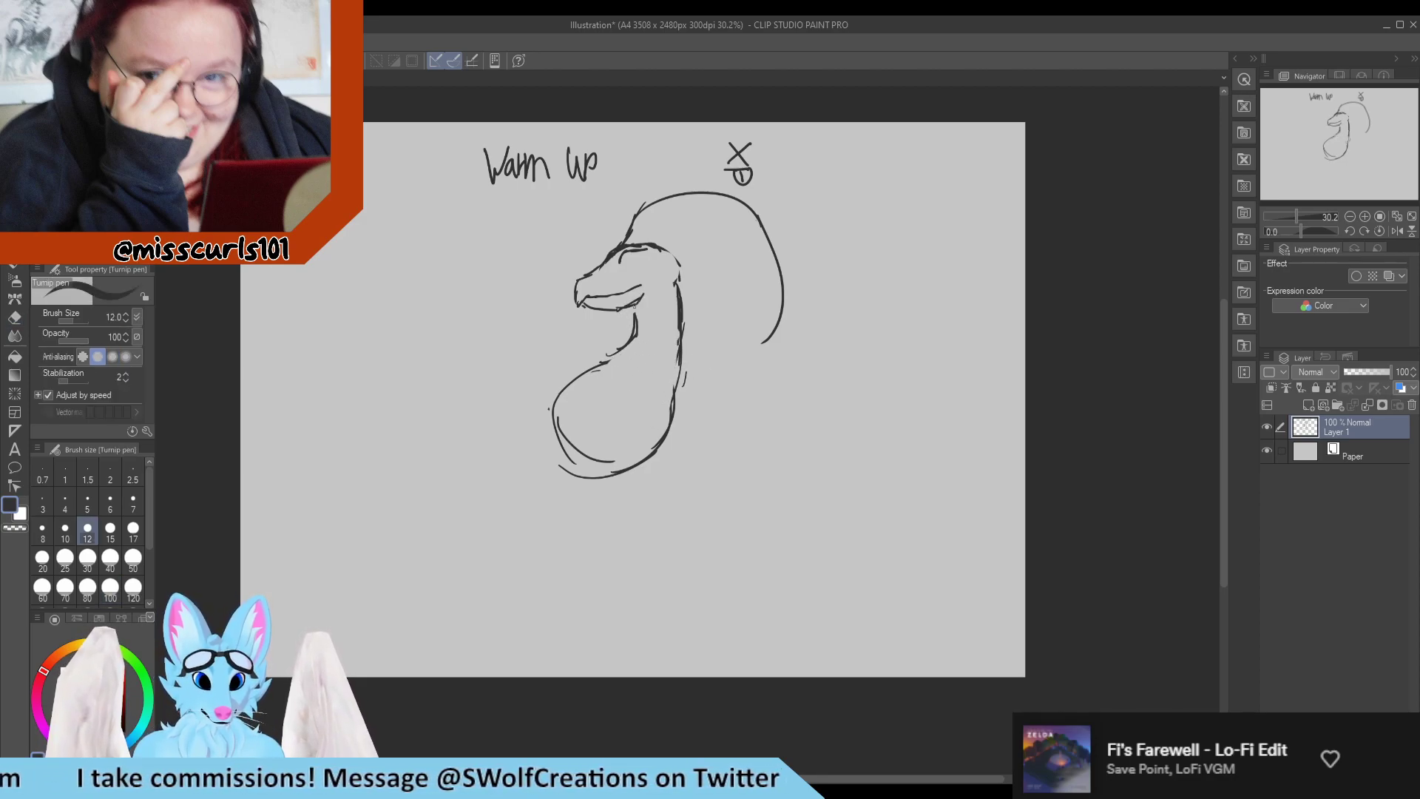
# Redraw the back of the neck as a smooth outward curve from head to lower back, erasing the old line inside.
pyautogui.press('e')
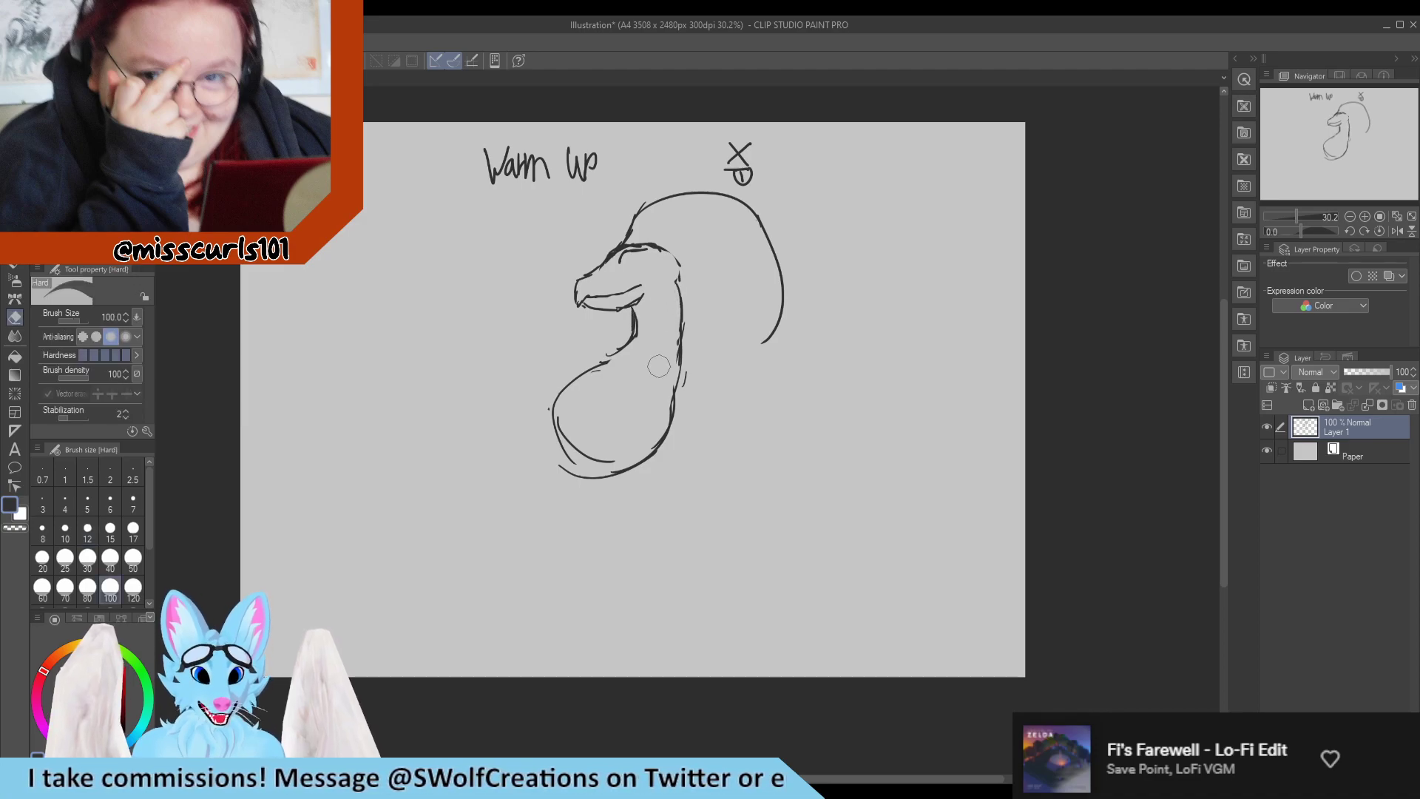
pyautogui.press('p')
pyautogui.moveTo(677, 269); pyautogui.dragTo(687, 375)
pyautogui.moveTo(692, 309)
pyautogui.mouseDown()
pyautogui.moveTo(673, 421)
pyautogui.moveTo(668, 314)
pyautogui.mouseUp()
pyautogui.press('e')
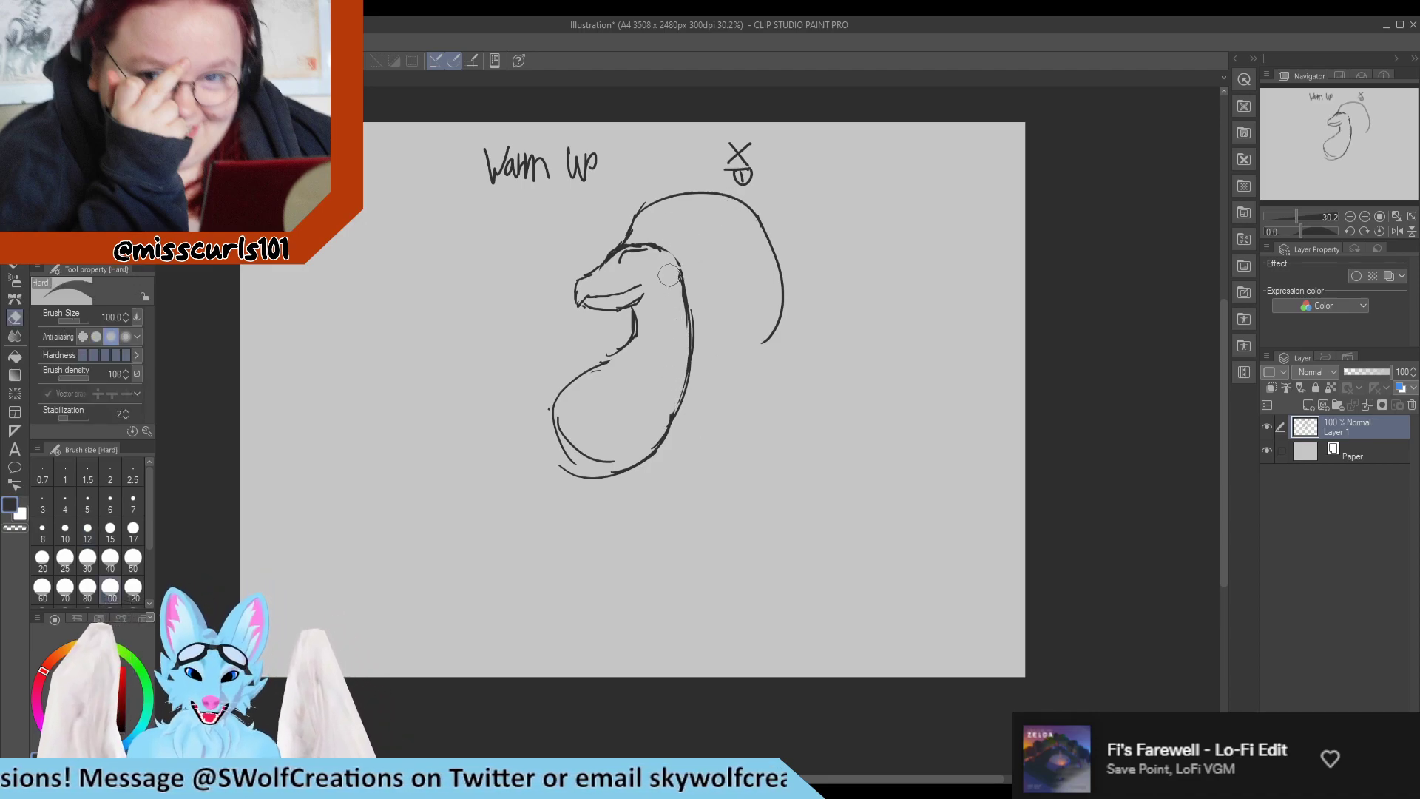
# Add a rounded thigh over the lower body with short lower-leg strokes beneath it.
pyautogui.press('p')
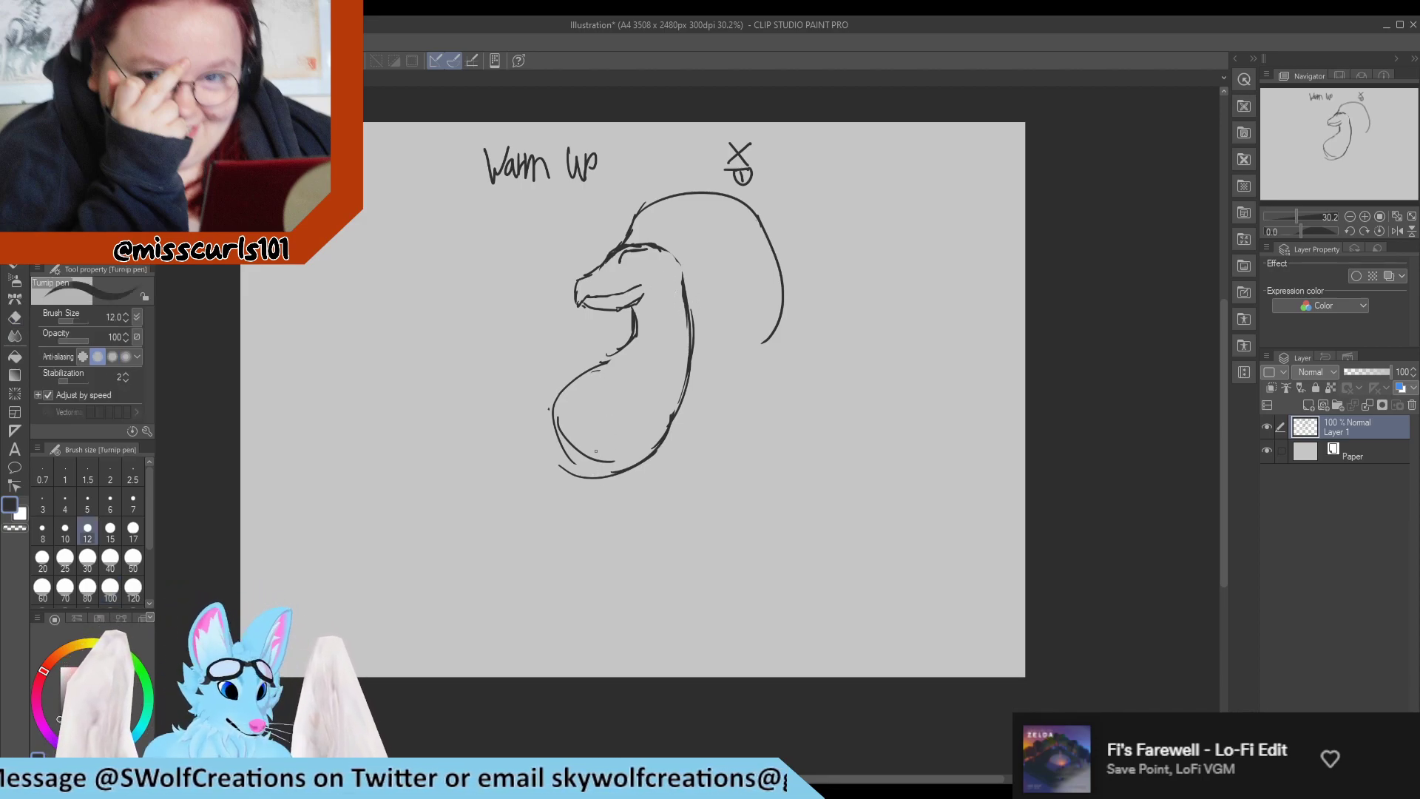
pyautogui.moveTo(630, 406)
pyautogui.mouseDown()
pyautogui.moveTo(596, 422)
pyautogui.moveTo(592, 452)
pyautogui.moveTo(636, 494)
pyautogui.mouseUp()
pyautogui.moveTo(579, 443)
pyautogui.mouseDown()
pyautogui.moveTo(629, 490)
pyautogui.moveTo(642, 537)
pyautogui.mouseUp()
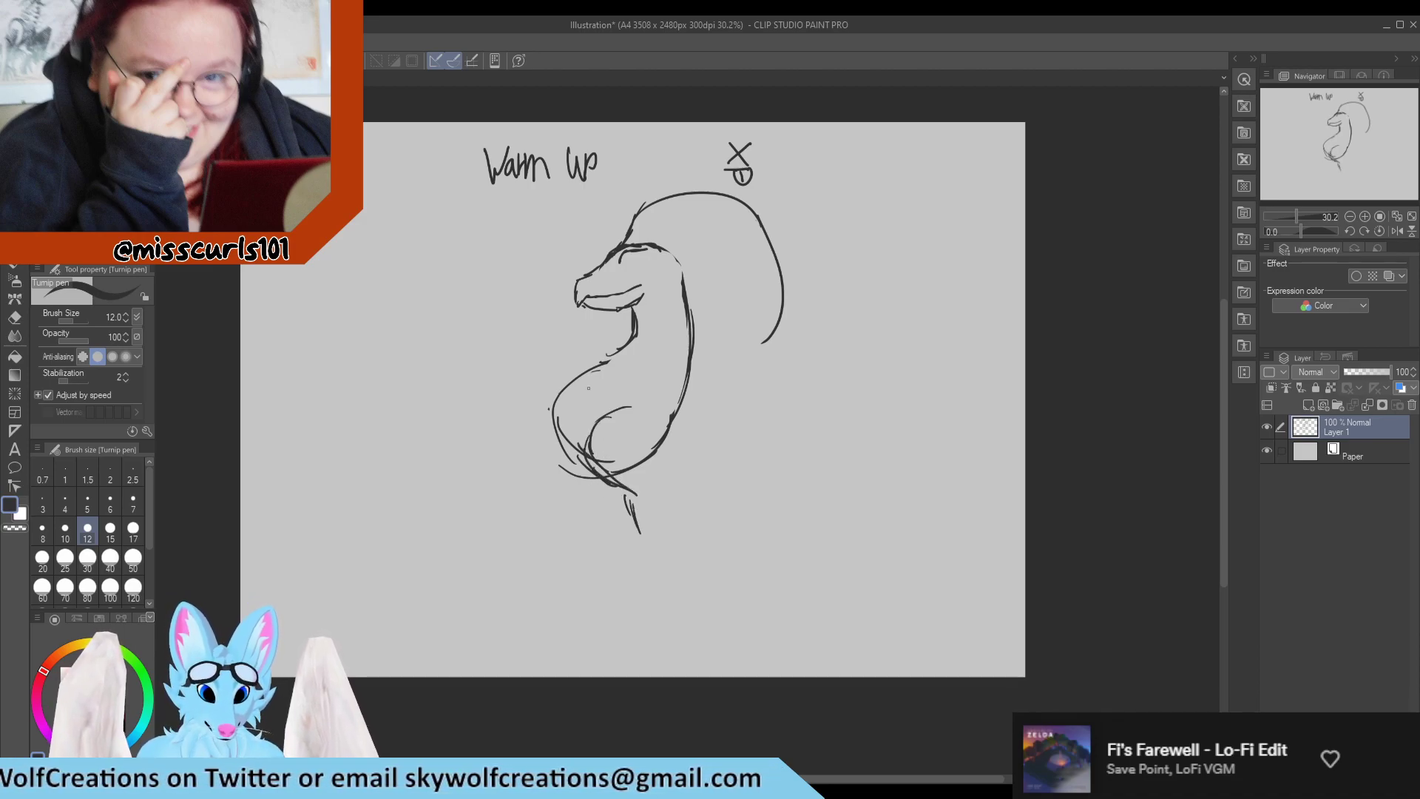
# Redraw the belly edge slightly inward, and add an eye, a nostril and a small arc on the back line.
pyautogui.press('e')
pyautogui.moveTo(569, 388); pyautogui.dragTo(566, 452)
pyautogui.press('p')
pyautogui.moveTo(554, 423); pyautogui.dragTo(580, 459)
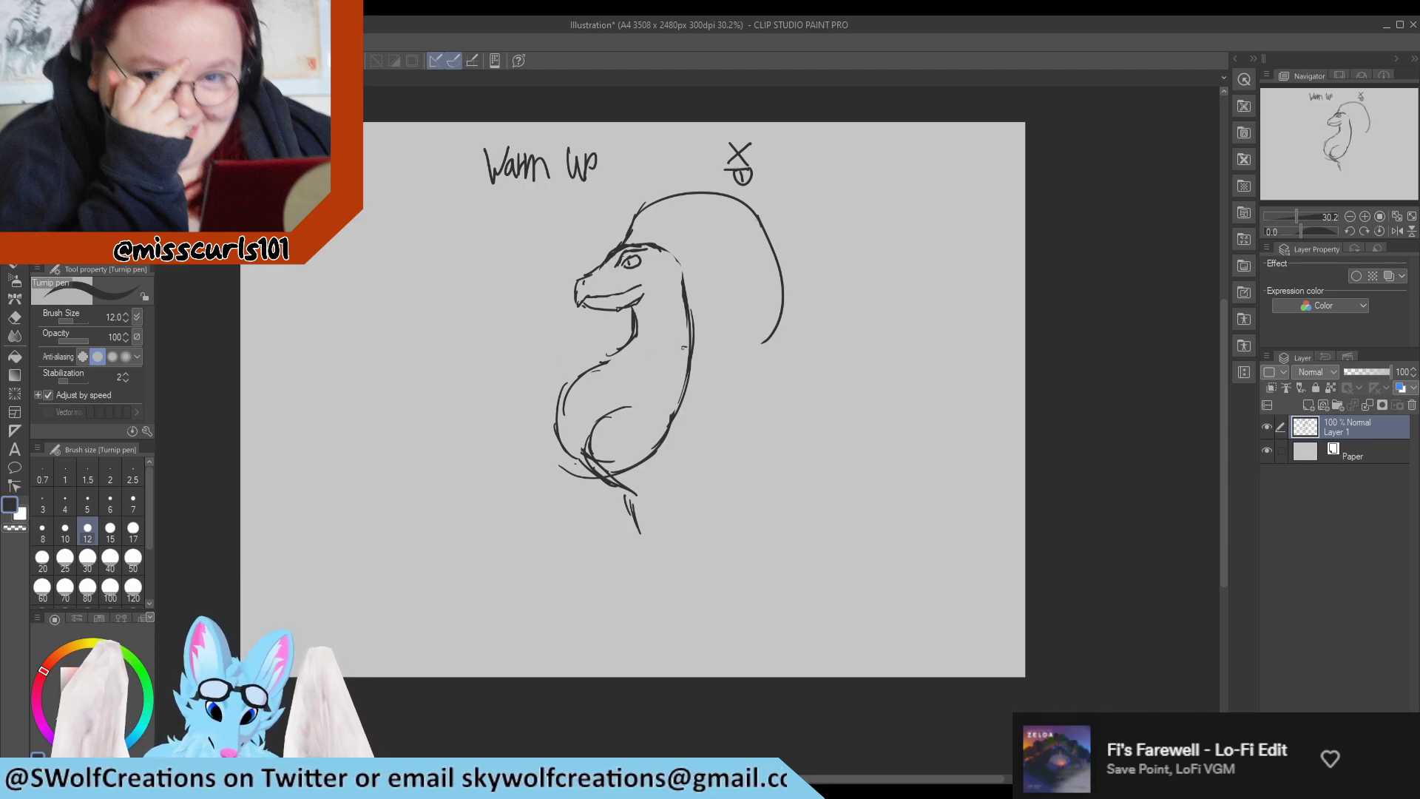
pyautogui.moveTo(675, 346); pyautogui.dragTo(690, 342)
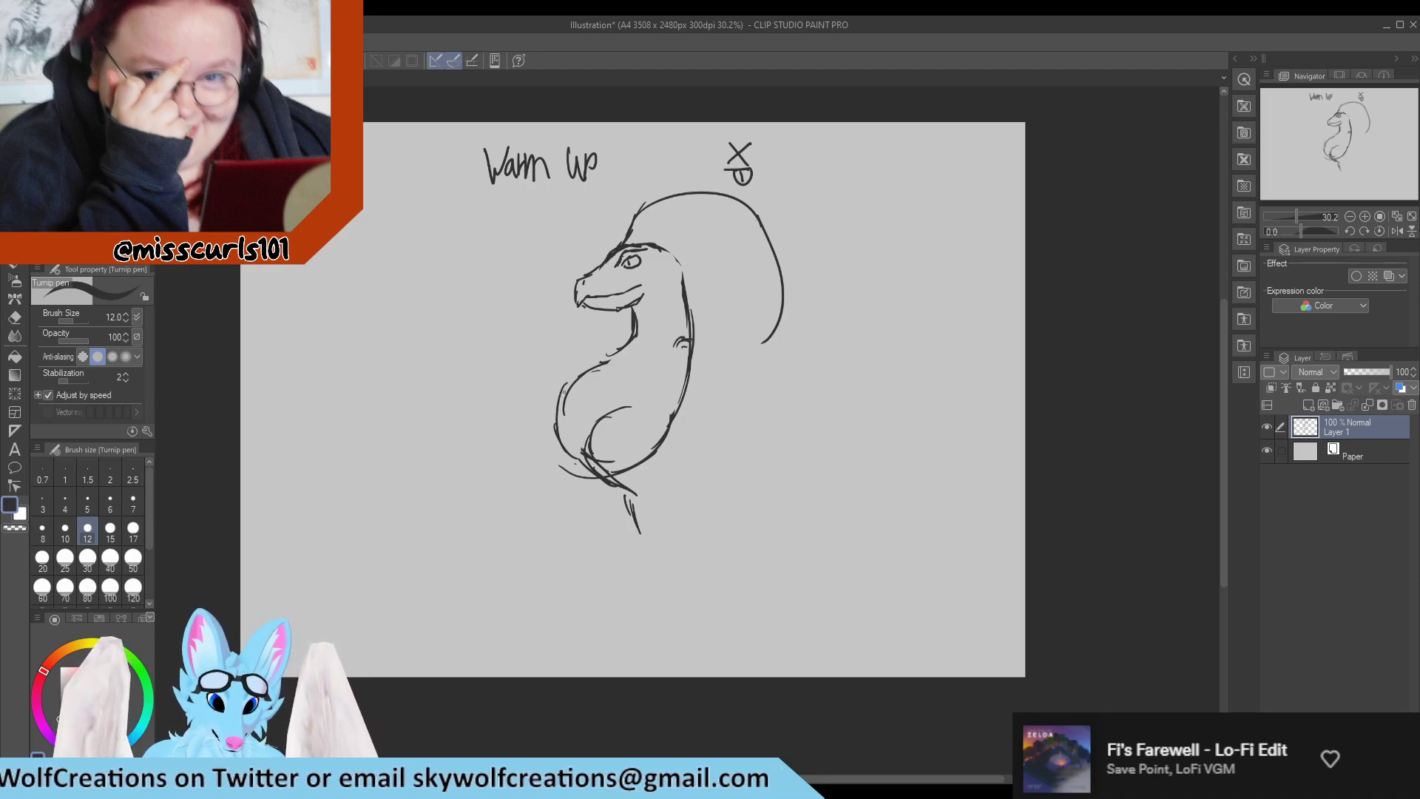
# Draw a bent far leg extending forward from the belly, with a hooked foot at its raised end.
pyautogui.moveTo(567, 385)
pyautogui.mouseDown()
pyautogui.moveTo(535, 383)
pyautogui.moveTo(534, 411)
pyautogui.mouseUp()
pyautogui.moveTo(560, 383)
pyautogui.mouseDown()
pyautogui.moveTo(534, 385)
pyautogui.moveTo(539, 434)
pyautogui.moveTo(529, 412)
pyautogui.mouseUp()
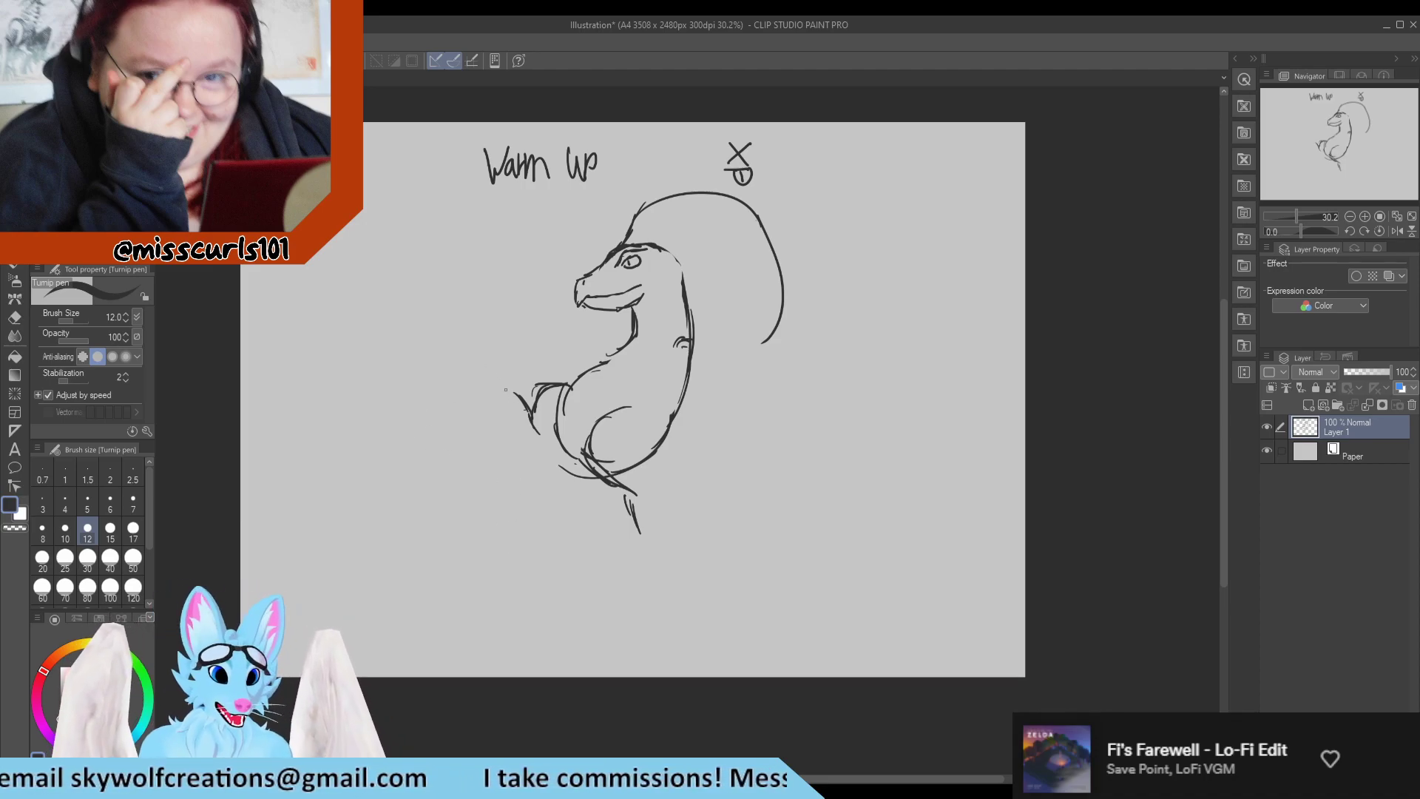
pyautogui.moveTo(525, 403)
pyautogui.mouseDown()
pyautogui.moveTo(516, 372)
pyautogui.moveTo(519, 395)
pyautogui.moveTo(511, 371)
pyautogui.moveTo(481, 357)
pyautogui.mouseUp()
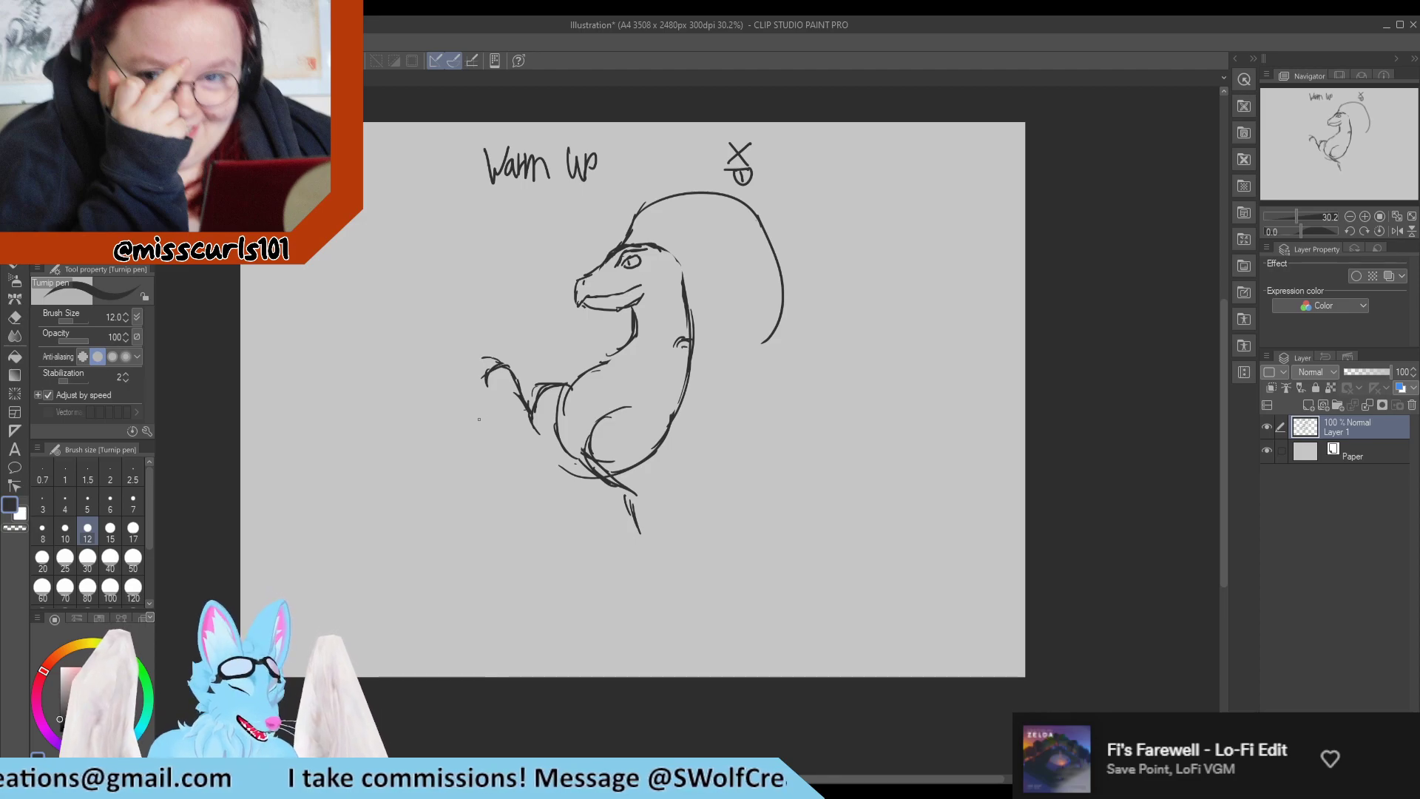
# Erase the hooked foot and redraw it with short toe curves at the end of the far leg.
pyautogui.press('e')
pyautogui.moveTo(489, 386)
pyautogui.mouseDown()
pyautogui.moveTo(497, 370)
pyautogui.moveTo(486, 378)
pyautogui.mouseUp()
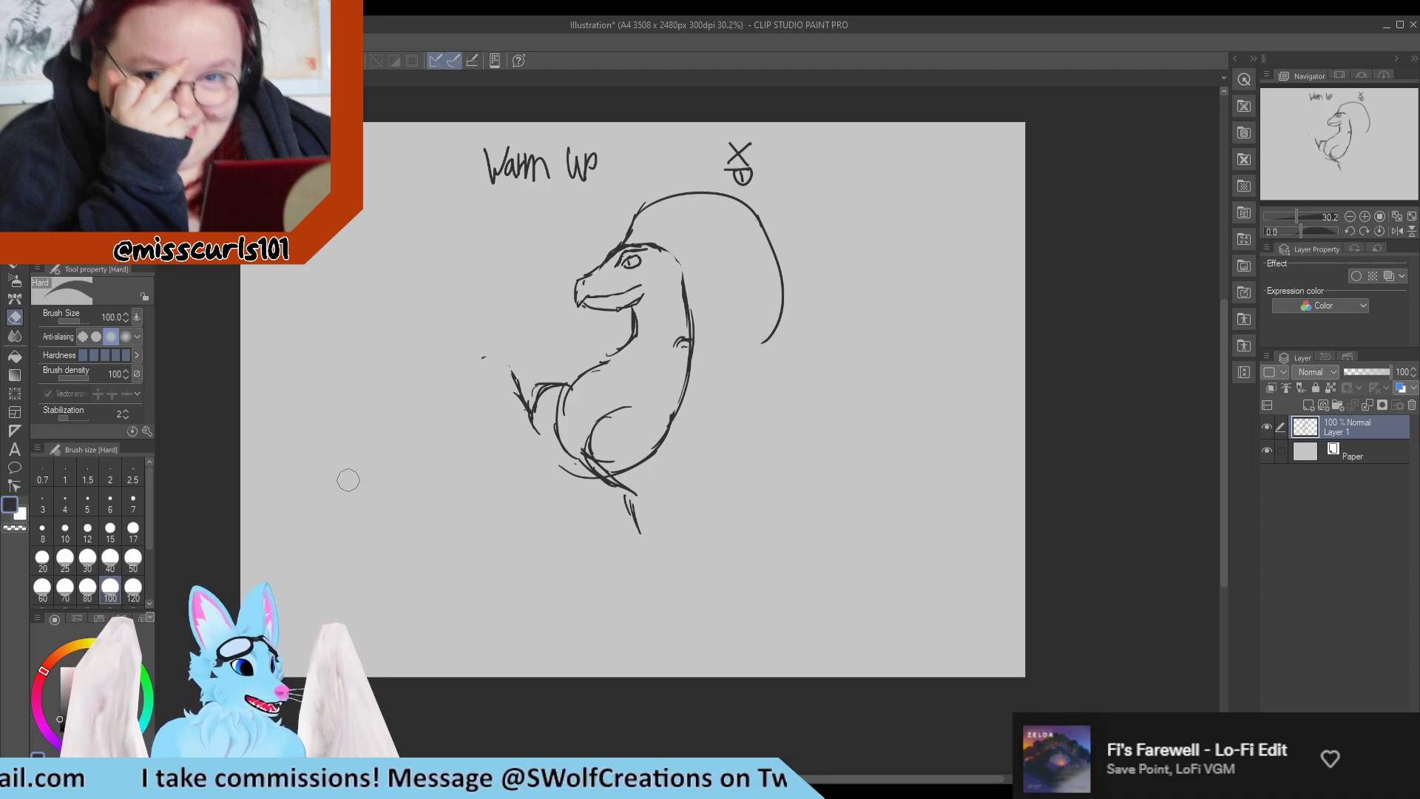
pyautogui.press('p')
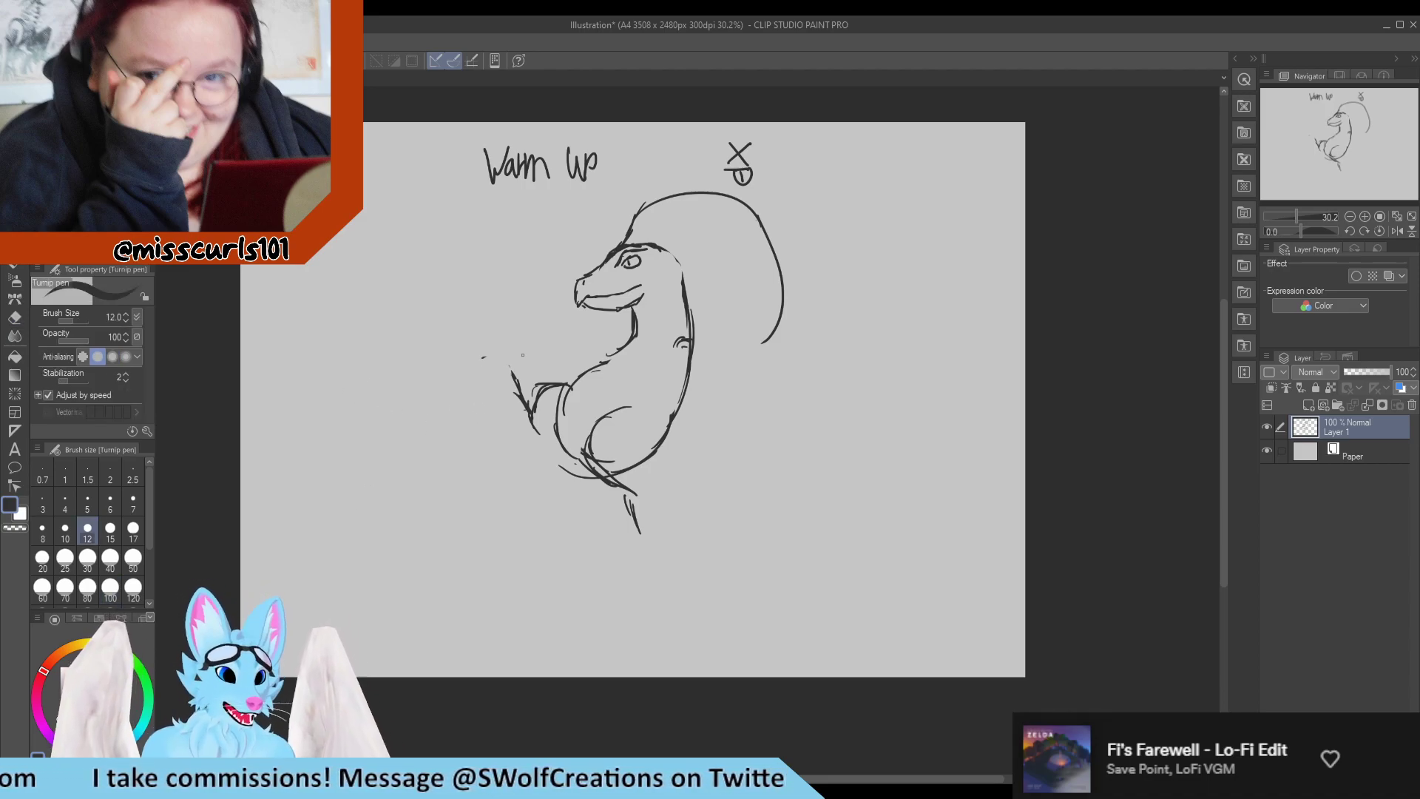
pyautogui.moveTo(487, 378); pyautogui.dragTo(507, 367)
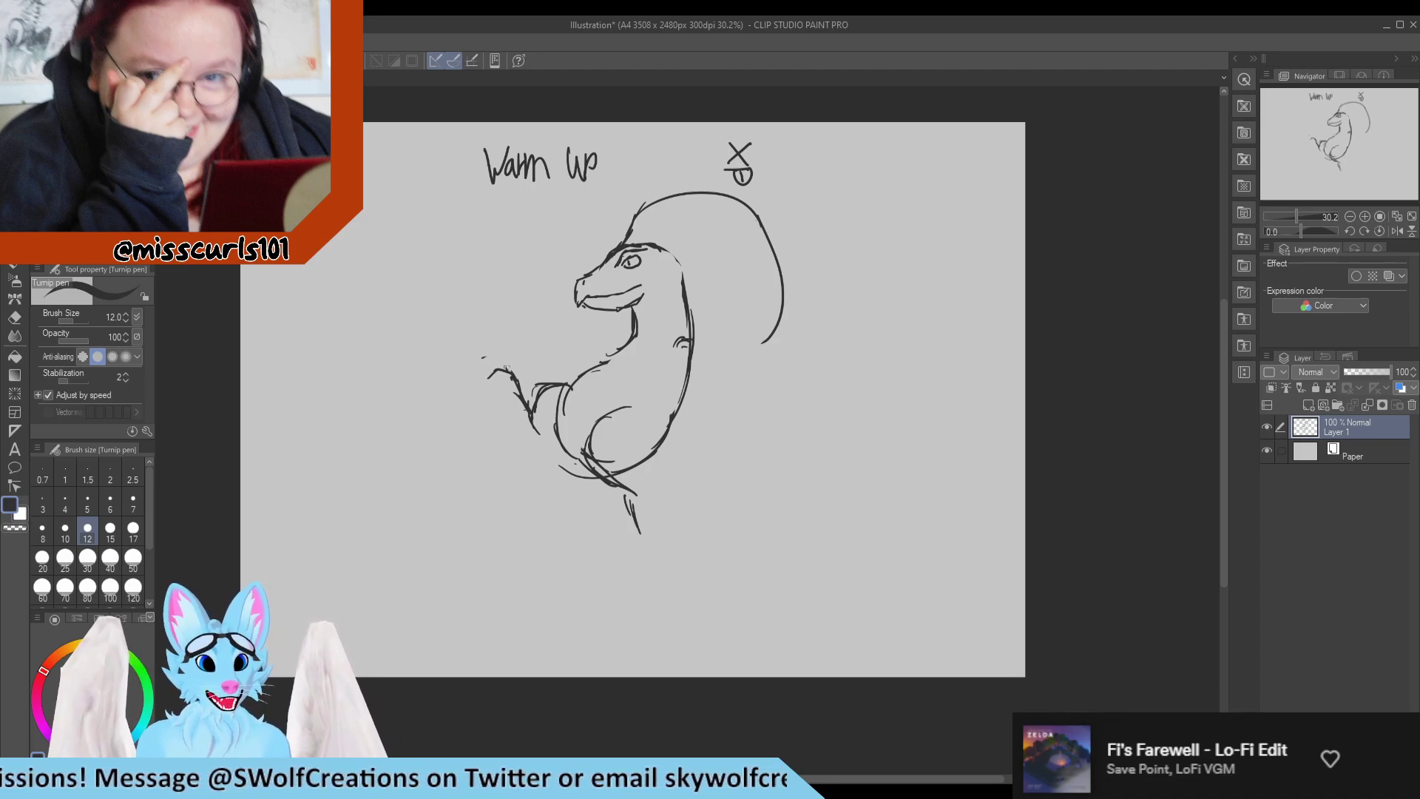
pyautogui.moveTo(494, 353)
pyautogui.mouseDown()
pyautogui.moveTo(507, 368)
pyautogui.moveTo(485, 351)
pyautogui.mouseUp()
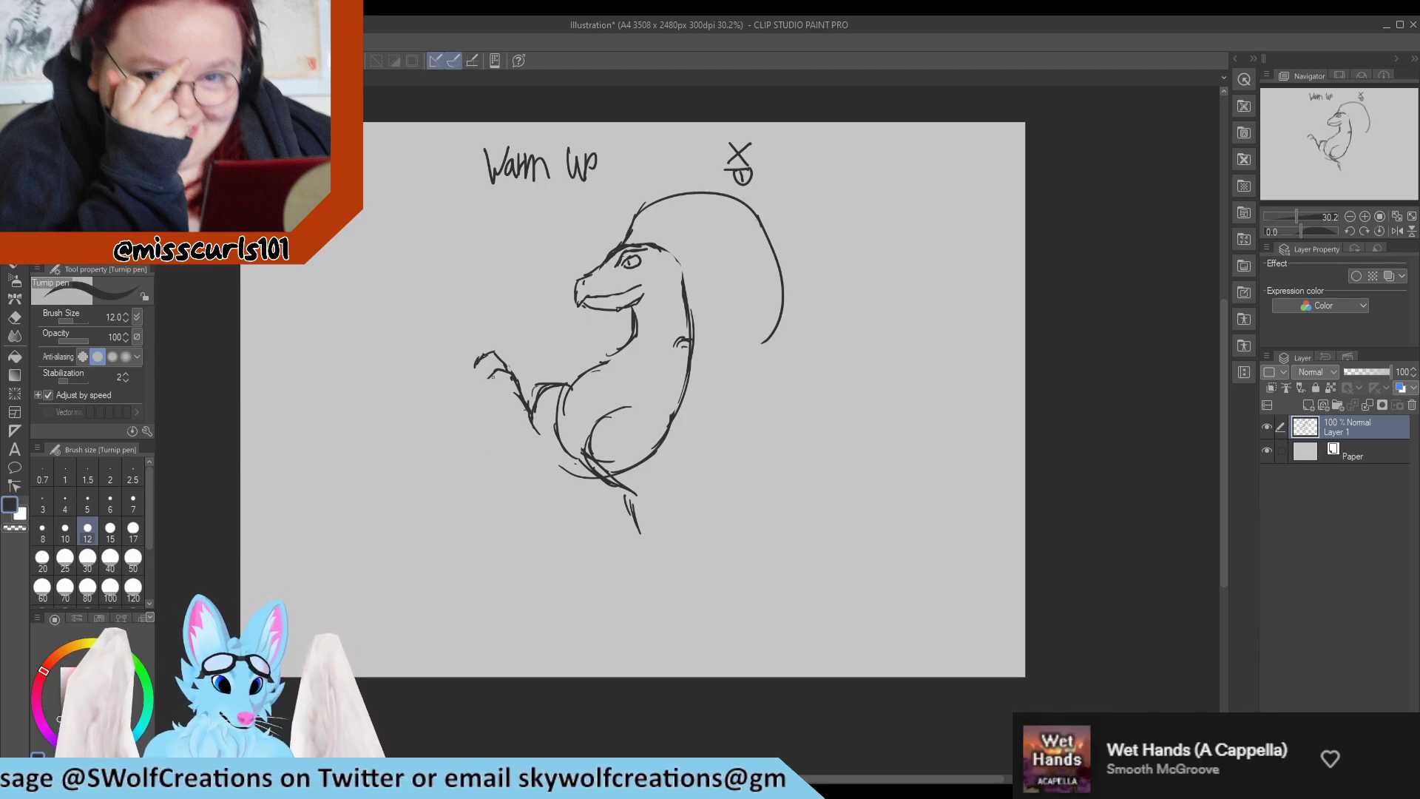
# Draw the far leg's outer line down to an angular heel joined back to the belly, erasing excess strokes around the foot.
pyautogui.moveTo(488, 378)
pyautogui.mouseDown()
pyautogui.moveTo(511, 390)
pyautogui.moveTo(515, 423)
pyautogui.mouseUp()
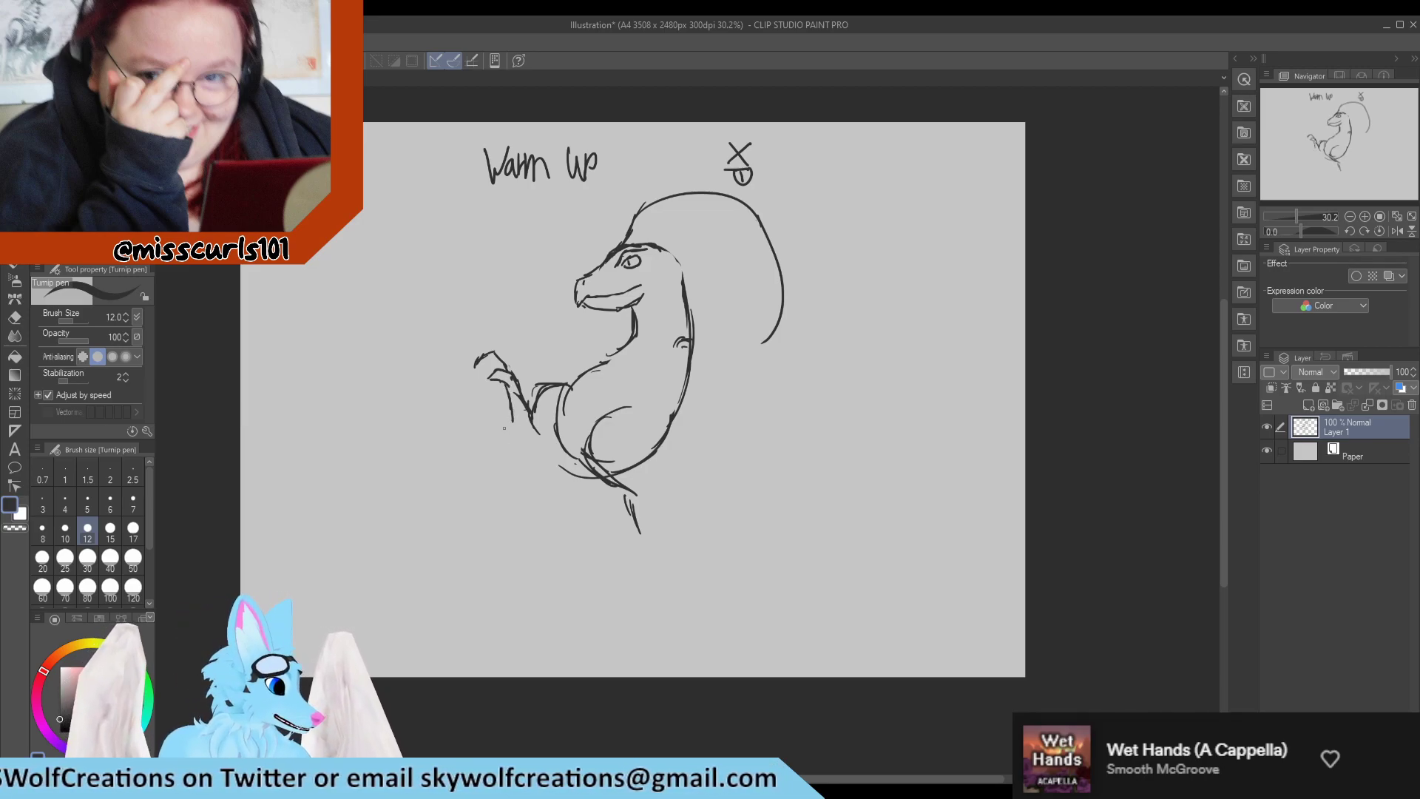
pyautogui.moveTo(511, 405)
pyautogui.mouseDown()
pyautogui.moveTo(531, 445)
pyautogui.moveTo(553, 426)
pyautogui.moveTo(529, 426)
pyautogui.mouseUp()
pyautogui.press('e')
pyautogui.press('p')
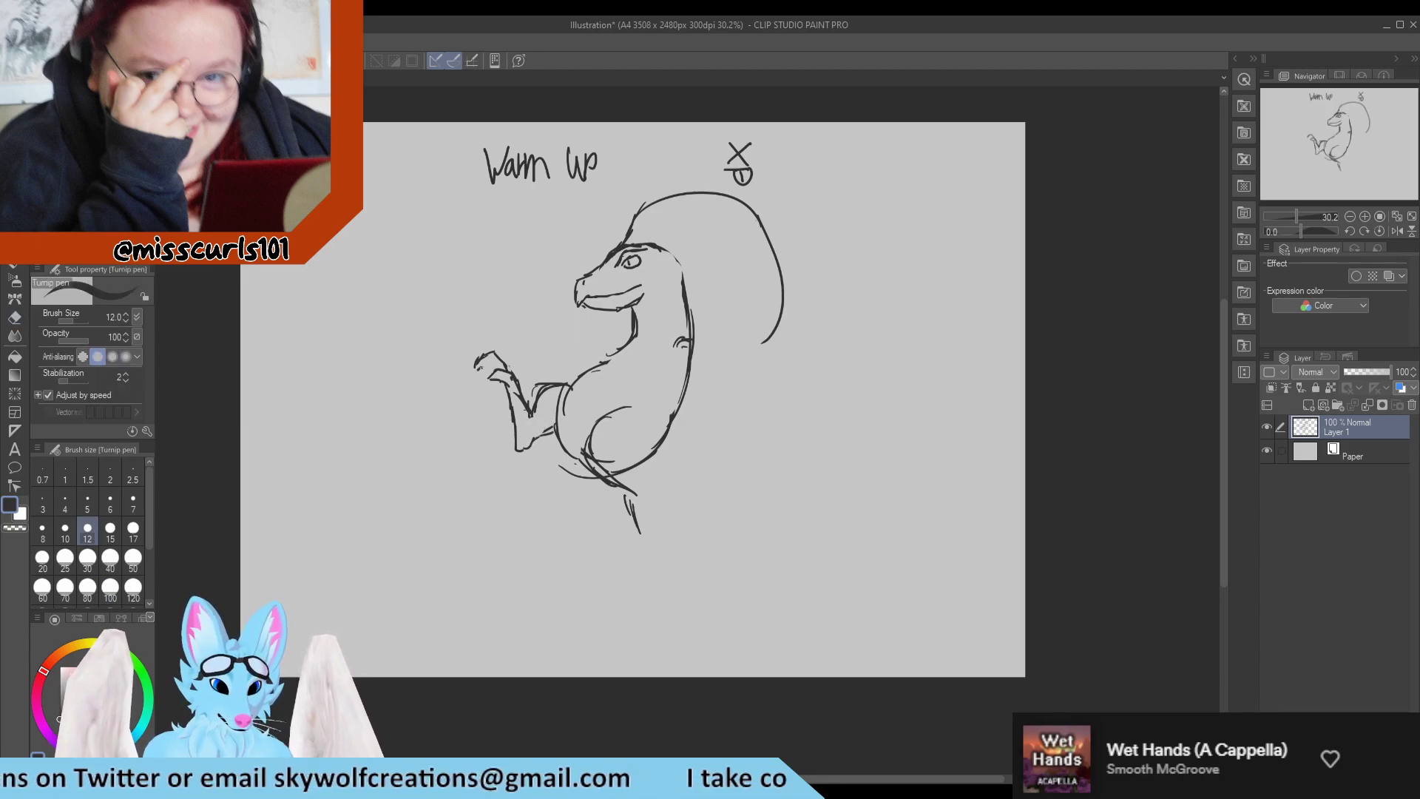
pyautogui.press('e')
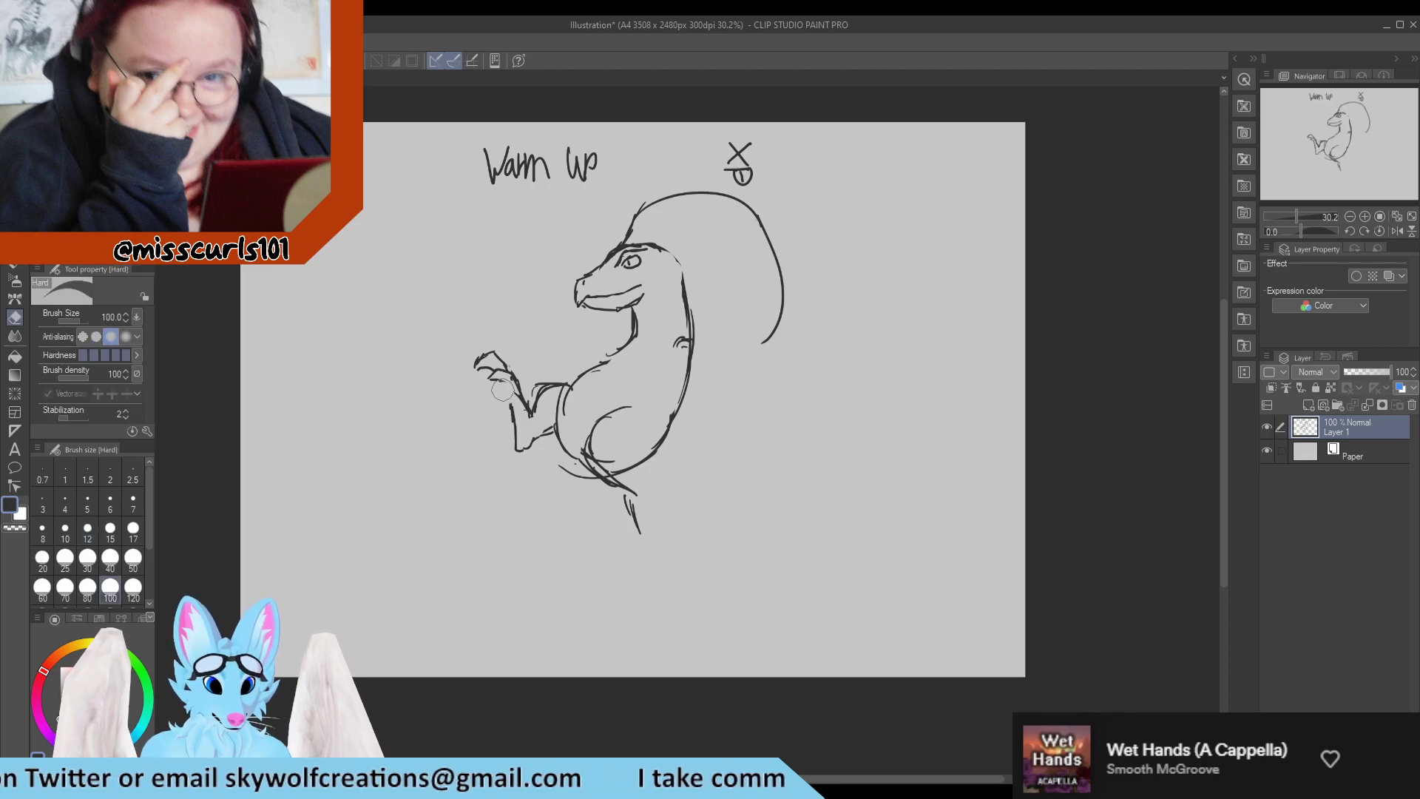
pyautogui.press('p')
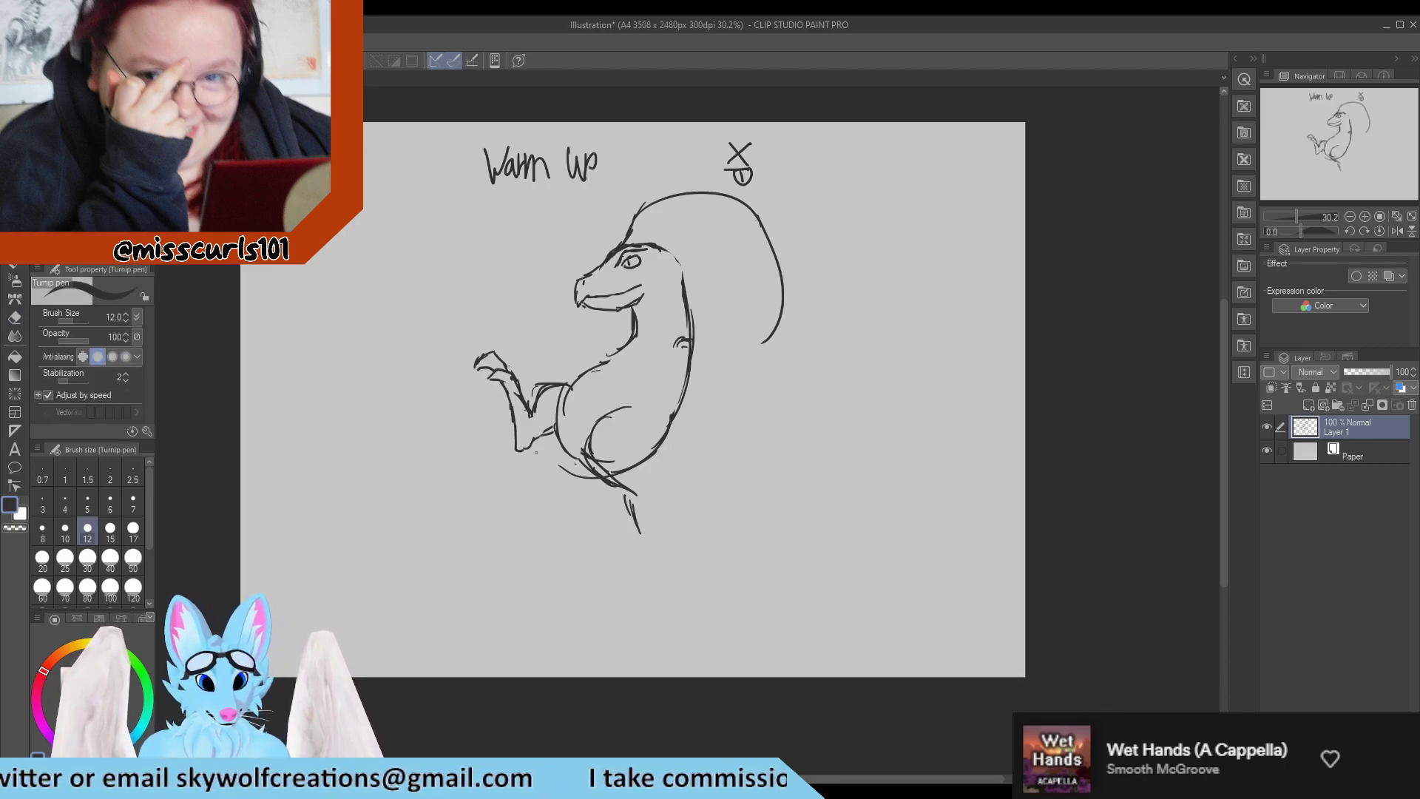
# Clean up the far leg's outline and refine its toes, reducing the eraser to size 40.
pyautogui.press('e')
pyautogui.moveTo(517, 396)
pyautogui.mouseDown()
pyautogui.moveTo(501, 369)
pyautogui.moveTo(506, 416)
pyautogui.moveTo(488, 371)
pyautogui.moveTo(515, 426)
pyautogui.mouseUp()
pyautogui.press('p')
pyautogui.press('e')
pyautogui.press('p')
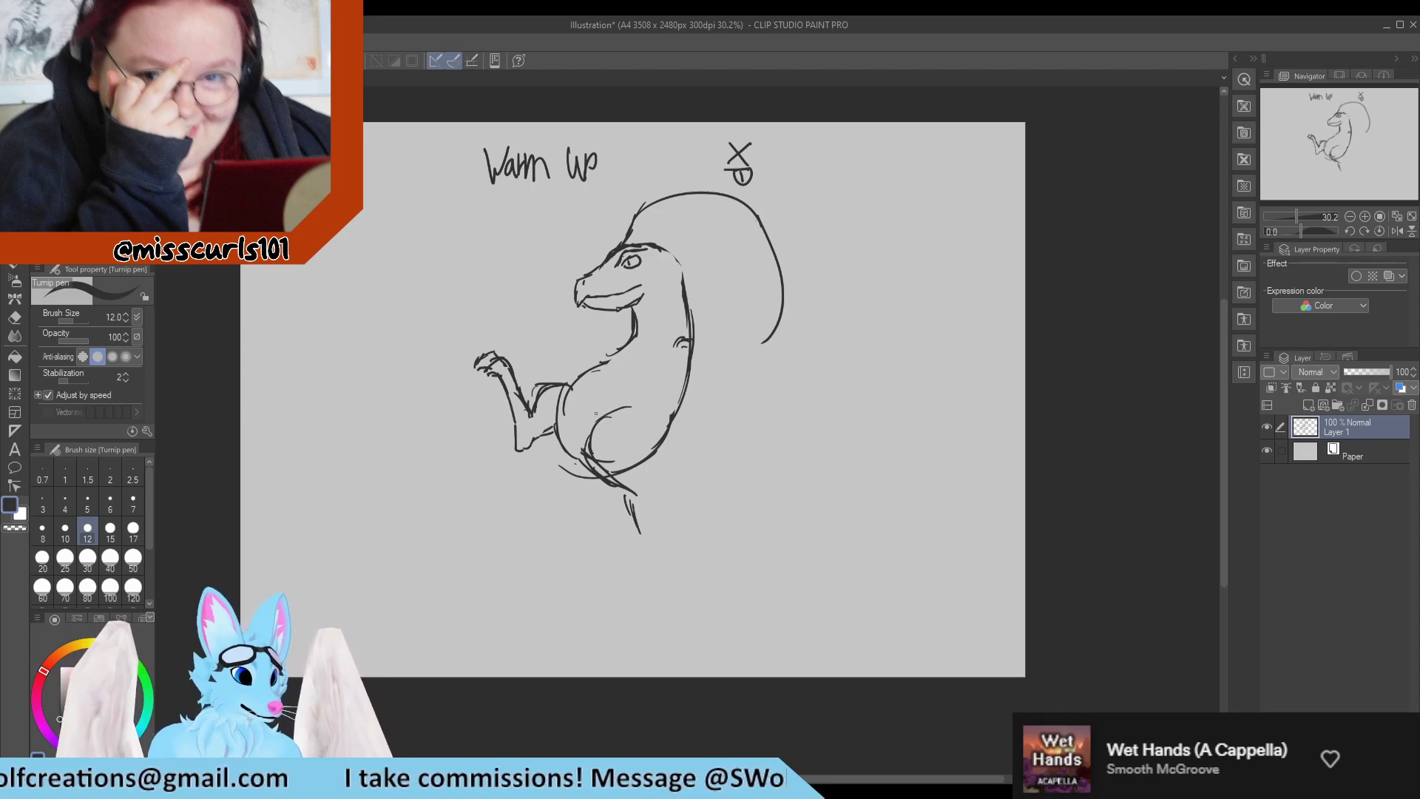
pyautogui.press('e')
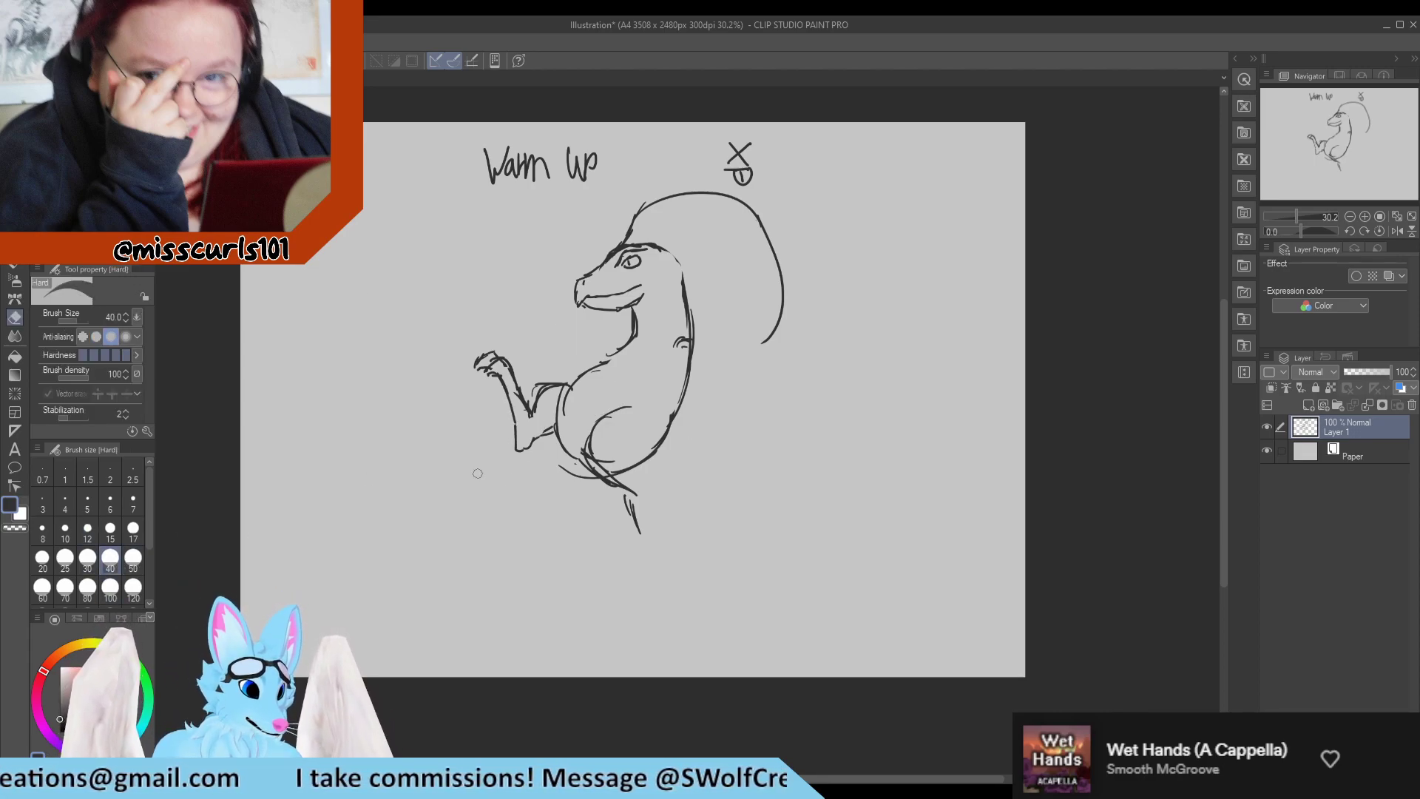
pyautogui.press('p')
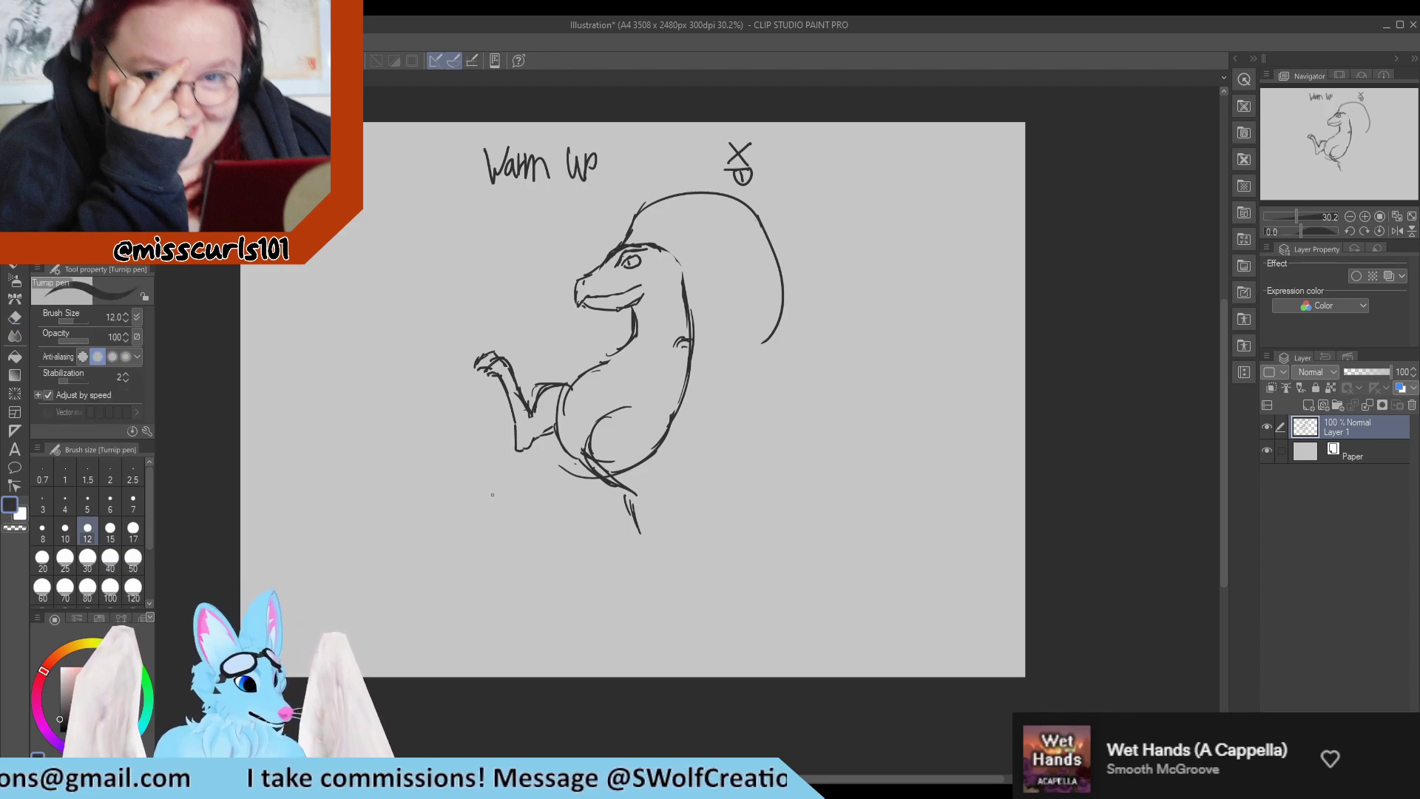
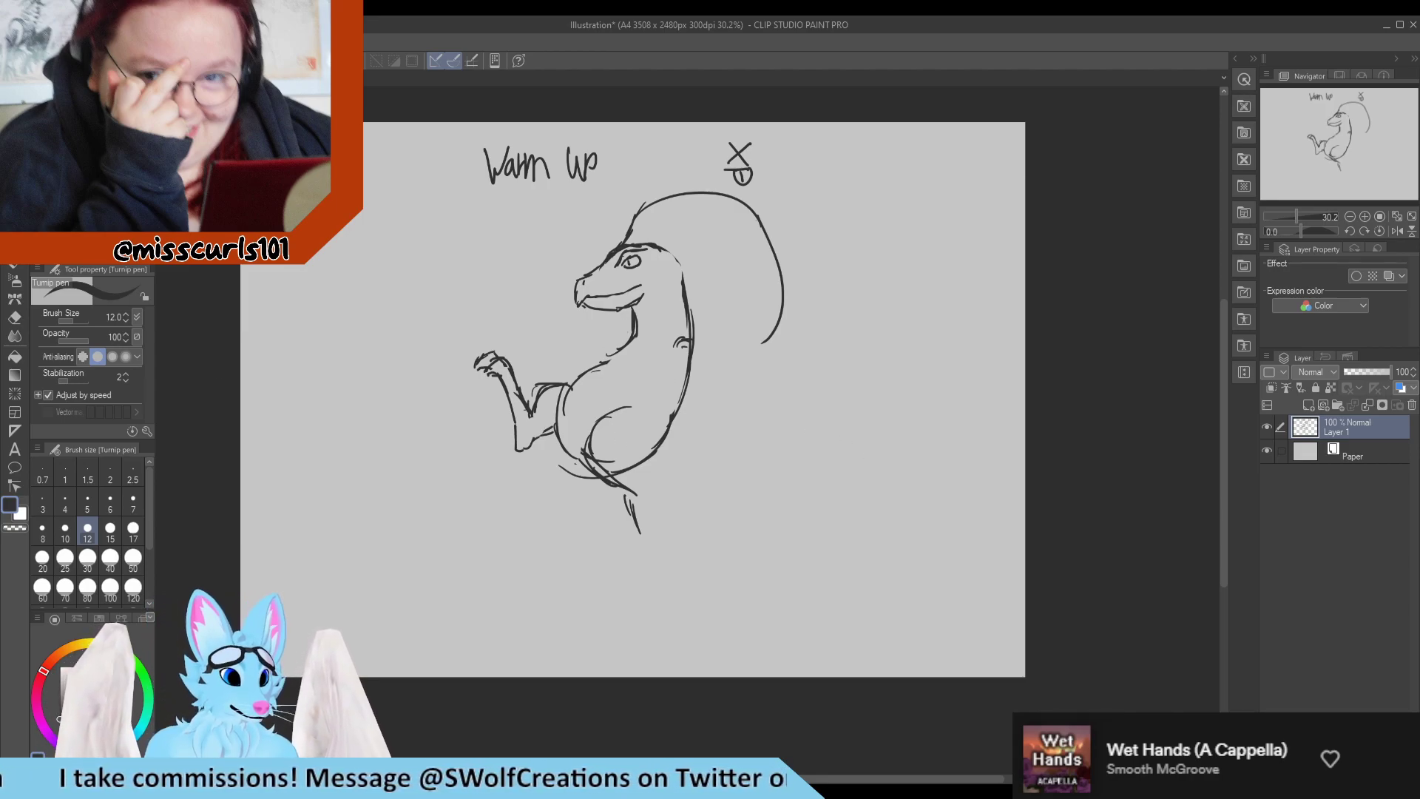
# Select the creature's lower body and raised leg, shift them slightly away from the neck, and clear the selection.
pyautogui.press('m')
pyautogui.moveTo(711, 431)
pyautogui.mouseDown()
pyautogui.moveTo(625, 341)
pyautogui.moveTo(510, 312)
pyautogui.moveTo(361, 437)
pyautogui.moveTo(607, 656)
pyautogui.moveTo(733, 516)
pyautogui.moveTo(635, 438)
pyautogui.mouseUp()
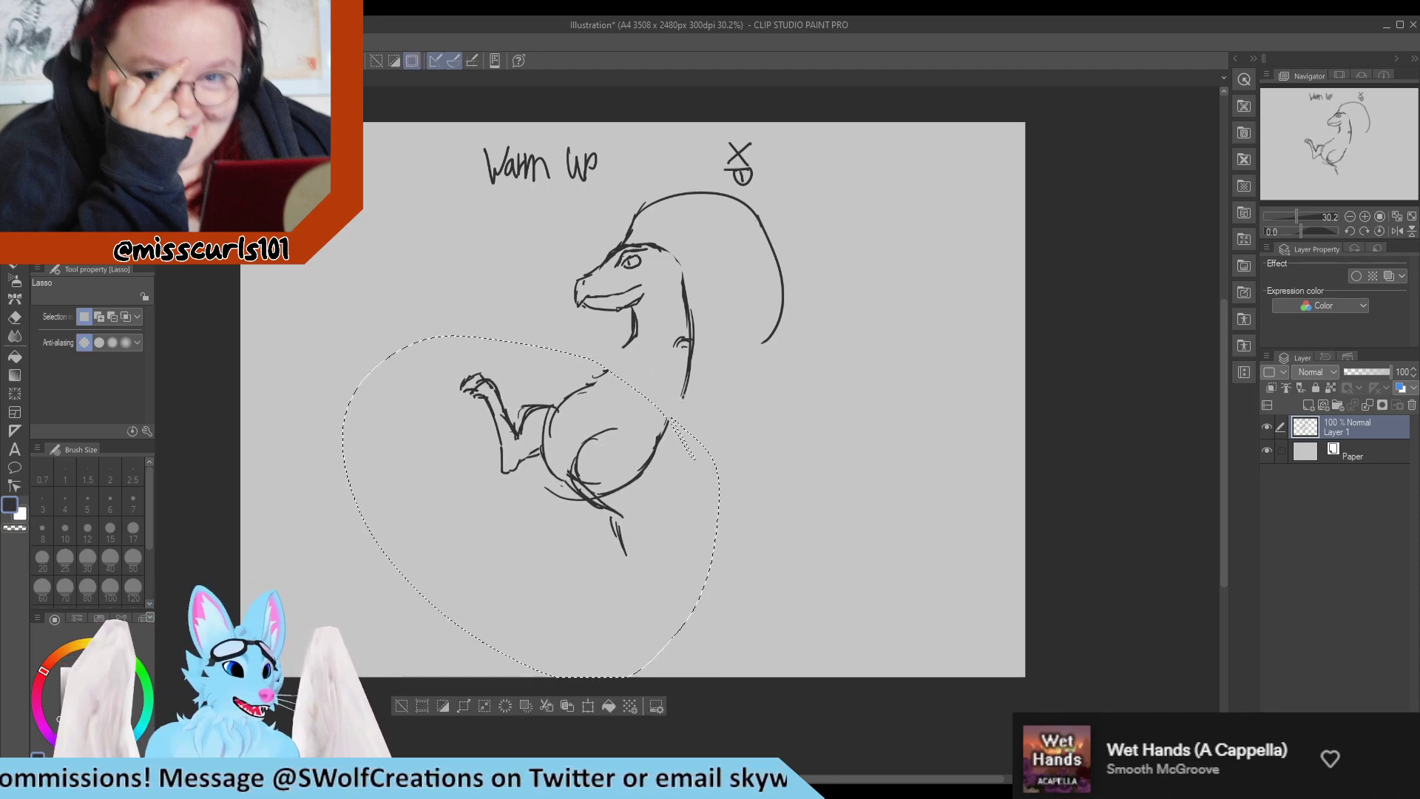
pyautogui.press('p')
pyautogui.hotkey('ctrl', 'd')
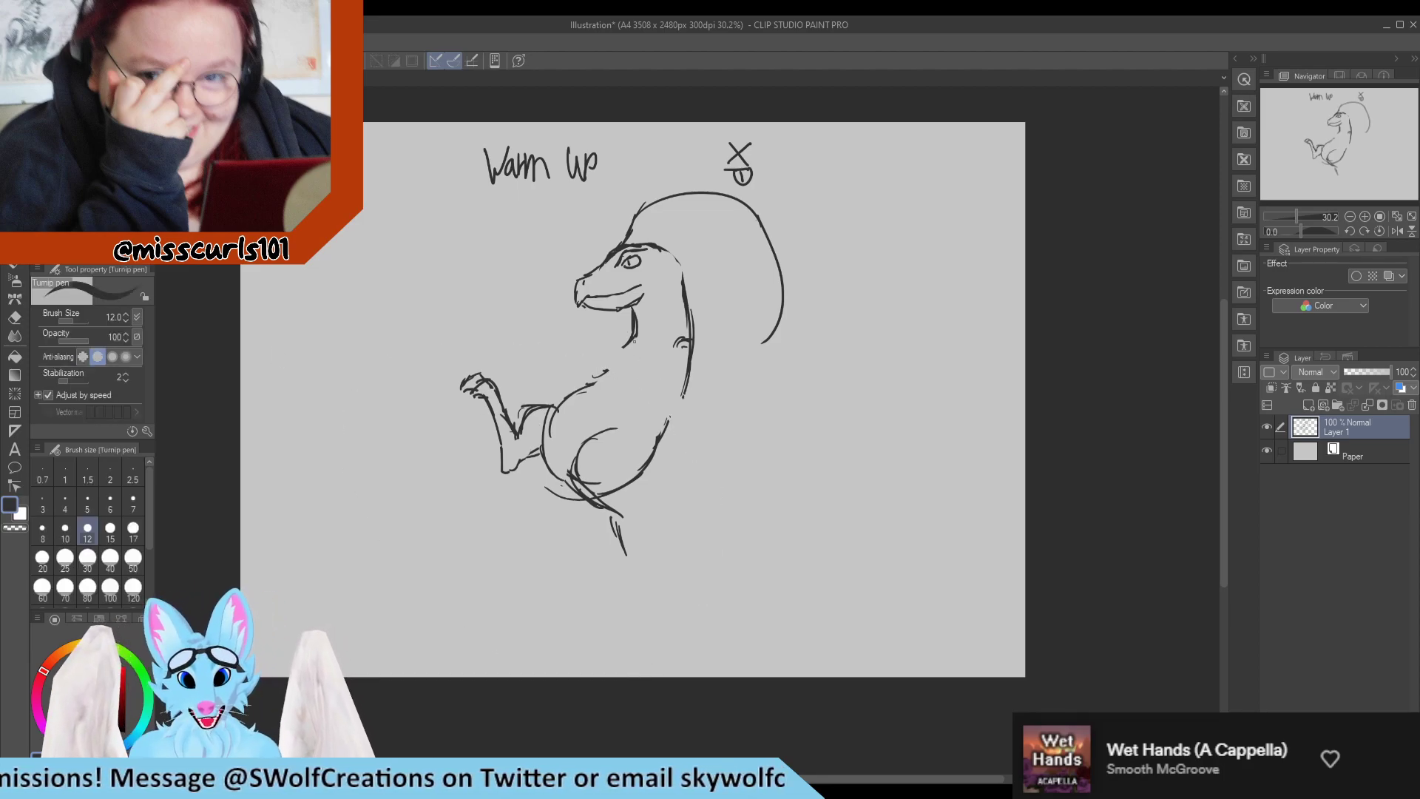
# Redraw the front line of the neck and chest to reconnect the throat with the shifted belly.
pyautogui.moveTo(633, 341); pyautogui.dragTo(592, 380)
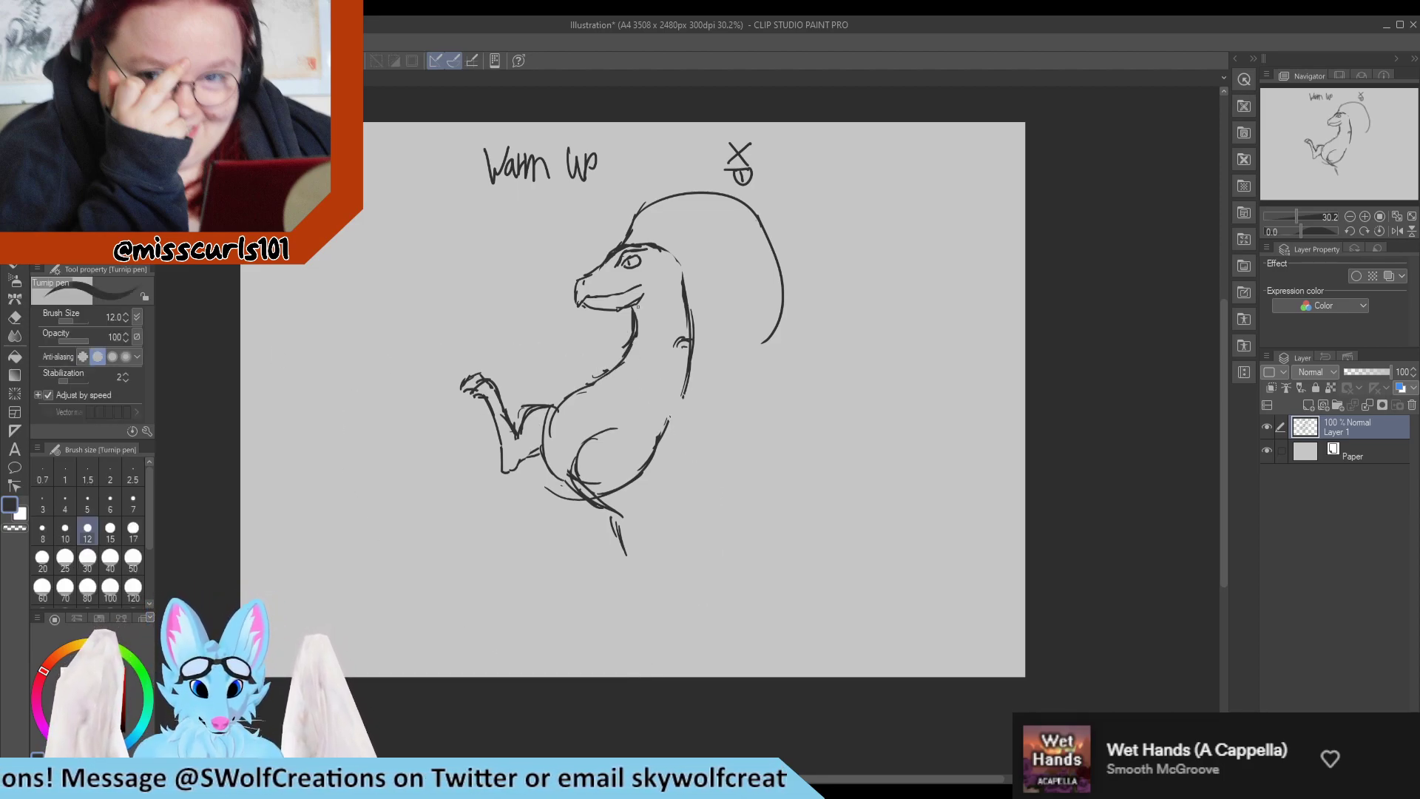
pyautogui.moveTo(641, 298); pyautogui.dragTo(633, 341)
pyautogui.moveTo(643, 313)
pyautogui.mouseDown()
pyautogui.moveTo(619, 361)
pyautogui.moveTo(564, 383)
pyautogui.moveTo(605, 377)
pyautogui.moveTo(567, 394)
pyautogui.mouseUp()
pyautogui.moveTo(584, 382); pyautogui.dragTo(545, 422)
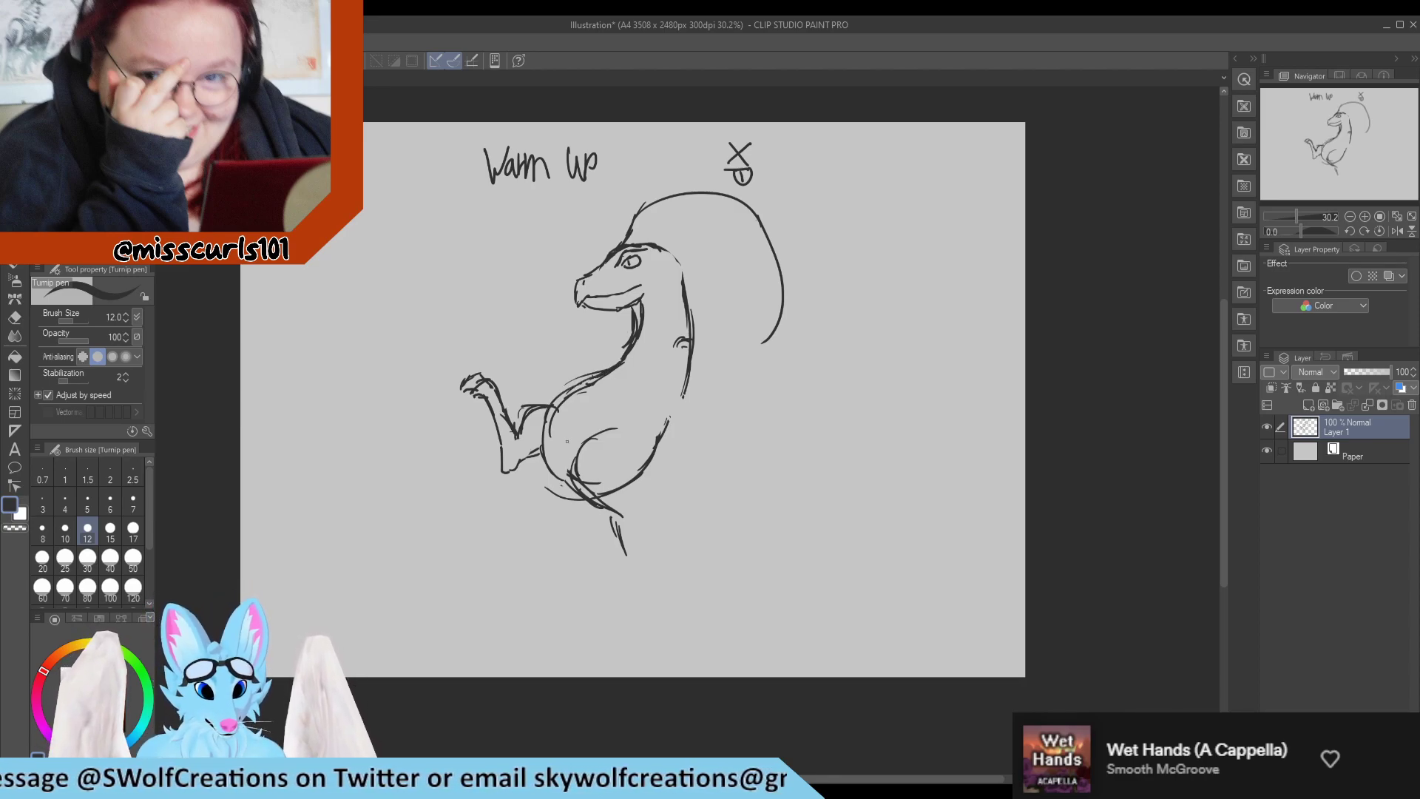
# Erase the doubled chest strokes with the eraser at size 50 and redraw one clean curve from throat to belly.
pyautogui.press('e')
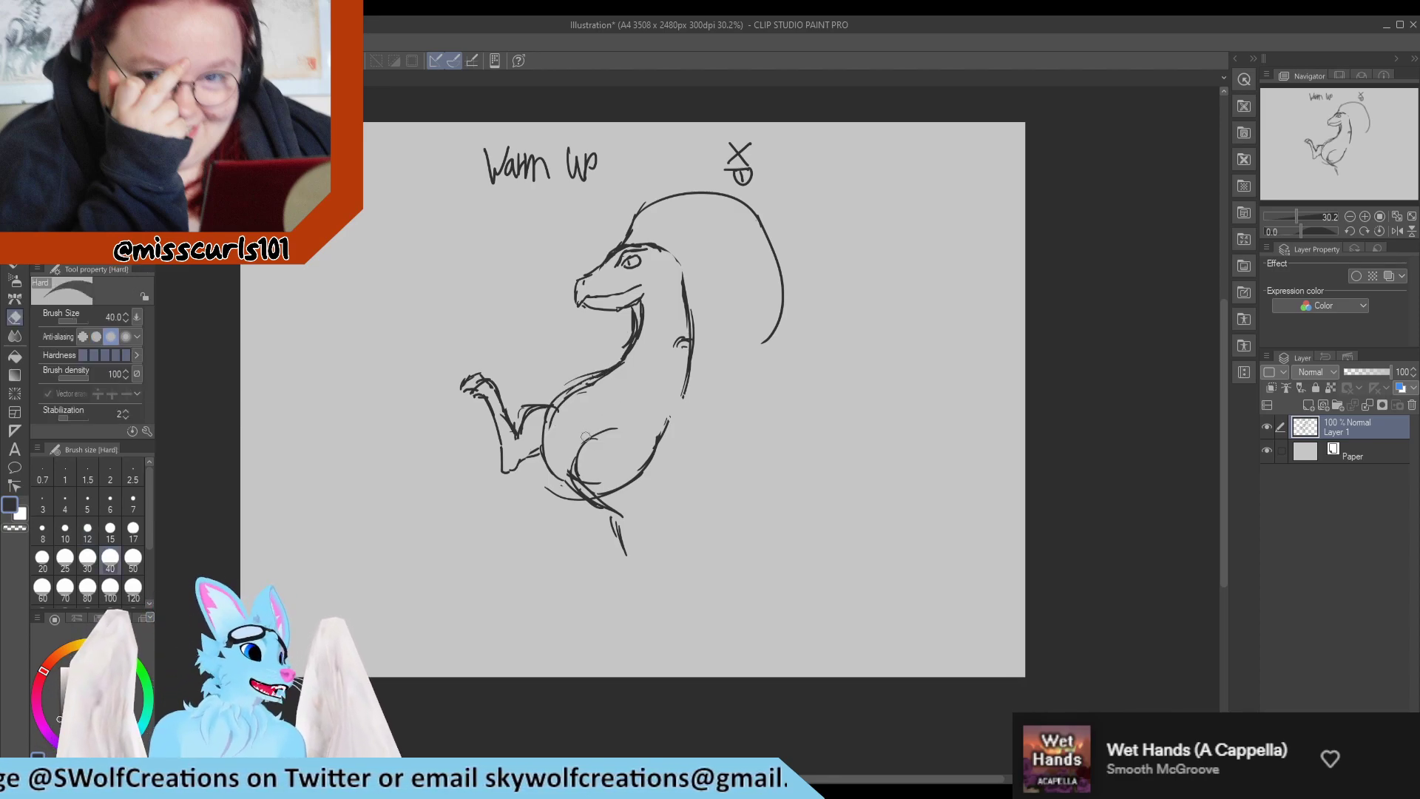
pyautogui.press(']')
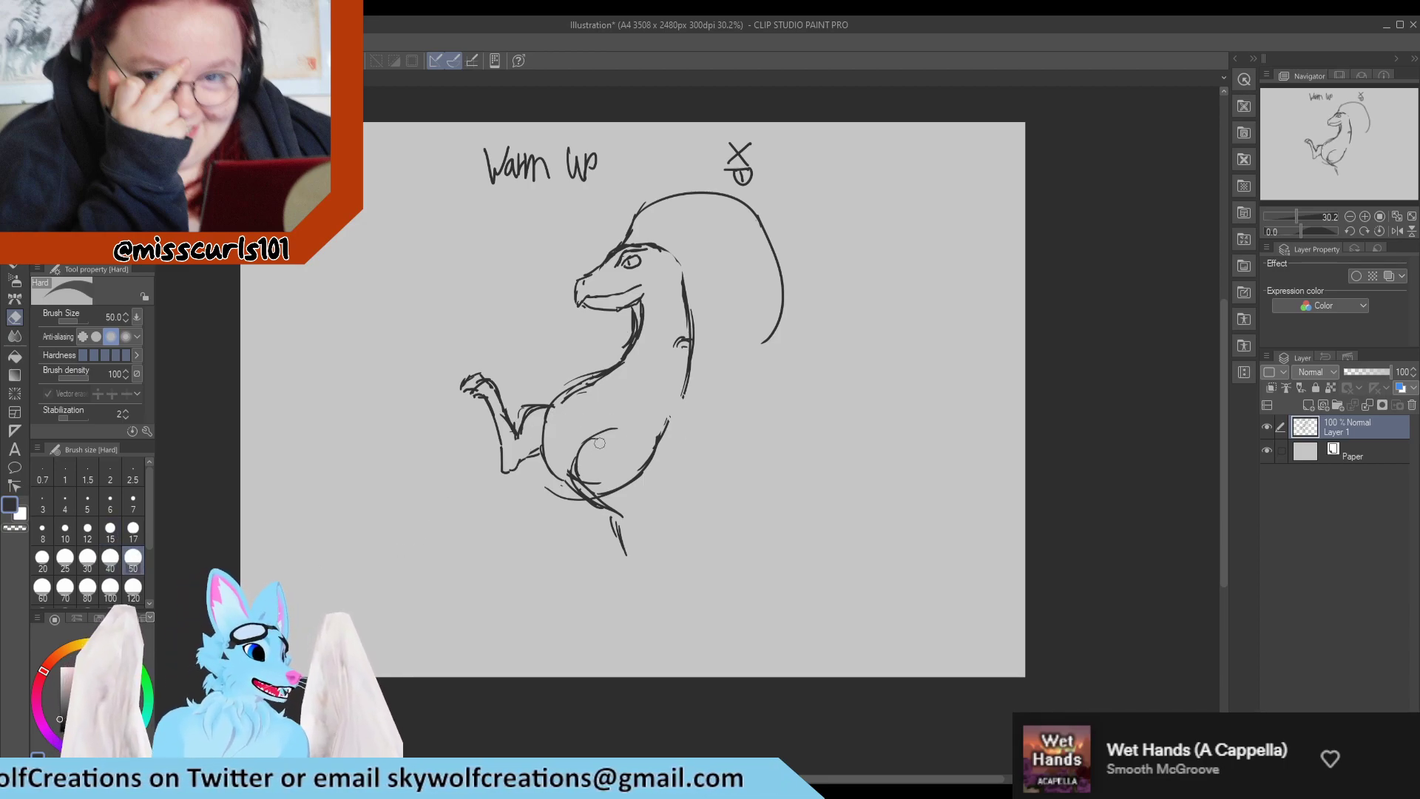
pyautogui.moveTo(562, 405); pyautogui.dragTo(610, 375)
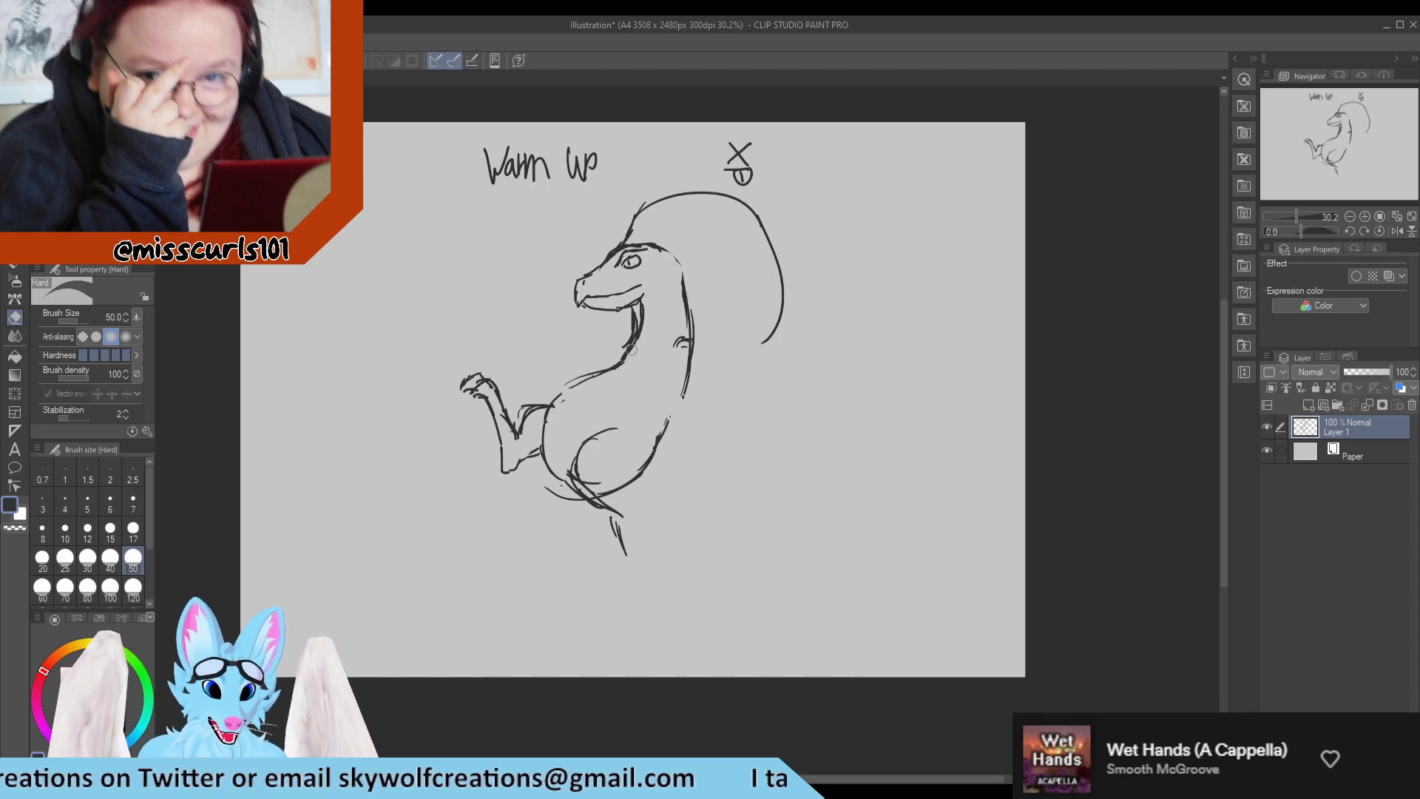
pyautogui.moveTo(632, 313)
pyautogui.mouseDown()
pyautogui.moveTo(616, 368)
pyautogui.moveTo(619, 353)
pyautogui.moveTo(549, 400)
pyautogui.mouseUp()
pyautogui.press('p')
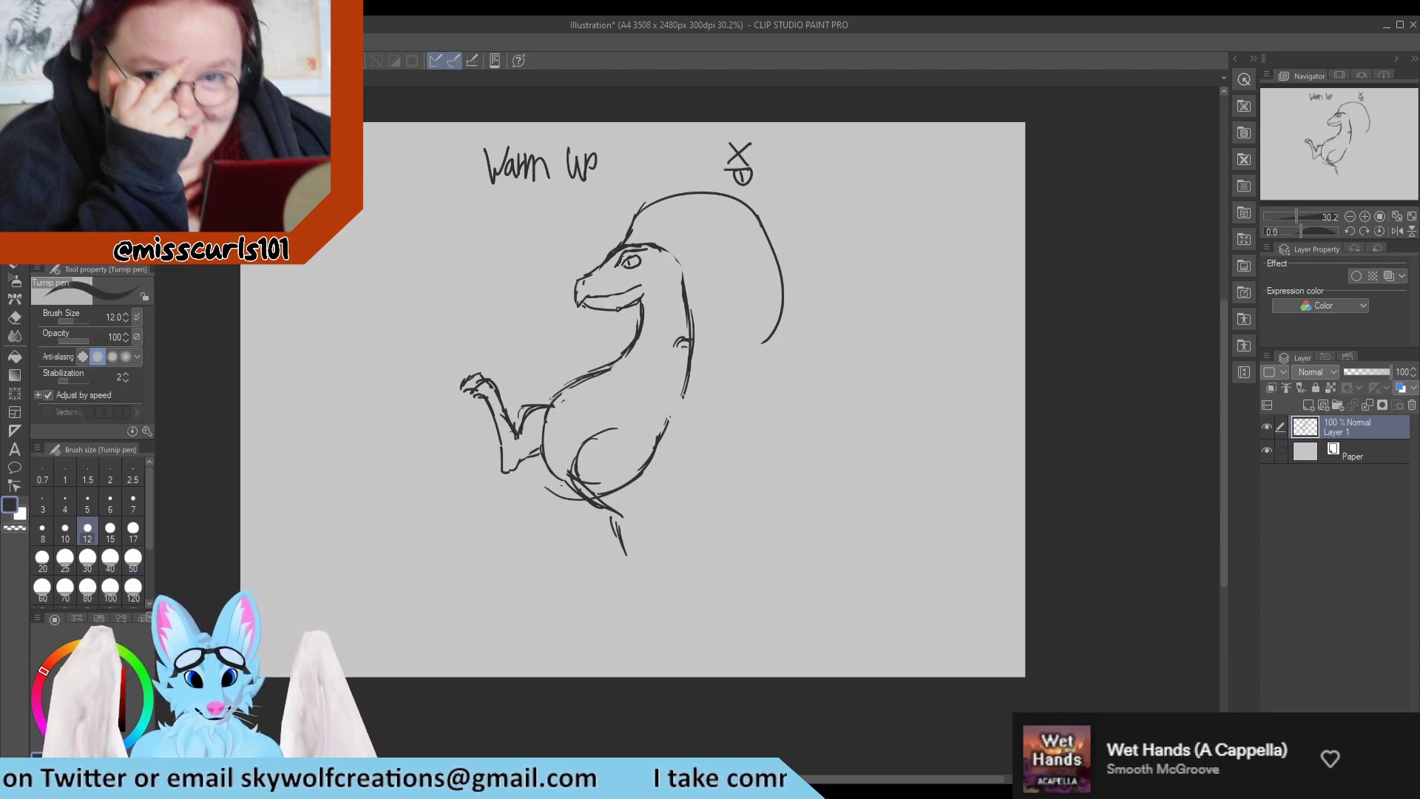
pyautogui.press('e')
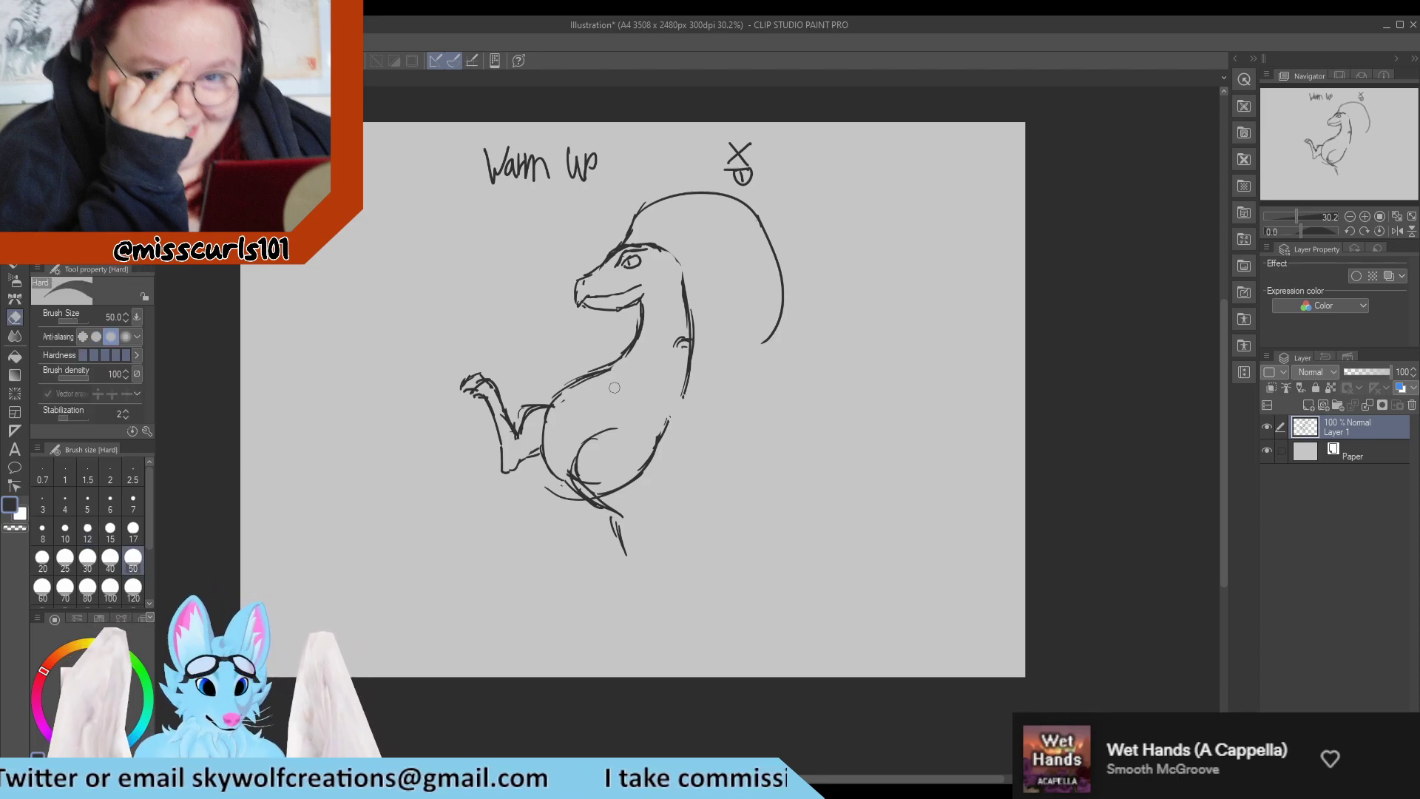
pyautogui.moveTo(627, 355)
pyautogui.mouseDown()
pyautogui.moveTo(556, 402)
pyautogui.moveTo(564, 392)
pyautogui.mouseUp()
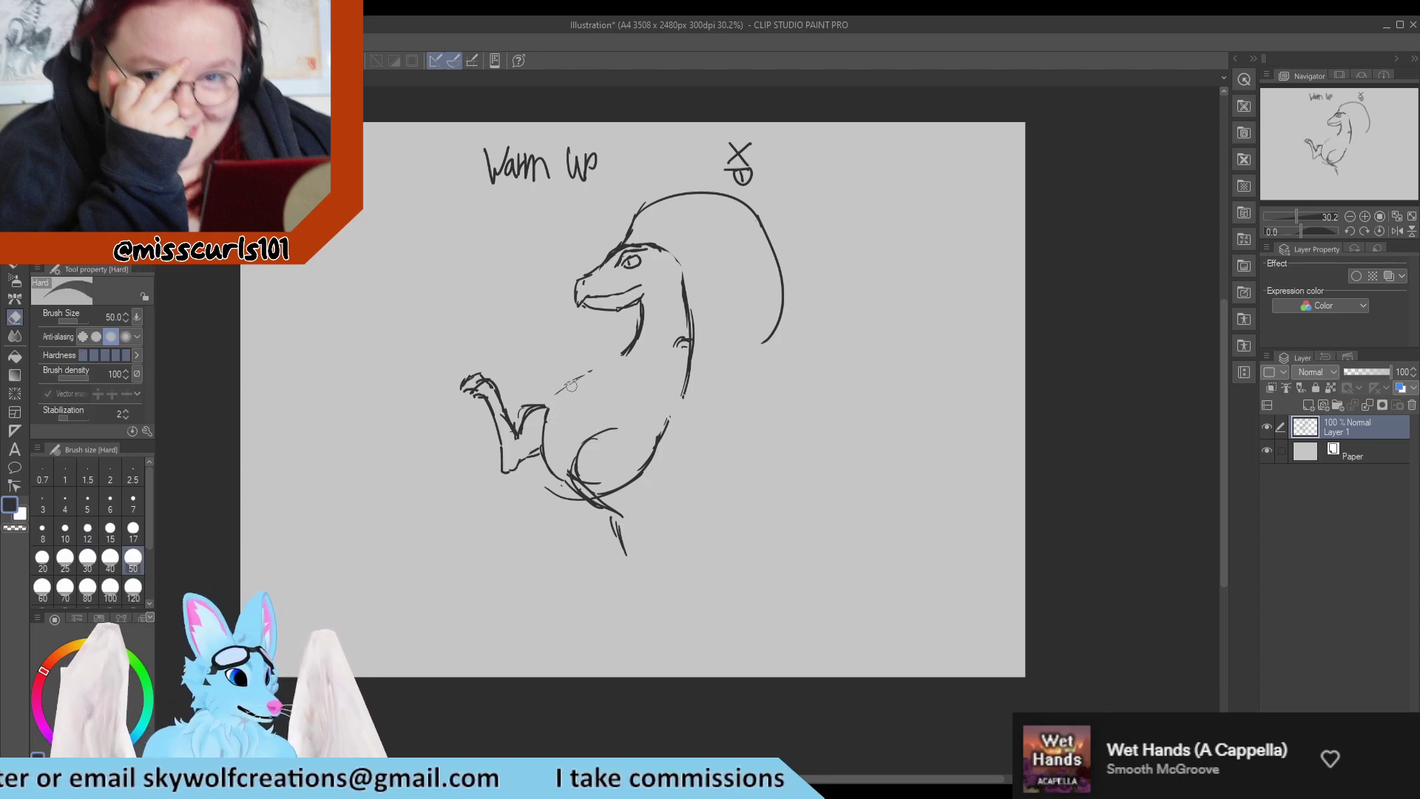
pyautogui.press('p')
pyautogui.moveTo(634, 352)
pyautogui.mouseDown()
pyautogui.moveTo(570, 381)
pyautogui.moveTo(581, 377)
pyautogui.moveTo(547, 415)
pyautogui.mouseUp()
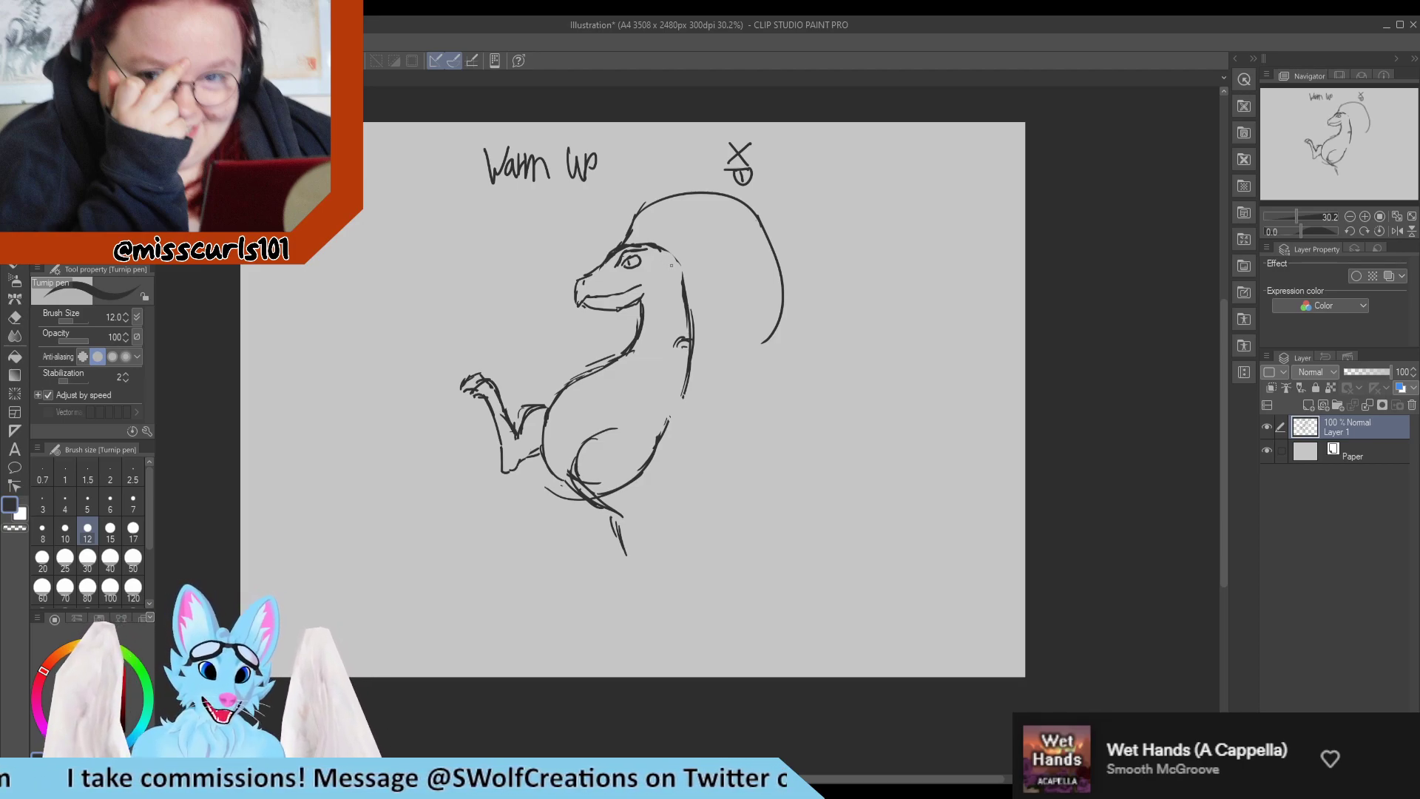
# Close the outline at the back of the head and start the crest's inner curve, undoing the stroke that overlaps its outer edge.
pyautogui.moveTo(668, 253); pyautogui.dragTo(681, 295)
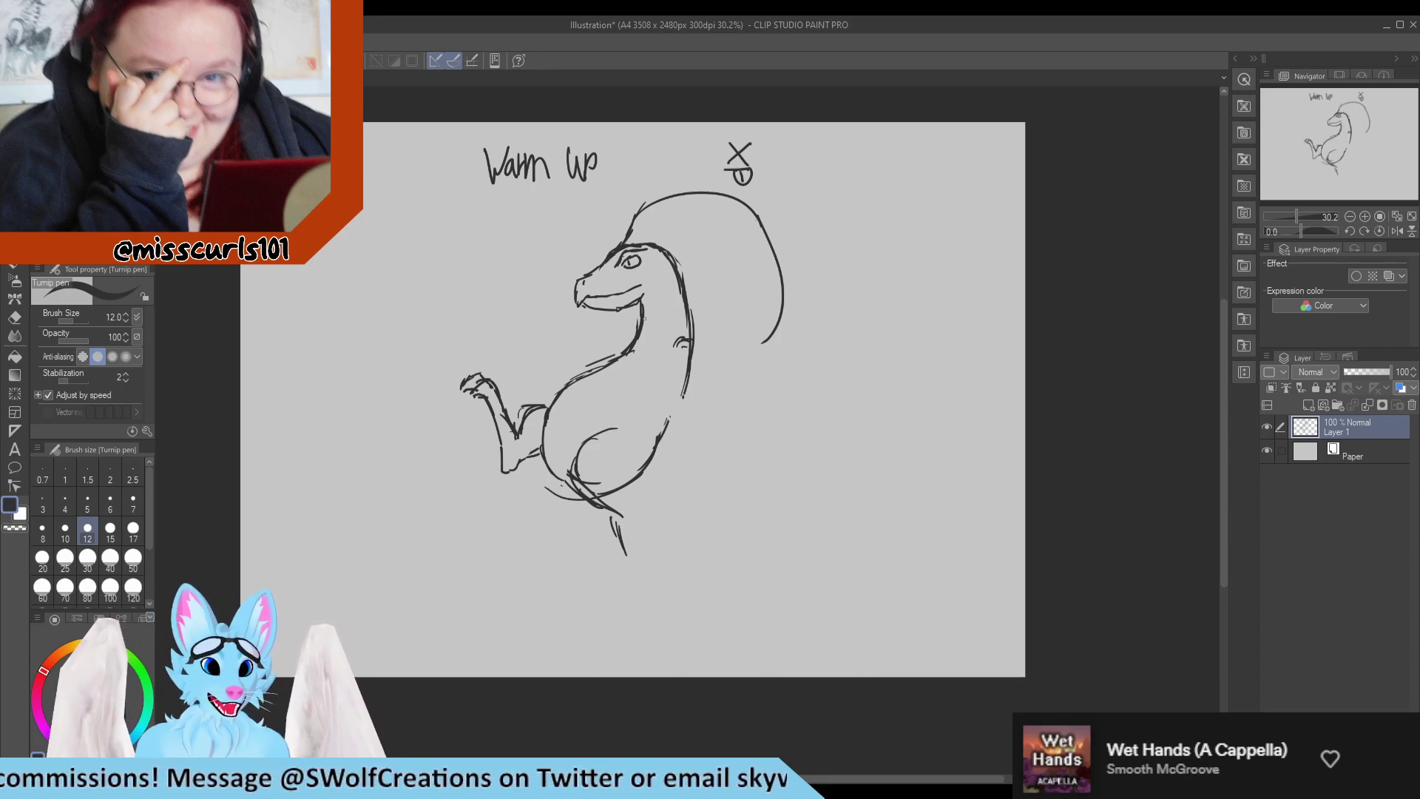
pyautogui.moveTo(640, 244)
pyautogui.mouseDown()
pyautogui.moveTo(690, 217)
pyautogui.moveTo(742, 239)
pyautogui.moveTo(726, 217)
pyautogui.moveTo(762, 264)
pyautogui.moveTo(723, 219)
pyautogui.mouseUp()
pyautogui.press('e')
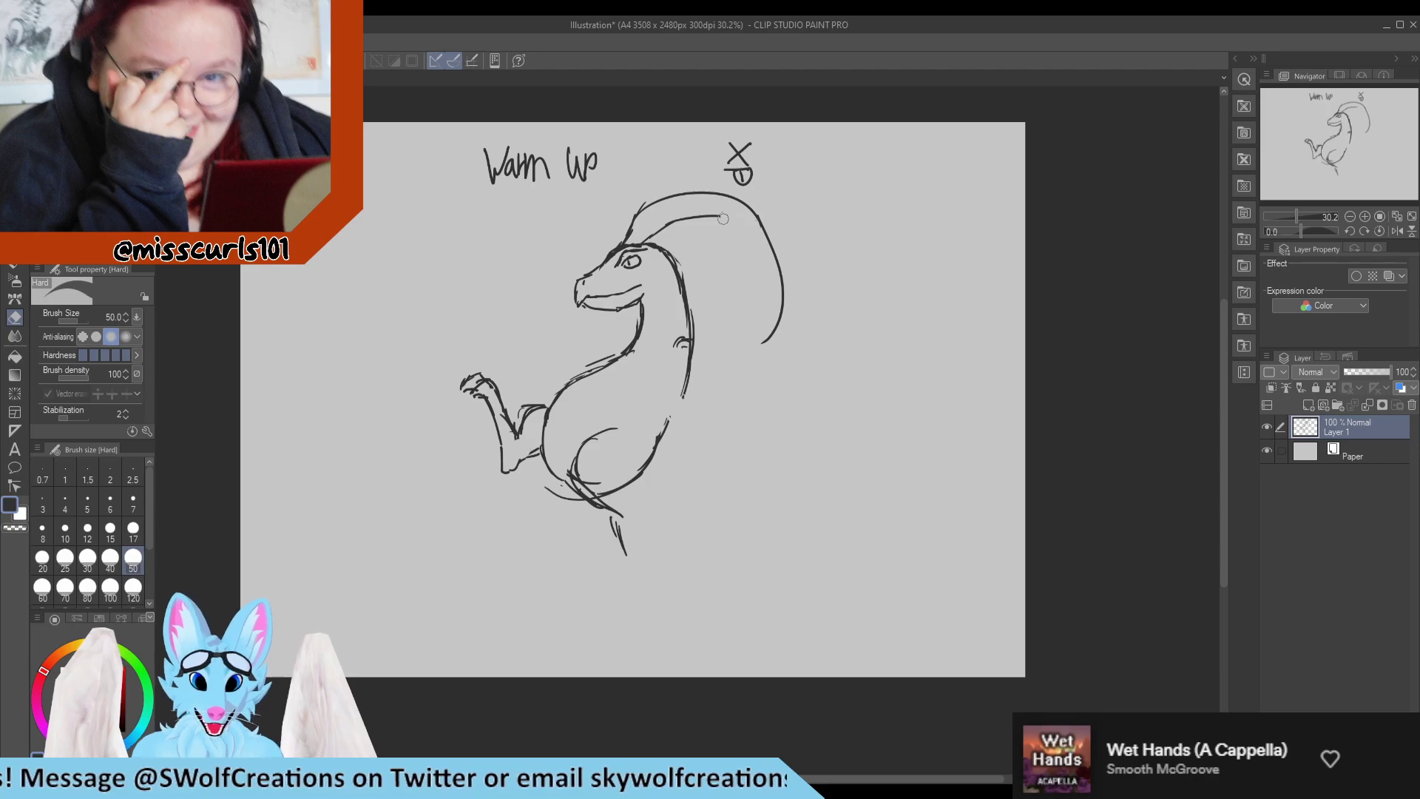
pyautogui.press('p')
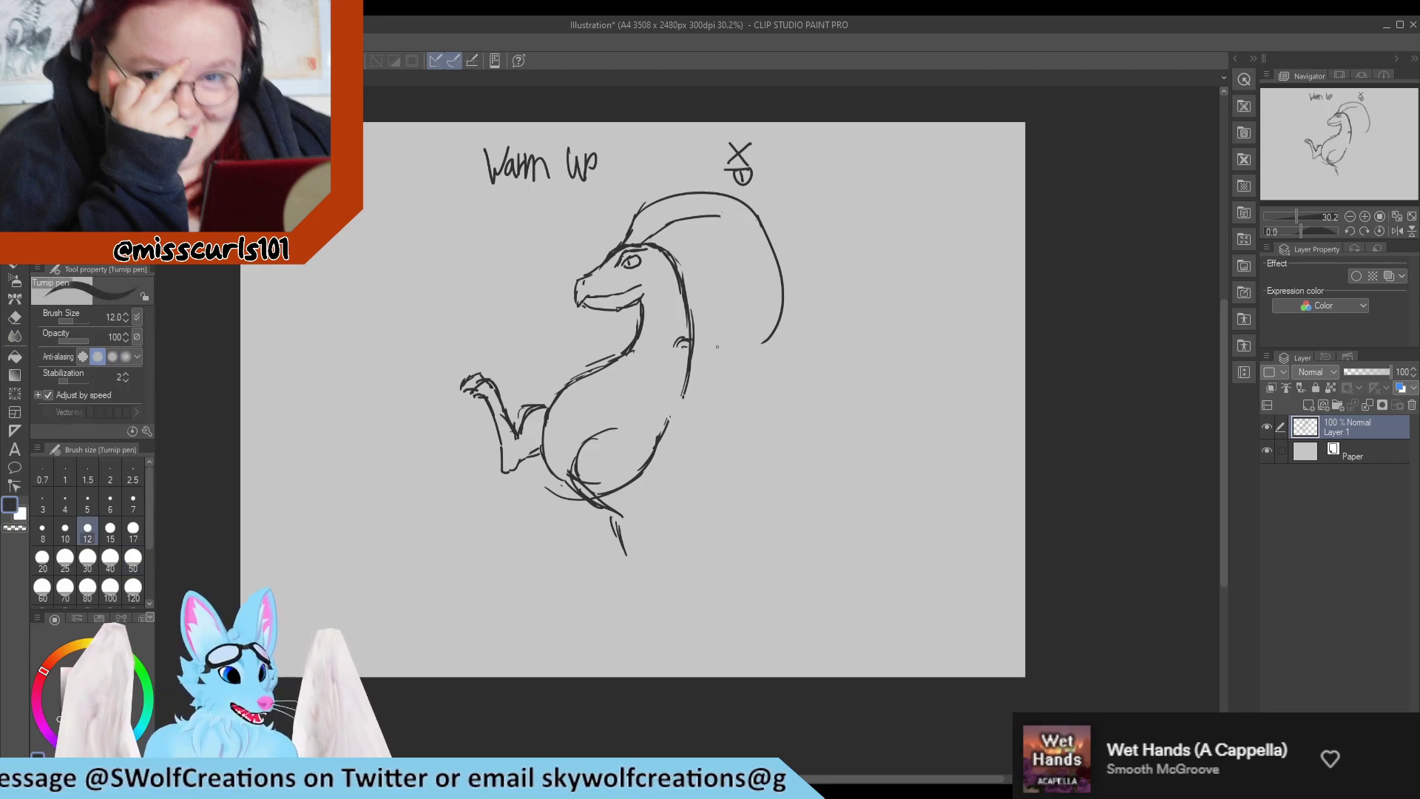
pyautogui.moveTo(721, 215); pyautogui.dragTo(774, 256)
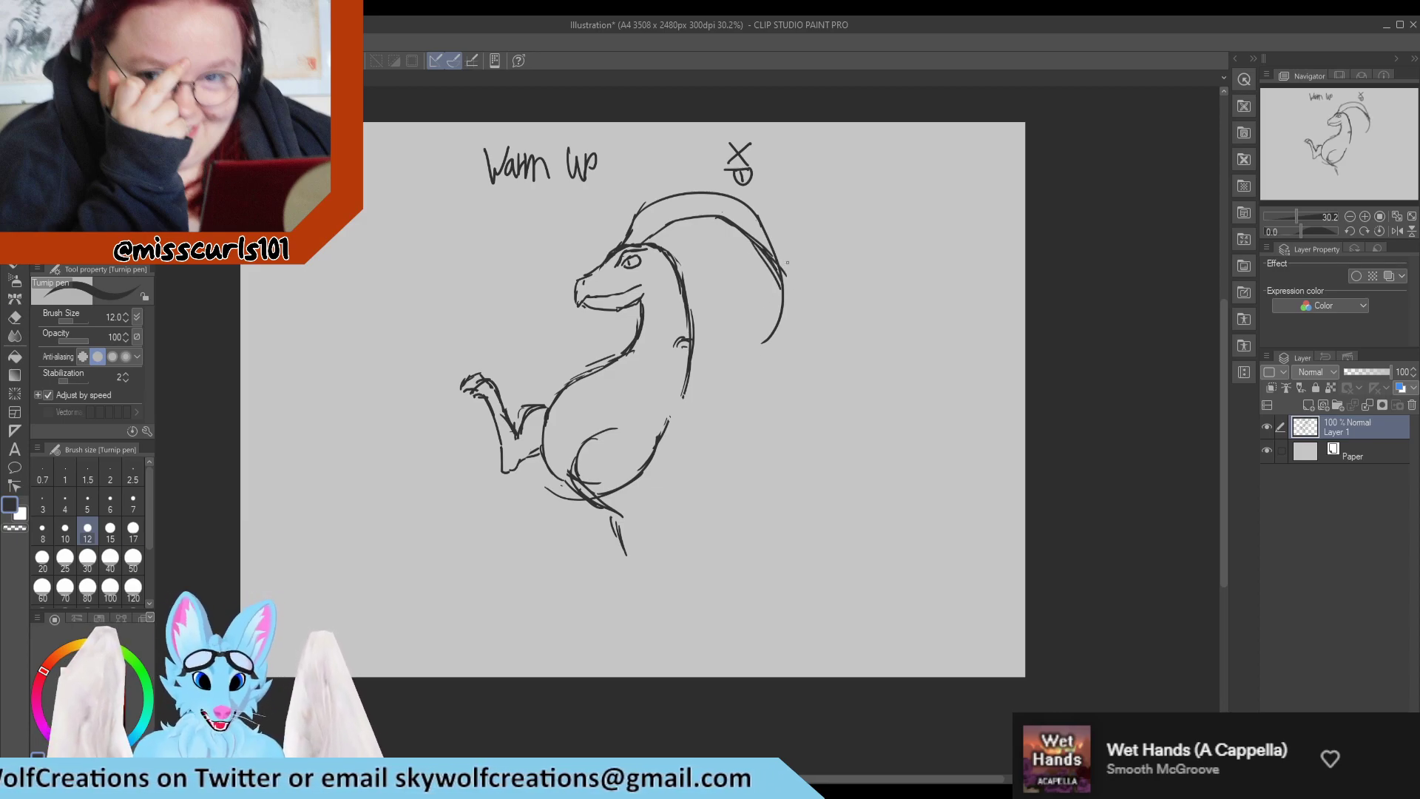
pyautogui.hotkey('ctrl', 'z')
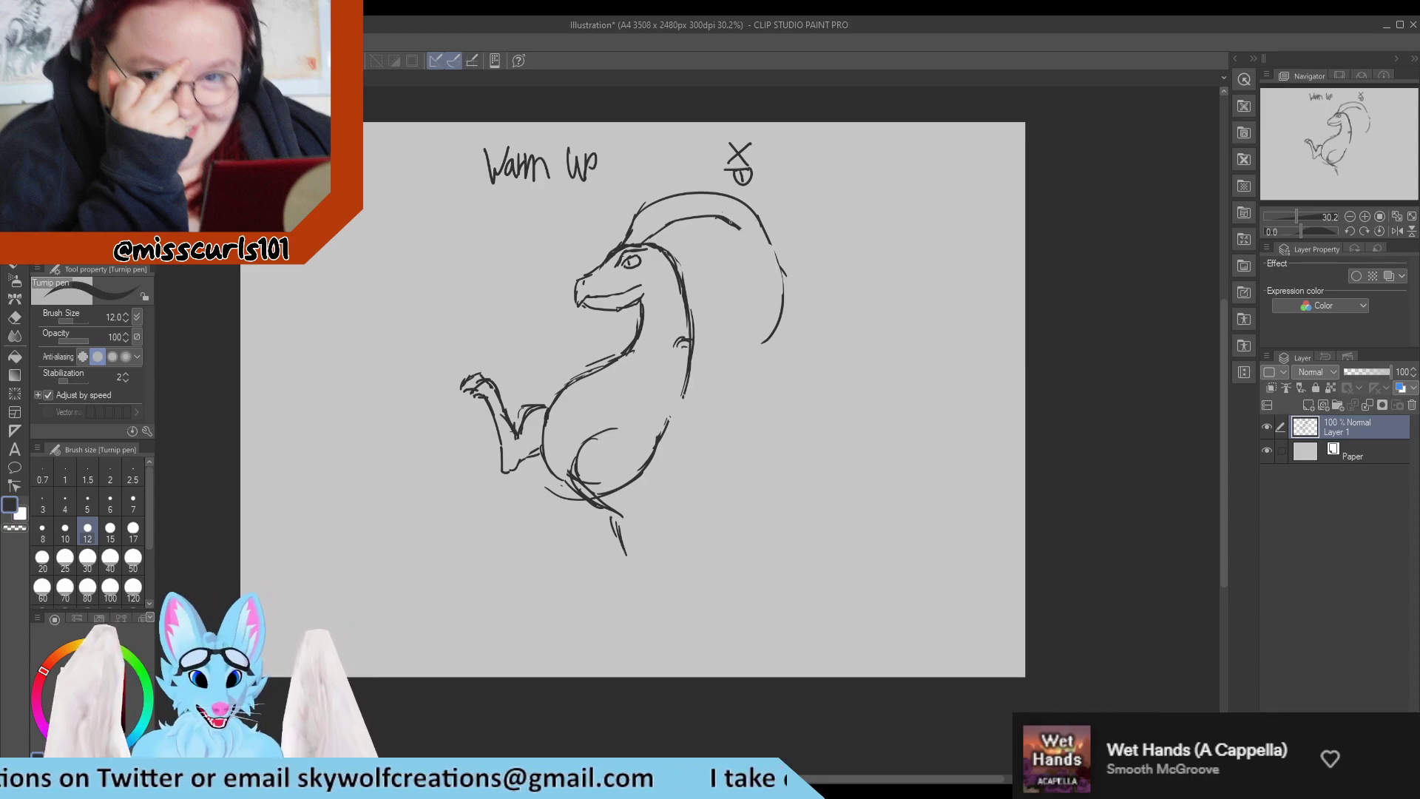
# Continue the crest's inner curve around to its lower end, erasing the part that touches the back of the neck.
pyautogui.moveTo(730, 221); pyautogui.dragTo(780, 268)
pyautogui.moveTo(738, 224)
pyautogui.mouseDown()
pyautogui.moveTo(785, 293)
pyautogui.moveTo(770, 296)
pyautogui.moveTo(766, 259)
pyautogui.moveTo(792, 304)
pyautogui.moveTo(785, 263)
pyautogui.moveTo(756, 333)
pyautogui.moveTo(695, 342)
pyautogui.moveTo(778, 339)
pyautogui.mouseUp()
pyautogui.press('e')
pyautogui.press('p')
pyautogui.press('e')
pyautogui.press('p')
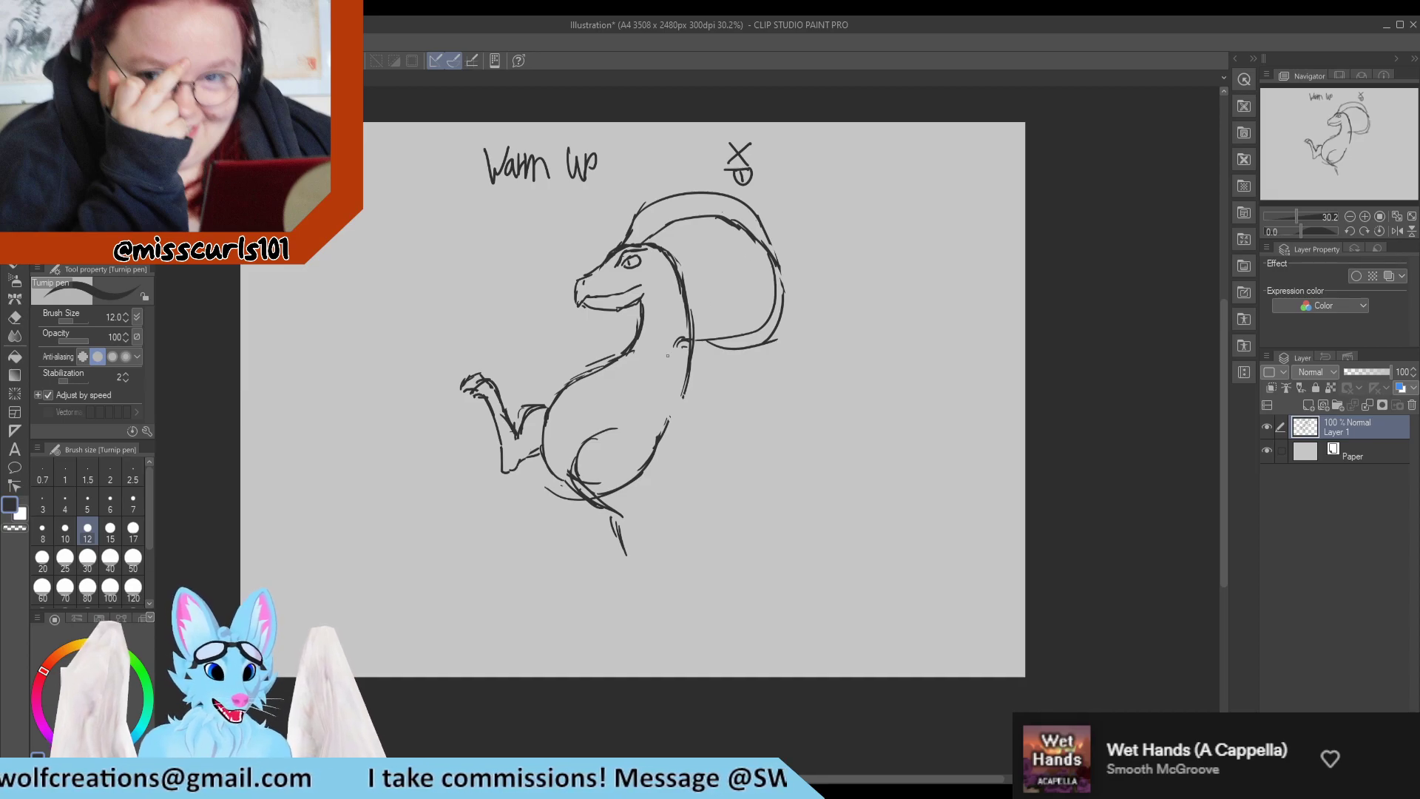
pyautogui.press('e')
pyautogui.moveTo(705, 316); pyautogui.dragTo(701, 344)
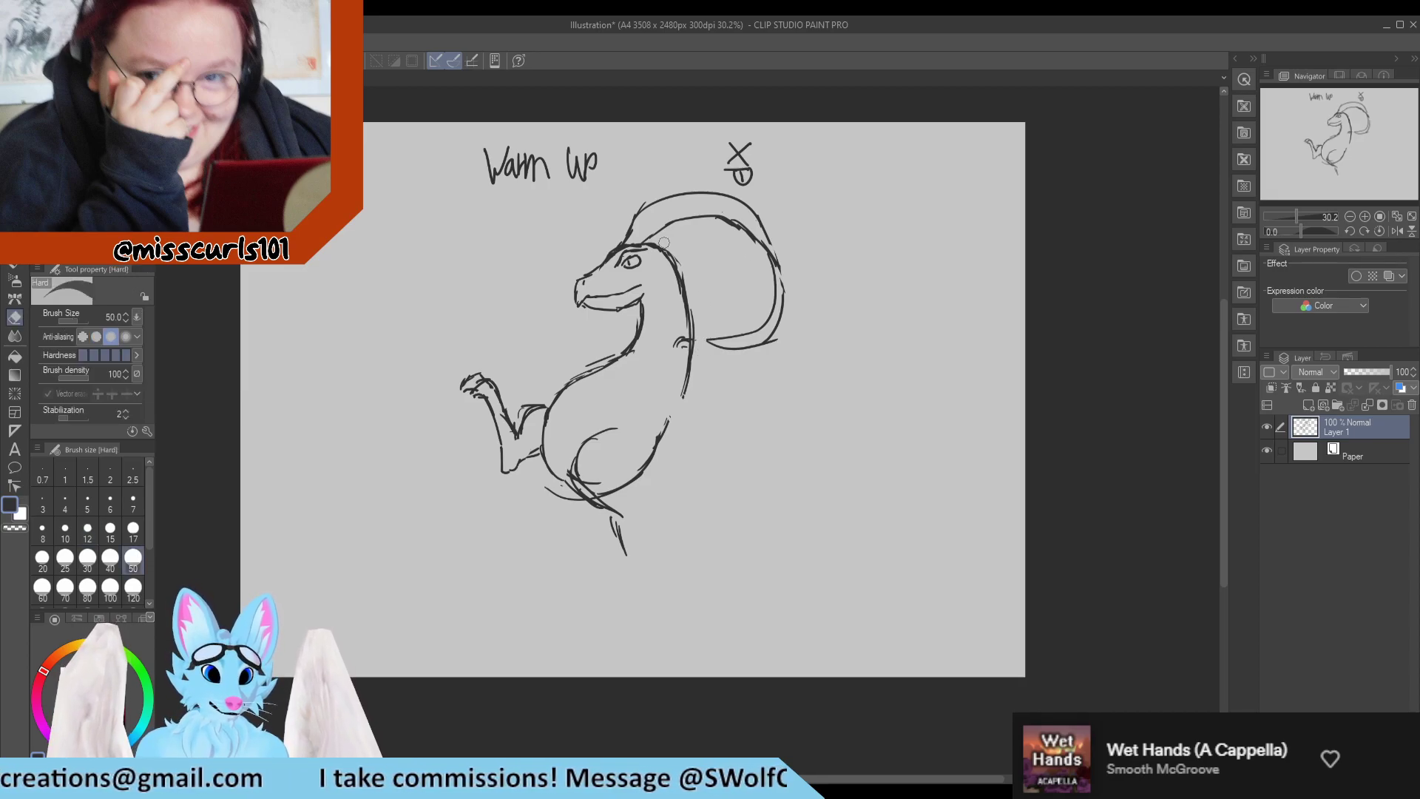
# Draw contour lines down the side of the neck, starting behind the jaw.
pyautogui.press('p')
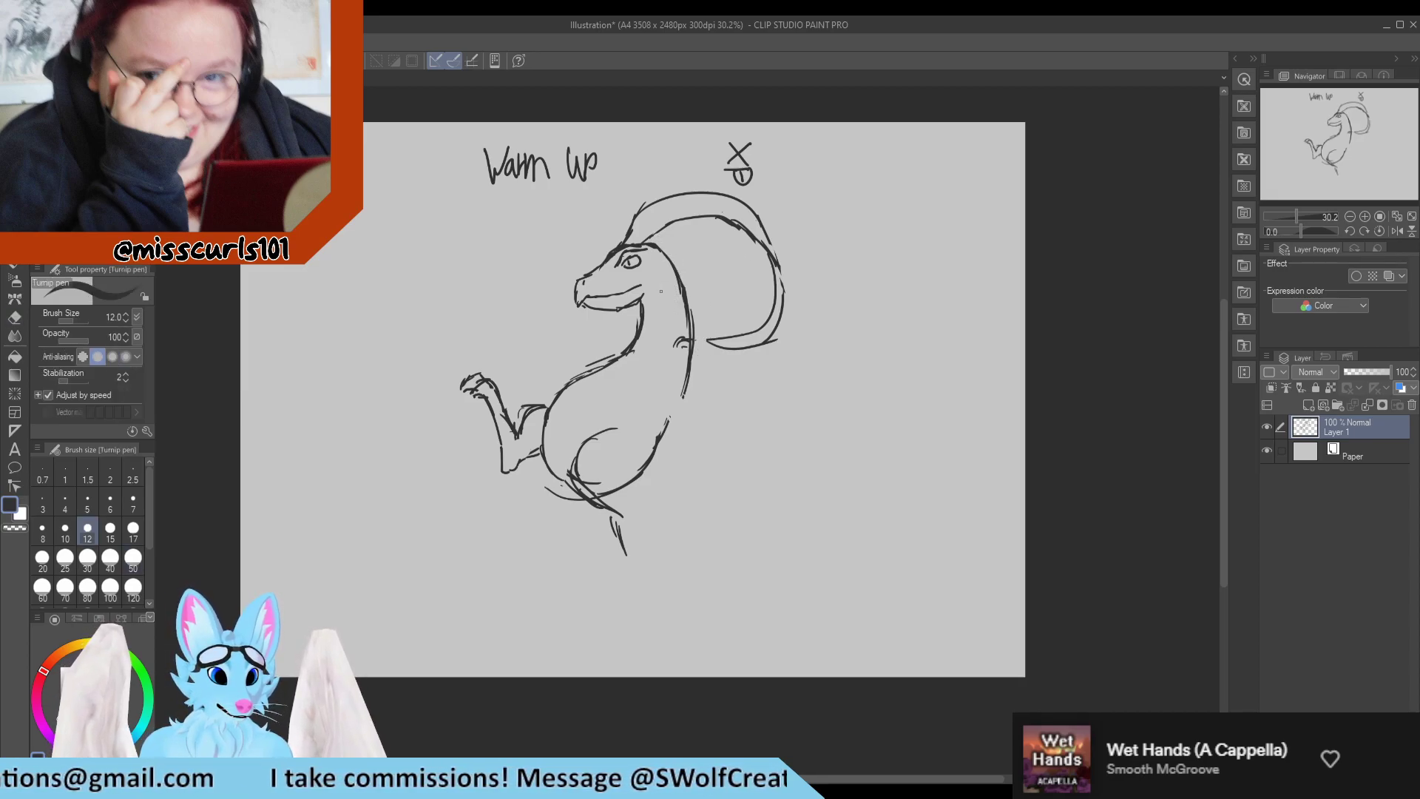
pyautogui.press('e')
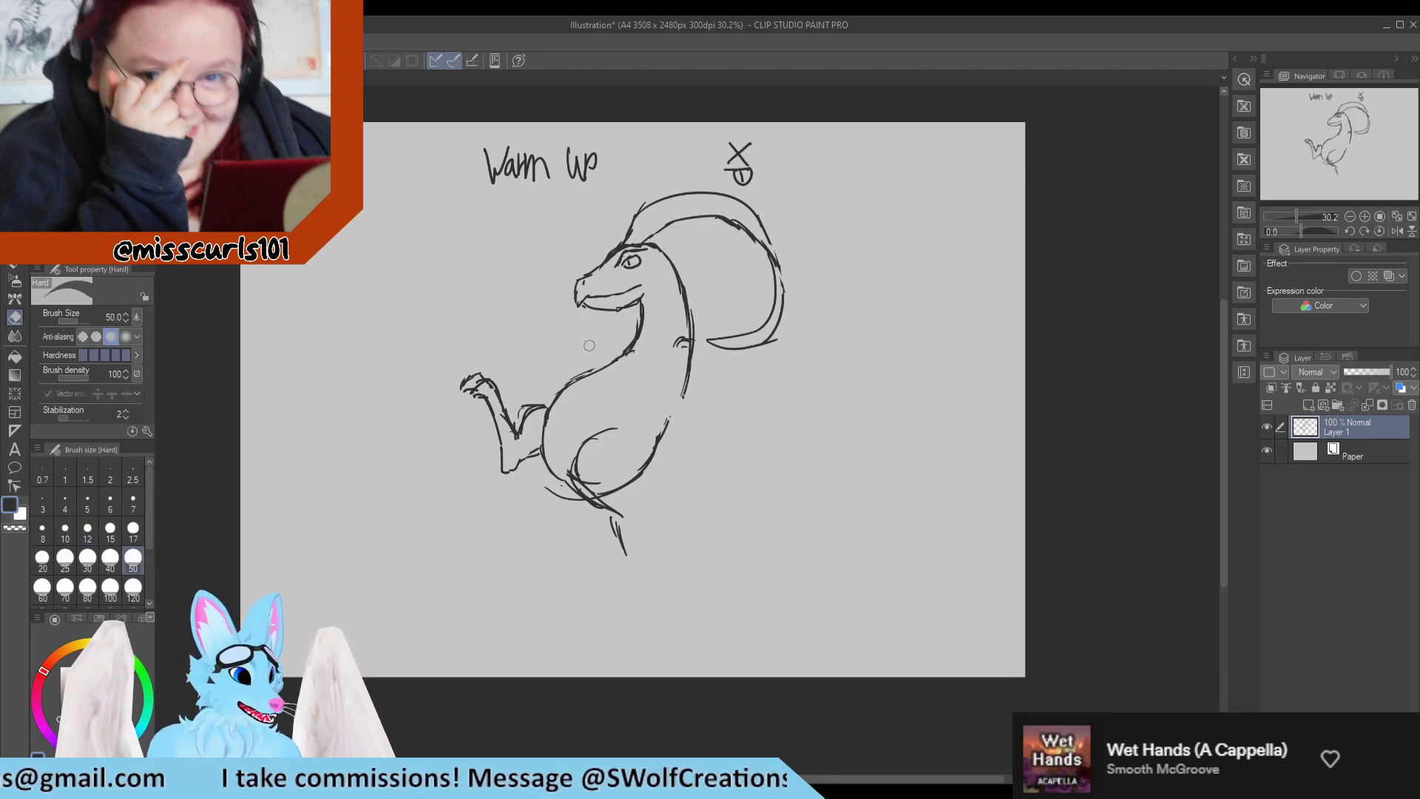
pyautogui.press('p')
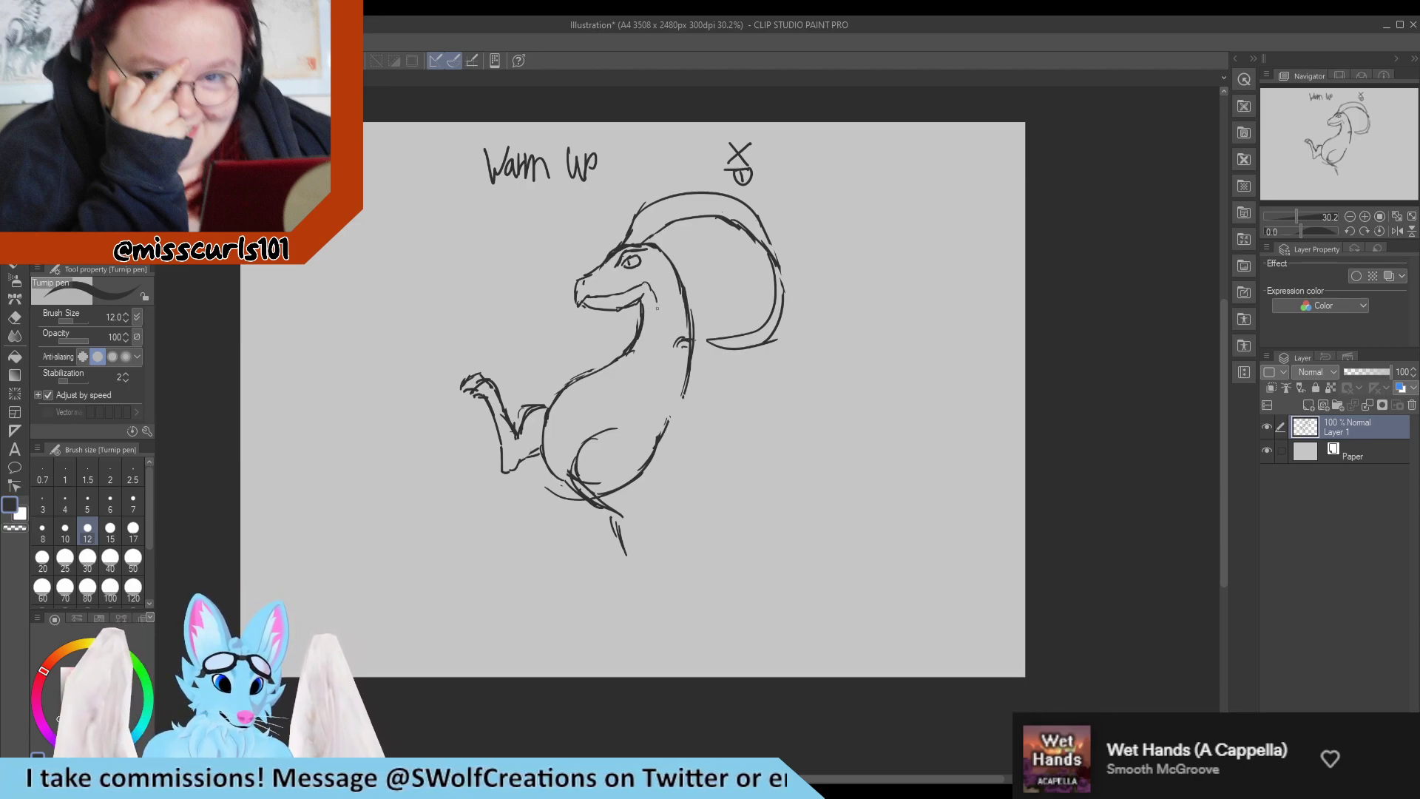
pyautogui.moveTo(665, 291); pyautogui.dragTo(658, 347)
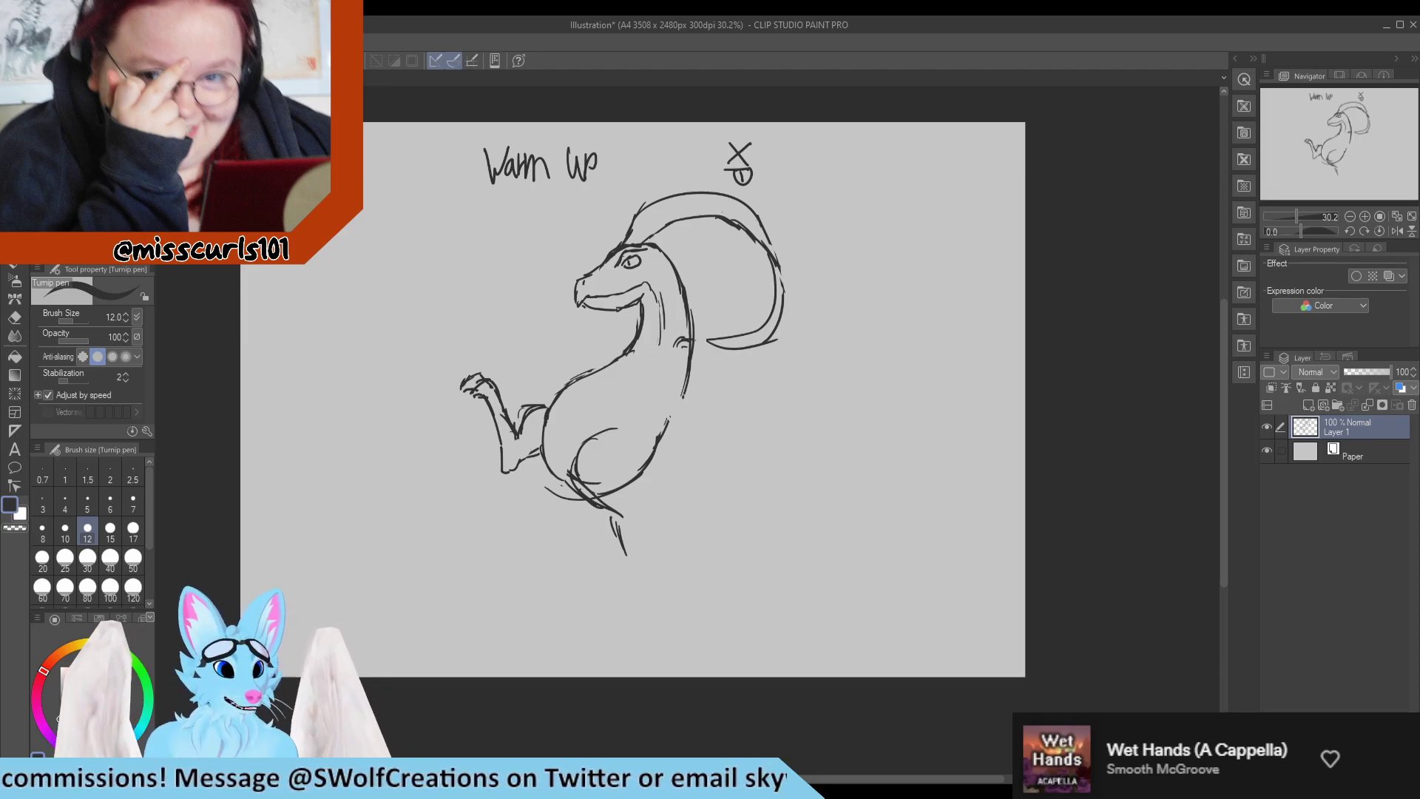
# Select the lower body and raised leg again, move them slightly farther from the neck, and clear the selection.
pyautogui.press('m')
pyautogui.moveTo(535, 574)
pyautogui.mouseDown()
pyautogui.moveTo(542, 588)
pyautogui.moveTo(688, 404)
pyautogui.moveTo(582, 337)
pyautogui.moveTo(372, 403)
pyautogui.moveTo(386, 506)
pyautogui.mouseUp()
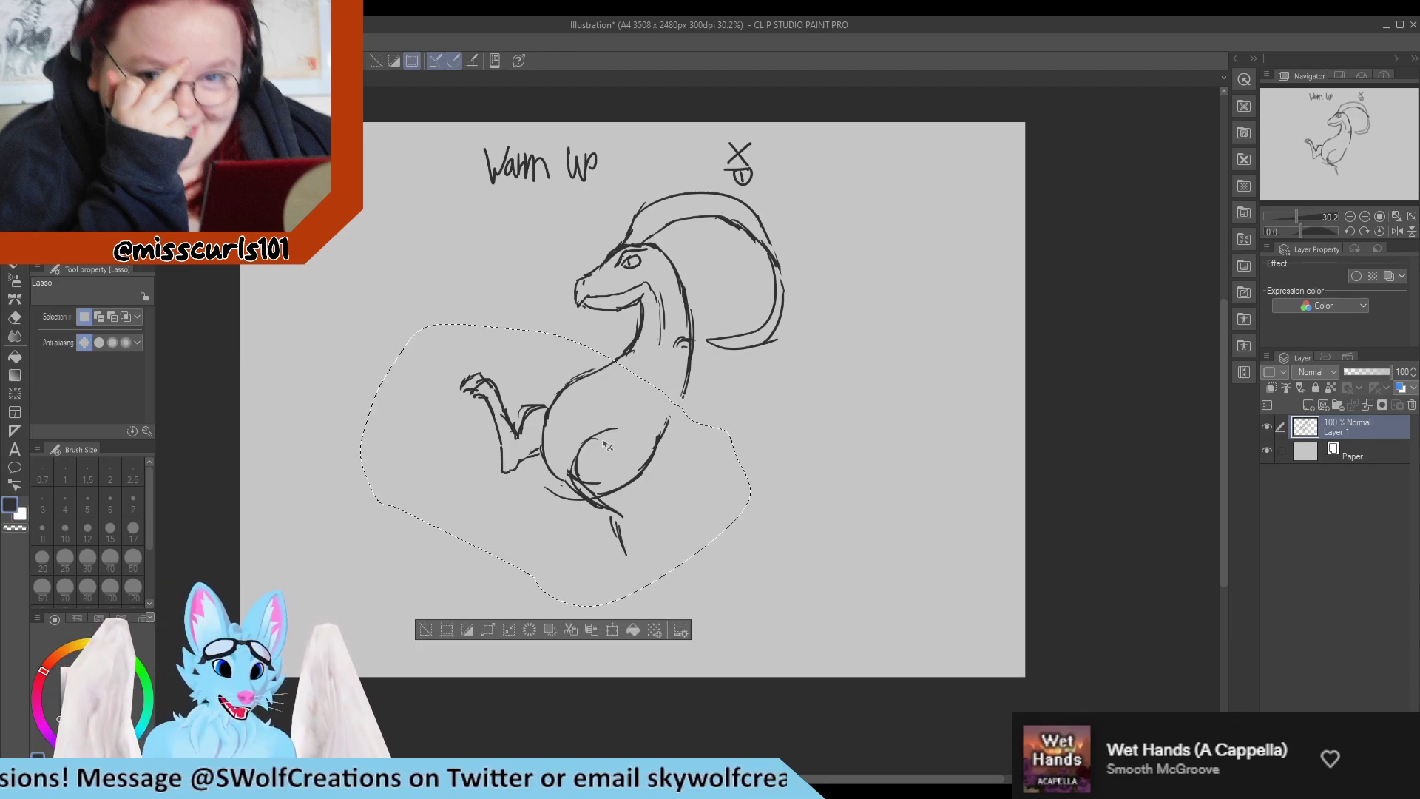
pyautogui.moveTo(608, 443)
pyautogui.mouseDown()
pyautogui.moveTo(591, 468)
pyautogui.moveTo(597, 453)
pyautogui.mouseUp()
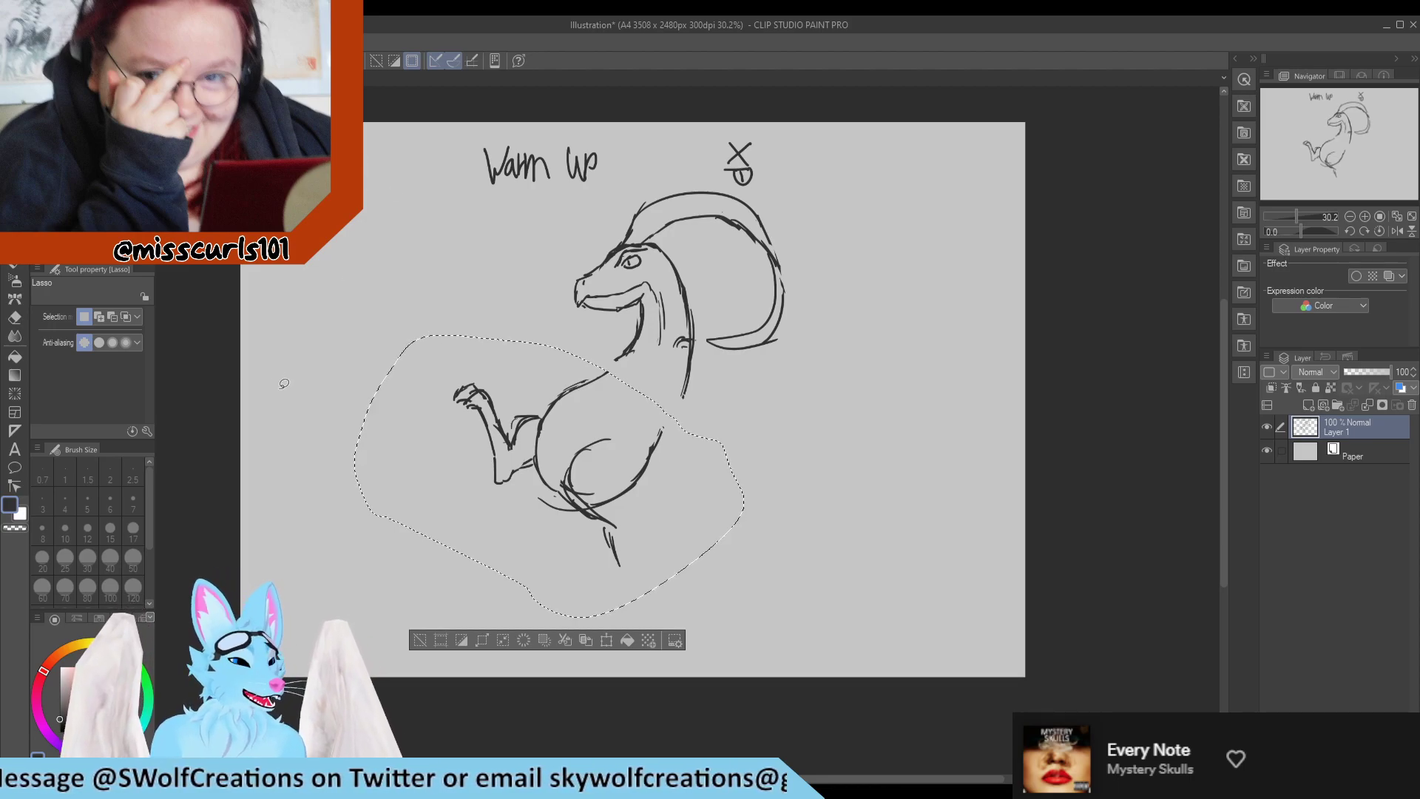
pyautogui.press('p')
pyautogui.hotkey('ctrl', 'd')
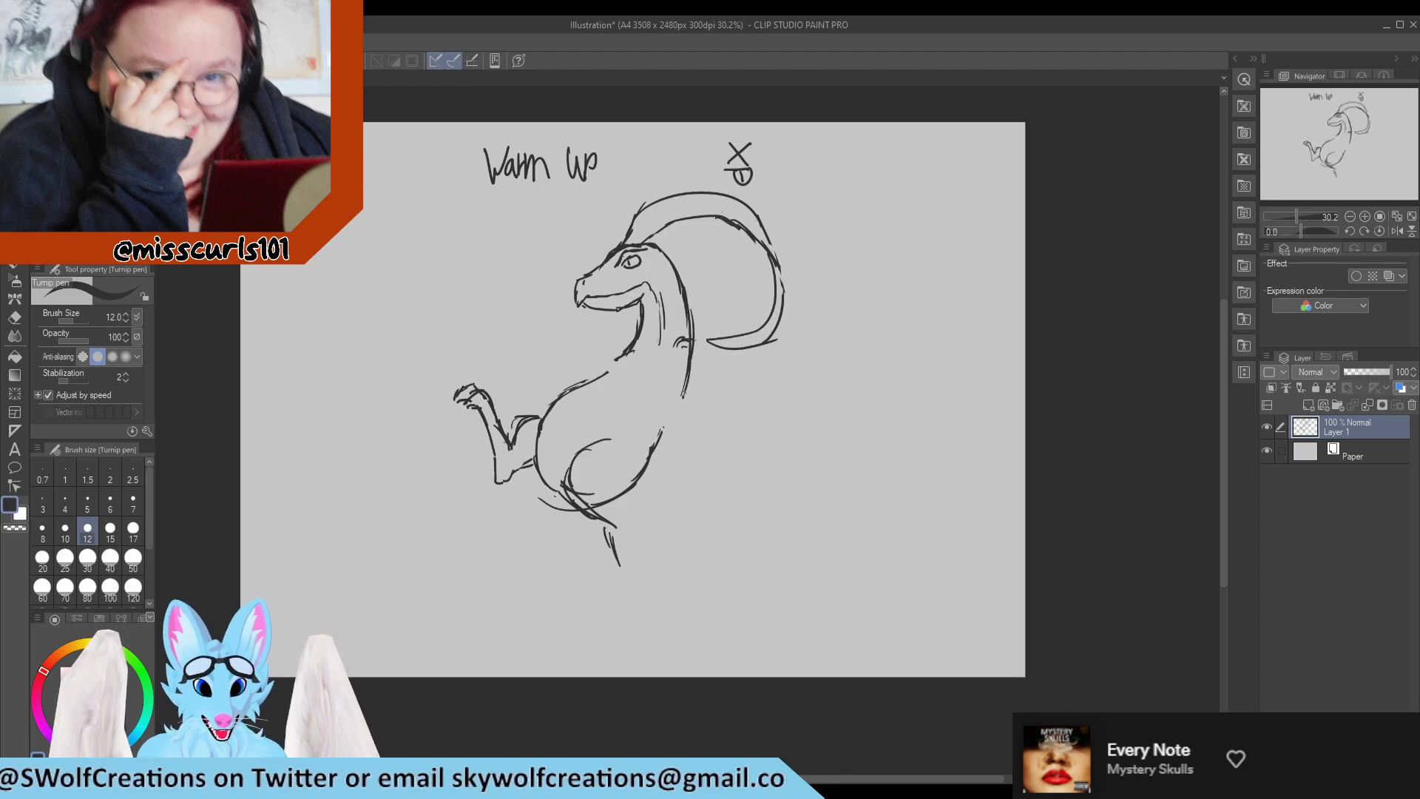
# Reconnect the back and chest outlines to the moved lower body, erasing the leftover belly strokes.
pyautogui.moveTo(682, 401); pyautogui.dragTo(661, 440)
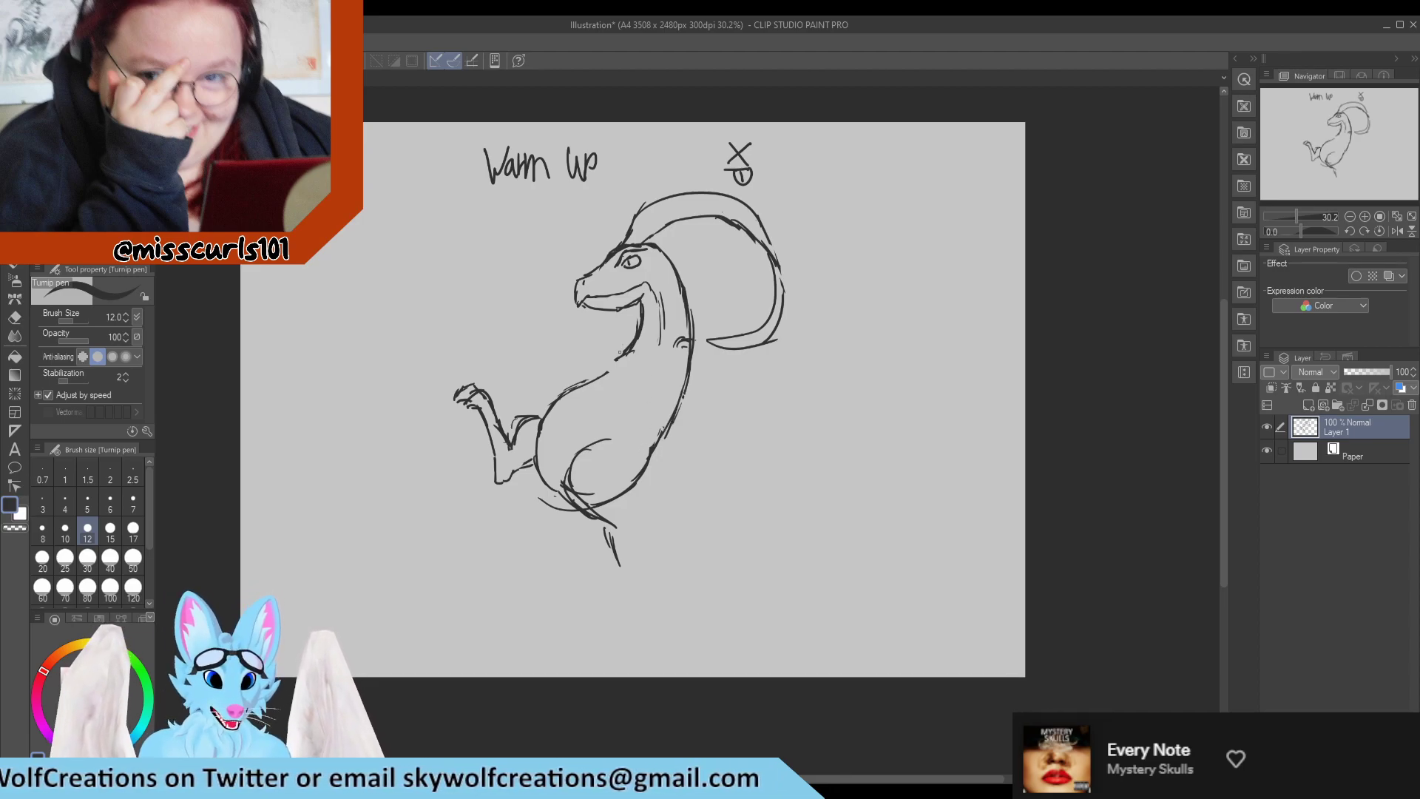
pyautogui.moveTo(617, 362); pyautogui.dragTo(578, 379)
pyautogui.moveTo(608, 363); pyautogui.dragTo(560, 377)
pyautogui.press('e')
pyautogui.moveTo(569, 374)
pyautogui.mouseDown()
pyautogui.moveTo(622, 344)
pyautogui.moveTo(550, 398)
pyautogui.moveTo(614, 374)
pyautogui.moveTo(568, 395)
pyautogui.mouseUp()
pyautogui.moveTo(604, 372); pyautogui.dragTo(535, 414)
pyautogui.press('p')
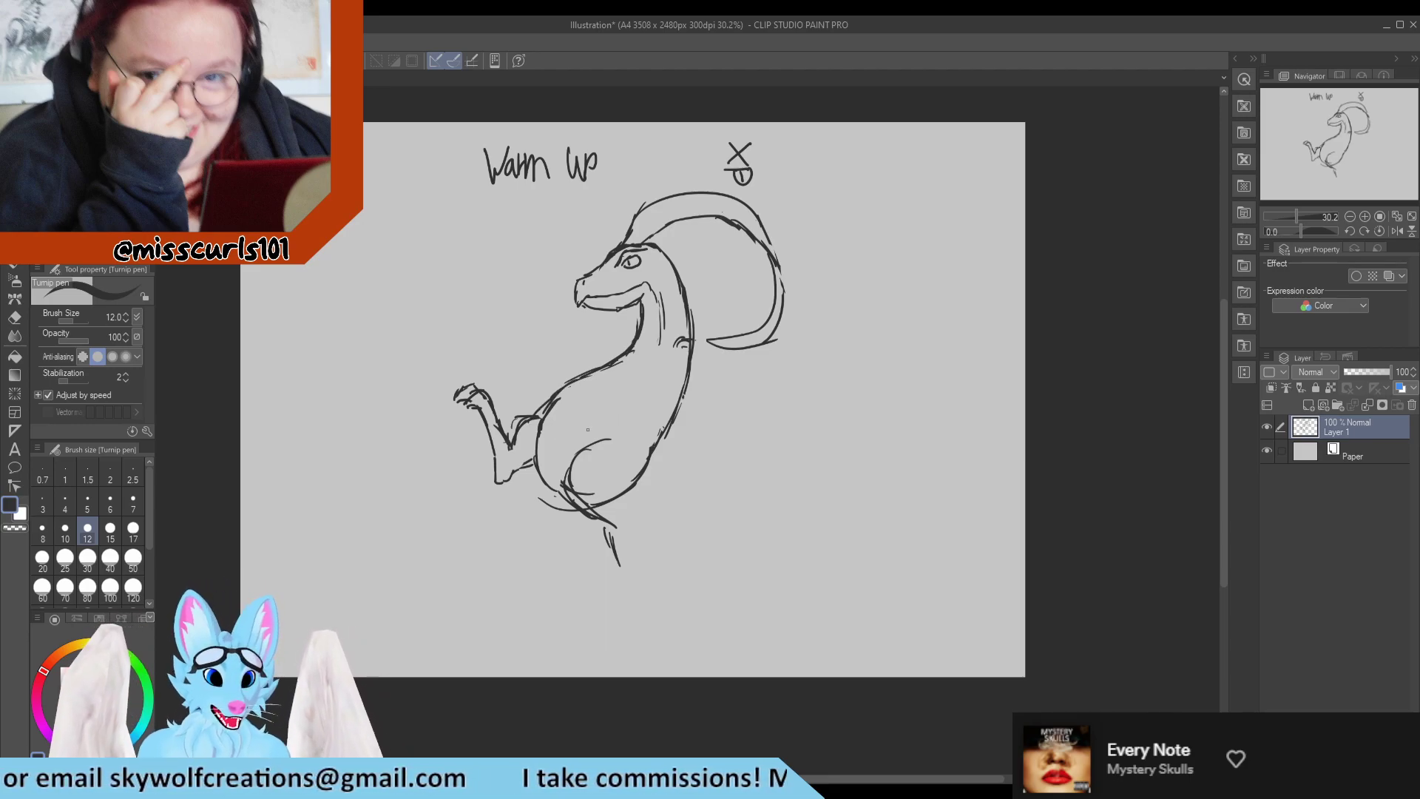
# Erase and redraw the curve where the far thigh meets the front of the belly.
pyautogui.press('e')
pyautogui.moveTo(565, 401)
pyautogui.mouseDown()
pyautogui.moveTo(553, 423)
pyautogui.moveTo(535, 431)
pyautogui.moveTo(546, 404)
pyautogui.moveTo(526, 421)
pyautogui.mouseUp()
pyautogui.press('p')
pyautogui.press('e')
pyautogui.moveTo(534, 412)
pyautogui.mouseDown()
pyautogui.moveTo(535, 451)
pyautogui.moveTo(551, 398)
pyautogui.mouseUp()
pyautogui.press('p')
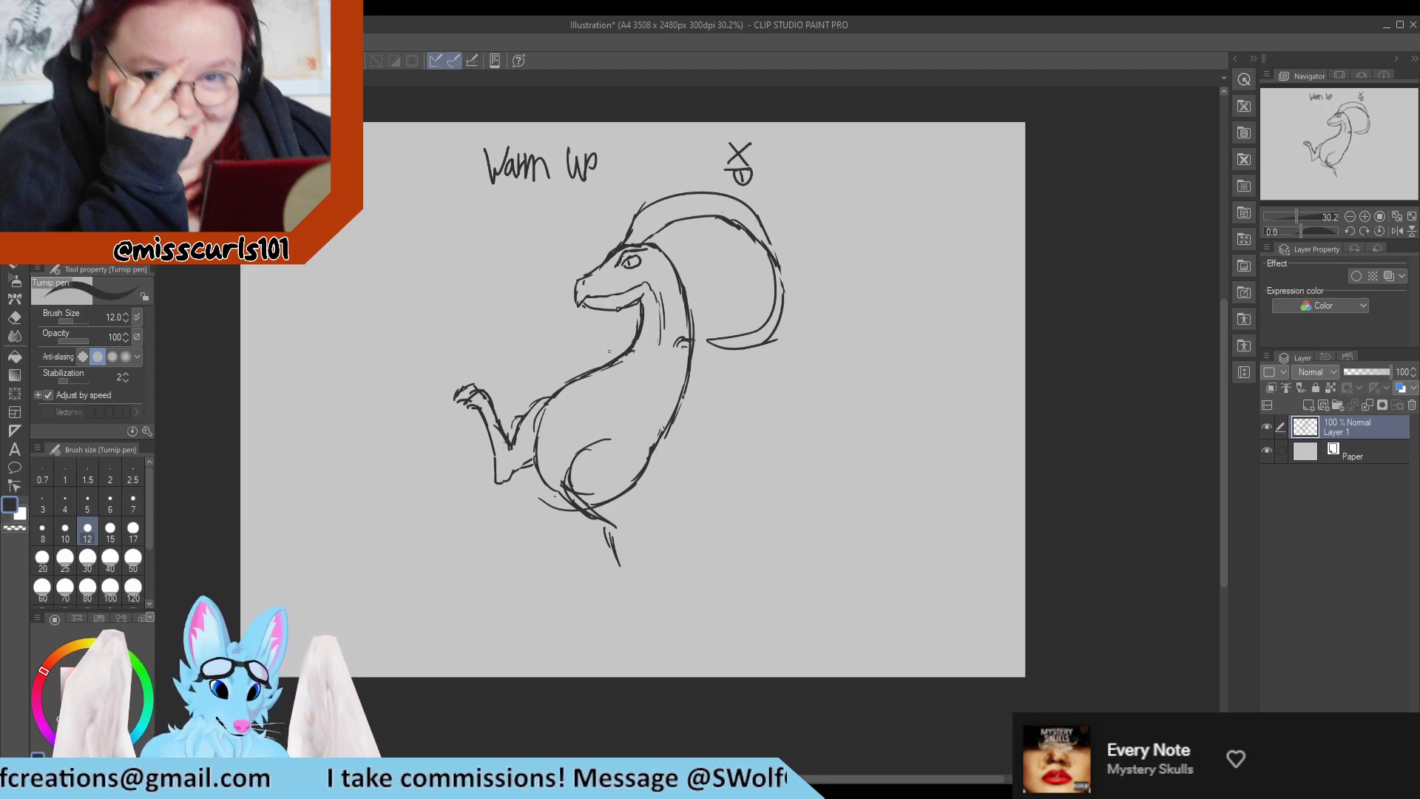
# Erase the stray strokes under the belly and near the tail base, and redraw the near thigh's curve.
pyautogui.press('e')
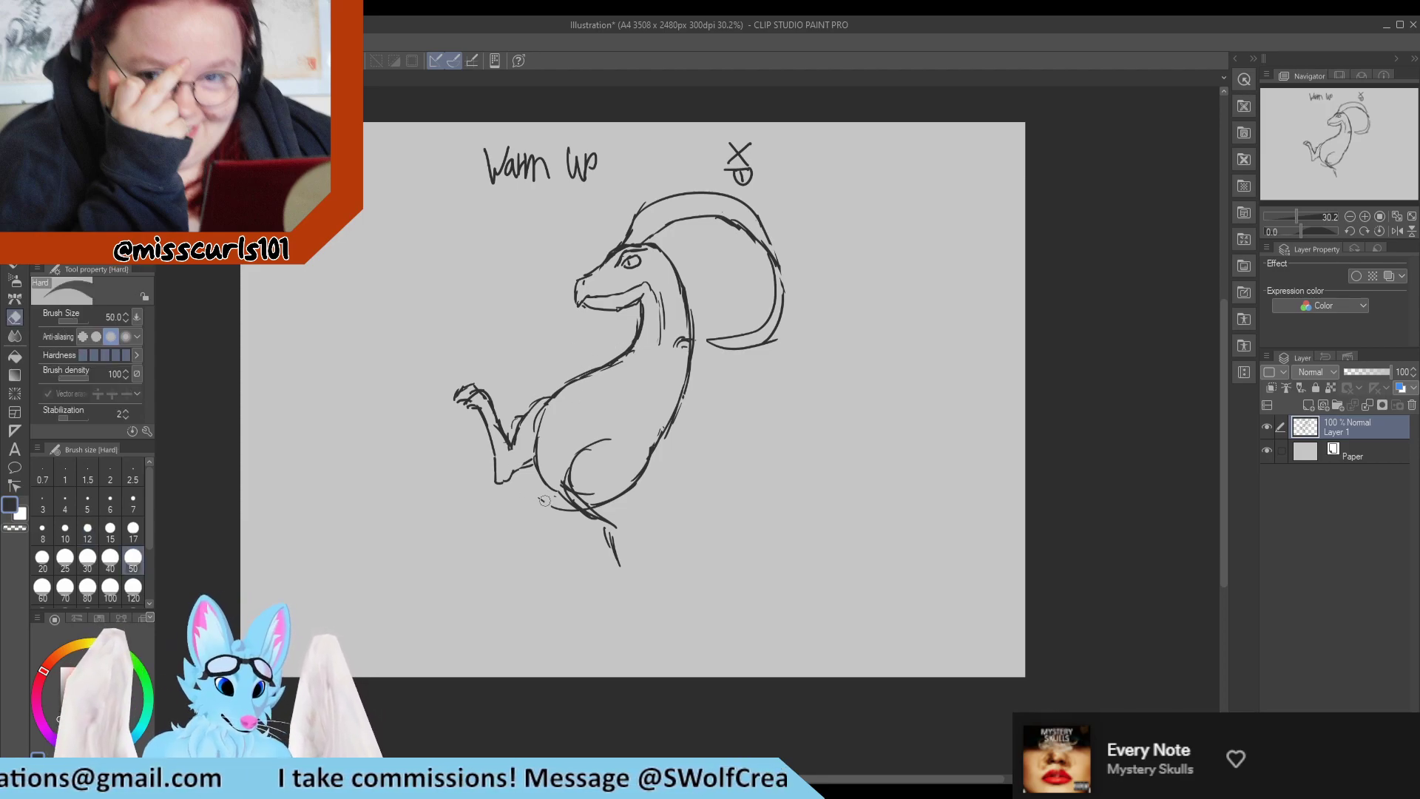
pyautogui.moveTo(543, 494)
pyautogui.mouseDown()
pyautogui.moveTo(589, 498)
pyautogui.moveTo(575, 455)
pyautogui.mouseUp()
pyautogui.moveTo(589, 507); pyautogui.dragTo(597, 515)
pyautogui.press('p')
pyautogui.moveTo(584, 445)
pyautogui.mouseDown()
pyautogui.moveTo(564, 469)
pyautogui.moveTo(567, 493)
pyautogui.mouseUp()
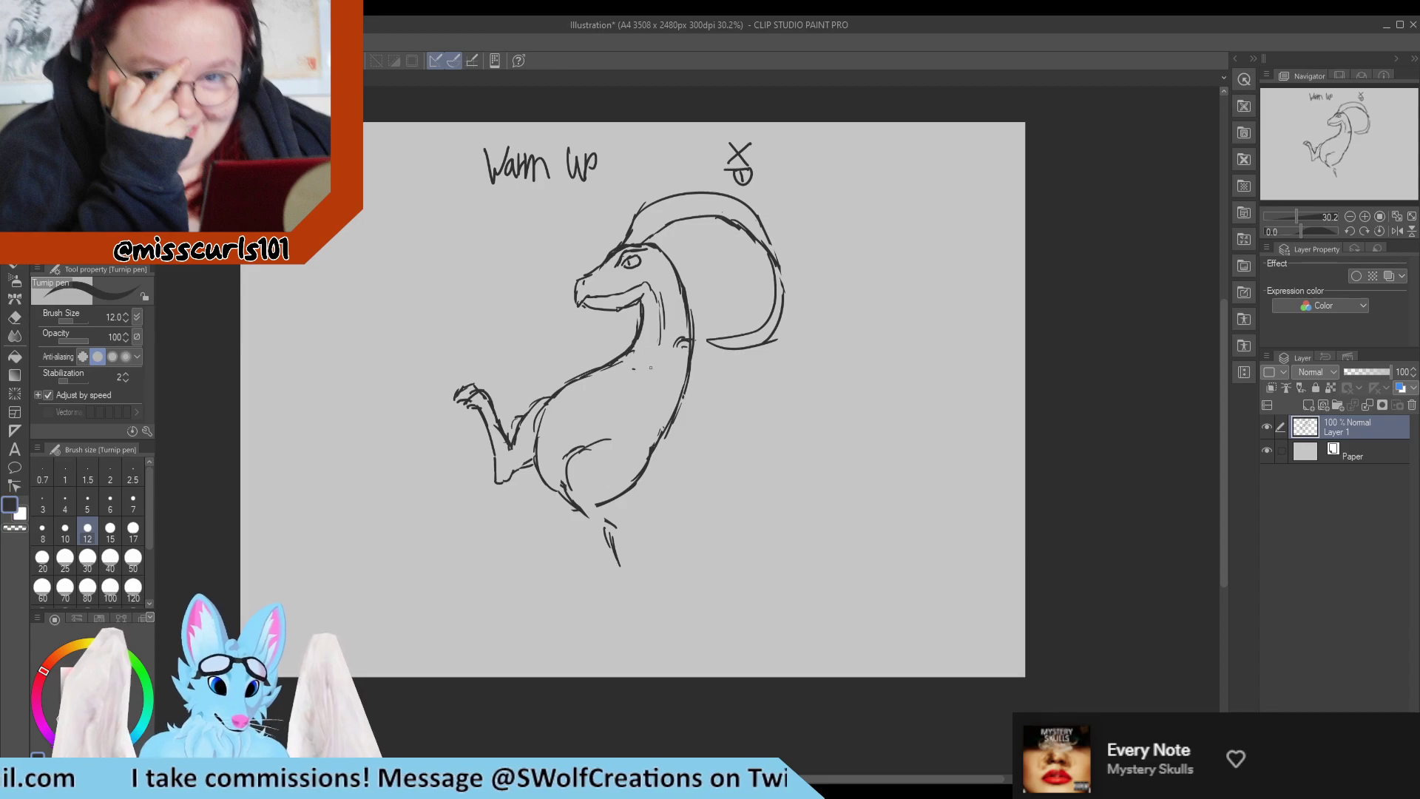
# Sketch a long limb line reaching forward from the chest below the jaw, erasing early strokes and curving its far end upward.
pyautogui.moveTo(607, 334); pyautogui.dragTo(628, 341)
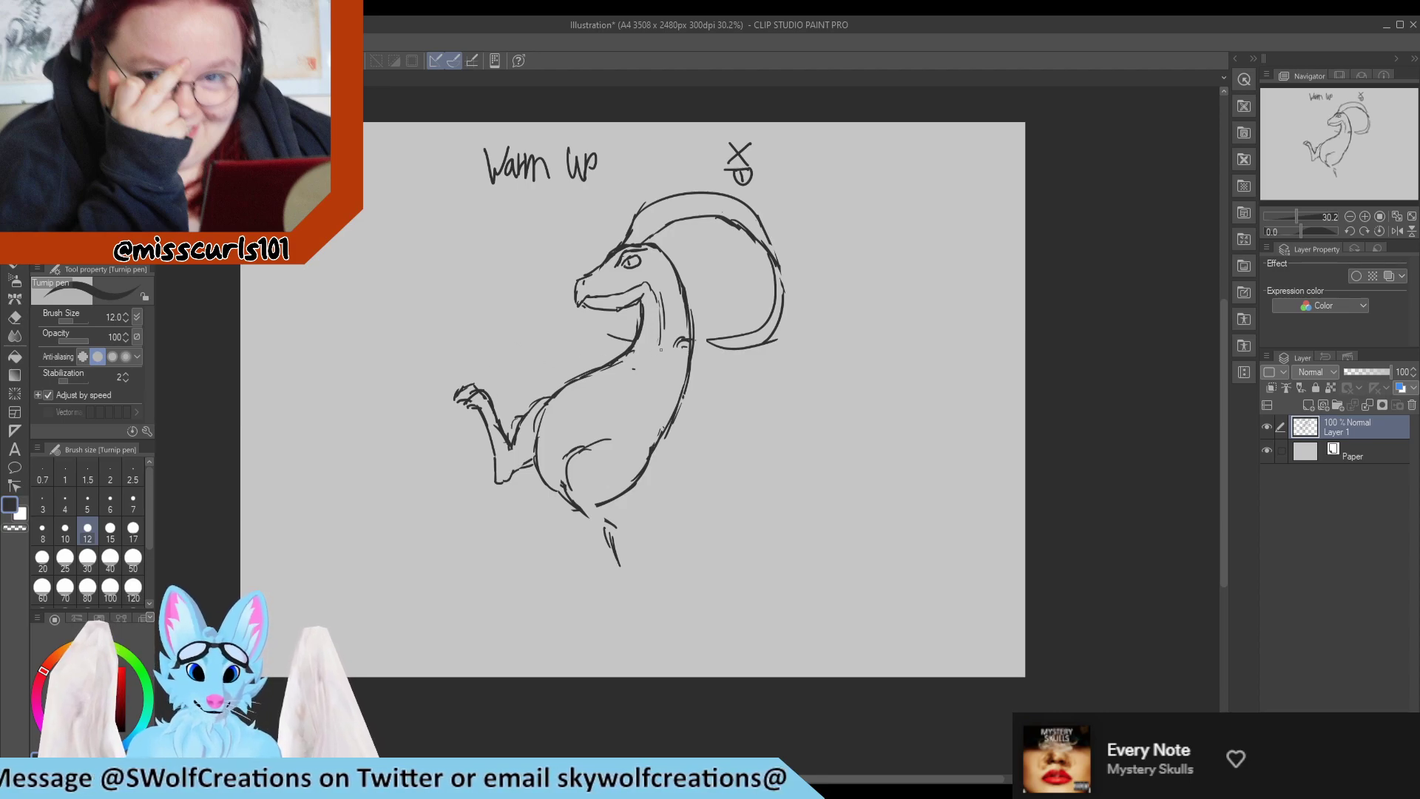
pyautogui.moveTo(619, 336)
pyautogui.mouseDown()
pyautogui.moveTo(601, 344)
pyautogui.moveTo(616, 326)
pyautogui.moveTo(601, 321)
pyautogui.moveTo(620, 338)
pyautogui.moveTo(553, 316)
pyautogui.moveTo(593, 323)
pyautogui.mouseUp()
pyautogui.press('e')
pyautogui.press('p')
pyautogui.press('e')
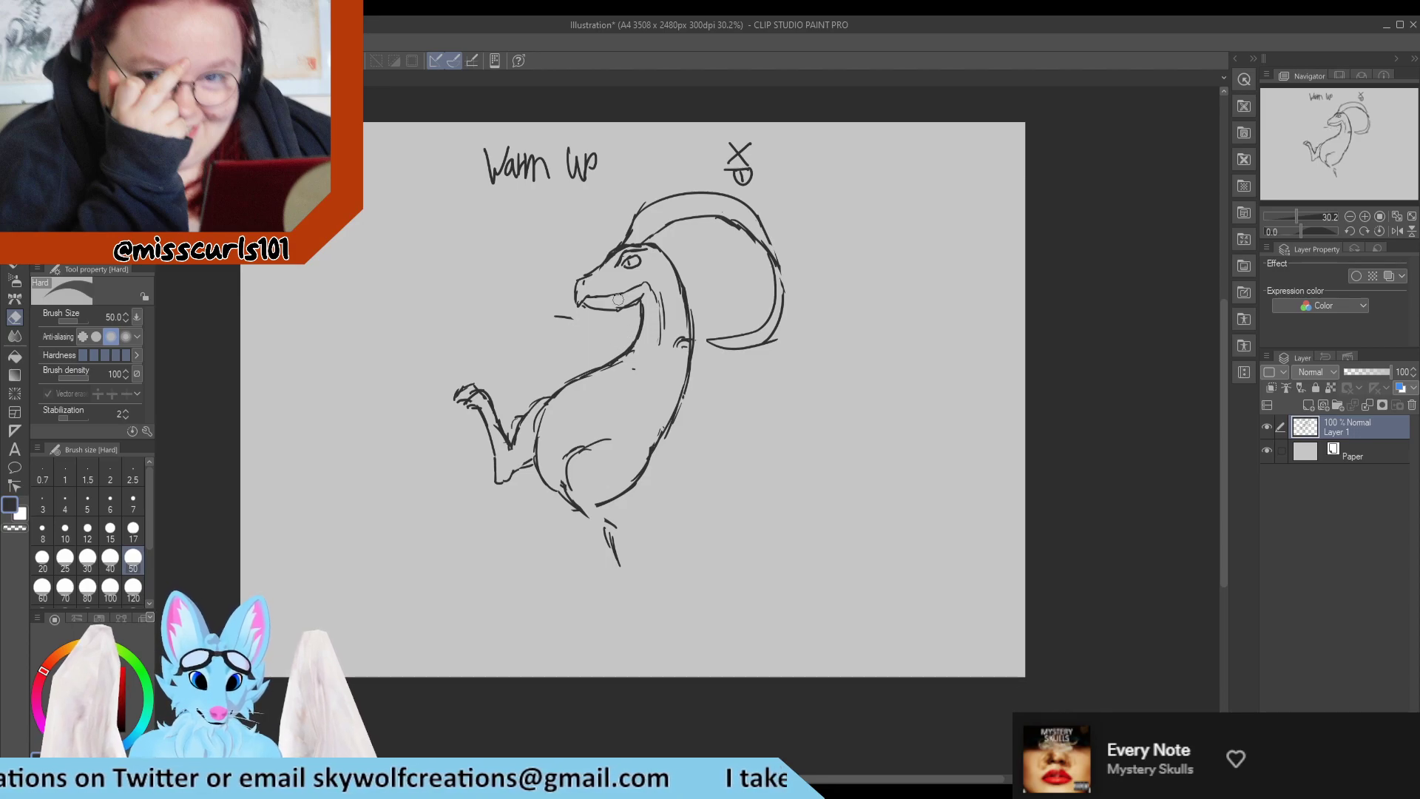
pyautogui.press('p')
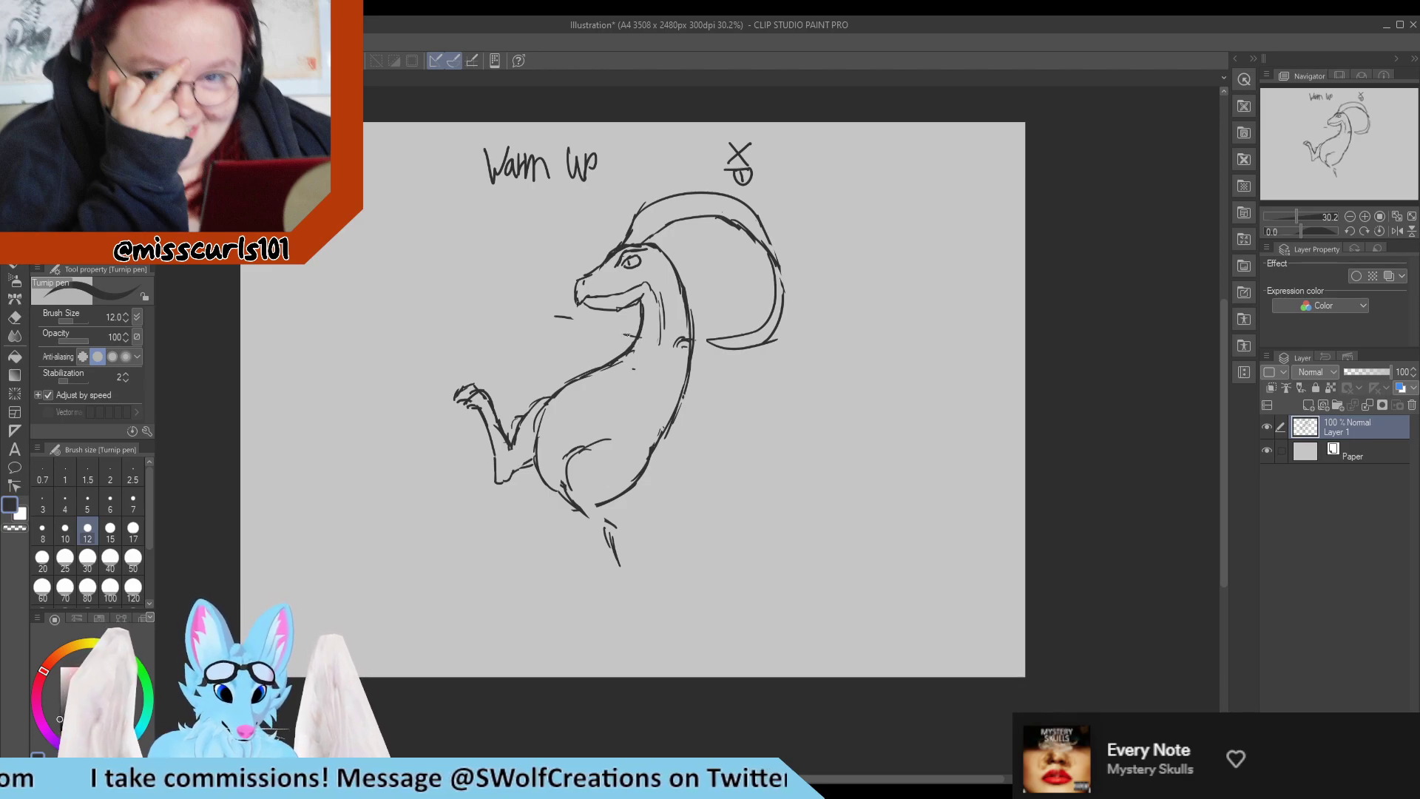
pyautogui.moveTo(606, 330)
pyautogui.mouseDown()
pyautogui.moveTo(561, 305)
pyautogui.moveTo(463, 325)
pyautogui.moveTo(526, 267)
pyautogui.mouseUp()
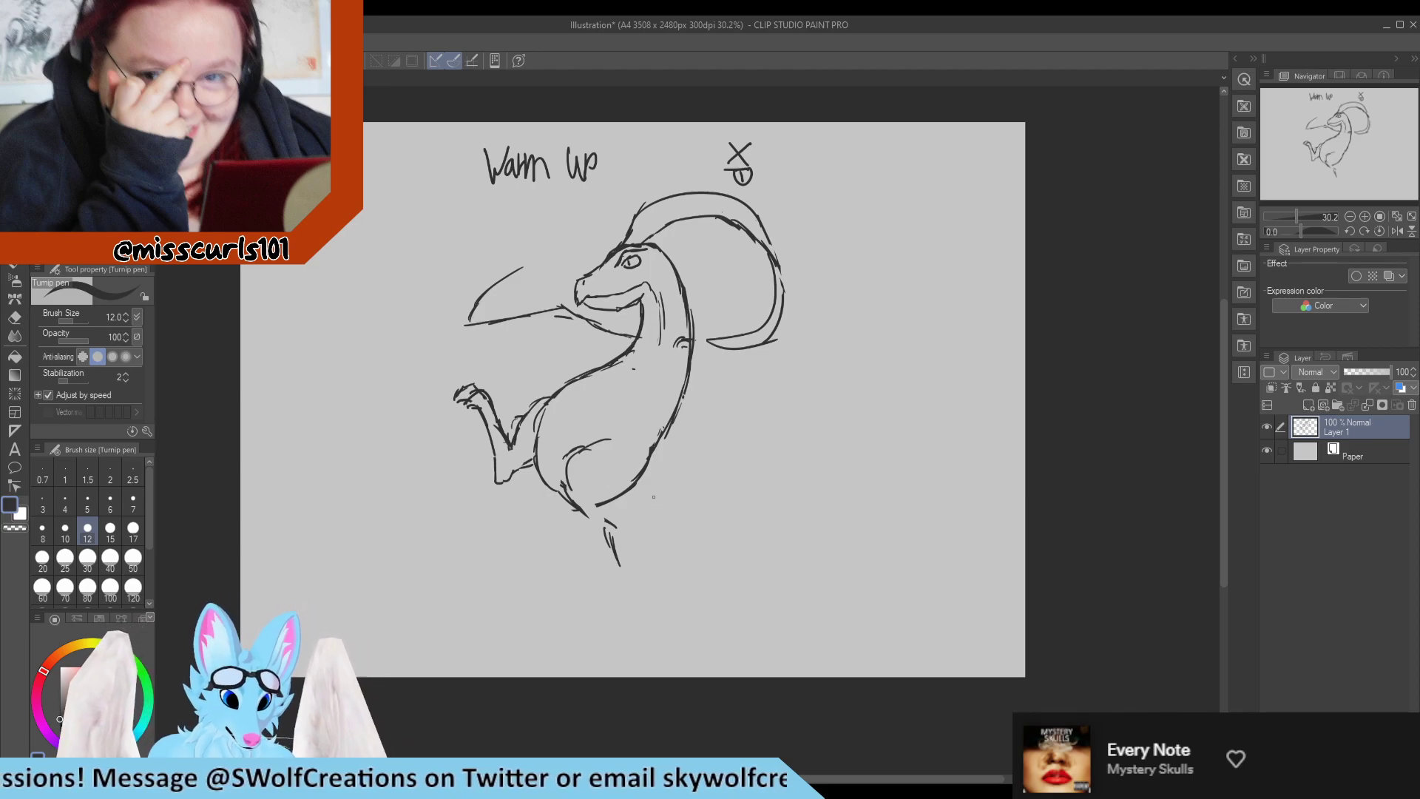
# Sketch two parallel diagonal lines for an arm reaching back and down from the shoulder.
pyautogui.moveTo(686, 352)
pyautogui.mouseDown()
pyautogui.moveTo(642, 367)
pyautogui.moveTo(690, 365)
pyautogui.moveTo(724, 395)
pyautogui.mouseUp()
pyautogui.moveTo(692, 373); pyautogui.dragTo(733, 416)
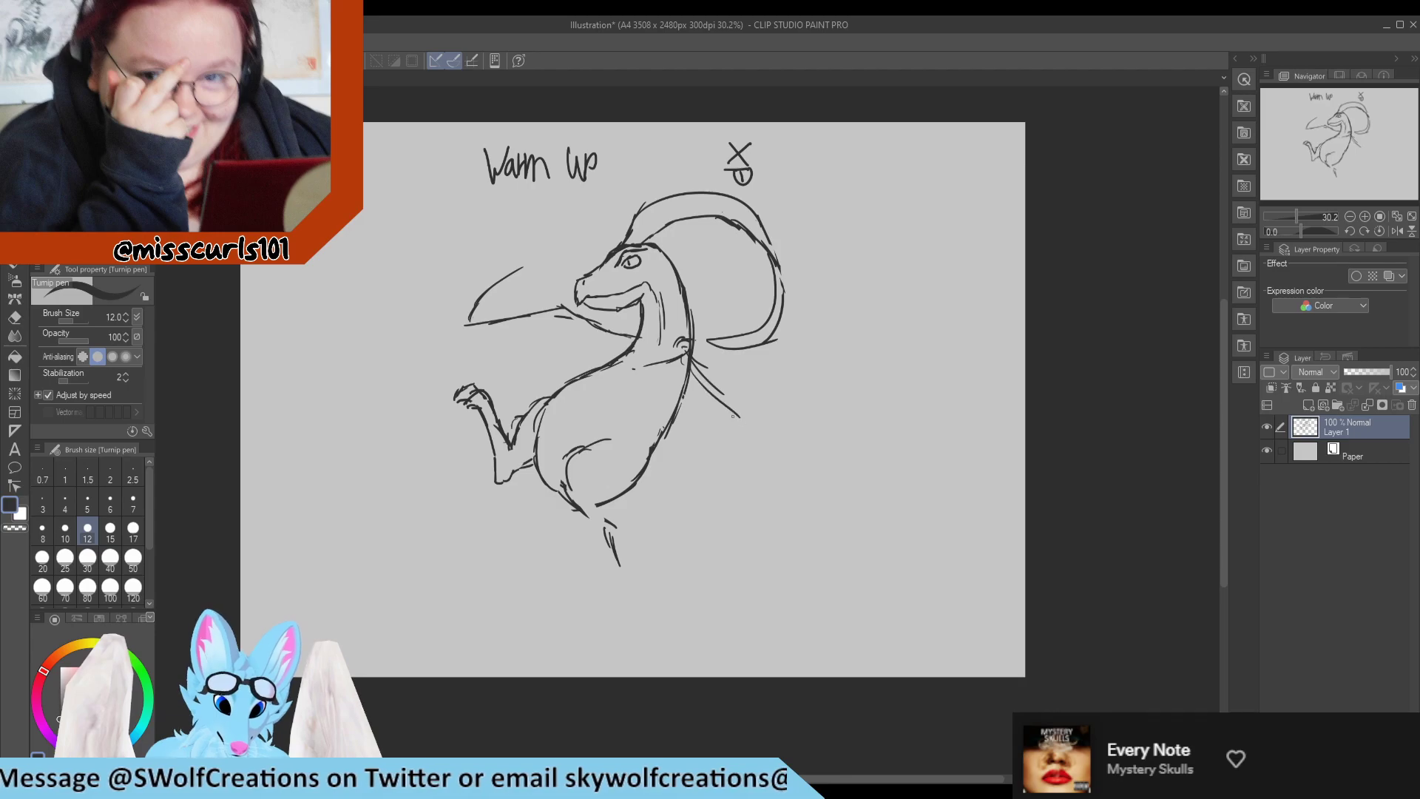
# Erase the overlapping strokes at the front of the belly and redraw a clean outline from the chest down.
pyautogui.press('e')
pyautogui.moveTo(551, 397)
pyautogui.mouseDown()
pyautogui.moveTo(581, 386)
pyautogui.moveTo(539, 420)
pyautogui.mouseUp()
pyautogui.press('p')
pyautogui.moveTo(598, 372); pyautogui.dragTo(569, 387)
pyautogui.press('e')
pyautogui.moveTo(534, 431)
pyautogui.mouseDown()
pyautogui.moveTo(576, 377)
pyautogui.moveTo(595, 374)
pyautogui.moveTo(549, 409)
pyautogui.moveTo(537, 443)
pyautogui.moveTo(633, 359)
pyautogui.moveTo(557, 395)
pyautogui.moveTo(531, 461)
pyautogui.mouseUp()
pyautogui.press('p')
pyautogui.press('e')
pyautogui.press('p')
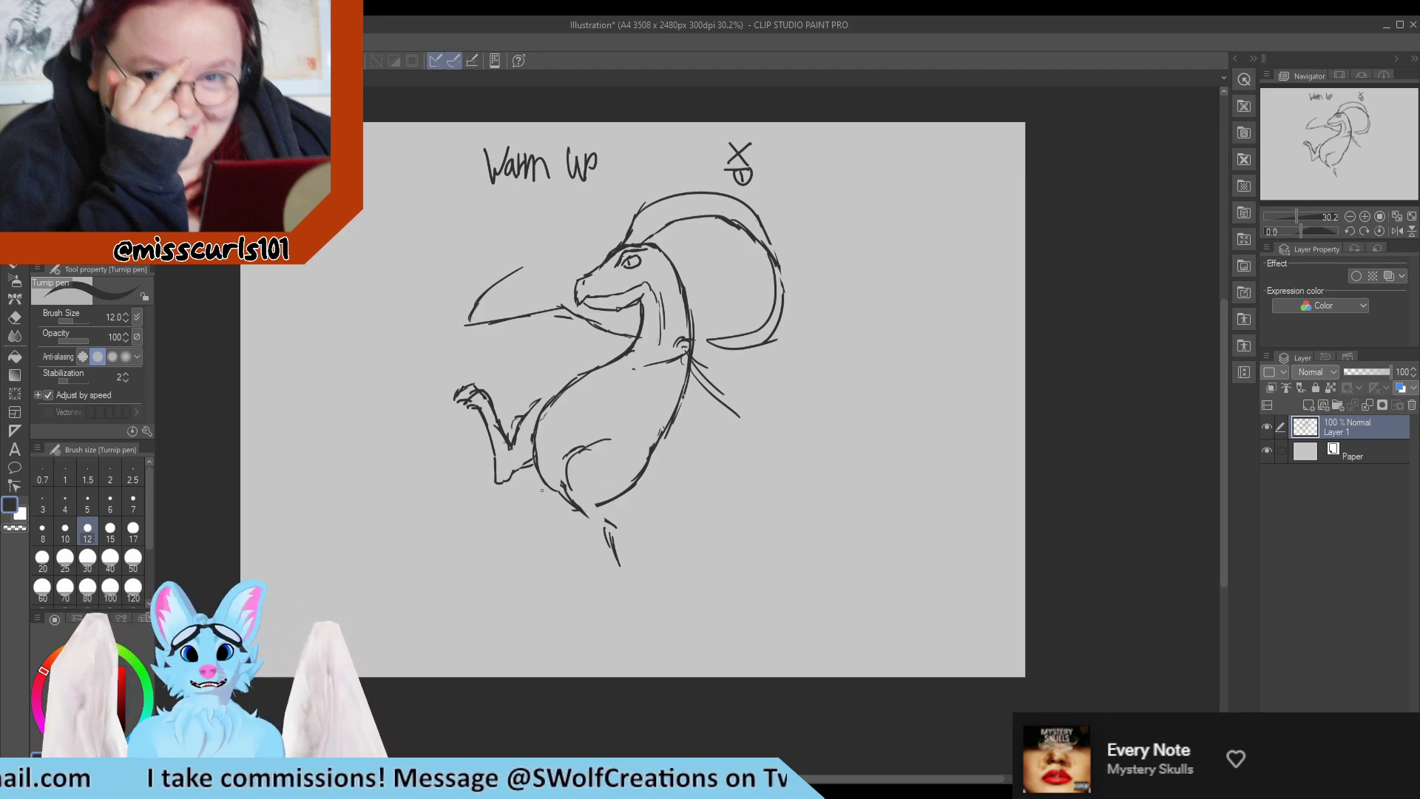
# Redraw the upper curve of the raised far thigh so it joins the belly outline.
pyautogui.moveTo(557, 394)
pyautogui.mouseDown()
pyautogui.moveTo(526, 397)
pyautogui.moveTo(514, 436)
pyautogui.mouseUp()
pyautogui.press('e')
pyautogui.press('p')
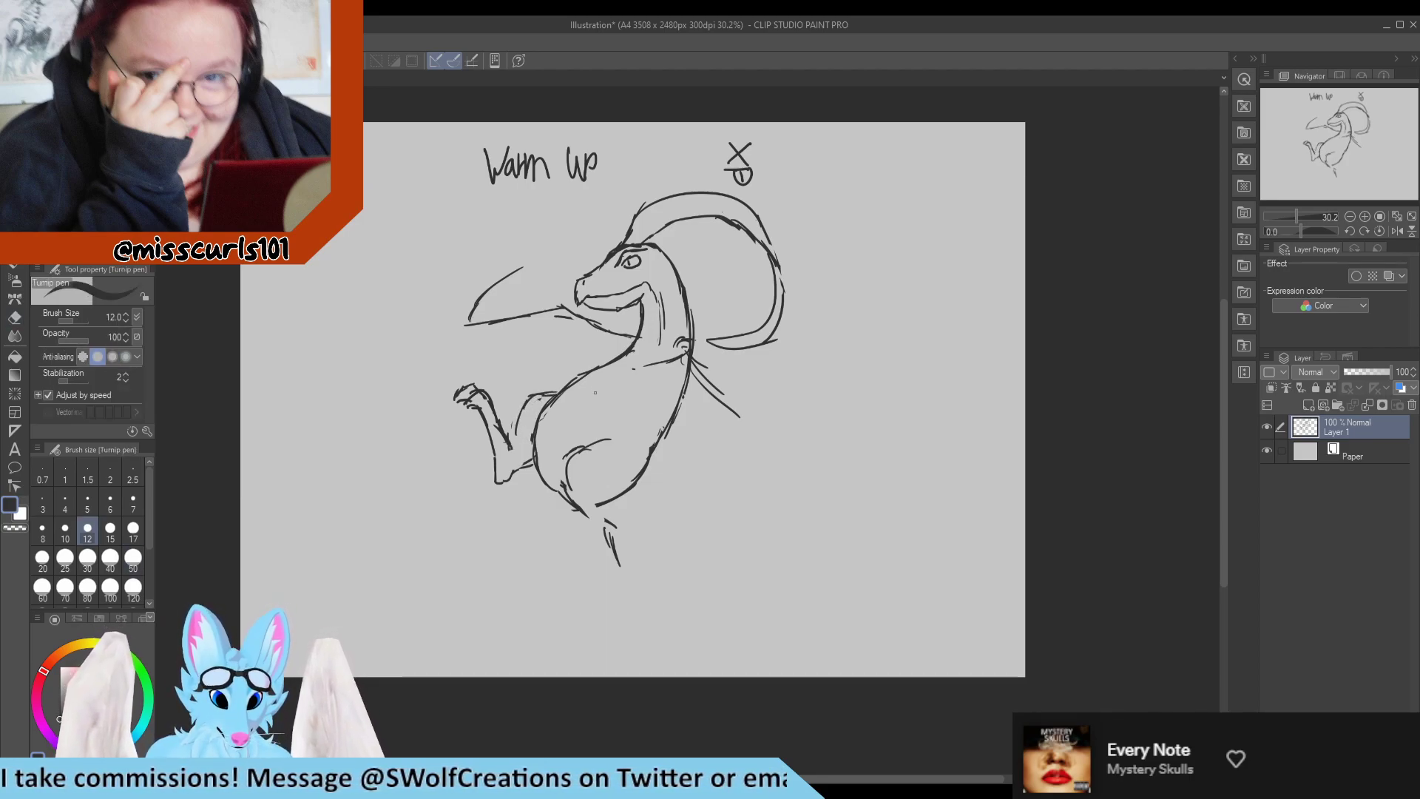
# Erase the eye and redraw it with a lowered lid and a brow line, cleaning up the strokes around it.
pyautogui.press('e')
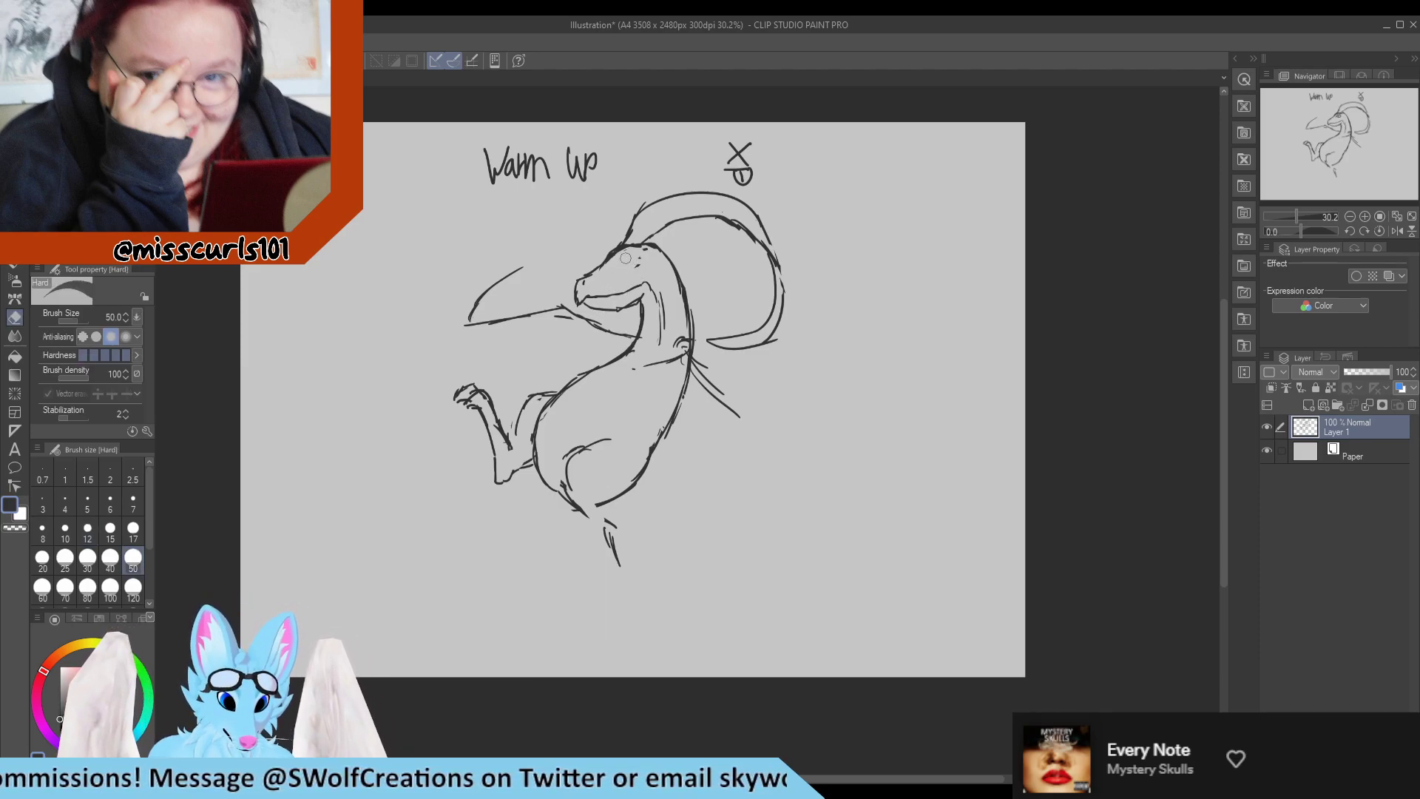
pyautogui.press('p')
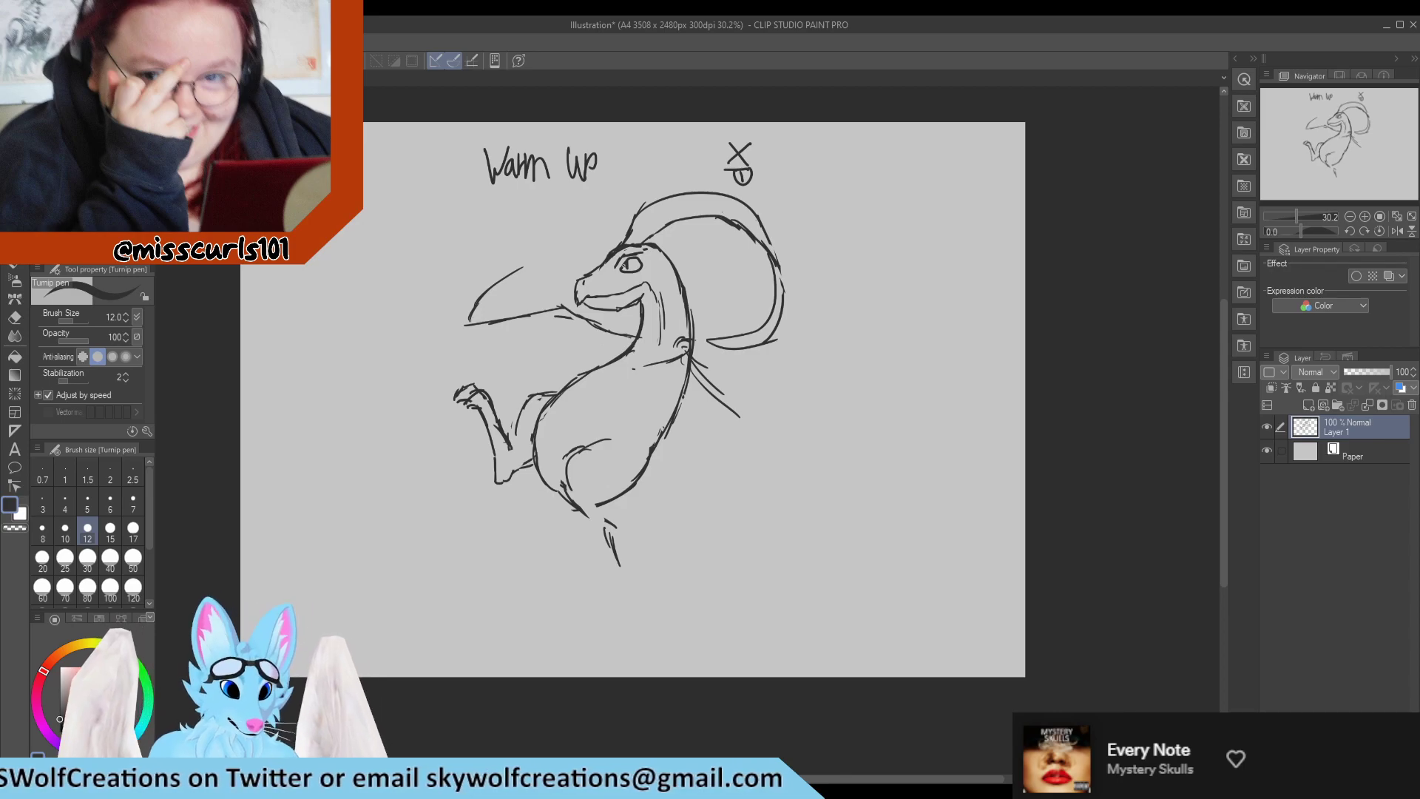
pyautogui.press('e')
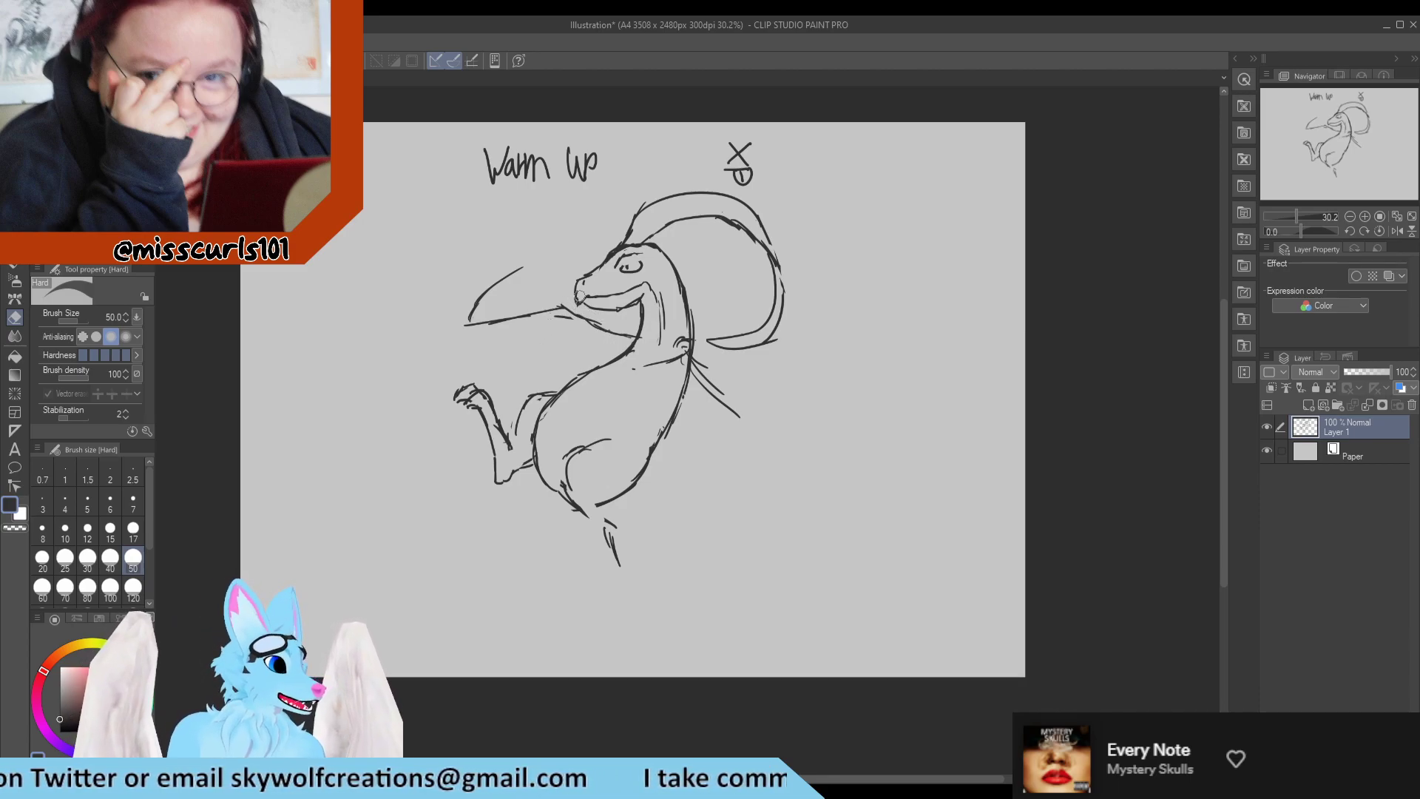
pyautogui.press('p')
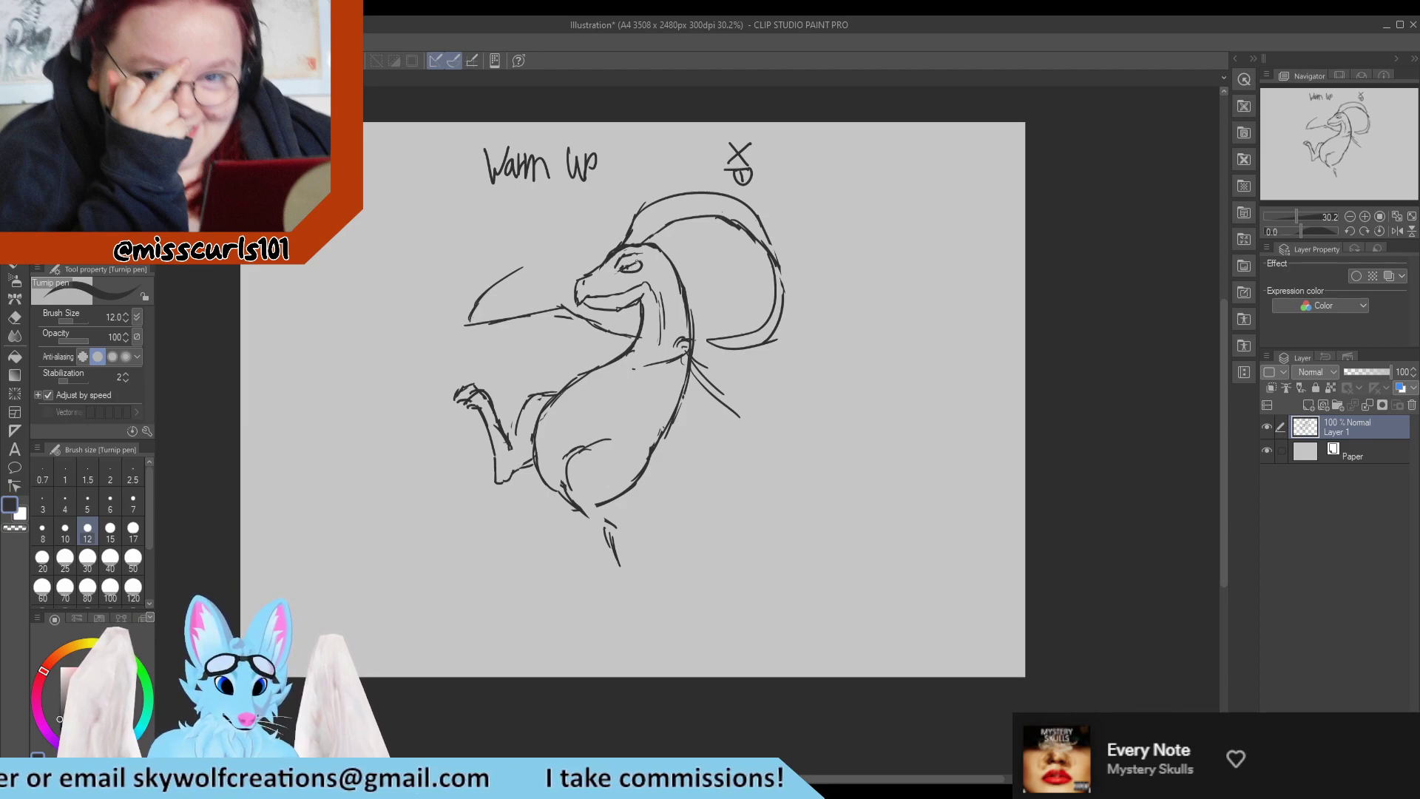
pyautogui.press('e')
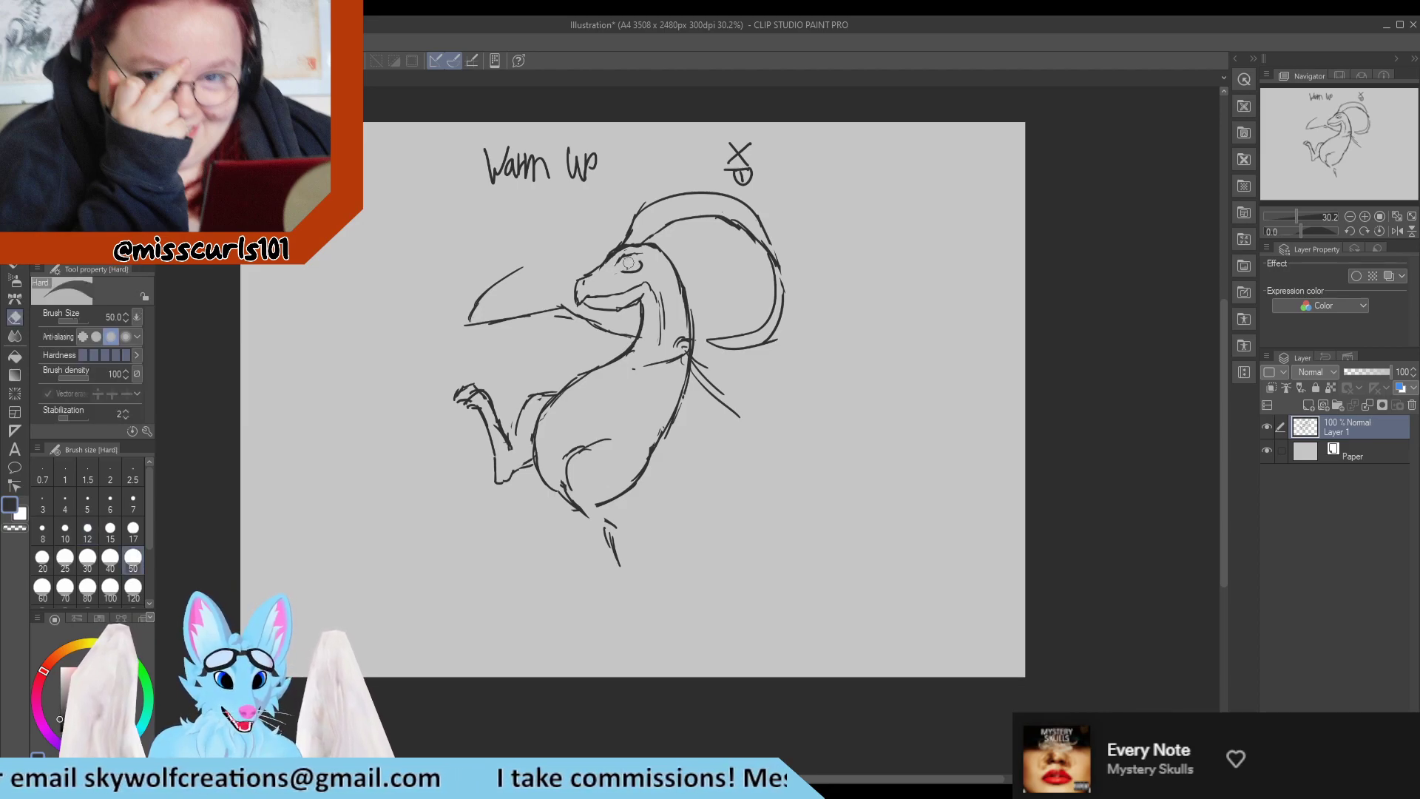
pyautogui.press('p')
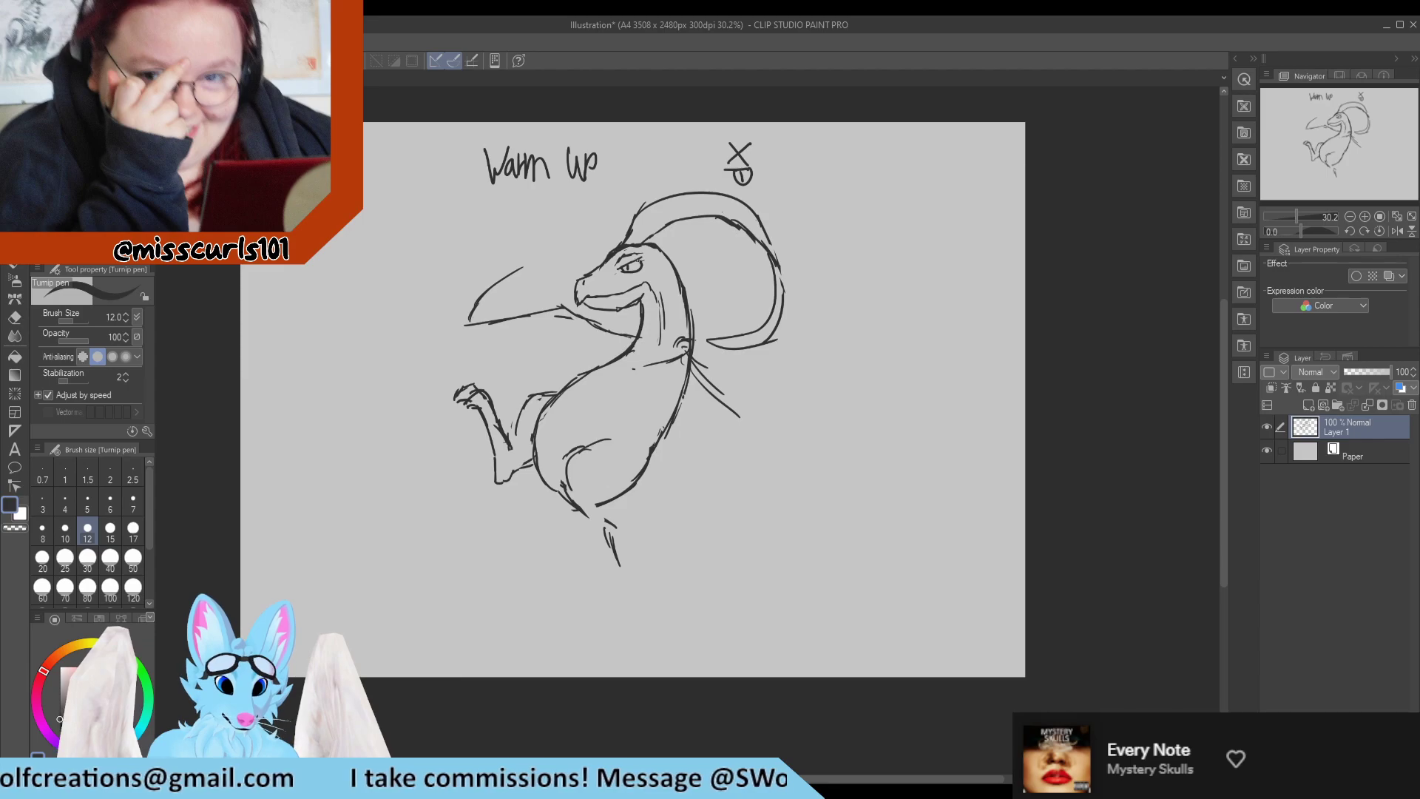
pyautogui.press('e')
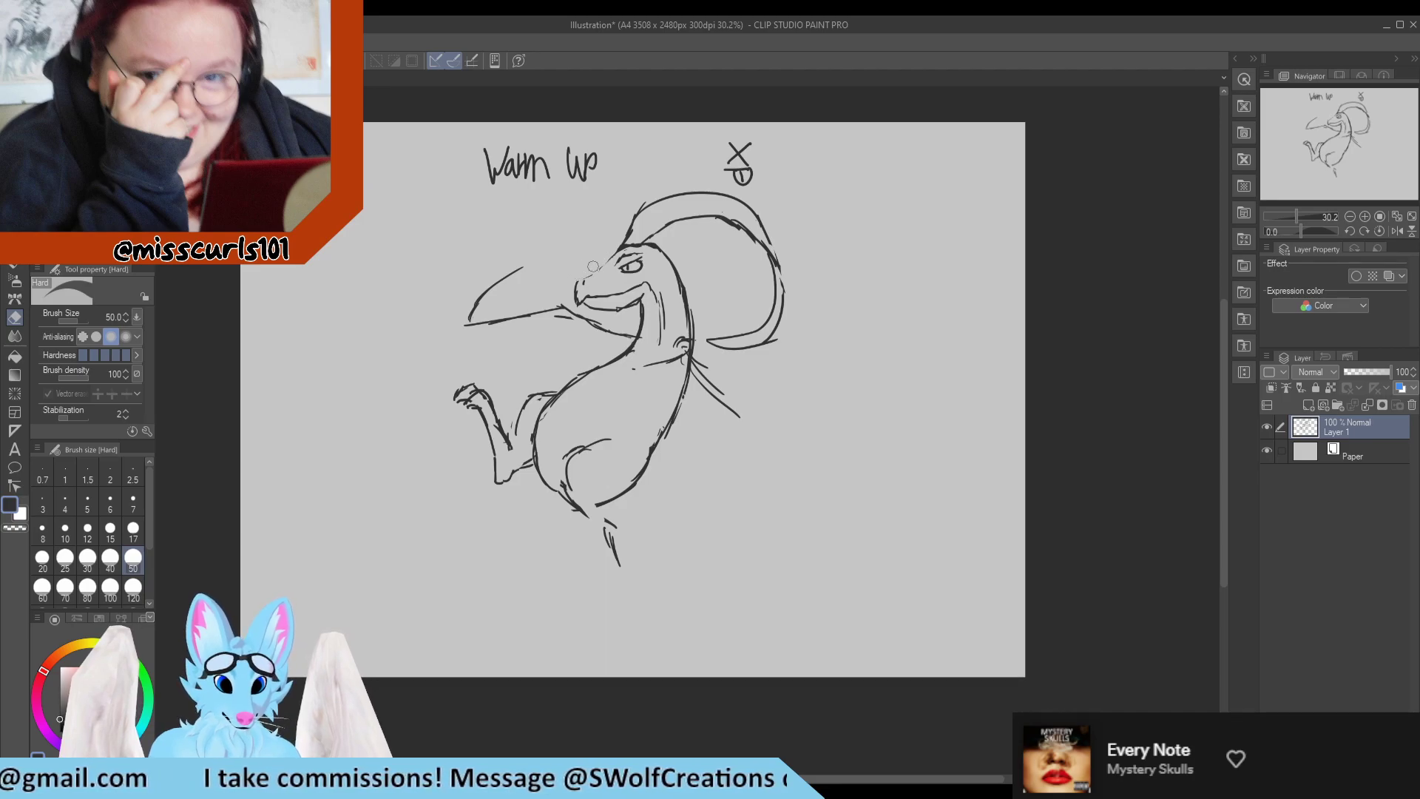
pyautogui.press('p')
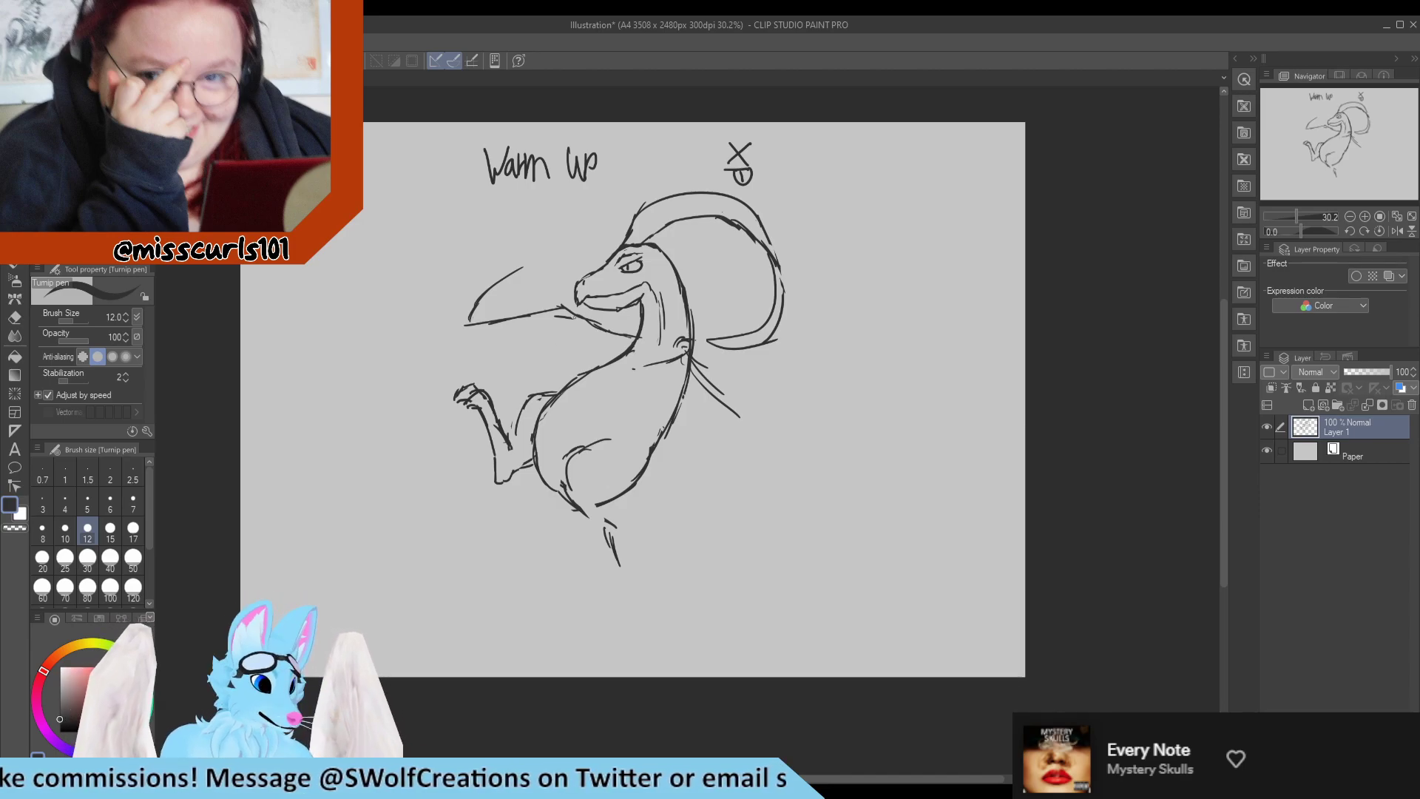
# Erase the long limb line reaching forward from the chest and restart it as one short stroke below the jaw.
pyautogui.press('e')
pyautogui.moveTo(577, 319)
pyautogui.mouseDown()
pyautogui.moveTo(525, 310)
pyautogui.moveTo(589, 332)
pyautogui.moveTo(511, 323)
pyautogui.moveTo(571, 318)
pyautogui.mouseUp()
pyautogui.press('p')
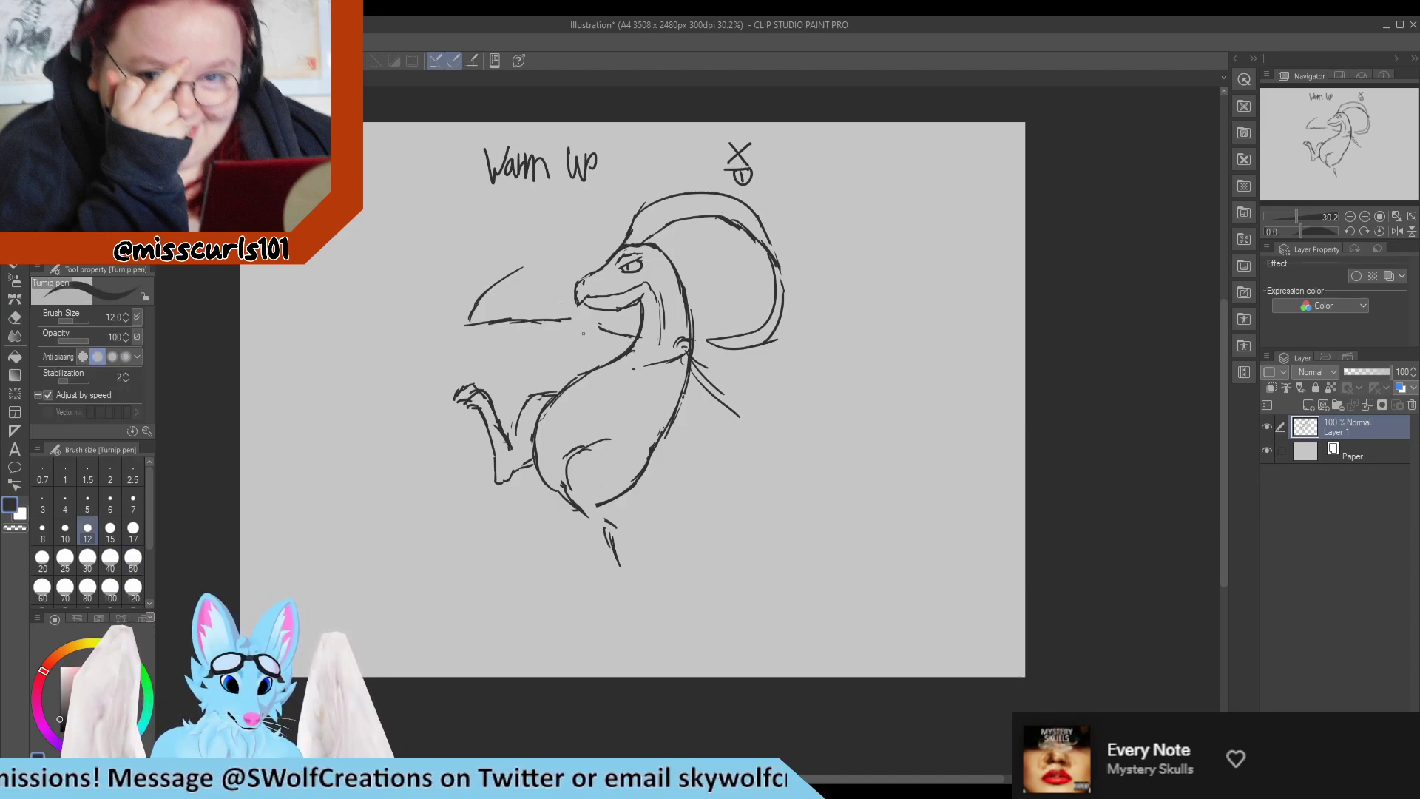
pyautogui.press('e')
pyautogui.moveTo(510, 273)
pyautogui.mouseDown()
pyautogui.moveTo(448, 332)
pyautogui.moveTo(543, 313)
pyautogui.moveTo(510, 324)
pyautogui.moveTo(512, 346)
pyautogui.mouseUp()
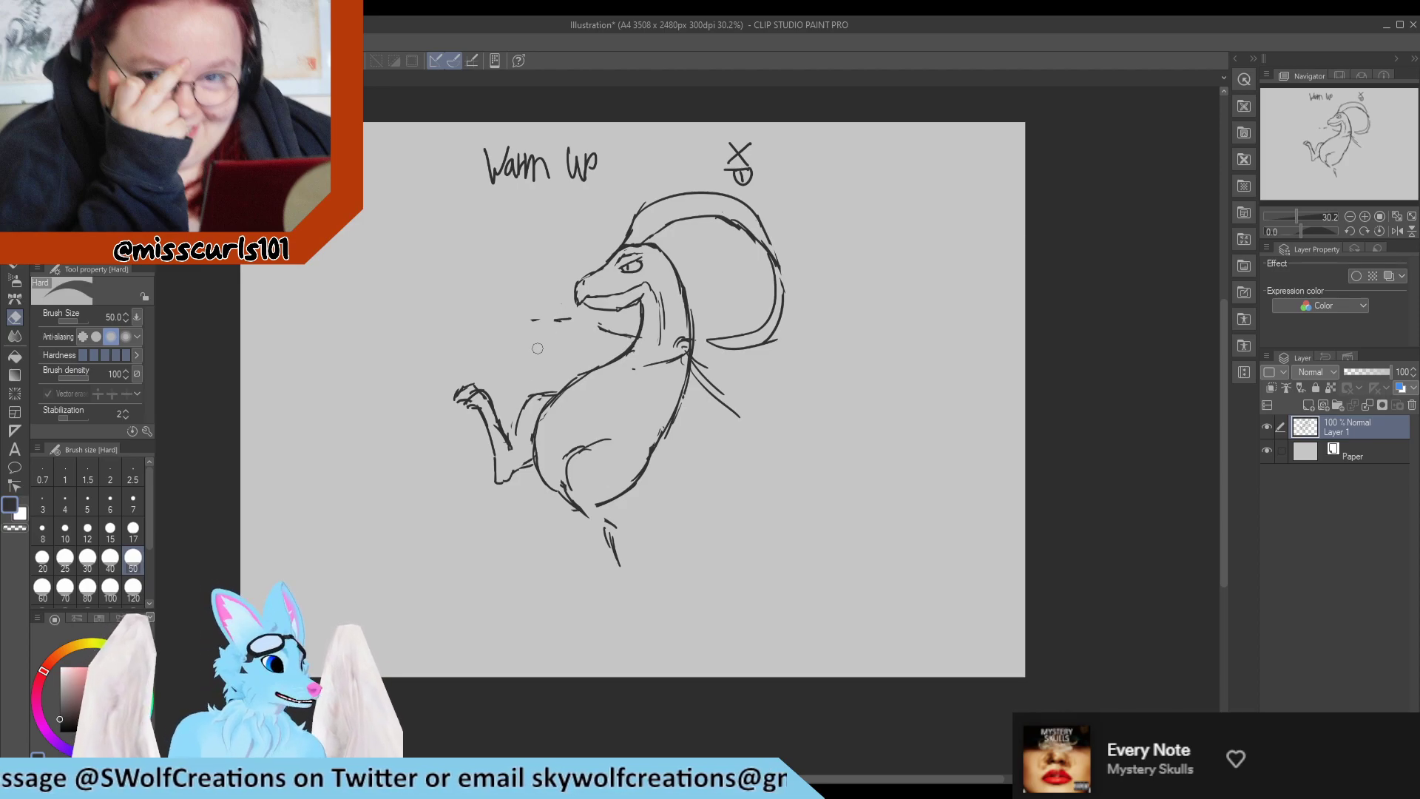
pyautogui.press('p')
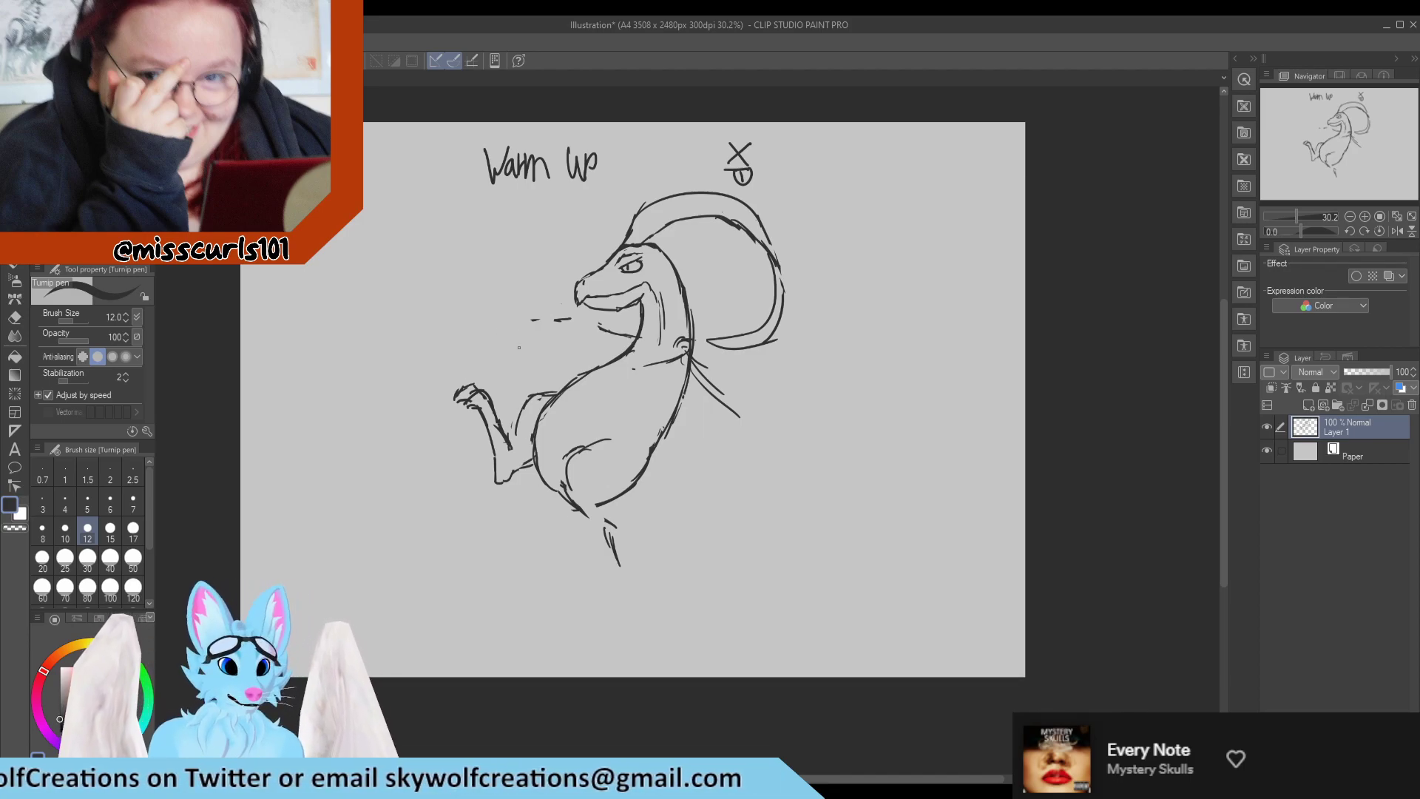
pyautogui.moveTo(565, 321); pyautogui.dragTo(587, 321)
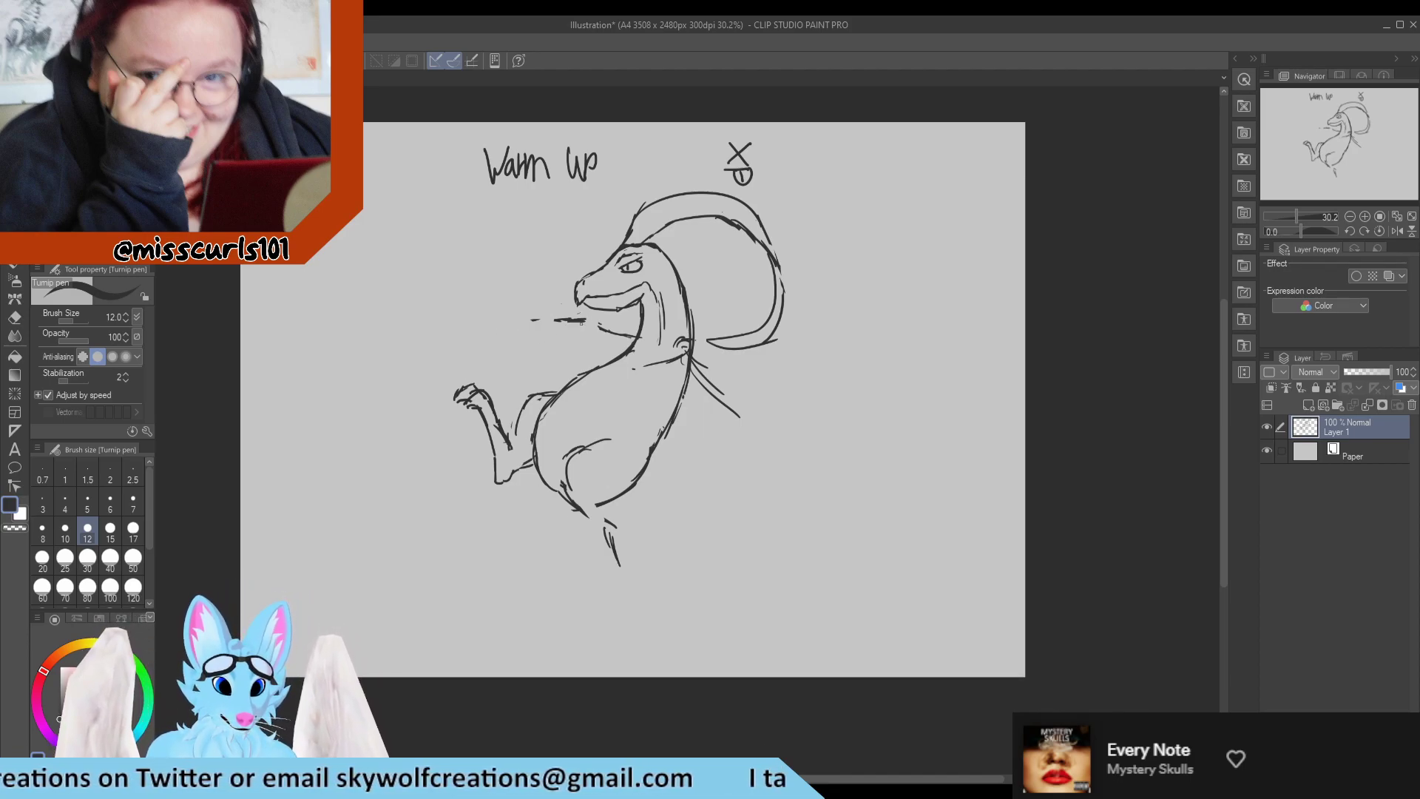
pyautogui.press('e')
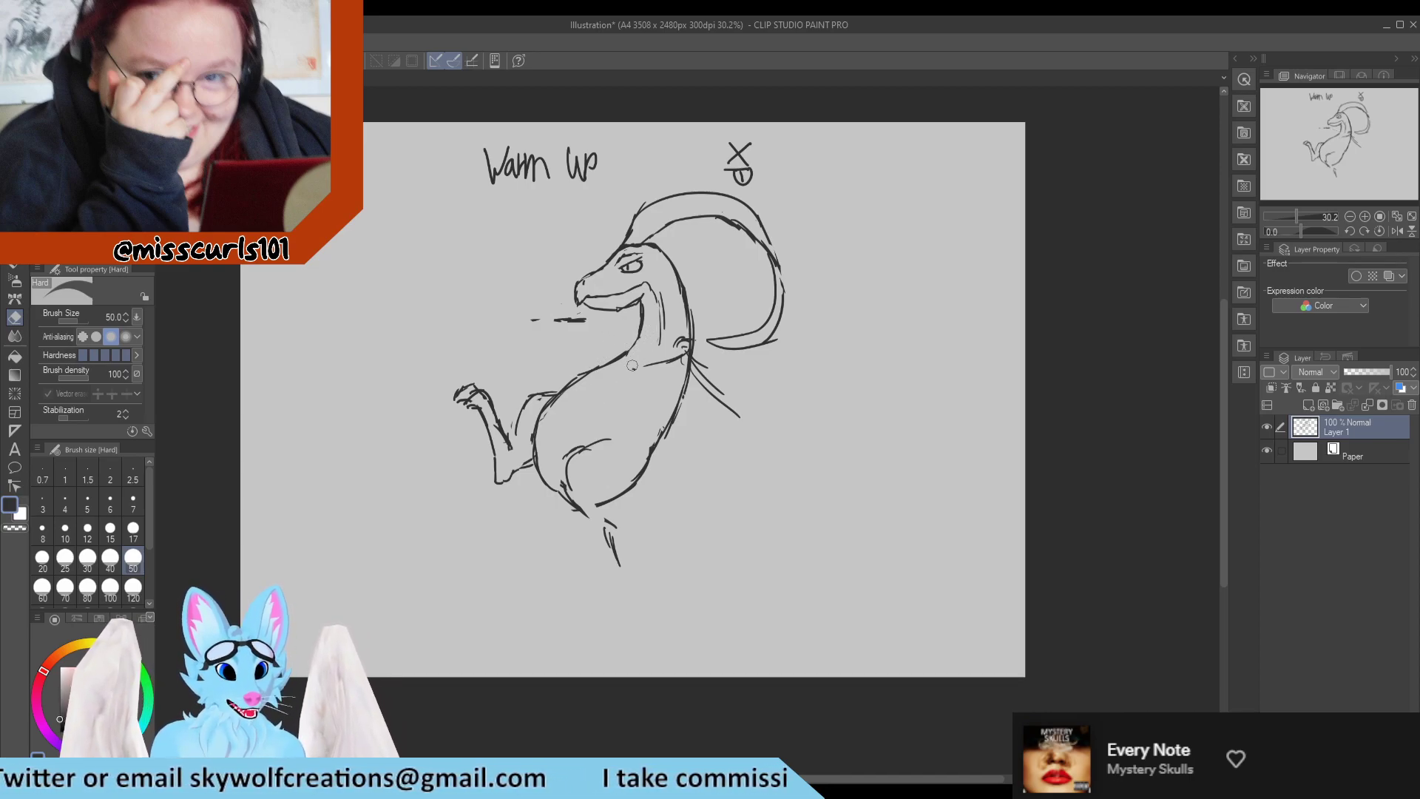
pyautogui.press('p')
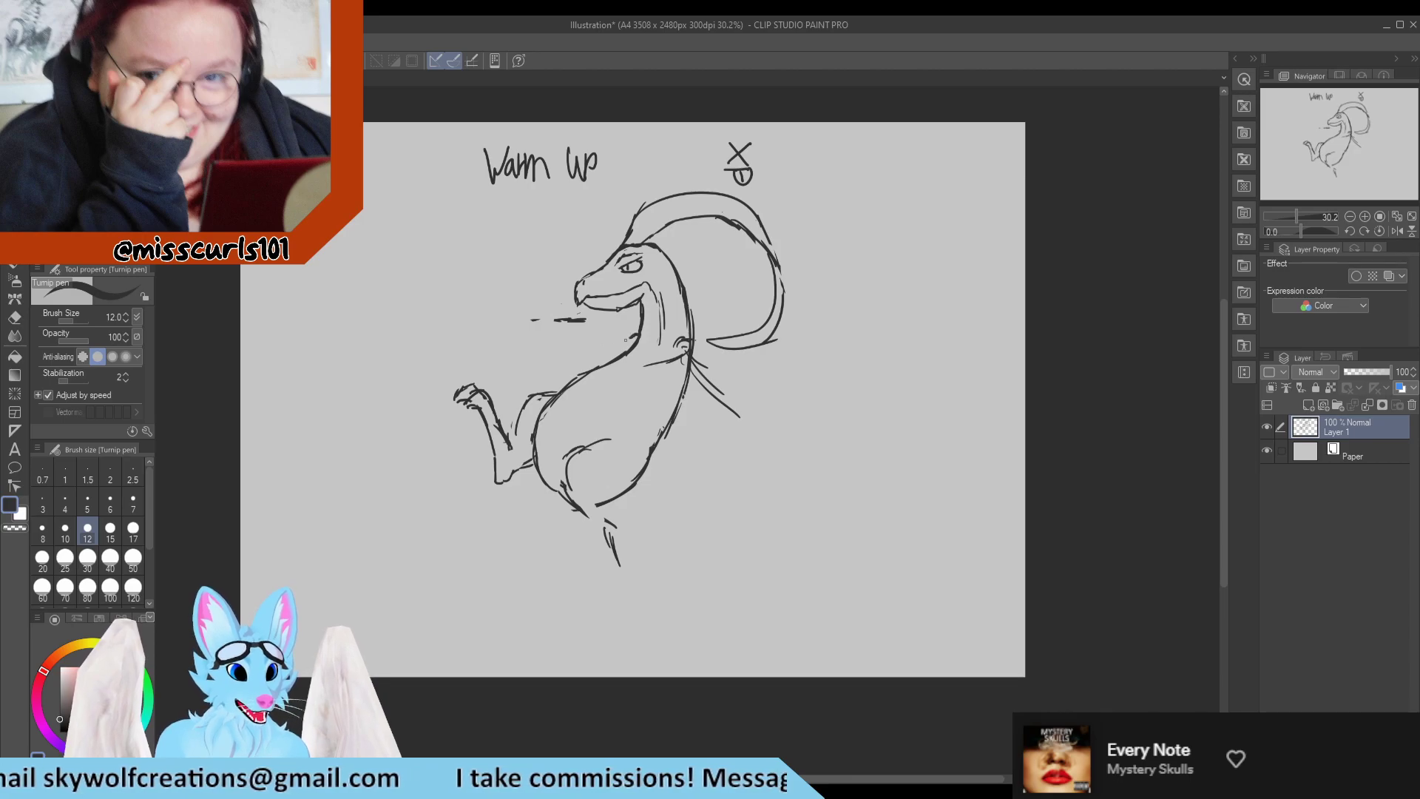
pyautogui.press('e')
pyautogui.moveTo(536, 320); pyautogui.dragTo(581, 320)
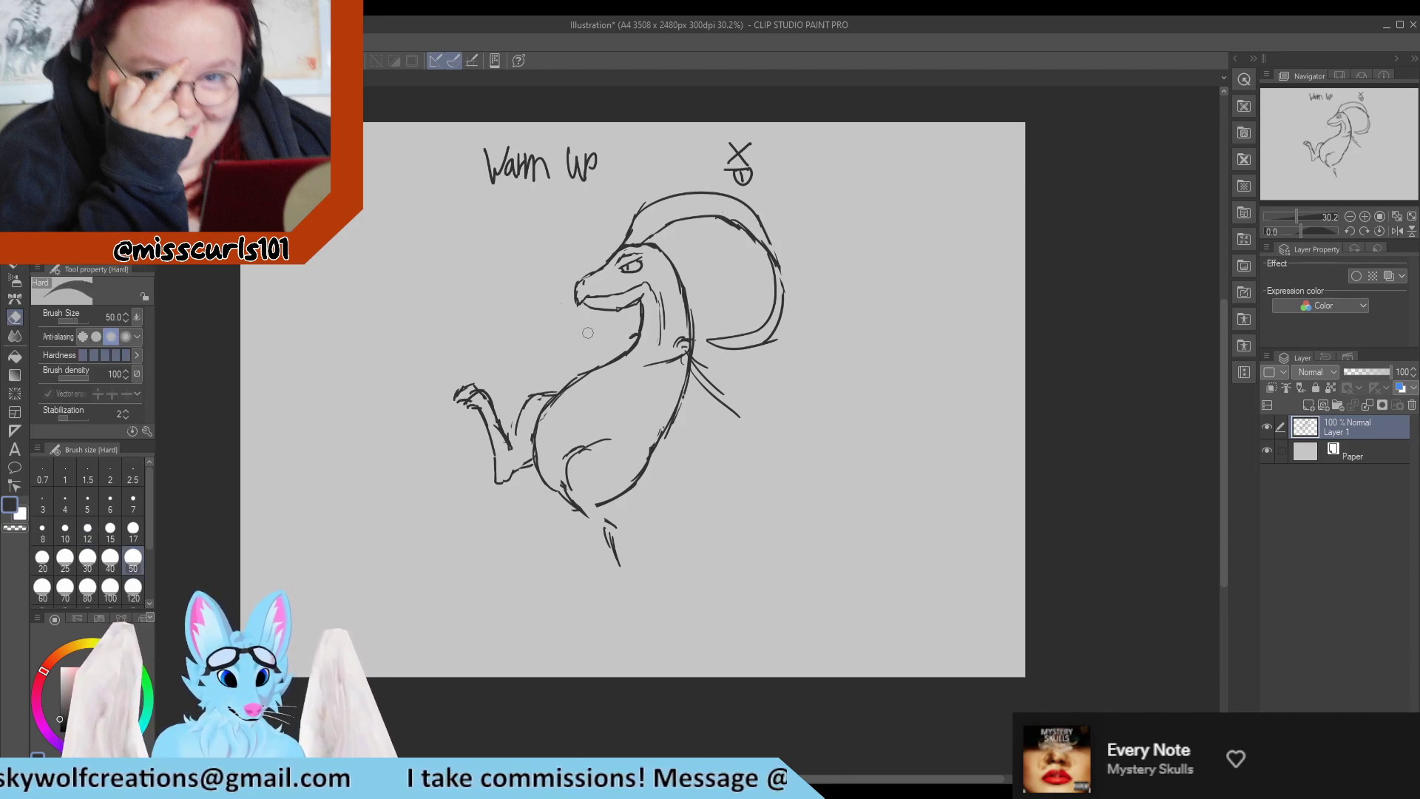
pyautogui.press('p')
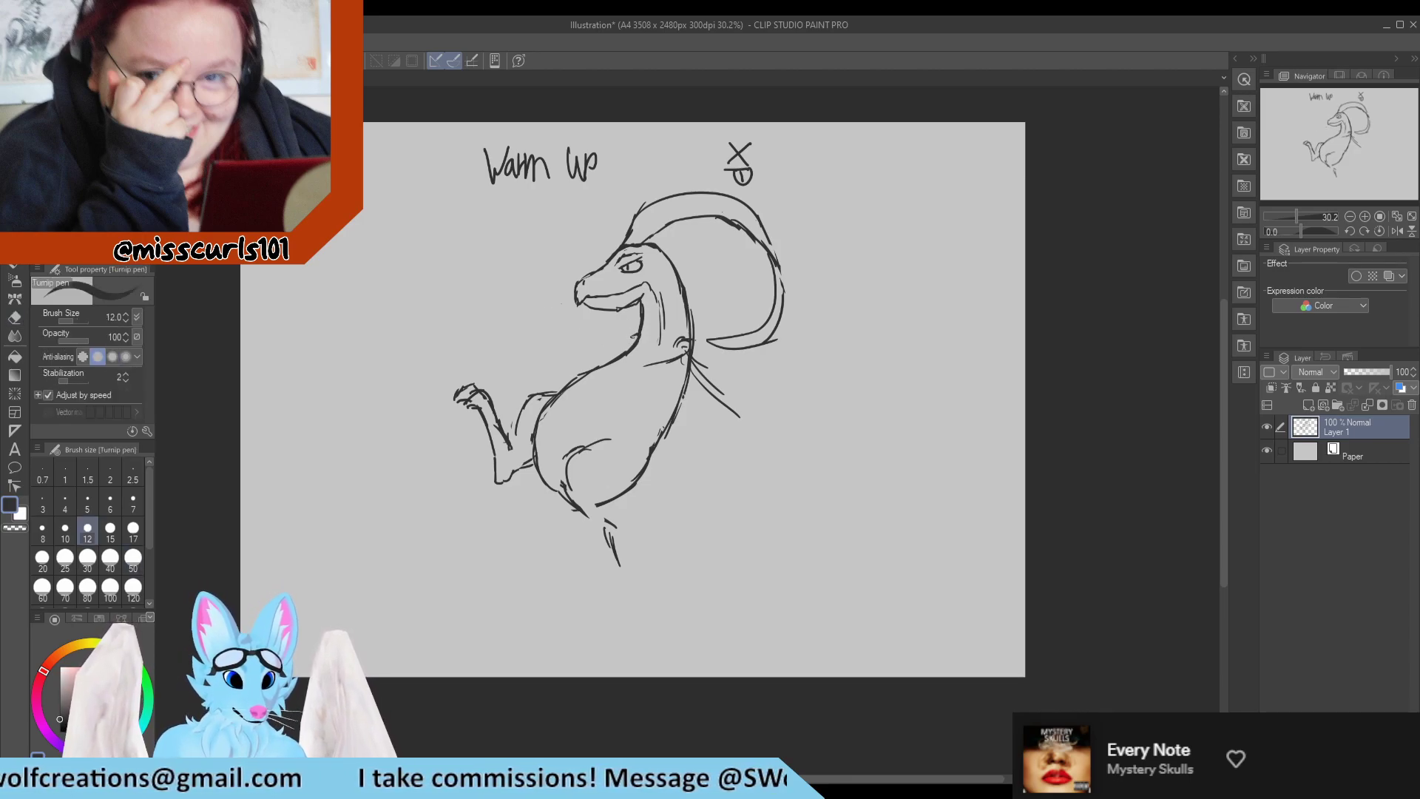
pyautogui.moveTo(619, 339); pyautogui.dragTo(590, 338)
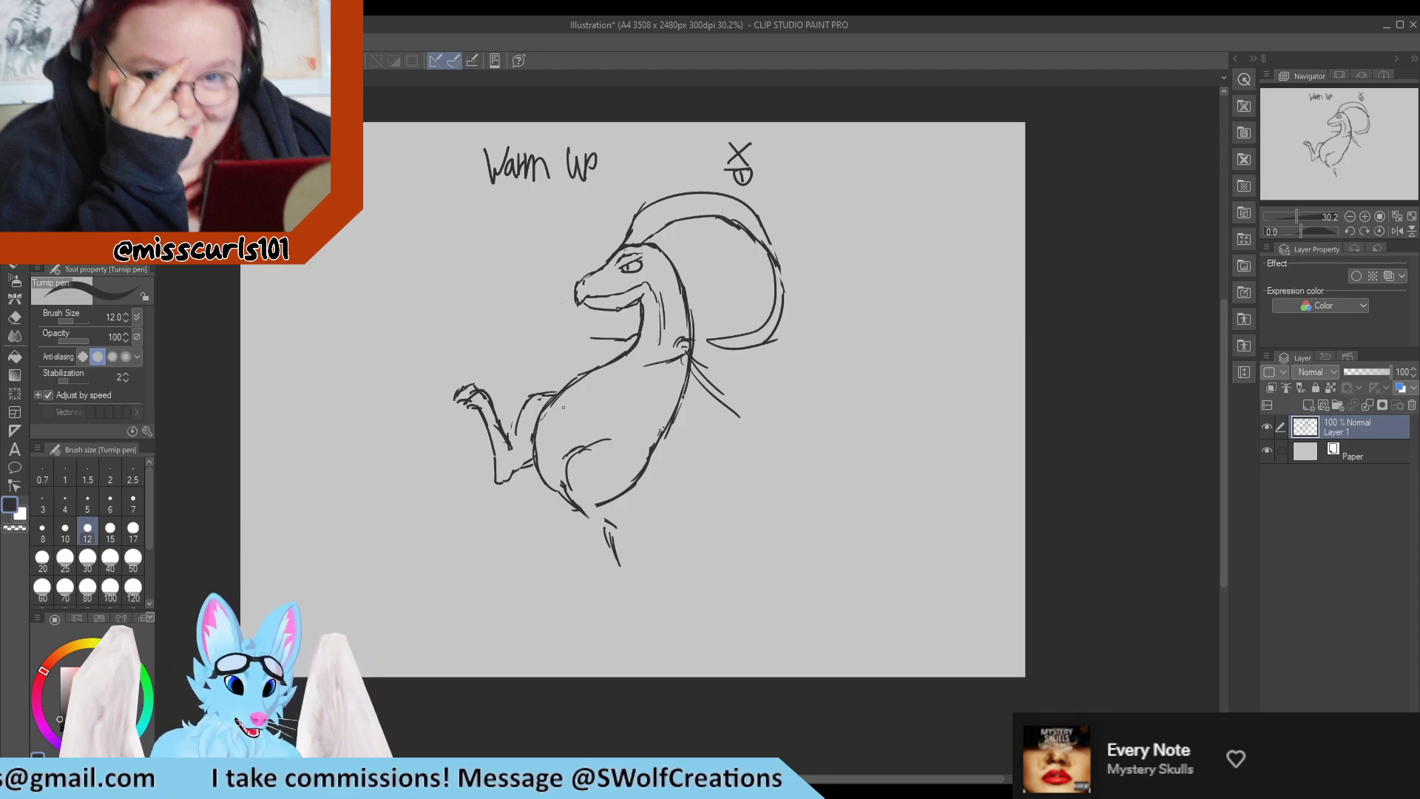
# Sketch an arc continuing the raised thigh's curve across the belly, and strengthen the upper line of the near thigh.
pyautogui.moveTo(571, 403); pyautogui.dragTo(592, 430)
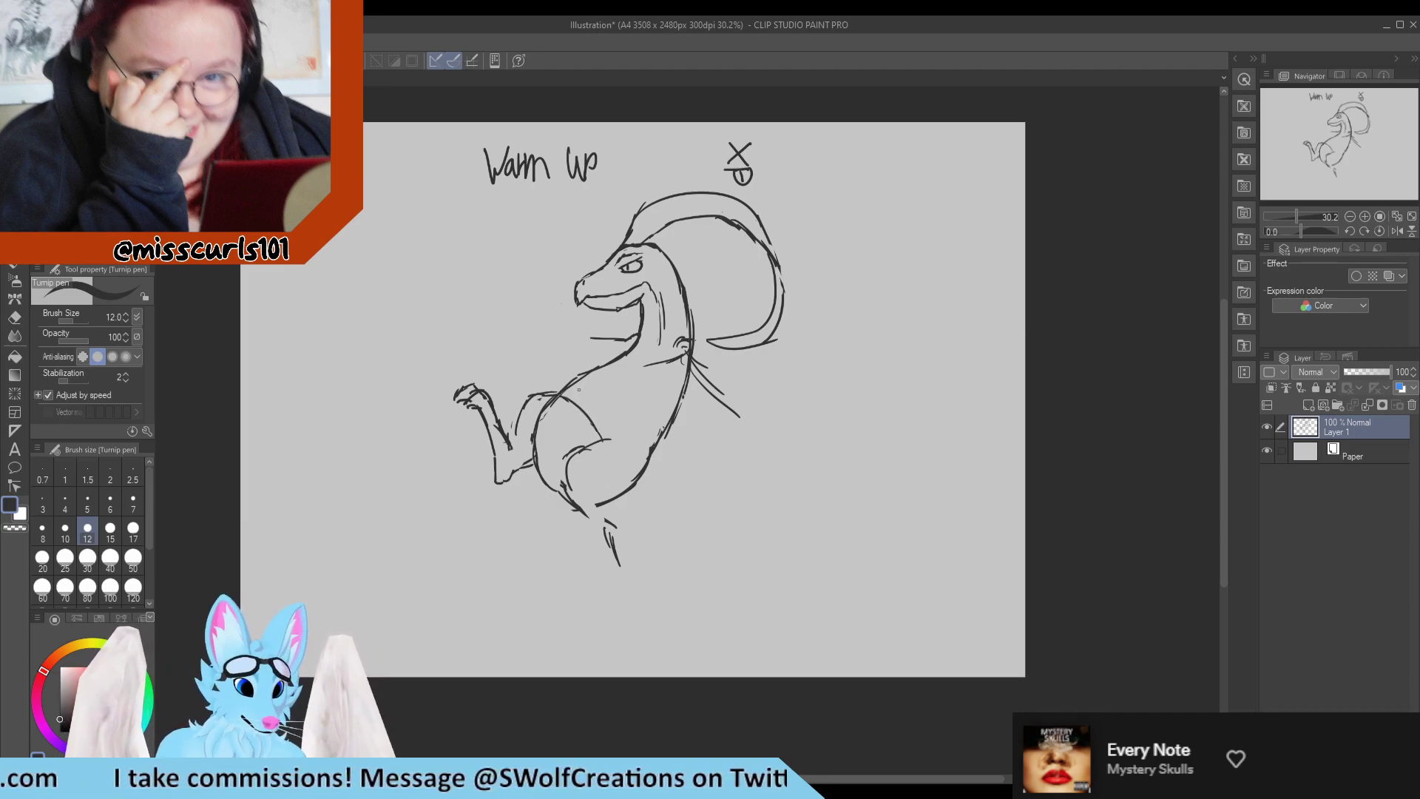
pyautogui.moveTo(577, 389); pyautogui.dragTo(609, 432)
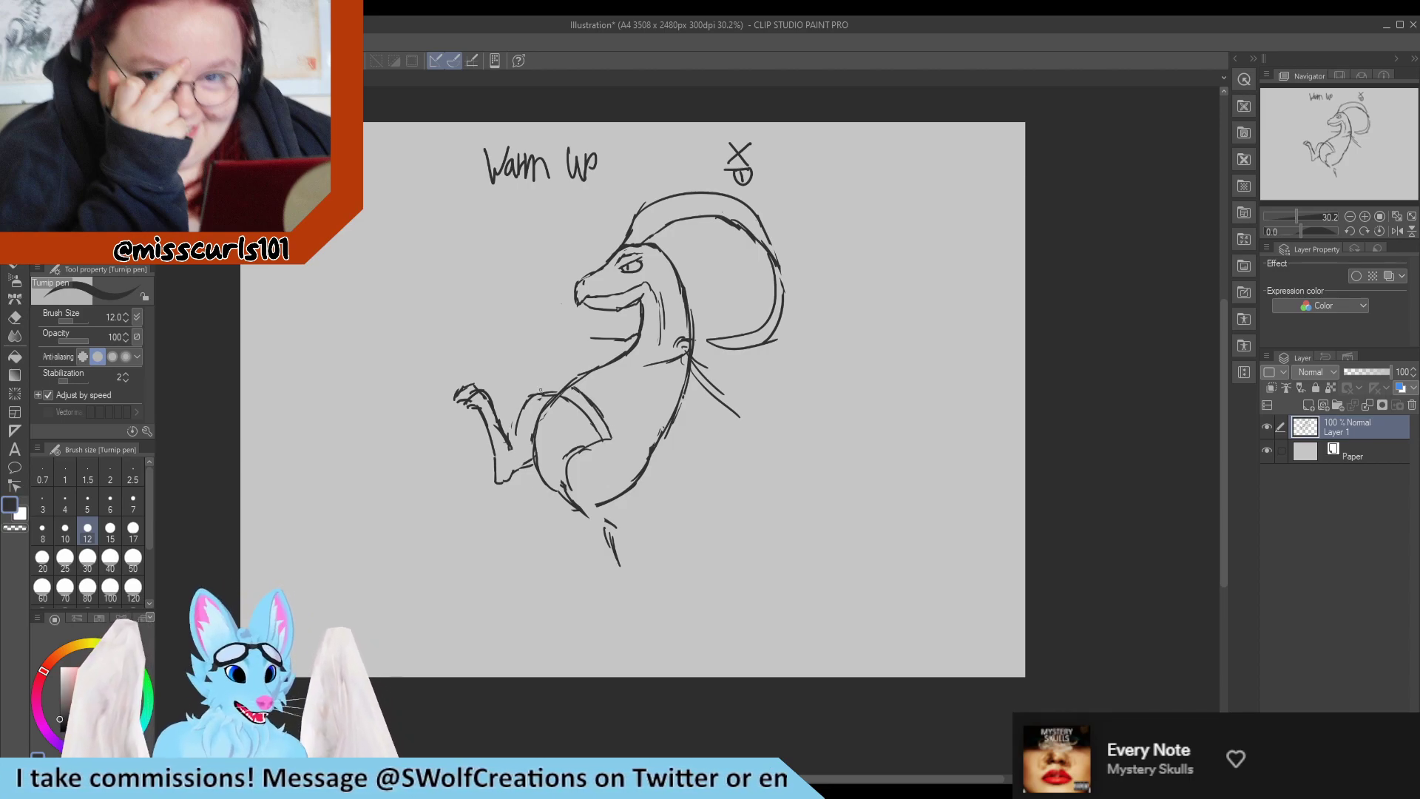
pyautogui.moveTo(621, 434)
pyautogui.mouseDown()
pyautogui.moveTo(581, 439)
pyautogui.moveTo(573, 460)
pyautogui.mouseUp()
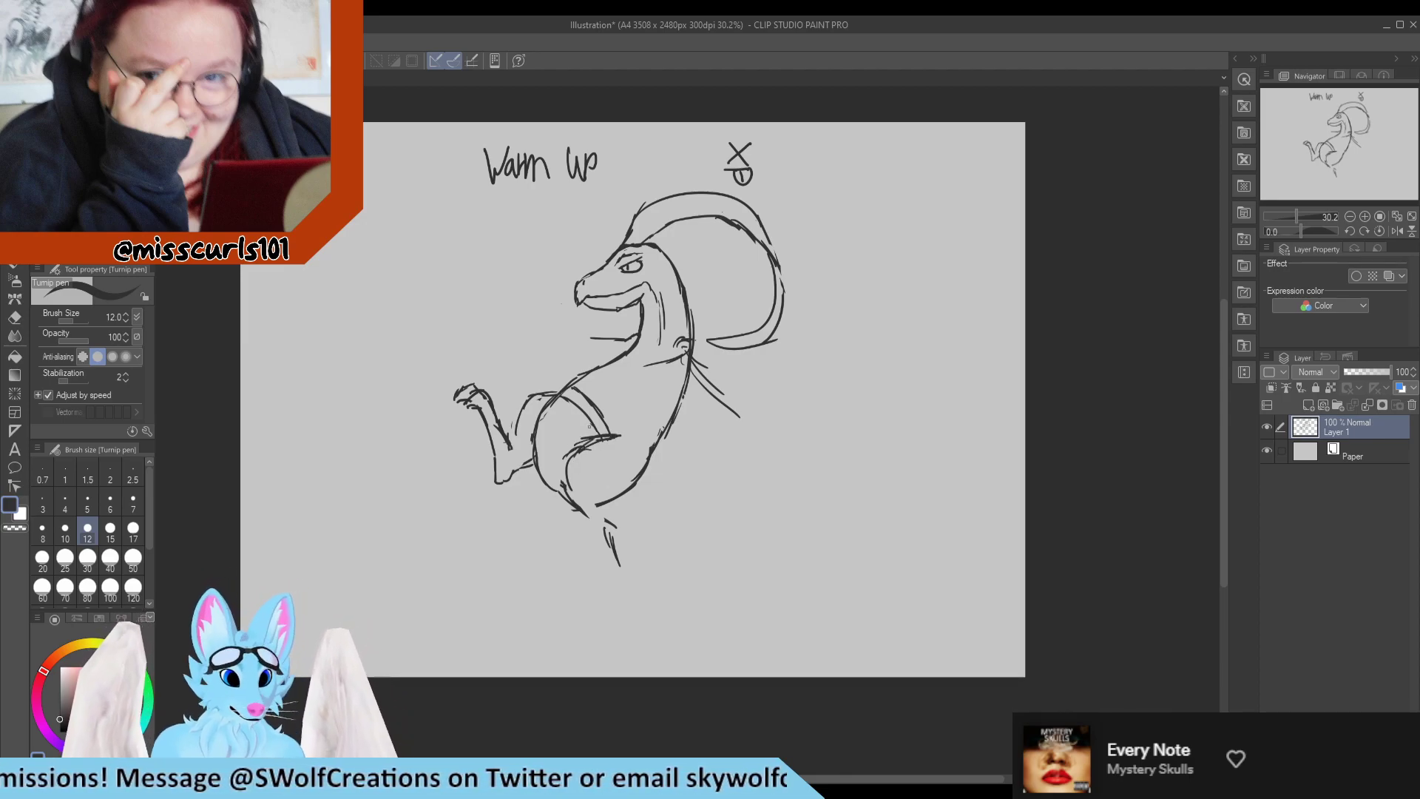
pyautogui.press('e')
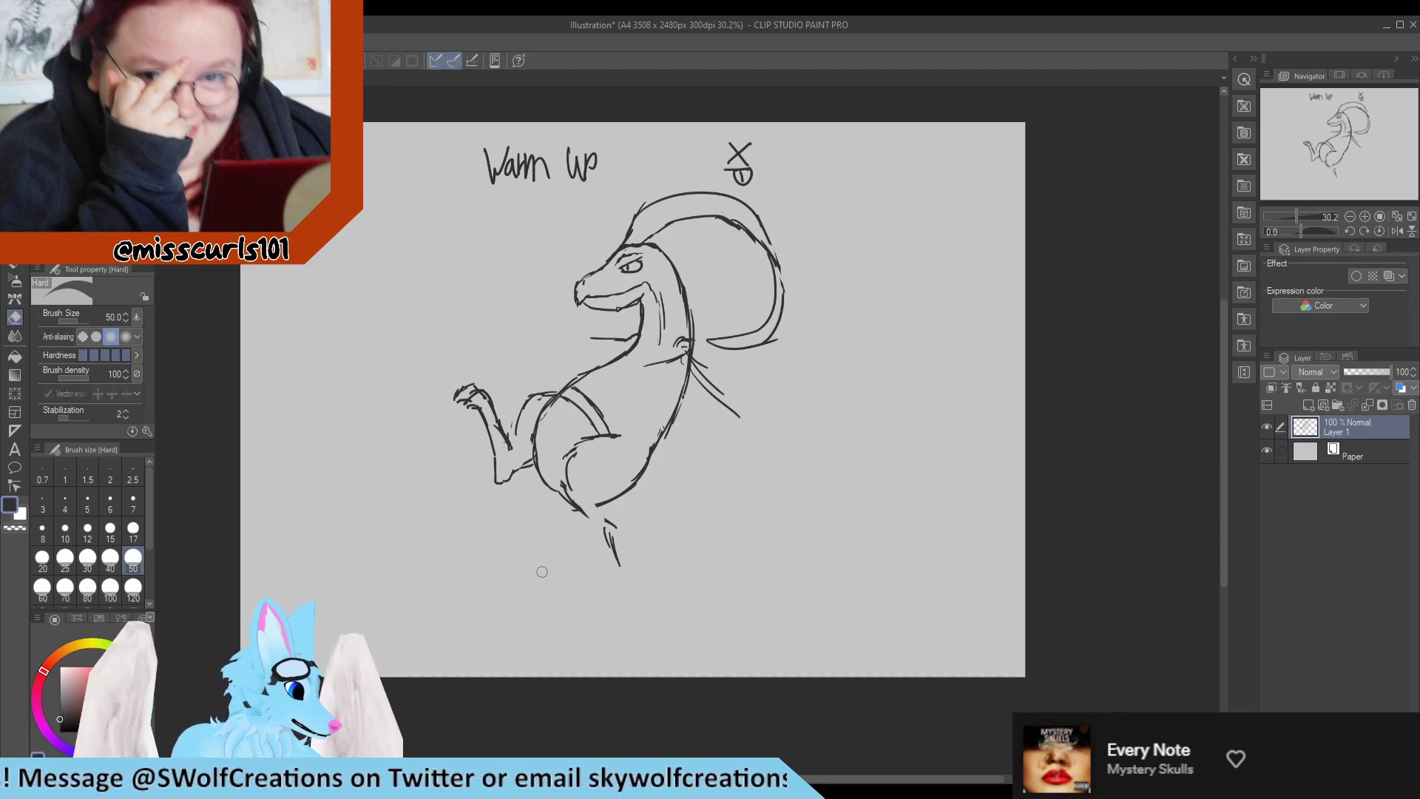
# Erase the strokes at the tail base and extend the back outline downward as the rear edge of the near thigh.
pyautogui.press('p')
pyautogui.moveTo(638, 457)
pyautogui.mouseDown()
pyautogui.moveTo(621, 508)
pyautogui.moveTo(622, 495)
pyautogui.moveTo(566, 534)
pyautogui.moveTo(608, 559)
pyautogui.mouseUp()
pyautogui.press('e')
pyautogui.press('p')
pyautogui.press('e')
pyautogui.press('p')
pyautogui.moveTo(626, 503); pyautogui.dragTo(615, 520)
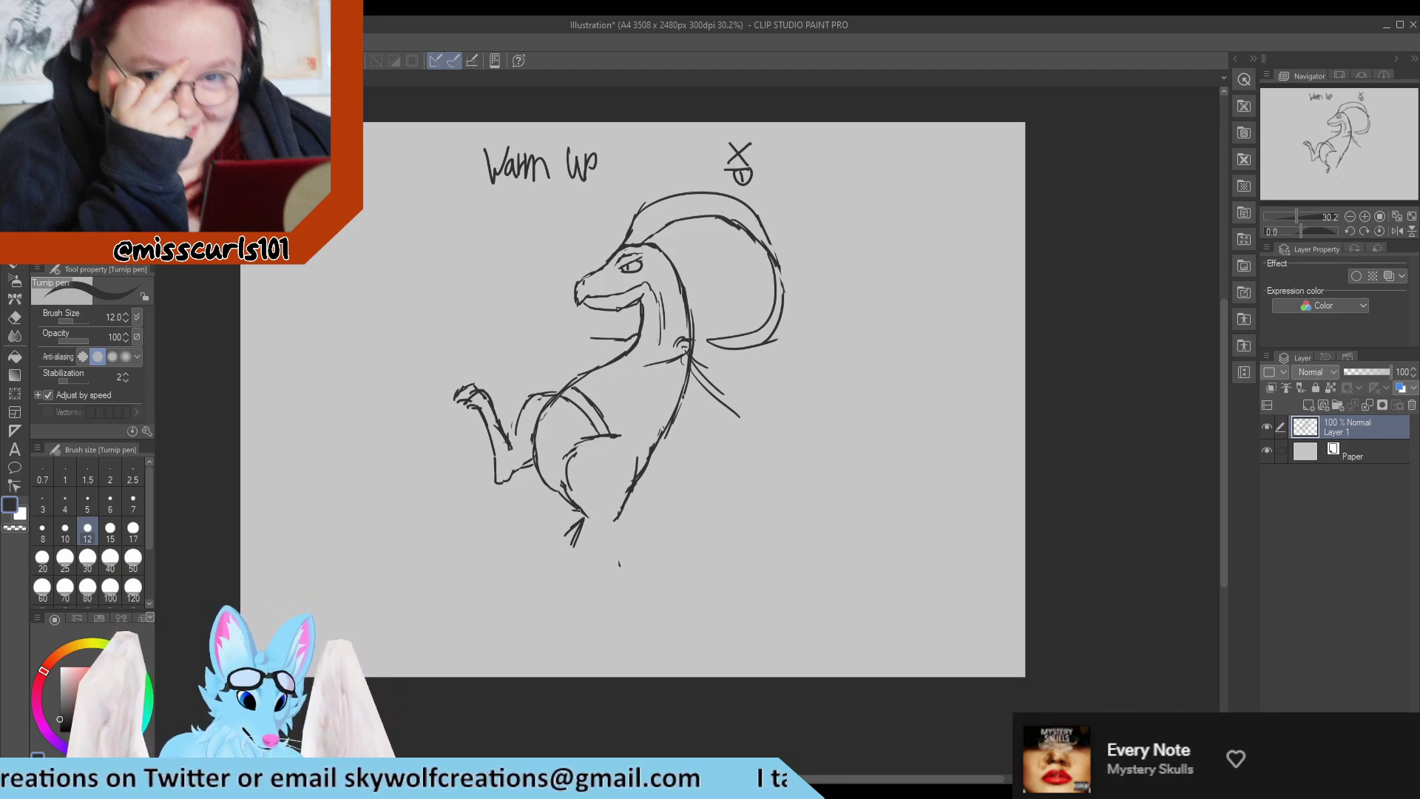
# Erase the underside of the belly and redraw the near thigh's front edge, trimming where its top meets the arc.
pyautogui.press('e')
pyautogui.moveTo(574, 504); pyautogui.dragTo(584, 522)
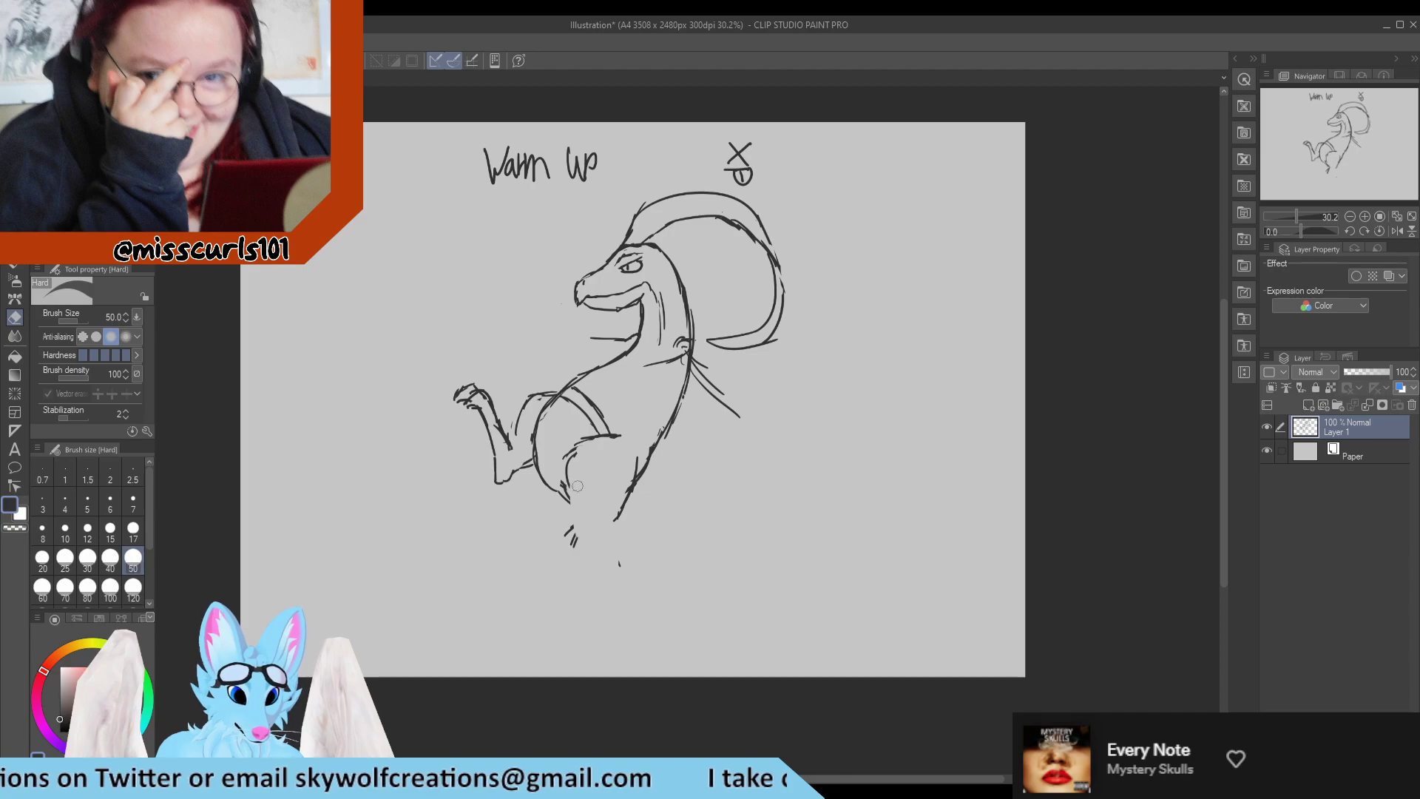
pyautogui.press('p')
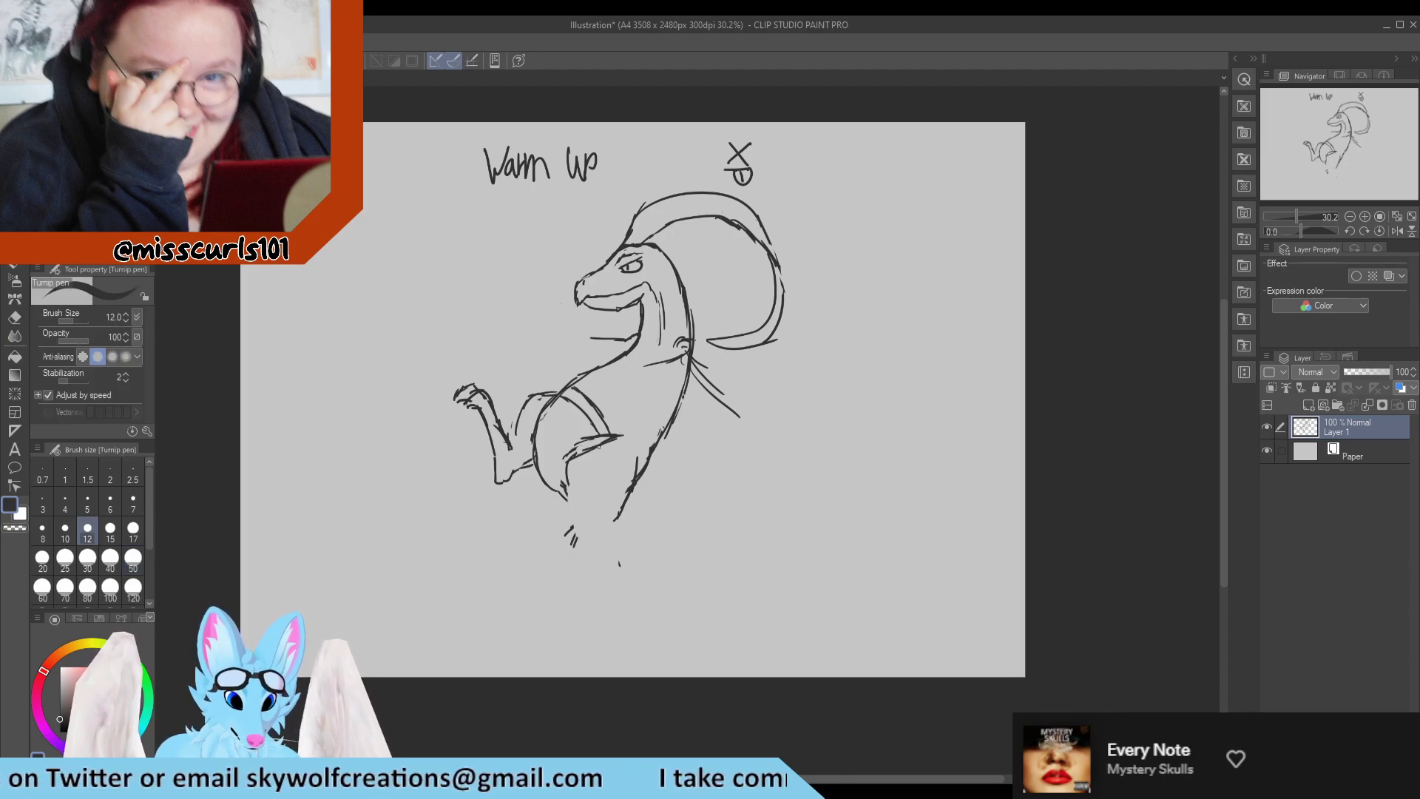
pyautogui.press('e')
pyautogui.moveTo(573, 448)
pyautogui.mouseDown()
pyautogui.moveTo(616, 419)
pyautogui.moveTo(617, 436)
pyautogui.moveTo(560, 464)
pyautogui.moveTo(568, 523)
pyautogui.mouseUp()
pyautogui.press('p')
pyautogui.press('e')
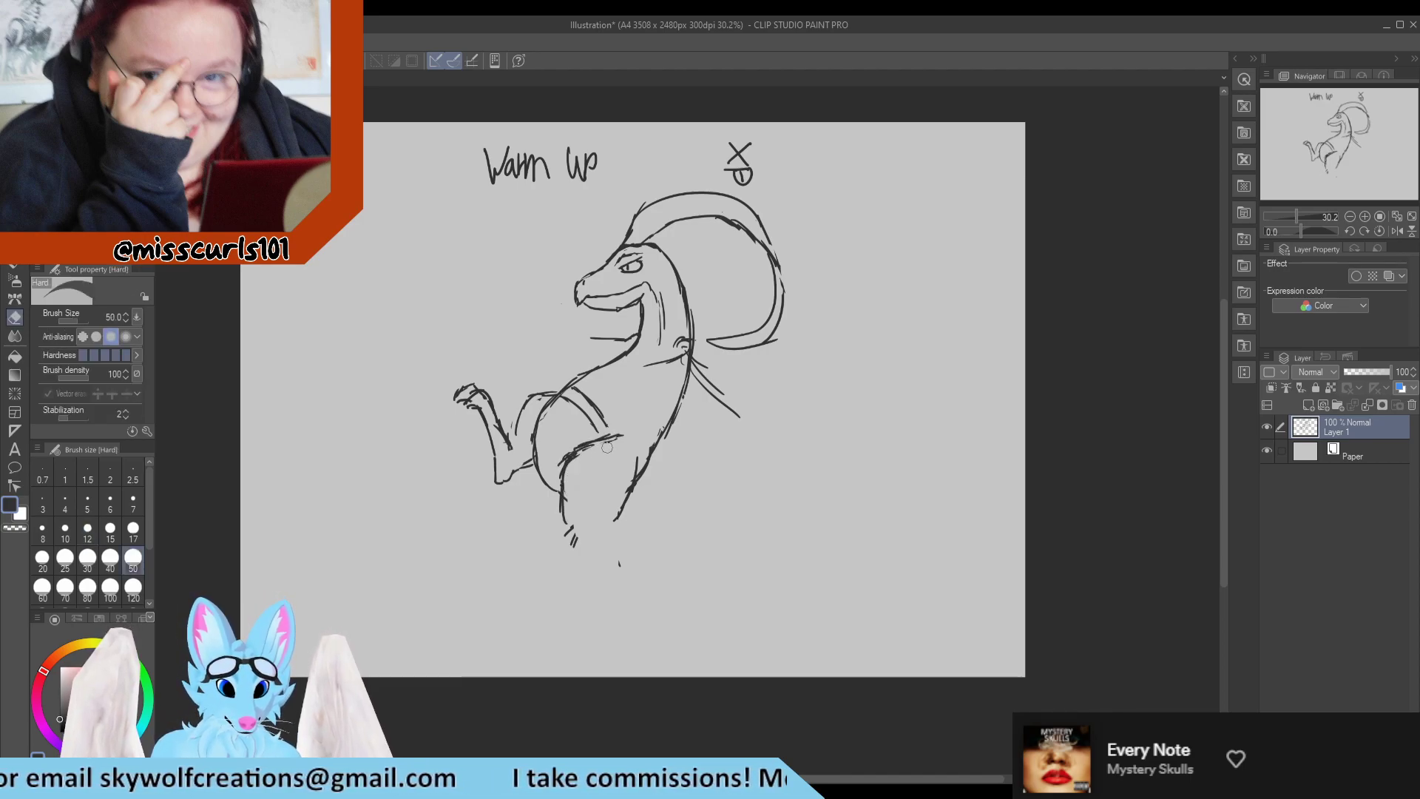
pyautogui.moveTo(599, 434)
pyautogui.mouseDown()
pyautogui.moveTo(555, 464)
pyautogui.moveTo(577, 441)
pyautogui.moveTo(572, 465)
pyautogui.moveTo(617, 445)
pyautogui.mouseUp()
# Extend the front and rear edges of the near thigh down toward the lower leg, clearing the stray marks between them.
pyautogui.press('p')
pyautogui.moveTo(565, 503); pyautogui.dragTo(575, 531)
pyautogui.moveTo(568, 507); pyautogui.dragTo(571, 554)
pyautogui.press('e')
pyautogui.press('p')
pyautogui.moveTo(563, 503)
pyautogui.mouseDown()
pyautogui.moveTo(581, 542)
pyautogui.moveTo(621, 534)
pyautogui.mouseUp()
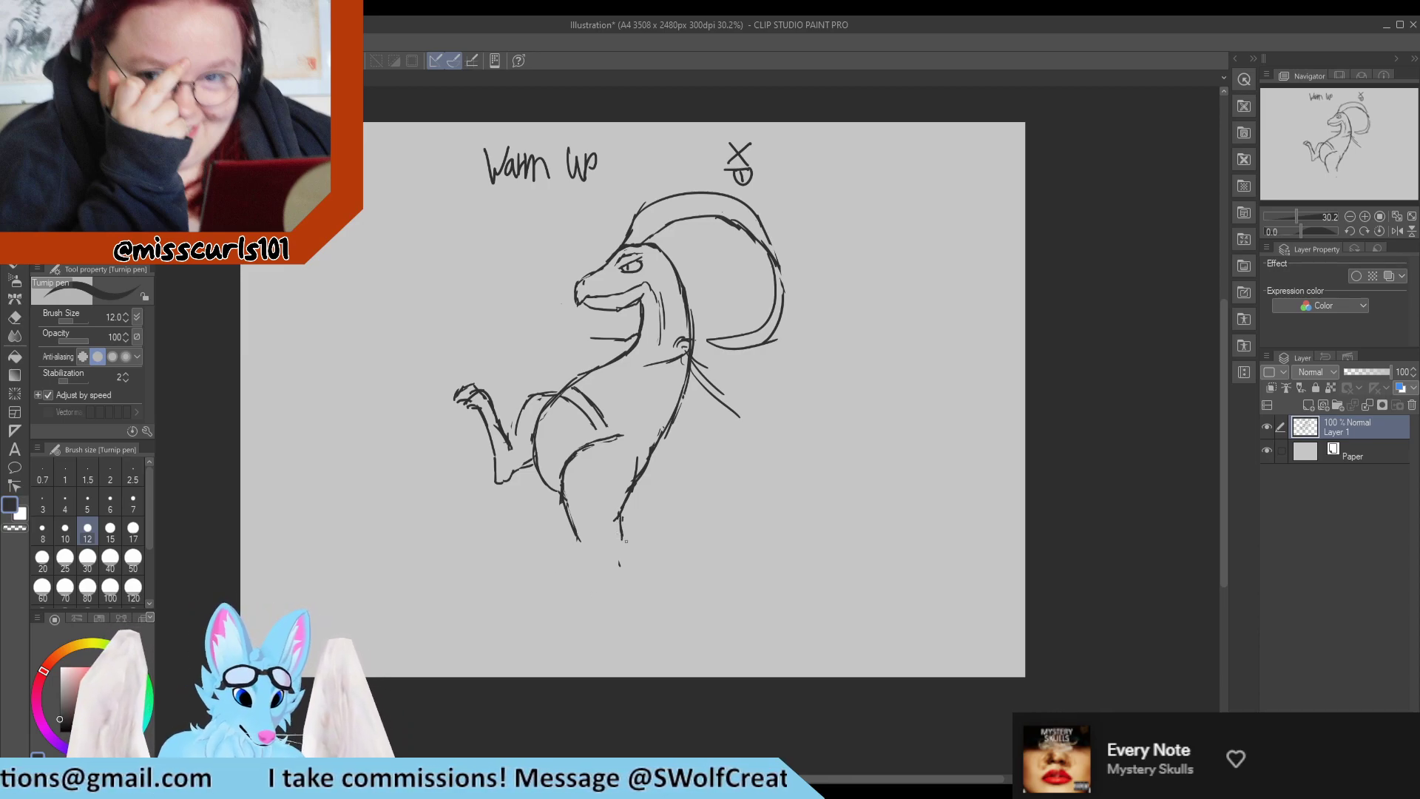
# Draw the near lower leg with a heel bump and a two-toed foot, erasing and redrawing the shin and toes.
pyautogui.moveTo(622, 538); pyautogui.dragTo(596, 613)
pyautogui.moveTo(576, 539)
pyautogui.mouseDown()
pyautogui.moveTo(587, 560)
pyautogui.moveTo(565, 622)
pyautogui.moveTo(587, 625)
pyautogui.moveTo(577, 612)
pyautogui.moveTo(599, 630)
pyautogui.moveTo(602, 614)
pyautogui.moveTo(588, 631)
pyautogui.mouseUp()
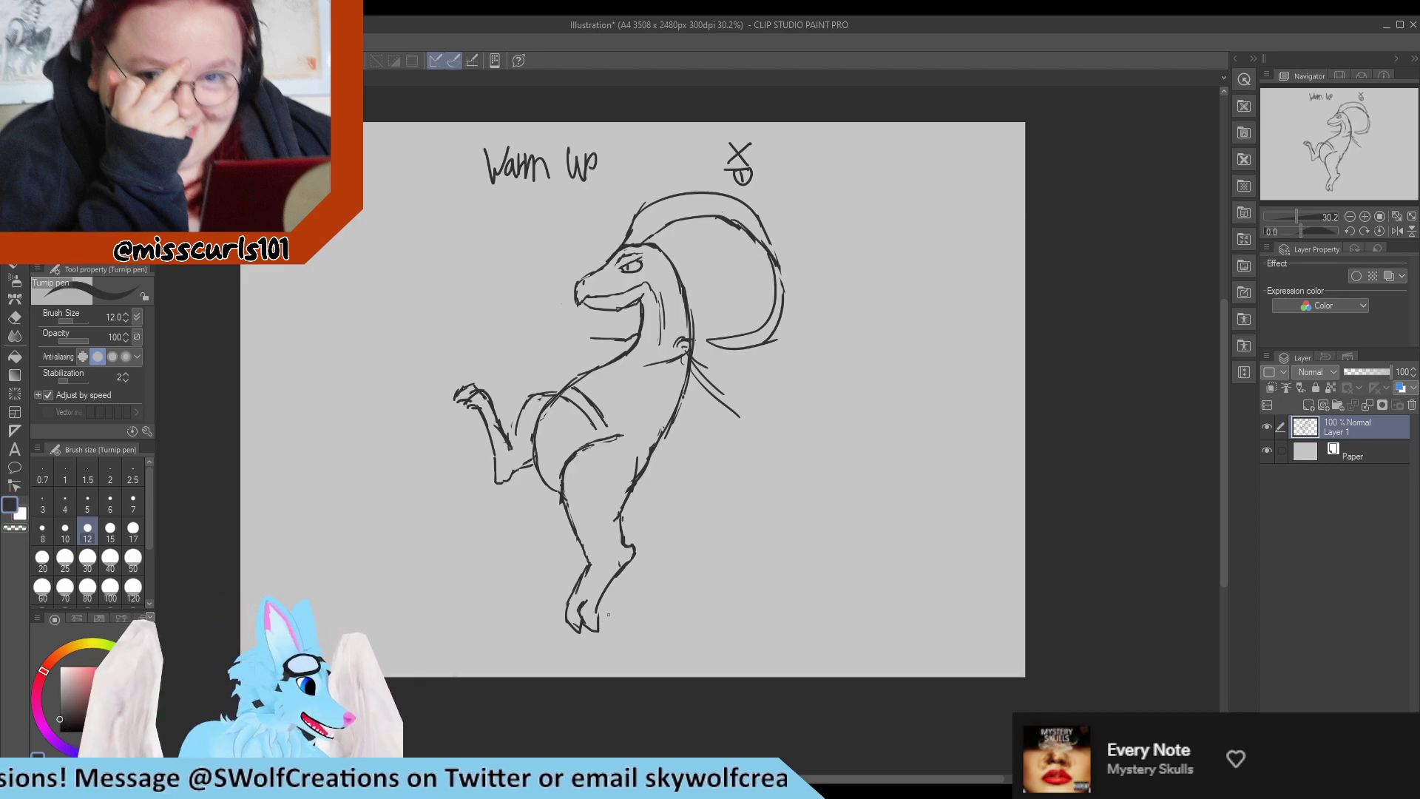
pyautogui.press('e')
pyautogui.moveTo(589, 621)
pyautogui.mouseDown()
pyautogui.moveTo(569, 610)
pyautogui.moveTo(587, 562)
pyautogui.mouseUp()
pyautogui.press('p')
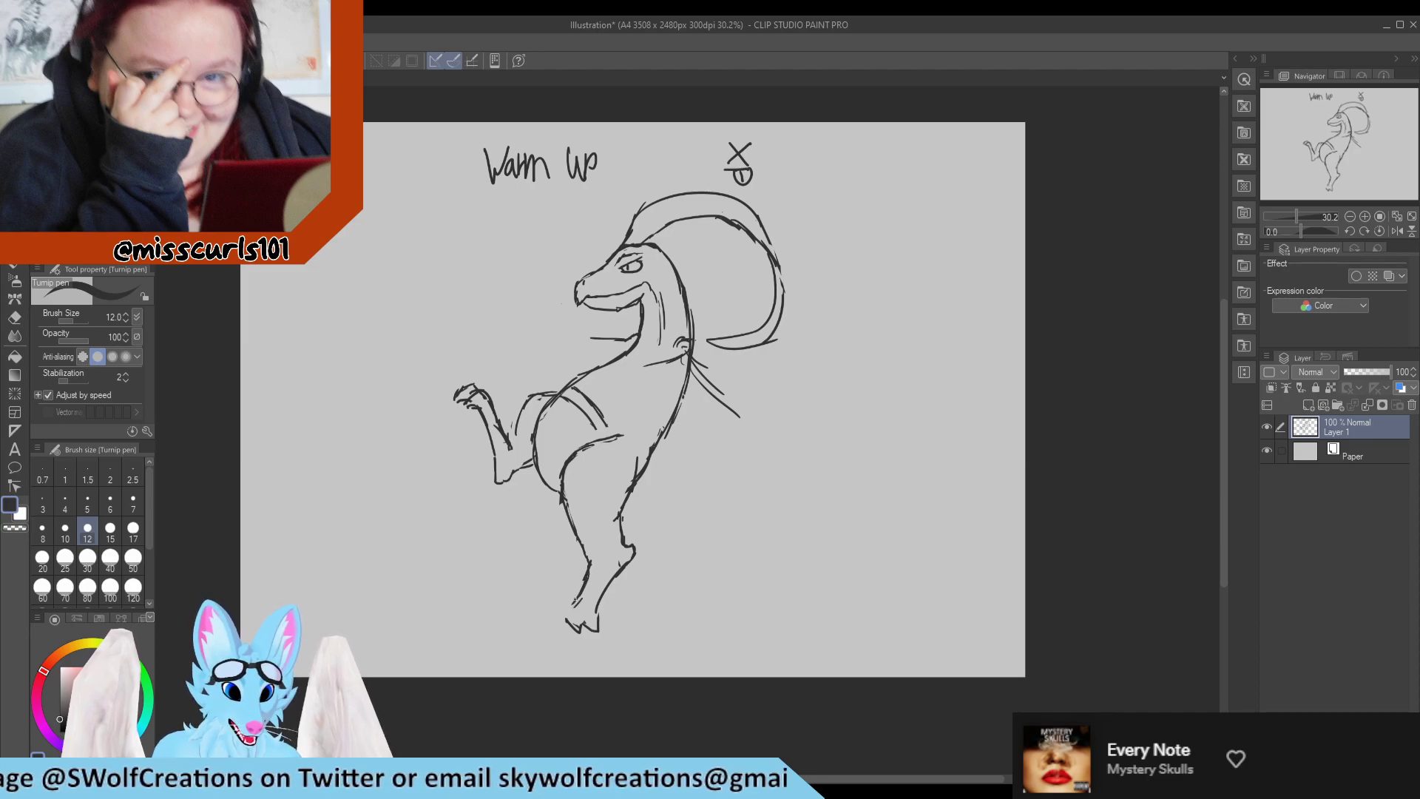
pyautogui.press('e')
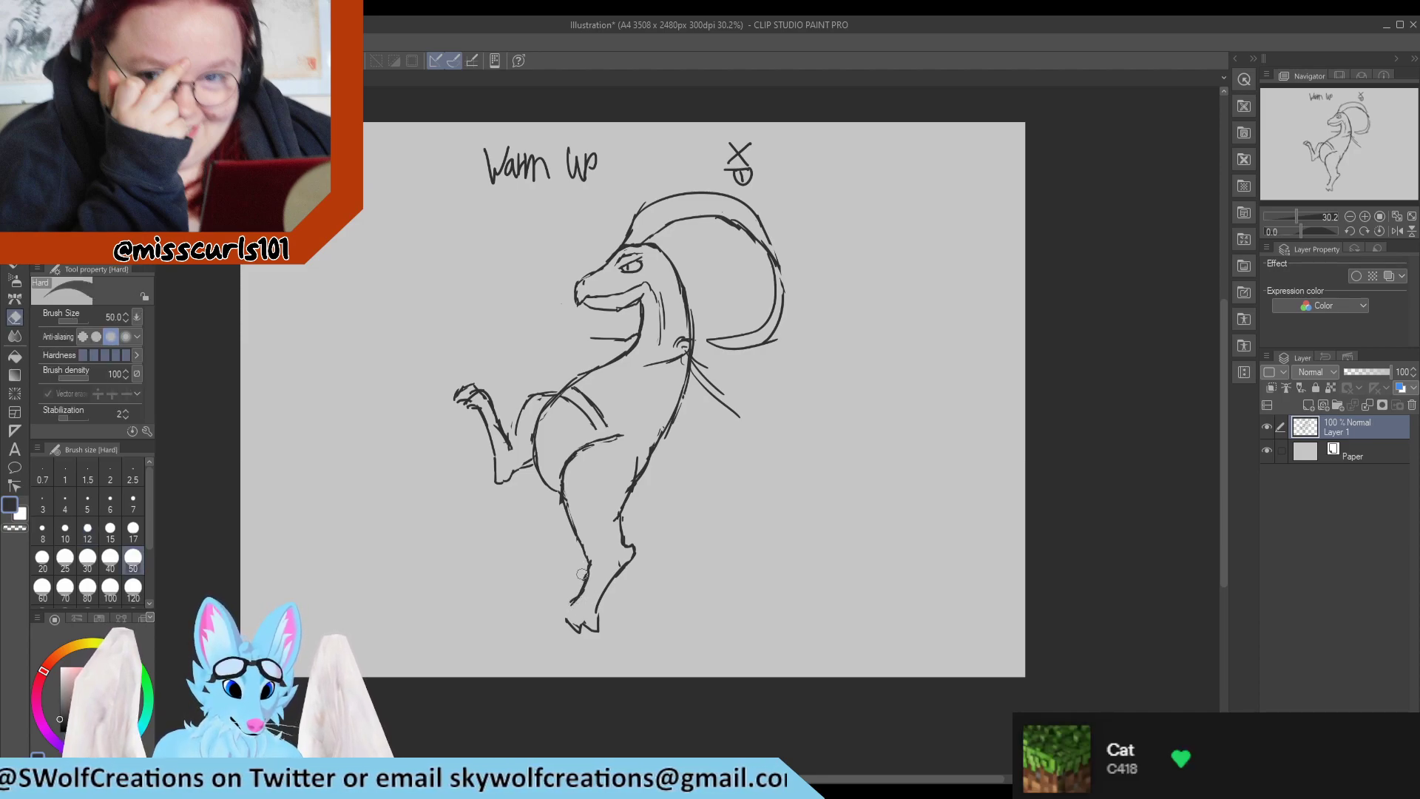
pyautogui.press('p')
pyautogui.moveTo(589, 573)
pyautogui.mouseDown()
pyautogui.moveTo(563, 609)
pyautogui.moveTo(585, 627)
pyautogui.moveTo(581, 606)
pyautogui.mouseUp()
pyautogui.press('e')
pyautogui.press('p')
pyautogui.press('e')
pyautogui.press('p')
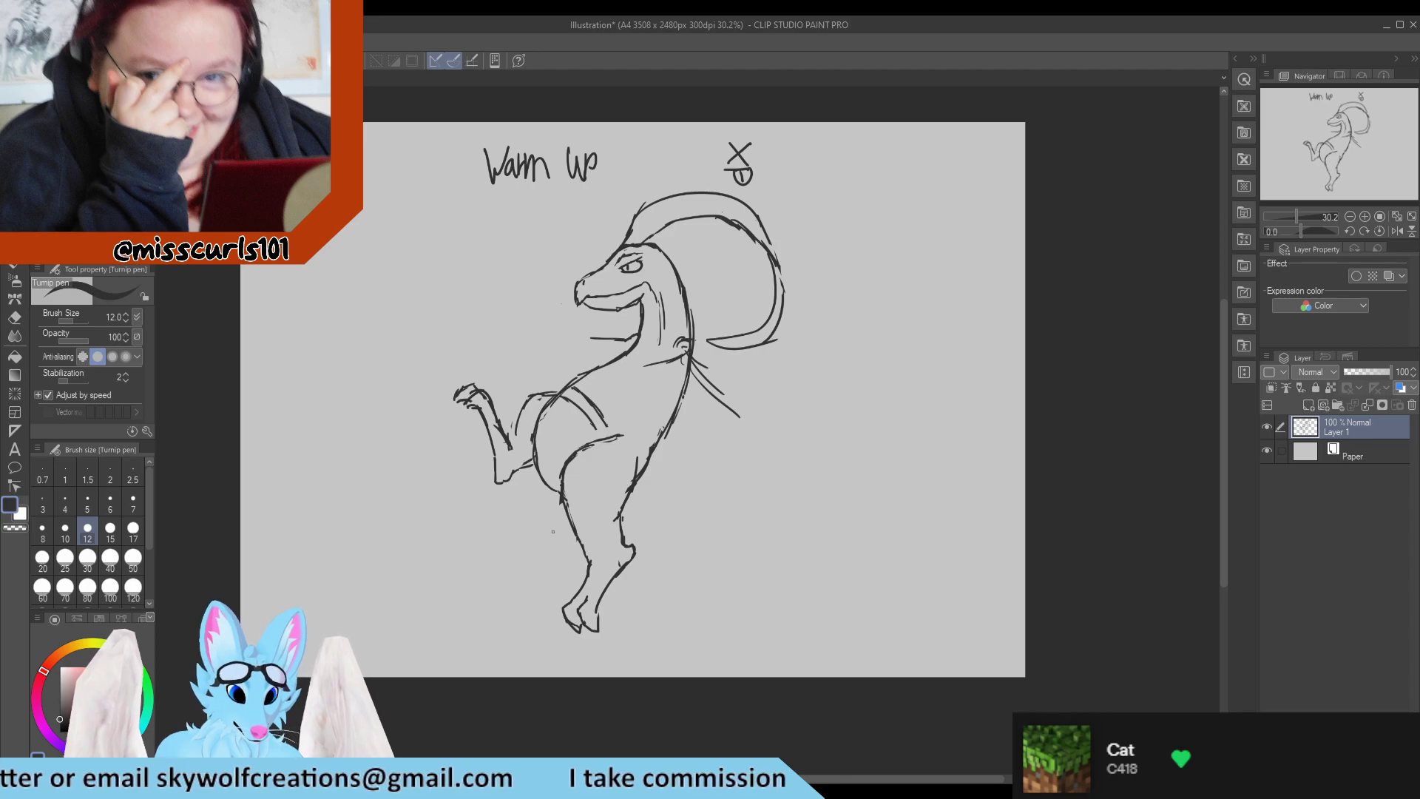
# Redraw the arm behind the shoulder with thicker spacing, erasing the old lines and the back outline between its edges.
pyautogui.moveTo(687, 343); pyautogui.dragTo(704, 354)
pyautogui.moveTo(696, 343)
pyautogui.mouseDown()
pyautogui.moveTo(708, 364)
pyautogui.moveTo(677, 361)
pyautogui.moveTo(680, 348)
pyautogui.moveTo(711, 404)
pyautogui.moveTo(697, 362)
pyautogui.moveTo(732, 411)
pyautogui.mouseUp()
pyautogui.press('e')
pyautogui.press('p')
pyautogui.press('e')
pyautogui.press('p')
pyautogui.press('e')
pyautogui.moveTo(697, 354); pyautogui.dragTo(724, 384)
pyautogui.press('p')
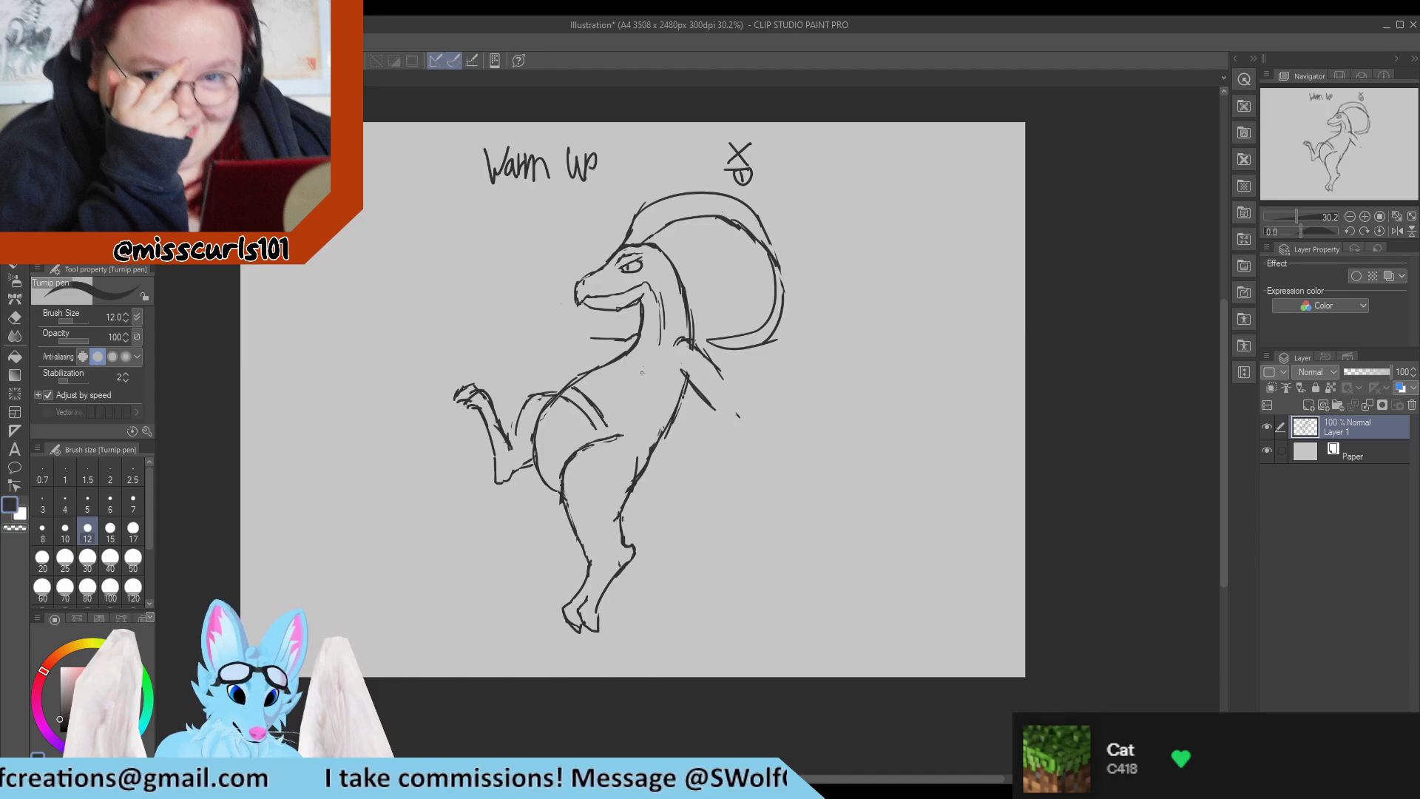
pyautogui.moveTo(719, 368); pyautogui.dragTo(733, 394)
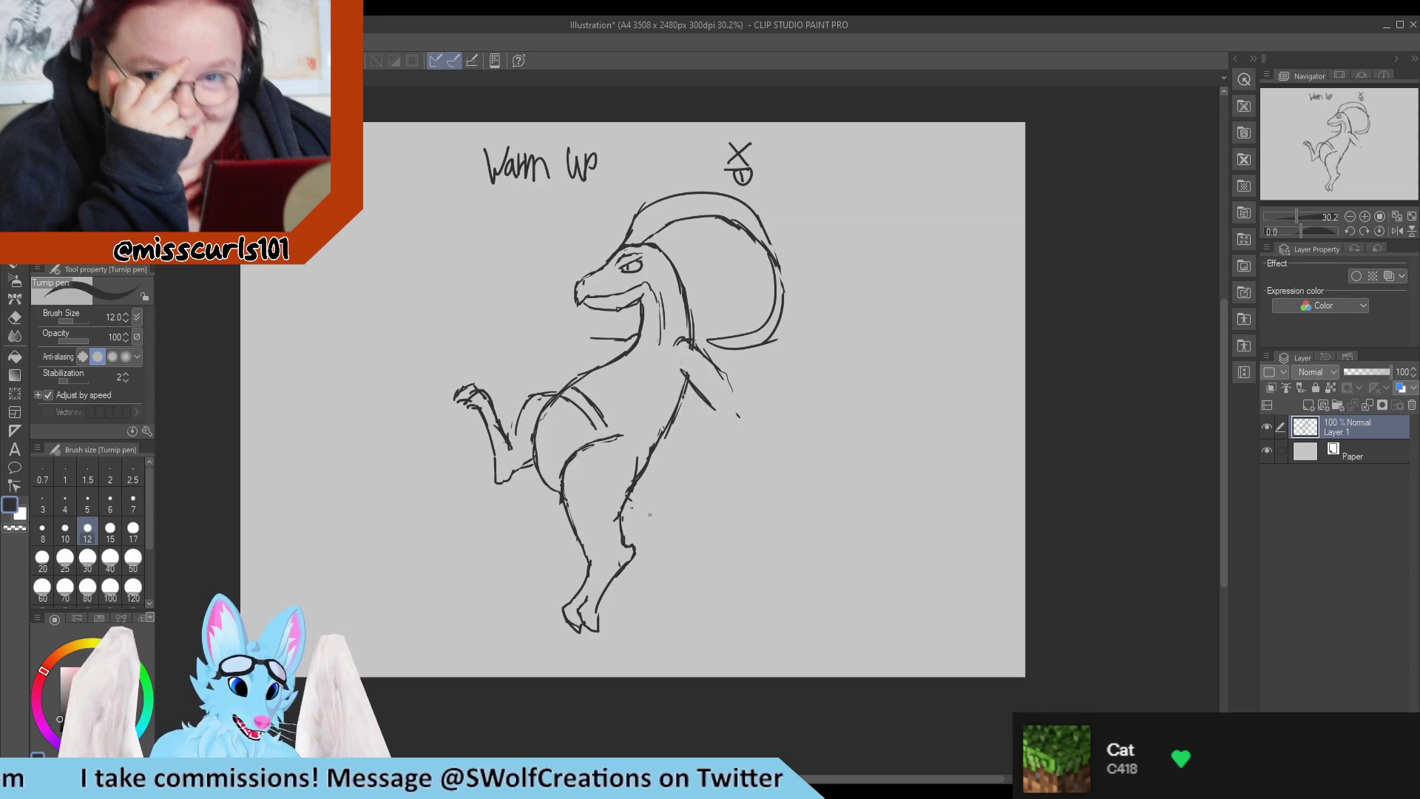
pyautogui.moveTo(630, 506); pyautogui.dragTo(699, 545)
pyautogui.press('e')
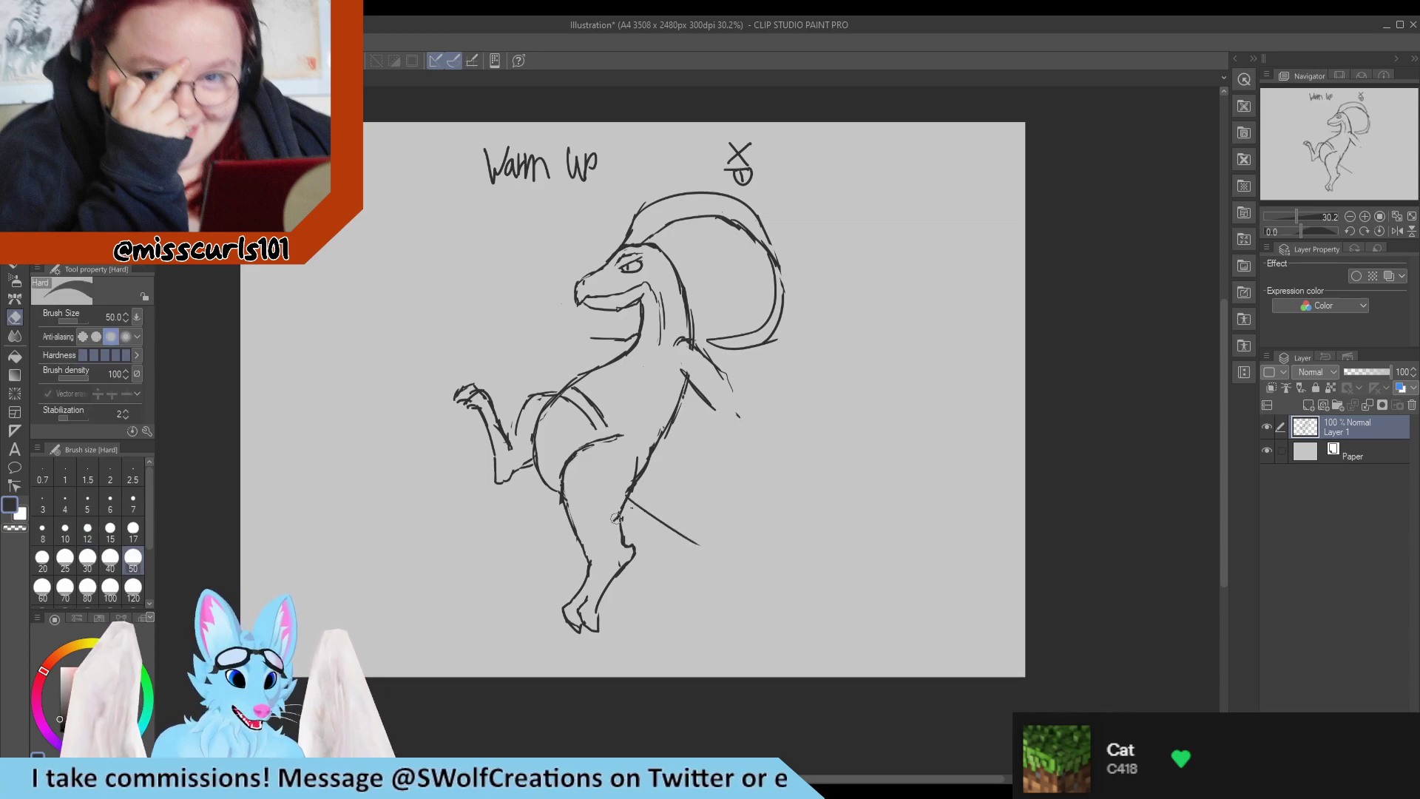
pyautogui.moveTo(627, 515)
pyautogui.mouseDown()
pyautogui.moveTo(628, 468)
pyautogui.moveTo(617, 498)
pyautogui.moveTo(636, 477)
pyautogui.moveTo(692, 514)
pyautogui.moveTo(648, 505)
pyautogui.moveTo(694, 541)
pyautogui.mouseUp()
pyautogui.press('p')
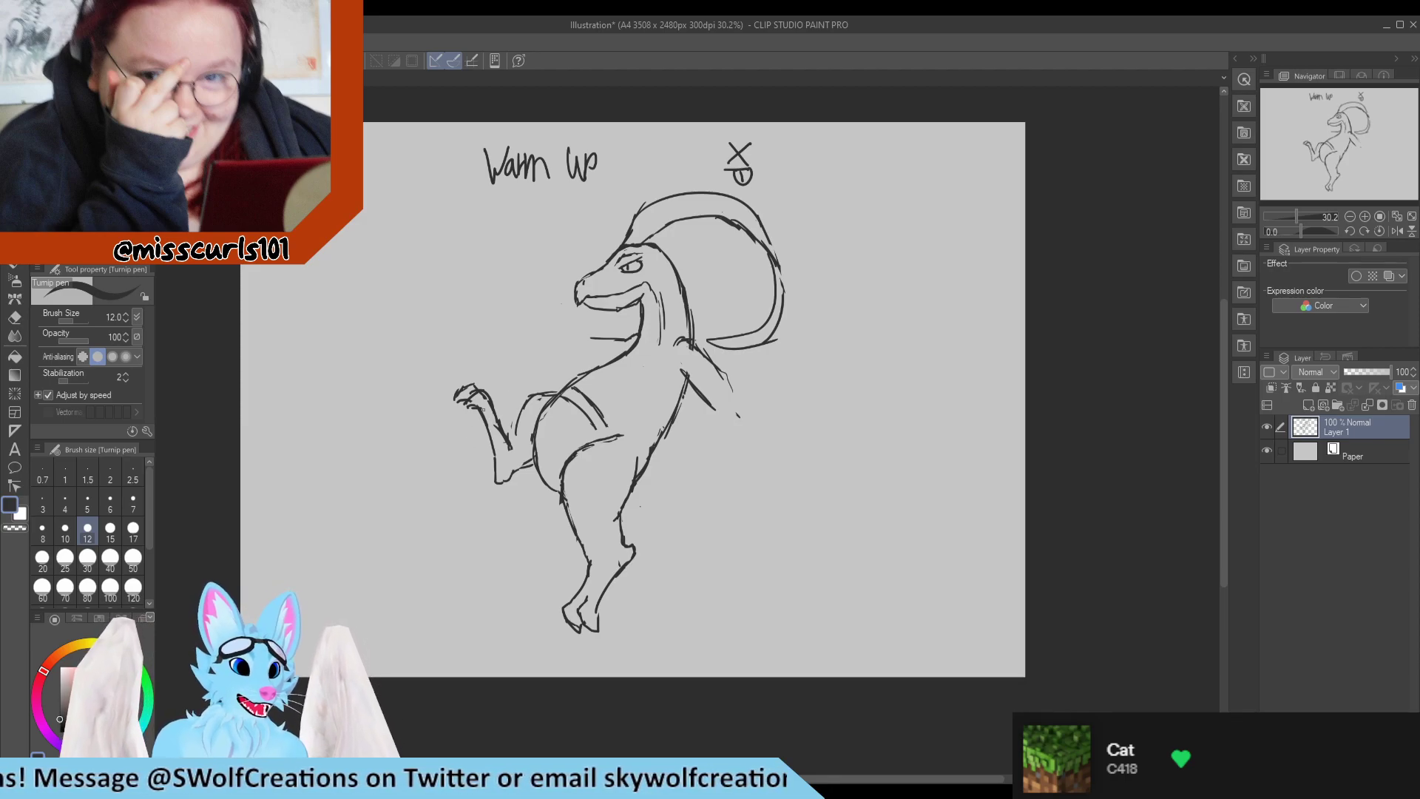
# Redraw the inner edge of the raised lower leg, from beneath the foot down toward the heel.
pyautogui.press('e')
pyautogui.press('p')
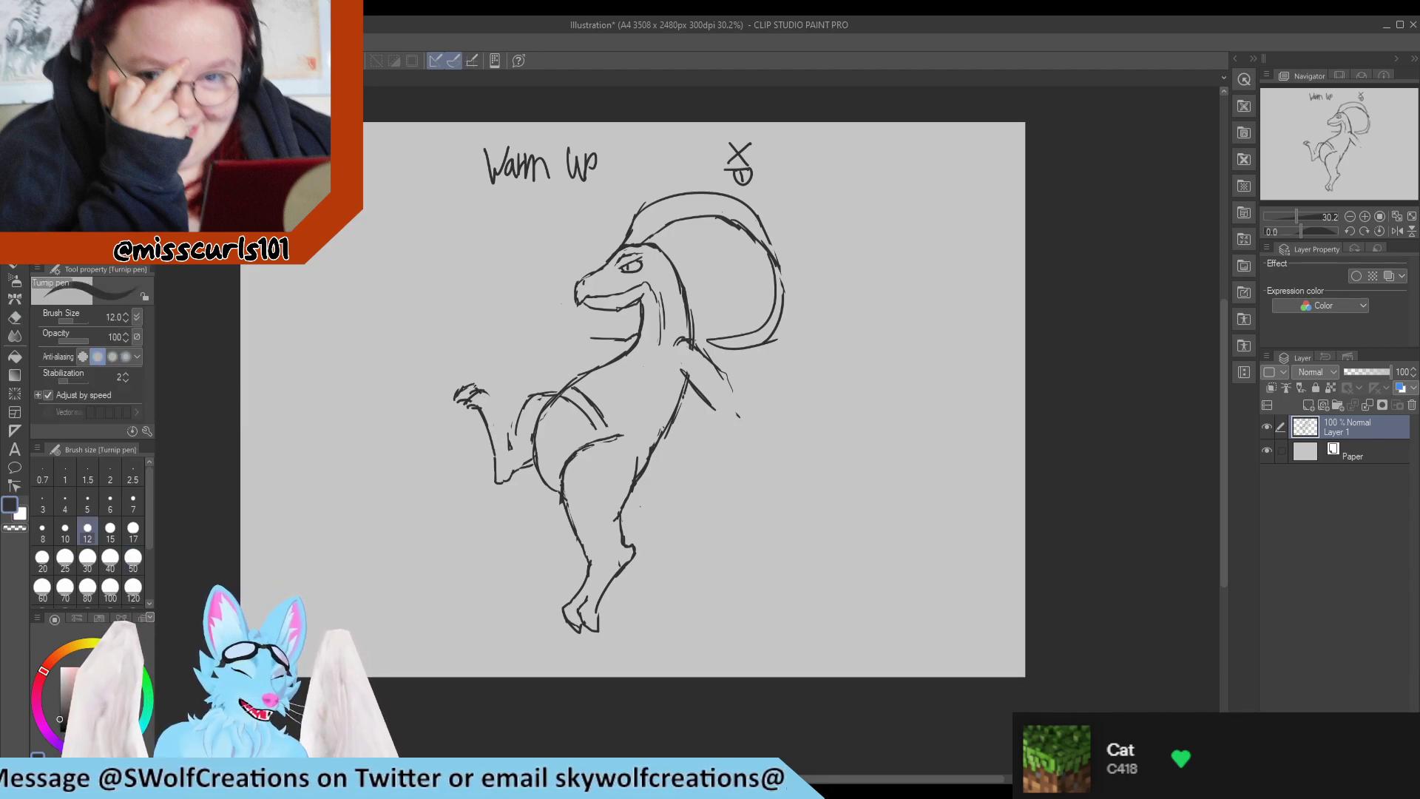
pyautogui.moveTo(486, 393); pyautogui.dragTo(489, 389)
pyautogui.press('e')
pyautogui.press('p')
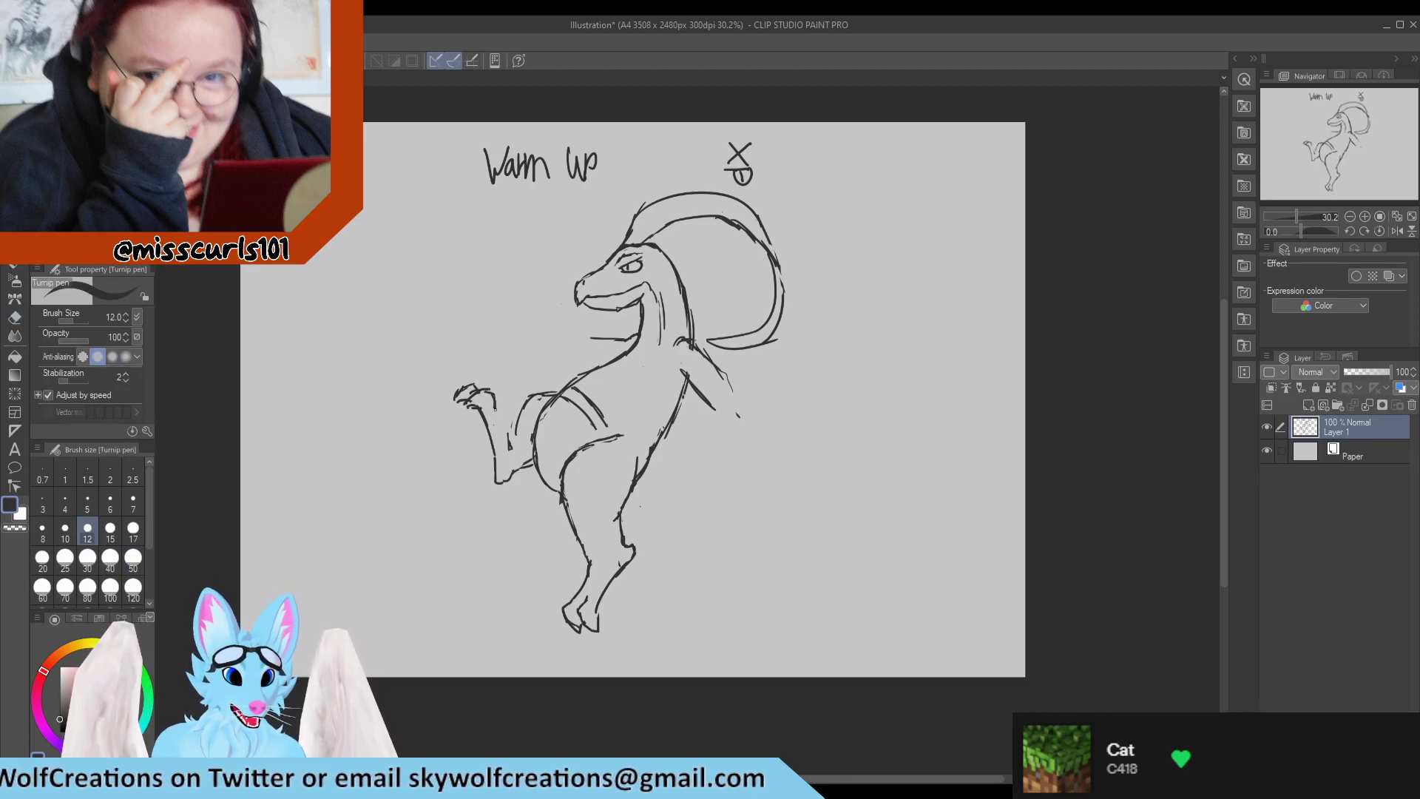
pyautogui.press('e')
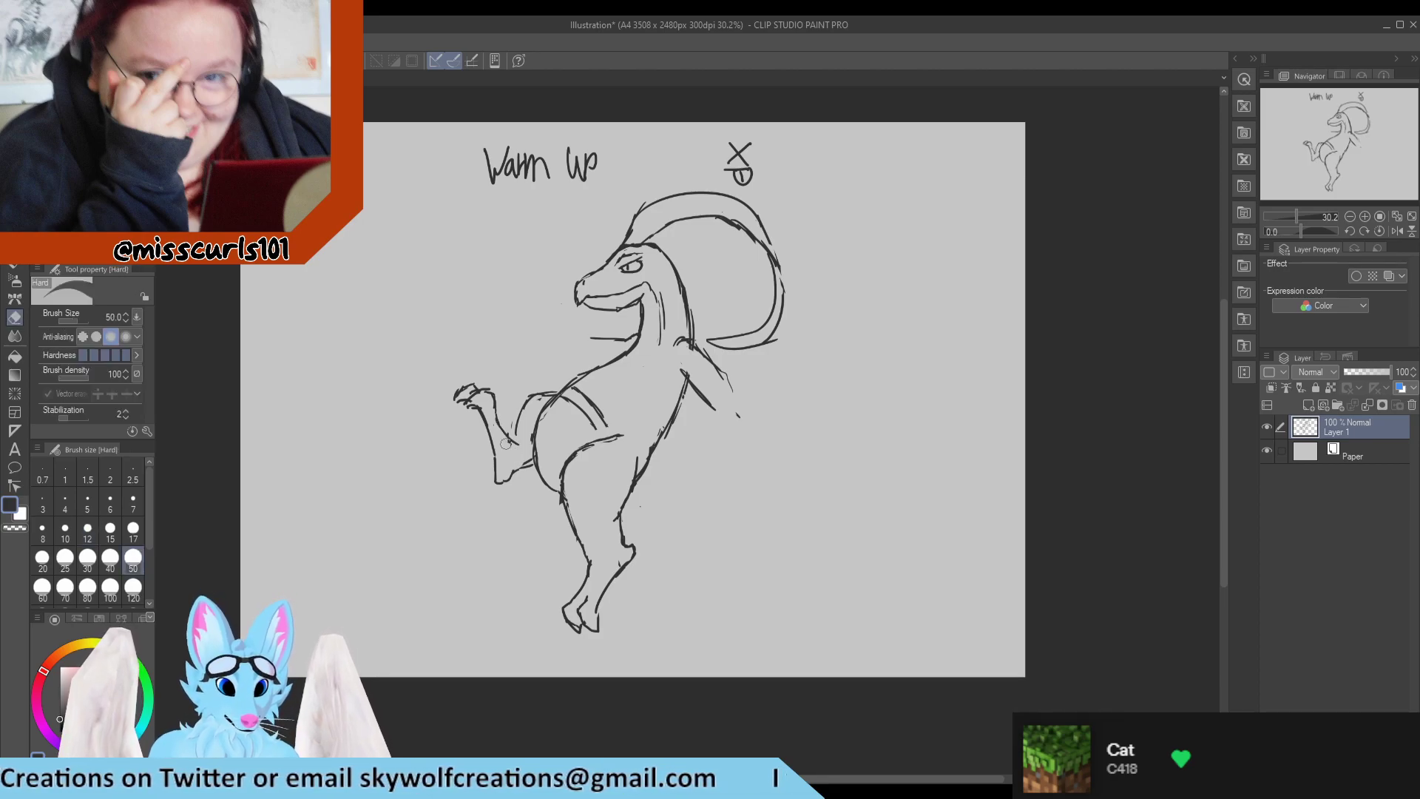
pyautogui.press('p')
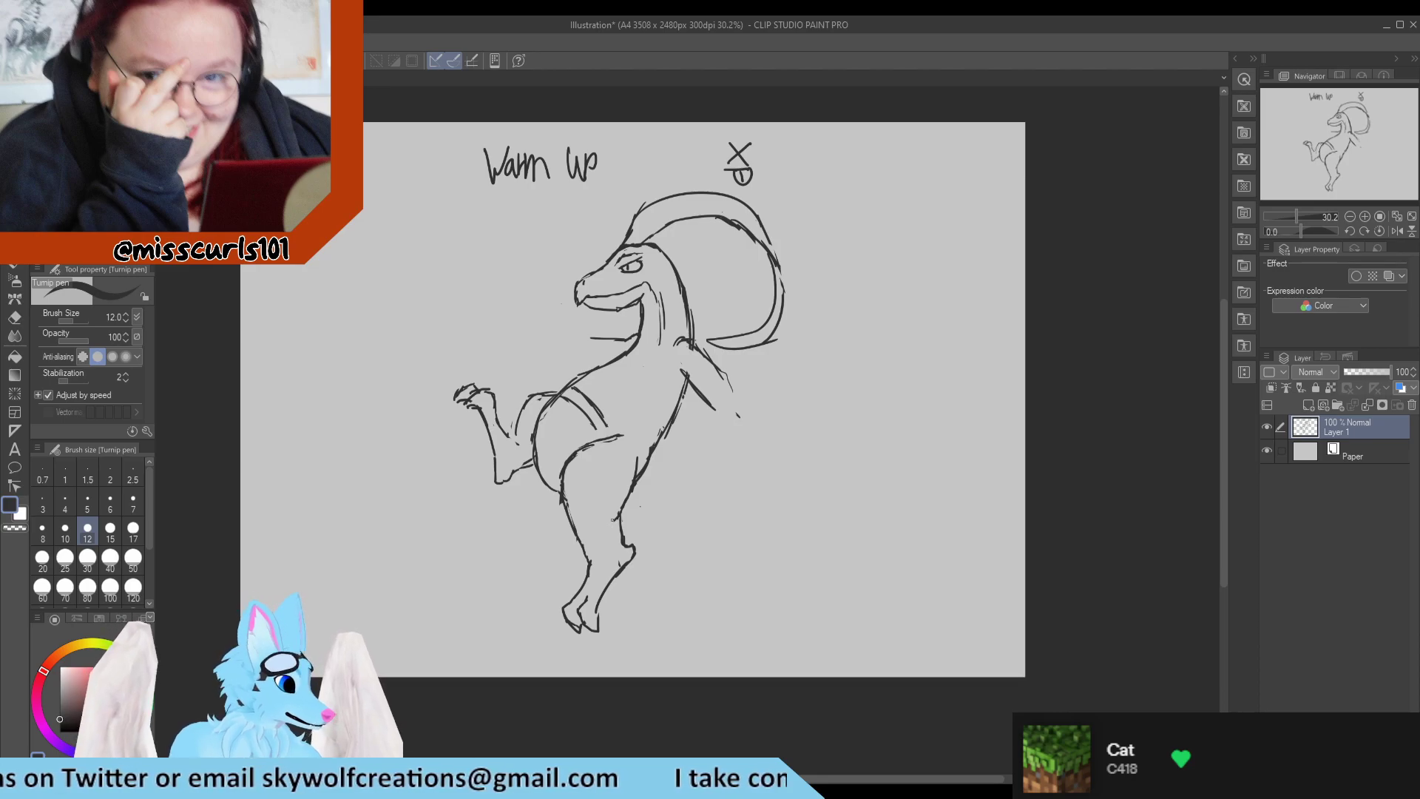
# Erase and redraw the front edge of the near leg from the lower thigh to the shin.
pyautogui.press('e')
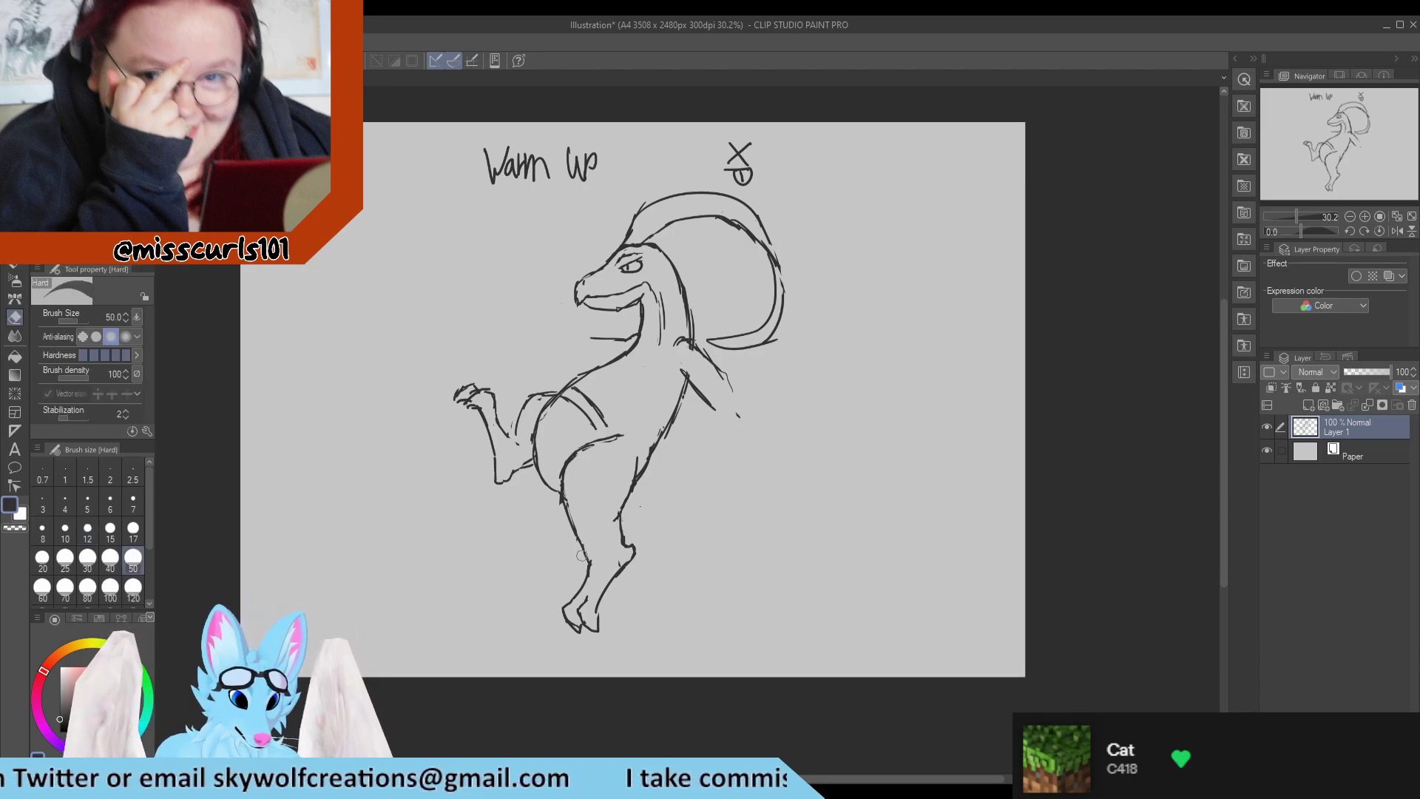
pyautogui.moveTo(572, 522)
pyautogui.mouseDown()
pyautogui.moveTo(563, 498)
pyautogui.moveTo(587, 562)
pyautogui.mouseUp()
pyautogui.press('p')
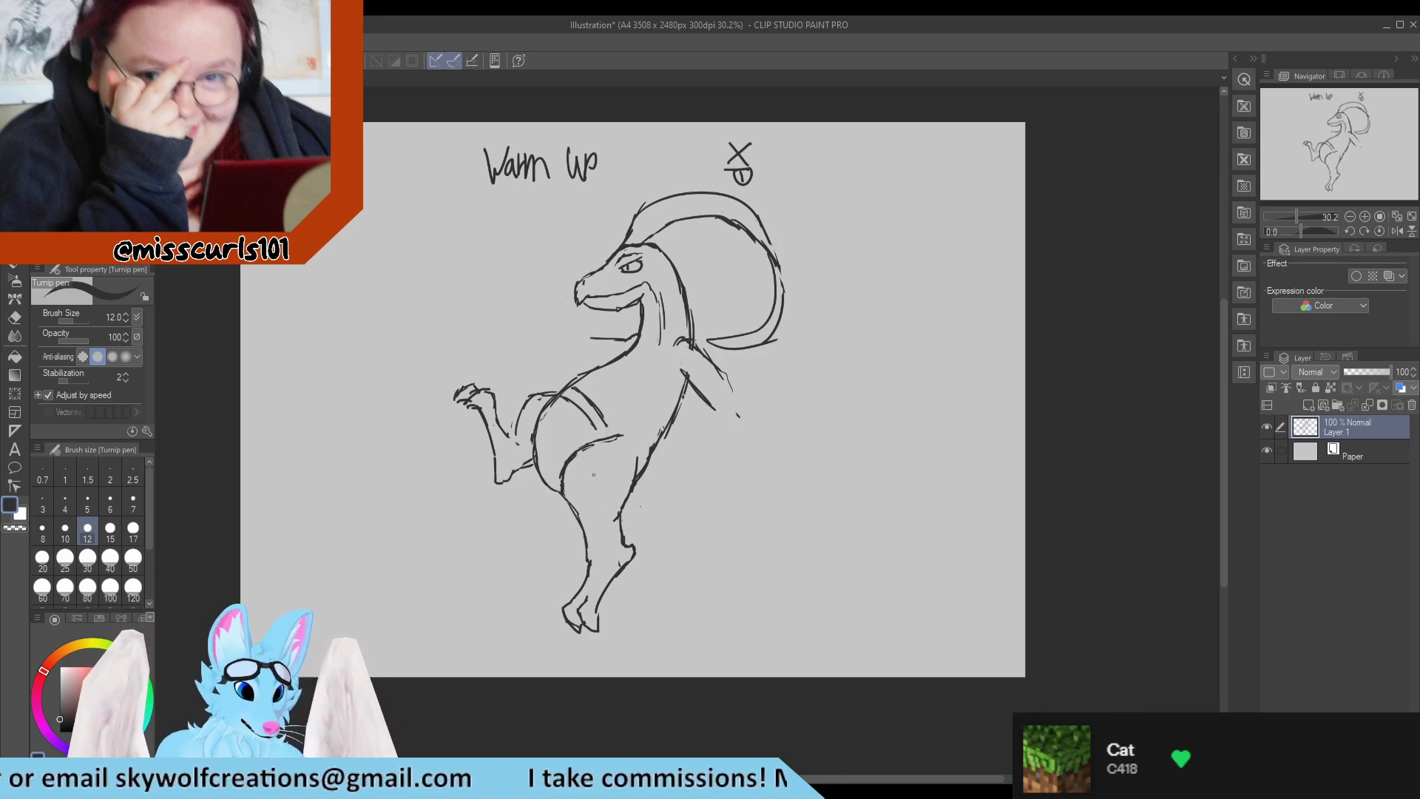
pyautogui.moveTo(565, 484)
pyautogui.mouseDown()
pyautogui.moveTo(585, 445)
pyautogui.moveTo(572, 471)
pyautogui.moveTo(588, 477)
pyautogui.moveTo(617, 443)
pyautogui.moveTo(592, 446)
pyautogui.moveTo(606, 442)
pyautogui.moveTo(562, 490)
pyautogui.mouseUp()
# Redraw the upper front line of the near thigh and join it to the end of the hip arc.
pyautogui.press('e')
pyautogui.press('p')
pyautogui.press('e')
pyautogui.press('p')
pyautogui.press('e')
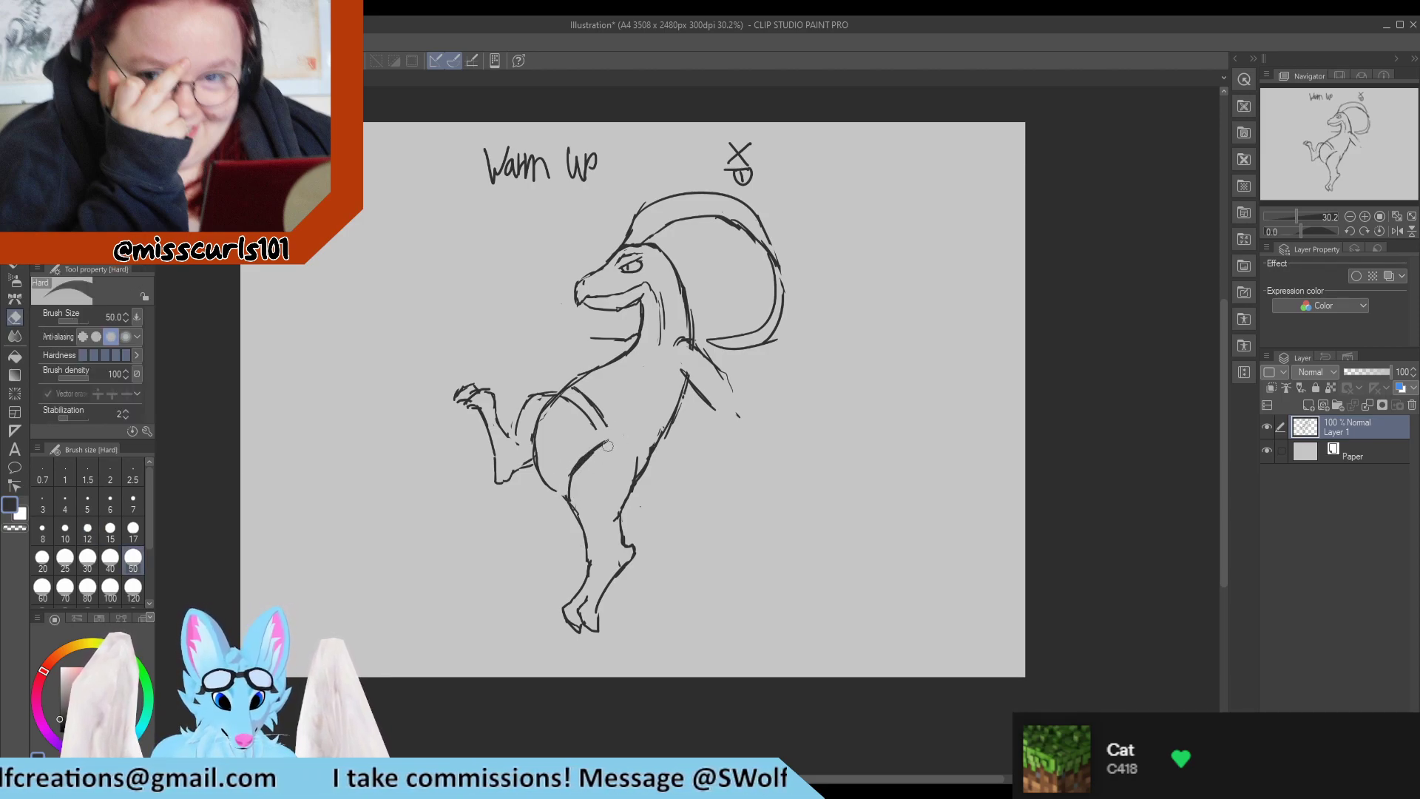
pyautogui.press('p')
pyautogui.moveTo(622, 436); pyautogui.dragTo(592, 451)
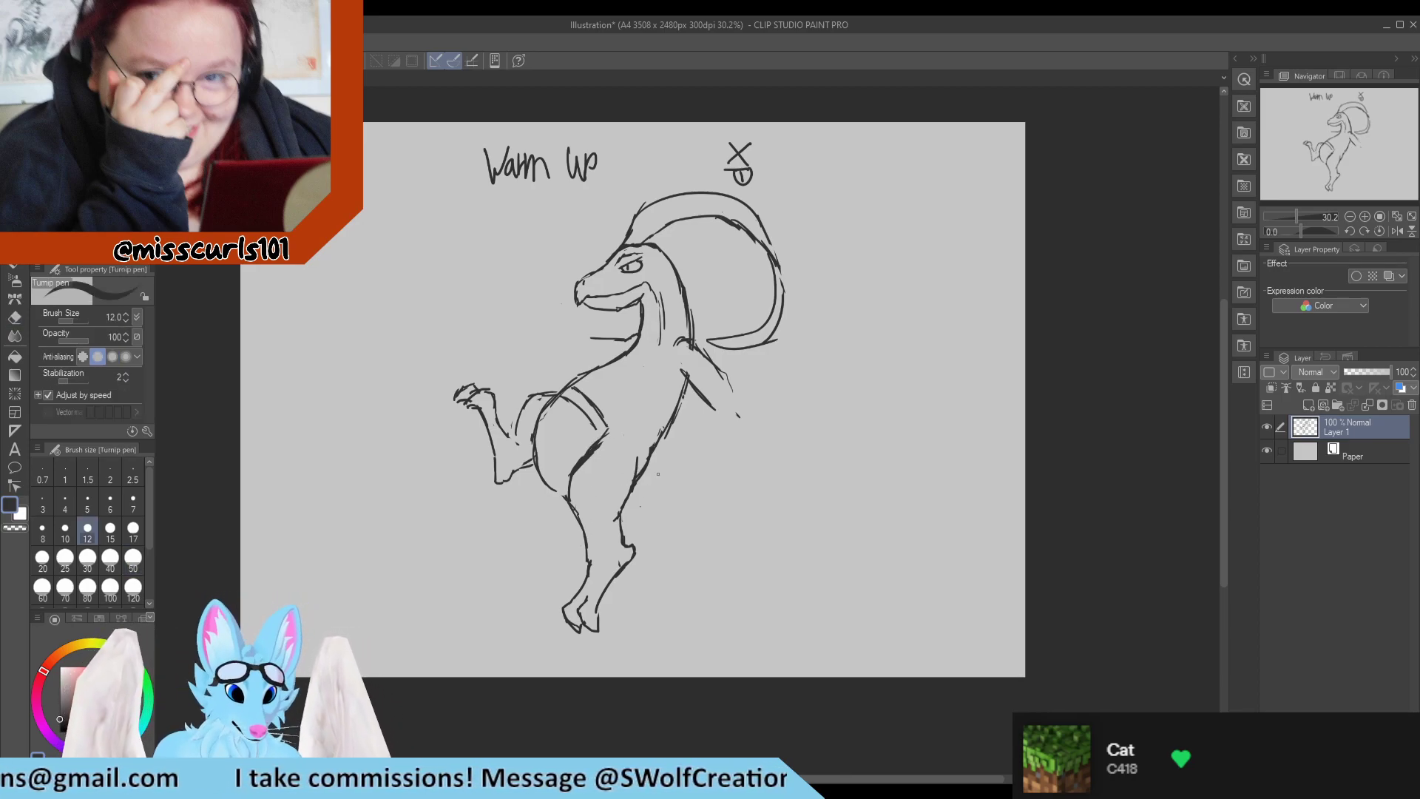
# Draw two pointed leaf shapes as a tail behind the hip and erase the strokes that overrun their tips.
pyautogui.moveTo(636, 497)
pyautogui.mouseDown()
pyautogui.moveTo(706, 592)
pyautogui.moveTo(636, 494)
pyautogui.moveTo(790, 568)
pyautogui.mouseUp()
pyautogui.press('e')
pyautogui.press('p')
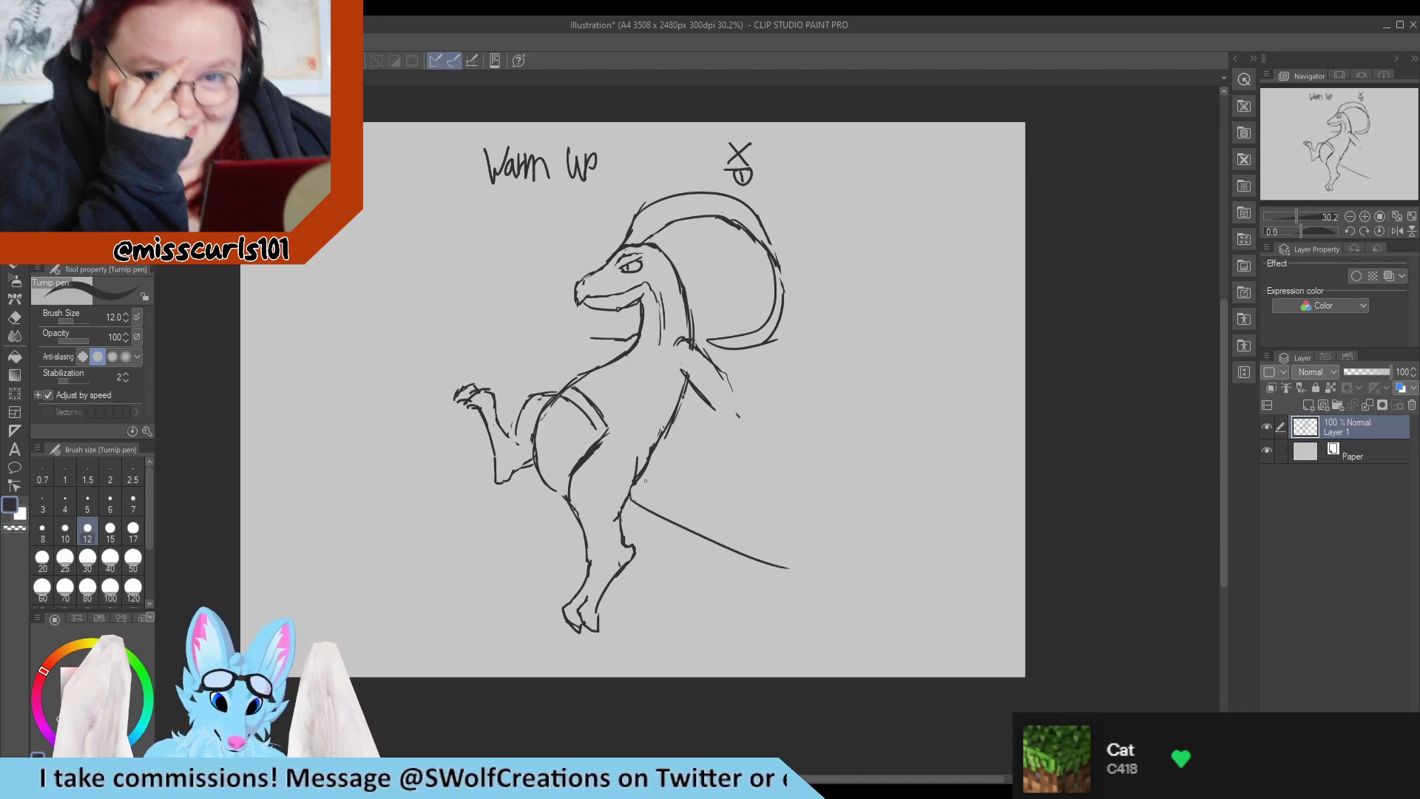
pyautogui.moveTo(633, 485); pyautogui.dragTo(797, 624)
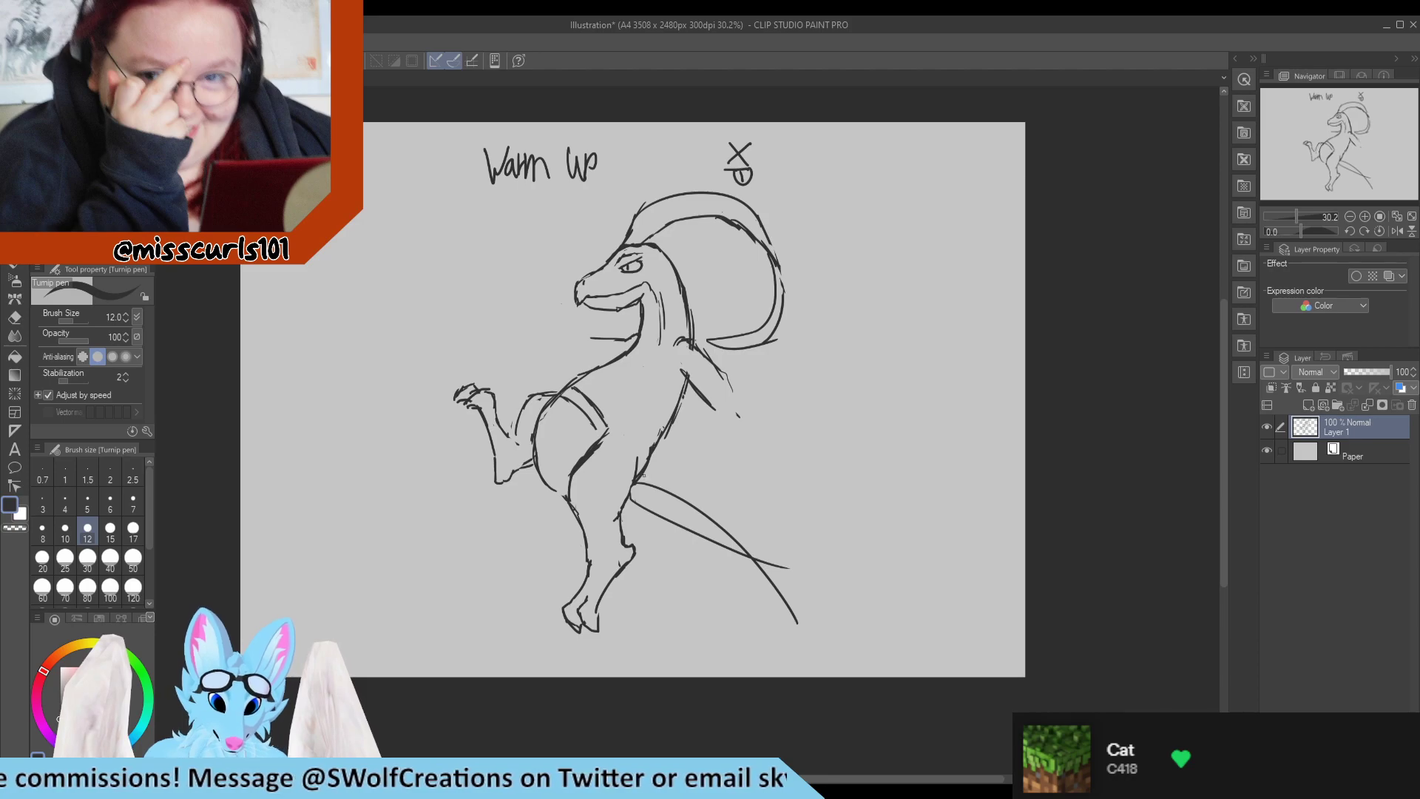
pyautogui.moveTo(636, 471); pyautogui.dragTo(826, 497)
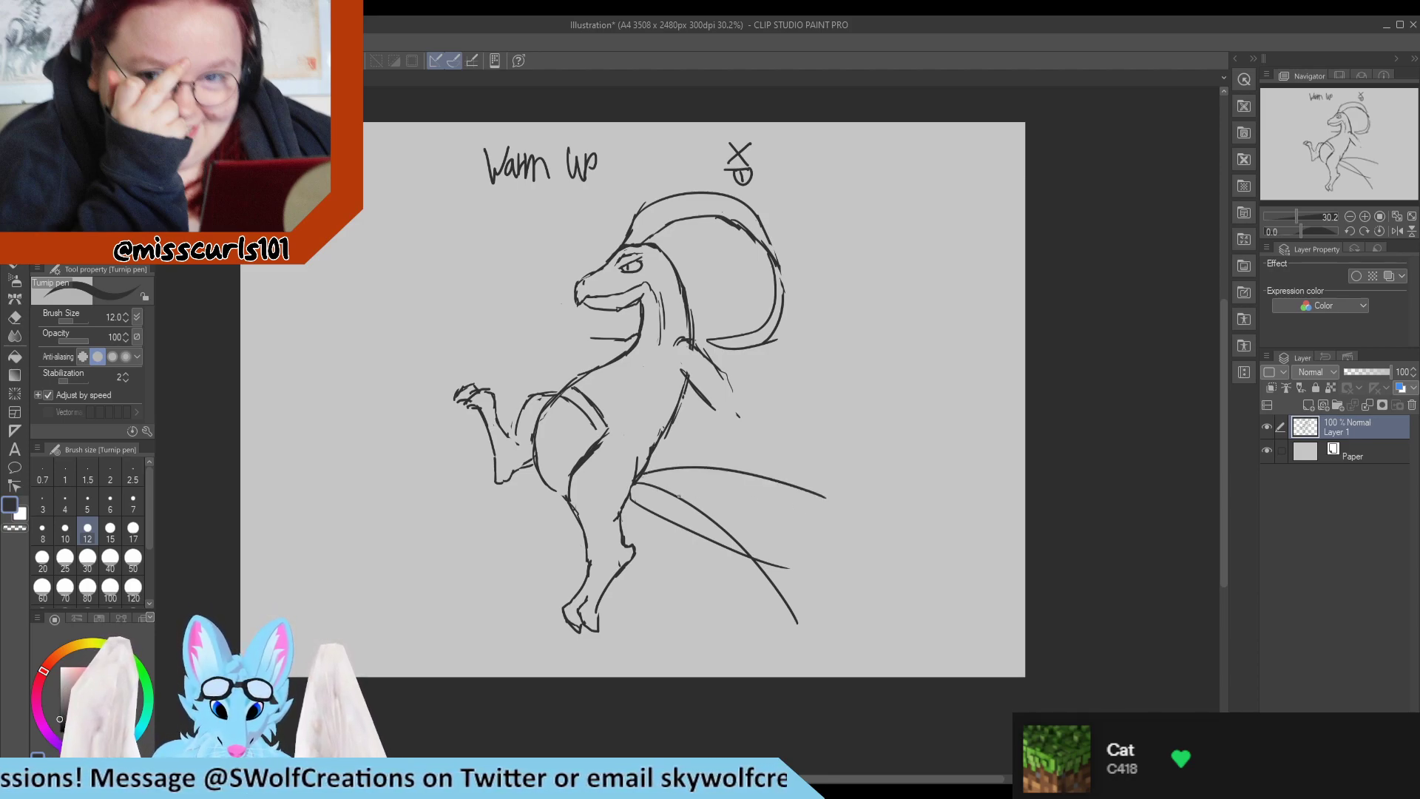
pyautogui.moveTo(674, 494); pyautogui.dragTo(861, 505)
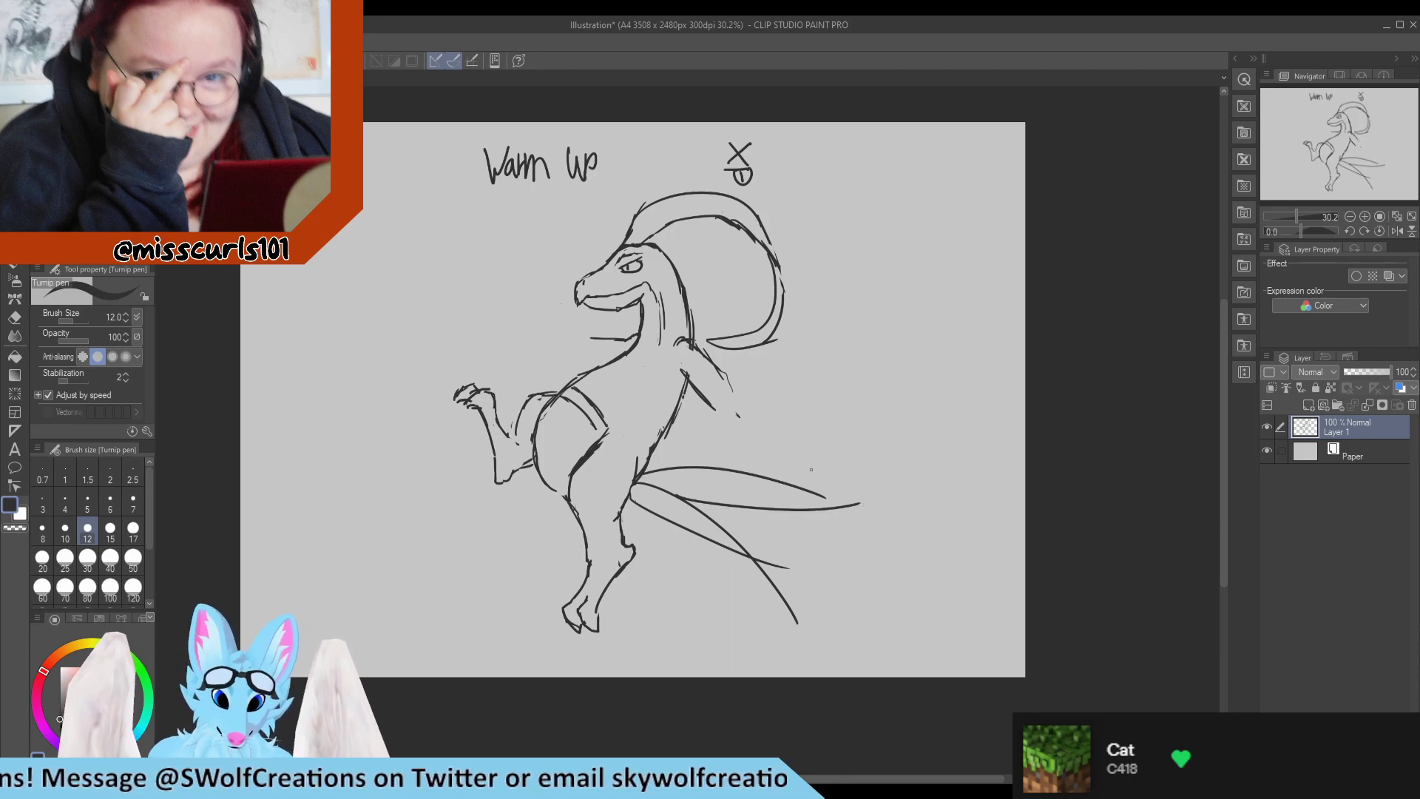
pyautogui.press('e')
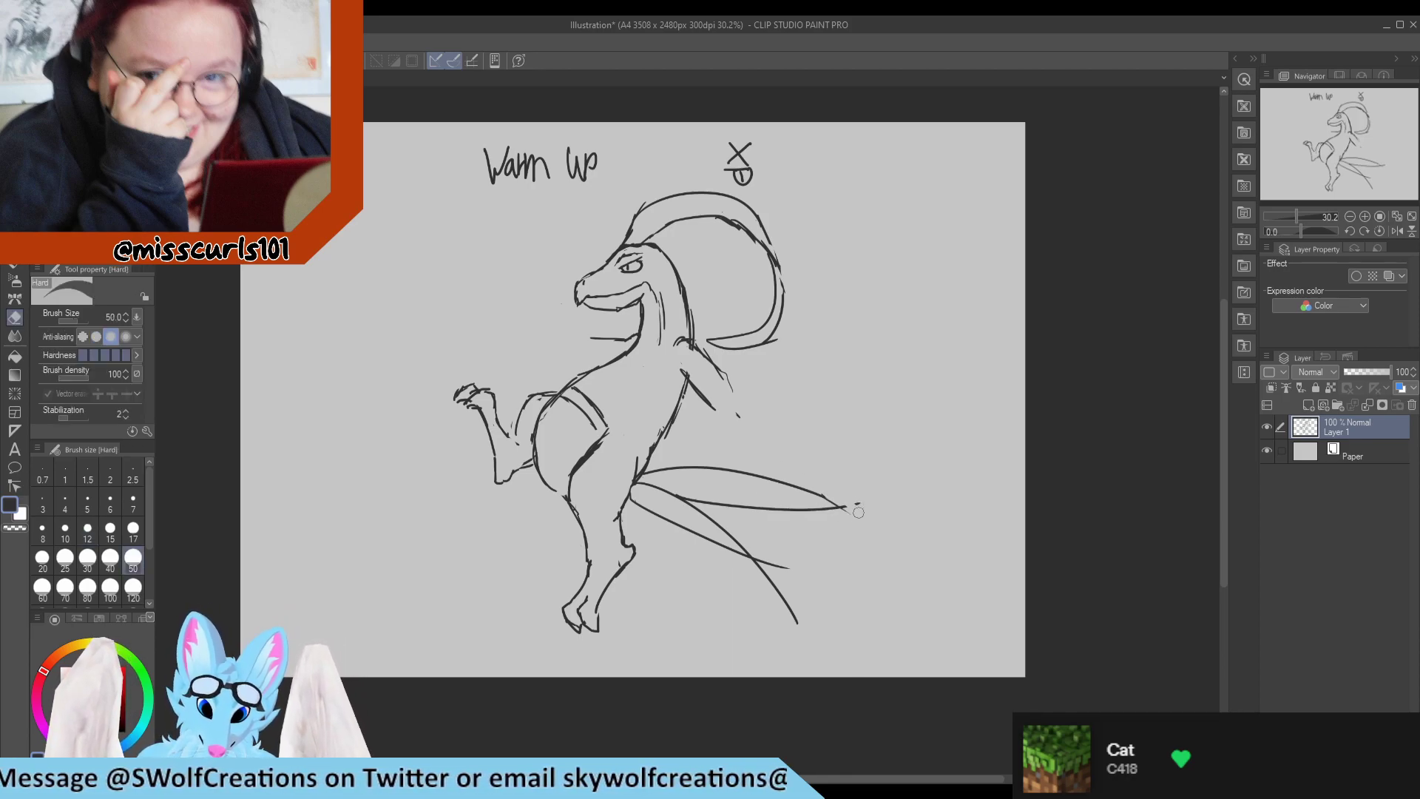
pyautogui.moveTo(856, 507); pyautogui.dragTo(855, 501)
pyautogui.moveTo(777, 619)
pyautogui.mouseDown()
pyautogui.moveTo(784, 604)
pyautogui.moveTo(759, 560)
pyautogui.moveTo(803, 575)
pyautogui.mouseUp()
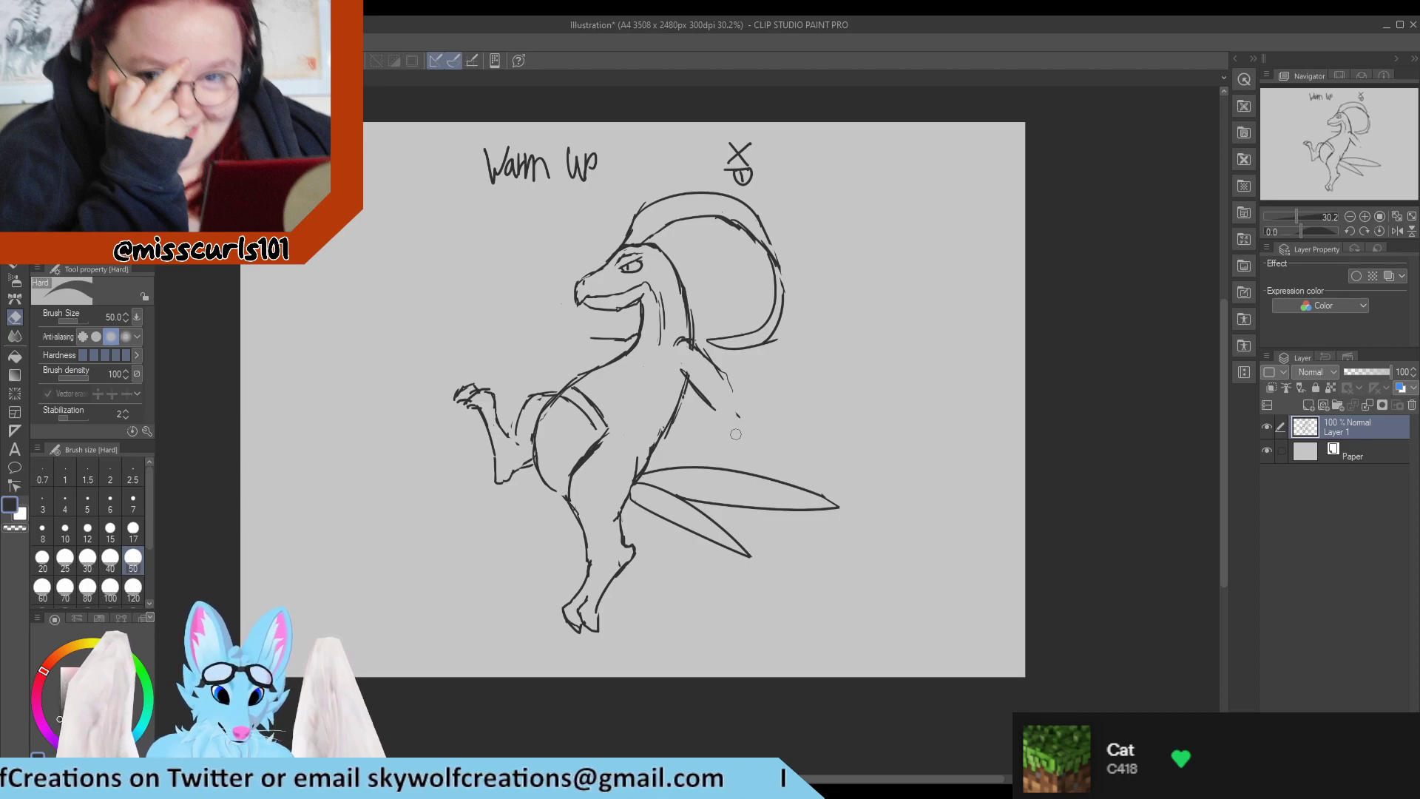
# Clean up and redraw the shoulder line where the rear arm meets the back of the neck.
pyautogui.press('p')
pyautogui.moveTo(703, 360); pyautogui.dragTo(736, 391)
pyautogui.press('e')
pyautogui.moveTo(689, 346)
pyautogui.mouseDown()
pyautogui.moveTo(693, 361)
pyautogui.moveTo(689, 346)
pyautogui.mouseUp()
pyautogui.press('p')
pyautogui.press('e')
pyautogui.press('p')
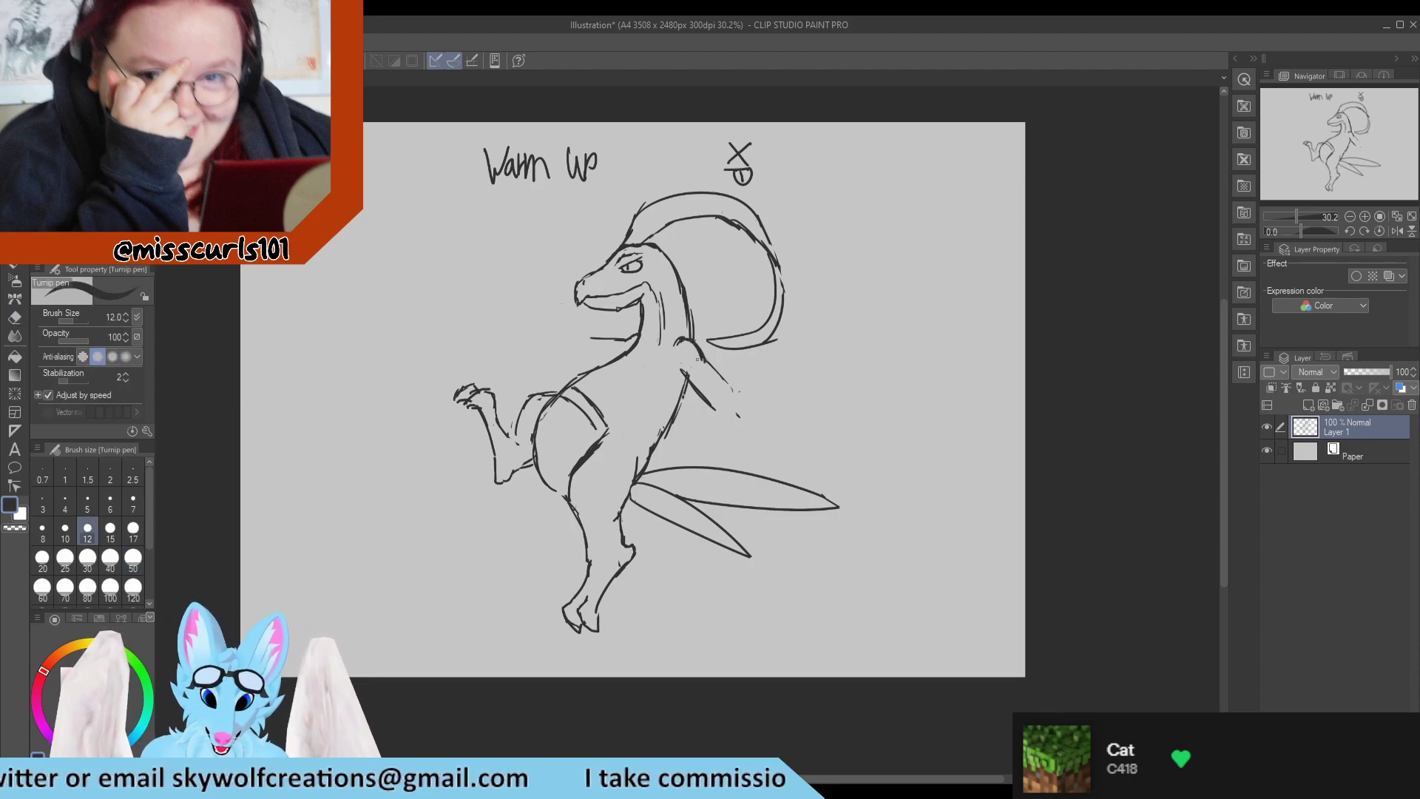
# Redraw both edges of the rear upper arm longer and extend the forearm down to the upper tail leaf.
pyautogui.press('e')
pyautogui.moveTo(692, 346)
pyautogui.mouseDown()
pyautogui.moveTo(732, 395)
pyautogui.moveTo(706, 377)
pyautogui.moveTo(745, 399)
pyautogui.moveTo(685, 375)
pyautogui.moveTo(723, 416)
pyautogui.moveTo(686, 384)
pyautogui.moveTo(742, 423)
pyautogui.moveTo(760, 409)
pyautogui.mouseUp()
pyautogui.press('p')
pyautogui.press('e')
pyautogui.press('p')
pyautogui.press('e')
pyautogui.press('p')
pyautogui.press('e')
pyautogui.press('p')
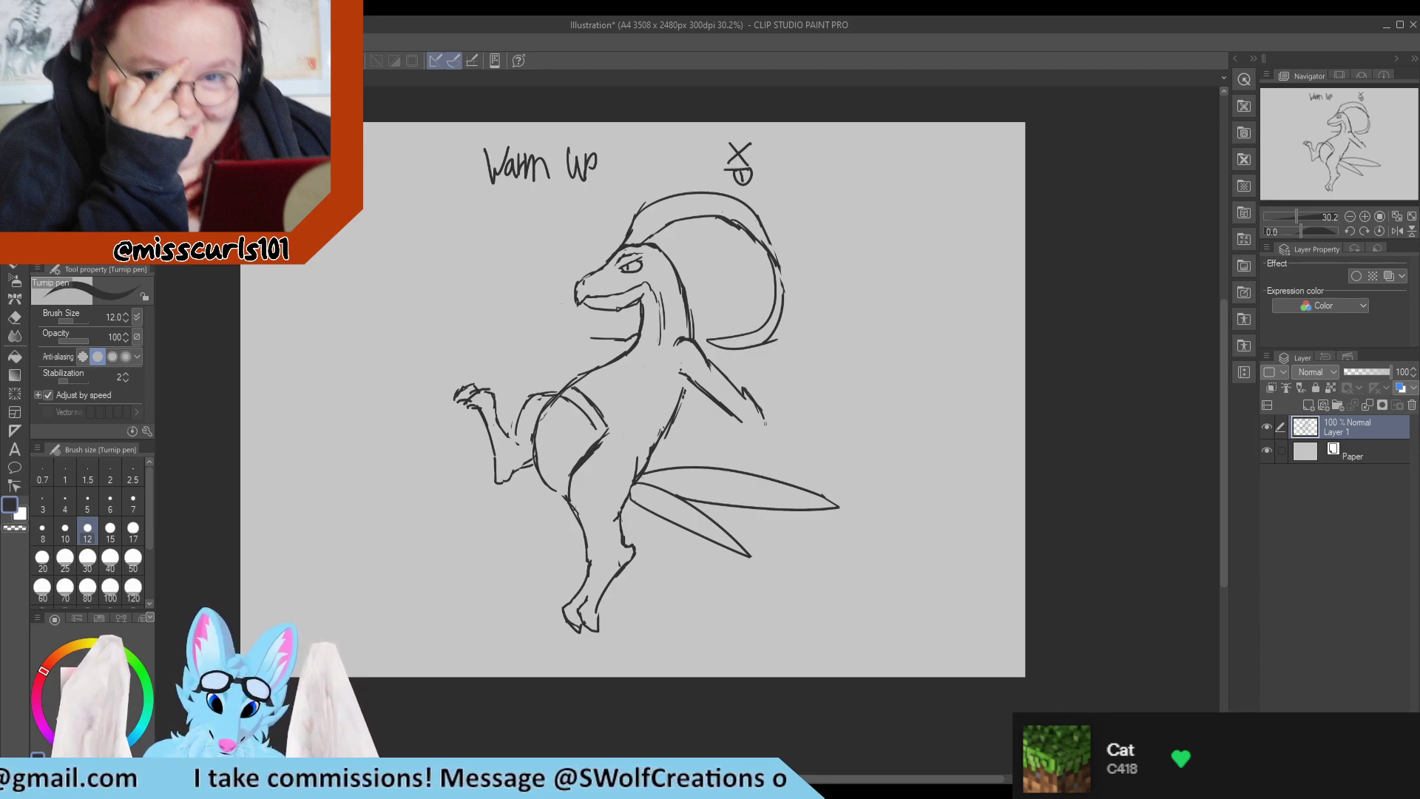
pyautogui.moveTo(764, 418)
pyautogui.mouseDown()
pyautogui.moveTo(795, 466)
pyautogui.moveTo(749, 445)
pyautogui.moveTo(780, 482)
pyautogui.mouseUp()
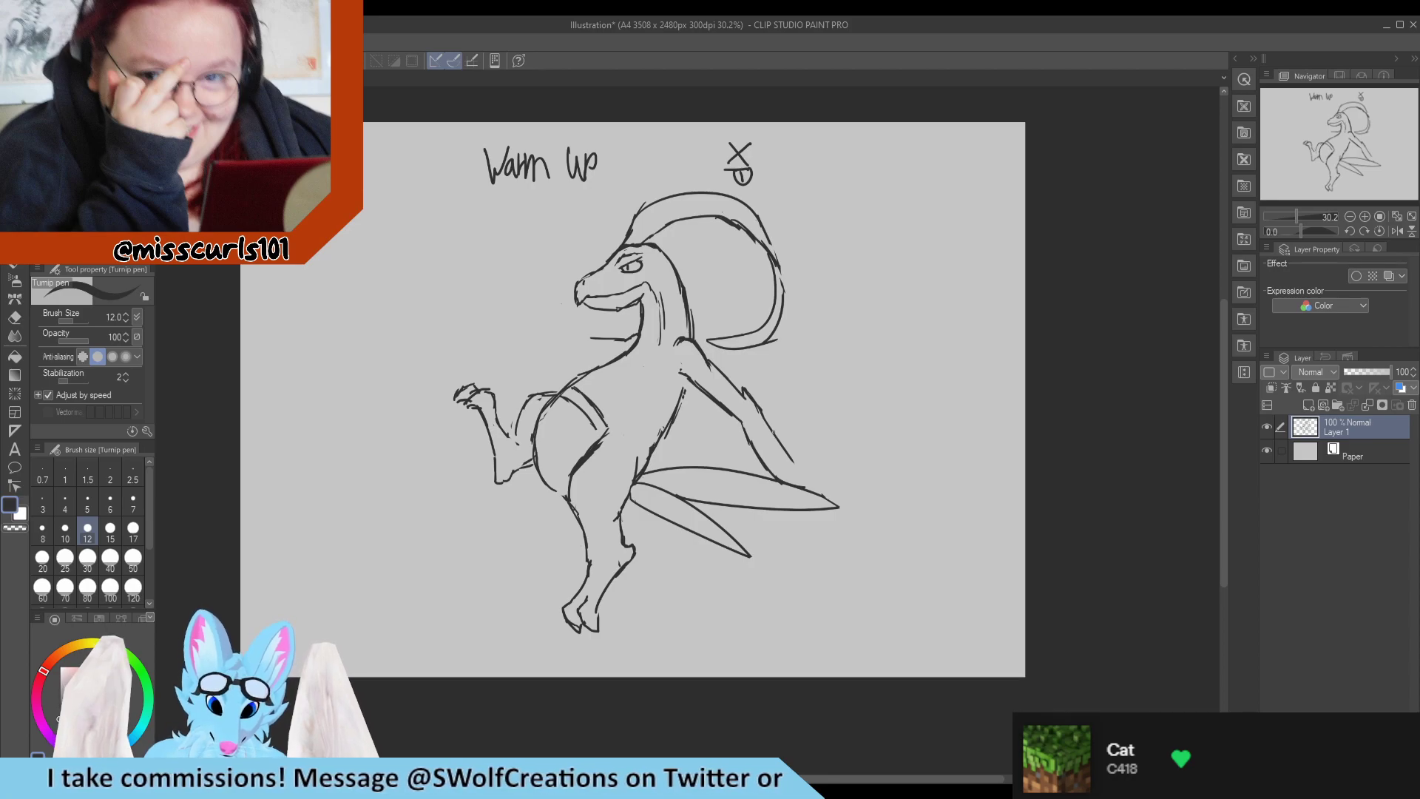
# Draw three leaf blades fanning up from the rear forearm and erase the lines where they overlap.
pyautogui.moveTo(769, 425)
pyautogui.mouseDown()
pyautogui.moveTo(791, 341)
pyautogui.moveTo(782, 440)
pyautogui.moveTo(798, 368)
pyautogui.moveTo(845, 328)
pyautogui.moveTo(786, 452)
pyautogui.moveTo(839, 393)
pyautogui.moveTo(892, 365)
pyautogui.moveTo(821, 432)
pyautogui.moveTo(849, 404)
pyautogui.moveTo(837, 431)
pyautogui.moveTo(786, 454)
pyautogui.mouseUp()
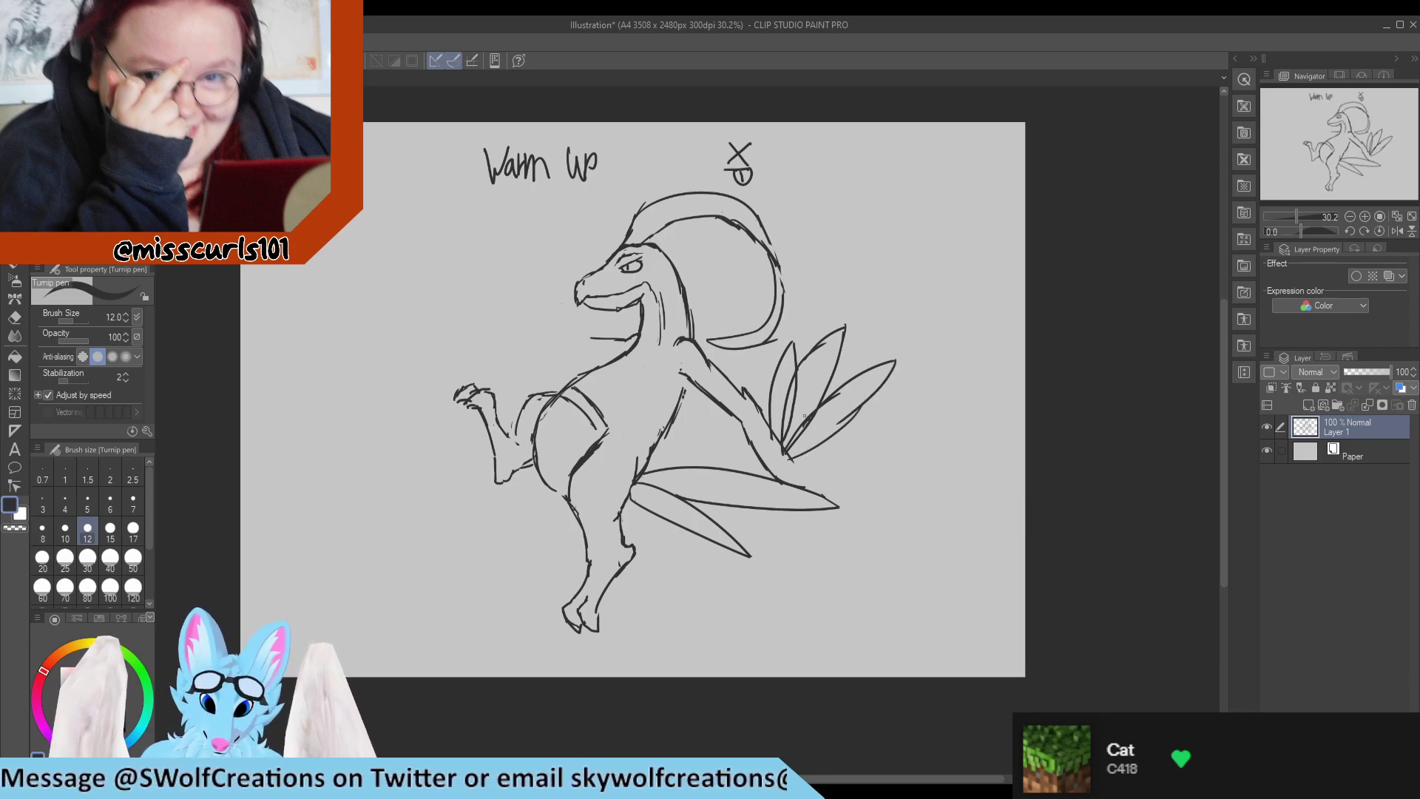
pyautogui.press('e')
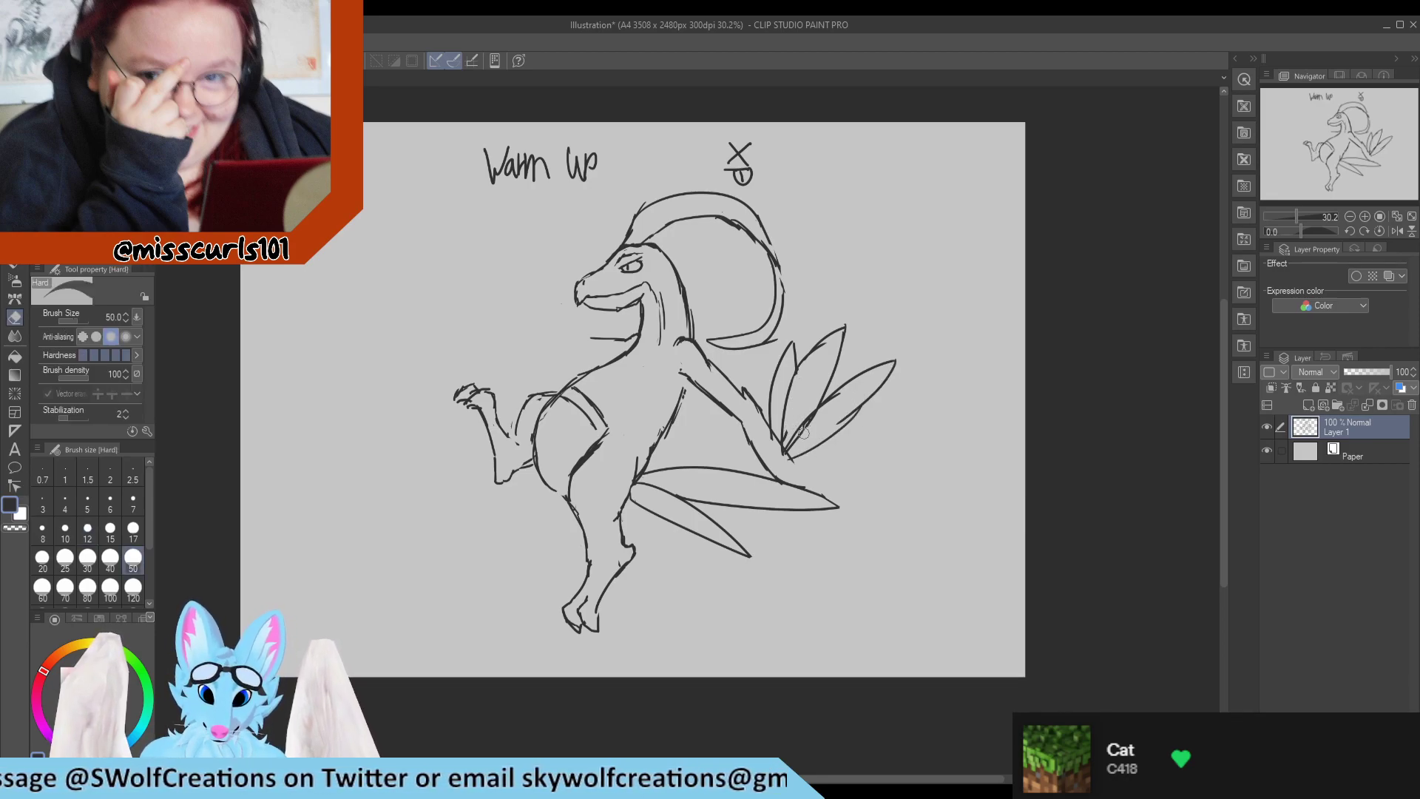
pyautogui.moveTo(803, 433)
pyautogui.mouseDown()
pyautogui.moveTo(814, 419)
pyautogui.moveTo(795, 448)
pyautogui.mouseUp()
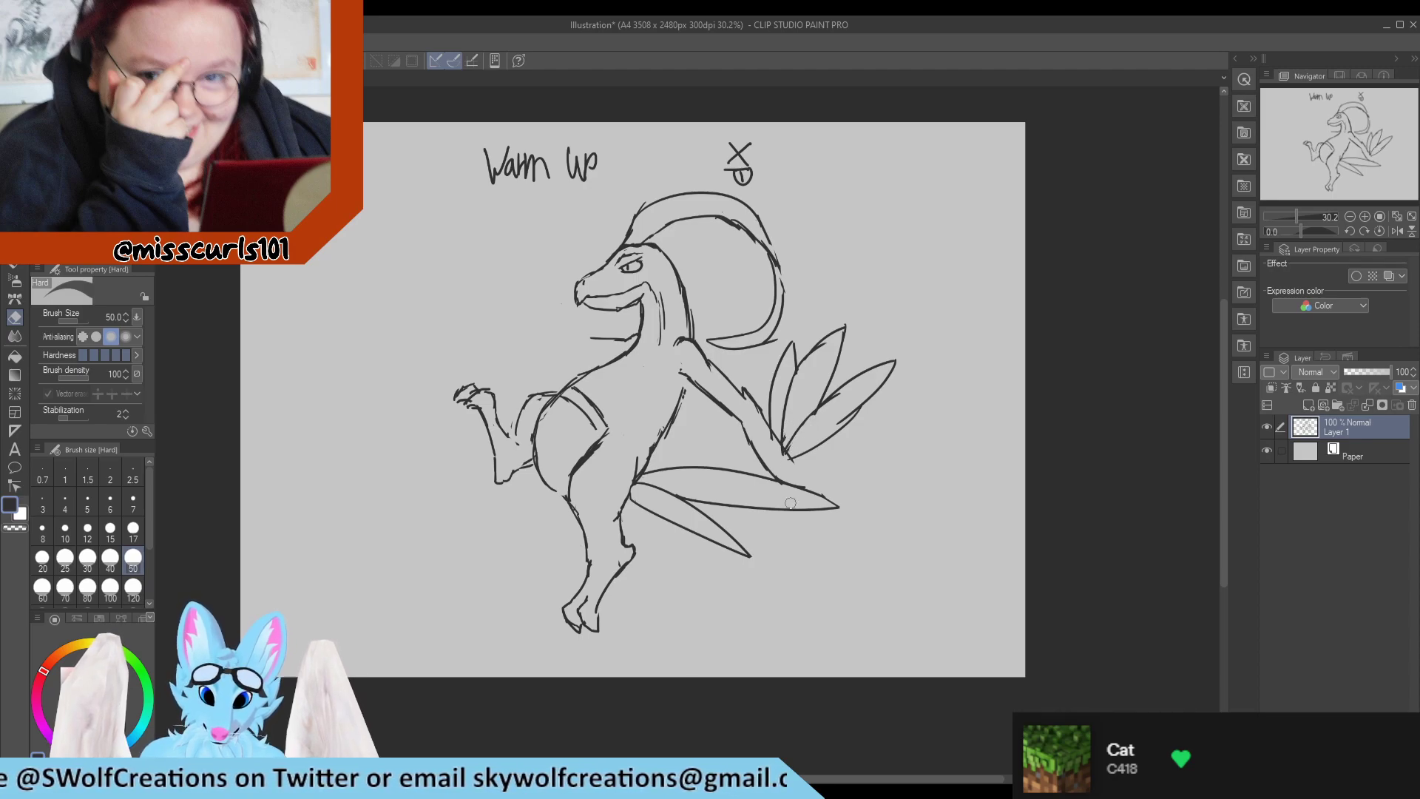
pyautogui.press('p')
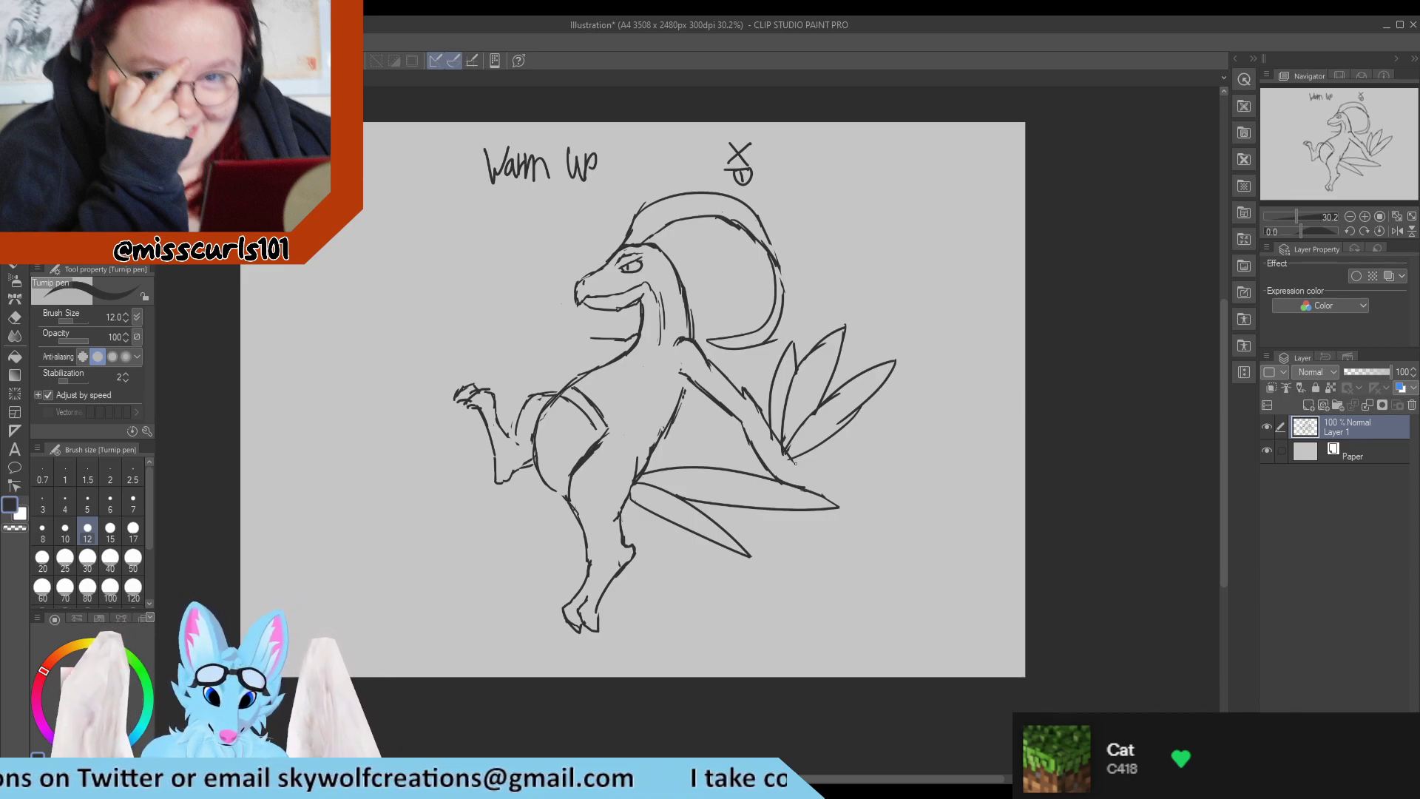
# Draw a curled hand at the end of the rear forearm, erasing the tail leaf line that crosses it.
pyautogui.moveTo(795, 462)
pyautogui.mouseDown()
pyautogui.moveTo(807, 489)
pyautogui.moveTo(756, 428)
pyautogui.moveTo(775, 447)
pyautogui.mouseUp()
pyautogui.hotkey('ctrl', 'z')
pyautogui.press('e')
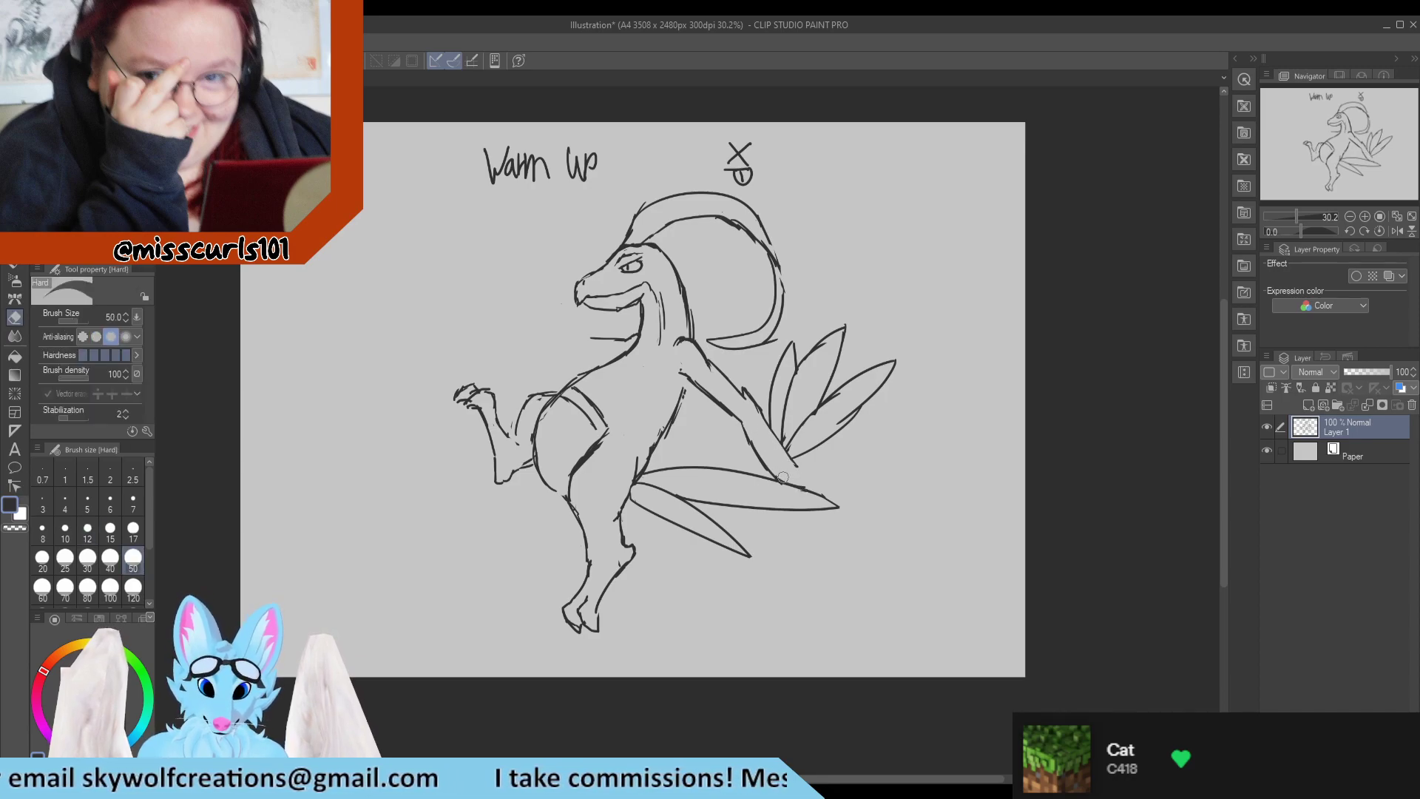
pyautogui.press('p')
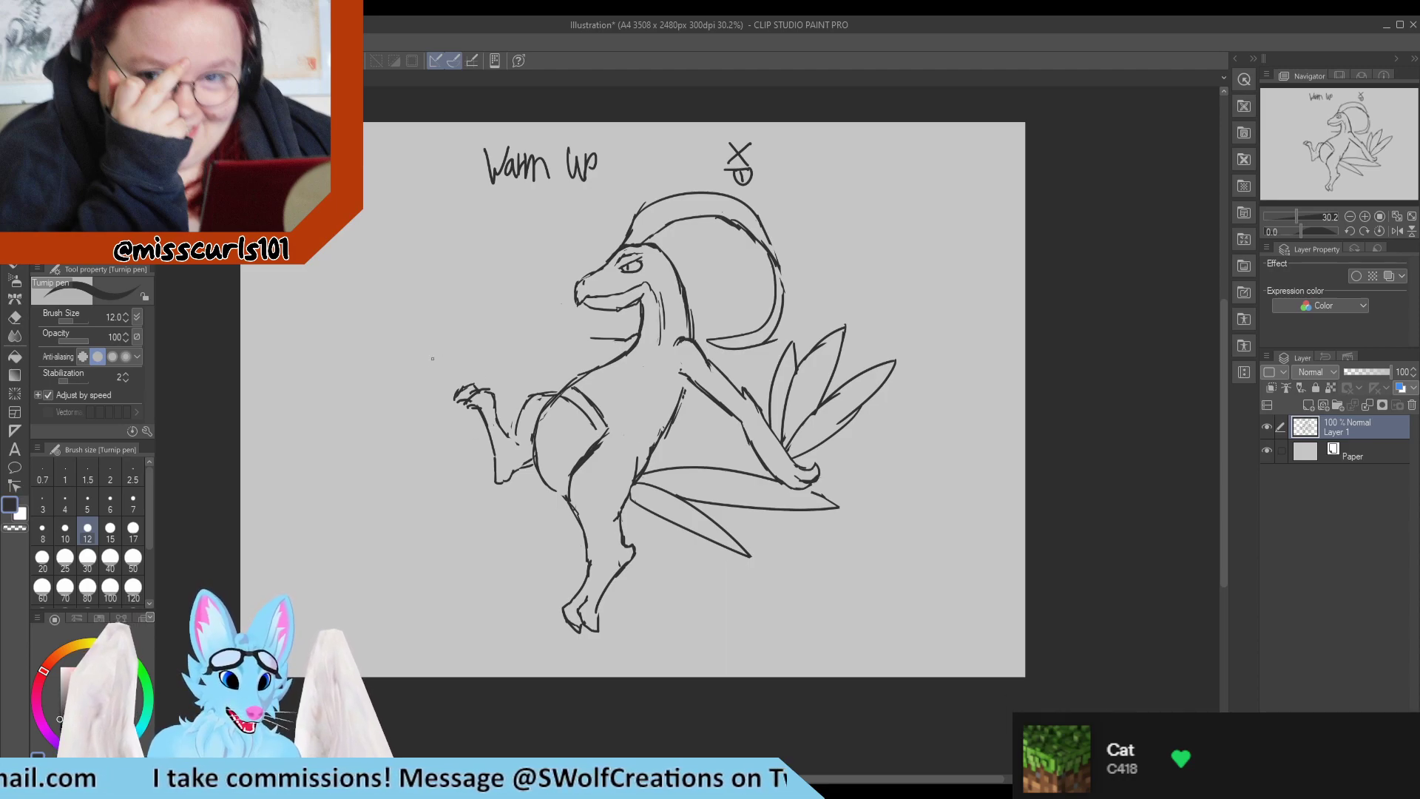
# Trim the raised thigh's loose lower end and redraw the belly curve down to meet the near thigh.
pyautogui.press('e')
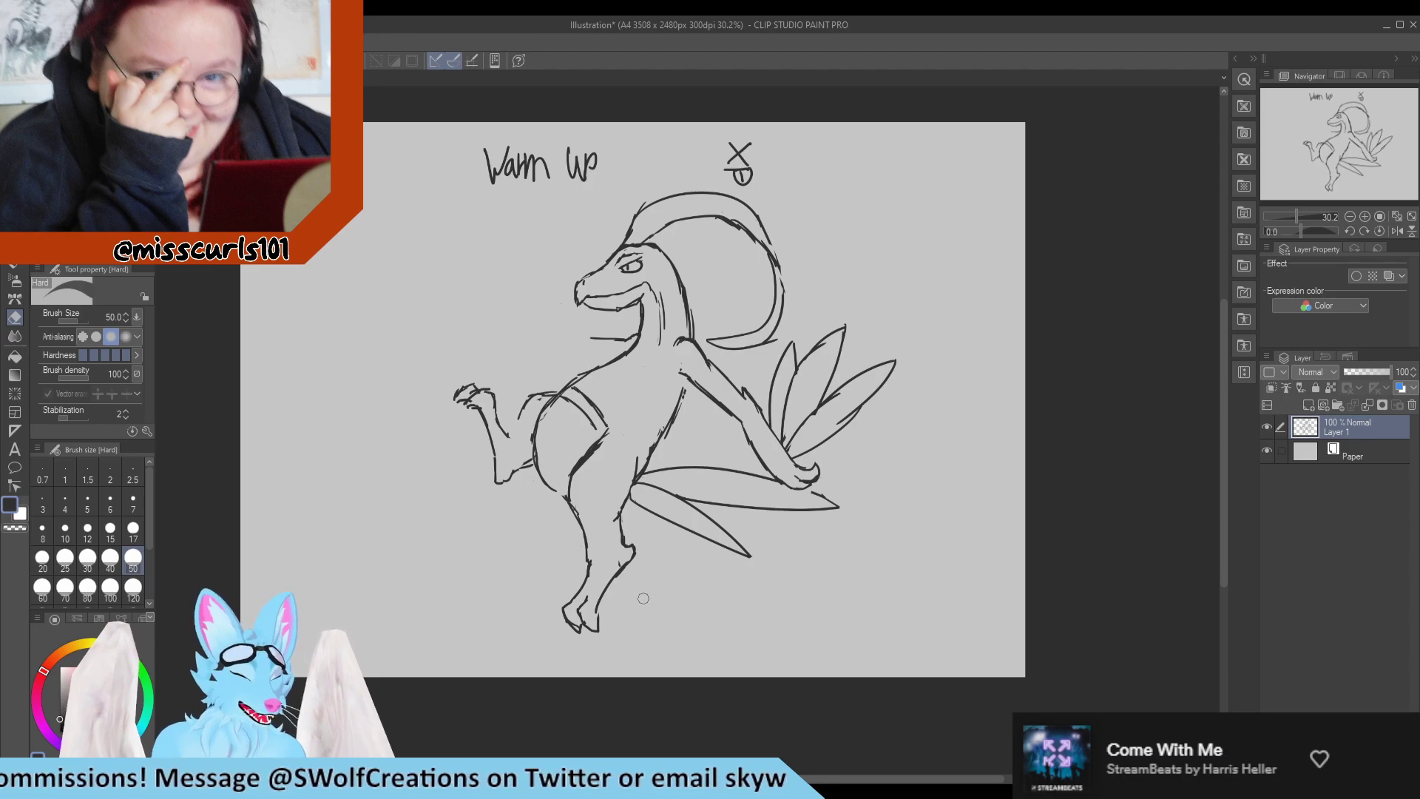
pyautogui.press('p')
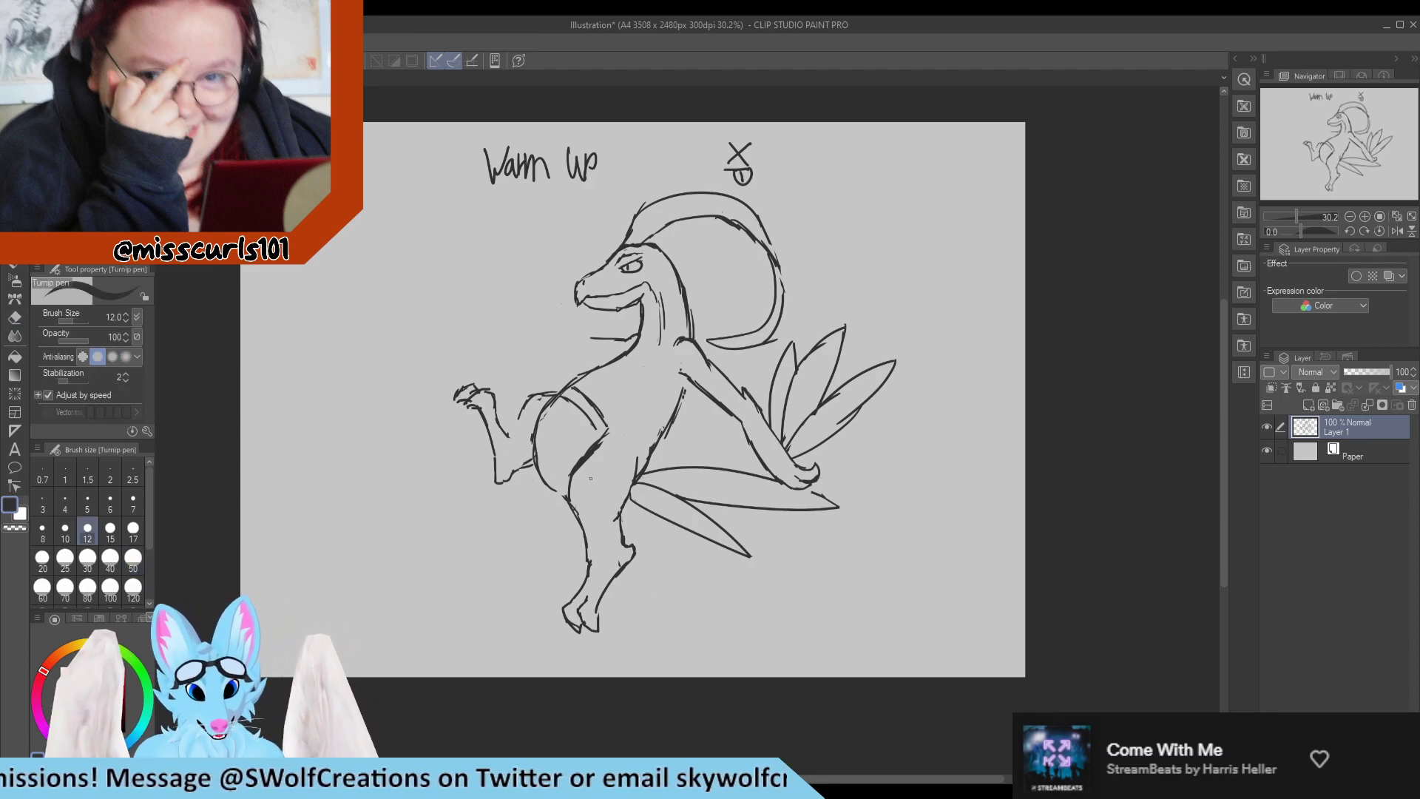
pyautogui.moveTo(570, 486)
pyautogui.mouseDown()
pyautogui.moveTo(525, 453)
pyautogui.moveTo(561, 481)
pyautogui.moveTo(530, 431)
pyautogui.moveTo(541, 479)
pyautogui.moveTo(523, 418)
pyautogui.mouseUp()
pyautogui.press('e')
pyautogui.press('p')
pyautogui.press('e')
pyautogui.press('p')
# Erase the raised leg's old knee curve and the thigh's underside line near the heel.
pyautogui.press('e')
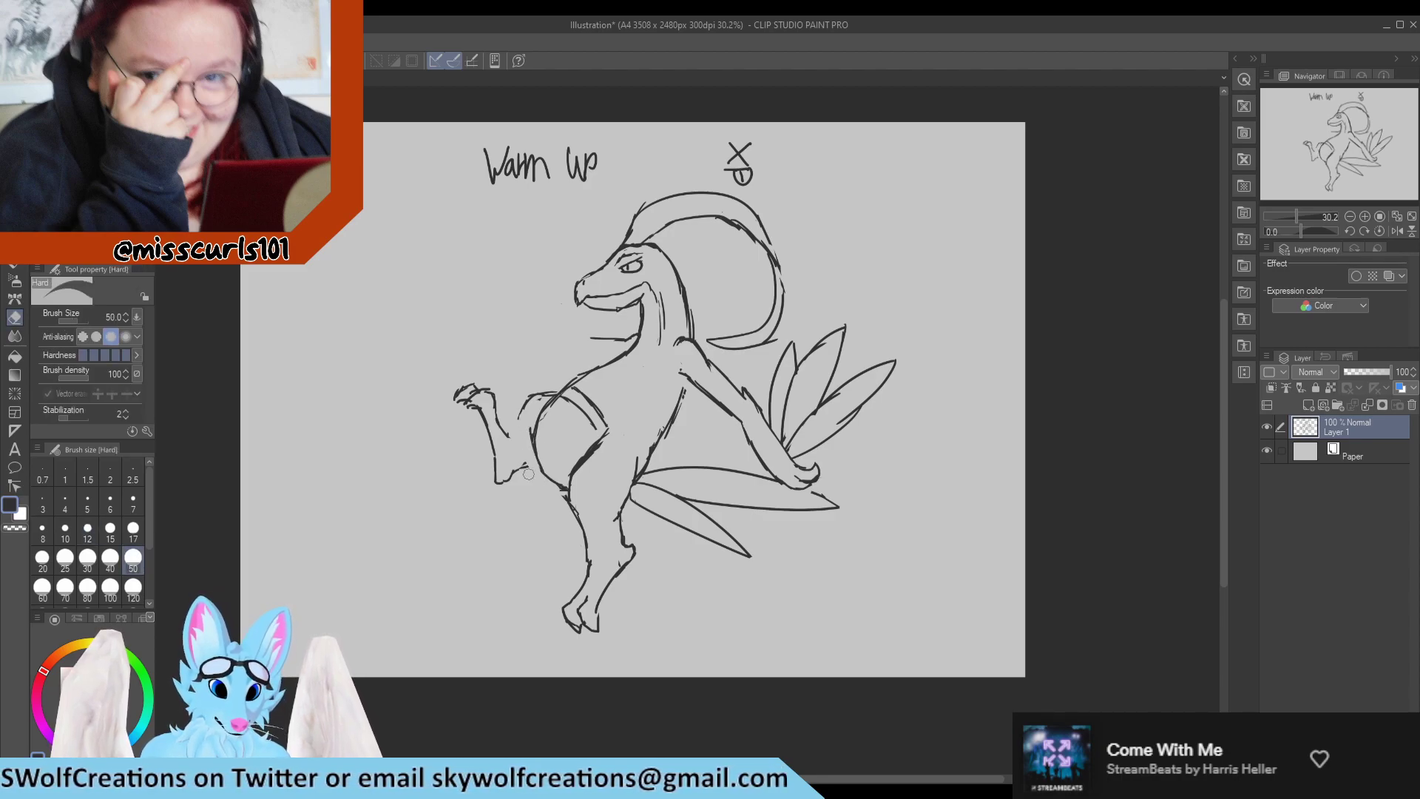
pyautogui.press('p')
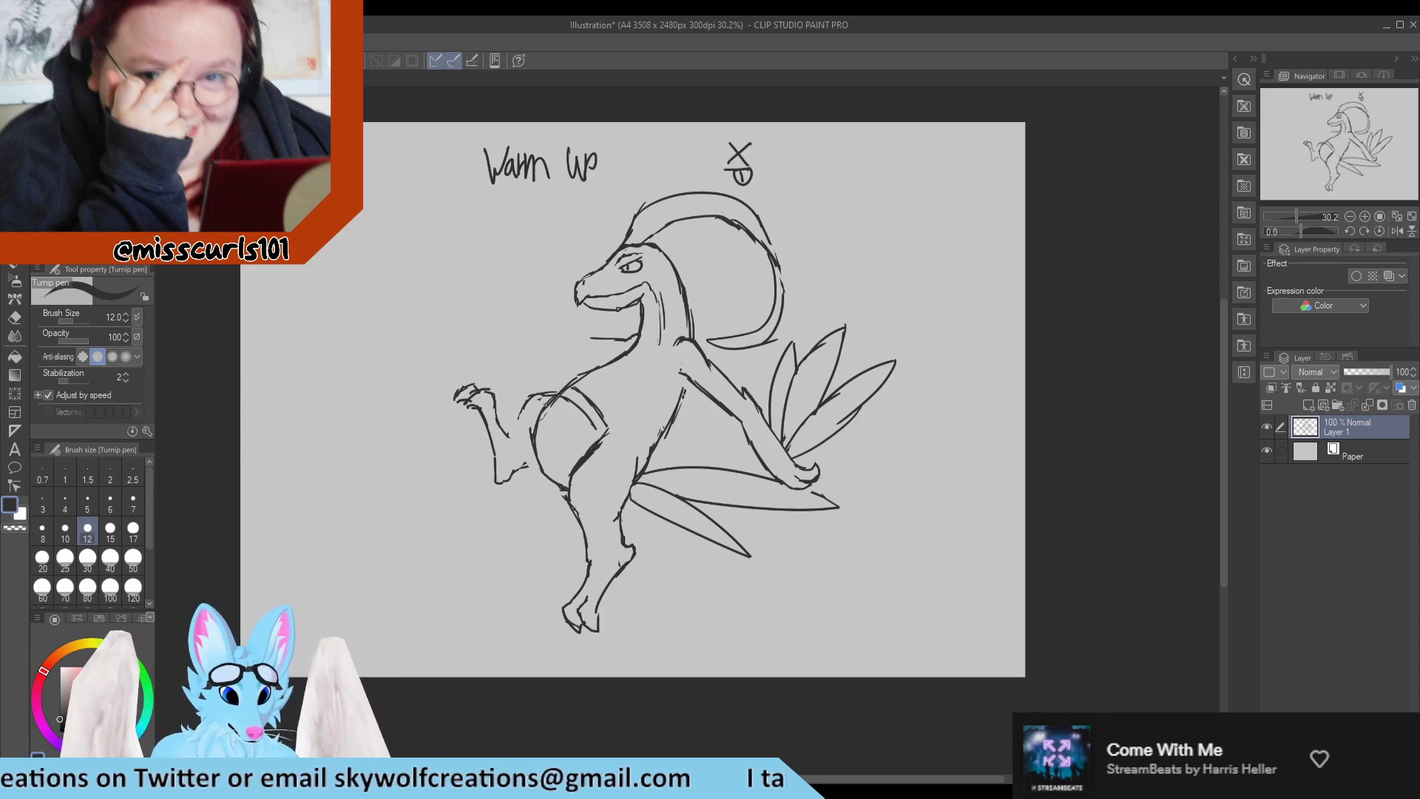
pyautogui.press('e')
pyautogui.moveTo(544, 393)
pyautogui.mouseDown()
pyautogui.moveTo(522, 411)
pyautogui.moveTo(541, 400)
pyautogui.moveTo(522, 383)
pyautogui.moveTo(508, 430)
pyautogui.moveTo(524, 372)
pyautogui.moveTo(540, 389)
pyautogui.moveTo(512, 422)
pyautogui.mouseUp()
pyautogui.press('p')
pyautogui.press('e')
pyautogui.press('p')
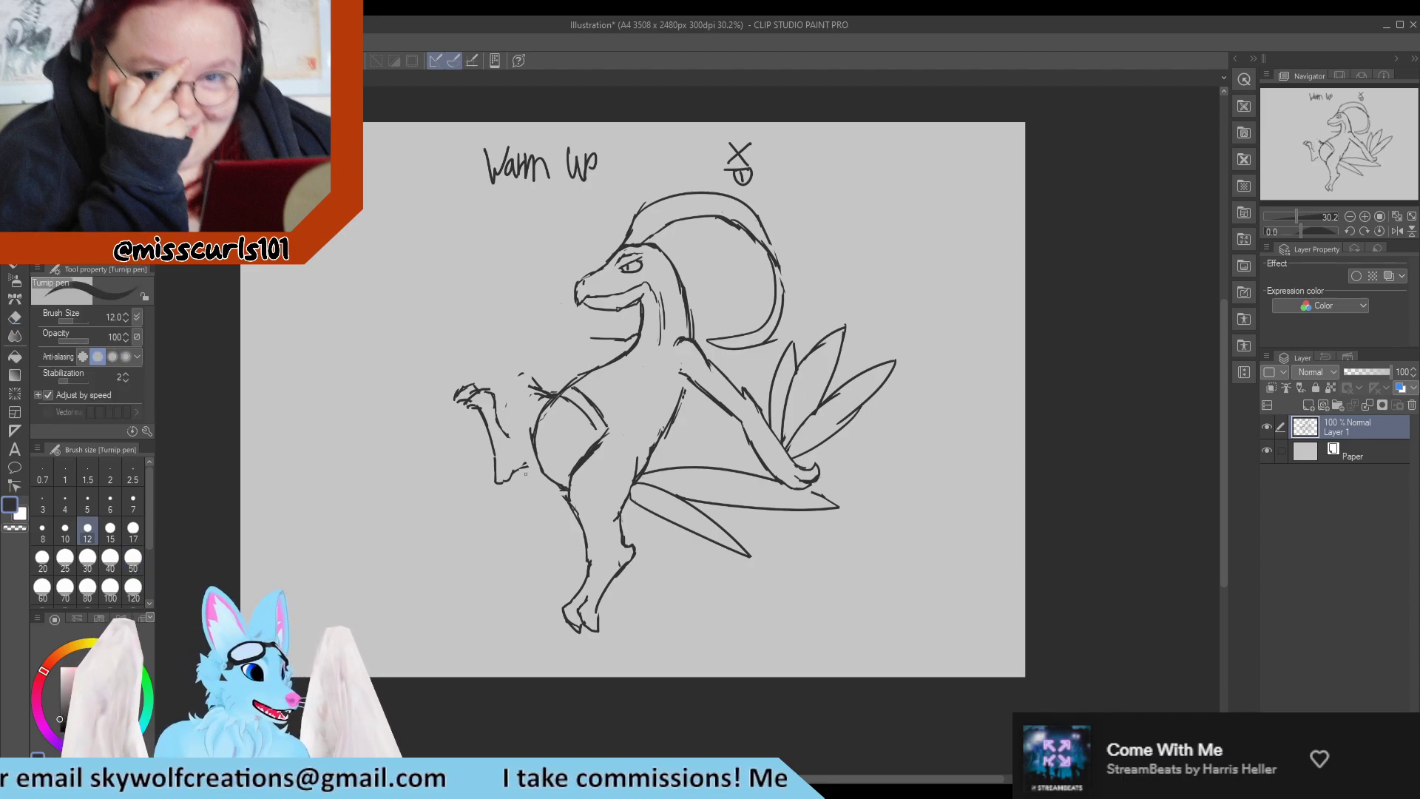
# Draw a larger rounded knee and thigh for the raised leg, and reconnect its underside to the belly.
pyautogui.moveTo(508, 435)
pyautogui.mouseDown()
pyautogui.moveTo(511, 372)
pyautogui.moveTo(549, 392)
pyautogui.moveTo(500, 379)
pyautogui.moveTo(547, 381)
pyautogui.moveTo(517, 360)
pyautogui.moveTo(550, 384)
pyautogui.mouseUp()
pyautogui.press('e')
pyautogui.press('p')
pyautogui.press('e')
pyautogui.press('p')
pyautogui.press('e')
pyautogui.press('p')
pyautogui.press('e')
pyautogui.press('p')
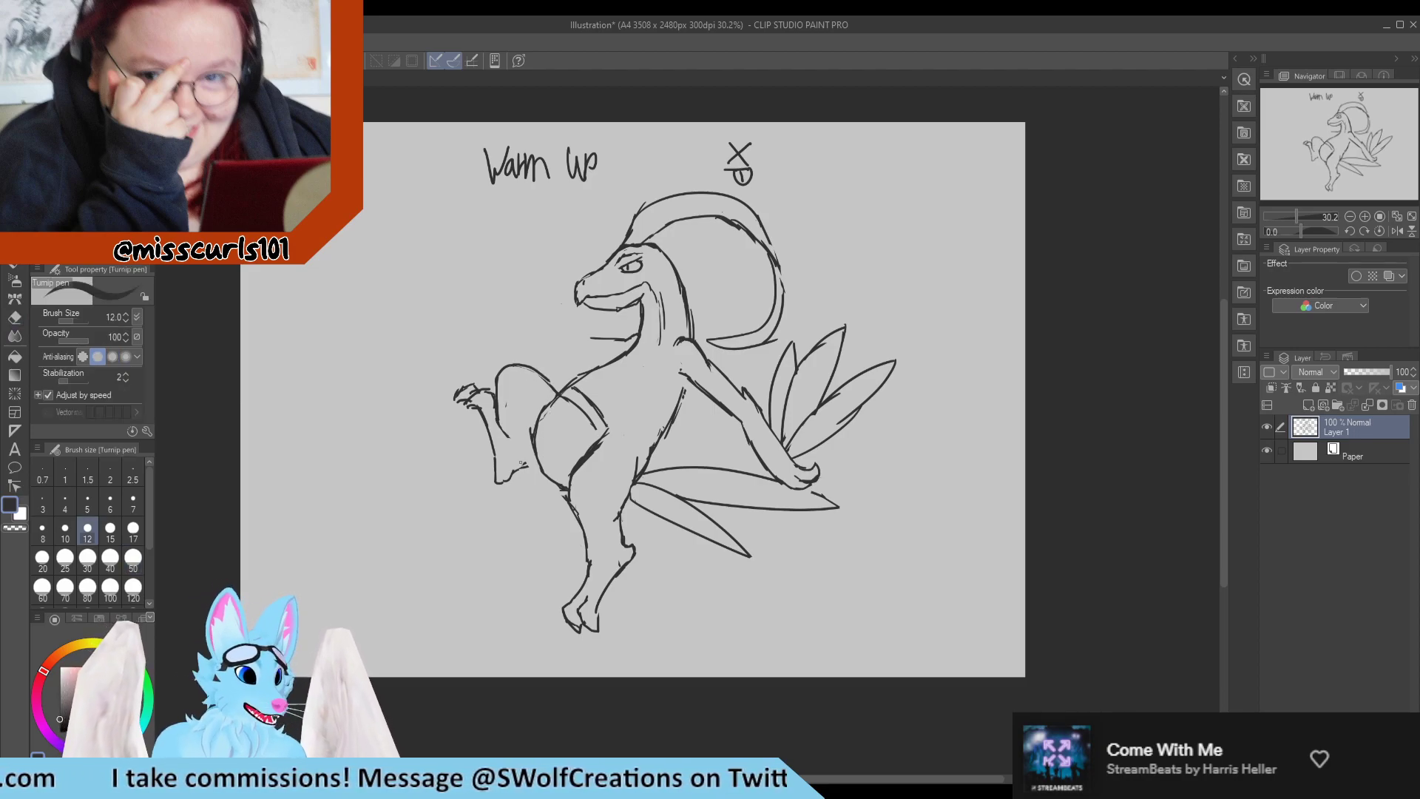
pyautogui.moveTo(525, 464); pyautogui.dragTo(528, 455)
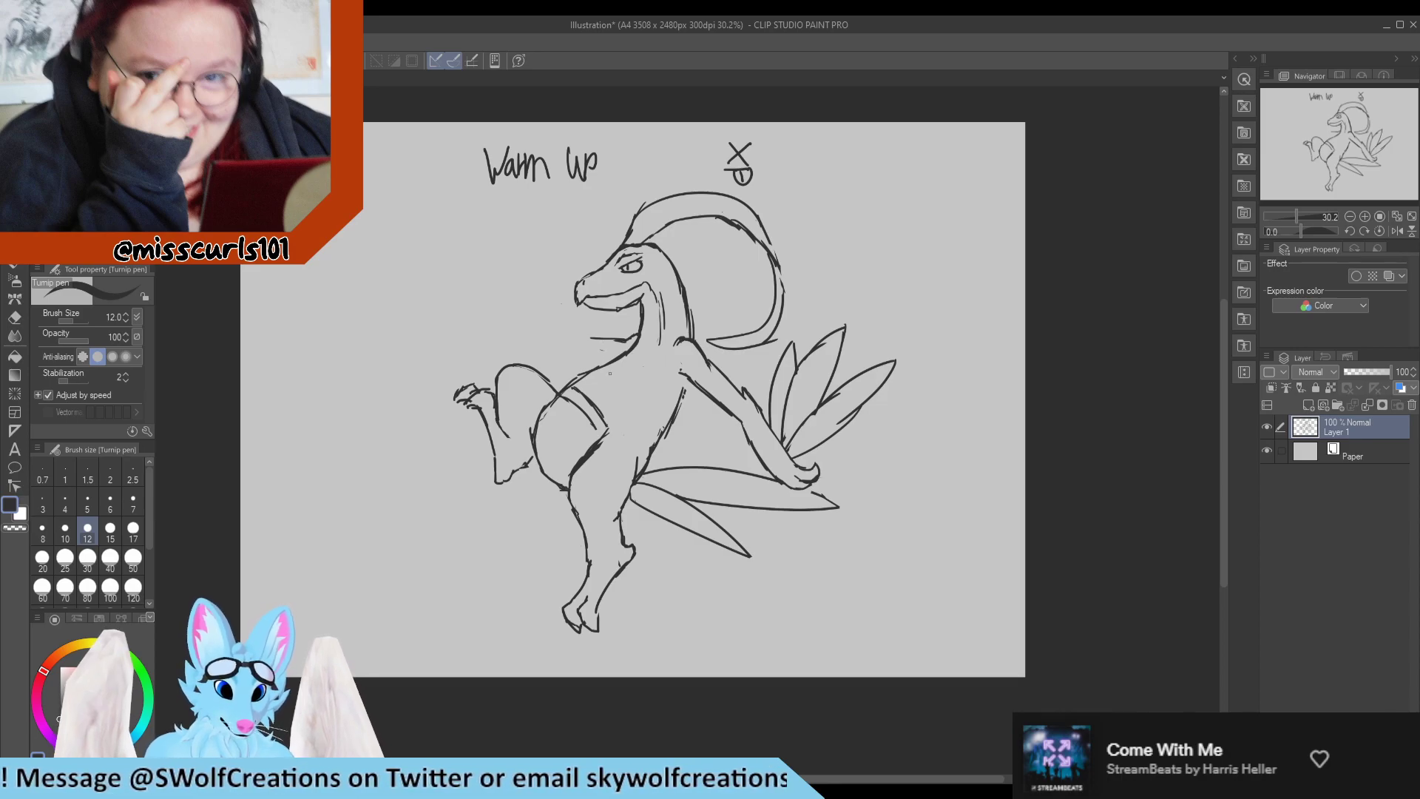
# Lasso the whole creature and rotate it about 15 degrees counterclockwise, leaving the title and signature in place.
pyautogui.press('m')
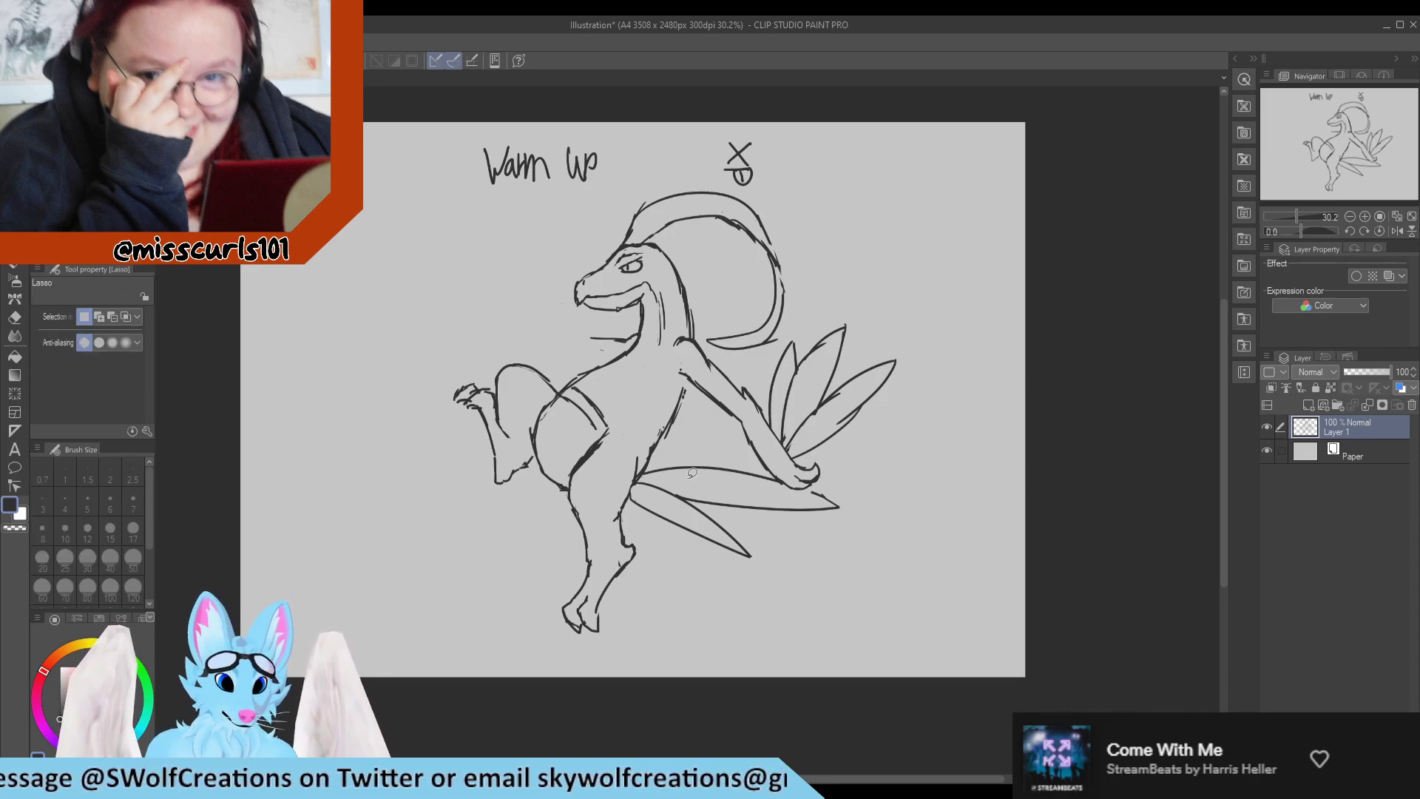
pyautogui.moveTo(685, 623)
pyautogui.mouseDown()
pyautogui.moveTo(836, 596)
pyautogui.moveTo(861, 215)
pyautogui.moveTo(738, 183)
pyautogui.moveTo(502, 244)
pyautogui.moveTo(333, 577)
pyautogui.moveTo(679, 662)
pyautogui.mouseUp()
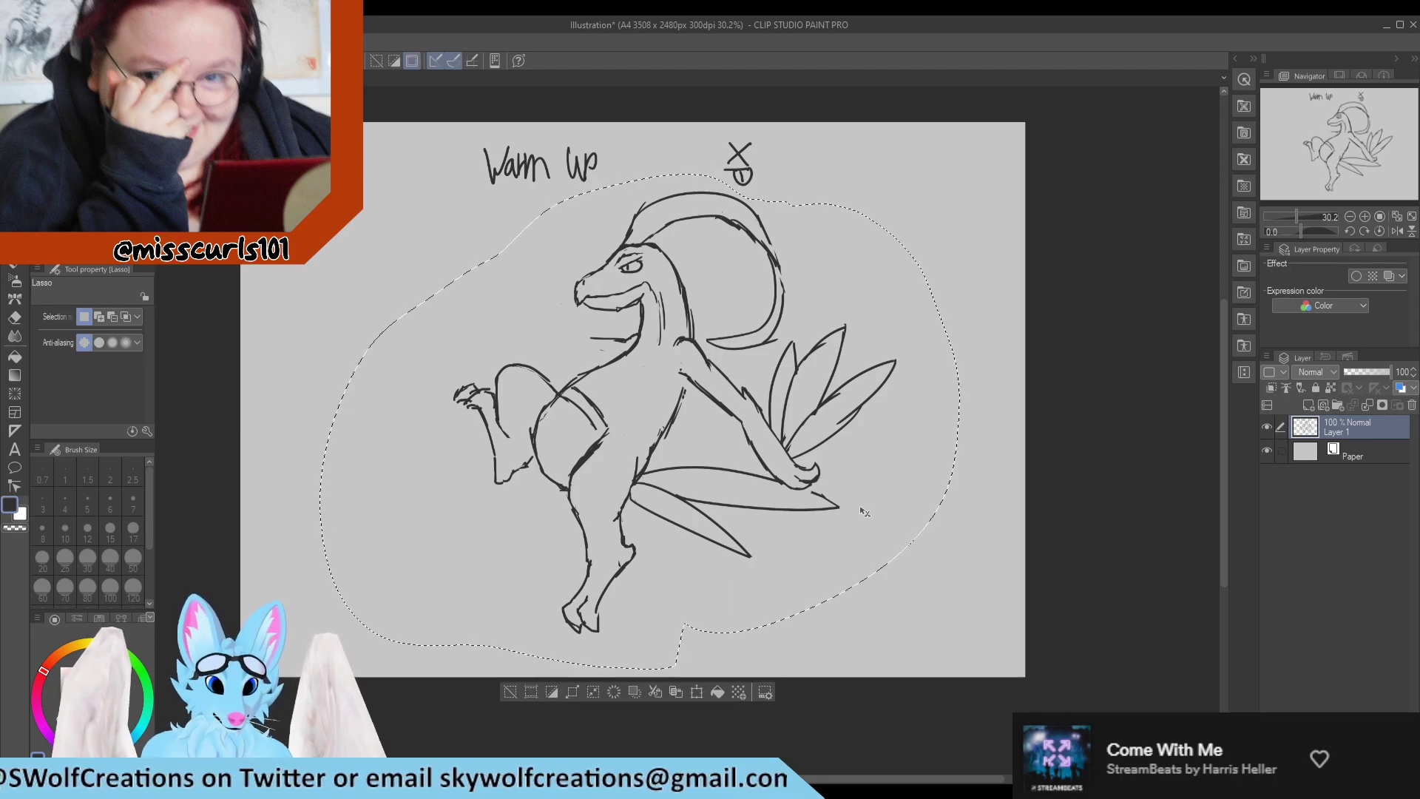
pyautogui.hotkey('ctrl', 't')
pyautogui.moveTo(999, 284); pyautogui.dragTo(965, 214)
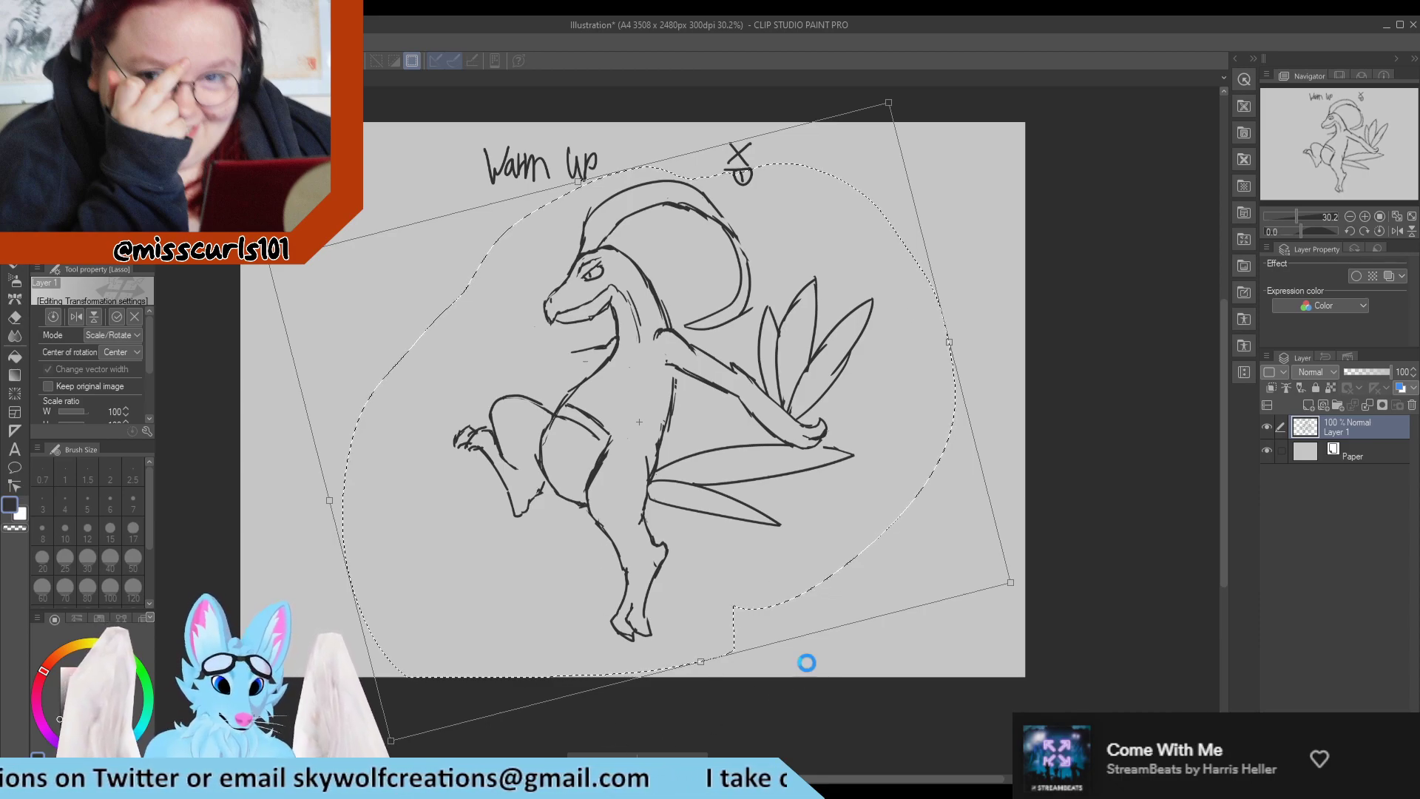
pyautogui.click(614, 755)
pyautogui.hotkey('ctrl', 'd')
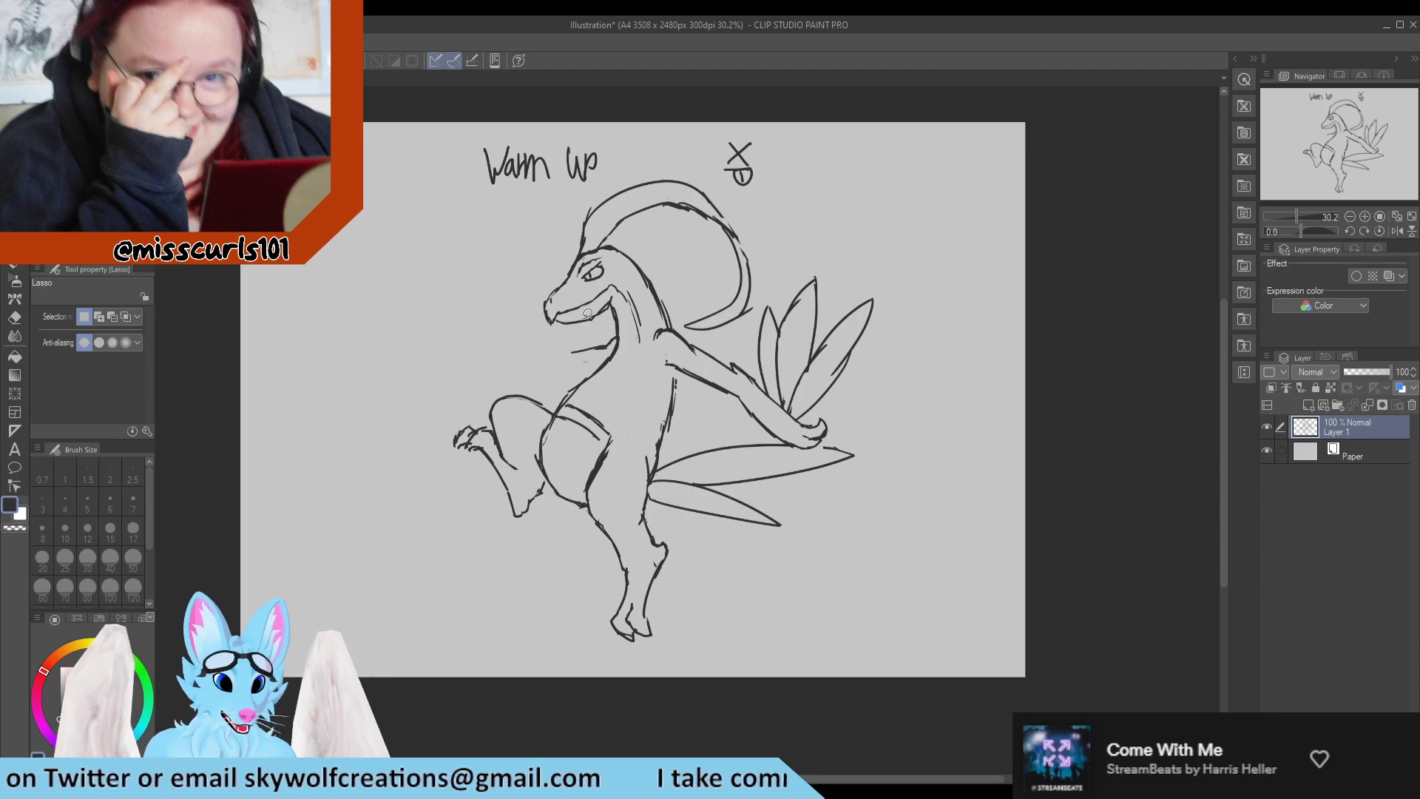
# Lasso the head and crest and rotate them clockwise so the snout lifts to face forward.
pyautogui.moveTo(620, 284)
pyautogui.mouseDown()
pyautogui.moveTo(628, 232)
pyautogui.moveTo(675, 245)
pyautogui.moveTo(686, 322)
pyautogui.moveTo(728, 339)
pyautogui.moveTo(753, 321)
pyautogui.moveTo(775, 226)
pyautogui.moveTo(750, 186)
pyautogui.mouseUp()
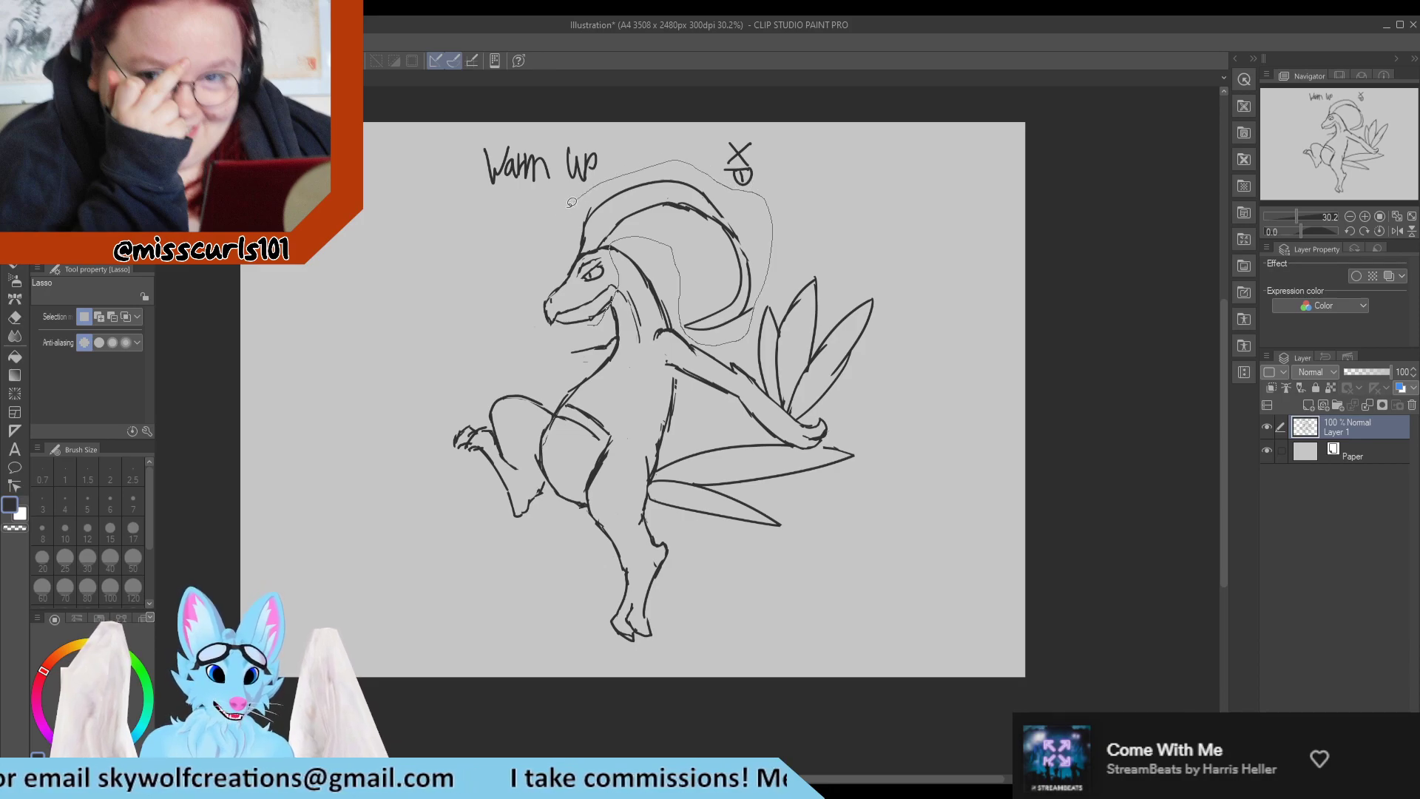
pyautogui.moveTo(571, 202)
pyautogui.mouseDown()
pyautogui.moveTo(504, 268)
pyautogui.moveTo(525, 328)
pyautogui.moveTo(592, 334)
pyautogui.mouseUp()
pyautogui.hotkey('ctrl', 't')
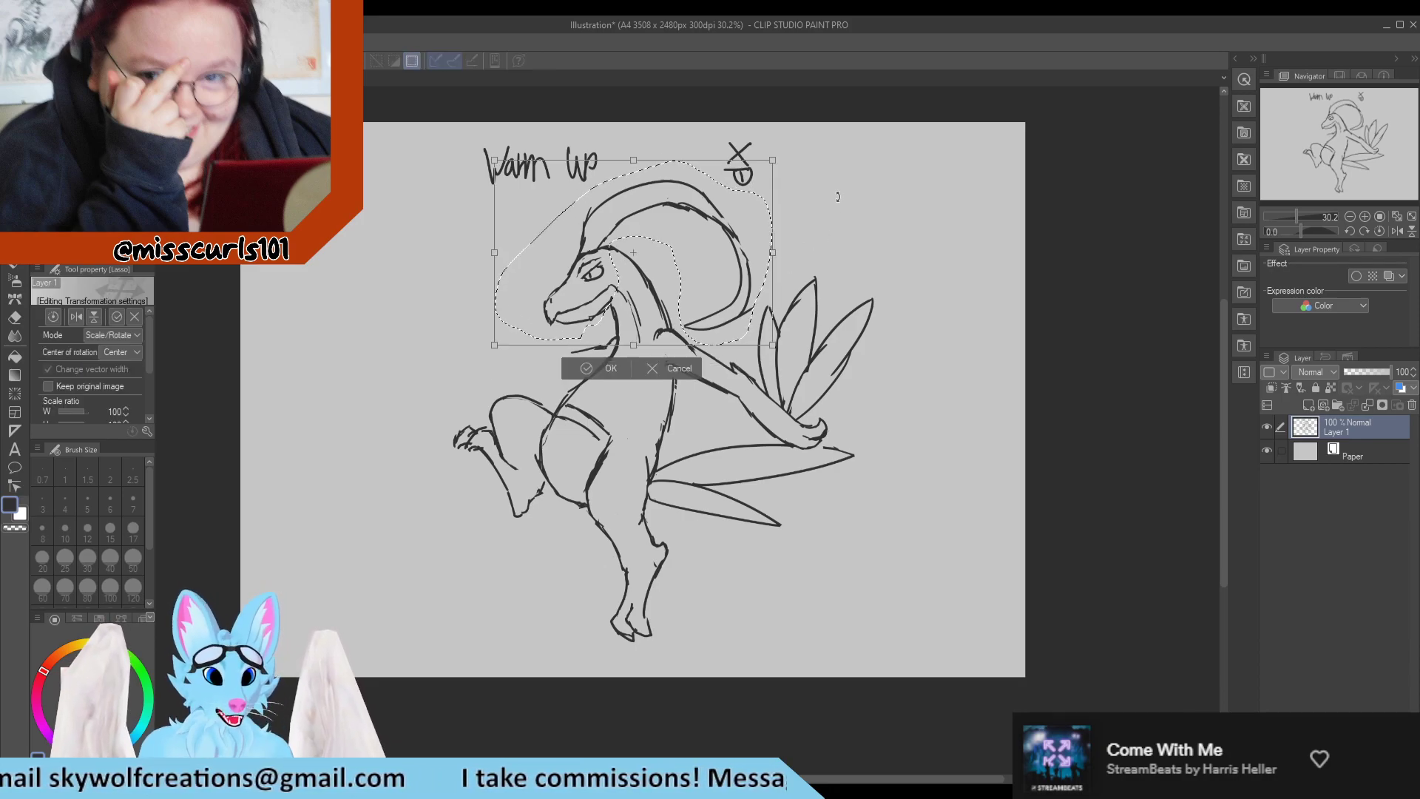
pyautogui.moveTo(838, 196)
pyautogui.mouseDown()
pyautogui.moveTo(873, 148)
pyautogui.moveTo(906, 216)
pyautogui.mouseUp()
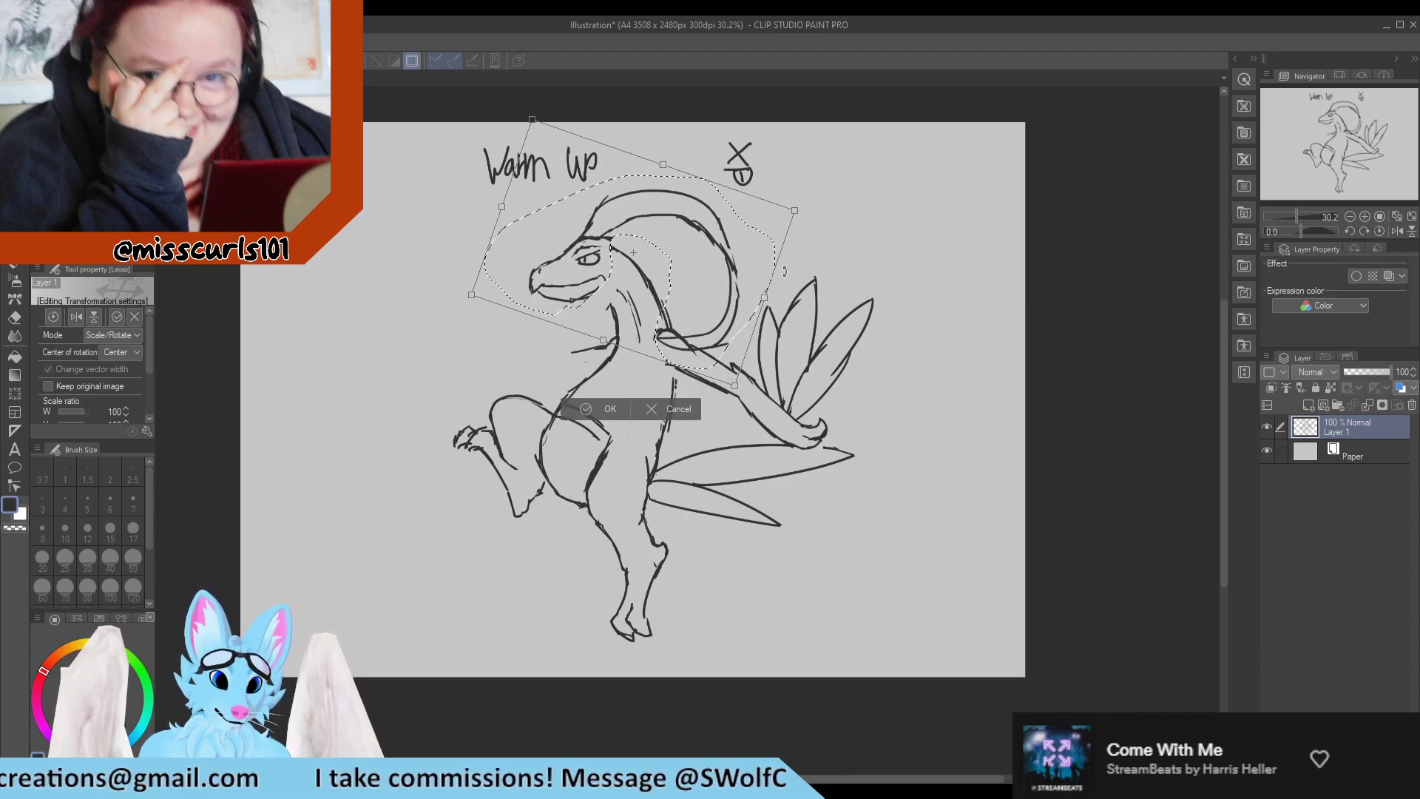
pyautogui.moveTo(784, 272)
pyautogui.mouseDown()
pyautogui.moveTo(703, 278)
pyautogui.moveTo(755, 268)
pyautogui.mouseUp()
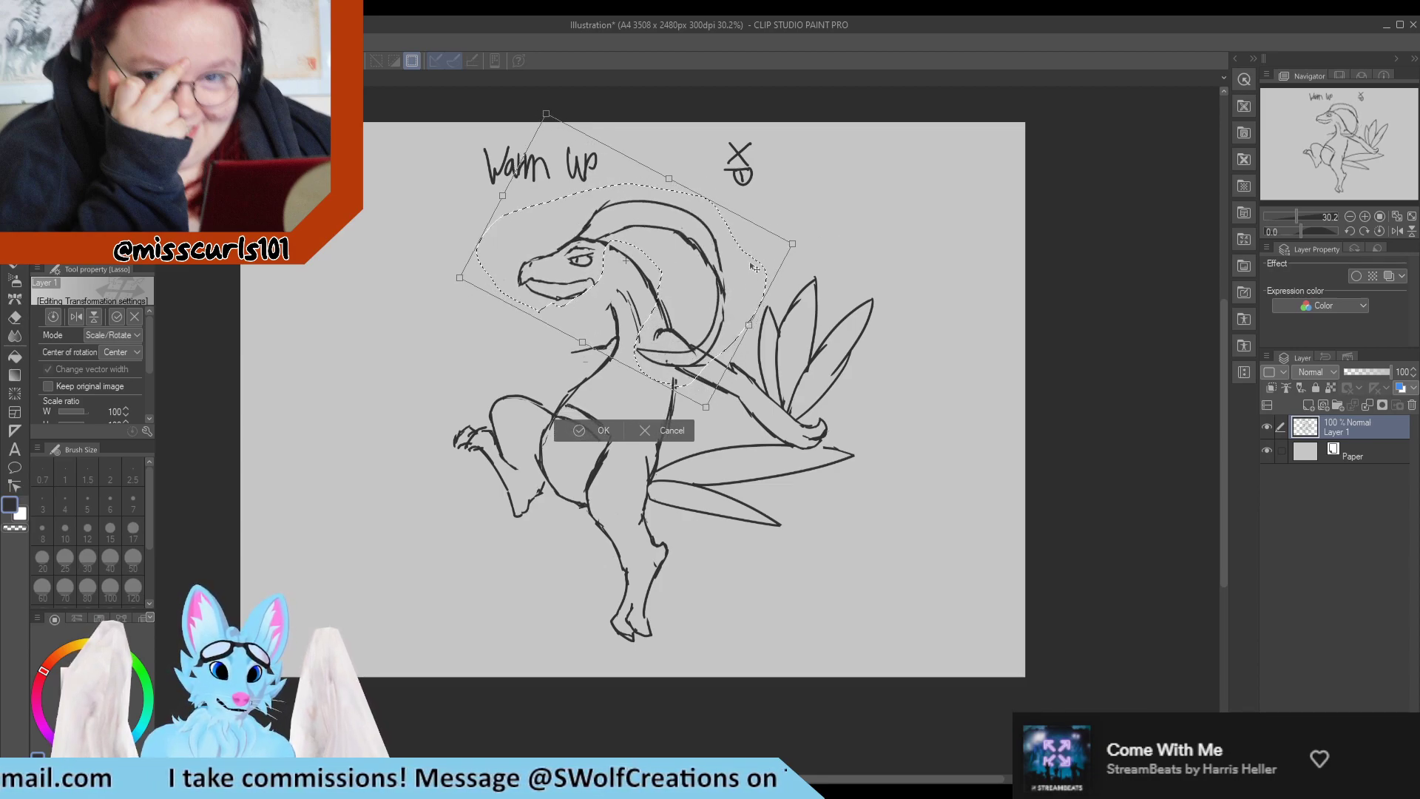
pyautogui.click(599, 430)
pyautogui.hotkey('ctrl', 'd')
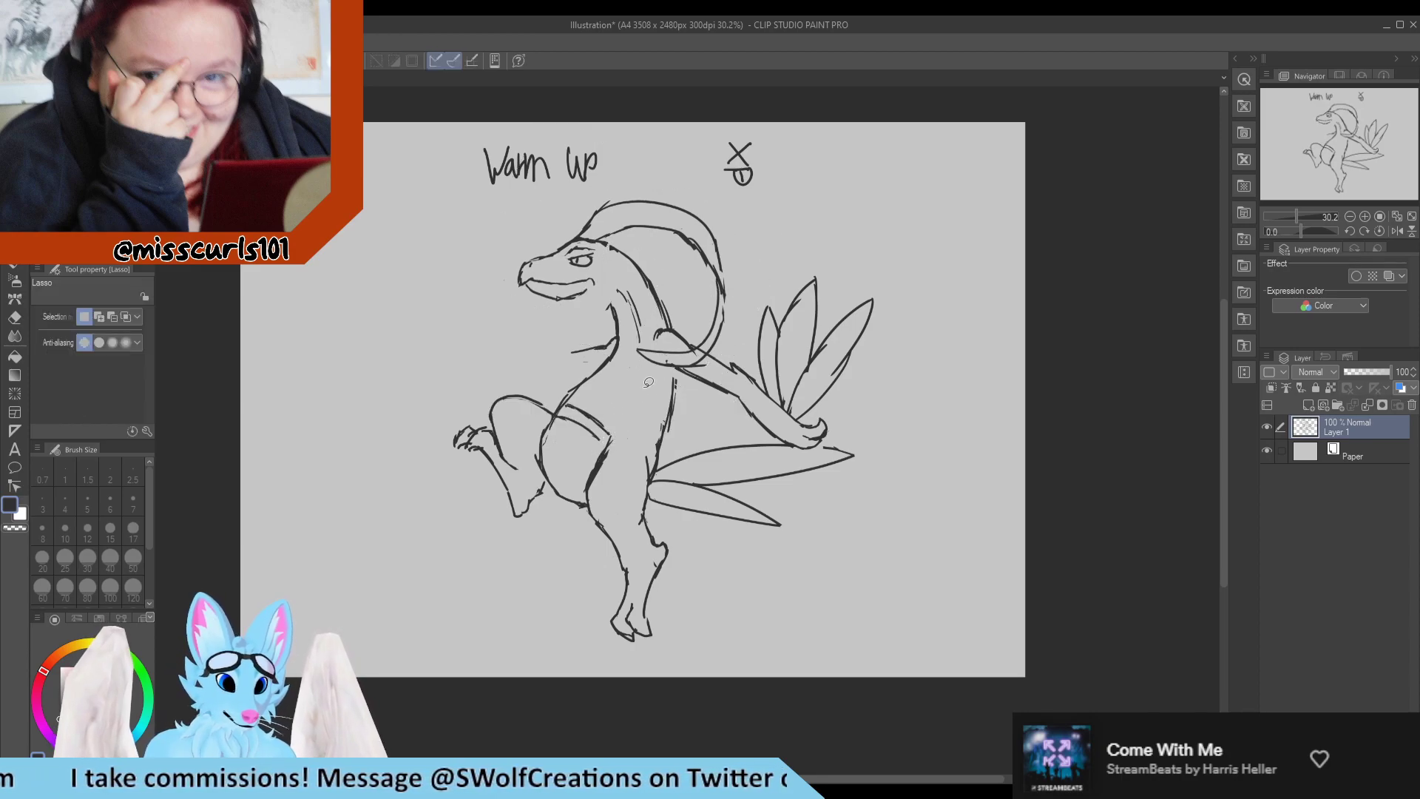
# Erase the crest lines crossing the shoulder and reconnect the lower jaw to the throat.
pyautogui.press('e')
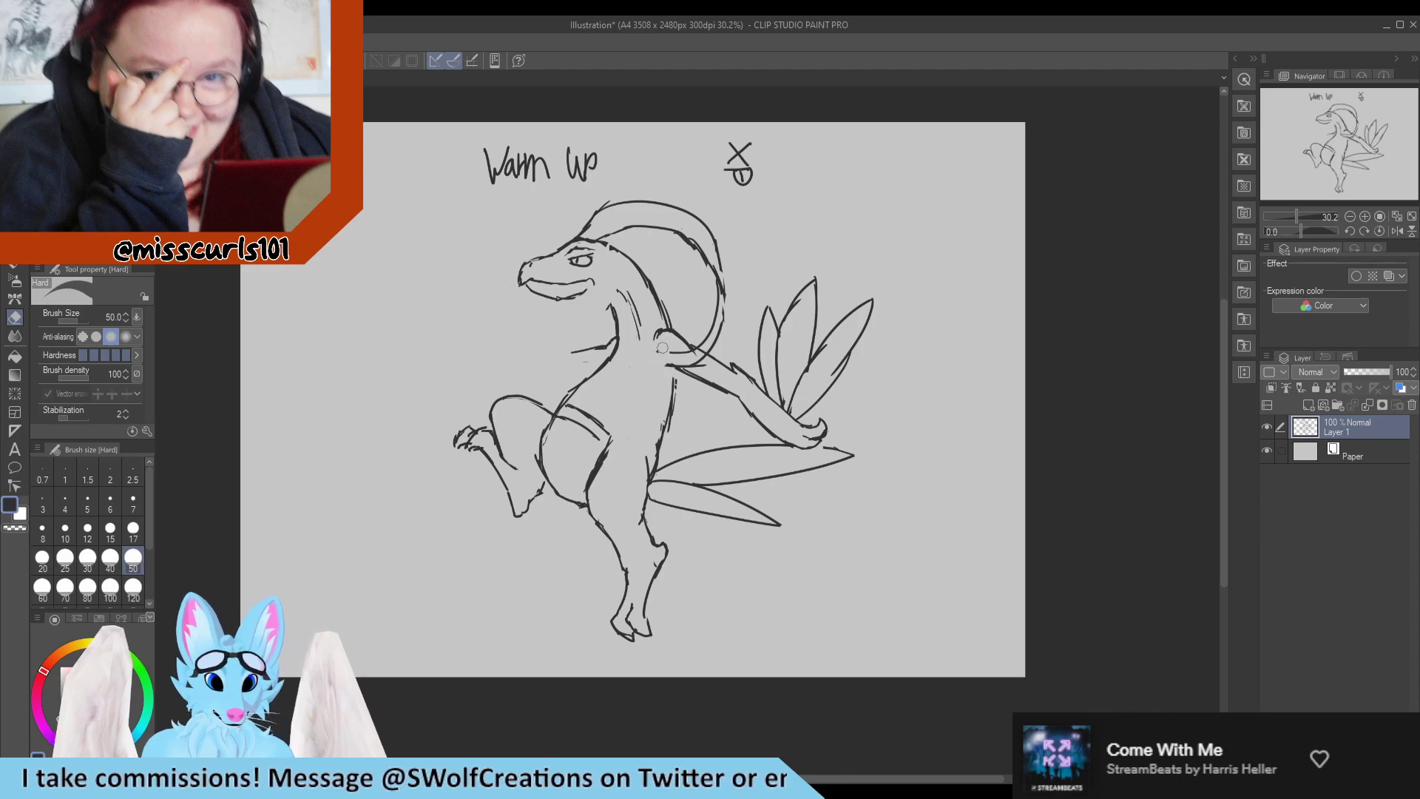
pyautogui.moveTo(662, 347); pyautogui.dragTo(712, 364)
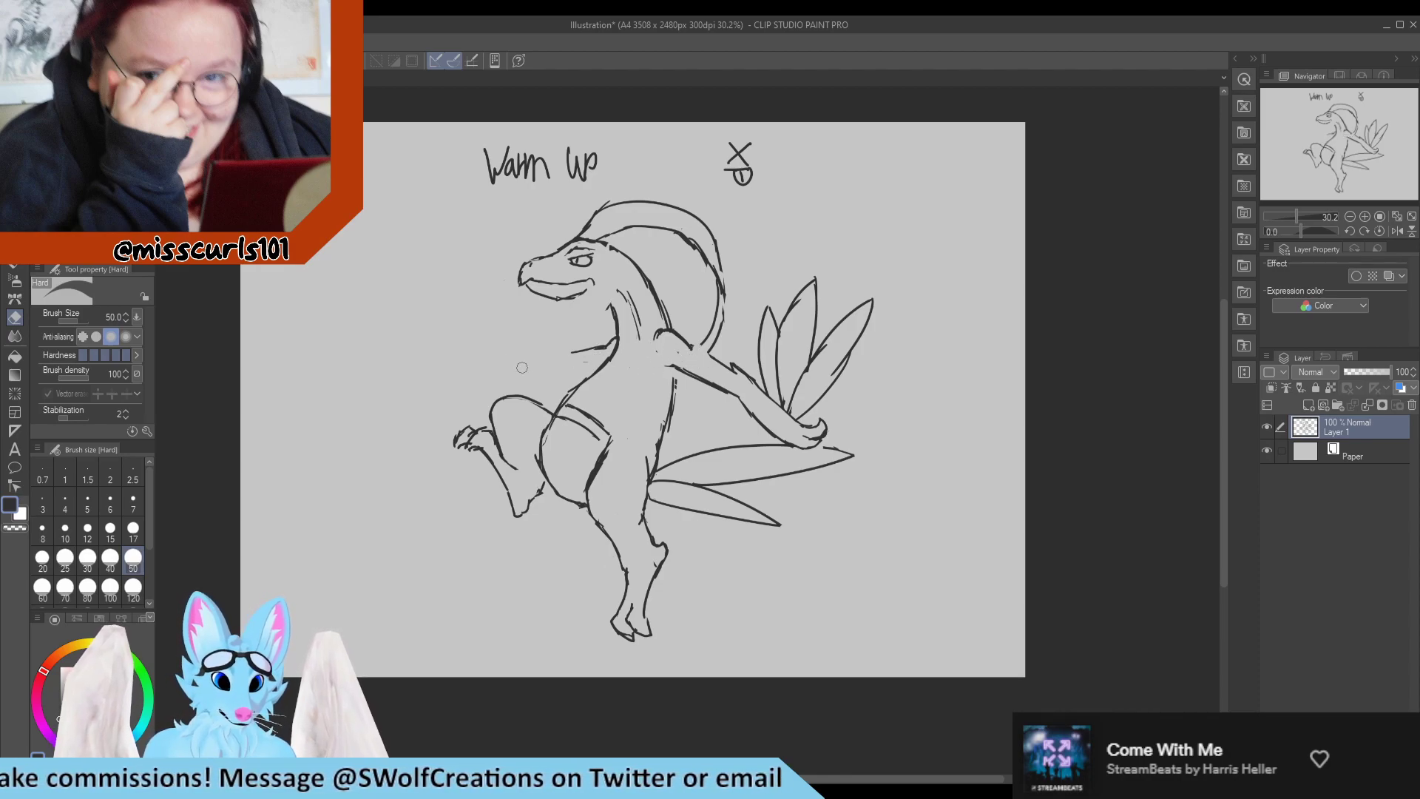
pyautogui.press('p')
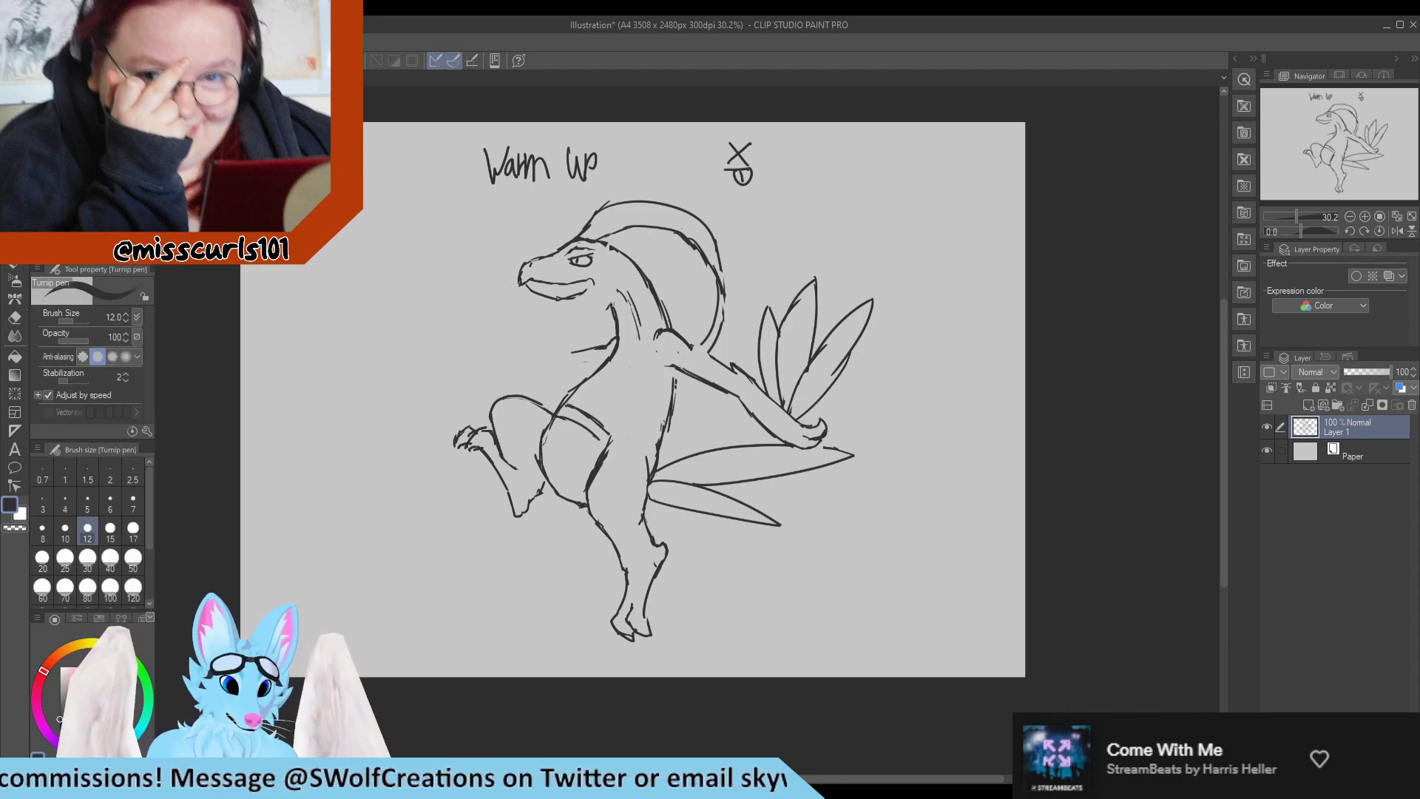
pyautogui.moveTo(596, 299); pyautogui.dragTo(585, 292)
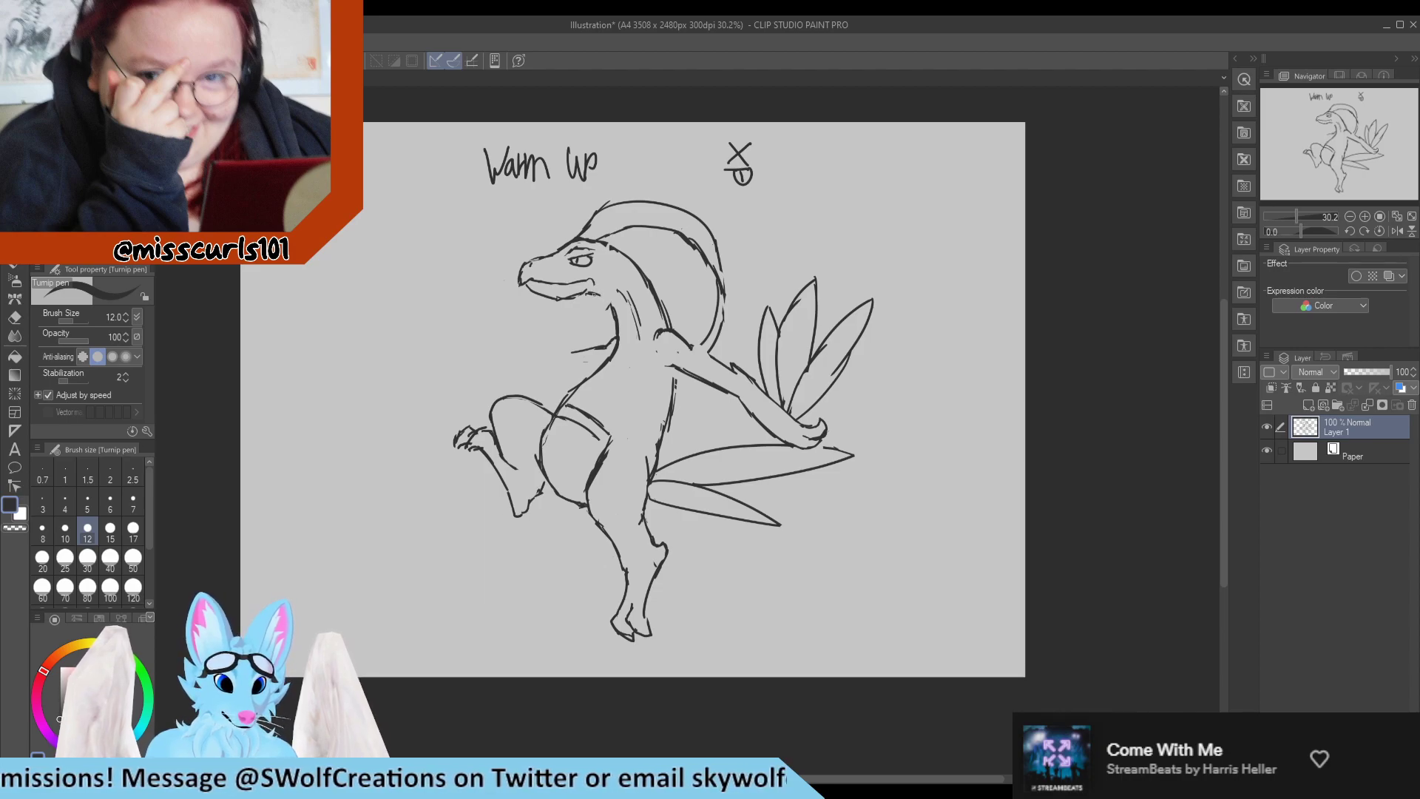
pyautogui.press('e')
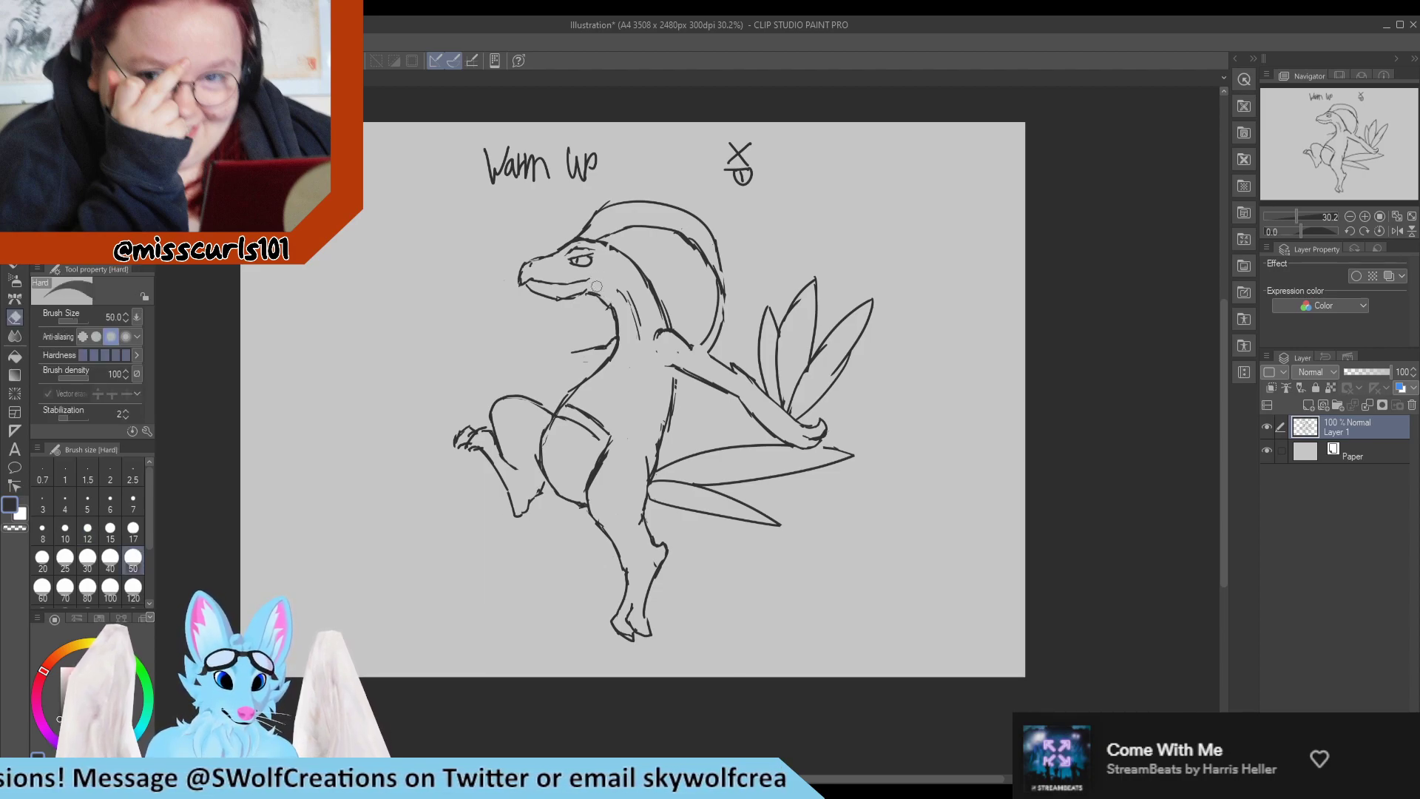
pyautogui.press('p')
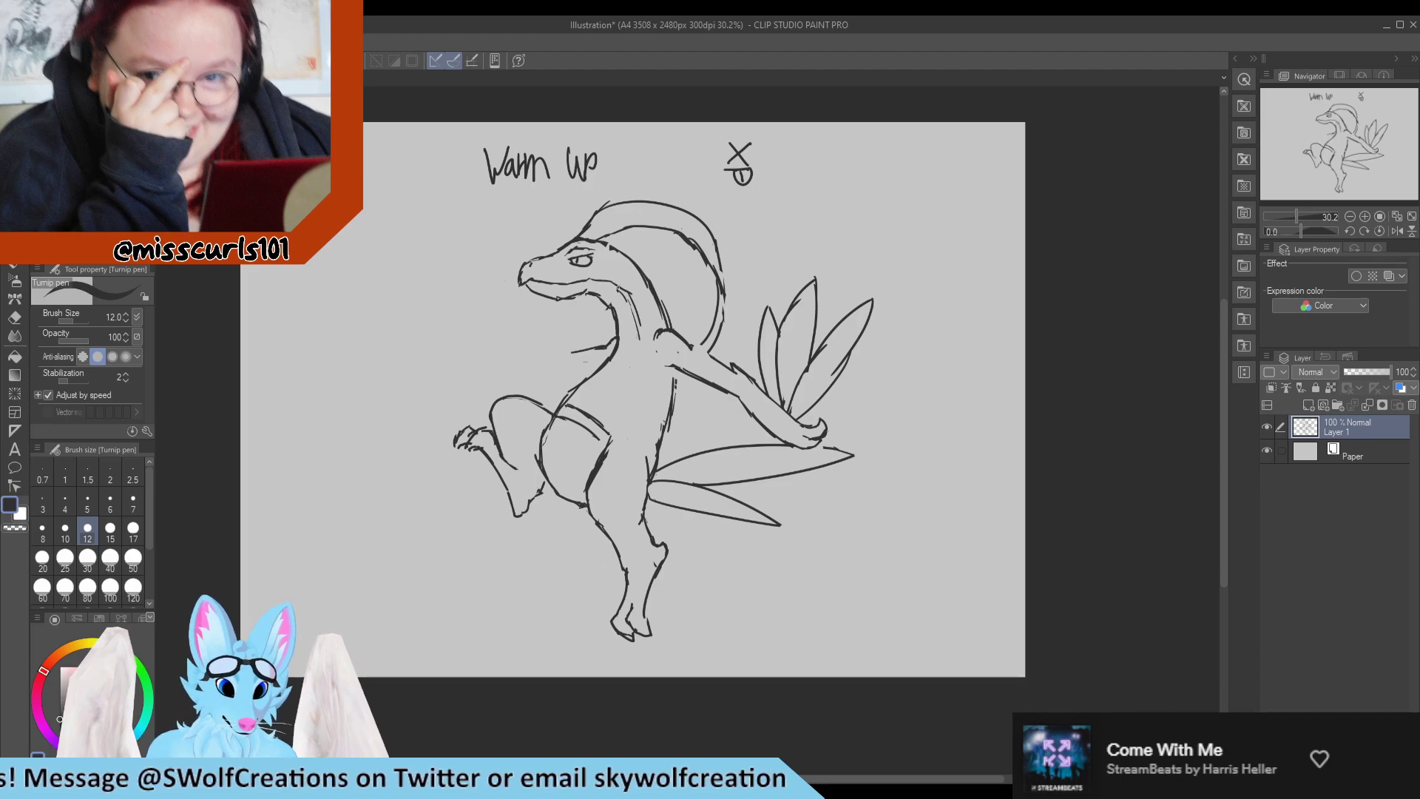
# Extend the inner neck line down through the chest and belly toward the near thigh.
pyautogui.moveTo(638, 298)
pyautogui.mouseDown()
pyautogui.moveTo(644, 368)
pyautogui.moveTo(611, 448)
pyautogui.mouseUp()
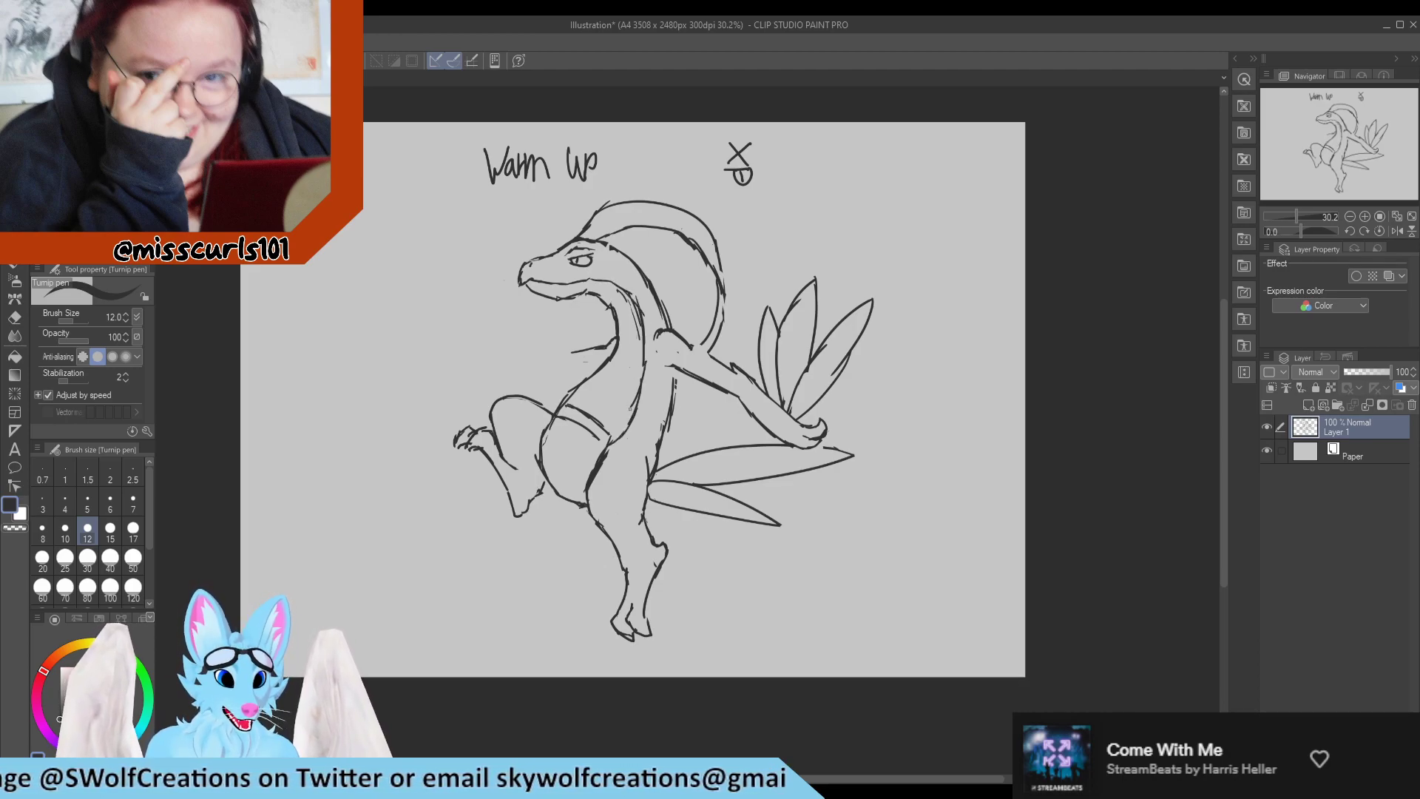
pyautogui.press('e')
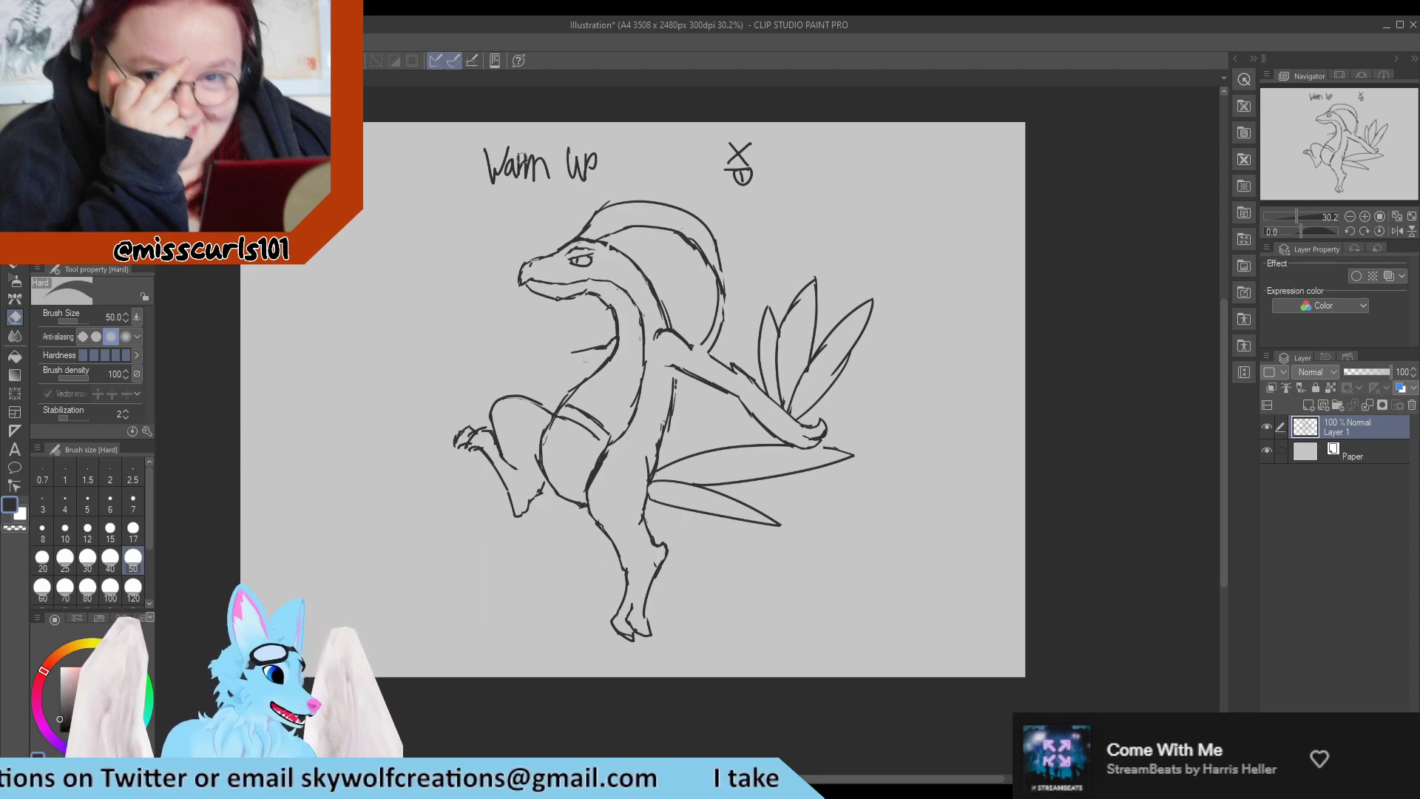
pyautogui.press('p')
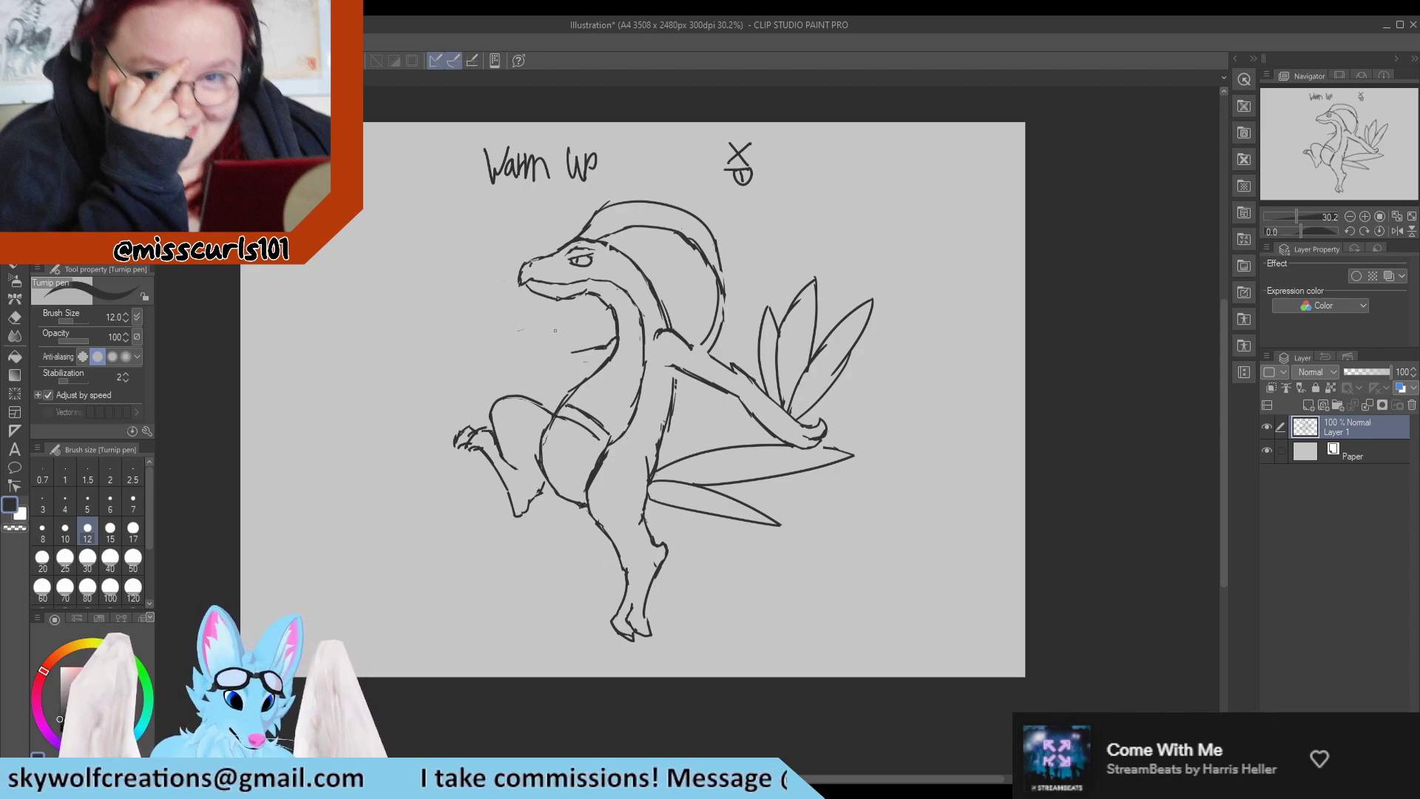
# Erase the front arm's old stub line in front of the chest.
pyautogui.press('e')
pyautogui.moveTo(570, 352); pyautogui.dragTo(622, 329)
pyautogui.press('p')
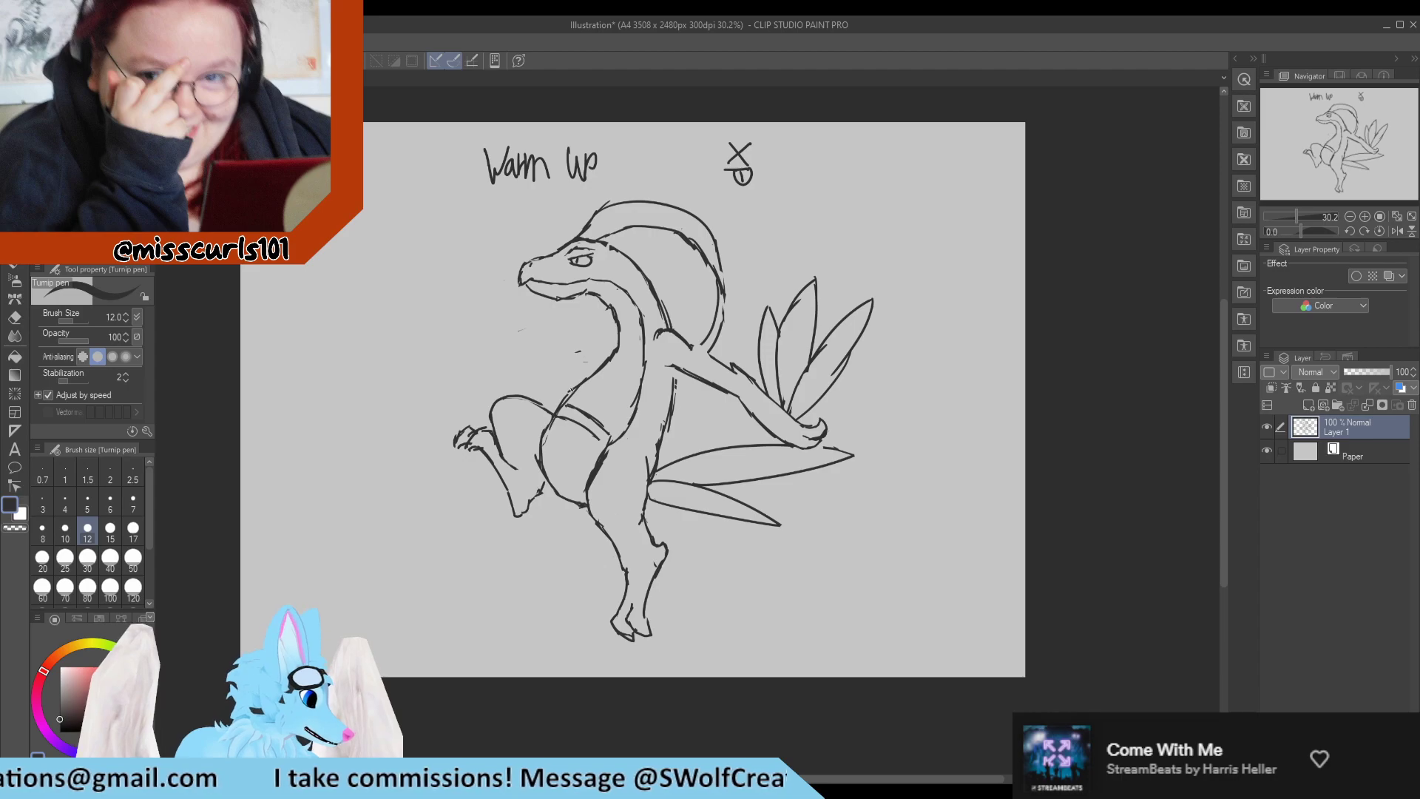
pyautogui.moveTo(619, 334); pyautogui.dragTo(577, 330)
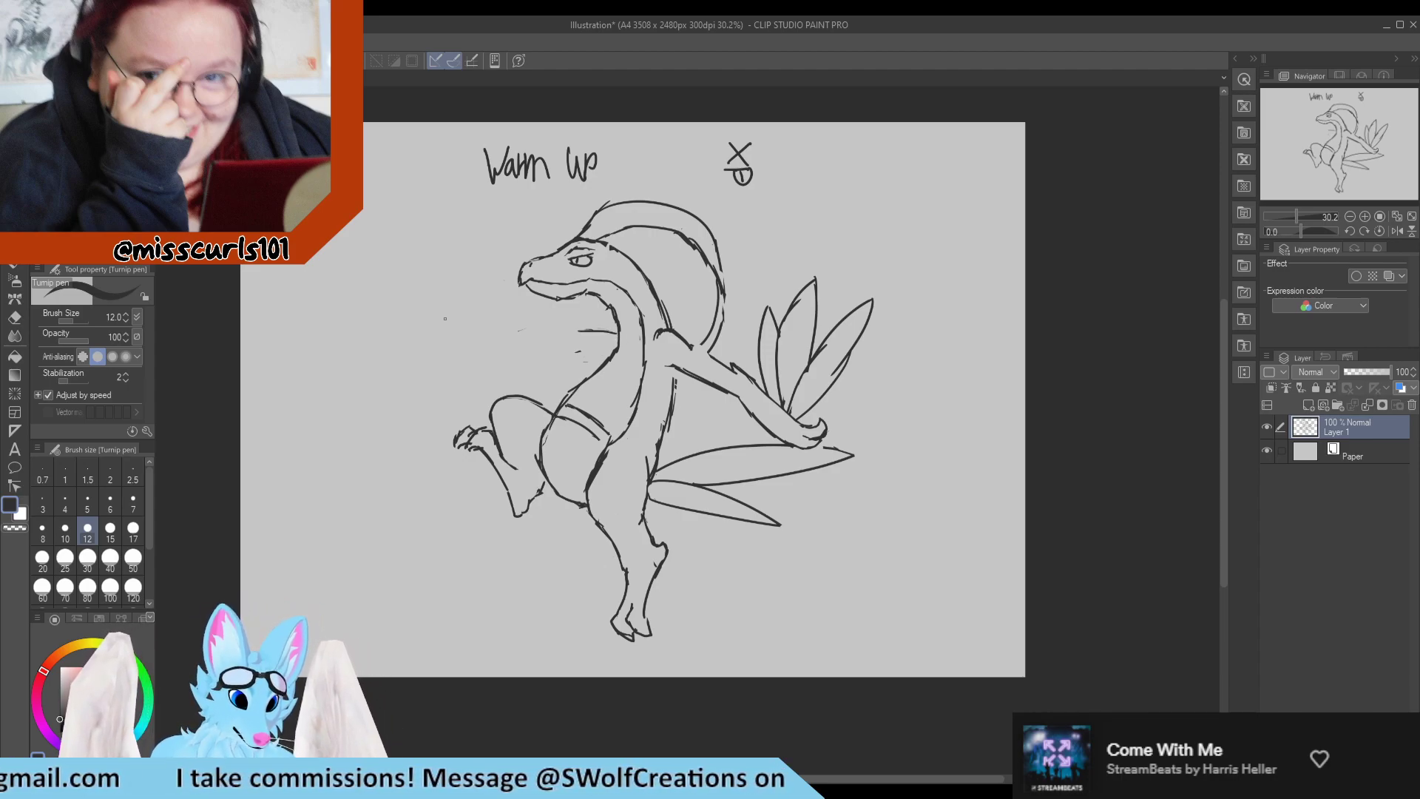
pyautogui.moveTo(460, 279)
pyautogui.mouseDown()
pyautogui.moveTo(457, 313)
pyautogui.moveTo(472, 308)
pyautogui.moveTo(481, 324)
pyautogui.moveTo(445, 320)
pyautogui.moveTo(435, 328)
pyautogui.moveTo(465, 337)
pyautogui.moveTo(426, 344)
pyautogui.mouseUp()
pyautogui.press('e')
pyautogui.moveTo(457, 282)
pyautogui.mouseDown()
pyautogui.moveTo(439, 337)
pyautogui.moveTo(517, 363)
pyautogui.moveTo(523, 334)
pyautogui.moveTo(584, 360)
pyautogui.moveTo(610, 322)
pyautogui.mouseUp()
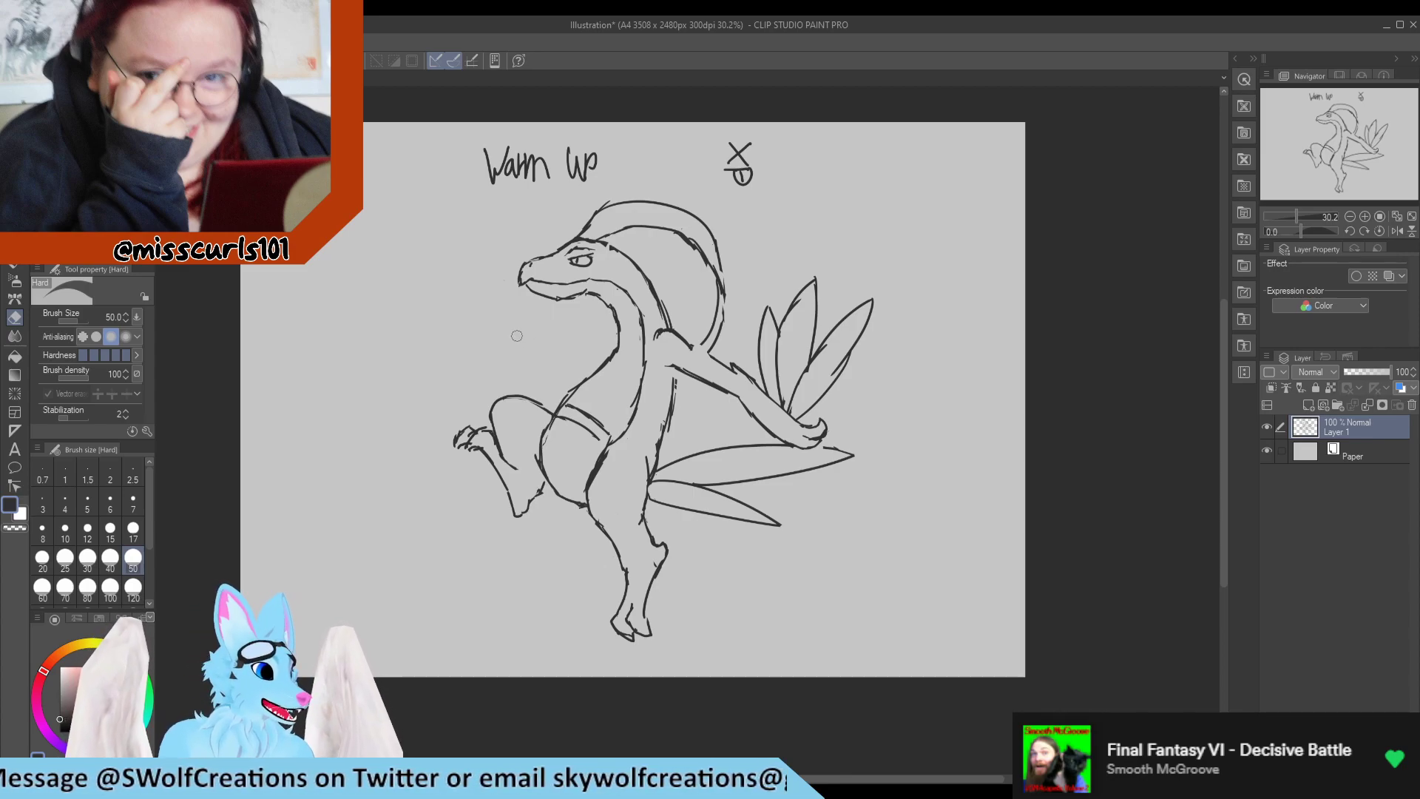
# Close the crest's lower end behind the shoulder and join the rear arm's underside to the back line.
pyautogui.press('p')
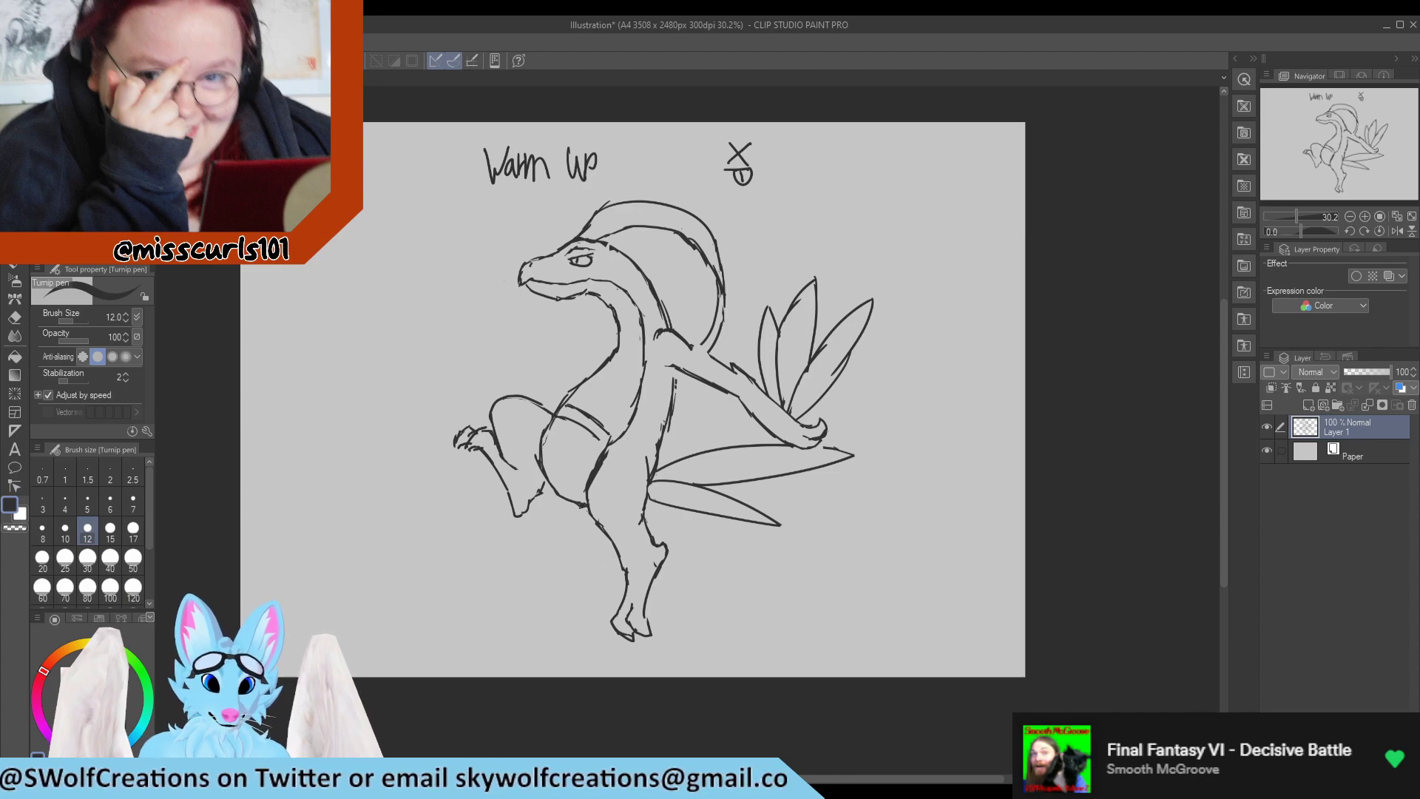
pyautogui.moveTo(690, 347); pyautogui.dragTo(715, 361)
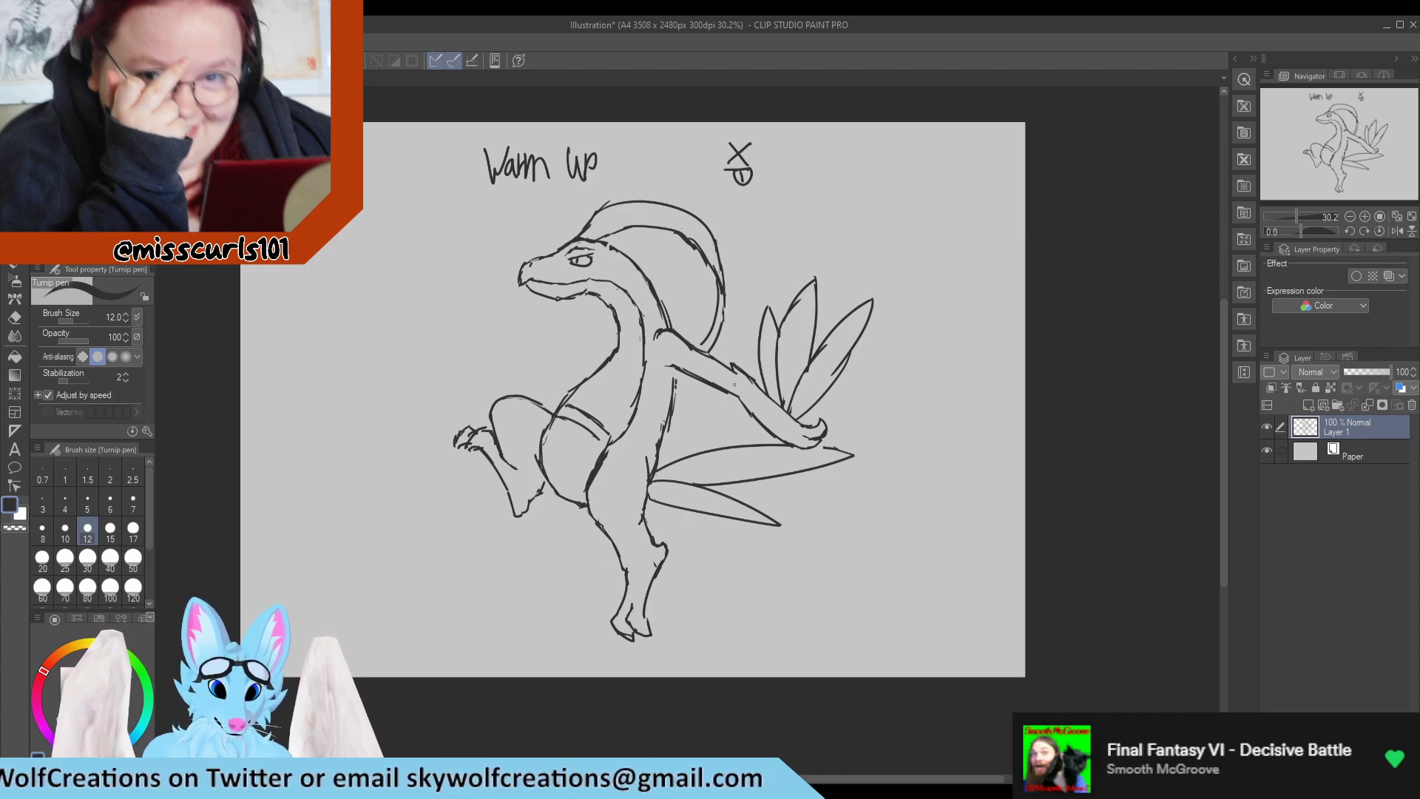
pyautogui.press('e')
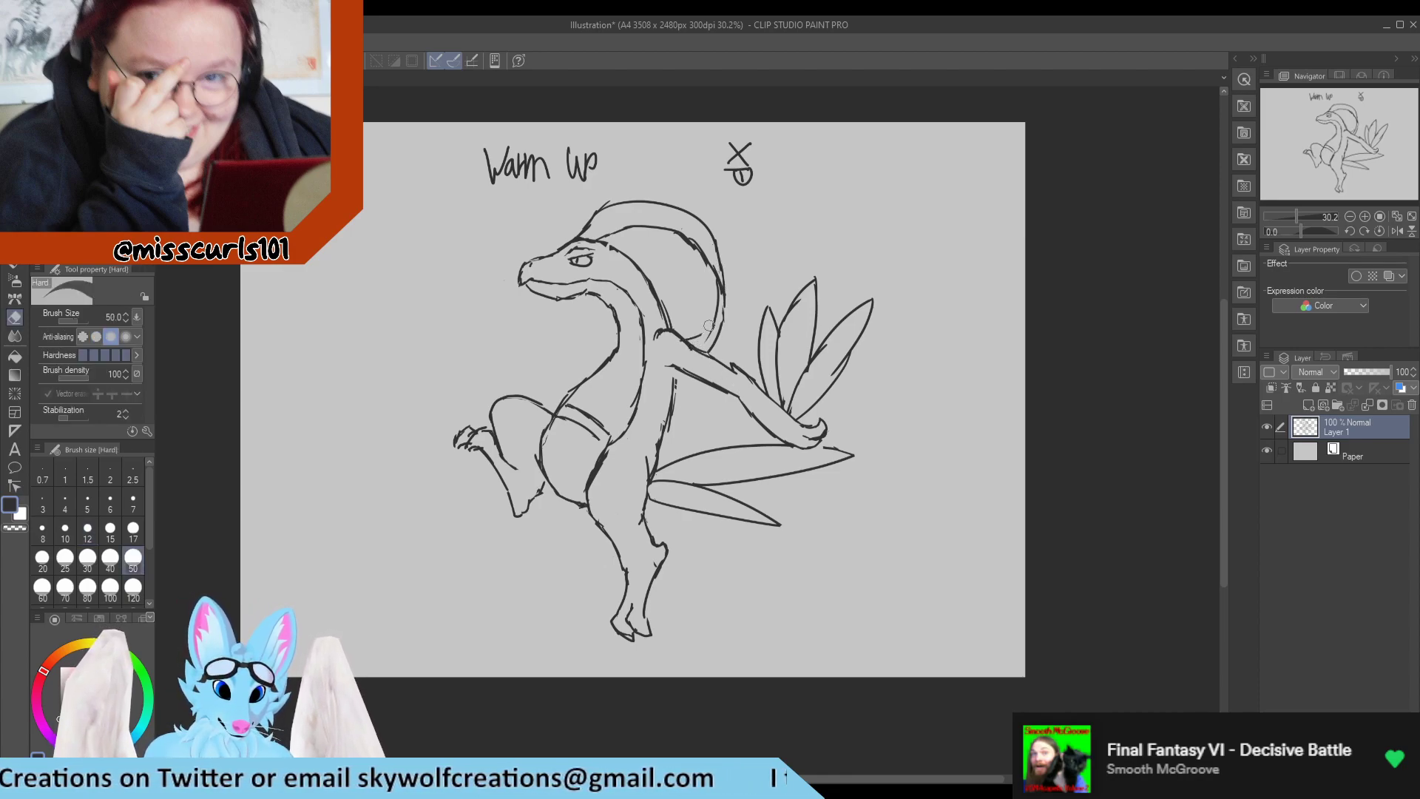
pyautogui.press('p')
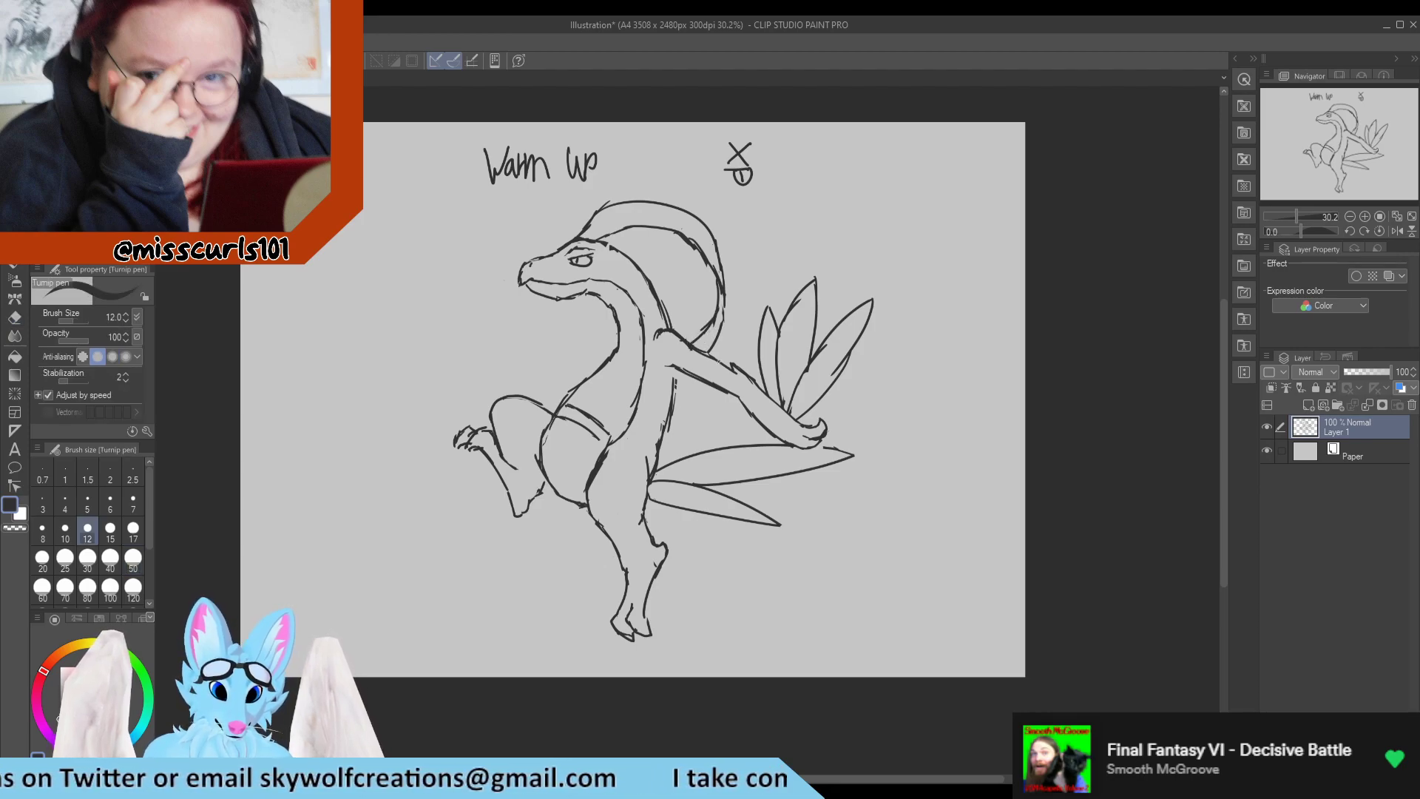
pyautogui.moveTo(674, 368); pyautogui.dragTo(676, 384)
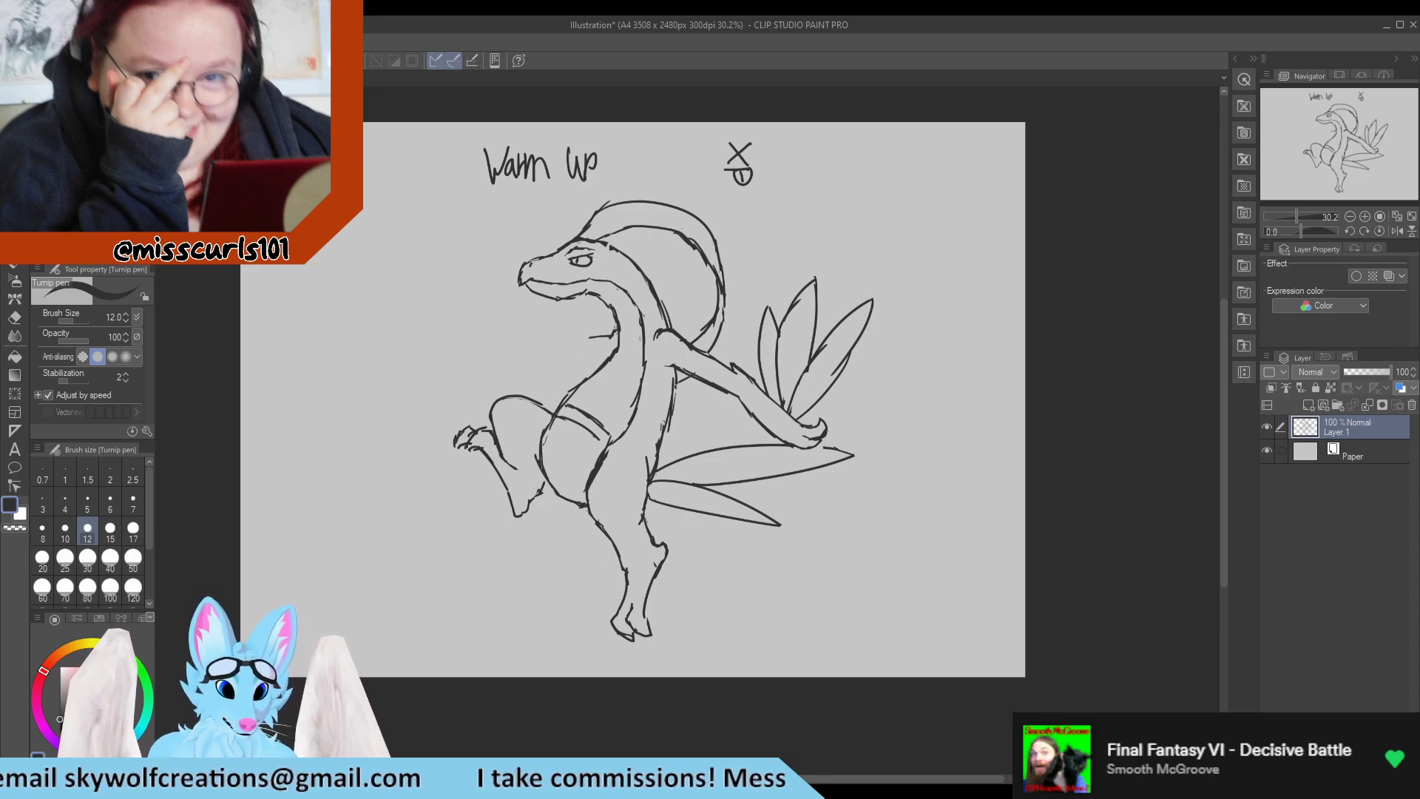
# Draw the front forearm extending straight forward from the chest, ending in a small curled hand.
pyautogui.moveTo(595, 336); pyautogui.dragTo(548, 338)
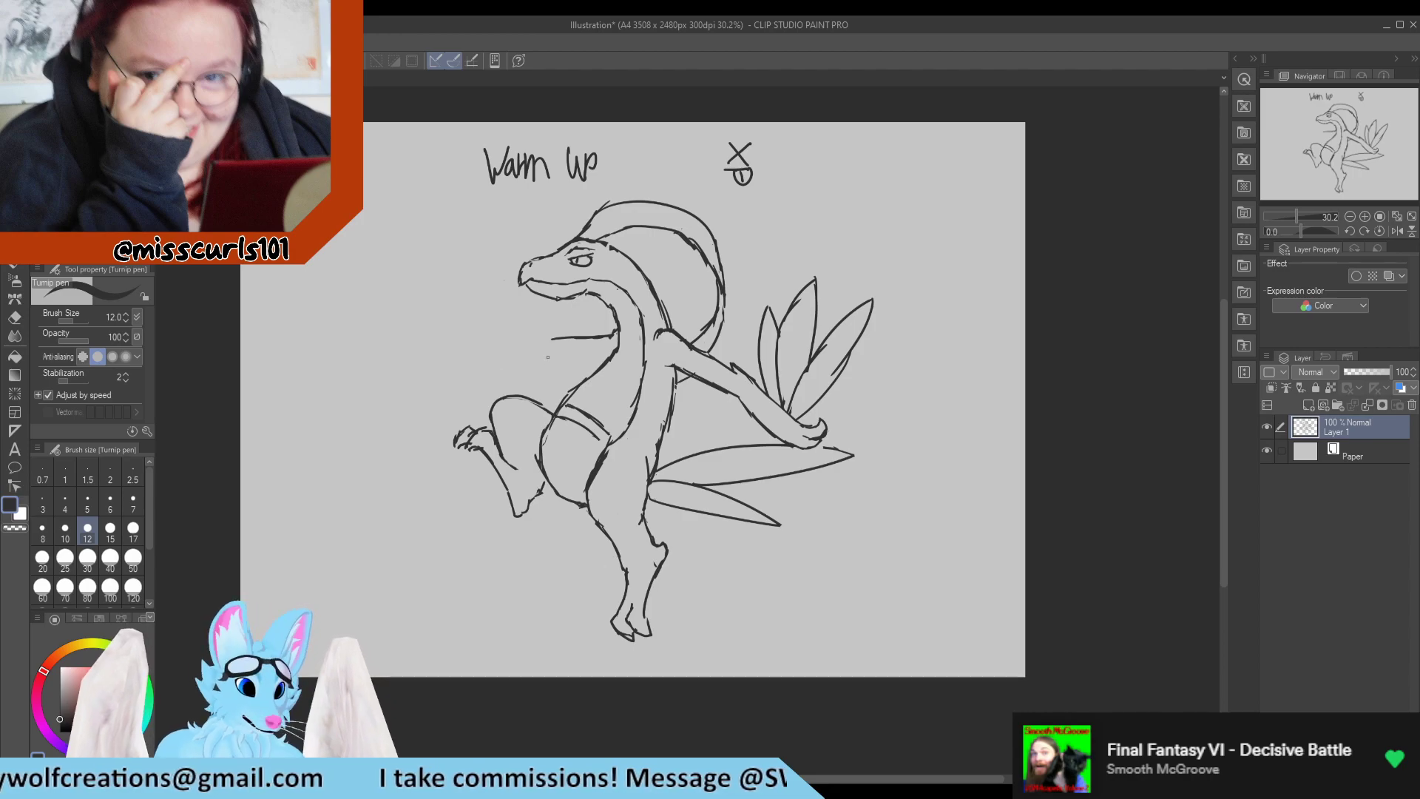
pyautogui.moveTo(584, 338)
pyautogui.mouseDown()
pyautogui.moveTo(549, 340)
pyautogui.moveTo(614, 356)
pyautogui.moveTo(539, 344)
pyautogui.moveTo(581, 346)
pyautogui.moveTo(563, 338)
pyautogui.moveTo(531, 356)
pyautogui.mouseUp()
pyautogui.press('e')
pyautogui.press('p')
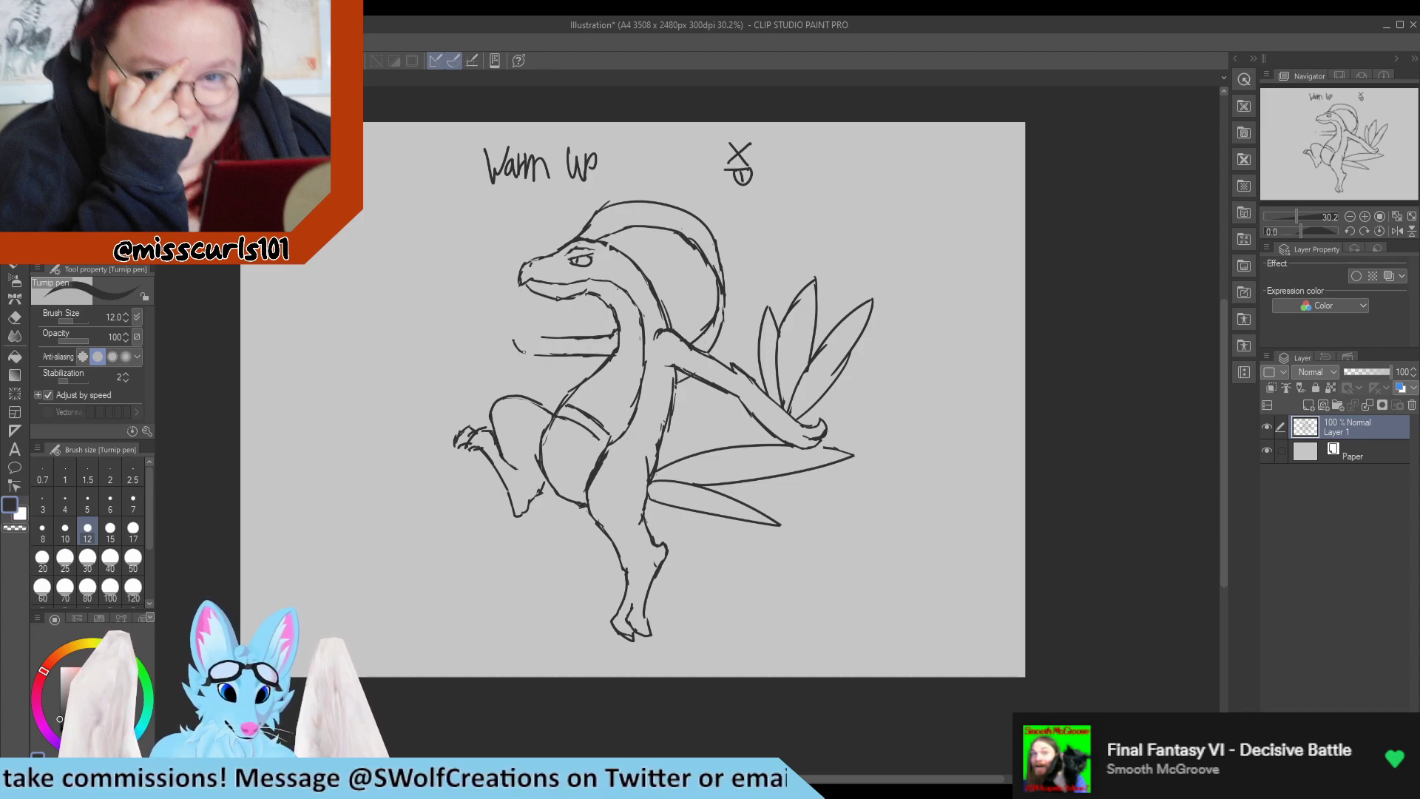
pyautogui.moveTo(524, 353); pyautogui.dragTo(527, 326)
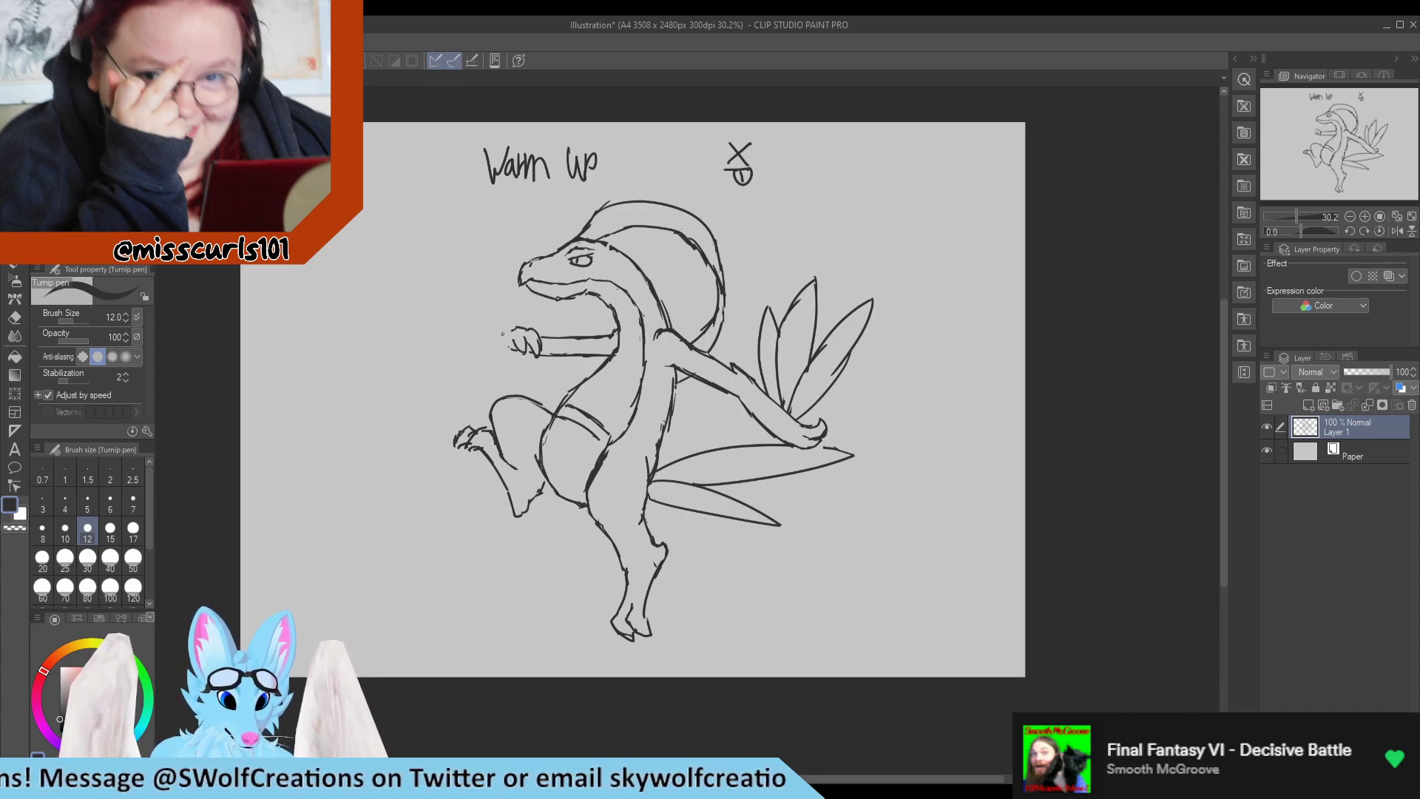
pyautogui.moveTo(500, 342); pyautogui.dragTo(405, 299)
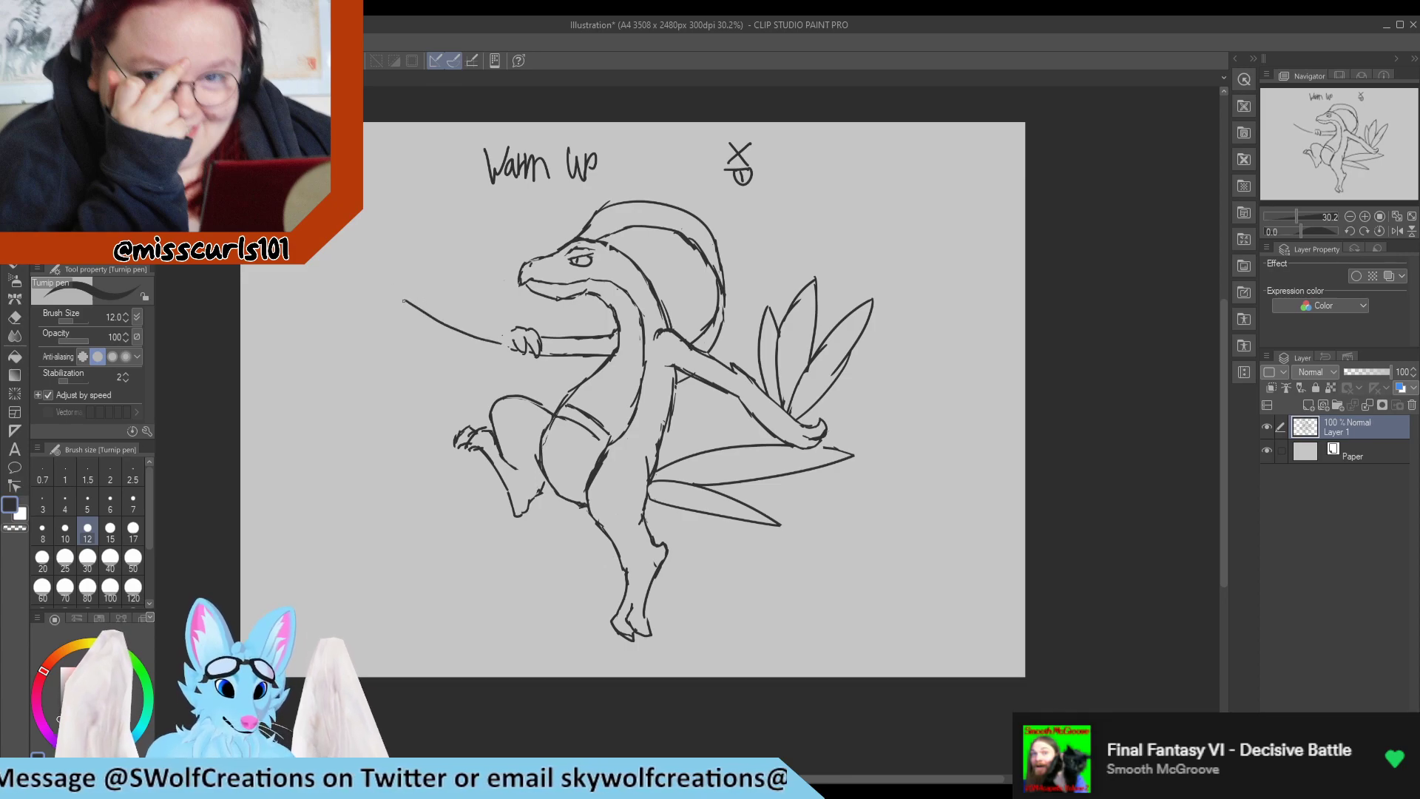
pyautogui.press('e')
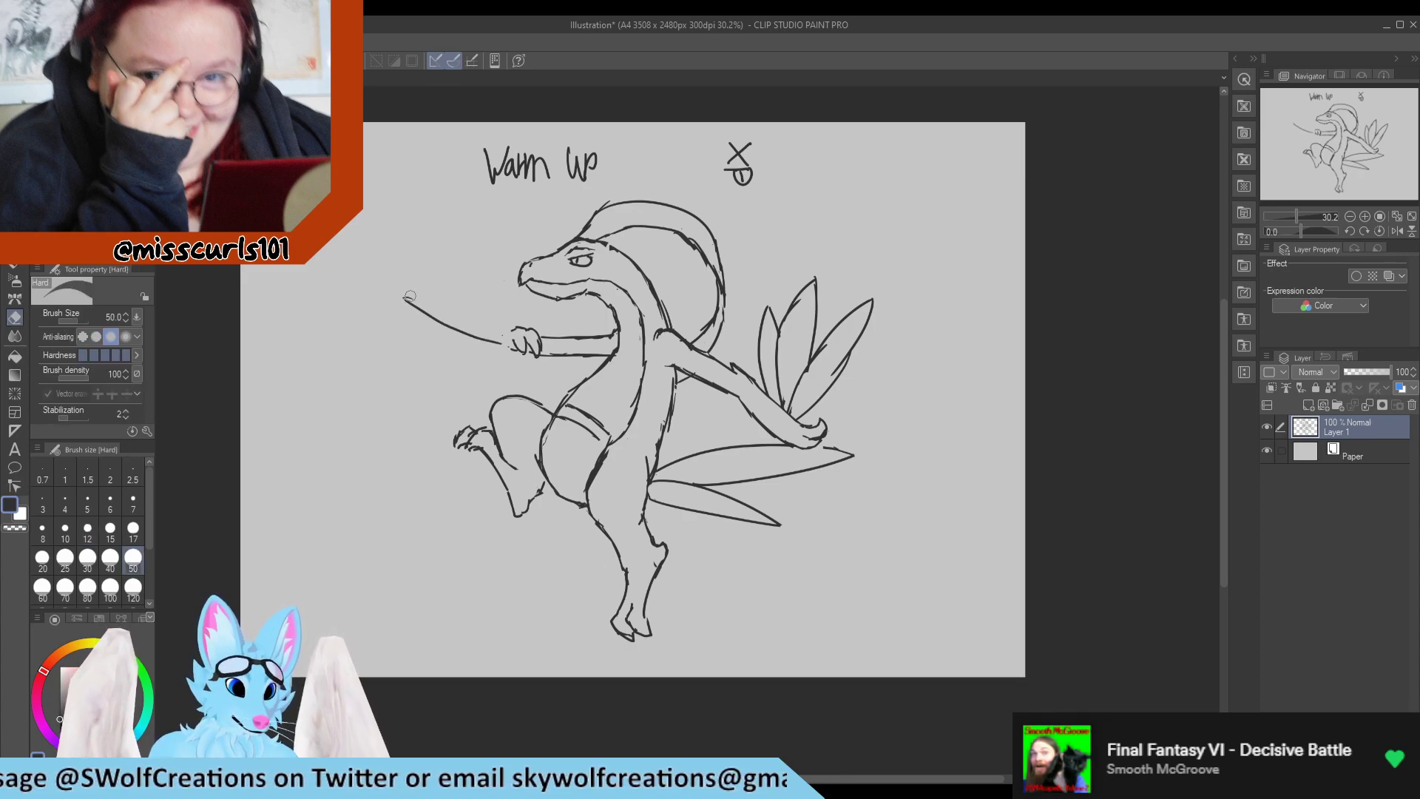
pyautogui.moveTo(405, 299); pyautogui.dragTo(495, 342)
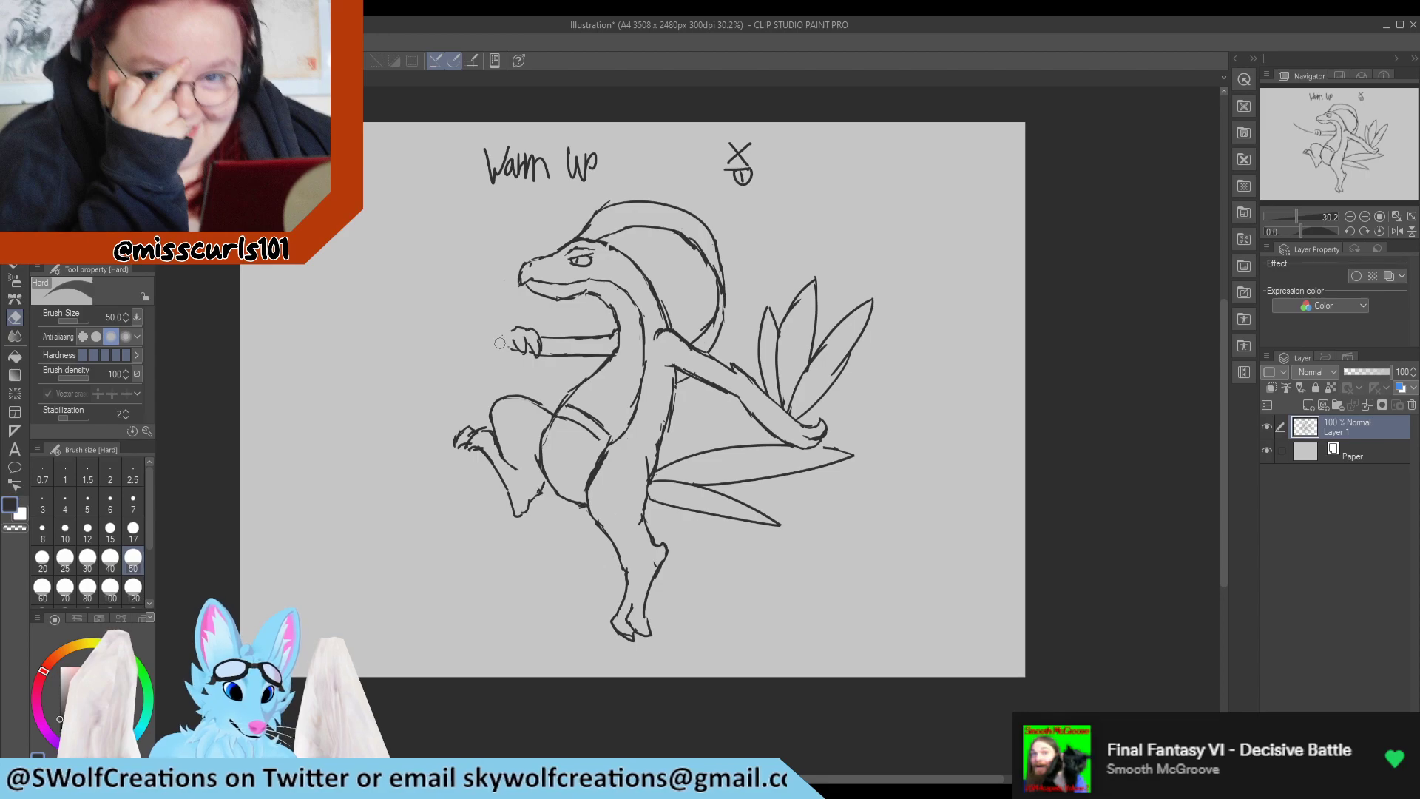
# Draw three long, narrow leaf-shaped blades pointing forward from the front hand.
pyautogui.press('p')
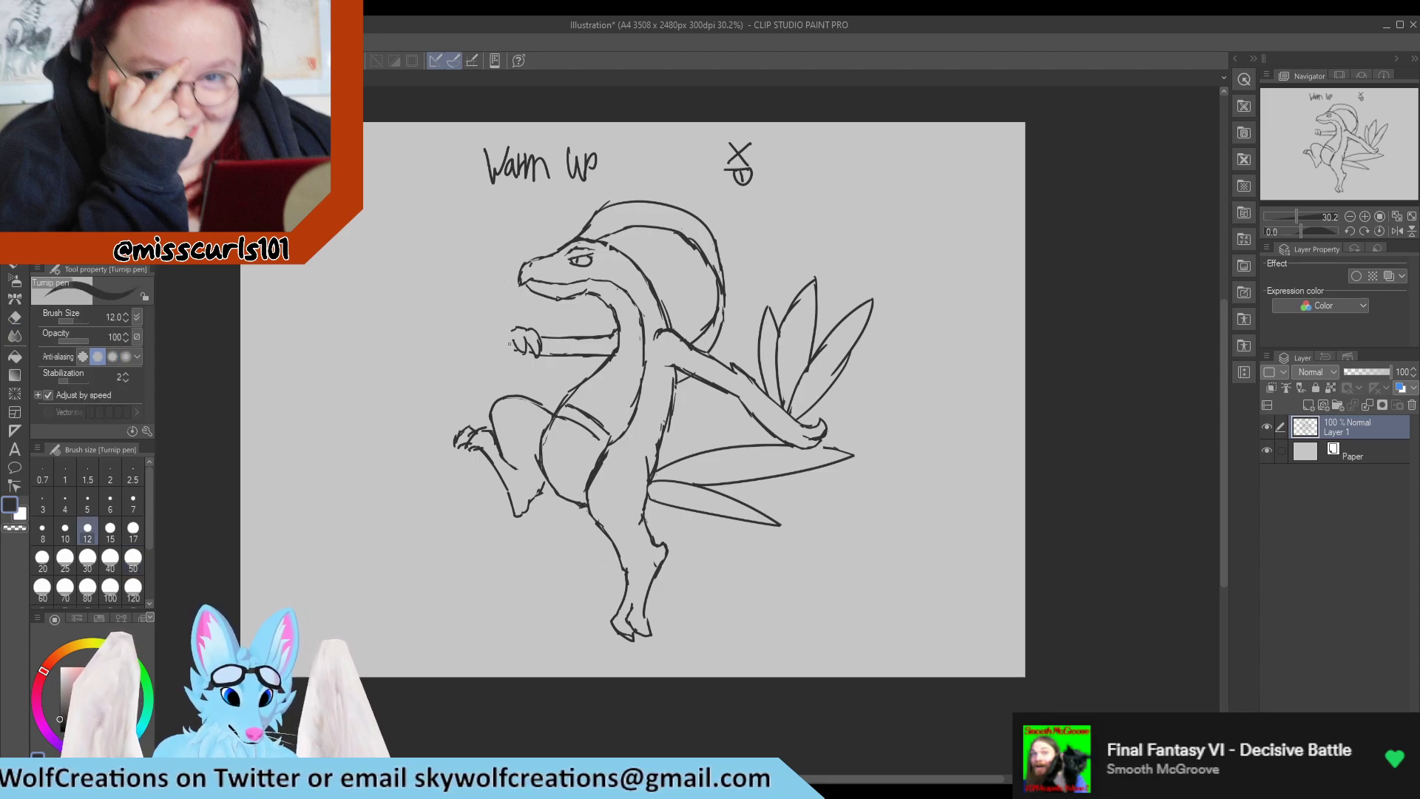
pyautogui.moveTo(515, 341)
pyautogui.mouseDown()
pyautogui.moveTo(400, 351)
pyautogui.moveTo(387, 350)
pyautogui.moveTo(517, 337)
pyautogui.moveTo(354, 332)
pyautogui.moveTo(418, 341)
pyautogui.mouseUp()
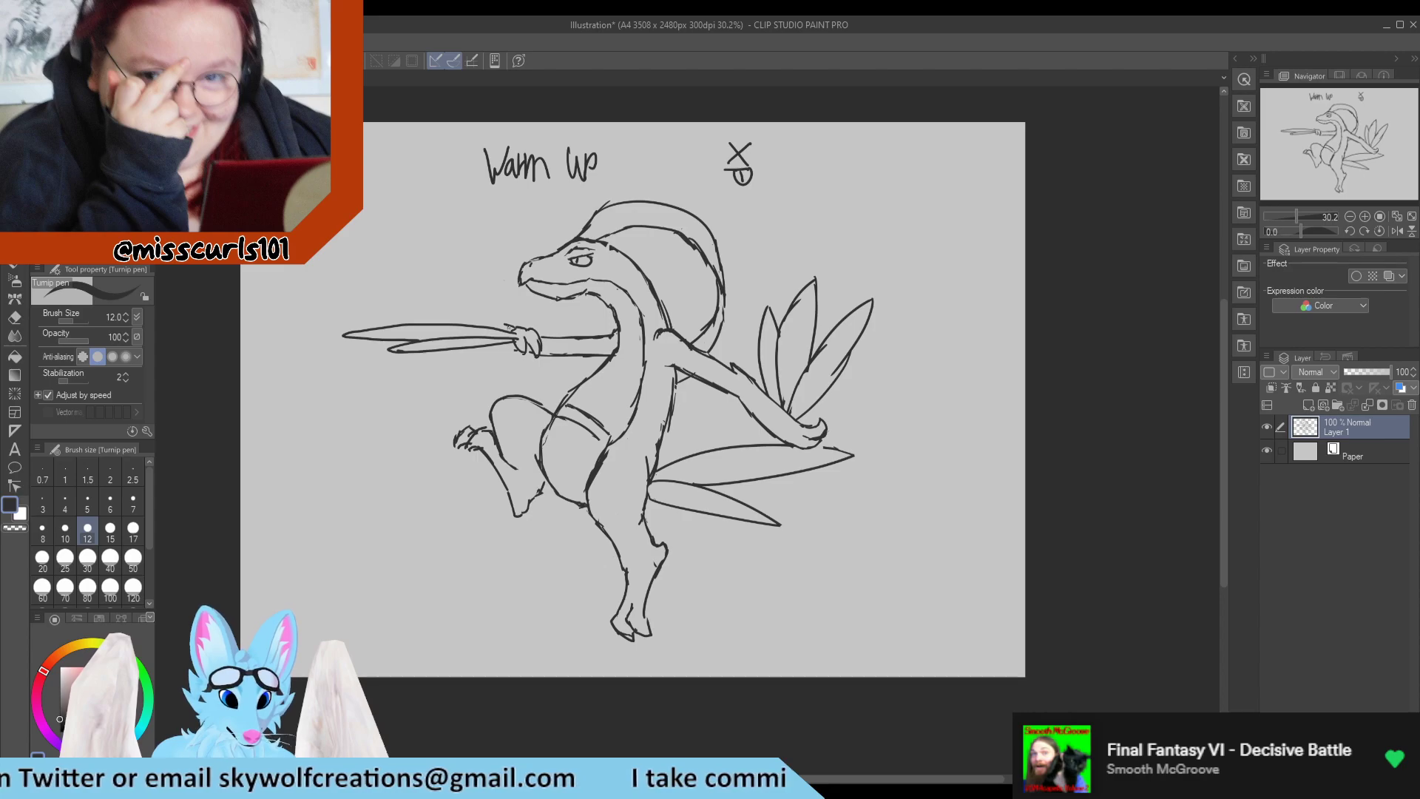
pyautogui.moveTo(510, 327)
pyautogui.mouseDown()
pyautogui.moveTo(338, 311)
pyautogui.moveTo(399, 326)
pyautogui.mouseUp()
pyautogui.press('e')
pyautogui.press('p')
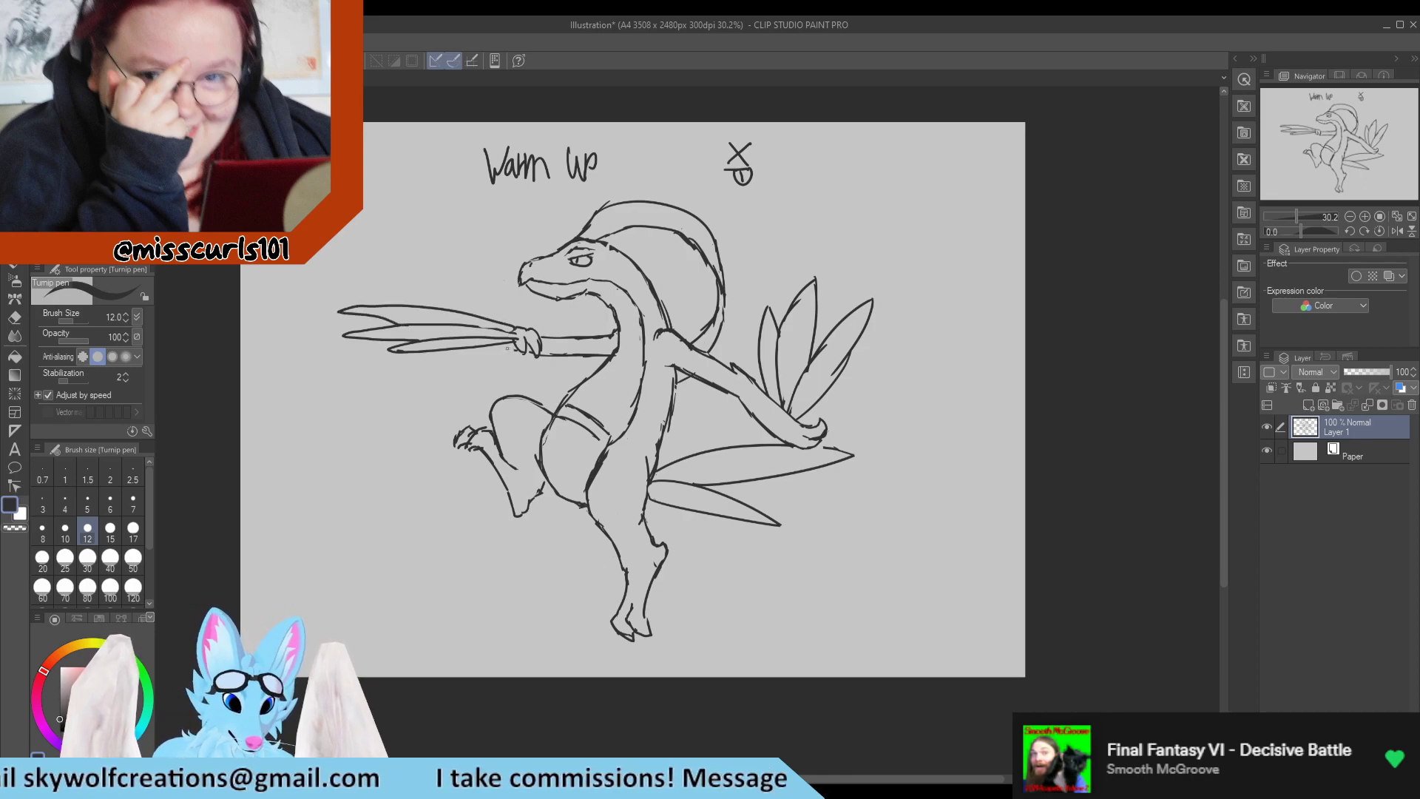
# Lasso the head and crest, shift them slightly back and up above the neck, and clear the selection.
pyautogui.moveTo(504, 348); pyautogui.dragTo(522, 351)
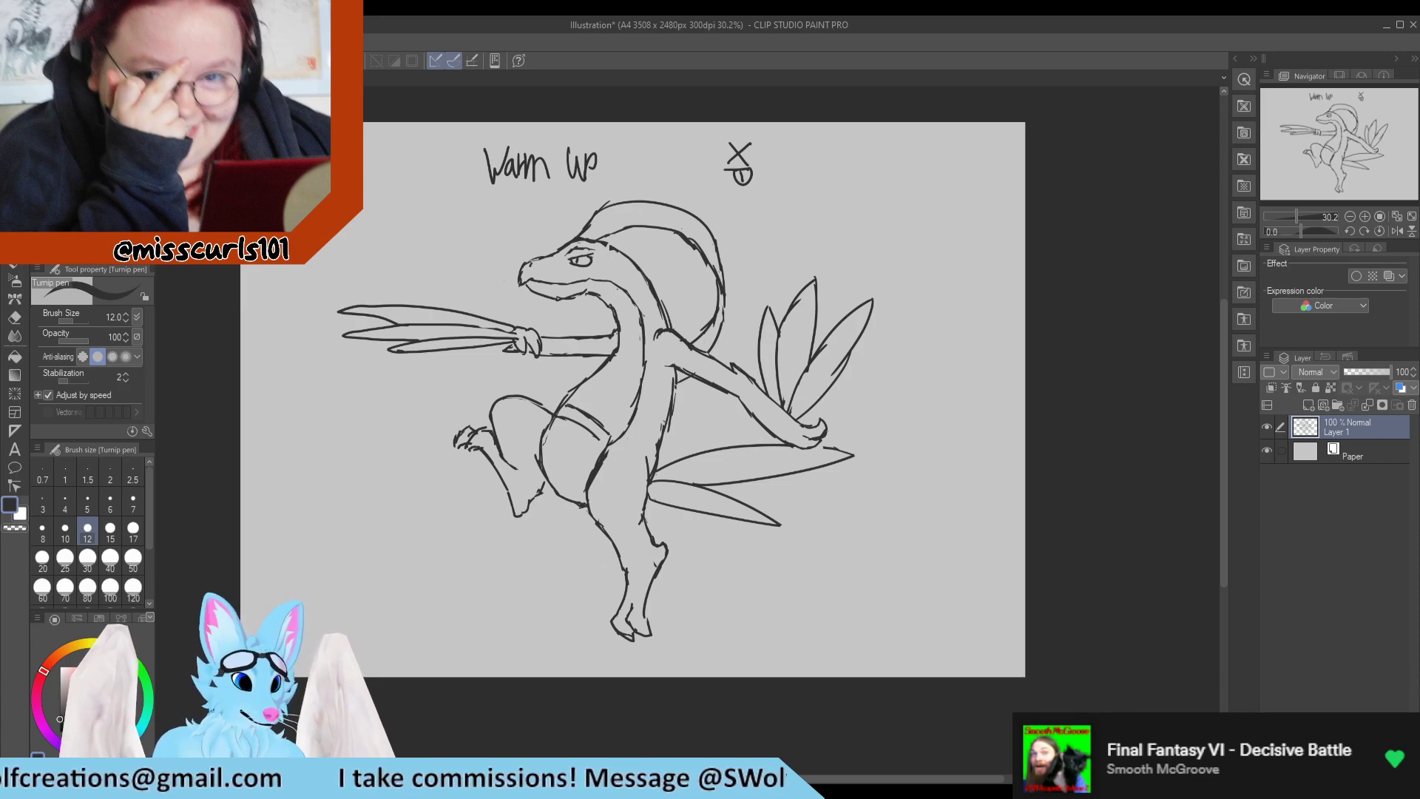
pyautogui.press('m')
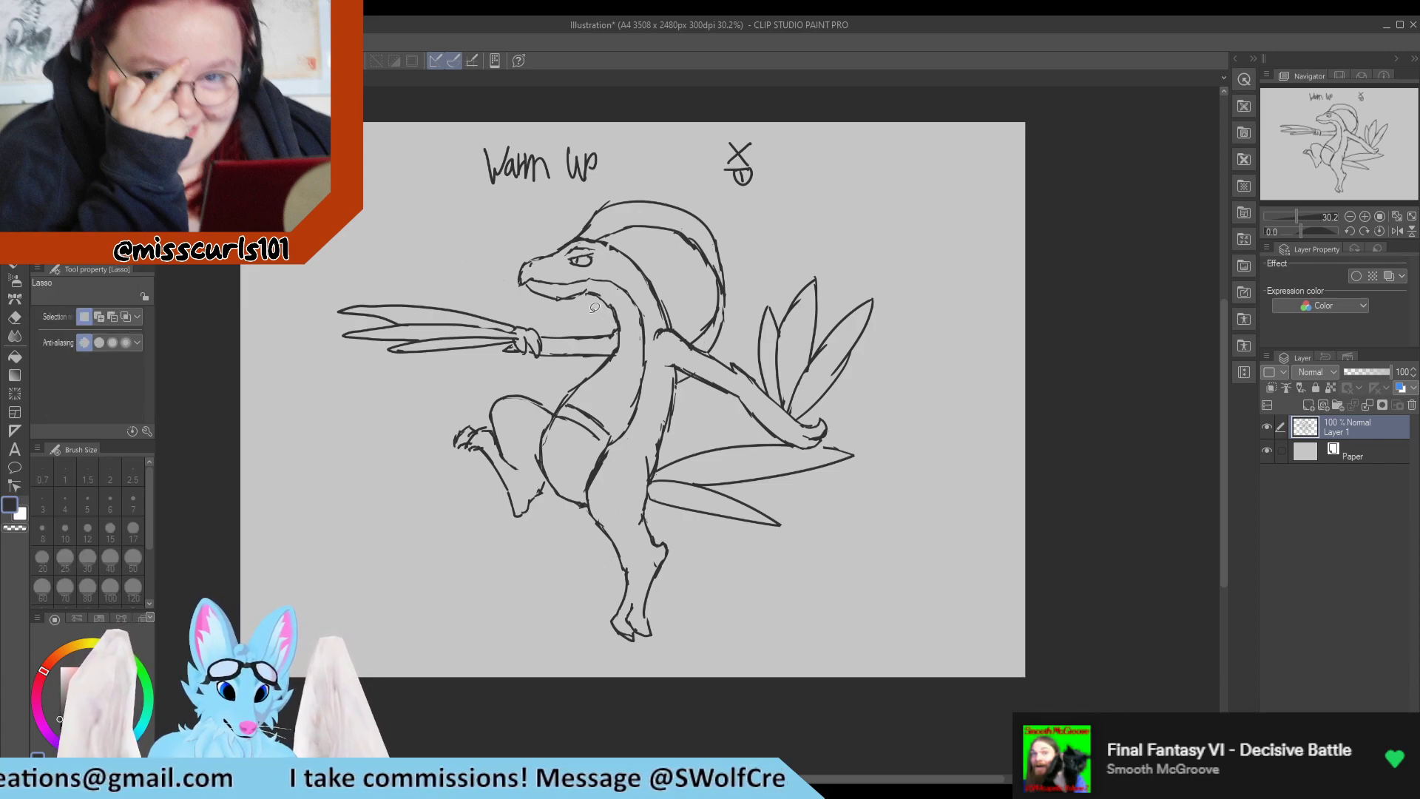
pyautogui.moveTo(597, 310)
pyautogui.mouseDown()
pyautogui.moveTo(647, 308)
pyautogui.moveTo(653, 265)
pyautogui.moveTo(665, 263)
pyautogui.moveTo(691, 340)
pyautogui.moveTo(713, 354)
pyautogui.moveTo(745, 308)
pyautogui.moveTo(734, 208)
pyautogui.moveTo(667, 177)
pyautogui.moveTo(584, 182)
pyautogui.moveTo(484, 274)
pyautogui.moveTo(597, 314)
pyautogui.mouseUp()
pyautogui.moveTo(629, 284); pyautogui.dragTo(652, 274)
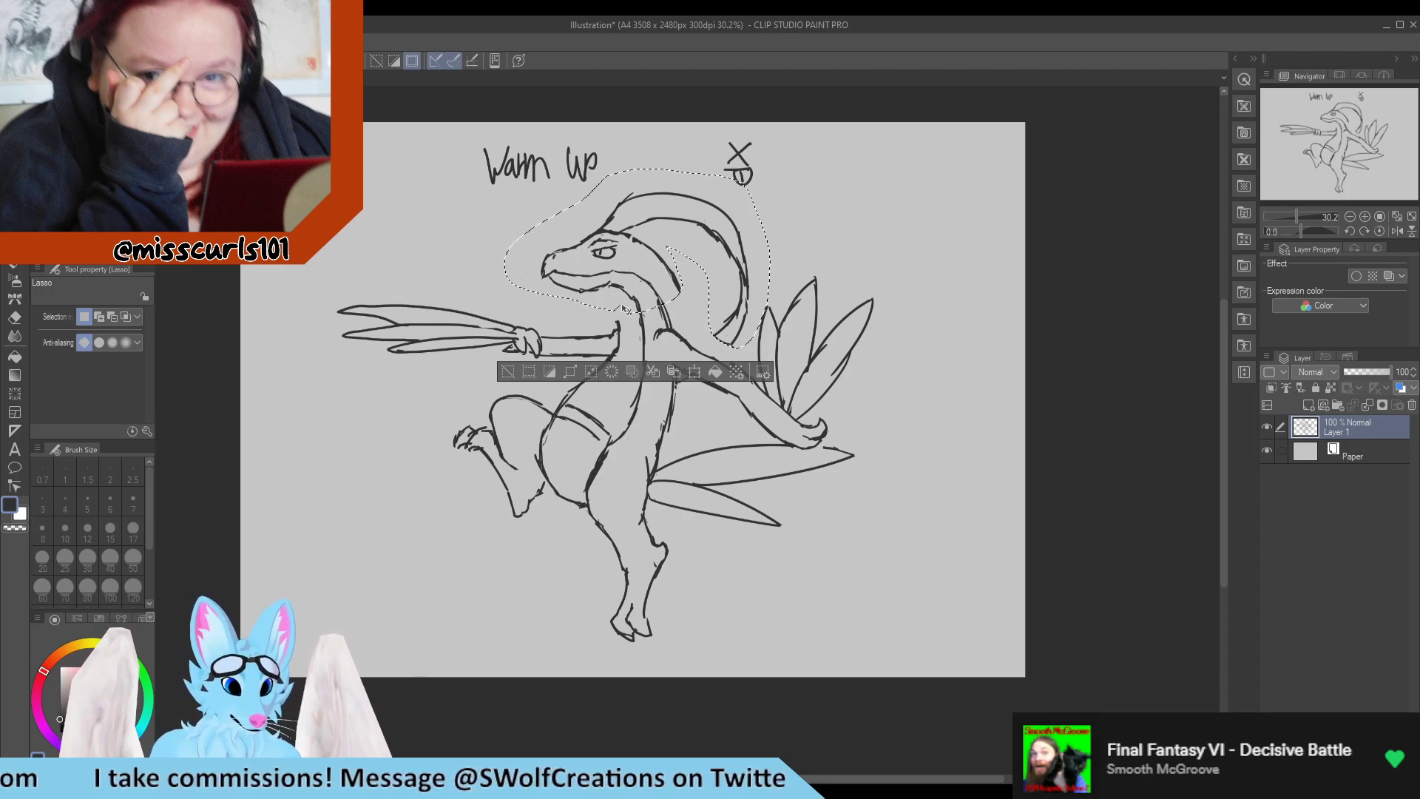
pyautogui.hotkey('ctrl', 'd')
pyautogui.press('p')
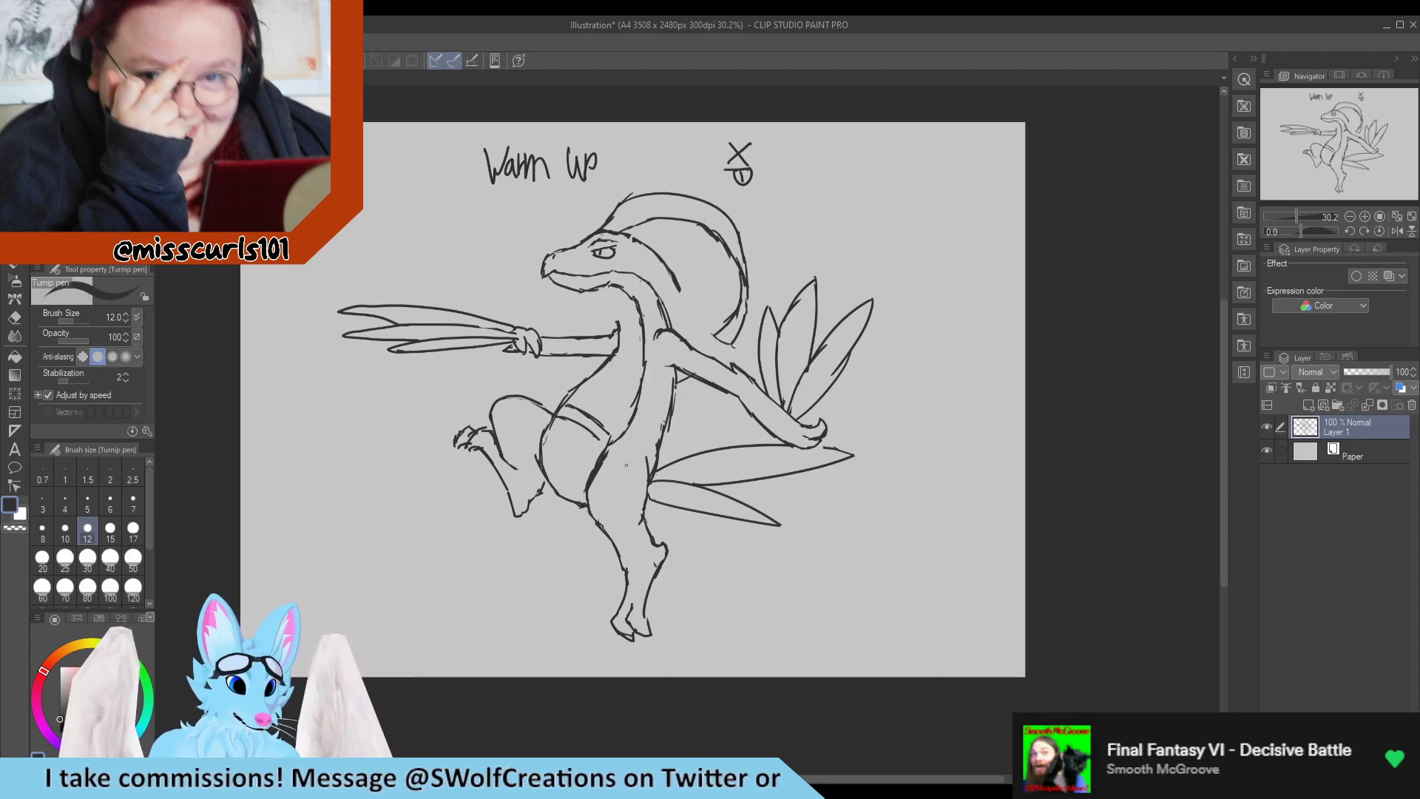
# Erase the mismatched old neck lines and redraw the back of the neck from the head down to the rear shoulder.
pyautogui.press('e')
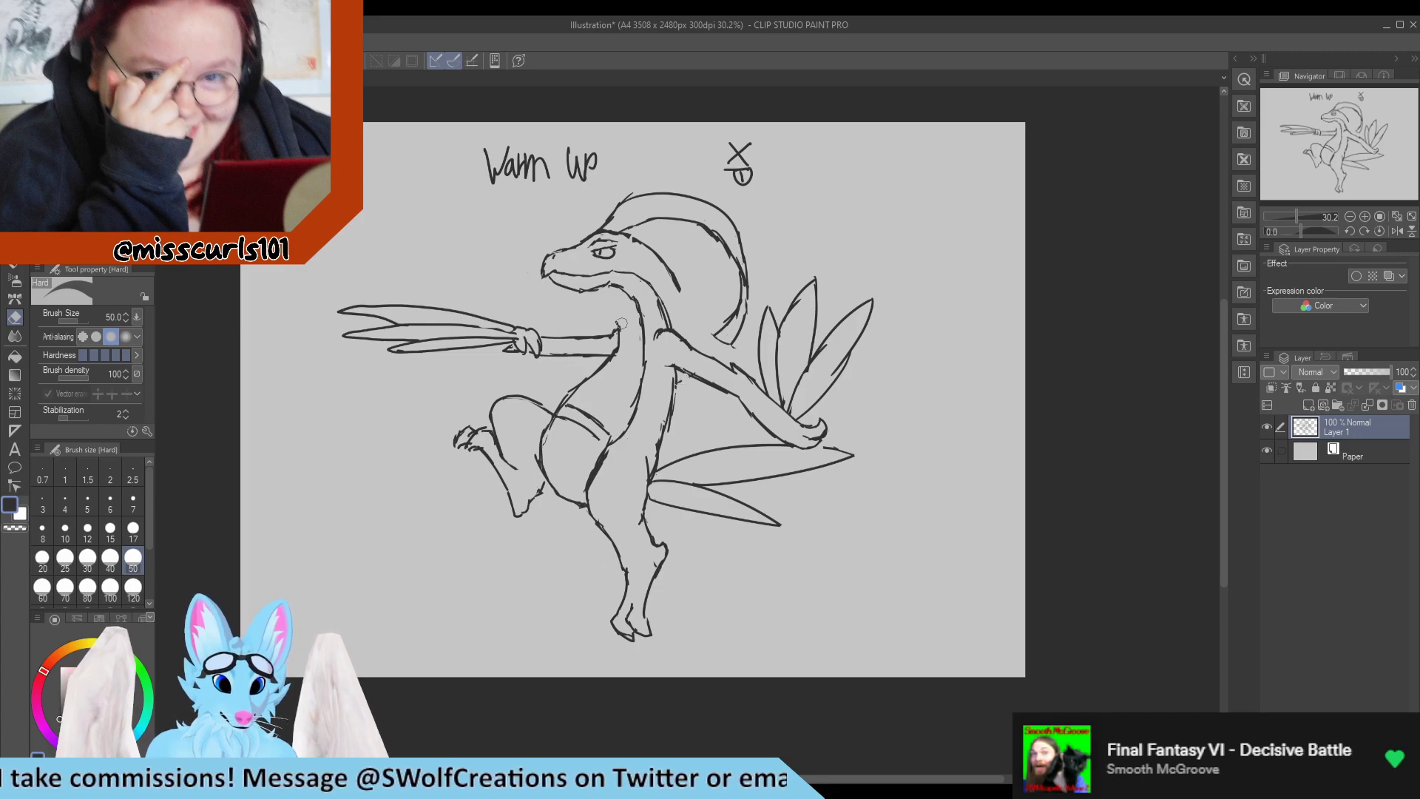
pyautogui.moveTo(621, 323)
pyautogui.mouseDown()
pyautogui.moveTo(638, 297)
pyautogui.moveTo(654, 316)
pyautogui.moveTo(679, 312)
pyautogui.moveTo(660, 309)
pyautogui.moveTo(653, 246)
pyautogui.moveTo(678, 290)
pyautogui.moveTo(675, 326)
pyautogui.mouseUp()
pyautogui.press('p')
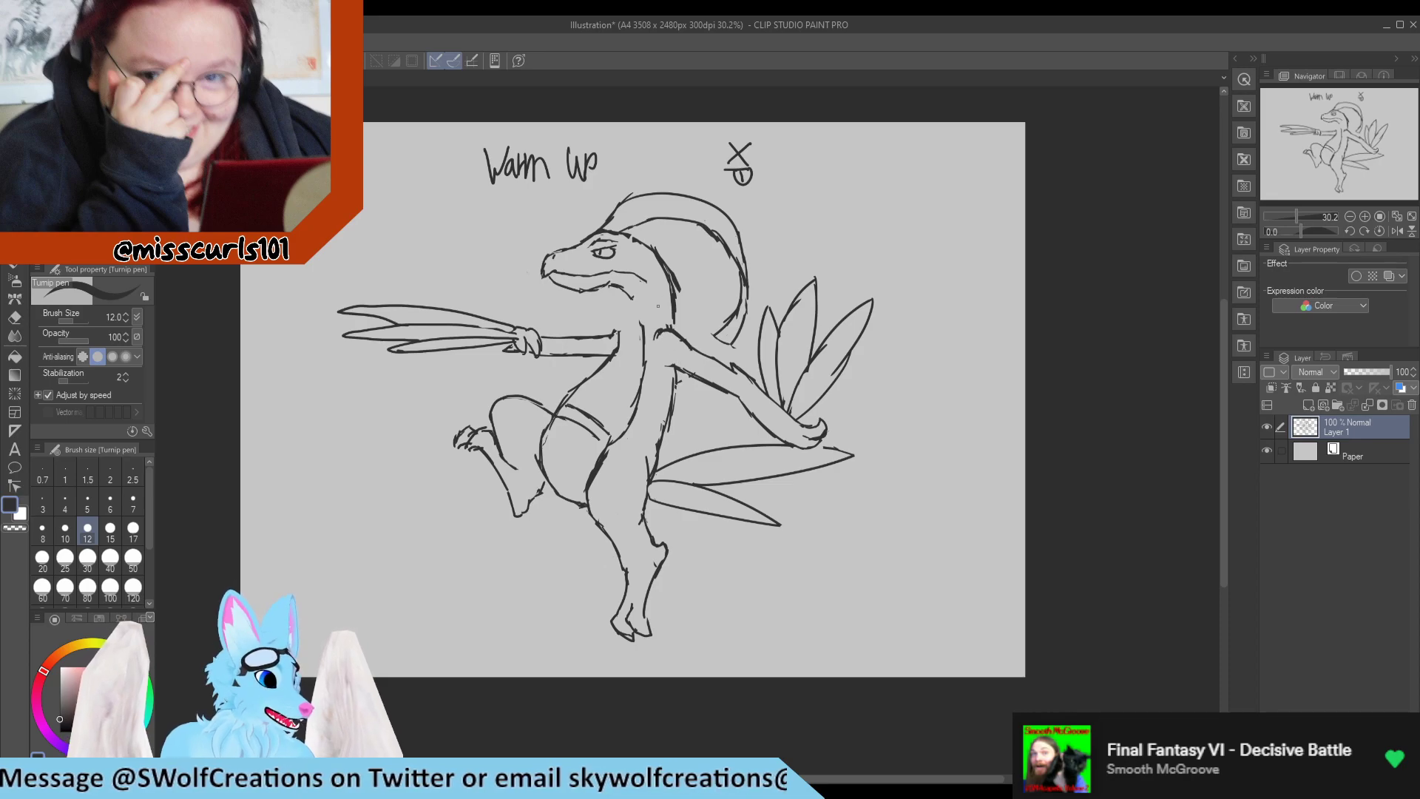
pyautogui.press('e')
pyautogui.moveTo(687, 298); pyautogui.dragTo(680, 282)
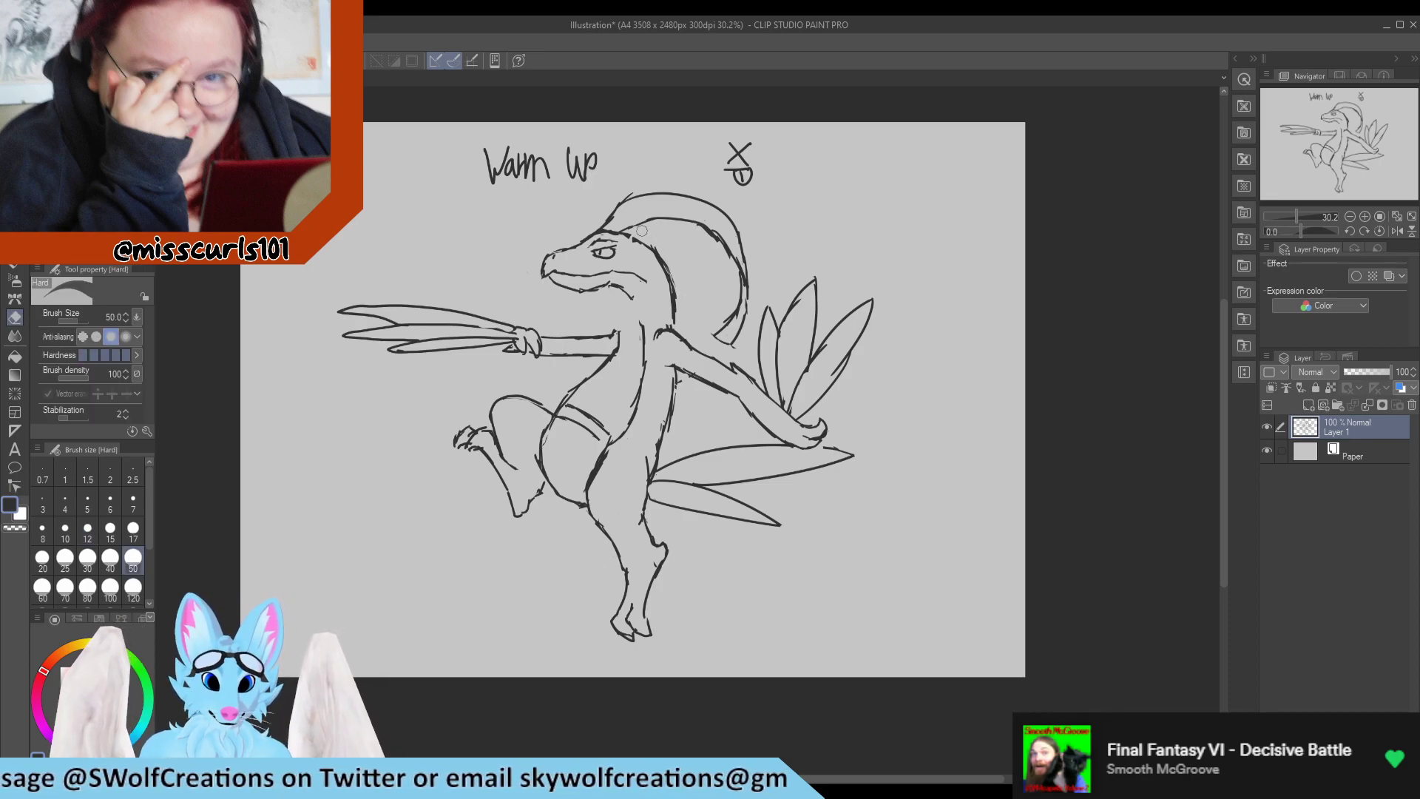
pyautogui.press('p')
pyautogui.press('e')
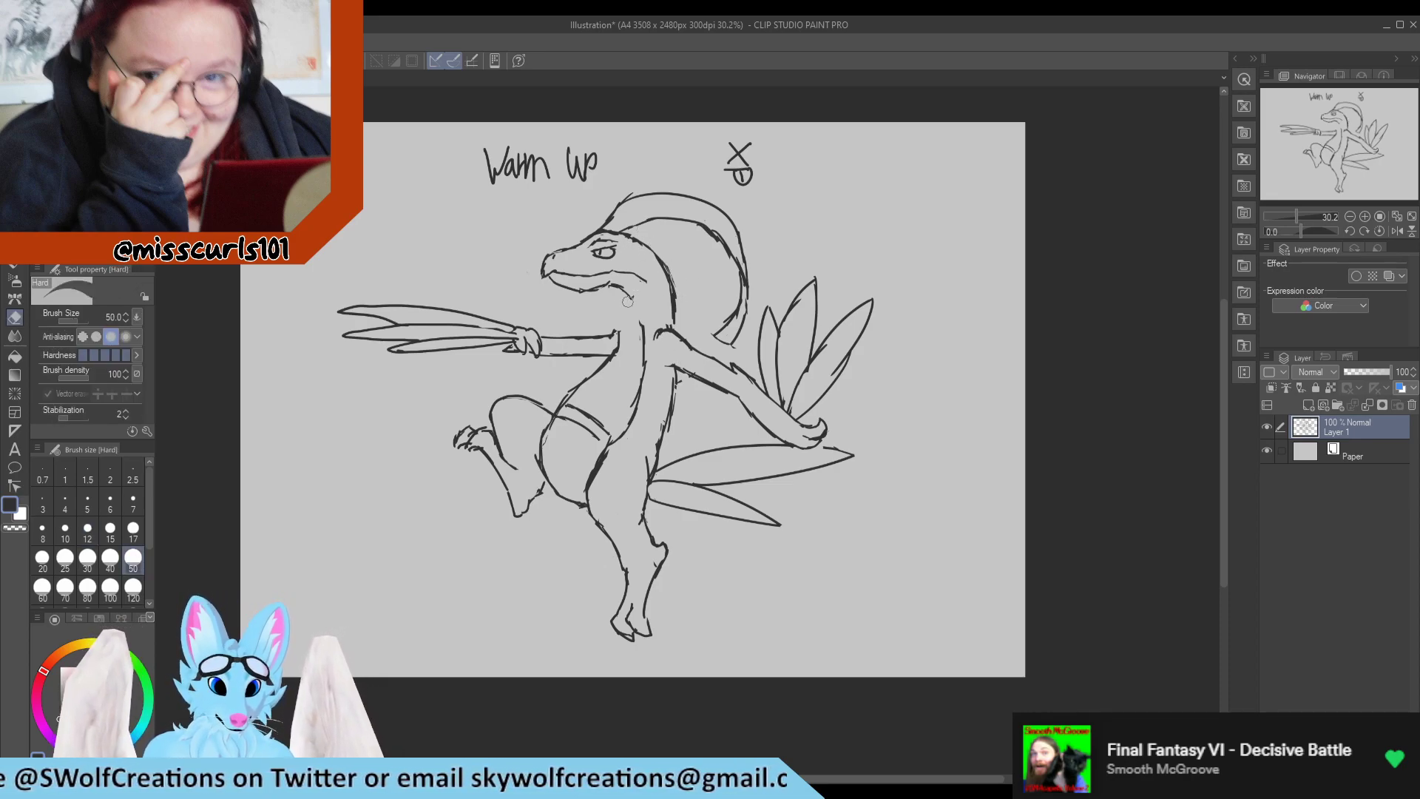
# Redraw the throat line and the inner neck line so the moved head joins the chest, erasing stray marks.
pyautogui.press('p')
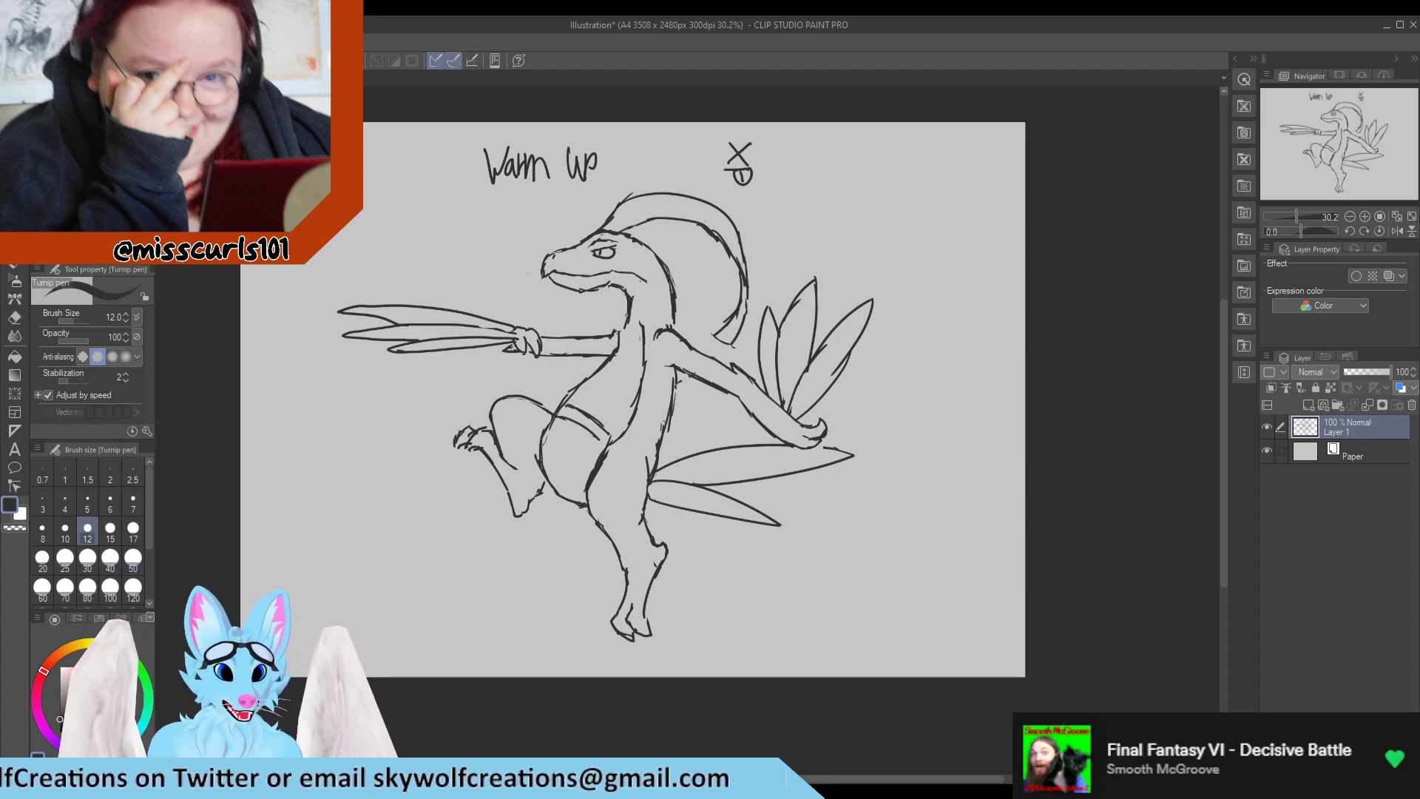
pyautogui.press('e')
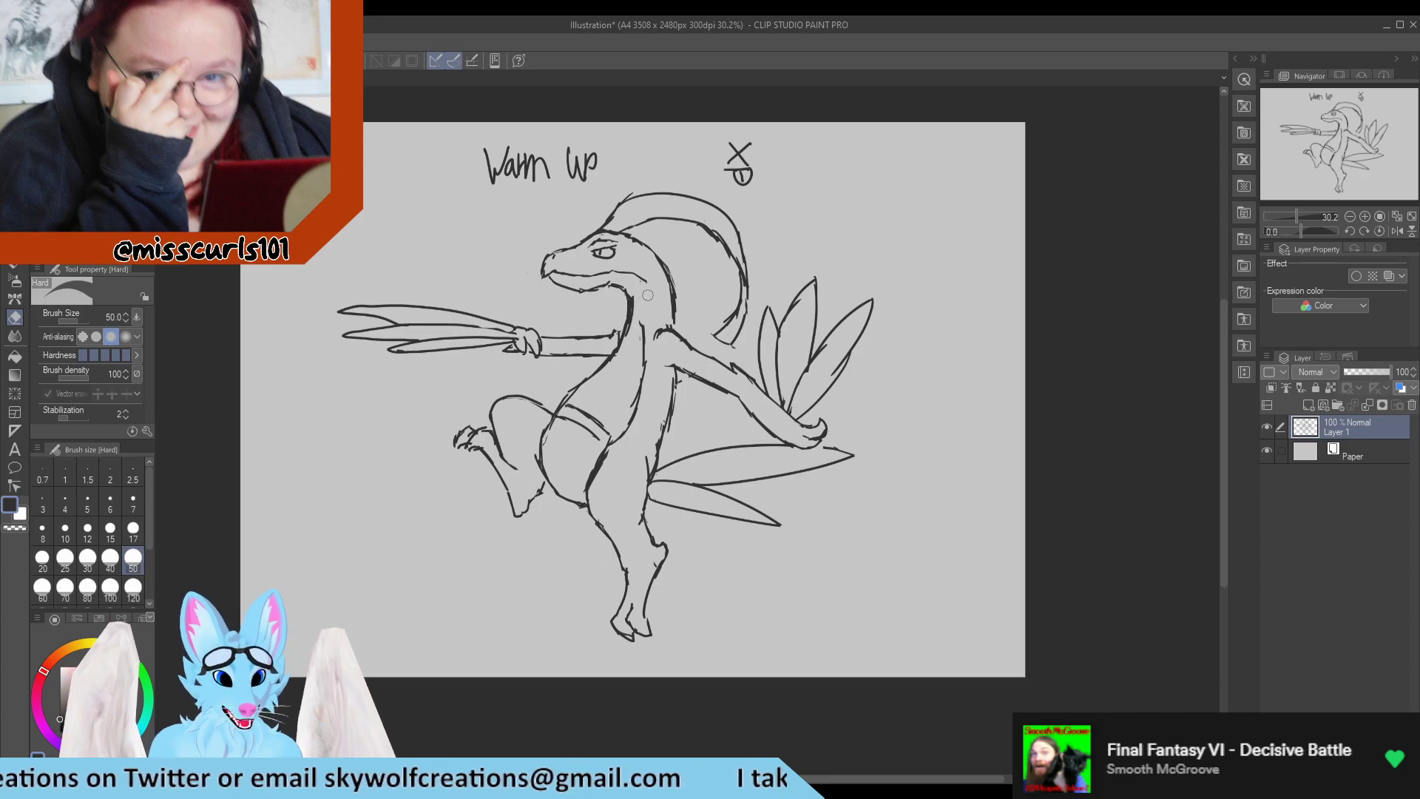
pyautogui.press('p')
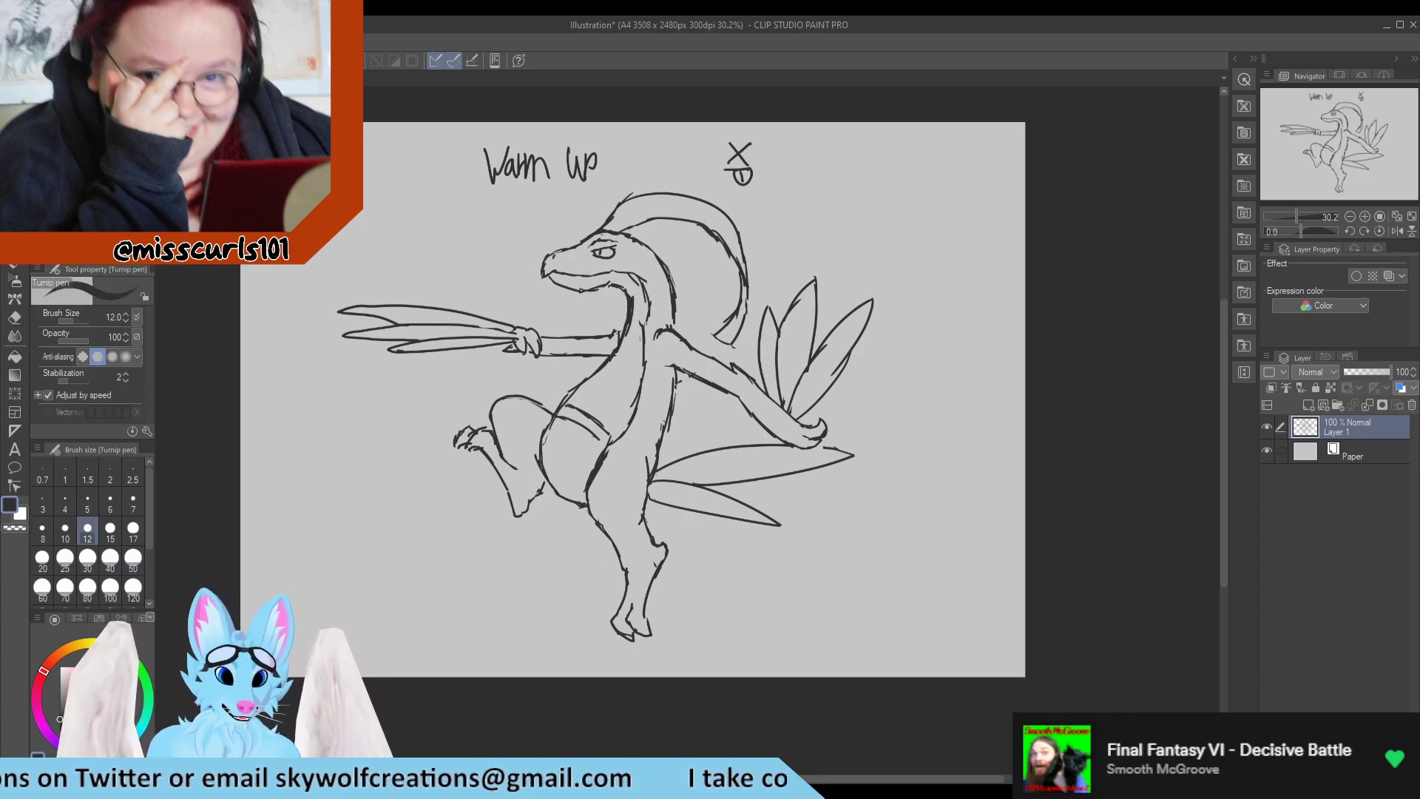
pyautogui.press('e')
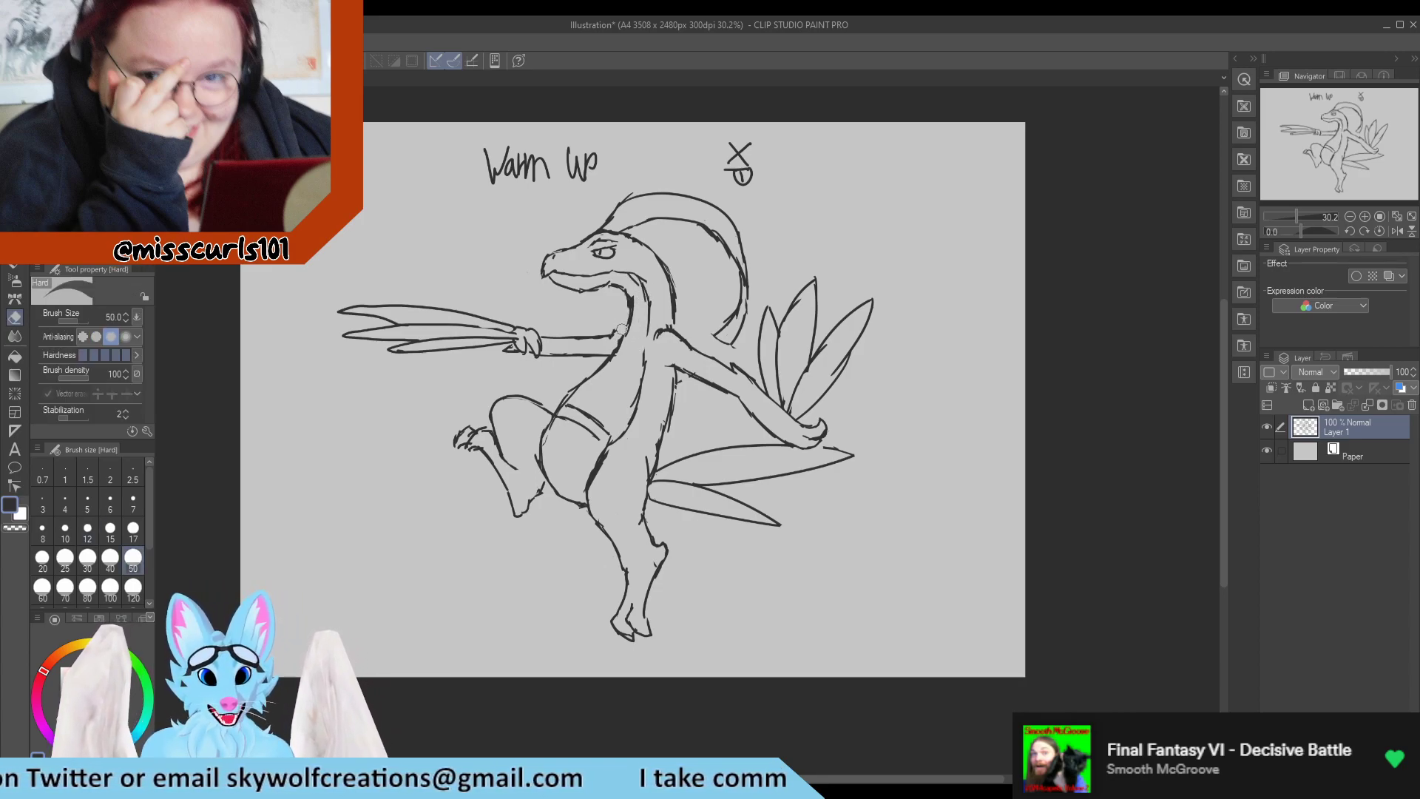
pyautogui.press('p')
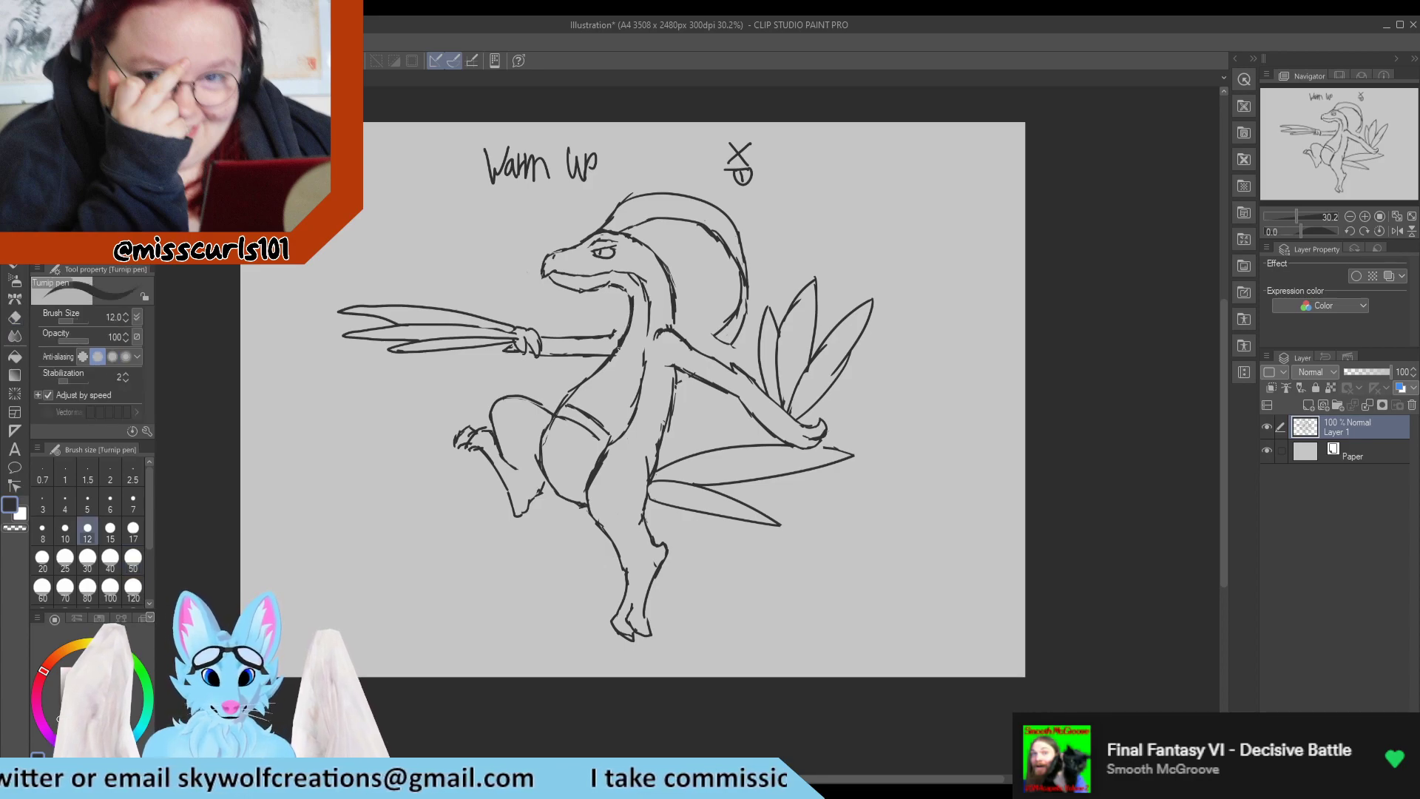
pyautogui.press('e')
pyautogui.moveTo(636, 287); pyautogui.dragTo(641, 282)
pyautogui.press('p')
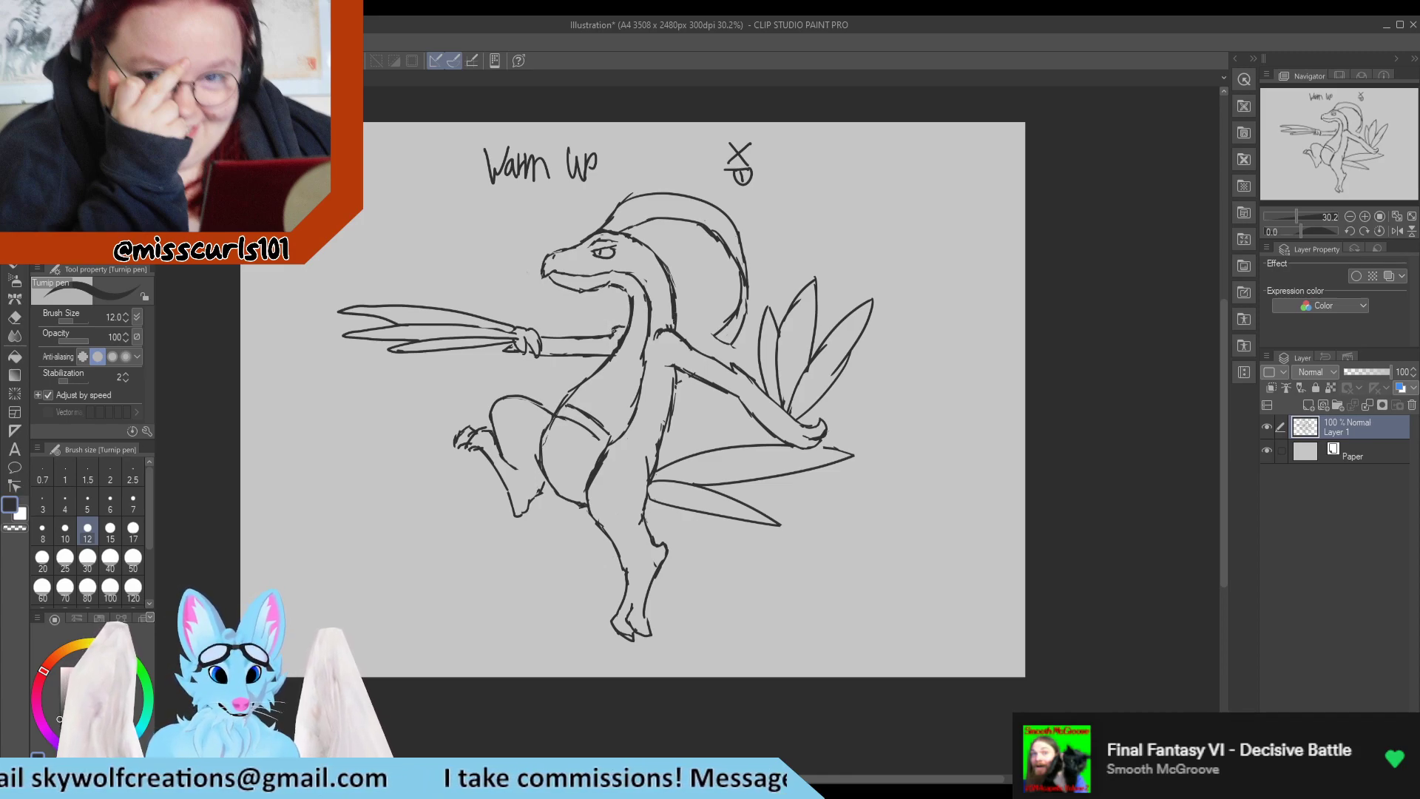
# Clean up and redraw the upper line of the front arm where it meets the chest.
pyautogui.press('e')
pyautogui.moveTo(622, 328); pyautogui.dragTo(617, 335)
pyautogui.press('p')
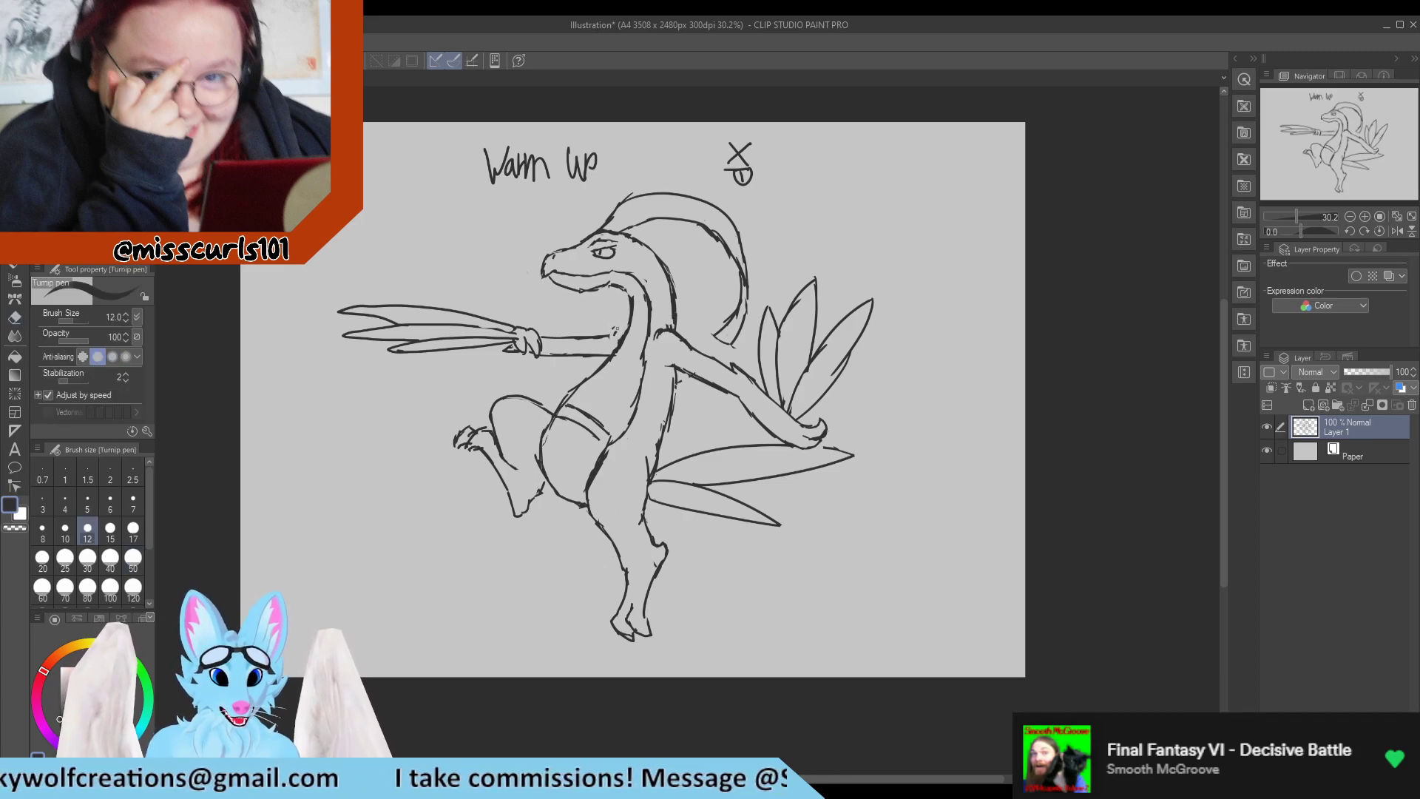
pyautogui.press('e')
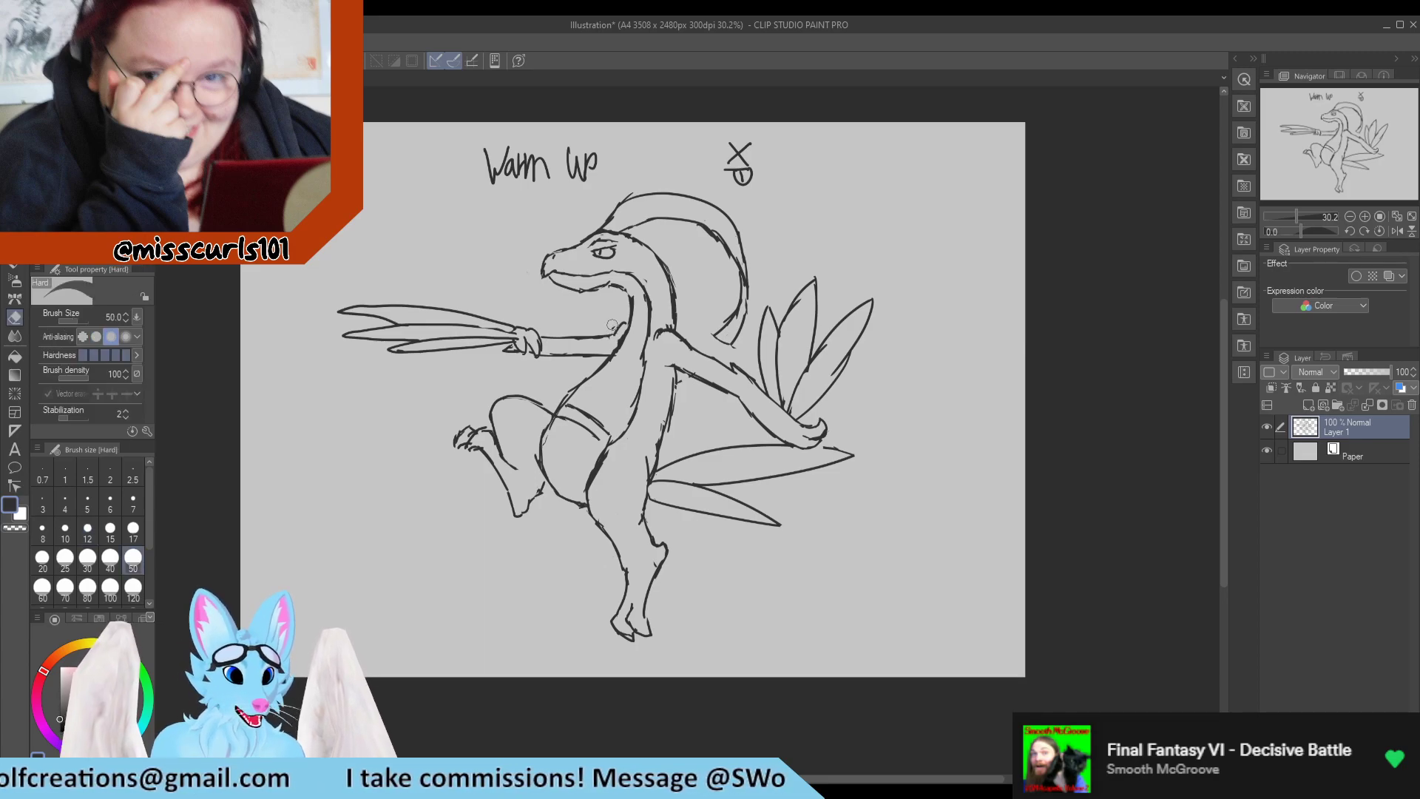
pyautogui.press('p')
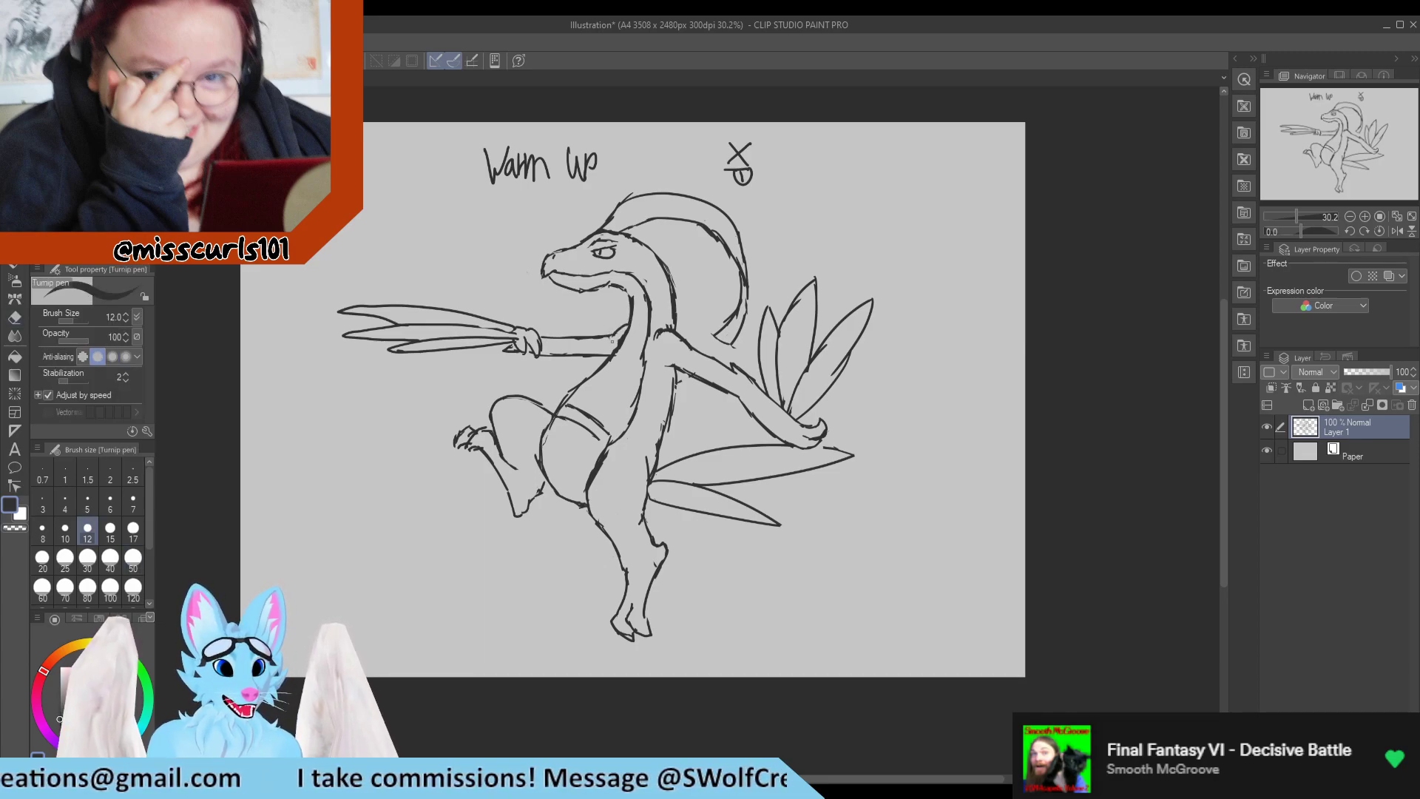
pyautogui.press('e')
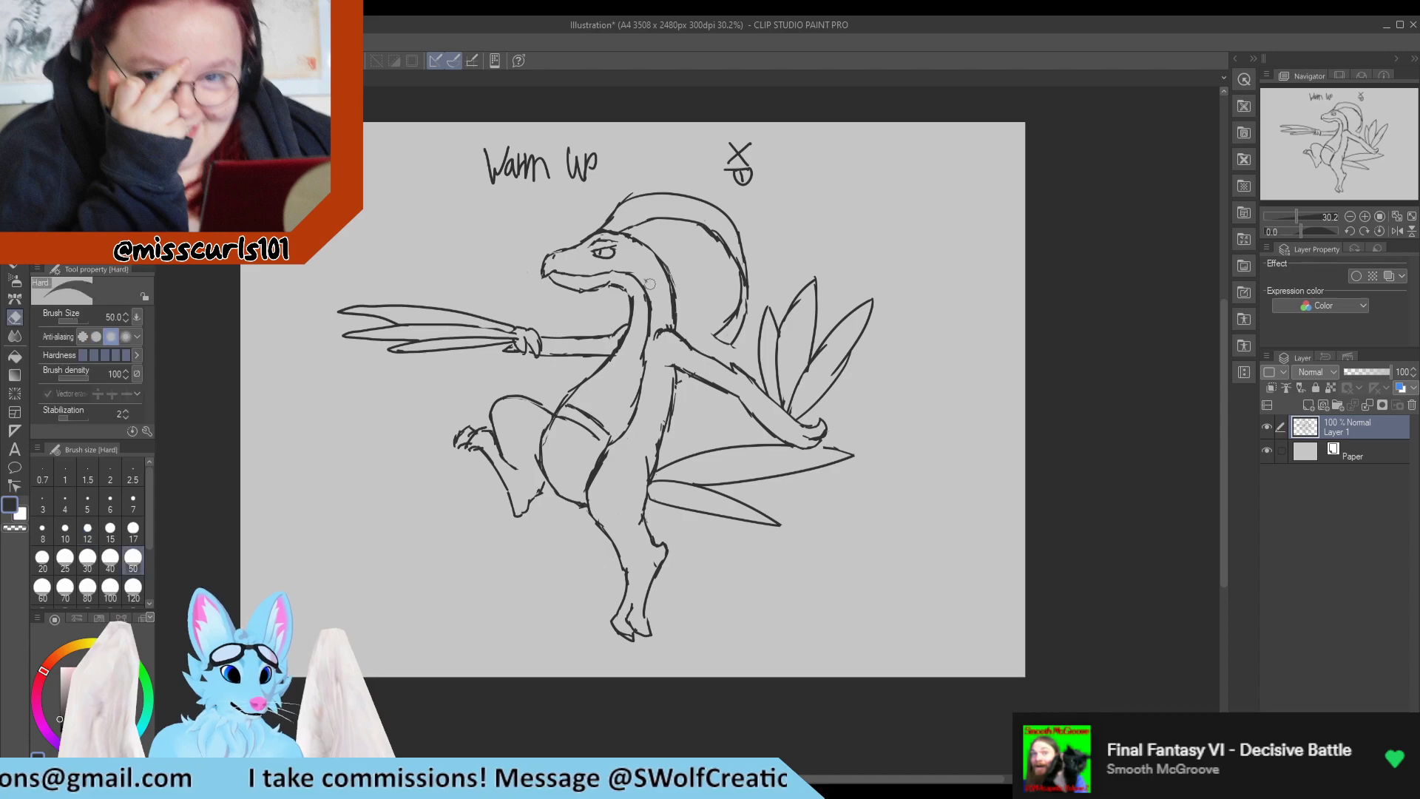
# Erase and redraw the back line between the rear arm and the tail as a smoother, continuous curve.
pyautogui.moveTo(669, 380); pyautogui.dragTo(662, 428)
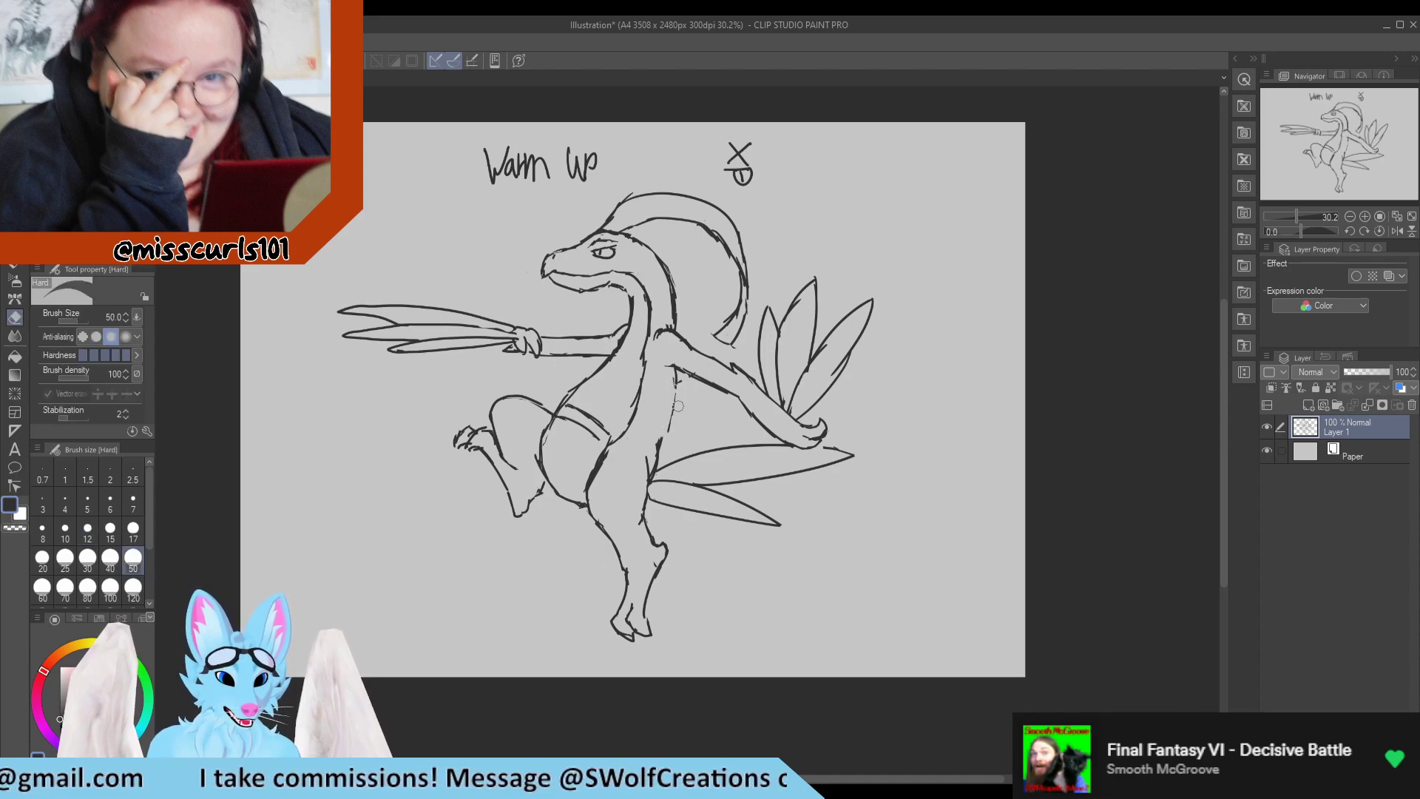
pyautogui.press('p')
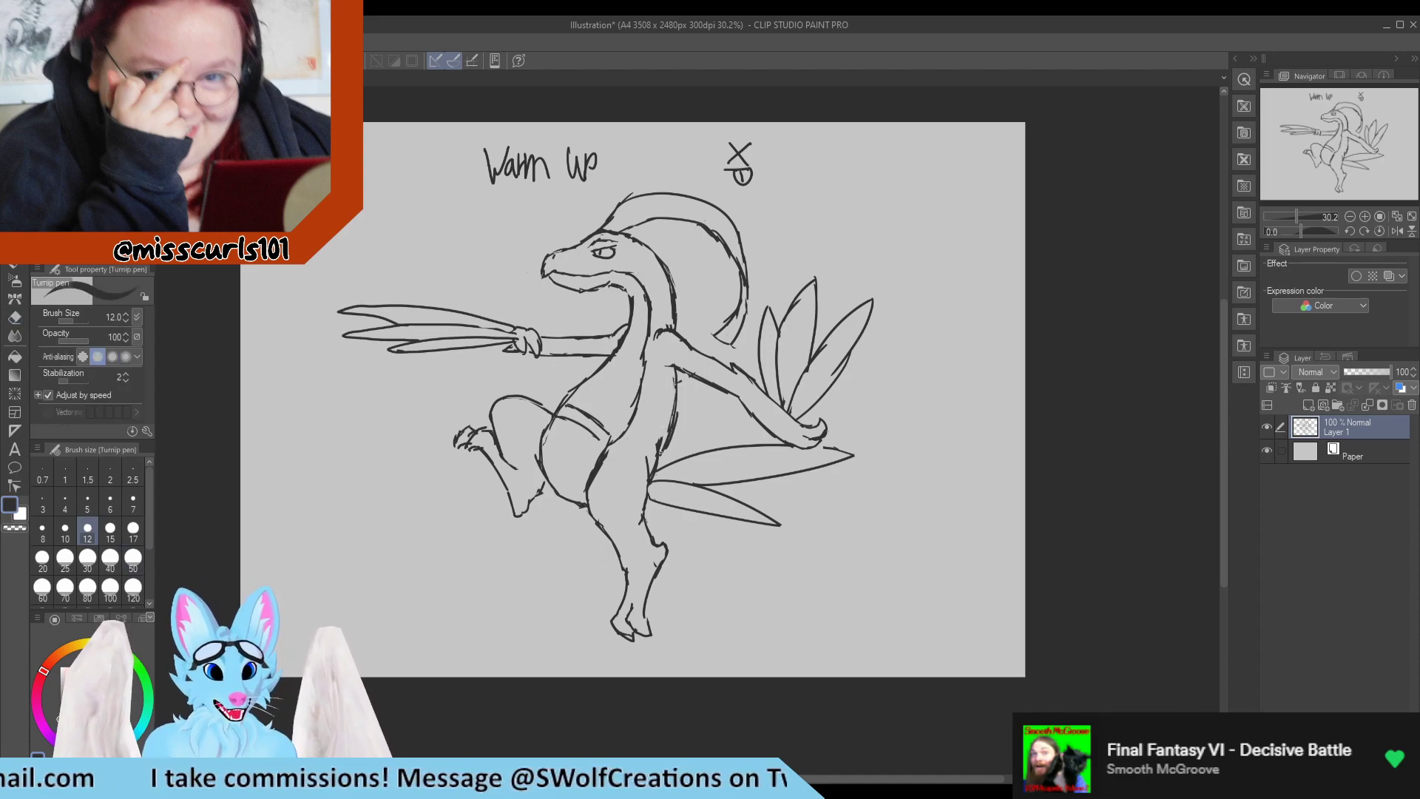
pyautogui.press('e')
pyautogui.moveTo(665, 416)
pyautogui.mouseDown()
pyautogui.moveTo(674, 432)
pyautogui.moveTo(658, 455)
pyautogui.mouseUp()
pyautogui.press('p')
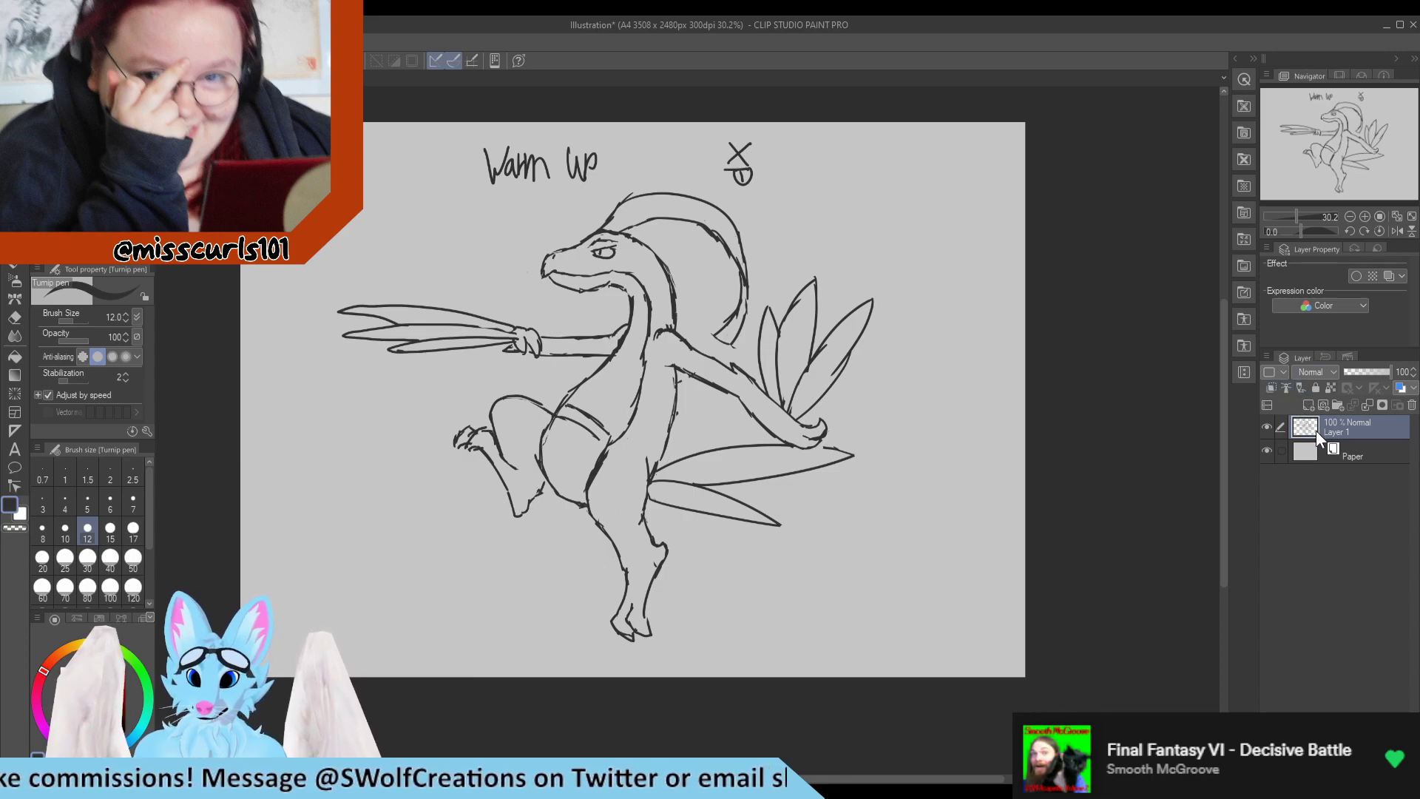
# Add a layer beneath the line art and paint the raised leg and back green at brush size 50.
pyautogui.click(1319, 453)
pyautogui.click(1307, 406)
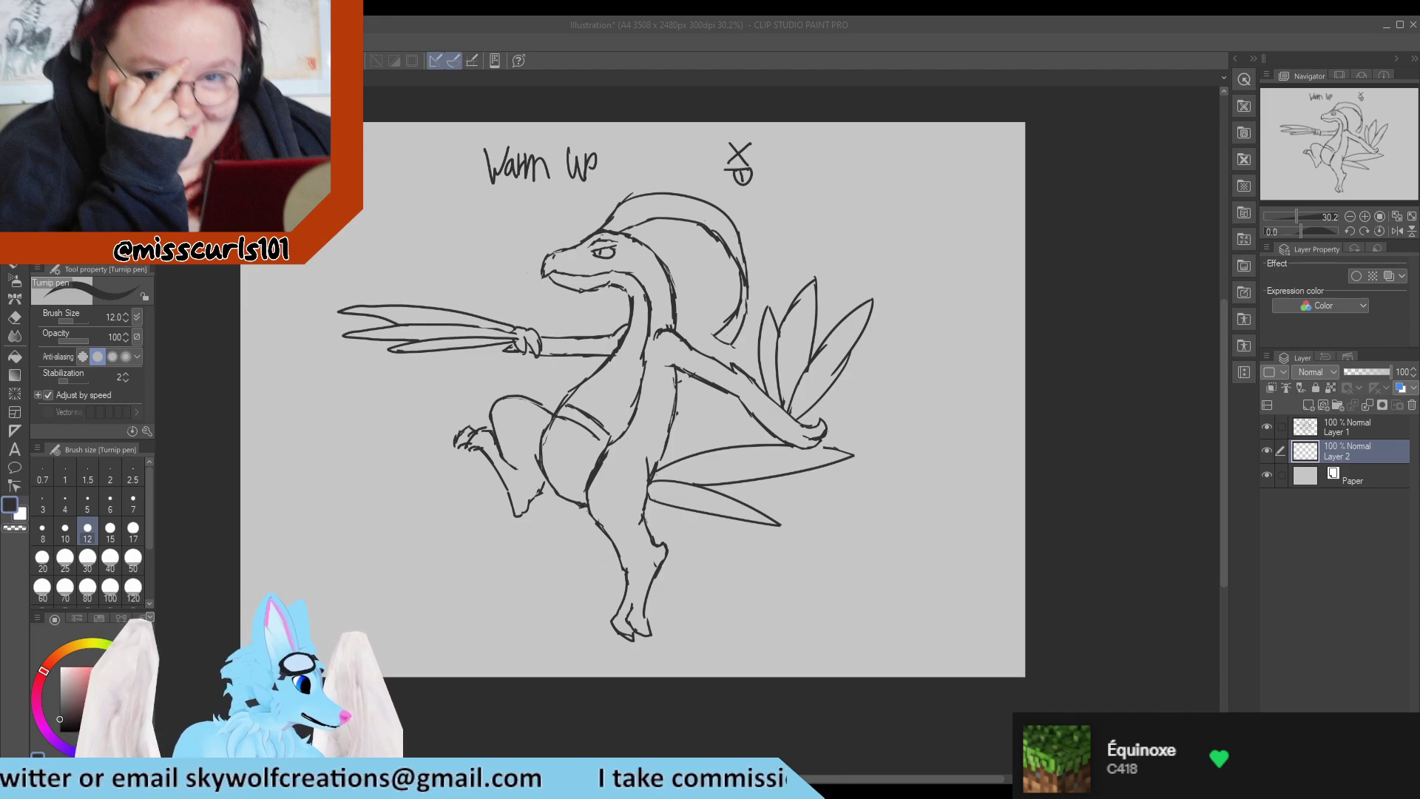
pyautogui.click(883, 298)
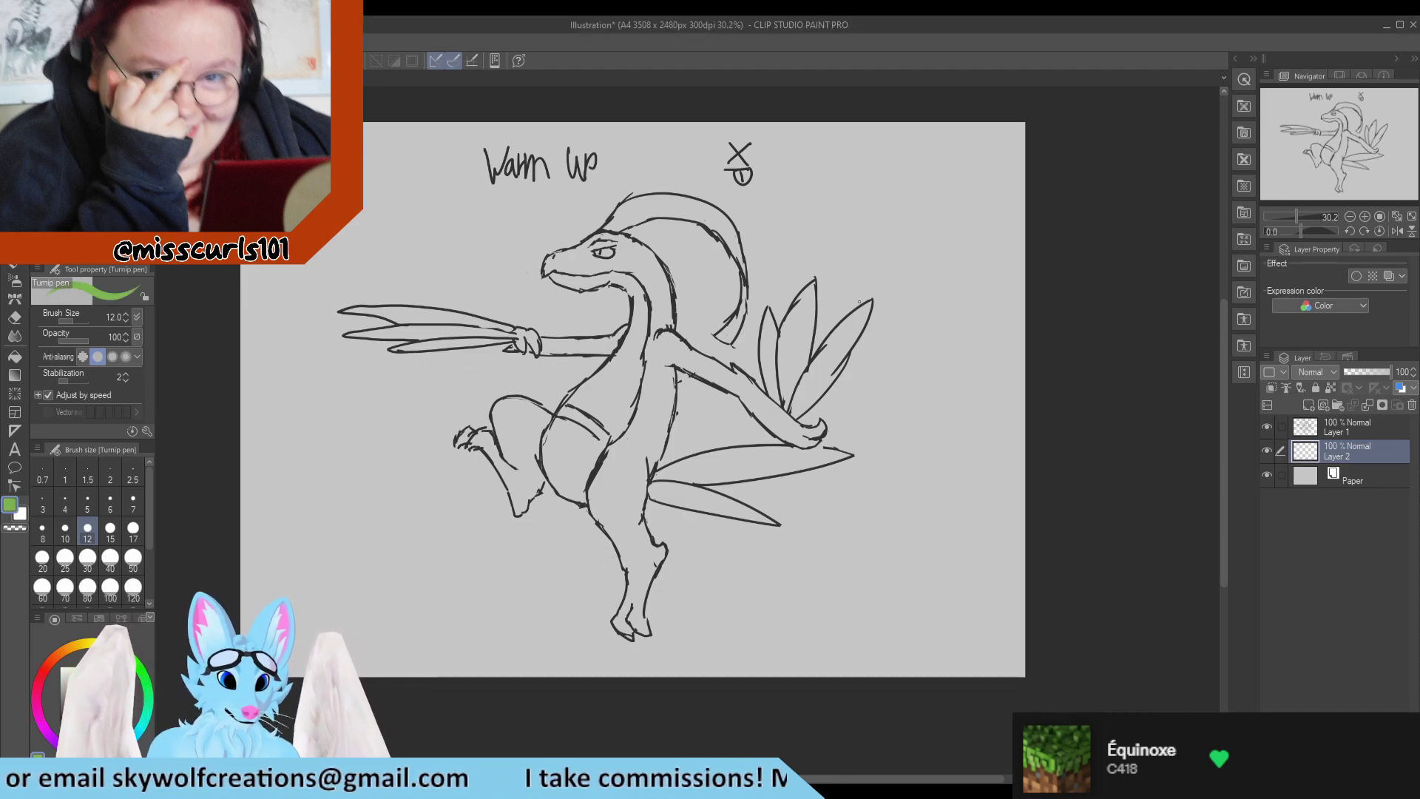
pyautogui.click(133, 560)
pyautogui.moveTo(516, 423)
pyautogui.mouseDown()
pyautogui.moveTo(520, 481)
pyautogui.moveTo(483, 437)
pyautogui.moveTo(461, 436)
pyautogui.moveTo(487, 446)
pyautogui.moveTo(519, 509)
pyautogui.moveTo(535, 477)
pyautogui.moveTo(524, 468)
pyautogui.moveTo(528, 487)
pyautogui.moveTo(496, 417)
pyautogui.moveTo(521, 408)
pyautogui.moveTo(533, 434)
pyautogui.moveTo(543, 420)
pyautogui.moveTo(527, 404)
pyautogui.moveTo(584, 422)
pyautogui.moveTo(602, 442)
pyautogui.moveTo(589, 498)
pyautogui.moveTo(607, 478)
pyautogui.moveTo(611, 517)
pyautogui.moveTo(623, 429)
pyautogui.moveTo(644, 479)
pyautogui.moveTo(662, 436)
pyautogui.moveTo(650, 347)
pyautogui.moveTo(637, 414)
pyautogui.moveTo(660, 323)
pyautogui.mouseUp()
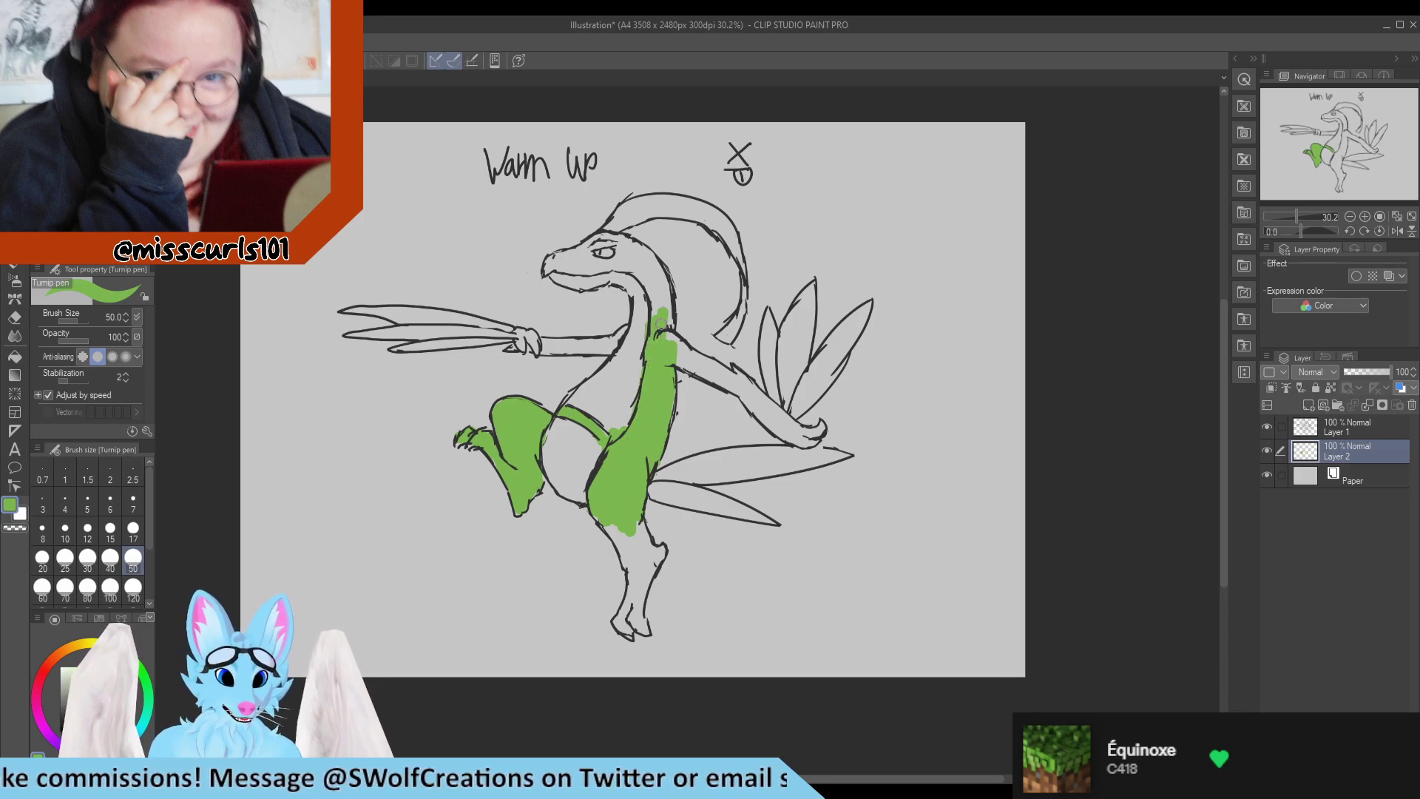
# Paint the standing leg and foot green, erasing the colour that spills past the outline.
pyautogui.moveTo(619, 548)
pyautogui.mouseDown()
pyautogui.moveTo(629, 506)
pyautogui.moveTo(660, 552)
pyautogui.moveTo(638, 588)
pyautogui.moveTo(627, 570)
pyautogui.moveTo(657, 554)
pyautogui.moveTo(636, 586)
pyautogui.moveTo(631, 629)
pyautogui.moveTo(643, 628)
pyautogui.moveTo(641, 611)
pyautogui.moveTo(619, 625)
pyautogui.moveTo(620, 588)
pyautogui.mouseUp()
pyautogui.hotkey('ctrl', 'z')
pyautogui.moveTo(619, 529)
pyautogui.mouseDown()
pyautogui.moveTo(608, 537)
pyautogui.moveTo(644, 580)
pyautogui.moveTo(660, 551)
pyautogui.moveTo(627, 622)
pyautogui.mouseUp()
pyautogui.hotkey('ctrl', 'z')
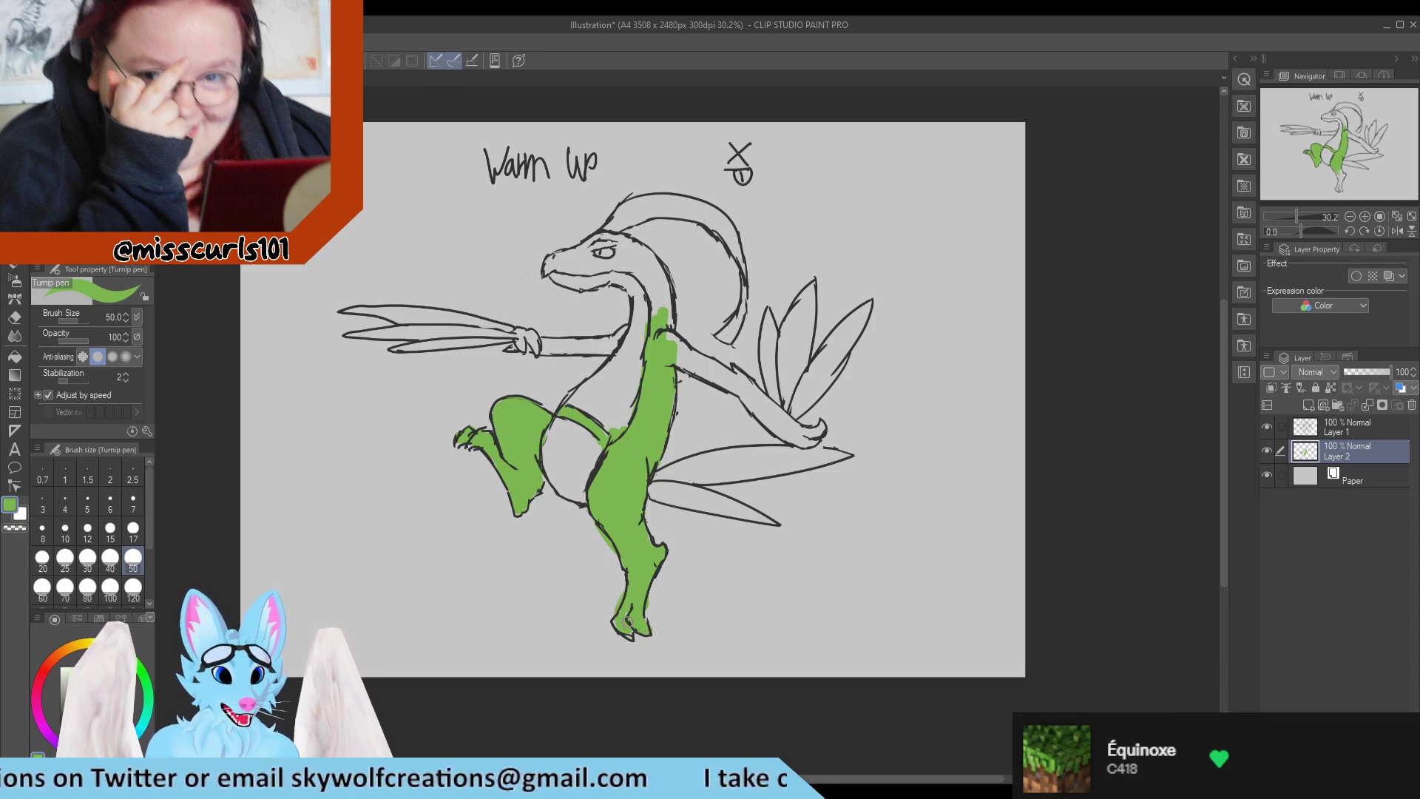
pyautogui.press('e')
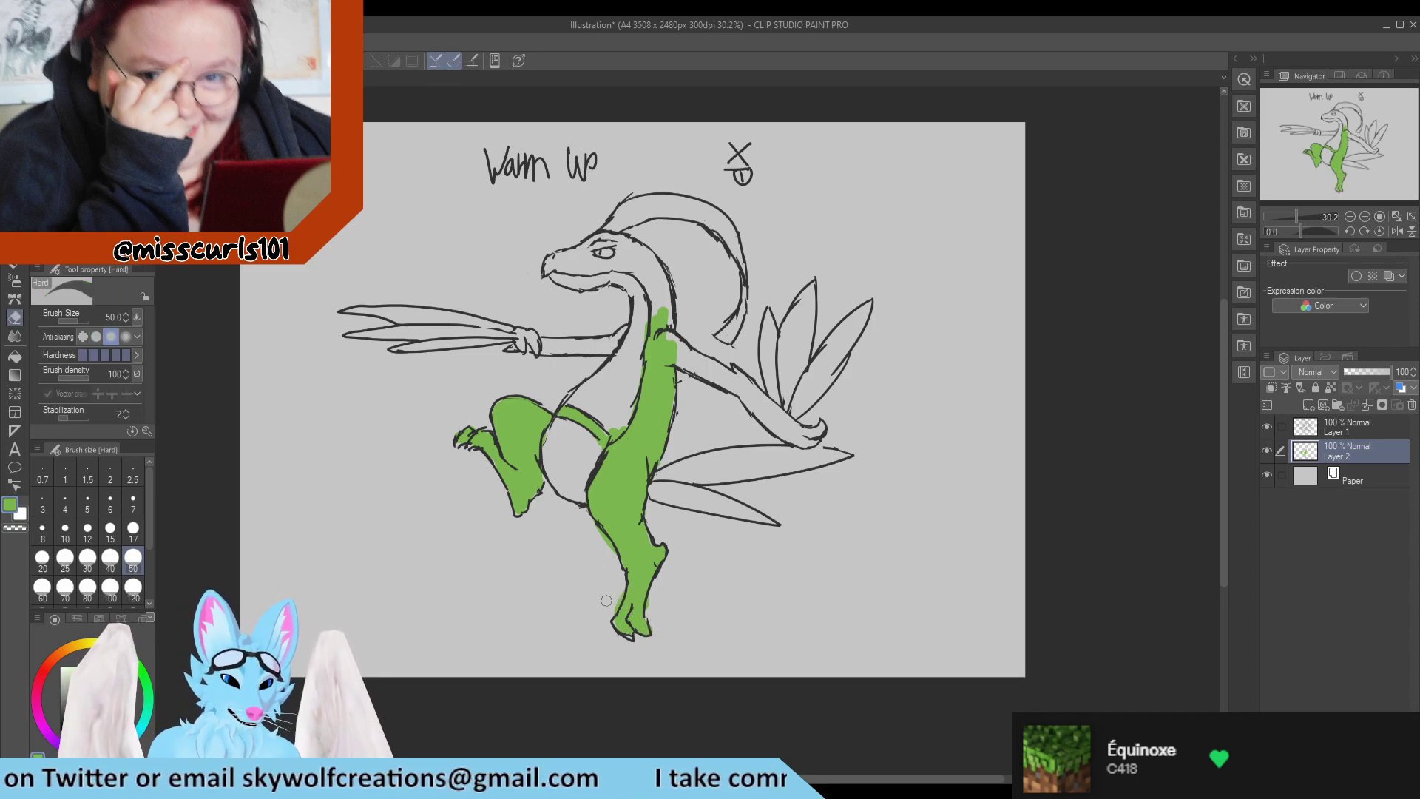
pyautogui.moveTo(594, 538); pyautogui.dragTo(597, 533)
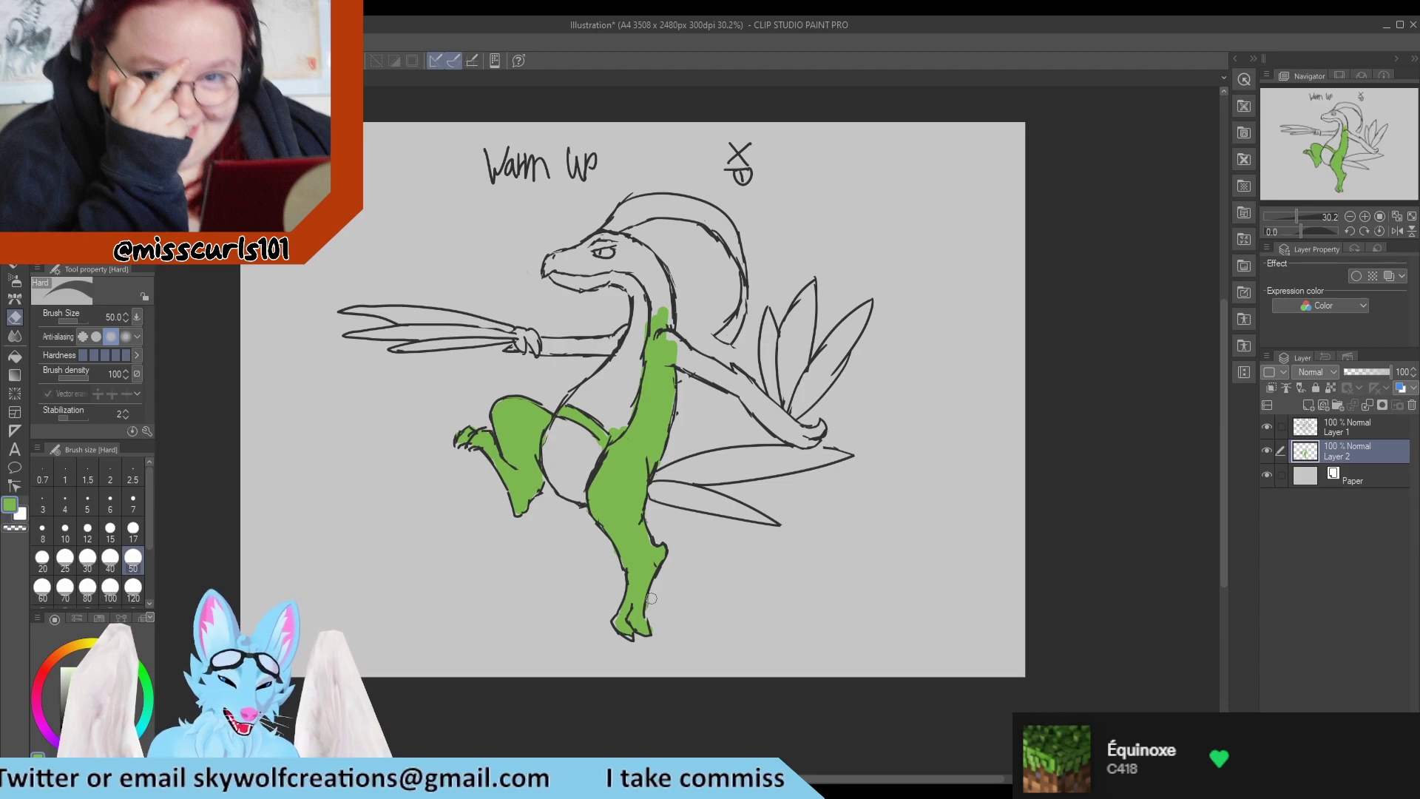
# Paint the head and the back part of the neck green, erasing the spill above the head.
pyautogui.press('p')
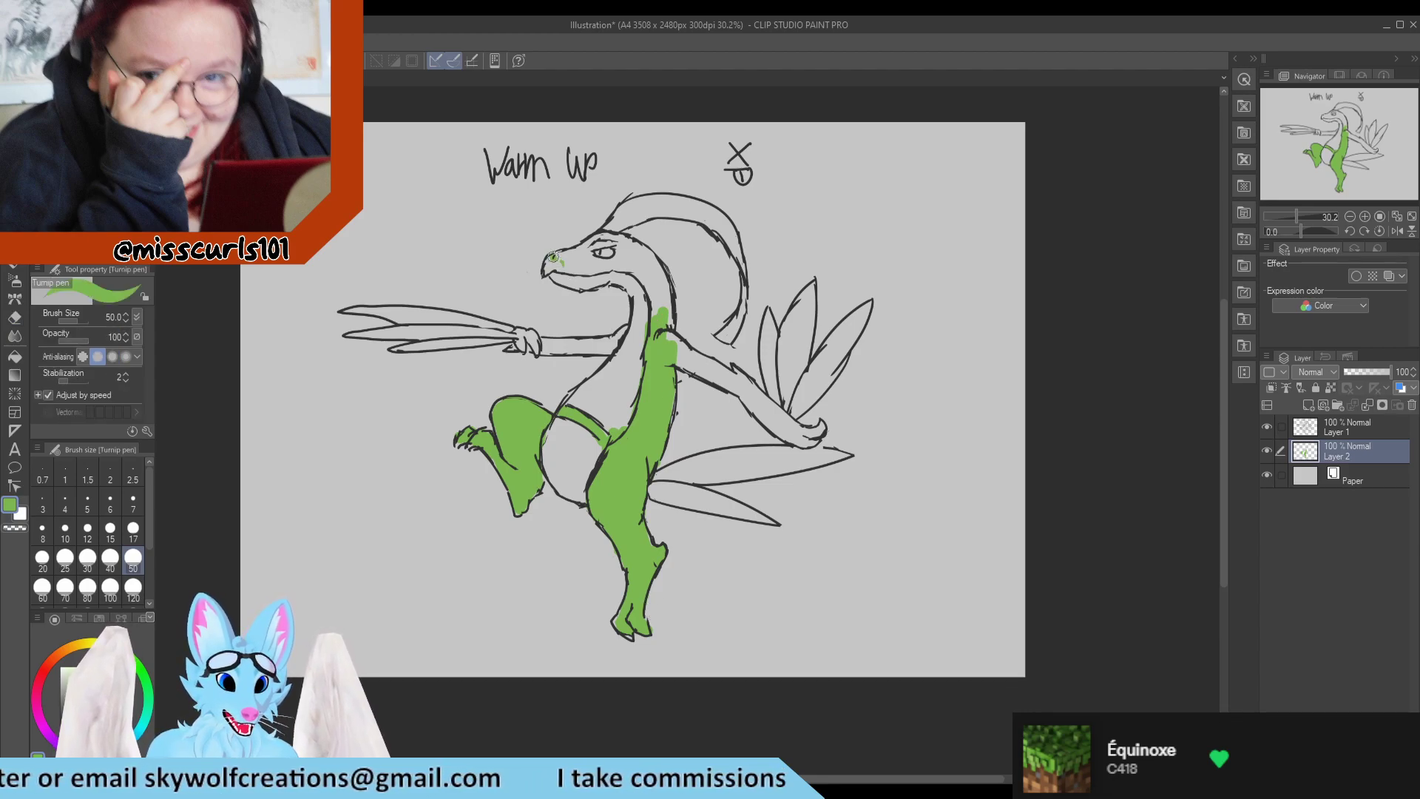
pyautogui.moveTo(548, 259)
pyautogui.mouseDown()
pyautogui.moveTo(575, 278)
pyautogui.moveTo(564, 272)
pyautogui.moveTo(579, 253)
pyautogui.moveTo(616, 238)
pyautogui.moveTo(551, 255)
pyautogui.moveTo(623, 261)
pyautogui.moveTo(648, 289)
pyautogui.moveTo(625, 243)
pyautogui.moveTo(654, 269)
pyautogui.moveTo(630, 244)
pyautogui.moveTo(663, 279)
pyautogui.moveTo(645, 318)
pyautogui.mouseUp()
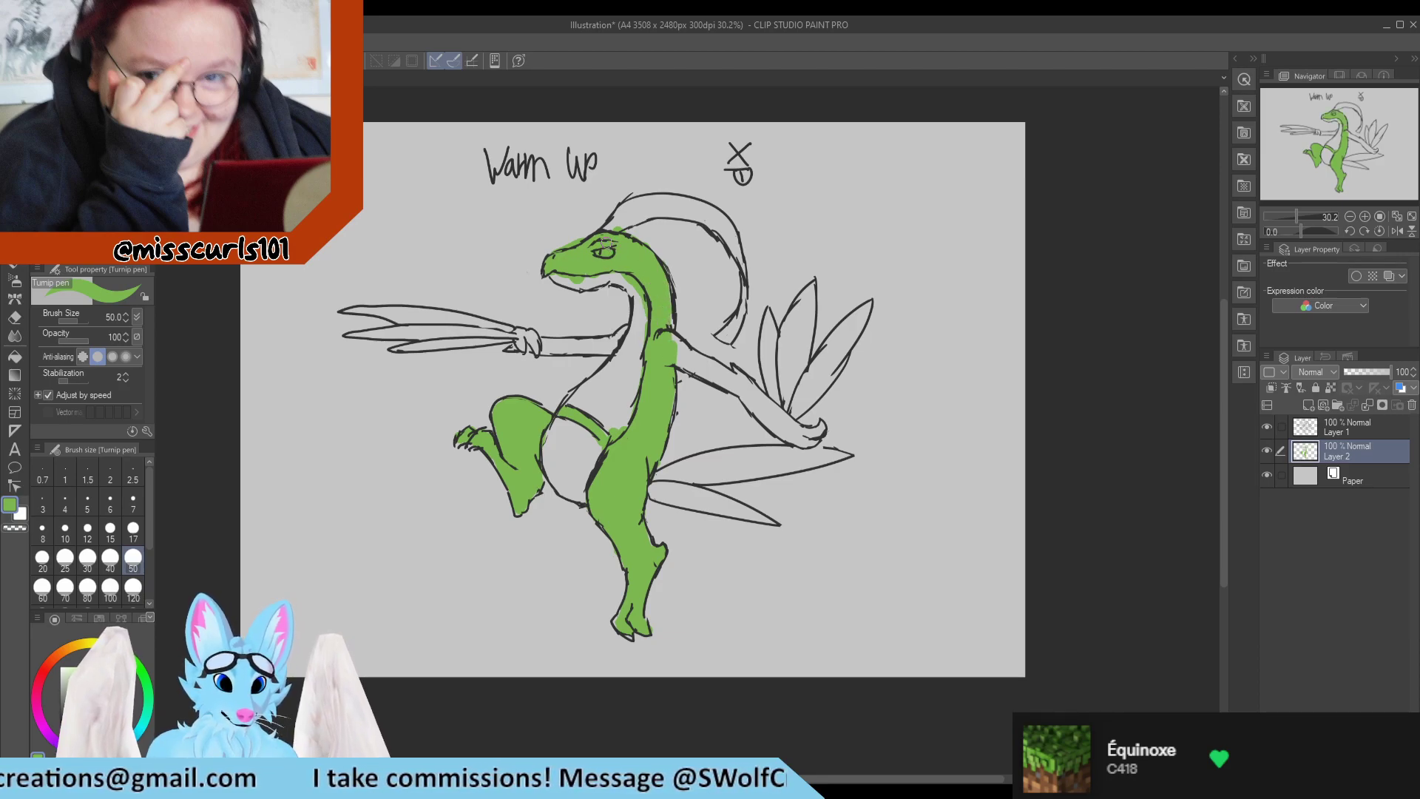
pyautogui.press('e')
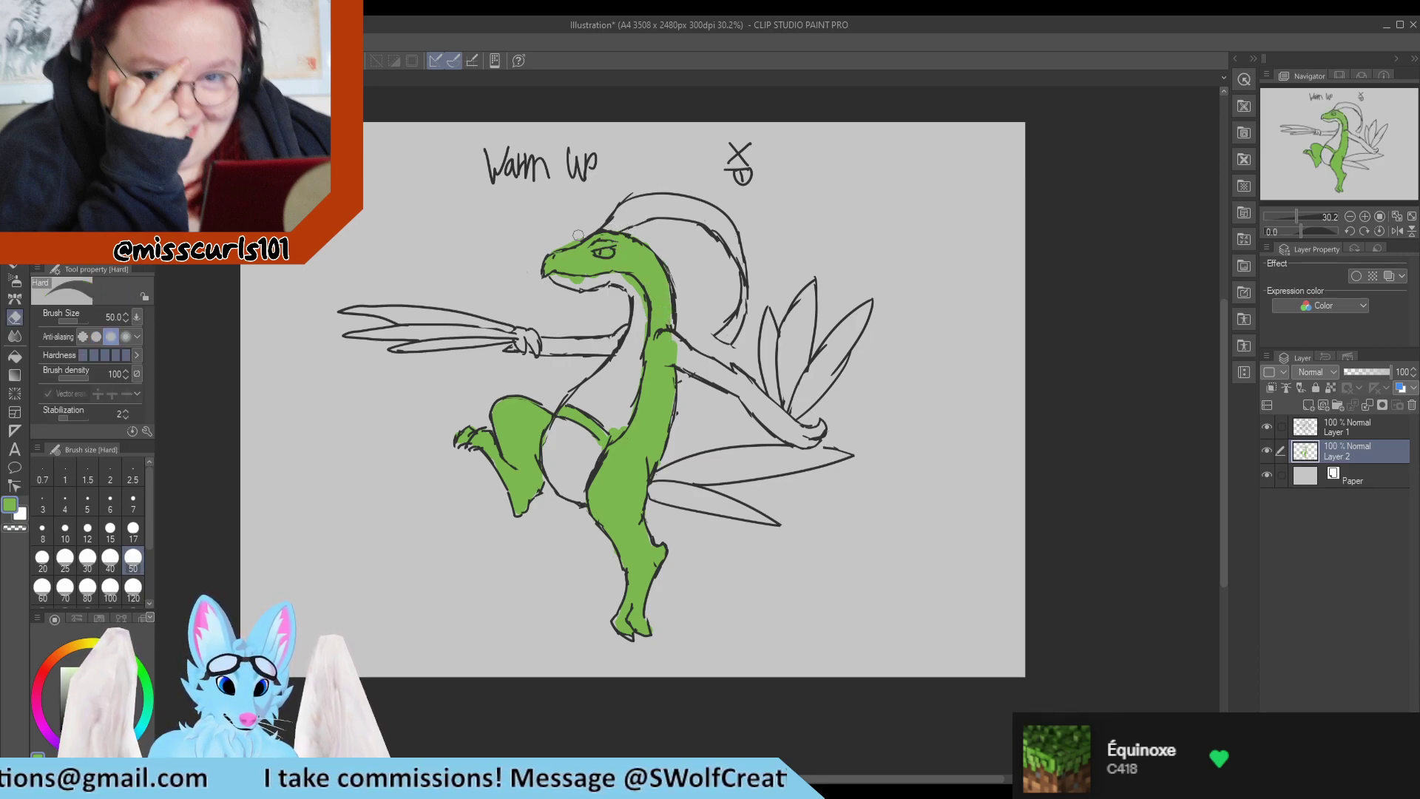
# Paint both arms and hands green, erasing the colour that spills outside the rear arm.
pyautogui.press('p')
pyautogui.moveTo(664, 326)
pyautogui.mouseDown()
pyautogui.moveTo(744, 394)
pyautogui.moveTo(699, 345)
pyautogui.moveTo(736, 375)
pyautogui.mouseUp()
pyautogui.press('e')
pyautogui.press('p')
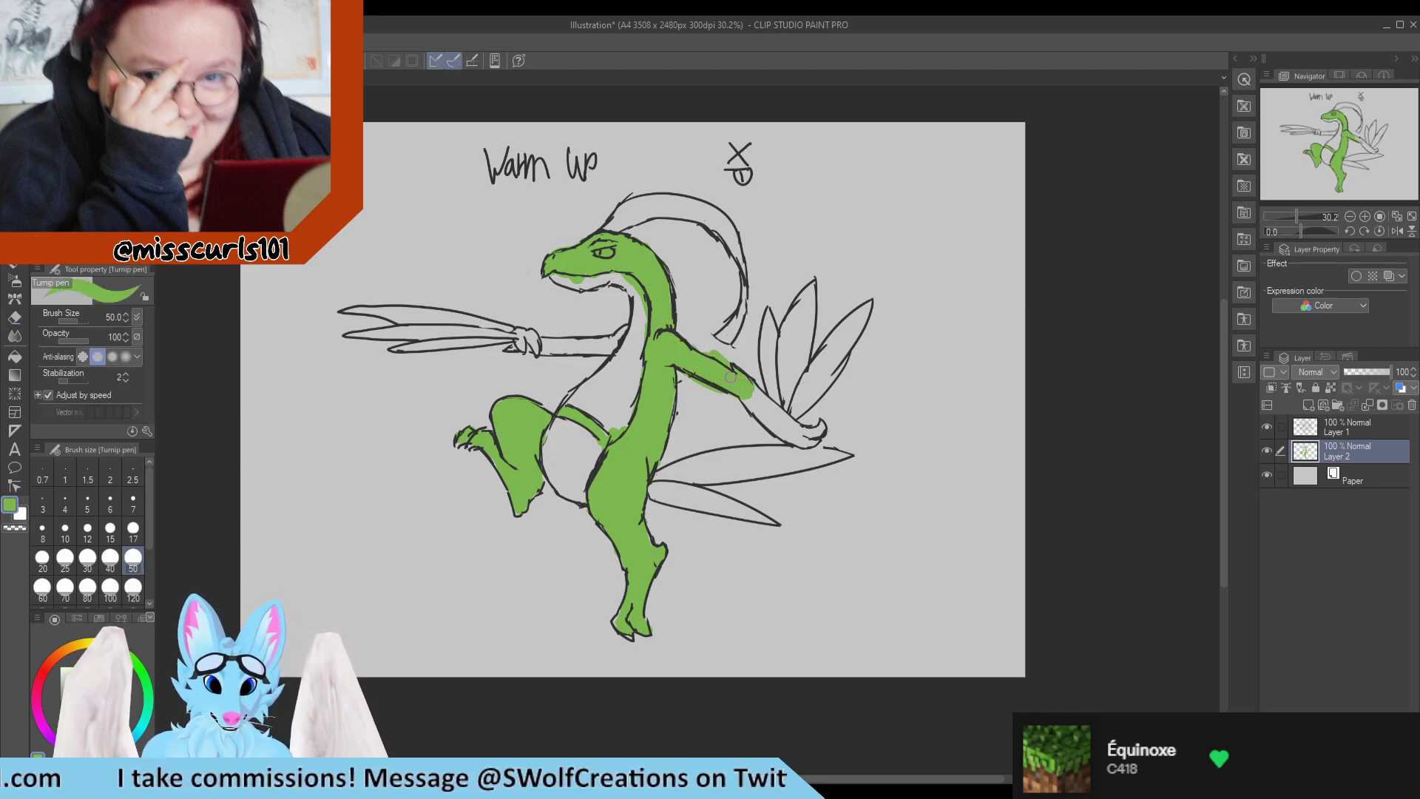
pyautogui.press('e')
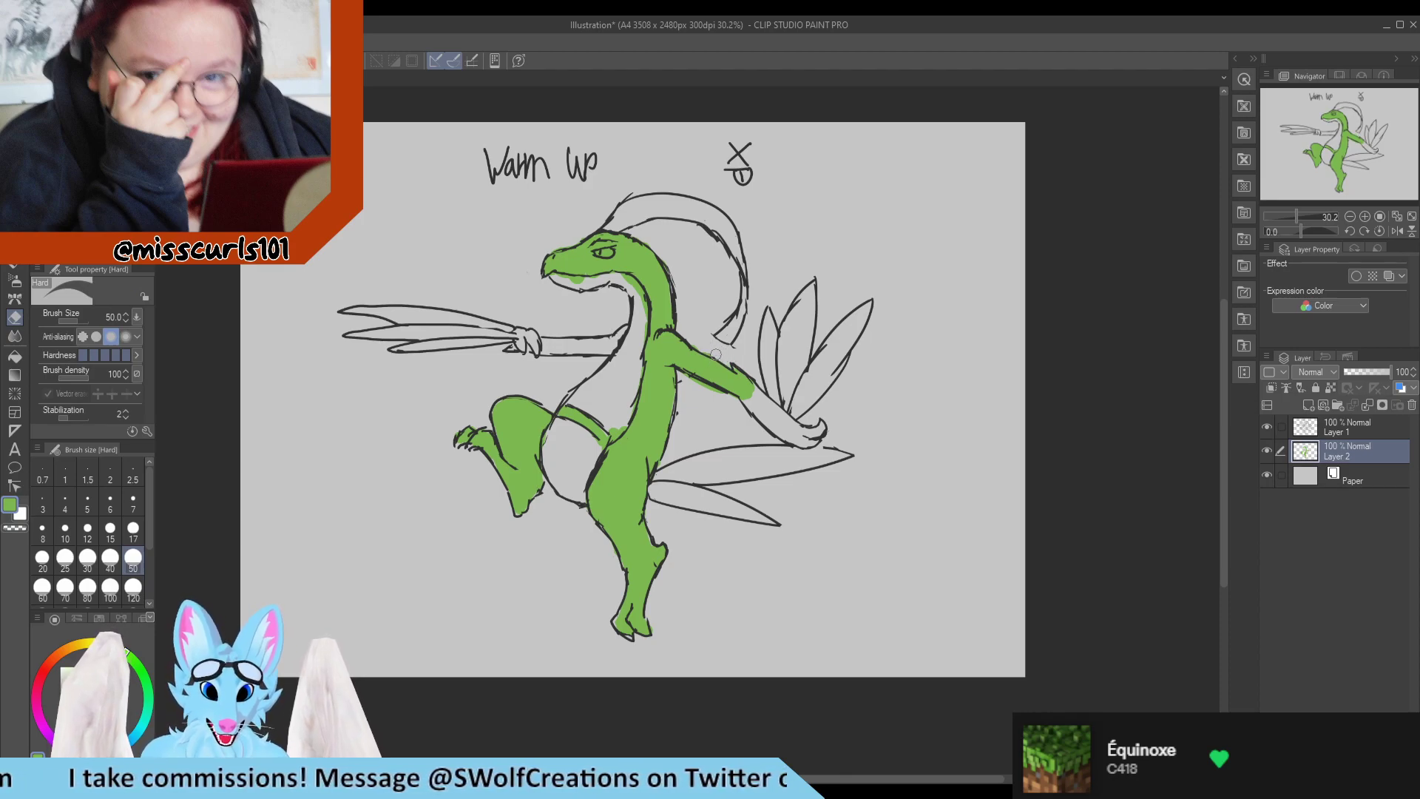
pyautogui.press('p')
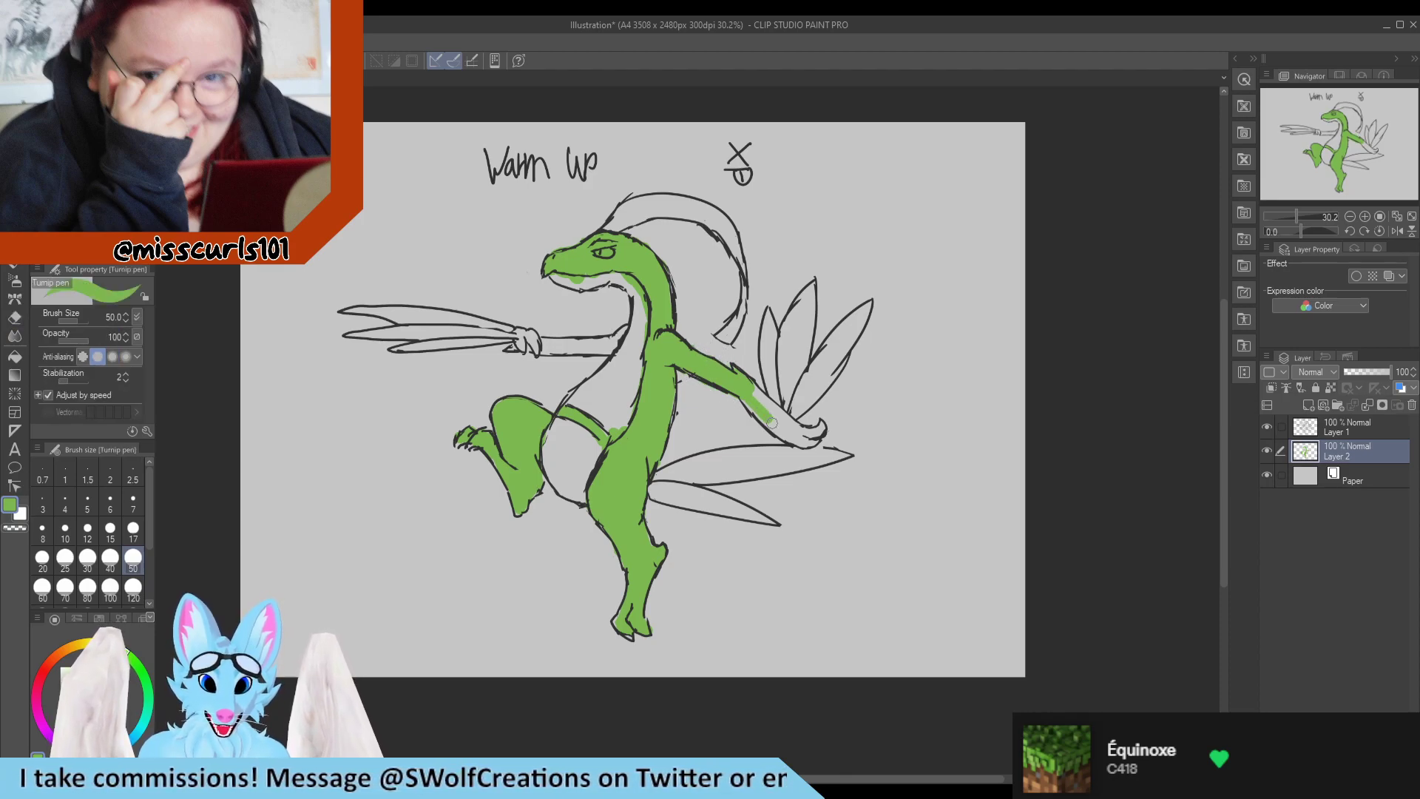
pyautogui.moveTo(743, 388); pyautogui.dragTo(804, 437)
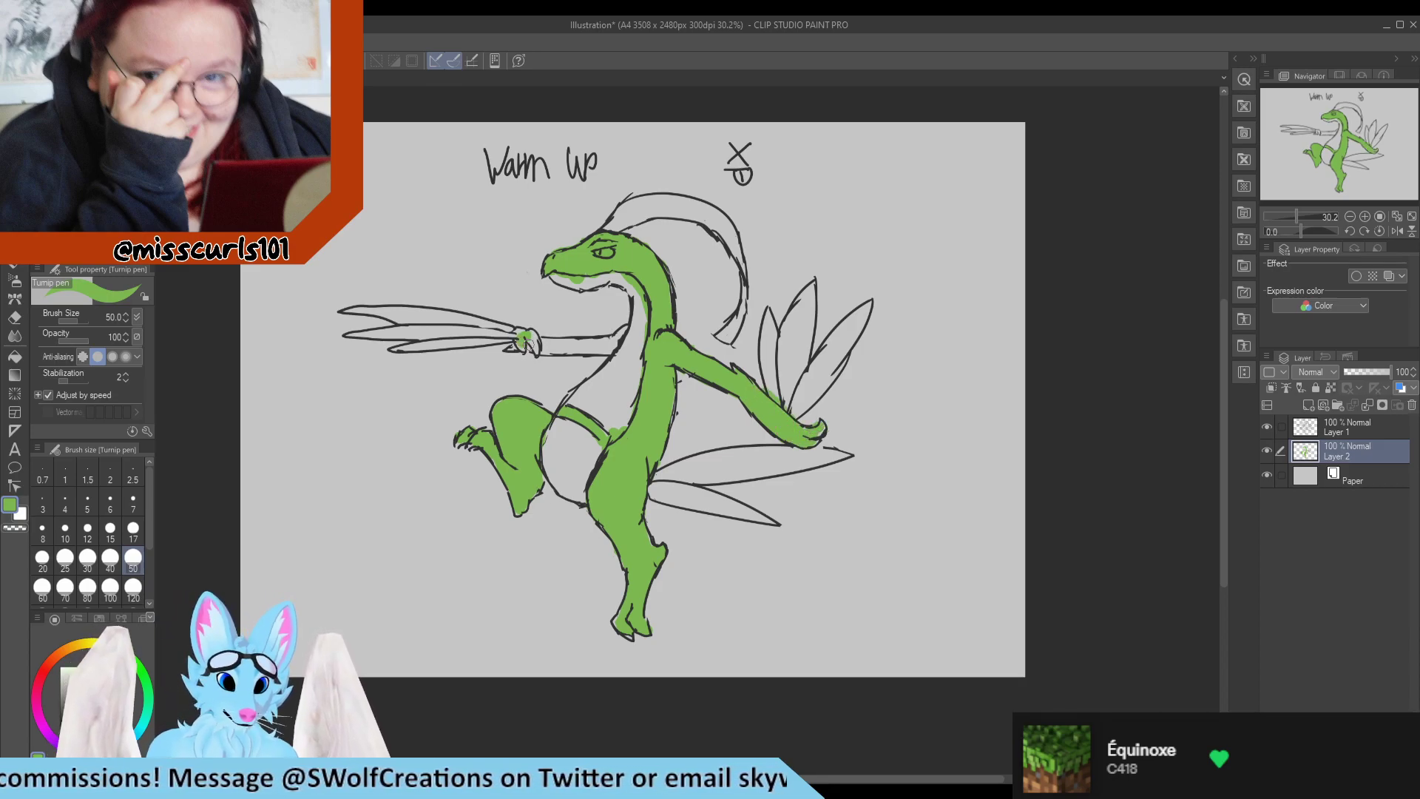
pyautogui.moveTo(529, 344)
pyautogui.mouseDown()
pyautogui.moveTo(628, 332)
pyautogui.moveTo(584, 348)
pyautogui.mouseUp()
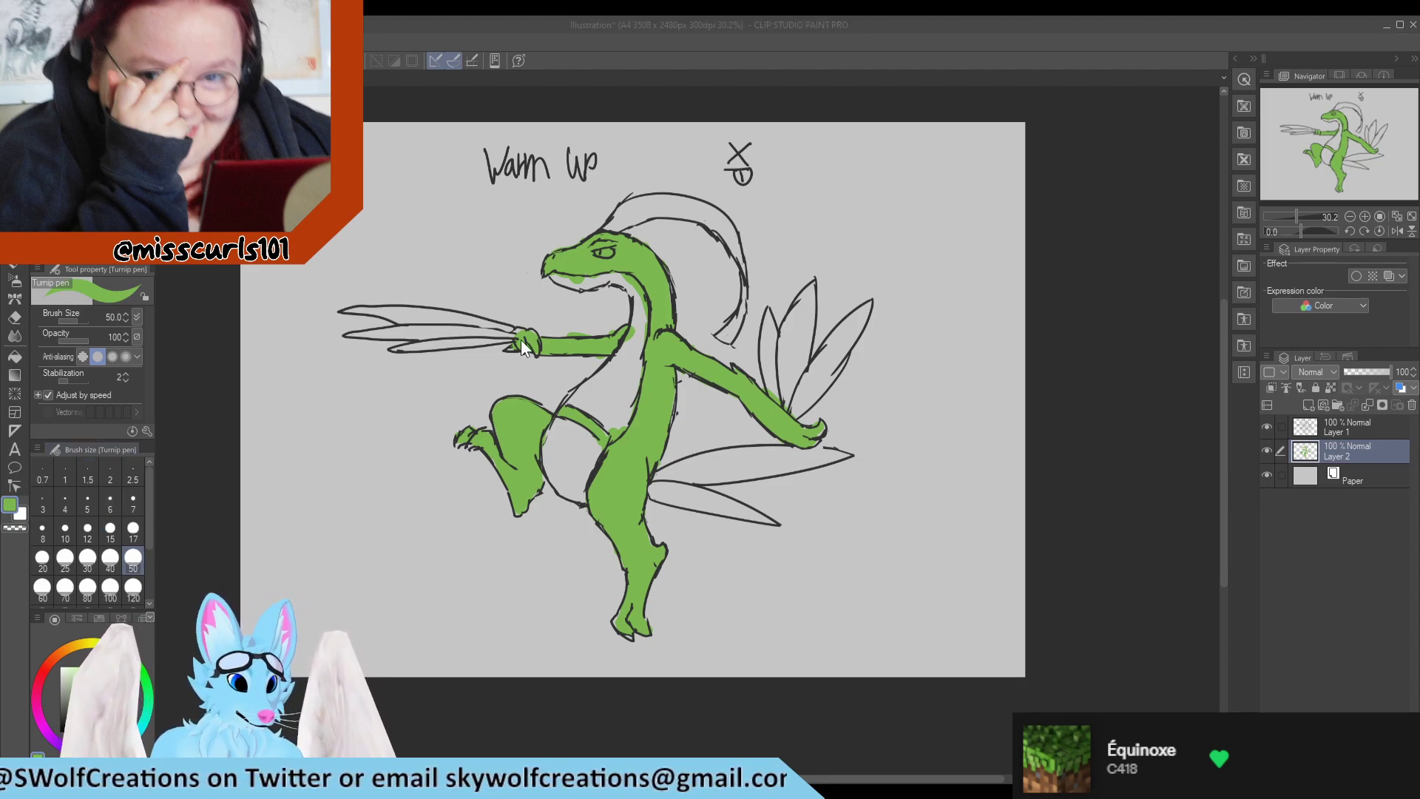
# Paint the belly, chest, throat and lower jaw pinkish red, and colour the eye yellow.
pyautogui.click(870, 294)
pyautogui.moveTo(560, 429)
pyautogui.mouseDown()
pyautogui.moveTo(557, 473)
pyautogui.moveTo(545, 465)
pyautogui.moveTo(586, 471)
pyautogui.mouseUp()
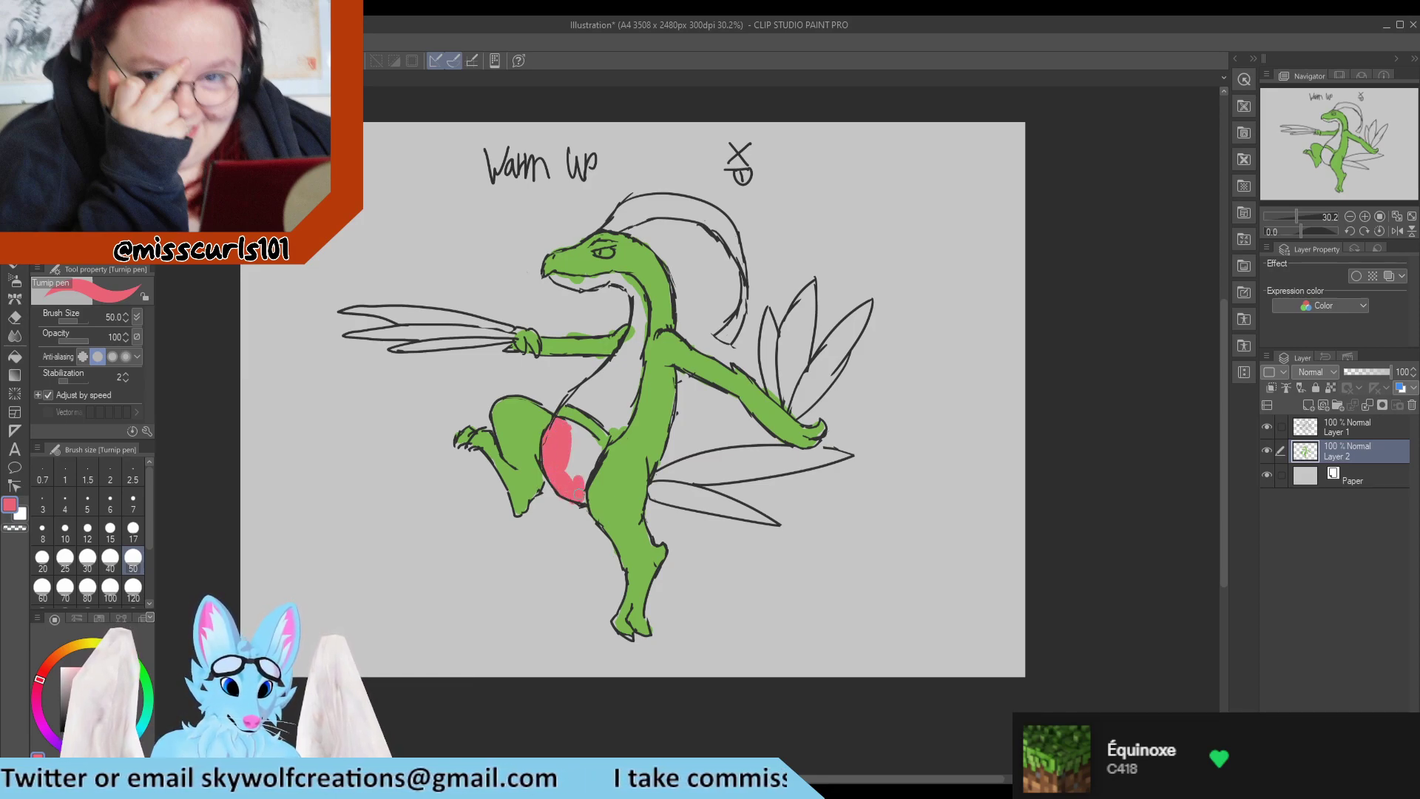
pyautogui.moveTo(586, 471)
pyautogui.mouseDown()
pyautogui.moveTo(560, 424)
pyautogui.moveTo(577, 459)
pyautogui.mouseUp()
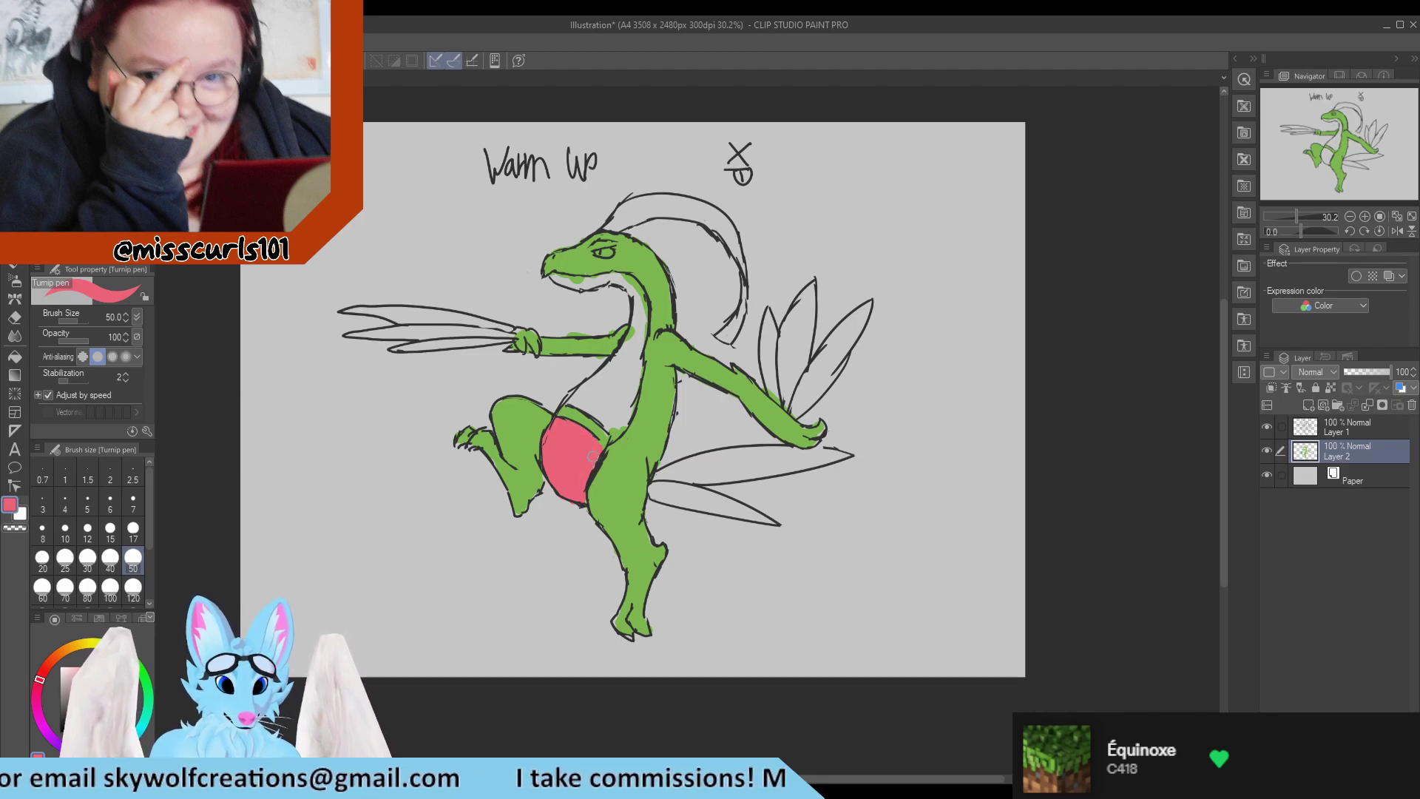
pyautogui.moveTo(573, 396)
pyautogui.mouseDown()
pyautogui.moveTo(619, 426)
pyautogui.moveTo(623, 359)
pyautogui.moveTo(575, 397)
pyautogui.mouseUp()
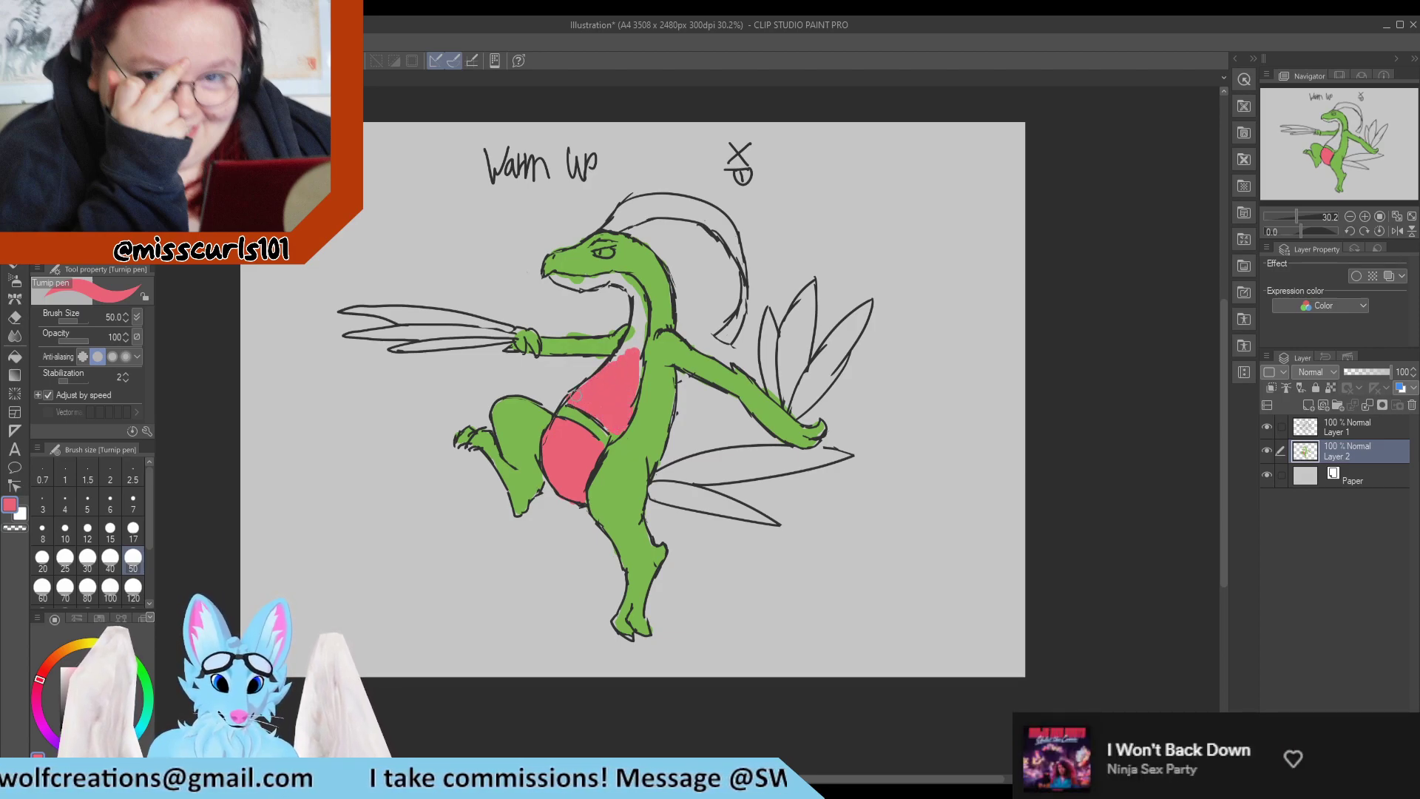
pyautogui.moveTo(553, 274)
pyautogui.mouseDown()
pyautogui.moveTo(619, 278)
pyautogui.moveTo(642, 373)
pyautogui.moveTo(620, 351)
pyautogui.mouseUp()
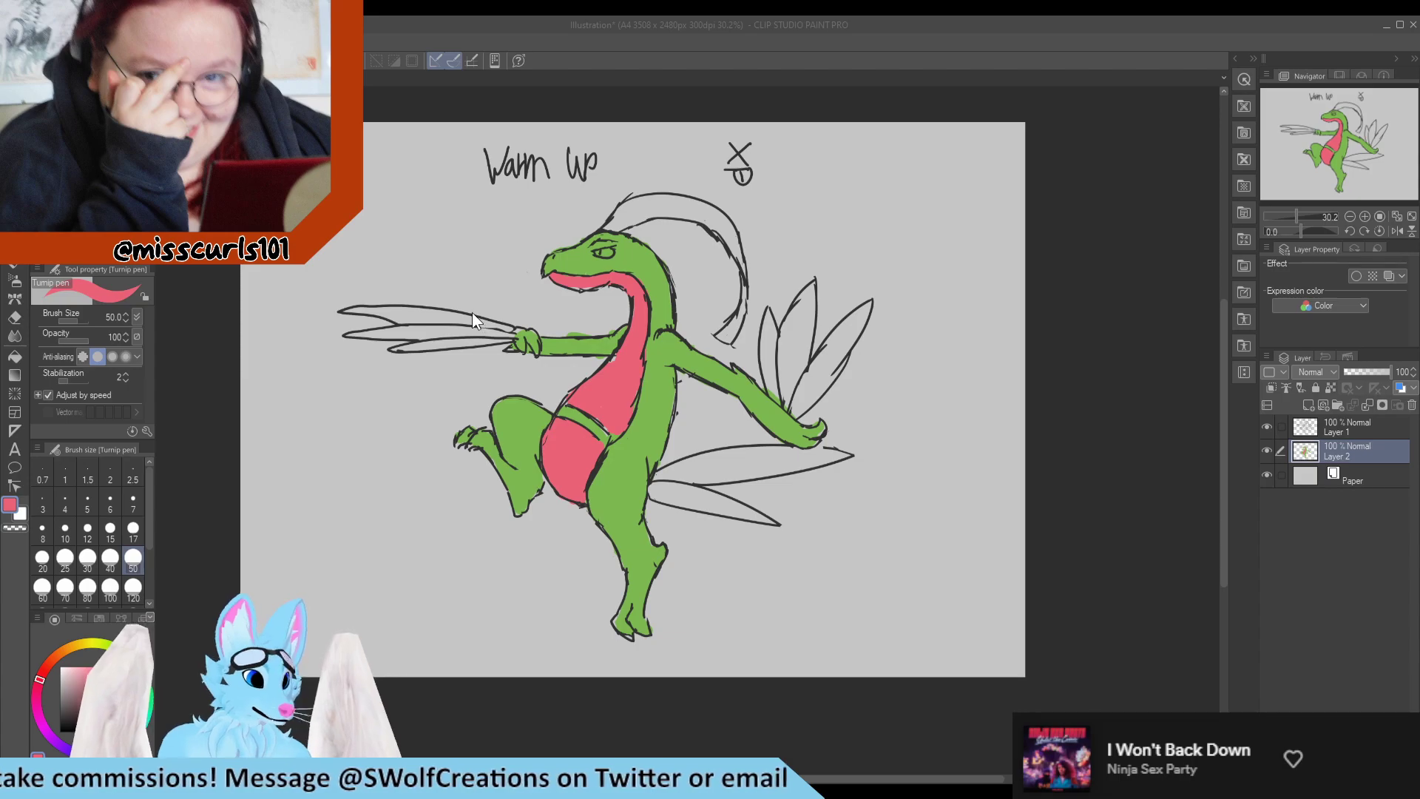
pyautogui.click(879, 297)
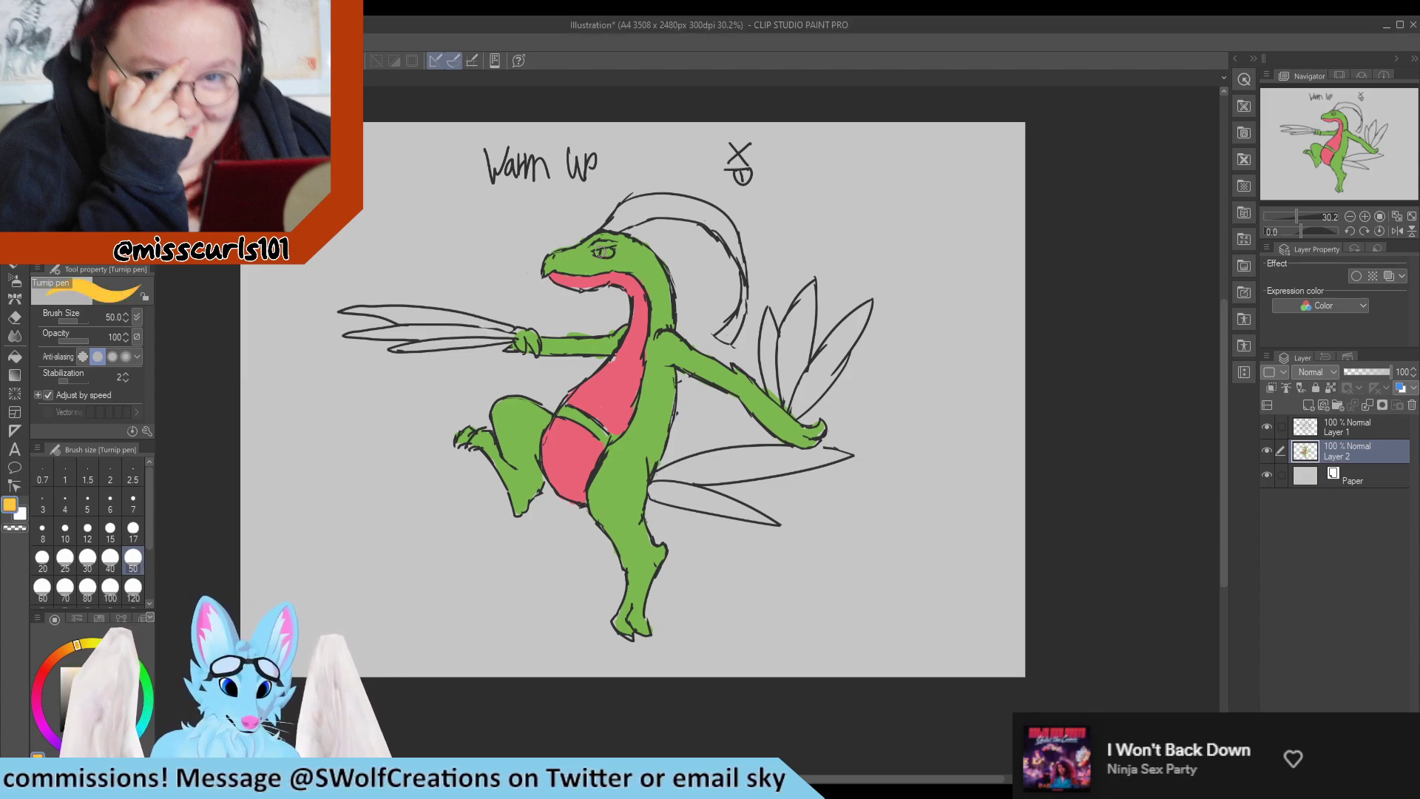
pyautogui.moveTo(598, 254); pyautogui.dragTo(611, 254)
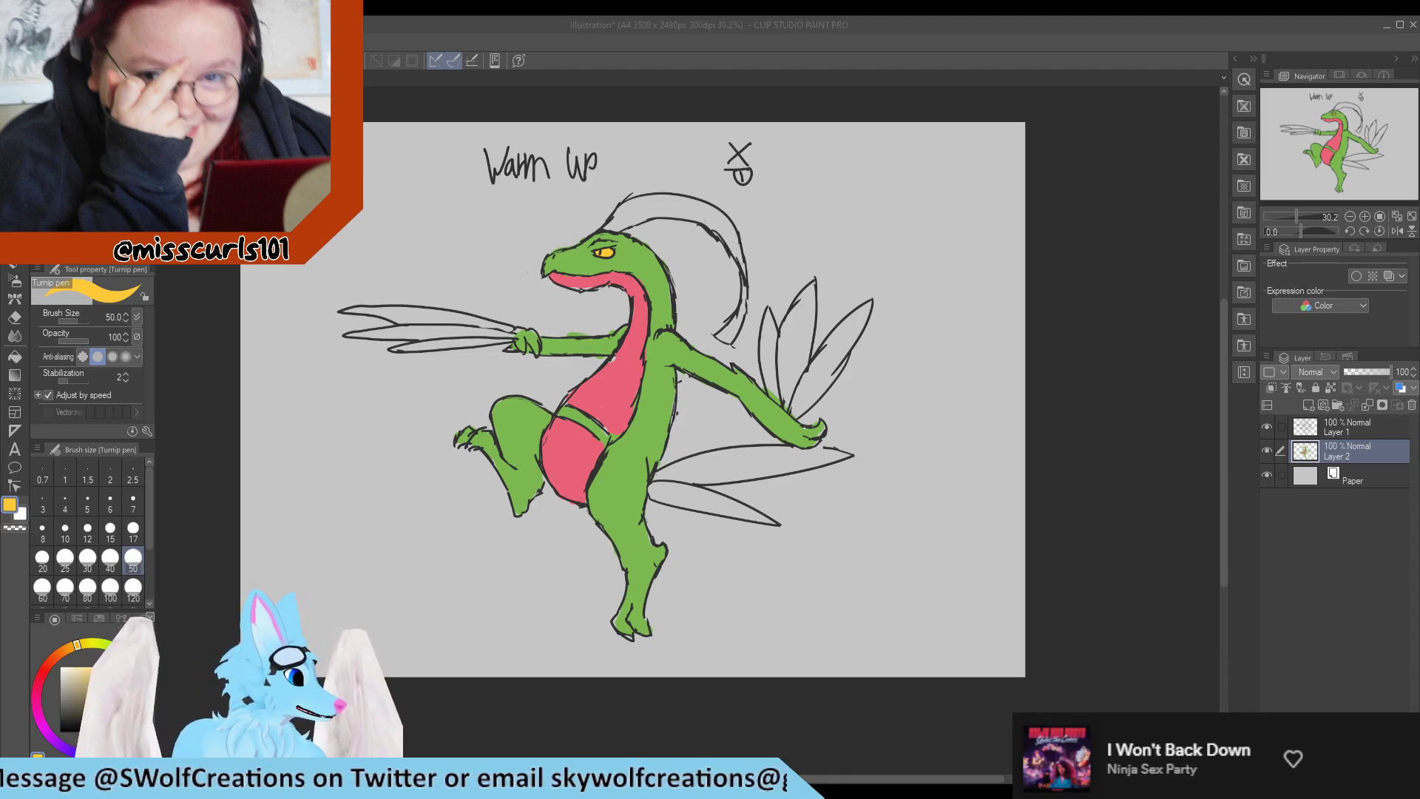
# Choose a darker green and add patches of it to the base of the crest and the front arm blades.
pyautogui.click(876, 299)
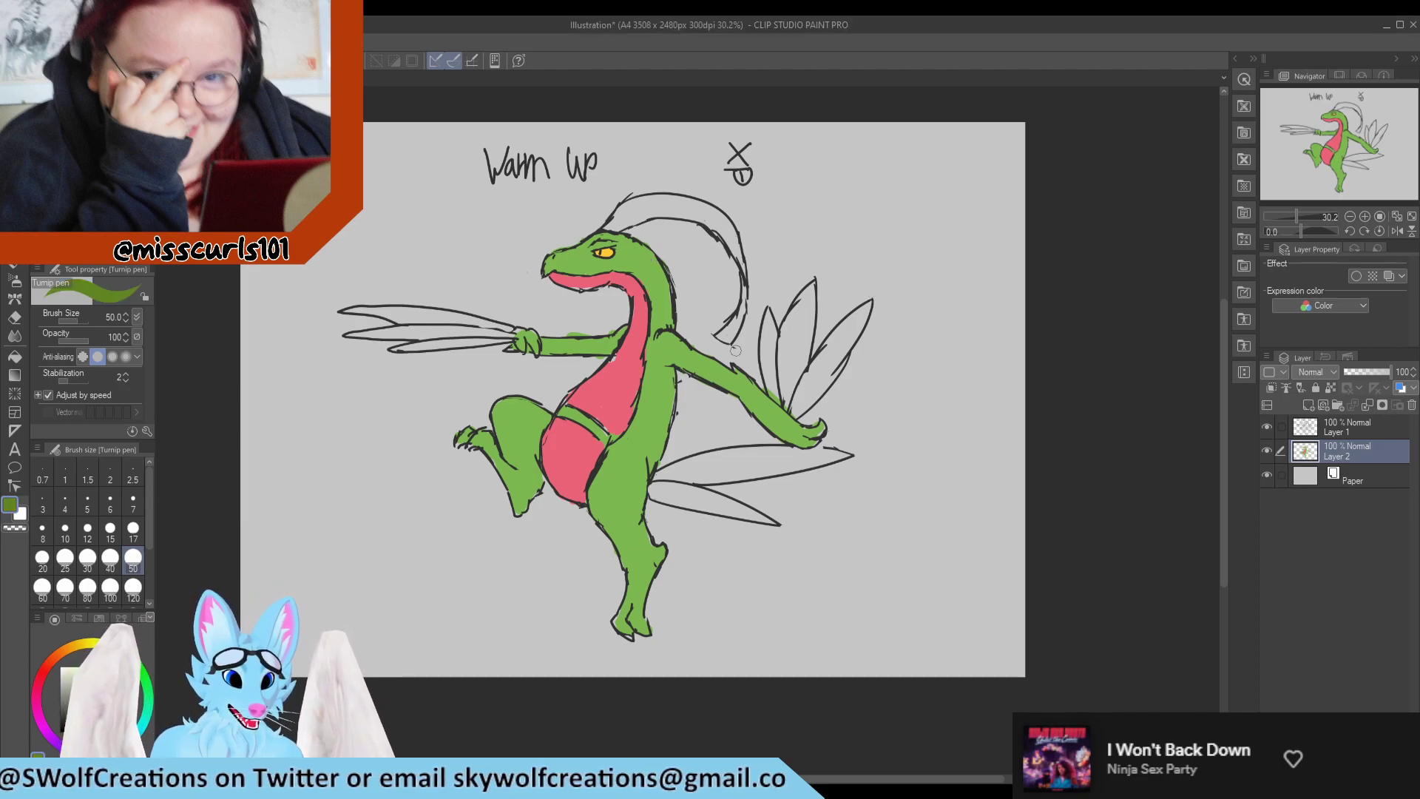
pyautogui.moveTo(627, 212); pyautogui.dragTo(623, 215)
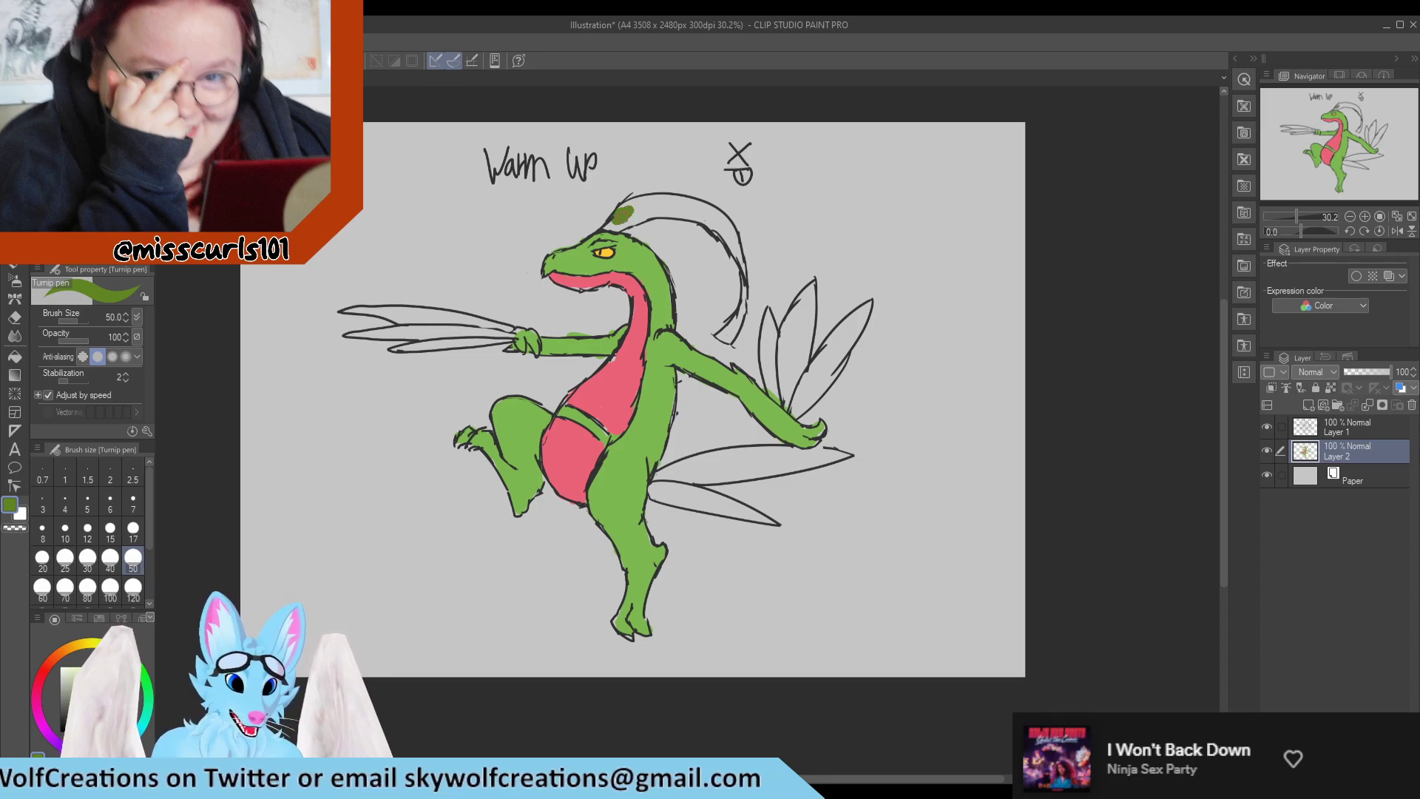
pyautogui.moveTo(406, 333)
pyautogui.mouseDown()
pyautogui.moveTo(425, 320)
pyautogui.moveTo(444, 342)
pyautogui.moveTo(463, 335)
pyautogui.mouseUp()
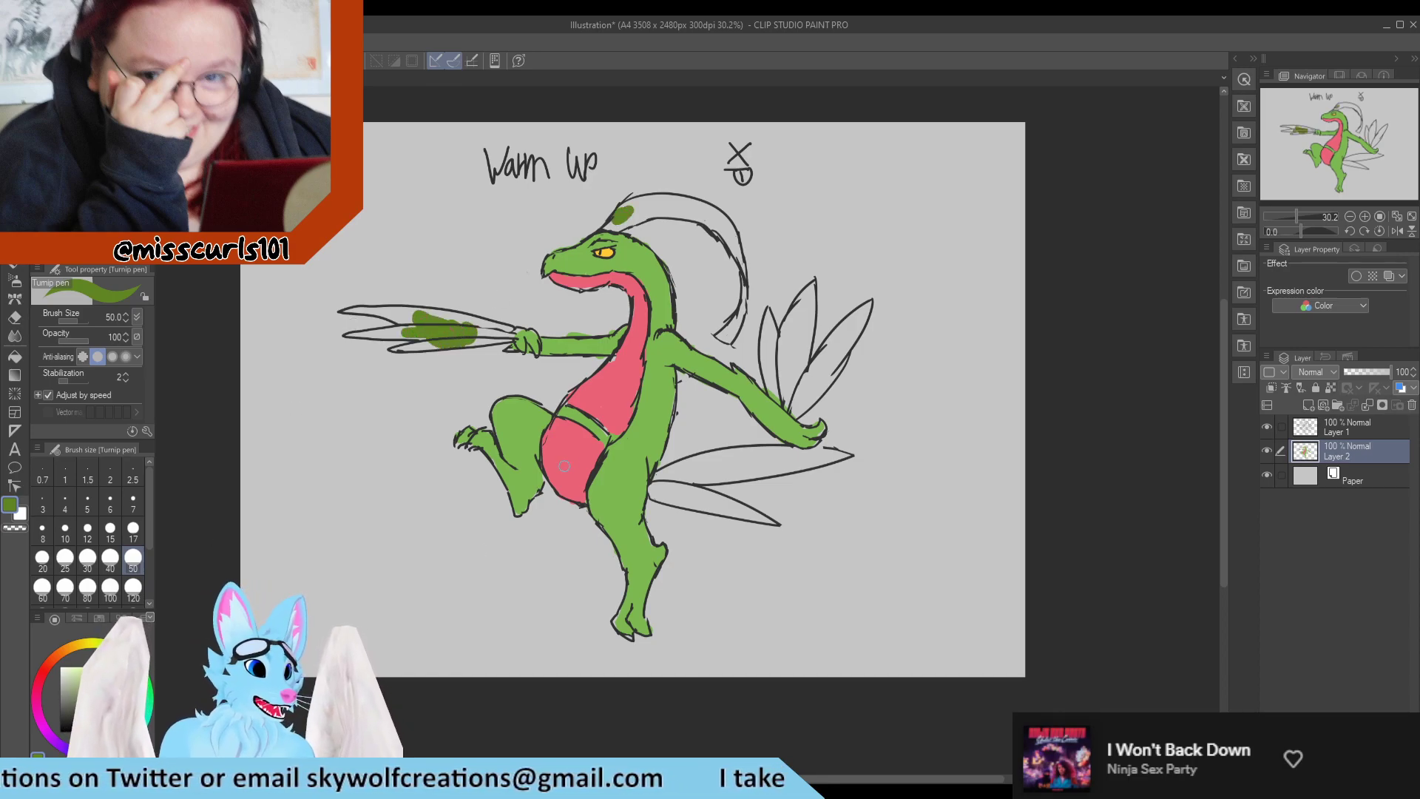
# Sample the dark outline colour and, on Layer 1 at brush size 7, extend the crest's inner line towards the shoulder, erasing the old tip.
pyautogui.scroll(5, 597, 463)
pyautogui.keyDown('alt'); pyautogui.click(593, 481); pyautogui.keyUp('alt')
pyautogui.scroll(-4, 454, 486)
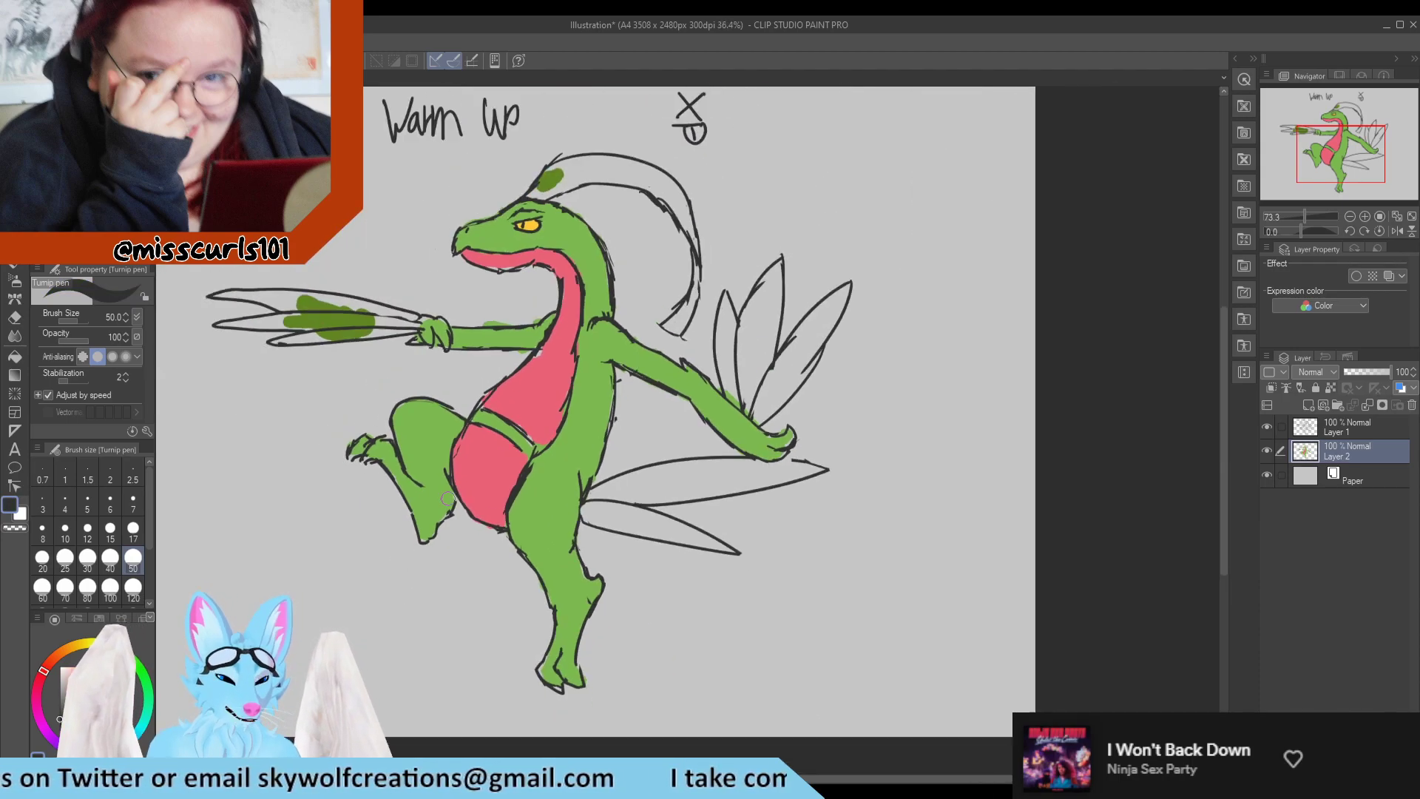
pyautogui.scroll(3, 658, 390)
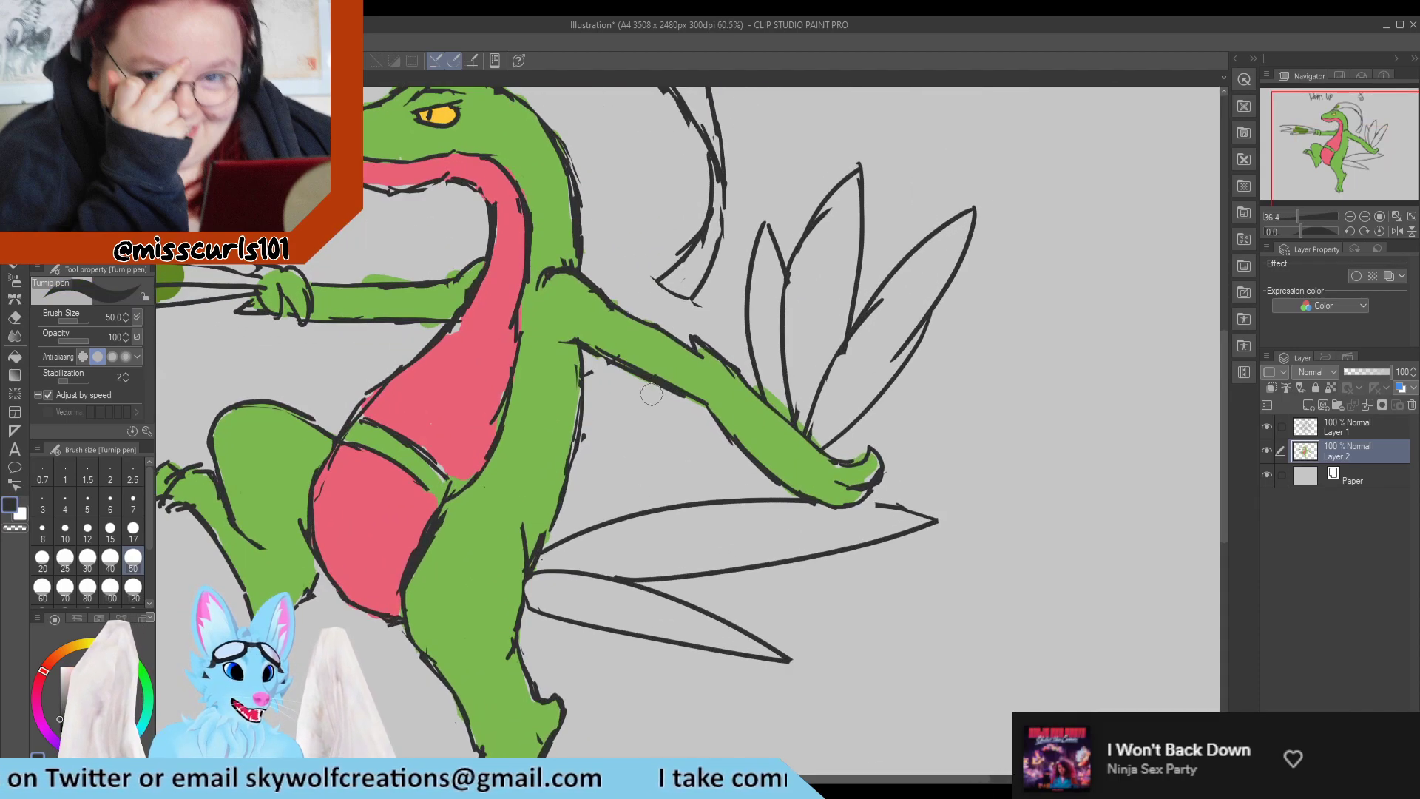
pyautogui.click(134, 510)
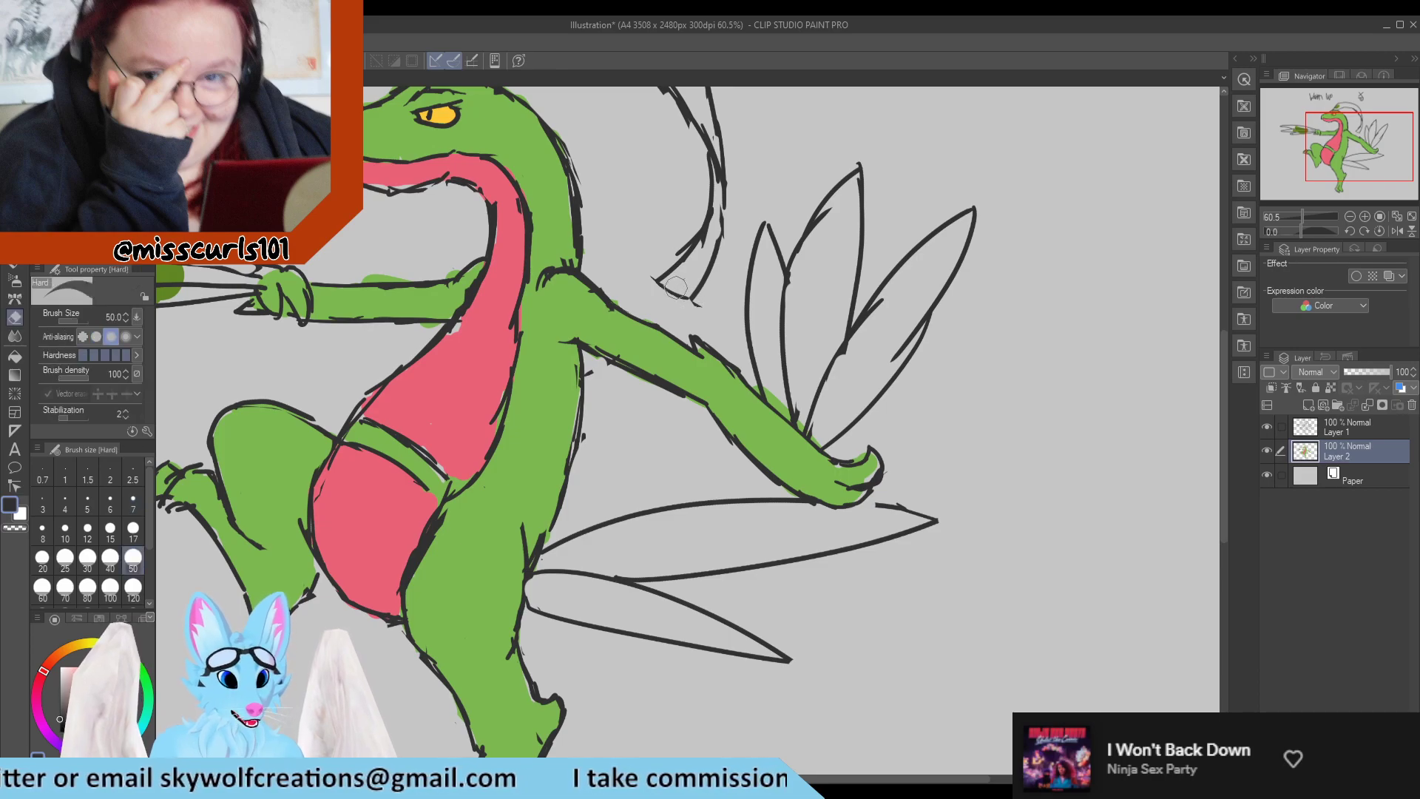
pyautogui.click(1353, 427)
pyautogui.press('e')
pyautogui.moveTo(665, 270)
pyautogui.mouseDown()
pyautogui.moveTo(660, 300)
pyautogui.moveTo(680, 290)
pyautogui.moveTo(679, 266)
pyautogui.moveTo(627, 299)
pyautogui.mouseUp()
pyautogui.press('p')
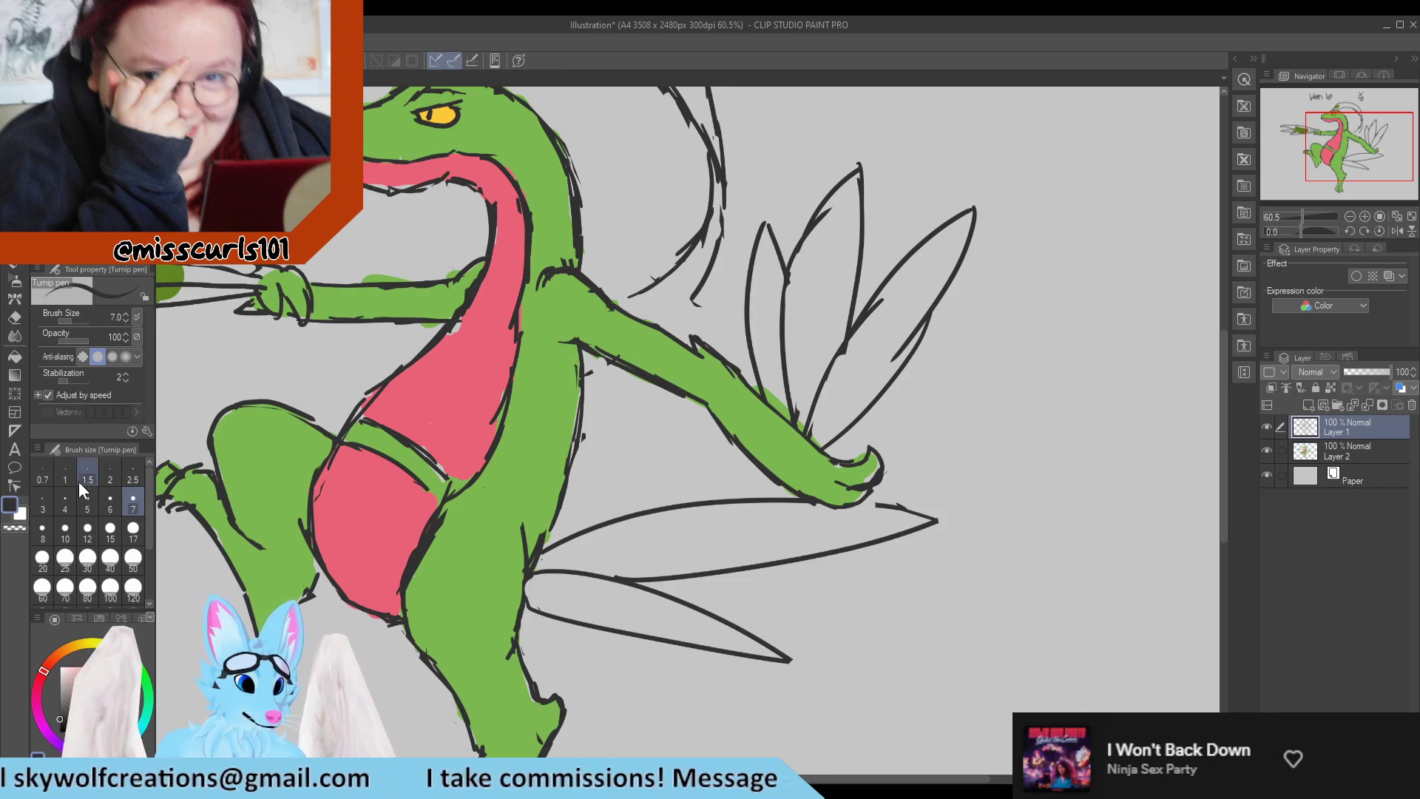
# Redraw the lower outer edge of the crest at brush size 12 so it curves in to the shoulder, erasing the old line.
pyautogui.click(87, 529)
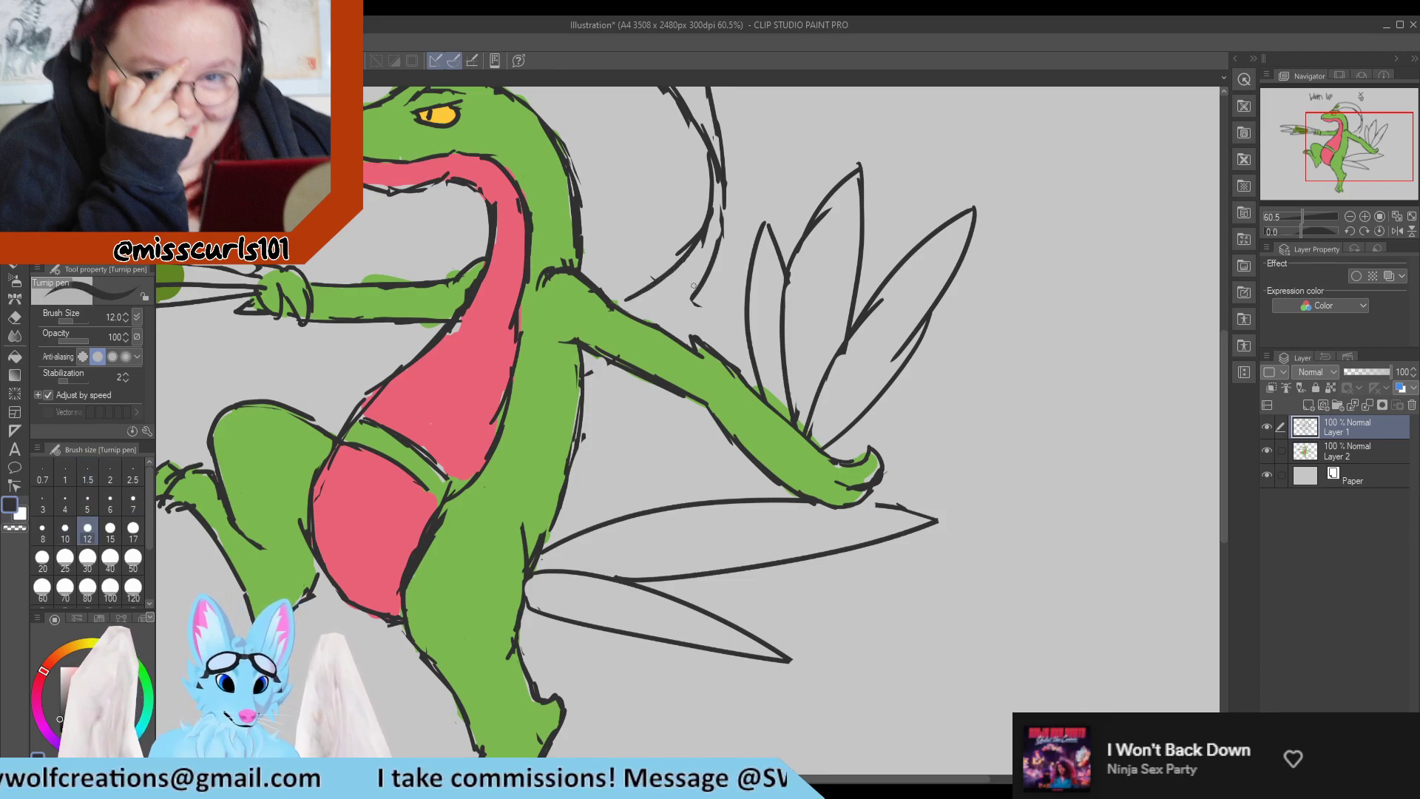
pyautogui.moveTo(718, 260)
pyautogui.mouseDown()
pyautogui.moveTo(660, 308)
pyautogui.moveTo(693, 299)
pyautogui.moveTo(622, 331)
pyautogui.moveTo(693, 294)
pyautogui.mouseUp()
pyautogui.press('e')
pyautogui.moveTo(728, 276); pyautogui.dragTo(682, 304)
pyautogui.press('p')
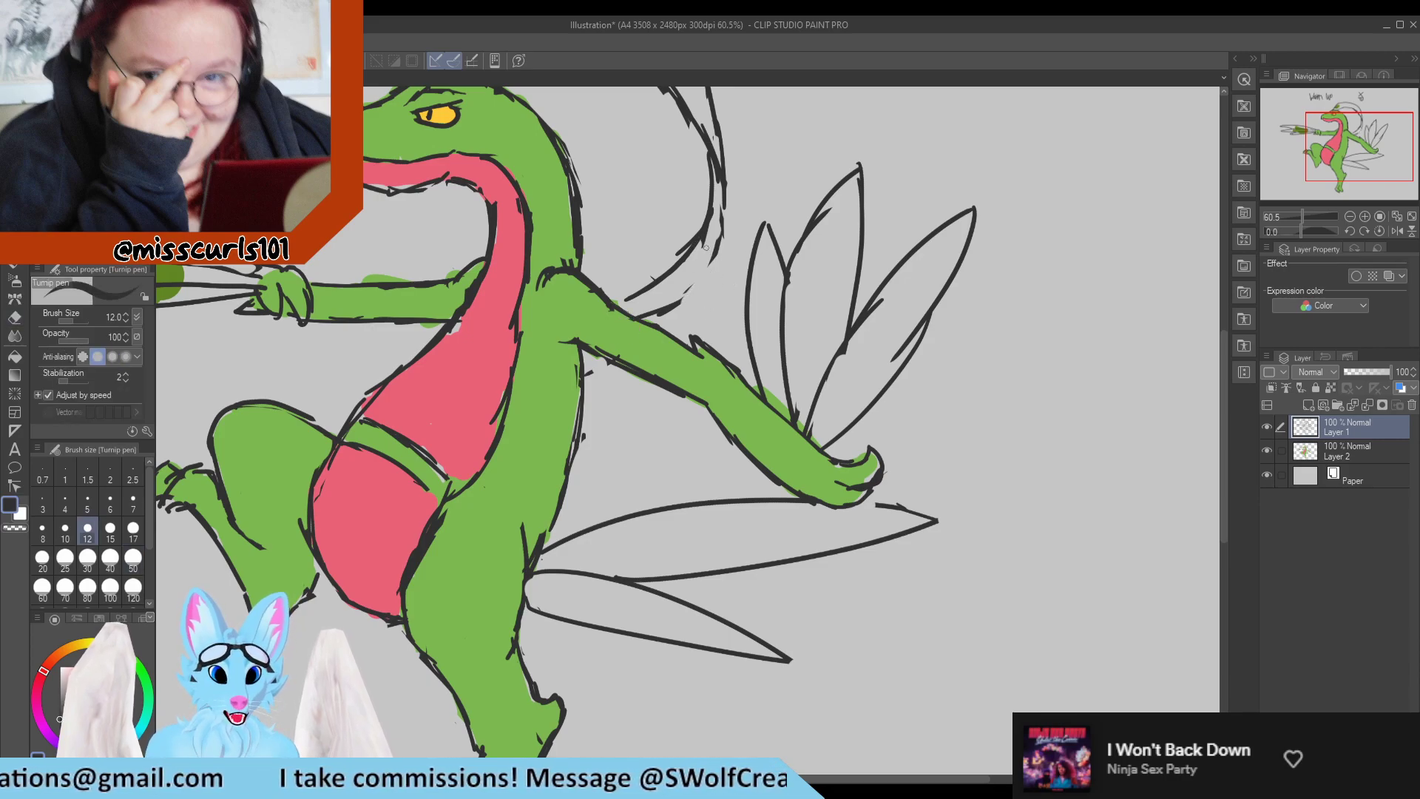
pyautogui.moveTo(726, 197)
pyautogui.mouseDown()
pyautogui.moveTo(717, 256)
pyautogui.moveTo(718, 244)
pyautogui.moveTo(670, 302)
pyautogui.moveTo(713, 258)
pyautogui.moveTo(694, 301)
pyautogui.moveTo(740, 201)
pyautogui.mouseUp()
pyautogui.press('e')
pyautogui.press('p')
pyautogui.moveTo(698, 274); pyautogui.dragTo(656, 309)
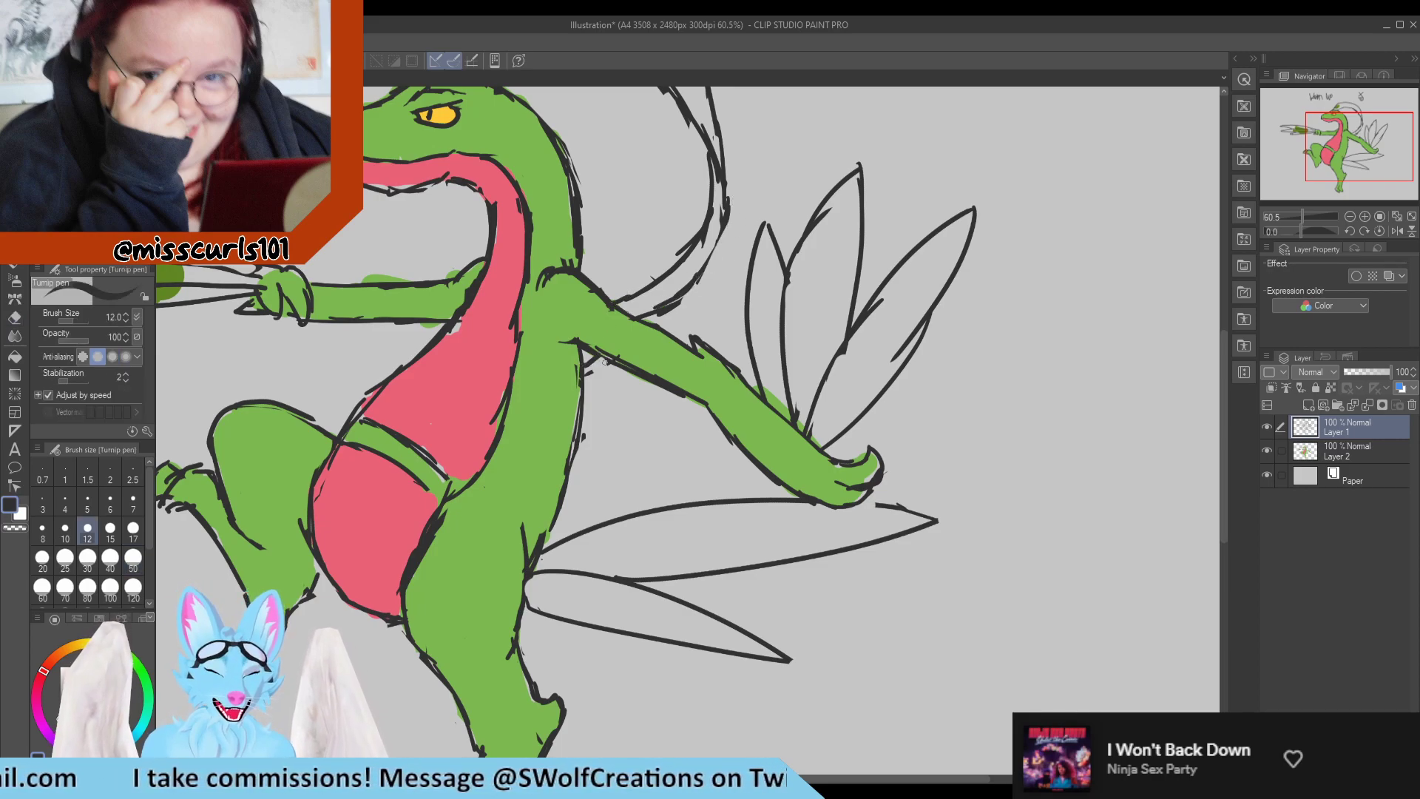
# Erase the stray line behind the back and redraw the crest's inner curve as a cleaner line.
pyautogui.scroll(-3, 604, 361)
pyautogui.scroll(2, 516, 334)
pyautogui.press('e')
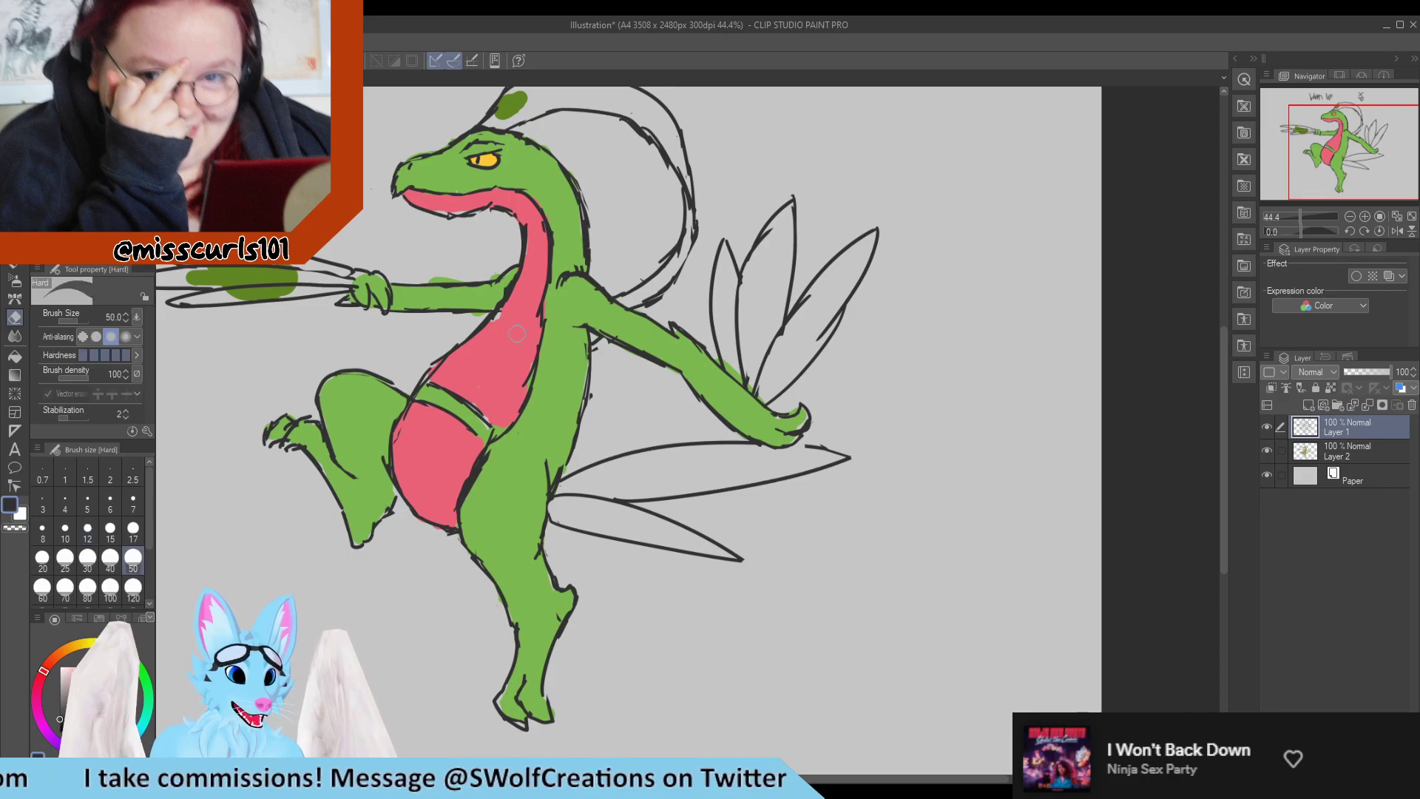
pyautogui.moveTo(596, 346); pyautogui.dragTo(602, 349)
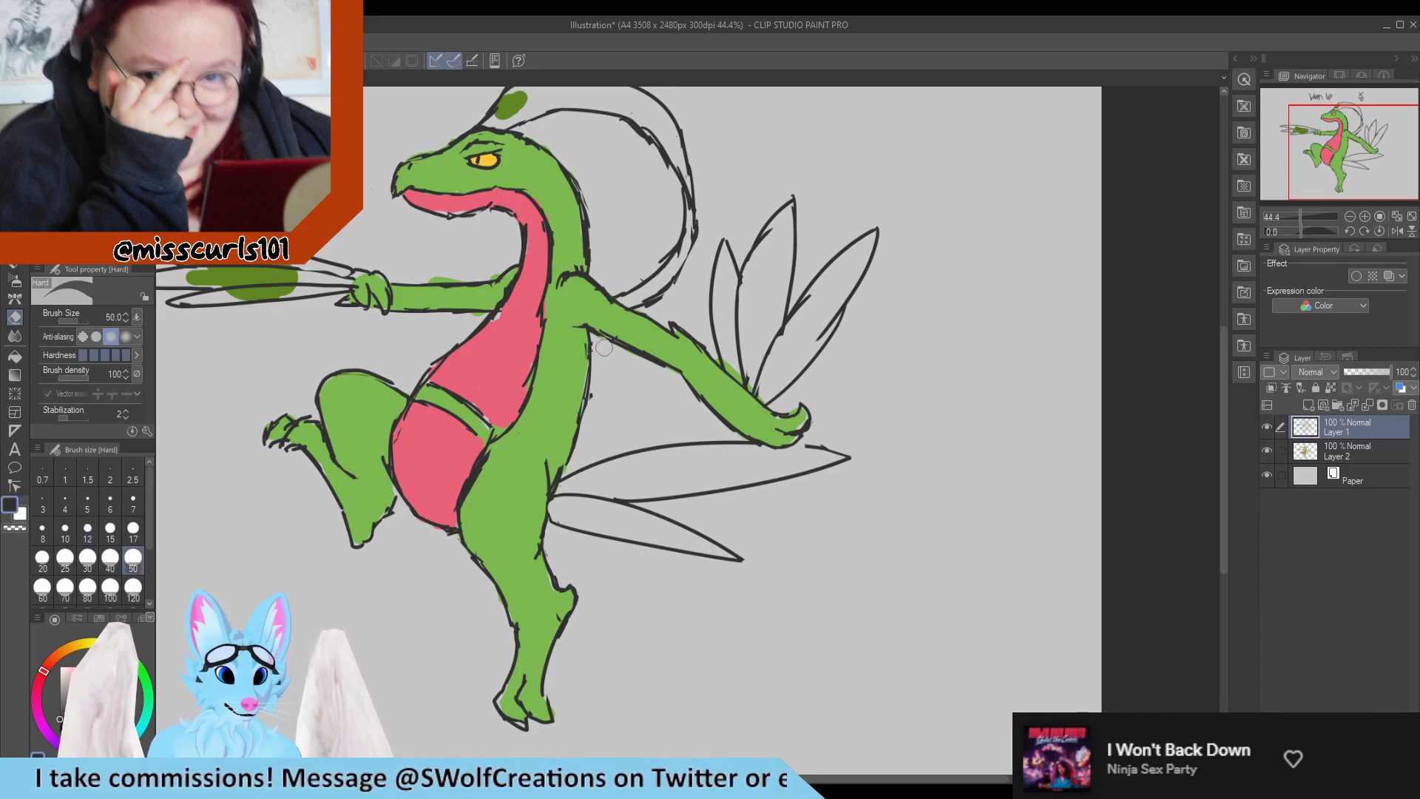
pyautogui.press('p')
pyautogui.moveTo(650, 304)
pyautogui.mouseDown()
pyautogui.moveTo(684, 234)
pyautogui.moveTo(677, 281)
pyautogui.moveTo(691, 232)
pyautogui.moveTo(647, 294)
pyautogui.moveTo(684, 236)
pyautogui.mouseUp()
pyautogui.press('e')
pyautogui.moveTo(649, 142); pyautogui.dragTo(682, 194)
pyautogui.press('p')
pyautogui.moveTo(628, 119)
pyautogui.mouseDown()
pyautogui.moveTo(682, 183)
pyautogui.moveTo(655, 131)
pyautogui.moveTo(689, 213)
pyautogui.moveTo(670, 250)
pyautogui.mouseUp()
pyautogui.press('e')
pyautogui.press('p')
pyautogui.press('e')
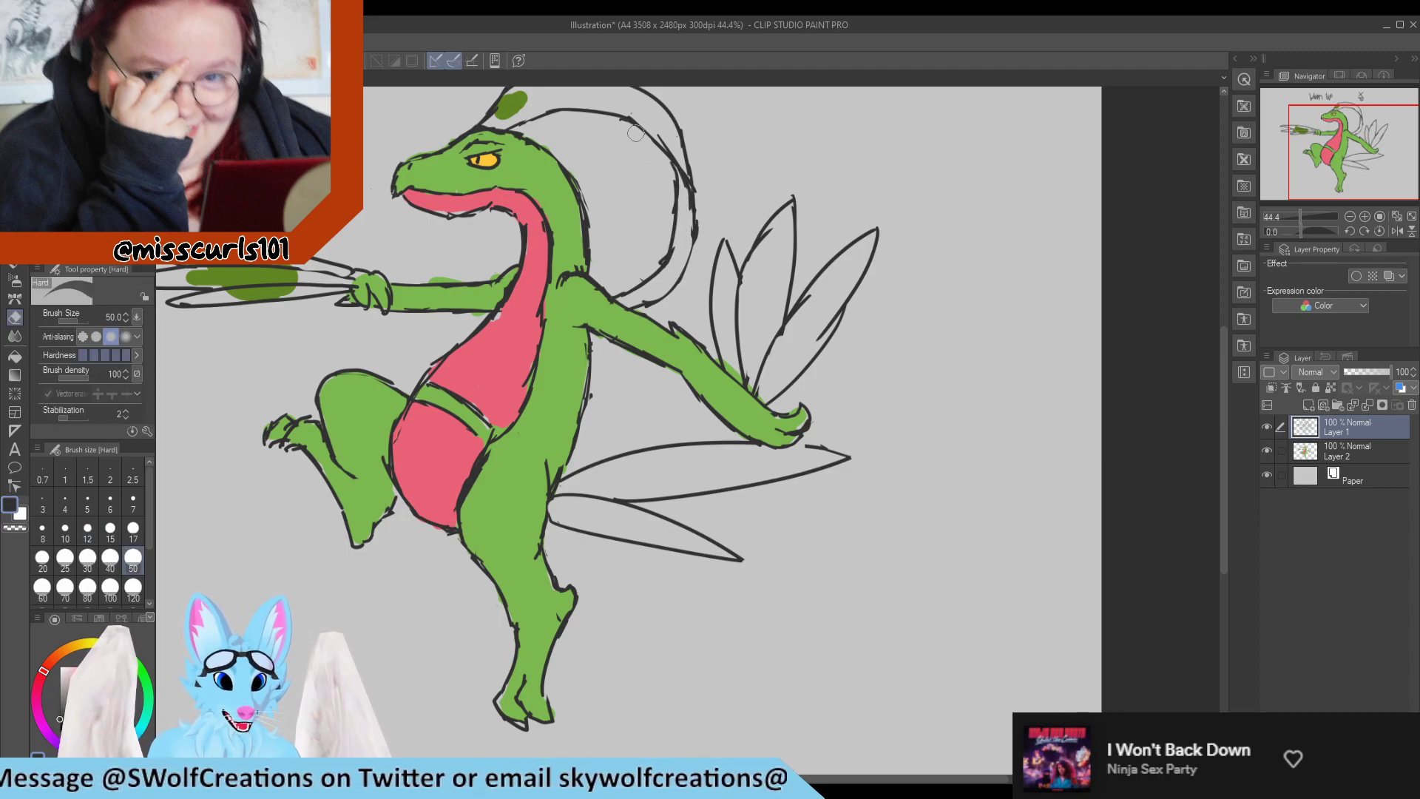
pyautogui.press('p')
# On Layer 2, sample the dark green and fill the front arm's blades at brush size 40.
pyautogui.scroll(-2, 610, 159)
pyautogui.scroll(-1, 605, 162)
pyautogui.scroll(2, 511, 193)
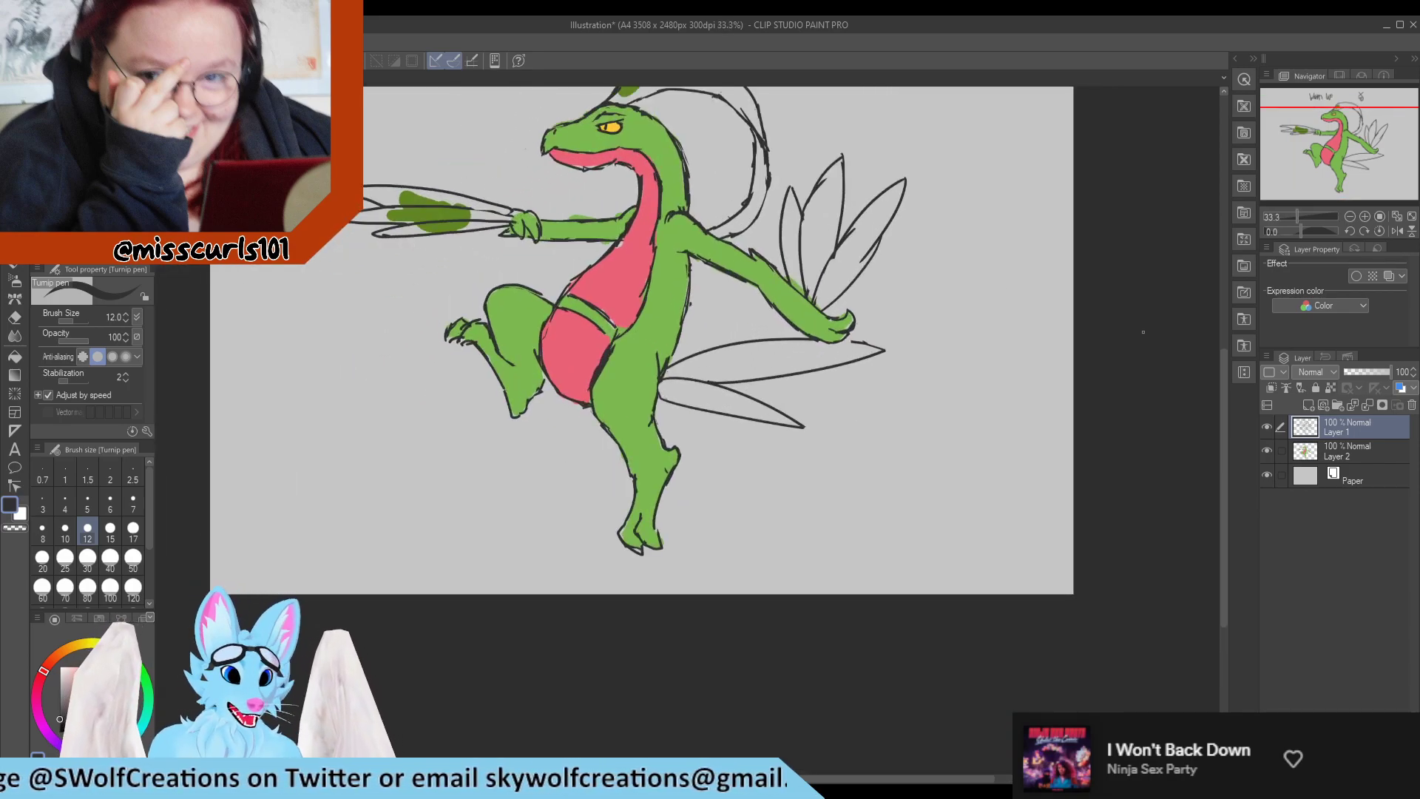
pyautogui.click(1330, 447)
pyautogui.scroll(-2, 1035, 406)
pyautogui.scroll(3, 891, 320)
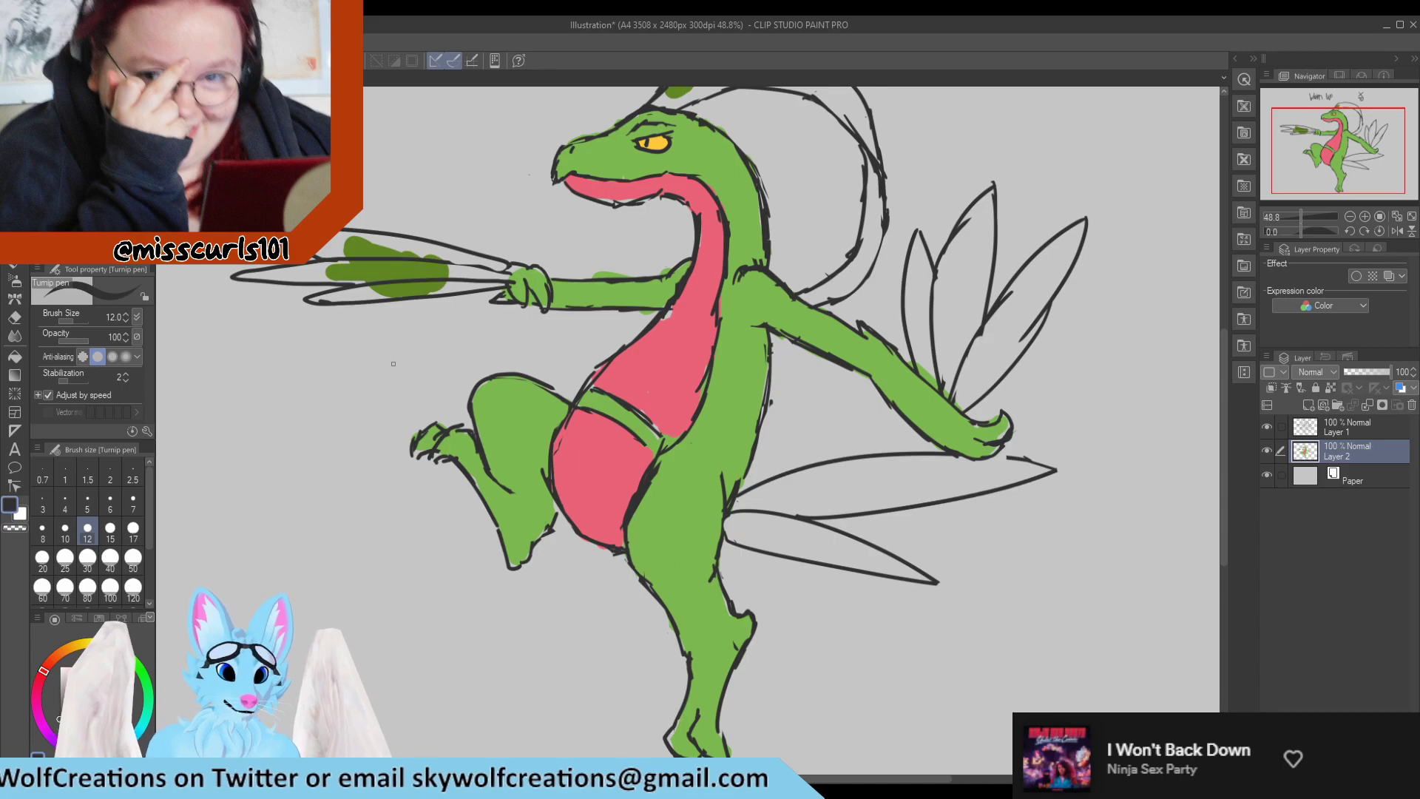
pyautogui.keyDown('alt'); pyautogui.click(407, 266); pyautogui.keyUp('alt')
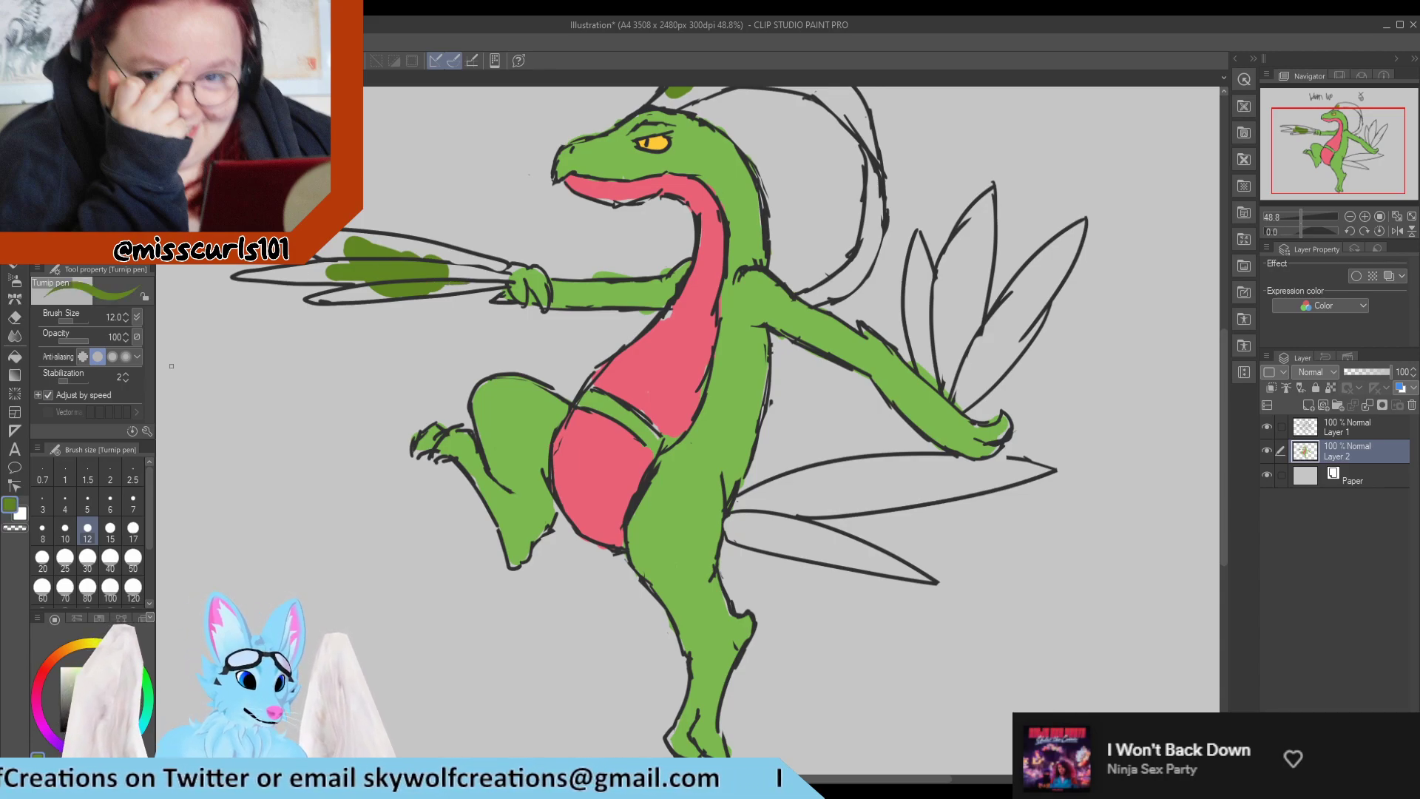
pyautogui.click(111, 566)
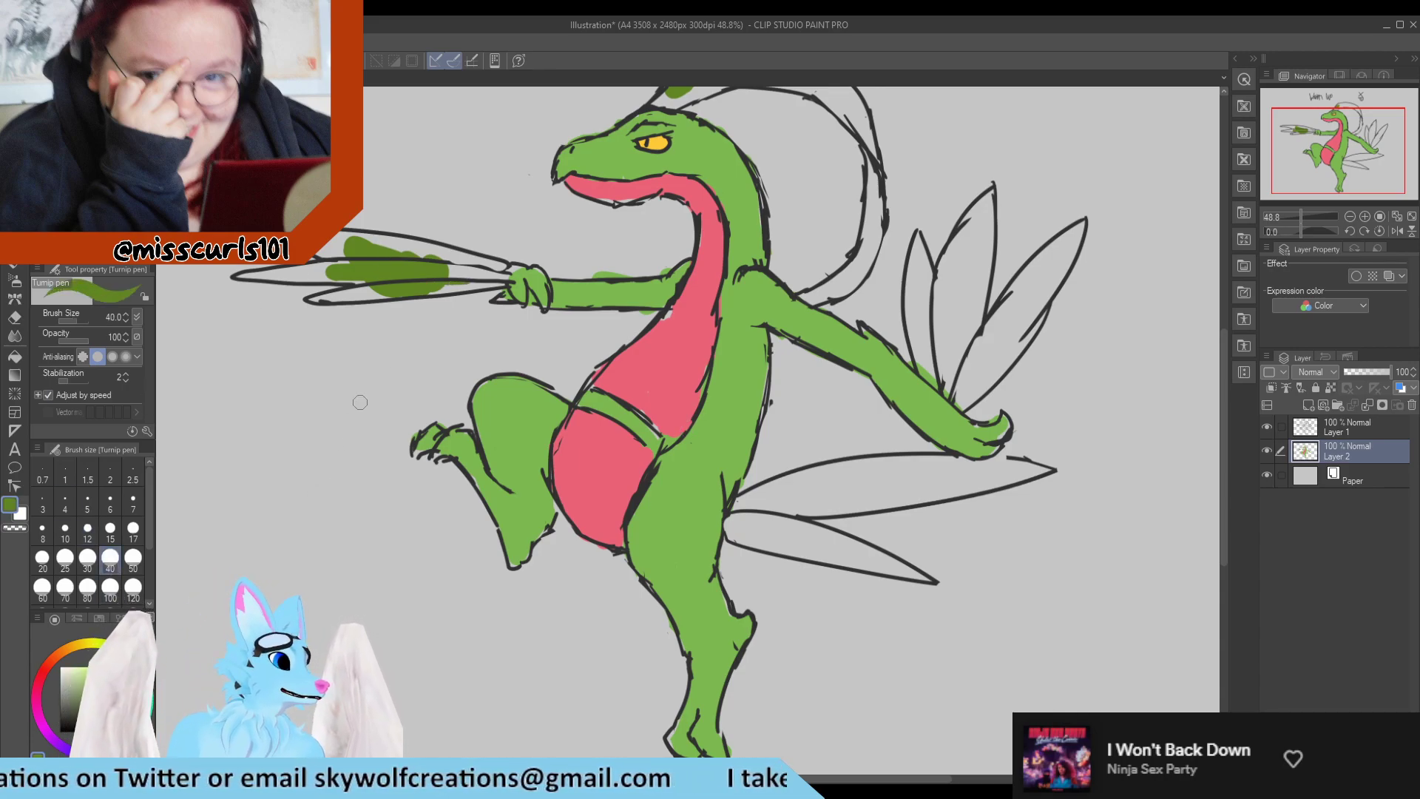
pyautogui.scroll(-1, 301, 429)
pyautogui.scroll(2, 302, 430)
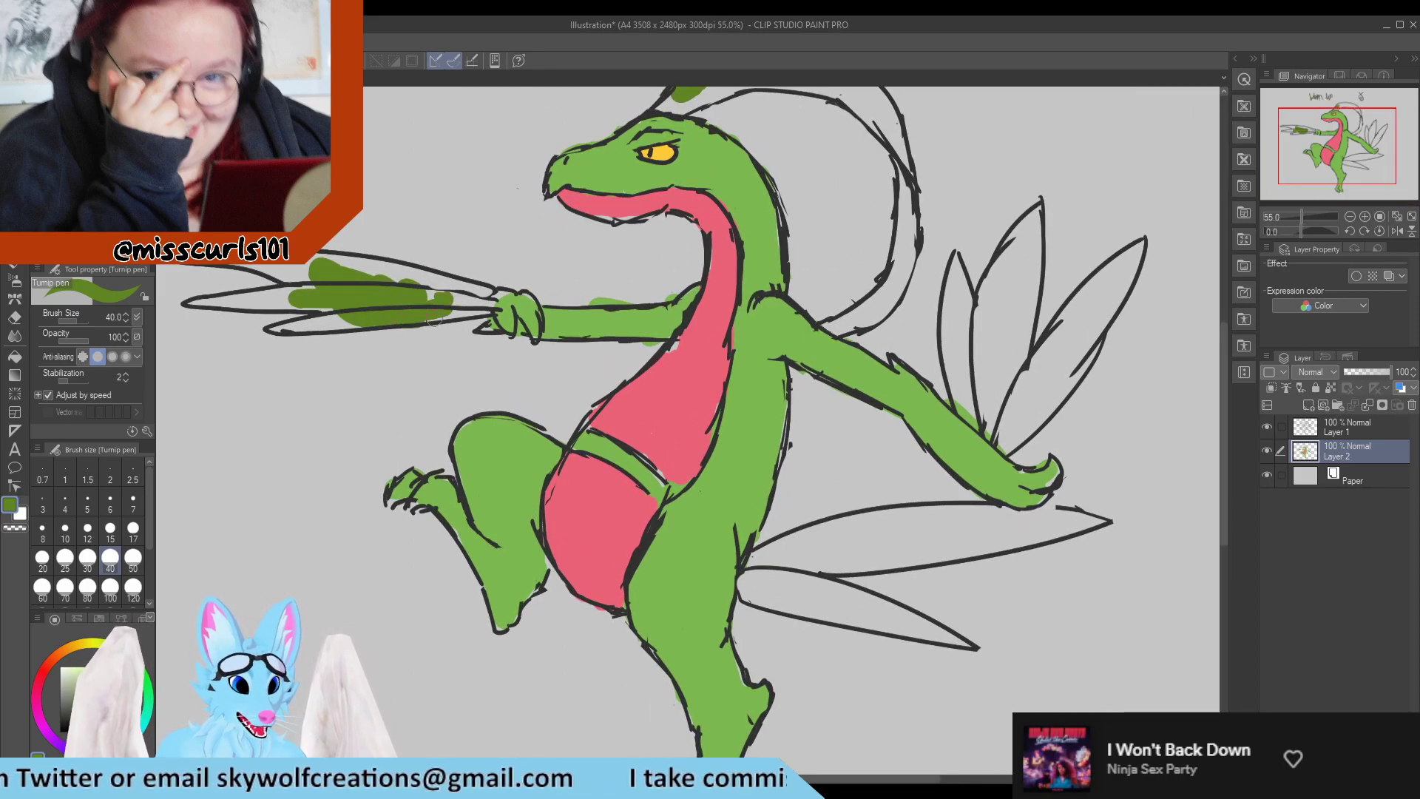
pyautogui.moveTo(414, 317)
pyautogui.mouseDown()
pyautogui.moveTo(482, 303)
pyautogui.moveTo(466, 285)
pyautogui.mouseUp()
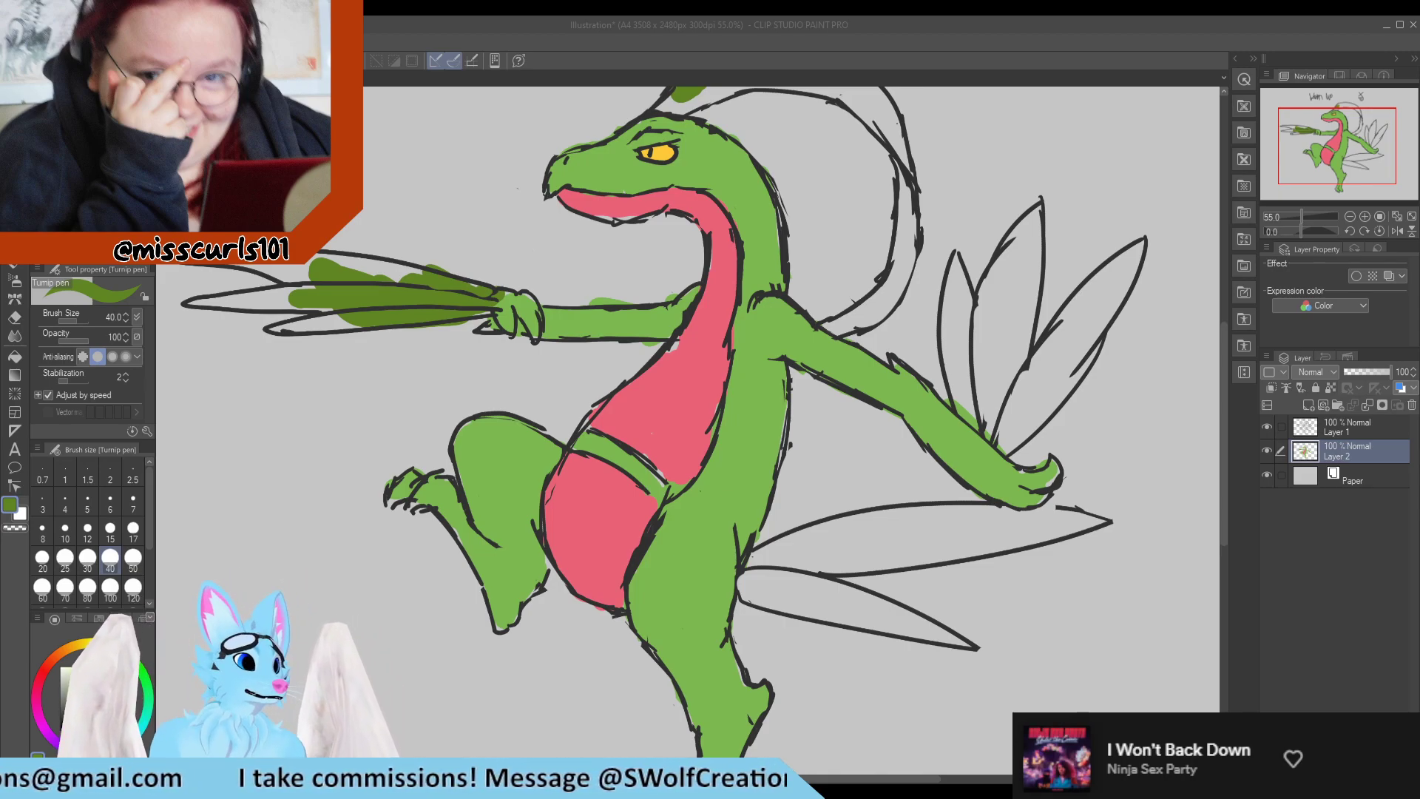
pyautogui.moveTo(213, 301)
pyautogui.mouseDown()
pyautogui.moveTo(314, 312)
pyautogui.moveTo(325, 296)
pyautogui.moveTo(258, 300)
pyautogui.moveTo(347, 310)
pyautogui.moveTo(291, 330)
pyautogui.mouseUp()
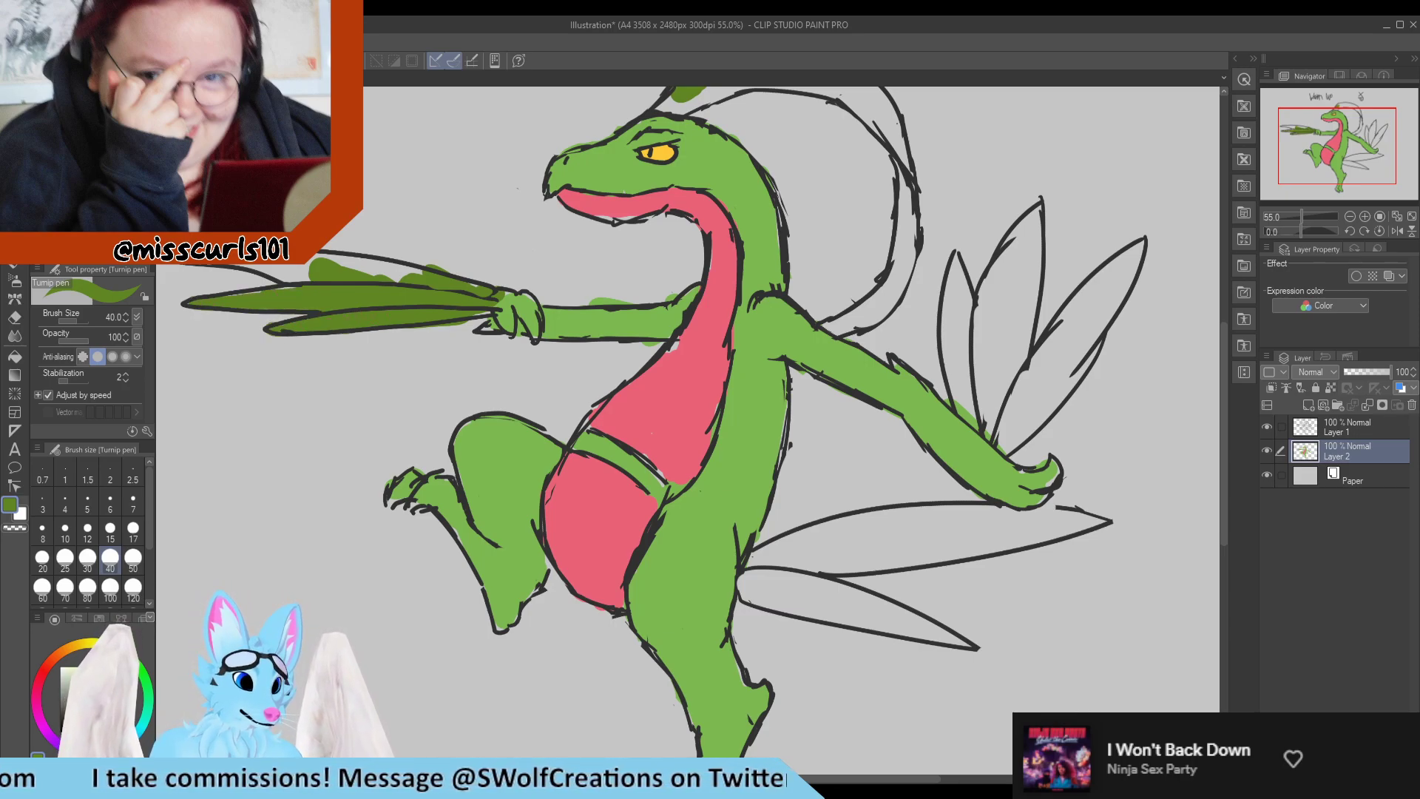
pyautogui.moveTo(303, 273)
pyautogui.mouseDown()
pyautogui.moveTo(293, 275)
pyautogui.moveTo(388, 266)
pyautogui.moveTo(417, 281)
pyautogui.moveTo(347, 266)
pyautogui.mouseUp()
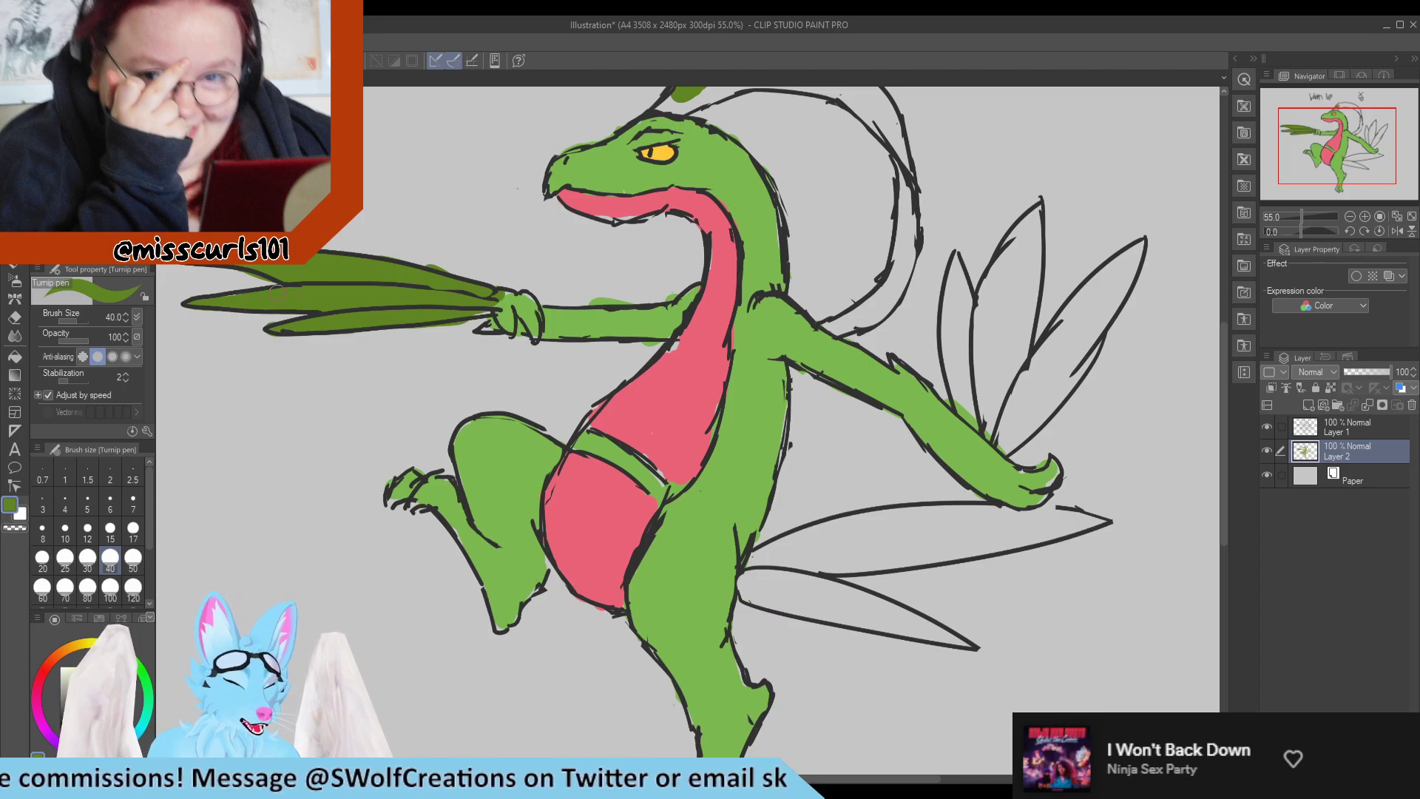
# Erase the green that spills outside the front arm's blades and above the forearm.
pyautogui.press('e')
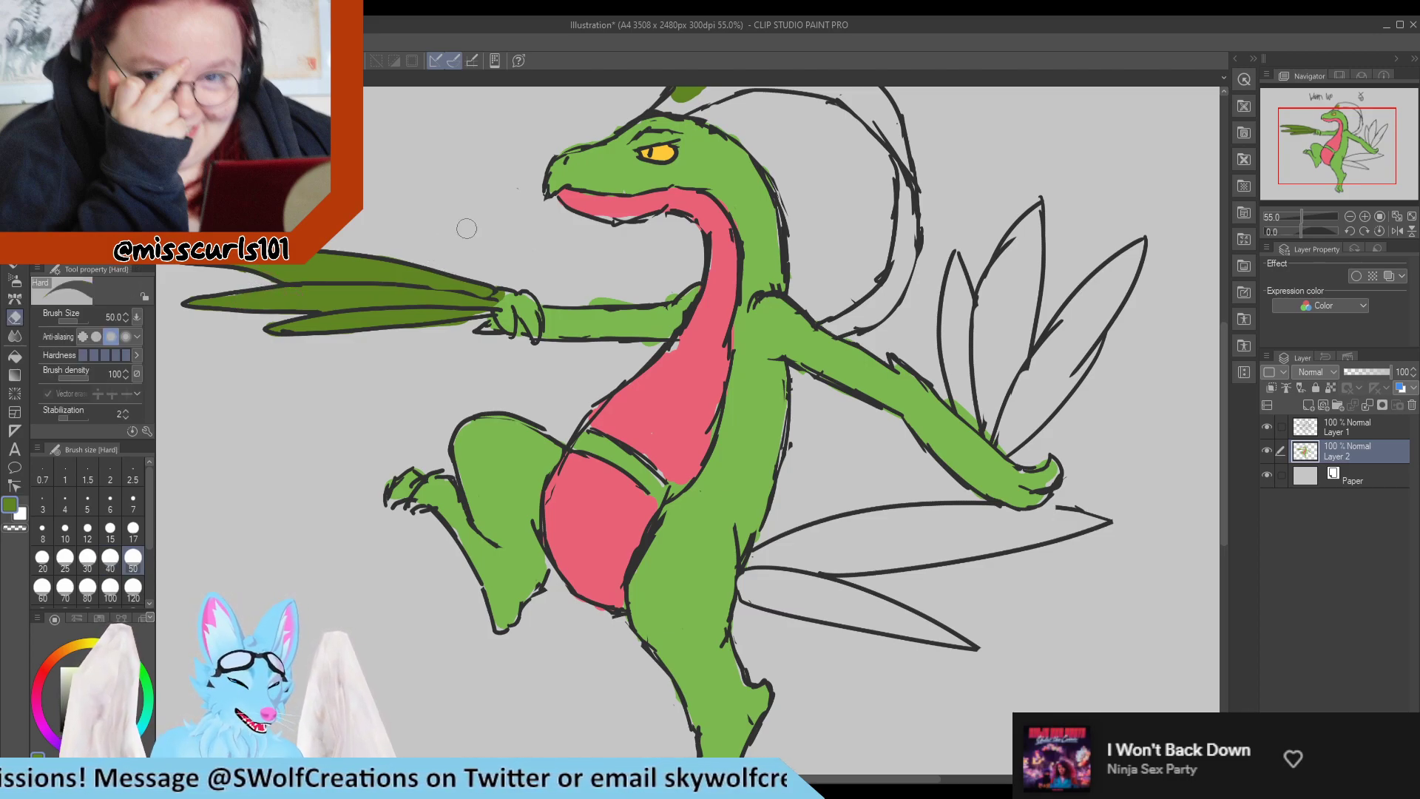
pyautogui.press('p')
pyautogui.scroll(-4, 458, 287)
pyautogui.scroll(3, 692, 145)
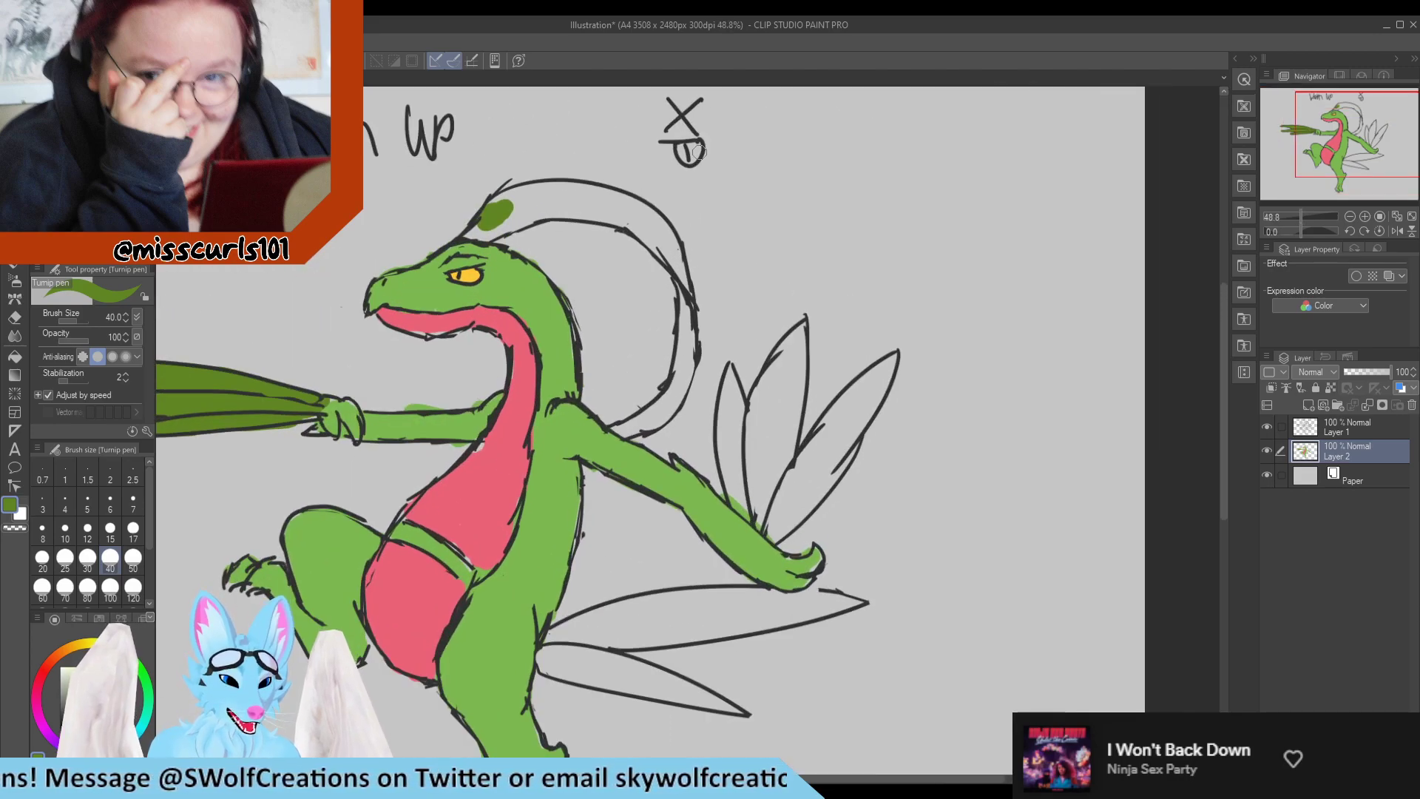
pyautogui.press('e')
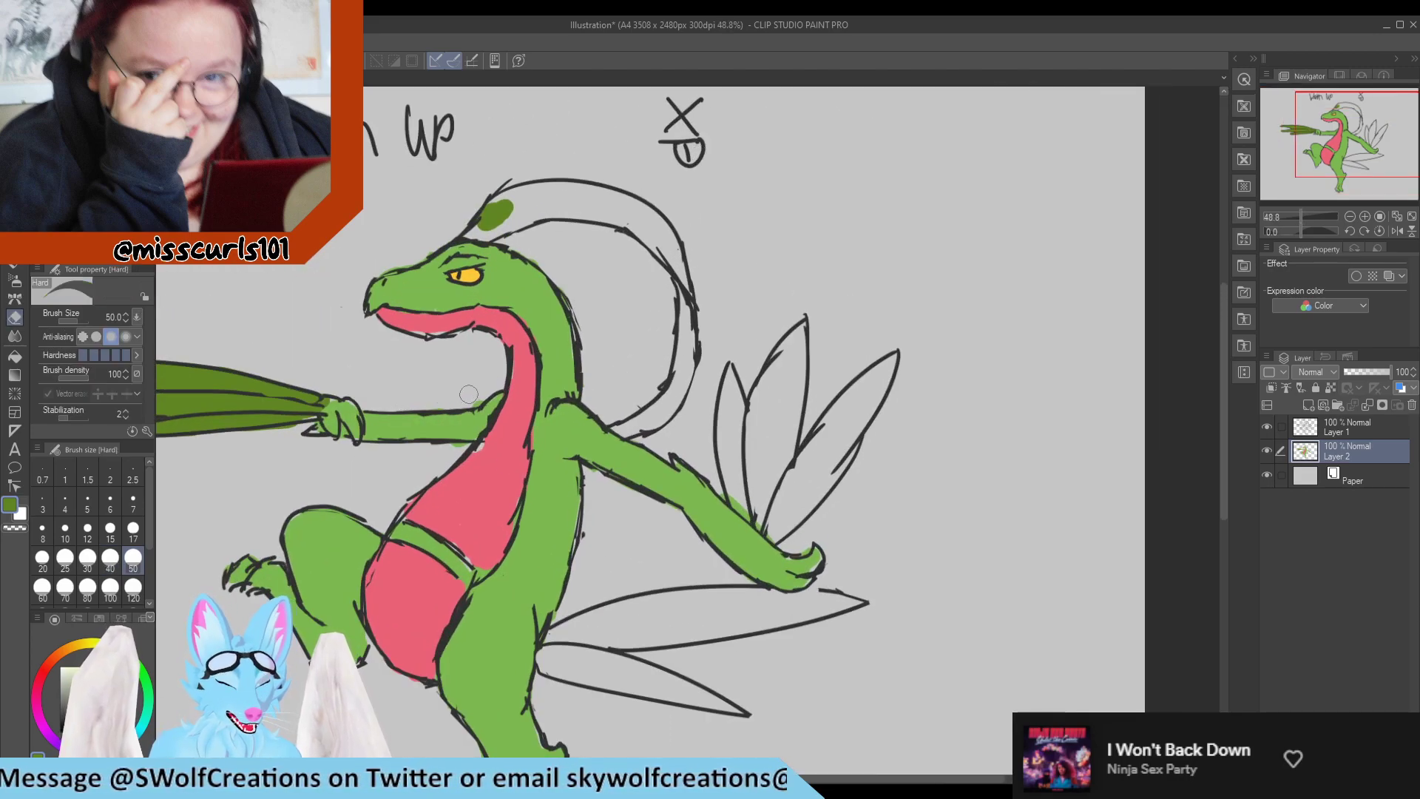
# Fill the curved crest with dark green from its base on the head to its tip at the shoulder.
pyautogui.press('p')
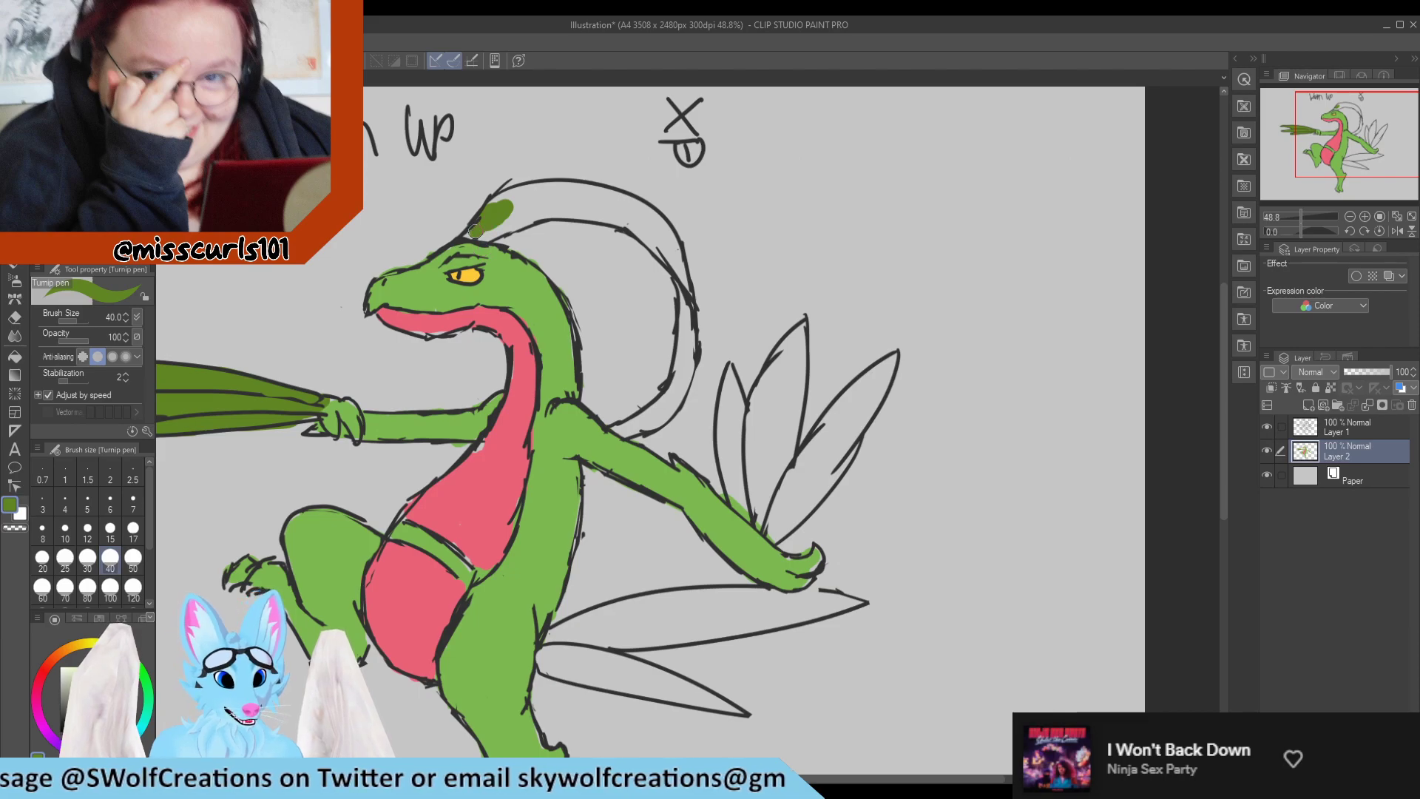
pyautogui.moveTo(472, 235)
pyautogui.mouseDown()
pyautogui.moveTo(551, 211)
pyautogui.moveTo(548, 194)
pyautogui.moveTo(479, 208)
pyautogui.moveTo(566, 201)
pyautogui.moveTo(632, 216)
pyautogui.moveTo(687, 278)
pyautogui.moveTo(628, 207)
pyautogui.moveTo(588, 194)
pyautogui.mouseUp()
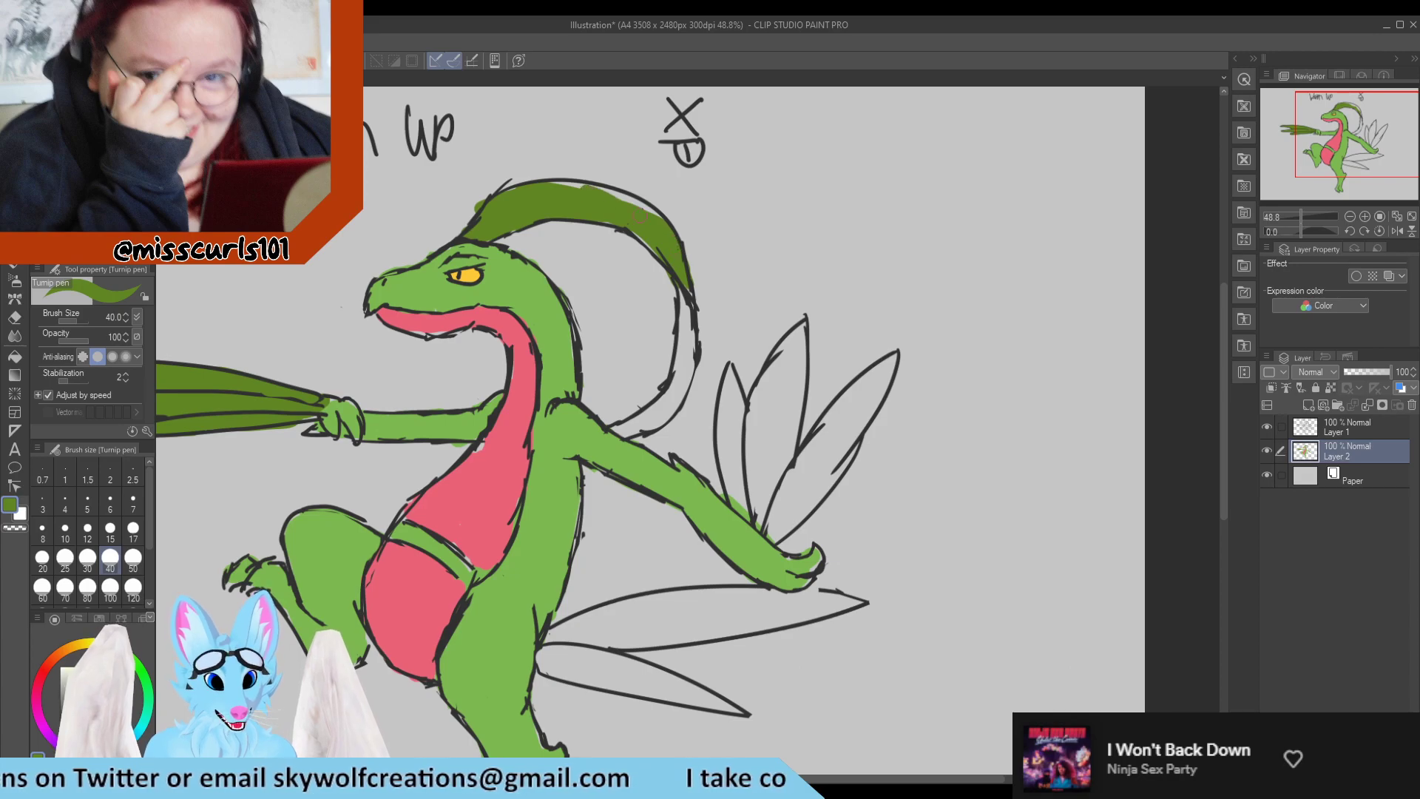
pyautogui.moveTo(663, 228)
pyautogui.mouseDown()
pyautogui.moveTo(638, 205)
pyautogui.moveTo(548, 191)
pyautogui.moveTo(569, 186)
pyautogui.moveTo(659, 233)
pyautogui.moveTo(667, 269)
pyautogui.mouseUp()
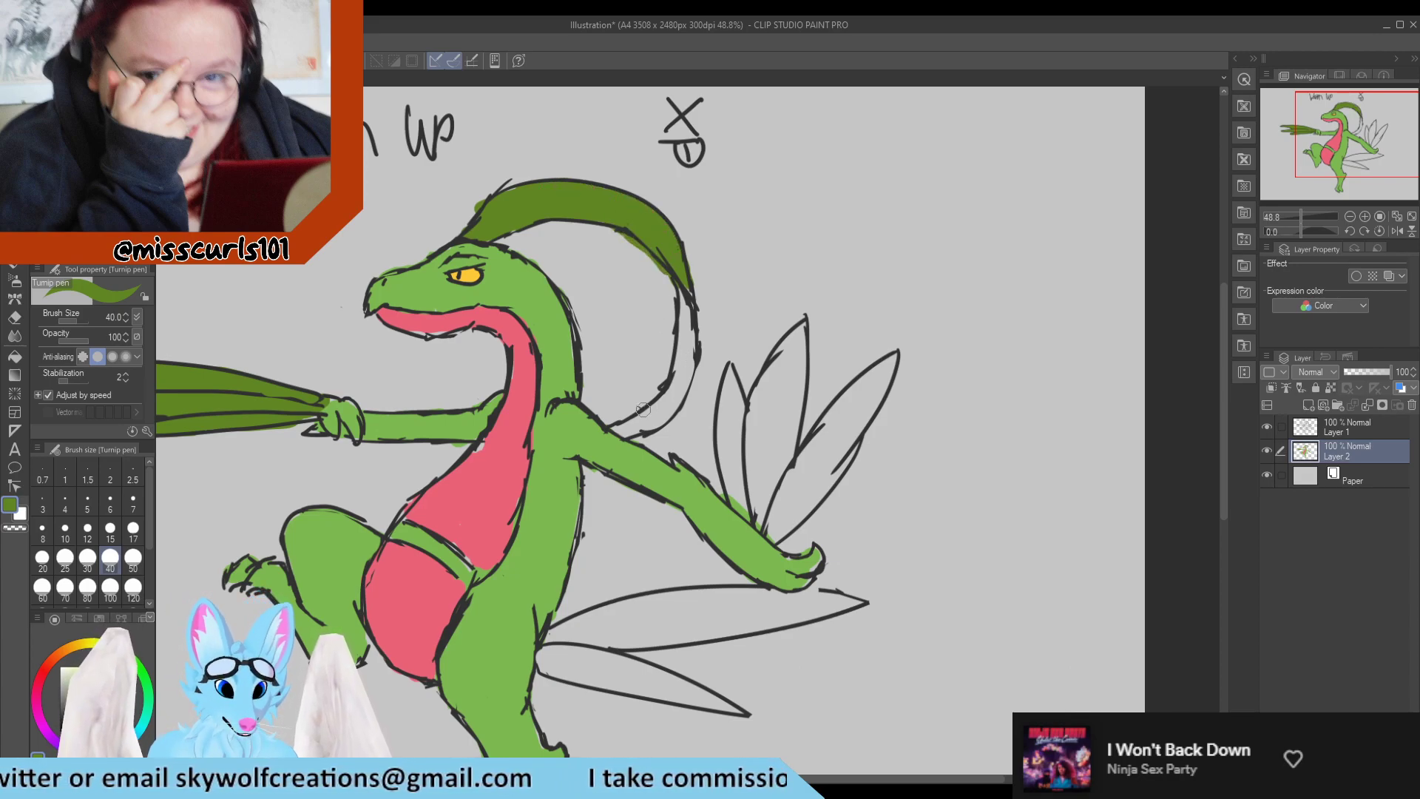
pyautogui.moveTo(643, 409)
pyautogui.mouseDown()
pyautogui.moveTo(616, 429)
pyautogui.moveTo(668, 394)
pyautogui.moveTo(642, 409)
pyautogui.moveTo(654, 428)
pyautogui.moveTo(664, 418)
pyautogui.moveTo(687, 294)
pyautogui.moveTo(673, 415)
pyautogui.mouseUp()
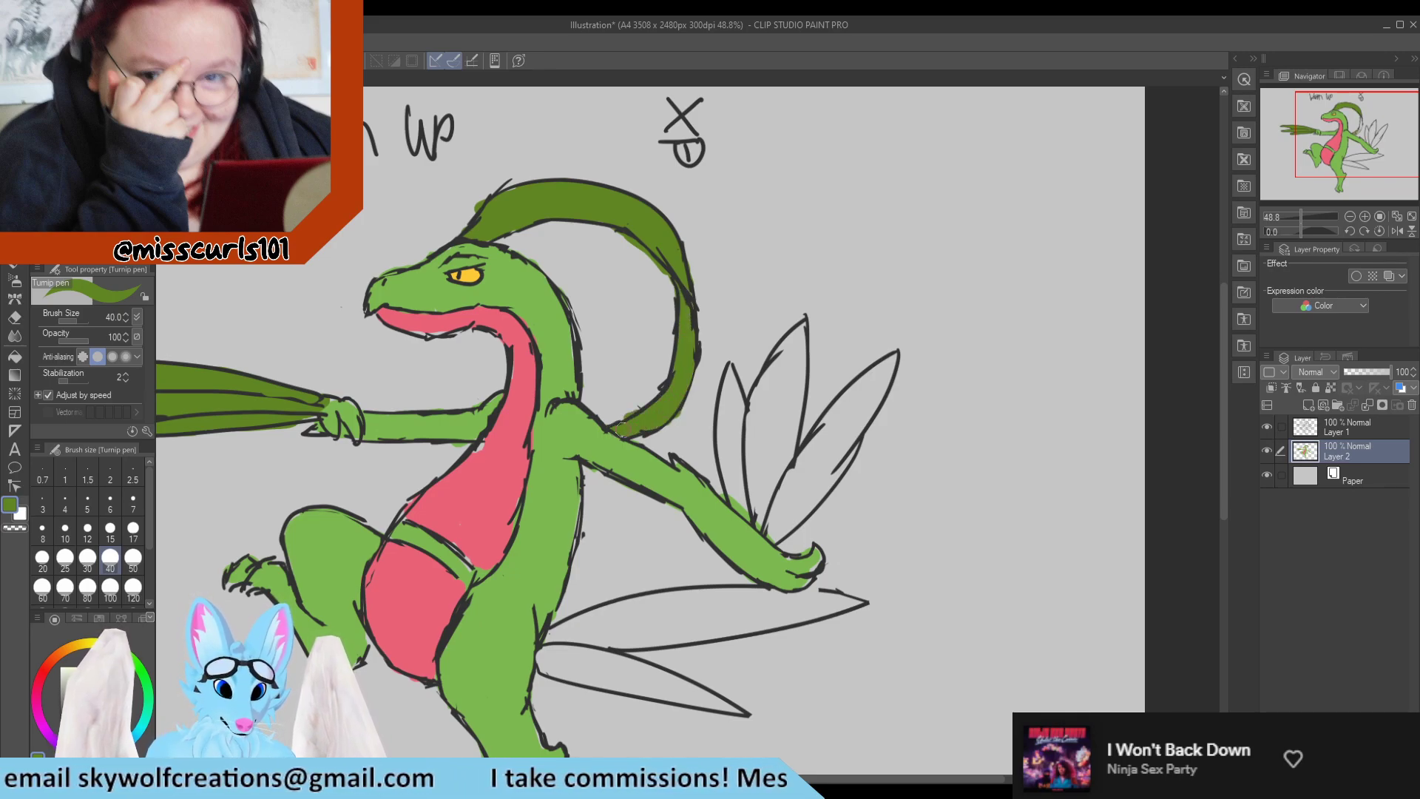
# Sample the crest's dark green and fill the three blades on the rear arm.
pyautogui.keyDown('alt'); pyautogui.click(500, 467); pyautogui.keyUp('alt')
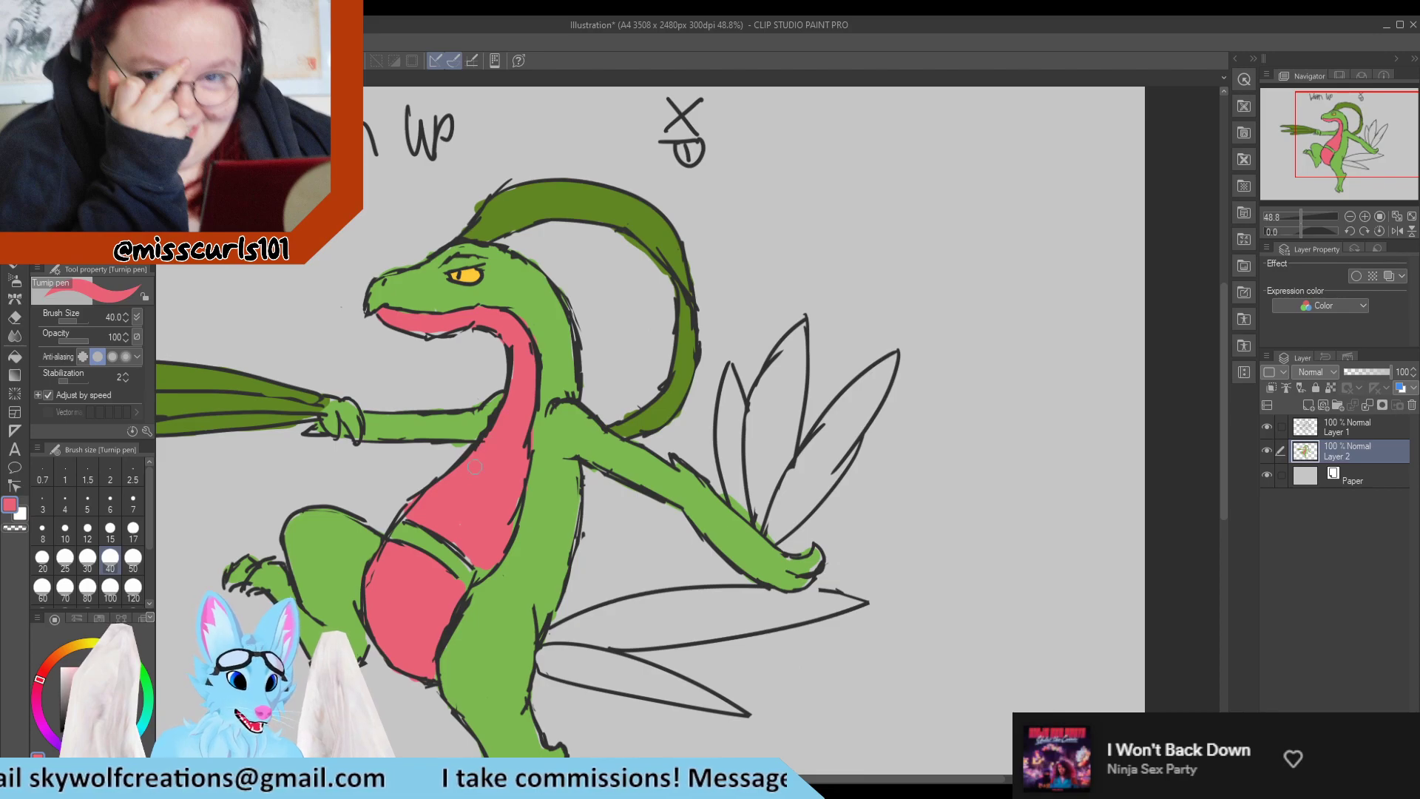
pyautogui.keyDown('alt'); pyautogui.click(522, 202); pyautogui.keyUp('alt')
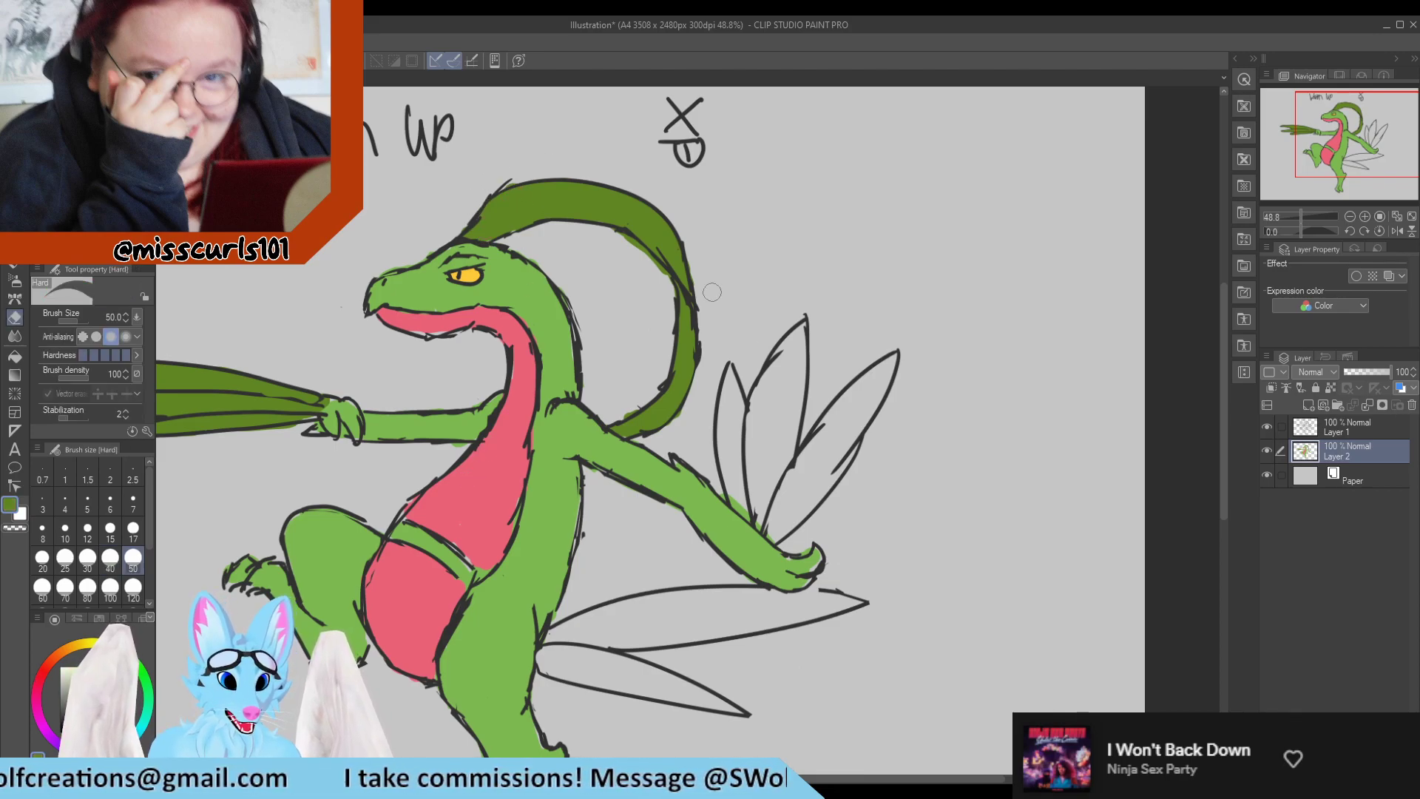
pyautogui.moveTo(761, 527)
pyautogui.mouseDown()
pyautogui.moveTo(724, 403)
pyautogui.moveTo(716, 438)
pyautogui.moveTo(723, 412)
pyautogui.moveTo(740, 428)
pyautogui.moveTo(749, 391)
pyautogui.moveTo(765, 402)
pyautogui.moveTo(749, 467)
pyautogui.moveTo(805, 329)
pyautogui.mouseUp()
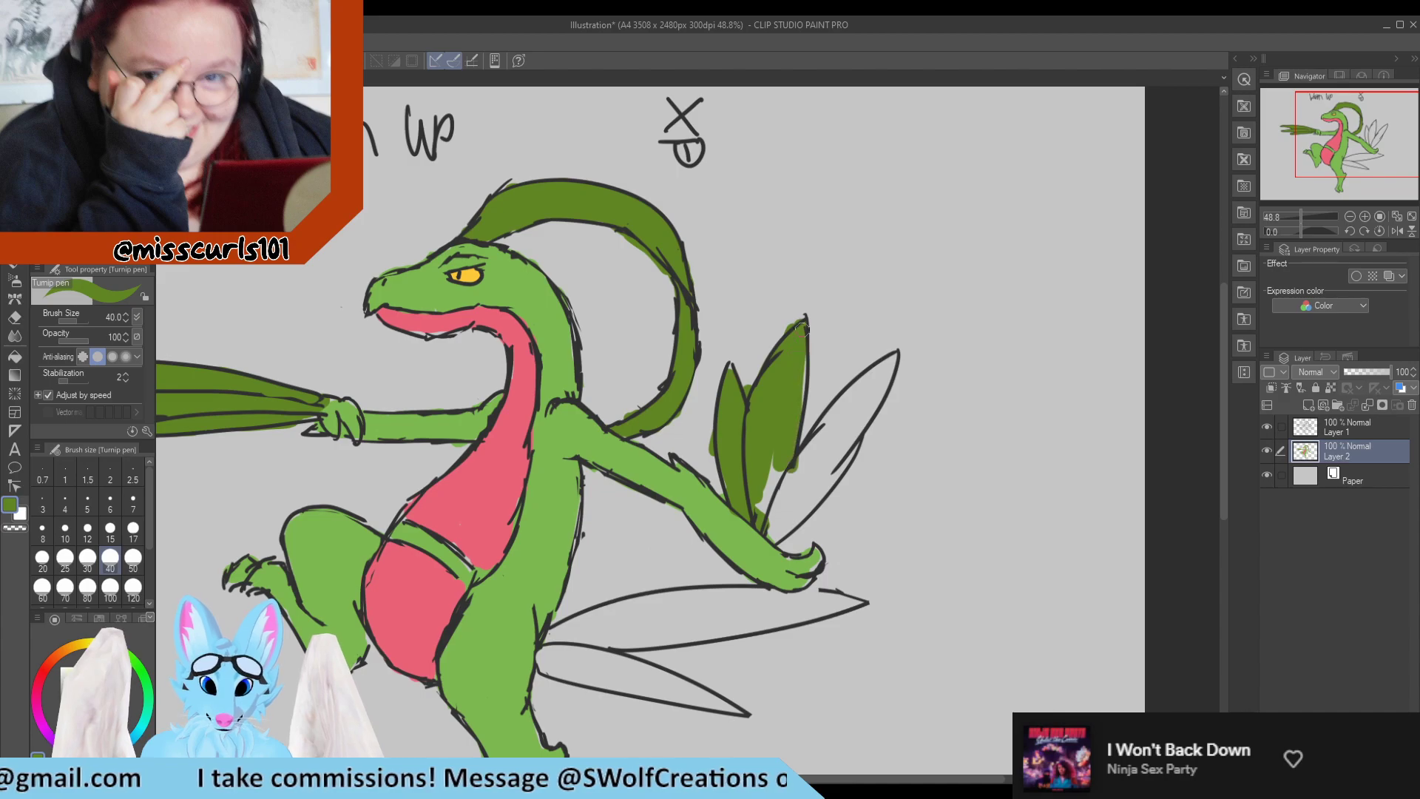
pyautogui.moveTo(792, 392)
pyautogui.mouseDown()
pyautogui.moveTo(755, 501)
pyautogui.moveTo(810, 497)
pyautogui.moveTo(781, 485)
pyautogui.moveTo(781, 535)
pyautogui.moveTo(766, 534)
pyautogui.moveTo(861, 430)
pyautogui.moveTo(876, 388)
pyautogui.moveTo(858, 408)
pyautogui.moveTo(852, 388)
pyautogui.moveTo(805, 441)
pyautogui.moveTo(870, 366)
pyautogui.mouseUp()
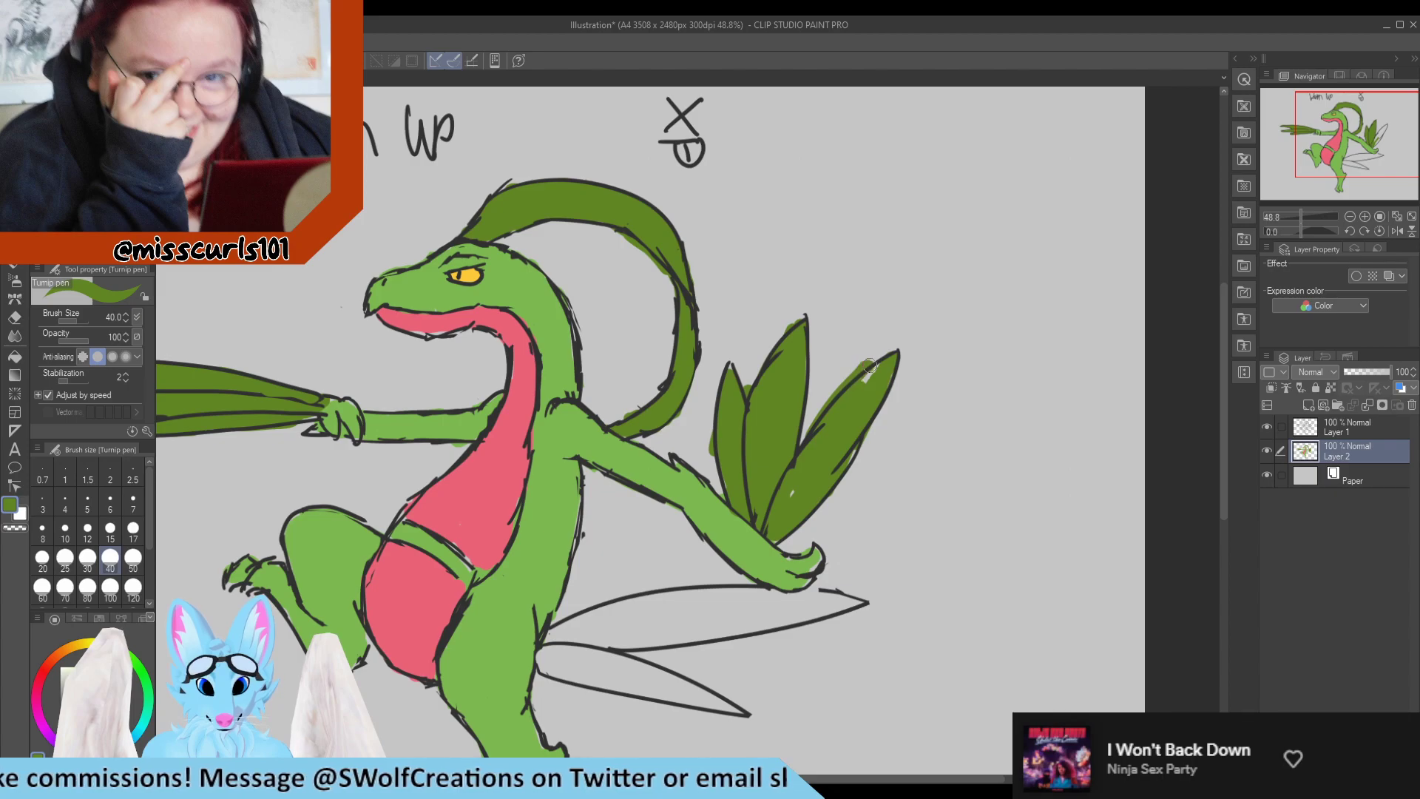
# Erase the green spilling outside the rear arm's blades and fill the remaining gap in the outermost blade.
pyautogui.press('e')
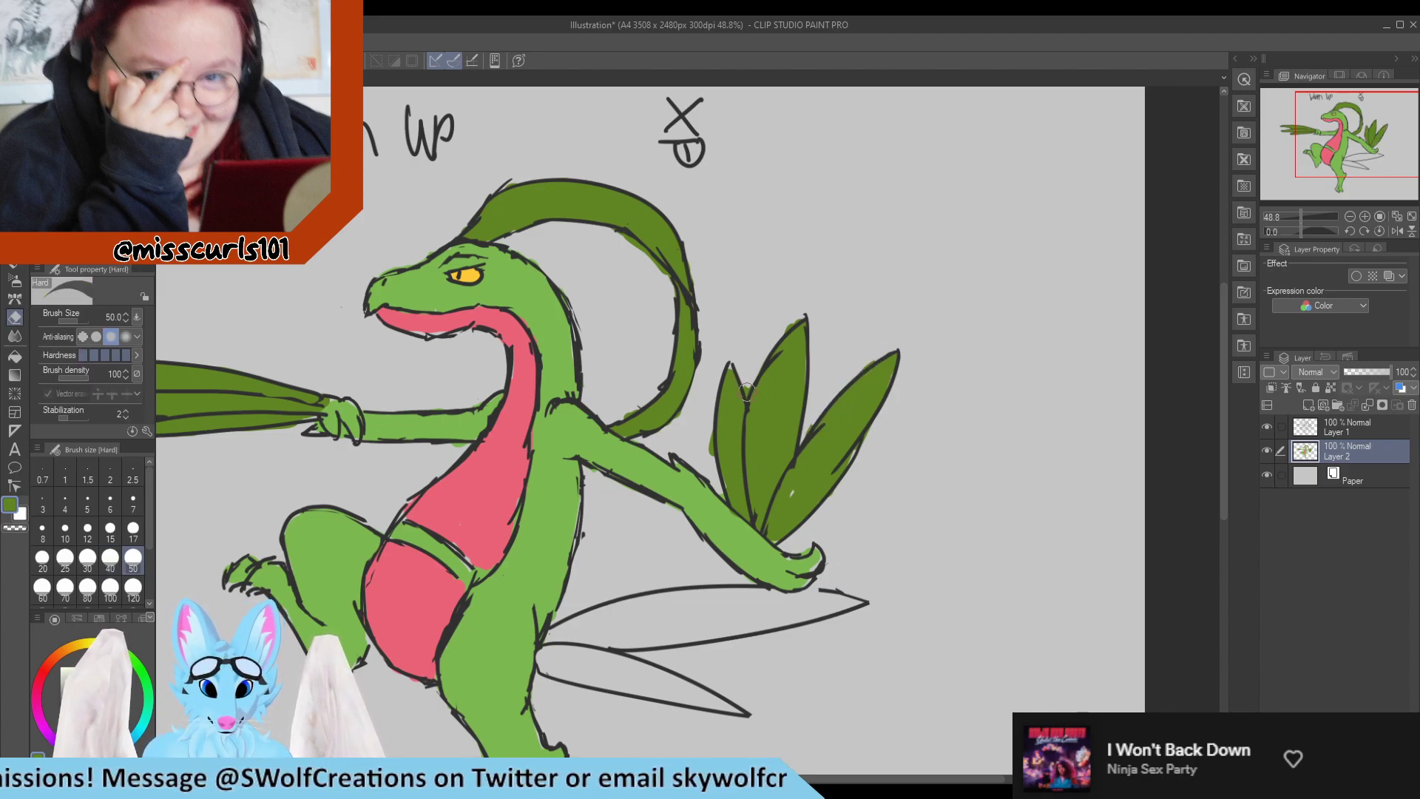
pyautogui.press('p')
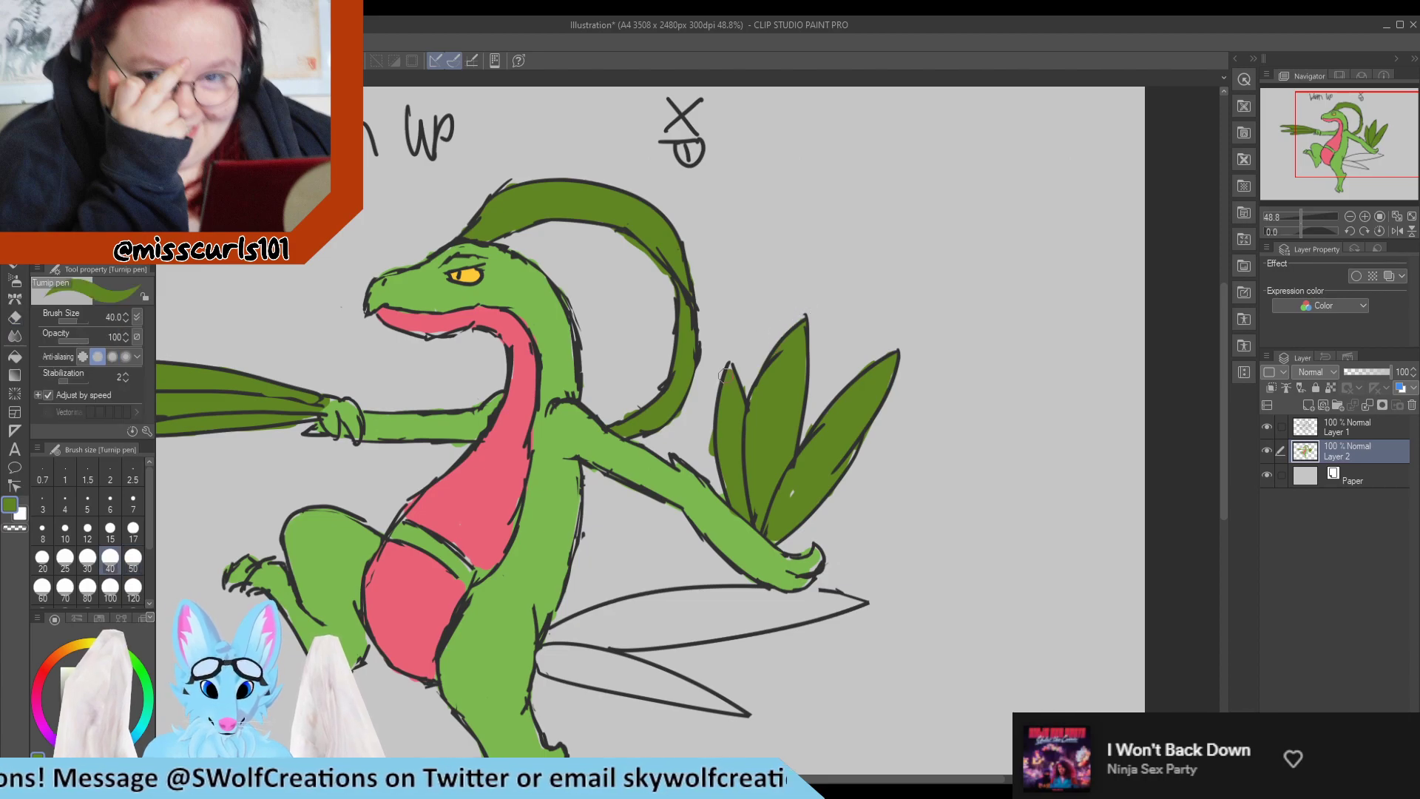
pyautogui.press('e')
pyautogui.moveTo(711, 456); pyautogui.dragTo(708, 434)
pyautogui.press('p')
pyautogui.click(793, 491)
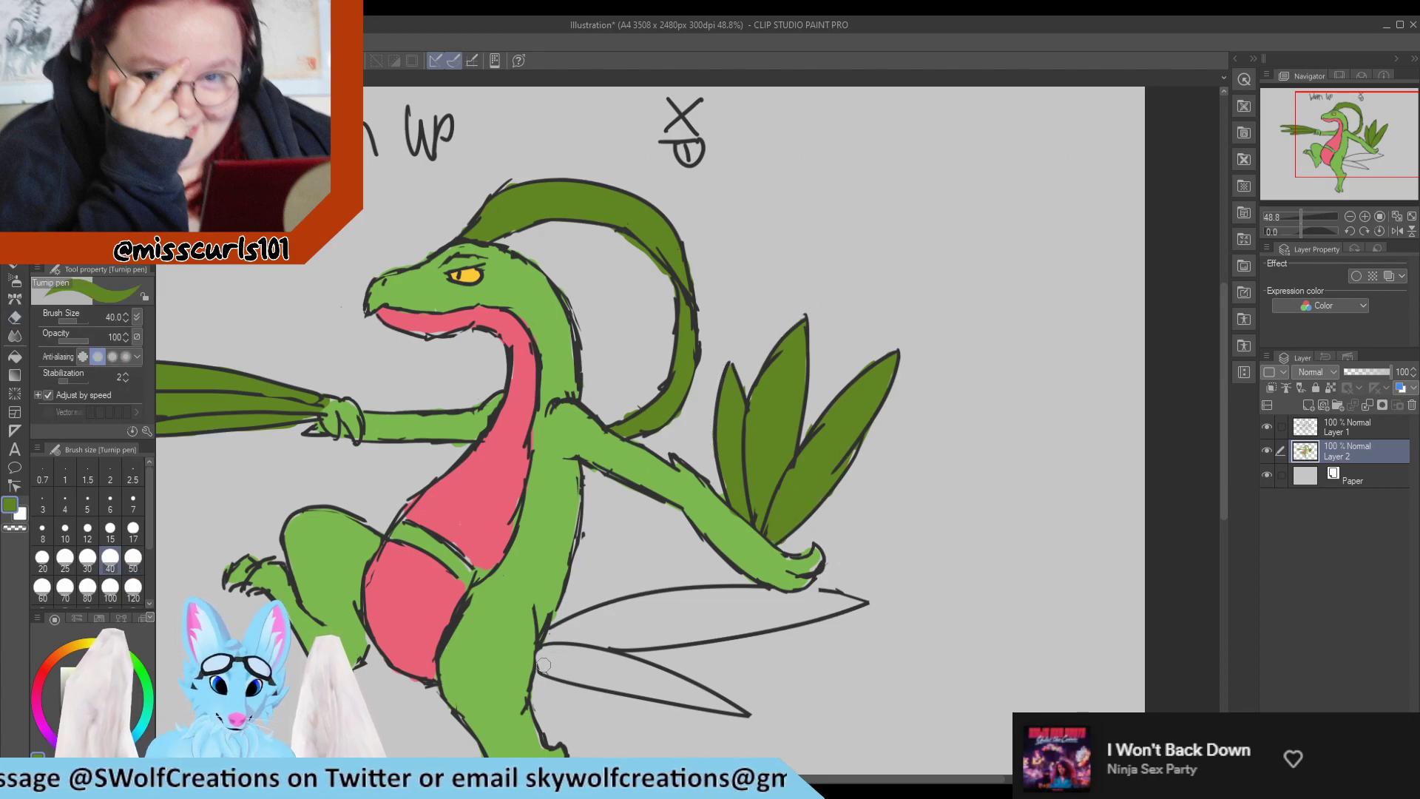
# Fill the lower tail leaf with dark green, start the upper one, and restore the body green at the tail's base.
pyautogui.moveTo(544, 665)
pyautogui.mouseDown()
pyautogui.moveTo(546, 641)
pyautogui.moveTo(549, 660)
pyautogui.moveTo(681, 680)
pyautogui.moveTo(722, 701)
pyautogui.mouseUp()
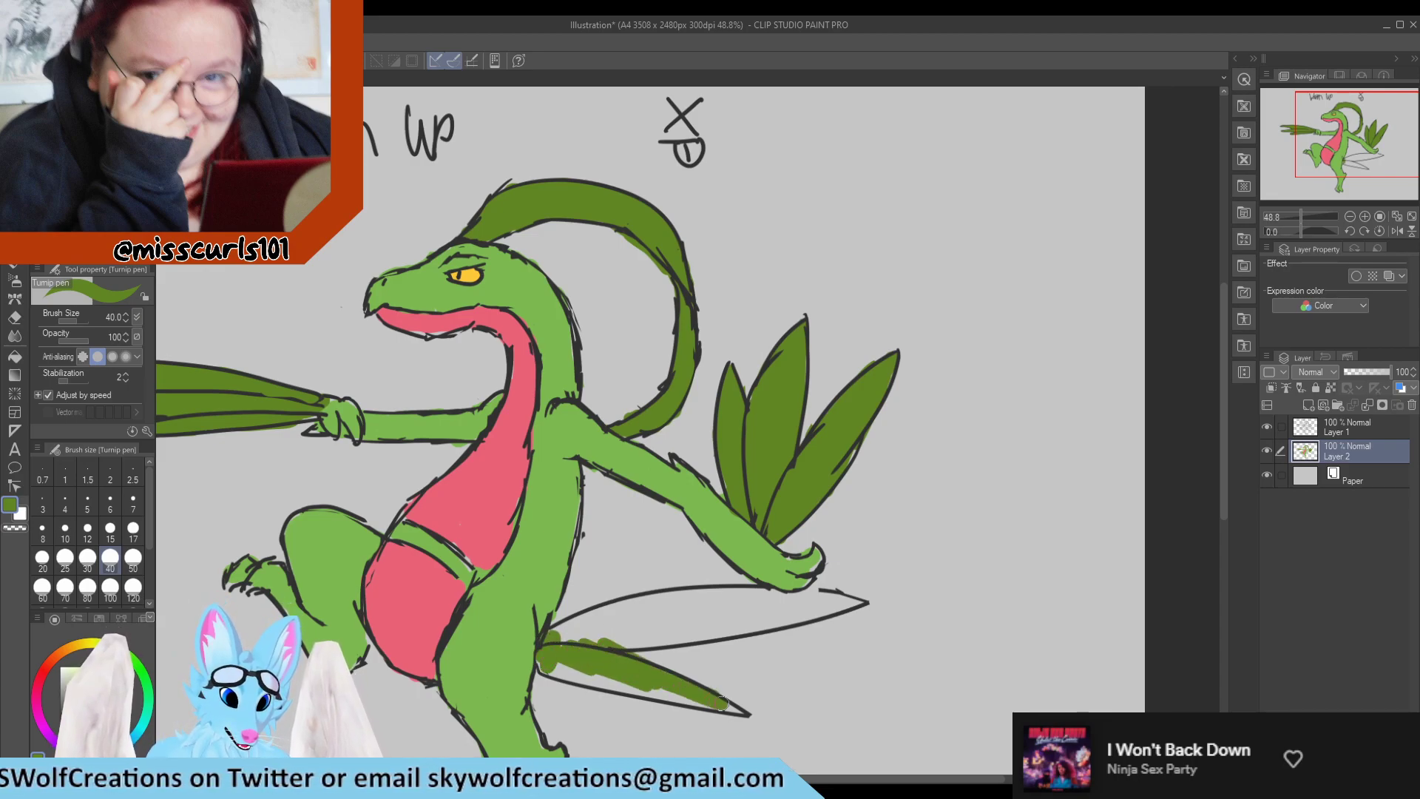
pyautogui.moveTo(608, 679); pyautogui.dragTo(574, 672)
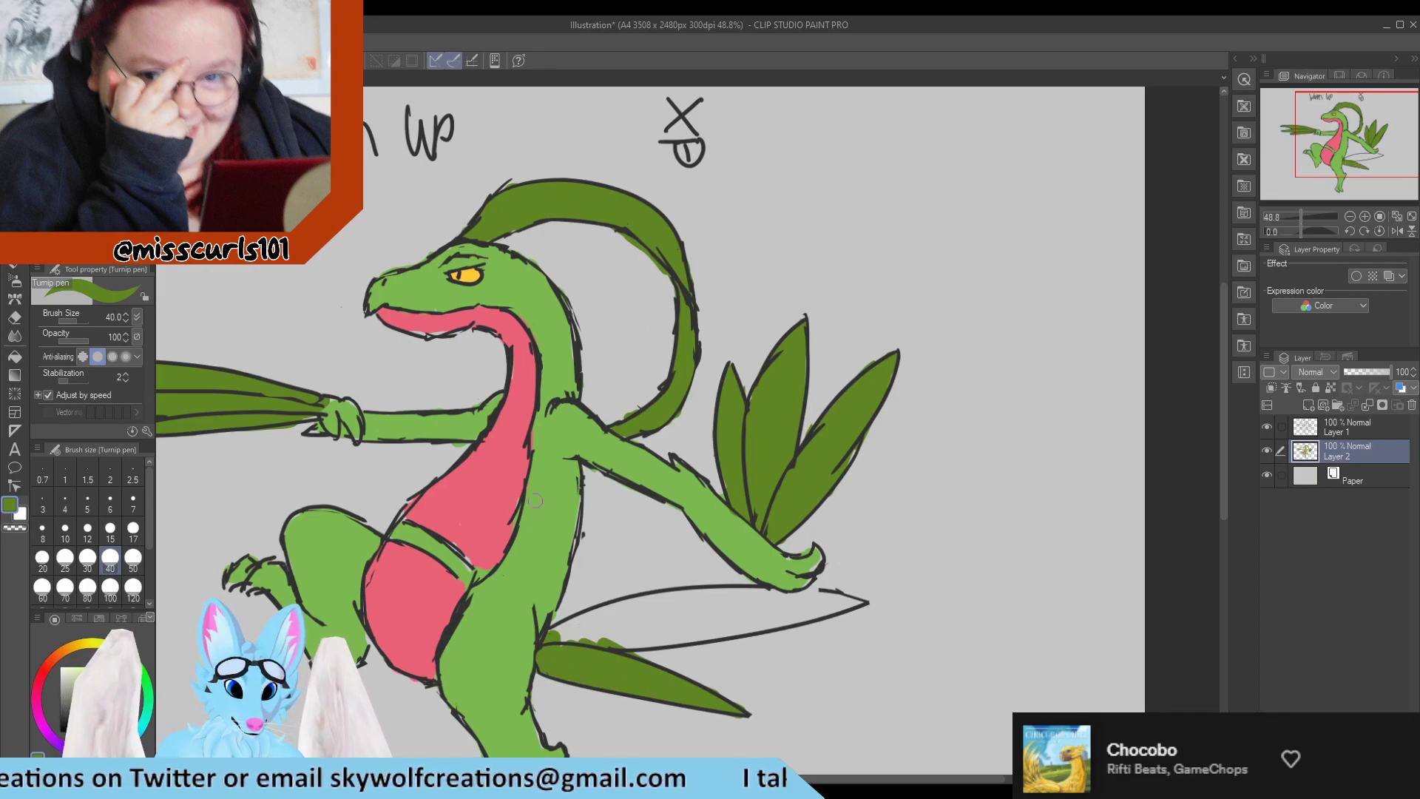
pyautogui.moveTo(594, 641)
pyautogui.mouseDown()
pyautogui.moveTo(683, 634)
pyautogui.moveTo(560, 636)
pyautogui.mouseUp()
pyautogui.keyDown('alt'); pyautogui.click(512, 637); pyautogui.keyUp('alt')
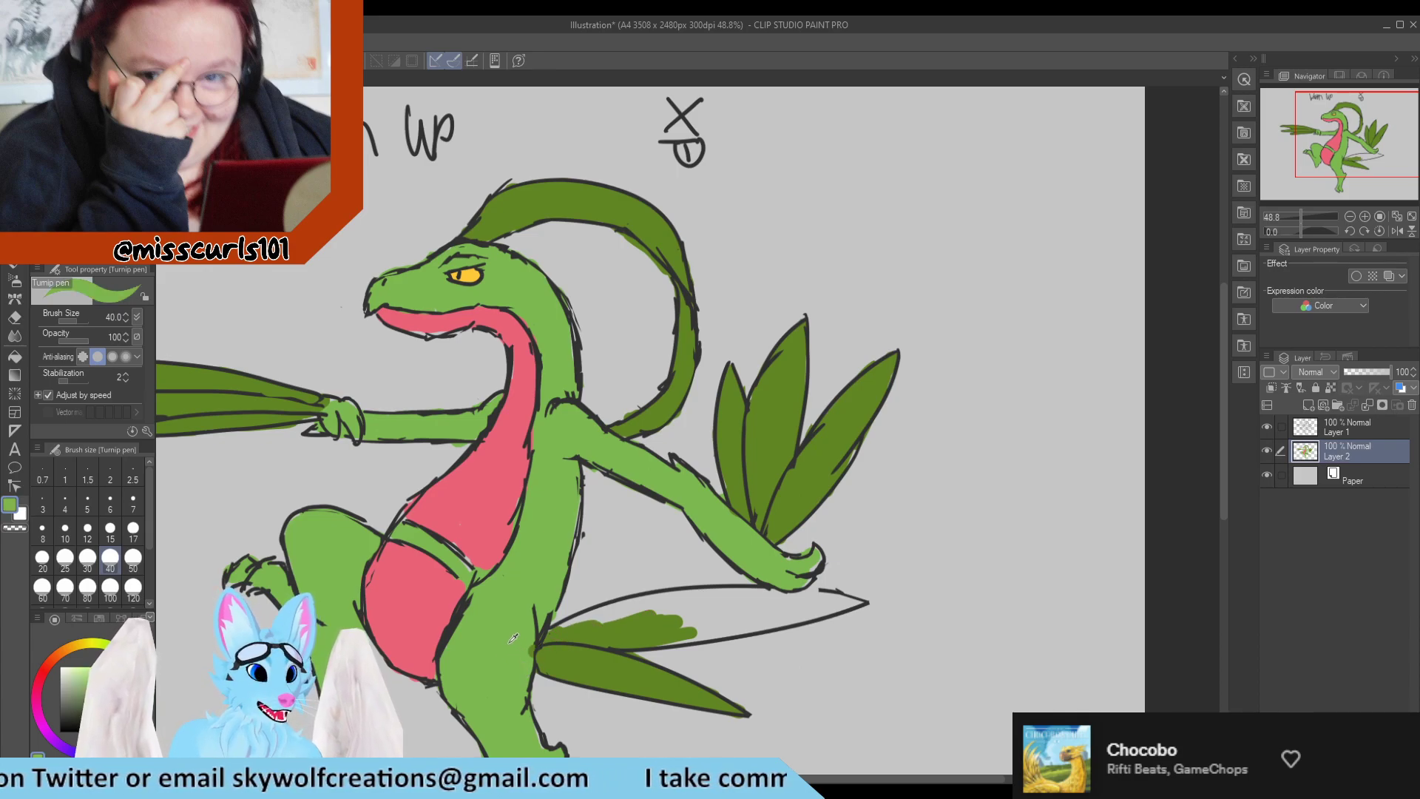
pyautogui.keyDown('alt'); pyautogui.click(547, 655); pyautogui.keyUp('alt')
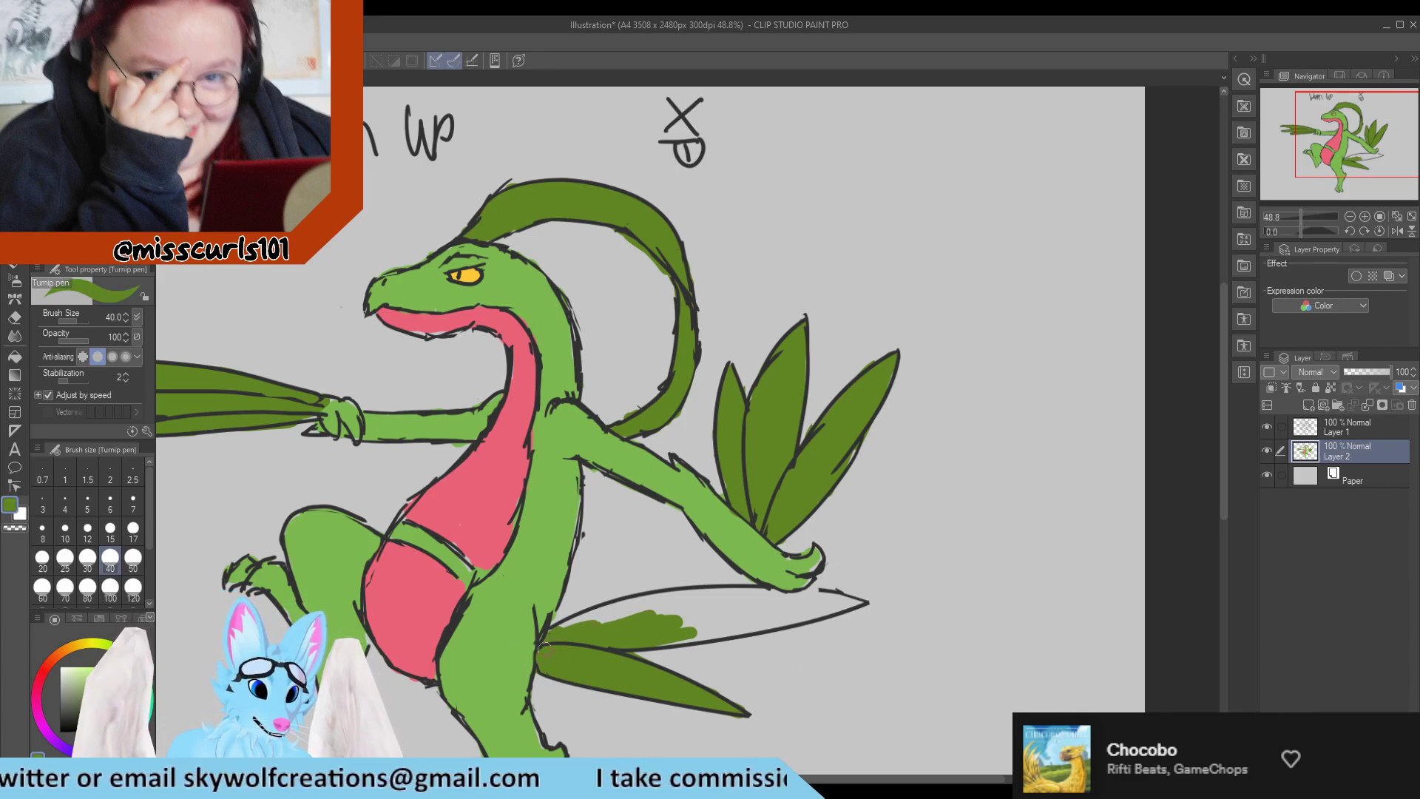
# Fill the rest of the upper tail leaf with dark green and erase the colour that spills past its outline.
pyautogui.moveTo(569, 623)
pyautogui.mouseDown()
pyautogui.moveTo(740, 613)
pyautogui.moveTo(671, 614)
pyautogui.moveTo(692, 628)
pyautogui.moveTo(678, 633)
pyautogui.moveTo(732, 634)
pyautogui.moveTo(826, 620)
pyautogui.moveTo(734, 621)
pyautogui.moveTo(757, 609)
pyautogui.moveTo(670, 593)
pyautogui.moveTo(624, 608)
pyautogui.moveTo(685, 601)
pyautogui.mouseUp()
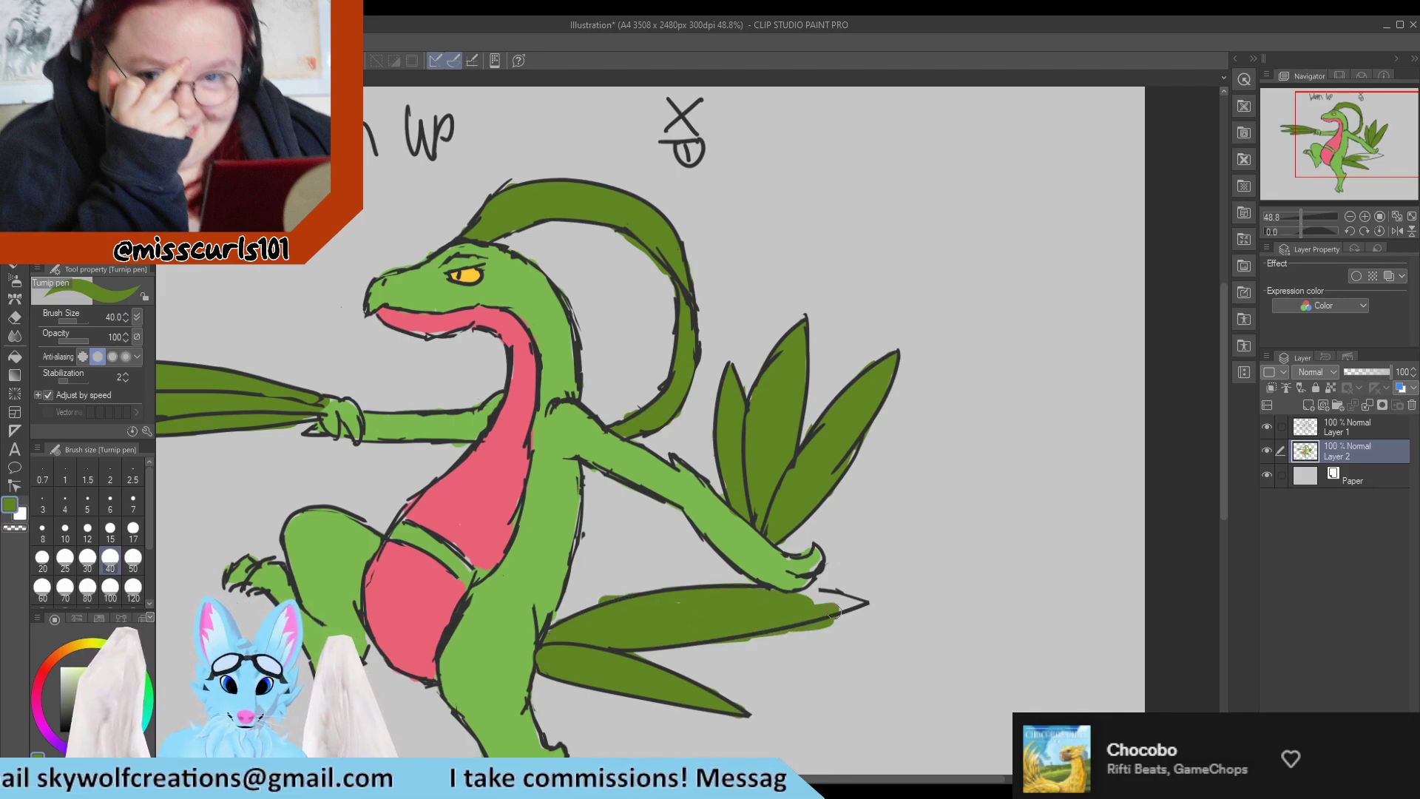
pyautogui.moveTo(834, 612)
pyautogui.mouseDown()
pyautogui.moveTo(855, 601)
pyautogui.moveTo(811, 597)
pyautogui.mouseUp()
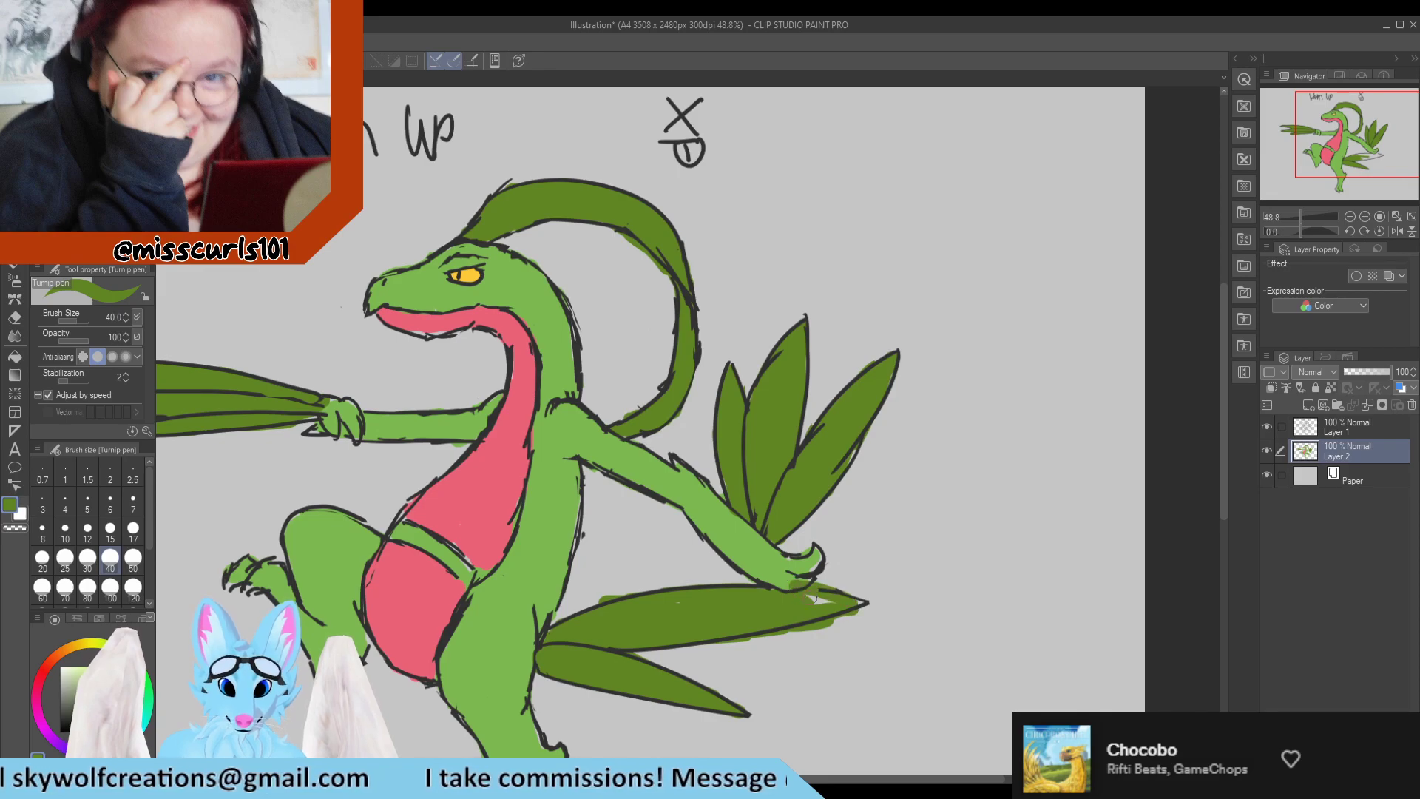
pyautogui.keyDown('alt'); pyautogui.click(790, 571); pyautogui.keyUp('alt')
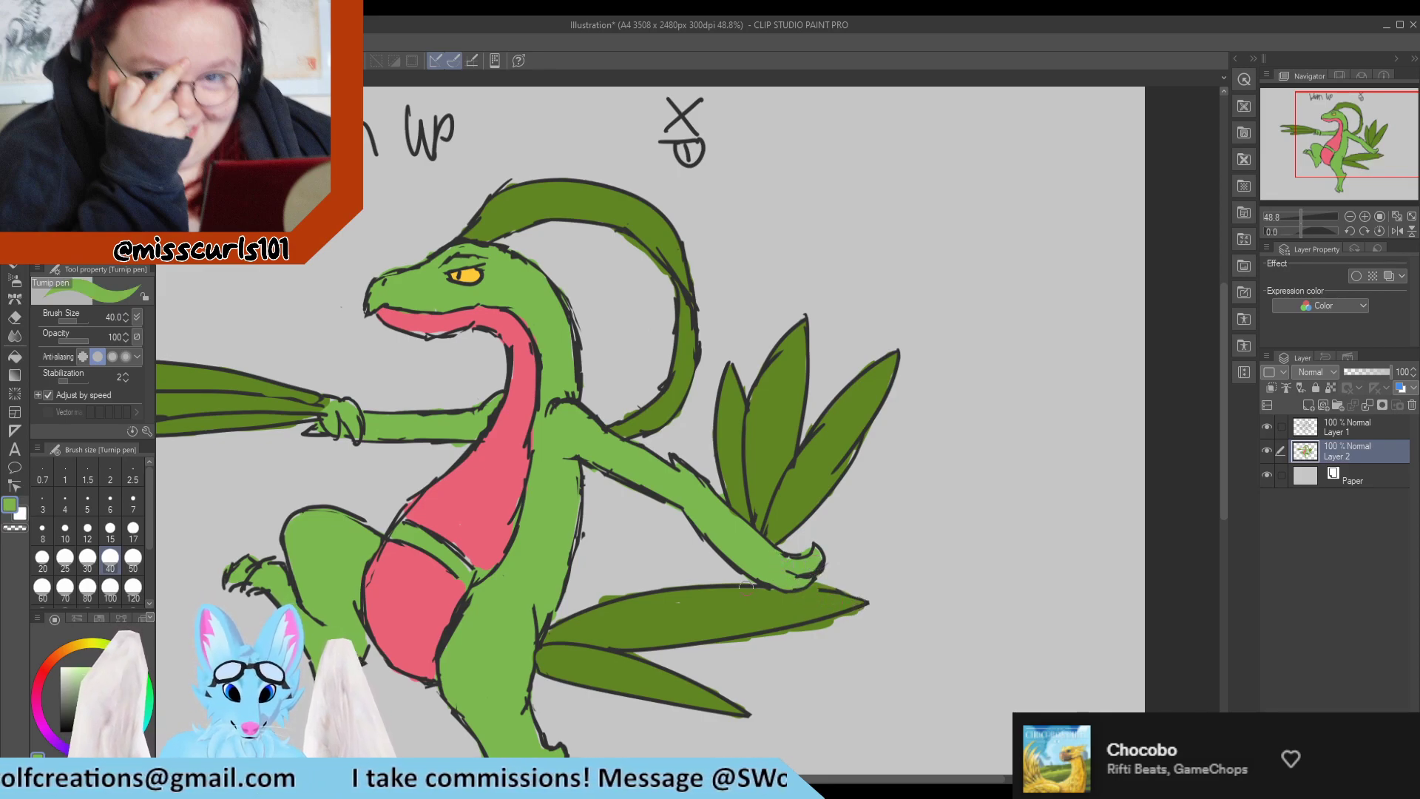
pyautogui.keyDown('alt'); pyautogui.click(682, 601); pyautogui.keyUp('alt')
pyautogui.press('e')
pyautogui.moveTo(784, 644)
pyautogui.mouseDown()
pyautogui.moveTo(739, 645)
pyautogui.moveTo(884, 618)
pyautogui.moveTo(792, 648)
pyautogui.mouseUp()
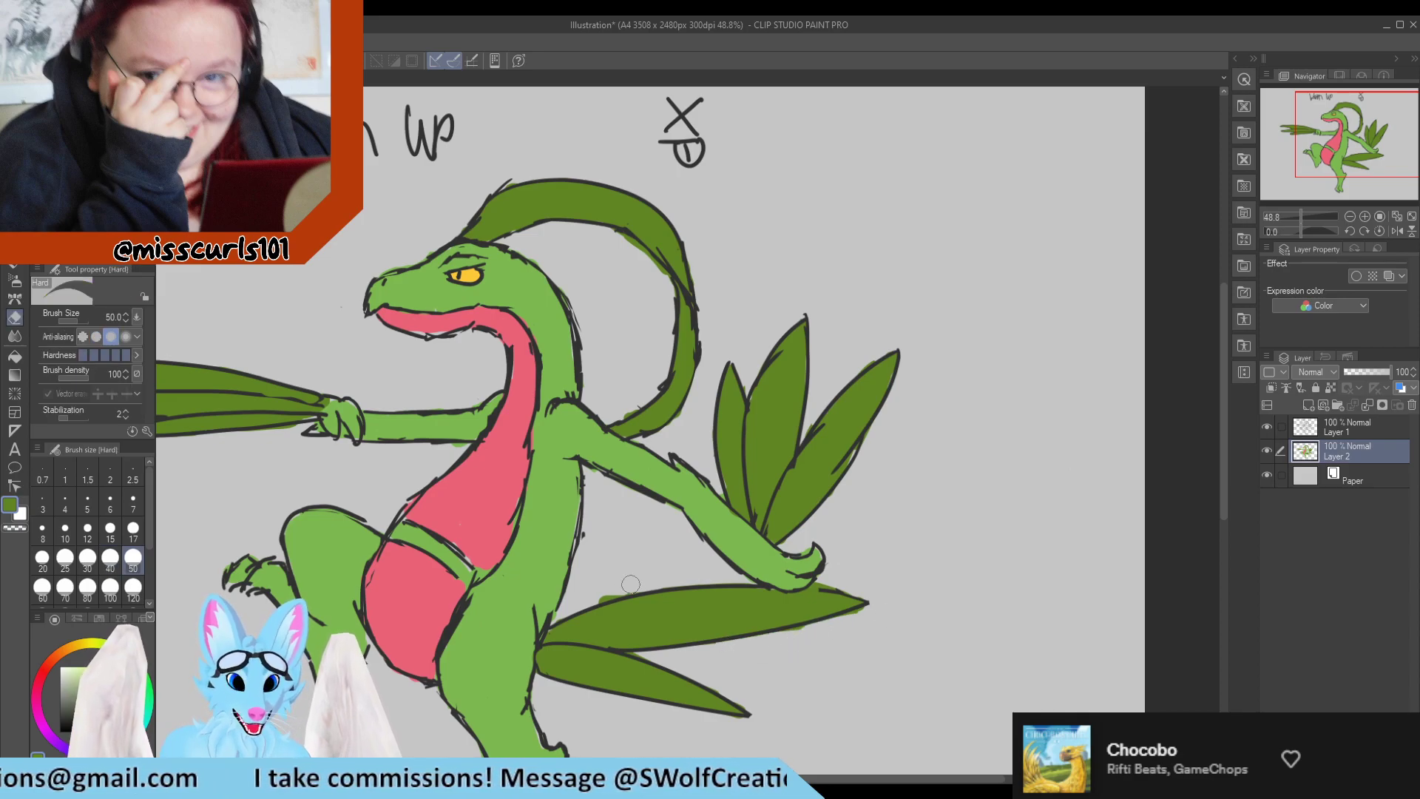
pyautogui.press('p')
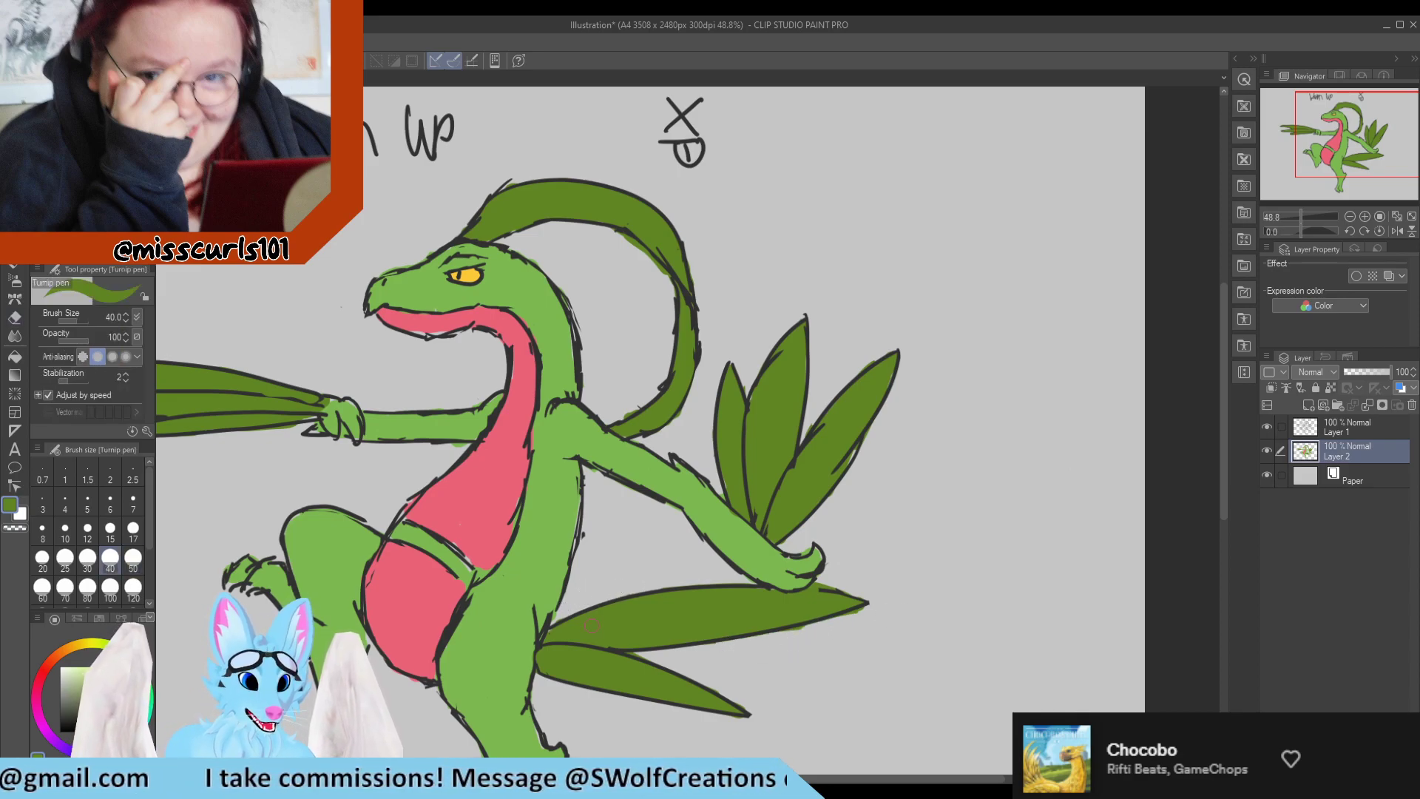
# Lock the transparent pixels of Layer 2 and pick a deeper, bluish green as the drawing colour.
pyautogui.scroll(-3, 592, 625)
pyautogui.scroll(2, 620, 627)
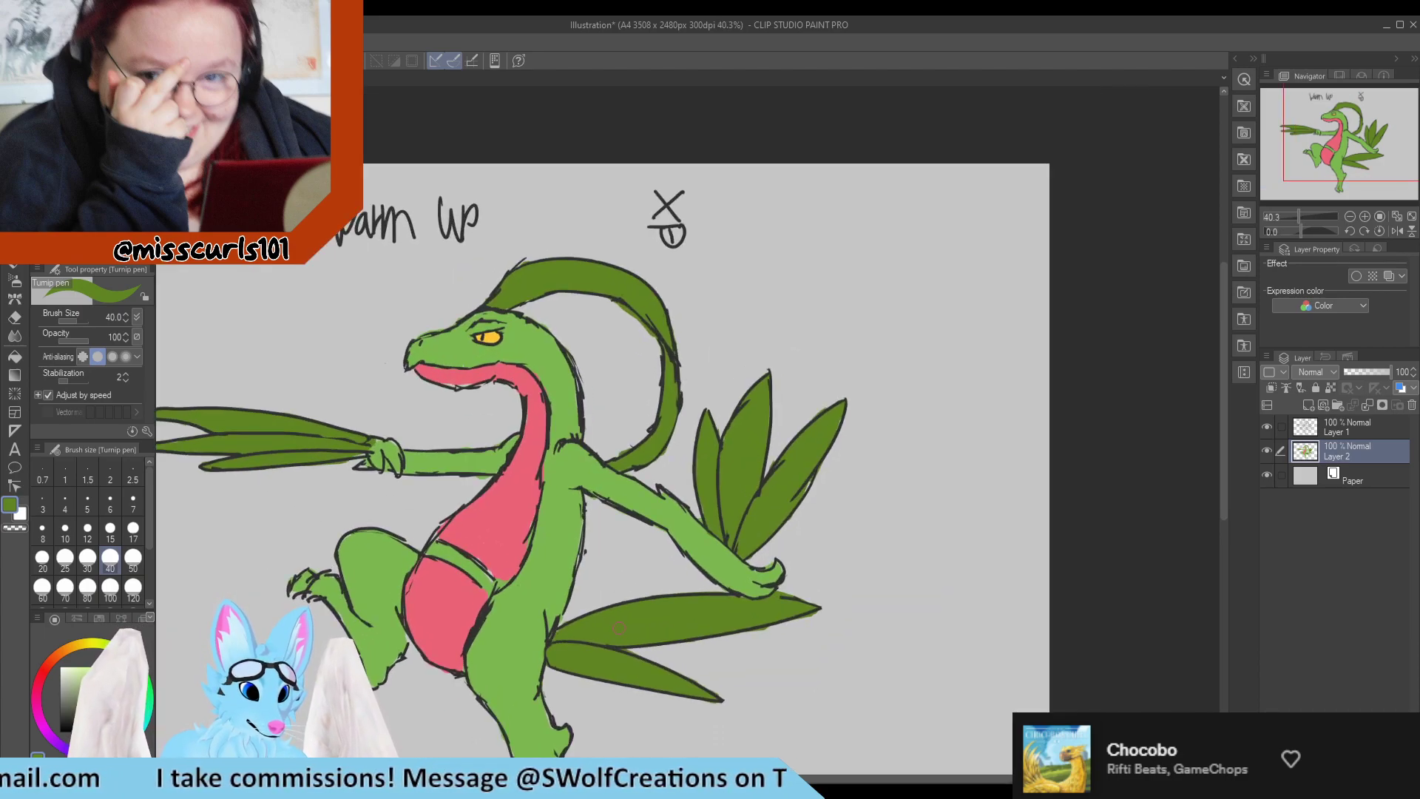
pyautogui.keyDown('alt'); pyautogui.click(476, 511); pyautogui.keyUp('alt')
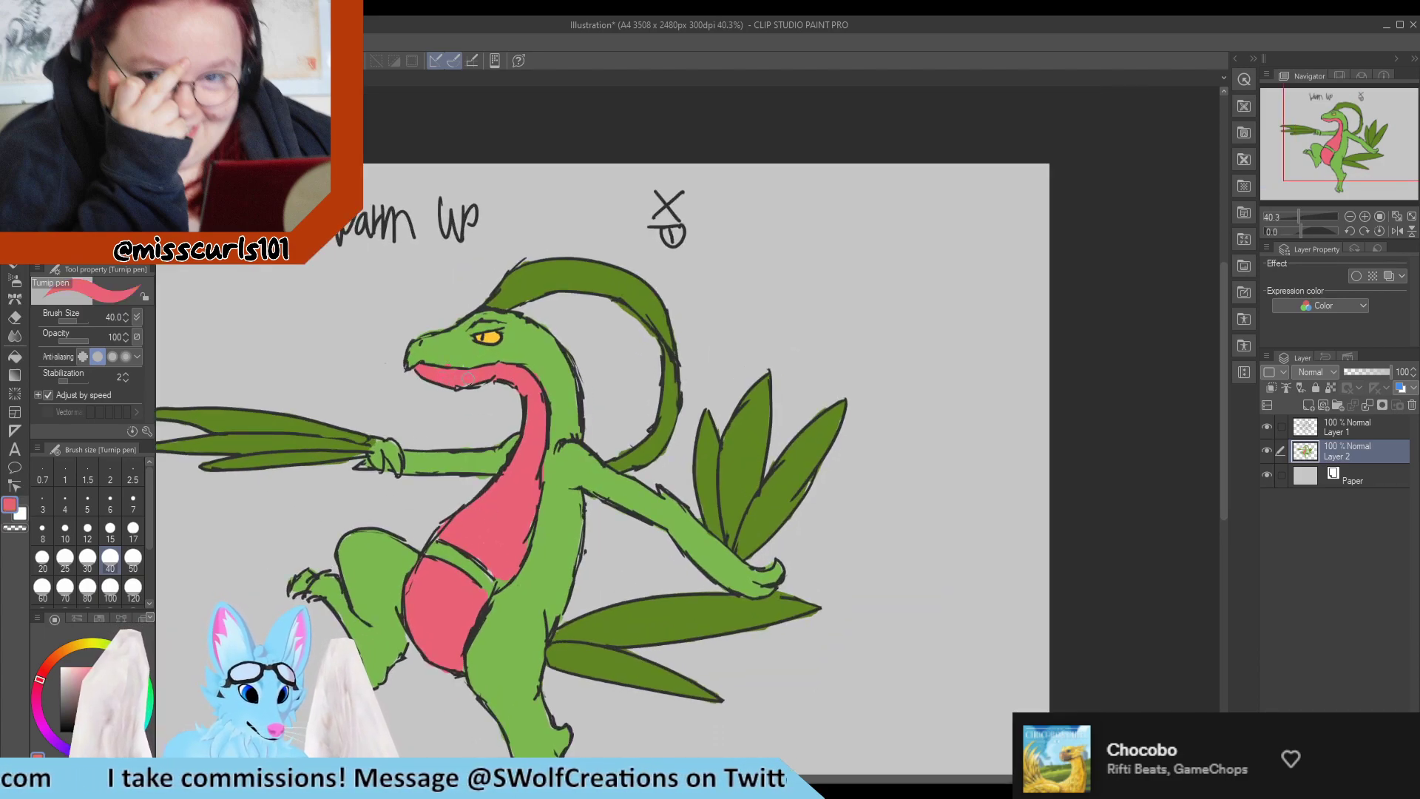
pyautogui.keyDown('alt'); pyautogui.click(460, 347); pyautogui.keyUp('alt')
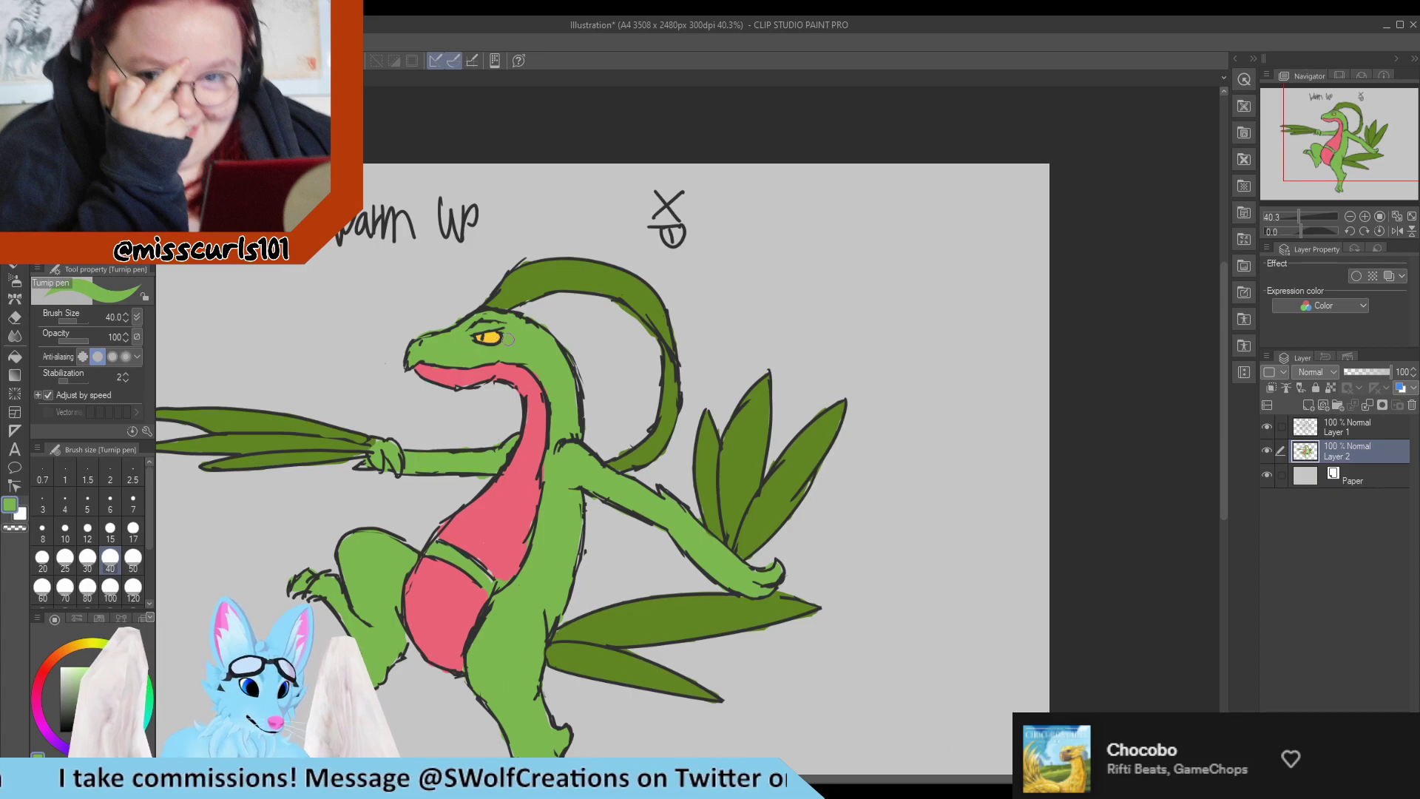
pyautogui.scroll(-2, 518, 355)
pyautogui.scroll(1, 600, 352)
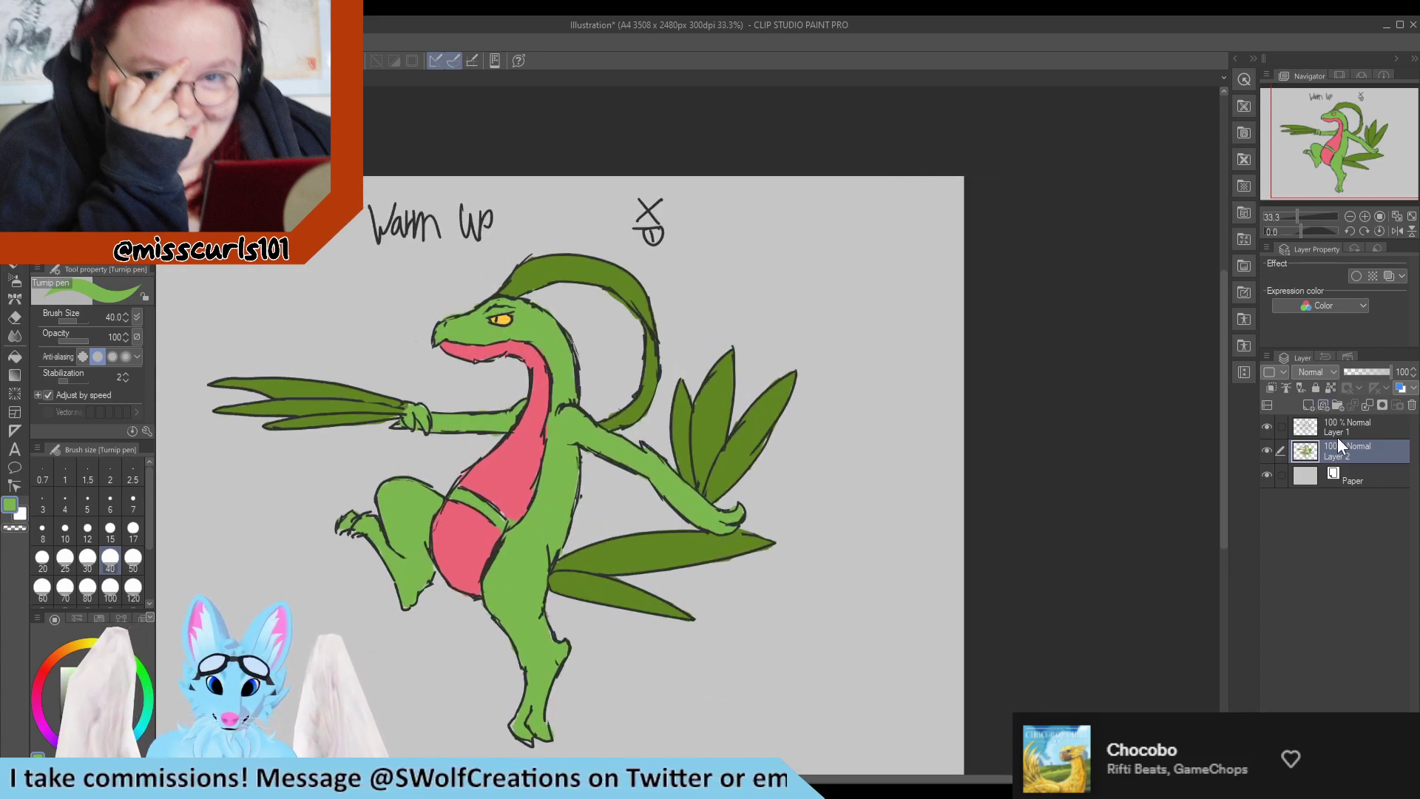
pyautogui.click(1329, 388)
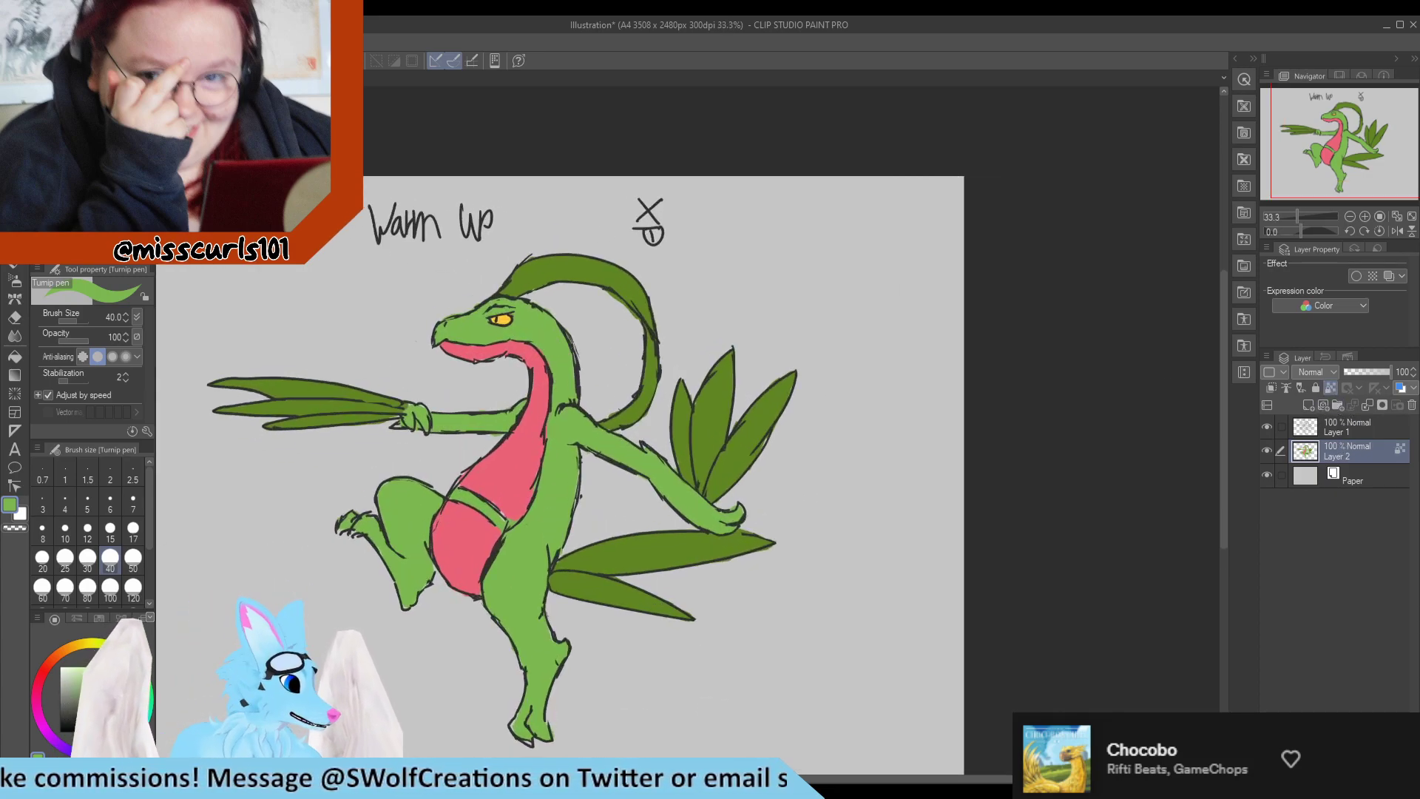
pyautogui.click(45, 788)
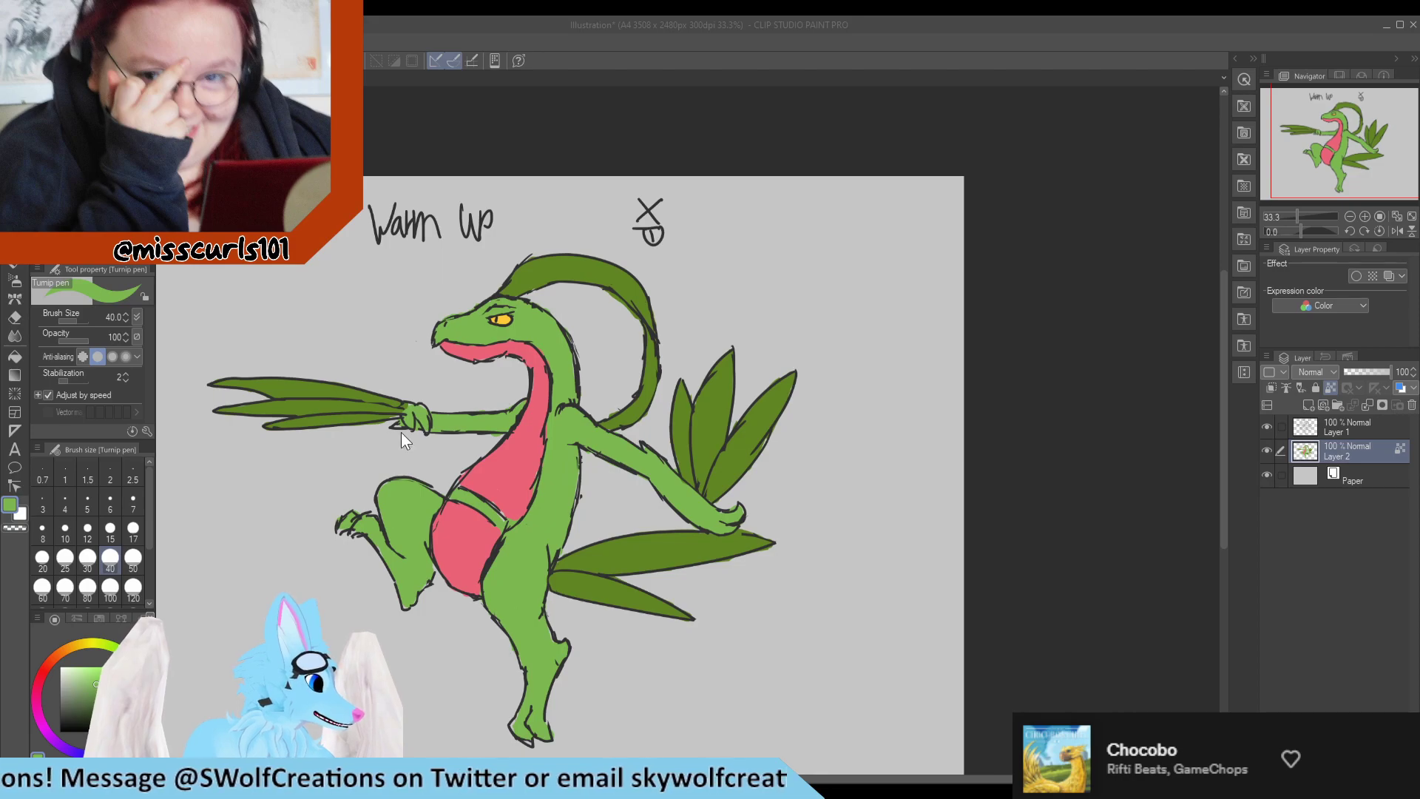
pyautogui.click(873, 301)
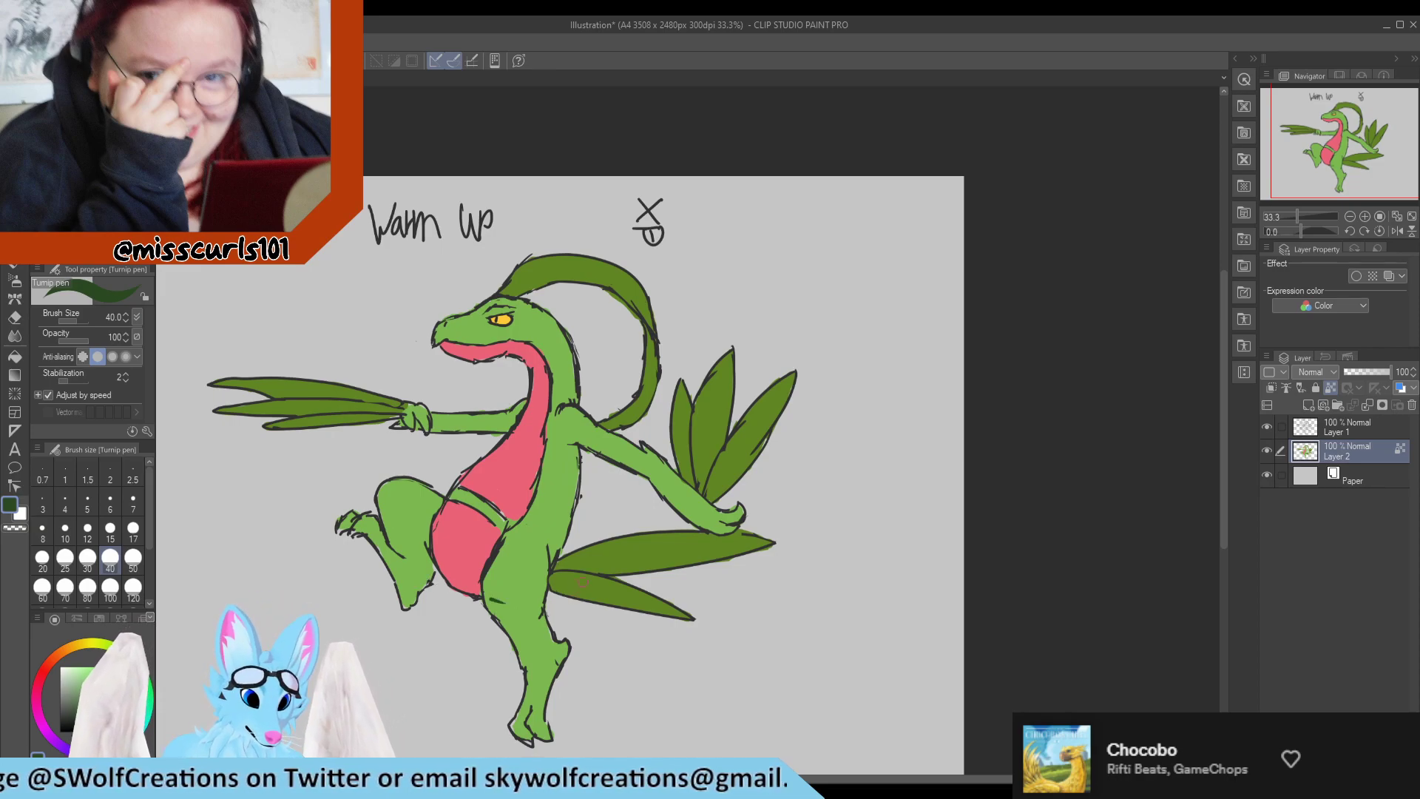
# Paint deep green shading on the bases of the tail leaves and arm blades, and on the crest's base and rear curve.
pyautogui.moveTo(565, 588)
pyautogui.mouseDown()
pyautogui.moveTo(556, 569)
pyautogui.moveTo(569, 562)
pyautogui.moveTo(561, 616)
pyautogui.mouseUp()
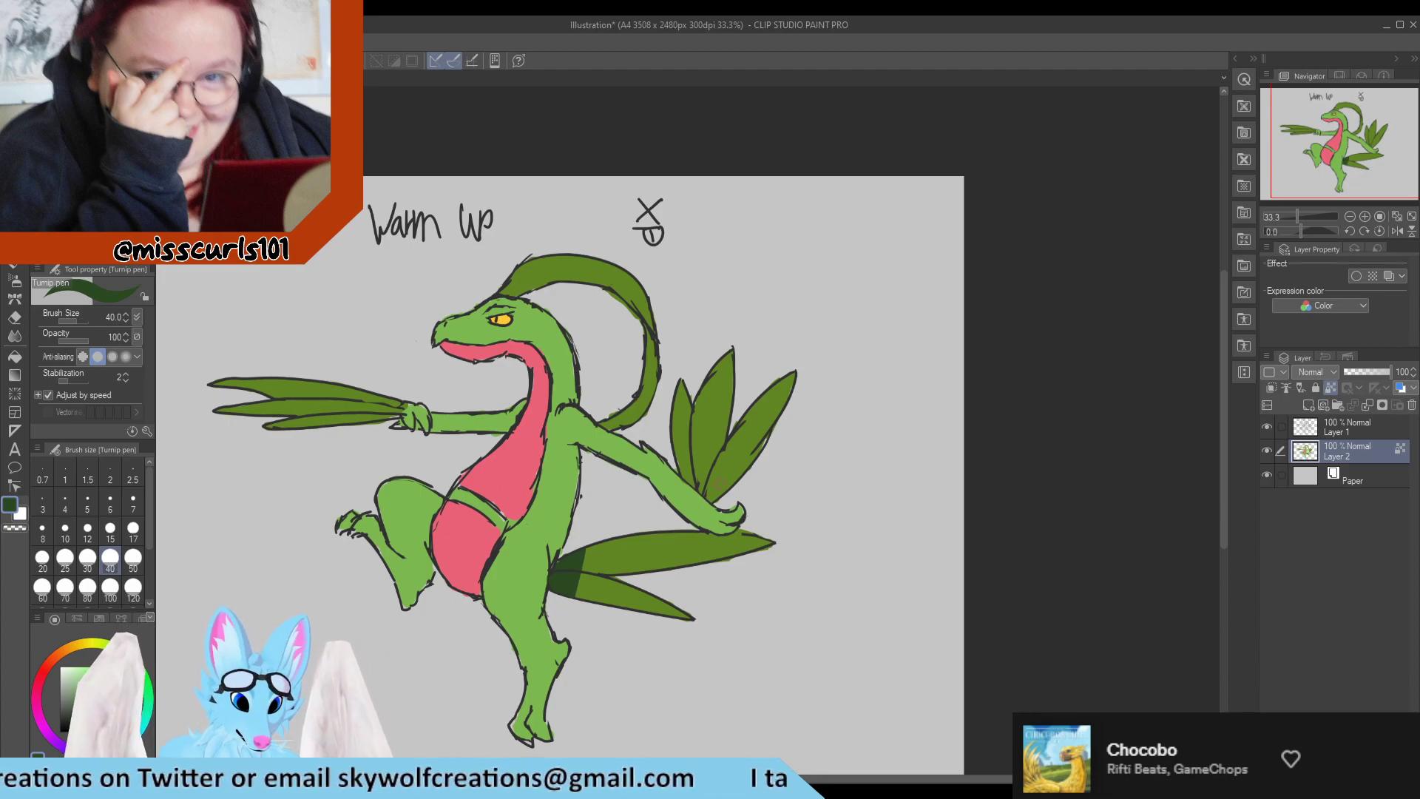
pyautogui.moveTo(693, 472); pyautogui.dragTo(723, 491)
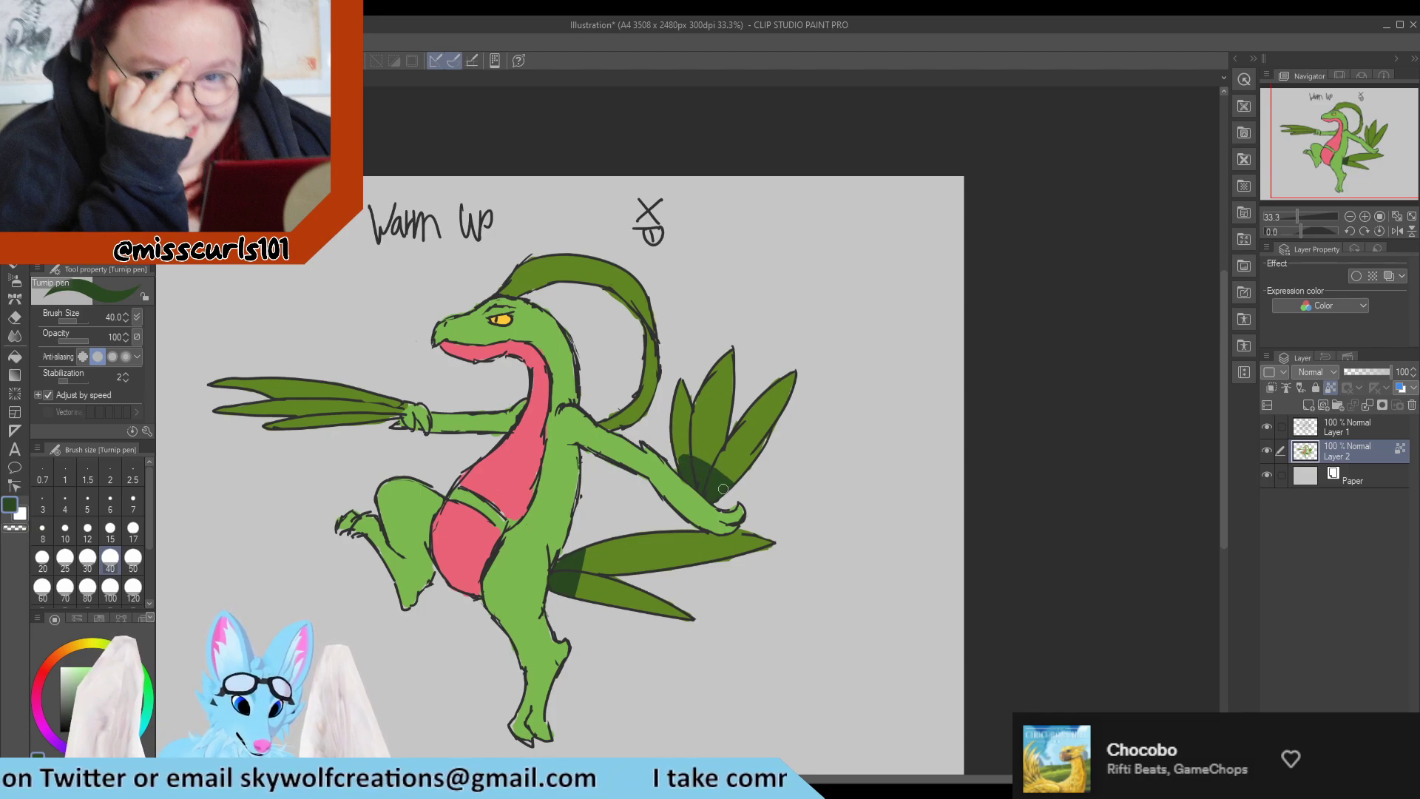
pyautogui.moveTo(410, 400); pyautogui.dragTo(379, 420)
pyautogui.moveTo(641, 339); pyautogui.dragTo(647, 398)
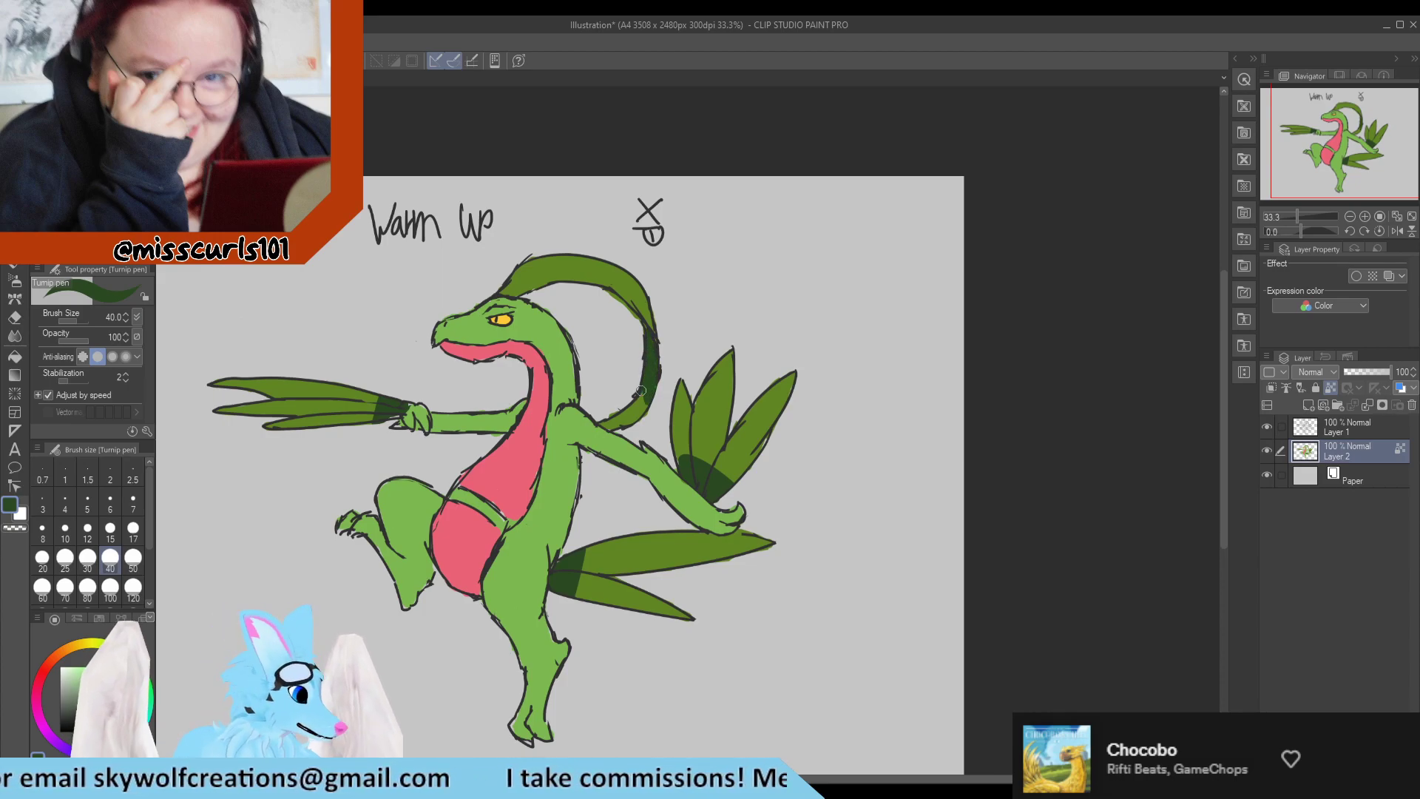
pyautogui.moveTo(507, 282); pyautogui.dragTo(543, 259)
# Blend the deep green into the crest, arm blades and tail leaves with the Blend tool at brush size 50.
pyautogui.click(15, 335)
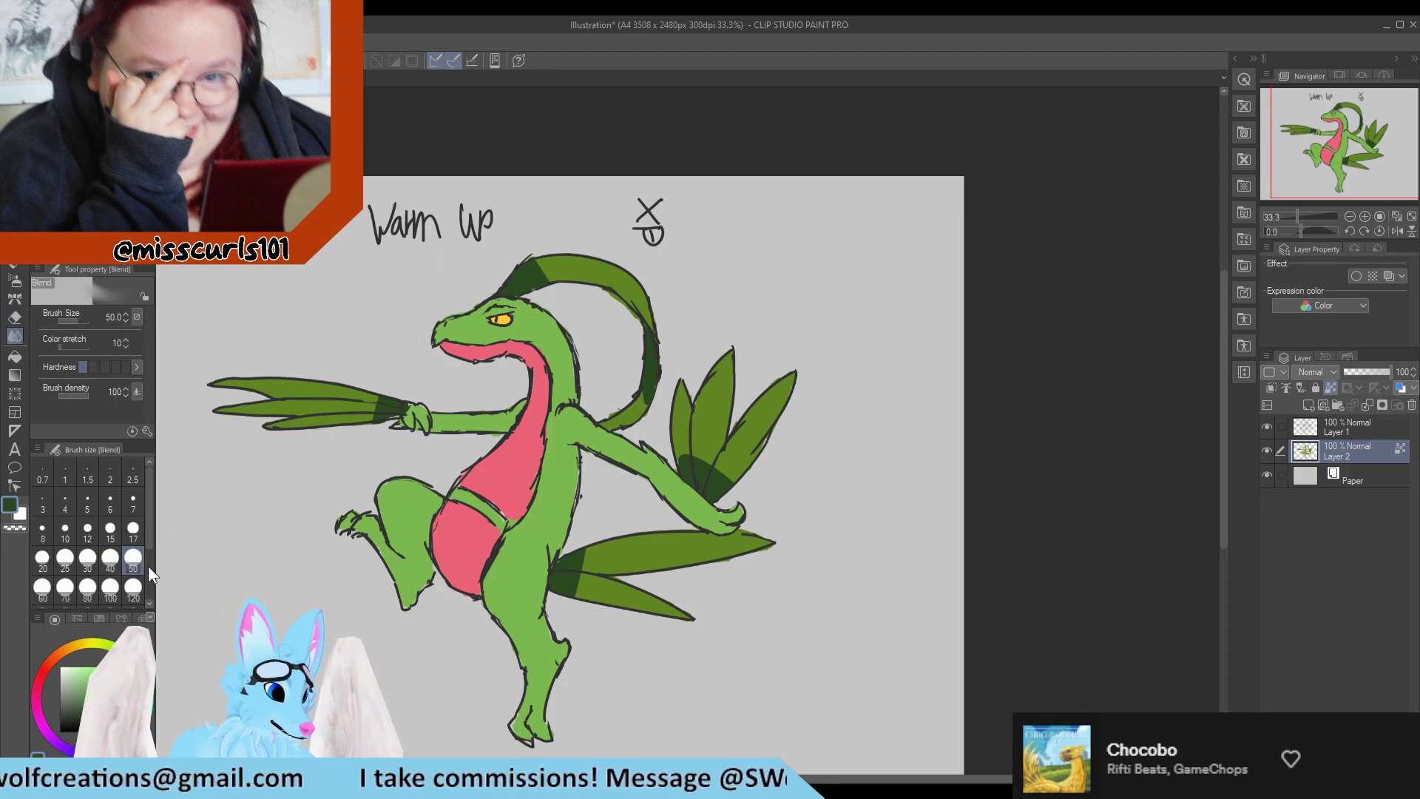
pyautogui.moveTo(533, 277)
pyautogui.mouseDown()
pyautogui.moveTo(556, 271)
pyautogui.moveTo(519, 259)
pyautogui.moveTo(581, 263)
pyautogui.mouseUp()
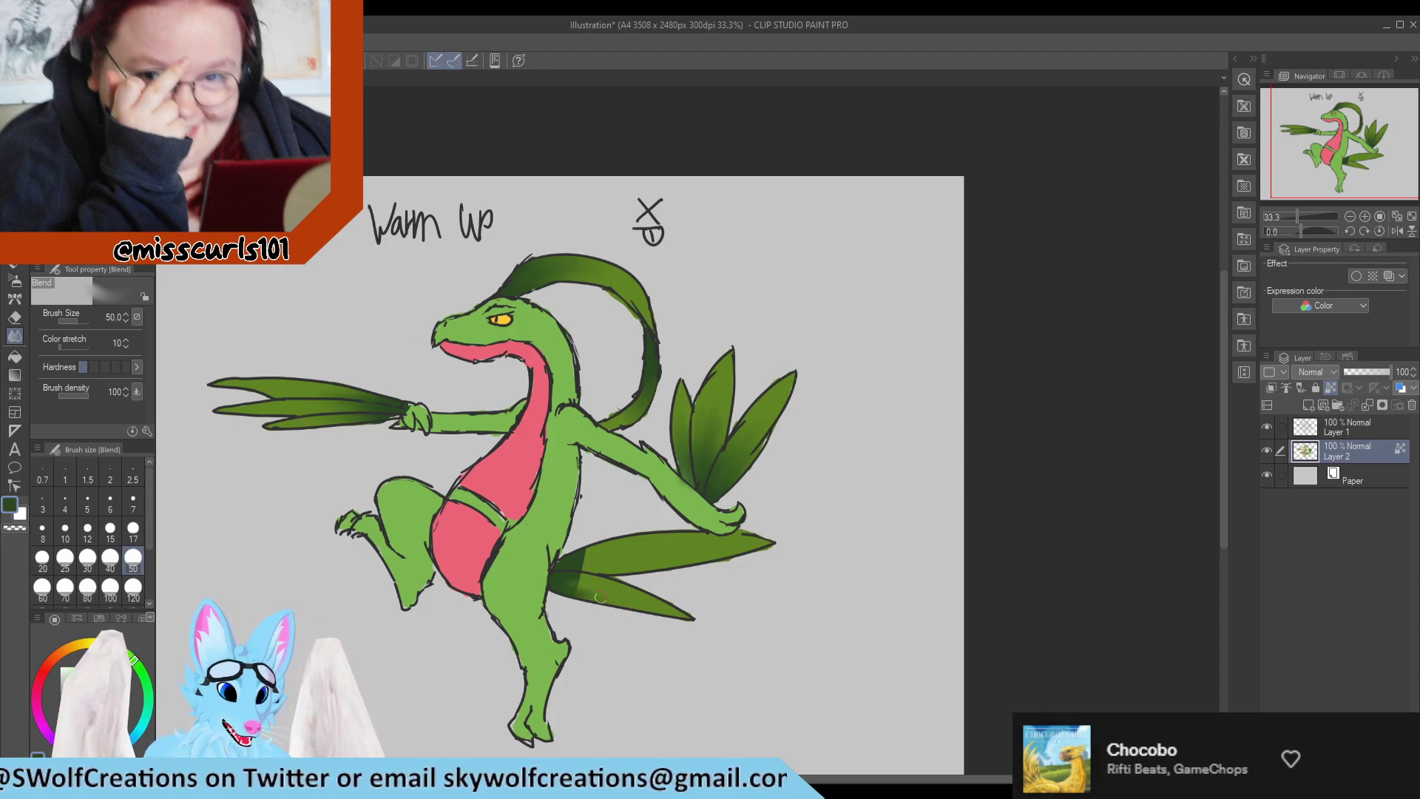
pyautogui.moveTo(606, 593)
pyautogui.mouseDown()
pyautogui.moveTo(652, 591)
pyautogui.moveTo(585, 577)
pyautogui.moveTo(617, 588)
pyautogui.mouseUp()
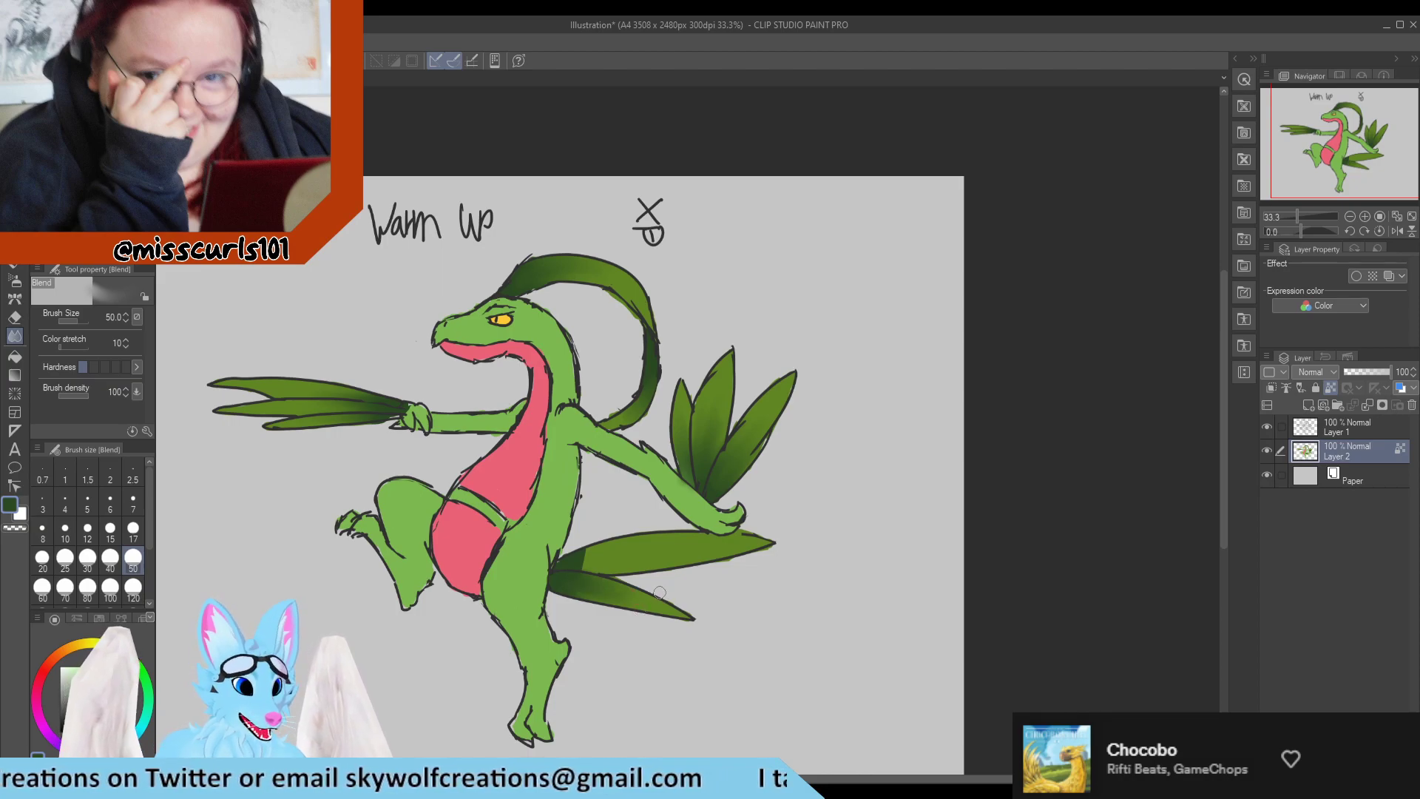
pyautogui.moveTo(581, 578)
pyautogui.mouseDown()
pyautogui.moveTo(637, 561)
pyautogui.moveTo(585, 564)
pyautogui.moveTo(649, 533)
pyautogui.moveTo(563, 581)
pyautogui.moveTo(638, 547)
pyautogui.mouseUp()
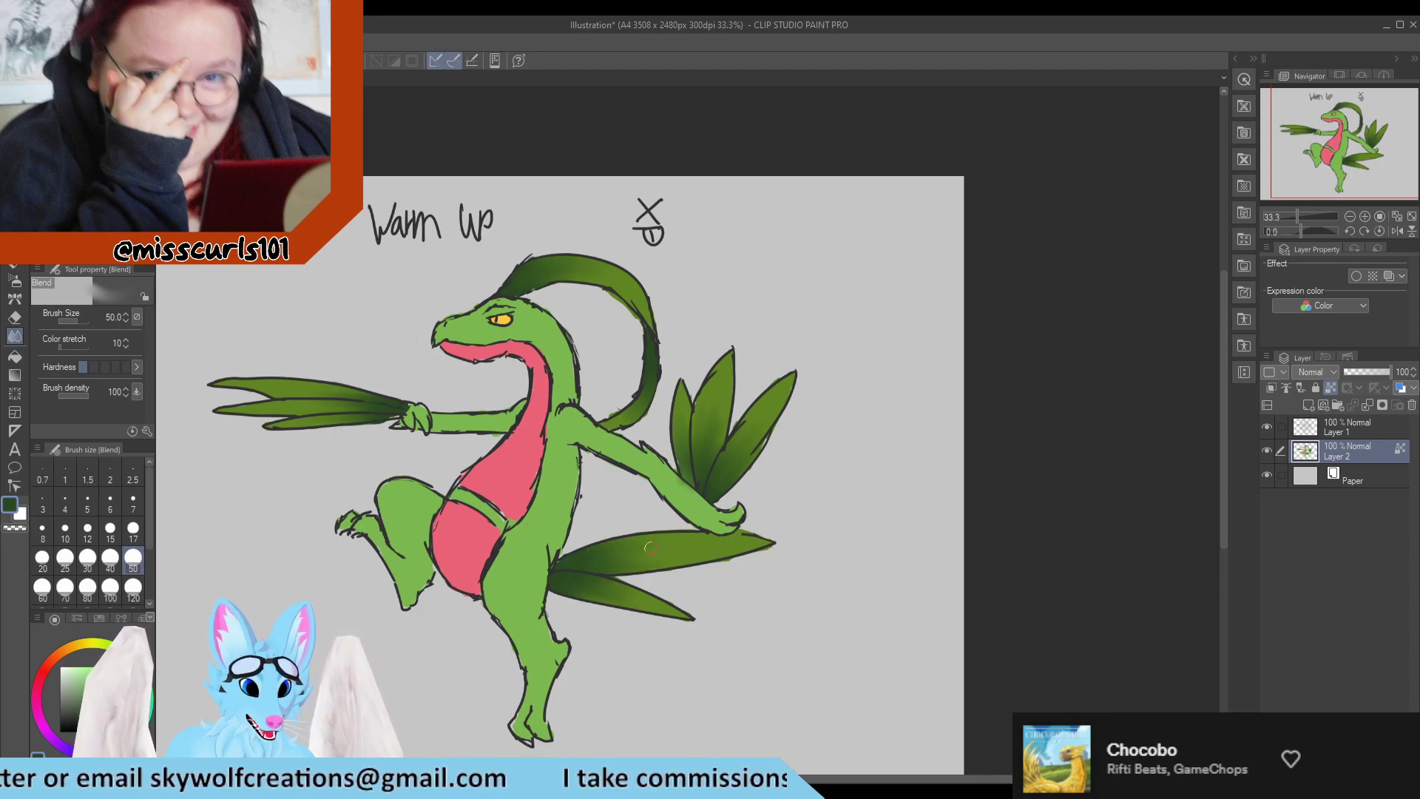
pyautogui.moveTo(597, 599); pyautogui.dragTo(645, 612)
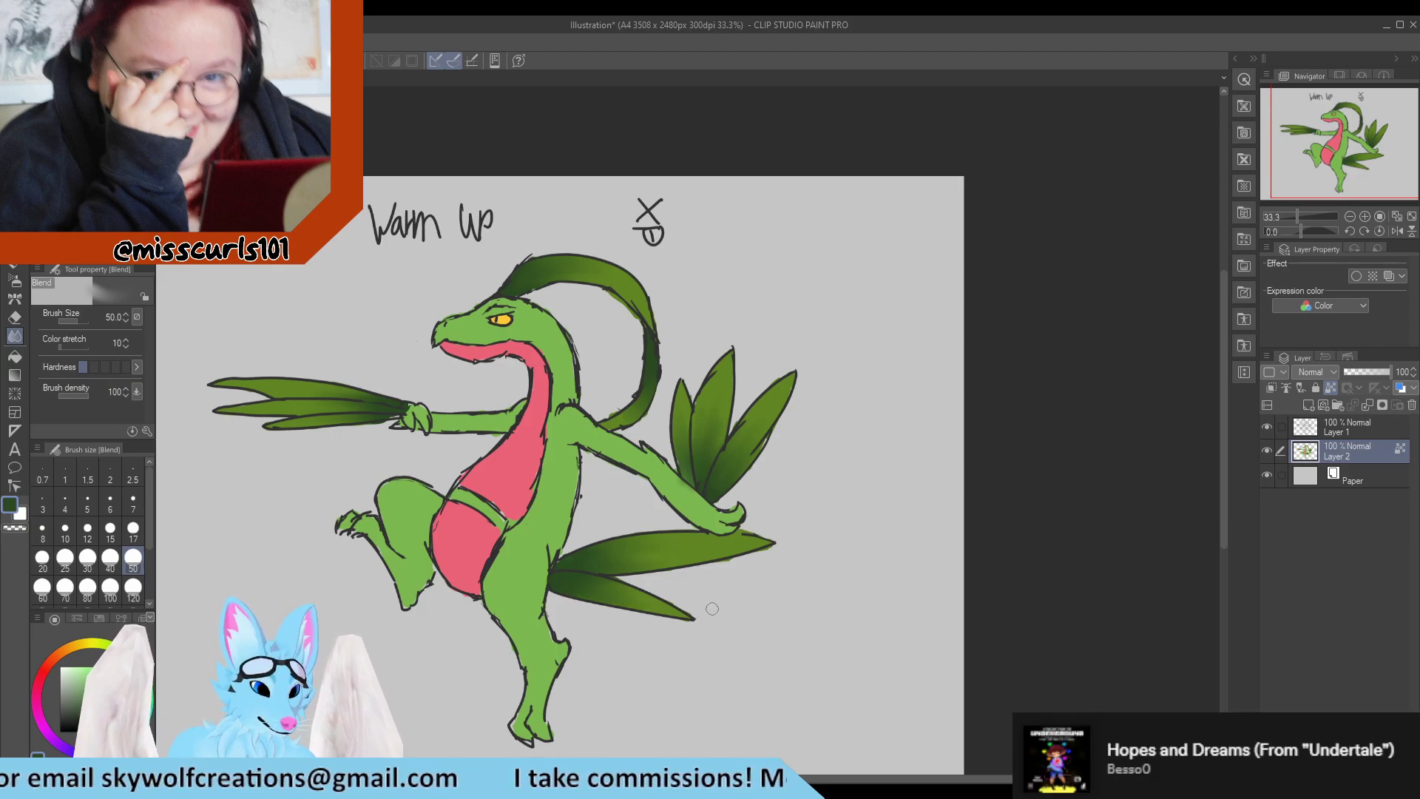
pyautogui.scroll(-2, 699, 596)
pyautogui.scroll(2, 664, 596)
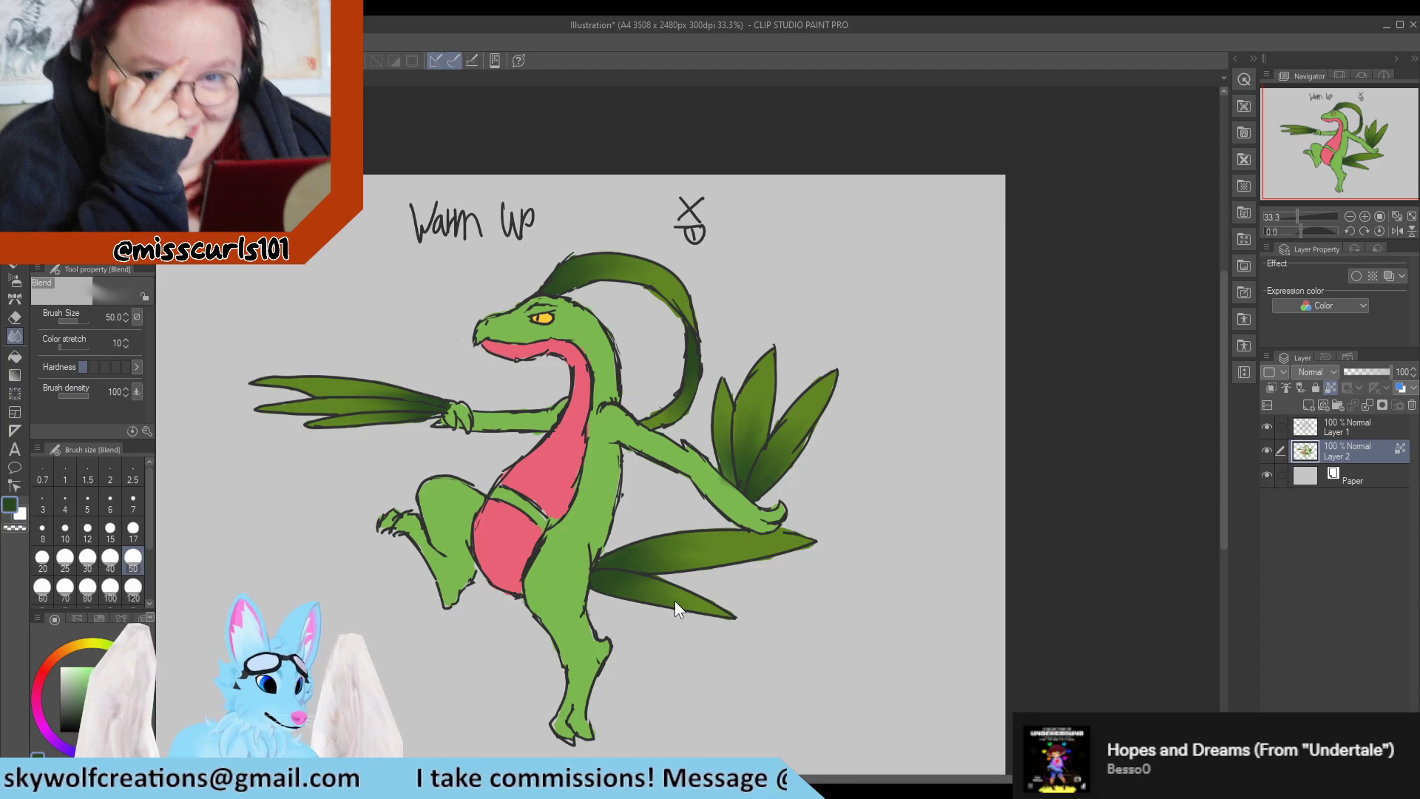
# Paint darker green shading on the undersides of the raised leg and standing leg with the Turnip pen at brush size 40.
pyautogui.hotkey('alt', 'Tab')
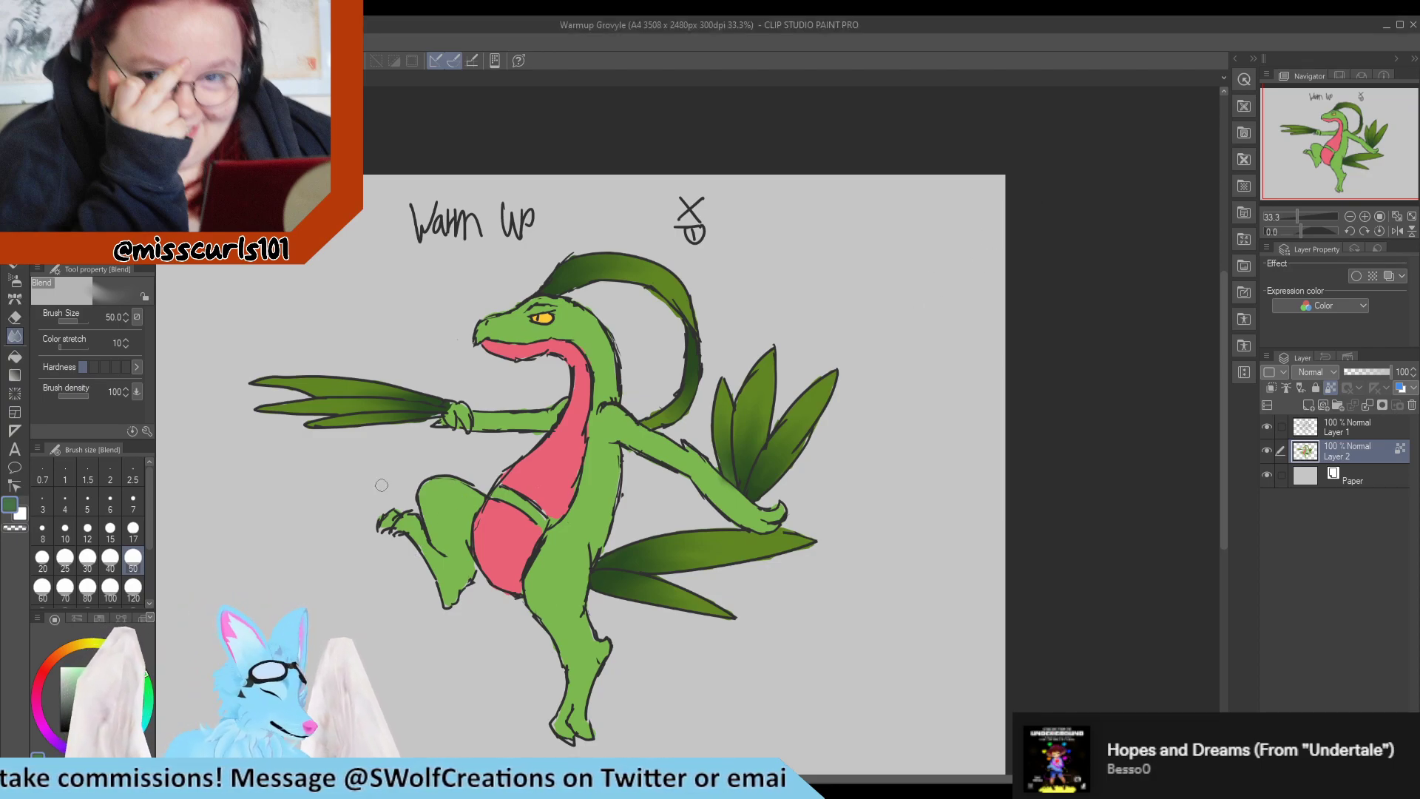
pyautogui.click(428, 523)
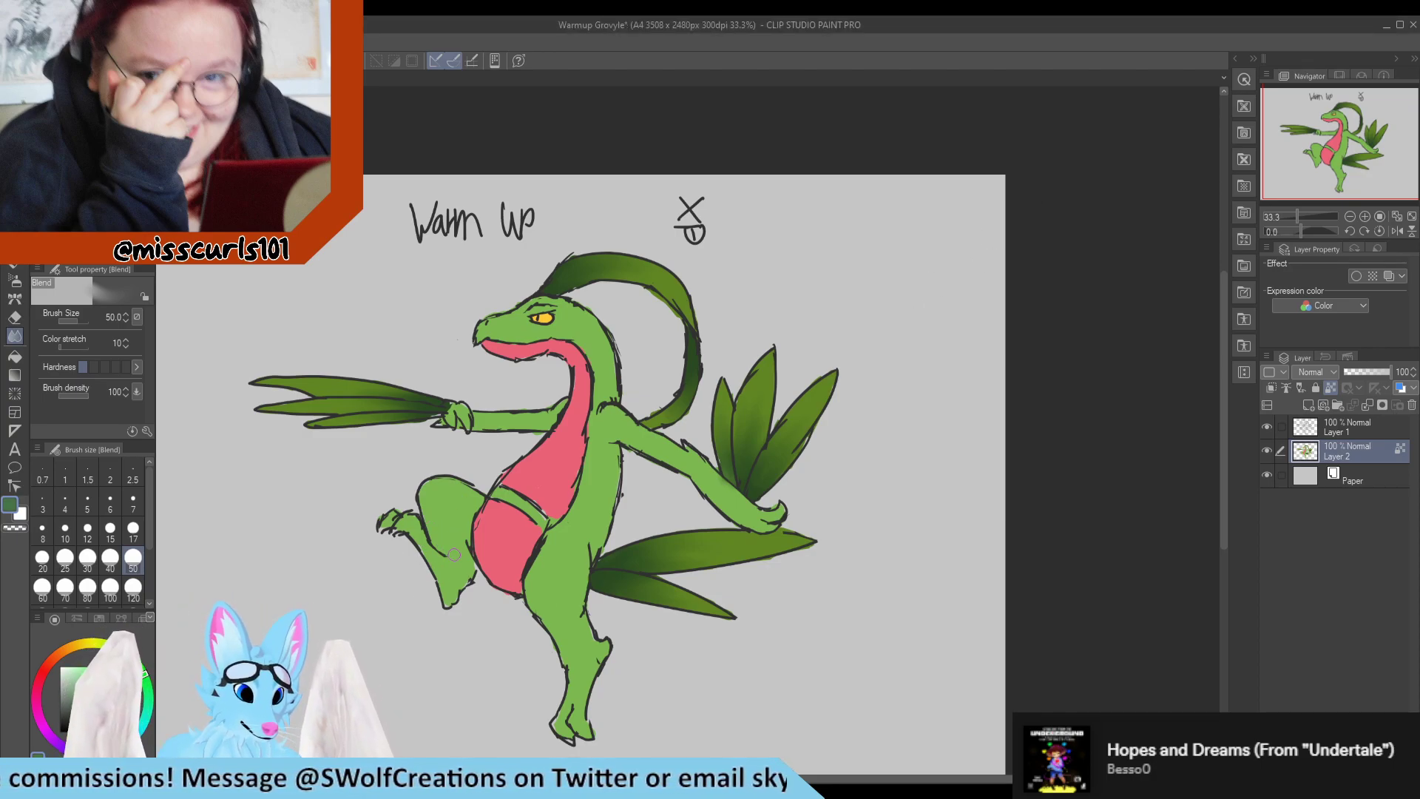
pyautogui.click(15, 225)
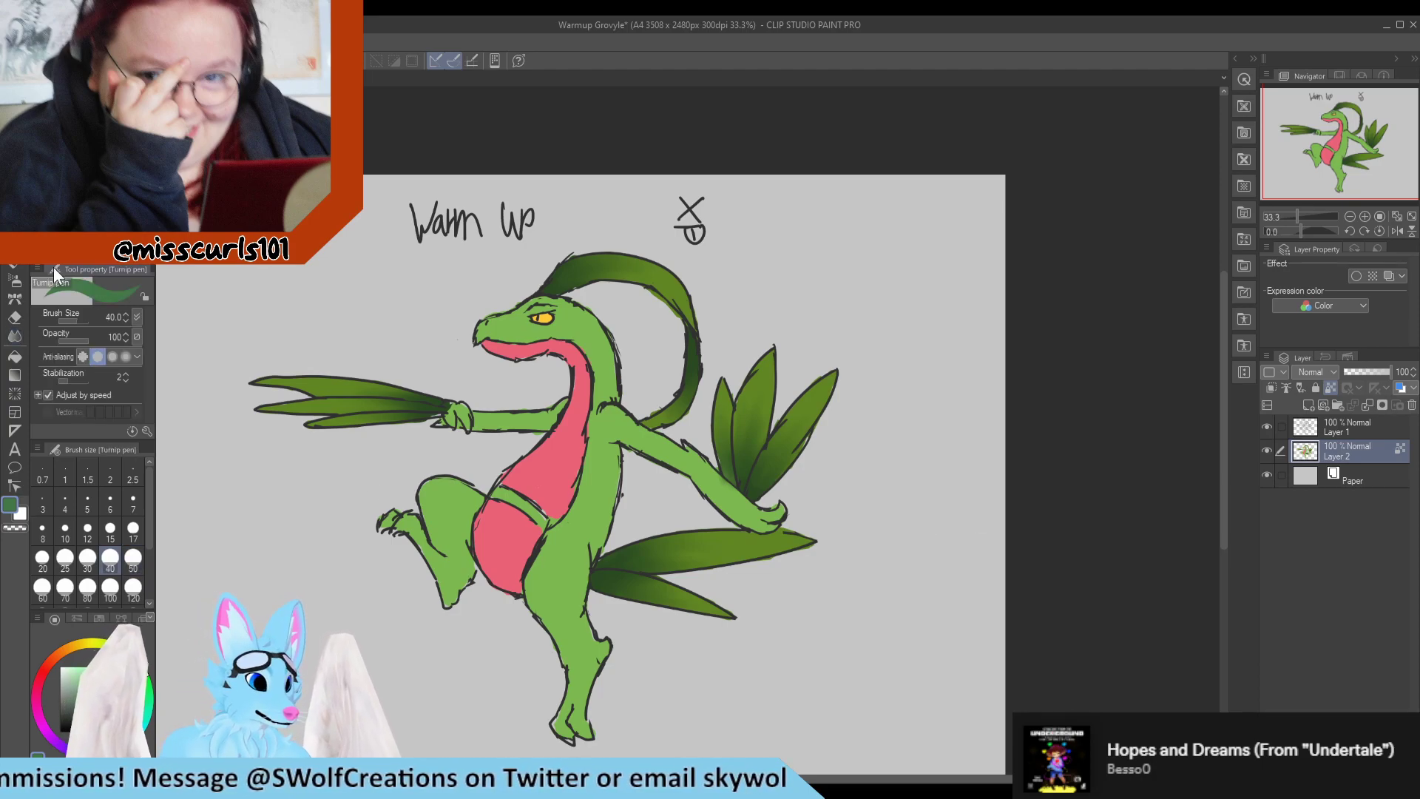
pyautogui.moveTo(432, 537)
pyautogui.mouseDown()
pyautogui.moveTo(470, 570)
pyautogui.moveTo(448, 547)
pyautogui.moveTo(470, 526)
pyautogui.moveTo(453, 598)
pyautogui.moveTo(453, 581)
pyautogui.mouseUp()
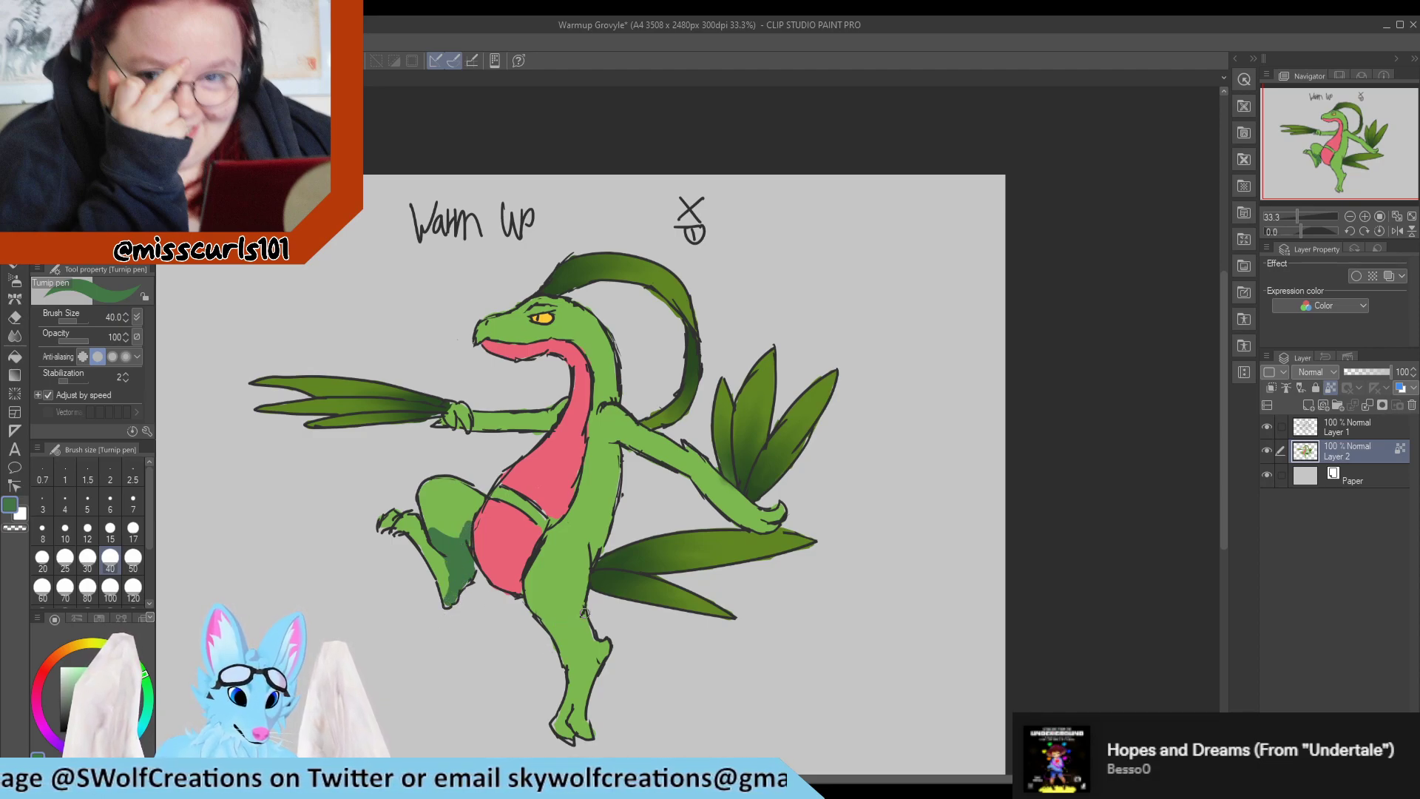
pyautogui.moveTo(584, 614)
pyautogui.mouseDown()
pyautogui.moveTo(554, 627)
pyautogui.moveTo(586, 621)
pyautogui.moveTo(558, 665)
pyautogui.moveTo(597, 636)
pyautogui.moveTo(595, 688)
pyautogui.moveTo(586, 673)
pyautogui.mouseUp()
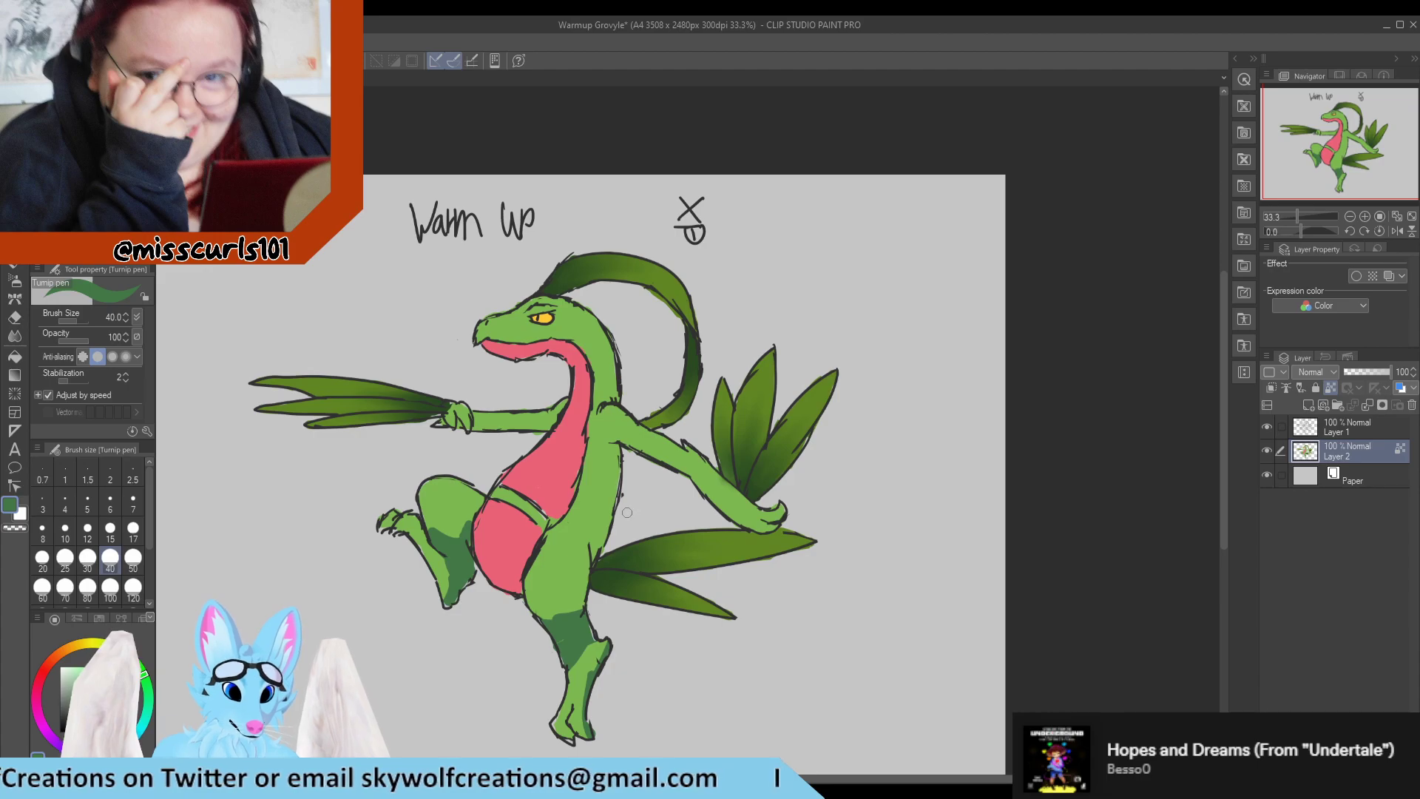
# Paint the same darker green shading along the back, the rear of the neck and the undersides of both arms.
pyautogui.moveTo(617, 526)
pyautogui.mouseDown()
pyautogui.moveTo(618, 452)
pyautogui.moveTo(614, 520)
pyautogui.moveTo(611, 440)
pyautogui.moveTo(677, 478)
pyautogui.mouseUp()
pyautogui.moveTo(625, 438); pyautogui.dragTo(660, 457)
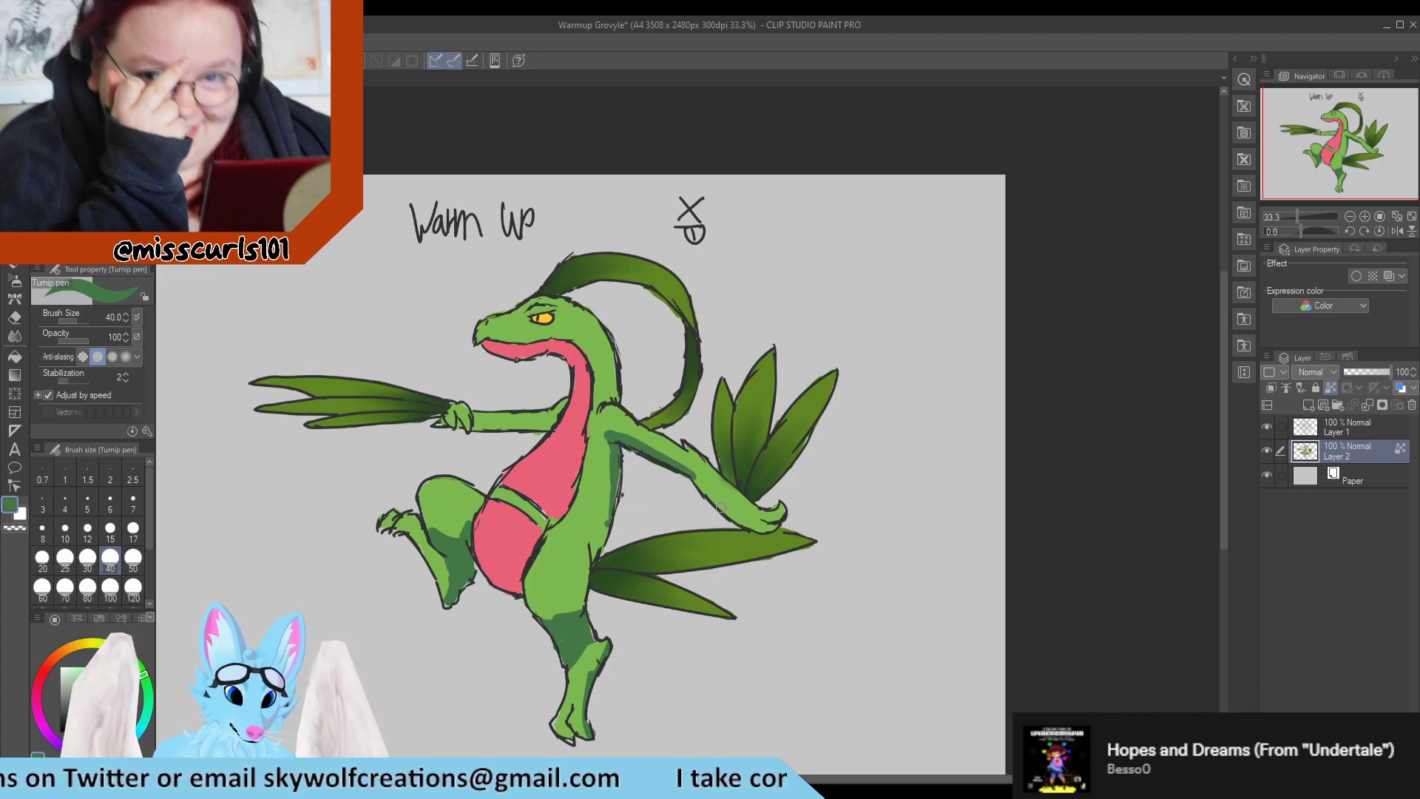
pyautogui.moveTo(614, 402)
pyautogui.mouseDown()
pyautogui.moveTo(614, 345)
pyautogui.moveTo(613, 383)
pyautogui.mouseUp()
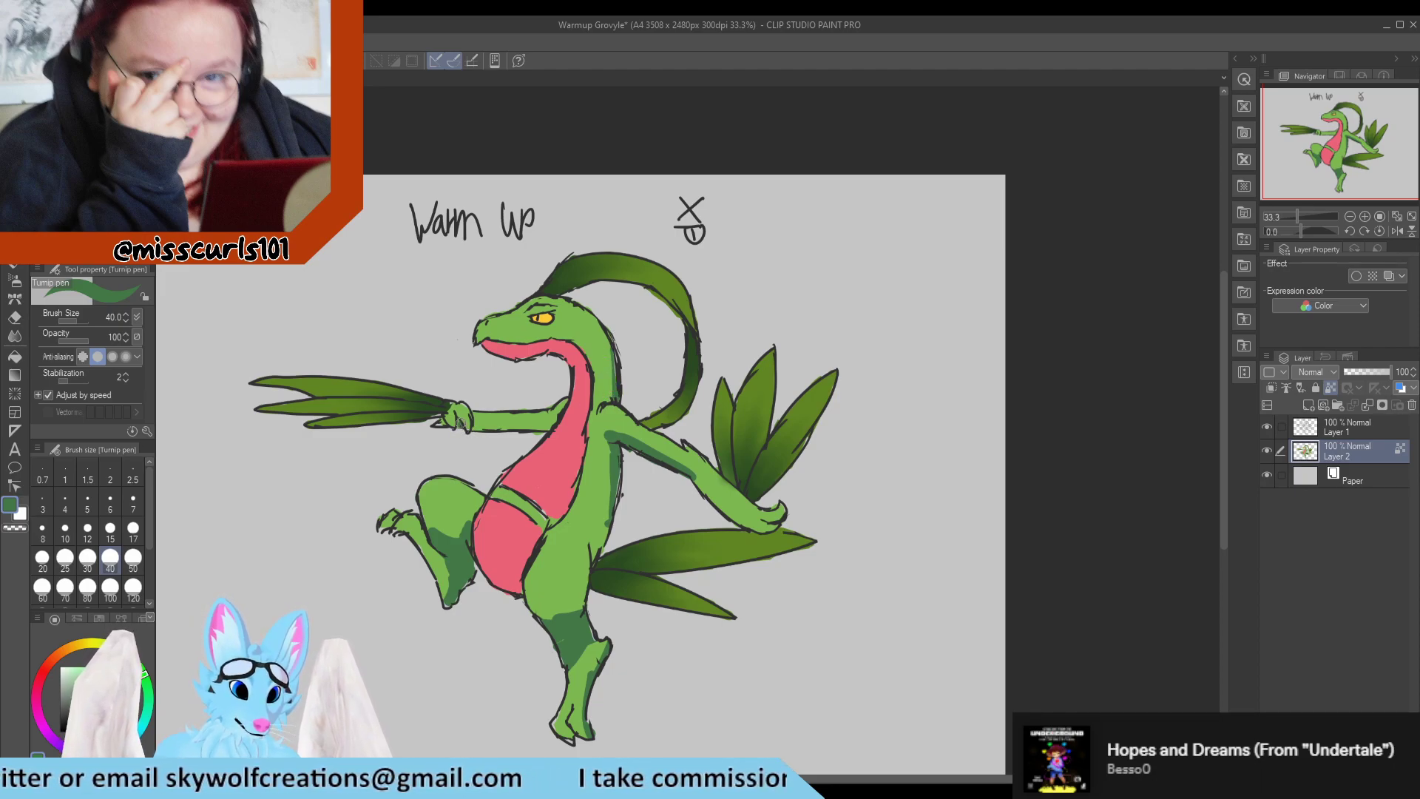
pyautogui.moveTo(476, 428); pyautogui.dragTo(552, 427)
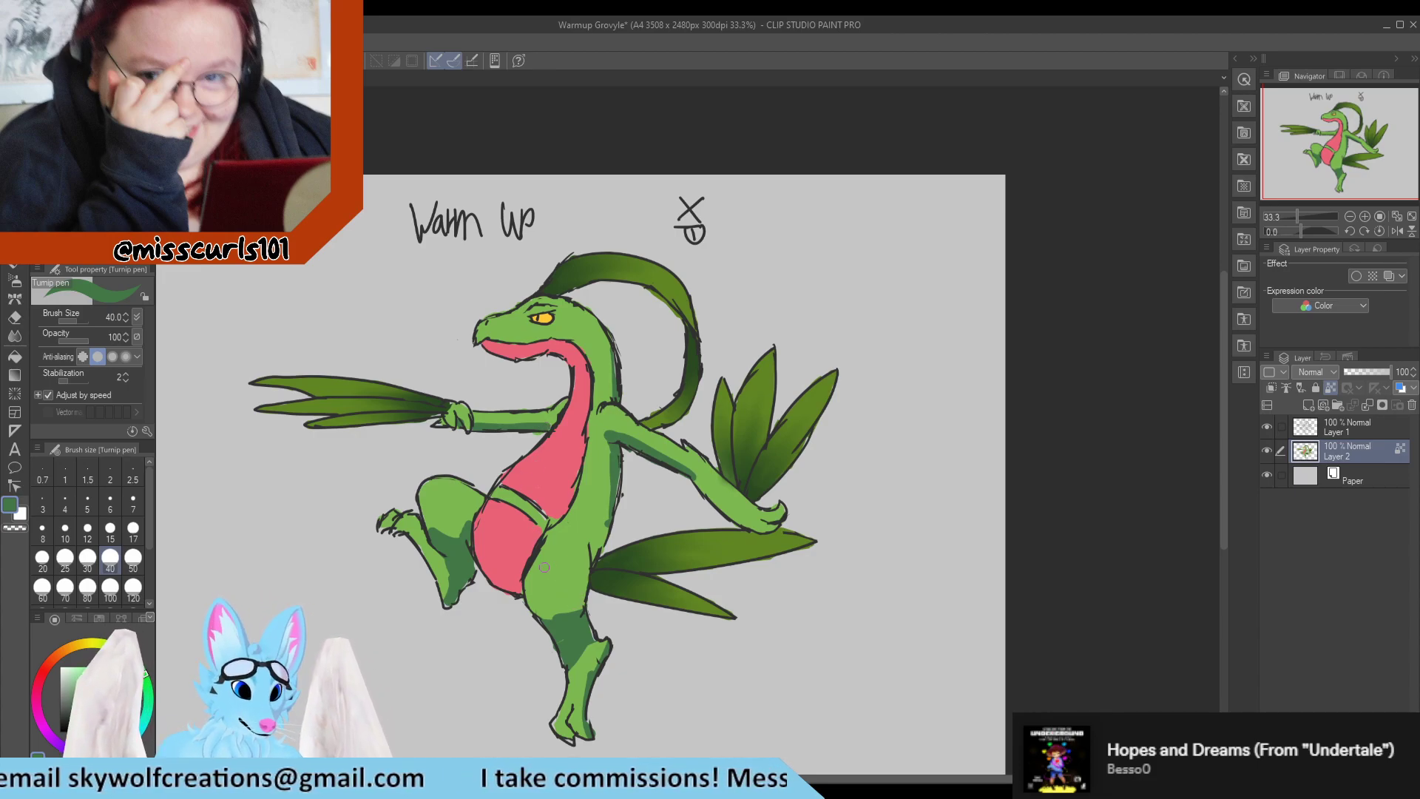
pyautogui.moveTo(614, 556)
pyautogui.mouseDown()
pyautogui.moveTo(594, 535)
pyautogui.moveTo(610, 451)
pyautogui.moveTo(600, 494)
pyautogui.mouseUp()
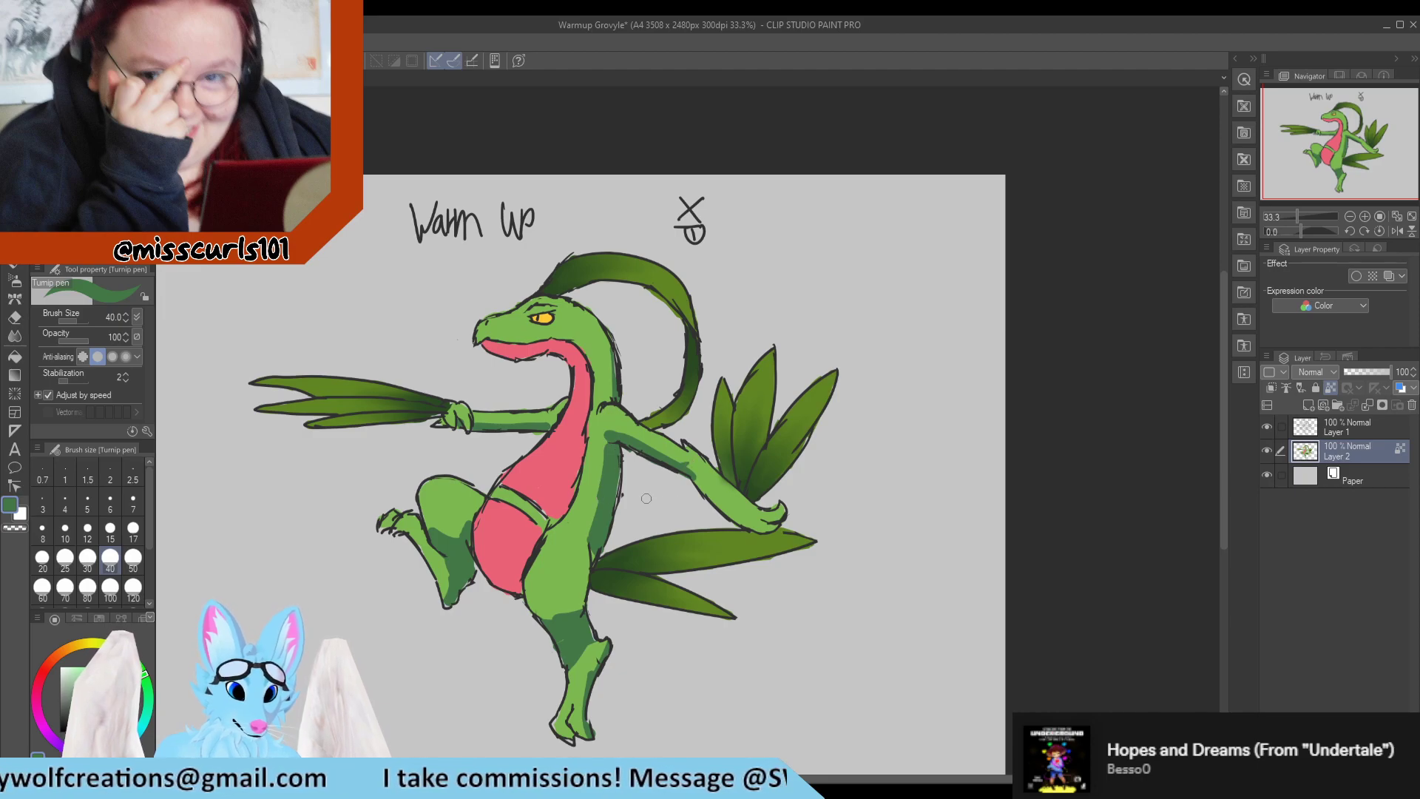
pyautogui.moveTo(689, 471); pyautogui.dragTo(738, 517)
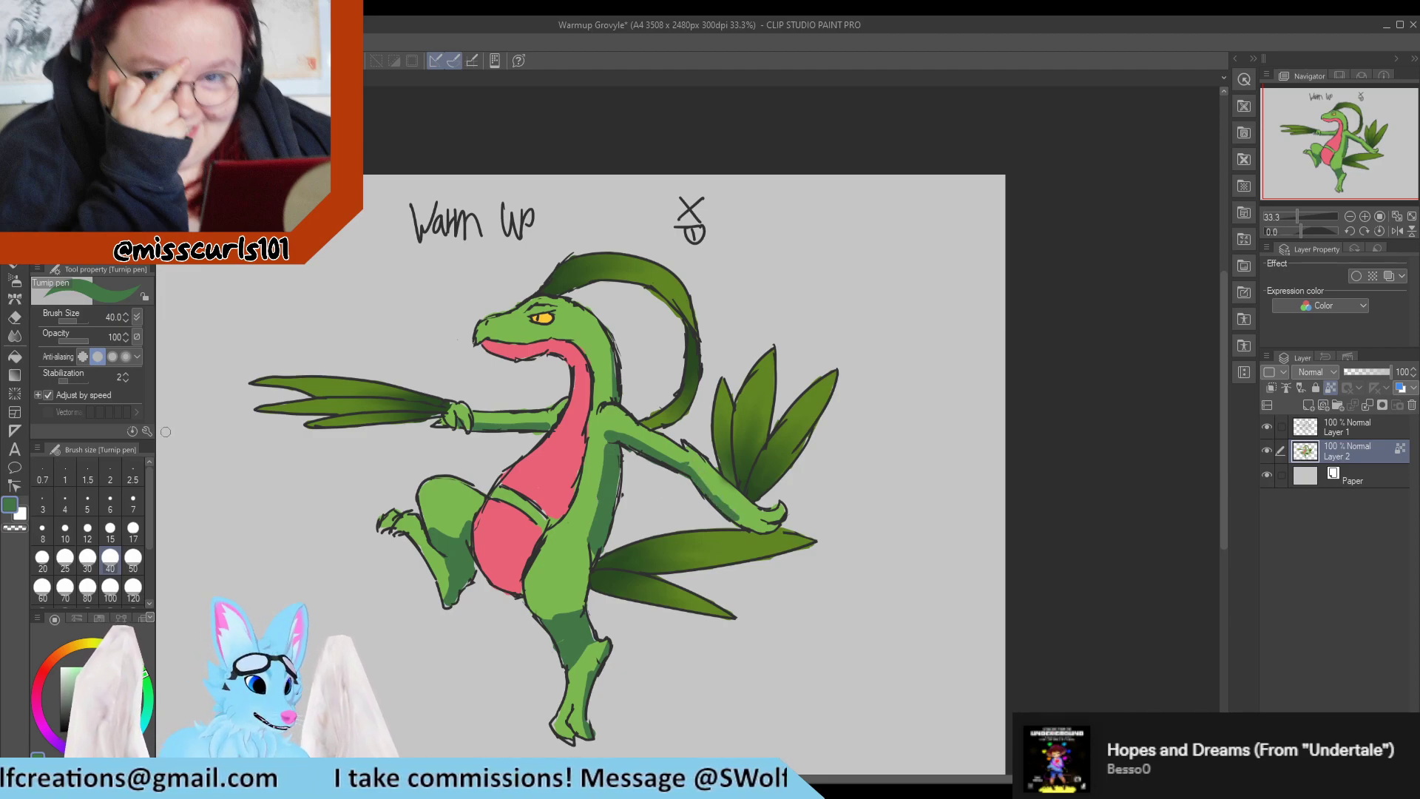
# Blend the shading on Grovyle's torso and standing leg with the Blend tool at brush size 50.
pyautogui.click(16, 336)
pyautogui.moveTo(608, 492)
pyautogui.mouseDown()
pyautogui.moveTo(588, 519)
pyautogui.moveTo(601, 452)
pyautogui.moveTo(604, 500)
pyautogui.mouseUp()
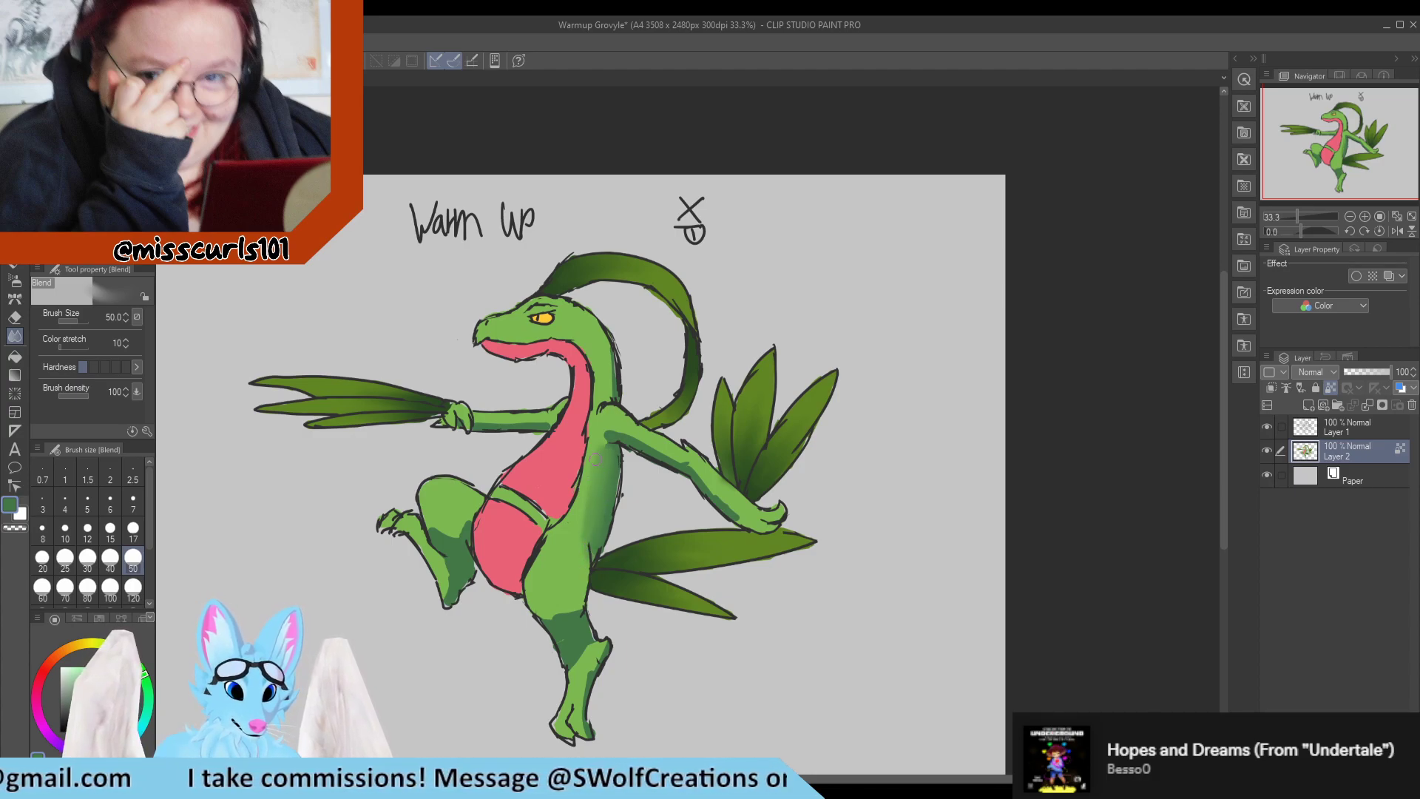
pyautogui.moveTo(598, 491); pyautogui.dragTo(577, 543)
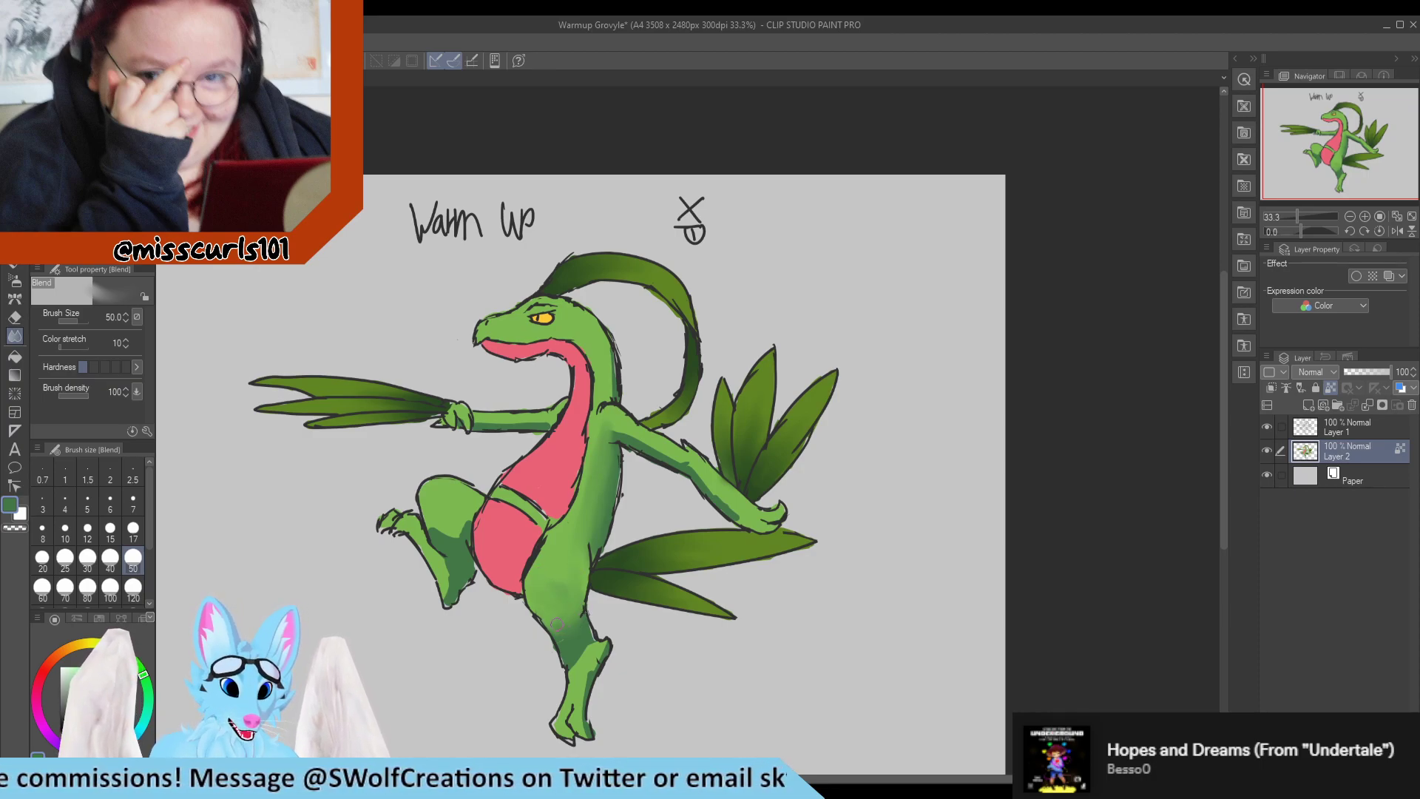
pyautogui.moveTo(586, 652)
pyautogui.mouseDown()
pyautogui.moveTo(558, 707)
pyautogui.moveTo(590, 639)
pyautogui.moveTo(553, 673)
pyautogui.moveTo(586, 615)
pyautogui.moveTo(546, 644)
pyautogui.moveTo(579, 592)
pyautogui.moveTo(530, 612)
pyautogui.moveTo(571, 569)
pyautogui.moveTo(525, 621)
pyautogui.moveTo(576, 626)
pyautogui.moveTo(531, 618)
pyautogui.moveTo(574, 628)
pyautogui.moveTo(537, 620)
pyautogui.moveTo(554, 624)
pyautogui.moveTo(582, 561)
pyautogui.moveTo(574, 619)
pyautogui.moveTo(537, 606)
pyautogui.moveTo(579, 575)
pyautogui.mouseUp()
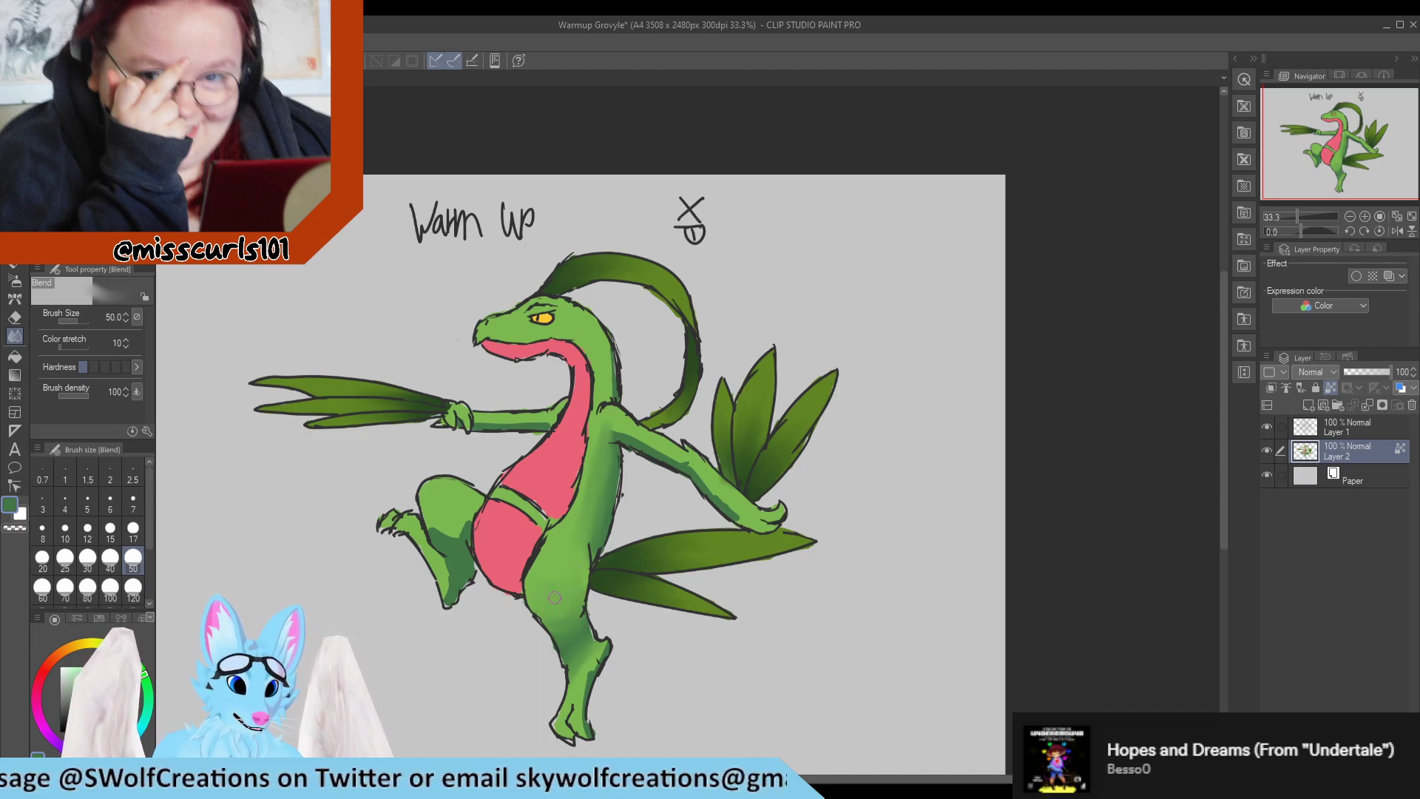
pyautogui.moveTo(599, 654); pyautogui.dragTo(601, 684)
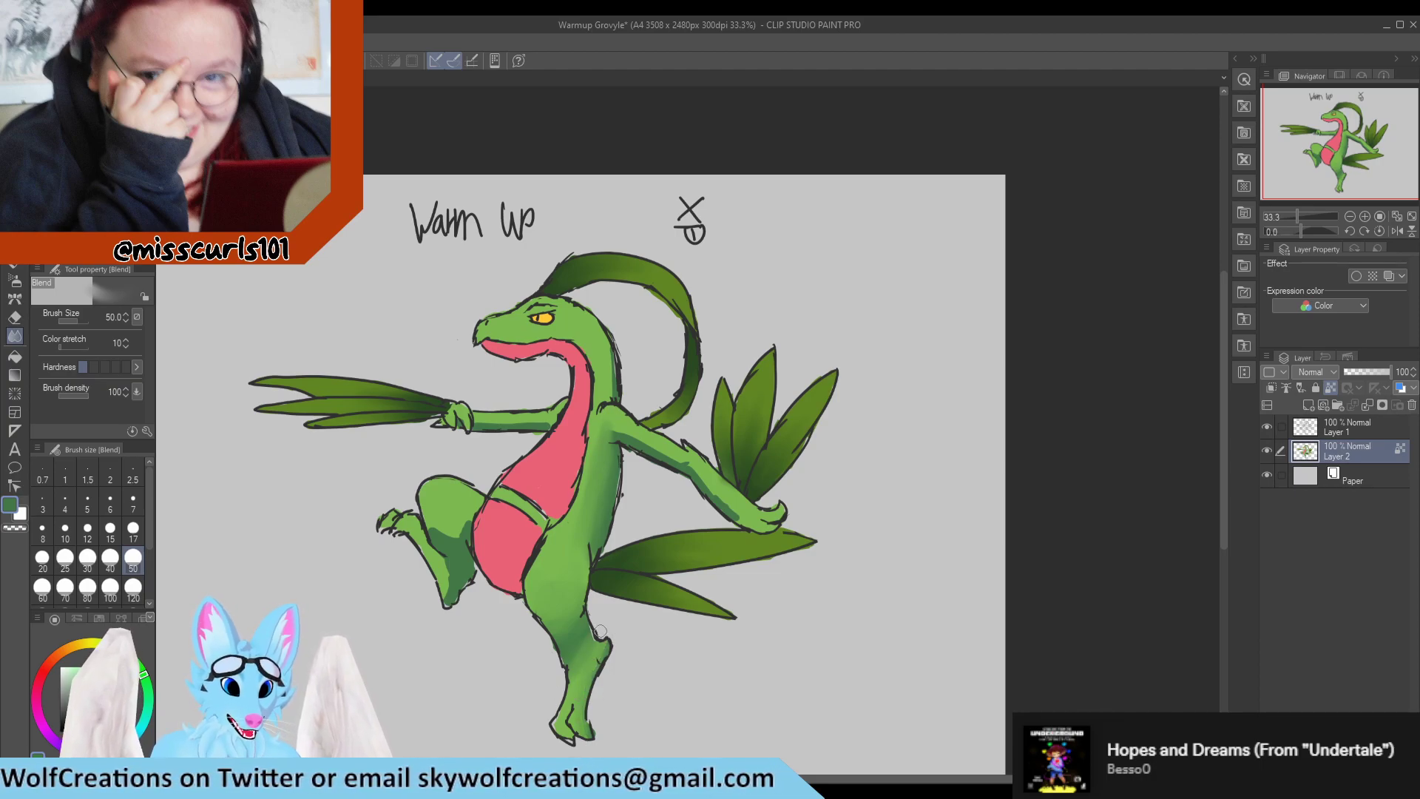
# Blend the shading on the raised leg into its base green and save the Grovyle drawing.
pyautogui.moveTo(450, 566)
pyautogui.mouseDown()
pyautogui.moveTo(439, 601)
pyautogui.moveTo(440, 561)
pyautogui.moveTo(449, 575)
pyautogui.moveTo(424, 521)
pyautogui.moveTo(464, 529)
pyautogui.moveTo(465, 507)
pyautogui.moveTo(451, 541)
pyautogui.mouseUp()
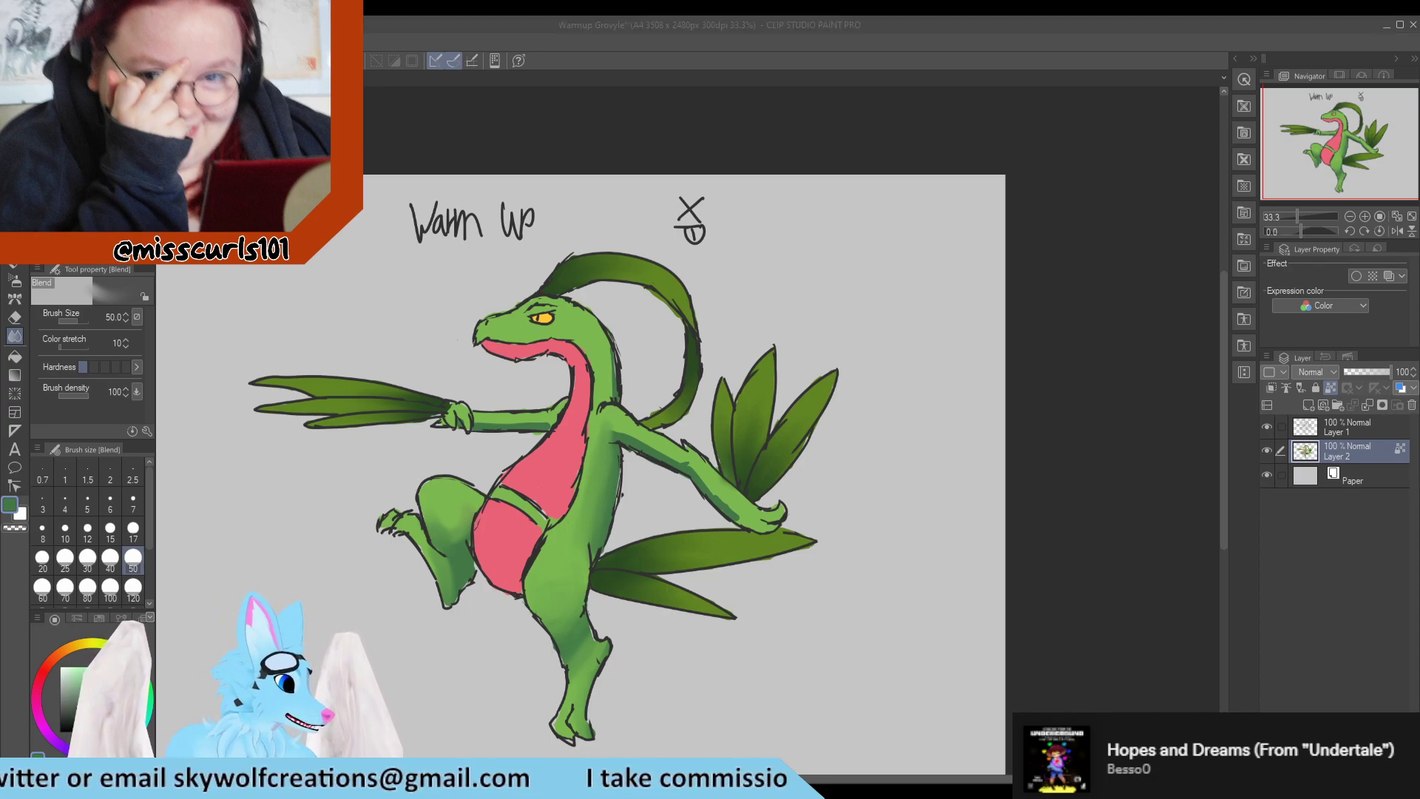
pyautogui.click(464, 510)
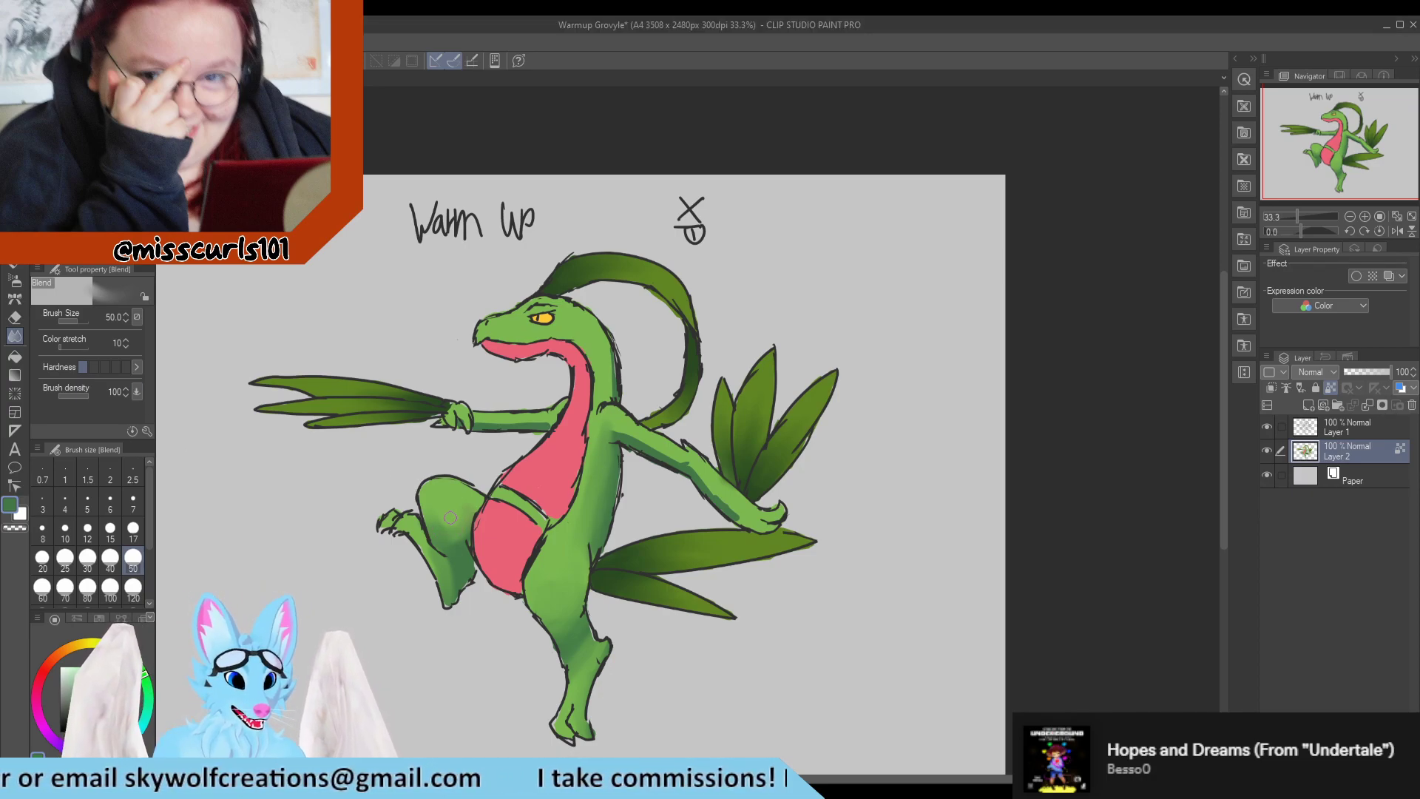
pyautogui.moveTo(465, 510)
pyautogui.mouseDown()
pyautogui.moveTo(449, 521)
pyautogui.moveTo(466, 511)
pyautogui.mouseUp()
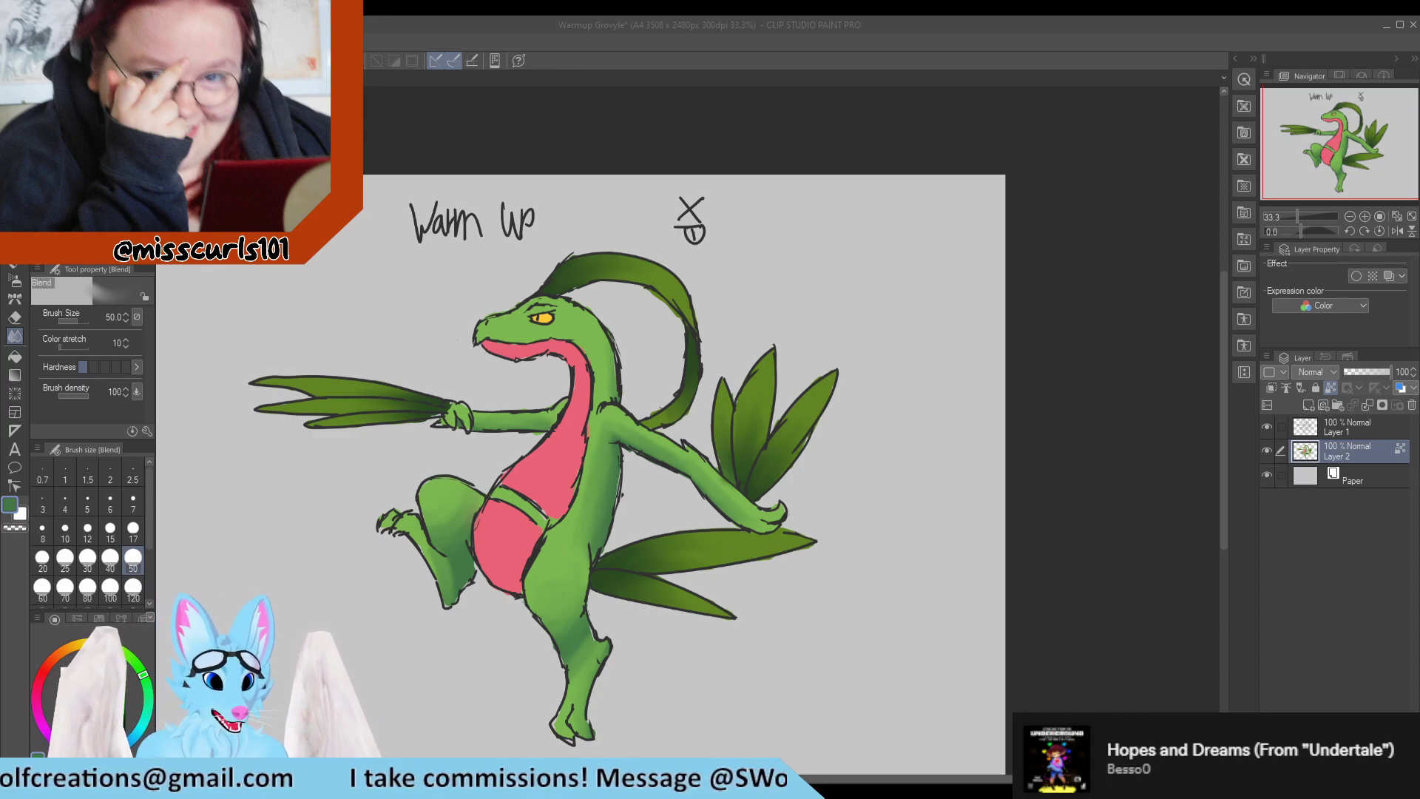
pyautogui.hotkey('ctrl', 's')
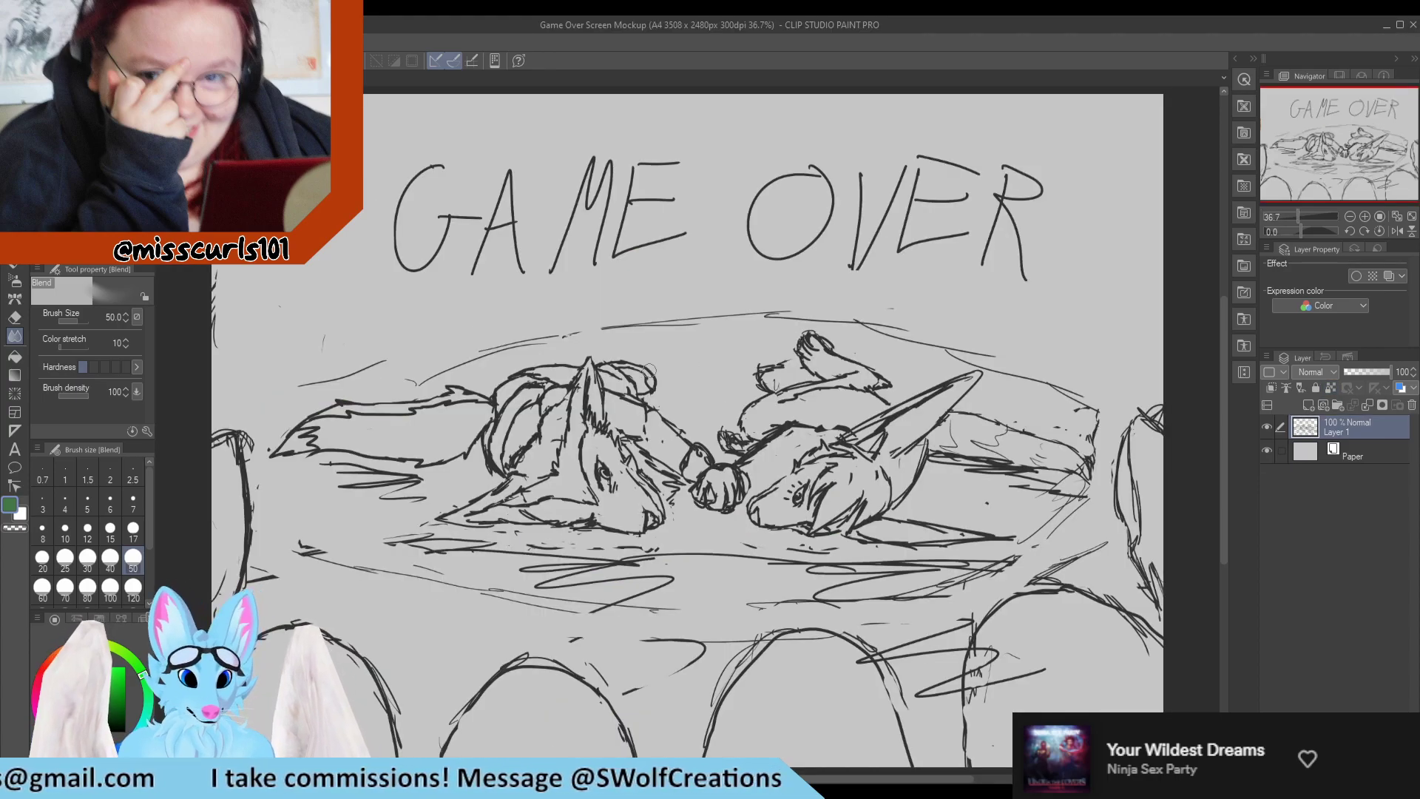
# Touch up the raised foot of the long-eared character in the Game Over Screen Mockup with the Turnip pen at size 15 and the Hard eraser.
pyautogui.scroll(-1, 634, 355)
pyautogui.scroll(2, 562, 383)
pyautogui.scroll(1, 558, 386)
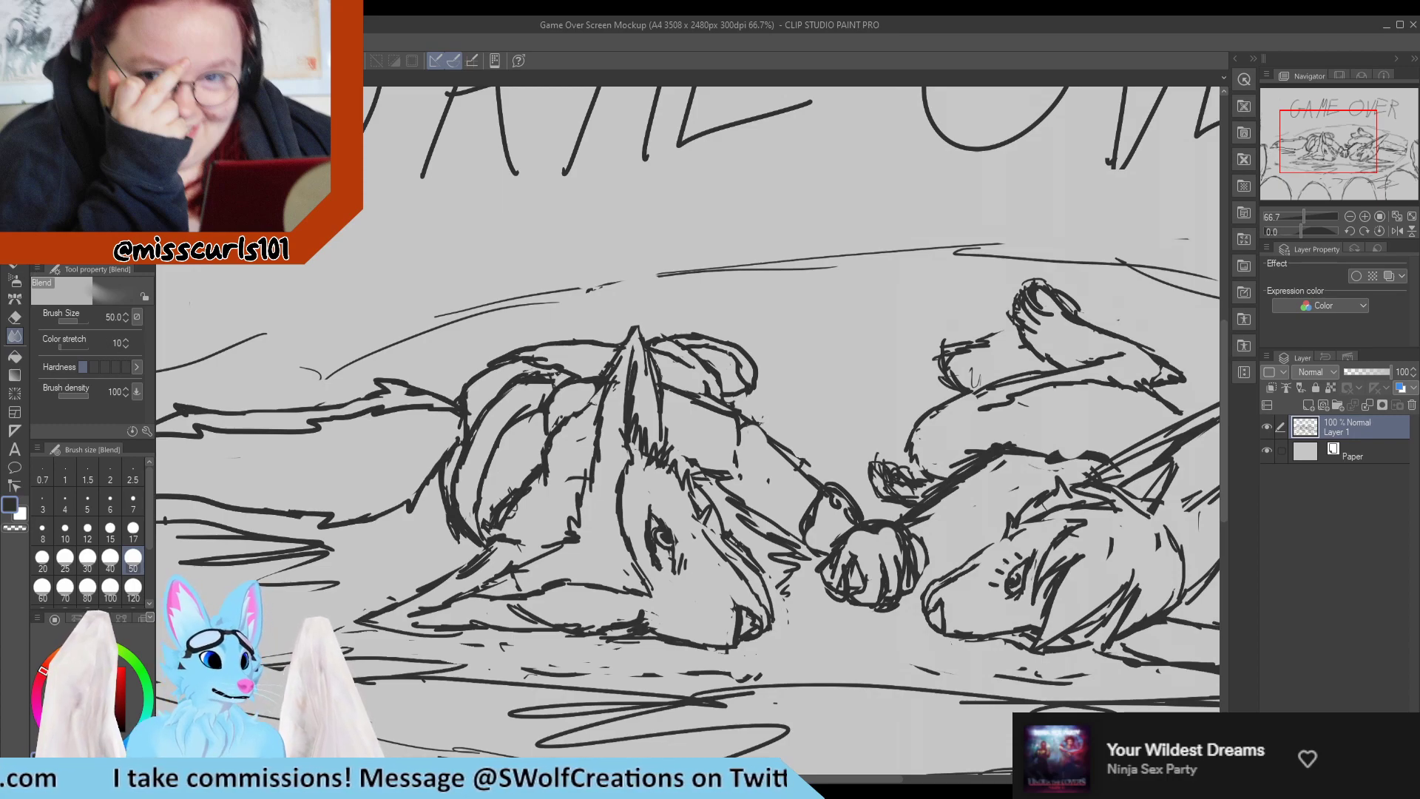
pyautogui.press('p')
pyautogui.click(109, 531)
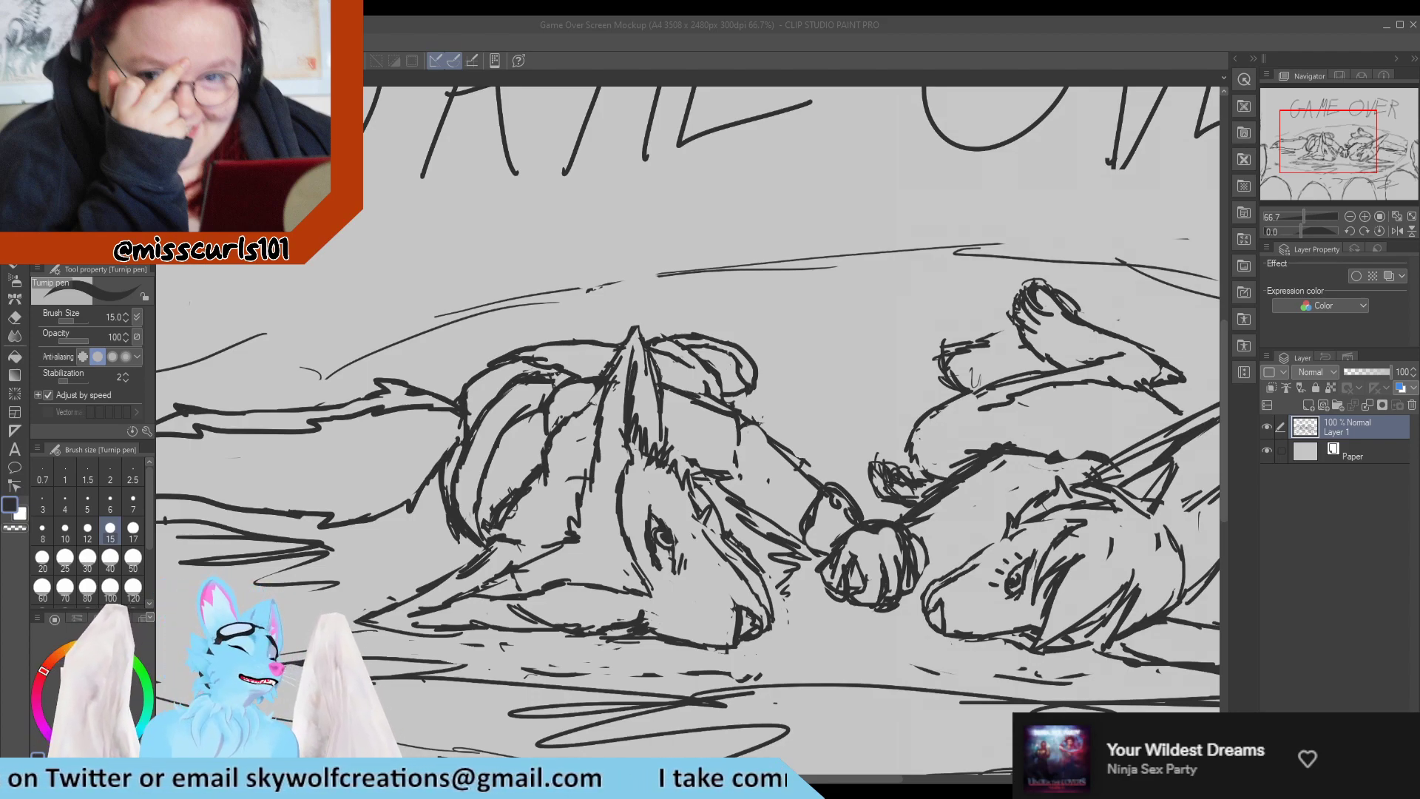
pyautogui.hotkey('ctrl', '-')
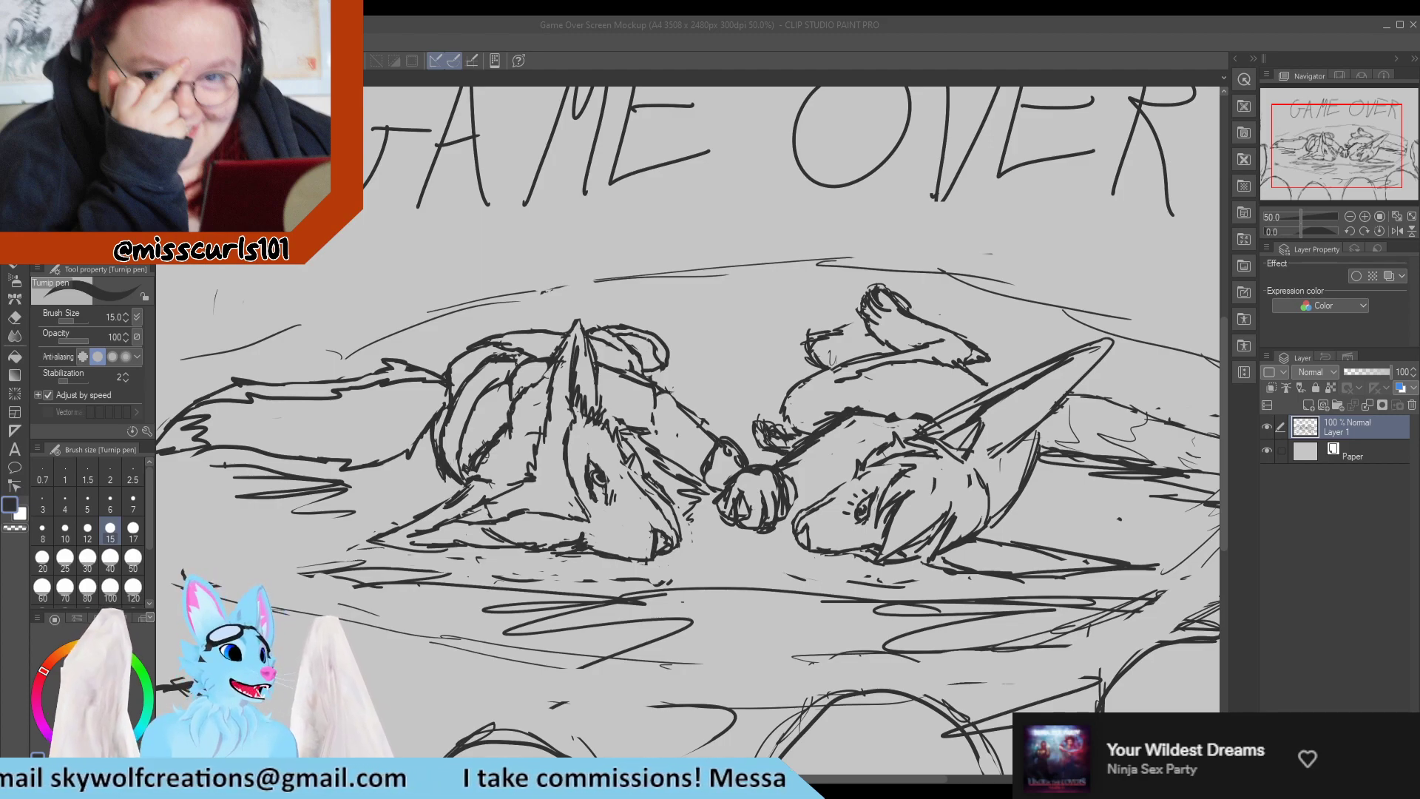
pyautogui.scroll(-4, 489, 237)
pyautogui.scroll(5, 786, 281)
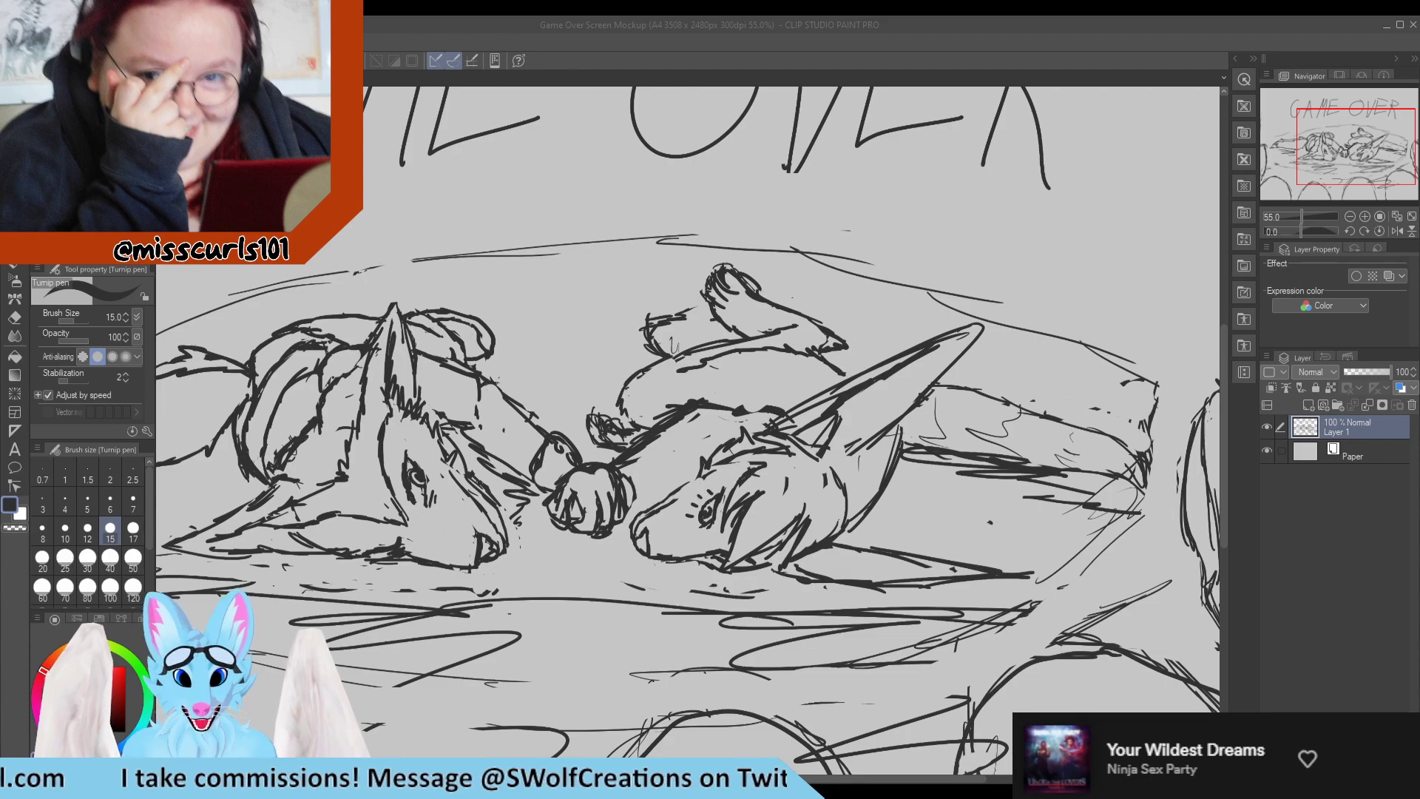
pyautogui.click(656, 328)
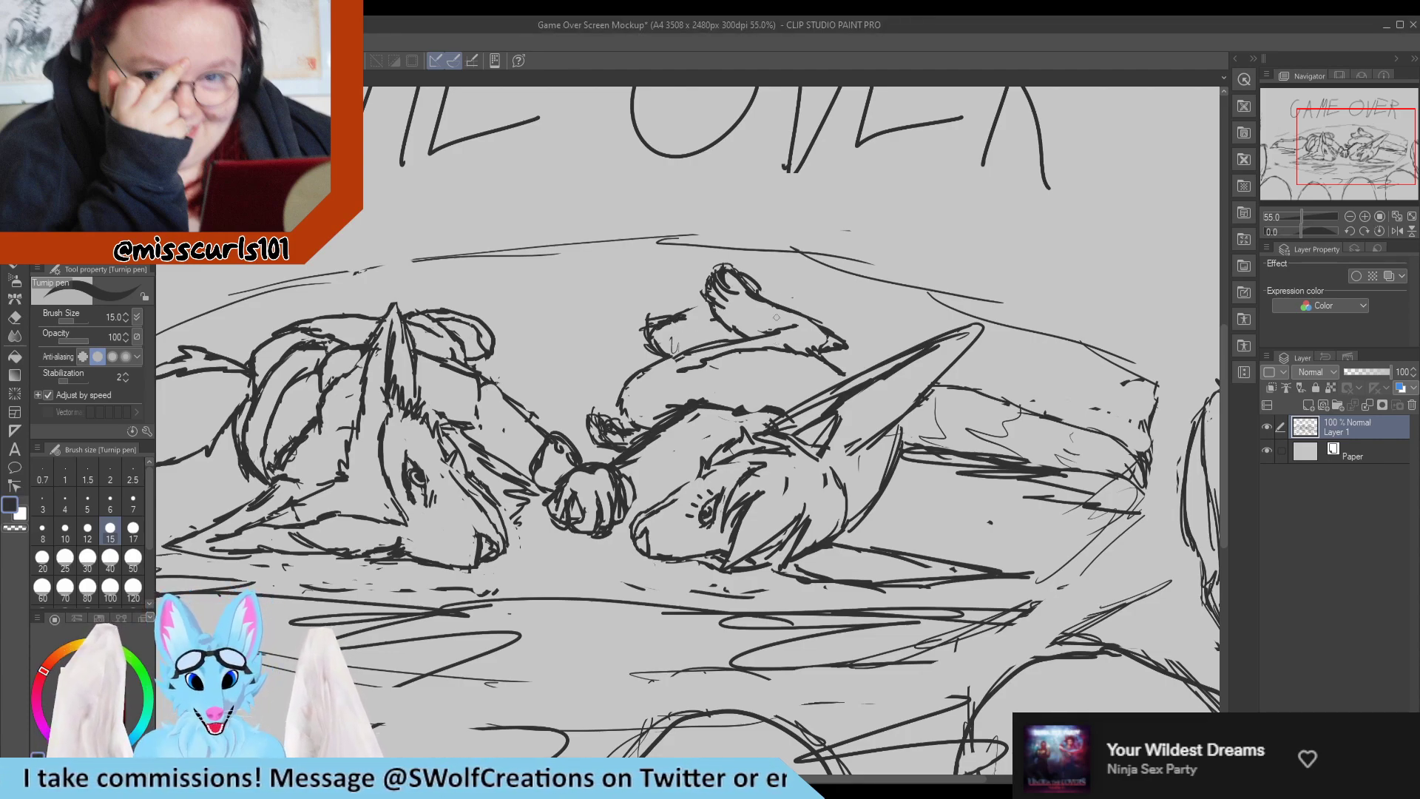
pyautogui.press('e')
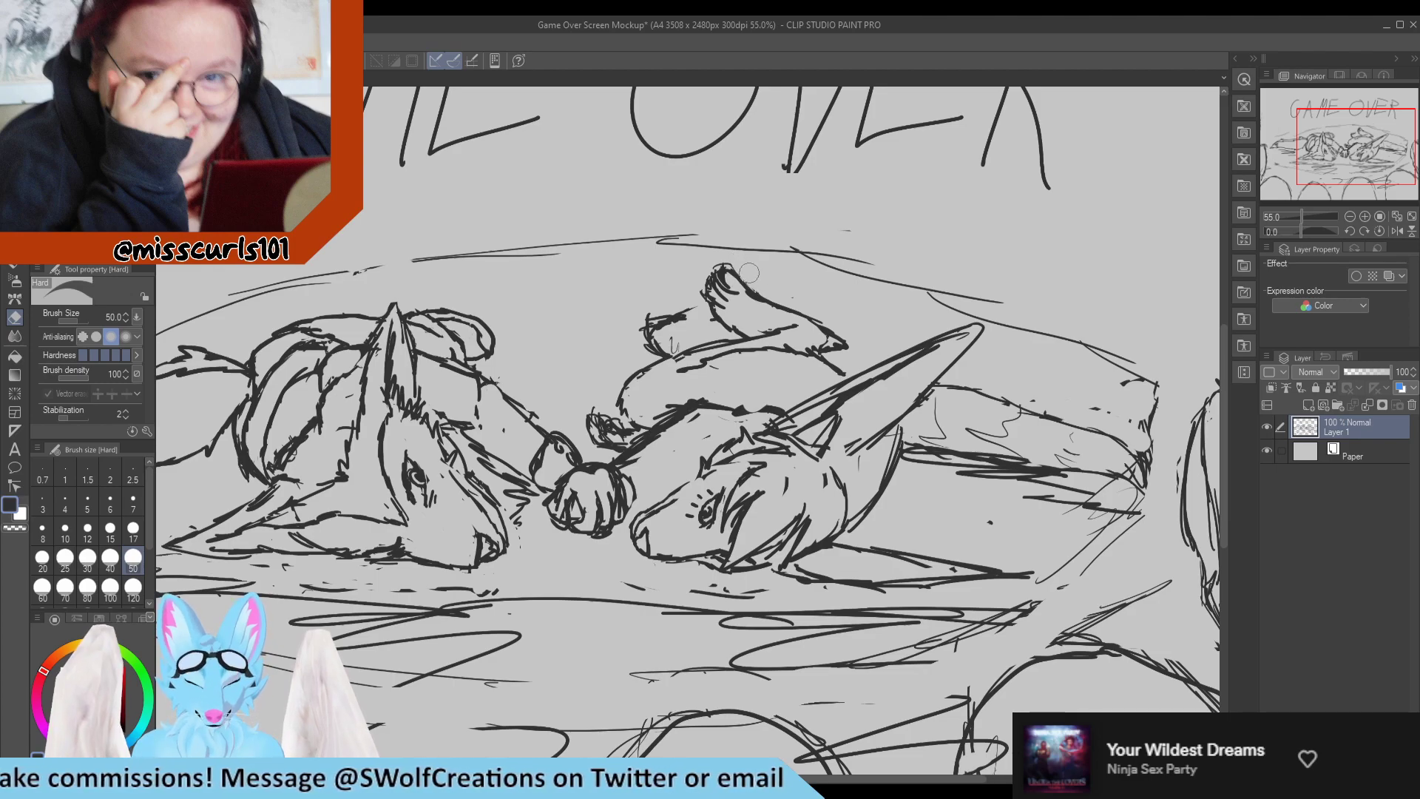
pyautogui.press('p')
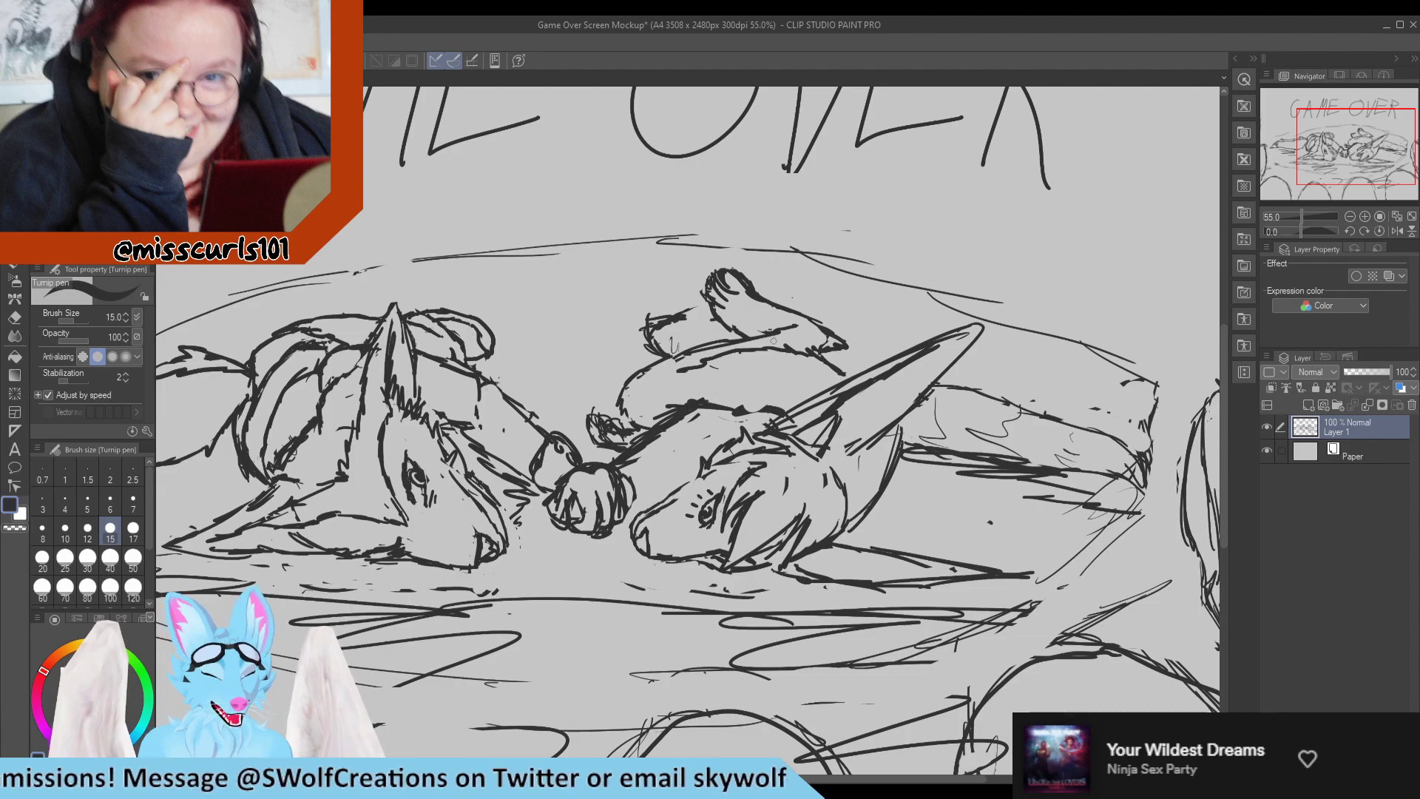
# Erase the sketch lines around the far end of the same character's tail with the Hard eraser at size 50.
pyautogui.press('e')
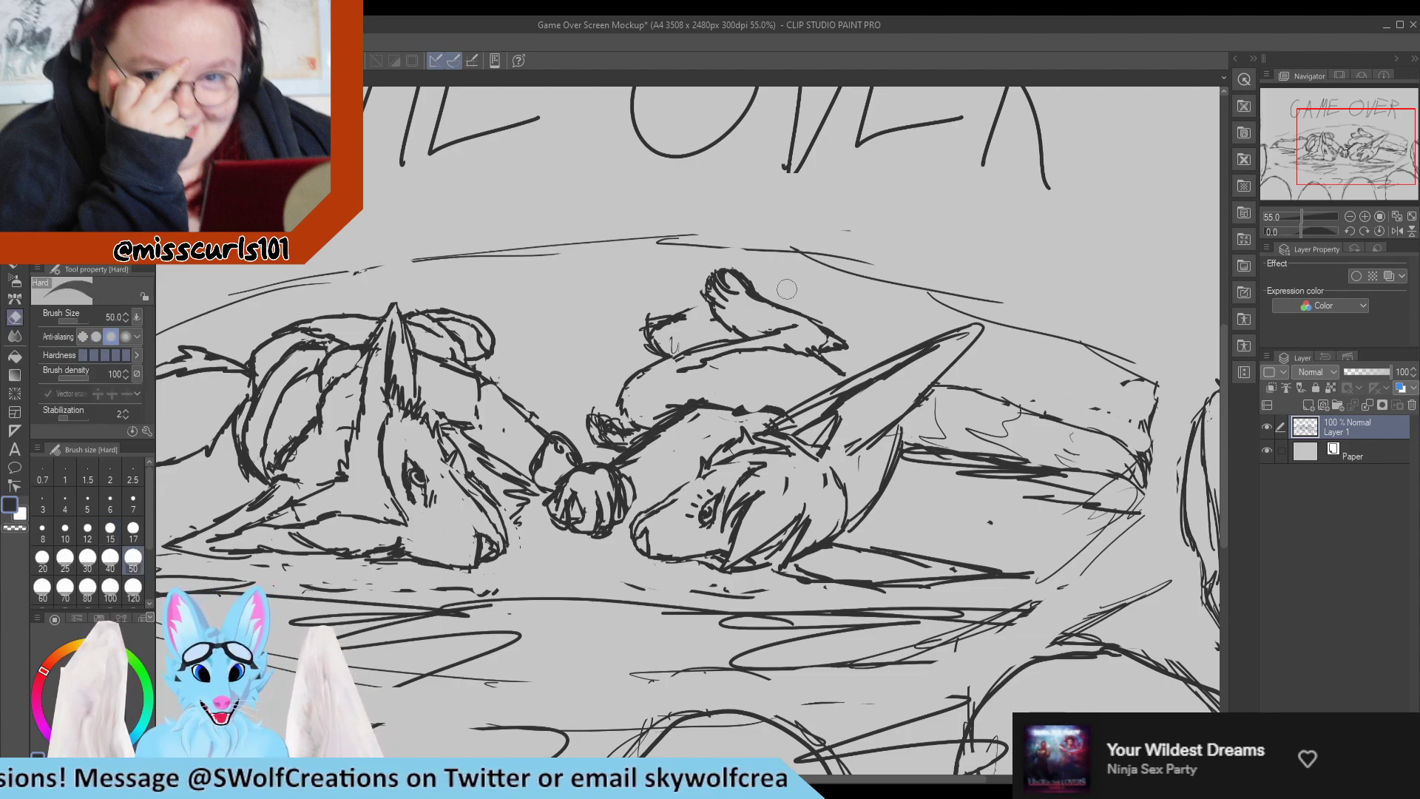
pyautogui.moveTo(1101, 413); pyautogui.dragTo(1141, 438)
pyautogui.moveTo(1110, 492)
pyautogui.mouseDown()
pyautogui.moveTo(1152, 490)
pyautogui.moveTo(1120, 462)
pyautogui.moveTo(1152, 479)
pyautogui.mouseUp()
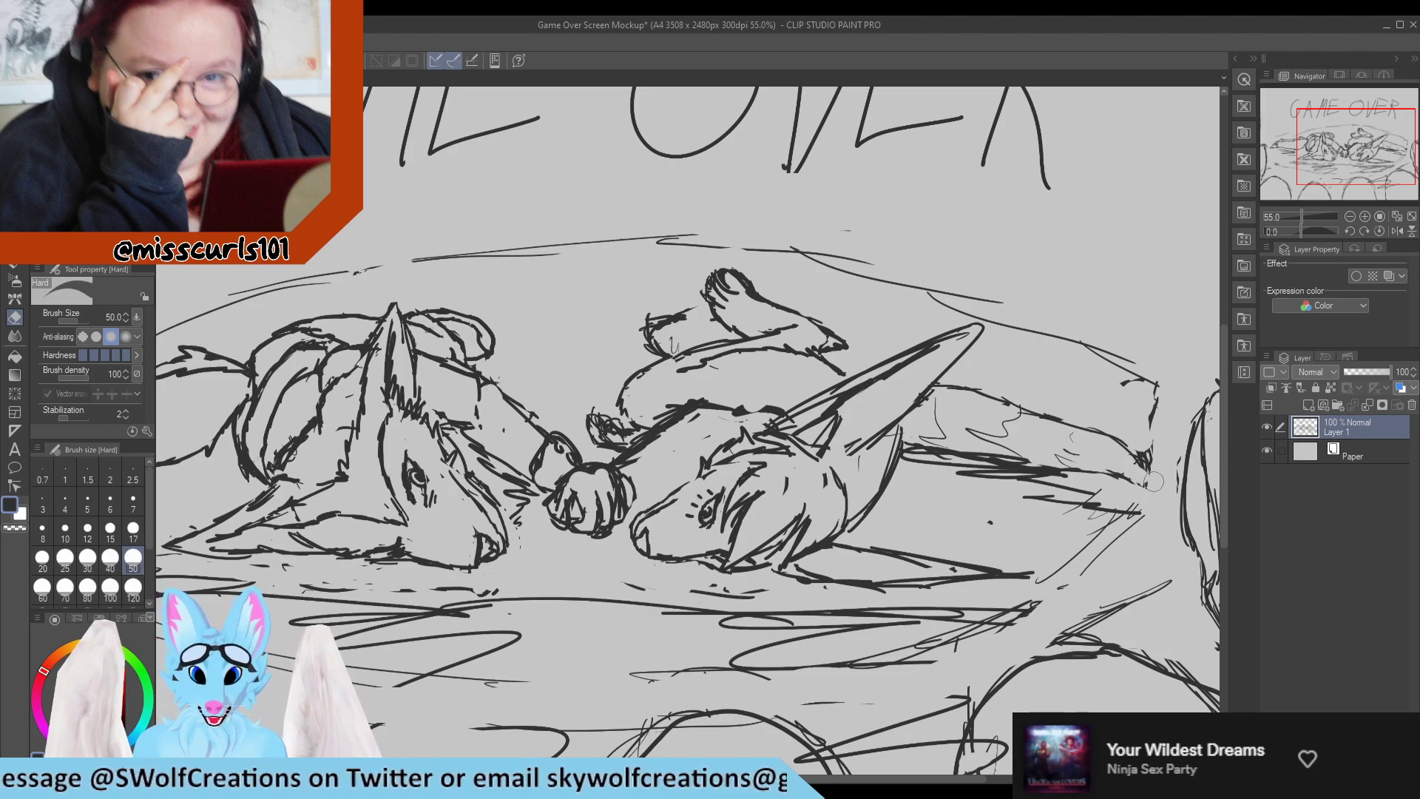
pyautogui.press('p')
pyautogui.scroll(-5, 973, 438)
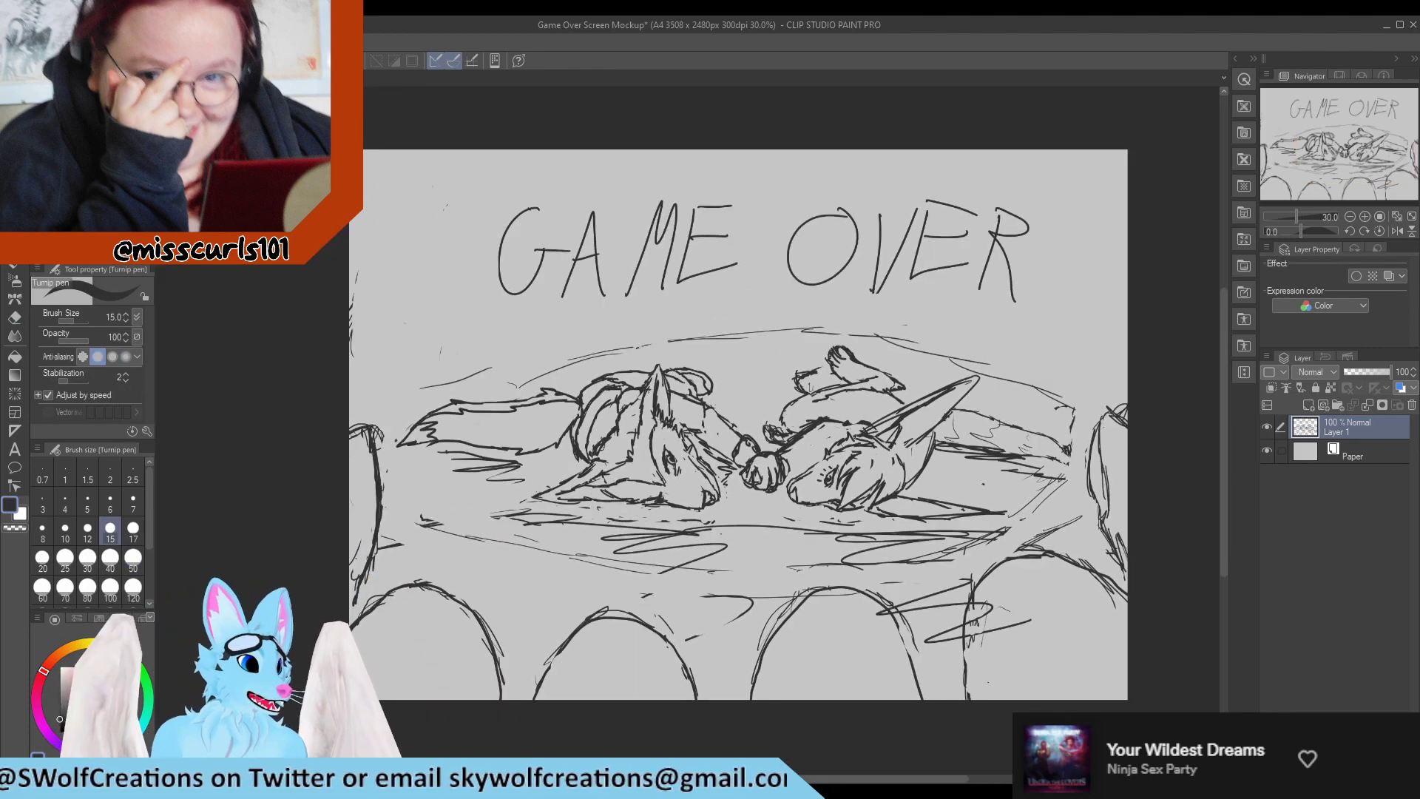
pyautogui.scroll(-1, 745, 425)
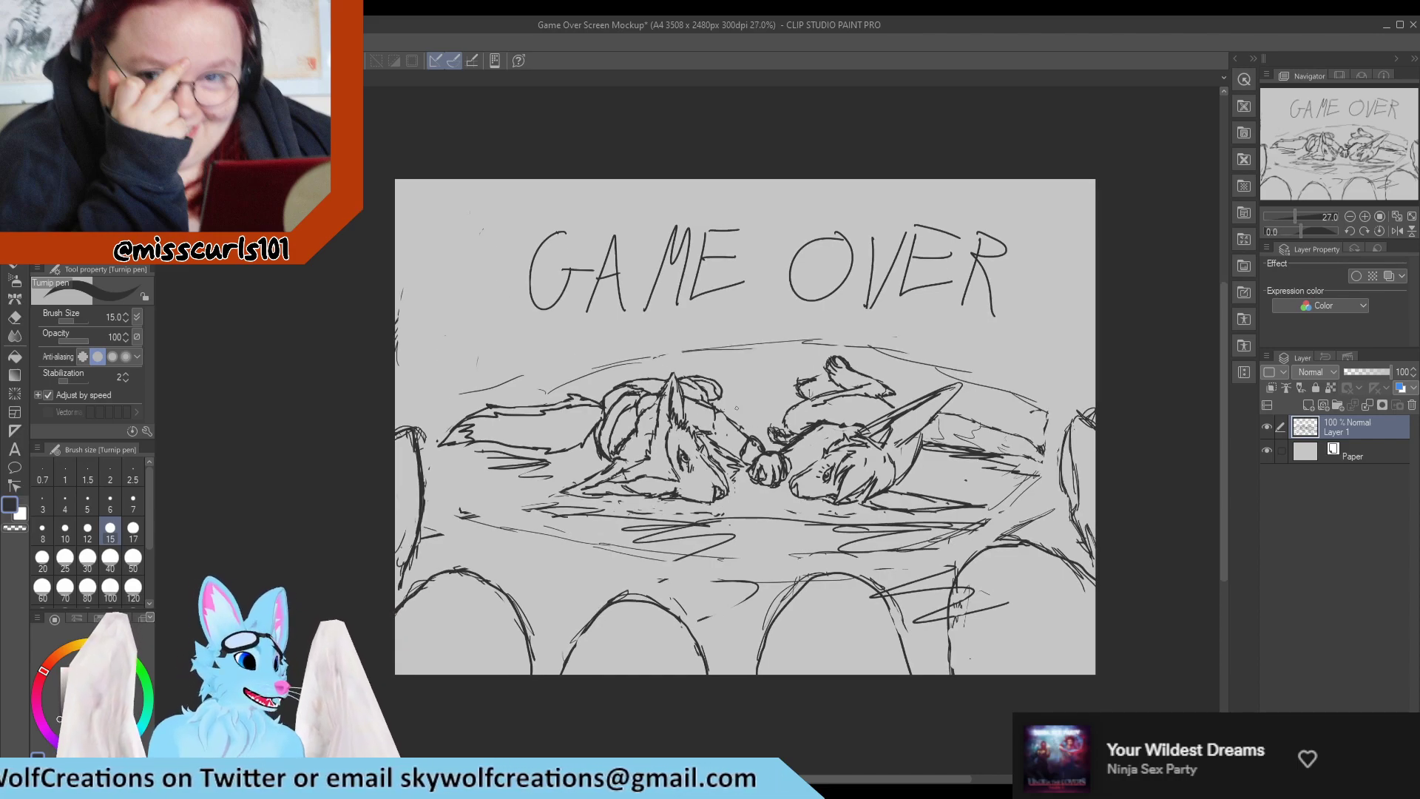
pyautogui.scroll(1, 1034, 428)
pyautogui.scroll(-2, 1034, 428)
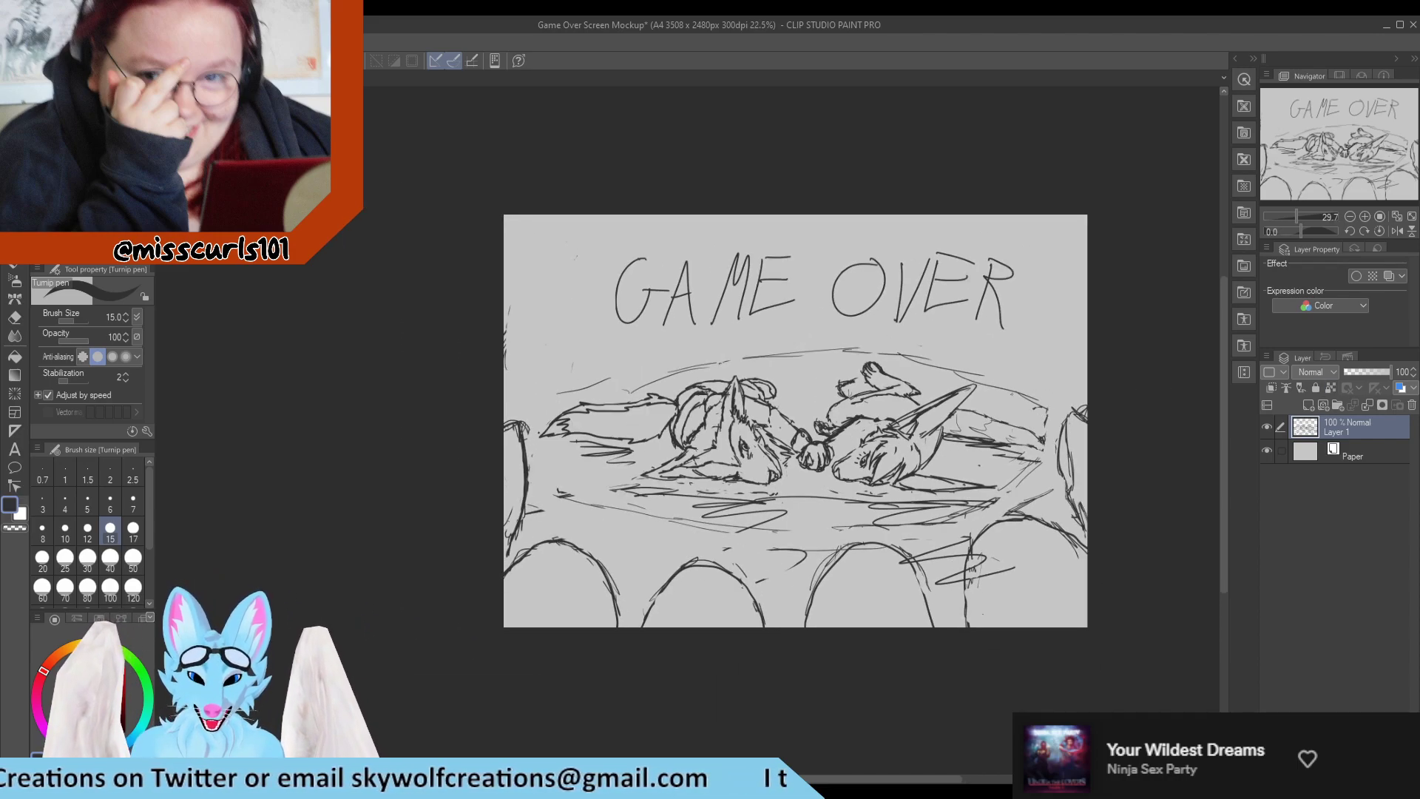
pyautogui.scroll(3, 1033, 428)
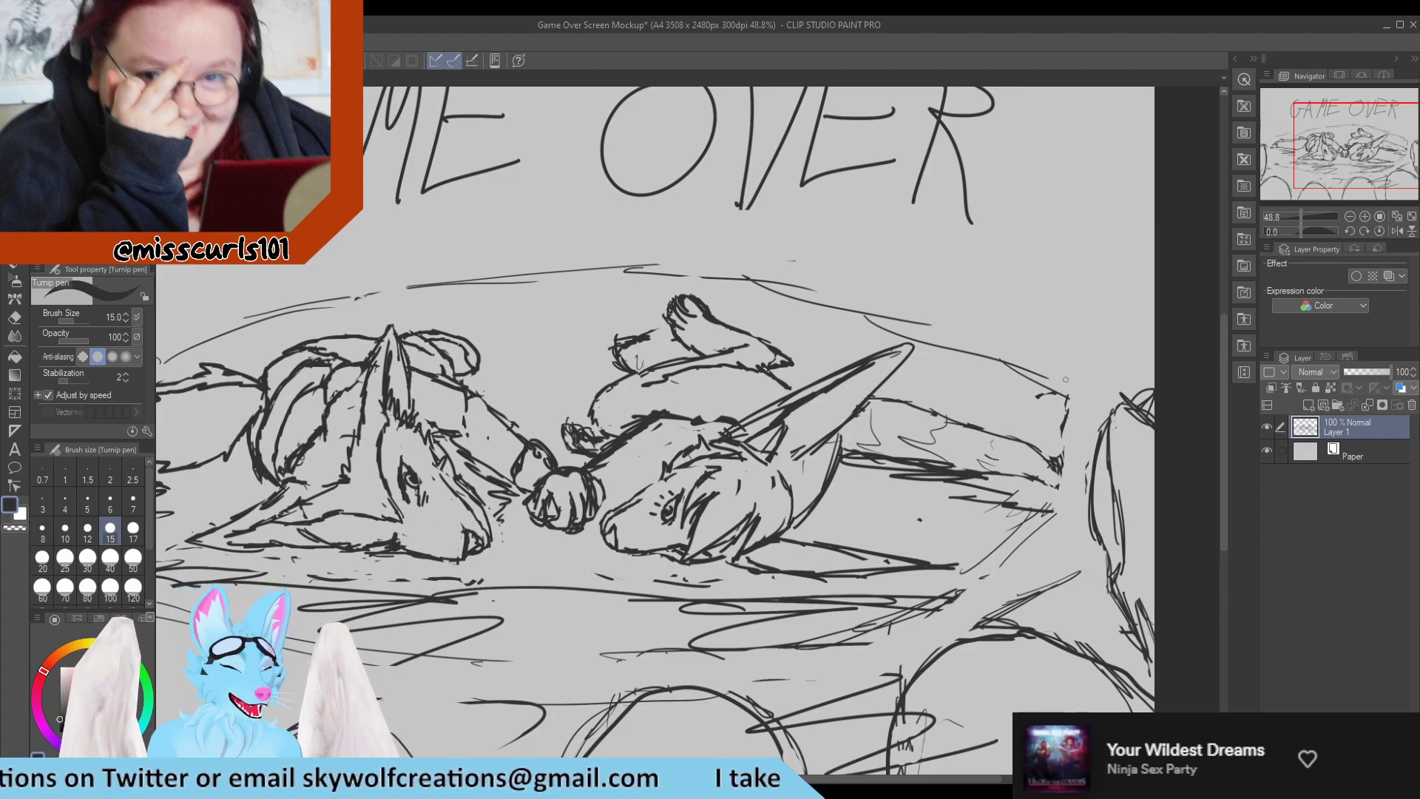
pyautogui.press('e')
pyautogui.moveTo(1057, 444)
pyautogui.mouseDown()
pyautogui.moveTo(1054, 465)
pyautogui.moveTo(1063, 434)
pyautogui.mouseUp()
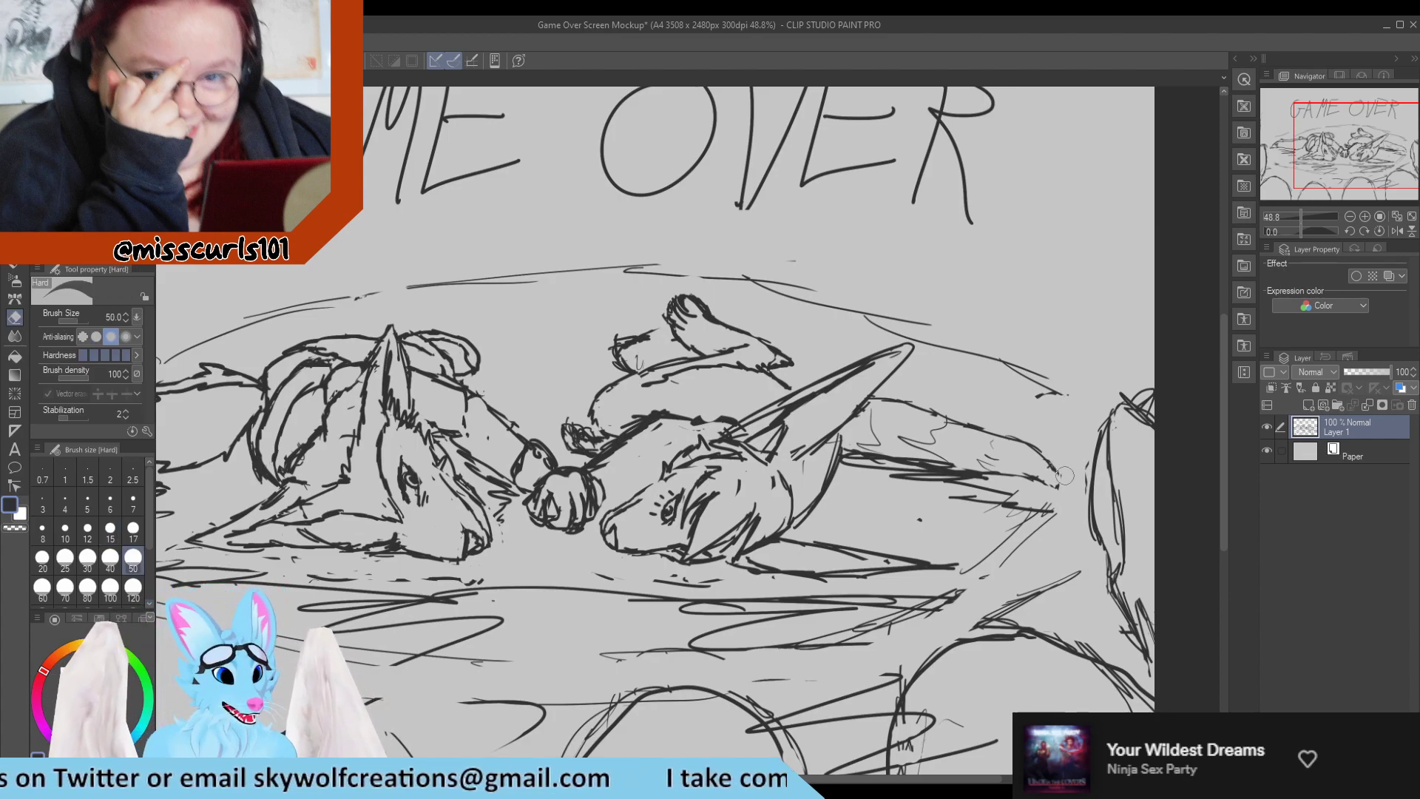
pyautogui.press('p')
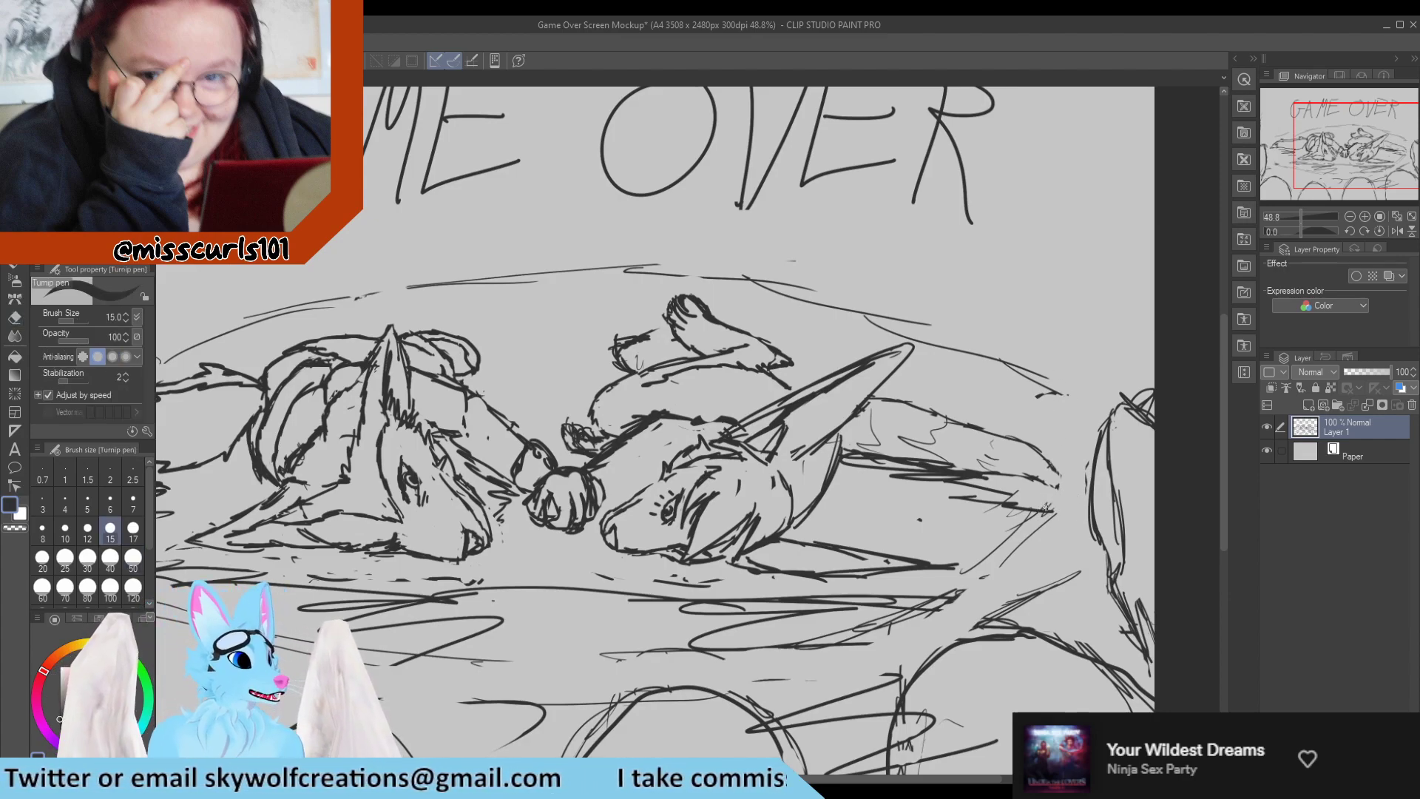
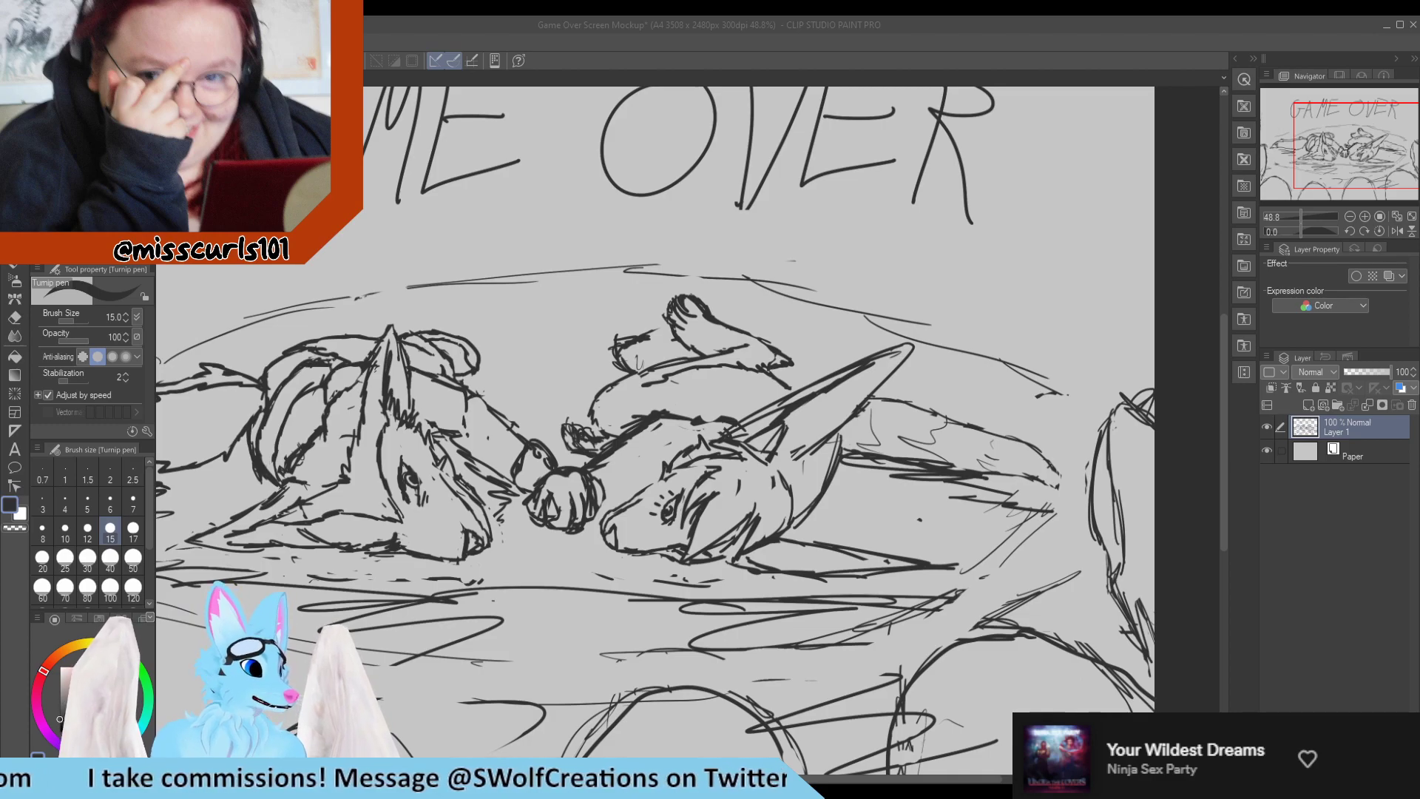
# Thin the long-eared character's arm and chest outline with the Hard eraser at size 17, with the Turnip pen set to size 10.
pyautogui.scroll(-2, 703, 429)
pyautogui.scroll(3, 613, 473)
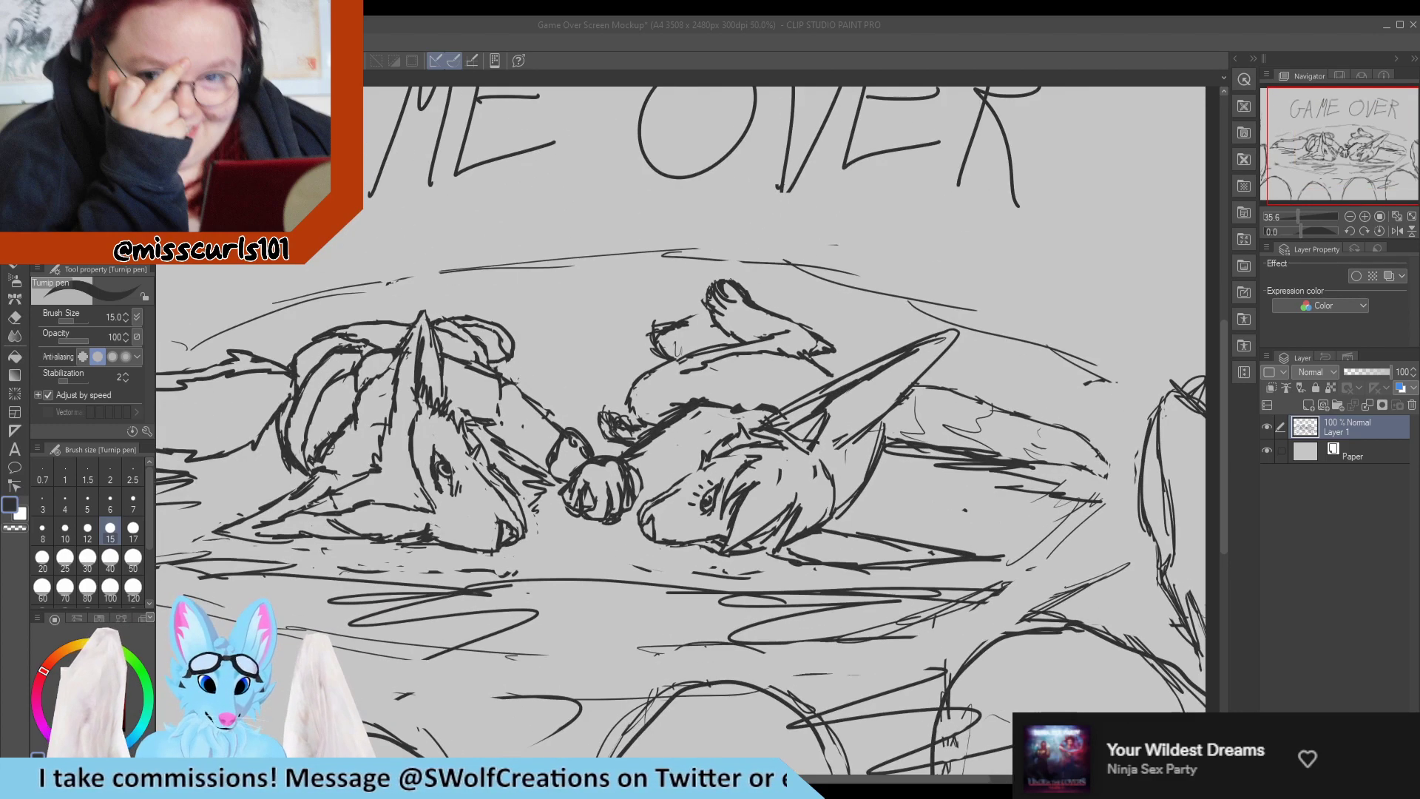
pyautogui.scroll(-3, 636, 473)
pyautogui.scroll(4, 631, 473)
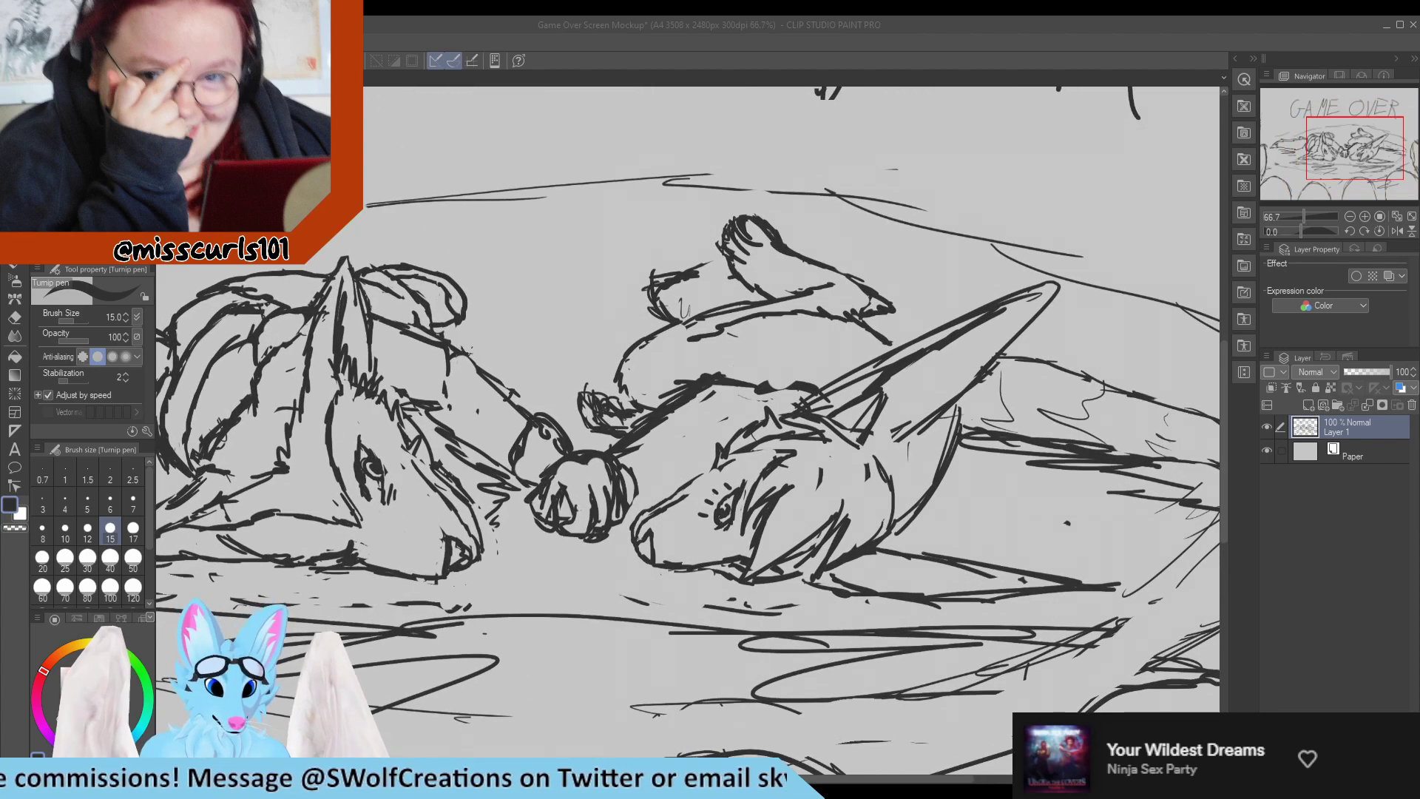
pyautogui.click(670, 419)
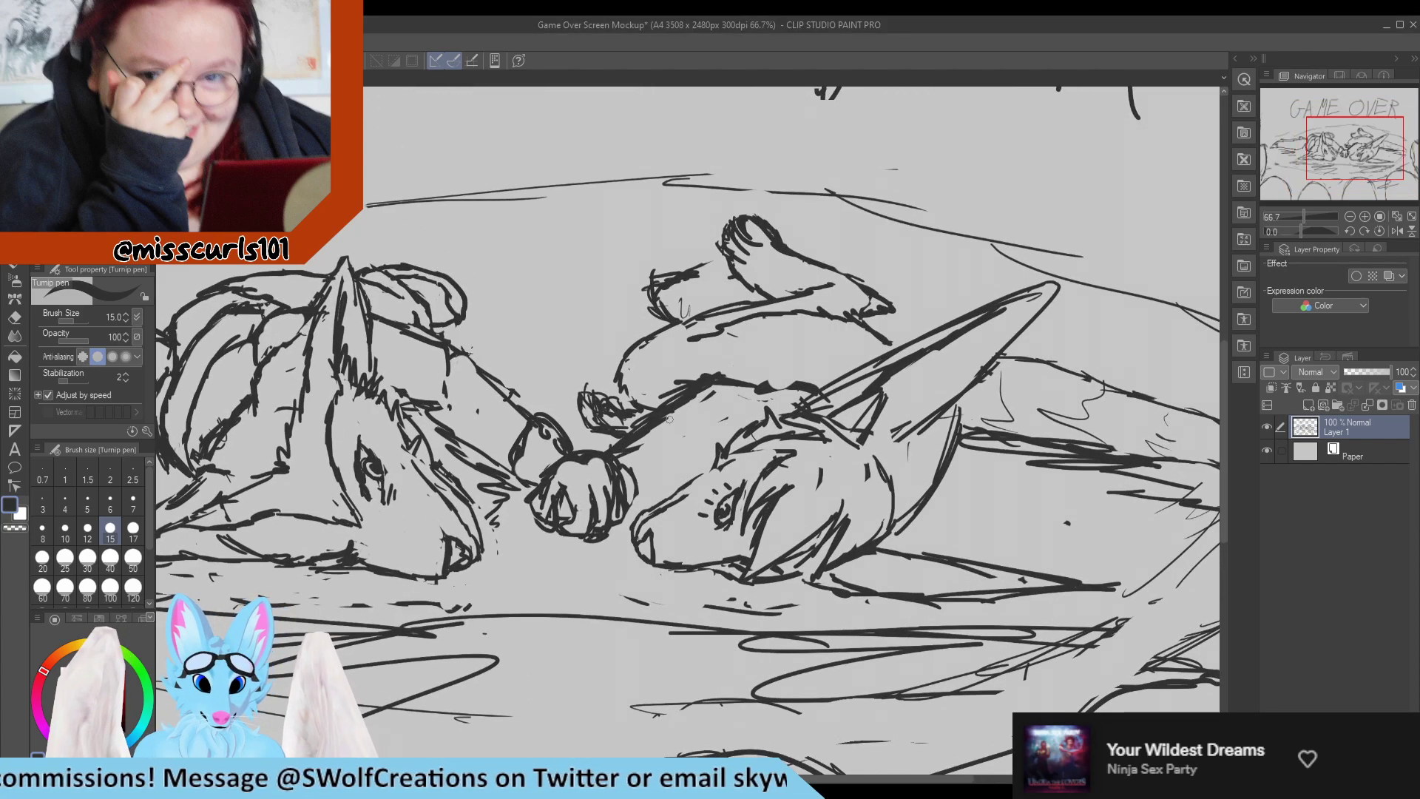
pyautogui.click(65, 529)
pyautogui.press('e')
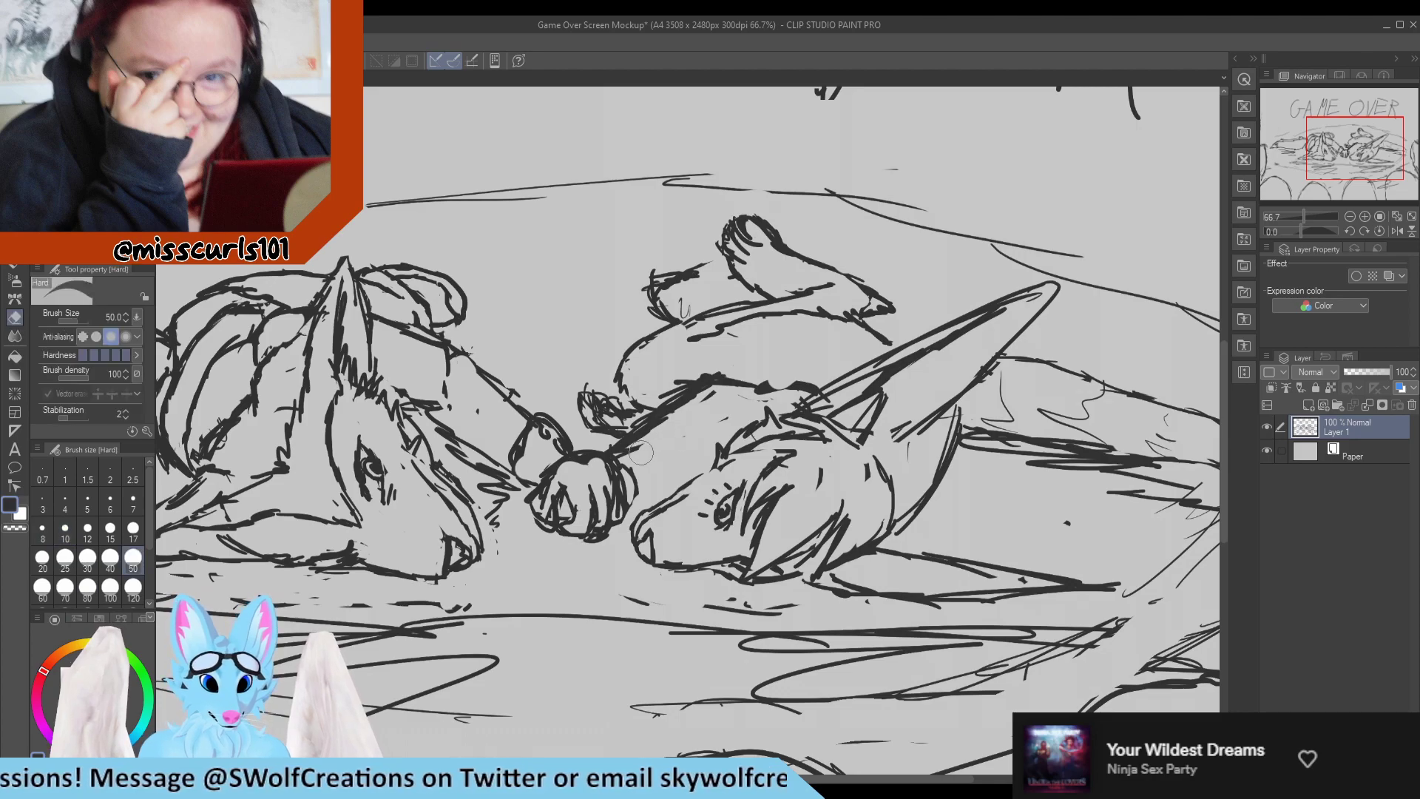
pyautogui.click(133, 529)
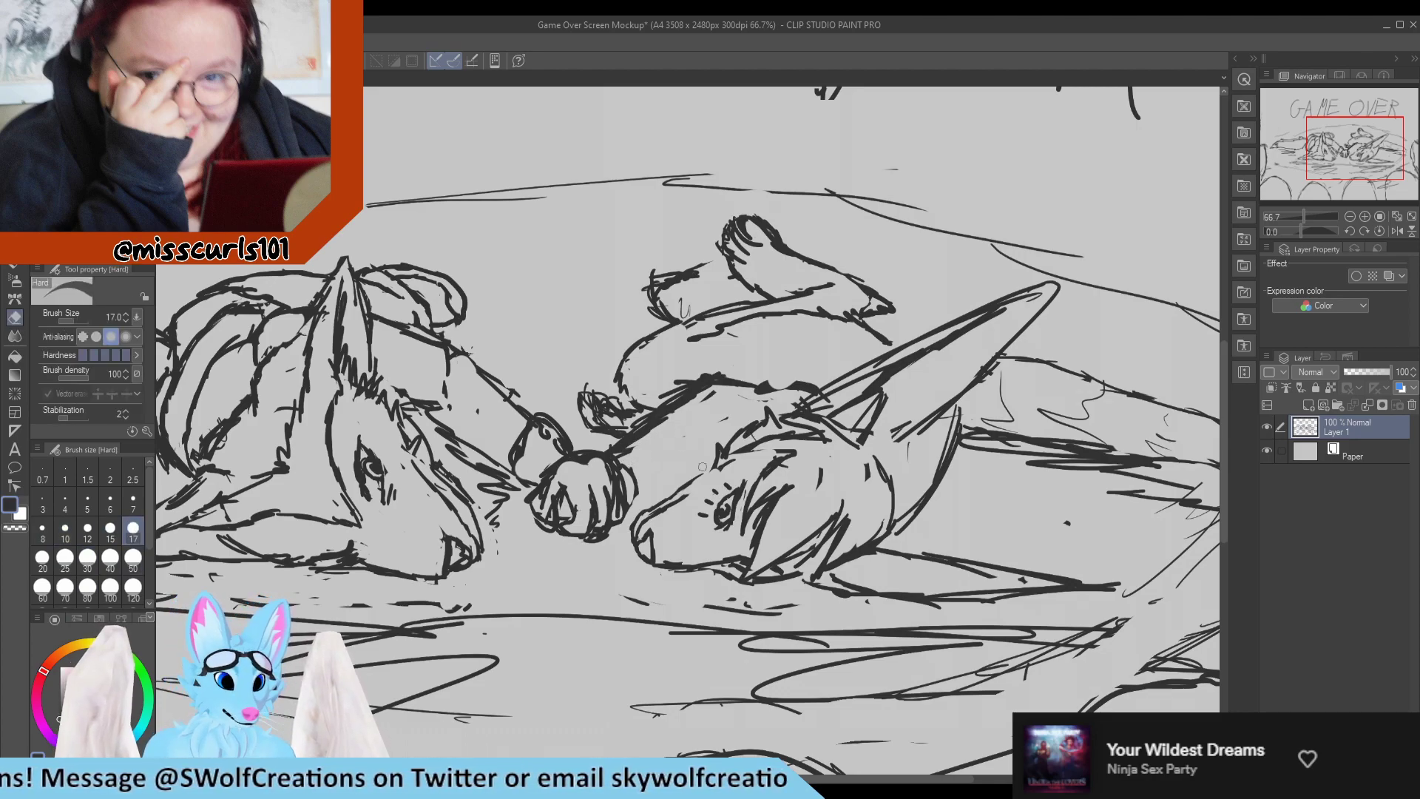
pyautogui.moveTo(702, 399); pyautogui.dragTo(771, 396)
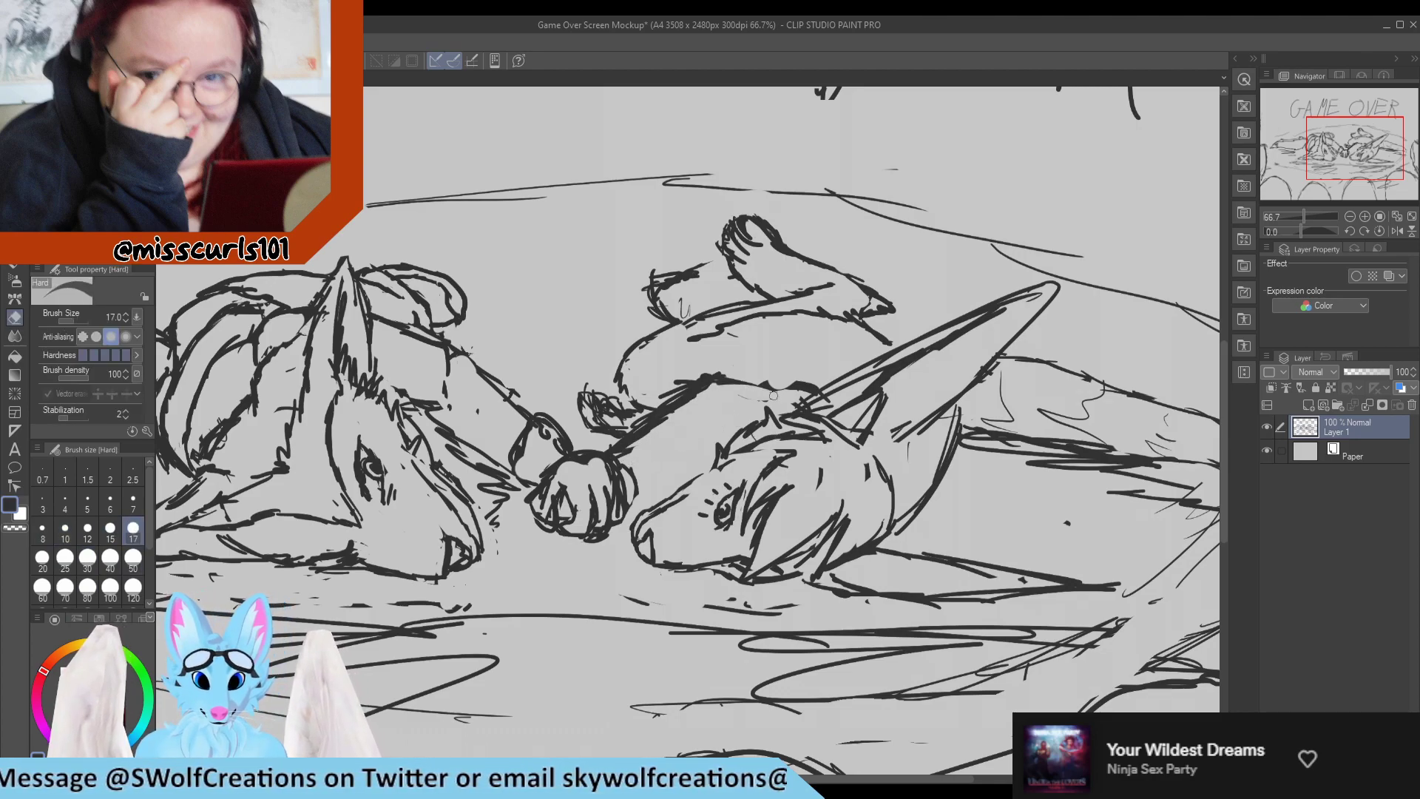
pyautogui.moveTo(637, 442)
pyautogui.mouseDown()
pyautogui.moveTo(693, 381)
pyautogui.moveTo(643, 419)
pyautogui.moveTo(672, 396)
pyautogui.mouseUp()
pyautogui.moveTo(610, 442)
pyautogui.mouseDown()
pyautogui.moveTo(659, 404)
pyautogui.moveTo(613, 436)
pyautogui.moveTo(704, 381)
pyautogui.mouseUp()
# Redraw the chest line from the outstretched arm to the hair with the size 10 Turnip pen, erasing the rough strokes.
pyautogui.press('p')
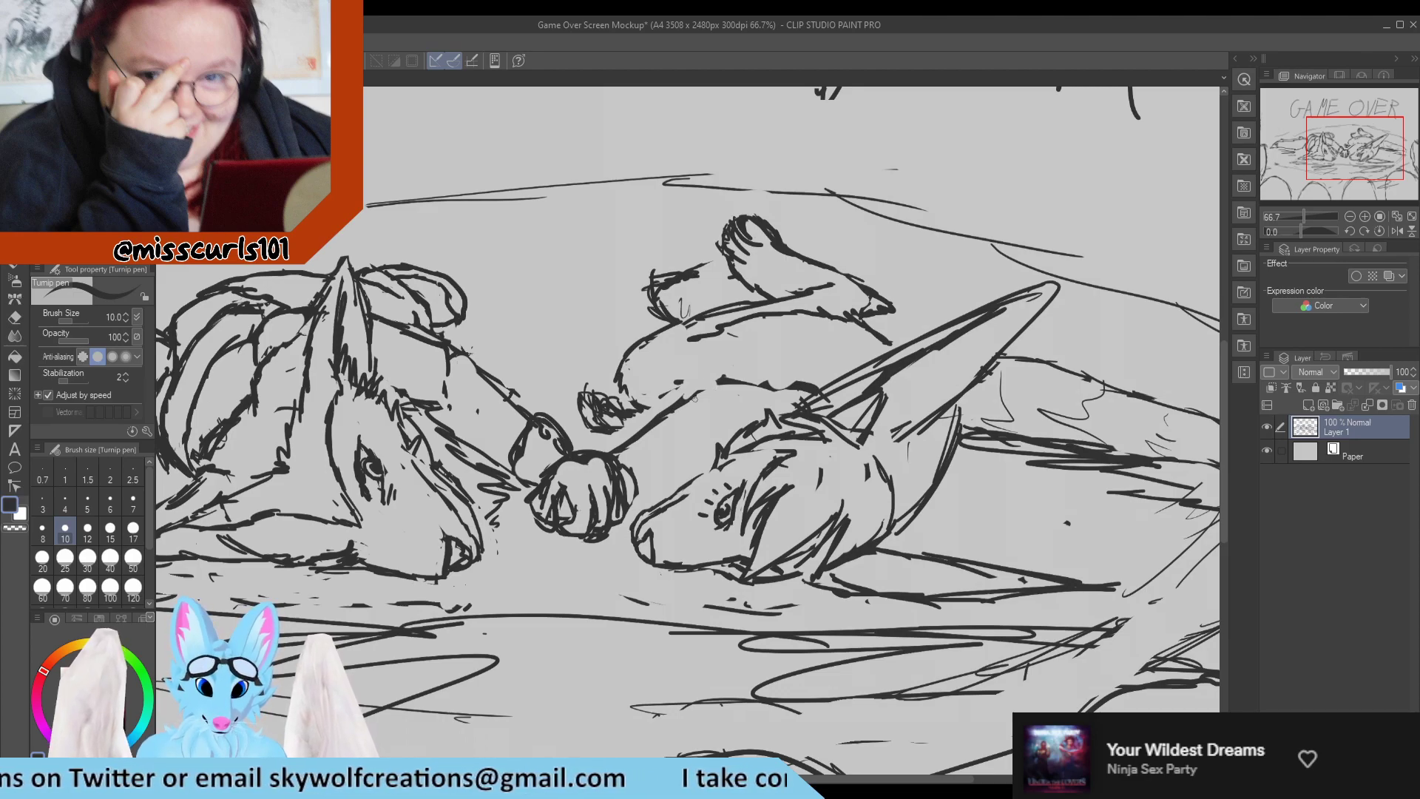
pyautogui.moveTo(720, 381)
pyautogui.mouseDown()
pyautogui.moveTo(670, 386)
pyautogui.moveTo(729, 385)
pyautogui.moveTo(675, 407)
pyautogui.mouseUp()
pyautogui.press('e')
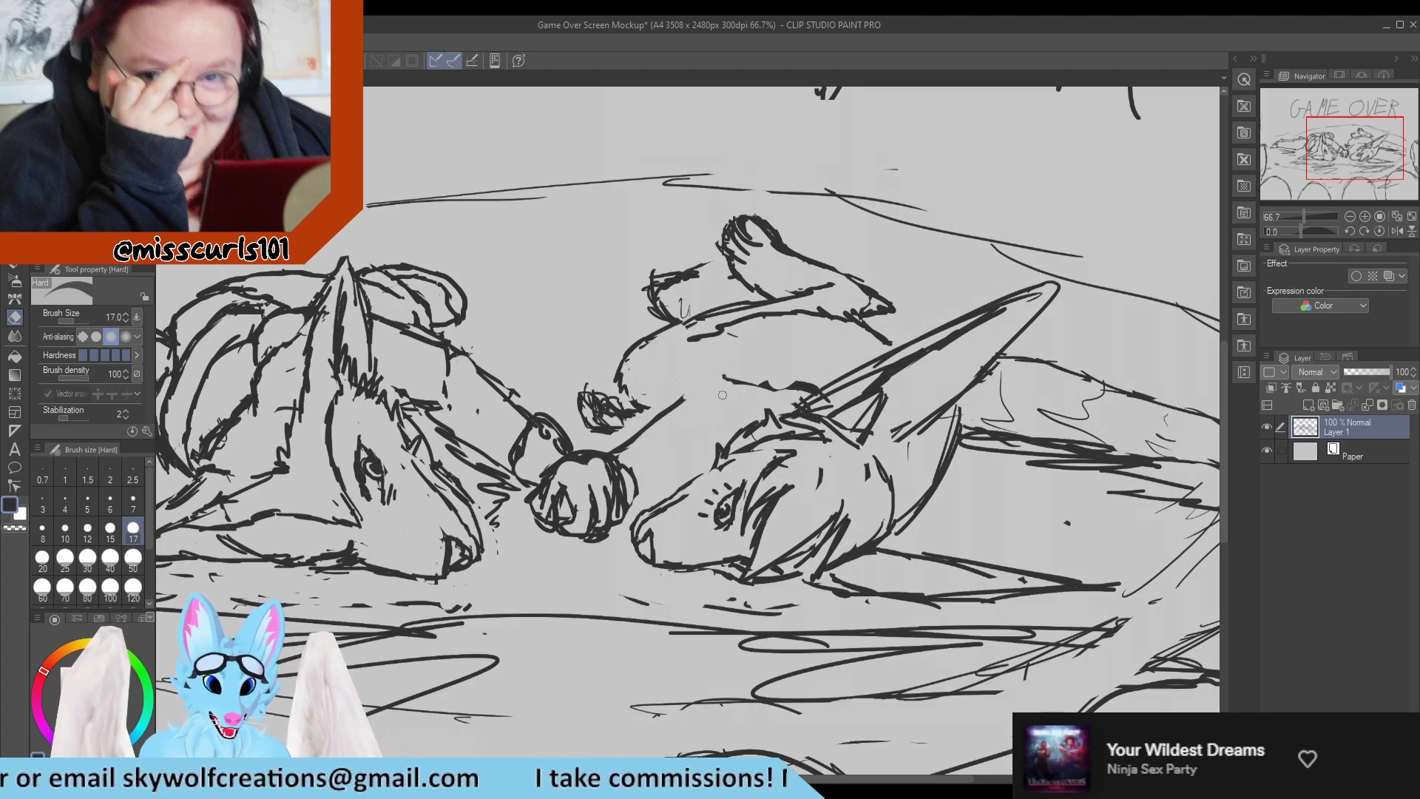
pyautogui.press('p')
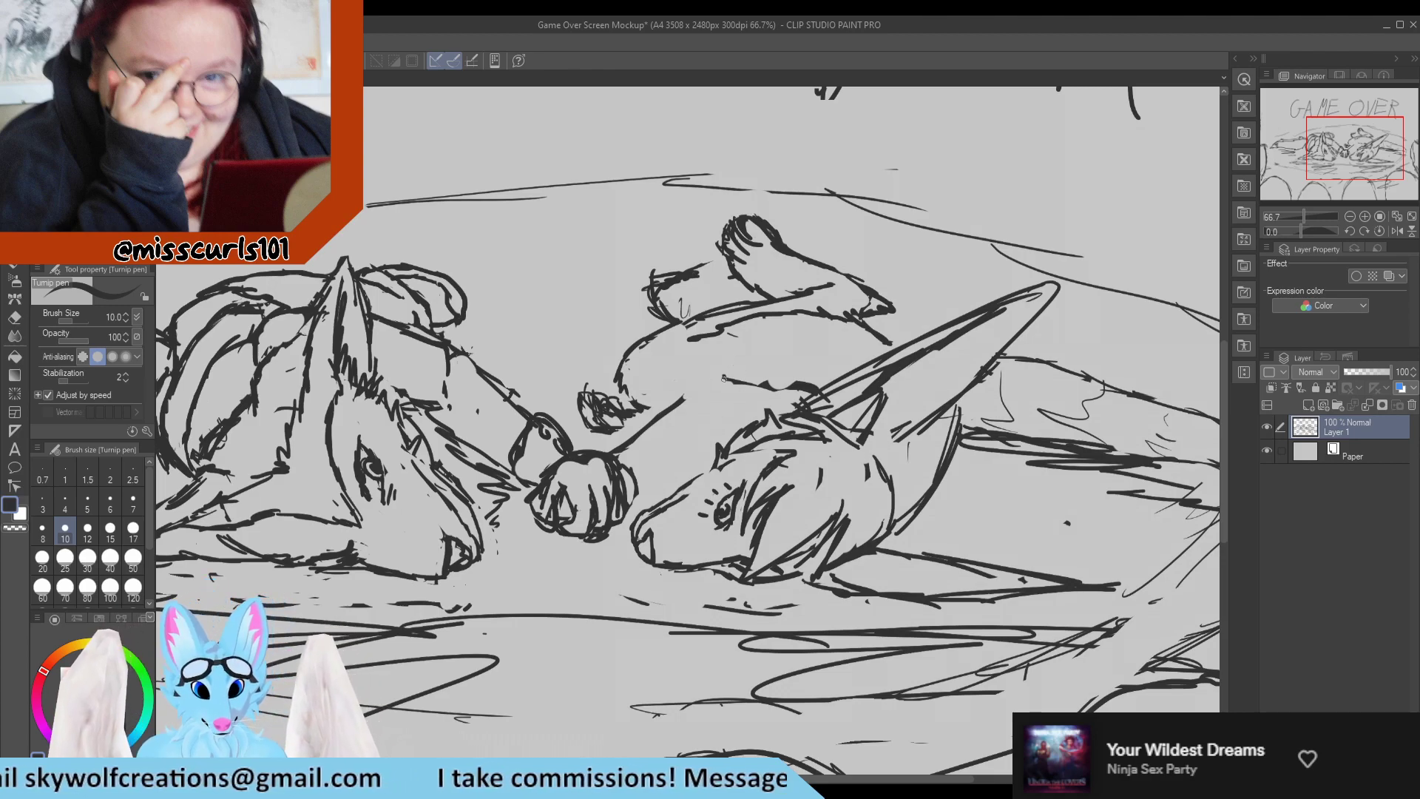
pyautogui.moveTo(728, 379)
pyautogui.mouseDown()
pyautogui.moveTo(680, 376)
pyautogui.moveTo(690, 397)
pyautogui.mouseUp()
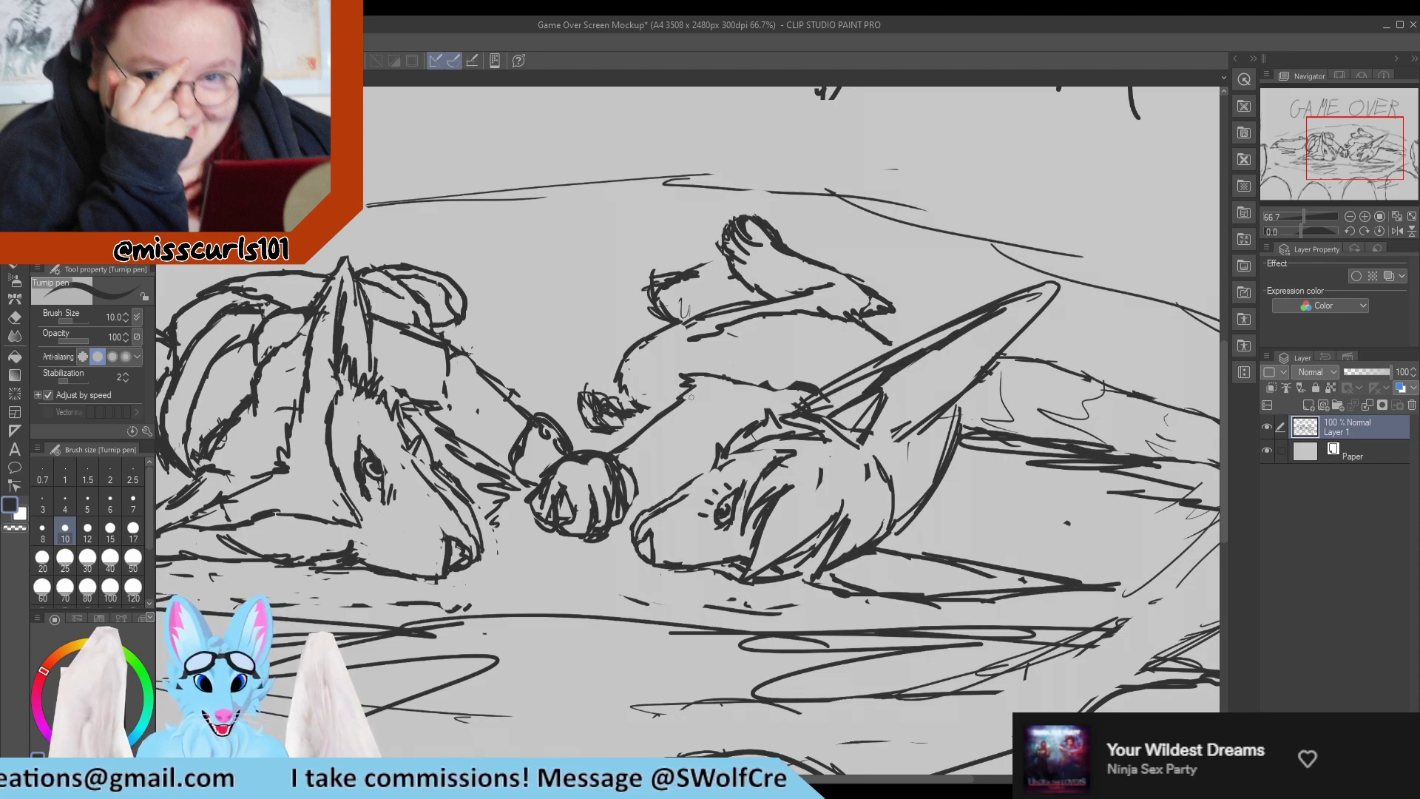
pyautogui.press('e')
pyautogui.moveTo(784, 389)
pyautogui.mouseDown()
pyautogui.moveTo(717, 377)
pyautogui.moveTo(811, 387)
pyautogui.moveTo(785, 410)
pyautogui.moveTo(817, 386)
pyautogui.moveTo(794, 375)
pyautogui.moveTo(819, 387)
pyautogui.mouseUp()
pyautogui.press('p')
pyautogui.press('e')
pyautogui.press('p')
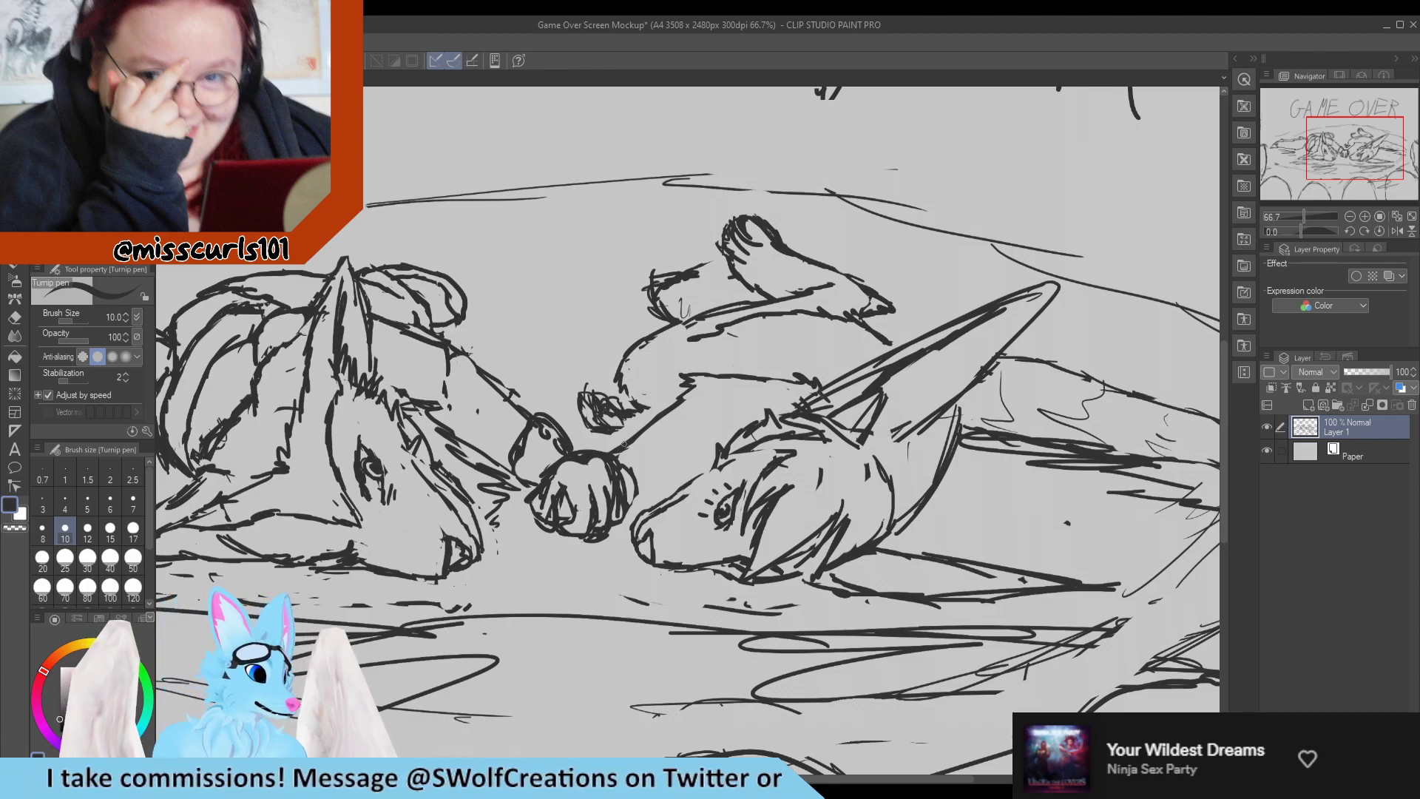
# Rotate the canvas around the long-eared character's head and erase the rough double lines along the bridge of the muzzle.
pyautogui.scroll(-3, 533, 444)
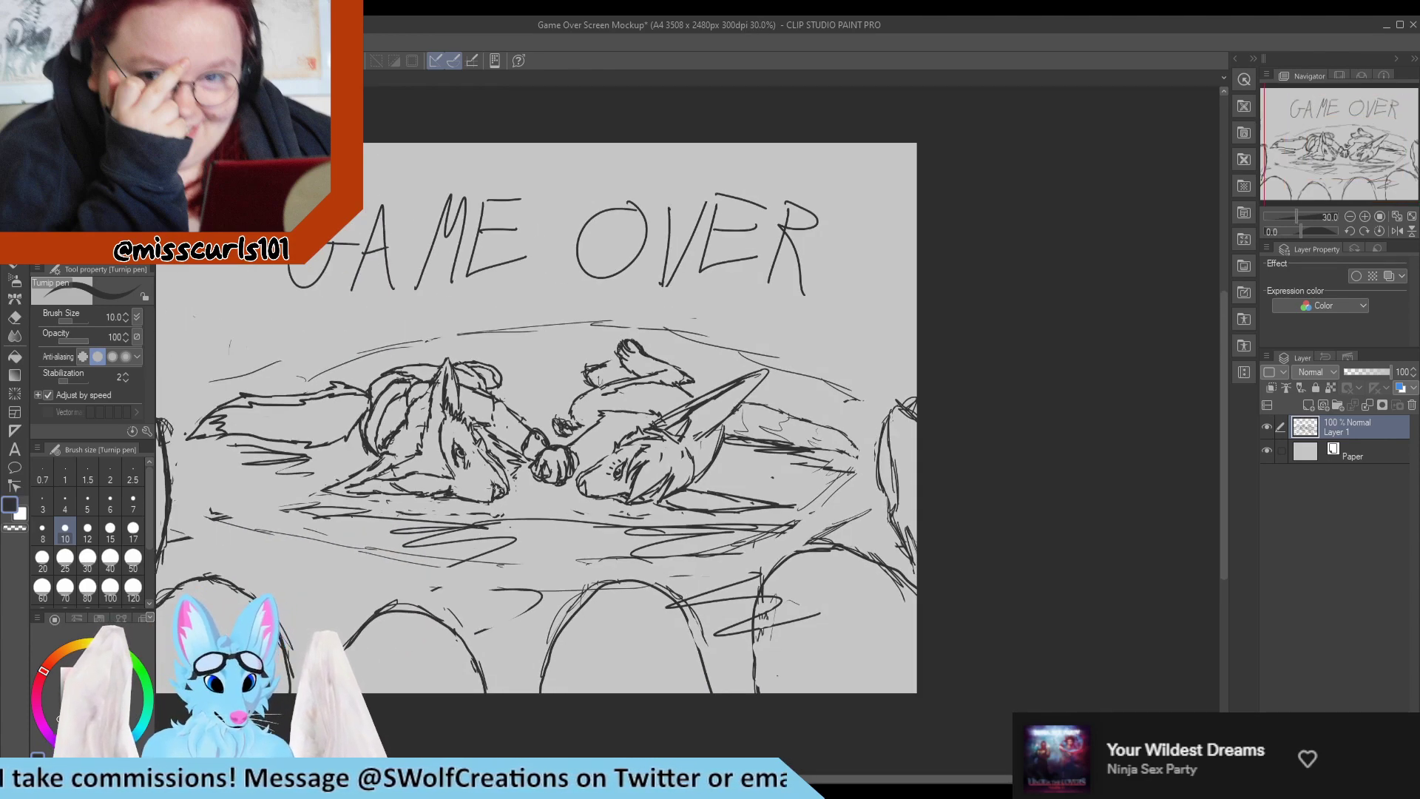
pyautogui.scroll(3, 876, 377)
pyautogui.press('r')
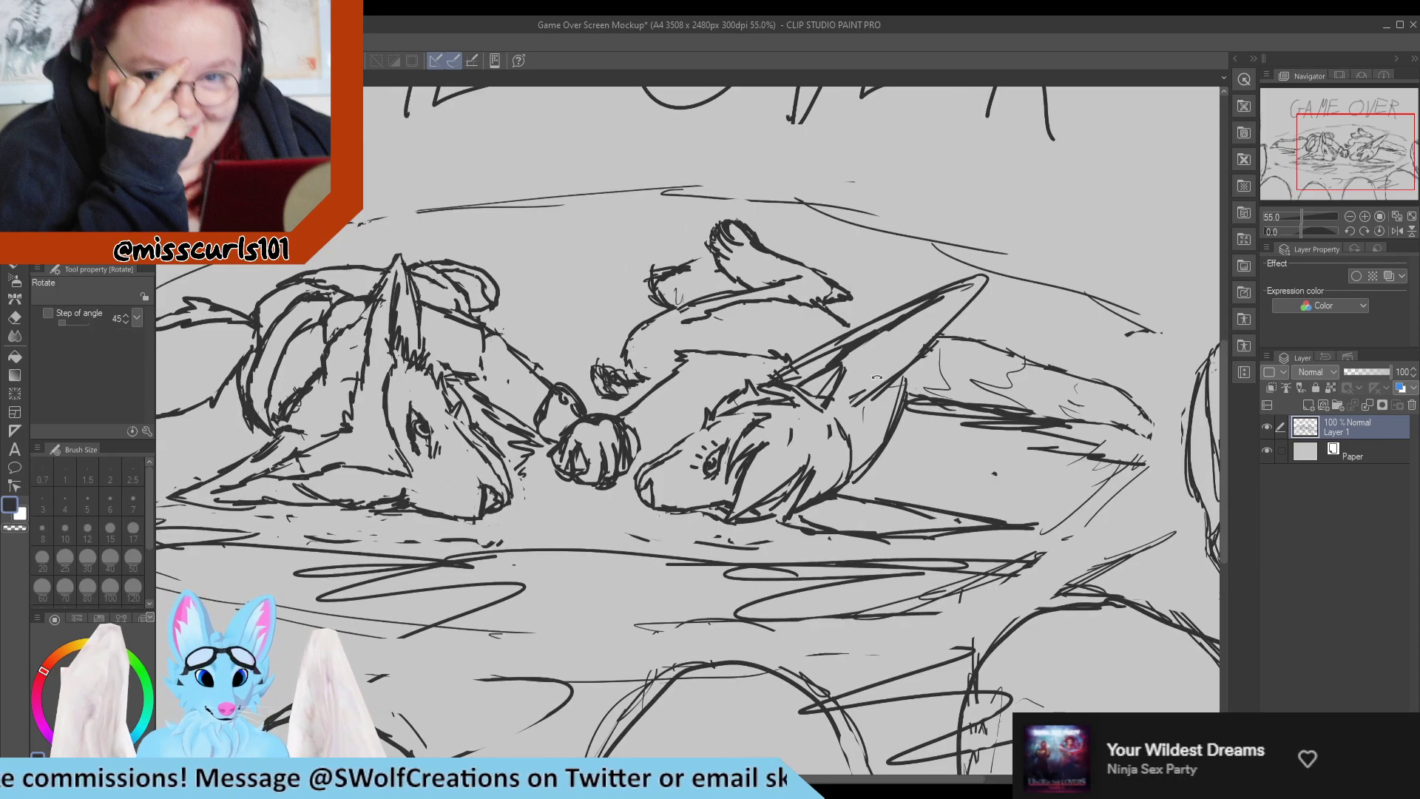
pyautogui.moveTo(877, 377); pyautogui.dragTo(650, 226)
pyautogui.scroll(3, 767, 423)
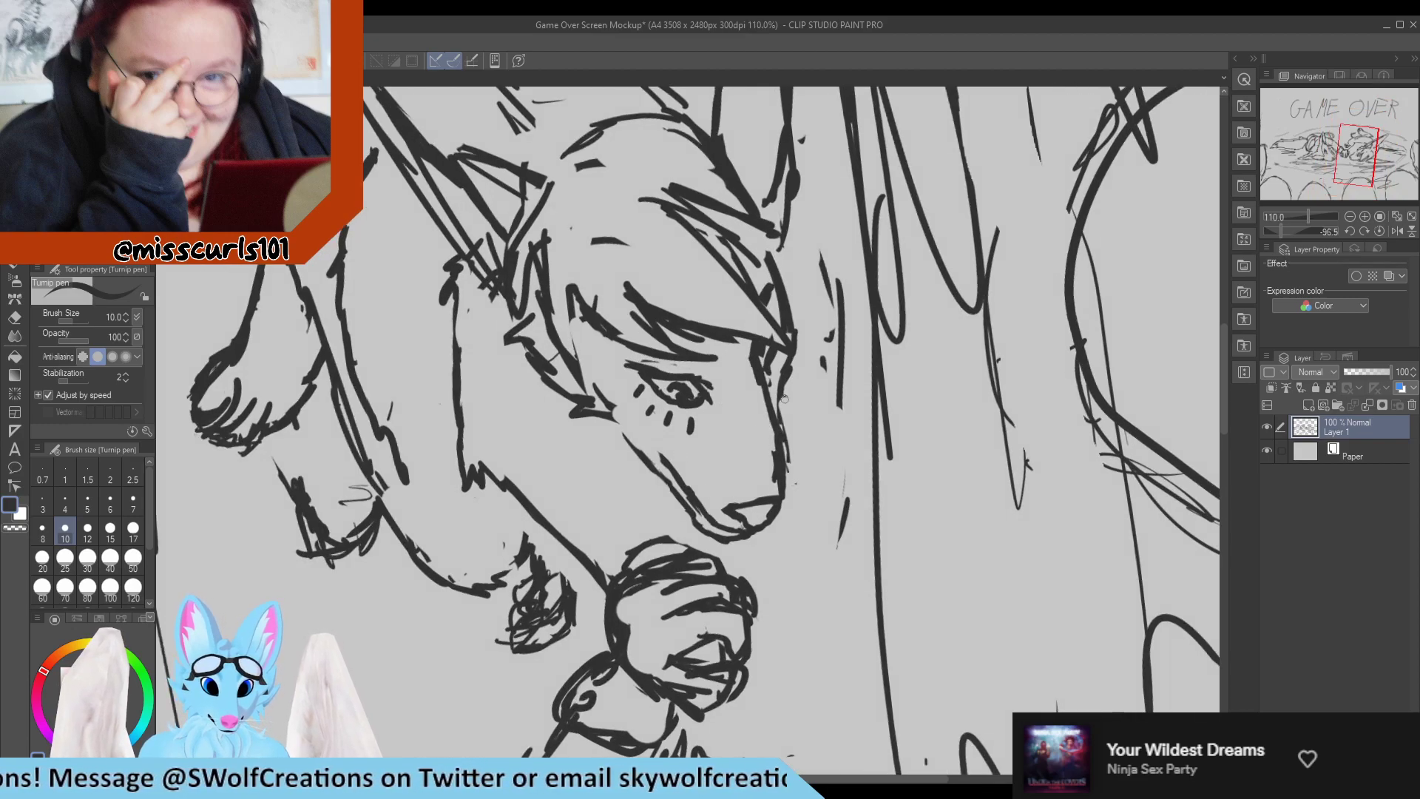
pyautogui.press('e')
pyautogui.moveTo(751, 354)
pyautogui.mouseDown()
pyautogui.moveTo(780, 445)
pyautogui.moveTo(777, 495)
pyautogui.moveTo(759, 377)
pyautogui.mouseUp()
pyautogui.press('p')
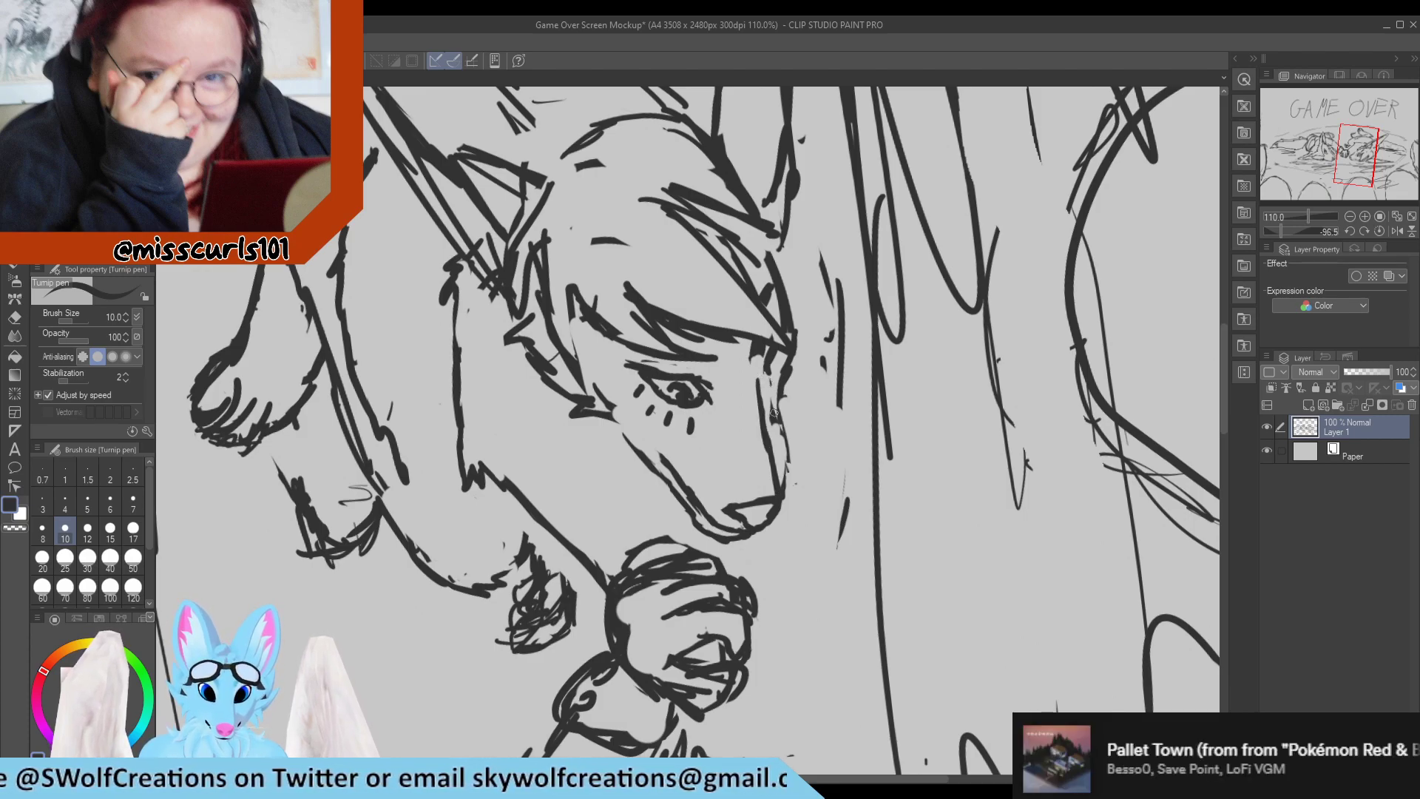
pyautogui.press('e')
pyautogui.moveTo(784, 491); pyautogui.dragTo(775, 418)
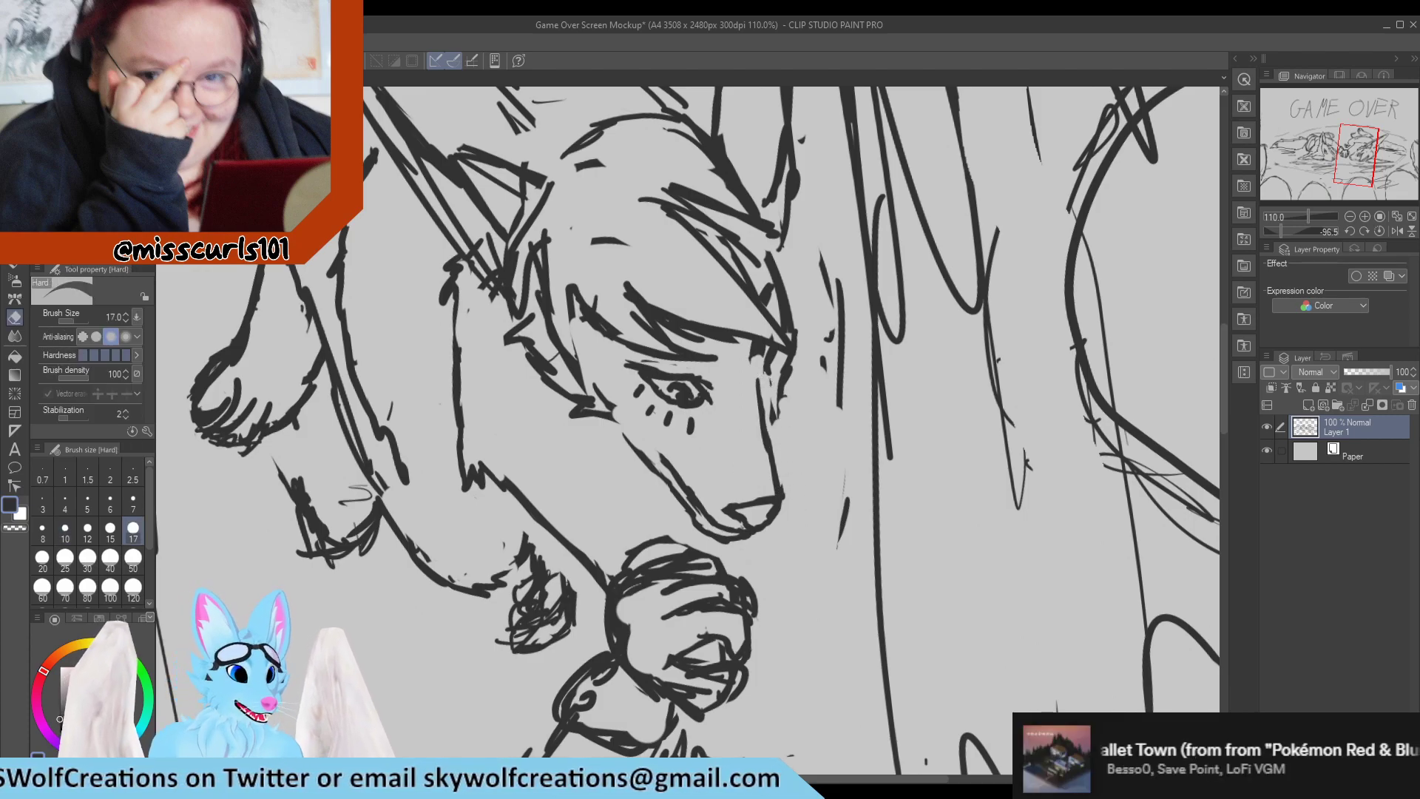
# Lasso the tip of the muzzle, nudge it slightly toward the face and clear the selection.
pyautogui.press('p')
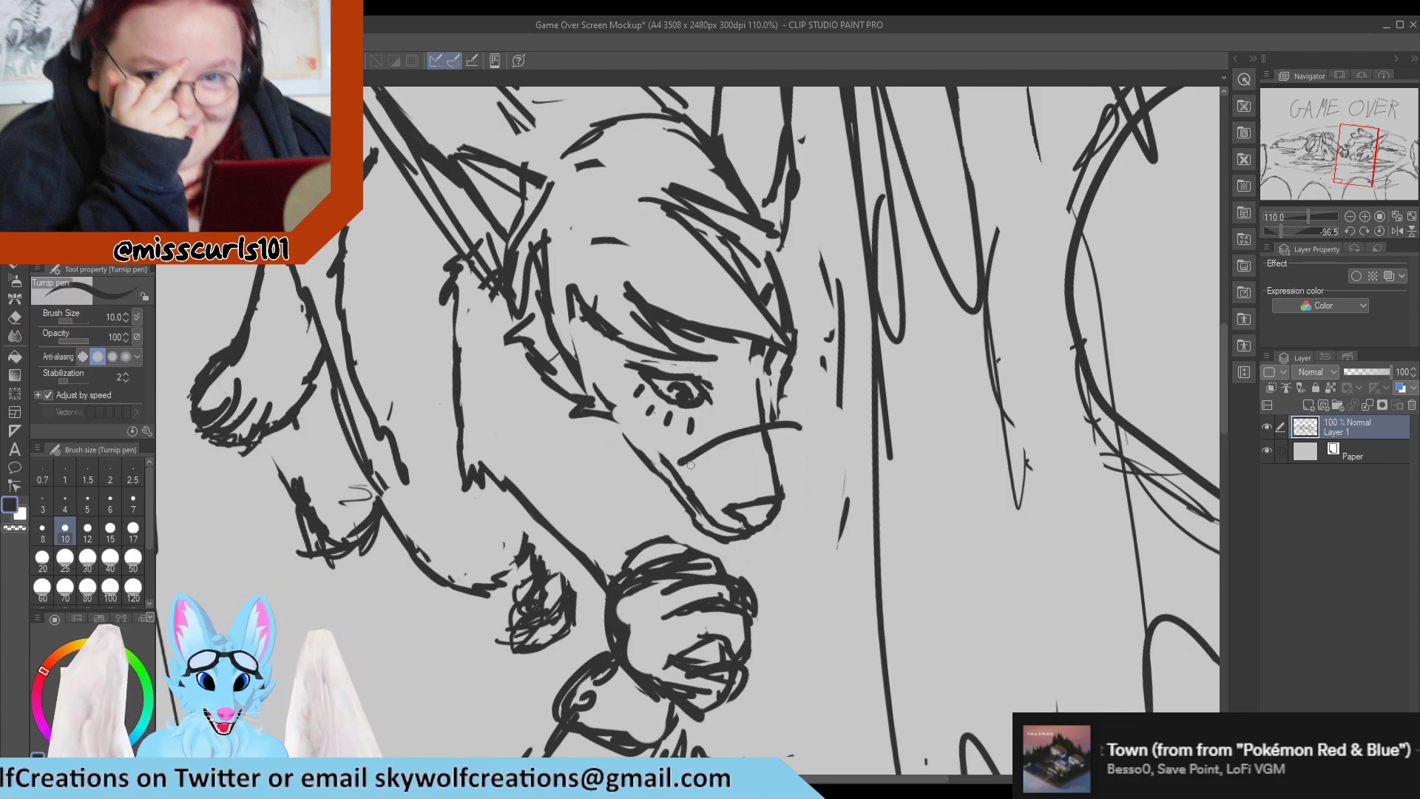
pyautogui.press('m')
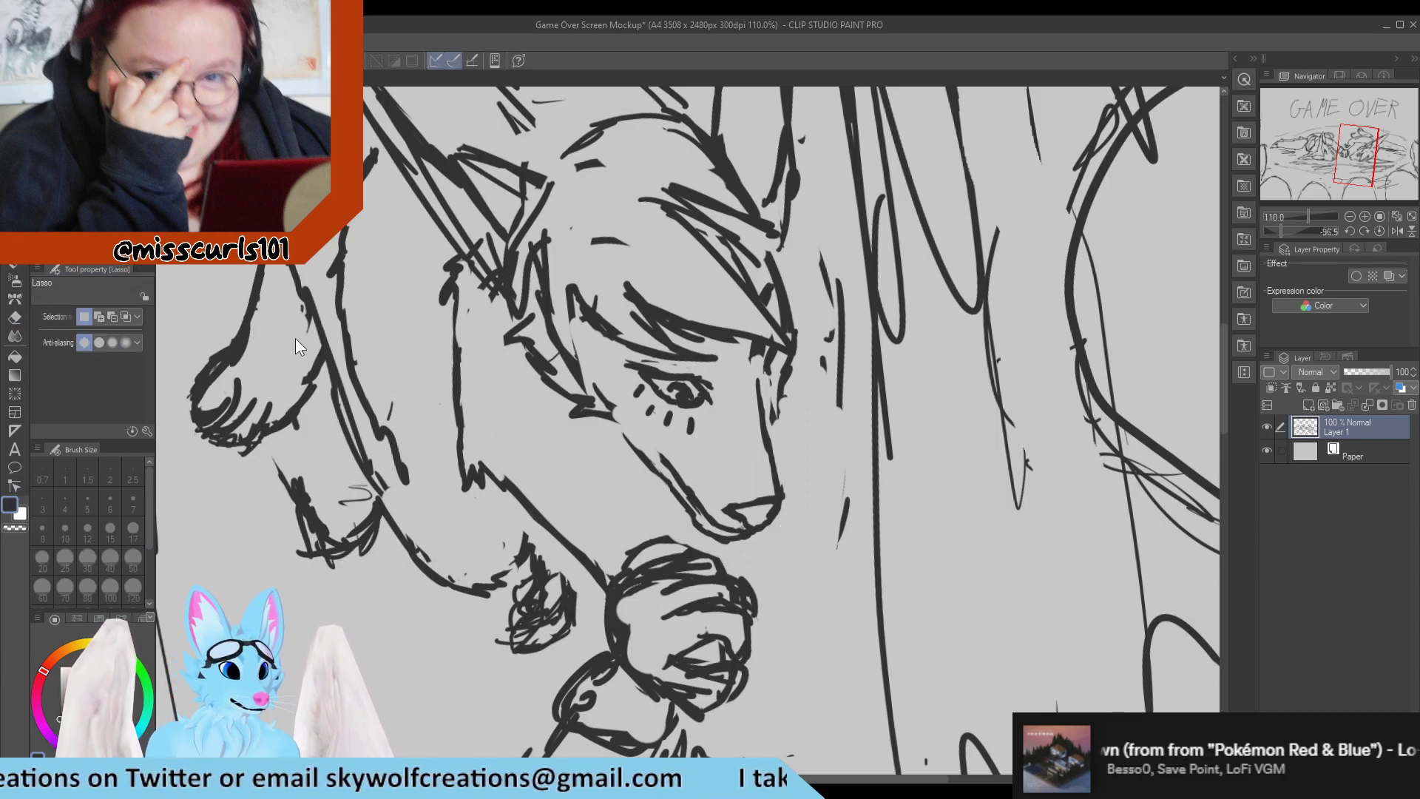
pyautogui.moveTo(786, 442)
pyautogui.mouseDown()
pyautogui.moveTo(684, 484)
pyautogui.moveTo(671, 515)
pyautogui.moveTo(770, 565)
pyautogui.moveTo(805, 474)
pyautogui.mouseUp()
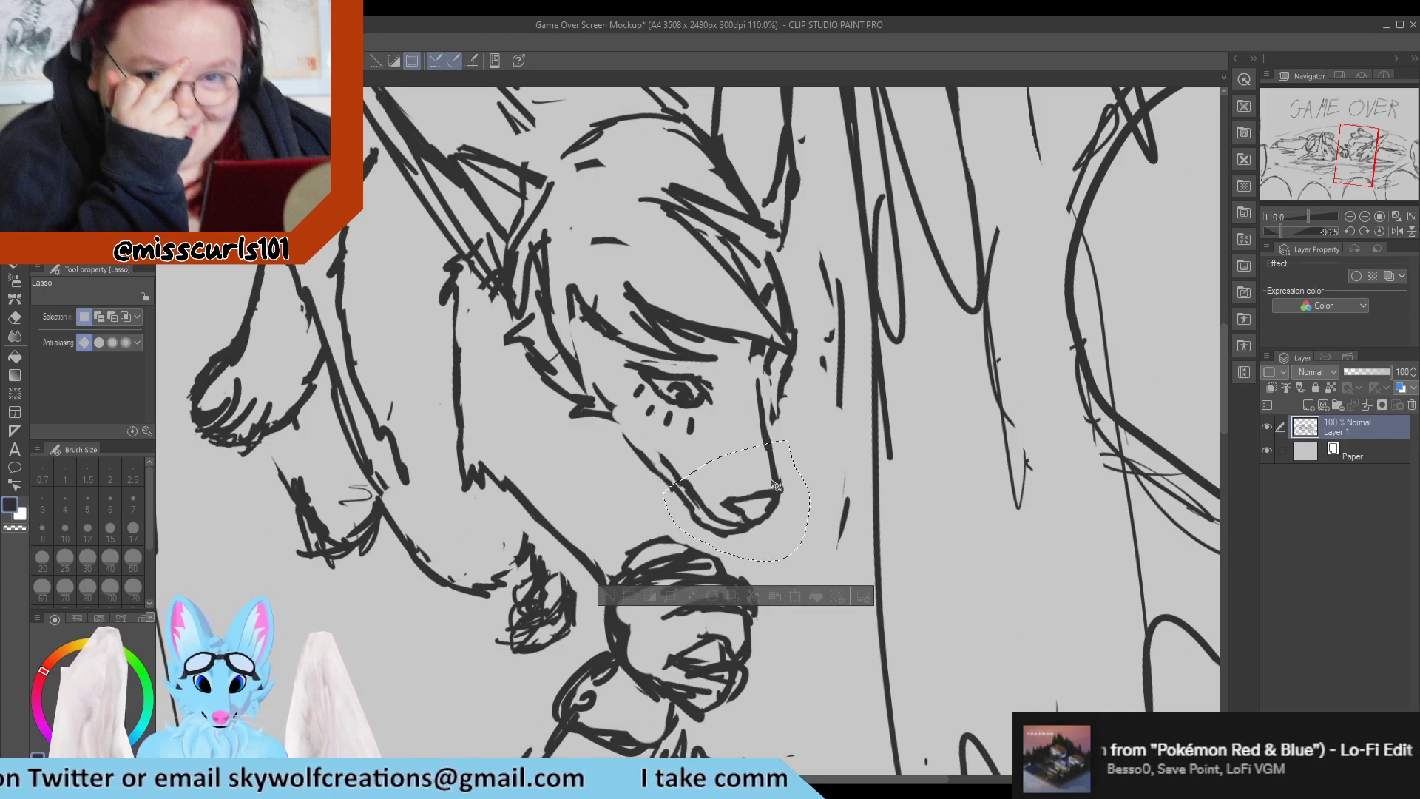
pyautogui.press('p')
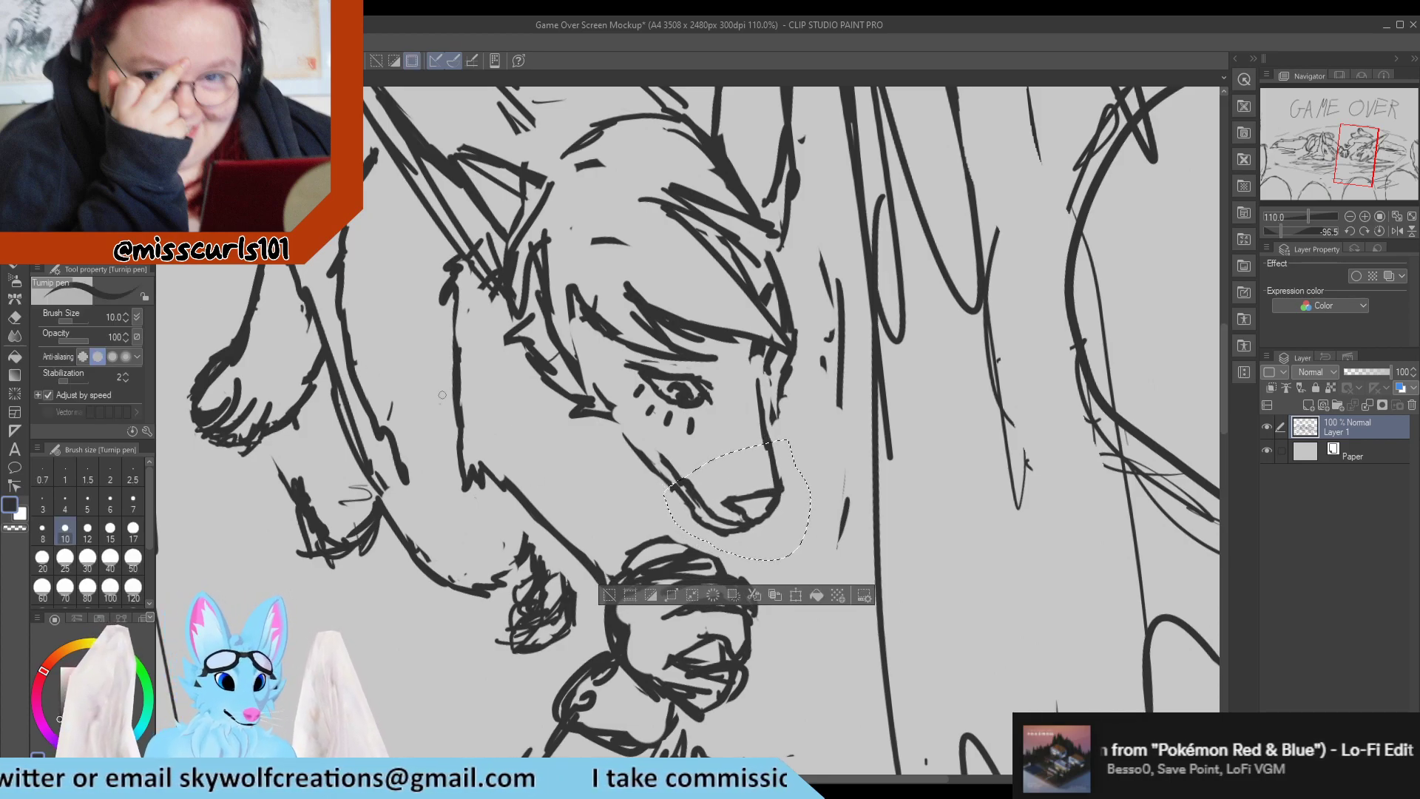
pyautogui.hotkey('ctrl', 'd')
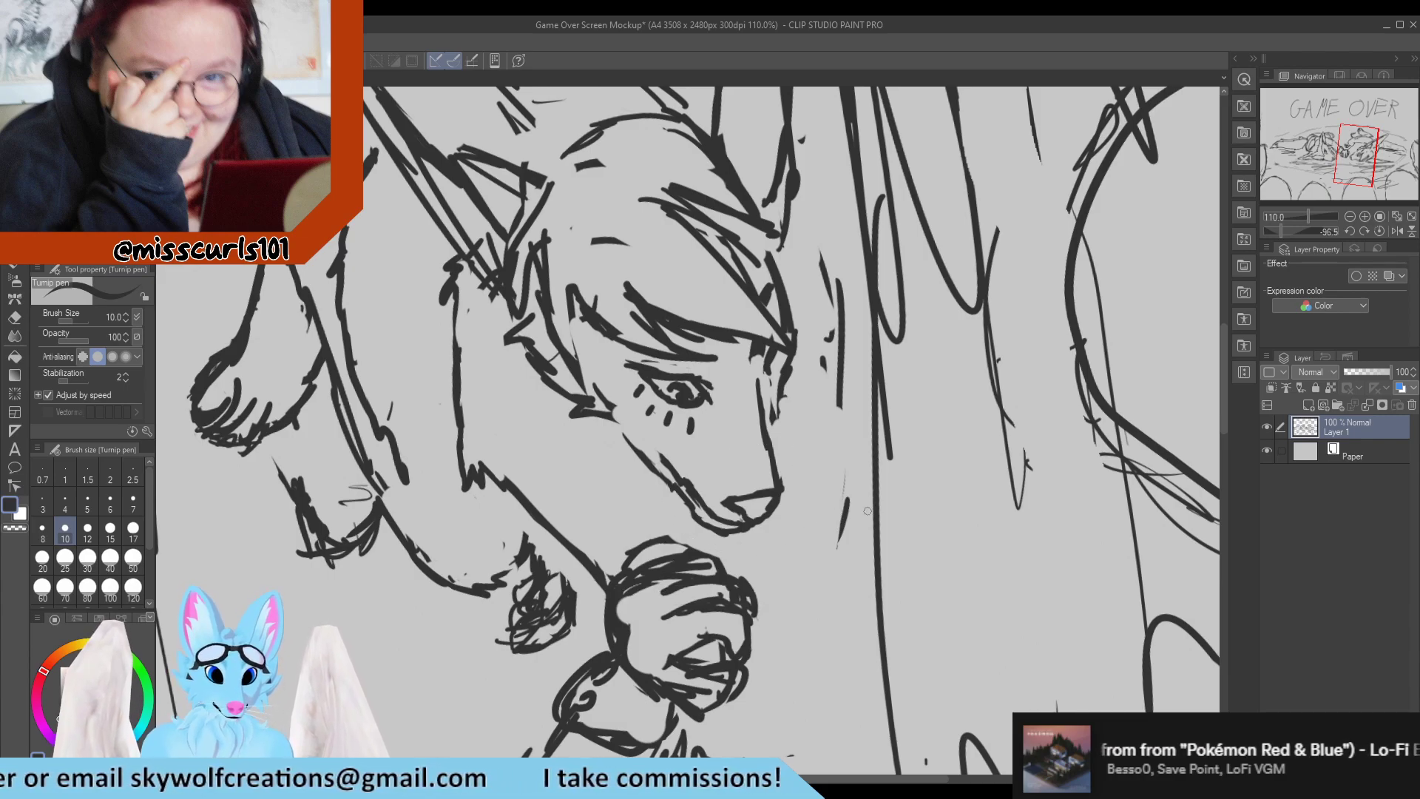
# Clean up the jaw line and chin of the long-eared character with the Turnip pen and Hard eraser.
pyautogui.press('e')
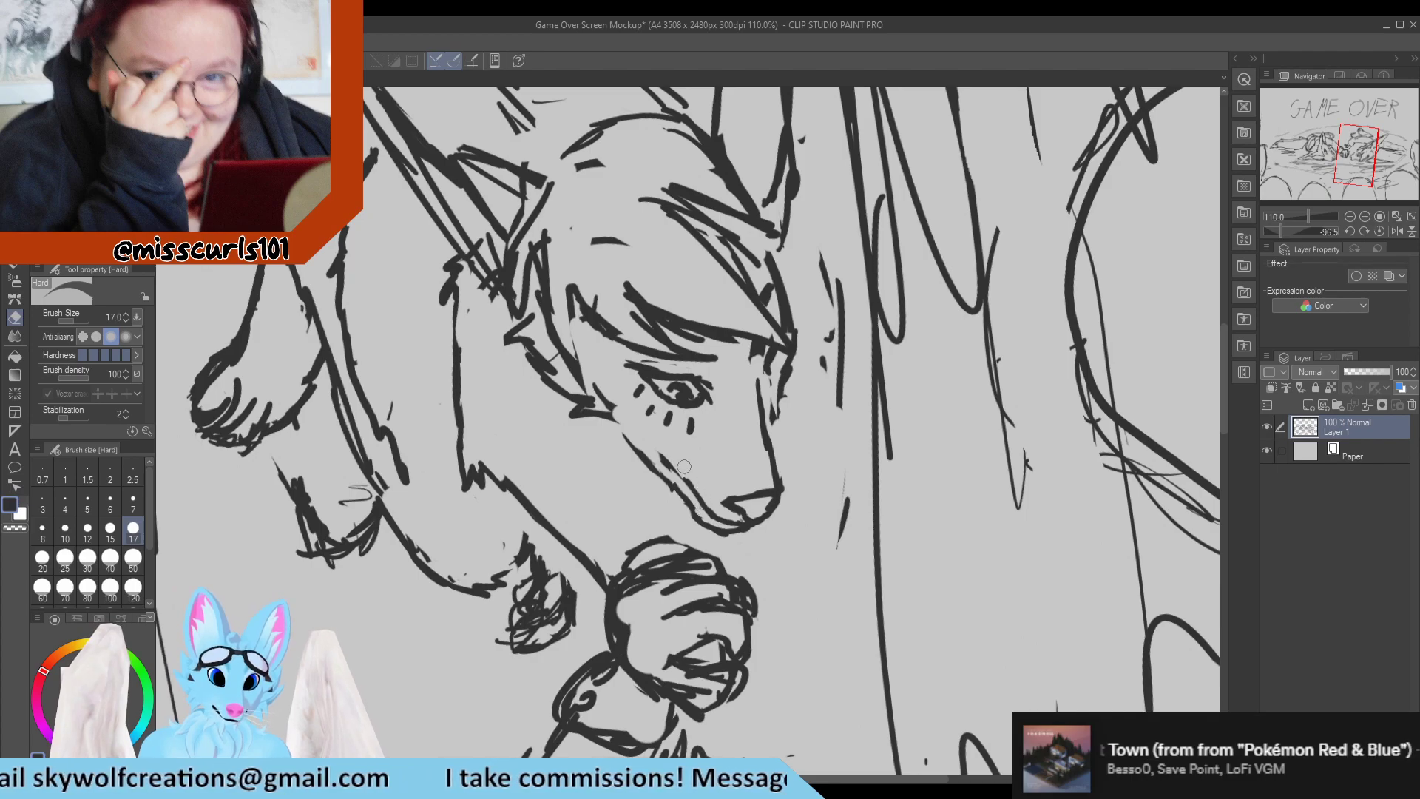
pyautogui.press('p')
pyautogui.moveTo(663, 453)
pyautogui.mouseDown()
pyautogui.moveTo(694, 488)
pyautogui.moveTo(650, 477)
pyautogui.moveTo(682, 495)
pyautogui.mouseUp()
pyautogui.press('e')
pyautogui.press('p')
pyautogui.press('e')
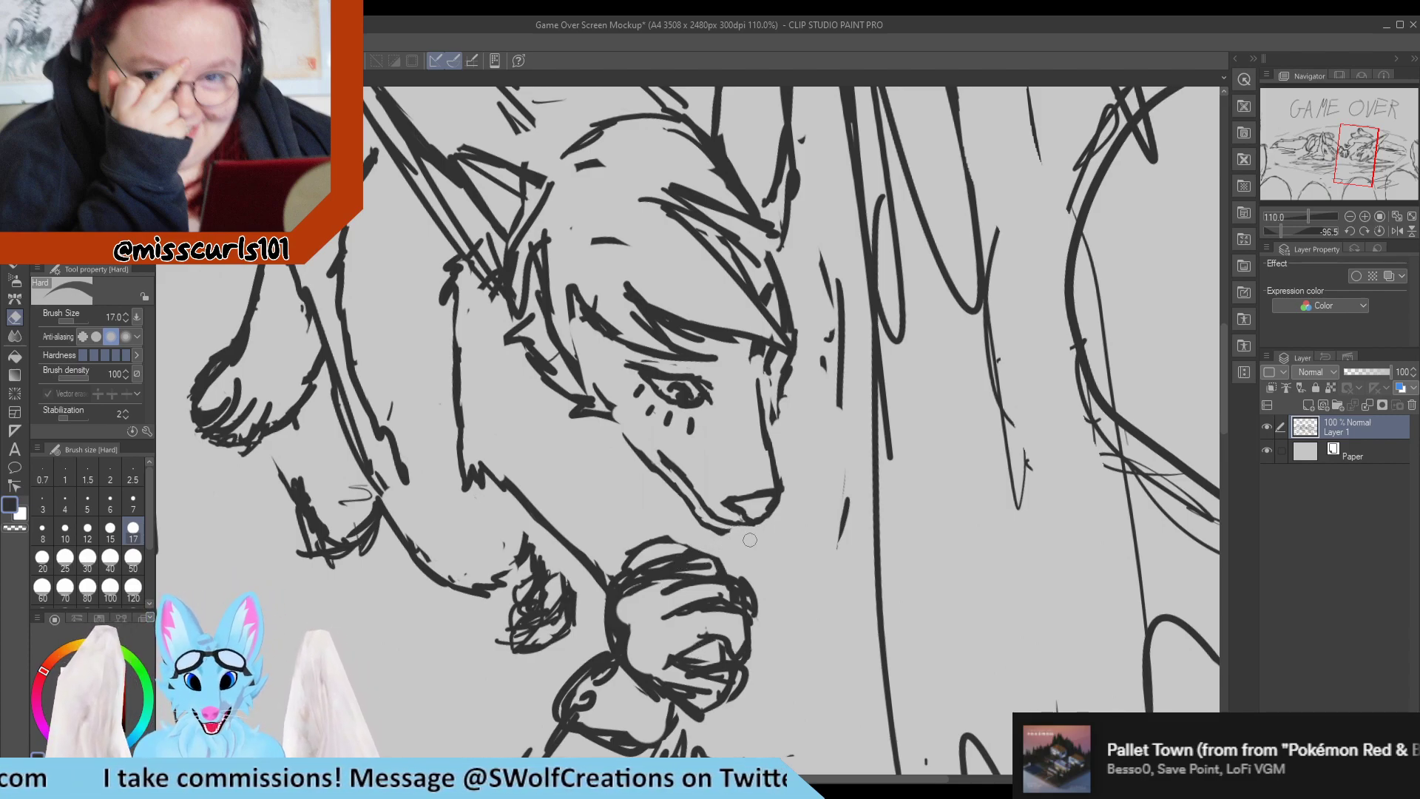
pyautogui.press('p')
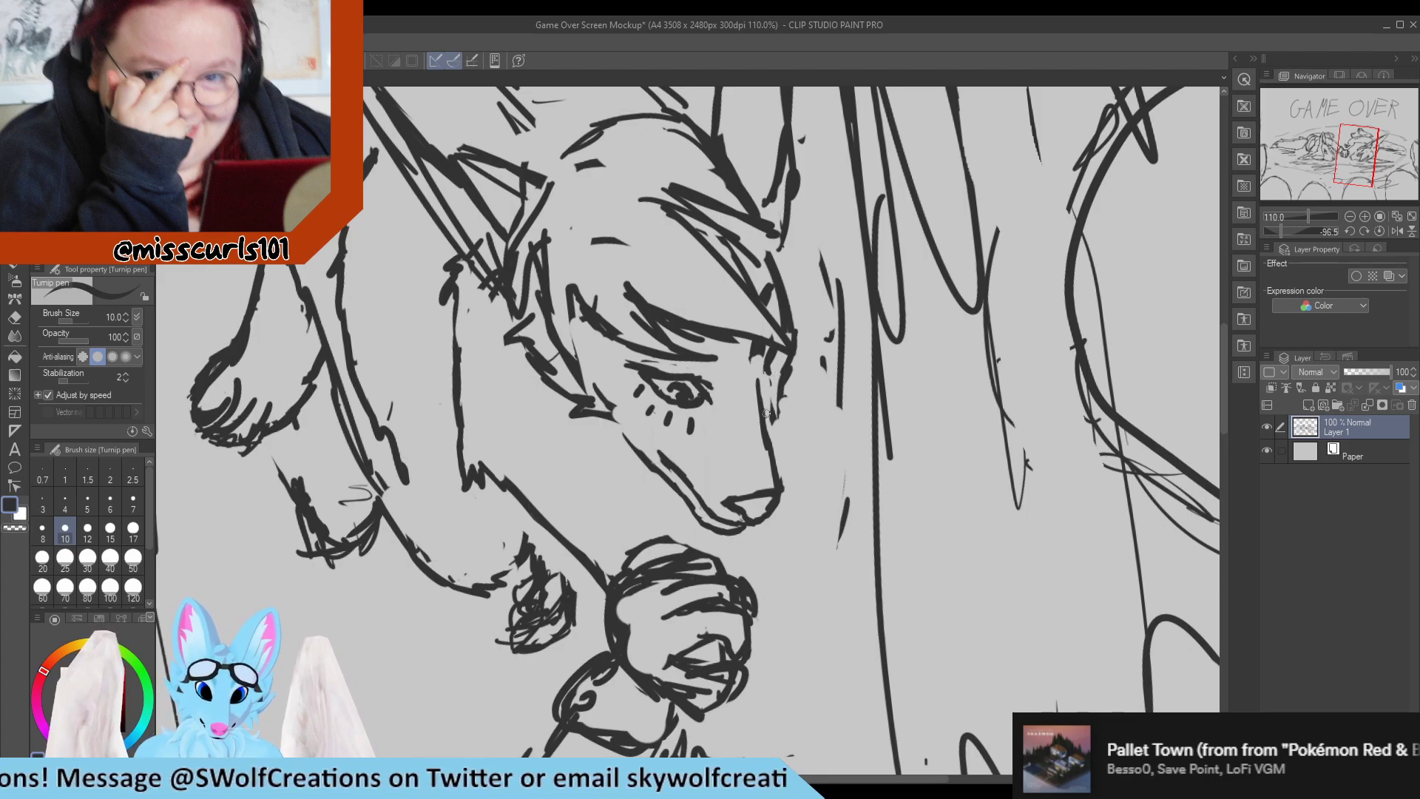
# Redraw the contour from the forehead to the bridge of the muzzle and trim its outer edge with the Hard eraser.
pyautogui.moveTo(767, 414)
pyautogui.mouseDown()
pyautogui.moveTo(784, 401)
pyautogui.moveTo(753, 408)
pyautogui.mouseUp()
pyautogui.press('e')
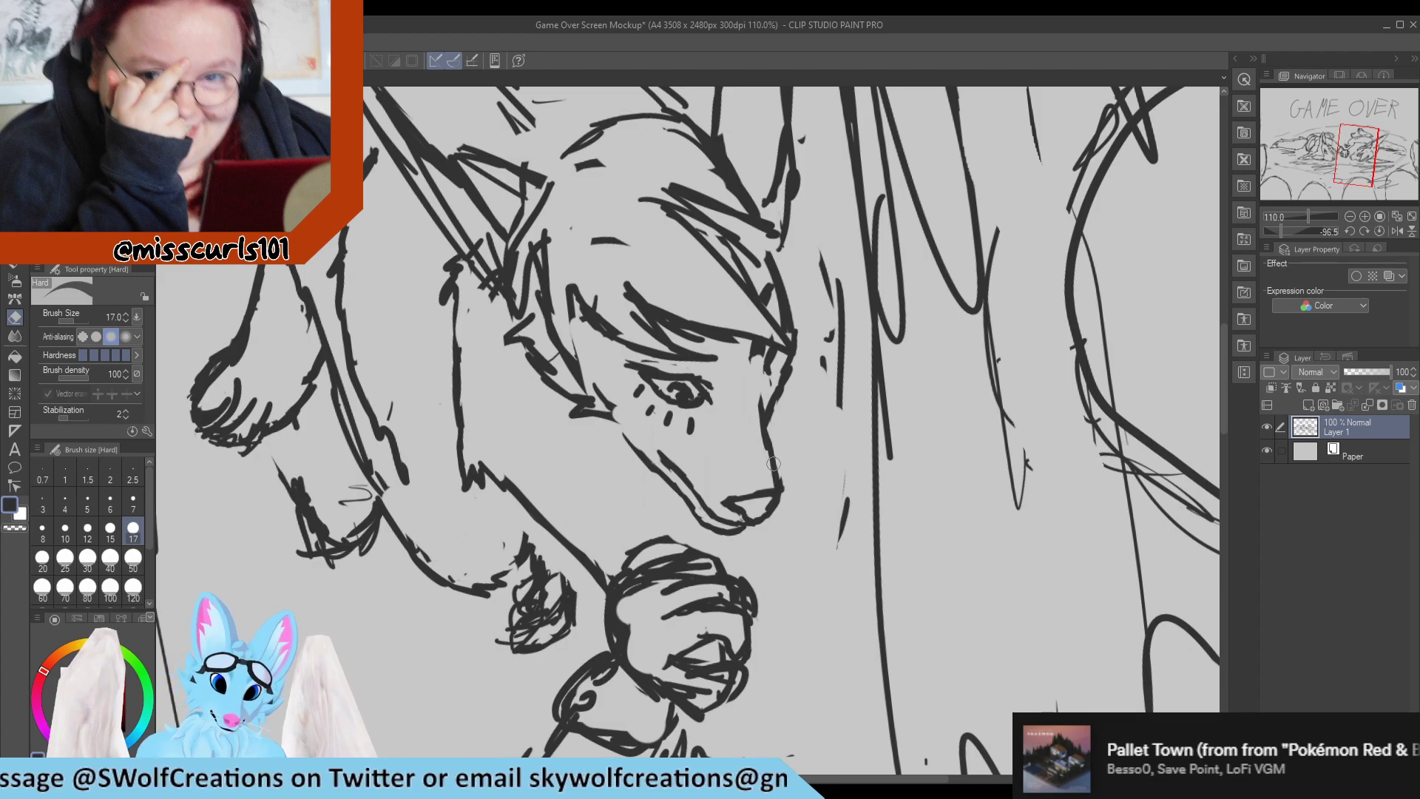
pyautogui.press('p')
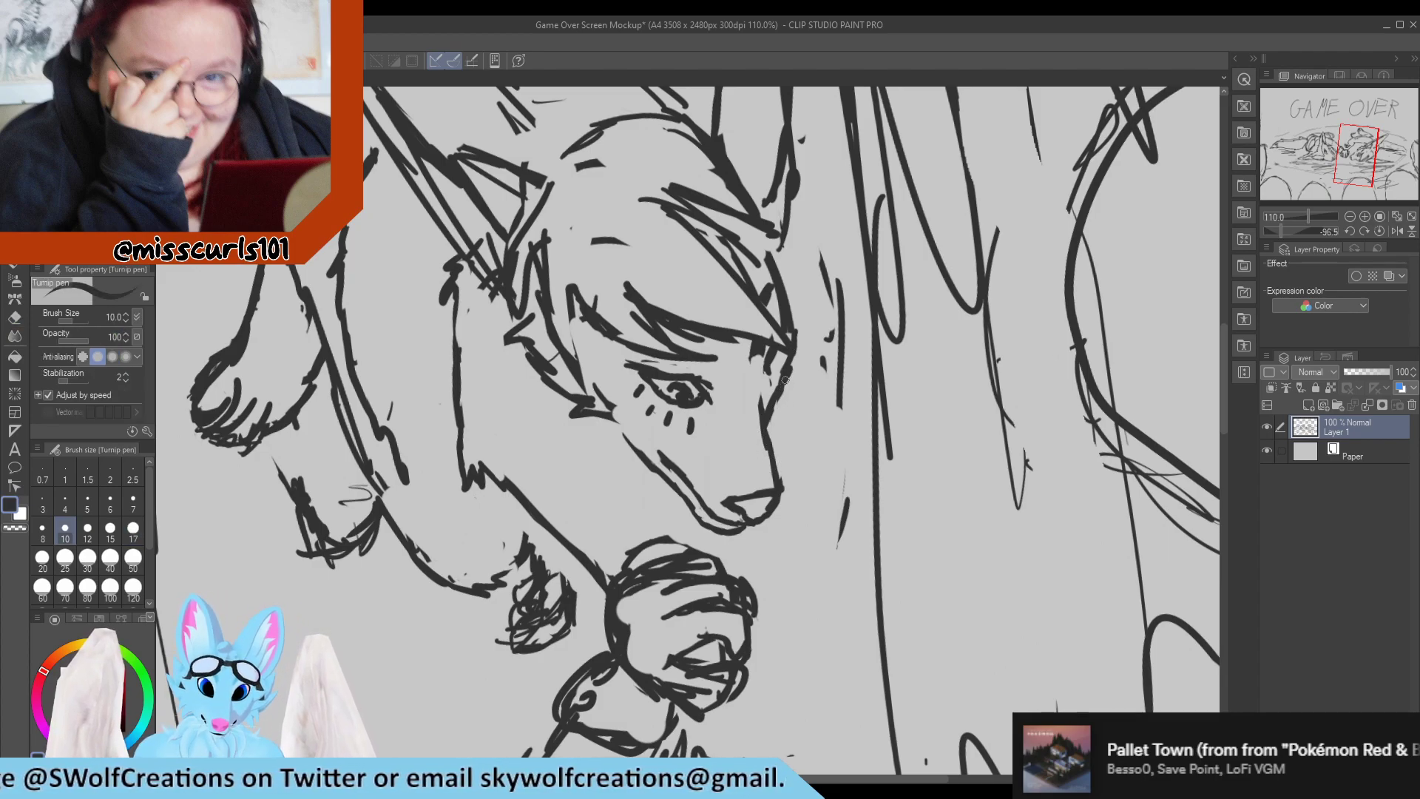
pyautogui.press('e')
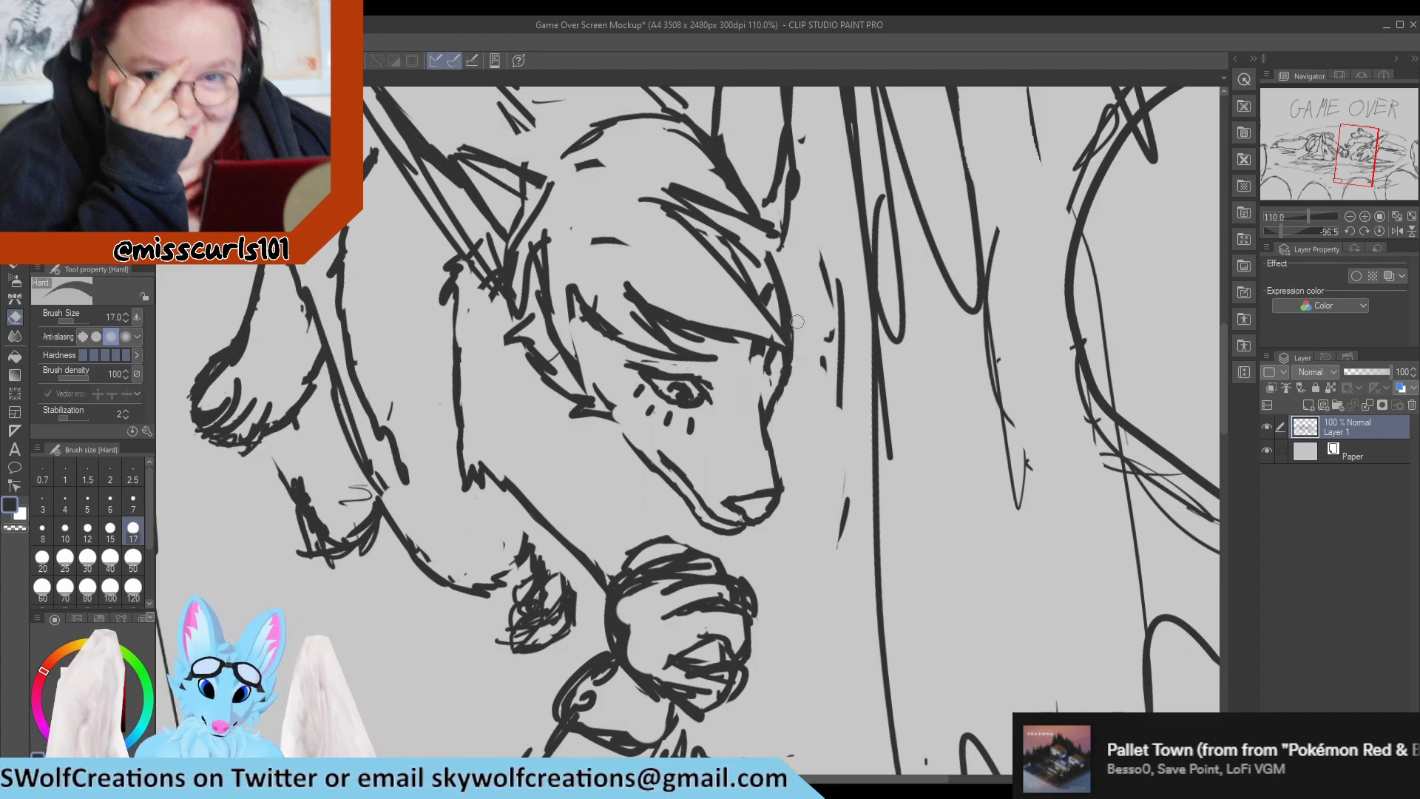
pyautogui.moveTo(799, 350); pyautogui.dragTo(780, 415)
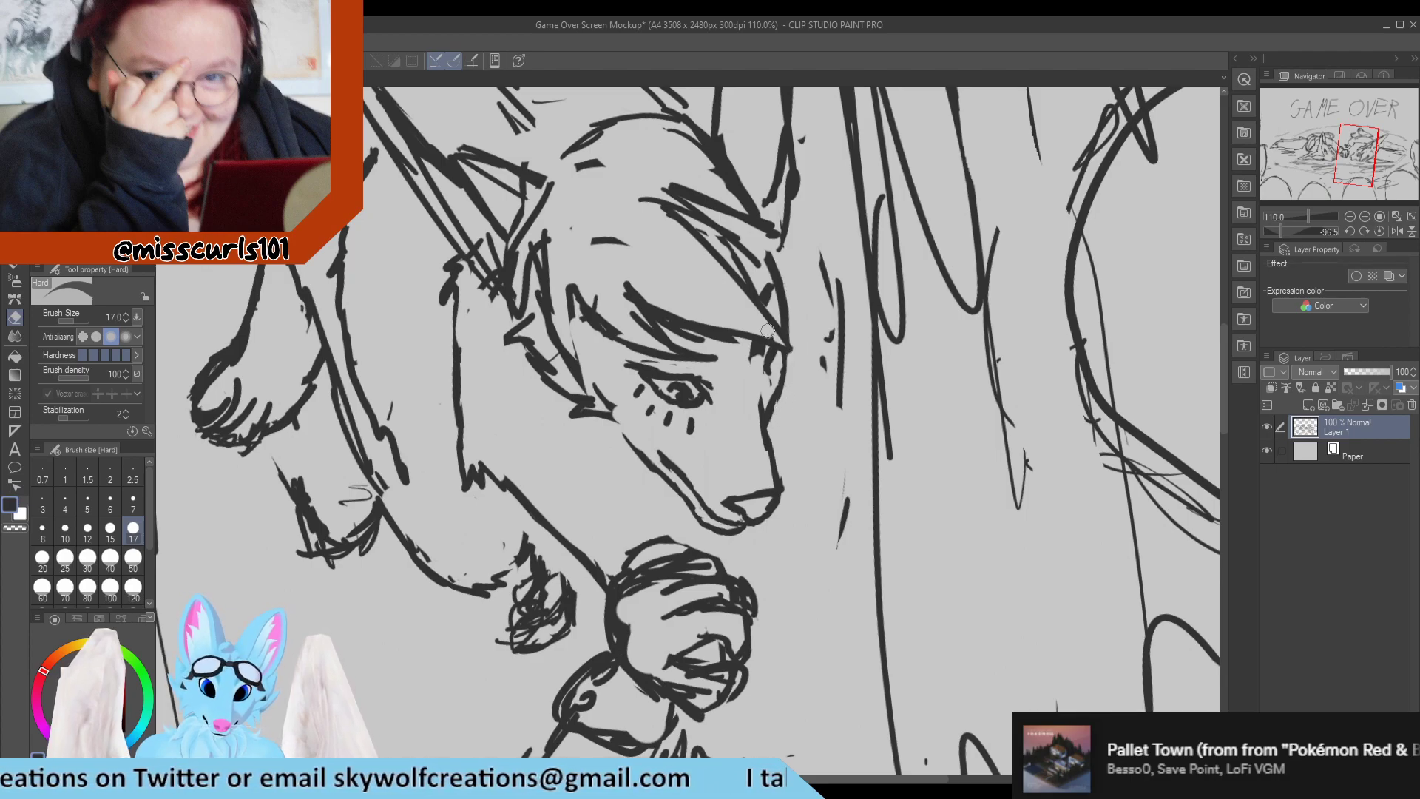
# Erase the stray marks inside the hair and redraw the back hair strand from the ear base down to the cheek.
pyautogui.moveTo(588, 239); pyautogui.dragTo(621, 237)
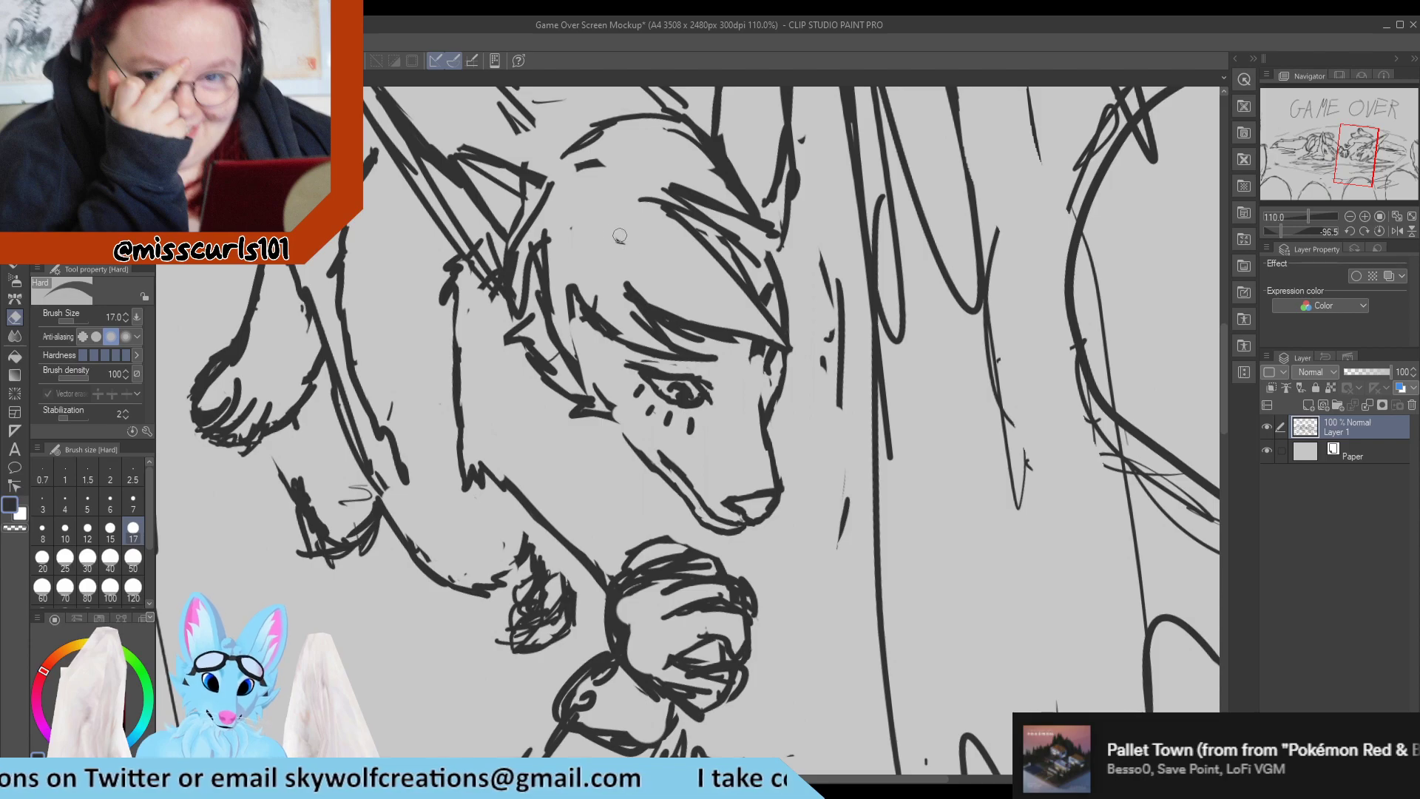
pyautogui.moveTo(573, 290)
pyautogui.mouseDown()
pyautogui.moveTo(582, 350)
pyautogui.moveTo(571, 318)
pyautogui.moveTo(568, 348)
pyautogui.moveTo(592, 379)
pyautogui.moveTo(571, 322)
pyautogui.moveTo(586, 373)
pyautogui.moveTo(562, 333)
pyautogui.moveTo(556, 234)
pyautogui.mouseUp()
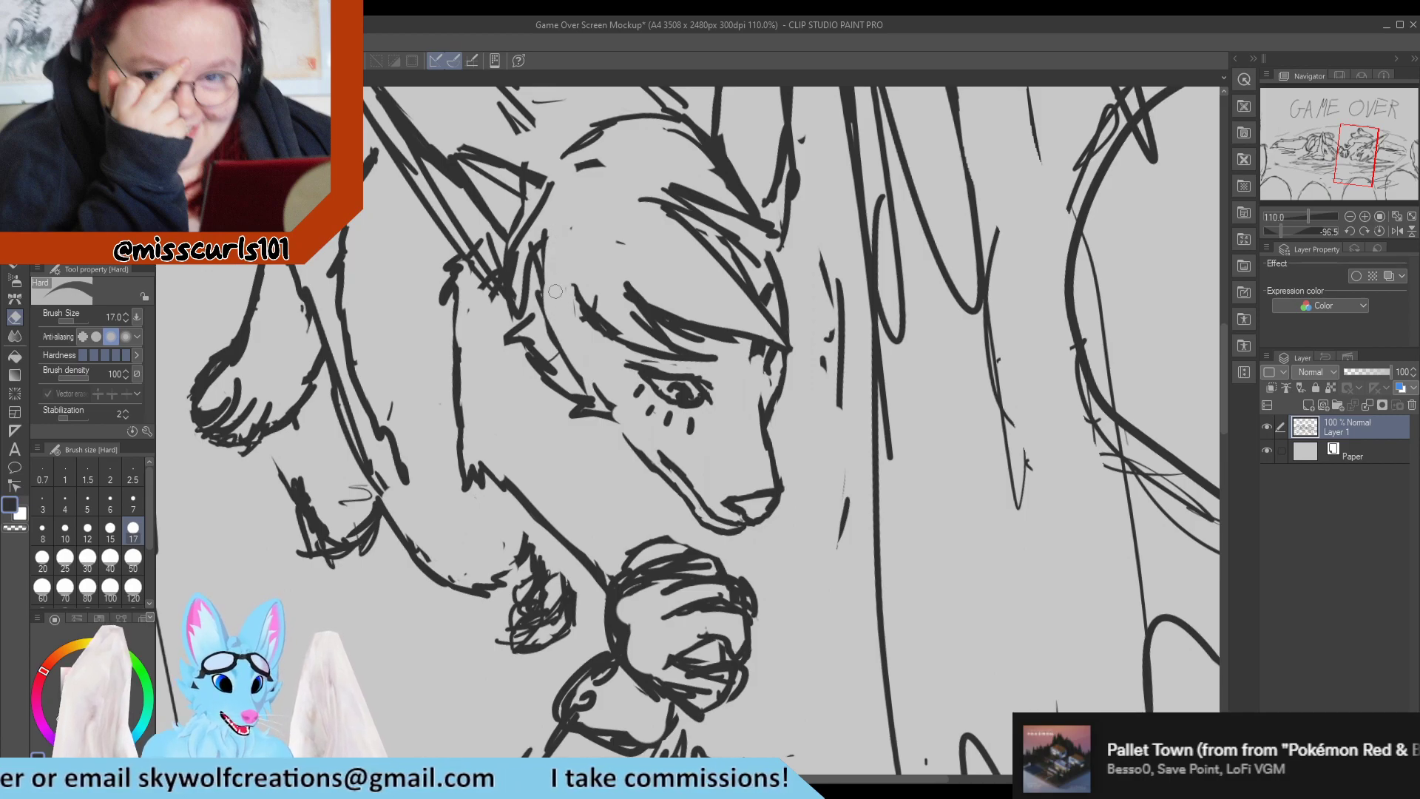
pyautogui.moveTo(577, 326)
pyautogui.mouseDown()
pyautogui.moveTo(568, 215)
pyautogui.moveTo(539, 288)
pyautogui.moveTo(552, 256)
pyautogui.moveTo(565, 328)
pyautogui.moveTo(544, 234)
pyautogui.moveTo(534, 281)
pyautogui.moveTo(550, 245)
pyautogui.moveTo(554, 328)
pyautogui.moveTo(541, 273)
pyautogui.moveTo(579, 360)
pyautogui.mouseUp()
pyautogui.press('p')
pyautogui.moveTo(535, 300)
pyautogui.mouseDown()
pyautogui.moveTo(587, 399)
pyautogui.moveTo(573, 309)
pyautogui.moveTo(578, 347)
pyautogui.moveTo(561, 317)
pyautogui.moveTo(576, 358)
pyautogui.moveTo(551, 311)
pyautogui.moveTo(593, 408)
pyautogui.mouseUp()
pyautogui.press('e')
pyautogui.press('p')
pyautogui.moveTo(536, 270)
pyautogui.mouseDown()
pyautogui.moveTo(534, 301)
pyautogui.moveTo(539, 233)
pyautogui.mouseUp()
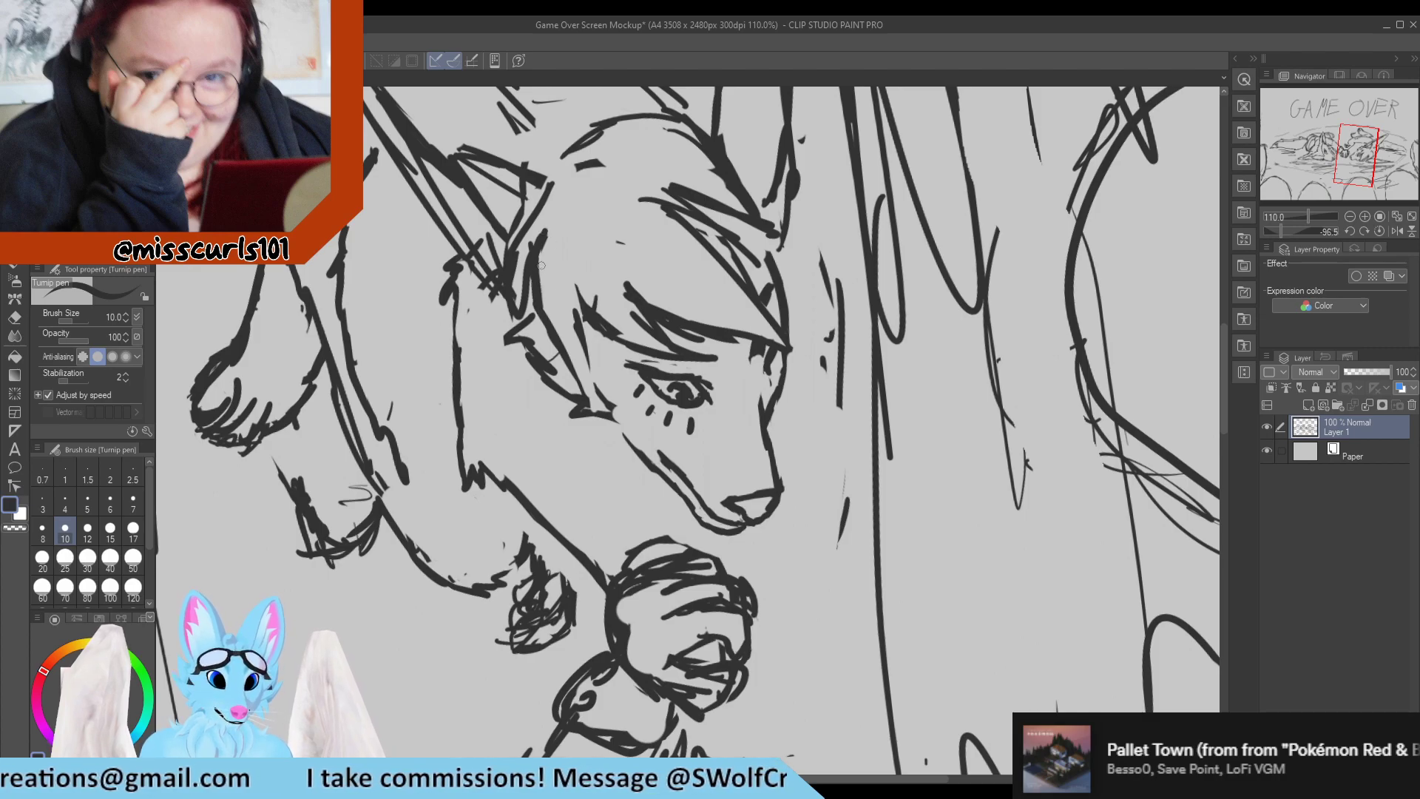
# Refine the hairline curve beside the ear base, thinning its inner edge with the Hard eraser.
pyautogui.press('e')
pyautogui.moveTo(549, 308)
pyautogui.mouseDown()
pyautogui.moveTo(546, 228)
pyautogui.moveTo(525, 271)
pyautogui.moveTo(529, 331)
pyautogui.mouseUp()
pyautogui.press('p')
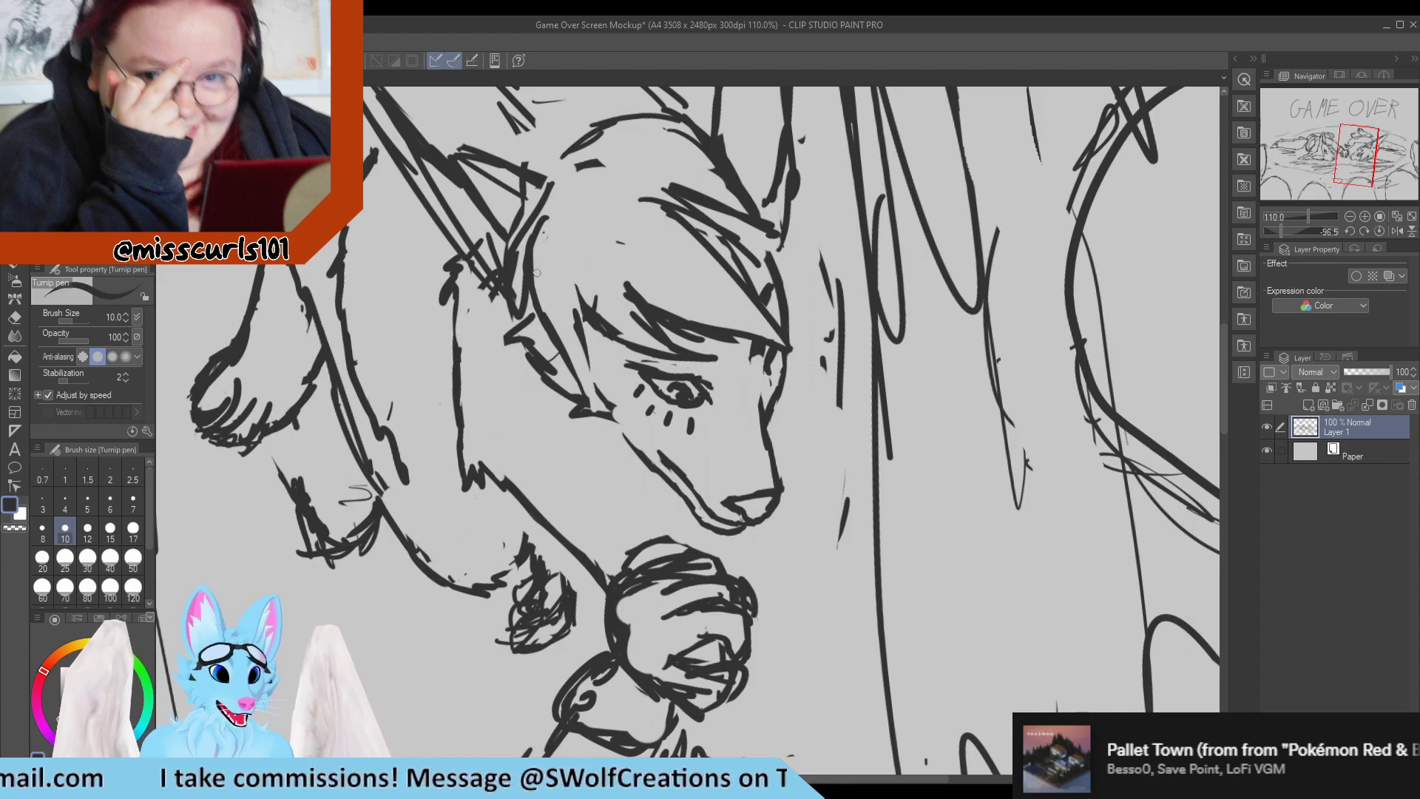
pyautogui.press('e')
pyautogui.moveTo(549, 223); pyautogui.dragTo(542, 266)
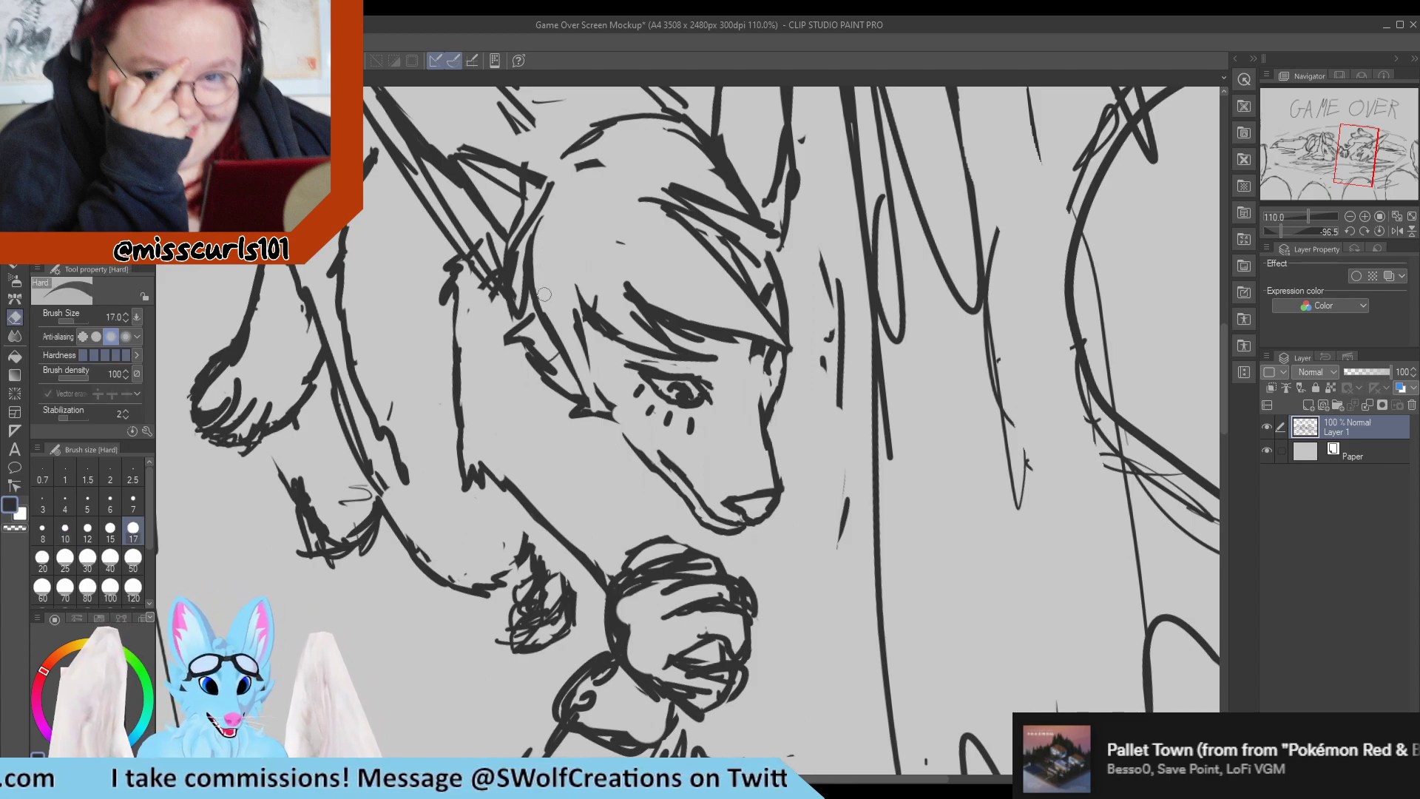
# Redraw the pointed hair strand beside the eye as one clean curve with the Turnip pen, erasing the scratchy strokes.
pyautogui.moveTo(571, 326); pyautogui.dragTo(594, 407)
pyautogui.press('p')
pyautogui.moveTo(584, 349)
pyautogui.mouseDown()
pyautogui.moveTo(593, 400)
pyautogui.moveTo(578, 302)
pyautogui.mouseUp()
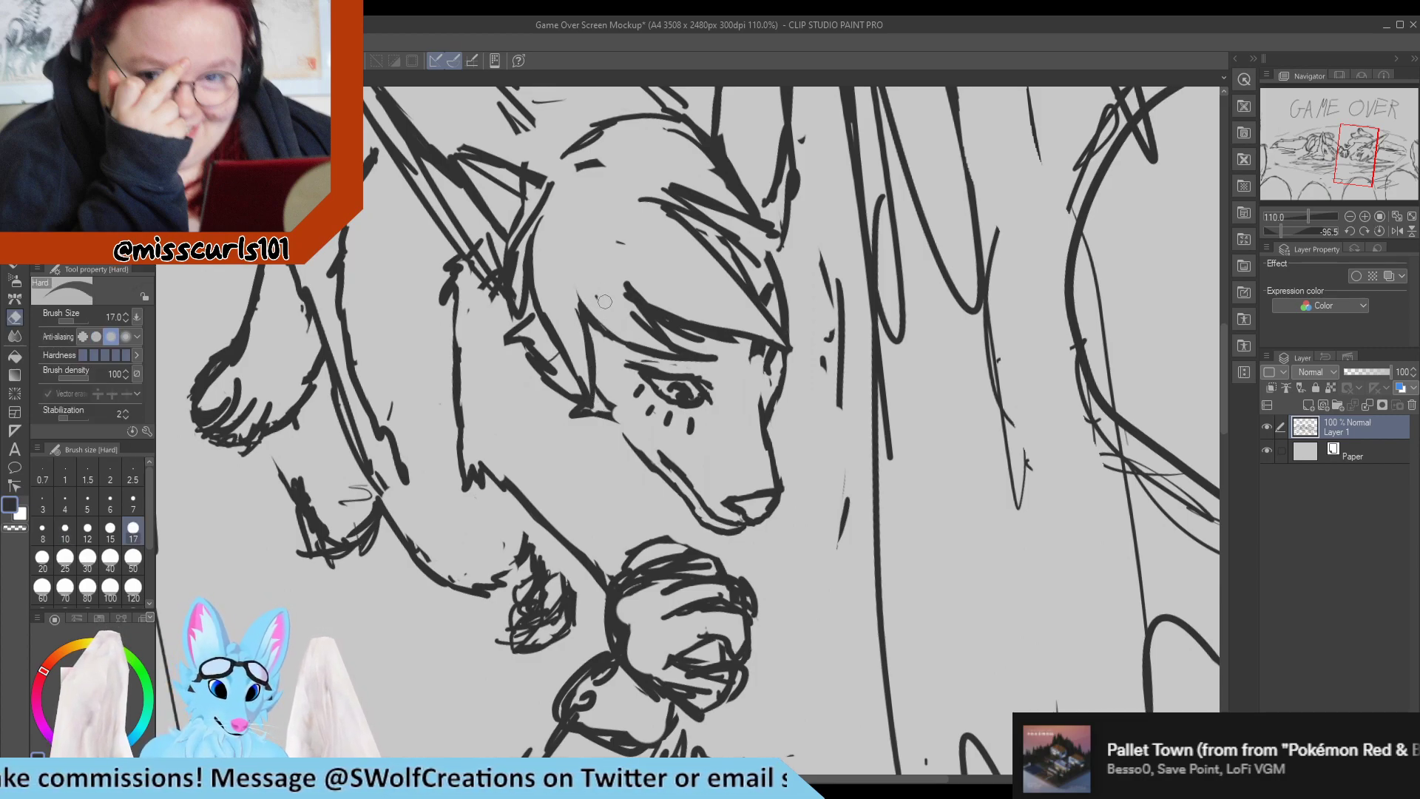
pyautogui.moveTo(572, 266)
pyautogui.mouseDown()
pyautogui.moveTo(625, 341)
pyautogui.moveTo(672, 337)
pyautogui.moveTo(698, 361)
pyautogui.moveTo(647, 331)
pyautogui.moveTo(611, 277)
pyautogui.moveTo(640, 323)
pyautogui.moveTo(620, 278)
pyautogui.mouseUp()
pyautogui.press('e')
pyautogui.press('p')
pyautogui.press('e')
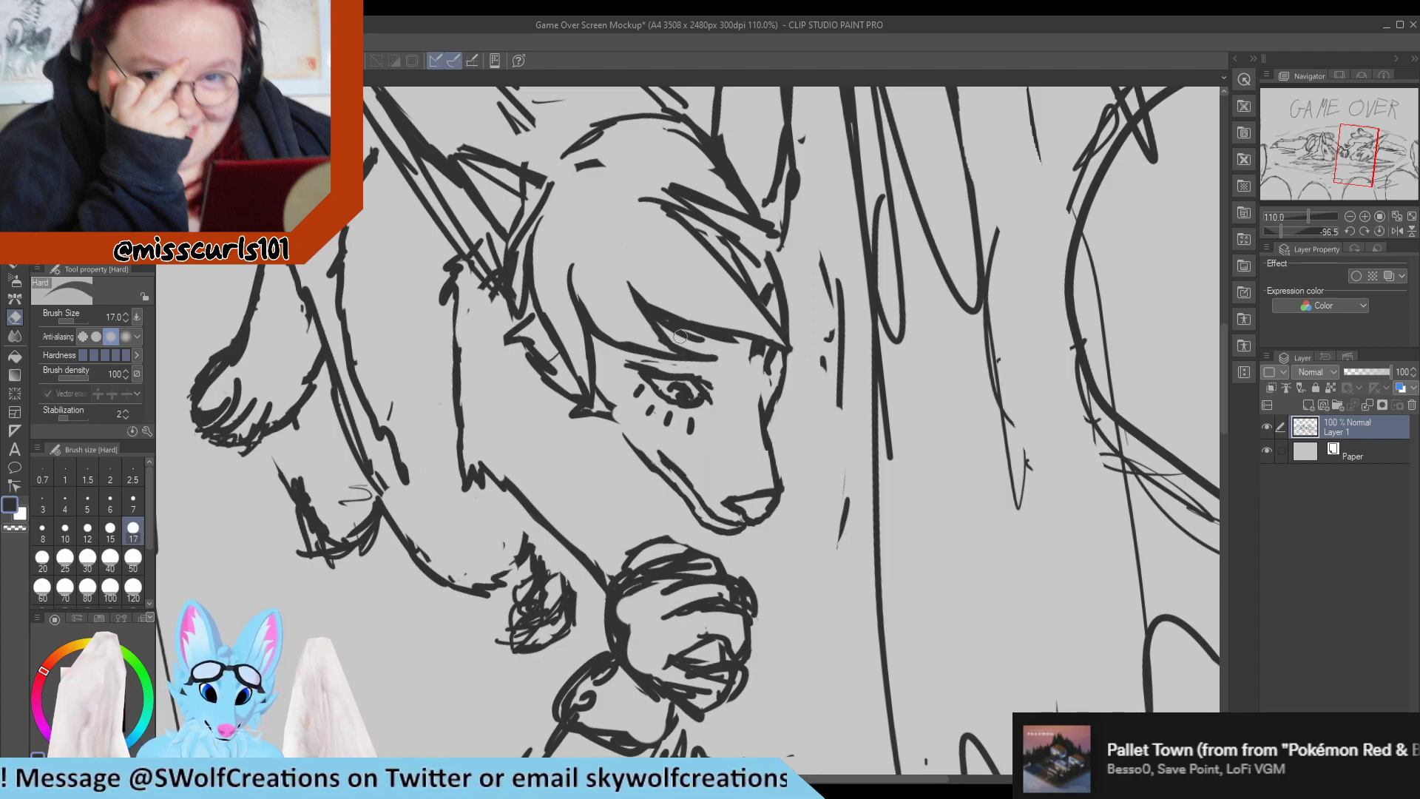
# Erase the leftover scratchy strokes inside the pointed hair strand above the eye with the Hard eraser.
pyautogui.moveTo(680, 336)
pyautogui.mouseDown()
pyautogui.moveTo(738, 347)
pyautogui.moveTo(648, 310)
pyautogui.mouseUp()
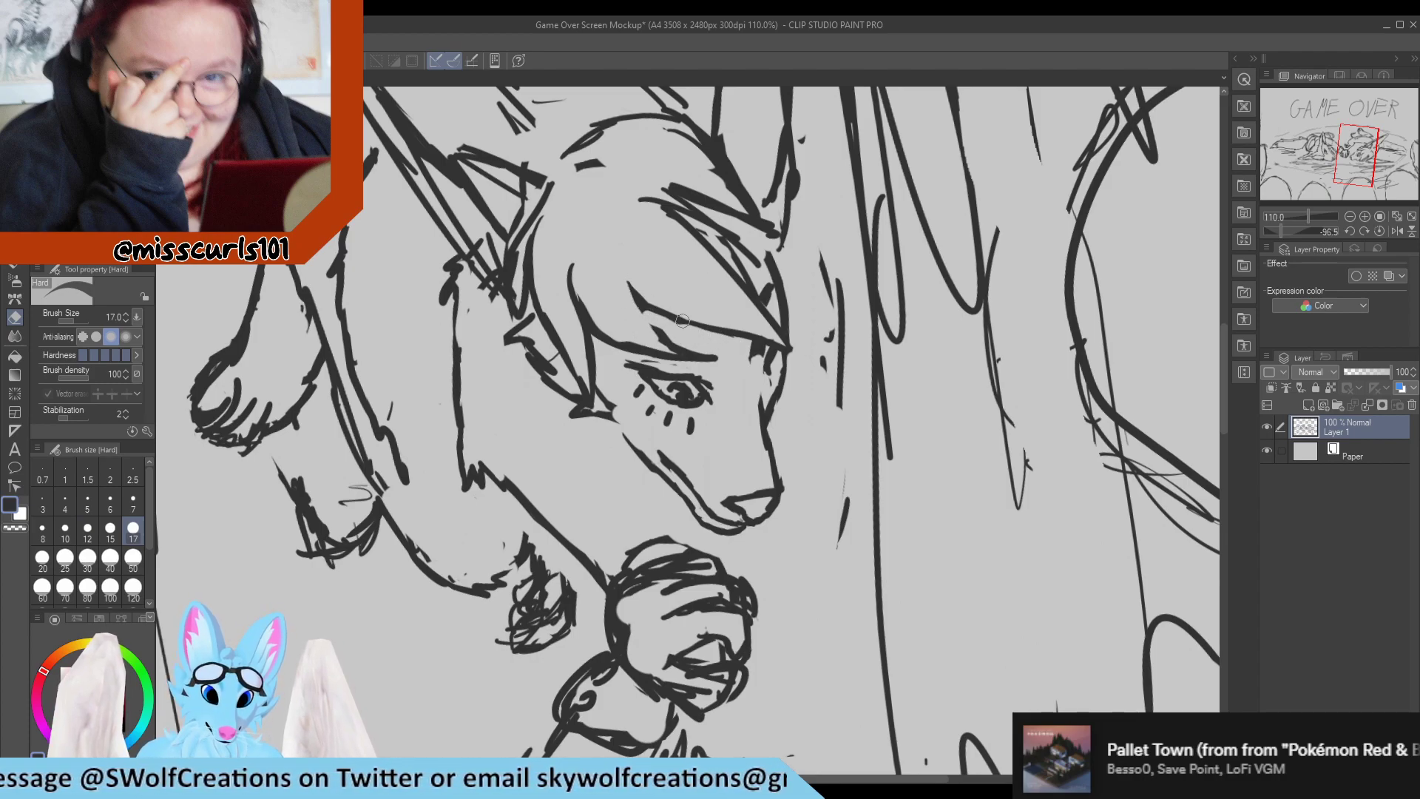
pyautogui.press('p')
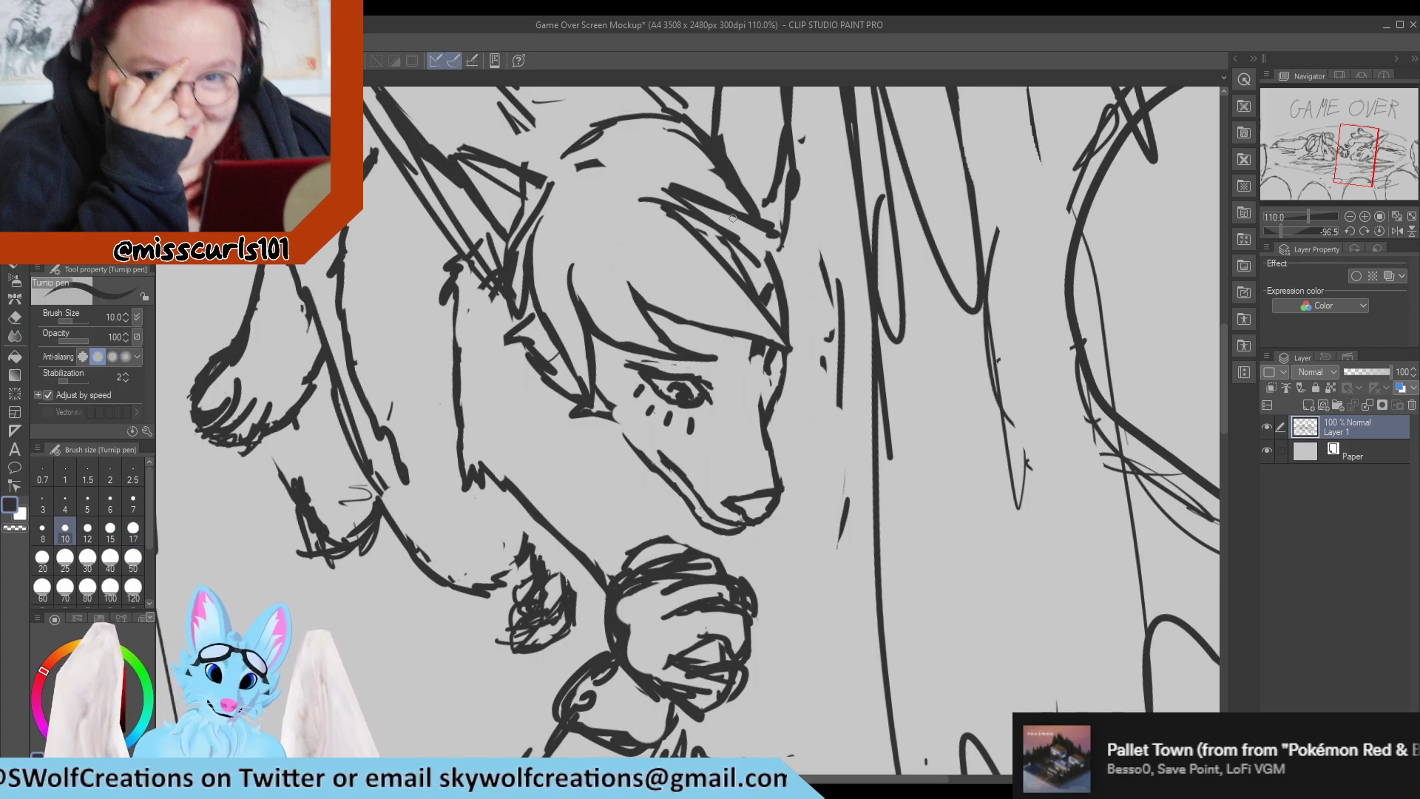
pyautogui.press('e')
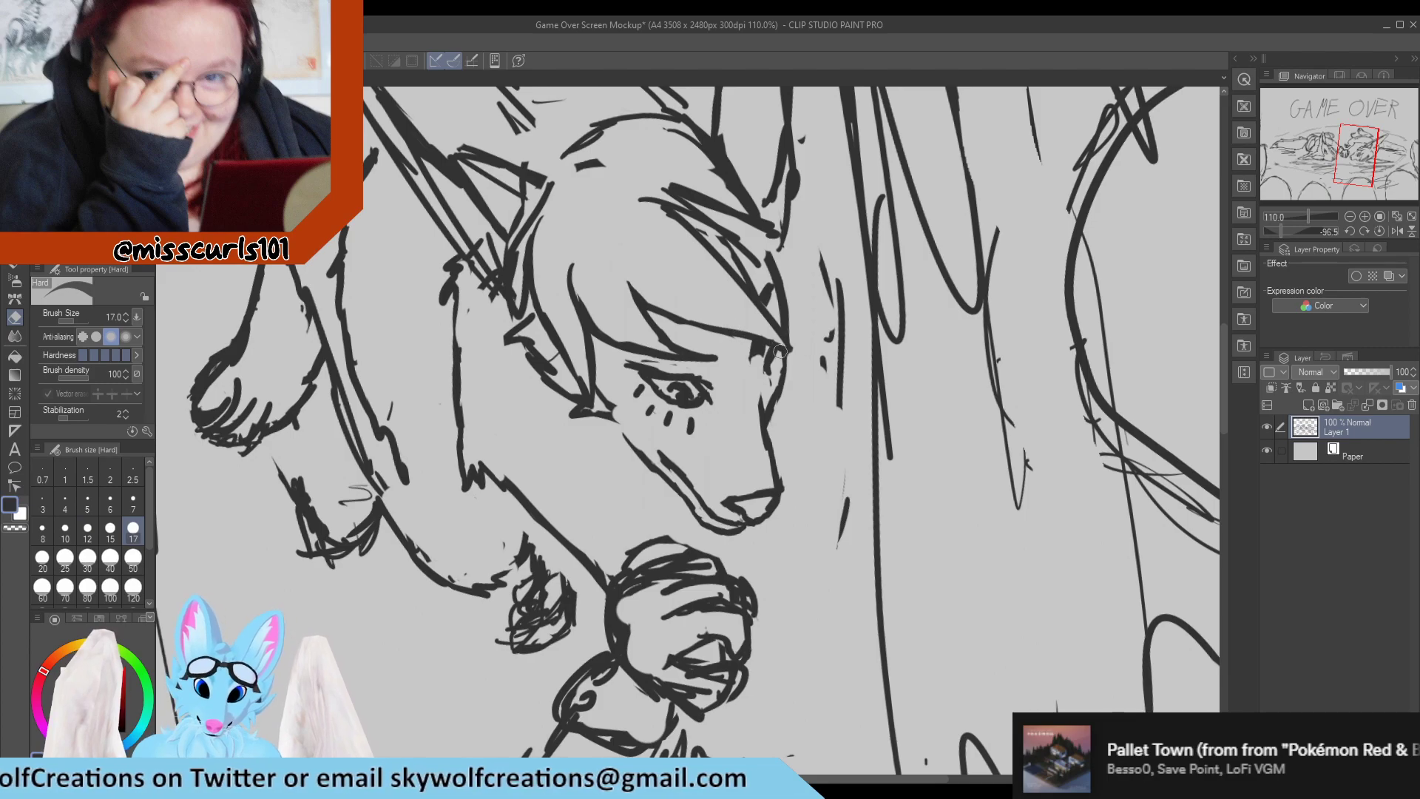
pyautogui.press('p')
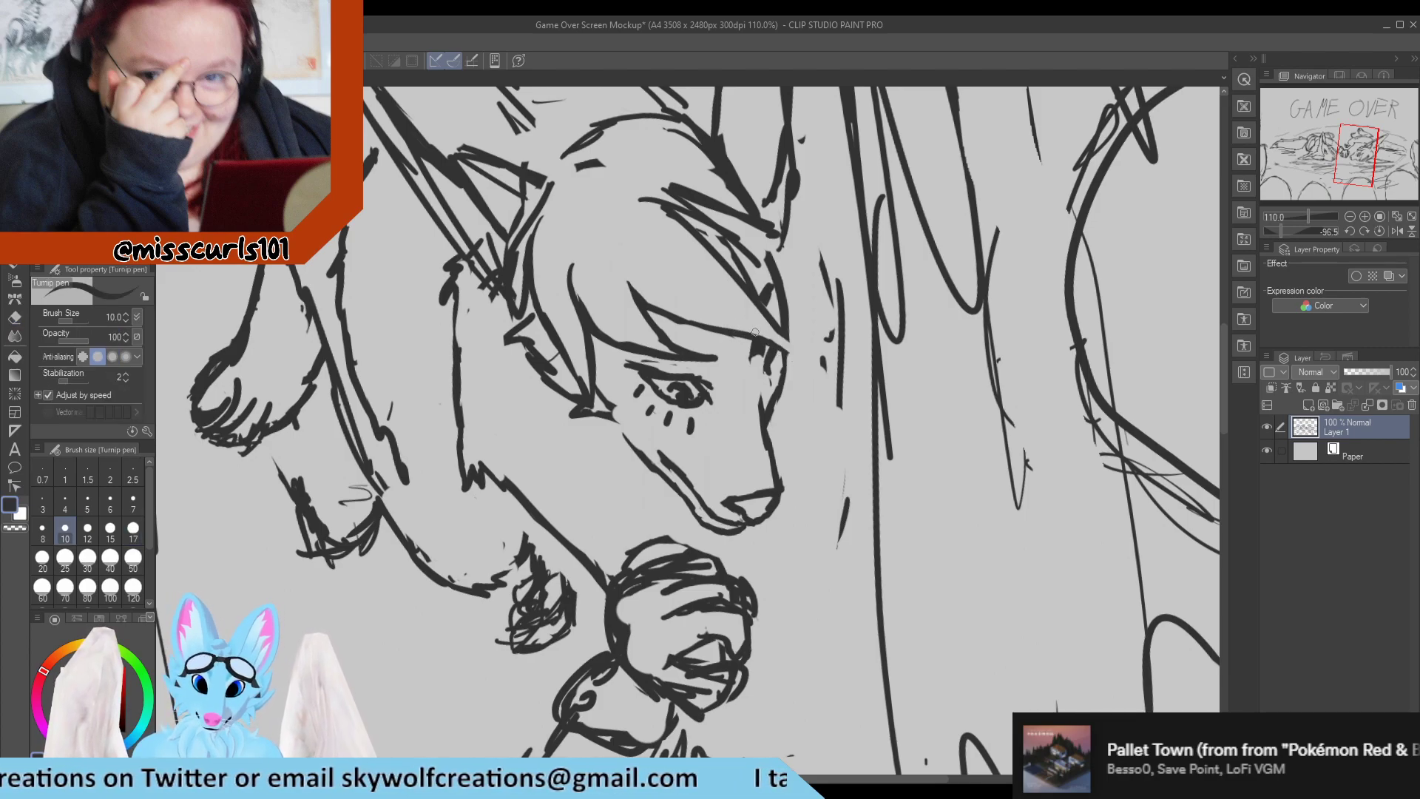
# Erase the scratchy double strokes along the front of the fringe, between the far ear base and the forehead.
pyautogui.moveTo(782, 341)
pyautogui.mouseDown()
pyautogui.moveTo(805, 390)
pyautogui.moveTo(759, 282)
pyautogui.moveTo(786, 330)
pyautogui.moveTo(779, 310)
pyautogui.moveTo(727, 235)
pyautogui.moveTo(781, 341)
pyautogui.moveTo(691, 216)
pyautogui.moveTo(715, 261)
pyautogui.moveTo(668, 197)
pyautogui.mouseUp()
pyautogui.press('e')
pyautogui.moveTo(668, 197); pyautogui.dragTo(749, 297)
pyautogui.moveTo(675, 219)
pyautogui.mouseDown()
pyautogui.moveTo(727, 265)
pyautogui.moveTo(702, 219)
pyautogui.mouseUp()
pyautogui.moveTo(703, 219); pyautogui.dragTo(762, 288)
pyautogui.press('p')
pyautogui.moveTo(689, 185); pyautogui.dragTo(707, 200)
# Redraw the fringe's outer edge as one curve from the far ear base to the forehead with the Turnip pen.
pyautogui.moveTo(722, 216); pyautogui.dragTo(770, 312)
pyautogui.press('e')
pyautogui.moveTo(746, 243); pyautogui.dragTo(783, 329)
pyautogui.press('p')
pyautogui.moveTo(720, 215)
pyautogui.mouseDown()
pyautogui.moveTo(799, 327)
pyautogui.moveTo(789, 309)
pyautogui.moveTo(796, 375)
pyautogui.moveTo(787, 299)
pyautogui.moveTo(775, 296)
pyautogui.moveTo(783, 327)
pyautogui.moveTo(741, 246)
pyautogui.mouseUp()
pyautogui.press('e')
pyautogui.press('p')
# Extend the fringe into a pointed tip past the forehead and thin its edges with the Hard eraser.
pyautogui.moveTo(789, 315); pyautogui.dragTo(804, 403)
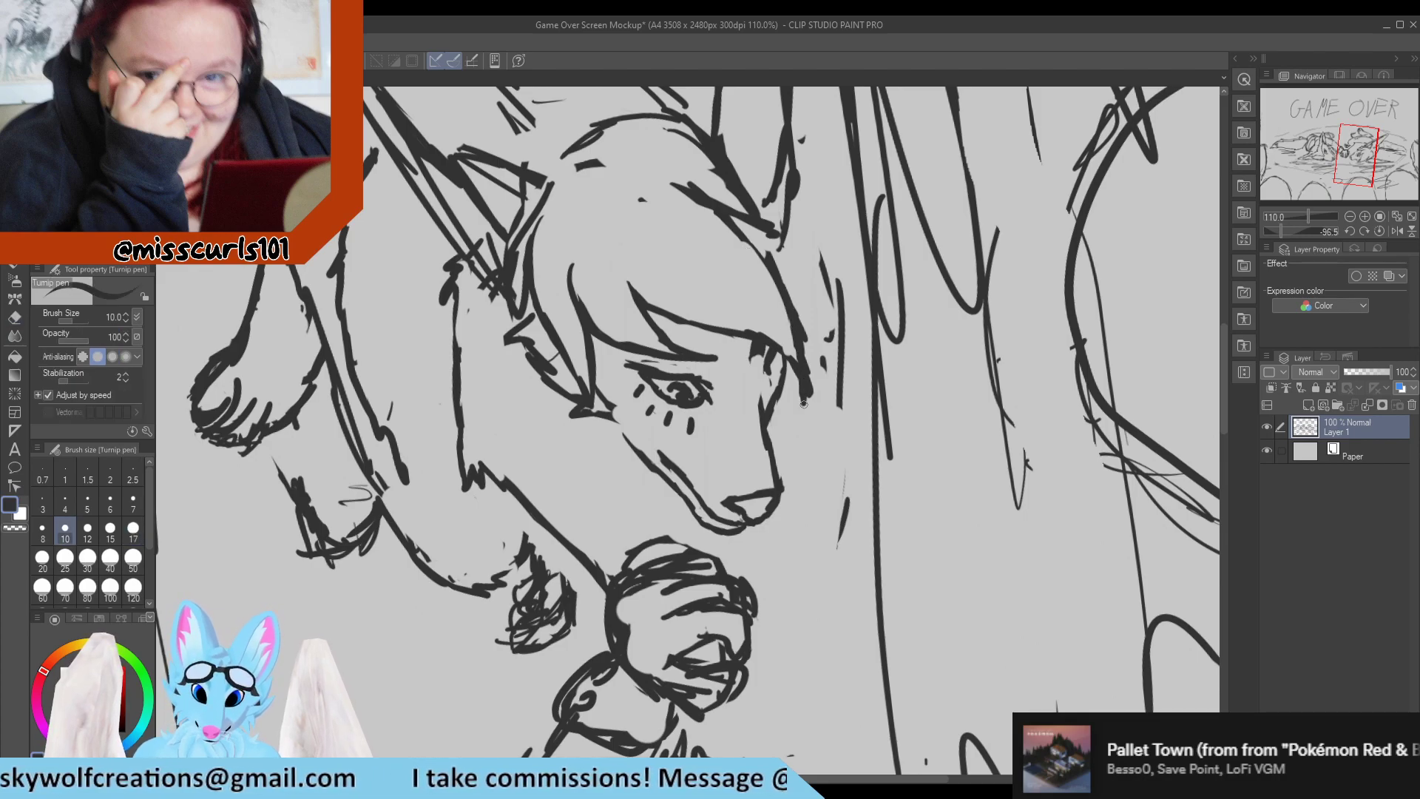
pyautogui.press('e')
pyautogui.moveTo(795, 284); pyautogui.dragTo(811, 407)
pyautogui.press('p')
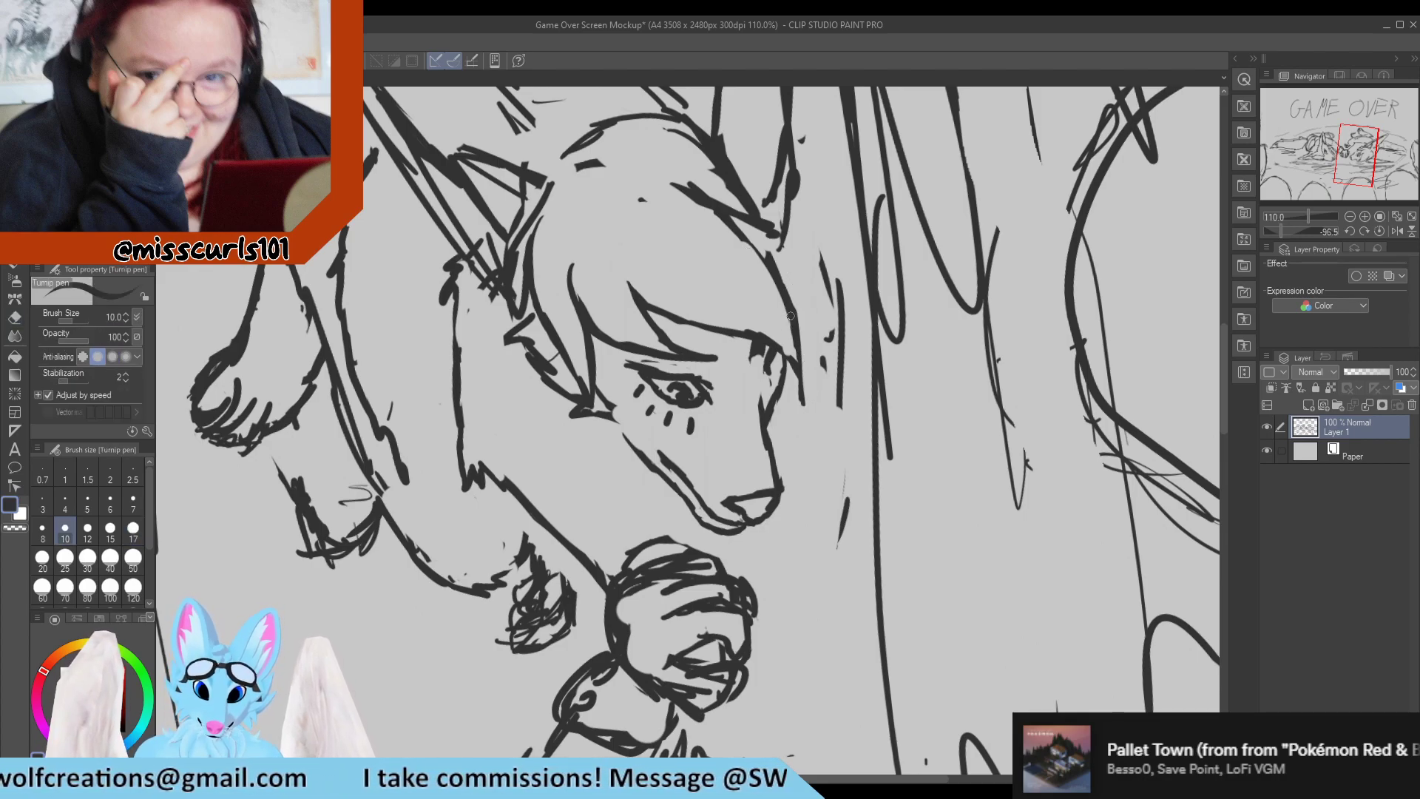
pyautogui.moveTo(797, 329); pyautogui.dragTo(804, 403)
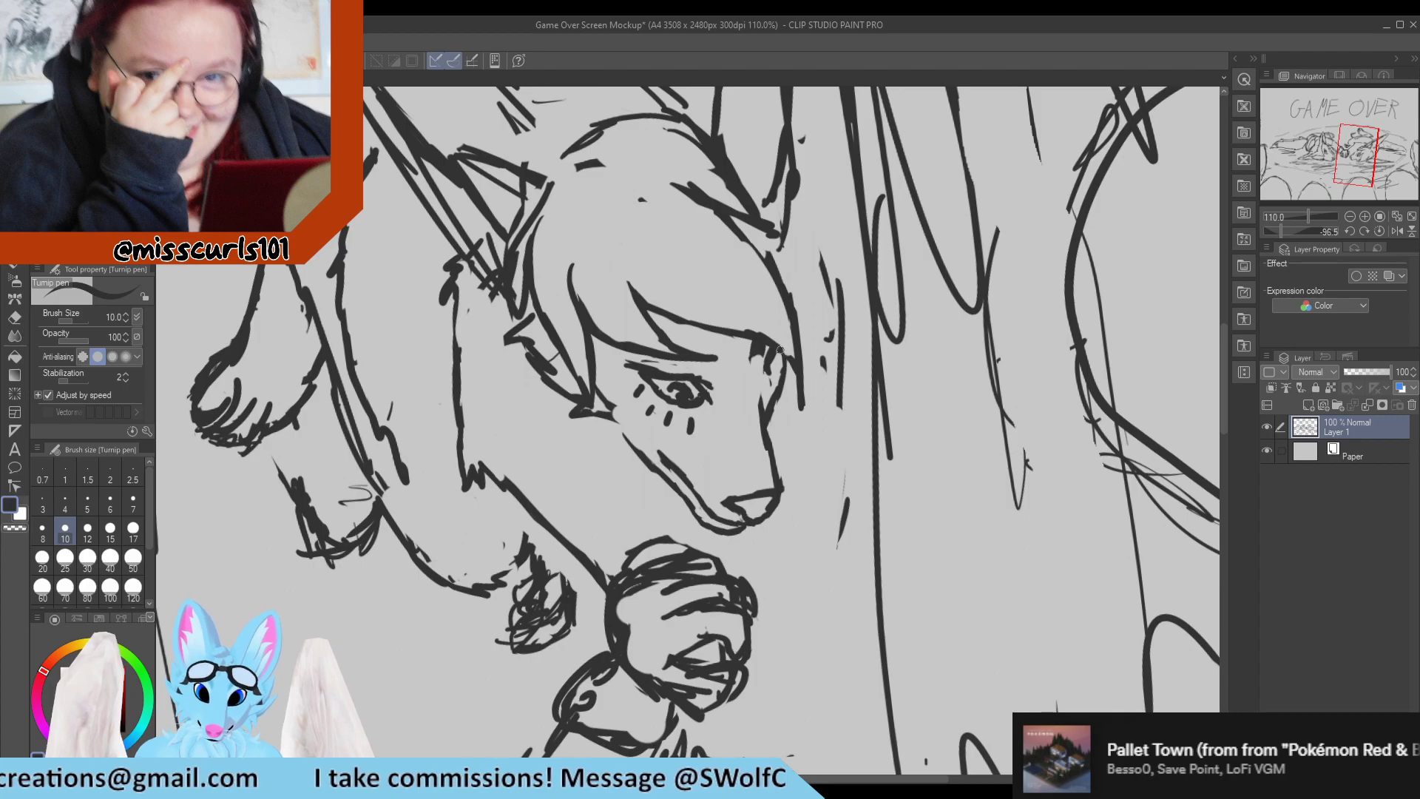
pyautogui.press('e')
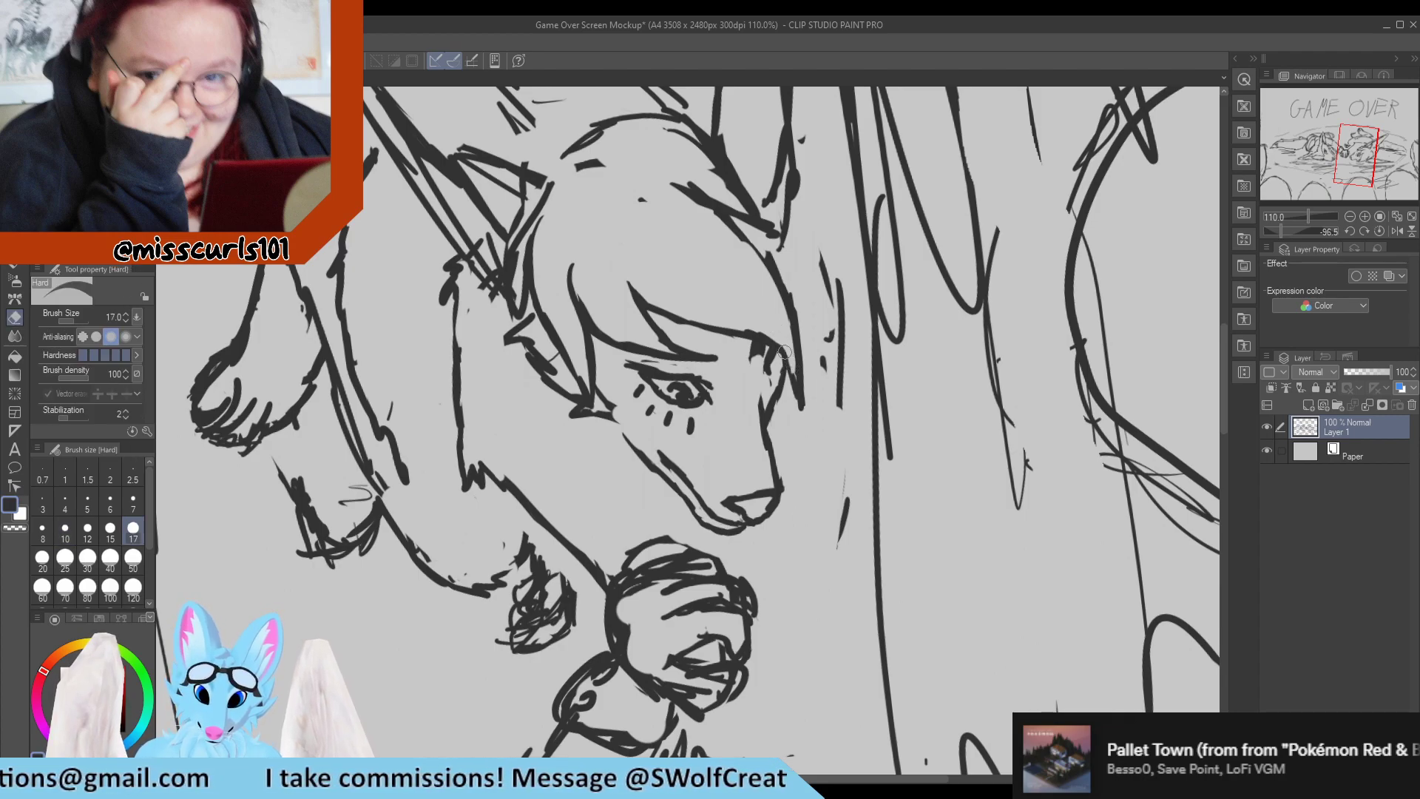
pyautogui.press('p')
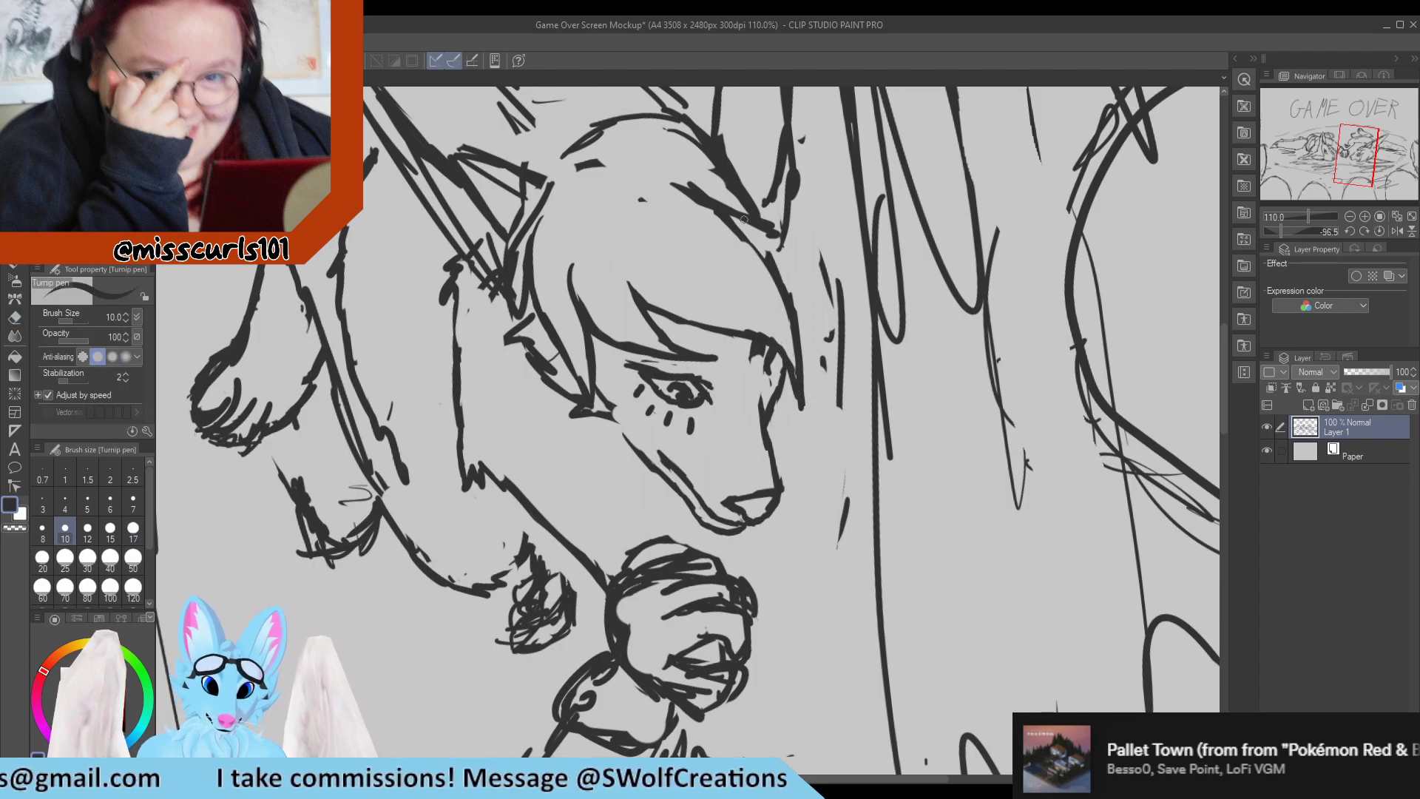
# Clean up the hair line below the far ear base and erase the stray dot inside the hair.
pyautogui.moveTo(743, 220)
pyautogui.mouseDown()
pyautogui.moveTo(758, 259)
pyautogui.moveTo(708, 211)
pyautogui.moveTo(738, 195)
pyautogui.moveTo(639, 201)
pyautogui.mouseUp()
pyautogui.press('e')
pyautogui.press('p')
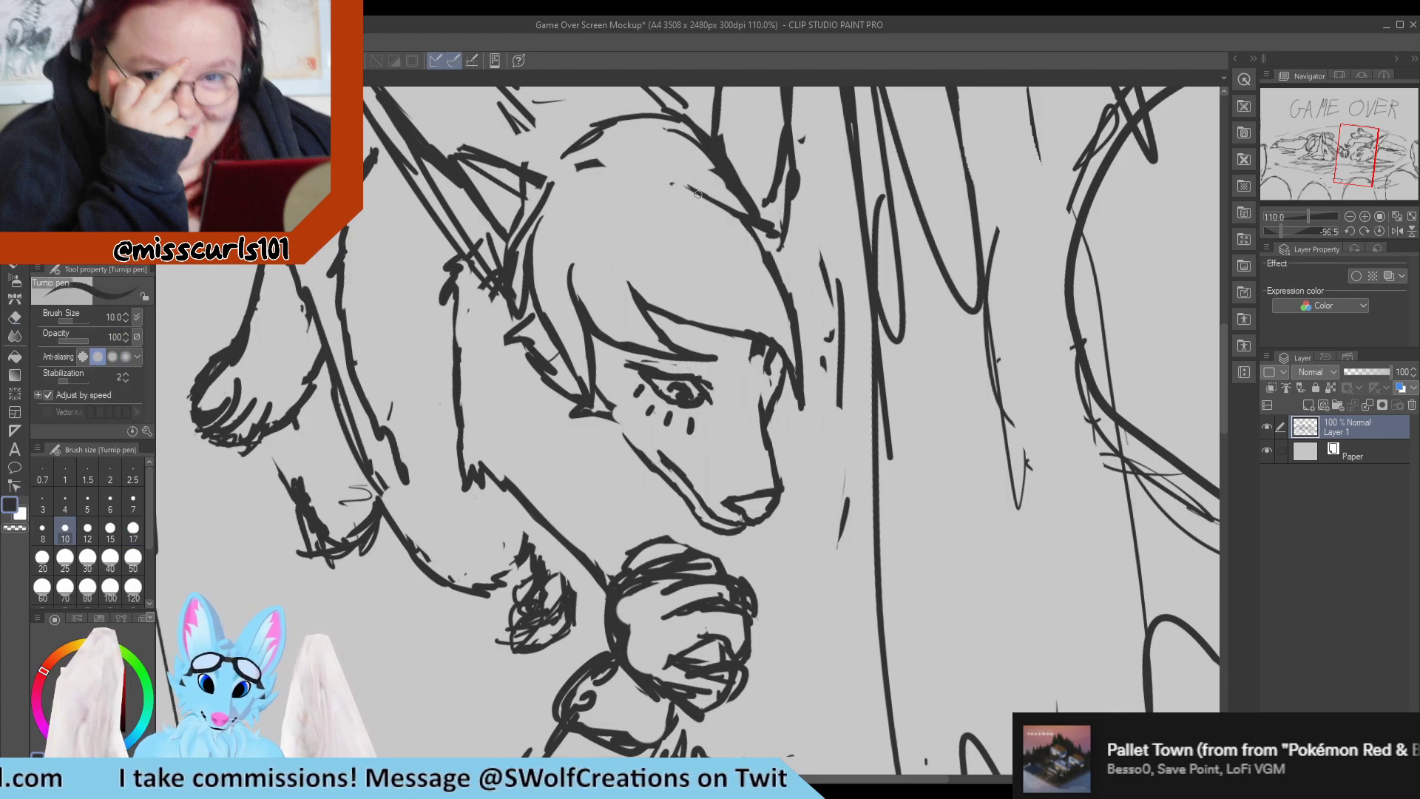
pyautogui.press('e')
pyautogui.moveTo(739, 212)
pyautogui.mouseDown()
pyautogui.moveTo(732, 201)
pyautogui.moveTo(778, 233)
pyautogui.mouseUp()
pyautogui.press('p')
pyautogui.moveTo(734, 198)
pyautogui.mouseDown()
pyautogui.moveTo(694, 132)
pyautogui.moveTo(680, 148)
pyautogui.moveTo(683, 128)
pyautogui.moveTo(672, 191)
pyautogui.moveTo(681, 132)
pyautogui.moveTo(666, 125)
pyautogui.moveTo(732, 164)
pyautogui.mouseUp()
pyautogui.press('e')
pyautogui.press('p')
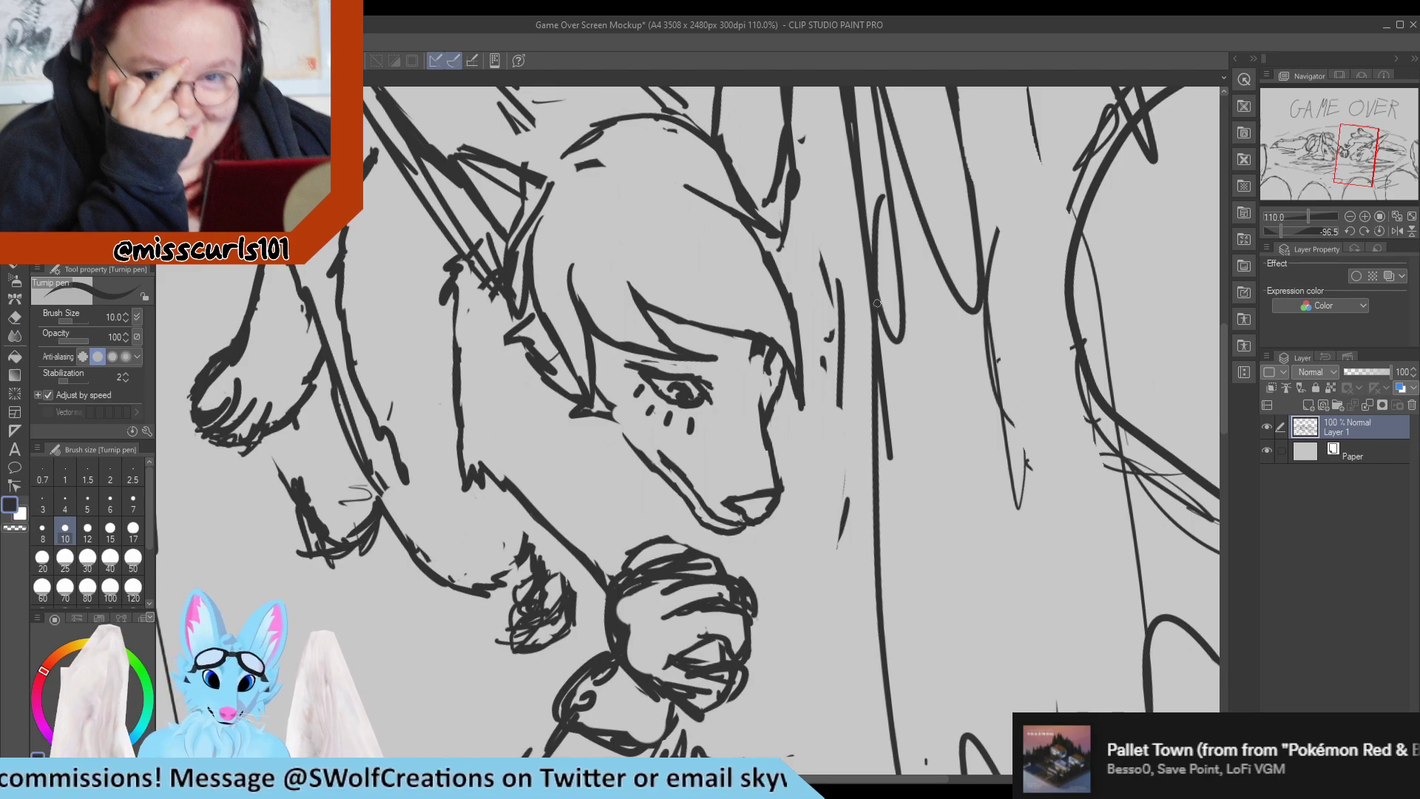
# Draw a small pointed tuft at the far ear's base with the Turnip pen and erase the overlapping ear lines.
pyautogui.scroll(-10, 877, 304)
pyautogui.scroll(1, 688, 321)
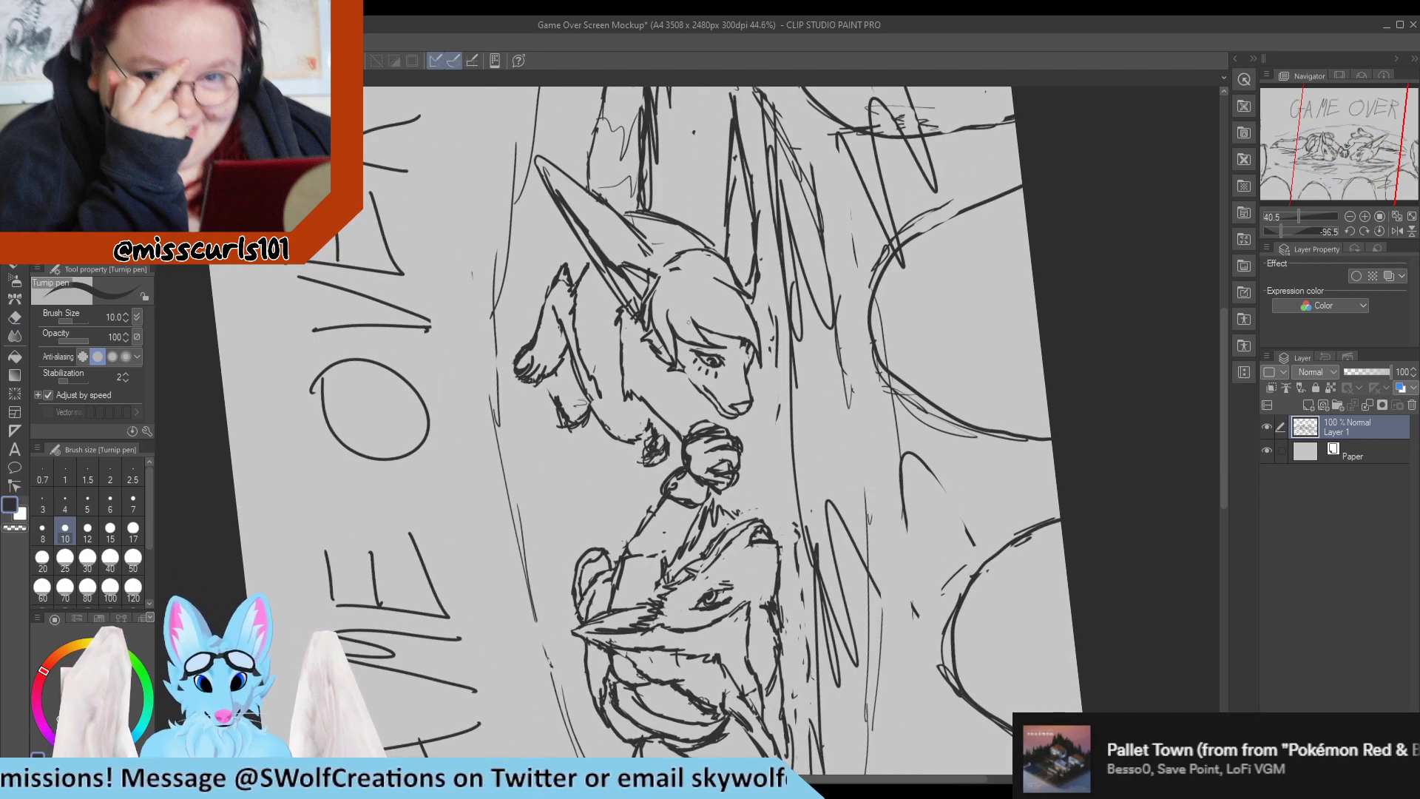
pyautogui.scroll(6, 736, 278)
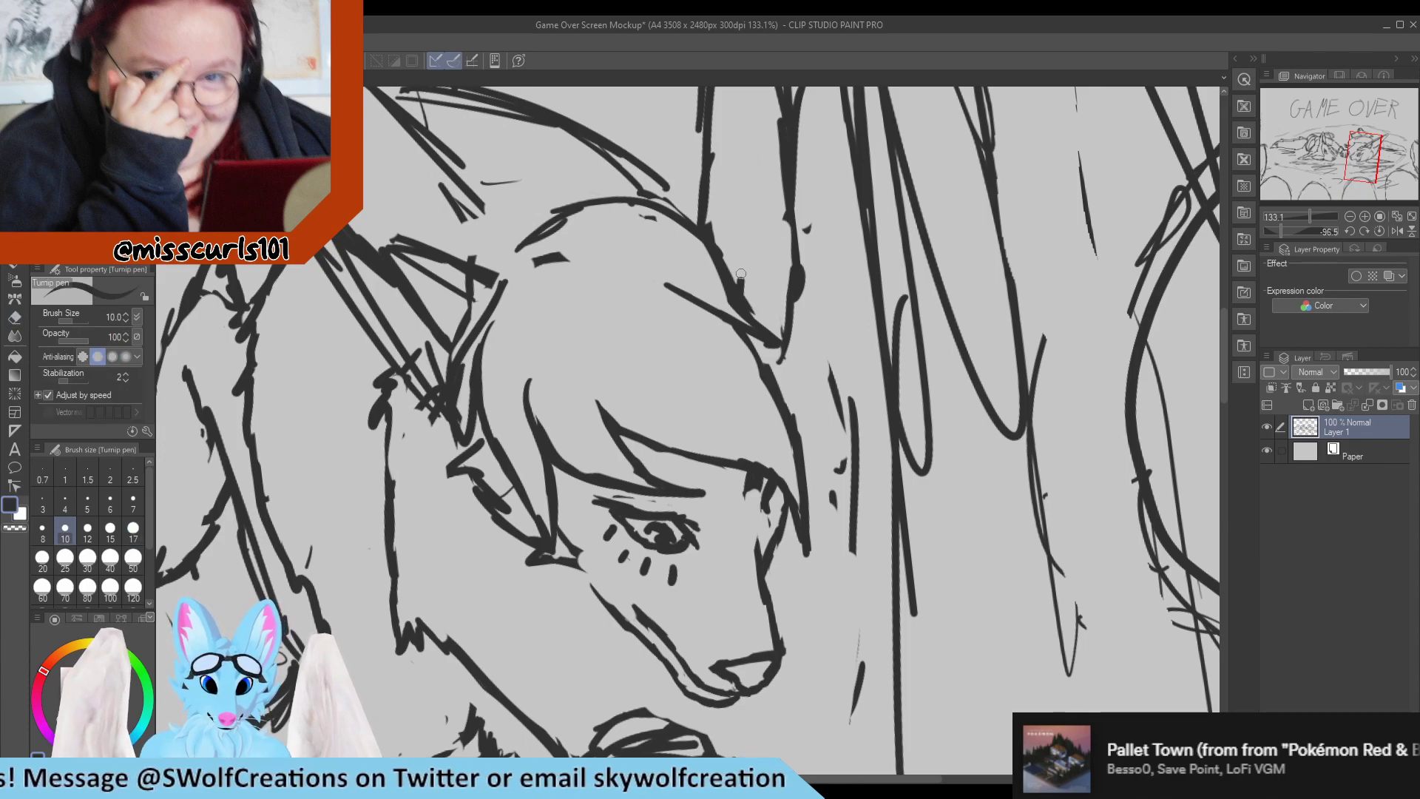
pyautogui.moveTo(741, 275)
pyautogui.mouseDown()
pyautogui.moveTo(744, 235)
pyautogui.moveTo(740, 279)
pyautogui.moveTo(744, 221)
pyautogui.moveTo(774, 305)
pyautogui.mouseUp()
pyautogui.moveTo(761, 234); pyautogui.dragTo(778, 326)
pyautogui.press('e')
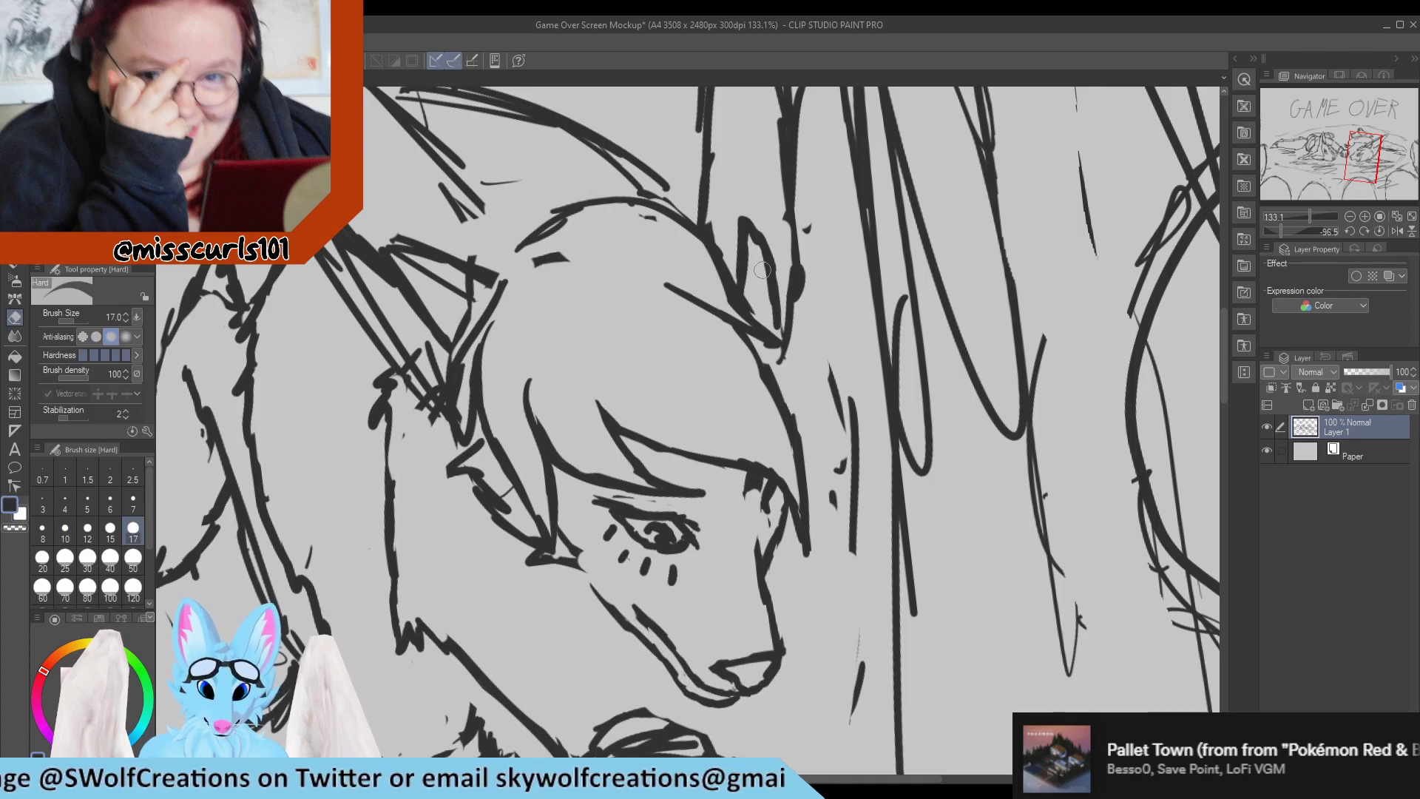
pyautogui.moveTo(762, 270)
pyautogui.mouseDown()
pyautogui.moveTo(774, 318)
pyautogui.moveTo(767, 280)
pyautogui.moveTo(740, 257)
pyautogui.mouseUp()
pyautogui.moveTo(779, 326); pyautogui.dragTo(777, 352)
pyautogui.press('p')
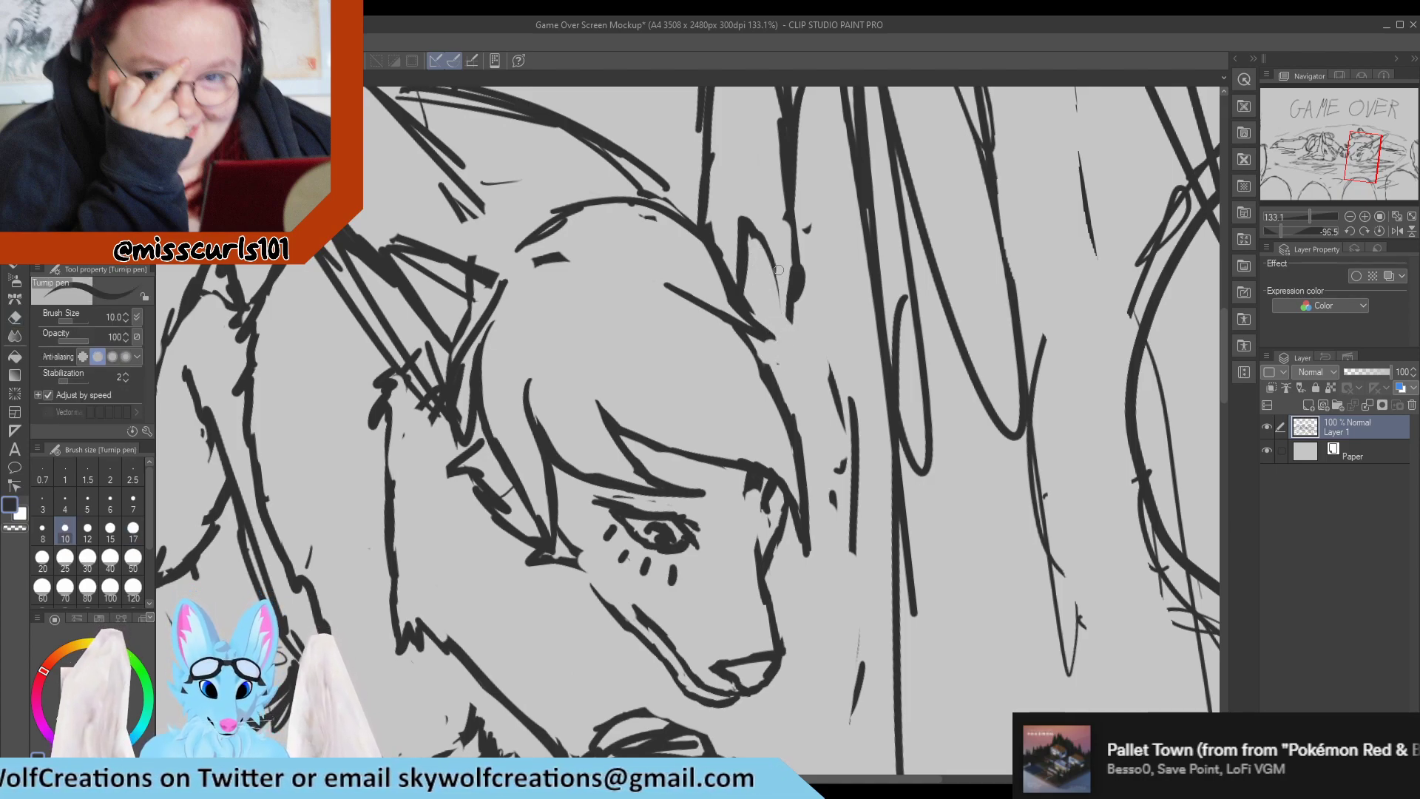
pyautogui.moveTo(778, 263); pyautogui.dragTo(773, 363)
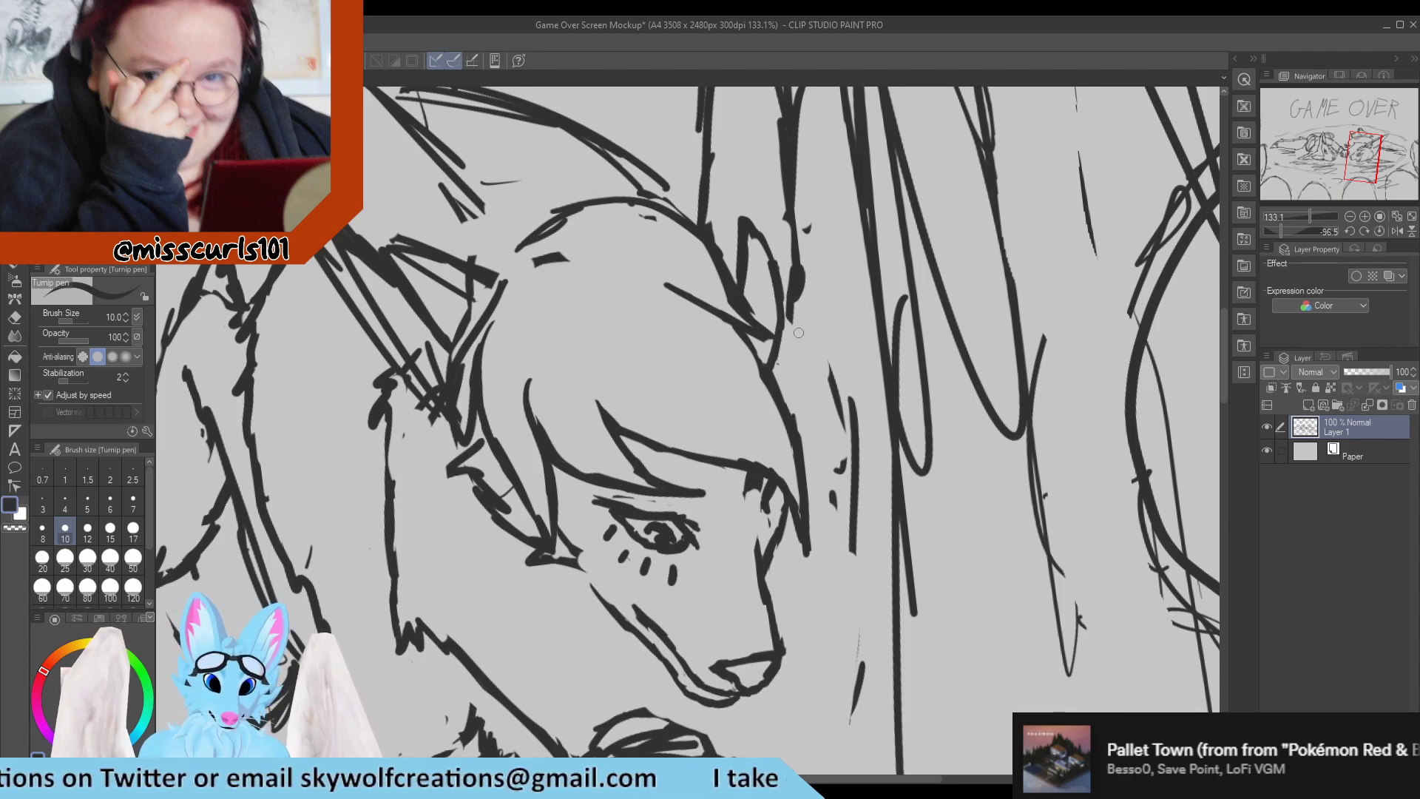
# Erase the upper jaw line below the back hair strand and redraw it as one smooth line toward the muzzle.
pyautogui.scroll(-7, 799, 332)
pyautogui.scroll(10, 785, 429)
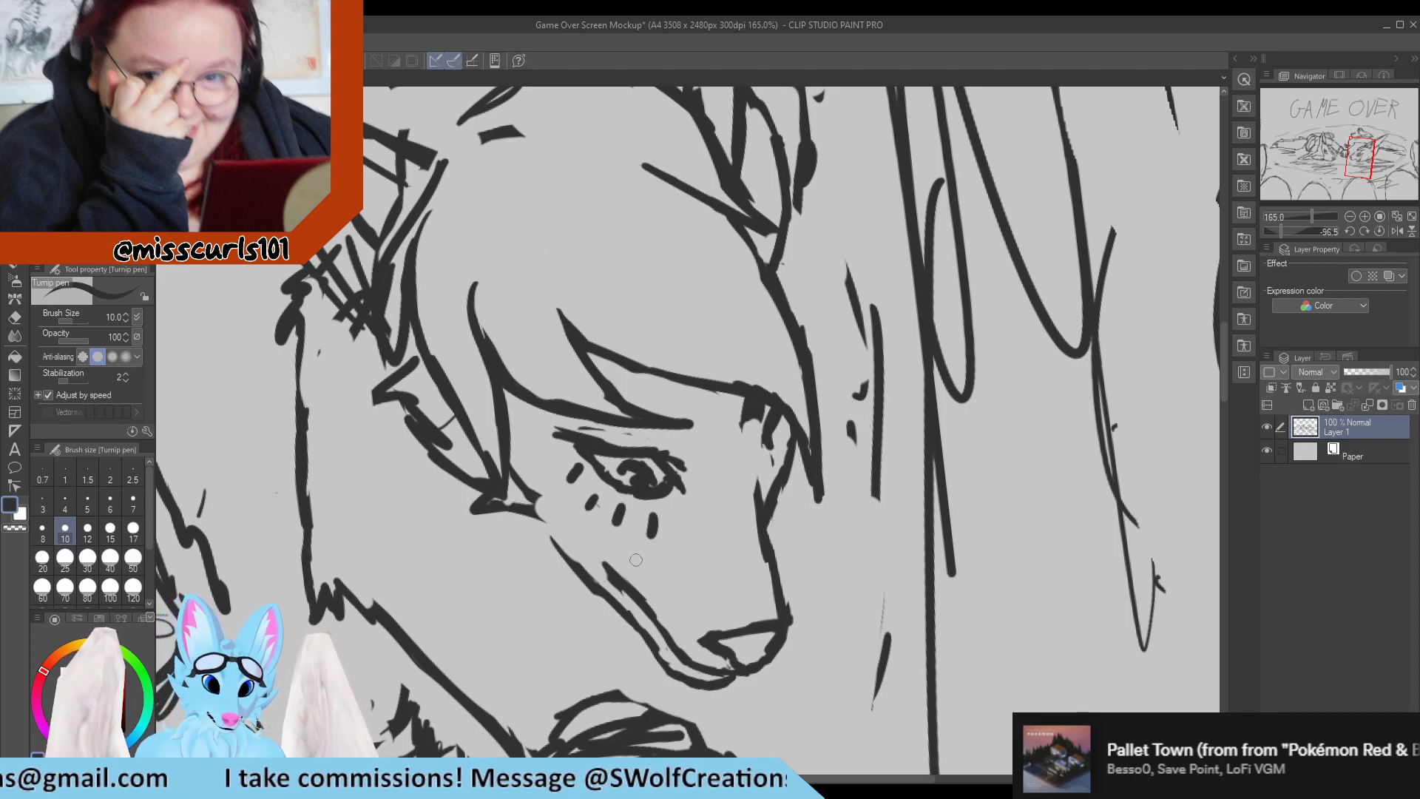
pyautogui.press('e')
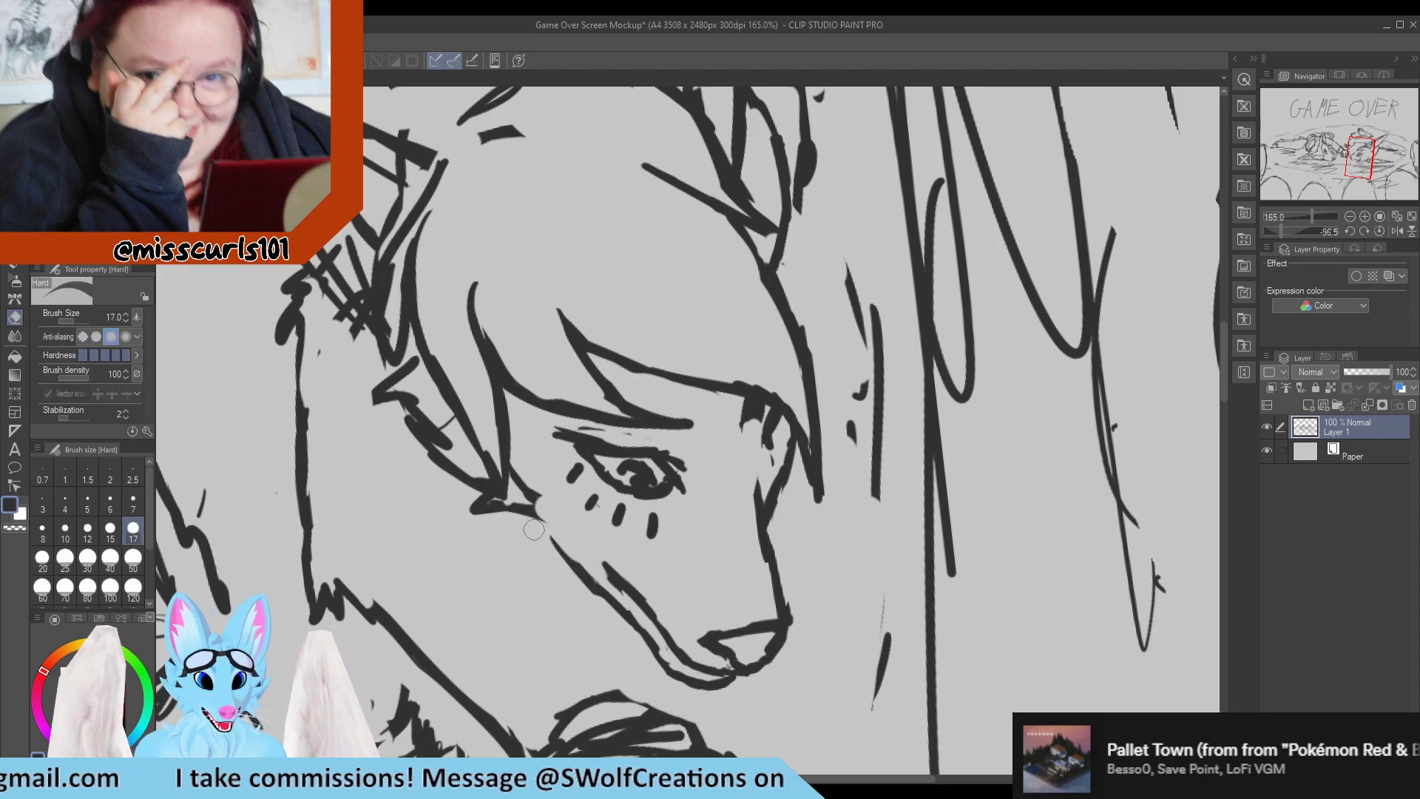
pyautogui.moveTo(536, 512); pyautogui.dragTo(575, 571)
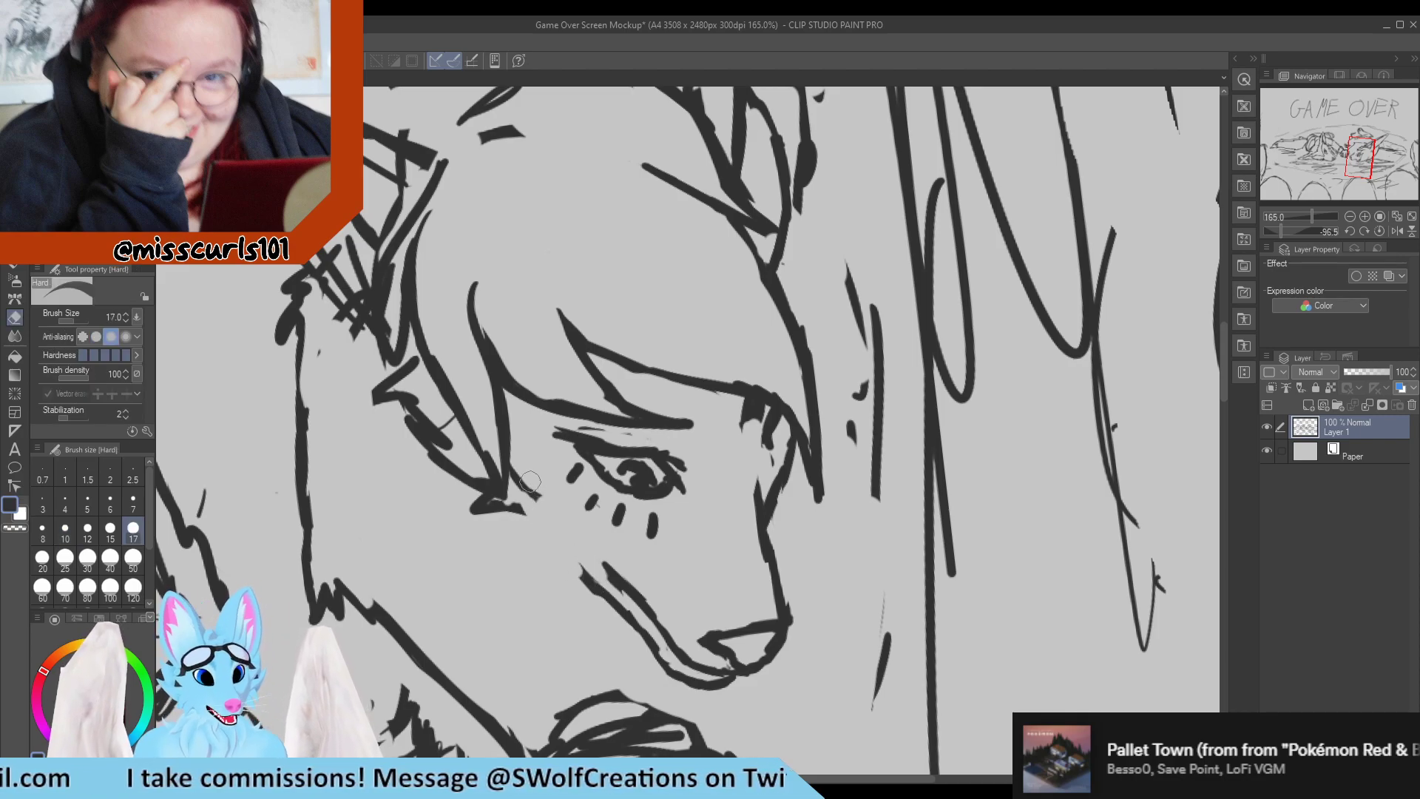
pyautogui.press('p')
pyautogui.moveTo(514, 508)
pyautogui.mouseDown()
pyautogui.moveTo(560, 538)
pyautogui.moveTo(606, 611)
pyautogui.mouseUp()
# Redraw the back hair edge from the near ear down to a point and erase the scratchy strokes around it.
pyautogui.scroll(-6, 625, 469)
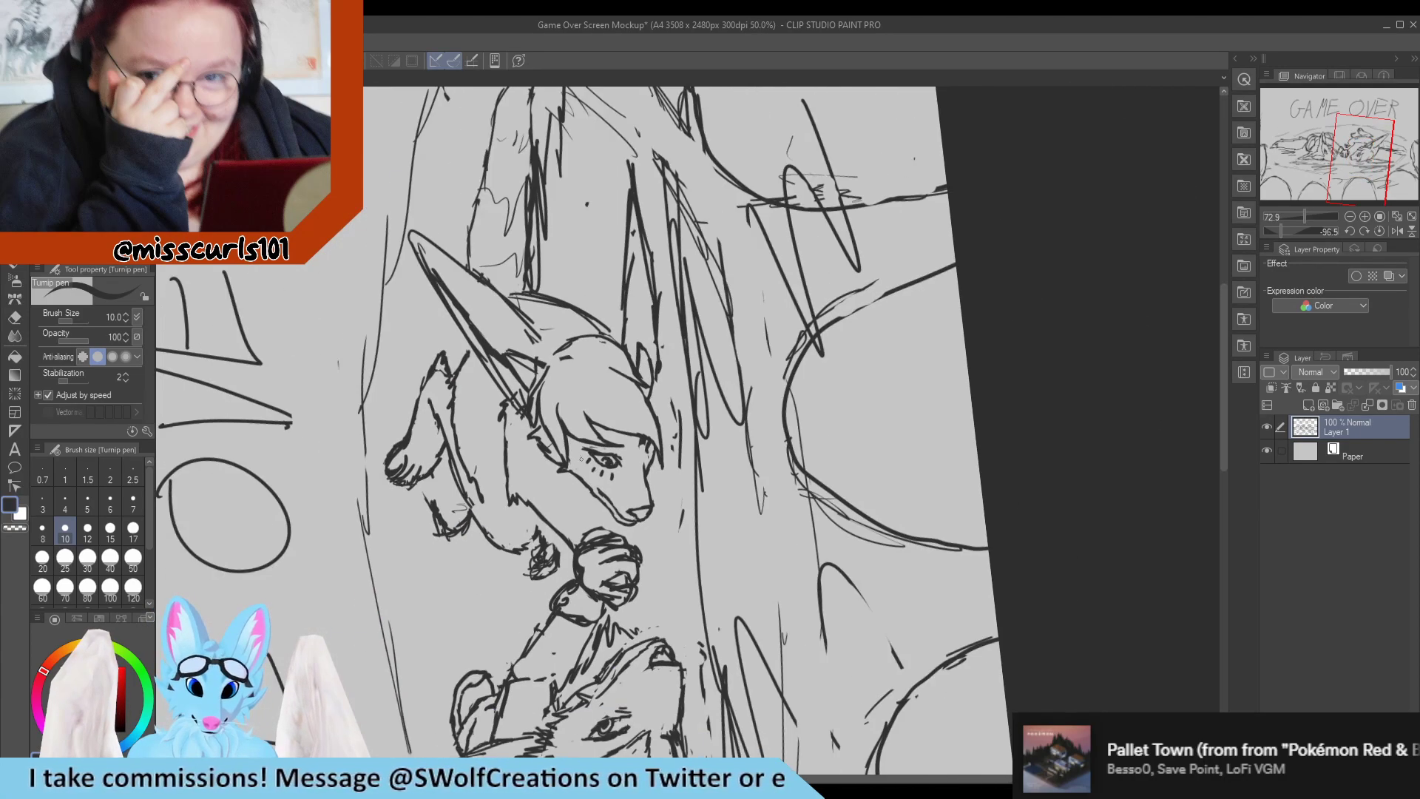
pyautogui.scroll(5, 538, 432)
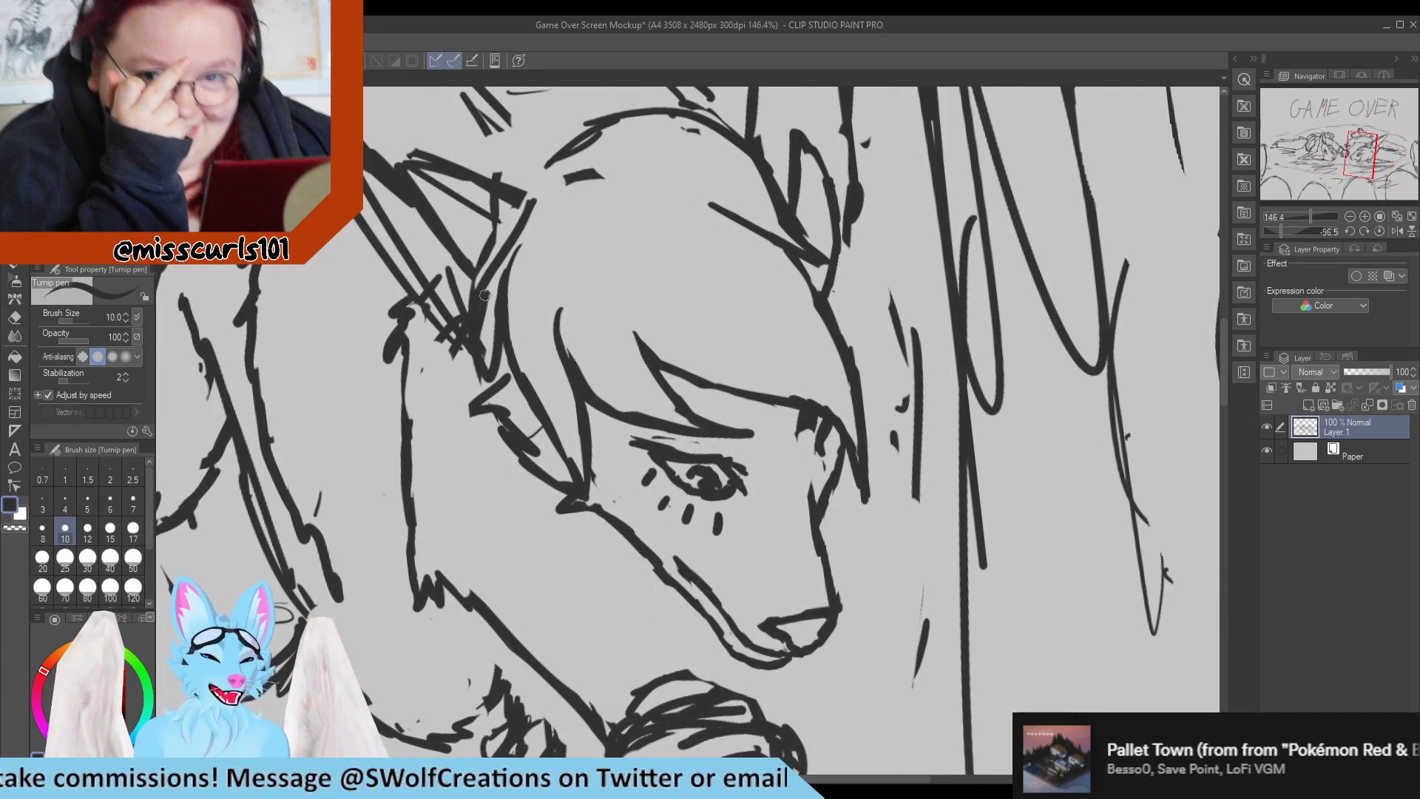
pyautogui.press('e')
pyautogui.moveTo(509, 215)
pyautogui.mouseDown()
pyautogui.moveTo(475, 272)
pyautogui.moveTo(484, 382)
pyautogui.moveTo(481, 300)
pyautogui.moveTo(496, 265)
pyautogui.moveTo(503, 358)
pyautogui.moveTo(488, 317)
pyautogui.moveTo(500, 359)
pyautogui.moveTo(501, 236)
pyautogui.moveTo(542, 190)
pyautogui.moveTo(506, 262)
pyautogui.mouseUp()
pyautogui.press('p')
pyautogui.moveTo(524, 196); pyautogui.dragTo(462, 292)
pyautogui.moveTo(485, 244)
pyautogui.mouseDown()
pyautogui.moveTo(472, 323)
pyautogui.moveTo(467, 276)
pyautogui.moveTo(470, 363)
pyautogui.mouseUp()
pyautogui.moveTo(470, 363)
pyautogui.mouseDown()
pyautogui.moveTo(505, 312)
pyautogui.moveTo(448, 268)
pyautogui.moveTo(453, 354)
pyautogui.moveTo(454, 338)
pyautogui.mouseUp()
pyautogui.press('e')
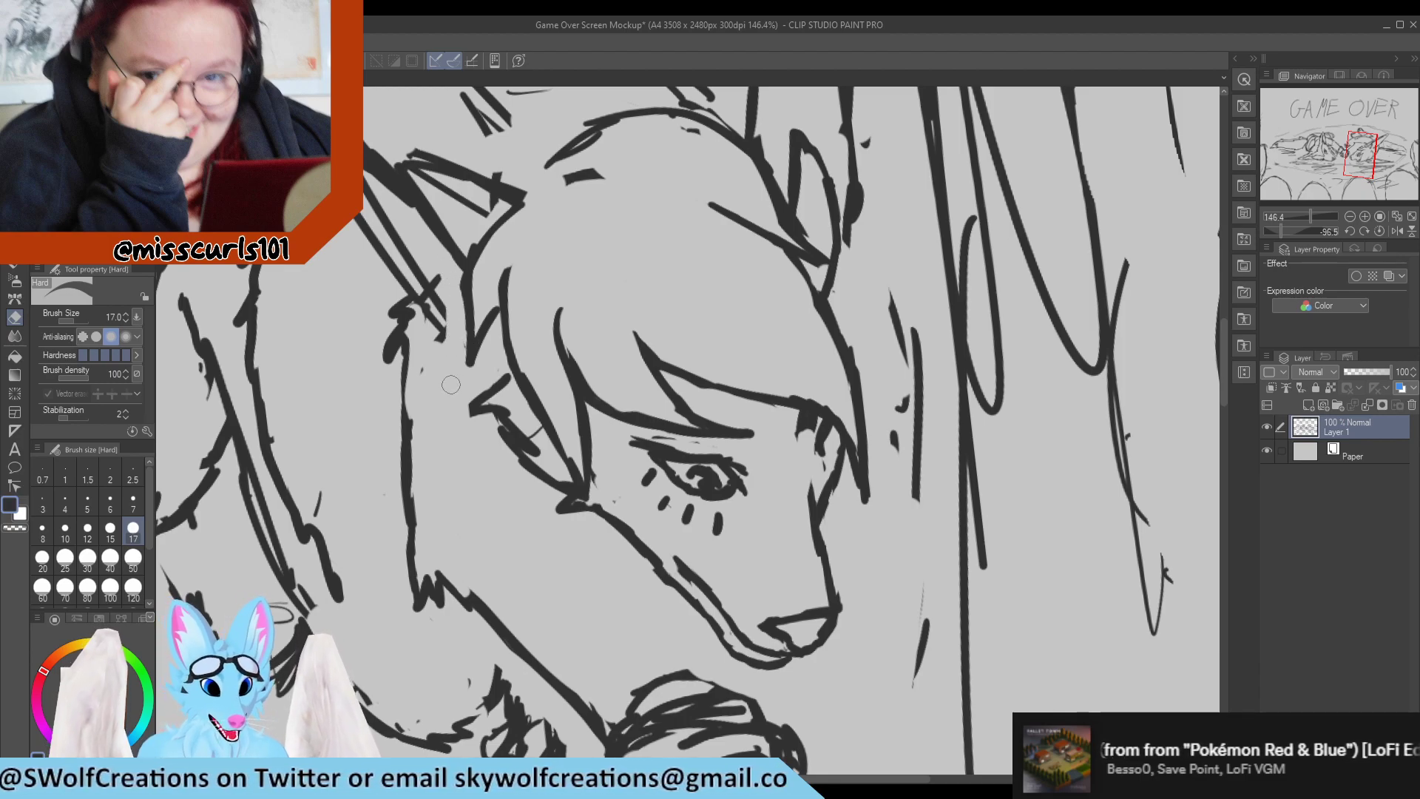
pyautogui.press('p')
# Erase the messy junction under the back hair strand's tip and redraw the cheek line joining the jaw.
pyautogui.scroll(-2, 434, 359)
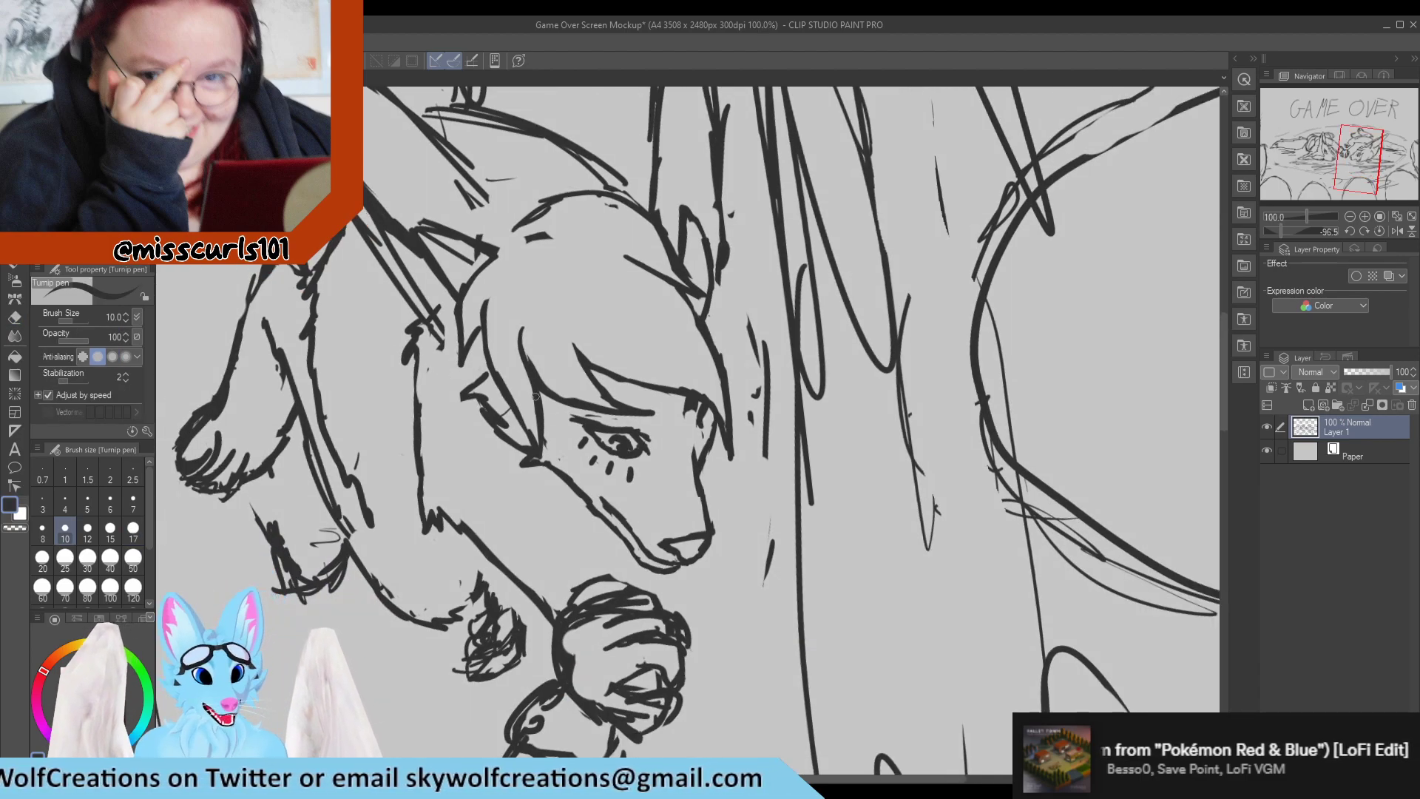
pyautogui.scroll(2, 535, 397)
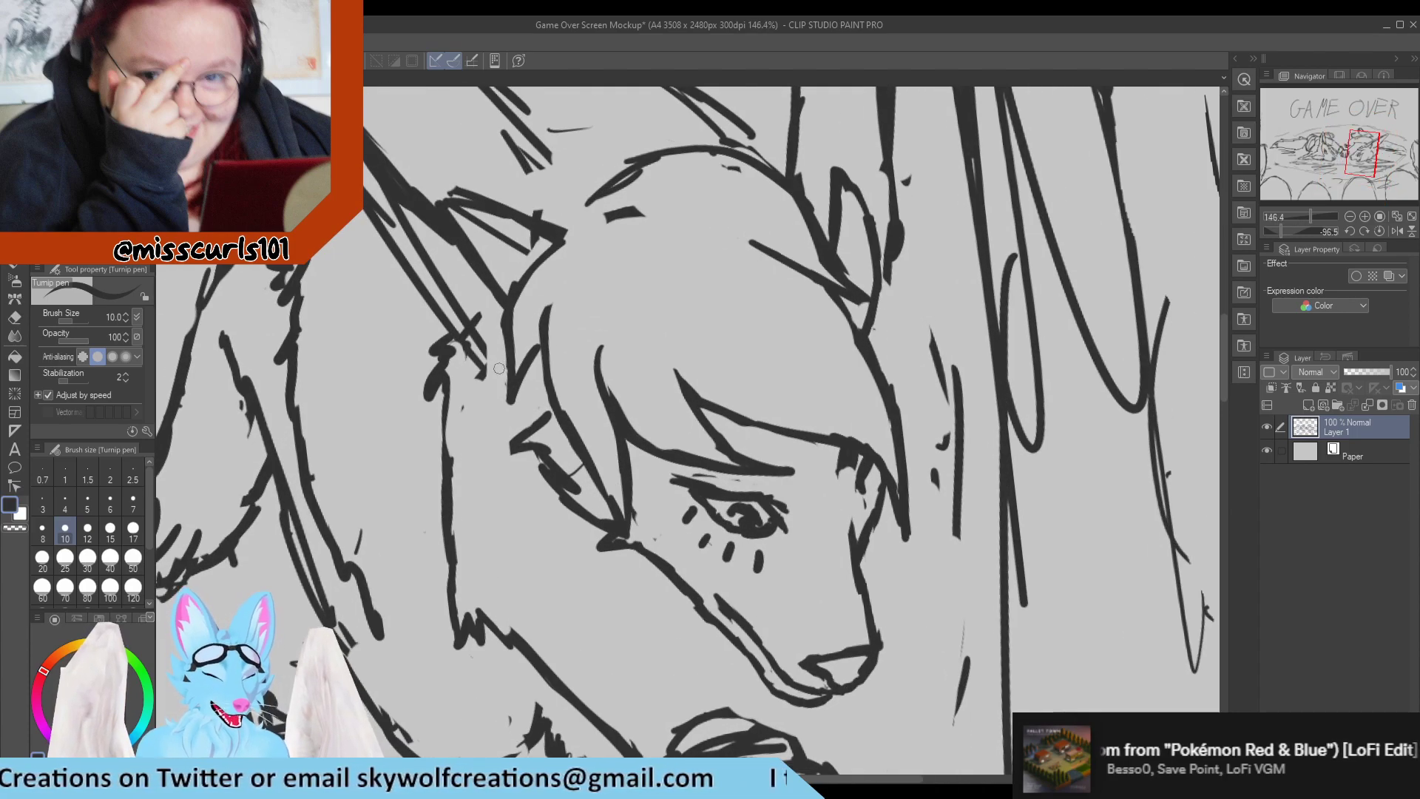
pyautogui.scroll(-3, 499, 368)
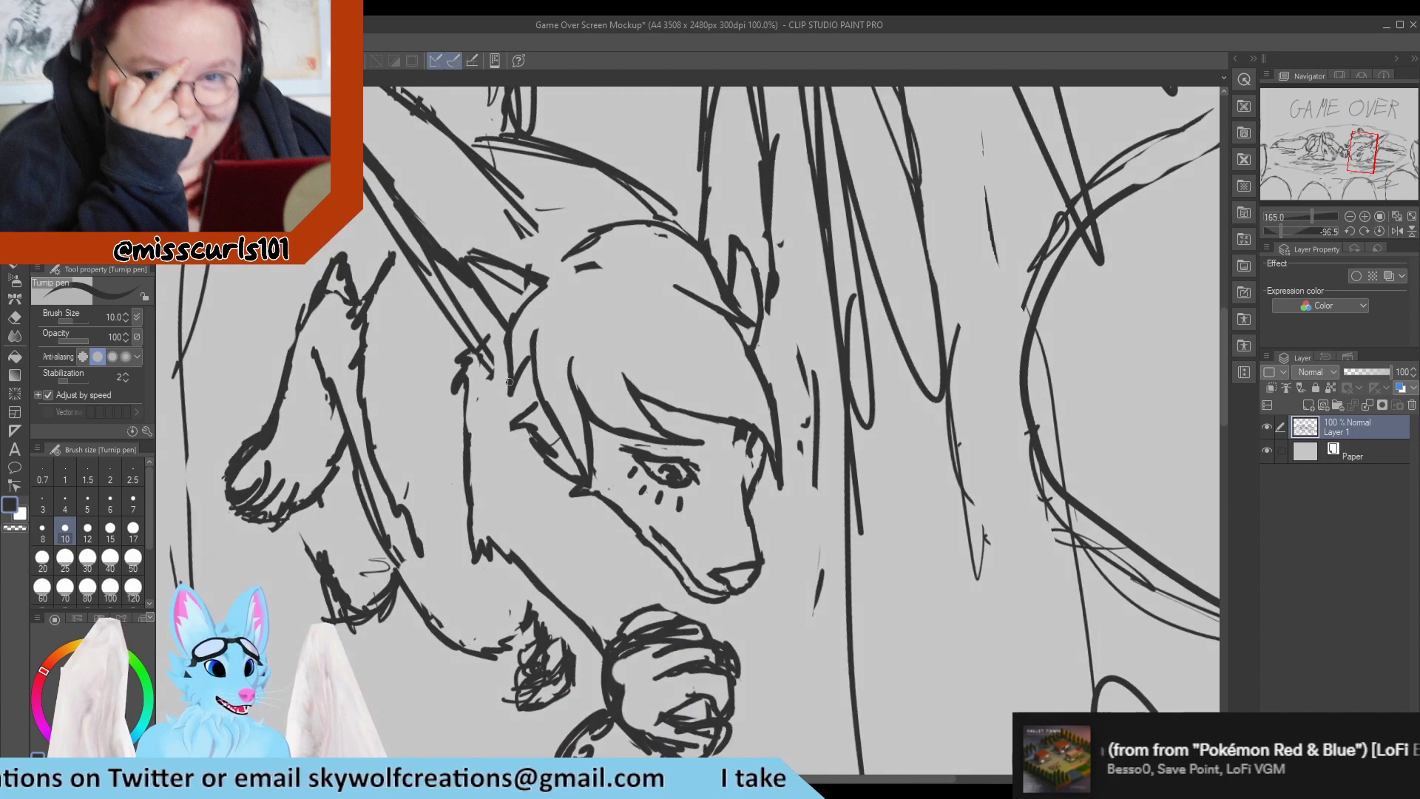
pyautogui.scroll(3, 508, 382)
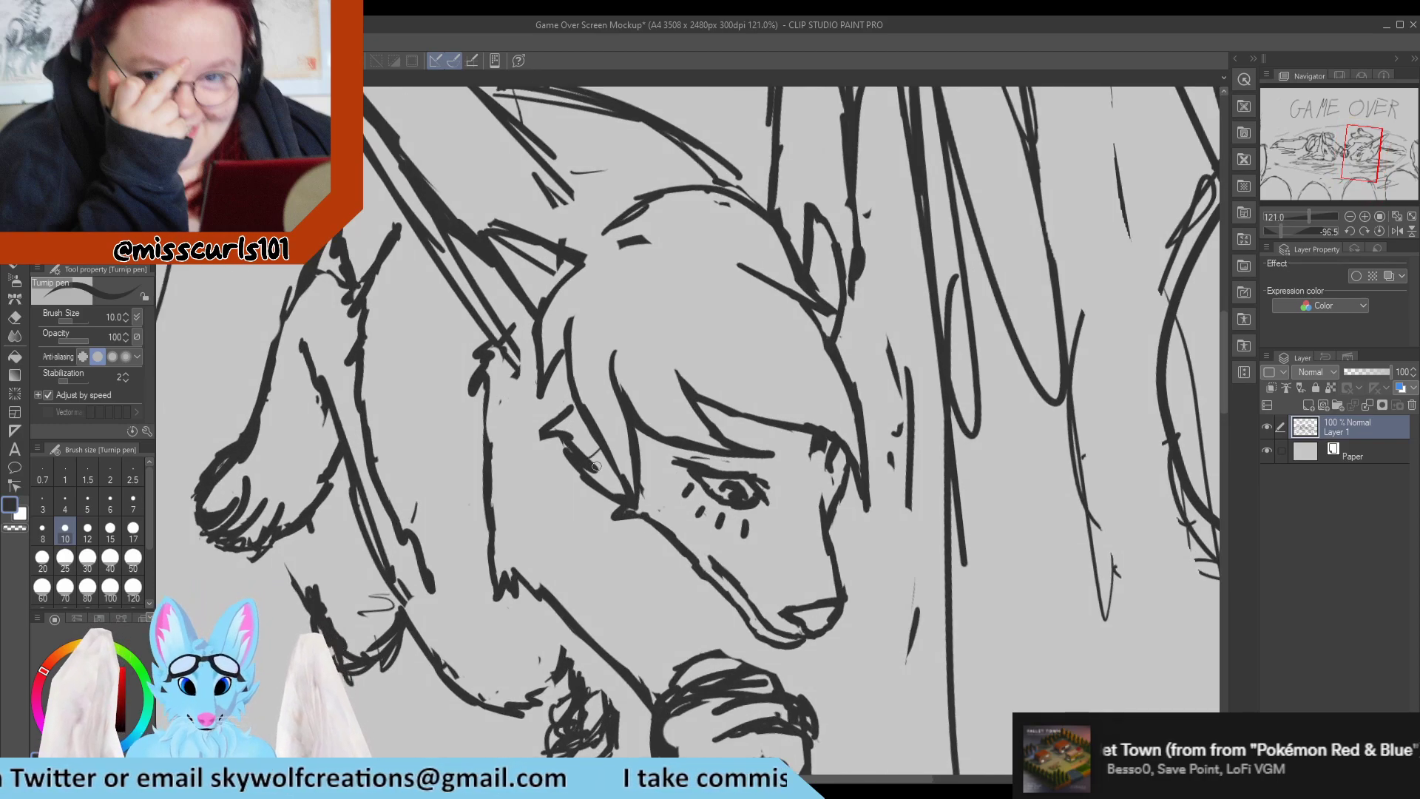
pyautogui.press('e')
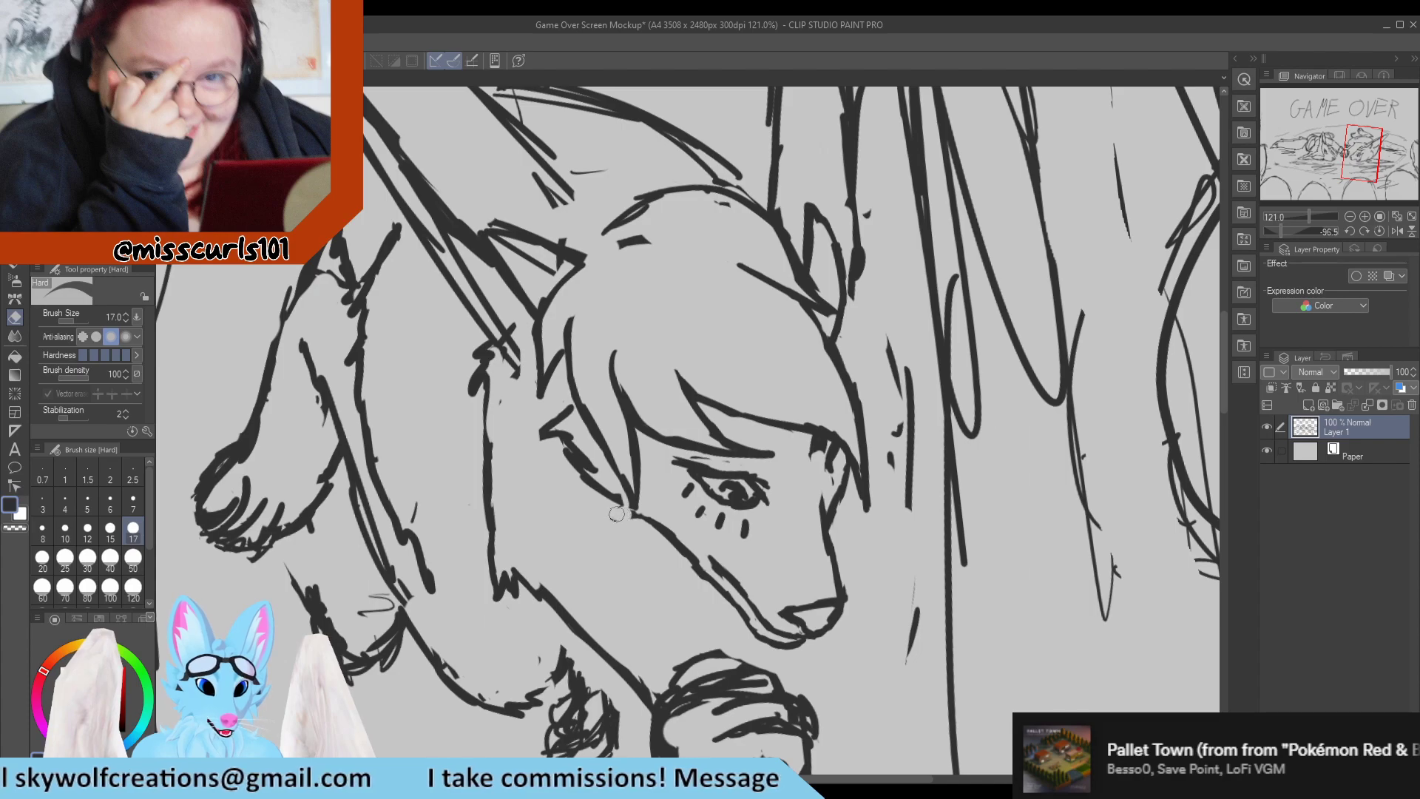
pyautogui.moveTo(623, 513); pyautogui.dragTo(630, 517)
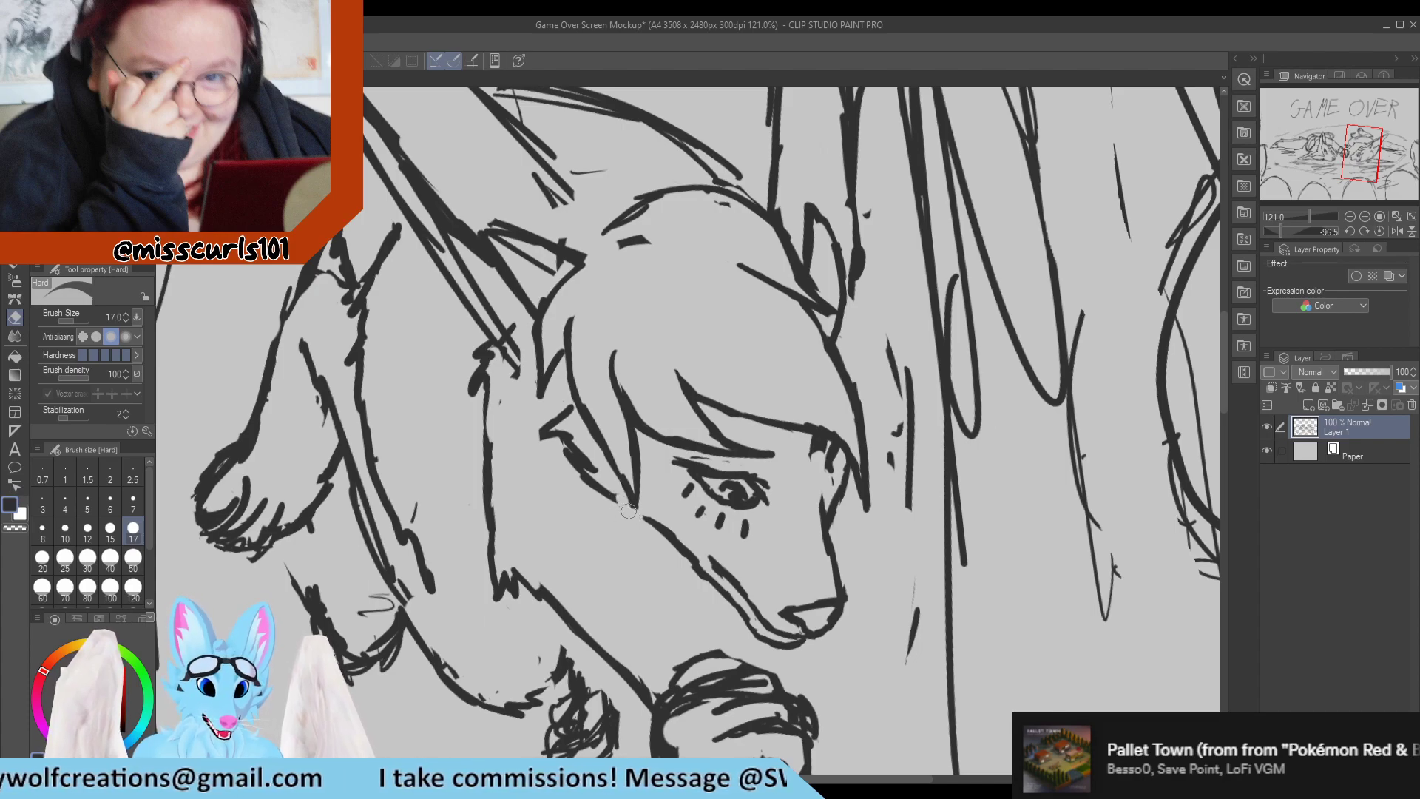
pyautogui.press('p')
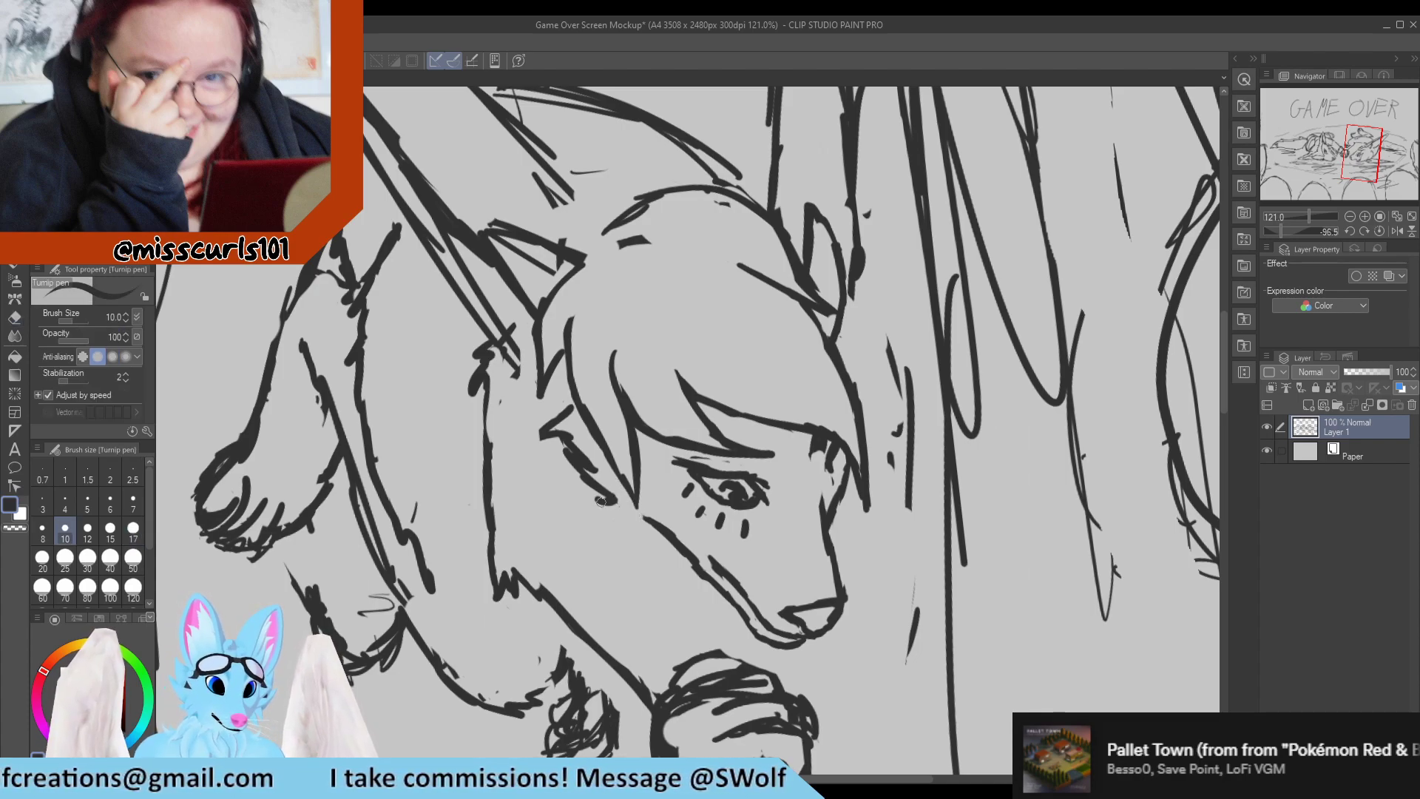
pyautogui.moveTo(600, 501); pyautogui.dragTo(654, 525)
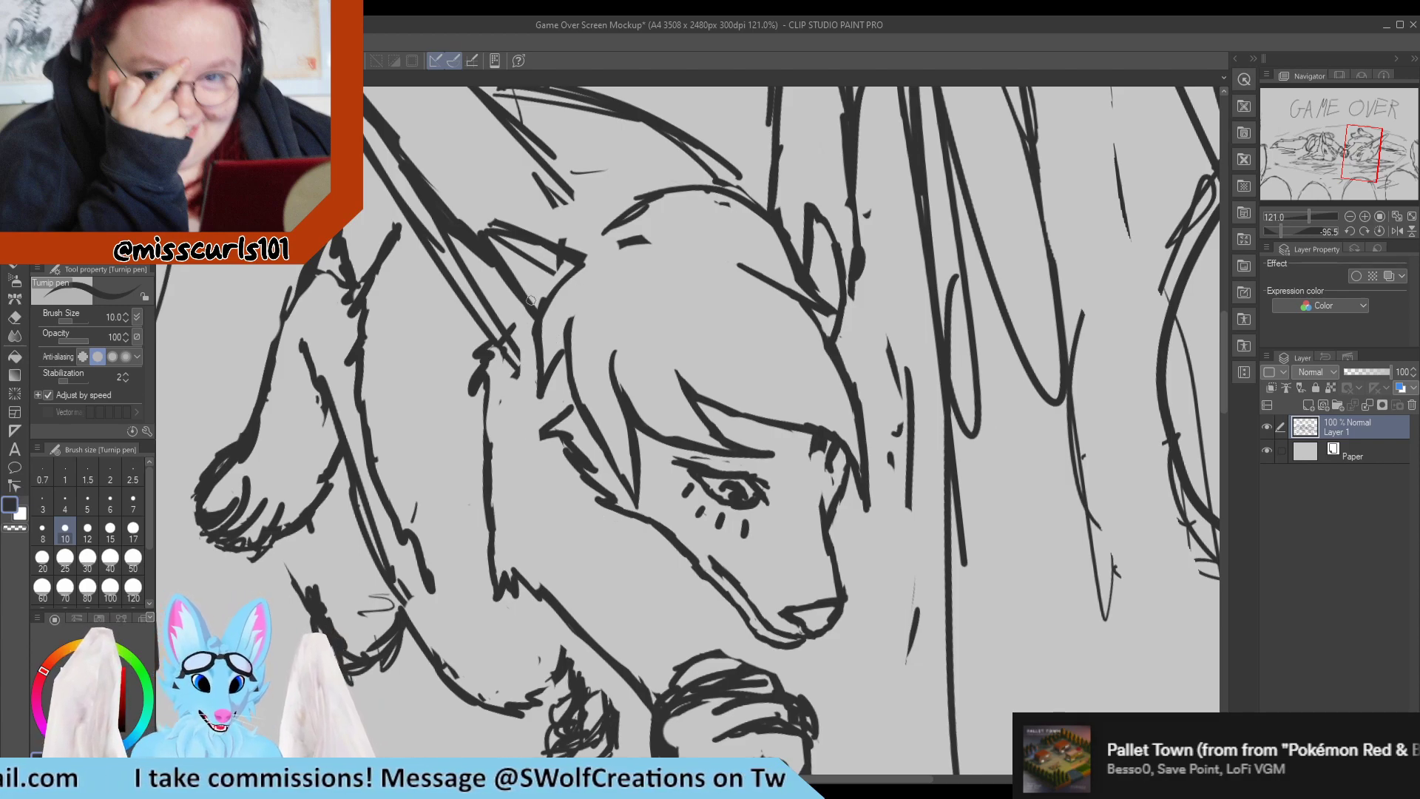
# Erase the old strokes at the near ear's base and rough in an upright pointed tuft above the hairline.
pyautogui.press('e')
pyautogui.moveTo(533, 302)
pyautogui.mouseDown()
pyautogui.moveTo(493, 230)
pyautogui.moveTo(489, 255)
pyautogui.moveTo(512, 232)
pyautogui.moveTo(558, 270)
pyautogui.moveTo(578, 233)
pyautogui.mouseUp()
pyautogui.press('p')
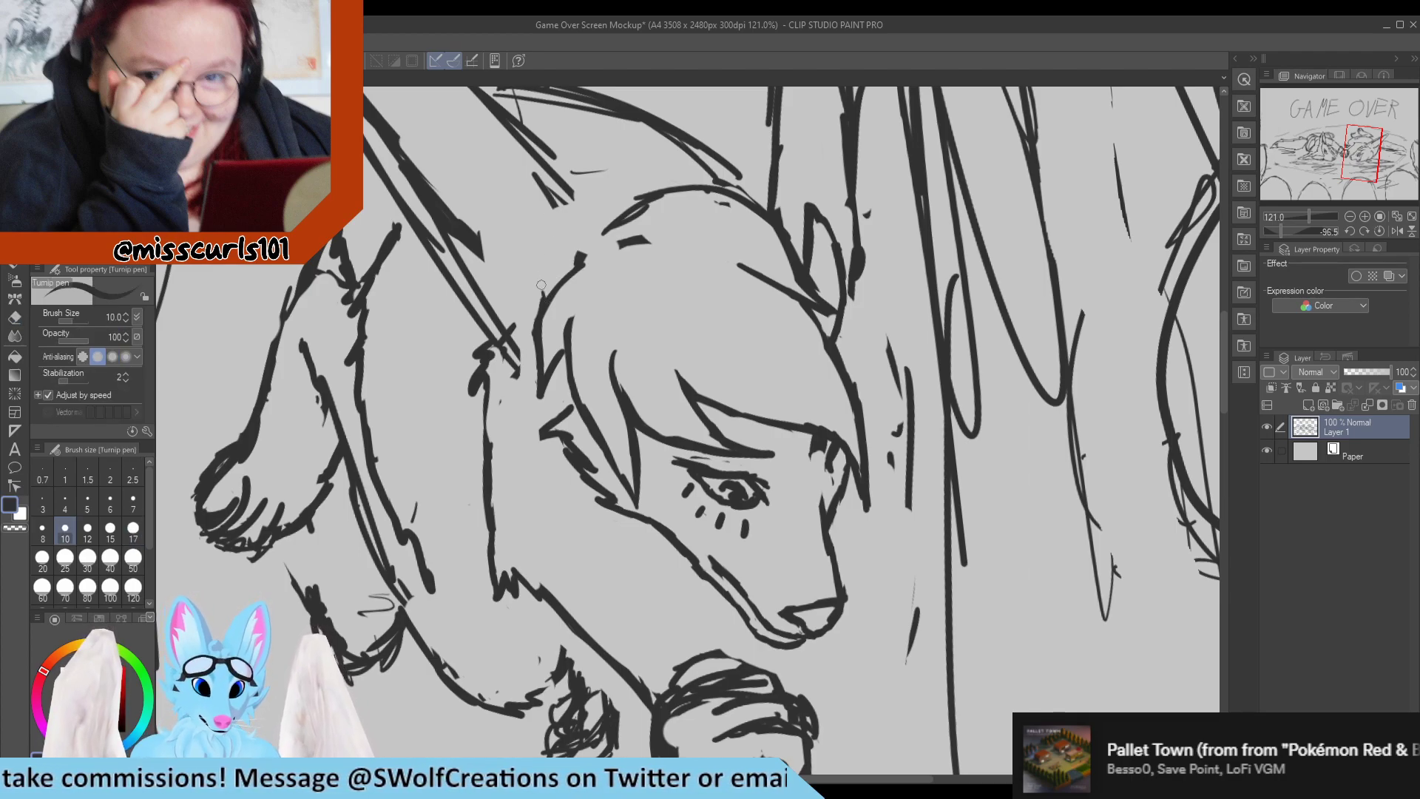
pyautogui.moveTo(534, 236)
pyautogui.mouseDown()
pyautogui.moveTo(538, 288)
pyautogui.moveTo(539, 215)
pyautogui.mouseUp()
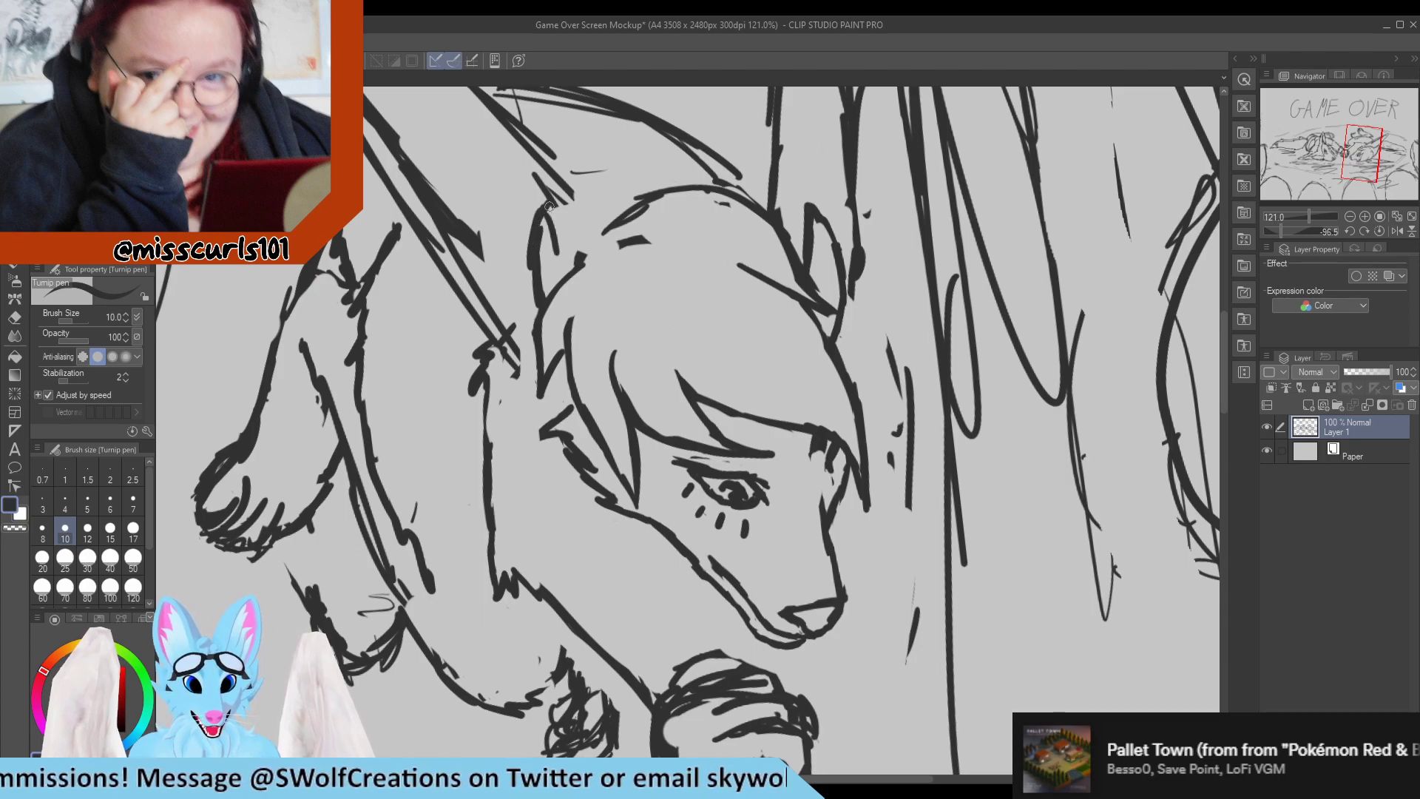
pyautogui.press('e')
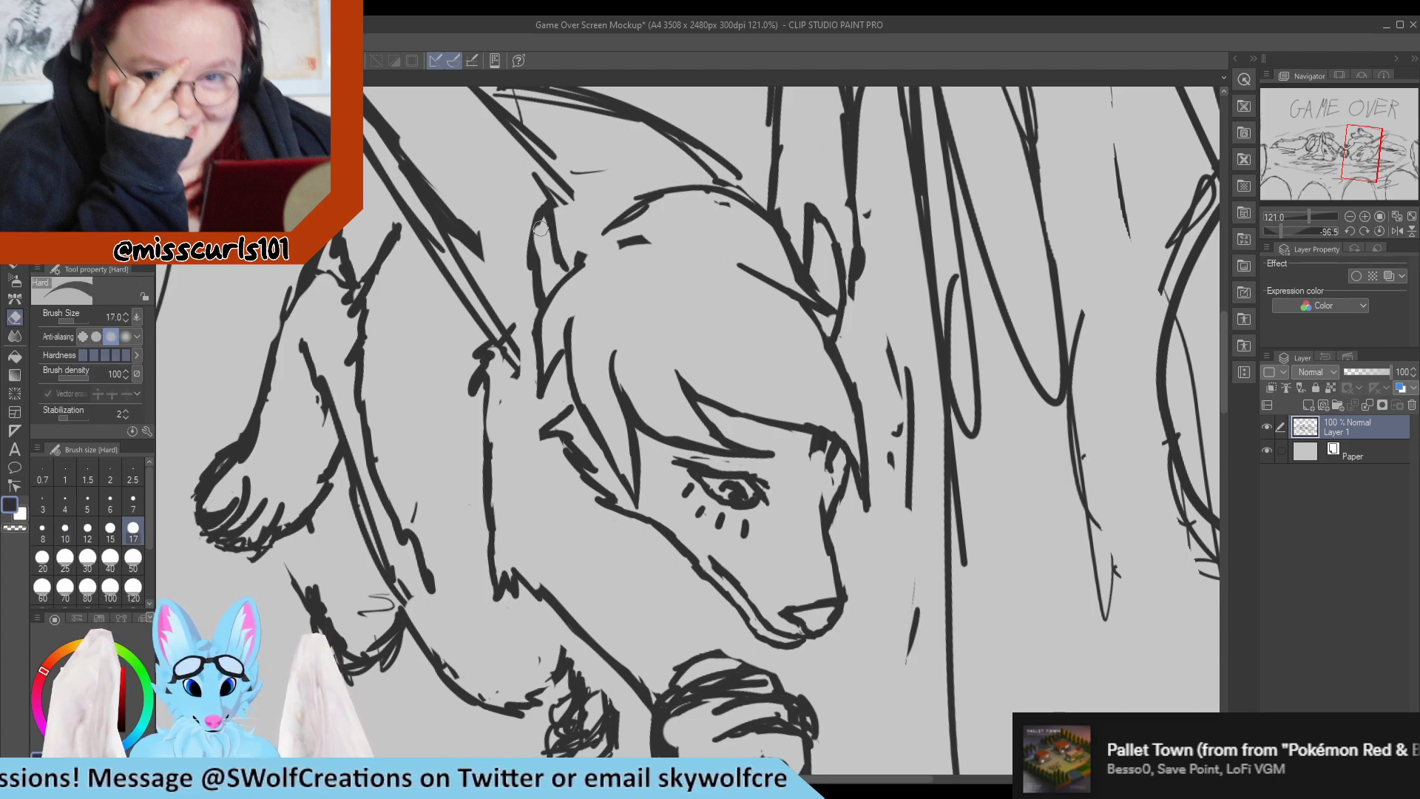
pyautogui.moveTo(545, 212)
pyautogui.mouseDown()
pyautogui.moveTo(549, 259)
pyautogui.moveTo(528, 278)
pyautogui.moveTo(535, 211)
pyautogui.mouseUp()
pyautogui.press('p')
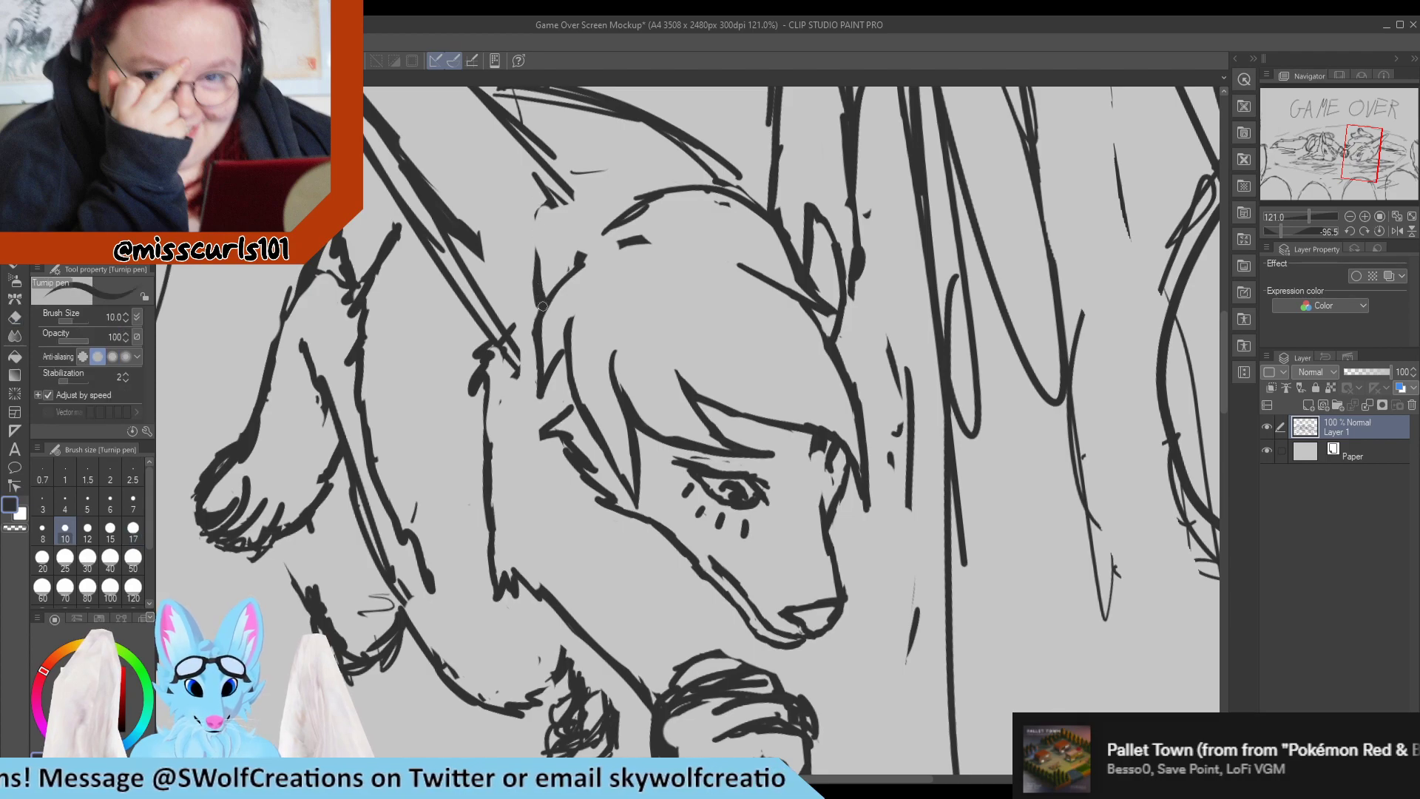
# Redraw both sides of the near ear's pointed tuft with the Turnip pen, meeting the hairline.
pyautogui.moveTo(541, 296); pyautogui.dragTo(547, 203)
pyautogui.moveTo(533, 254)
pyautogui.mouseDown()
pyautogui.moveTo(567, 206)
pyautogui.moveTo(538, 197)
pyautogui.moveTo(534, 179)
pyautogui.moveTo(559, 201)
pyautogui.moveTo(550, 190)
pyautogui.moveTo(536, 260)
pyautogui.mouseUp()
pyautogui.press('e')
pyautogui.press('p')
pyautogui.moveTo(551, 189)
pyautogui.mouseDown()
pyautogui.moveTo(573, 266)
pyautogui.moveTo(582, 257)
pyautogui.mouseUp()
pyautogui.press('e')
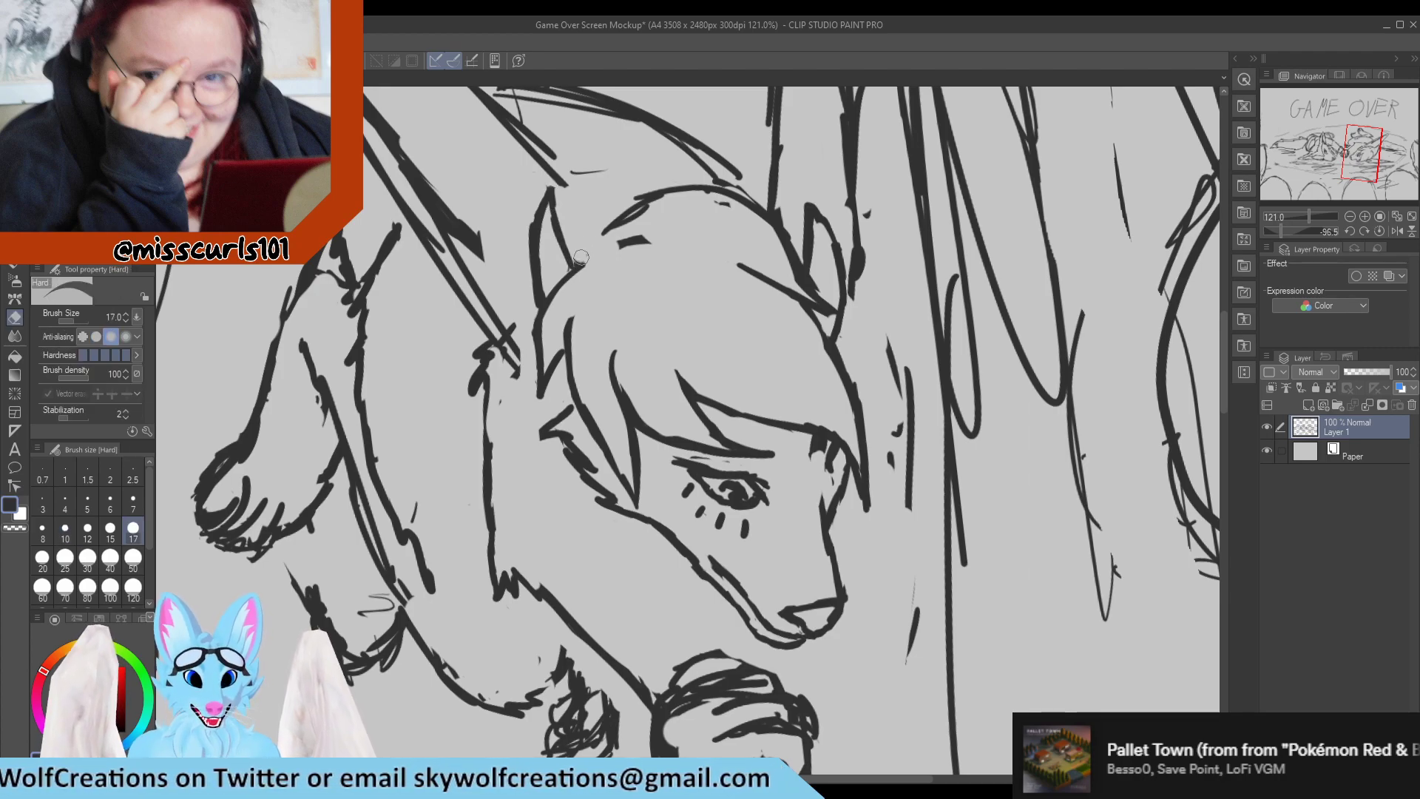
# Compare the long-eared character's head and near-ear tuft at close range and against the wider sketch.
pyautogui.press('p')
pyautogui.scroll(-5, 644, 253)
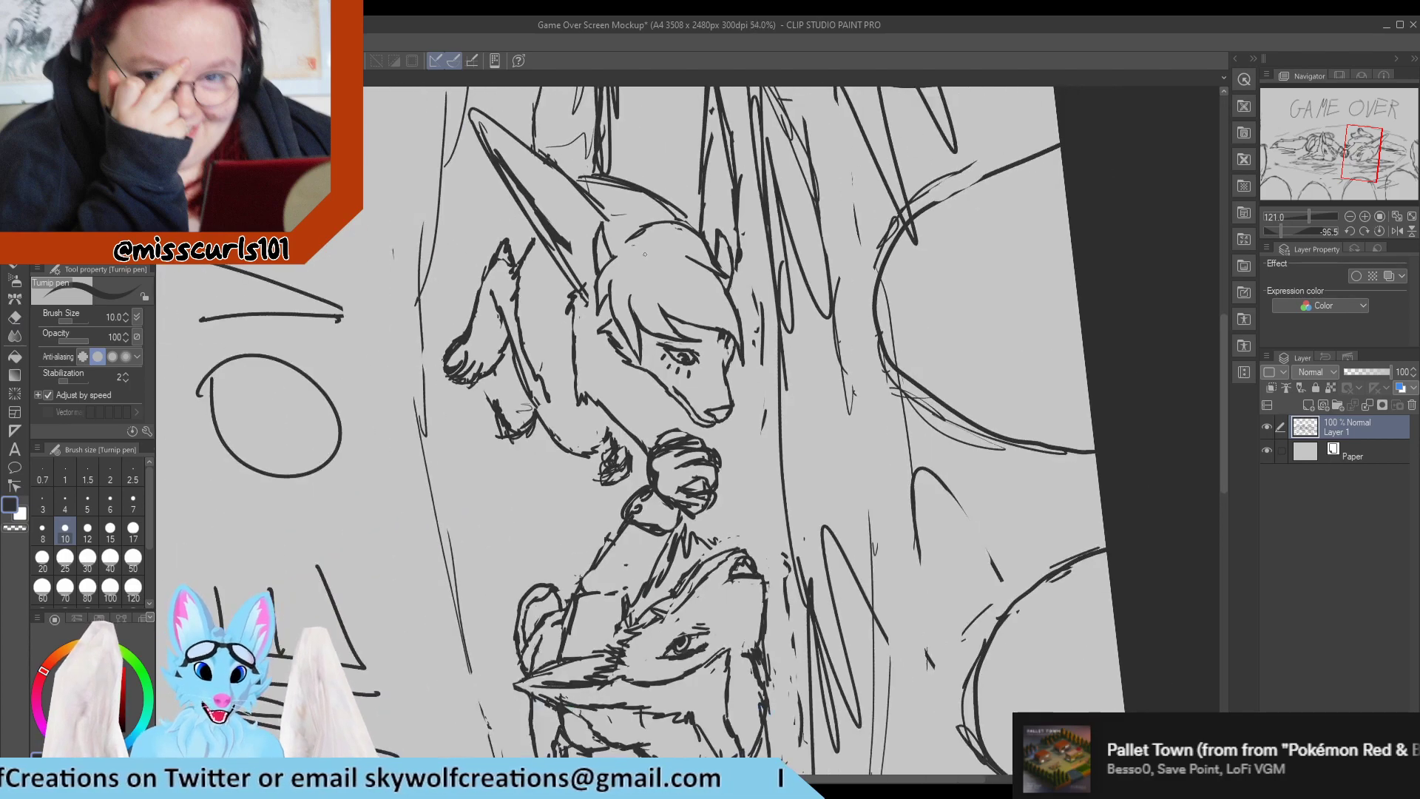
pyautogui.scroll(-6, 645, 254)
pyautogui.scroll(5, 654, 250)
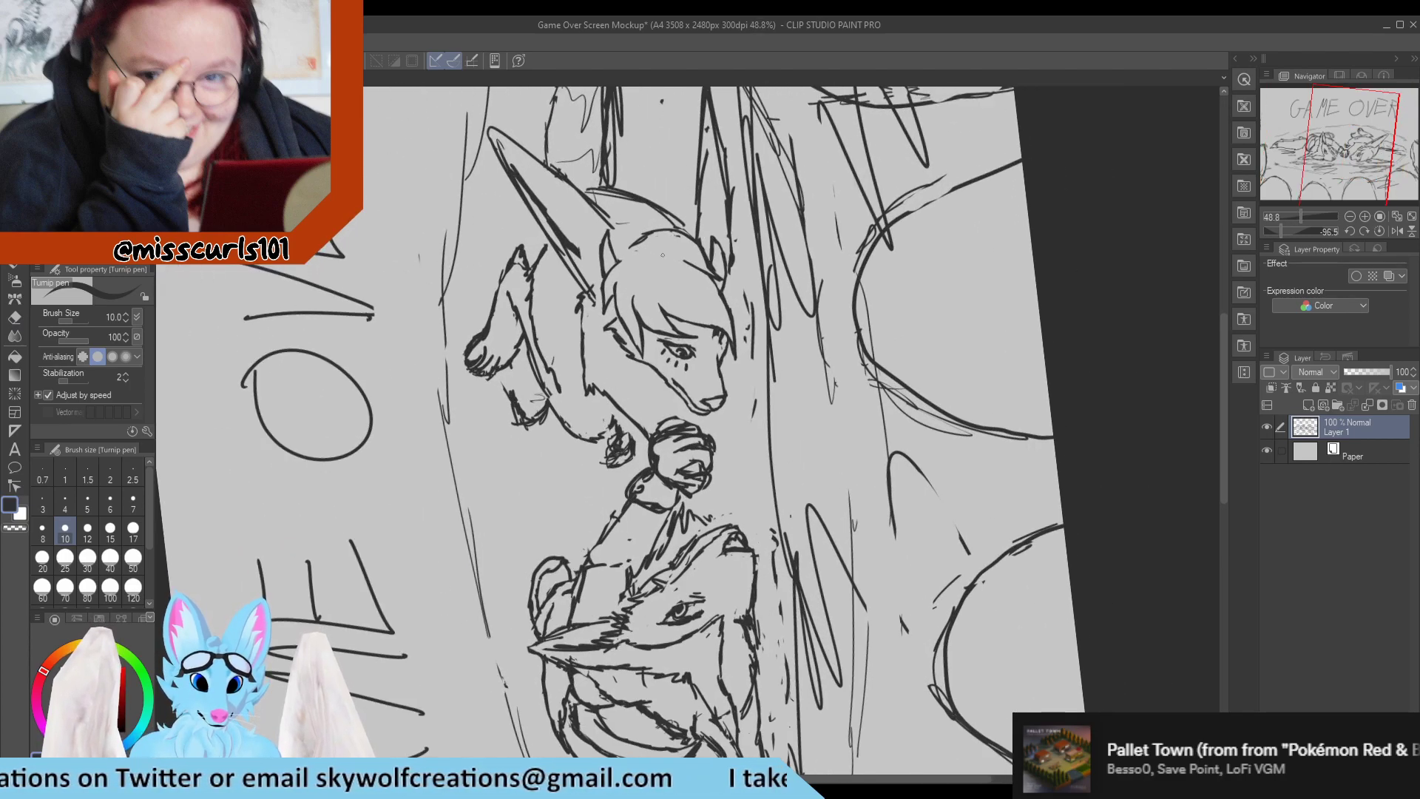
pyautogui.scroll(5, 661, 255)
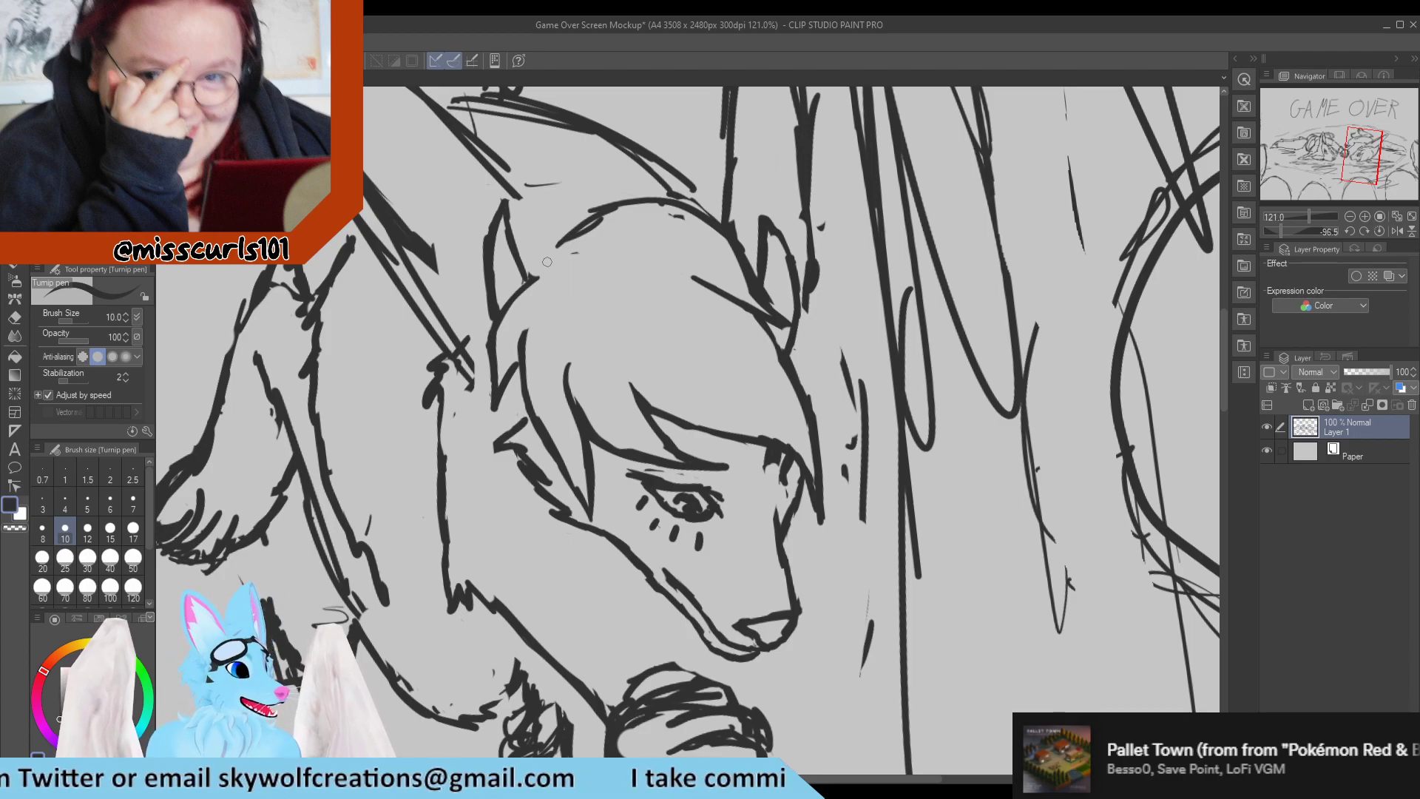
pyautogui.scroll(-5, 562, 273)
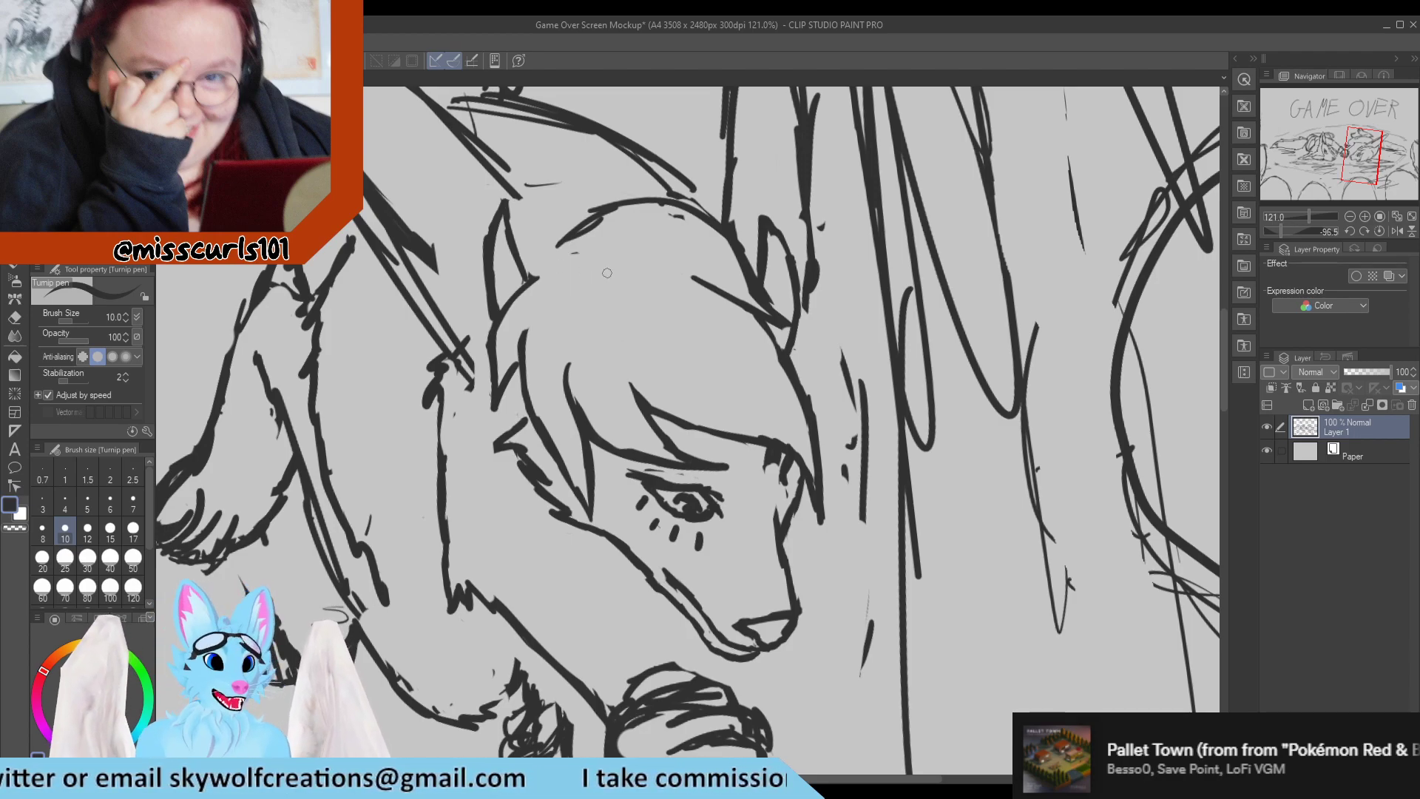
pyautogui.scroll(1, 581, 286)
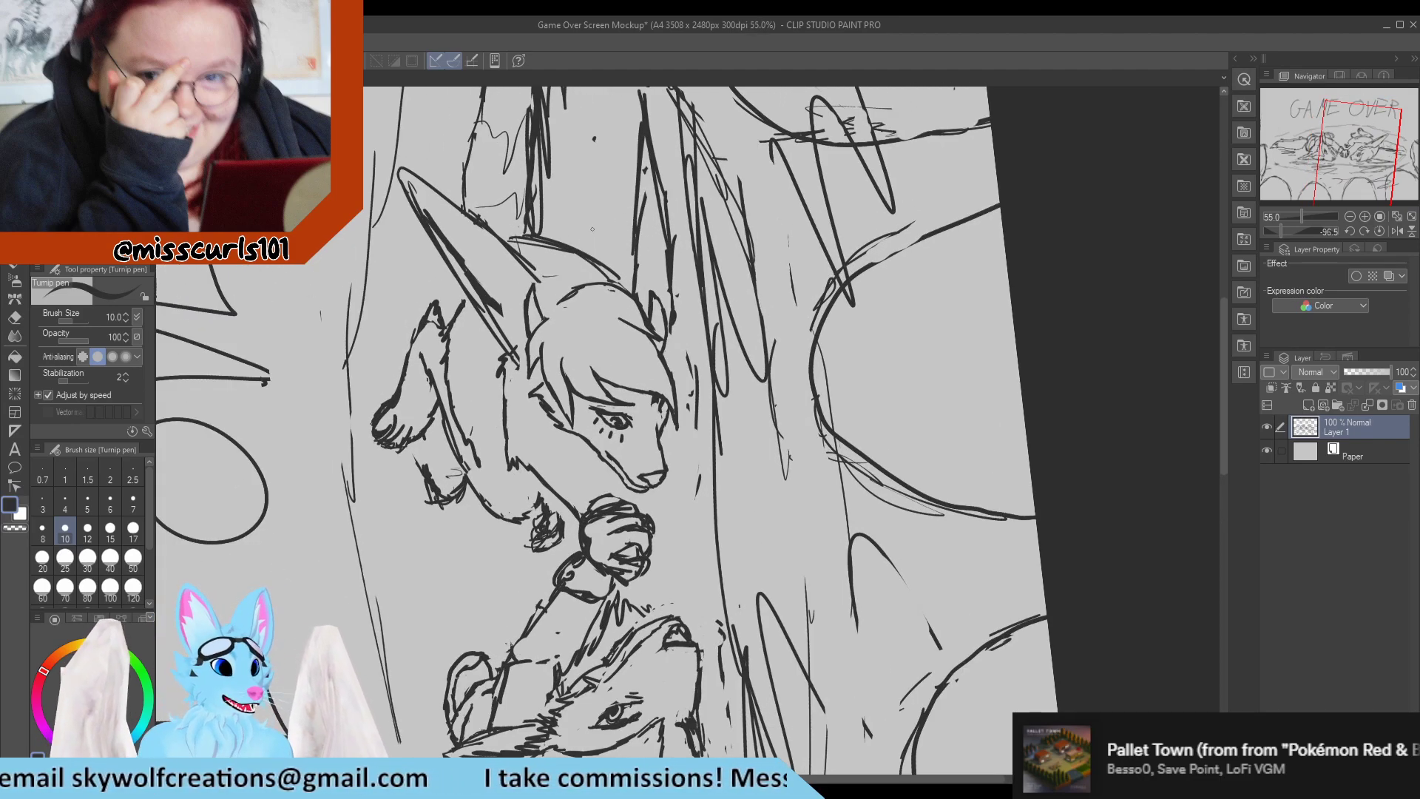
pyautogui.scroll(5, 639, 270)
pyautogui.scroll(-6, 641, 296)
pyautogui.scroll(4, 636, 230)
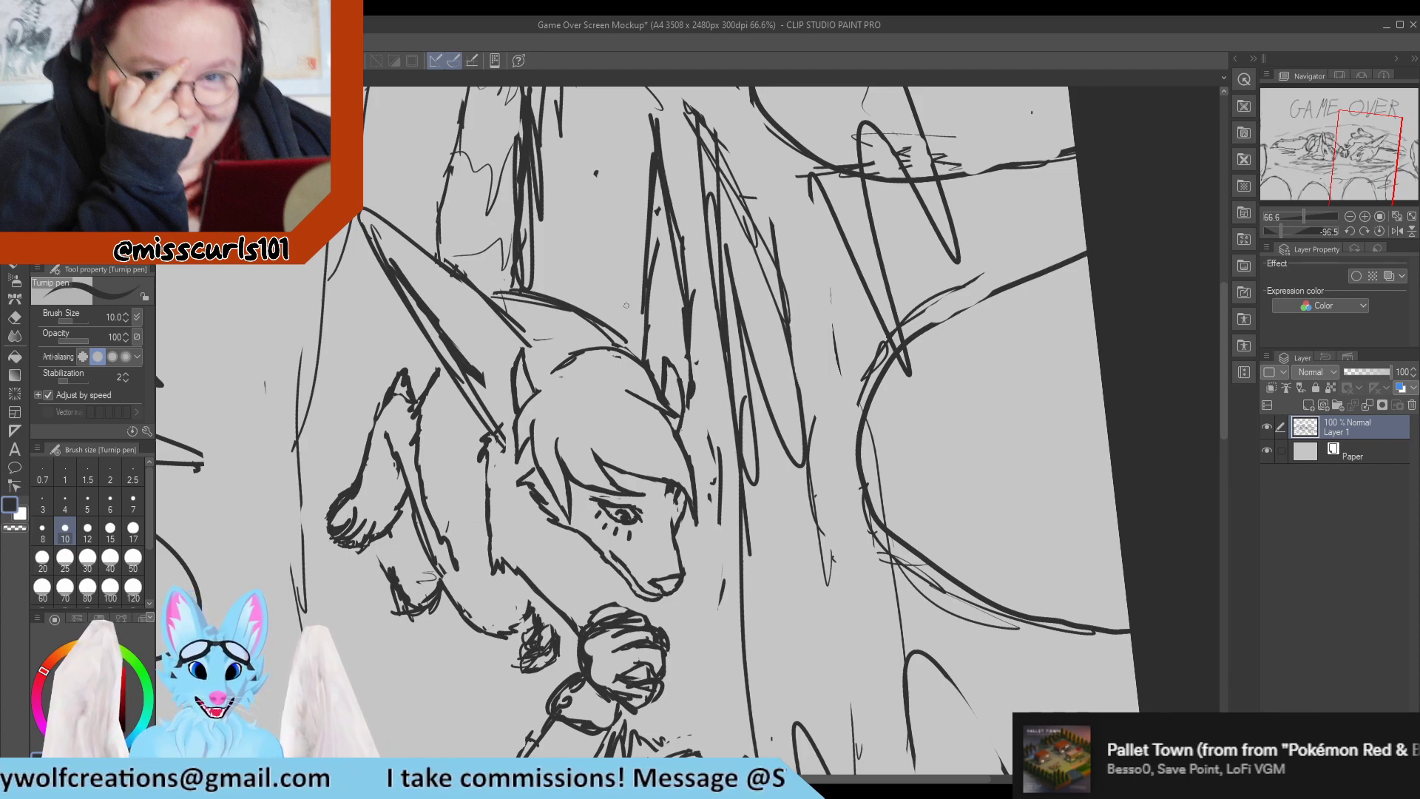
# Erase the stray strokes at the far ear's tip and outer side, plus the lower half of its inner edge.
pyautogui.press('e')
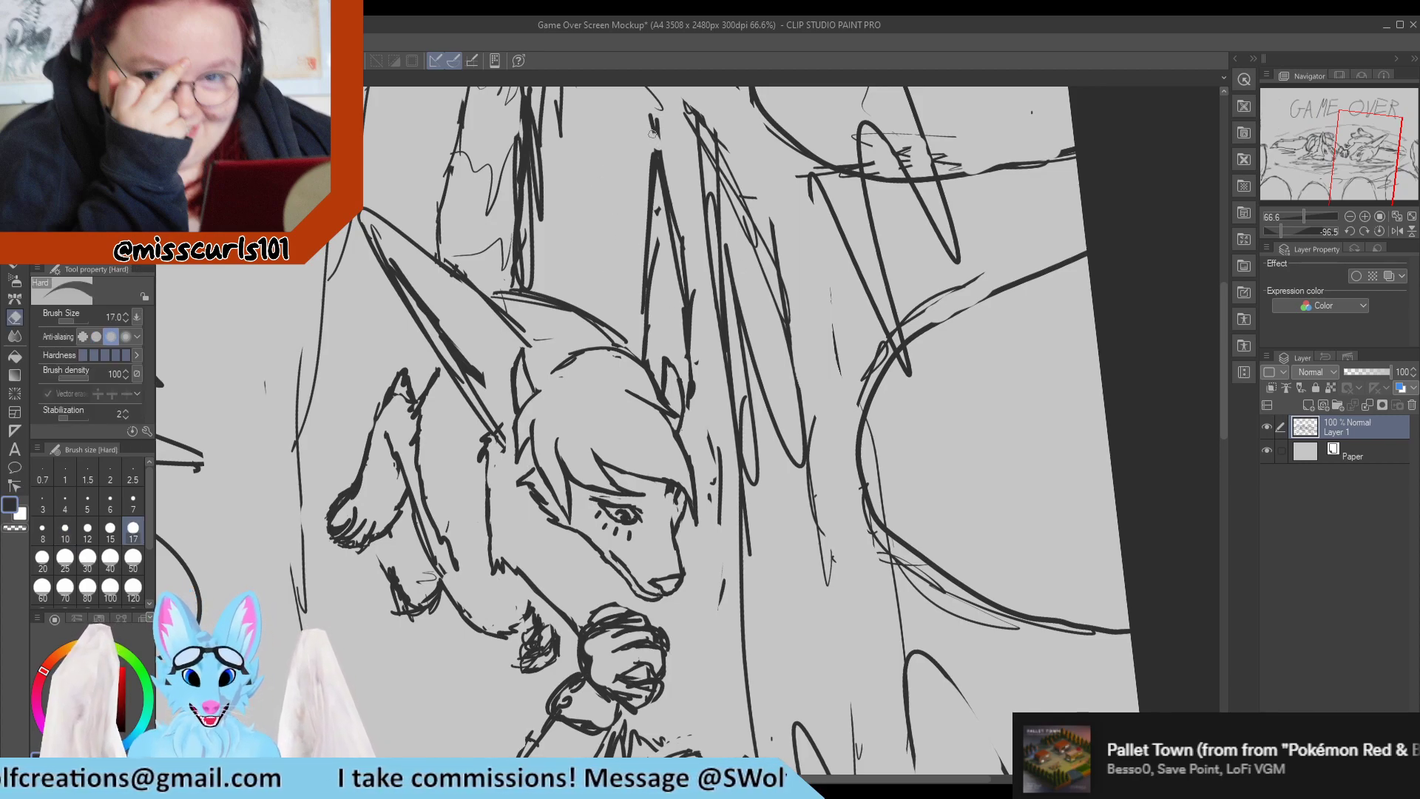
pyautogui.moveTo(652, 133); pyautogui.dragTo(668, 146)
pyautogui.moveTo(655, 238); pyautogui.dragTo(657, 210)
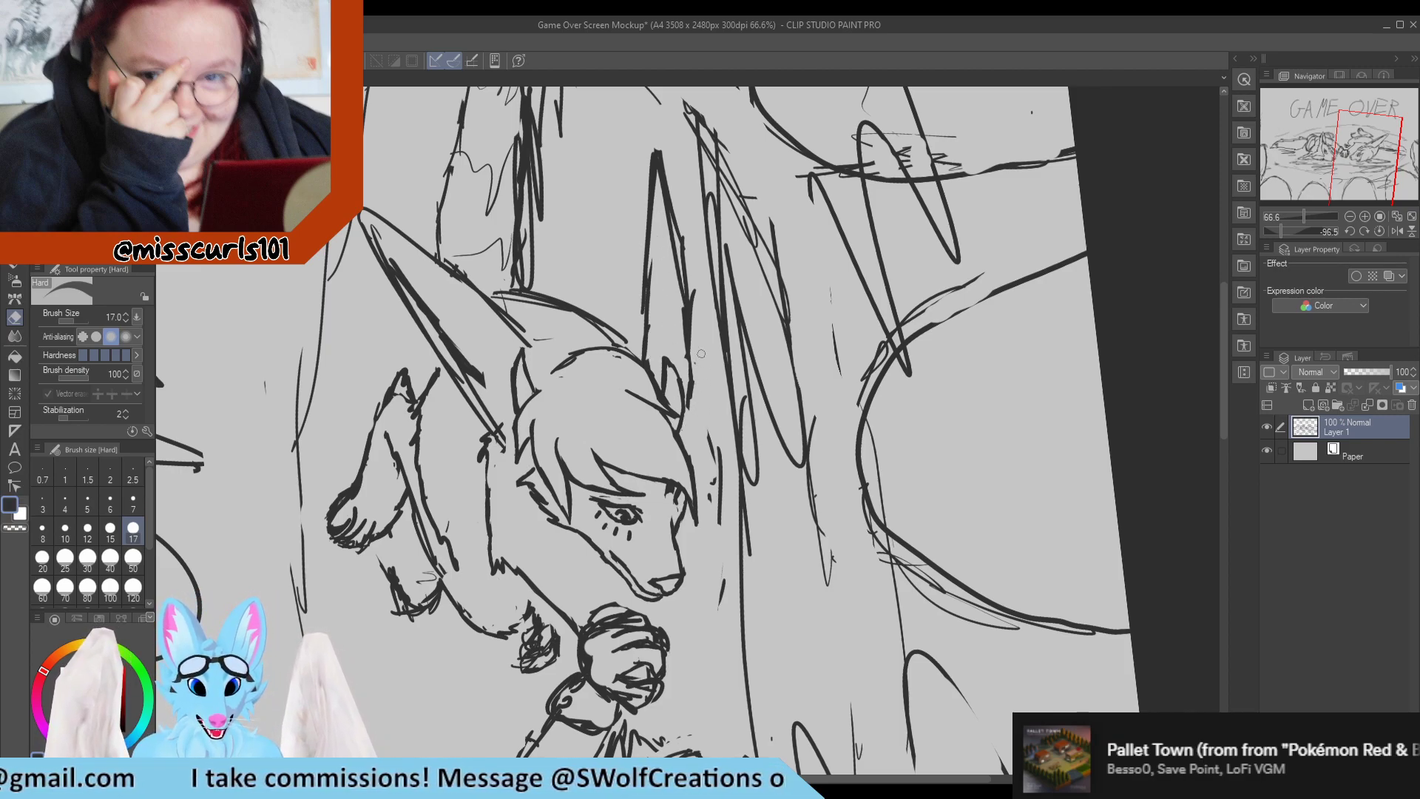
pyautogui.moveTo(698, 285); pyautogui.dragTo(697, 313)
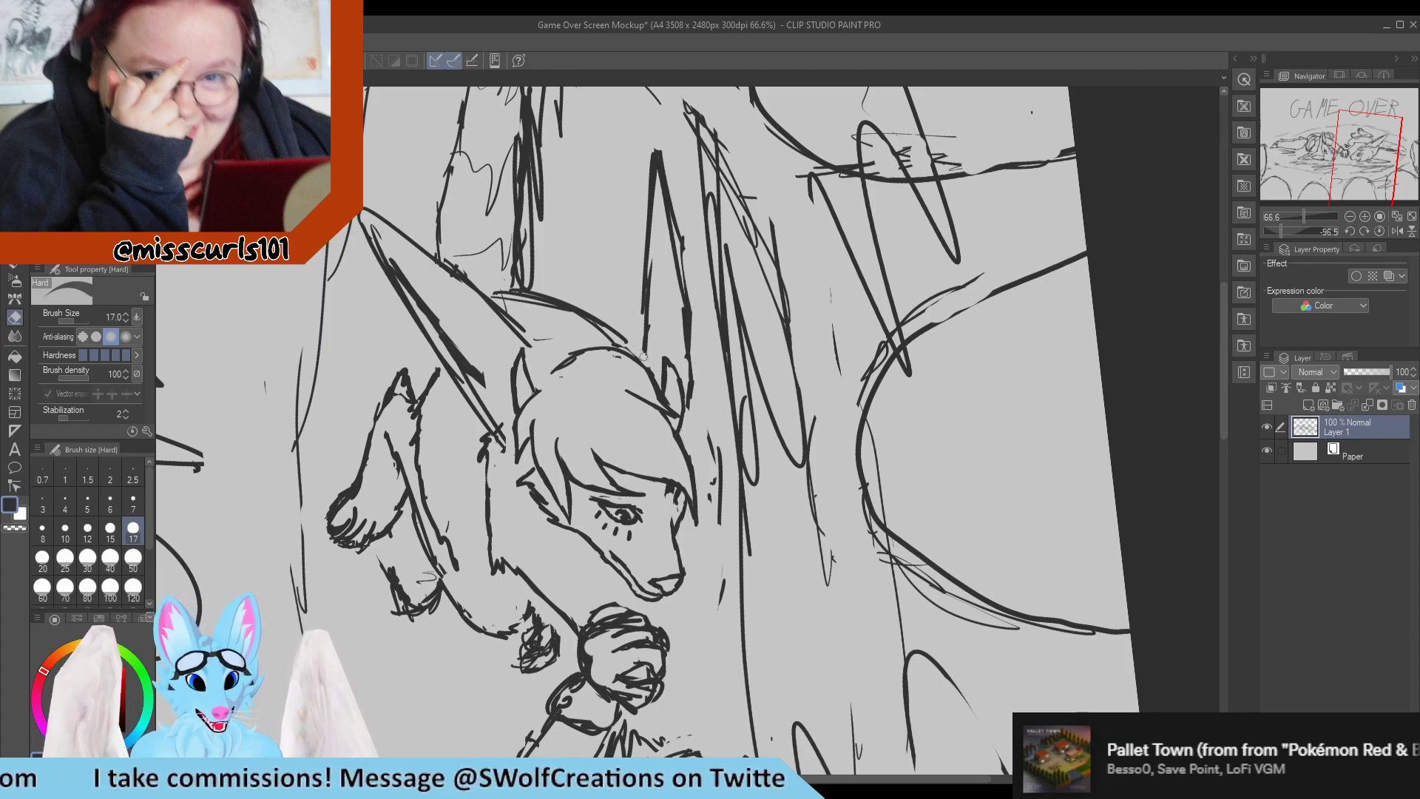
pyautogui.moveTo(646, 348); pyautogui.dragTo(648, 289)
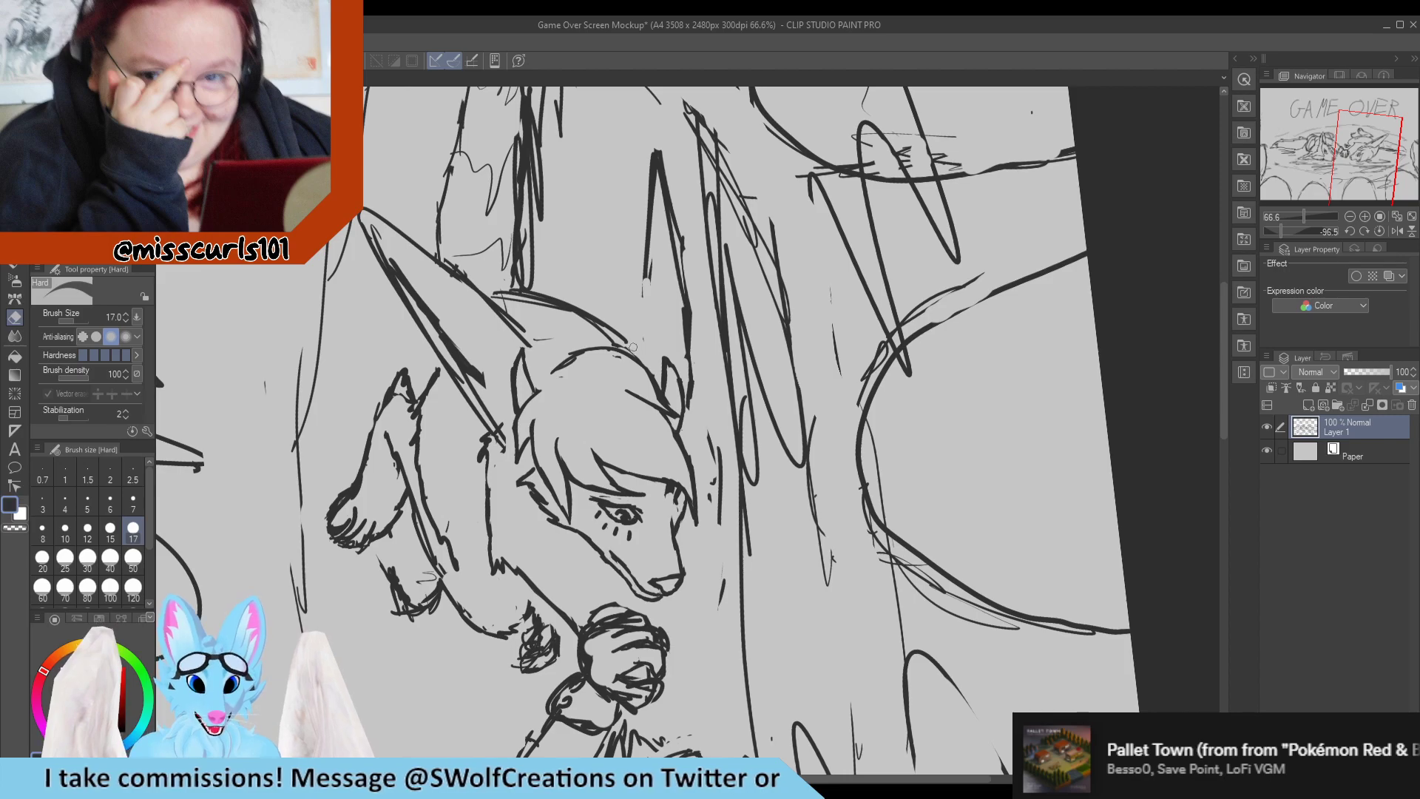
# Redraw the far ear's inner edge wider, running down to the crown hair, and clean up the old line beside it.
pyautogui.press('p')
pyautogui.moveTo(631, 353); pyautogui.dragTo(644, 260)
pyautogui.moveTo(633, 329); pyautogui.dragTo(644, 246)
pyautogui.press('e')
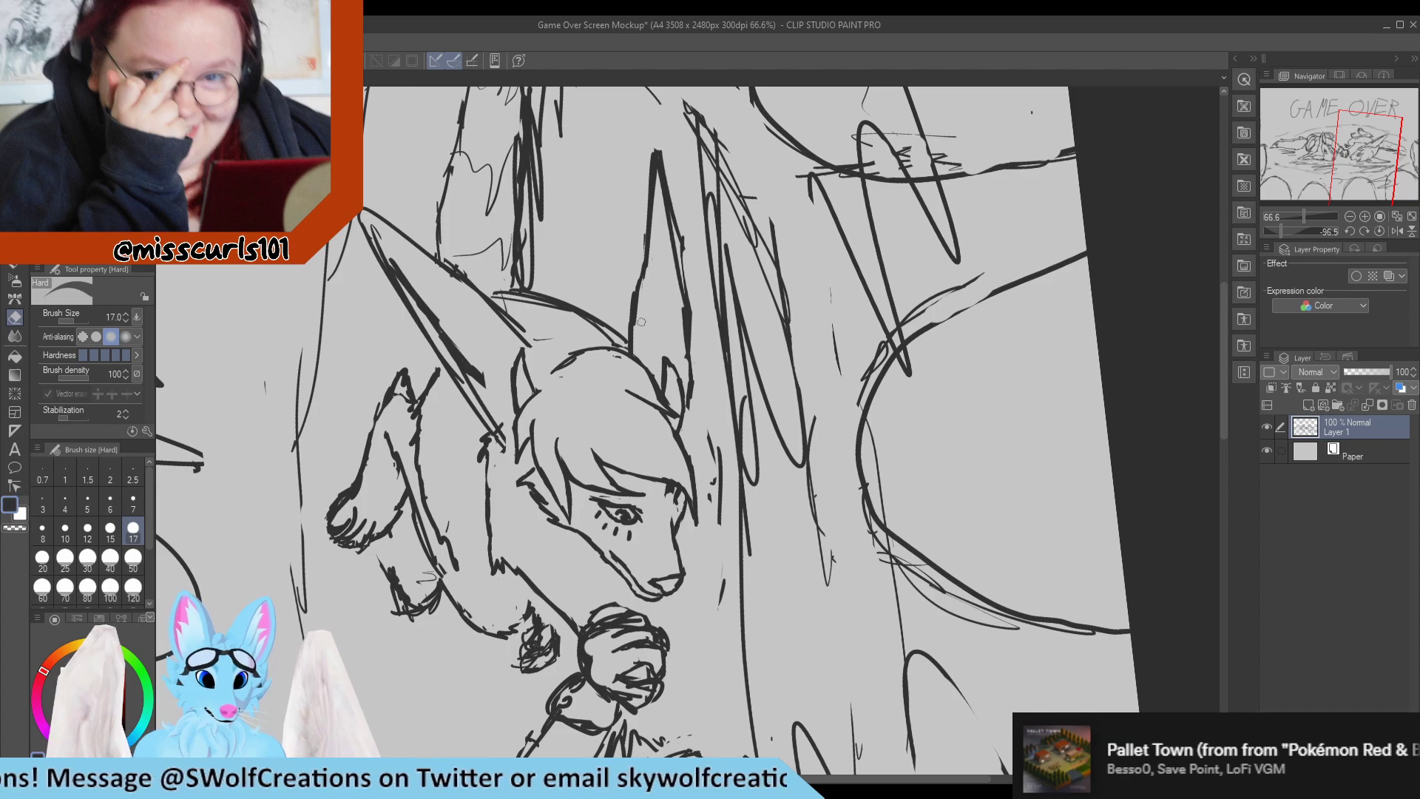
pyautogui.press('p')
pyautogui.press('e')
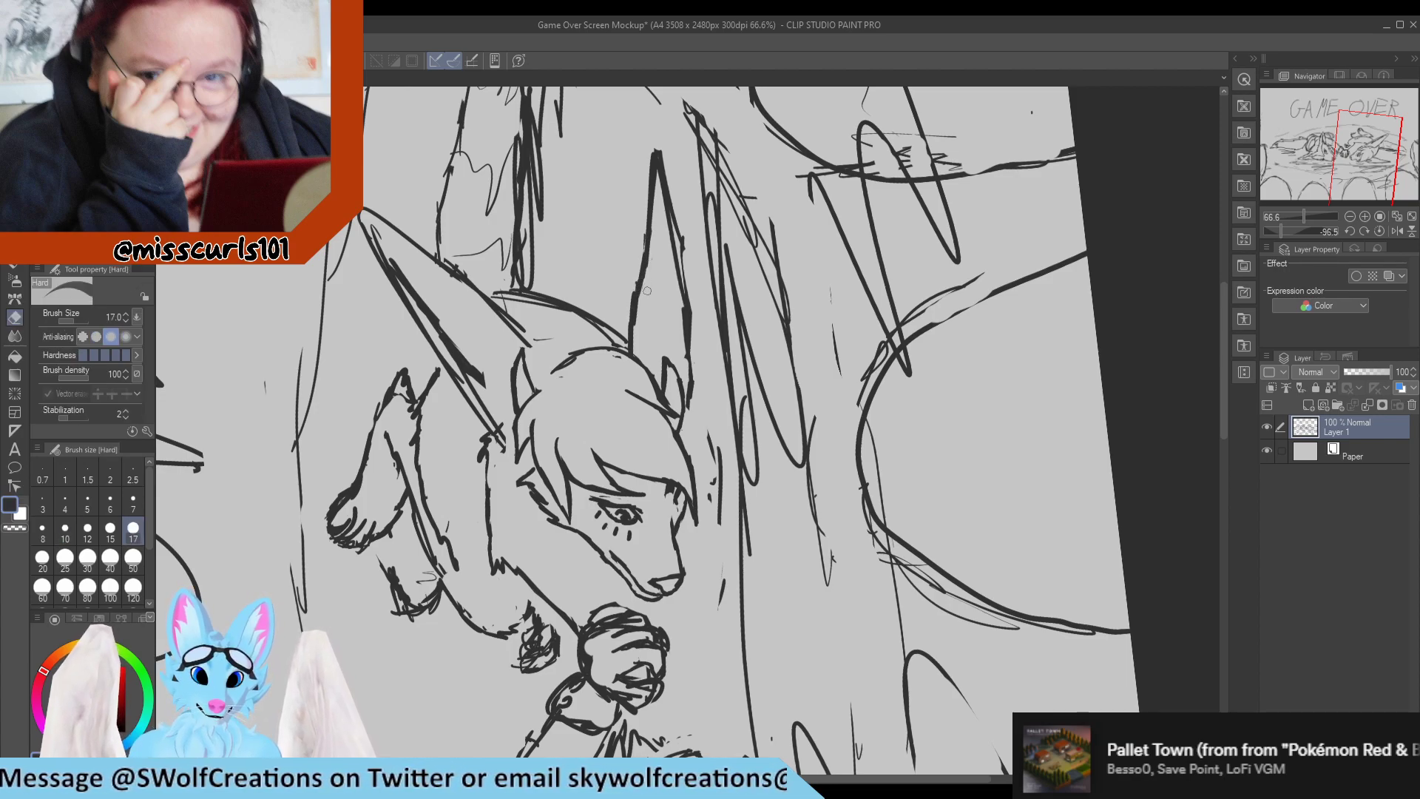
pyautogui.moveTo(652, 265); pyautogui.dragTo(653, 241)
pyautogui.press('p')
pyautogui.press('e')
# Erase the far ear's upper outline and redraw it with a slightly lower tip and a fuller outer edge.
pyautogui.moveTo(650, 188)
pyautogui.mouseDown()
pyautogui.moveTo(658, 158)
pyautogui.moveTo(651, 205)
pyautogui.moveTo(660, 160)
pyautogui.moveTo(691, 311)
pyautogui.mouseUp()
pyautogui.press('p')
pyautogui.press('e')
pyautogui.press('p')
pyautogui.press('e')
pyautogui.press('p')
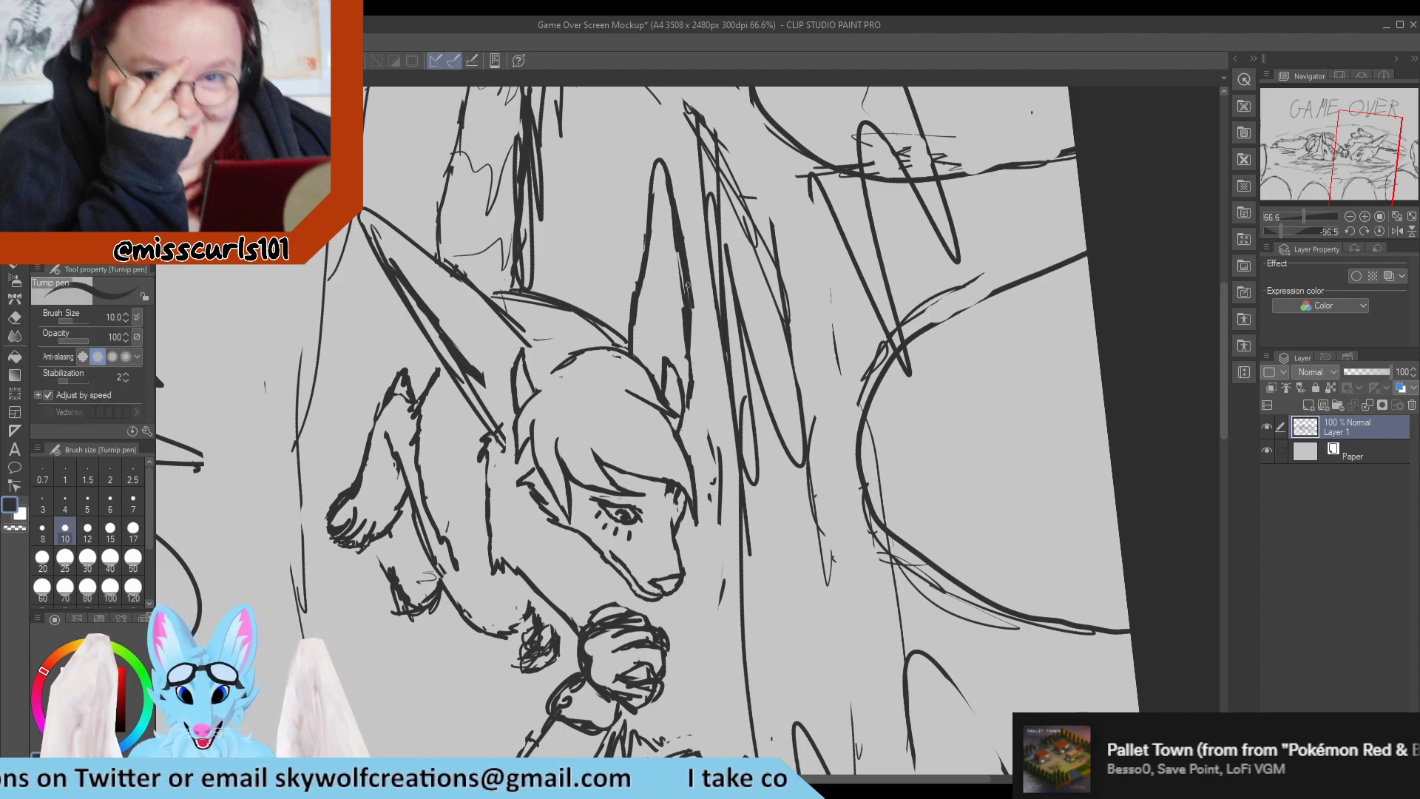
# Sharpen the far ear's tip and trim the thick strokes inside its outer edge.
pyautogui.press('e')
pyautogui.moveTo(660, 160)
pyautogui.mouseDown()
pyautogui.moveTo(657, 158)
pyautogui.moveTo(670, 200)
pyautogui.moveTo(652, 156)
pyautogui.mouseUp()
pyautogui.press('p')
pyautogui.press('e')
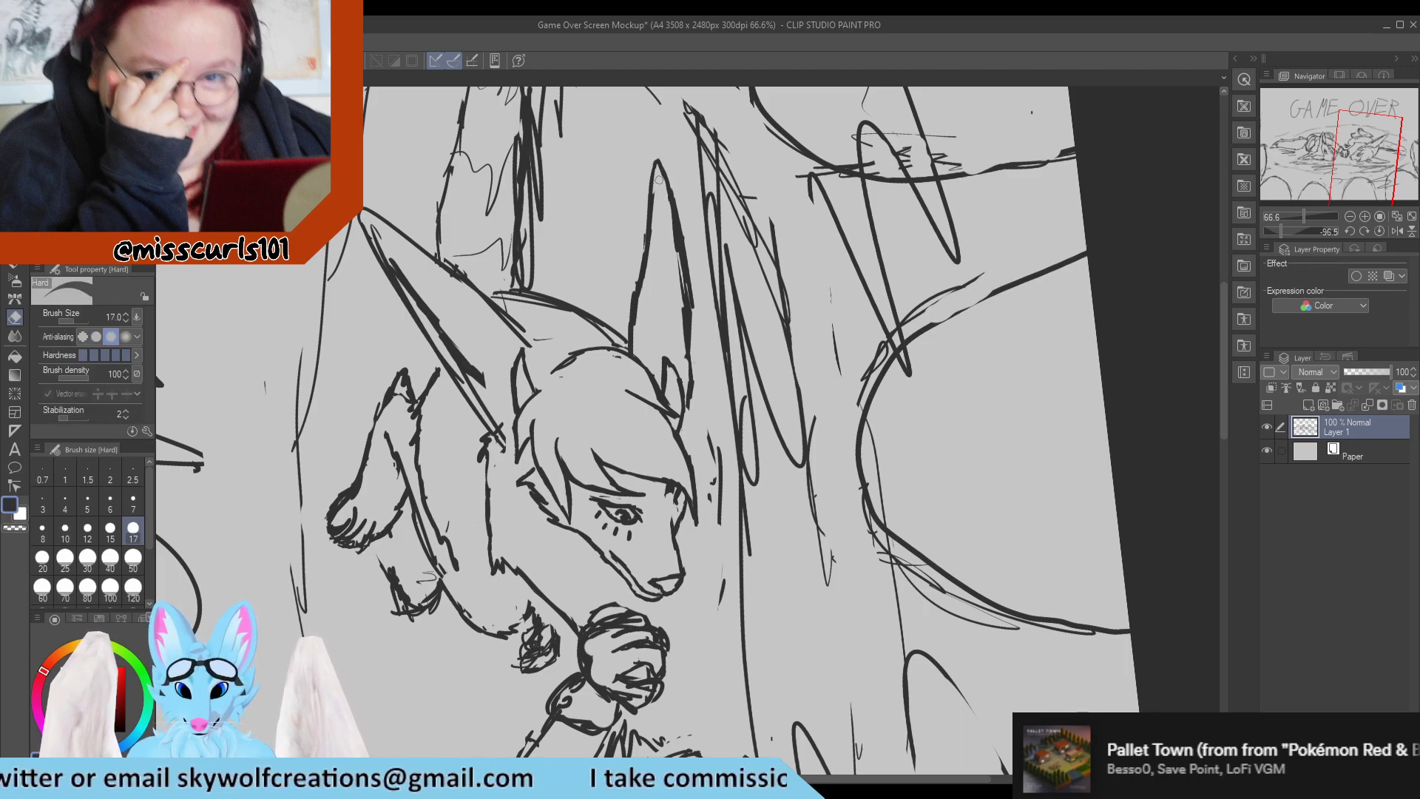
pyautogui.press('p')
pyautogui.press('e')
pyautogui.moveTo(674, 220); pyautogui.dragTo(680, 320)
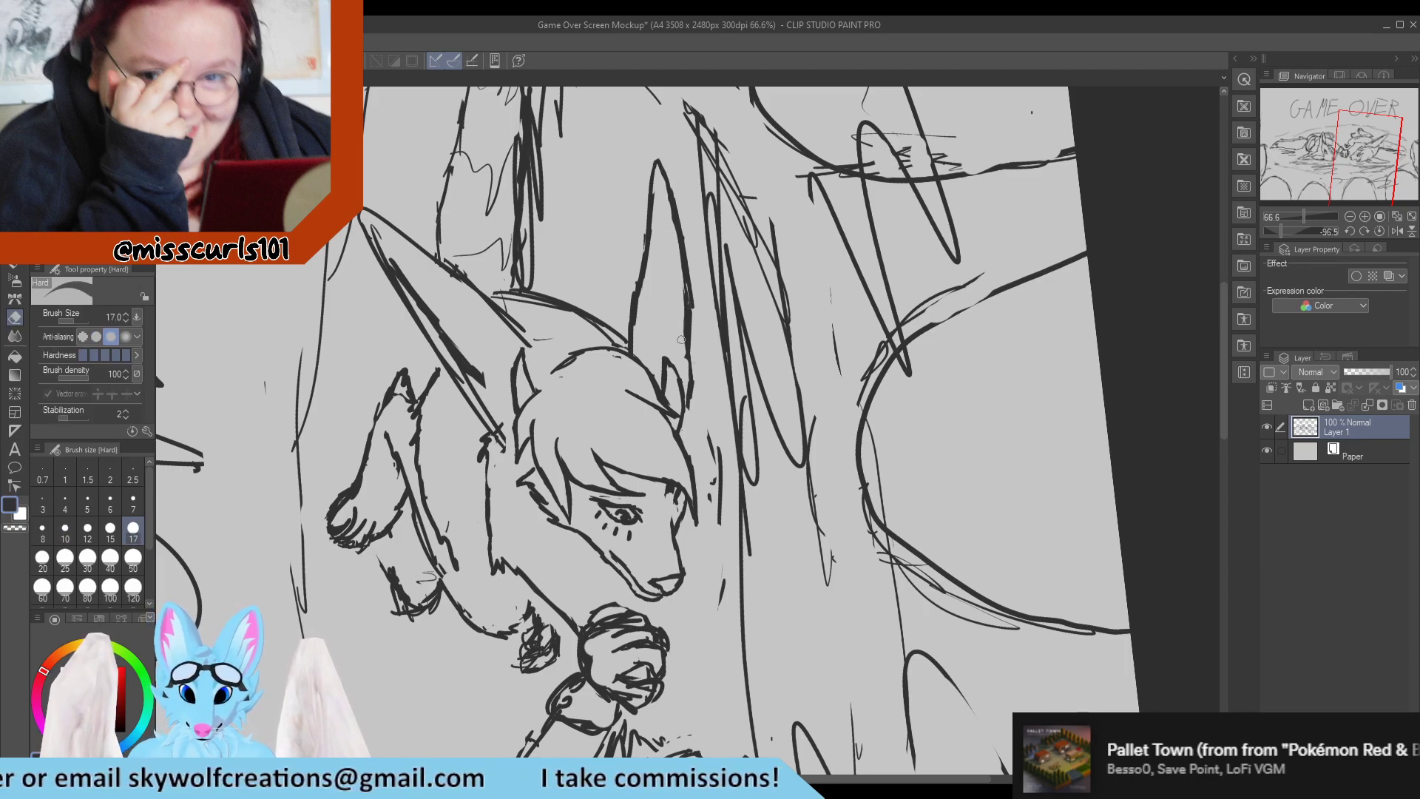
pyautogui.press('p')
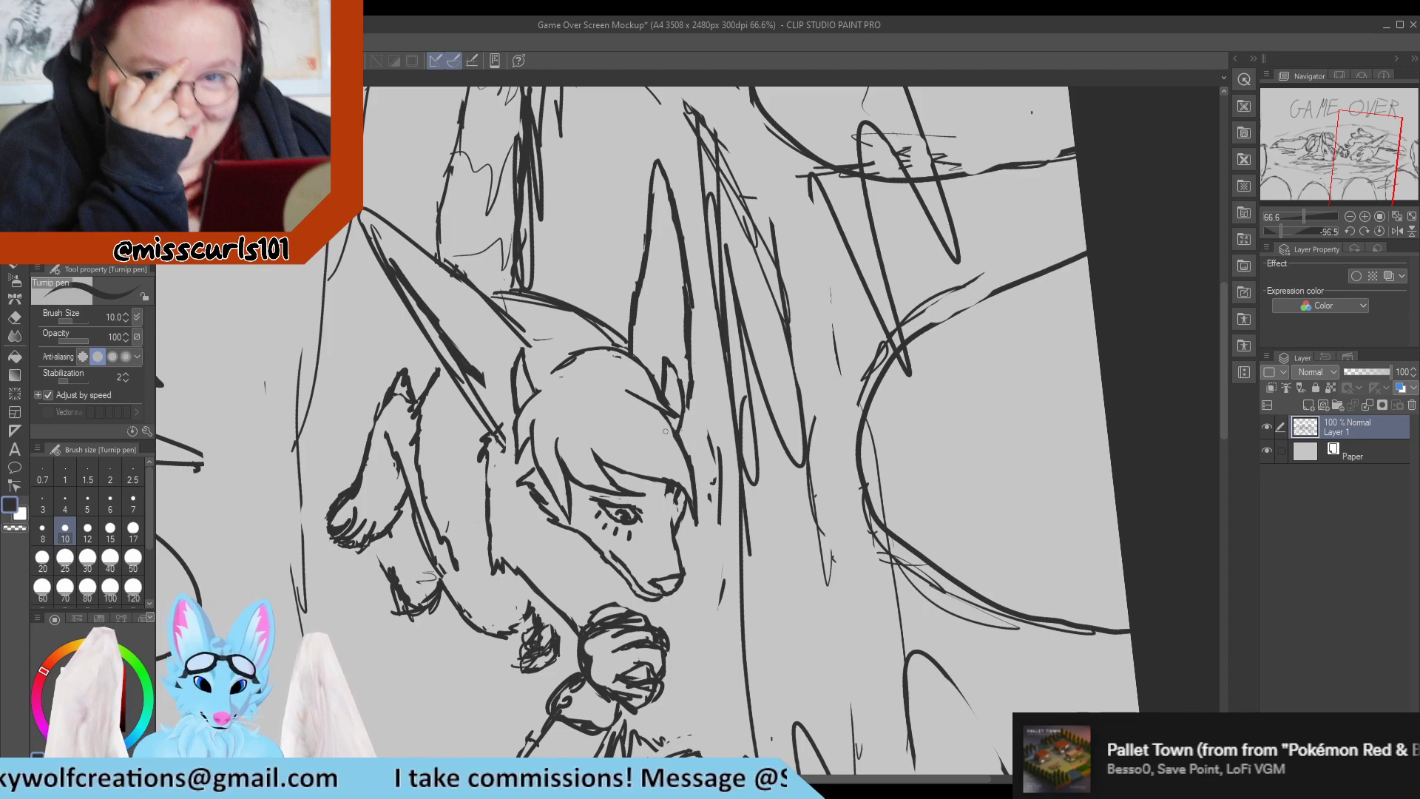
# Trim the back edge of the near ear's tuft at its base and touch up the tuft's front side.
pyautogui.press('e')
pyautogui.moveTo(519, 390)
pyautogui.mouseDown()
pyautogui.moveTo(512, 408)
pyautogui.moveTo(516, 376)
pyautogui.moveTo(515, 411)
pyautogui.mouseUp()
pyautogui.press('p')
pyautogui.moveTo(523, 354); pyautogui.dragTo(533, 391)
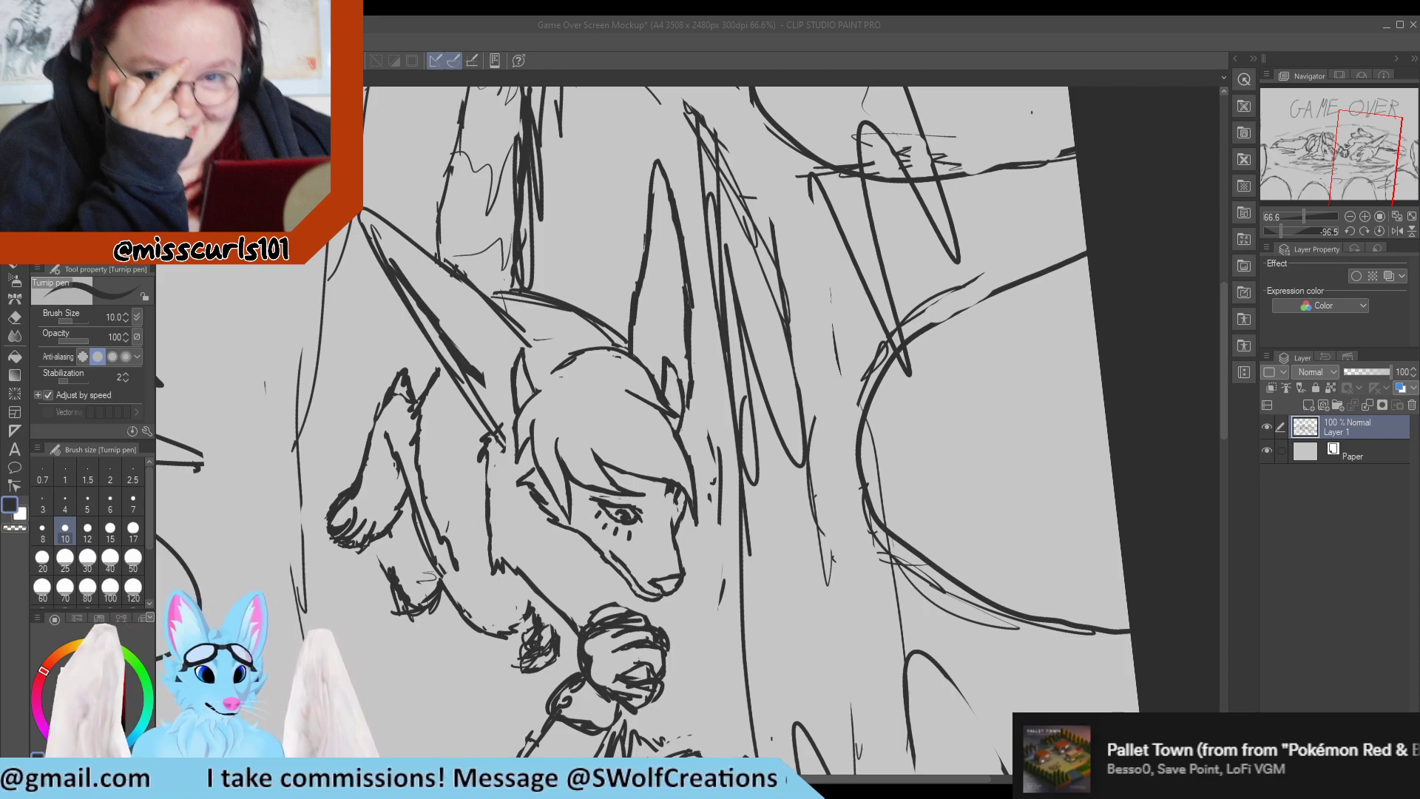
pyautogui.click(683, 460)
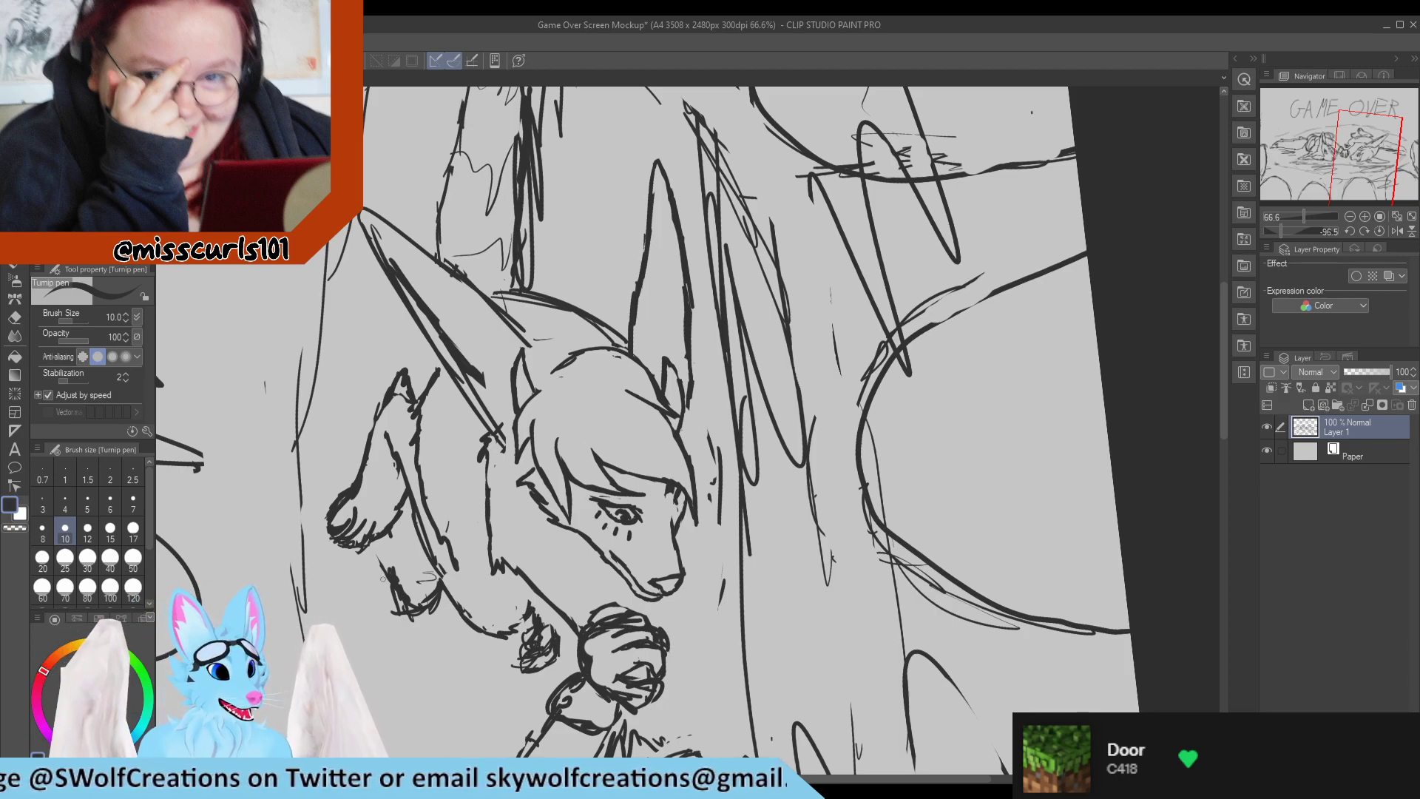
# Erase the crown hairline between the ears, the near ear's pointed tuft and the back hair edge below it.
pyautogui.scroll(-1, 277, 510)
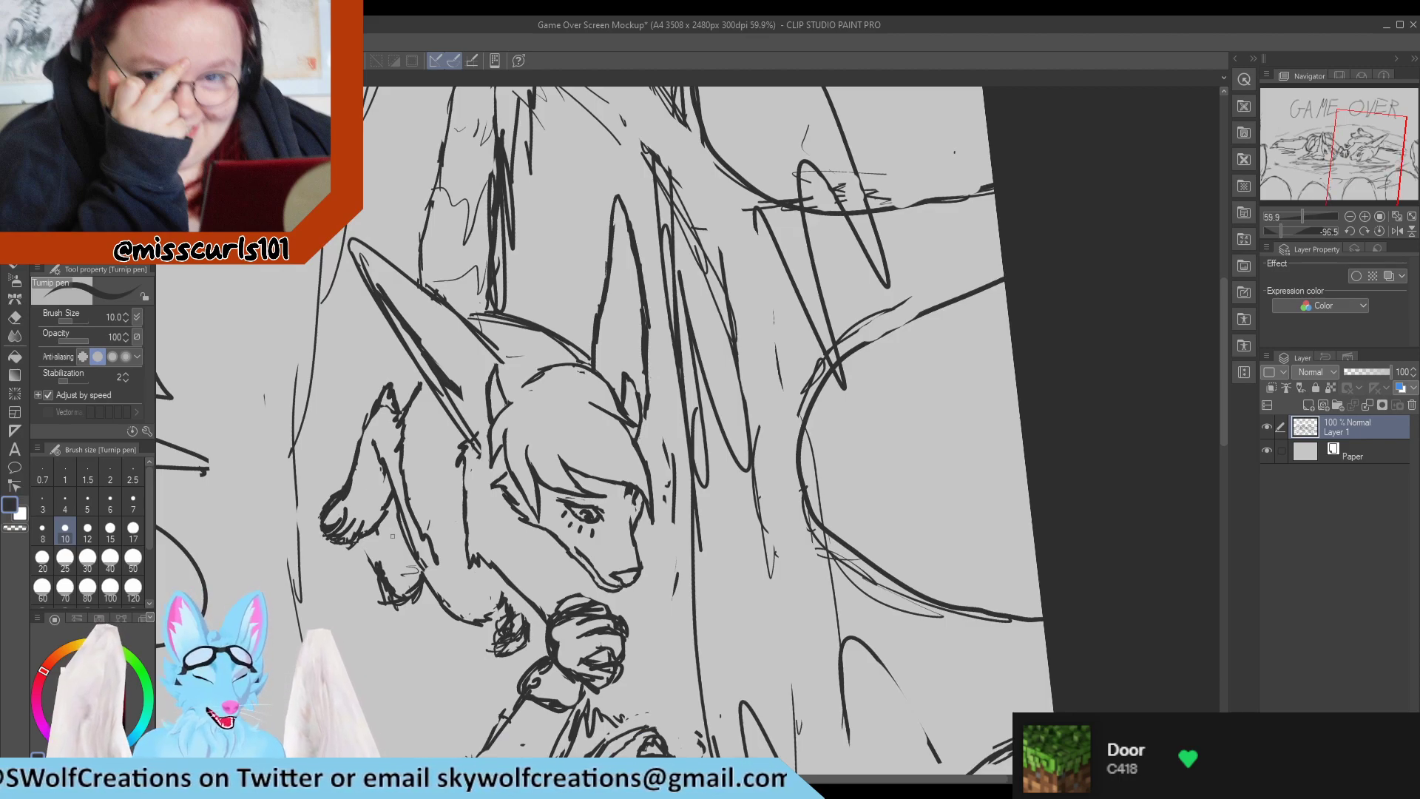
pyautogui.scroll(2, 402, 569)
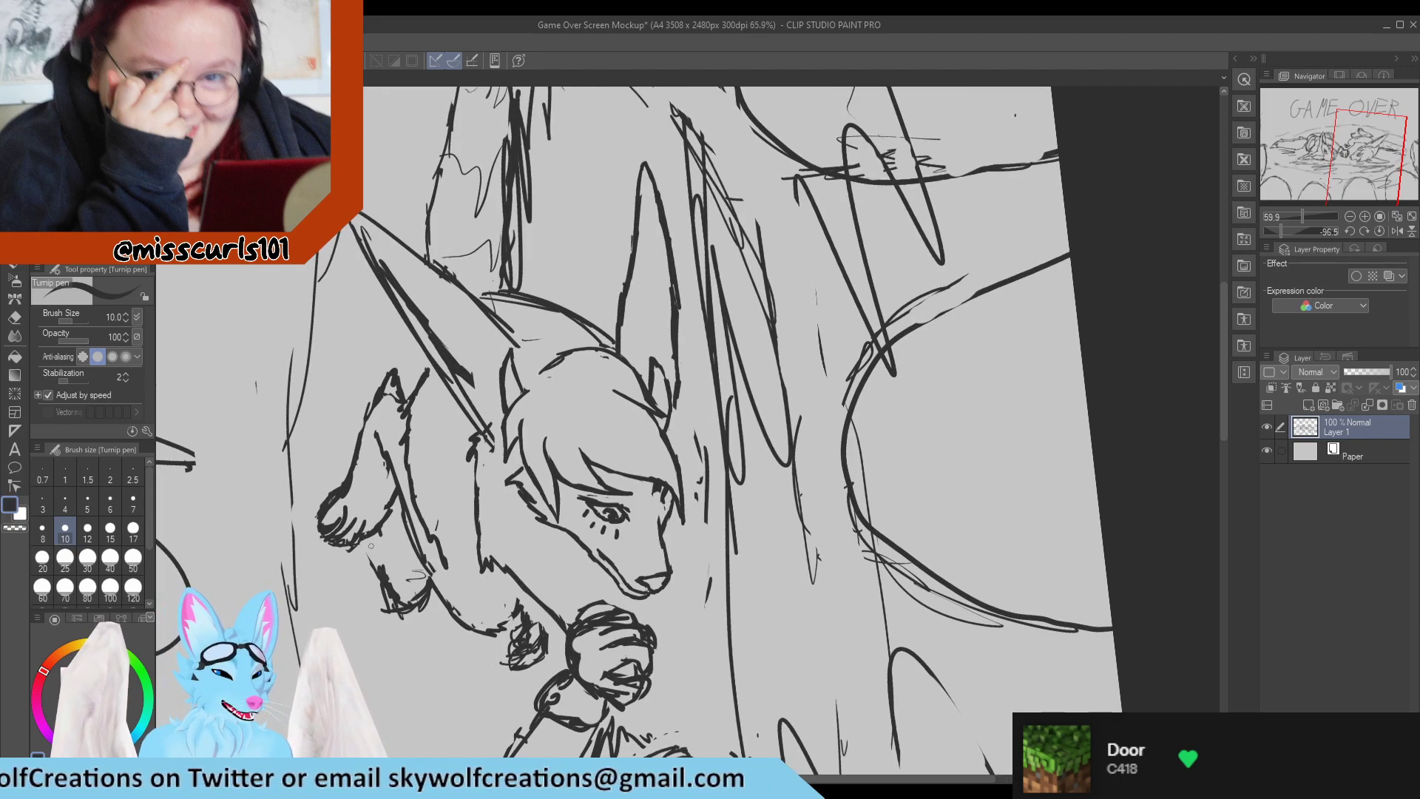
pyautogui.scroll(2, 471, 516)
pyautogui.scroll(-5, 511, 497)
pyautogui.scroll(7, 688, 443)
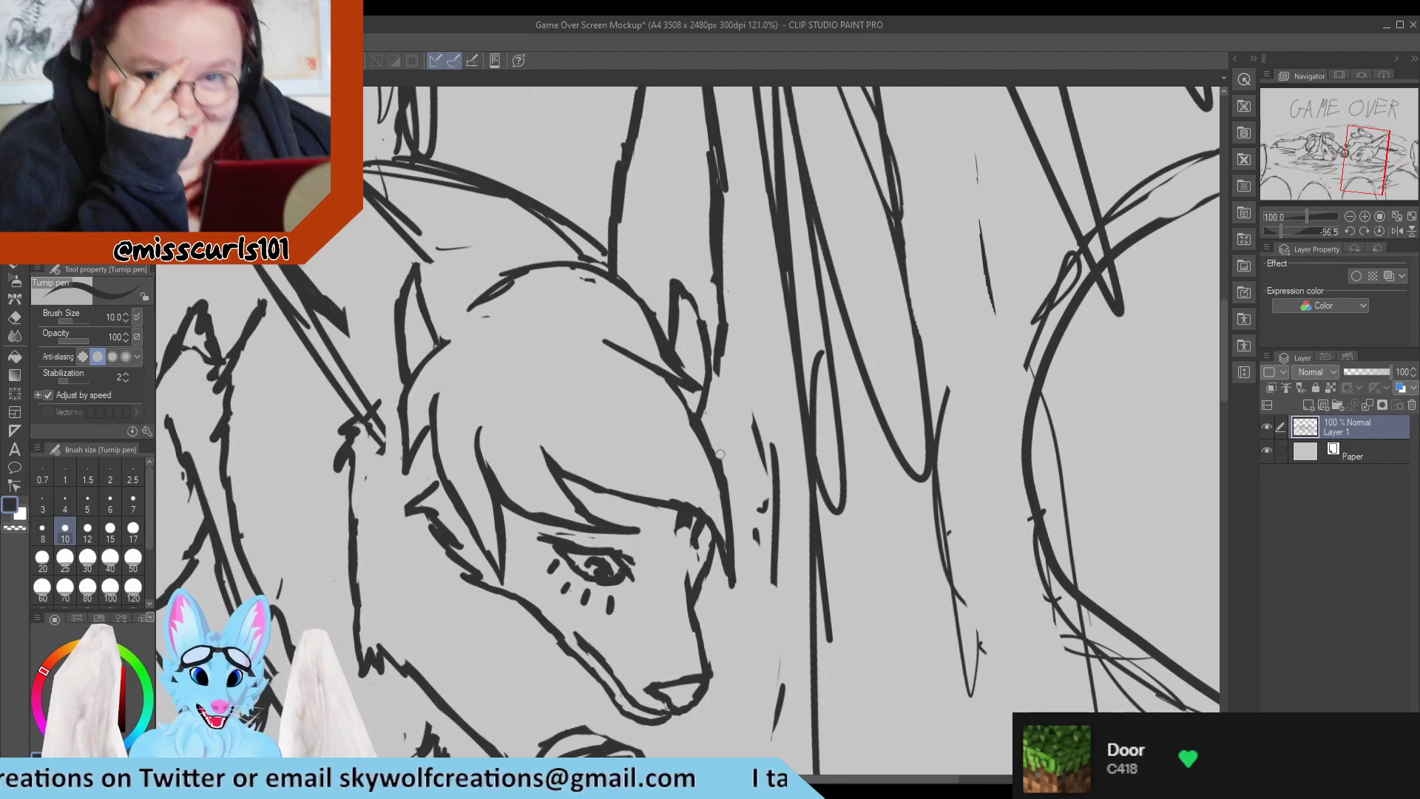
pyautogui.press('e')
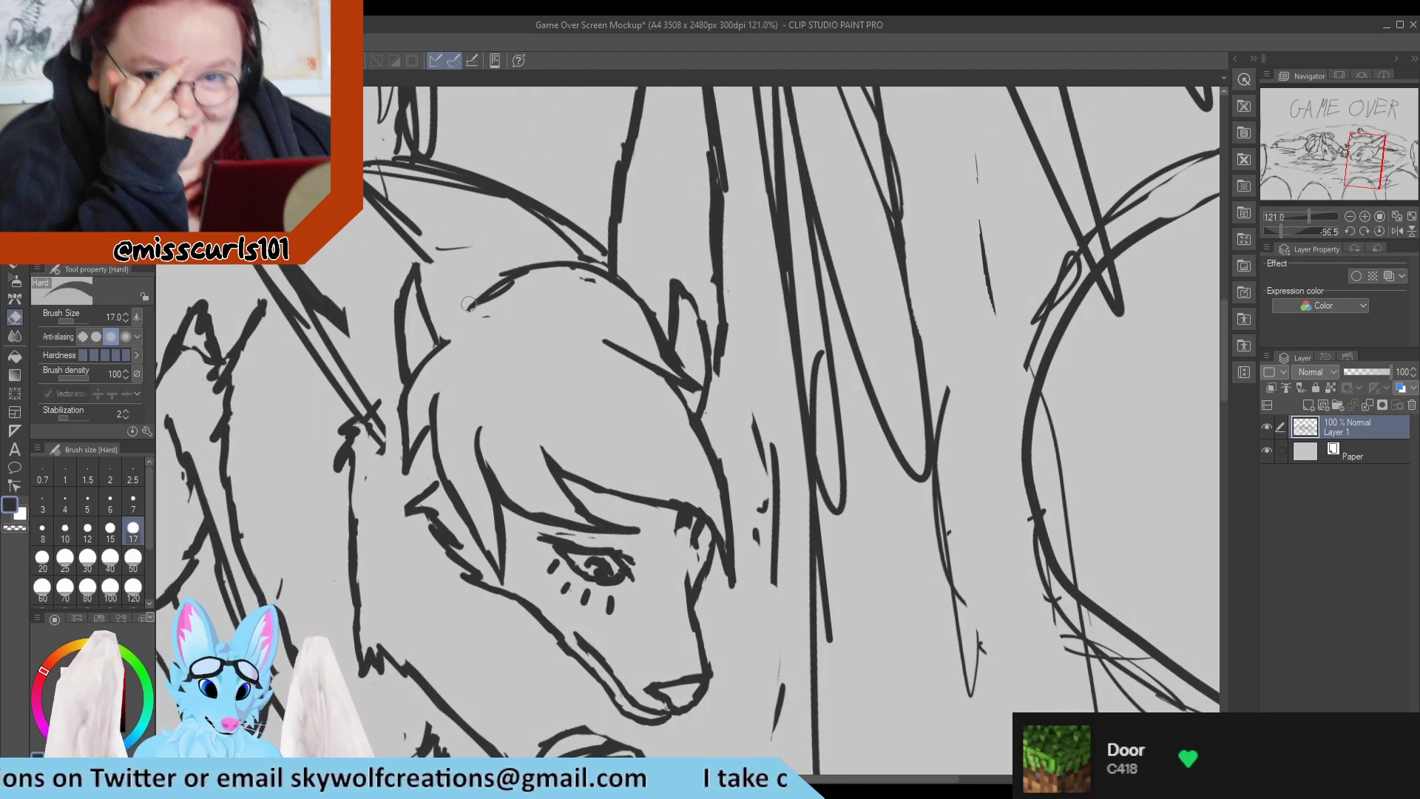
pyautogui.moveTo(470, 305)
pyautogui.mouseDown()
pyautogui.moveTo(516, 259)
pyautogui.moveTo(581, 260)
pyautogui.moveTo(666, 344)
pyautogui.mouseUp()
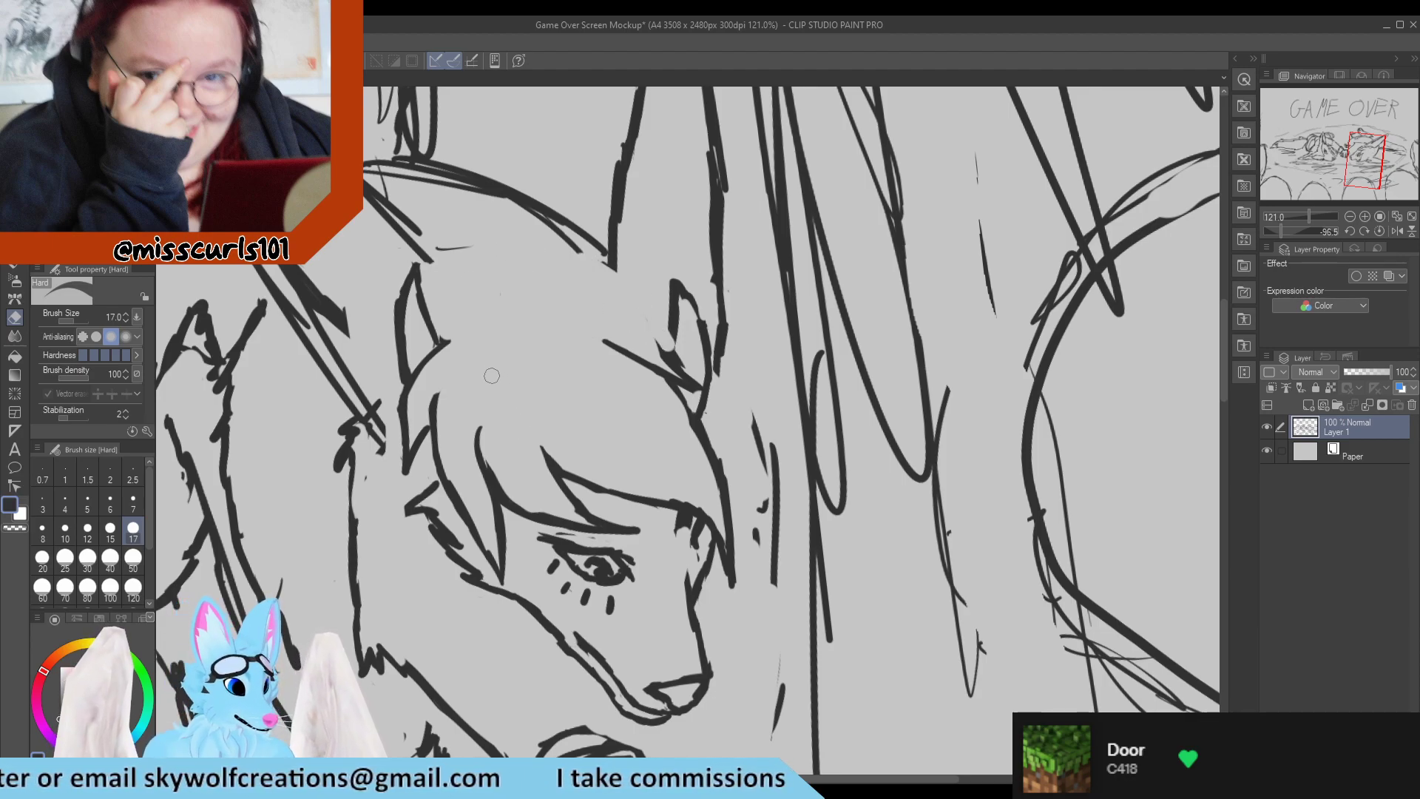
pyautogui.moveTo(439, 326)
pyautogui.mouseDown()
pyautogui.moveTo(391, 380)
pyautogui.moveTo(412, 360)
pyautogui.moveTo(396, 346)
pyautogui.moveTo(426, 288)
pyautogui.moveTo(418, 257)
pyautogui.moveTo(410, 289)
pyautogui.moveTo(426, 331)
pyautogui.moveTo(407, 447)
pyautogui.moveTo(405, 376)
pyautogui.mouseUp()
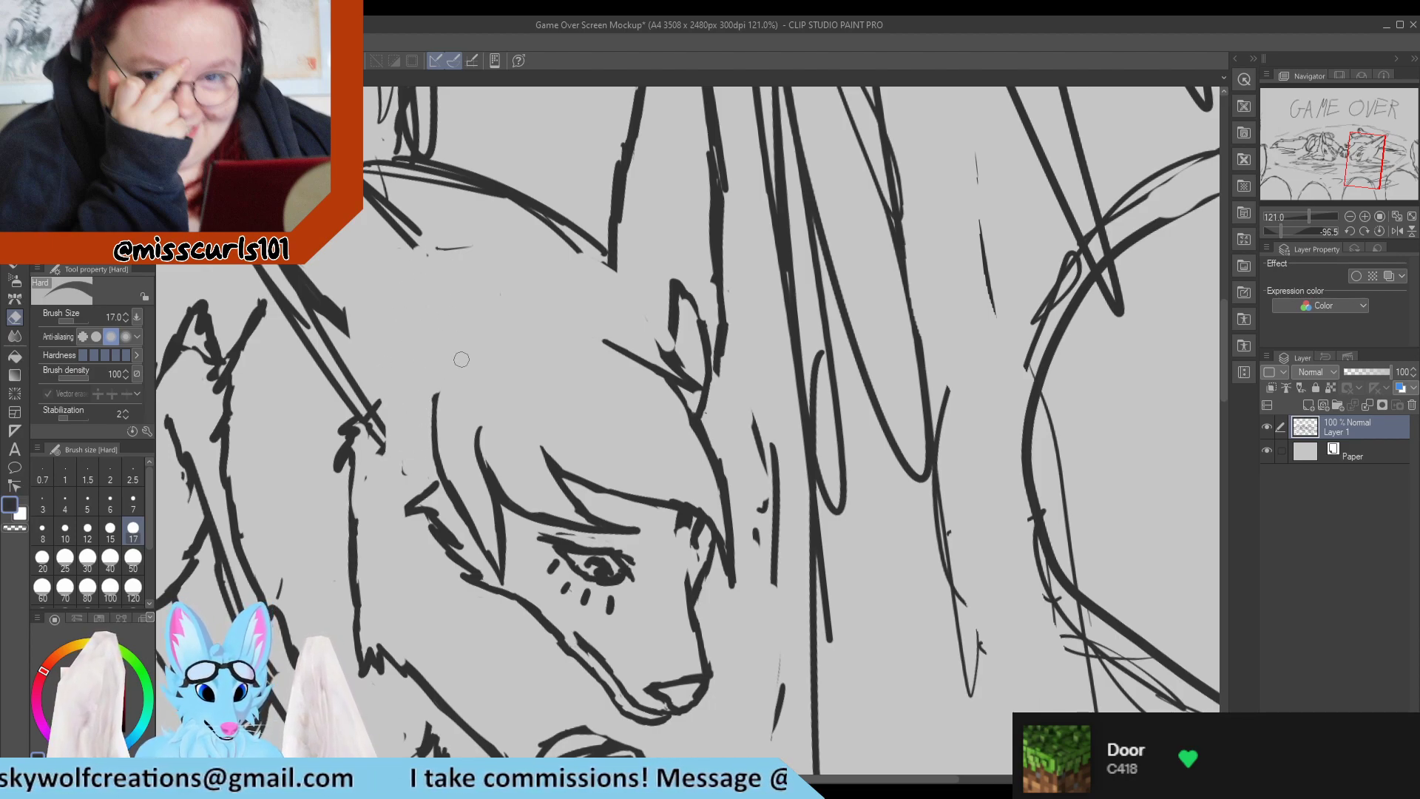
# Try a narrow leaf-shaped tuft above the fringe, and erase it together with the hair strand beneath it.
pyautogui.press('p')
pyautogui.moveTo(460, 362)
pyautogui.mouseDown()
pyautogui.moveTo(463, 381)
pyautogui.moveTo(476, 351)
pyautogui.moveTo(465, 379)
pyautogui.moveTo(452, 332)
pyautogui.mouseUp()
pyautogui.moveTo(459, 359)
pyautogui.mouseDown()
pyautogui.moveTo(461, 281)
pyautogui.moveTo(480, 373)
pyautogui.mouseUp()
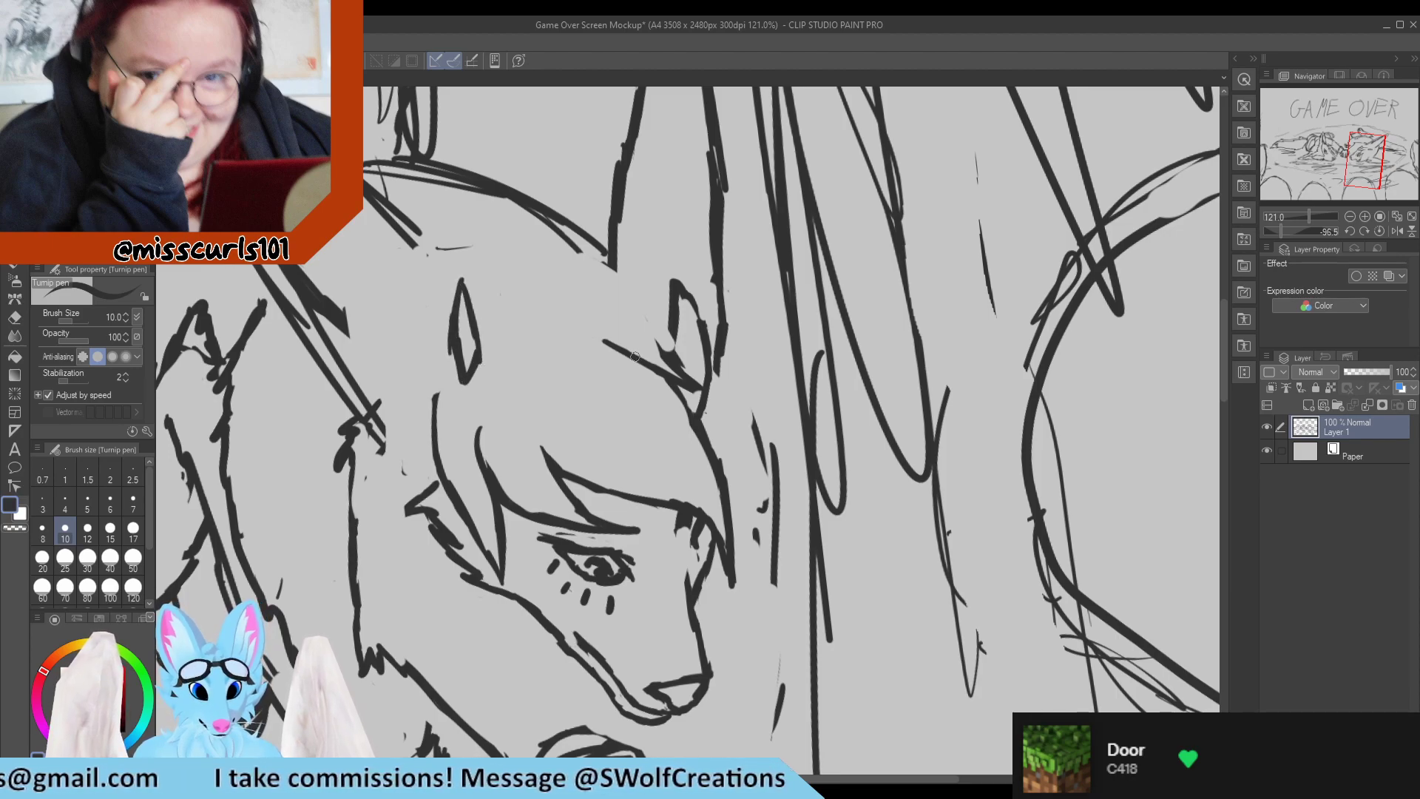
pyautogui.scroll(-5, 451, 256)
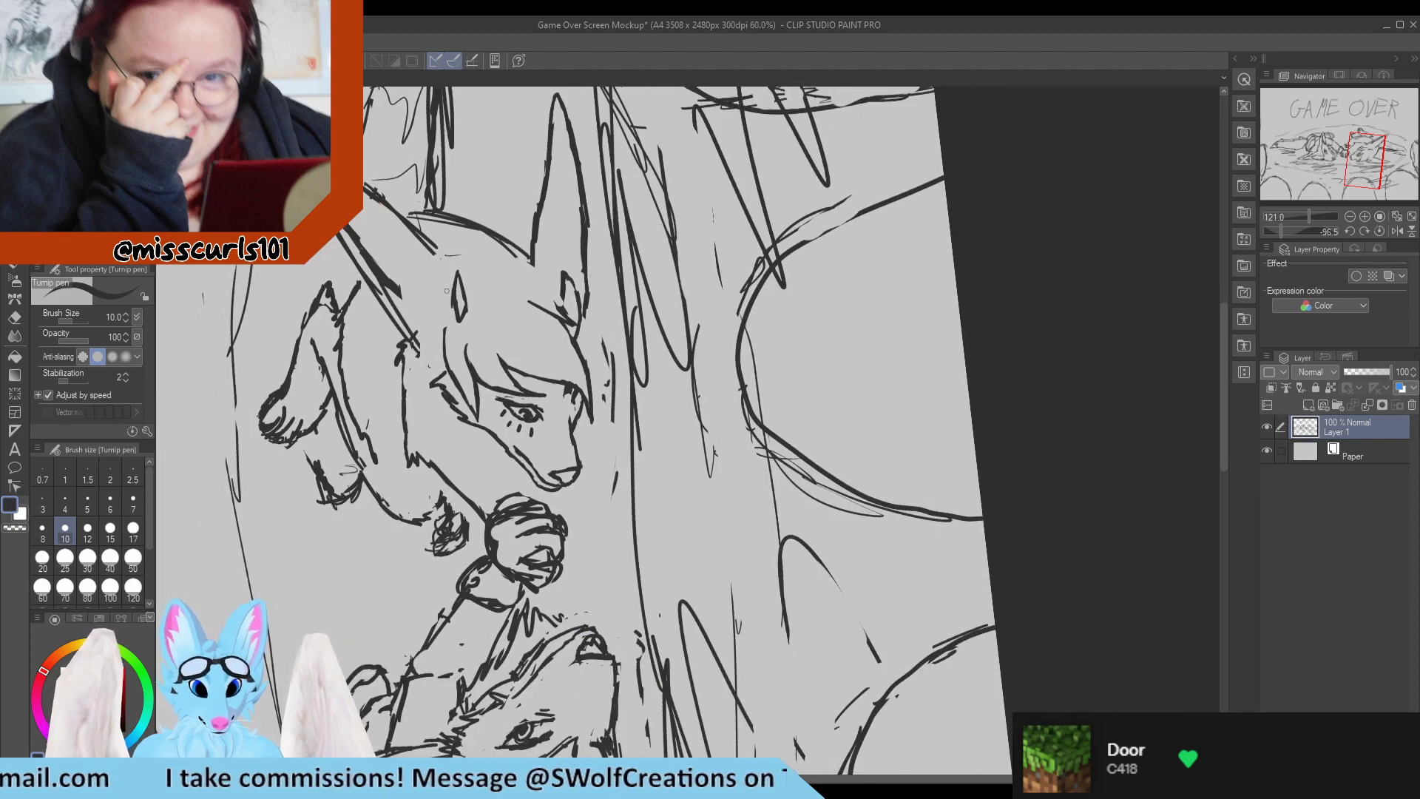
pyautogui.scroll(3, 439, 315)
pyautogui.press('e')
pyautogui.moveTo(473, 326)
pyautogui.mouseDown()
pyautogui.moveTo(462, 255)
pyautogui.moveTo(470, 311)
pyautogui.moveTo(474, 273)
pyautogui.moveTo(441, 361)
pyautogui.moveTo(485, 356)
pyautogui.mouseUp()
# Extend the fringe strand upward and redraw the near ear's pointed tuft rising from its upper end.
pyautogui.press('p')
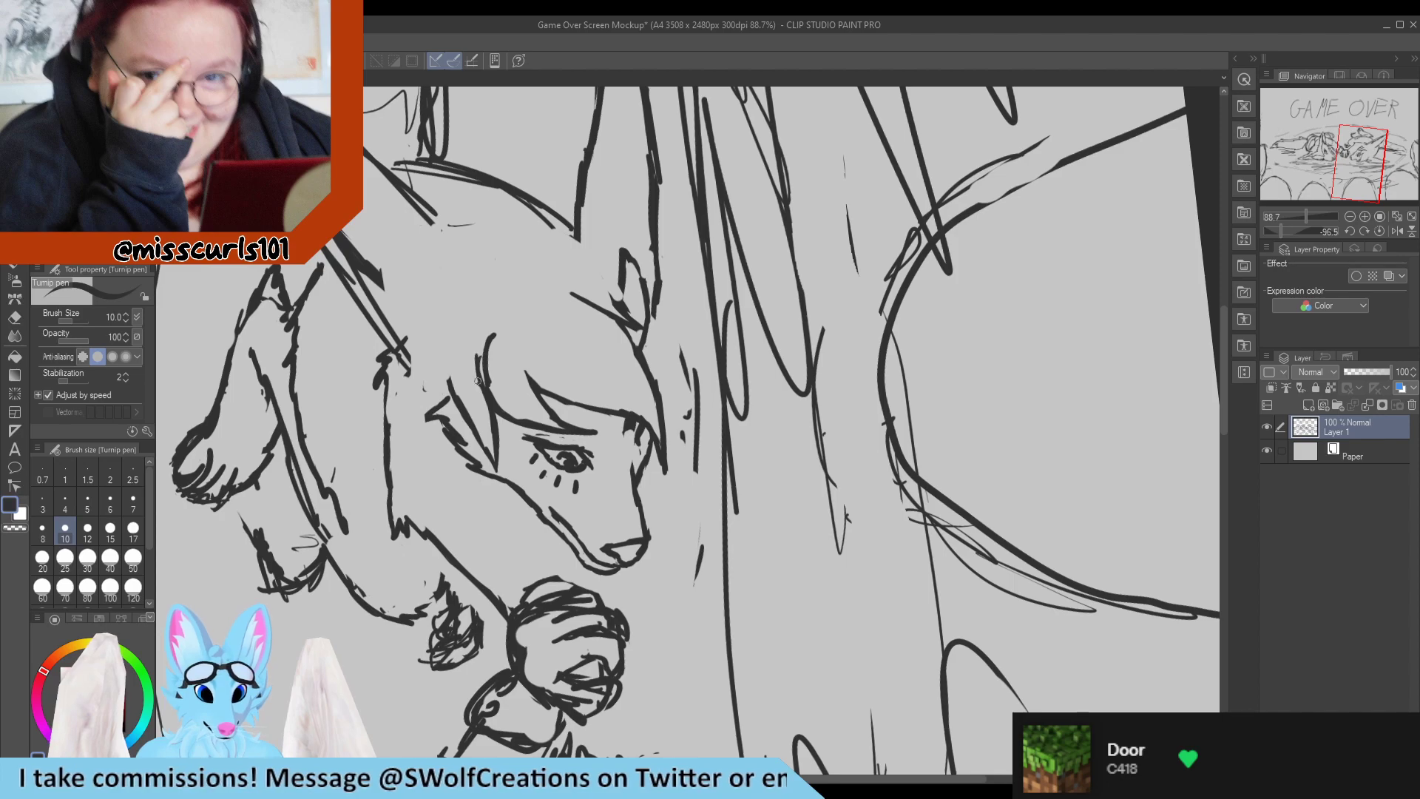
pyautogui.moveTo(479, 383)
pyautogui.mouseDown()
pyautogui.moveTo(486, 352)
pyautogui.moveTo(509, 412)
pyautogui.mouseUp()
pyautogui.press('e')
pyautogui.moveTo(479, 358)
pyautogui.mouseDown()
pyautogui.moveTo(513, 423)
pyautogui.moveTo(492, 343)
pyautogui.moveTo(475, 363)
pyautogui.moveTo(486, 320)
pyautogui.moveTo(473, 293)
pyautogui.moveTo(489, 323)
pyautogui.moveTo(469, 278)
pyautogui.mouseUp()
pyautogui.press('p')
pyautogui.moveTo(491, 331)
pyautogui.mouseDown()
pyautogui.moveTo(466, 280)
pyautogui.moveTo(487, 328)
pyautogui.mouseUp()
pyautogui.press('e')
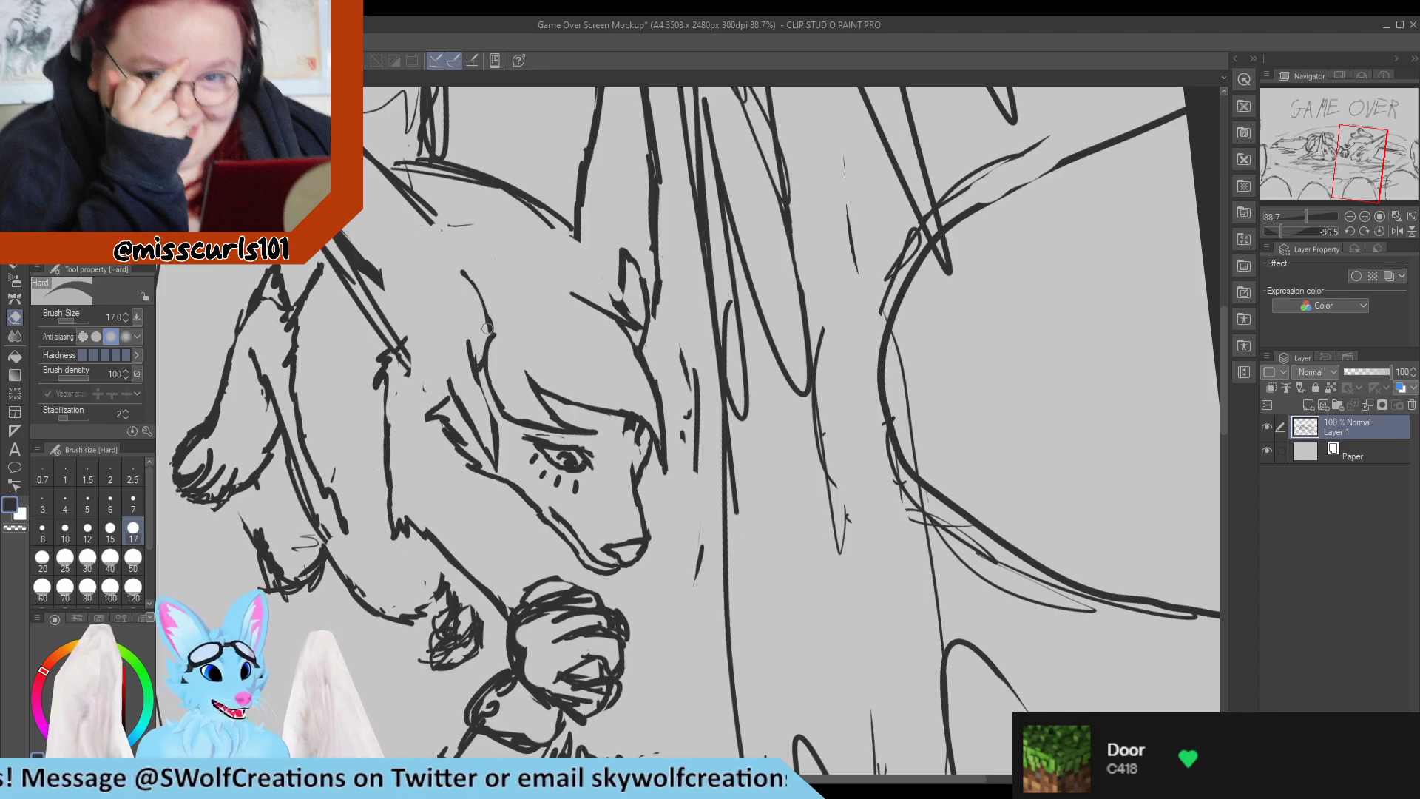
pyautogui.press('p')
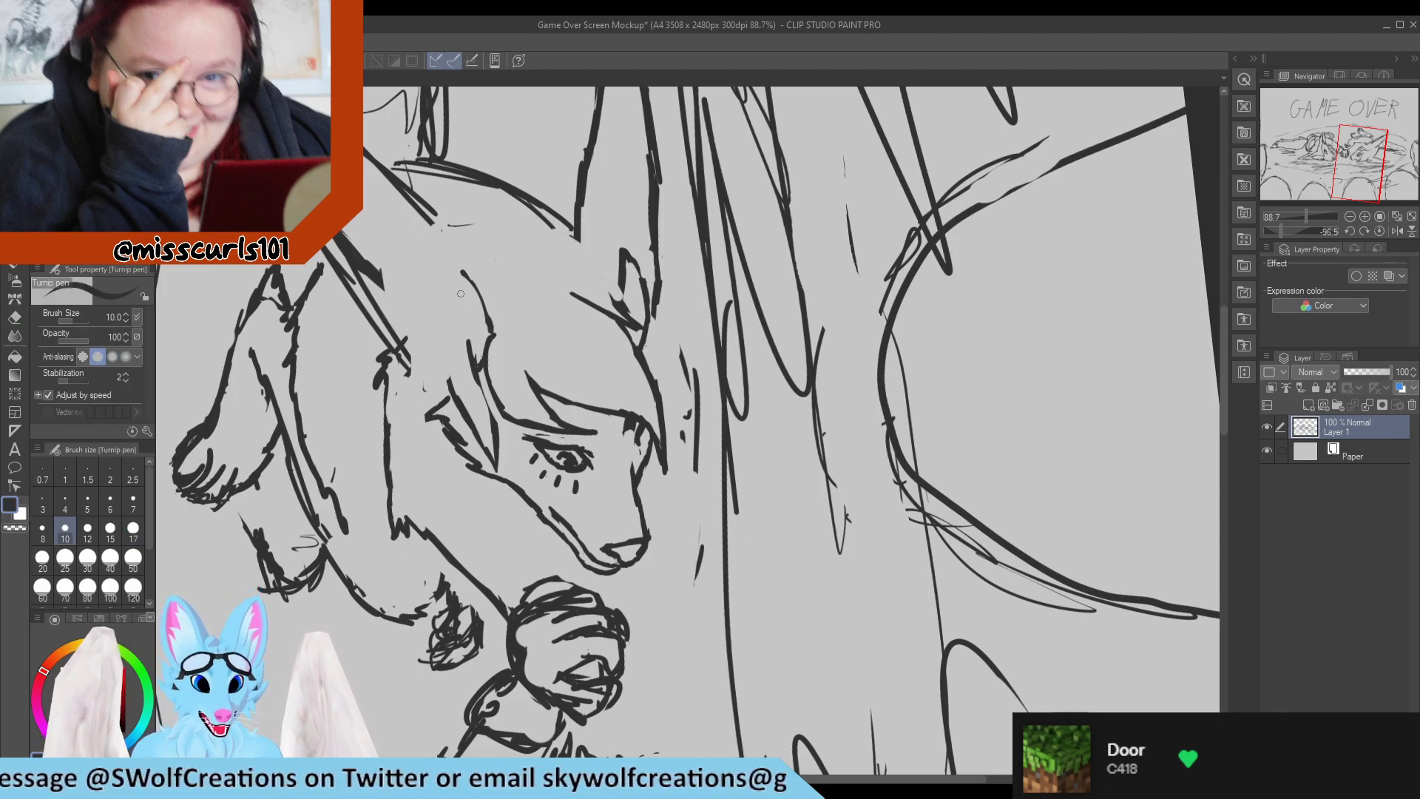
pyautogui.moveTo(463, 273); pyautogui.dragTo(466, 319)
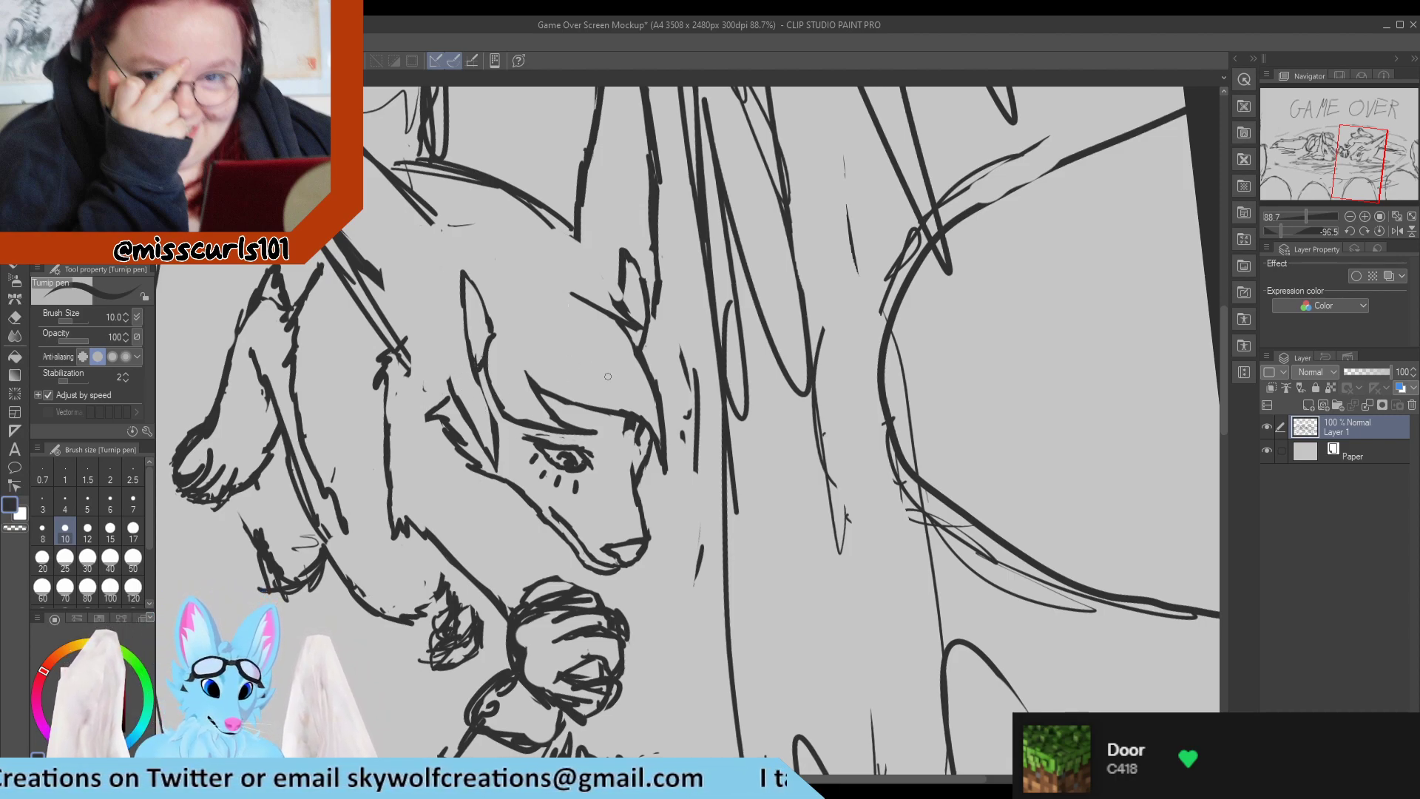
# Clean up the junction where the near ear's tuft meets the fringe strand.
pyautogui.press('e')
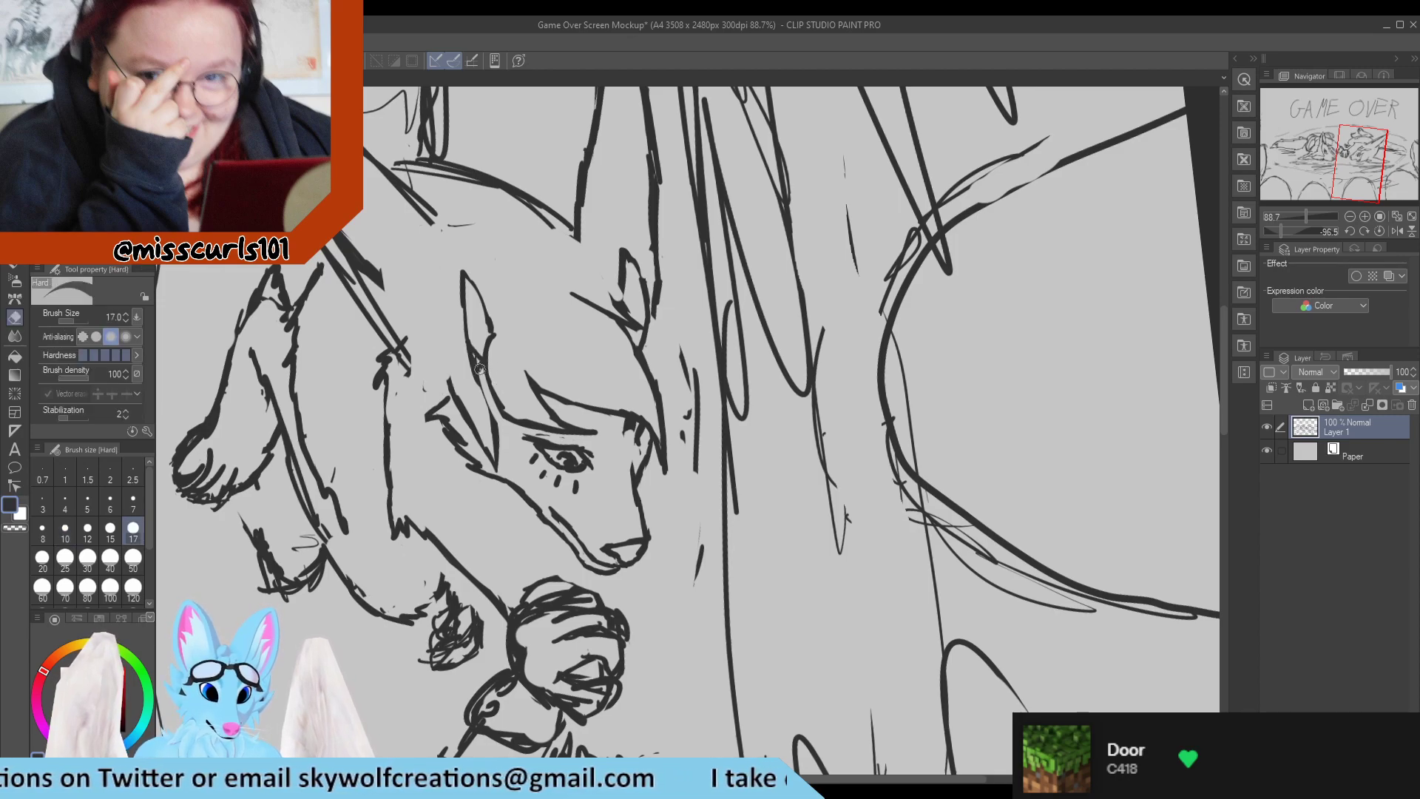
pyautogui.press('p')
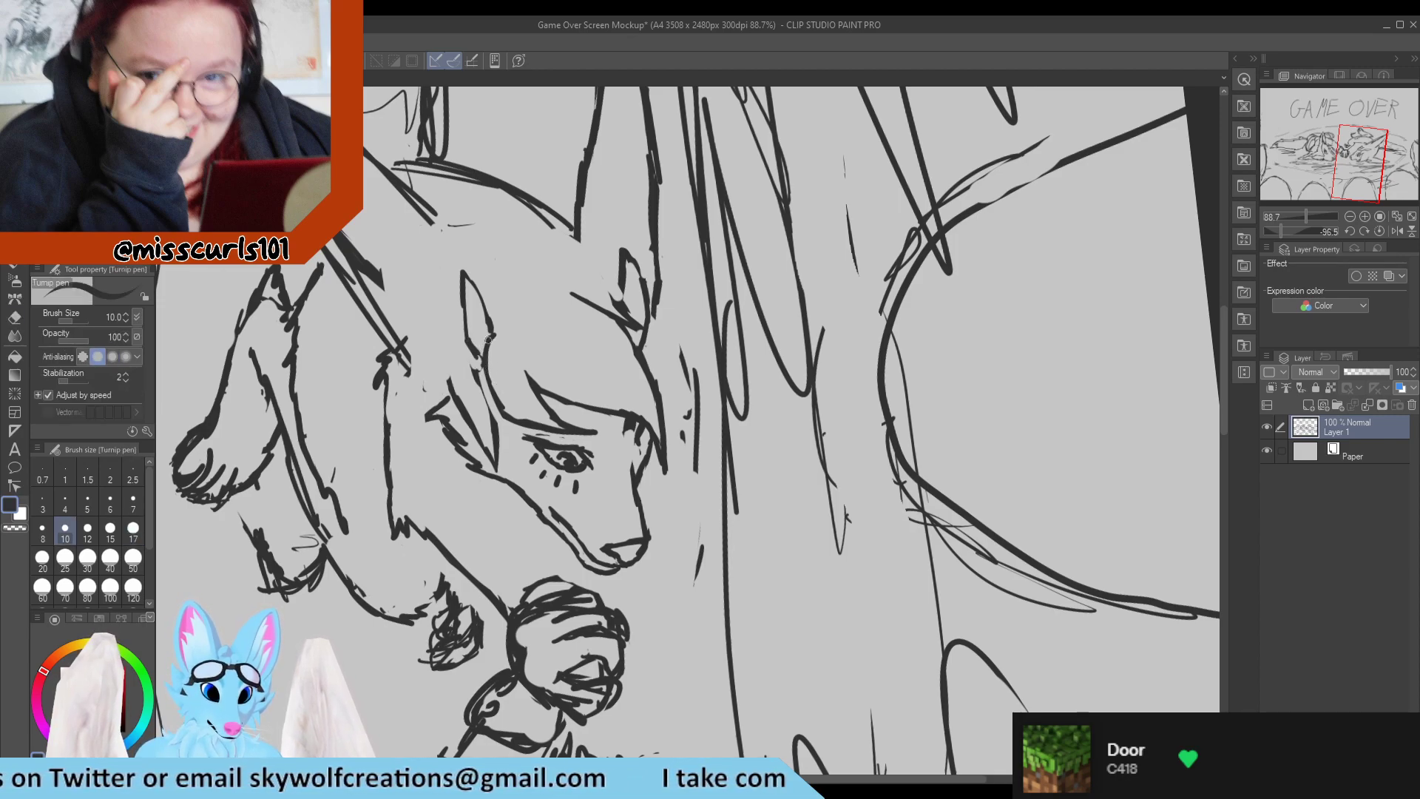
pyautogui.press('e')
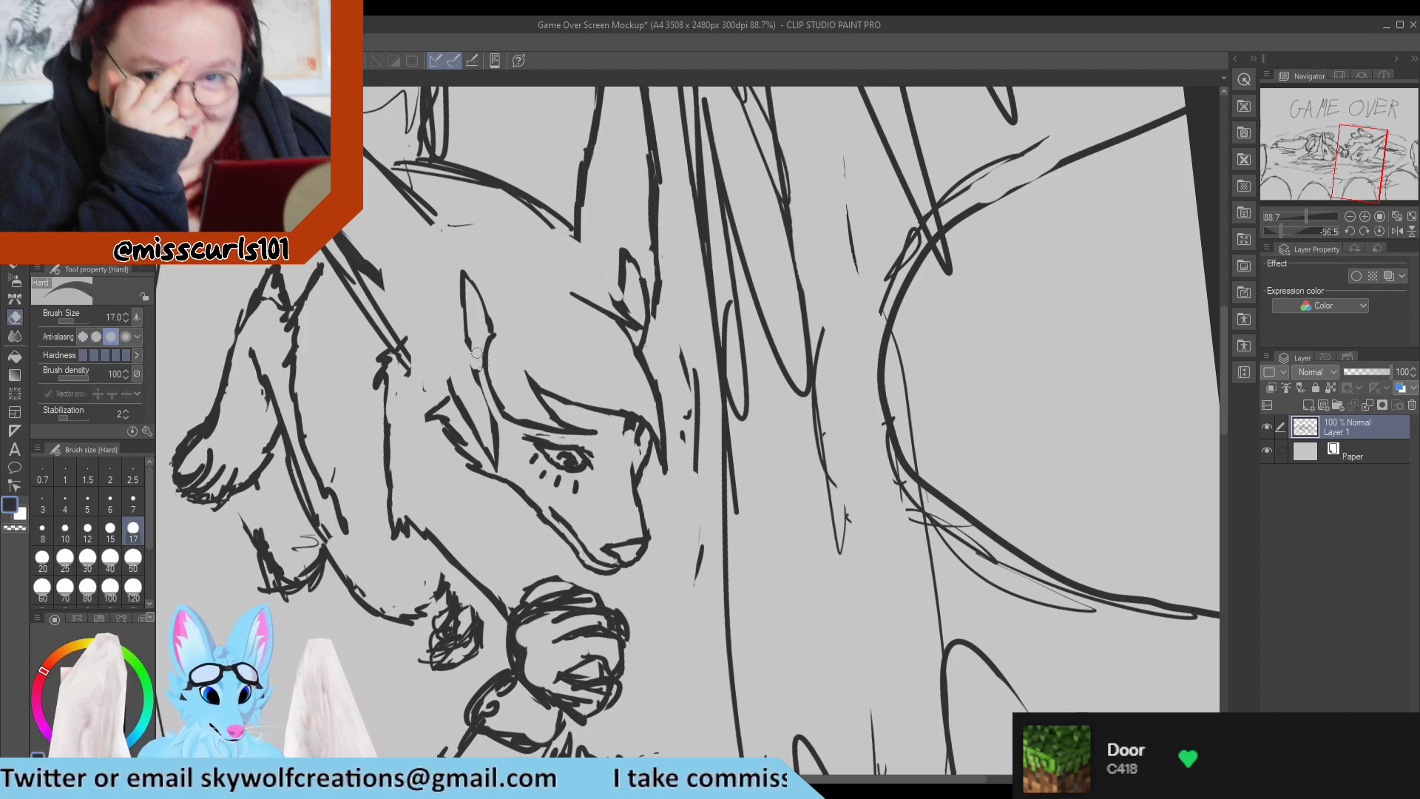
pyautogui.press('p')
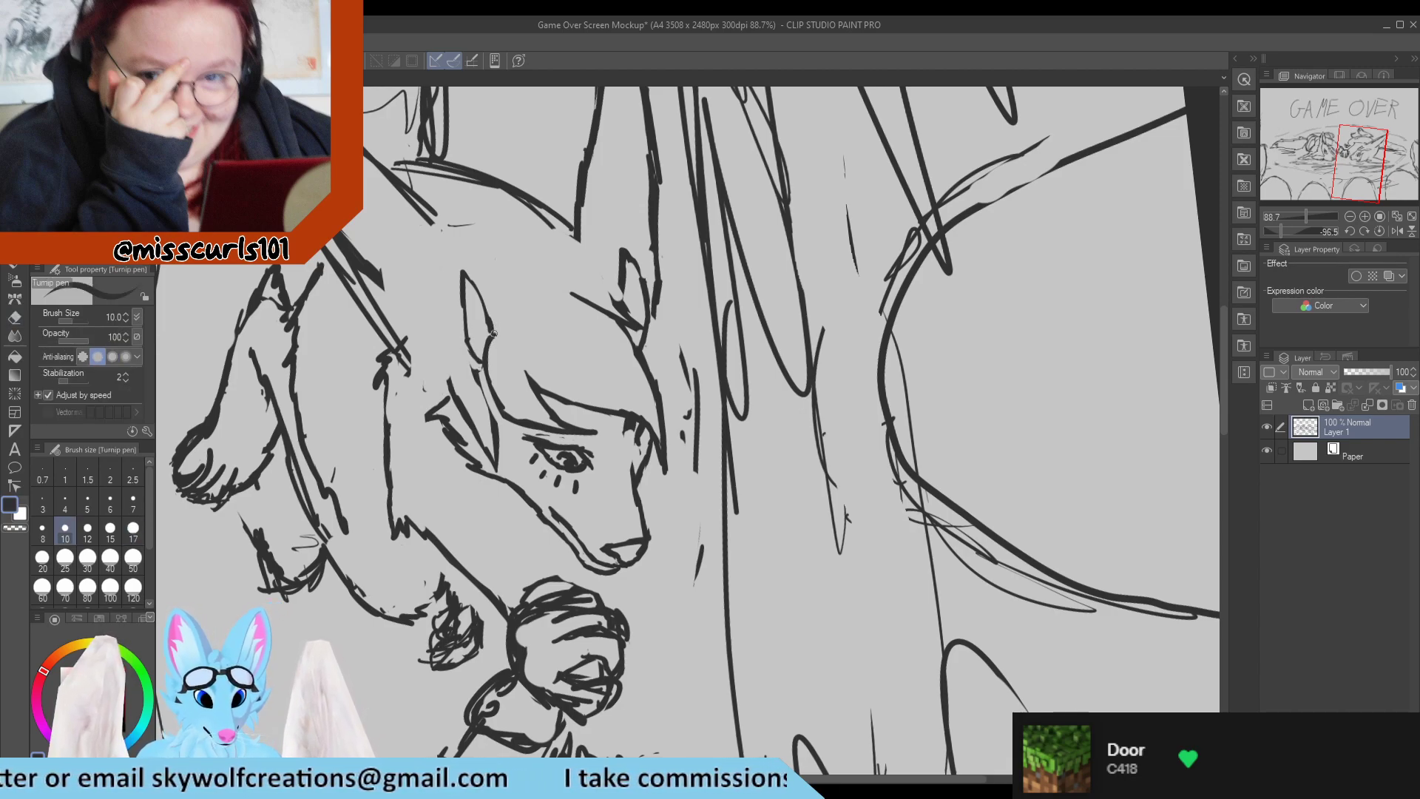
# Erase the slanted back edge of the hair strand beside the cheek.
pyautogui.press('e')
pyautogui.moveTo(449, 377); pyautogui.dragTo(491, 457)
pyautogui.moveTo(463, 409); pyautogui.dragTo(452, 389)
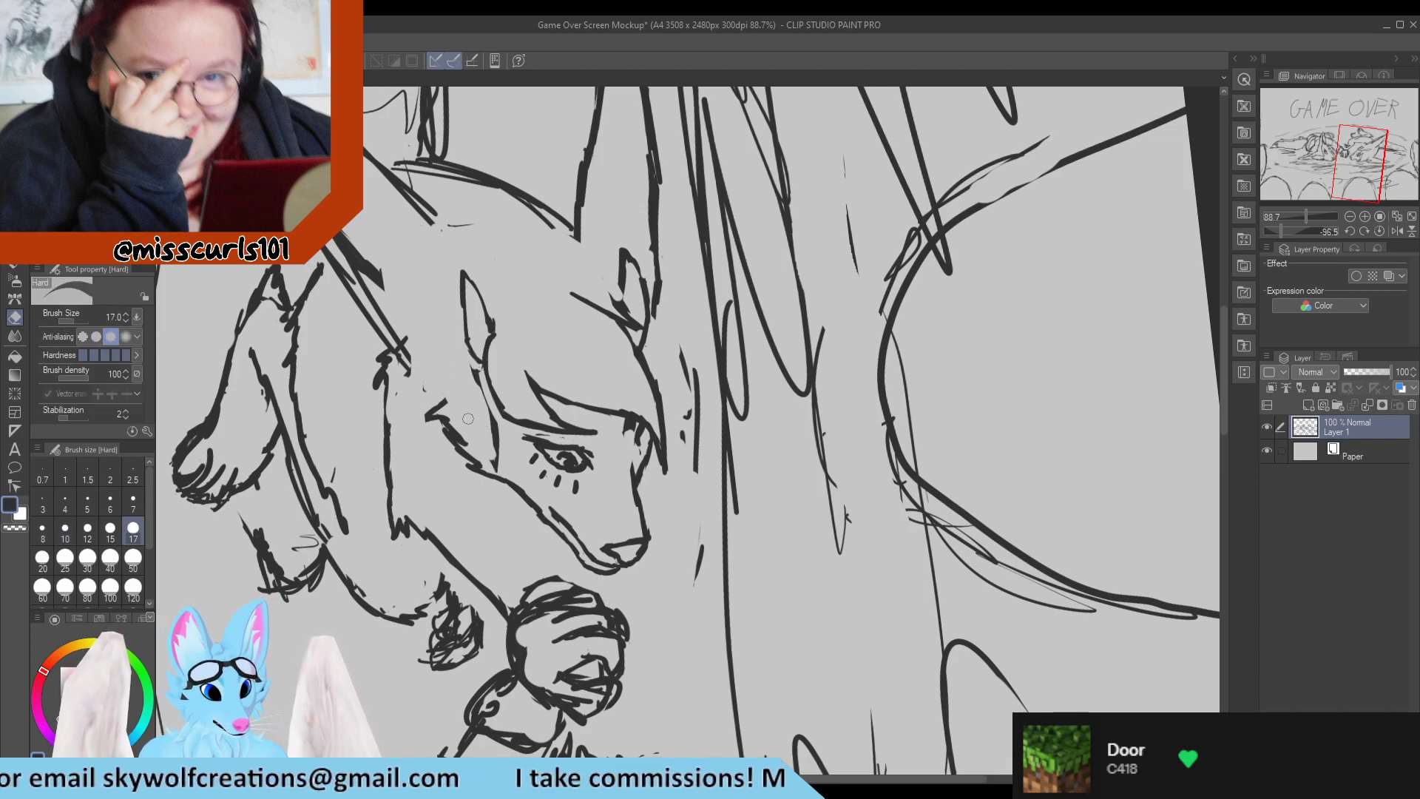
# Redraw the back of the cheek as jagged fur reaching up to the near ear's base, and set the pen size to 17.
pyautogui.moveTo(495, 469)
pyautogui.mouseDown()
pyautogui.moveTo(475, 383)
pyautogui.moveTo(455, 396)
pyautogui.moveTo(406, 356)
pyautogui.moveTo(438, 400)
pyautogui.moveTo(420, 368)
pyautogui.mouseUp()
pyautogui.press('p')
pyautogui.moveTo(420, 368)
pyautogui.mouseDown()
pyautogui.moveTo(439, 373)
pyautogui.moveTo(434, 348)
pyautogui.mouseUp()
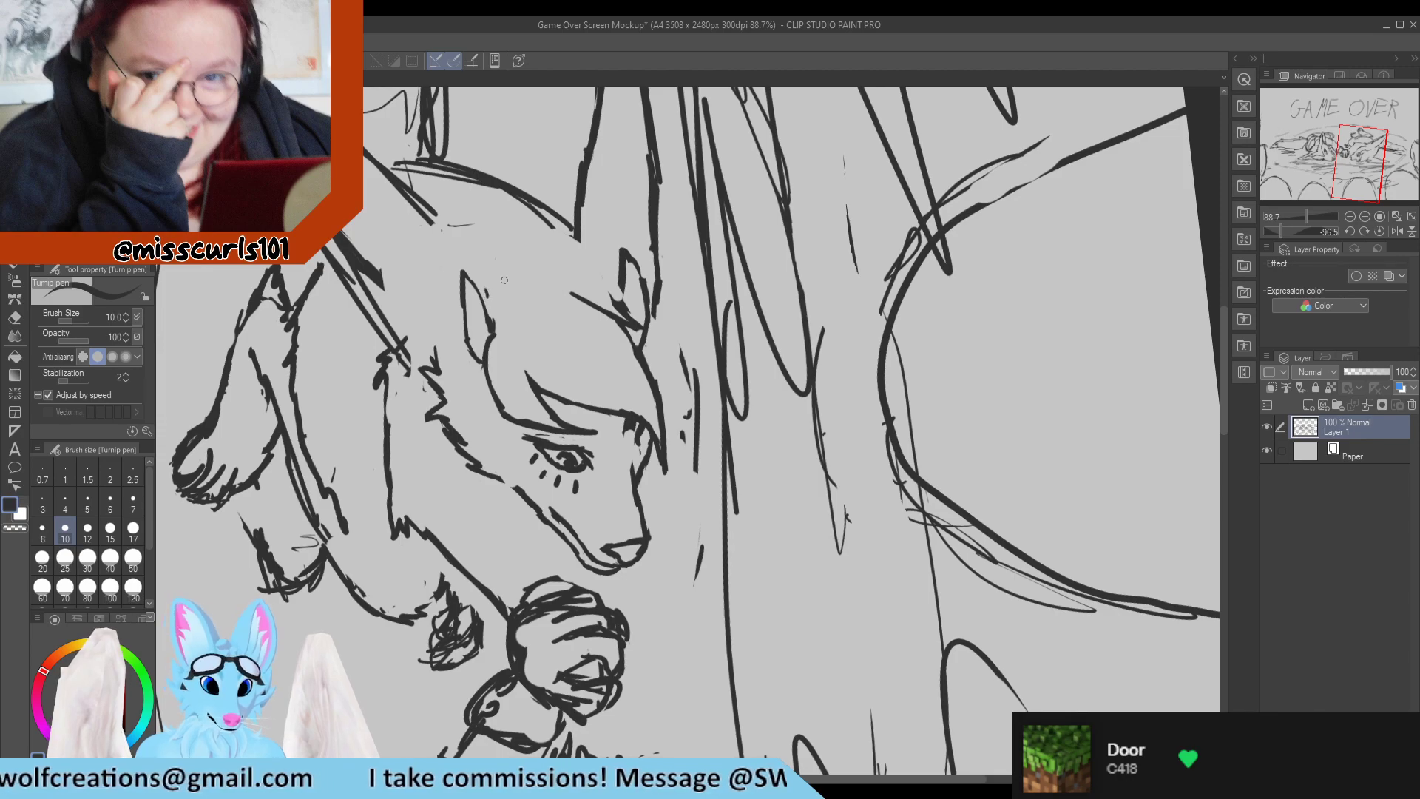
pyautogui.scroll(-4, 489, 295)
pyautogui.scroll(4, 488, 310)
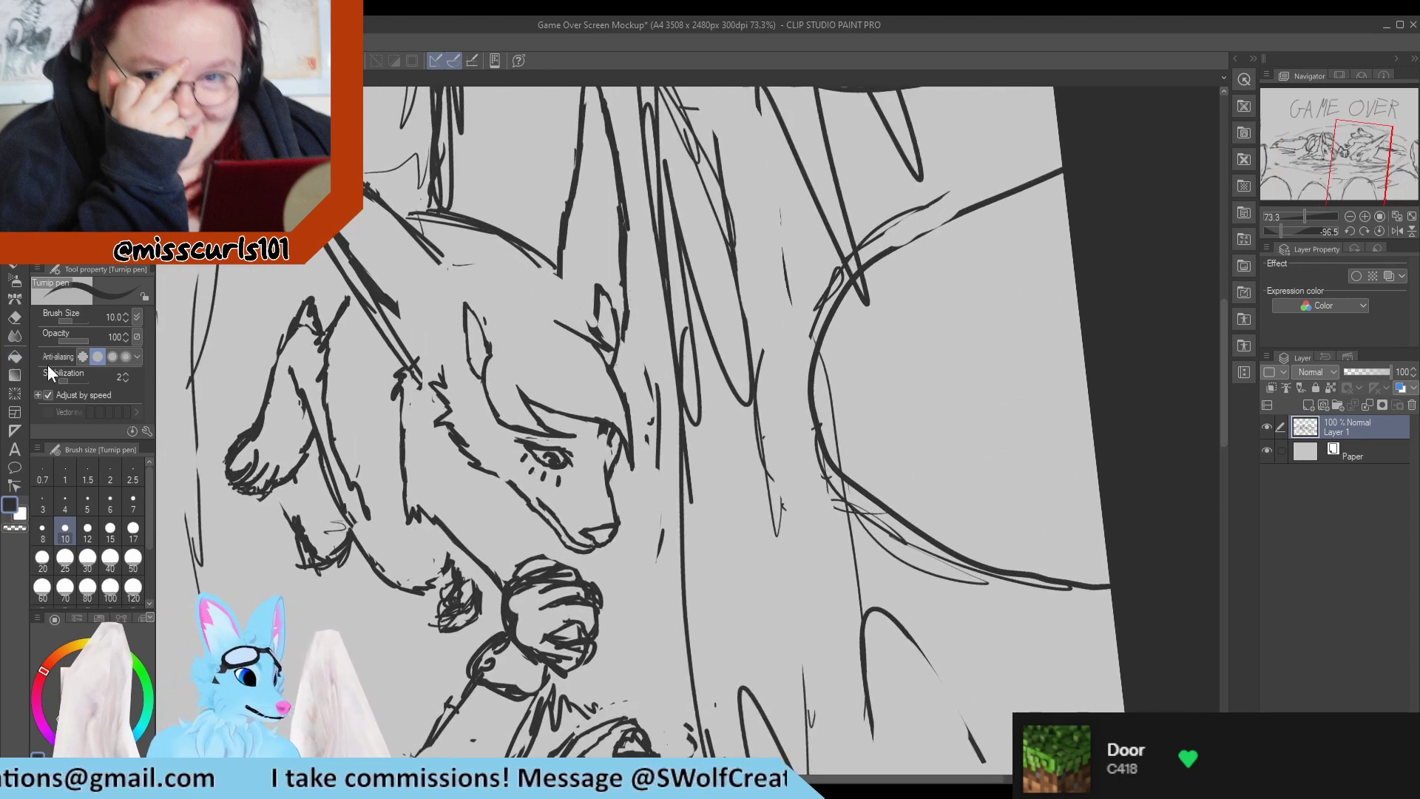
pyautogui.click(133, 531)
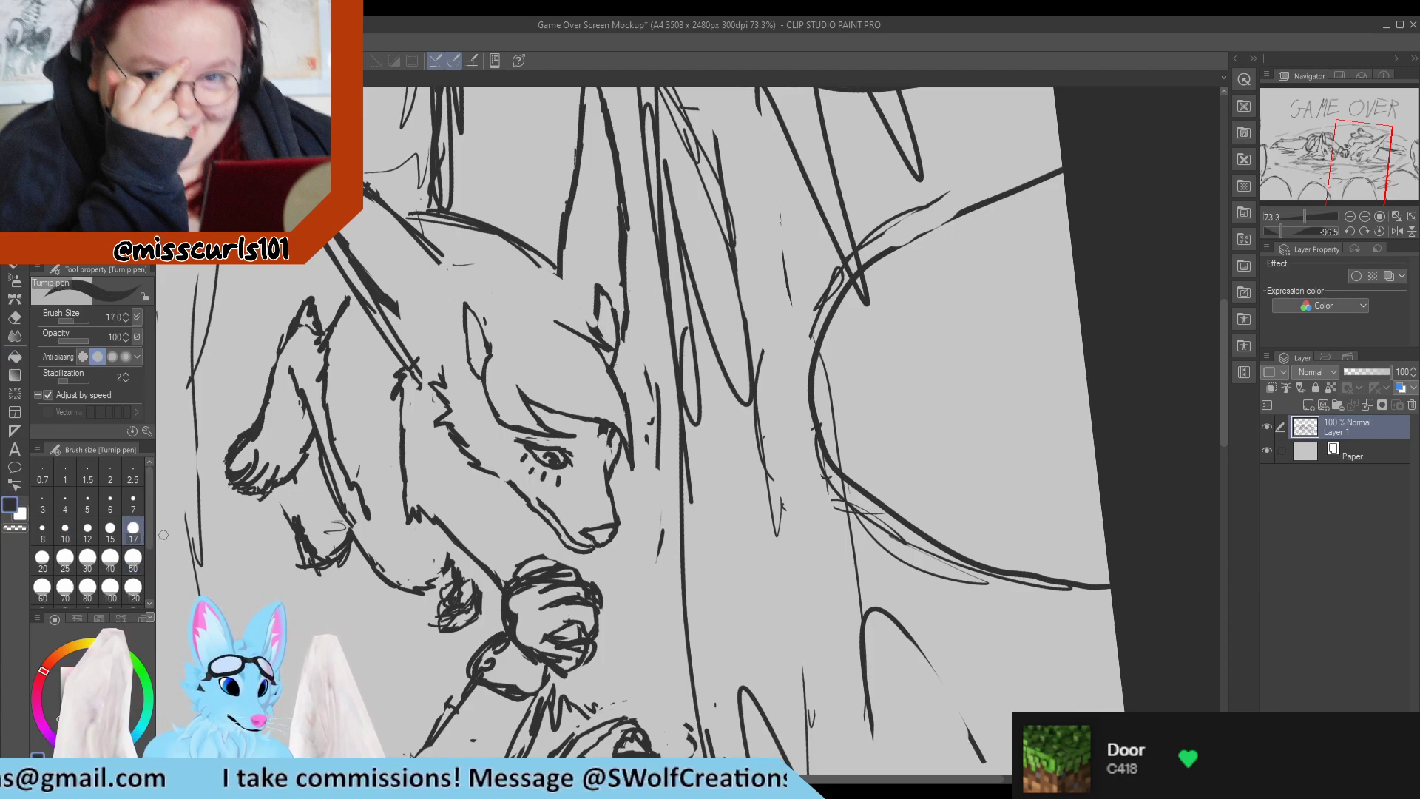
pyautogui.scroll(-1, 328, 407)
pyautogui.scroll(2, 328, 407)
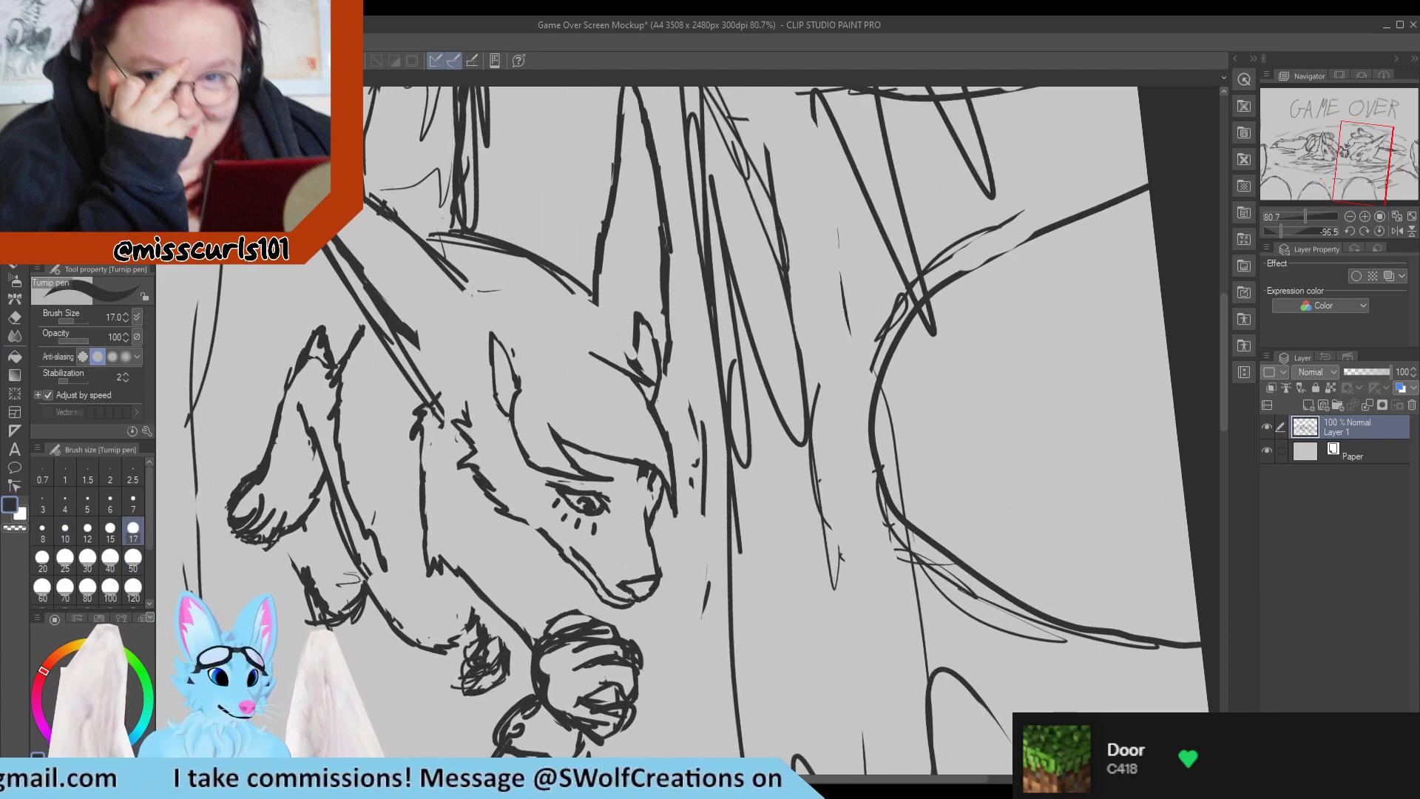
# Lasso the far ear, scale it down to 85%, rotate it slightly and seat it lower on the head.
pyautogui.press('m')
pyautogui.scroll(-5, 414, 473)
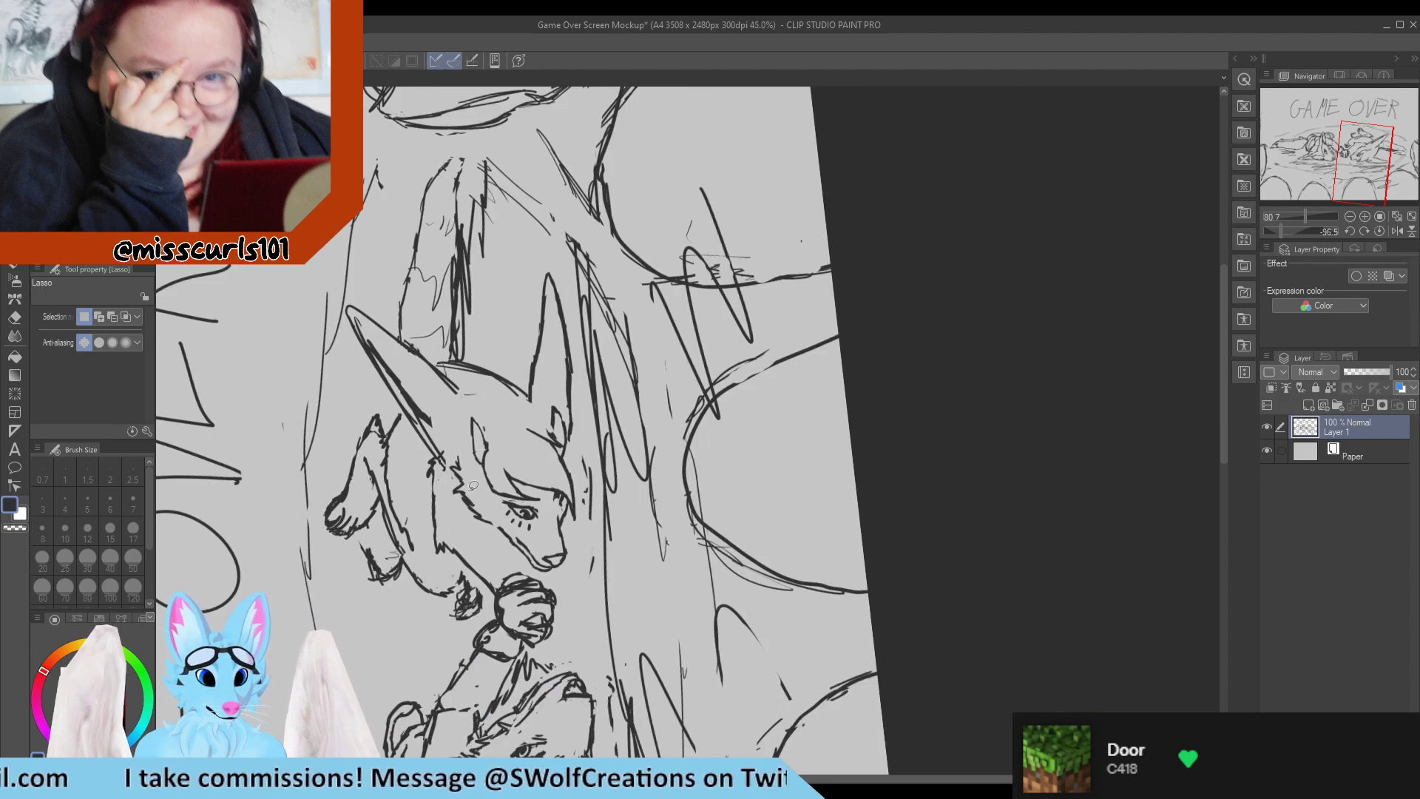
pyautogui.scroll(3, 459, 311)
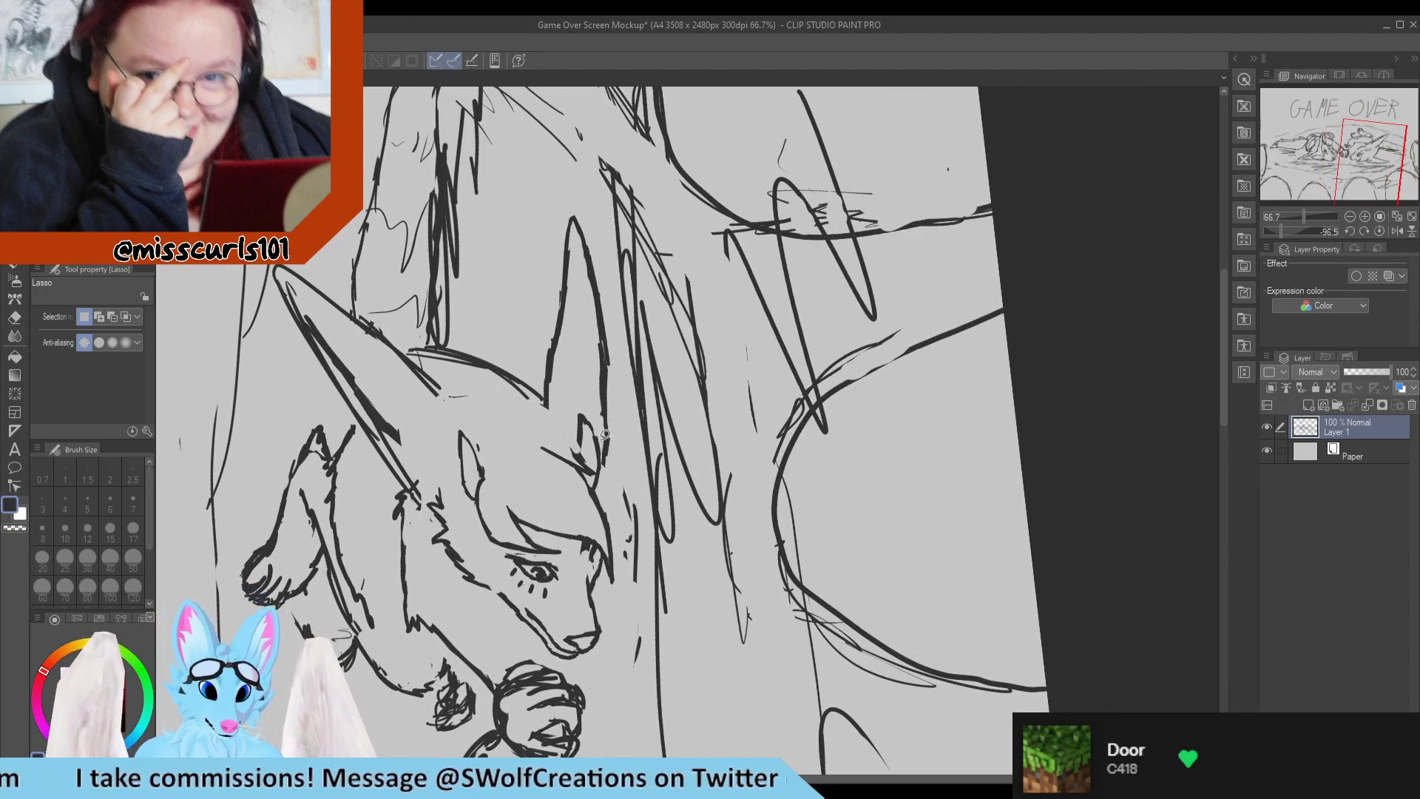
pyautogui.moveTo(600, 440)
pyautogui.mouseDown()
pyautogui.moveTo(612, 475)
pyautogui.moveTo(624, 378)
pyautogui.moveTo(592, 198)
pyautogui.moveTo(544, 255)
pyautogui.moveTo(533, 355)
pyautogui.moveTo(548, 427)
pyautogui.moveTo(577, 392)
pyautogui.moveTo(588, 429)
pyautogui.mouseUp()
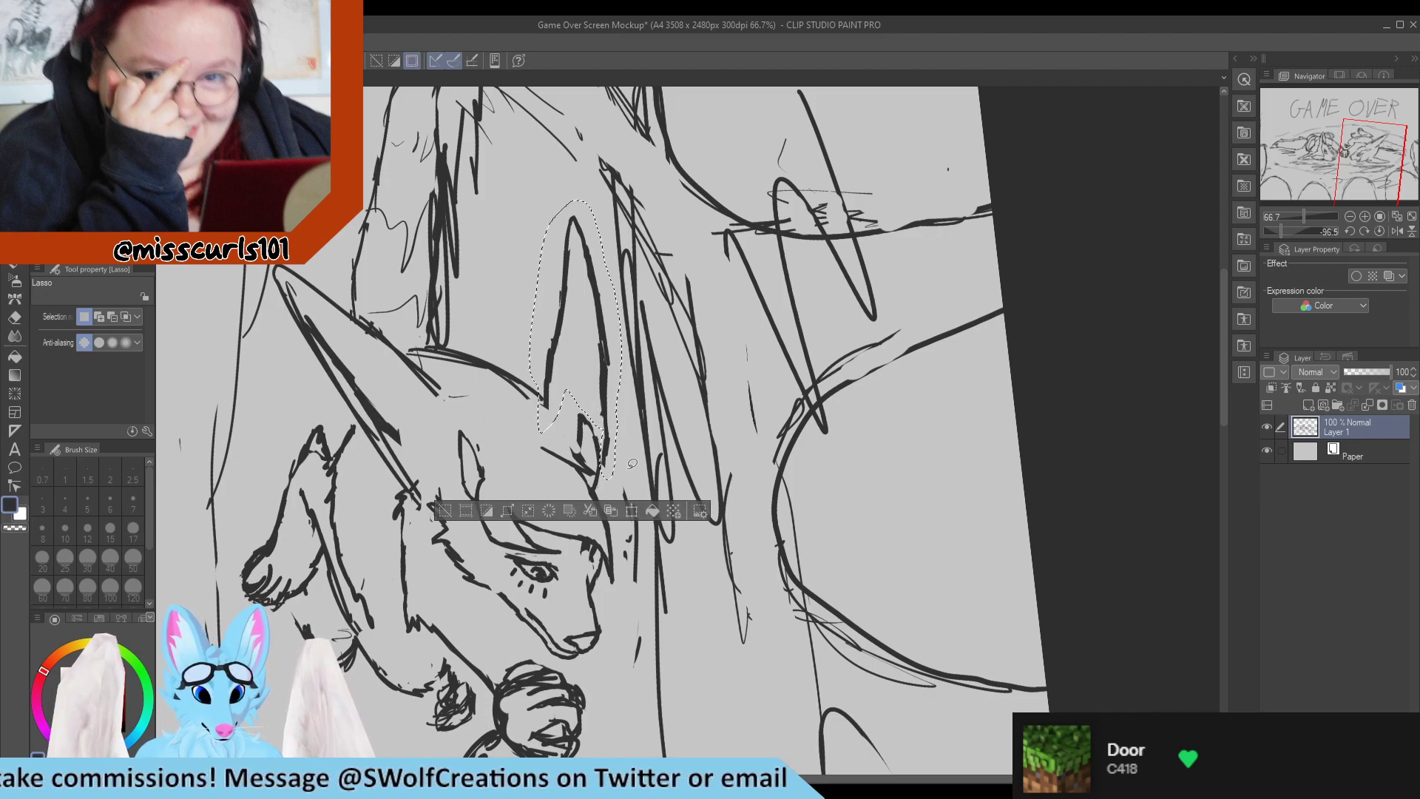
pyautogui.hotkey('ctrl', 't')
pyautogui.moveTo(557, 201); pyautogui.dragTo(562, 243)
pyautogui.moveTo(596, 354); pyautogui.dragTo(597, 385)
pyautogui.moveTo(626, 261); pyautogui.dragTo(636, 264)
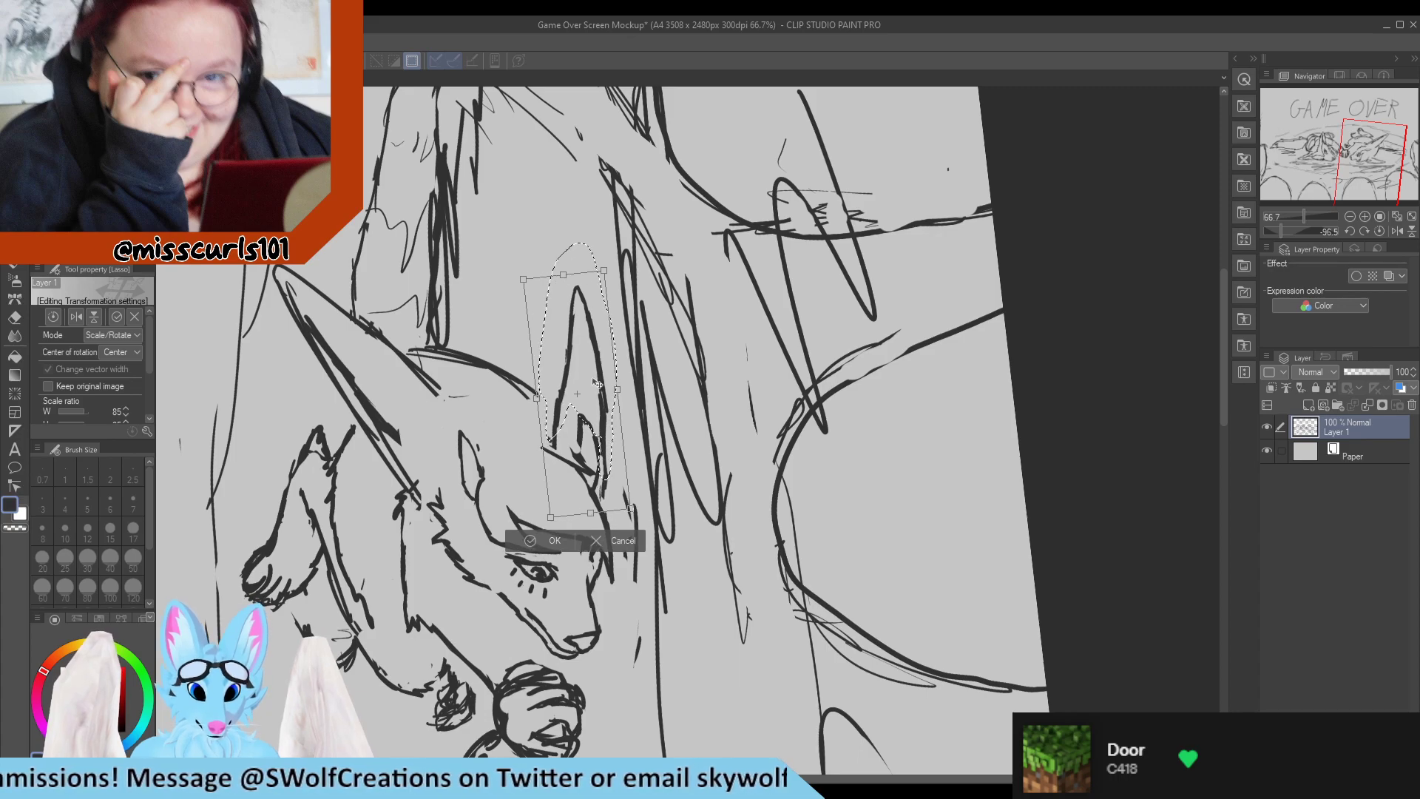
pyautogui.moveTo(576, 350); pyautogui.dragTo(587, 359)
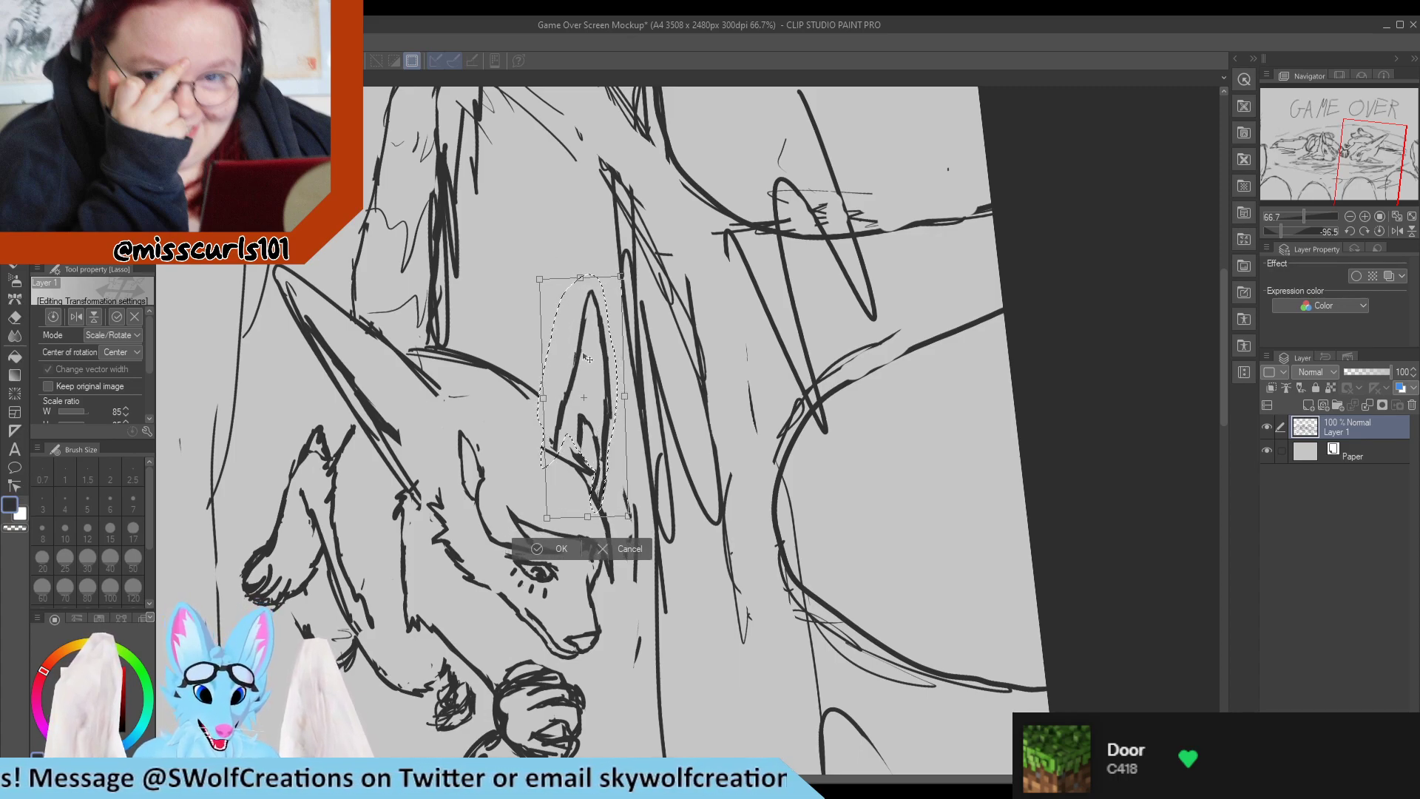
pyautogui.click(548, 554)
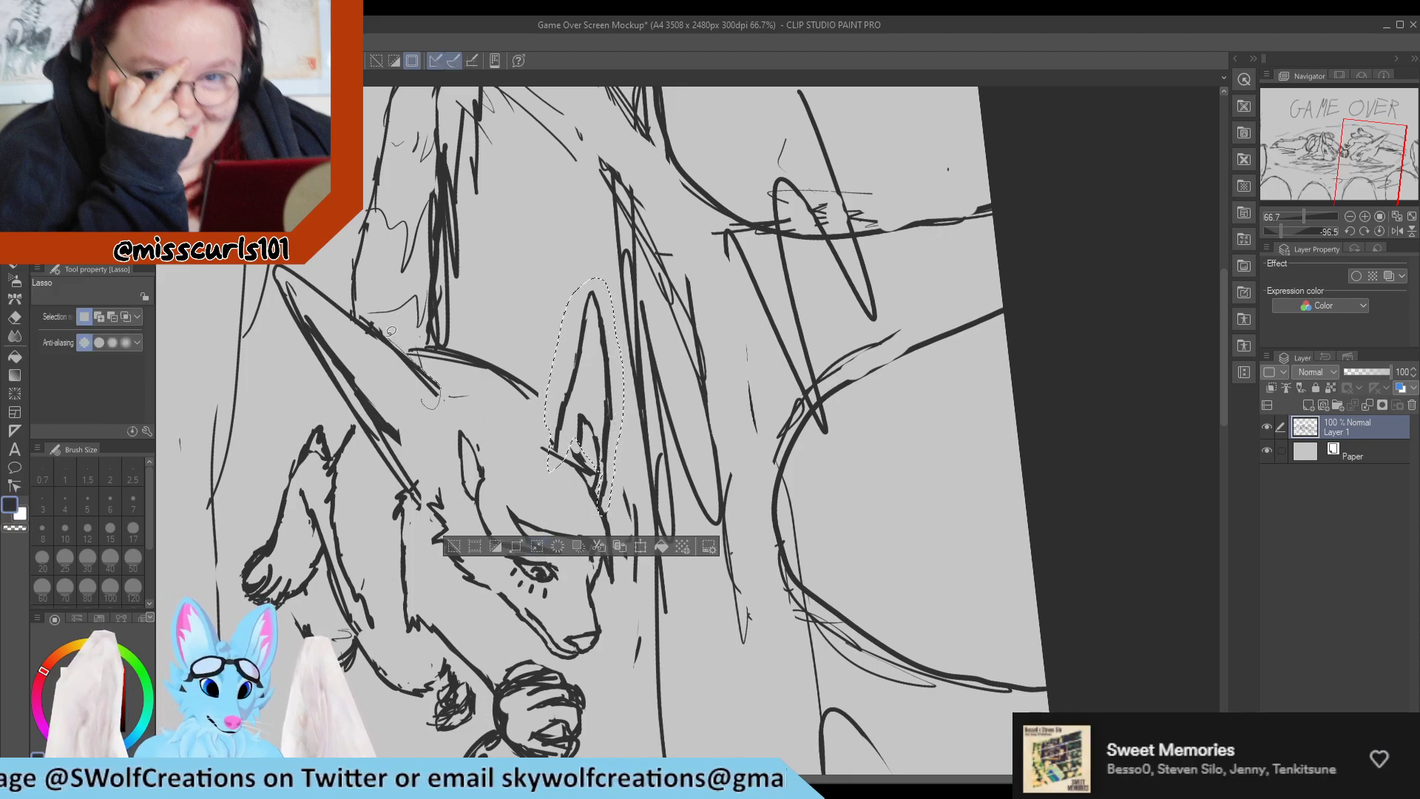
# Lasso the near ear, scale it down to 82%, rotate it more upright, move it in over the head and deselect.
pyautogui.moveTo(392, 331)
pyautogui.mouseDown()
pyautogui.moveTo(433, 413)
pyautogui.moveTo(408, 342)
pyautogui.moveTo(308, 264)
pyautogui.moveTo(310, 373)
pyautogui.moveTo(413, 497)
pyautogui.moveTo(430, 479)
pyautogui.moveTo(417, 437)
pyautogui.mouseUp()
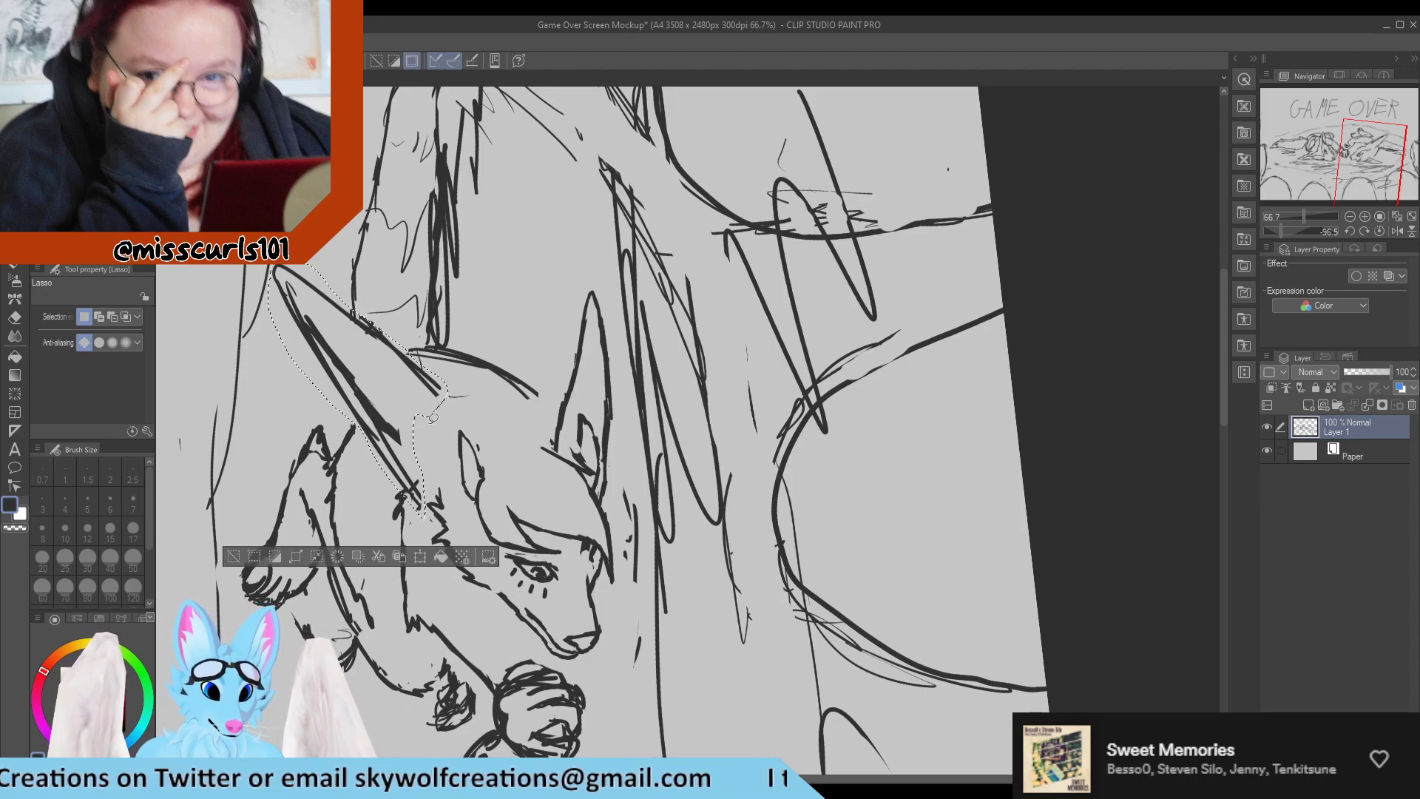
pyautogui.hotkey('ctrl', 't')
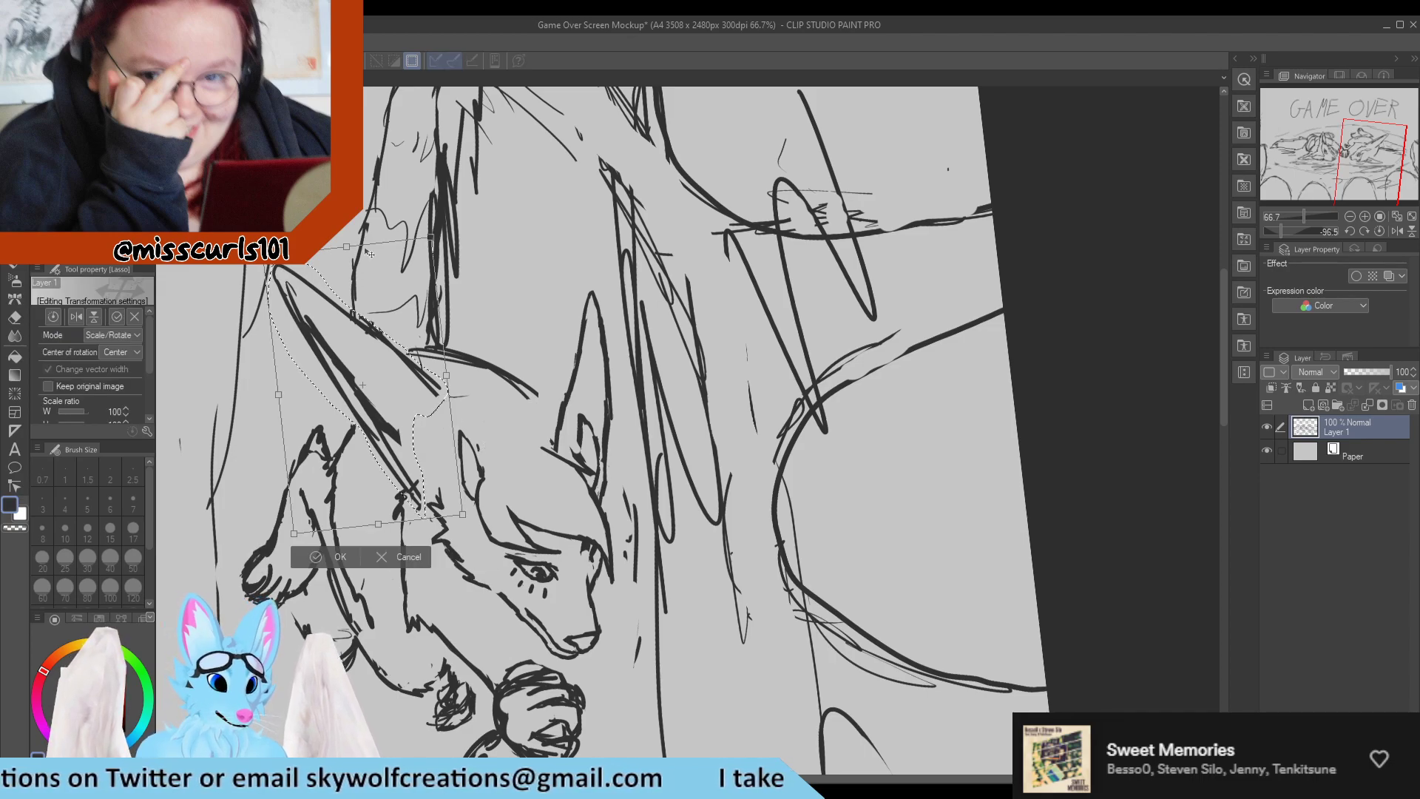
pyautogui.moveTo(263, 257); pyautogui.dragTo(304, 301)
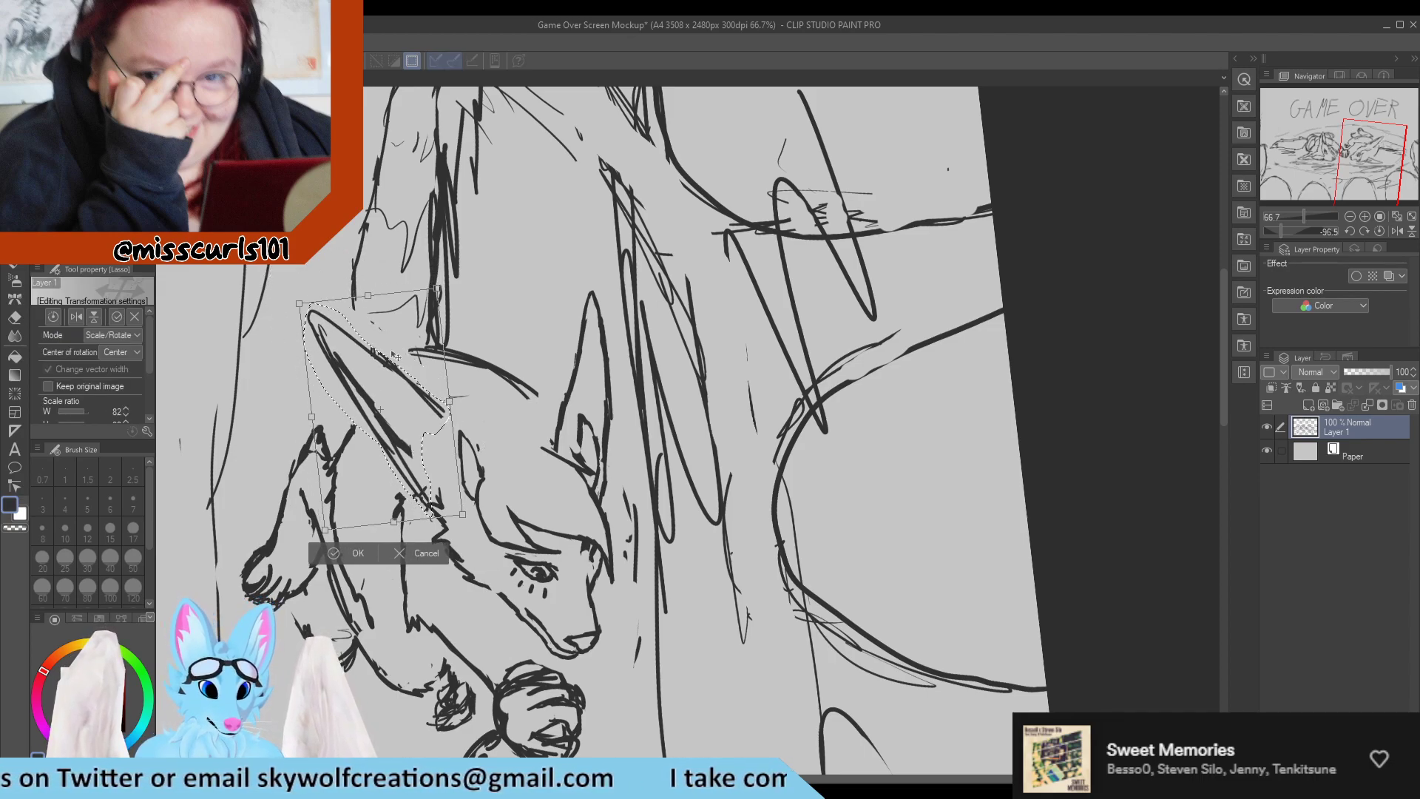
pyautogui.moveTo(417, 387); pyautogui.dragTo(442, 411)
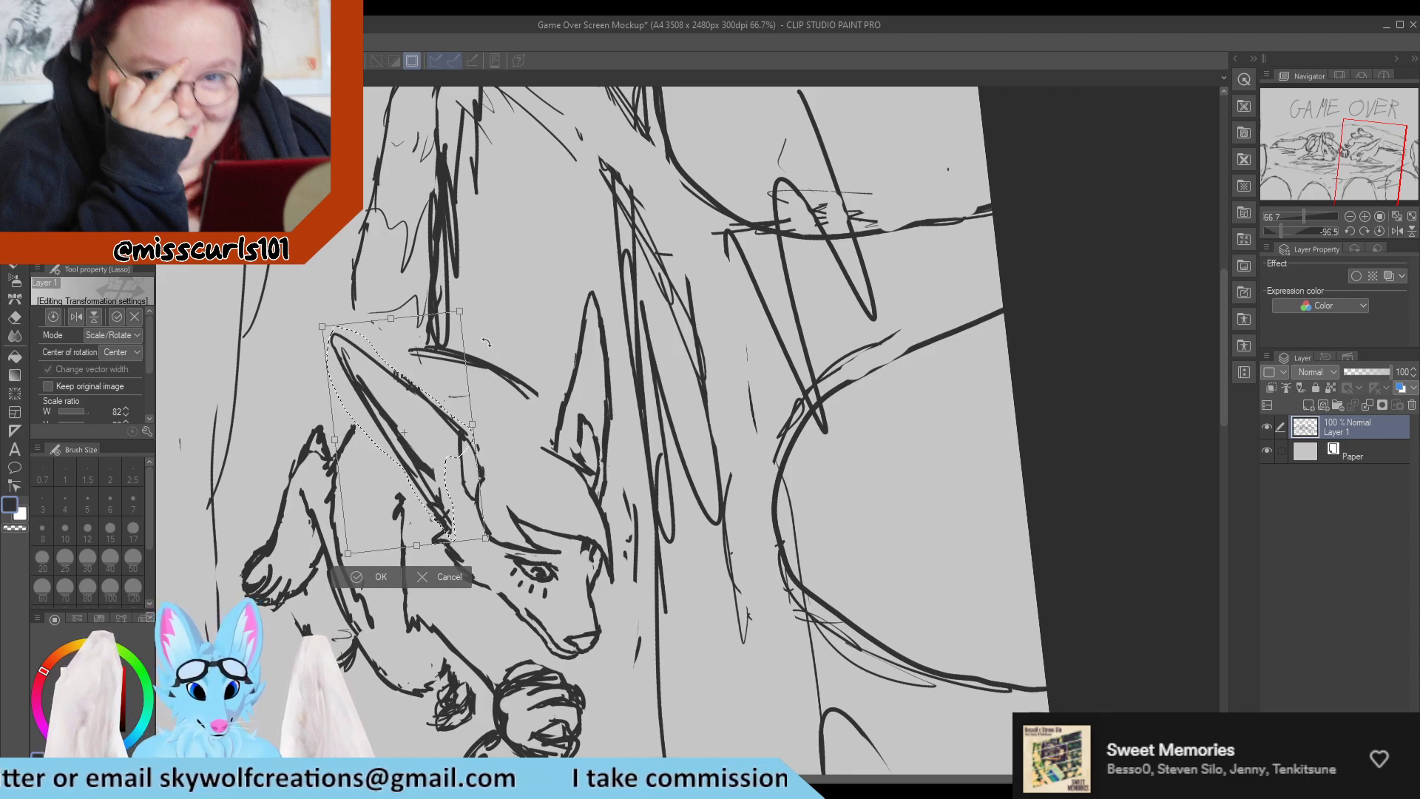
pyautogui.moveTo(515, 377); pyautogui.dragTo(503, 324)
pyautogui.moveTo(458, 403); pyautogui.dragTo(477, 403)
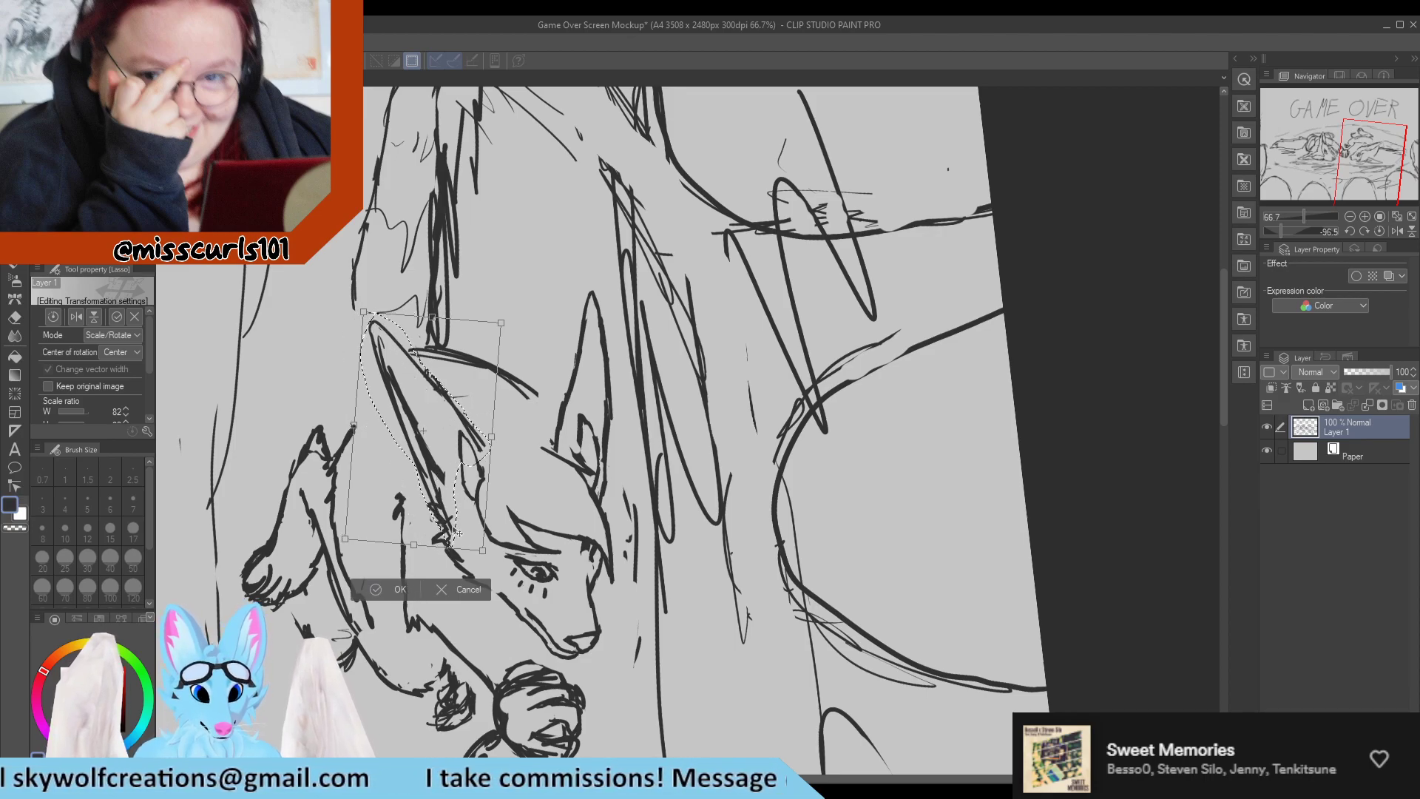
pyautogui.click(392, 591)
pyautogui.click(450, 546)
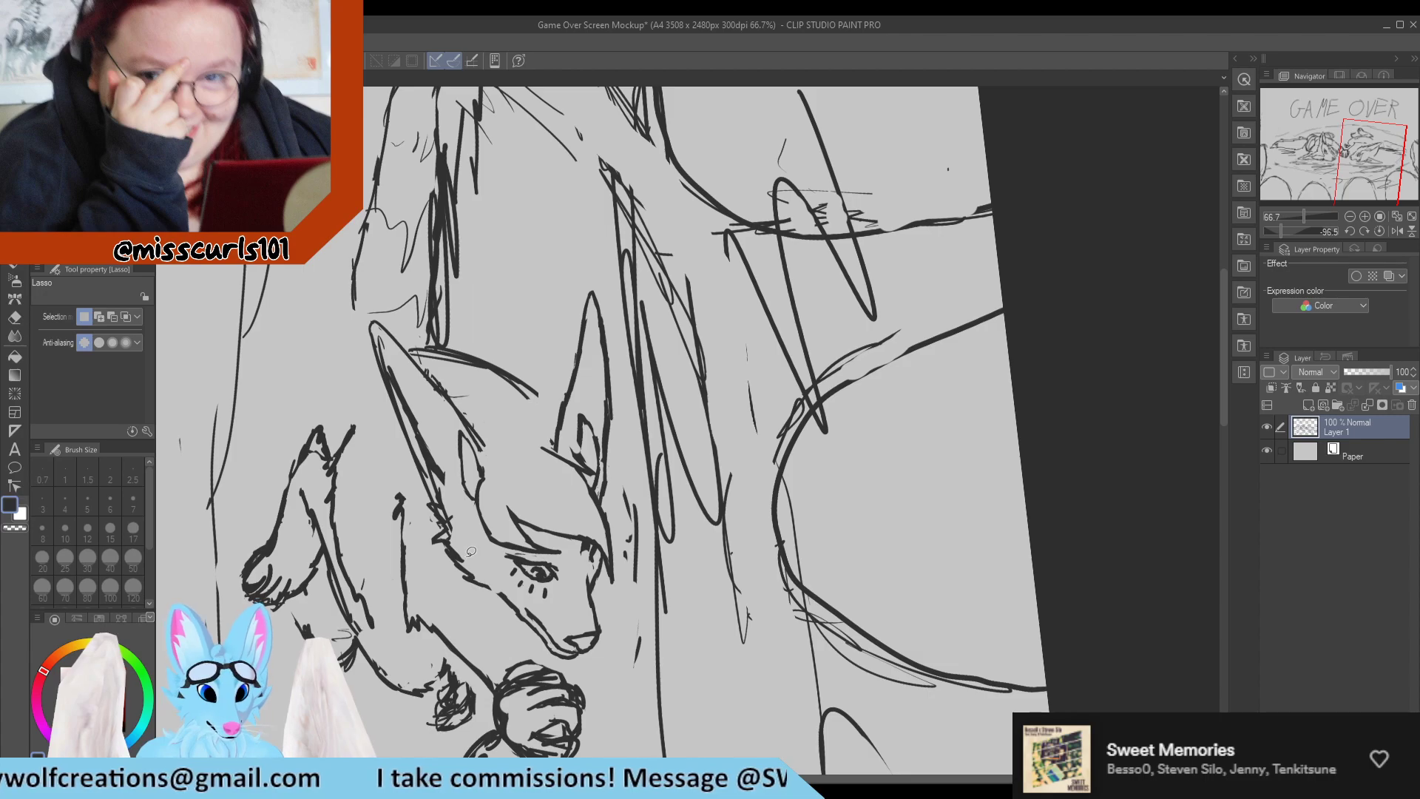
# Erase the overlapping lines where the near ear's base meets the cheek fur.
pyautogui.press('e')
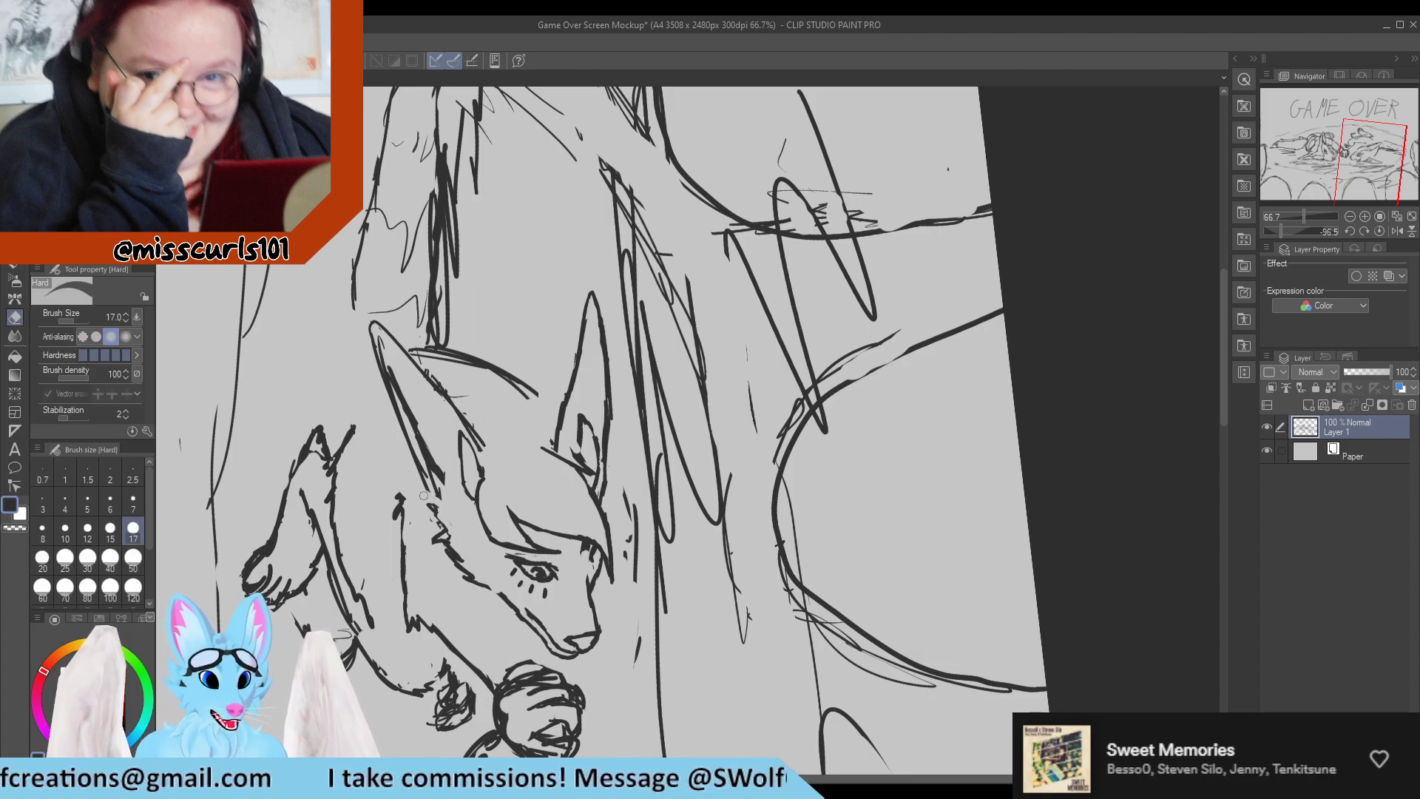
pyautogui.press('p')
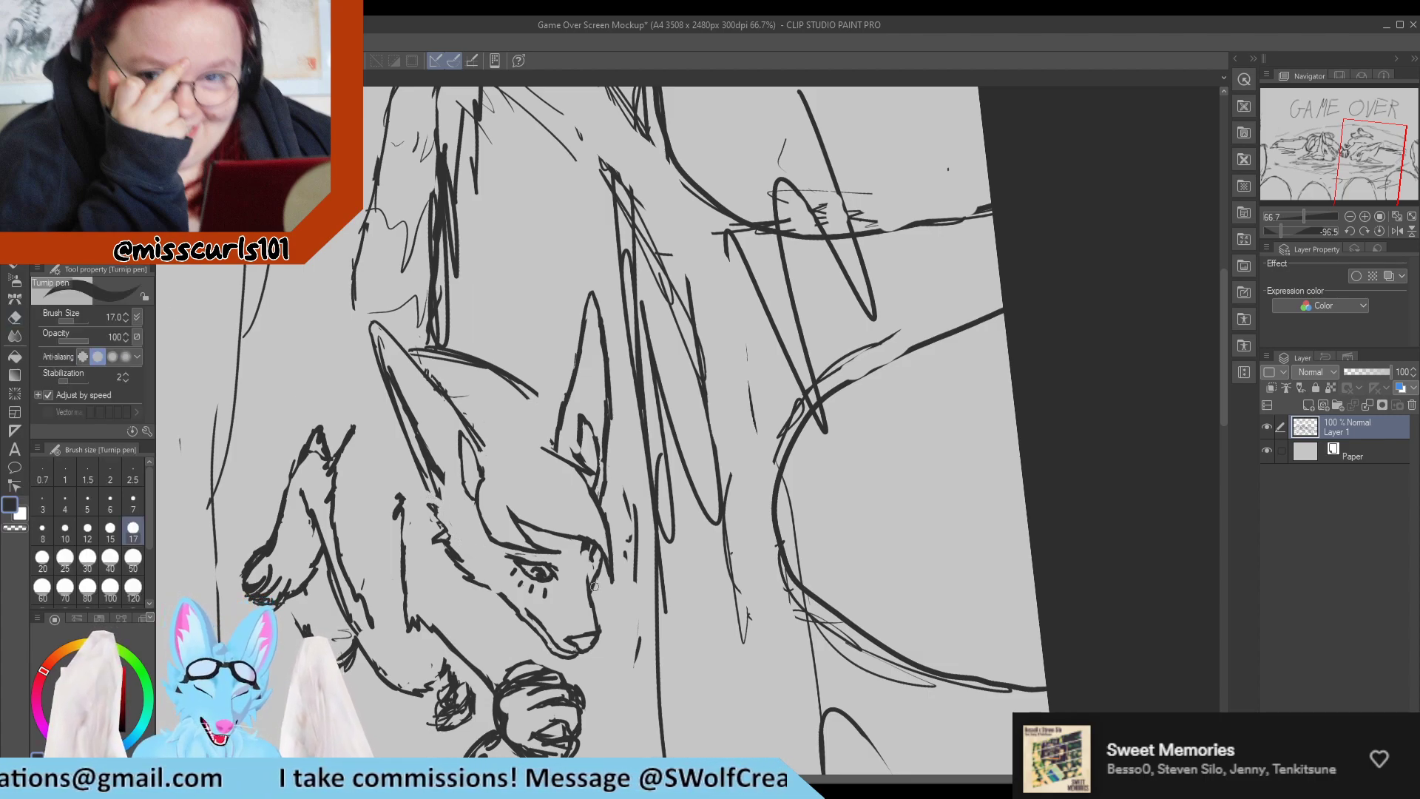
pyautogui.scroll(4, 593, 586)
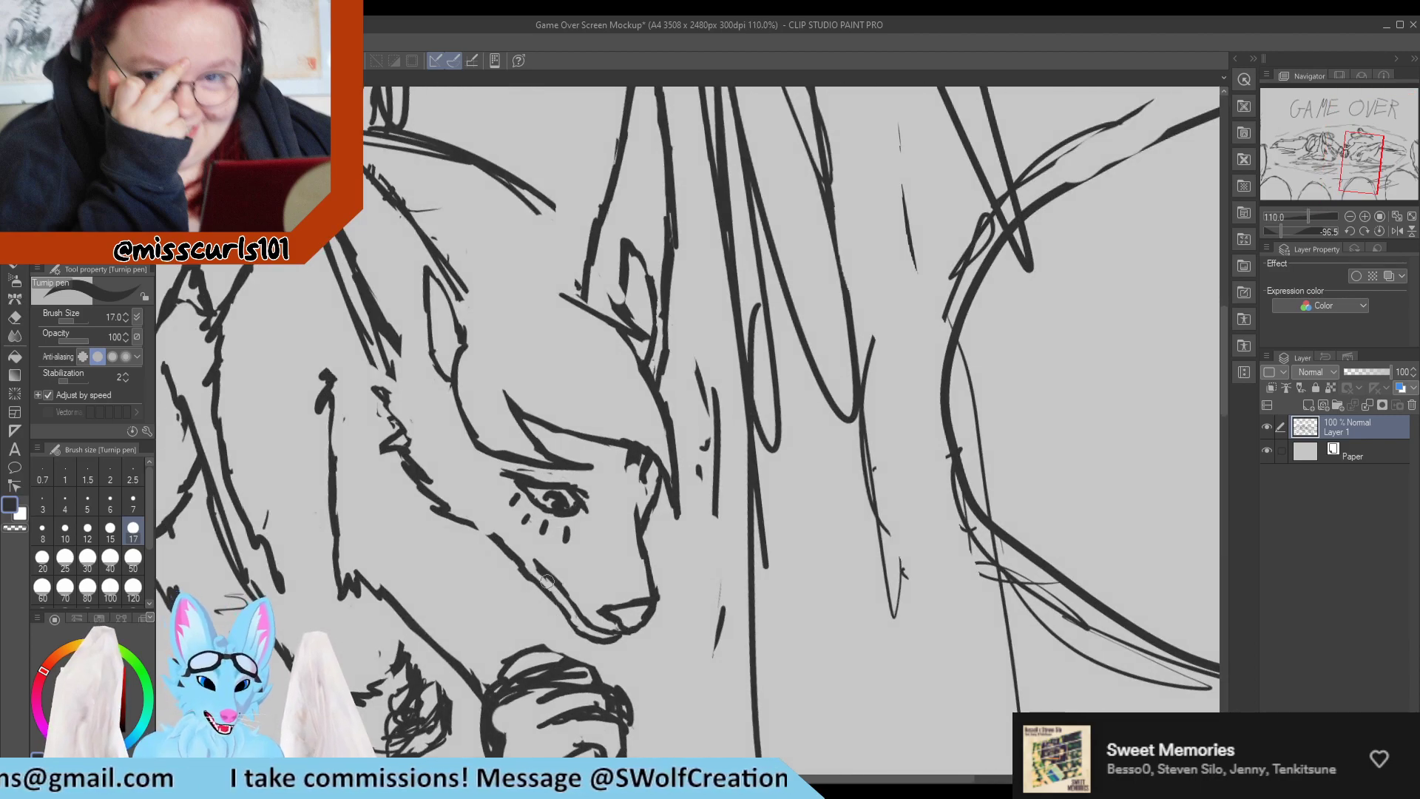
# Clean up the muzzle's lower edge and draw a short mouth line along it with a size 7 pen.
pyautogui.press('e')
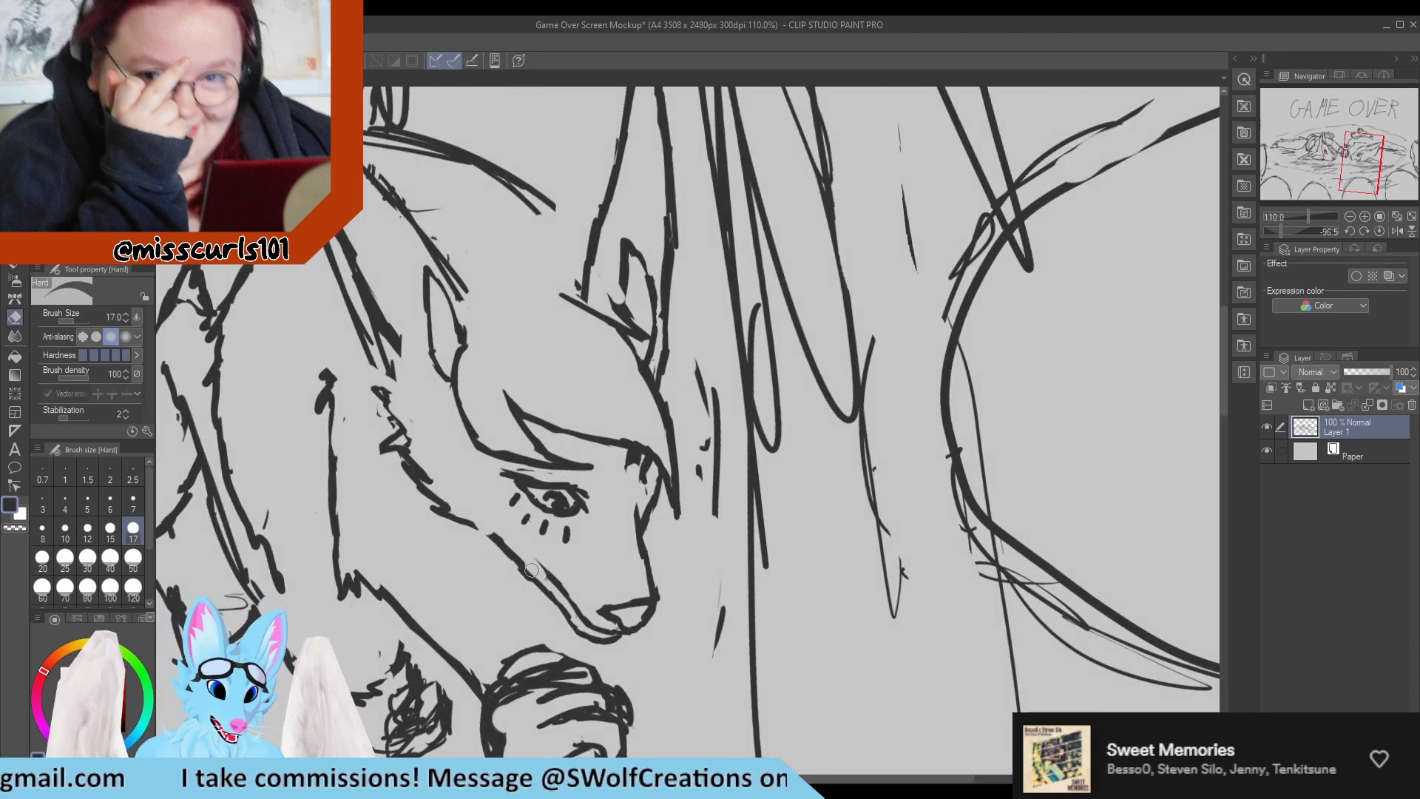
pyautogui.press('p')
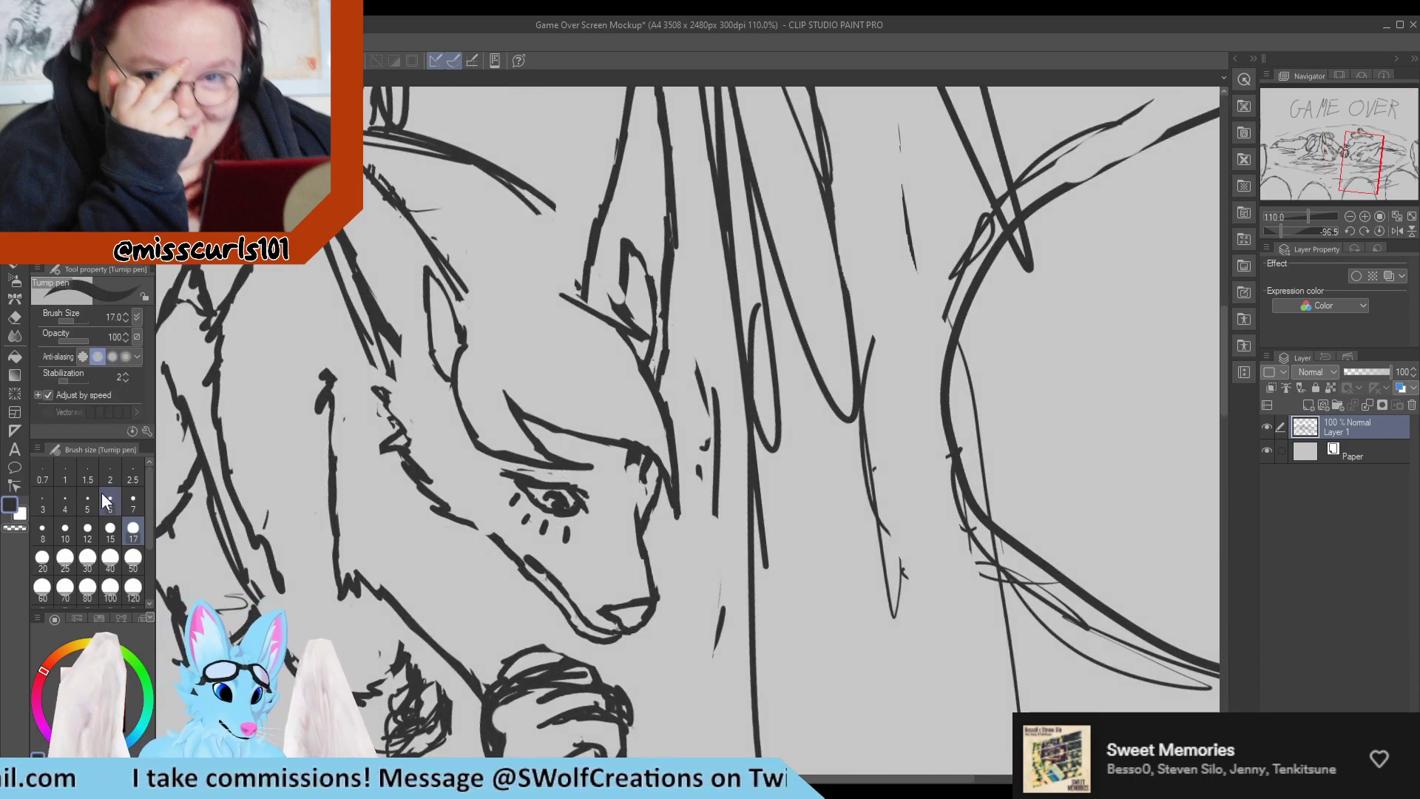
pyautogui.click(133, 503)
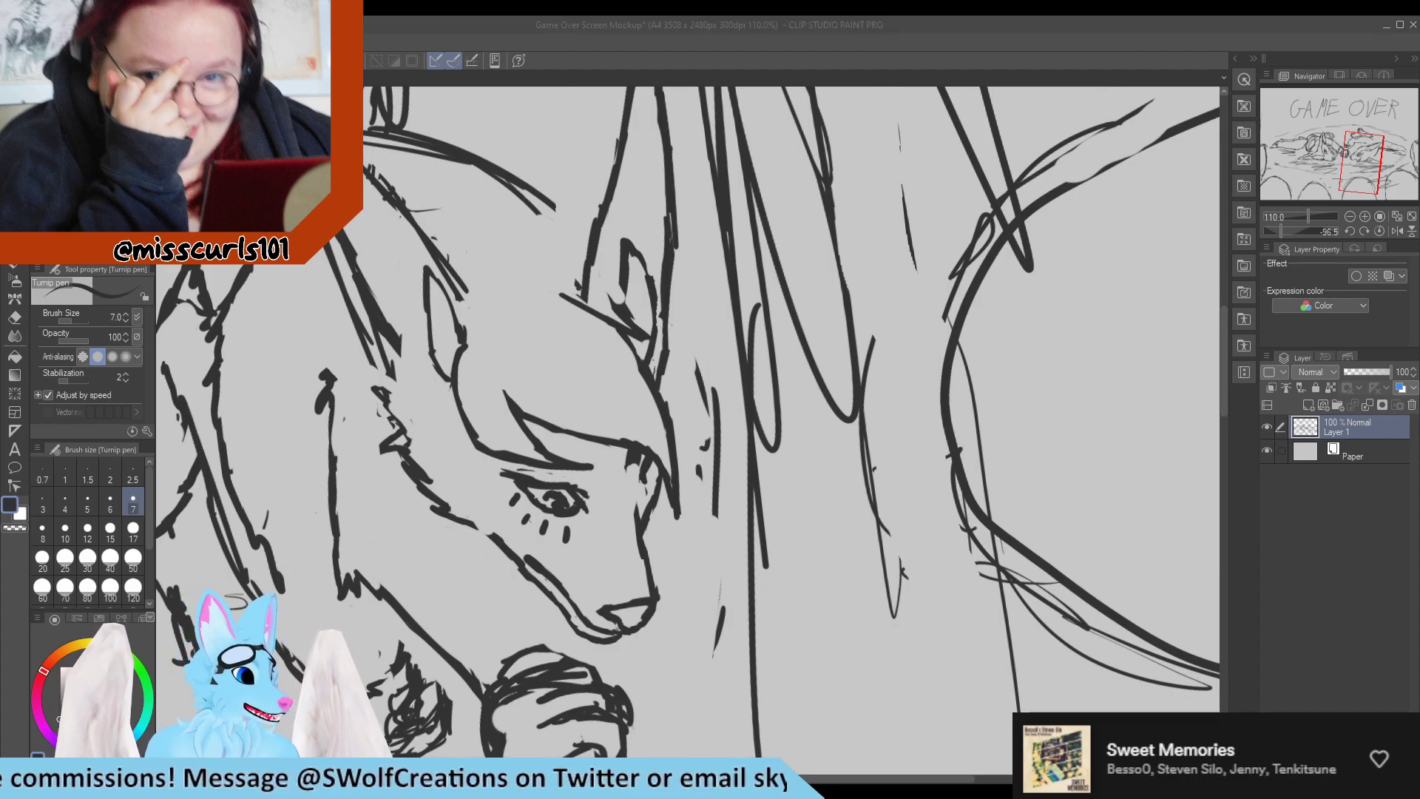
pyautogui.moveTo(522, 559)
pyautogui.mouseDown()
pyautogui.moveTo(548, 584)
pyautogui.moveTo(523, 549)
pyautogui.moveTo(559, 583)
pyautogui.moveTo(528, 544)
pyautogui.moveTo(573, 591)
pyautogui.mouseUp()
pyautogui.press('e')
pyautogui.press('p')
pyautogui.press('e')
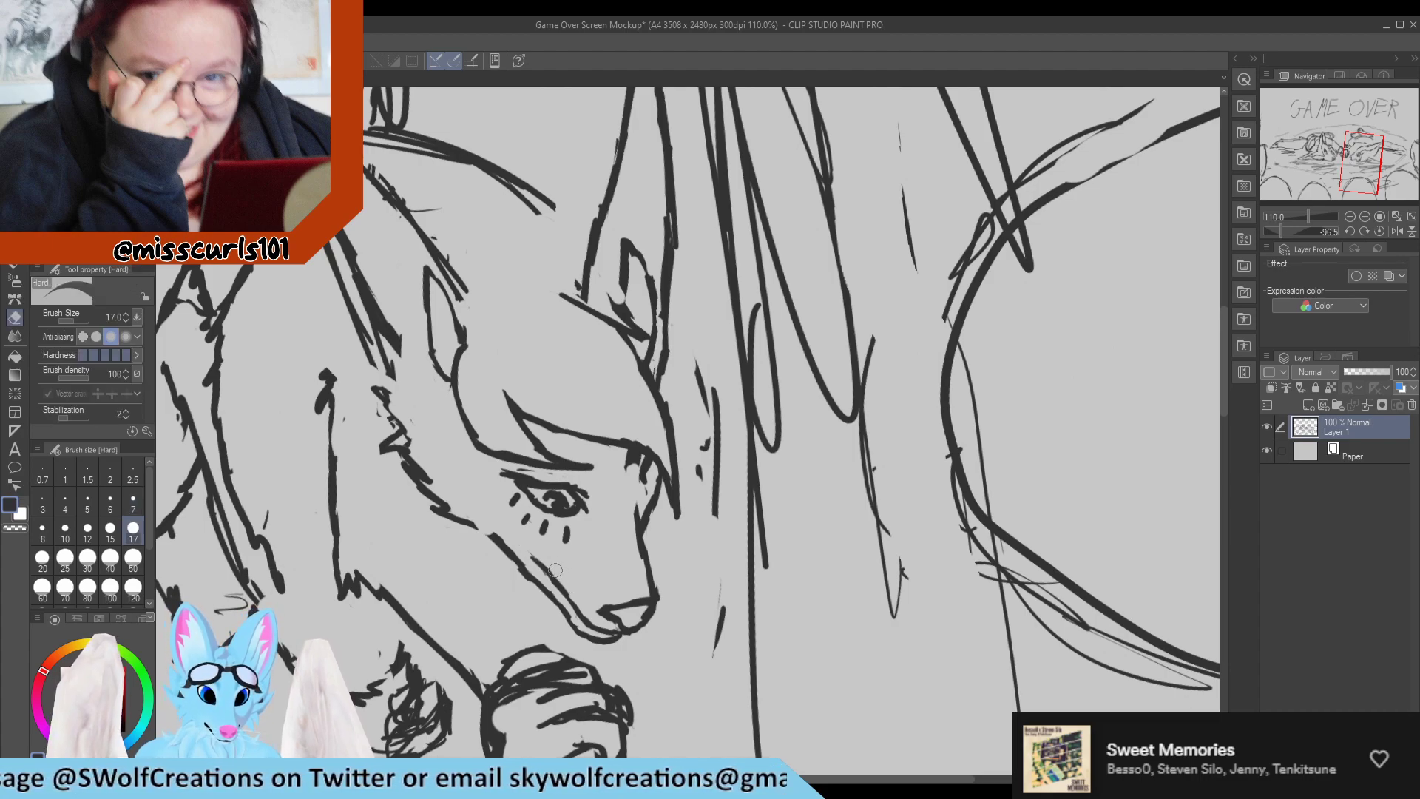
pyautogui.press('p')
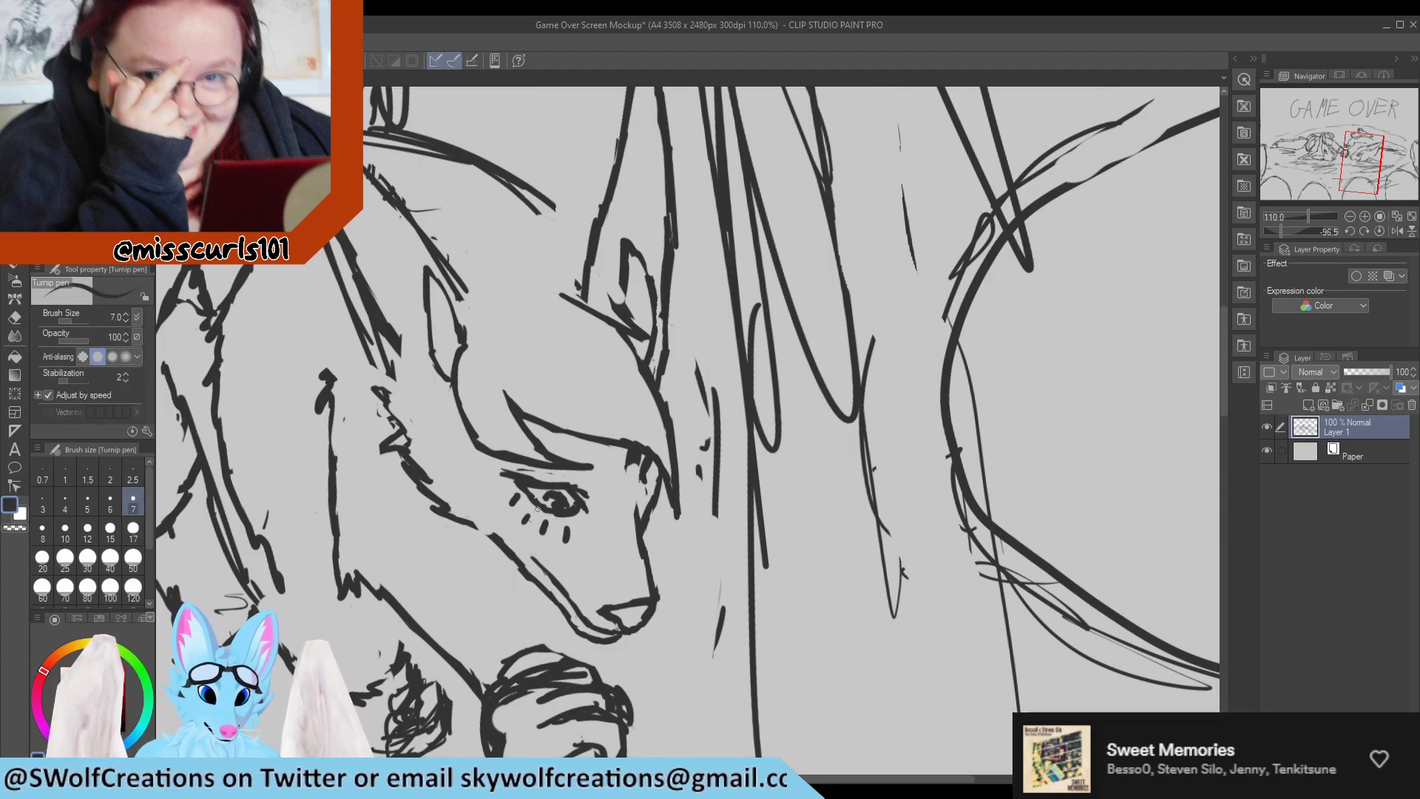
# Redraw the lower lid of the near eye above the lashes.
pyautogui.moveTo(536, 507); pyautogui.dragTo(572, 515)
pyautogui.press('e')
pyautogui.press('p')
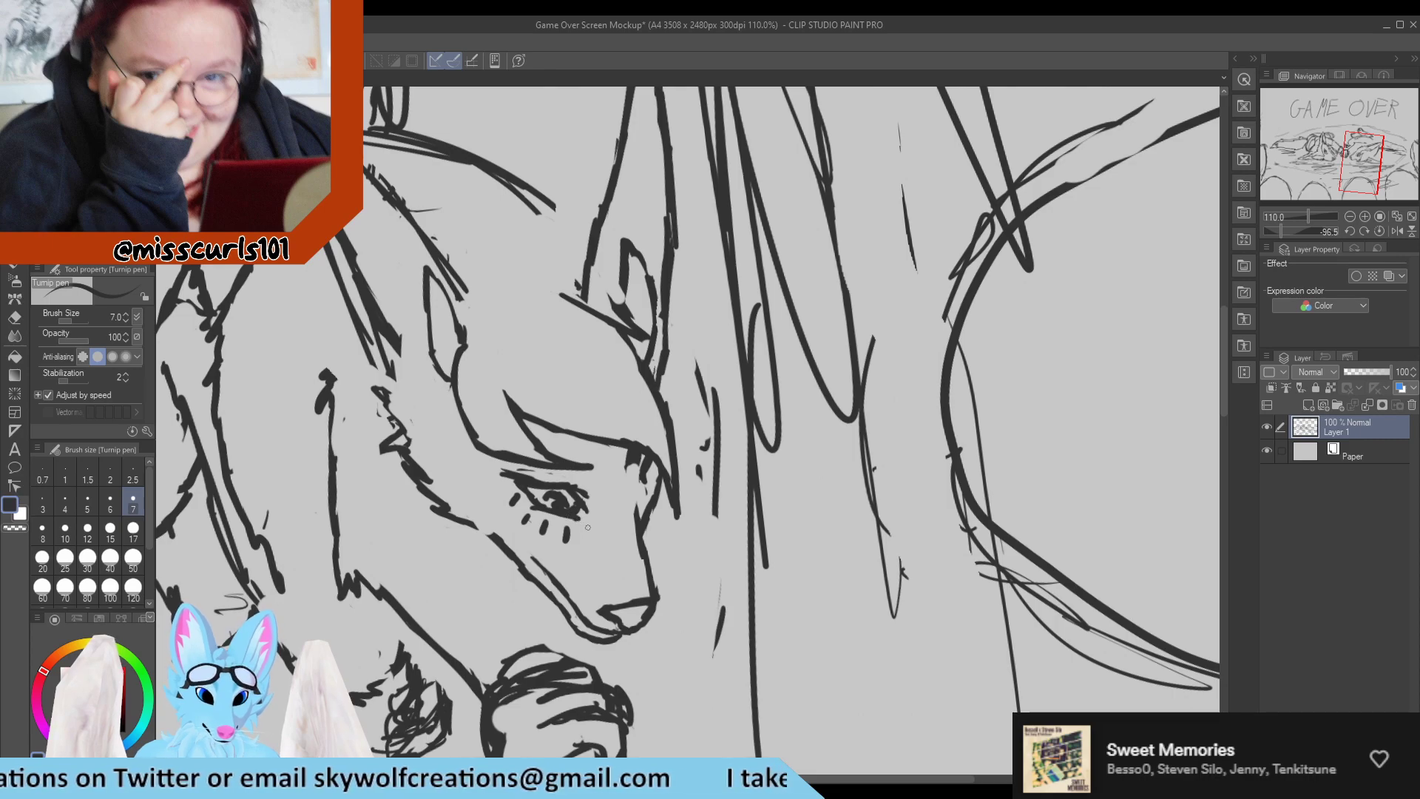
# Erase the rough marks between the fringe tip and the bridge of the muzzle, and redraw the far eye there.
pyautogui.press('e')
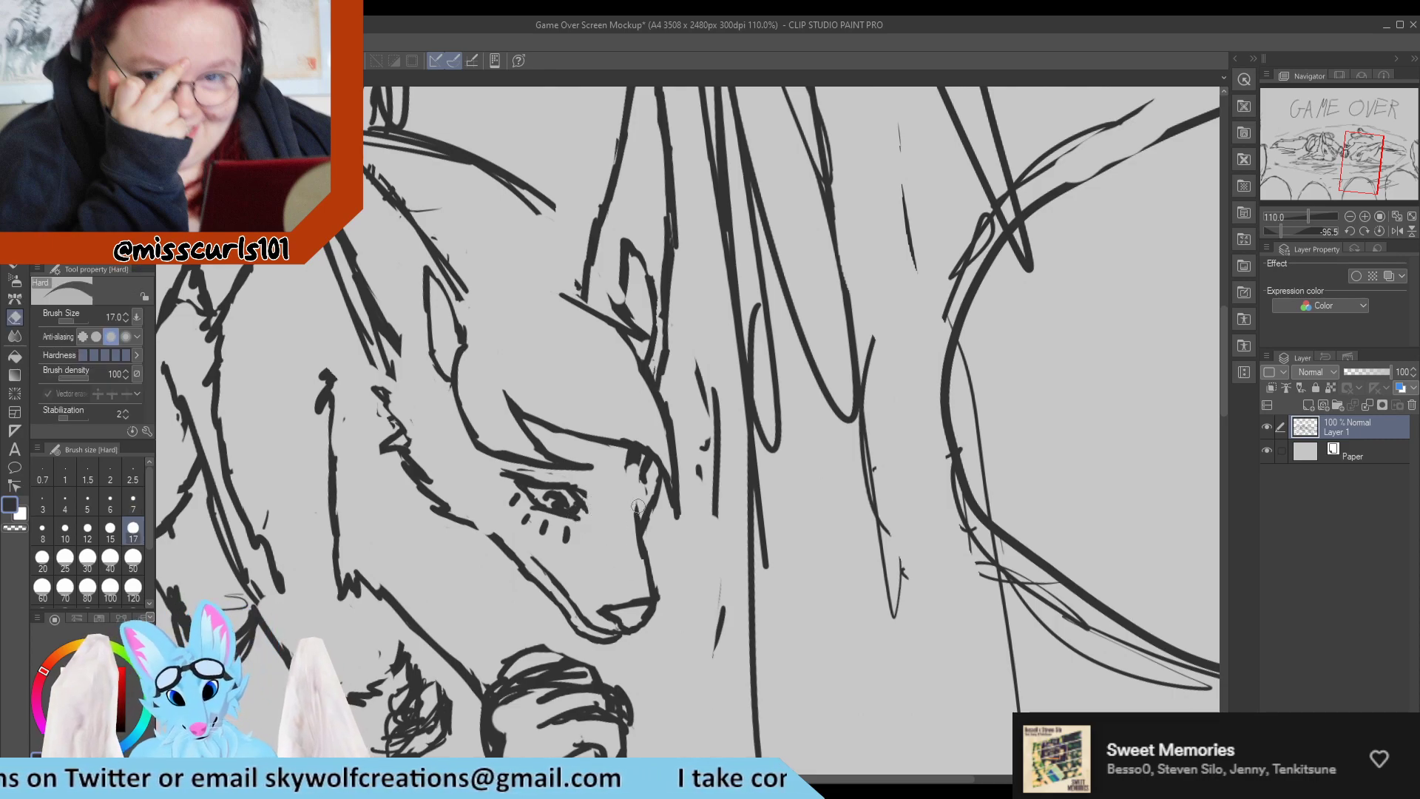
pyautogui.moveTo(644, 468); pyautogui.dragTo(649, 481)
pyautogui.press('p')
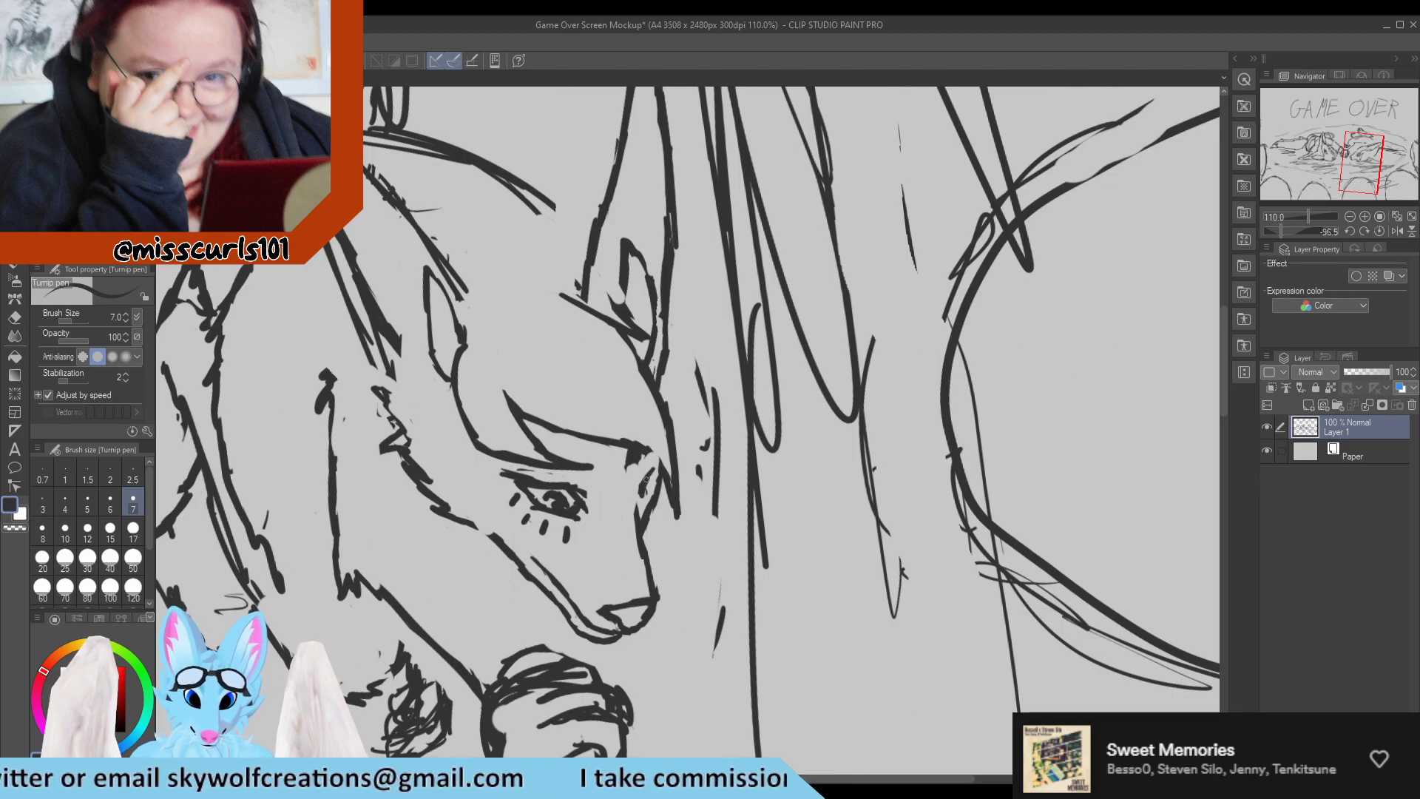
pyautogui.press('e')
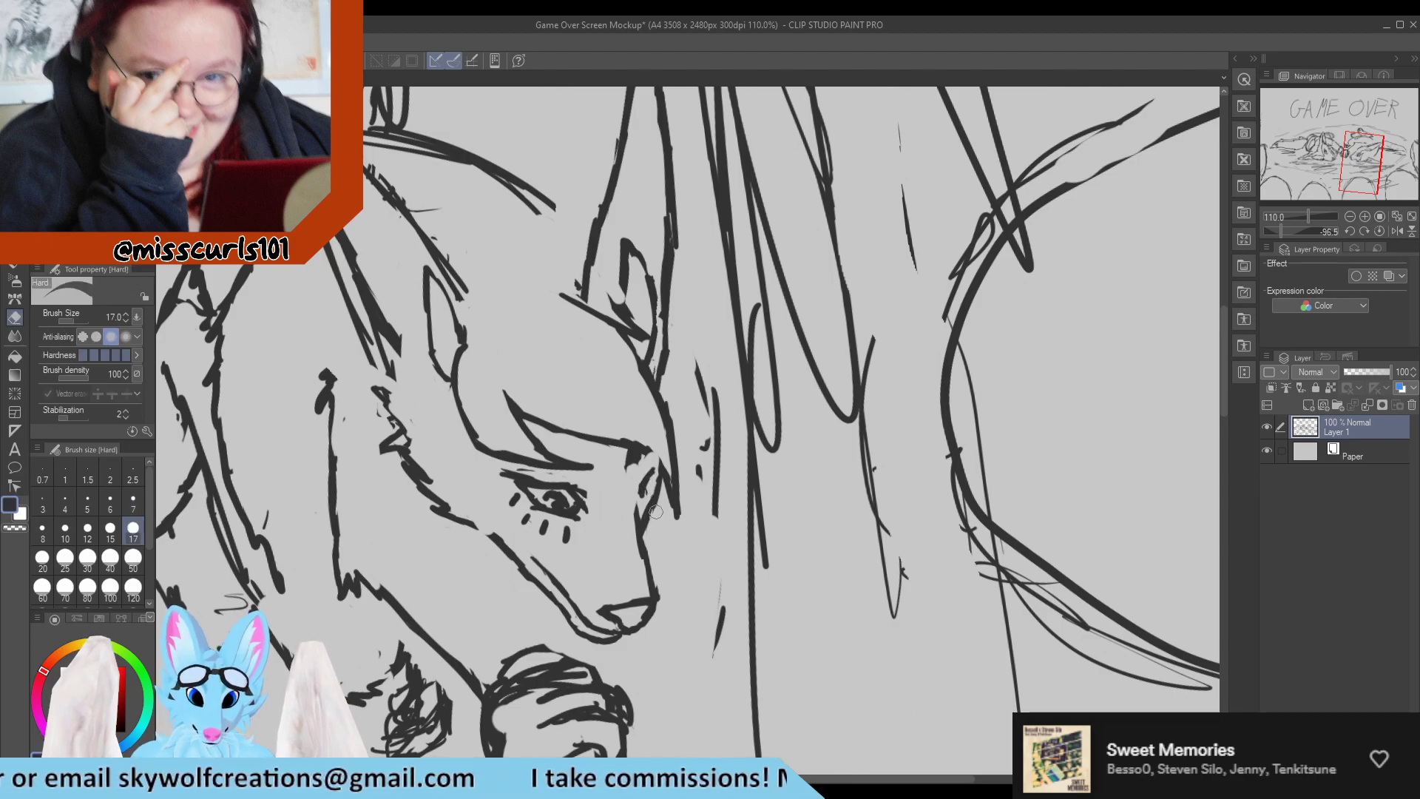
pyautogui.moveTo(652, 512)
pyautogui.mouseDown()
pyautogui.moveTo(661, 475)
pyautogui.moveTo(659, 513)
pyautogui.mouseUp()
pyautogui.press('p')
pyautogui.press('e')
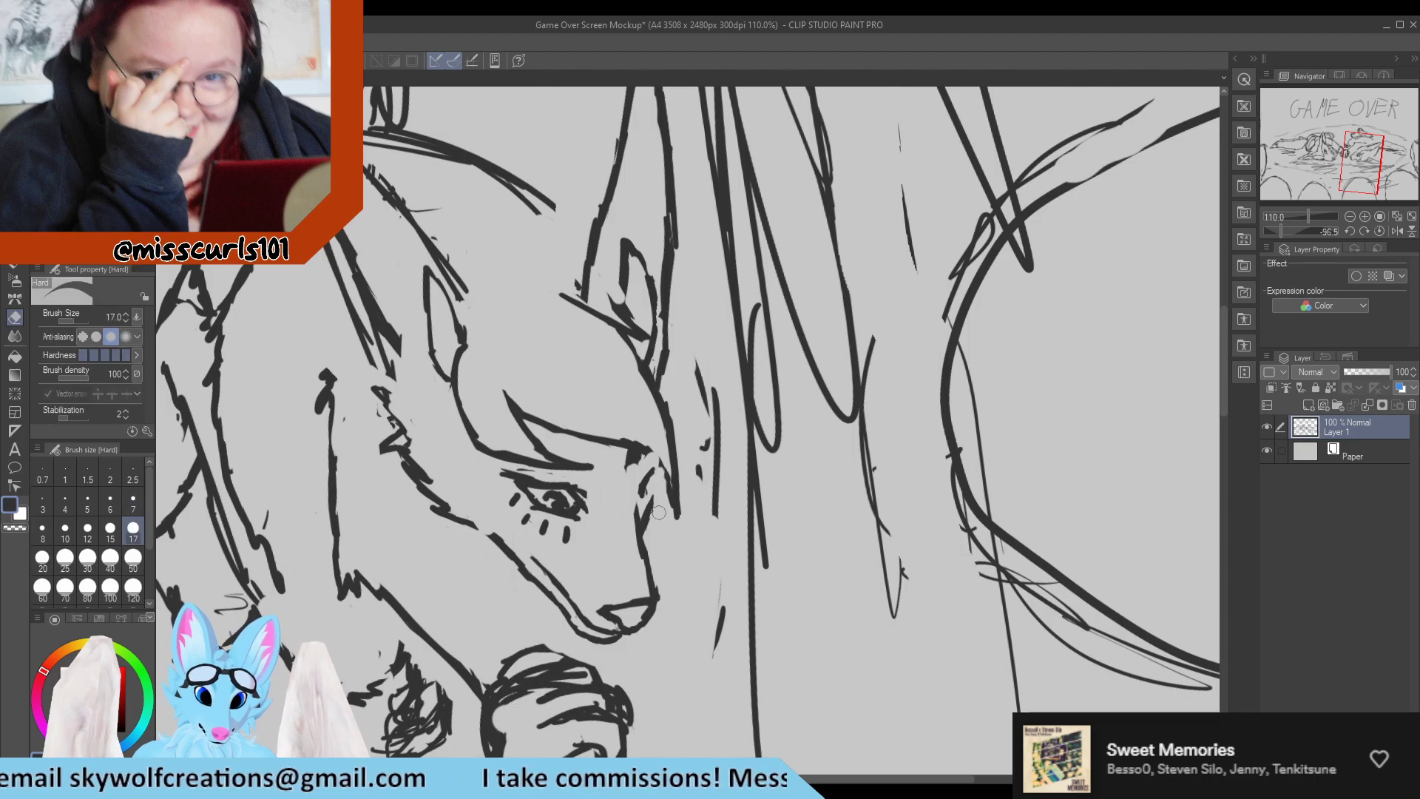
pyautogui.press('p')
pyautogui.moveTo(663, 460); pyautogui.dragTo(650, 511)
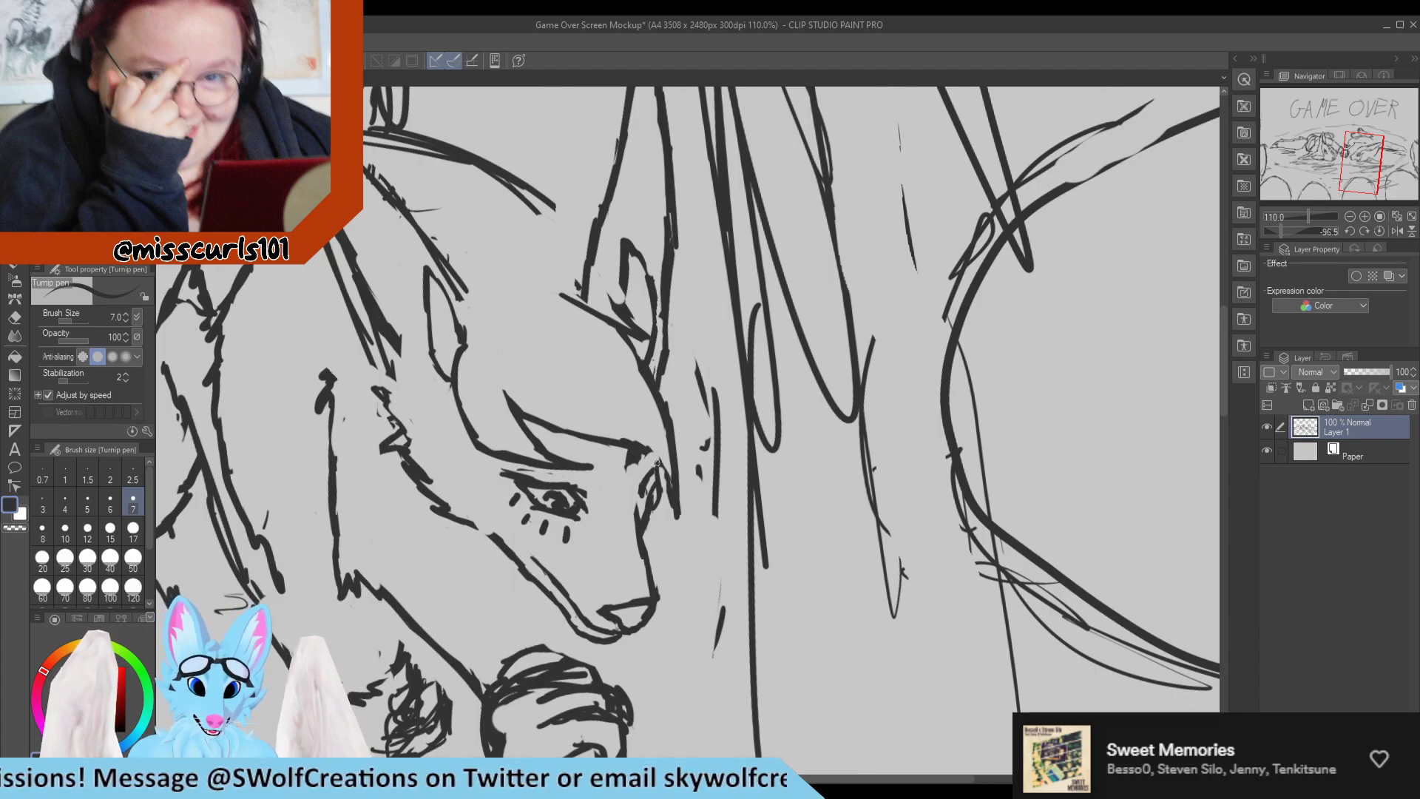
# Smooth the fringe's lower line beside the far eye and erase the scribble beneath it.
pyautogui.moveTo(645, 446)
pyautogui.mouseDown()
pyautogui.moveTo(673, 489)
pyautogui.moveTo(641, 438)
pyautogui.moveTo(641, 459)
pyautogui.moveTo(628, 457)
pyautogui.mouseUp()
pyautogui.press('e')
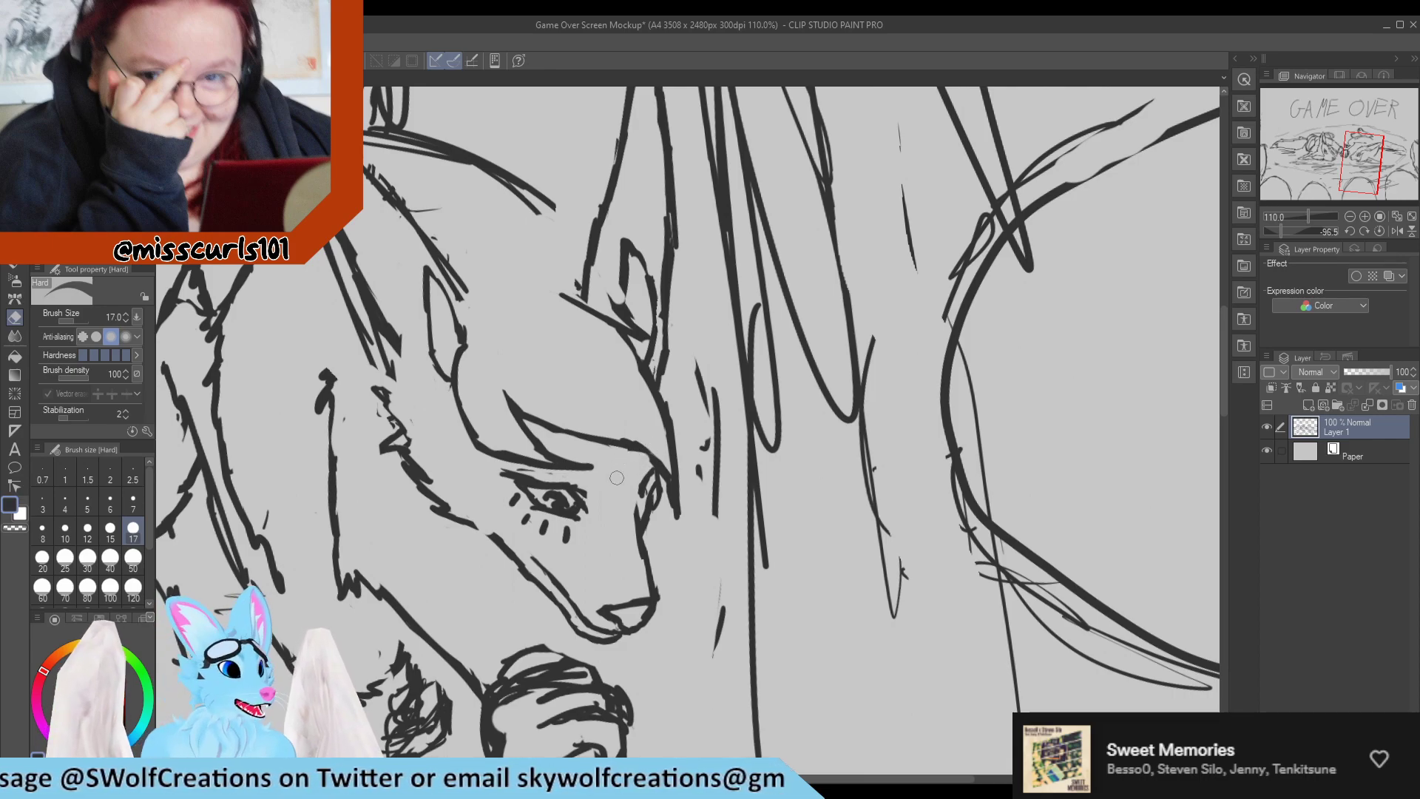
pyautogui.press('p')
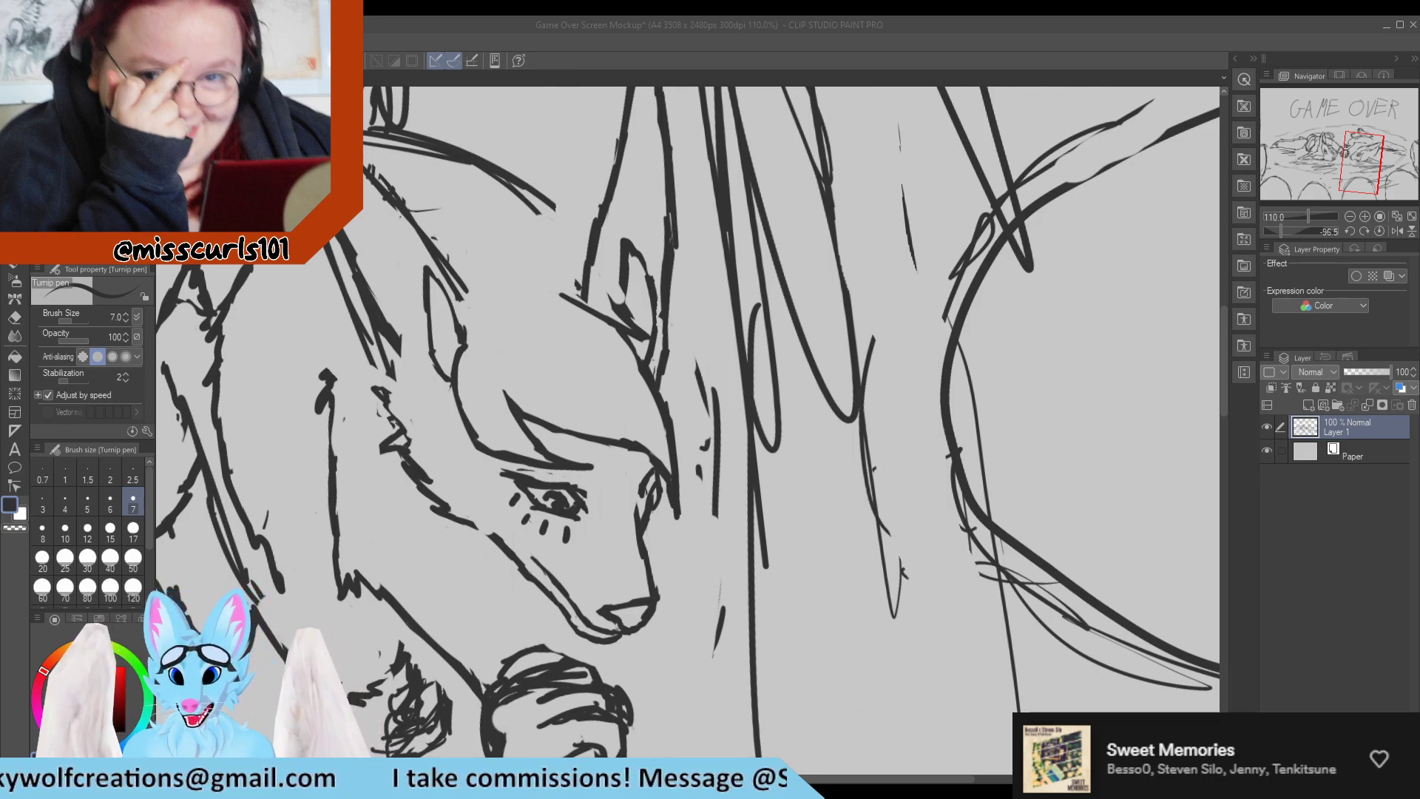
# Erase the doubled outer line along the back edge of the near ear.
pyautogui.scroll(-6, 945, 441)
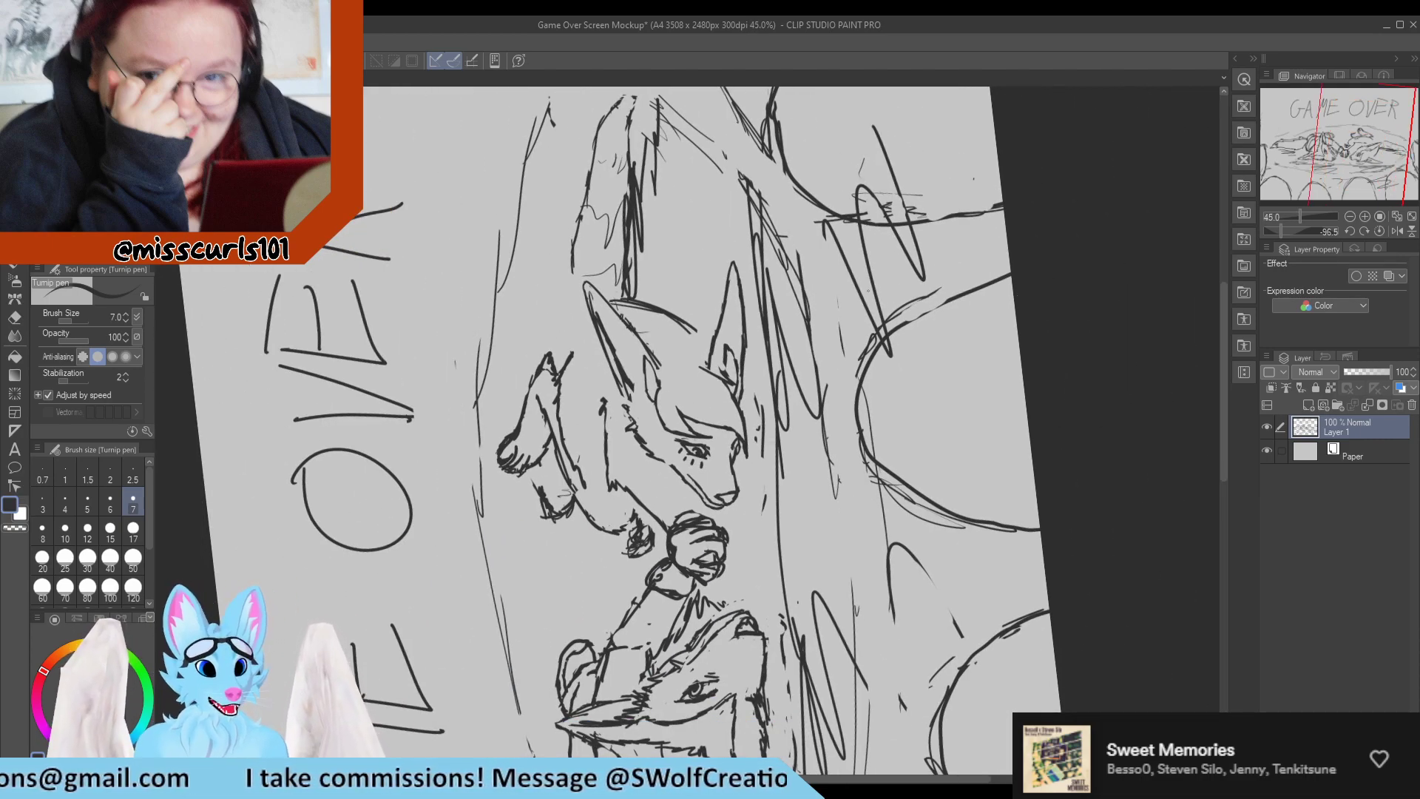
pyautogui.scroll(7, 692, 353)
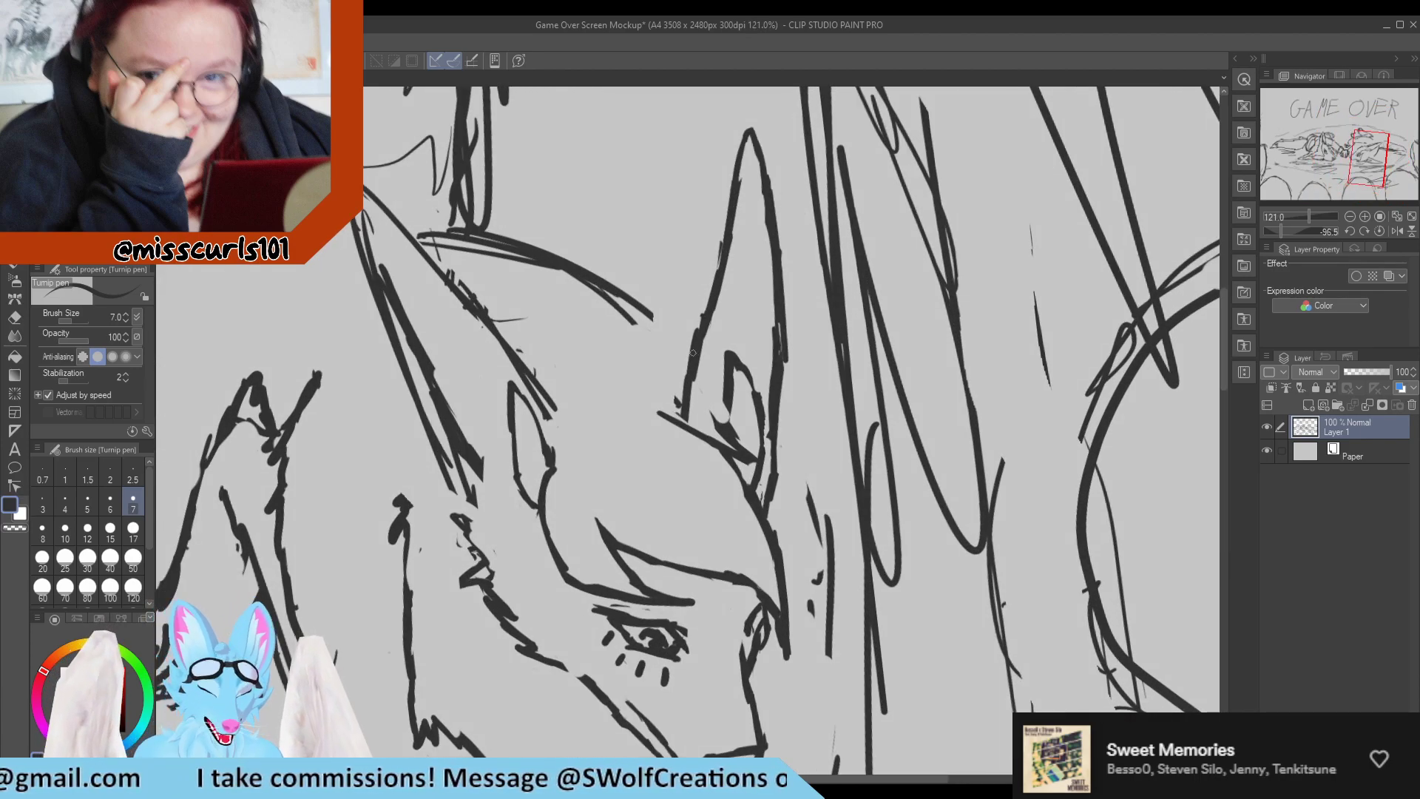
pyautogui.press('e')
pyautogui.moveTo(443, 479)
pyautogui.mouseDown()
pyautogui.moveTo(366, 293)
pyautogui.moveTo(398, 360)
pyautogui.mouseUp()
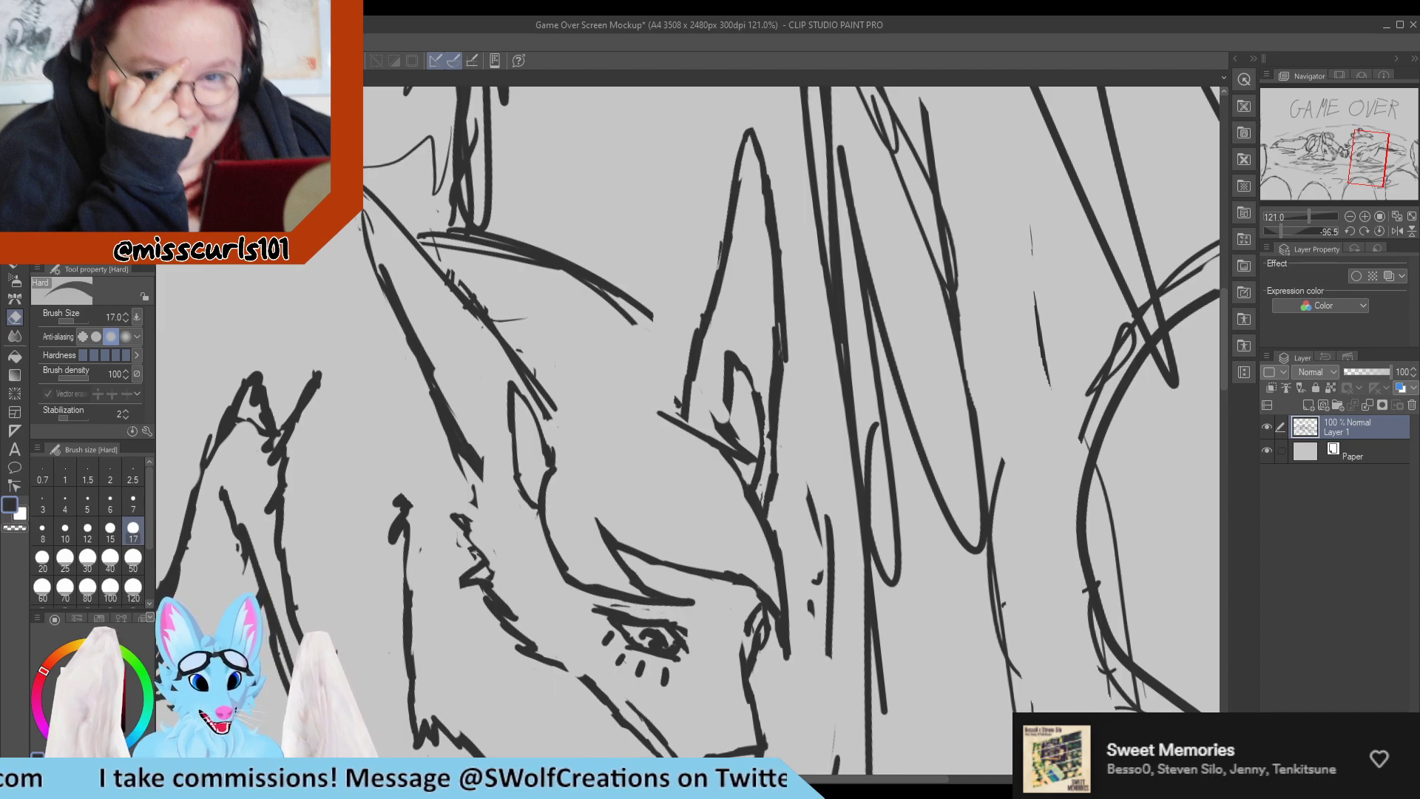
# Redraw the back edge of the long-eared character's near ear and erase along its sides to thin it into a clean line.
pyautogui.moveTo(364, 235); pyautogui.dragTo(386, 284)
pyautogui.press('p')
pyautogui.moveTo(362, 213); pyautogui.dragTo(415, 344)
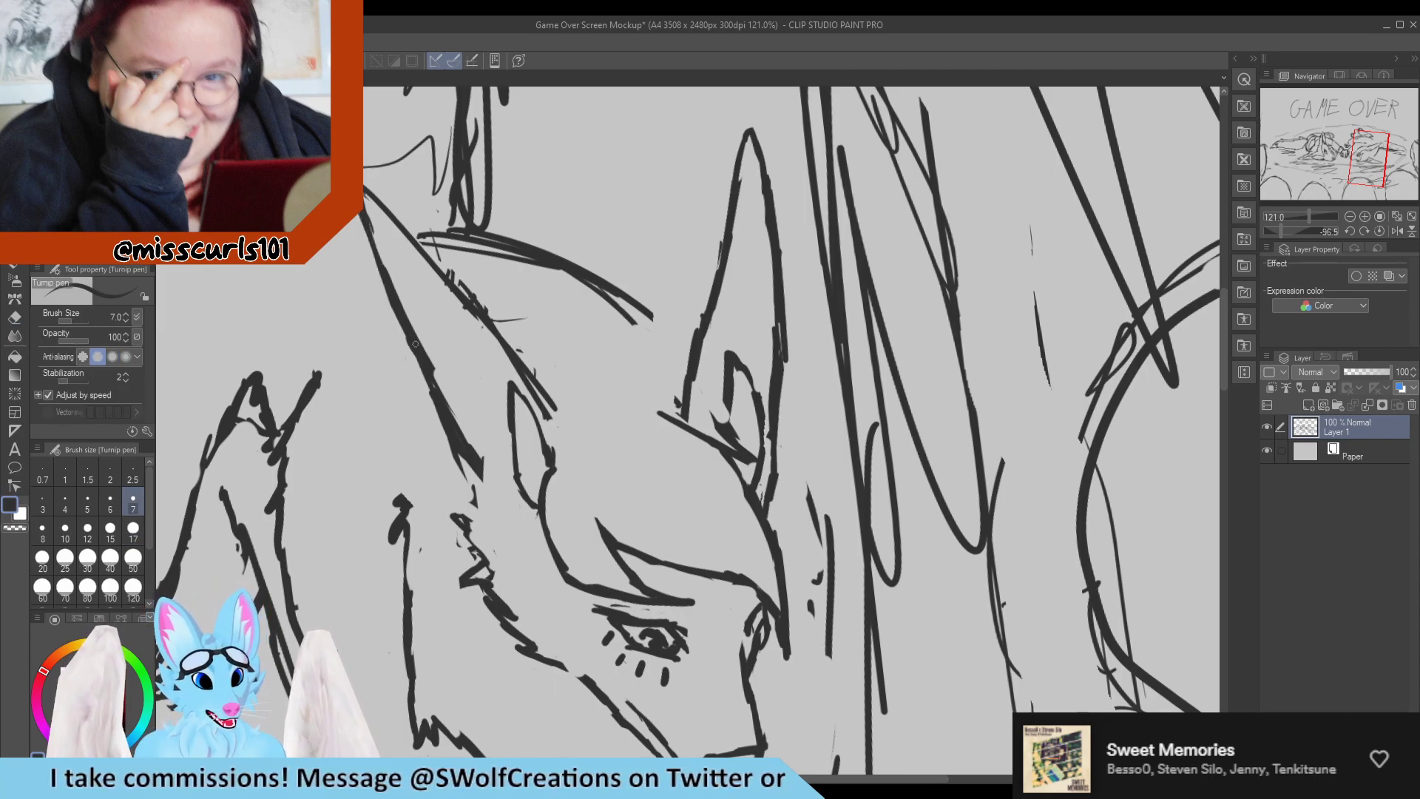
pyautogui.press('e')
pyautogui.moveTo(484, 474); pyautogui.dragTo(433, 349)
pyautogui.moveTo(404, 290); pyautogui.dragTo(491, 485)
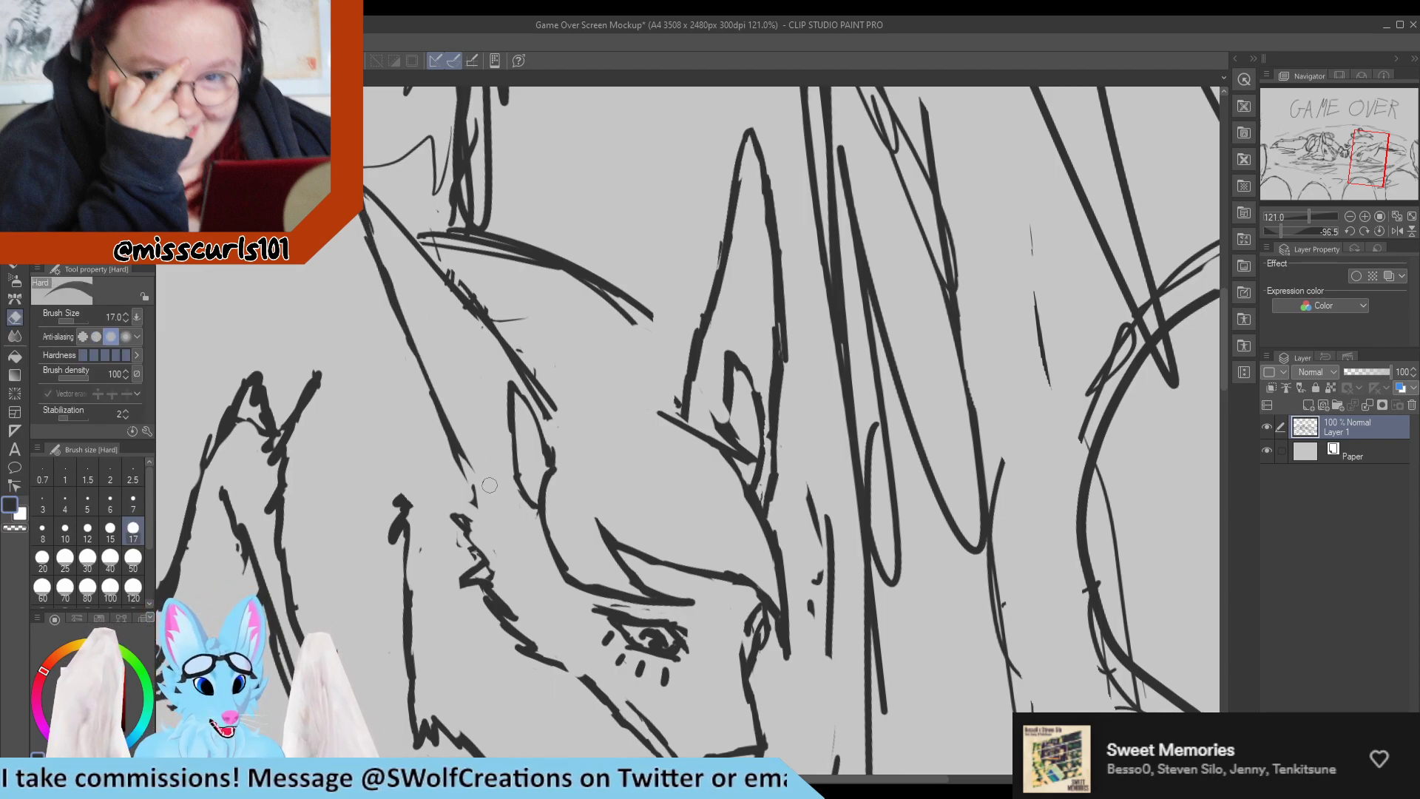
pyautogui.moveTo(435, 361); pyautogui.dragTo(472, 470)
# Erase the rough doubled marks along the near ear's front edge and redraw it as a single line down to the fringe.
pyautogui.moveTo(462, 284)
pyautogui.mouseDown()
pyautogui.moveTo(492, 309)
pyautogui.moveTo(400, 209)
pyautogui.moveTo(552, 377)
pyautogui.moveTo(390, 213)
pyautogui.moveTo(464, 299)
pyautogui.mouseUp()
pyautogui.press('p')
pyautogui.moveTo(414, 237); pyautogui.dragTo(522, 358)
pyautogui.press('e')
pyautogui.moveTo(418, 262)
pyautogui.mouseDown()
pyautogui.moveTo(463, 317)
pyautogui.moveTo(478, 251)
pyautogui.mouseUp()
pyautogui.moveTo(478, 252); pyautogui.dragTo(501, 358)
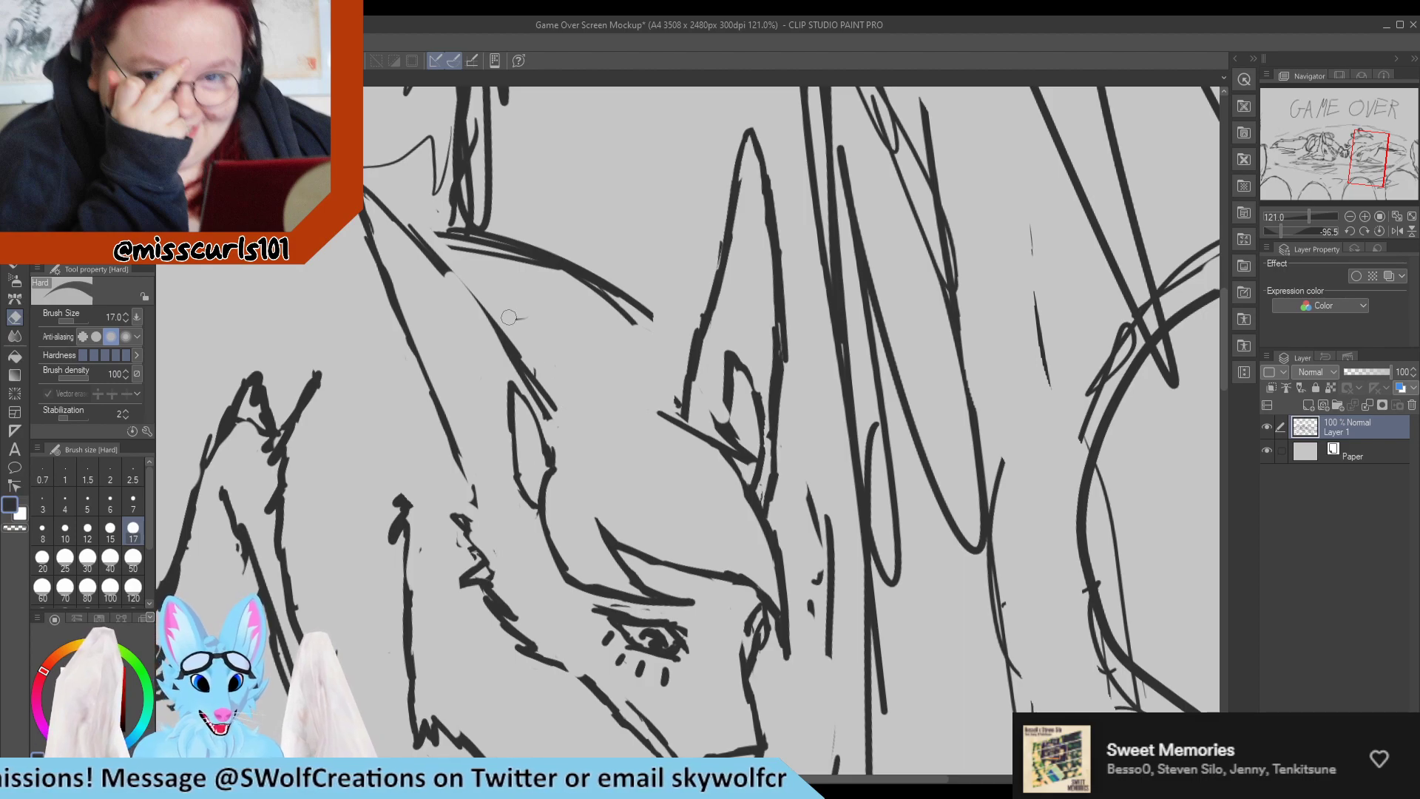
pyautogui.moveTo(558, 411); pyautogui.dragTo(521, 326)
pyautogui.press('p')
pyautogui.moveTo(442, 270)
pyautogui.mouseDown()
pyautogui.moveTo(514, 352)
pyautogui.moveTo(479, 313)
pyautogui.mouseUp()
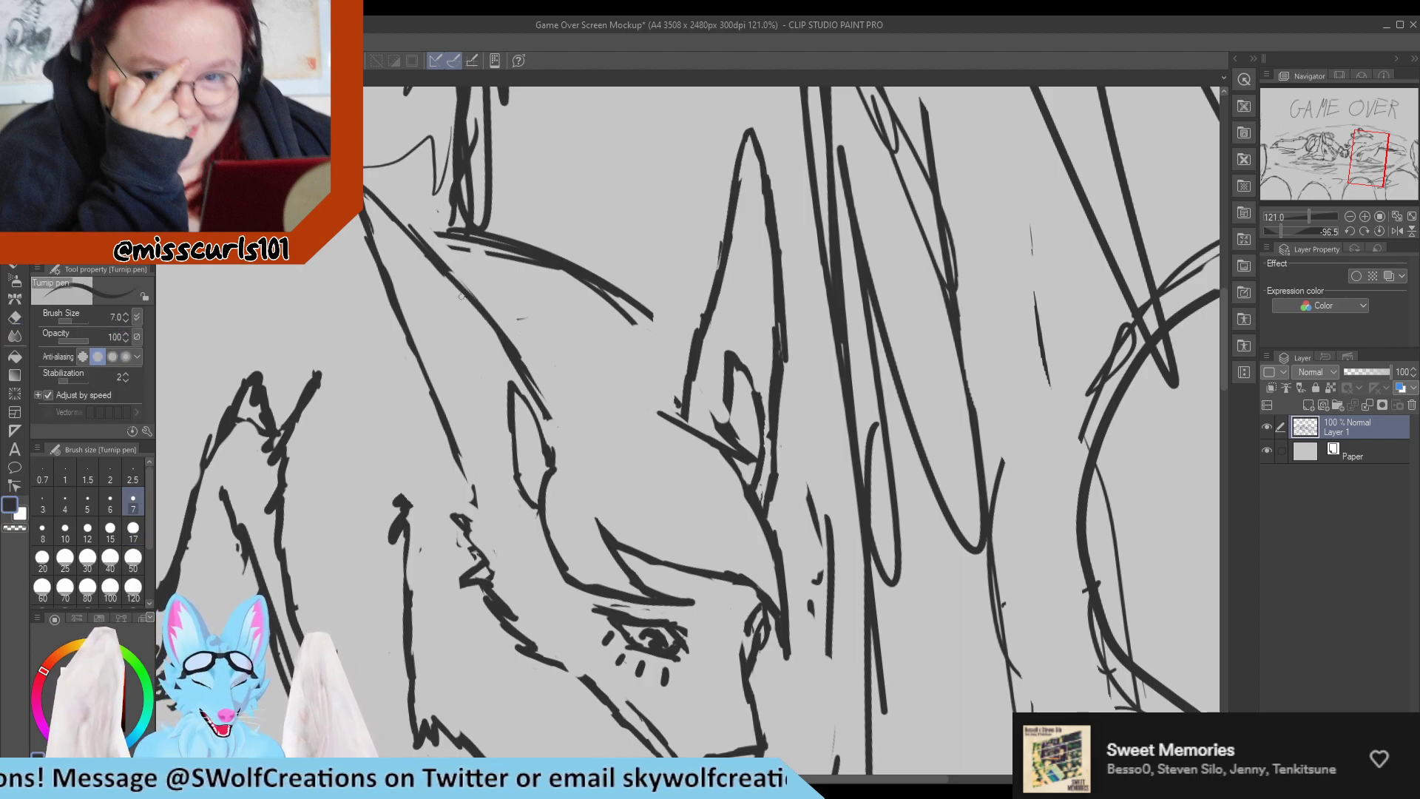
pyautogui.press('e')
pyautogui.moveTo(405, 211); pyautogui.dragTo(446, 251)
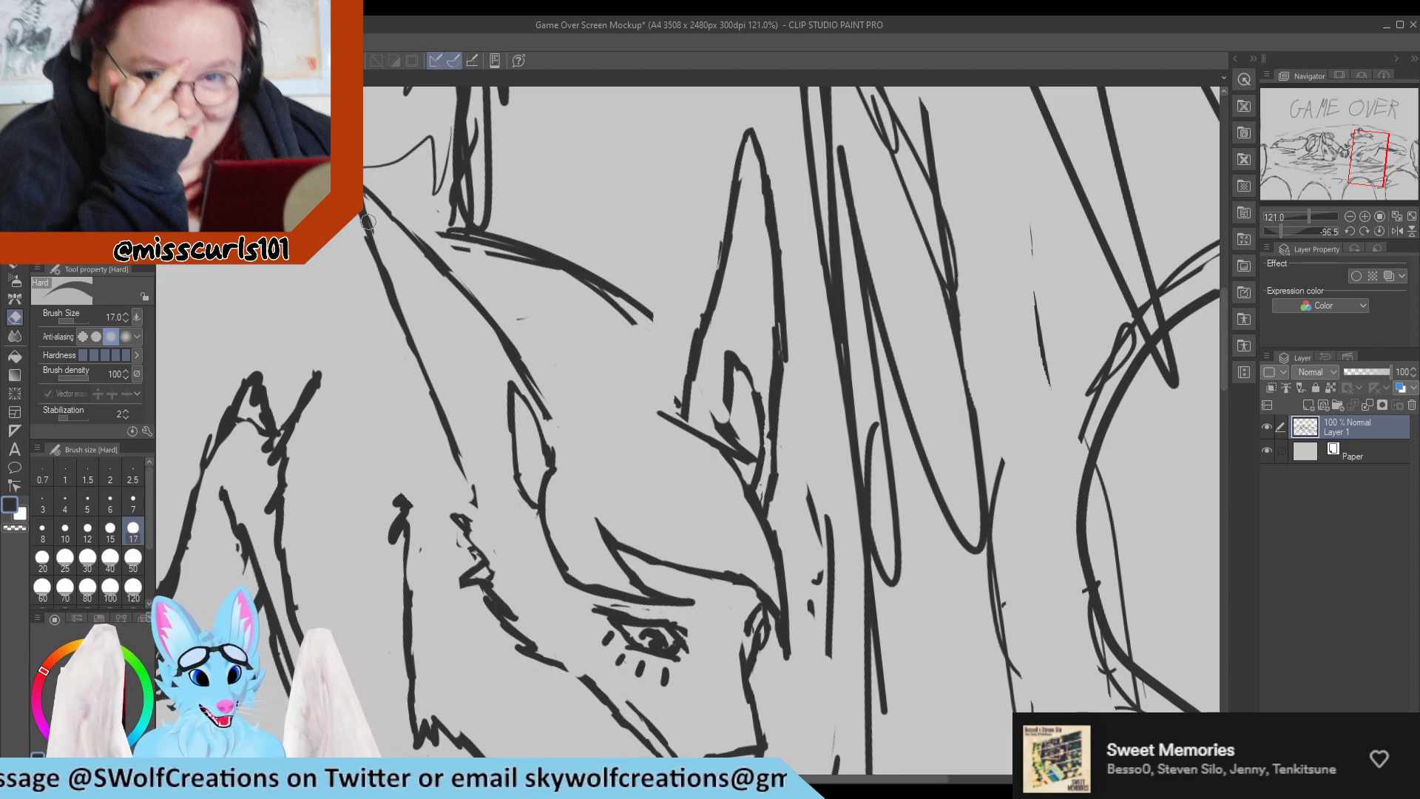
pyautogui.press('p')
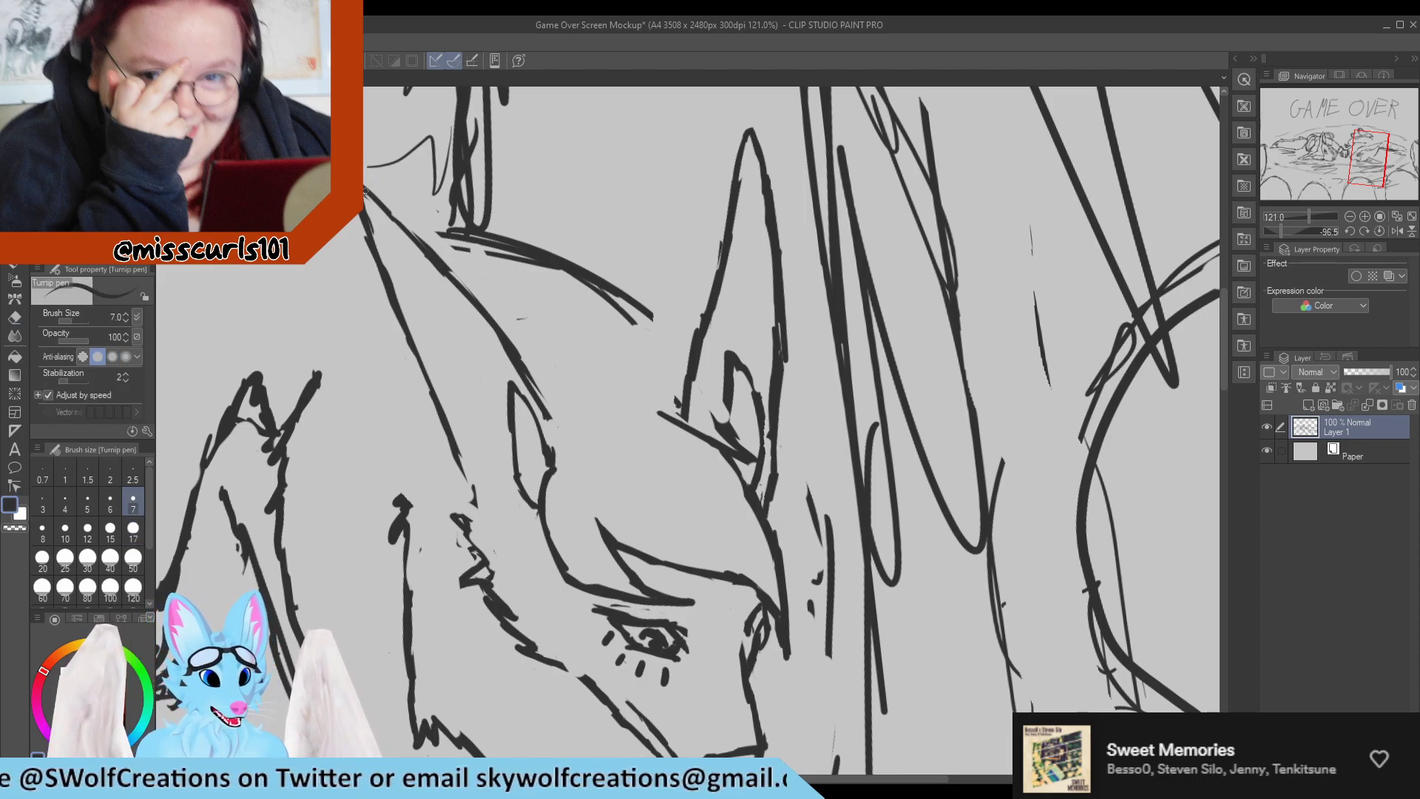
pyautogui.press('e')
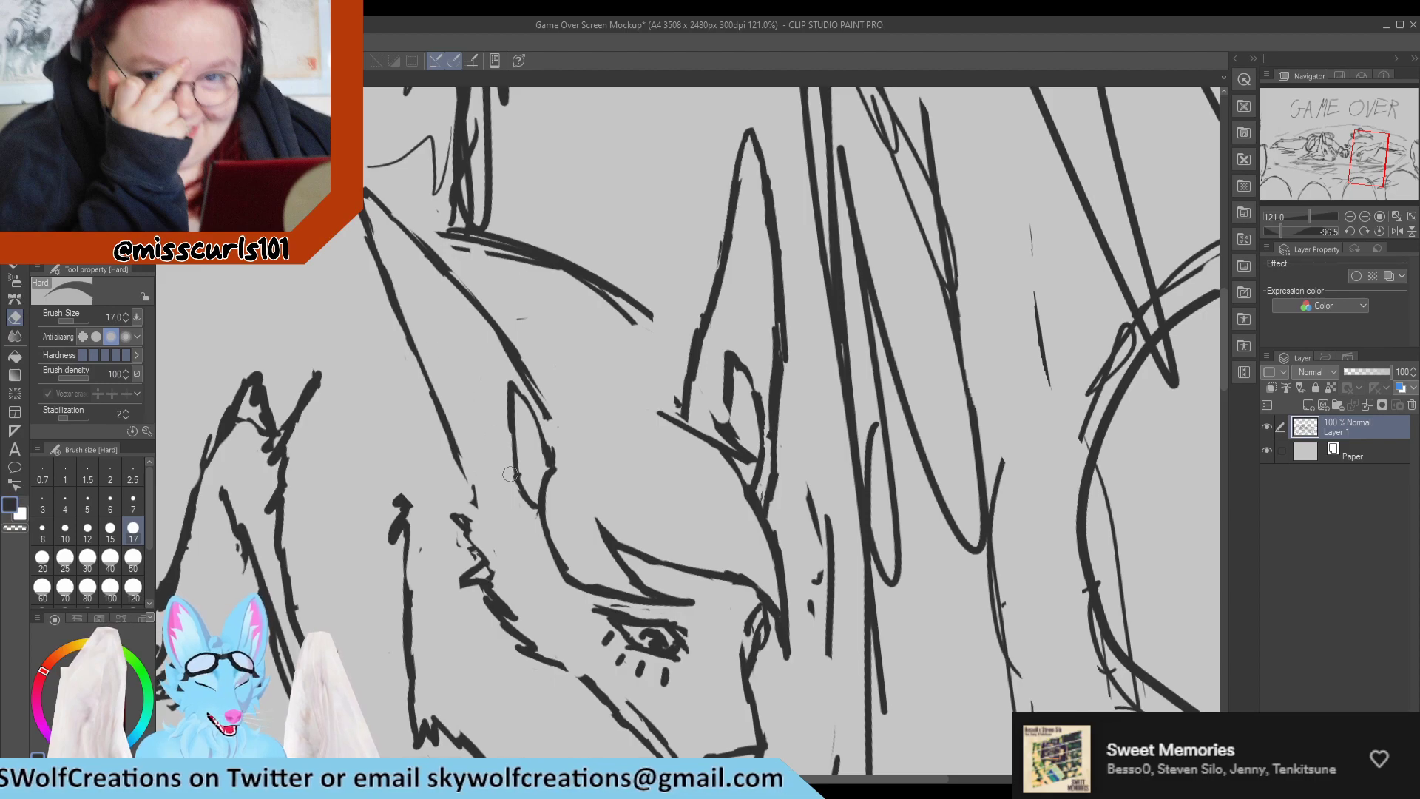
# Draw the inner ear line inside the near ear, running from near the tip down toward the ear's base.
pyautogui.press('p')
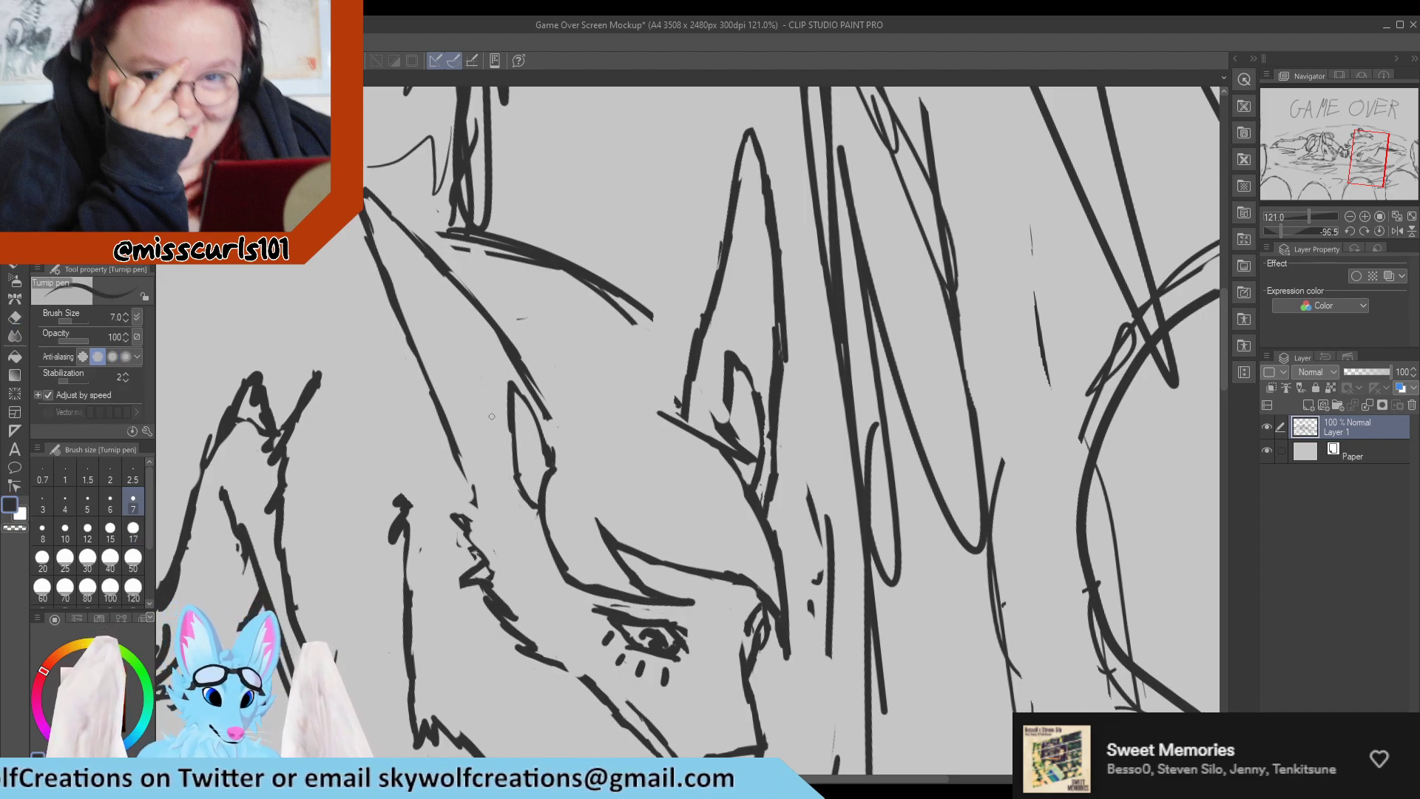
pyautogui.moveTo(512, 449); pyautogui.dragTo(466, 387)
pyautogui.moveTo(383, 256); pyautogui.dragTo(445, 358)
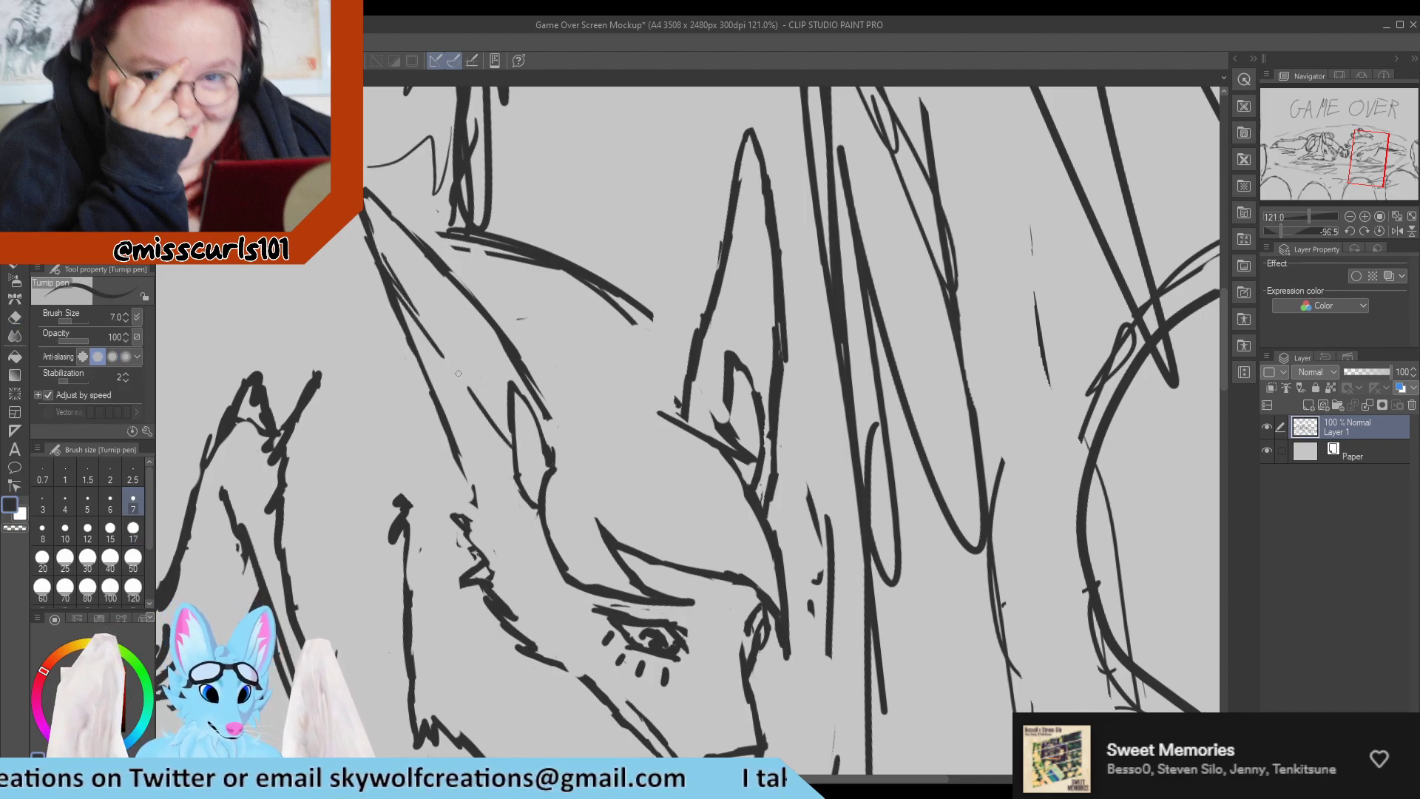
pyautogui.moveTo(396, 298)
pyautogui.mouseDown()
pyautogui.moveTo(487, 403)
pyautogui.moveTo(380, 254)
pyautogui.moveTo(436, 350)
pyautogui.mouseUp()
pyautogui.press('e')
pyautogui.press('p')
pyautogui.moveTo(376, 263); pyautogui.dragTo(483, 407)
pyautogui.moveTo(414, 316); pyautogui.dragTo(480, 409)
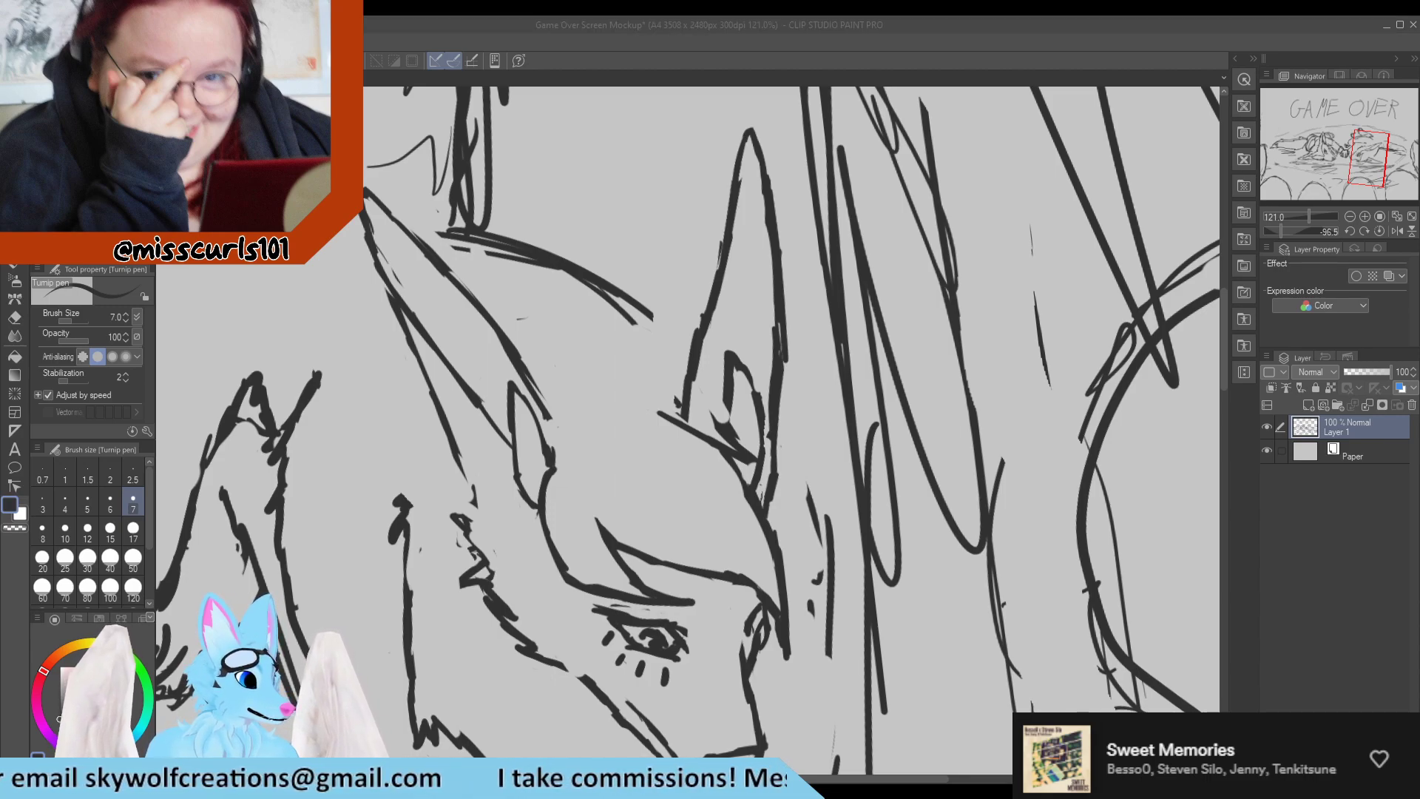
# Add zigzag fur tufts at the base of the near ear, at the ends of the inner line and the back edge.
pyautogui.scroll(2, 353, 436)
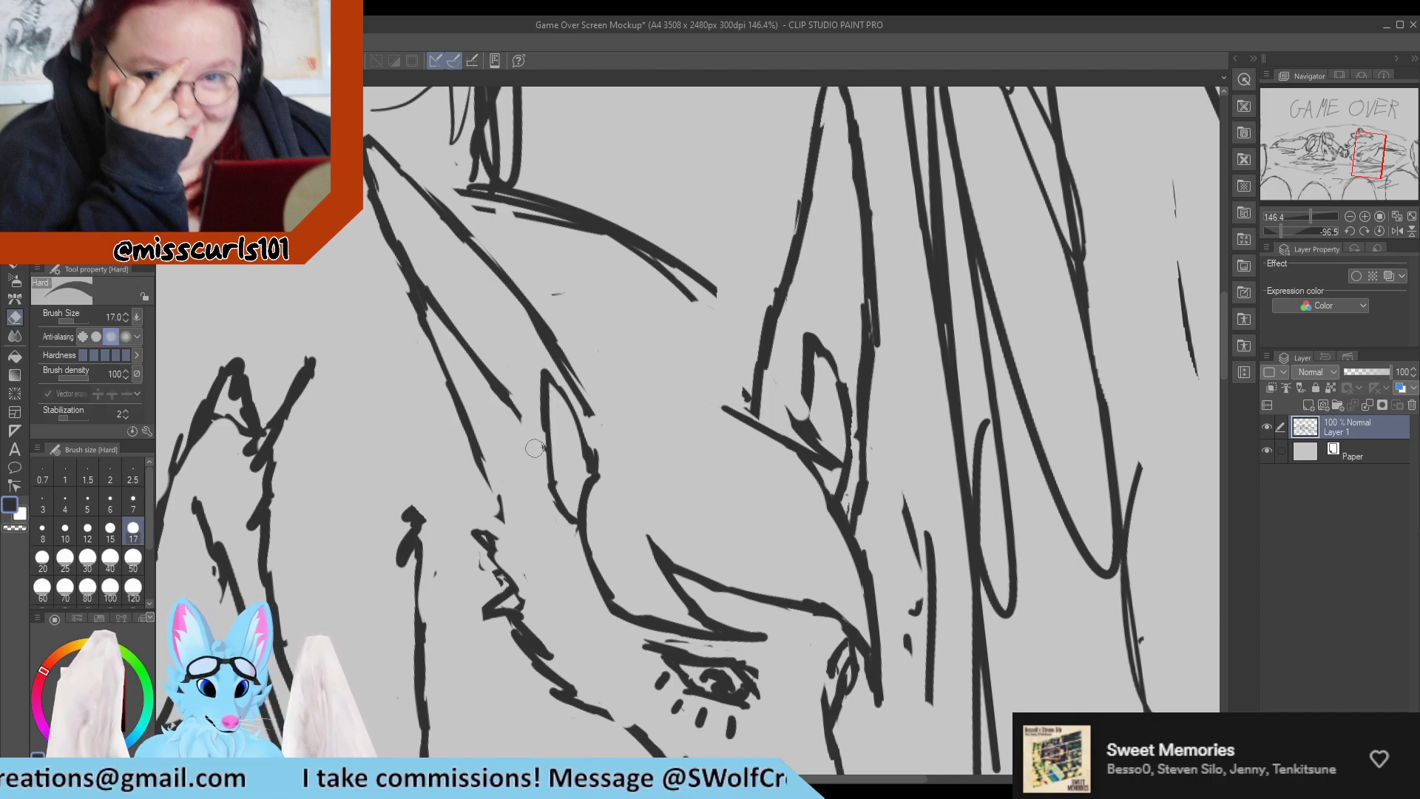
pyautogui.moveTo(497, 386)
pyautogui.mouseDown()
pyautogui.moveTo(522, 426)
pyautogui.moveTo(496, 406)
pyautogui.moveTo(544, 470)
pyautogui.mouseUp()
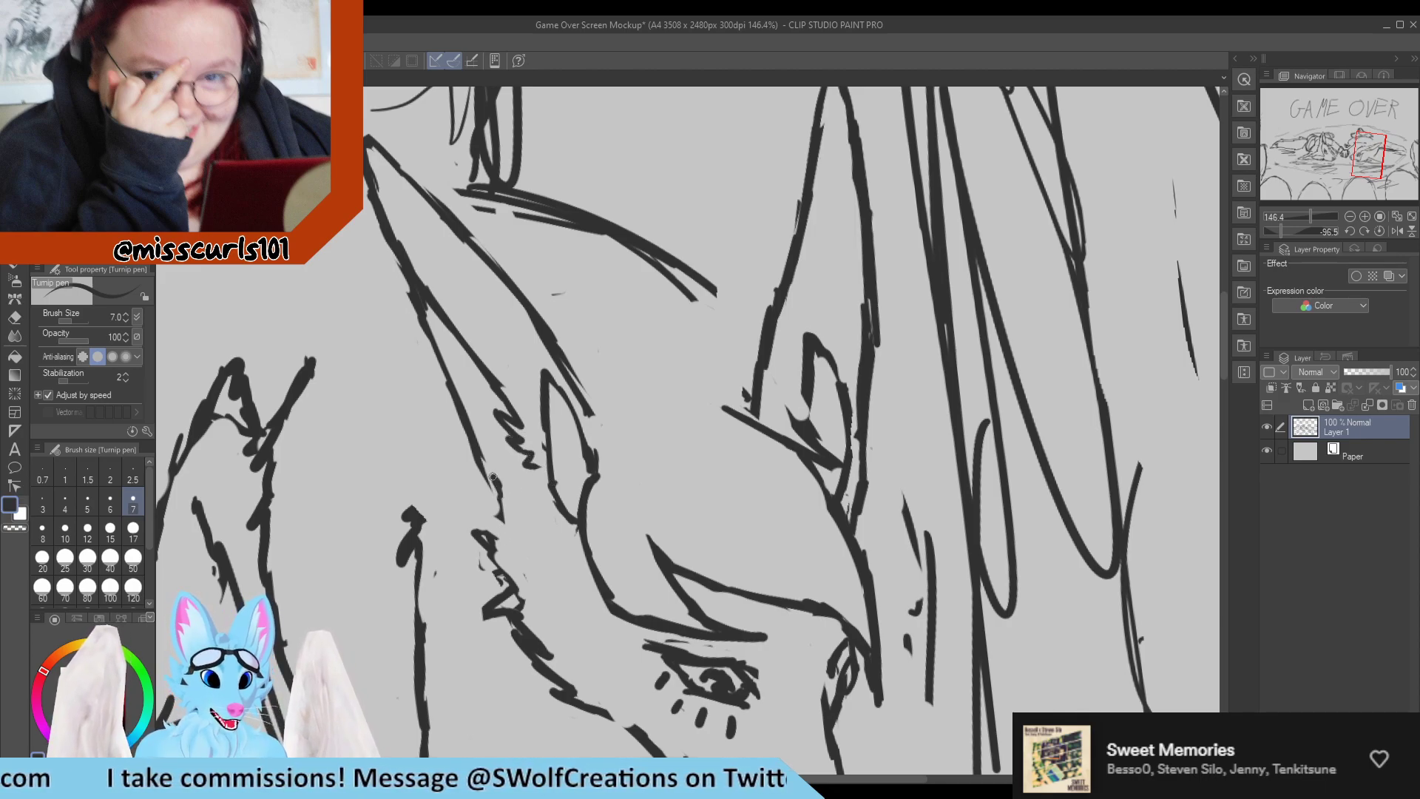
pyautogui.moveTo(492, 477)
pyautogui.mouseDown()
pyautogui.moveTo(516, 494)
pyautogui.moveTo(506, 474)
pyautogui.mouseUp()
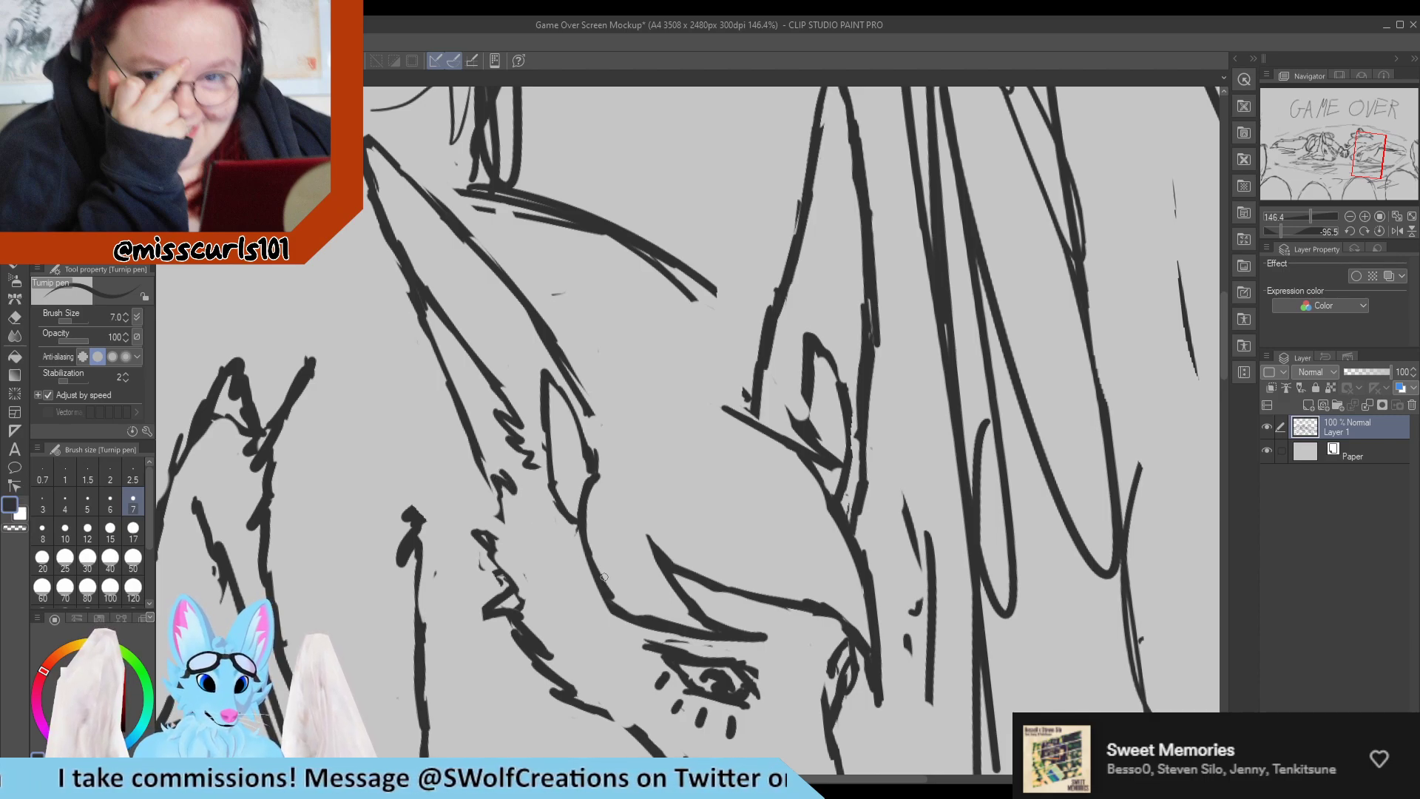
# Erase the jagged cheek fur below the near ear and redraw it as a curved cheek line joining the ear's tufts.
pyautogui.press('e')
pyautogui.moveTo(510, 573)
pyautogui.mouseDown()
pyautogui.moveTo(554, 639)
pyautogui.moveTo(522, 617)
pyautogui.moveTo(525, 632)
pyautogui.moveTo(551, 648)
pyautogui.moveTo(486, 573)
pyautogui.mouseUp()
pyautogui.press('p')
pyautogui.press('e')
pyautogui.press('p')
pyautogui.moveTo(536, 637)
pyautogui.mouseDown()
pyautogui.moveTo(504, 579)
pyautogui.moveTo(550, 645)
pyautogui.moveTo(491, 574)
pyautogui.moveTo(532, 636)
pyautogui.moveTo(499, 629)
pyautogui.moveTo(564, 667)
pyautogui.moveTo(509, 615)
pyautogui.moveTo(524, 627)
pyautogui.moveTo(511, 605)
pyautogui.moveTo(522, 550)
pyautogui.moveTo(531, 567)
pyautogui.moveTo(516, 565)
pyautogui.moveTo(520, 548)
pyautogui.mouseUp()
pyautogui.press('e')
pyautogui.press('p')
pyautogui.press('e')
pyautogui.press('p')
pyautogui.moveTo(520, 614)
pyautogui.mouseDown()
pyautogui.moveTo(520, 545)
pyautogui.moveTo(533, 569)
pyautogui.moveTo(518, 531)
pyautogui.moveTo(541, 540)
pyautogui.moveTo(559, 515)
pyautogui.mouseUp()
pyautogui.press('e')
pyautogui.moveTo(494, 551)
pyautogui.mouseDown()
pyautogui.moveTo(495, 507)
pyautogui.moveTo(518, 483)
pyautogui.moveTo(491, 468)
pyautogui.moveTo(509, 487)
pyautogui.moveTo(536, 461)
pyautogui.moveTo(534, 480)
pyautogui.moveTo(556, 495)
pyautogui.moveTo(493, 528)
pyautogui.moveTo(509, 532)
pyautogui.moveTo(482, 500)
pyautogui.moveTo(500, 504)
pyautogui.moveTo(492, 472)
pyautogui.mouseUp()
pyautogui.press('p')
# Erase the stray marks above the near eye's upper lid and redraw the lid's outer corner.
pyautogui.scroll(-5, 492, 422)
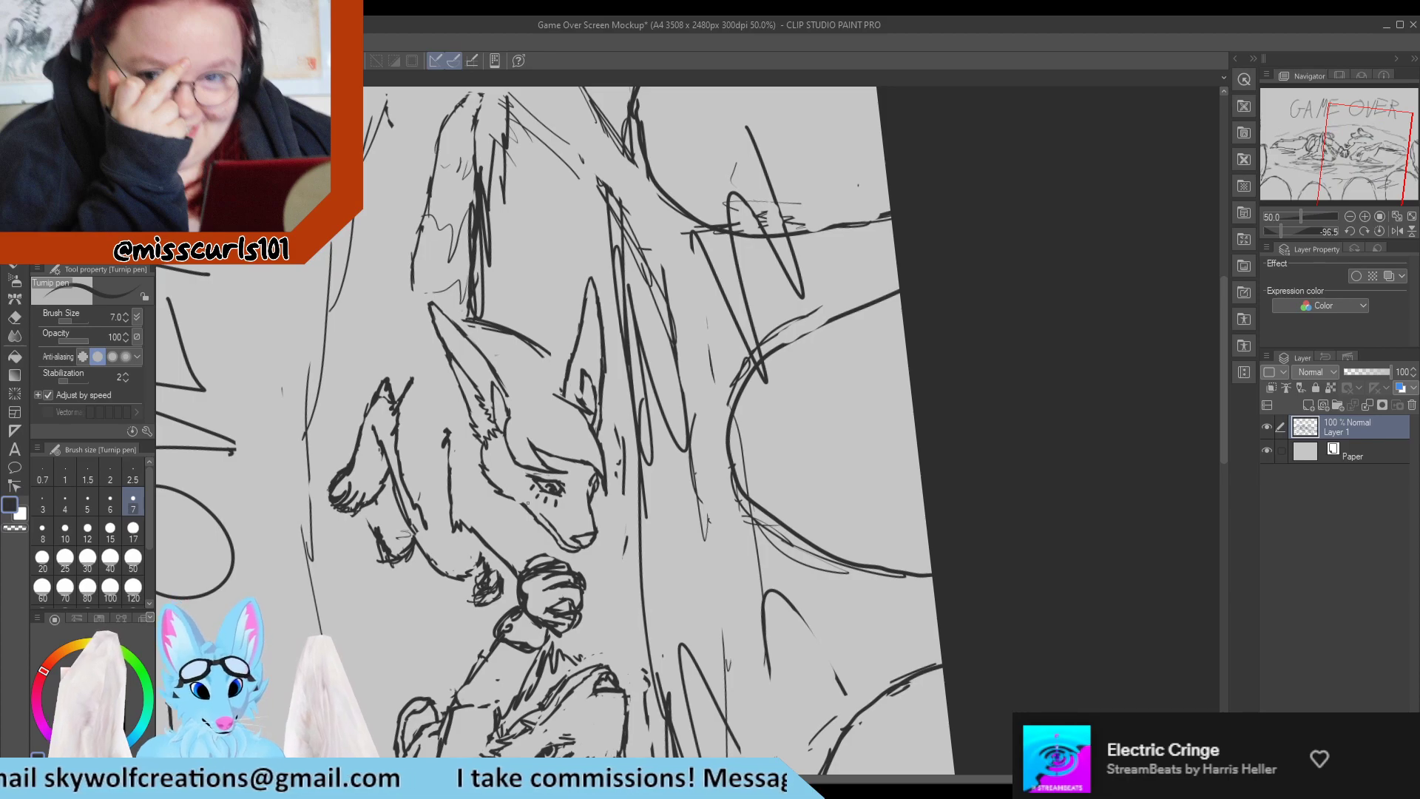
pyautogui.scroll(6, 528, 502)
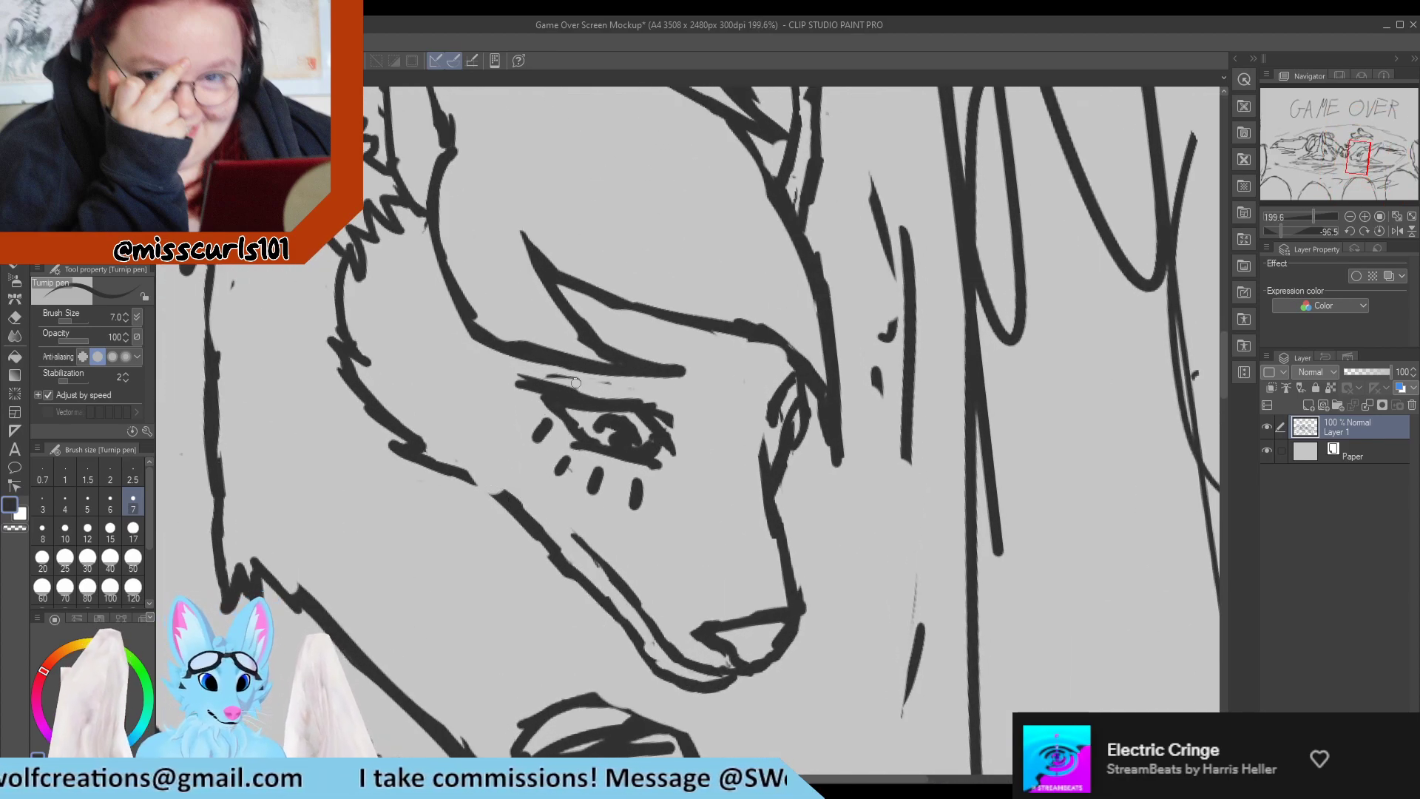
pyautogui.press('e')
pyautogui.moveTo(518, 373); pyautogui.dragTo(676, 398)
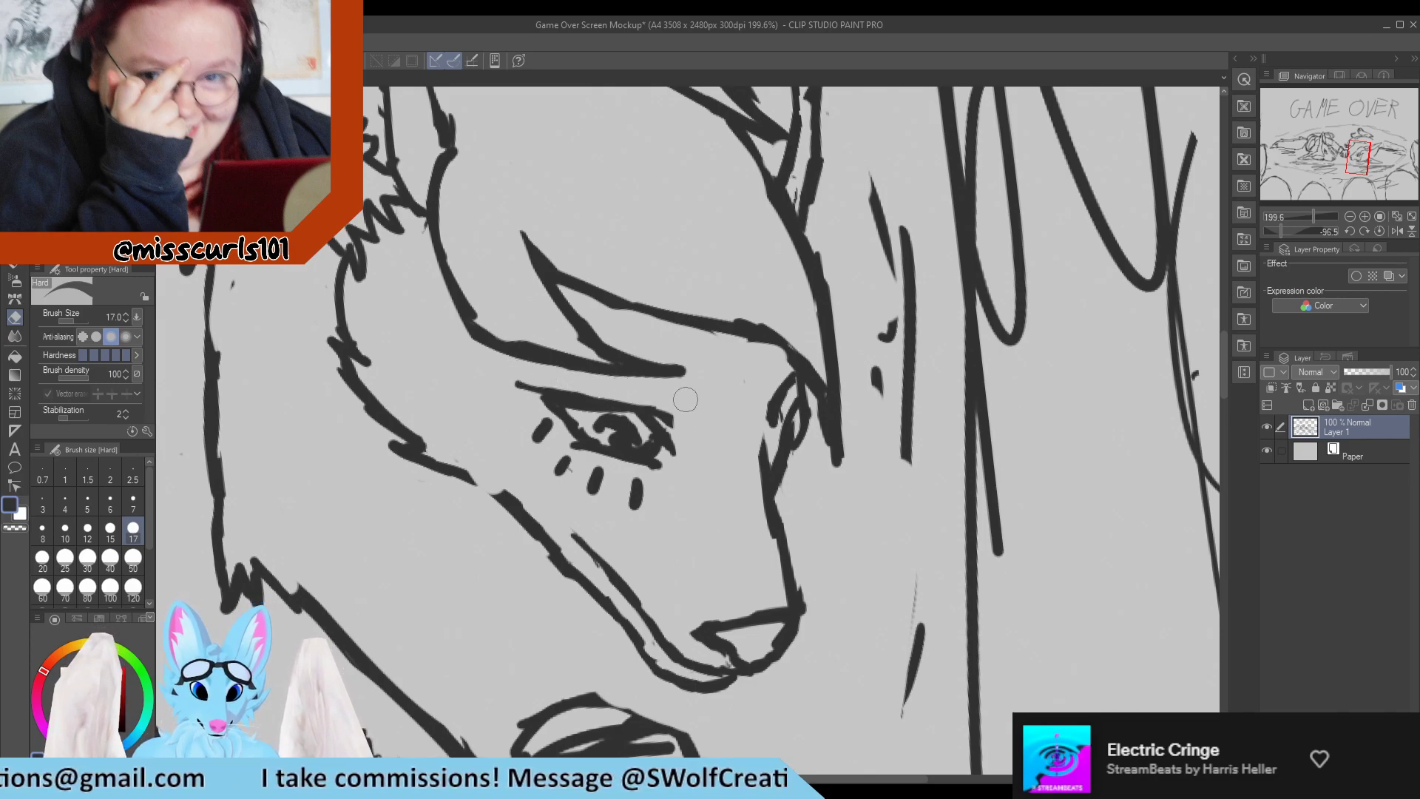
pyautogui.moveTo(503, 377); pyautogui.dragTo(524, 379)
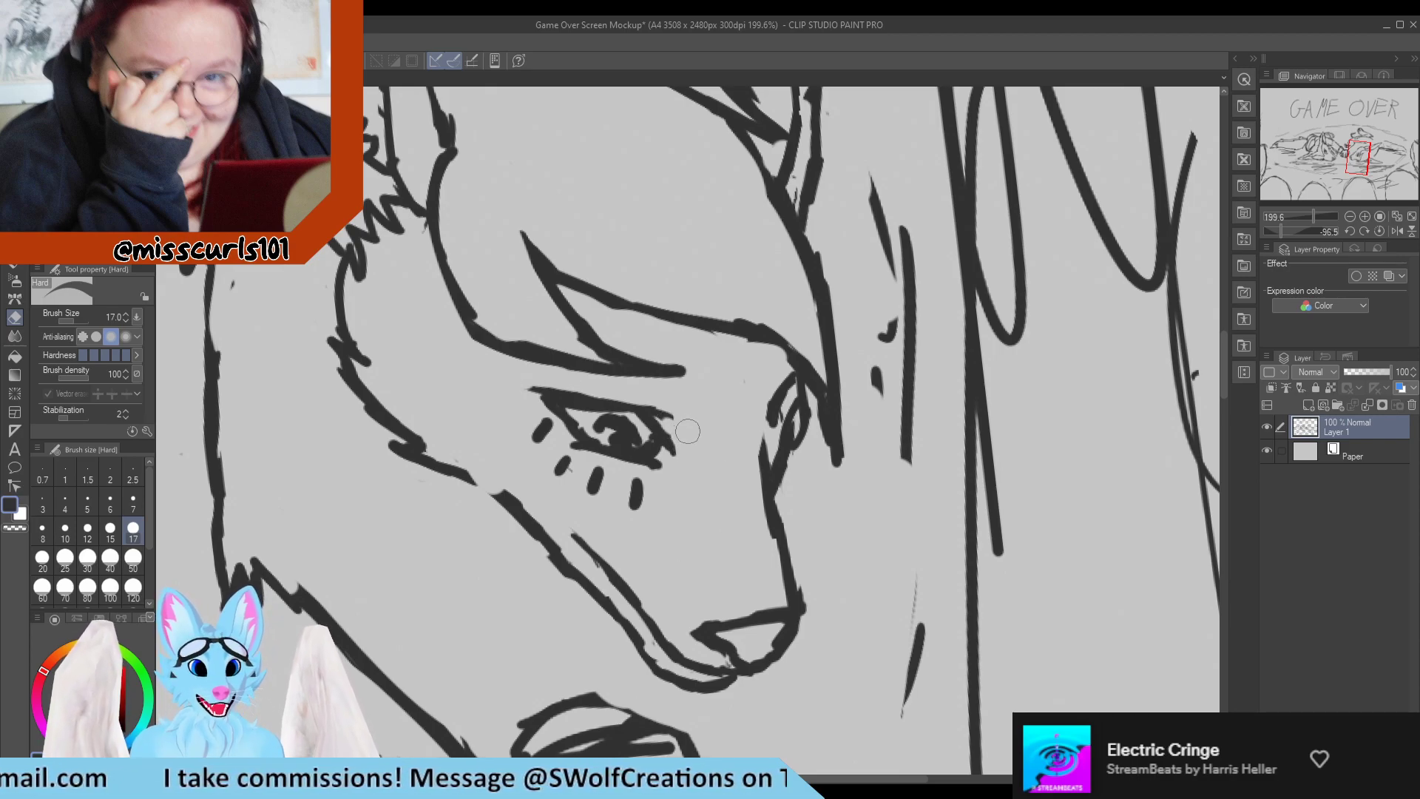
pyautogui.press('p')
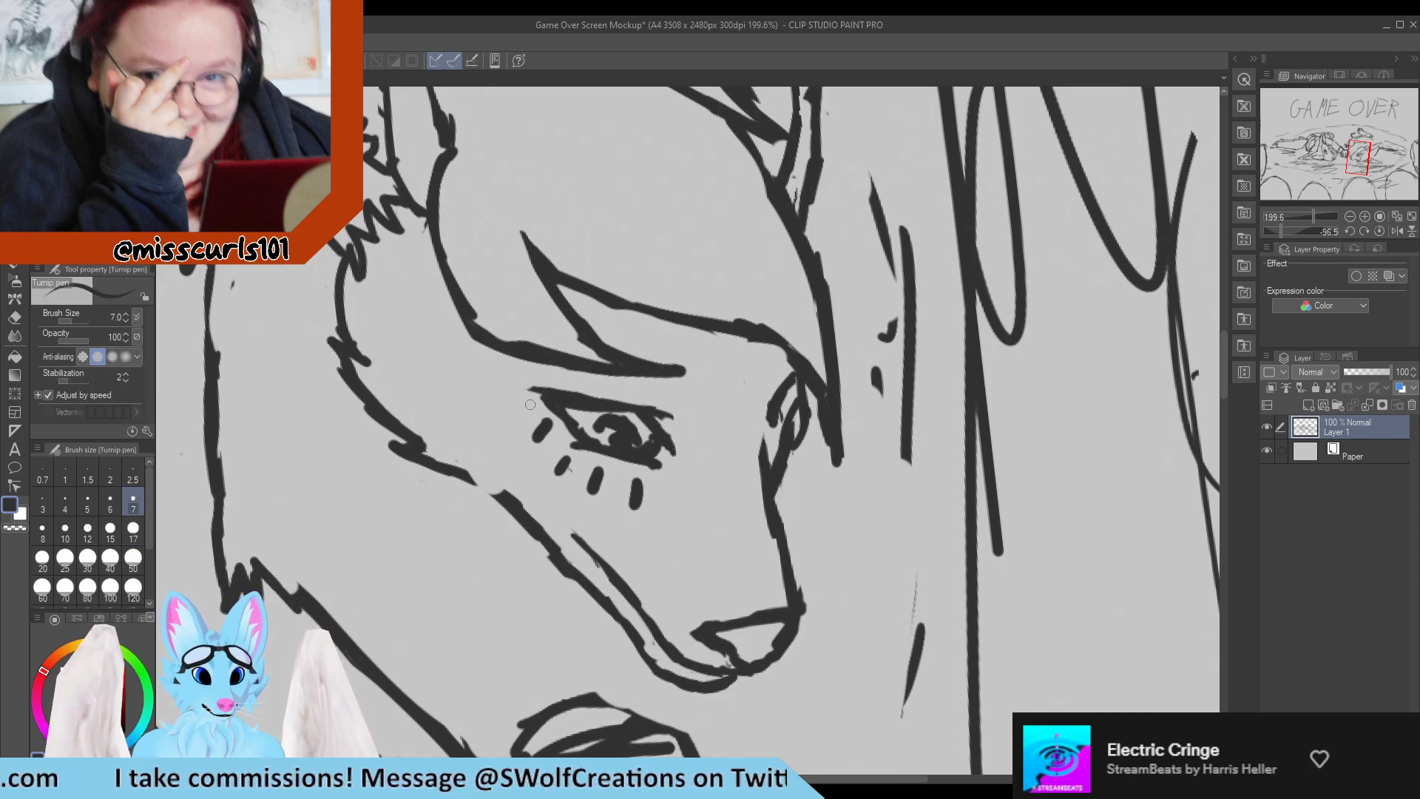
pyautogui.moveTo(525, 382); pyautogui.dragTo(565, 398)
pyautogui.press('e')
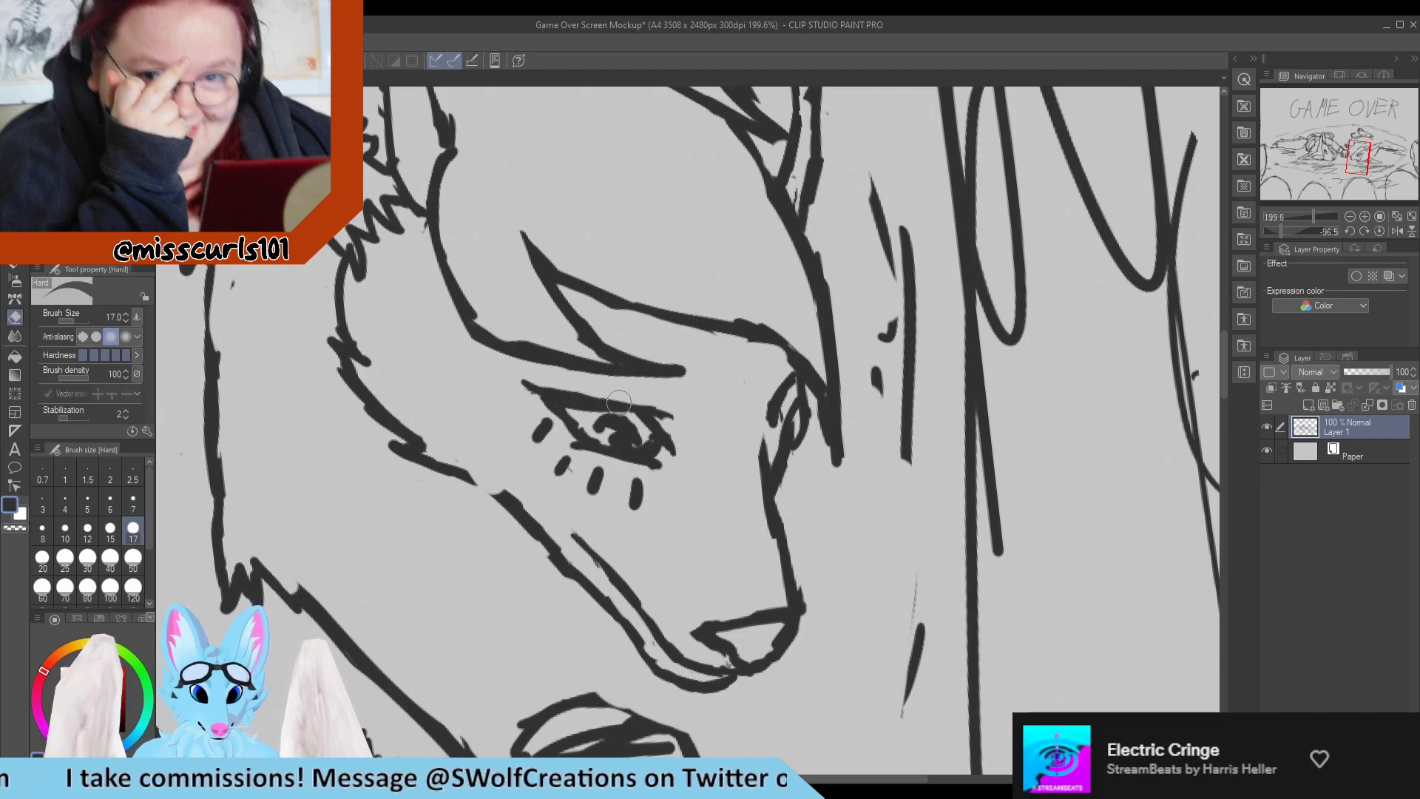
# Erase the iris scribble inside the near eye and redraw the eye's inner outline.
pyautogui.moveTo(555, 410)
pyautogui.mouseDown()
pyautogui.moveTo(593, 418)
pyautogui.moveTo(577, 400)
pyautogui.moveTo(577, 430)
pyautogui.moveTo(569, 400)
pyautogui.moveTo(642, 442)
pyautogui.mouseUp()
pyautogui.press('p')
pyautogui.press('e')
pyautogui.press('p')
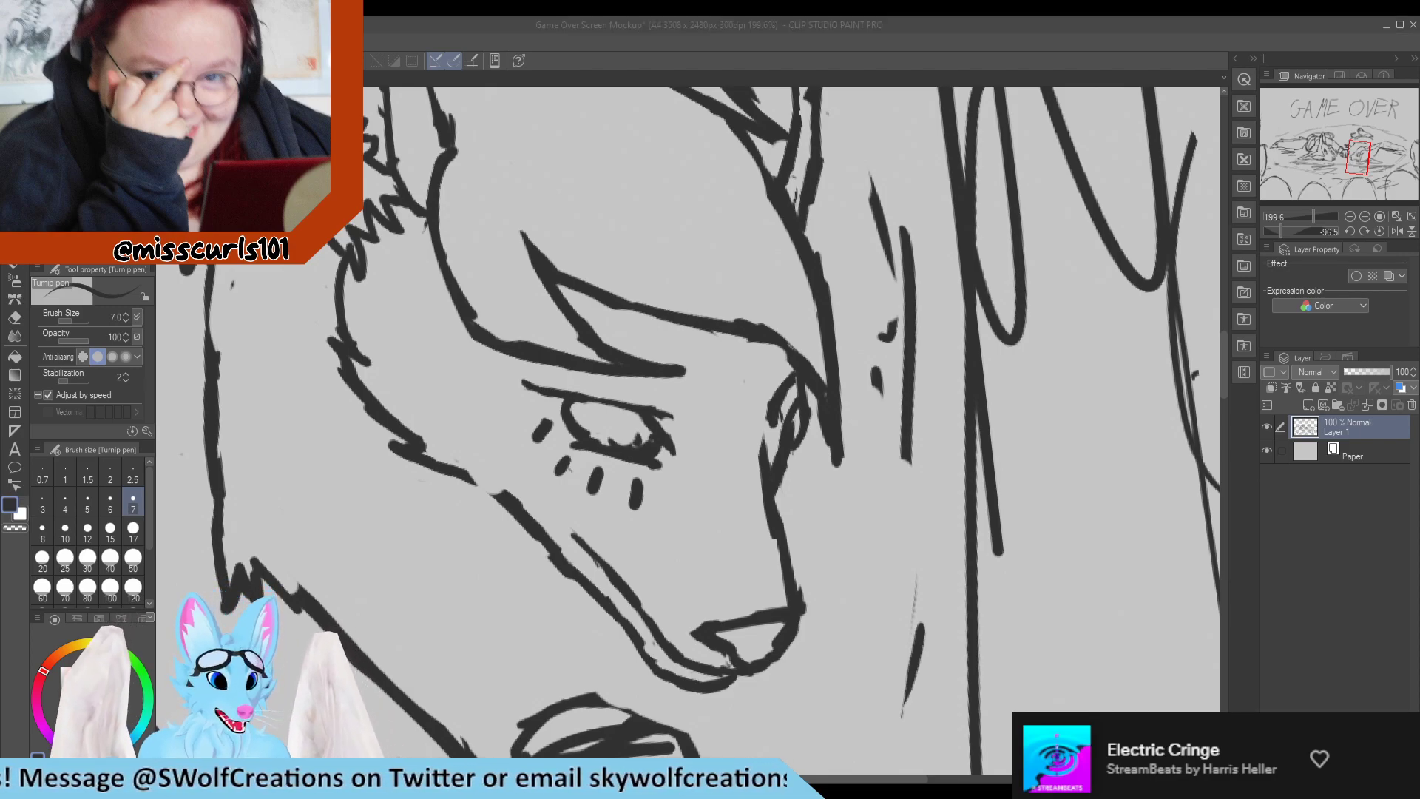
# Clean up the near eye's upper lid line and extend its inner corner into an upward-curving flick.
pyautogui.click(539, 407)
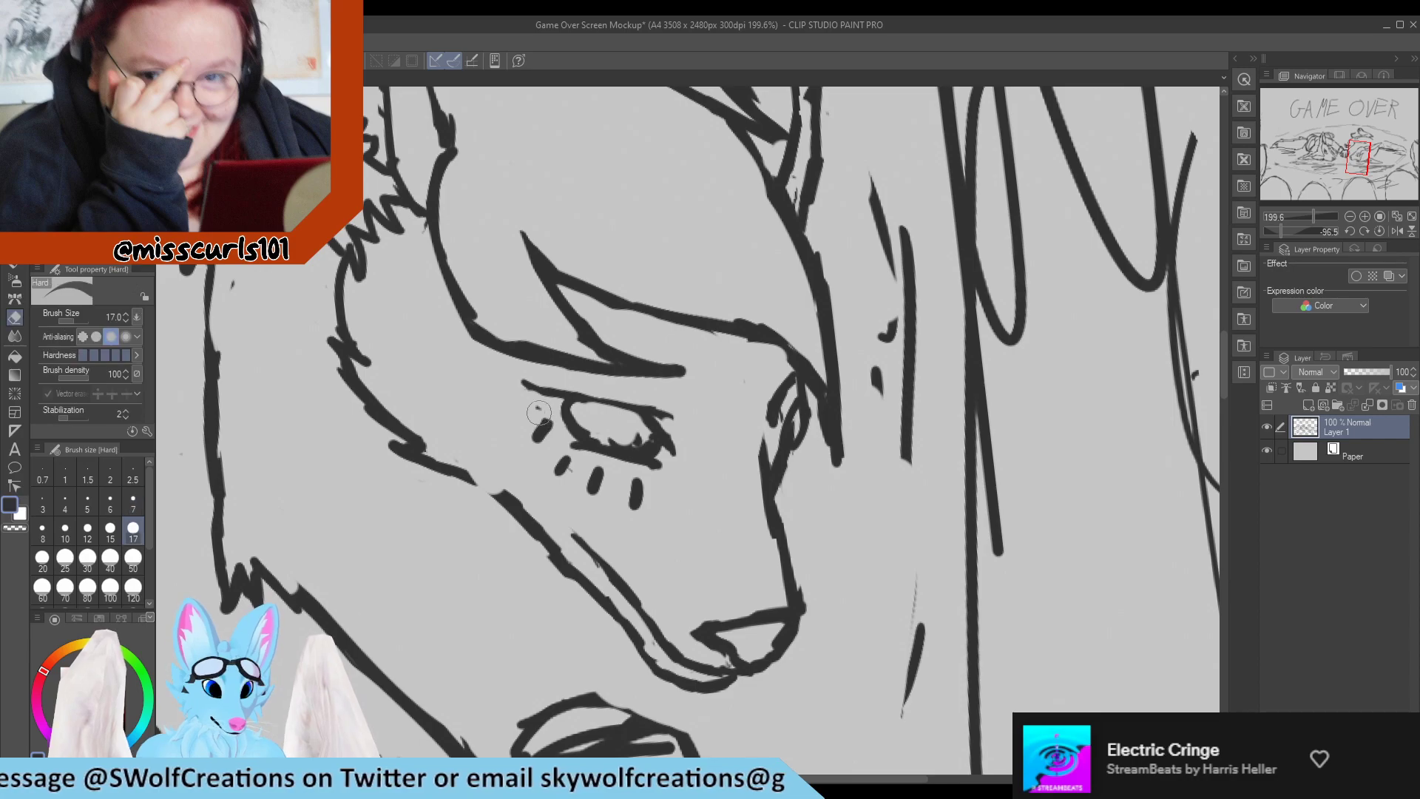
pyautogui.moveTo(525, 384); pyautogui.dragTo(668, 423)
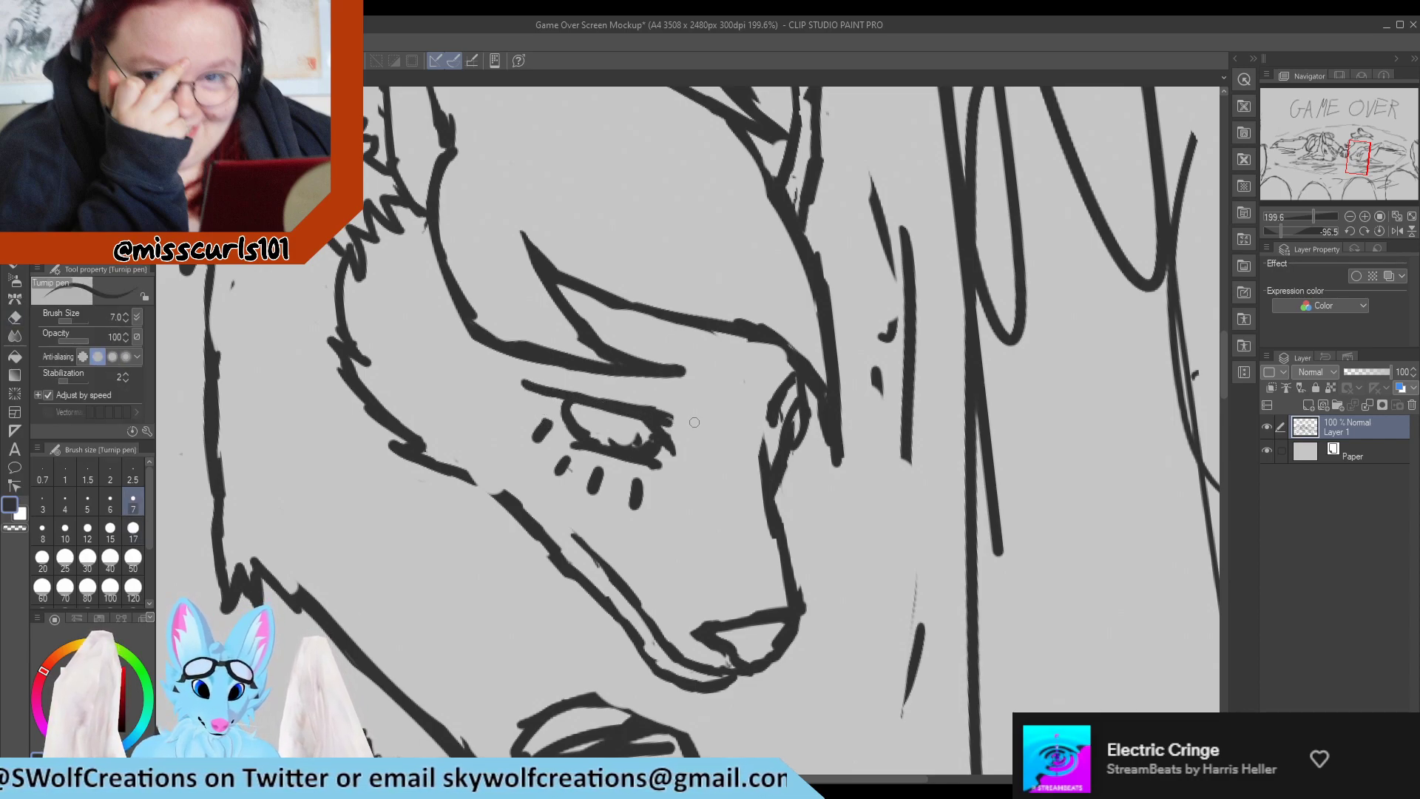
pyautogui.press('e')
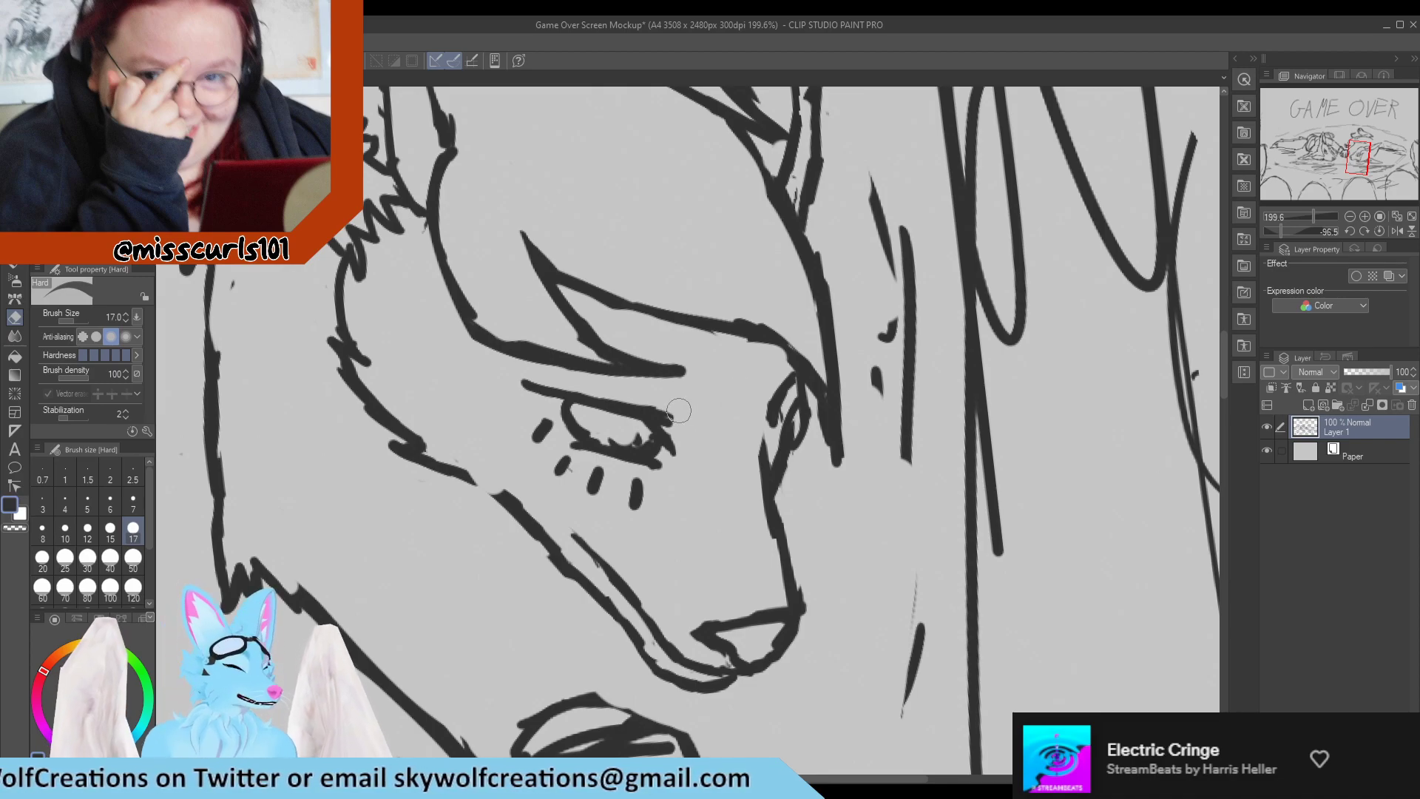
pyautogui.press('p')
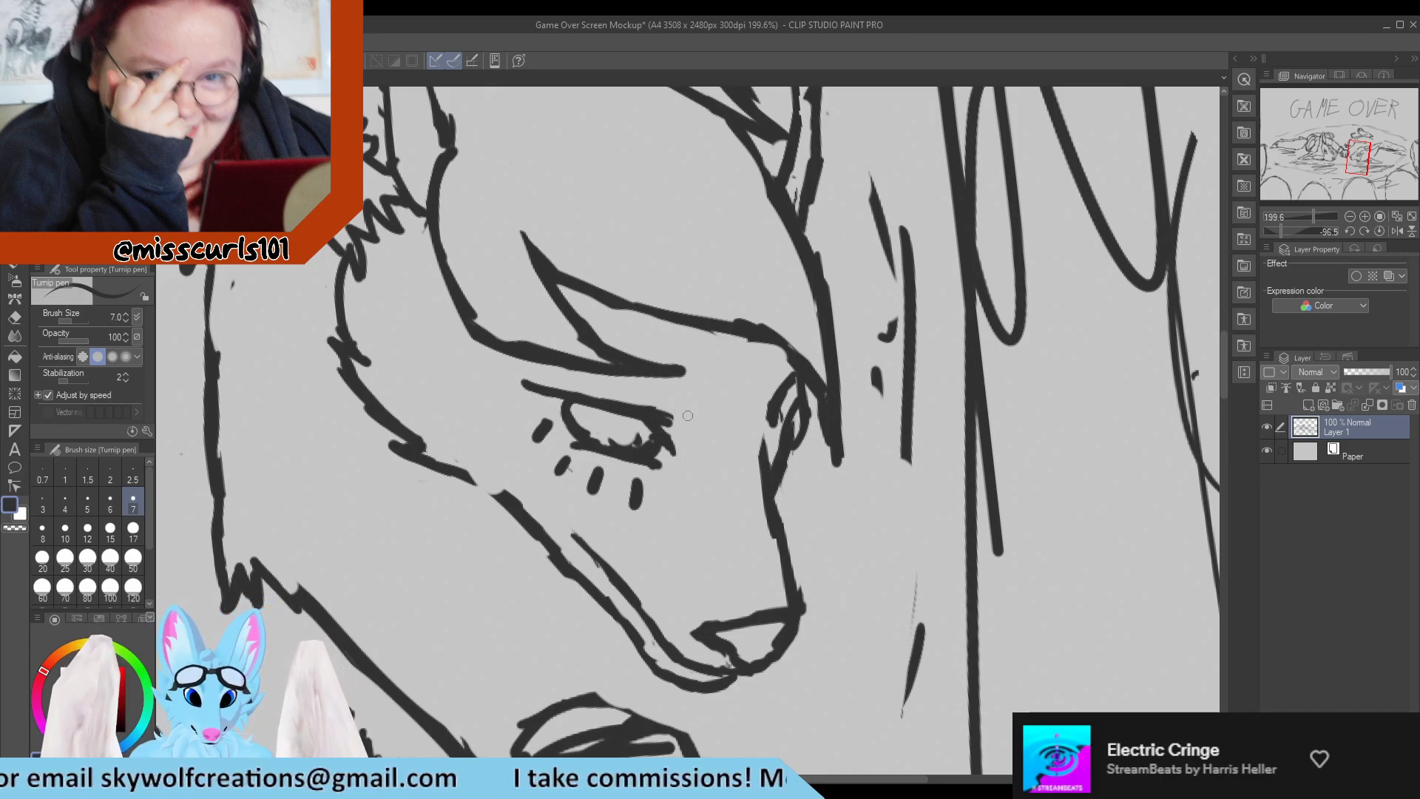
pyautogui.moveTo(661, 414)
pyautogui.mouseDown()
pyautogui.moveTo(693, 411)
pyautogui.moveTo(661, 418)
pyautogui.moveTo(685, 434)
pyautogui.moveTo(662, 401)
pyautogui.moveTo(674, 425)
pyautogui.moveTo(637, 407)
pyautogui.moveTo(703, 412)
pyautogui.moveTo(621, 395)
pyautogui.moveTo(675, 396)
pyautogui.mouseUp()
pyautogui.press('e')
pyautogui.press('p')
pyautogui.press('e')
pyautogui.press('p')
pyautogui.press('e')
pyautogui.press('p')
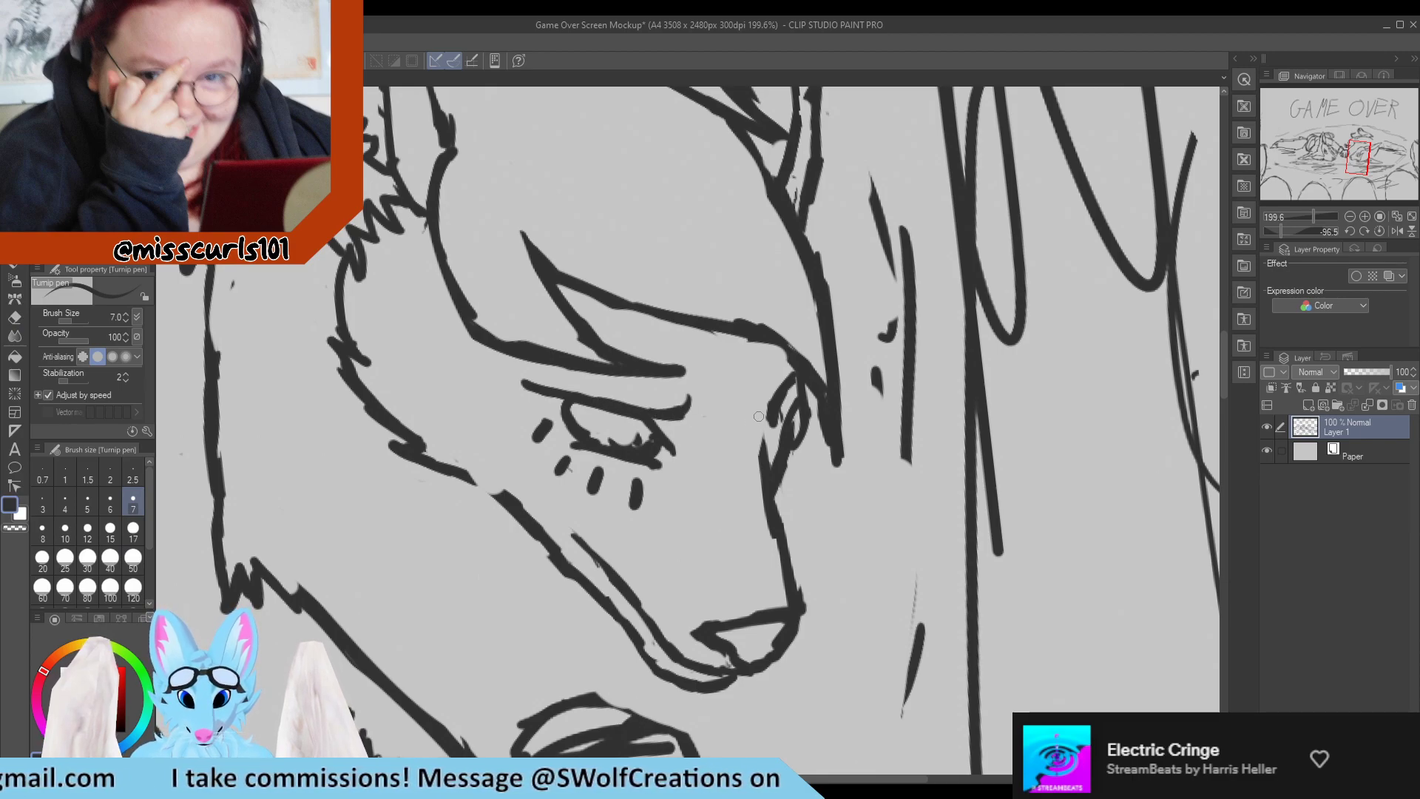
# Draw a short curved upper lid flick on the far eye and touch up the near eye's inner corner.
pyautogui.moveTo(737, 396); pyautogui.dragTo(750, 408)
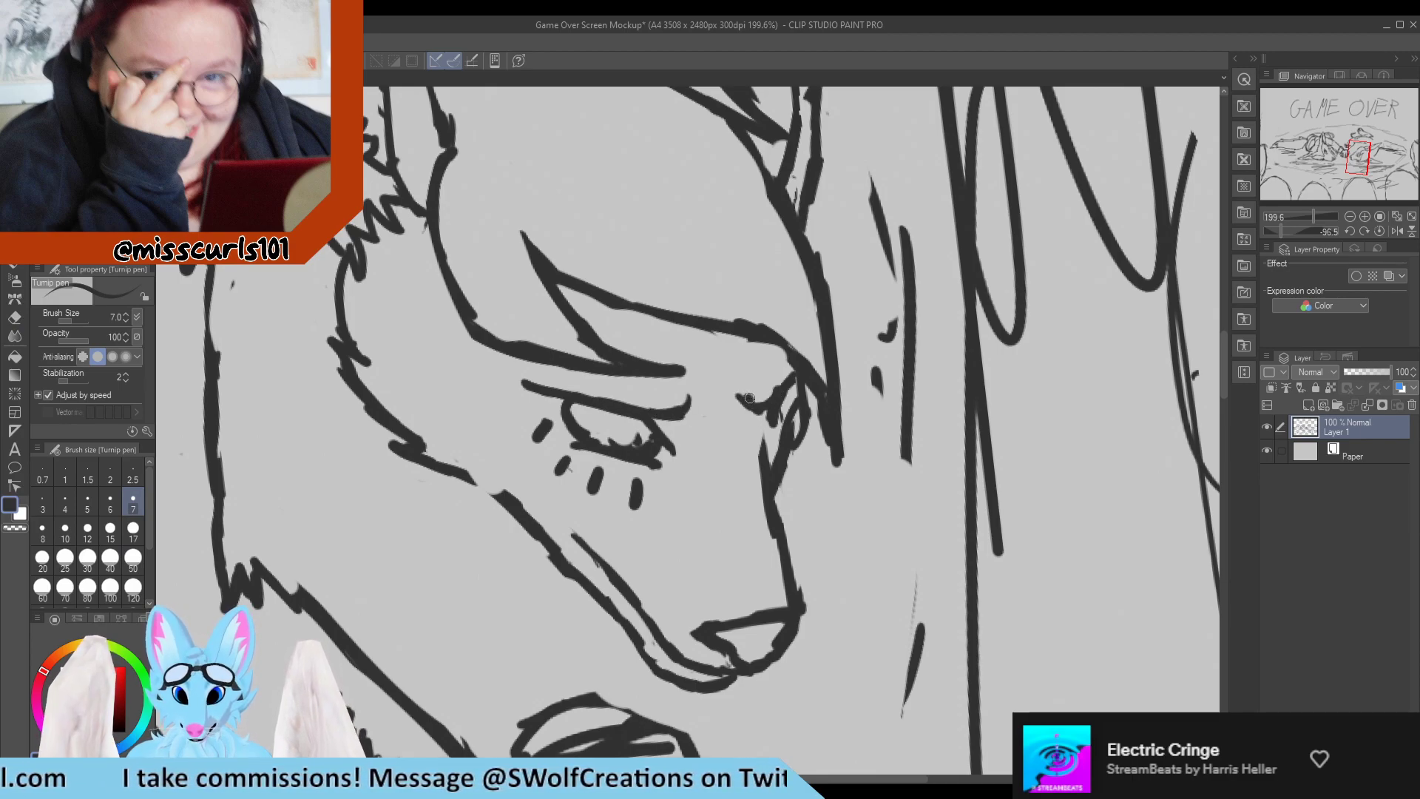
pyautogui.press('e')
pyautogui.press('p')
pyautogui.moveTo(752, 394); pyautogui.dragTo(768, 406)
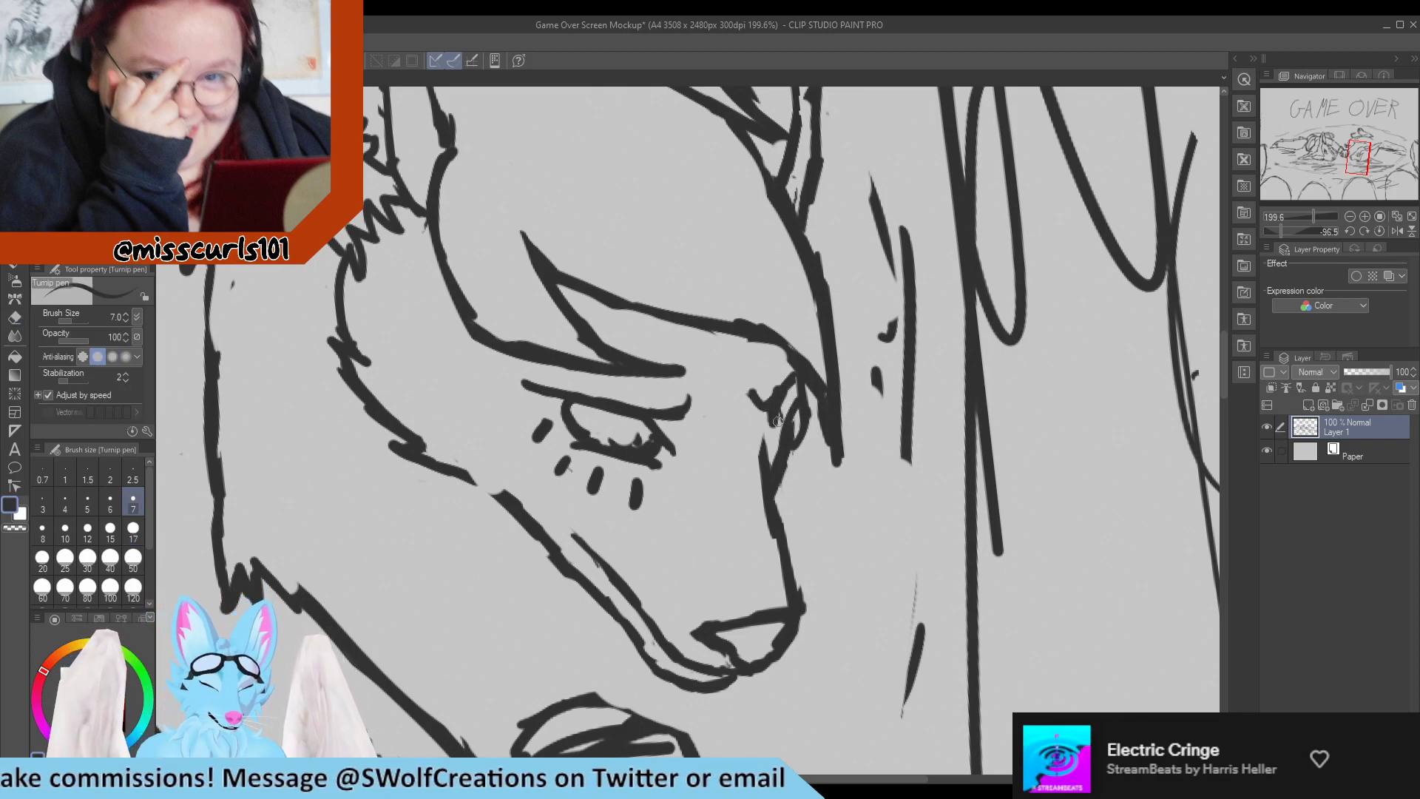
pyautogui.moveTo(690, 409); pyautogui.dragTo(673, 415)
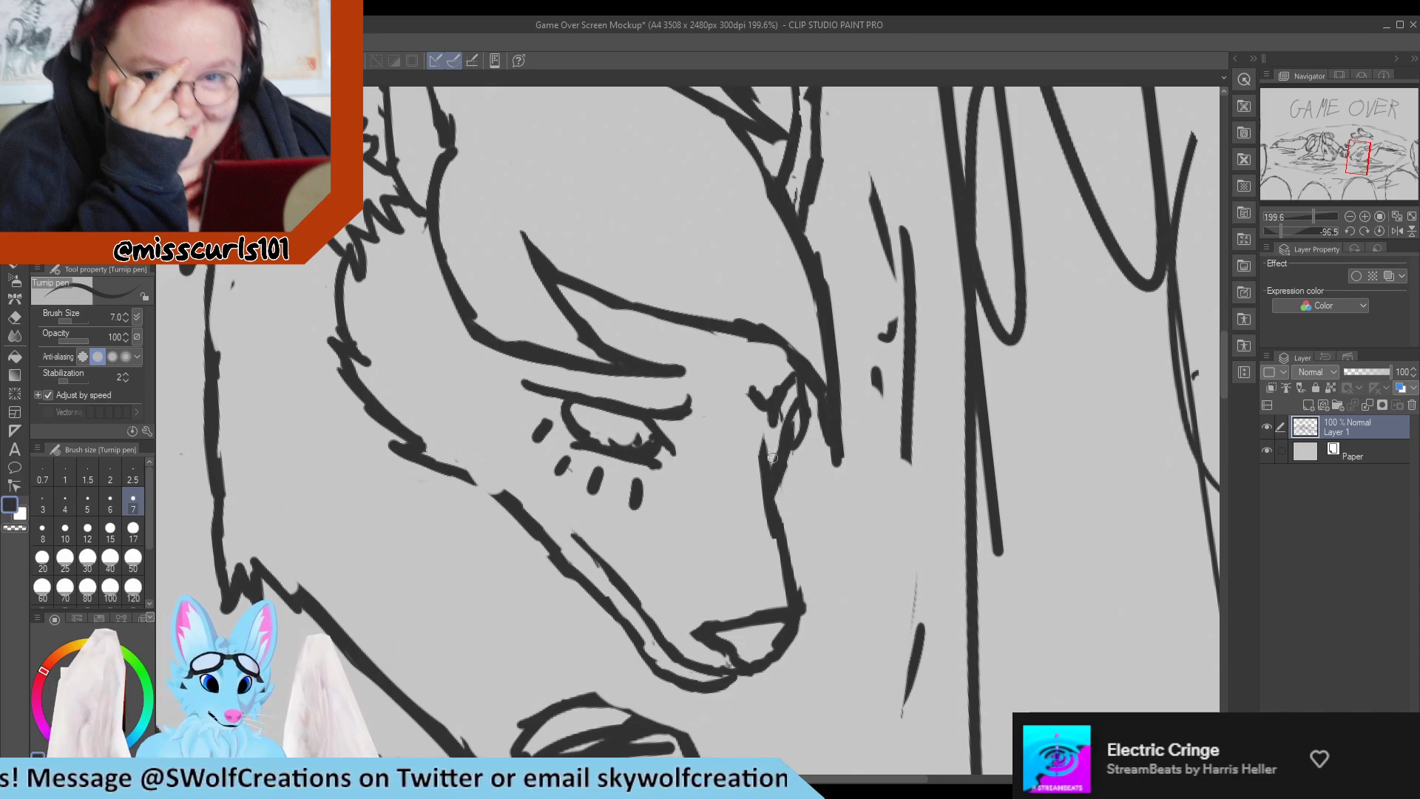
# Clean up the far eye's inner marks and redraw its upper lid flick and the short curved line inside the eye.
pyautogui.press('e')
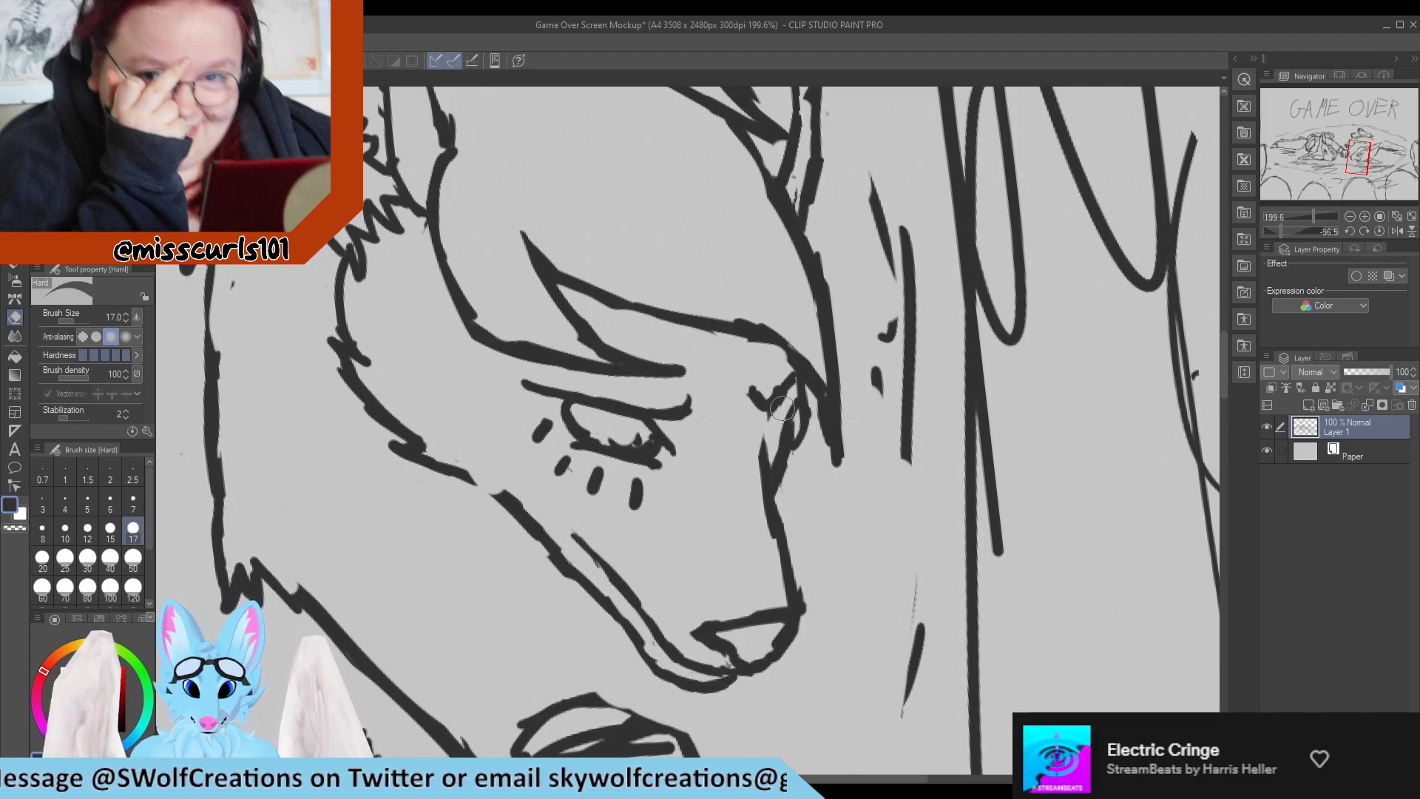
pyautogui.moveTo(785, 391)
pyautogui.mouseDown()
pyautogui.moveTo(768, 420)
pyautogui.moveTo(763, 386)
pyautogui.mouseUp()
pyautogui.press('p')
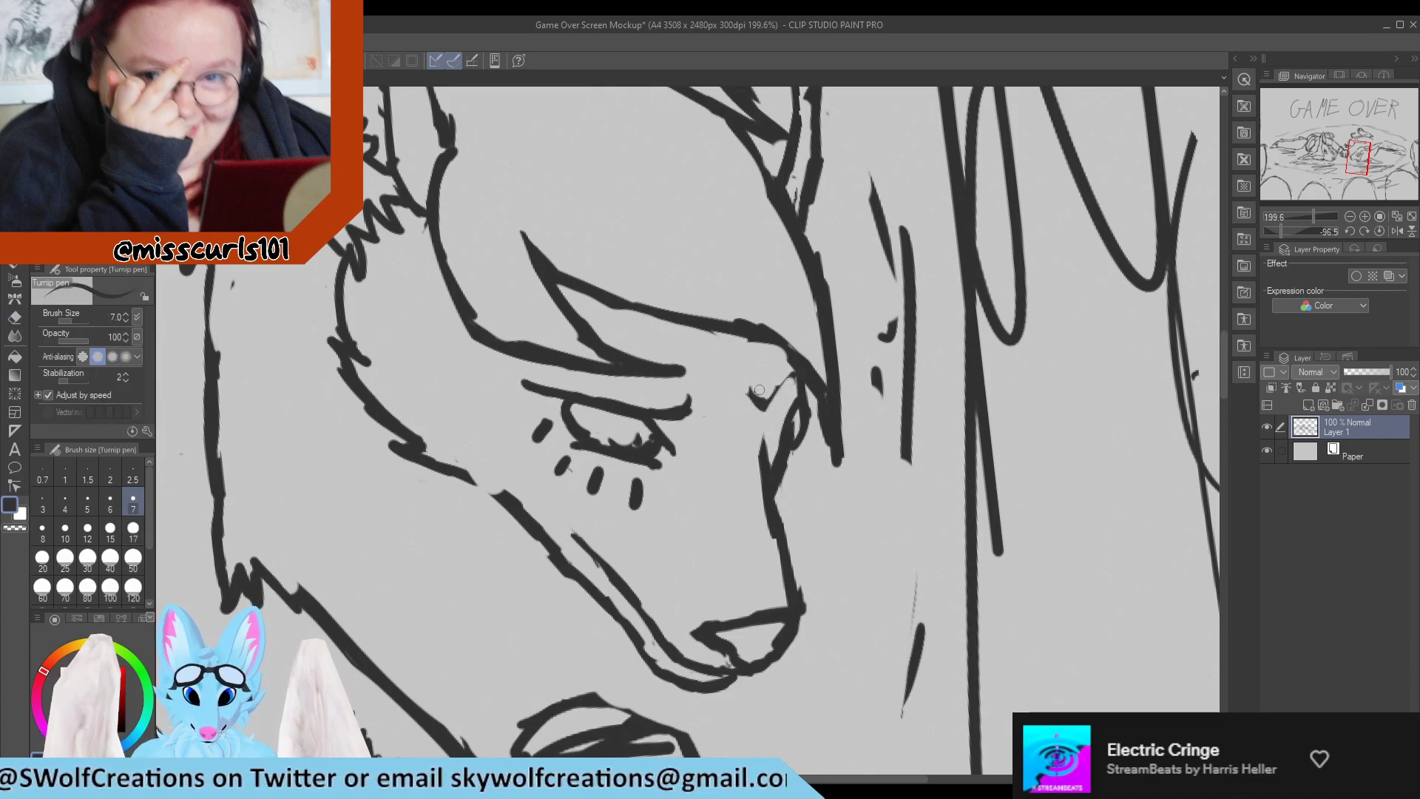
pyautogui.press('e')
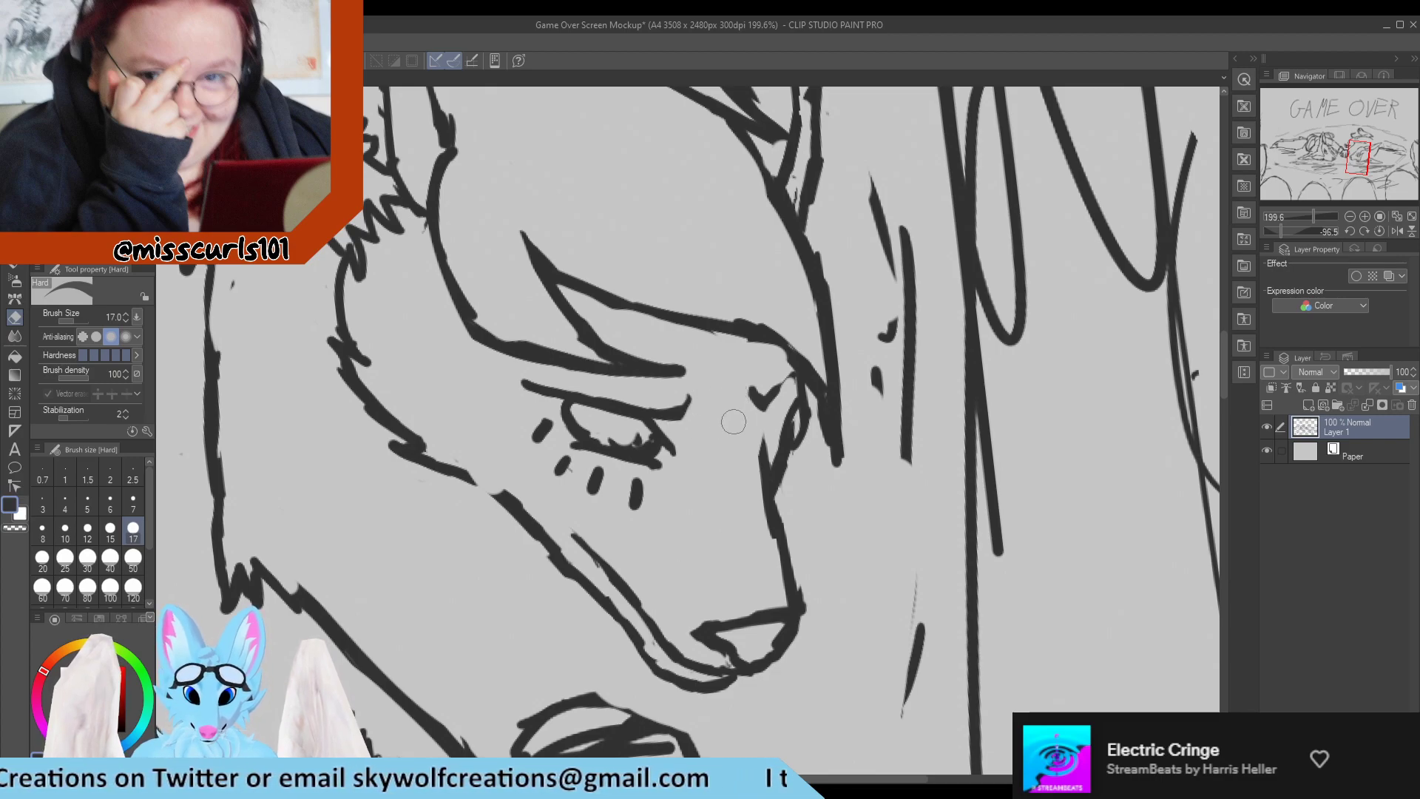
pyautogui.press('p')
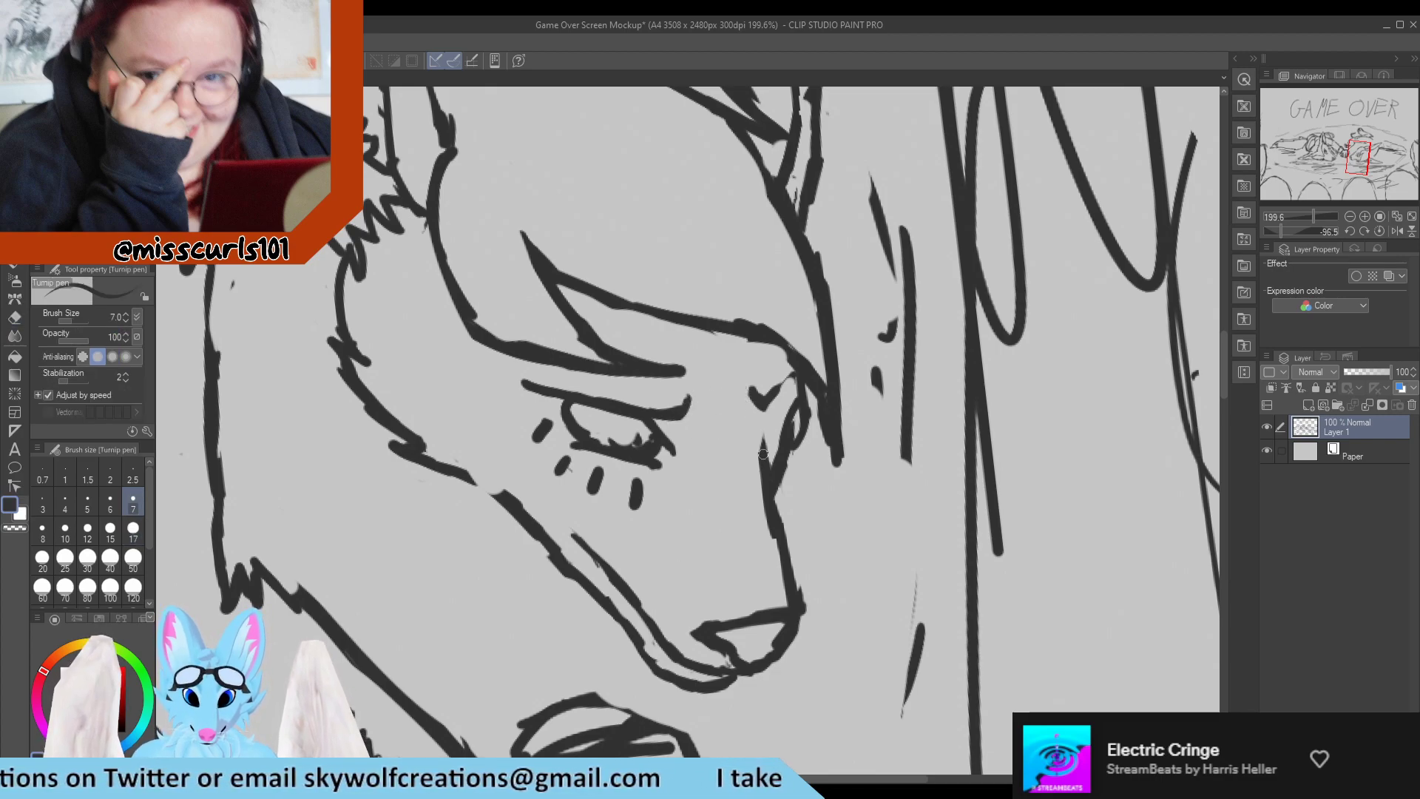
pyautogui.moveTo(779, 393); pyautogui.dragTo(792, 368)
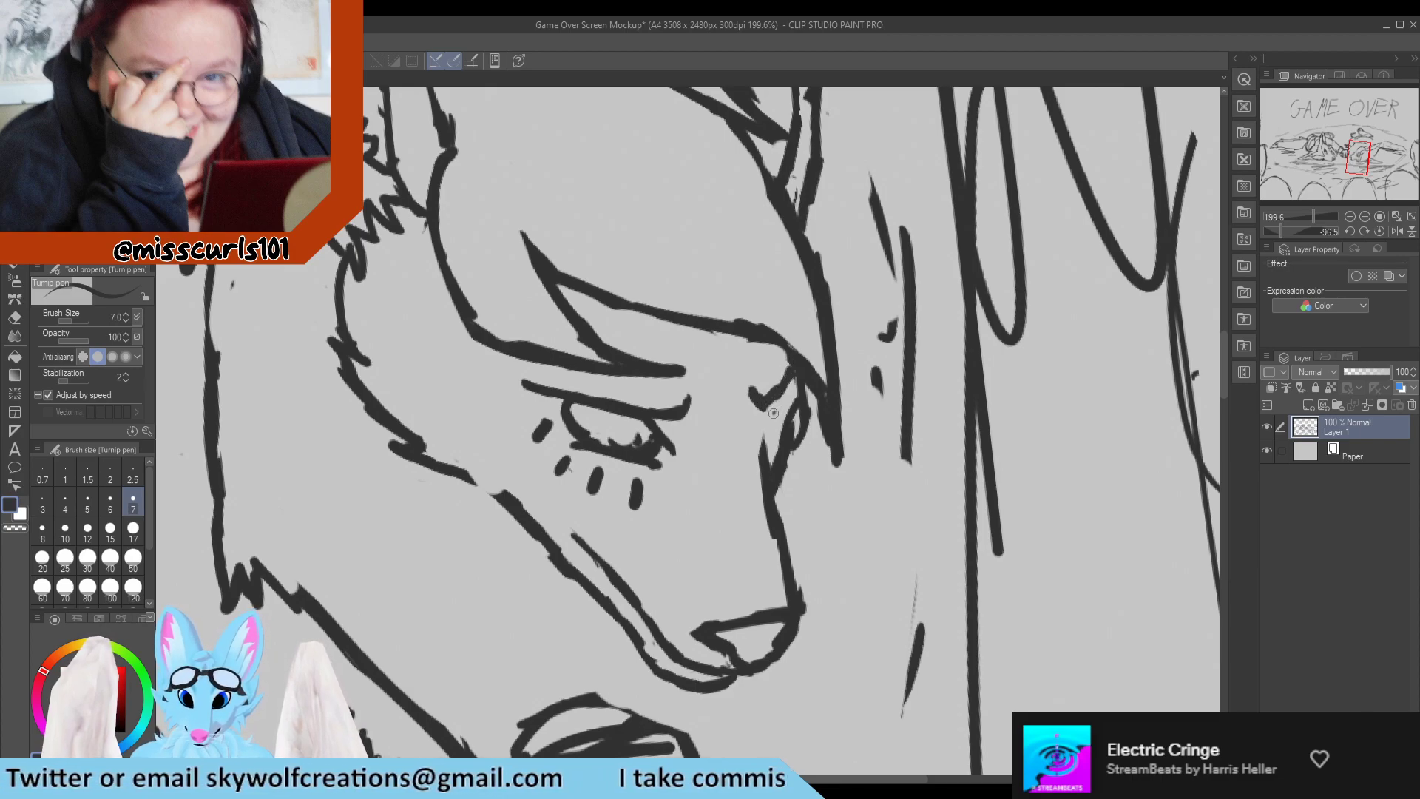
pyautogui.moveTo(784, 402)
pyautogui.mouseDown()
pyautogui.moveTo(799, 384)
pyautogui.moveTo(788, 409)
pyautogui.mouseUp()
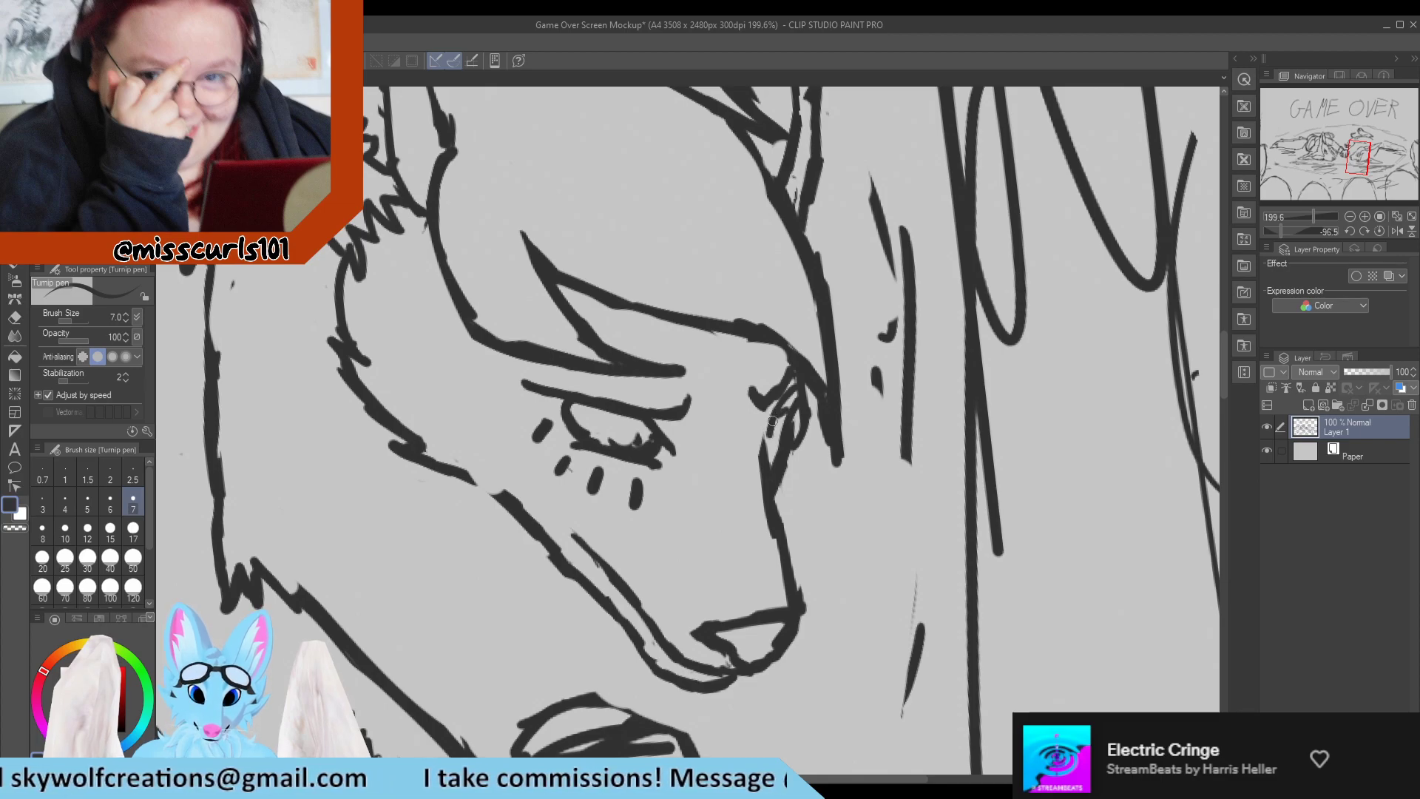
# Redraw the bridge of the muzzle as a smoother line from below the far eye to the nose.
pyautogui.press('e')
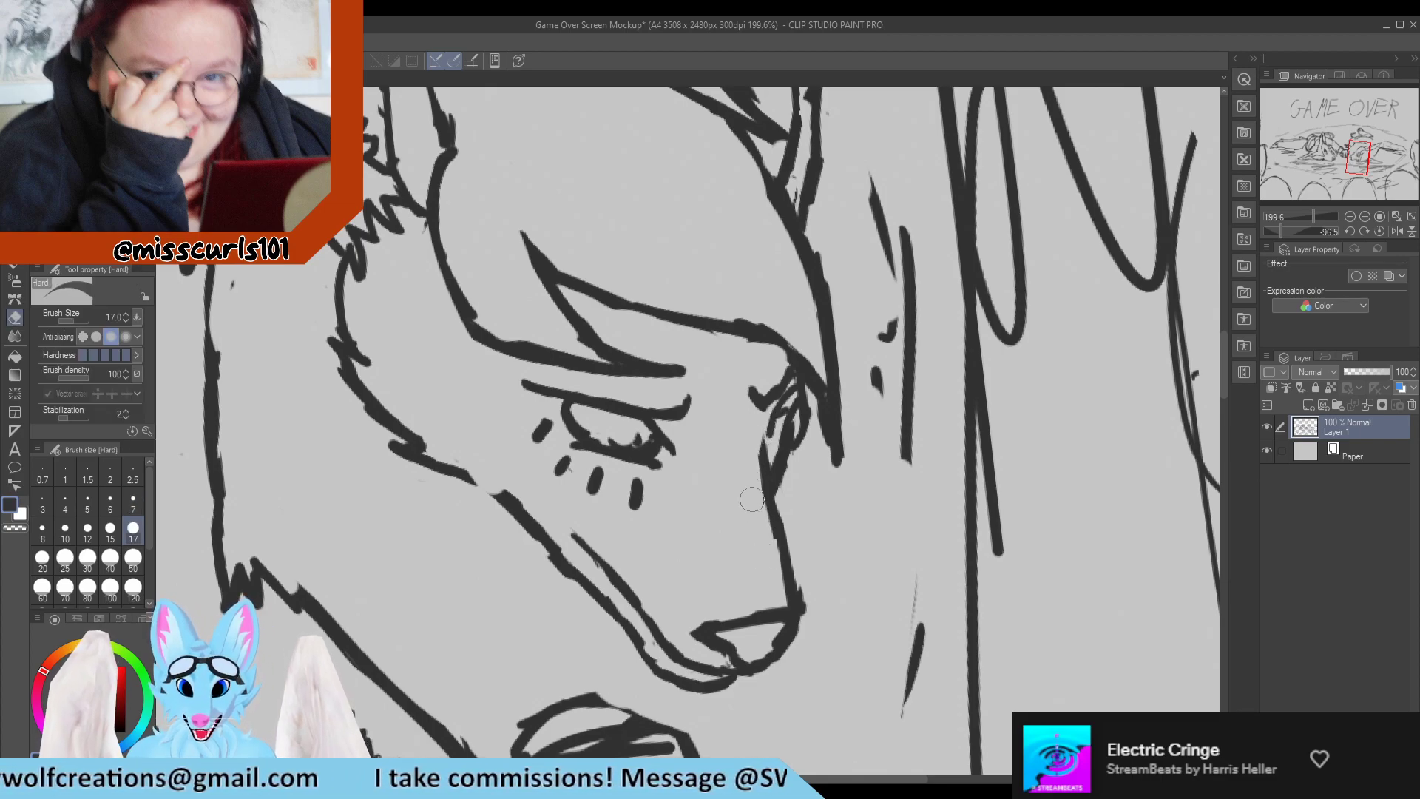
pyautogui.press('p')
pyautogui.moveTo(766, 491); pyautogui.dragTo(781, 574)
pyautogui.moveTo(769, 504)
pyautogui.mouseDown()
pyautogui.moveTo(789, 604)
pyautogui.moveTo(806, 618)
pyautogui.mouseUp()
pyautogui.press('e')
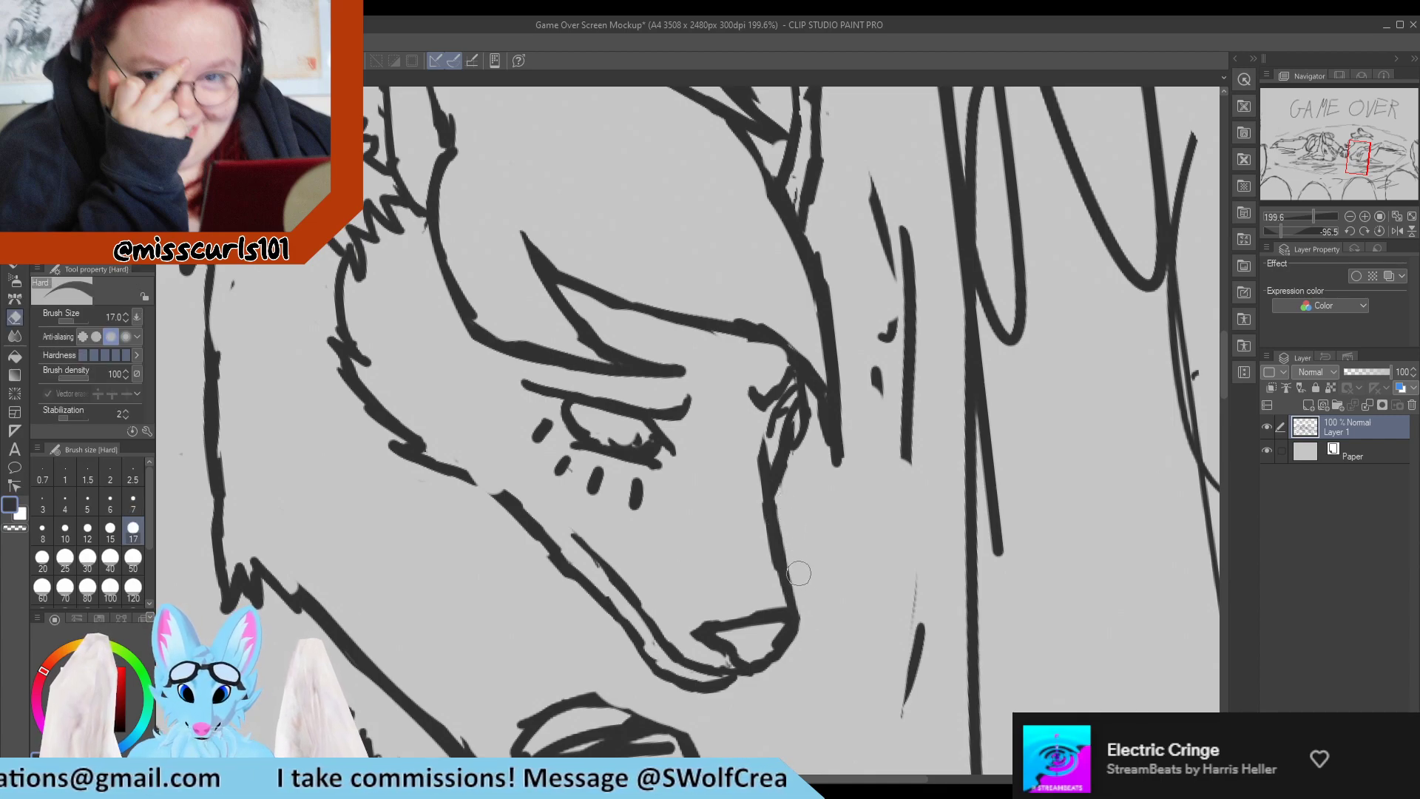
pyautogui.press('p')
# Erase the rough outer edge of the lower jaw line and redraw it smoothly toward the chin.
pyautogui.press('e')
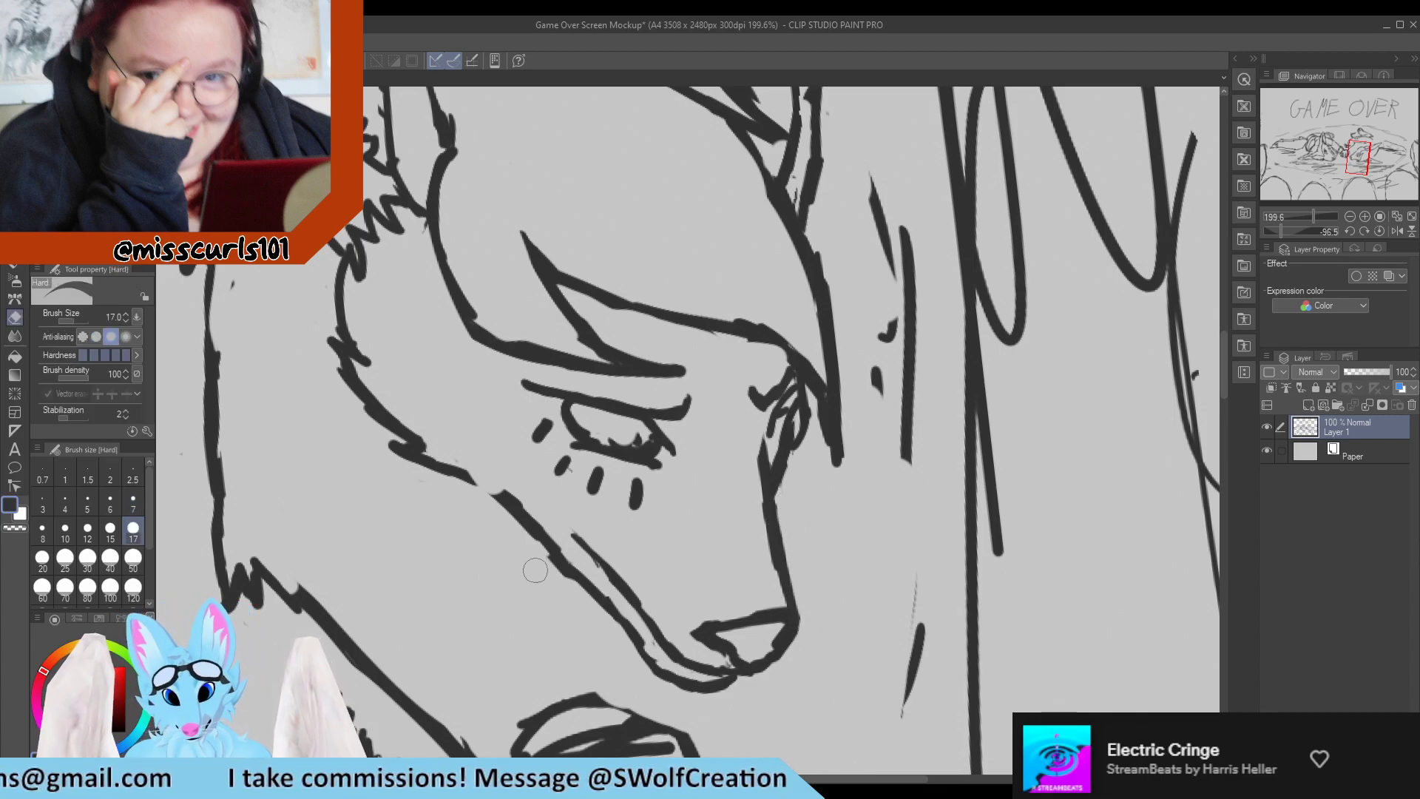
pyautogui.moveTo(529, 539); pyautogui.dragTo(602, 641)
pyautogui.press('p')
pyautogui.moveTo(525, 527)
pyautogui.mouseDown()
pyautogui.moveTo(617, 607)
pyautogui.moveTo(649, 666)
pyautogui.mouseUp()
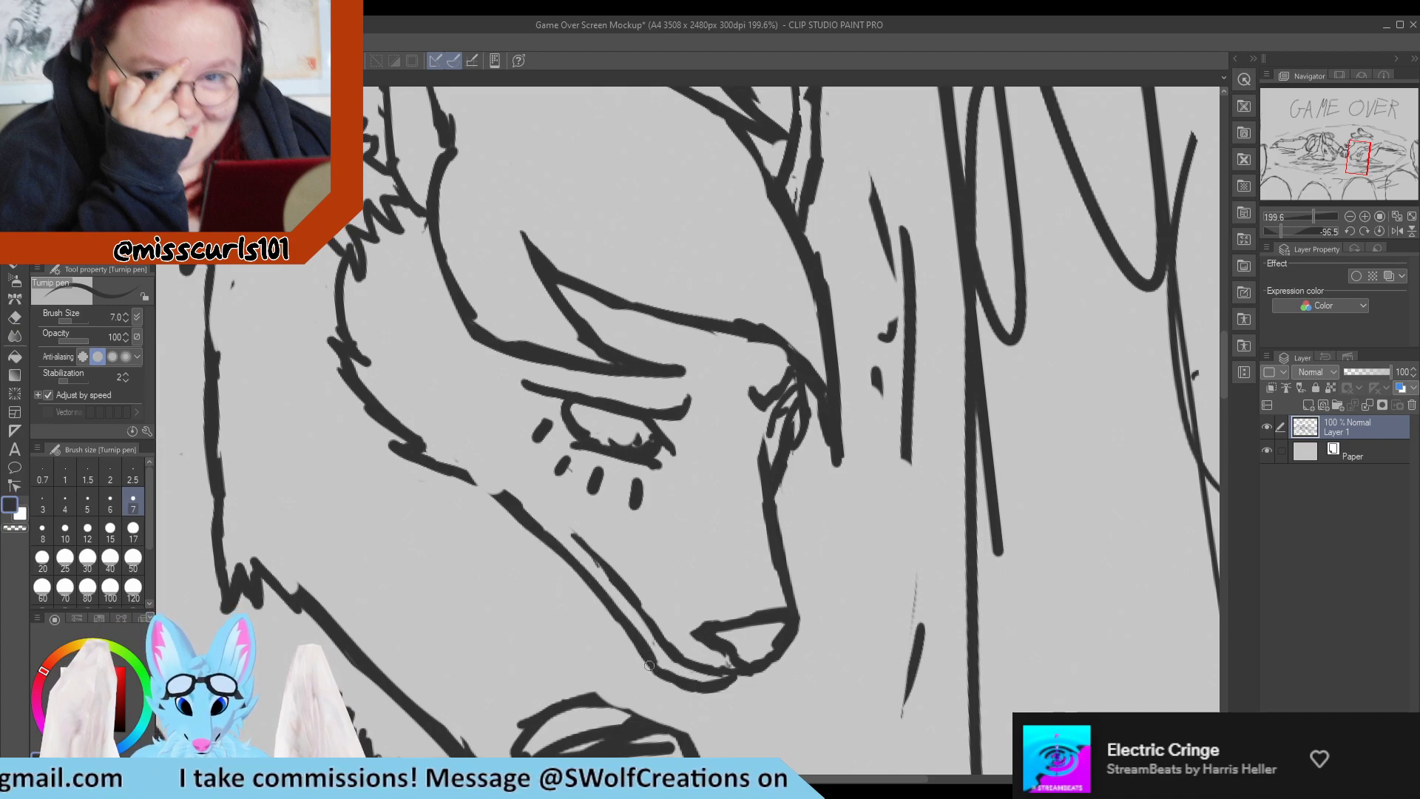
# Erase the rough join between the cheek and the jaw and redraw it as one continuous thin line.
pyautogui.press('e')
pyautogui.moveTo(484, 492); pyautogui.dragTo(460, 477)
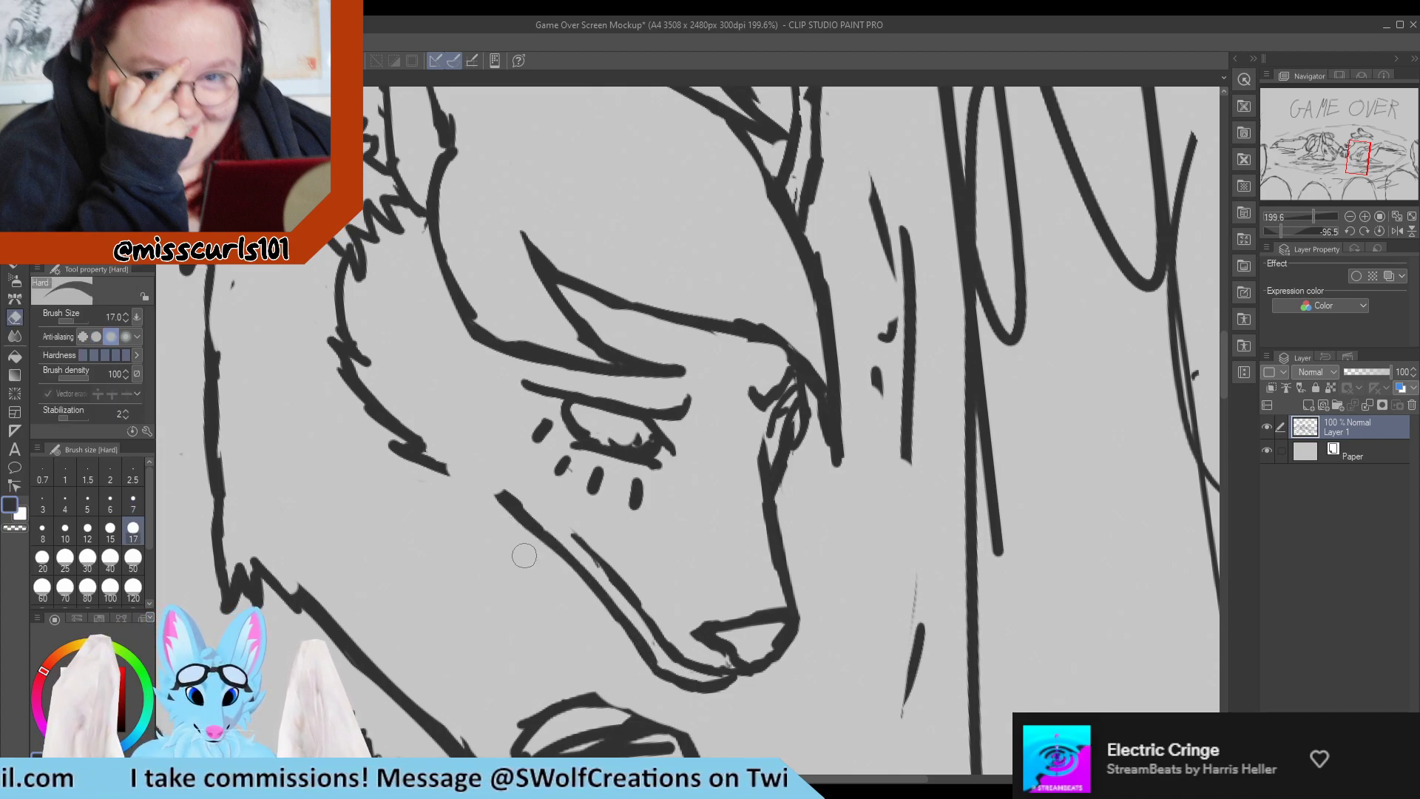
pyautogui.press('p')
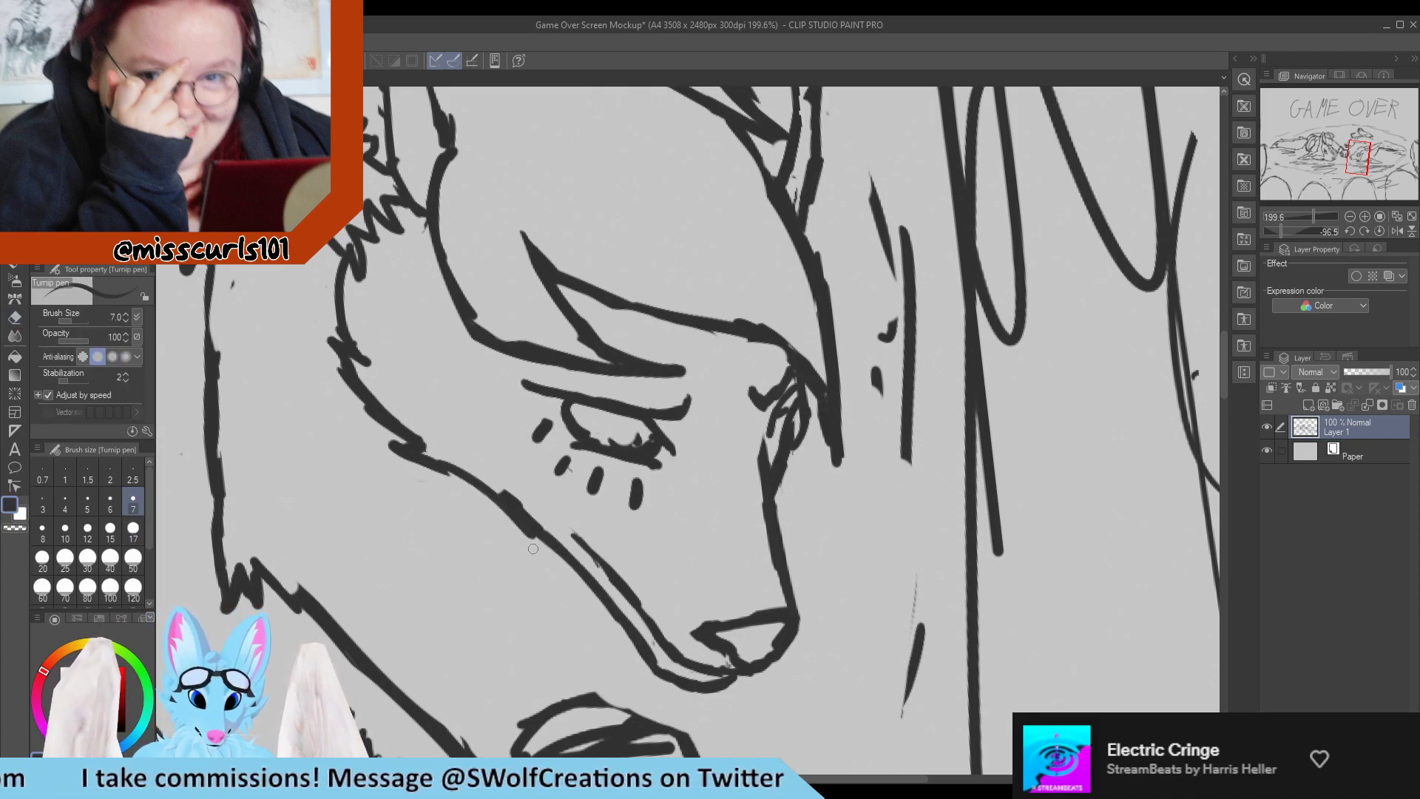
pyautogui.press('e')
pyautogui.moveTo(476, 491); pyautogui.dragTo(551, 571)
pyautogui.moveTo(497, 476)
pyautogui.mouseDown()
pyautogui.moveTo(545, 509)
pyautogui.moveTo(555, 545)
pyautogui.moveTo(575, 534)
pyautogui.mouseUp()
pyautogui.press('p')
# Redraw the upper end of the mouth line and extend it slightly toward the cheek.
pyautogui.press('e')
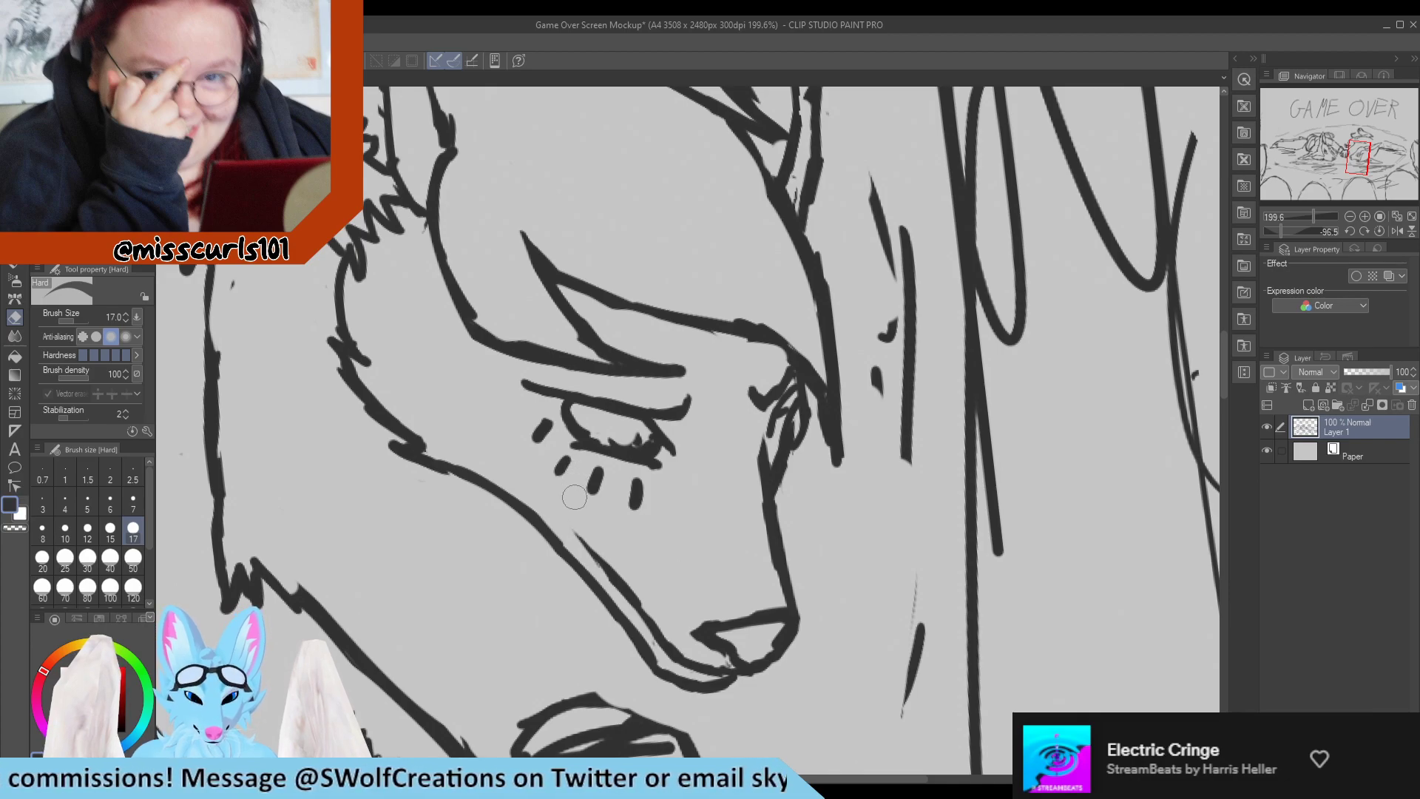
pyautogui.press('p')
pyautogui.moveTo(578, 537); pyautogui.dragTo(601, 575)
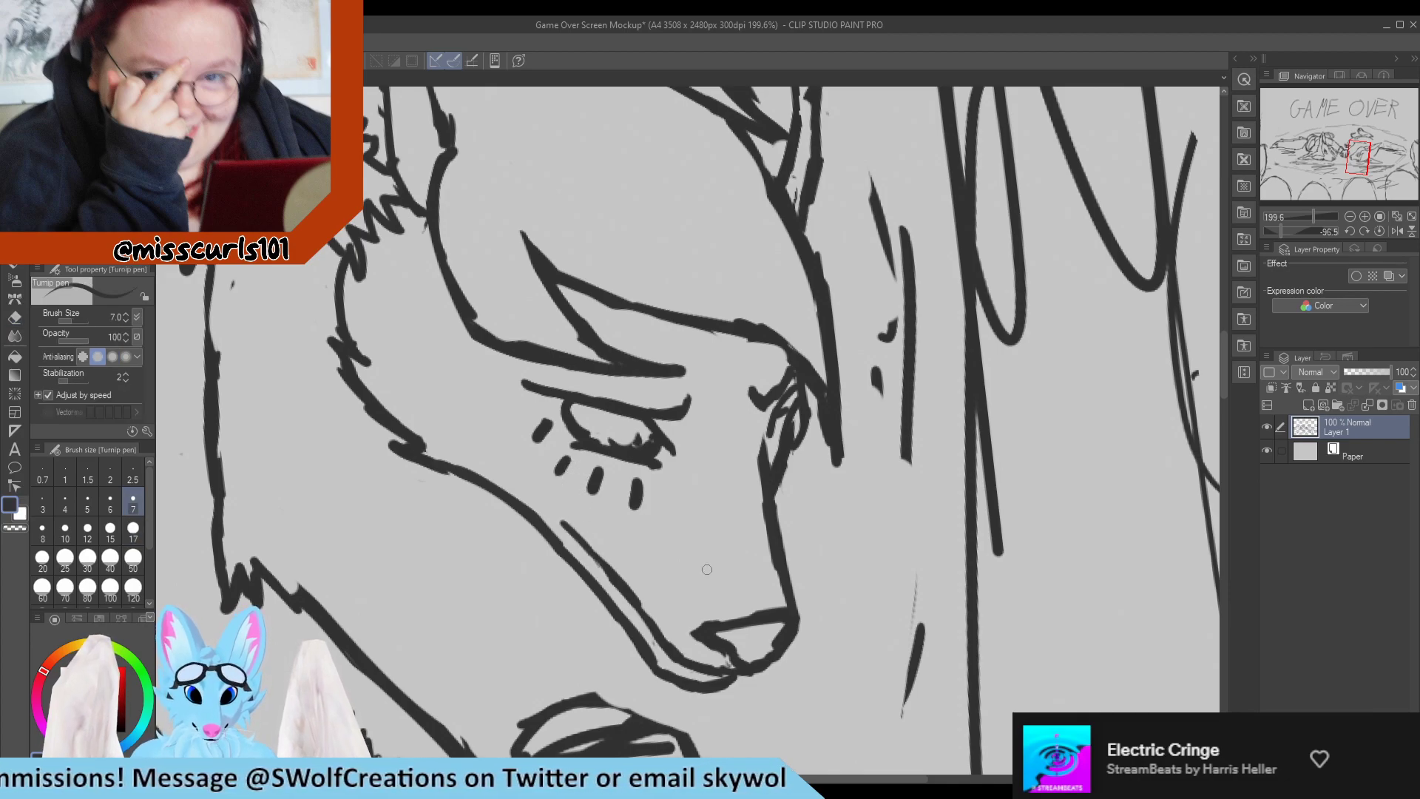
# Erase the near cheek's outline from the fur below the ear down to the start of the jaw.
pyautogui.scroll(-10, 650, 513)
pyautogui.scroll(12, 575, 471)
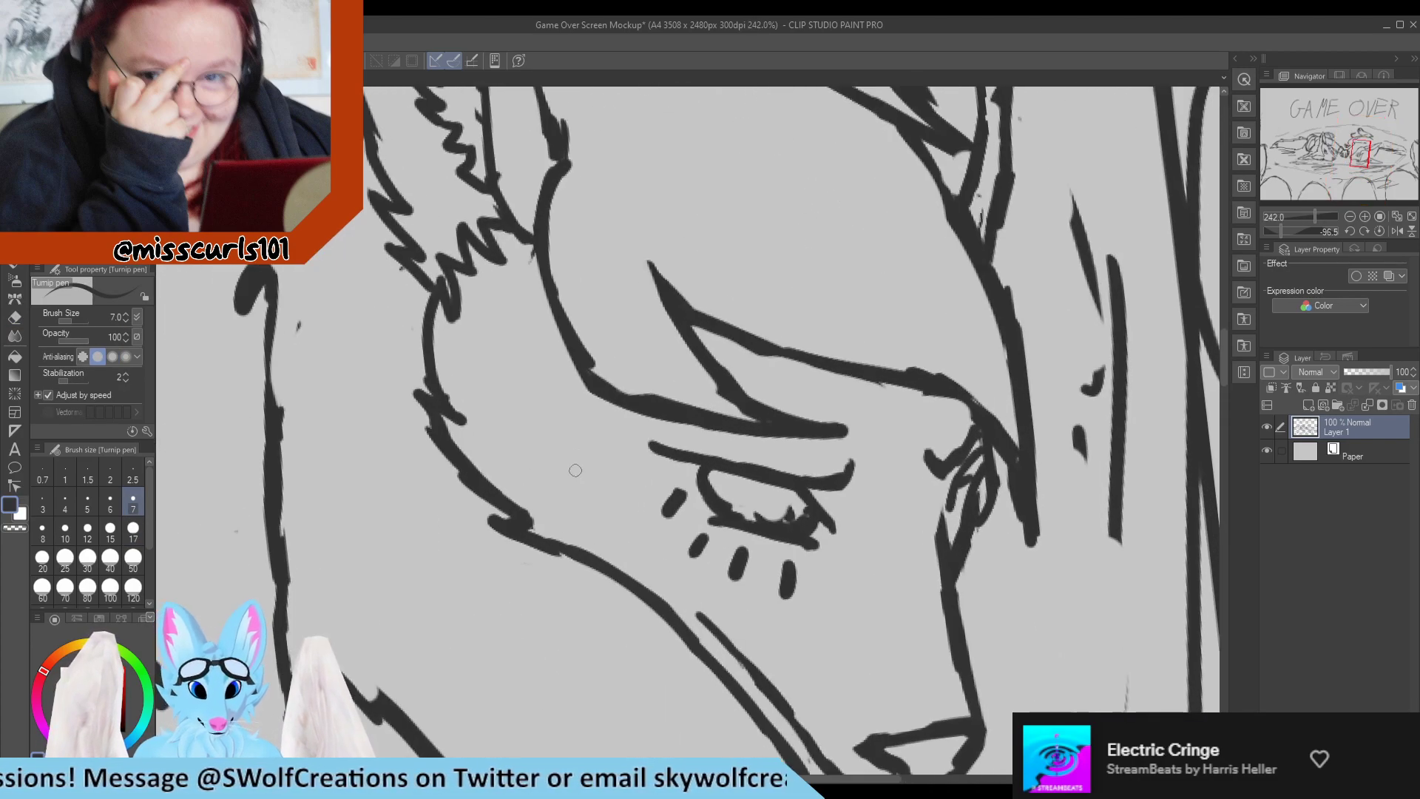
pyautogui.press('e')
pyautogui.moveTo(518, 526)
pyautogui.mouseDown()
pyautogui.moveTo(571, 559)
pyautogui.moveTo(541, 536)
pyautogui.moveTo(586, 564)
pyautogui.moveTo(534, 523)
pyautogui.mouseUp()
pyautogui.press('p')
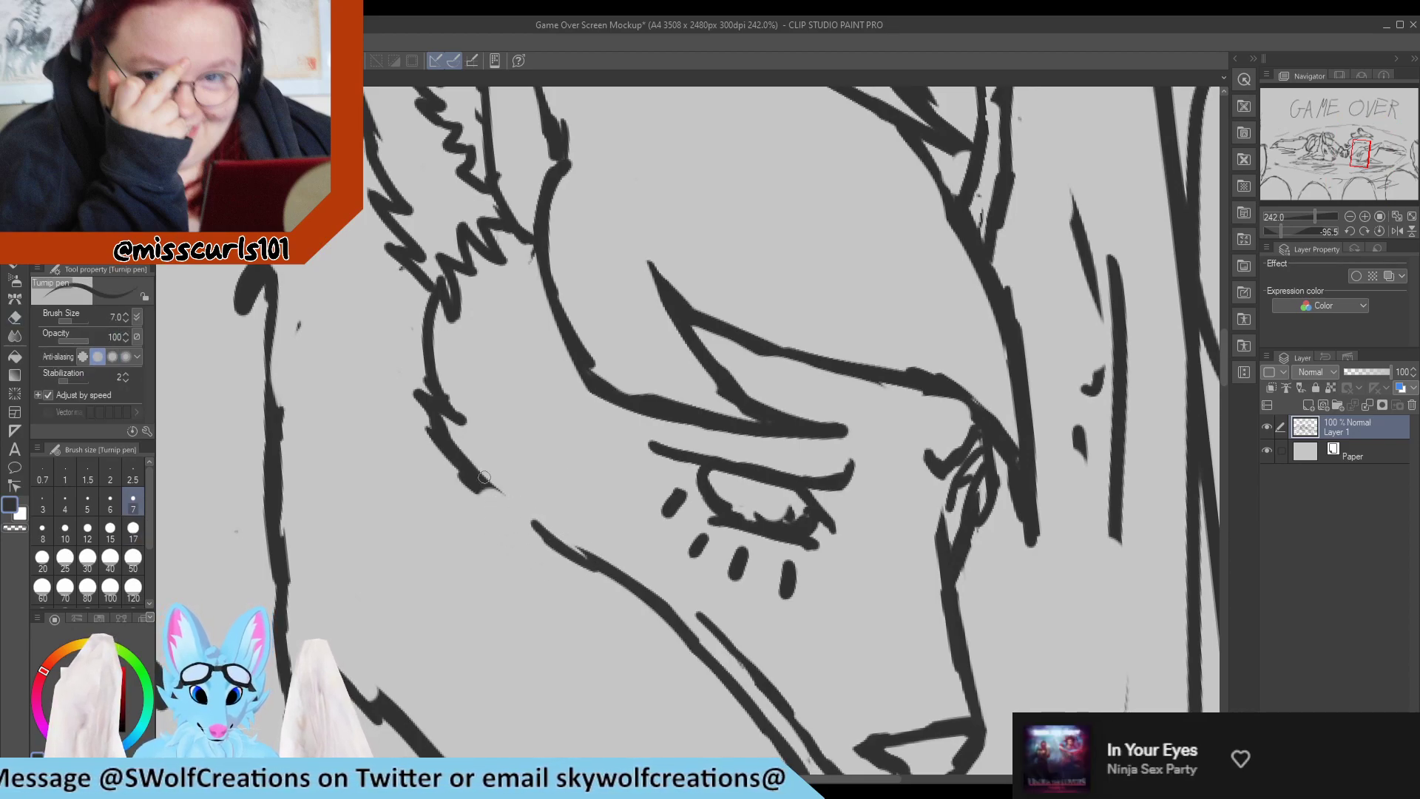
pyautogui.press('e')
pyautogui.moveTo(486, 482)
pyautogui.mouseDown()
pyautogui.moveTo(432, 426)
pyautogui.moveTo(447, 393)
pyautogui.moveTo(497, 494)
pyautogui.mouseUp()
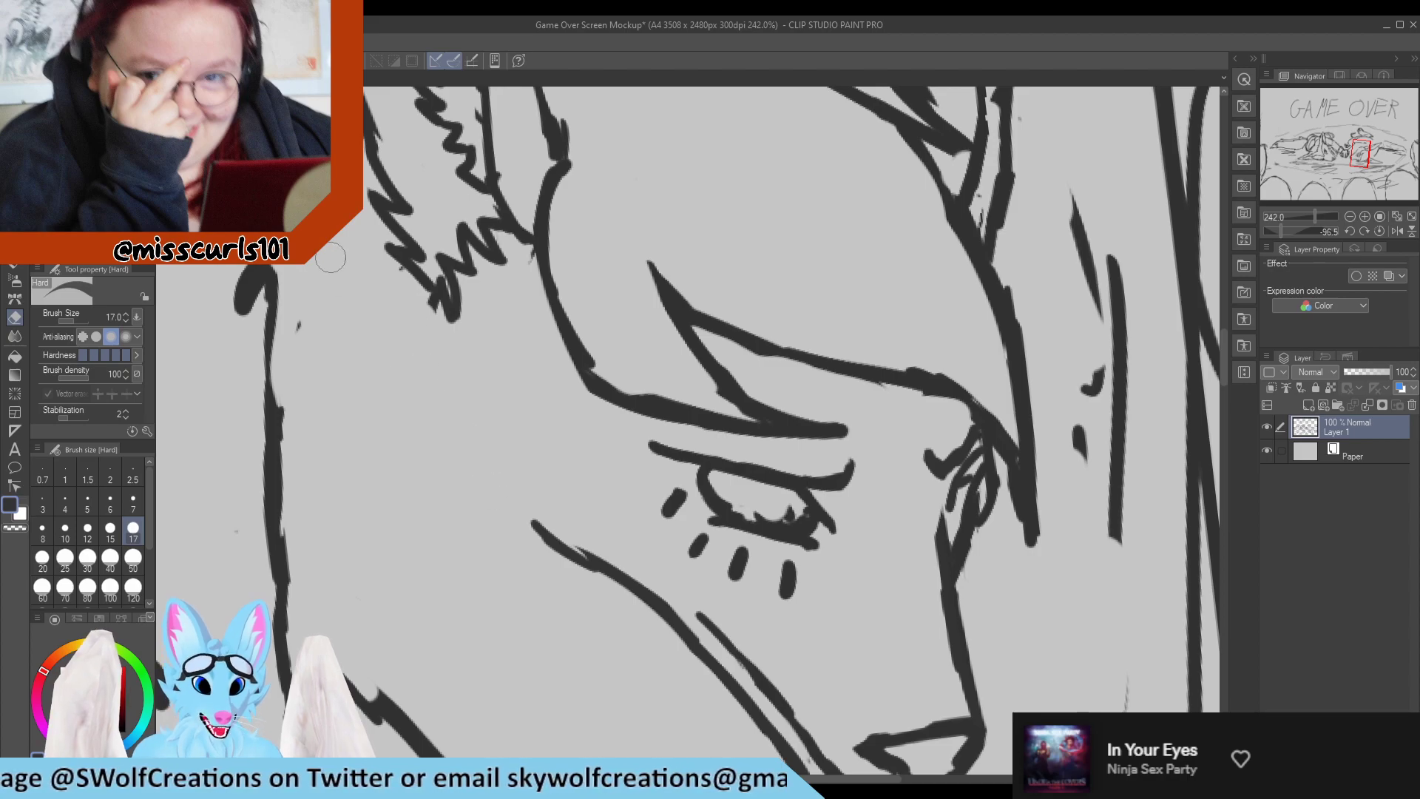
pyautogui.moveTo(421, 308); pyautogui.dragTo(453, 358)
# Redraw the near cheek with jagged fur tufts below the ear, running into a line that joins the jaw.
pyautogui.press('p')
pyautogui.moveTo(400, 251)
pyautogui.mouseDown()
pyautogui.moveTo(464, 350)
pyautogui.moveTo(433, 341)
pyautogui.moveTo(486, 397)
pyautogui.moveTo(443, 407)
pyautogui.moveTo(488, 430)
pyautogui.moveTo(474, 442)
pyautogui.moveTo(575, 526)
pyautogui.moveTo(600, 559)
pyautogui.moveTo(507, 499)
pyautogui.moveTo(591, 574)
pyautogui.mouseUp()
pyautogui.press('e')
pyautogui.press('p')
pyautogui.moveTo(566, 516); pyautogui.dragTo(650, 599)
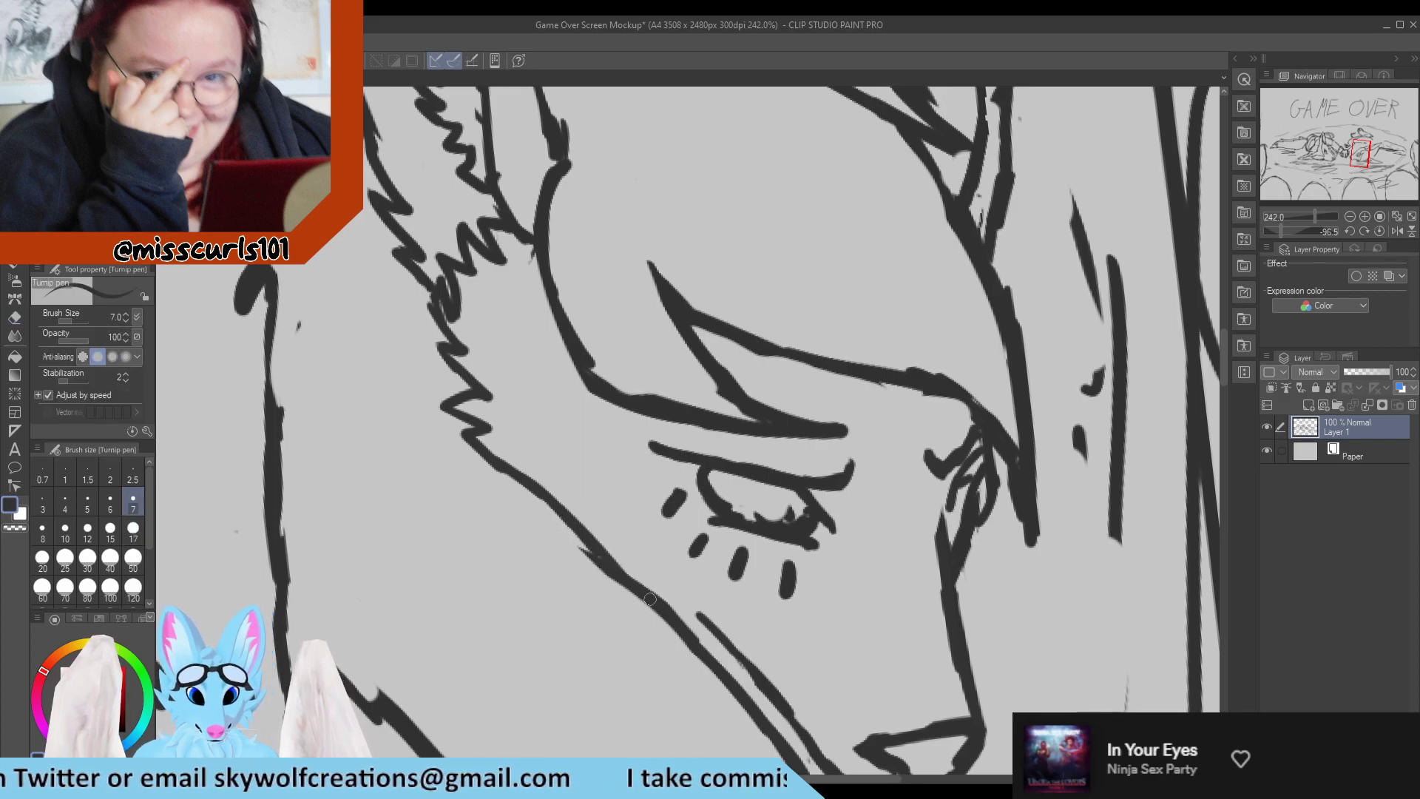
# Add another pointed fur tuft on the lower cheek and reconnect the outline cleanly to the jaw line.
pyautogui.press('e')
pyautogui.press('p')
pyautogui.moveTo(543, 503)
pyautogui.mouseDown()
pyautogui.moveTo(574, 522)
pyautogui.moveTo(527, 507)
pyautogui.moveTo(574, 528)
pyautogui.moveTo(644, 625)
pyautogui.mouseUp()
pyautogui.press('e')
pyautogui.press('p')
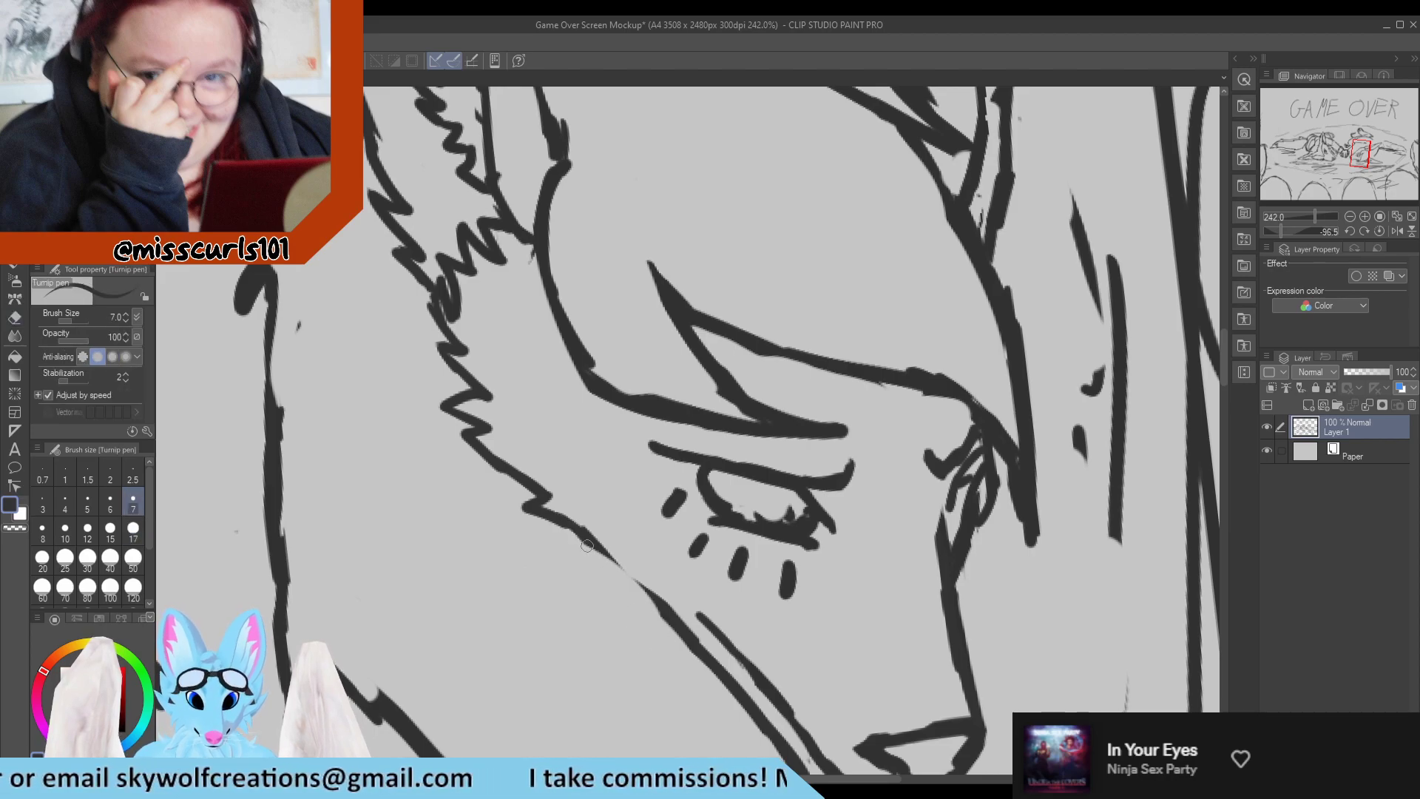
pyautogui.moveTo(568, 525); pyautogui.dragTo(669, 631)
pyautogui.press('e')
pyautogui.press('p')
# Erase the leftover scribble inside the near eye and trim the rough lower edge of the fringe.
pyautogui.scroll(-11, 540, 478)
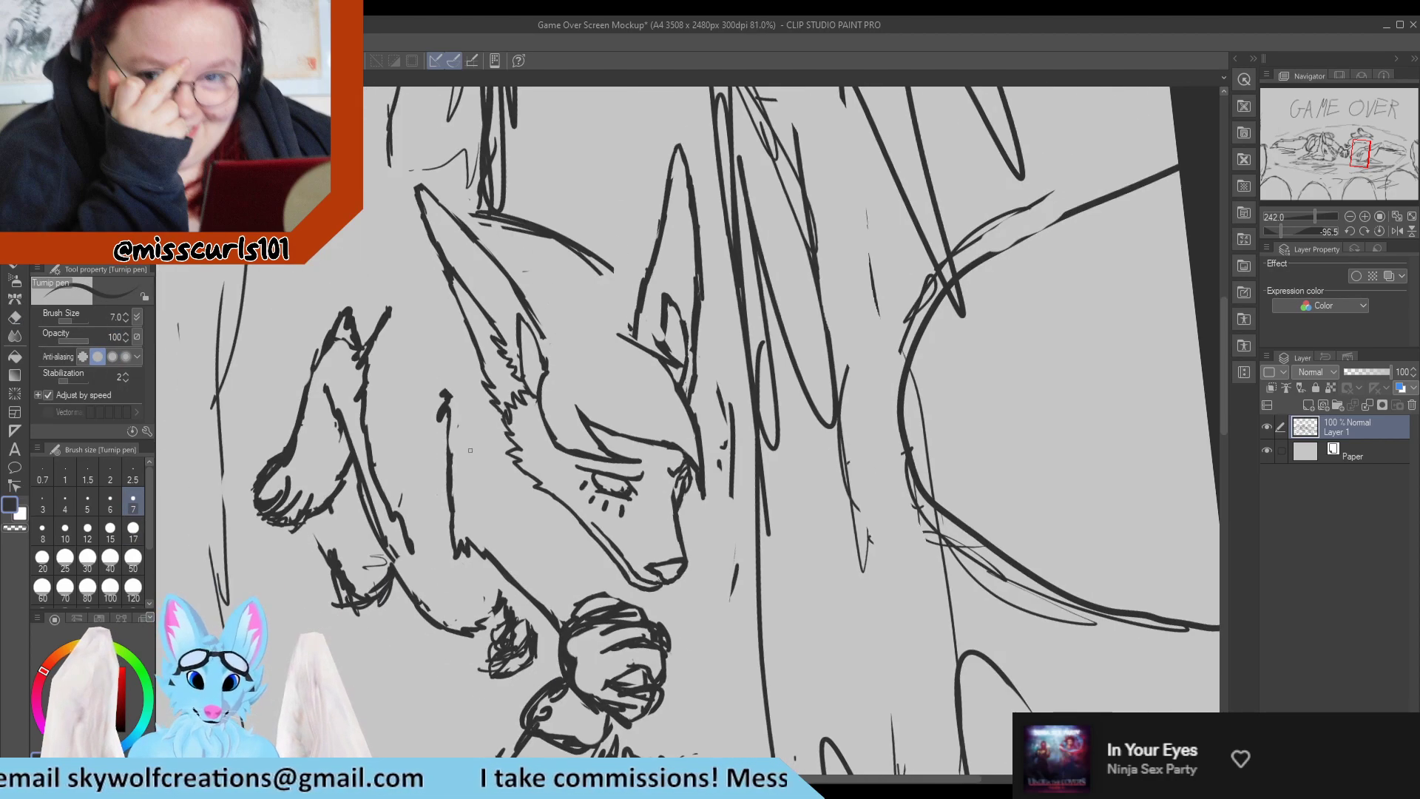
pyautogui.scroll(-4, 494, 400)
pyautogui.scroll(8, 633, 410)
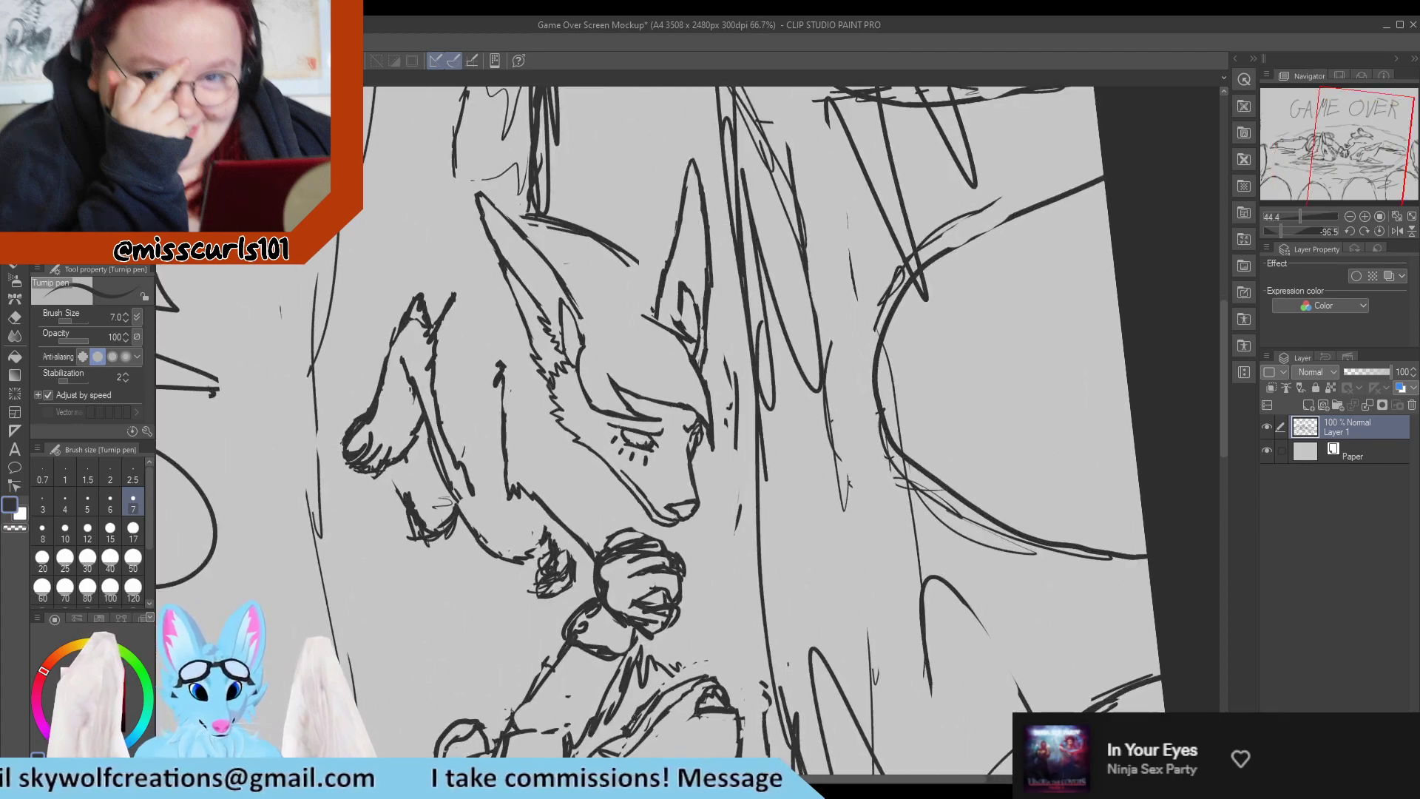
pyautogui.scroll(3, 634, 409)
pyautogui.press('e')
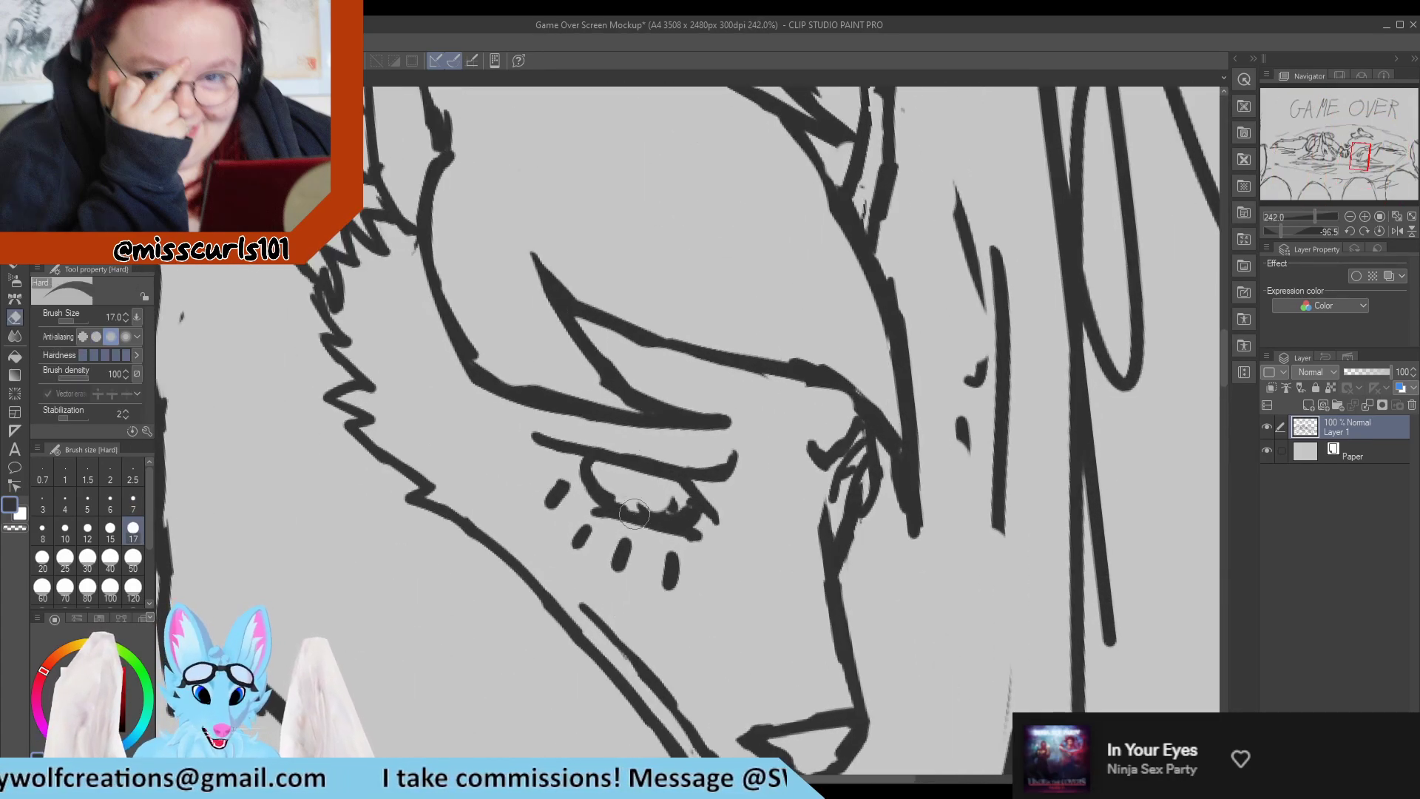
pyautogui.moveTo(621, 492); pyautogui.dragTo(667, 502)
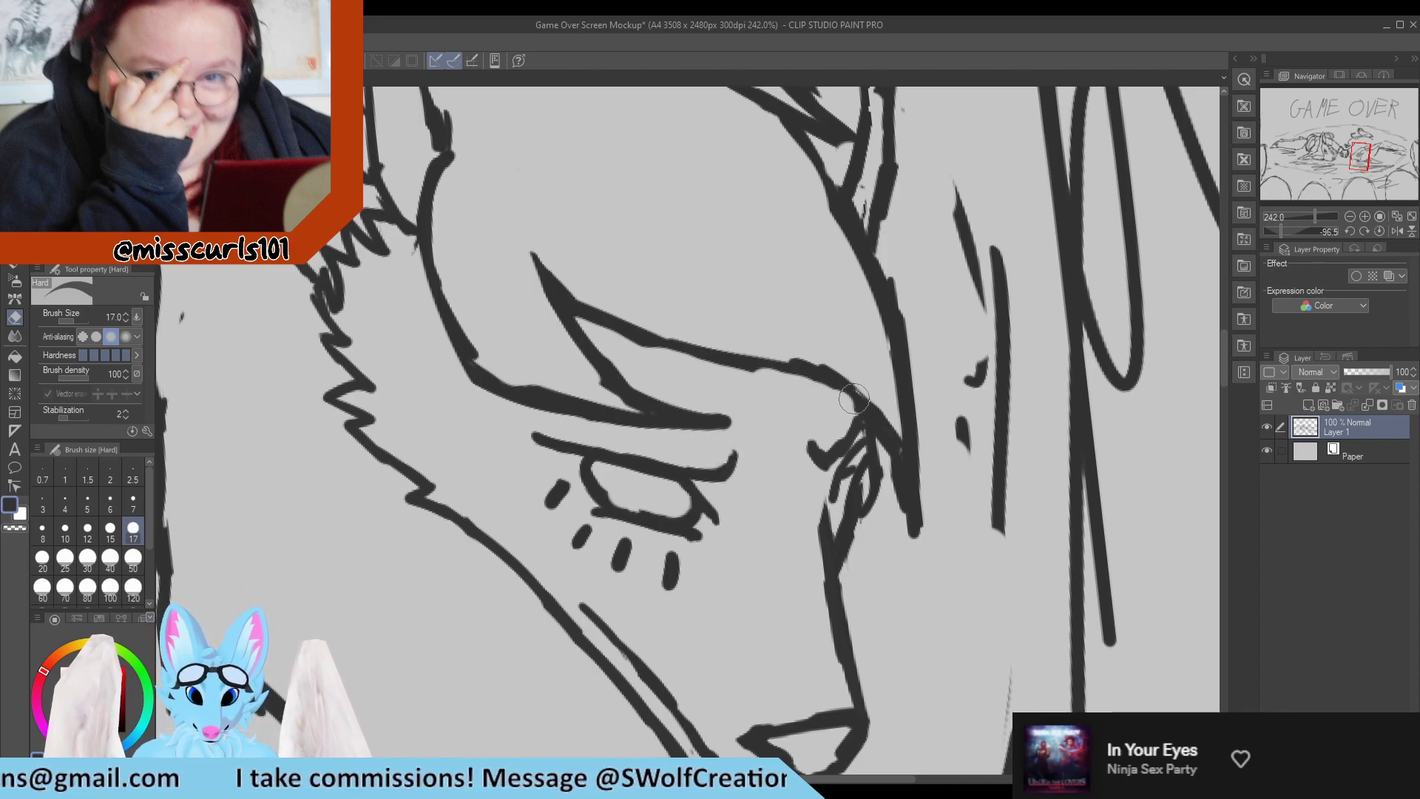
# Redraw the fringe's lower edge as a smooth curve and taper its tip to a sharp point beside the far eye.
pyautogui.press('p')
pyautogui.moveTo(760, 370)
pyautogui.mouseDown()
pyautogui.moveTo(832, 385)
pyautogui.moveTo(860, 408)
pyautogui.mouseUp()
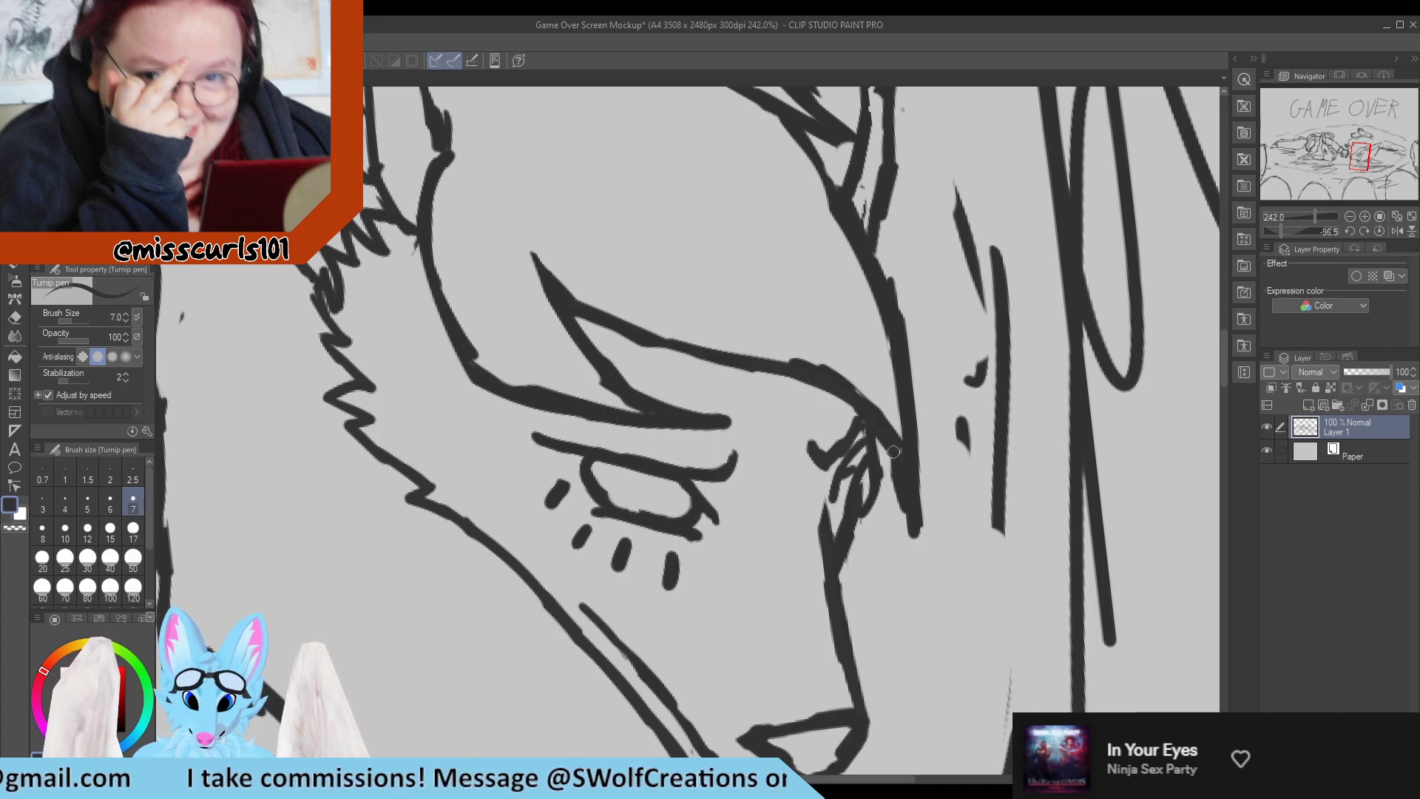
pyautogui.press('e')
pyautogui.moveTo(781, 346)
pyautogui.mouseDown()
pyautogui.moveTo(860, 374)
pyautogui.moveTo(881, 399)
pyautogui.moveTo(913, 558)
pyautogui.mouseUp()
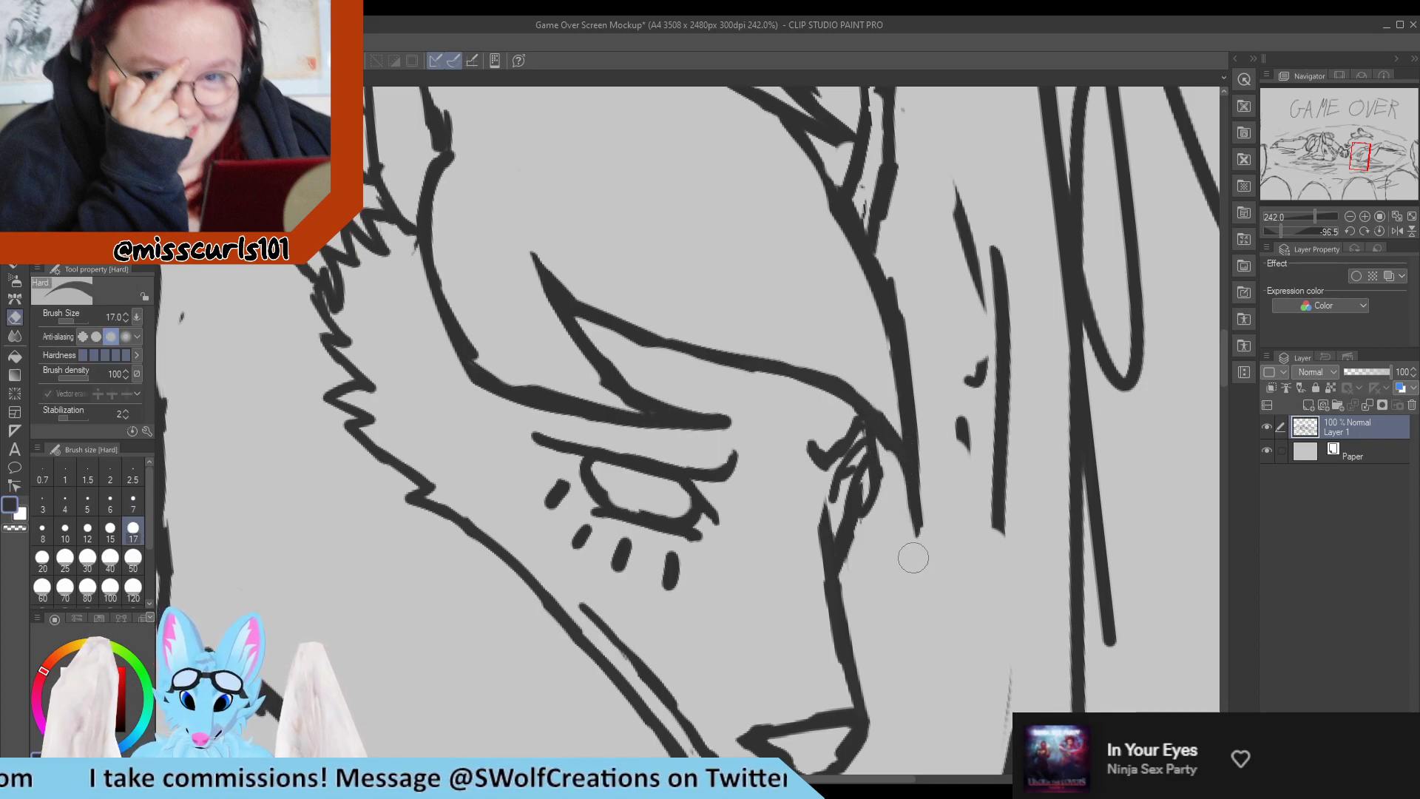
pyautogui.moveTo(896, 494); pyautogui.dragTo(918, 543)
pyautogui.press('p')
pyautogui.moveTo(881, 432); pyautogui.dragTo(912, 497)
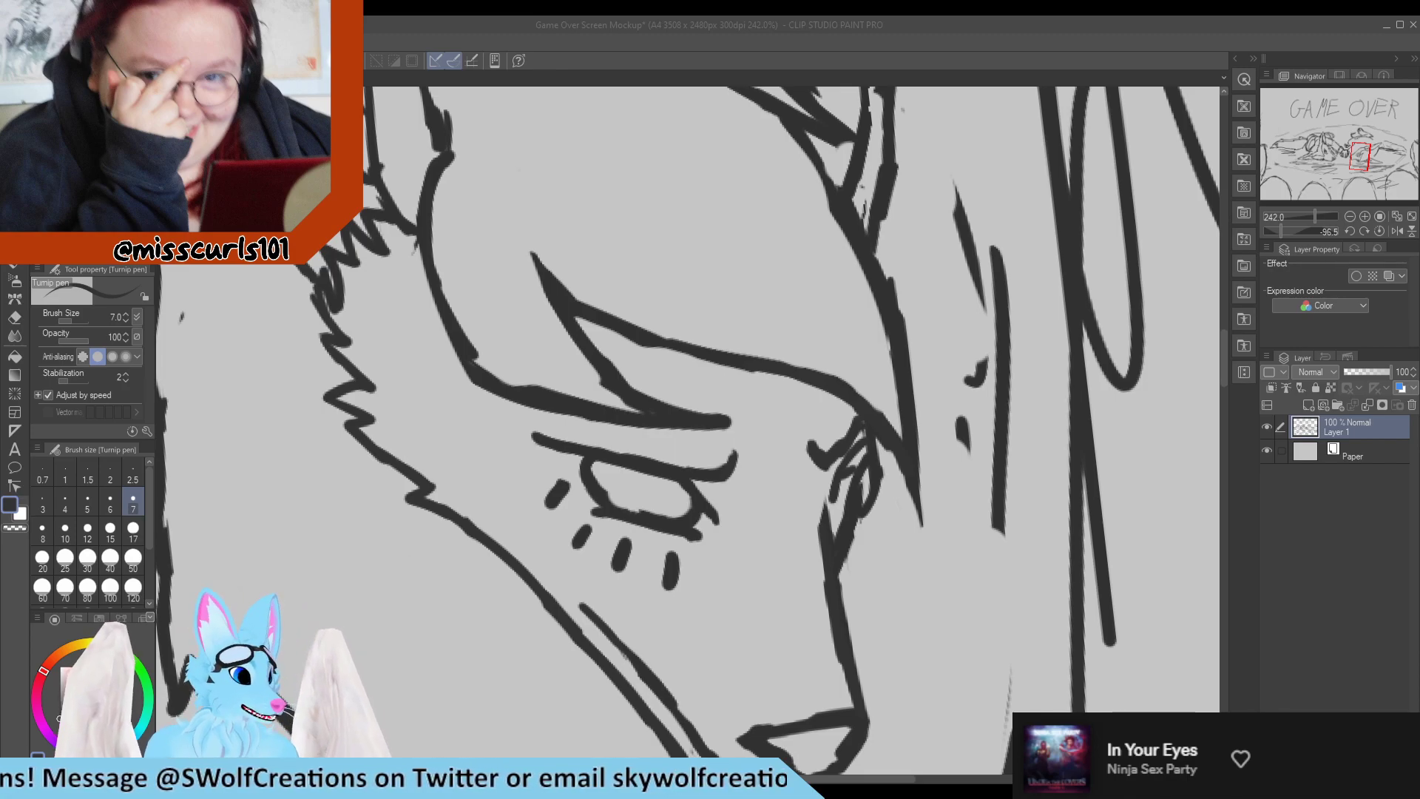
# Erase the uneven inner edges of the near eye's outline to leave a clean, empty eye shape.
pyautogui.scroll(-3, 362, 499)
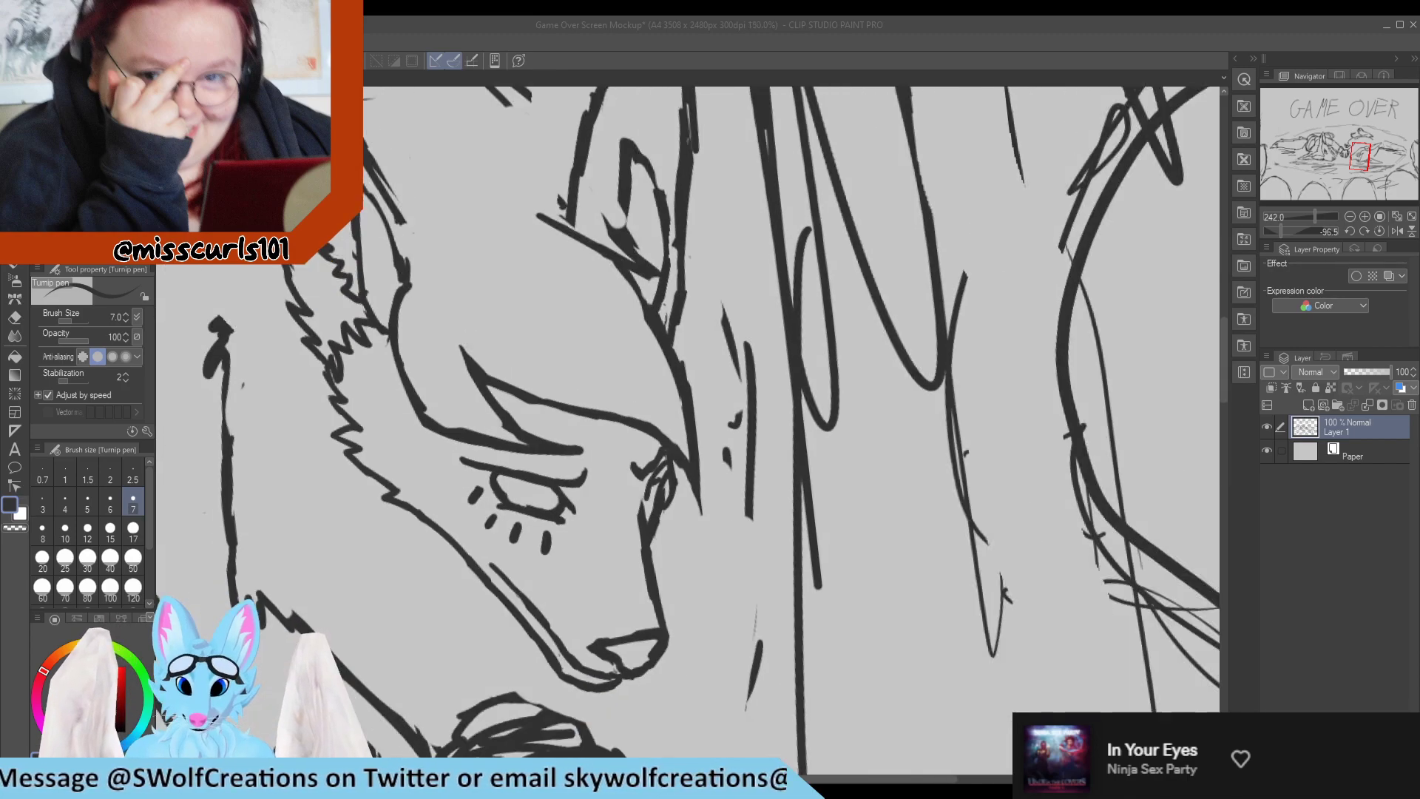
pyautogui.scroll(1, 337, 403)
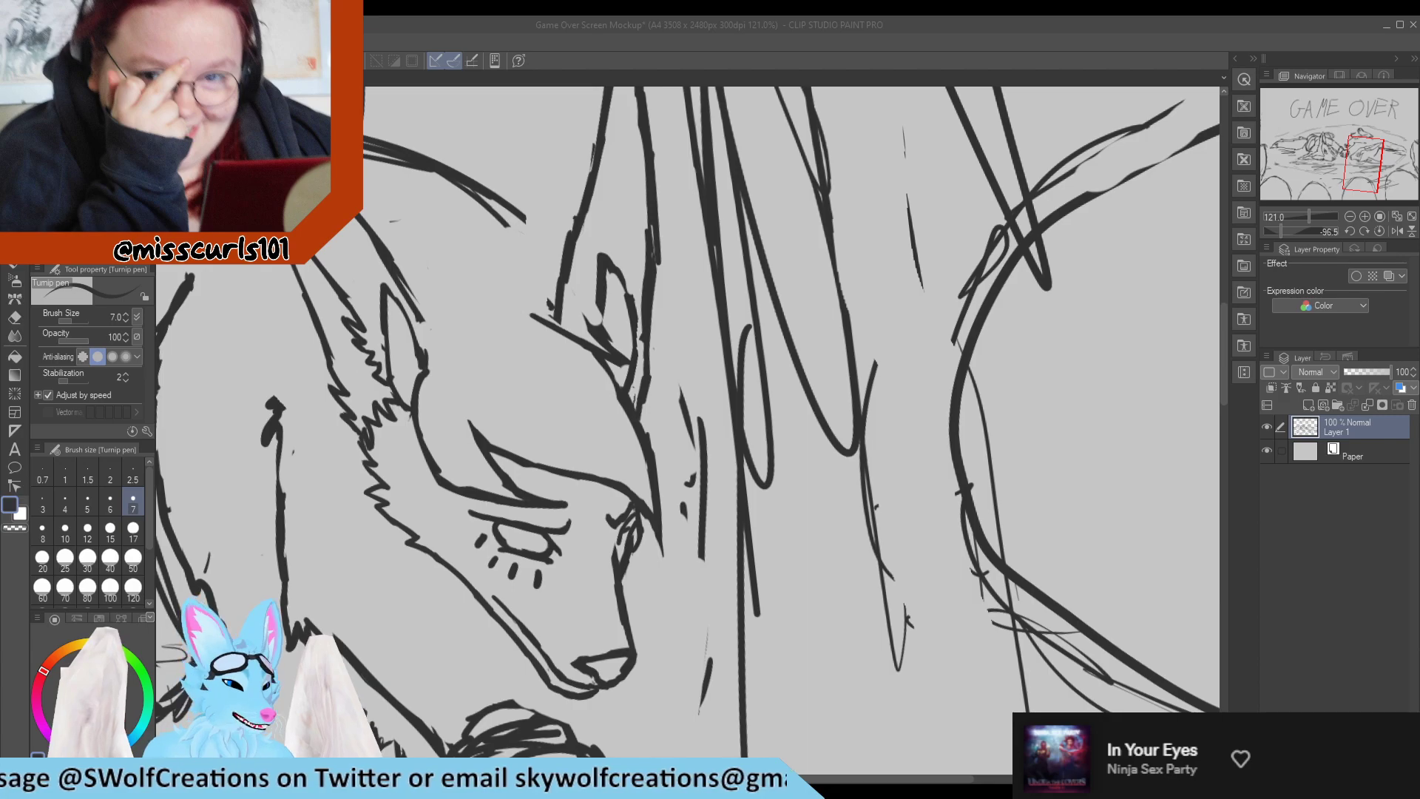
pyautogui.scroll(1, 378, 388)
pyautogui.scroll(-1, 436, 466)
pyautogui.scroll(4, 418, 540)
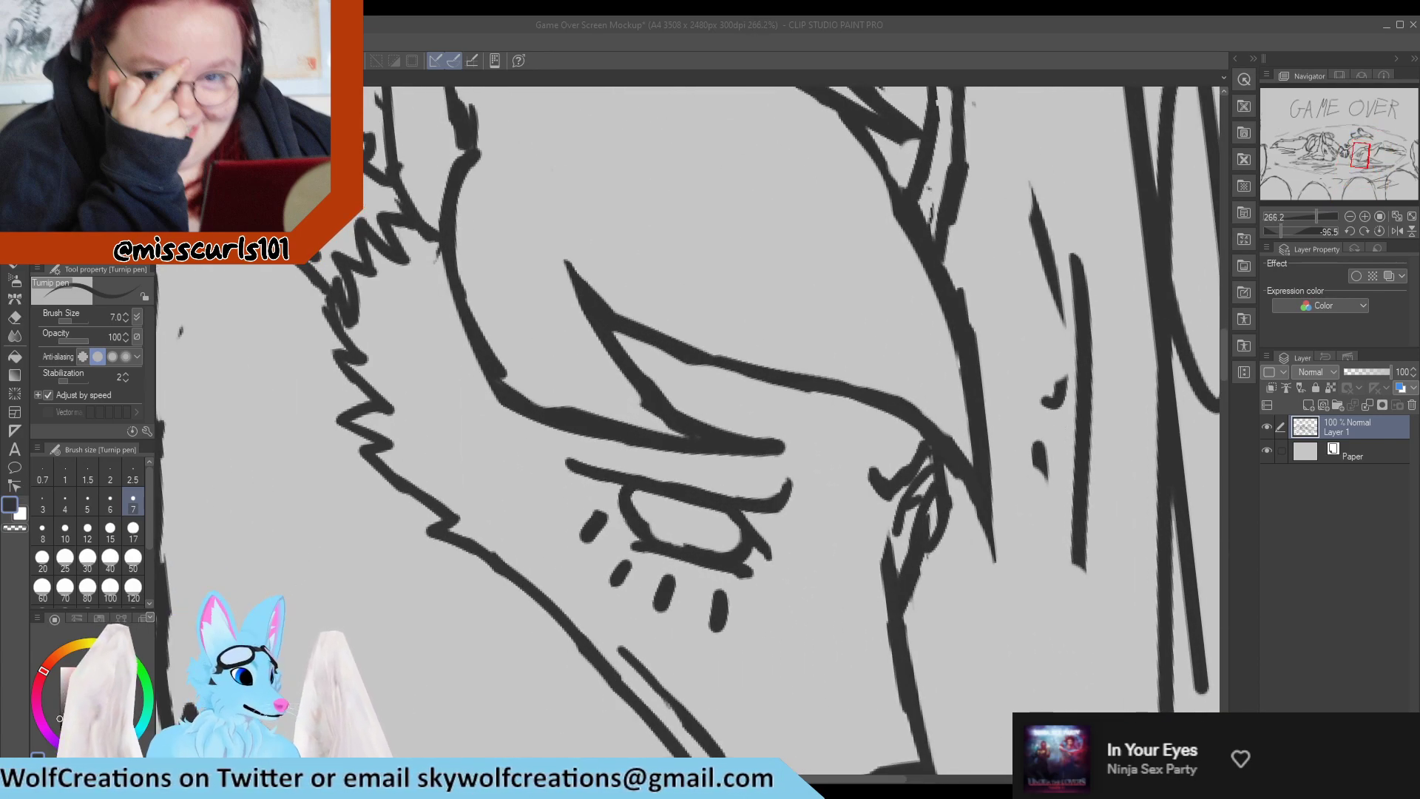
pyautogui.scroll(1, 642, 532)
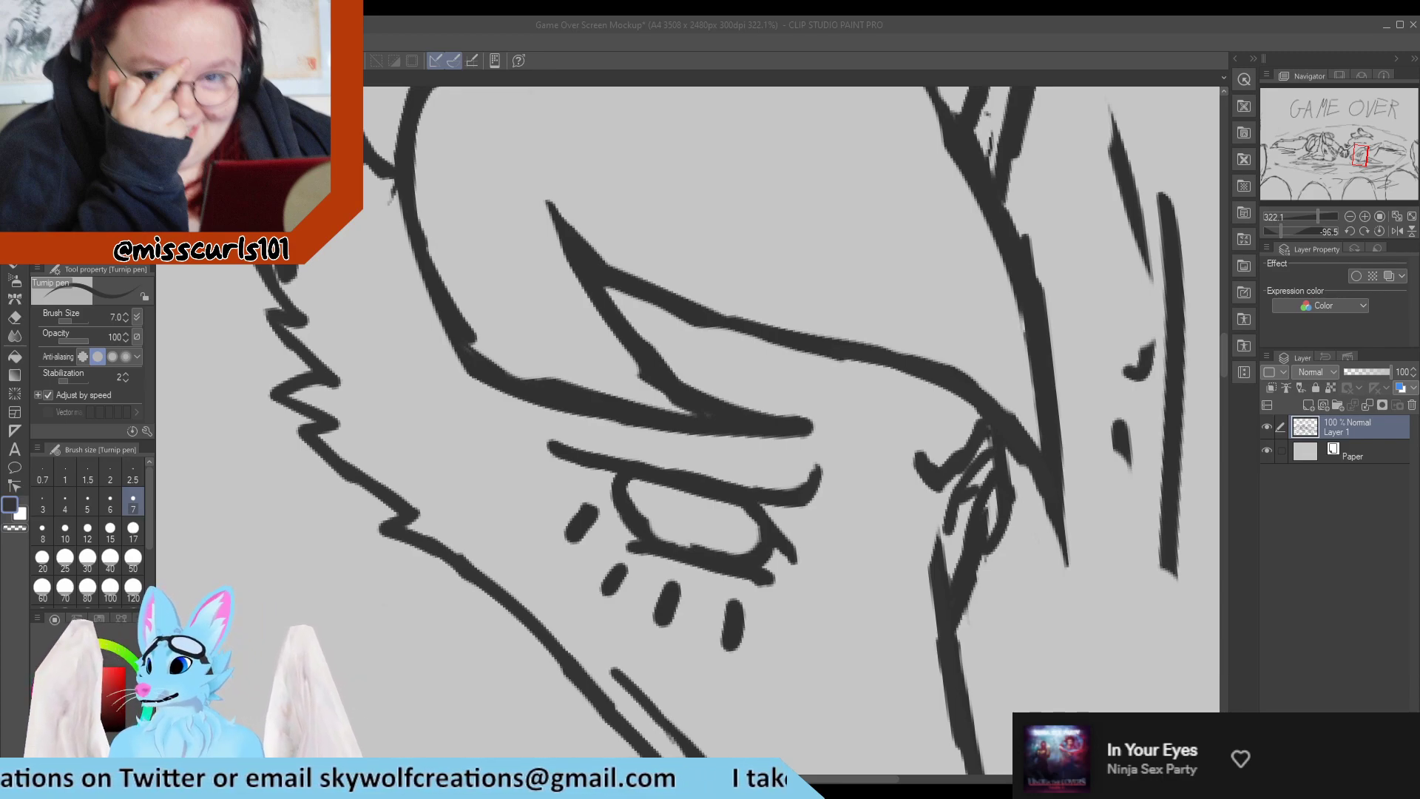
pyautogui.press('e')
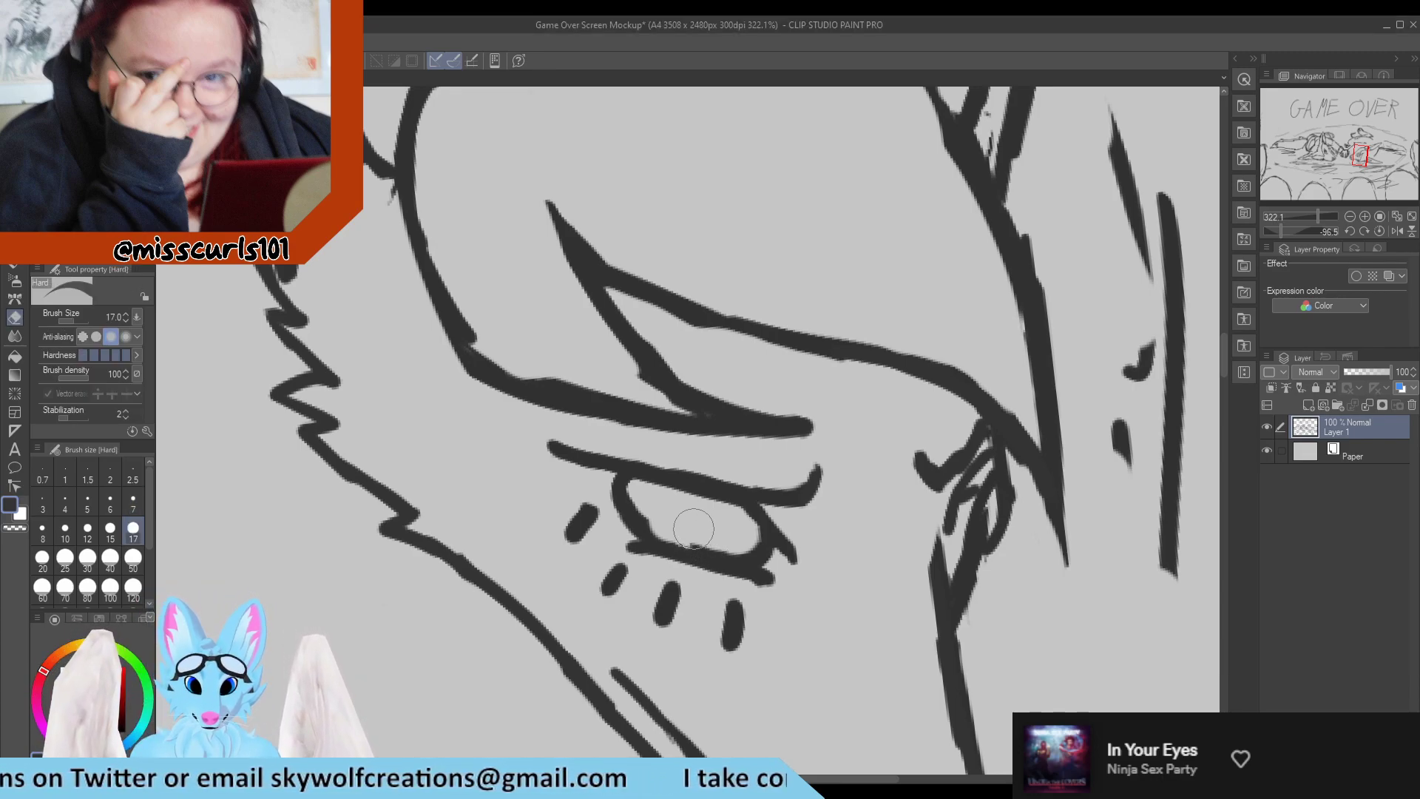
pyautogui.moveTo(731, 531)
pyautogui.mouseDown()
pyautogui.moveTo(647, 509)
pyautogui.moveTo(671, 529)
pyautogui.mouseUp()
# Draw a round iris inside the near eye and fill it in dark, leaving a small light highlight.
pyautogui.press('p')
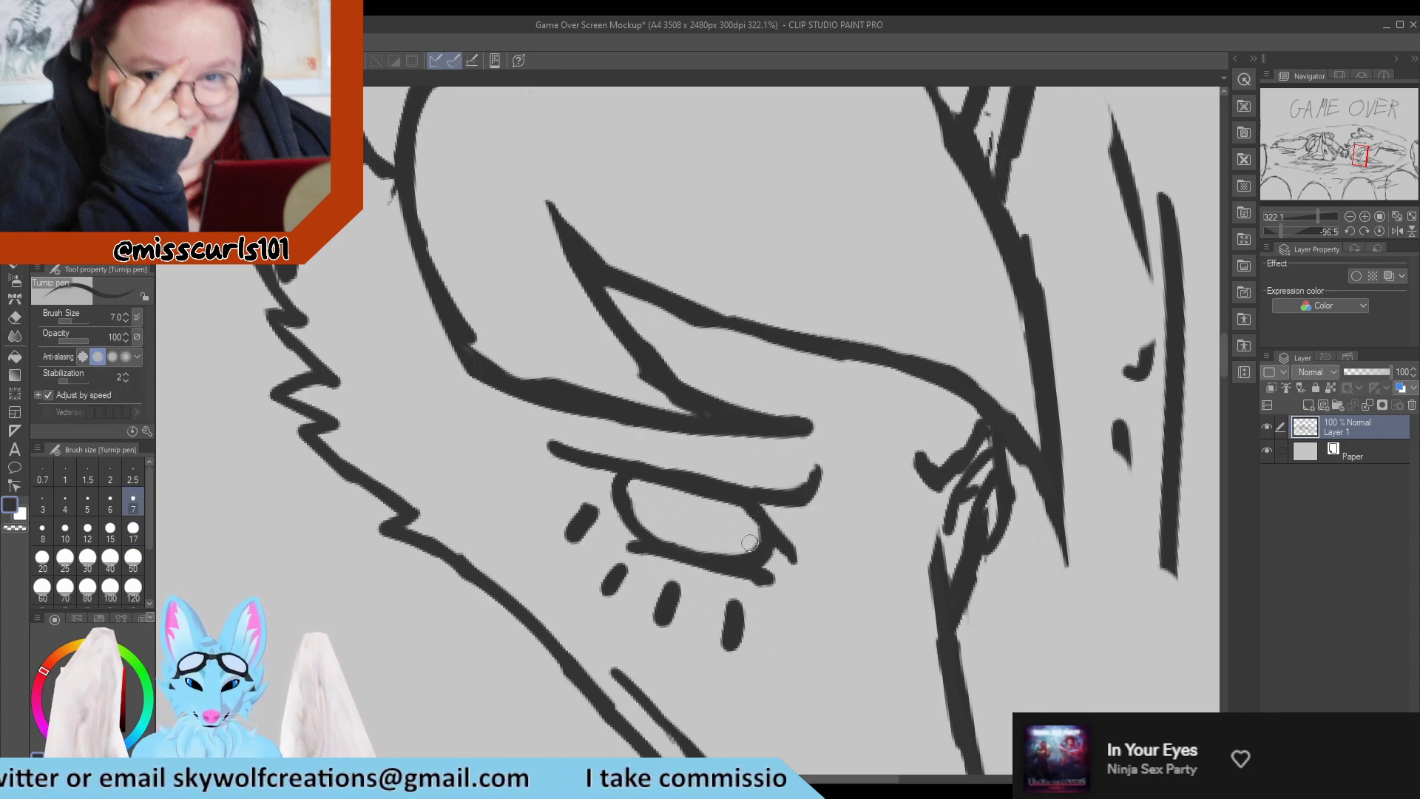
pyautogui.moveTo(704, 542); pyautogui.dragTo(714, 518)
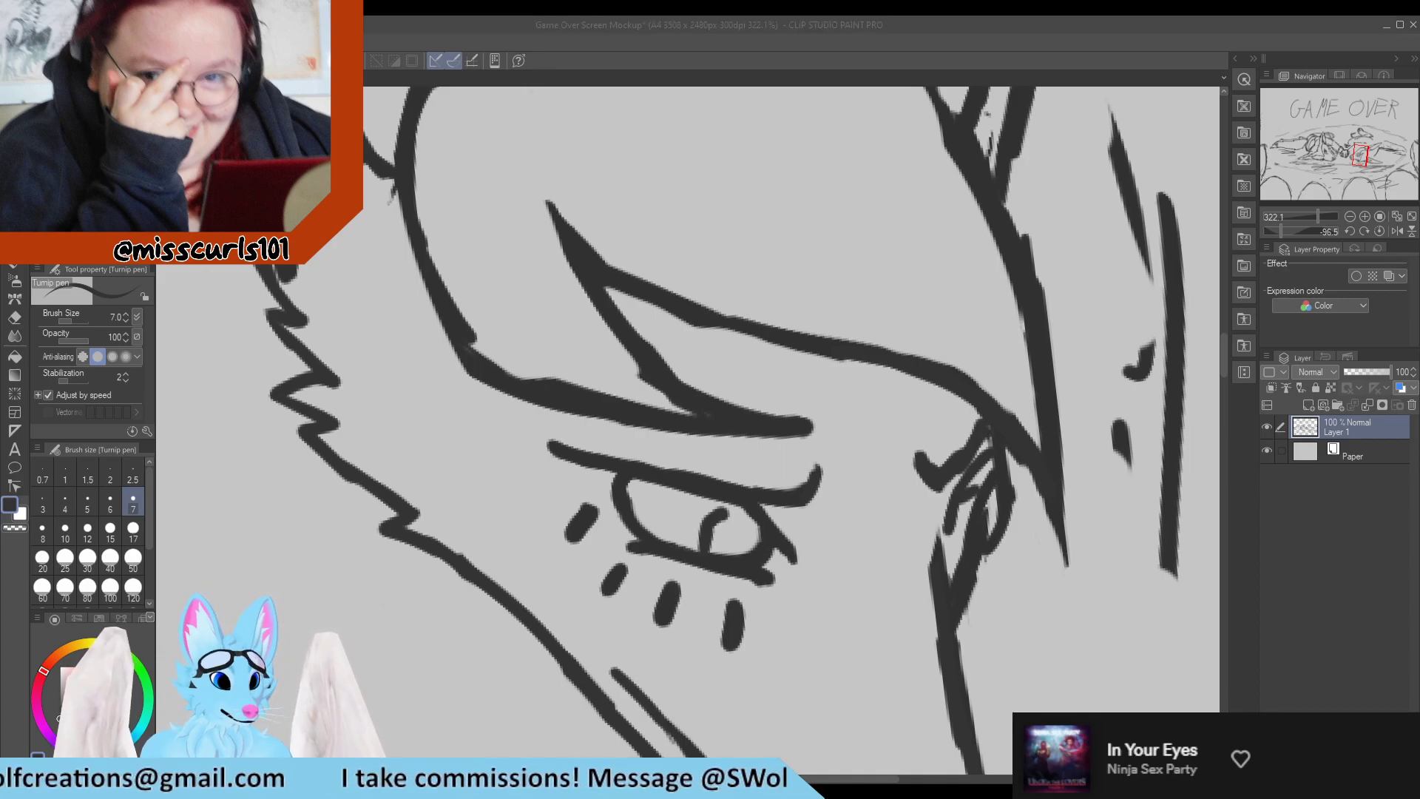
pyautogui.moveTo(711, 521)
pyautogui.mouseDown()
pyautogui.moveTo(724, 549)
pyautogui.moveTo(715, 522)
pyautogui.moveTo(721, 577)
pyautogui.moveTo(724, 529)
pyautogui.moveTo(706, 552)
pyautogui.moveTo(679, 539)
pyautogui.moveTo(701, 508)
pyautogui.moveTo(727, 520)
pyautogui.moveTo(725, 545)
pyautogui.moveTo(693, 540)
pyautogui.moveTo(696, 511)
pyautogui.moveTo(715, 505)
pyautogui.moveTo(711, 545)
pyautogui.moveTo(689, 512)
pyautogui.moveTo(711, 512)
pyautogui.moveTo(688, 526)
pyautogui.mouseUp()
pyautogui.scroll(-8, 688, 527)
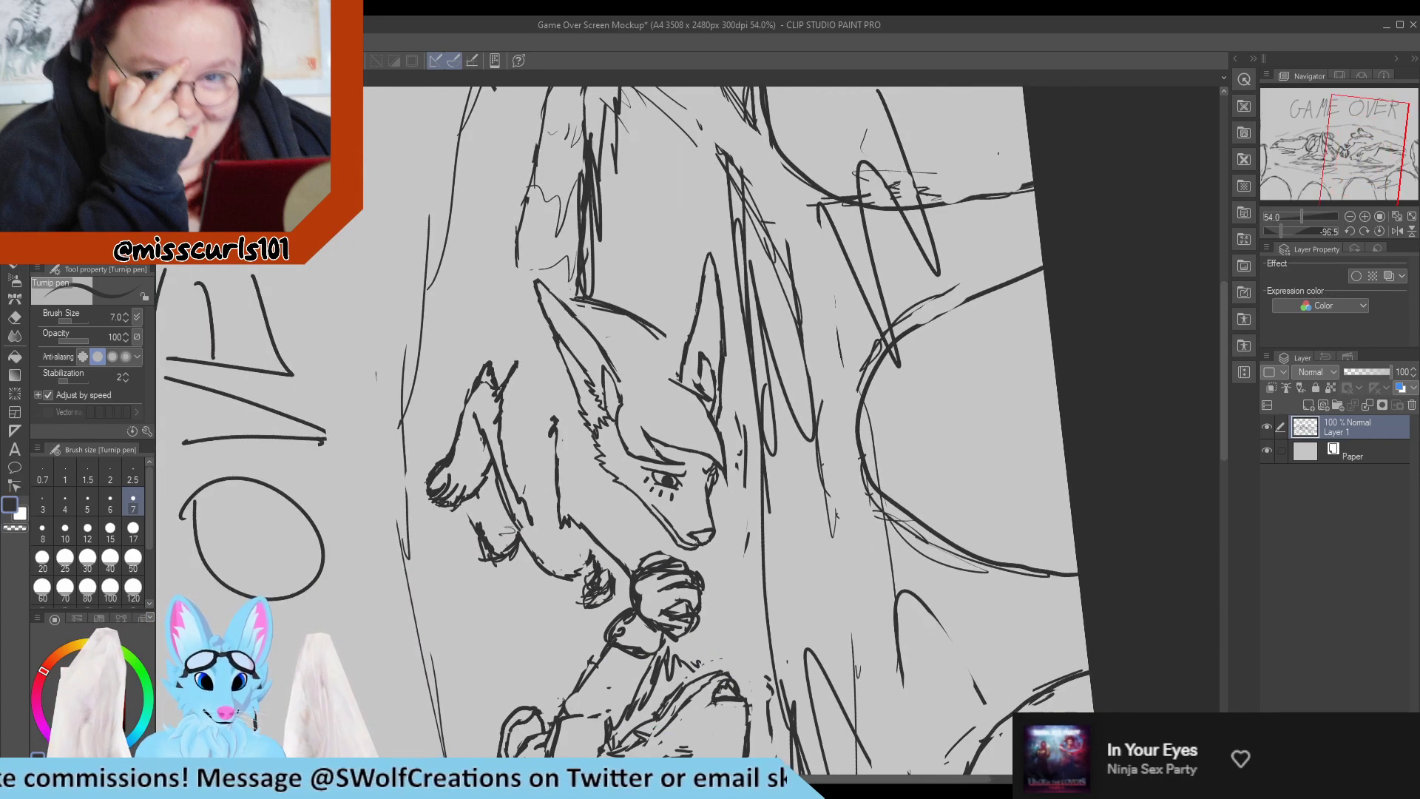
pyautogui.scroll(5, 680, 531)
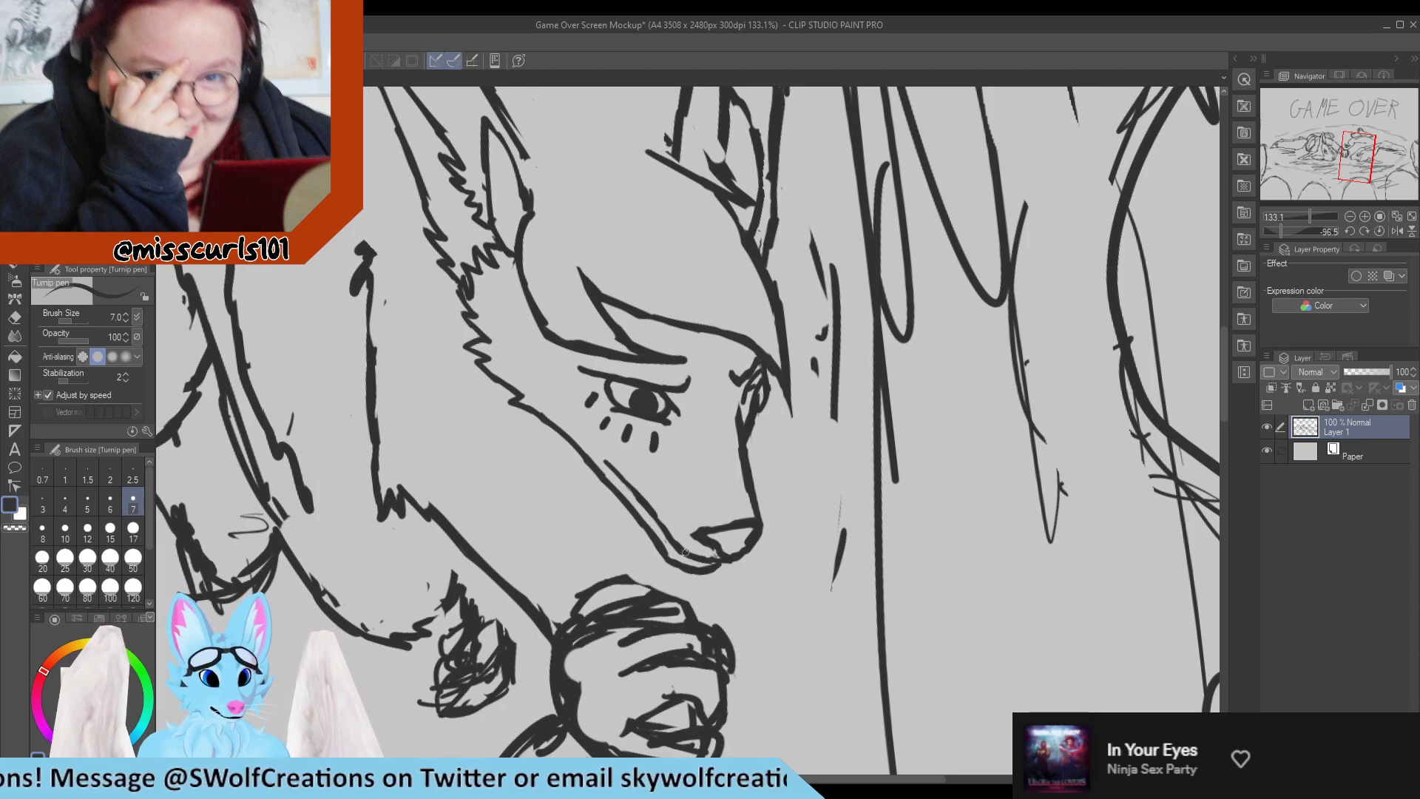
# Erase the long-eared character's old nose and the front tip of the muzzle outline.
pyautogui.scroll(2, 685, 551)
pyautogui.press('e')
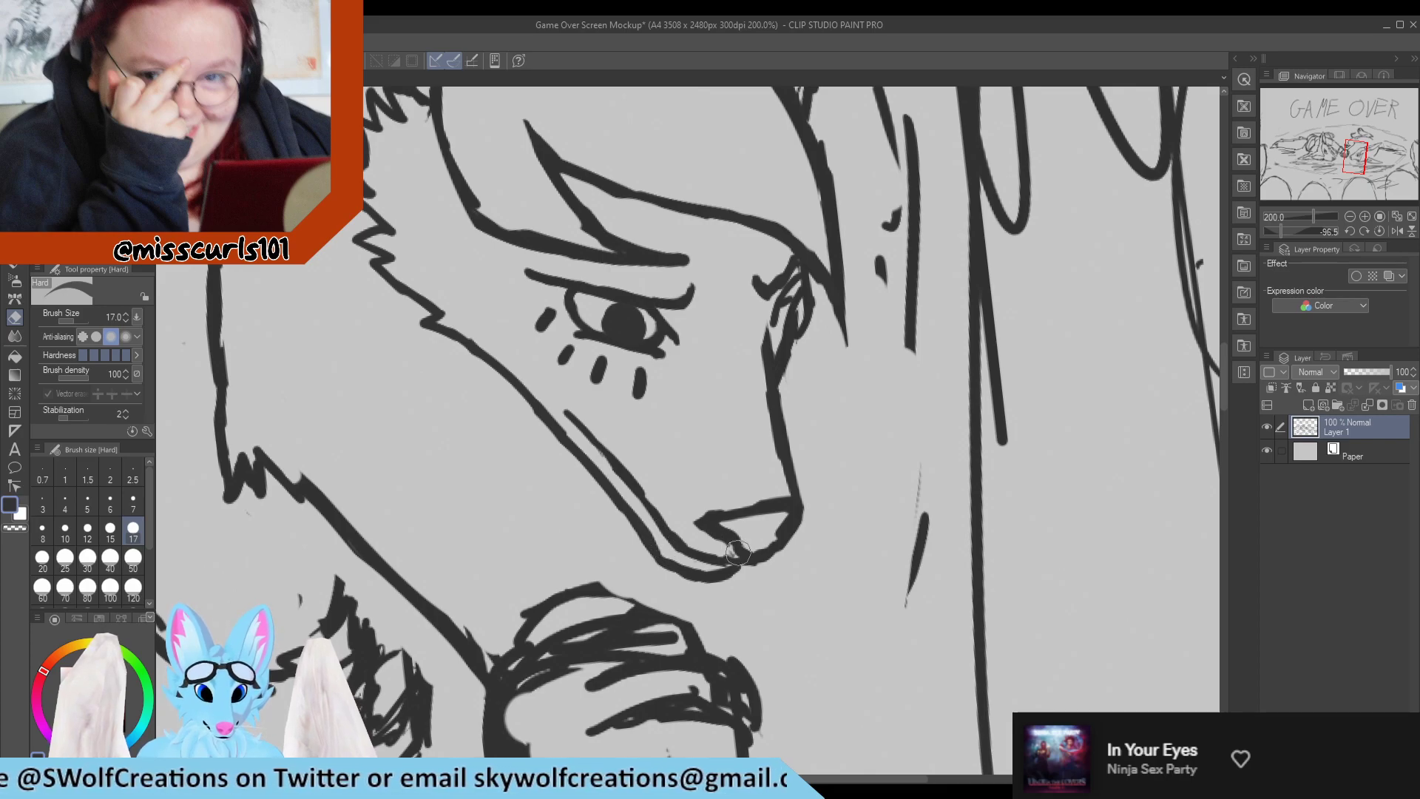
pyautogui.moveTo(738, 553)
pyautogui.mouseDown()
pyautogui.moveTo(717, 532)
pyautogui.moveTo(708, 556)
pyautogui.moveTo(709, 531)
pyautogui.moveTo(693, 528)
pyautogui.moveTo(712, 509)
pyautogui.moveTo(790, 496)
pyautogui.moveTo(818, 546)
pyautogui.moveTo(774, 556)
pyautogui.moveTo(707, 524)
pyautogui.moveTo(812, 507)
pyautogui.moveTo(772, 542)
pyautogui.moveTo(703, 545)
pyautogui.moveTo(721, 534)
pyautogui.mouseUp()
pyautogui.press('p')
pyautogui.press('e')
pyautogui.press('p')
pyautogui.press('e')
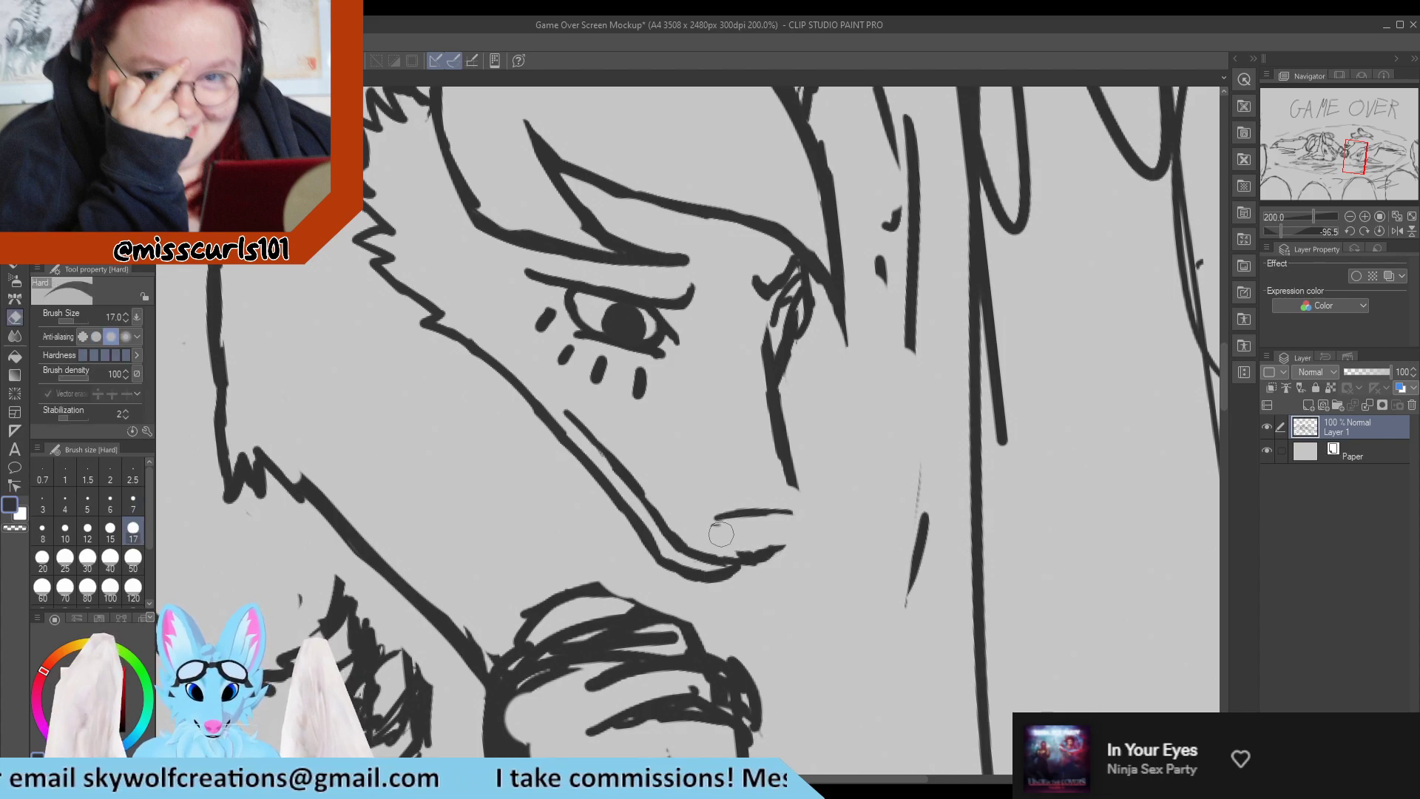
# Redraw a smaller, triangular nose at the muzzle tip and erase the leftover old lines around it.
pyautogui.press('p')
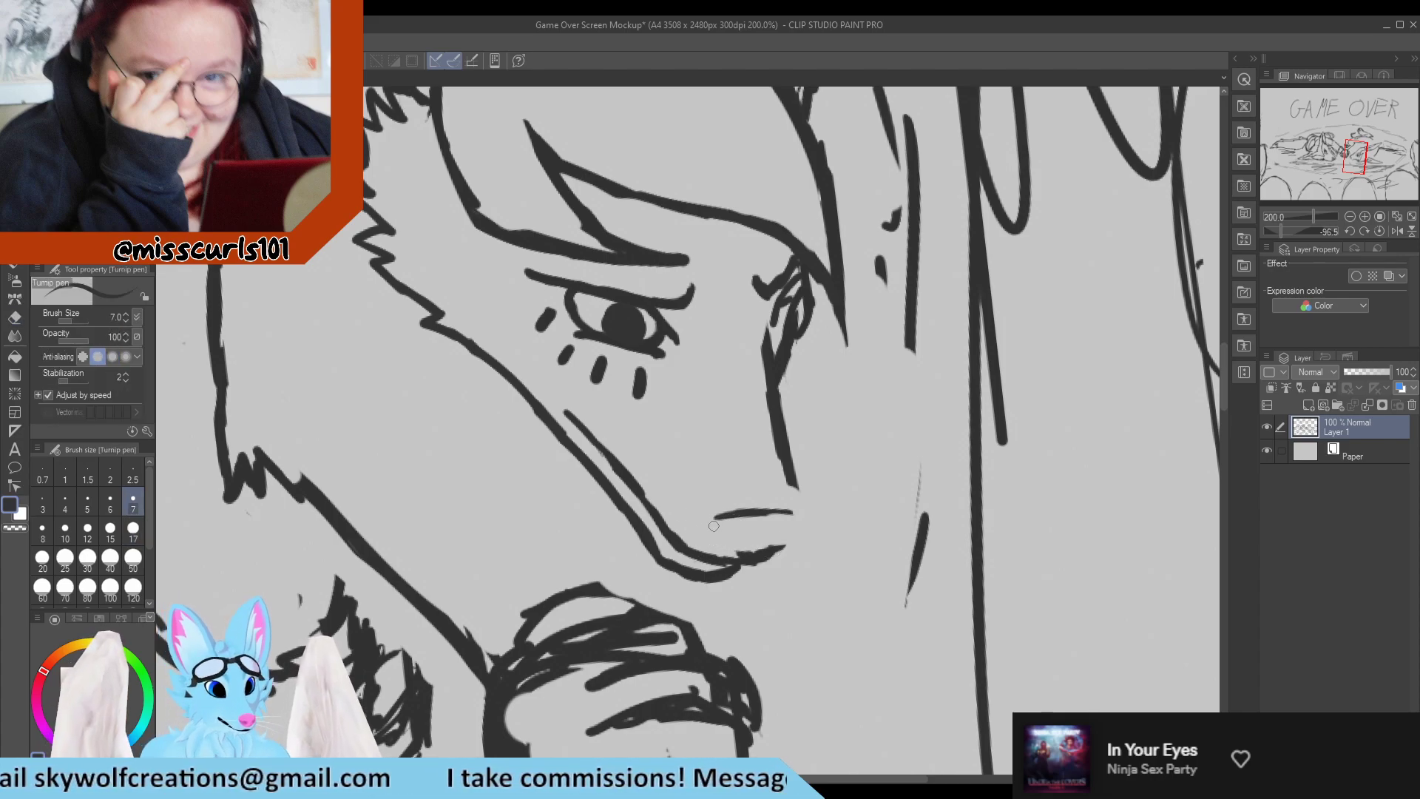
pyautogui.moveTo(725, 517)
pyautogui.mouseDown()
pyautogui.moveTo(730, 555)
pyautogui.moveTo(775, 535)
pyautogui.moveTo(760, 539)
pyautogui.moveTo(782, 540)
pyautogui.moveTo(769, 558)
pyautogui.moveTo(735, 553)
pyautogui.moveTo(780, 539)
pyautogui.moveTo(770, 522)
pyautogui.moveTo(780, 533)
pyautogui.moveTo(748, 514)
pyautogui.moveTo(770, 514)
pyautogui.moveTo(736, 550)
pyautogui.mouseUp()
pyautogui.press('e')
pyautogui.press('p')
pyautogui.press('e')
pyautogui.press('p')
pyautogui.press('e')
pyautogui.press('p')
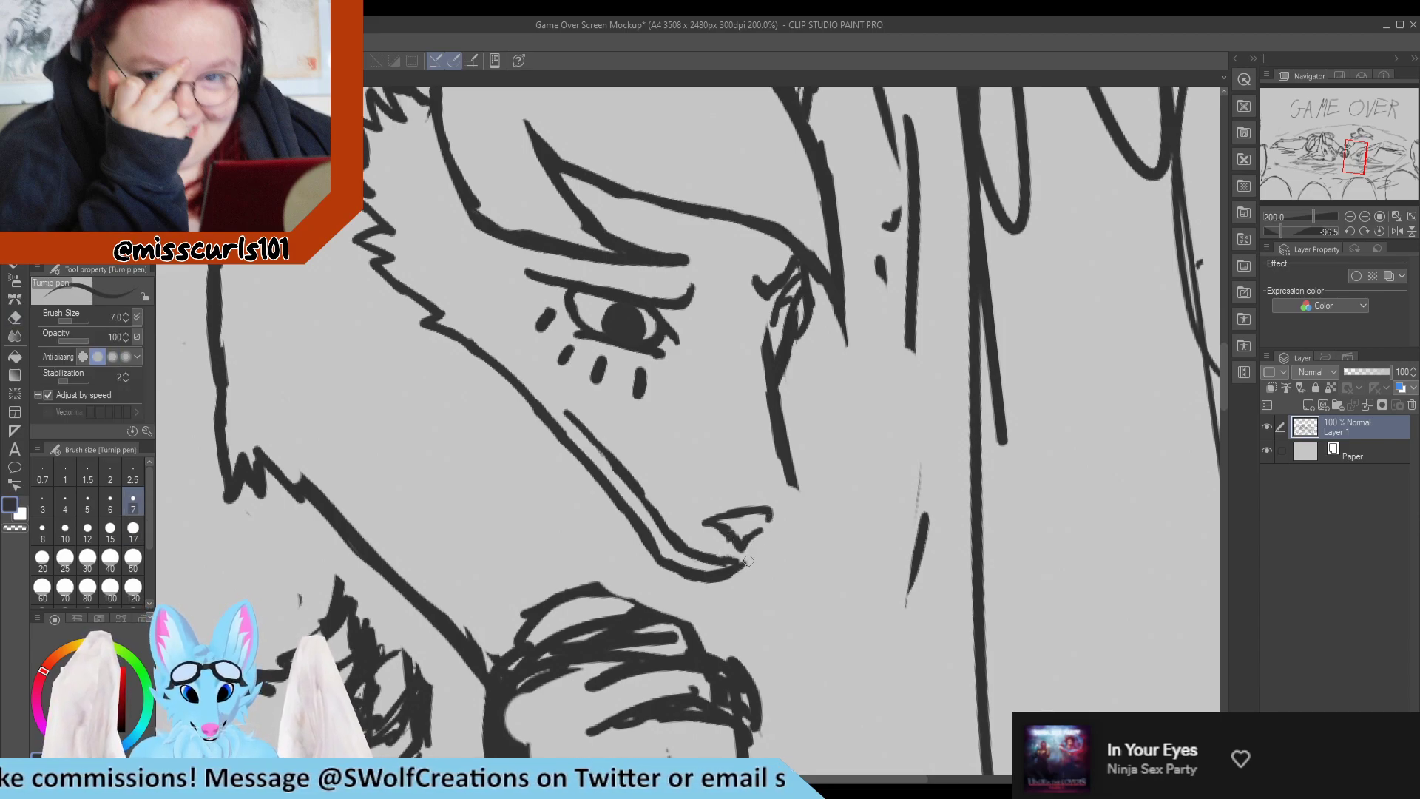
# Redraw the muzzle's front outline from the bridge around the nose to the chin, erasing the old outer line.
pyautogui.moveTo(755, 551); pyautogui.dragTo(777, 536)
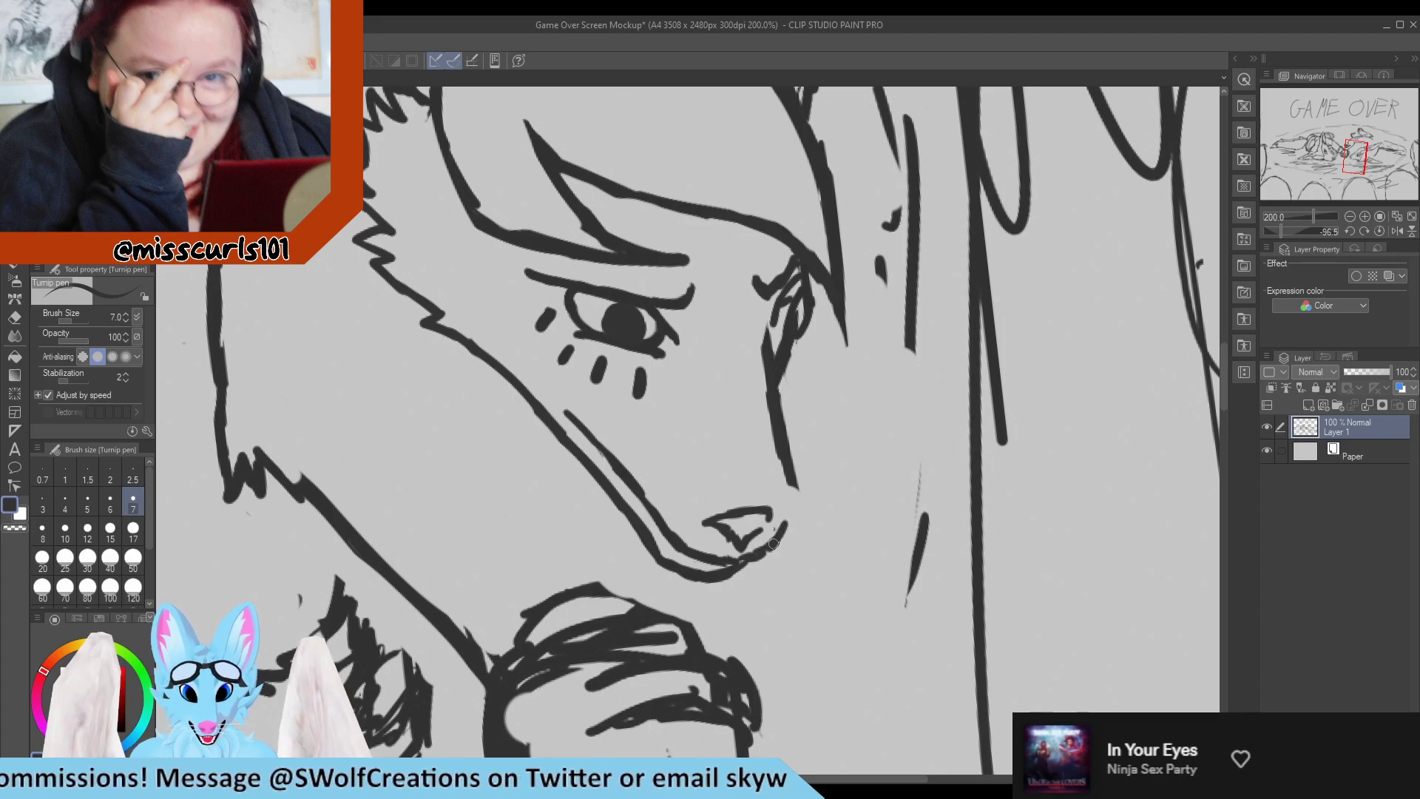
pyautogui.moveTo(775, 468); pyautogui.dragTo(781, 532)
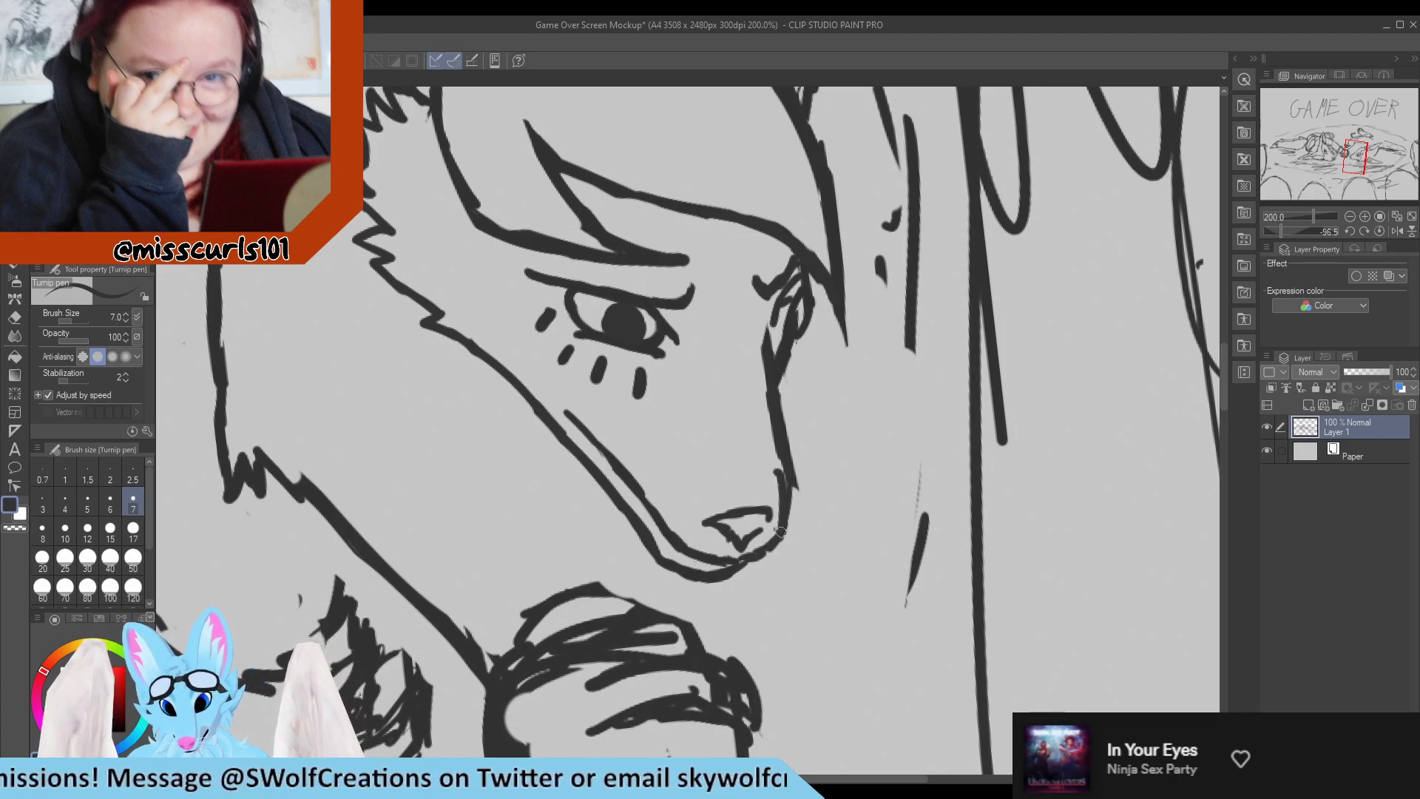
pyautogui.press('e')
pyautogui.moveTo(798, 444); pyautogui.dragTo(799, 533)
pyautogui.press('p')
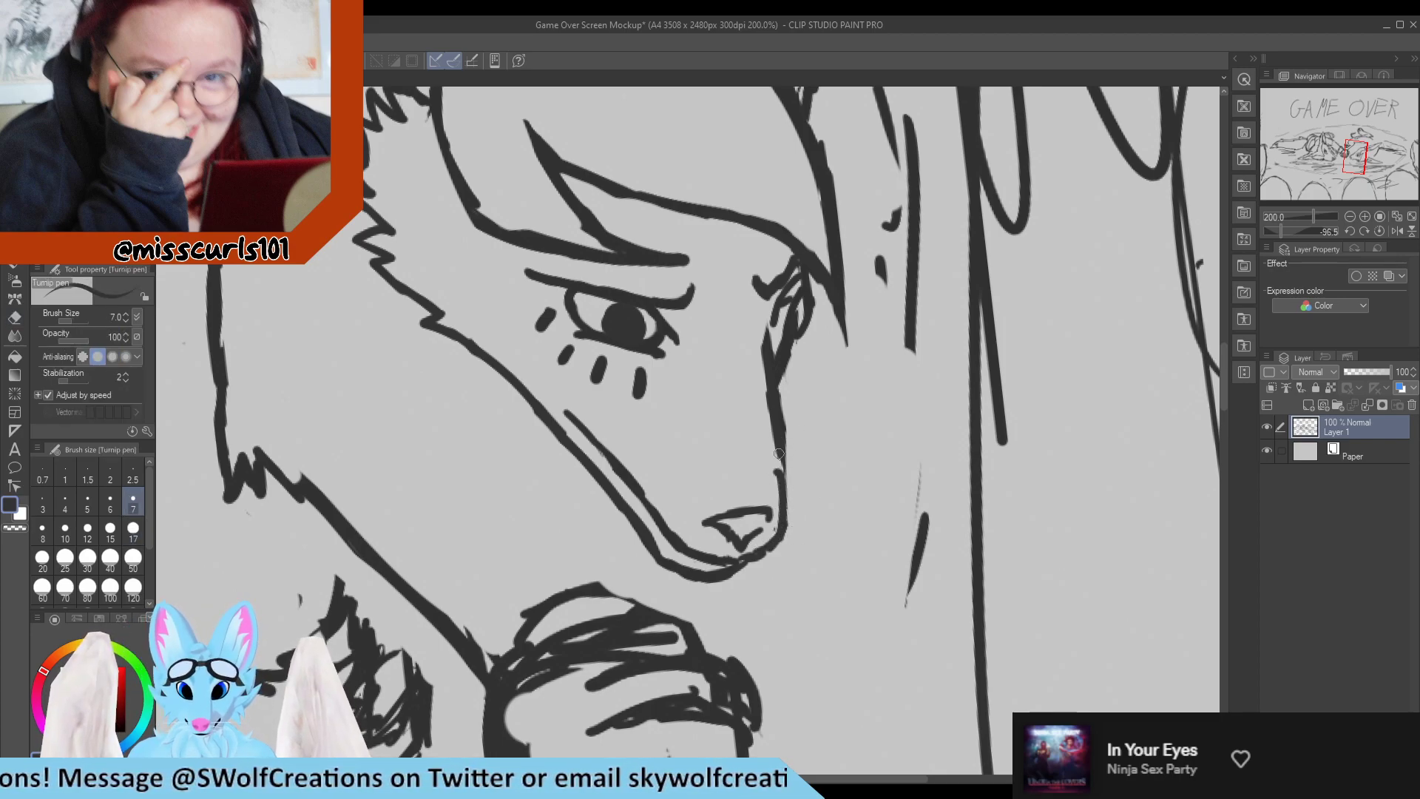
pyautogui.moveTo(774, 418); pyautogui.dragTo(785, 518)
pyautogui.moveTo(777, 454)
pyautogui.mouseDown()
pyautogui.moveTo(786, 510)
pyautogui.moveTo(739, 498)
pyautogui.moveTo(748, 523)
pyautogui.moveTo(735, 508)
pyautogui.moveTo(773, 490)
pyautogui.mouseUp()
# Refine the small nose by curving its upper edge to meet the muzzle's front outline.
pyautogui.press('e')
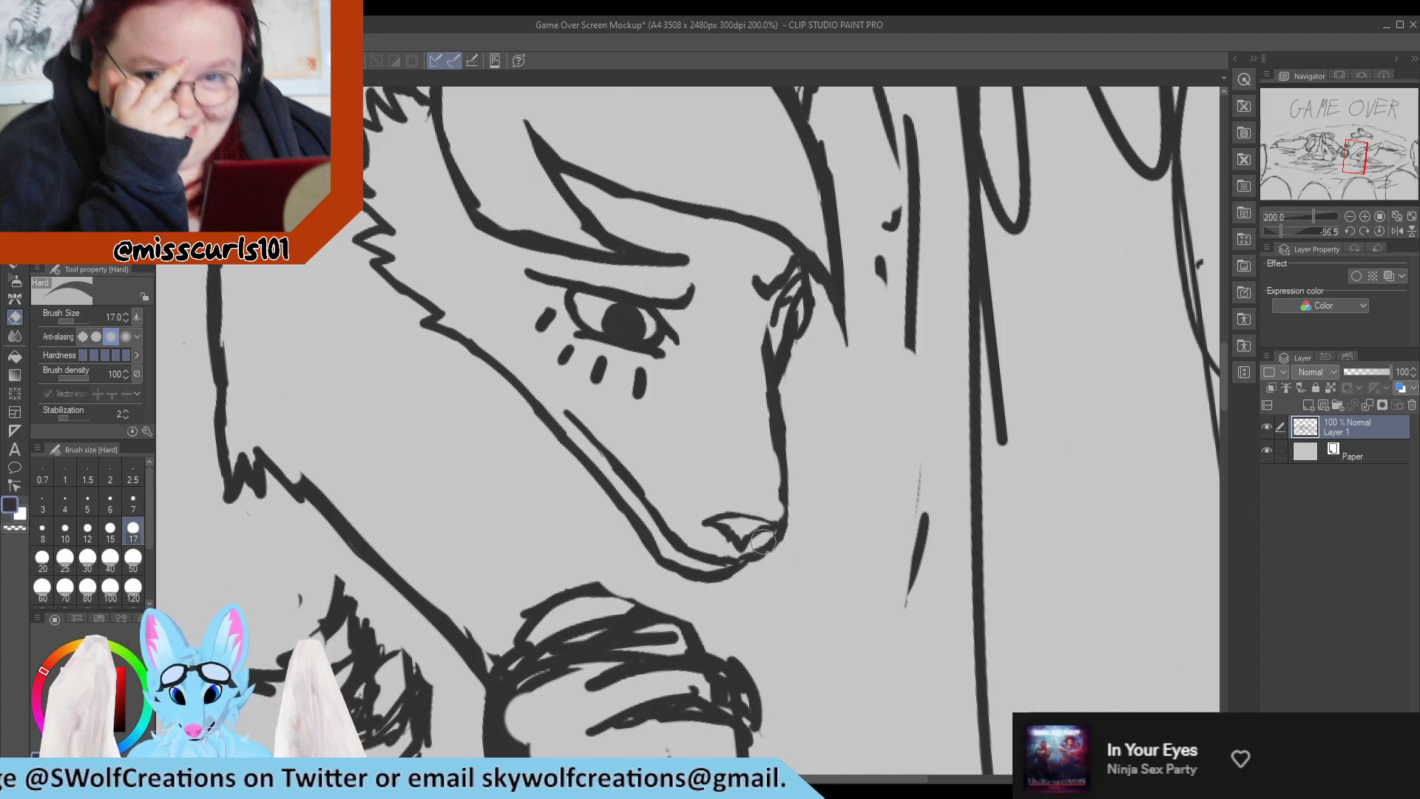
pyautogui.press('p')
pyautogui.moveTo(705, 519)
pyautogui.mouseDown()
pyautogui.moveTo(779, 525)
pyautogui.moveTo(732, 522)
pyautogui.moveTo(758, 533)
pyautogui.moveTo(760, 521)
pyautogui.moveTo(739, 542)
pyautogui.mouseUp()
pyautogui.press('e')
pyautogui.hotkey('ctrl', 'z')
pyautogui.press('p')
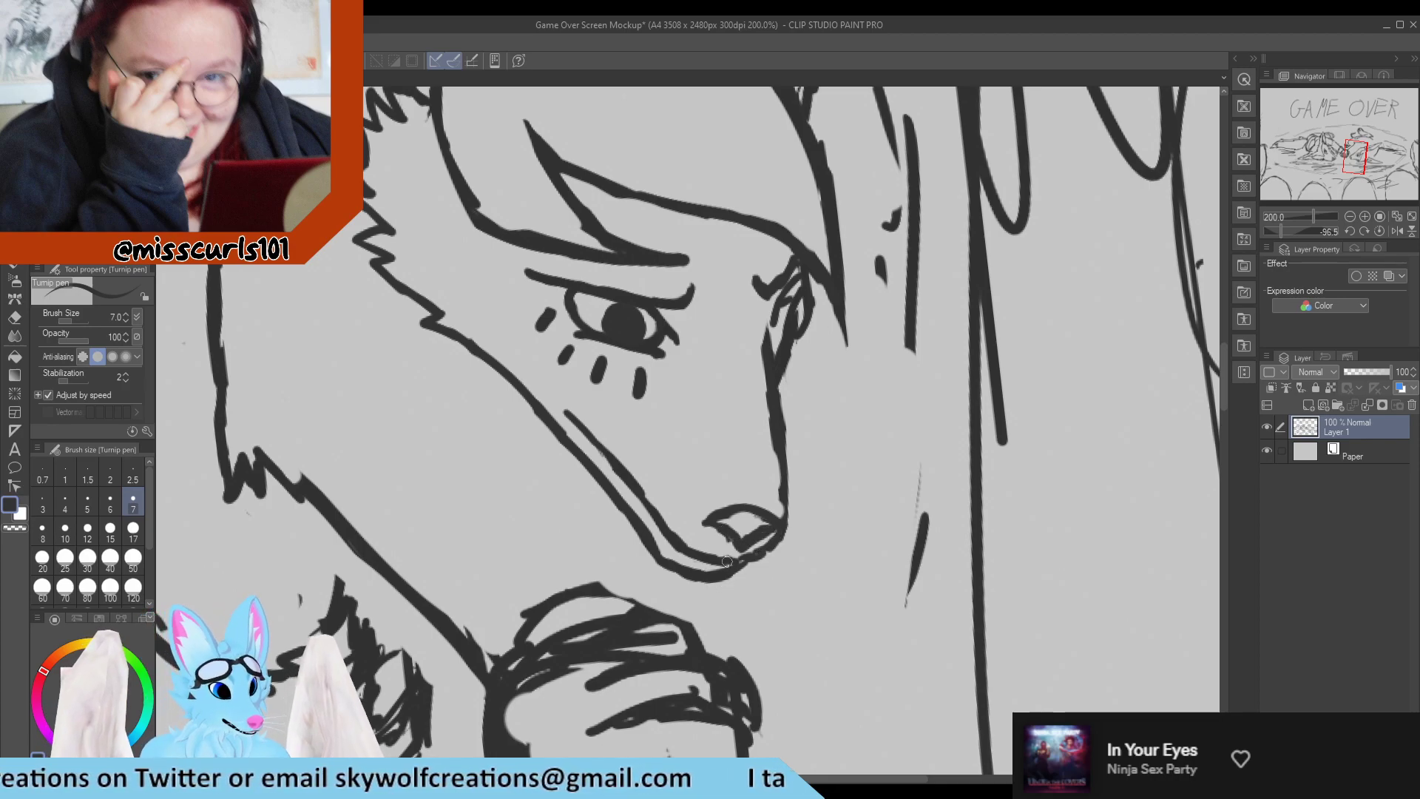
# Reshape the muzzle tip beneath the nose and erase the nose's lower edge, leaving only its upper curve.
pyautogui.press('e')
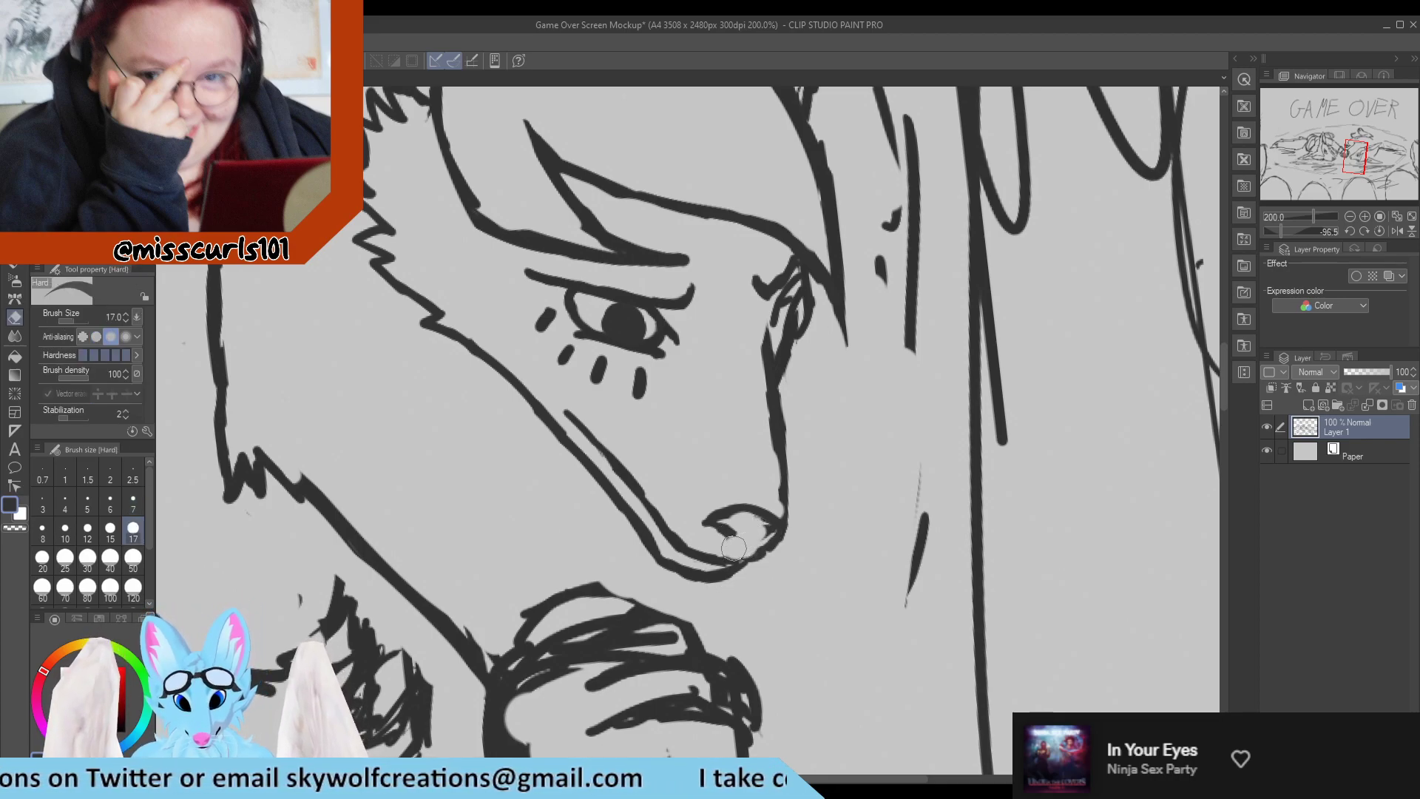
pyautogui.moveTo(737, 551); pyautogui.dragTo(753, 548)
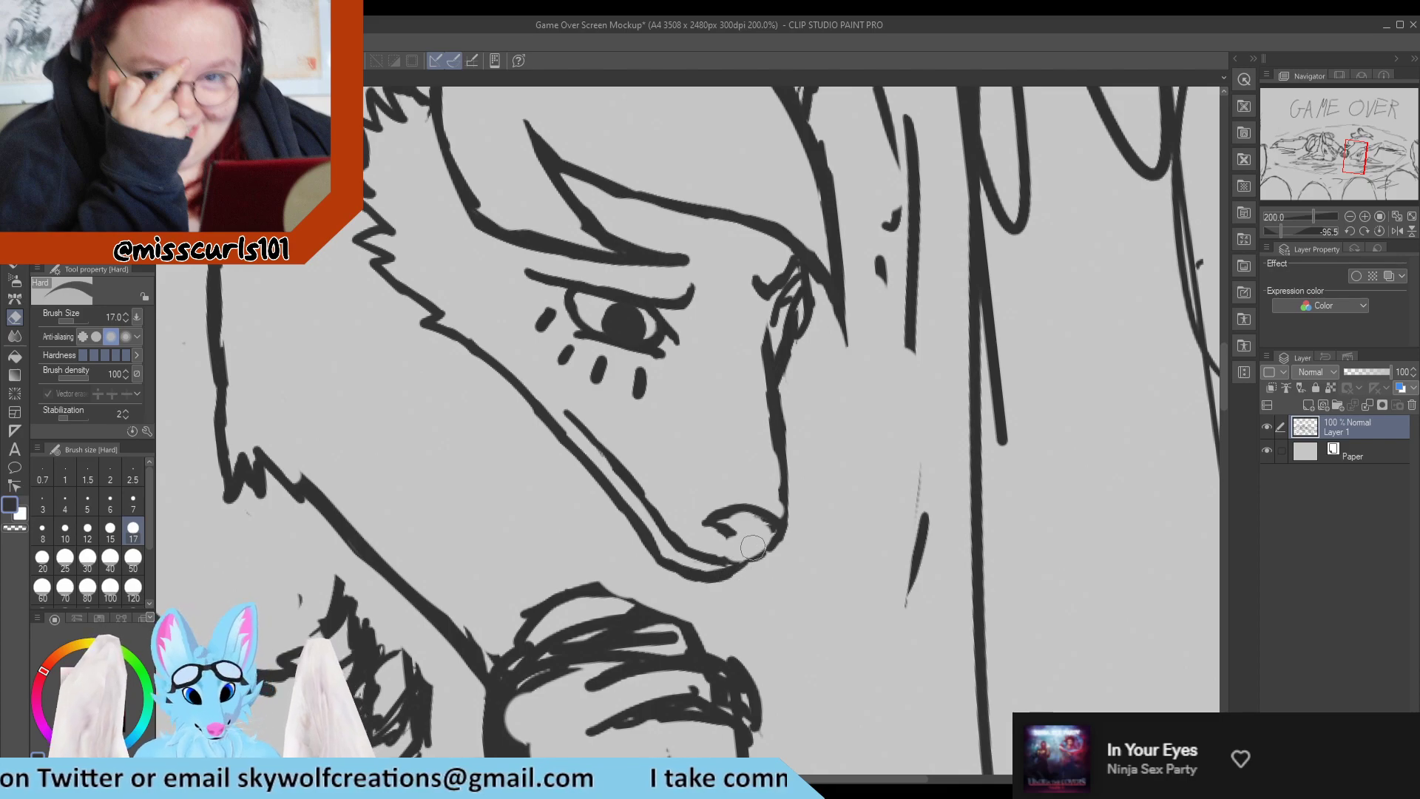
pyautogui.press('p')
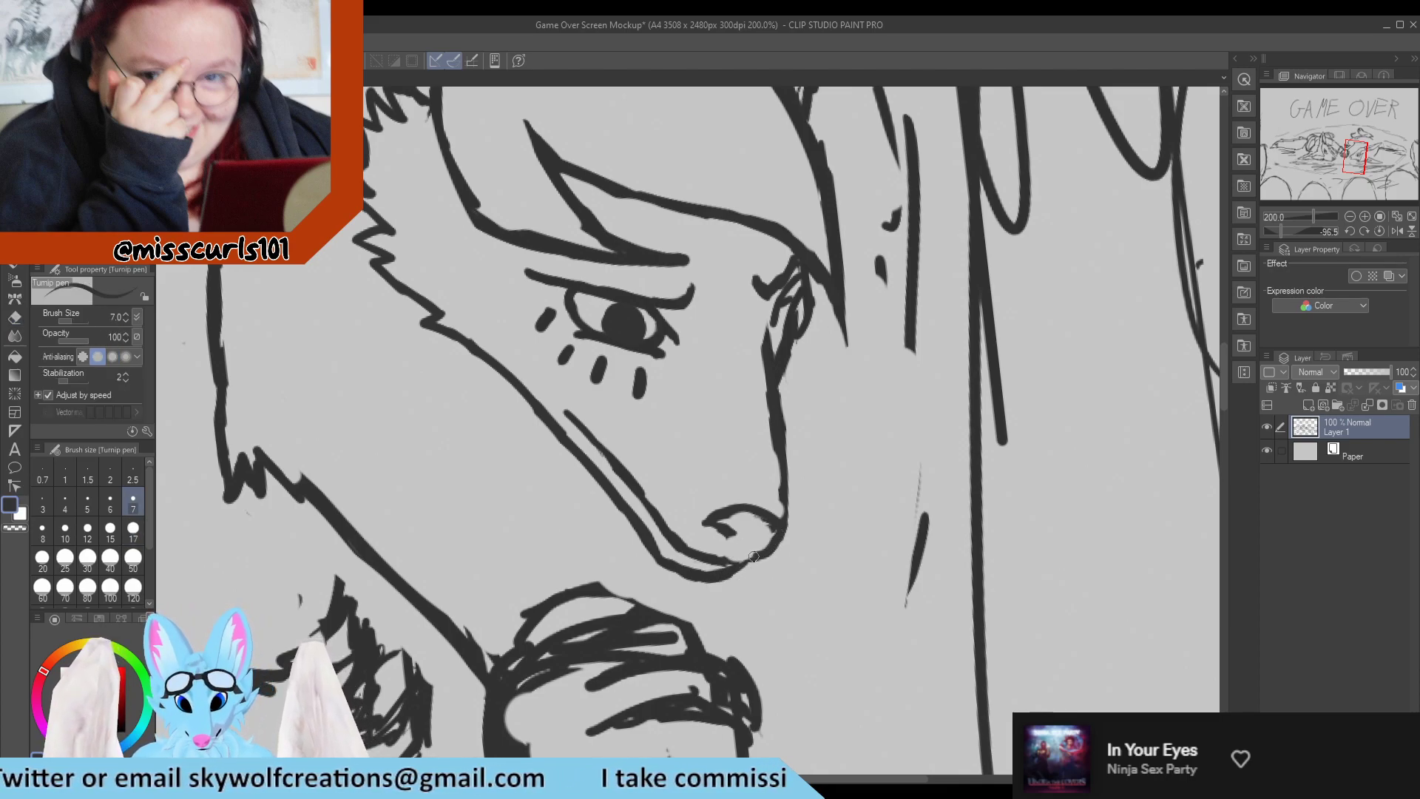
pyautogui.press('e')
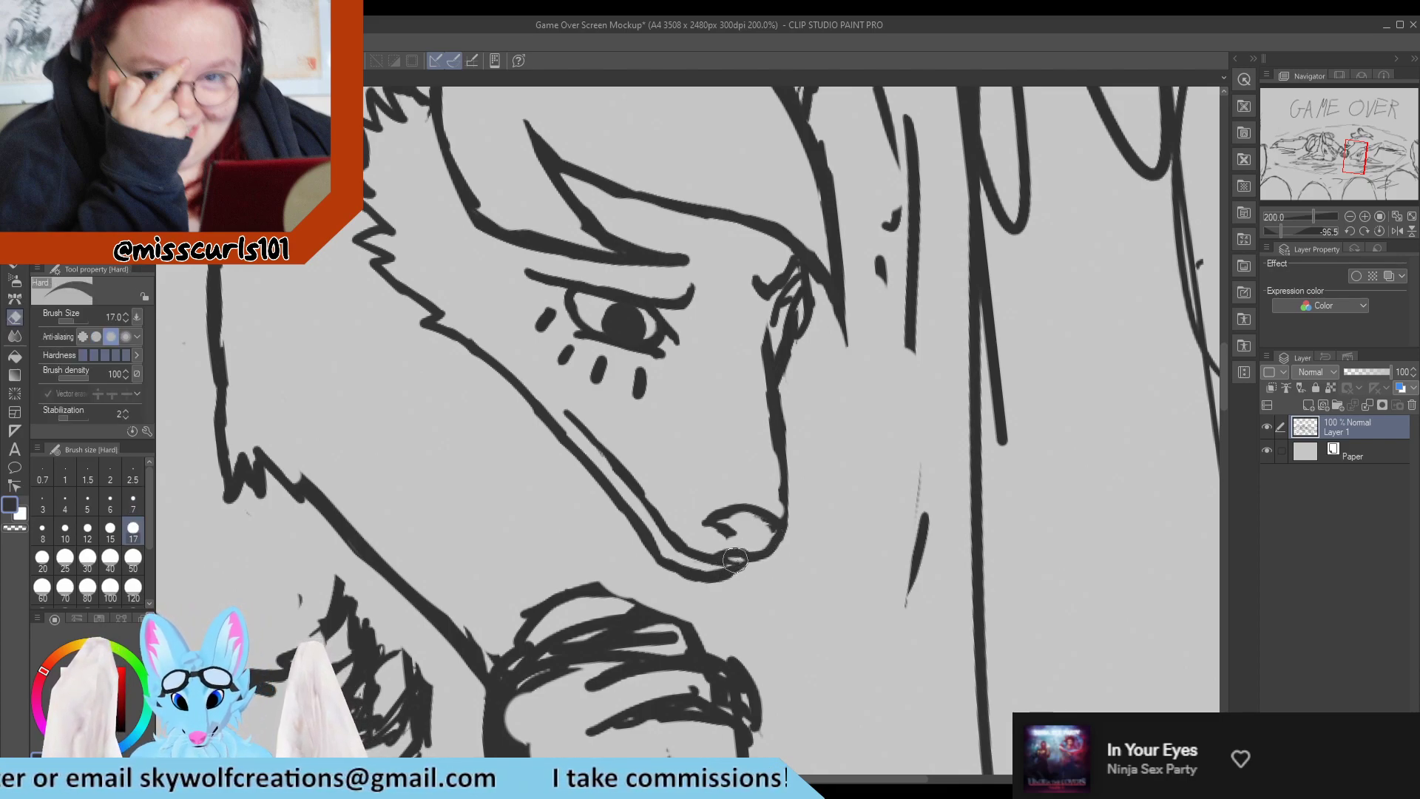
pyautogui.press('p')
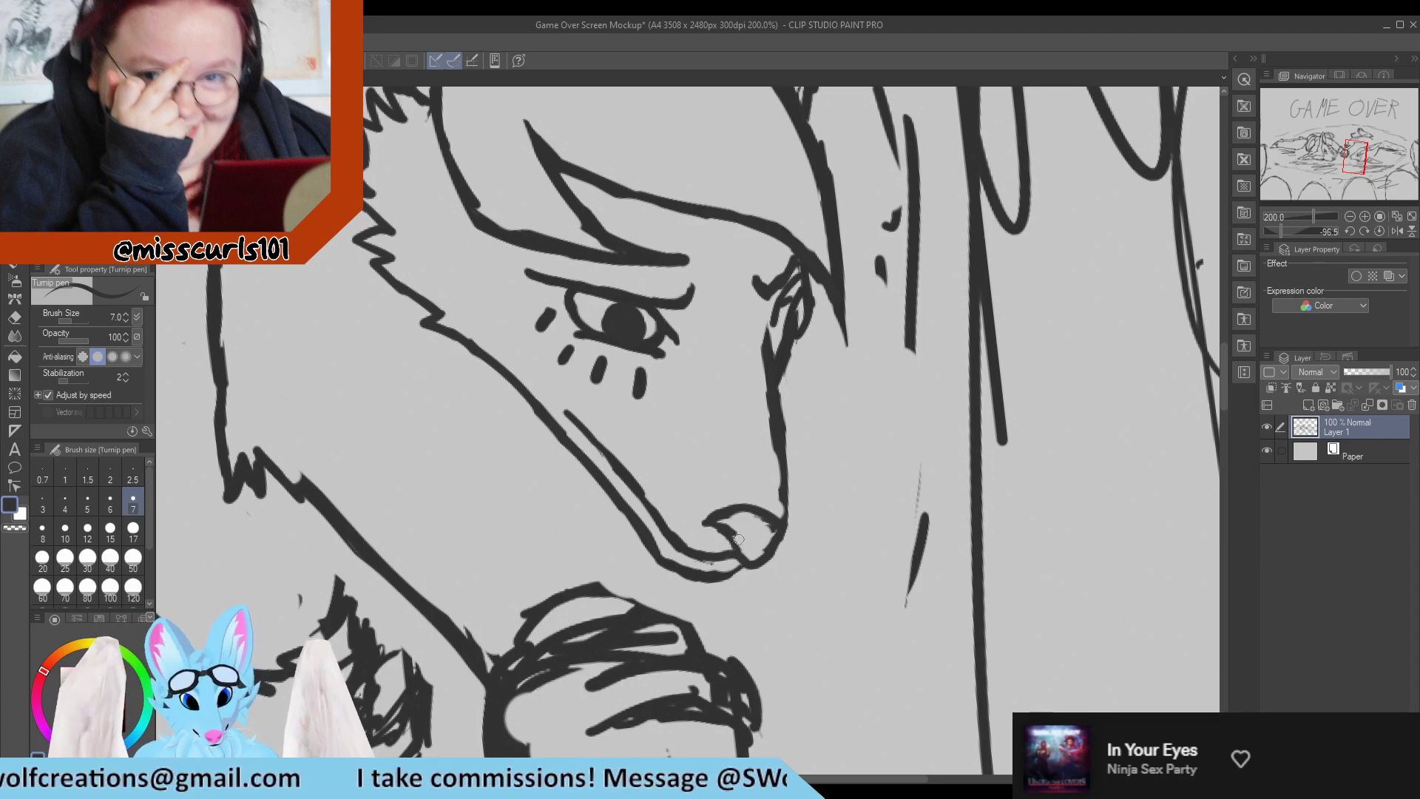
pyautogui.press('e')
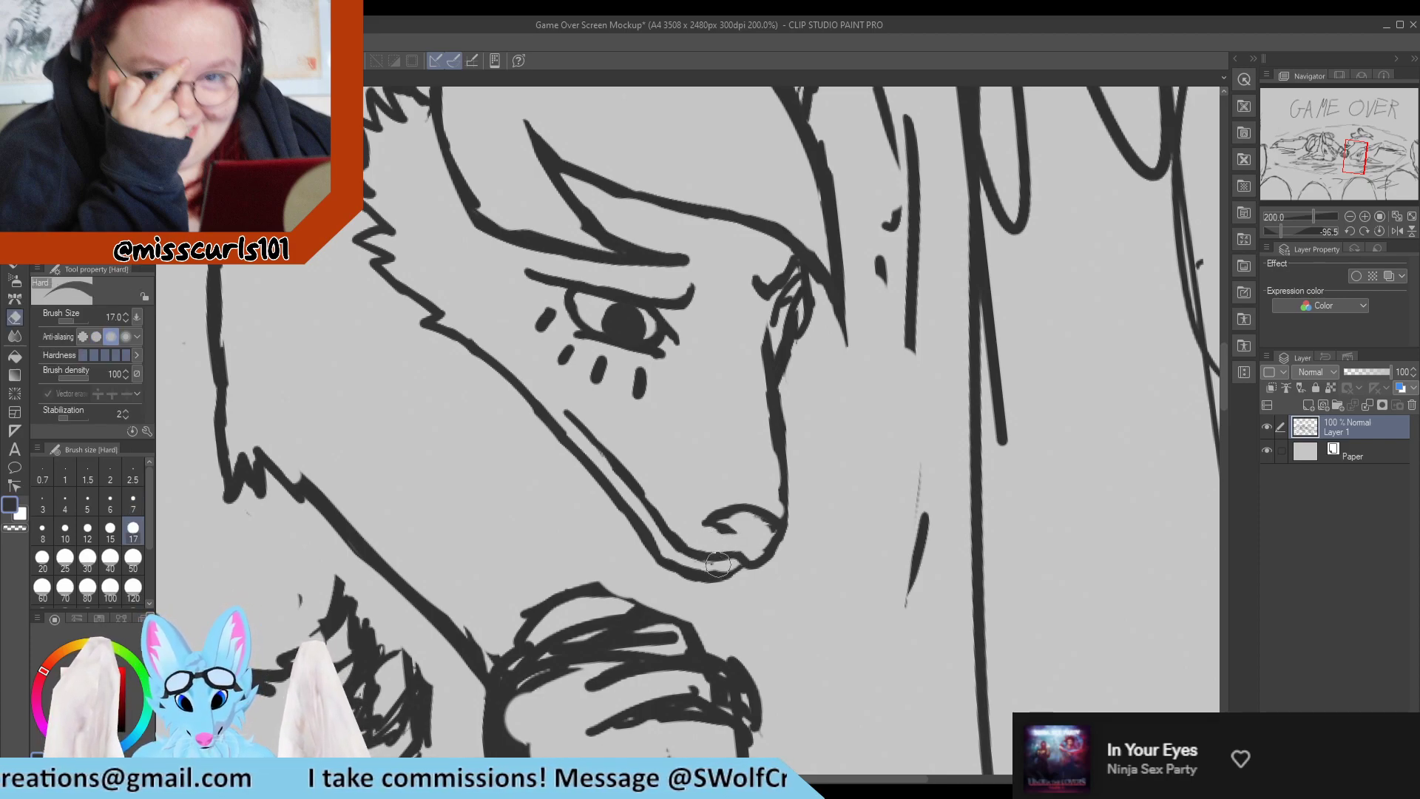
pyautogui.moveTo(718, 564)
pyautogui.mouseDown()
pyautogui.moveTo(689, 564)
pyautogui.moveTo(718, 533)
pyautogui.moveTo(706, 526)
pyautogui.moveTo(765, 527)
pyautogui.moveTo(753, 544)
pyautogui.mouseUp()
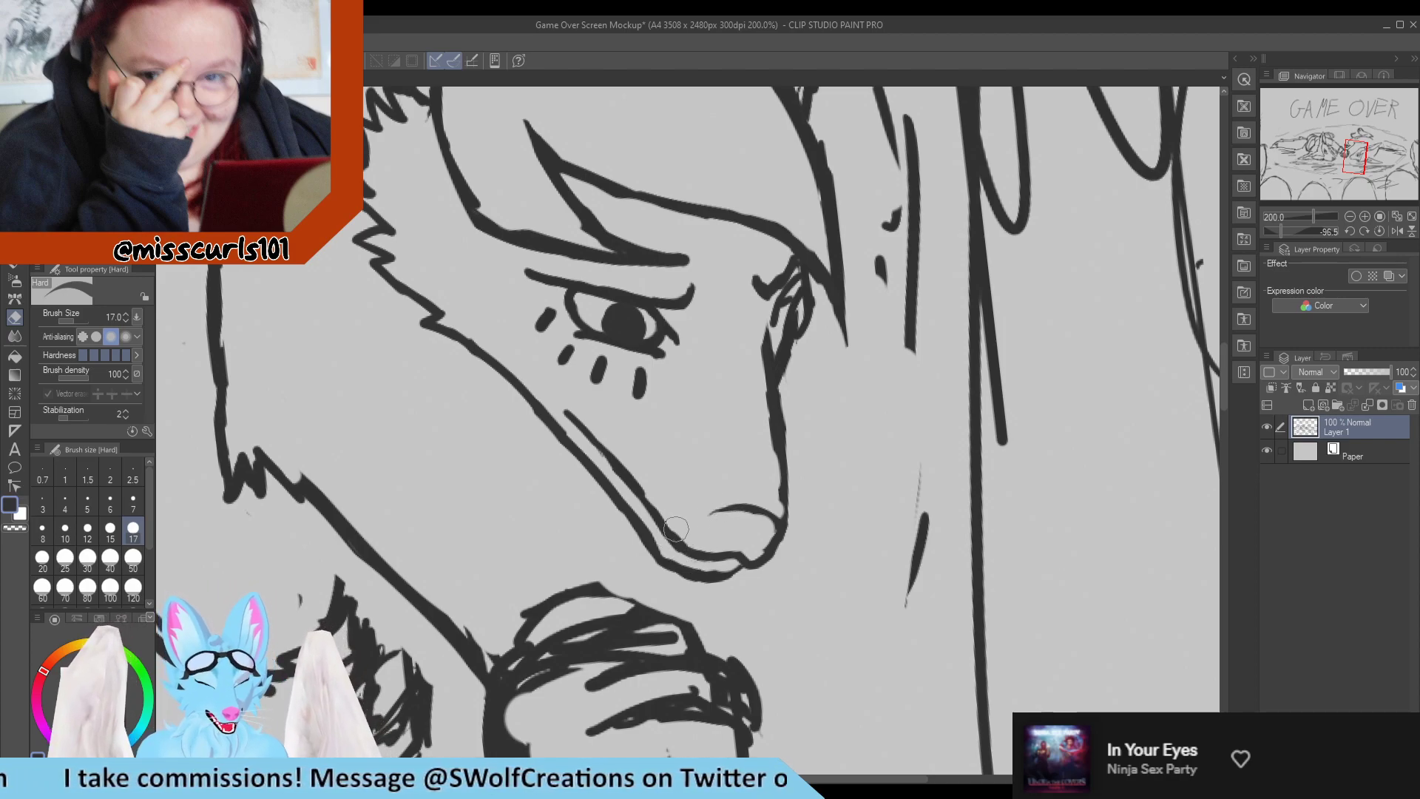
# Redraw the nose's lower outline from its rounded inner end across to the muzzle's front edge.
pyautogui.press('p')
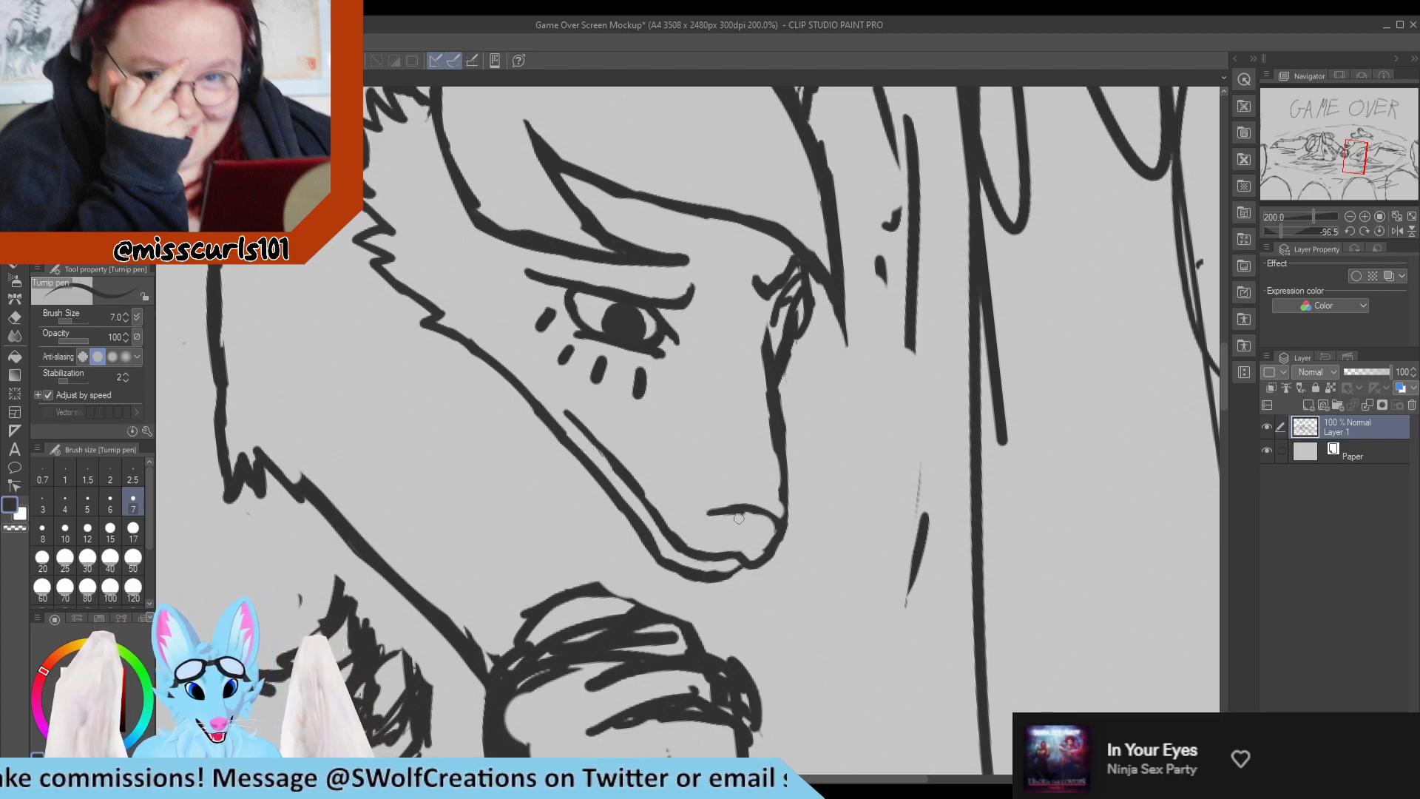
pyautogui.moveTo(736, 532)
pyautogui.mouseDown()
pyautogui.moveTo(758, 547)
pyautogui.moveTo(778, 534)
pyautogui.mouseUp()
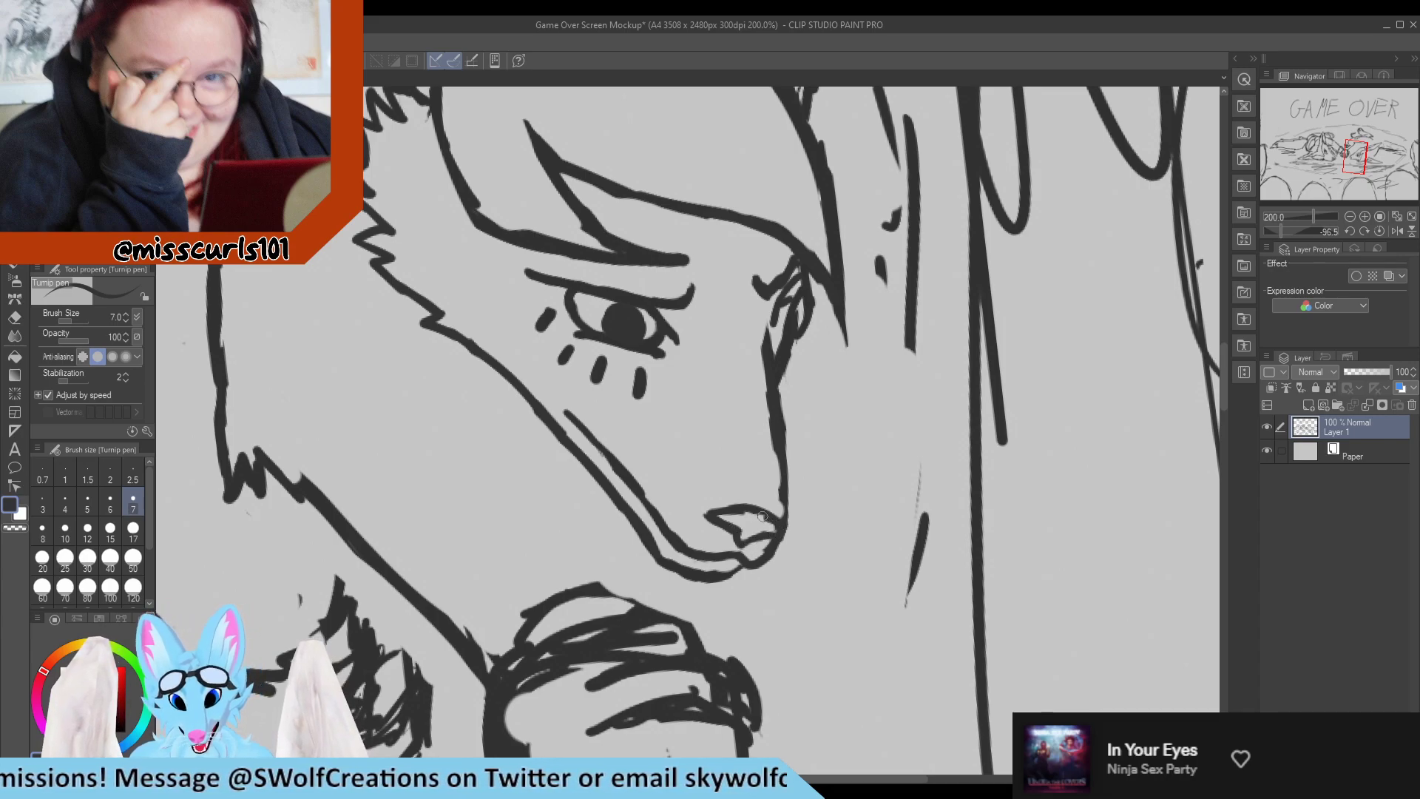
pyautogui.press('e')
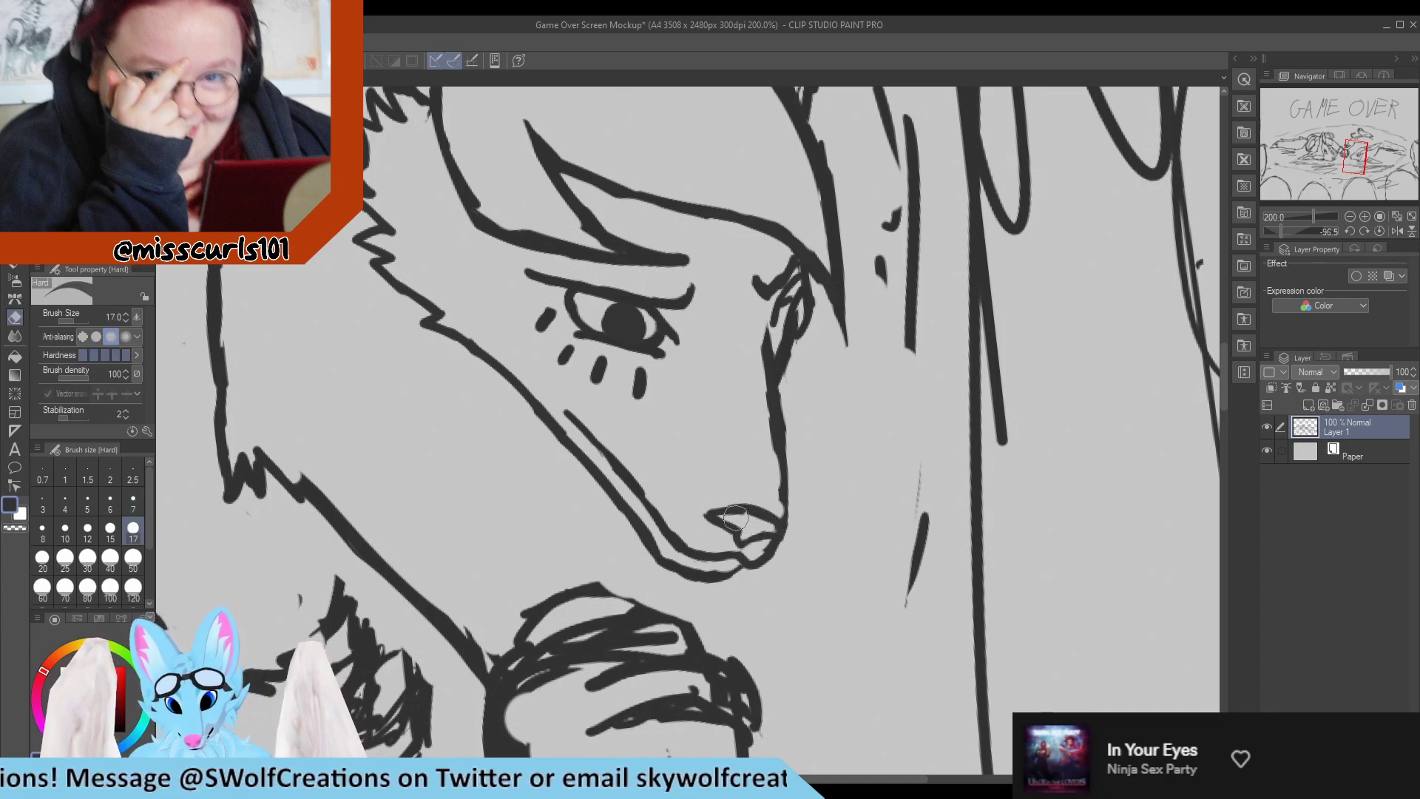
pyautogui.press('p')
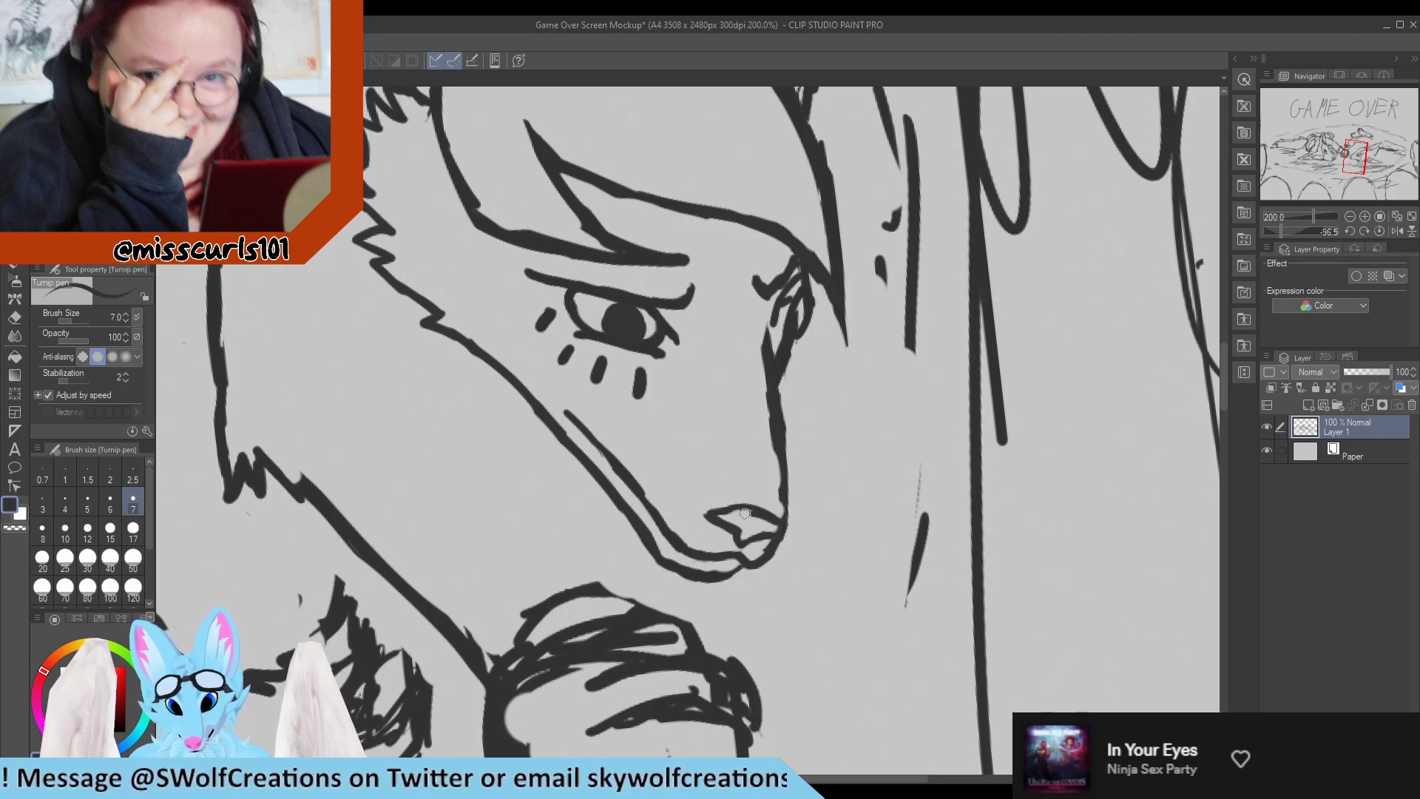
pyautogui.press('e')
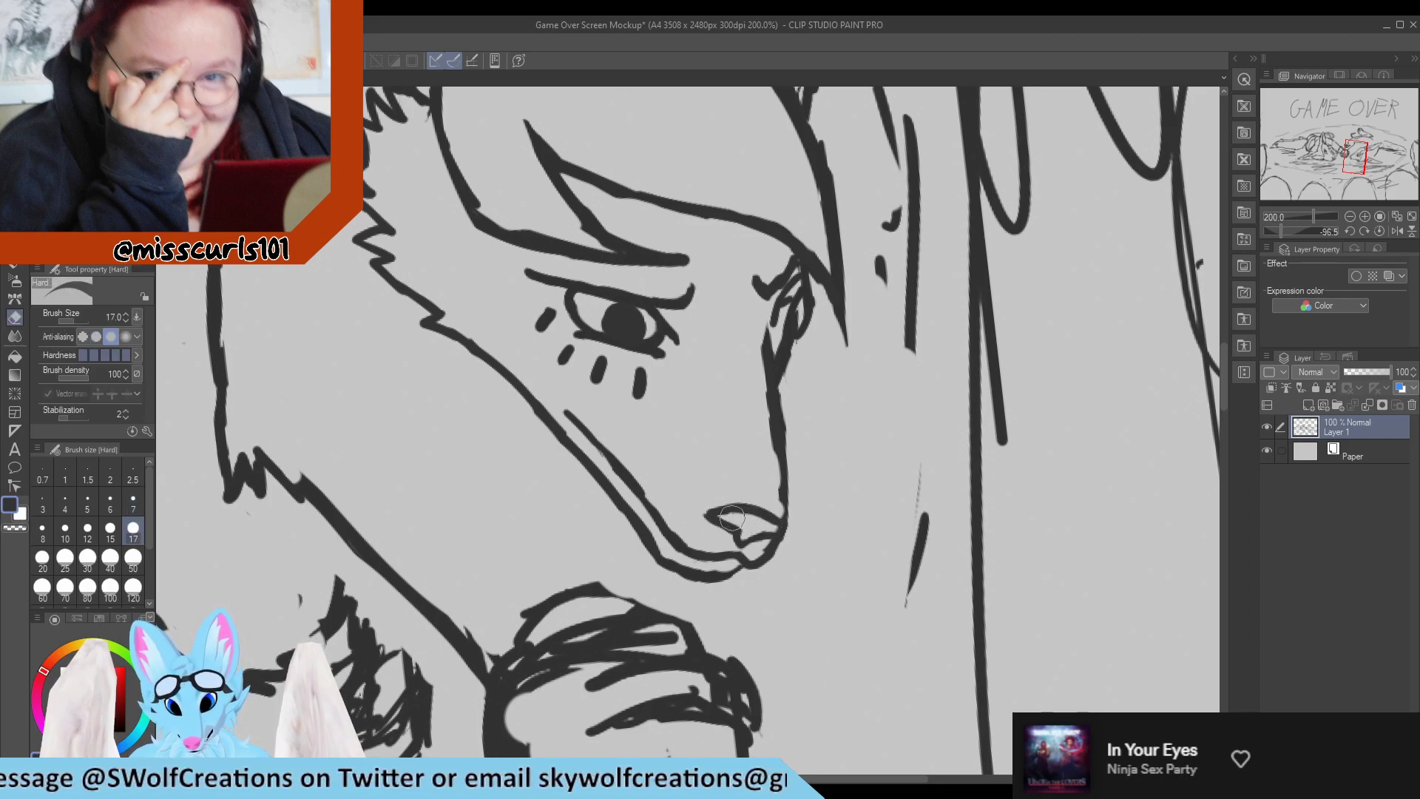
pyautogui.press('p')
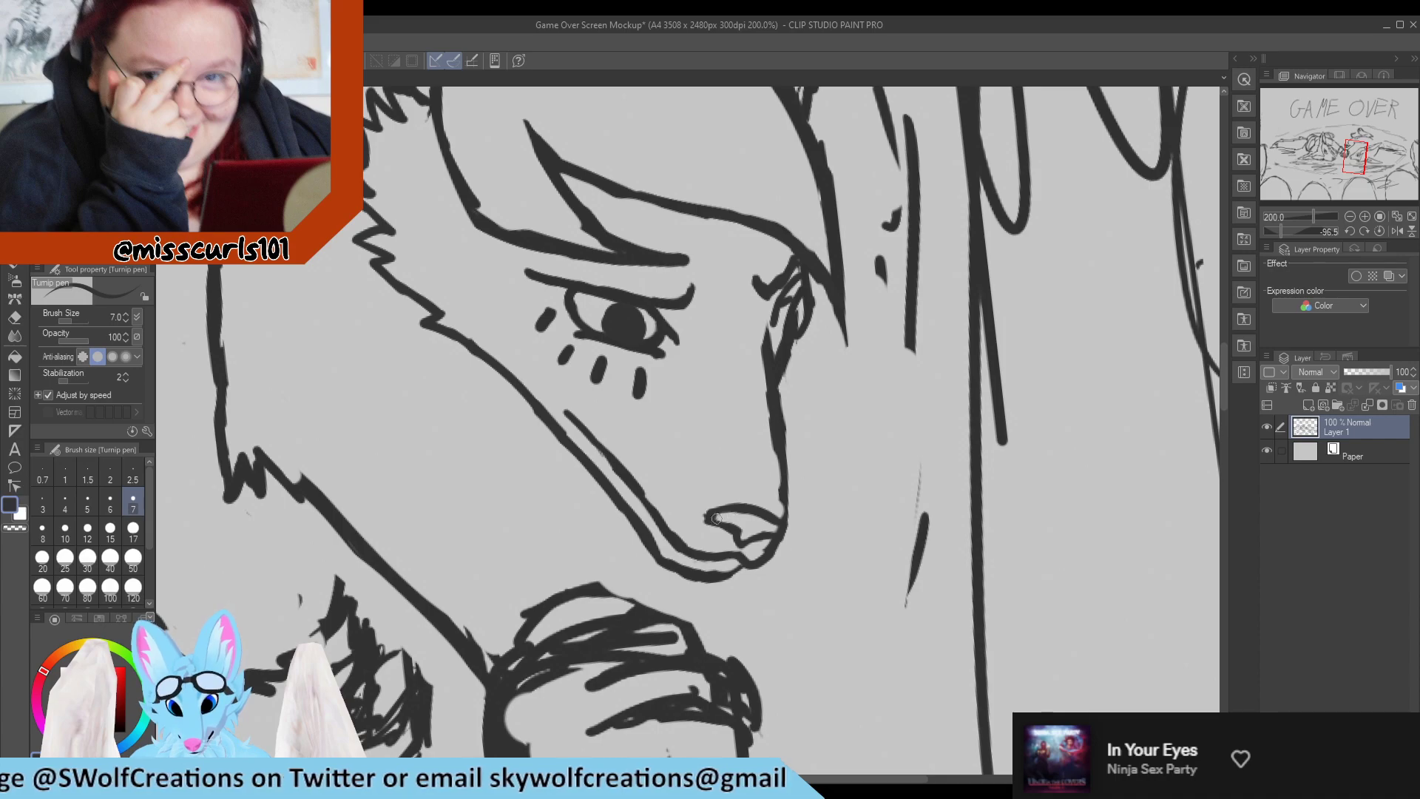
# Erase the thick lower line of the nose and redraw it as a thin V-shaped notch.
pyautogui.press('e')
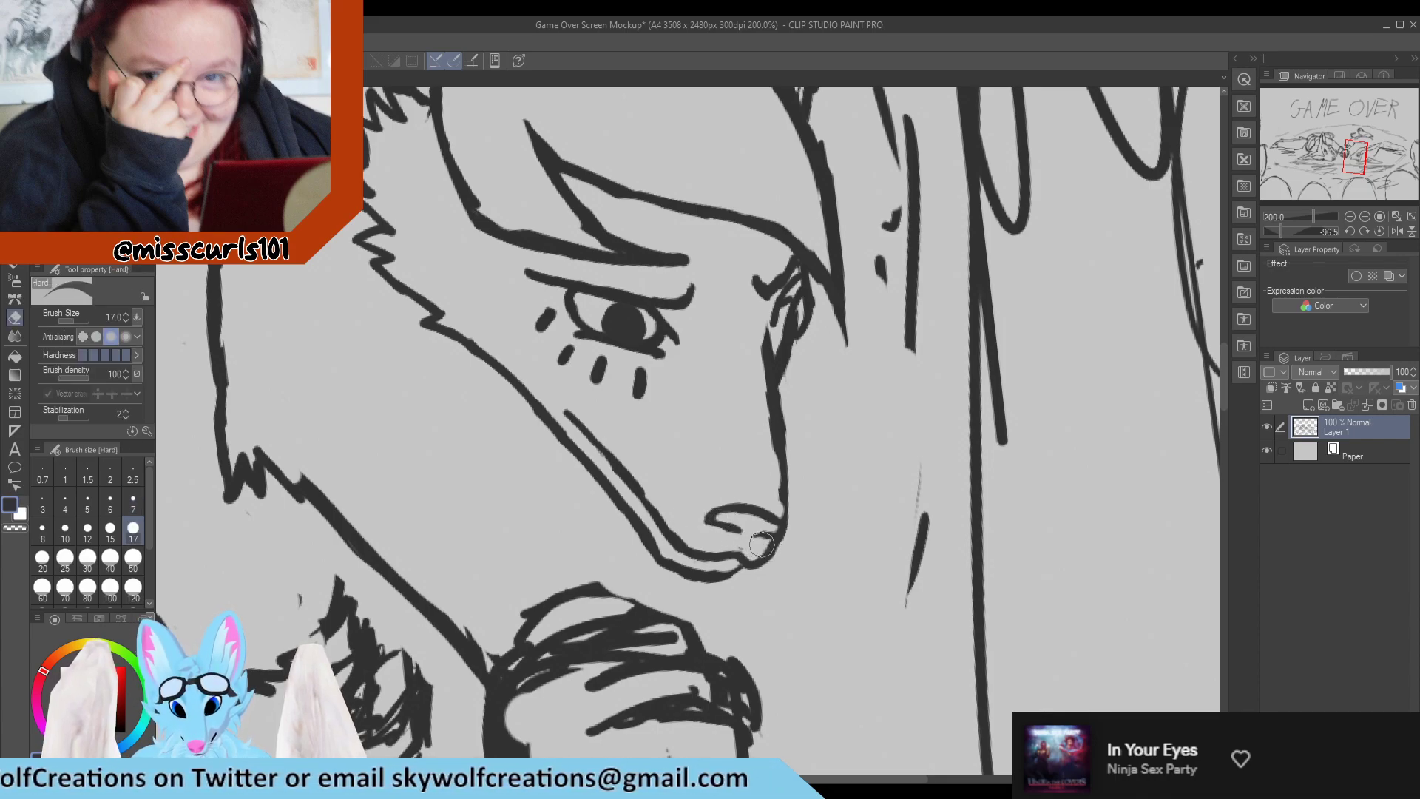
pyautogui.press('p')
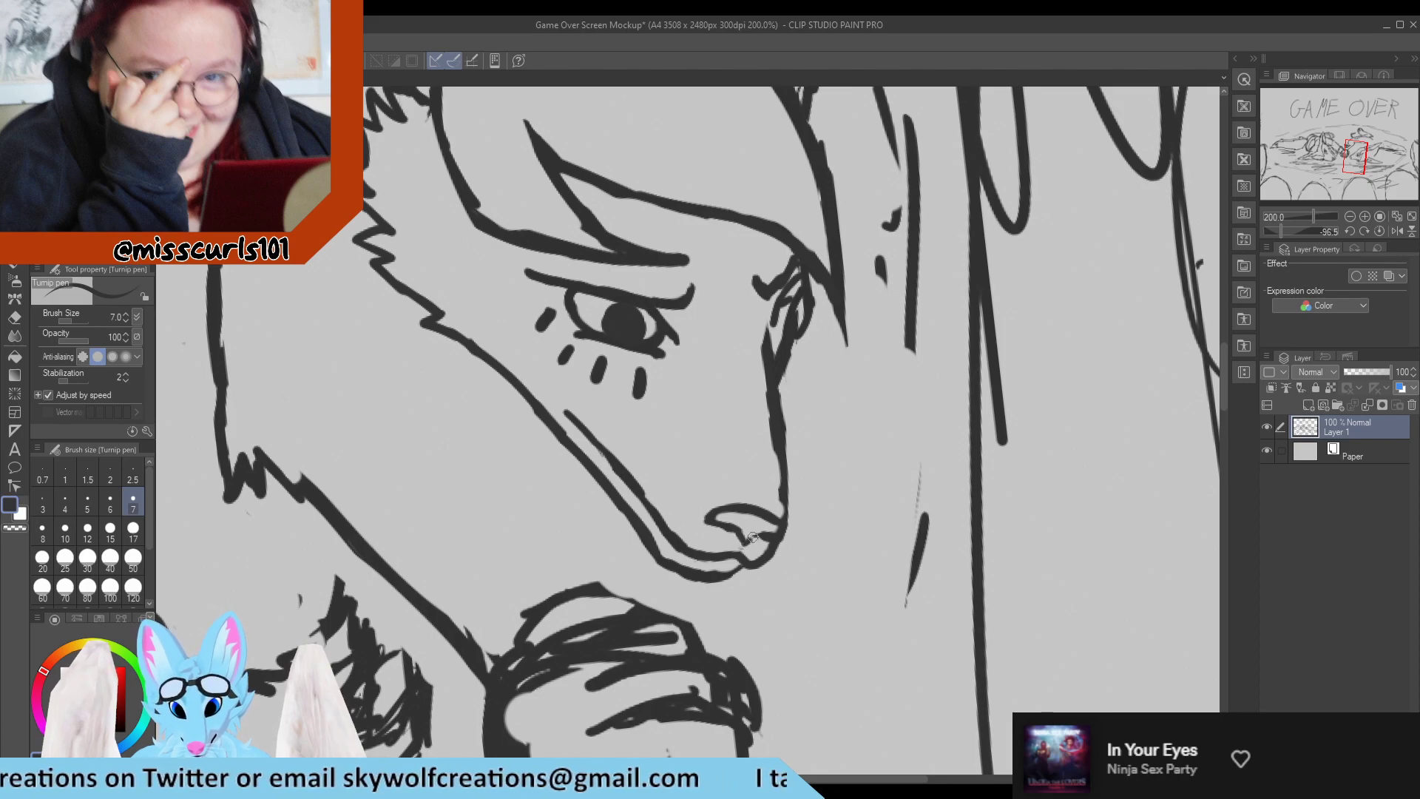
pyautogui.press('e')
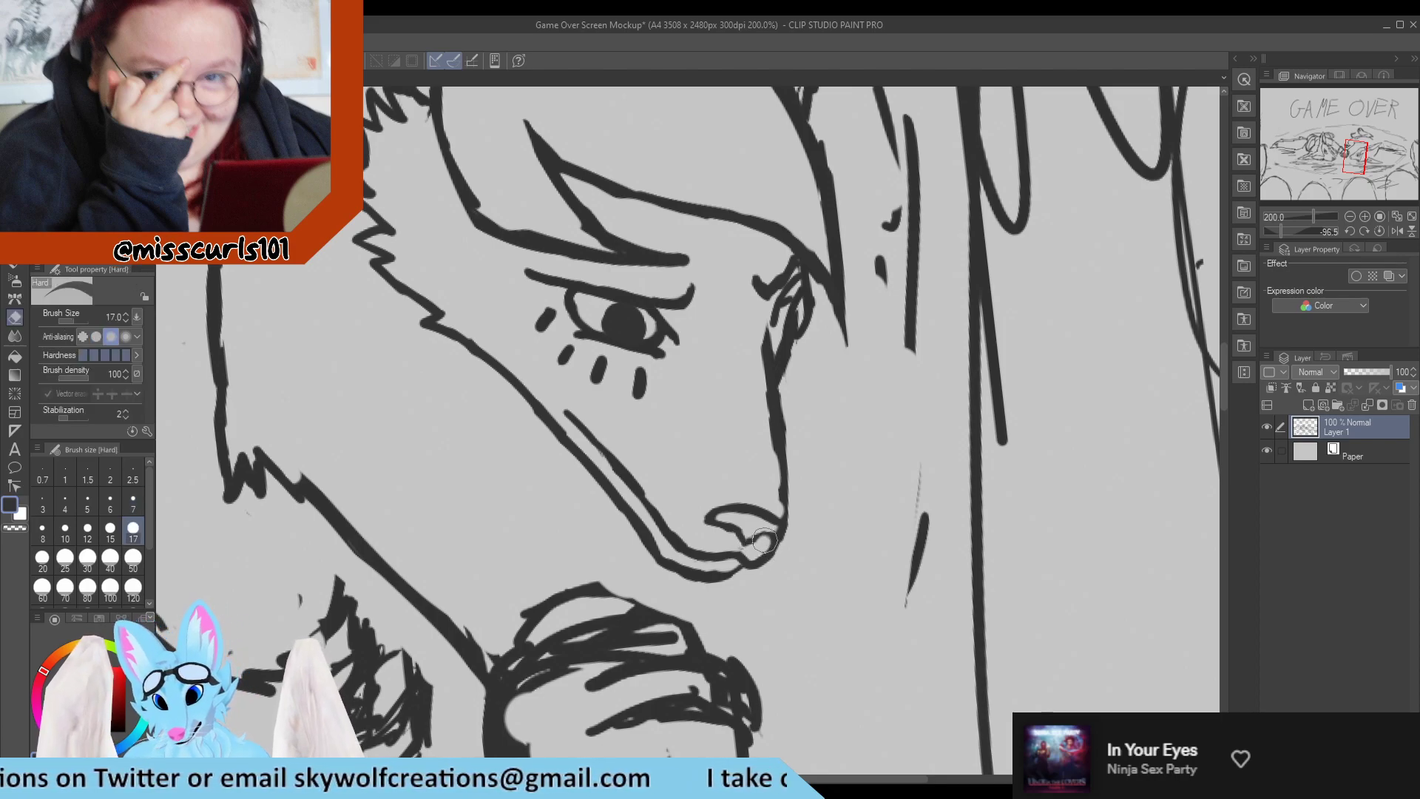
pyautogui.press('p')
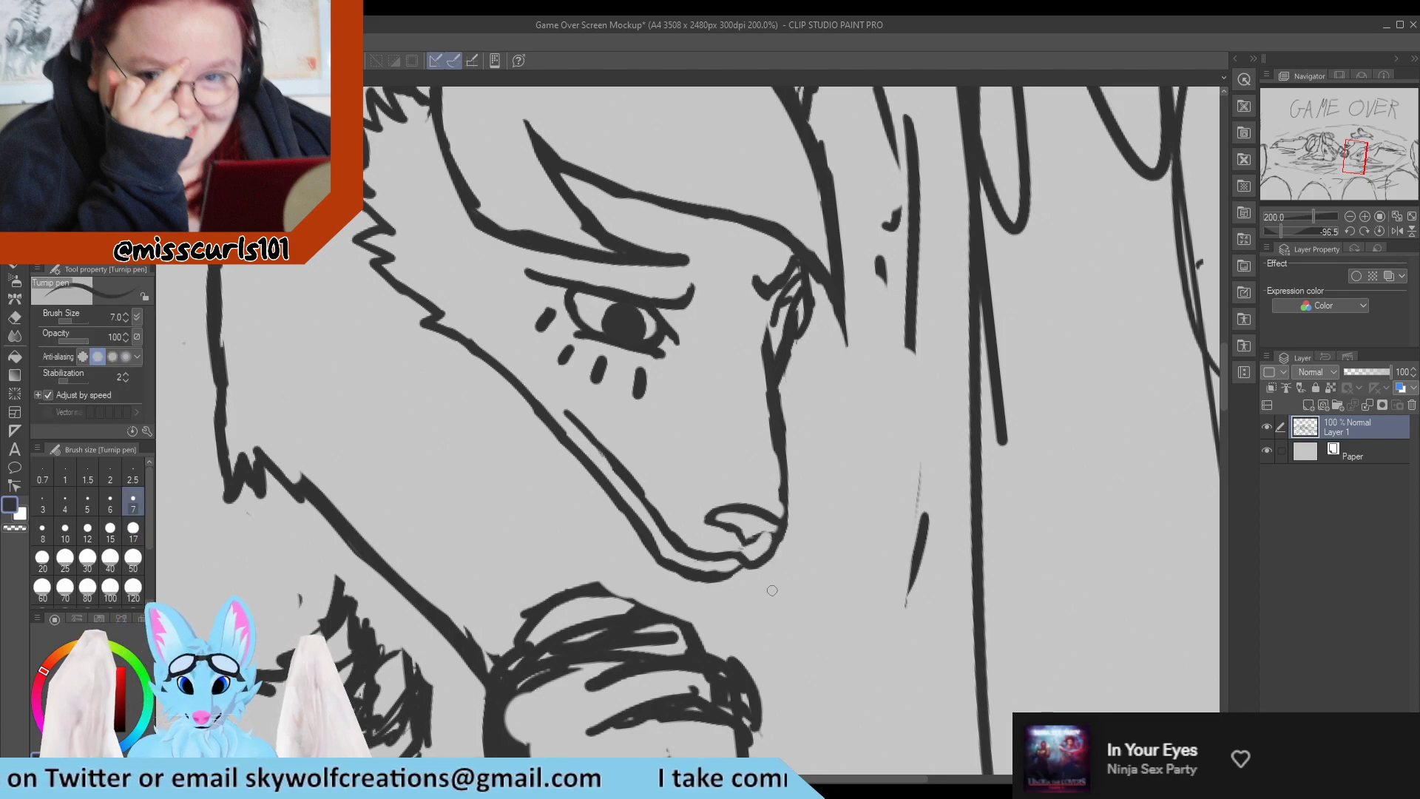
# Rework the short outline between the nose and the mouth so that it slopes inward below the nose.
pyautogui.scroll(-4, 769, 537)
pyautogui.scroll(4, 758, 538)
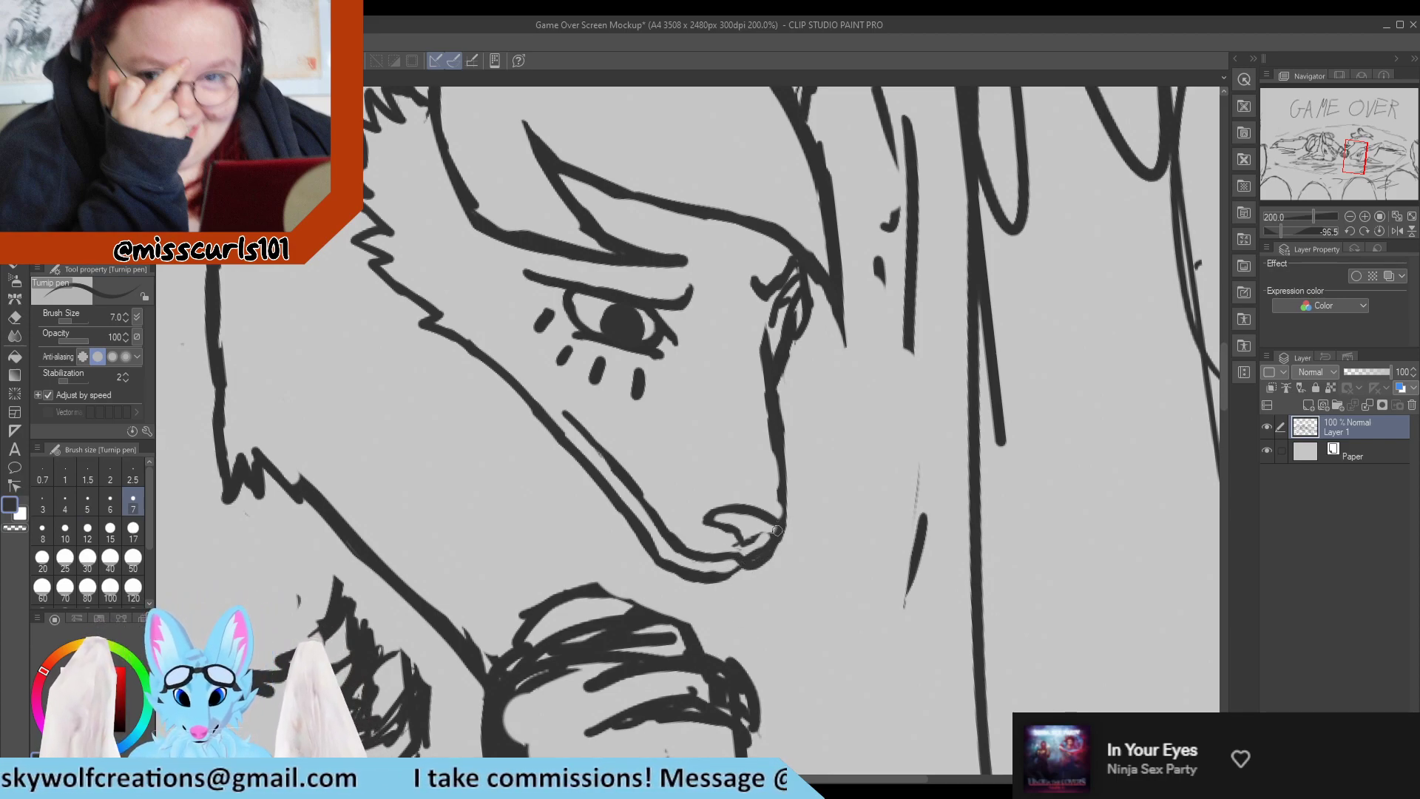
pyautogui.press('e')
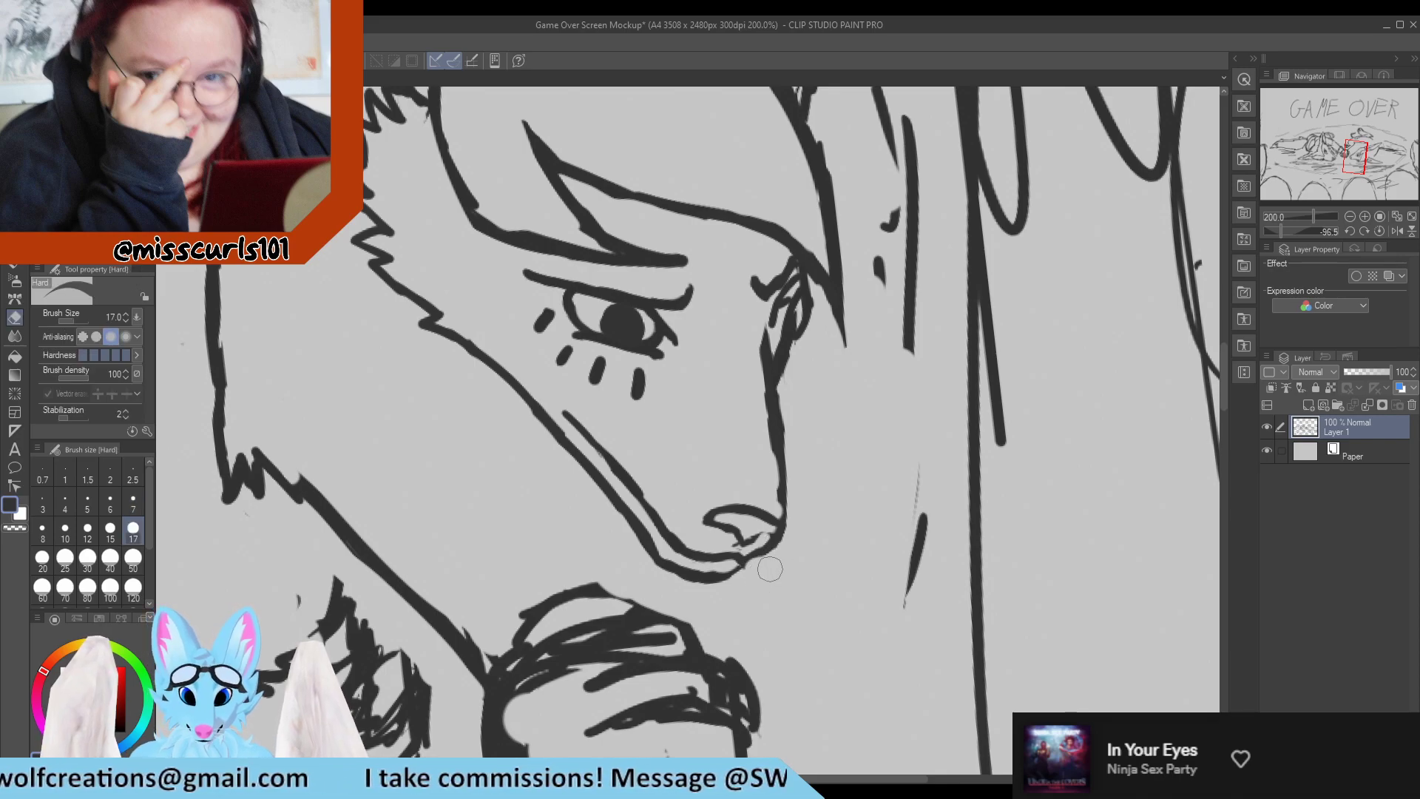
pyautogui.press('p')
pyautogui.press('e')
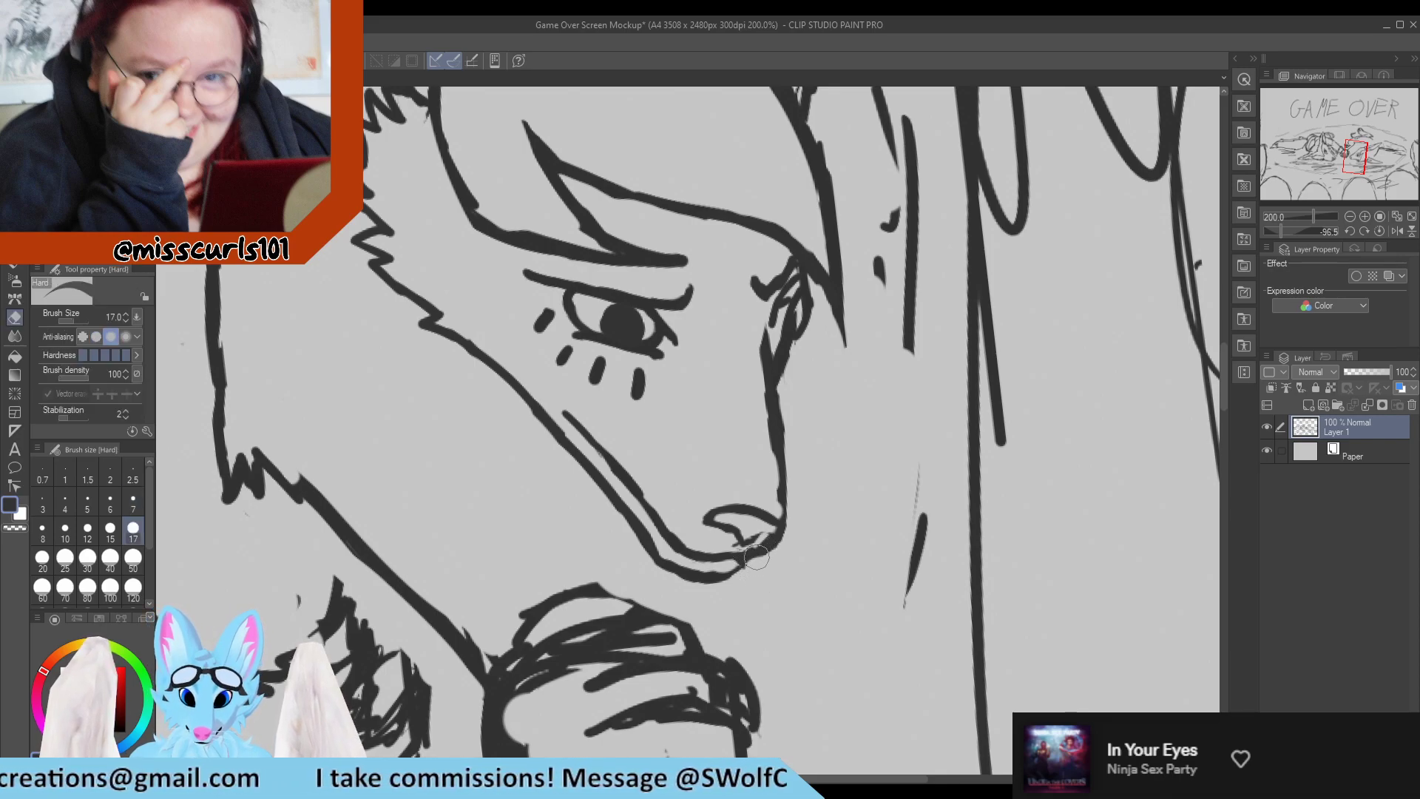
pyautogui.press('p')
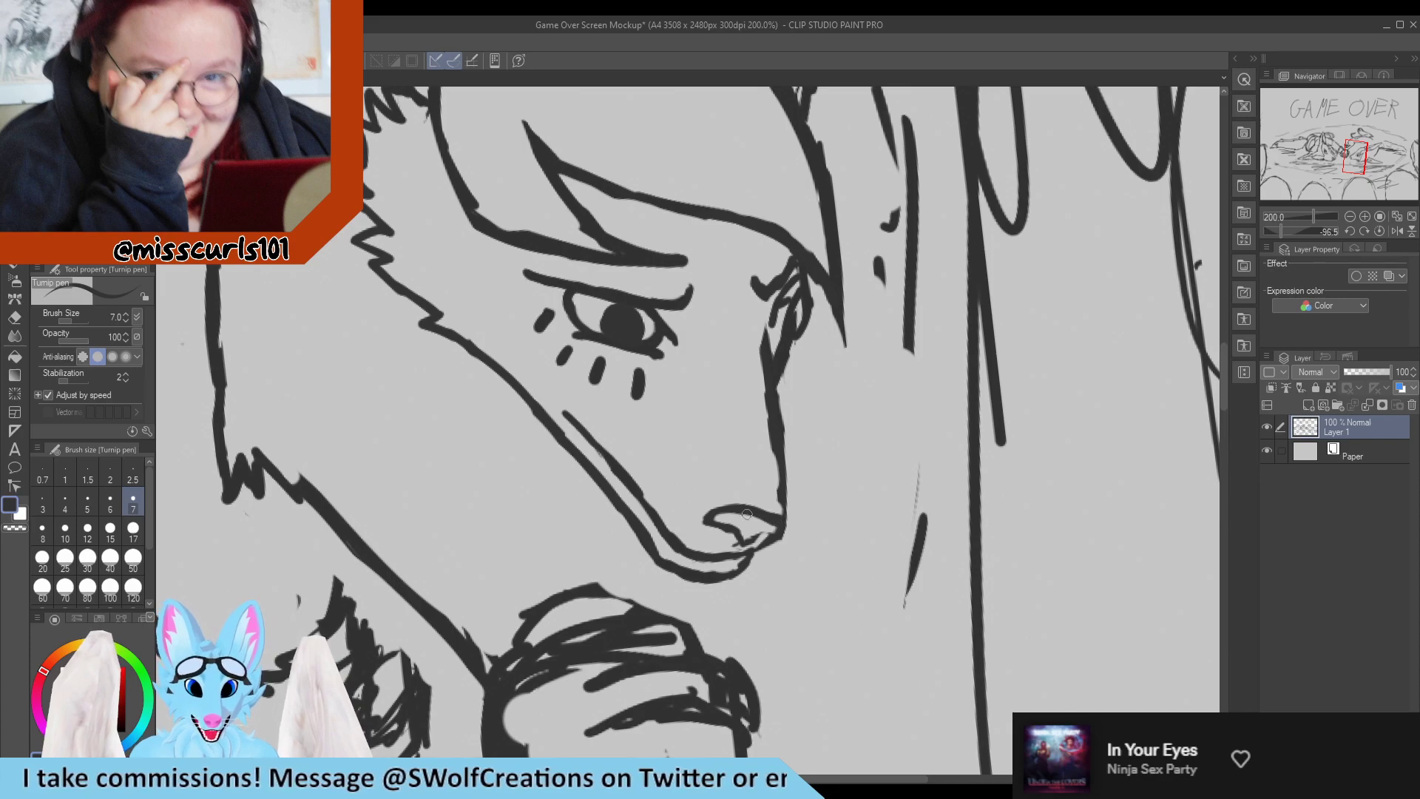
# Erase the outer end of the nose's upper edge and redraw it straighter to the muzzle's front outline.
pyautogui.press('e')
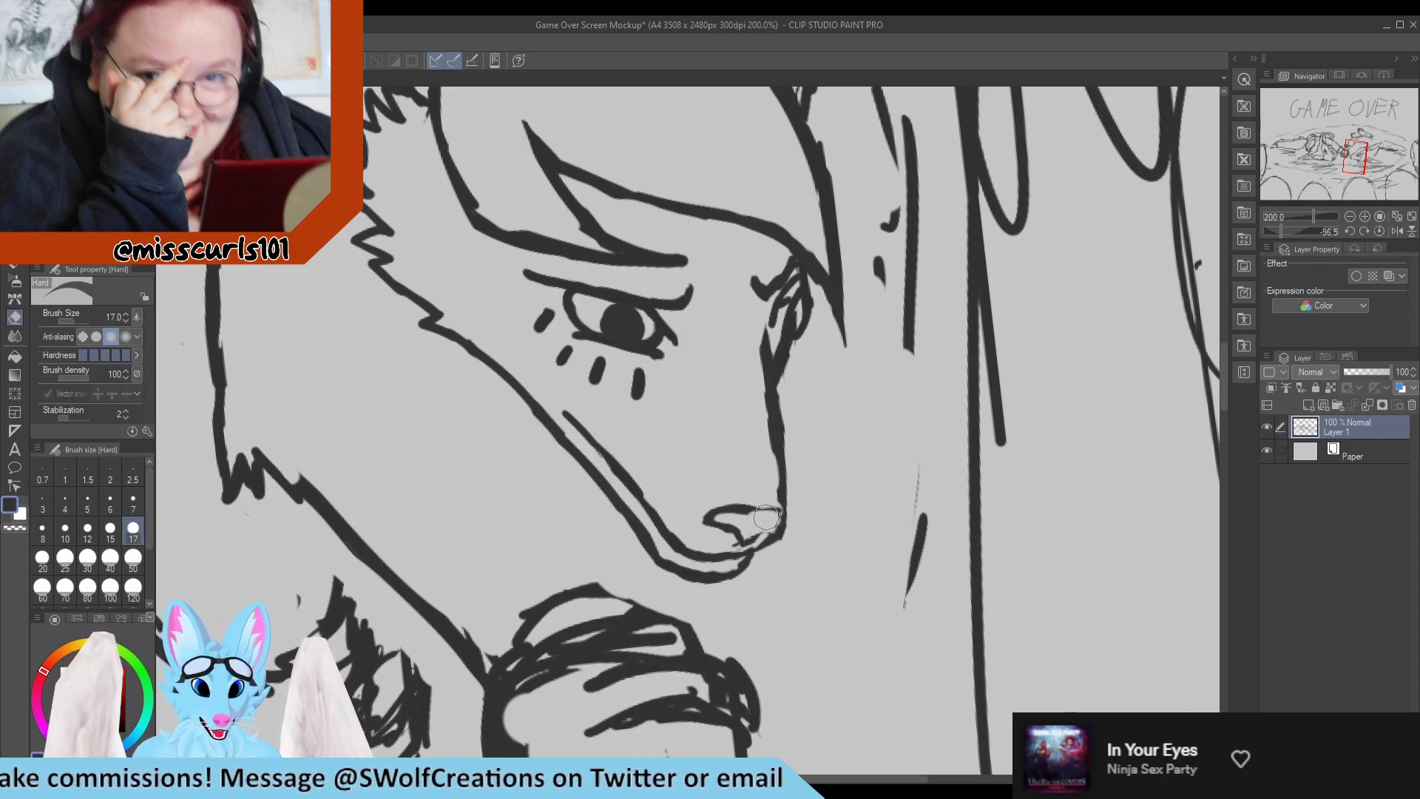
pyautogui.press('p')
pyautogui.moveTo(778, 509)
pyautogui.mouseDown()
pyautogui.moveTo(742, 510)
pyautogui.moveTo(783, 513)
pyautogui.mouseUp()
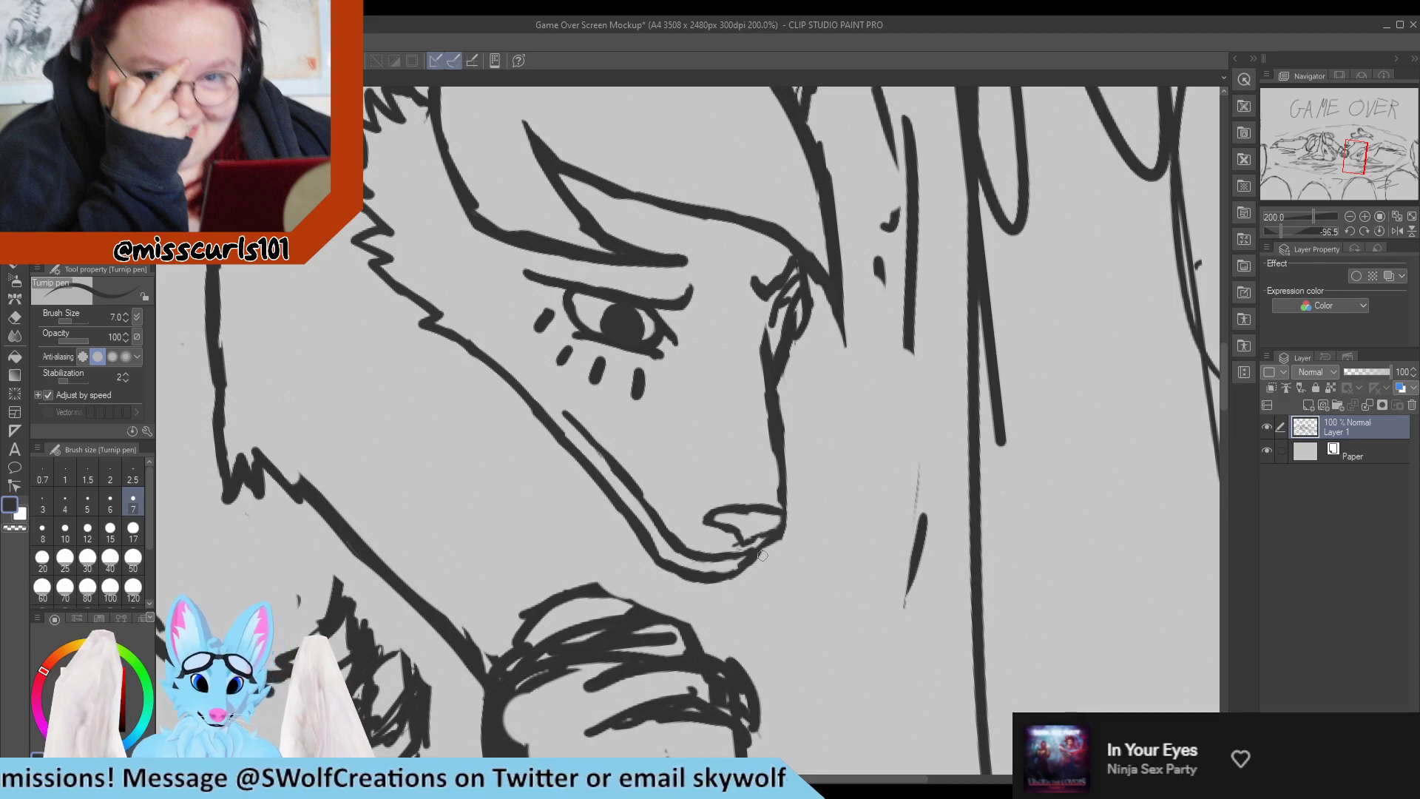
# Erase the lower jaw line under the long-eared character's mouth and redraw the chin as a single line close beneath the muzzle.
pyautogui.scroll(-10, 704, 542)
pyautogui.scroll(6, 700, 542)
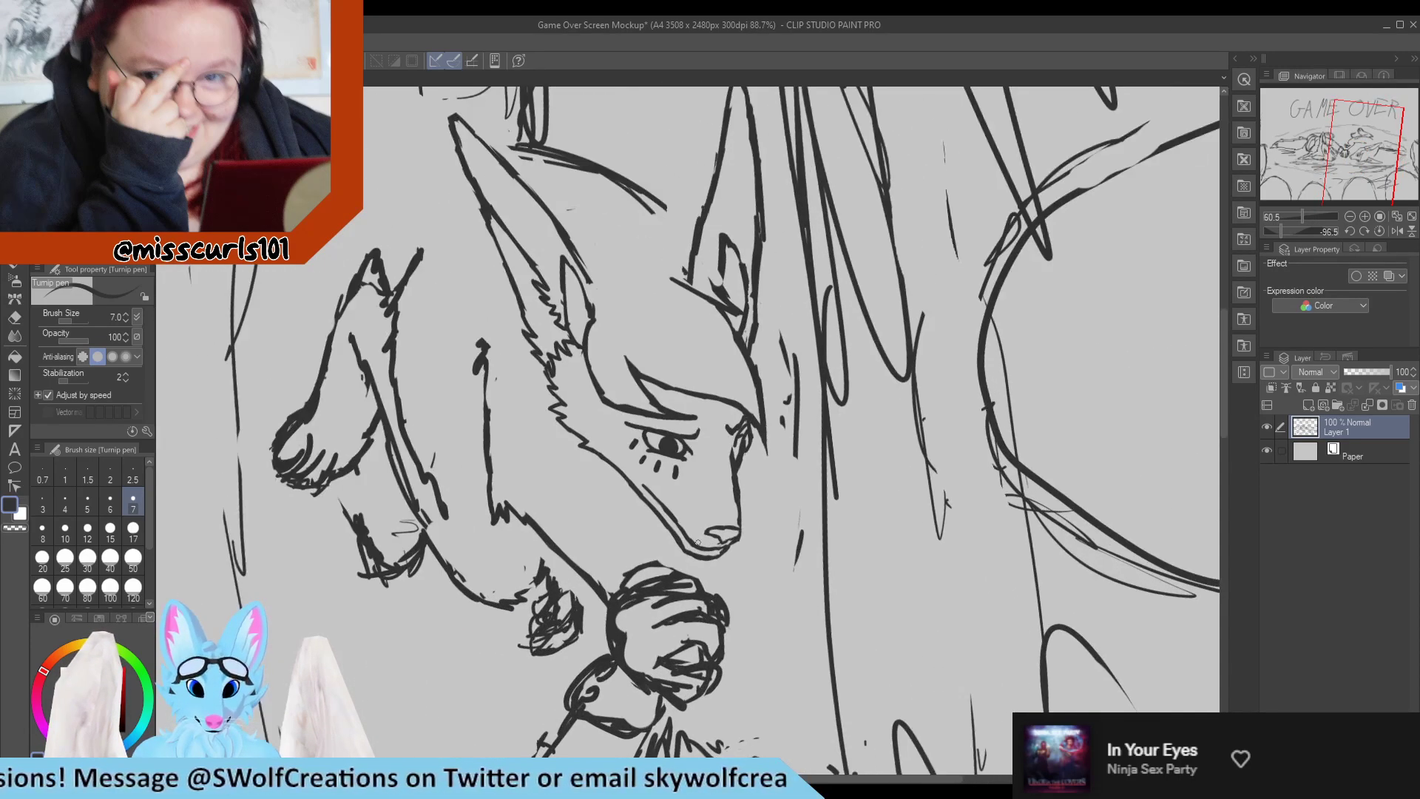
pyautogui.scroll(5, 698, 543)
pyautogui.press('e')
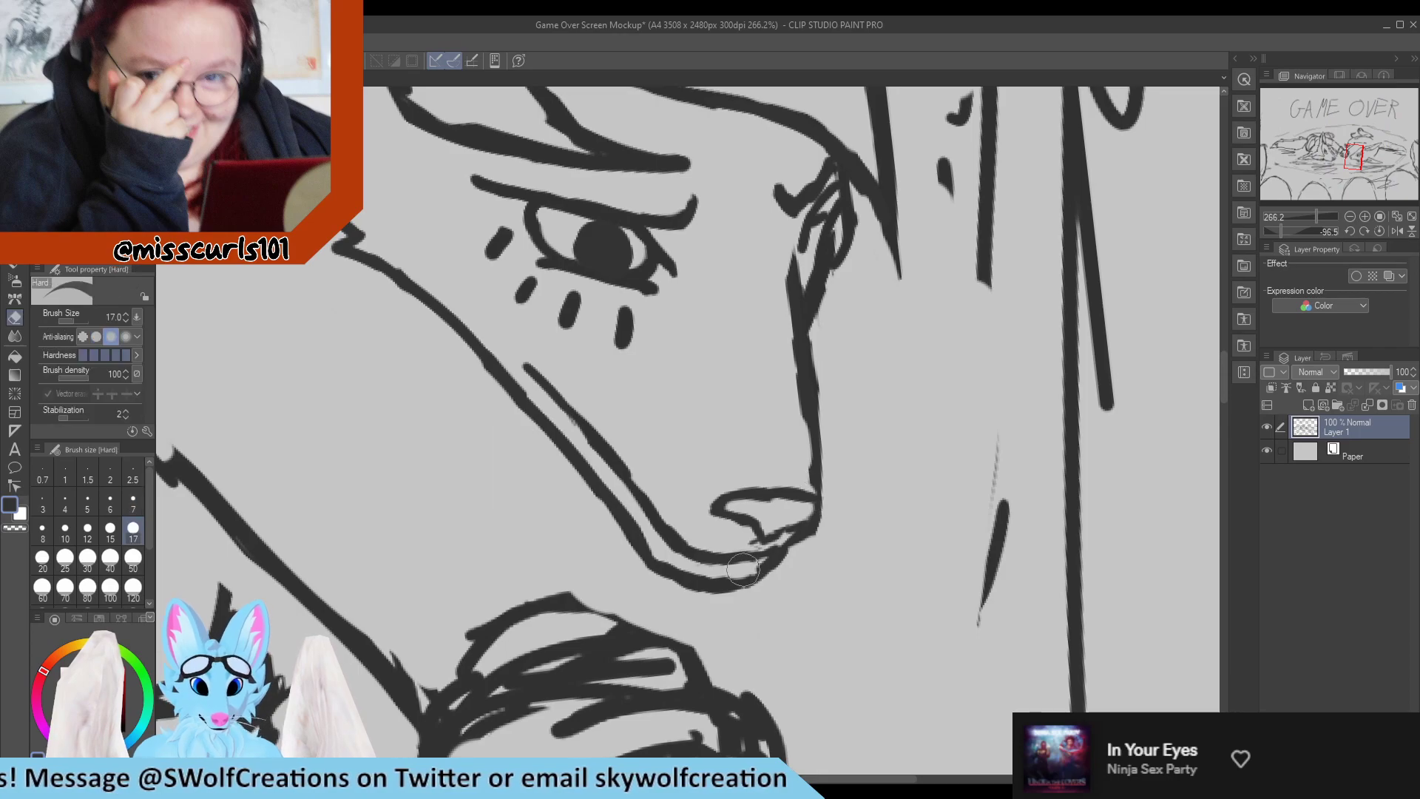
pyautogui.moveTo(744, 580)
pyautogui.mouseDown()
pyautogui.moveTo(787, 569)
pyautogui.moveTo(723, 582)
pyautogui.moveTo(730, 564)
pyautogui.moveTo(763, 563)
pyautogui.moveTo(717, 554)
pyautogui.moveTo(783, 546)
pyautogui.moveTo(710, 580)
pyautogui.moveTo(718, 567)
pyautogui.moveTo(684, 557)
pyautogui.moveTo(714, 562)
pyautogui.moveTo(630, 548)
pyautogui.moveTo(695, 594)
pyautogui.moveTo(713, 592)
pyautogui.moveTo(591, 558)
pyautogui.moveTo(733, 558)
pyautogui.mouseUp()
pyautogui.press('p')
pyautogui.press('e')
pyautogui.press('p')
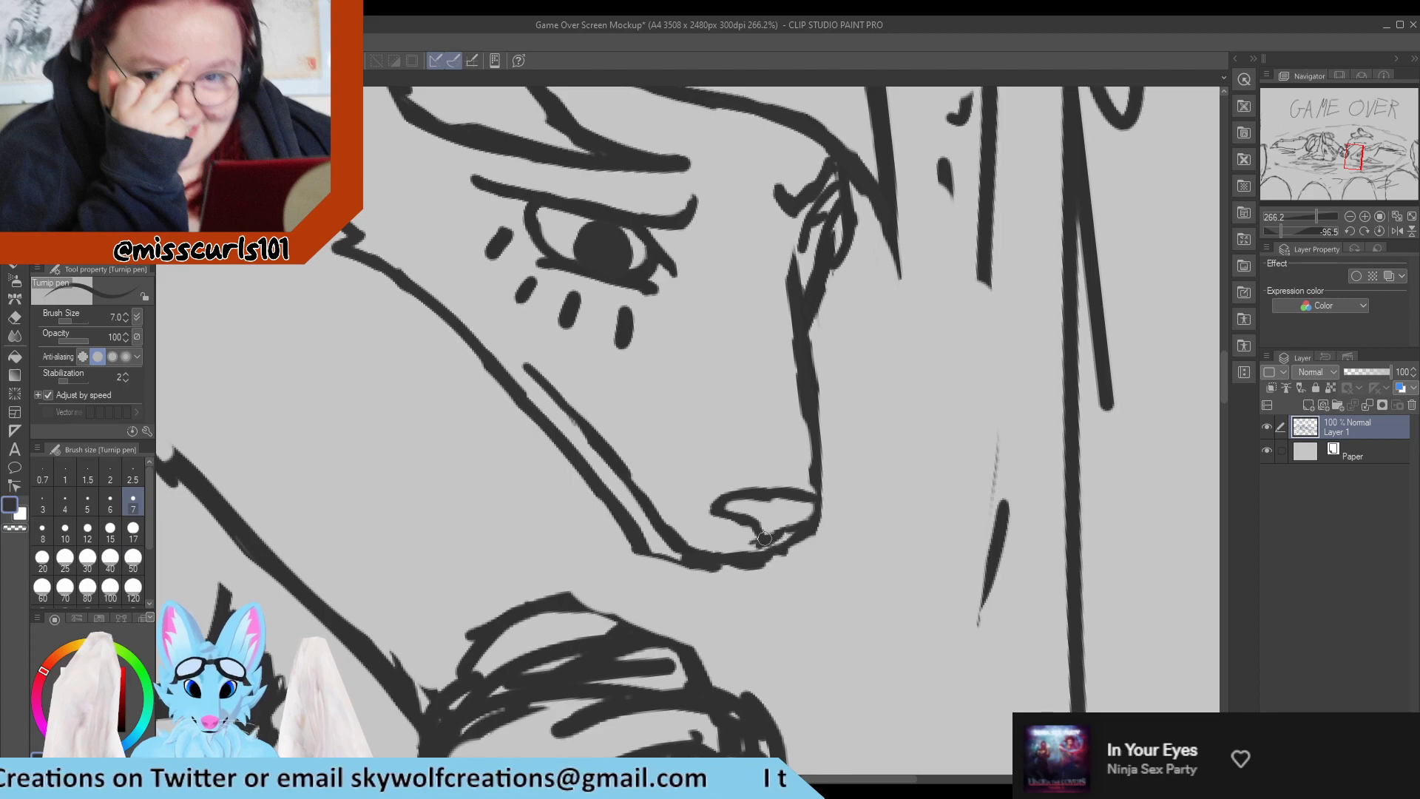
# Thin the mouth line beneath the nose and trim the lines where the jaw meets the chin.
pyautogui.press('e')
pyautogui.moveTo(747, 547)
pyautogui.mouseDown()
pyautogui.moveTo(686, 568)
pyautogui.moveTo(732, 576)
pyautogui.moveTo(820, 554)
pyautogui.moveTo(806, 531)
pyautogui.moveTo(736, 563)
pyautogui.moveTo(780, 553)
pyautogui.moveTo(704, 553)
pyautogui.moveTo(747, 561)
pyautogui.moveTo(691, 540)
pyautogui.moveTo(735, 553)
pyautogui.moveTo(679, 547)
pyautogui.moveTo(695, 589)
pyautogui.moveTo(701, 559)
pyautogui.moveTo(669, 559)
pyautogui.moveTo(710, 561)
pyautogui.moveTo(642, 552)
pyautogui.moveTo(684, 558)
pyautogui.moveTo(668, 563)
pyautogui.moveTo(689, 547)
pyautogui.moveTo(622, 586)
pyautogui.moveTo(646, 553)
pyautogui.moveTo(610, 548)
pyautogui.moveTo(672, 559)
pyautogui.moveTo(612, 514)
pyautogui.moveTo(627, 566)
pyautogui.moveTo(635, 548)
pyautogui.moveTo(603, 504)
pyautogui.moveTo(636, 535)
pyautogui.moveTo(597, 478)
pyautogui.mouseUp()
pyautogui.press('p')
pyautogui.press('e')
pyautogui.press('p')
pyautogui.press('e')
pyautogui.press('p')
pyautogui.press('e')
# Erase the lower end of the jaw line and draw a short pointed fur tuft at the back of the chin.
pyautogui.moveTo(627, 525)
pyautogui.mouseDown()
pyautogui.moveTo(599, 486)
pyautogui.moveTo(642, 533)
pyautogui.moveTo(578, 462)
pyautogui.moveTo(654, 551)
pyautogui.mouseUp()
pyautogui.press('p')
pyautogui.press('e')
pyautogui.press('p')
pyautogui.press('e')
pyautogui.press('p')
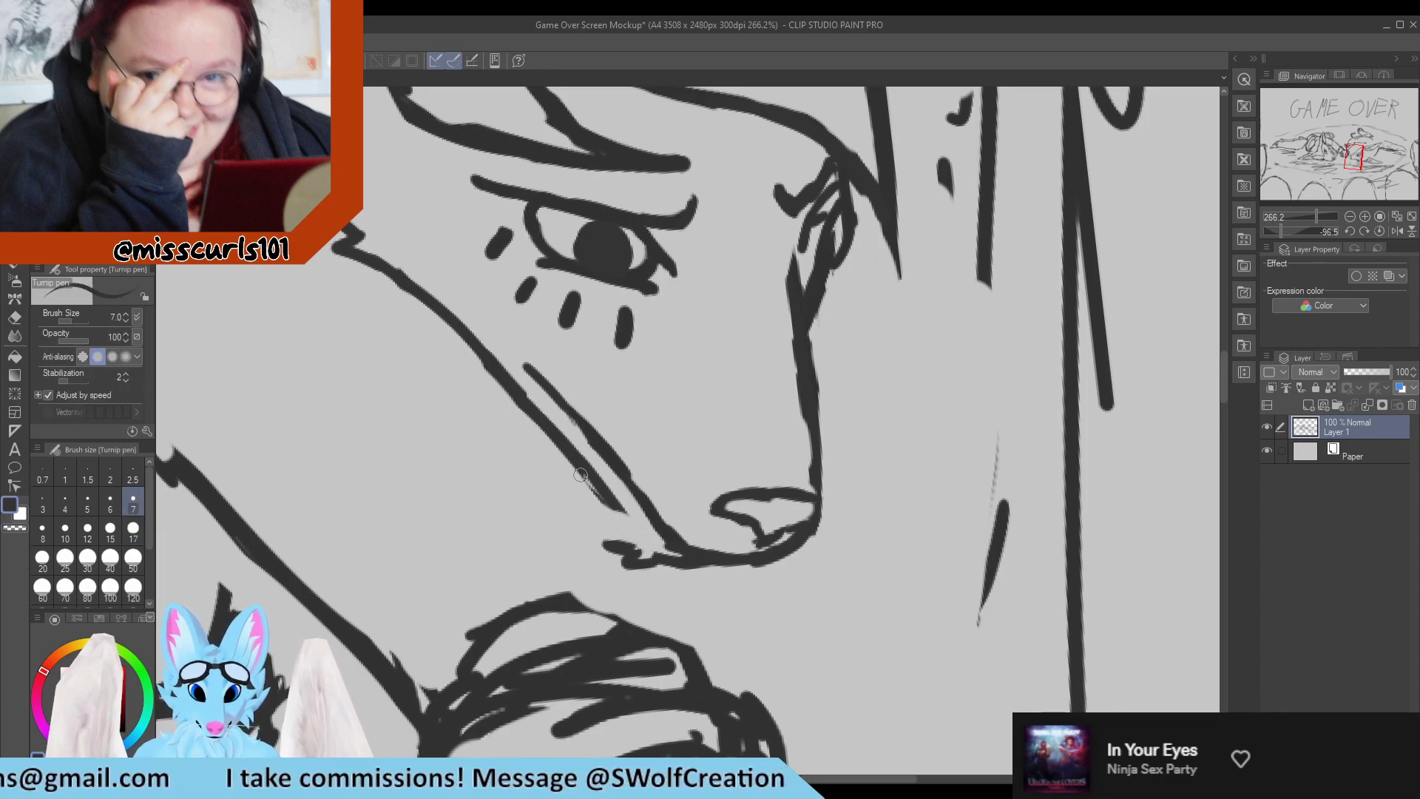
# Extend the jaw line down to the chin tuft and rework the join into a small jagged fur edge.
pyautogui.moveTo(575, 466); pyautogui.dragTo(619, 510)
pyautogui.press('e')
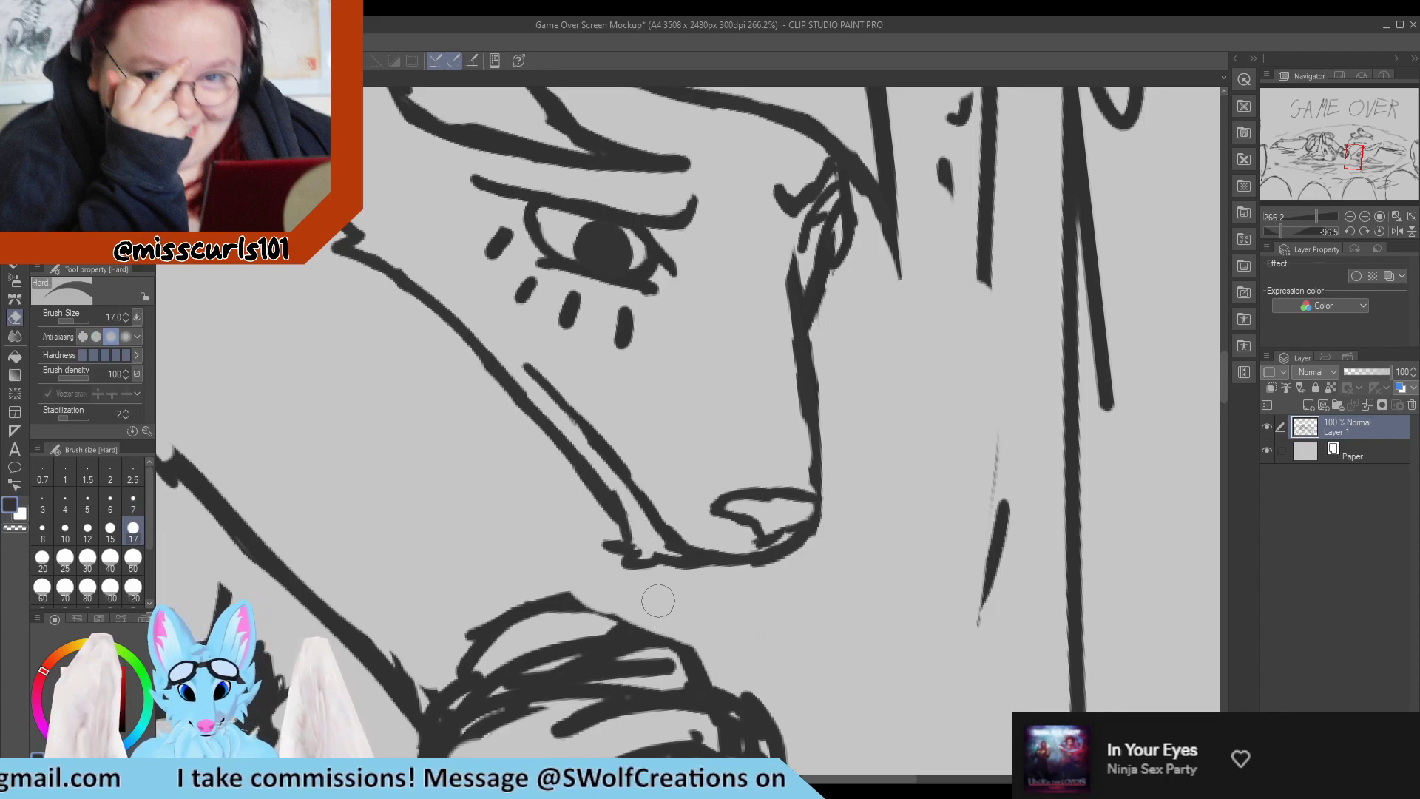
pyautogui.press('p')
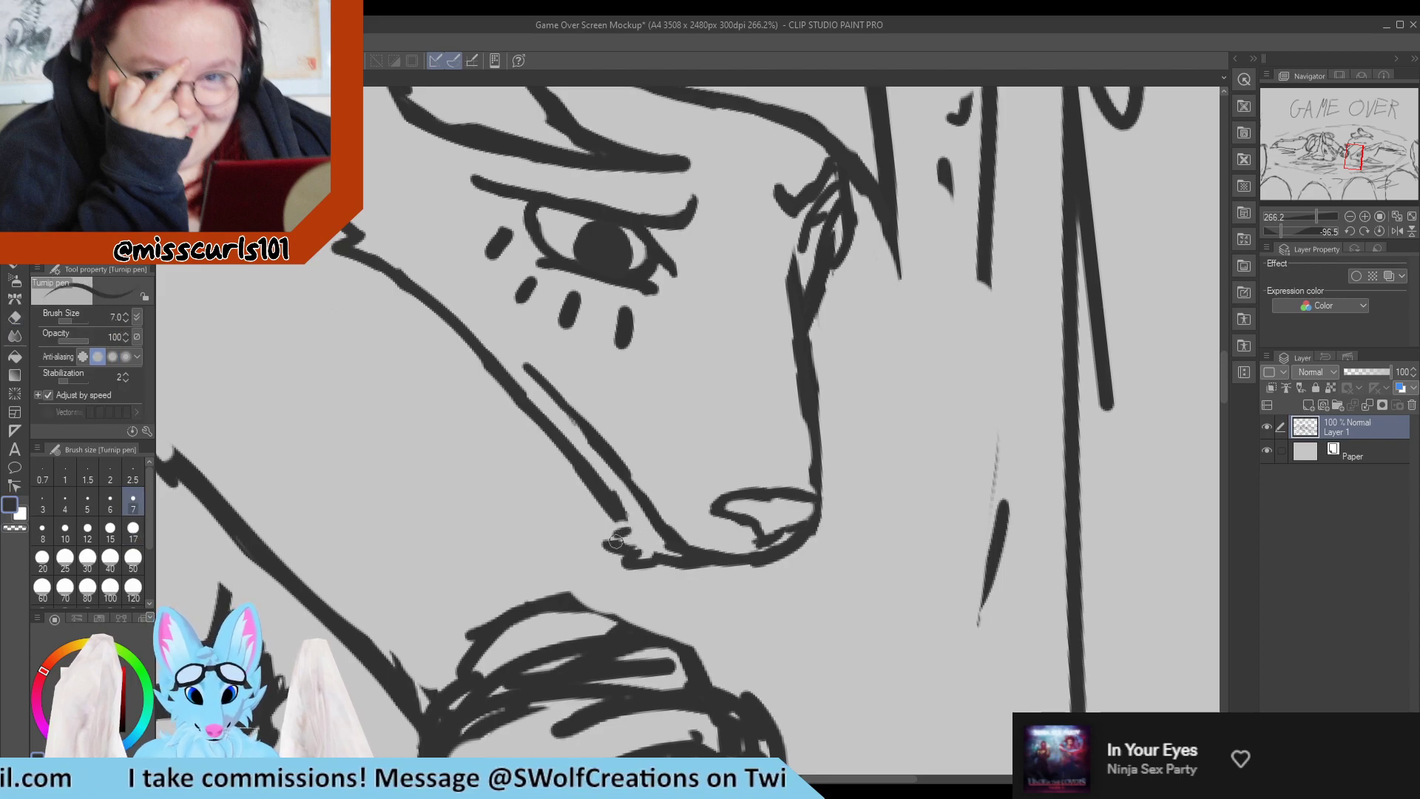
pyautogui.press('e')
pyautogui.press('p')
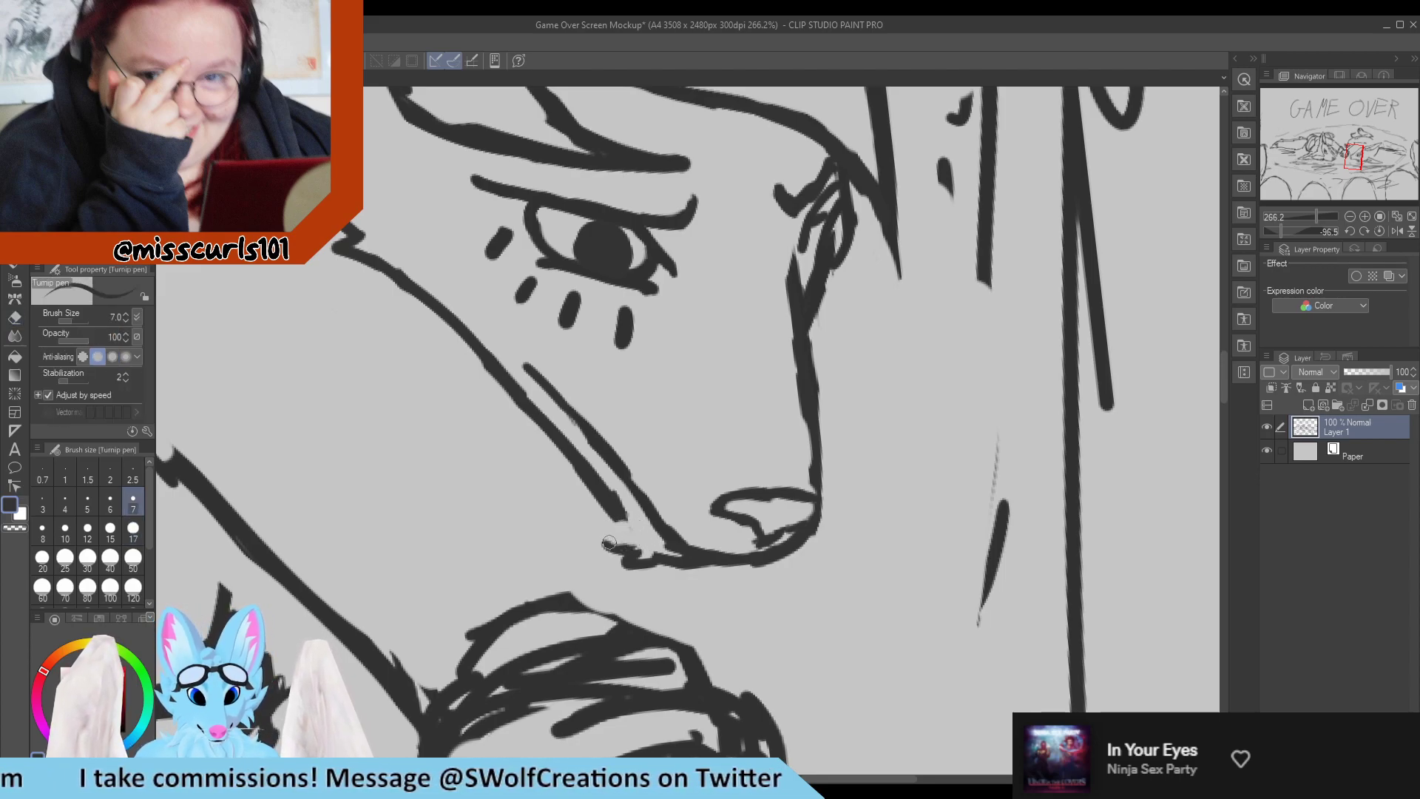
pyautogui.press('e')
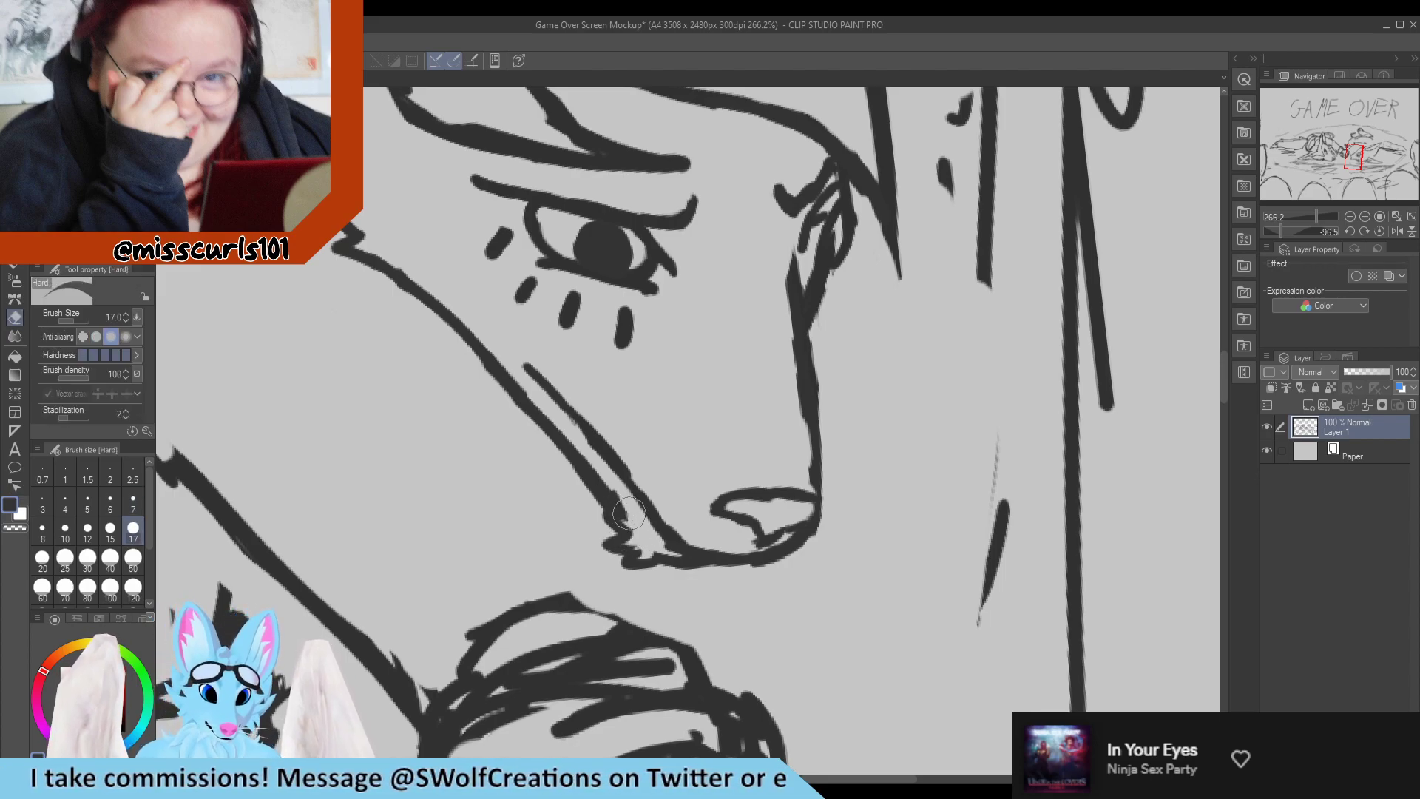
pyautogui.press('p')
pyautogui.moveTo(607, 522)
pyautogui.mouseDown()
pyautogui.moveTo(573, 474)
pyautogui.moveTo(624, 518)
pyautogui.moveTo(560, 423)
pyautogui.moveTo(592, 493)
pyautogui.mouseUp()
pyautogui.press('e')
pyautogui.press('p')
pyautogui.press('e')
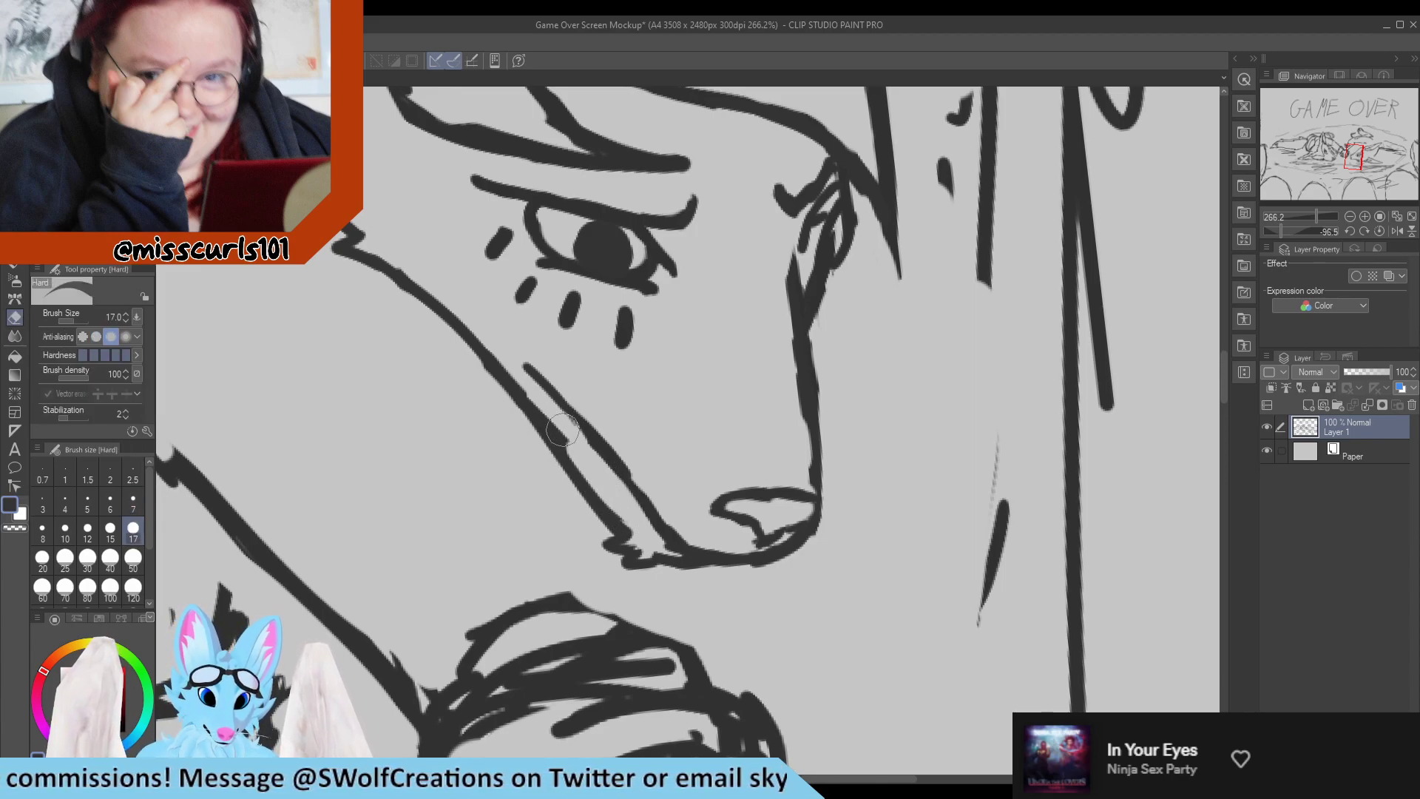
# Thin and smooth the lower jaw line and the parallel mouth line from the cheek down to the chin.
pyautogui.moveTo(530, 386); pyautogui.dragTo(597, 481)
pyautogui.press('p')
pyautogui.press('e')
pyautogui.moveTo(619, 428); pyautogui.dragTo(672, 497)
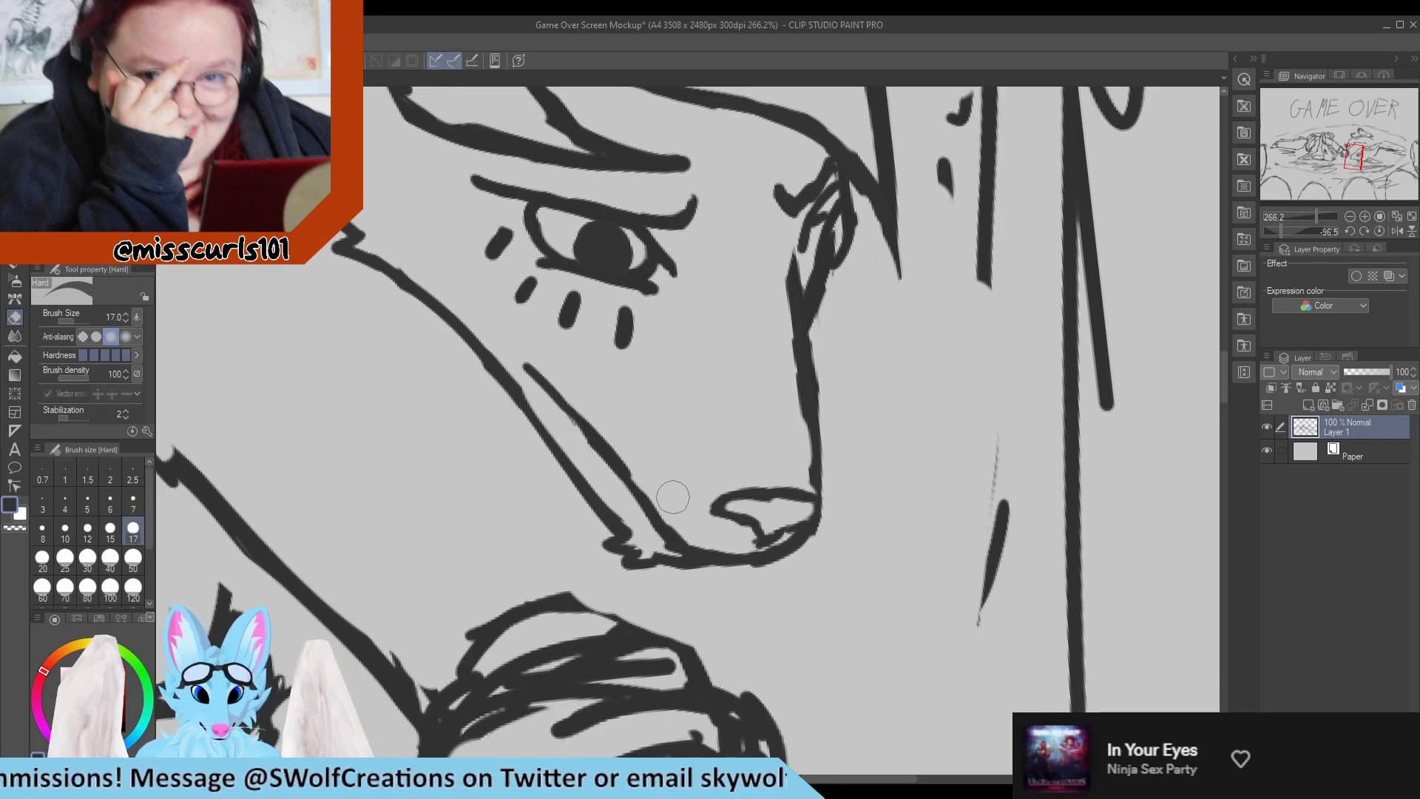
pyautogui.press('p')
pyautogui.moveTo(631, 449)
pyautogui.mouseDown()
pyautogui.moveTo(678, 501)
pyautogui.moveTo(602, 460)
pyautogui.moveTo(557, 404)
pyautogui.mouseUp()
pyautogui.press('e')
pyautogui.moveTo(592, 473); pyautogui.dragTo(541, 403)
pyautogui.moveTo(649, 475); pyautogui.dragTo(599, 414)
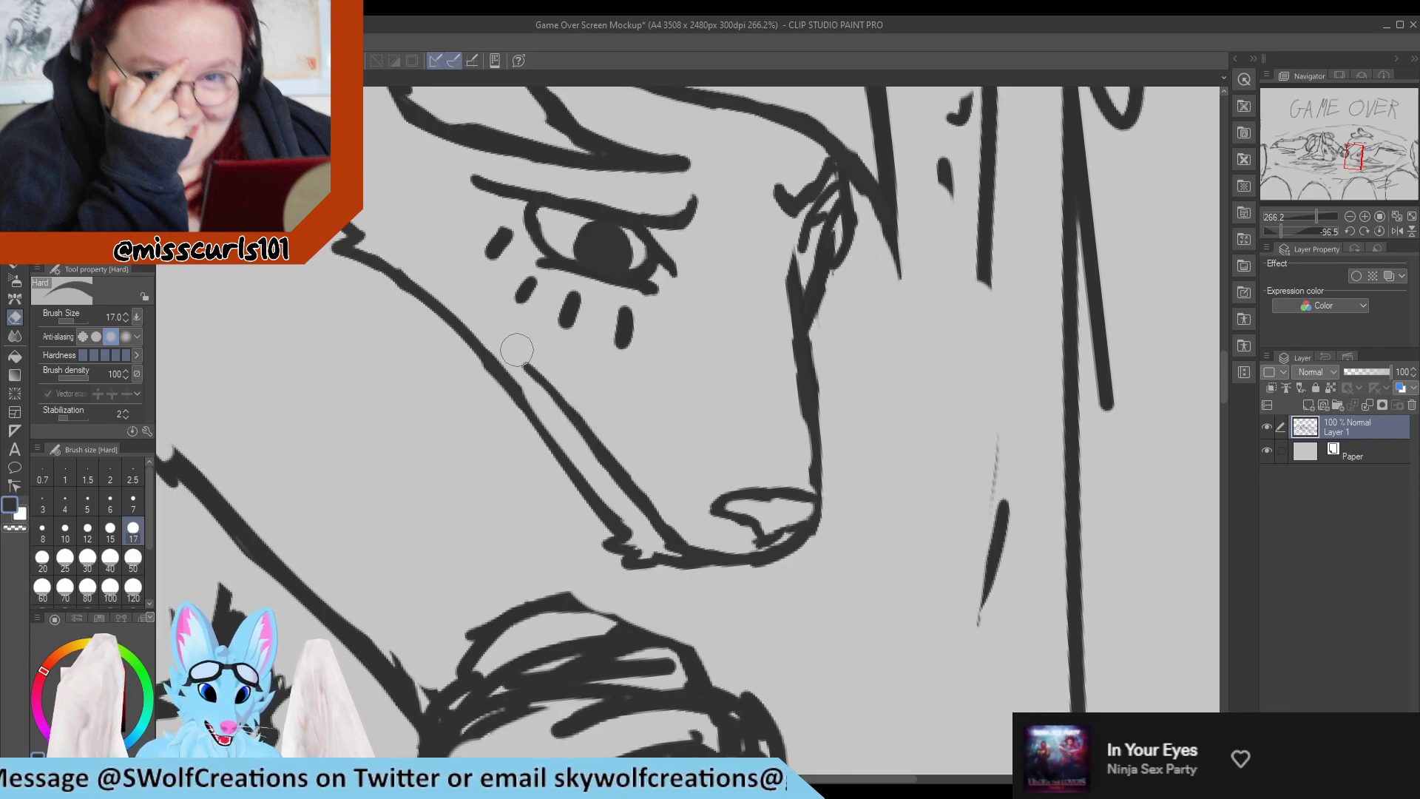
pyautogui.press('p')
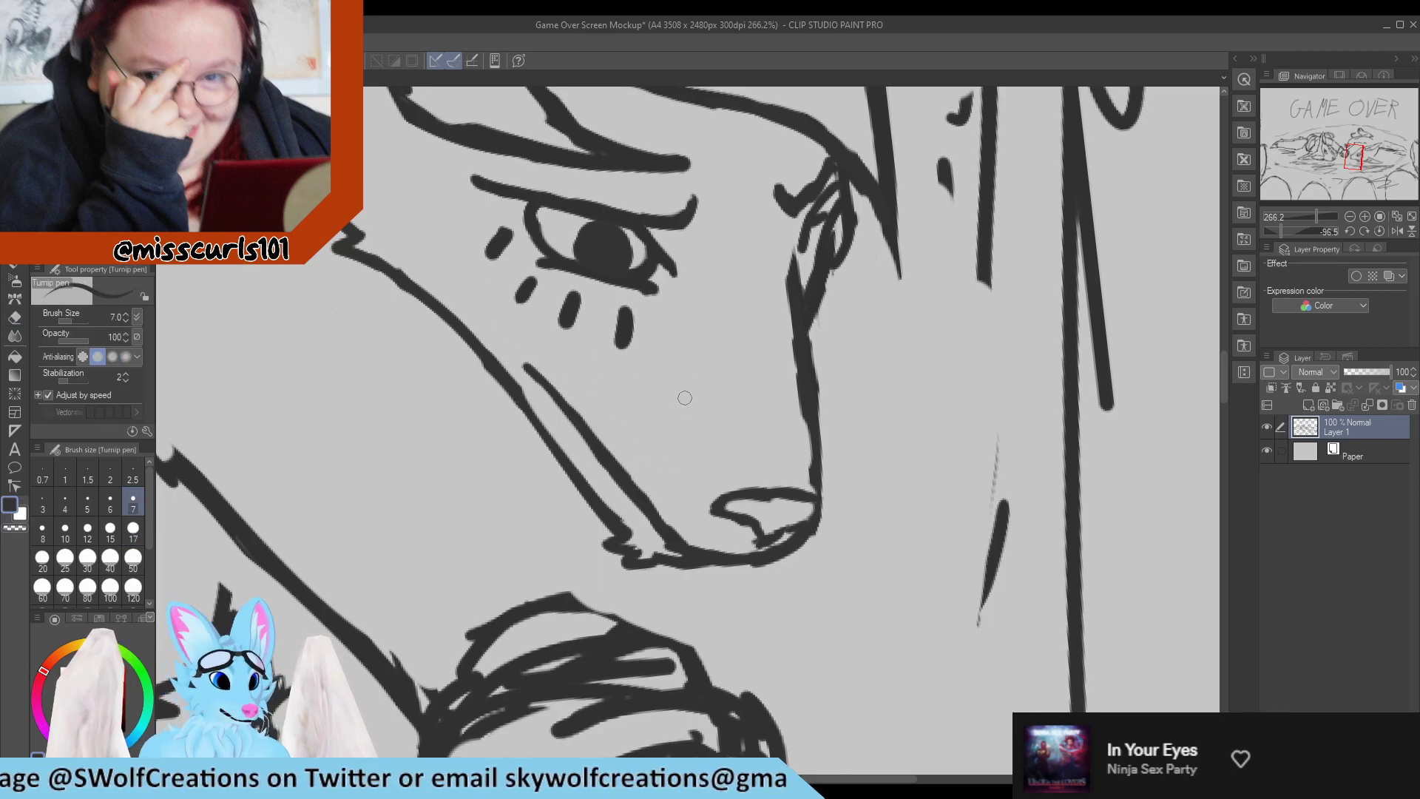
# Examine the reworked face at different zoom levels against both characters in the composition.
pyautogui.scroll(-10, 684, 398)
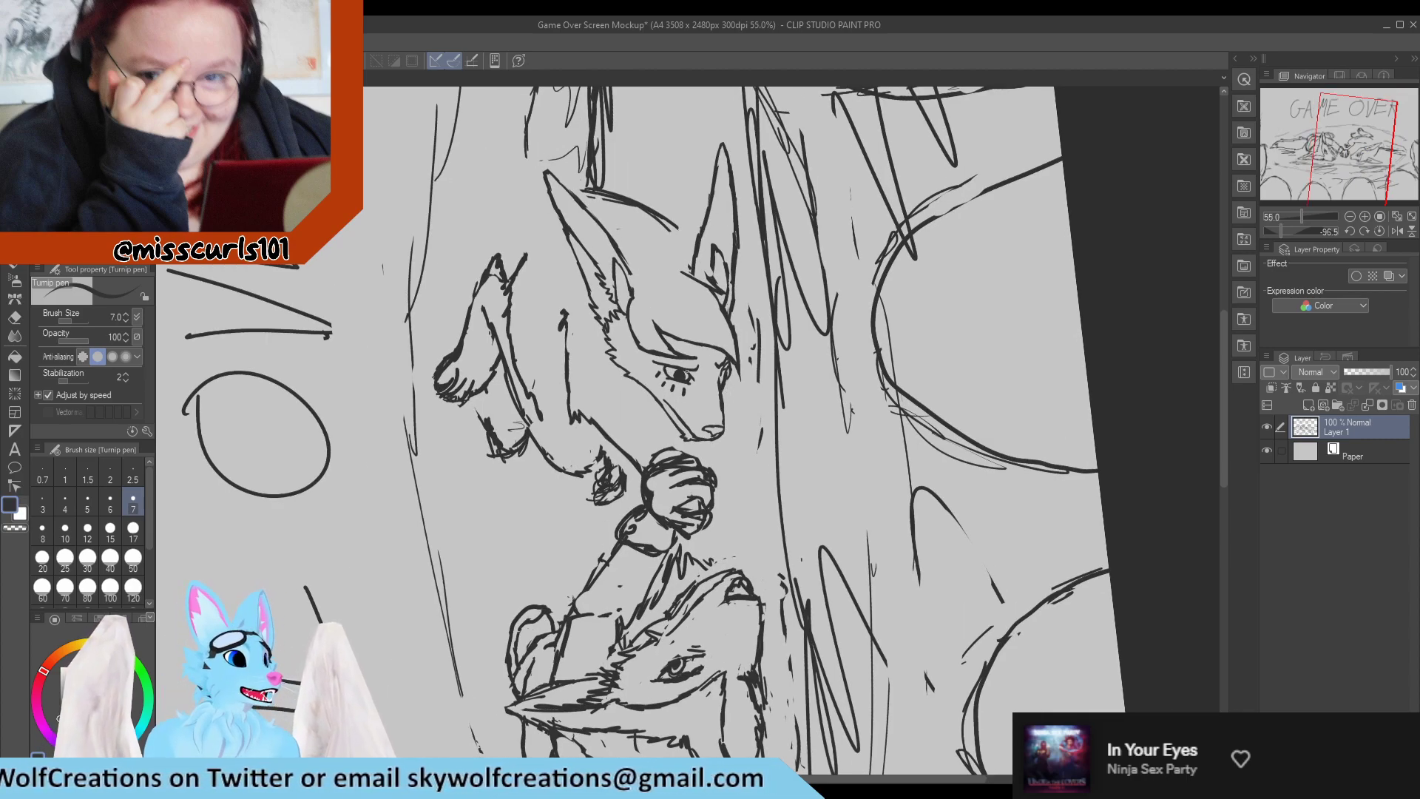
pyautogui.scroll(5, 694, 366)
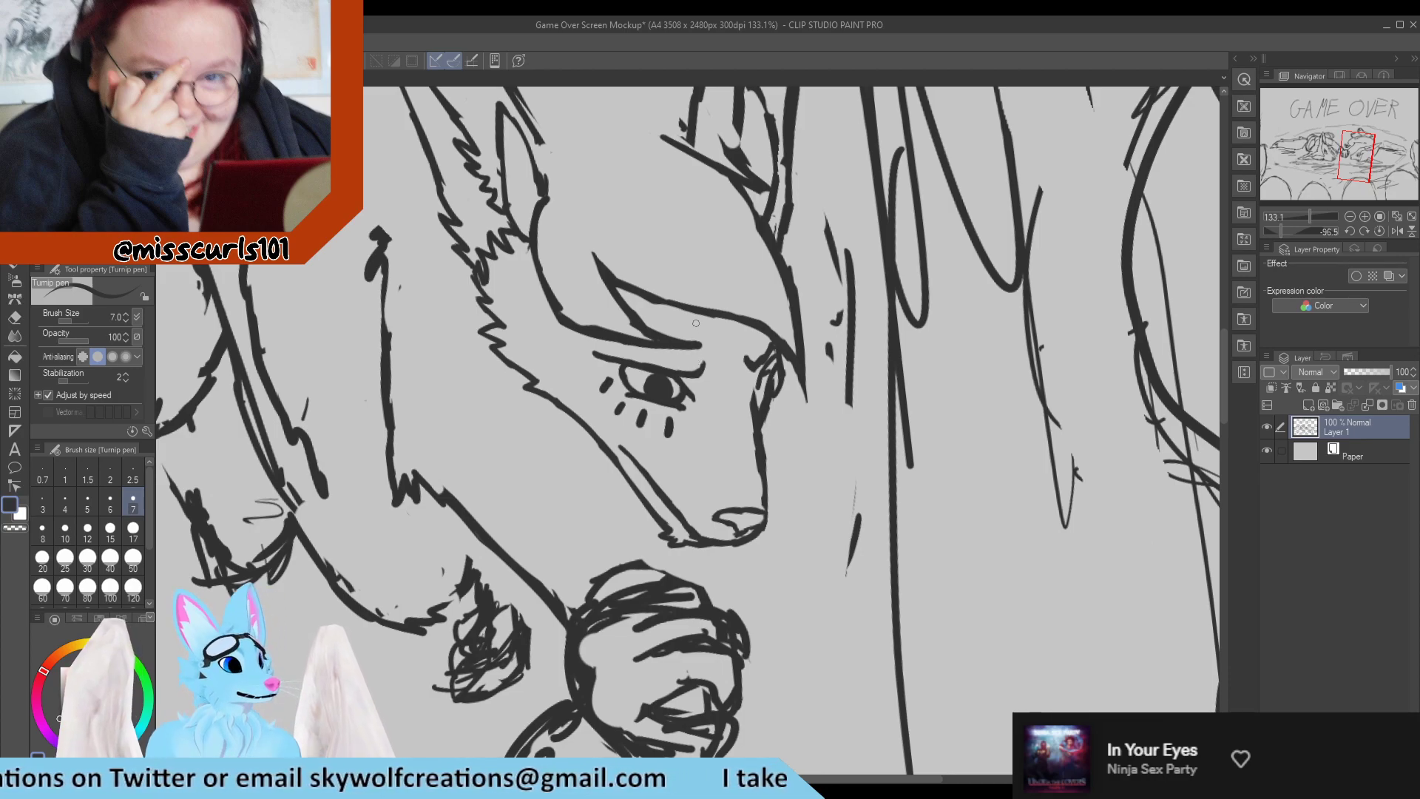
pyautogui.scroll(-3, 725, 317)
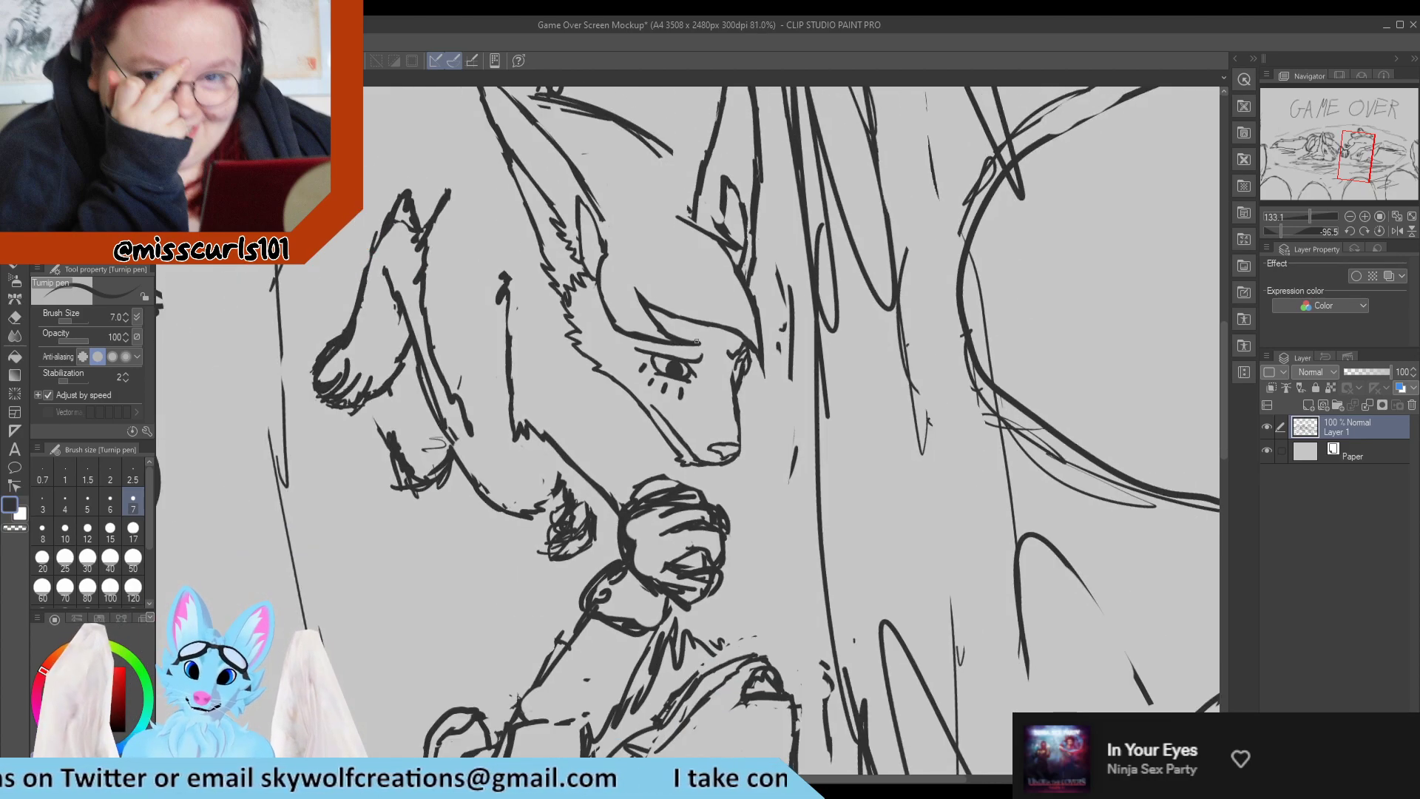
pyautogui.scroll(-2, 772, 219)
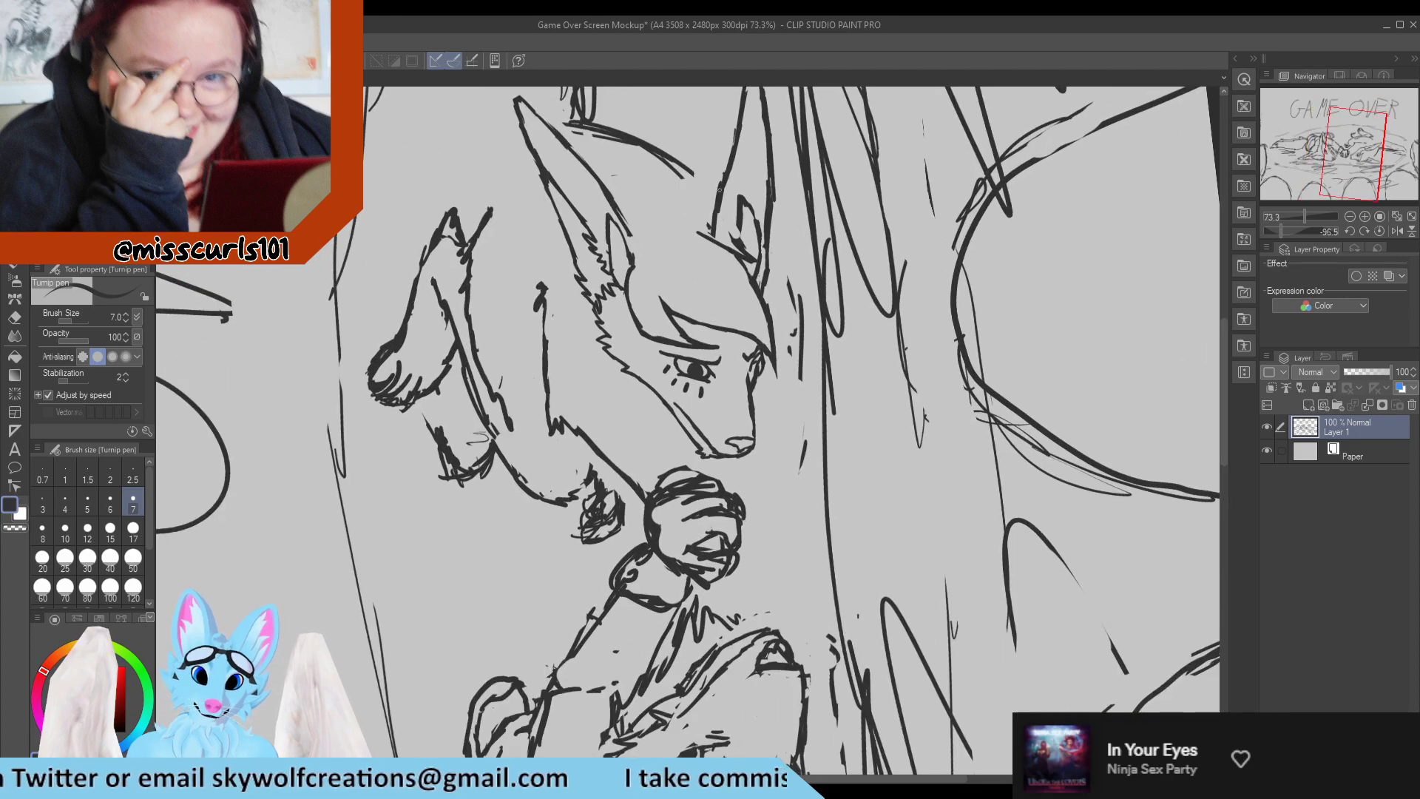
pyautogui.scroll(-1, 675, 203)
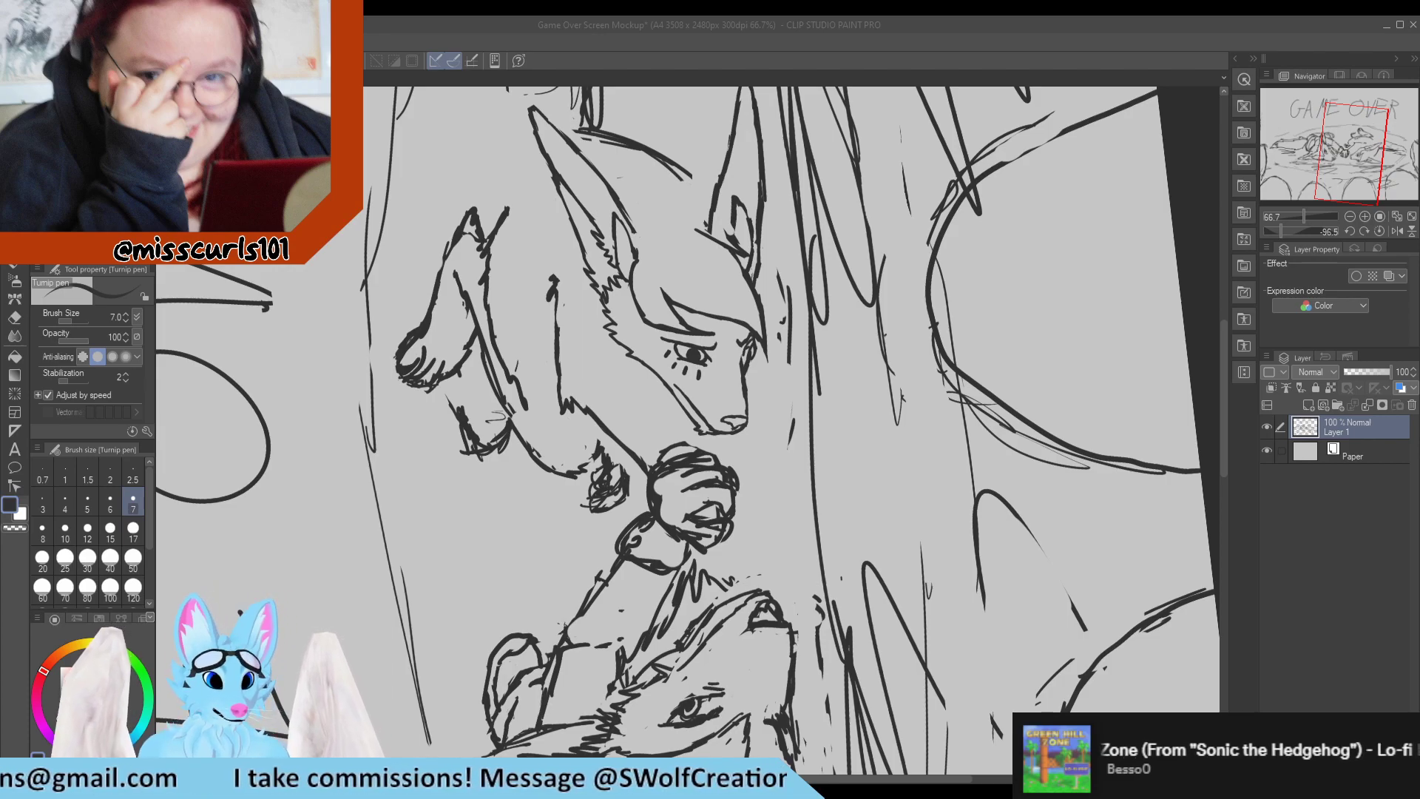
pyautogui.scroll(-1, 613, 278)
pyautogui.scroll(2, 613, 279)
pyautogui.scroll(-2, 613, 279)
pyautogui.scroll(2, 613, 279)
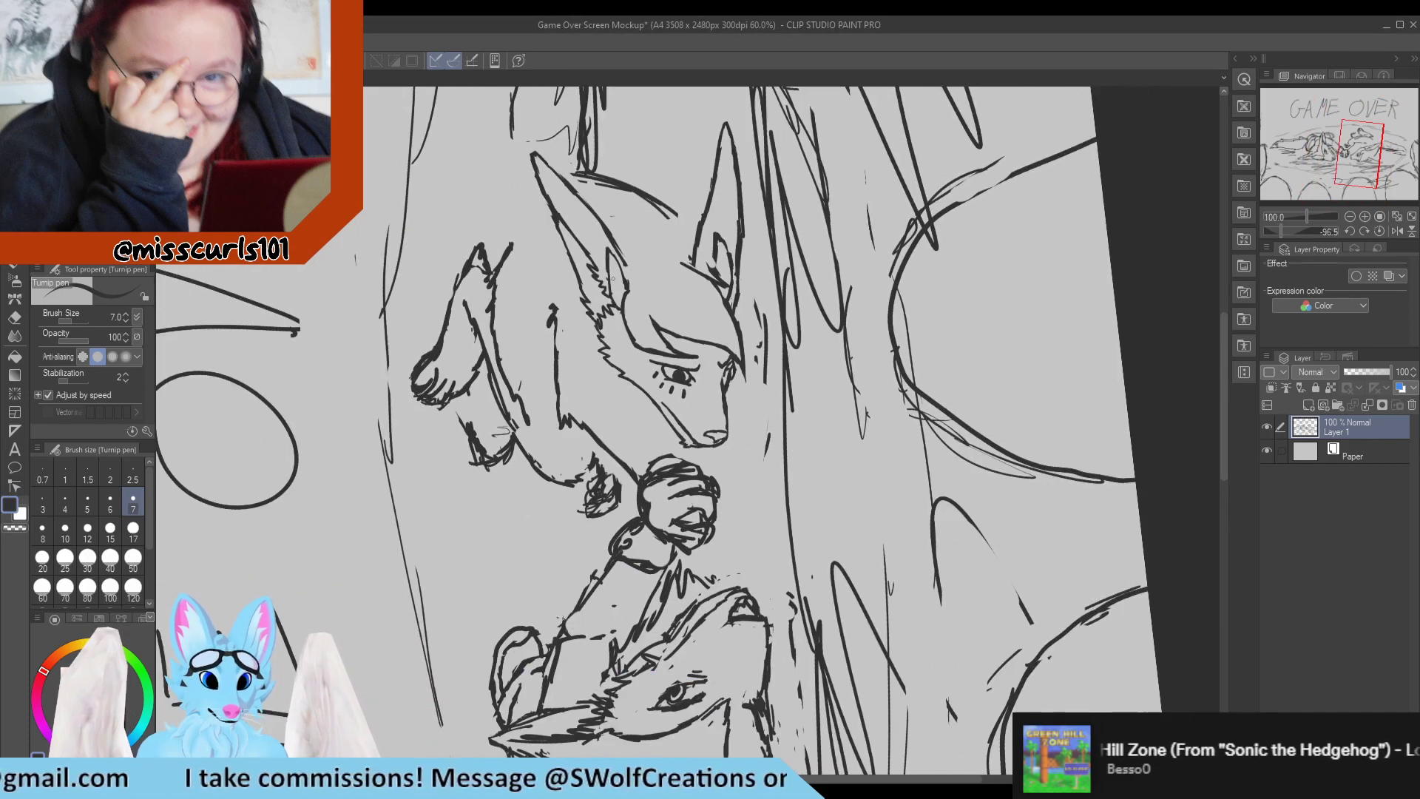
# Thin and redraw the lower end of the near ear's front edge just above the hair.
pyautogui.scroll(4, 613, 278)
pyautogui.press('e')
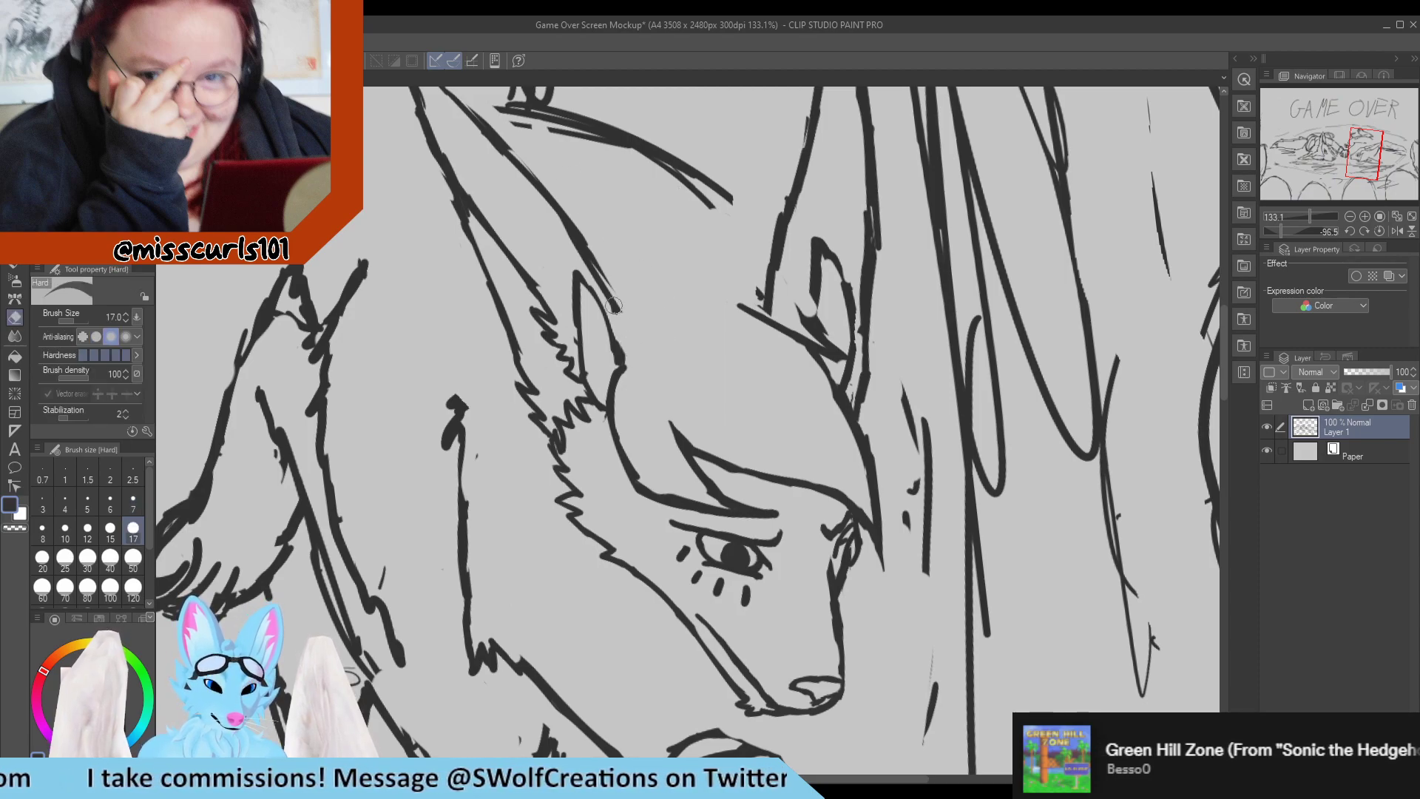
pyautogui.moveTo(571, 225); pyautogui.dragTo(619, 320)
pyautogui.press('p')
pyautogui.moveTo(569, 220); pyautogui.dragTo(622, 310)
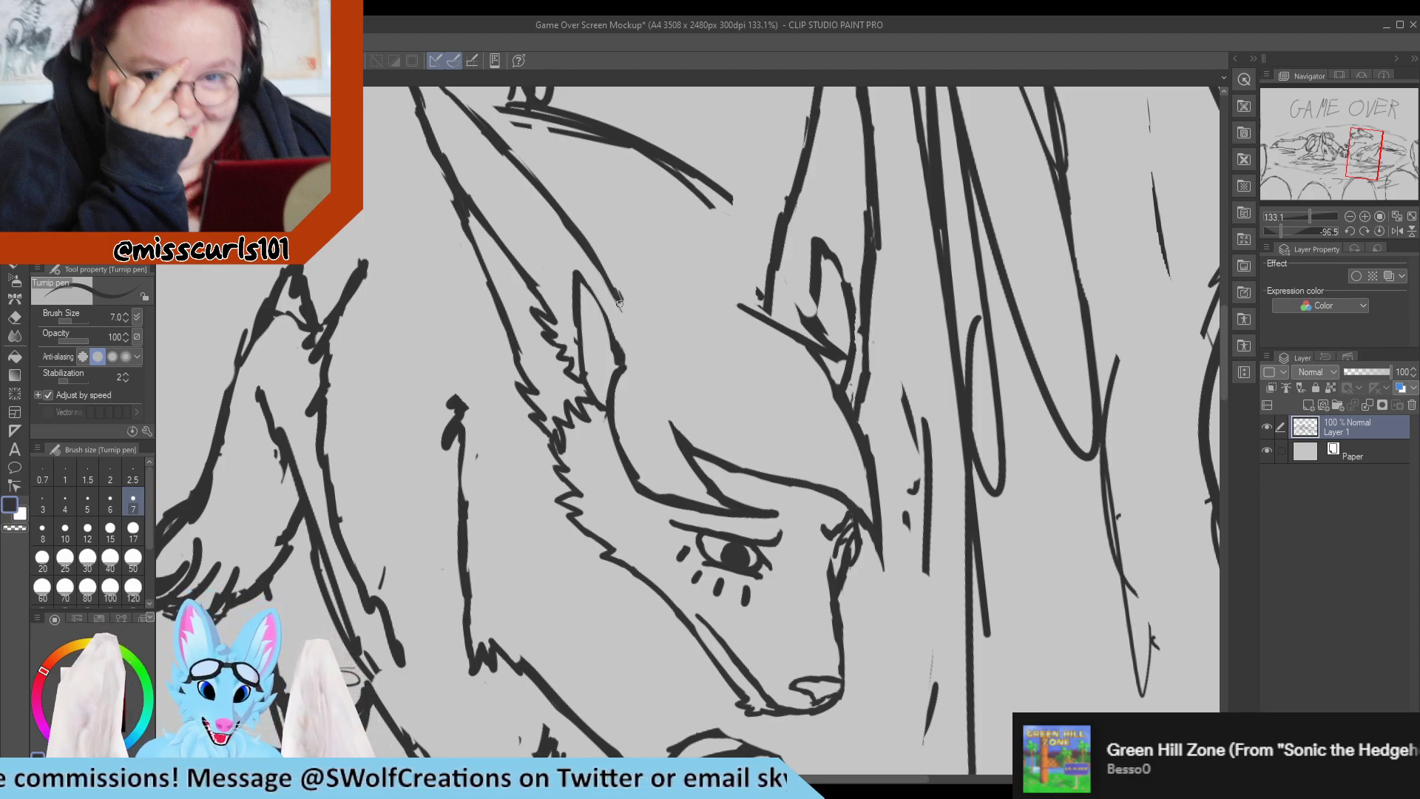
# Draw small jagged fur tufts joining the base of the near ear's front edge to the top of the fringe.
pyautogui.moveTo(619, 301); pyautogui.dragTo(638, 352)
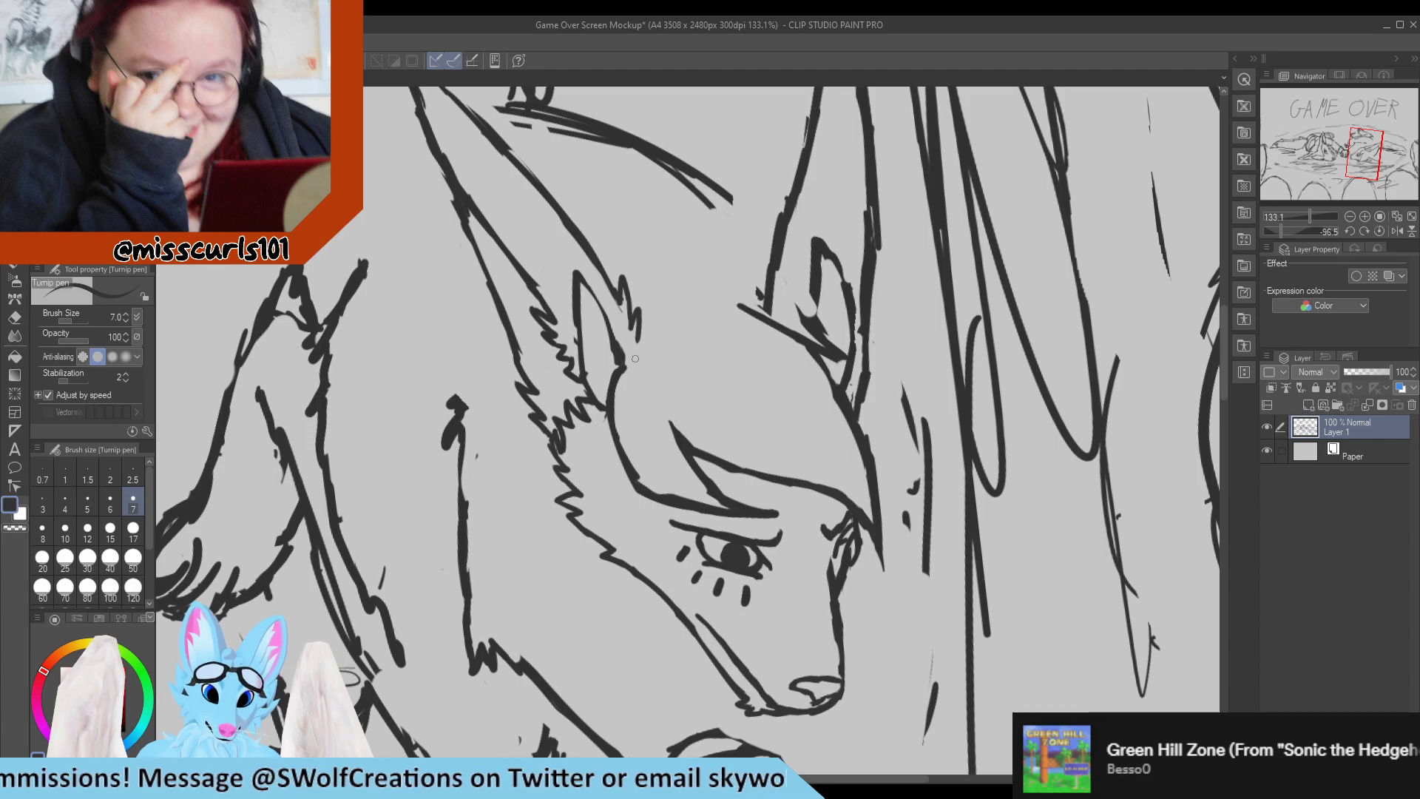
pyautogui.press('e')
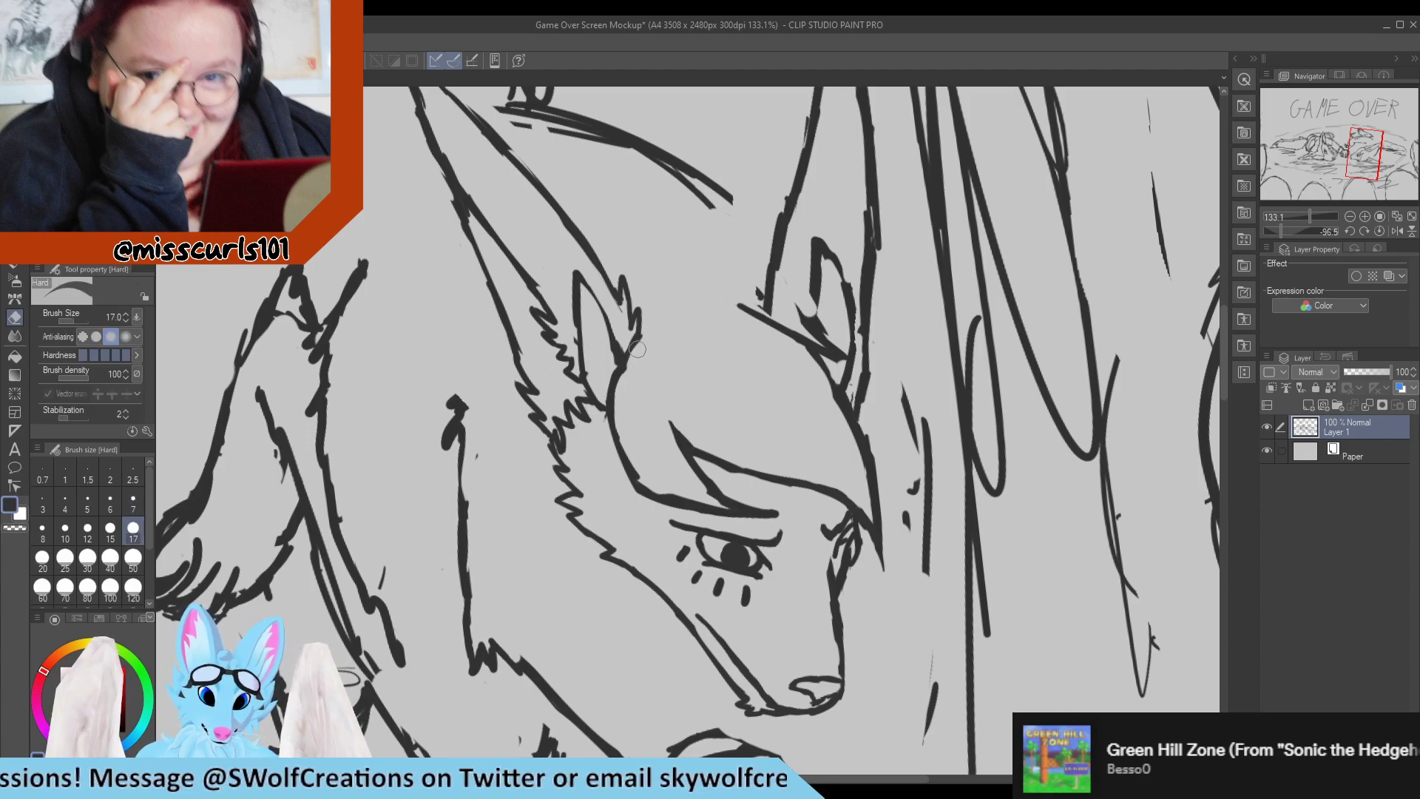
pyautogui.press('p')
pyautogui.moveTo(636, 349); pyautogui.dragTo(621, 369)
pyautogui.moveTo(655, 321); pyautogui.dragTo(644, 332)
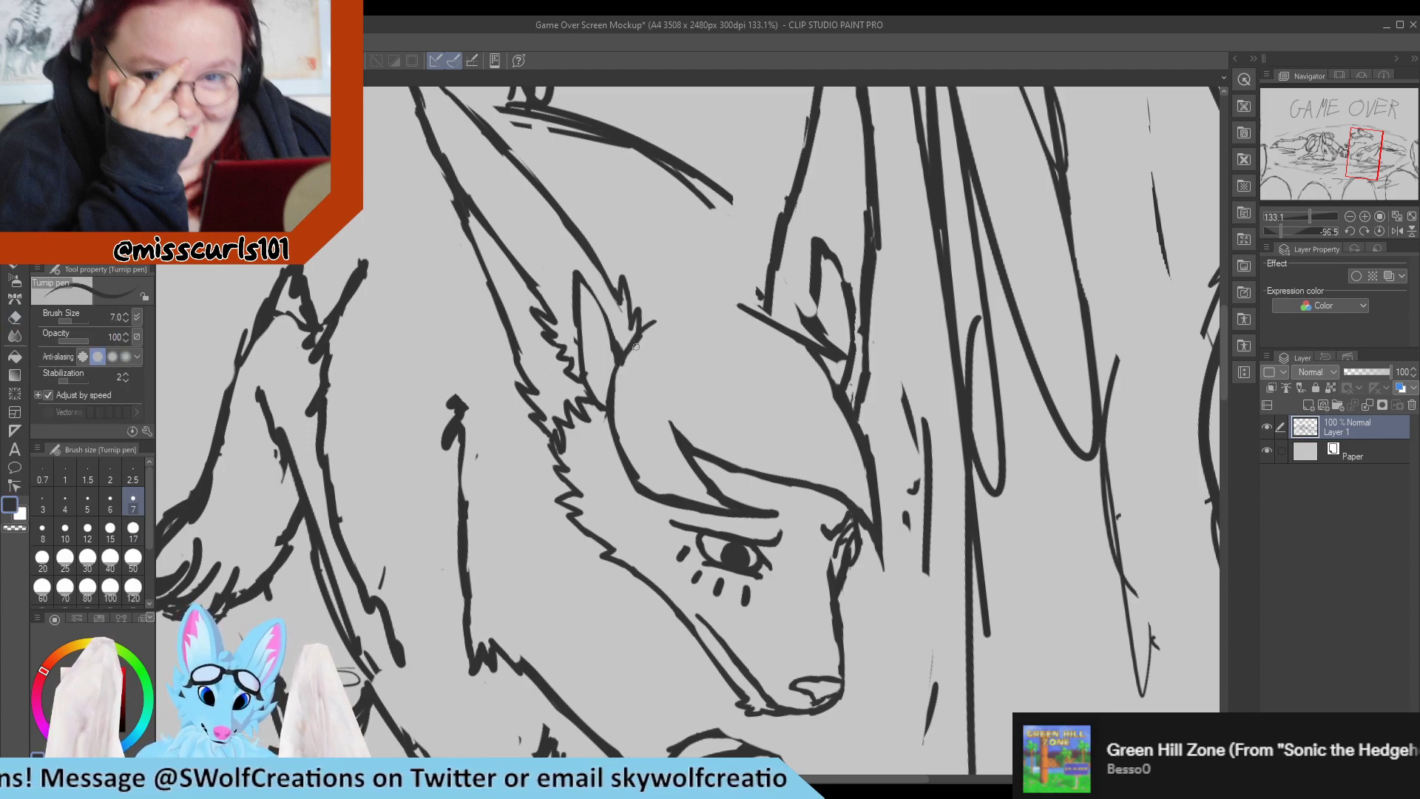
pyautogui.press('e')
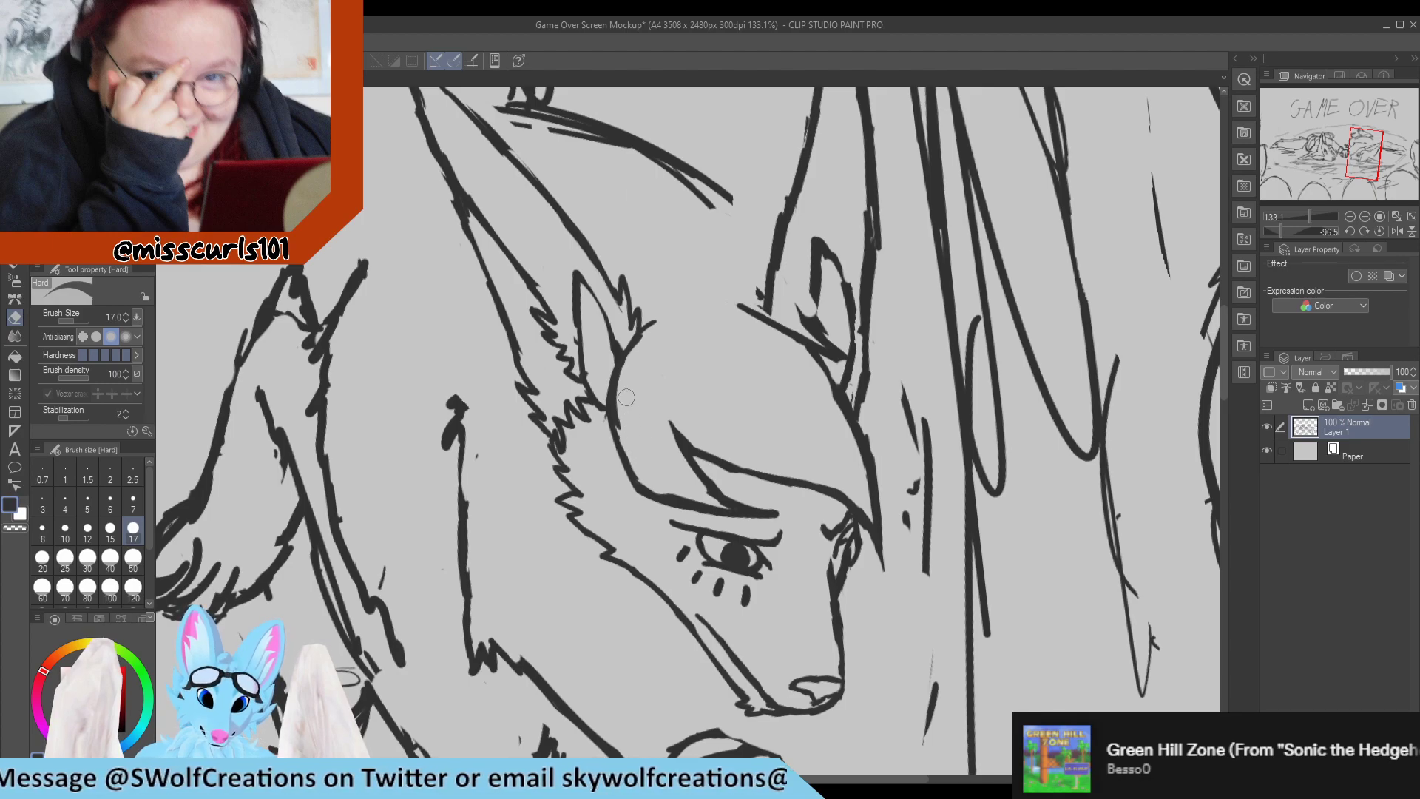
# Thin and smooth the curved back outline of the fringe from the near ear down to its lower bend.
pyautogui.moveTo(625, 398); pyautogui.dragTo(642, 485)
pyautogui.press('p')
pyautogui.moveTo(619, 420); pyautogui.dragTo(636, 471)
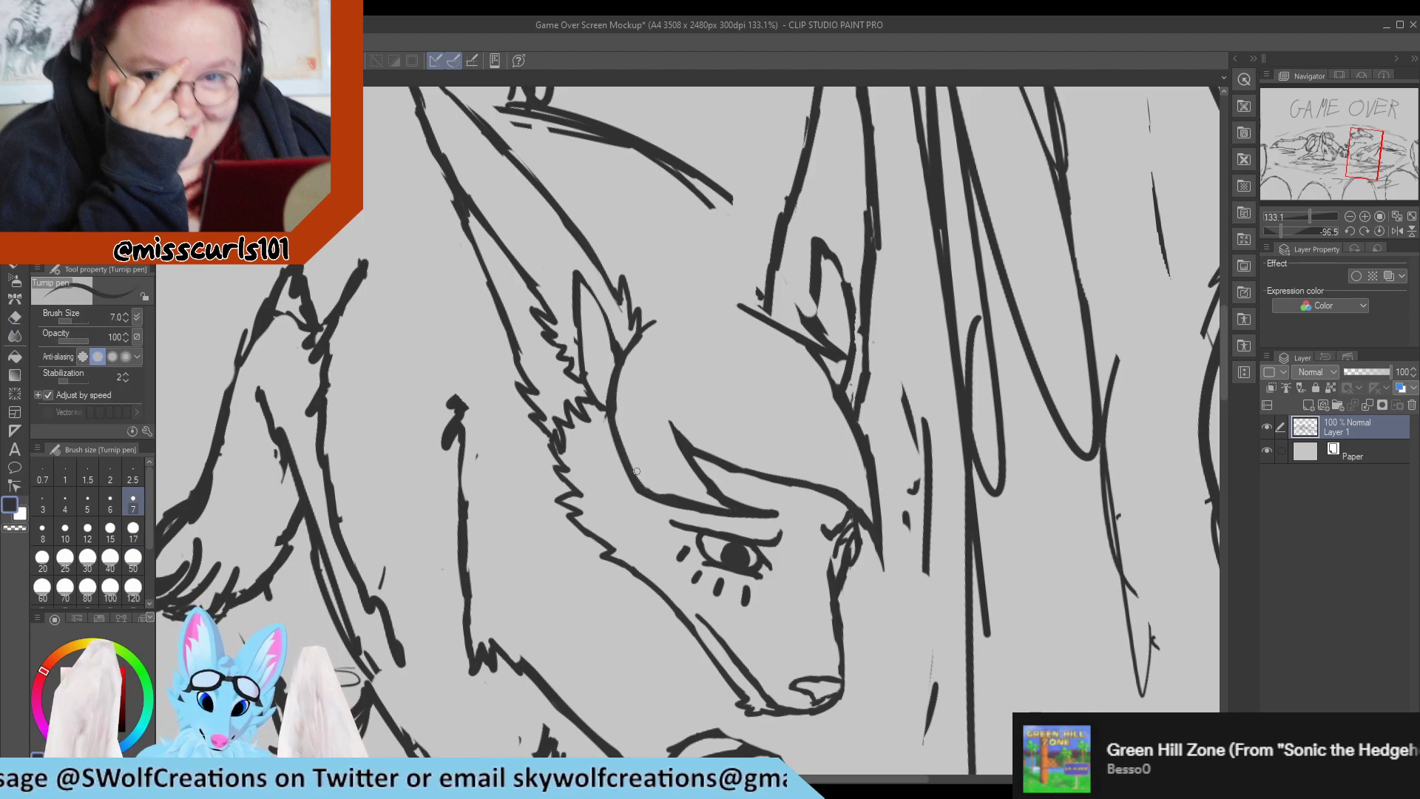
pyautogui.press('e')
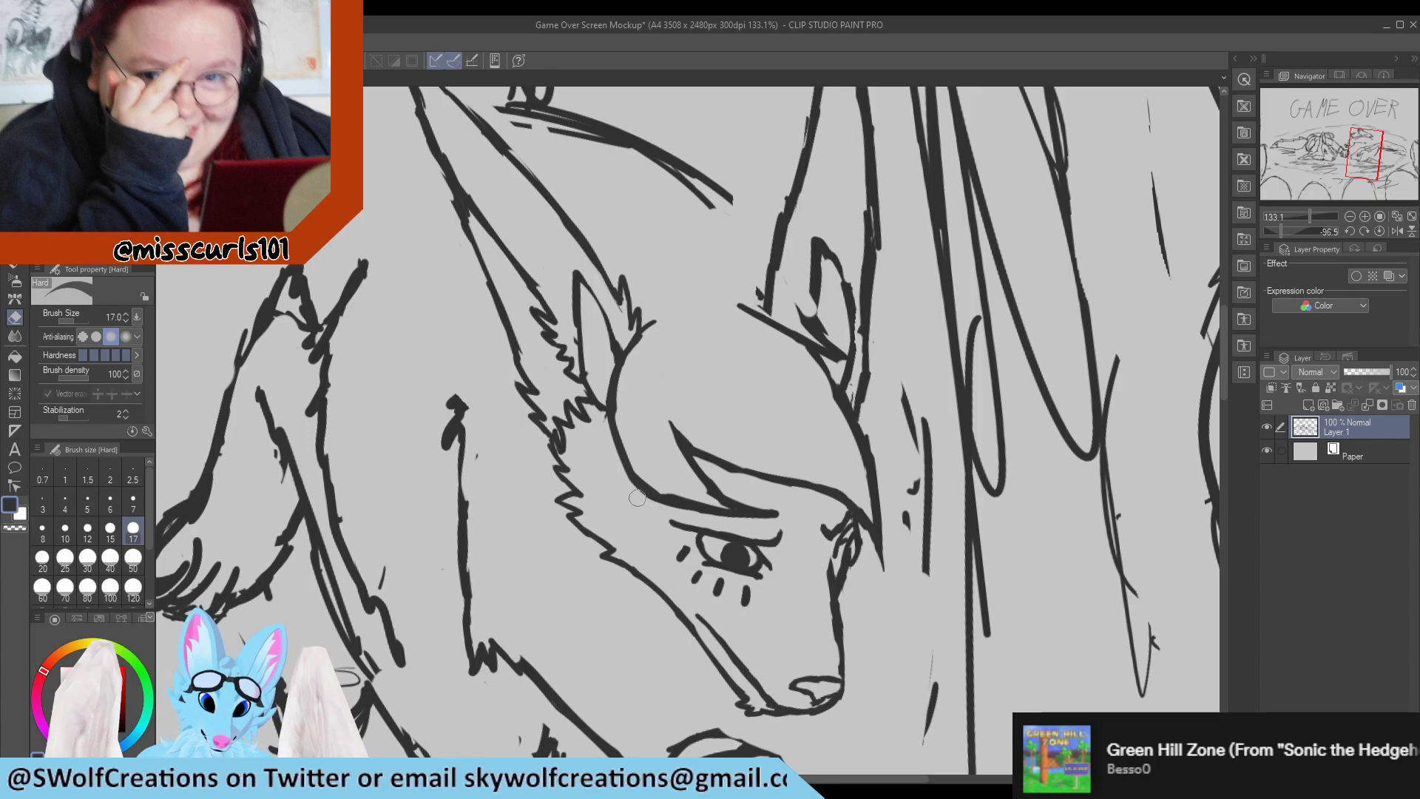
pyautogui.press('p')
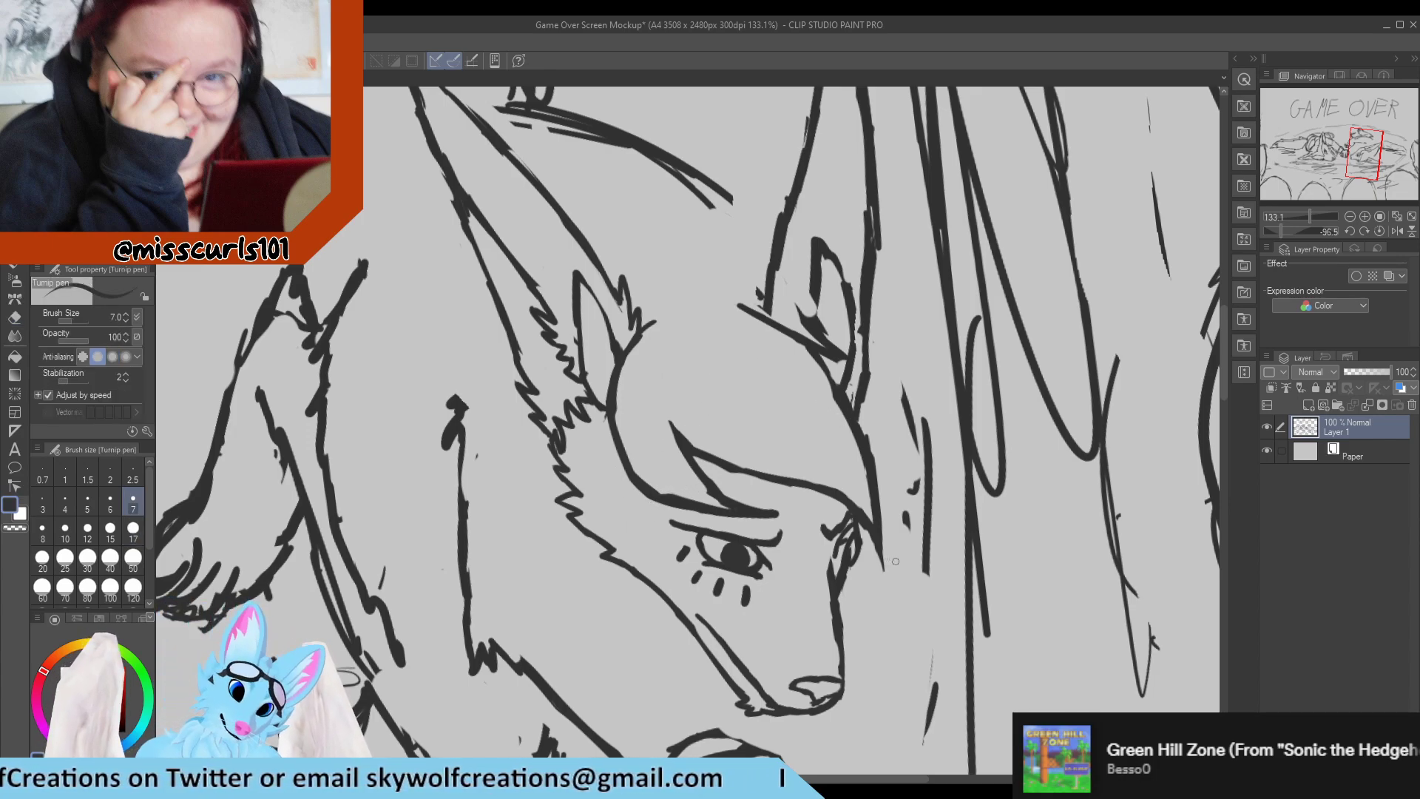
# Trim the fringe's pointed front tip and clean up the forehead outline beneath it.
pyautogui.press('e')
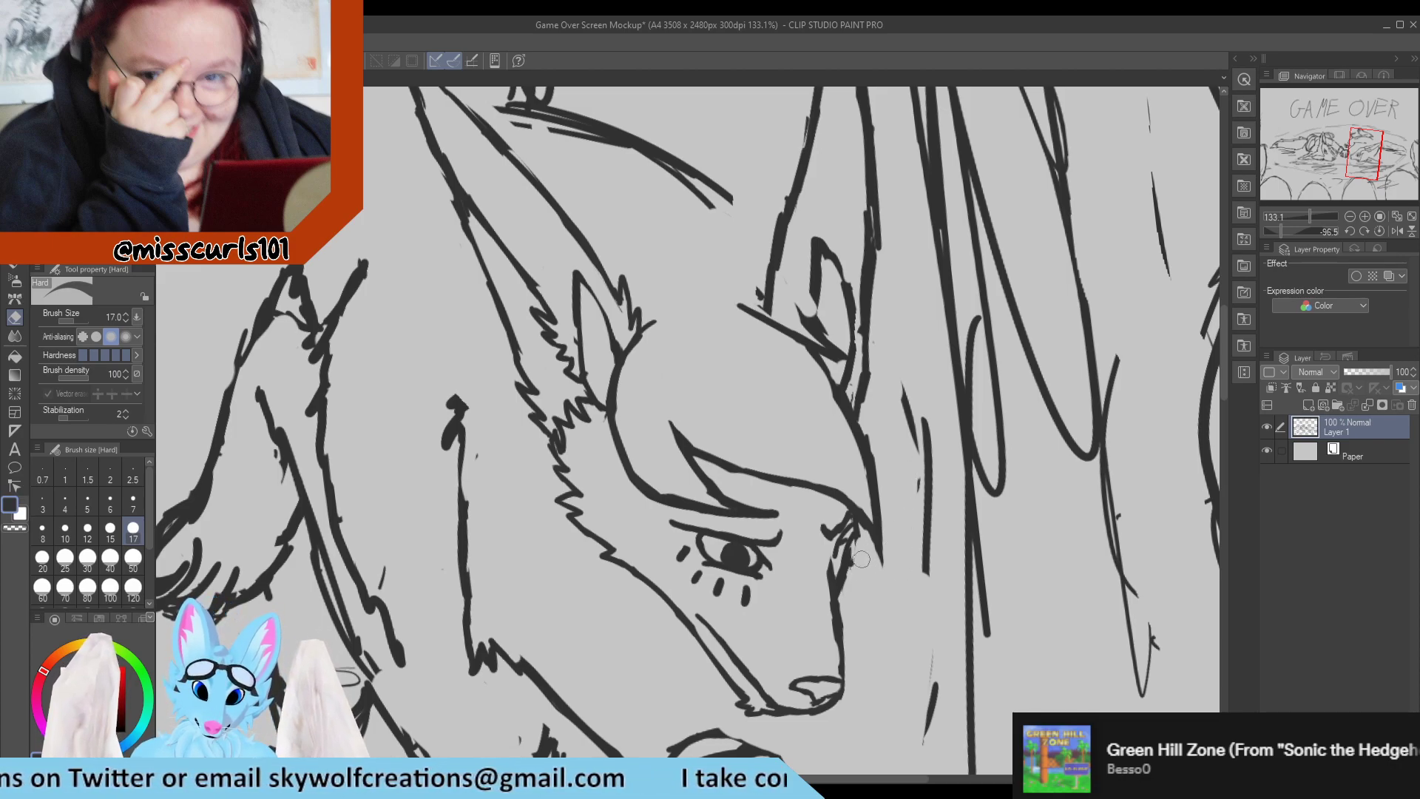
pyautogui.press('p')
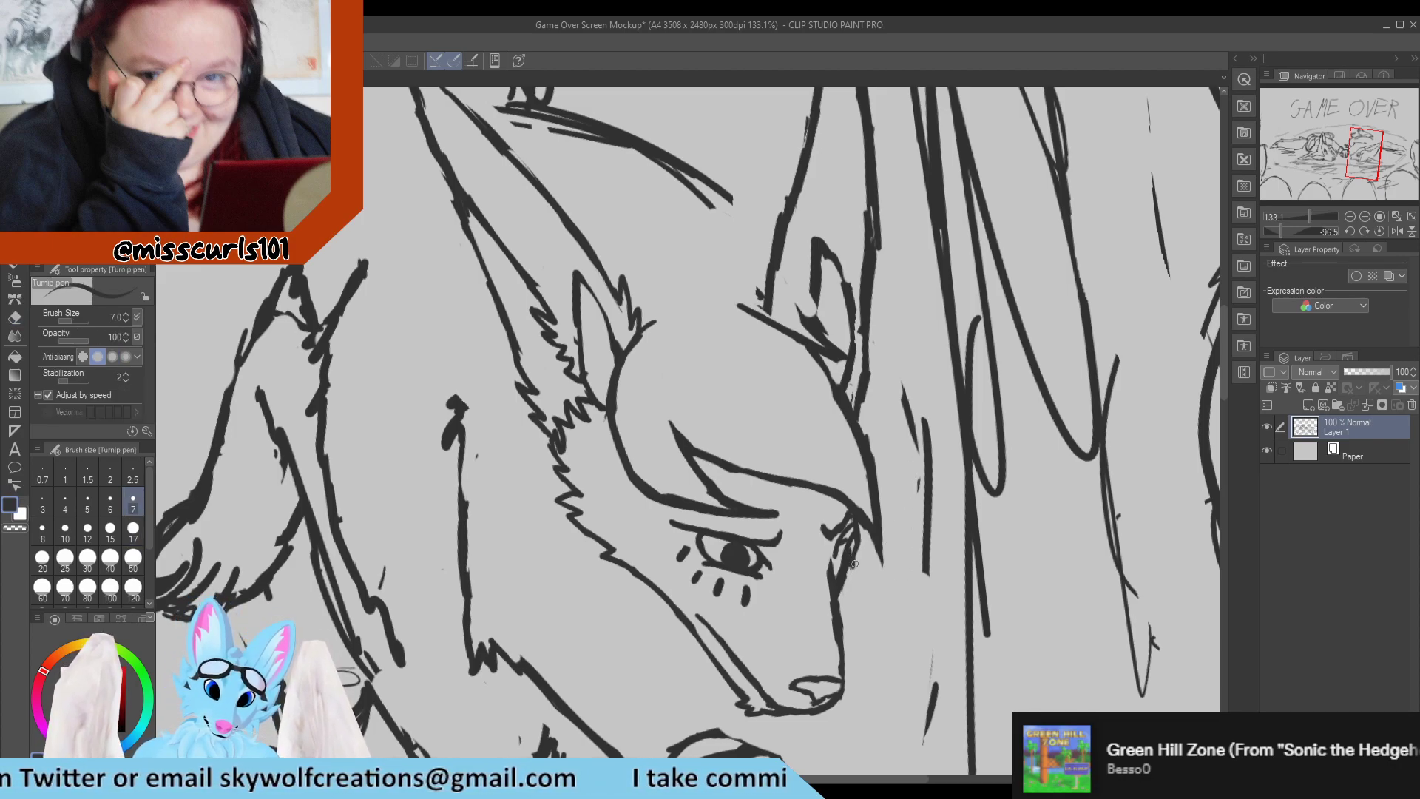
pyautogui.press('e')
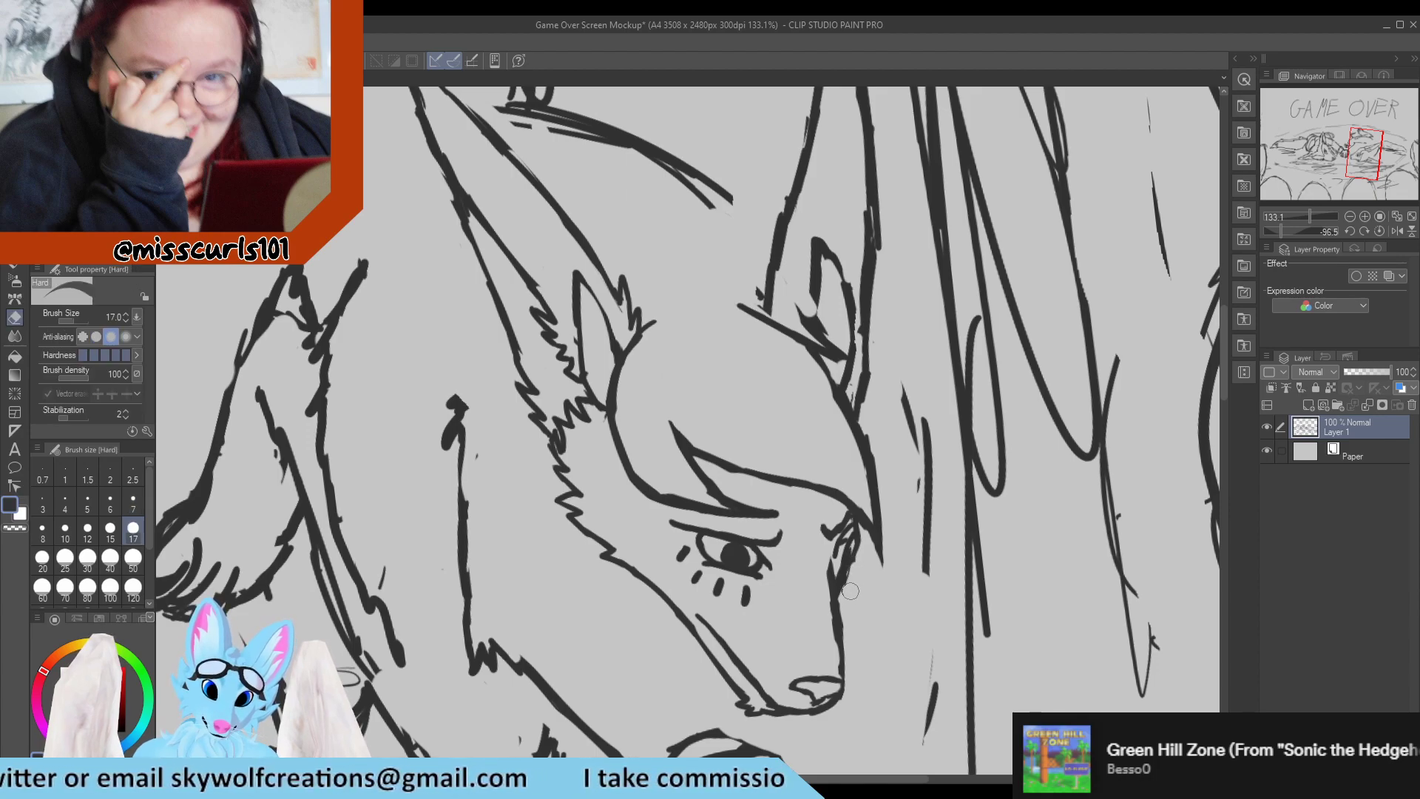
pyautogui.press('p')
# Erase the slanted base line of the far ear and the rough lower lines of its inner ear.
pyautogui.scroll(-2, 820, 527)
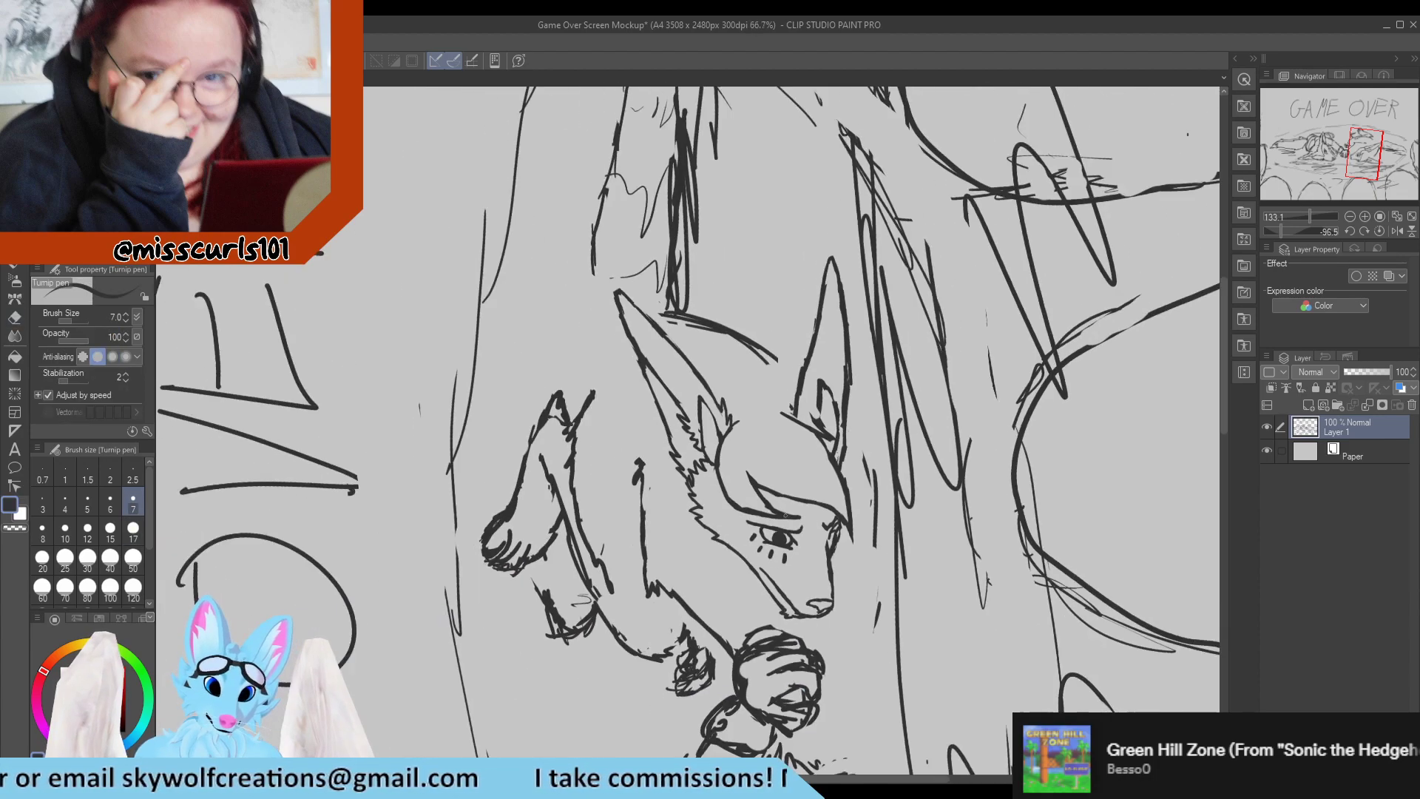
pyautogui.scroll(1, 851, 458)
pyautogui.scroll(2, 851, 437)
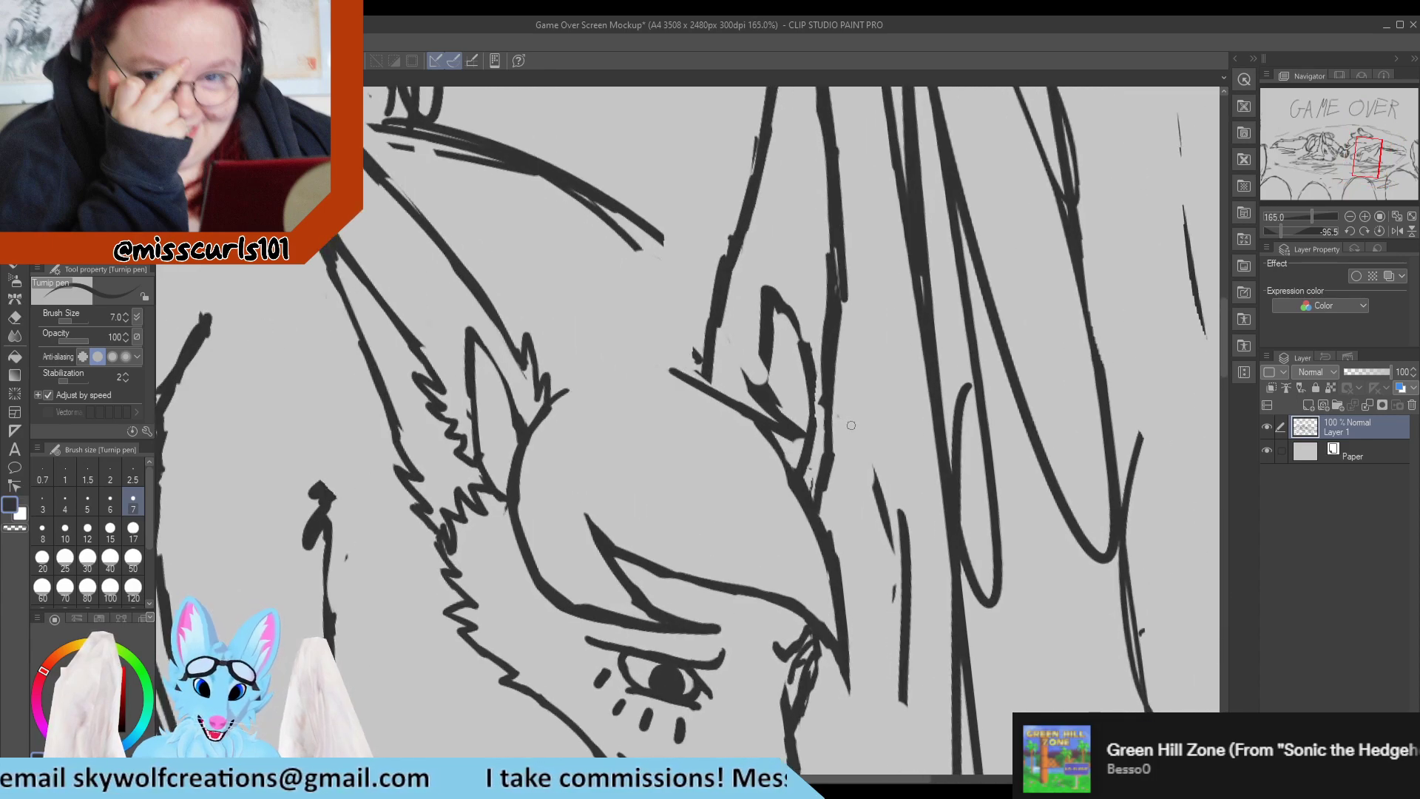
pyautogui.press('e')
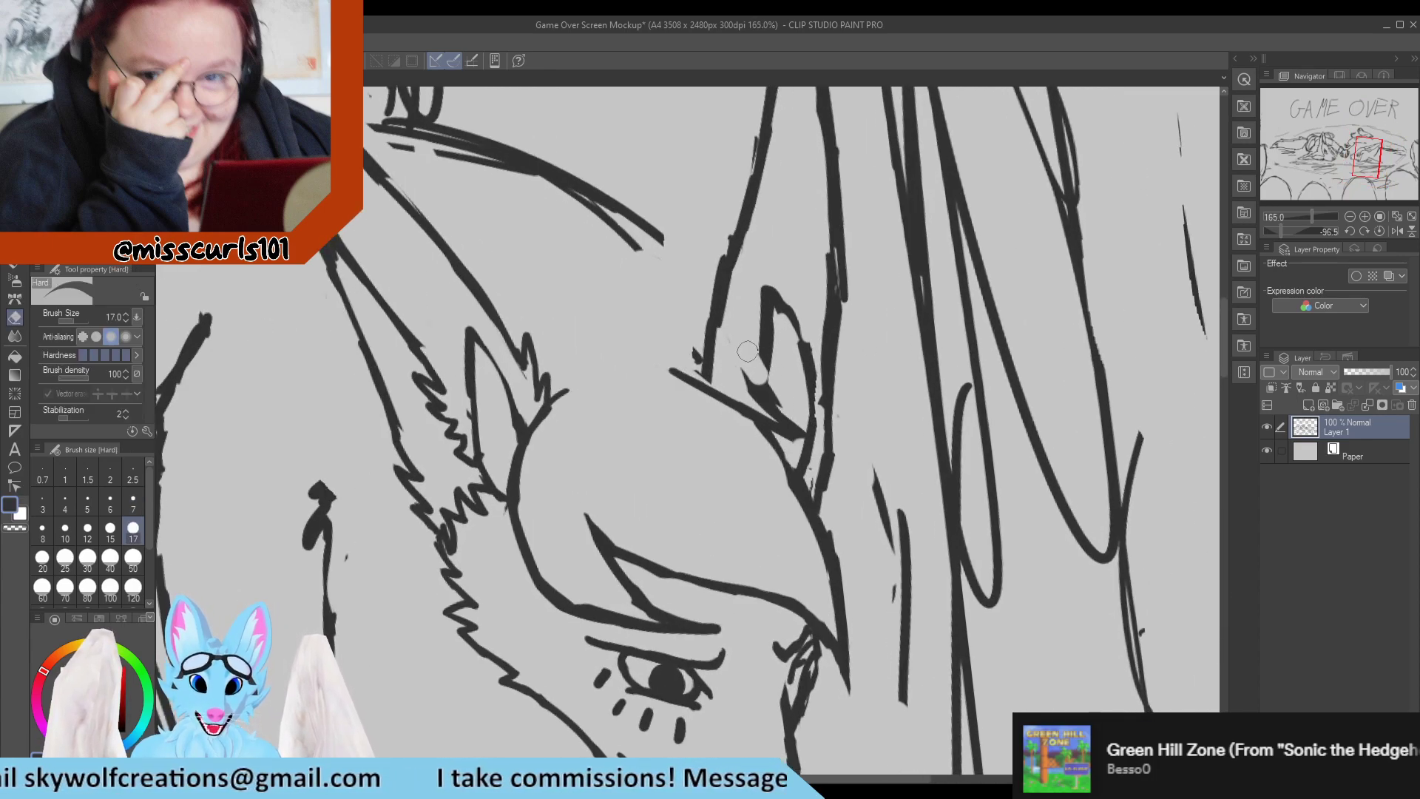
pyautogui.moveTo(736, 358)
pyautogui.mouseDown()
pyautogui.moveTo(758, 380)
pyautogui.moveTo(688, 394)
pyautogui.moveTo(694, 380)
pyautogui.moveTo(804, 435)
pyautogui.mouseUp()
pyautogui.press('p')
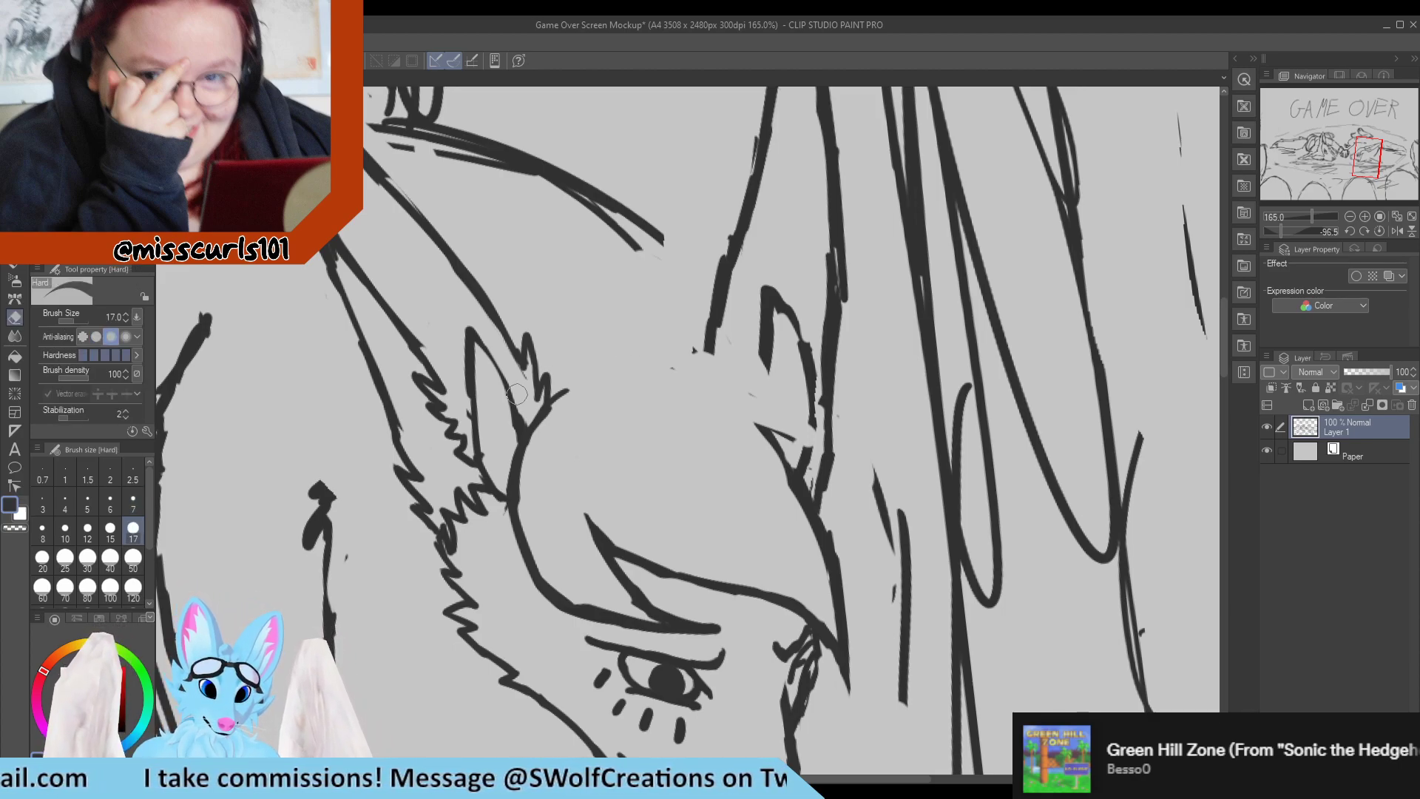
pyautogui.press('e')
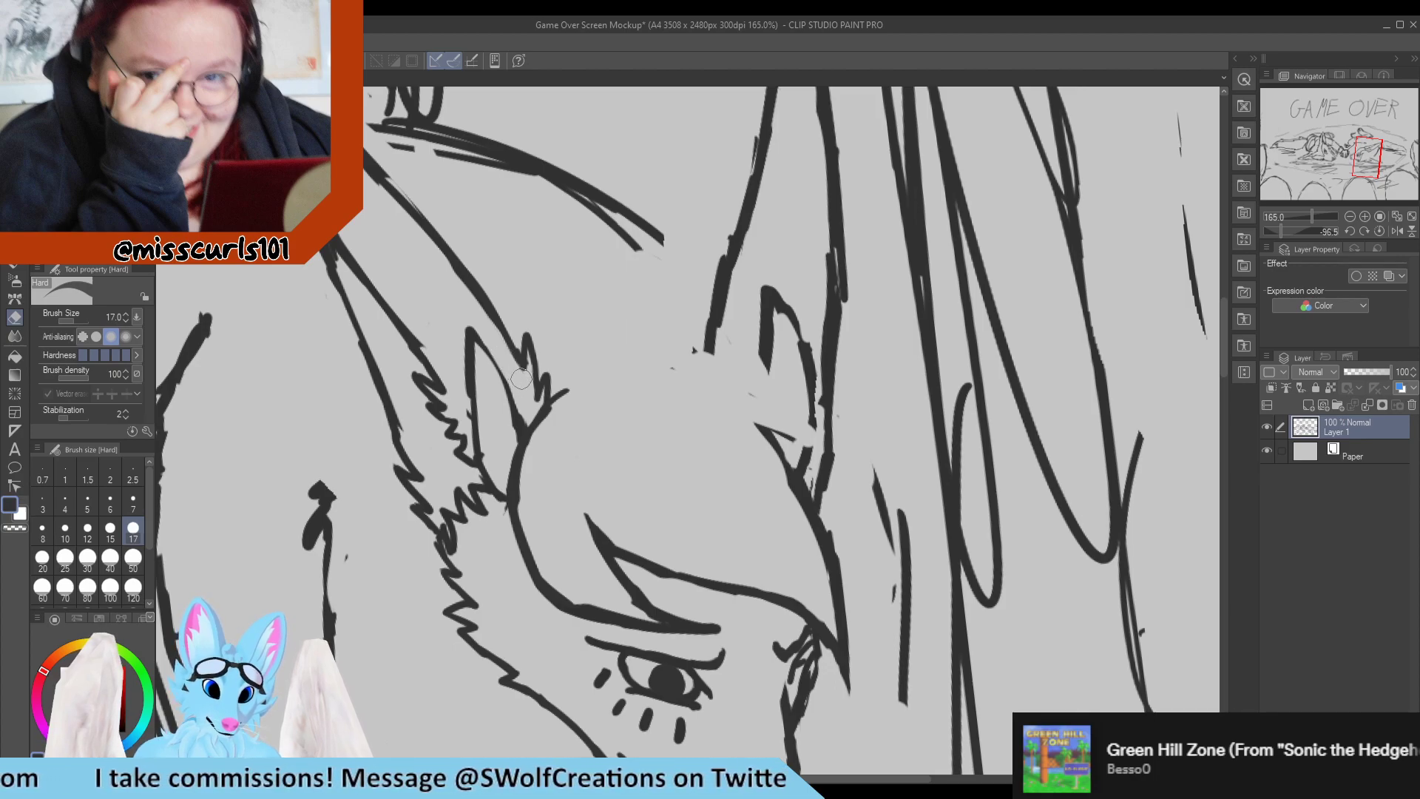
# Trim the rough tip of the near ear and redraw it as a clean narrow point.
pyautogui.press('p')
pyautogui.scroll(-5, 535, 422)
pyautogui.scroll(6, 497, 342)
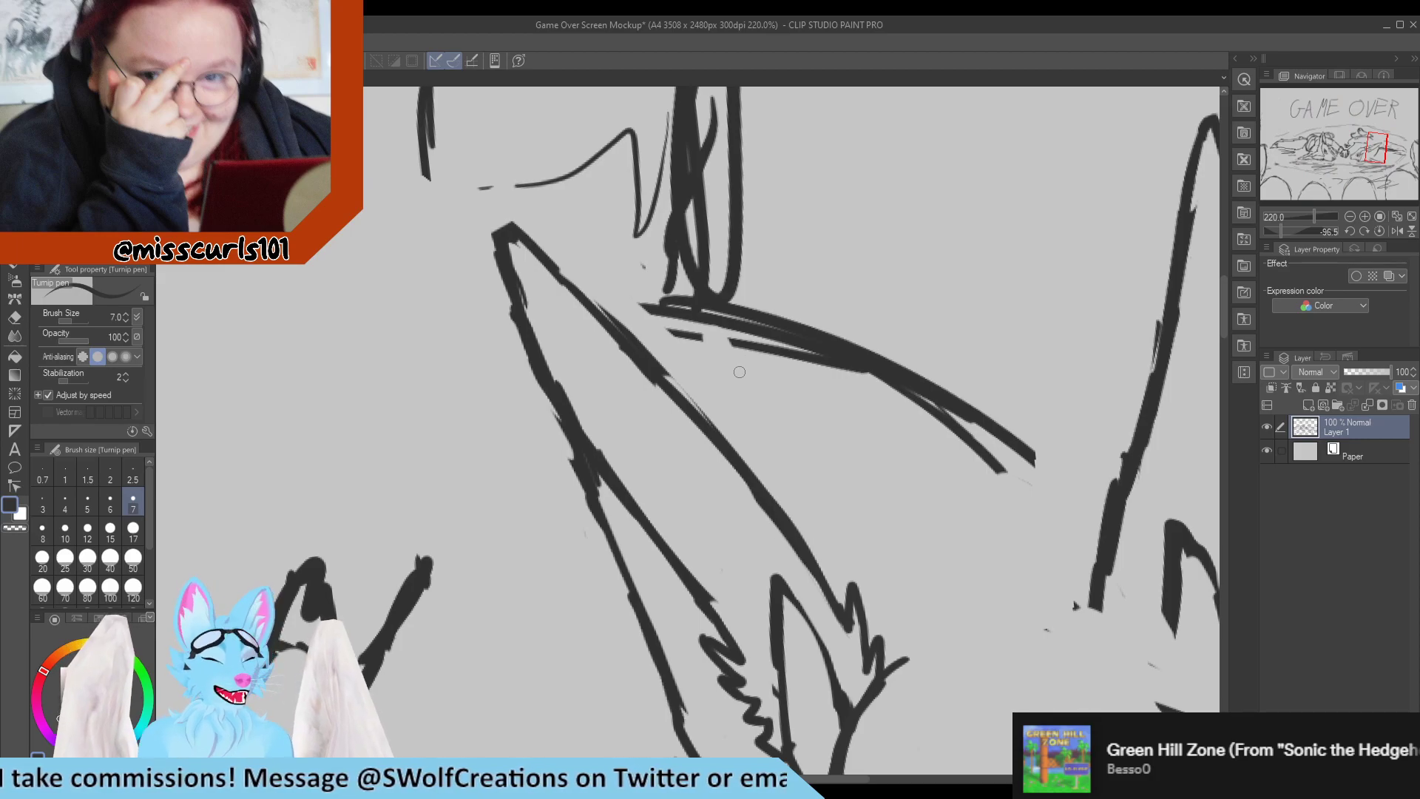
pyautogui.press('e')
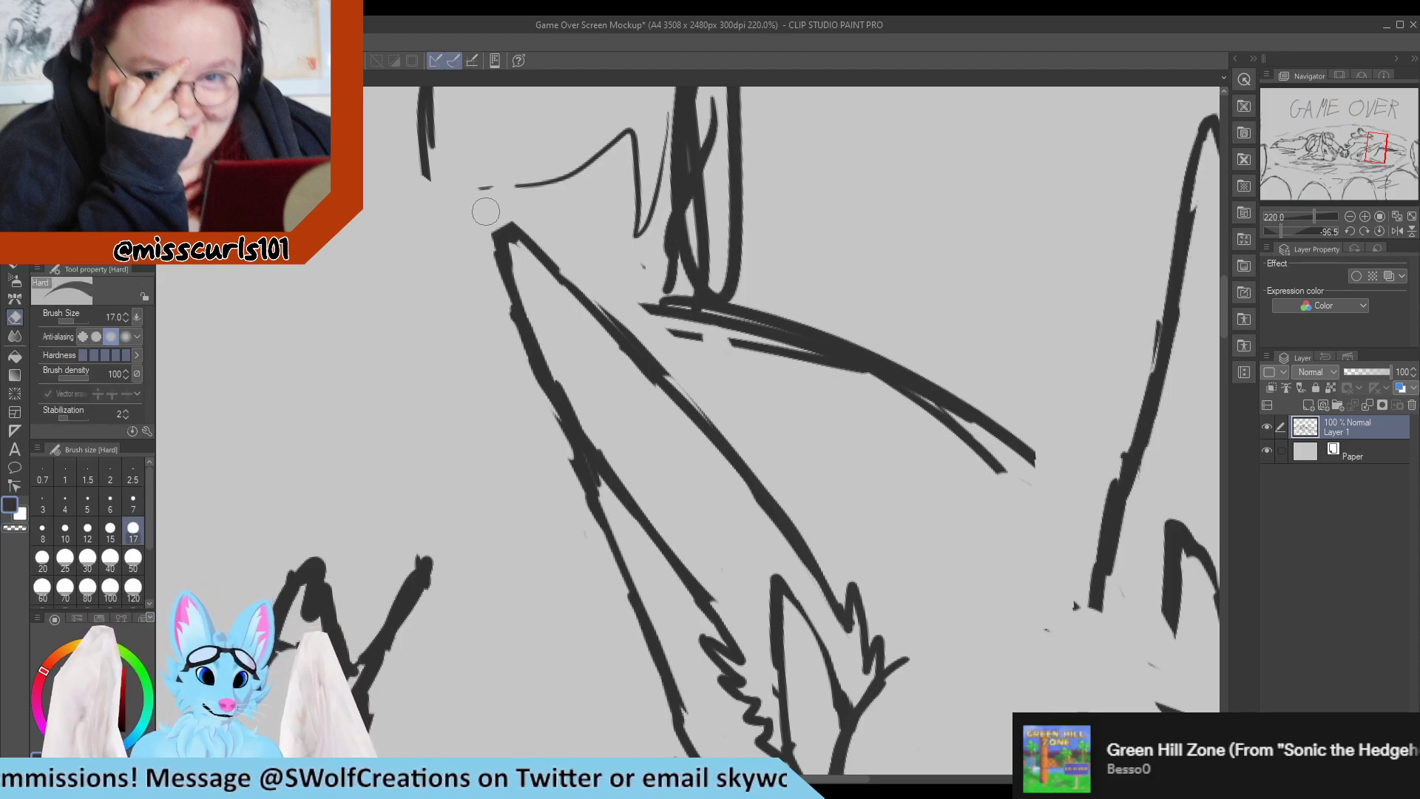
pyautogui.moveTo(485, 239)
pyautogui.mouseDown()
pyautogui.moveTo(505, 274)
pyautogui.moveTo(495, 231)
pyautogui.moveTo(509, 304)
pyautogui.mouseUp()
pyautogui.press('p')
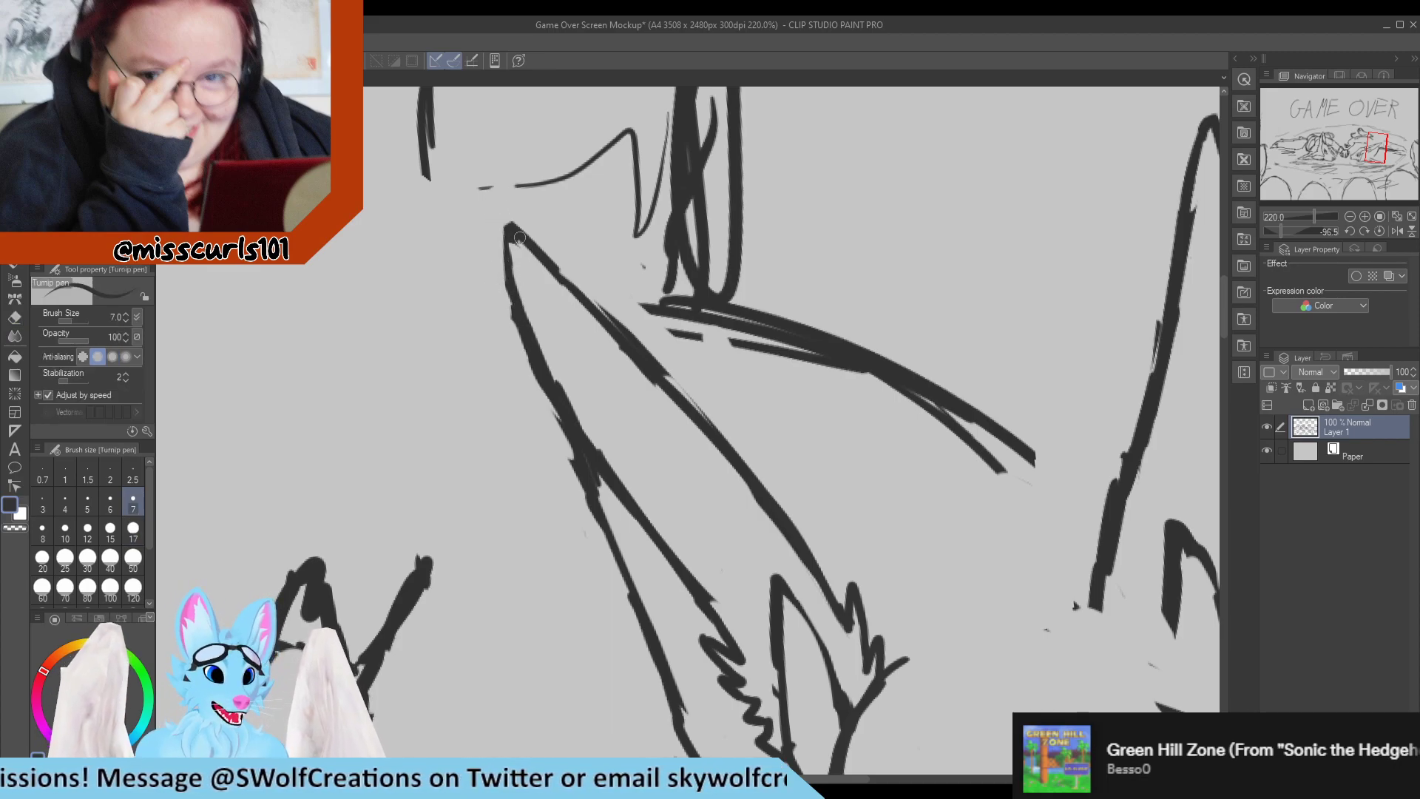
pyautogui.moveTo(516, 239); pyautogui.dragTo(508, 267)
pyautogui.moveTo(509, 225); pyautogui.dragTo(509, 280)
pyautogui.press('e')
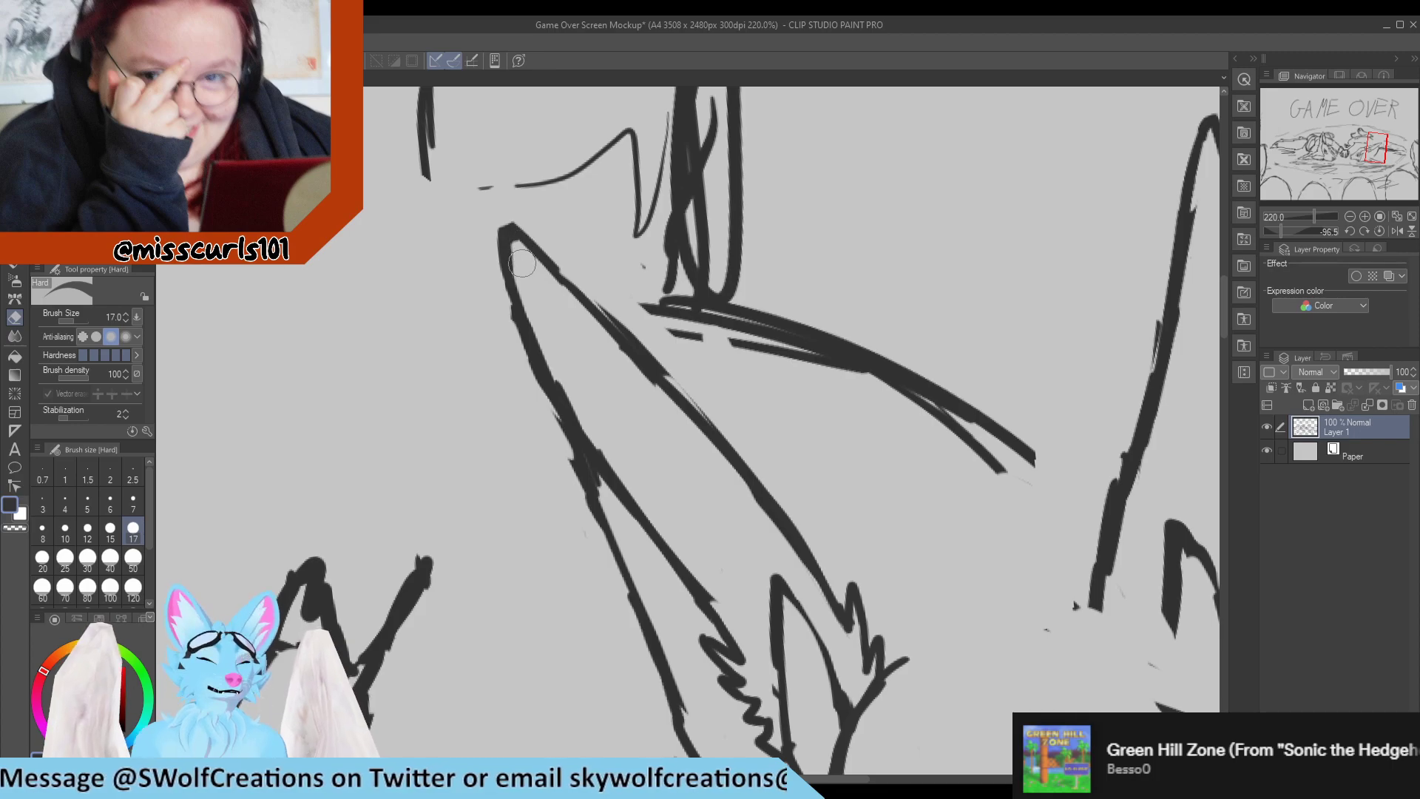
pyautogui.press('p')
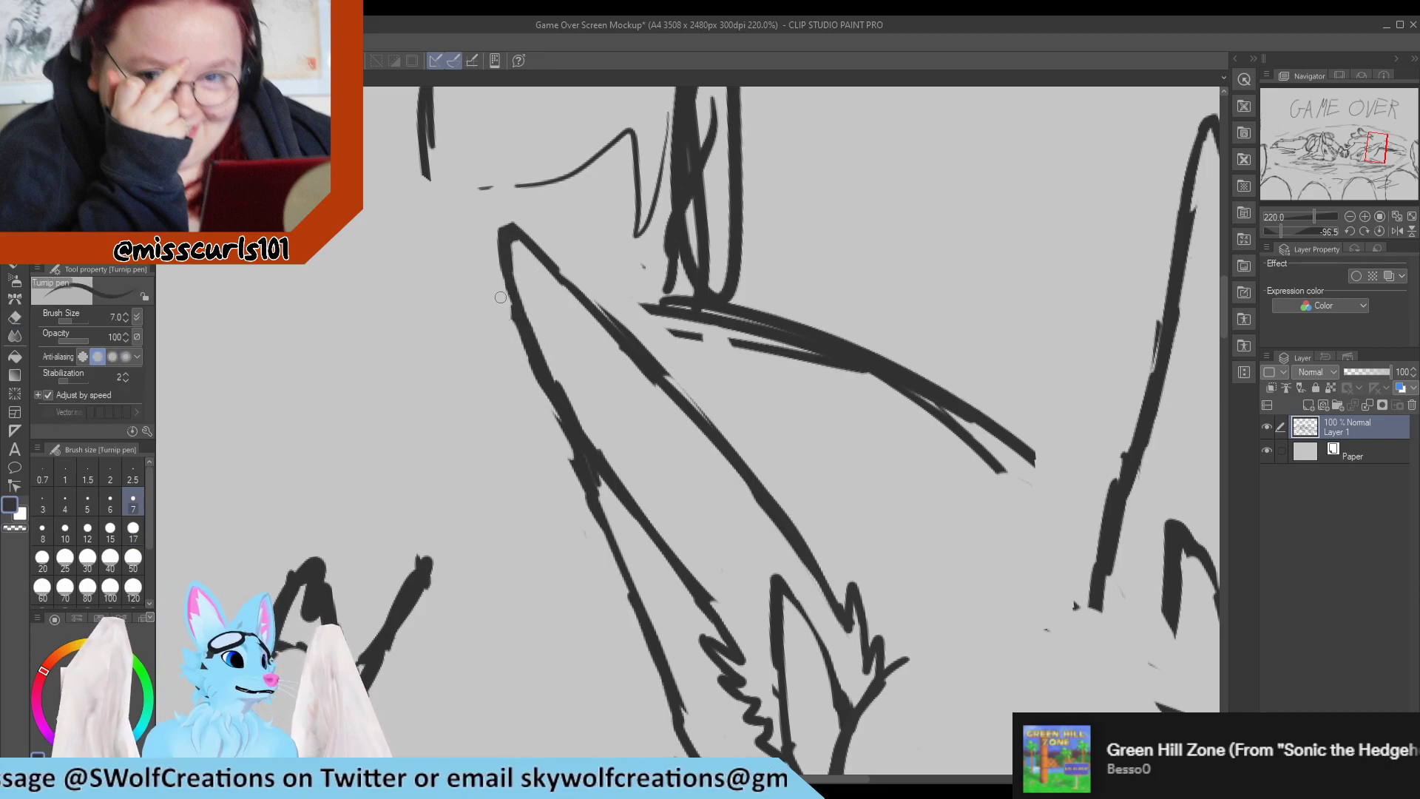
# Smooth the near ear's back edge from the tip down to where the inner-ear line branches off.
pyautogui.press('e')
pyautogui.moveTo(524, 214)
pyautogui.mouseDown()
pyautogui.moveTo(489, 238)
pyautogui.moveTo(517, 234)
pyautogui.moveTo(535, 385)
pyautogui.mouseUp()
pyautogui.press('p')
pyautogui.press('e')
pyautogui.press('p')
pyautogui.moveTo(503, 250); pyautogui.dragTo(547, 375)
pyautogui.press('e')
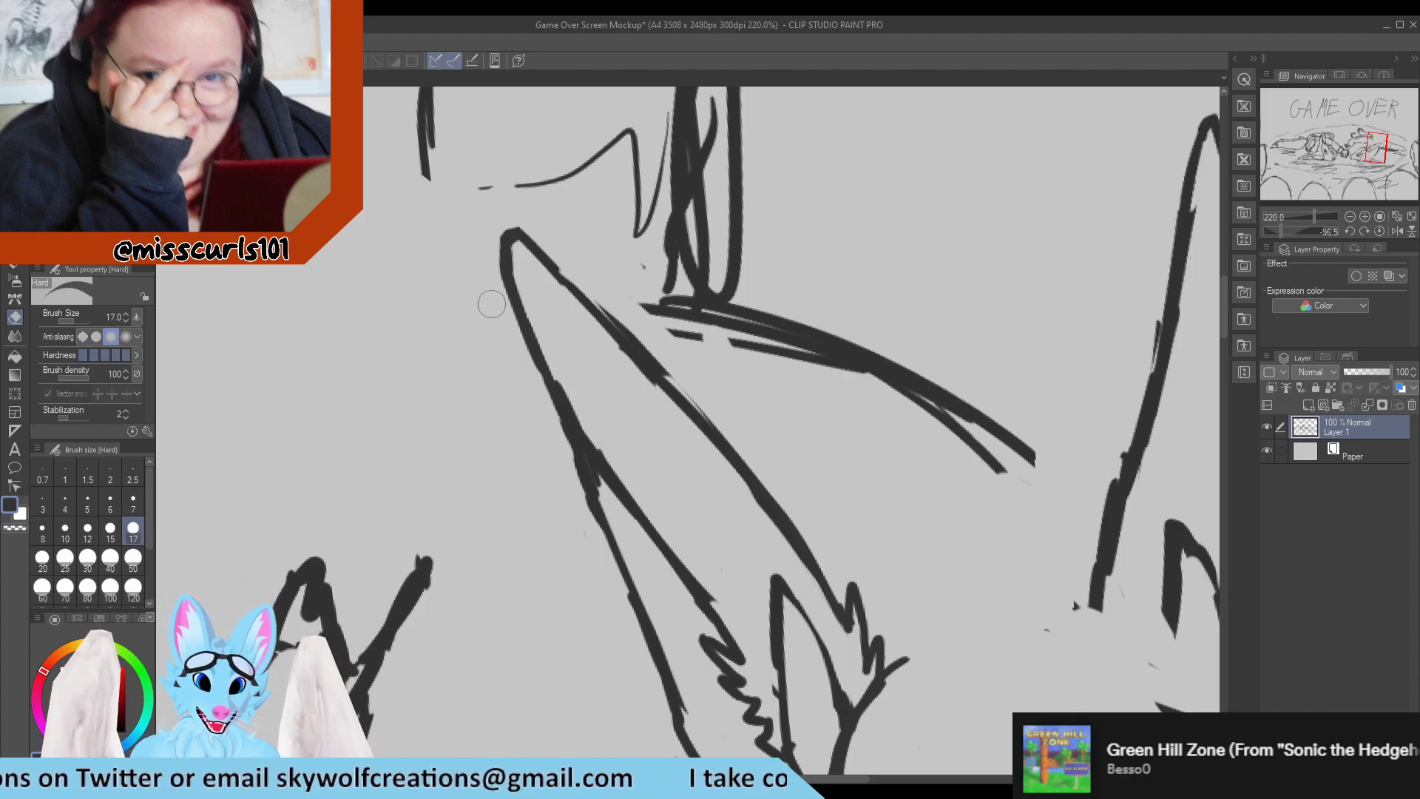
pyautogui.press('p')
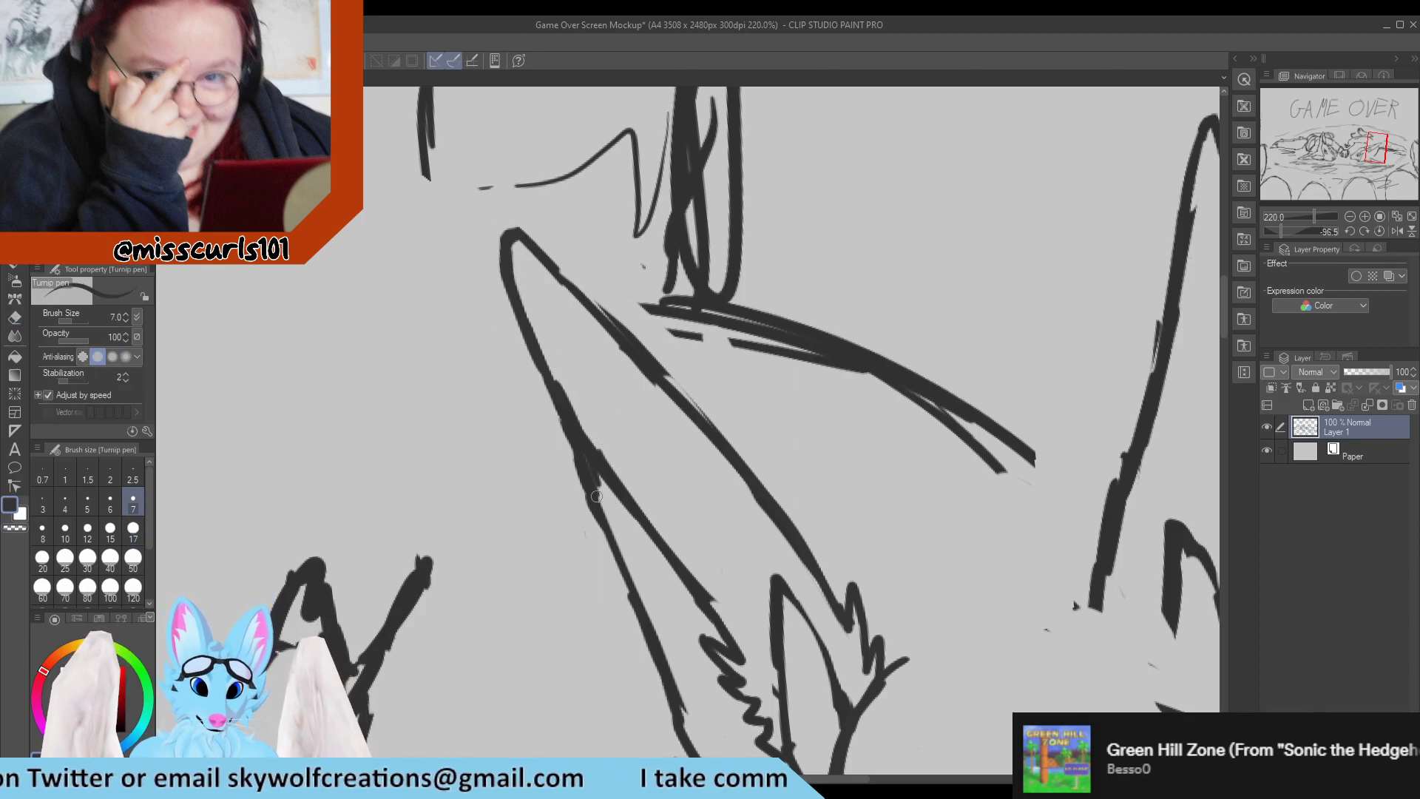
# Clean up the near ear's back outline just below the inner-ear junction and redraw it as one continuous line.
pyautogui.press('e')
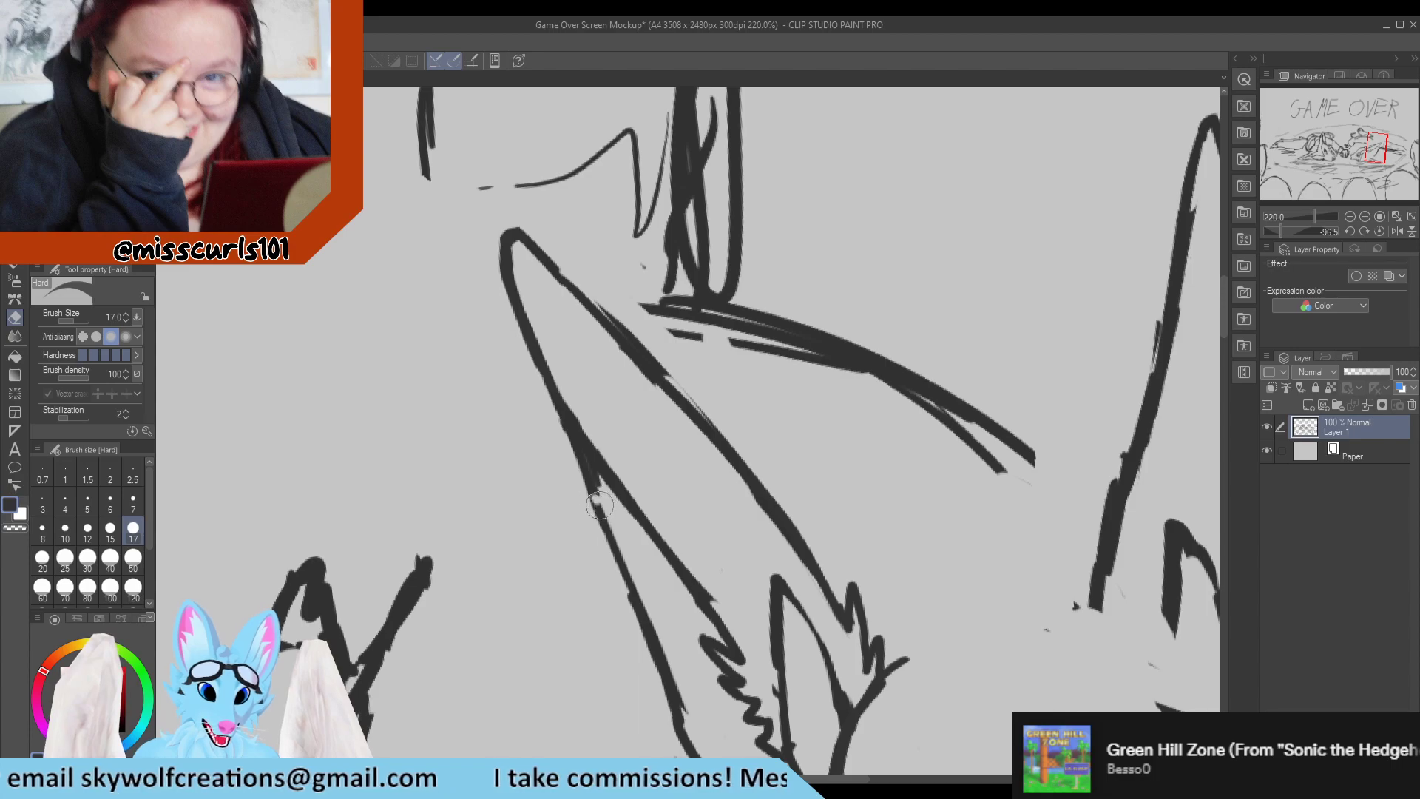
pyautogui.moveTo(600, 504)
pyautogui.mouseDown()
pyautogui.moveTo(549, 426)
pyautogui.moveTo(599, 495)
pyautogui.moveTo(587, 445)
pyautogui.moveTo(618, 563)
pyautogui.mouseUp()
pyautogui.press('p')
pyautogui.moveTo(570, 429); pyautogui.dragTo(621, 556)
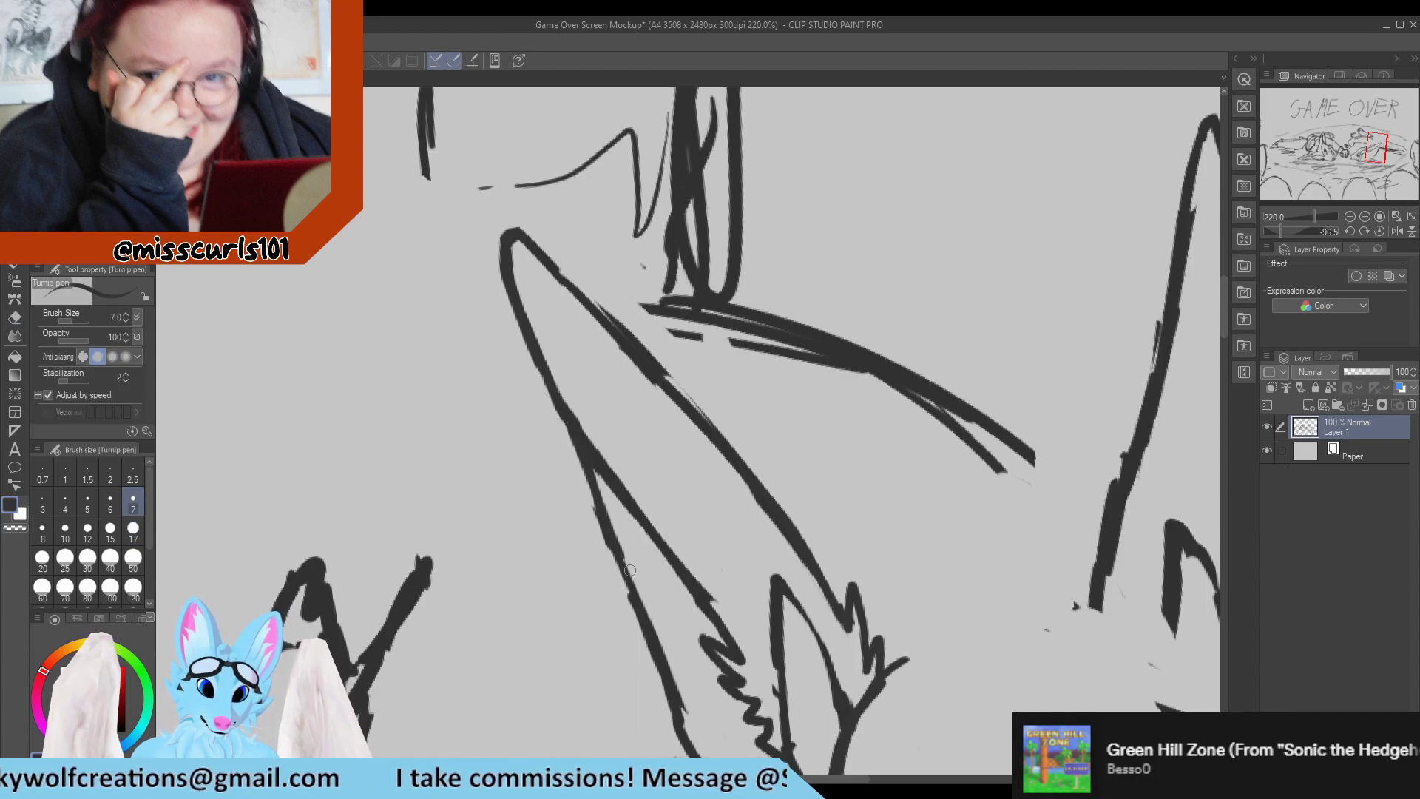
# Thin and smooth the near ear's front edge from the tip down towards the fur tufts at its base.
pyautogui.scroll(-6, 542, 395)
pyautogui.scroll(2, 542, 395)
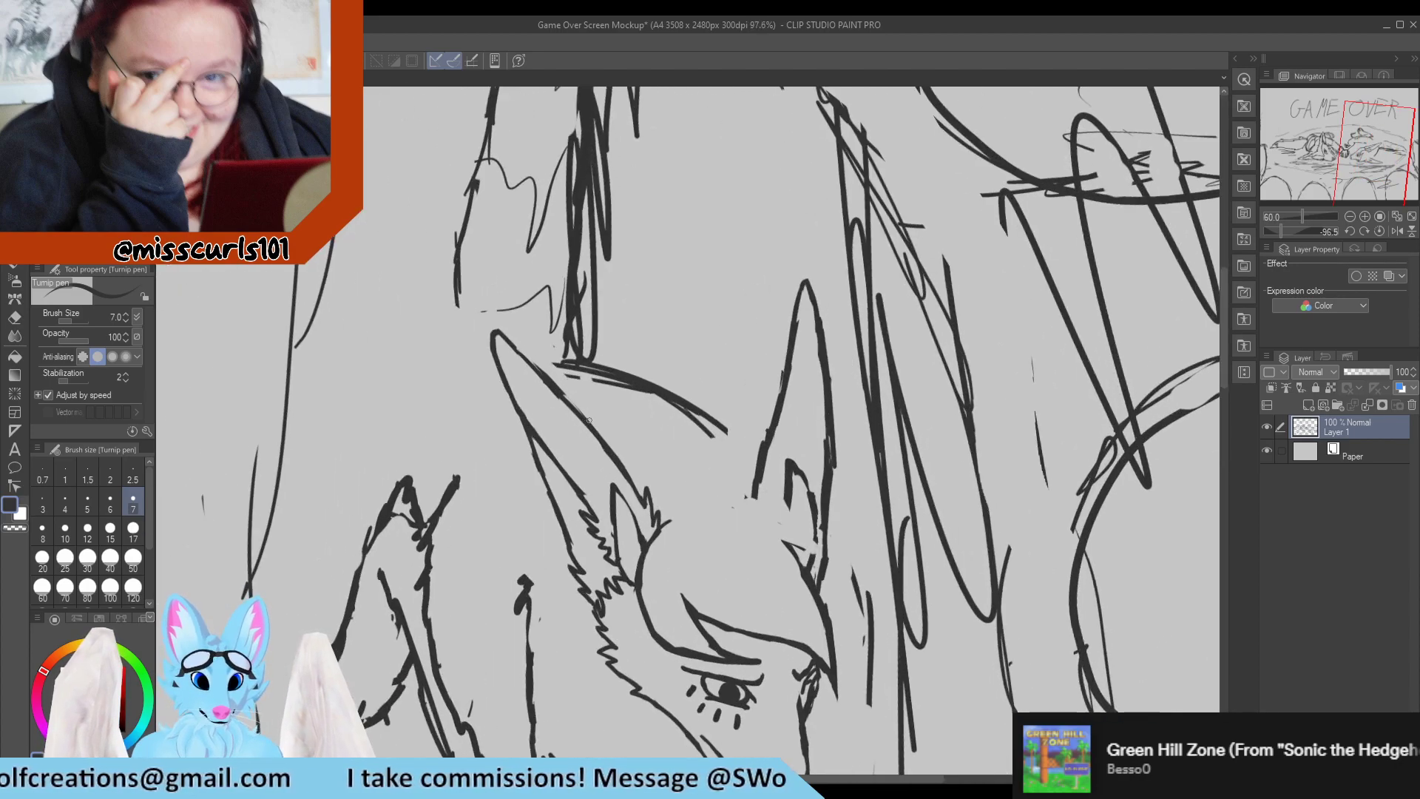
pyautogui.scroll(3, 589, 419)
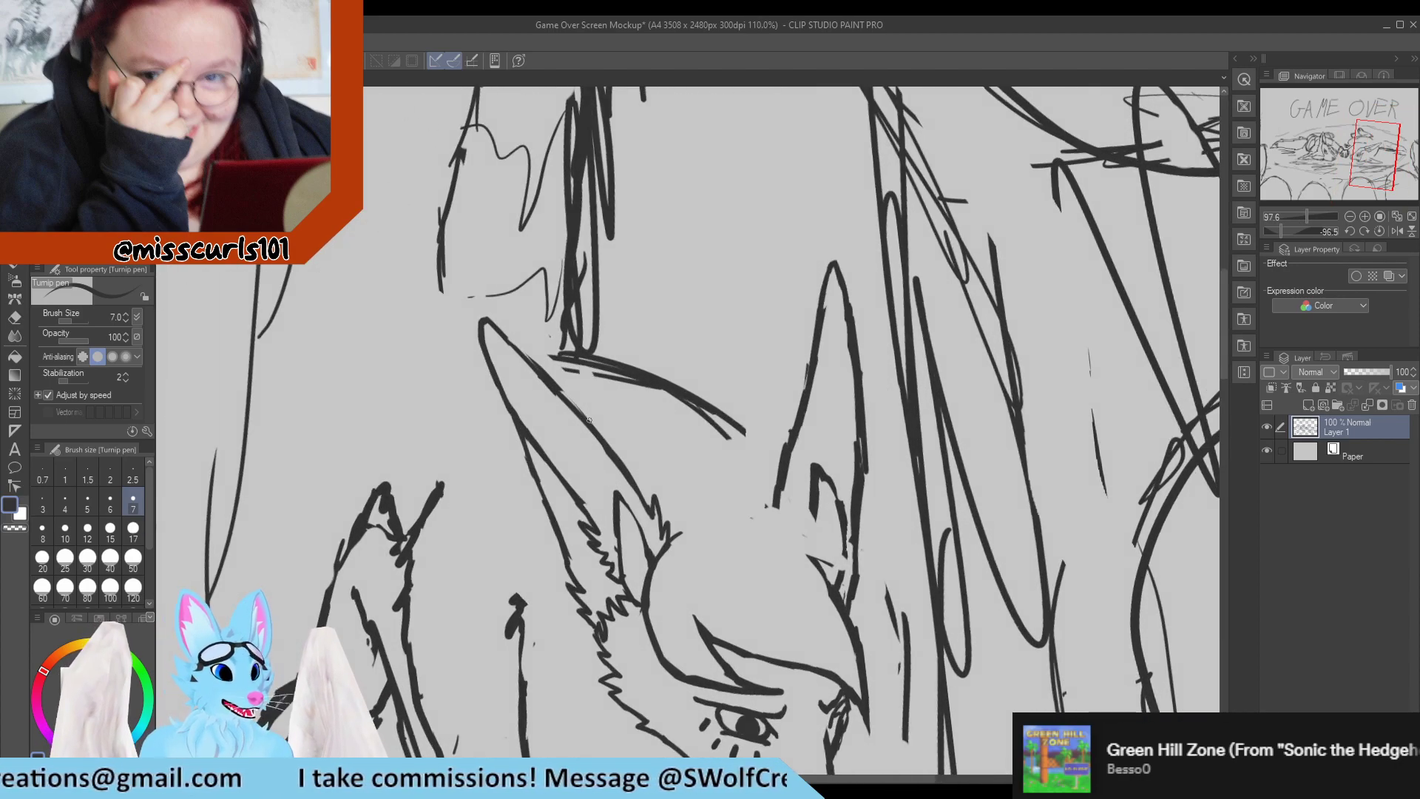
pyautogui.press('e')
pyautogui.moveTo(459, 275)
pyautogui.mouseDown()
pyautogui.moveTo(546, 343)
pyautogui.moveTo(506, 288)
pyautogui.moveTo(577, 370)
pyautogui.moveTo(480, 278)
pyautogui.moveTo(566, 364)
pyautogui.moveTo(516, 317)
pyautogui.moveTo(527, 400)
pyautogui.moveTo(458, 325)
pyautogui.moveTo(538, 394)
pyautogui.mouseUp()
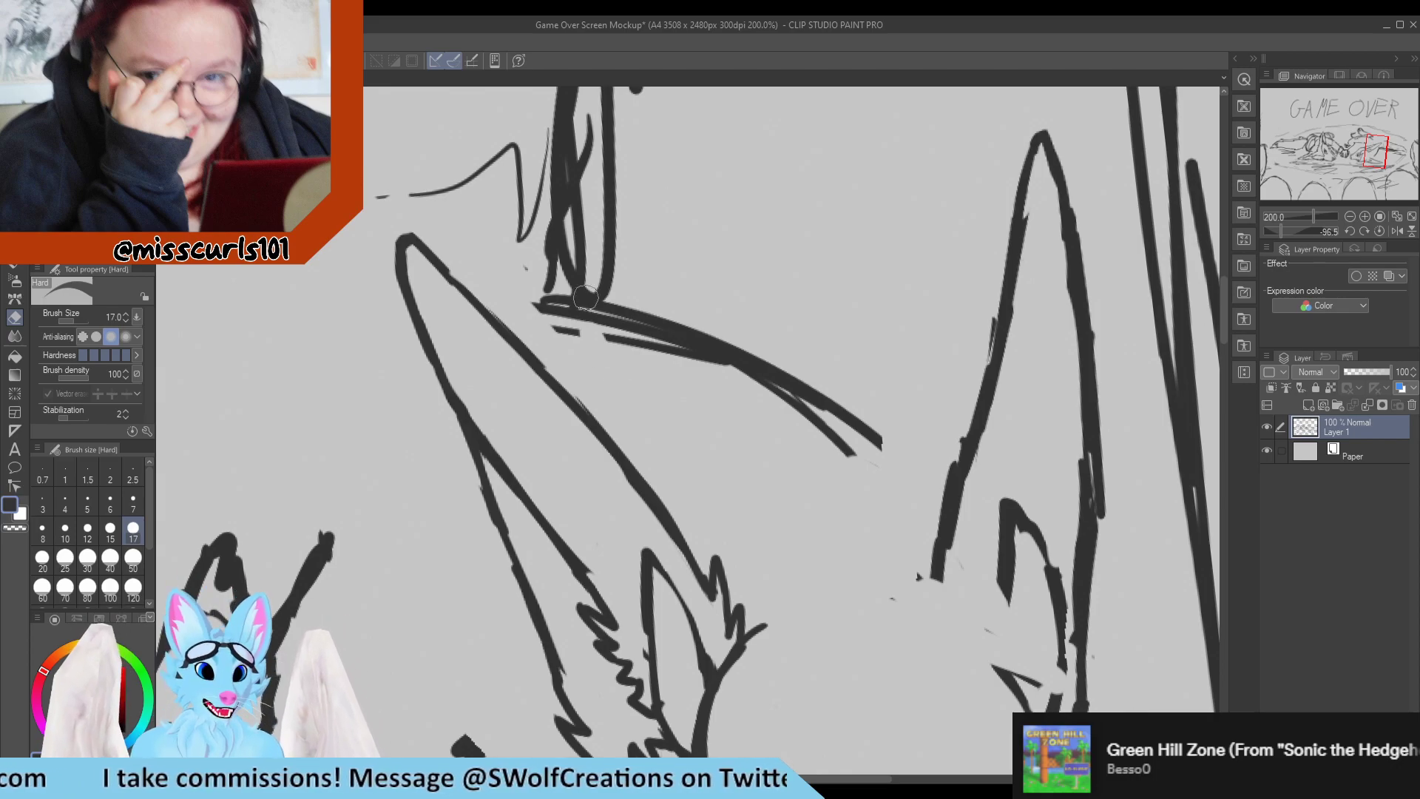
# Replace the far ear's lower outer edge with jagged fur tufts that join the fringe outline.
pyautogui.scroll(-6, 584, 297)
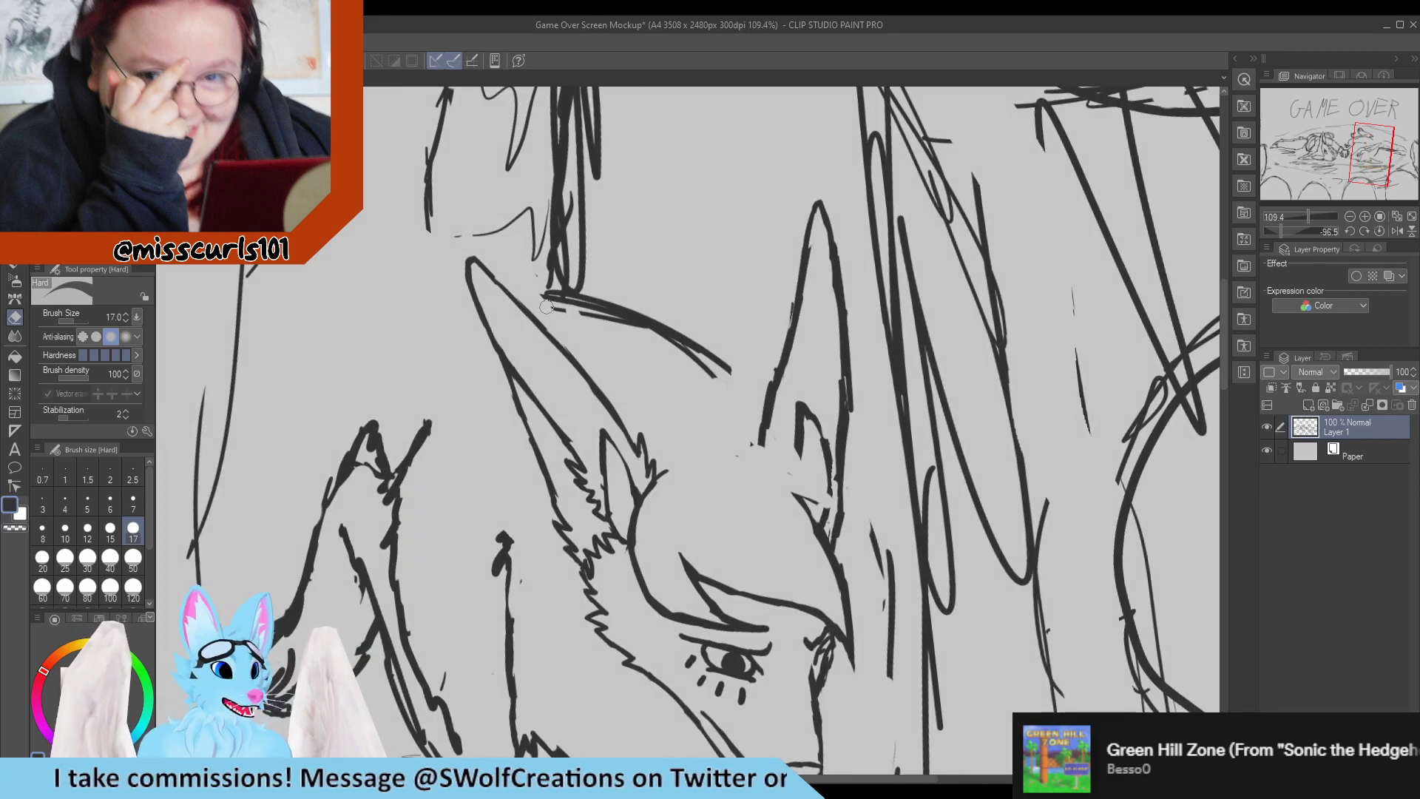
pyautogui.scroll(3, 630, 290)
pyautogui.press('p')
pyautogui.scroll(2, 620, 293)
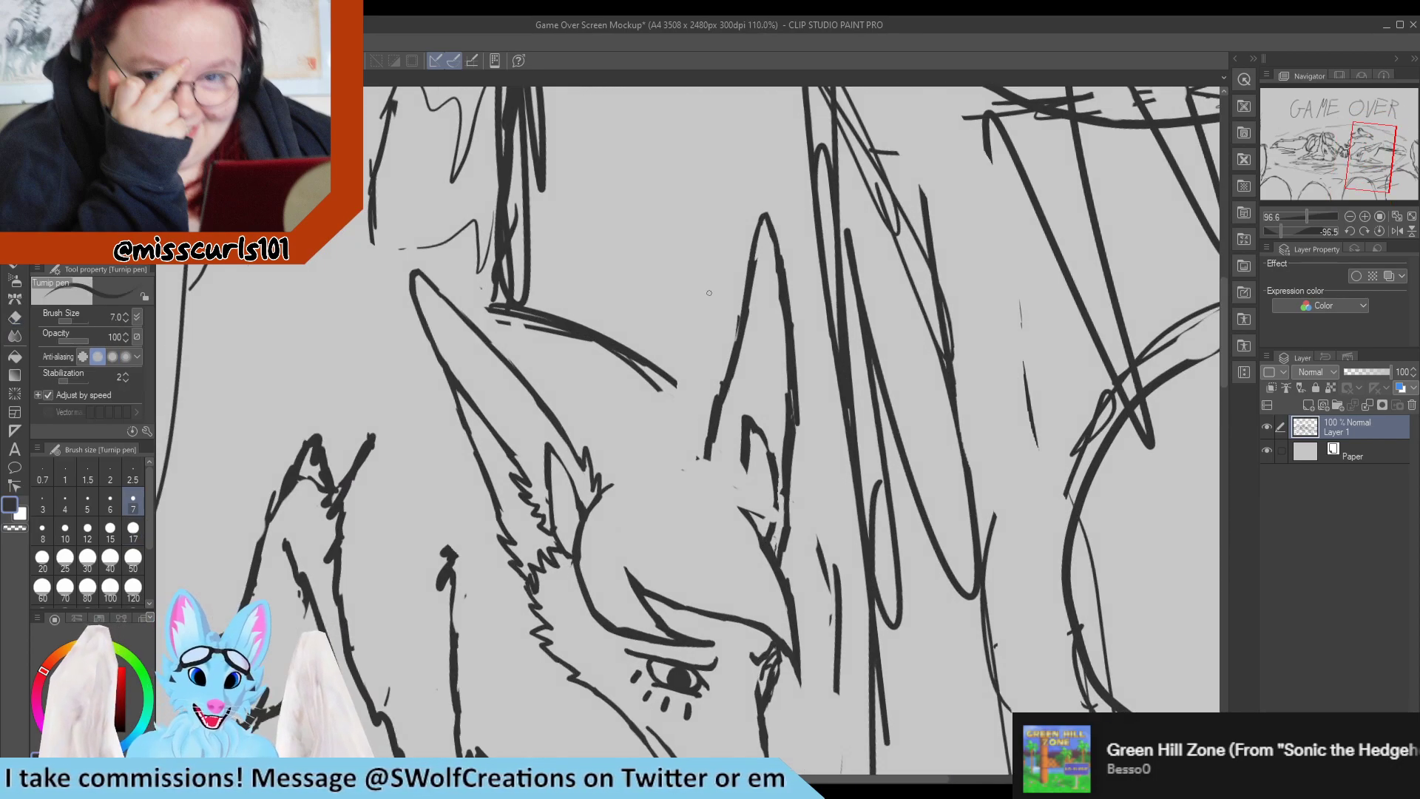
pyautogui.scroll(3, 735, 411)
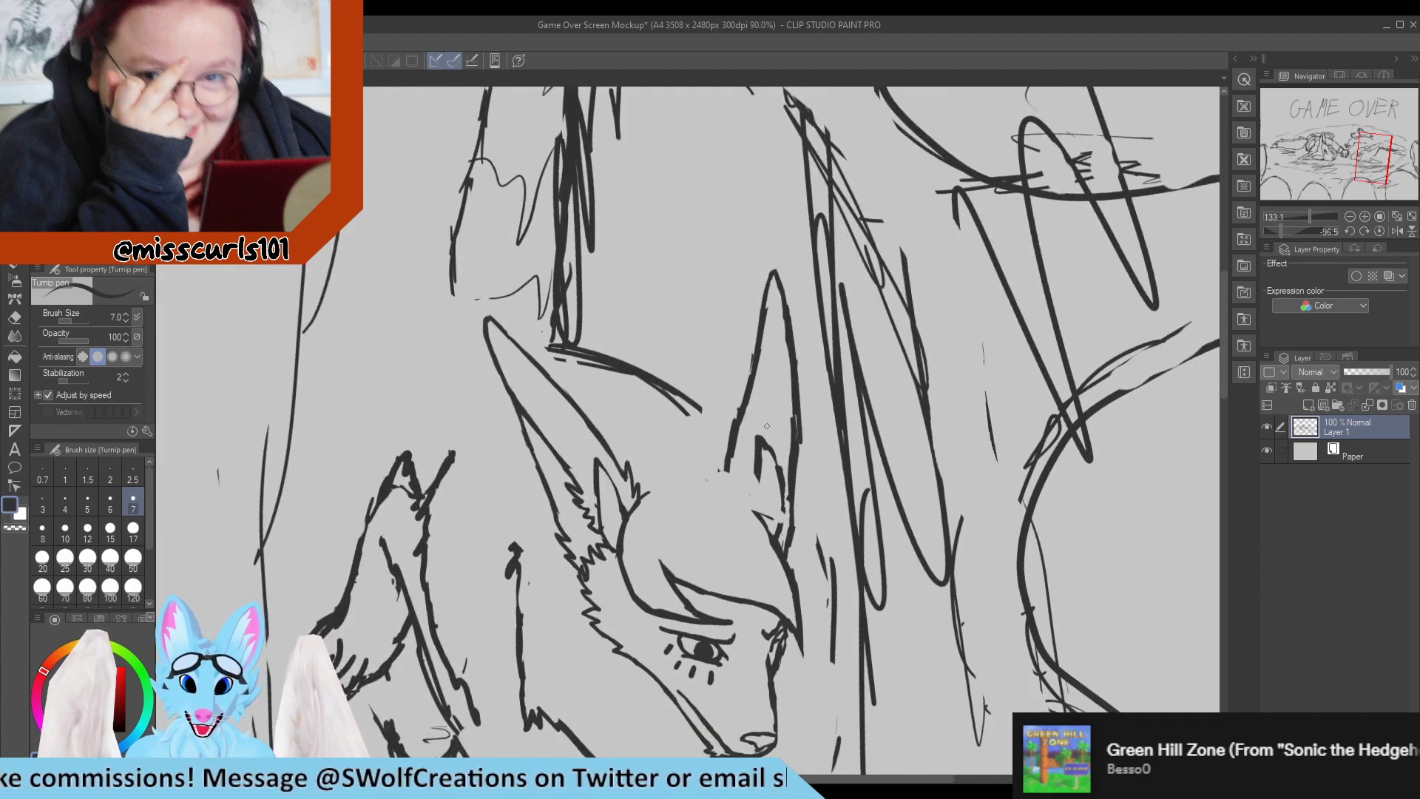
pyautogui.press('e')
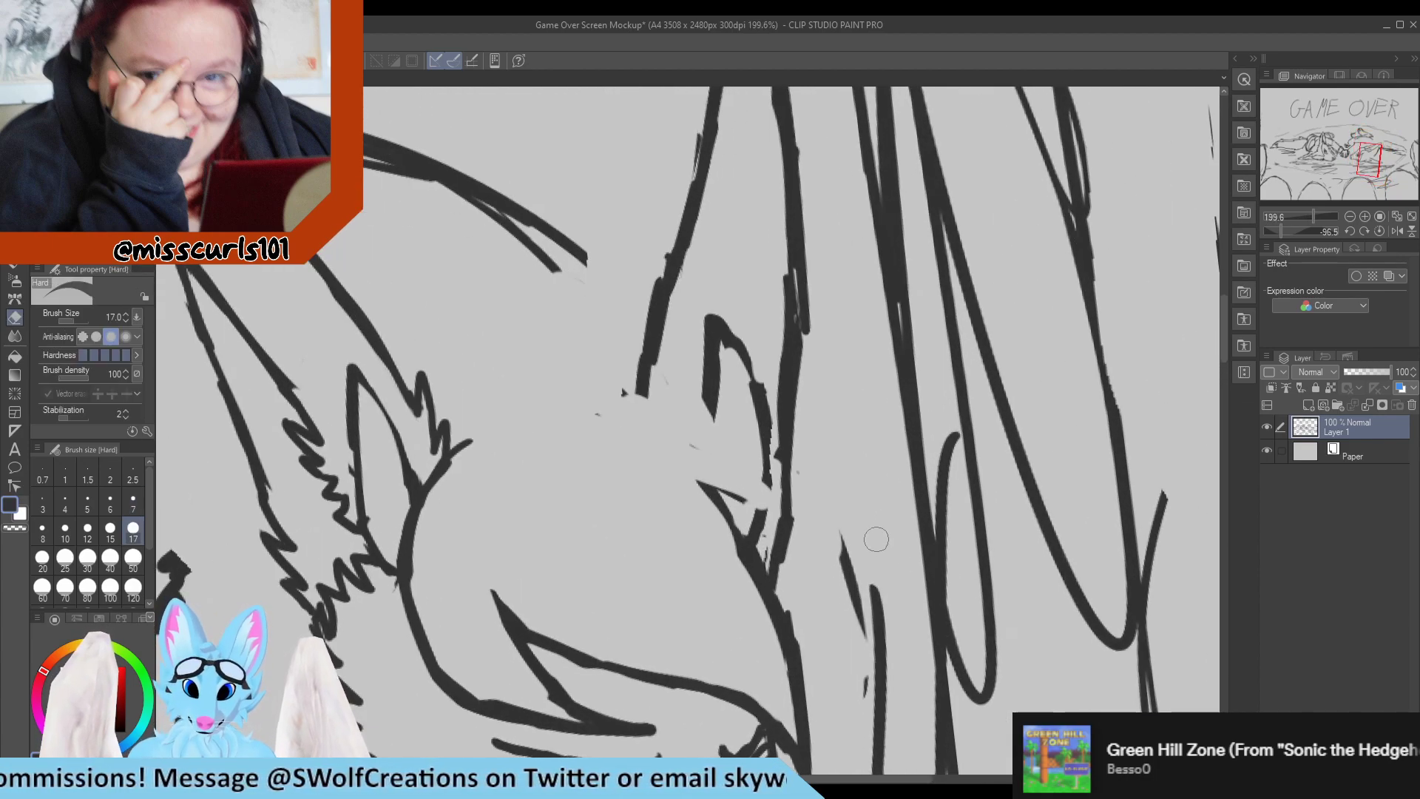
pyautogui.moveTo(770, 557)
pyautogui.mouseDown()
pyautogui.moveTo(768, 541)
pyautogui.moveTo(785, 594)
pyautogui.moveTo(781, 513)
pyautogui.moveTo(784, 527)
pyautogui.mouseUp()
pyautogui.press('p')
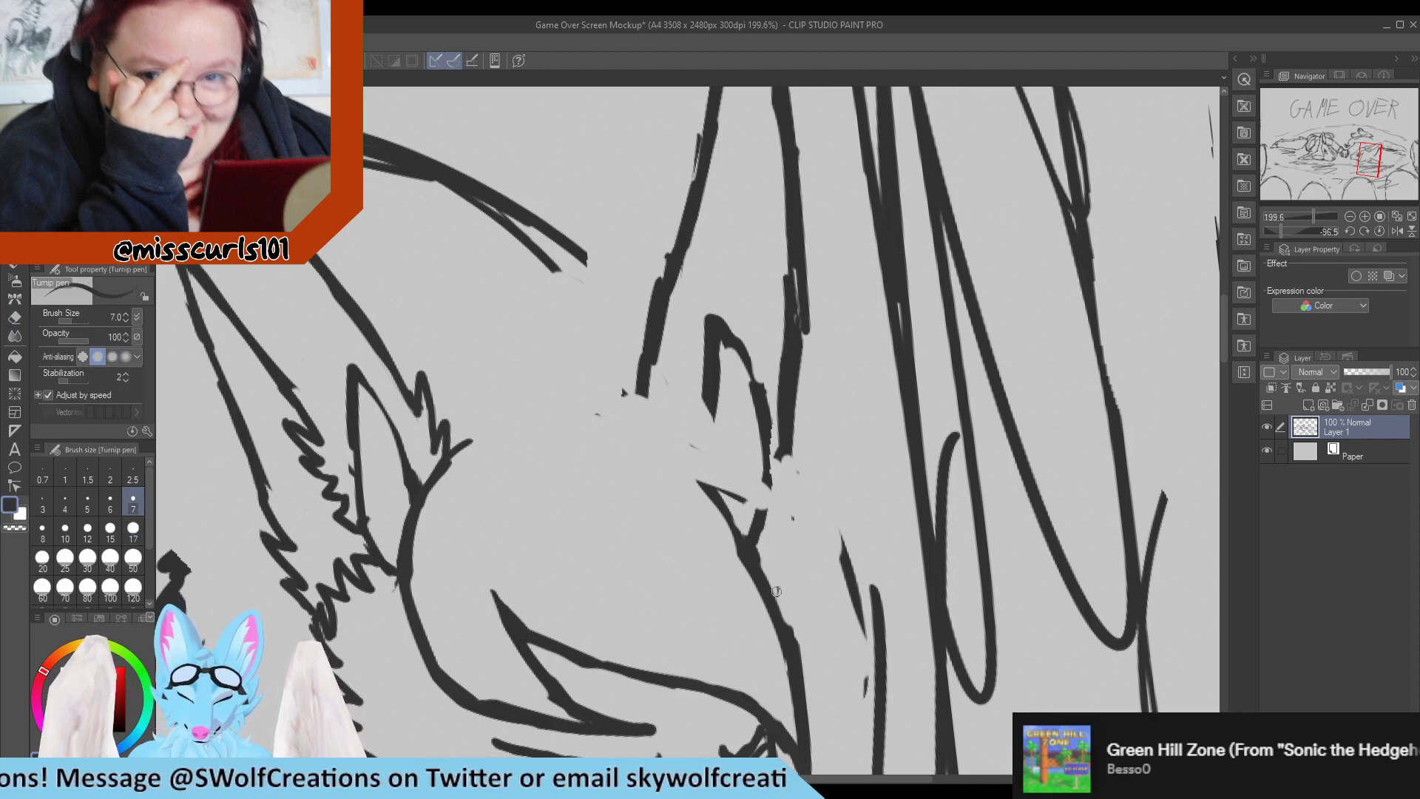
pyautogui.moveTo(776, 599)
pyautogui.mouseDown()
pyautogui.moveTo(793, 554)
pyautogui.moveTo(776, 561)
pyautogui.moveTo(789, 407)
pyautogui.mouseUp()
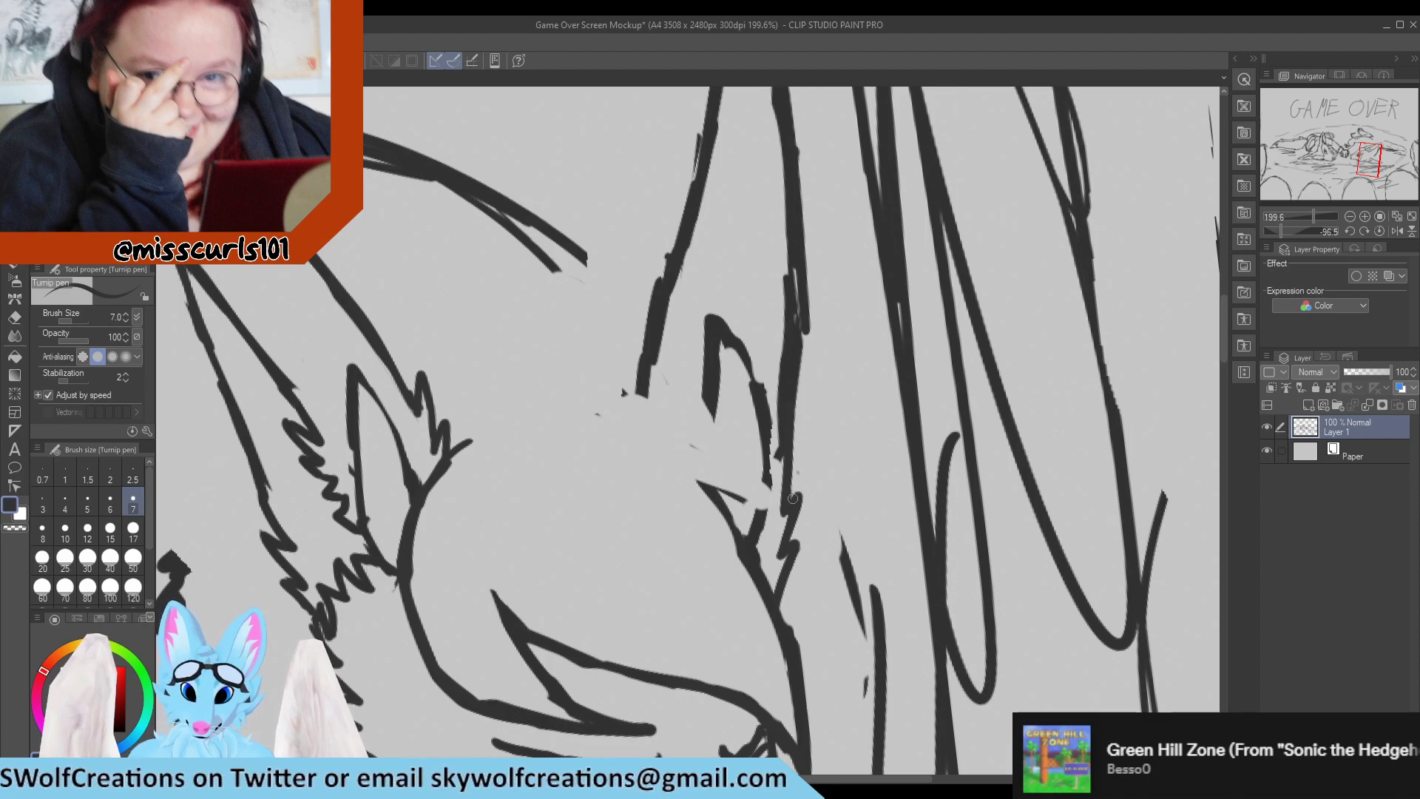
# Erase the bumps and overlapping strokes along both sides of the far ear's outer edge above the tufts.
pyautogui.press('e')
pyautogui.moveTo(777, 479)
pyautogui.mouseDown()
pyautogui.moveTo(779, 330)
pyautogui.moveTo(788, 462)
pyautogui.moveTo(793, 352)
pyautogui.mouseUp()
pyautogui.press('p')
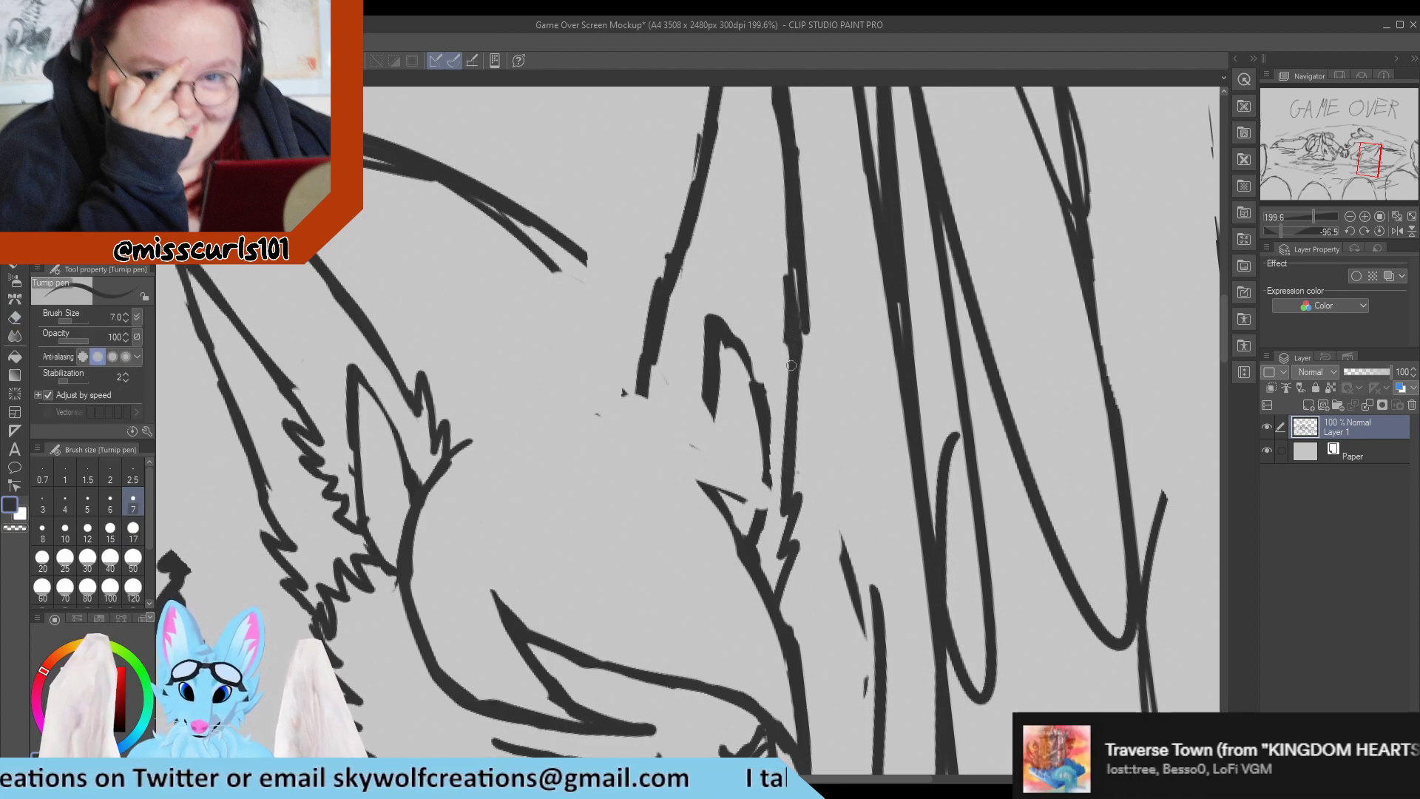
pyautogui.press('e')
pyautogui.moveTo(815, 210); pyautogui.dragTo(811, 370)
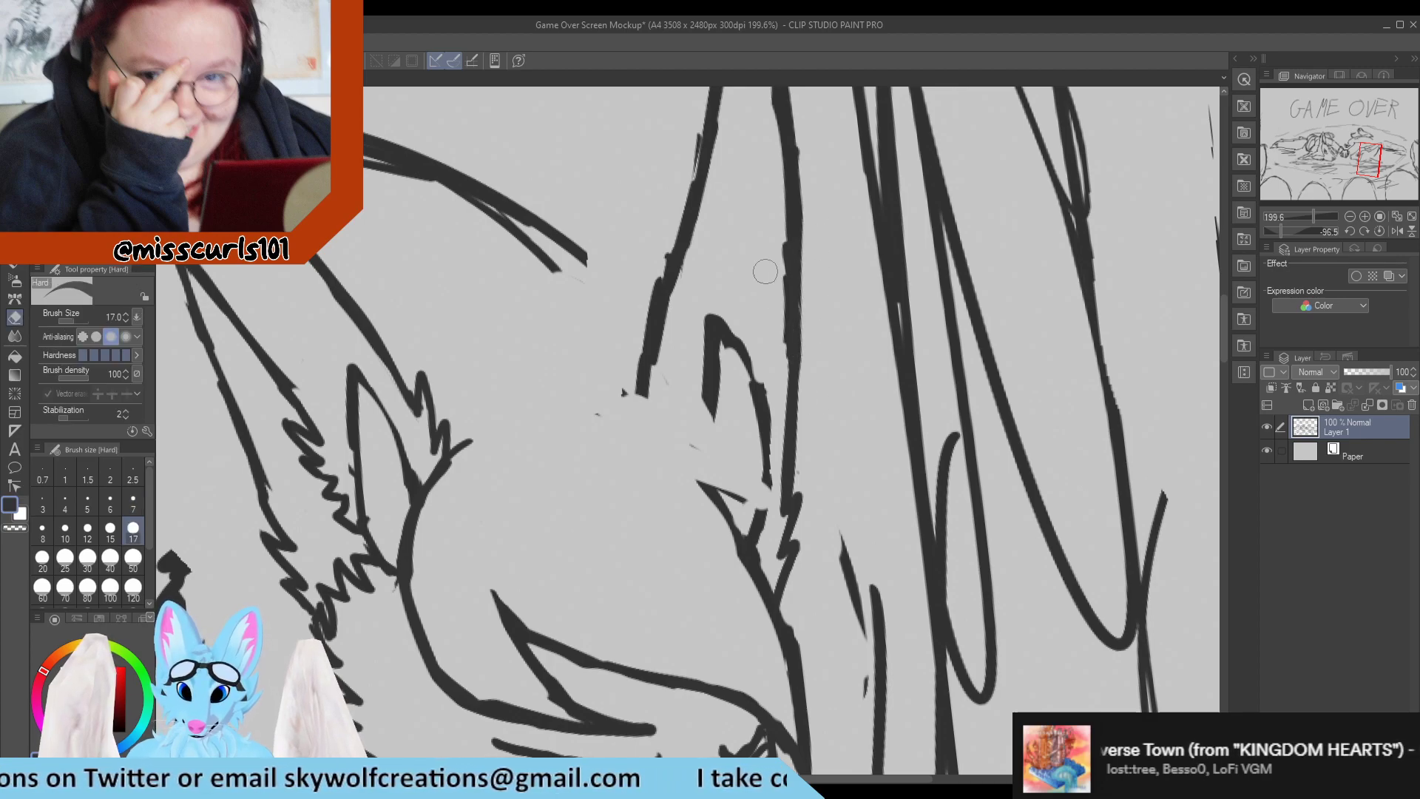
pyautogui.moveTo(774, 230); pyautogui.dragTo(778, 378)
# Redraw the middle of the far ear's outer edge as a smooth, even line running down to the tufts.
pyautogui.press('p')
pyautogui.moveTo(793, 231); pyautogui.dragTo(795, 379)
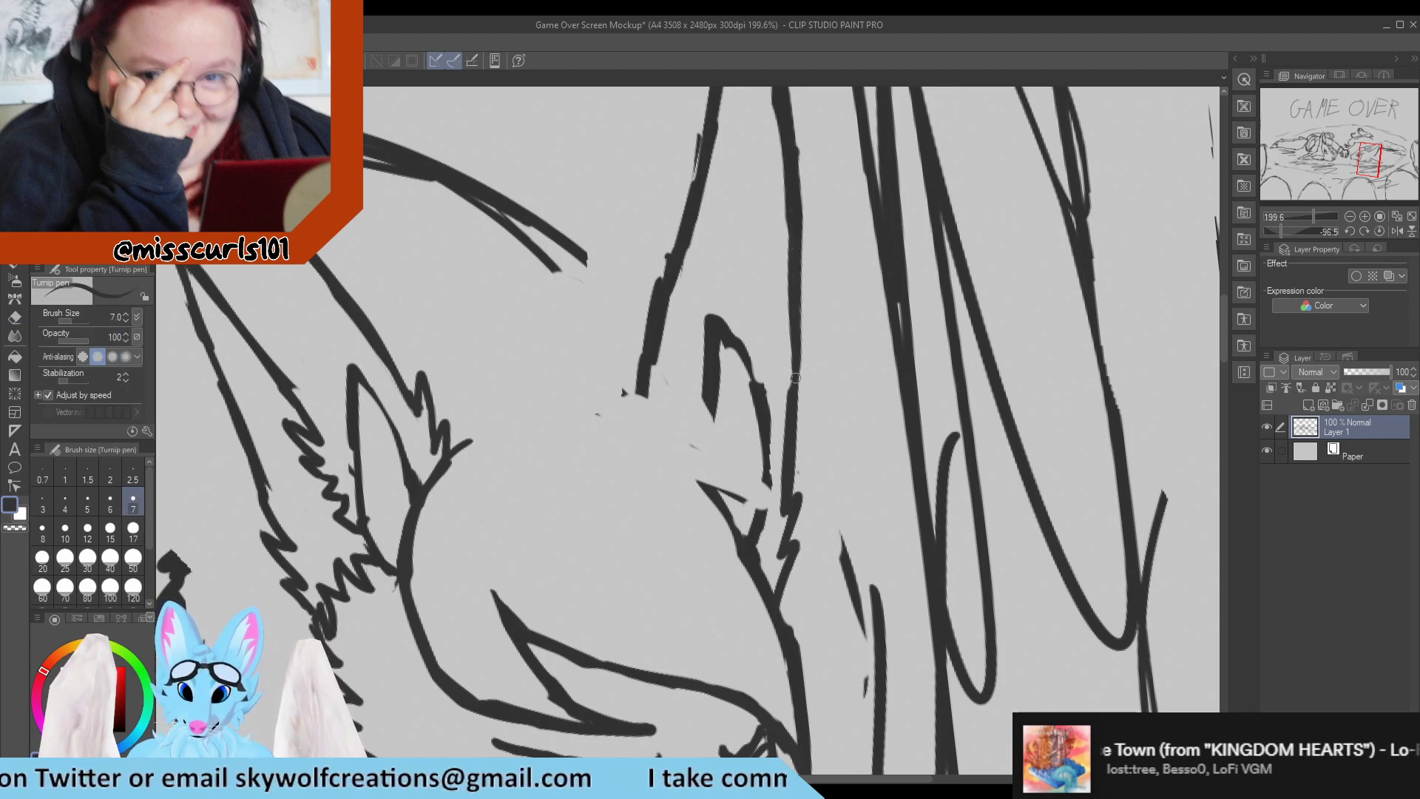
pyautogui.moveTo(798, 284); pyautogui.dragTo(796, 406)
pyautogui.moveTo(793, 341); pyautogui.dragTo(790, 396)
pyautogui.press('e')
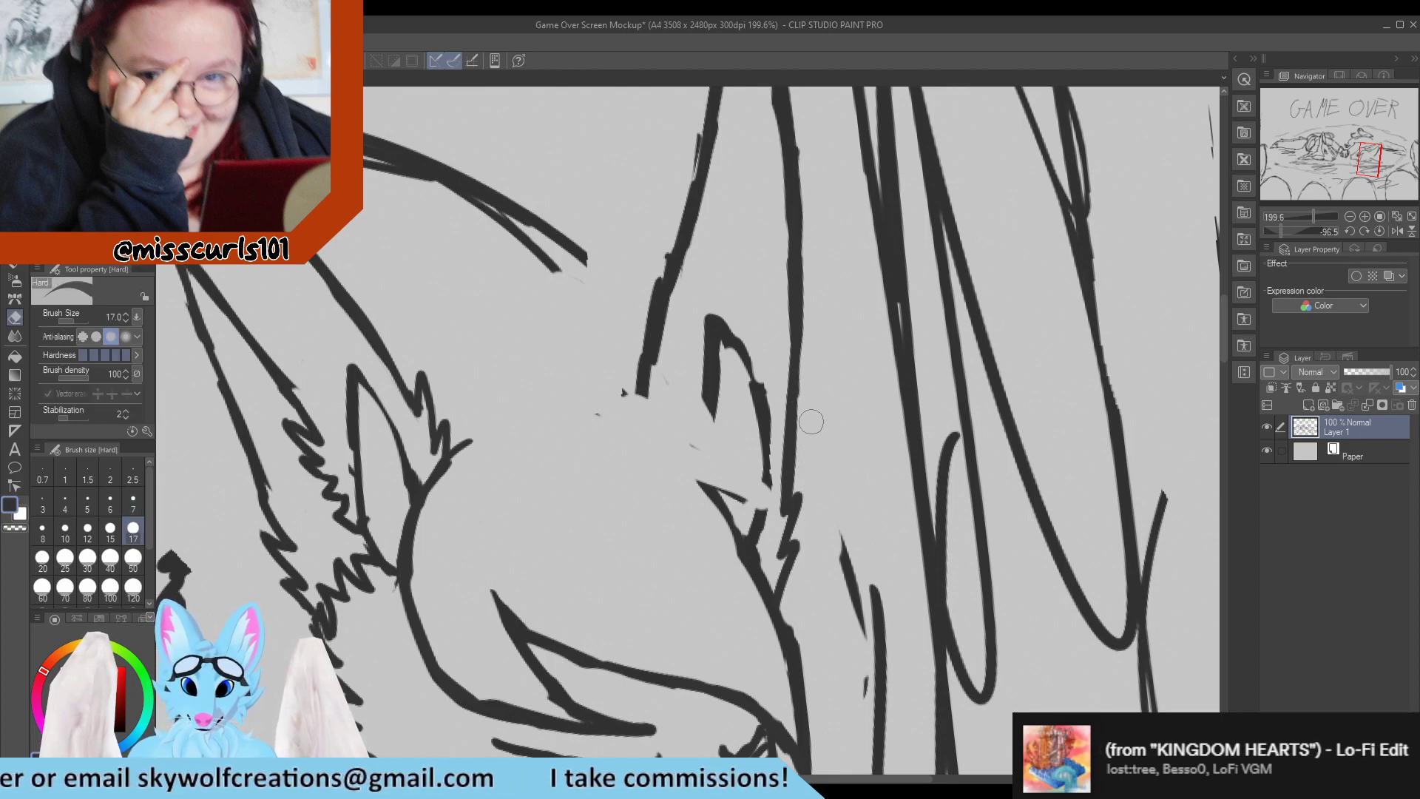
pyautogui.press('p')
pyautogui.moveTo(791, 281); pyautogui.dragTo(787, 396)
pyautogui.press('e')
pyautogui.moveTo(772, 248); pyautogui.dragTo(781, 417)
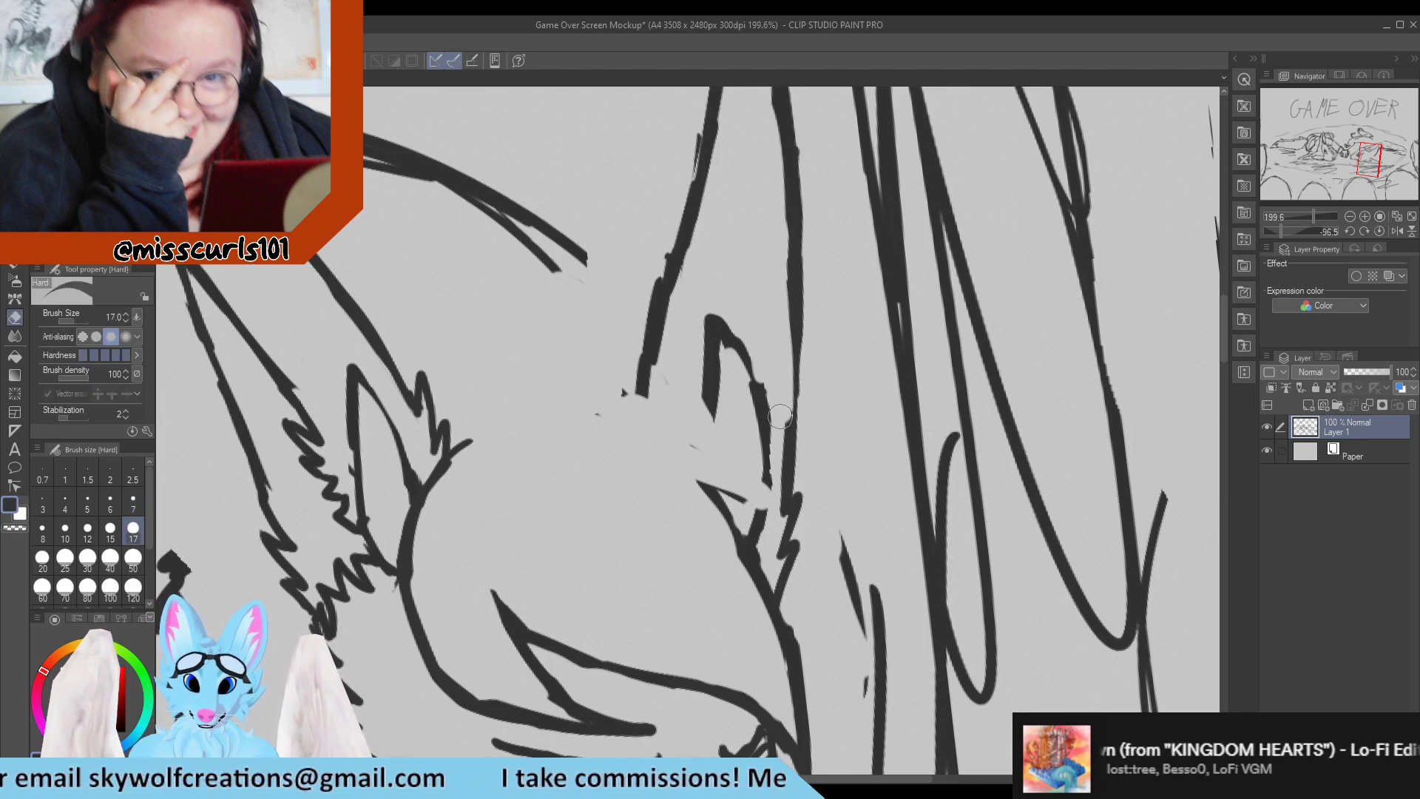
pyautogui.press('p')
pyautogui.moveTo(795, 303); pyautogui.dragTo(787, 435)
pyautogui.moveTo(790, 330); pyautogui.dragTo(787, 434)
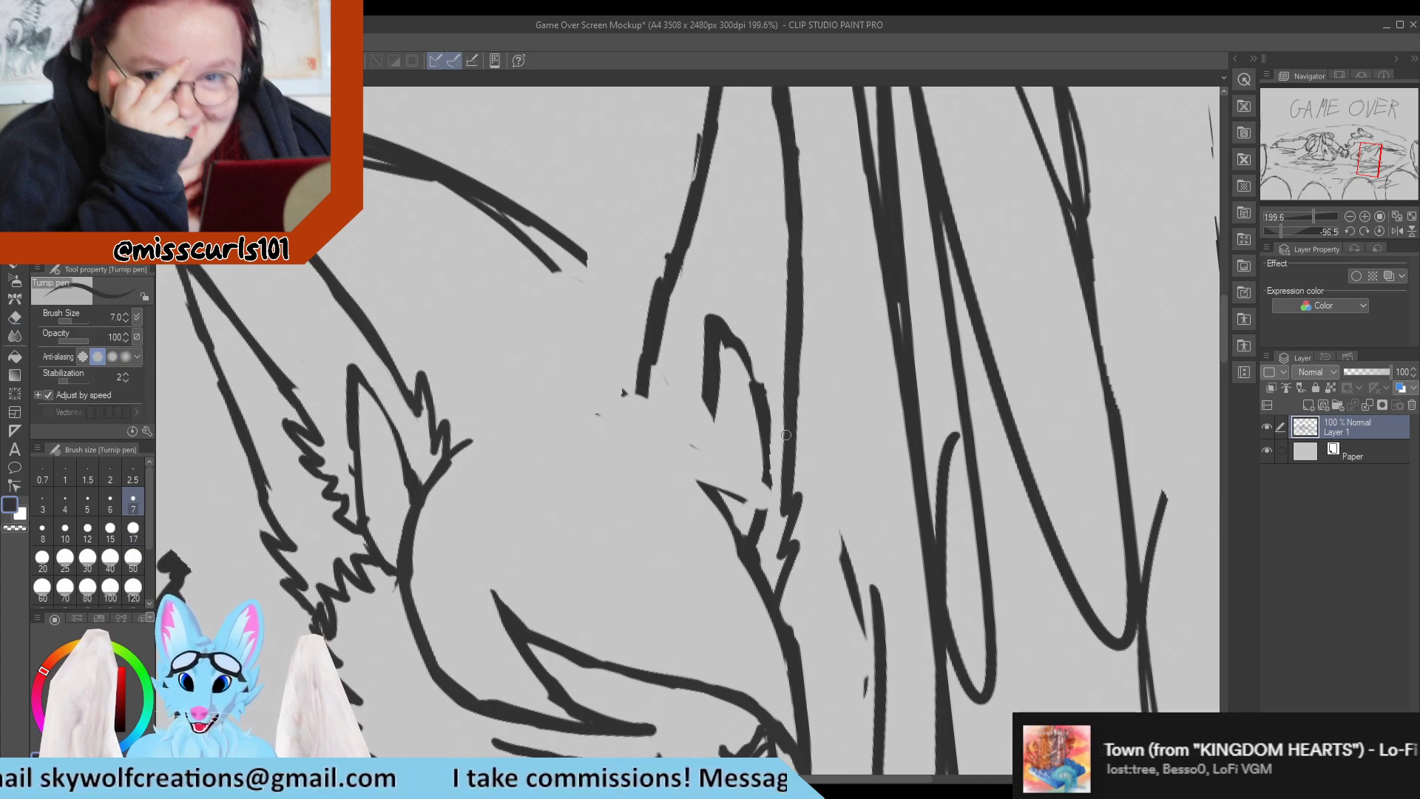
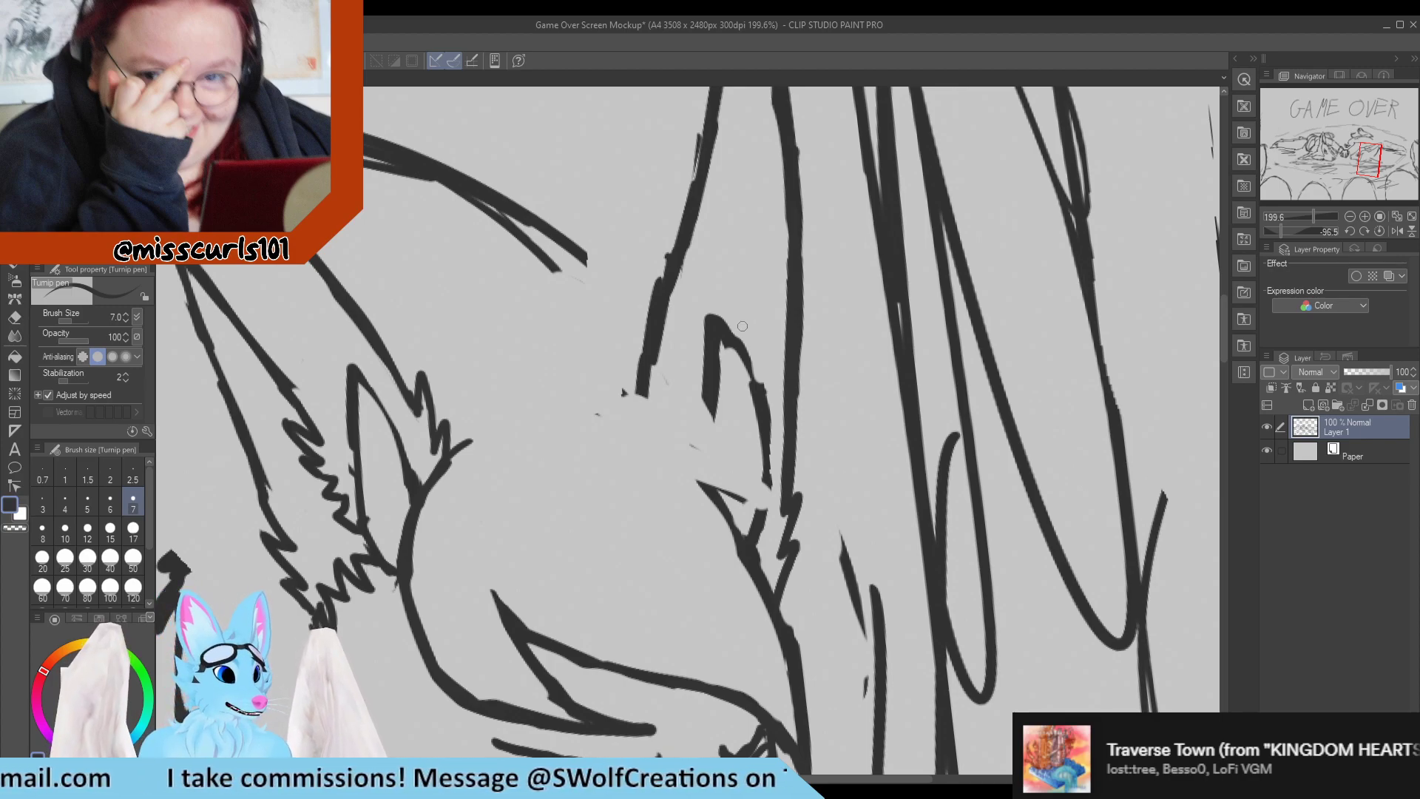
# Touch up the near ear's inner front line where it runs down to the head outline.
pyautogui.scroll(-4, 742, 326)
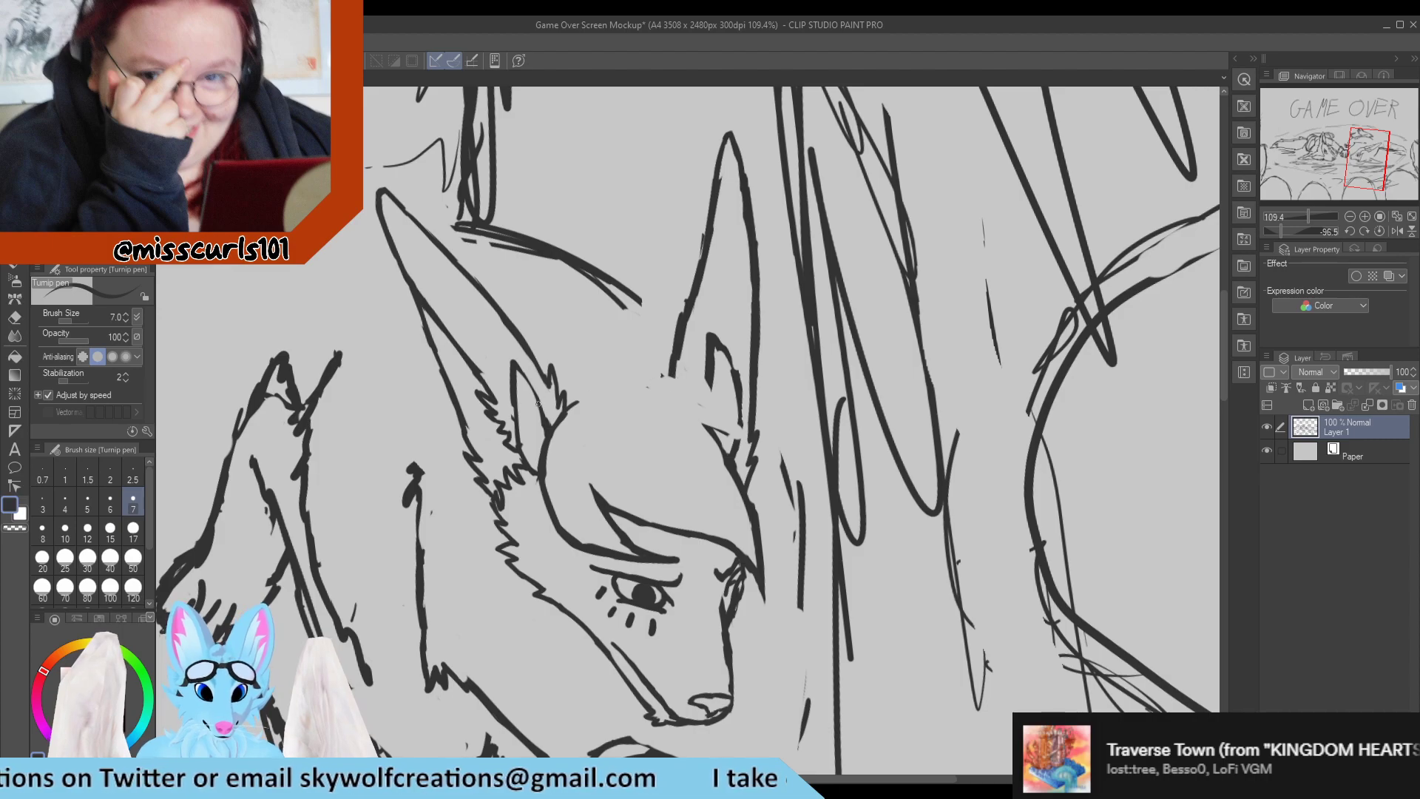
pyautogui.moveTo(520, 369); pyautogui.dragTo(548, 430)
pyautogui.press('e')
pyautogui.press('p')
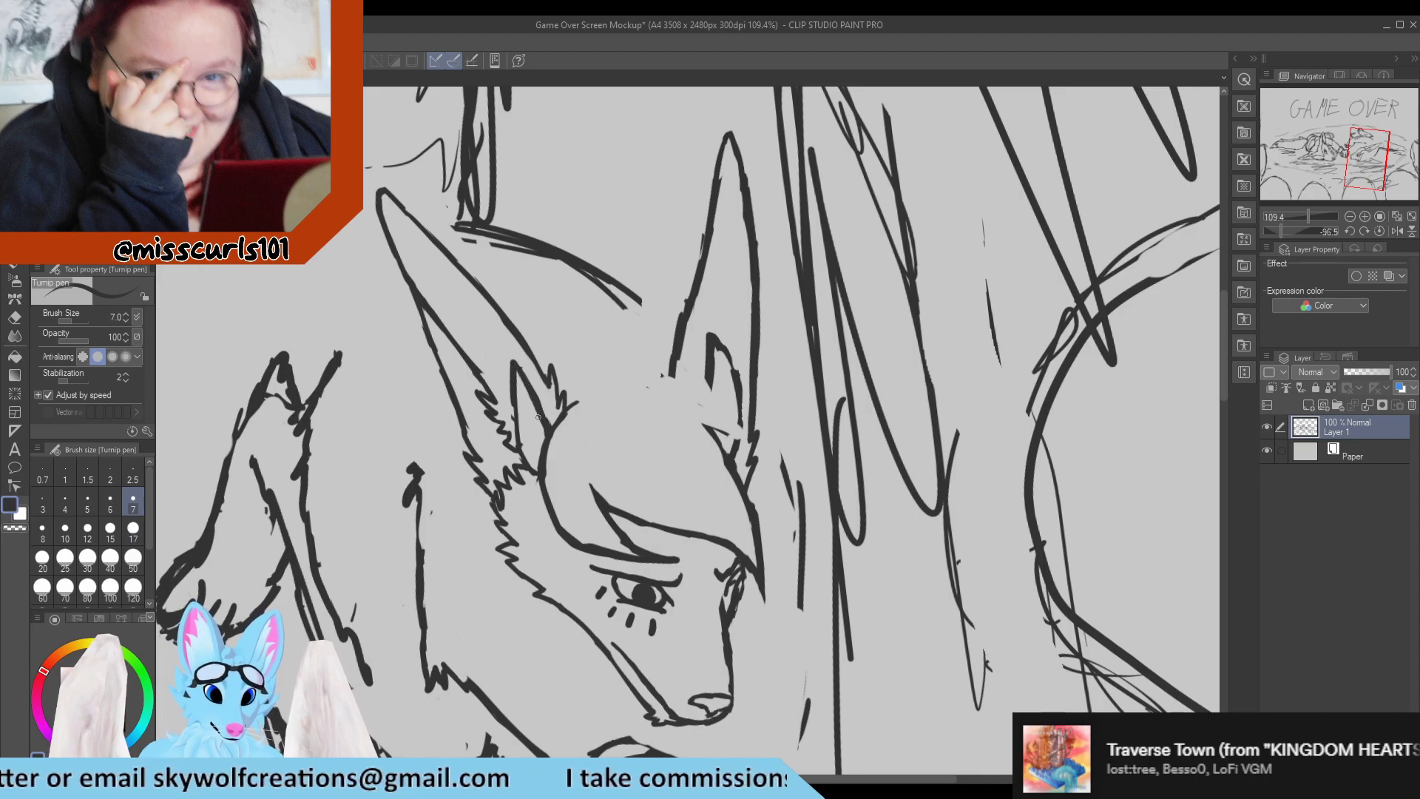
pyautogui.press('e')
pyautogui.moveTo(528, 372); pyautogui.dragTo(534, 376)
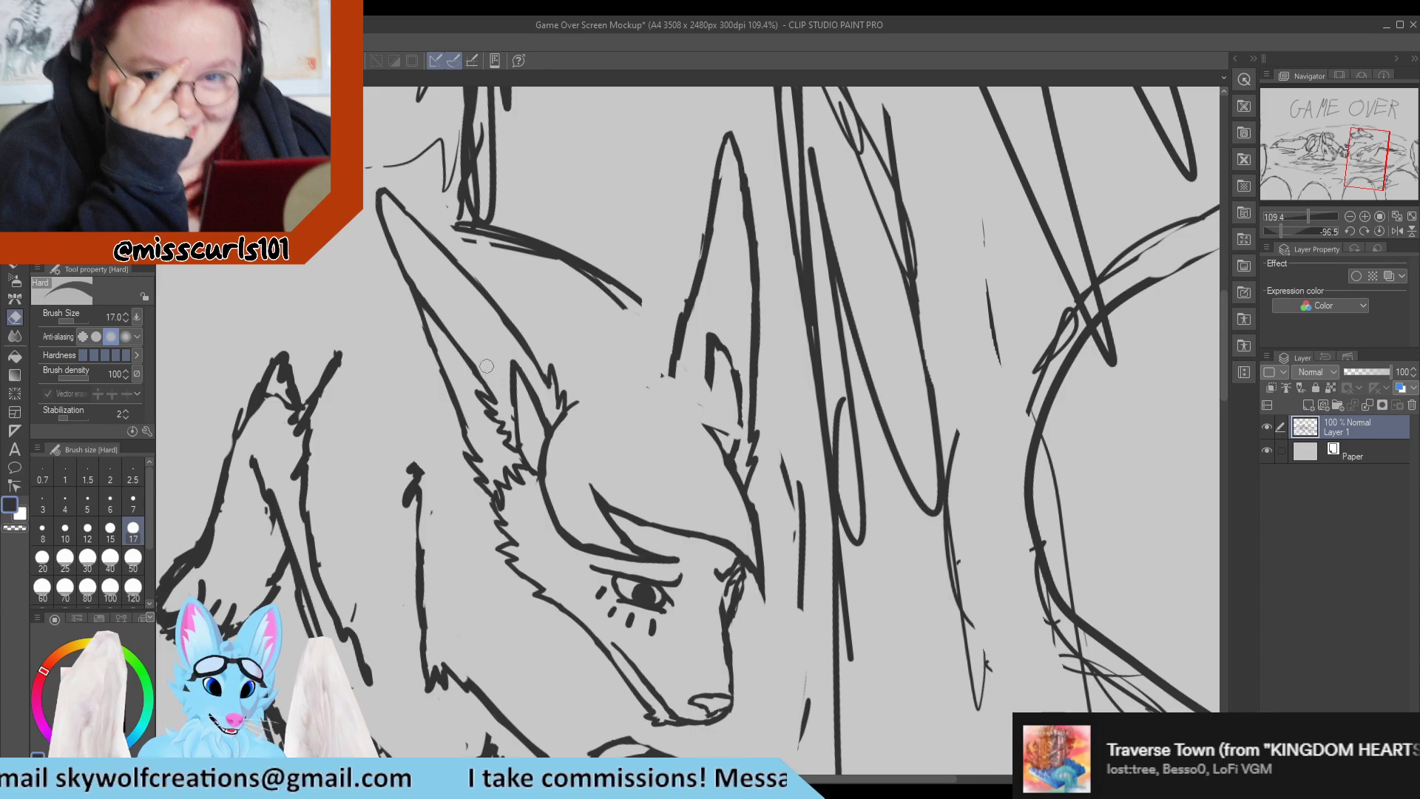
pyautogui.press('p')
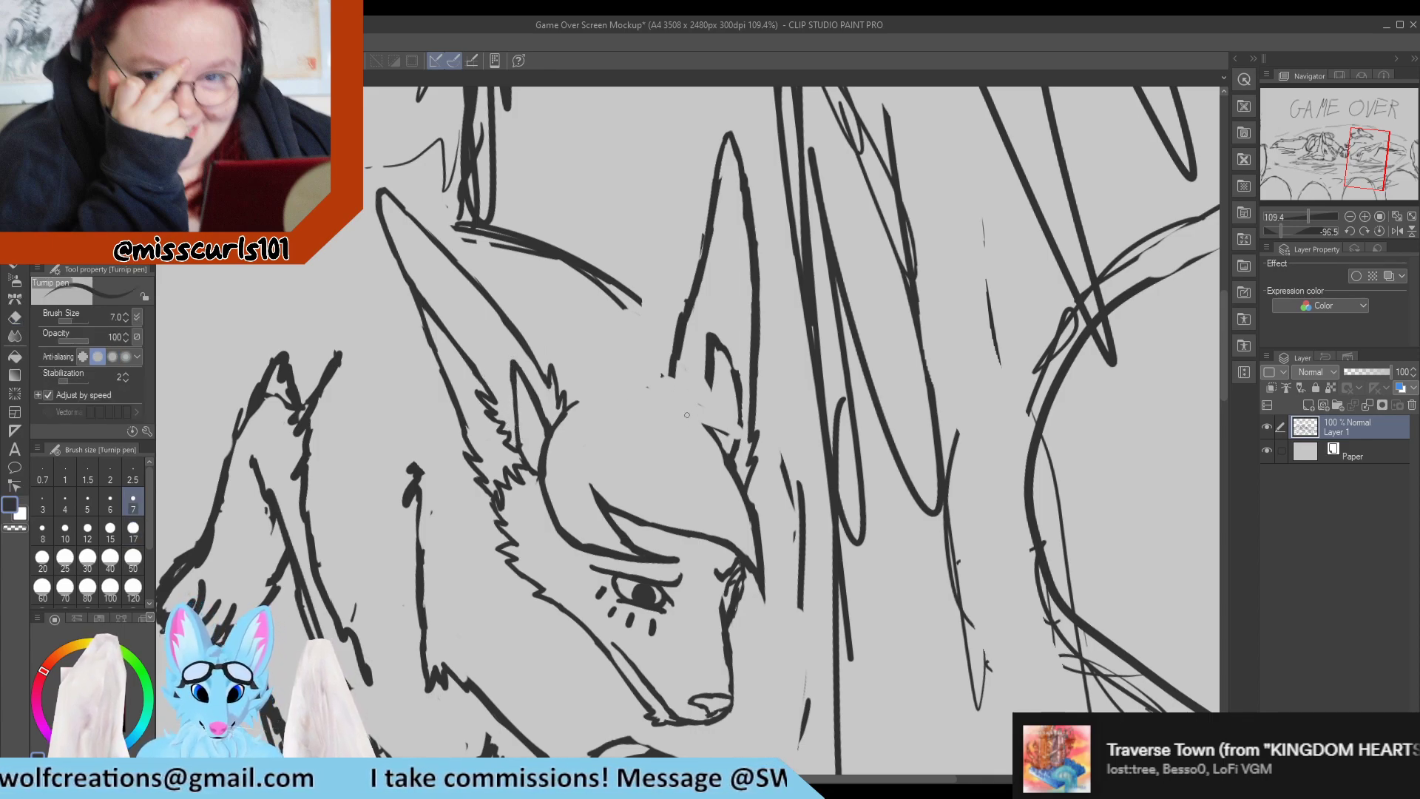
pyautogui.press('e')
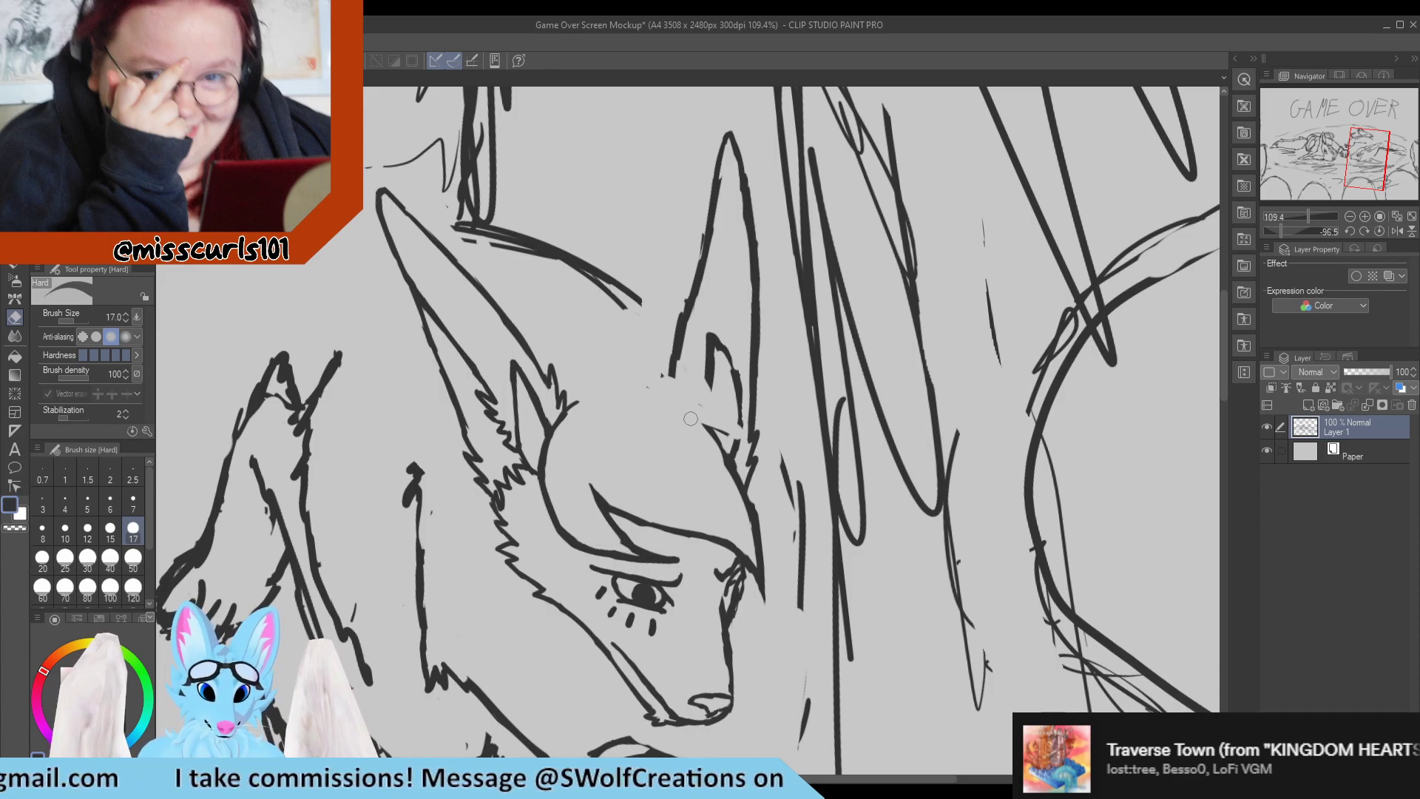
pyautogui.press('p')
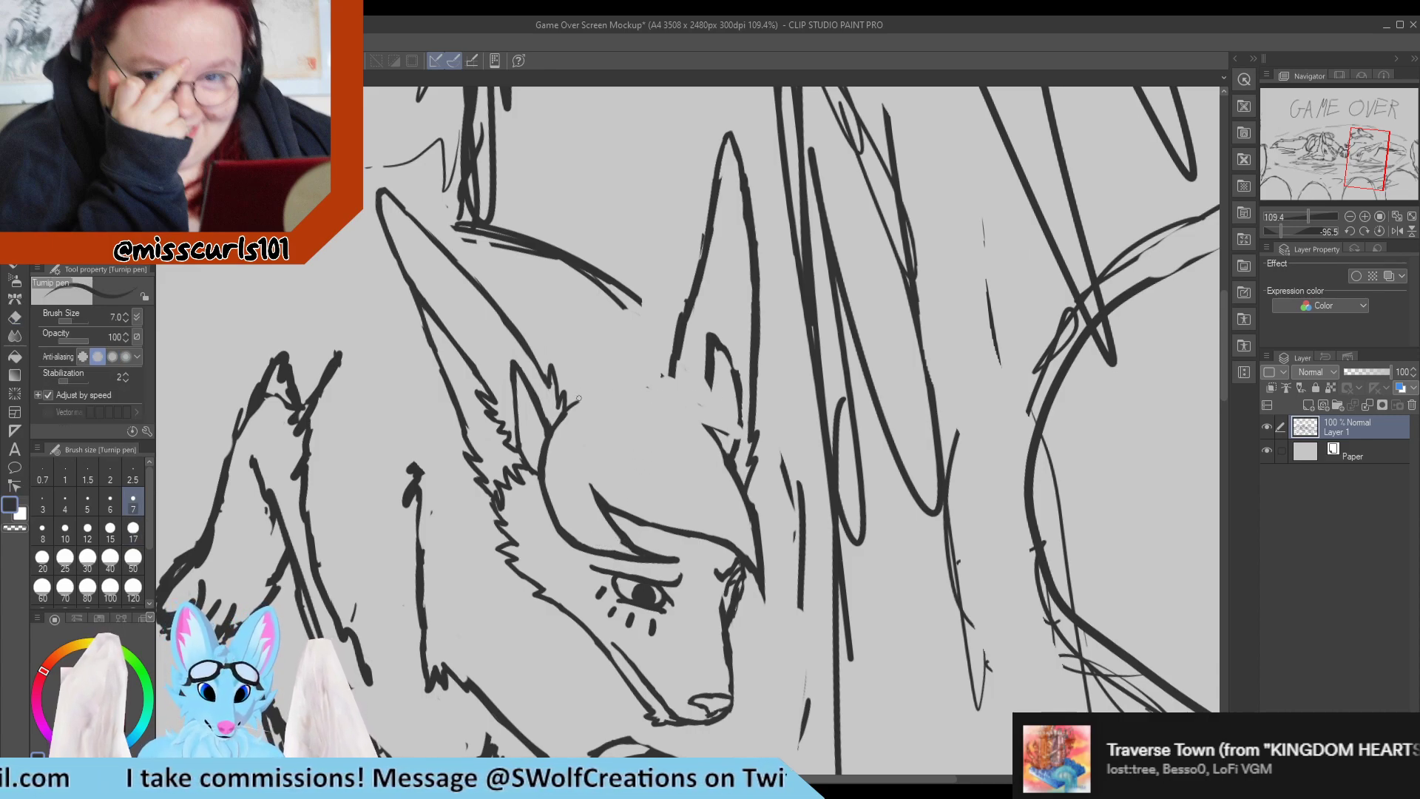
# Draw the top of the head from the near ear's base up to a small pointed hair tuft at the crown.
pyautogui.moveTo(575, 401)
pyautogui.mouseDown()
pyautogui.moveTo(605, 372)
pyautogui.moveTo(579, 391)
pyautogui.mouseUp()
pyautogui.press('e')
pyautogui.press('p')
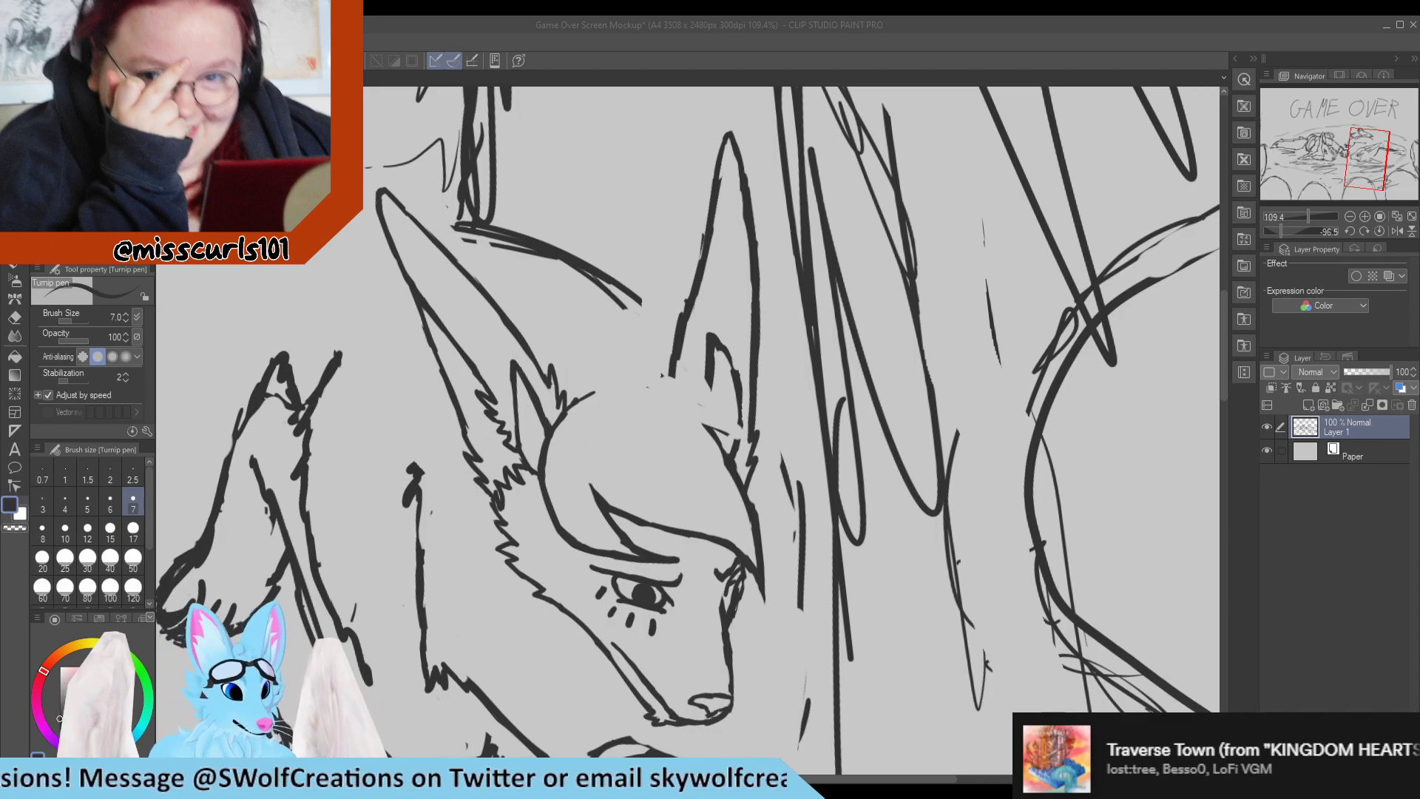
pyautogui.click(590, 392)
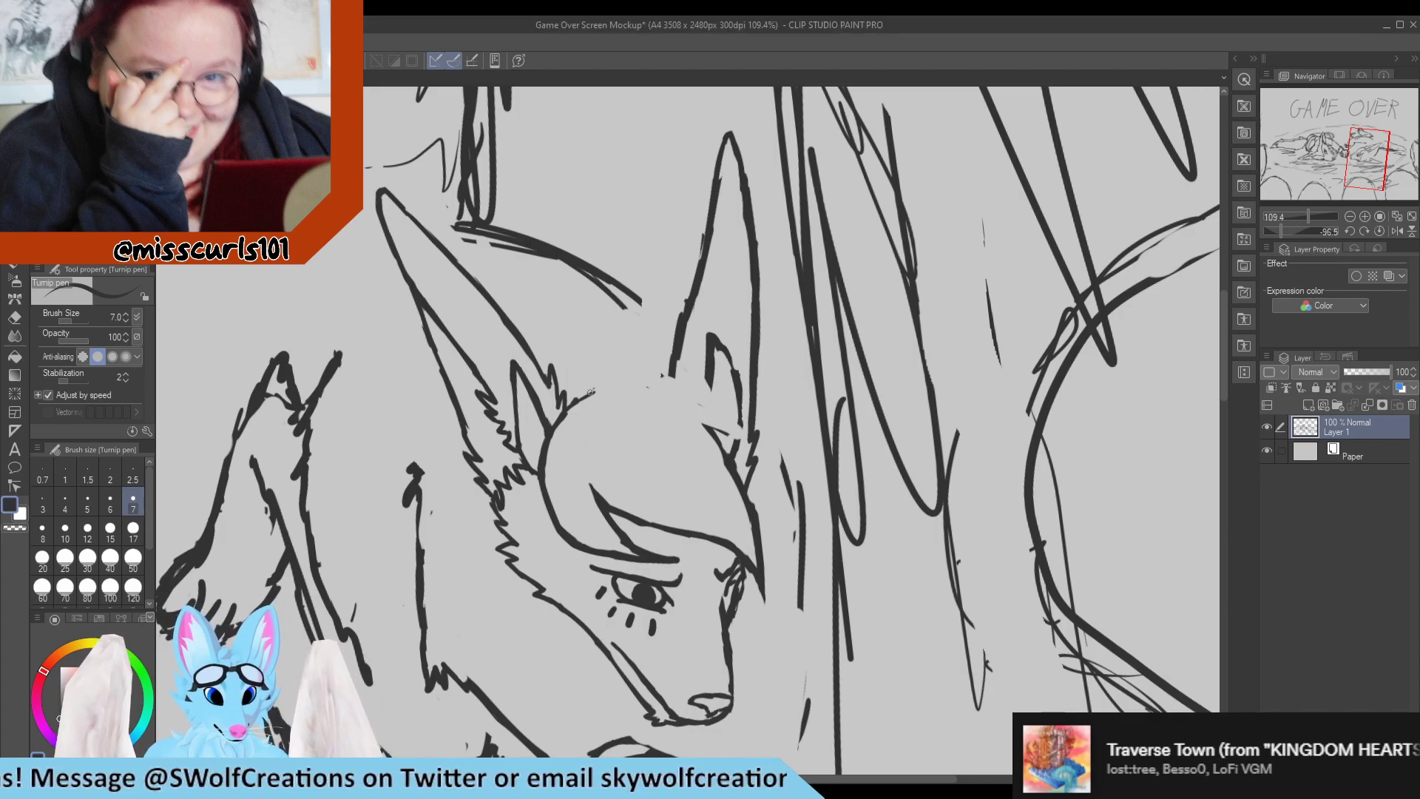
pyautogui.moveTo(597, 389); pyautogui.dragTo(632, 365)
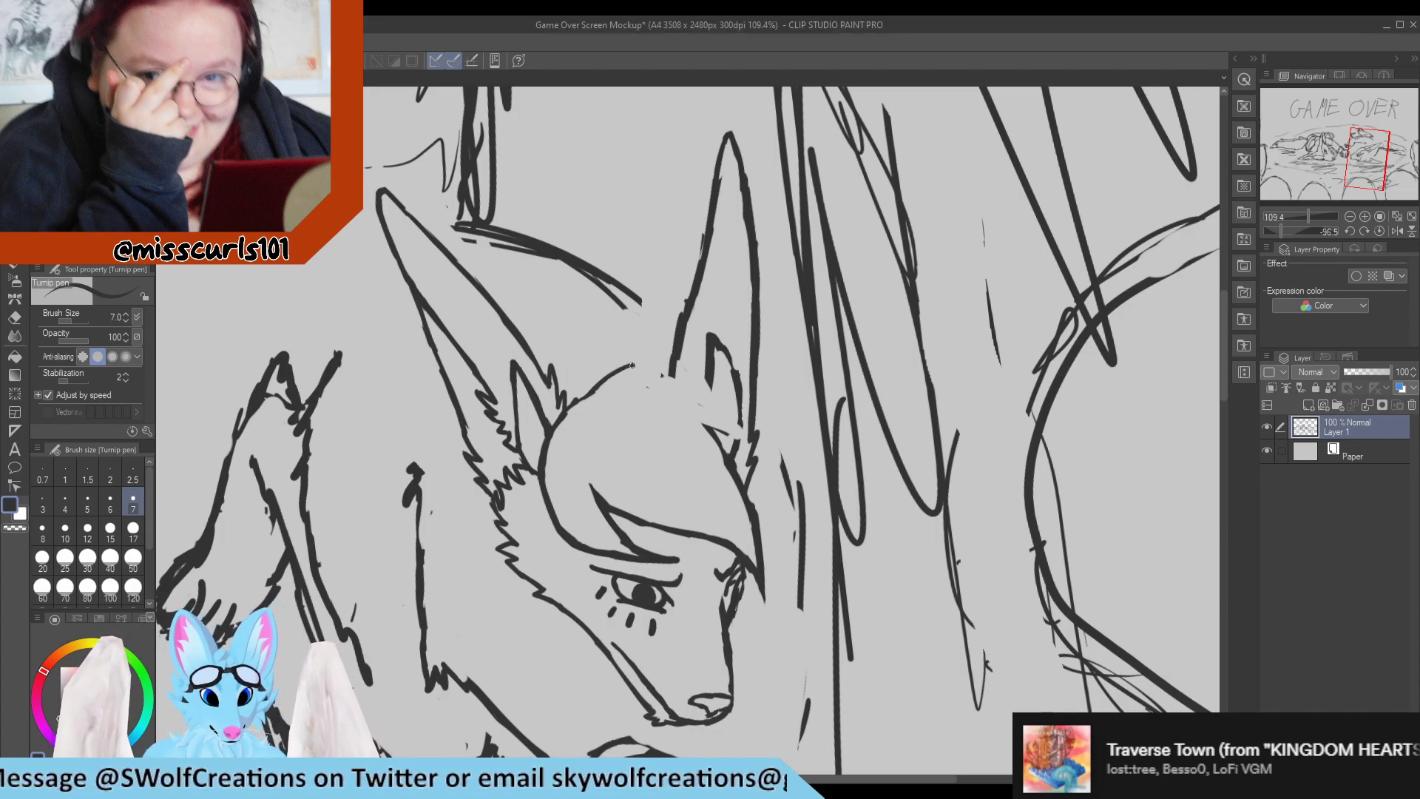
pyautogui.press('e')
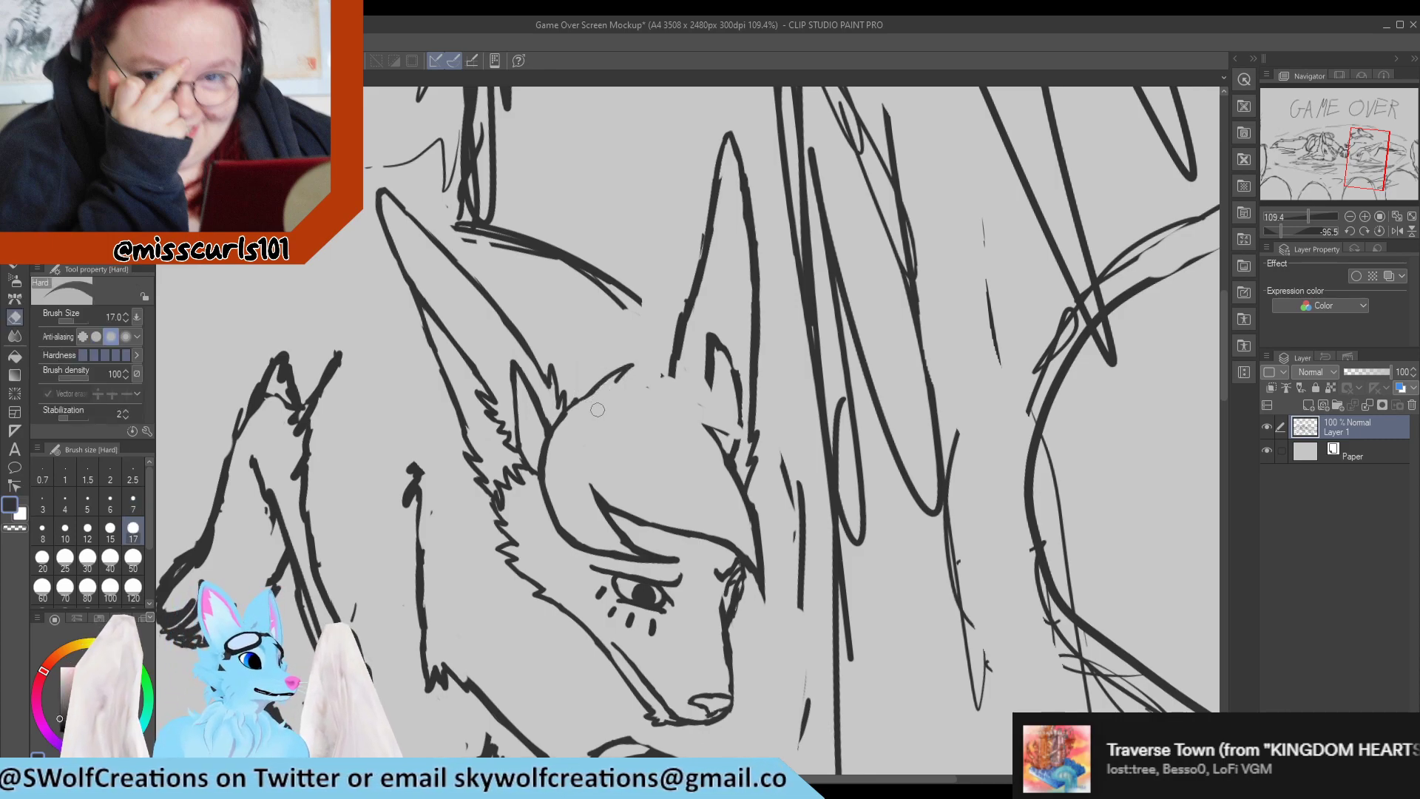
pyautogui.press('p')
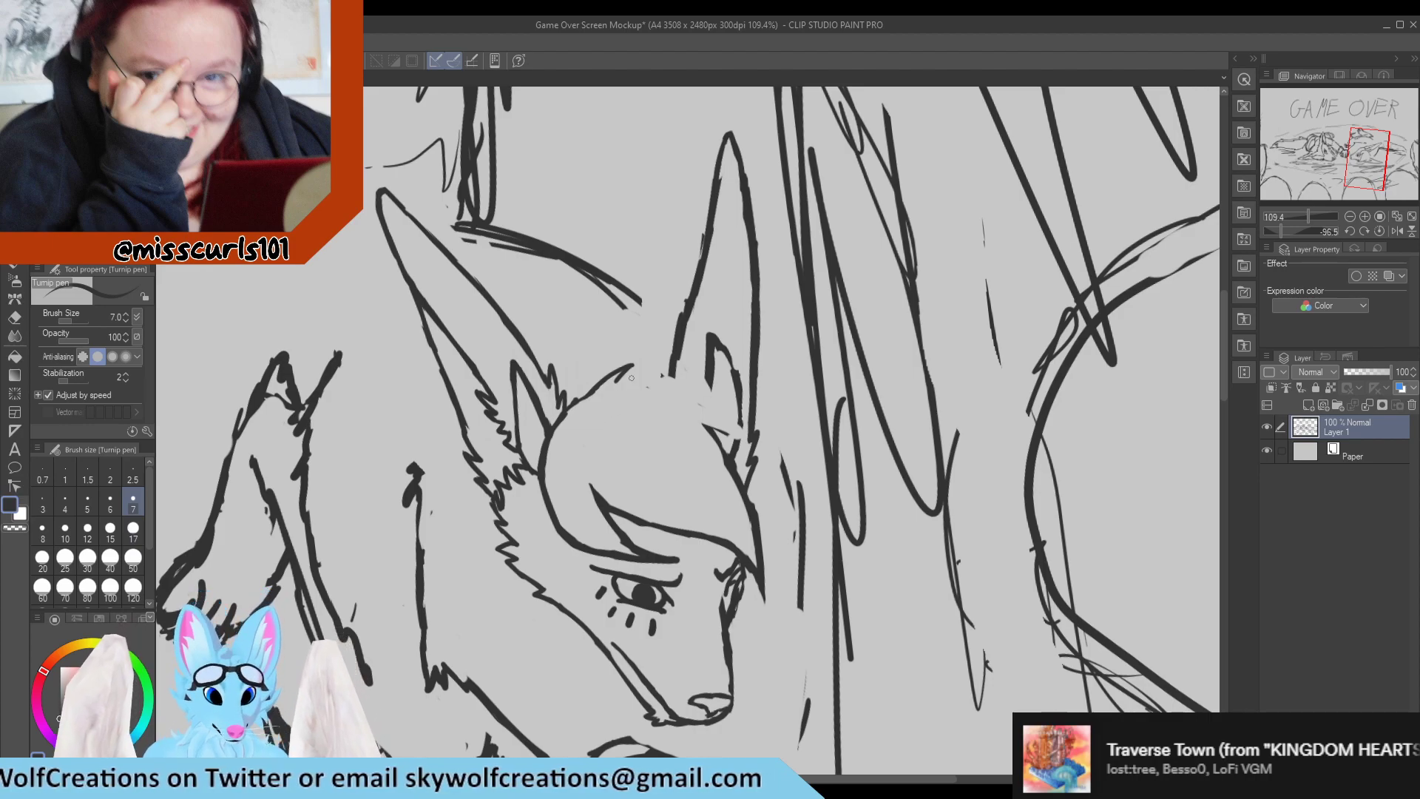
# Continue the crown outline from the tuft across the far ear's base and curve it down into a hair lock beside the fringe.
pyautogui.moveTo(617, 378); pyautogui.dragTo(670, 376)
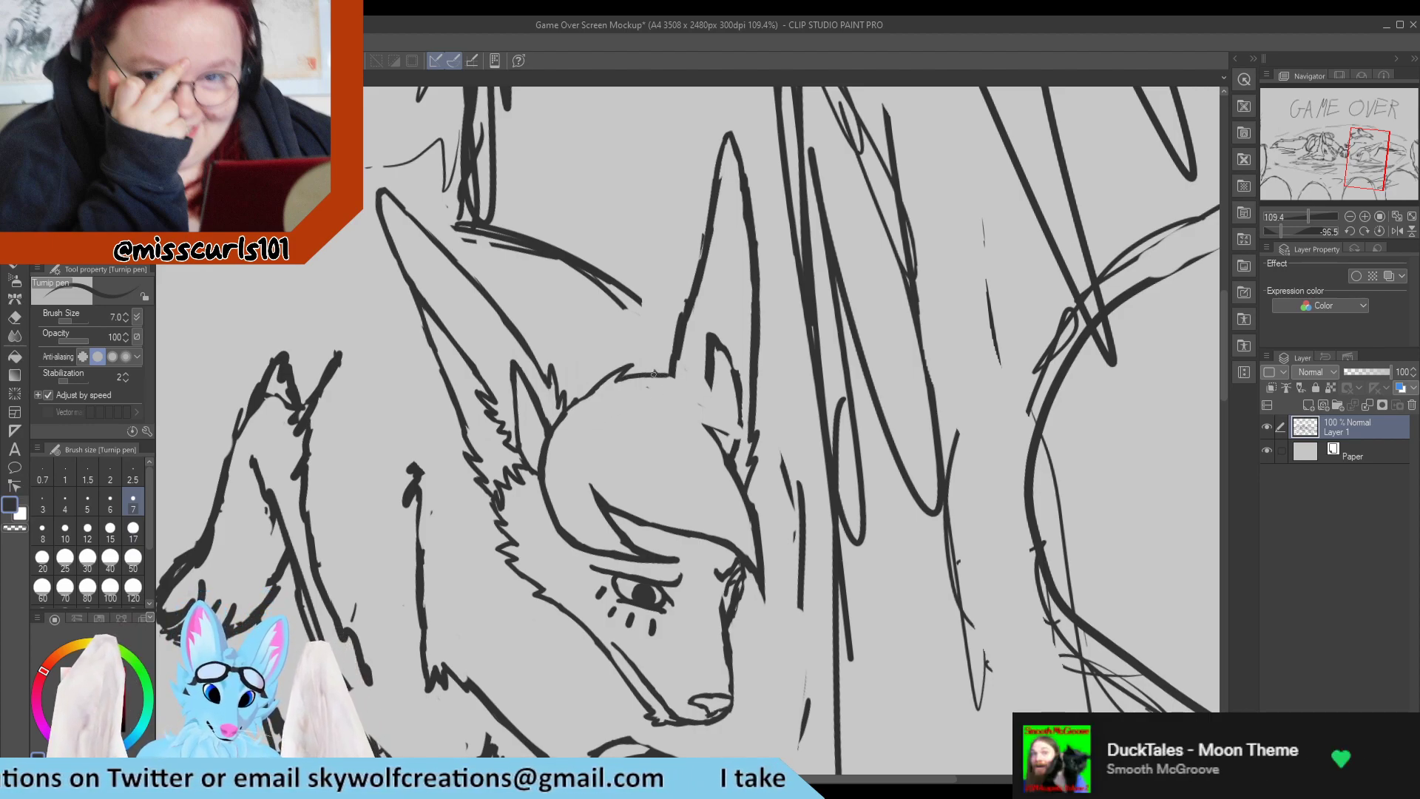
pyautogui.press('e')
pyautogui.moveTo(660, 375); pyautogui.dragTo(698, 388)
pyautogui.press('p')
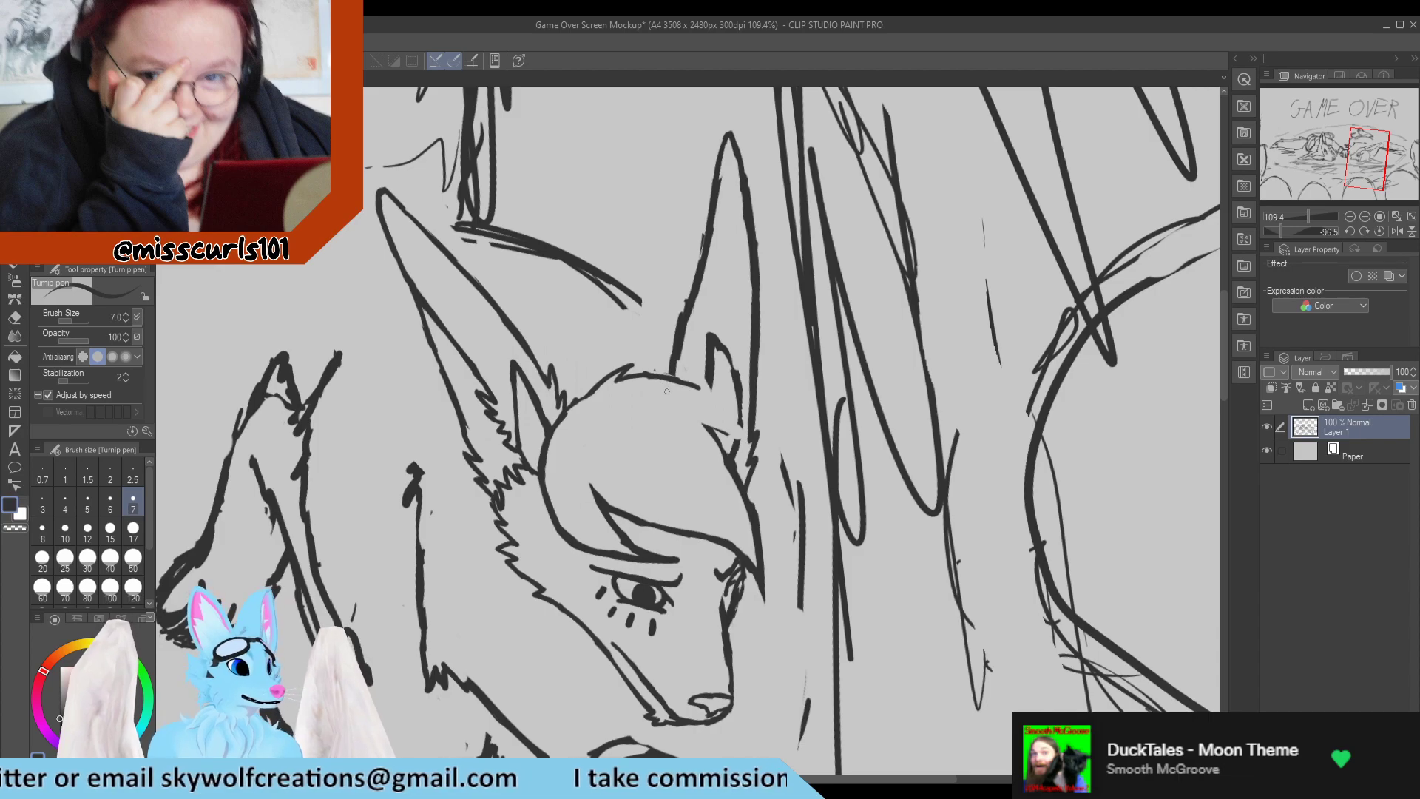
pyautogui.moveTo(679, 381)
pyautogui.mouseDown()
pyautogui.moveTo(747, 408)
pyautogui.moveTo(717, 395)
pyautogui.moveTo(766, 436)
pyautogui.moveTo(773, 470)
pyautogui.moveTo(742, 445)
pyautogui.moveTo(769, 489)
pyautogui.moveTo(742, 424)
pyautogui.mouseUp()
pyautogui.press('e')
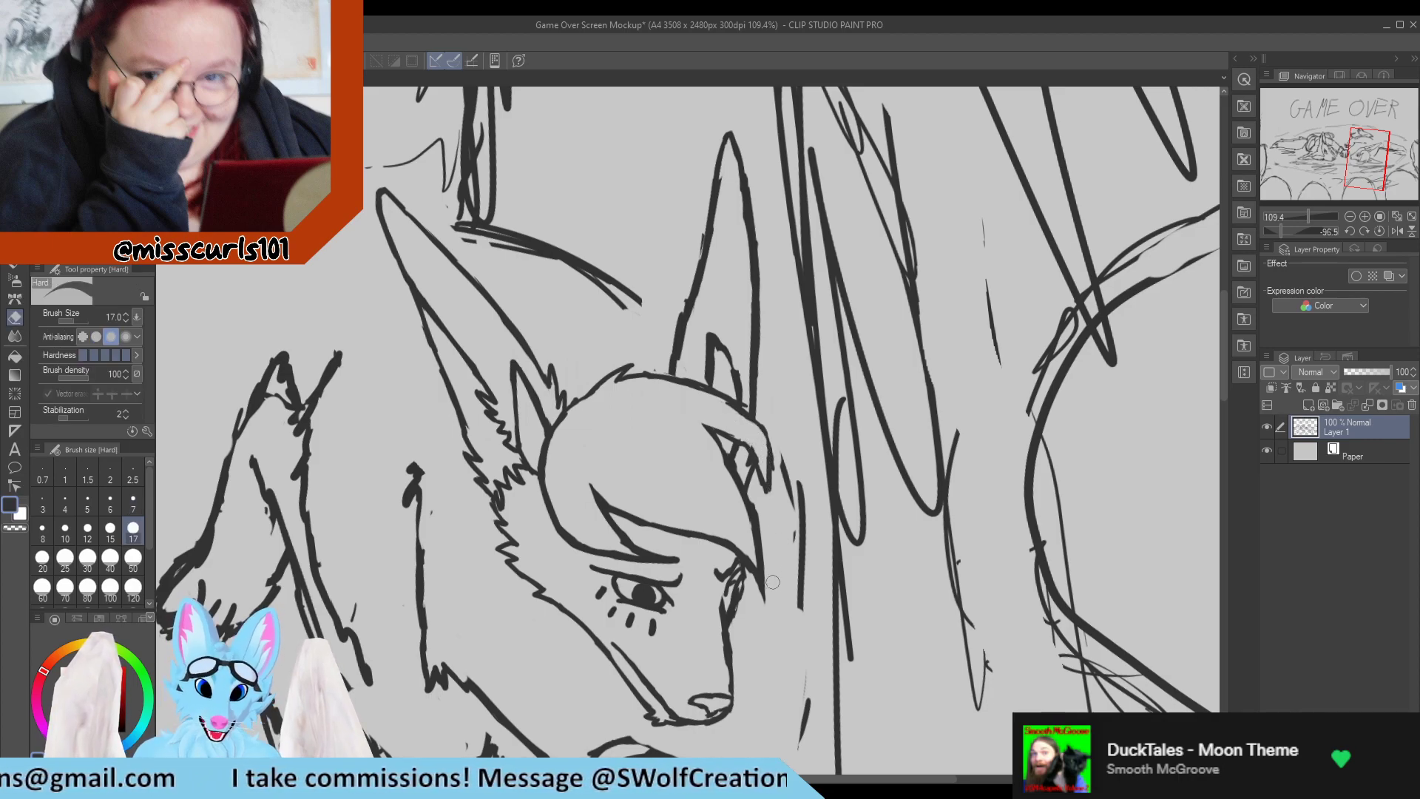
# Redraw the inner edge of the hair lock below the far ear so it starts from a longer, pointed line.
pyautogui.press('p')
pyautogui.press('e')
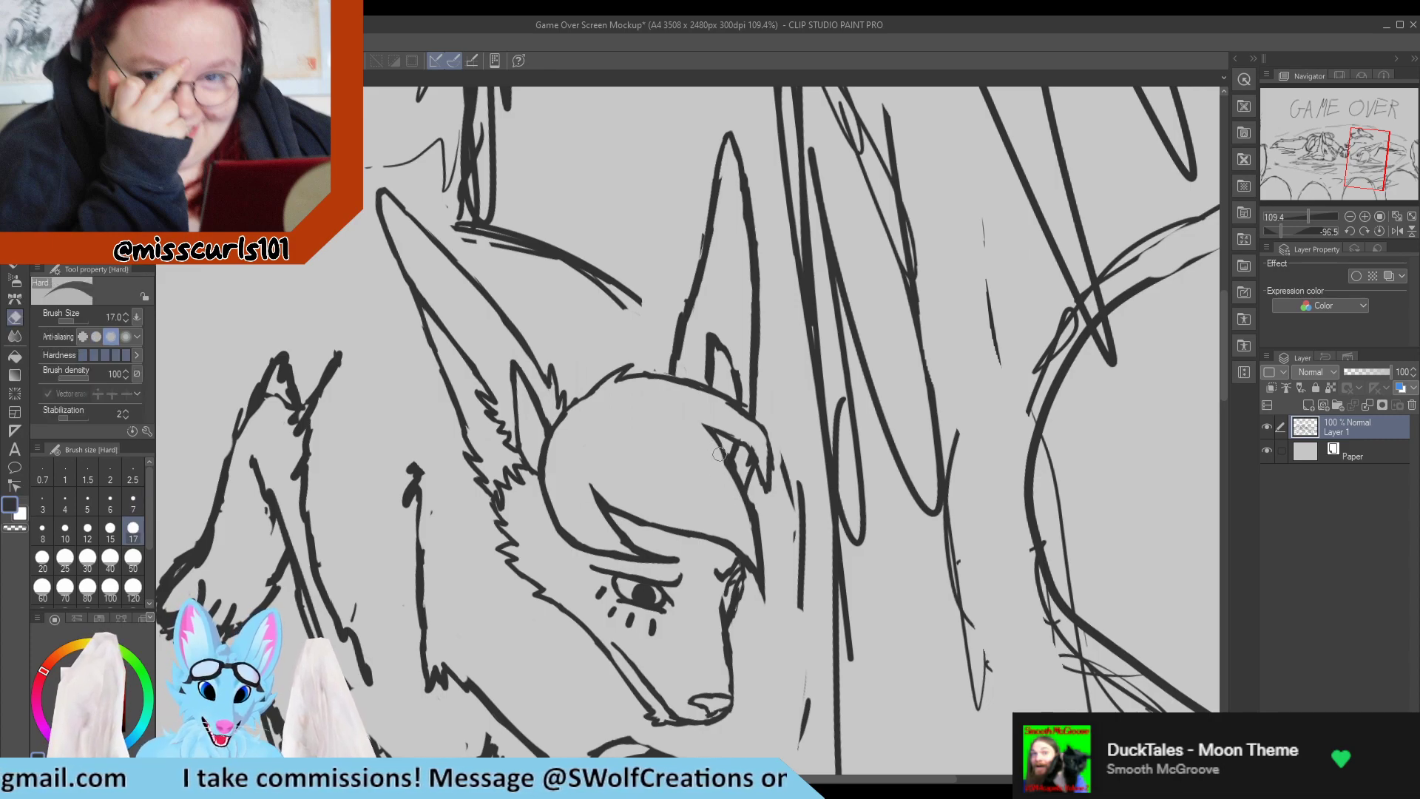
pyautogui.moveTo(719, 448); pyautogui.dragTo(746, 504)
pyautogui.press('p')
pyautogui.moveTo(701, 426); pyautogui.dragTo(751, 491)
pyautogui.moveTo(711, 432); pyautogui.dragTo(743, 470)
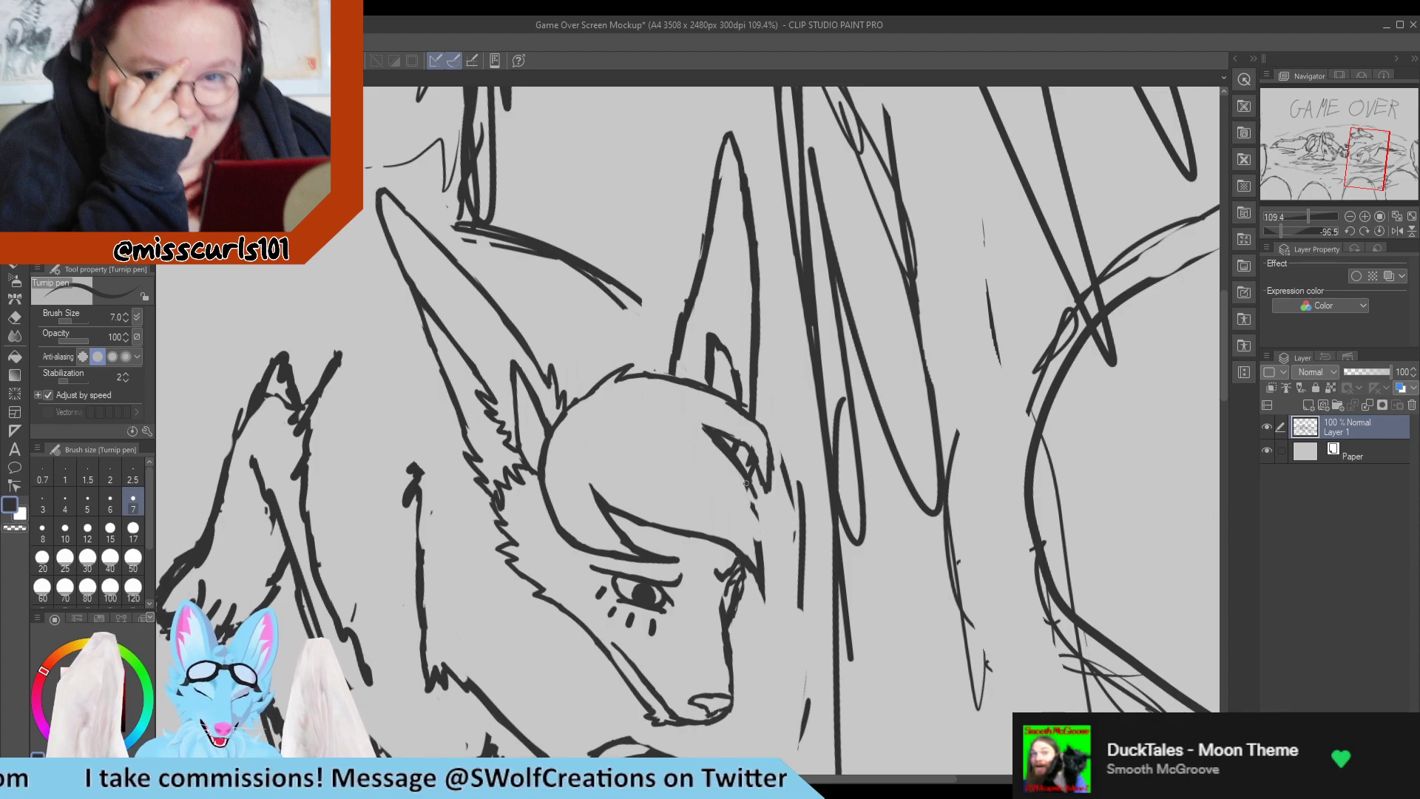
pyautogui.press('e')
pyautogui.moveTo(702, 427); pyautogui.dragTo(742, 500)
pyautogui.press('p')
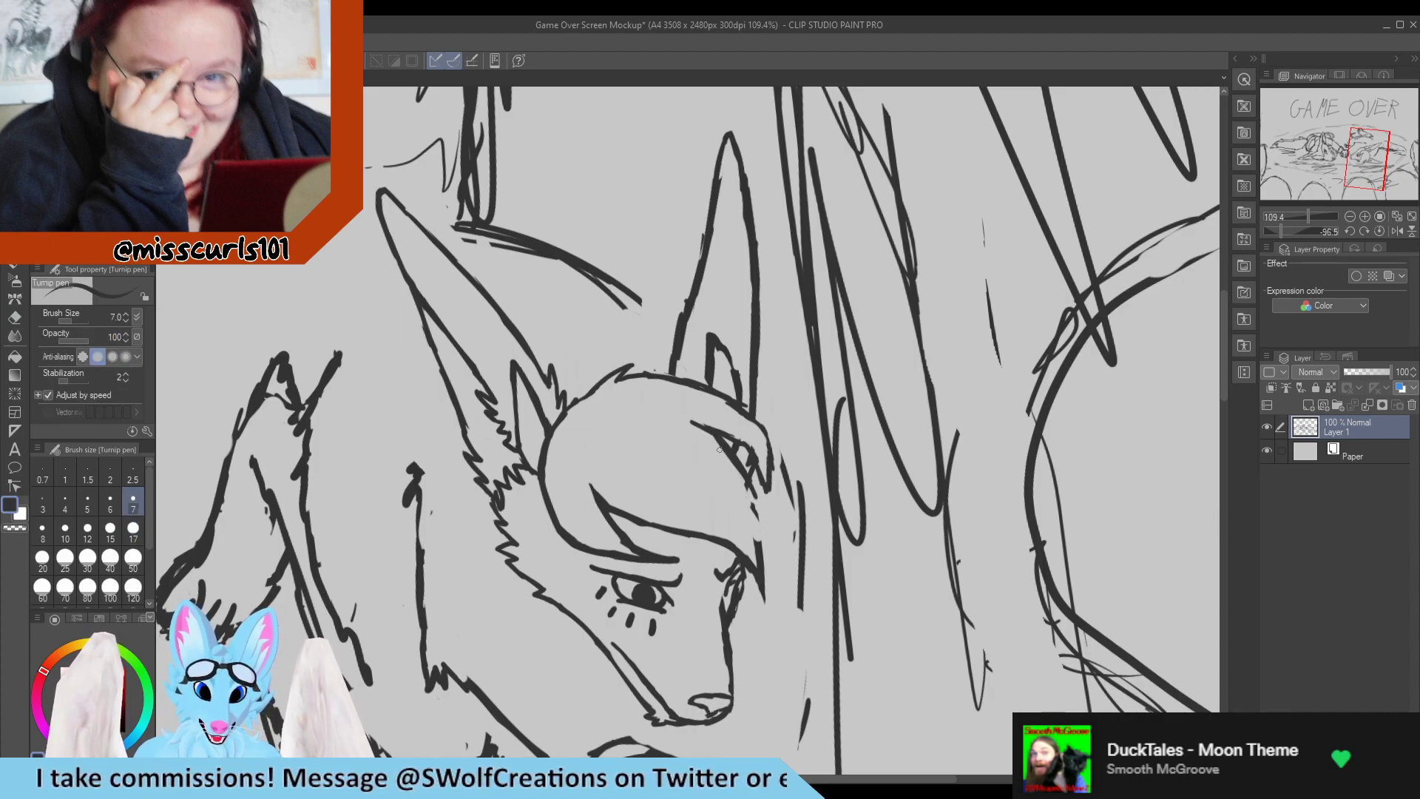
# Thin the fringe's outer edge down to the brow and redraw its end as a narrow pointed strand.
pyautogui.press('e')
pyautogui.moveTo(711, 442)
pyautogui.mouseDown()
pyautogui.moveTo(744, 500)
pyautogui.moveTo(747, 485)
pyautogui.moveTo(763, 579)
pyautogui.mouseUp()
pyautogui.press('p')
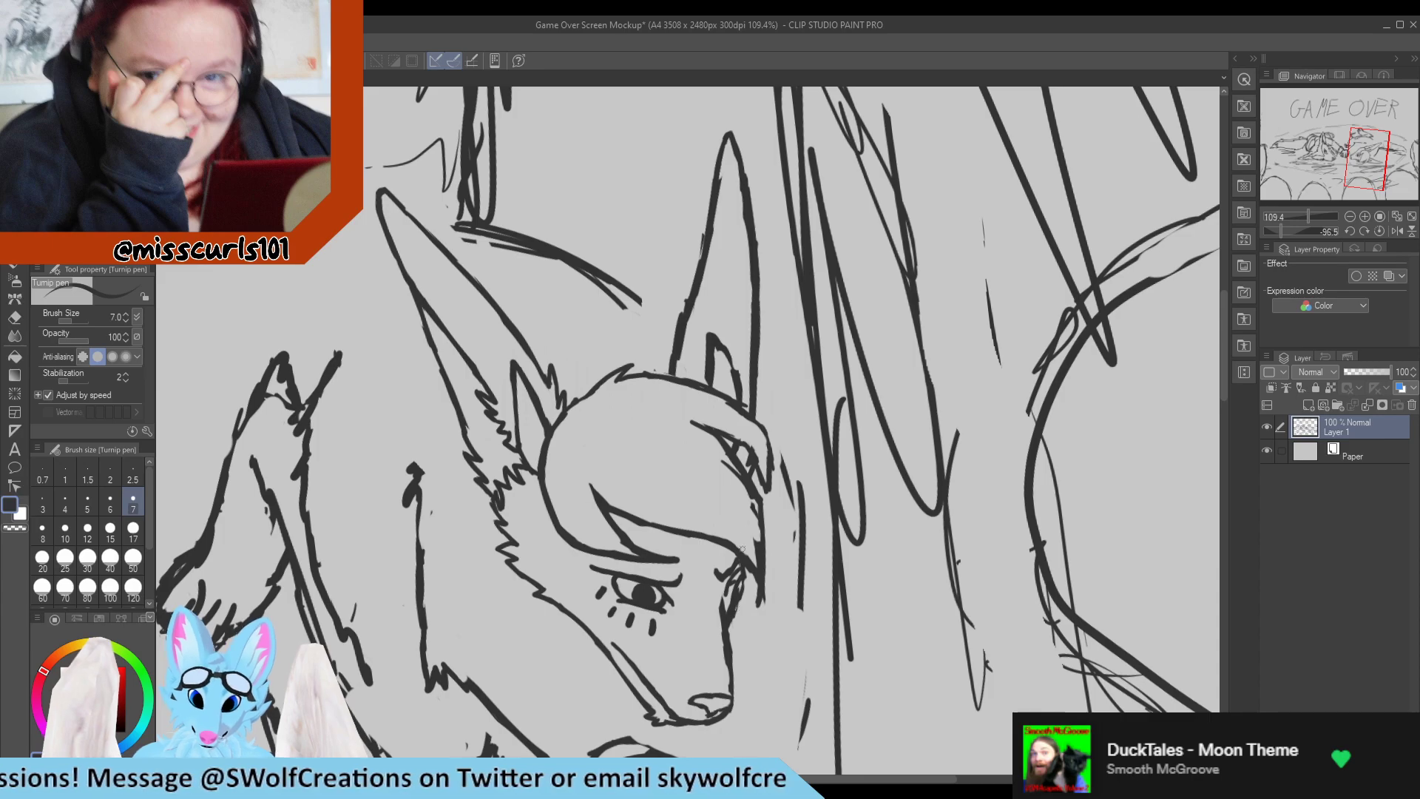
pyautogui.press('e')
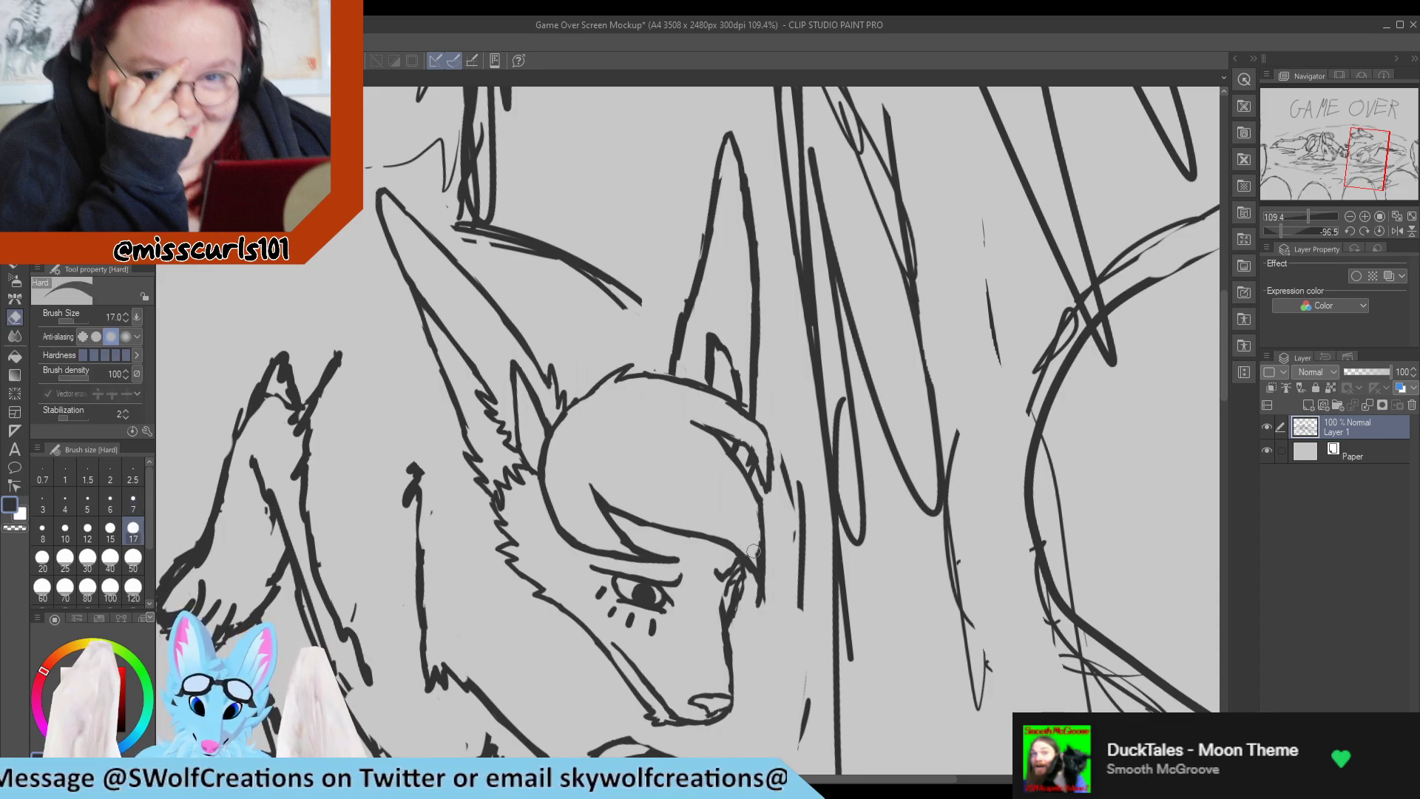
pyautogui.press('p')
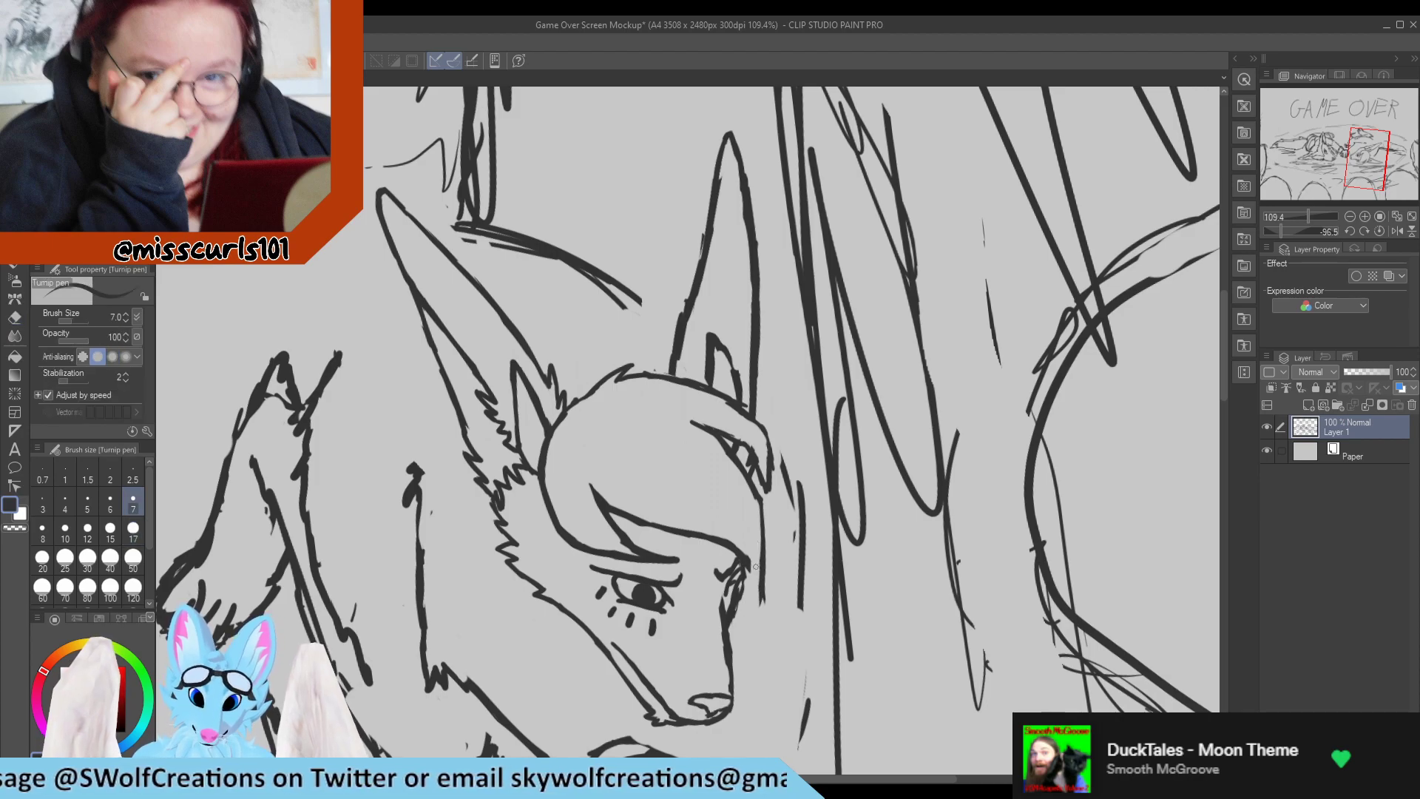
pyautogui.moveTo(746, 559); pyautogui.dragTo(763, 604)
pyautogui.press('e')
pyautogui.press('p')
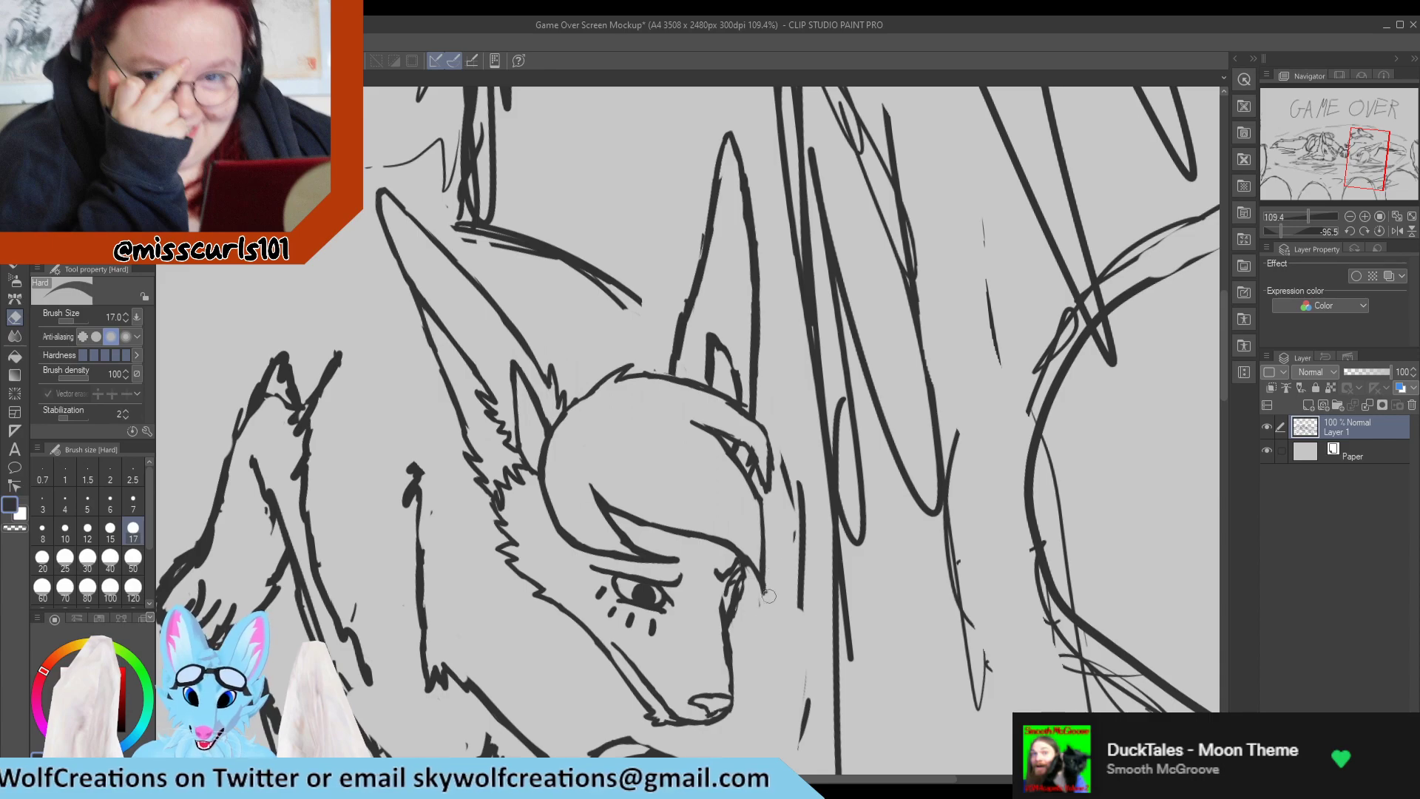
pyautogui.moveTo(751, 577); pyautogui.dragTo(756, 615)
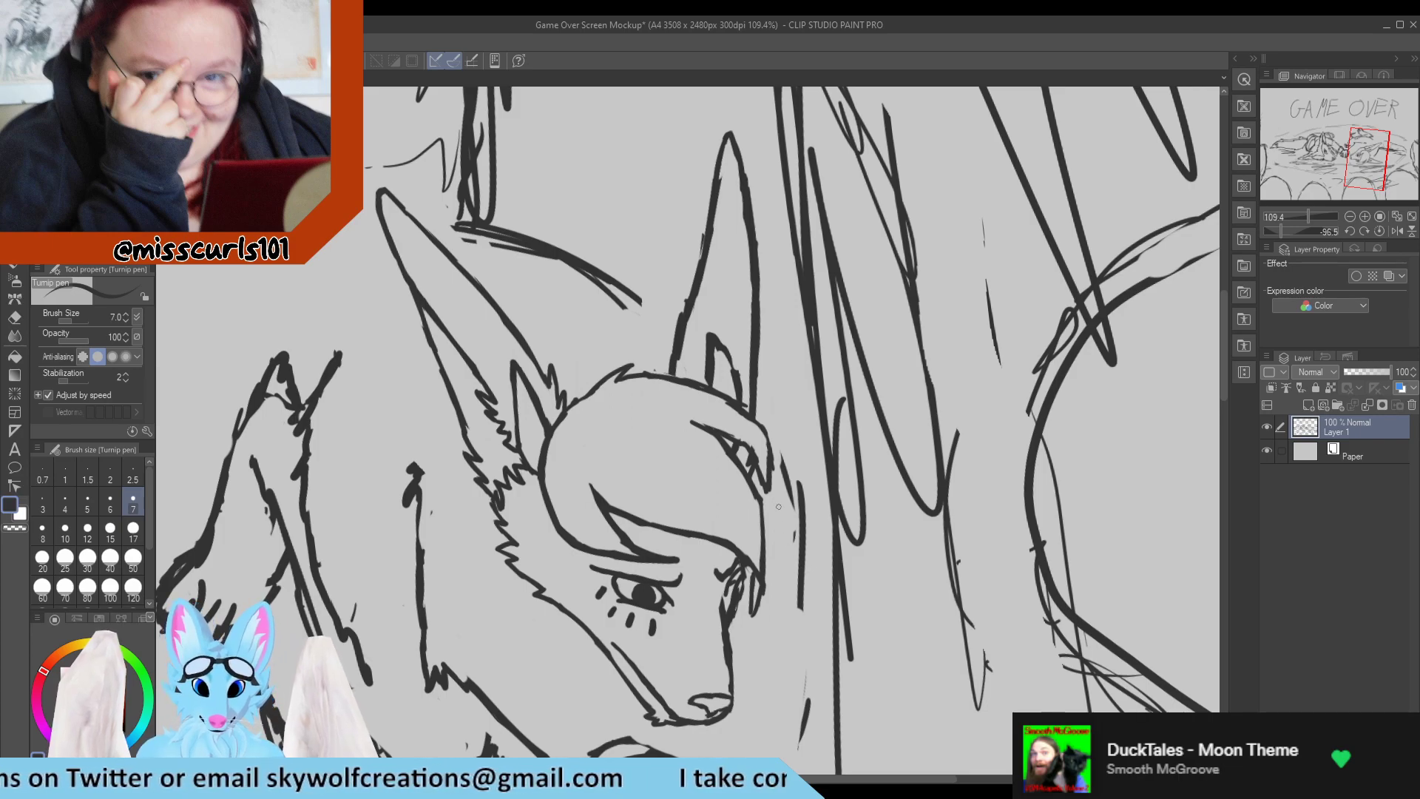
# Reshape the tip of the hair lock below the far ear into a shorter, clean point.
pyautogui.scroll(-11, 769, 477)
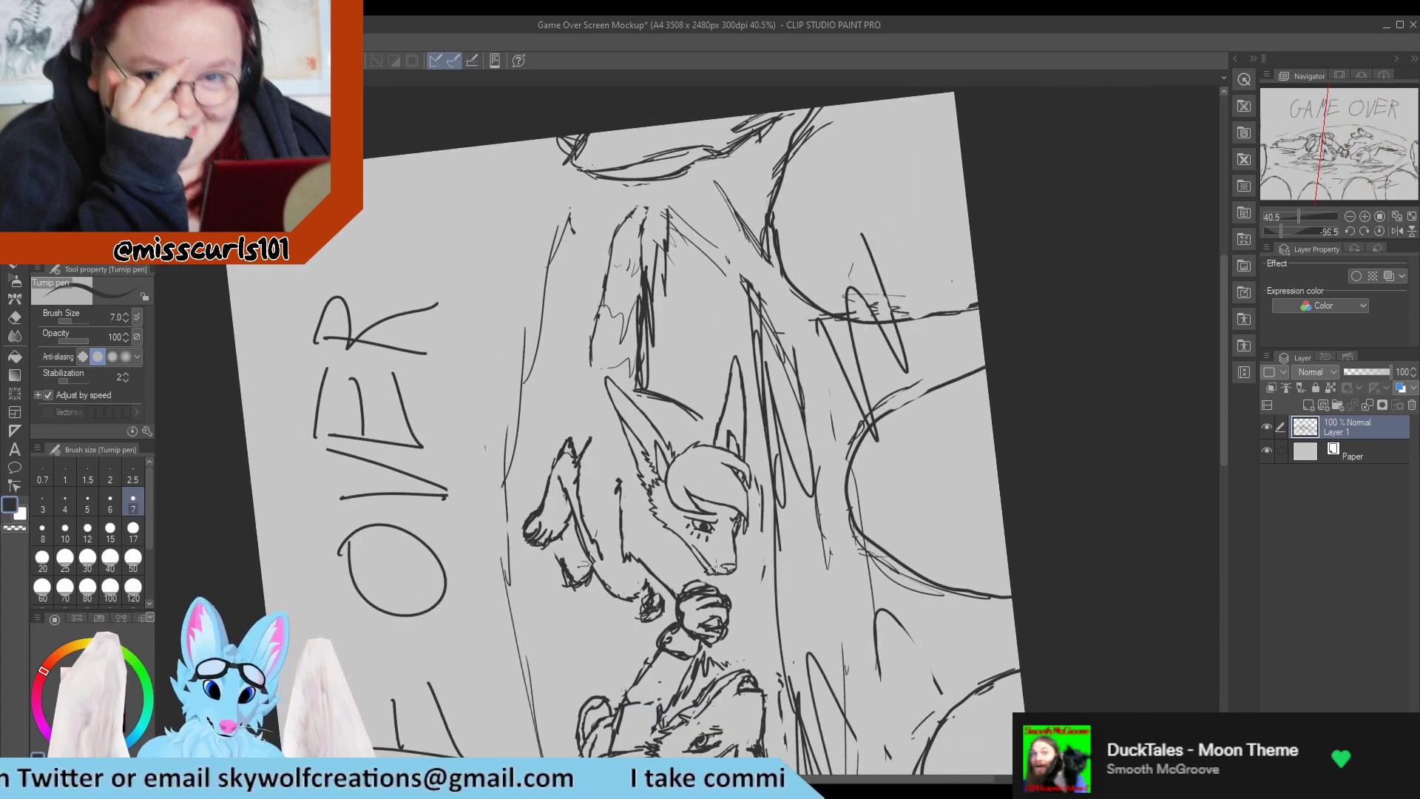
pyautogui.scroll(10, 755, 497)
pyautogui.scroll(3, 754, 497)
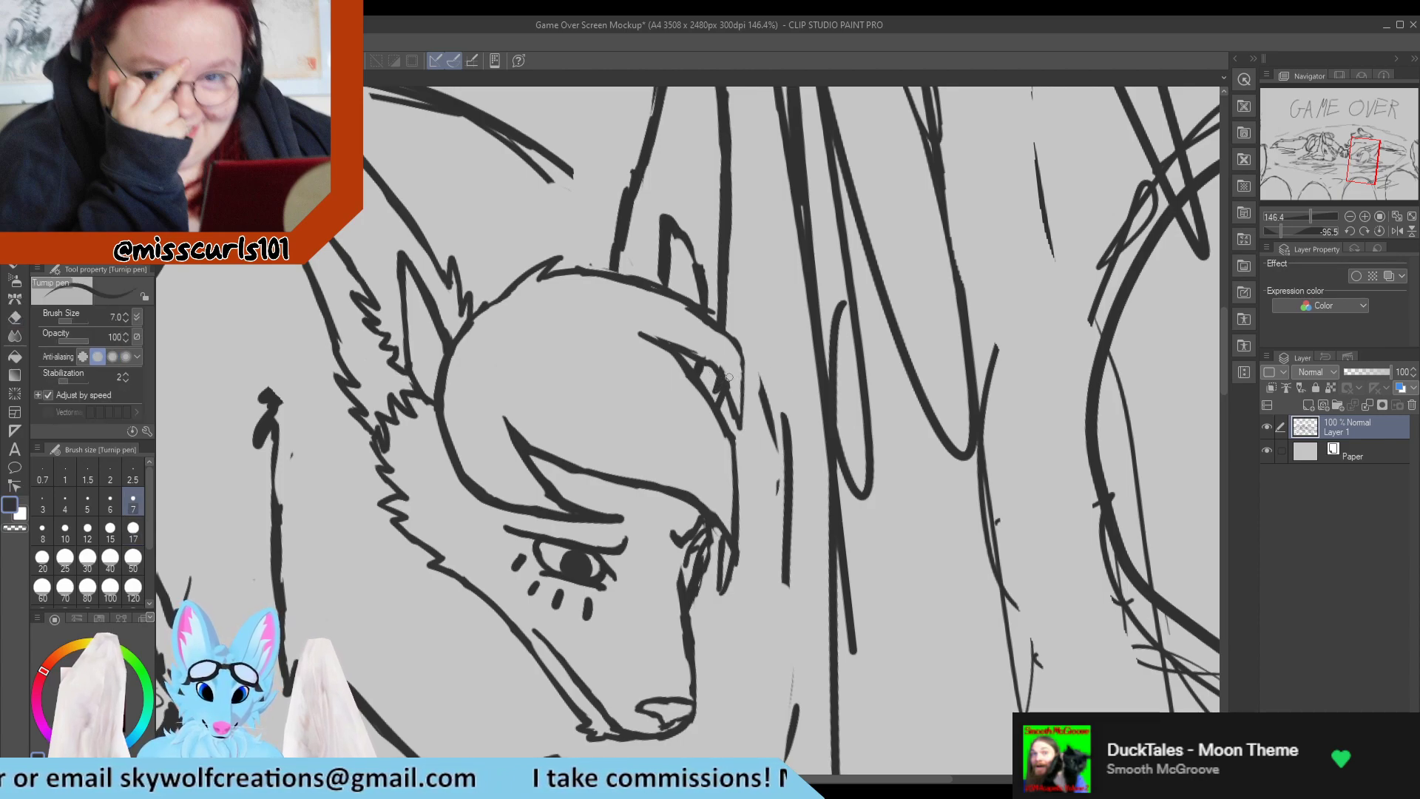
pyautogui.moveTo(729, 380); pyautogui.dragTo(739, 420)
pyautogui.moveTo(742, 357); pyautogui.dragTo(742, 421)
pyautogui.press('e')
pyautogui.press('p')
pyautogui.press('e')
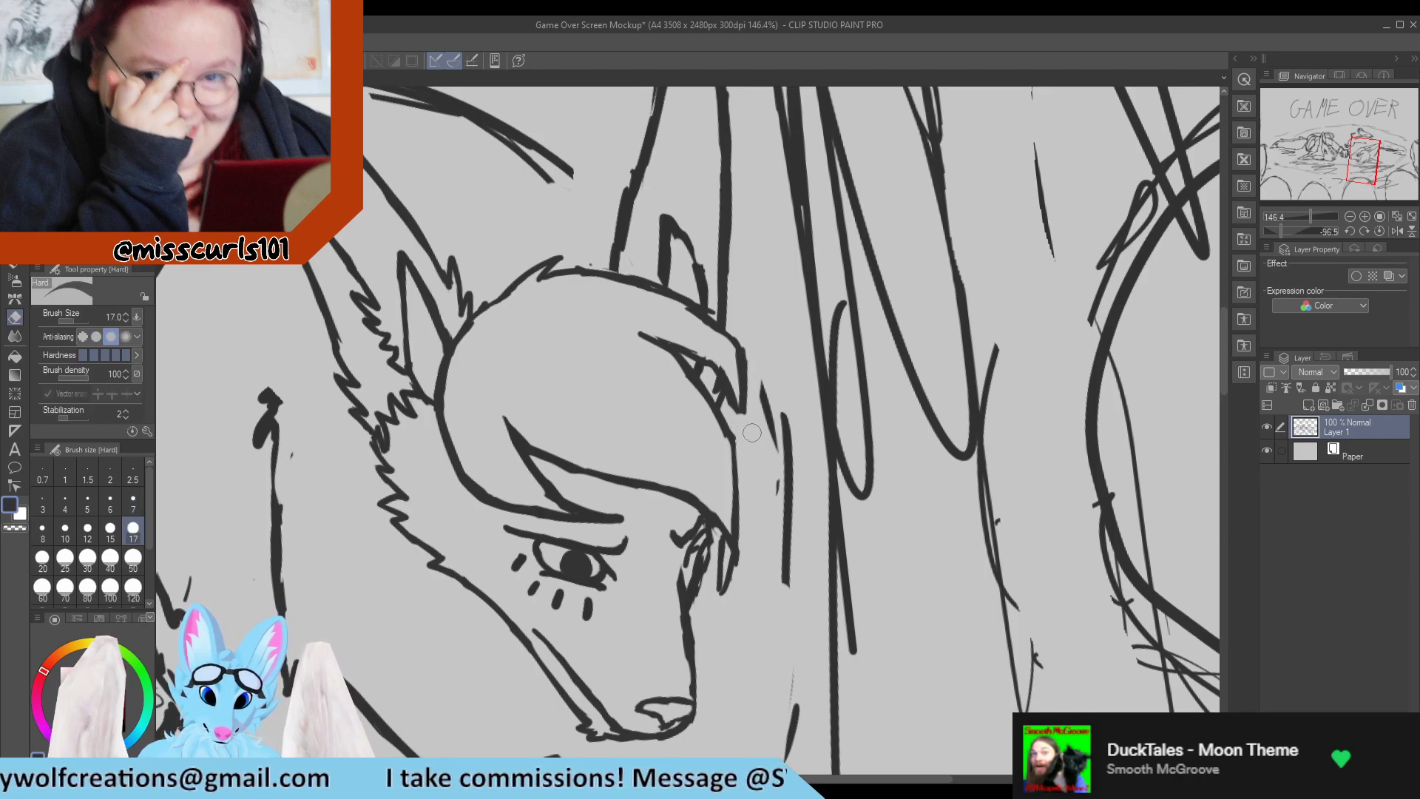
pyautogui.moveTo(753, 359); pyautogui.dragTo(753, 434)
pyautogui.press('p')
pyautogui.press('e')
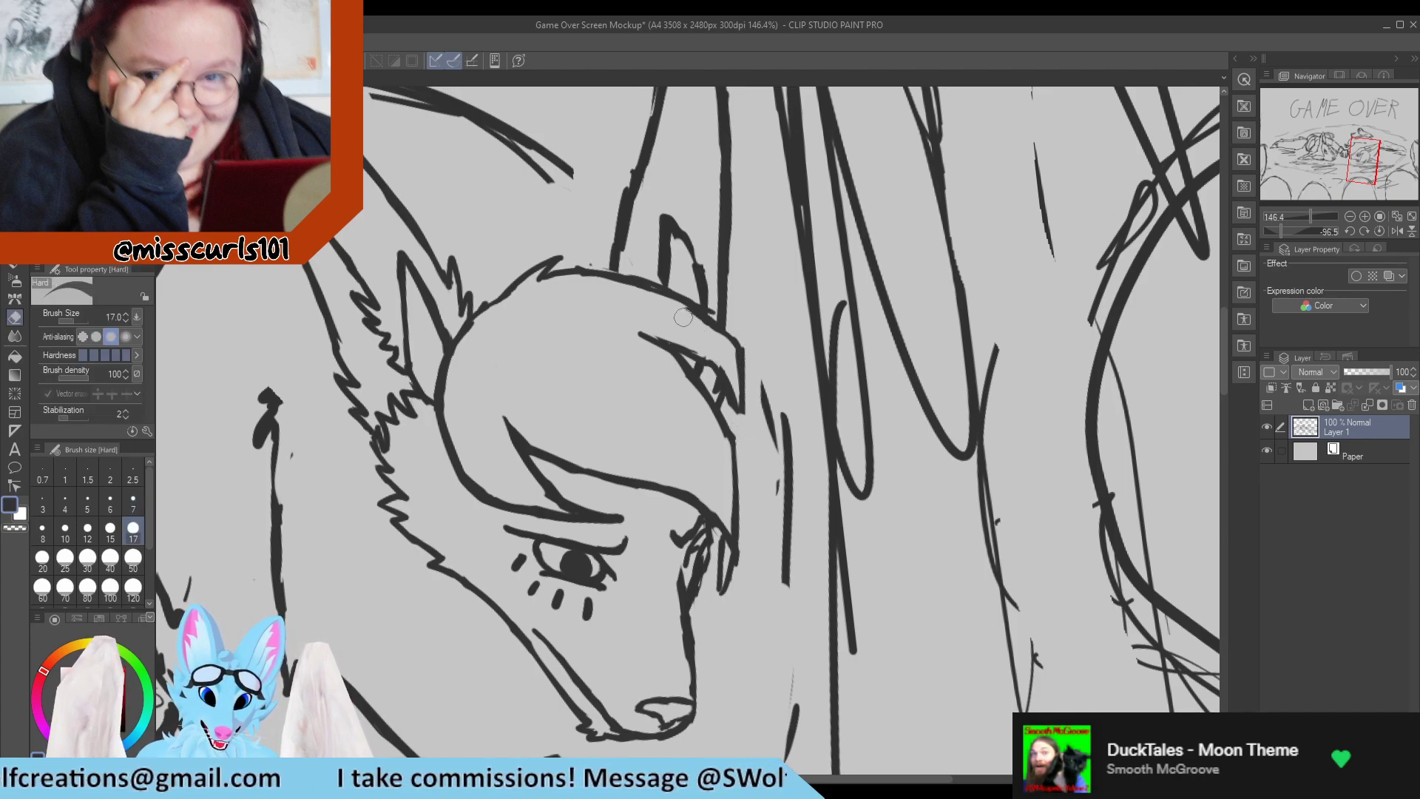
# Smooth the hair lock's outer curve below the far ear and taper the start of its inner line.
pyautogui.moveTo(696, 320); pyautogui.dragTo(729, 351)
pyautogui.press('p')
pyautogui.moveTo(689, 298); pyautogui.dragTo(752, 363)
pyautogui.press('e')
pyautogui.moveTo(661, 335); pyautogui.dragTo(715, 365)
pyautogui.press('p')
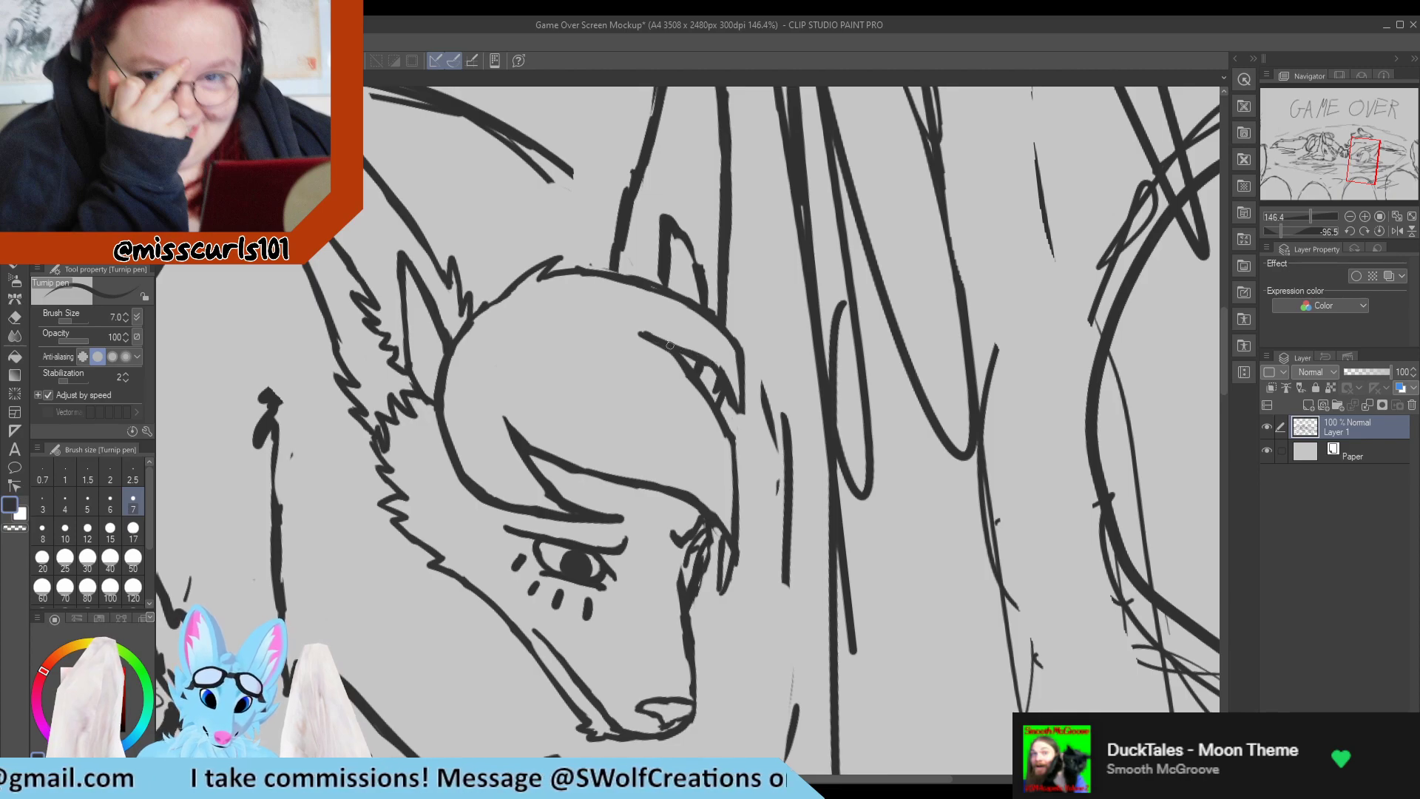
pyautogui.press('e')
pyautogui.moveTo(642, 325); pyautogui.dragTo(682, 338)
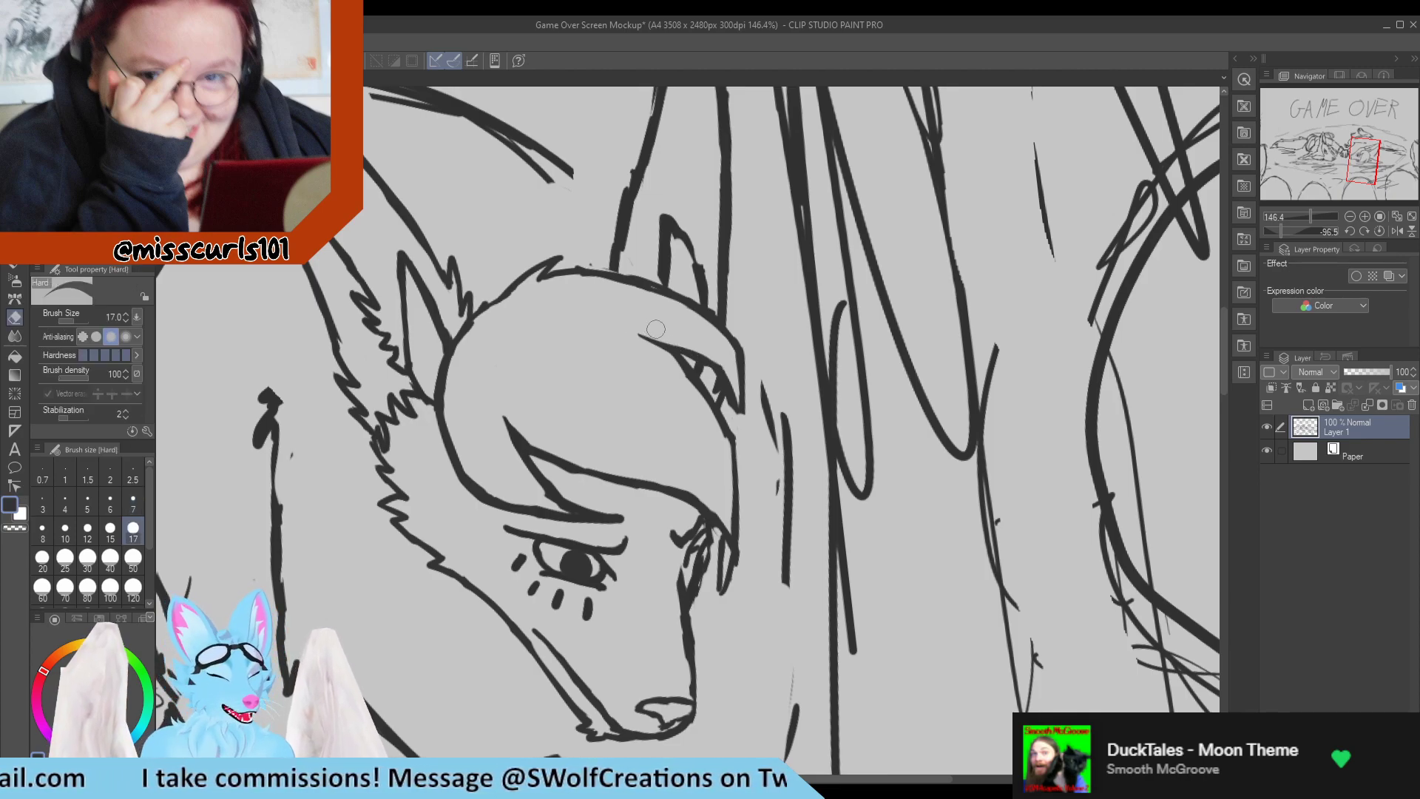
pyautogui.press('p')
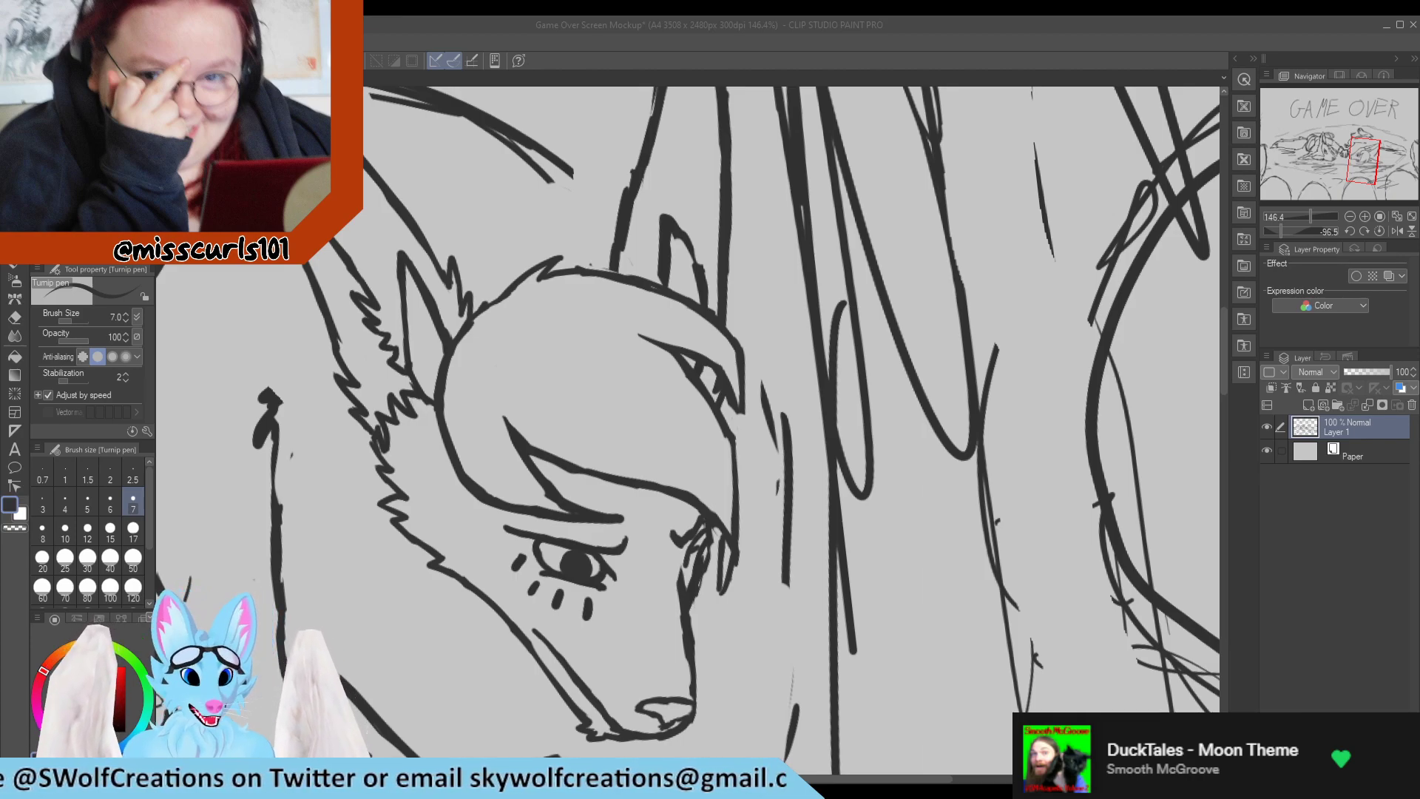
# Redraw the crown outline between the hair tuft and the far ear as an even curve, erasing stray marks along both sides.
pyautogui.scroll(-3, 566, 377)
pyautogui.scroll(5, 570, 306)
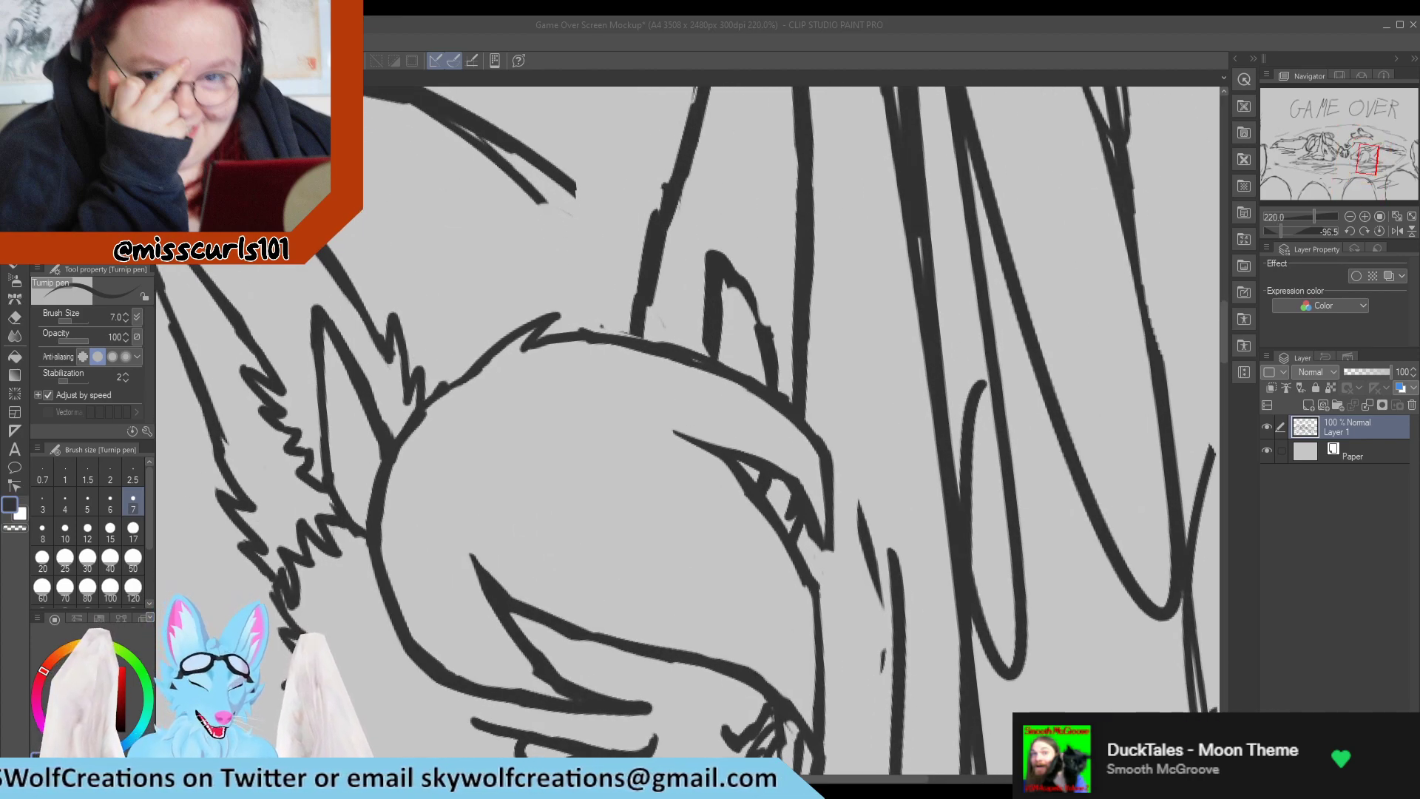
pyautogui.press('e')
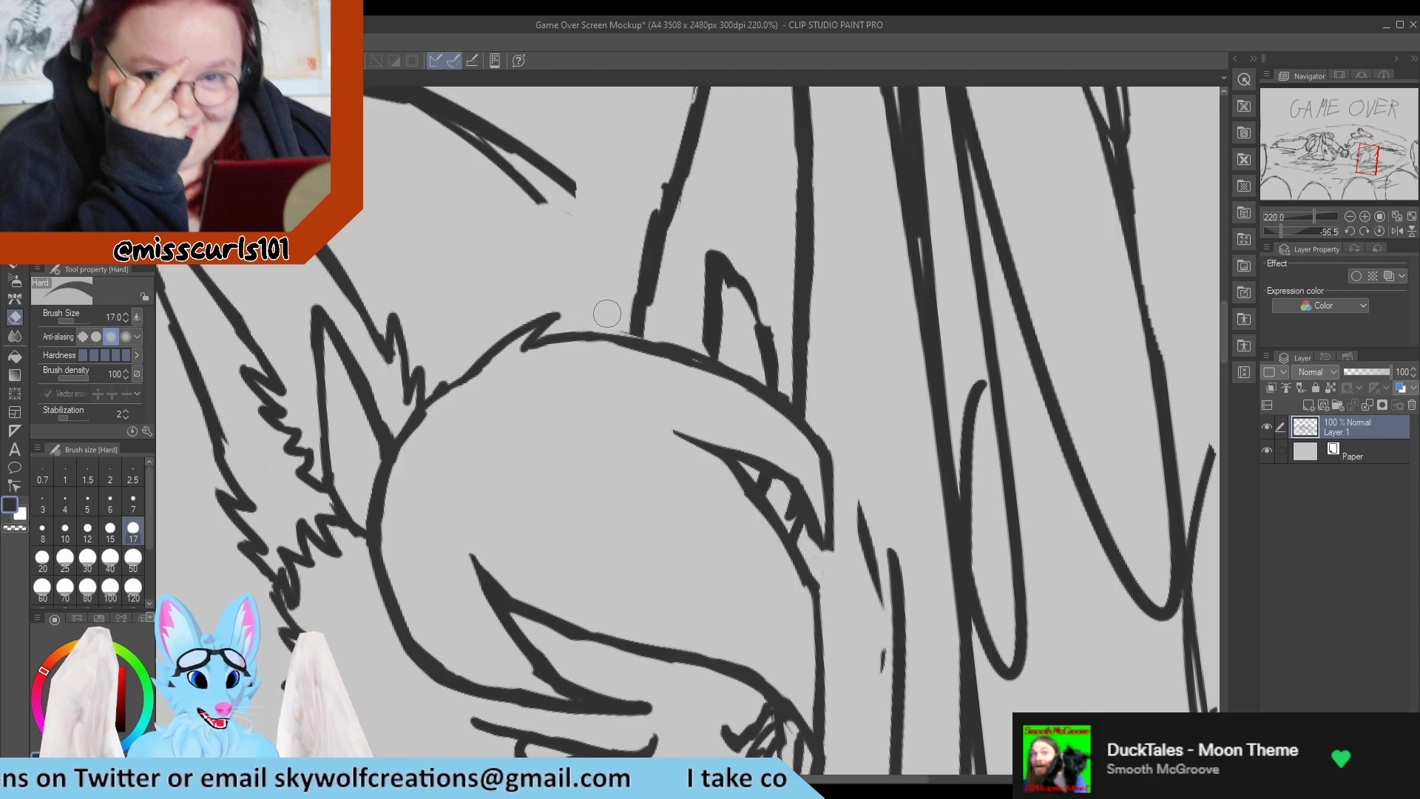
pyautogui.press('p')
pyautogui.moveTo(575, 339); pyautogui.dragTo(700, 361)
pyautogui.press('e')
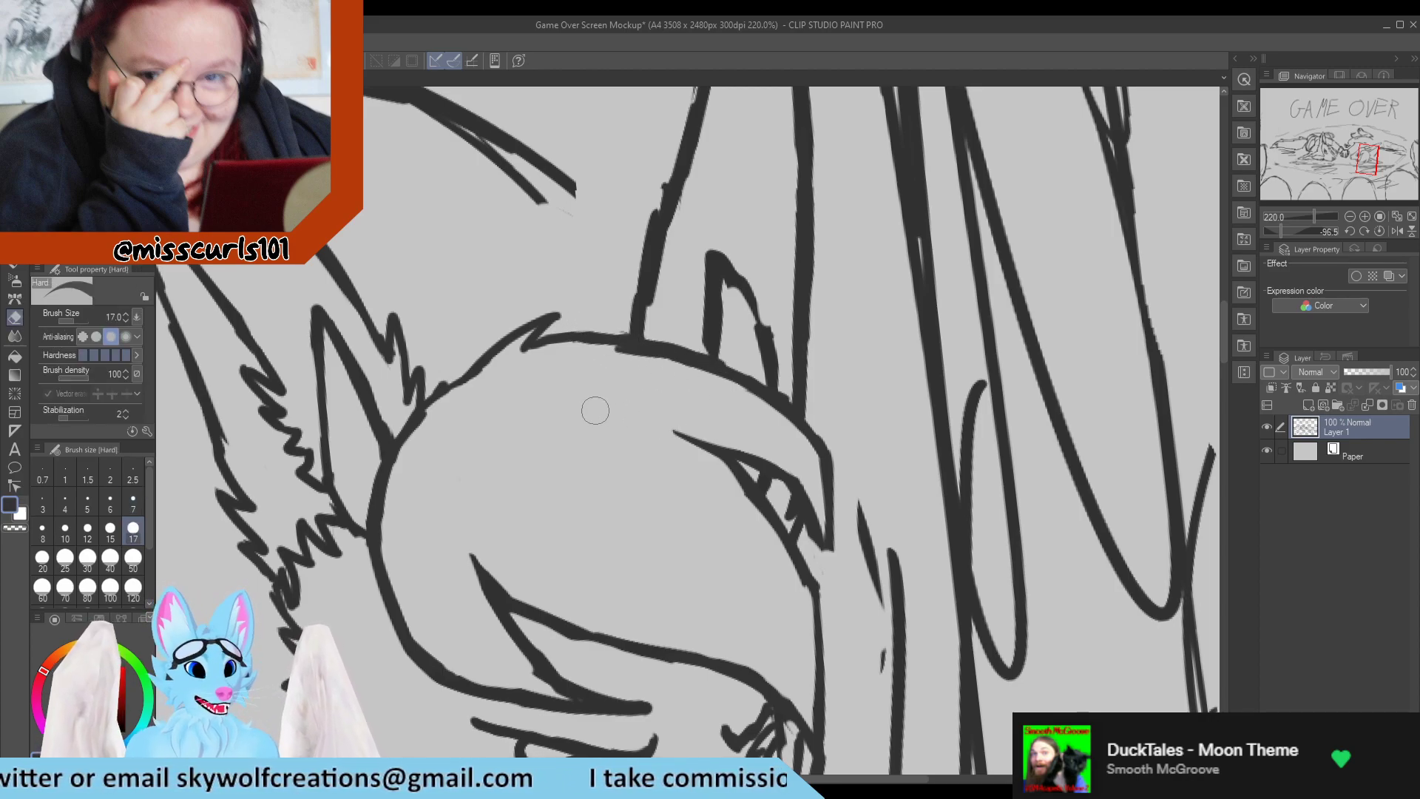
pyautogui.moveTo(600, 362); pyautogui.dragTo(730, 398)
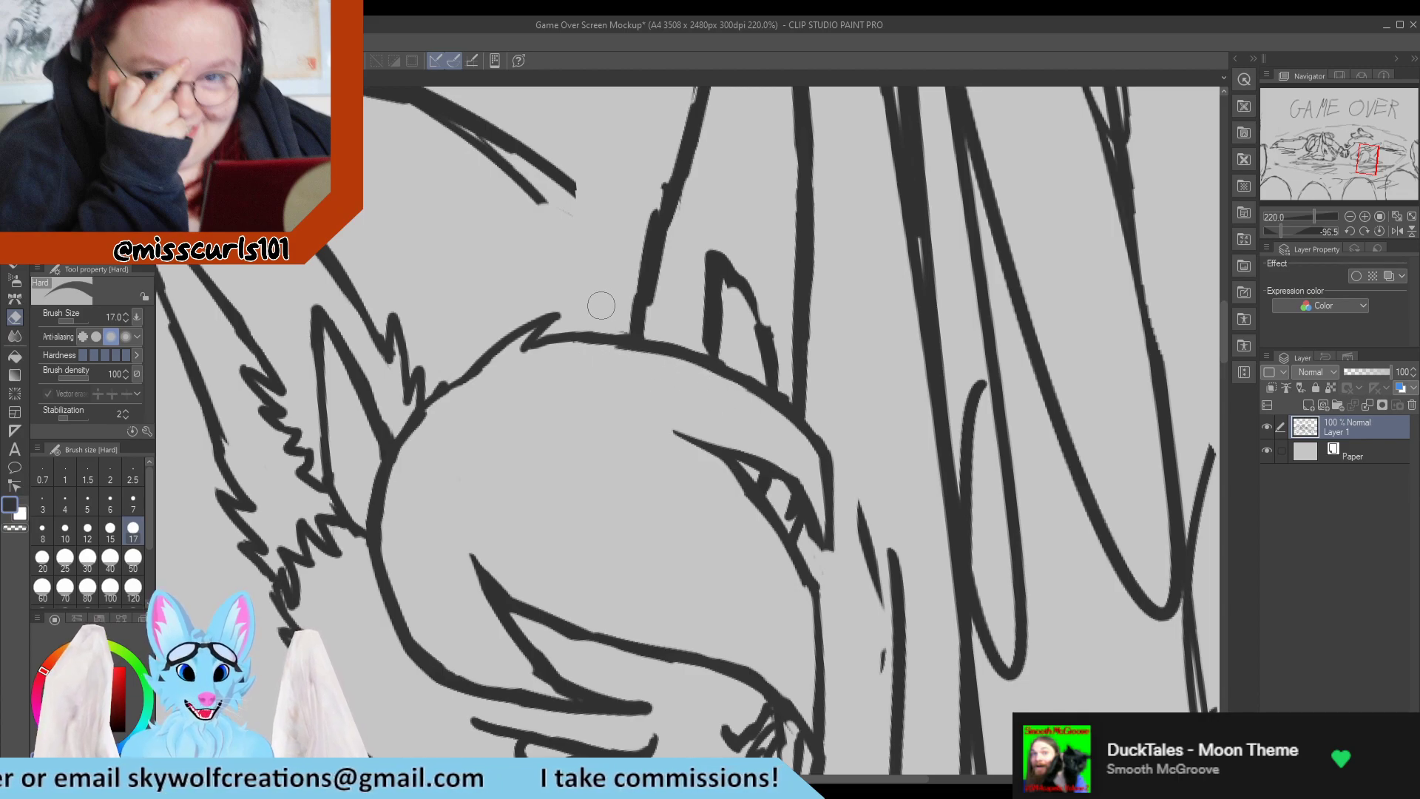
pyautogui.moveTo(618, 323)
pyautogui.mouseDown()
pyautogui.moveTo(656, 321)
pyautogui.moveTo(624, 322)
pyautogui.moveTo(650, 322)
pyautogui.moveTo(669, 344)
pyautogui.moveTo(628, 337)
pyautogui.moveTo(644, 299)
pyautogui.mouseUp()
pyautogui.press('p')
pyautogui.scroll(-6, 664, 265)
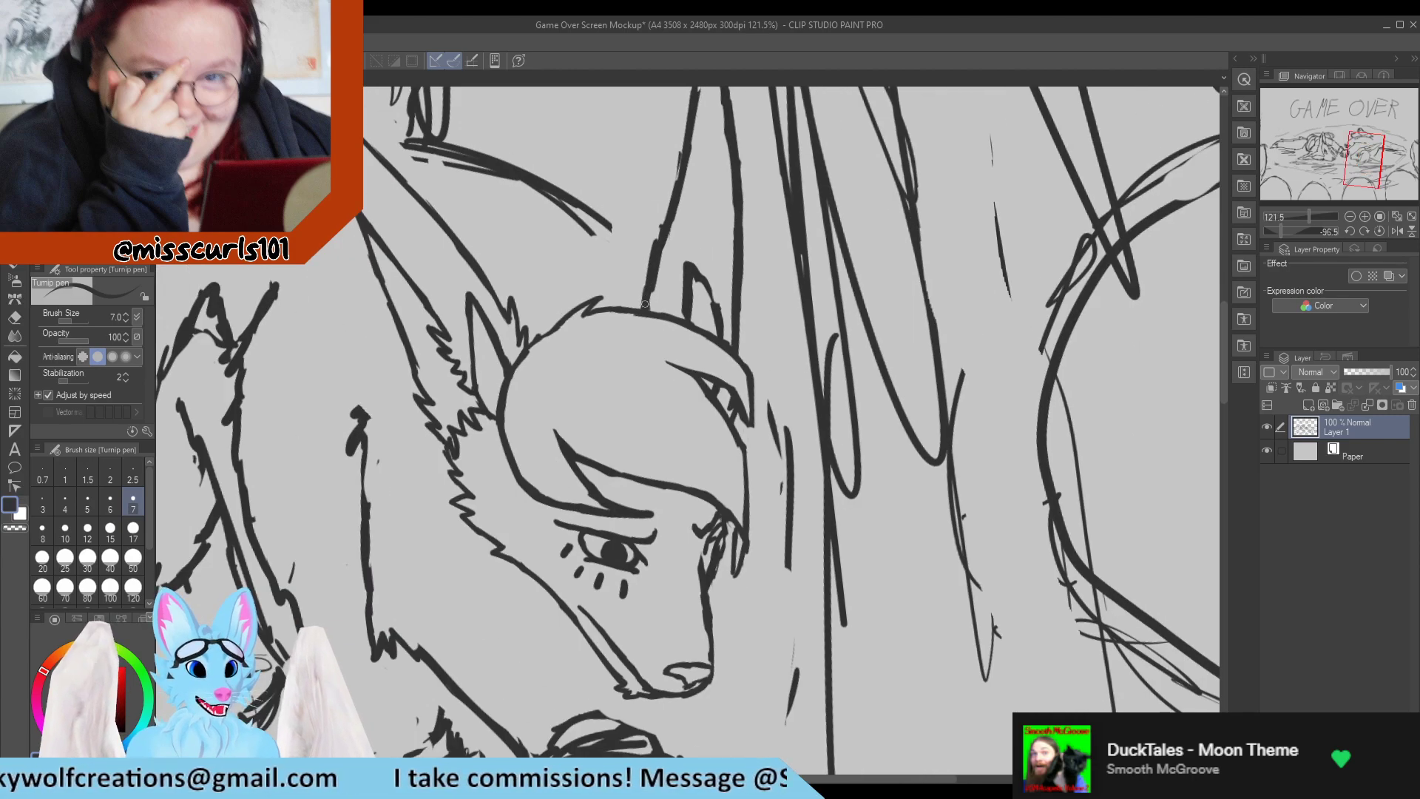
pyautogui.scroll(7, 690, 290)
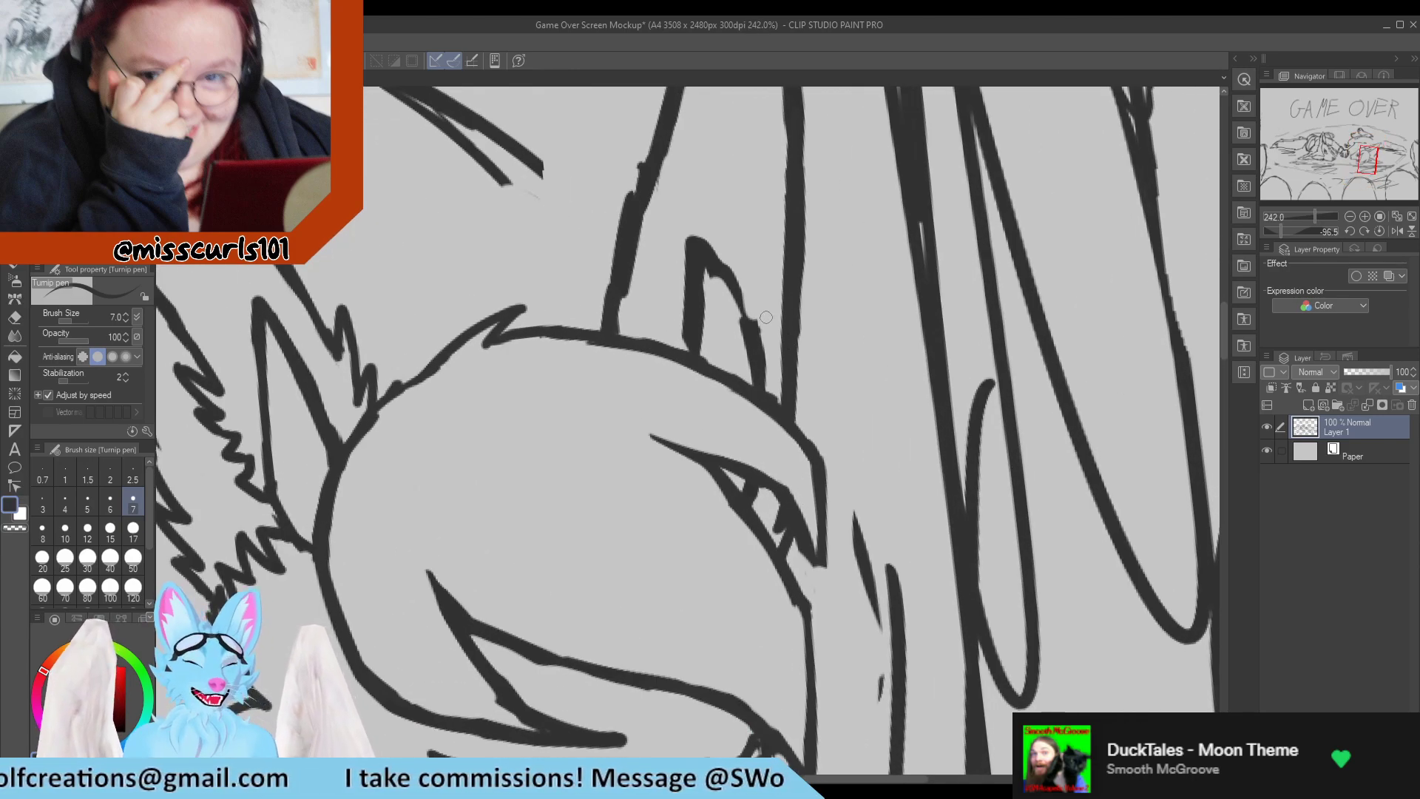
# Smooth the outer line of the small inner fold at the far ear's base and sharpen its tip.
pyautogui.moveTo(707, 268); pyautogui.dragTo(746, 316)
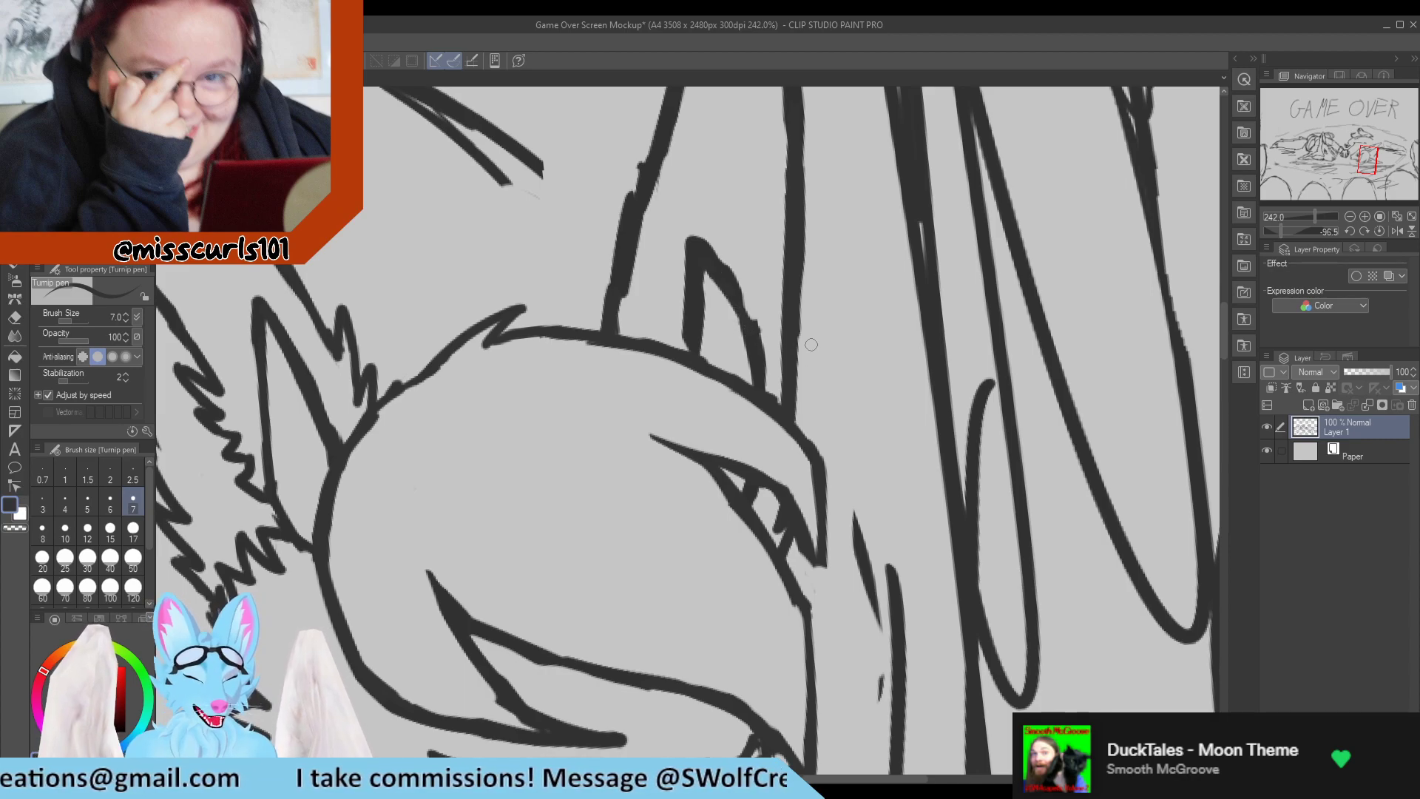
pyautogui.press('e')
pyautogui.press('p')
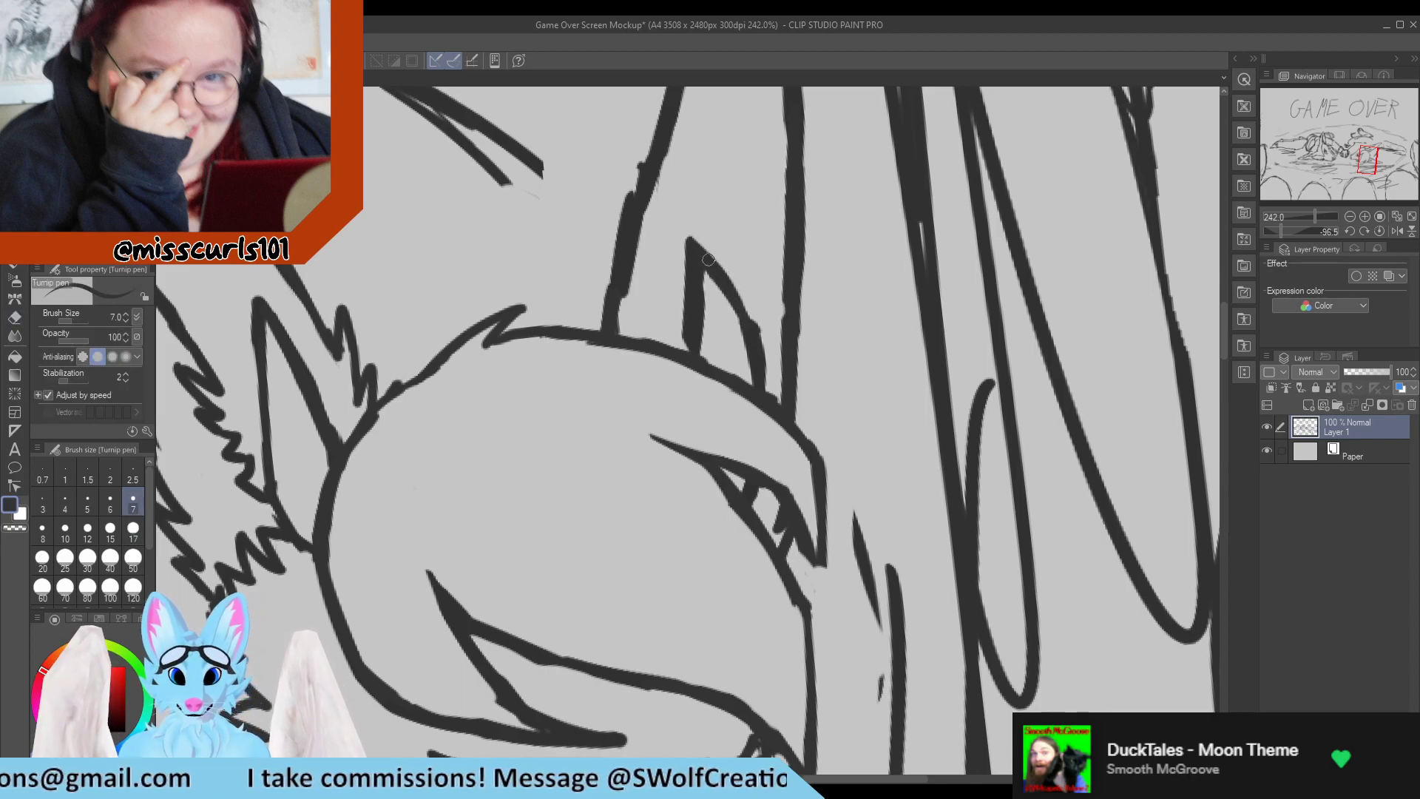
pyautogui.moveTo(709, 260)
pyautogui.mouseDown()
pyautogui.moveTo(766, 358)
pyautogui.moveTo(723, 253)
pyautogui.mouseUp()
pyautogui.press('e')
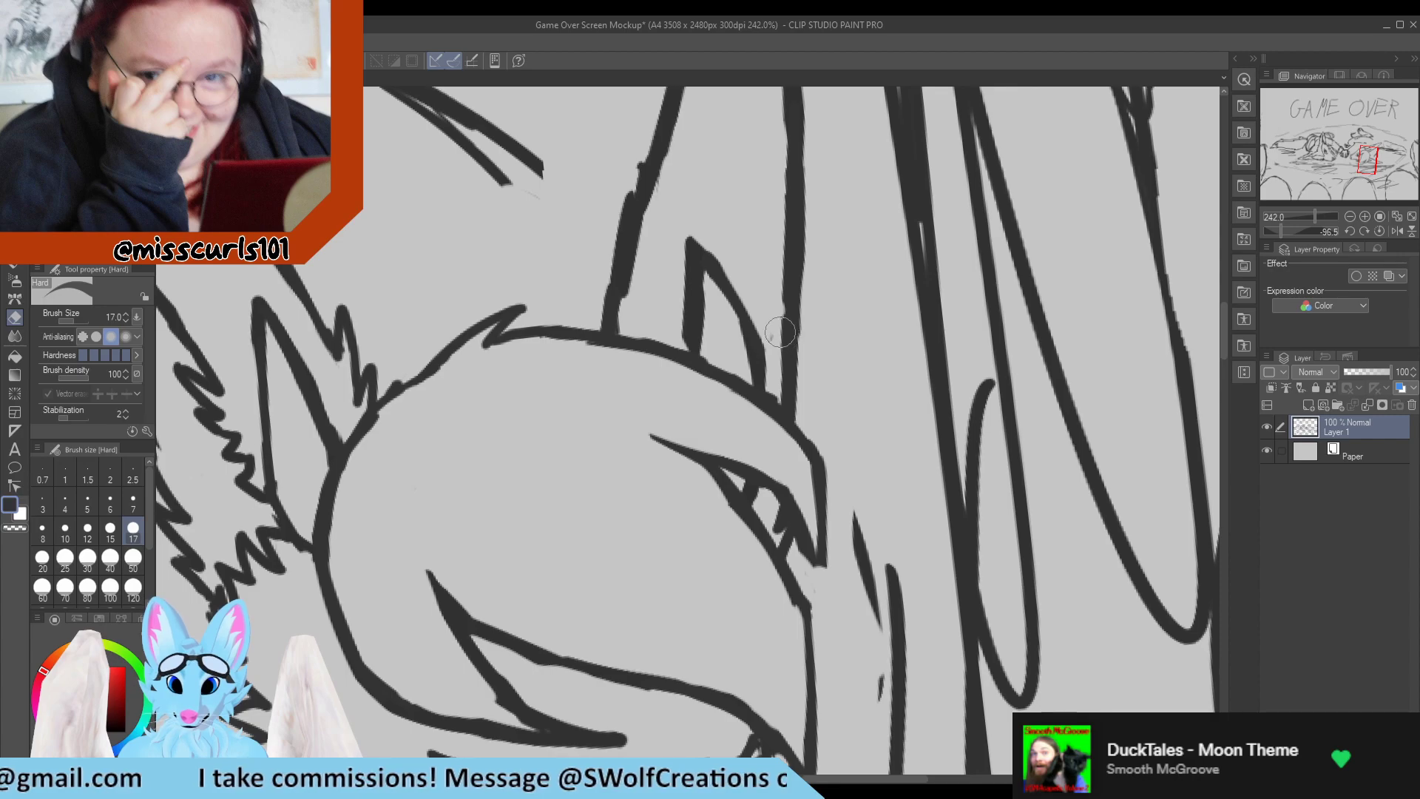
pyautogui.press('p')
pyautogui.press('e')
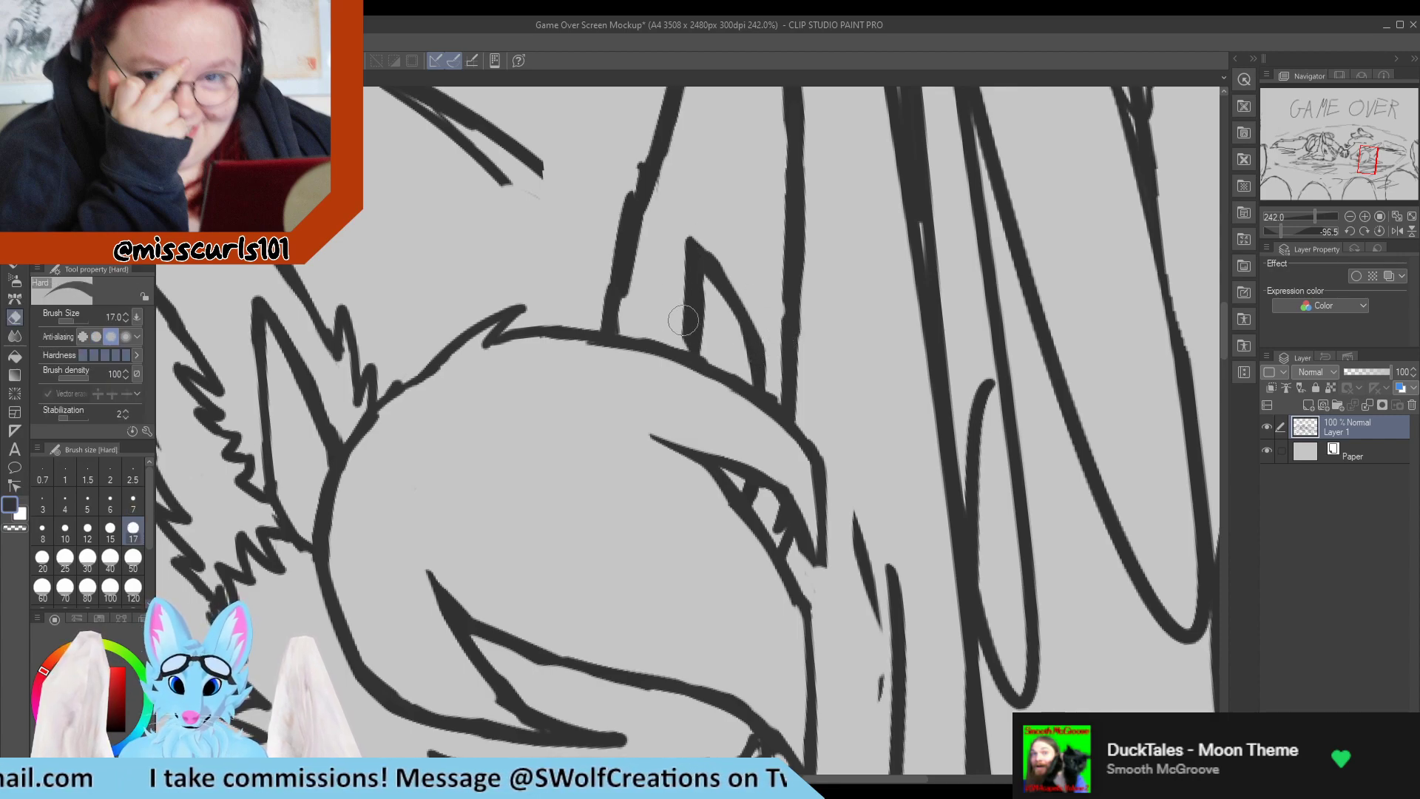
# Thin and redraw the near line of the far ear's inner fold so it joins the crown outline cleanly.
pyautogui.press('p')
pyautogui.moveTo(692, 309)
pyautogui.mouseDown()
pyautogui.moveTo(703, 365)
pyautogui.moveTo(676, 214)
pyautogui.moveTo(705, 361)
pyautogui.mouseUp()
pyautogui.press('e')
pyautogui.press('p')
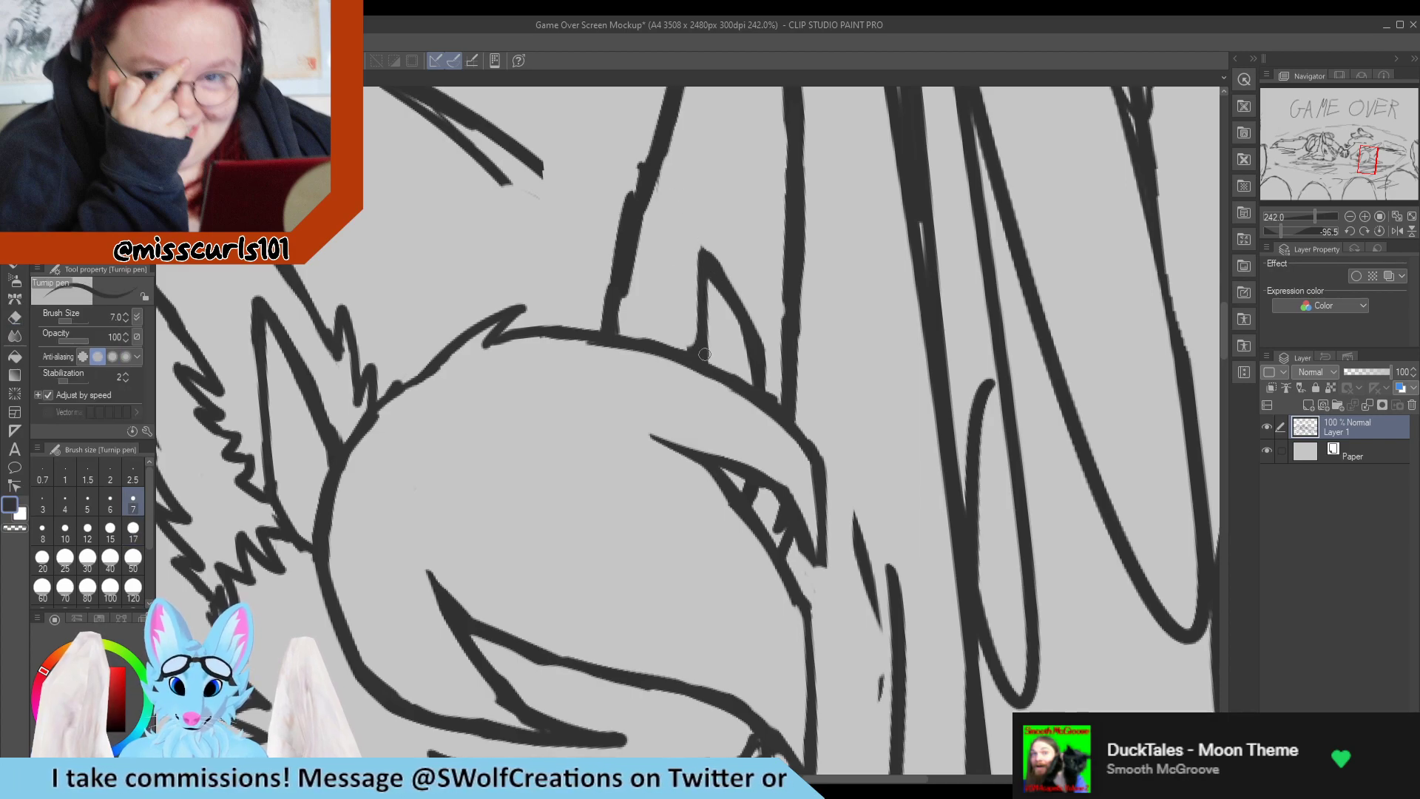
pyautogui.moveTo(703, 281)
pyautogui.mouseDown()
pyautogui.moveTo(706, 359)
pyautogui.moveTo(691, 345)
pyautogui.mouseUp()
pyautogui.press('e')
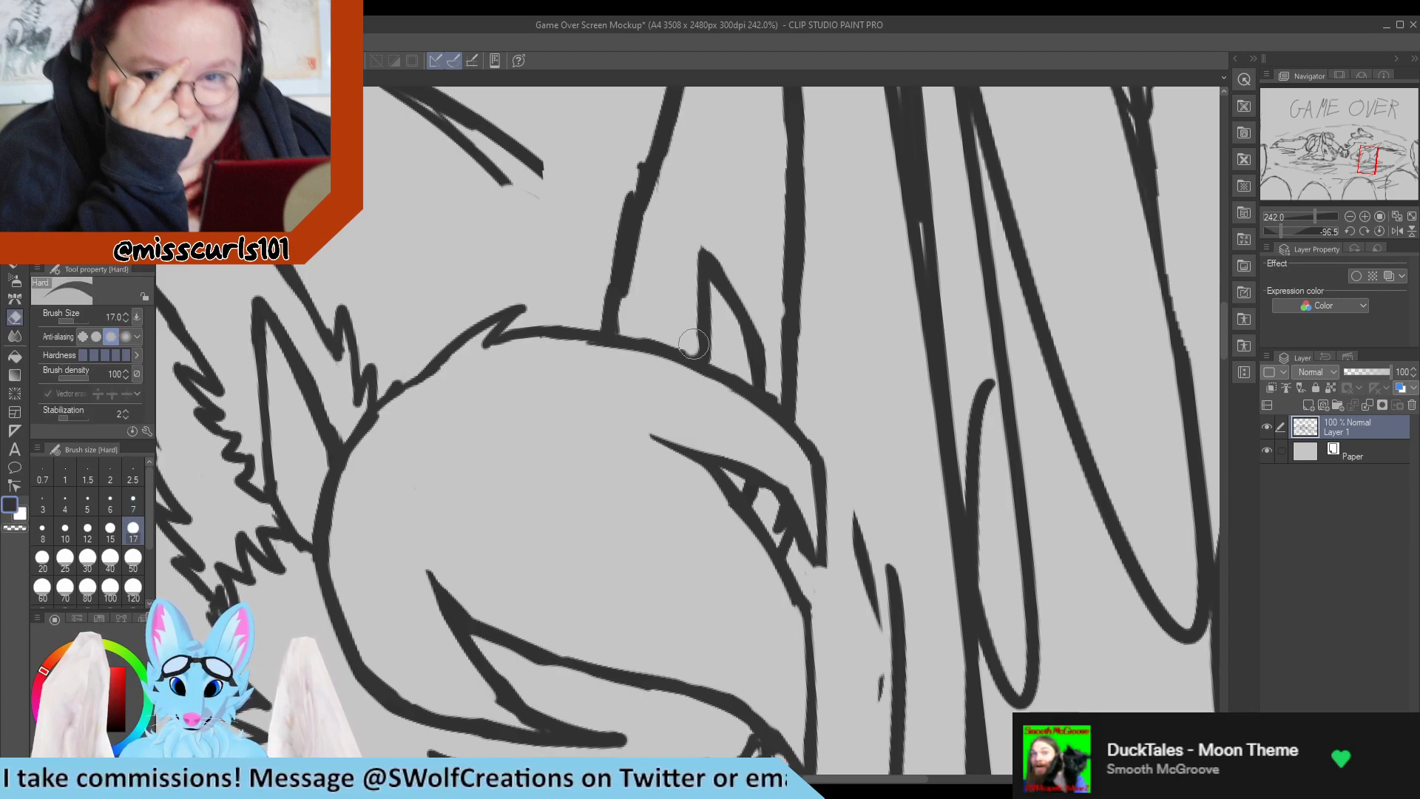
pyautogui.press('p')
pyautogui.scroll(-9, 707, 294)
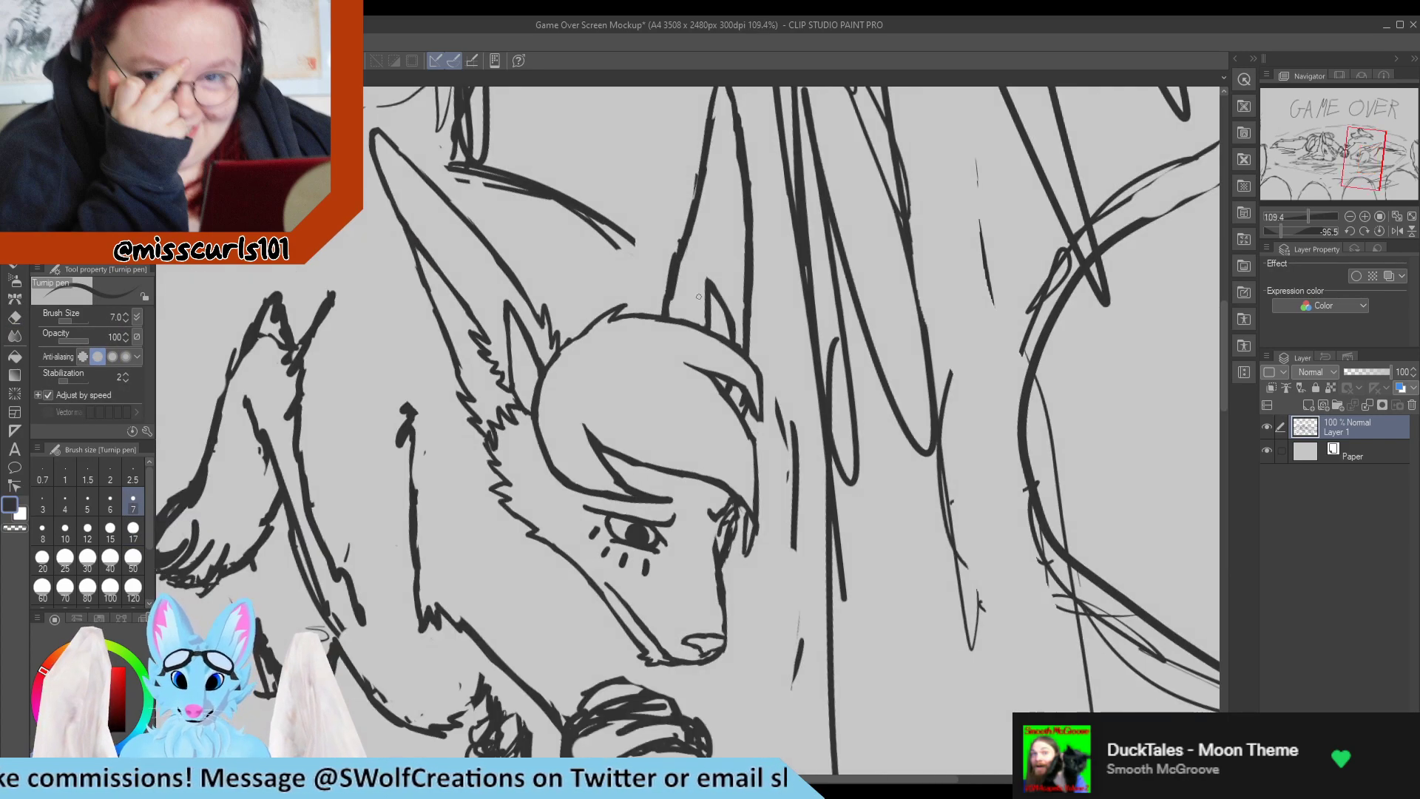
# Extend the tip of the hair lock below the far ear, curve its outer edge and trim it to a clean point.
pyautogui.scroll(10, 777, 384)
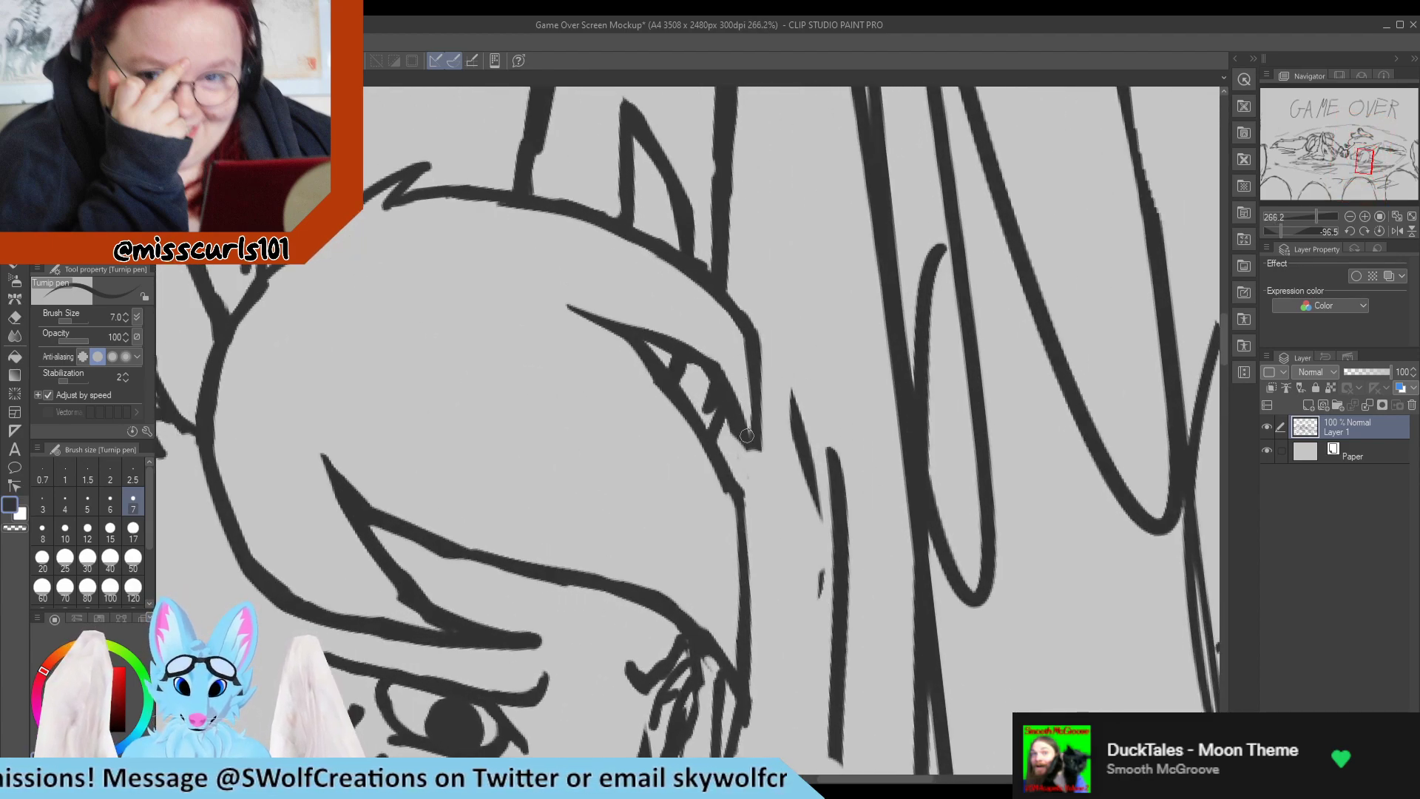
pyautogui.moveTo(738, 420); pyautogui.dragTo(751, 466)
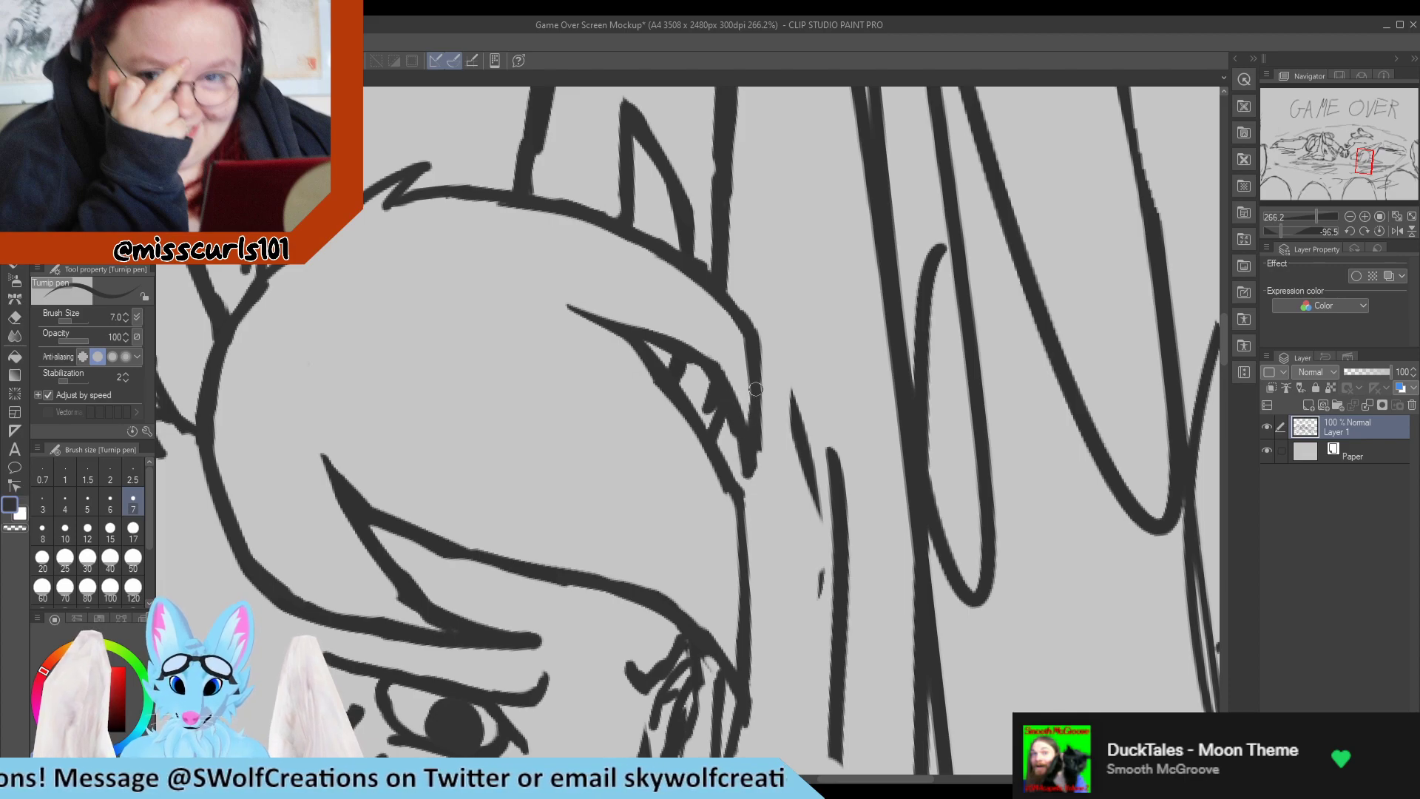
pyautogui.moveTo(758, 364)
pyautogui.mouseDown()
pyautogui.moveTo(762, 452)
pyautogui.moveTo(754, 346)
pyautogui.moveTo(761, 383)
pyautogui.mouseUp()
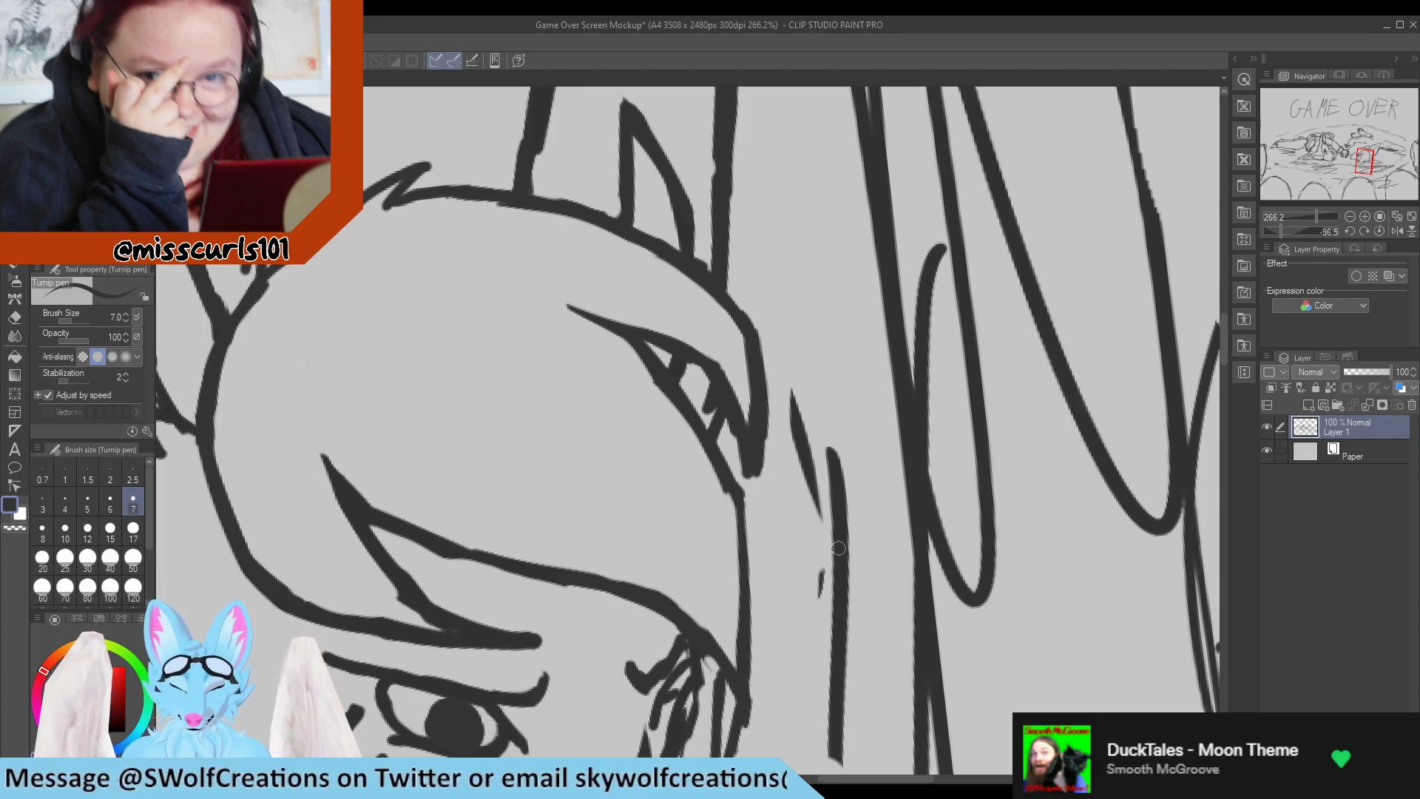
pyautogui.scroll(-2, 769, 518)
pyautogui.press('e')
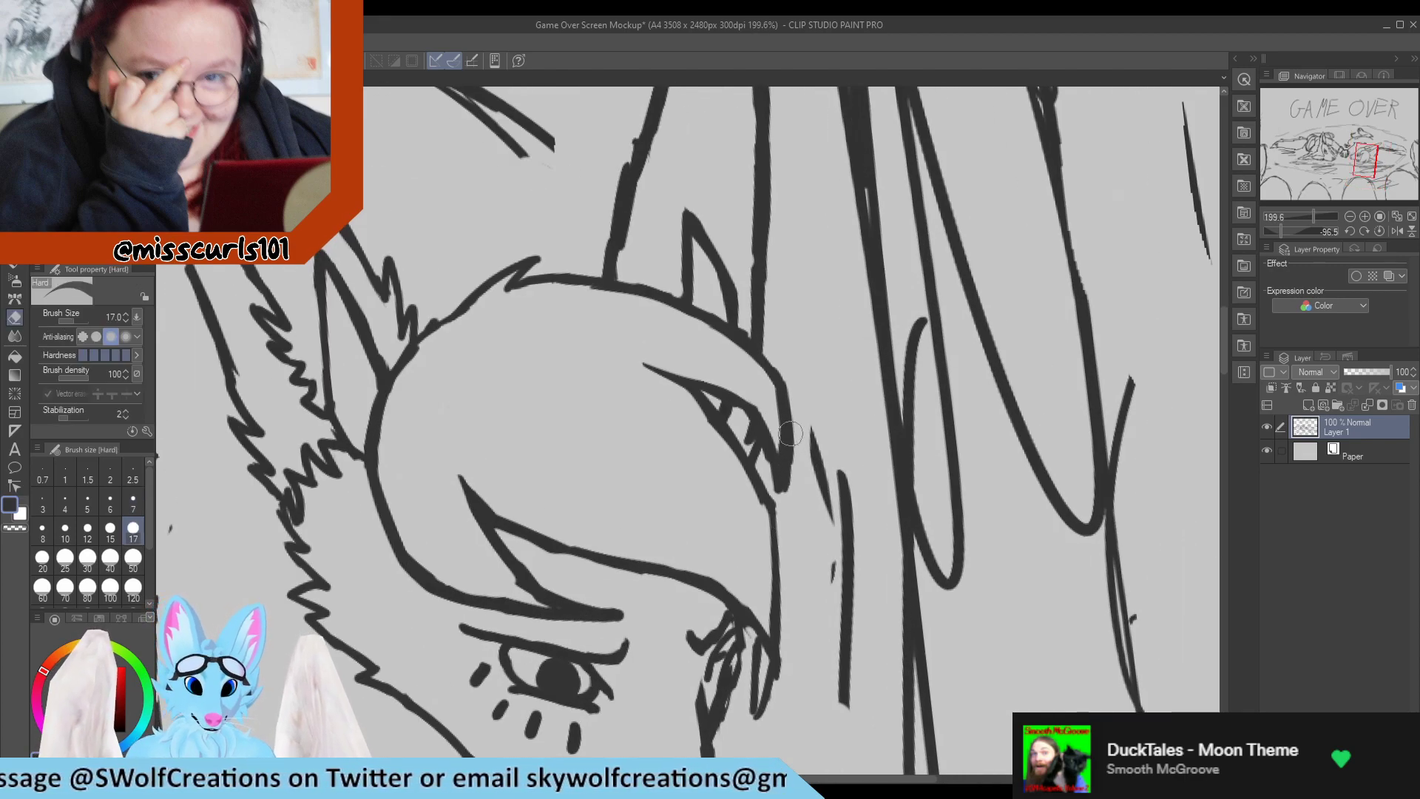
pyautogui.moveTo(773, 470)
pyautogui.mouseDown()
pyautogui.moveTo(765, 454)
pyautogui.moveTo(789, 522)
pyautogui.mouseUp()
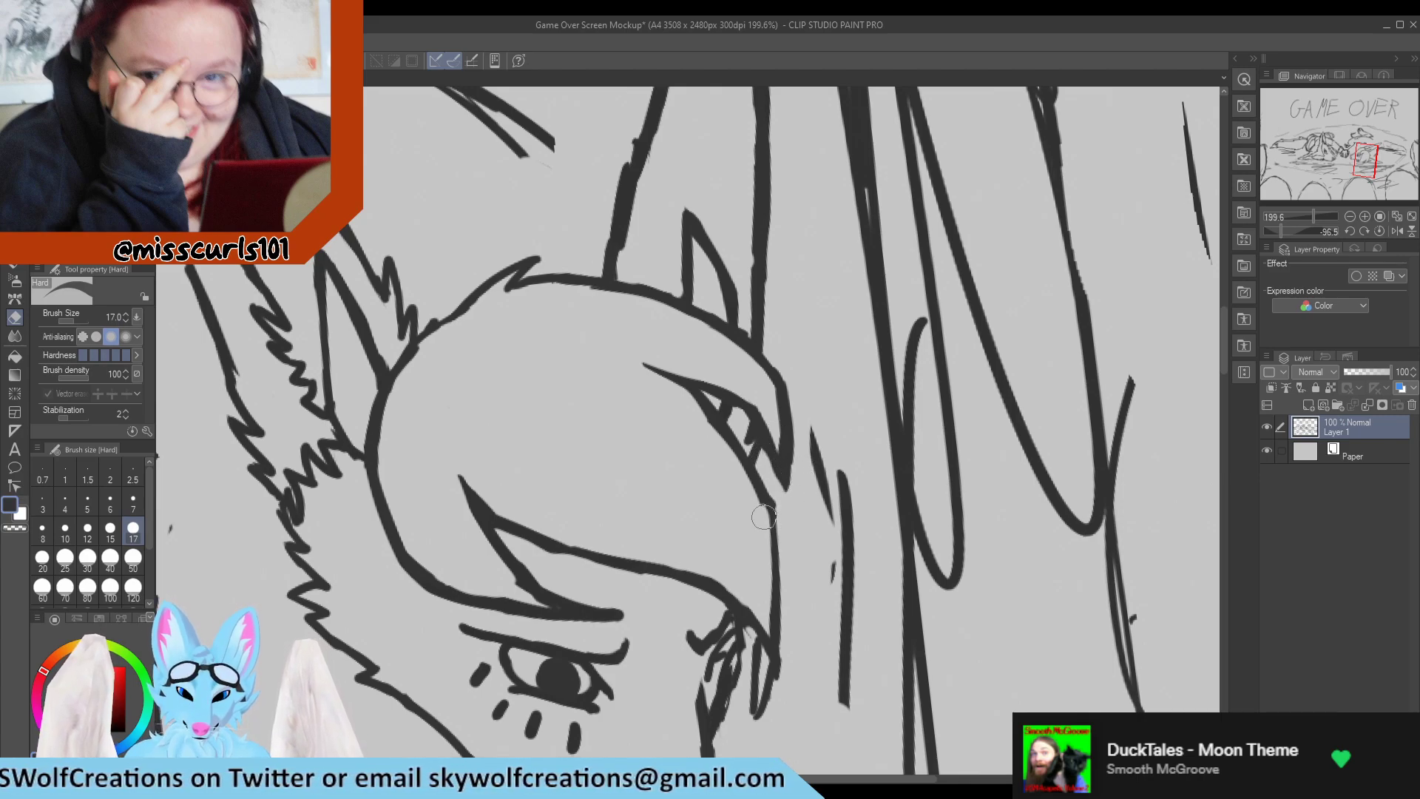
pyautogui.press('p')
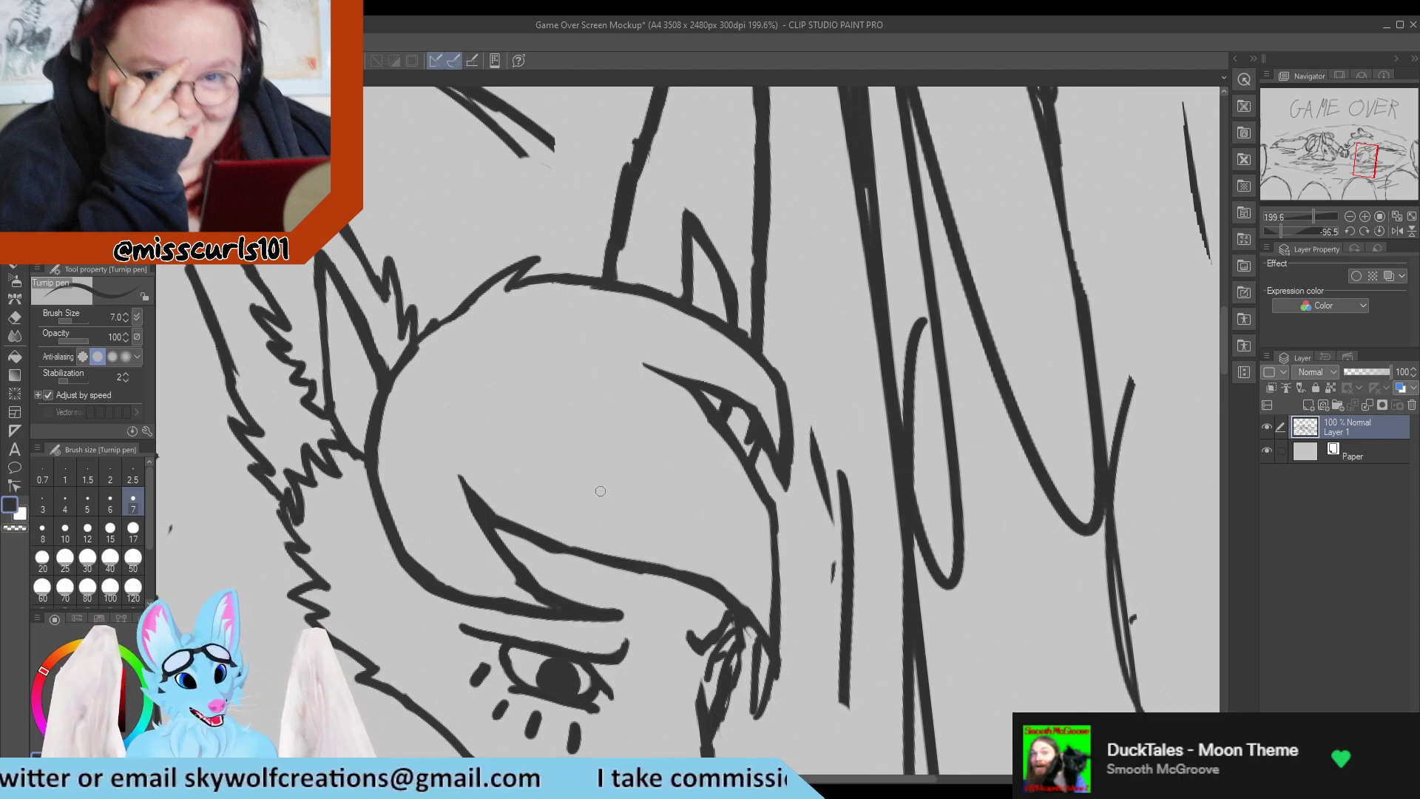
# Clean up the far eye's lines under the fringe and thin the point where they meet the muzzle bridge.
pyautogui.scroll(-2, 596, 420)
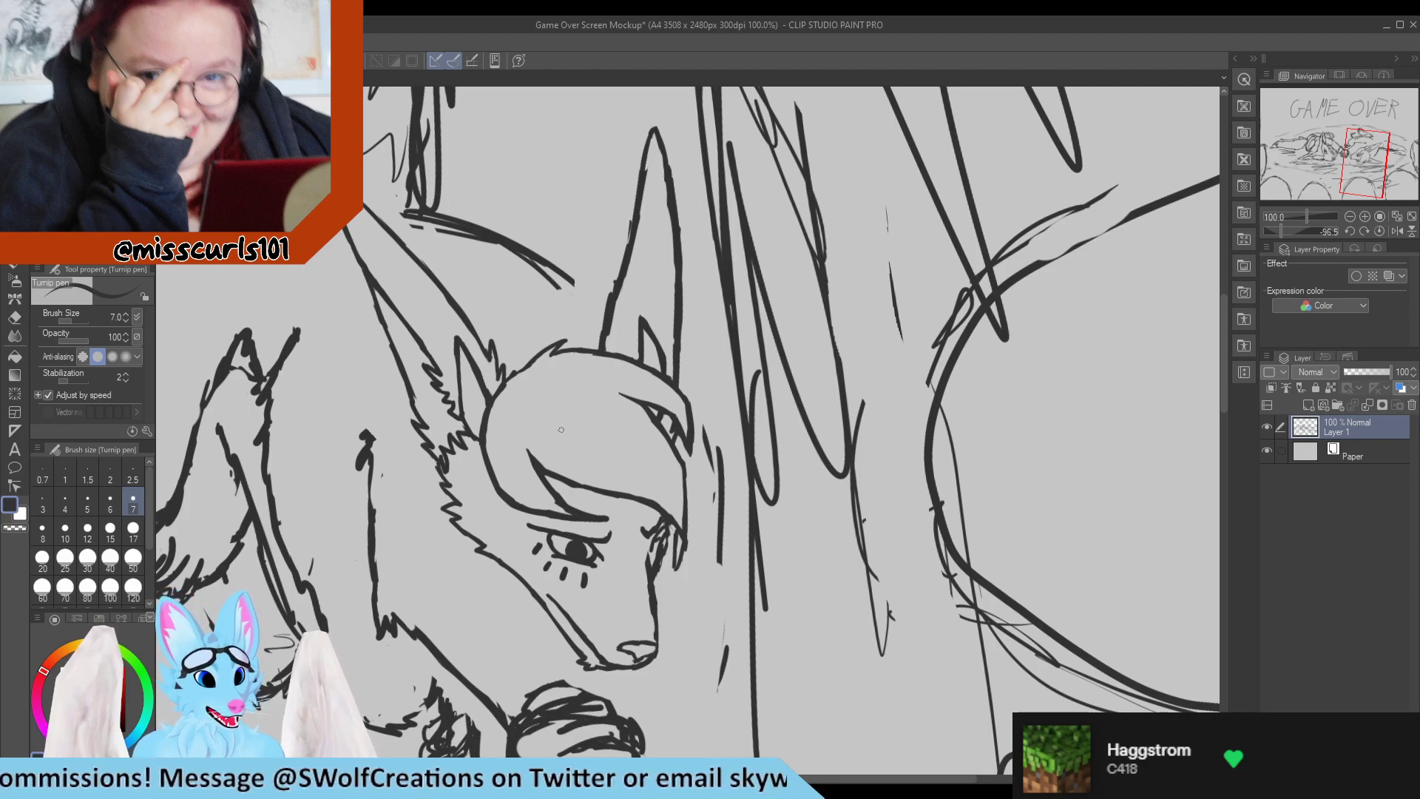
pyautogui.scroll(5, 664, 551)
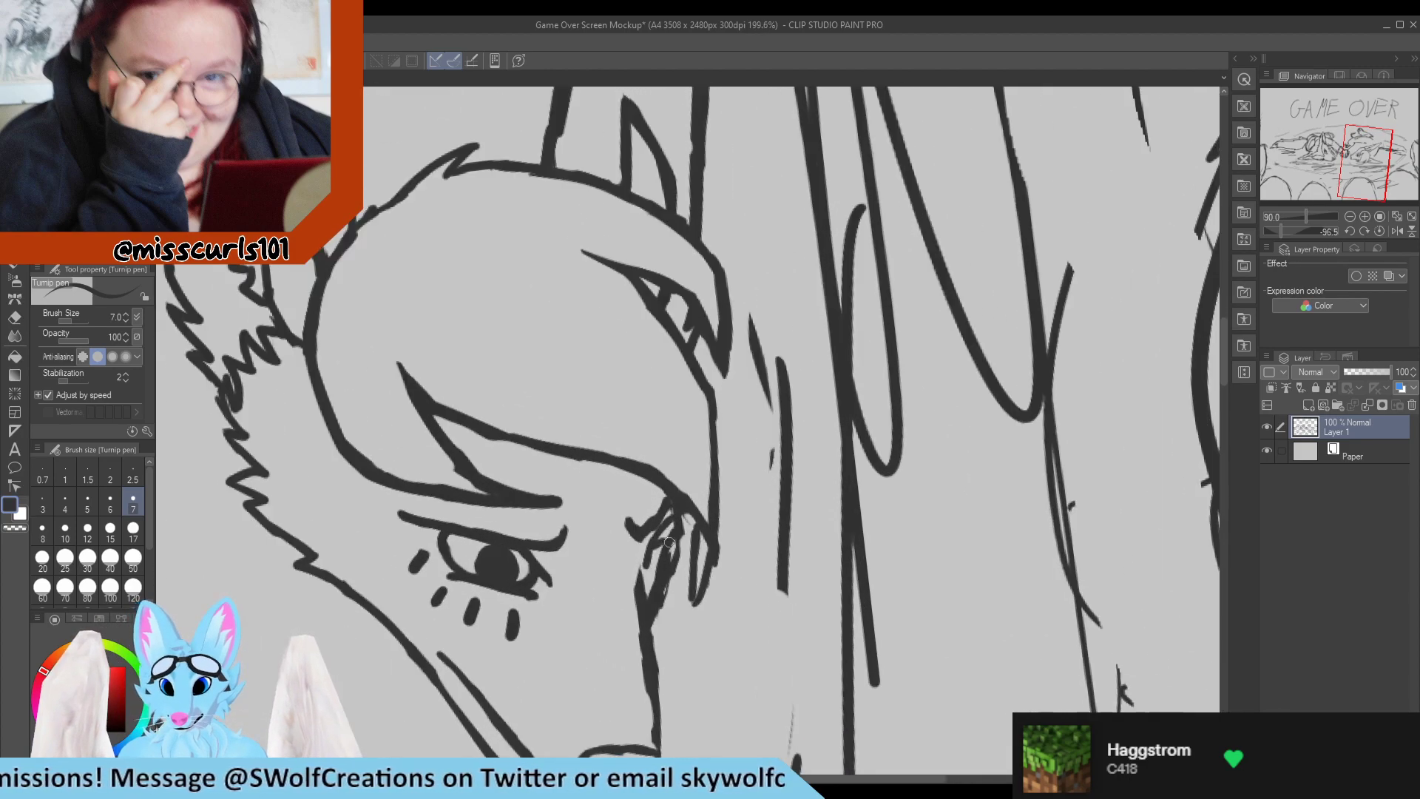
pyautogui.press('e')
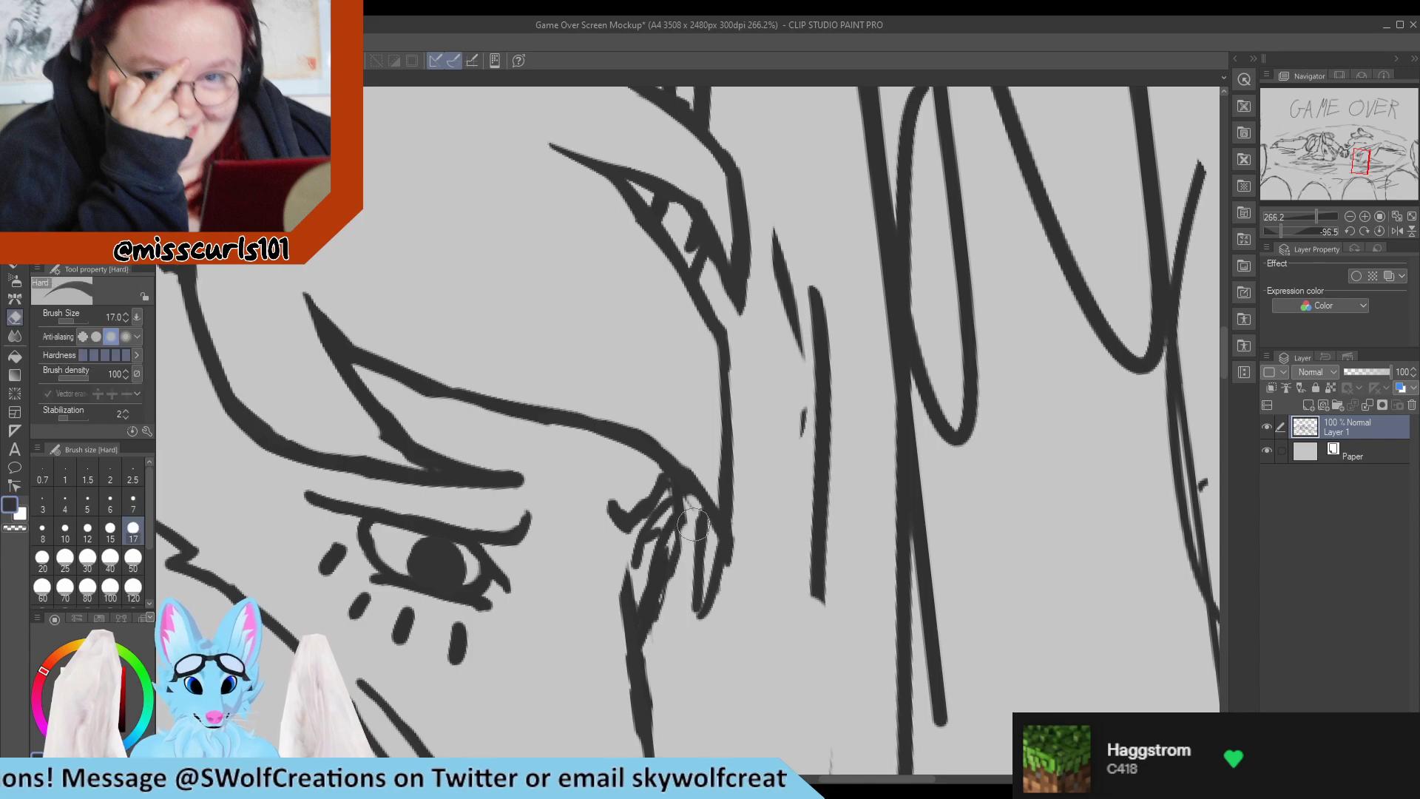
pyautogui.moveTo(685, 550); pyautogui.dragTo(660, 643)
pyautogui.press('p')
pyautogui.moveTo(688, 576)
pyautogui.mouseDown()
pyautogui.moveTo(658, 580)
pyautogui.moveTo(651, 613)
pyautogui.moveTo(680, 511)
pyautogui.moveTo(682, 545)
pyautogui.moveTo(678, 486)
pyautogui.moveTo(676, 552)
pyautogui.moveTo(666, 491)
pyautogui.mouseUp()
pyautogui.press('e')
pyautogui.press('p')
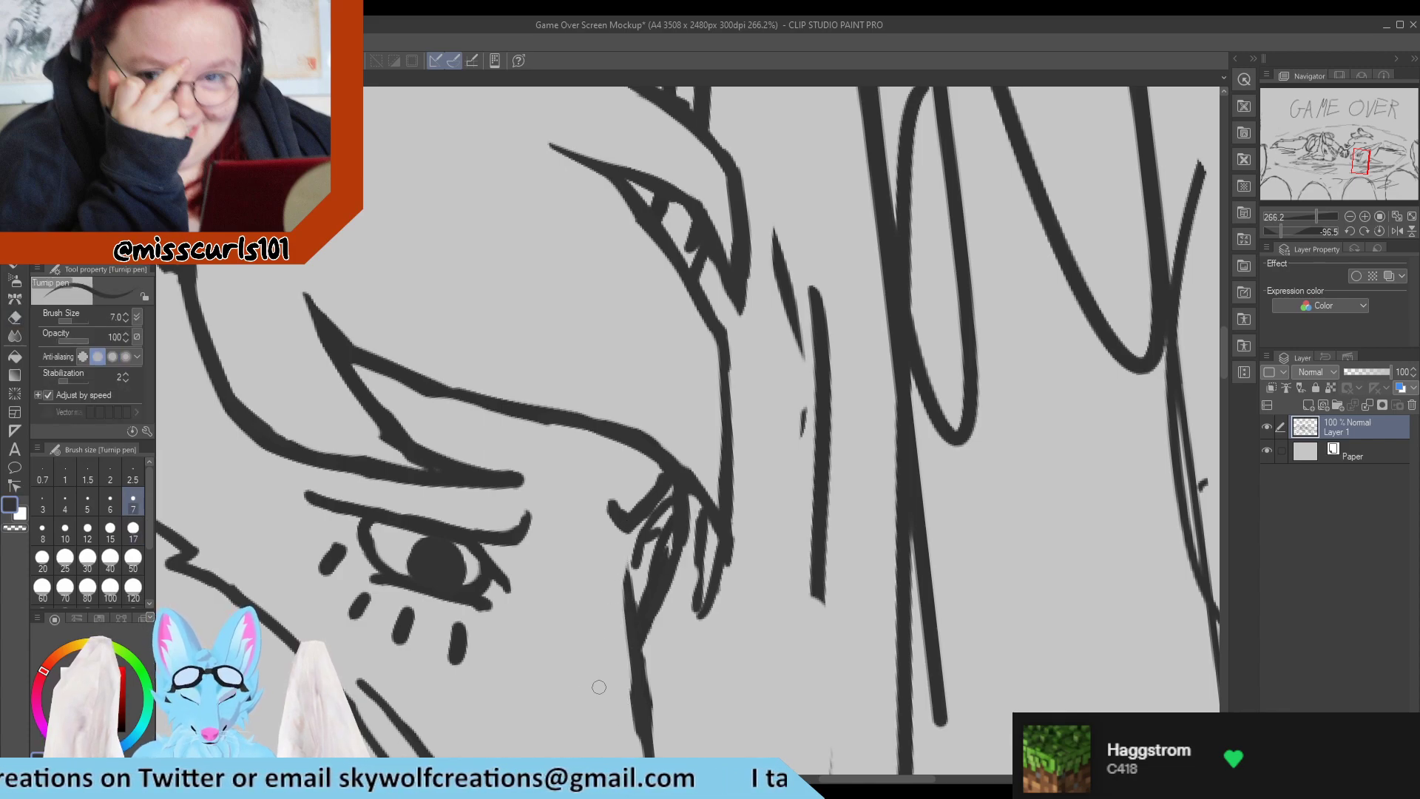
# Smooth the muzzle bridge outline between the far eye and the nose, erasing its uneven edges.
pyautogui.scroll(-3, 629, 632)
pyautogui.scroll(2, 623, 706)
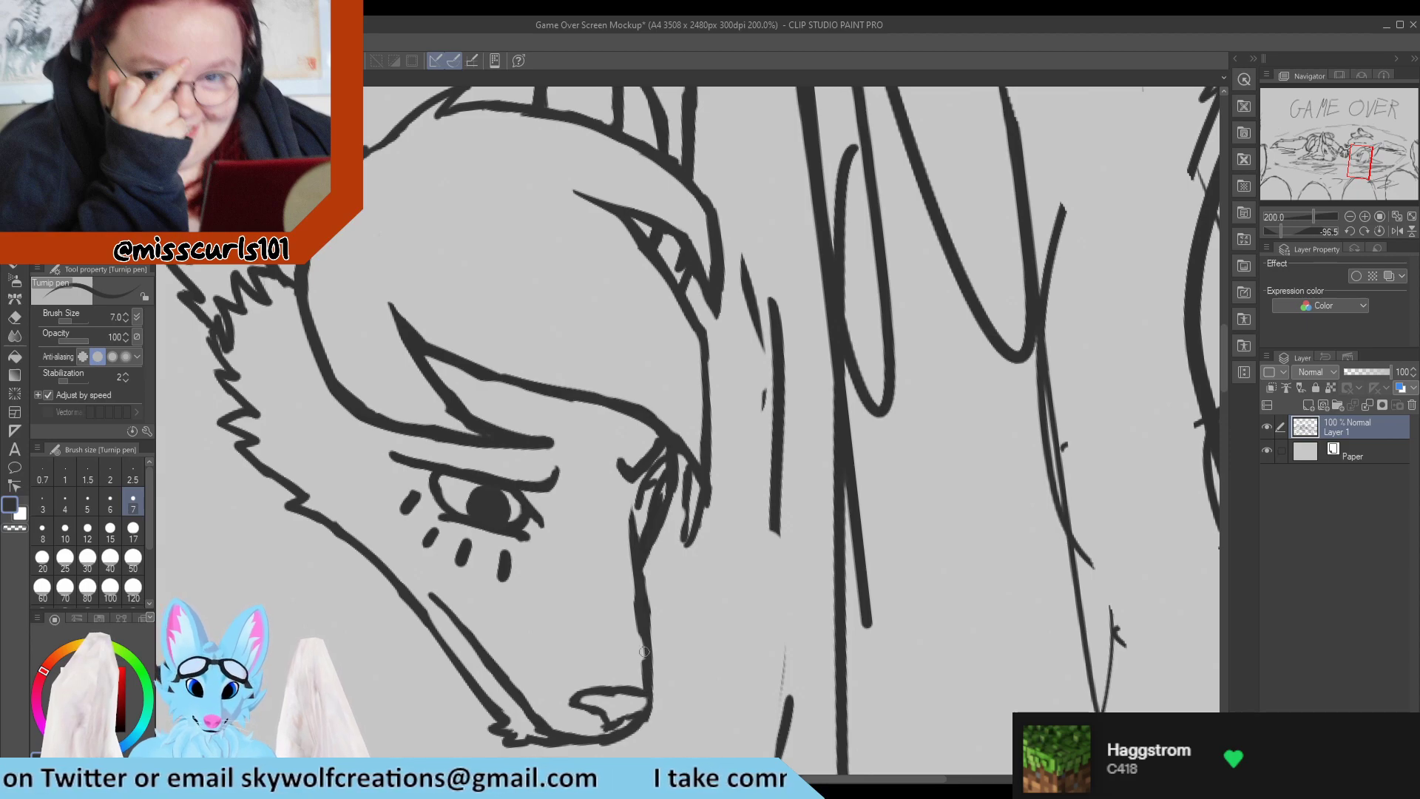
pyautogui.press('e')
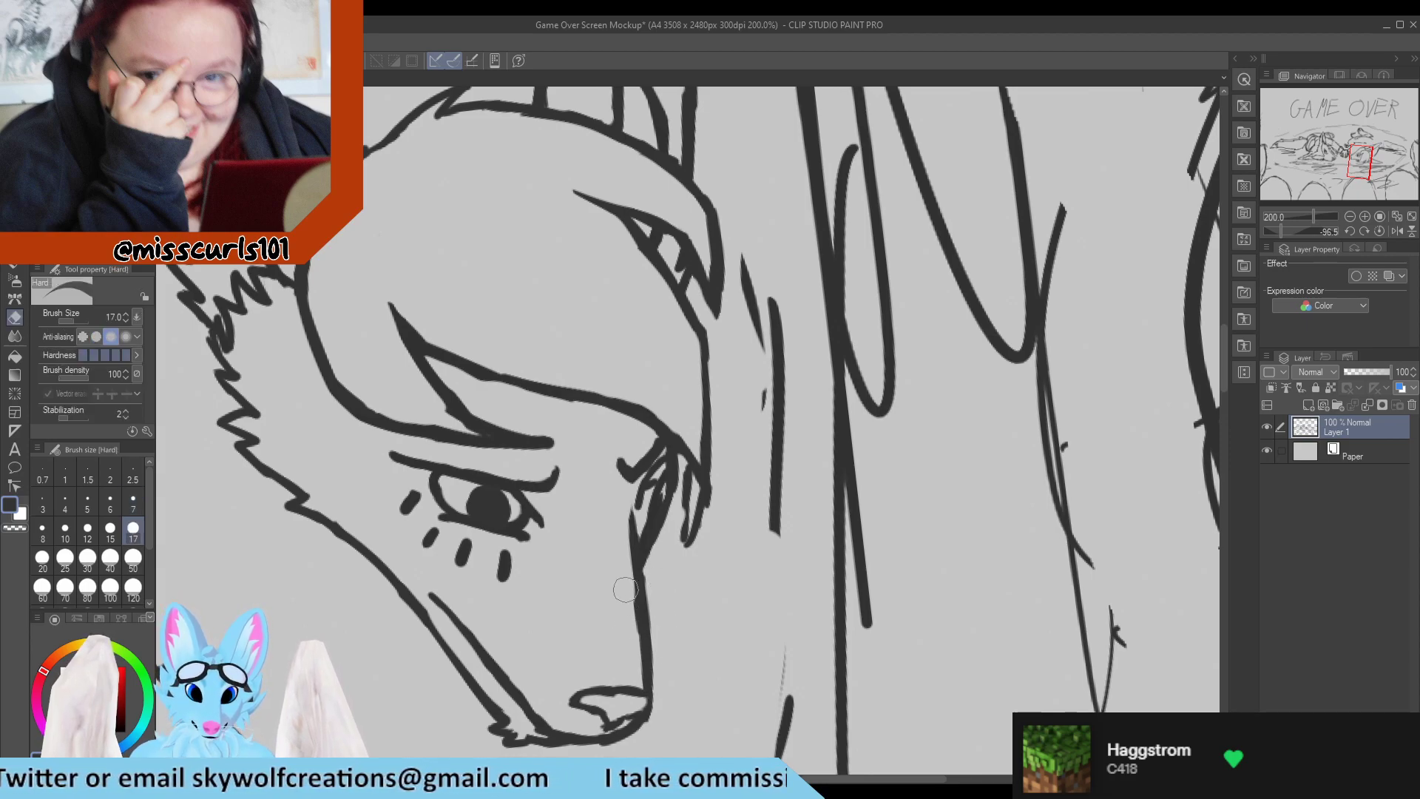
pyautogui.press('p')
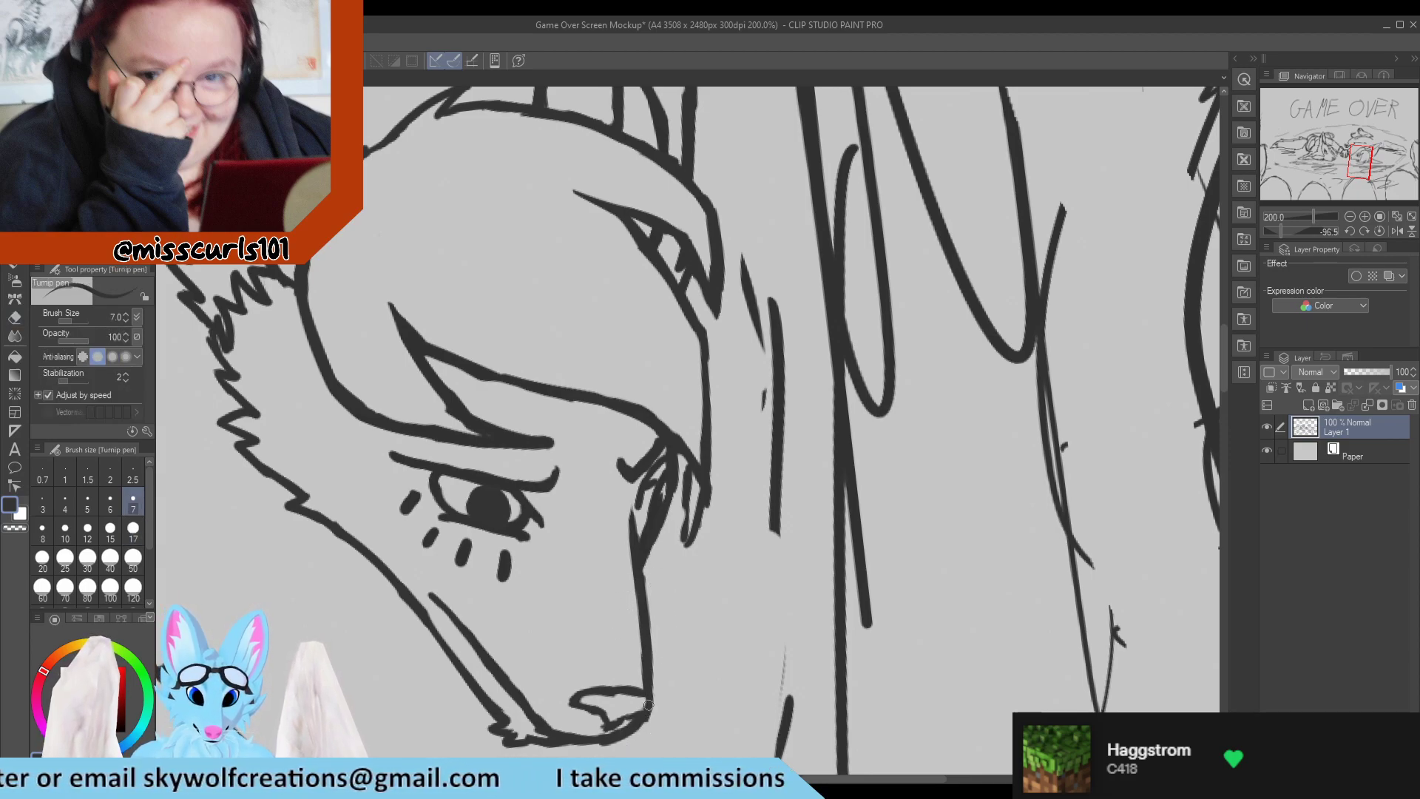
pyautogui.press('e')
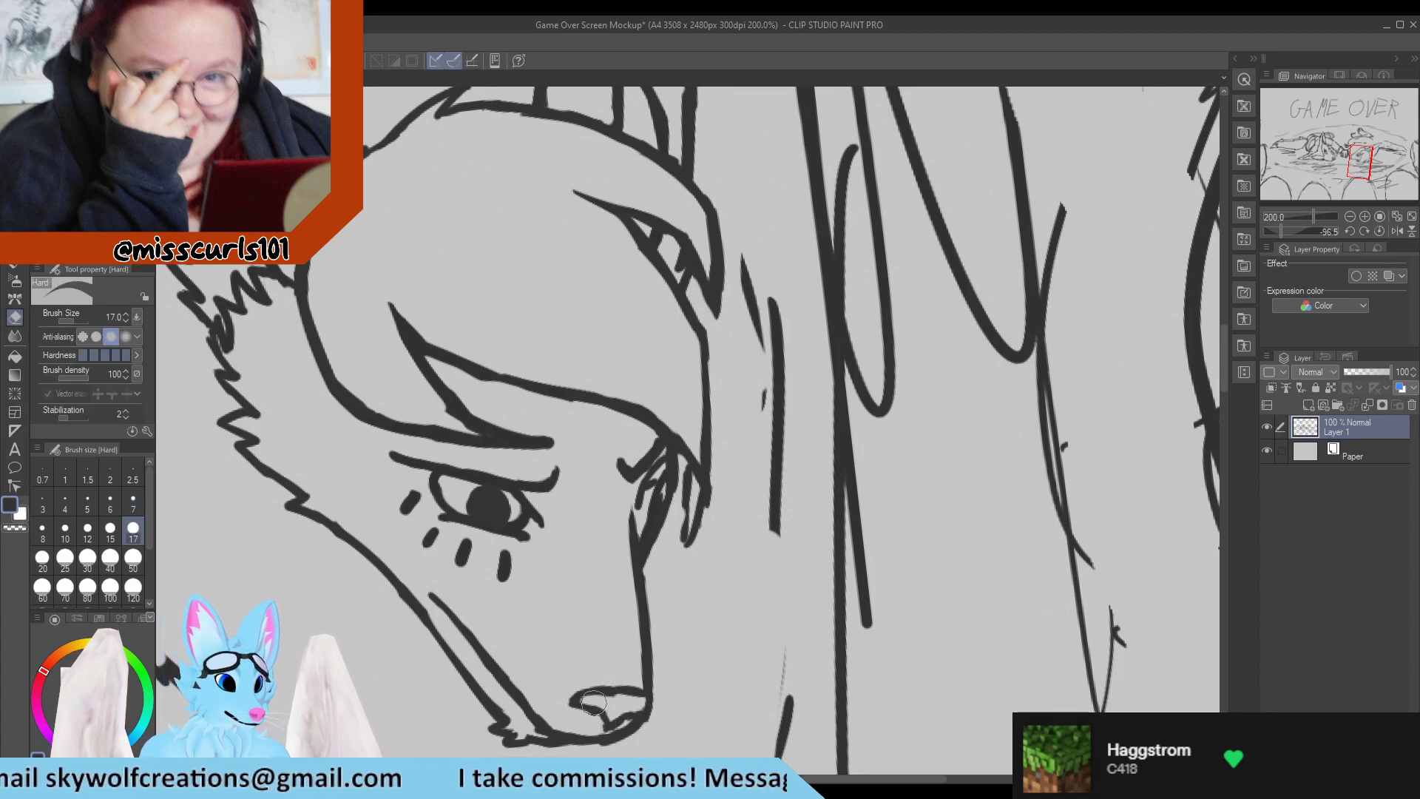
pyautogui.press('p')
# Erase a small highlight into the pupil of the long-eared character's near eye.
pyautogui.scroll(-1, 597, 697)
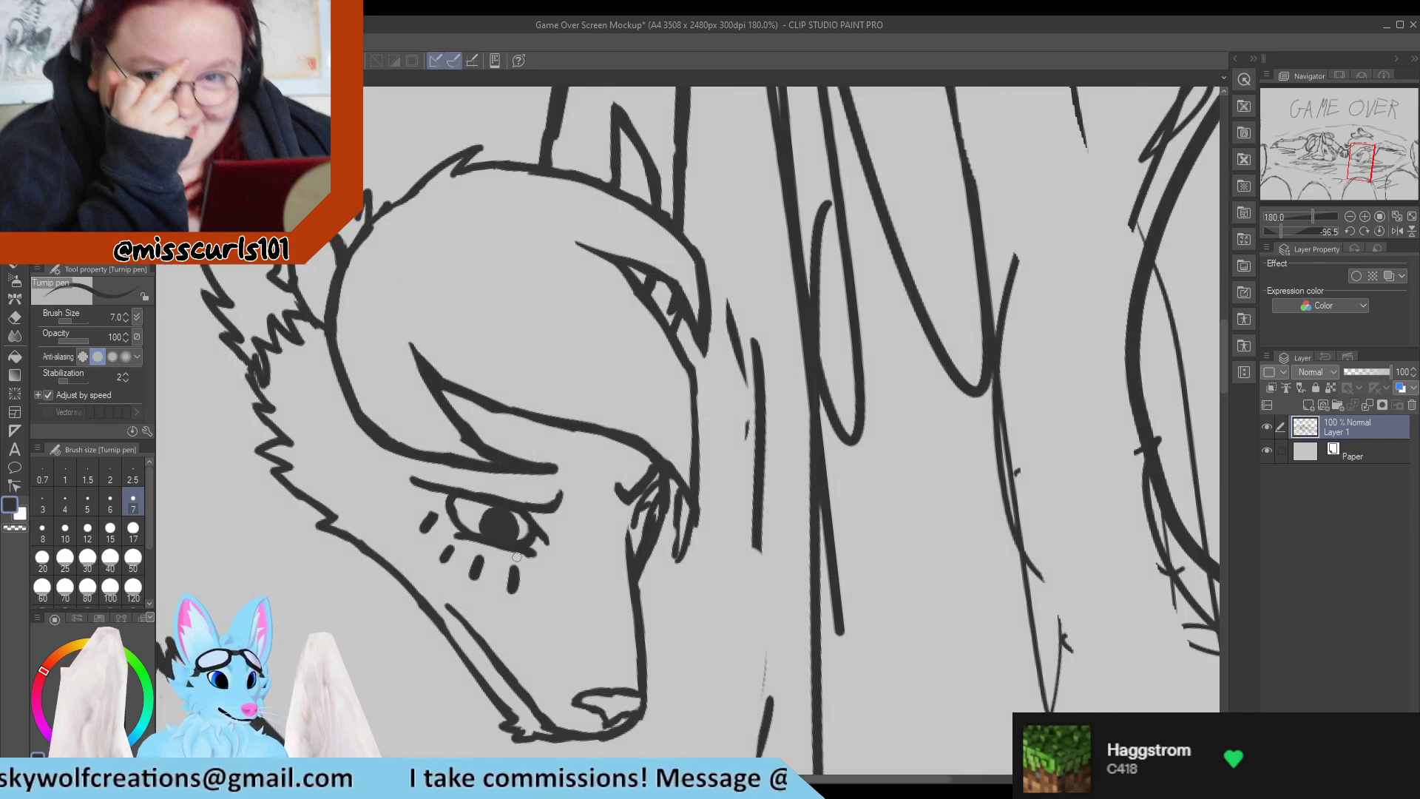
pyautogui.scroll(-8, 448, 533)
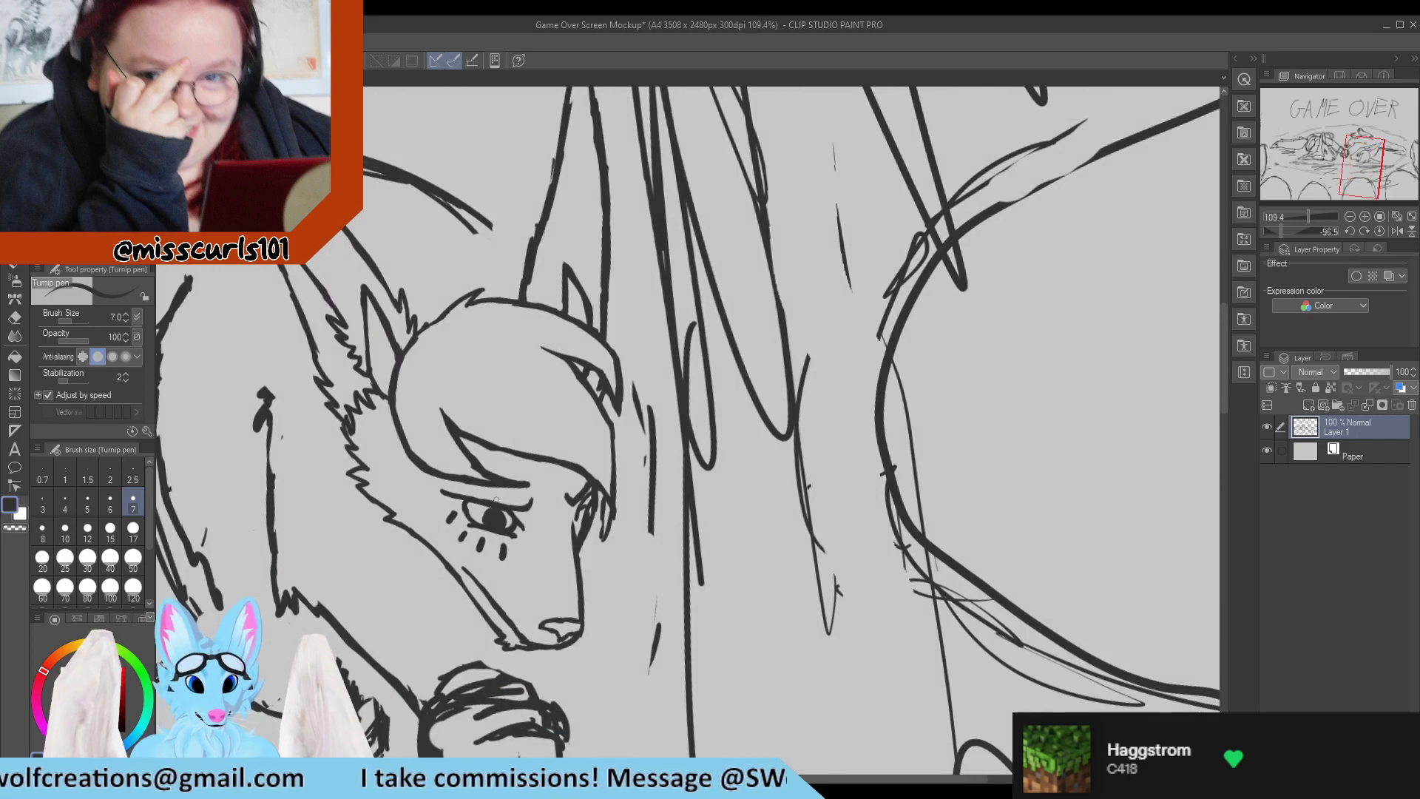
pyautogui.scroll(9, 486, 554)
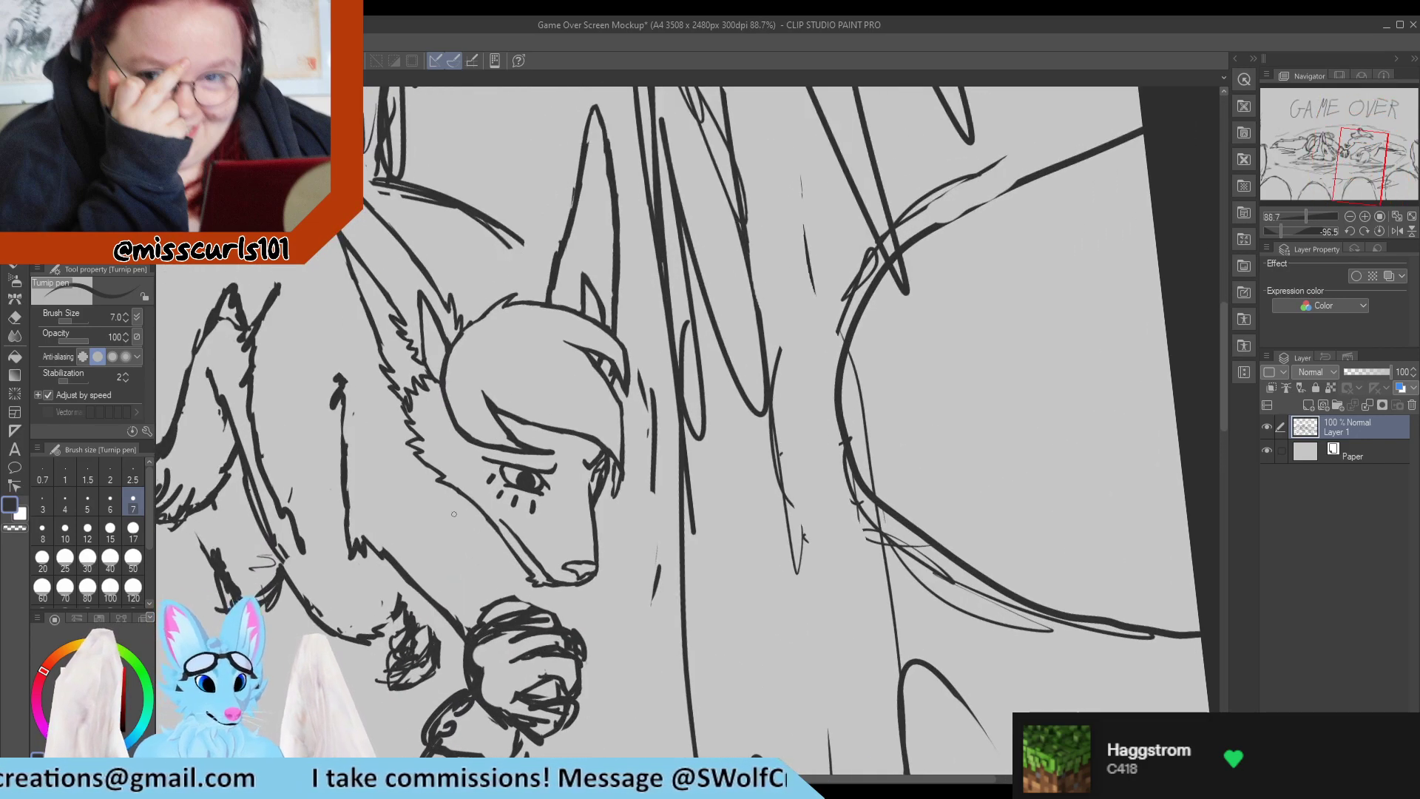
pyautogui.press('e')
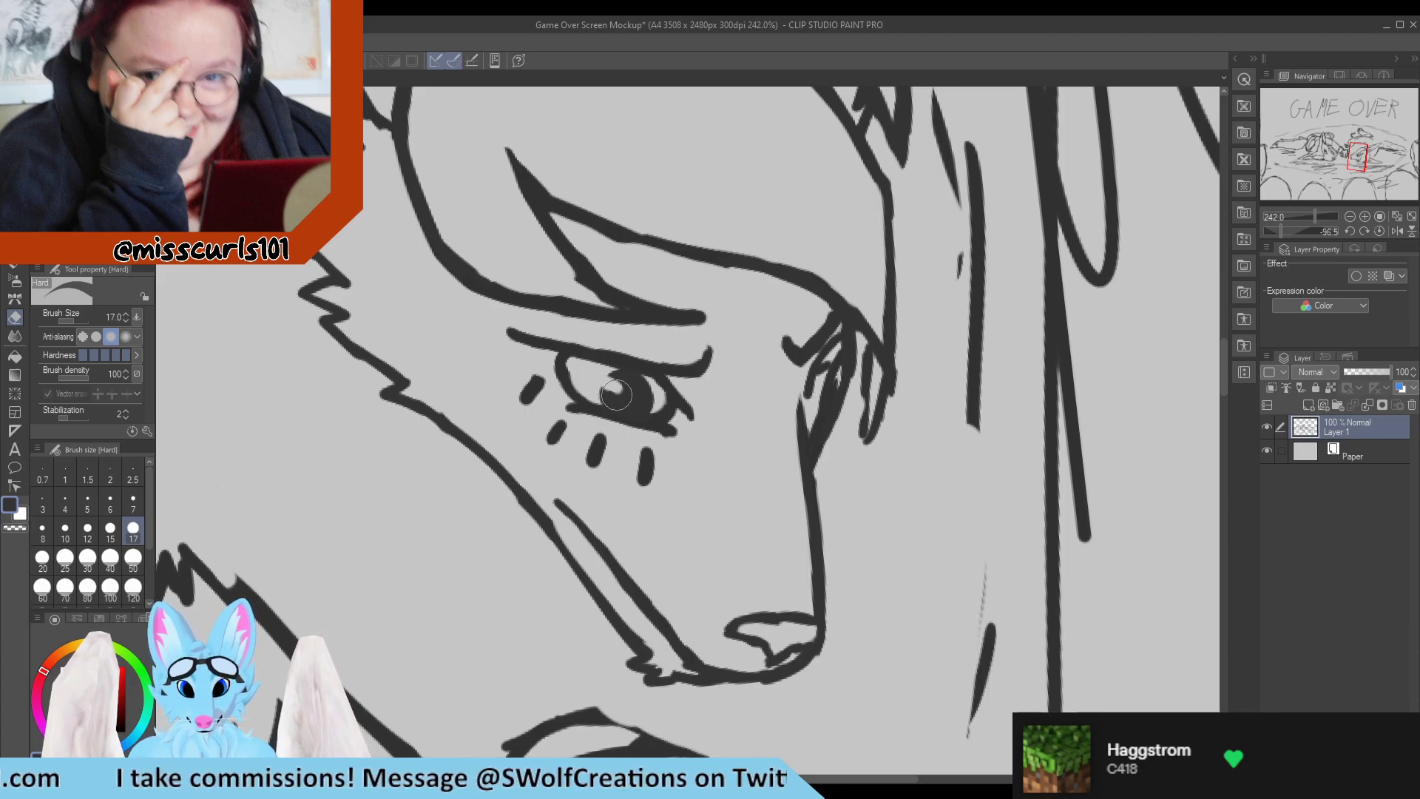
pyautogui.press('p')
pyautogui.scroll(-5, 635, 371)
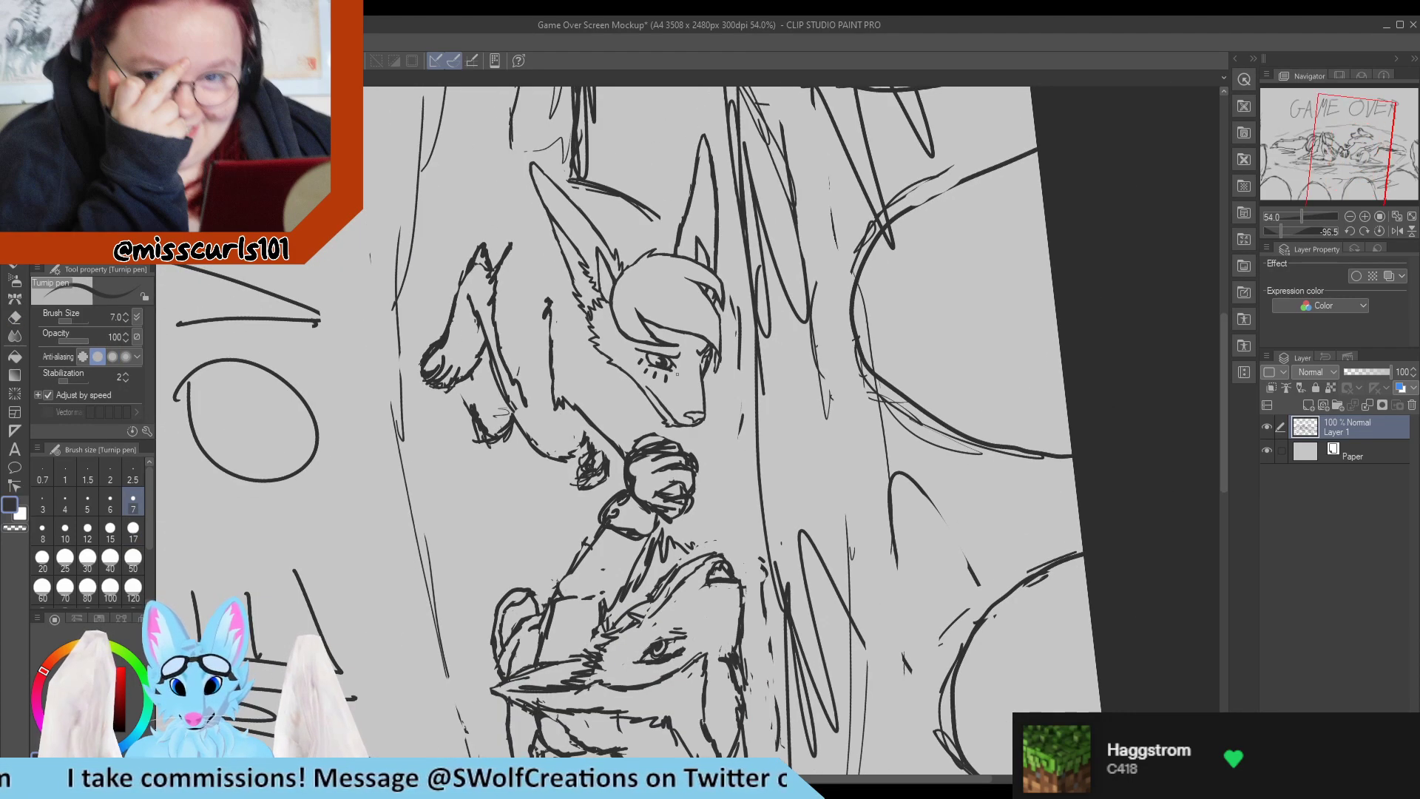
# Replace the base of the far ear's near edge with short jagged fur tufts rising from the crown.
pyautogui.scroll(4, 667, 213)
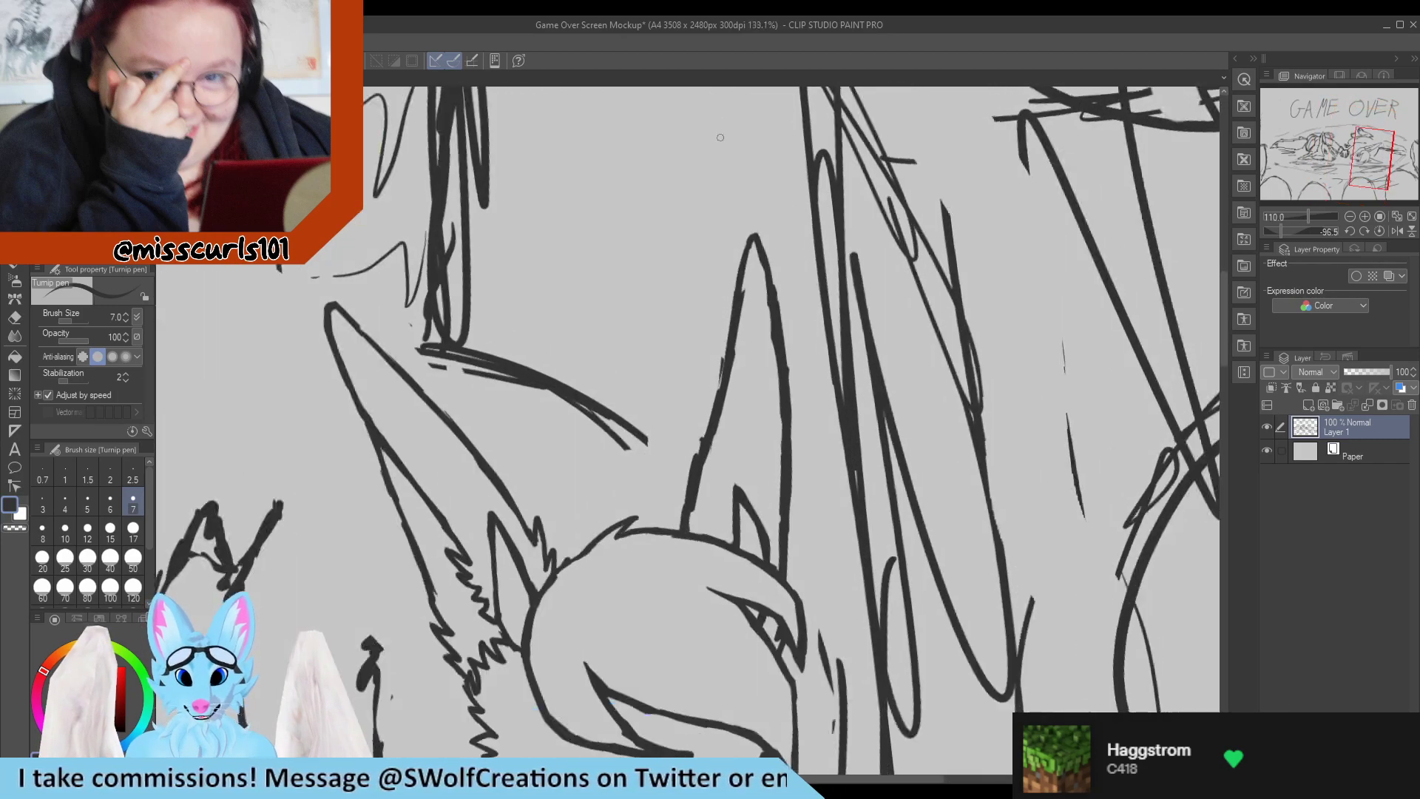
pyautogui.scroll(2, 700, 271)
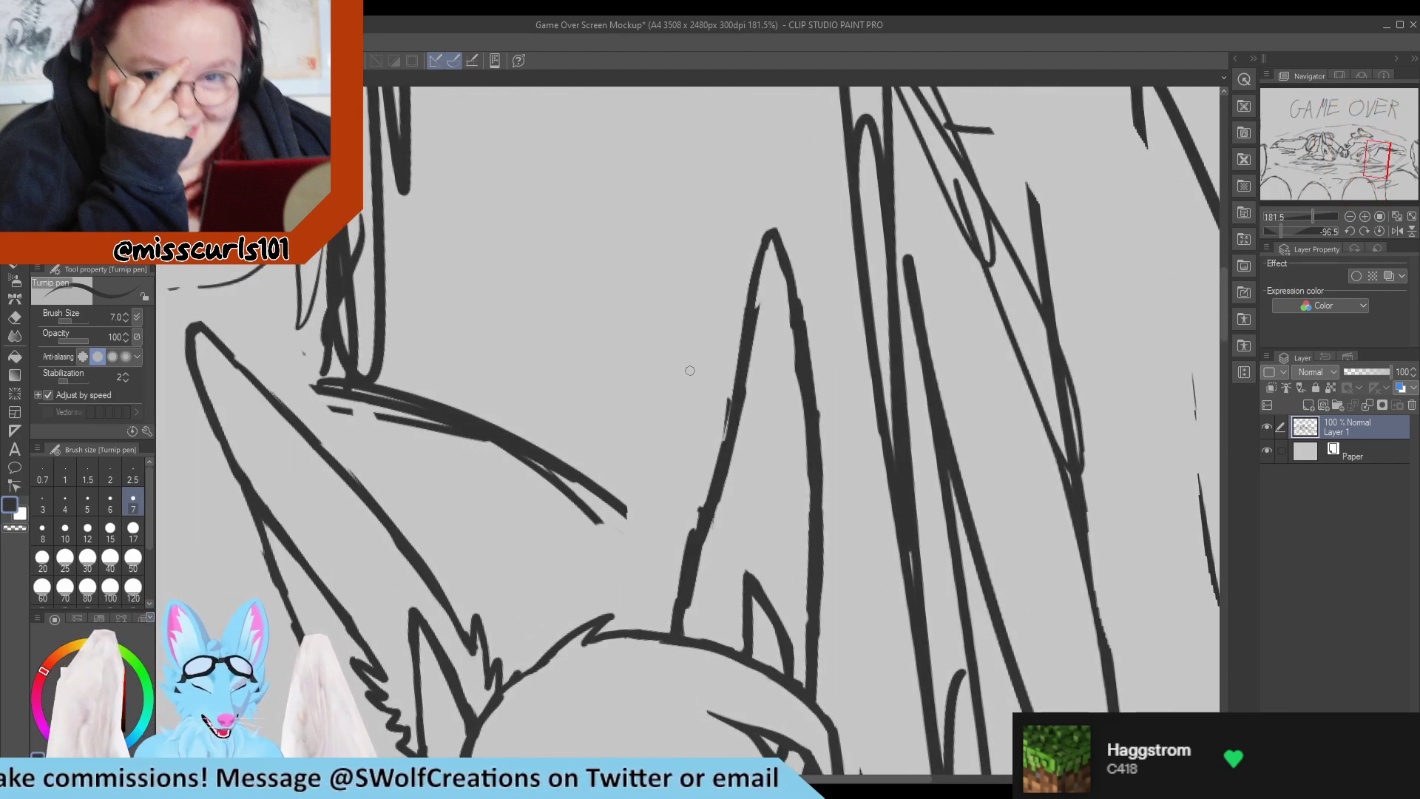
pyautogui.press('e')
pyautogui.moveTo(679, 633); pyautogui.dragTo(674, 611)
pyautogui.press('p')
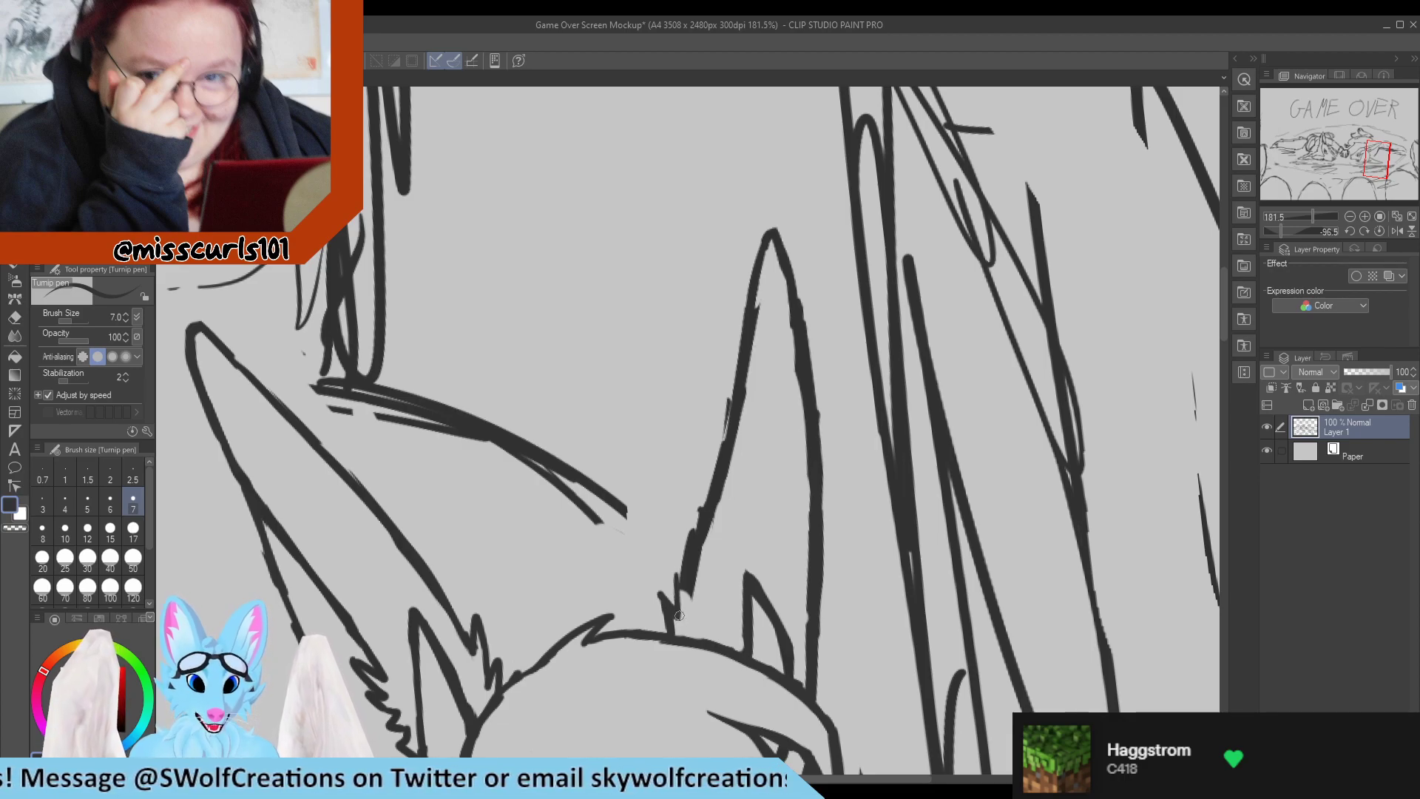
pyautogui.hotkey('ctrl', 'z')
pyautogui.moveTo(675, 602)
pyautogui.mouseDown()
pyautogui.moveTo(671, 561)
pyautogui.moveTo(686, 593)
pyautogui.moveTo(672, 558)
pyautogui.moveTo(685, 595)
pyautogui.moveTo(684, 548)
pyautogui.moveTo(690, 577)
pyautogui.moveTo(737, 478)
pyautogui.mouseUp()
pyautogui.press('e')
pyautogui.press('p')
pyautogui.press('e')
pyautogui.press('p')
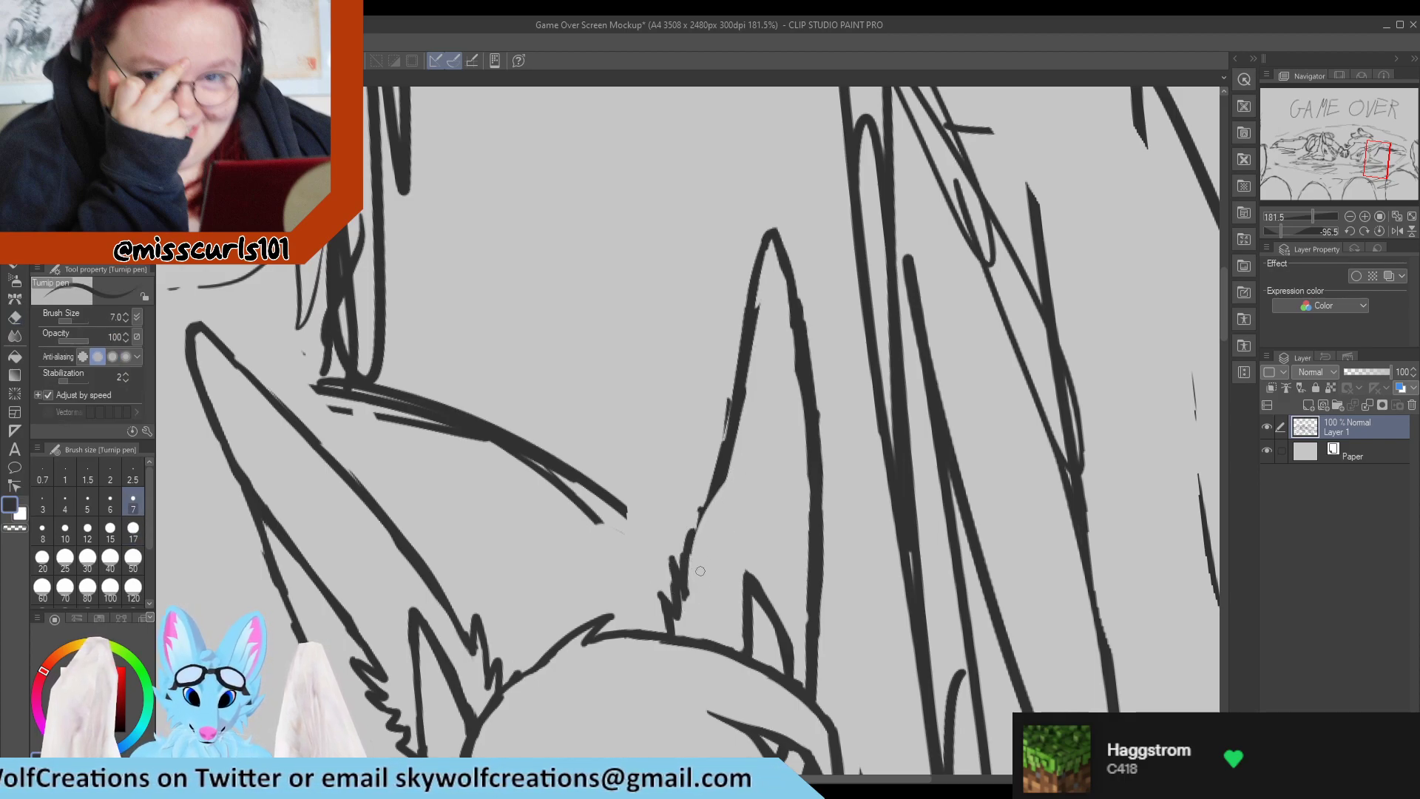
# Redraw the far ear's near edge from the fur tufts towards the tip as one smooth, thin line.
pyautogui.moveTo(687, 594)
pyautogui.mouseDown()
pyautogui.moveTo(761, 379)
pyautogui.moveTo(715, 528)
pyautogui.moveTo(715, 488)
pyautogui.moveTo(700, 520)
pyautogui.moveTo(732, 388)
pyautogui.mouseUp()
pyautogui.press('e')
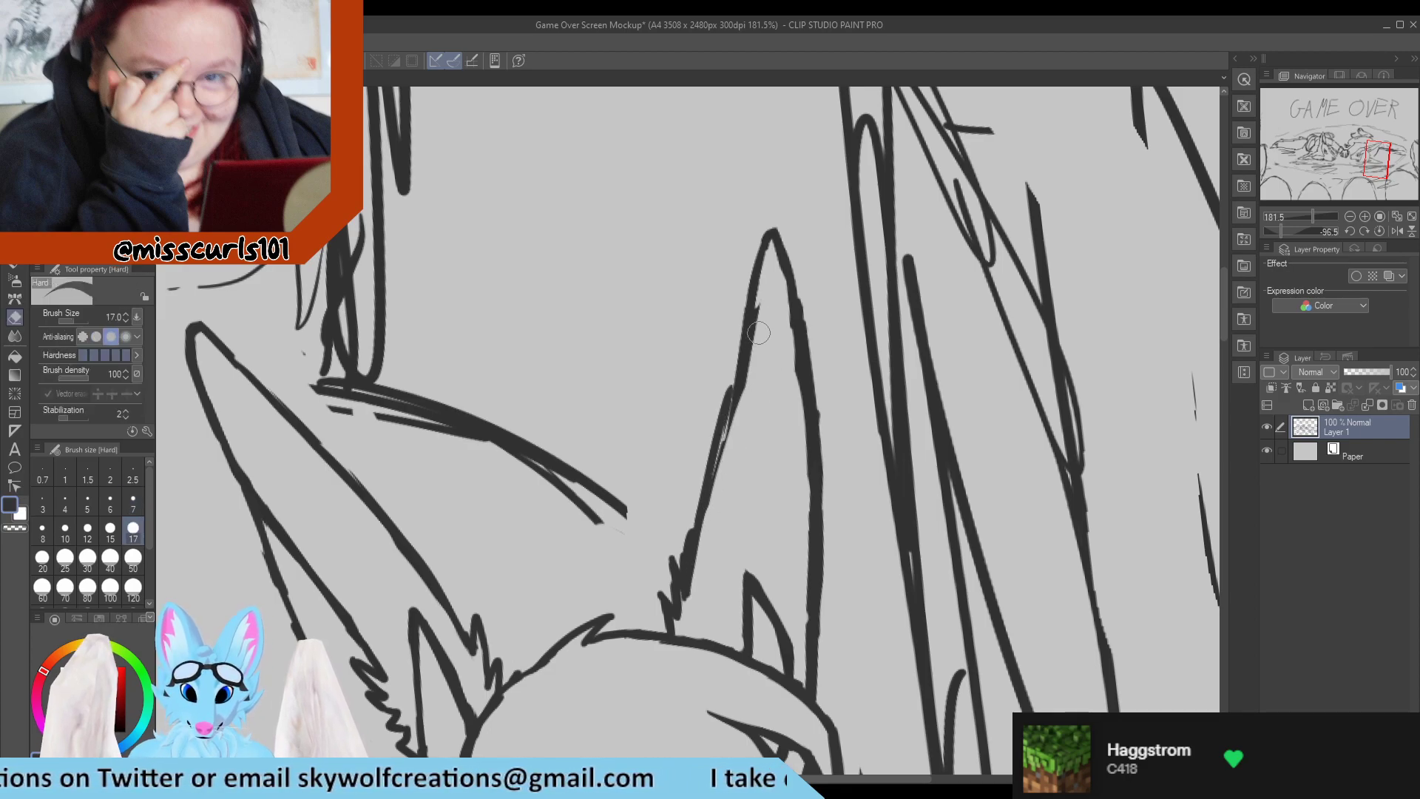
pyautogui.moveTo(765, 311)
pyautogui.mouseDown()
pyautogui.moveTo(727, 491)
pyautogui.moveTo(743, 327)
pyautogui.moveTo(726, 395)
pyautogui.mouseUp()
pyautogui.press('p')
pyautogui.press('e')
pyautogui.moveTo(712, 492); pyautogui.dragTo(753, 372)
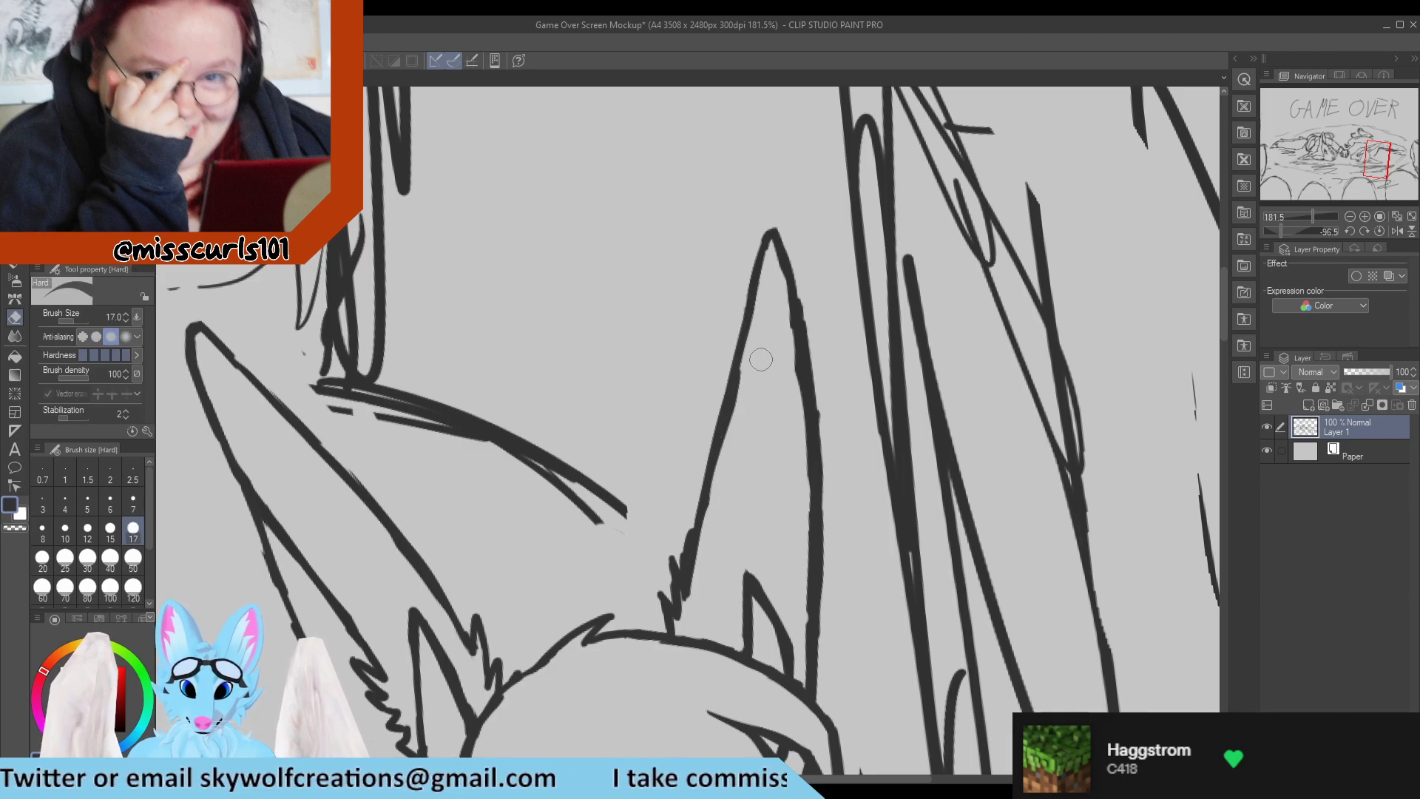
pyautogui.press('p')
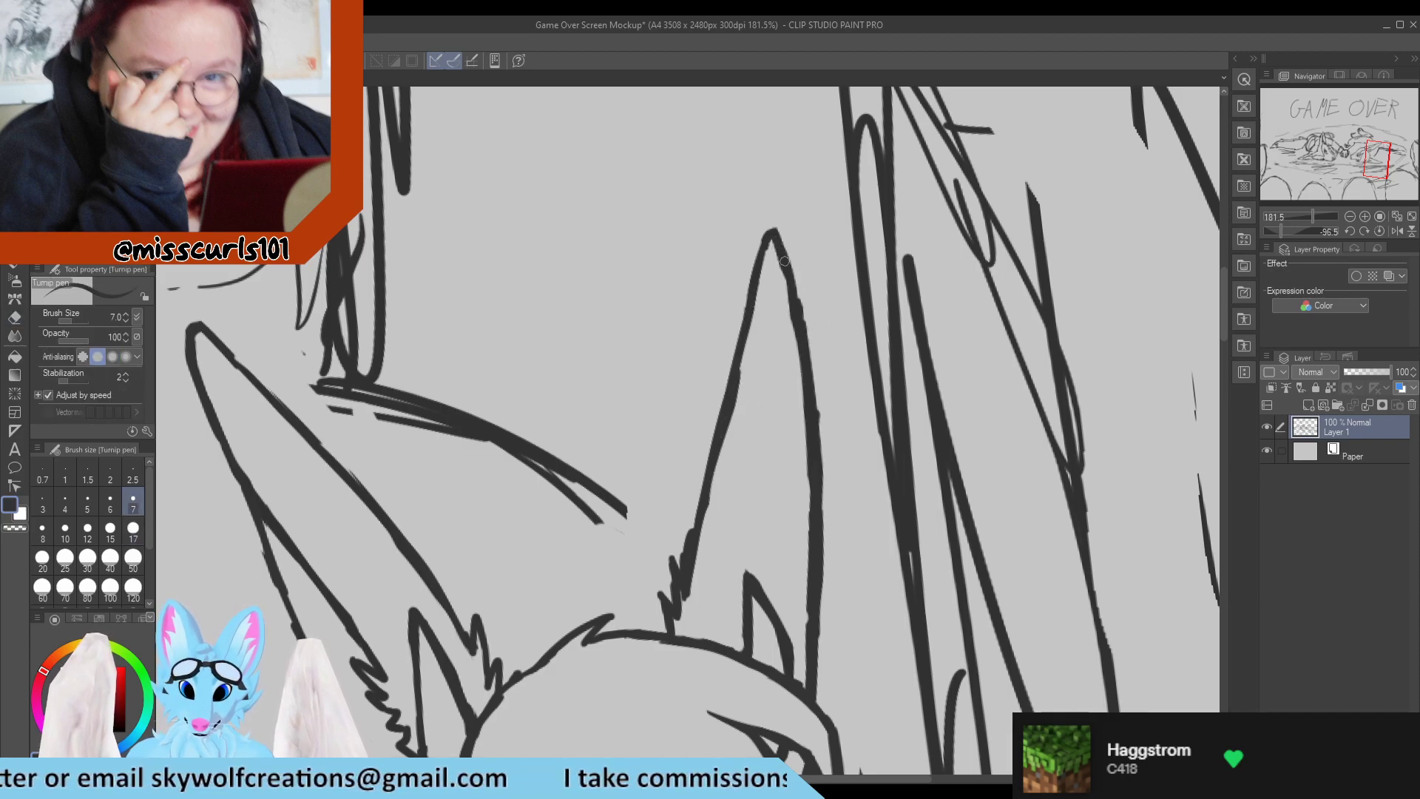
# Thin and smooth the upper part of the far ear's outer edge, trimming both sides and redrawing it down from the tip.
pyautogui.press('e')
pyautogui.moveTo(804, 281); pyautogui.dragTo(830, 419)
pyautogui.press('p')
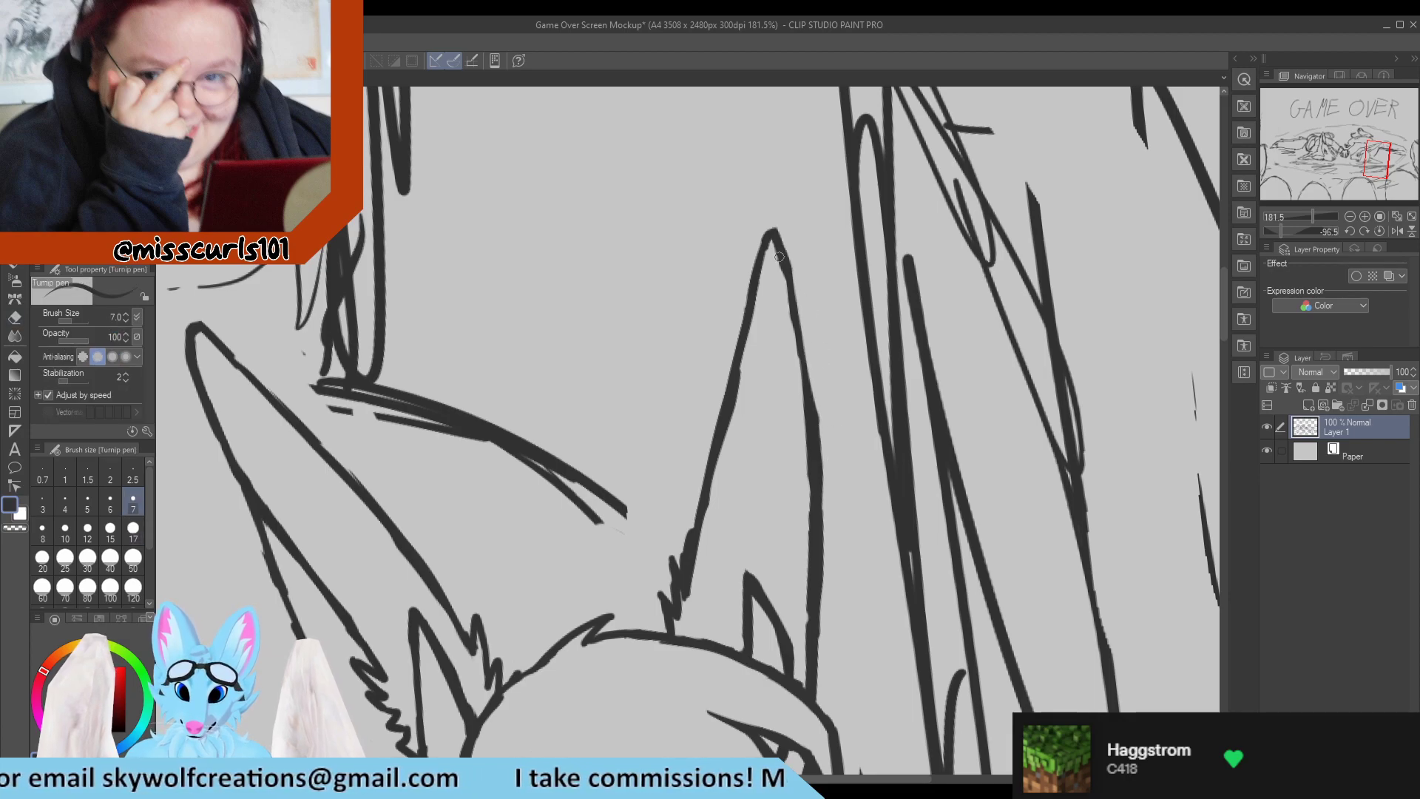
pyautogui.moveTo(780, 256); pyautogui.dragTo(803, 438)
pyautogui.press('e')
pyautogui.moveTo(771, 274); pyautogui.dragTo(797, 425)
pyautogui.press('p')
pyautogui.moveTo(781, 244); pyautogui.dragTo(809, 407)
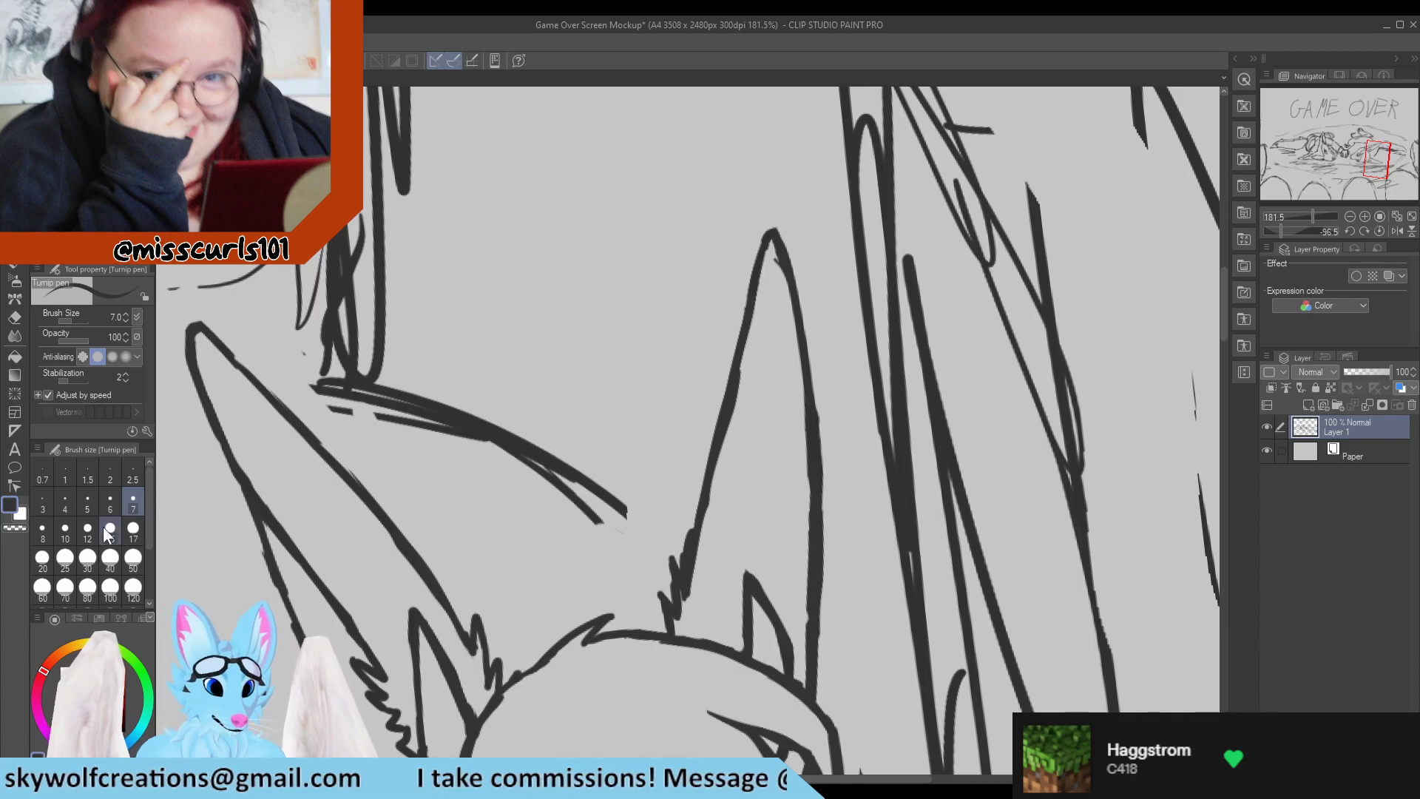
# Redraw the far ear's outer edge from below the tip down towards the head as one smooth line, using pen size 10.
pyautogui.click(65, 531)
pyautogui.moveTo(778, 258); pyautogui.dragTo(809, 368)
pyautogui.moveTo(792, 297); pyautogui.dragTo(815, 427)
pyautogui.press('e')
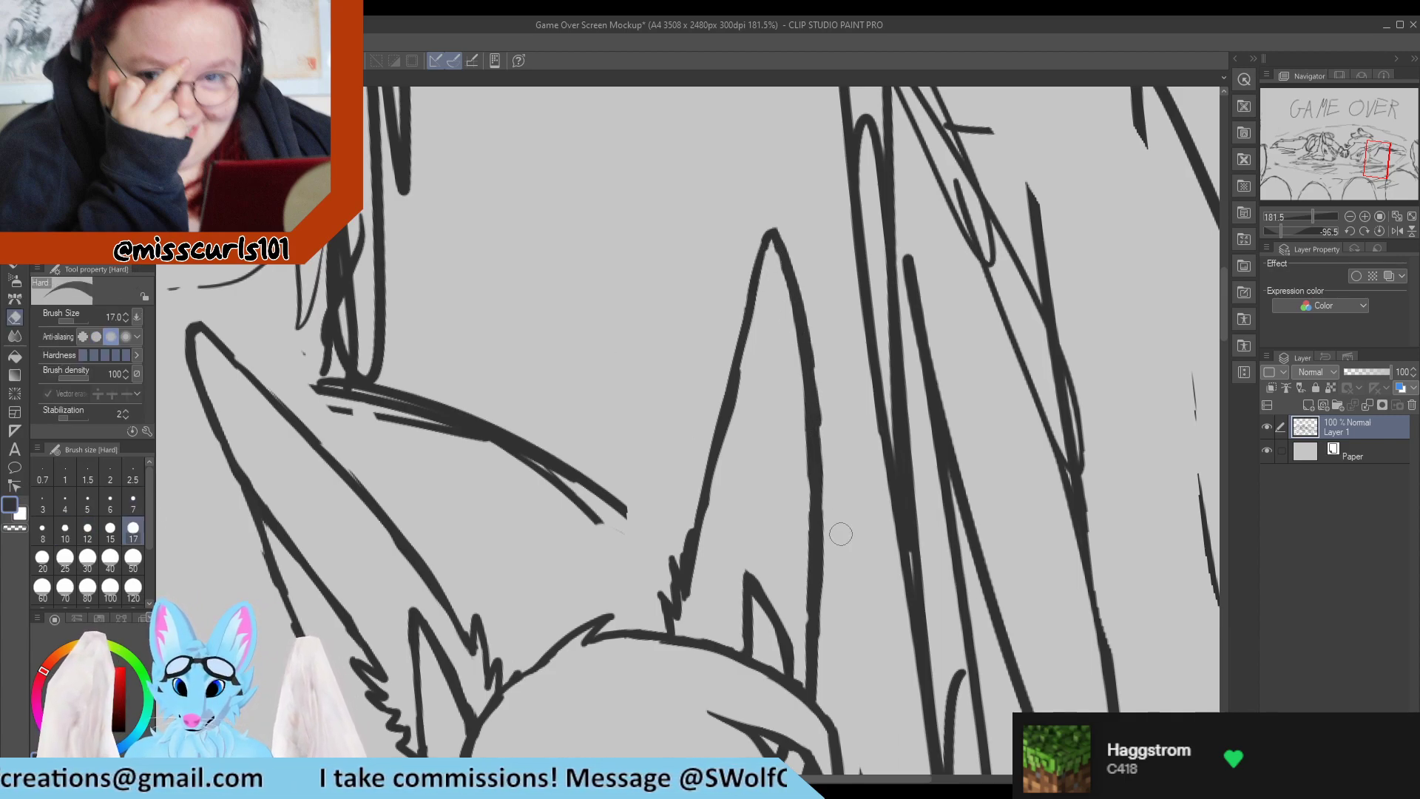
pyautogui.press('p')
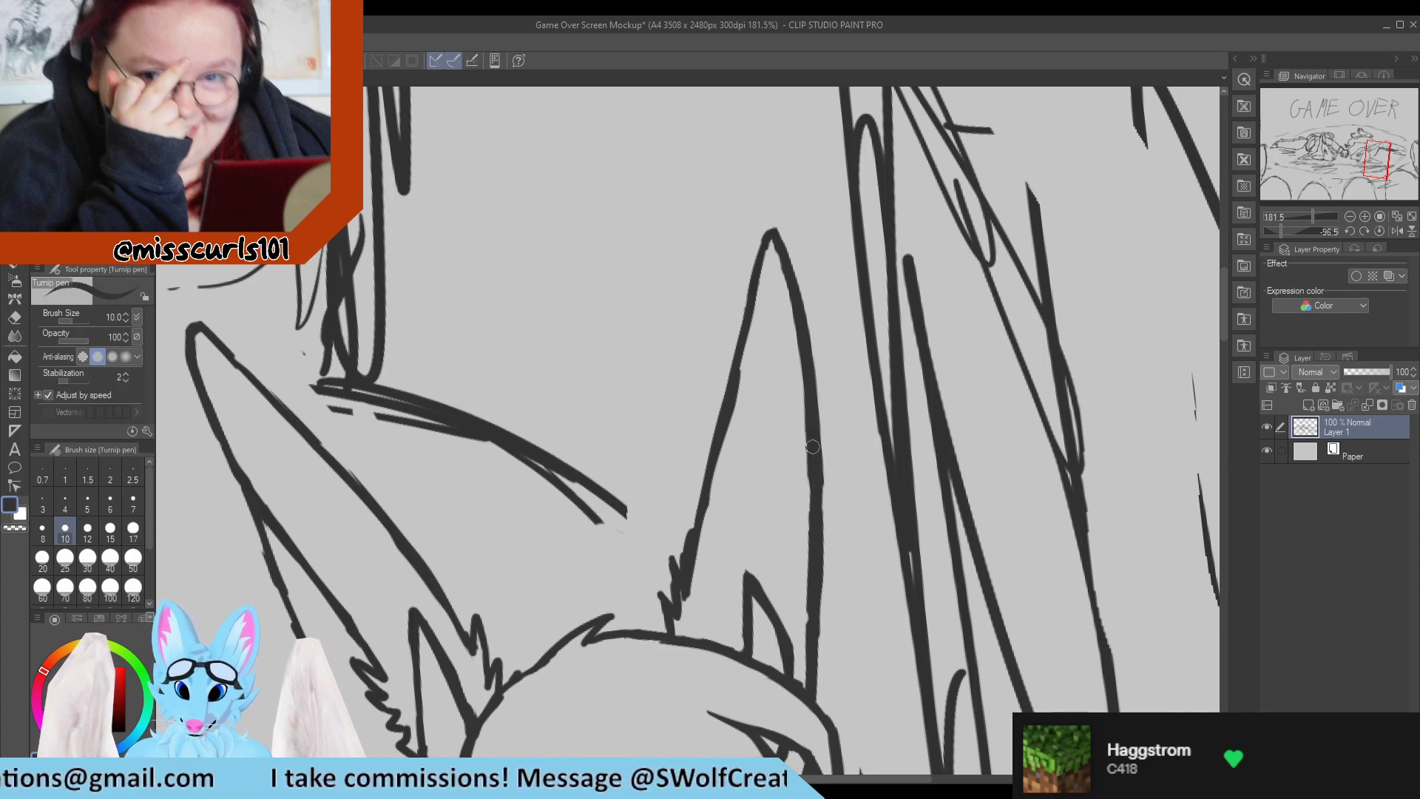
pyautogui.moveTo(815, 486); pyautogui.dragTo(817, 616)
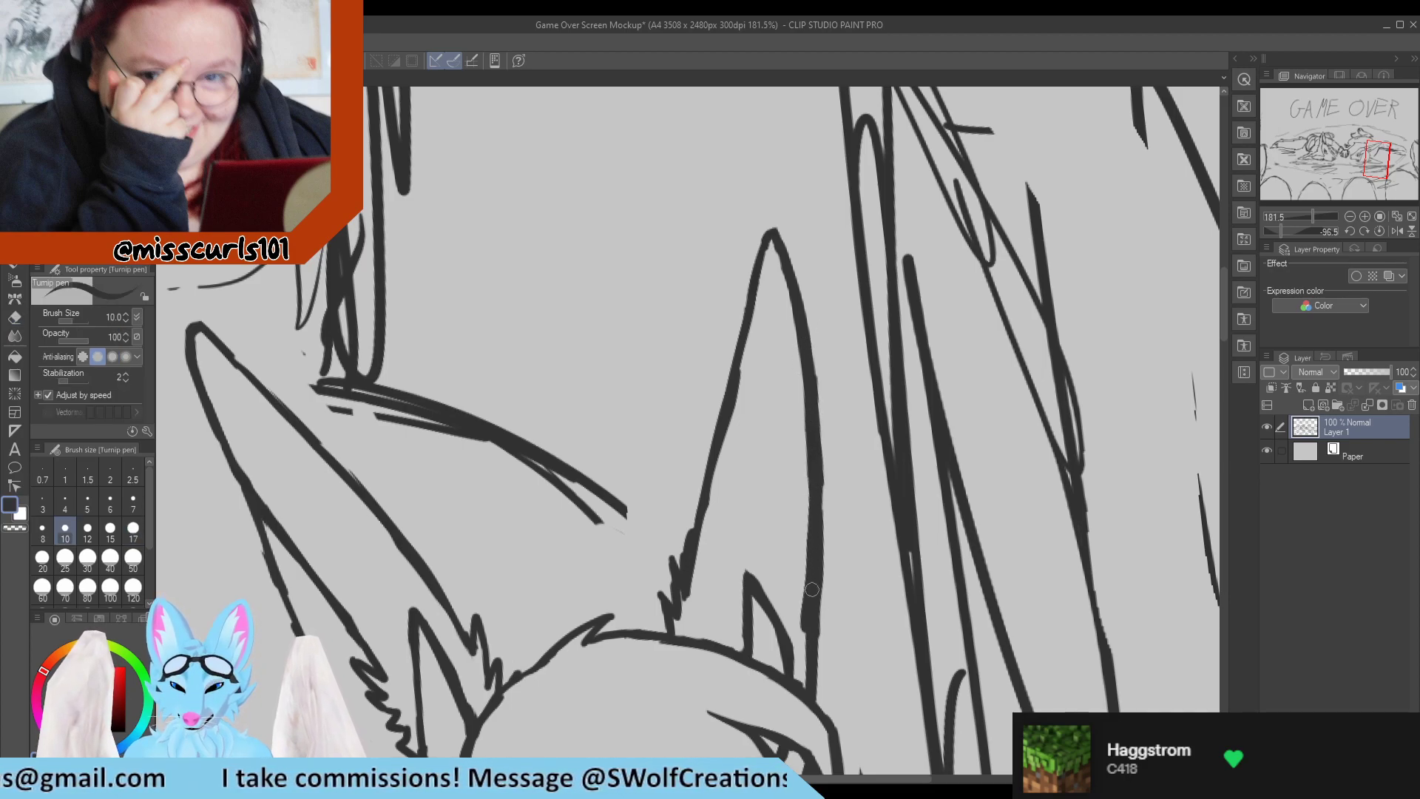
pyautogui.press('e')
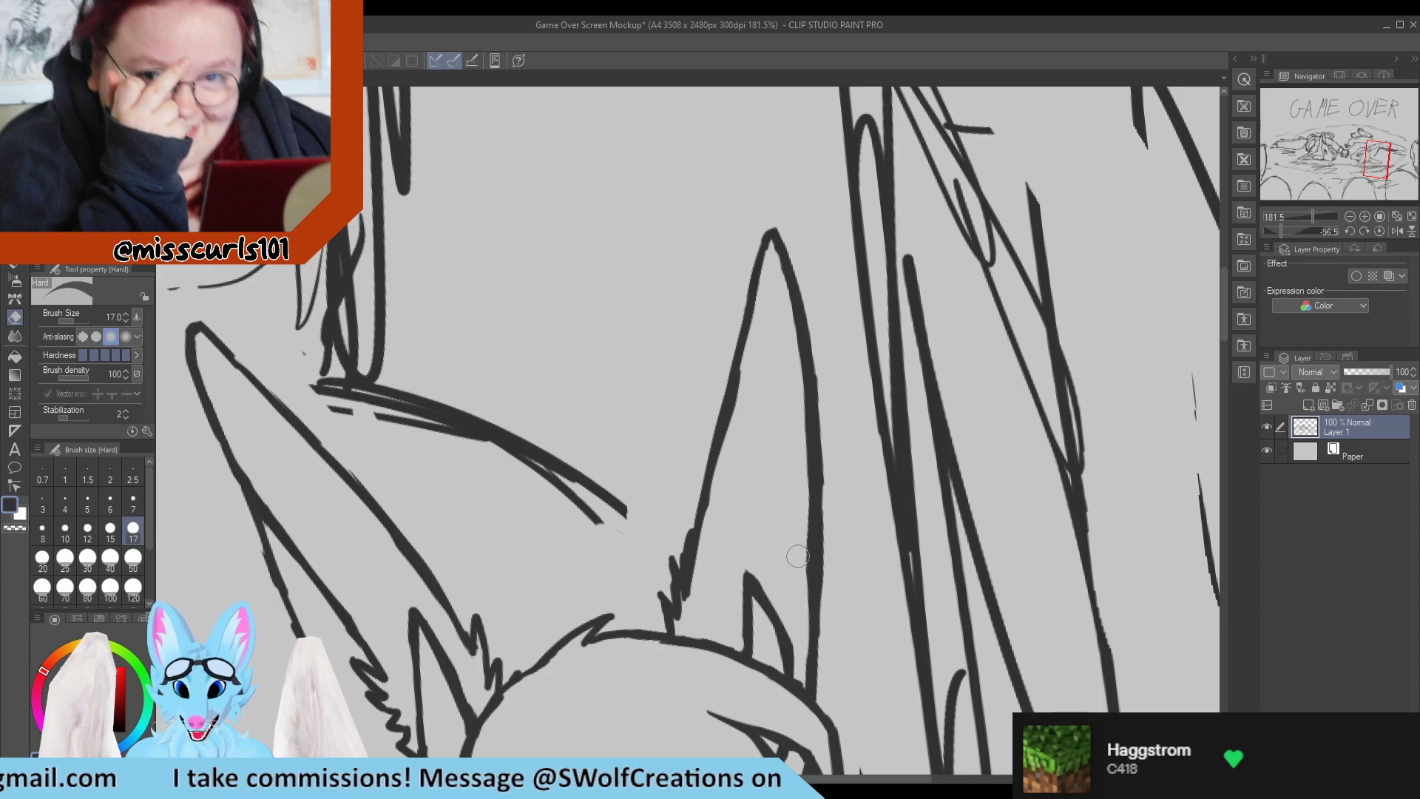
pyautogui.press('p')
# Thin the fringe lock's pointed end above the near eye and redraw its lower line with pen size 7.
pyautogui.scroll(-1, 781, 524)
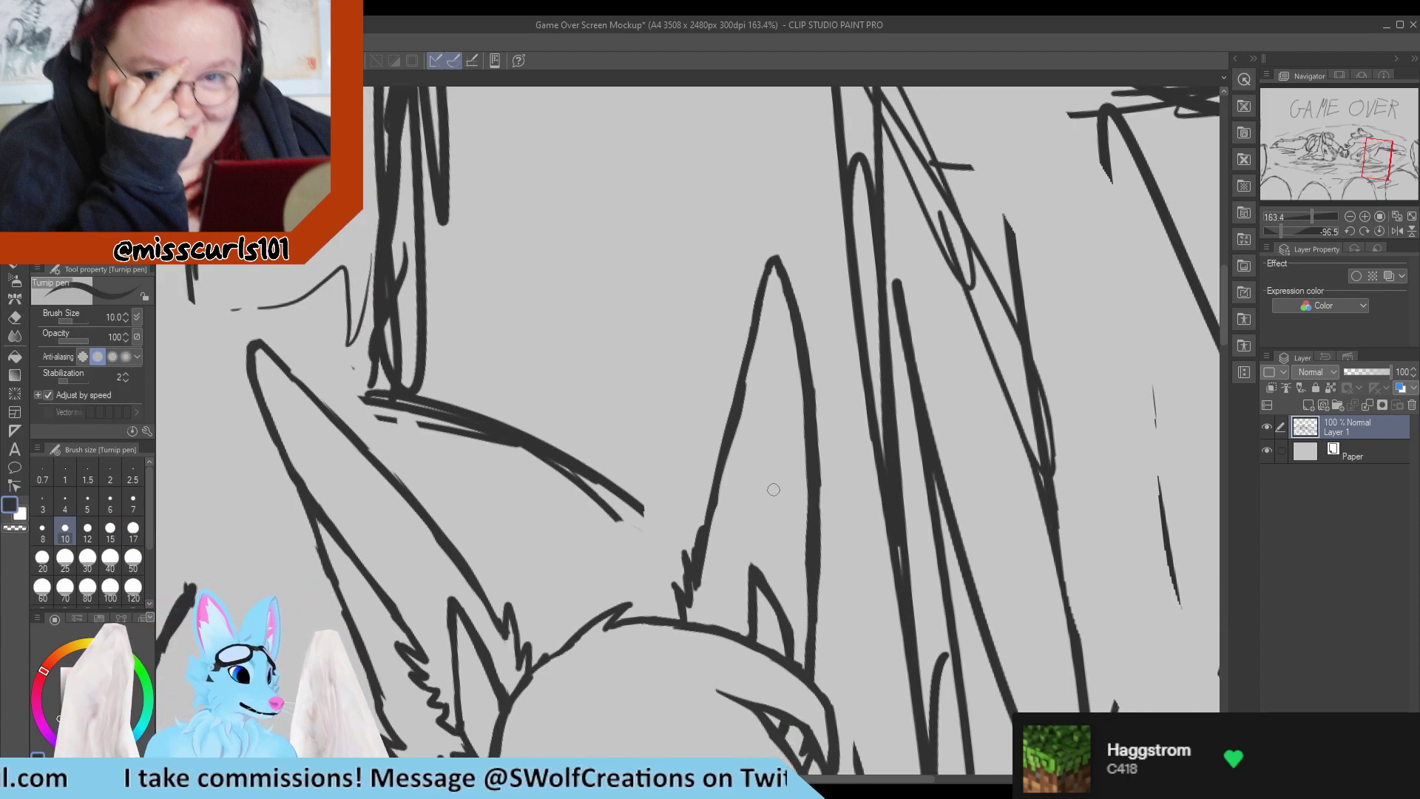
pyautogui.scroll(-6, 755, 489)
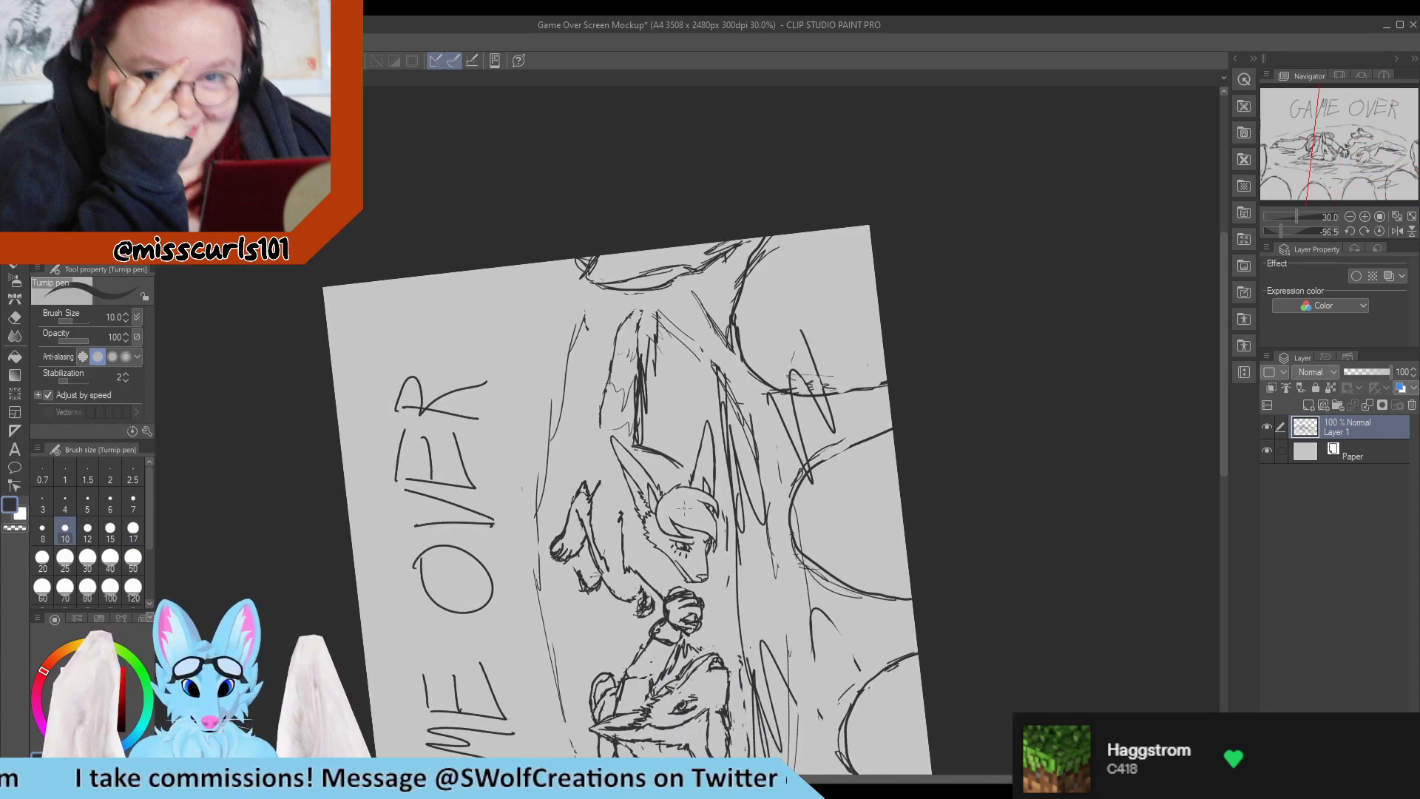
pyautogui.scroll(2, 687, 541)
pyautogui.scroll(15, 687, 541)
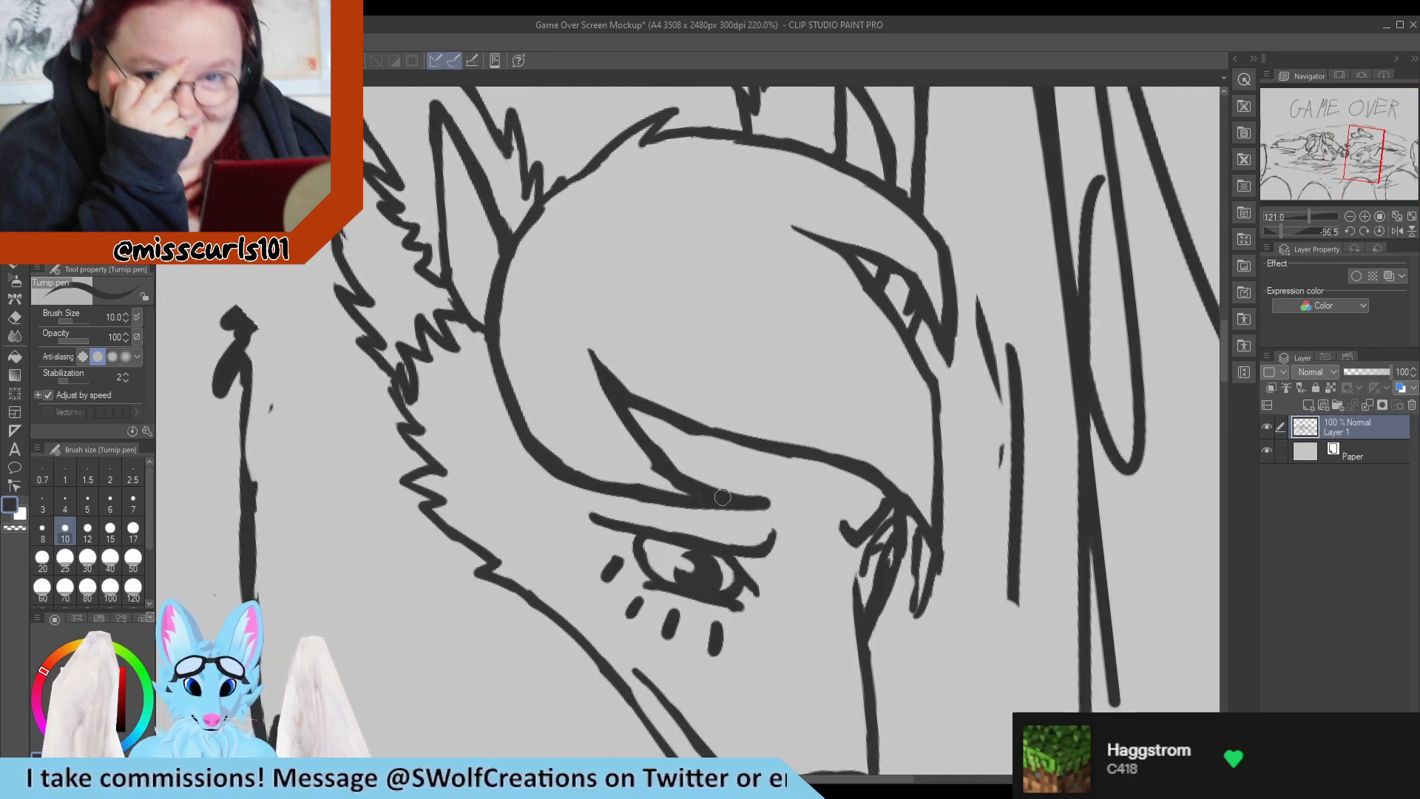
pyautogui.press('e')
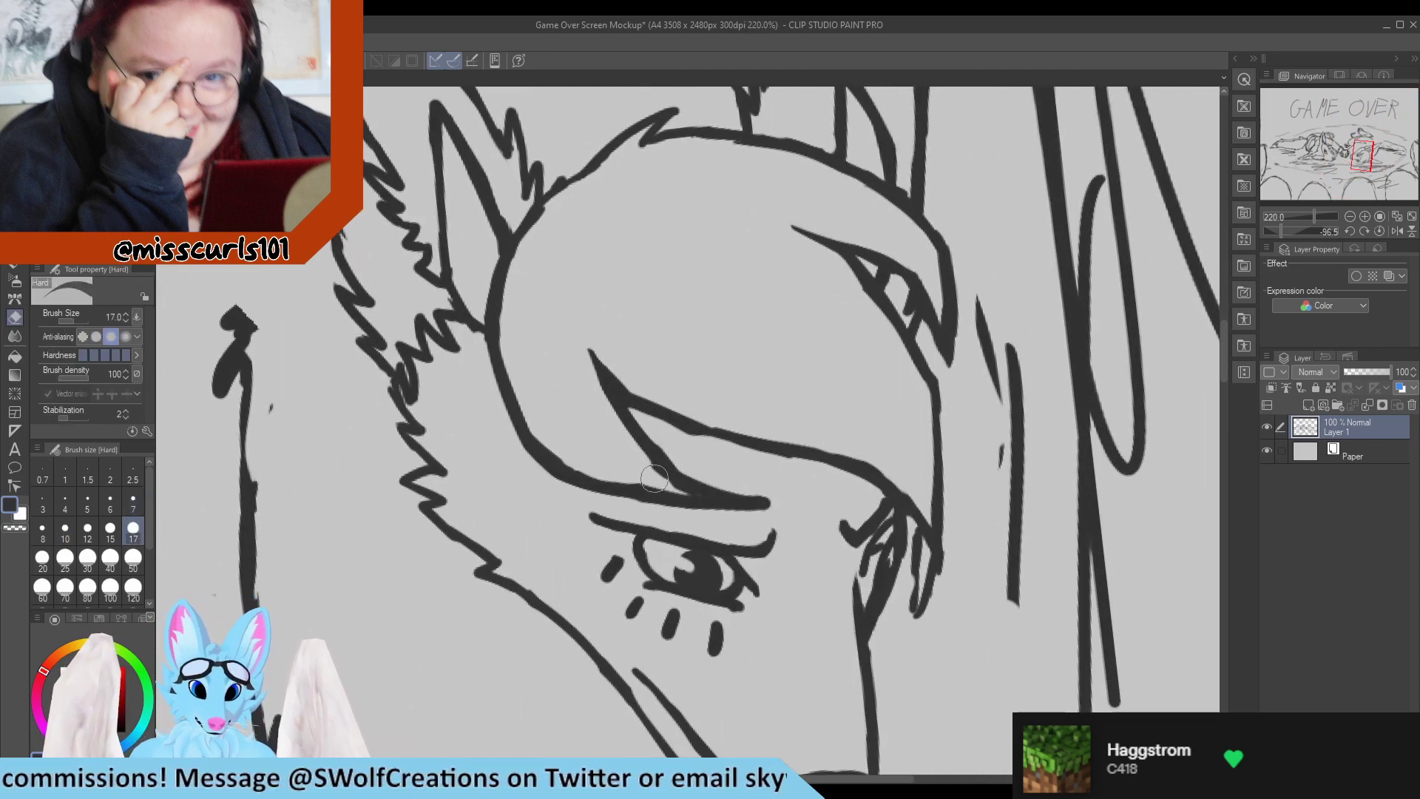
pyautogui.moveTo(676, 490)
pyautogui.mouseDown()
pyautogui.moveTo(671, 455)
pyautogui.moveTo(691, 458)
pyautogui.moveTo(668, 440)
pyautogui.moveTo(794, 497)
pyautogui.mouseUp()
pyautogui.press('p')
pyautogui.press('e')
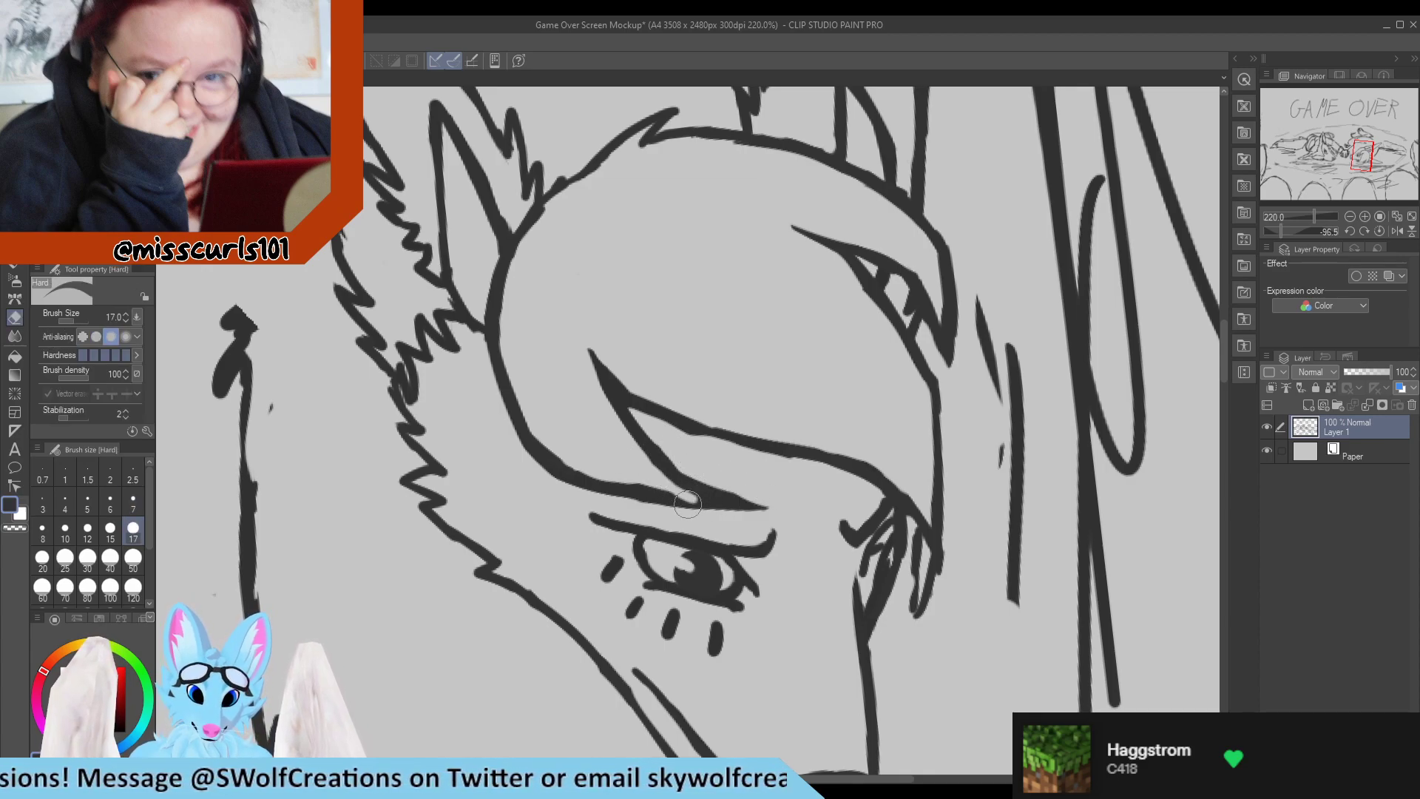
pyautogui.press('p')
pyautogui.moveTo(653, 492); pyautogui.dragTo(692, 496)
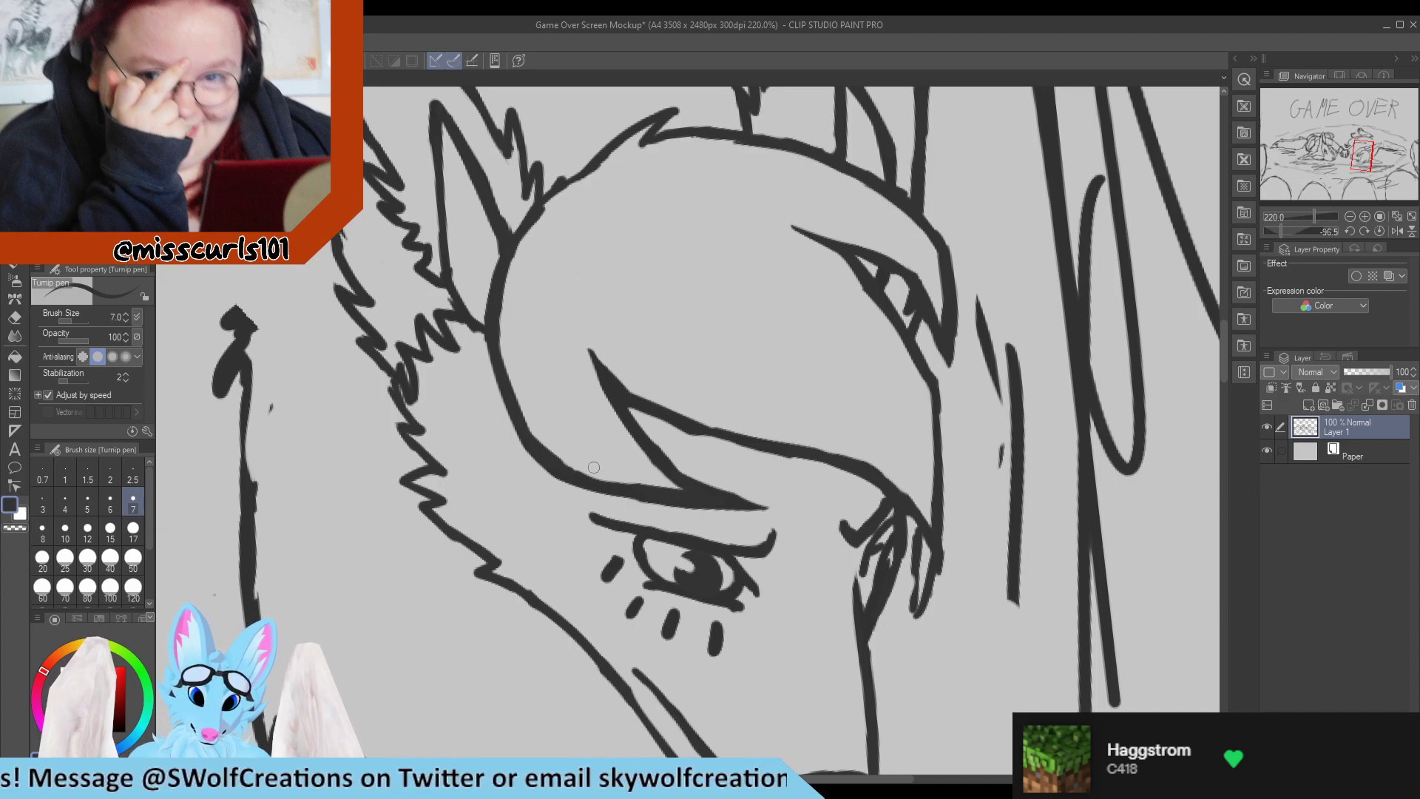
# Smooth the fringe's lower edge between the lock above the near eye and the far eye.
pyautogui.scroll(-6, 597, 368)
pyautogui.scroll(6, 649, 366)
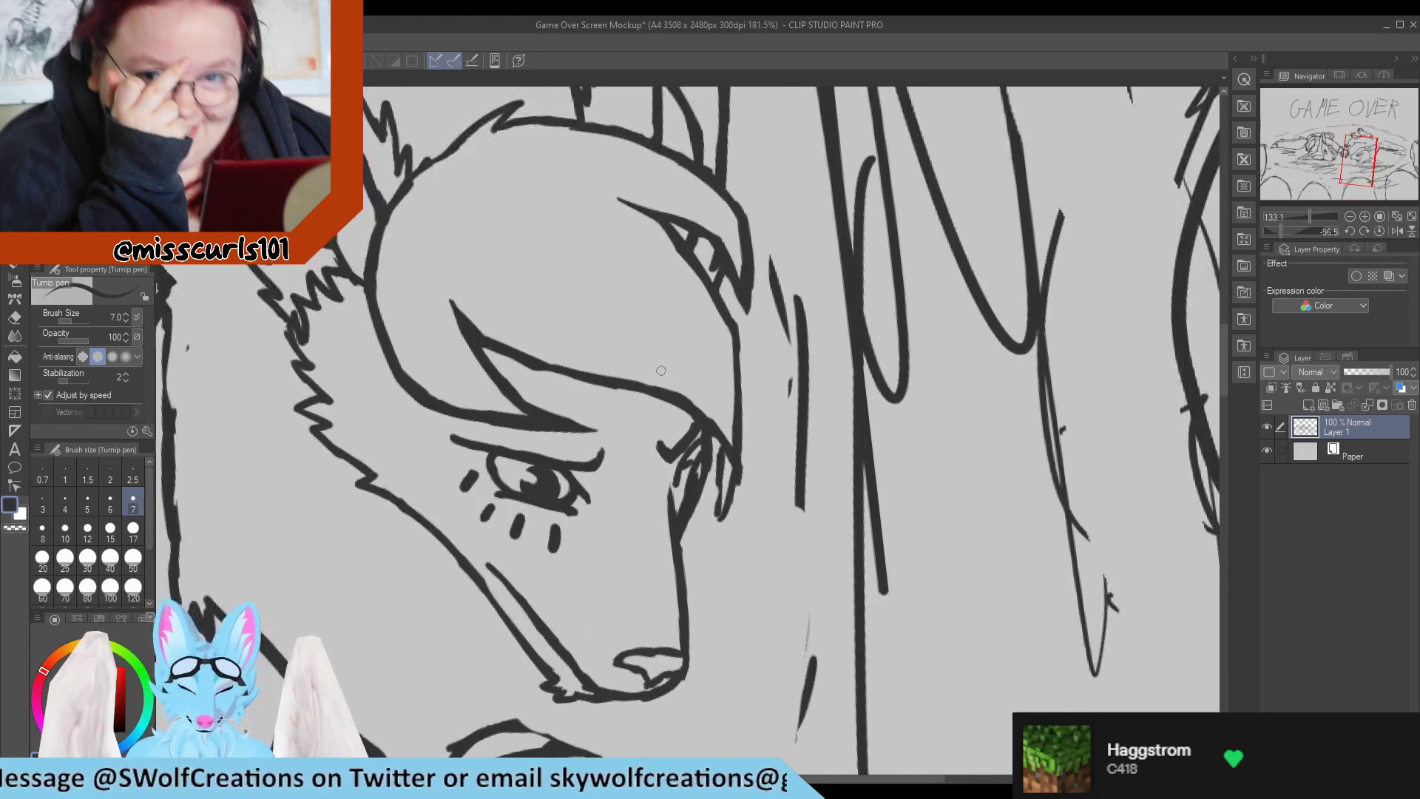
pyautogui.moveTo(508, 351)
pyautogui.mouseDown()
pyautogui.moveTo(609, 385)
pyautogui.moveTo(544, 350)
pyautogui.moveTo(579, 359)
pyautogui.moveTo(517, 380)
pyautogui.moveTo(492, 367)
pyautogui.moveTo(608, 402)
pyautogui.mouseUp()
pyautogui.press('e')
pyautogui.press('p')
pyautogui.moveTo(512, 362); pyautogui.dragTo(602, 384)
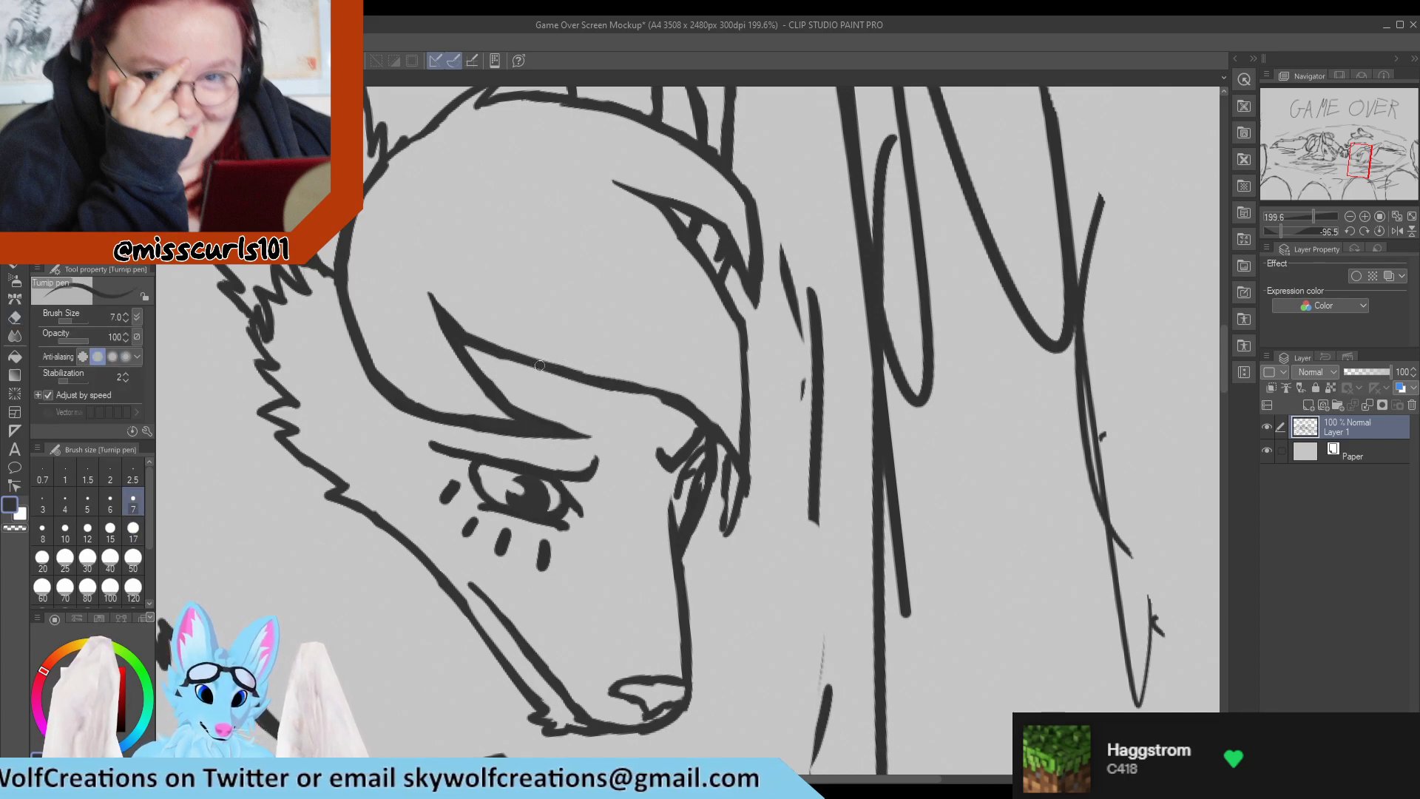
pyautogui.moveTo(683, 411)
pyautogui.mouseDown()
pyautogui.moveTo(721, 434)
pyautogui.moveTo(674, 418)
pyautogui.moveTo(686, 417)
pyautogui.mouseUp()
# Replace the blunt end of the hair strand in front of the far eye with a longer, sharply pointed tip.
pyautogui.press('e')
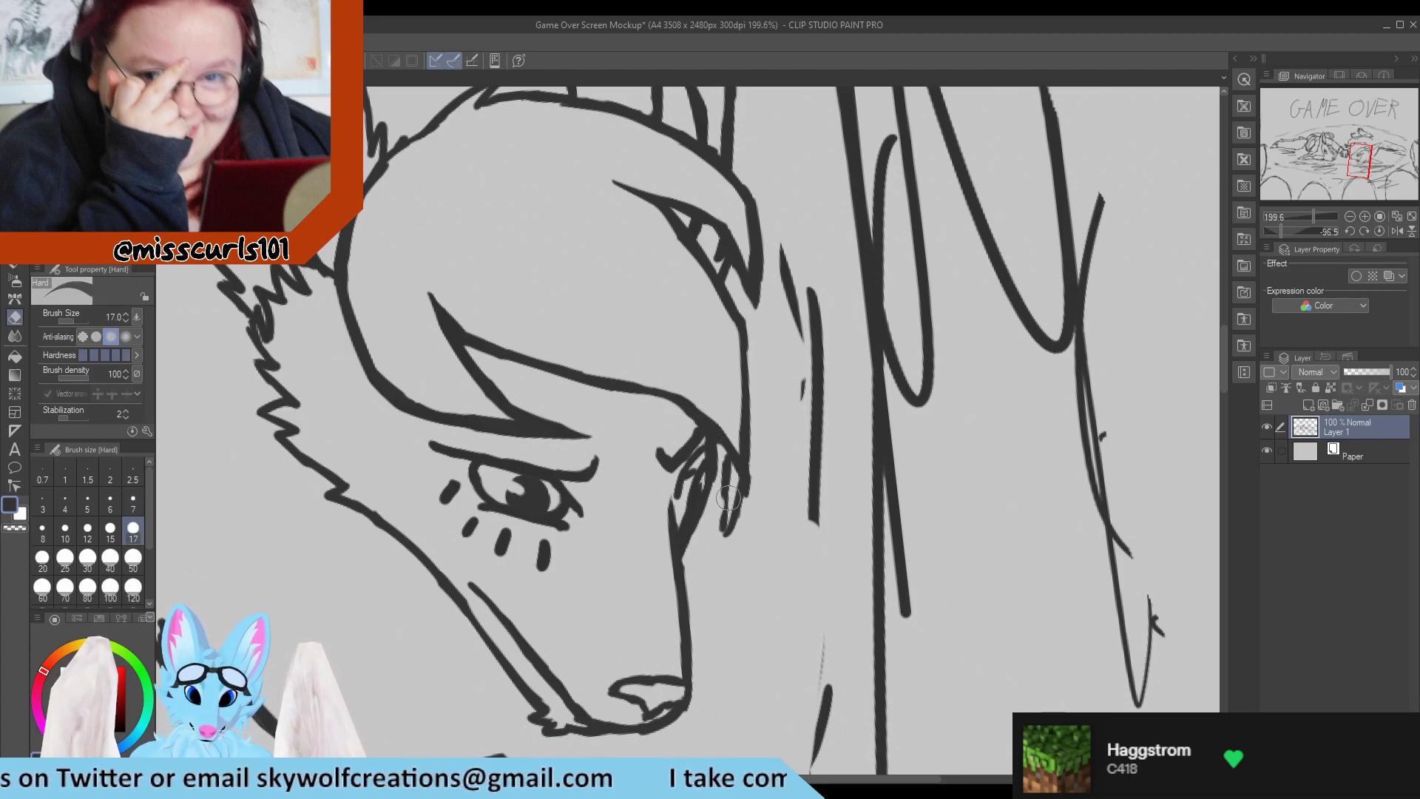
pyautogui.moveTo(729, 497); pyautogui.dragTo(723, 577)
pyautogui.press('p')
pyautogui.moveTo(728, 451)
pyautogui.mouseDown()
pyautogui.moveTo(728, 539)
pyautogui.moveTo(737, 472)
pyautogui.moveTo(749, 532)
pyautogui.mouseUp()
pyautogui.press('e')
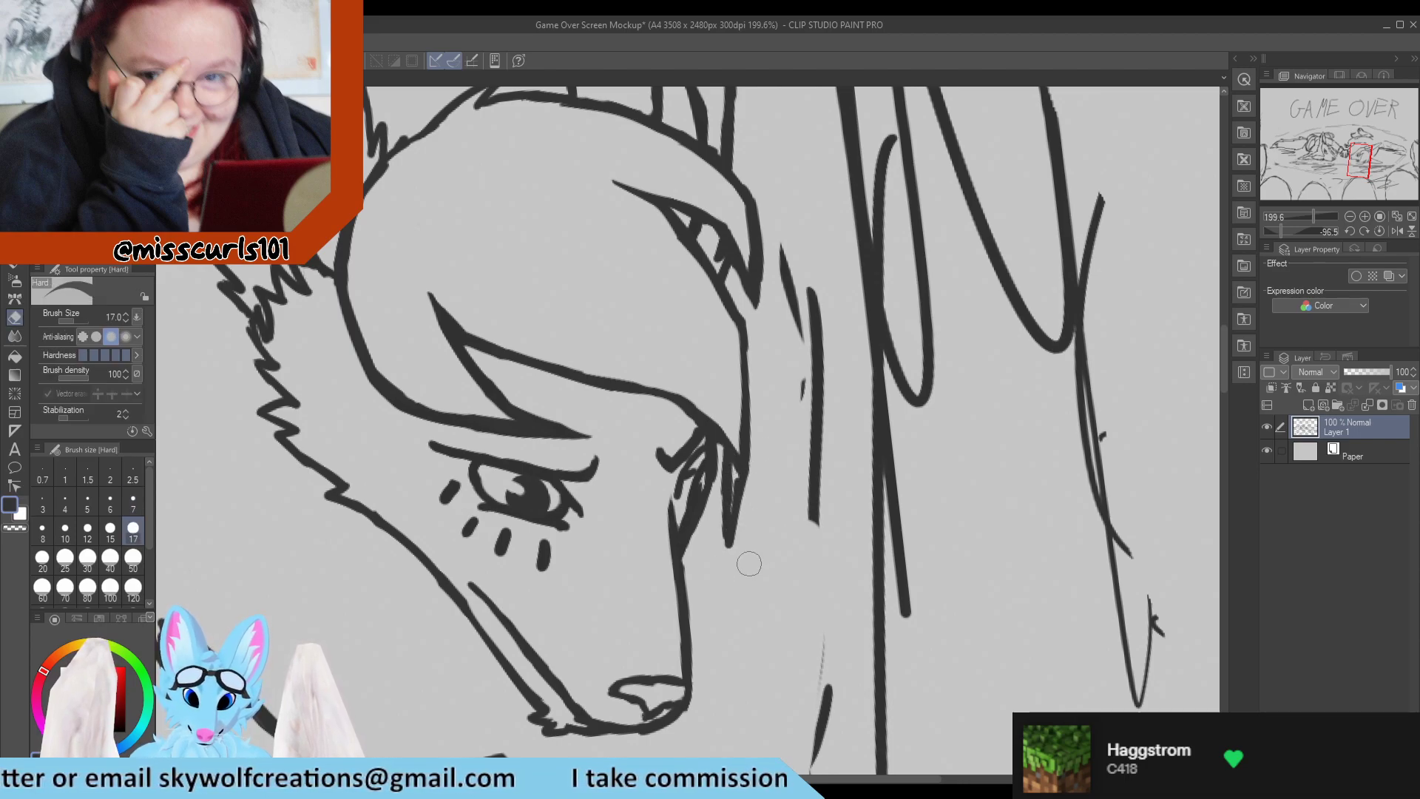
pyautogui.press('p')
pyautogui.moveTo(744, 472)
pyautogui.mouseDown()
pyautogui.moveTo(731, 578)
pyautogui.moveTo(736, 477)
pyautogui.moveTo(727, 583)
pyautogui.moveTo(729, 480)
pyautogui.moveTo(736, 578)
pyautogui.mouseUp()
pyautogui.press('e')
pyautogui.press('p')
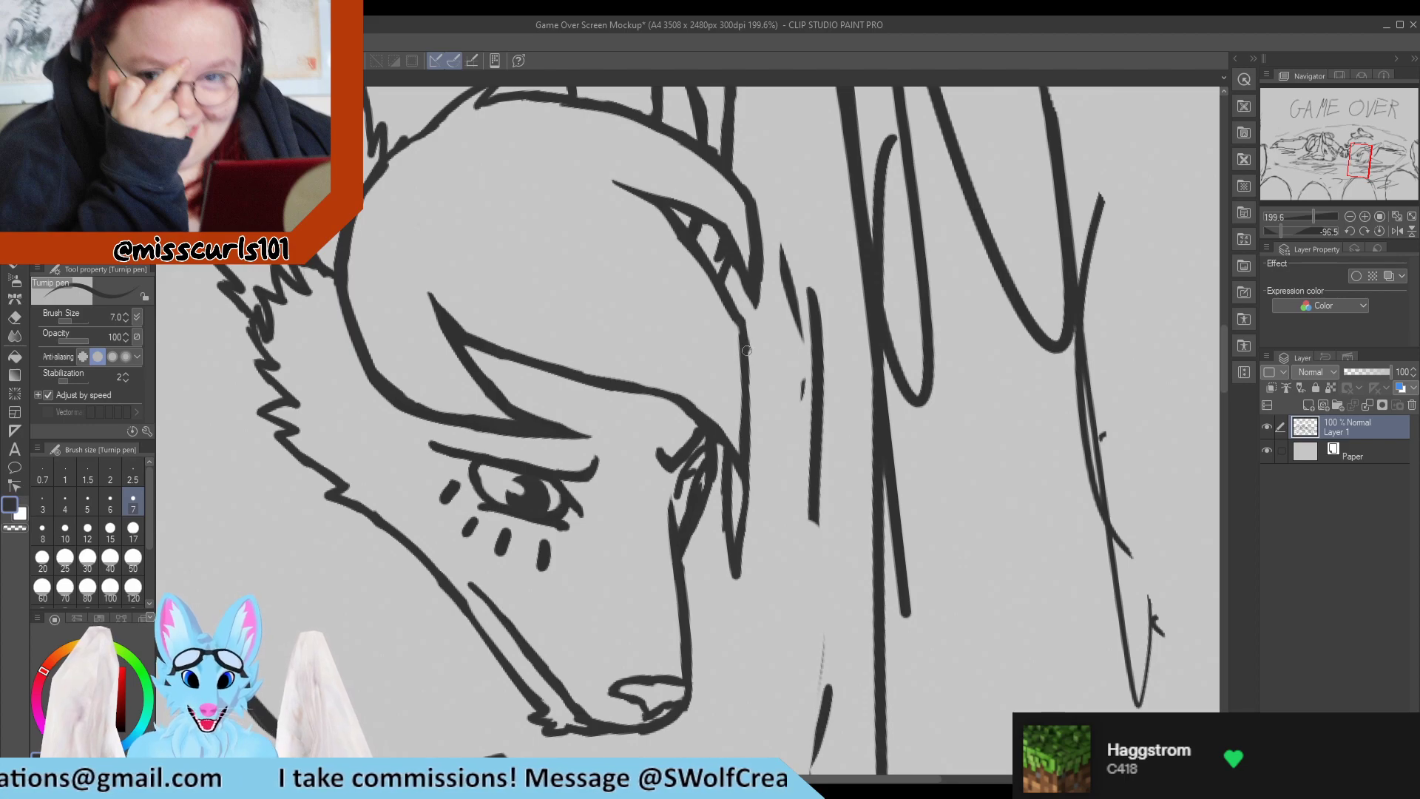
# Round the corner on the fringe's front edge and erase the short stray strokes beside the hair.
pyautogui.moveTo(733, 315); pyautogui.dragTo(744, 365)
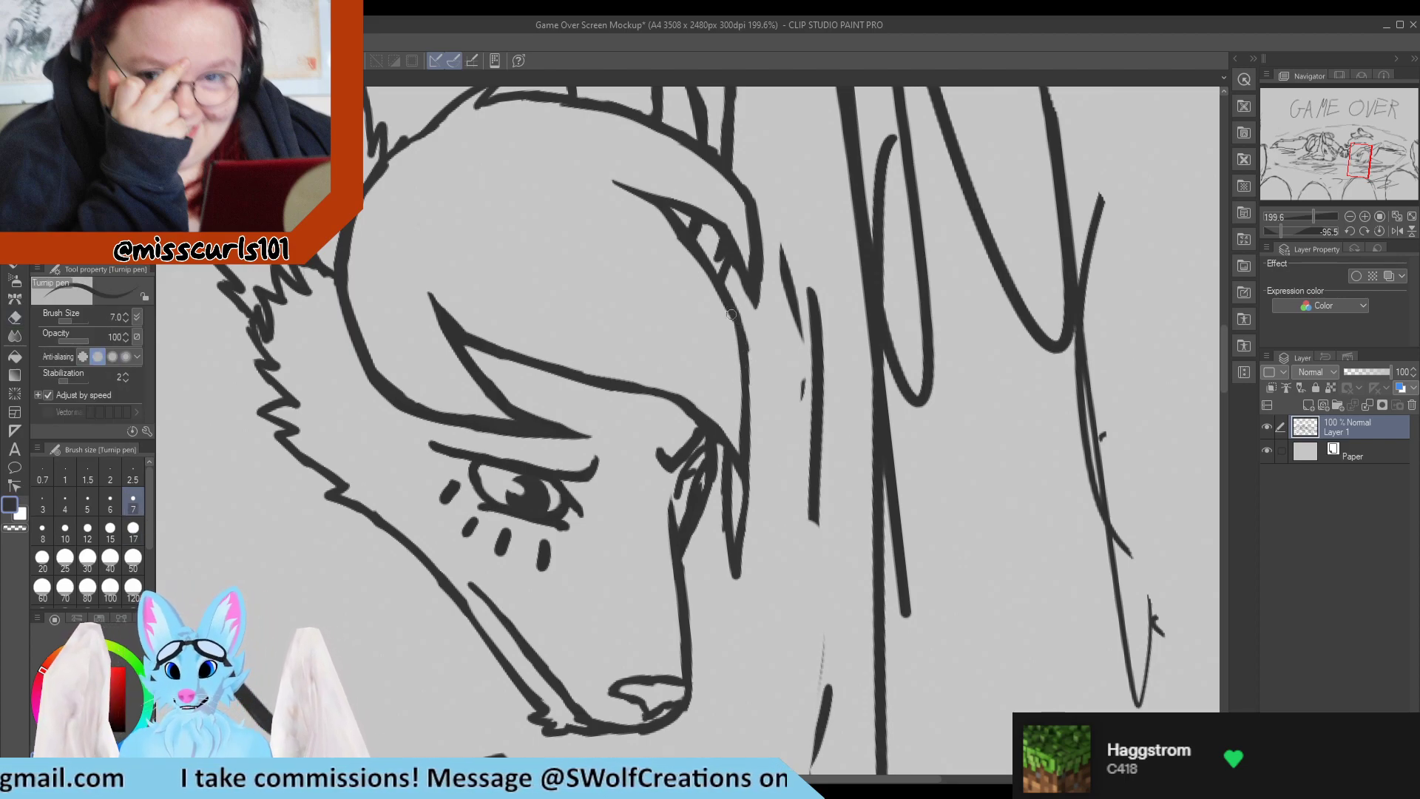
pyautogui.press('e')
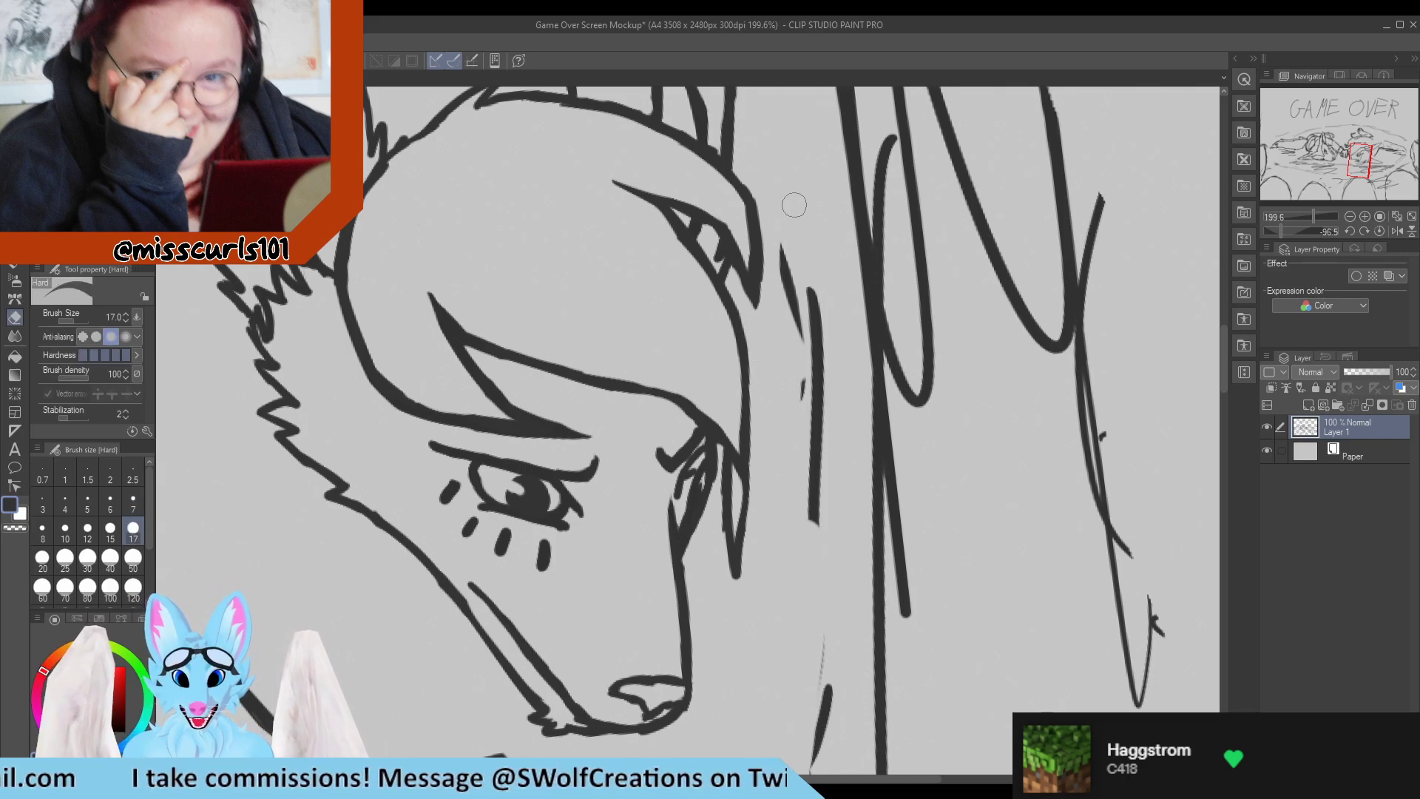
pyautogui.moveTo(783, 244); pyautogui.dragTo(786, 428)
pyautogui.press('p')
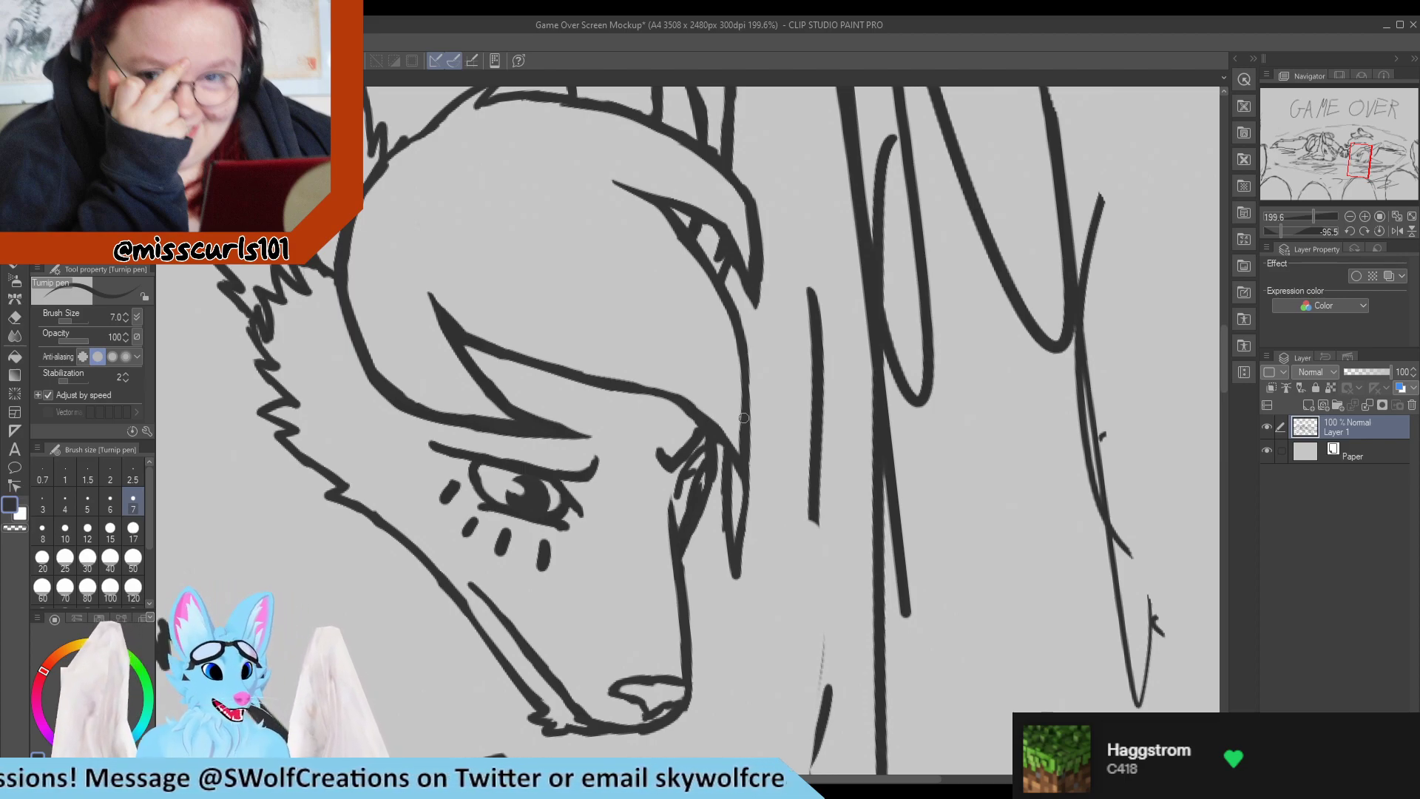
# Sketch a neck line down from the cheek fur and a straight upper arm edge to the clasped paws, using pen size 10.
pyautogui.scroll(-8, 747, 403)
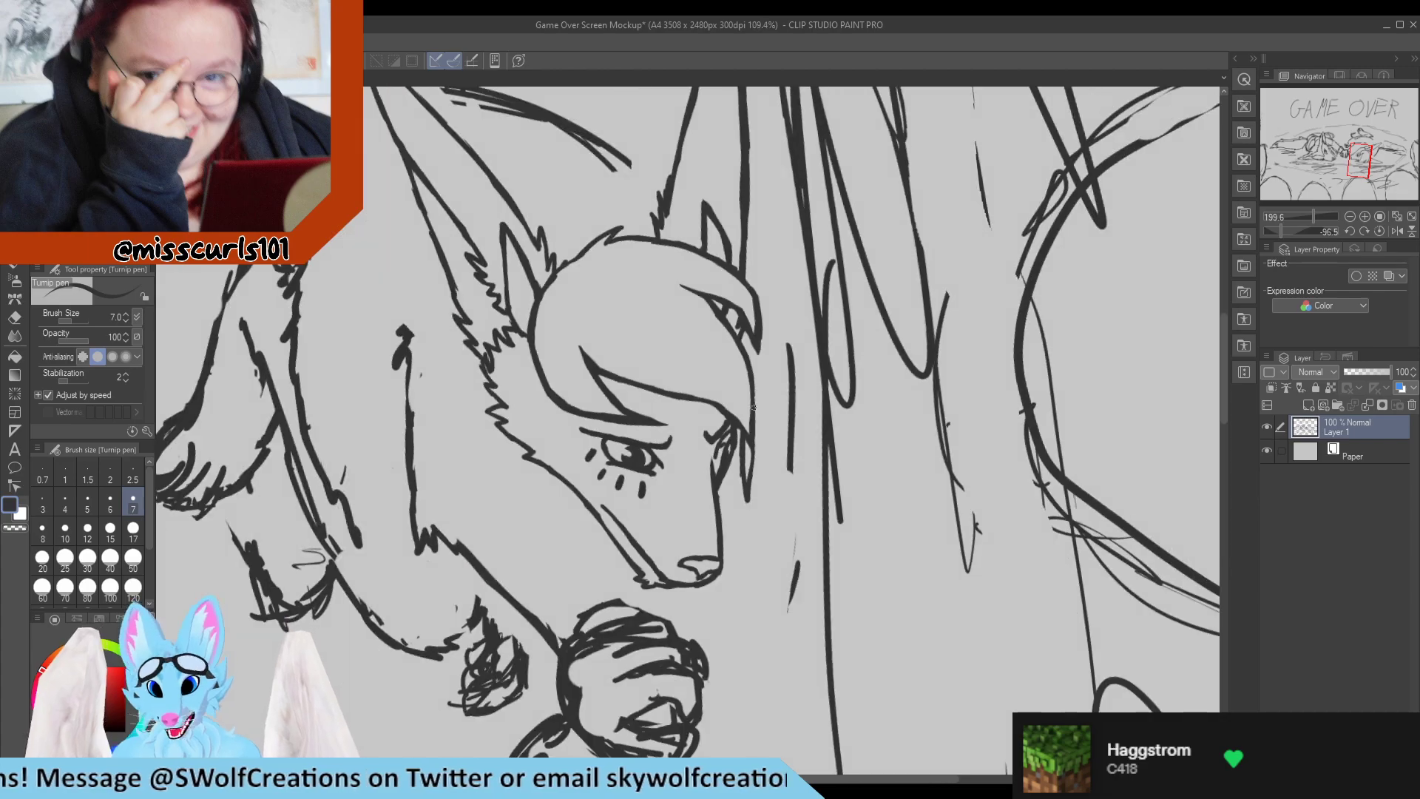
pyautogui.scroll(5, 721, 423)
pyautogui.scroll(-5, 719, 421)
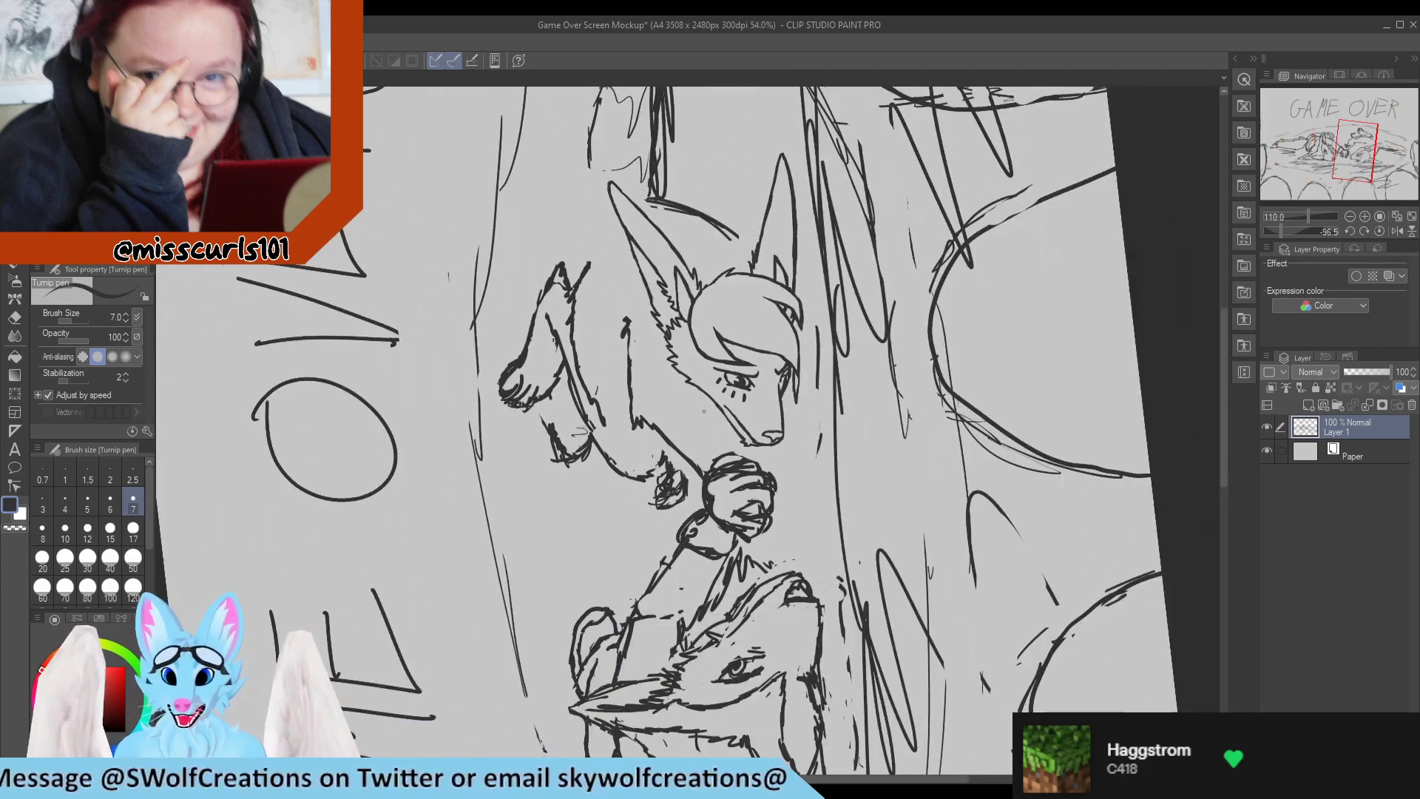
pyautogui.scroll(5, 690, 397)
pyautogui.scroll(1, 690, 397)
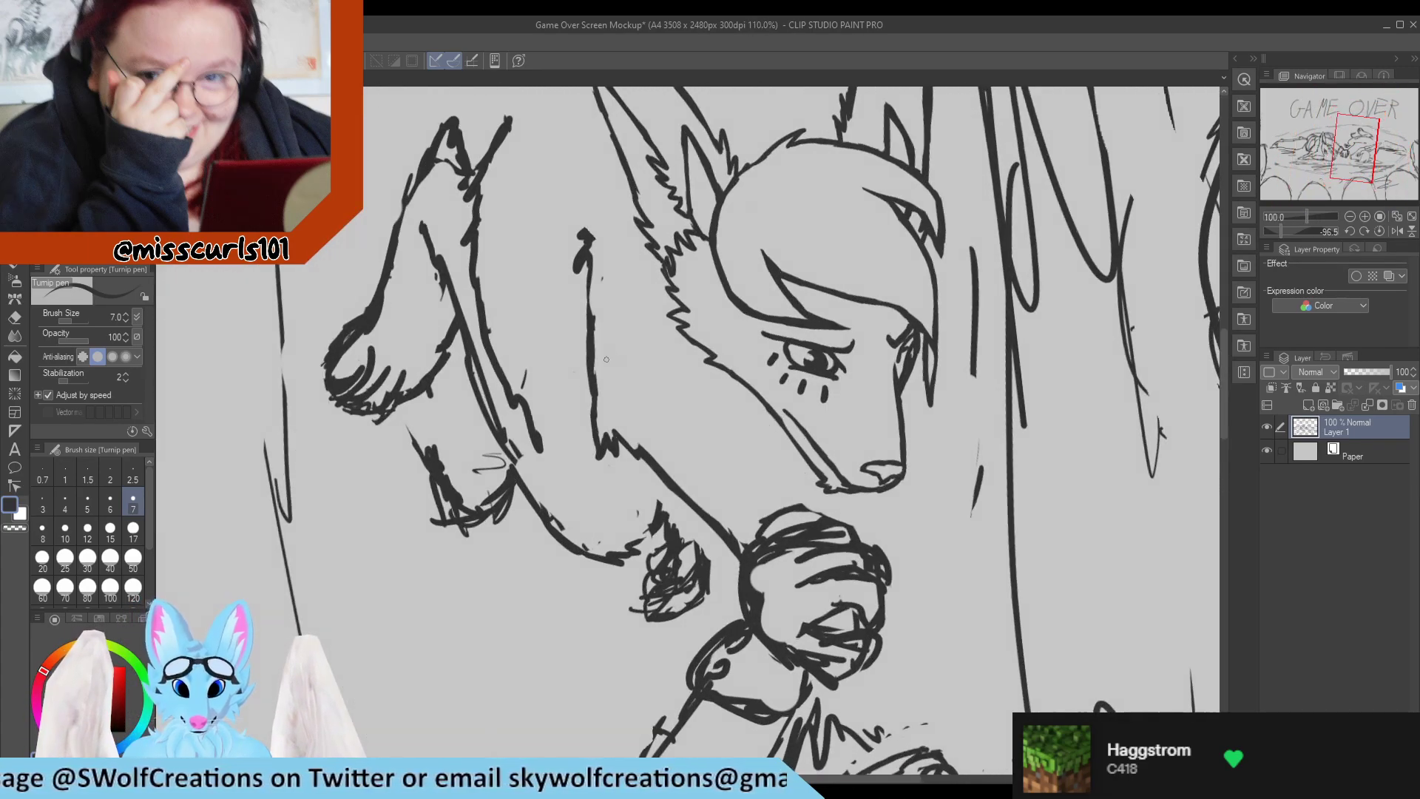
pyautogui.scroll(2, 664, 431)
pyautogui.scroll(2, 663, 432)
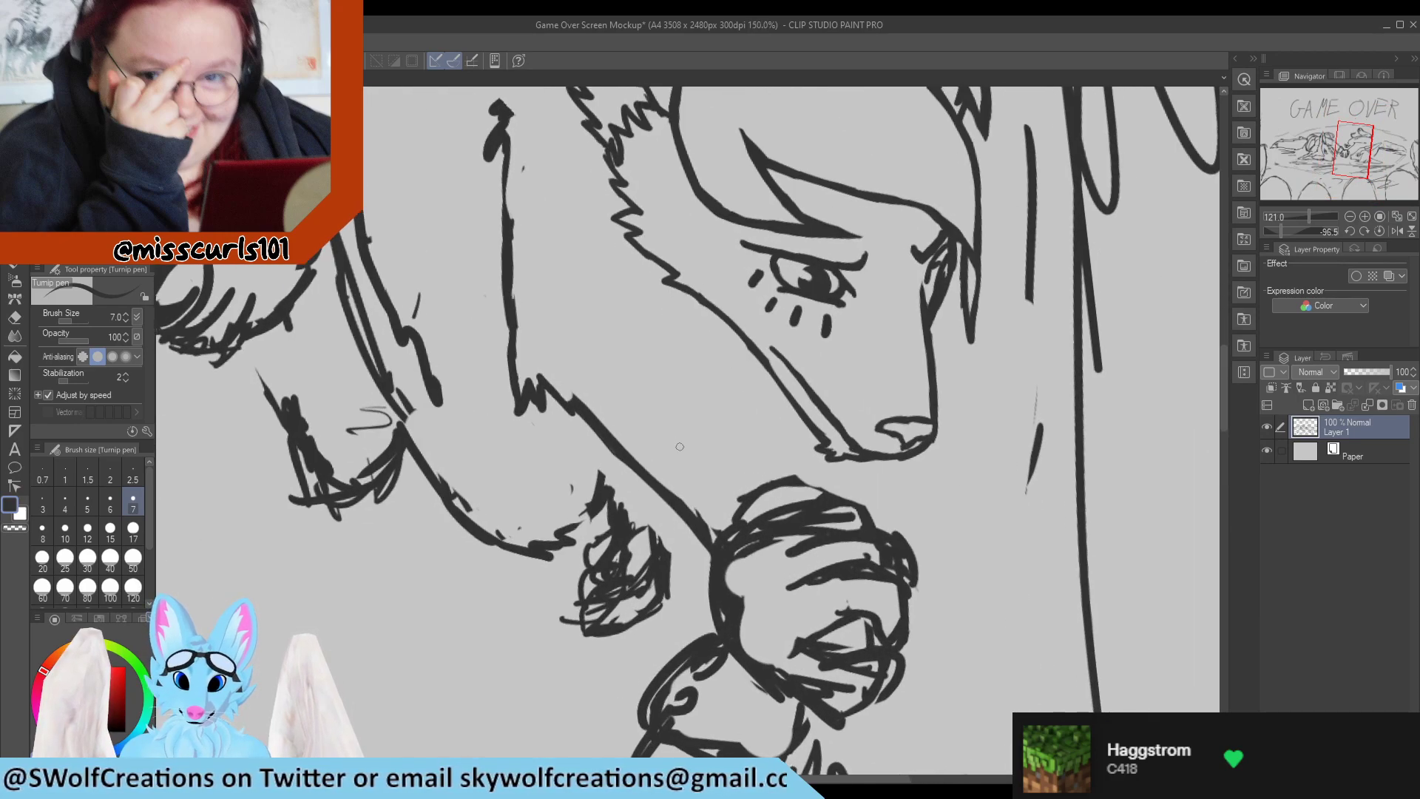
pyautogui.click(65, 531)
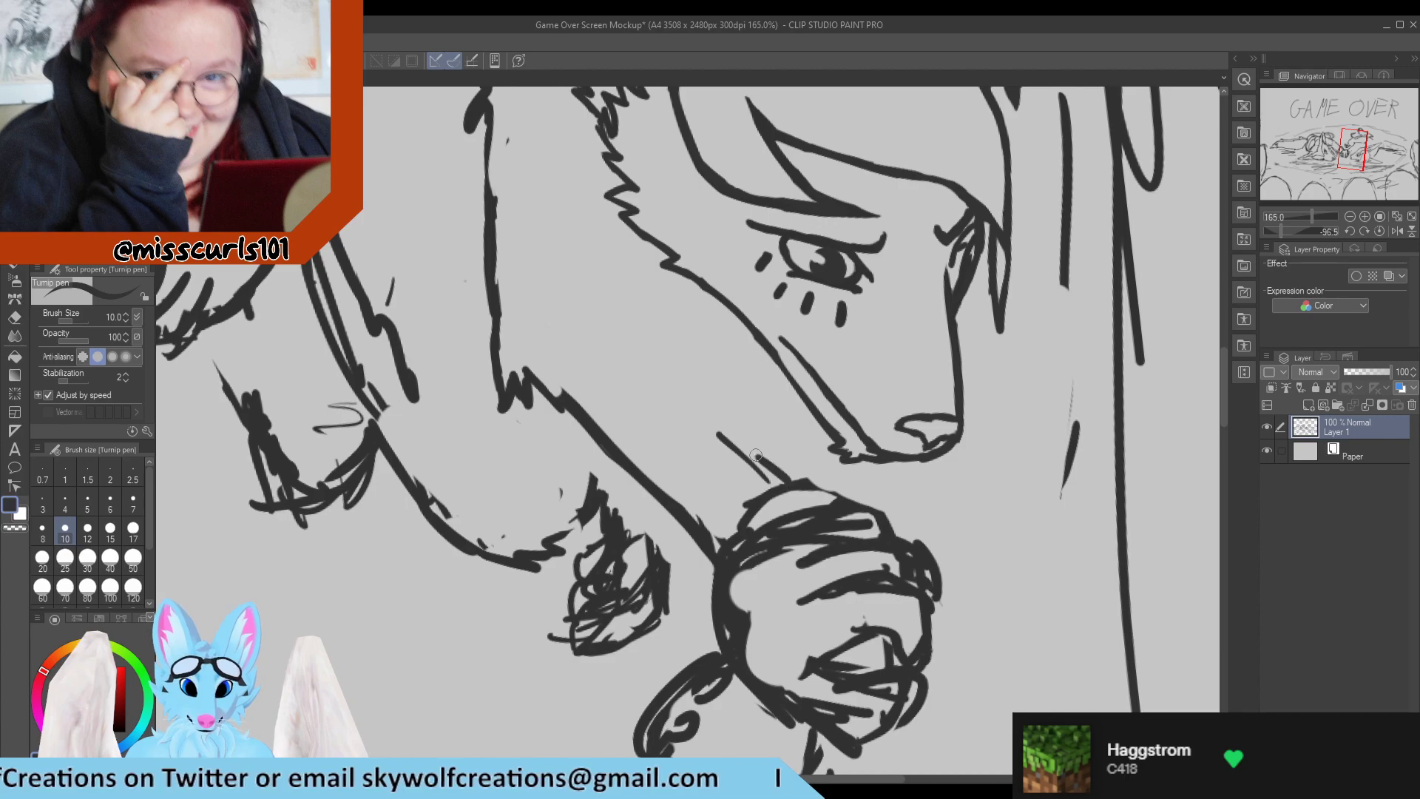
pyautogui.moveTo(795, 482); pyautogui.dragTo(636, 355)
pyautogui.moveTo(735, 441)
pyautogui.mouseDown()
pyautogui.moveTo(642, 349)
pyautogui.moveTo(641, 304)
pyautogui.mouseUp()
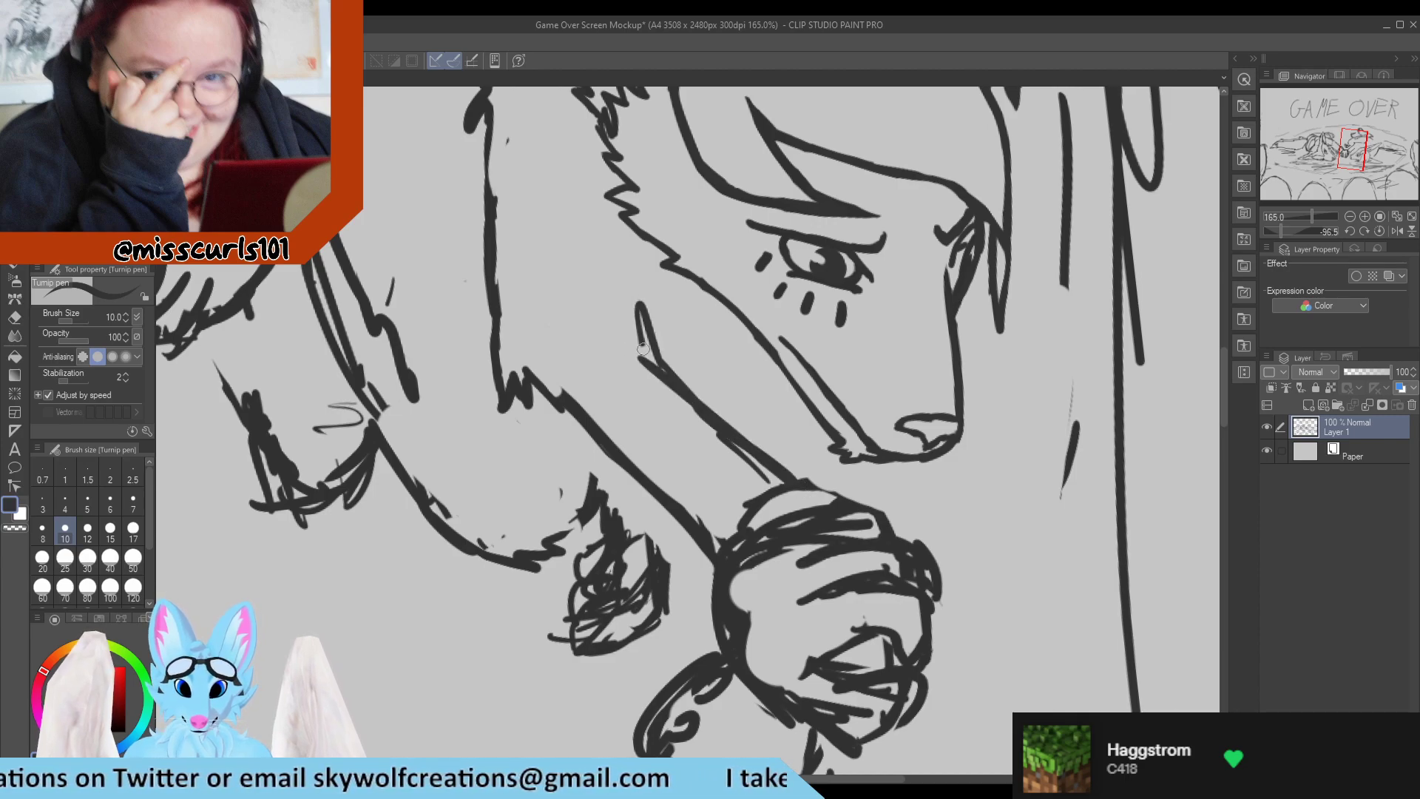
pyautogui.moveTo(645, 353)
pyautogui.mouseDown()
pyautogui.moveTo(634, 269)
pyautogui.moveTo(636, 315)
pyautogui.mouseUp()
pyautogui.moveTo(630, 233); pyautogui.dragTo(640, 345)
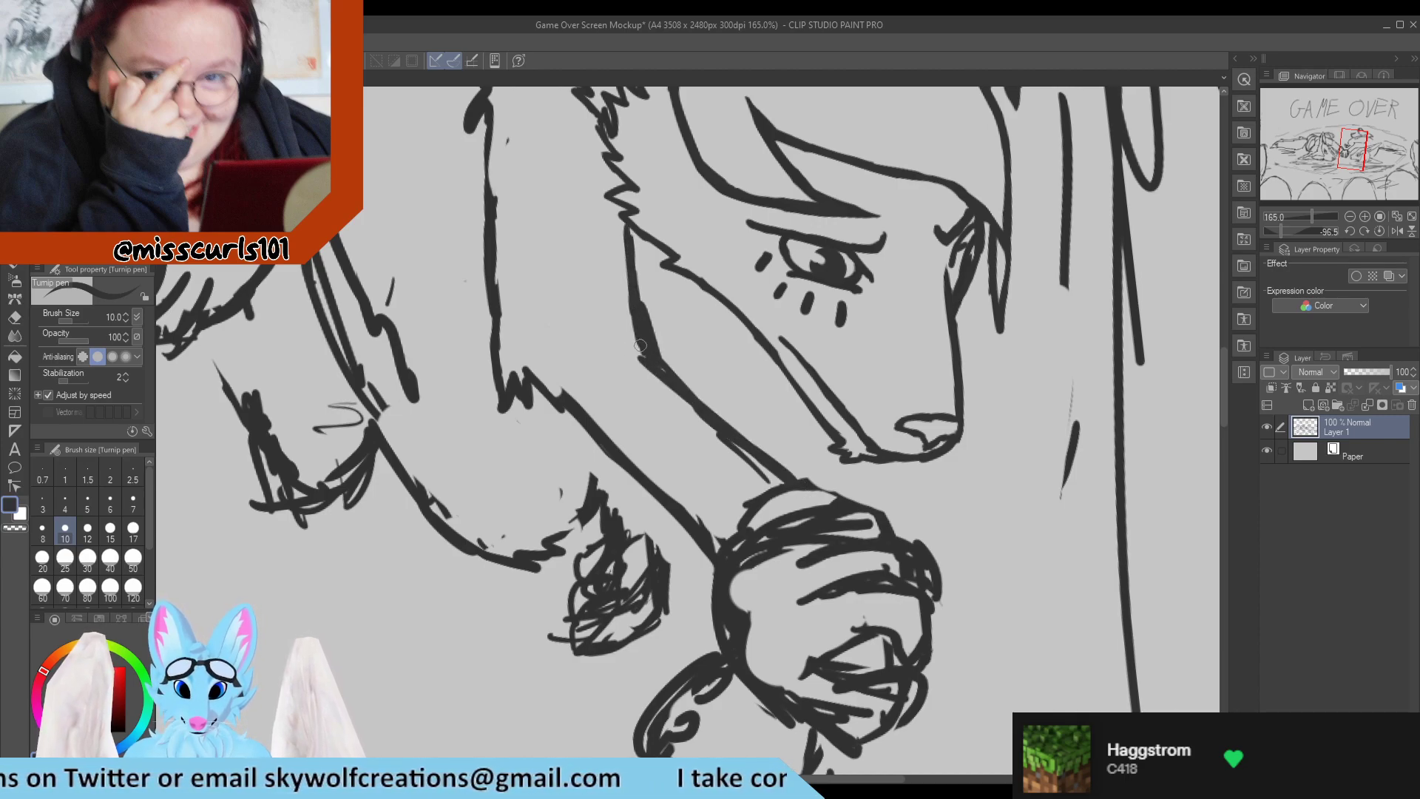
pyautogui.moveTo(681, 391); pyautogui.dragTo(788, 488)
# Trim the straight upper edge of the long-eared character's arm where it meets the clasped paws.
pyautogui.press('e')
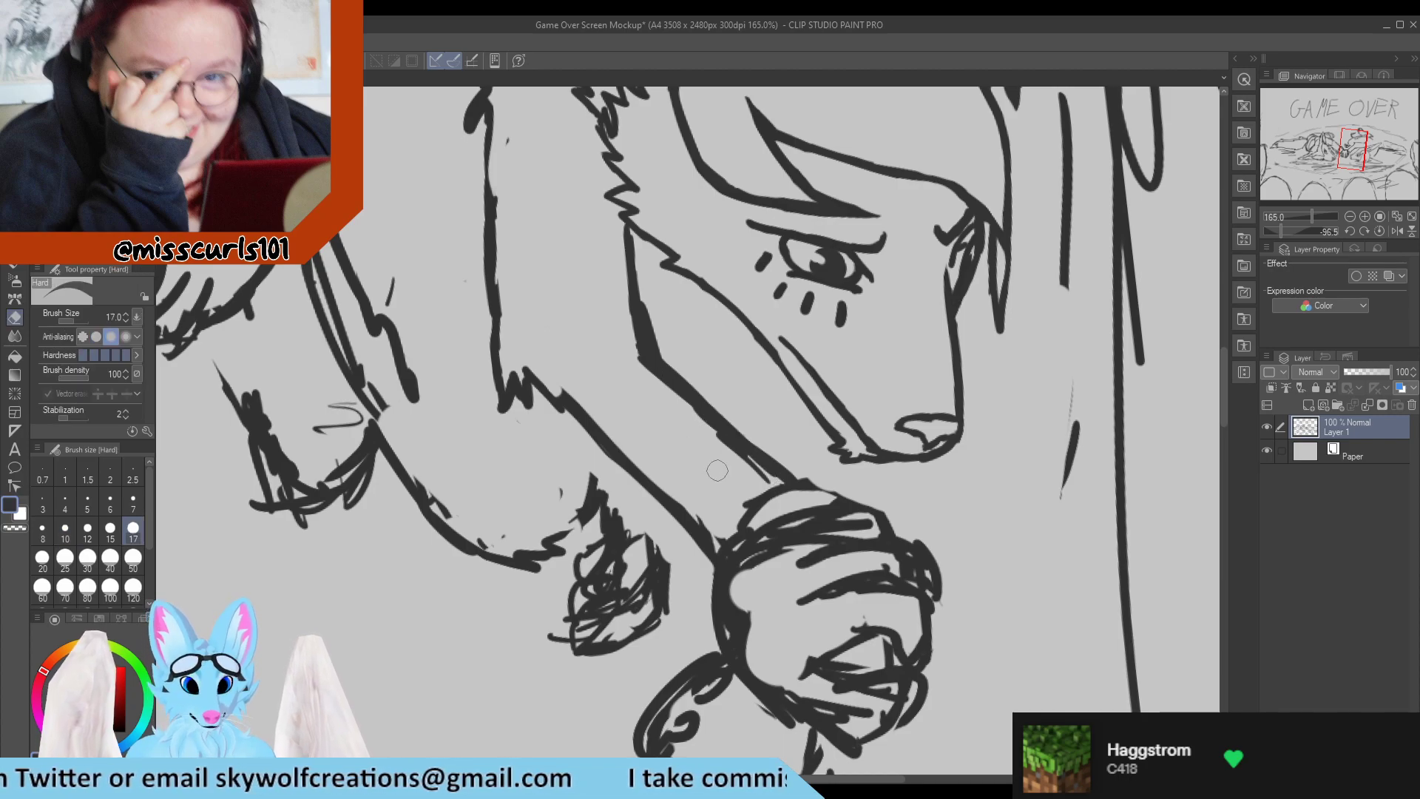
pyautogui.click(764, 496)
pyautogui.moveTo(649, 371)
pyautogui.mouseDown()
pyautogui.moveTo(755, 466)
pyautogui.moveTo(647, 373)
pyautogui.moveTo(784, 472)
pyautogui.mouseUp()
pyautogui.press('p')
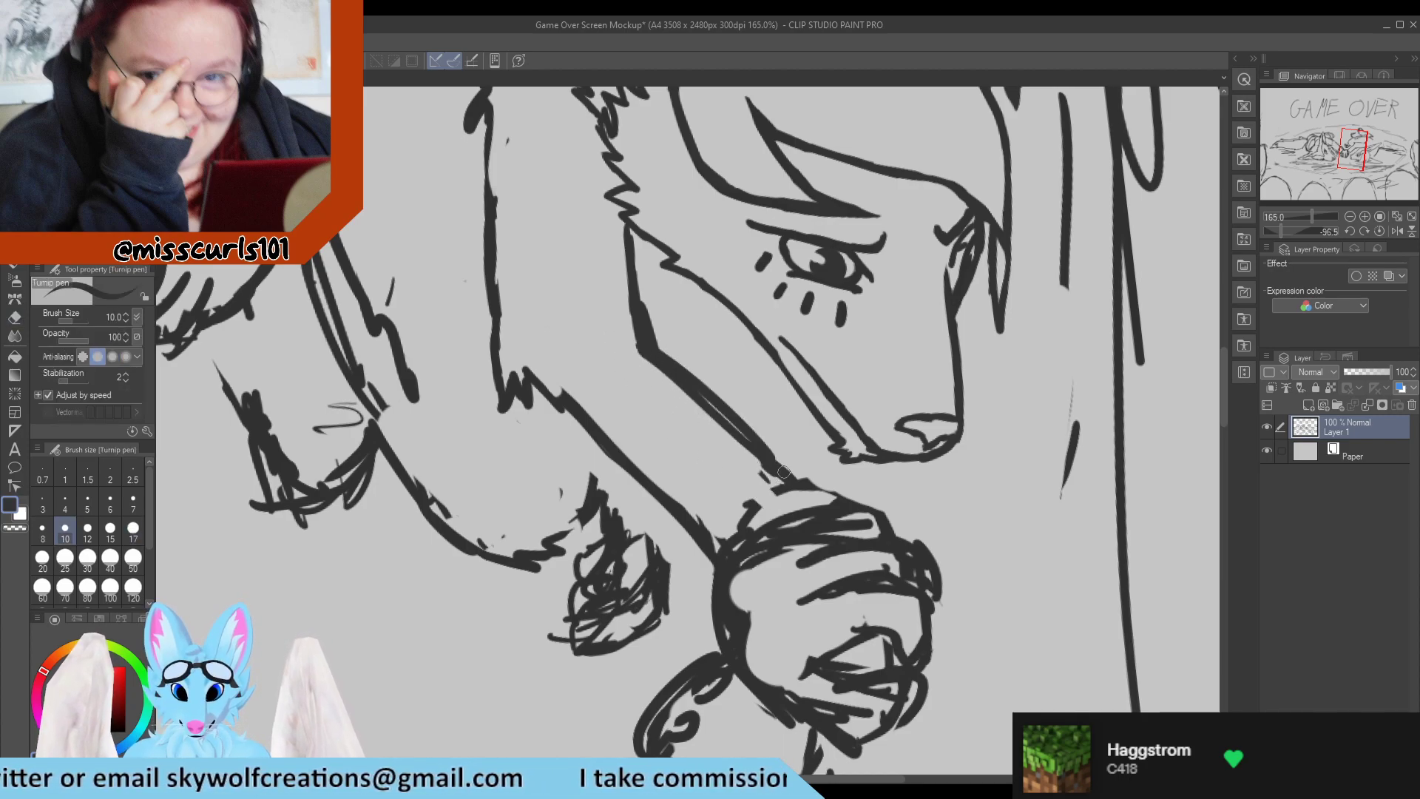
# Replace the arm's straight upper edge with a curved line running from the shoulder, past the neck line, to the clasped paws.
pyautogui.moveTo(560, 320); pyautogui.dragTo(665, 373)
pyautogui.press('e')
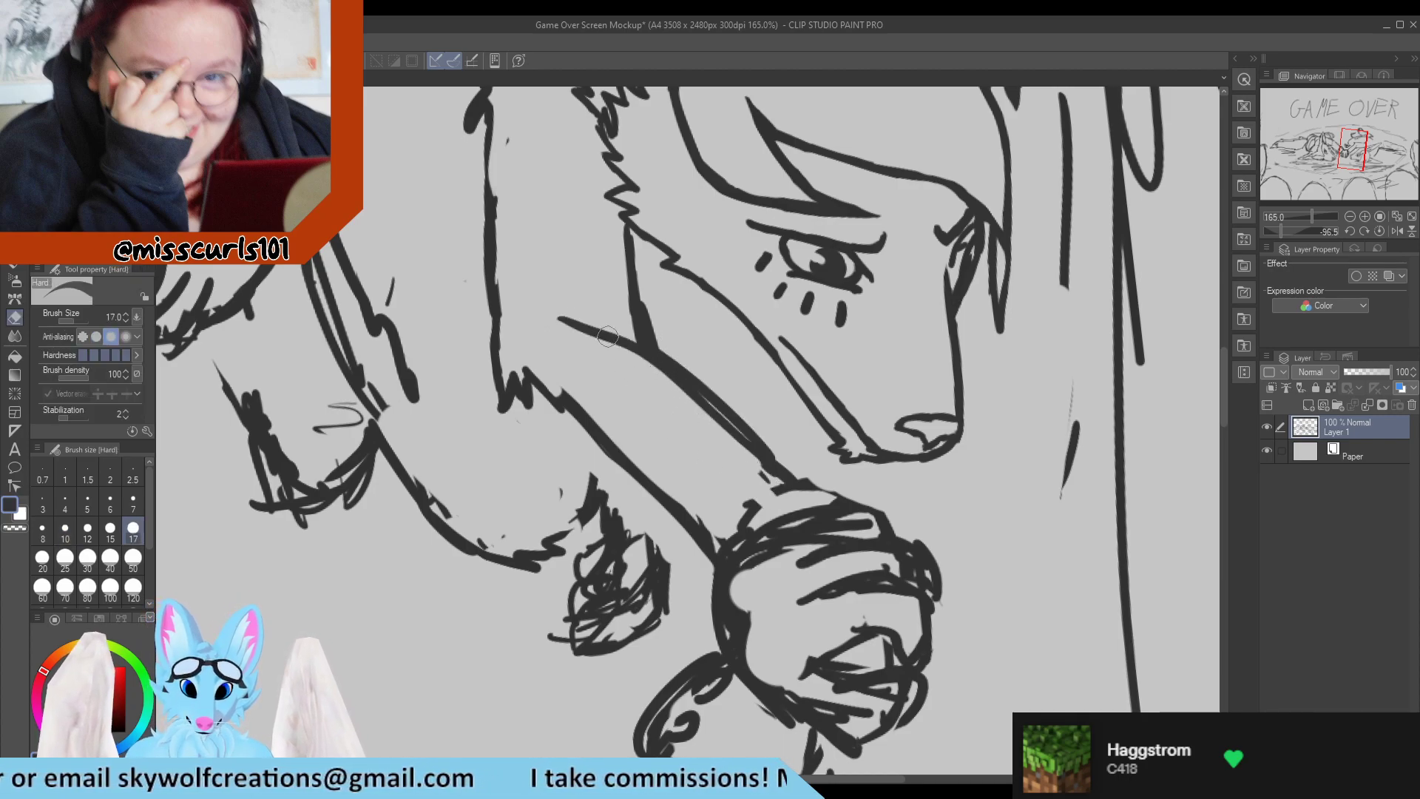
pyautogui.moveTo(562, 323)
pyautogui.mouseDown()
pyautogui.moveTo(662, 372)
pyautogui.moveTo(627, 334)
pyautogui.moveTo(703, 370)
pyautogui.moveTo(733, 431)
pyautogui.mouseUp()
pyautogui.press('p')
pyautogui.press('e')
pyautogui.moveTo(651, 354)
pyautogui.mouseDown()
pyautogui.moveTo(773, 476)
pyautogui.moveTo(763, 446)
pyautogui.mouseUp()
pyautogui.press('p')
pyautogui.press('e')
pyautogui.press('p')
pyautogui.moveTo(721, 377); pyautogui.dragTo(770, 488)
# Redraw the arm's lower edge as a smooth curve from the chest fur to the clasped paws and erase the old line.
pyautogui.moveTo(528, 375)
pyautogui.mouseDown()
pyautogui.moveTo(569, 434)
pyautogui.moveTo(675, 527)
pyautogui.moveTo(709, 528)
pyautogui.mouseUp()
pyautogui.press('e')
pyautogui.moveTo(631, 460); pyautogui.dragTo(566, 390)
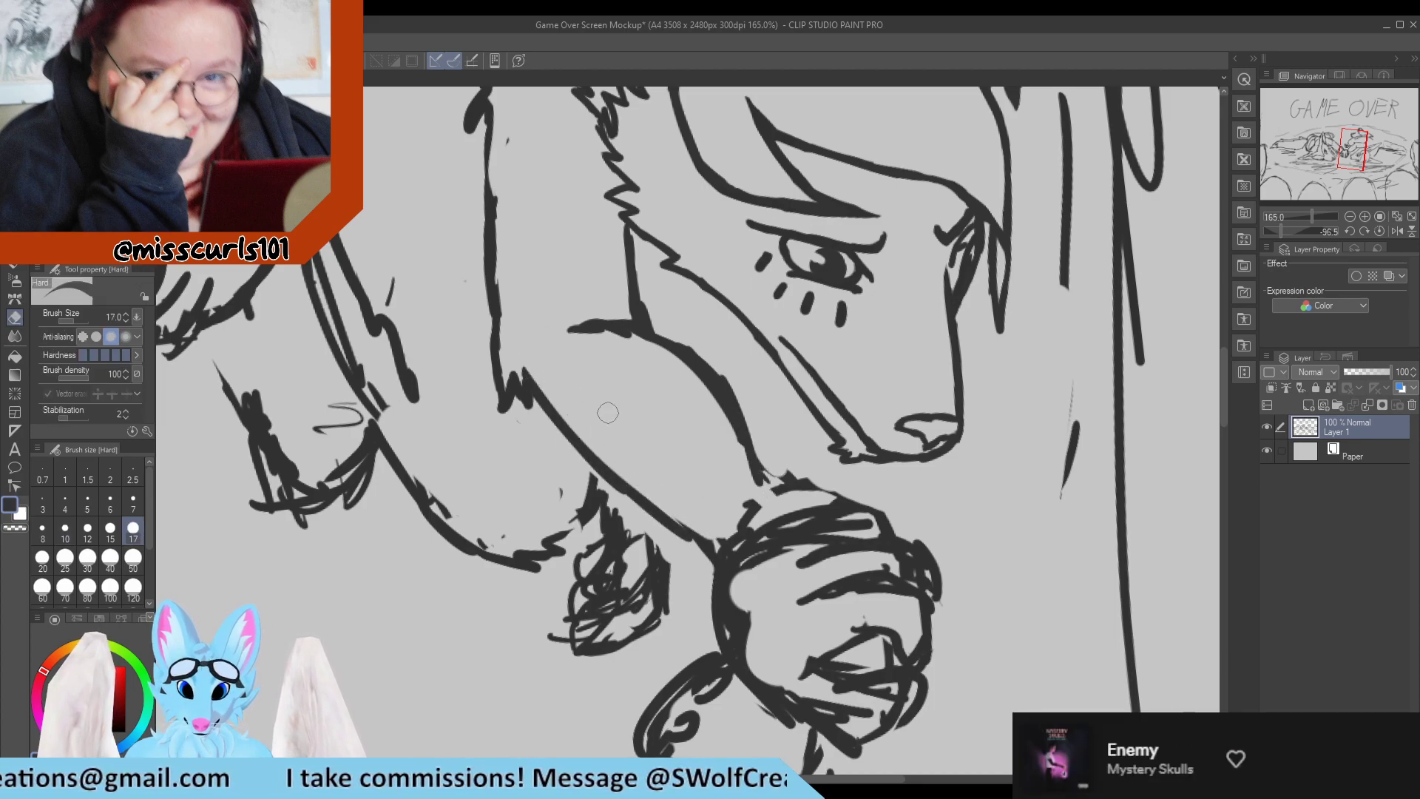
pyautogui.press('p')
# Reset the canvas rotation to 0 and examine the long-eared character's face up close.
pyautogui.hotkey('ctrl', '0')
pyautogui.scroll(3, 625, 321)
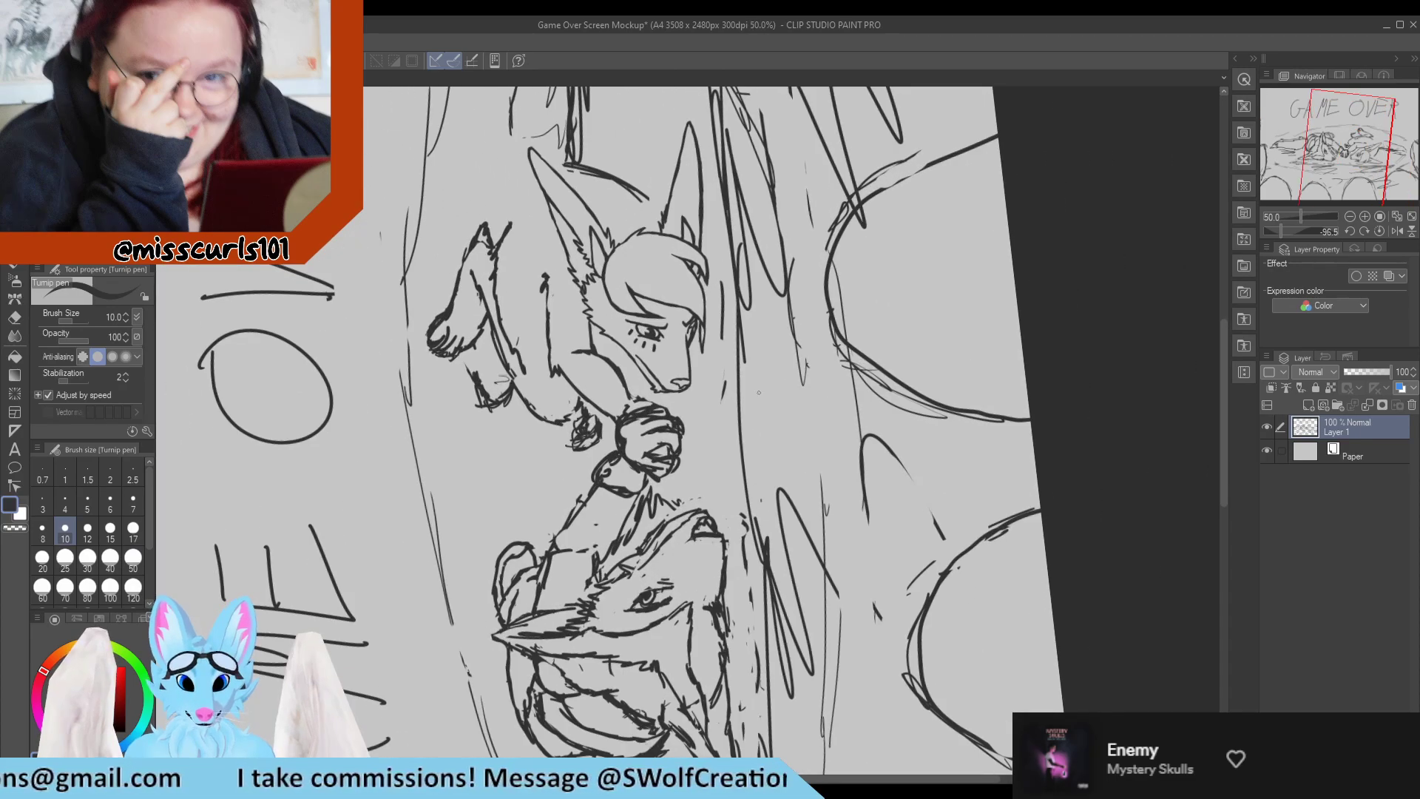
pyautogui.click(1381, 230)
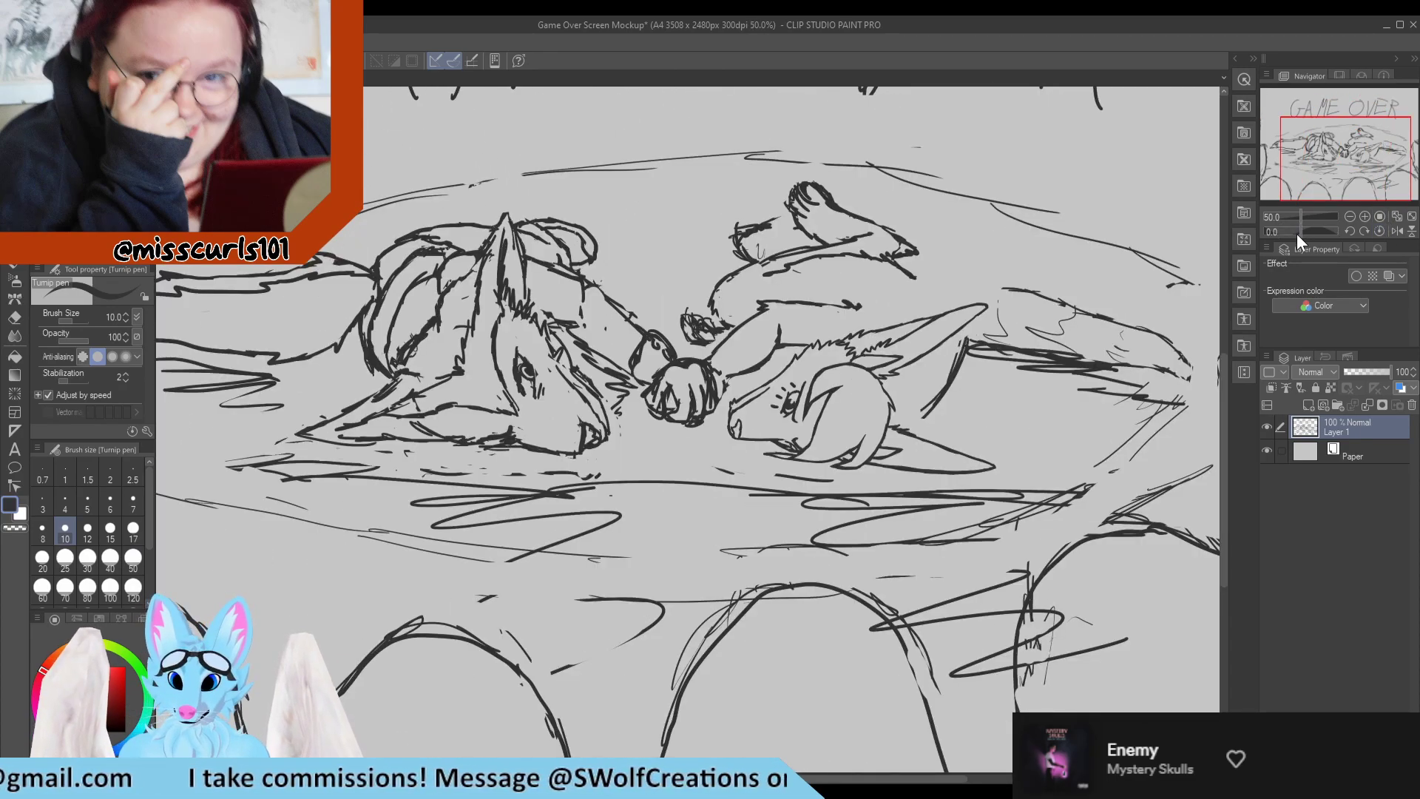
pyautogui.scroll(-7, 864, 301)
pyautogui.scroll(6, 874, 306)
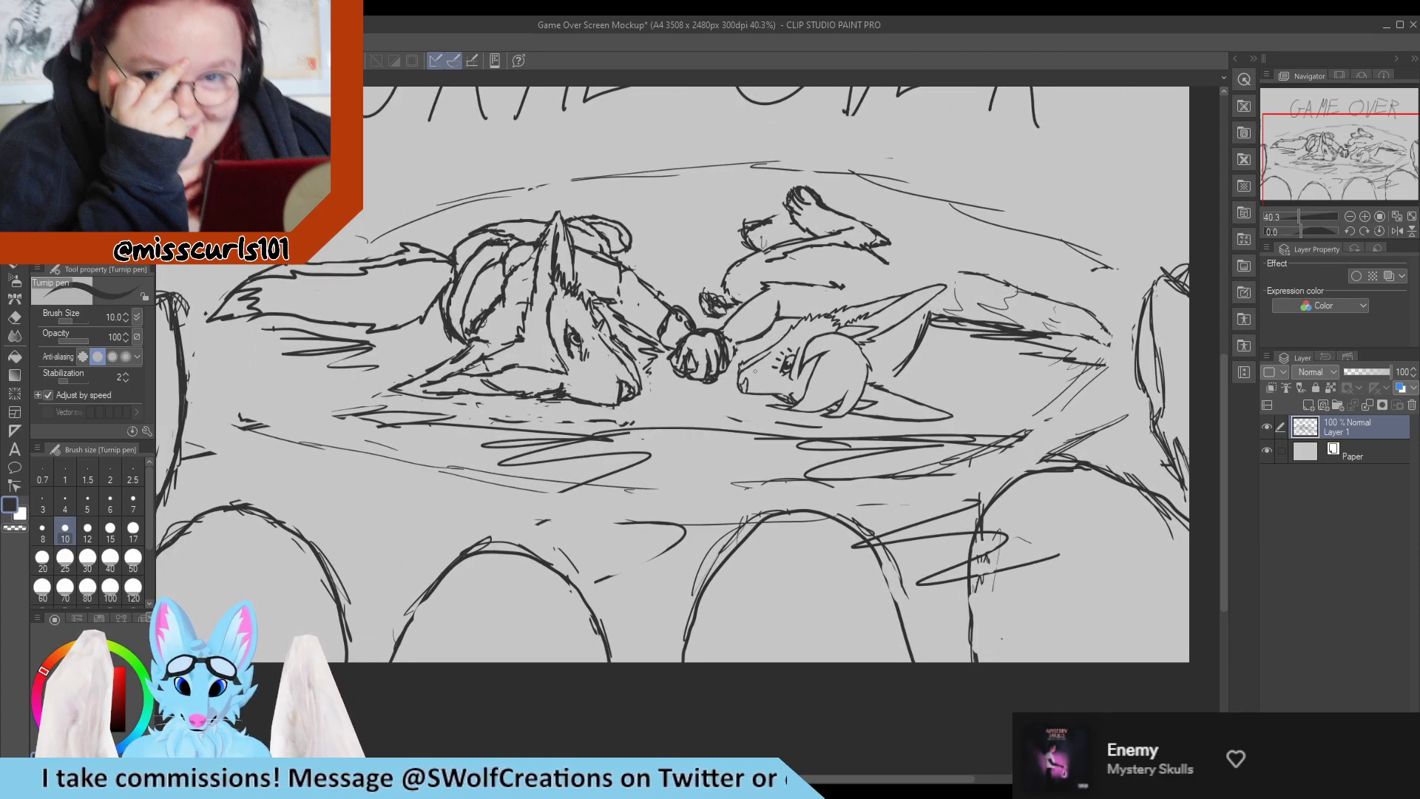
pyautogui.scroll(10, 789, 366)
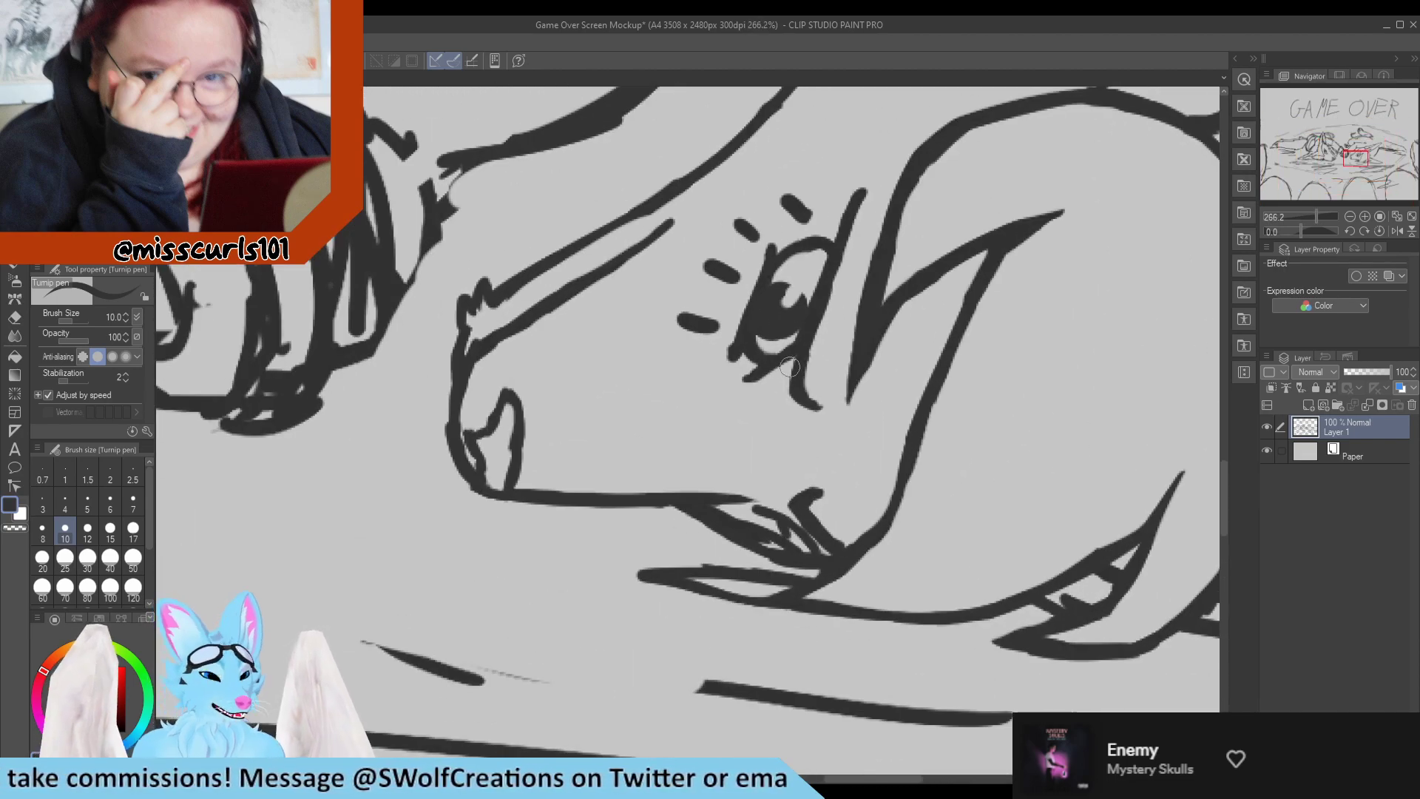
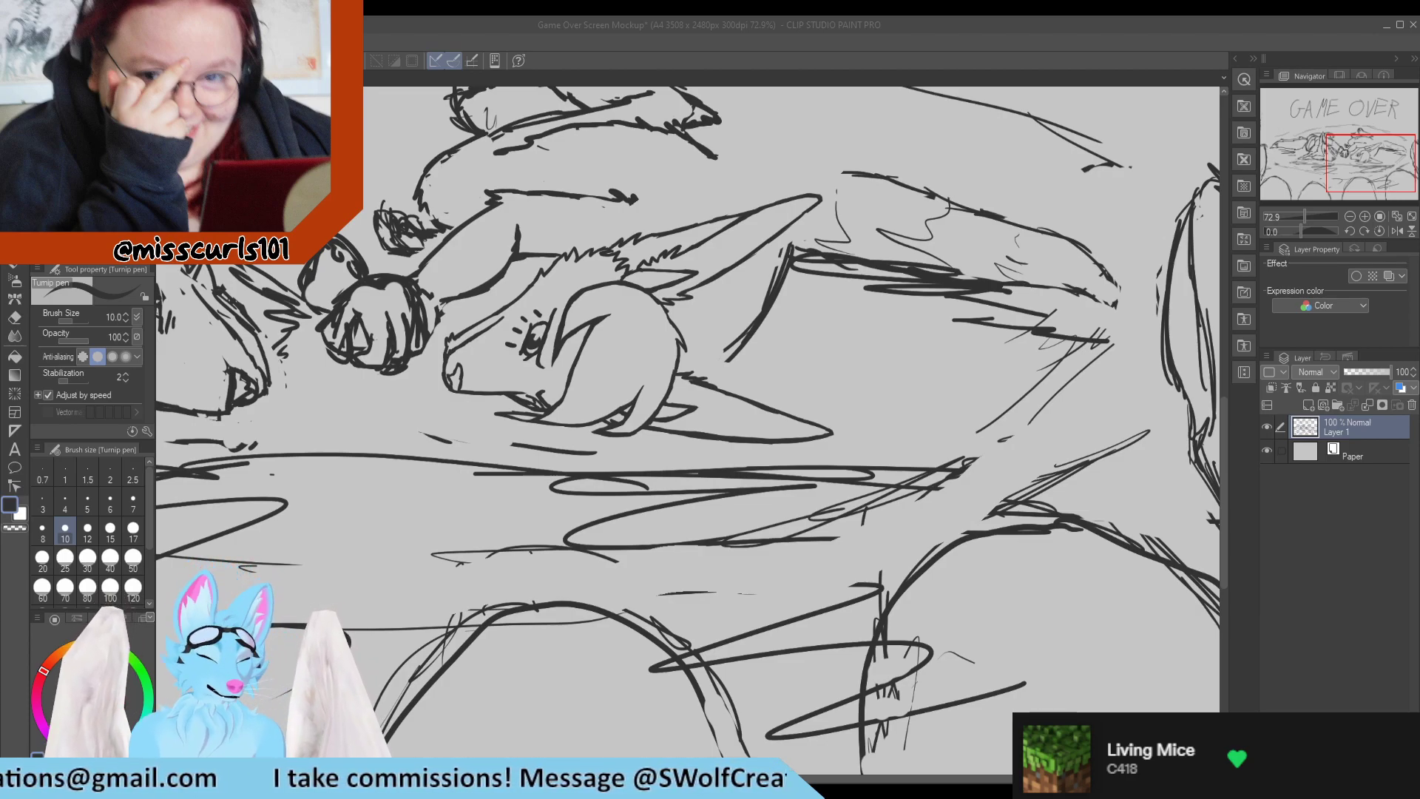
# Redraw the outline of the right character's arm from the elbow toward the wrist with the Turnip pen.
pyautogui.scroll(-2, 514, 361)
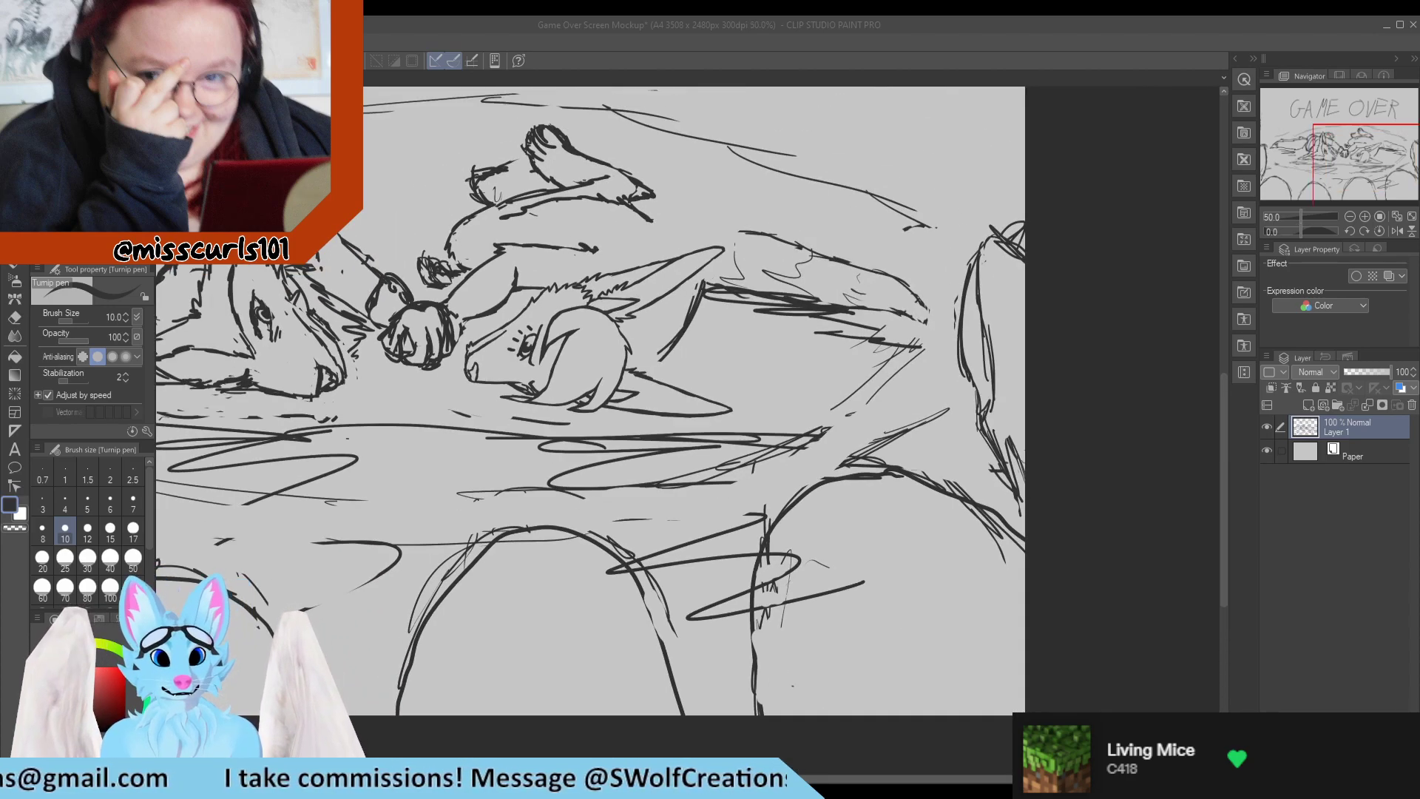
pyautogui.scroll(4, 428, 284)
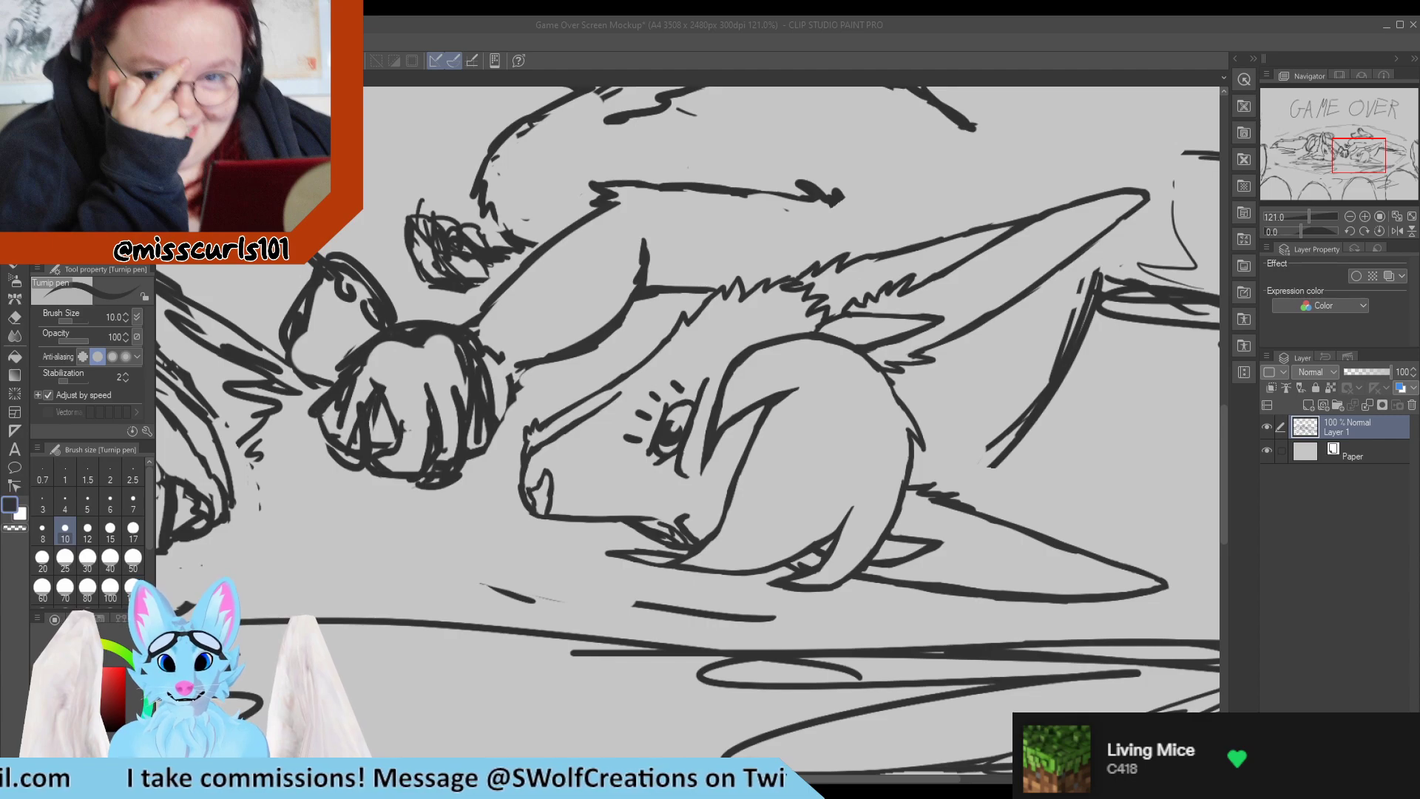
pyautogui.moveTo(599, 202)
pyautogui.mouseDown()
pyautogui.moveTo(558, 234)
pyautogui.moveTo(559, 277)
pyautogui.moveTo(626, 201)
pyautogui.moveTo(553, 262)
pyautogui.mouseUp()
pyautogui.press('e')
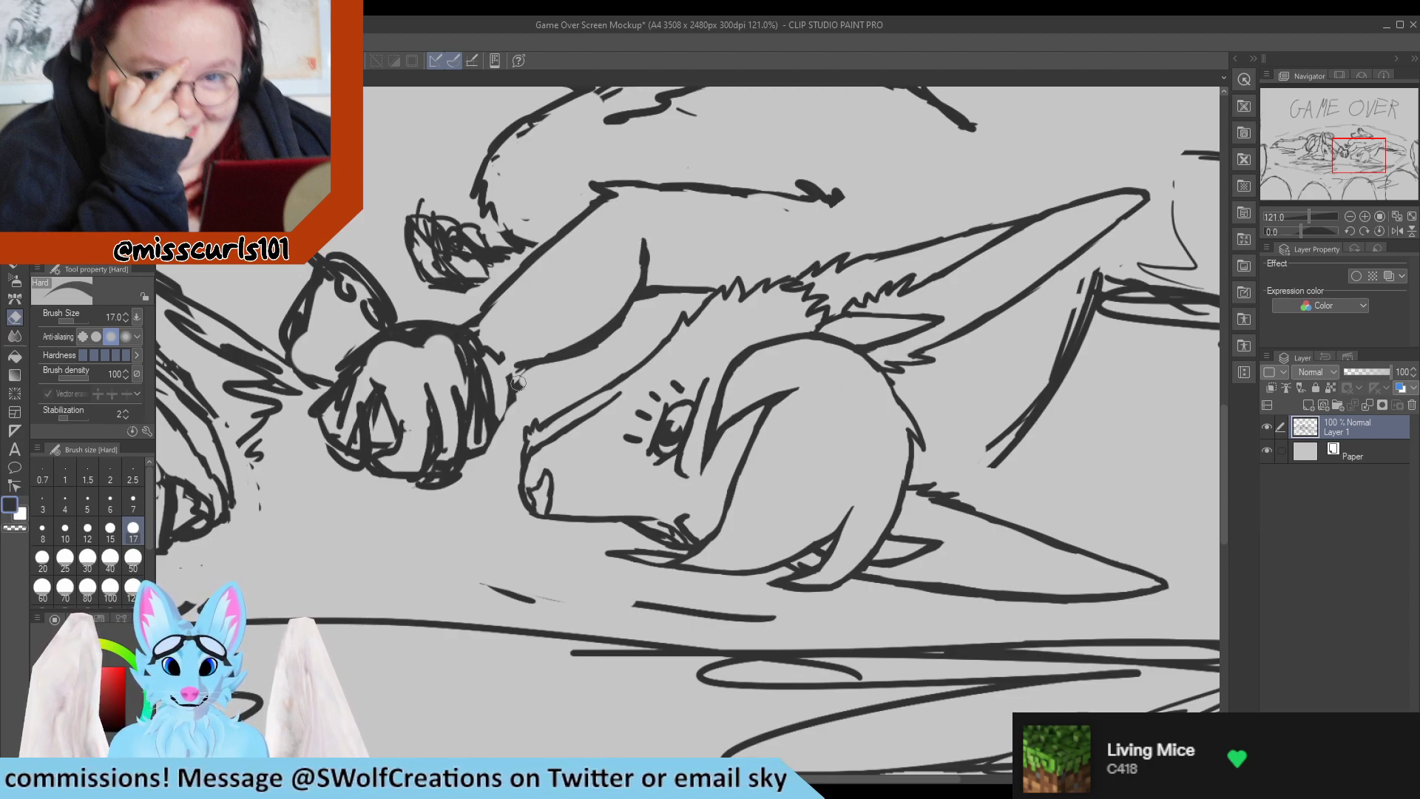
pyautogui.press('p')
pyautogui.moveTo(510, 395); pyautogui.dragTo(533, 375)
pyautogui.press('e')
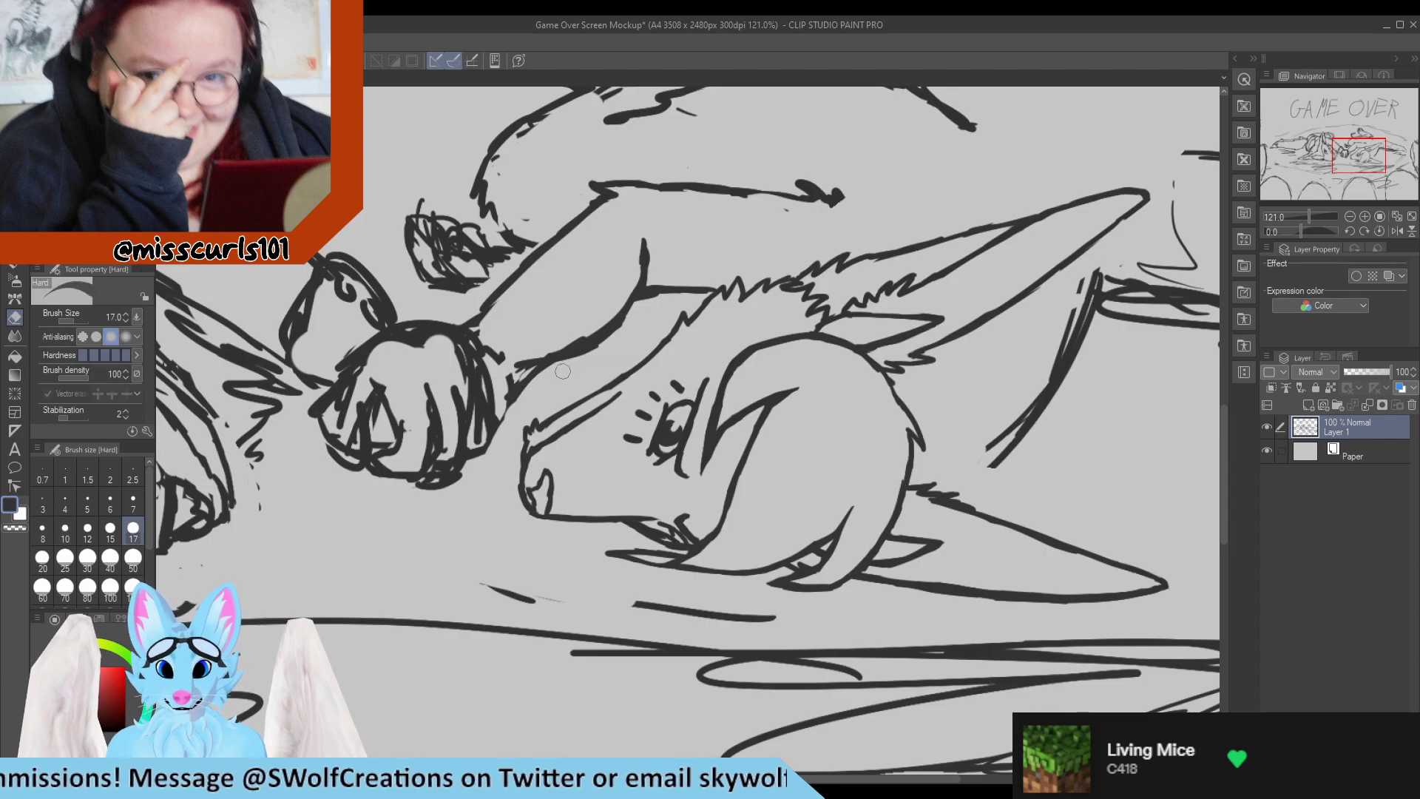
# Refine both edges of the right character's forearm so they run cleanly into the clasped paw, erasing rough overlaps.
pyautogui.moveTo(632, 324)
pyautogui.mouseDown()
pyautogui.moveTo(563, 368)
pyautogui.moveTo(624, 323)
pyautogui.moveTo(510, 368)
pyautogui.moveTo(500, 386)
pyautogui.moveTo(497, 368)
pyautogui.moveTo(520, 360)
pyautogui.moveTo(494, 333)
pyautogui.moveTo(487, 350)
pyautogui.moveTo(487, 319)
pyautogui.moveTo(489, 335)
pyautogui.moveTo(500, 328)
pyautogui.moveTo(479, 323)
pyautogui.moveTo(490, 308)
pyautogui.moveTo(468, 325)
pyautogui.moveTo(488, 305)
pyautogui.mouseUp()
pyautogui.press('p')
pyautogui.press('e')
pyautogui.press('p')
pyautogui.press('e')
pyautogui.press('p')
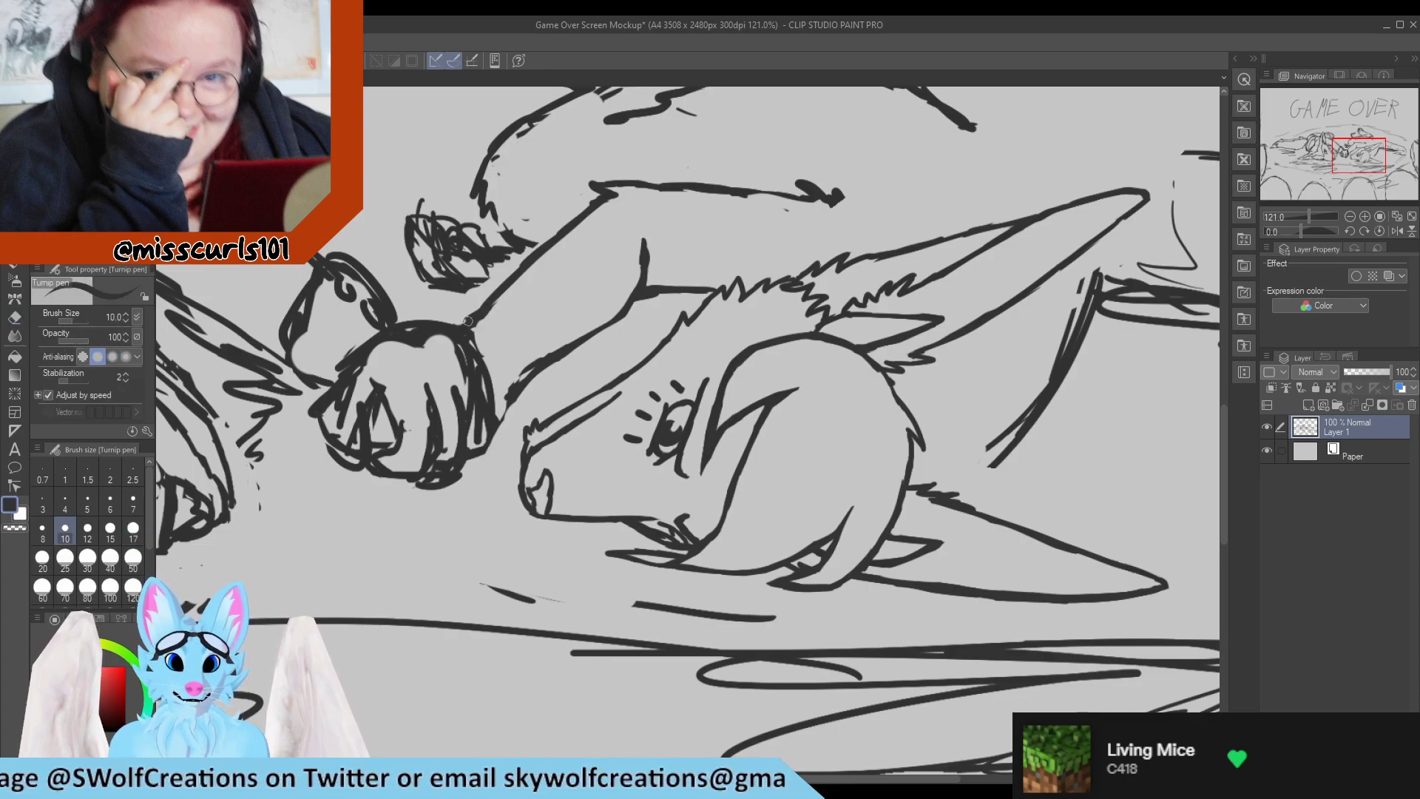
# Trim the thick patches along the lower forearm edge beside the clasped paw and tidy its wrist end.
pyautogui.press('e')
pyautogui.moveTo(522, 358); pyautogui.dragTo(512, 381)
pyautogui.moveTo(521, 370)
pyautogui.mouseDown()
pyautogui.moveTo(533, 355)
pyautogui.moveTo(495, 412)
pyautogui.moveTo(542, 372)
pyautogui.mouseUp()
pyautogui.press('p')
pyautogui.press('e')
pyautogui.moveTo(508, 413); pyautogui.dragTo(504, 420)
pyautogui.press('p')
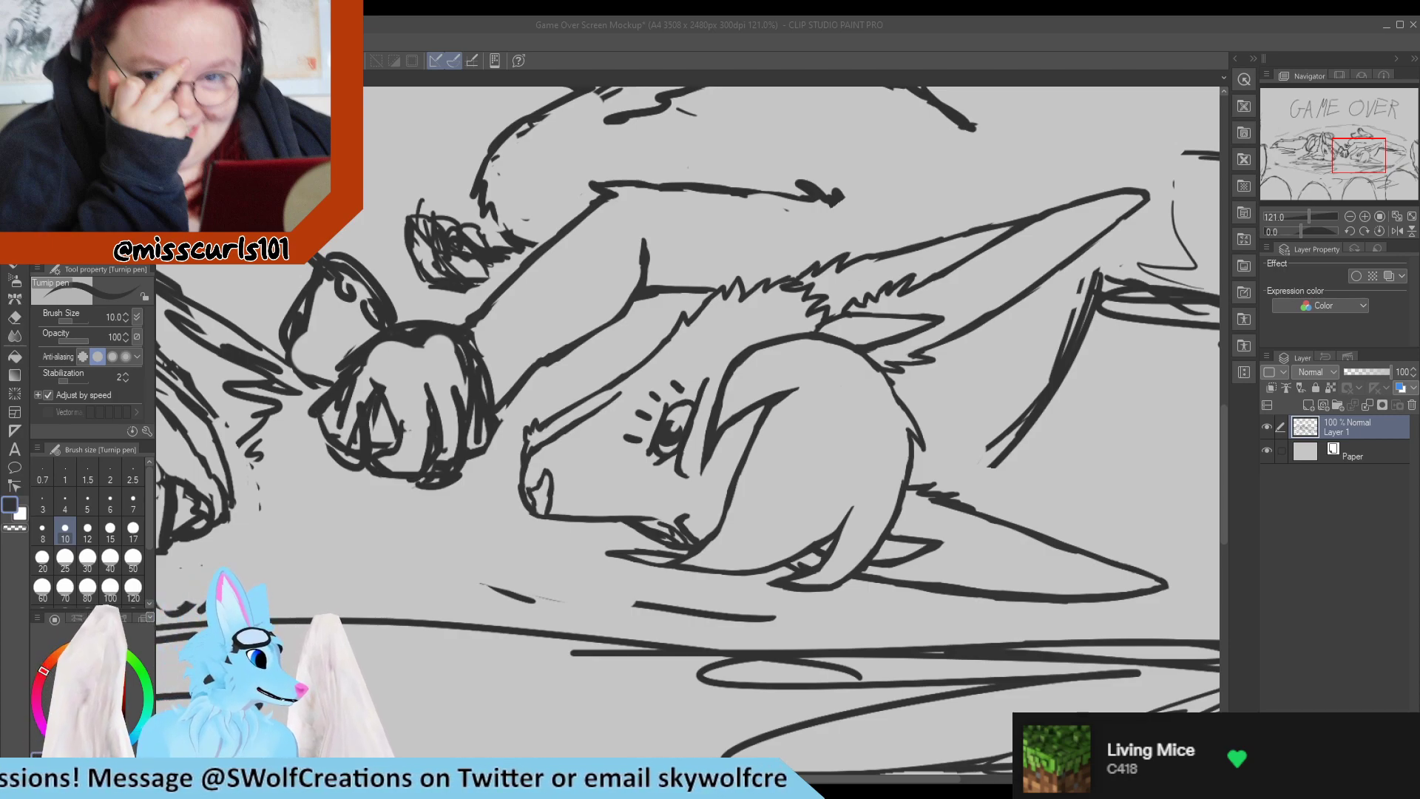
# Erase the rough blob ending the line behind the right character's elbow and extend it as a clean line toward the ear.
pyautogui.scroll(-10, 293, 504)
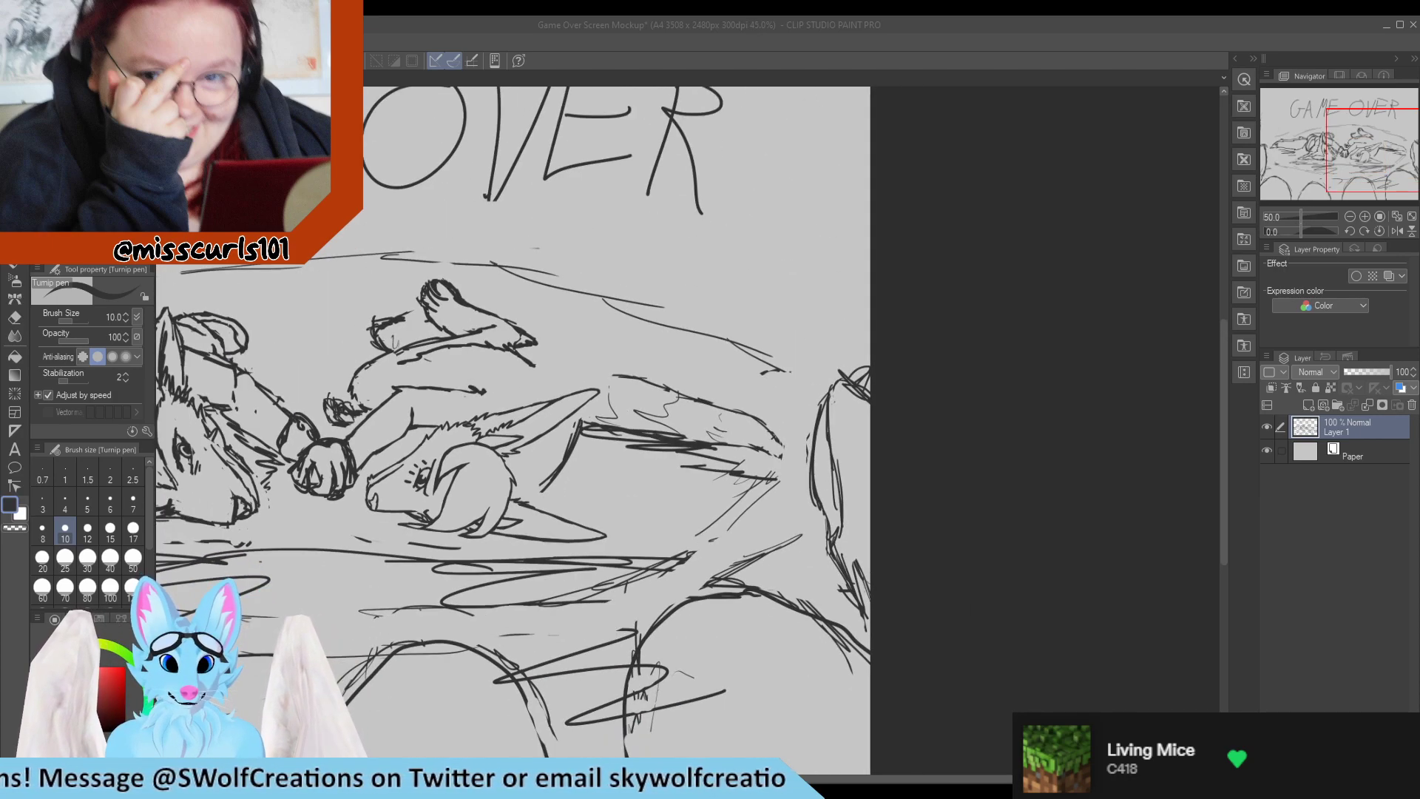
pyautogui.scroll(4, 293, 504)
pyautogui.scroll(-3, 292, 505)
pyautogui.scroll(5, 292, 505)
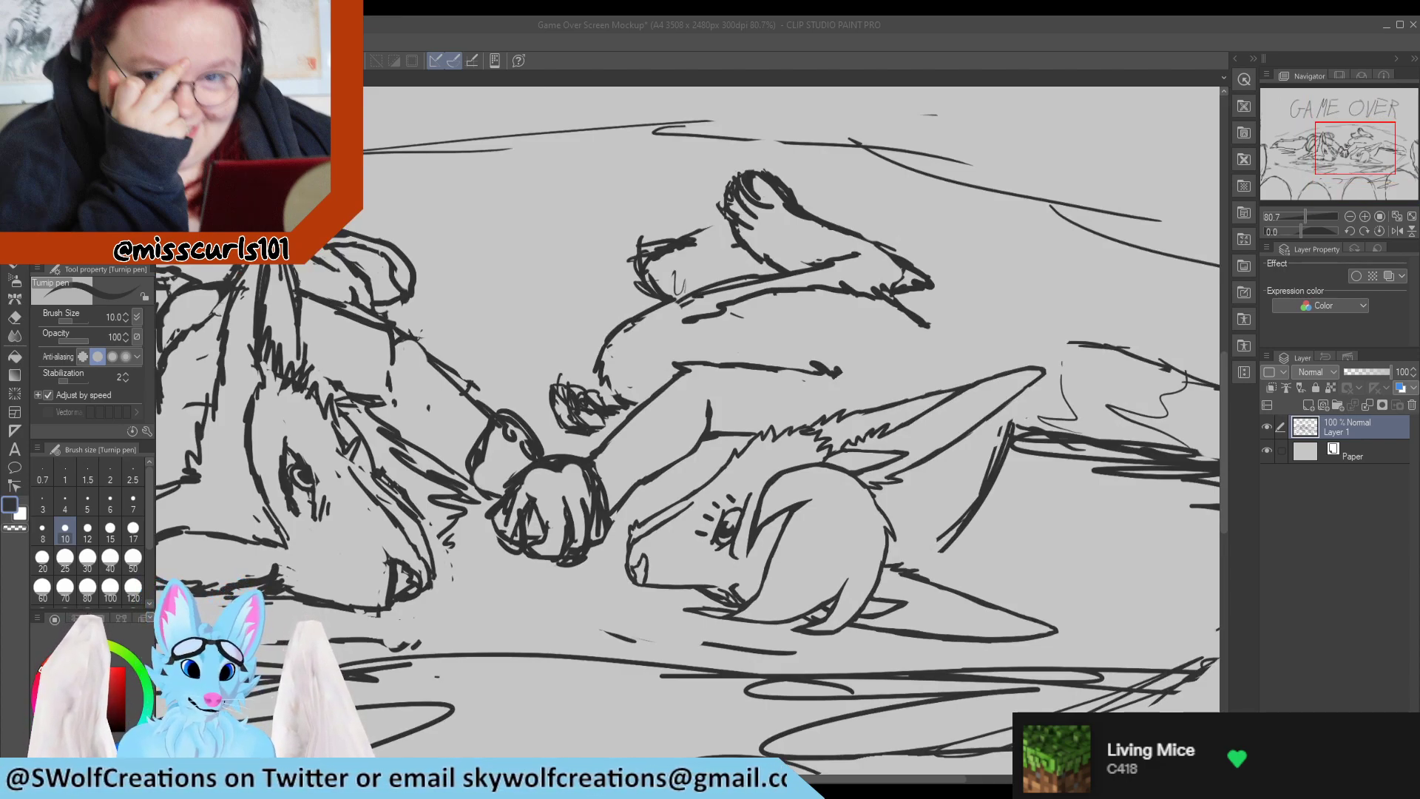
pyautogui.scroll(-3, 292, 505)
pyautogui.scroll(6, 293, 504)
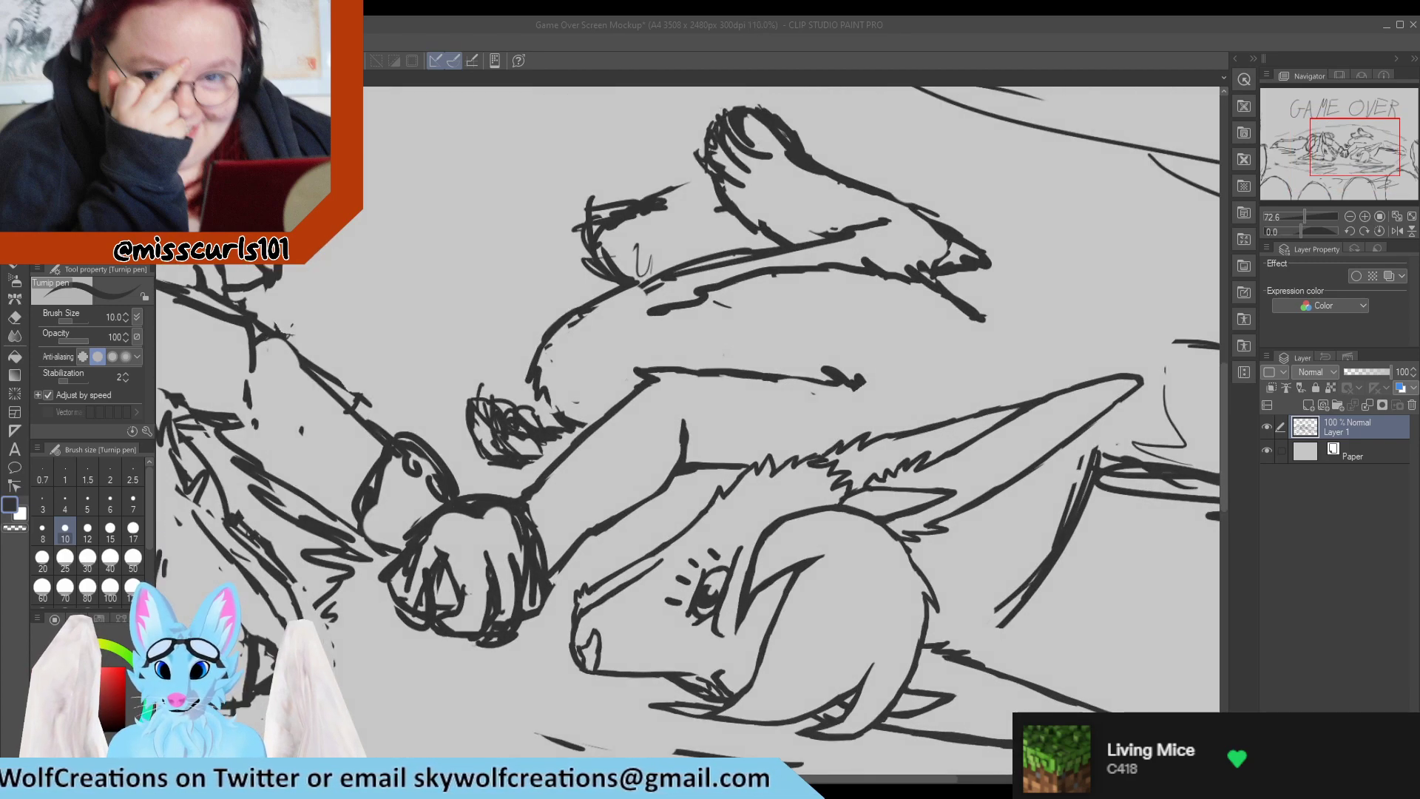
pyautogui.scroll(-4, 811, 429)
pyautogui.scroll(1, 811, 429)
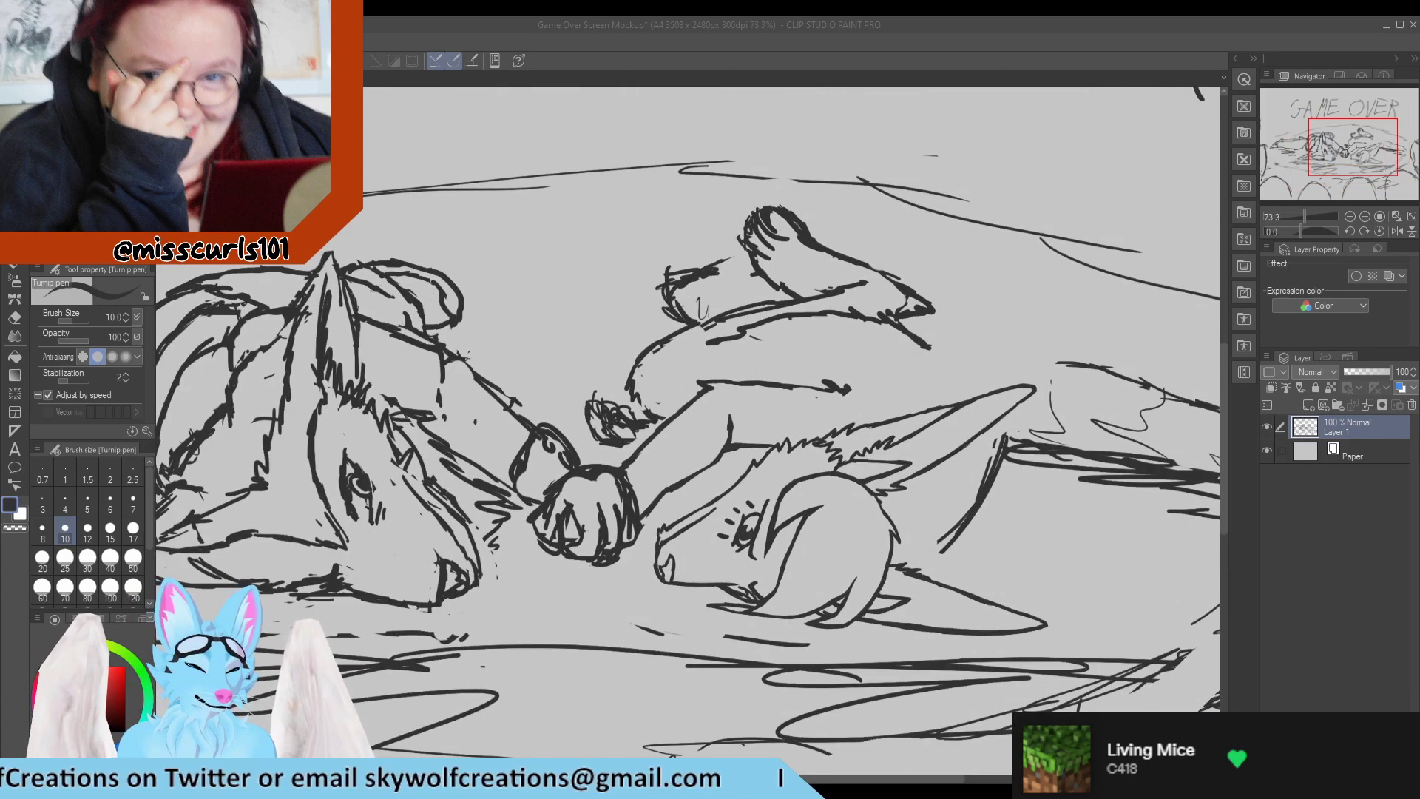
pyautogui.press('e')
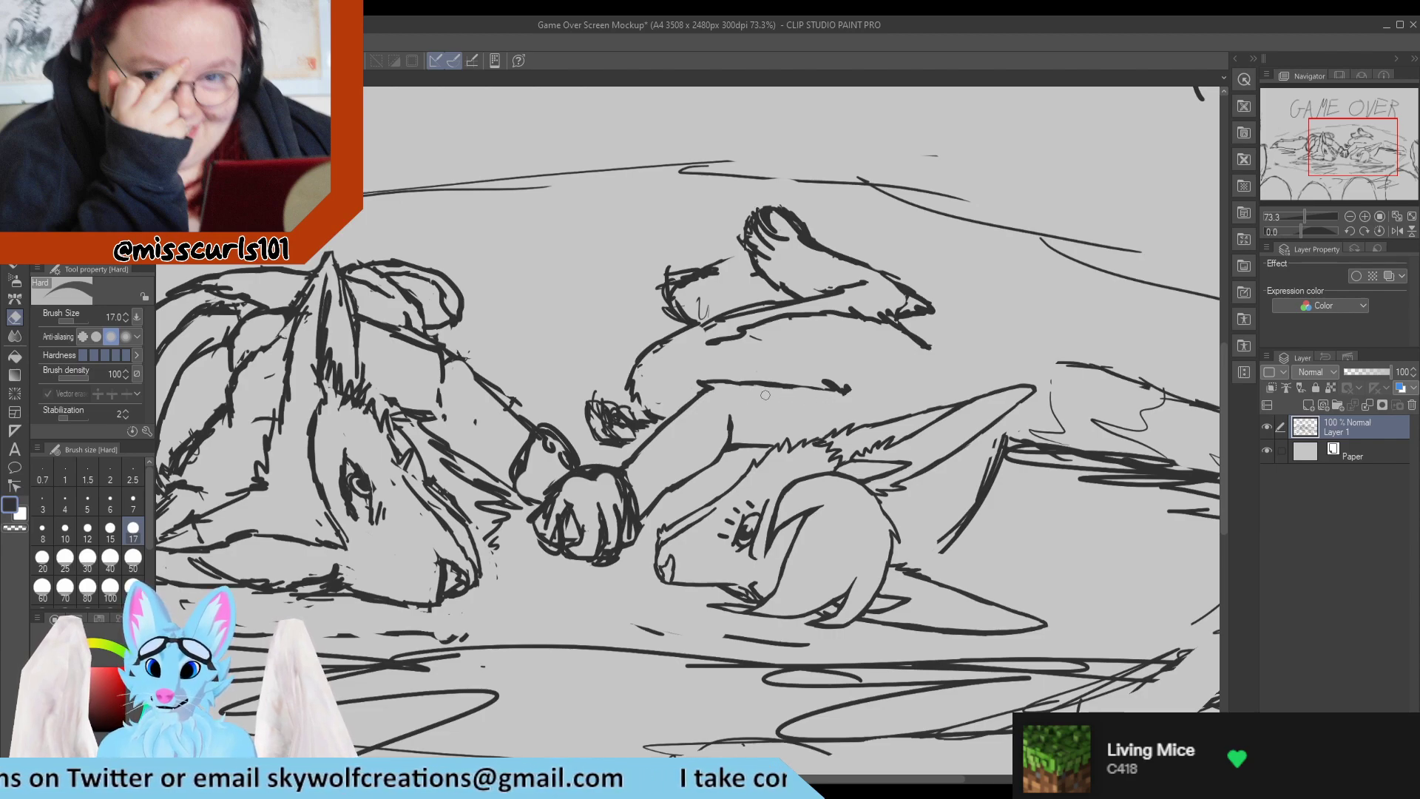
pyautogui.press('p')
pyautogui.moveTo(738, 386)
pyautogui.mouseDown()
pyautogui.moveTo(842, 392)
pyautogui.moveTo(797, 389)
pyautogui.moveTo(859, 397)
pyautogui.moveTo(802, 394)
pyautogui.moveTo(858, 409)
pyautogui.moveTo(833, 379)
pyautogui.moveTo(879, 389)
pyautogui.mouseUp()
pyautogui.press('e')
pyautogui.press('p')
pyautogui.press('e')
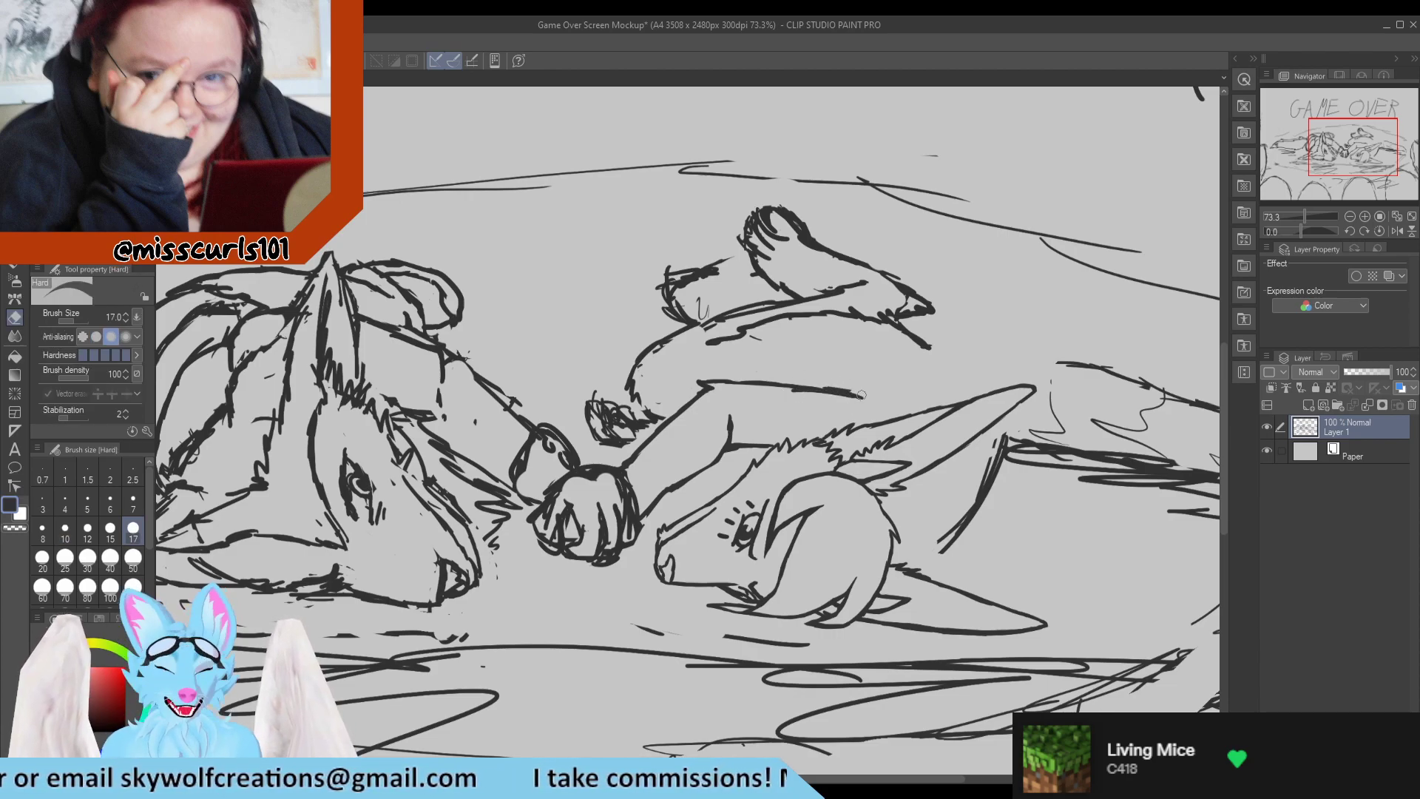
pyautogui.press('p')
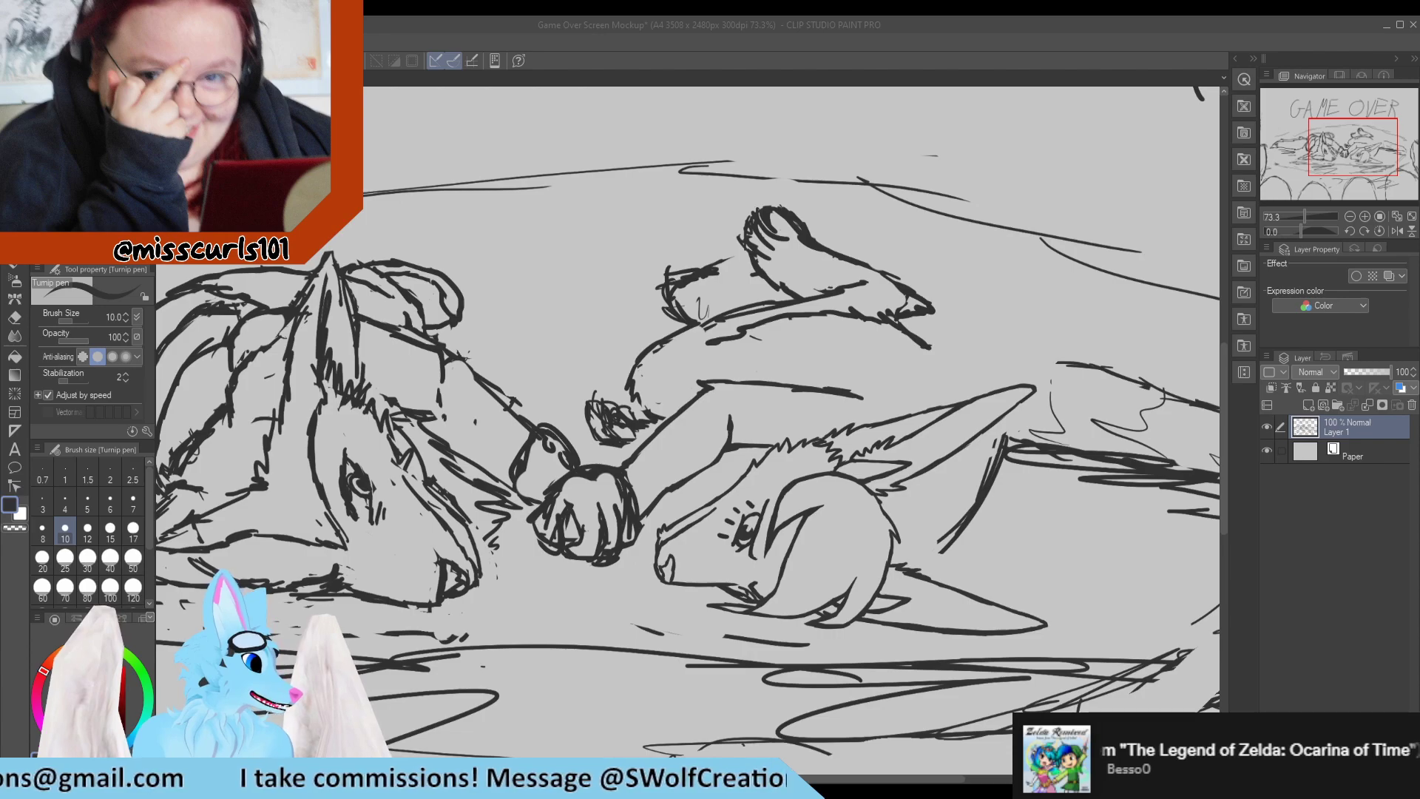
# Extend the right character's back line from below the raised foot diagonally down to the long upper ear.
pyautogui.scroll(-6, 410, 548)
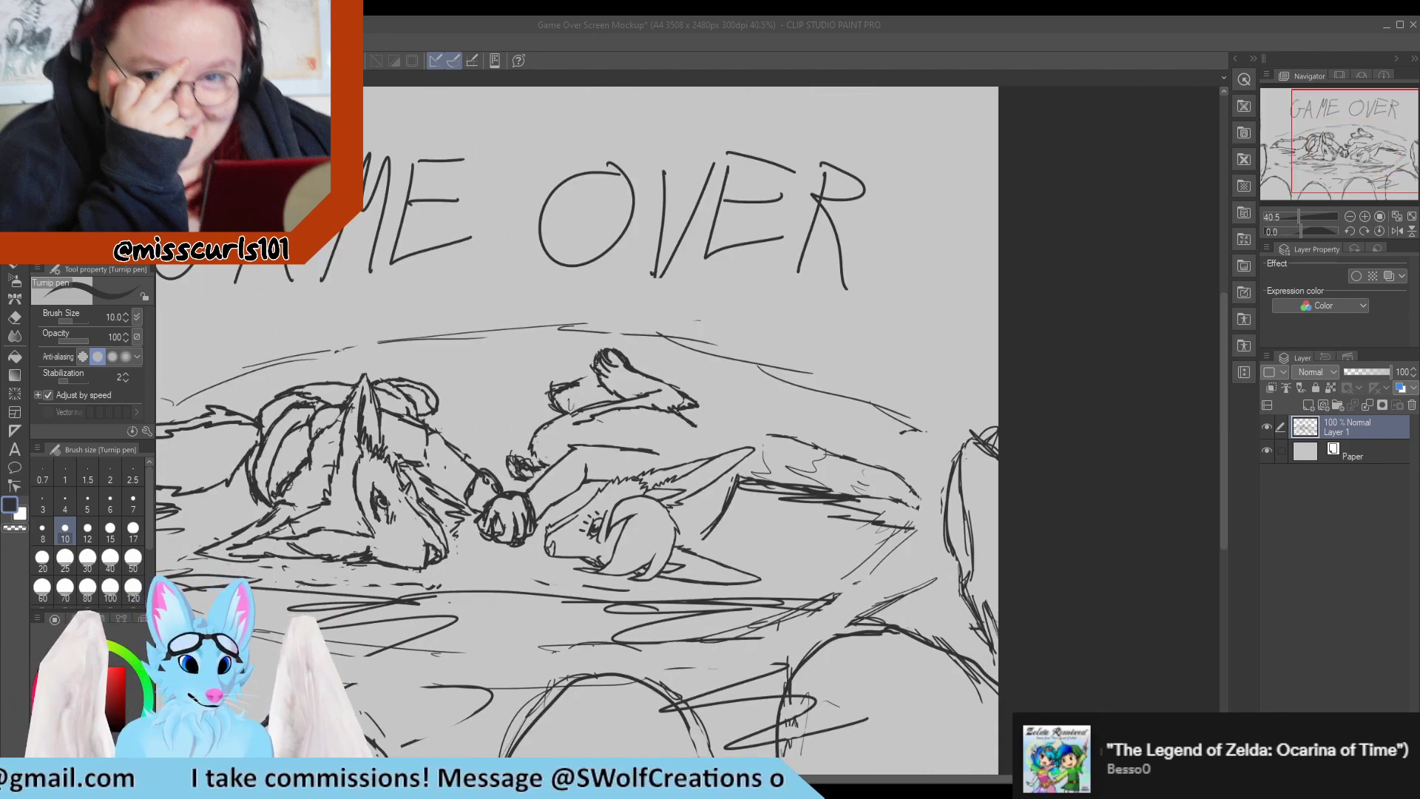
pyautogui.scroll(5, 555, 555)
pyautogui.scroll(-11, 583, 527)
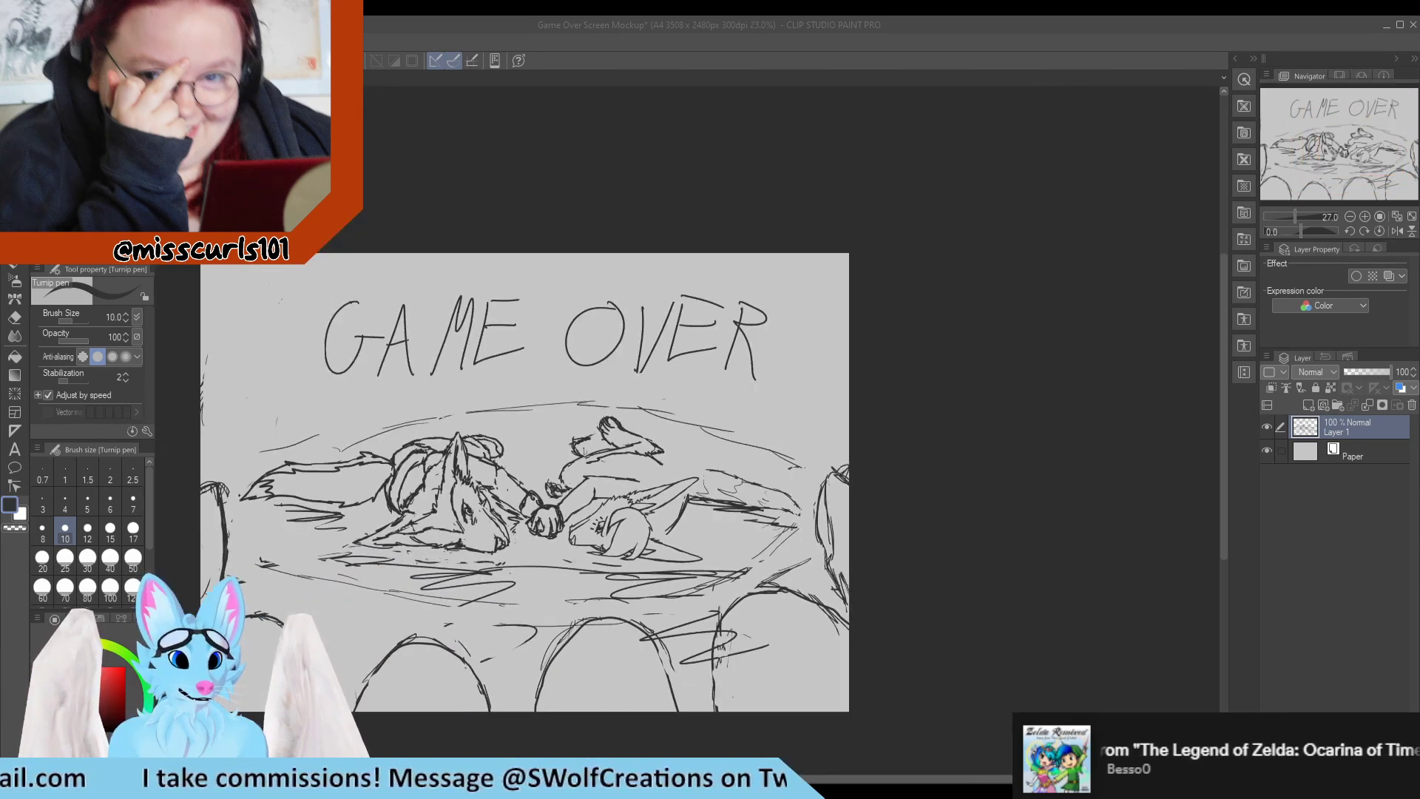
pyautogui.scroll(4, 481, 532)
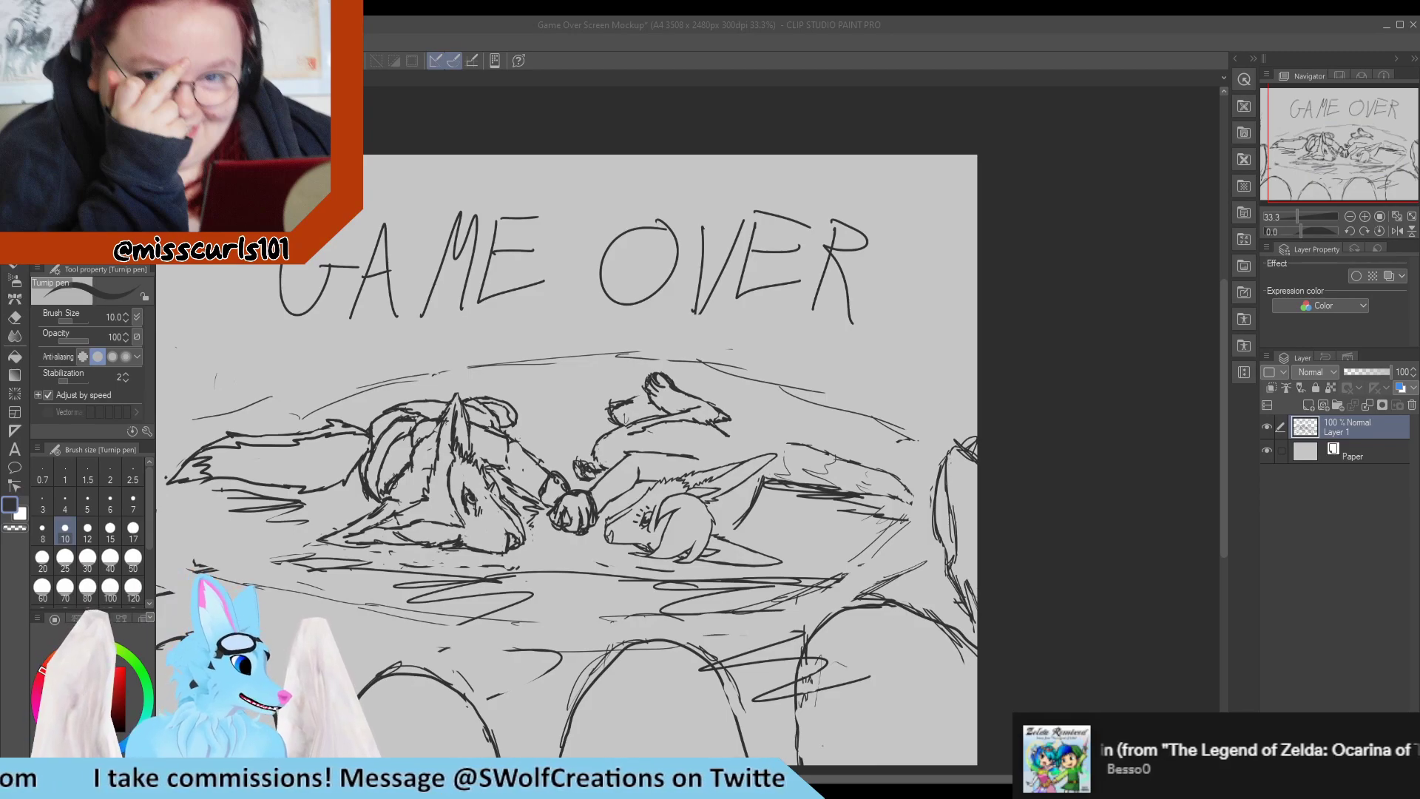
pyautogui.scroll(2, 443, 532)
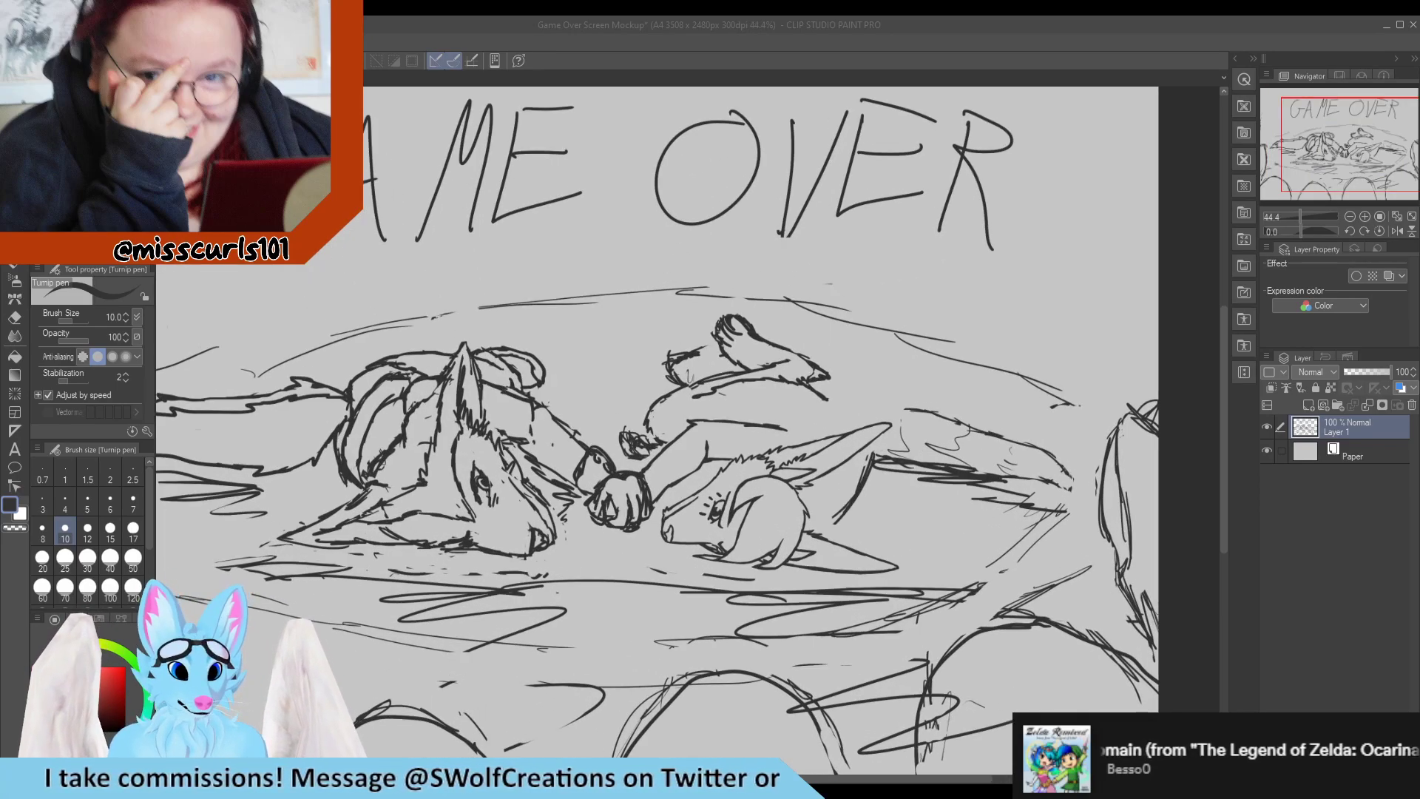
pyautogui.scroll(2, 634, 522)
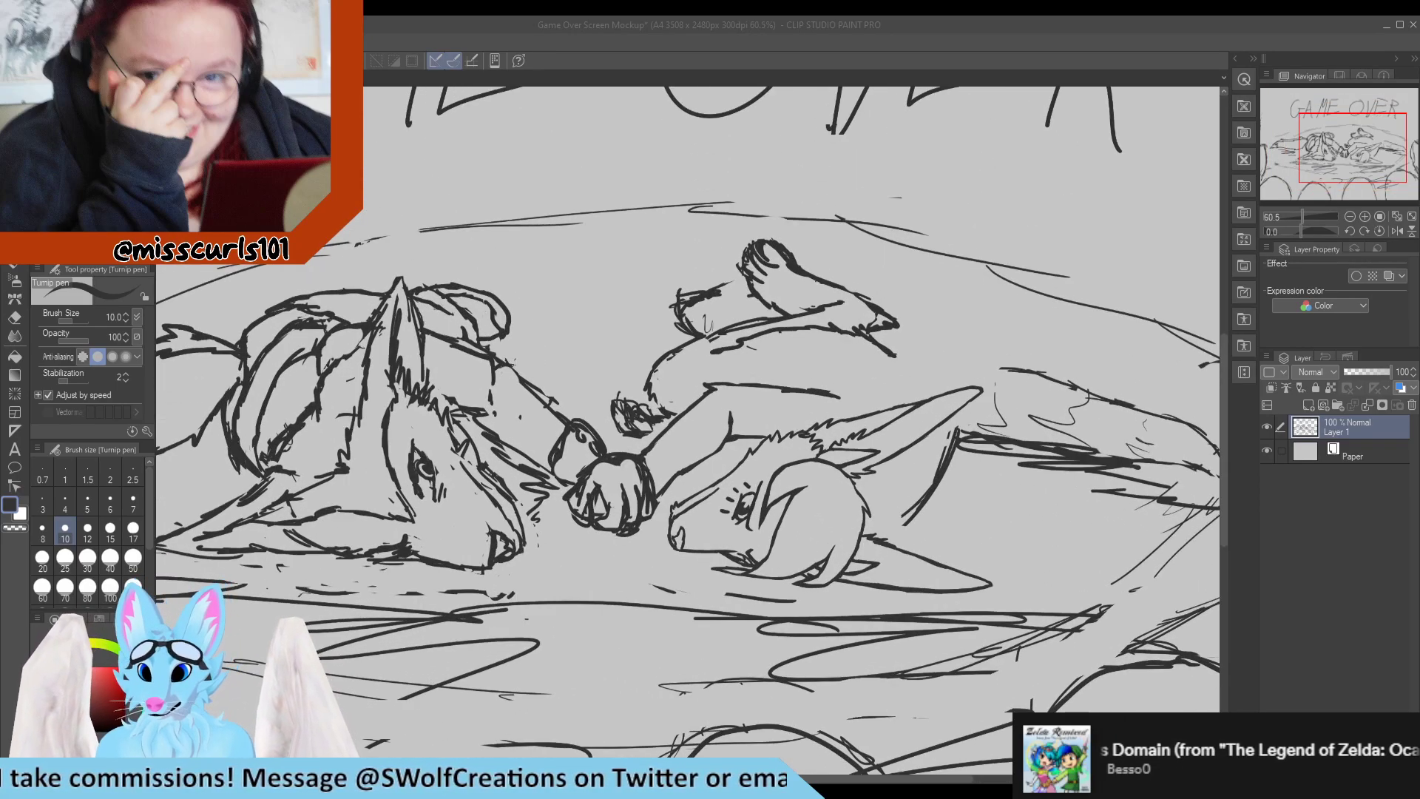
pyautogui.moveTo(887, 344); pyautogui.dragTo(932, 382)
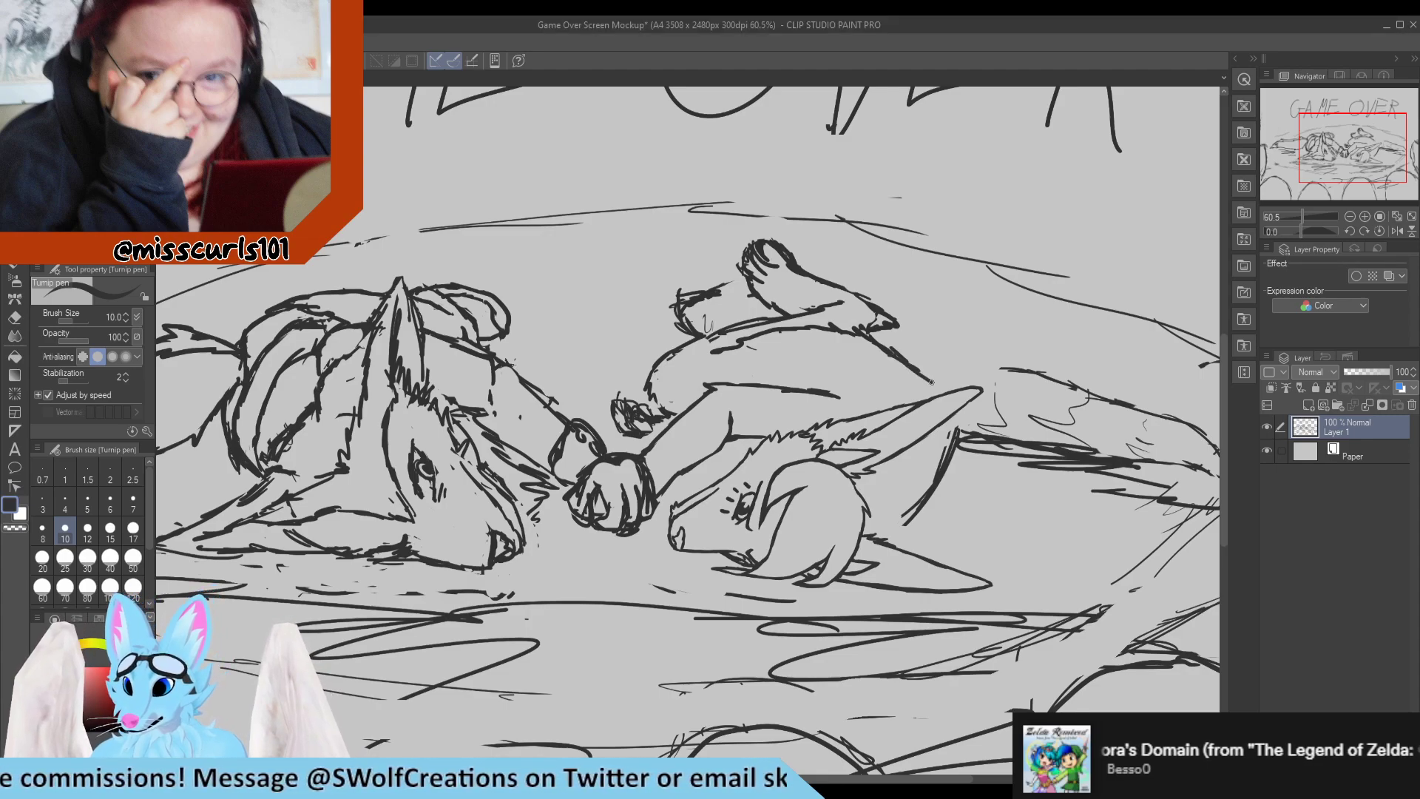
pyautogui.scroll(-1, 967, 360)
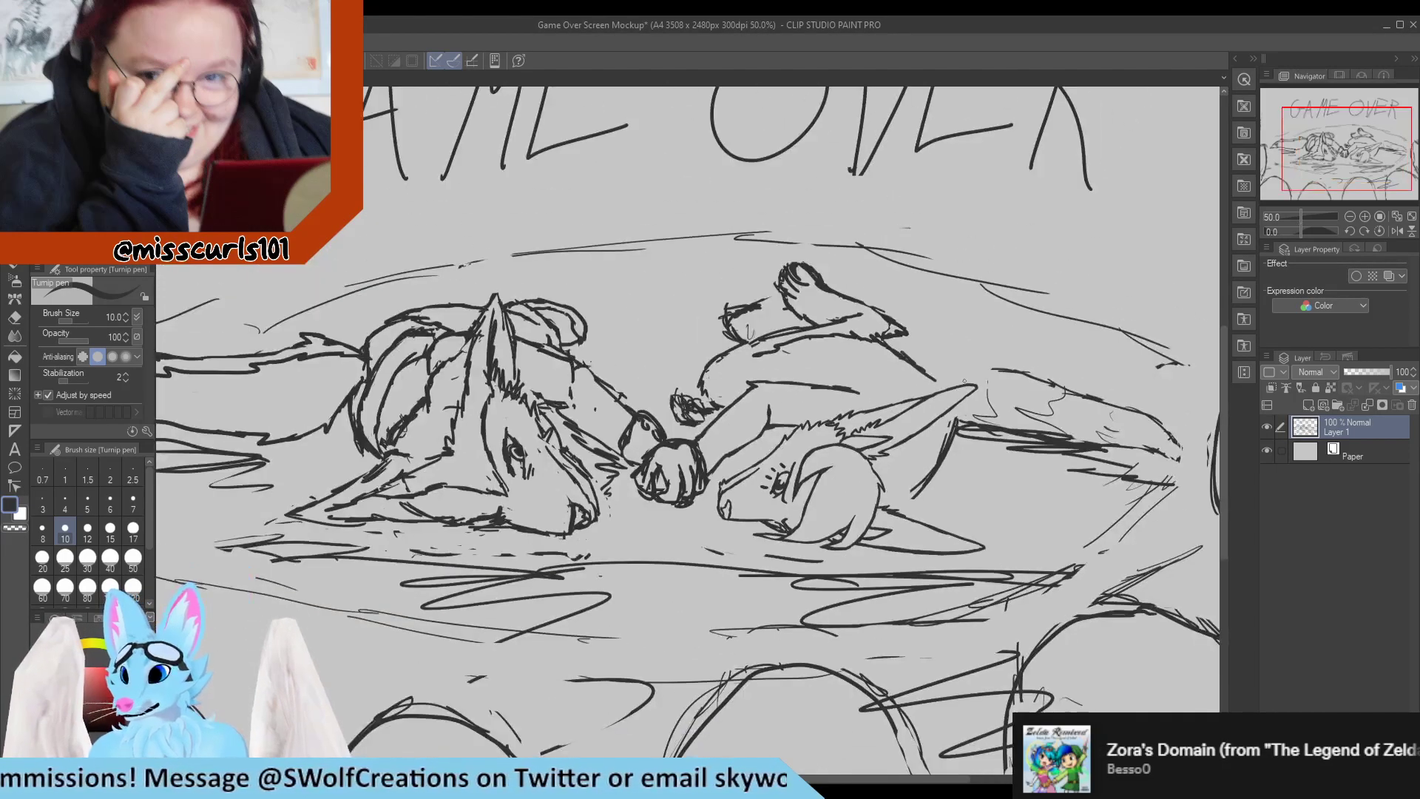
pyautogui.moveTo(892, 348); pyautogui.dragTo(935, 379)
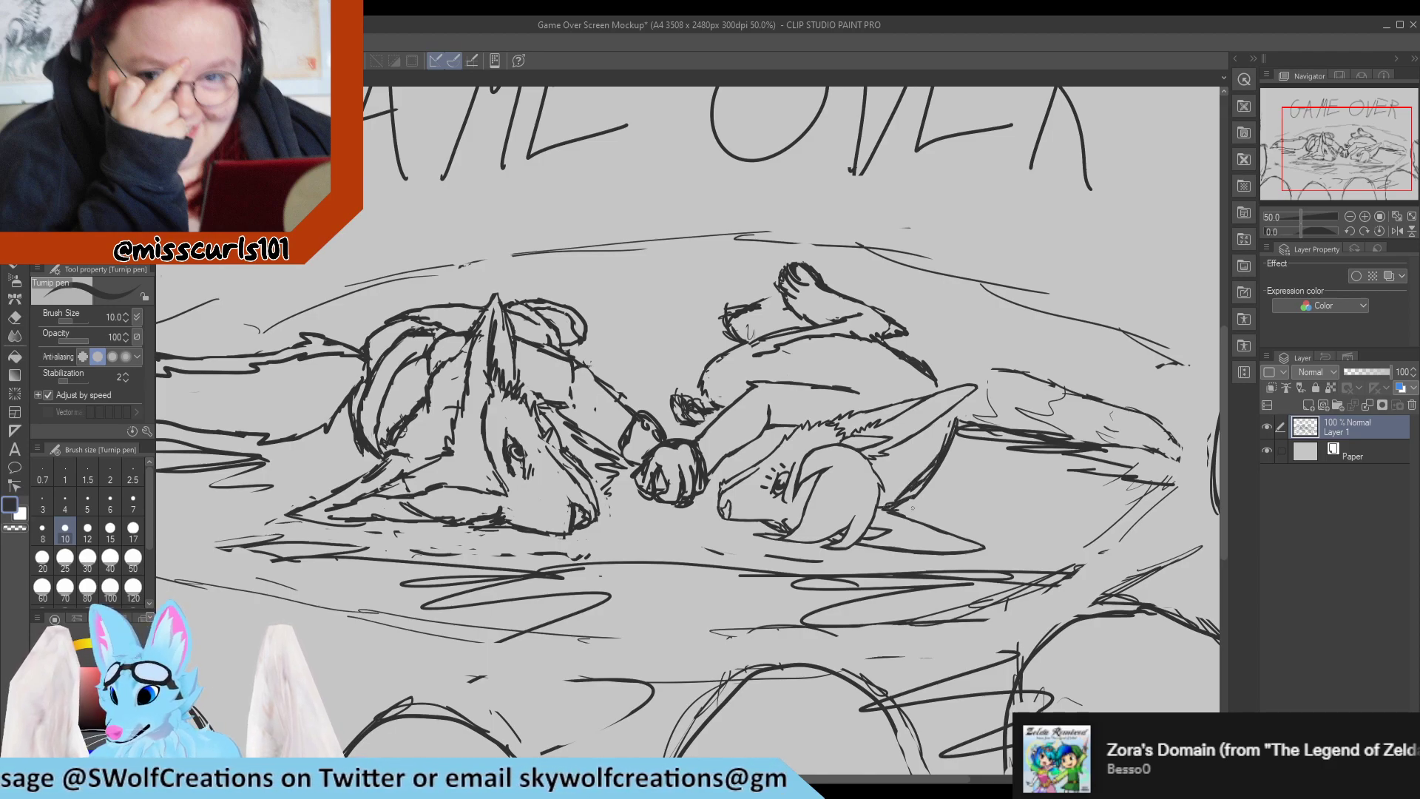
# Clean up the joint between the right character's back line and upper ear, alternating between eraser and pen.
pyautogui.press('e')
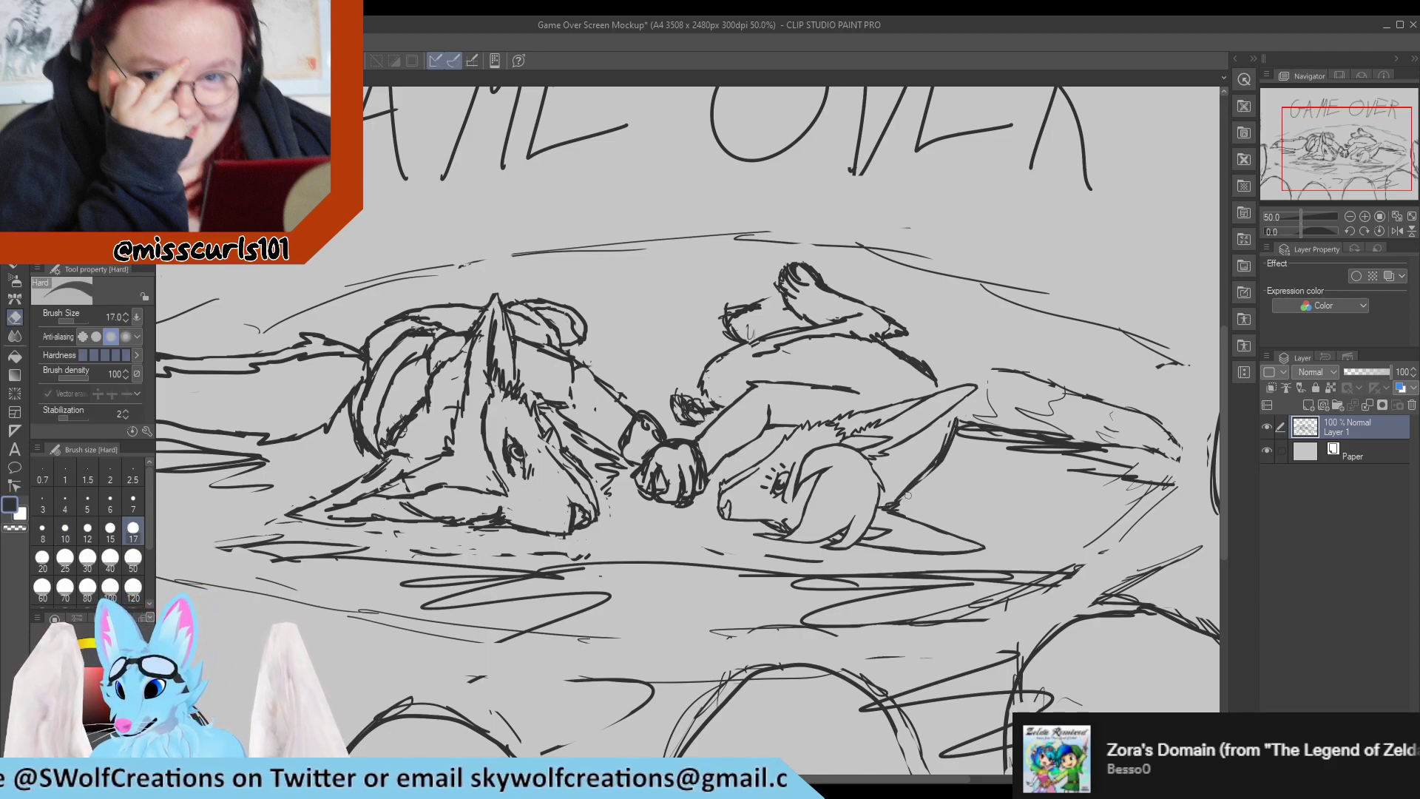
pyautogui.press('p')
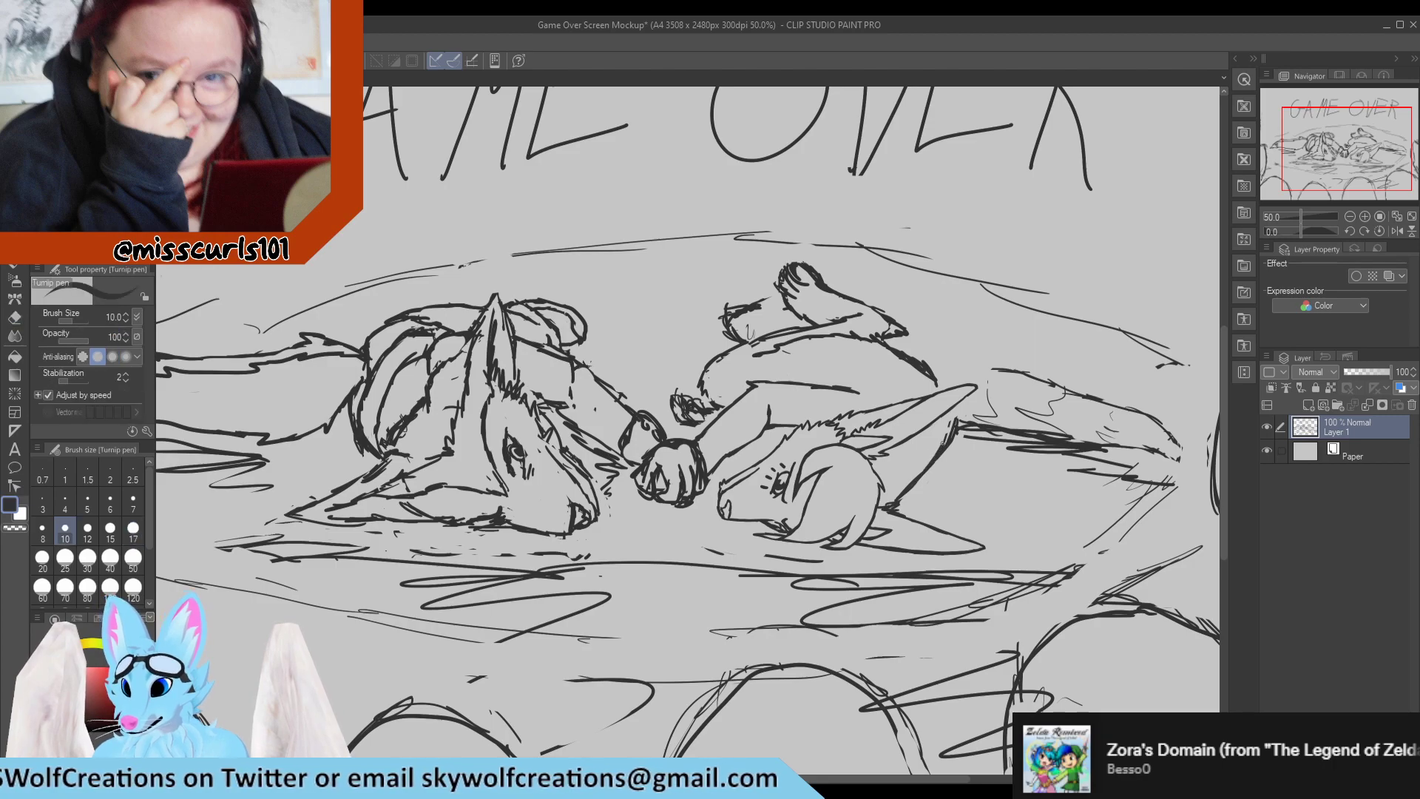
pyautogui.press('e')
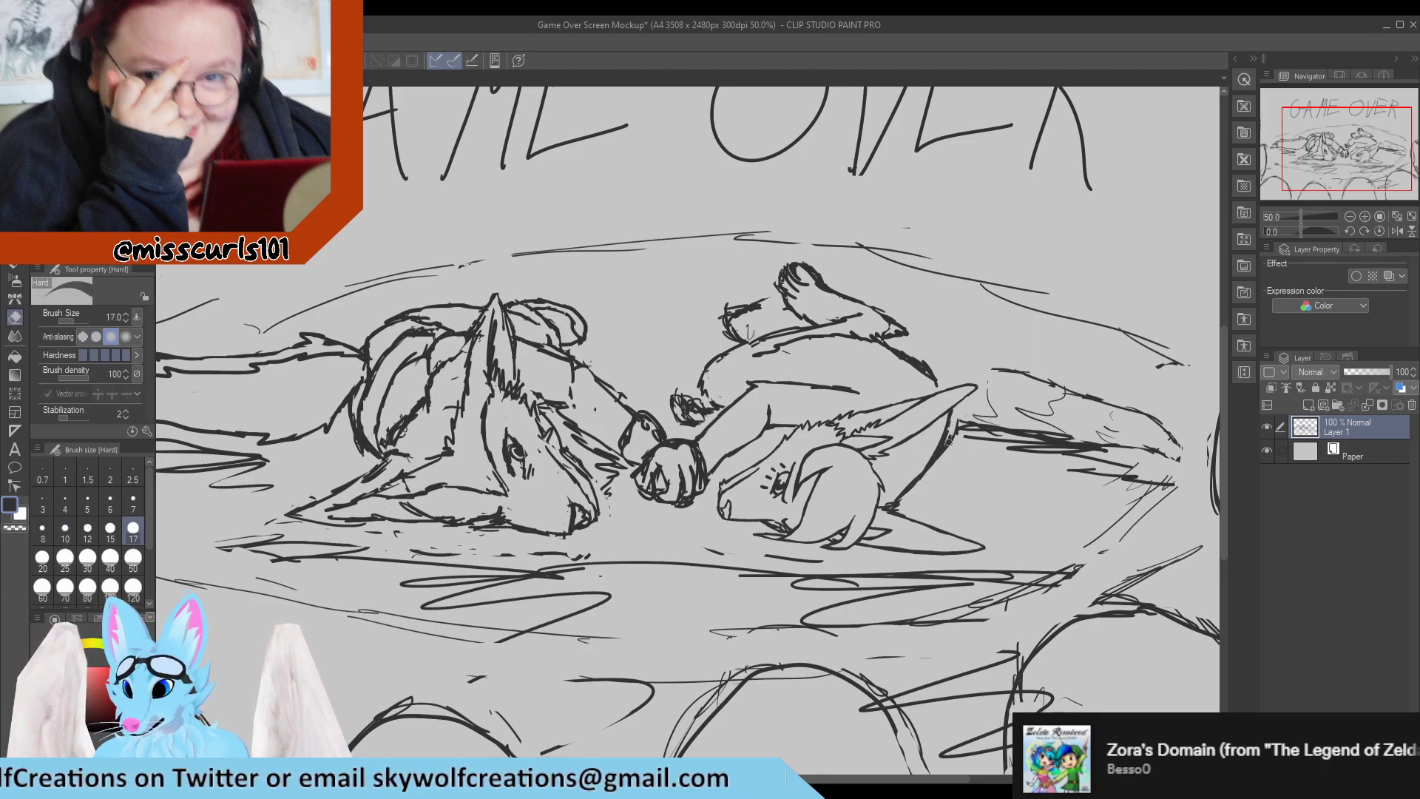
pyautogui.press('p')
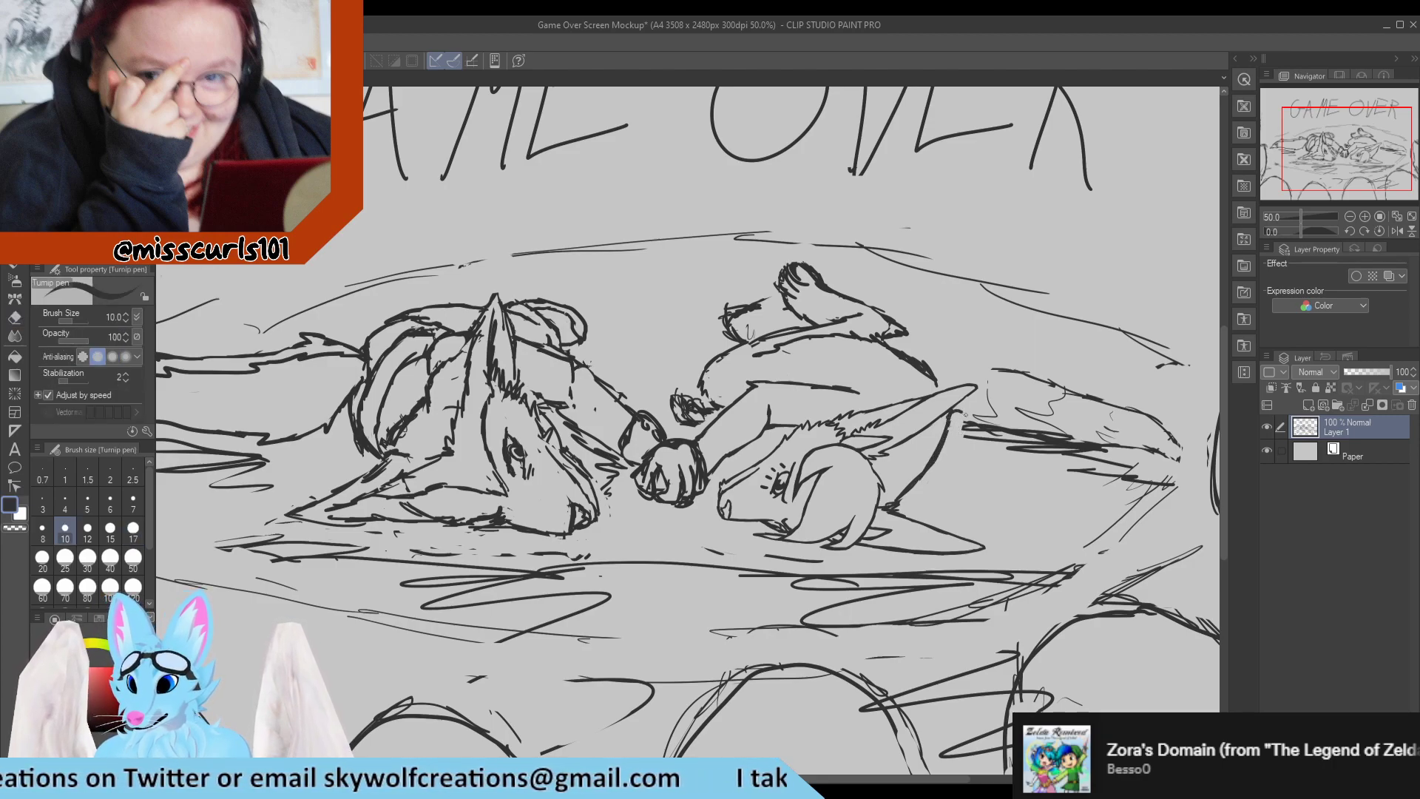
pyautogui.press('e')
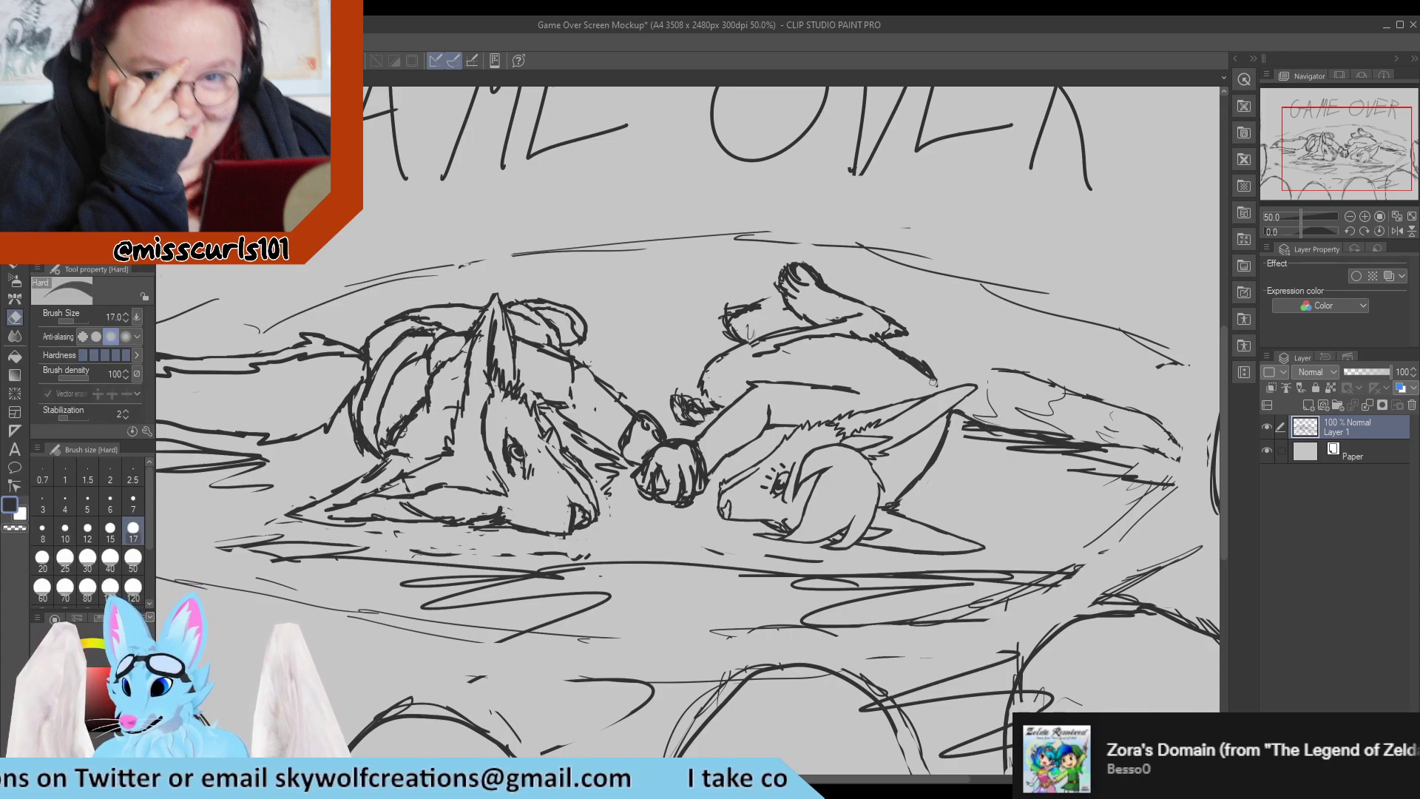
pyautogui.press('p')
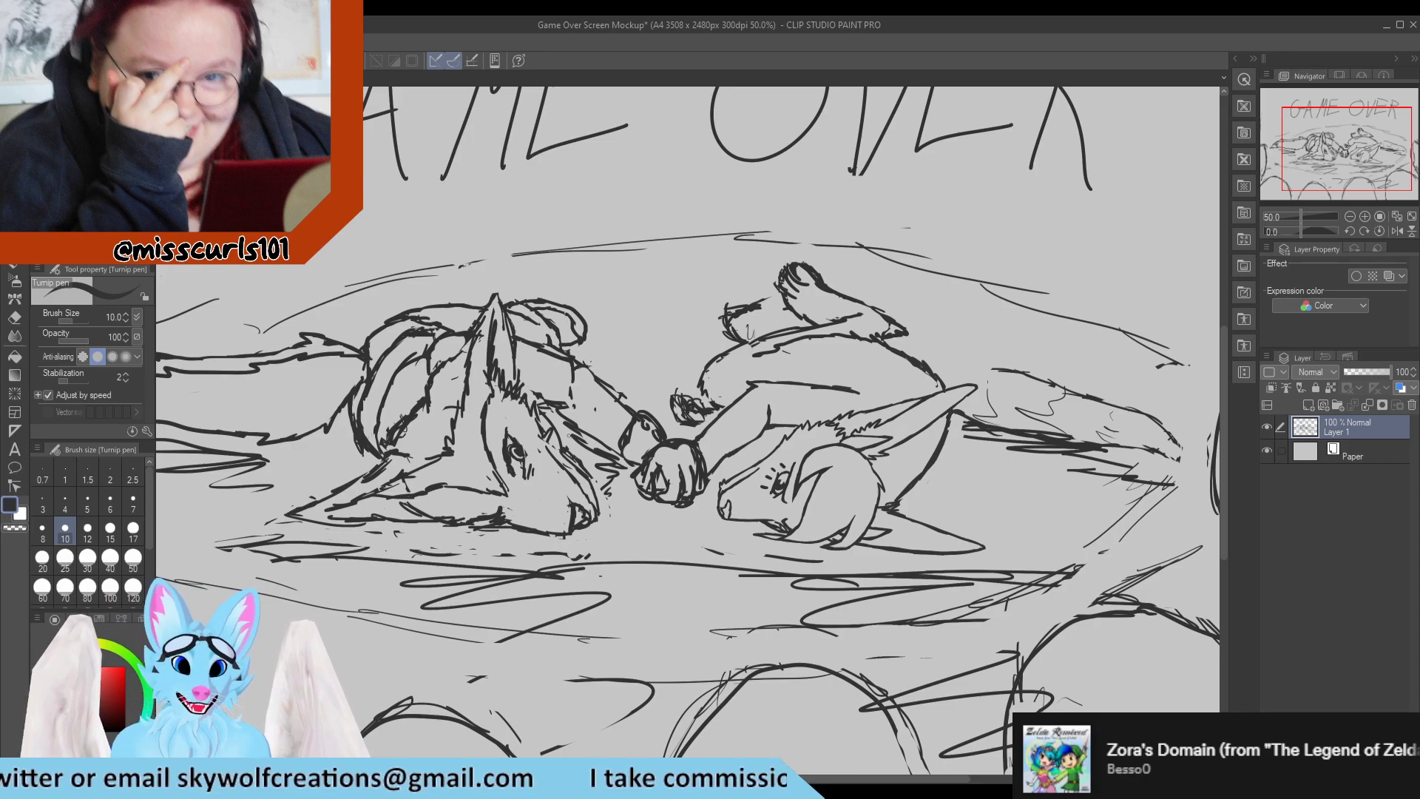
# Erase rough inner sketch lines on the left character's back beside the upright ear and retouch the remaining lines.
pyautogui.press('e')
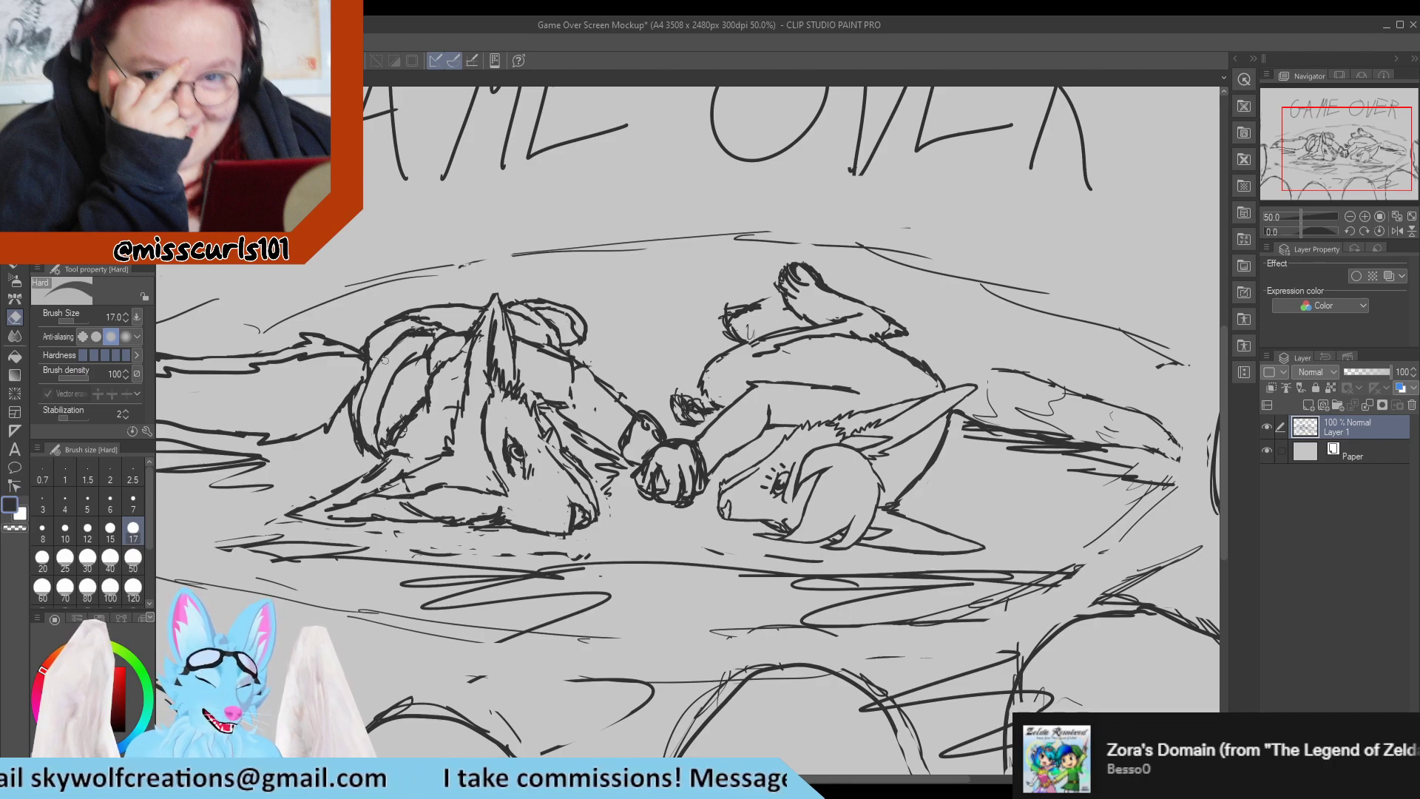
pyautogui.press('p')
pyautogui.press('e')
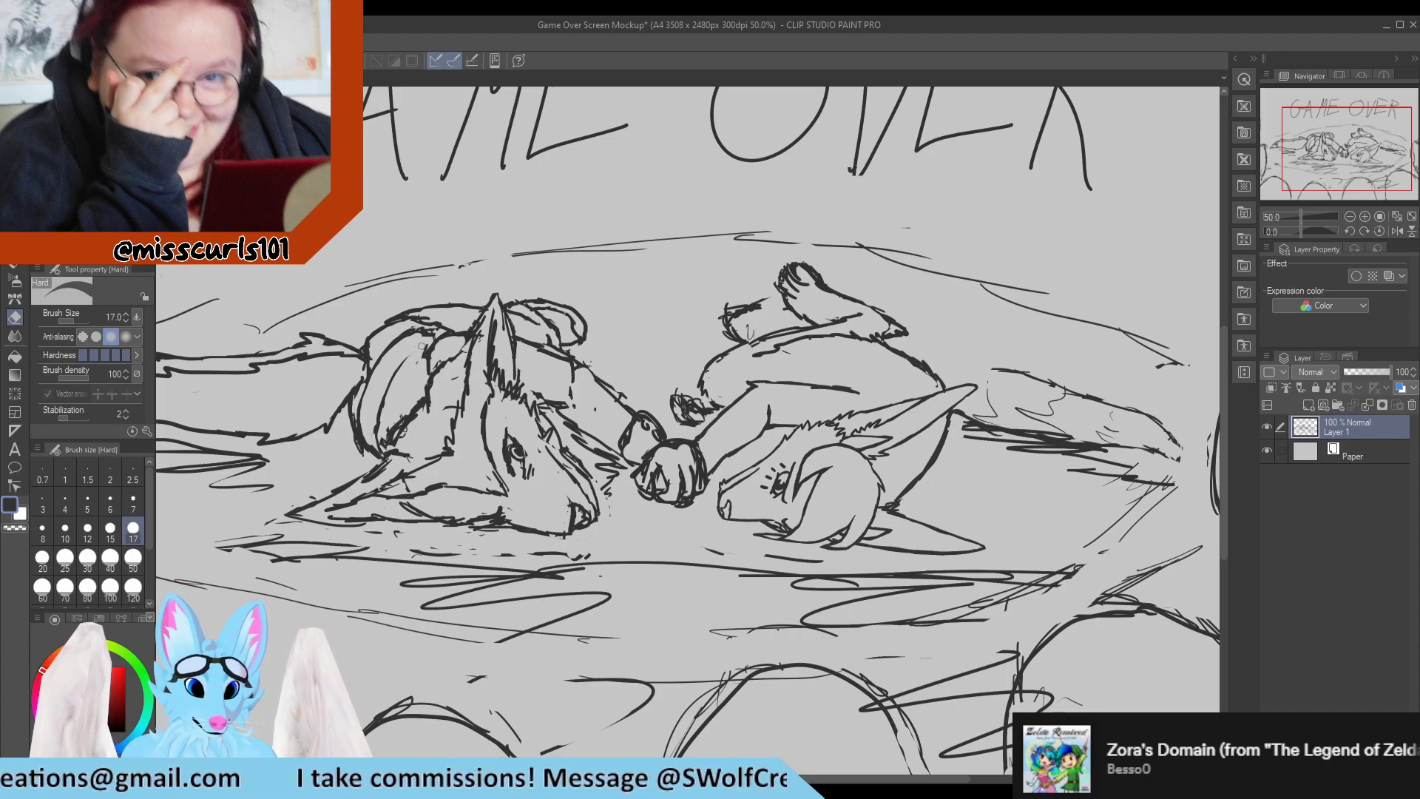
pyautogui.press('p')
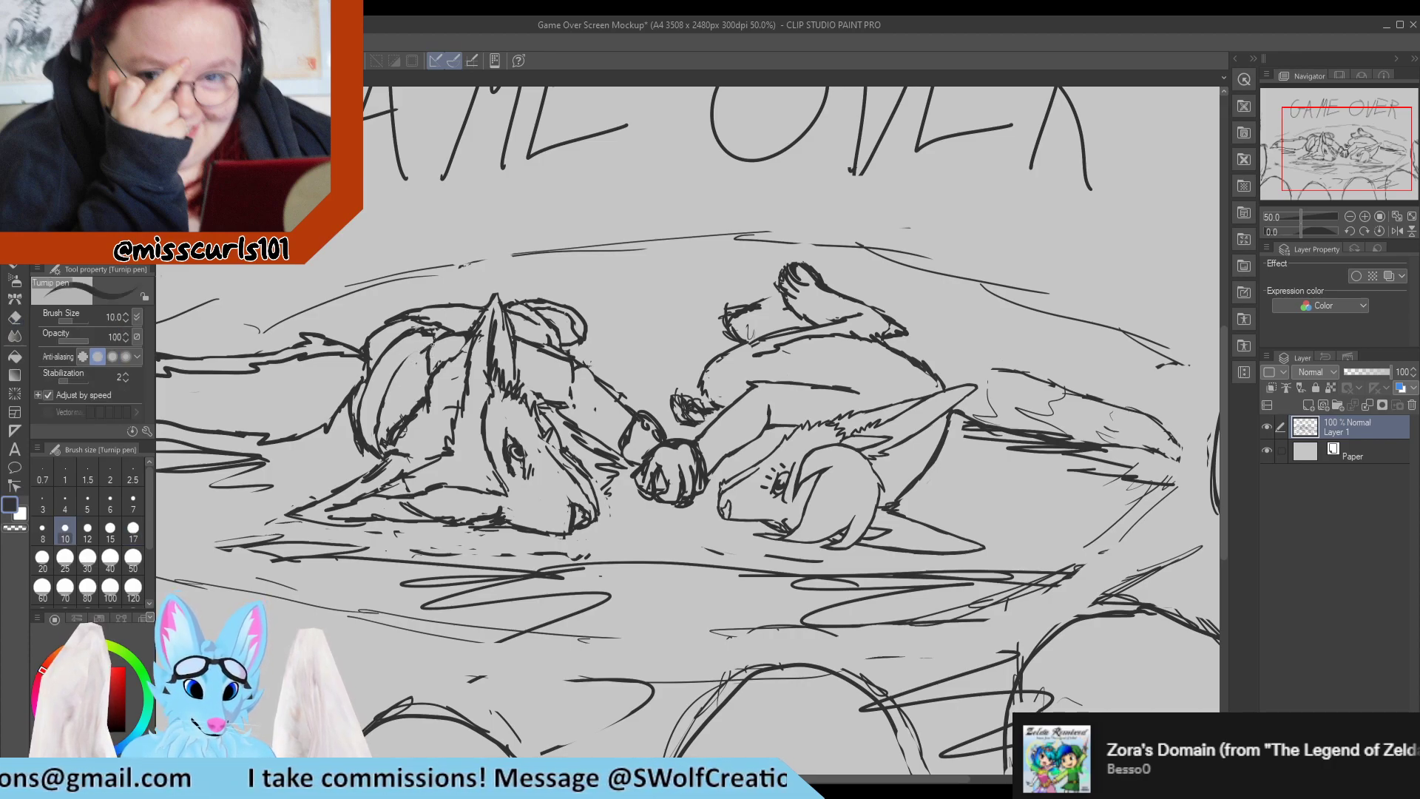
pyautogui.press('e')
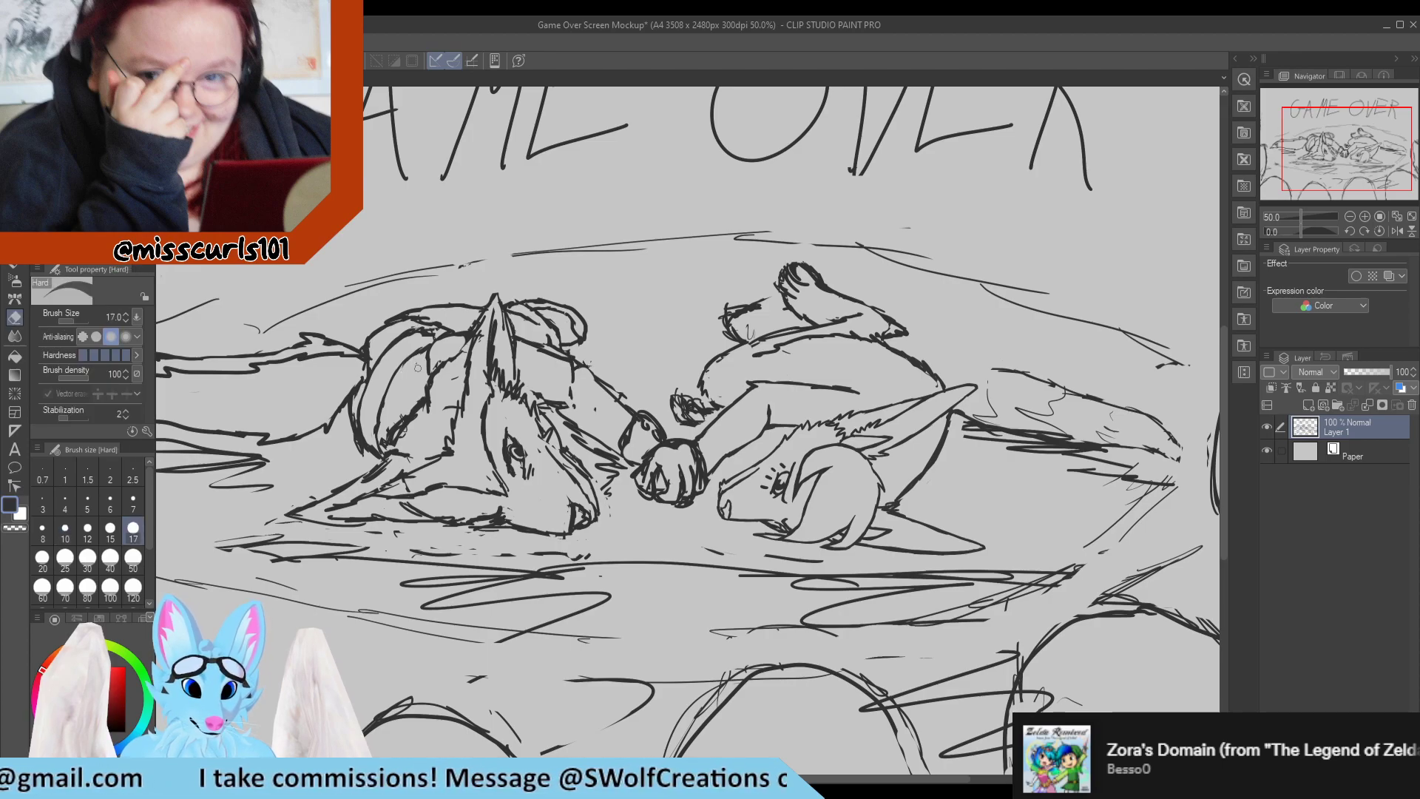
pyautogui.press('p')
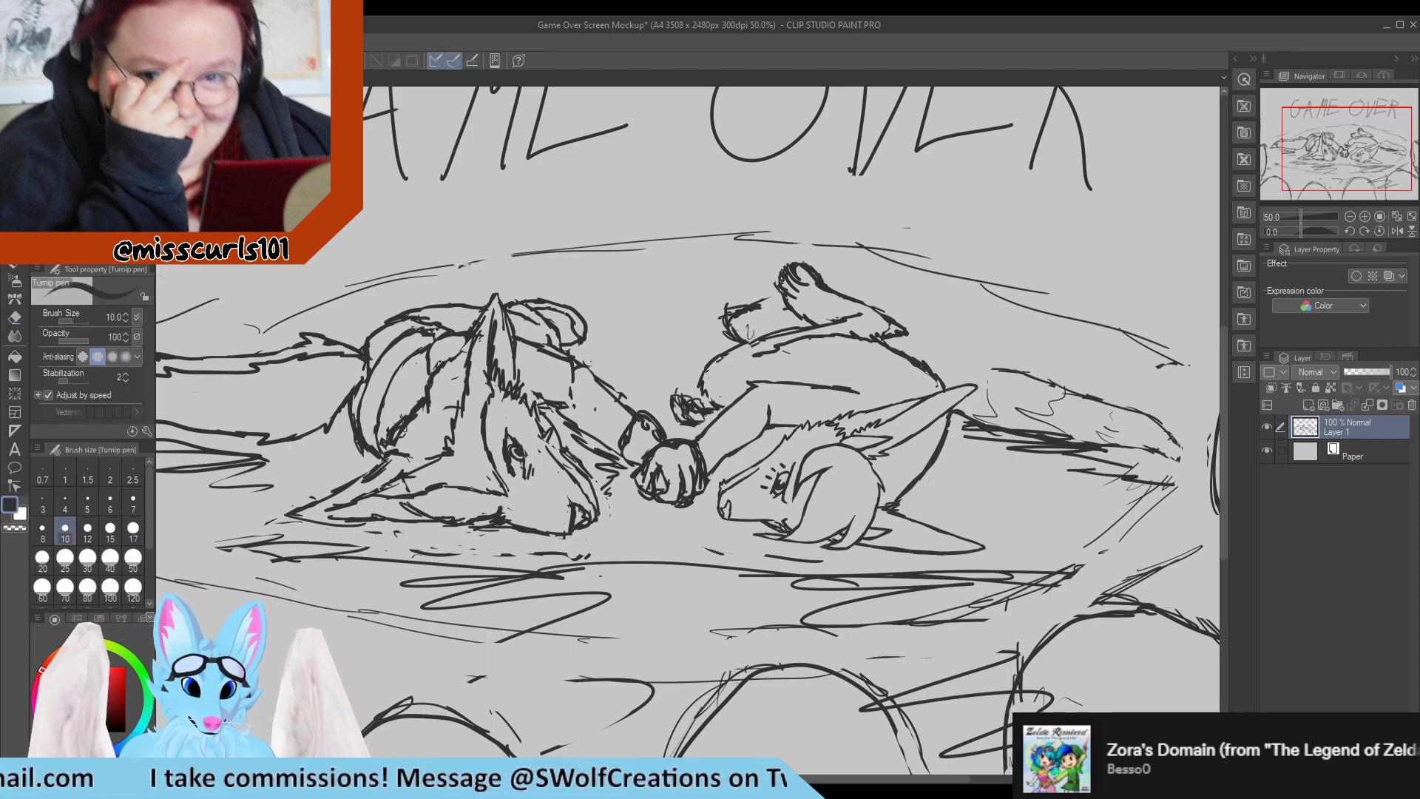
# Erase the rough bridge line of the left character's muzzle and redraw it as one clean stroke down toward the nose.
pyautogui.scroll(5, 562, 503)
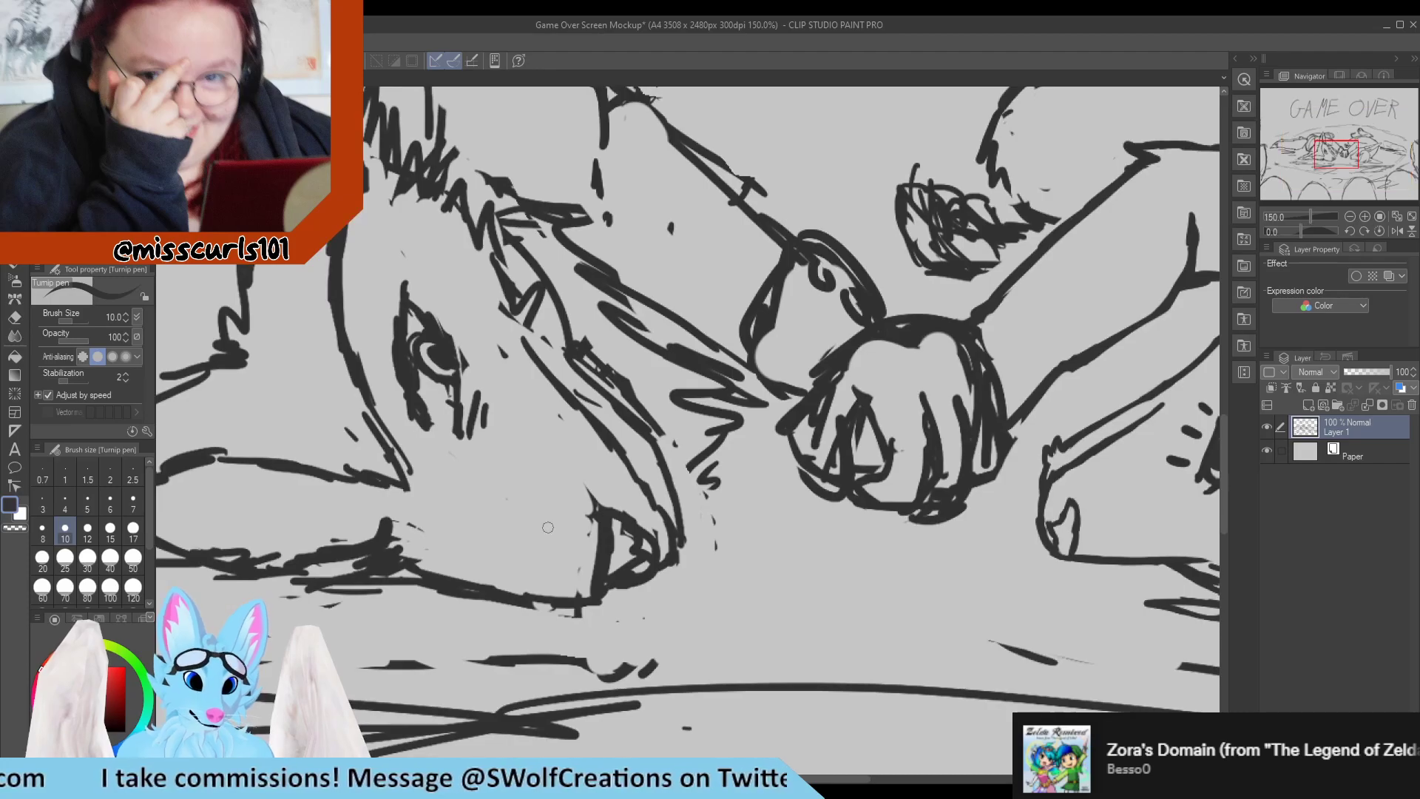
pyautogui.press('e')
pyautogui.press('r')
pyautogui.moveTo(584, 532)
pyautogui.mouseDown()
pyautogui.moveTo(511, 451)
pyautogui.moveTo(499, 338)
pyautogui.moveTo(512, 325)
pyautogui.mouseUp()
pyautogui.press('p')
pyautogui.scroll(-5, 508, 336)
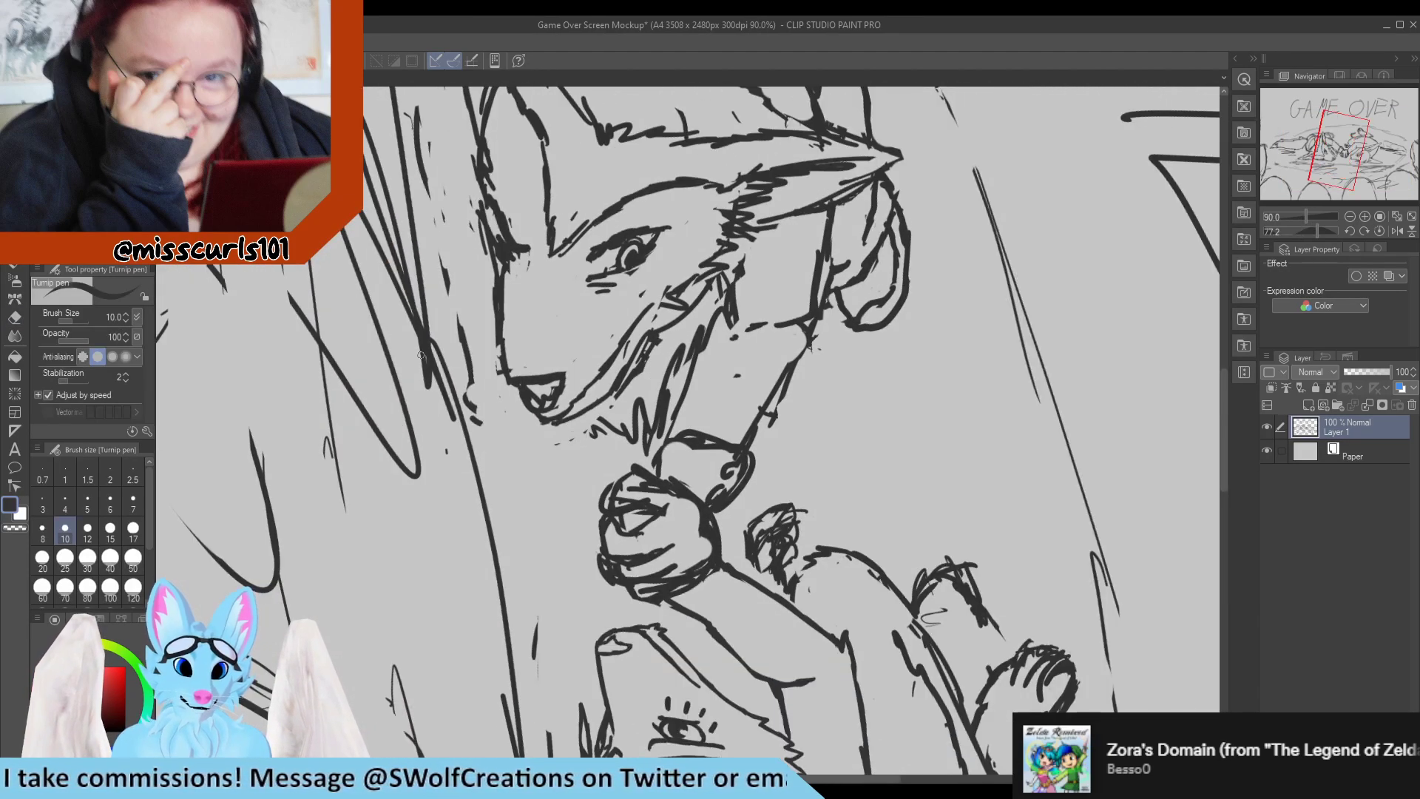
pyautogui.scroll(4, 495, 281)
pyautogui.scroll(-3, 495, 280)
pyautogui.scroll(4, 510, 444)
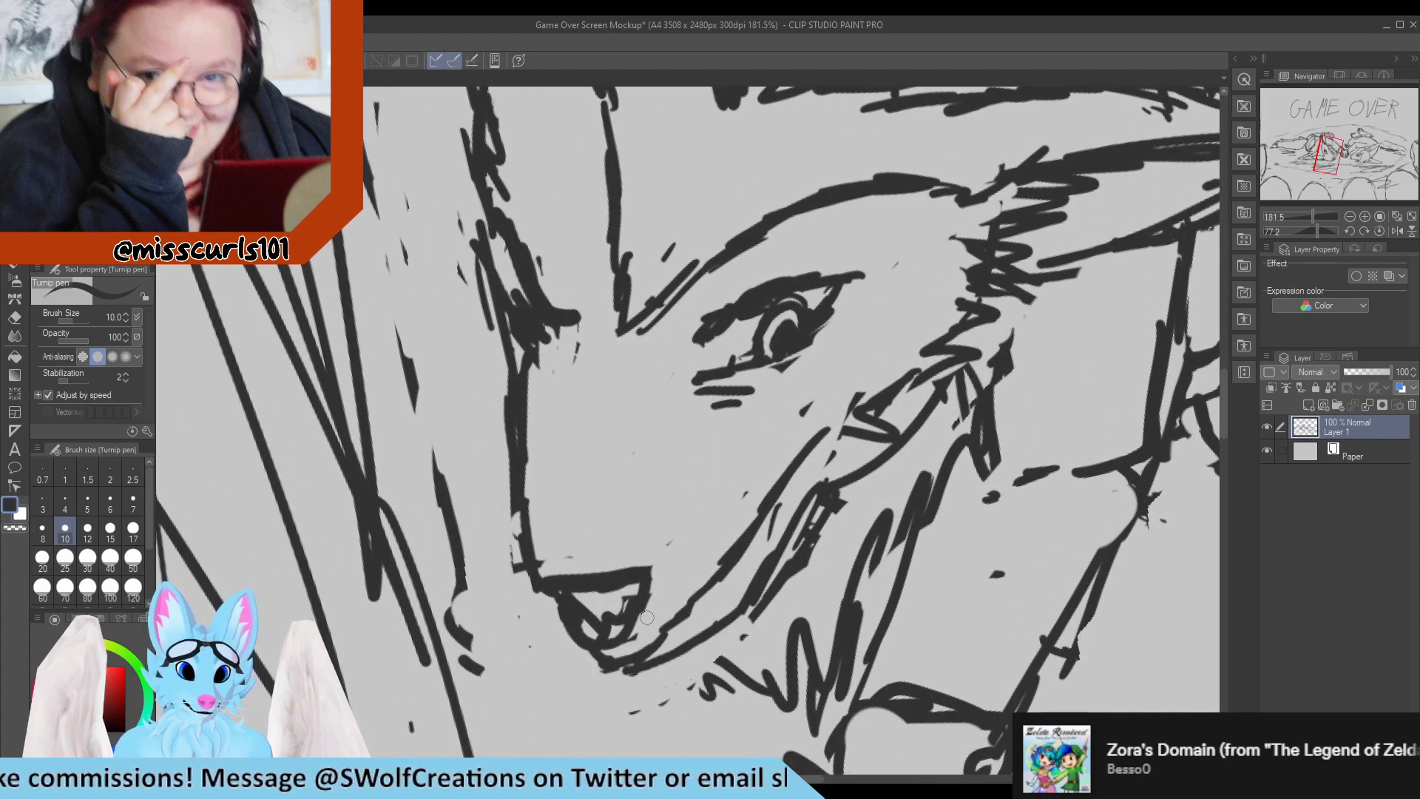
pyautogui.press('e')
pyautogui.moveTo(516, 497)
pyautogui.mouseDown()
pyautogui.moveTo(506, 364)
pyautogui.moveTo(522, 584)
pyautogui.moveTo(528, 425)
pyautogui.moveTo(528, 457)
pyautogui.mouseUp()
pyautogui.press('p')
pyautogui.moveTo(525, 400); pyautogui.dragTo(539, 522)
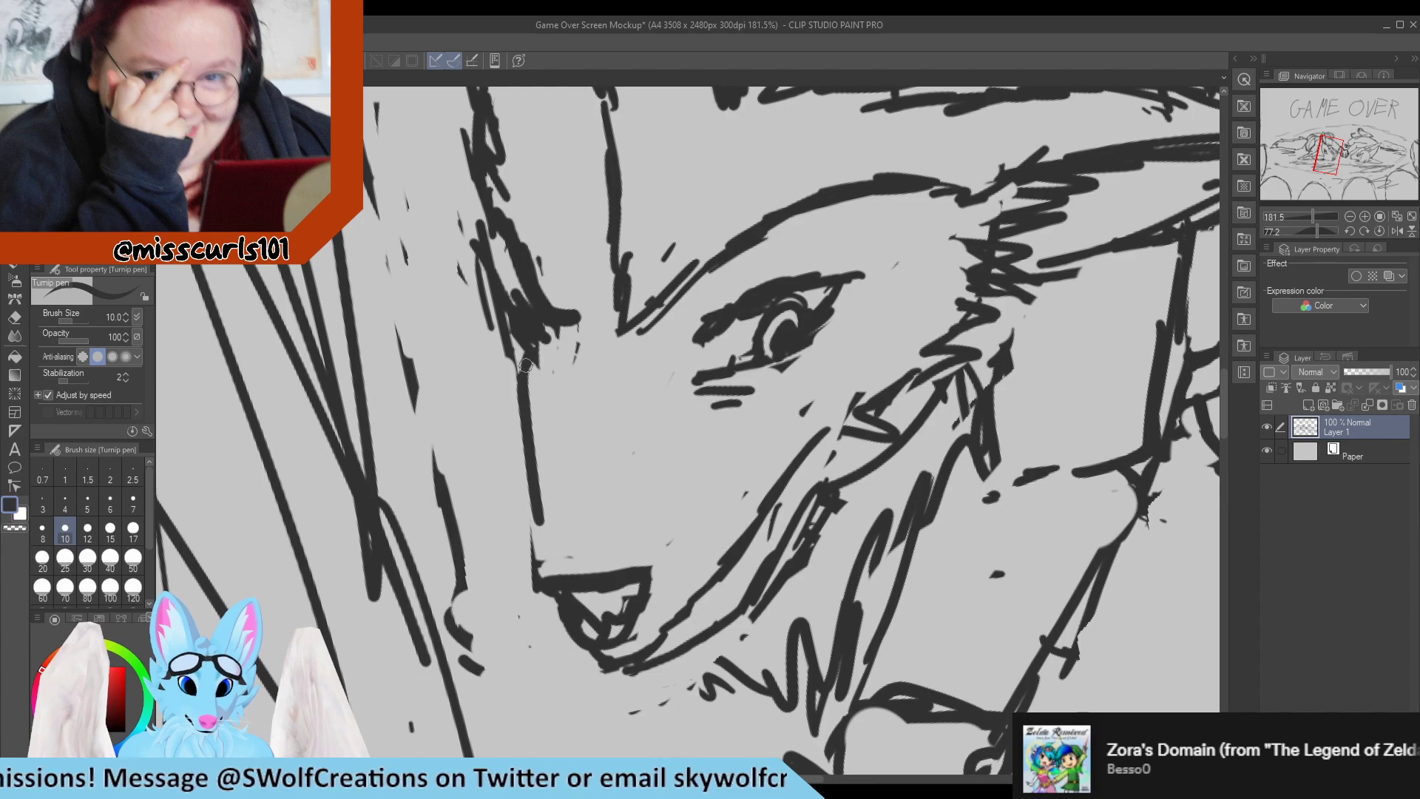
# Erase the stray sketch marks at the left character's brow and extend the muzzle bridge line up toward the forehead.
pyautogui.moveTo(525, 366)
pyautogui.mouseDown()
pyautogui.moveTo(536, 539)
pyautogui.moveTo(521, 586)
pyautogui.moveTo(505, 376)
pyautogui.moveTo(518, 386)
pyautogui.moveTo(461, 208)
pyautogui.moveTo(489, 355)
pyautogui.moveTo(511, 373)
pyautogui.moveTo(503, 297)
pyautogui.moveTo(564, 363)
pyautogui.moveTo(592, 358)
pyautogui.mouseUp()
pyautogui.press('e')
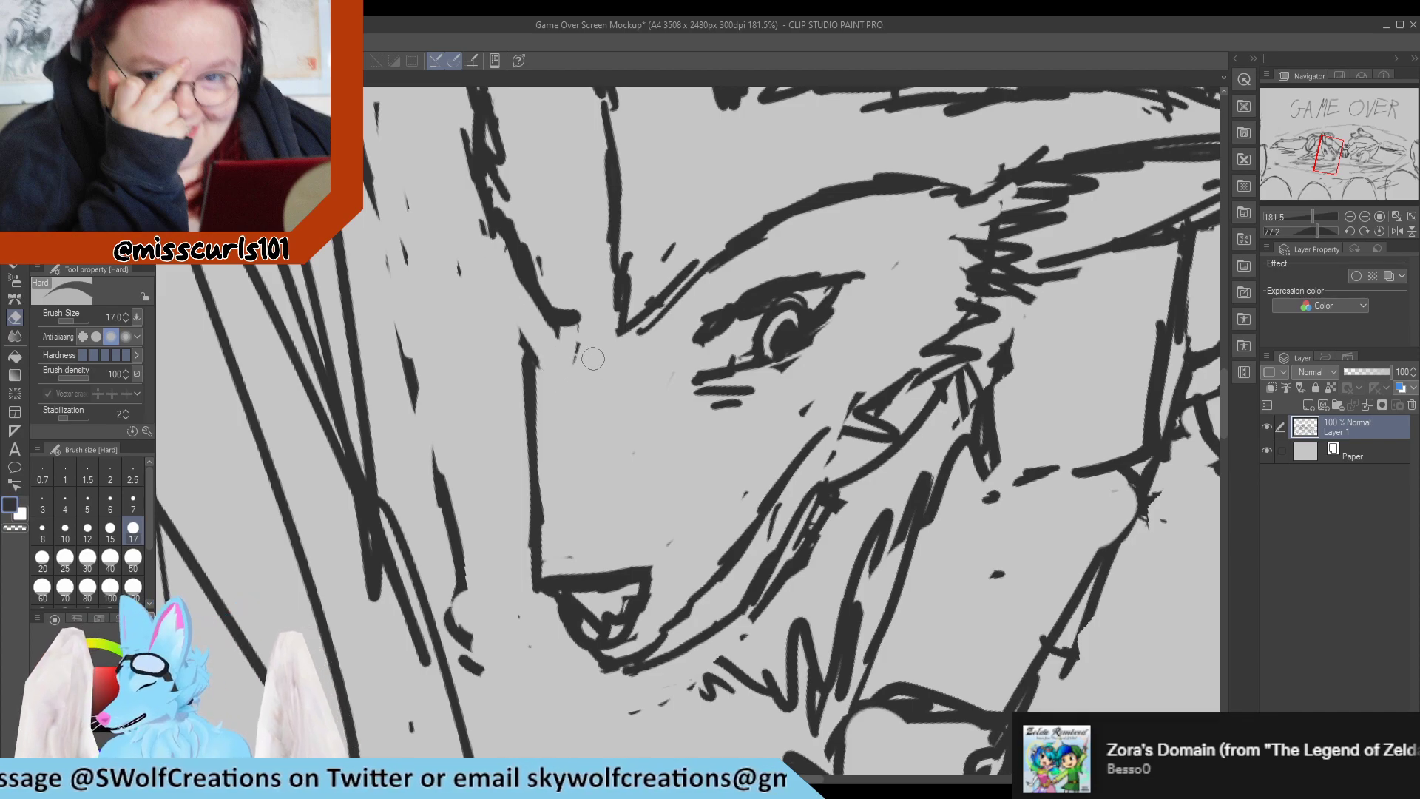
pyautogui.press('p')
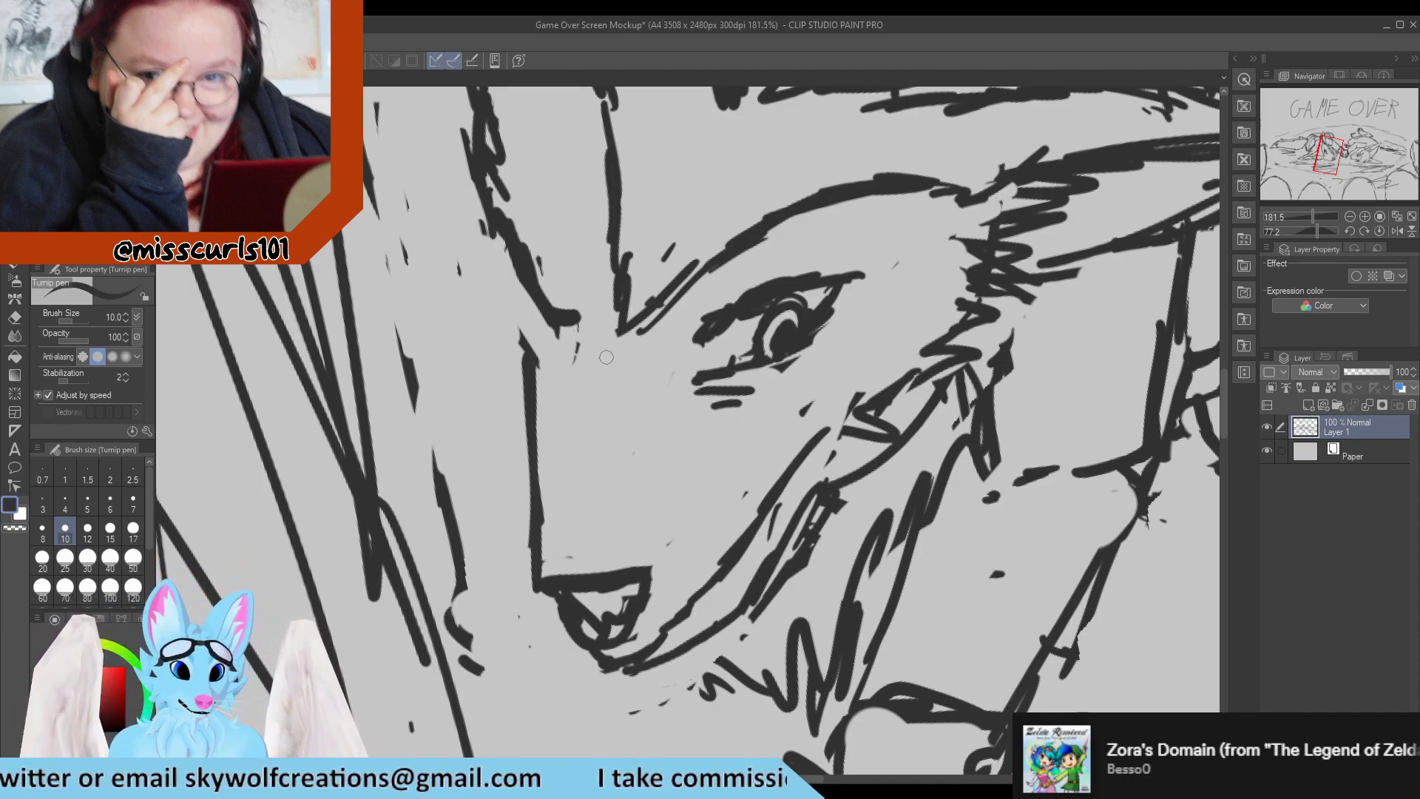
pyautogui.press('e')
pyautogui.moveTo(562, 360); pyautogui.dragTo(556, 342)
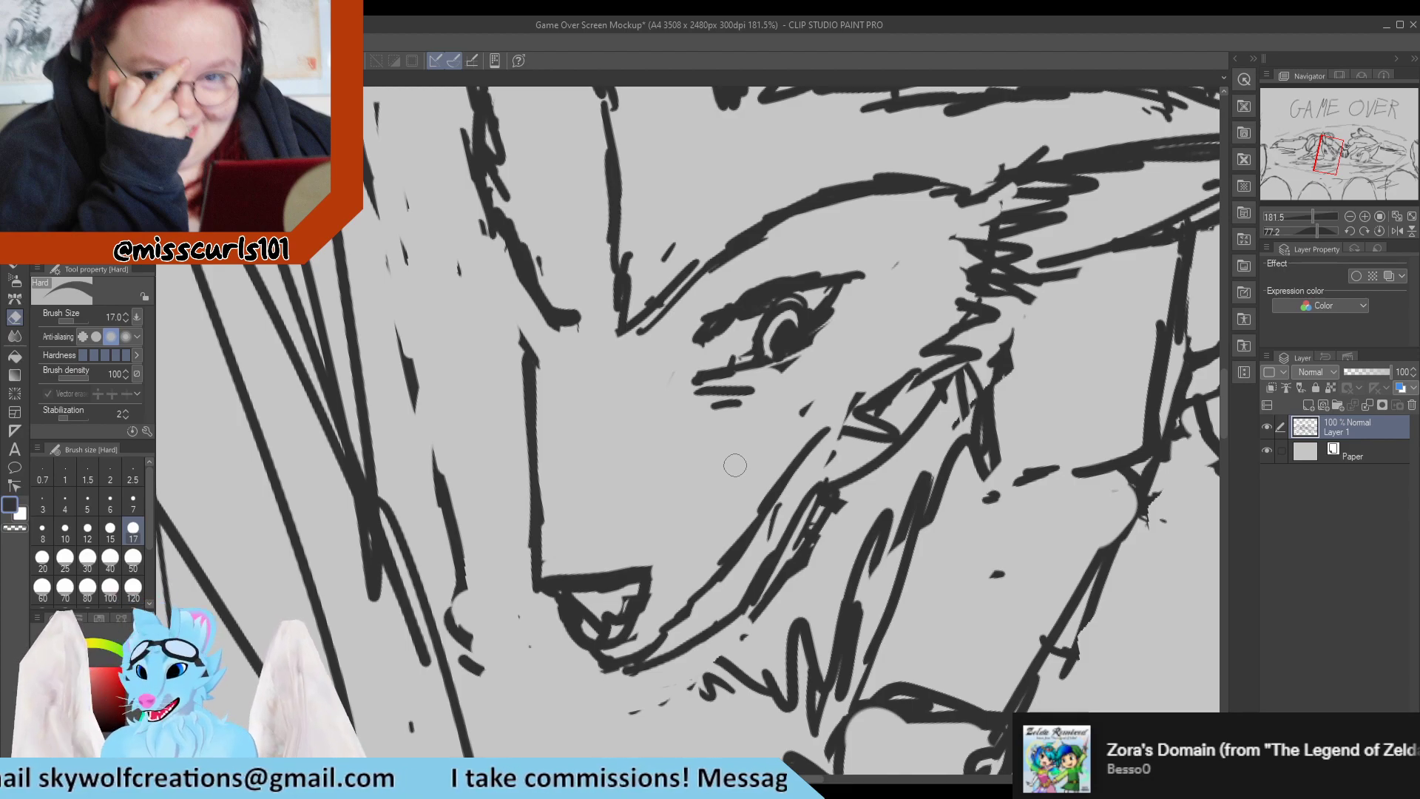
pyautogui.press('p')
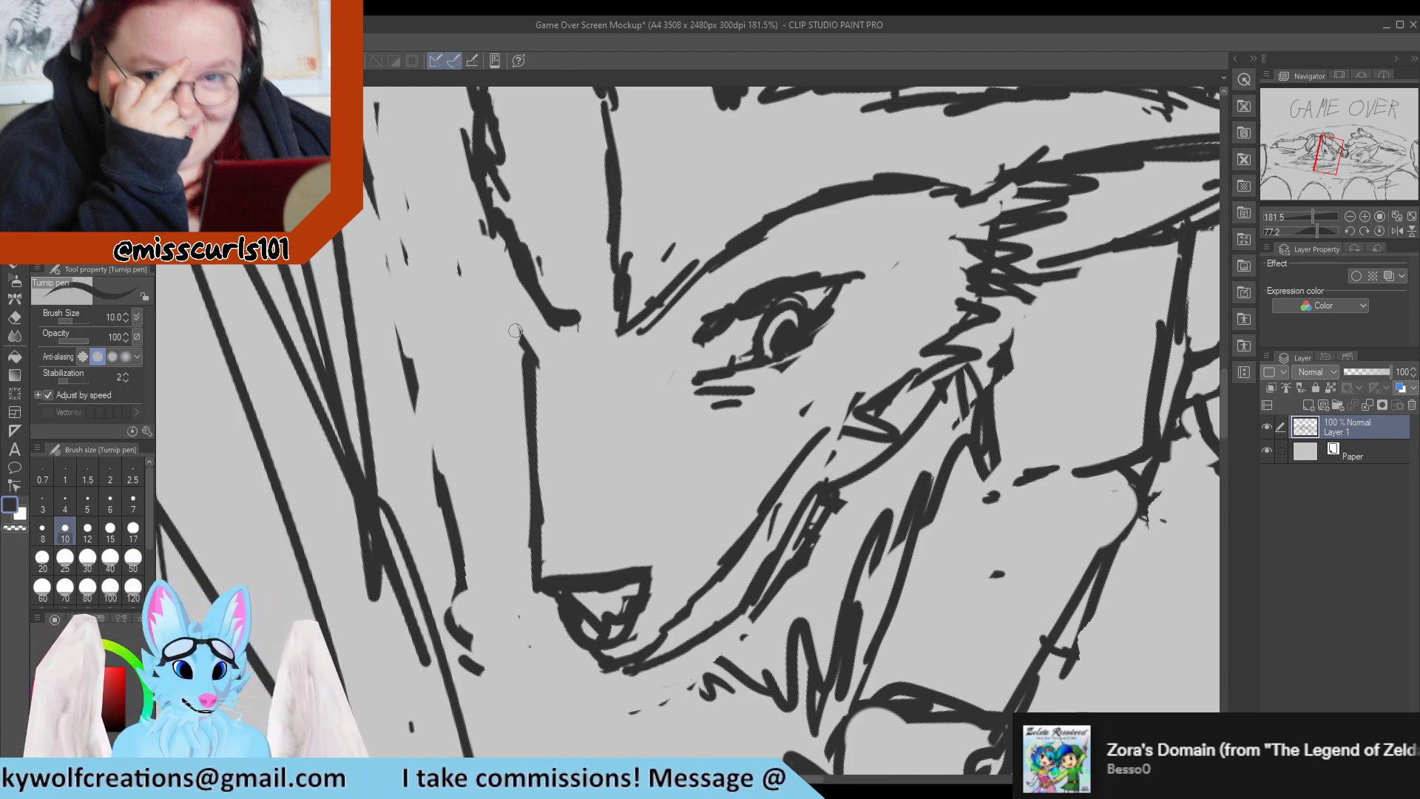
pyautogui.moveTo(532, 357); pyautogui.dragTo(505, 291)
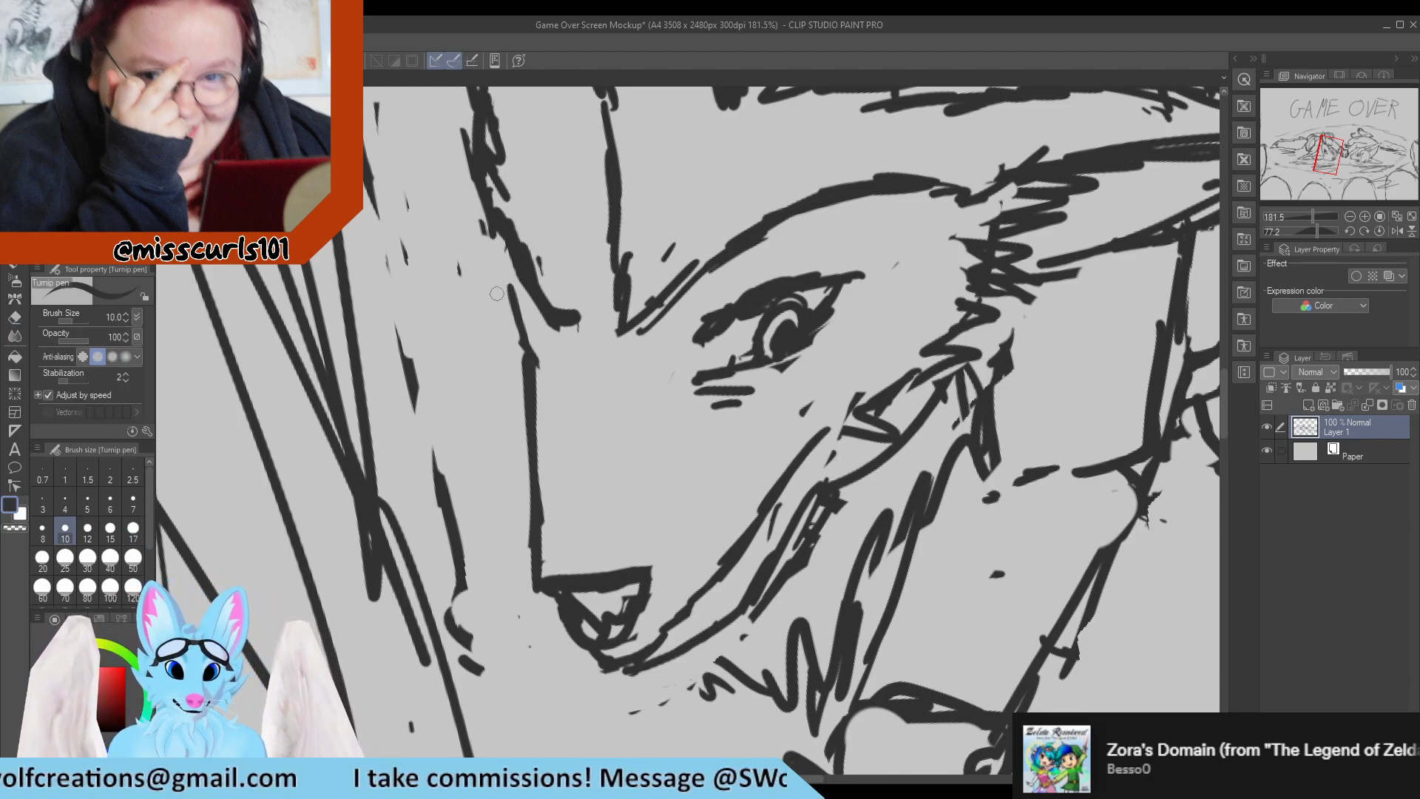
# Redraw the left character's muzzle bridge with a slight inward curve and erase the previous upper line beside it.
pyautogui.scroll(-8, 568, 277)
pyautogui.scroll(-1, 527, 261)
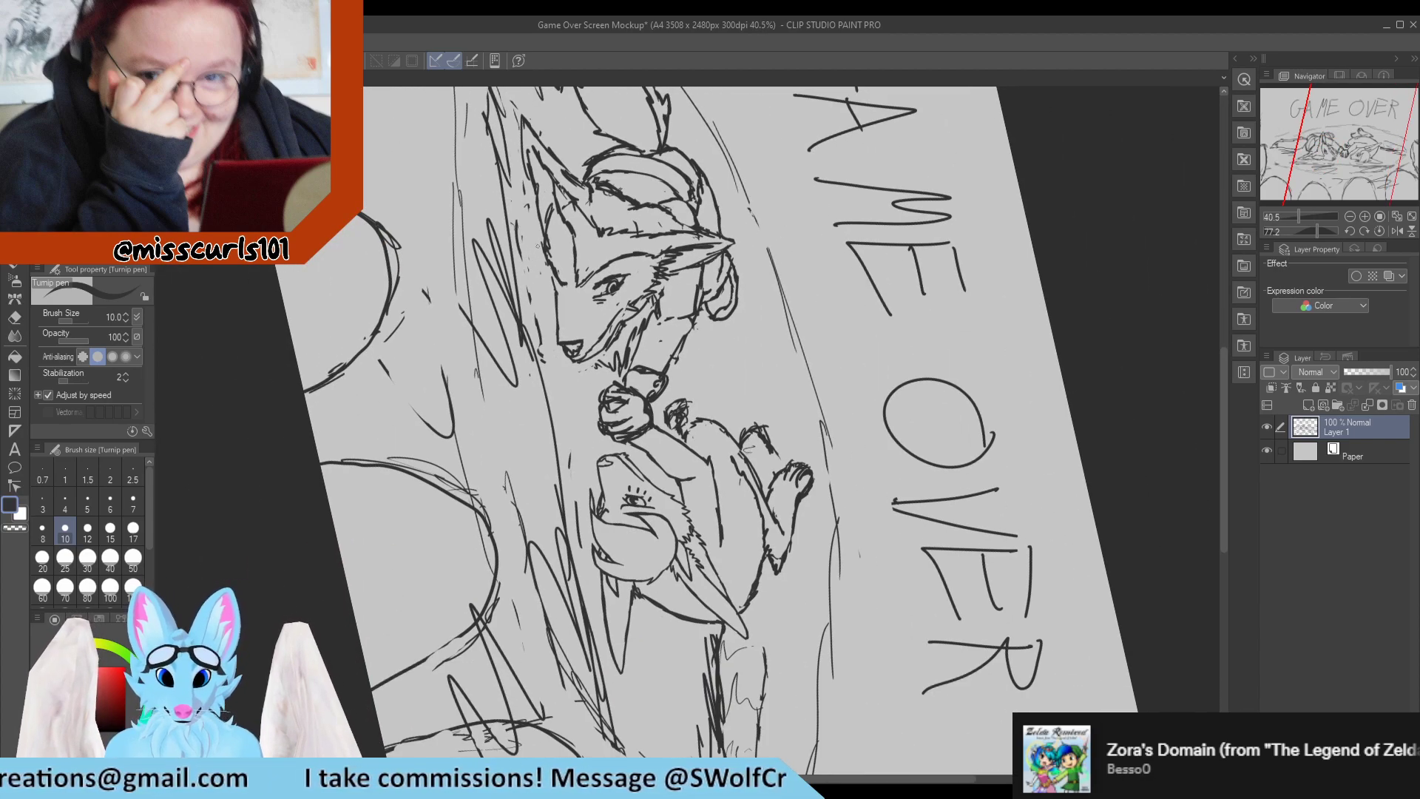
pyautogui.scroll(9, 532, 267)
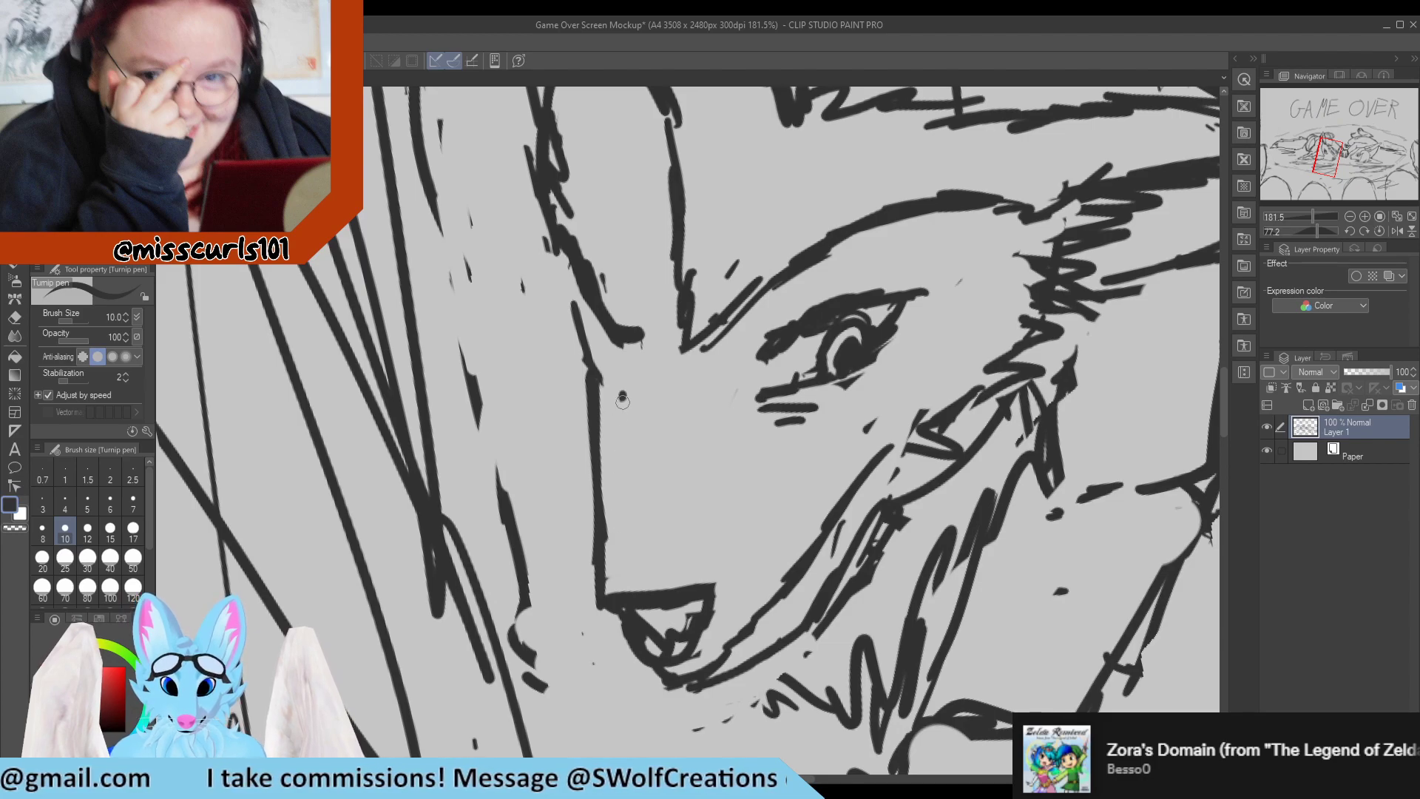
pyautogui.moveTo(622, 400); pyautogui.dragTo(601, 529)
pyautogui.moveTo(620, 355); pyautogui.dragTo(606, 559)
pyautogui.press('e')
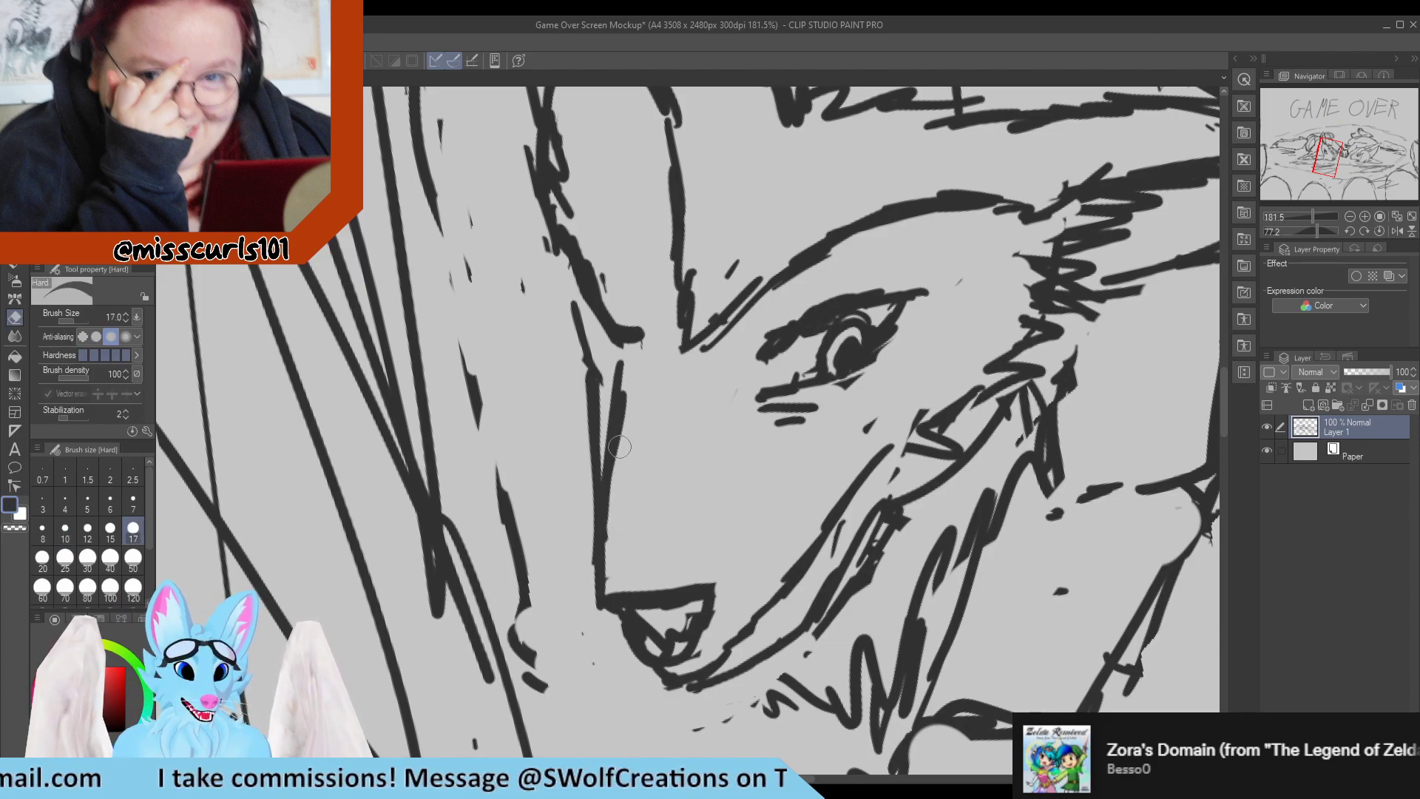
pyautogui.moveTo(621, 366)
pyautogui.mouseDown()
pyautogui.moveTo(625, 518)
pyautogui.moveTo(620, 362)
pyautogui.moveTo(628, 443)
pyautogui.moveTo(617, 367)
pyautogui.moveTo(607, 521)
pyautogui.moveTo(570, 432)
pyautogui.moveTo(584, 379)
pyautogui.moveTo(577, 490)
pyautogui.moveTo(594, 361)
pyautogui.moveTo(596, 533)
pyautogui.mouseUp()
pyautogui.press('p')
pyautogui.press('e')
pyautogui.press('p')
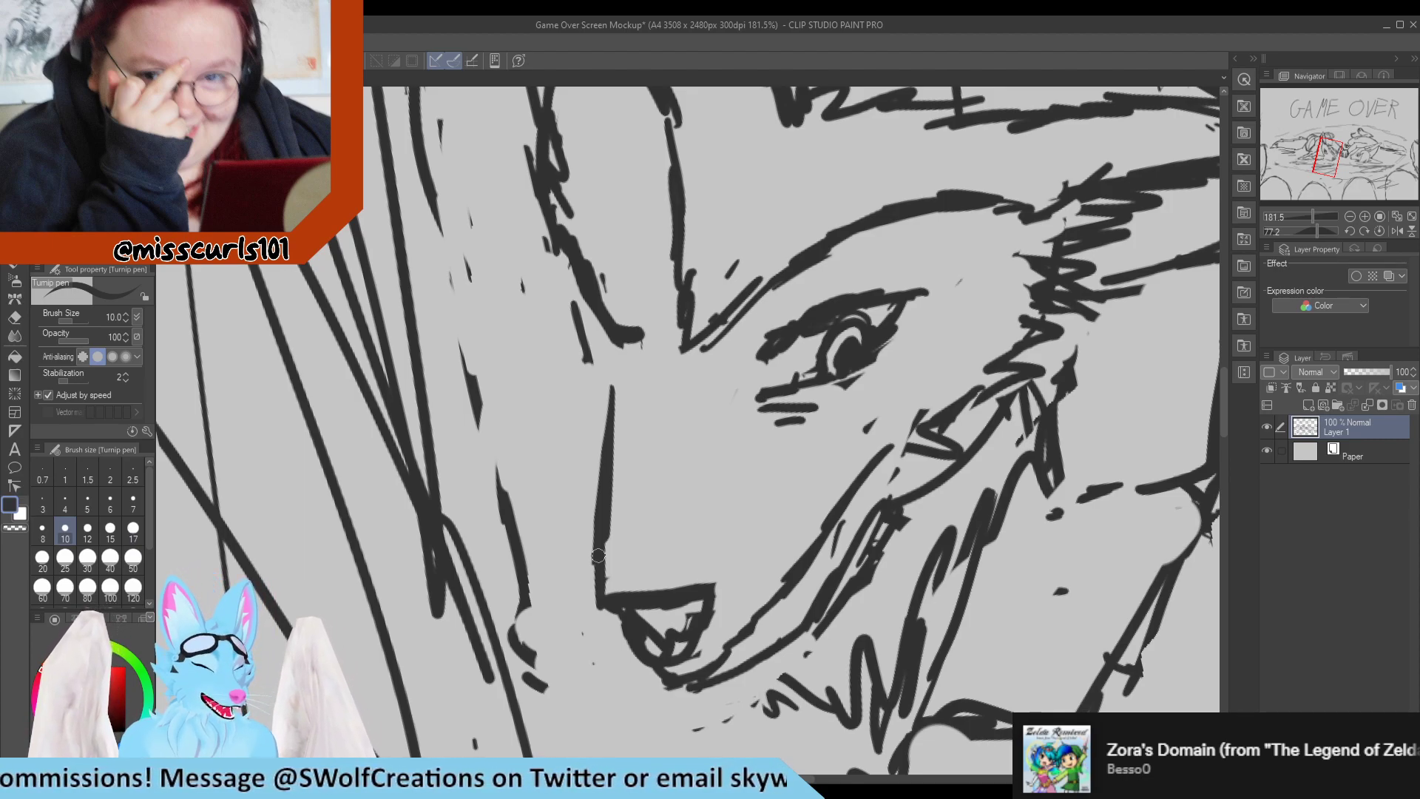
pyautogui.press('w')
pyautogui.click(585, 563)
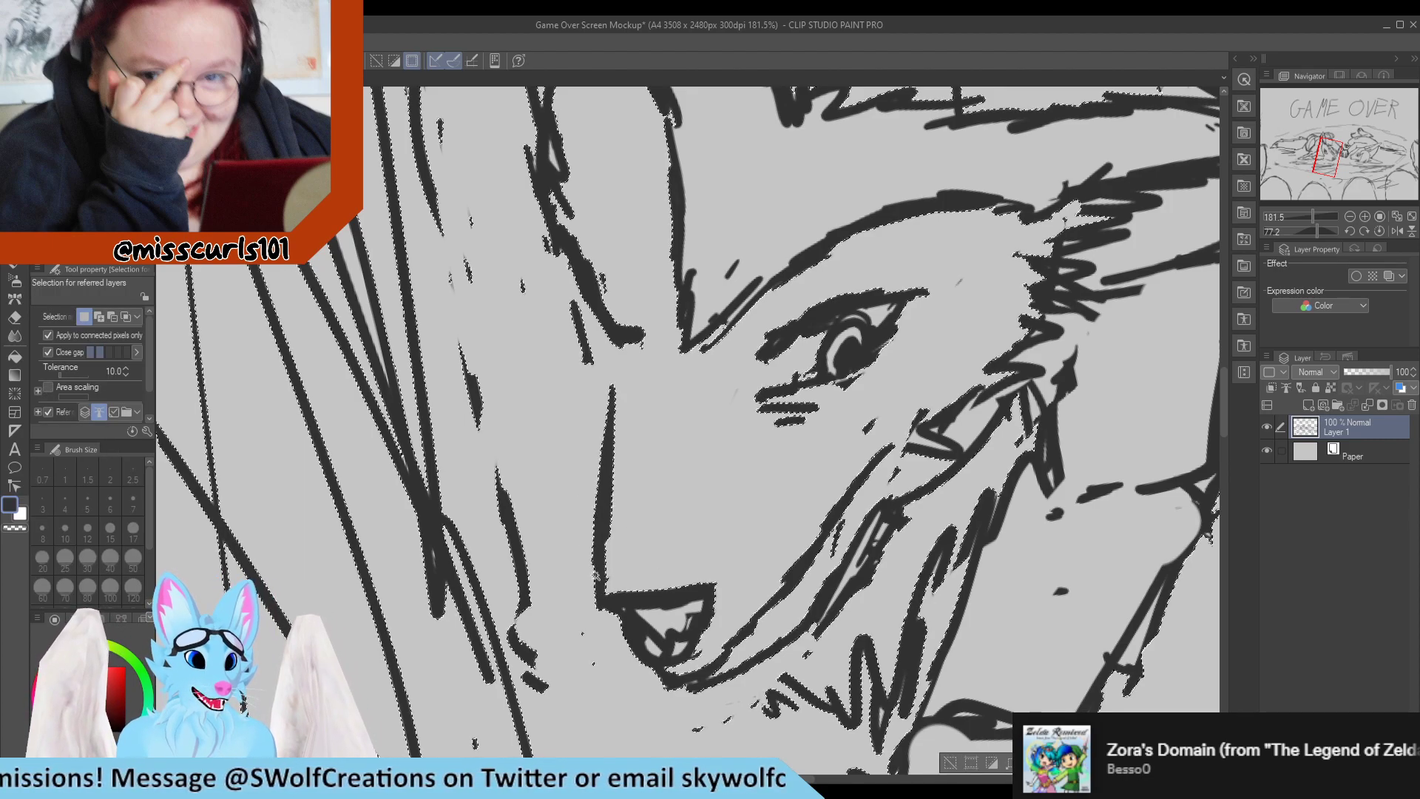
pyautogui.press('p')
pyautogui.hotkey('ctrl', 'd')
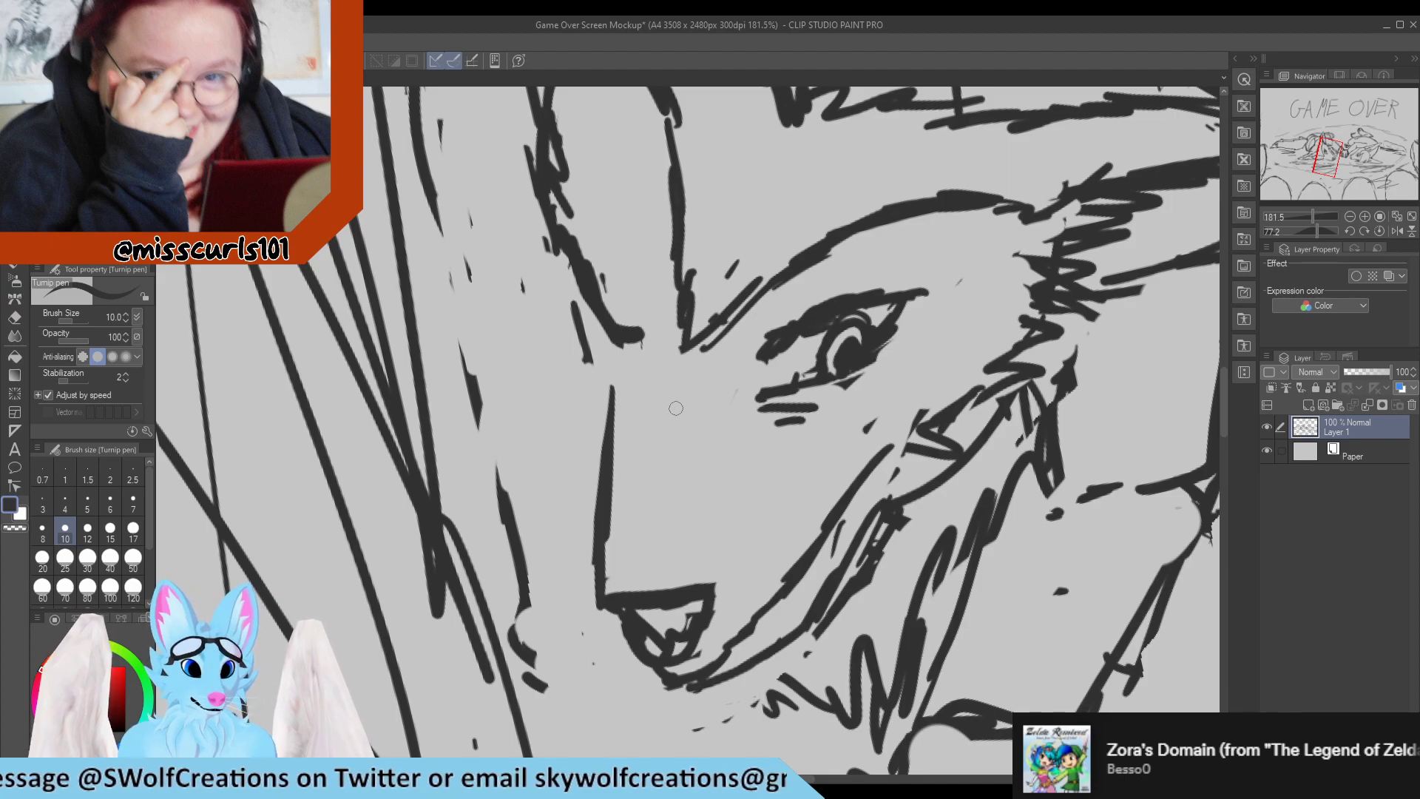
# Add a short brow stroke above the left character's muzzle bridge, then replace the rough nose with a new top edge.
pyautogui.moveTo(584, 373); pyautogui.dragTo(608, 418)
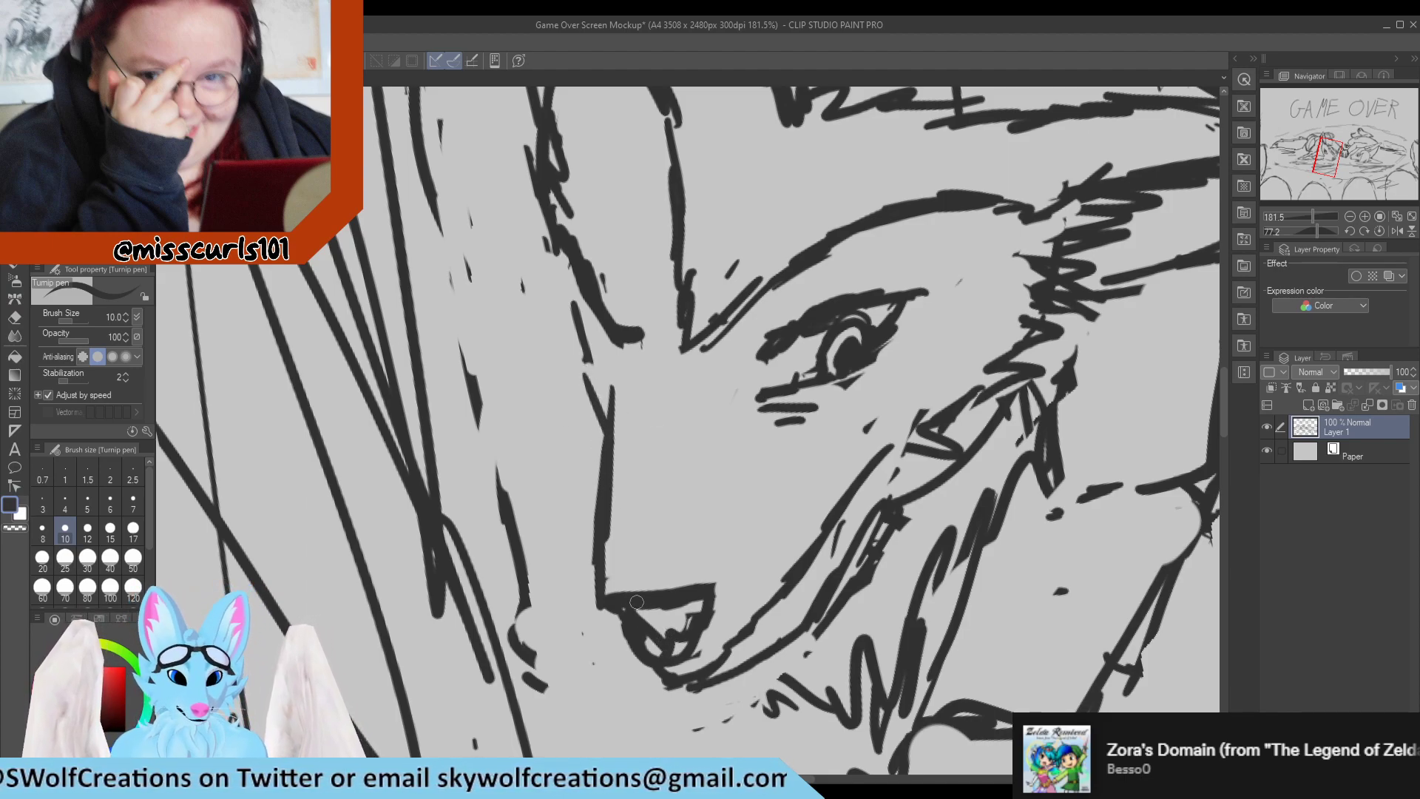
pyautogui.press('e')
pyautogui.moveTo(630, 584)
pyautogui.mouseDown()
pyautogui.moveTo(640, 636)
pyautogui.moveTo(688, 658)
pyautogui.moveTo(710, 607)
pyautogui.mouseUp()
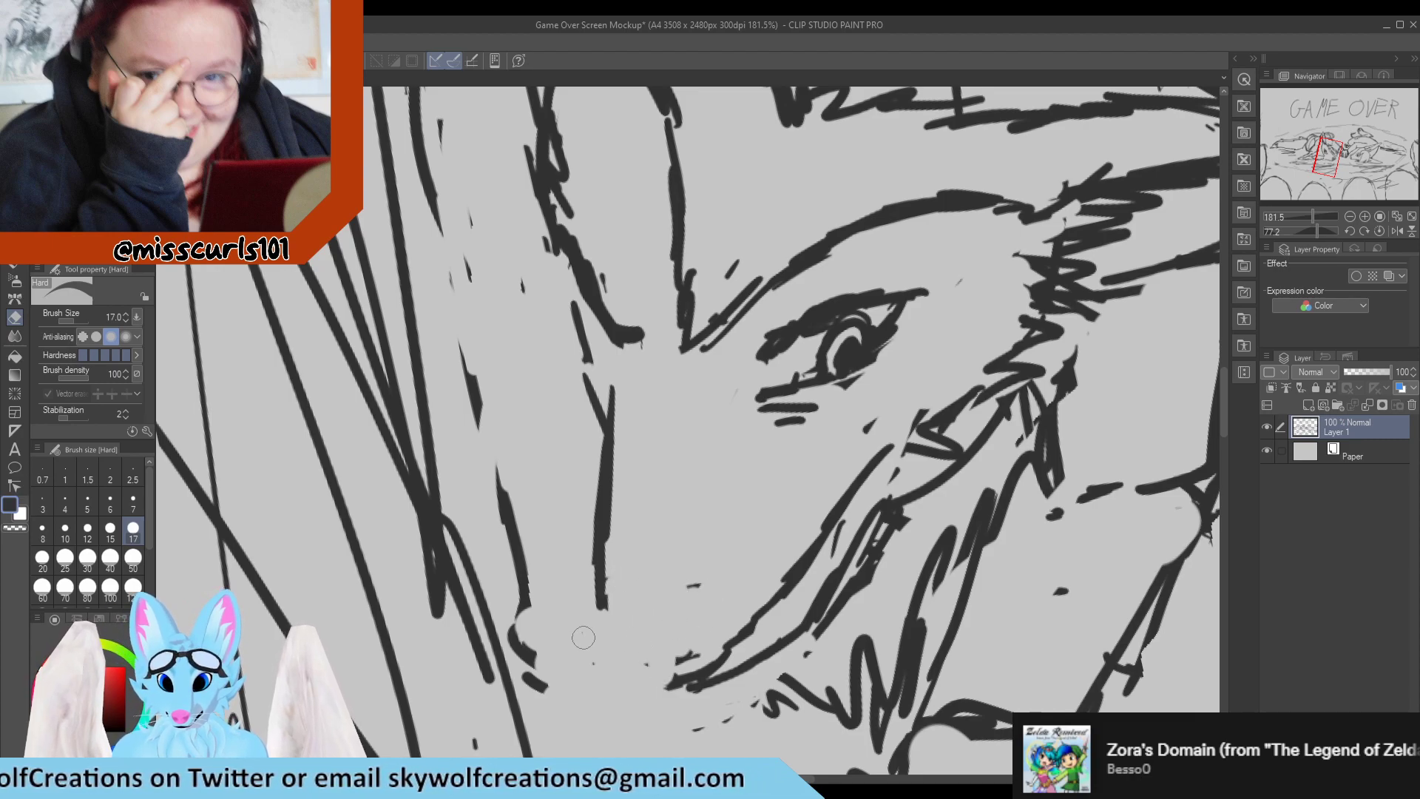
pyautogui.press('p')
pyautogui.moveTo(625, 595)
pyautogui.mouseDown()
pyautogui.moveTo(603, 584)
pyautogui.moveTo(706, 591)
pyautogui.mouseUp()
pyautogui.press('e')
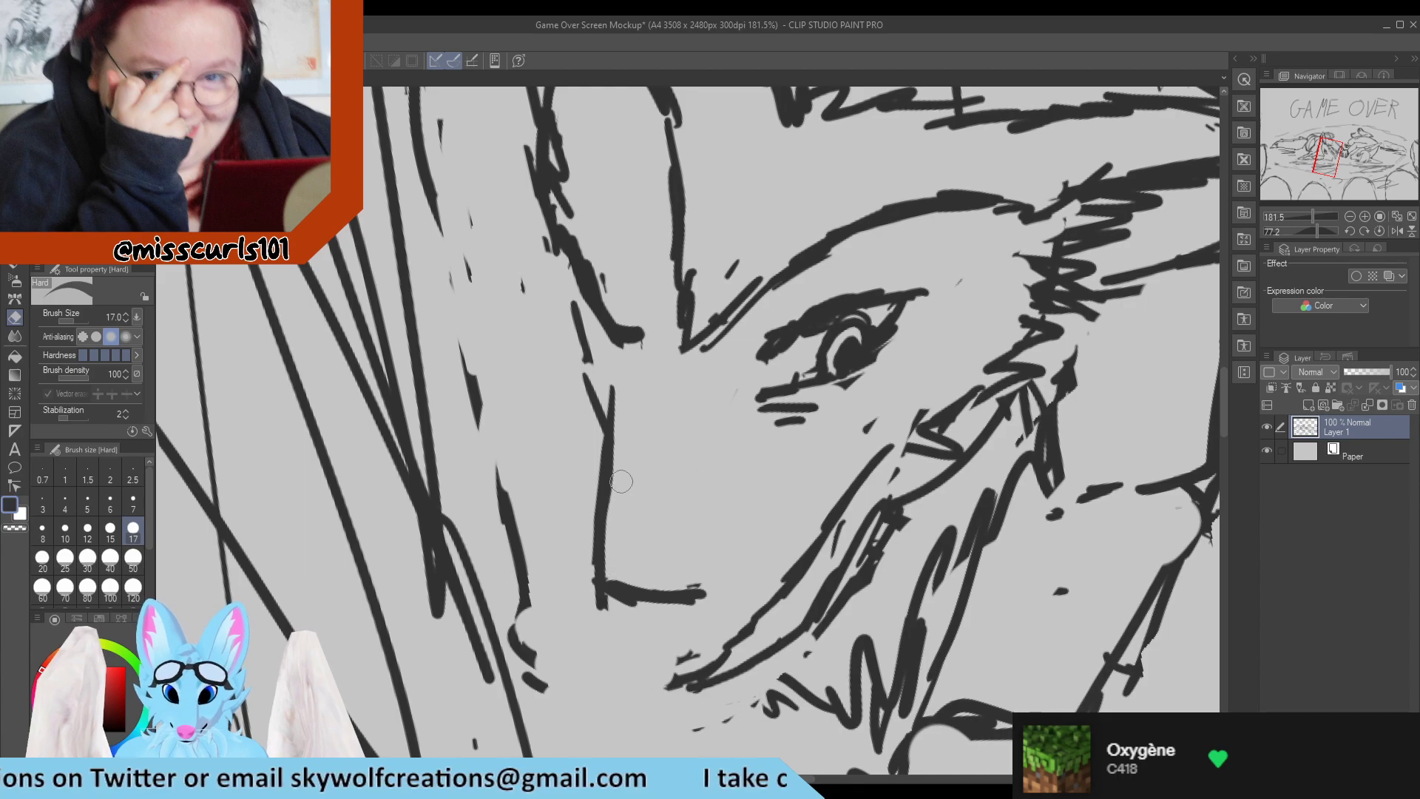
# Smooth the lower end of the left character's muzzle bridge and draw the front edge of a rounder nose.
pyautogui.moveTo(618, 543)
pyautogui.mouseDown()
pyautogui.moveTo(592, 580)
pyautogui.moveTo(600, 536)
pyautogui.moveTo(613, 582)
pyautogui.moveTo(620, 504)
pyautogui.mouseUp()
pyautogui.press('p')
pyautogui.press('e')
pyautogui.press('p')
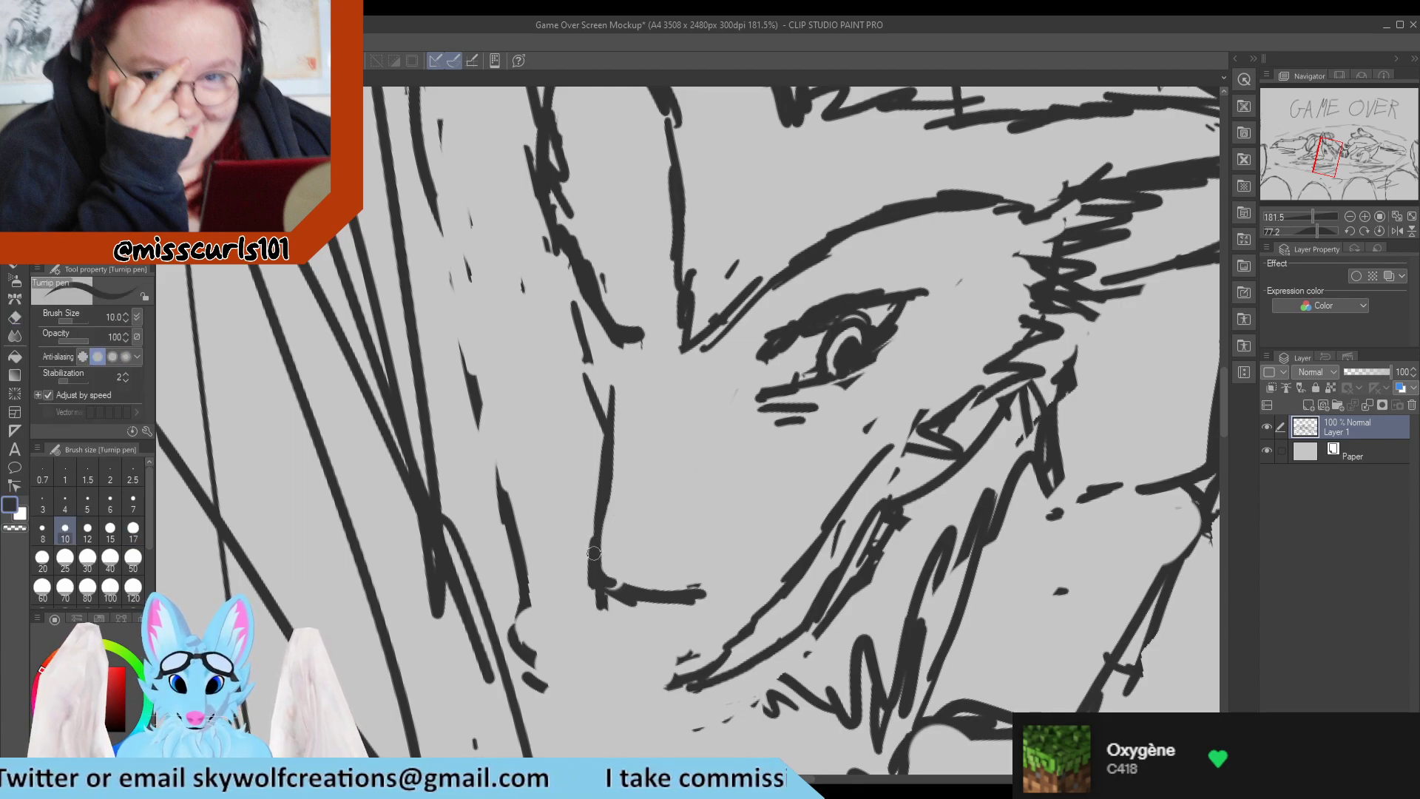
pyautogui.moveTo(594, 553)
pyautogui.mouseDown()
pyautogui.moveTo(608, 467)
pyautogui.moveTo(613, 548)
pyautogui.moveTo(626, 433)
pyautogui.moveTo(620, 533)
pyautogui.mouseUp()
pyautogui.press('e')
pyautogui.moveTo(621, 467)
pyautogui.mouseDown()
pyautogui.moveTo(613, 589)
pyautogui.moveTo(653, 593)
pyautogui.moveTo(615, 608)
pyautogui.moveTo(628, 615)
pyautogui.moveTo(590, 587)
pyautogui.moveTo(590, 616)
pyautogui.moveTo(627, 639)
pyautogui.moveTo(600, 636)
pyautogui.moveTo(613, 655)
pyautogui.moveTo(596, 644)
pyautogui.moveTo(652, 672)
pyautogui.mouseUp()
pyautogui.press('p')
pyautogui.press('e')
pyautogui.press('p')
pyautogui.press('e')
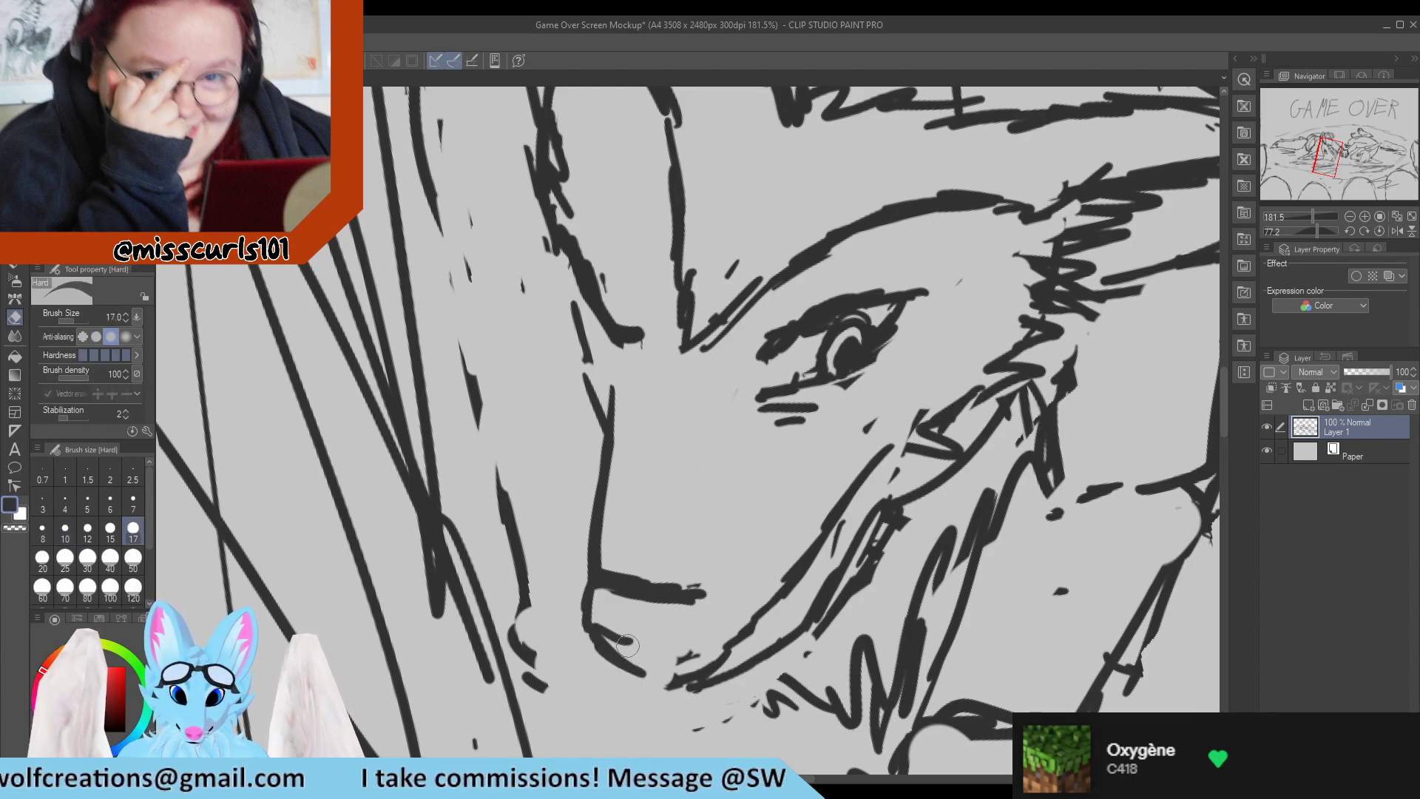
# Close the left character's nose outline as a rounded four-sided shape and add a curved nostril line inside it.
pyautogui.moveTo(601, 630)
pyautogui.mouseDown()
pyautogui.moveTo(672, 640)
pyautogui.moveTo(670, 685)
pyautogui.moveTo(593, 652)
pyautogui.moveTo(623, 681)
pyautogui.mouseUp()
pyautogui.press('p')
pyautogui.press('e')
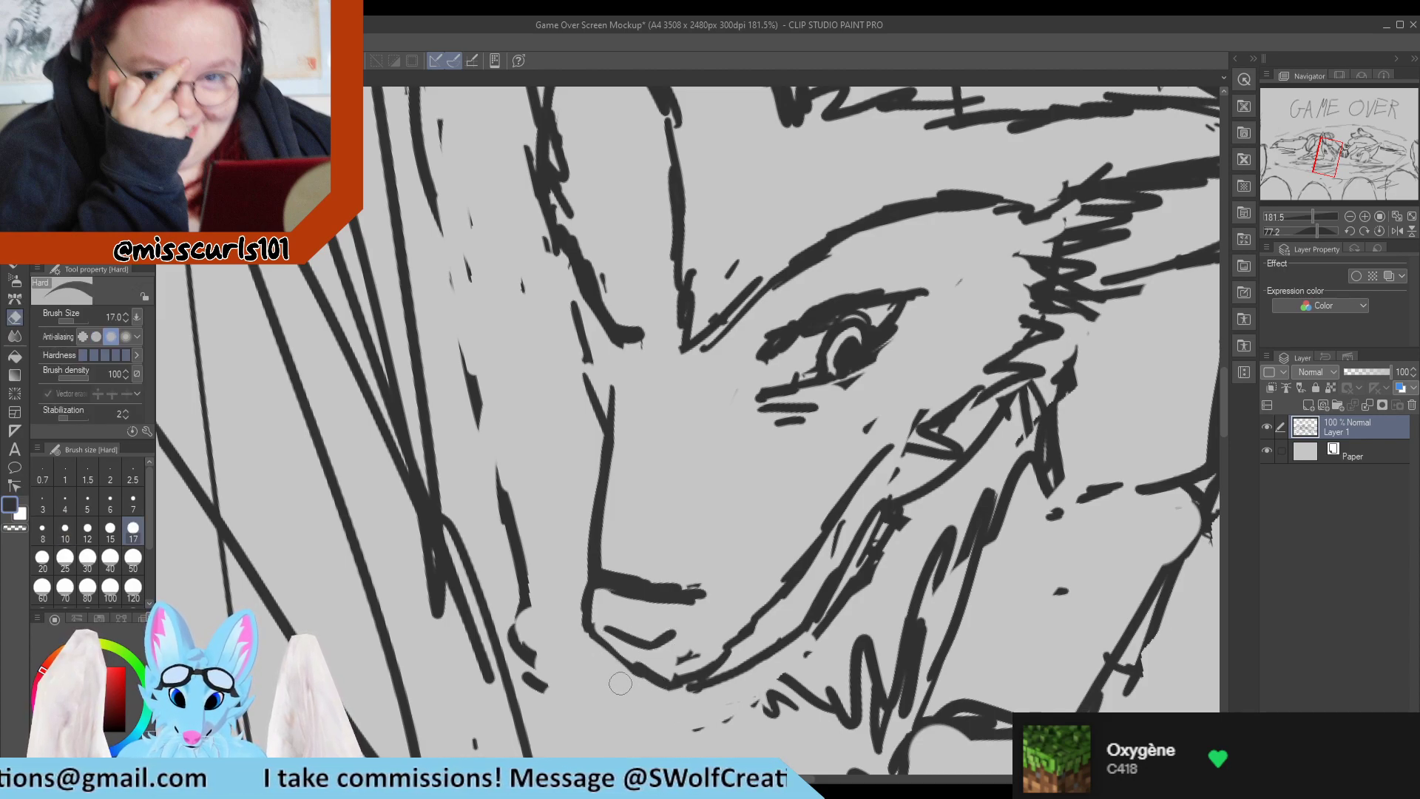
pyautogui.press('p')
pyautogui.moveTo(586, 608)
pyautogui.mouseDown()
pyautogui.moveTo(665, 687)
pyautogui.moveTo(697, 620)
pyautogui.moveTo(687, 655)
pyautogui.moveTo(690, 569)
pyautogui.moveTo(713, 608)
pyautogui.moveTo(707, 588)
pyautogui.moveTo(620, 565)
pyautogui.moveTo(619, 602)
pyautogui.moveTo(681, 615)
pyautogui.moveTo(680, 589)
pyautogui.moveTo(592, 570)
pyautogui.moveTo(615, 589)
pyautogui.moveTo(597, 587)
pyautogui.moveTo(693, 606)
pyautogui.moveTo(691, 633)
pyautogui.moveTo(702, 593)
pyautogui.mouseUp()
pyautogui.press('e')
pyautogui.press('p')
pyautogui.press('e')
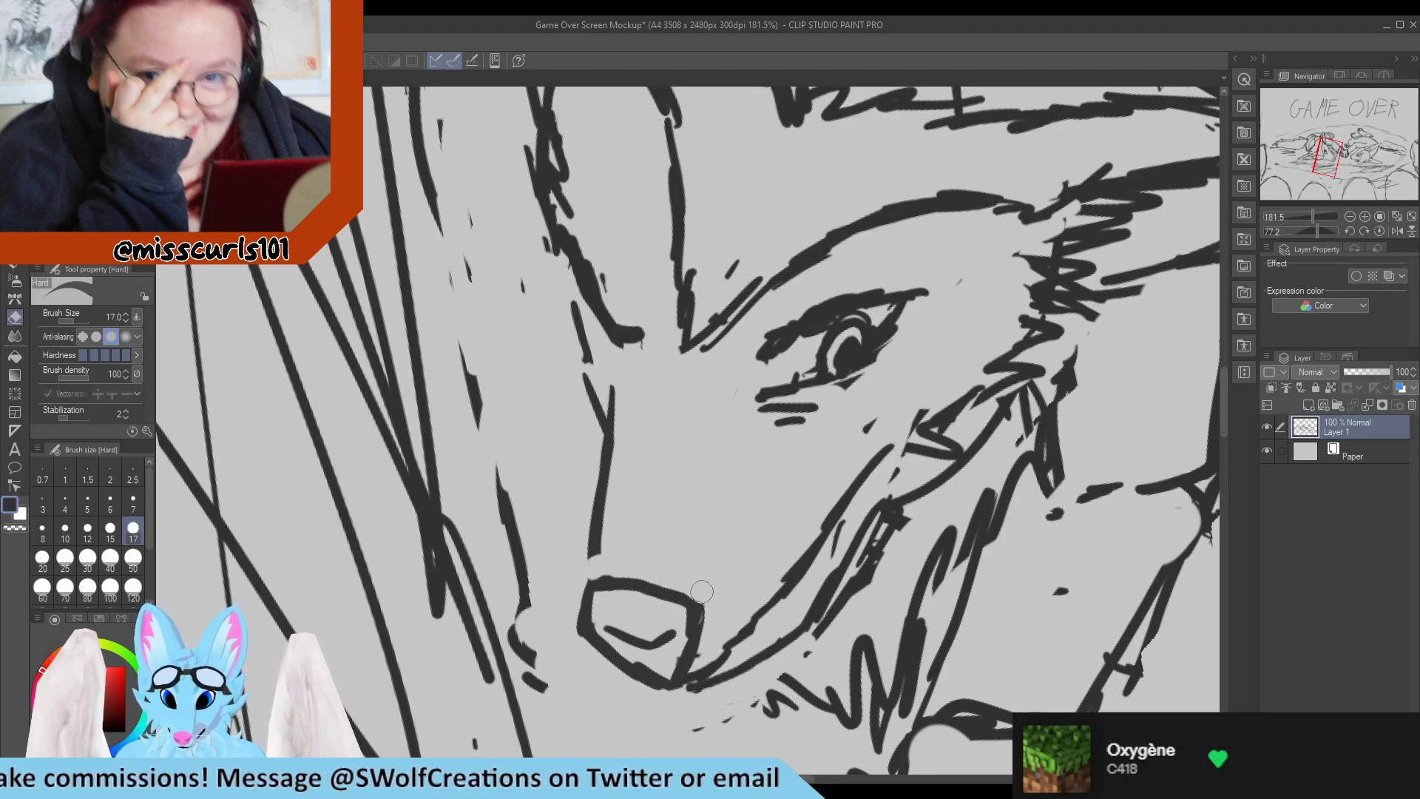
# Reconnect the muzzle bridge to the left character's nose and clean up the nose corner where the jaw lines meet.
pyautogui.press('p')
pyautogui.press('e')
pyautogui.moveTo(605, 570)
pyautogui.mouseDown()
pyautogui.moveTo(570, 575)
pyautogui.moveTo(603, 583)
pyautogui.moveTo(592, 584)
pyautogui.moveTo(607, 549)
pyautogui.mouseUp()
pyautogui.press('p')
pyautogui.press('e')
pyautogui.moveTo(718, 681)
pyautogui.mouseDown()
pyautogui.moveTo(660, 696)
pyautogui.moveTo(686, 690)
pyautogui.moveTo(665, 689)
pyautogui.moveTo(681, 663)
pyautogui.moveTo(644, 658)
pyautogui.moveTo(699, 698)
pyautogui.moveTo(653, 696)
pyautogui.moveTo(697, 685)
pyautogui.mouseUp()
pyautogui.press('p')
pyautogui.press('e')
pyautogui.moveTo(695, 729)
pyautogui.mouseDown()
pyautogui.moveTo(749, 719)
pyautogui.moveTo(747, 622)
pyautogui.moveTo(699, 666)
pyautogui.moveTo(696, 617)
pyautogui.mouseUp()
pyautogui.press('p')
pyautogui.moveTo(695, 621); pyautogui.dragTo(680, 684)
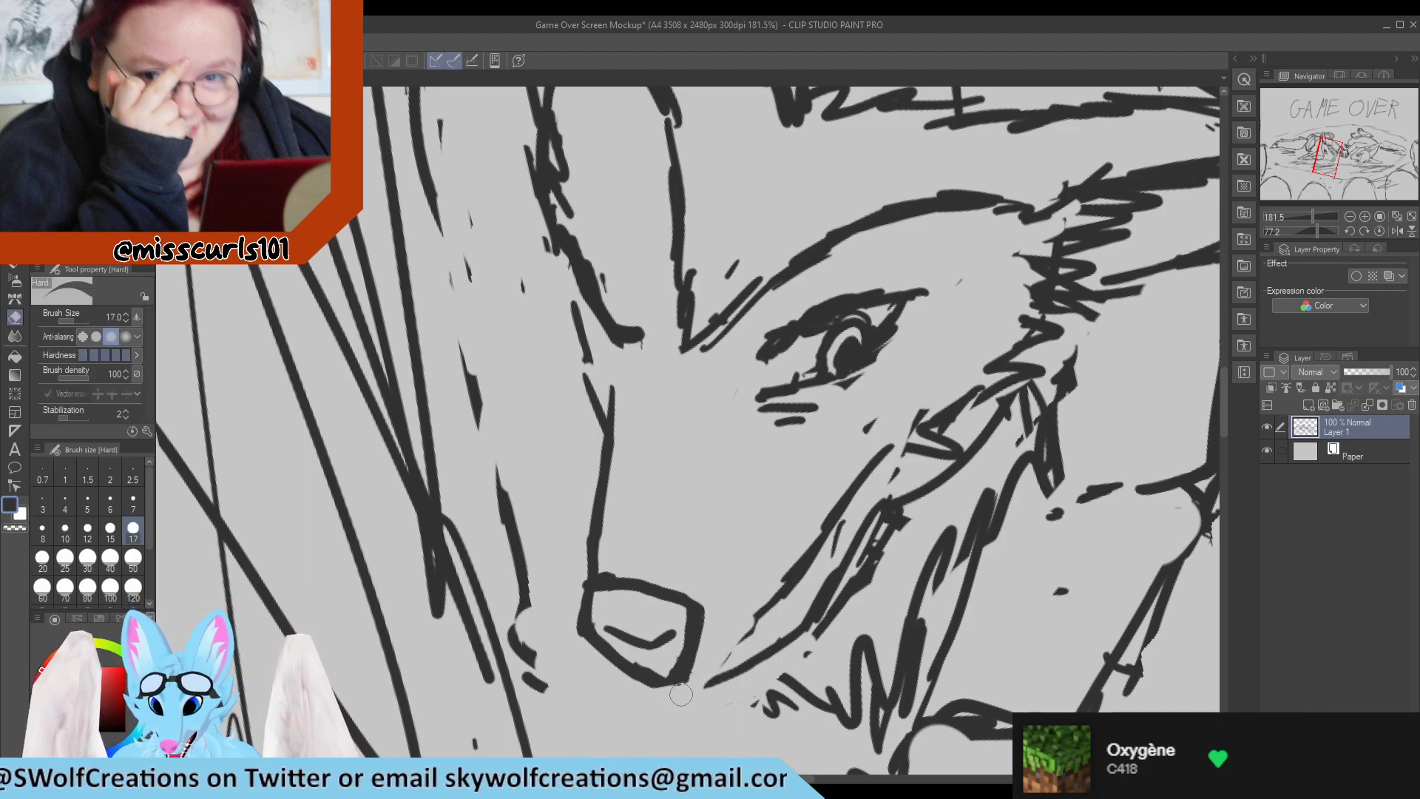
# Redraw the left character's mouth line as a smooth curve from the nose up toward the cheek, trimming its rough edges.
pyautogui.moveTo(678, 673)
pyautogui.mouseDown()
pyautogui.moveTo(765, 636)
pyautogui.moveTo(736, 637)
pyautogui.moveTo(748, 614)
pyautogui.moveTo(732, 629)
pyautogui.moveTo(768, 613)
pyautogui.moveTo(760, 640)
pyautogui.moveTo(795, 579)
pyautogui.mouseUp()
pyautogui.press('e')
pyautogui.press('p')
pyautogui.press('e')
pyautogui.moveTo(748, 633)
pyautogui.mouseDown()
pyautogui.moveTo(780, 623)
pyautogui.moveTo(802, 574)
pyautogui.moveTo(777, 584)
pyautogui.moveTo(805, 527)
pyautogui.mouseUp()
pyautogui.press('p')
pyautogui.press('e')
pyautogui.press('p')
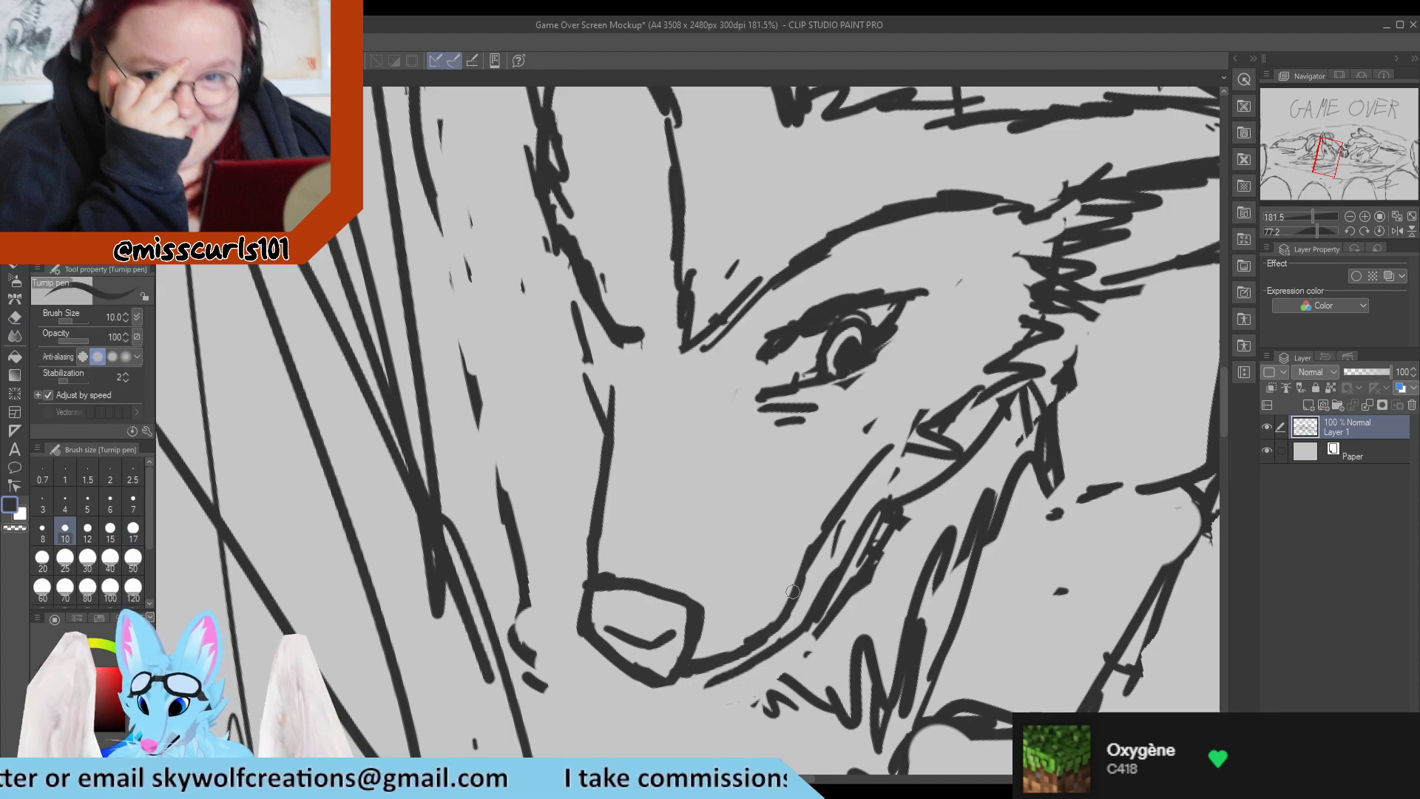
pyautogui.moveTo(791, 594)
pyautogui.mouseDown()
pyautogui.moveTo(832, 499)
pyautogui.moveTo(798, 582)
pyautogui.moveTo(857, 481)
pyautogui.mouseUp()
pyautogui.press('e')
pyautogui.moveTo(823, 574); pyautogui.dragTo(861, 492)
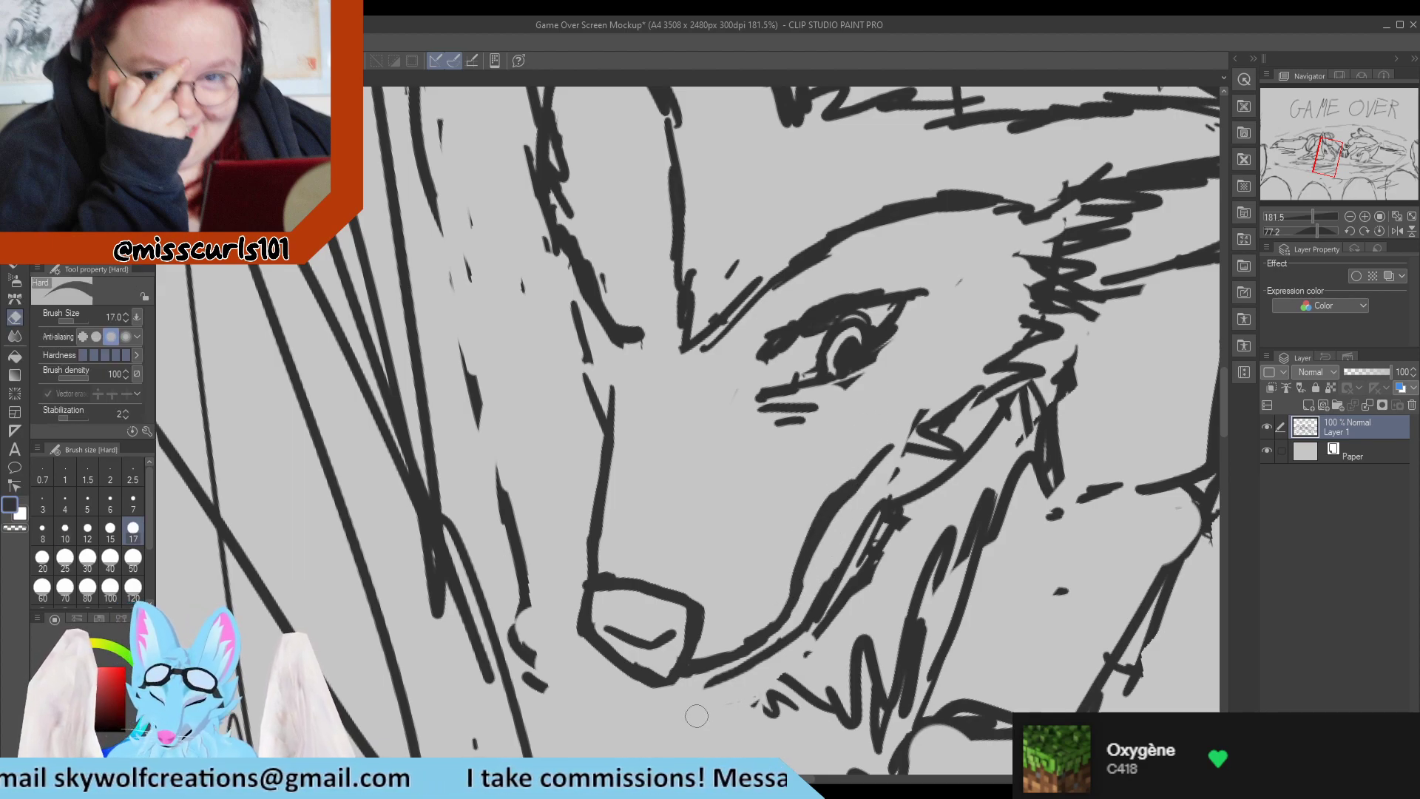
# Erase the doubled sketch strokes under the left character's jaw and join one clean jaw line to the mouth line.
pyautogui.moveTo(710, 688)
pyautogui.mouseDown()
pyautogui.moveTo(810, 654)
pyautogui.moveTo(759, 694)
pyautogui.moveTo(741, 695)
pyautogui.moveTo(757, 674)
pyautogui.moveTo(778, 676)
pyautogui.moveTo(724, 658)
pyautogui.moveTo(828, 629)
pyautogui.moveTo(809, 655)
pyautogui.moveTo(900, 518)
pyautogui.mouseUp()
pyautogui.press('p')
pyautogui.press('e')
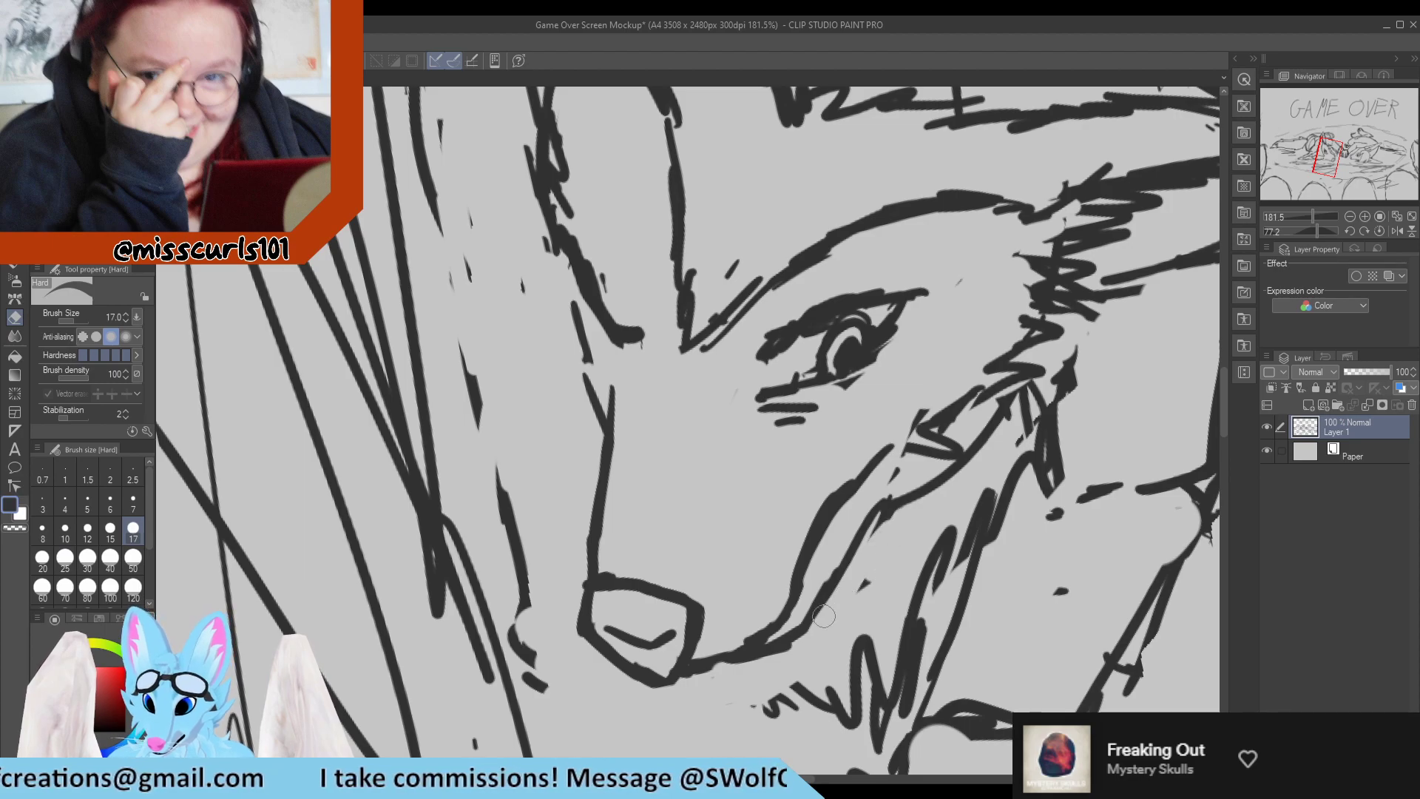
pyautogui.press('p')
pyautogui.press('e')
pyautogui.moveTo(809, 645); pyautogui.dragTo(785, 657)
pyautogui.press('p')
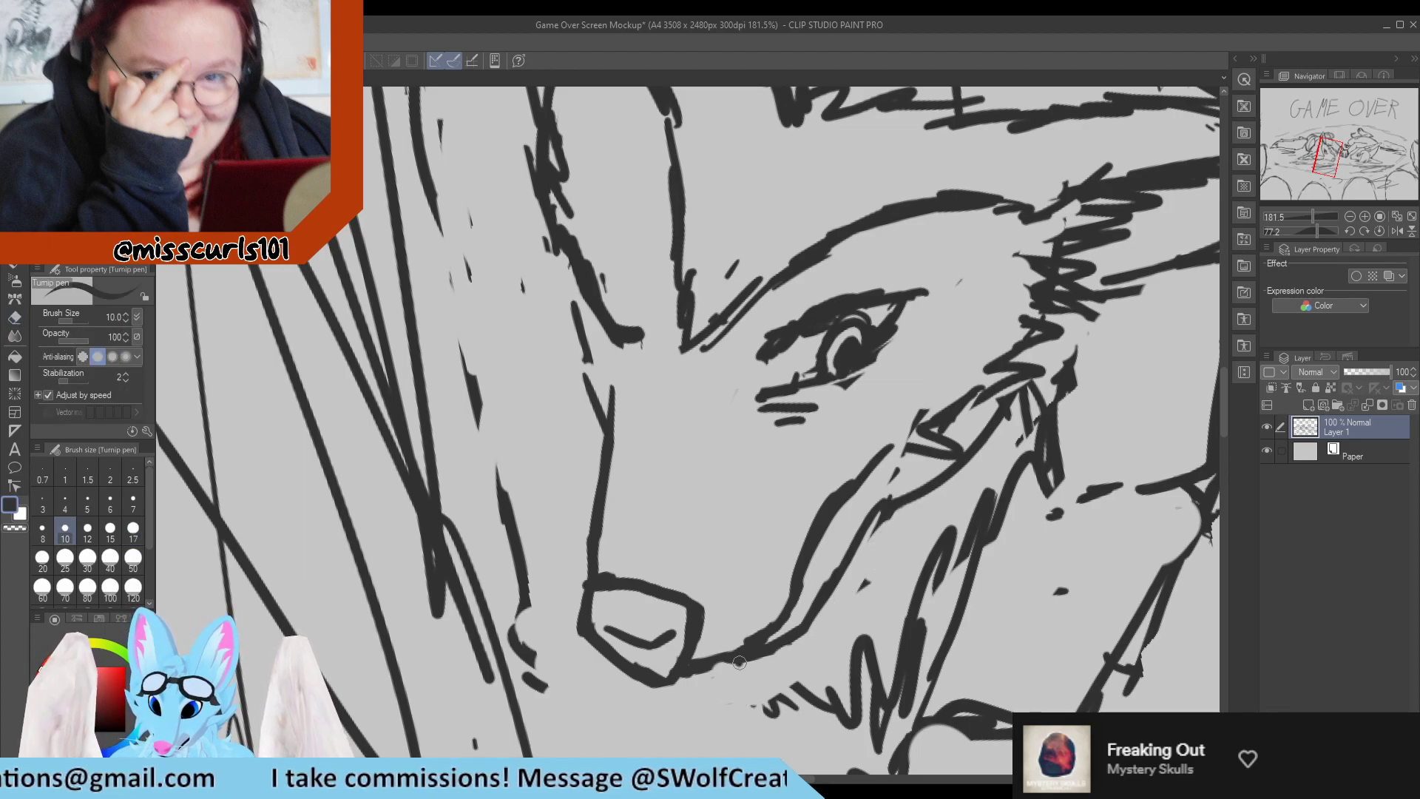
pyautogui.moveTo(740, 662)
pyautogui.mouseDown()
pyautogui.moveTo(758, 716)
pyautogui.moveTo(762, 683)
pyautogui.moveTo(784, 708)
pyautogui.moveTo(775, 716)
pyautogui.moveTo(785, 692)
pyautogui.moveTo(856, 695)
pyautogui.moveTo(885, 604)
pyautogui.moveTo(870, 501)
pyautogui.moveTo(746, 380)
pyautogui.moveTo(682, 359)
pyautogui.moveTo(769, 393)
pyautogui.mouseUp()
pyautogui.press('e')
pyautogui.press('p')
pyautogui.press('e')
pyautogui.press('p')
# Replace the scribbled chest fur below the left character's chin with a clean tufted outline and erase stray marks beside the arm.
pyautogui.press('r')
pyautogui.scroll(-6, 769, 393)
pyautogui.scroll(7, 980, 418)
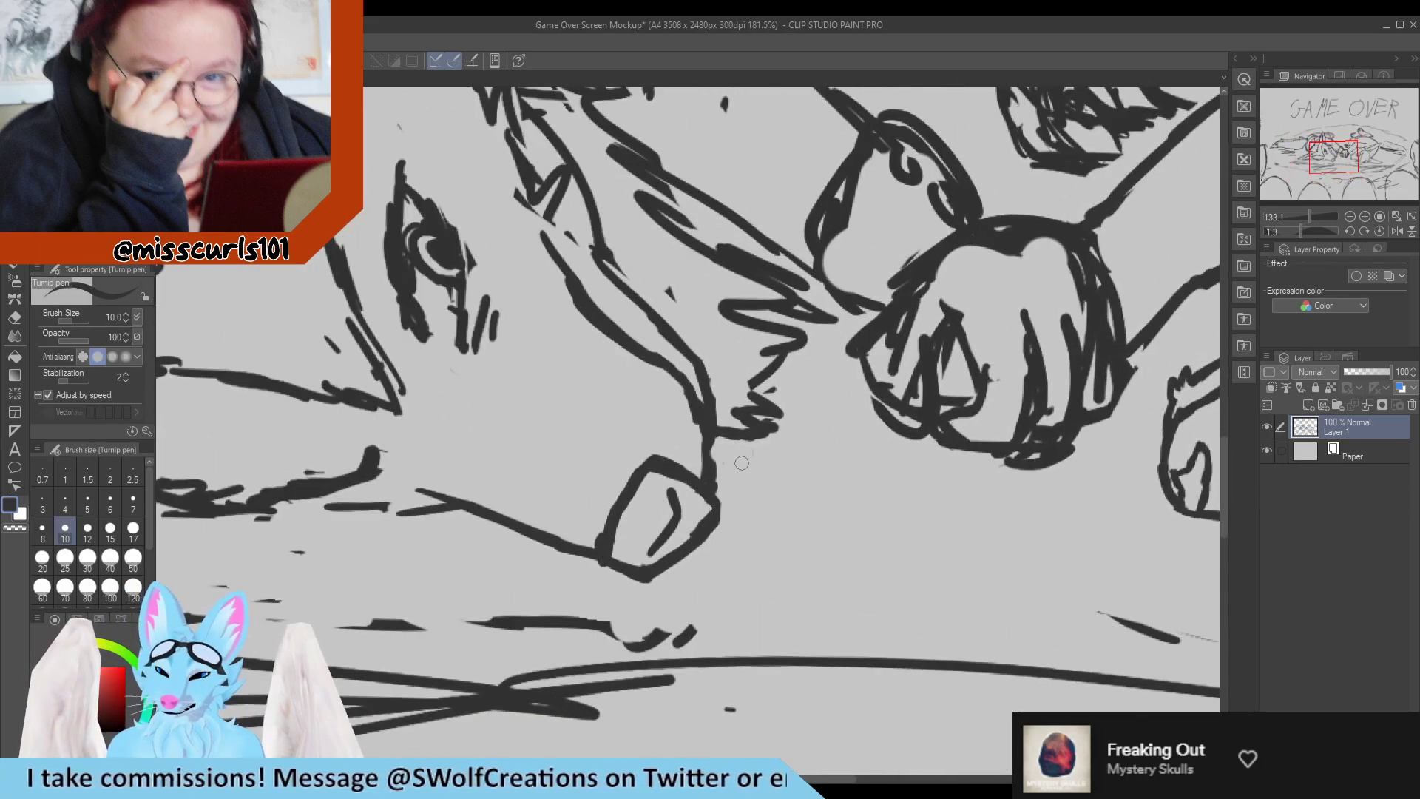
pyautogui.press('e')
pyautogui.moveTo(669, 279)
pyautogui.mouseDown()
pyautogui.moveTo(645, 189)
pyautogui.moveTo(788, 282)
pyautogui.moveTo(785, 311)
pyautogui.moveTo(747, 346)
pyautogui.moveTo(819, 396)
pyautogui.moveTo(774, 249)
pyautogui.moveTo(829, 304)
pyautogui.mouseUp()
pyautogui.press('p')
pyautogui.moveTo(669, 163); pyautogui.dragTo(729, 240)
pyautogui.moveTo(676, 188); pyautogui.dragTo(816, 368)
pyautogui.moveTo(797, 355)
pyautogui.mouseDown()
pyautogui.moveTo(826, 363)
pyautogui.moveTo(819, 375)
pyautogui.moveTo(768, 360)
pyautogui.mouseUp()
pyautogui.moveTo(784, 409); pyautogui.dragTo(888, 410)
pyautogui.moveTo(887, 411); pyautogui.dragTo(787, 376)
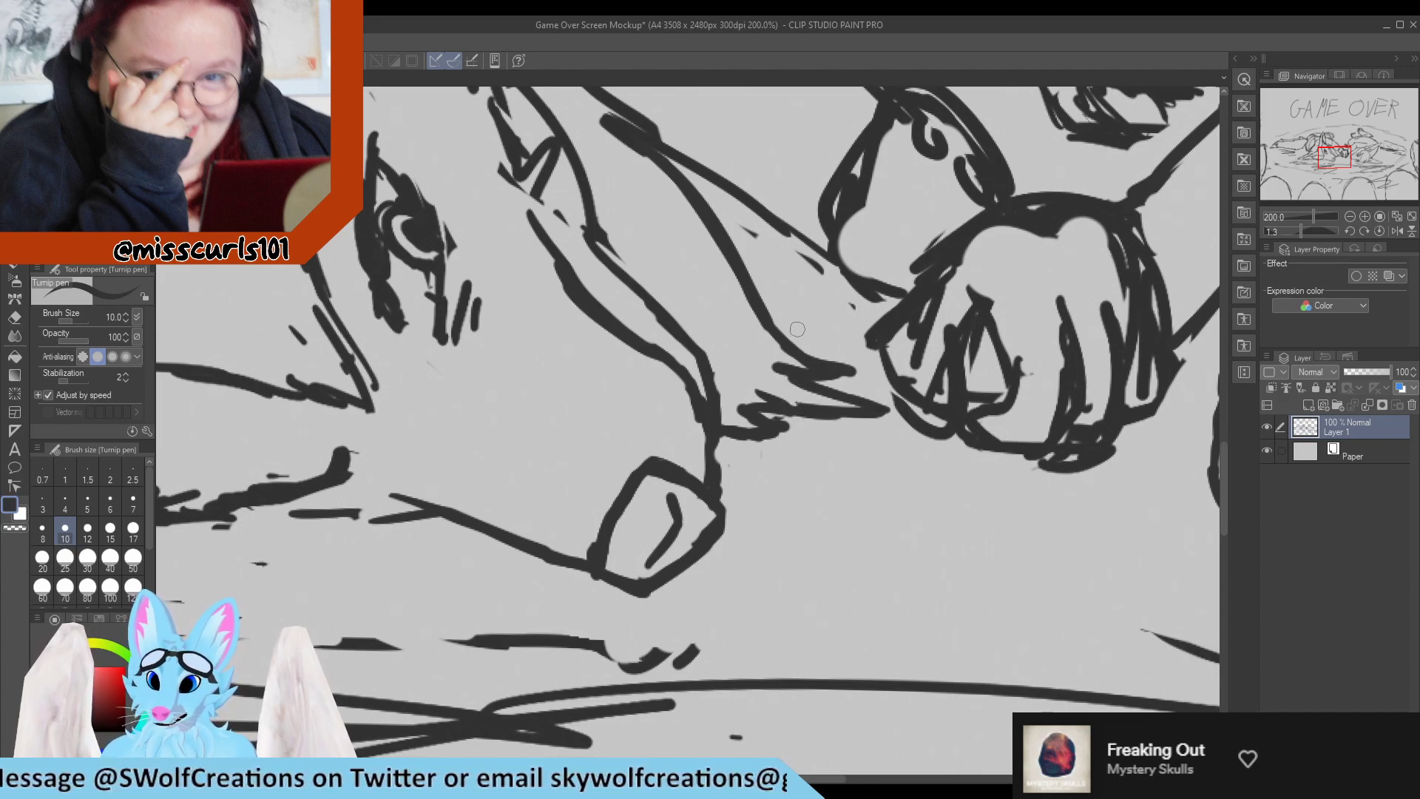
pyautogui.press('e')
pyautogui.moveTo(744, 227); pyautogui.dragTo(756, 247)
pyautogui.moveTo(847, 301); pyautogui.dragTo(802, 256)
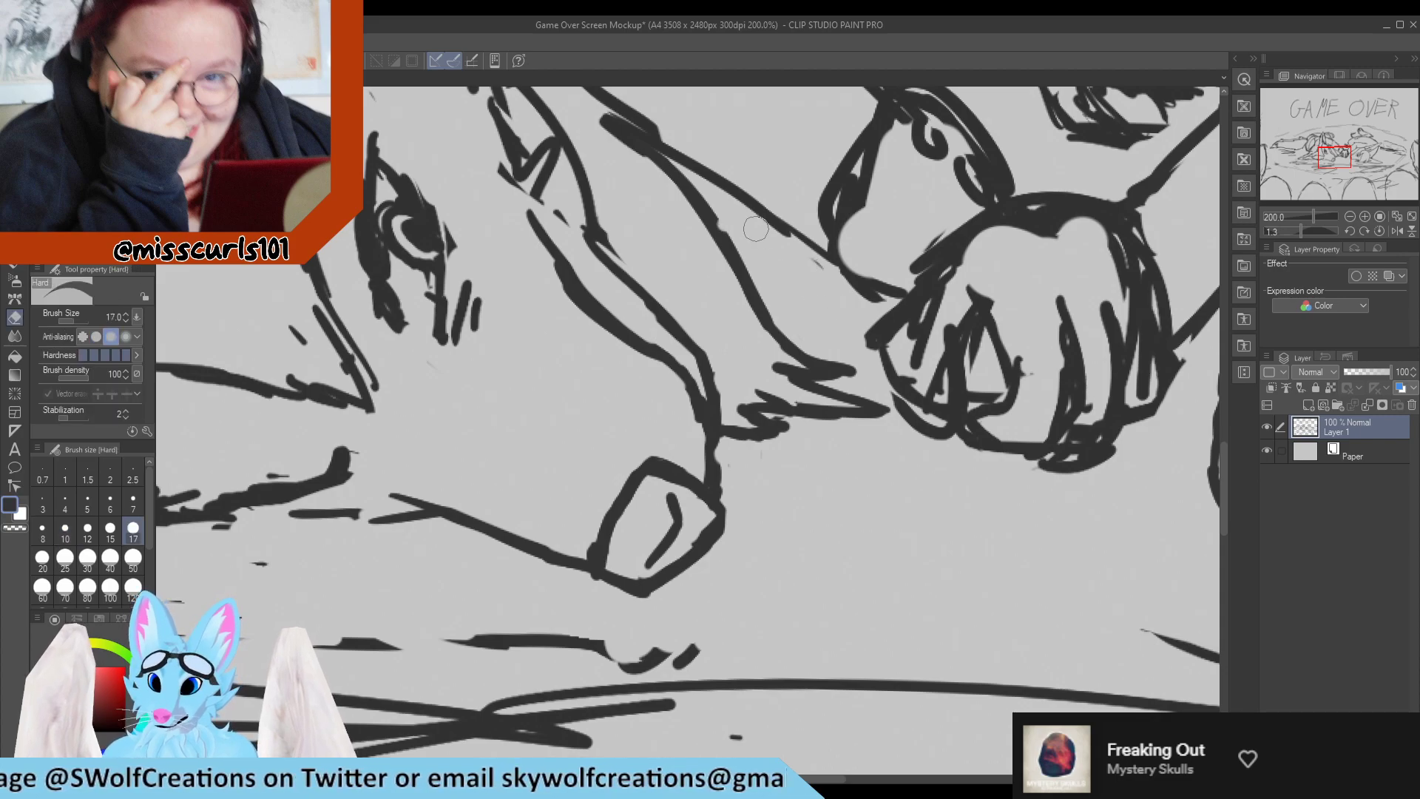
pyautogui.press('p')
# Erase the left character's scribbled cheek fur and redraw it as a single zigzag edge from the ear base to the jaw.
pyautogui.scroll(-6, 807, 271)
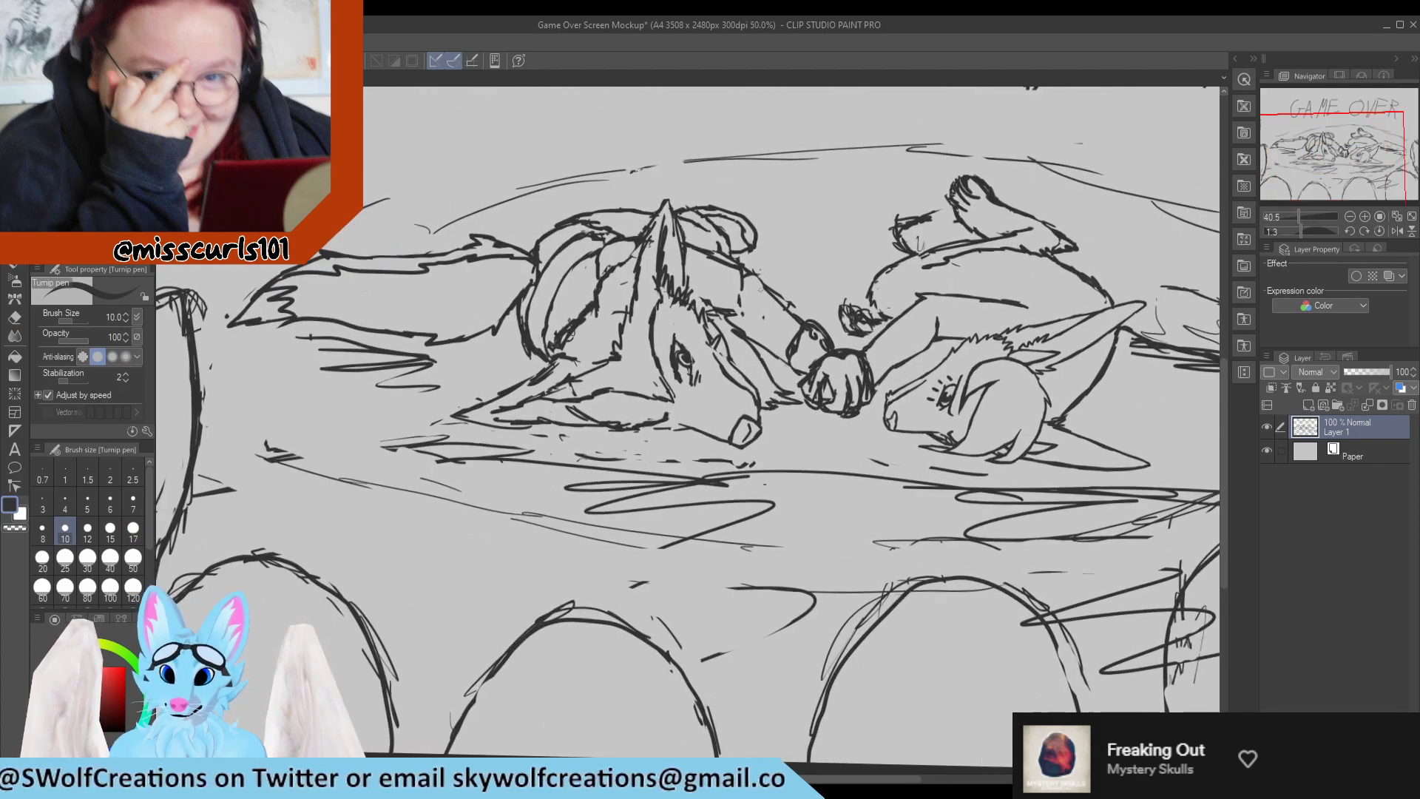
pyautogui.scroll(5, 710, 336)
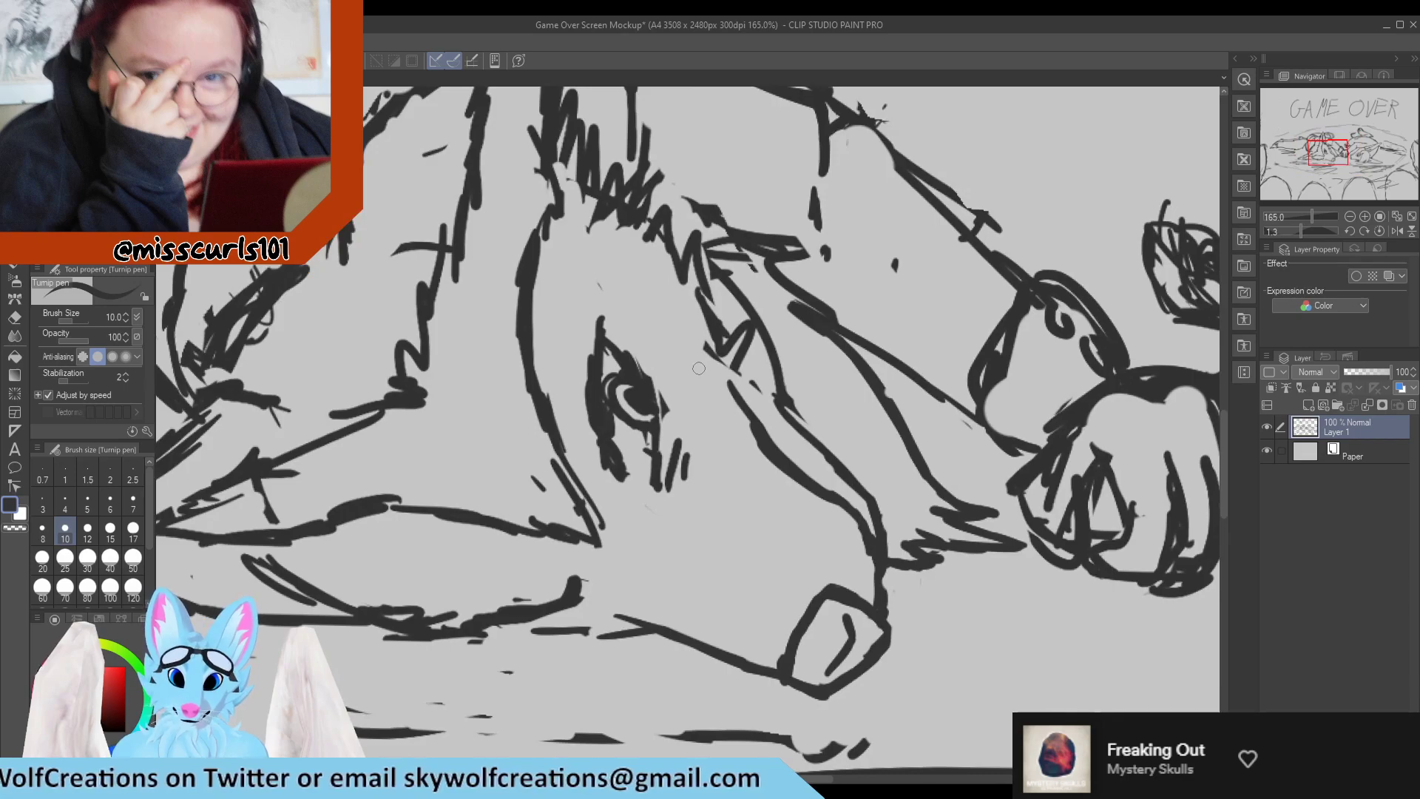
pyautogui.press('e')
pyautogui.moveTo(640, 178)
pyautogui.mouseDown()
pyautogui.moveTo(711, 351)
pyautogui.moveTo(708, 327)
pyautogui.moveTo(765, 397)
pyautogui.moveTo(744, 344)
pyautogui.moveTo(812, 414)
pyautogui.moveTo(695, 250)
pyautogui.moveTo(713, 259)
pyautogui.moveTo(710, 229)
pyautogui.mouseUp()
pyautogui.press('p')
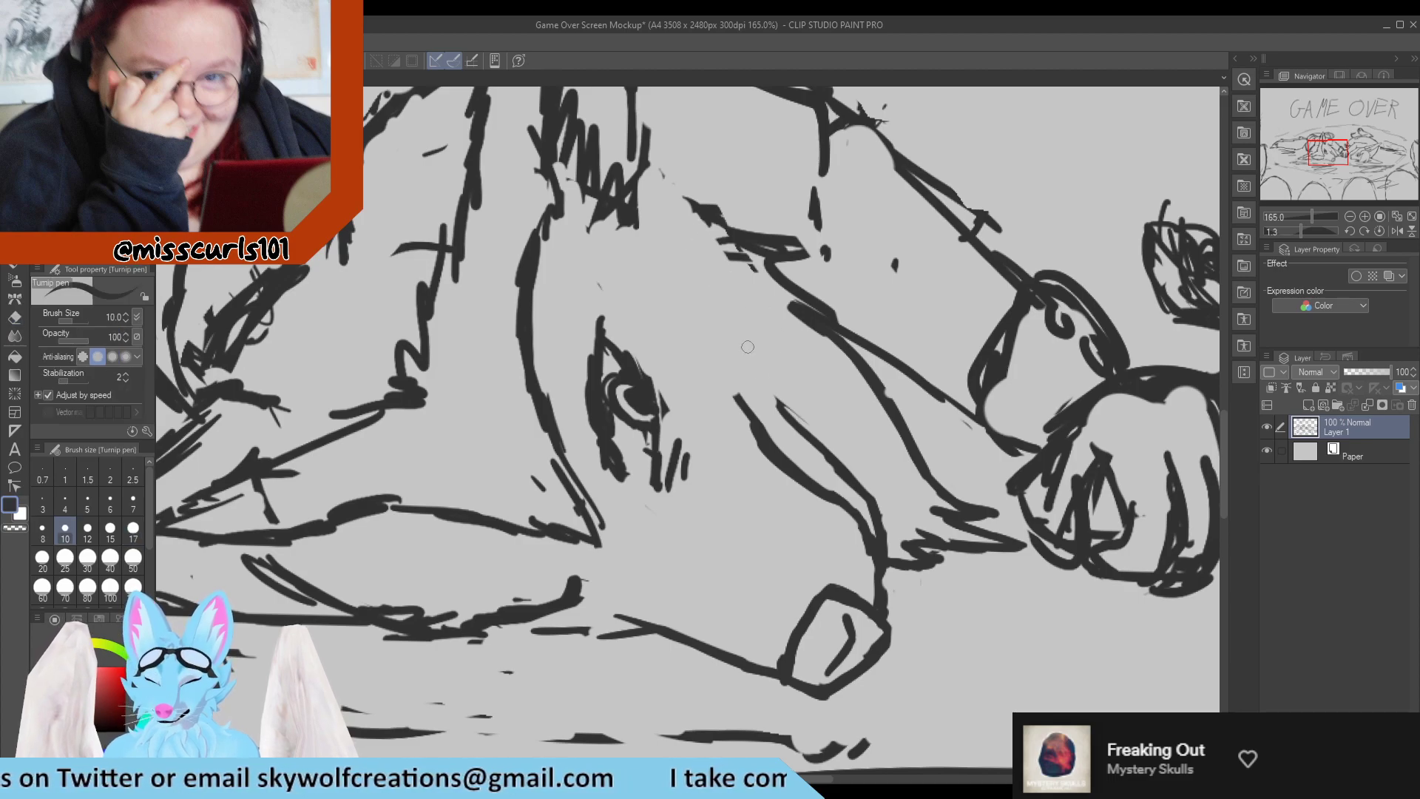
pyautogui.press('e')
pyautogui.moveTo(805, 433)
pyautogui.mouseDown()
pyautogui.moveTo(735, 411)
pyautogui.moveTo(725, 374)
pyautogui.moveTo(766, 458)
pyautogui.moveTo(766, 435)
pyautogui.moveTo(793, 428)
pyautogui.moveTo(732, 327)
pyautogui.moveTo(732, 346)
pyautogui.moveTo(733, 313)
pyautogui.moveTo(641, 195)
pyautogui.moveTo(602, 230)
pyautogui.moveTo(624, 188)
pyautogui.moveTo(645, 209)
pyautogui.moveTo(627, 211)
pyautogui.moveTo(609, 176)
pyautogui.moveTo(590, 199)
pyautogui.mouseUp()
pyautogui.press('p')
pyautogui.press('e')
pyautogui.press('p')
pyautogui.press('e')
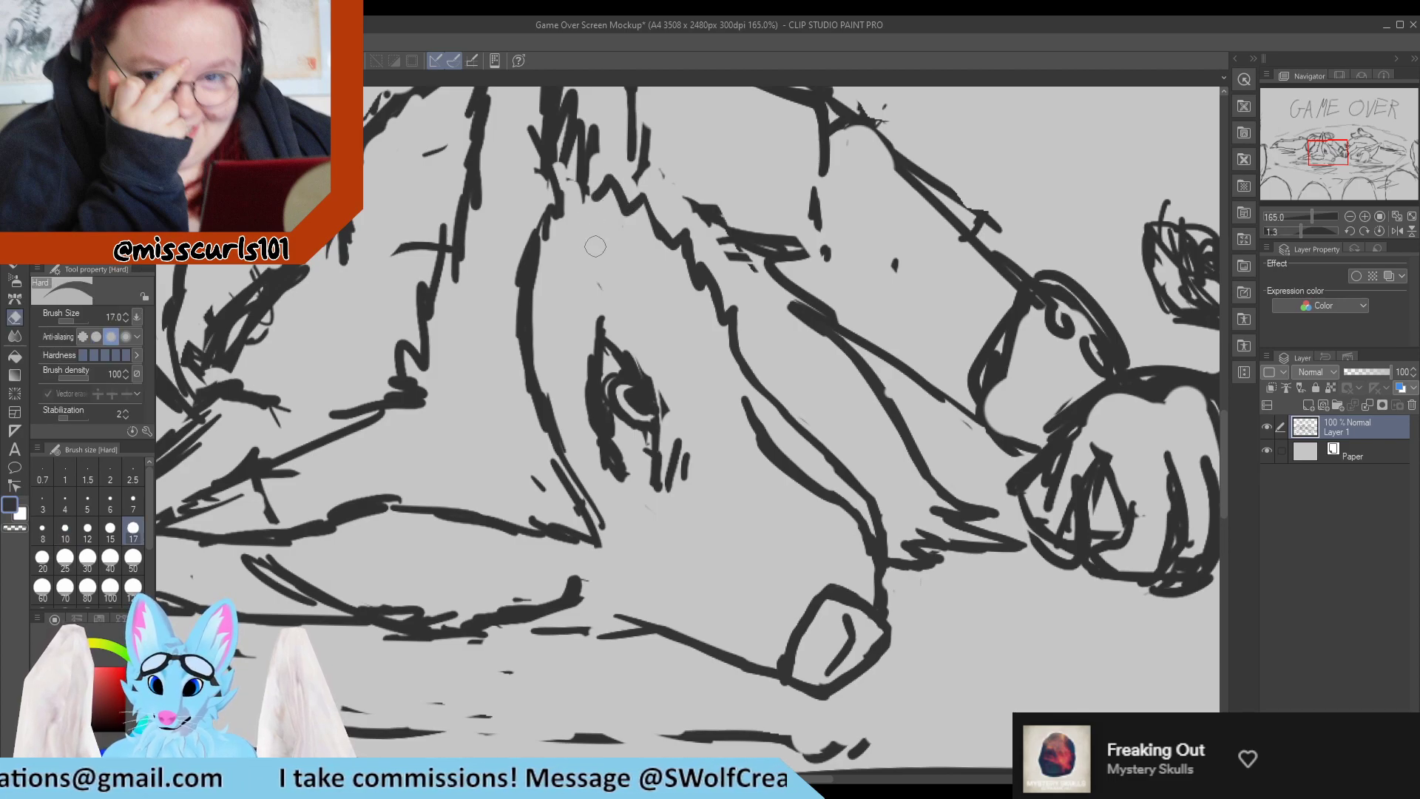
# Erase the thick rough strokes along the forehead side of the left character's eye and redraw that edge as a thin line.
pyautogui.moveTo(585, 379)
pyautogui.mouseDown()
pyautogui.moveTo(595, 438)
pyautogui.moveTo(584, 347)
pyautogui.mouseUp()
pyautogui.press('p')
pyautogui.moveTo(608, 482)
pyautogui.mouseDown()
pyautogui.moveTo(593, 387)
pyautogui.moveTo(621, 494)
pyautogui.moveTo(623, 472)
pyautogui.moveTo(615, 486)
pyautogui.moveTo(617, 435)
pyautogui.moveTo(637, 492)
pyautogui.moveTo(607, 379)
pyautogui.mouseUp()
pyautogui.press('e')
pyautogui.press('p')
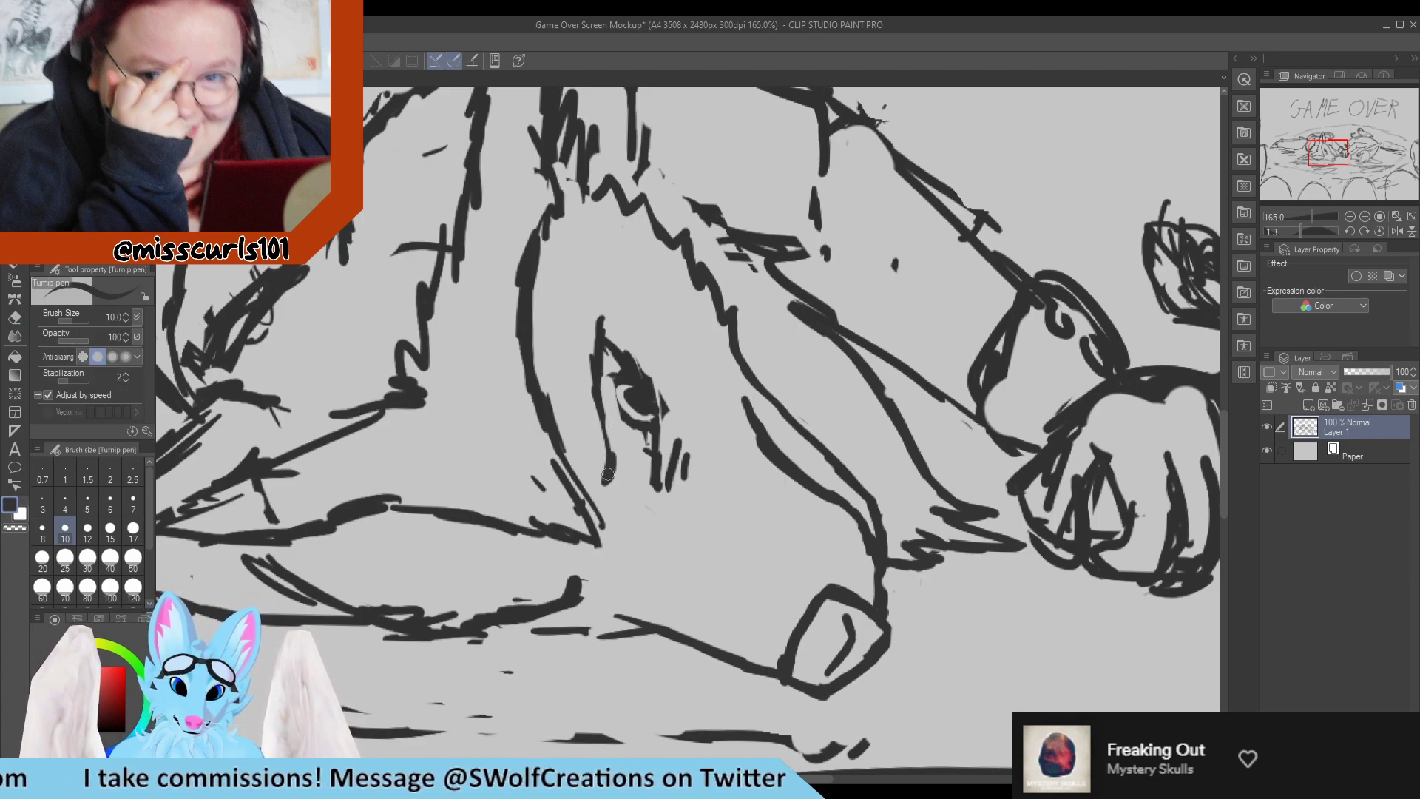
# Thicken the back edge of the left character's eye and extend it into a small hook at the lower corner.
pyautogui.moveTo(607, 474); pyautogui.dragTo(599, 387)
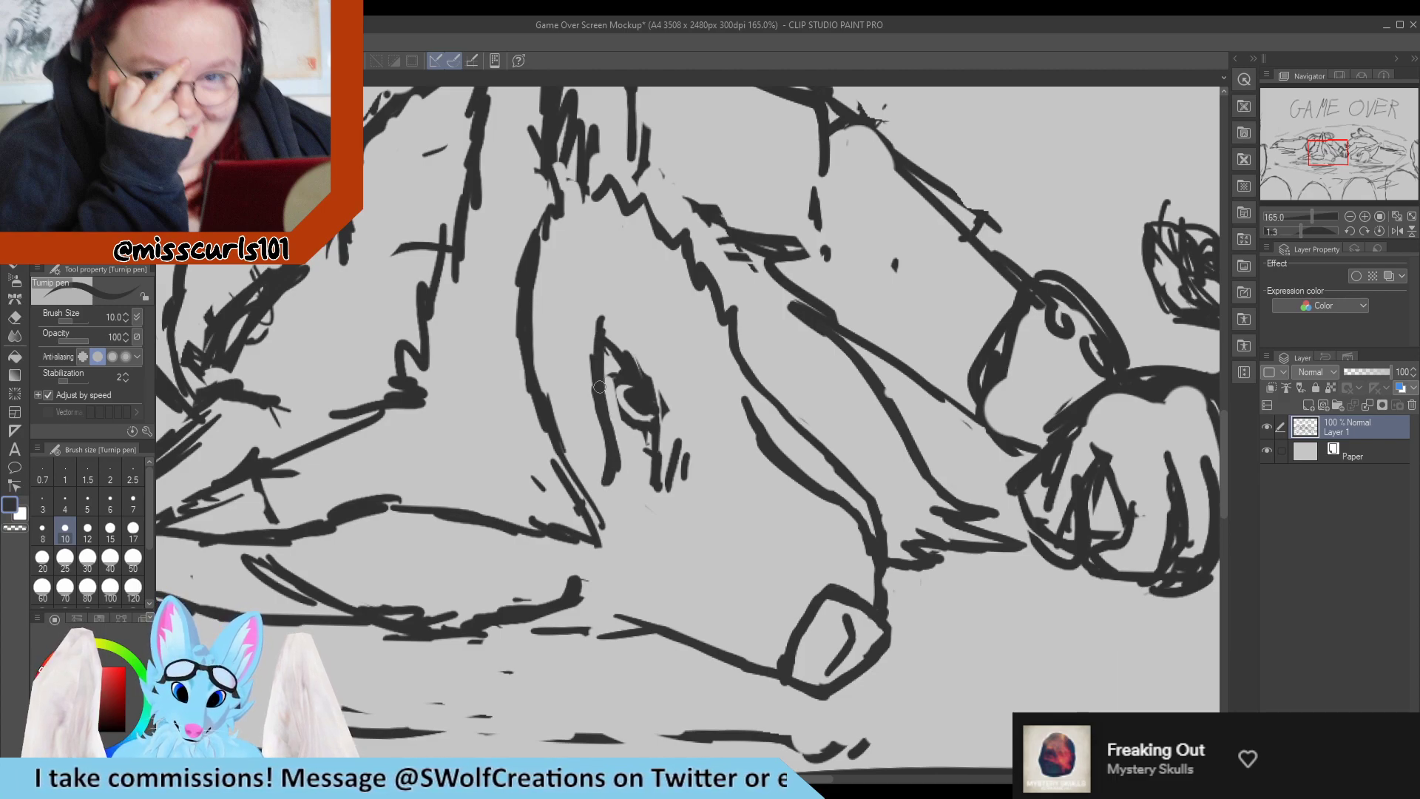
pyautogui.moveTo(623, 488)
pyautogui.mouseDown()
pyautogui.moveTo(621, 464)
pyautogui.moveTo(599, 457)
pyautogui.moveTo(606, 494)
pyautogui.moveTo(608, 474)
pyautogui.moveTo(623, 498)
pyautogui.mouseUp()
pyautogui.press('e')
pyautogui.press('p')
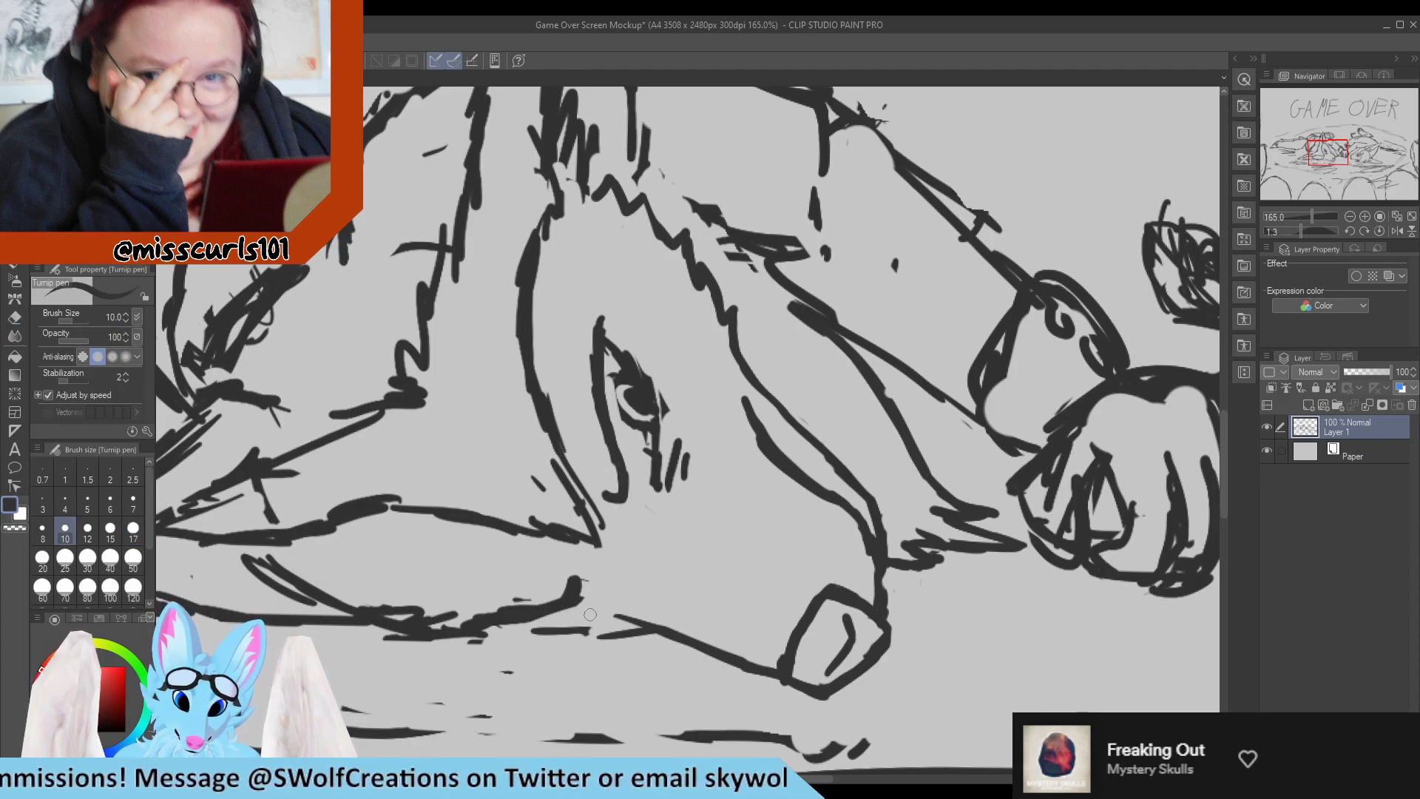
# Redraw the end of the left character's lower ear as a smooth curved hook beside the jaw.
pyautogui.moveTo(569, 616)
pyautogui.mouseDown()
pyautogui.moveTo(591, 581)
pyautogui.moveTo(506, 595)
pyautogui.mouseUp()
pyautogui.press('e')
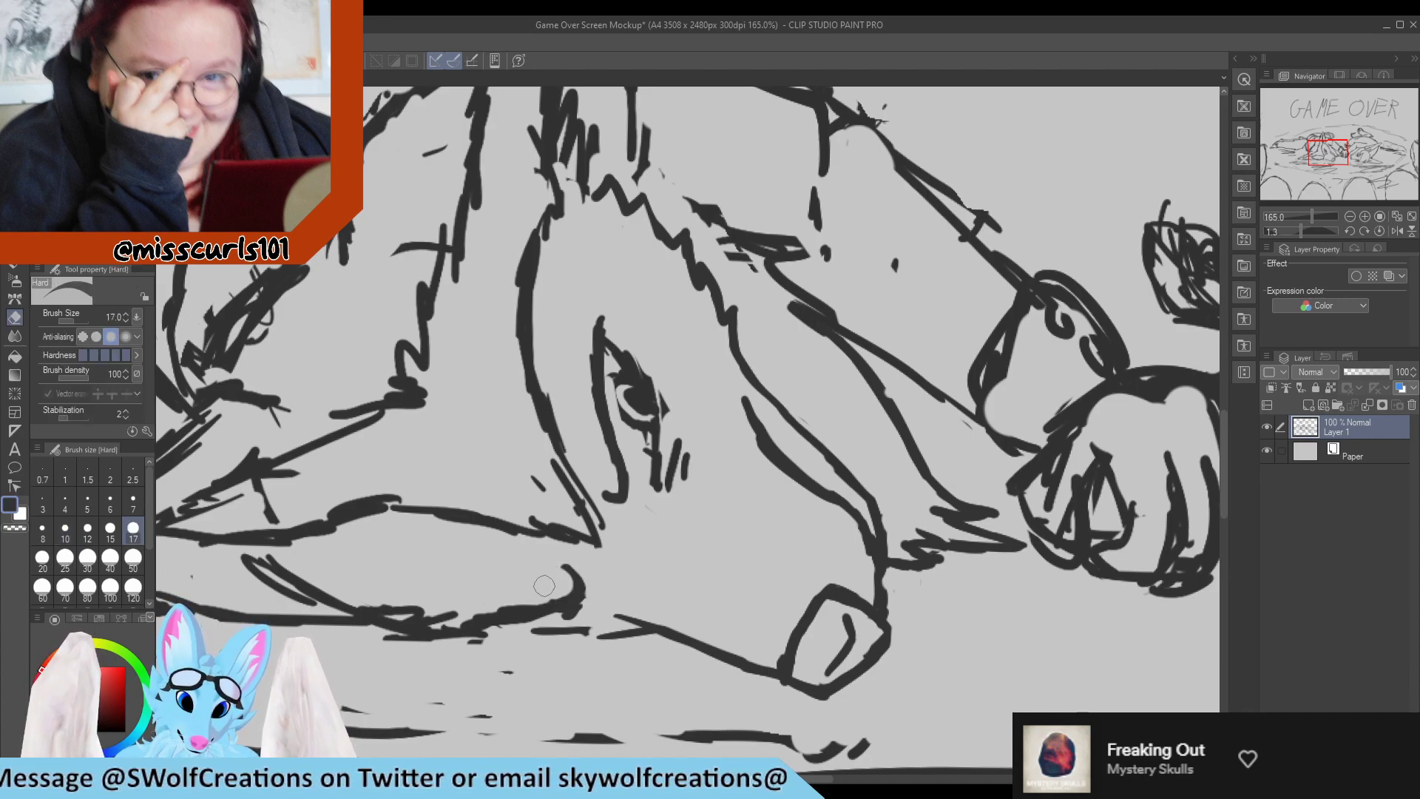
pyautogui.press('p')
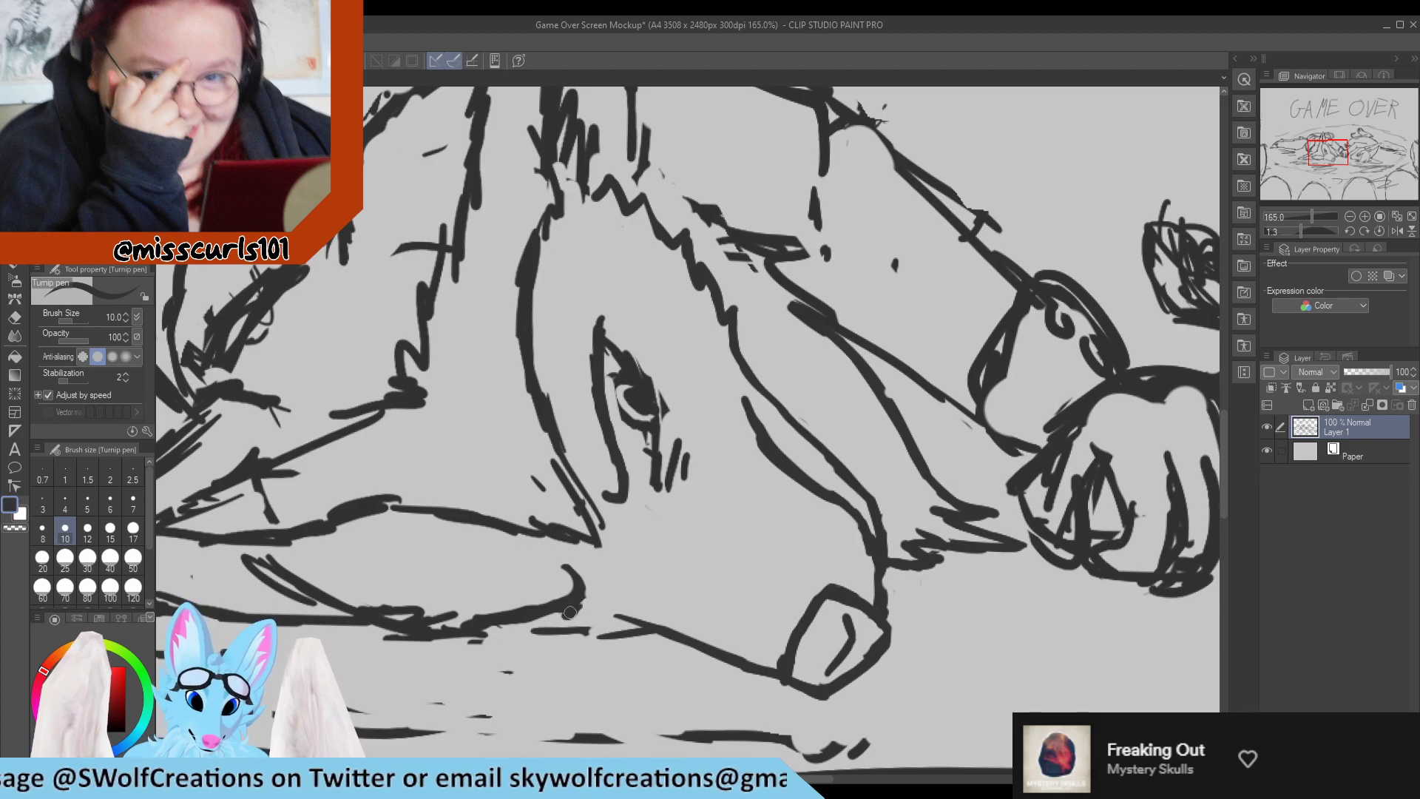
pyautogui.moveTo(570, 612); pyautogui.dragTo(551, 621)
pyautogui.press('e')
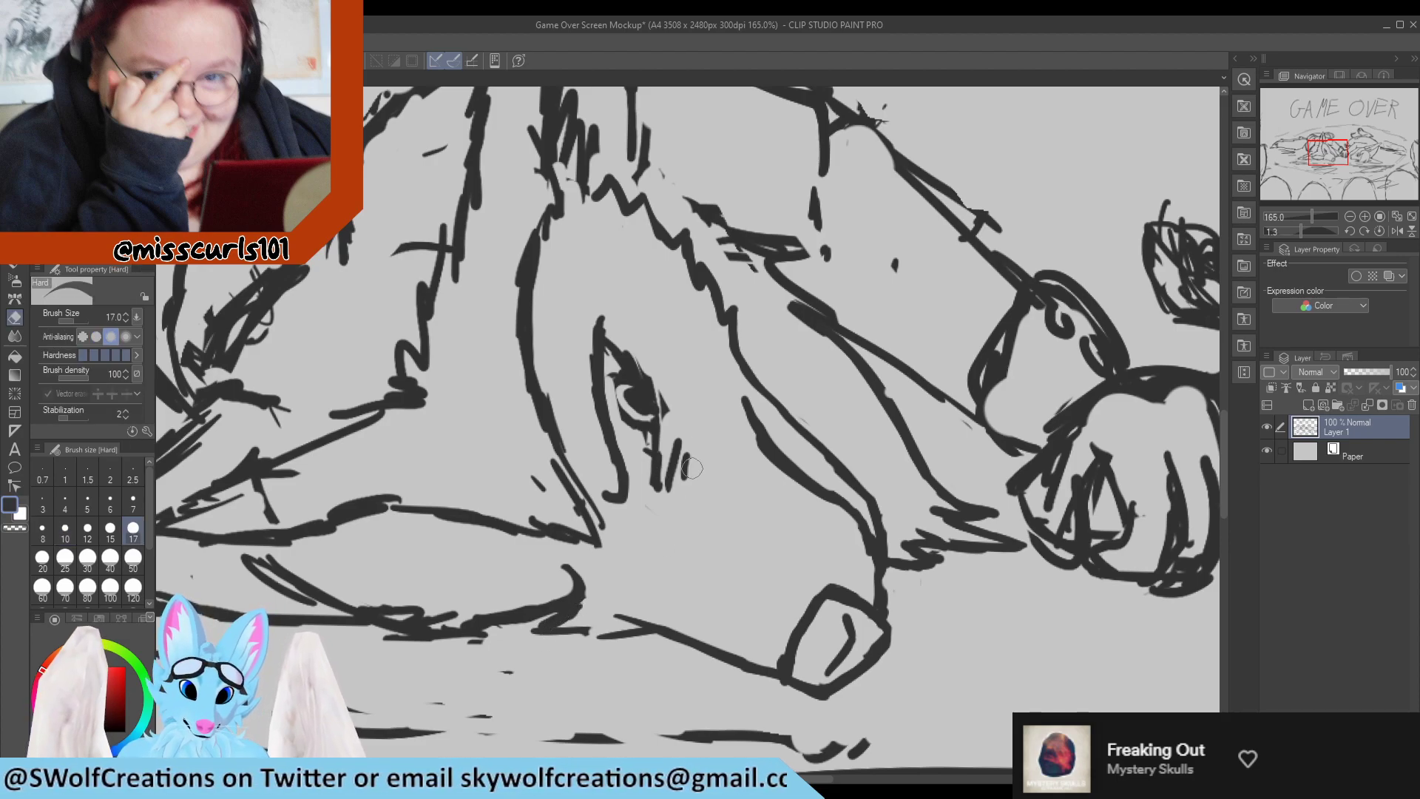
# Erase the lash strokes beside the left character's eye and redraw its muzzle-side edge as one straight line closed at the lower corner.
pyautogui.moveTo(680, 484)
pyautogui.mouseDown()
pyautogui.moveTo(665, 433)
pyautogui.moveTo(636, 478)
pyautogui.moveTo(652, 438)
pyautogui.moveTo(652, 461)
pyautogui.moveTo(637, 351)
pyautogui.moveTo(681, 464)
pyautogui.moveTo(673, 453)
pyautogui.moveTo(664, 485)
pyautogui.moveTo(659, 374)
pyautogui.moveTo(653, 487)
pyautogui.mouseUp()
pyautogui.press('p')
pyautogui.press('e')
pyautogui.press('p')
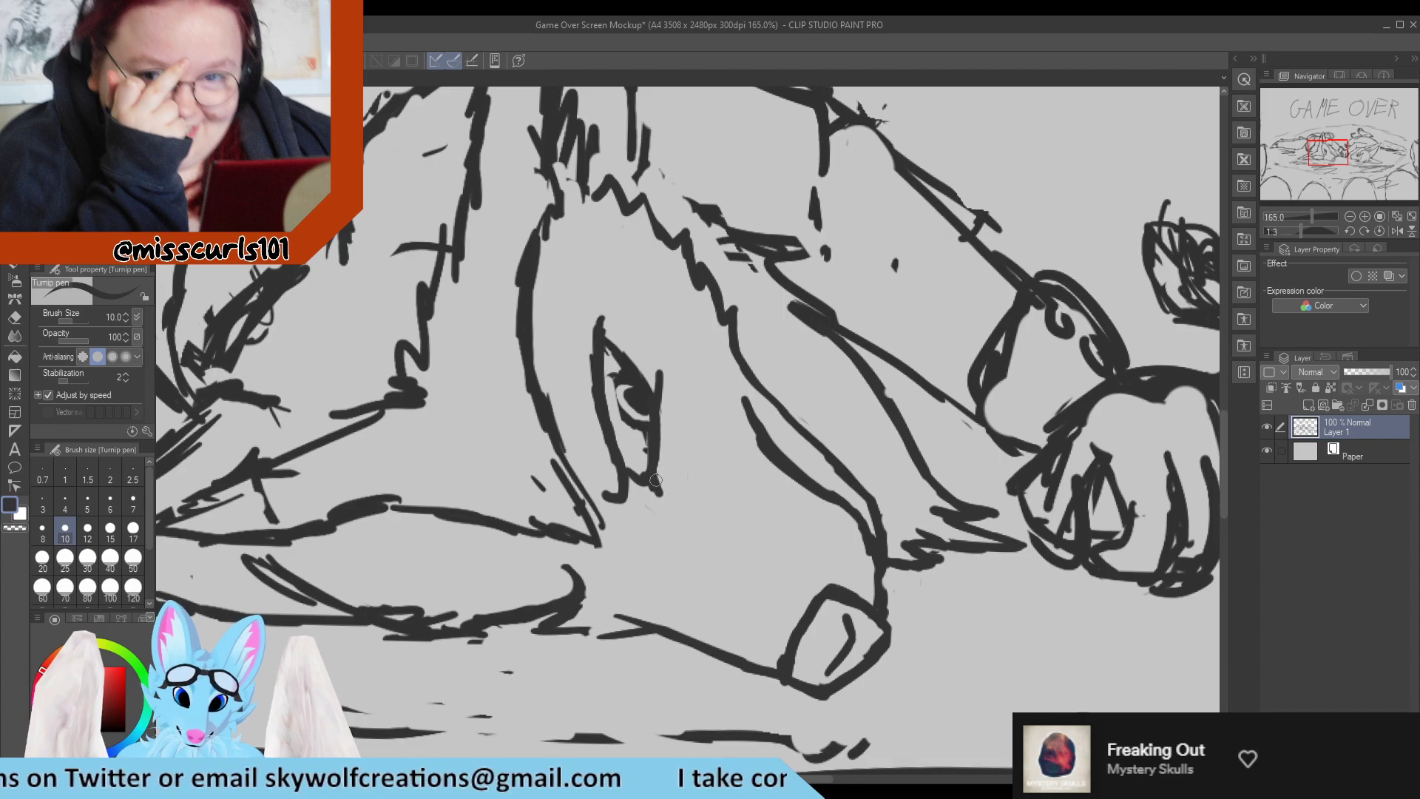
pyautogui.scroll(-12, 645, 333)
pyautogui.scroll(5, 644, 307)
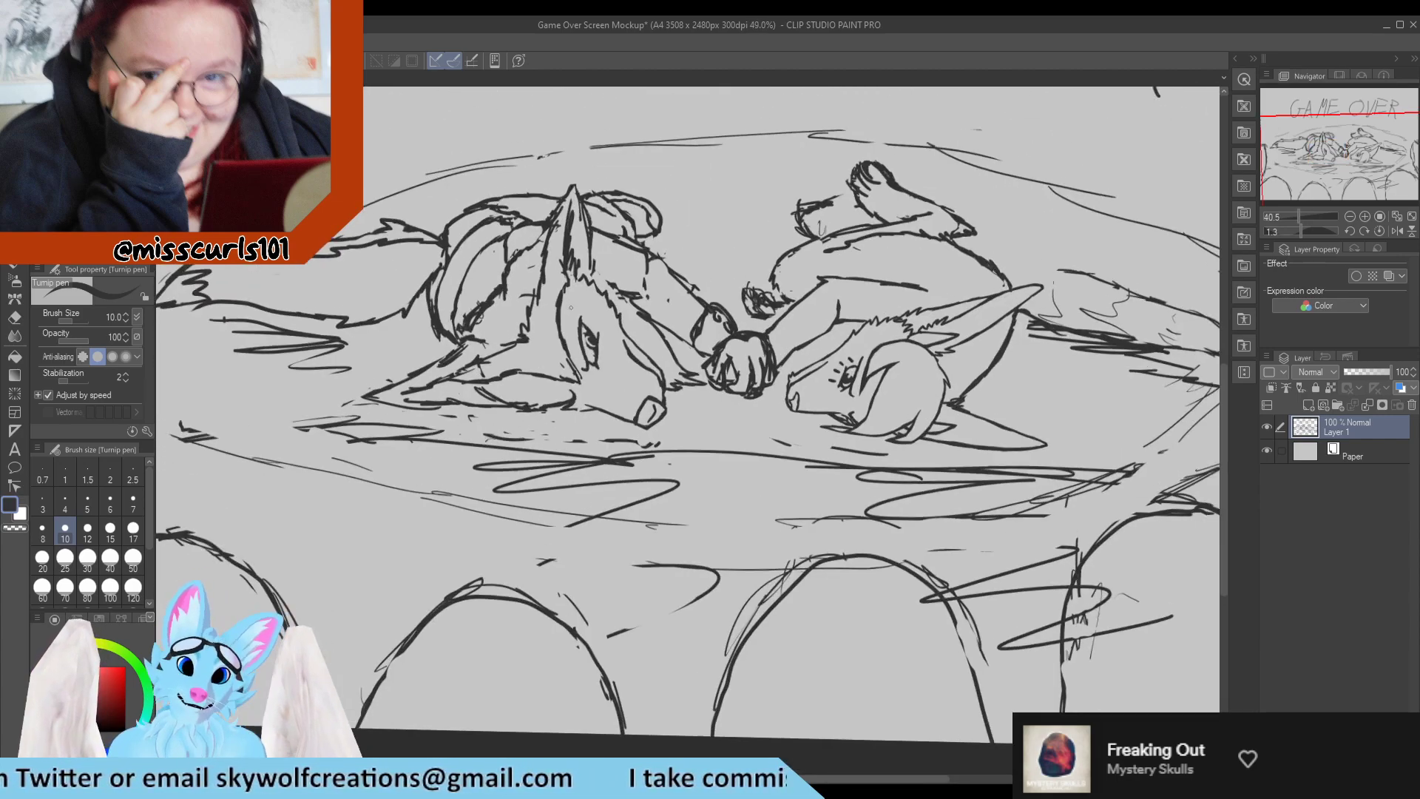
# Erase the old iris, pupil and heavy lid of the left character's eye and redraw the lid and muzzle-side edge as clean lines.
pyautogui.scroll(6, 645, 303)
pyautogui.press('e')
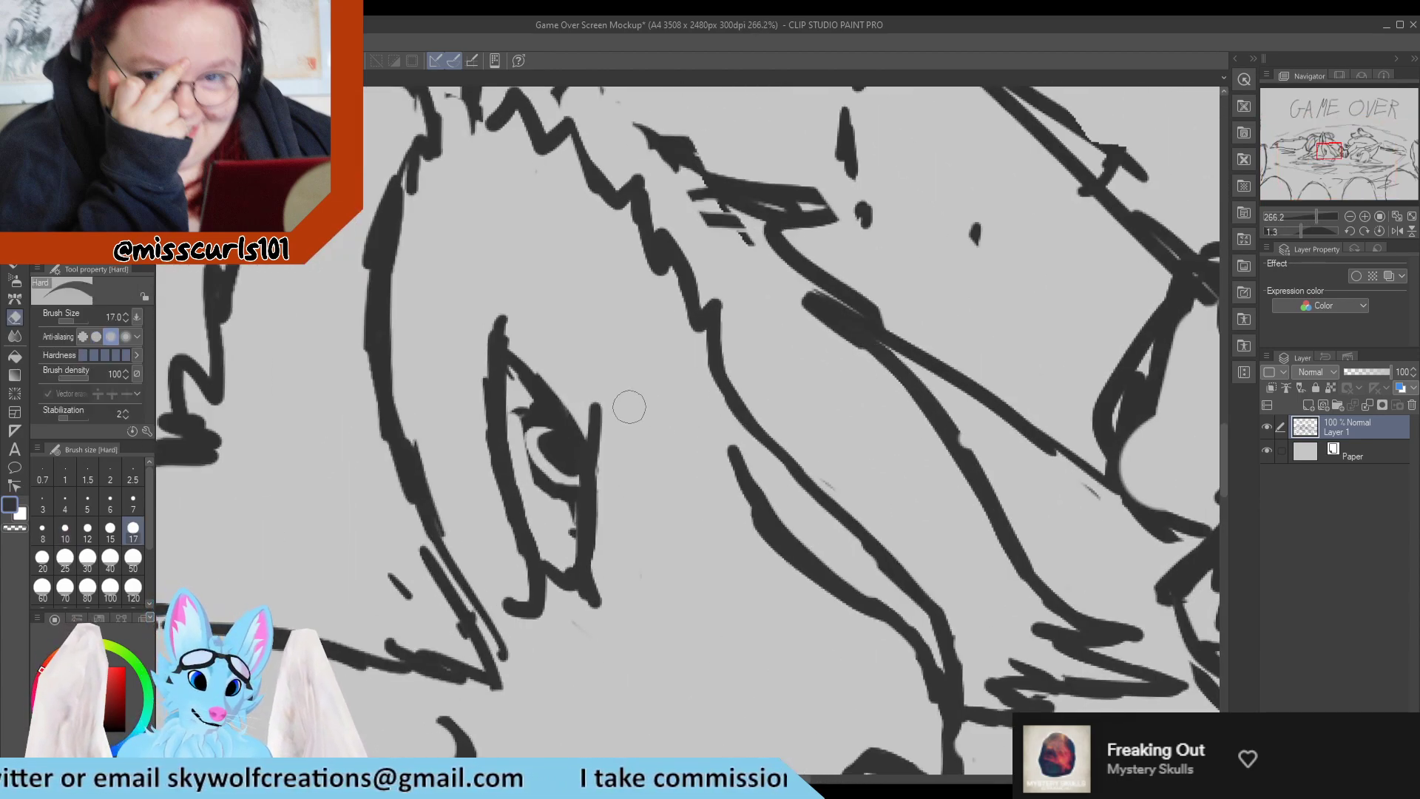
pyautogui.moveTo(518, 356)
pyautogui.mouseDown()
pyautogui.moveTo(587, 425)
pyautogui.moveTo(524, 416)
pyautogui.moveTo(541, 452)
pyautogui.moveTo(553, 421)
pyautogui.moveTo(572, 478)
pyautogui.moveTo(569, 441)
pyautogui.moveTo(569, 536)
pyautogui.mouseUp()
pyautogui.press('p')
pyautogui.press('e')
pyautogui.press('p')
pyautogui.moveTo(591, 436); pyautogui.dragTo(588, 537)
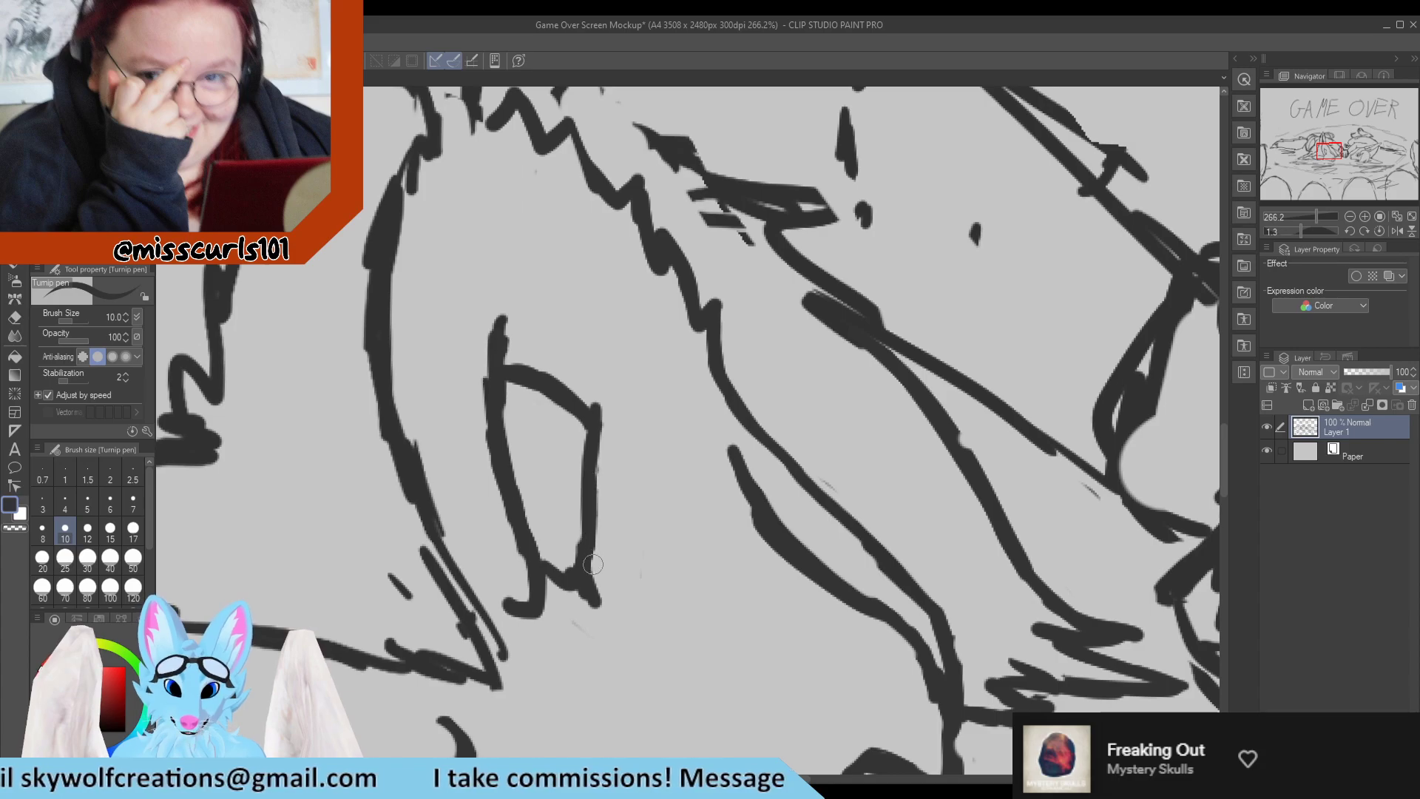
# Outline a large rounded iris inside the left character's eye with an upper arc and a lower curve.
pyautogui.moveTo(585, 432)
pyautogui.mouseDown()
pyautogui.moveTo(526, 441)
pyautogui.moveTo(544, 424)
pyautogui.moveTo(513, 446)
pyautogui.mouseUp()
pyautogui.moveTo(536, 511); pyautogui.dragTo(570, 540)
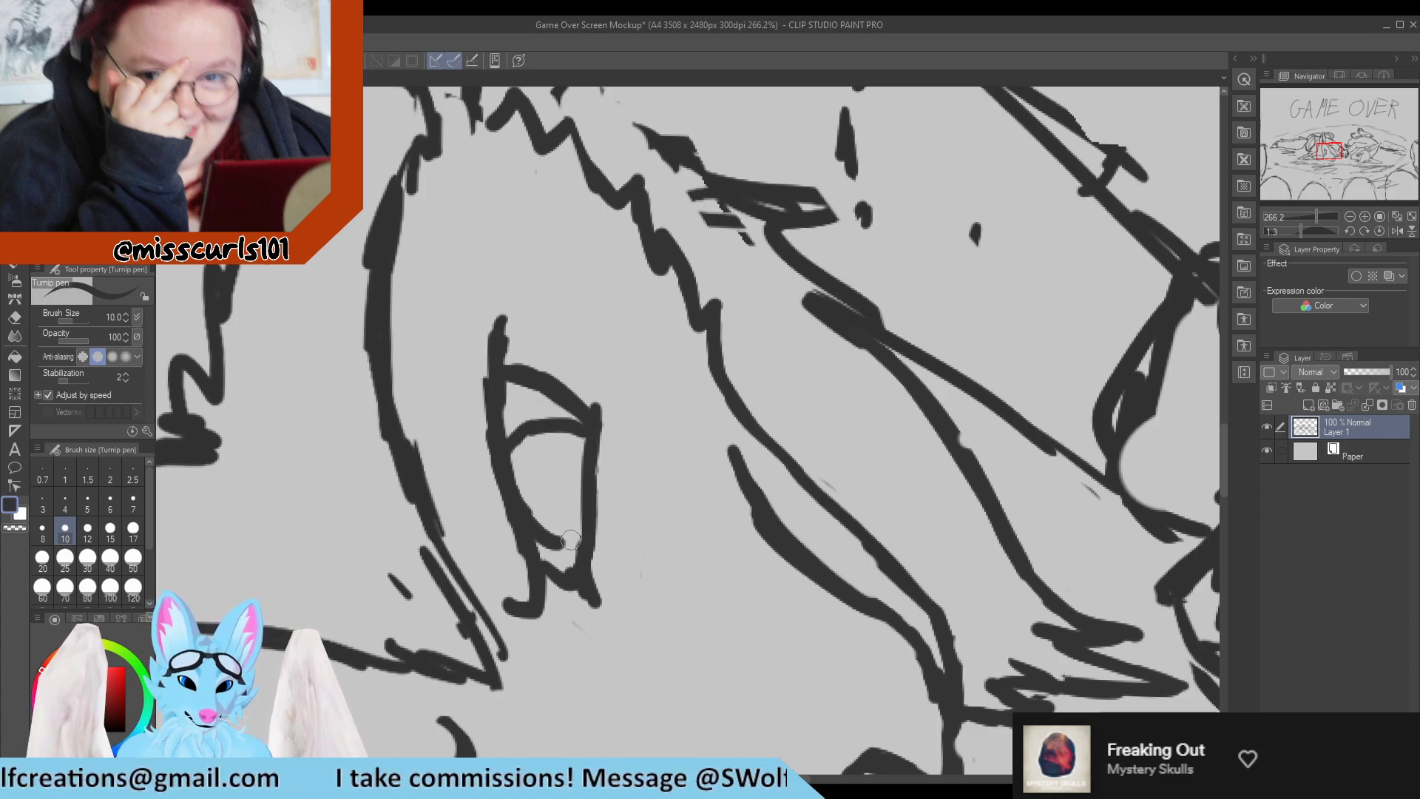
pyautogui.scroll(-3, 561, 522)
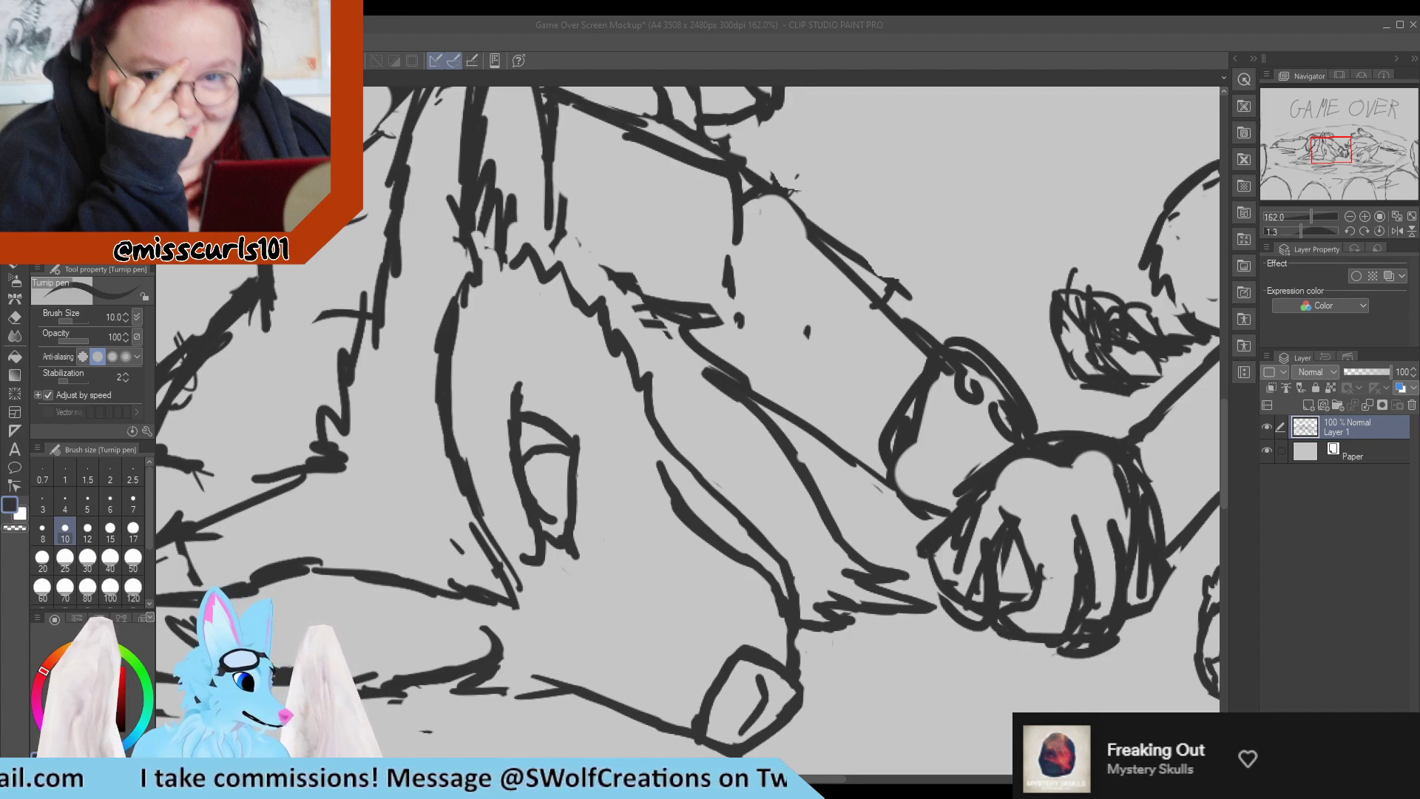
pyautogui.scroll(-2, 691, 399)
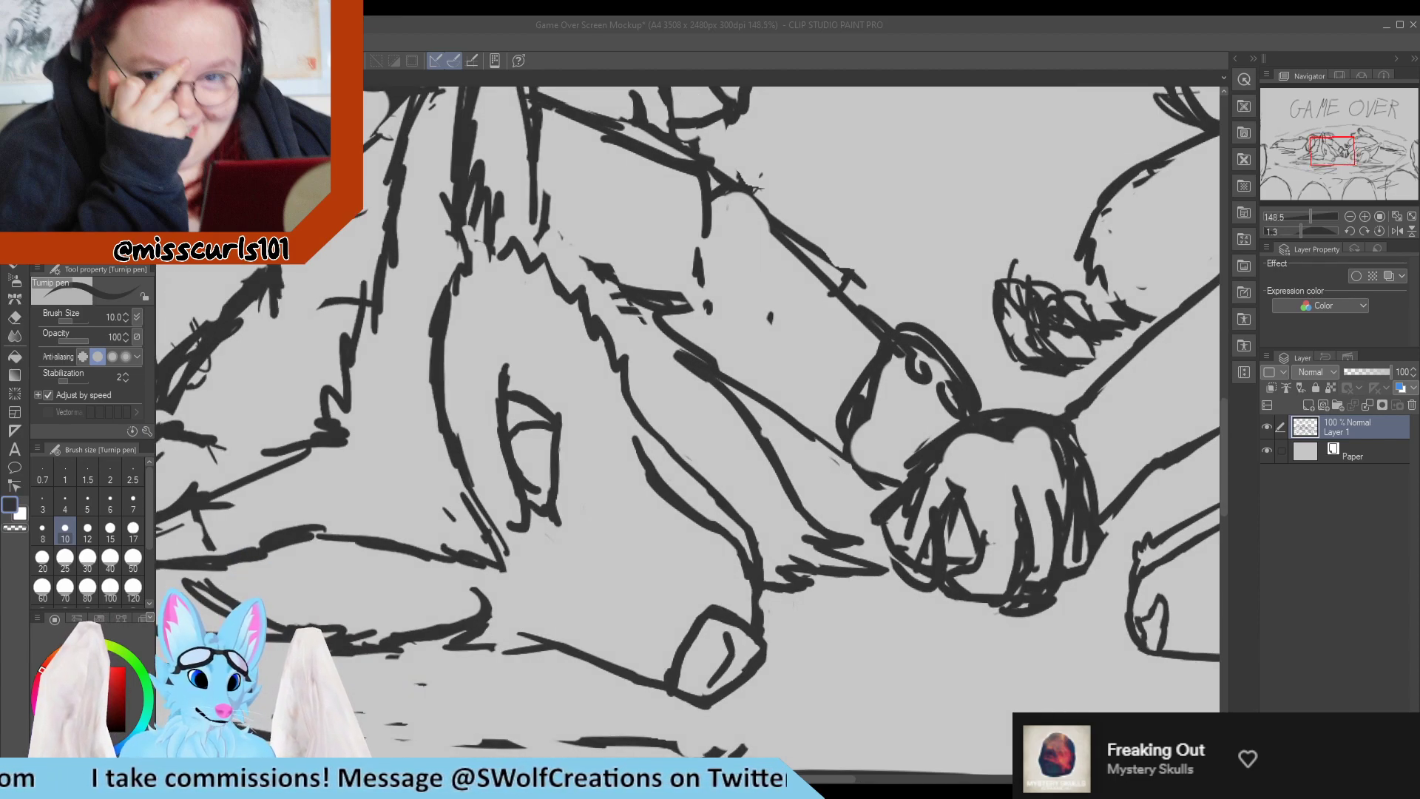
pyautogui.scroll(-4, 692, 432)
pyautogui.scroll(1, 692, 433)
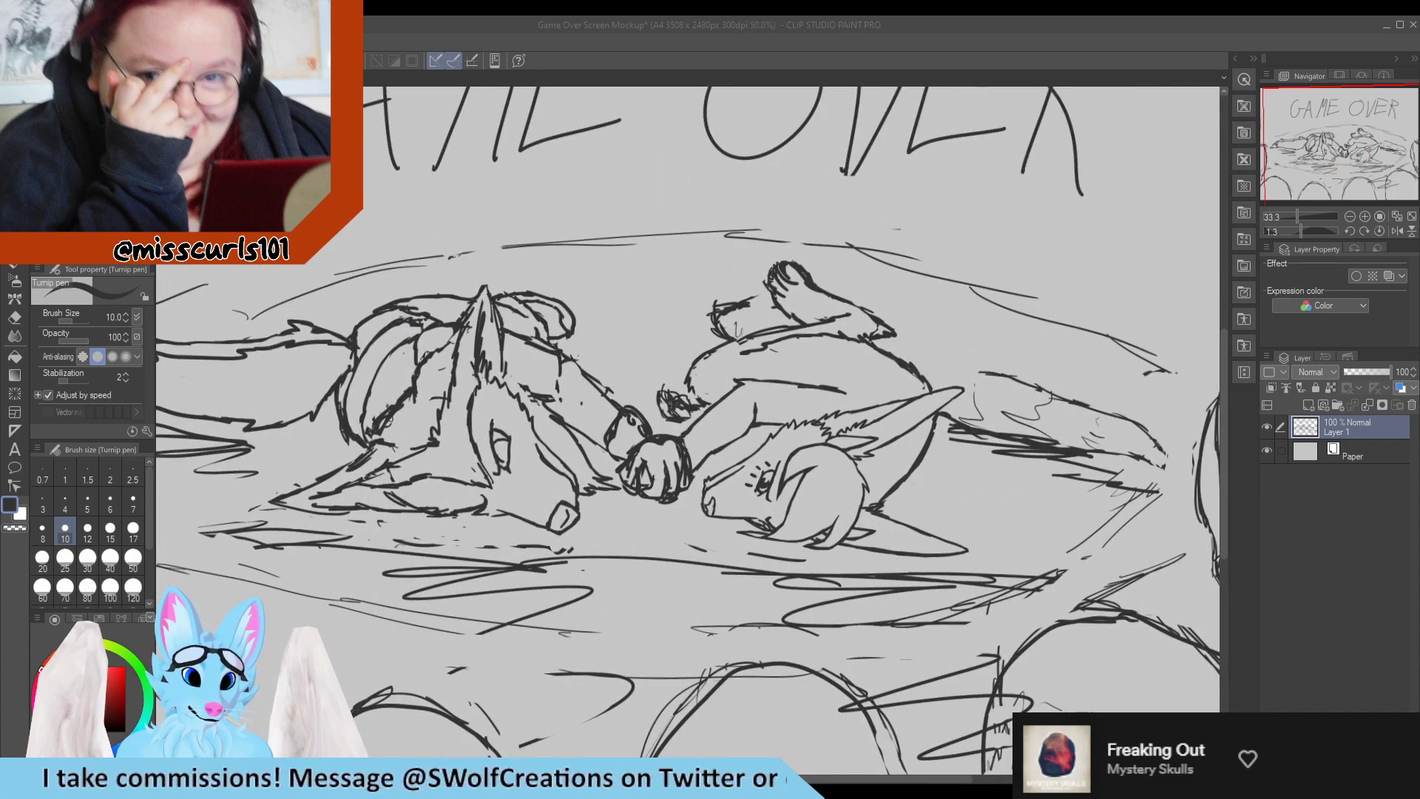
pyautogui.scroll(5, 490, 441)
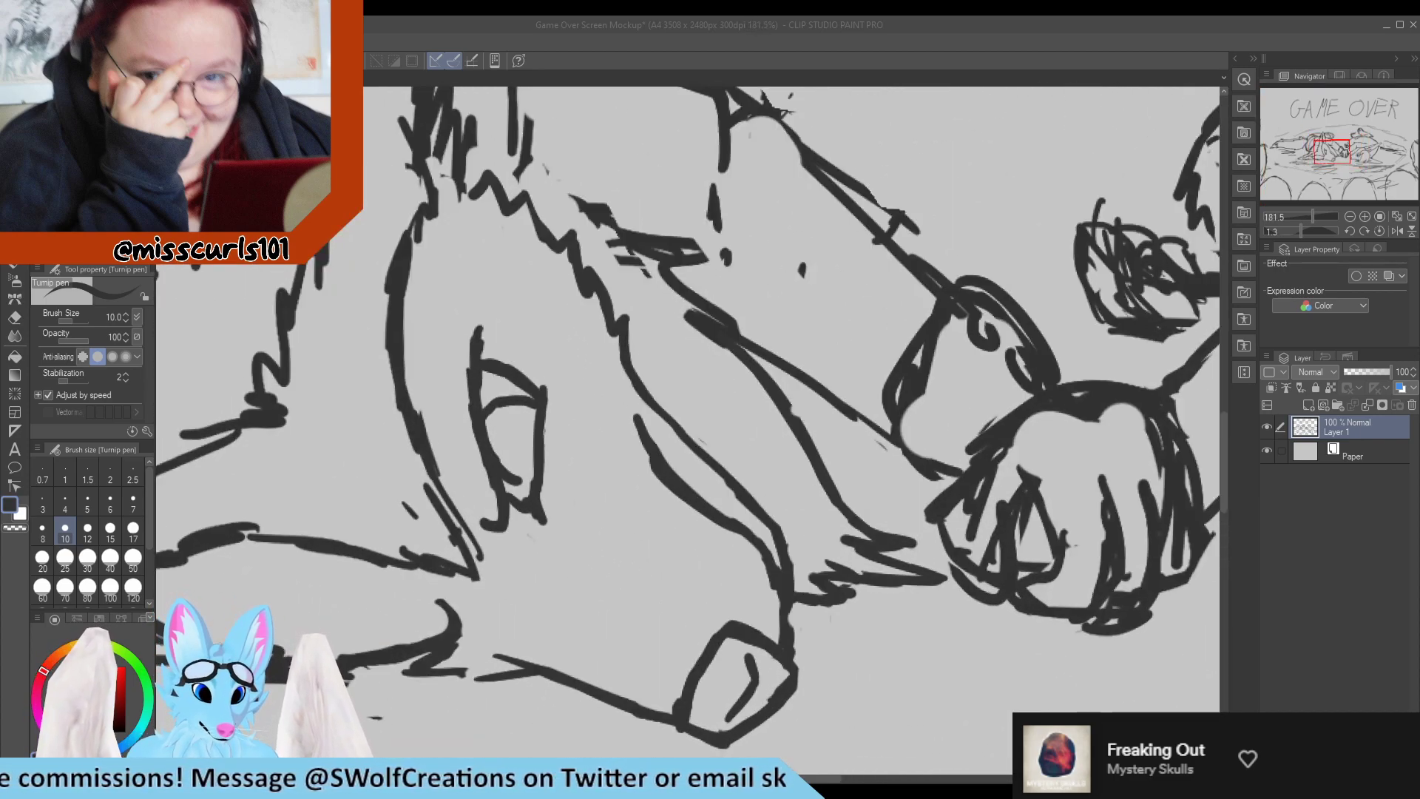
# Erase part of the lower ear's hooked end and redraw the left character's eye narrower with a dark pupil.
pyautogui.press('e')
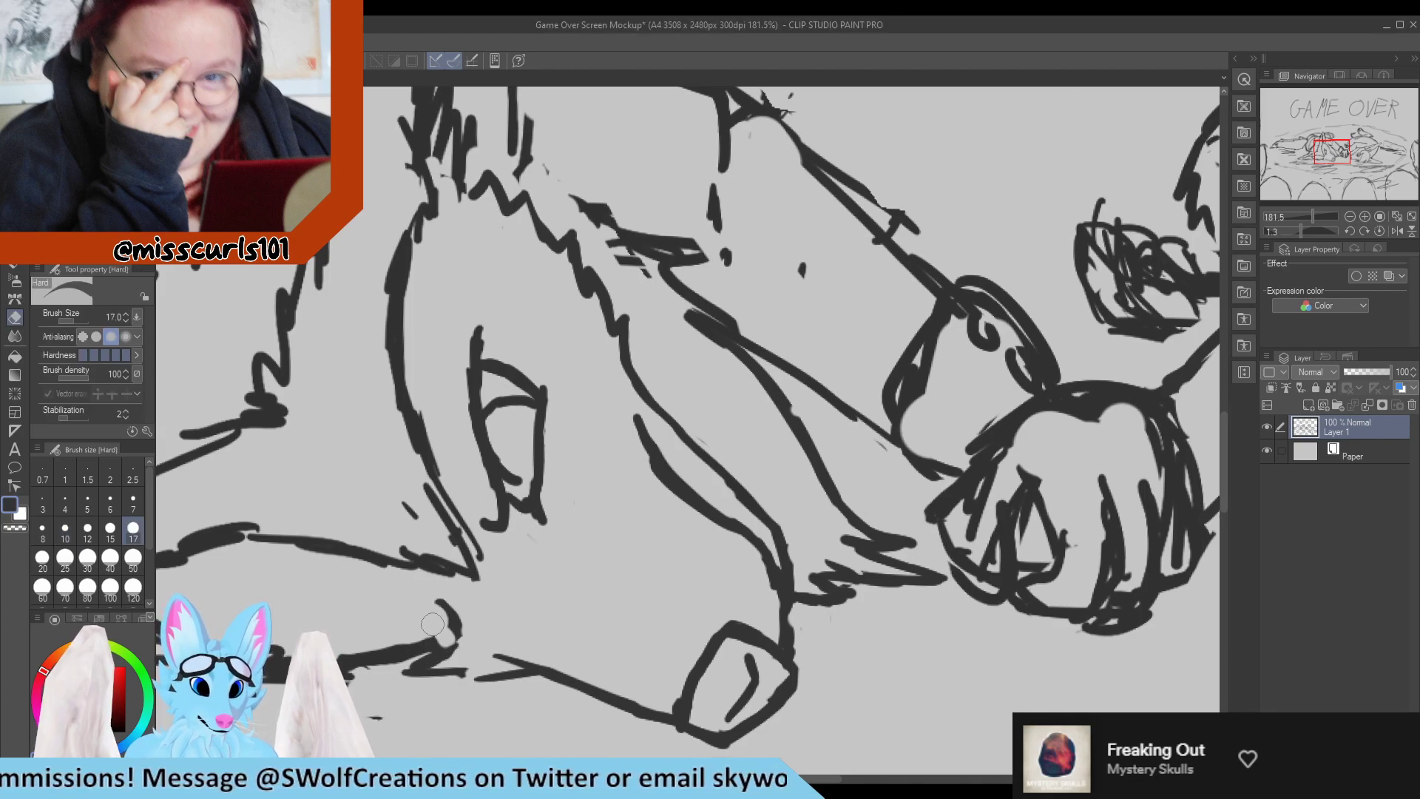
pyautogui.moveTo(433, 624)
pyautogui.mouseDown()
pyautogui.moveTo(414, 647)
pyautogui.moveTo(443, 625)
pyautogui.mouseUp()
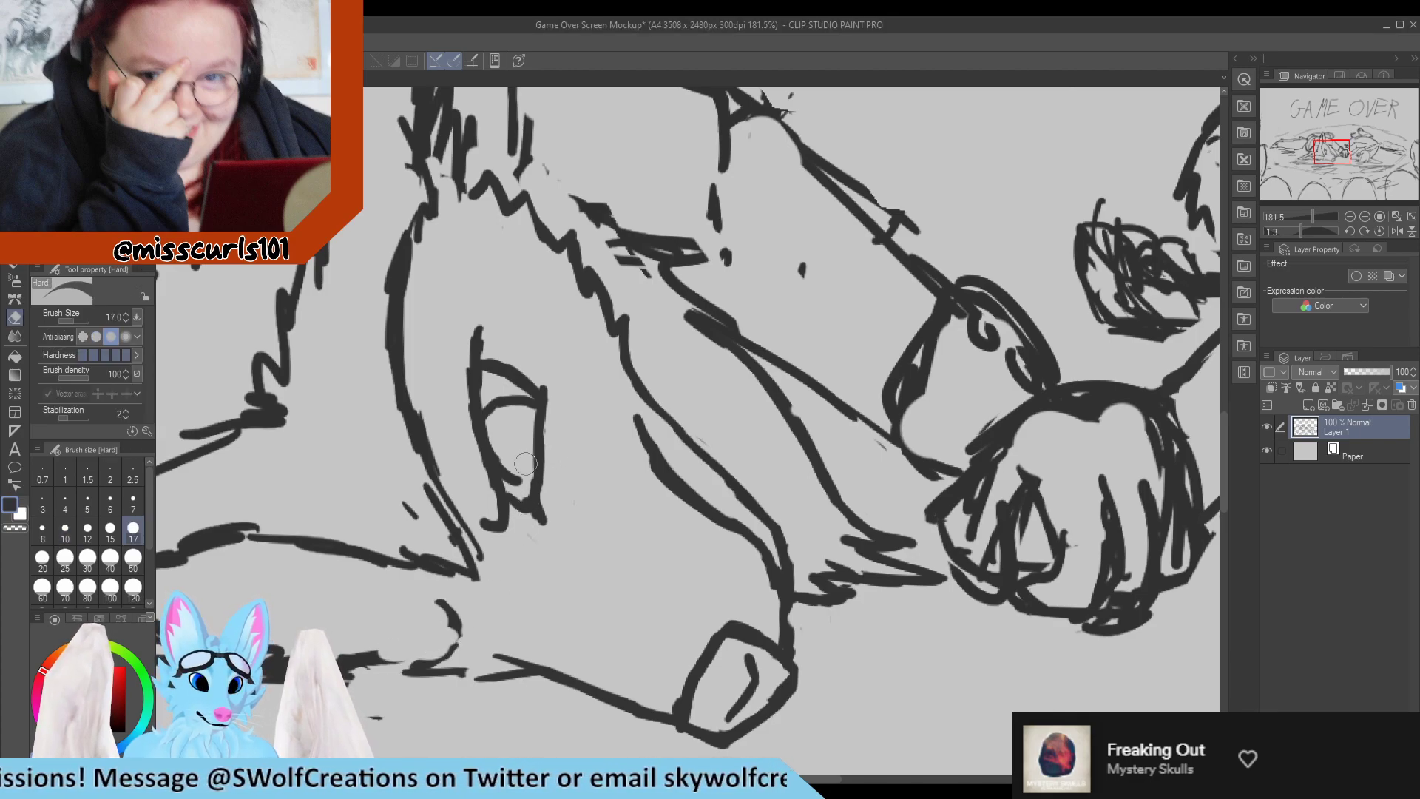
pyautogui.press('p')
pyautogui.moveTo(526, 449); pyautogui.dragTo(533, 497)
pyautogui.moveTo(524, 391)
pyautogui.mouseDown()
pyautogui.moveTo(530, 484)
pyautogui.moveTo(528, 381)
pyautogui.moveTo(556, 502)
pyautogui.moveTo(539, 398)
pyautogui.moveTo(523, 482)
pyautogui.mouseUp()
pyautogui.press('e')
pyautogui.press('p')
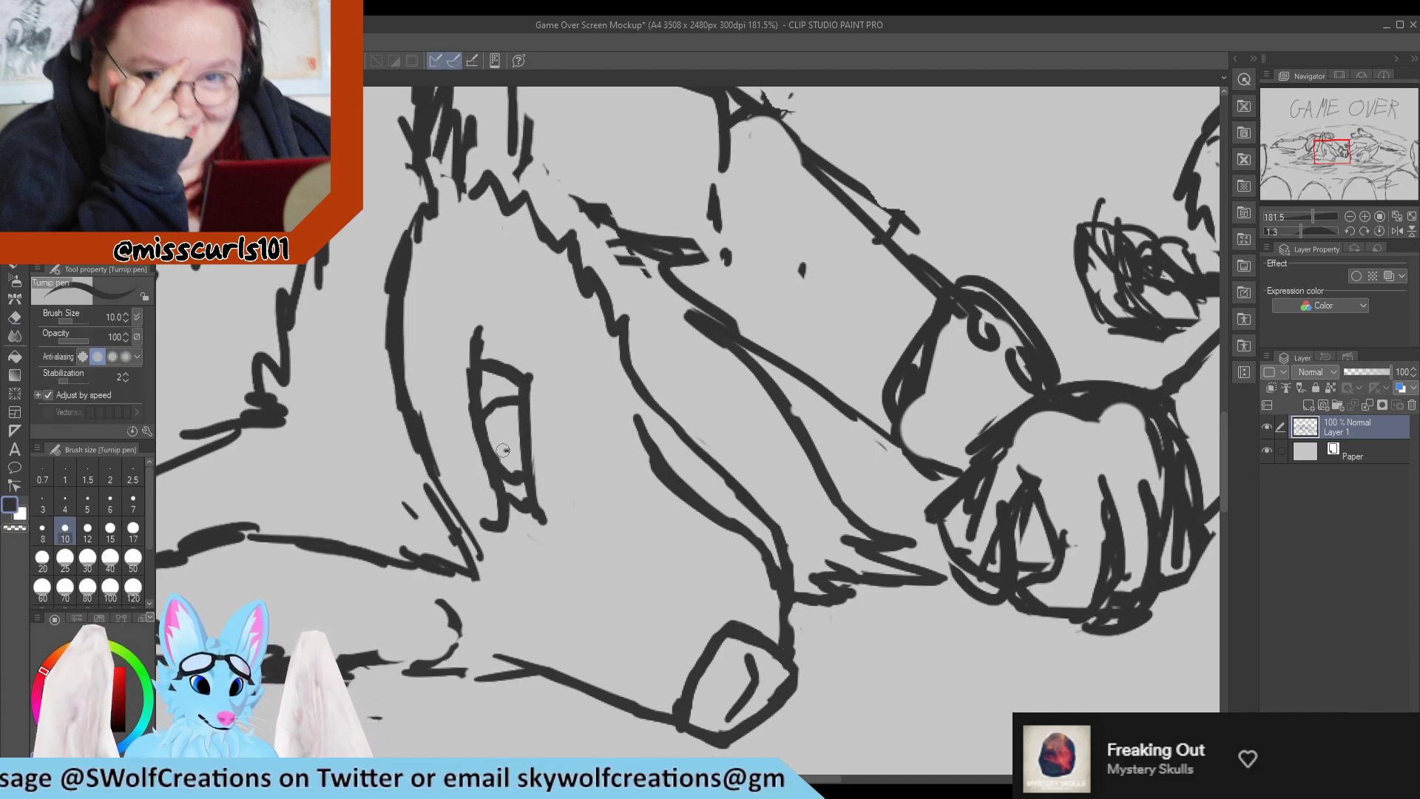
pyautogui.moveTo(503, 450)
pyautogui.mouseDown()
pyautogui.moveTo(531, 458)
pyautogui.moveTo(497, 443)
pyautogui.moveTo(525, 442)
pyautogui.mouseUp()
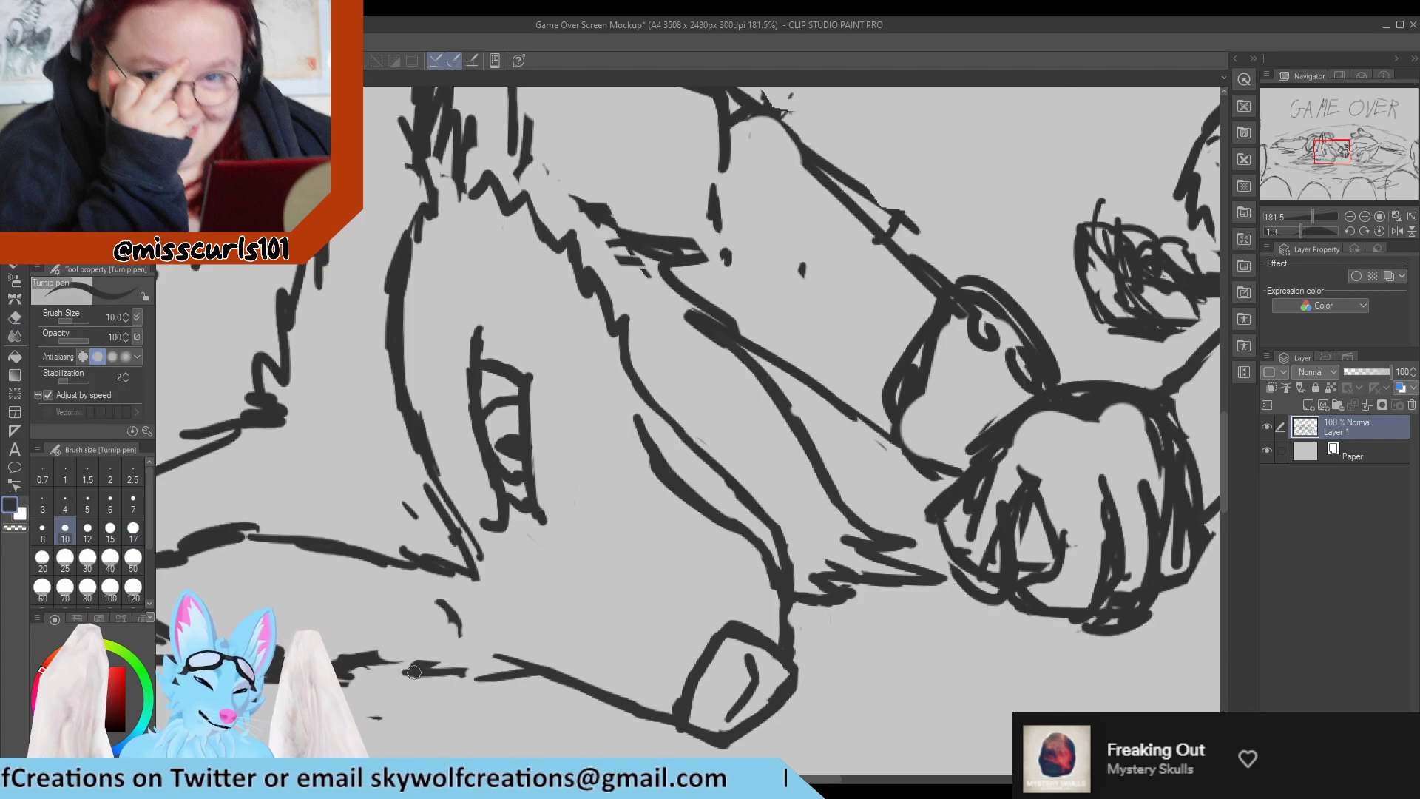
# Draw a dark jagged fur tuft at the end of the left character's lower ear.
pyautogui.moveTo(455, 650)
pyautogui.mouseDown()
pyautogui.moveTo(395, 632)
pyautogui.moveTo(370, 641)
pyautogui.moveTo(443, 619)
pyautogui.moveTo(433, 598)
pyautogui.moveTo(449, 640)
pyautogui.moveTo(400, 633)
pyautogui.moveTo(429, 634)
pyautogui.mouseUp()
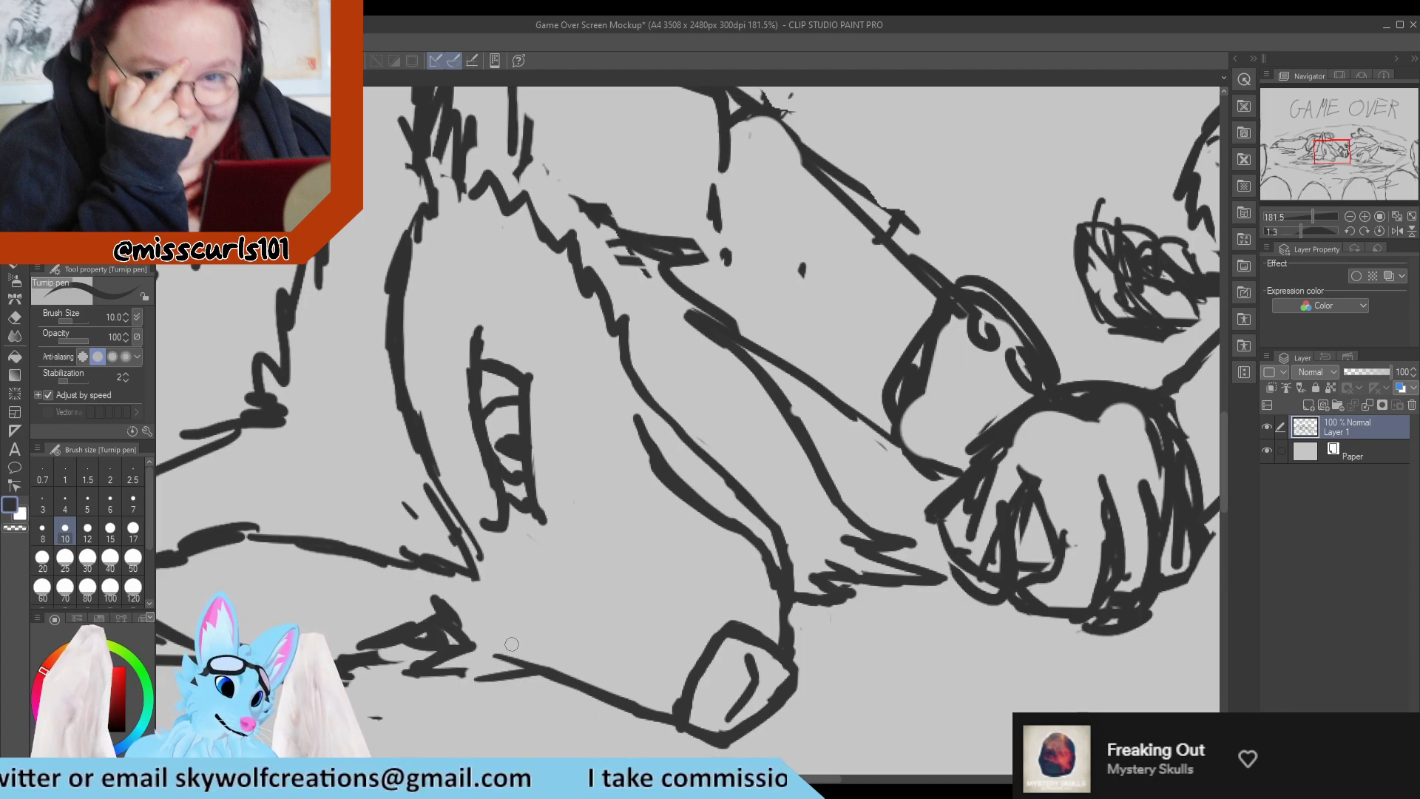
pyautogui.scroll(-14, 500, 504)
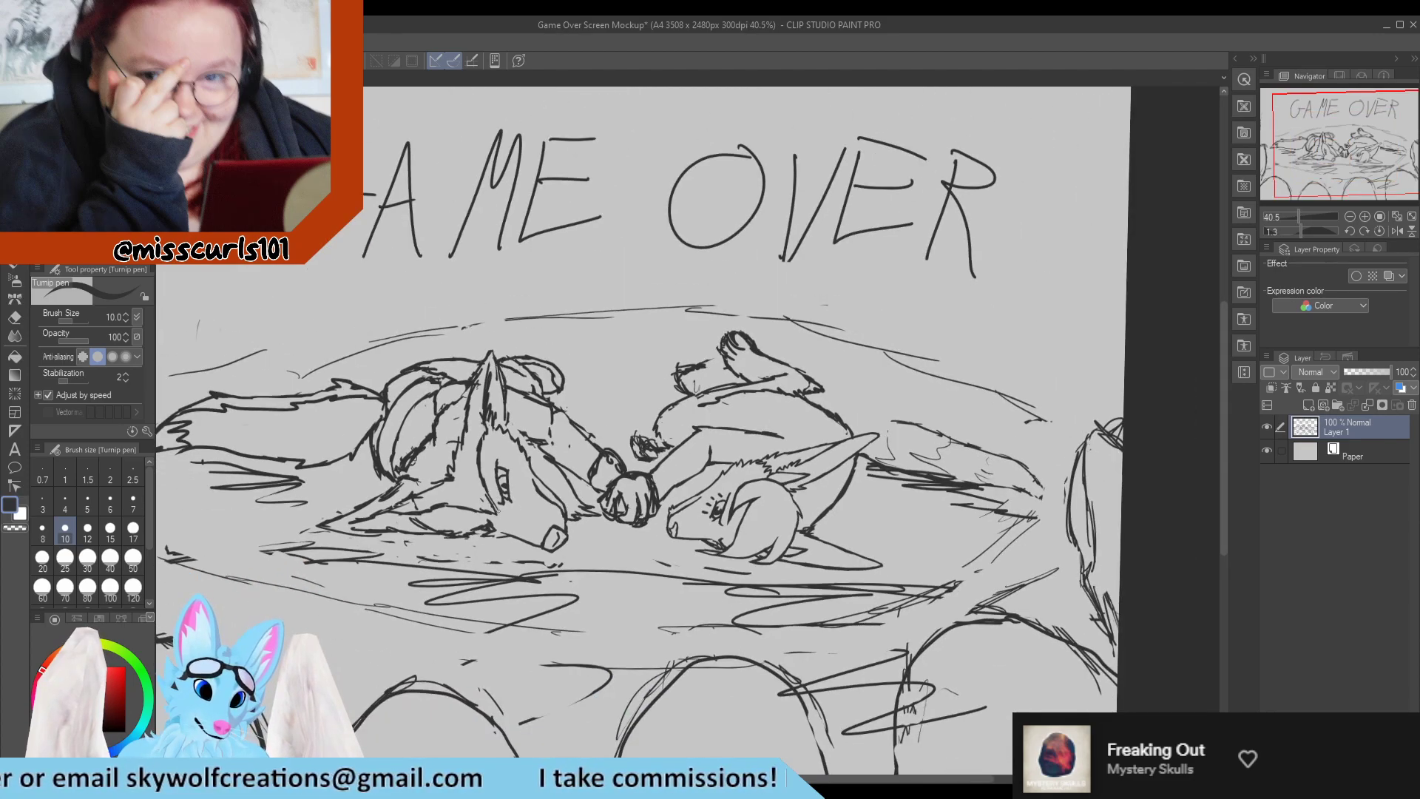
pyautogui.scroll(12, 499, 509)
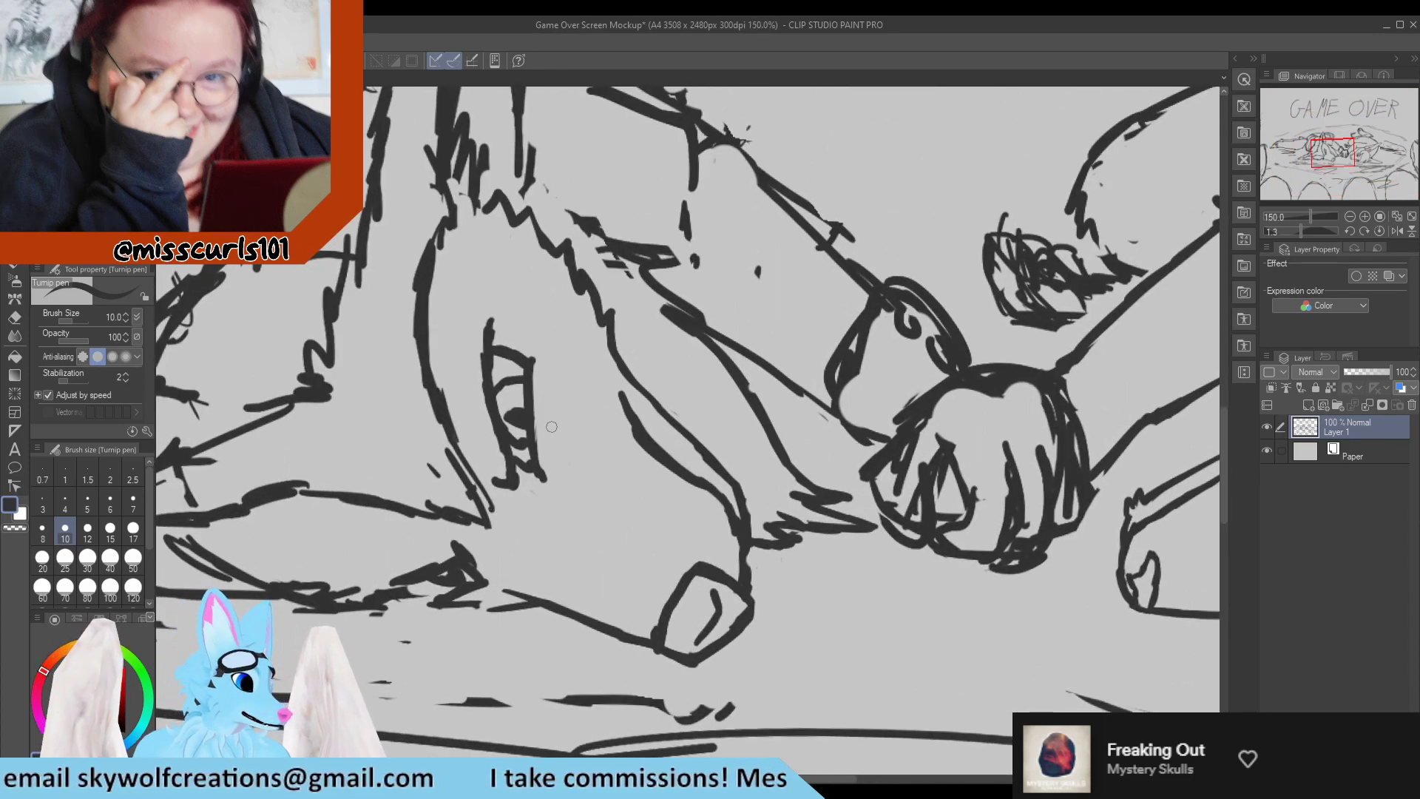
# Erase the iris and pupil of the left character's eye and draw a small curved iris near the upper lid.
pyautogui.press('e')
pyautogui.moveTo(508, 424)
pyautogui.mouseDown()
pyautogui.moveTo(519, 416)
pyautogui.moveTo(504, 378)
pyautogui.moveTo(521, 442)
pyautogui.mouseUp()
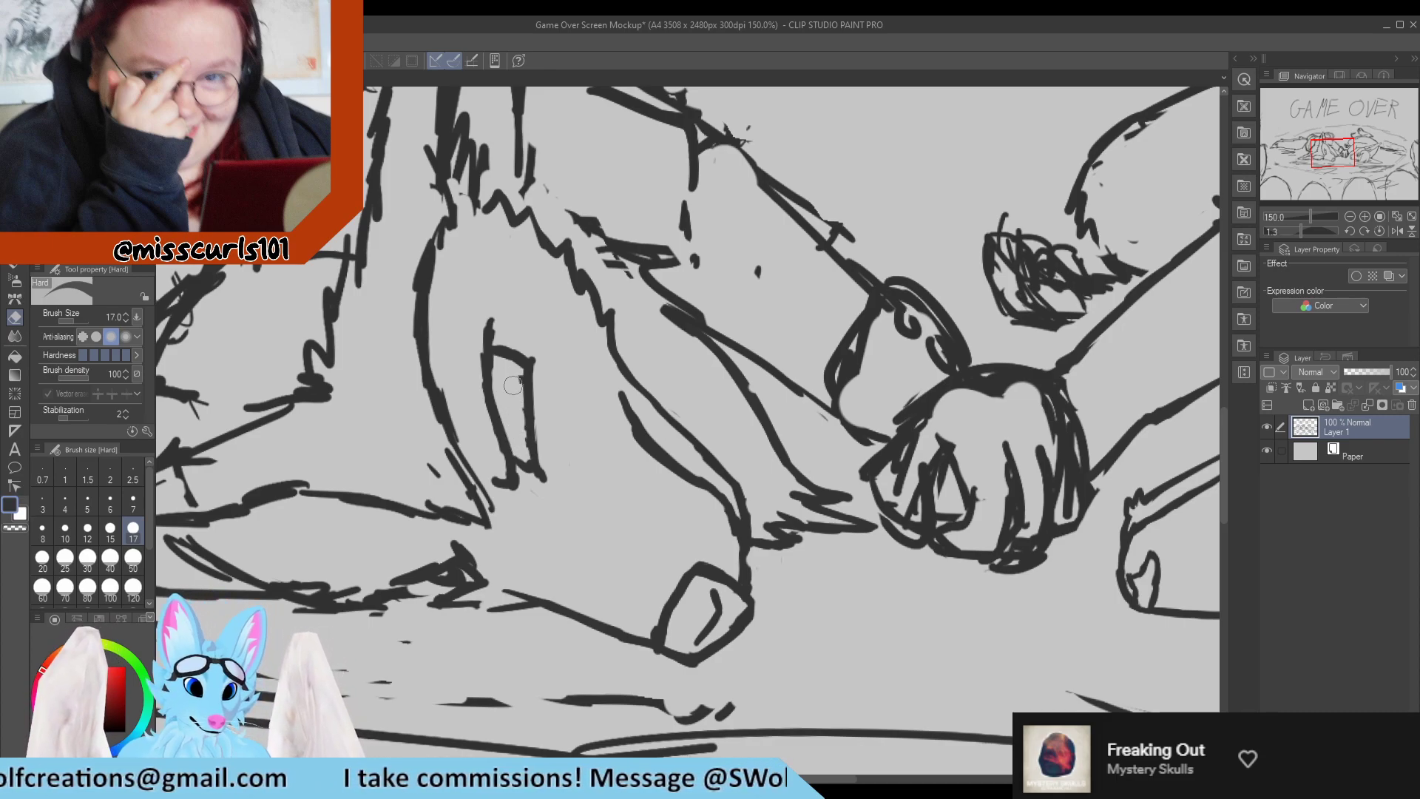
pyautogui.moveTo(512, 385); pyautogui.dragTo(519, 421)
pyautogui.press('p')
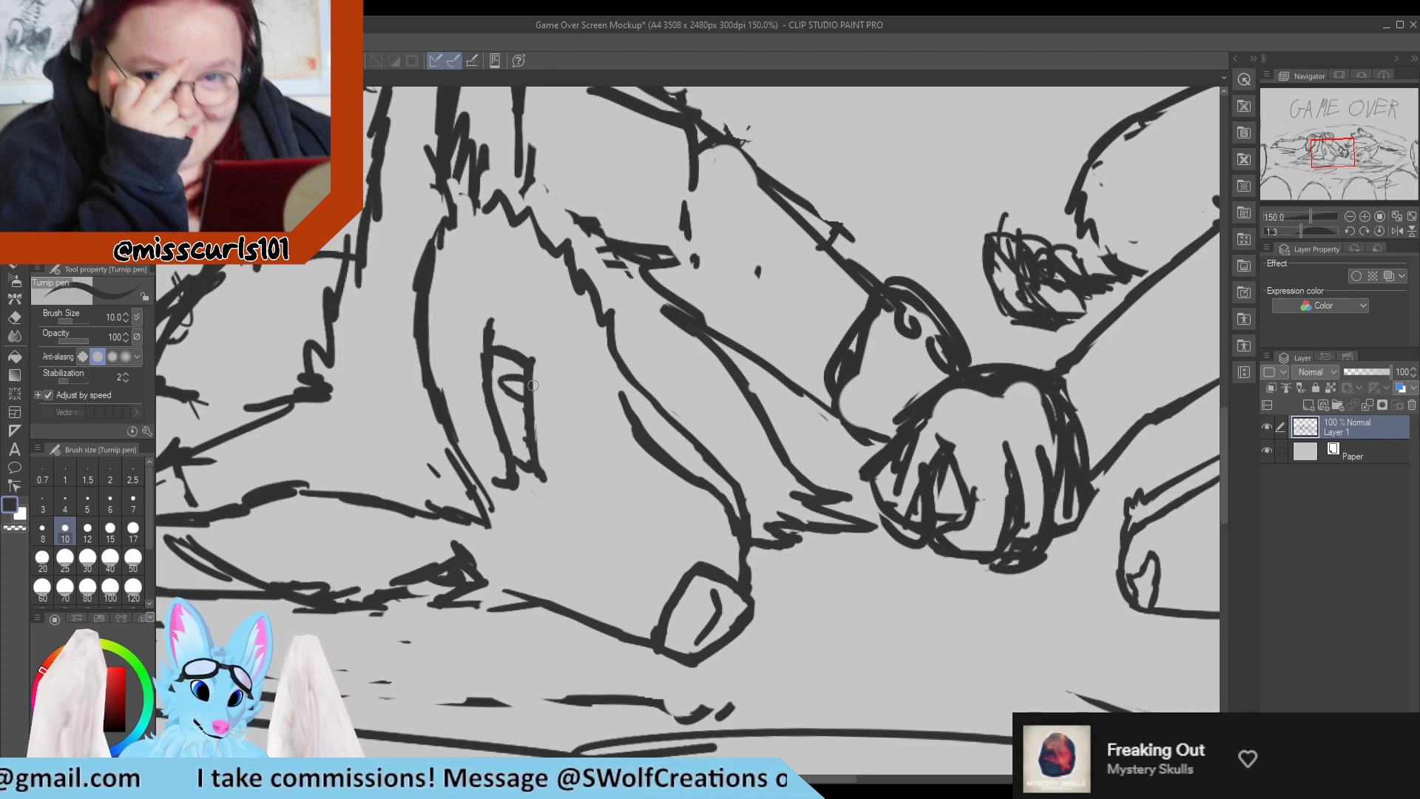
pyautogui.press('e')
pyautogui.press('p')
pyautogui.scroll(-14, 560, 473)
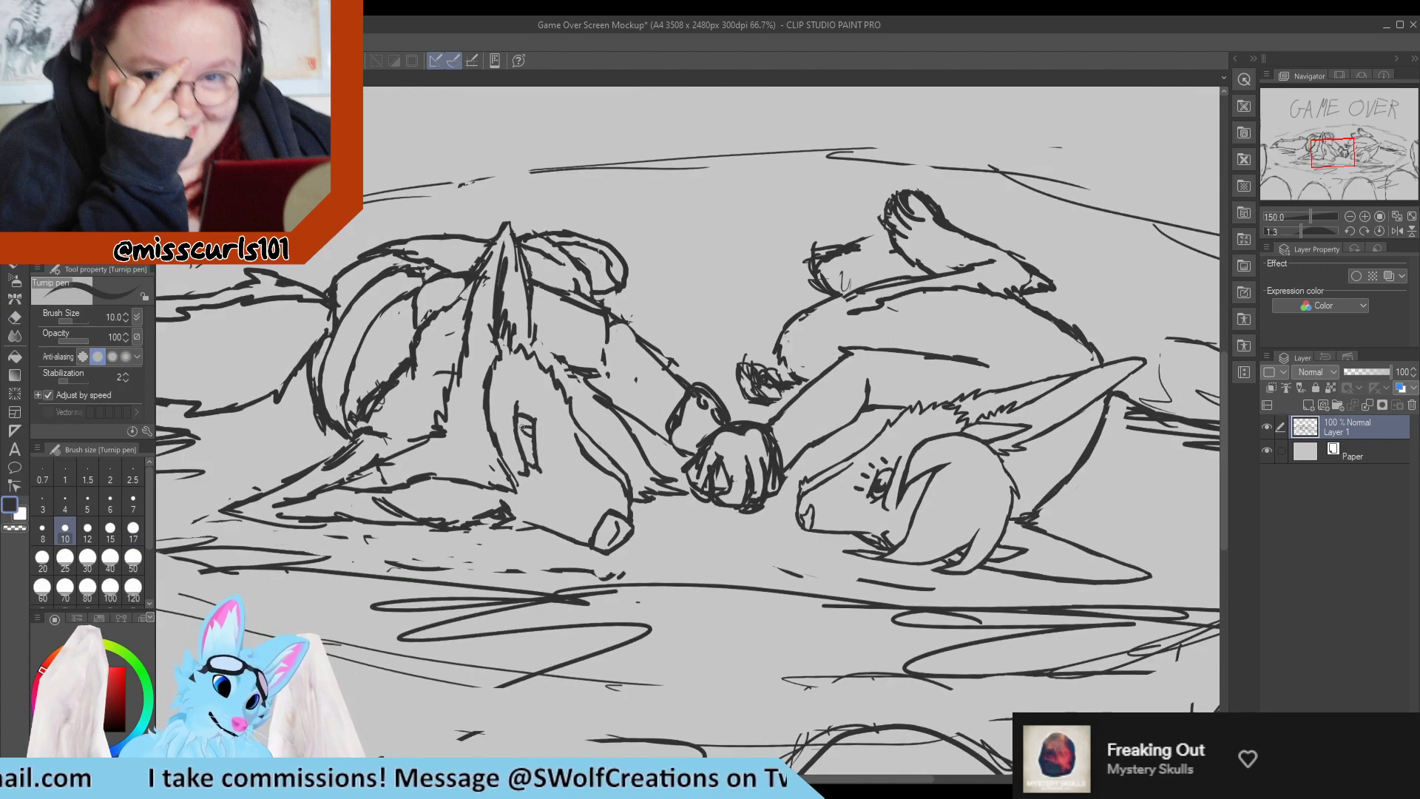
pyautogui.scroll(12, 485, 427)
pyautogui.press('e')
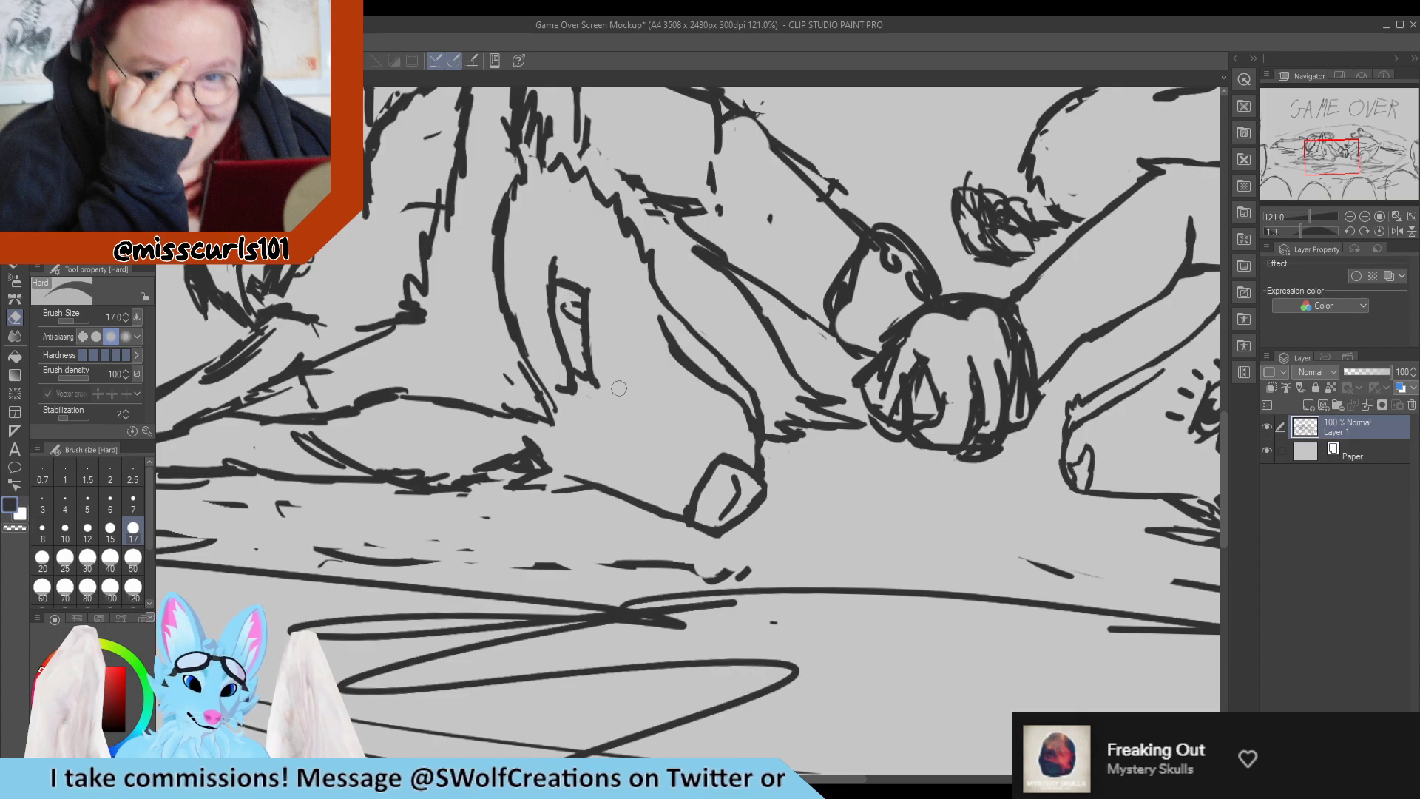
pyautogui.press('p')
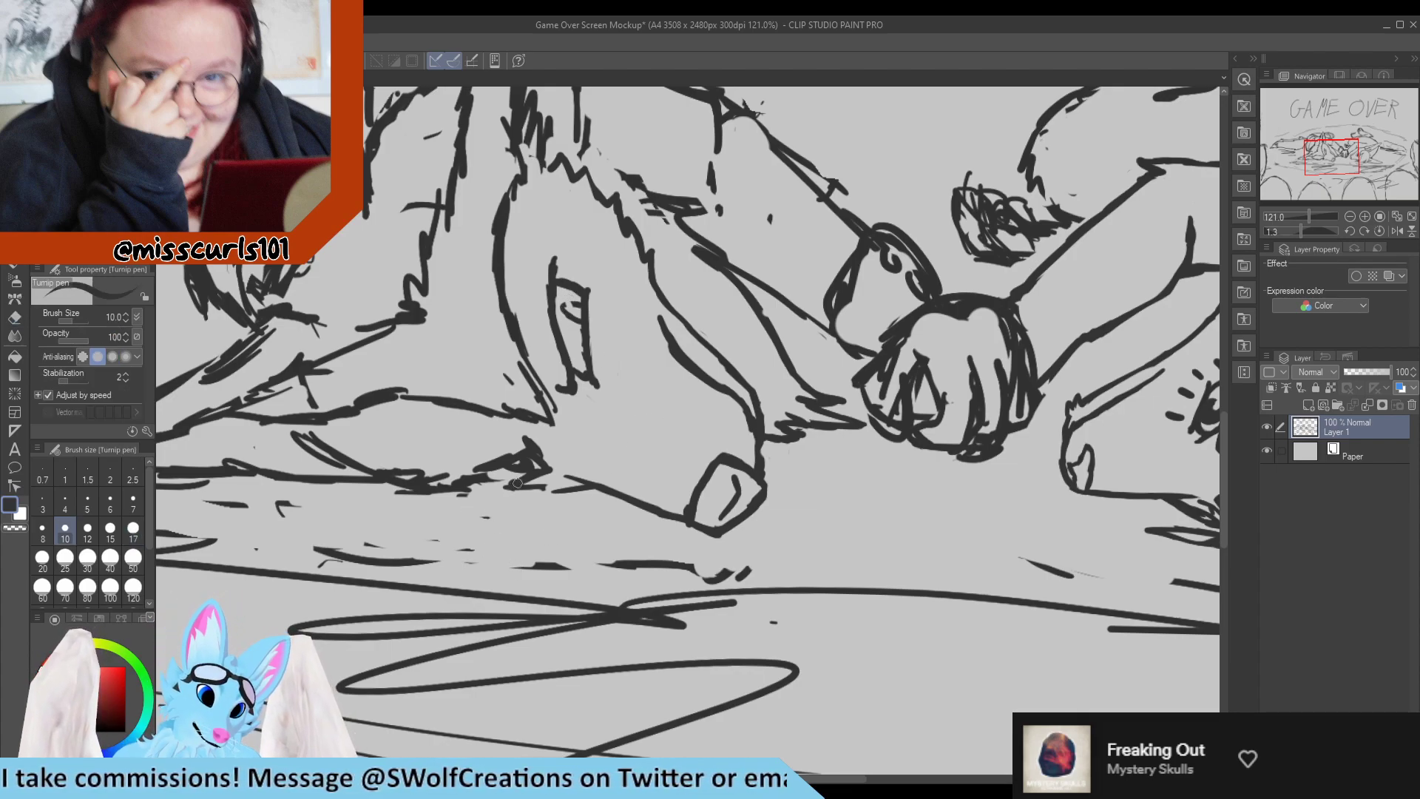
# Erase the ragged underside of the left character's lower ear and redraw it as a continuous line running to the jaw.
pyautogui.press('e')
pyautogui.moveTo(508, 489); pyautogui.dragTo(585, 489)
pyautogui.press('p')
pyautogui.moveTo(473, 478)
pyautogui.mouseDown()
pyautogui.moveTo(419, 474)
pyautogui.moveTo(477, 481)
pyautogui.moveTo(390, 497)
pyautogui.moveTo(521, 499)
pyautogui.mouseUp()
pyautogui.press('e')
pyautogui.press('p')
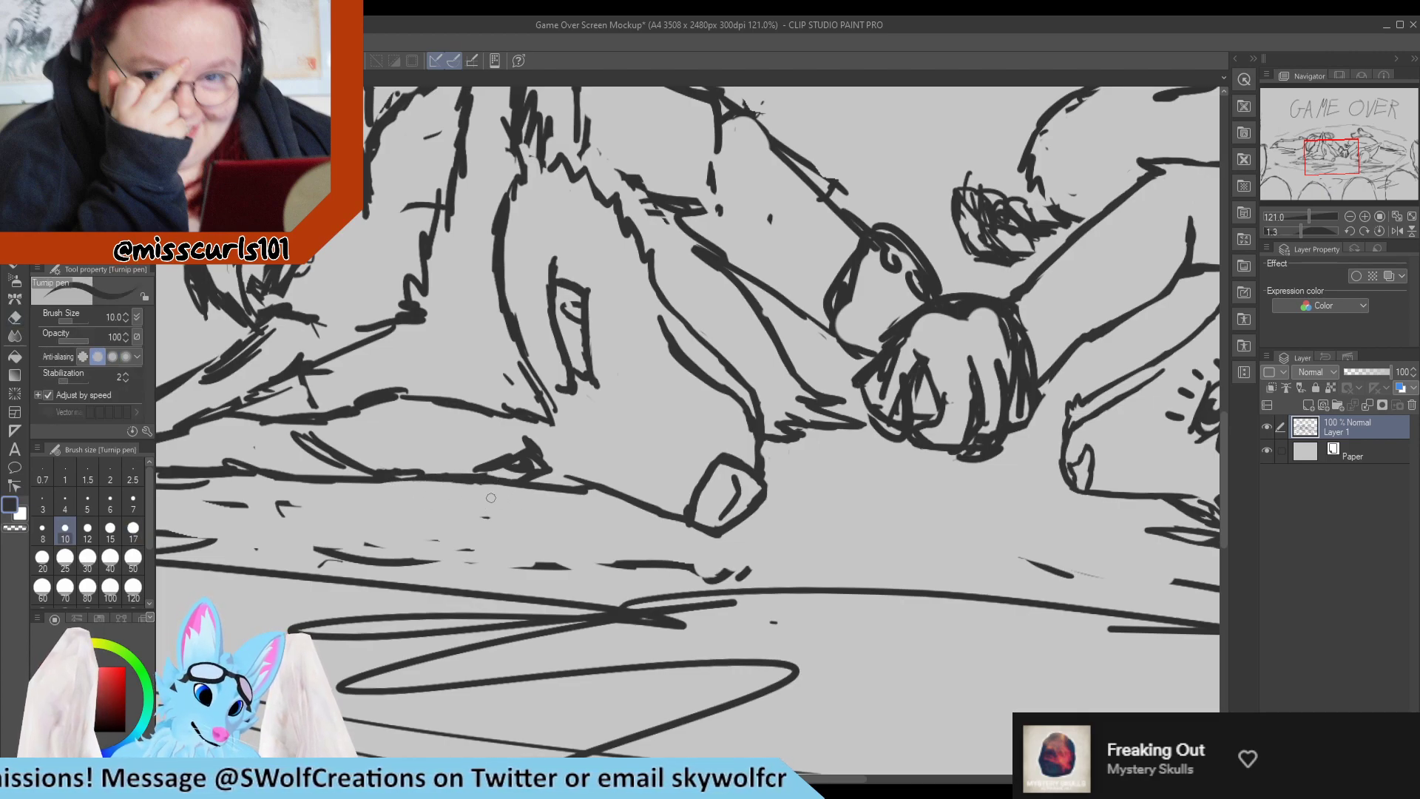
pyautogui.moveTo(428, 481)
pyautogui.mouseDown()
pyautogui.moveTo(508, 491)
pyautogui.moveTo(419, 475)
pyautogui.mouseUp()
pyautogui.press('e')
pyautogui.press('p')
pyautogui.moveTo(515, 486)
pyautogui.mouseDown()
pyautogui.moveTo(481, 480)
pyautogui.moveTo(509, 483)
pyautogui.moveTo(479, 471)
pyautogui.moveTo(502, 479)
pyautogui.moveTo(491, 468)
pyautogui.moveTo(443, 474)
pyautogui.moveTo(577, 491)
pyautogui.moveTo(418, 491)
pyautogui.mouseUp()
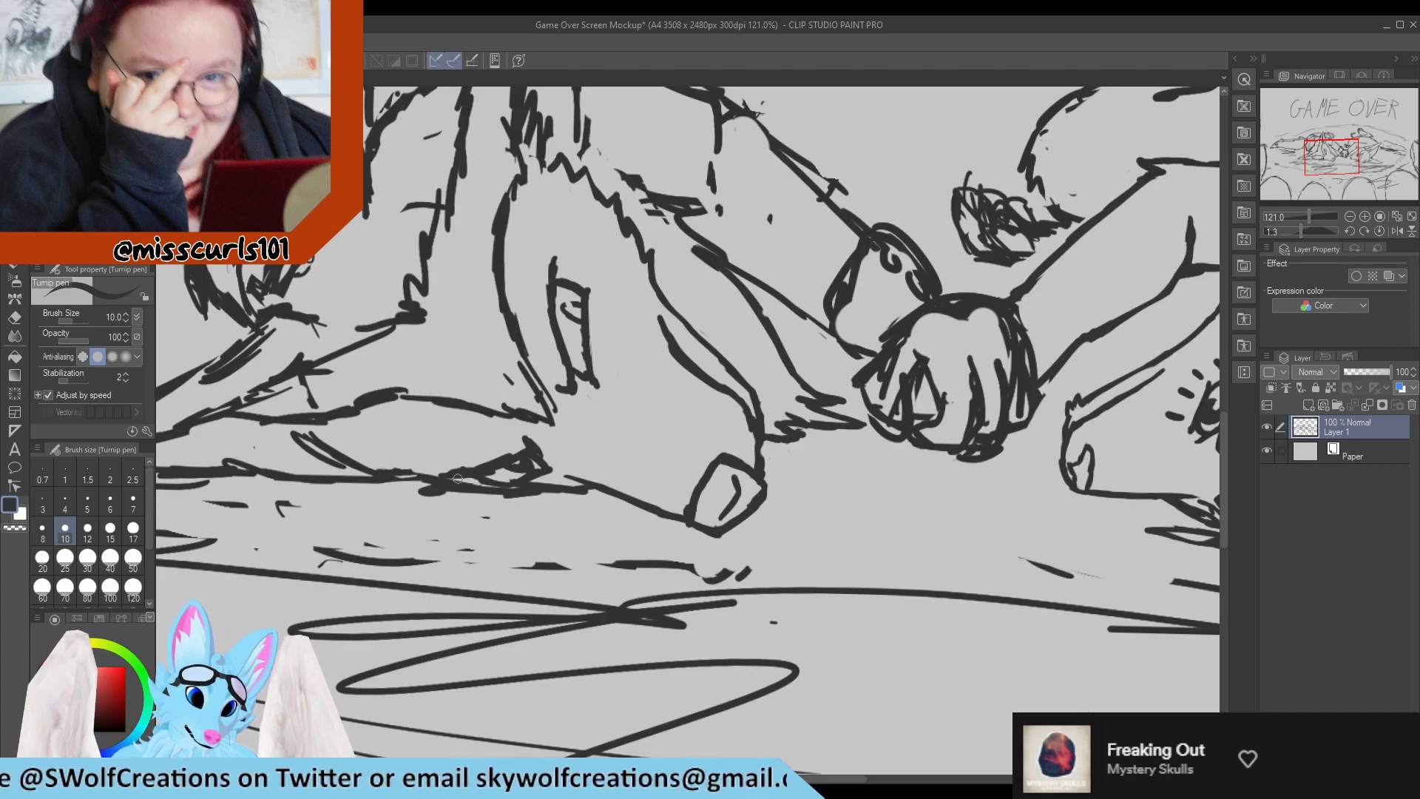
pyautogui.scroll(-8, 525, 414)
pyautogui.scroll(9, 522, 410)
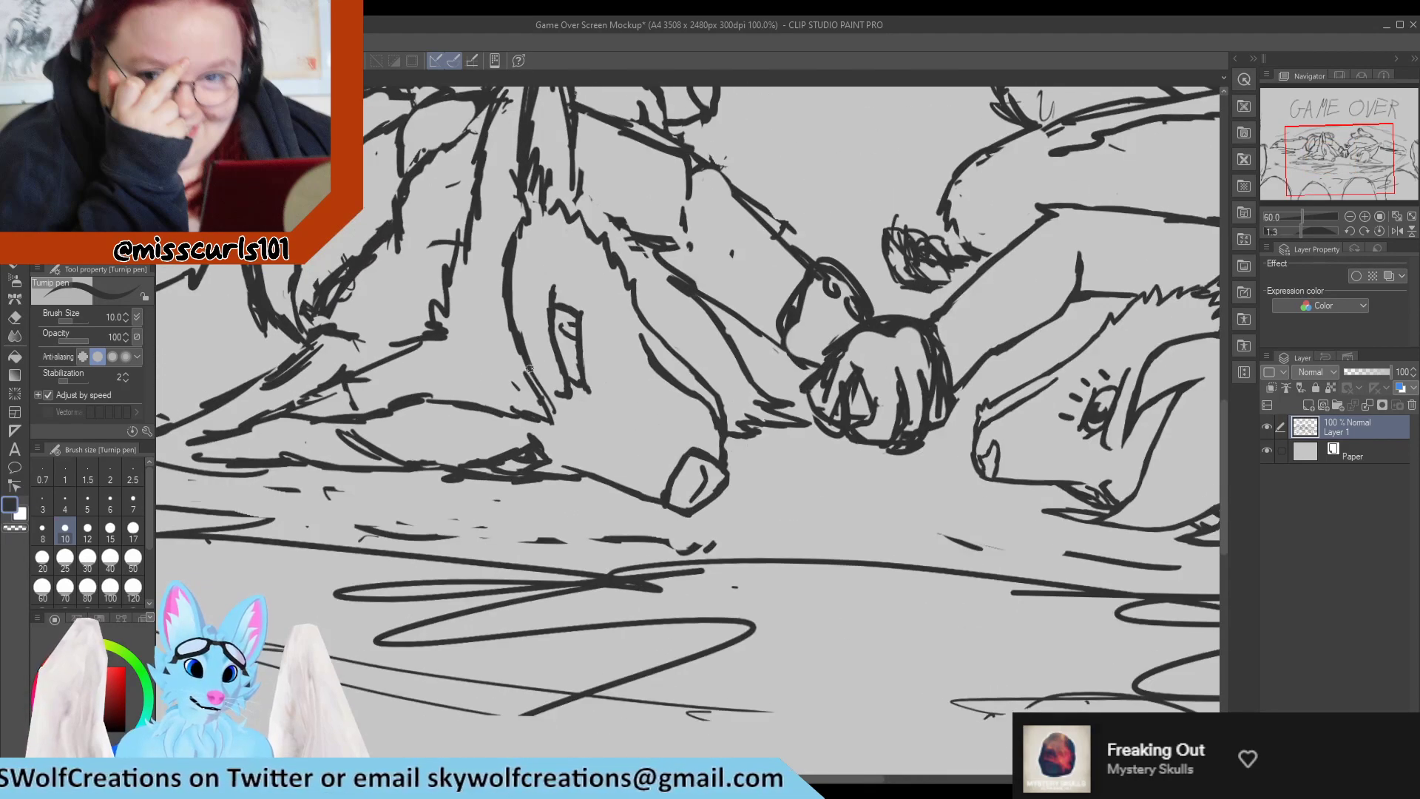
# Erase the pointed corner where the left character's head outline meets the upper edge of the lower ear.
pyautogui.press('e')
pyautogui.moveTo(444, 420)
pyautogui.mouseDown()
pyautogui.moveTo(580, 437)
pyautogui.moveTo(541, 396)
pyautogui.mouseUp()
pyautogui.press('p')
pyautogui.press('e')
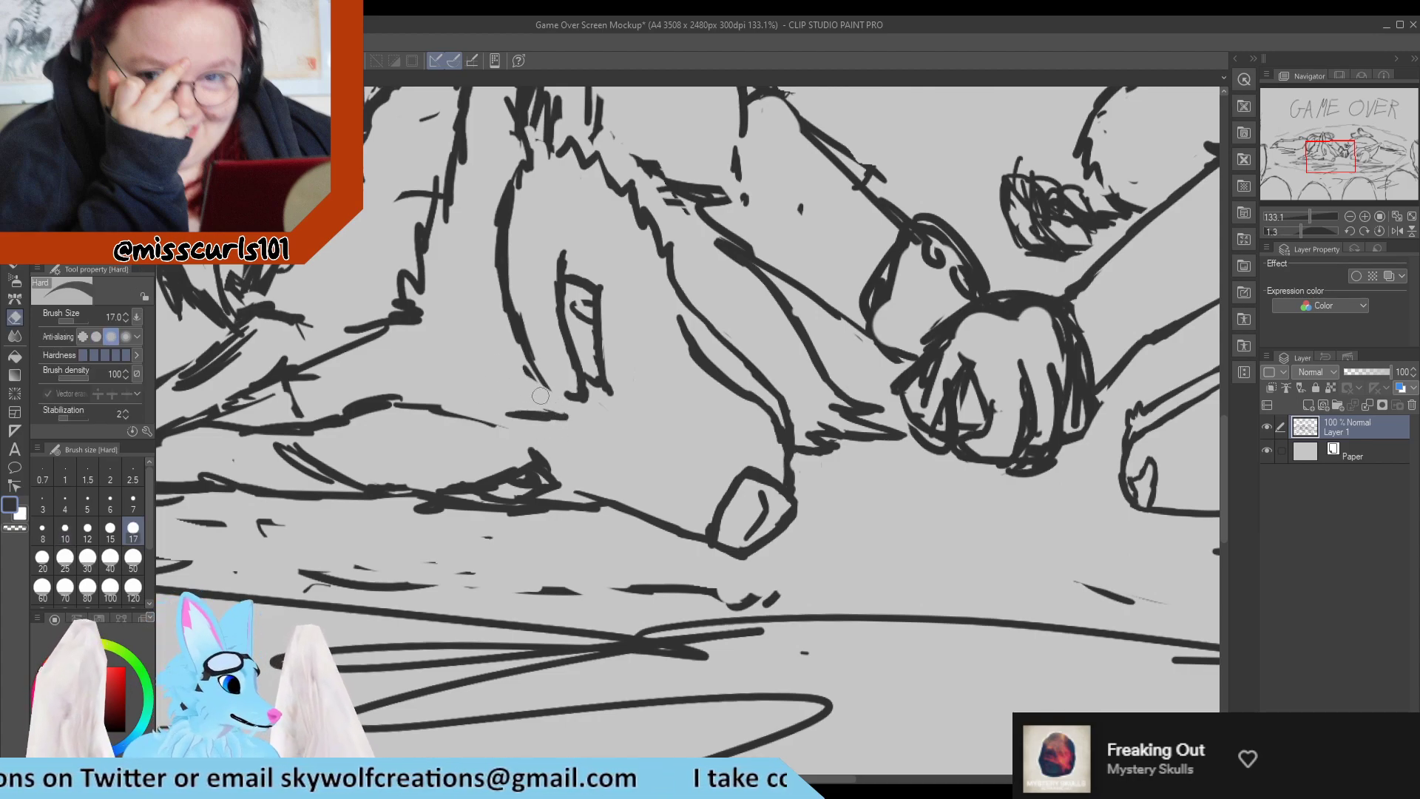
pyautogui.press('p')
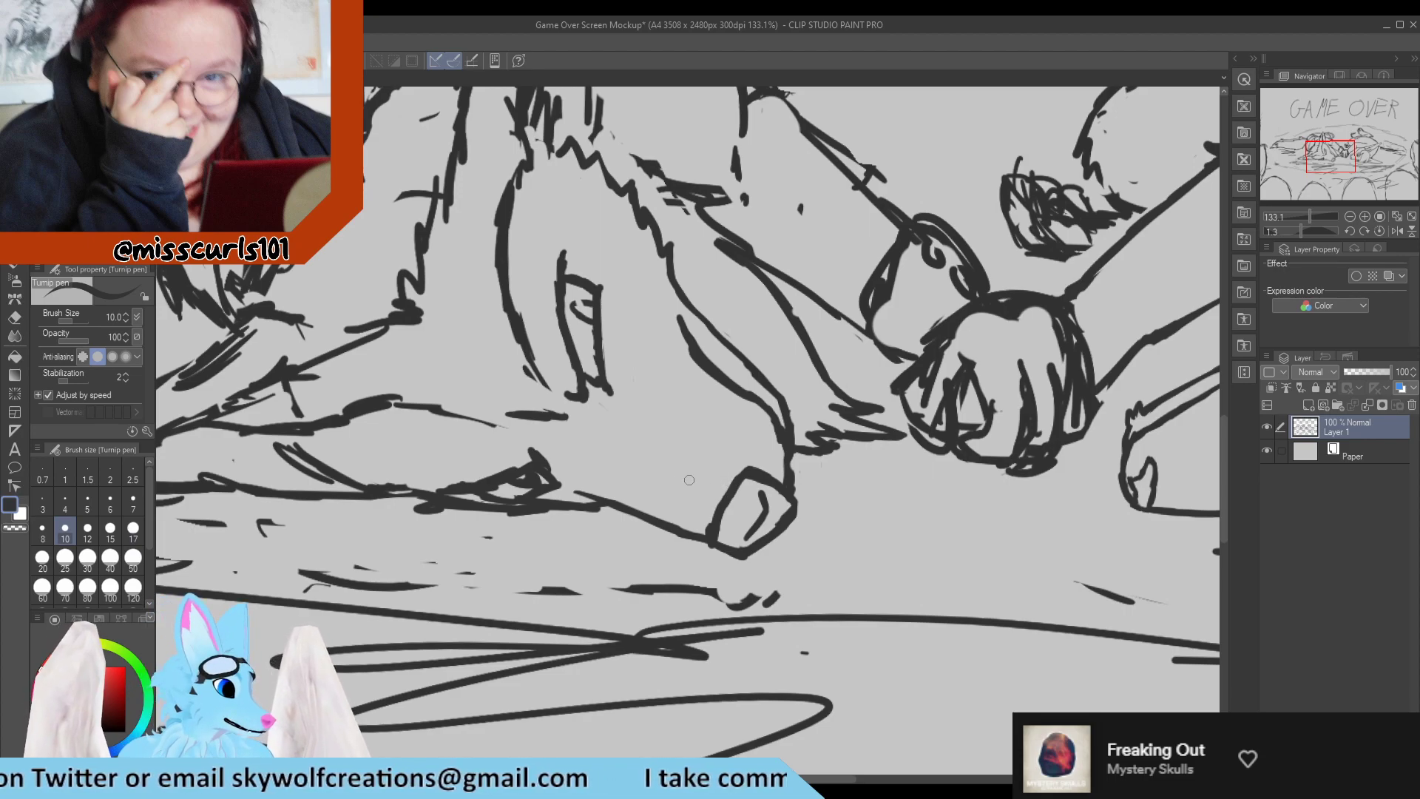
# Add a new layer and draw a line on it from below the left character's eye to the nose.
pyautogui.press('e')
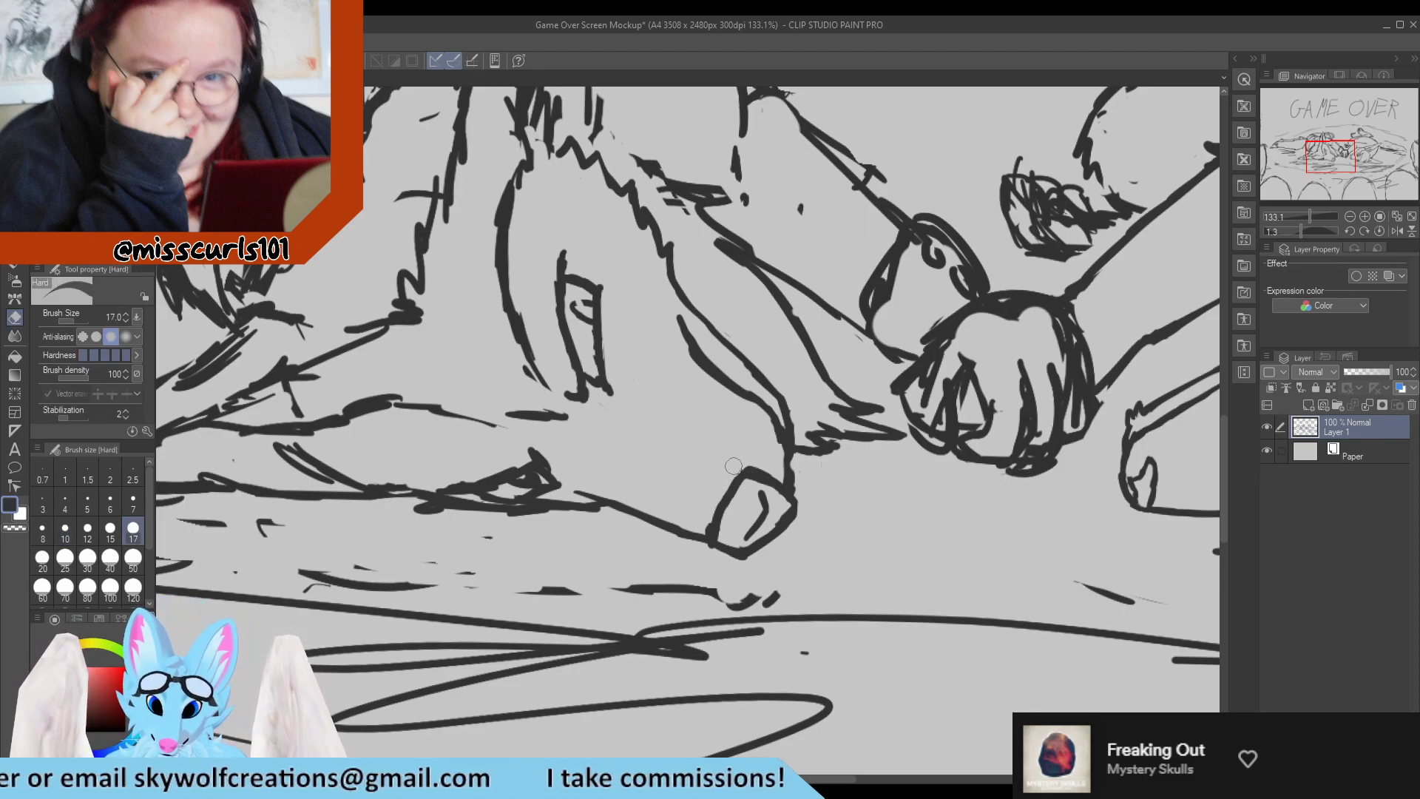
pyautogui.press('p')
pyautogui.click(1308, 406)
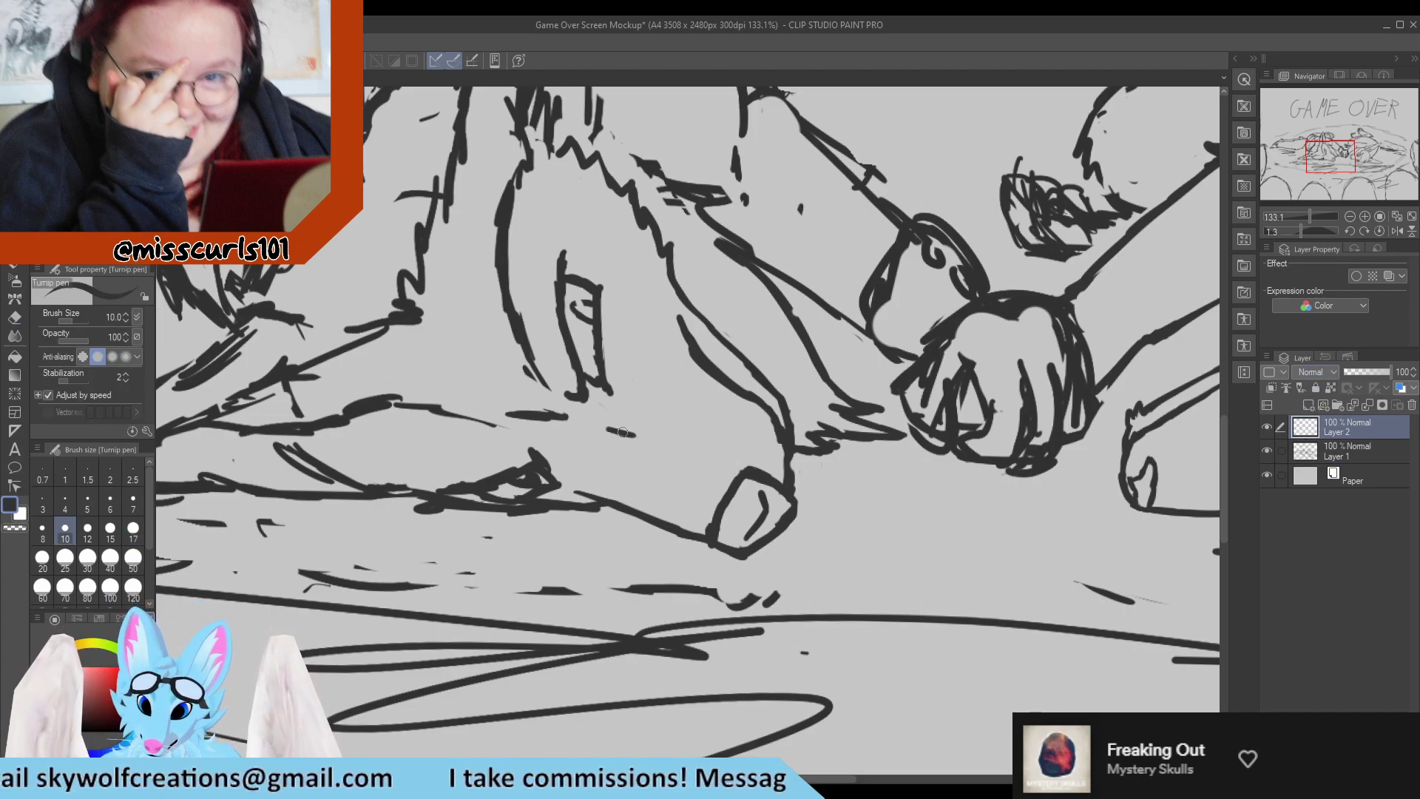
pyautogui.moveTo(601, 426); pyautogui.dragTo(737, 466)
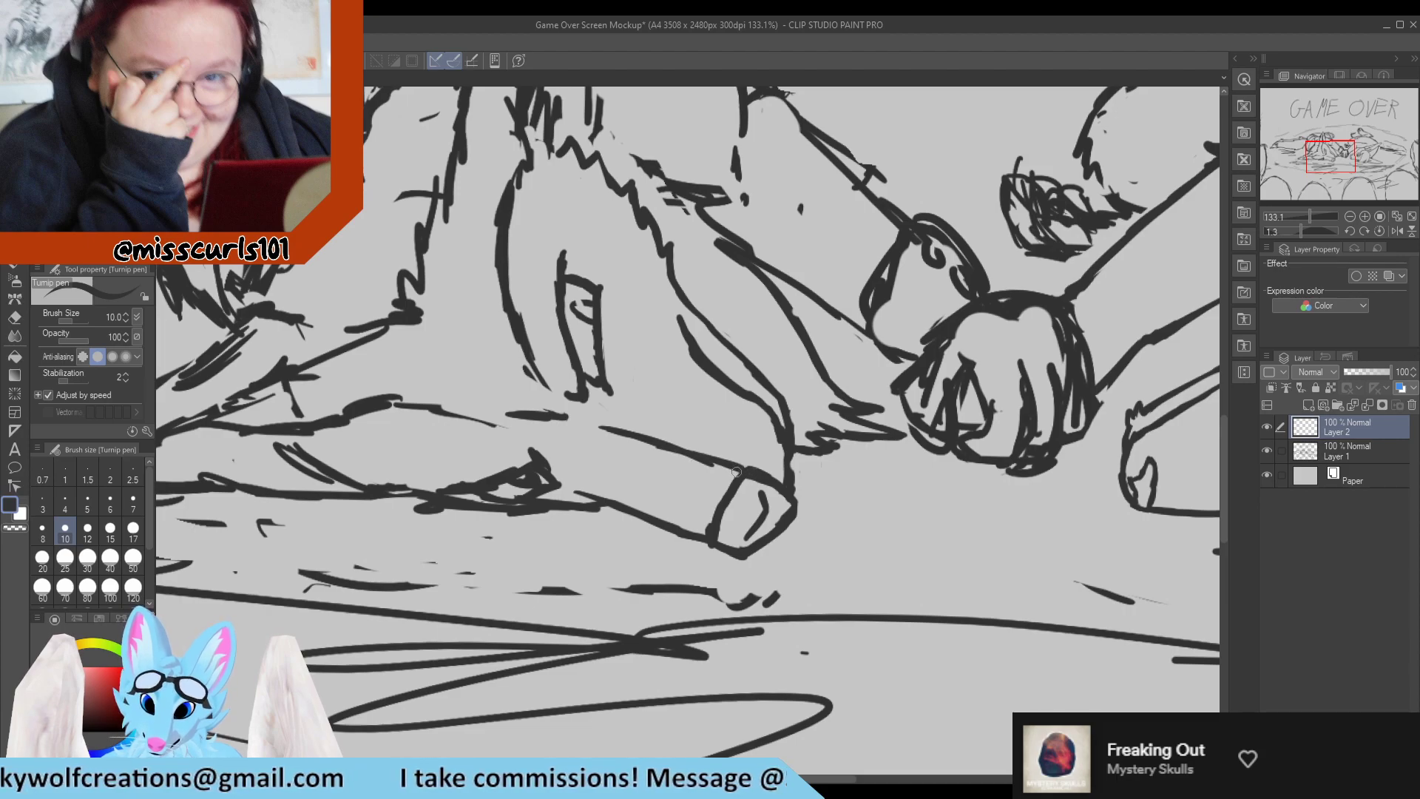
pyautogui.press('e')
pyautogui.press('p')
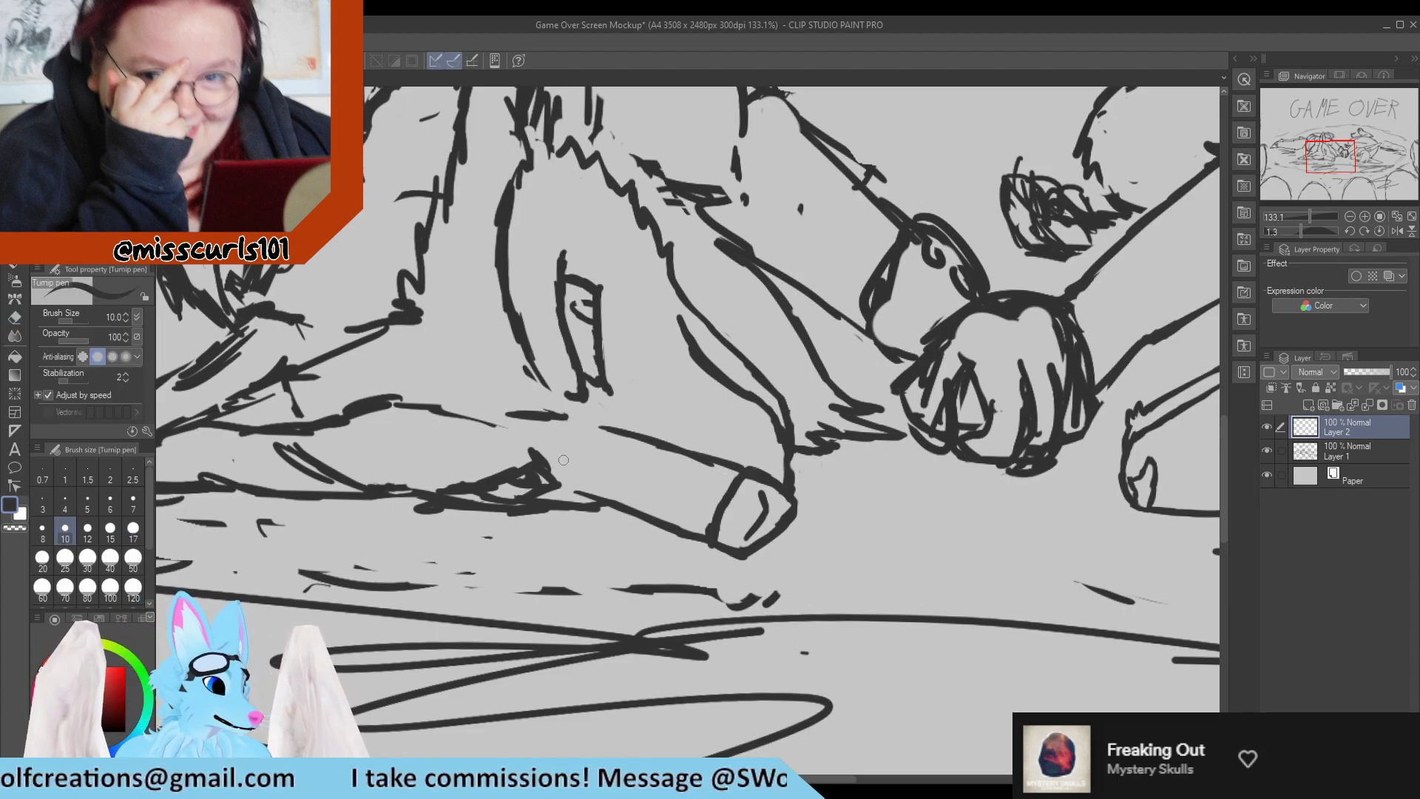
# Close the rear of the left character's muzzle marking with a rounded line joining its upper and lower edges.
pyautogui.moveTo(551, 444)
pyautogui.mouseDown()
pyautogui.moveTo(592, 425)
pyautogui.moveTo(573, 421)
pyautogui.moveTo(649, 447)
pyautogui.moveTo(605, 423)
pyautogui.moveTo(670, 452)
pyautogui.moveTo(511, 413)
pyautogui.moveTo(621, 449)
pyautogui.moveTo(570, 437)
pyautogui.moveTo(587, 443)
pyautogui.moveTo(561, 419)
pyautogui.moveTo(551, 452)
pyautogui.moveTo(609, 501)
pyautogui.mouseUp()
pyautogui.press('e')
pyautogui.press('p')
pyautogui.press('e')
pyautogui.press('p')
pyautogui.press('e')
pyautogui.press('p')
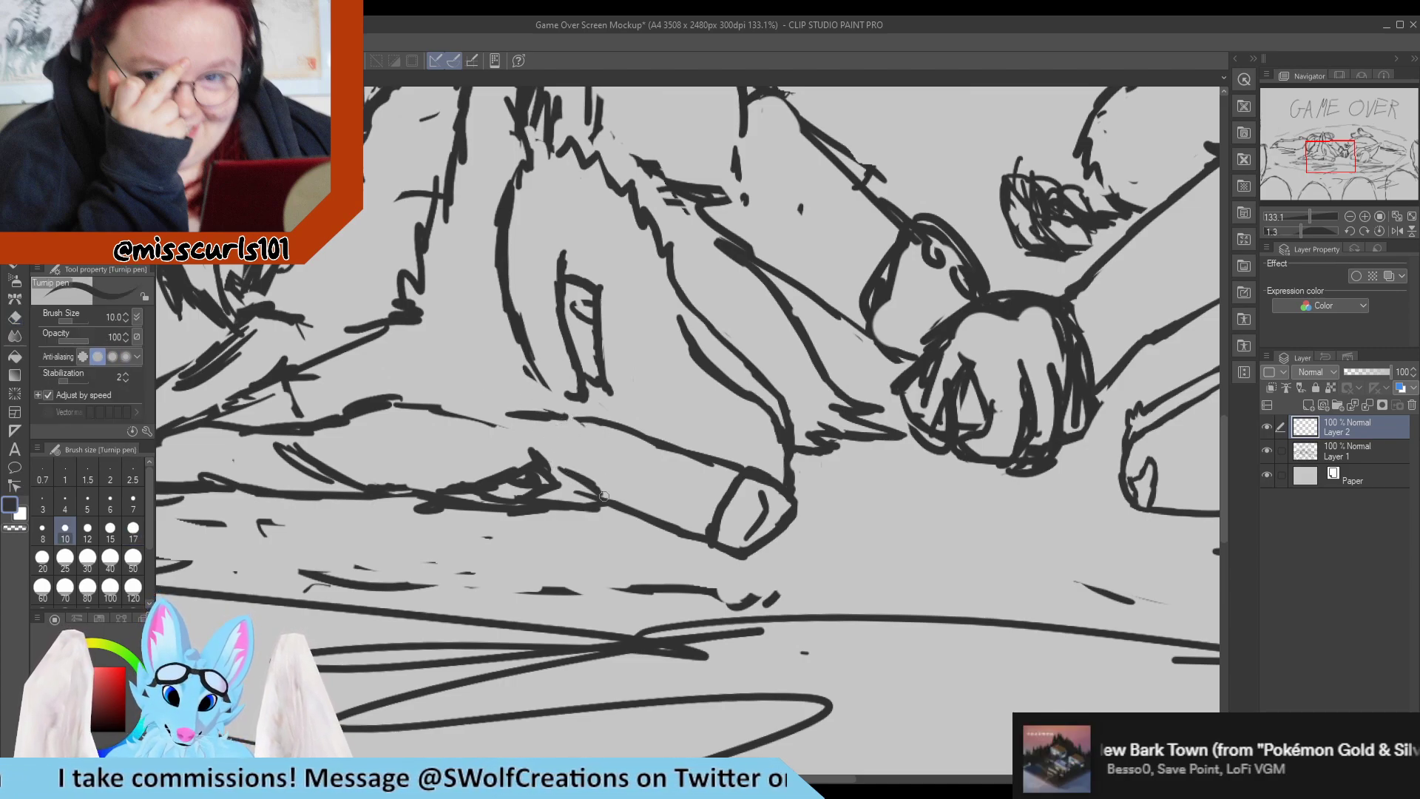
pyautogui.moveTo(553, 447)
pyautogui.mouseDown()
pyautogui.moveTo(560, 466)
pyautogui.moveTo(581, 425)
pyautogui.mouseUp()
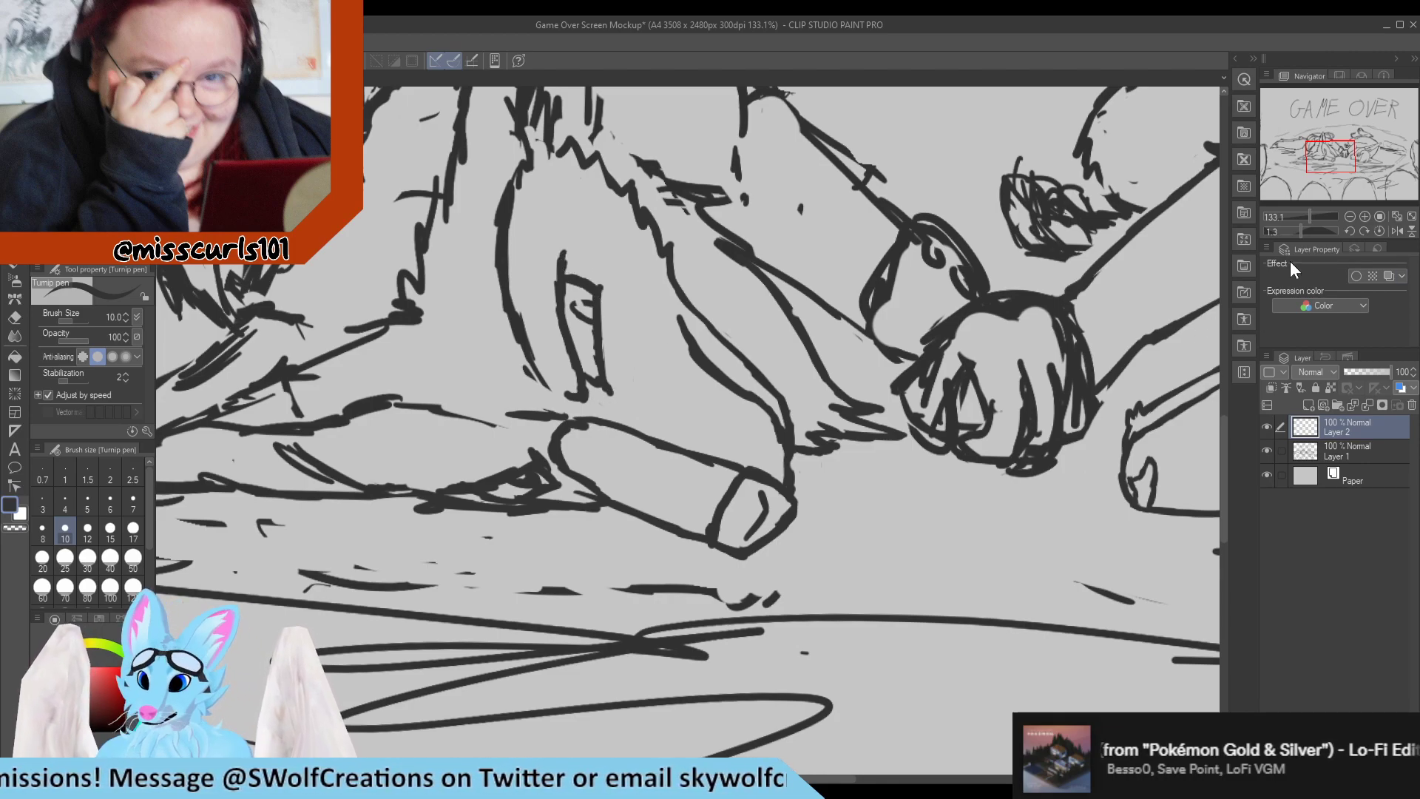
# Lower Layer 2's opacity to 30% and shade around the left character's eye and the corner of its mouth.
pyautogui.click(1357, 373)
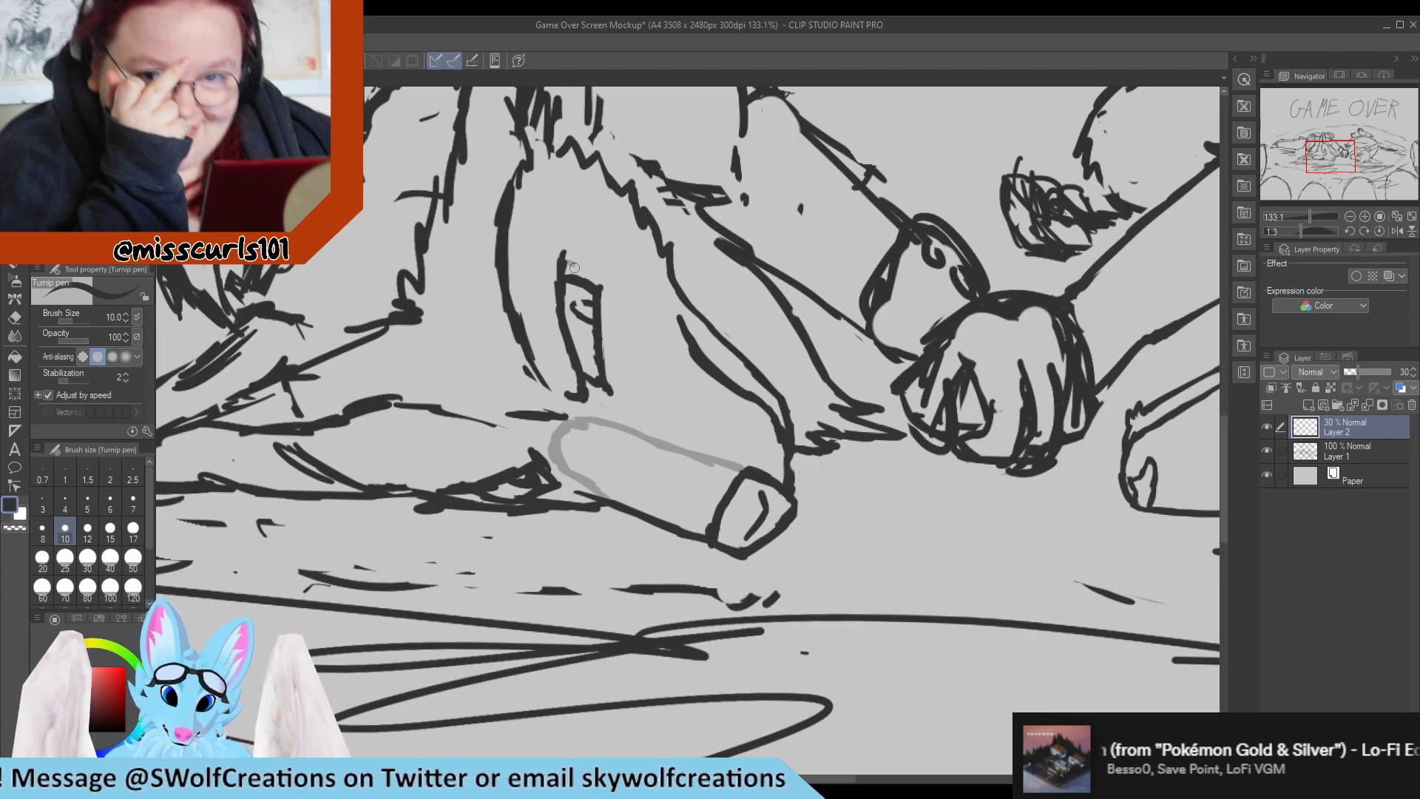
pyautogui.moveTo(590, 273)
pyautogui.mouseDown()
pyautogui.moveTo(608, 309)
pyautogui.moveTo(568, 270)
pyautogui.moveTo(600, 295)
pyautogui.moveTo(599, 280)
pyautogui.moveTo(615, 370)
pyautogui.moveTo(590, 386)
pyautogui.moveTo(608, 320)
pyautogui.moveTo(613, 382)
pyautogui.moveTo(596, 393)
pyautogui.moveTo(619, 372)
pyautogui.moveTo(587, 395)
pyautogui.moveTo(621, 375)
pyautogui.moveTo(600, 305)
pyautogui.moveTo(623, 367)
pyautogui.moveTo(596, 289)
pyautogui.moveTo(605, 308)
pyautogui.moveTo(561, 268)
pyautogui.moveTo(595, 280)
pyautogui.moveTo(636, 359)
pyautogui.moveTo(621, 292)
pyautogui.moveTo(640, 402)
pyautogui.moveTo(627, 270)
pyautogui.moveTo(634, 331)
pyautogui.mouseUp()
pyautogui.press('e')
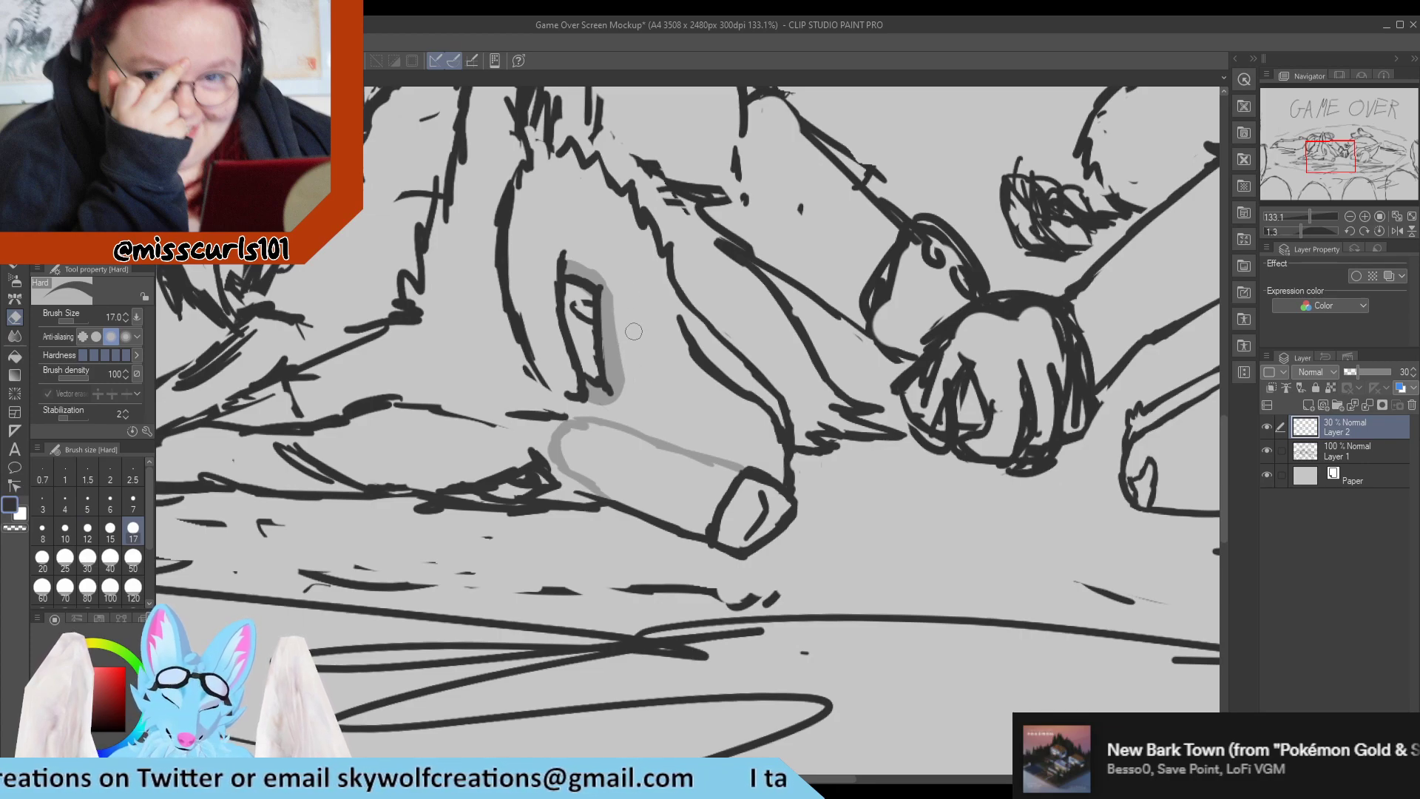
pyautogui.press('p')
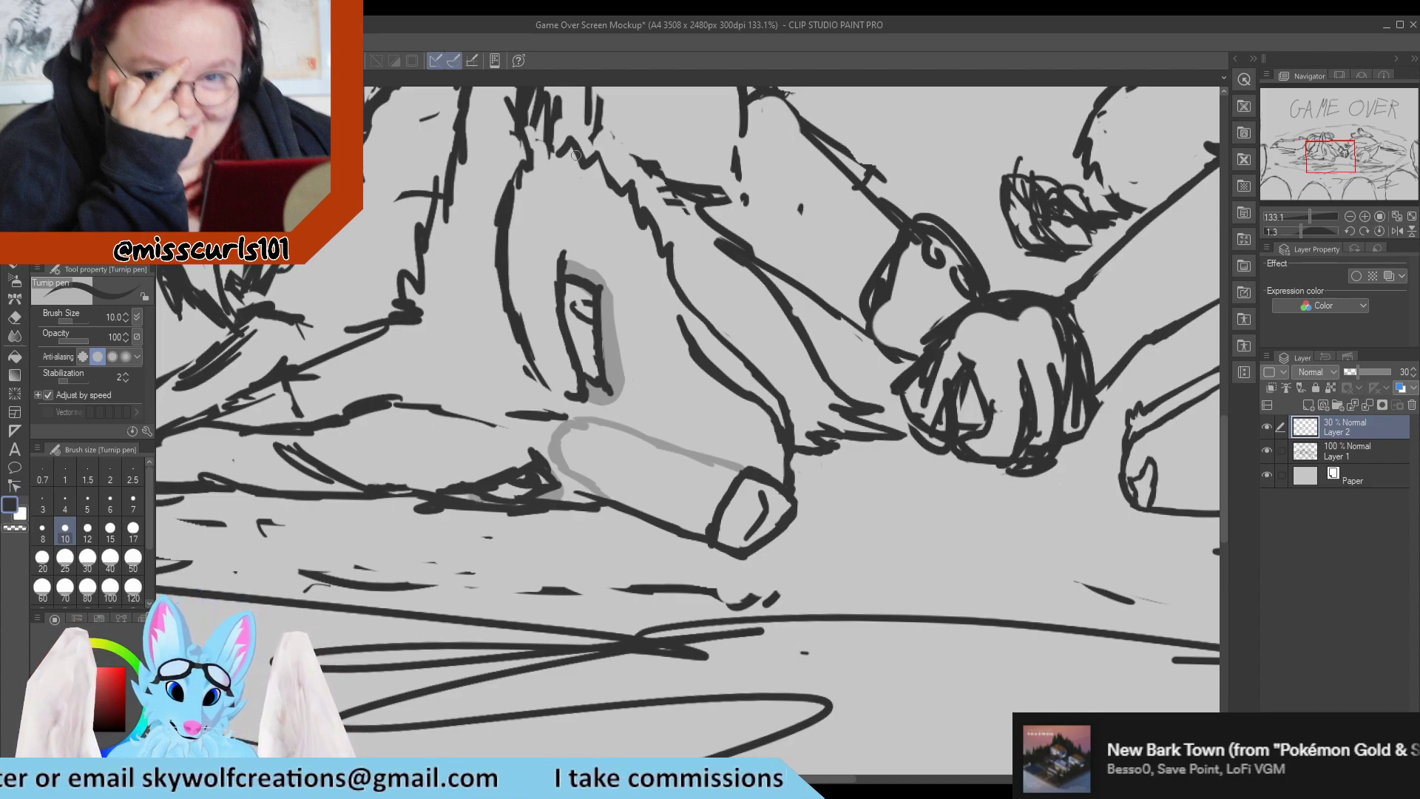
# Shade a ragged fur marking from the left character's forehead down along the bridge of the muzzle.
pyautogui.moveTo(579, 161); pyautogui.dragTo(591, 181)
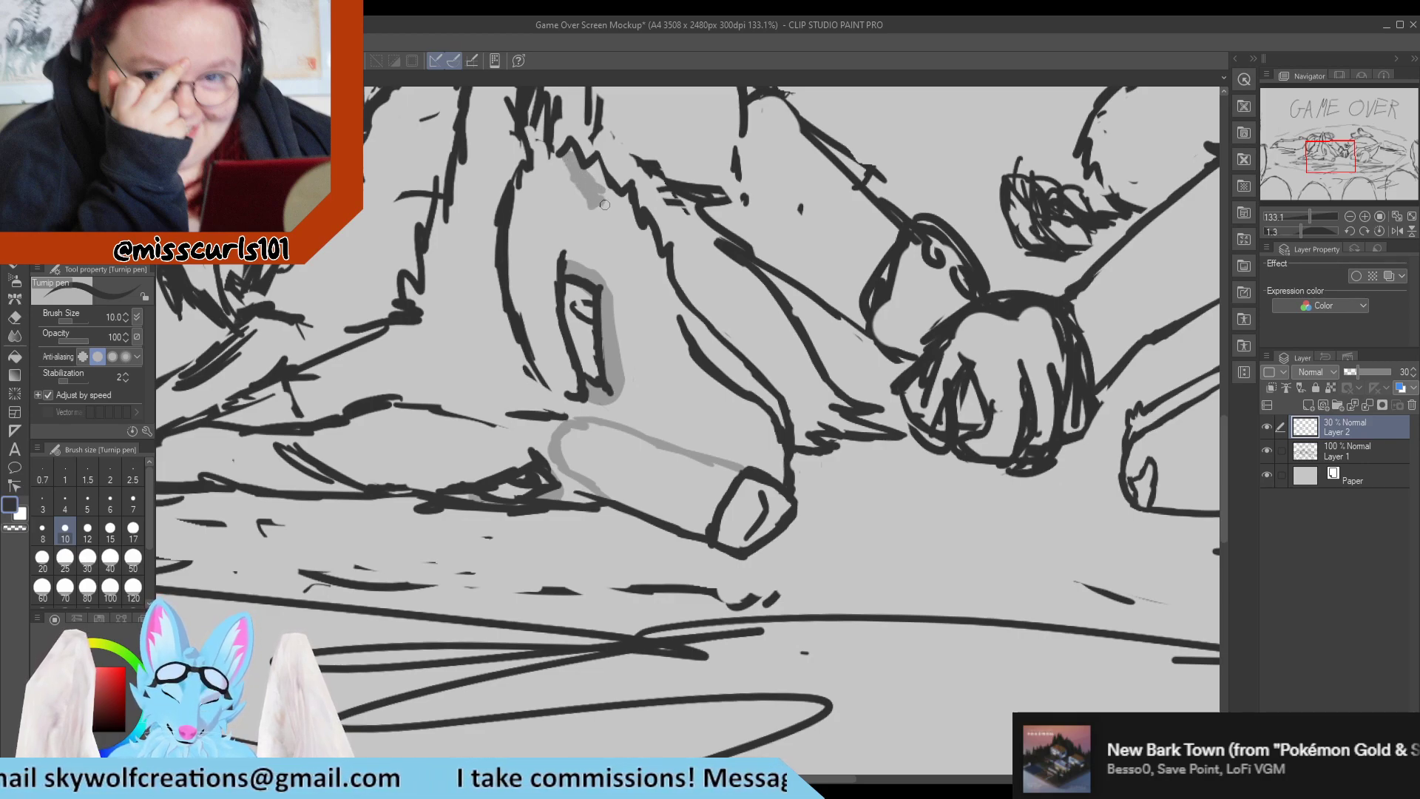
pyautogui.moveTo(604, 204)
pyautogui.mouseDown()
pyautogui.moveTo(618, 232)
pyautogui.moveTo(583, 193)
pyautogui.moveTo(648, 264)
pyautogui.moveTo(567, 151)
pyautogui.moveTo(608, 196)
pyautogui.moveTo(613, 184)
pyautogui.moveTo(659, 268)
pyautogui.moveTo(654, 248)
pyautogui.moveTo(683, 331)
pyautogui.moveTo(765, 406)
pyautogui.moveTo(750, 375)
pyautogui.mouseUp()
pyautogui.press('e')
pyautogui.press('p')
pyautogui.moveTo(701, 335); pyautogui.dragTo(784, 407)
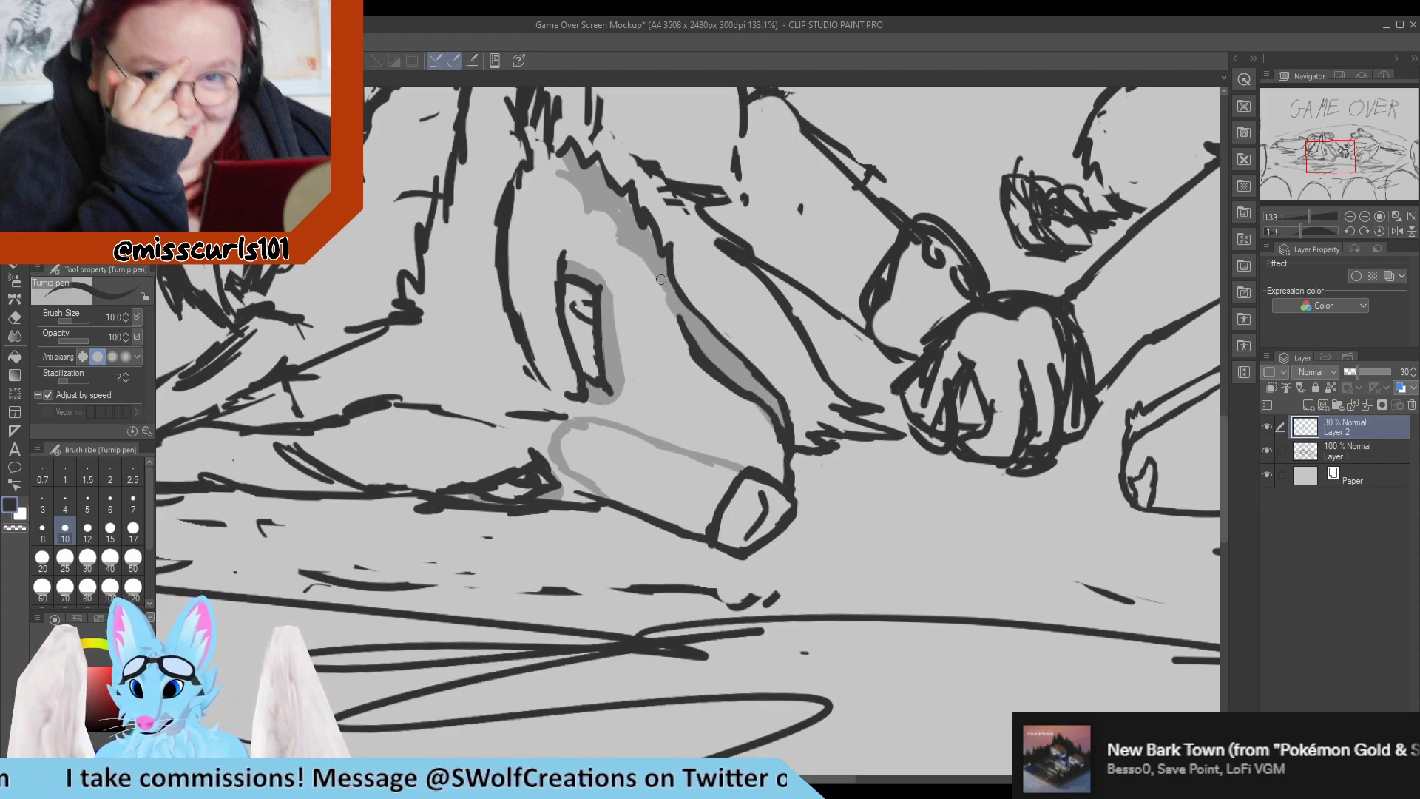
# Shade the left character's iris on Layer 2 and erase the dark iris line from Layer 1.
pyautogui.scroll(-1, 679, 278)
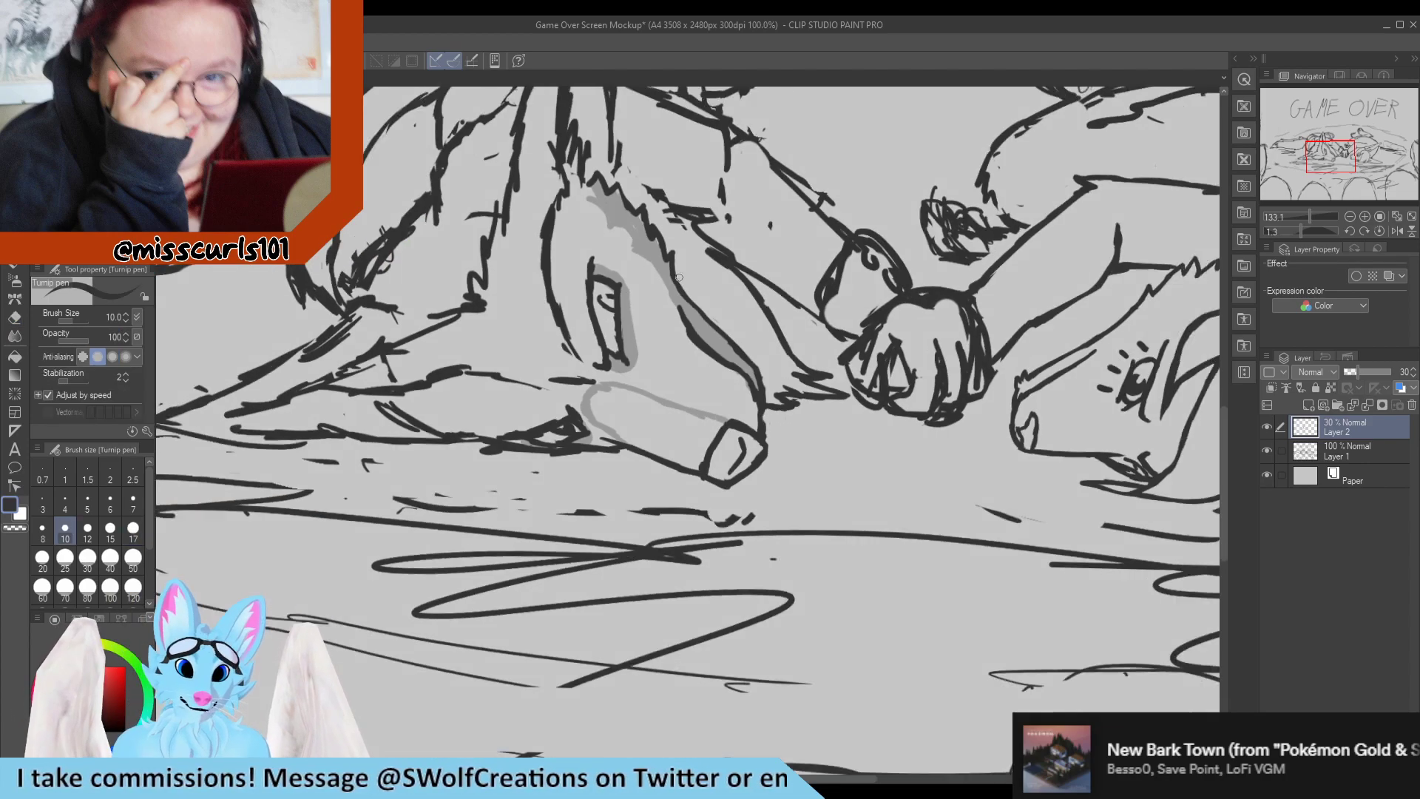
pyautogui.scroll(-3, 679, 277)
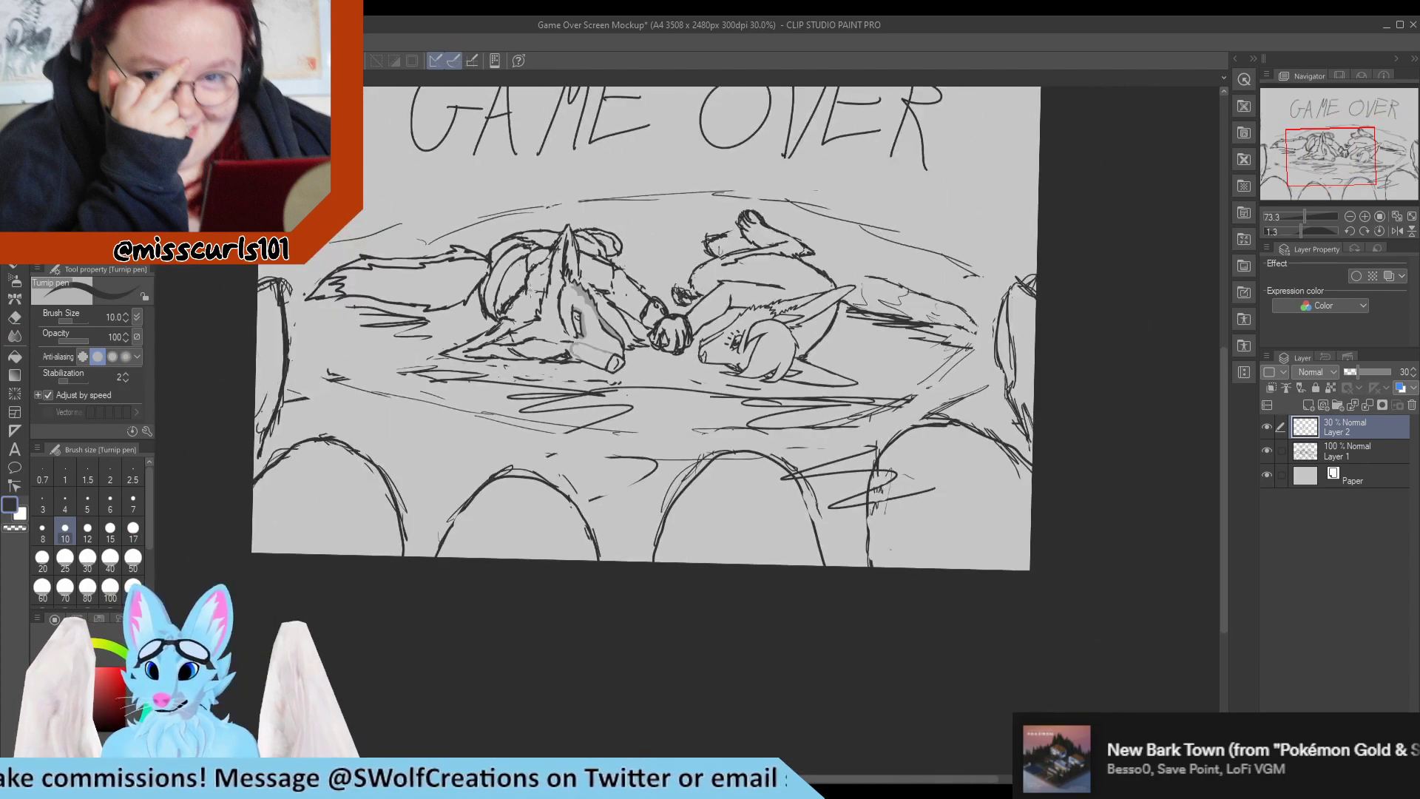
pyautogui.scroll(2, 662, 222)
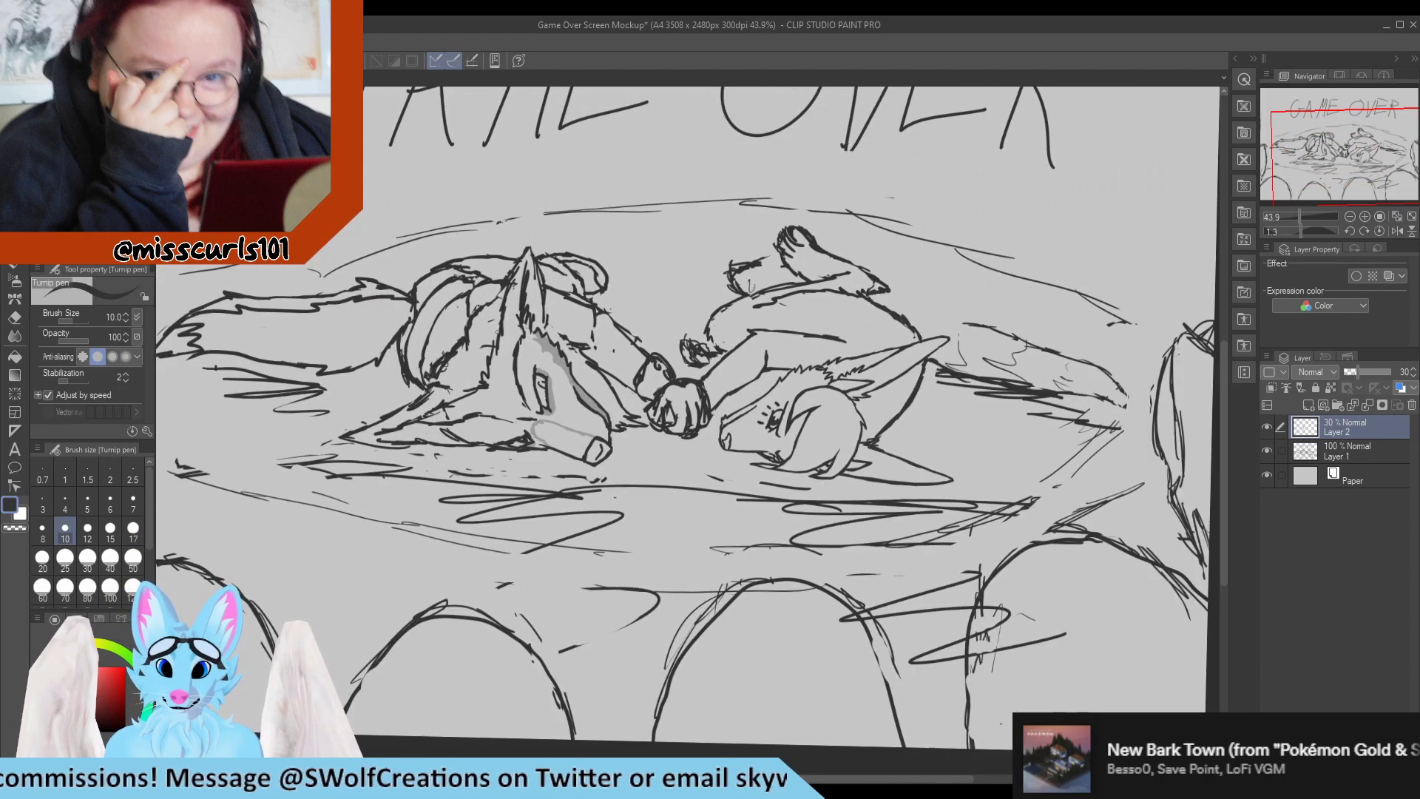
pyautogui.scroll(1, 417, 482)
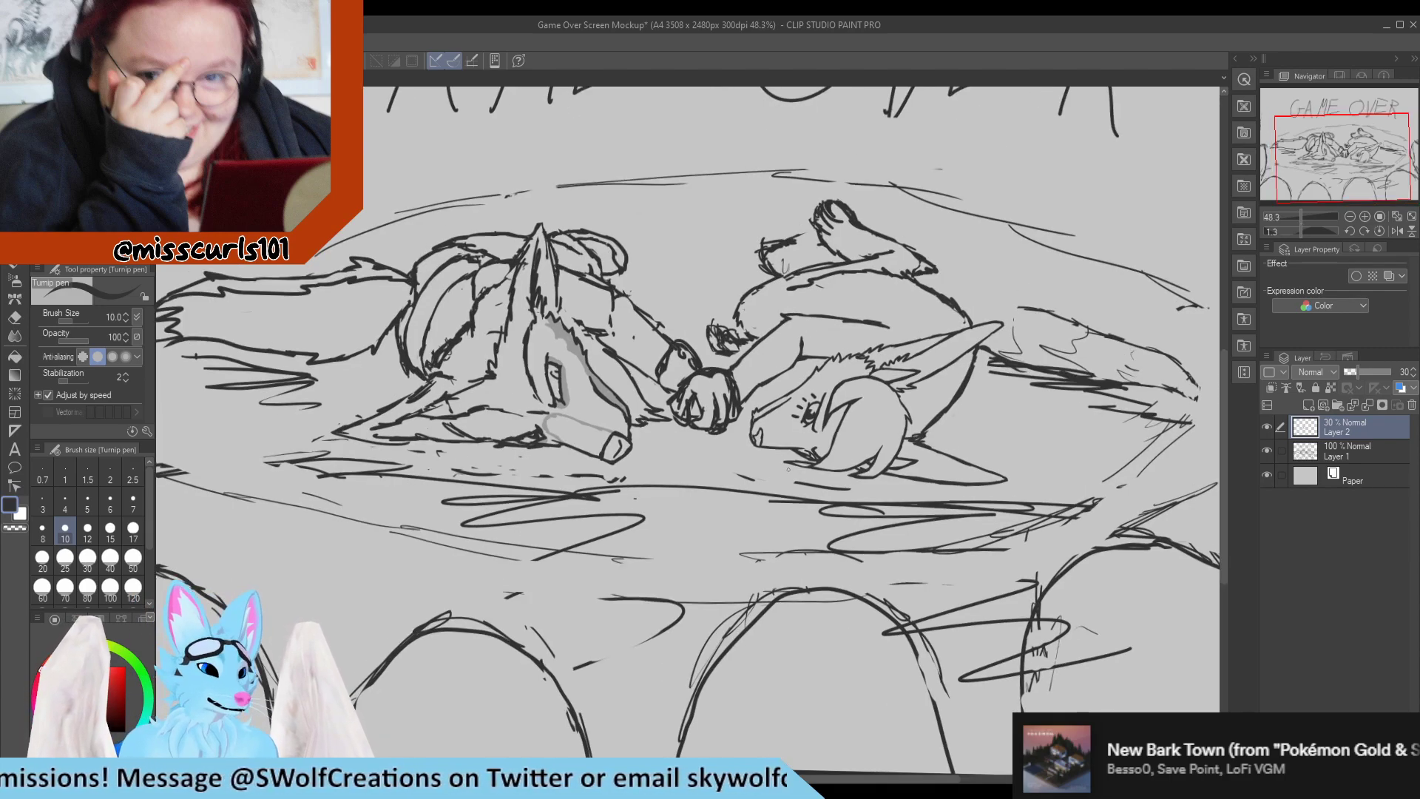
pyautogui.scroll(5, 660, 415)
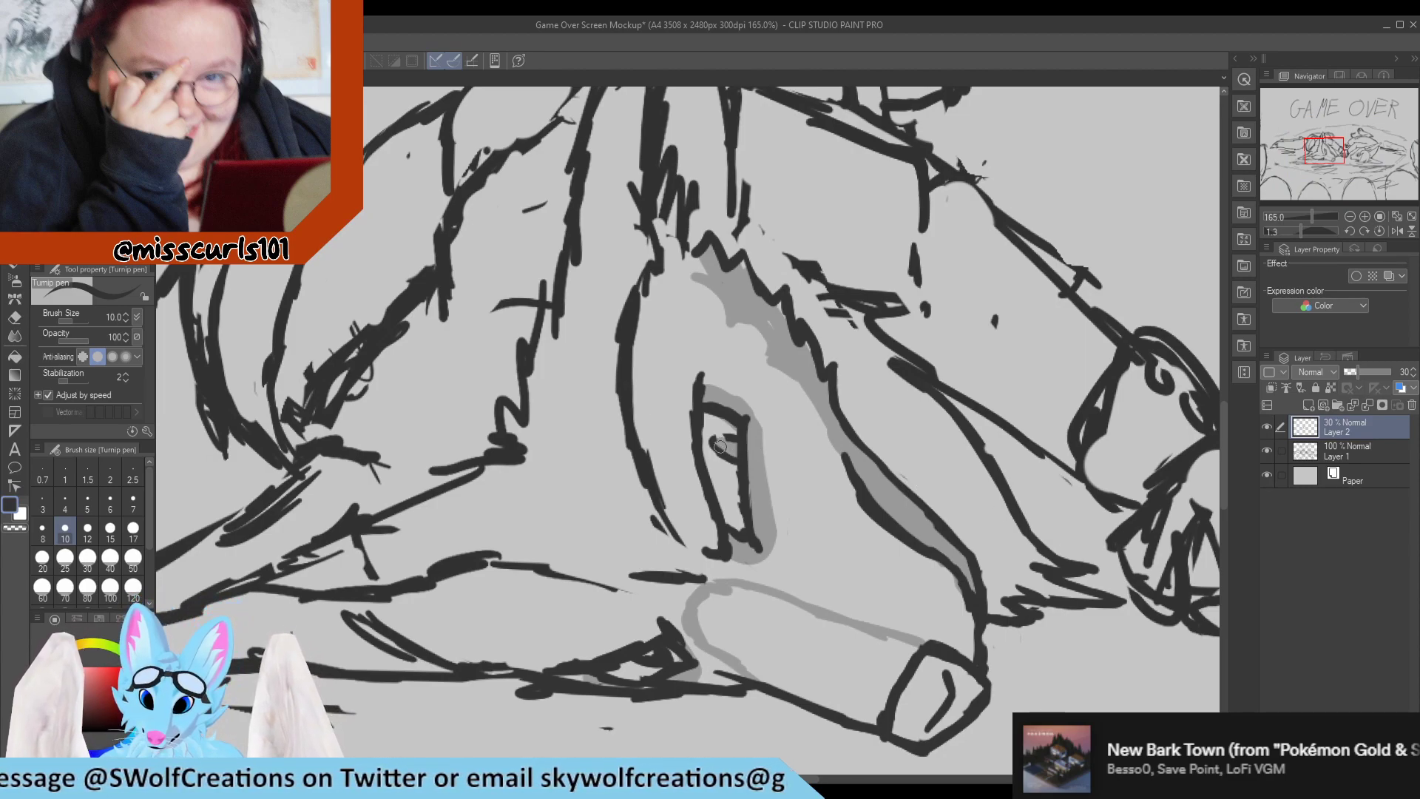
pyautogui.click(1377, 457)
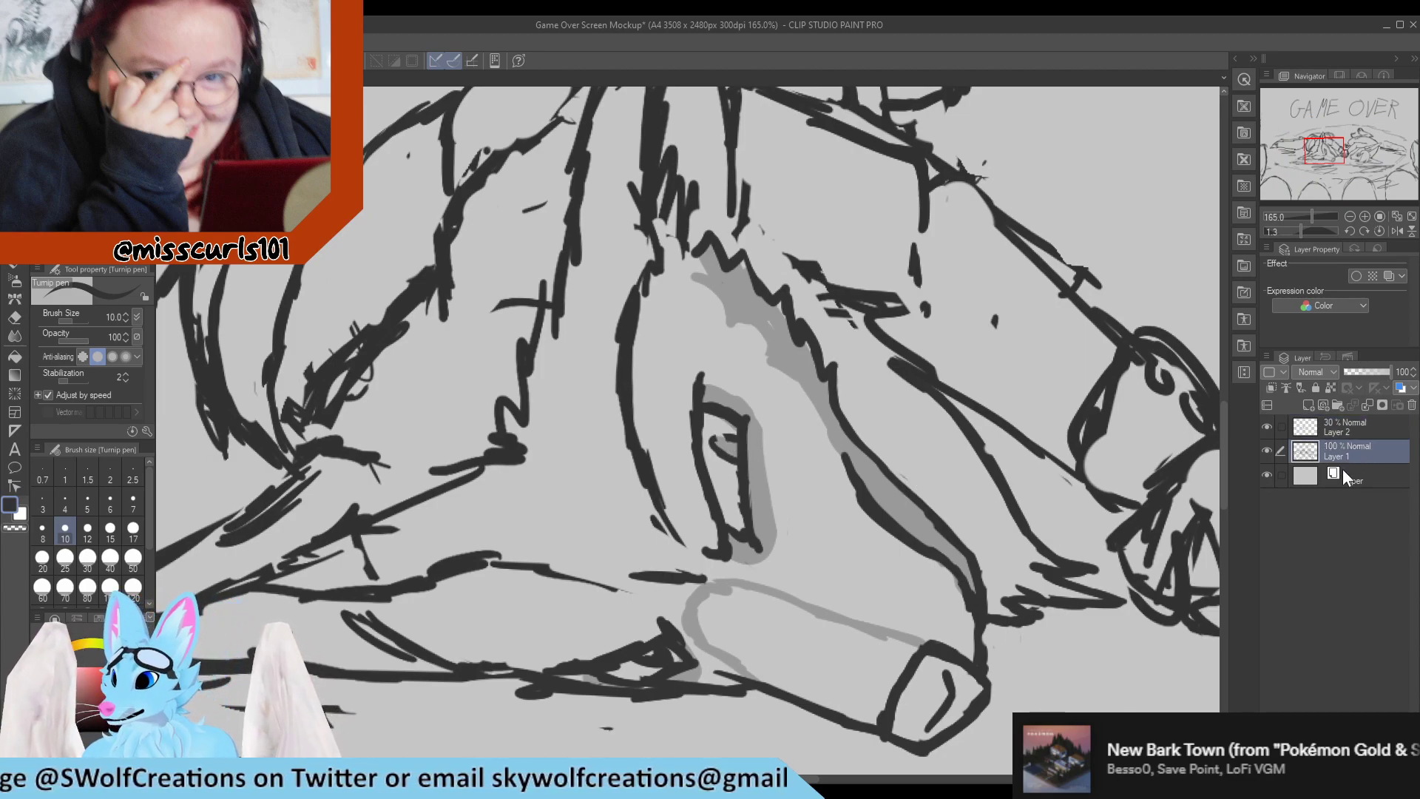
pyautogui.press('e')
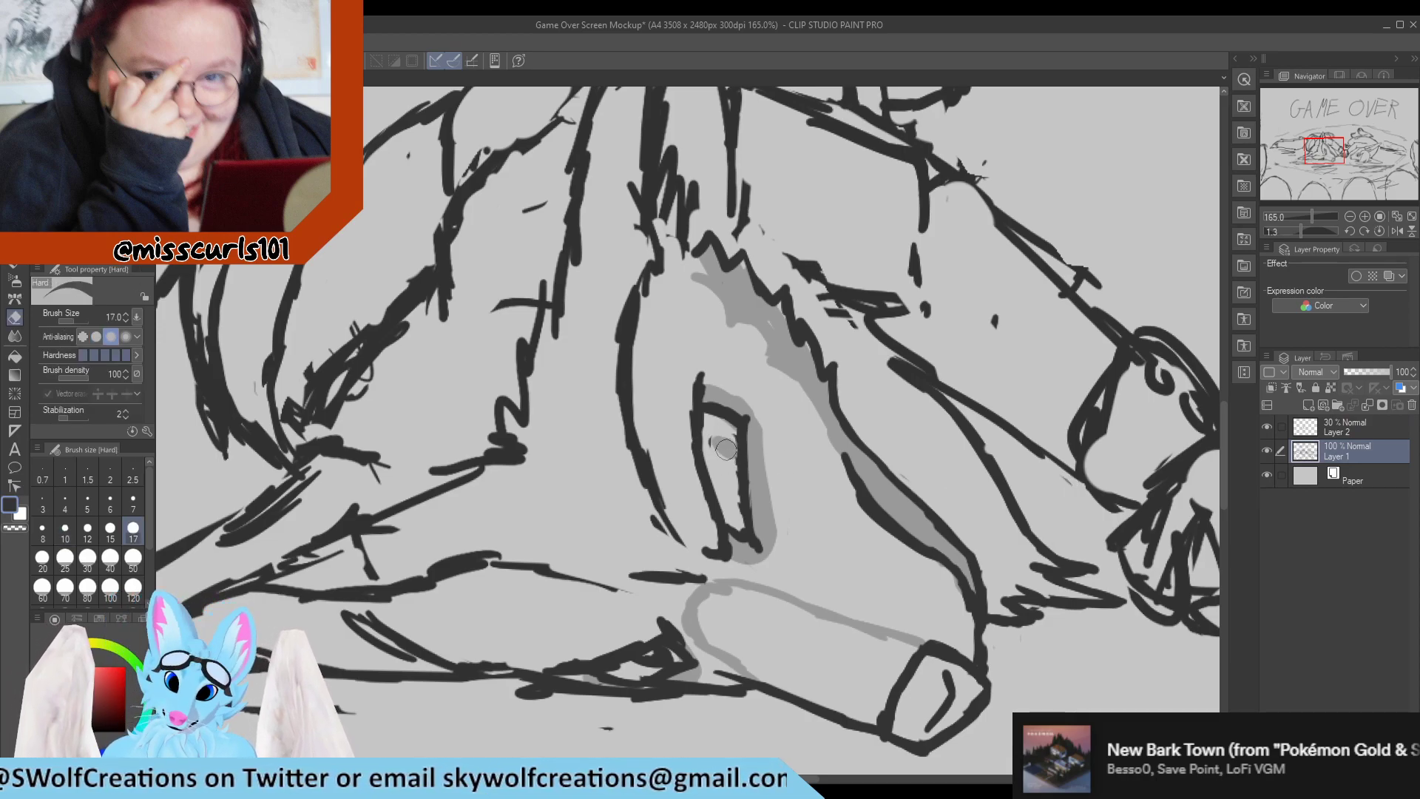
pyautogui.moveTo(727, 472); pyautogui.dragTo(738, 529)
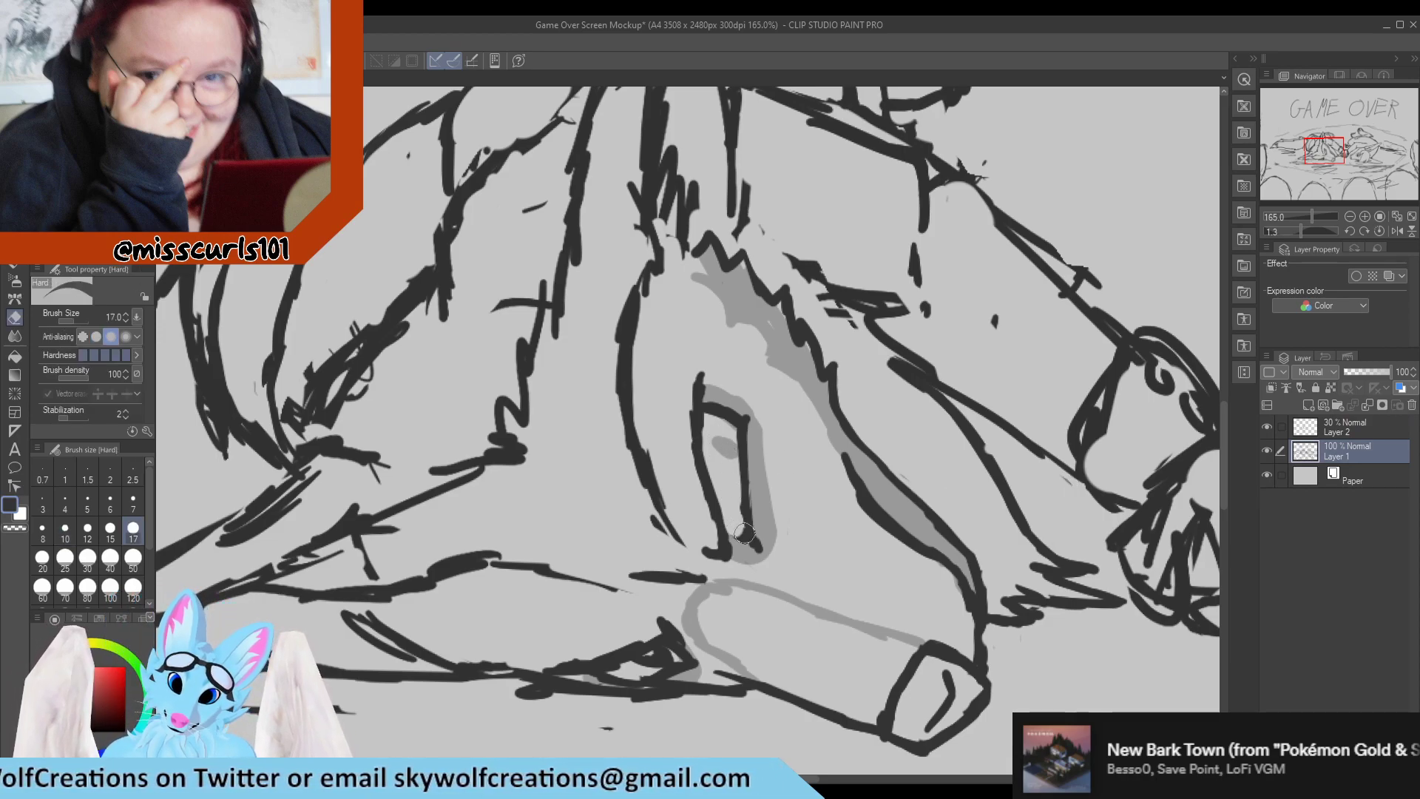
pyautogui.press('p')
pyautogui.click(1346, 427)
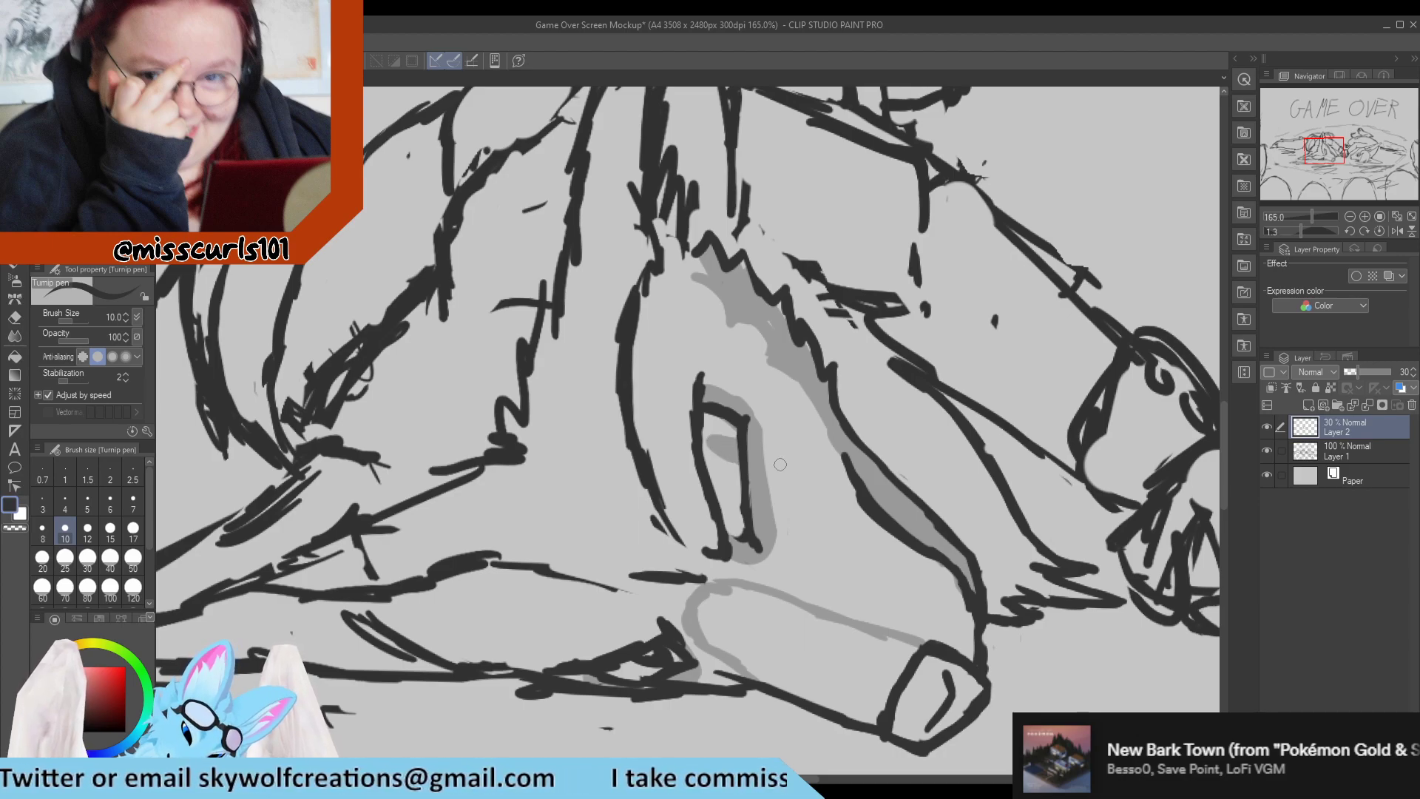
# On Layer 1, darken the left character's mouth corner and rework the short broken line between the lower ear and muzzle.
pyautogui.scroll(-5, 789, 416)
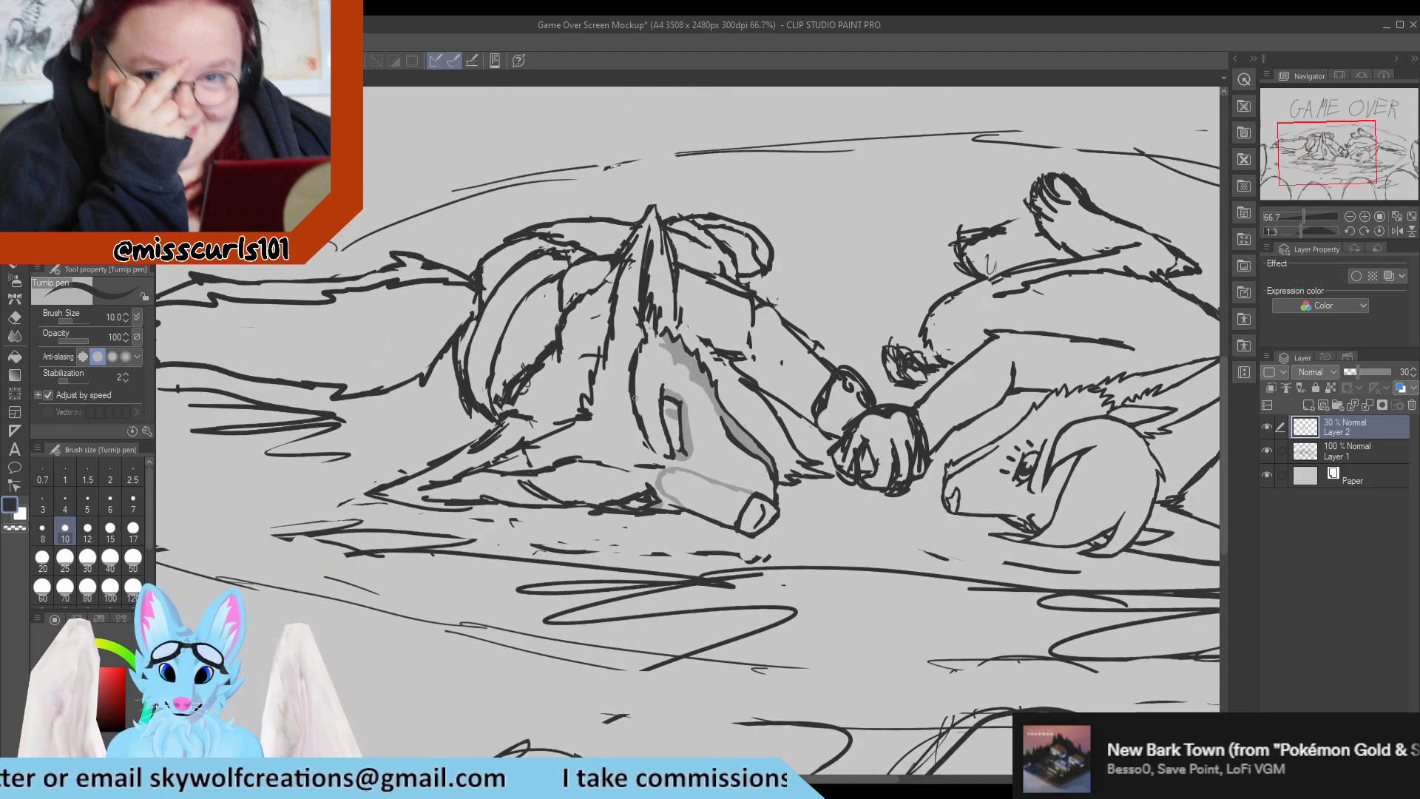
pyautogui.scroll(5, 668, 423)
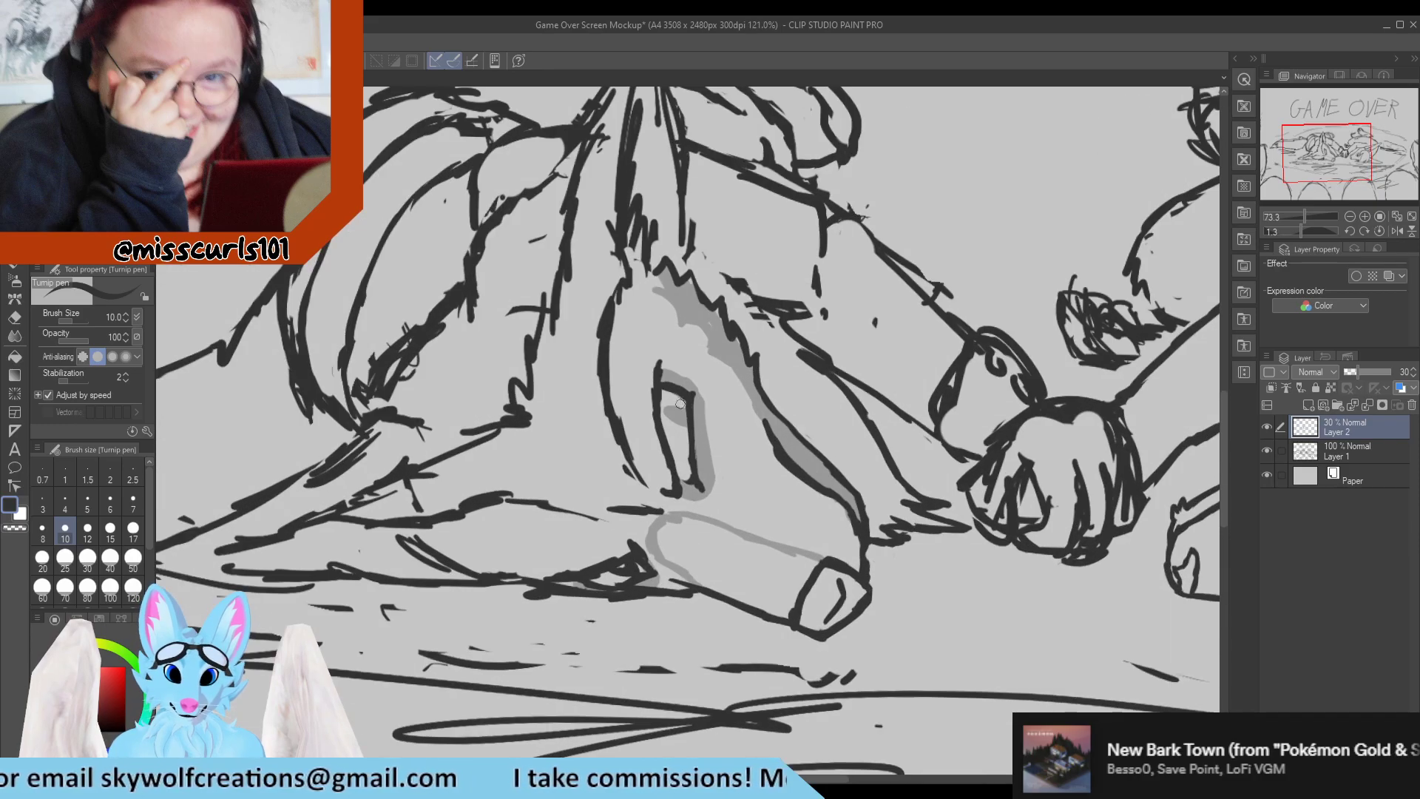
pyautogui.scroll(-2, 619, 400)
pyautogui.scroll(4, 620, 400)
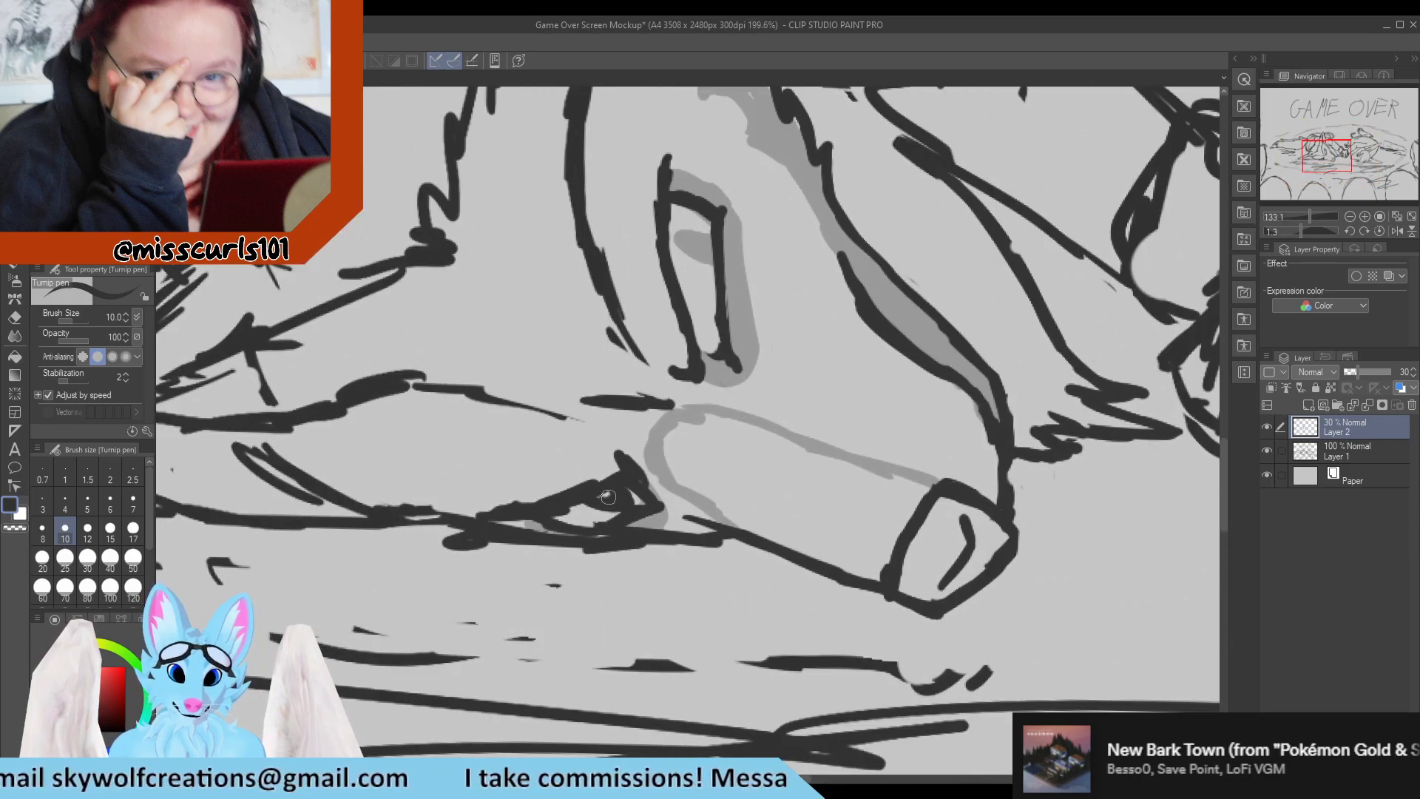
pyautogui.scroll(-6, 582, 478)
pyautogui.scroll(-2, 525, 449)
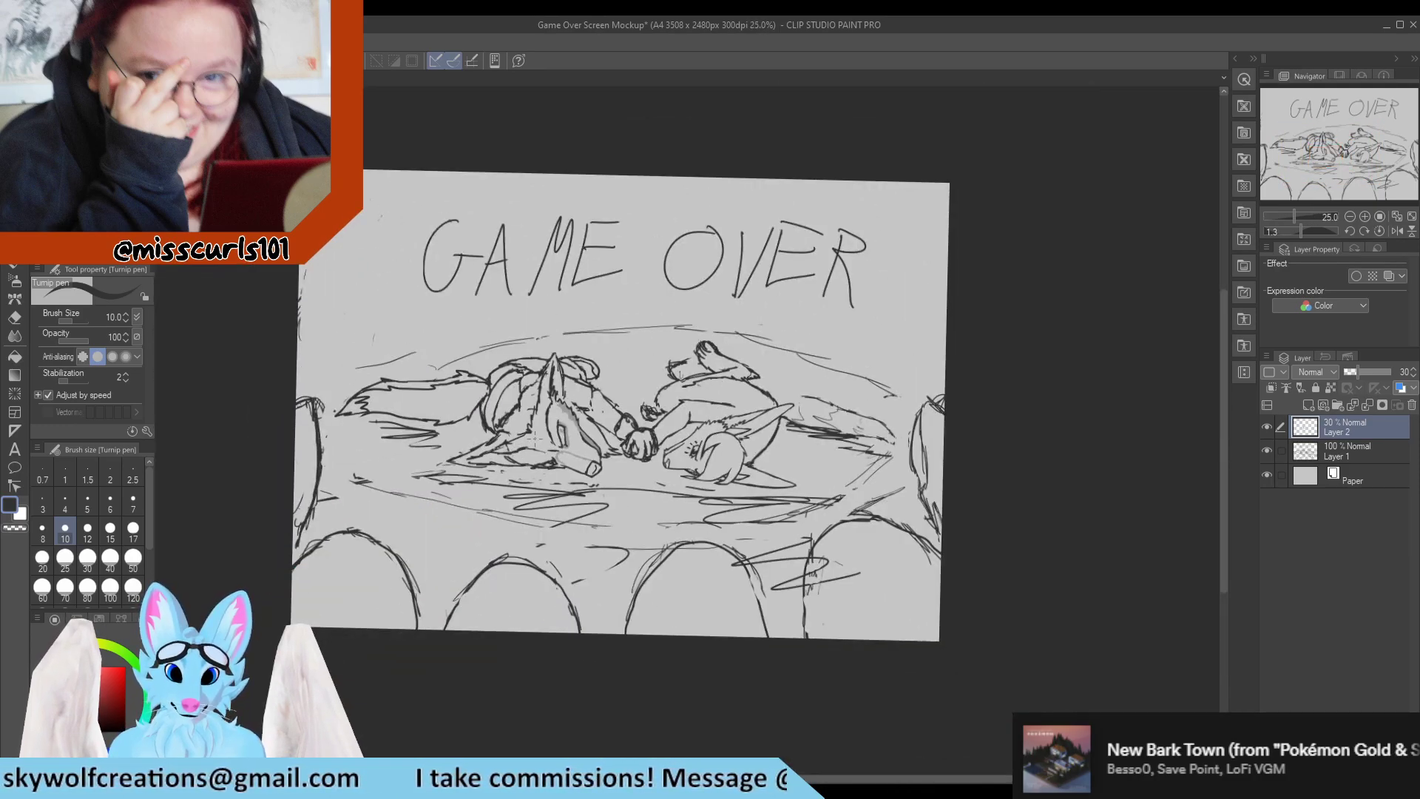
pyautogui.scroll(7, 534, 439)
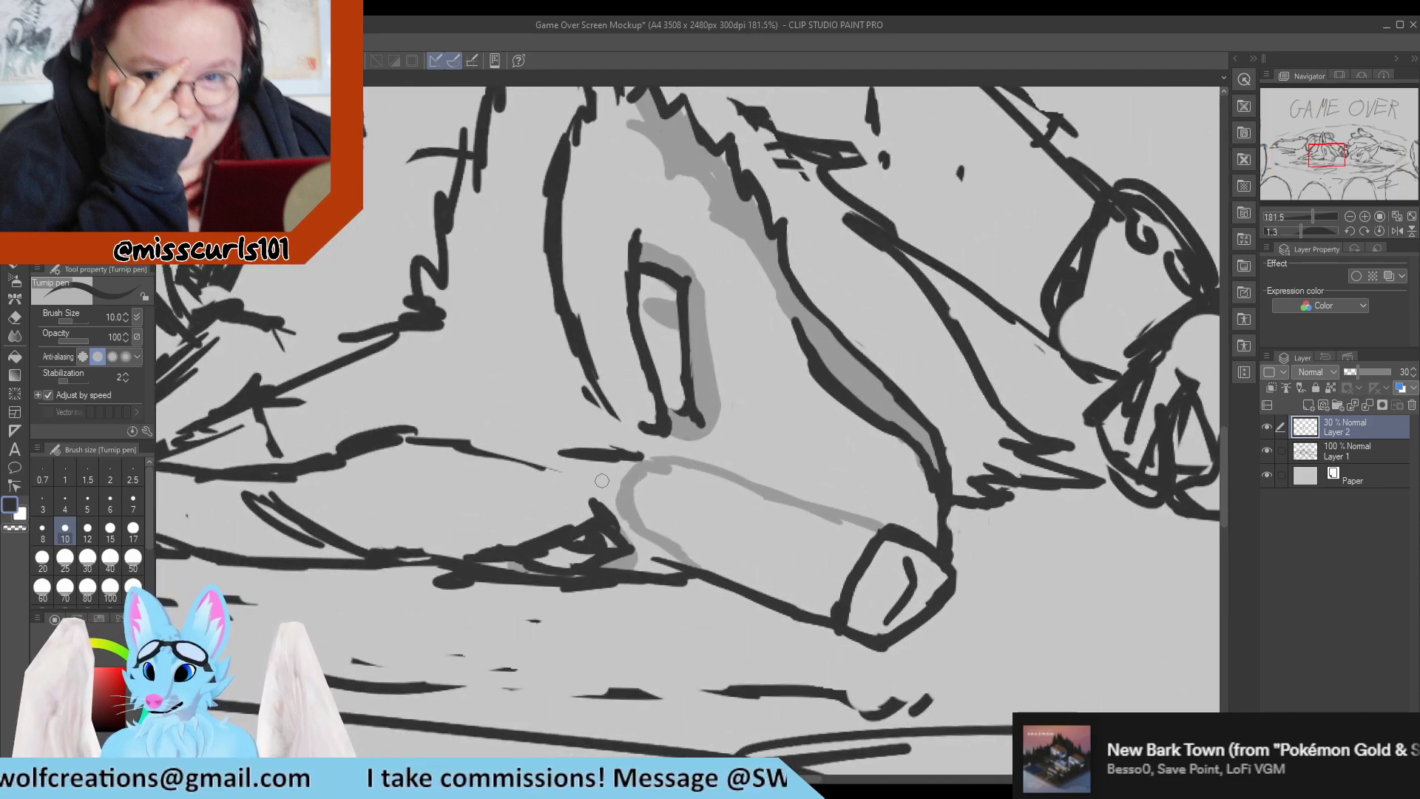
pyautogui.click(1350, 459)
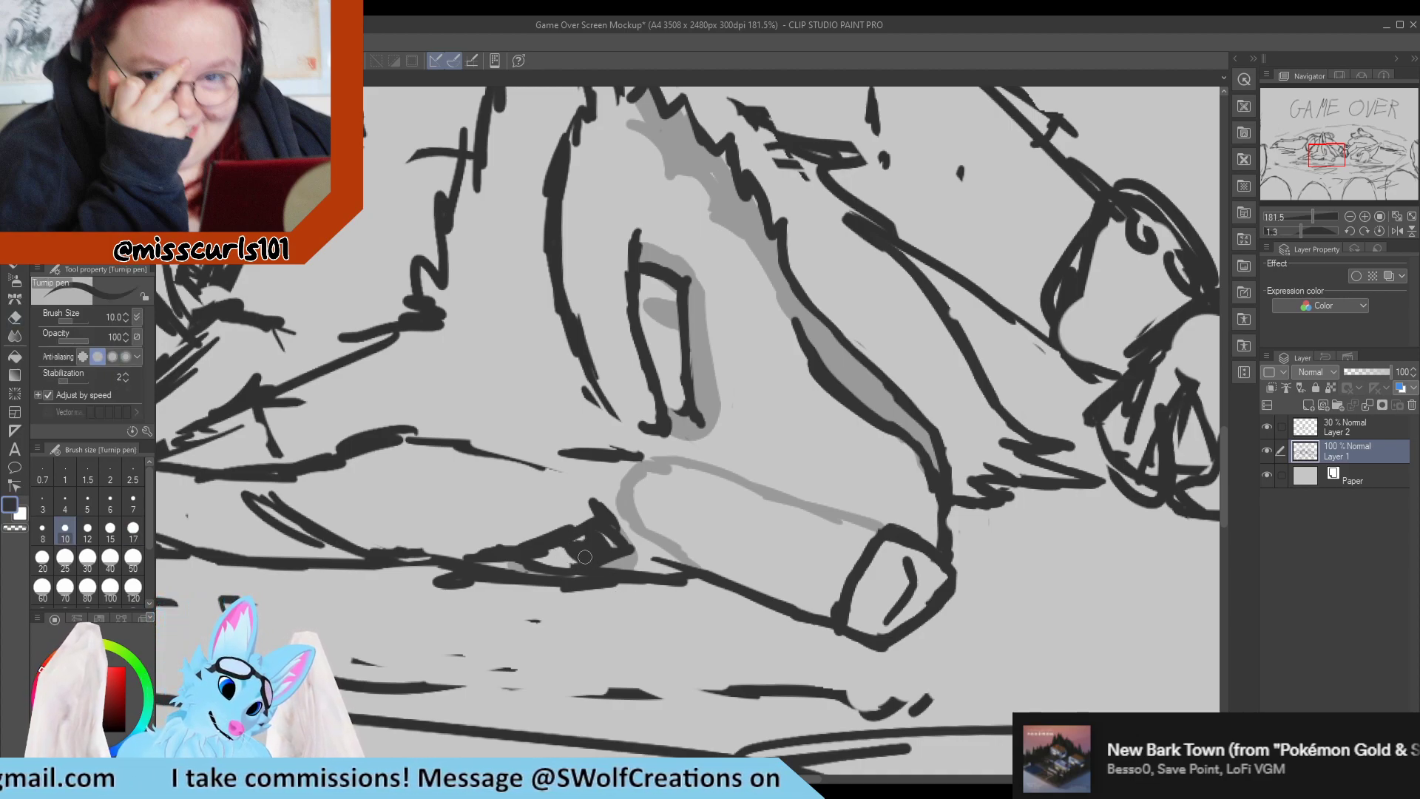
pyautogui.press('e')
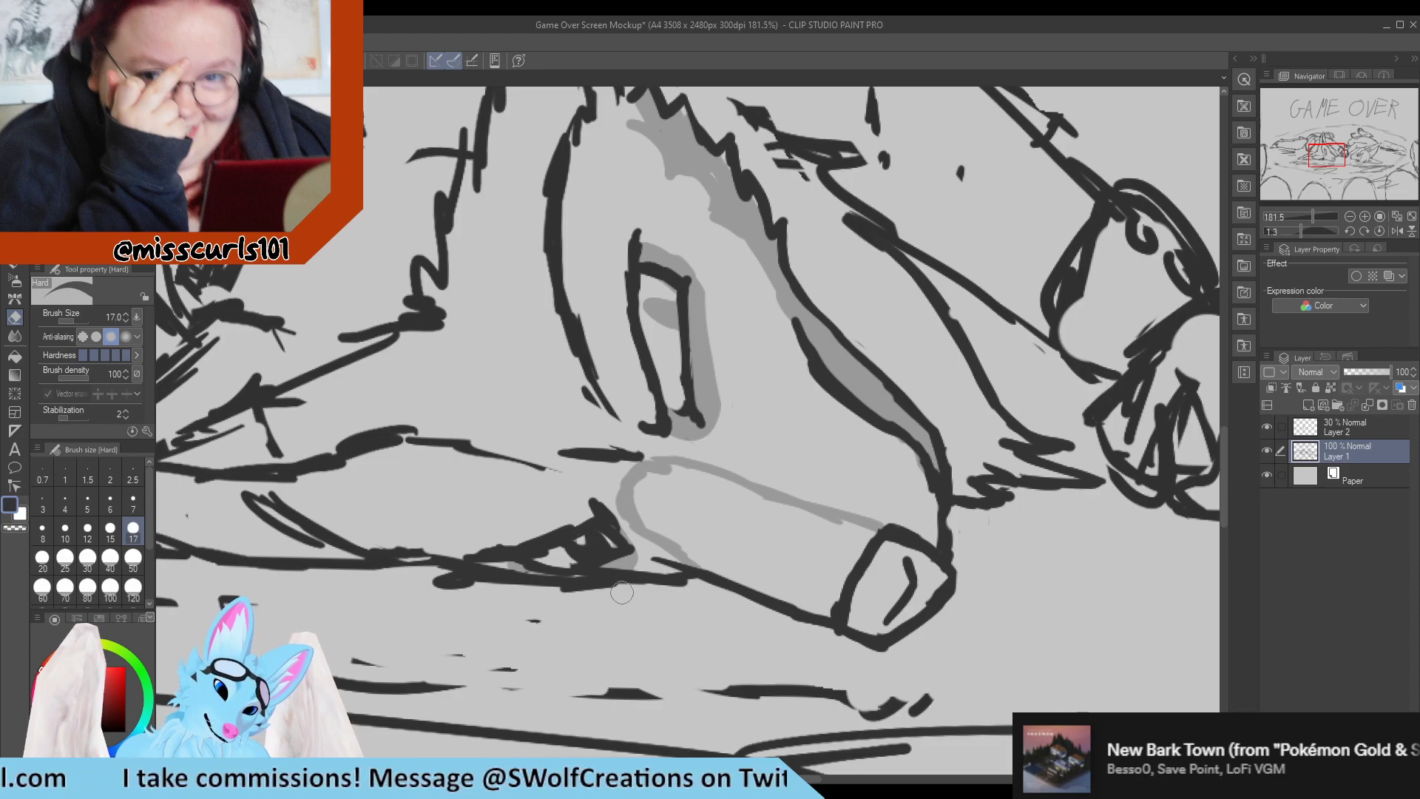
pyautogui.press('p')
pyautogui.press('e')
pyautogui.moveTo(642, 456); pyautogui.dragTo(564, 448)
pyautogui.press('p')
pyautogui.keyDown('alt'); pyautogui.click(670, 485); pyautogui.keyUp('alt')
# Erase the middle part of the shoulder line behind the left character's upright ear.
pyautogui.scroll(-2, 602, 432)
pyautogui.scroll(3, 611, 419)
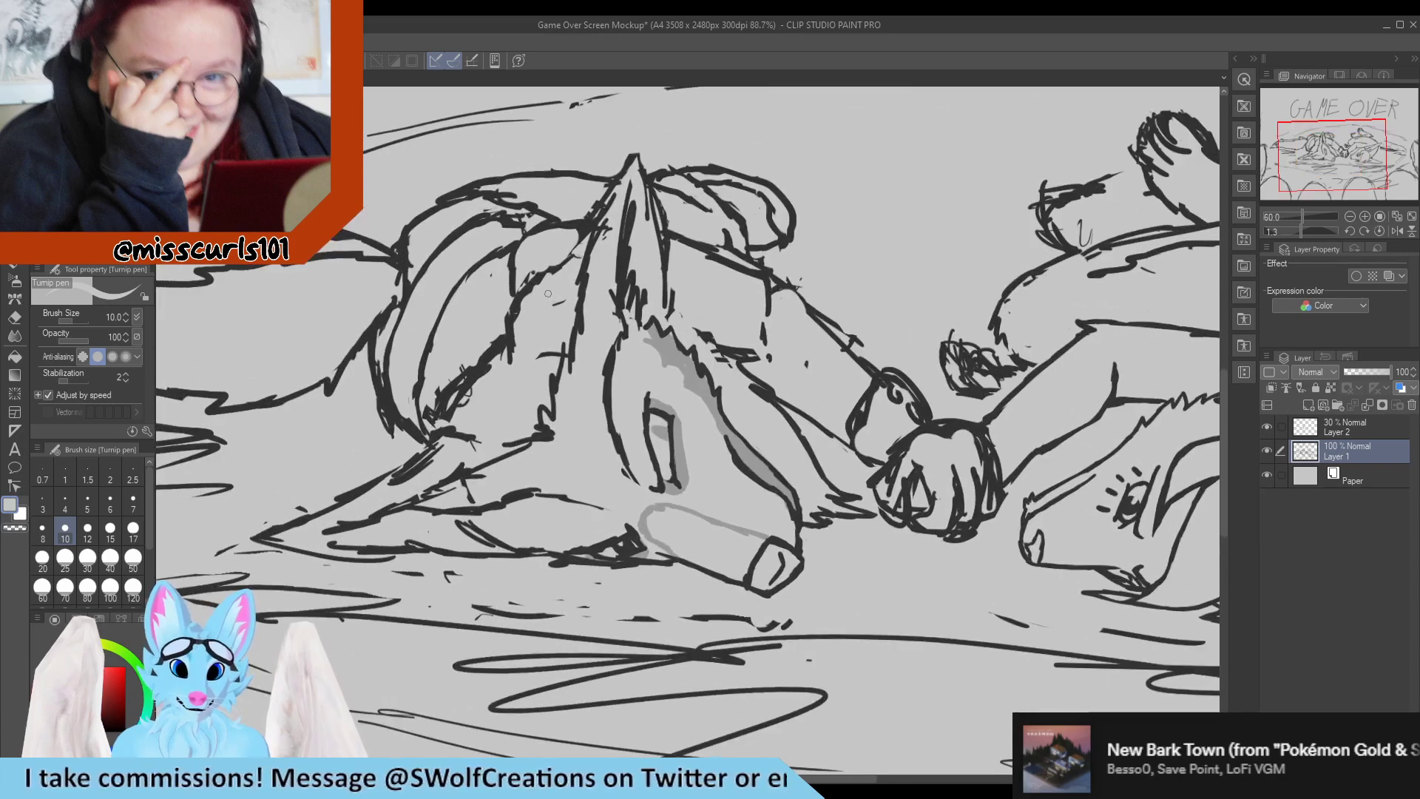
pyautogui.press('e')
pyautogui.moveTo(462, 264)
pyautogui.mouseDown()
pyautogui.moveTo(514, 262)
pyautogui.moveTo(489, 264)
pyautogui.moveTo(477, 300)
pyautogui.moveTo(475, 387)
pyautogui.mouseUp()
pyautogui.press('p')
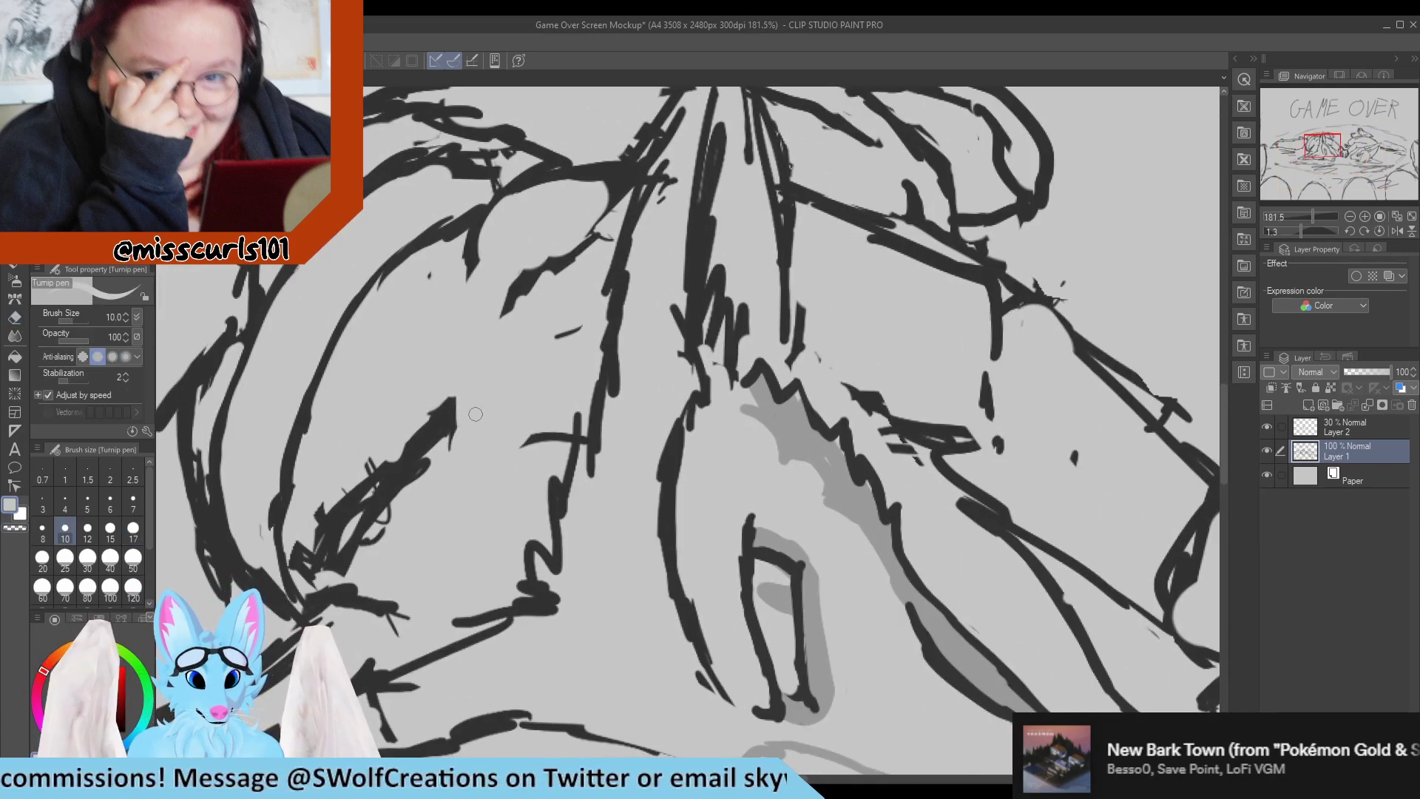
# Draw zigzag fur tufts behind the left character's upright ear and erase the leftover old strokes around them.
pyautogui.keyDown('alt'); pyautogui.click(405, 475); pyautogui.keyUp('alt')
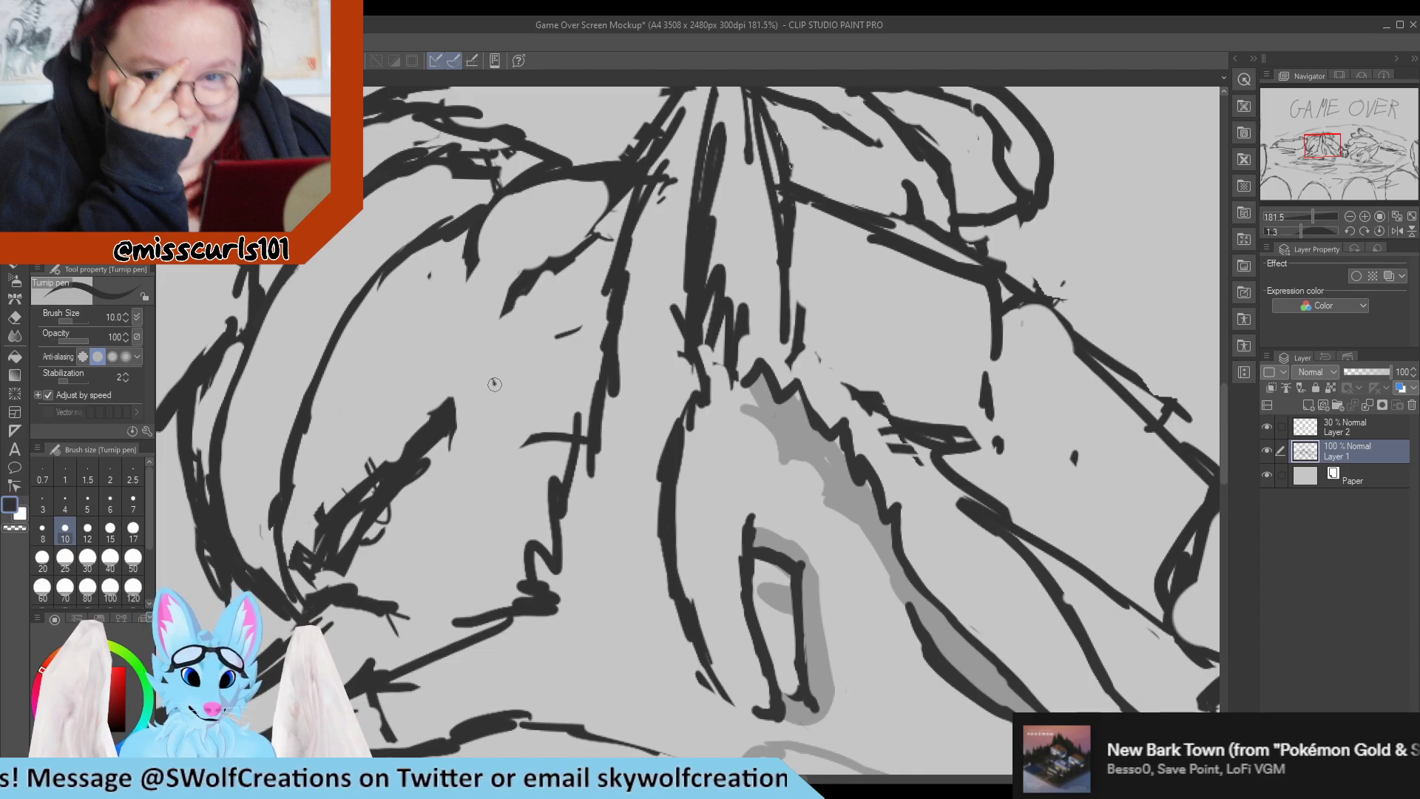
pyautogui.moveTo(494, 383)
pyautogui.mouseDown()
pyautogui.moveTo(479, 327)
pyautogui.moveTo(502, 357)
pyautogui.moveTo(537, 235)
pyautogui.moveTo(567, 256)
pyautogui.mouseUp()
pyautogui.press('e')
pyautogui.moveTo(570, 330)
pyautogui.mouseDown()
pyautogui.moveTo(505, 309)
pyautogui.moveTo(503, 322)
pyautogui.moveTo(525, 268)
pyautogui.moveTo(523, 309)
pyautogui.moveTo(569, 244)
pyautogui.mouseUp()
pyautogui.press('p')
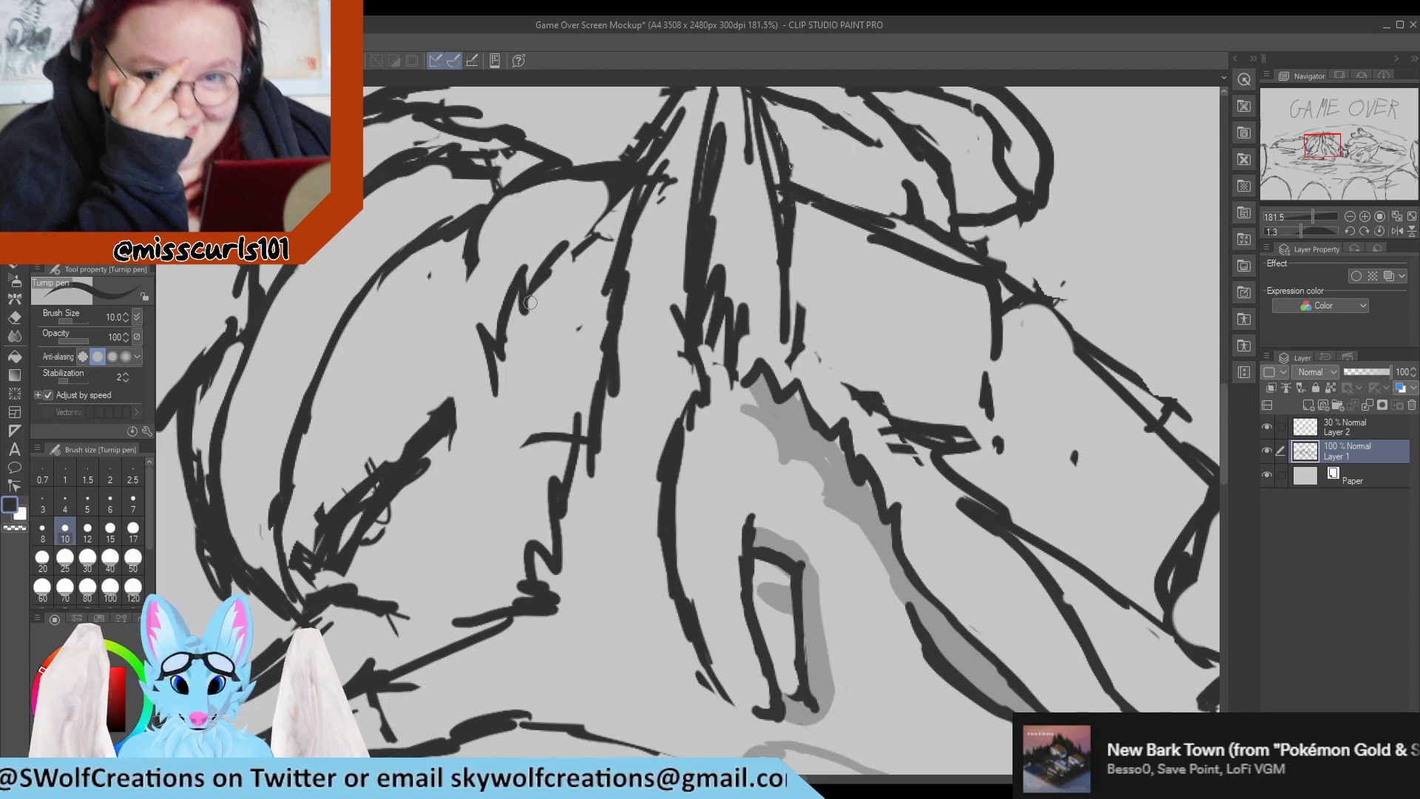
pyautogui.moveTo(532, 295); pyautogui.dragTo(527, 330)
pyautogui.press('e')
pyautogui.moveTo(567, 255); pyautogui.dragTo(546, 278)
pyautogui.press('p')
# Erase the ragged rear edge of the left character's upright ear and redraw it as one clean line from fur to tip.
pyautogui.scroll(-5, 602, 270)
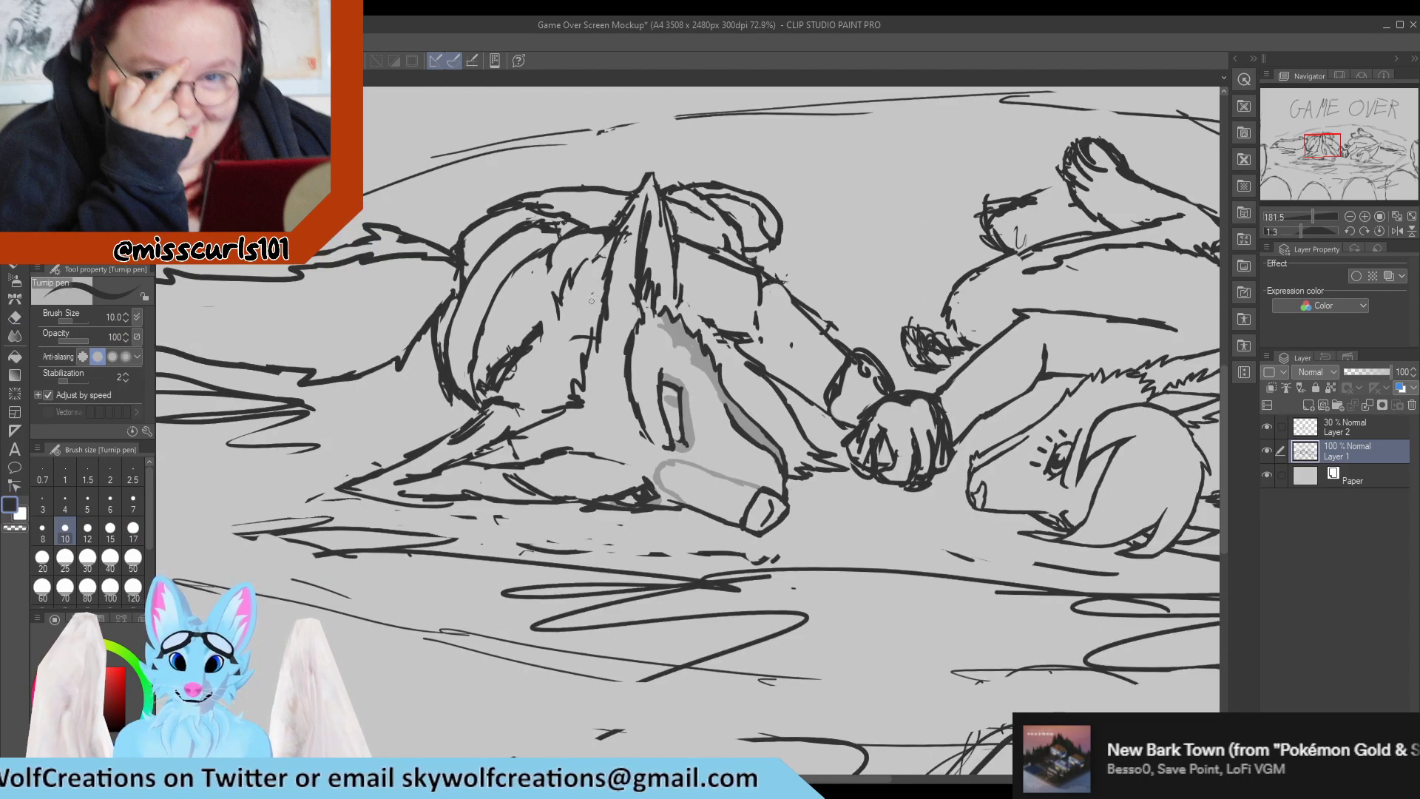
pyautogui.scroll(-2, 591, 300)
pyautogui.scroll(8, 591, 300)
pyautogui.press('e')
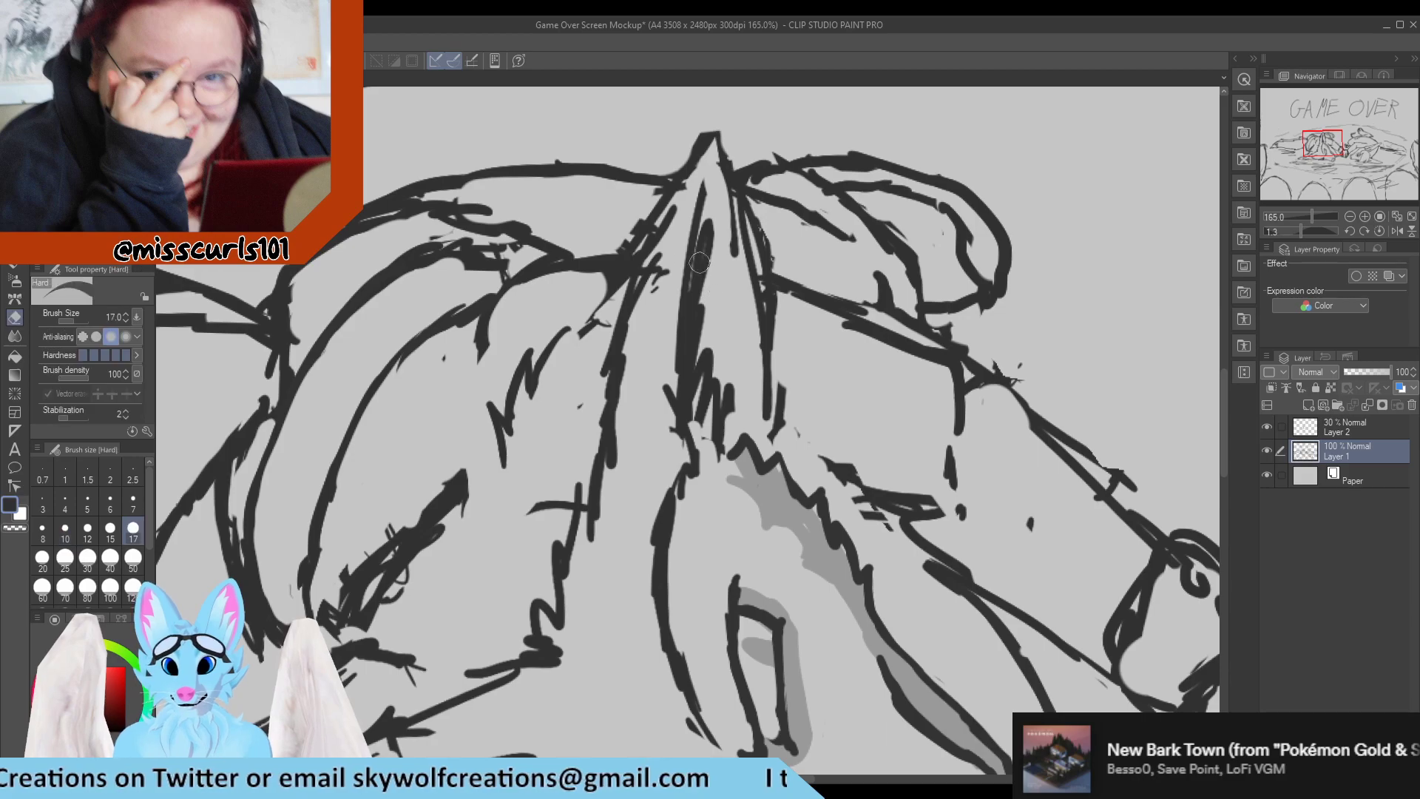
pyautogui.moveTo(675, 214); pyautogui.dragTo(582, 360)
pyautogui.moveTo(655, 259); pyautogui.dragTo(602, 327)
pyautogui.moveTo(702, 206); pyautogui.dragTo(582, 332)
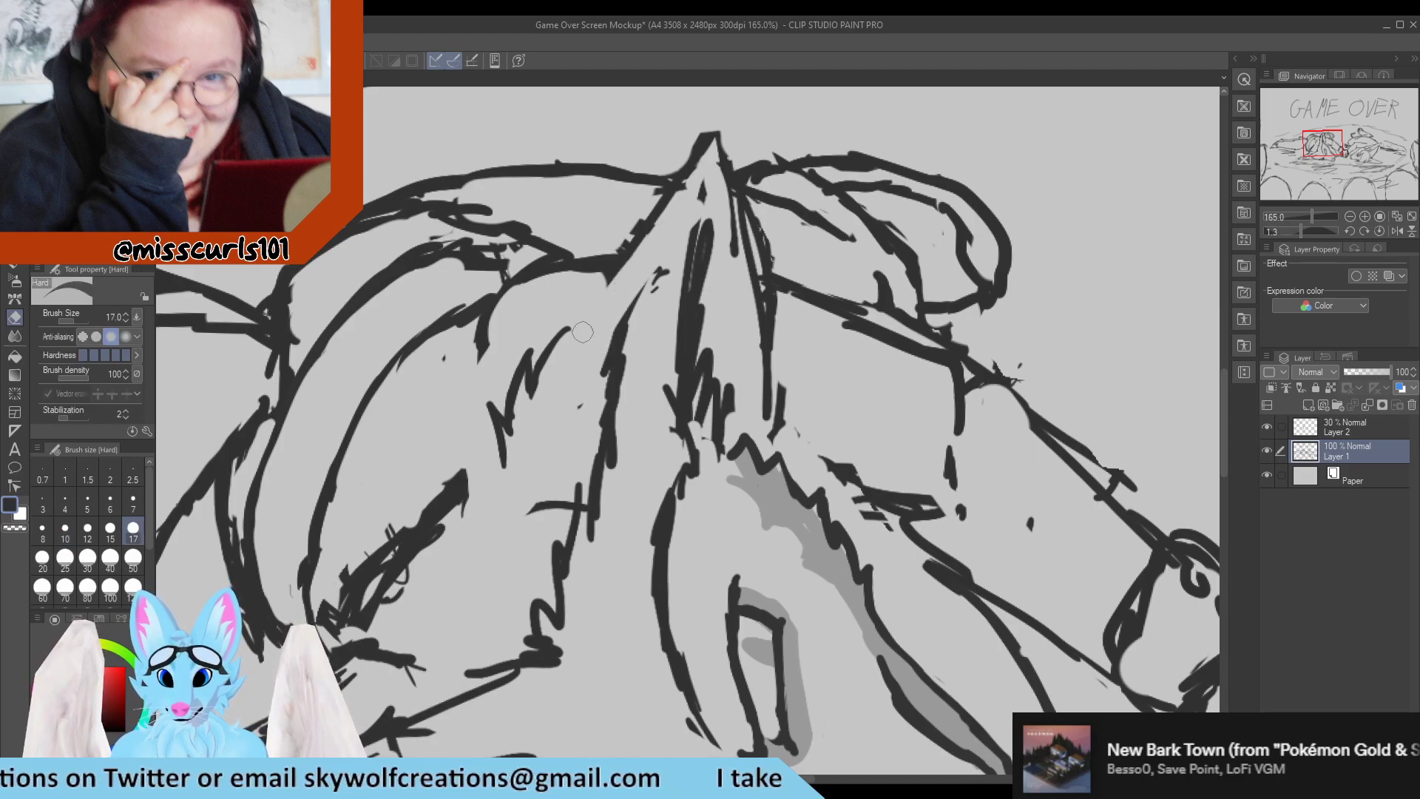
pyautogui.moveTo(627, 220); pyautogui.dragTo(599, 270)
pyautogui.moveTo(677, 171); pyautogui.dragTo(608, 266)
pyautogui.press('p')
pyautogui.moveTo(555, 341); pyautogui.dragTo(691, 167)
pyautogui.moveTo(647, 231); pyautogui.dragTo(703, 134)
# Erase the stray marks and doubled lines inside the tip of the left character's upright ear.
pyautogui.press('e')
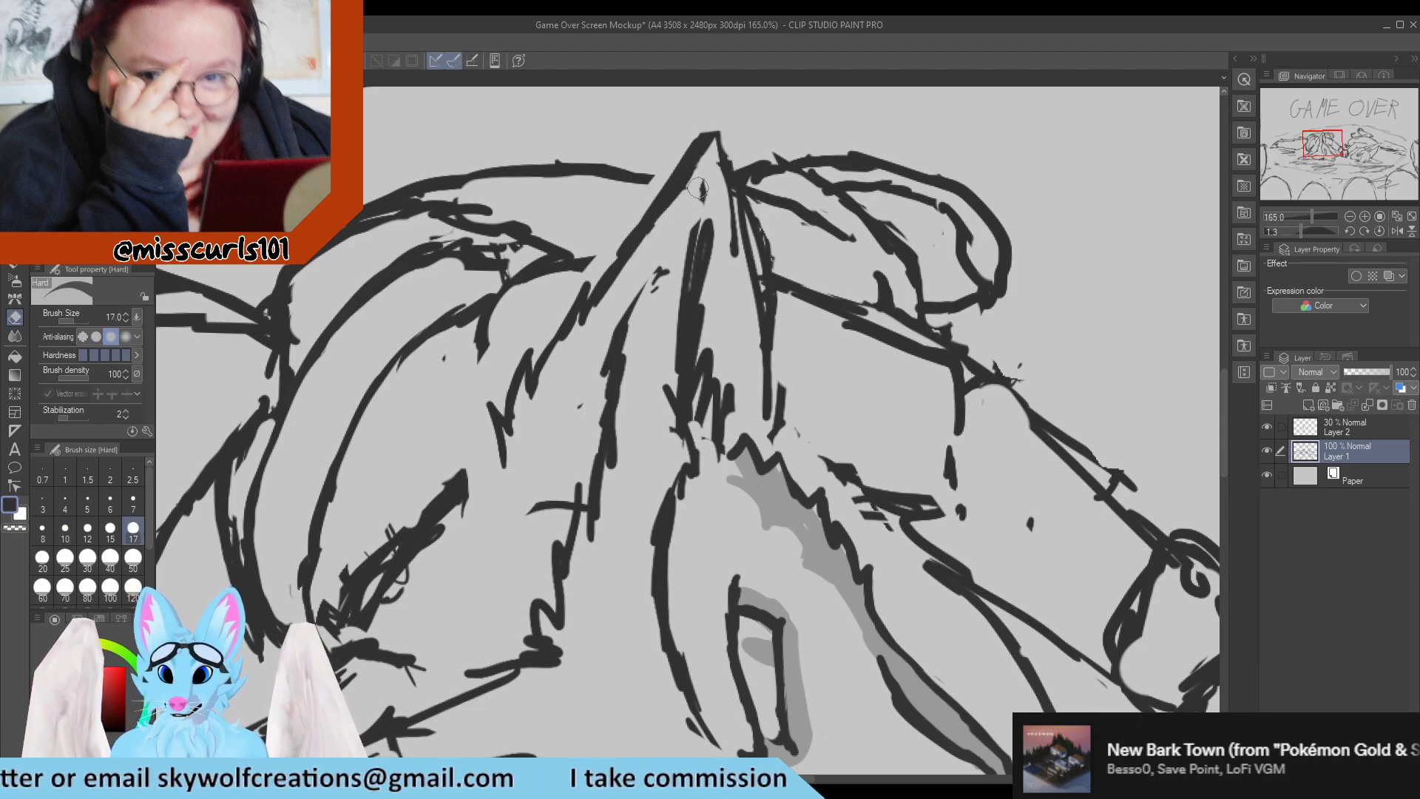
pyautogui.moveTo(698, 188); pyautogui.dragTo(684, 210)
pyautogui.moveTo(665, 269); pyautogui.dragTo(654, 280)
pyautogui.moveTo(685, 210)
pyautogui.mouseDown()
pyautogui.moveTo(716, 219)
pyautogui.moveTo(712, 179)
pyautogui.moveTo(734, 256)
pyautogui.mouseUp()
pyautogui.moveTo(720, 165); pyautogui.dragTo(732, 256)
# Redraw the front edge of the upright ear as a single line from the tip down, erasing the old doubled outline.
pyautogui.press('p')
pyautogui.moveTo(713, 138); pyautogui.dragTo(760, 298)
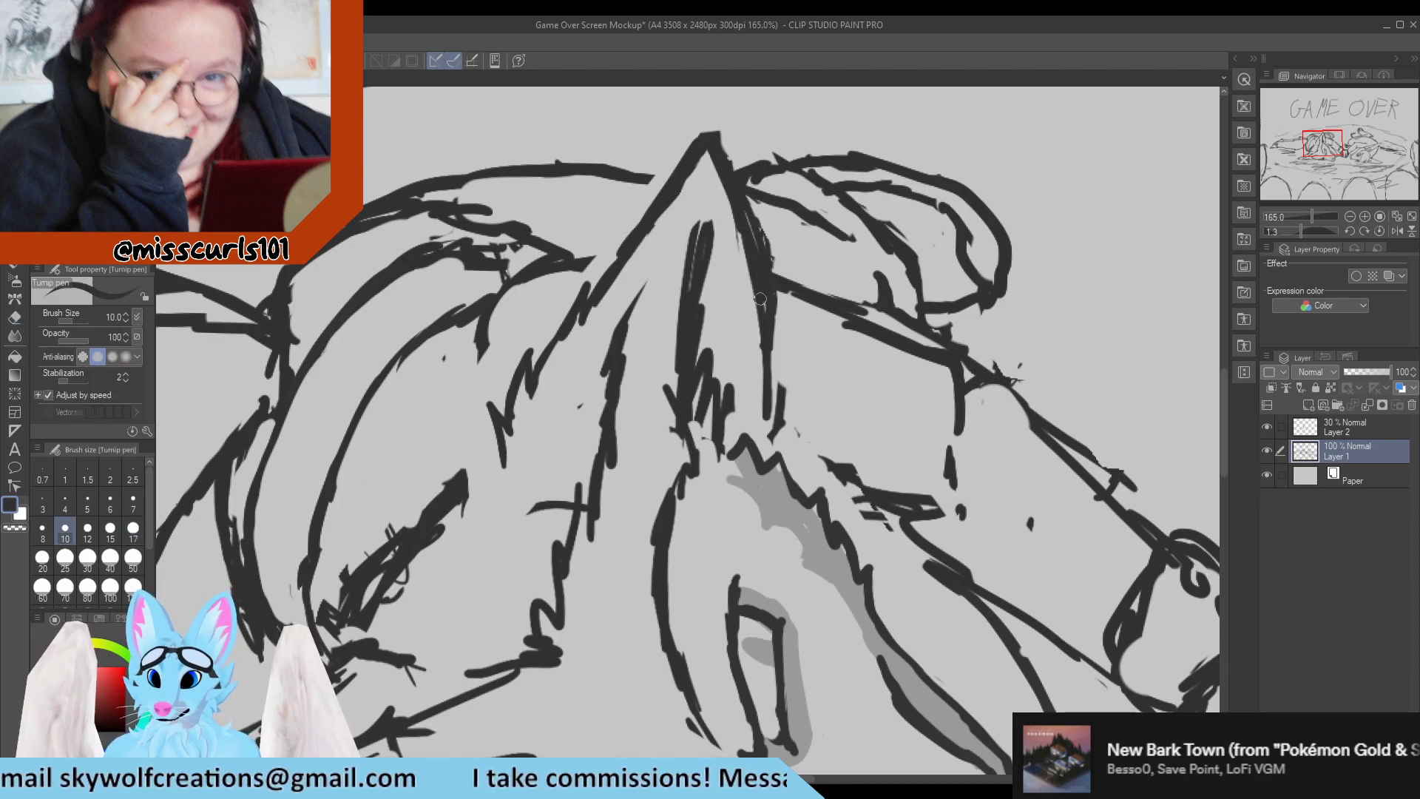
pyautogui.press('e')
pyautogui.moveTo(723, 126); pyautogui.dragTo(773, 290)
pyautogui.moveTo(751, 216); pyautogui.dragTo(786, 347)
pyautogui.press('p')
pyautogui.moveTo(711, 153); pyautogui.dragTo(775, 350)
pyautogui.moveTo(758, 282); pyautogui.dragTo(770, 411)
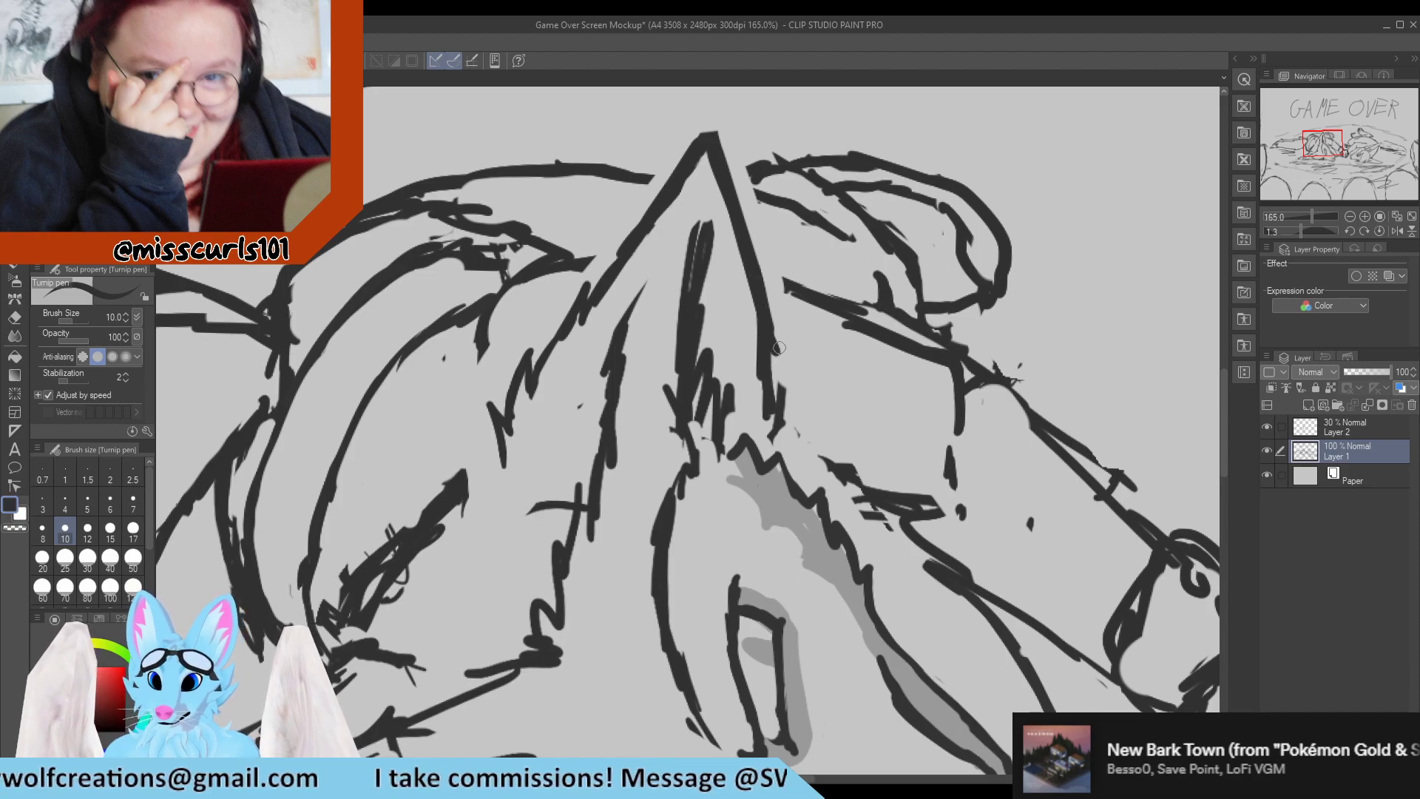
# Clean up the lower front edge of the upright ear and end it in a zigzag fur tuft at the head.
pyautogui.press('e')
pyautogui.moveTo(779, 348); pyautogui.dragTo(780, 422)
pyautogui.moveTo(778, 321); pyautogui.dragTo(776, 432)
pyautogui.moveTo(775, 355)
pyautogui.mouseDown()
pyautogui.moveTo(766, 445)
pyautogui.moveTo(809, 436)
pyautogui.moveTo(747, 443)
pyautogui.moveTo(761, 457)
pyautogui.moveTo(764, 417)
pyautogui.moveTo(785, 401)
pyautogui.moveTo(786, 457)
pyautogui.mouseUp()
pyautogui.press('p')
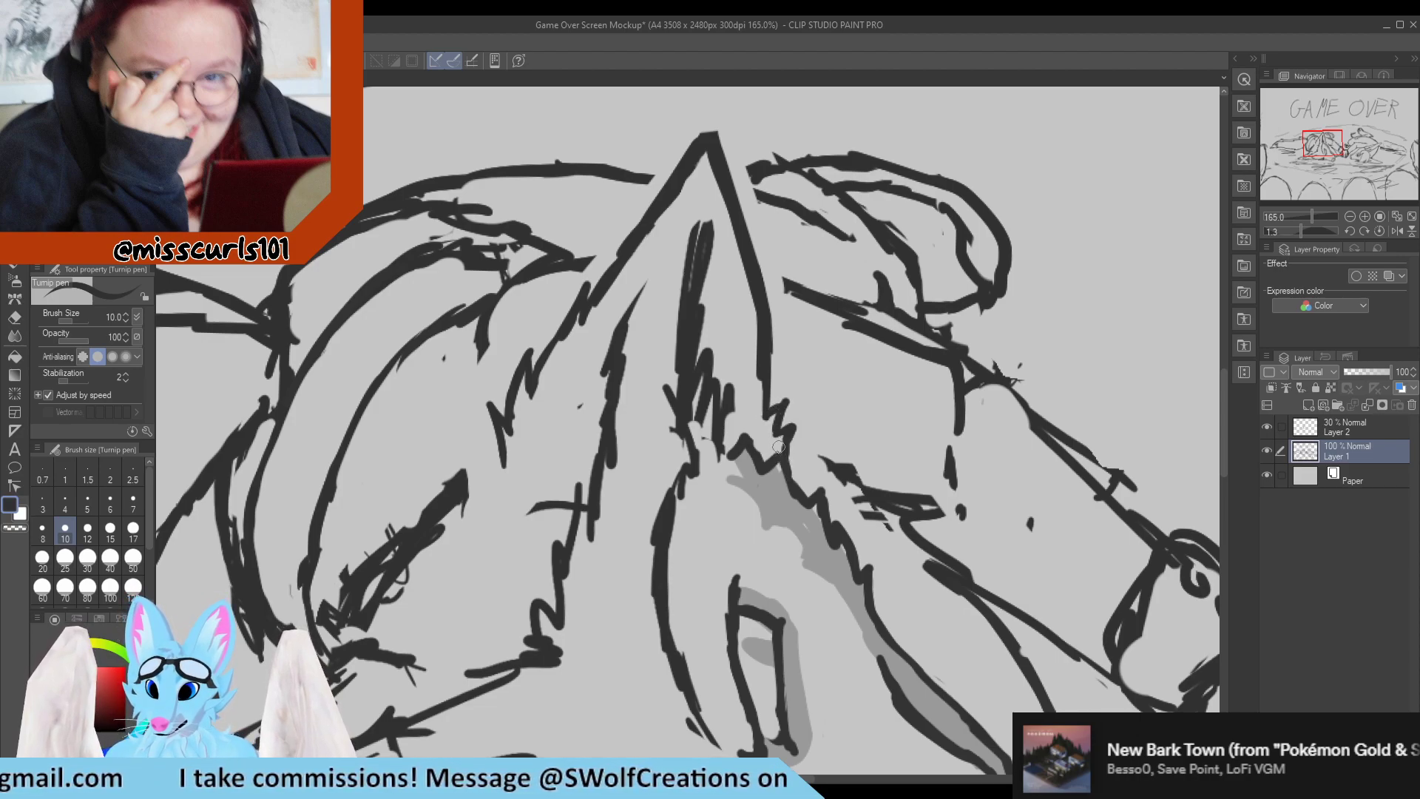
# Trim the thick inner line of the upright ear into a thin stroke tapering towards the tip.
pyautogui.press('e')
pyautogui.moveTo(705, 211); pyautogui.dragTo(703, 322)
pyautogui.moveTo(712, 222)
pyautogui.mouseDown()
pyautogui.moveTo(696, 339)
pyautogui.moveTo(704, 186)
pyautogui.moveTo(691, 307)
pyautogui.mouseUp()
pyautogui.press('p')
pyautogui.press('e')
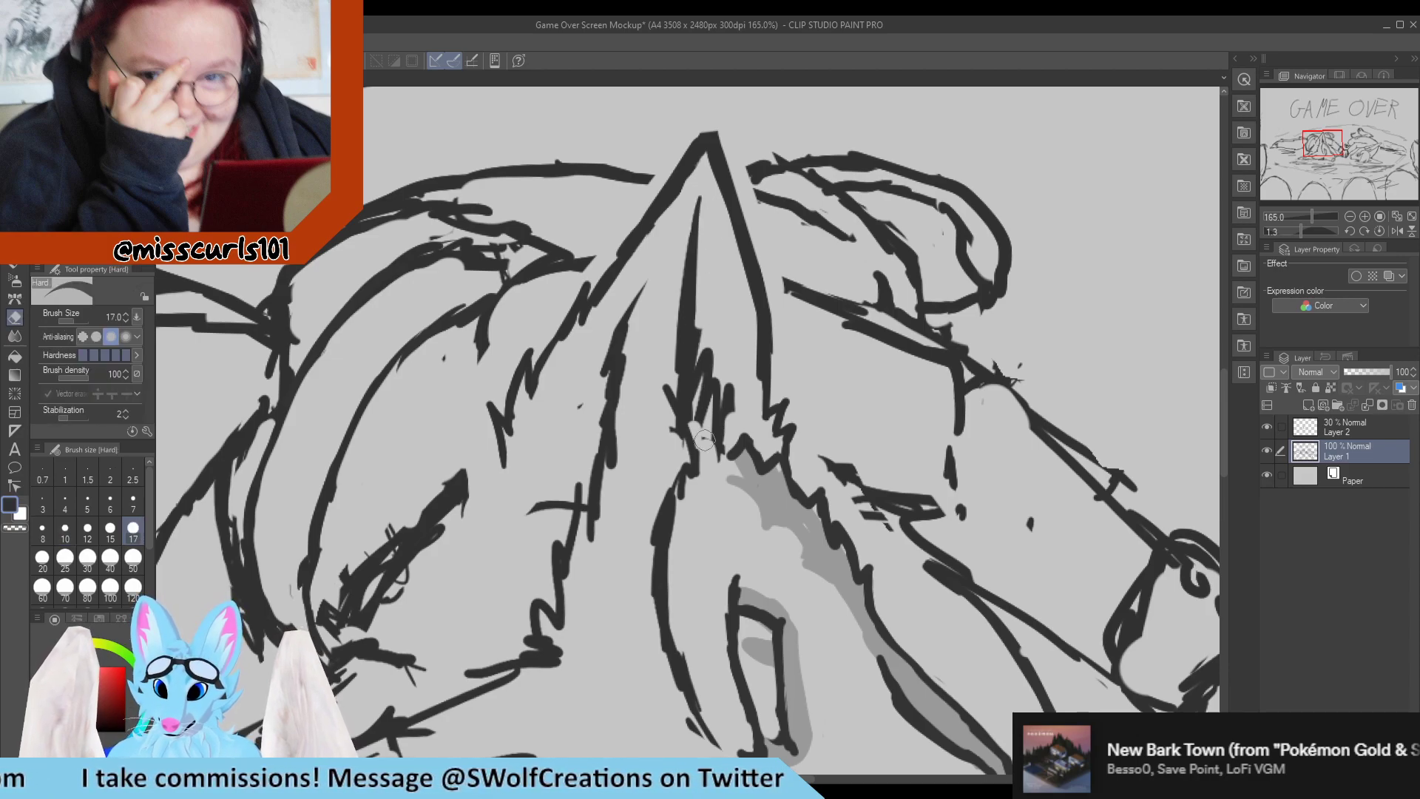
# Replace the thick doubled strokes along the upright ear's inner edge with a single thin line down to its base.
pyautogui.moveTo(701, 441); pyautogui.dragTo(717, 436)
pyautogui.press('p')
pyautogui.scroll(-5, 609, 309)
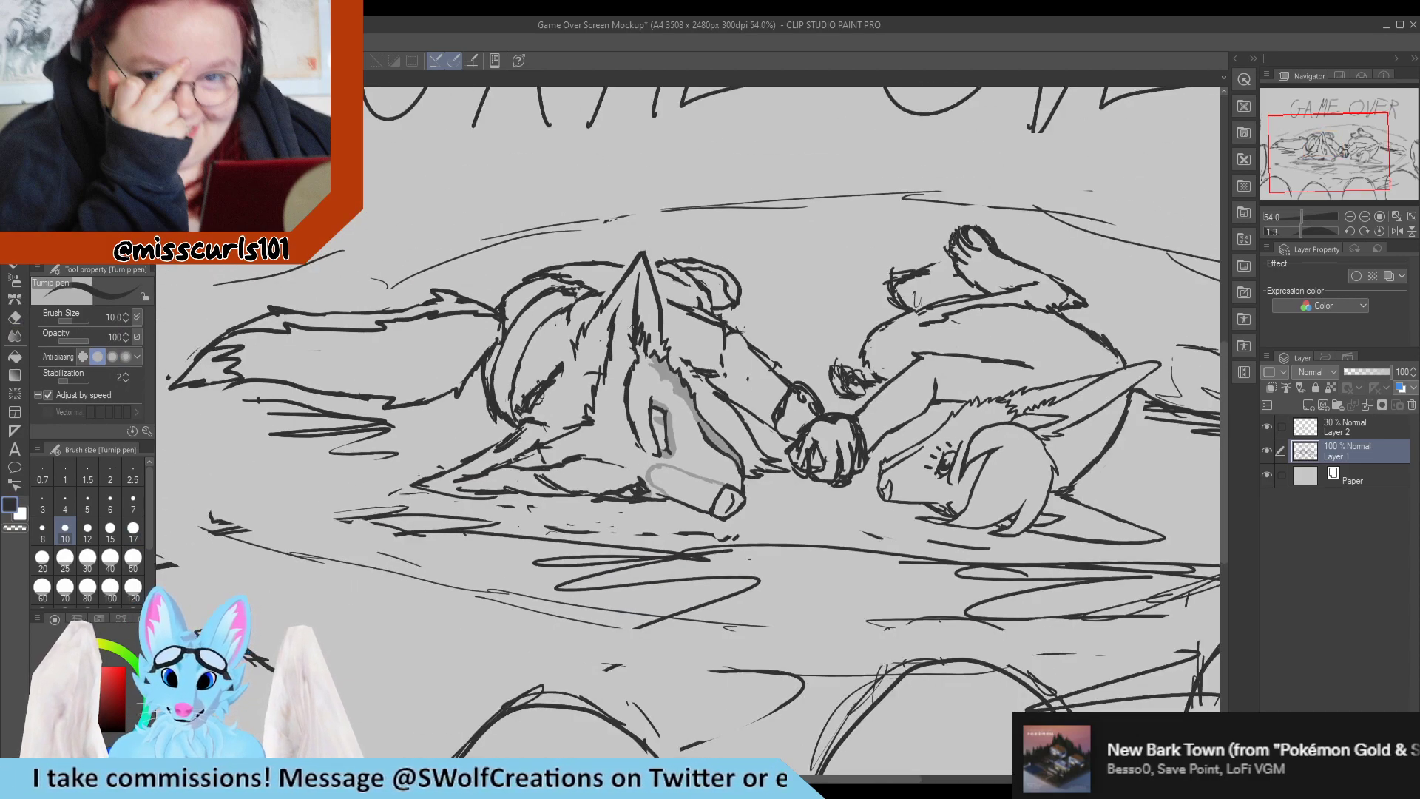
pyautogui.scroll(5, 631, 326)
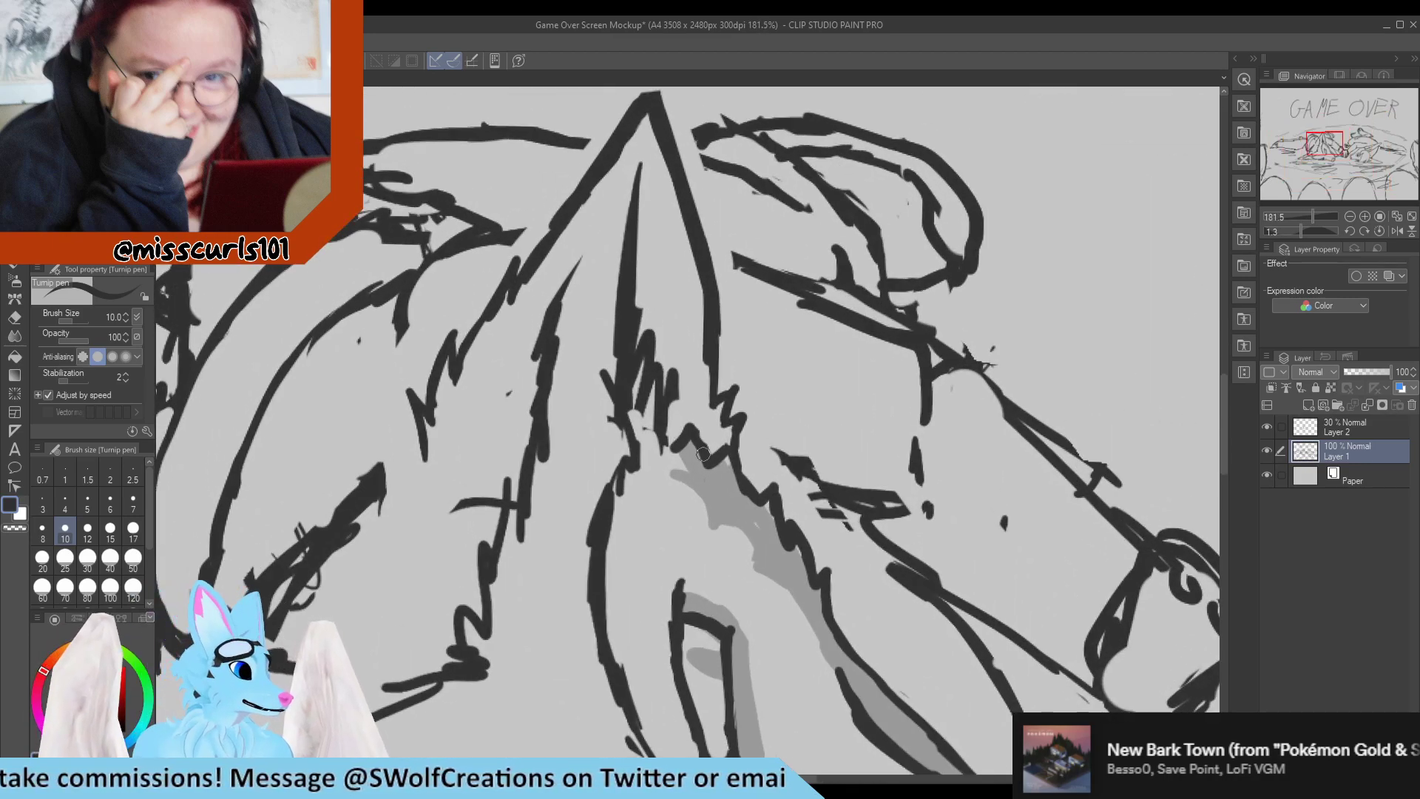
pyautogui.press('e')
pyautogui.moveTo(604, 373); pyautogui.dragTo(632, 448)
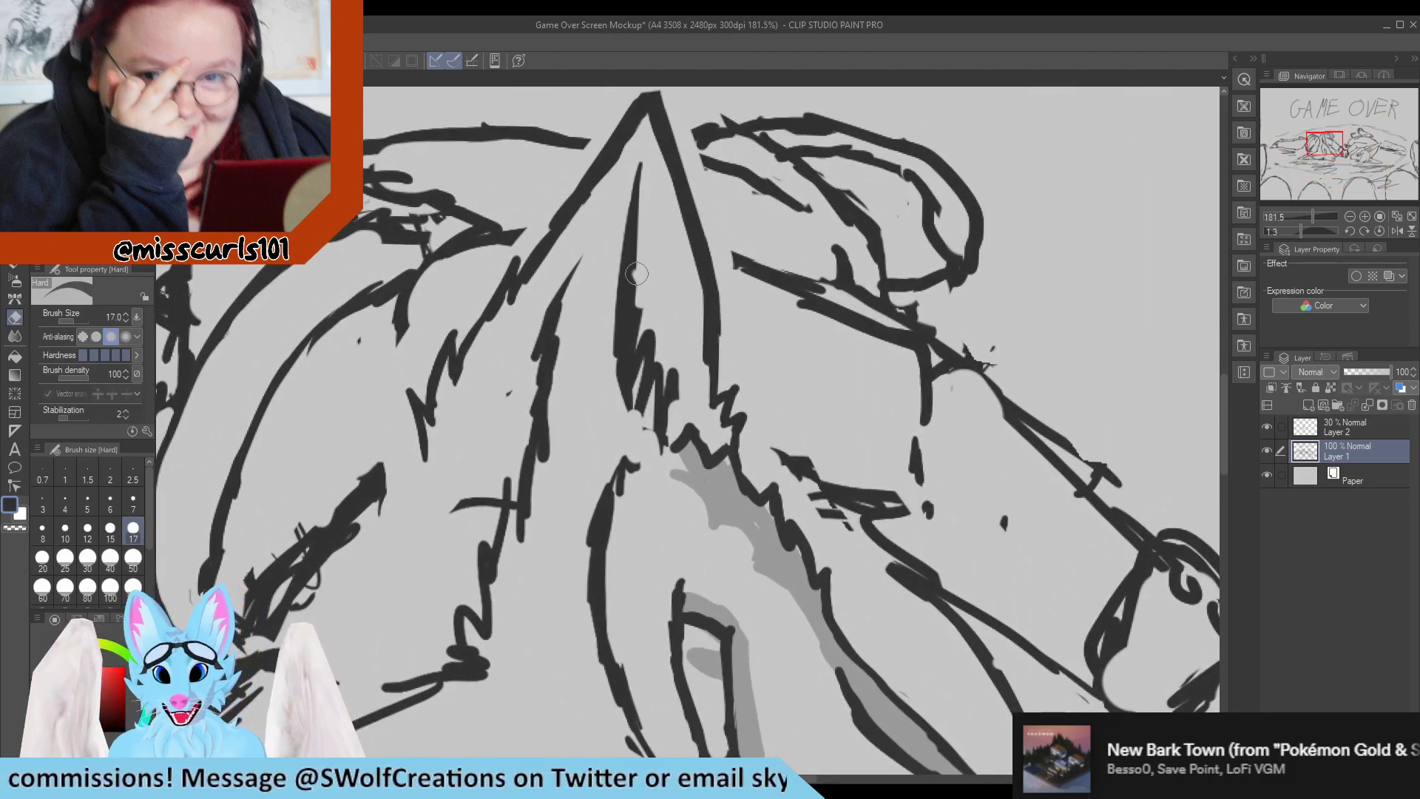
pyautogui.moveTo(636, 274)
pyautogui.mouseDown()
pyautogui.moveTo(637, 428)
pyautogui.moveTo(636, 403)
pyautogui.mouseUp()
pyautogui.press('p')
pyautogui.moveTo(633, 234); pyautogui.dragTo(623, 392)
pyautogui.moveTo(624, 284); pyautogui.dragTo(628, 423)
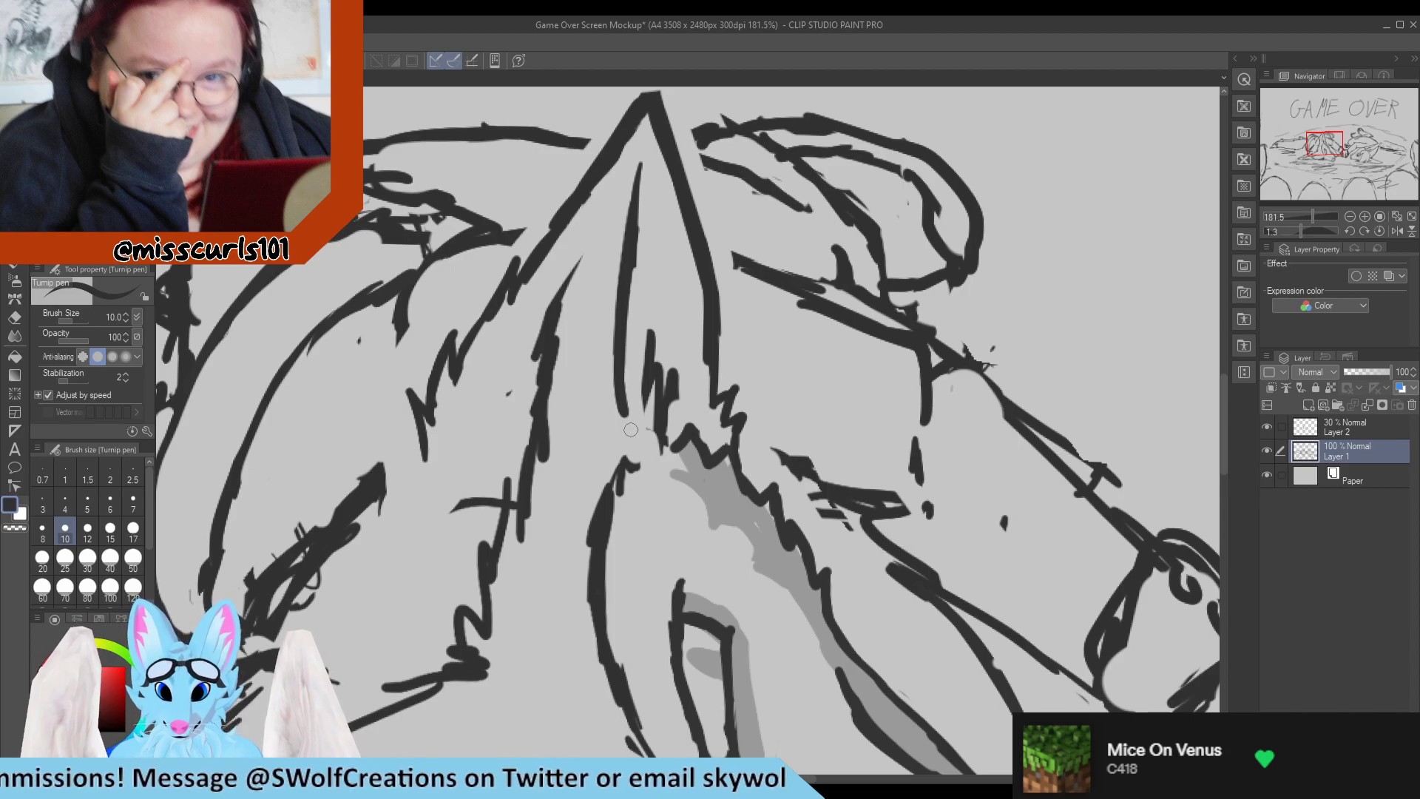
pyautogui.moveTo(616, 349); pyautogui.dragTo(634, 434)
# Erase the scribbled fur inside the upright ear's base and draw a zigzag fur edge across it.
pyautogui.press('e')
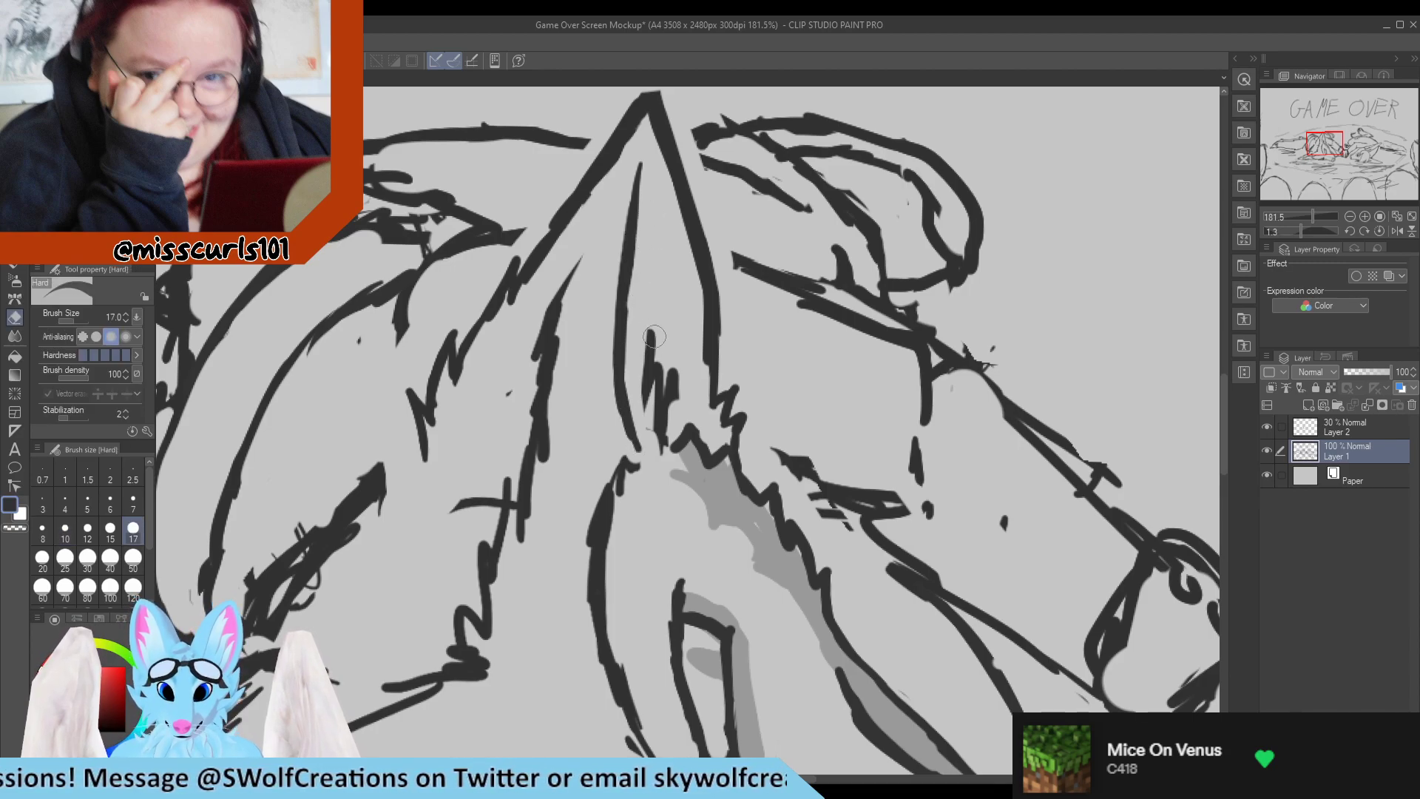
pyautogui.moveTo(642, 296); pyautogui.dragTo(649, 437)
pyautogui.moveTo(662, 363); pyautogui.dragTo(674, 447)
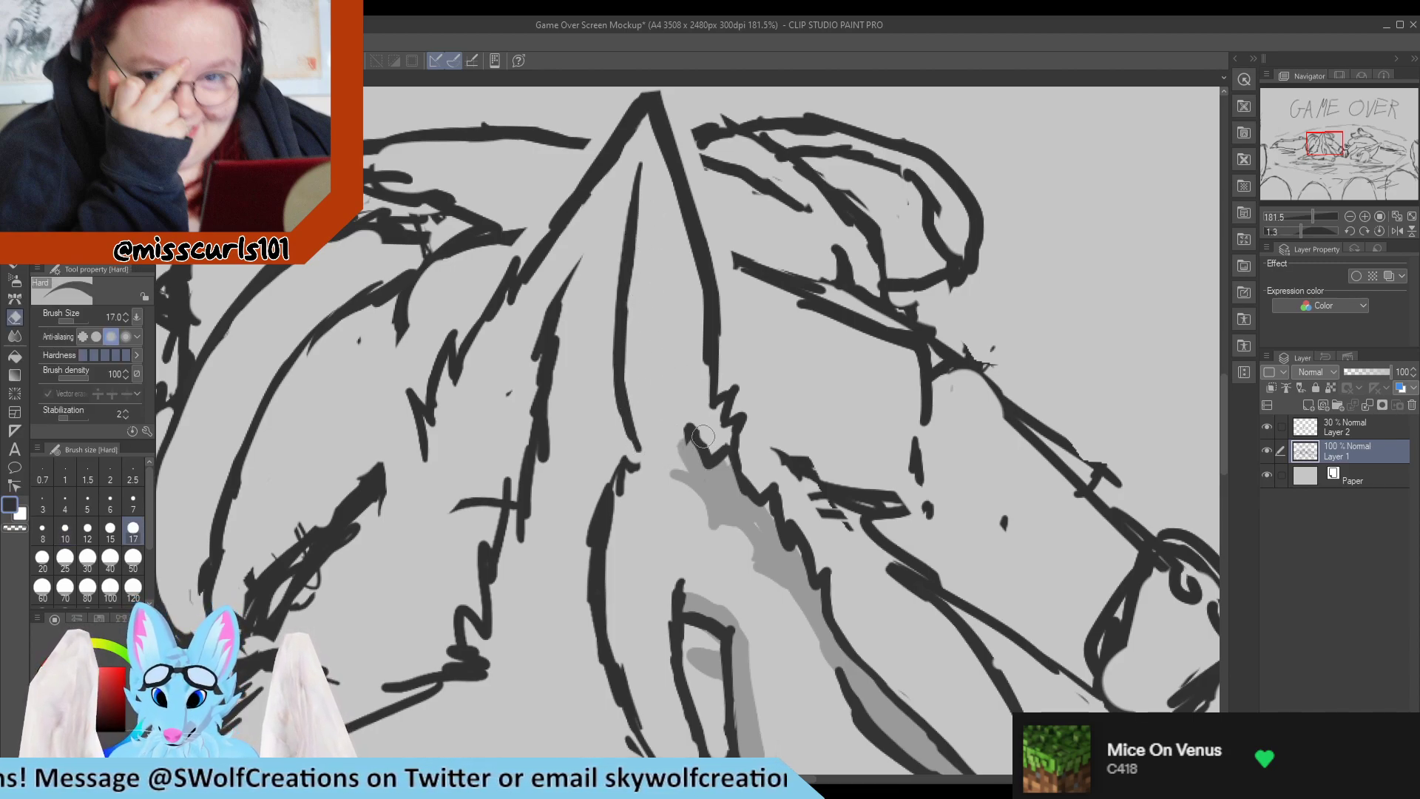
pyautogui.press('p')
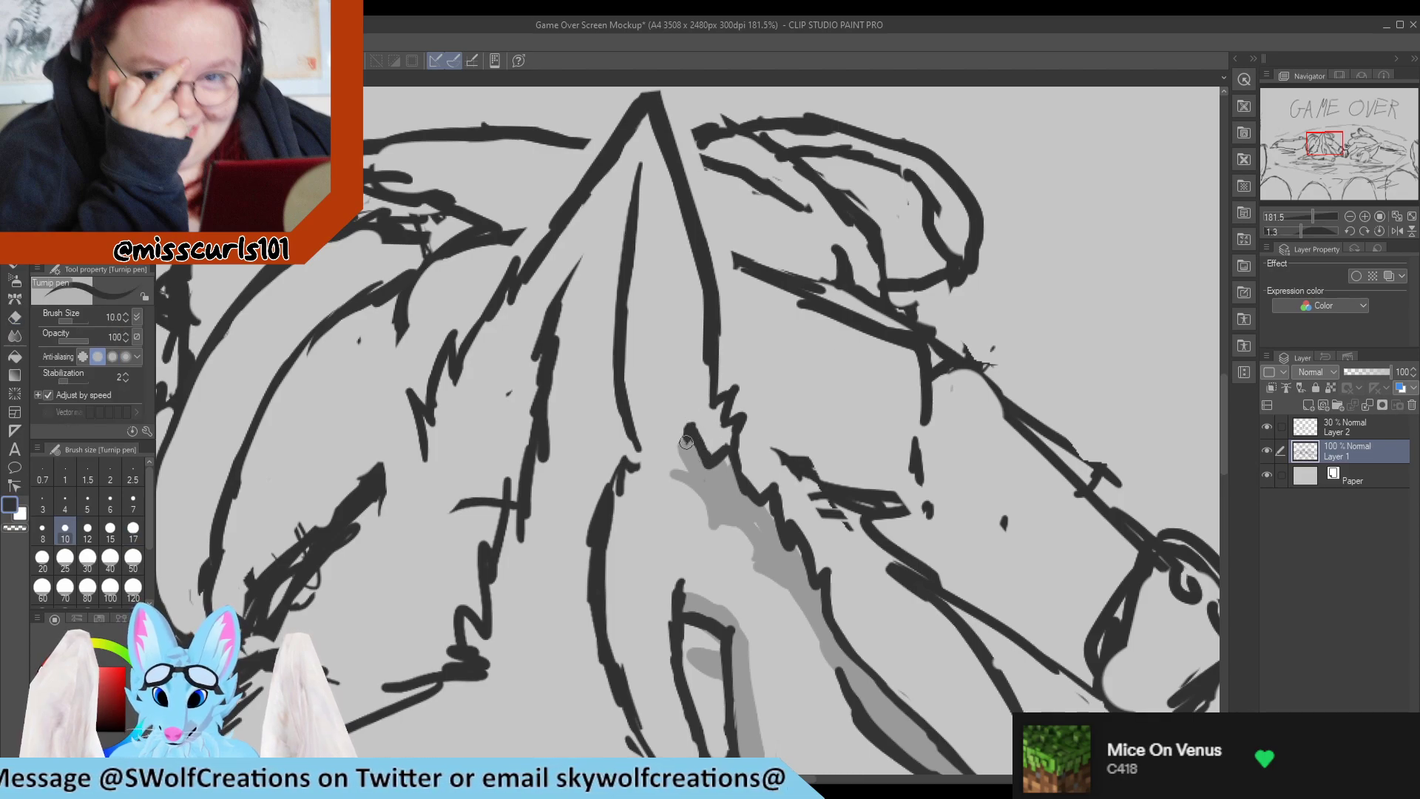
pyautogui.moveTo(635, 414)
pyautogui.mouseDown()
pyautogui.moveTo(639, 445)
pyautogui.moveTo(663, 457)
pyautogui.moveTo(673, 422)
pyautogui.moveTo(674, 437)
pyautogui.mouseUp()
pyautogui.press('e')
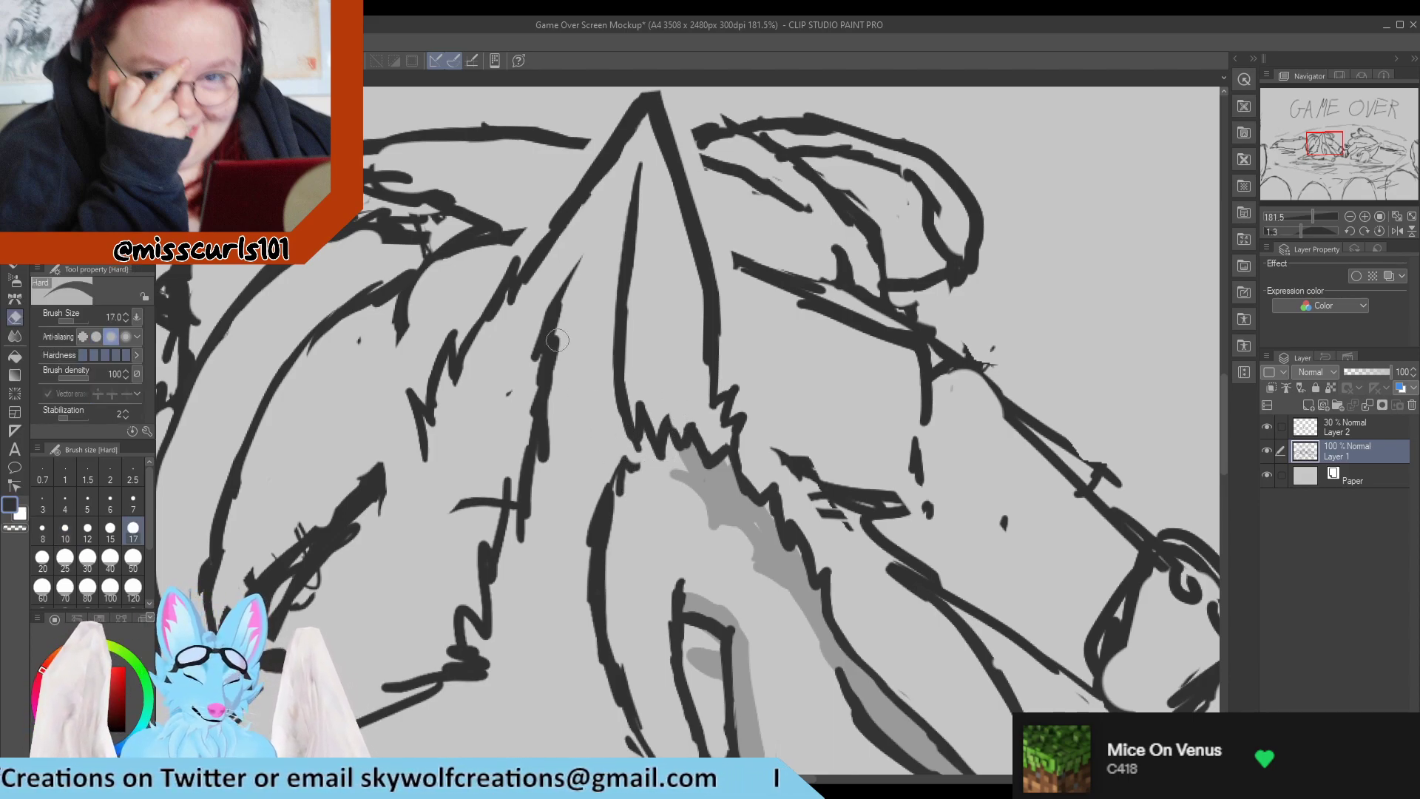
# Redraw the body contour lines on both sides of the upright ear so they meet its edges.
pyautogui.press('p')
pyautogui.scroll(-7, 596, 277)
pyautogui.scroll(7, 625, 232)
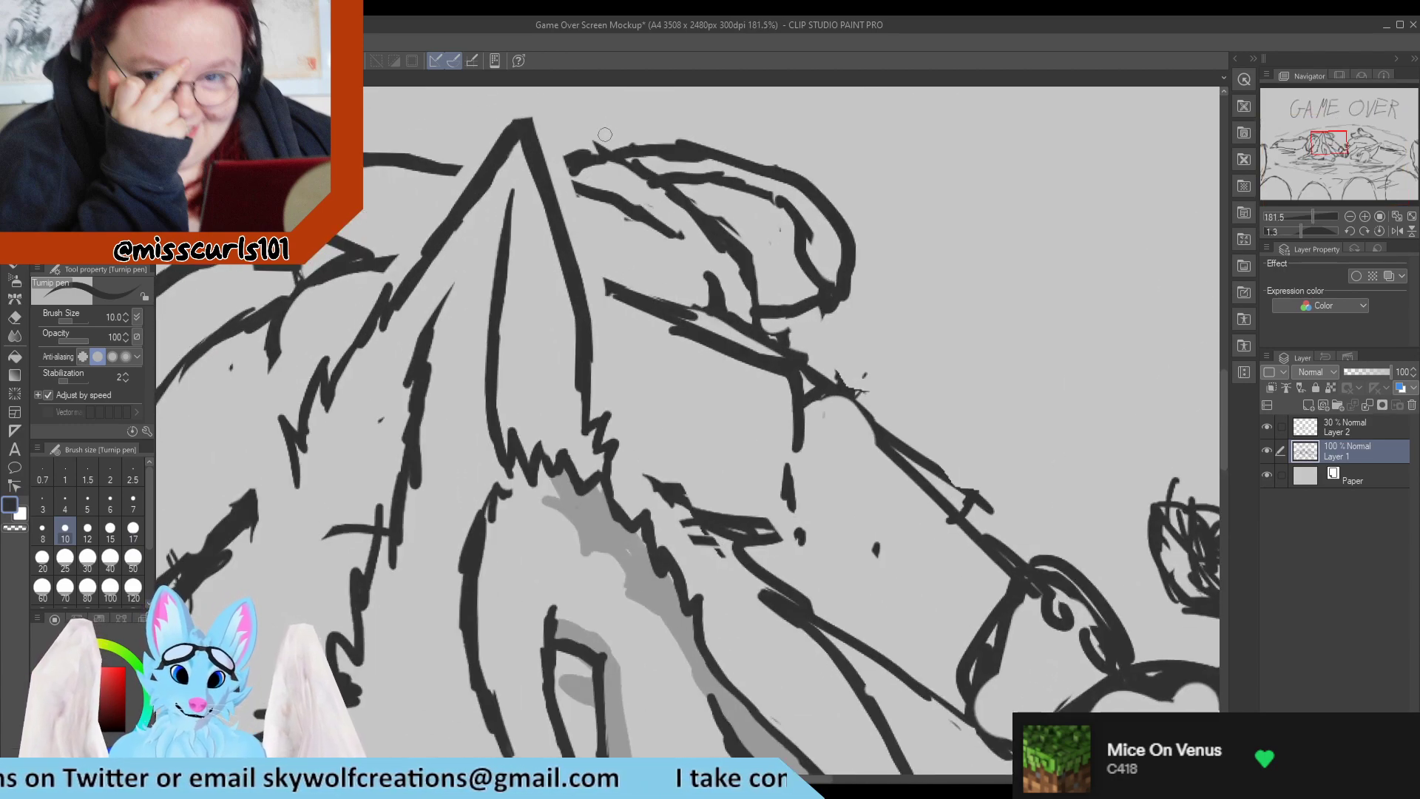
pyautogui.moveTo(548, 175); pyautogui.dragTo(672, 230)
pyautogui.press('e')
pyautogui.press('p')
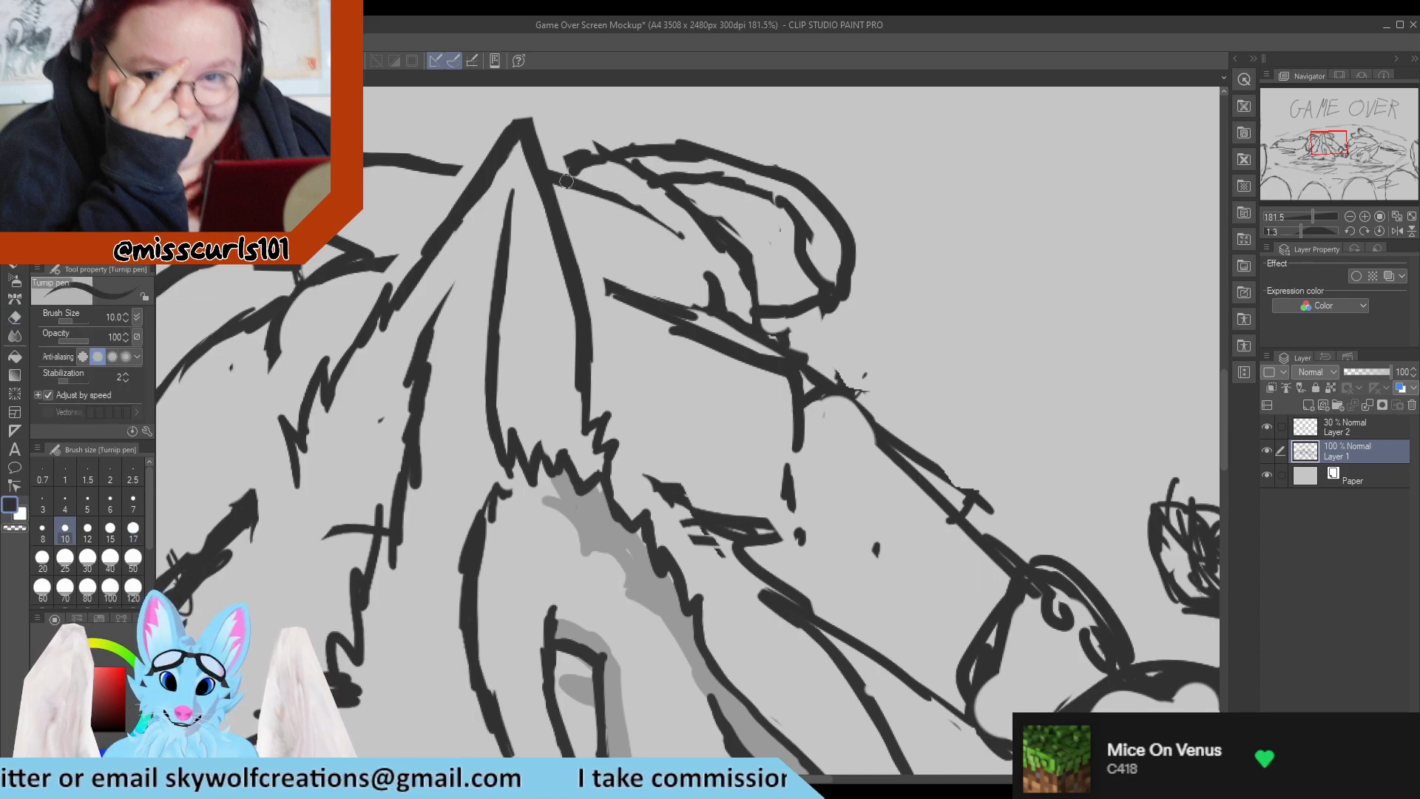
pyautogui.moveTo(568, 182); pyautogui.dragTo(686, 242)
pyautogui.press('e')
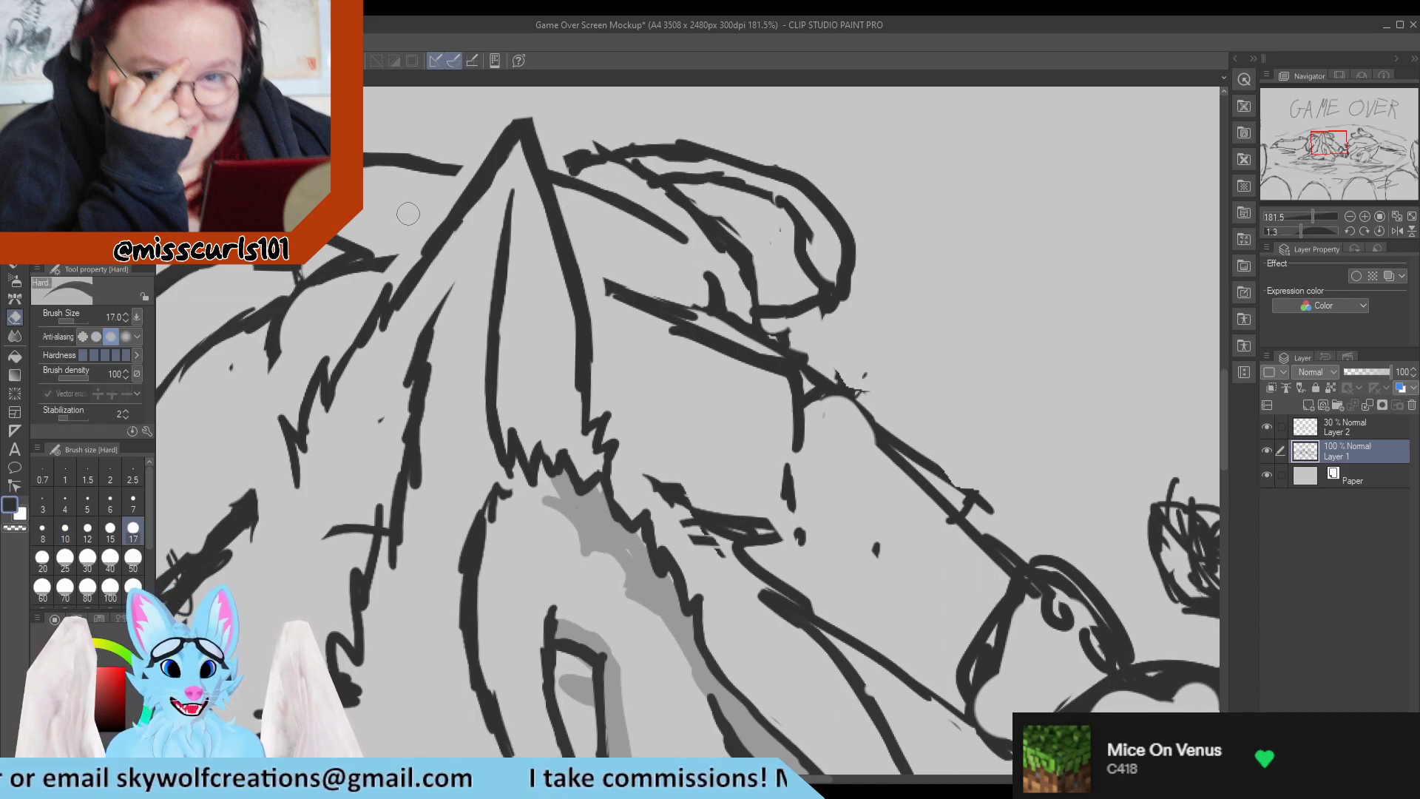
pyautogui.press('p')
pyautogui.moveTo(417, 161); pyautogui.dragTo(479, 168)
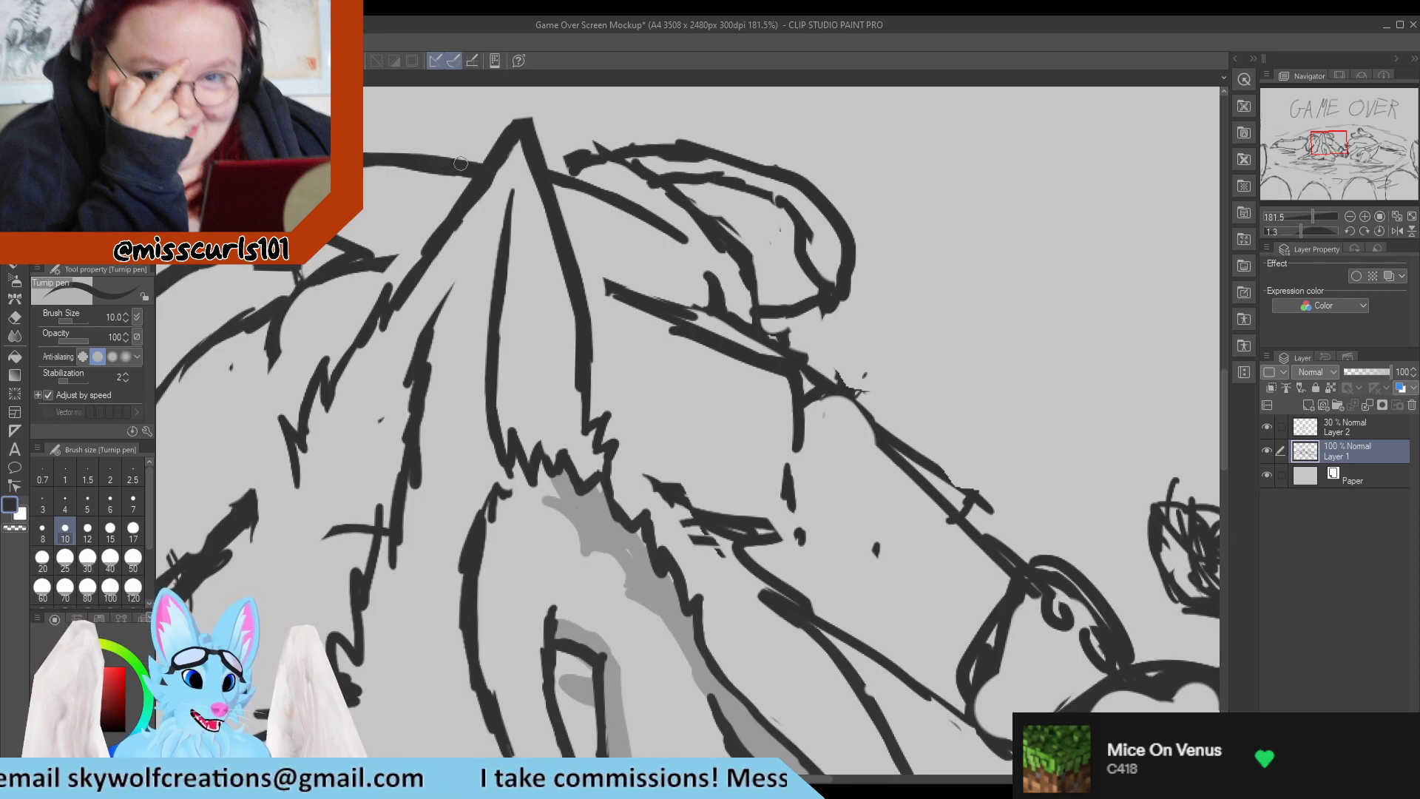
pyautogui.press('e')
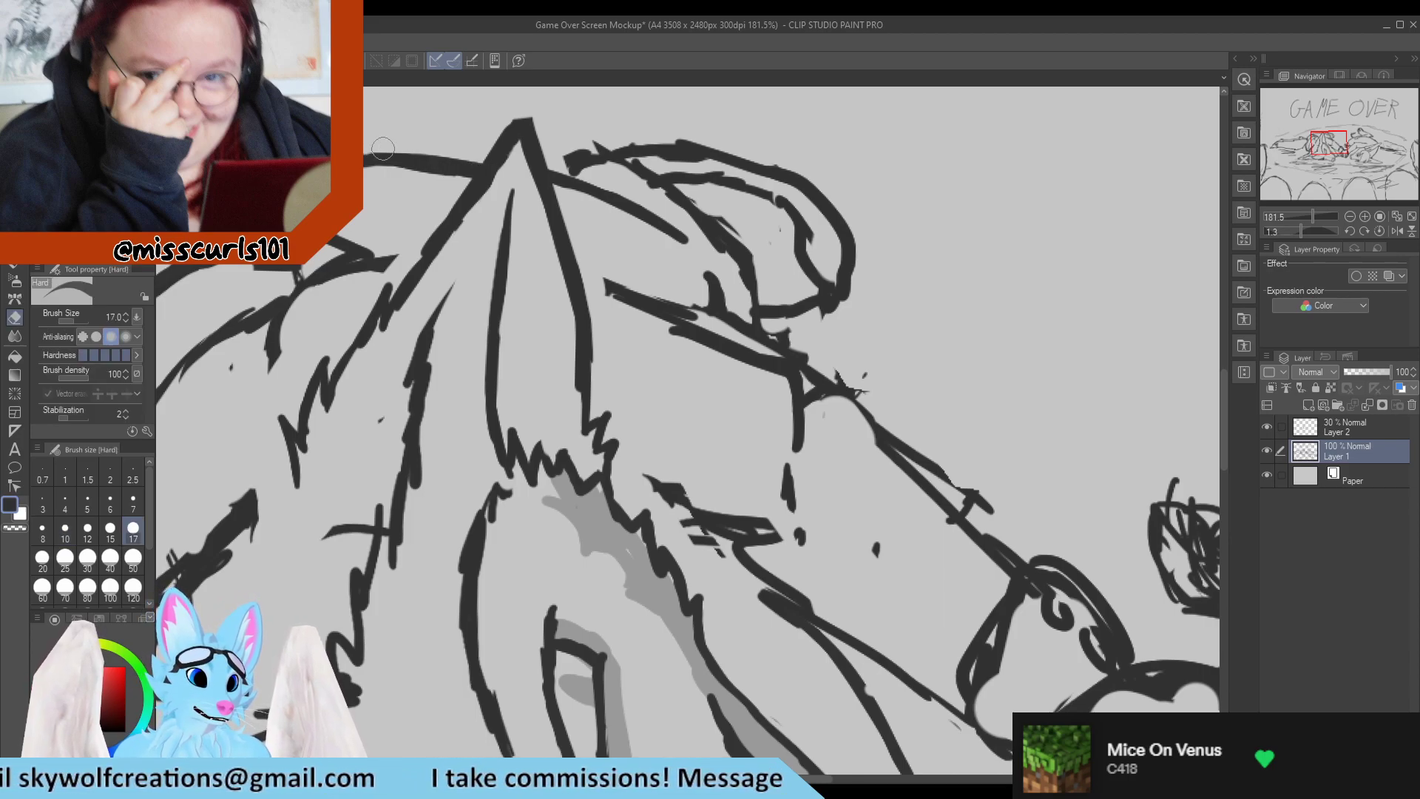
# Redraw the near edge of the curled shape behind the upright ear as one curve running down to the arm line.
pyautogui.moveTo(684, 220)
pyautogui.mouseDown()
pyautogui.moveTo(745, 305)
pyautogui.moveTo(747, 270)
pyautogui.mouseUp()
pyautogui.press('p')
pyautogui.moveTo(768, 322)
pyautogui.mouseDown()
pyautogui.moveTo(738, 254)
pyautogui.moveTo(767, 322)
pyautogui.moveTo(817, 353)
pyautogui.moveTo(733, 256)
pyautogui.mouseUp()
pyautogui.press('e')
pyautogui.press('p')
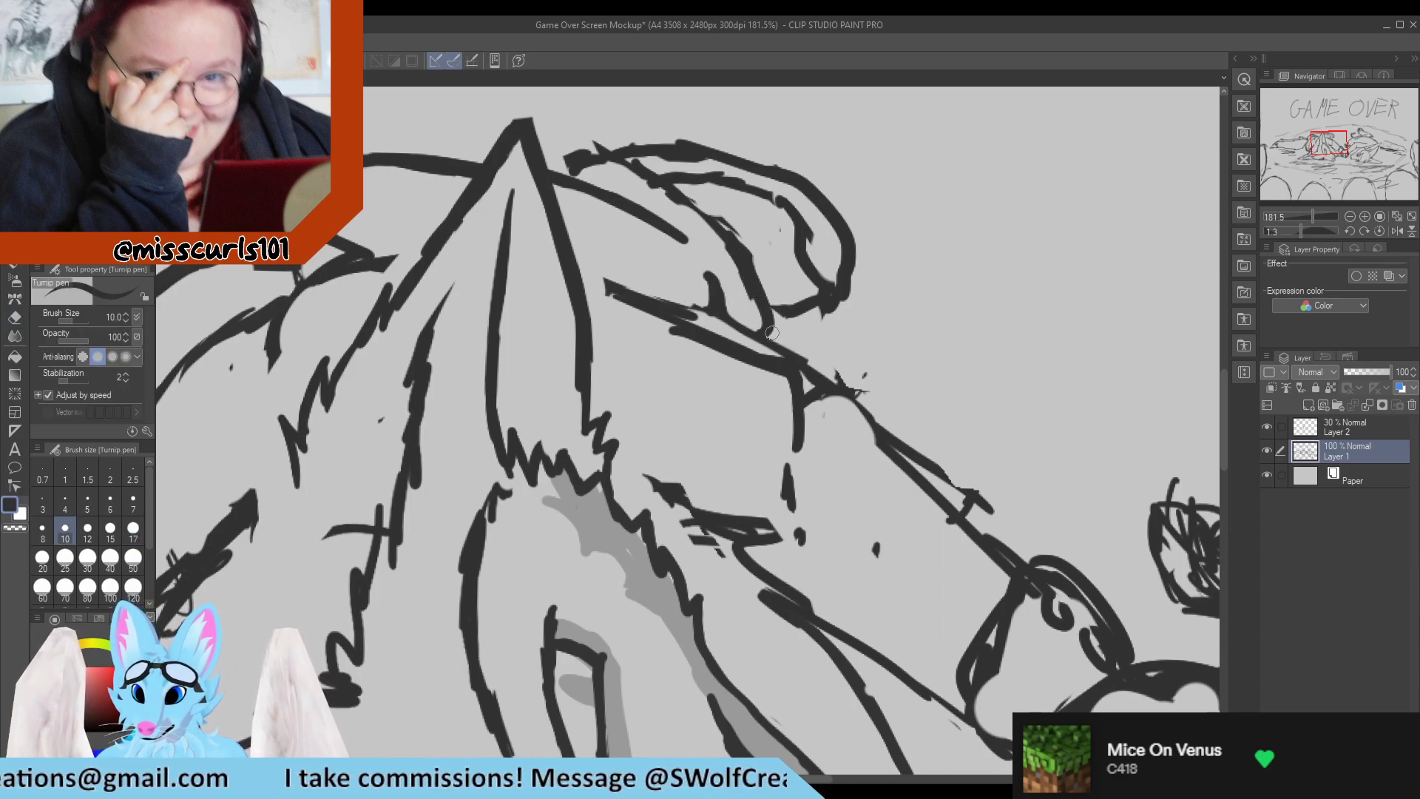
pyautogui.press('e')
pyautogui.moveTo(750, 314)
pyautogui.mouseDown()
pyautogui.moveTo(767, 334)
pyautogui.moveTo(748, 278)
pyautogui.moveTo(678, 189)
pyautogui.moveTo(747, 245)
pyautogui.mouseUp()
pyautogui.press('p')
pyautogui.press('e')
pyautogui.press('p')
pyautogui.press('e')
pyautogui.moveTo(631, 176); pyautogui.dragTo(680, 216)
pyautogui.press('p')
pyautogui.press('e')
# Round off the end of the curled shape beside the upright ear, erasing the stray marks around it.
pyautogui.moveTo(557, 174)
pyautogui.mouseDown()
pyautogui.moveTo(591, 154)
pyautogui.moveTo(608, 169)
pyautogui.moveTo(580, 139)
pyautogui.moveTo(651, 181)
pyautogui.moveTo(568, 176)
pyautogui.moveTo(675, 192)
pyautogui.mouseUp()
pyautogui.press('p')
pyautogui.press('e')
pyautogui.press('p')
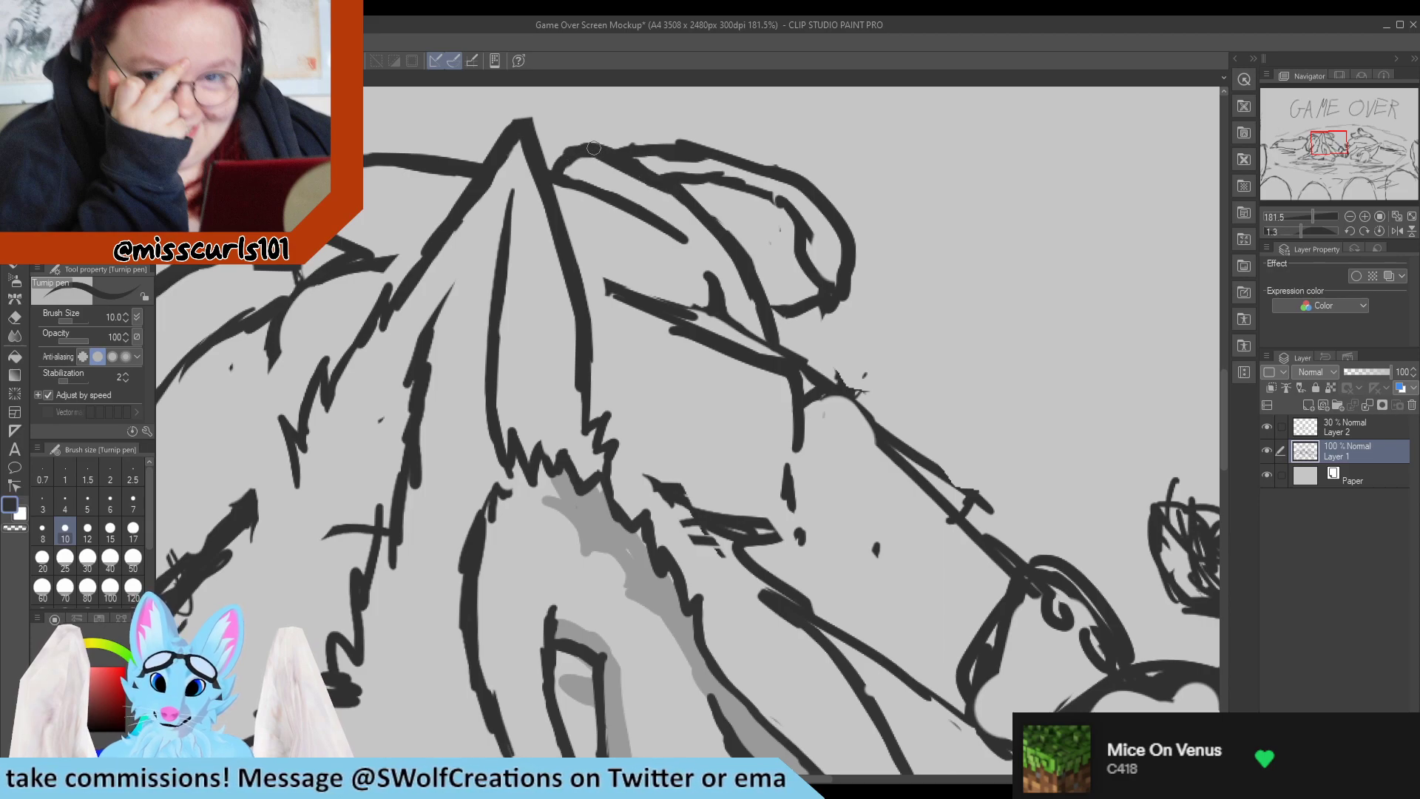
pyautogui.press('e')
pyautogui.moveTo(593, 148)
pyautogui.mouseDown()
pyautogui.moveTo(678, 209)
pyautogui.moveTo(678, 229)
pyautogui.mouseUp()
pyautogui.press('p')
pyautogui.moveTo(623, 158); pyautogui.dragTo(682, 202)
pyautogui.press('e')
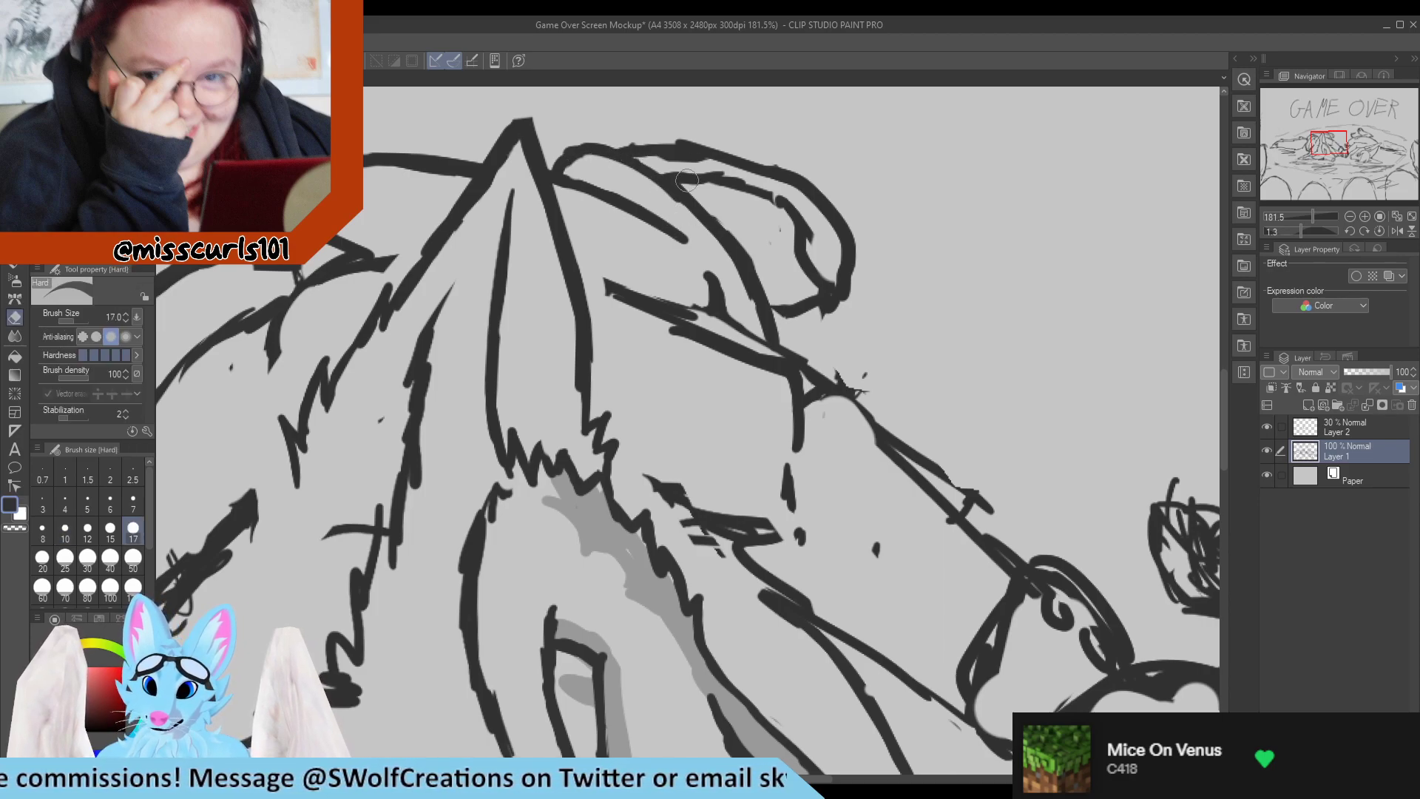
# Clean up the upper outline of the curled shape behind the ear into a single smooth line.
pyautogui.moveTo(618, 133); pyautogui.dragTo(700, 135)
pyautogui.press('p')
pyautogui.press('e')
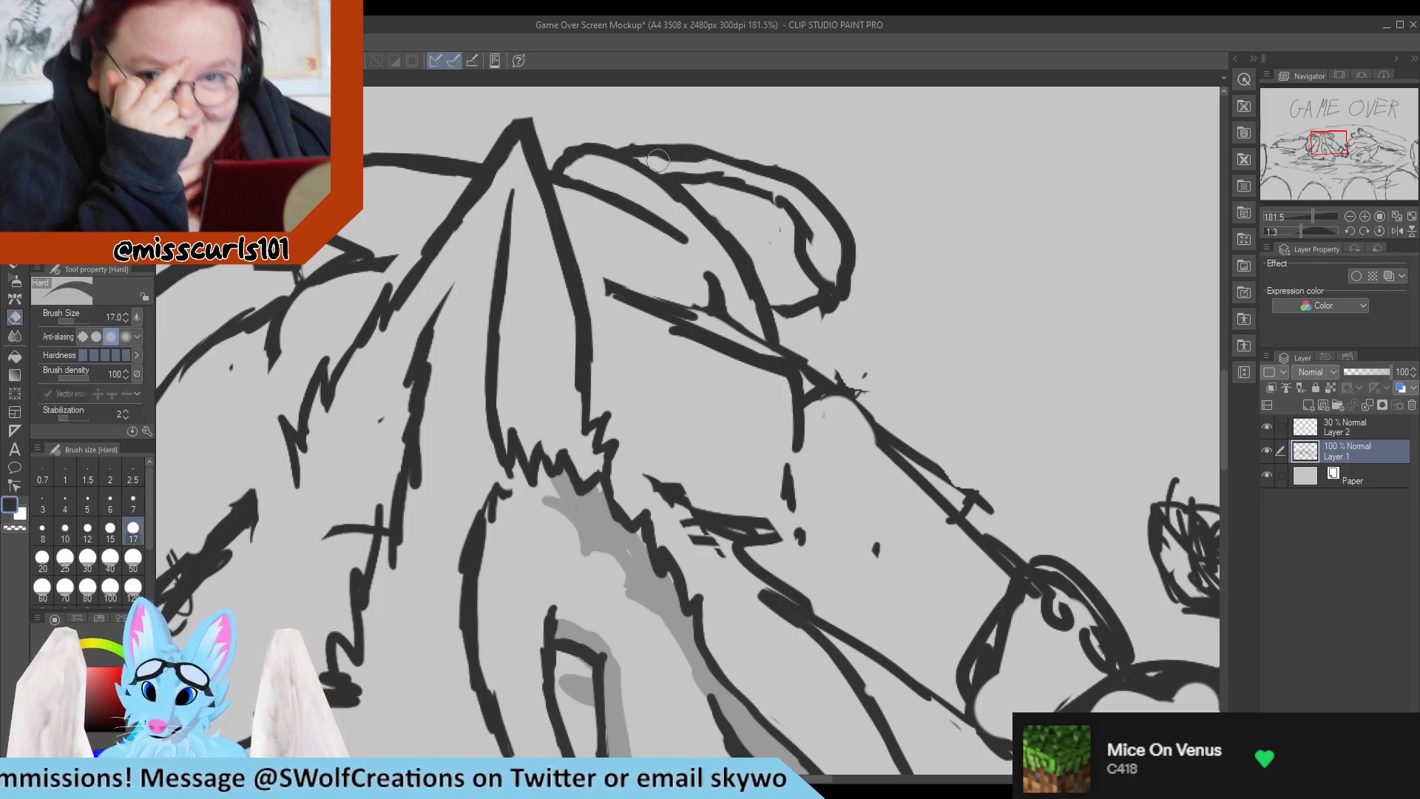
pyautogui.moveTo(656, 162); pyautogui.dragTo(741, 180)
pyautogui.press('p')
pyautogui.moveTo(627, 151); pyautogui.dragTo(779, 176)
pyautogui.press('e')
pyautogui.moveTo(712, 139); pyautogui.dragTo(796, 161)
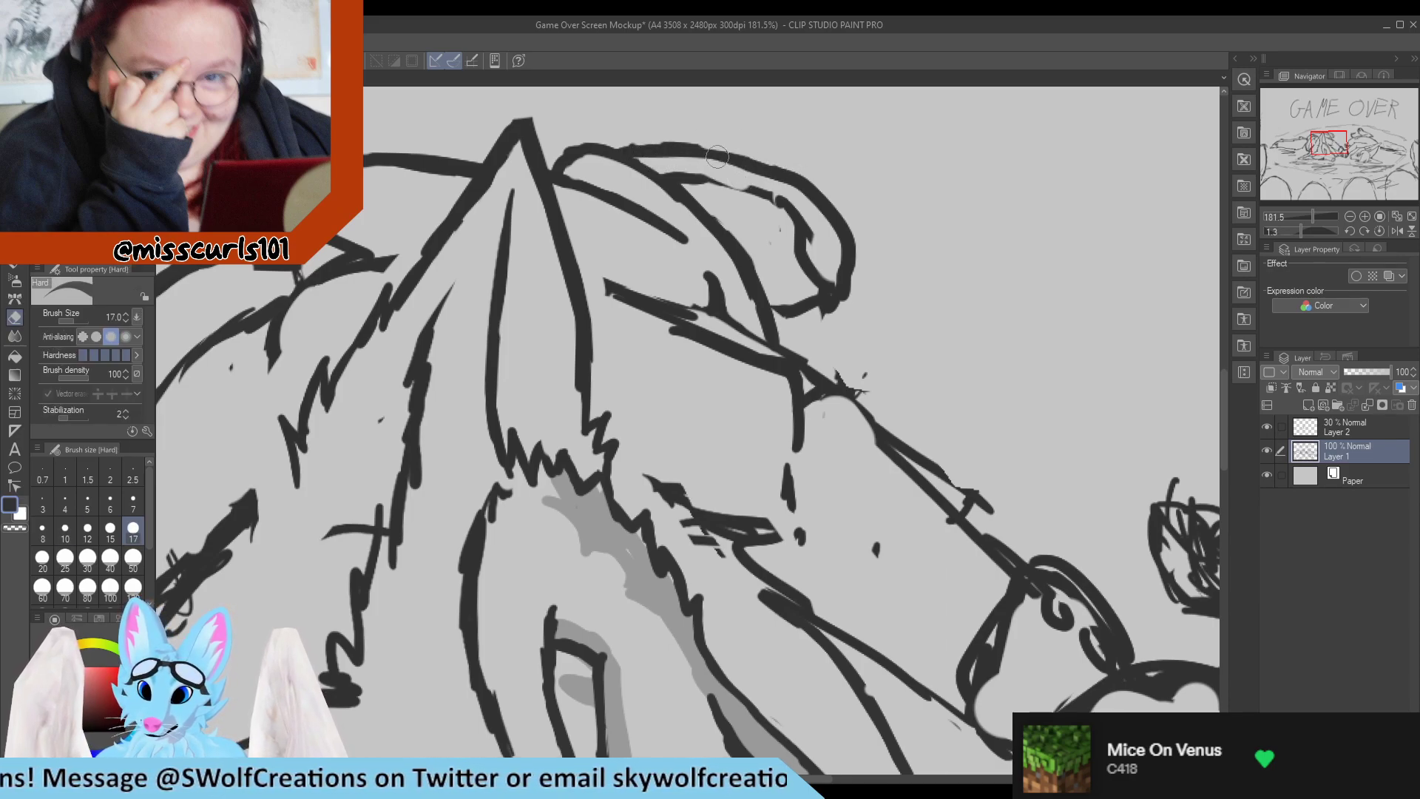
# Erase the broken inner line of the curled shape and redraw it as one continuous curve following the outer outline.
pyautogui.press('p')
pyautogui.moveTo(676, 150)
pyautogui.mouseDown()
pyautogui.moveTo(796, 182)
pyautogui.moveTo(722, 160)
pyautogui.moveTo(705, 173)
pyautogui.moveTo(774, 198)
pyautogui.mouseUp()
pyautogui.press('e')
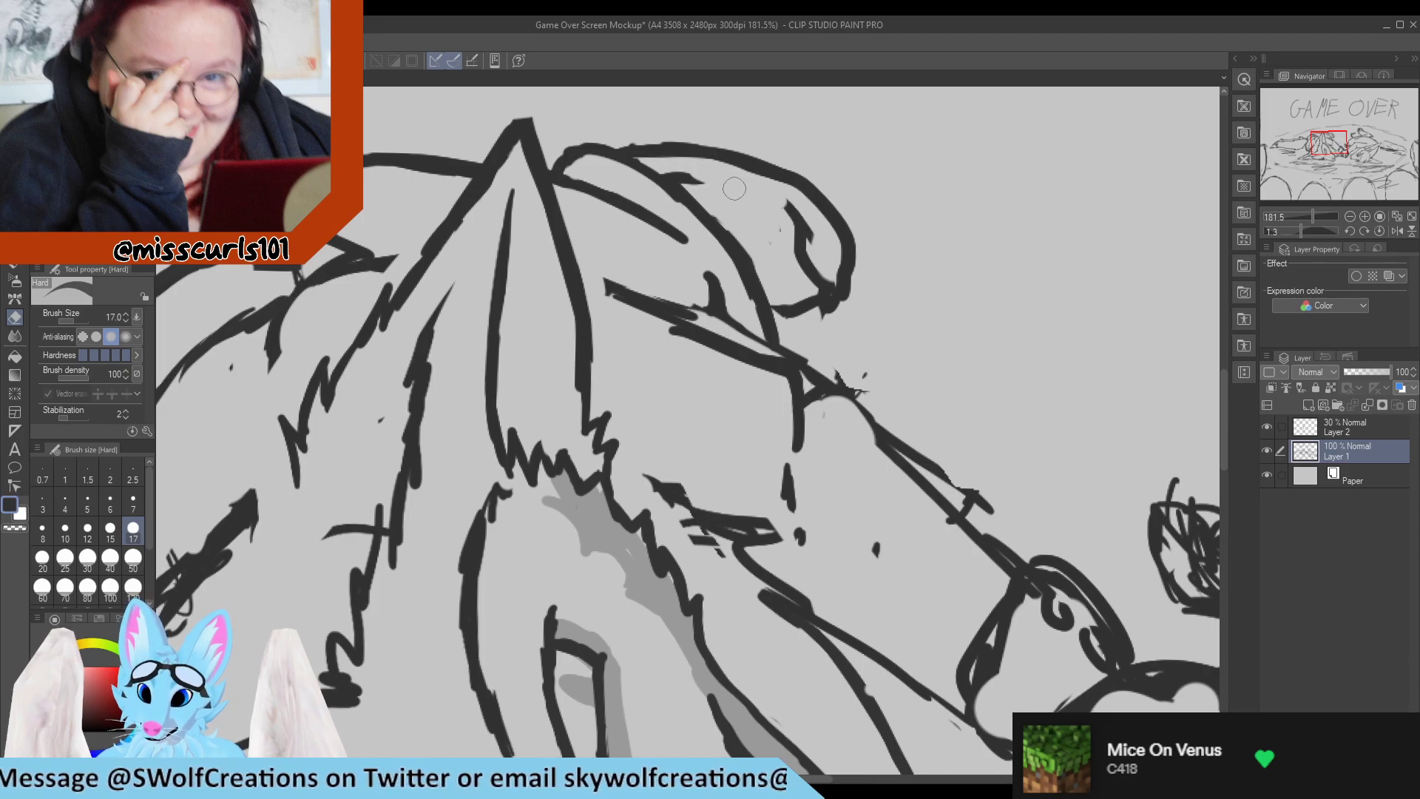
pyautogui.press('p')
pyautogui.moveTo(668, 176)
pyautogui.mouseDown()
pyautogui.moveTo(812, 214)
pyautogui.moveTo(789, 196)
pyautogui.moveTo(823, 257)
pyautogui.moveTo(780, 204)
pyautogui.moveTo(803, 236)
pyautogui.moveTo(795, 218)
pyautogui.moveTo(770, 227)
pyautogui.moveTo(777, 239)
pyautogui.moveTo(830, 273)
pyautogui.moveTo(828, 253)
pyautogui.moveTo(829, 280)
pyautogui.moveTo(805, 238)
pyautogui.moveTo(846, 259)
pyautogui.mouseUp()
pyautogui.press('e')
pyautogui.press('p')
pyautogui.press('e')
pyautogui.press('p')
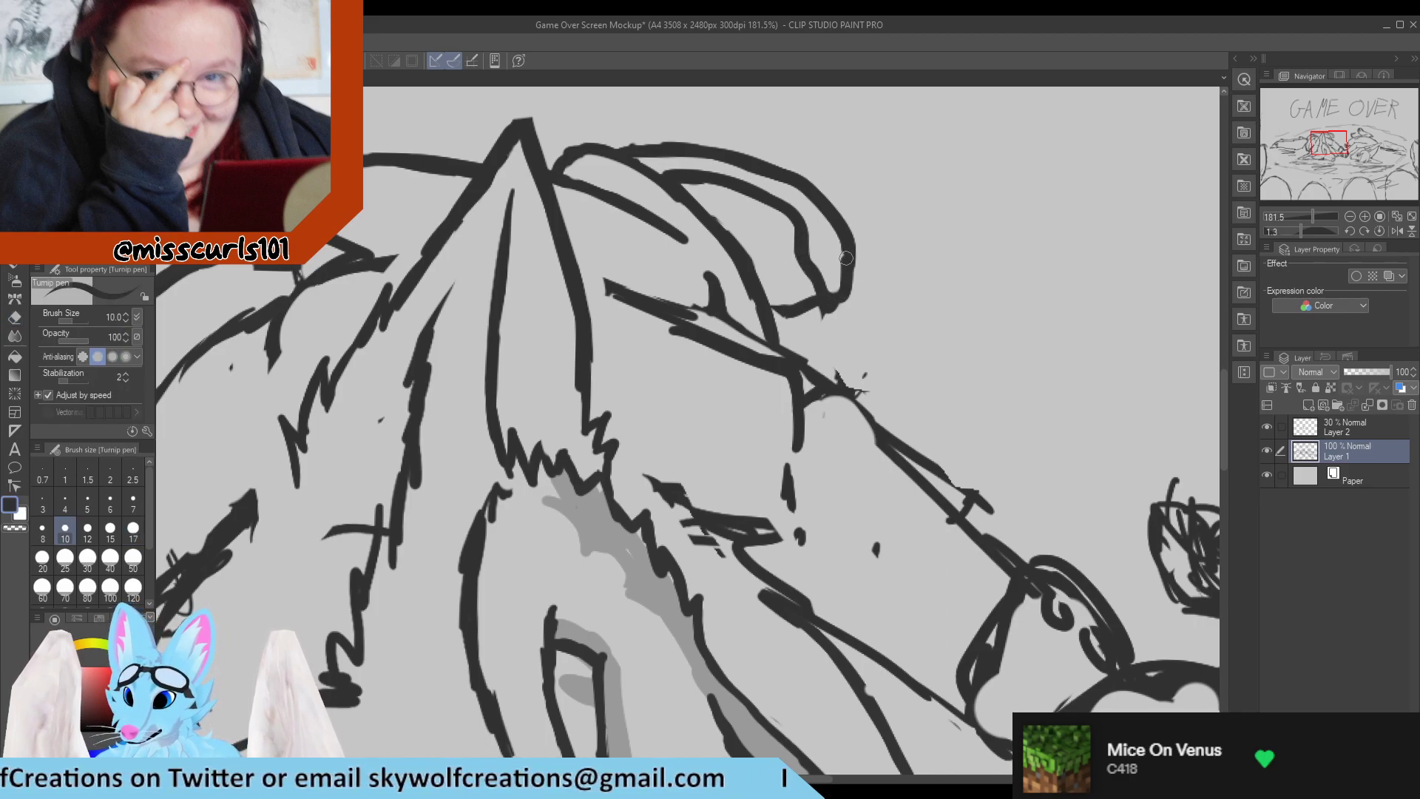
# Erase the rough overlapping strokes at the lower end of the curled shape and redraw its closing line.
pyautogui.press('e')
pyautogui.moveTo(828, 317)
pyautogui.mouseDown()
pyautogui.moveTo(860, 287)
pyautogui.moveTo(853, 252)
pyautogui.moveTo(835, 302)
pyautogui.moveTo(846, 296)
pyautogui.moveTo(827, 299)
pyautogui.moveTo(831, 237)
pyautogui.moveTo(831, 269)
pyautogui.moveTo(846, 237)
pyautogui.moveTo(835, 215)
pyautogui.moveTo(850, 261)
pyautogui.moveTo(835, 288)
pyautogui.moveTo(796, 314)
pyautogui.moveTo(821, 295)
pyautogui.moveTo(799, 327)
pyautogui.moveTo(816, 302)
pyautogui.moveTo(765, 303)
pyautogui.mouseUp()
pyautogui.press('p')
pyautogui.press('e')
pyautogui.press('p')
pyautogui.press('e')
pyautogui.press('p')
# Erase the rough strokes where the left character's flattened ear meets the body.
pyautogui.scroll(-8, 716, 245)
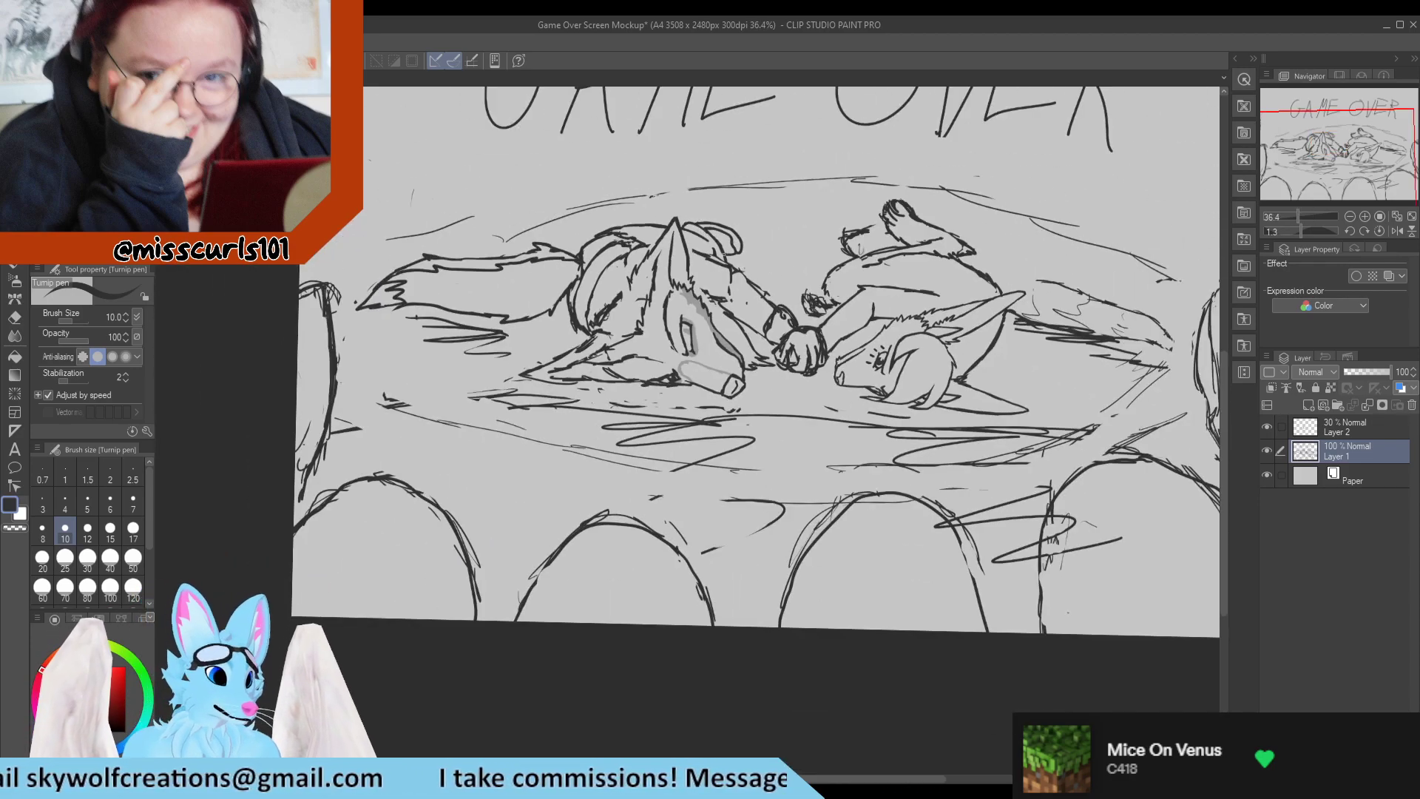
pyautogui.scroll(1, 740, 251)
pyautogui.scroll(-3, 746, 274)
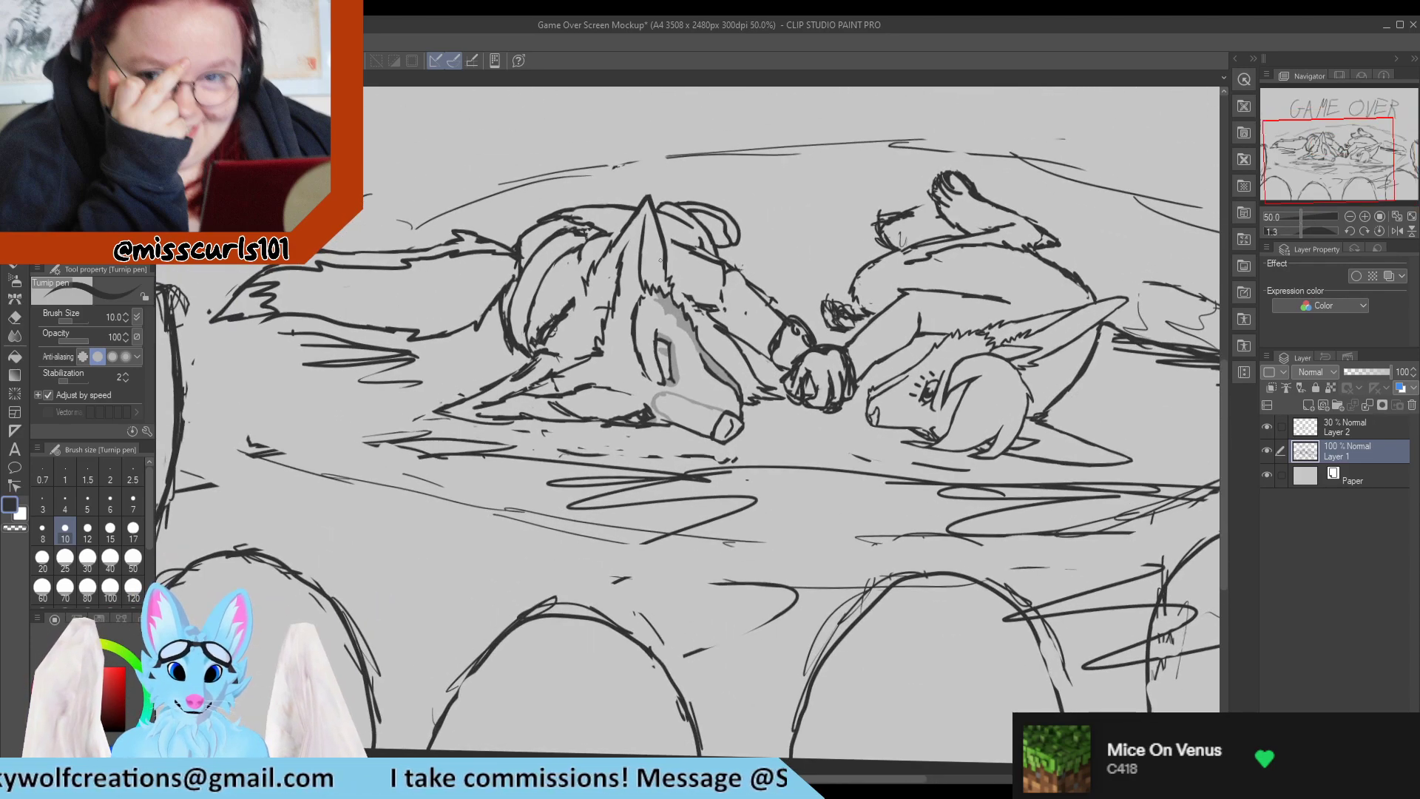
pyautogui.scroll(2, 702, 190)
pyautogui.scroll(4, 598, 342)
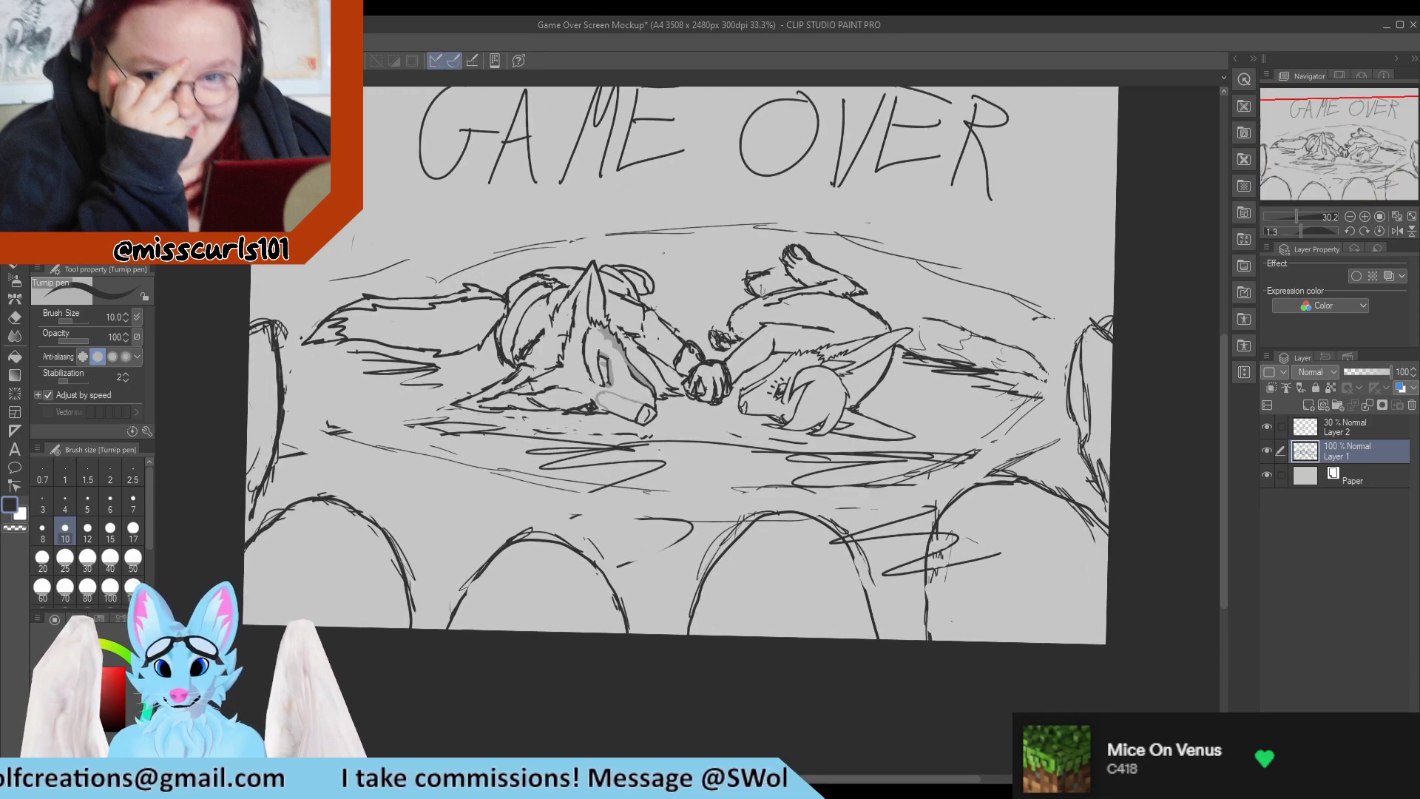
pyautogui.scroll(-2, 472, 365)
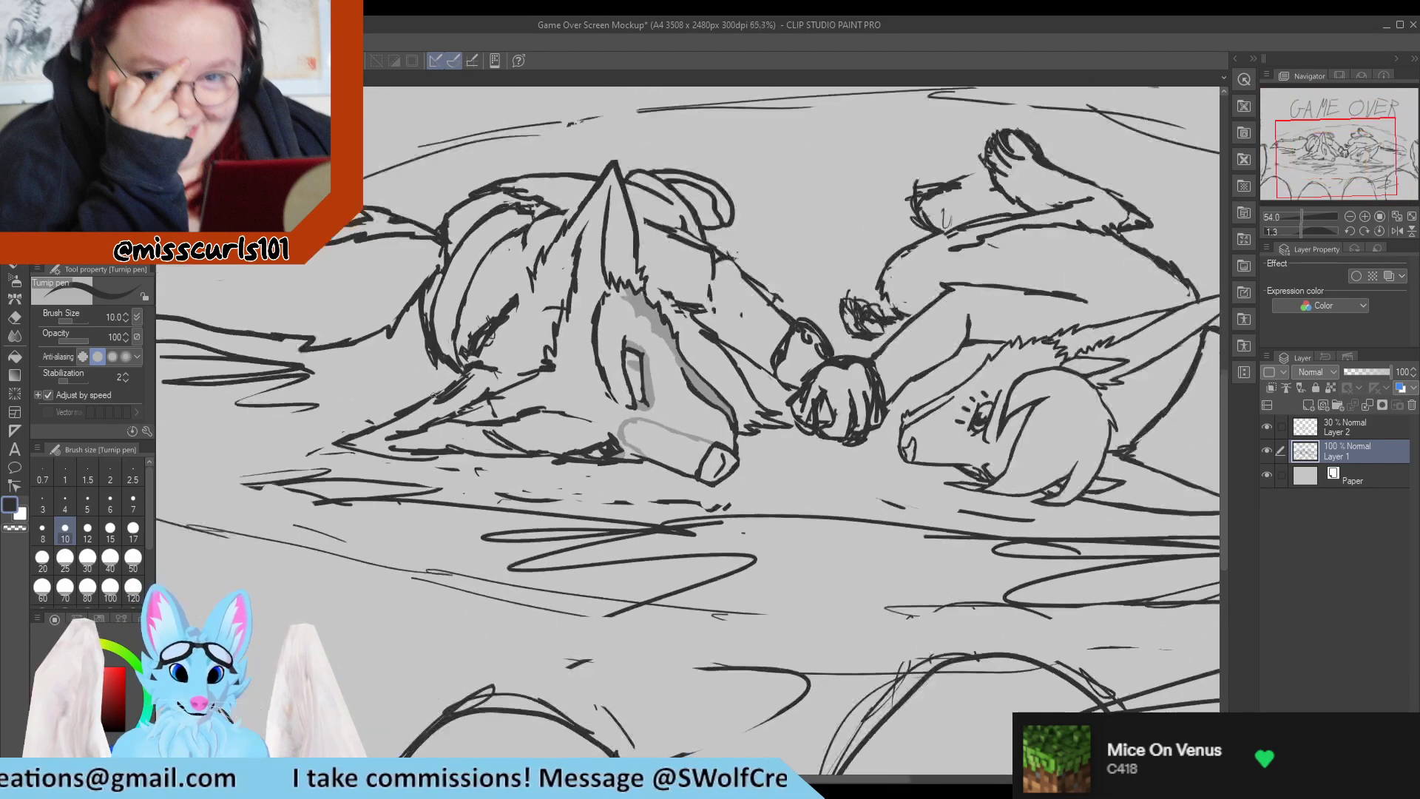
pyautogui.scroll(3, 508, 306)
pyautogui.press('e')
pyautogui.moveTo(508, 306)
pyautogui.mouseDown()
pyautogui.moveTo(484, 335)
pyautogui.moveTo(537, 336)
pyautogui.moveTo(555, 310)
pyautogui.moveTo(543, 338)
pyautogui.moveTo(574, 335)
pyautogui.moveTo(525, 310)
pyautogui.moveTo(536, 327)
pyautogui.moveTo(494, 324)
pyautogui.moveTo(485, 337)
pyautogui.moveTo(500, 342)
pyautogui.moveTo(419, 397)
pyautogui.moveTo(489, 379)
pyautogui.mouseUp()
pyautogui.press('p')
pyautogui.press('e')
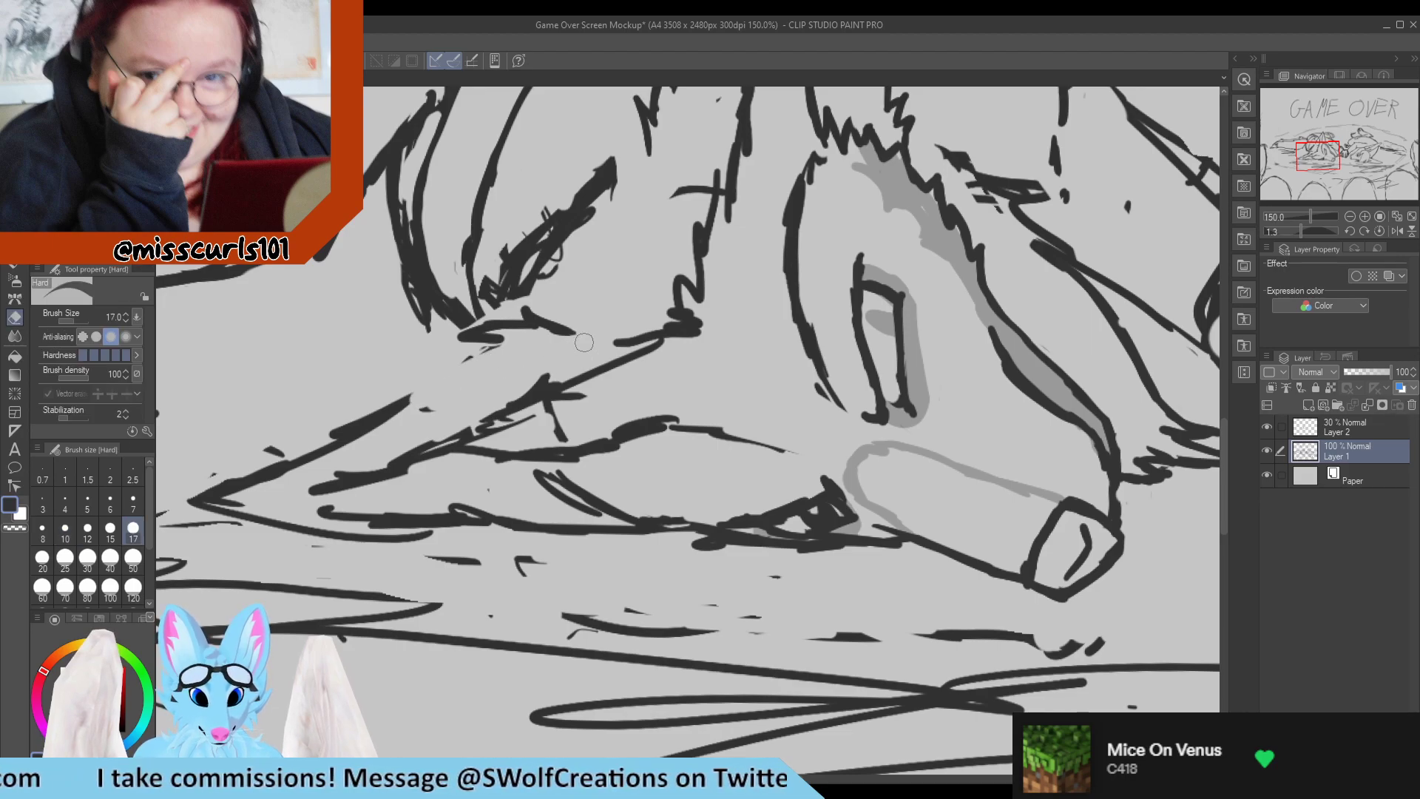
# Draw jagged fur tufts along the base of the flattened ear's upper edge and erase the old line beside them.
pyautogui.press('p')
pyautogui.press('e')
pyautogui.press('p')
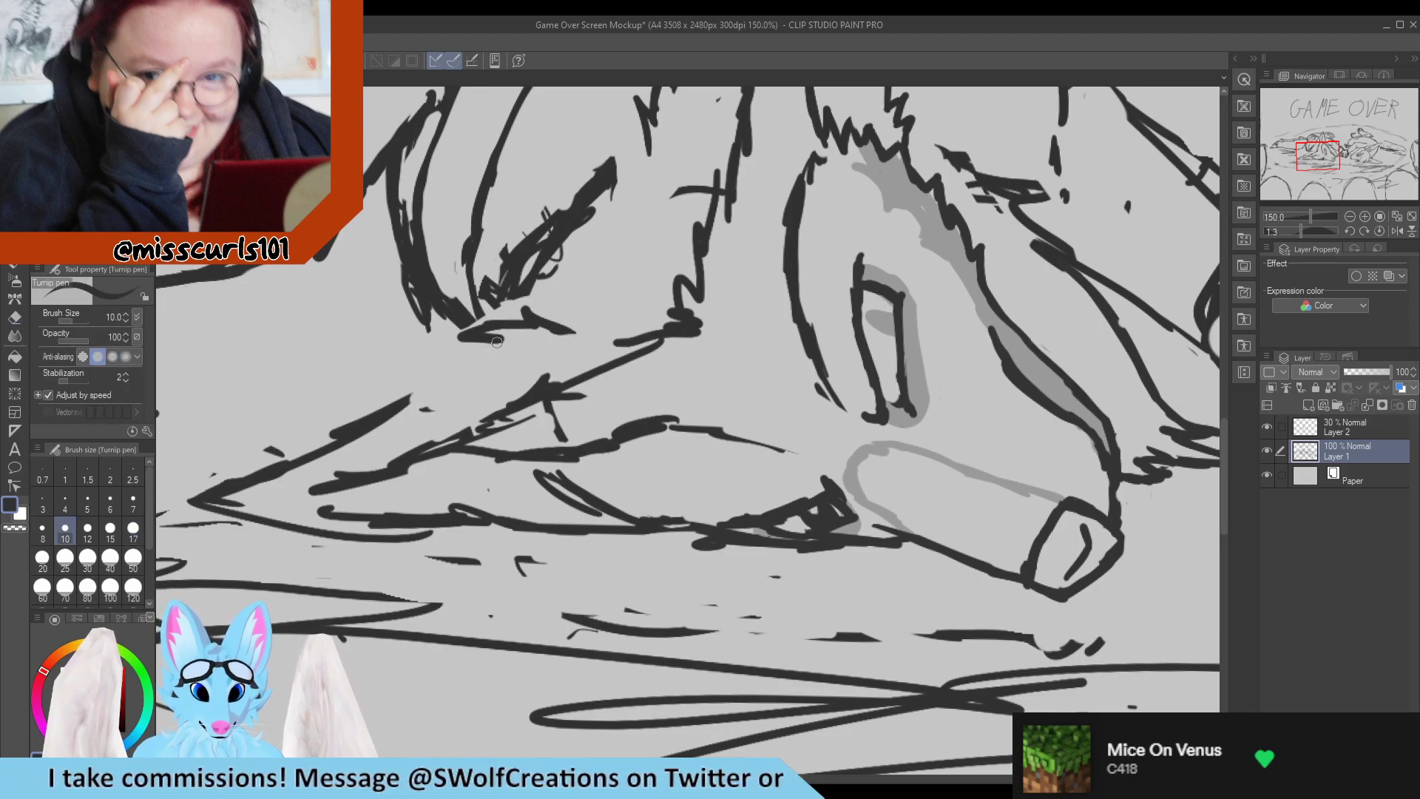
pyautogui.moveTo(497, 342)
pyautogui.mouseDown()
pyautogui.moveTo(428, 368)
pyautogui.moveTo(458, 376)
pyautogui.moveTo(351, 416)
pyautogui.moveTo(392, 421)
pyautogui.moveTo(336, 454)
pyautogui.mouseUp()
pyautogui.press('e')
pyautogui.moveTo(398, 394); pyautogui.dragTo(284, 441)
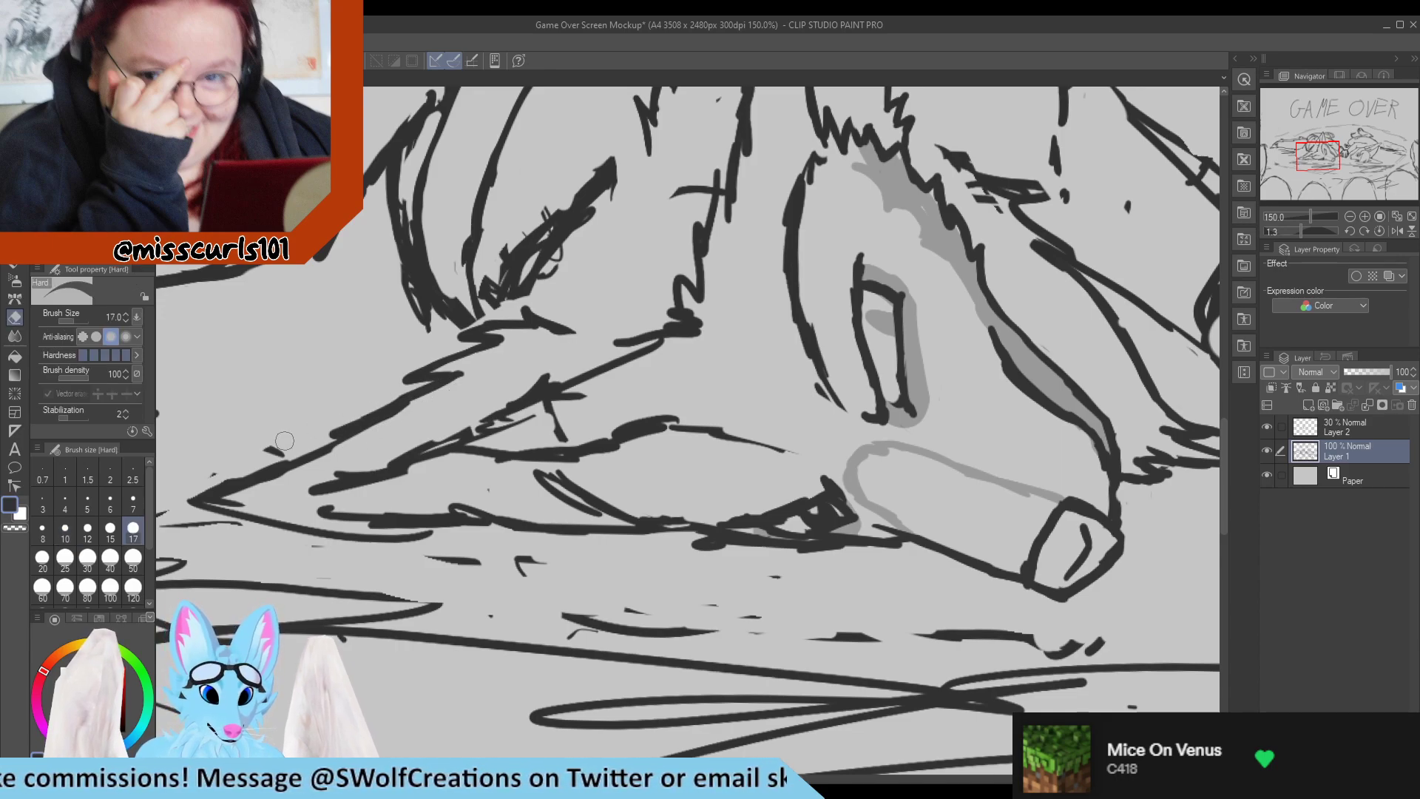
# Redraw the flattened ear's upper edge as a single line from the fur tufts to the tip, erasing the old outline.
pyautogui.press('p')
pyautogui.moveTo(428, 393); pyautogui.dragTo(253, 470)
pyautogui.press('e')
pyautogui.moveTo(393, 396)
pyautogui.mouseDown()
pyautogui.moveTo(203, 464)
pyautogui.moveTo(338, 405)
pyautogui.moveTo(262, 449)
pyautogui.moveTo(286, 478)
pyautogui.moveTo(381, 404)
pyautogui.moveTo(174, 494)
pyautogui.mouseUp()
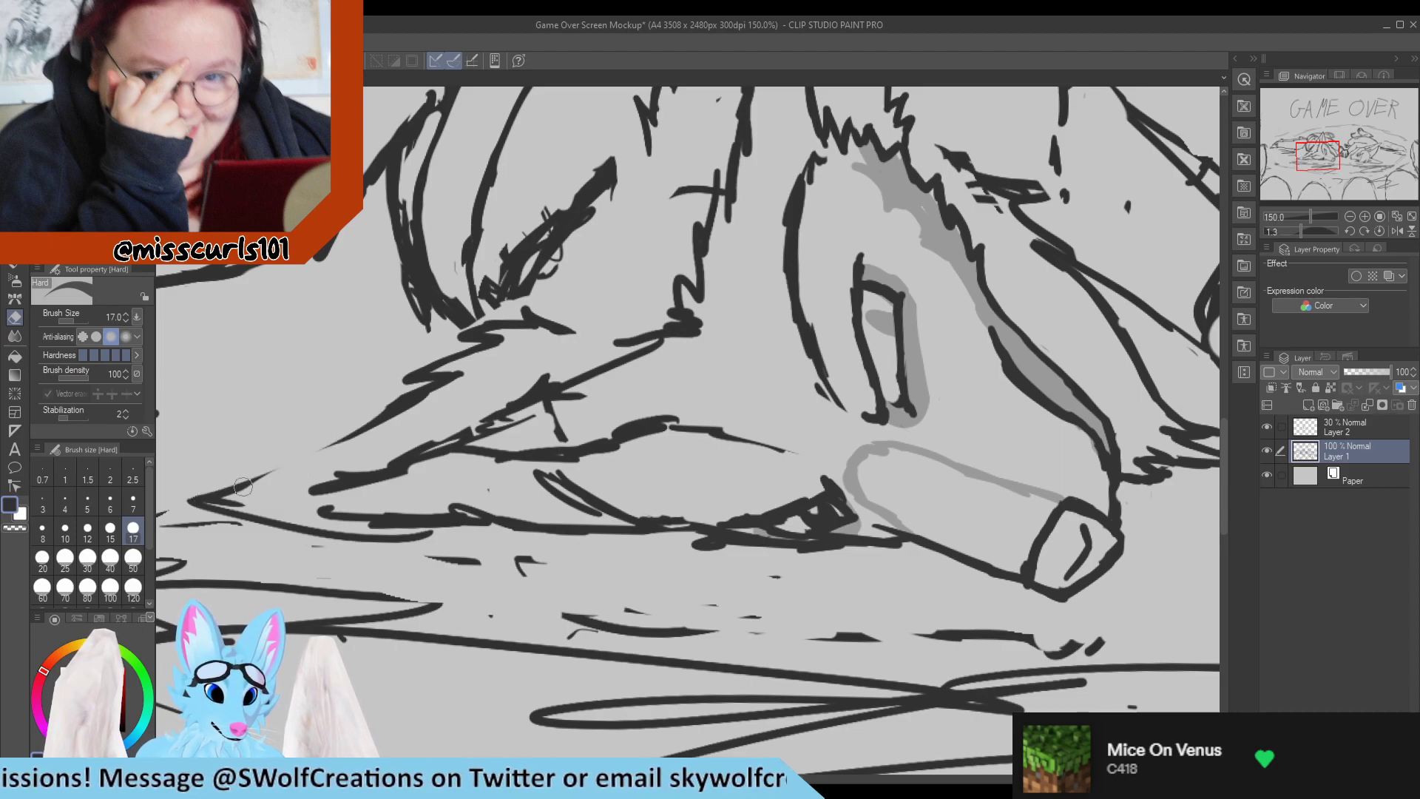
pyautogui.press('p')
pyautogui.moveTo(392, 404); pyautogui.dragTo(222, 491)
# Shorten the tip of the flattened ear and draw its lower edge as a new line running back towards the head.
pyautogui.moveTo(335, 439)
pyautogui.mouseDown()
pyautogui.moveTo(207, 504)
pyautogui.moveTo(353, 539)
pyautogui.moveTo(436, 537)
pyautogui.mouseUp()
pyautogui.press('e')
pyautogui.press('p')
pyautogui.press('e')
pyautogui.press('p')
pyautogui.click(197, 498)
pyautogui.moveTo(207, 503); pyautogui.dragTo(395, 522)
pyautogui.moveTo(293, 517); pyautogui.dragTo(500, 513)
pyautogui.press('e')
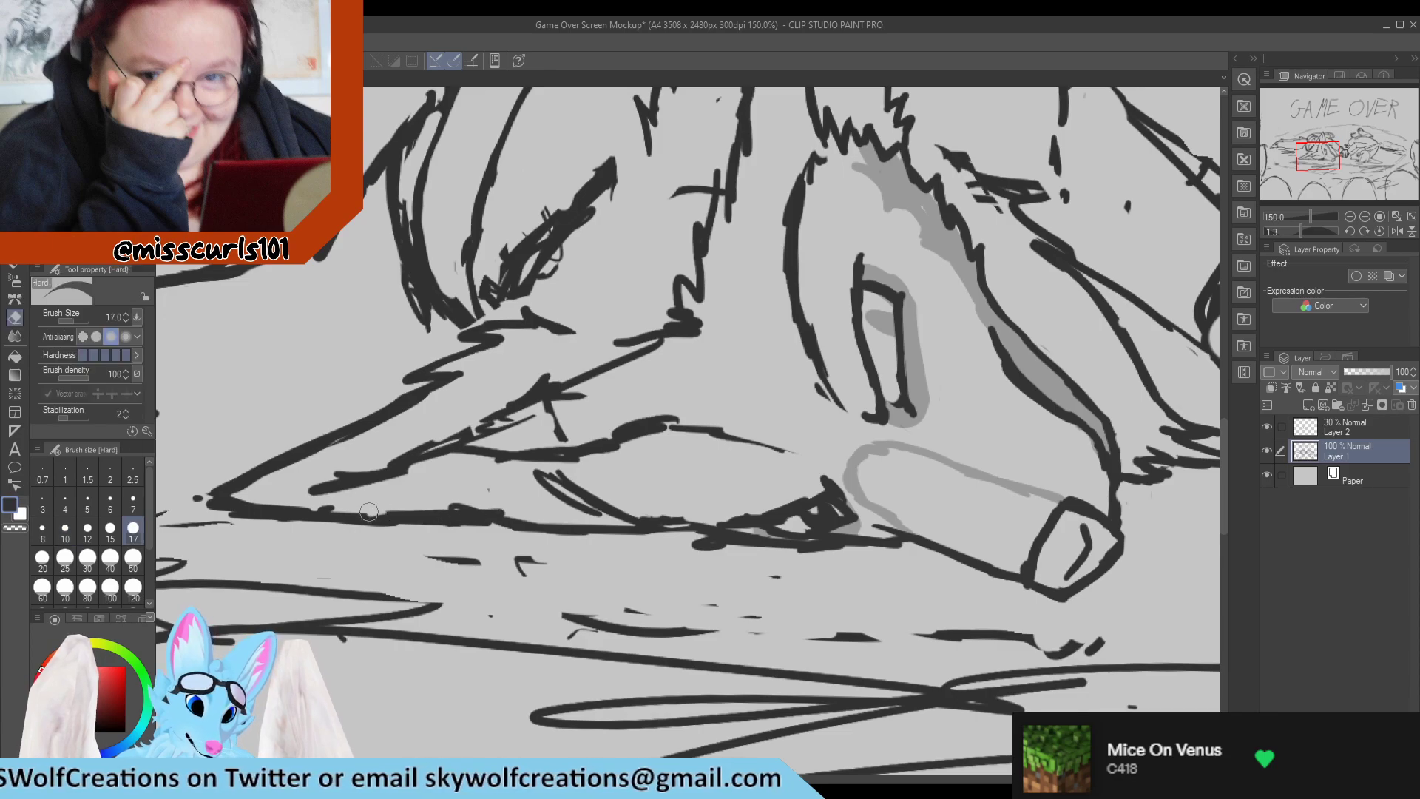
# Clean up the lower edge of the flattened ear, erasing the doubled strokes towards the head.
pyautogui.moveTo(369, 512)
pyautogui.mouseDown()
pyautogui.moveTo(522, 517)
pyautogui.moveTo(556, 489)
pyautogui.moveTo(600, 502)
pyautogui.moveTo(577, 509)
pyautogui.moveTo(601, 515)
pyautogui.moveTo(547, 483)
pyautogui.moveTo(649, 526)
pyautogui.moveTo(594, 517)
pyautogui.moveTo(683, 520)
pyautogui.moveTo(606, 515)
pyautogui.moveTo(628, 509)
pyautogui.moveTo(555, 482)
pyautogui.moveTo(442, 504)
pyautogui.mouseUp()
pyautogui.press('p')
pyautogui.press('e')
pyautogui.press('p')
pyautogui.press('e')
pyautogui.press('p')
pyautogui.moveTo(646, 518)
pyautogui.mouseDown()
pyautogui.moveTo(583, 498)
pyautogui.moveTo(605, 489)
pyautogui.moveTo(556, 485)
pyautogui.moveTo(612, 487)
pyautogui.mouseUp()
pyautogui.press('e')
pyautogui.press('p')
# Erase the short stray line inside the base of the flattened ear and draw jagged fur tufts across it.
pyautogui.press('r')
pyautogui.moveTo(580, 392)
pyautogui.mouseDown()
pyautogui.moveTo(671, 525)
pyautogui.moveTo(629, 500)
pyautogui.moveTo(597, 446)
pyautogui.moveTo(626, 370)
pyautogui.mouseUp()
pyautogui.press('p')
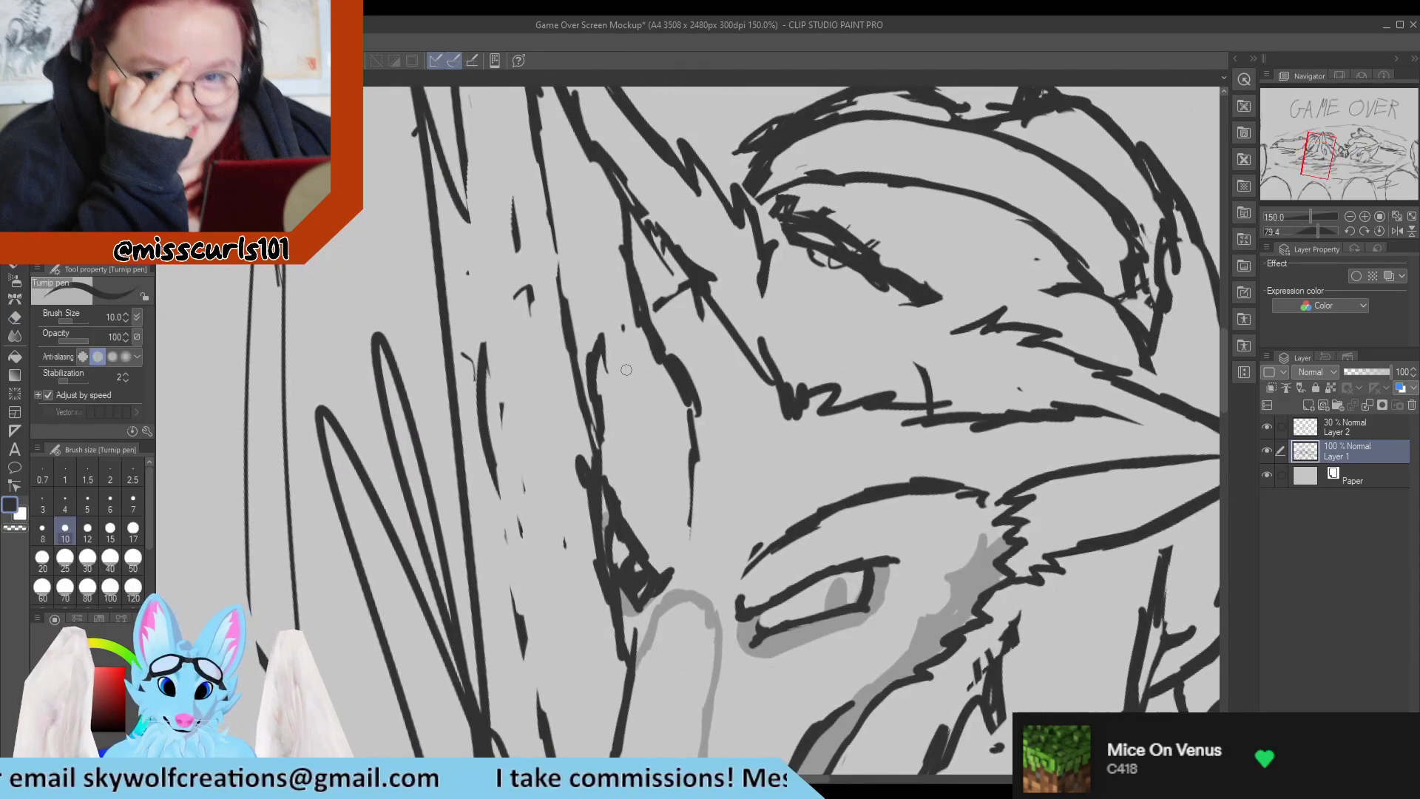
pyautogui.press('e')
pyautogui.moveTo(602, 419); pyautogui.dragTo(594, 341)
pyautogui.press('p')
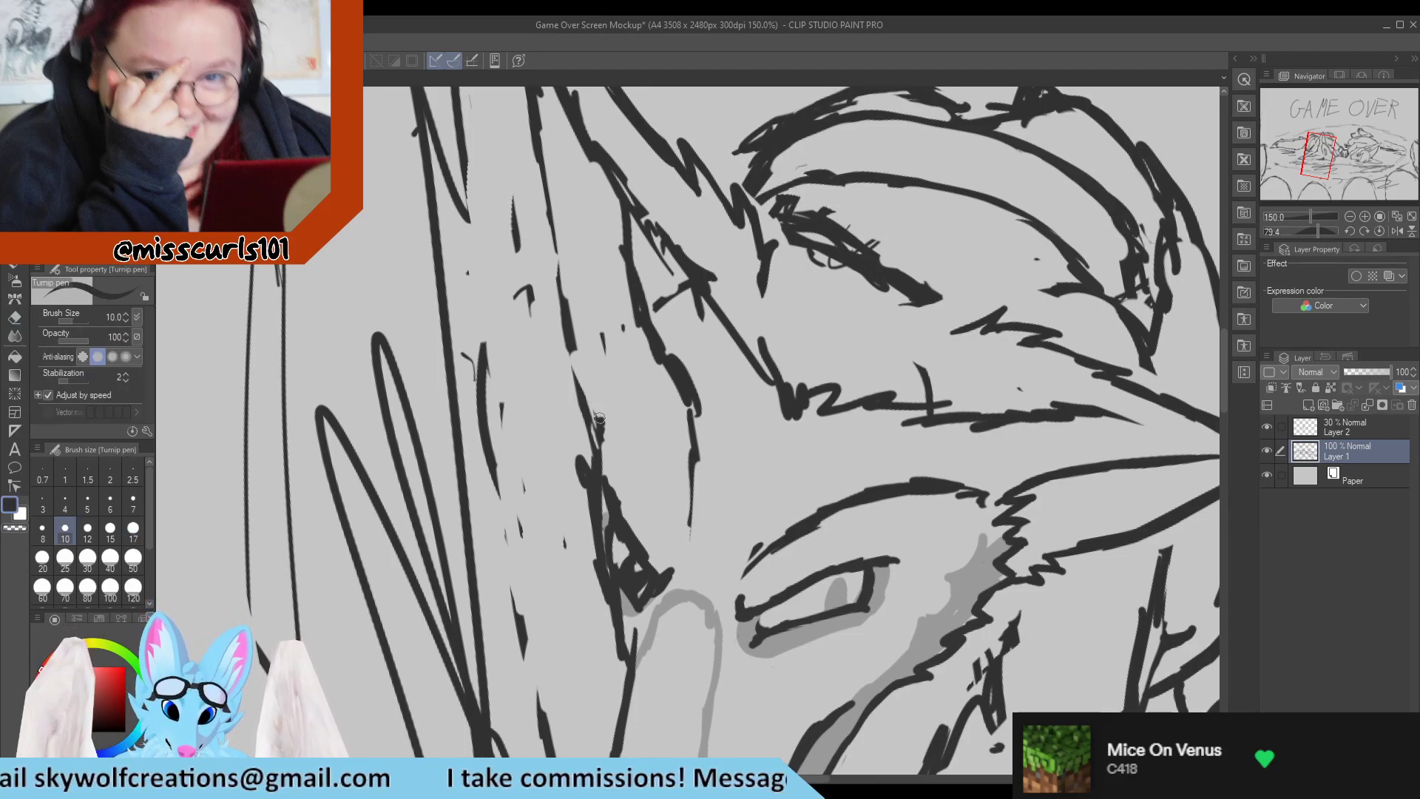
pyautogui.moveTo(599, 418)
pyautogui.mouseDown()
pyautogui.moveTo(609, 367)
pyautogui.moveTo(627, 386)
pyautogui.moveTo(633, 370)
pyautogui.moveTo(652, 381)
pyautogui.moveTo(630, 356)
pyautogui.moveTo(666, 360)
pyautogui.mouseUp()
pyautogui.press('e')
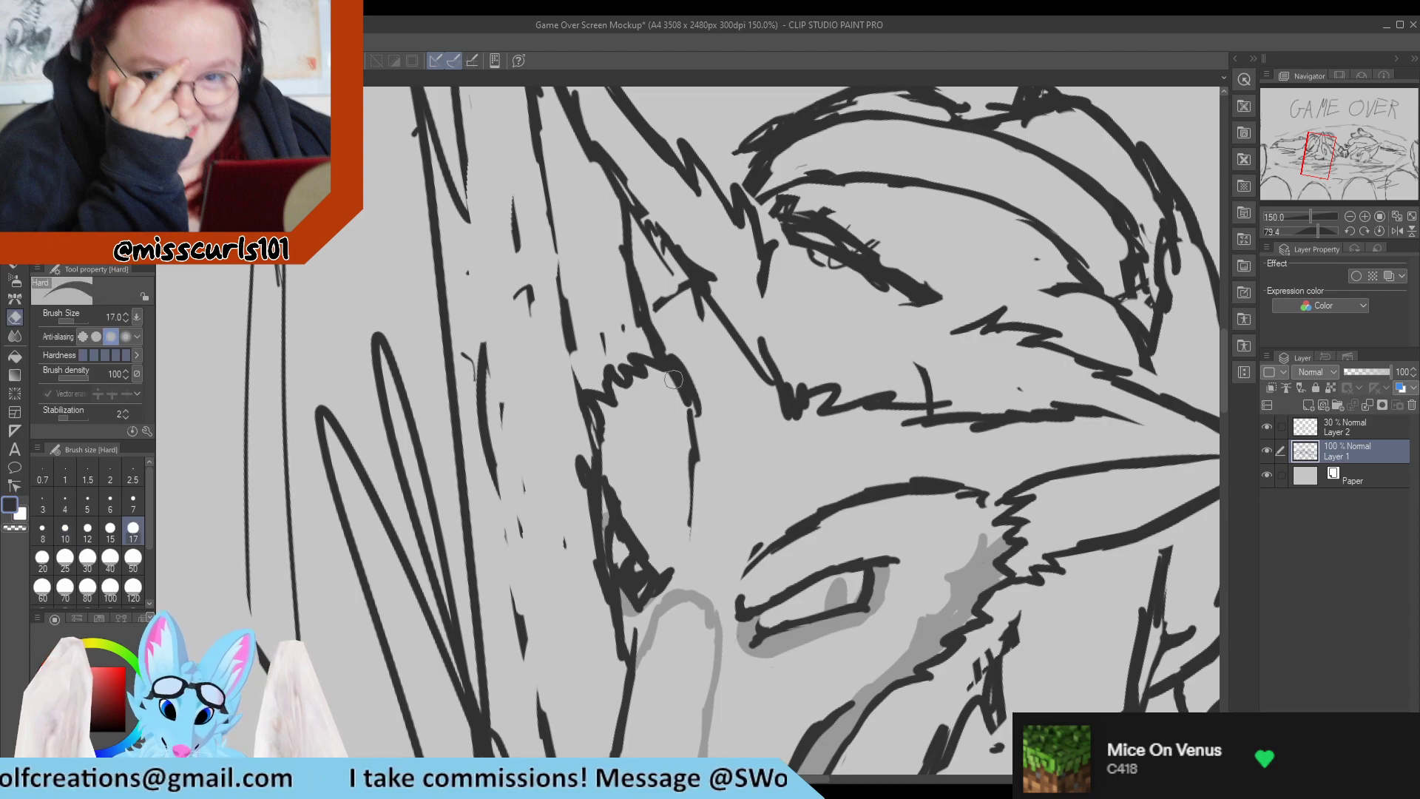
pyautogui.press('p')
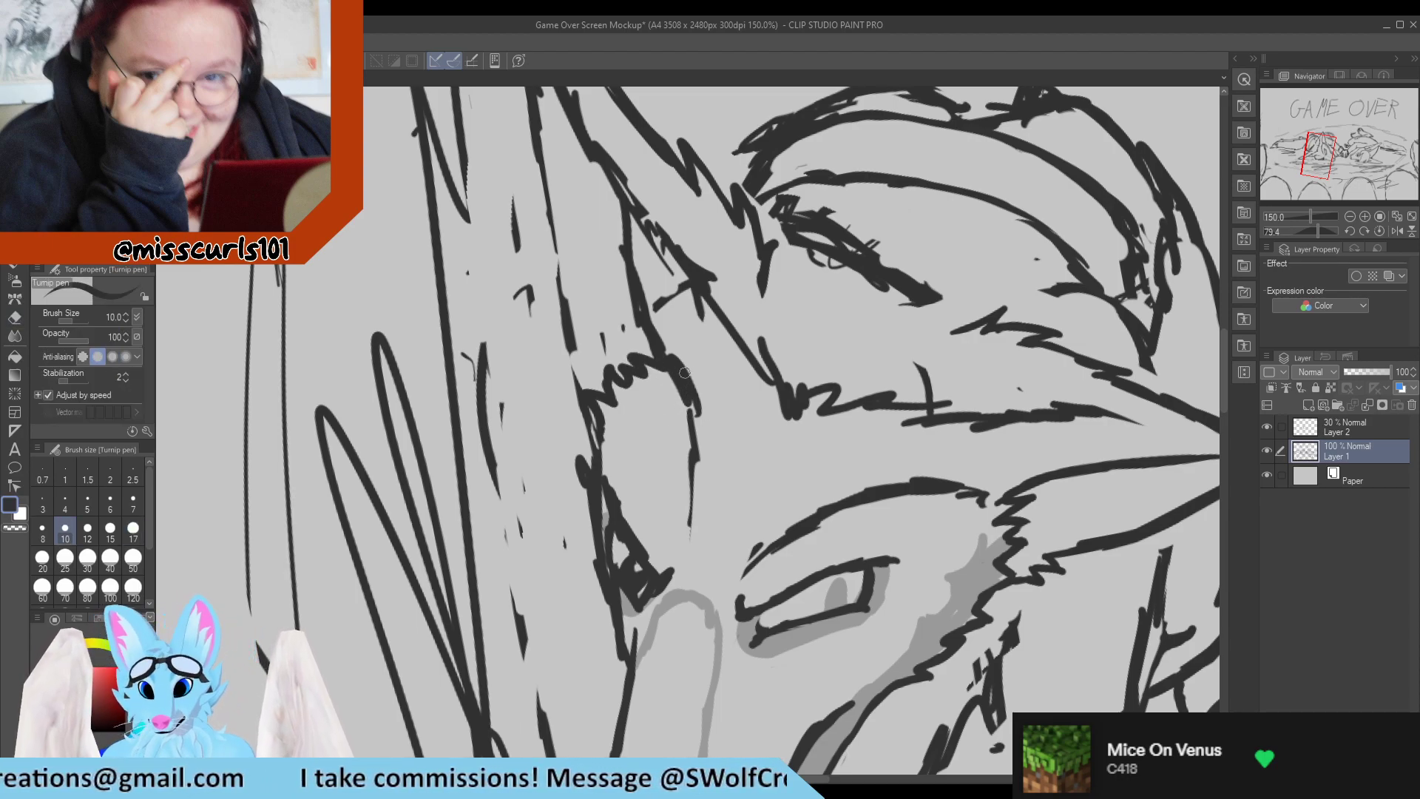
# Redraw the end of the inner-ear tufts with a curve towards the ear tip, erasing the old line beside it.
pyautogui.scroll(-5, 684, 372)
pyautogui.scroll(4, 645, 323)
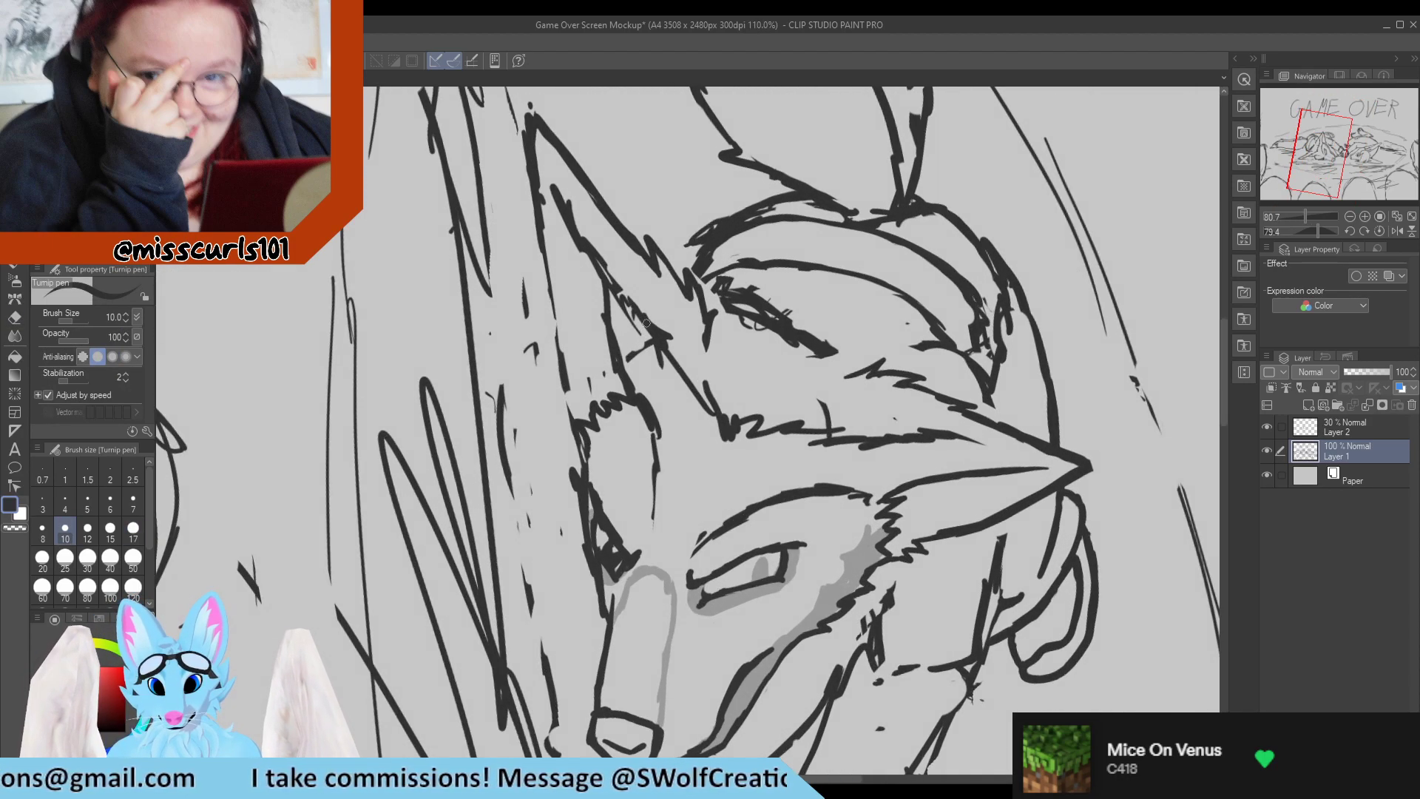
pyautogui.press('e')
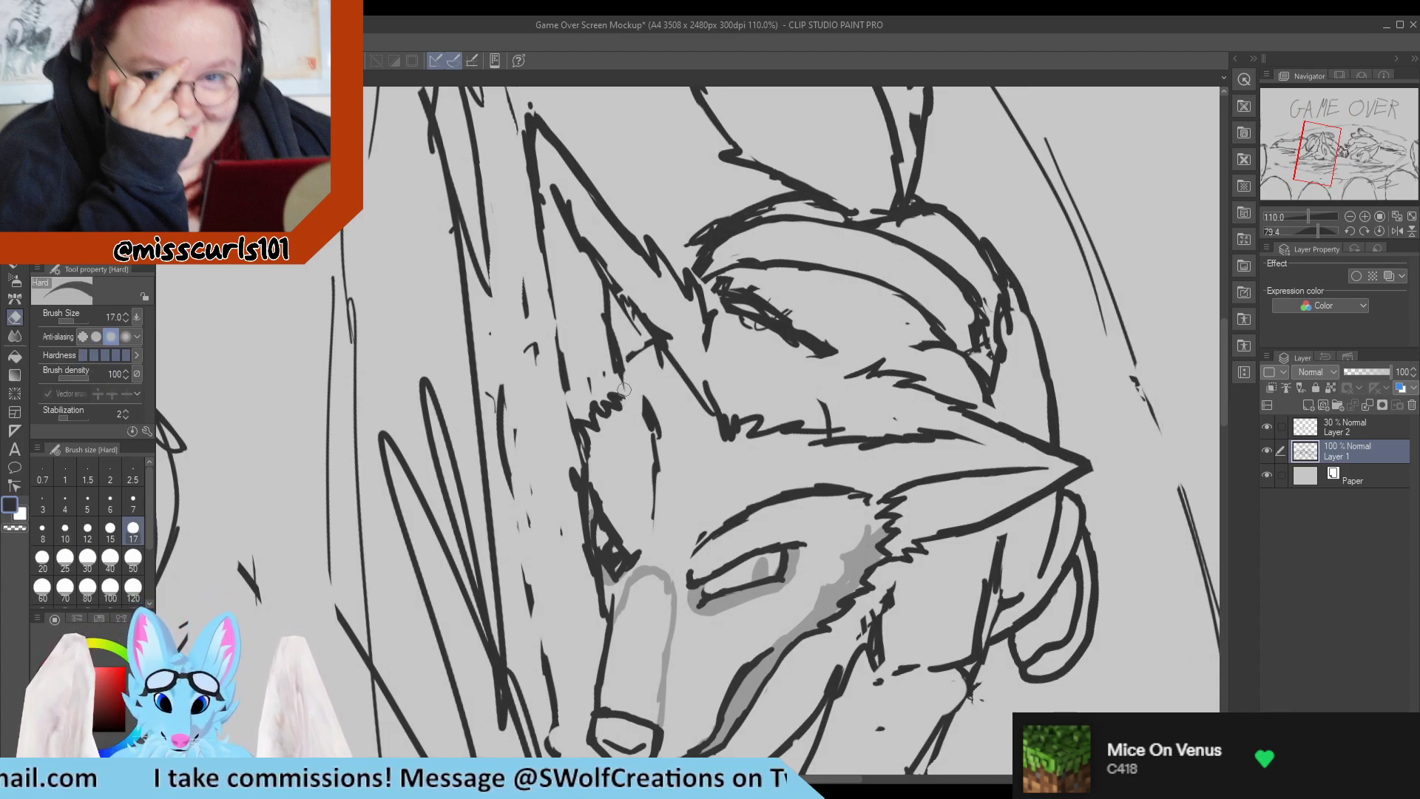
pyautogui.press('p')
pyautogui.moveTo(617, 397)
pyautogui.mouseDown()
pyautogui.moveTo(620, 369)
pyautogui.moveTo(627, 383)
pyautogui.moveTo(605, 300)
pyautogui.mouseUp()
pyautogui.press('e')
pyautogui.press('p')
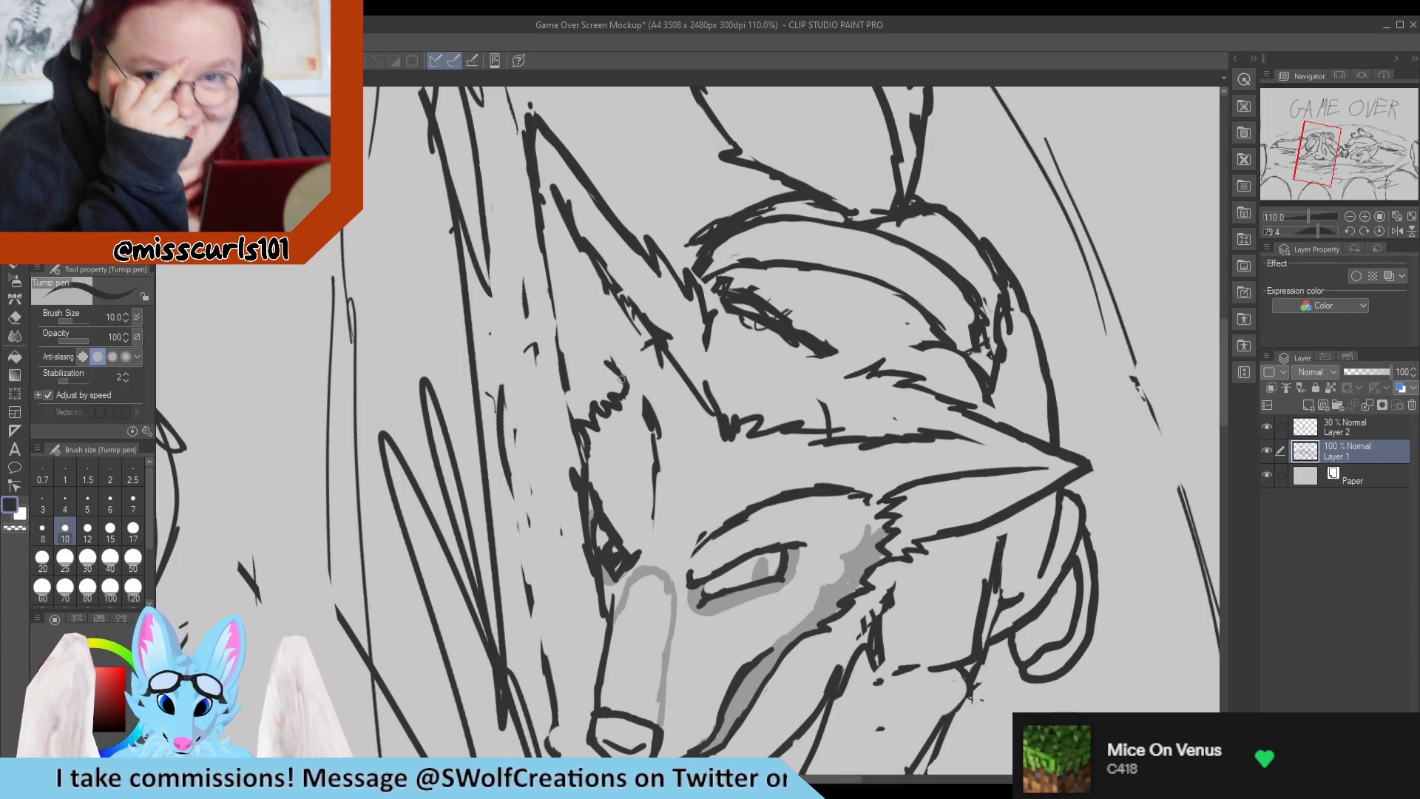
pyautogui.press('e')
pyautogui.moveTo(623, 381)
pyautogui.mouseDown()
pyautogui.moveTo(599, 358)
pyautogui.moveTo(635, 387)
pyautogui.moveTo(619, 378)
pyautogui.mouseUp()
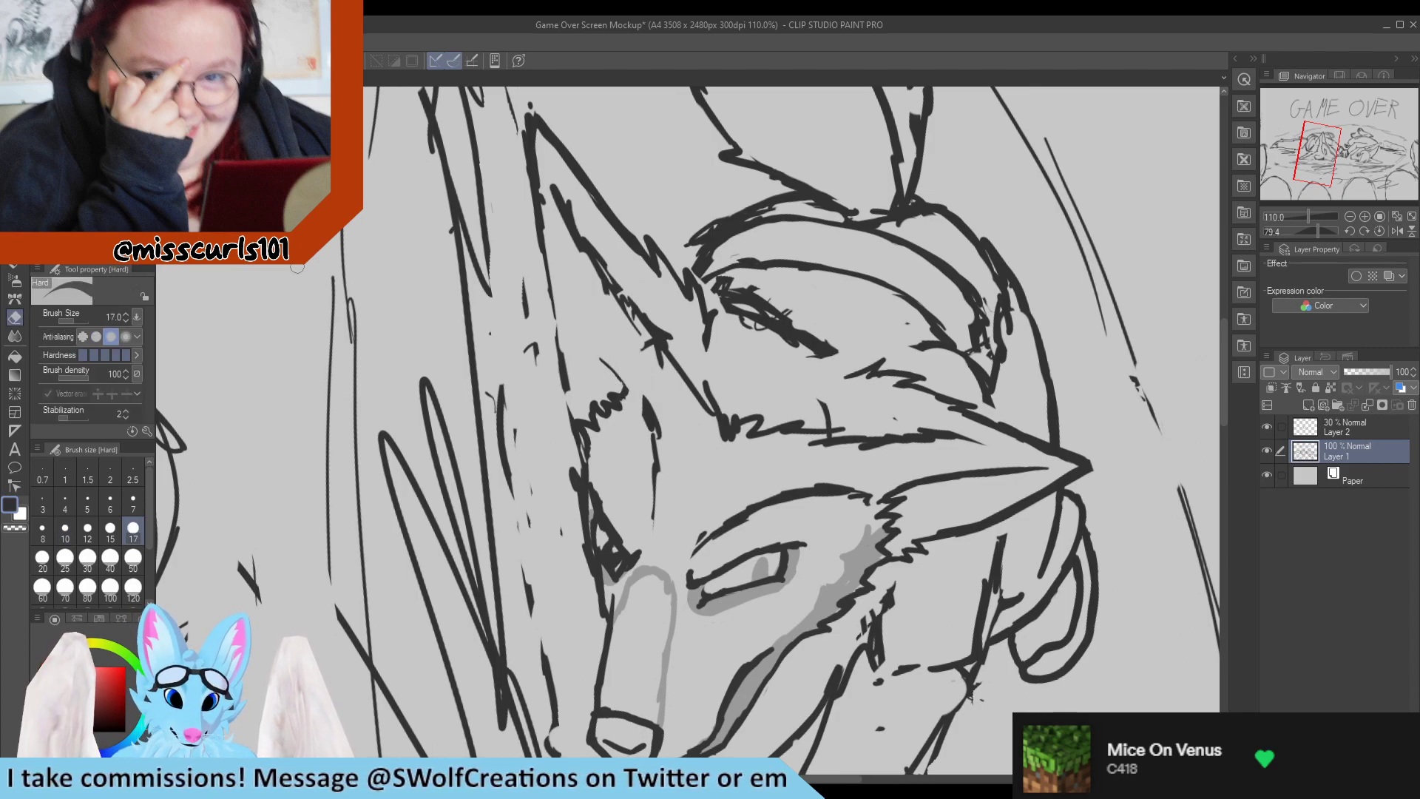
pyautogui.press('p')
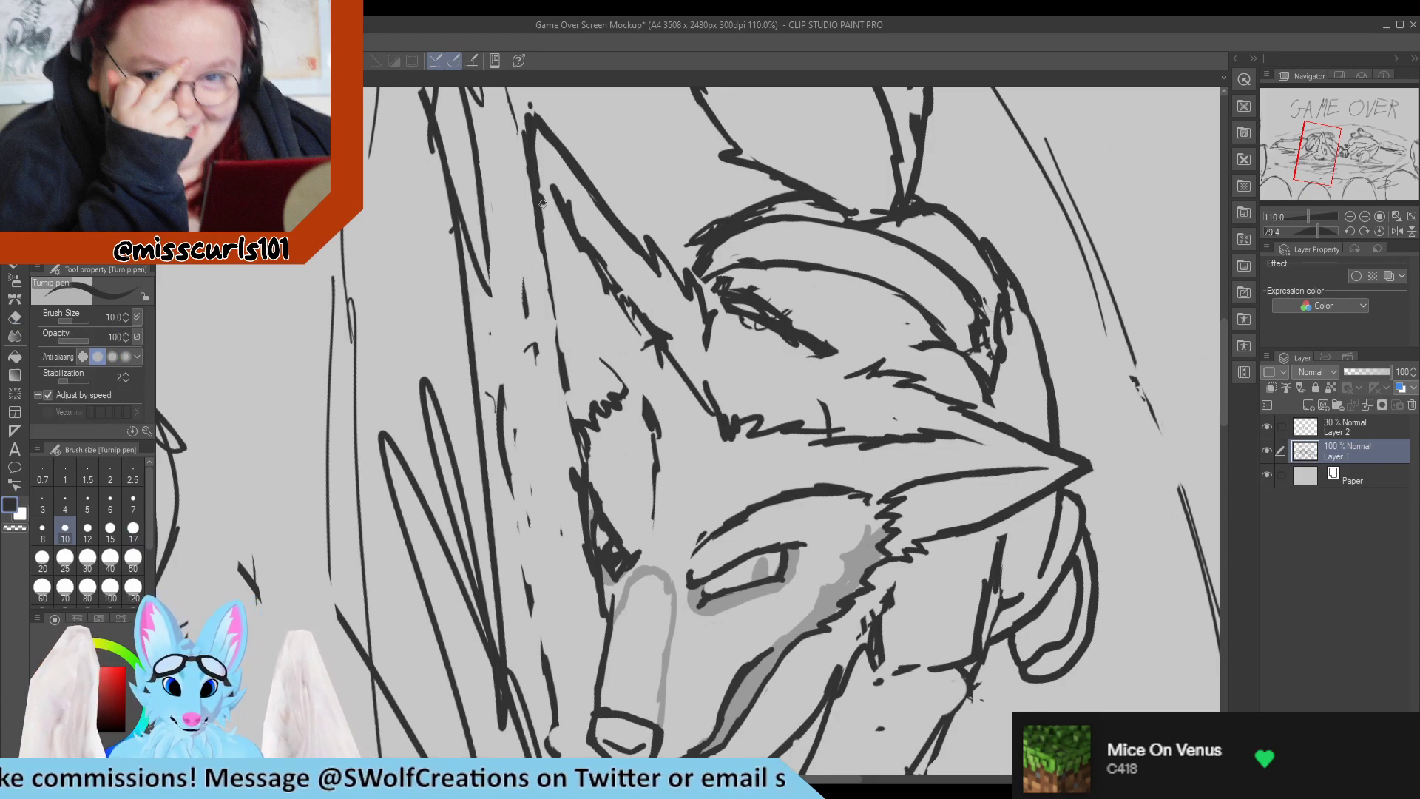
# Redraw the lower edge of the flattened ear as one continuous line and tidy the outline at its tip.
pyautogui.press('e')
pyautogui.moveTo(546, 166)
pyautogui.mouseDown()
pyautogui.moveTo(552, 236)
pyautogui.moveTo(539, 252)
pyautogui.moveTo(565, 385)
pyautogui.mouseUp()
pyautogui.press('p')
pyautogui.press('e')
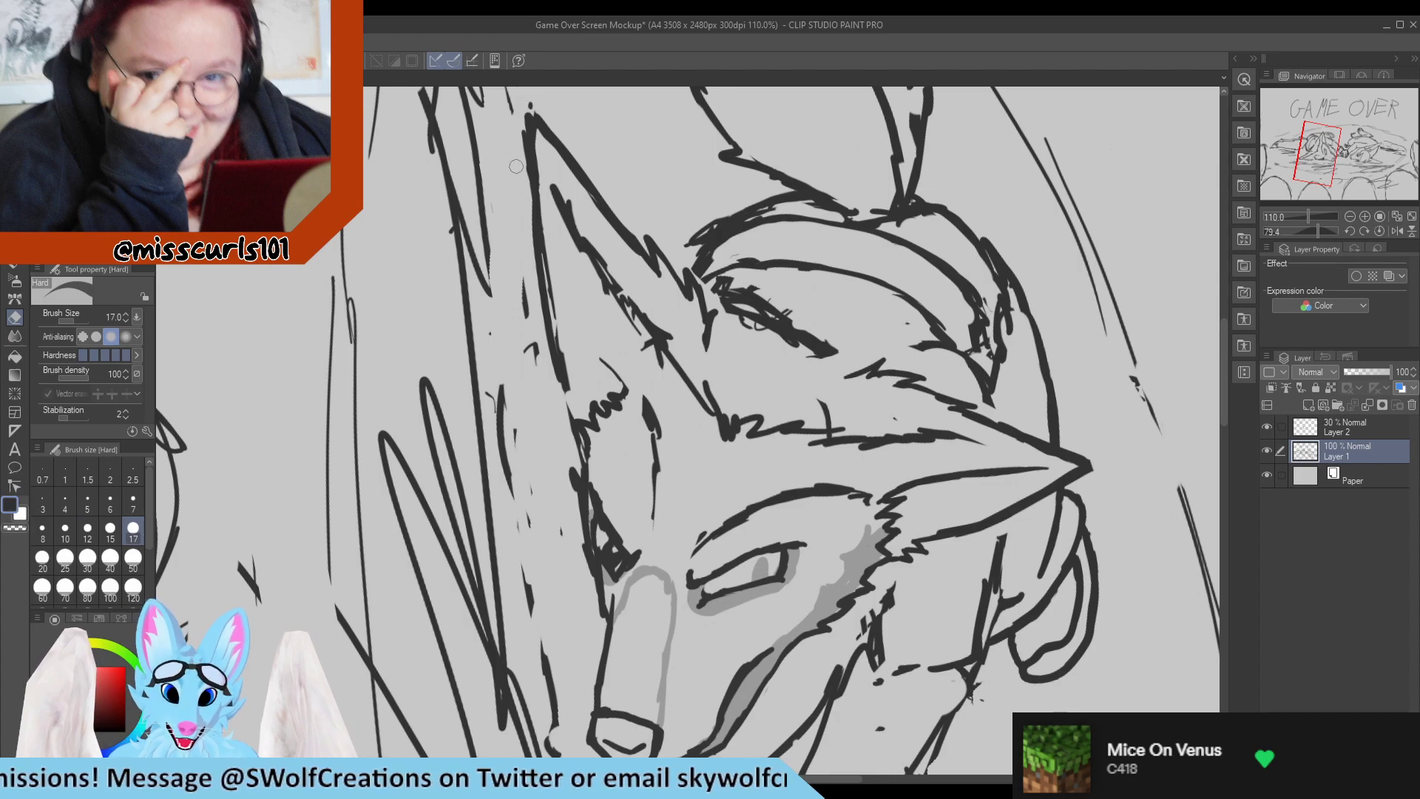
pyautogui.moveTo(523, 109)
pyautogui.mouseDown()
pyautogui.moveTo(519, 187)
pyautogui.moveTo(528, 106)
pyautogui.moveTo(526, 173)
pyautogui.moveTo(531, 137)
pyautogui.mouseUp()
pyautogui.press('p')
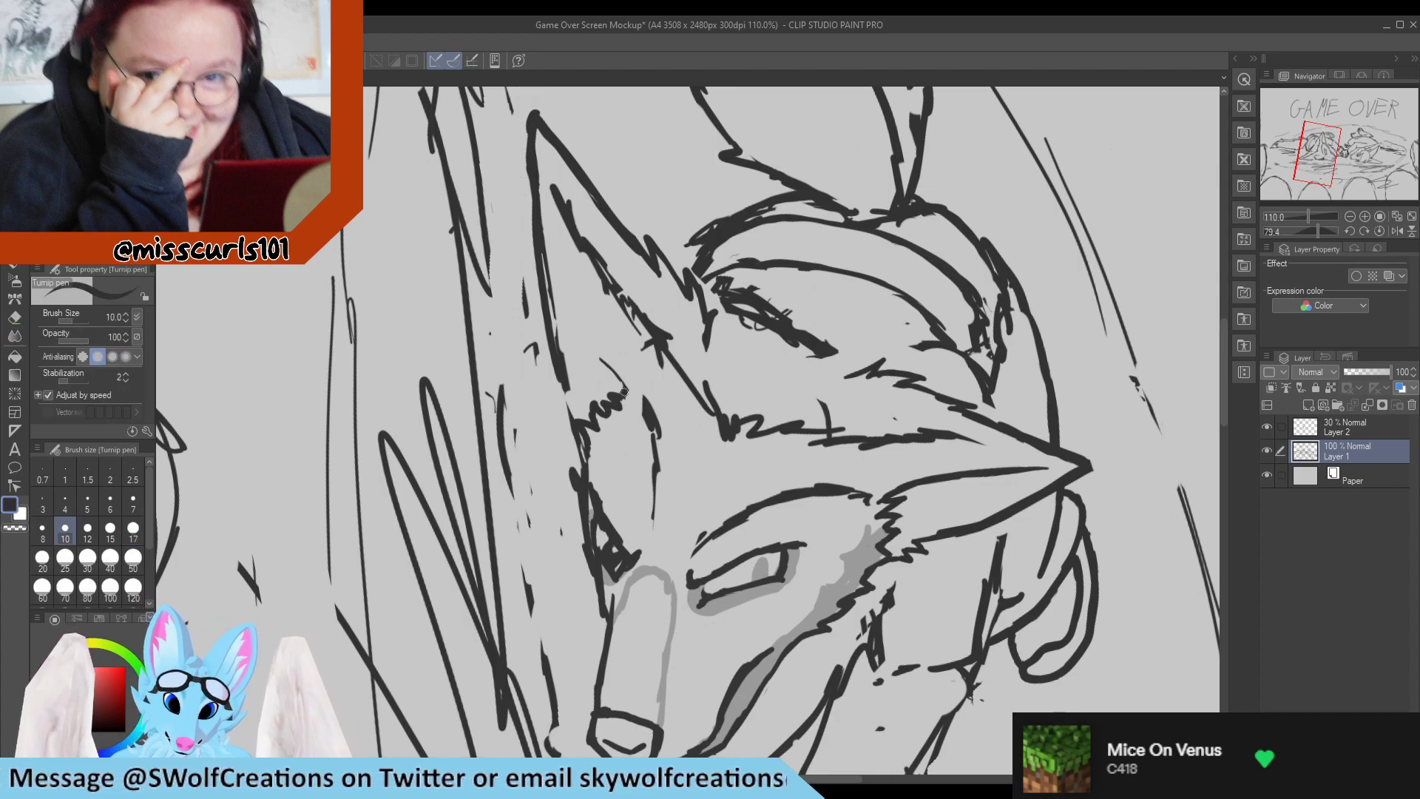
# Draw the flattened ear's inner contour from the fur tufts up to the tip, erasing the old strokes beside it.
pyautogui.moveTo(613, 368)
pyautogui.mouseDown()
pyautogui.moveTo(568, 228)
pyautogui.moveTo(633, 332)
pyautogui.mouseUp()
pyautogui.press('e')
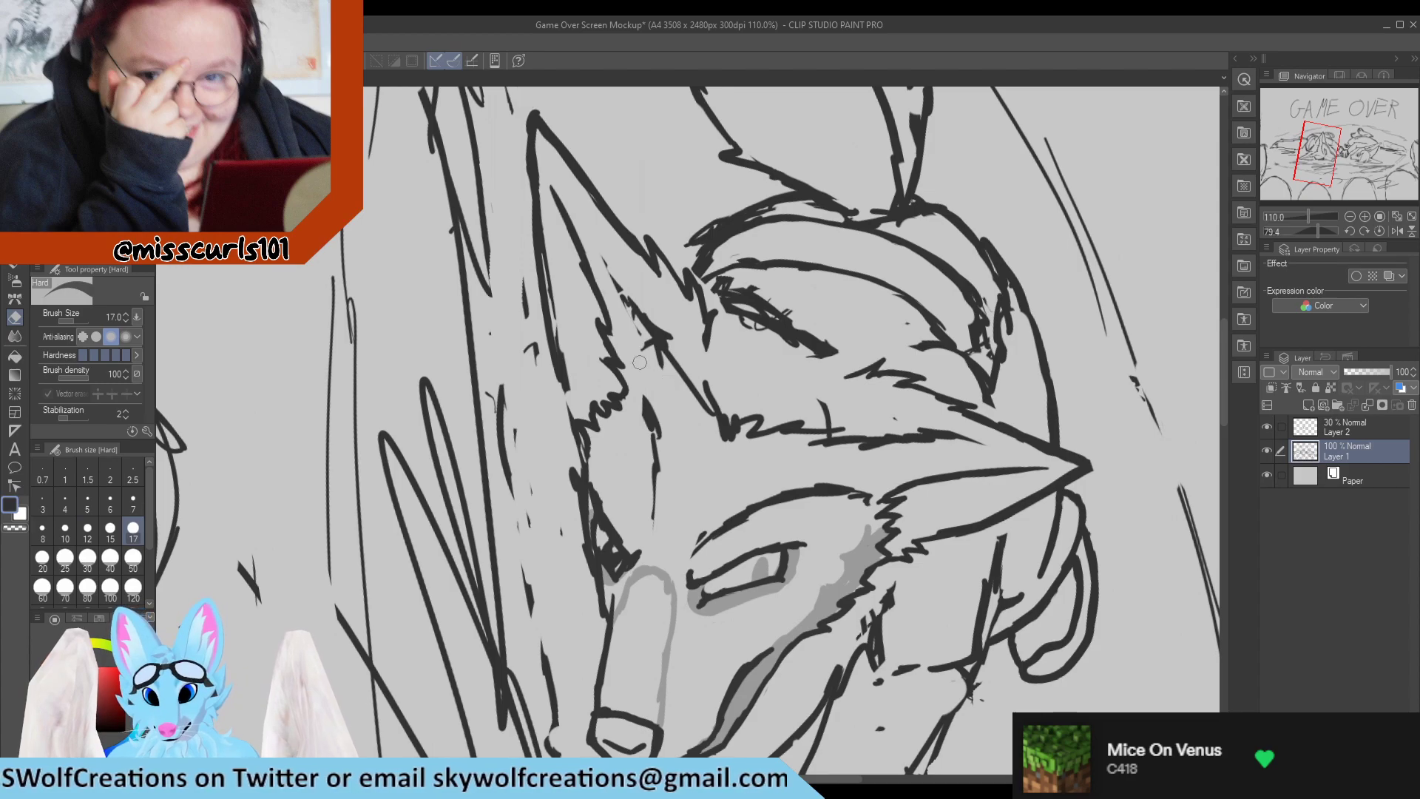
pyautogui.press('p')
# Replace the dark scribble behind the upright ear with a jagged fur edge and trim the stray cross stroke nearby.
pyautogui.press('e')
pyautogui.moveTo(711, 277)
pyautogui.mouseDown()
pyautogui.moveTo(732, 319)
pyautogui.moveTo(729, 259)
pyautogui.moveTo(760, 316)
pyautogui.moveTo(817, 353)
pyautogui.moveTo(786, 330)
pyautogui.mouseUp()
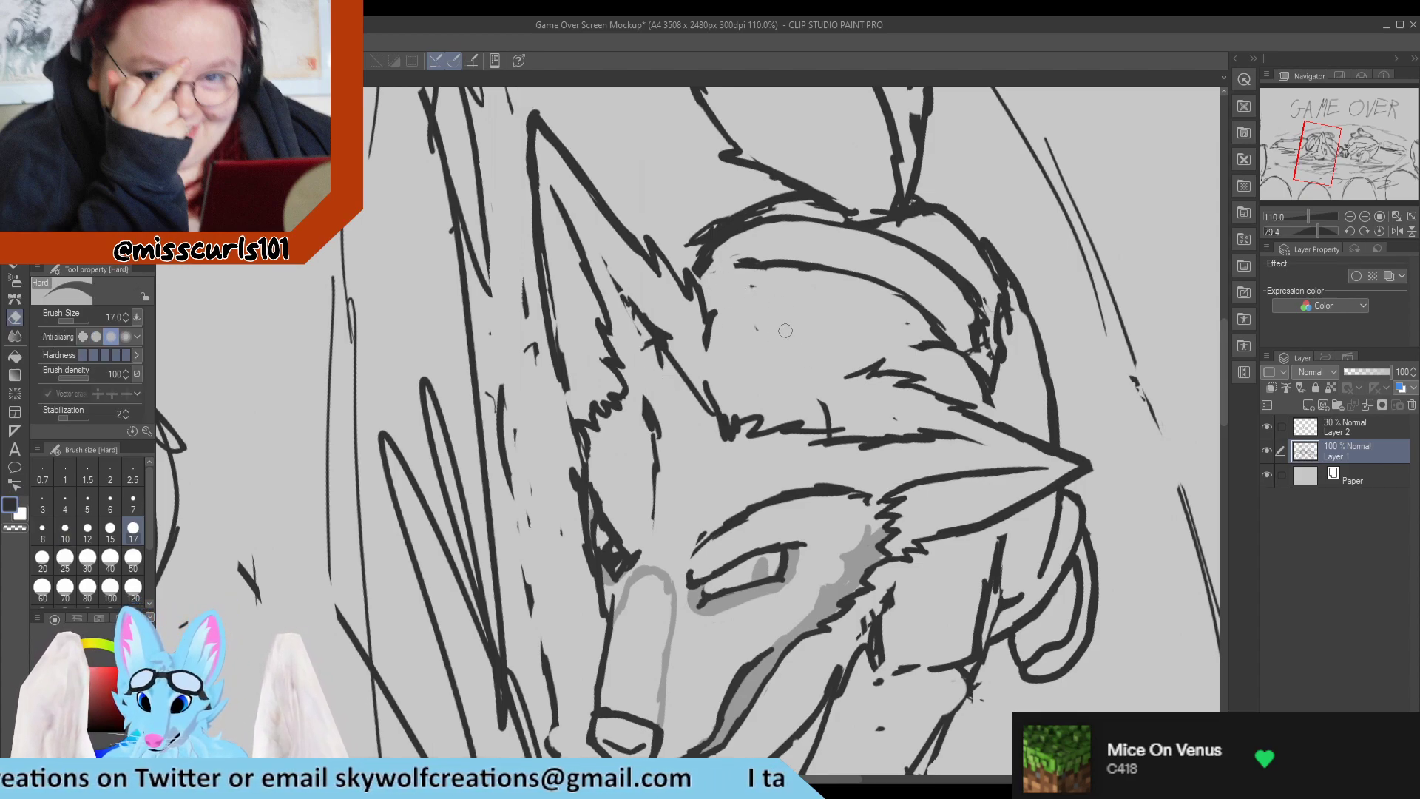
pyautogui.press('p')
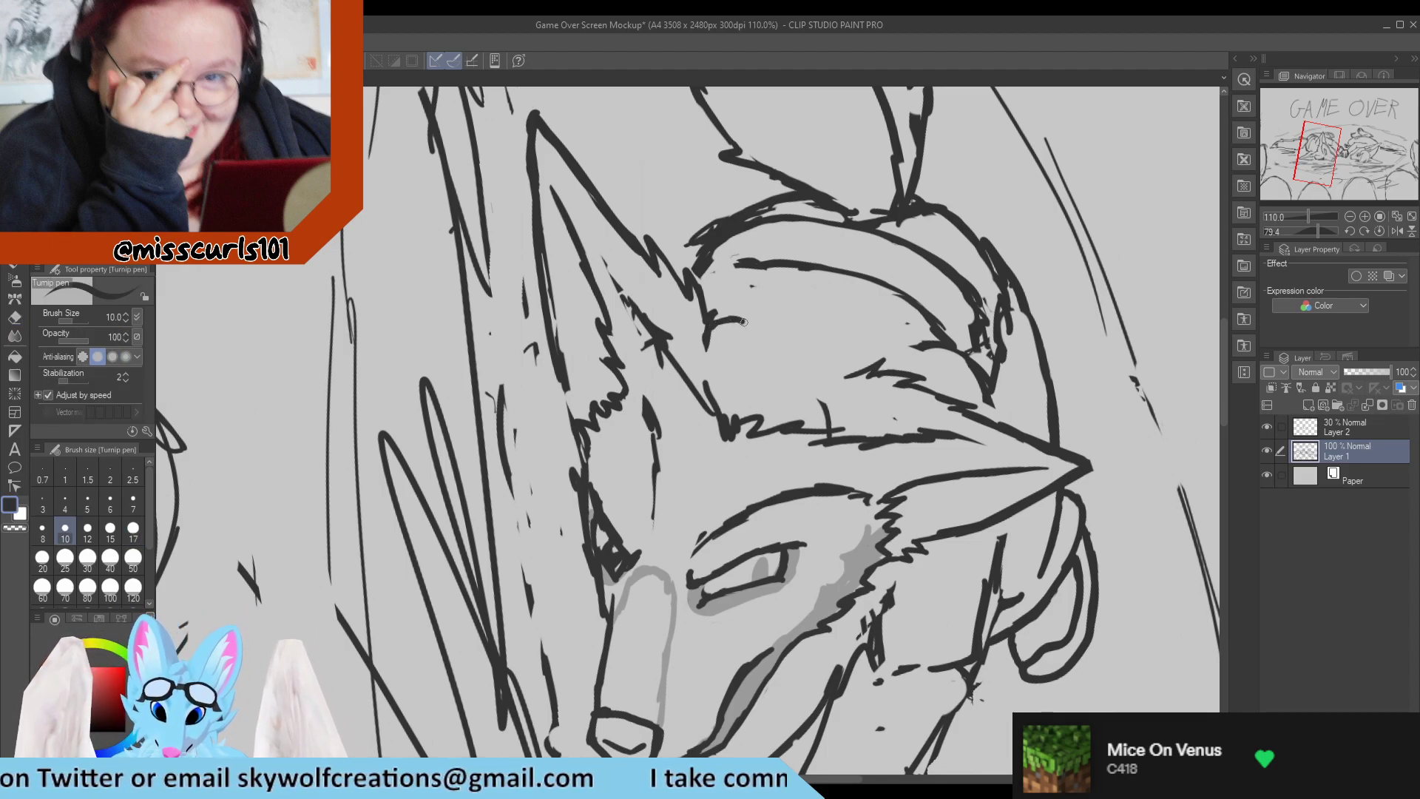
pyautogui.moveTo(743, 326); pyautogui.dragTo(829, 357)
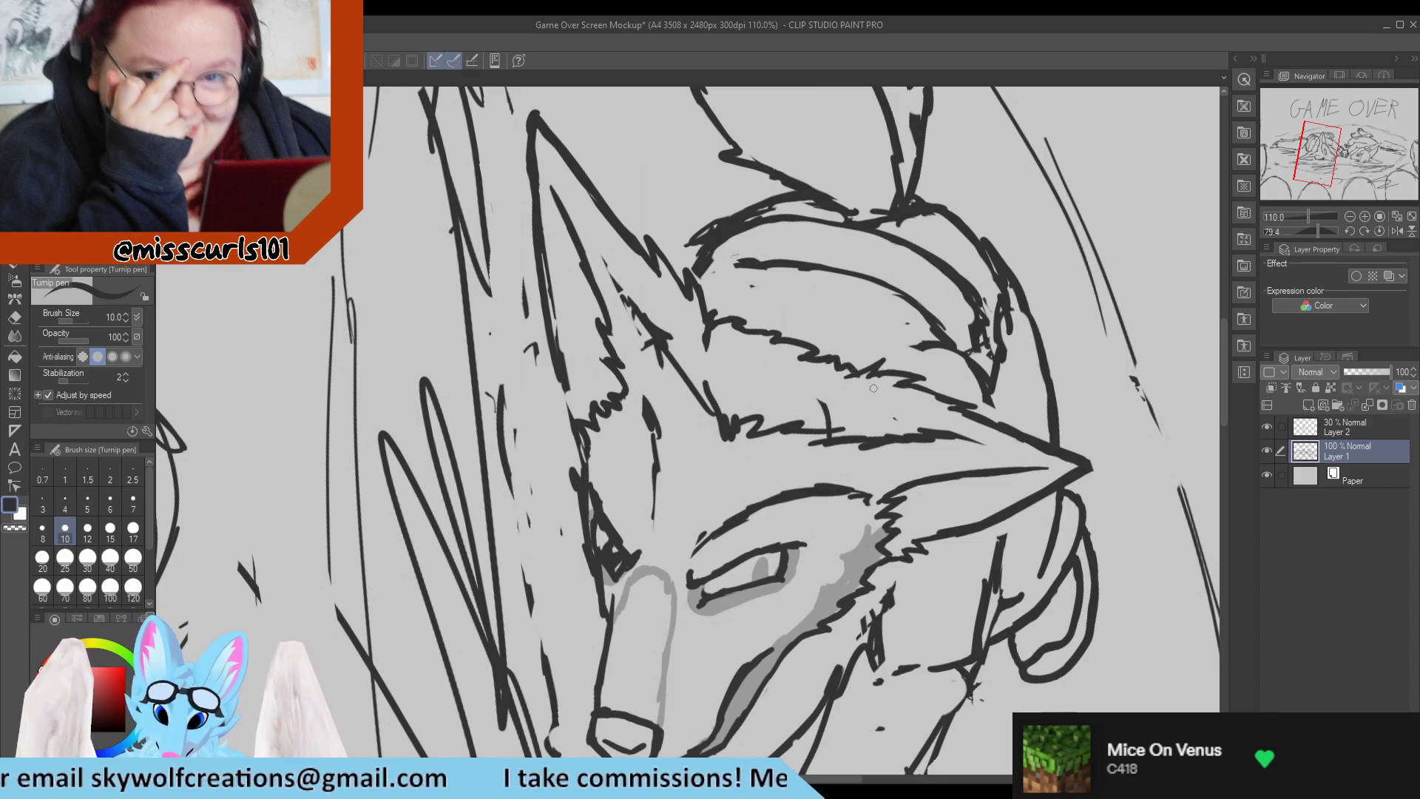
pyautogui.press('e')
pyautogui.moveTo(835, 406)
pyautogui.mouseDown()
pyautogui.moveTo(824, 411)
pyautogui.moveTo(891, 414)
pyautogui.mouseUp()
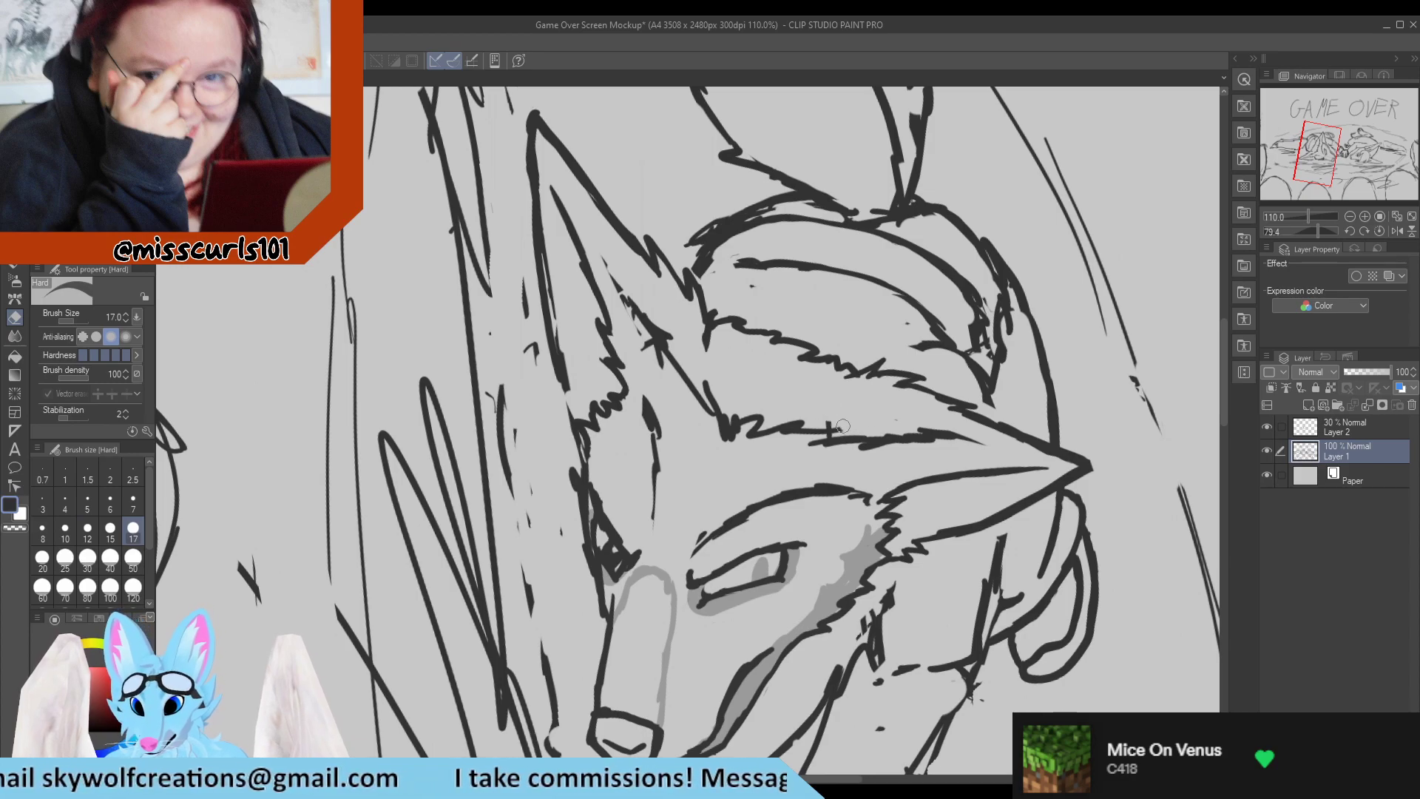
pyautogui.press('p')
# Examine the whole Game Over composition with the canvas turned upright, comparing the two lying characters.
pyautogui.scroll(-5, 779, 329)
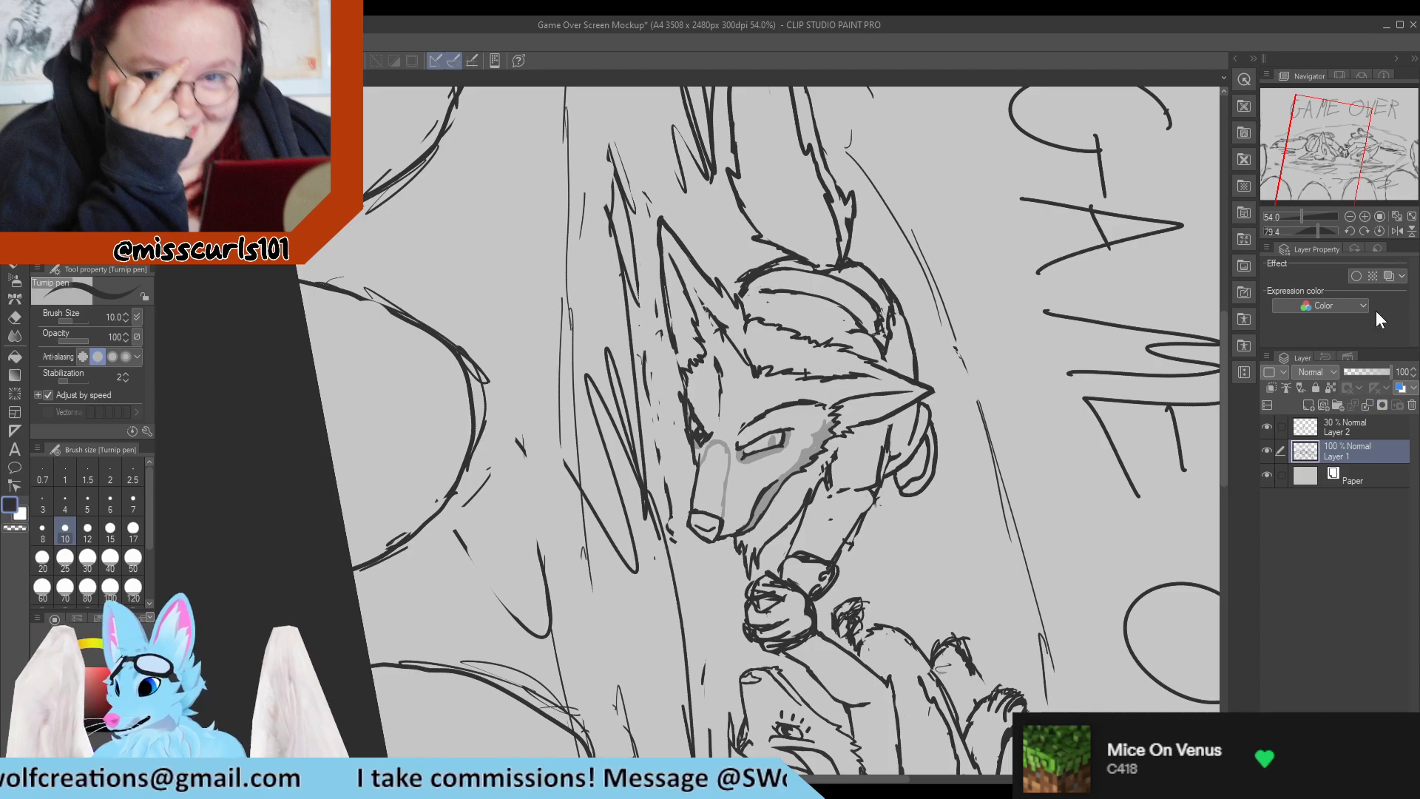
pyautogui.click(1379, 216)
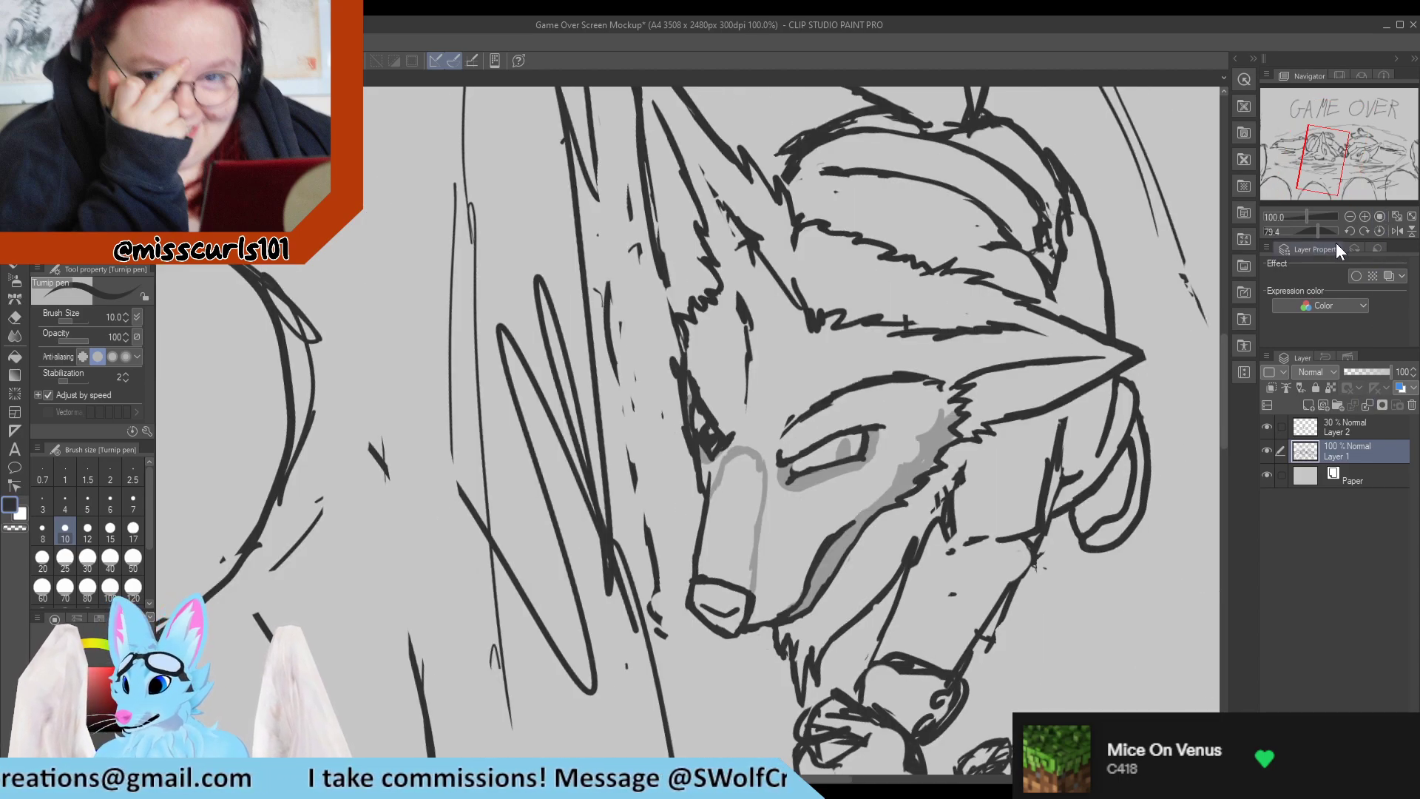
pyautogui.click(1378, 231)
pyautogui.hotkey('ctrl', '0')
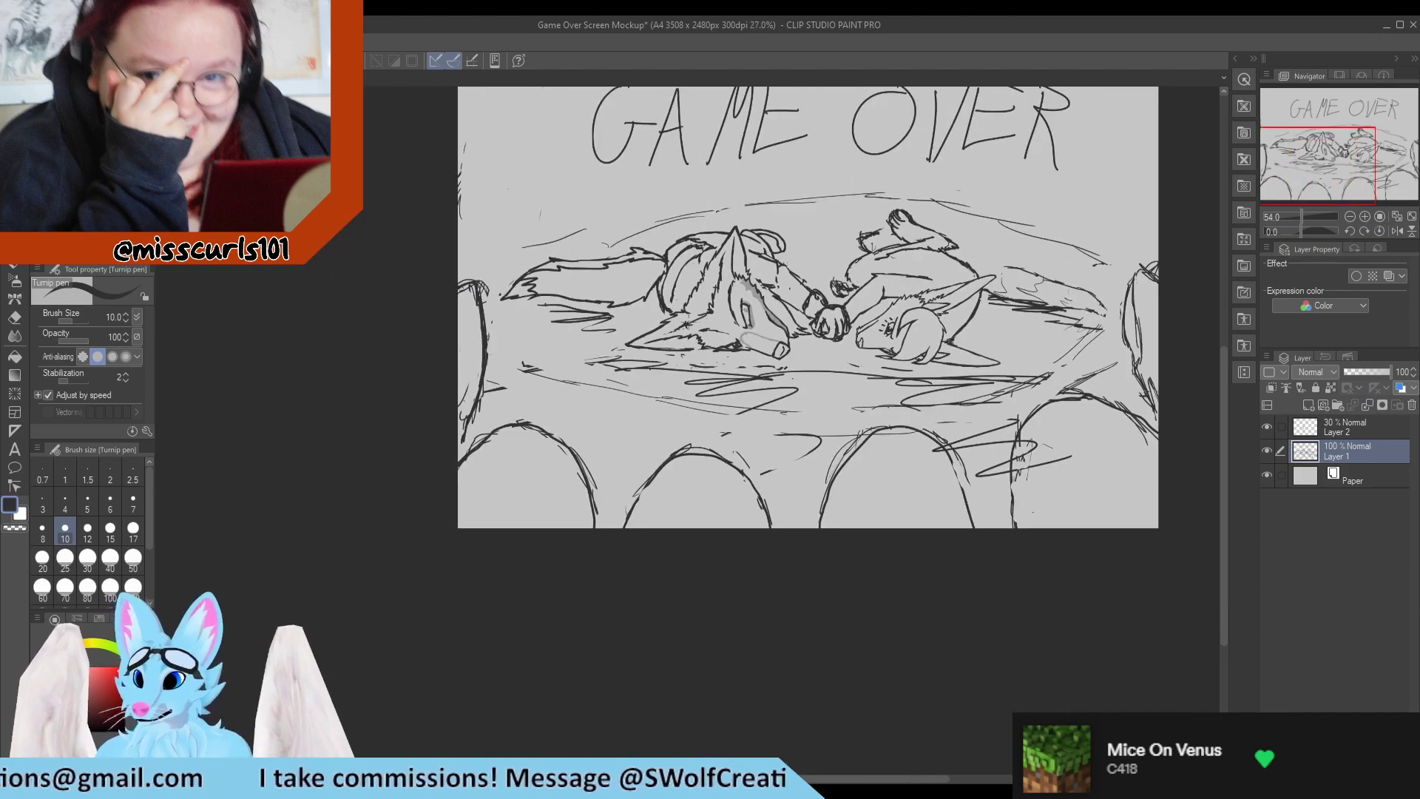
pyautogui.scroll(3, 967, 245)
pyautogui.scroll(-6, 966, 236)
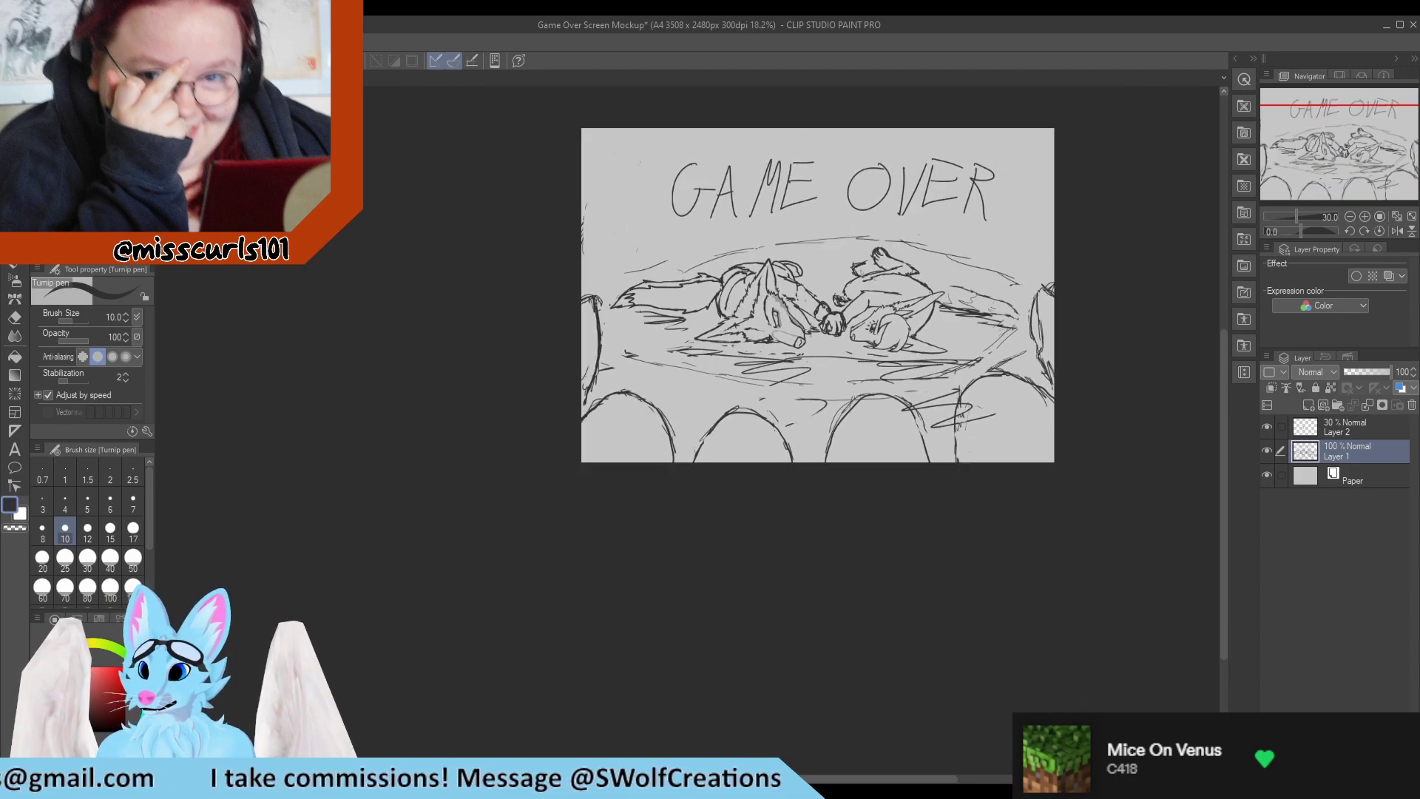
pyautogui.scroll(3, 951, 190)
pyautogui.scroll(1, 951, 190)
pyautogui.scroll(-2, 953, 222)
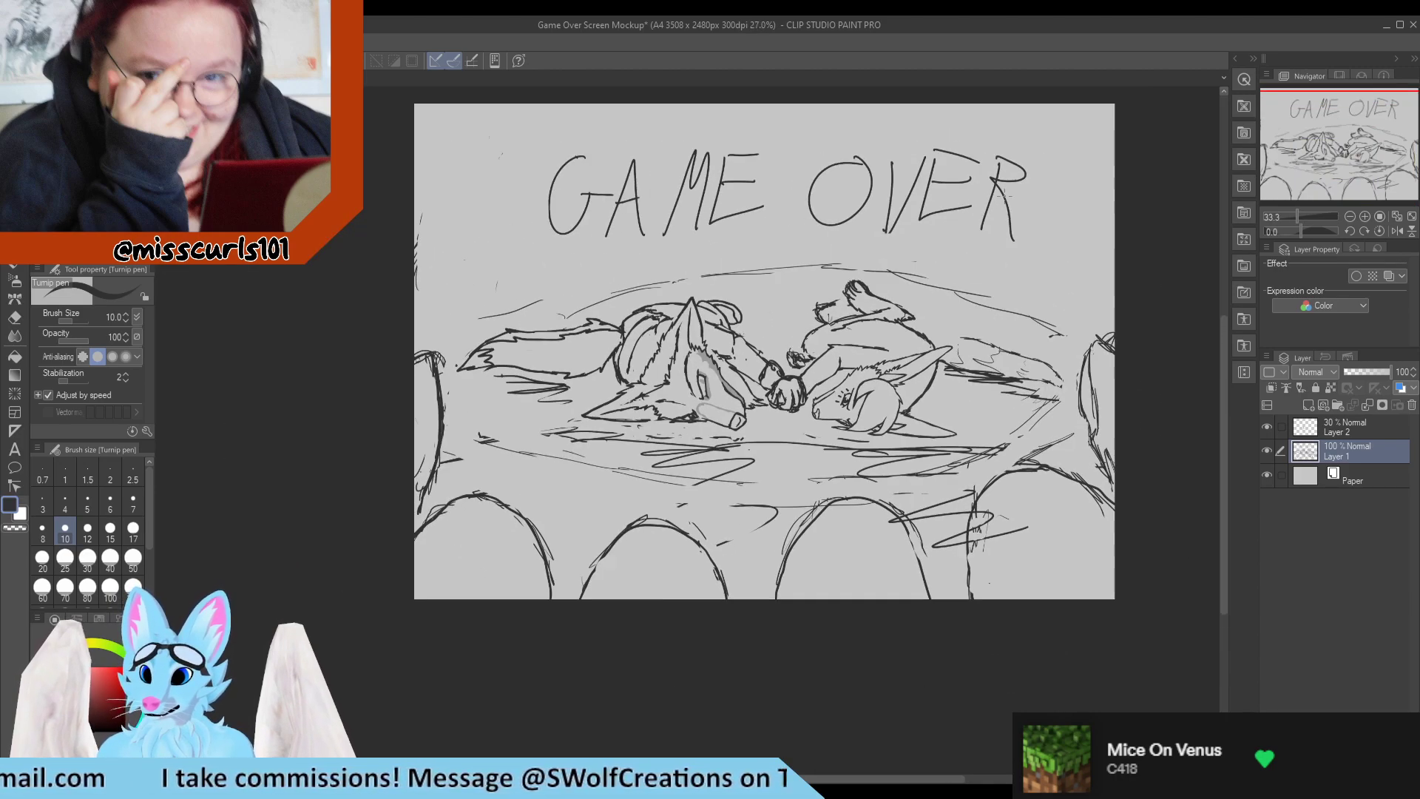
pyautogui.scroll(3, 1021, 185)
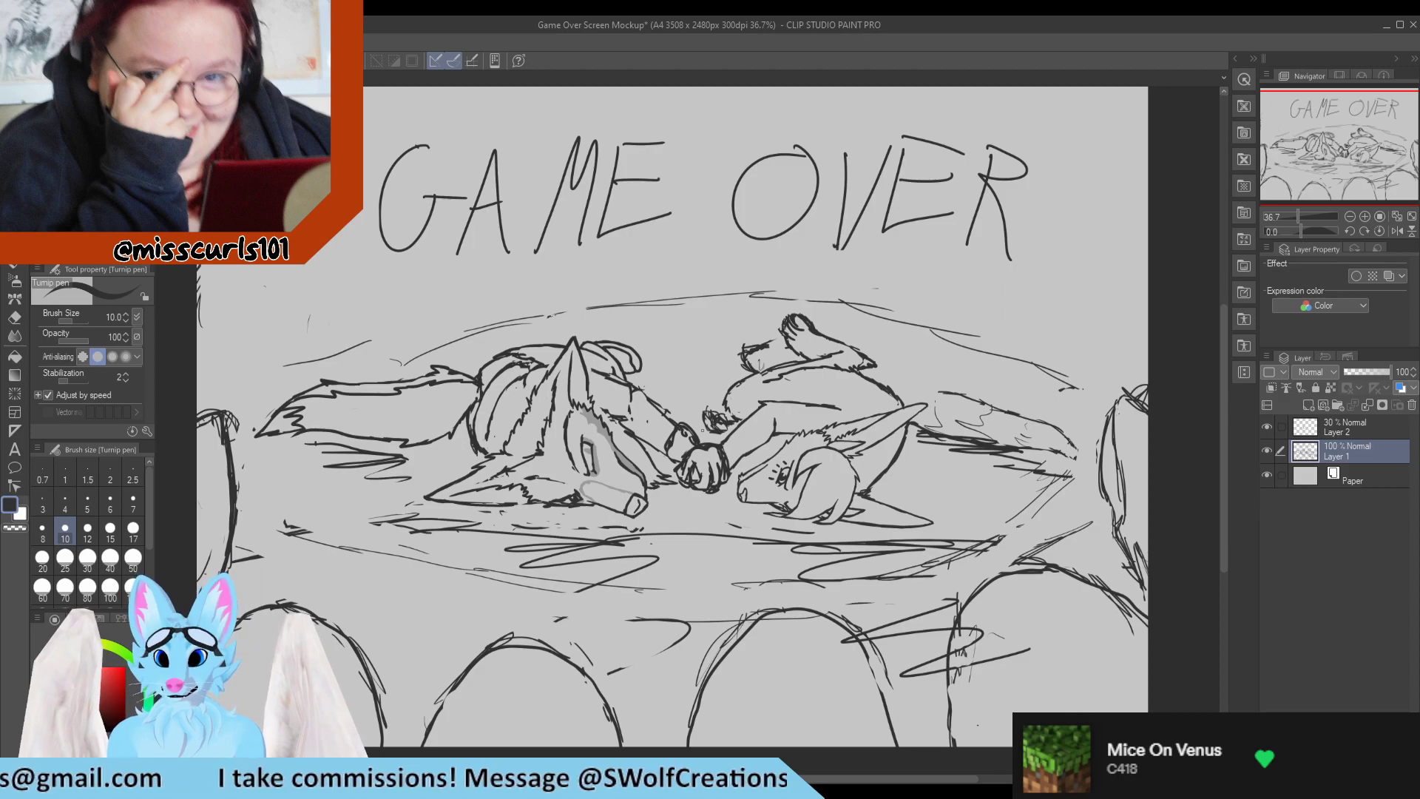
pyautogui.scroll(-1, 703, 429)
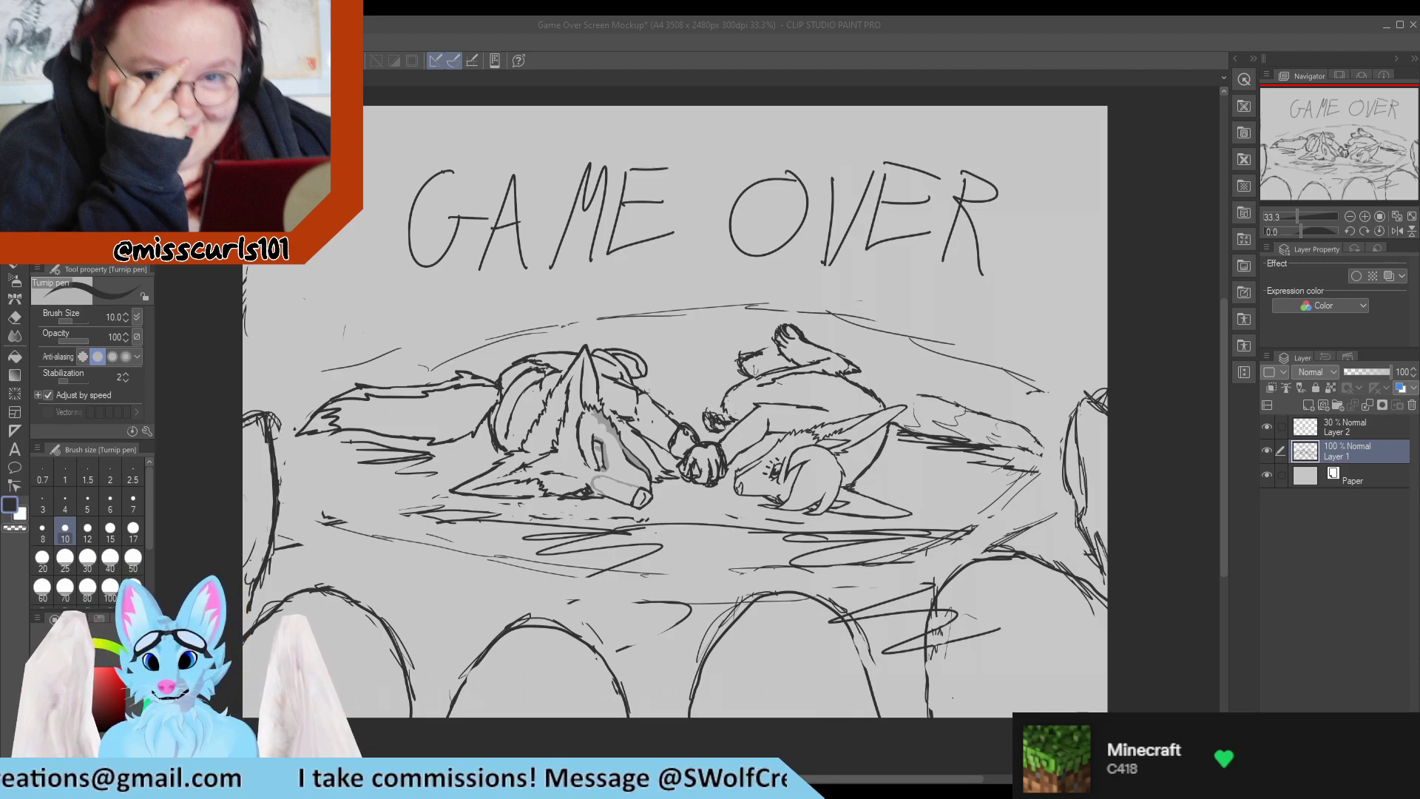
pyautogui.scroll(-1, 543, 443)
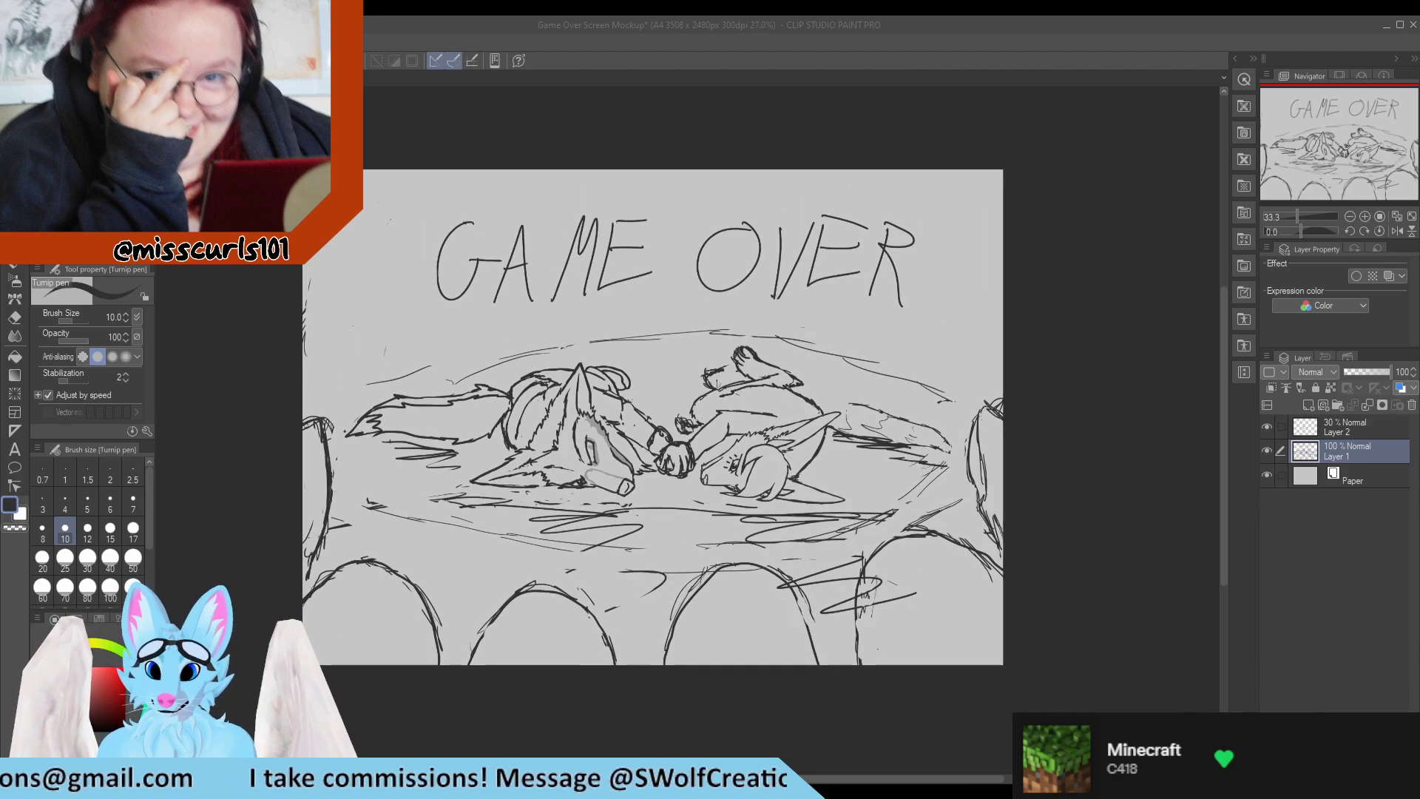
pyautogui.scroll(3, 544, 443)
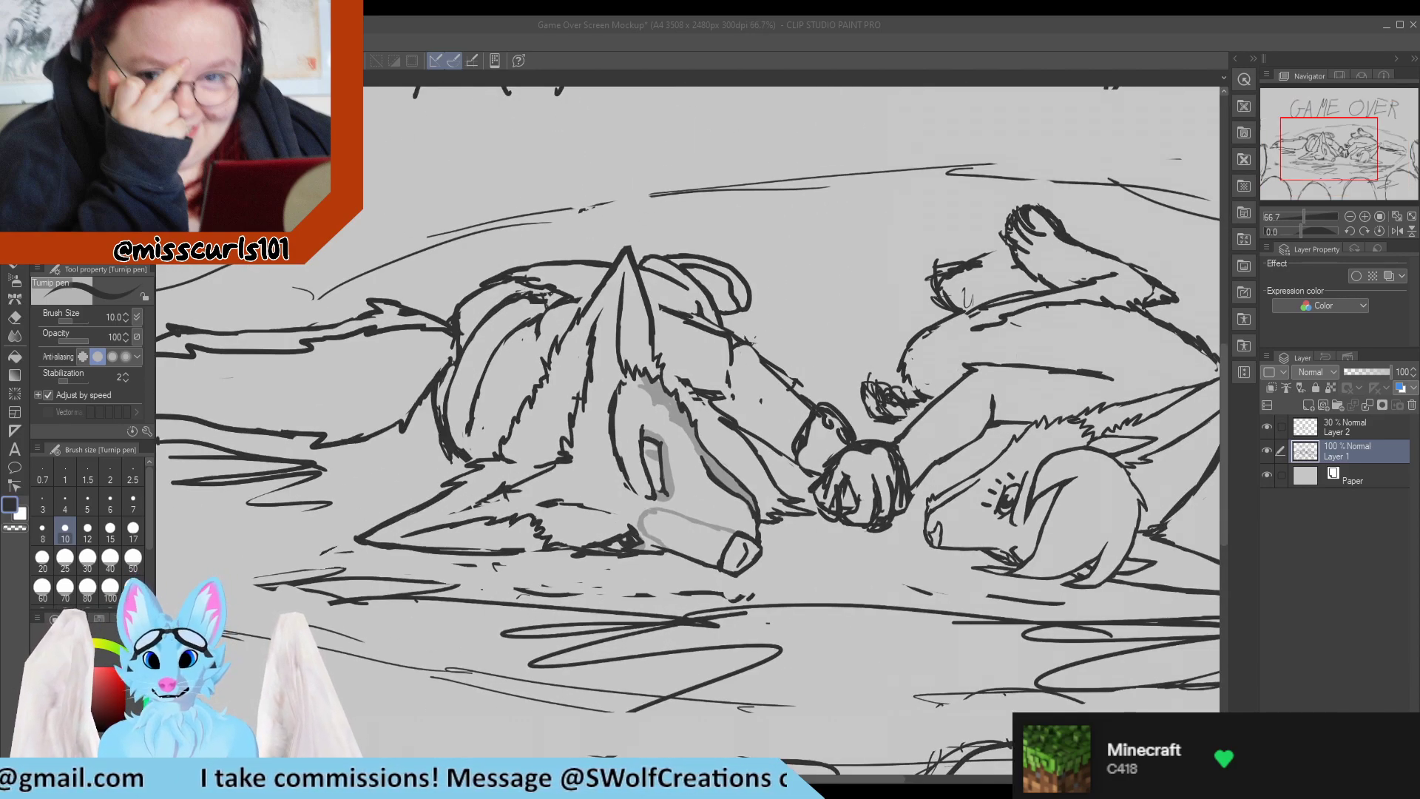
# Touch up the jagged fur line running down beside the upright ear of the left character.
pyautogui.scroll(3, 560, 430)
pyautogui.moveTo(576, 354)
pyautogui.mouseDown()
pyautogui.moveTo(576, 366)
pyautogui.moveTo(588, 322)
pyautogui.moveTo(585, 376)
pyautogui.moveTo(588, 315)
pyautogui.mouseUp()
pyautogui.press('e')
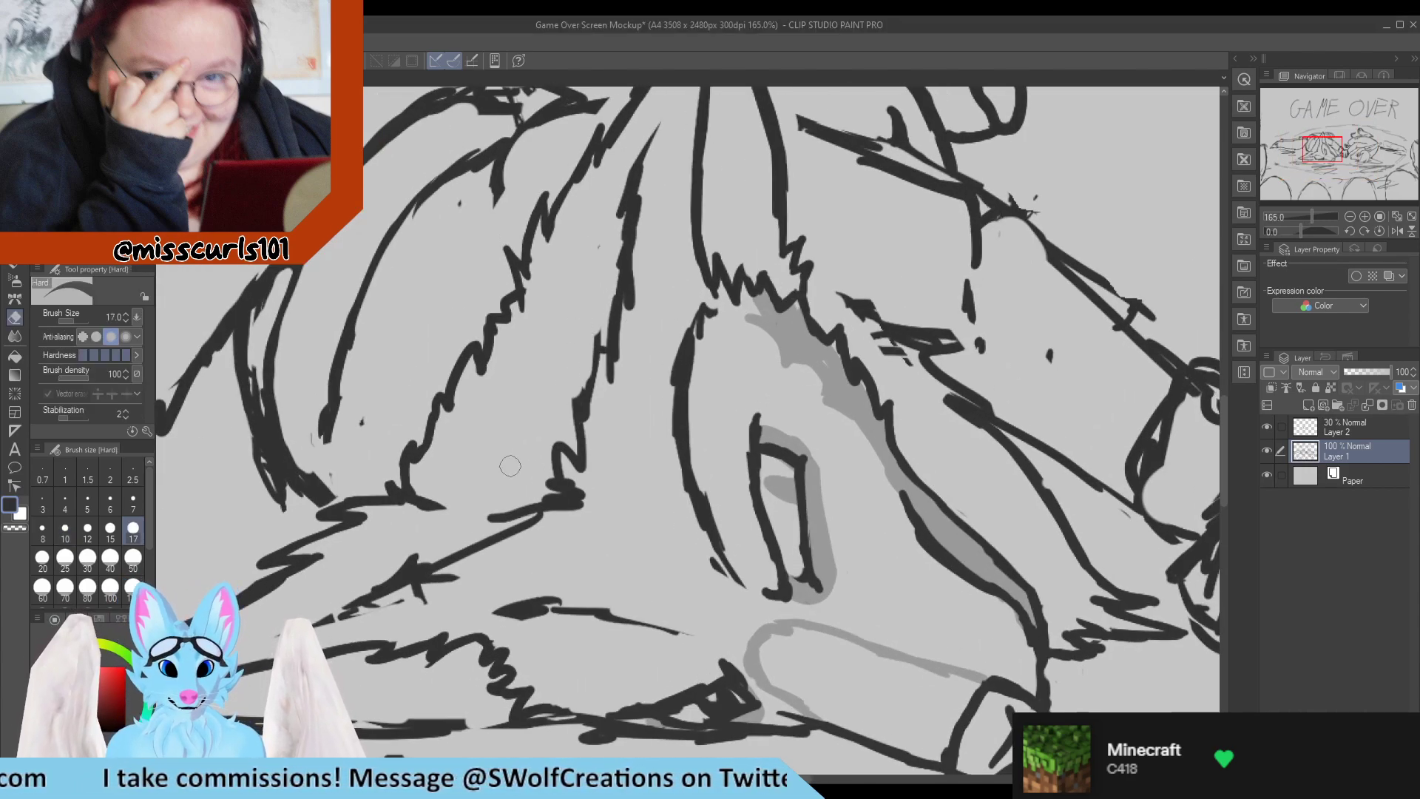
pyautogui.press('p')
# On Layer 2, draw a thick grey line along the outside of the face contour below the upright ear.
pyautogui.scroll(-3, 541, 540)
pyautogui.scroll(3, 541, 540)
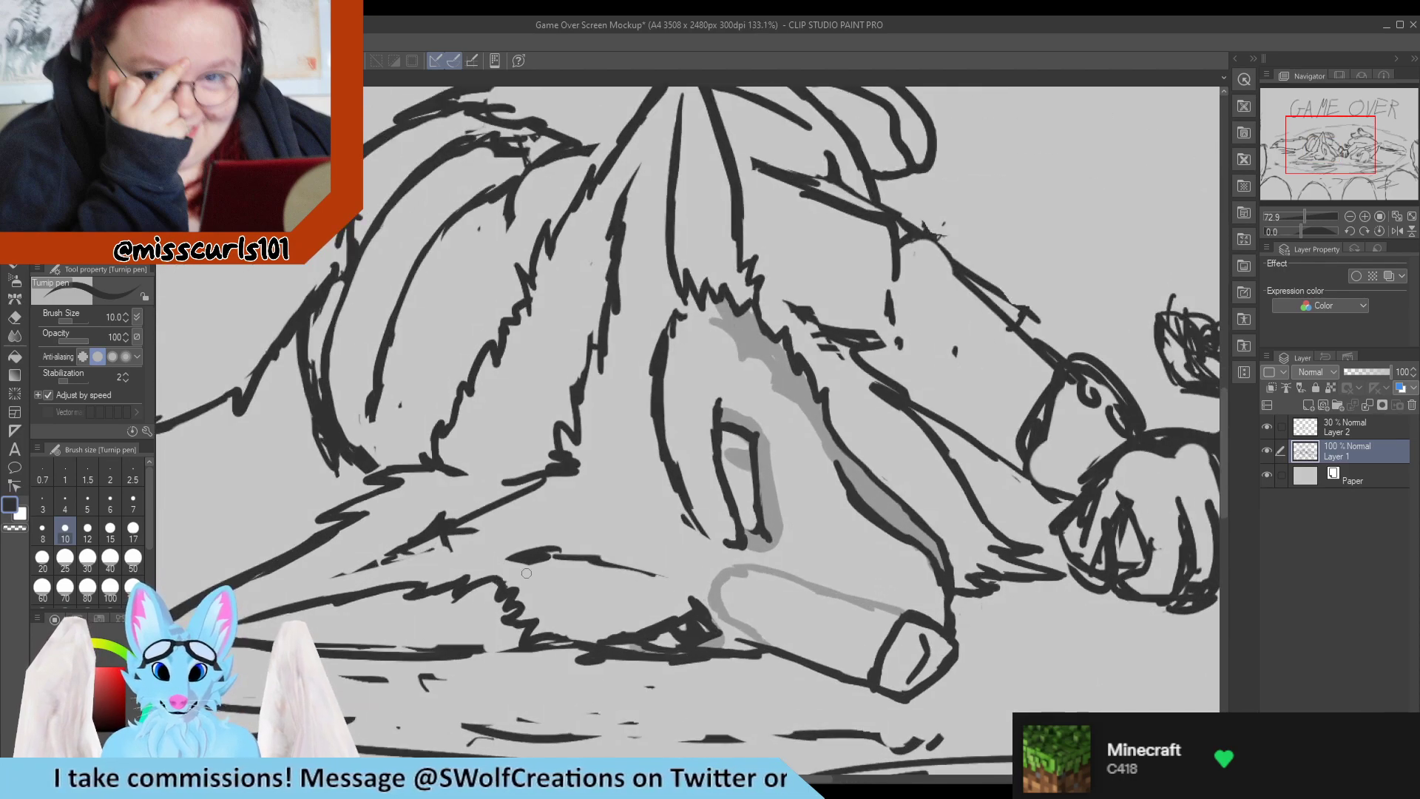
pyautogui.click(1308, 433)
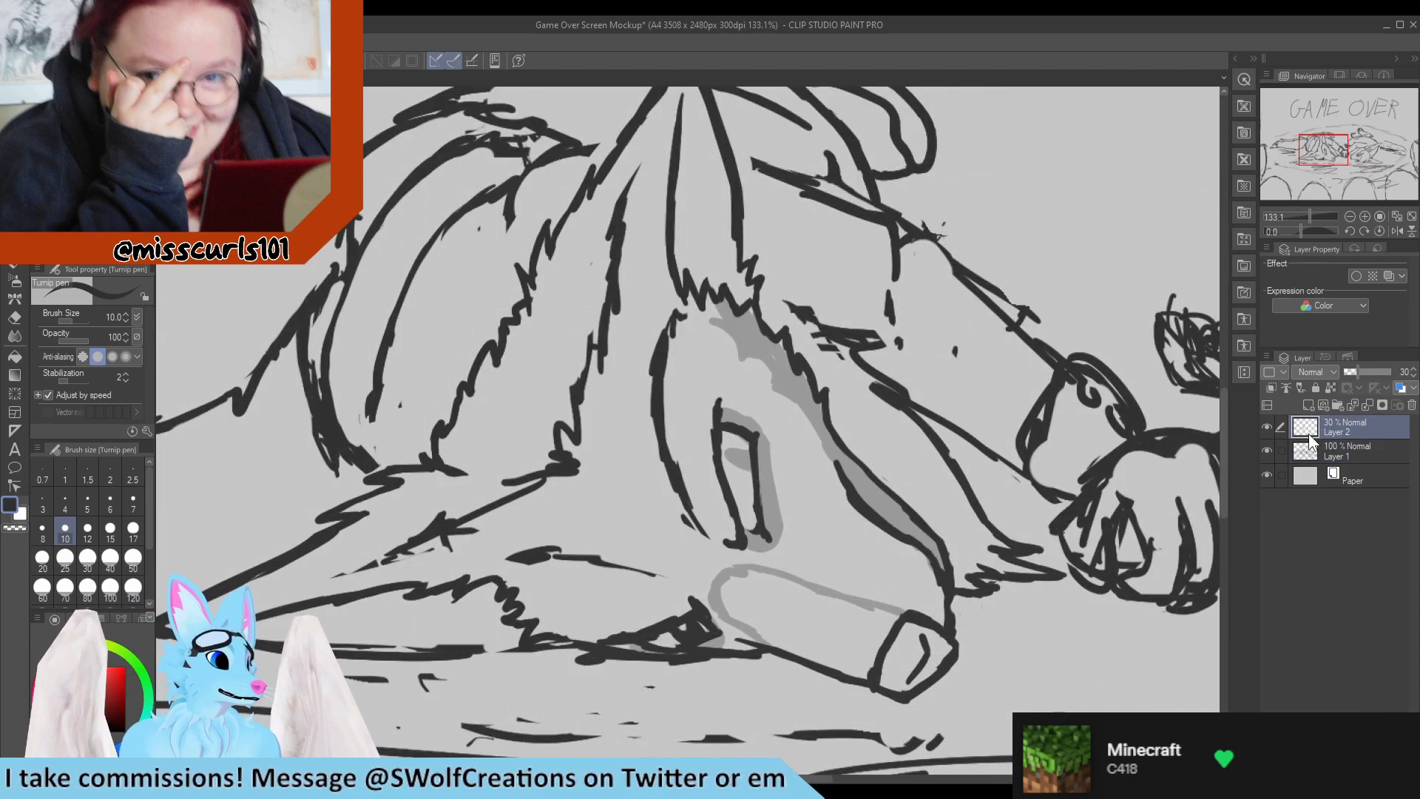
pyautogui.moveTo(667, 482)
pyautogui.mouseDown()
pyautogui.moveTo(654, 422)
pyautogui.moveTo(670, 296)
pyautogui.mouseUp()
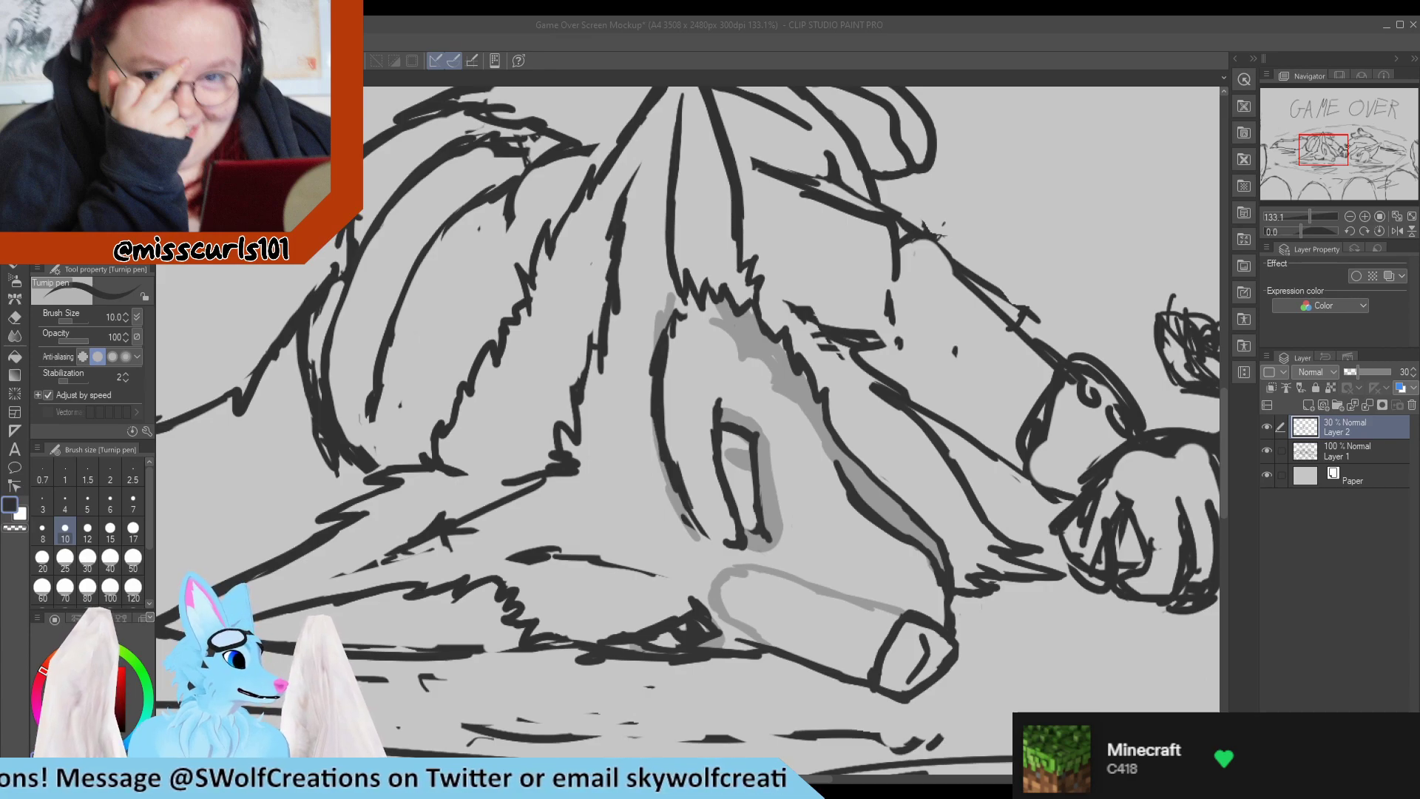
pyautogui.scroll(-1, 637, 325)
pyautogui.scroll(2, 637, 325)
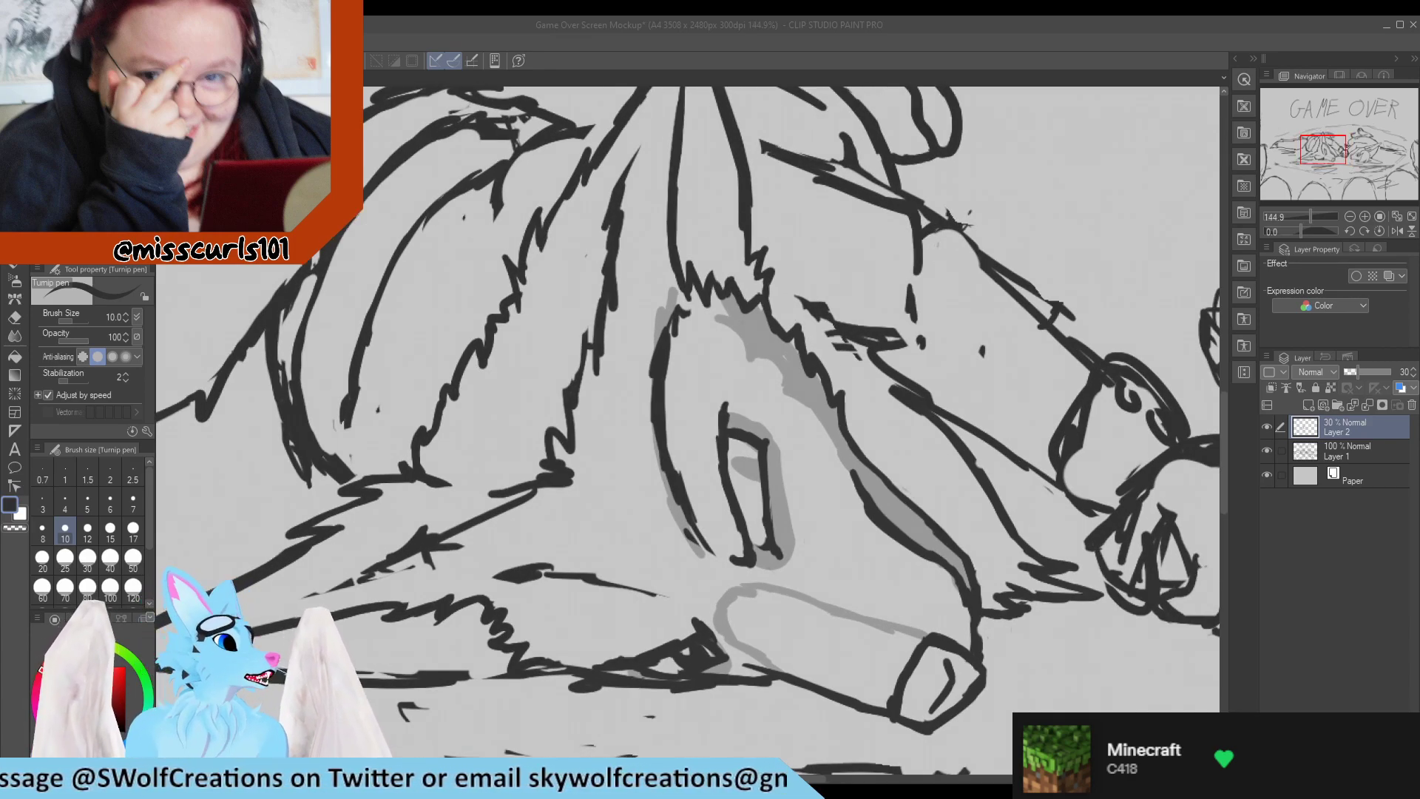
pyautogui.moveTo(670, 494)
pyautogui.mouseDown()
pyautogui.moveTo(653, 343)
pyautogui.moveTo(651, 434)
pyautogui.moveTo(670, 279)
pyautogui.mouseUp()
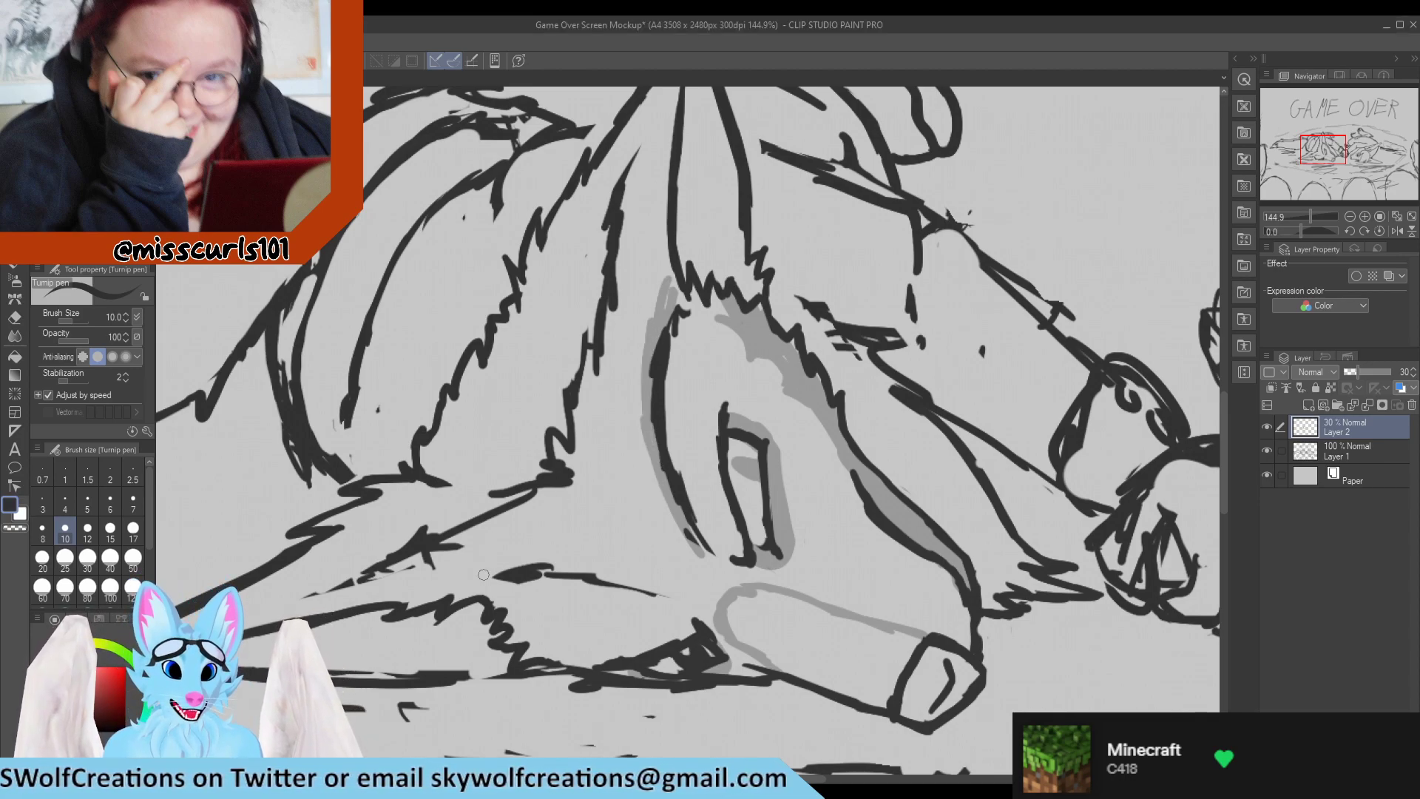
# Extend the grey line from the lower end of the face contour along the line towards the flattened ear.
pyautogui.moveTo(484, 574)
pyautogui.mouseDown()
pyautogui.moveTo(650, 571)
pyautogui.moveTo(668, 589)
pyautogui.moveTo(702, 555)
pyautogui.mouseUp()
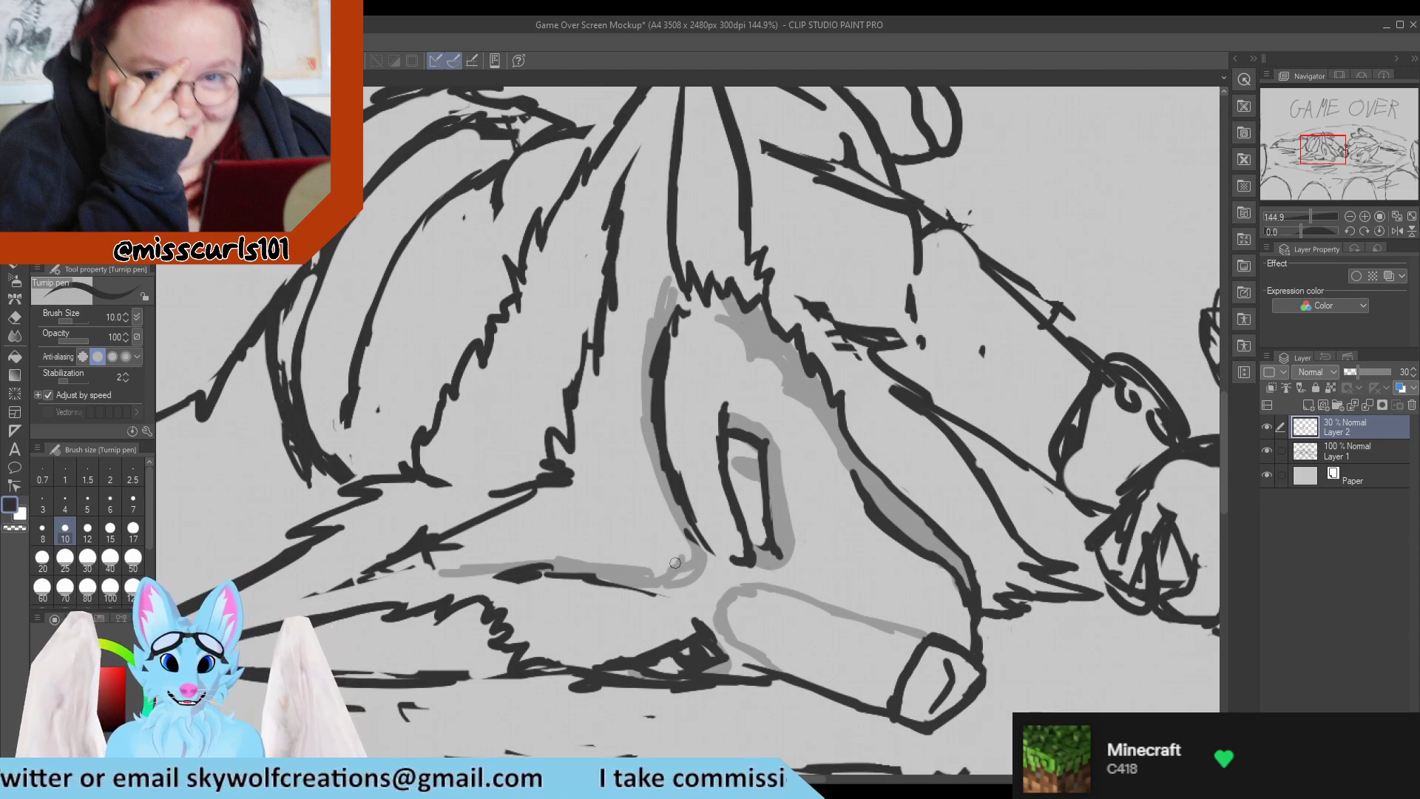
pyautogui.moveTo(469, 573)
pyautogui.mouseDown()
pyautogui.moveTo(360, 581)
pyautogui.moveTo(462, 576)
pyautogui.moveTo(410, 582)
pyautogui.mouseUp()
pyautogui.moveTo(493, 576); pyautogui.dragTo(439, 588)
pyautogui.moveTo(673, 269); pyautogui.dragTo(664, 331)
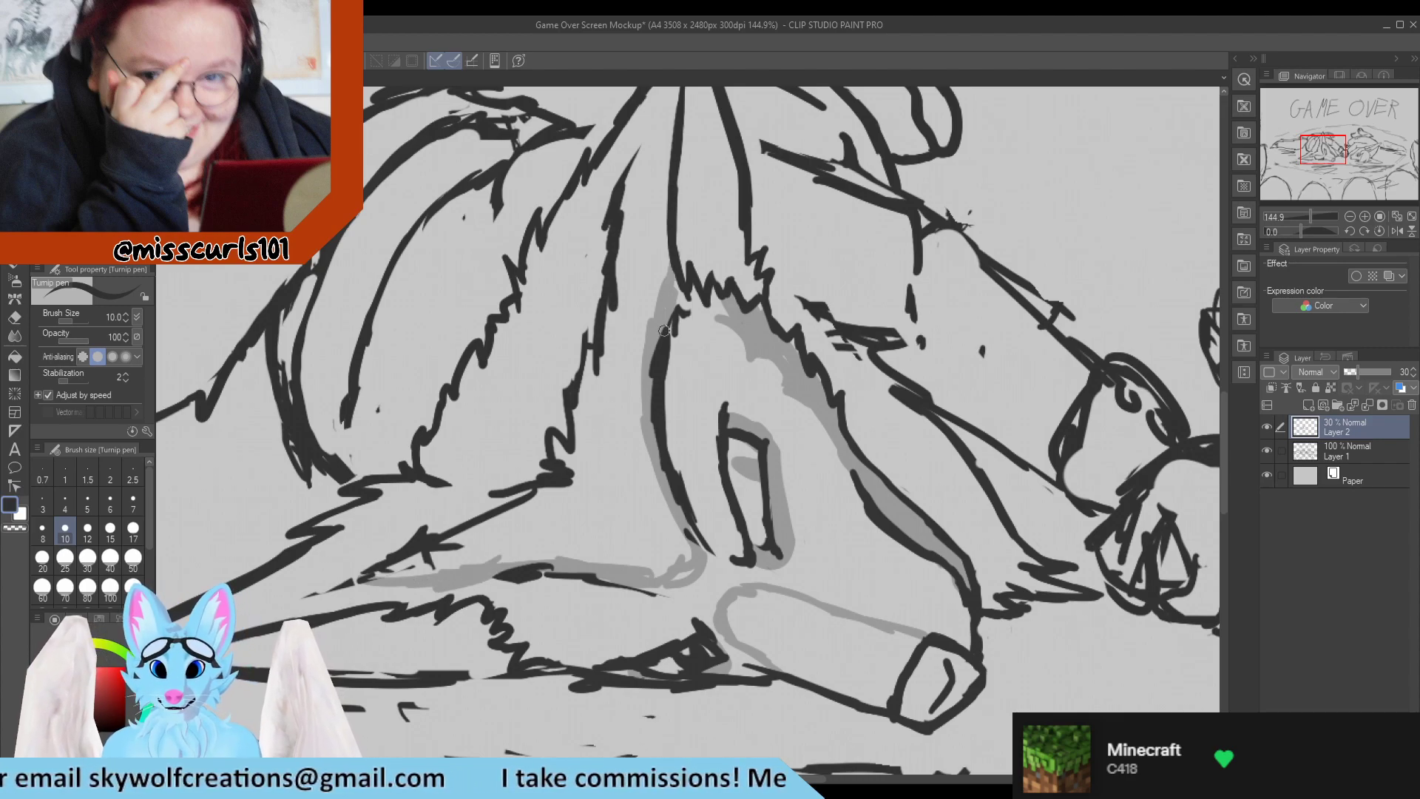
pyautogui.scroll(-1, 540, 233)
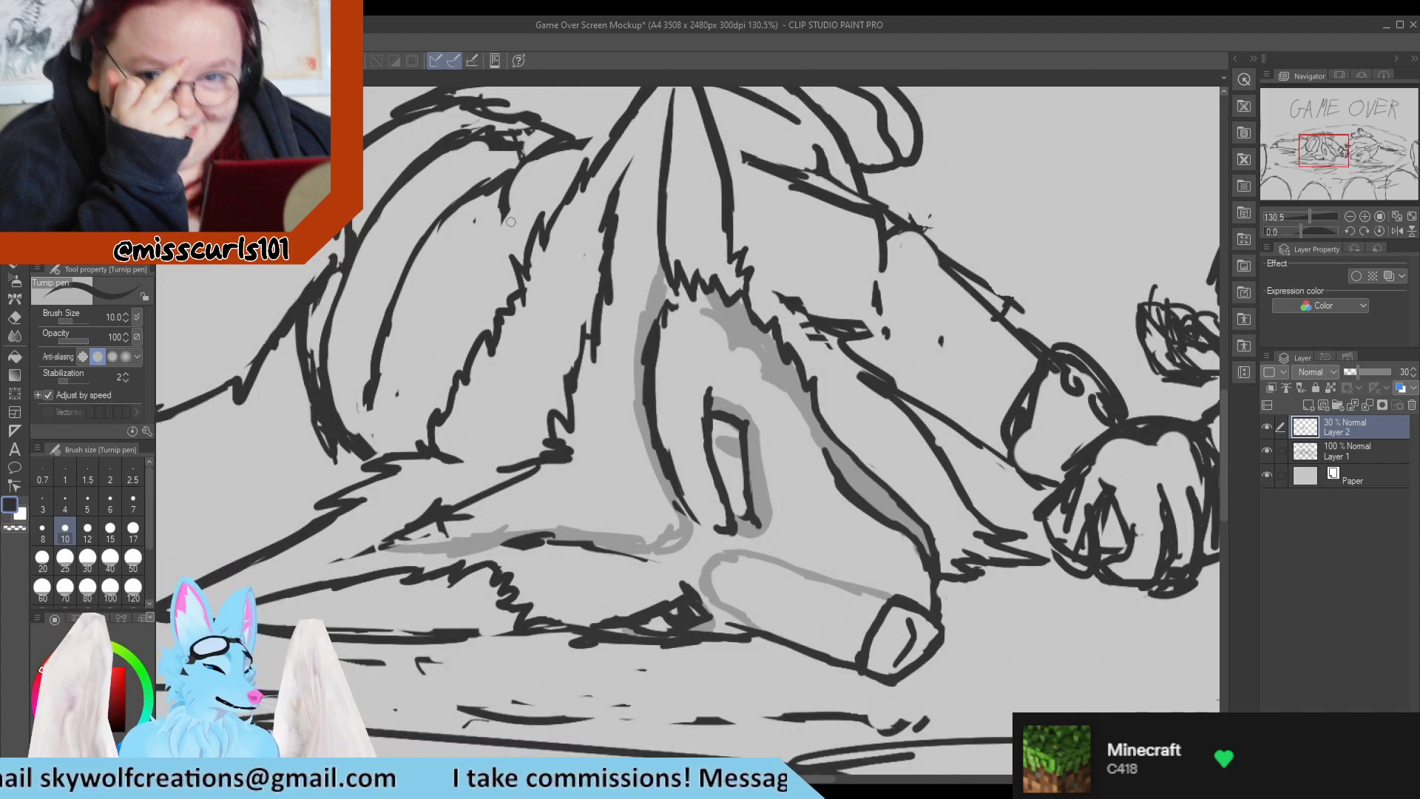
# On Layer 1, erase the black face contour running alongside the grey line below the upright ear.
pyautogui.click(1348, 444)
pyautogui.press('e')
pyautogui.moveTo(651, 292)
pyautogui.mouseDown()
pyautogui.moveTo(662, 362)
pyautogui.moveTo(643, 393)
pyautogui.moveTo(692, 524)
pyautogui.mouseUp()
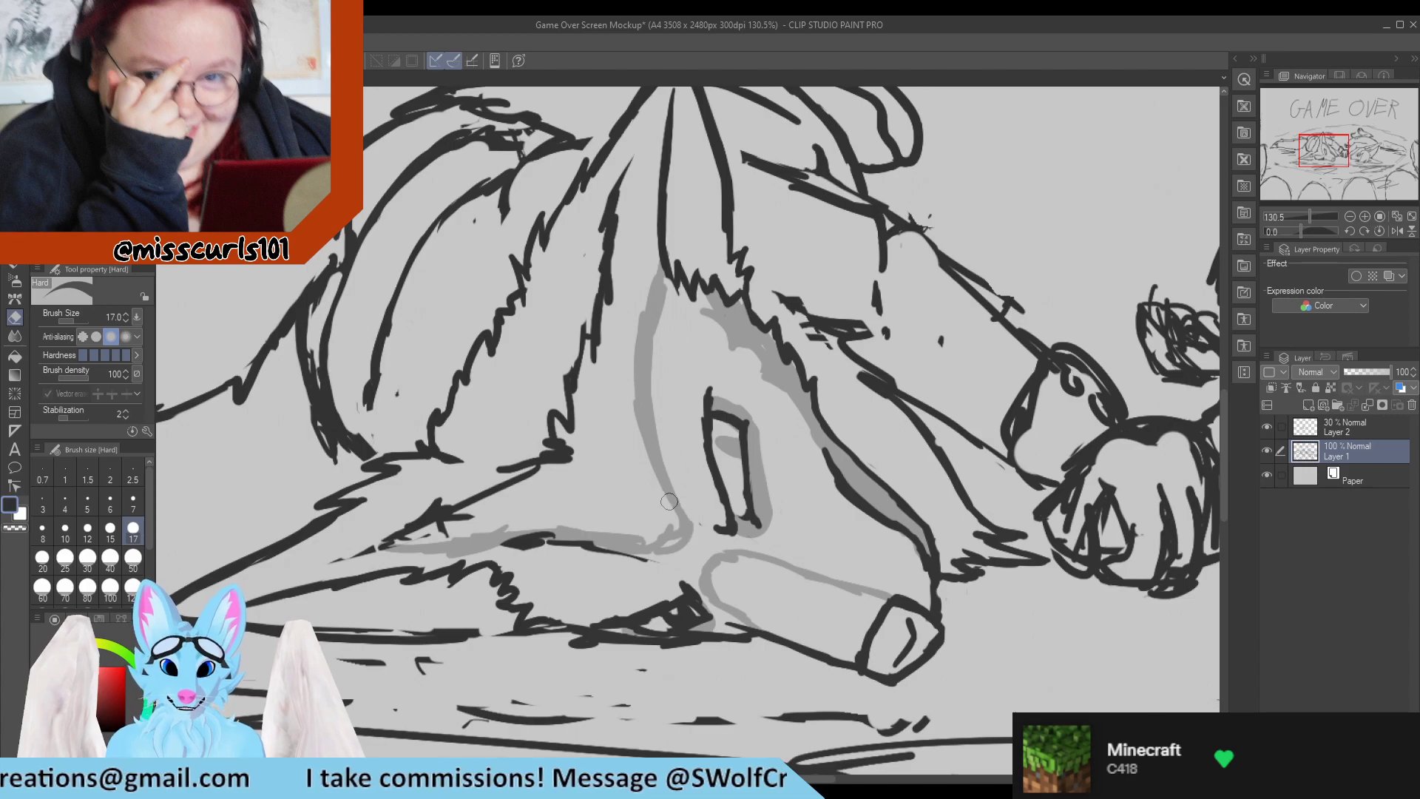
# Redraw the left character's shoulder line as a clean stroke running from behind the upright ear to the outstretched arm.
pyautogui.press('p')
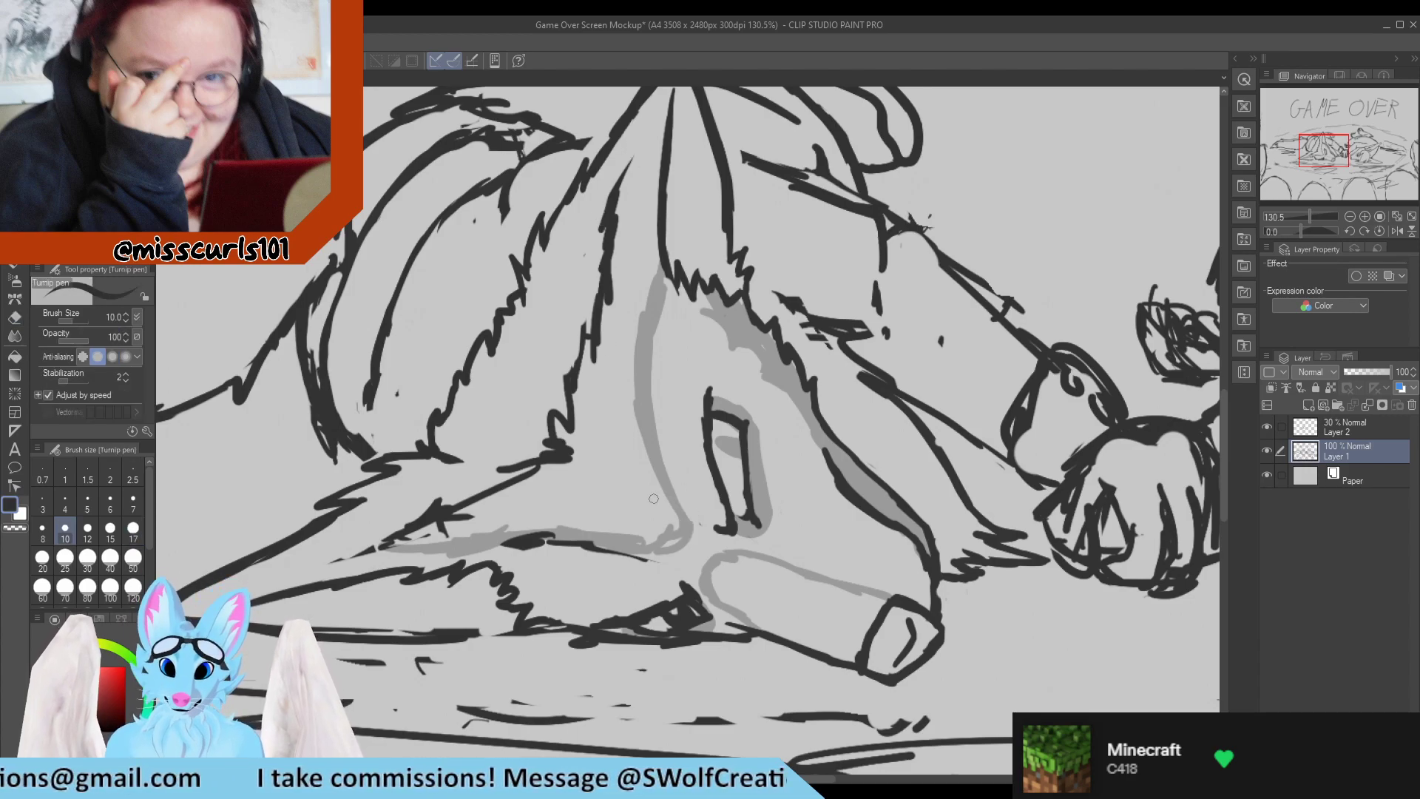
pyautogui.scroll(-3, 595, 462)
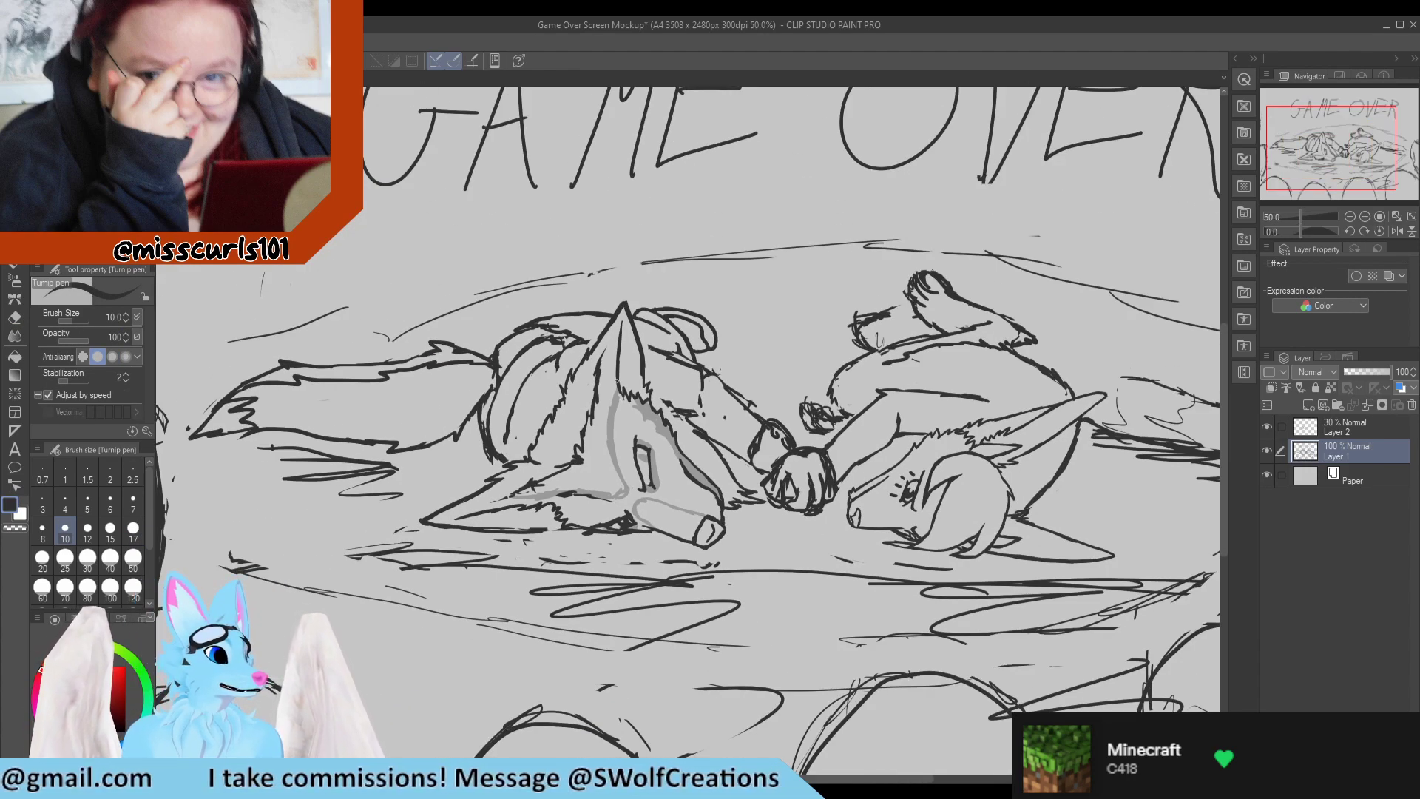
pyautogui.scroll(4, 597, 414)
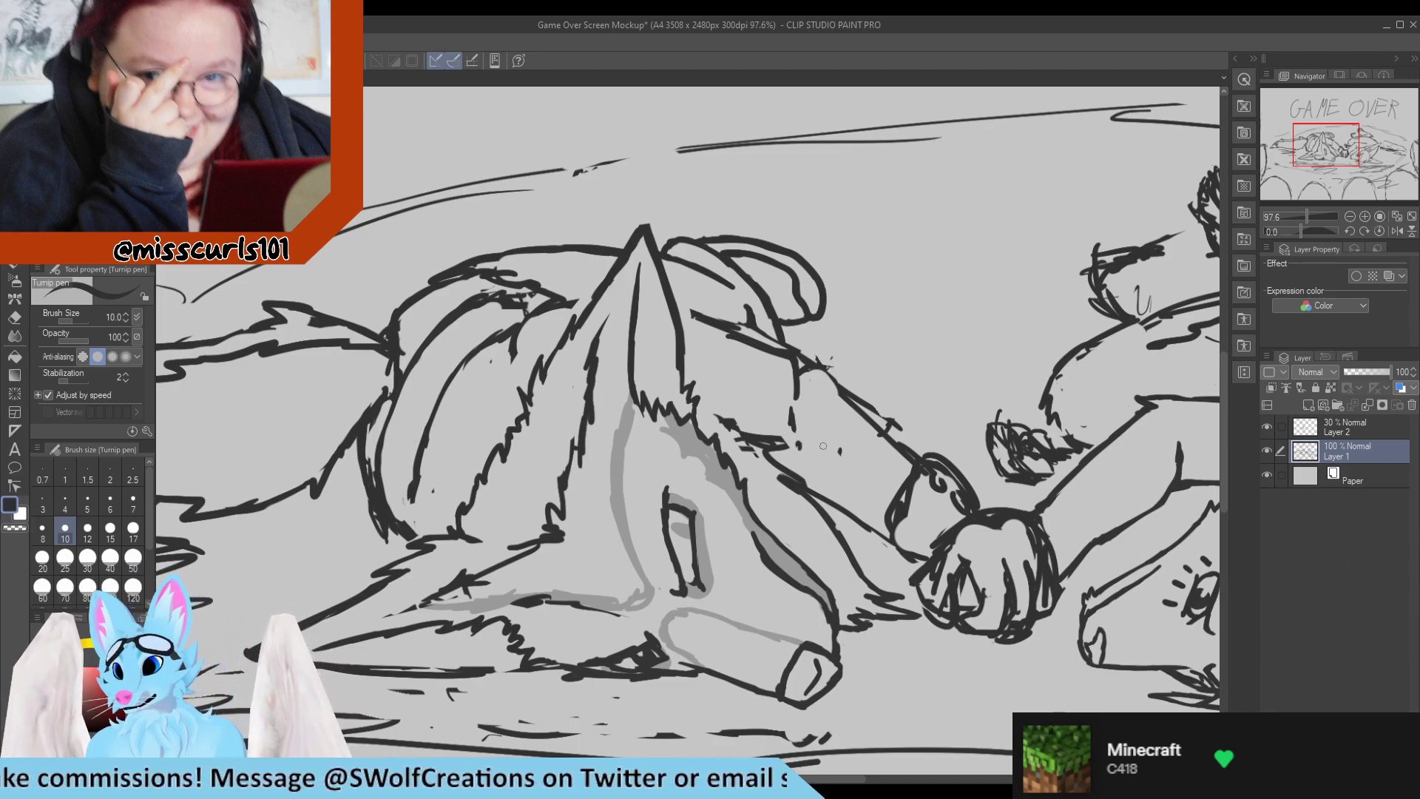
pyautogui.scroll(1, 823, 446)
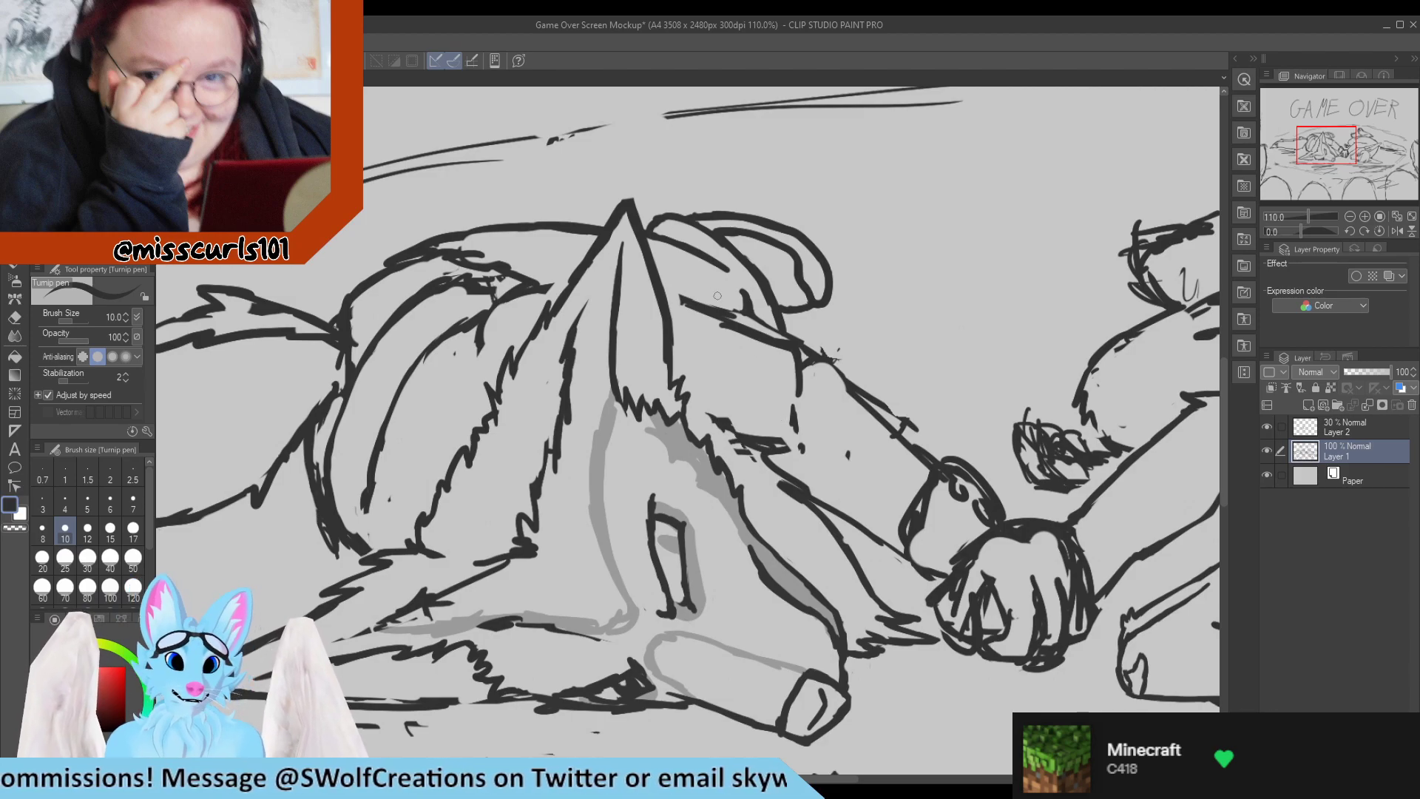
pyautogui.moveTo(670, 295)
pyautogui.mouseDown()
pyautogui.moveTo(766, 334)
pyautogui.moveTo(683, 306)
pyautogui.moveTo(766, 355)
pyautogui.moveTo(768, 333)
pyautogui.moveTo(729, 306)
pyautogui.moveTo(834, 356)
pyautogui.mouseUp()
pyautogui.press('e')
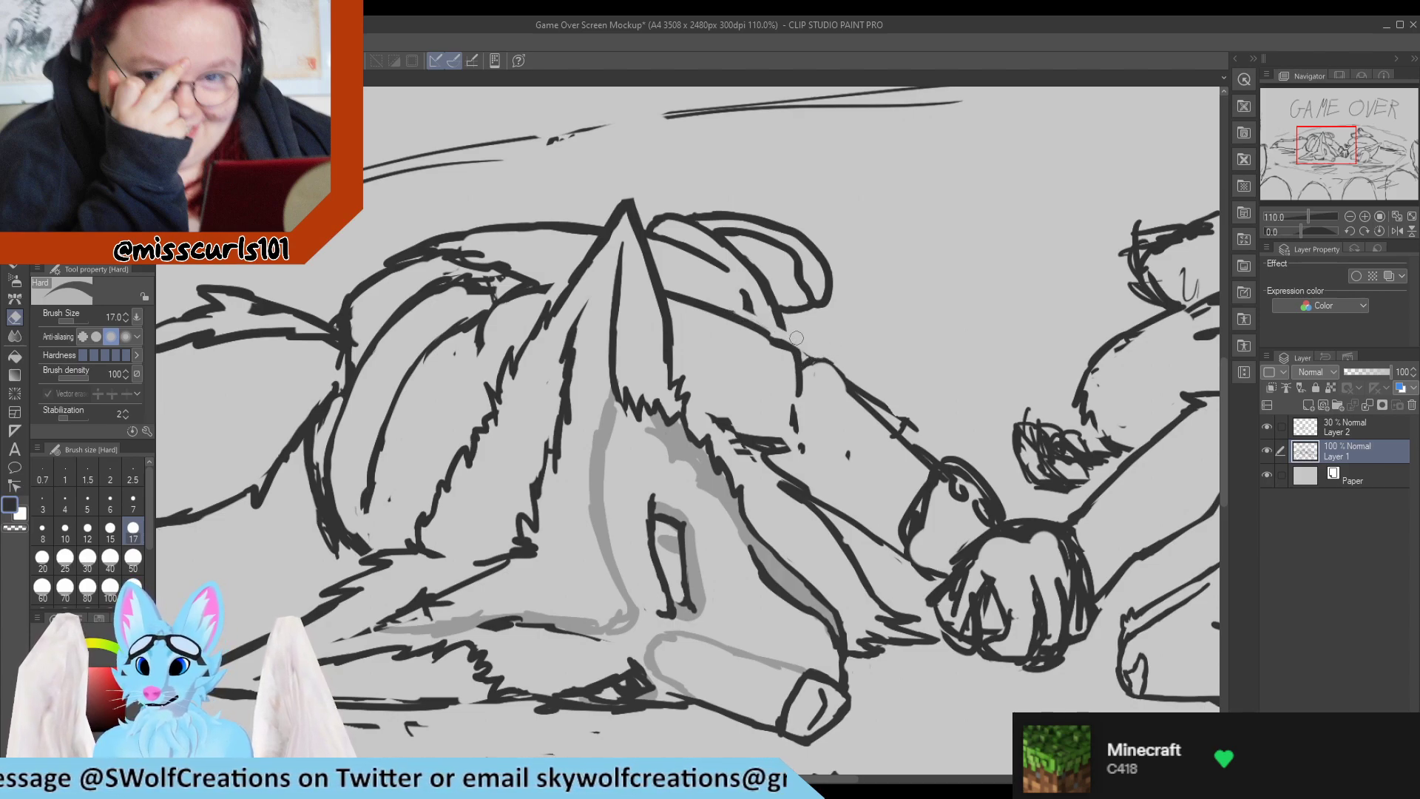
# Touch up the short lines where the bent limb behind the ear and the outstretched arm meet the shoulder.
pyautogui.press('p')
pyautogui.moveTo(776, 318); pyautogui.dragTo(781, 341)
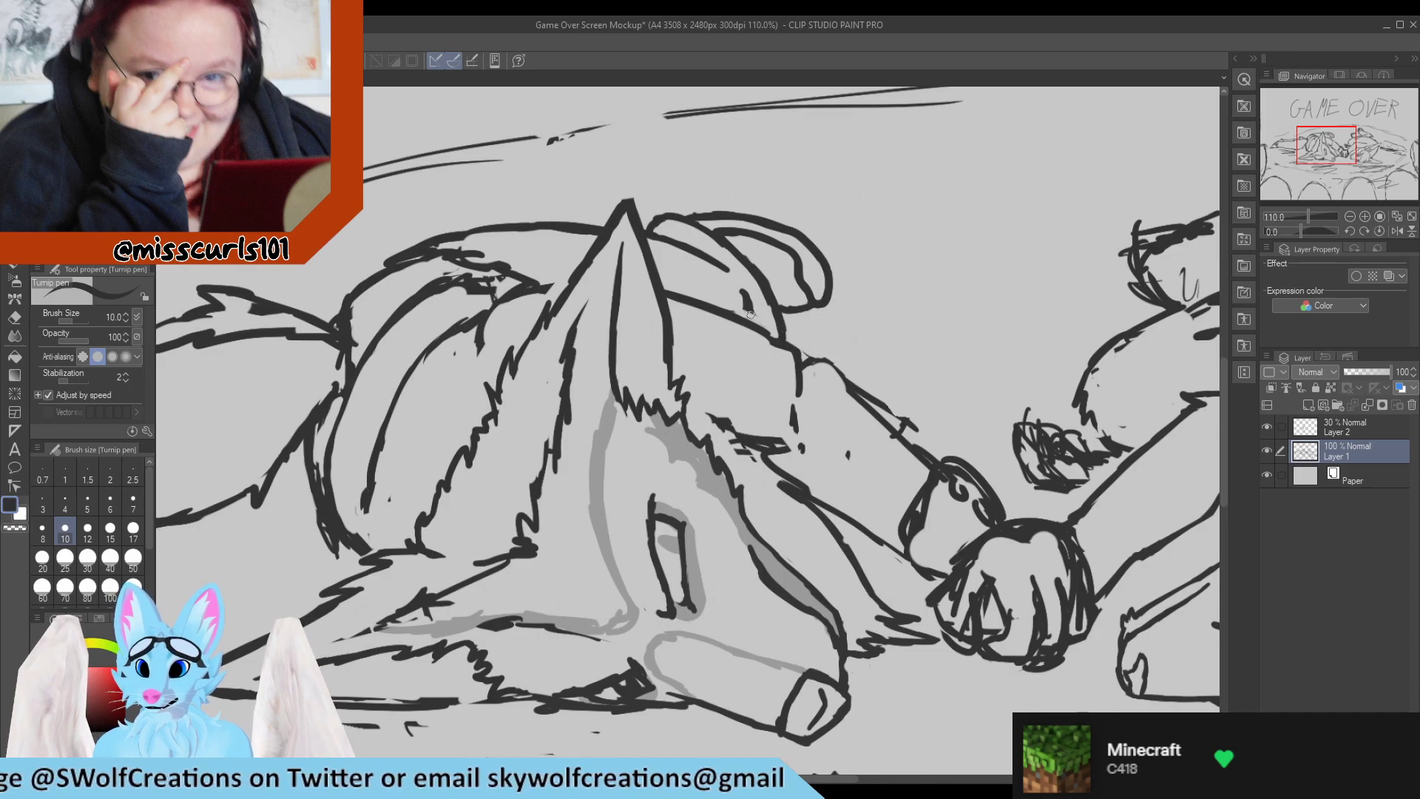
pyautogui.press('e')
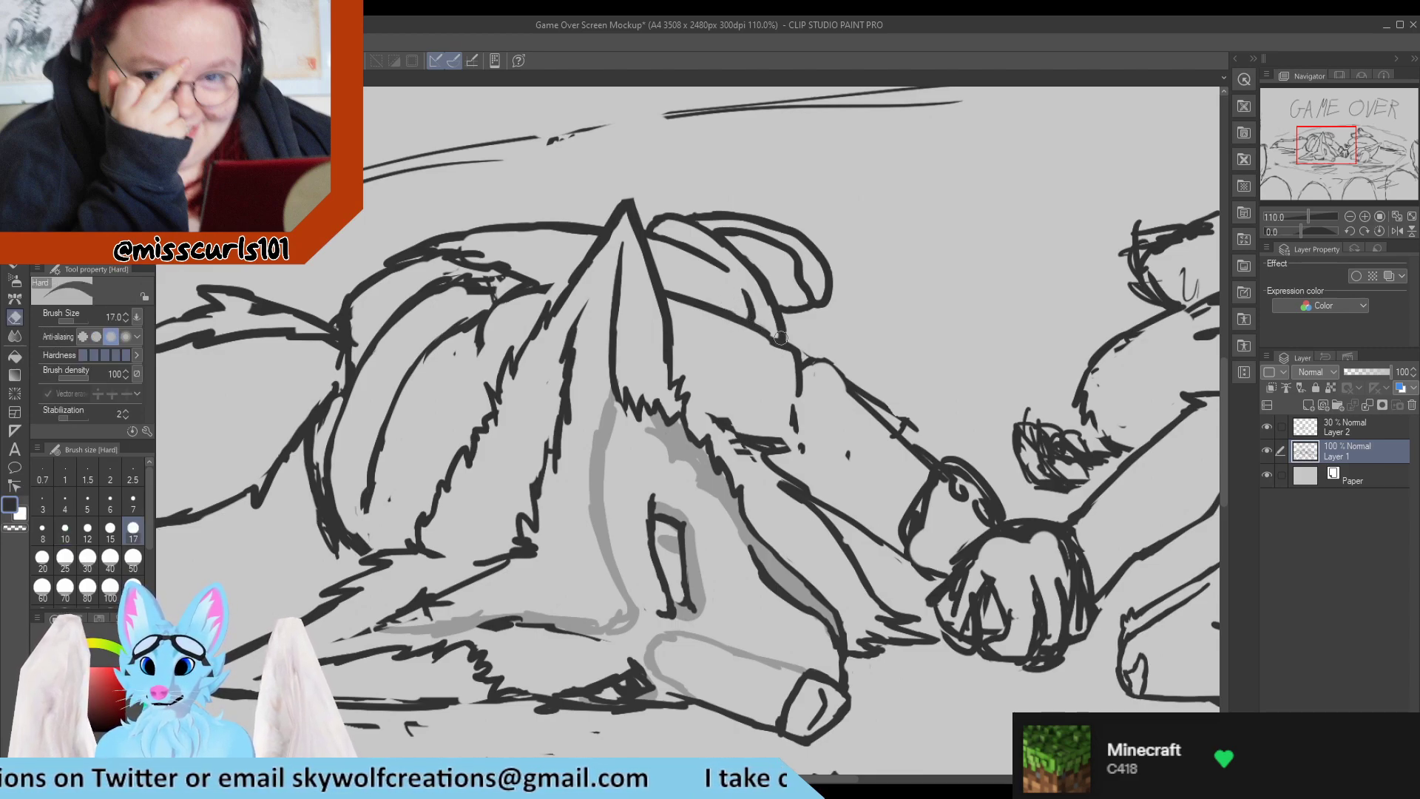
pyautogui.press('p')
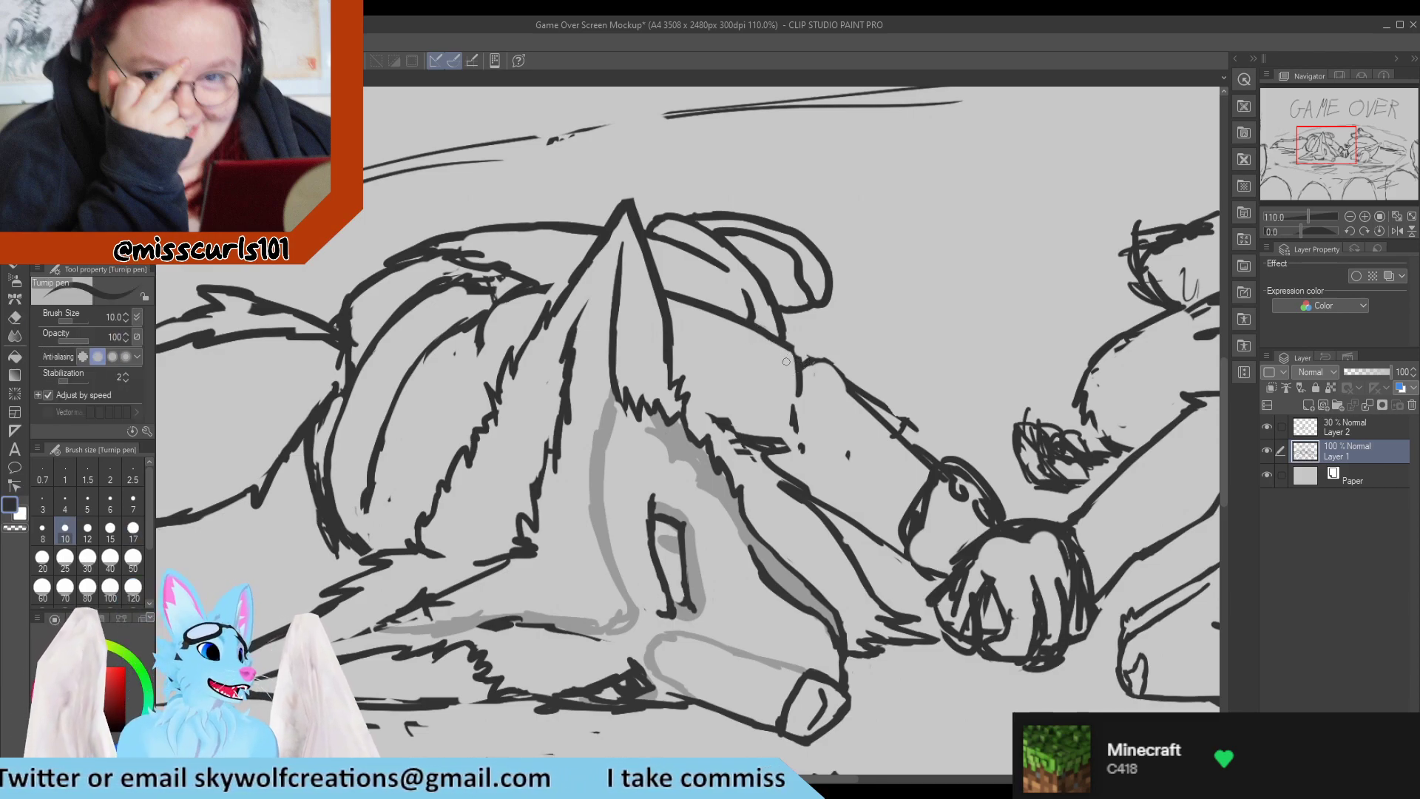
pyautogui.moveTo(785, 346); pyautogui.dragTo(799, 393)
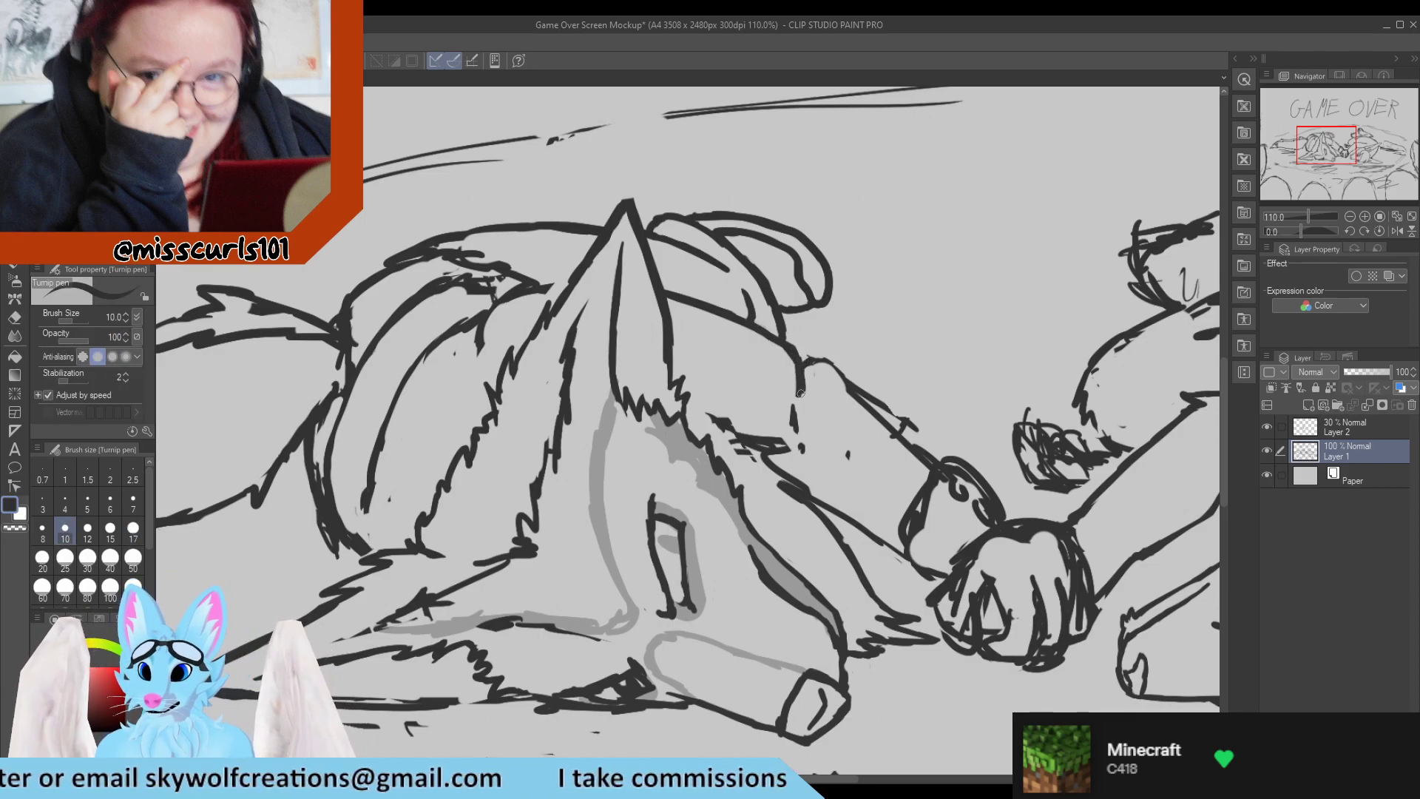
pyautogui.press('e')
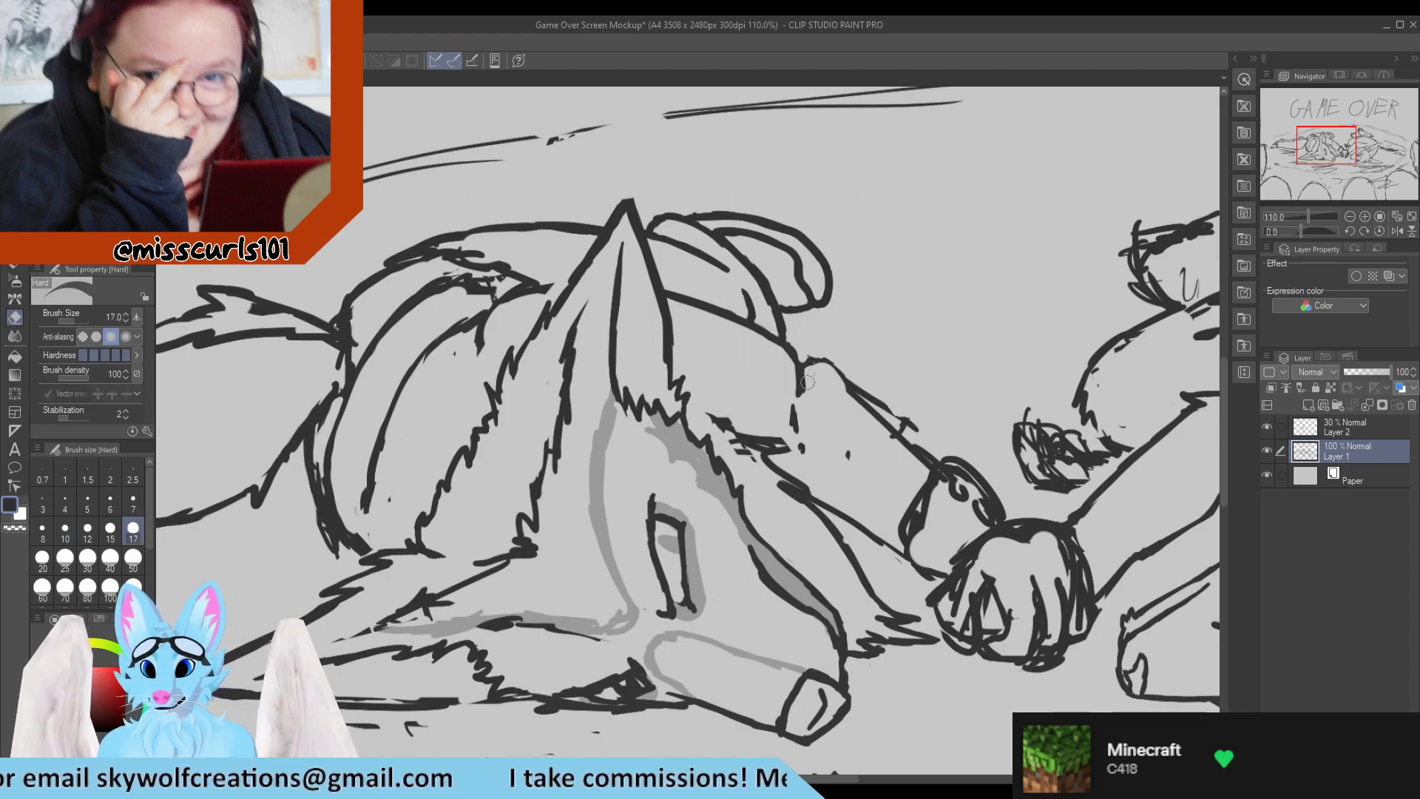
# Redraw the upper contour of the left character's outstretched arm down to the paw and erase the rough strokes along it.
pyautogui.press('p')
pyautogui.moveTo(796, 352)
pyautogui.mouseDown()
pyautogui.moveTo(838, 380)
pyautogui.moveTo(832, 369)
pyautogui.moveTo(852, 397)
pyautogui.moveTo(807, 362)
pyautogui.moveTo(852, 411)
pyautogui.moveTo(891, 399)
pyautogui.moveTo(935, 453)
pyautogui.mouseUp()
pyautogui.press('e')
pyautogui.moveTo(861, 386); pyautogui.dragTo(904, 428)
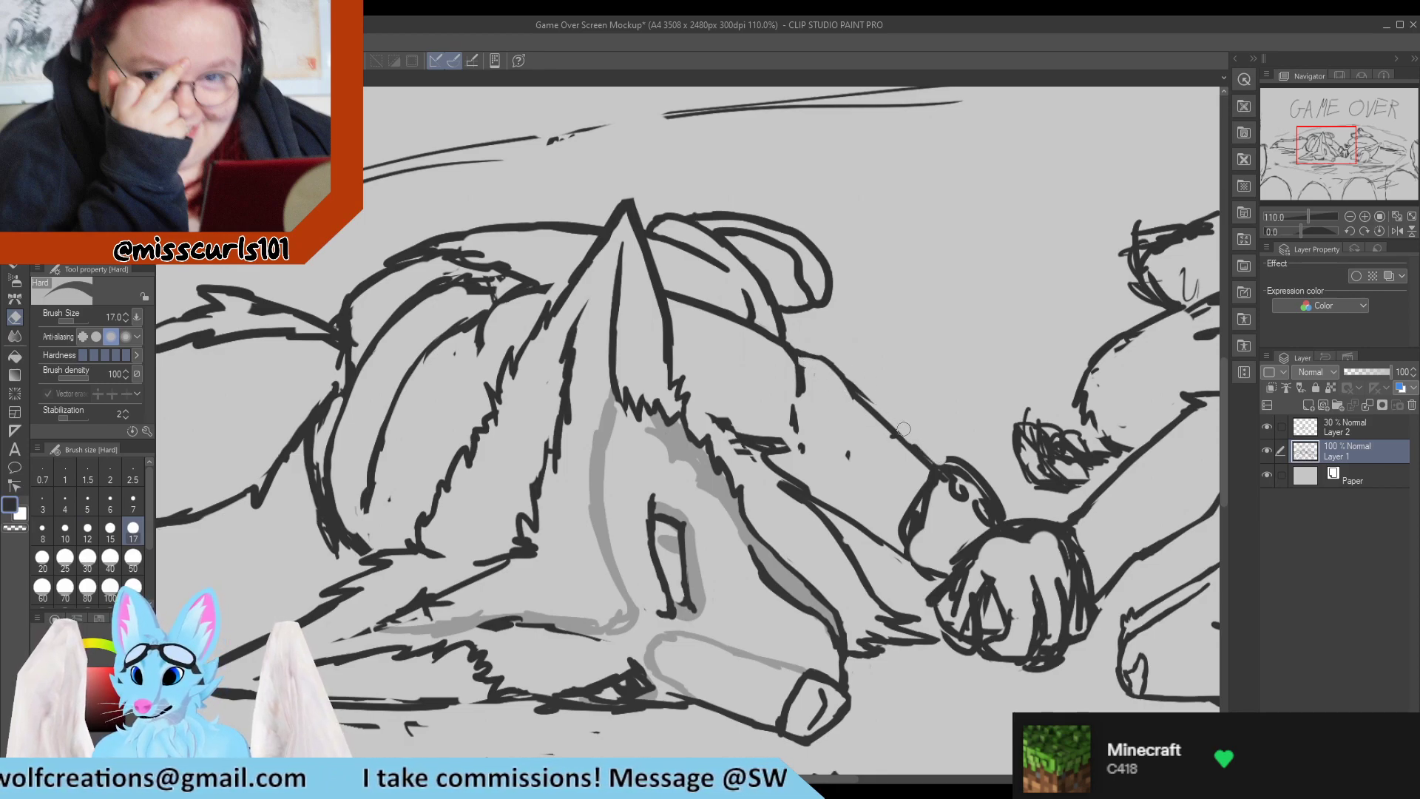
pyautogui.press('p')
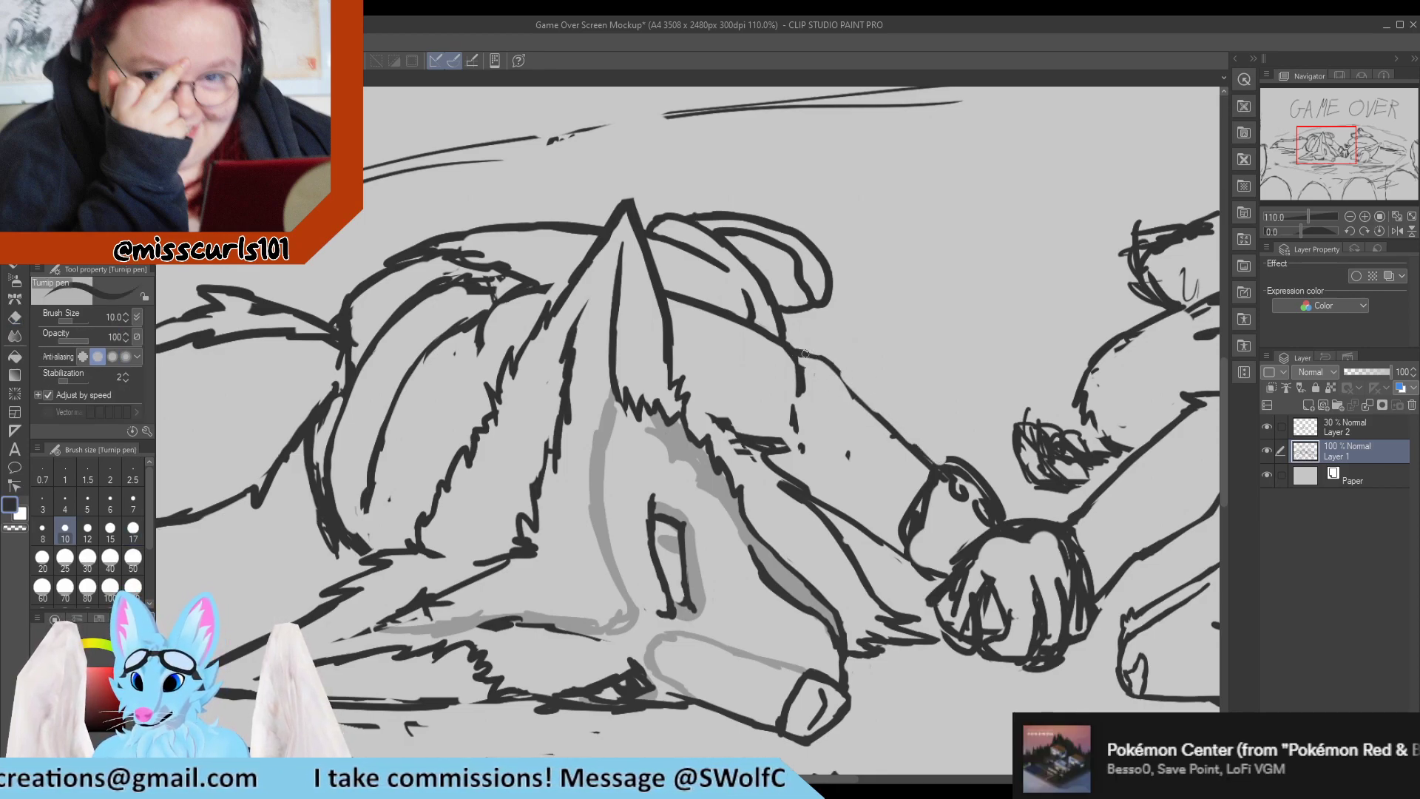
pyautogui.moveTo(806, 353); pyautogui.dragTo(907, 448)
# Replace the stray marks and scribbled strokes beside the upright ear with one clean line from the ear's base towards the arm.
pyautogui.press('e')
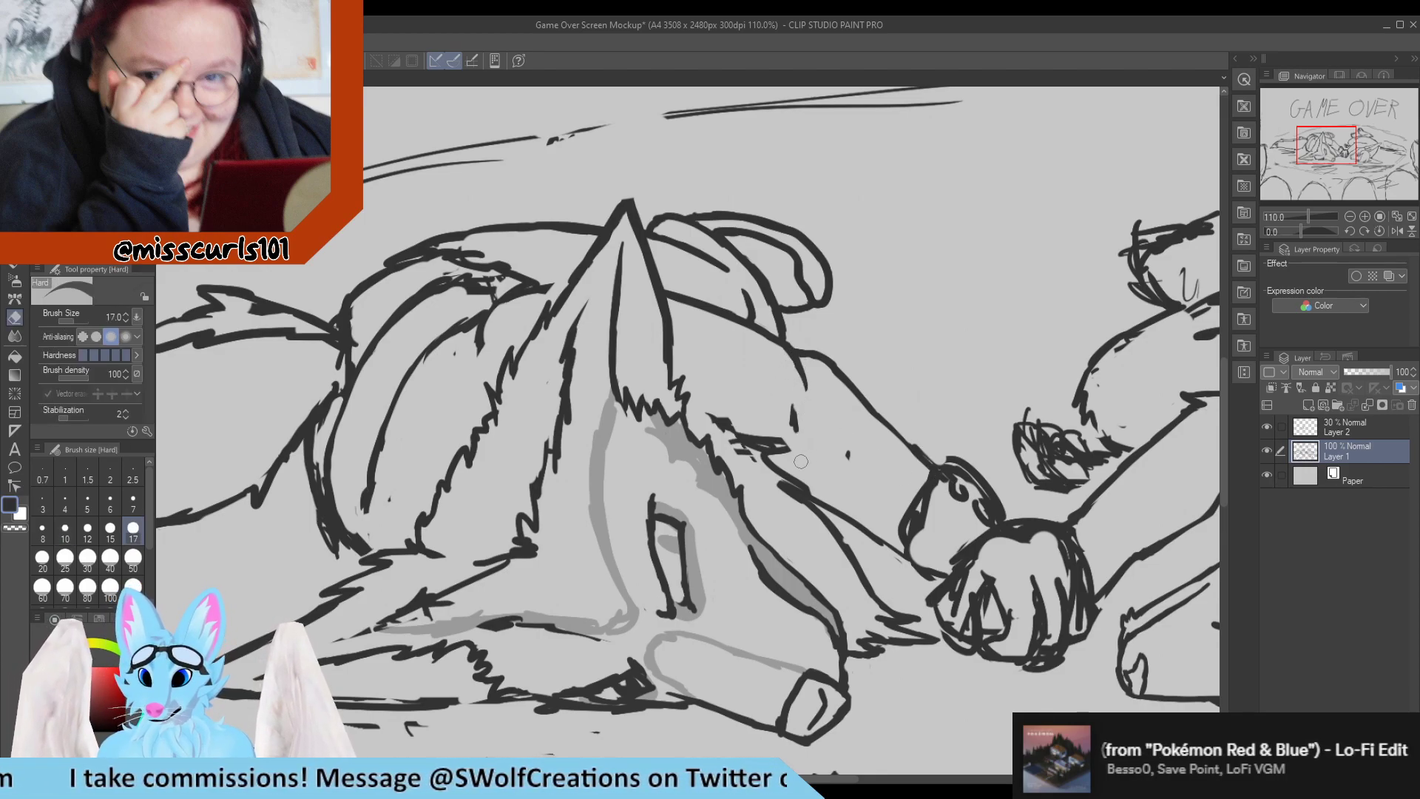
pyautogui.moveTo(852, 451); pyautogui.dragTo(846, 463)
pyautogui.moveTo(739, 459); pyautogui.dragTo(743, 439)
pyautogui.moveTo(721, 420); pyautogui.dragTo(784, 446)
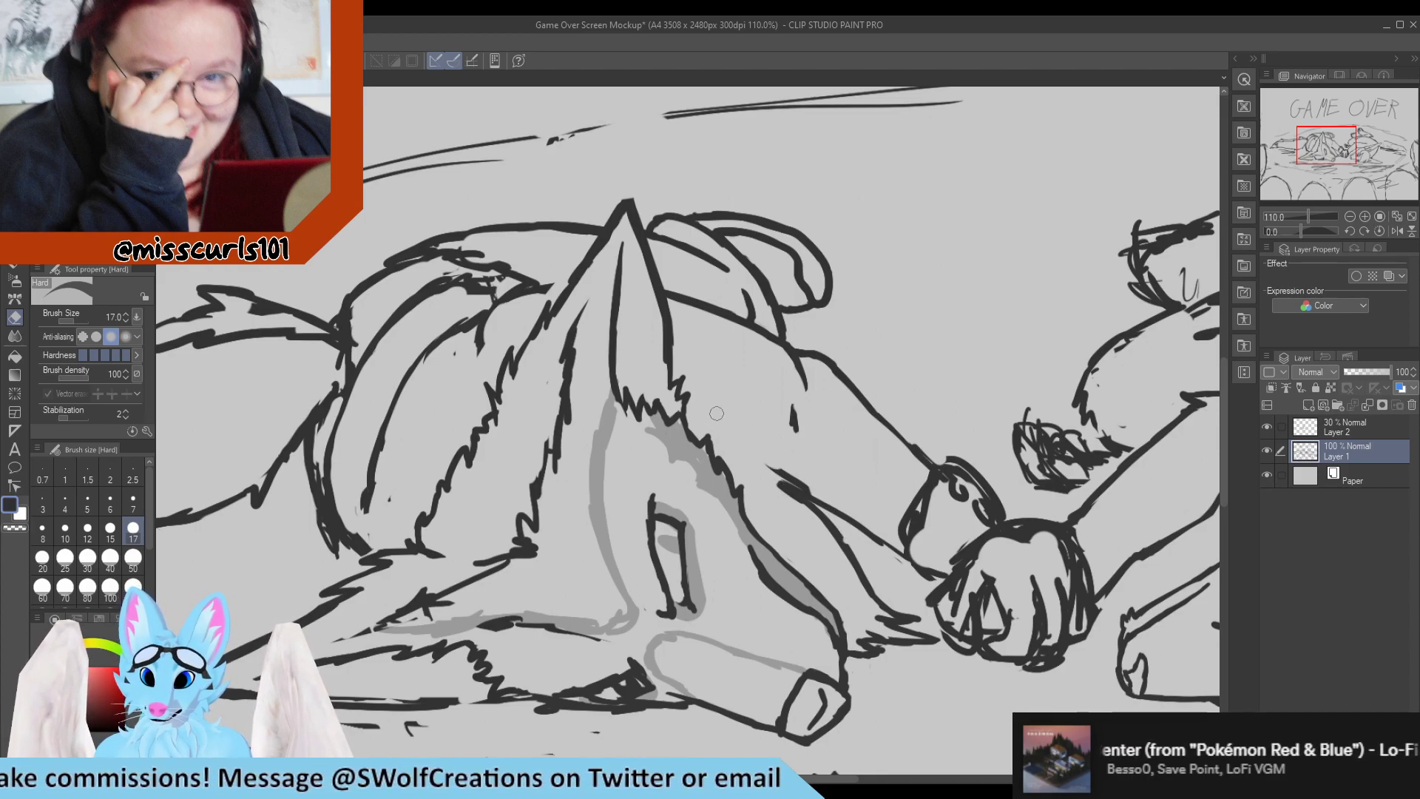
pyautogui.press('p')
pyautogui.moveTo(689, 399); pyautogui.dragTo(775, 443)
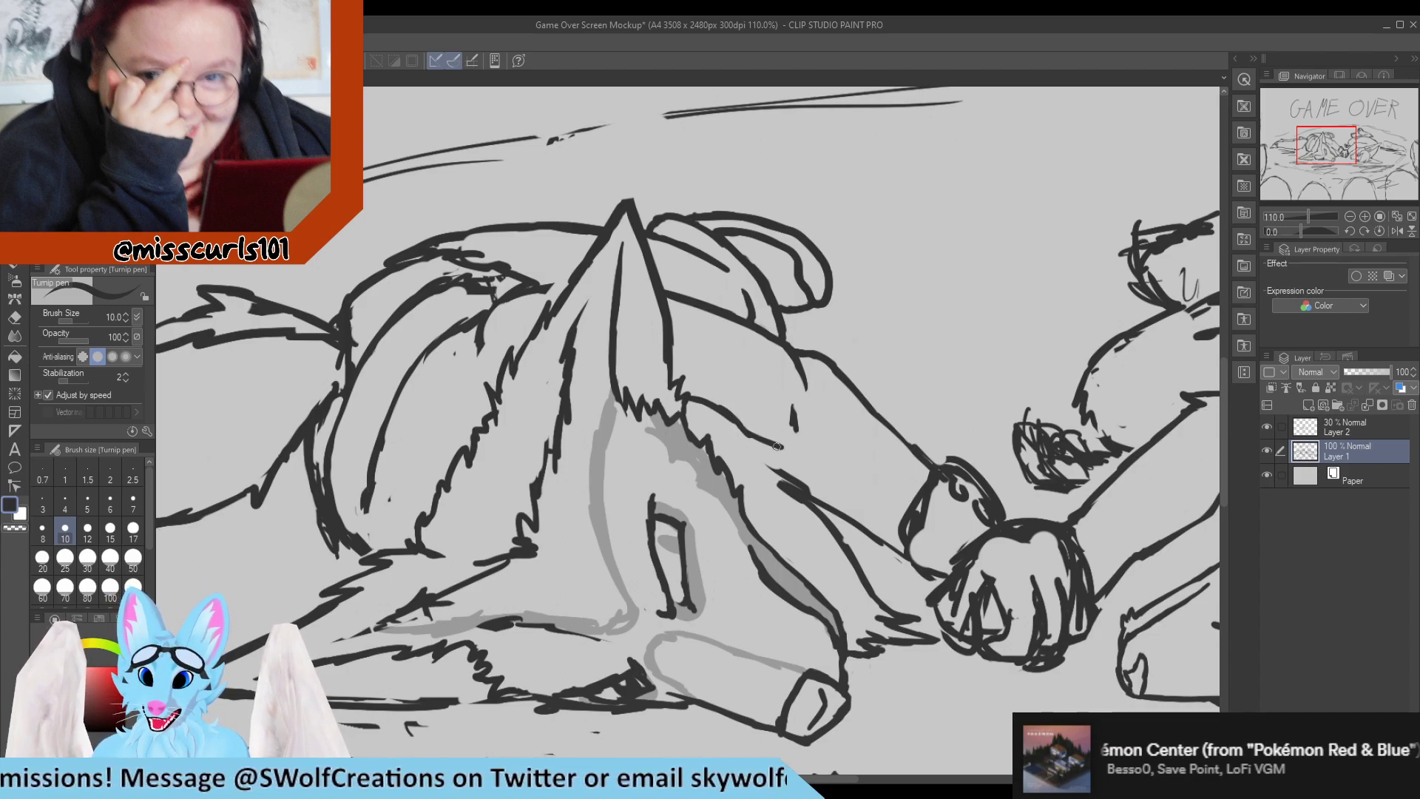
# Rework the jagged fur line below the shoulder so that it joins the lower contour of the outstretched arm.
pyautogui.press('e')
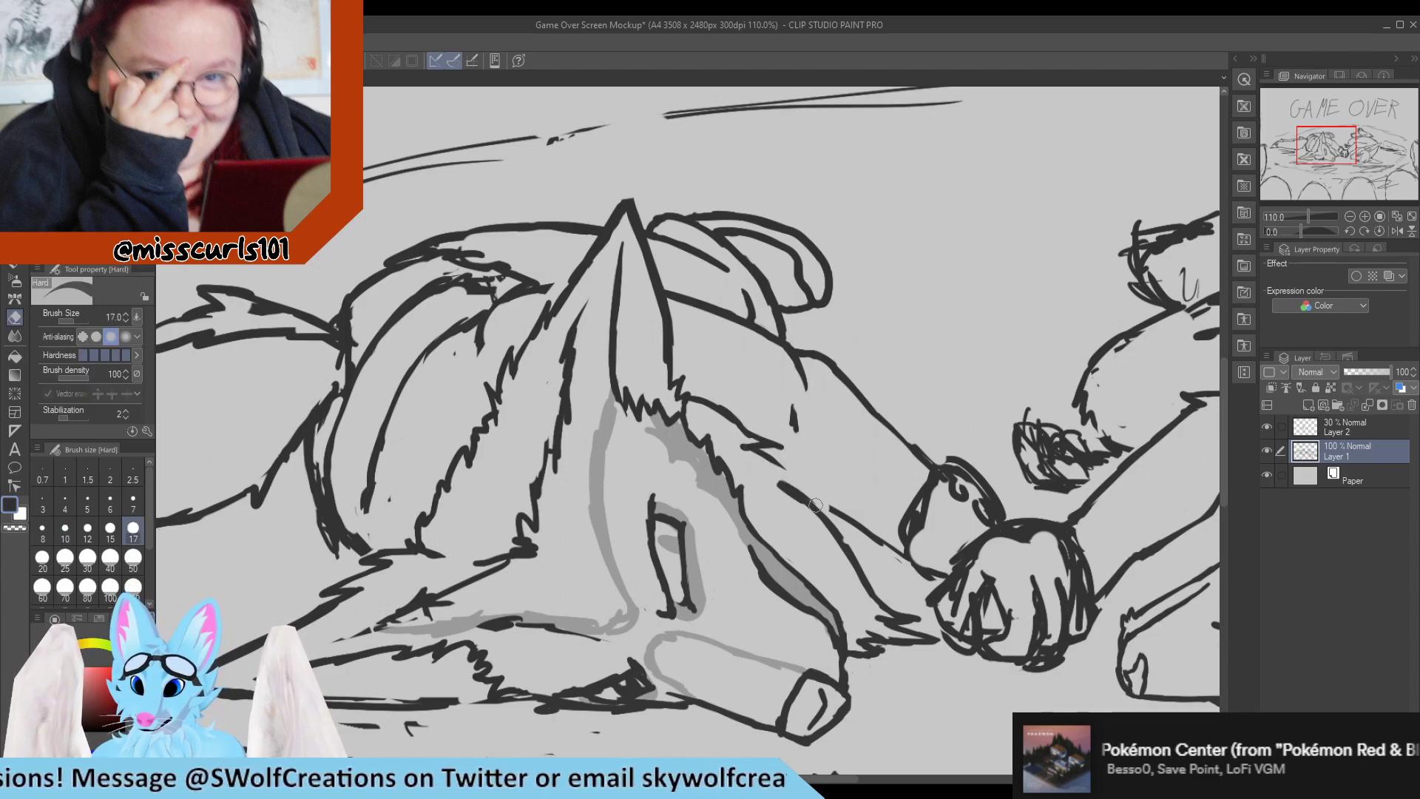
pyautogui.moveTo(774, 487); pyautogui.dragTo(805, 515)
pyautogui.press('p')
pyautogui.moveTo(767, 451)
pyautogui.mouseDown()
pyautogui.moveTo(801, 499)
pyautogui.moveTo(803, 483)
pyautogui.moveTo(828, 499)
pyautogui.moveTo(781, 484)
pyautogui.moveTo(823, 500)
pyautogui.moveTo(778, 472)
pyautogui.moveTo(837, 488)
pyautogui.moveTo(797, 493)
pyautogui.moveTo(823, 499)
pyautogui.moveTo(795, 480)
pyautogui.moveTo(831, 505)
pyautogui.mouseUp()
pyautogui.press('e')
pyautogui.press('p')
pyautogui.press('e')
pyautogui.press('p')
pyautogui.press('e')
pyautogui.press('p')
pyautogui.moveTo(829, 504)
pyautogui.mouseDown()
pyautogui.moveTo(797, 469)
pyautogui.moveTo(800, 482)
pyautogui.moveTo(751, 459)
pyautogui.moveTo(788, 479)
pyautogui.mouseUp()
pyautogui.press('e')
pyautogui.press('p')
pyautogui.press('e')
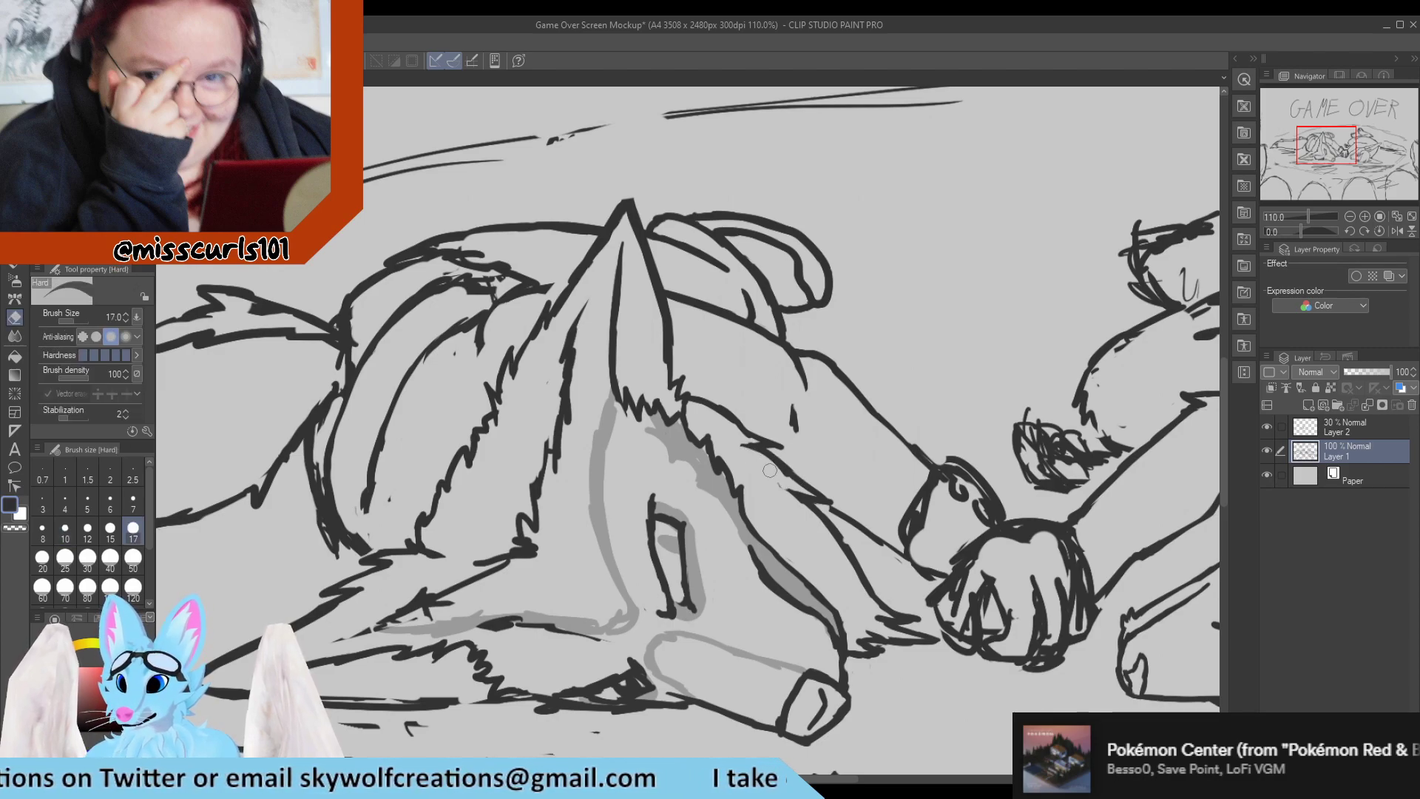
# Add a short stroke to the inner line of the bent limb behind the upright ear.
pyautogui.press('p')
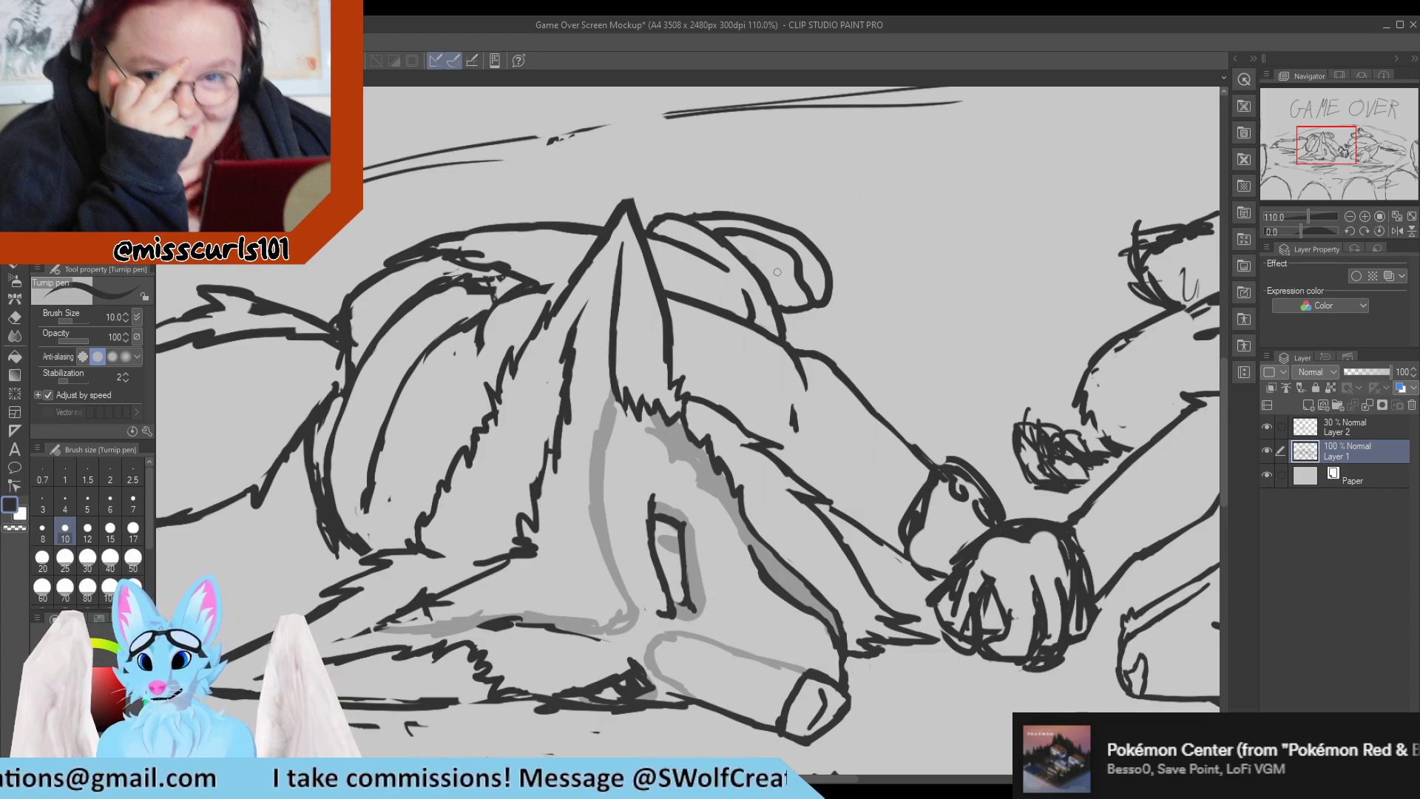
pyautogui.moveTo(764, 258); pyautogui.dragTo(764, 280)
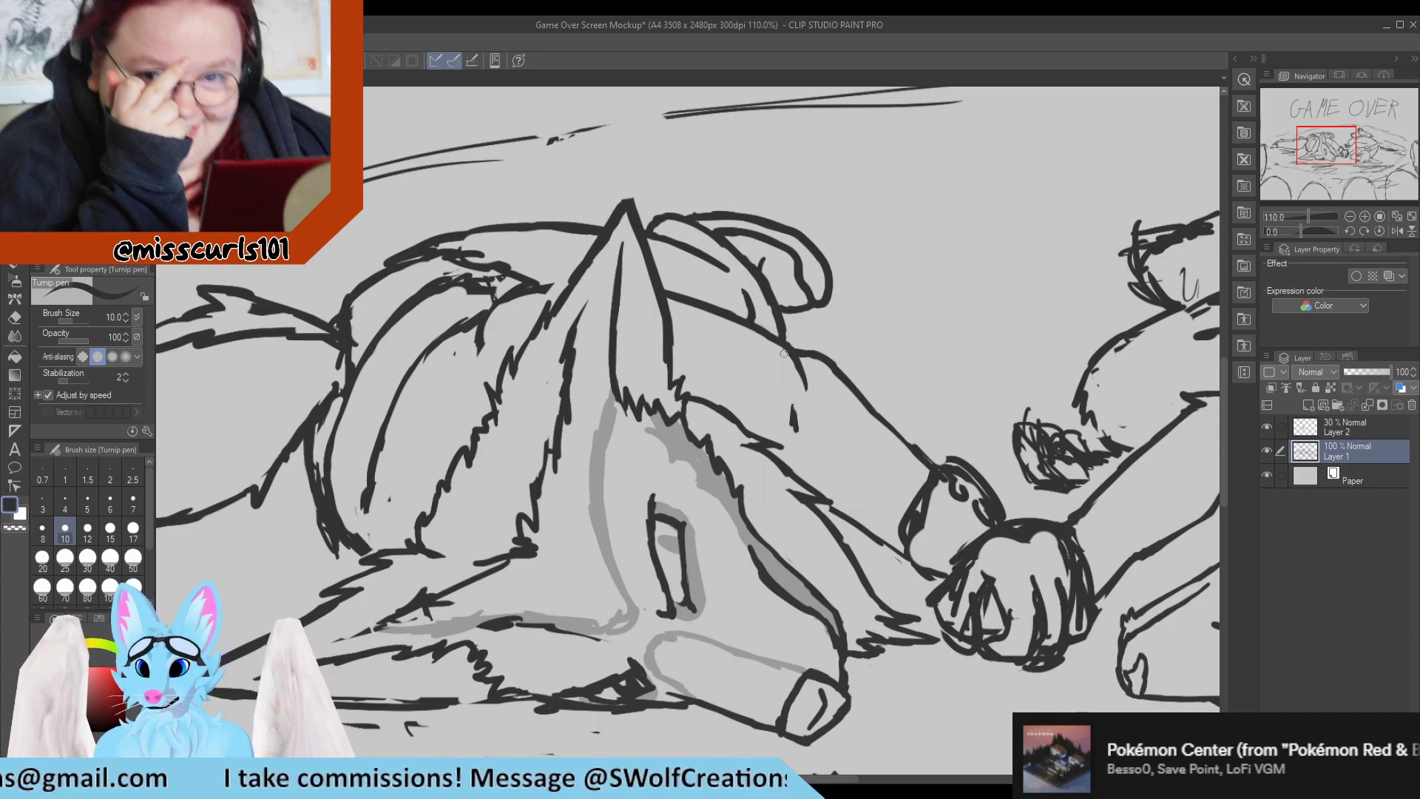
pyautogui.scroll(-4, 714, 247)
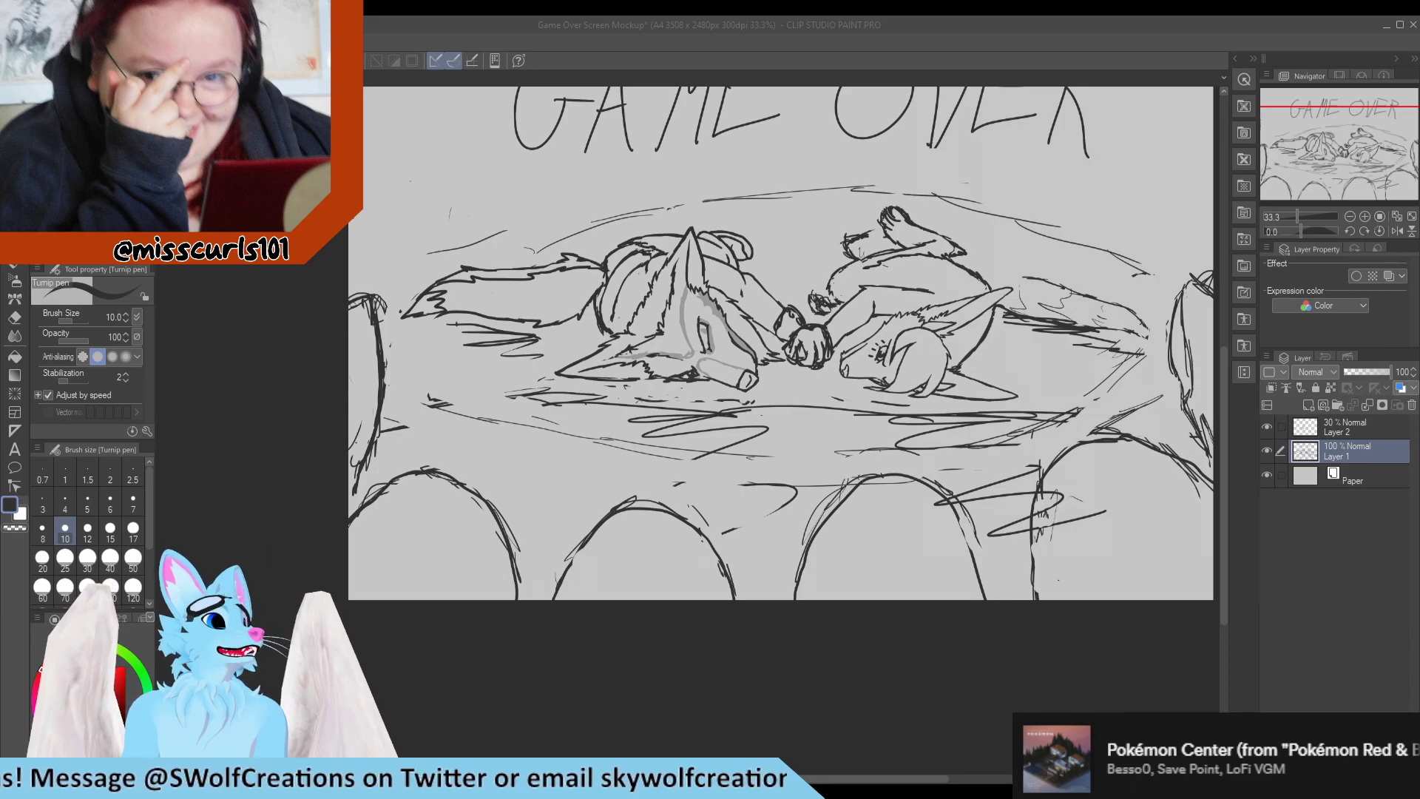
pyautogui.scroll(-1, 536, 370)
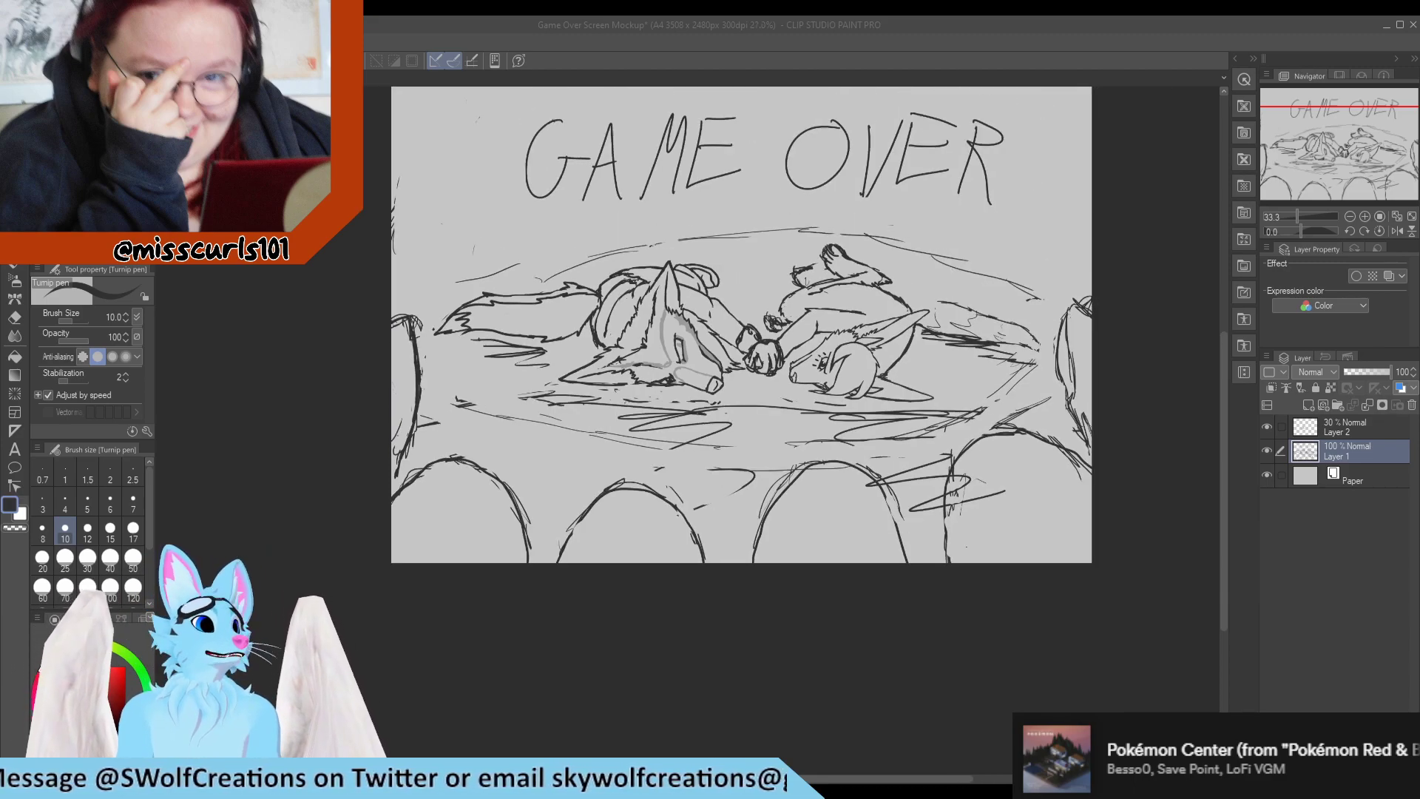
# Redraw the curved body line behind the upright ear up to the ear's outer edge and clean up the strokes around it.
pyautogui.scroll(3, 591, 263)
pyautogui.scroll(2, 642, 248)
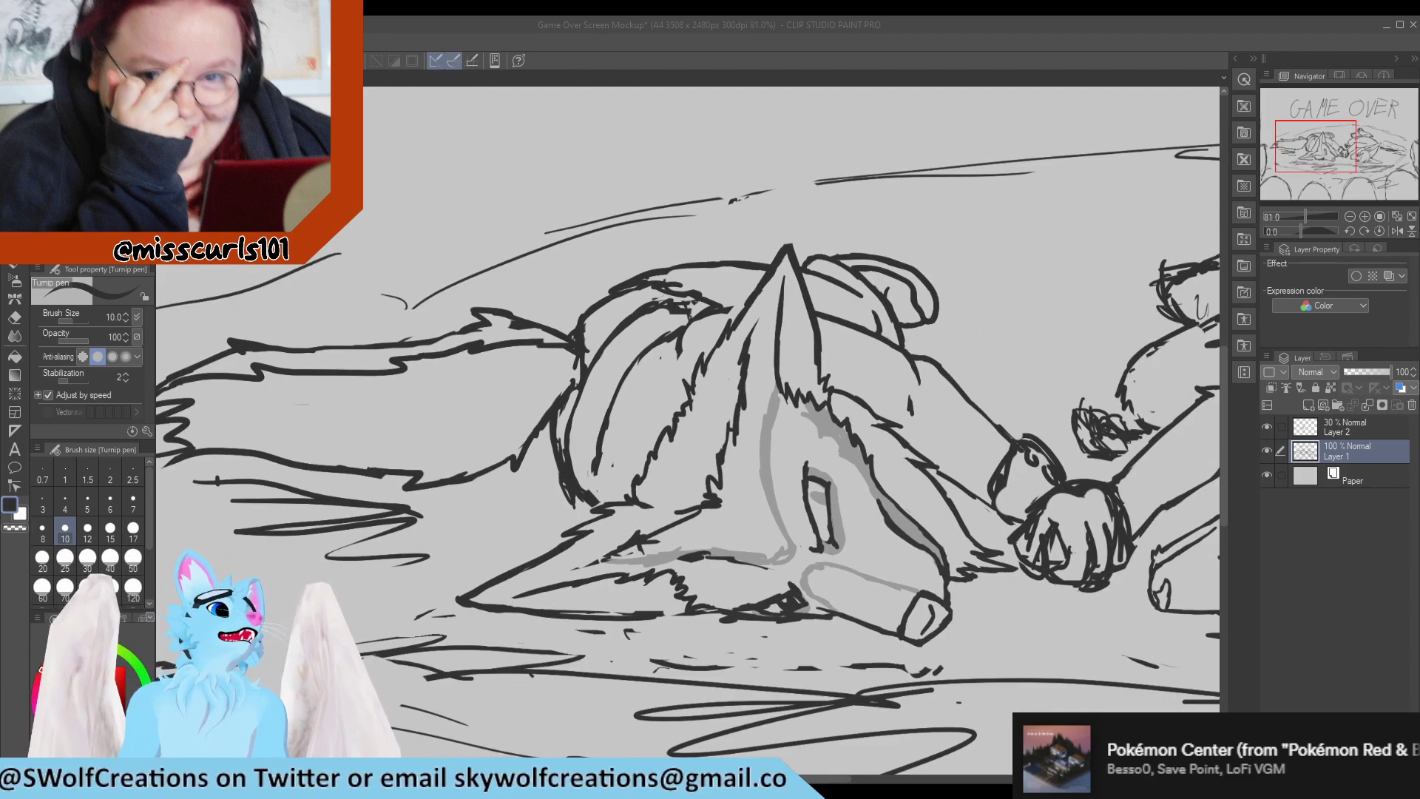
pyautogui.scroll(2, 596, 385)
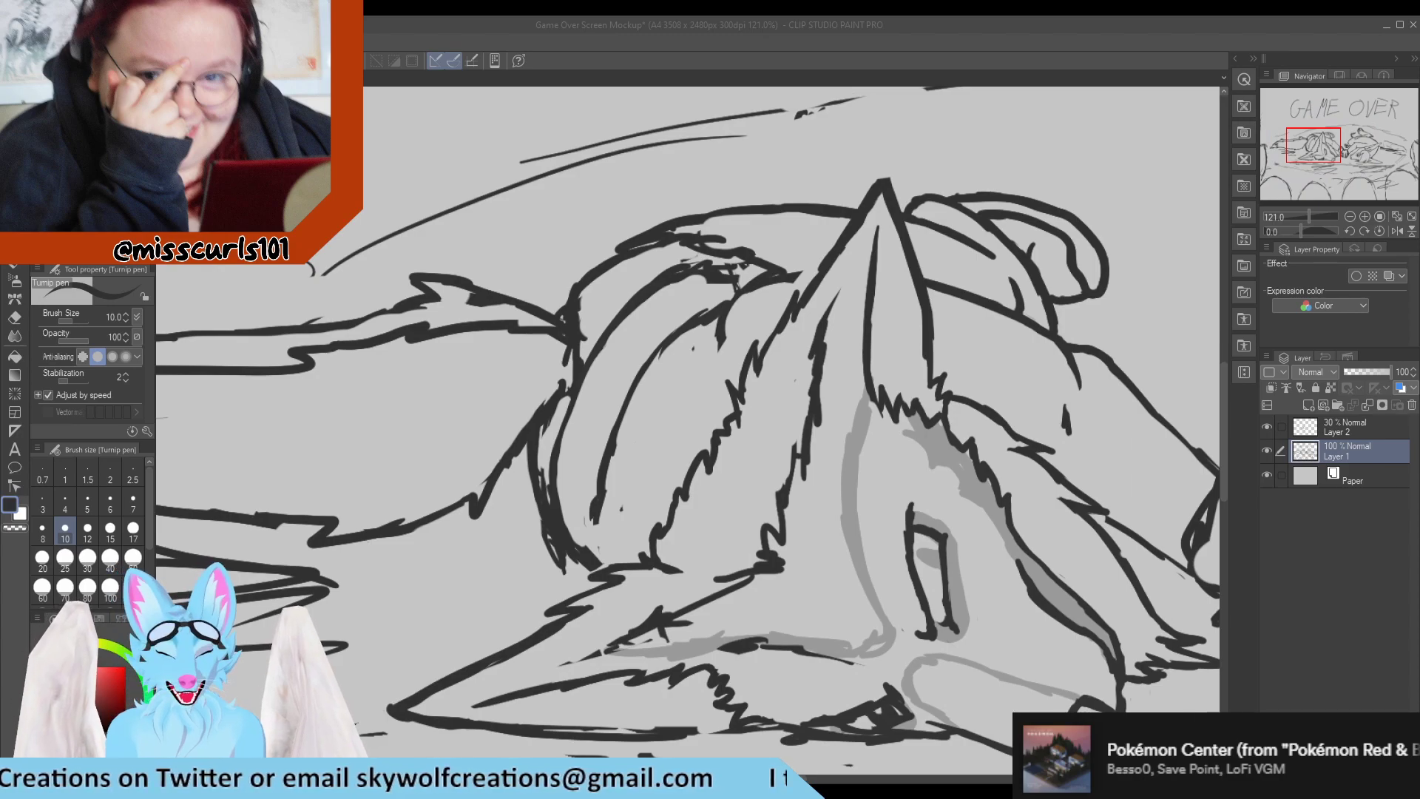
pyautogui.press('e')
pyautogui.moveTo(691, 348); pyautogui.dragTo(728, 301)
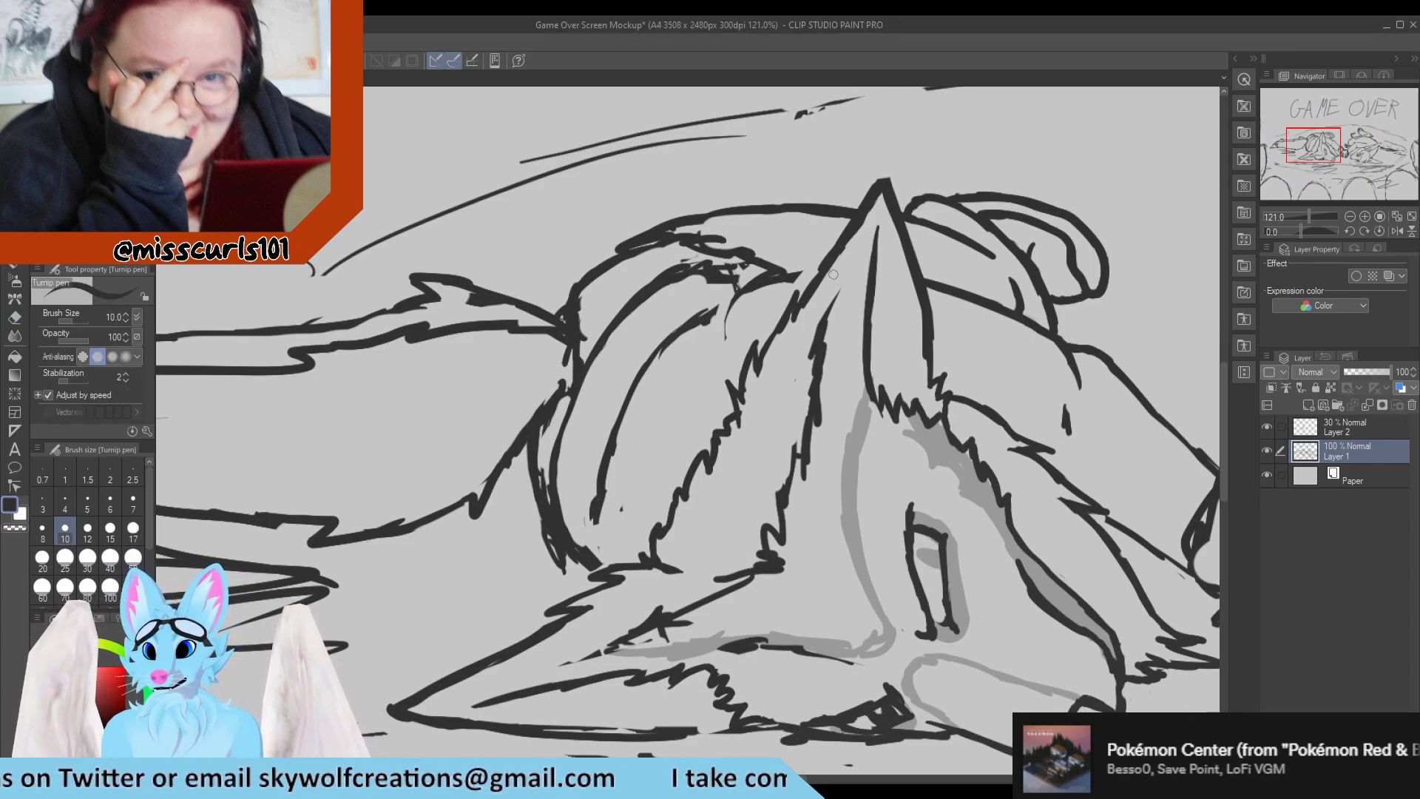
pyautogui.press('p')
pyautogui.moveTo(851, 220); pyautogui.dragTo(812, 271)
pyautogui.moveTo(849, 221)
pyautogui.mouseDown()
pyautogui.moveTo(798, 306)
pyautogui.moveTo(808, 266)
pyautogui.moveTo(797, 273)
pyautogui.moveTo(805, 284)
pyautogui.moveTo(839, 267)
pyautogui.moveTo(770, 292)
pyautogui.mouseUp()
pyautogui.press('e')
pyautogui.press('p')
pyautogui.press('e')
pyautogui.press('p')
pyautogui.press('e')
pyautogui.press('p')
pyautogui.press('e')
pyautogui.moveTo(849, 249); pyautogui.dragTo(825, 288)
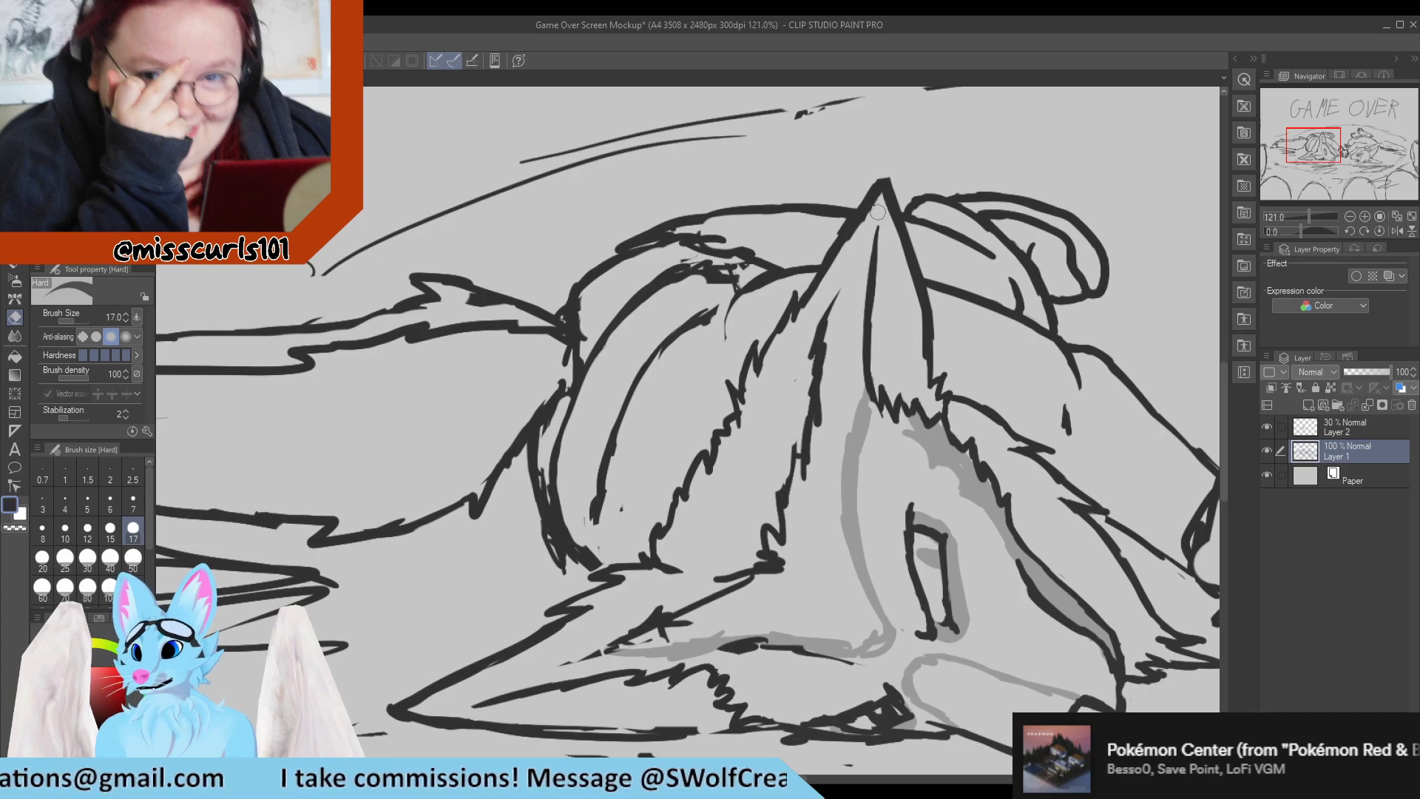
# Touch up the lower end of the curved body line and erase the loose strokes beside it.
pyautogui.press('p')
pyautogui.moveTo(751, 290)
pyautogui.mouseDown()
pyautogui.moveTo(730, 341)
pyautogui.moveTo(777, 288)
pyautogui.mouseUp()
pyautogui.press('e')
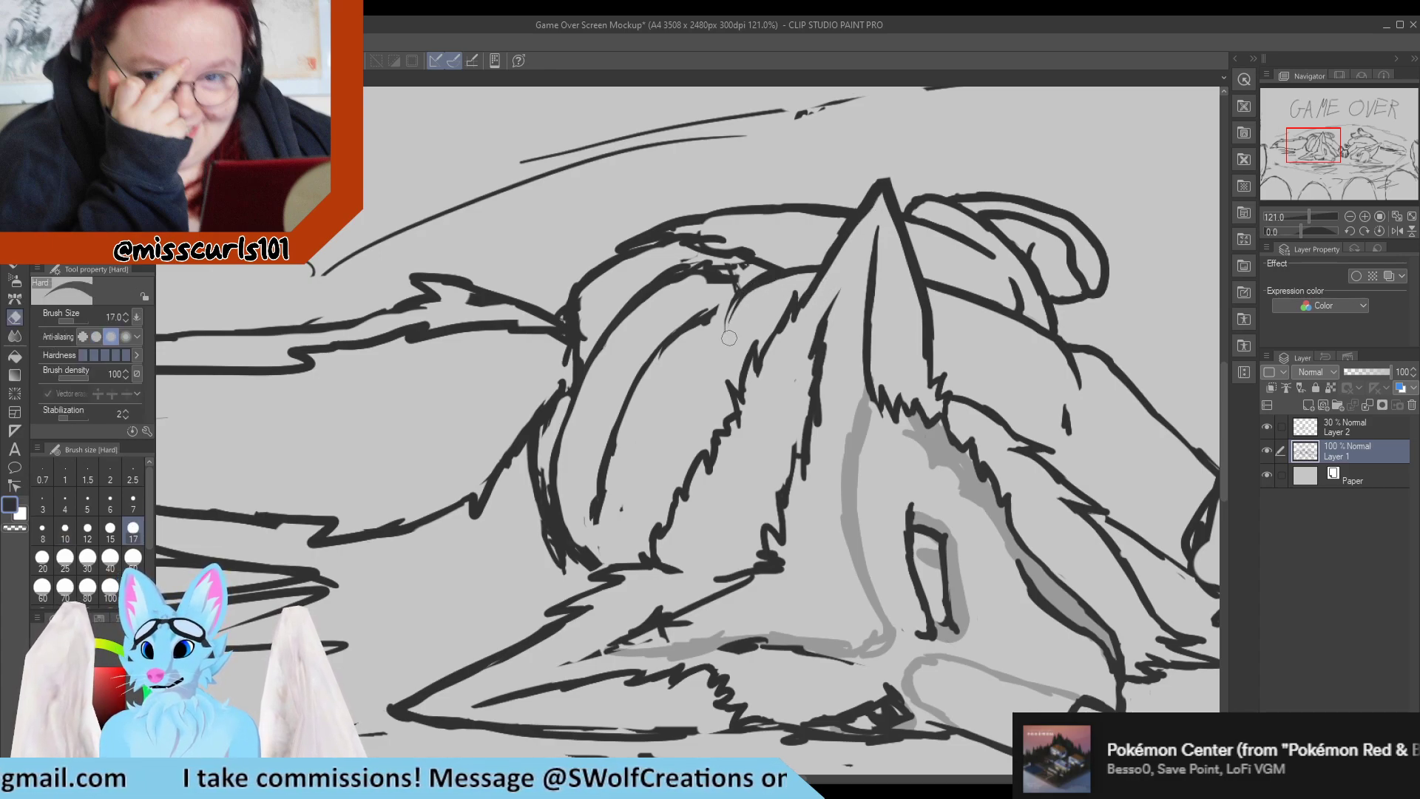
pyautogui.moveTo(730, 338); pyautogui.dragTo(752, 300)
pyautogui.moveTo(695, 341)
pyautogui.mouseDown()
pyautogui.moveTo(714, 319)
pyautogui.moveTo(670, 359)
pyautogui.moveTo(734, 302)
pyautogui.moveTo(723, 289)
pyautogui.mouseUp()
pyautogui.press('p')
pyautogui.press('e')
# Erase the scribbled and doubled contour strokes on the left character's thigh and lower back.
pyautogui.moveTo(624, 514); pyautogui.dragTo(594, 530)
pyautogui.moveTo(602, 537)
pyautogui.mouseDown()
pyautogui.moveTo(657, 360)
pyautogui.moveTo(733, 275)
pyautogui.moveTo(678, 281)
pyautogui.moveTo(779, 270)
pyautogui.moveTo(722, 249)
pyautogui.moveTo(668, 253)
pyautogui.moveTo(743, 265)
pyautogui.moveTo(764, 252)
pyautogui.moveTo(709, 237)
pyautogui.moveTo(640, 261)
pyautogui.mouseUp()
pyautogui.press('p')
pyautogui.press('e')
pyautogui.press('p')
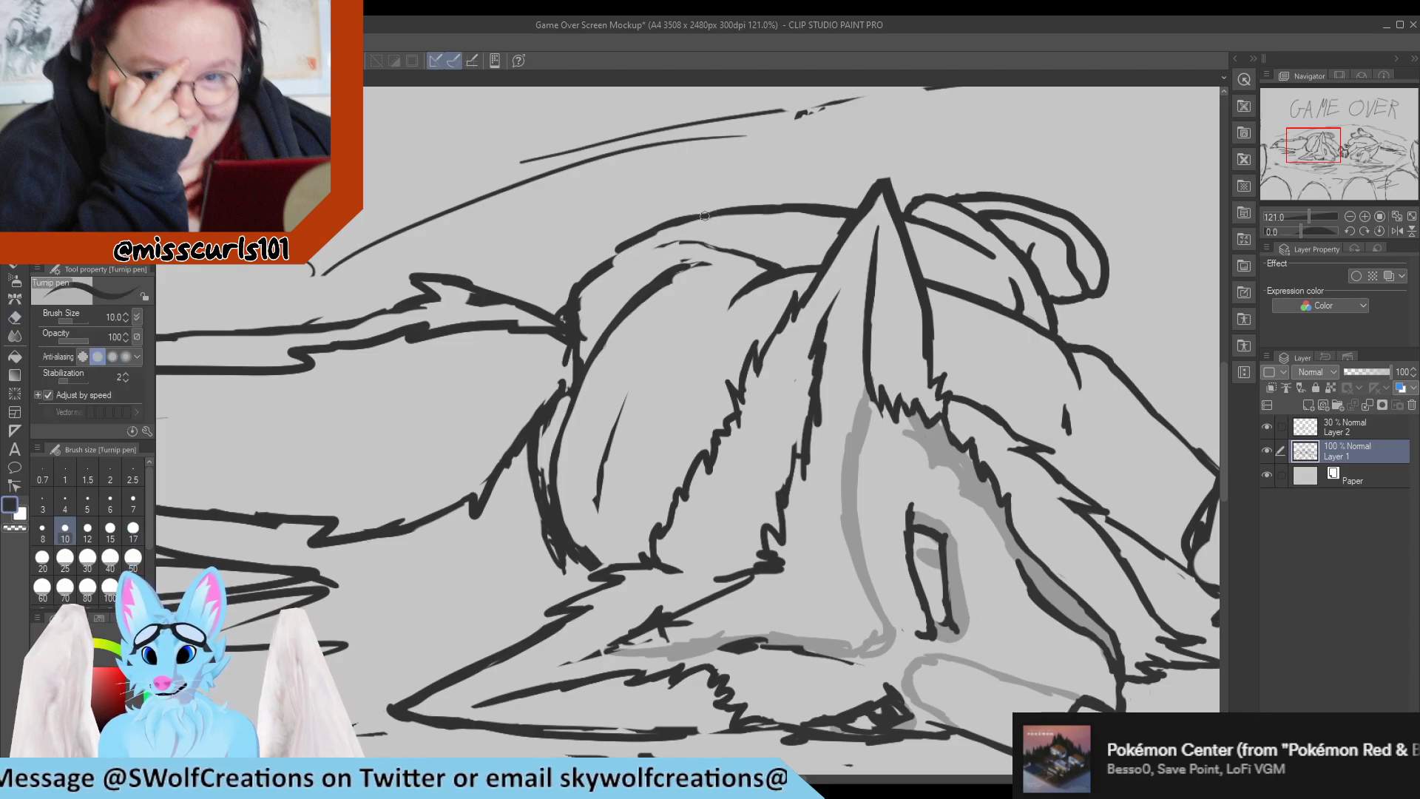
# Redraw the upper contour of the left character's back as a smooth continuous line.
pyautogui.moveTo(715, 212)
pyautogui.mouseDown()
pyautogui.moveTo(596, 272)
pyautogui.moveTo(723, 210)
pyautogui.mouseUp()
pyautogui.moveTo(638, 235); pyautogui.dragTo(732, 212)
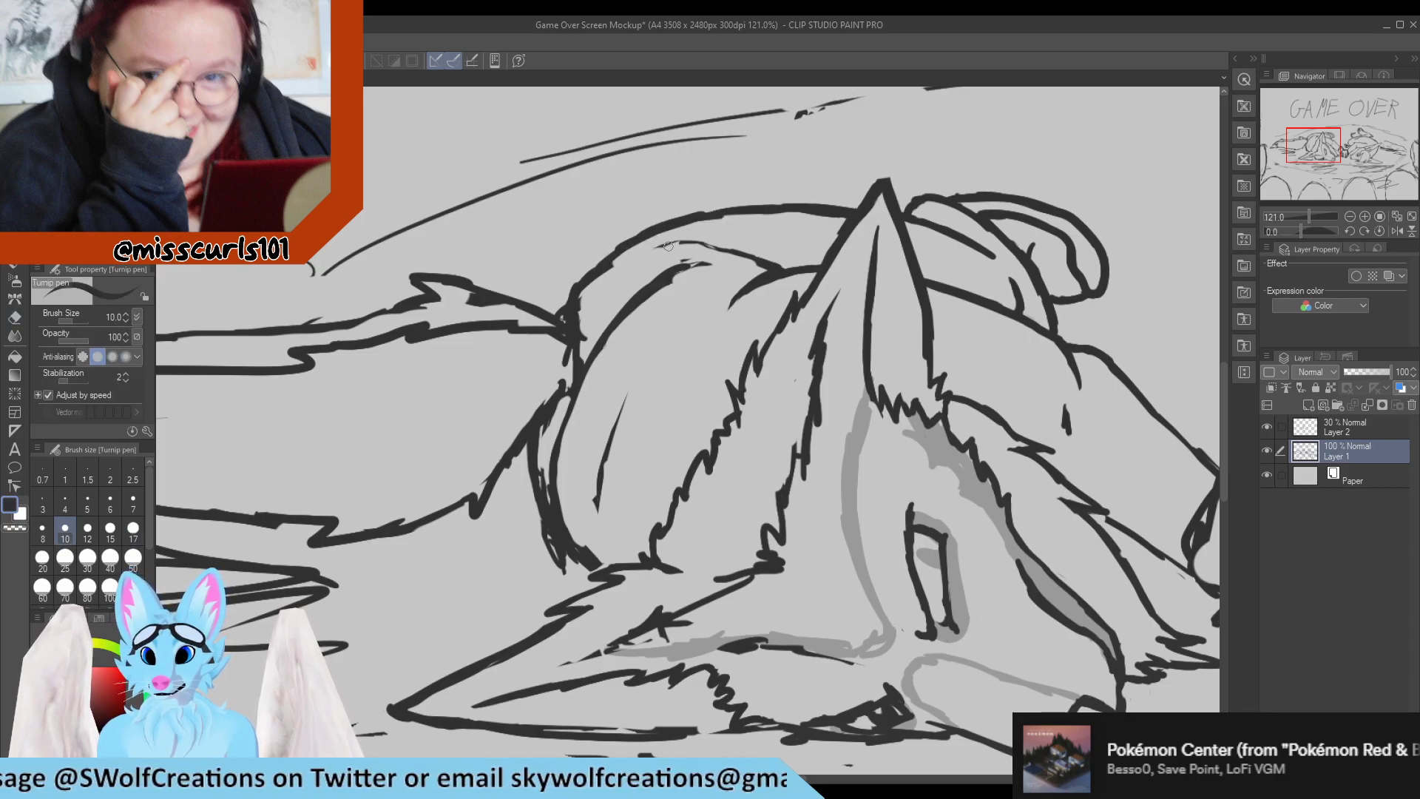
pyautogui.press('e')
pyautogui.press('p')
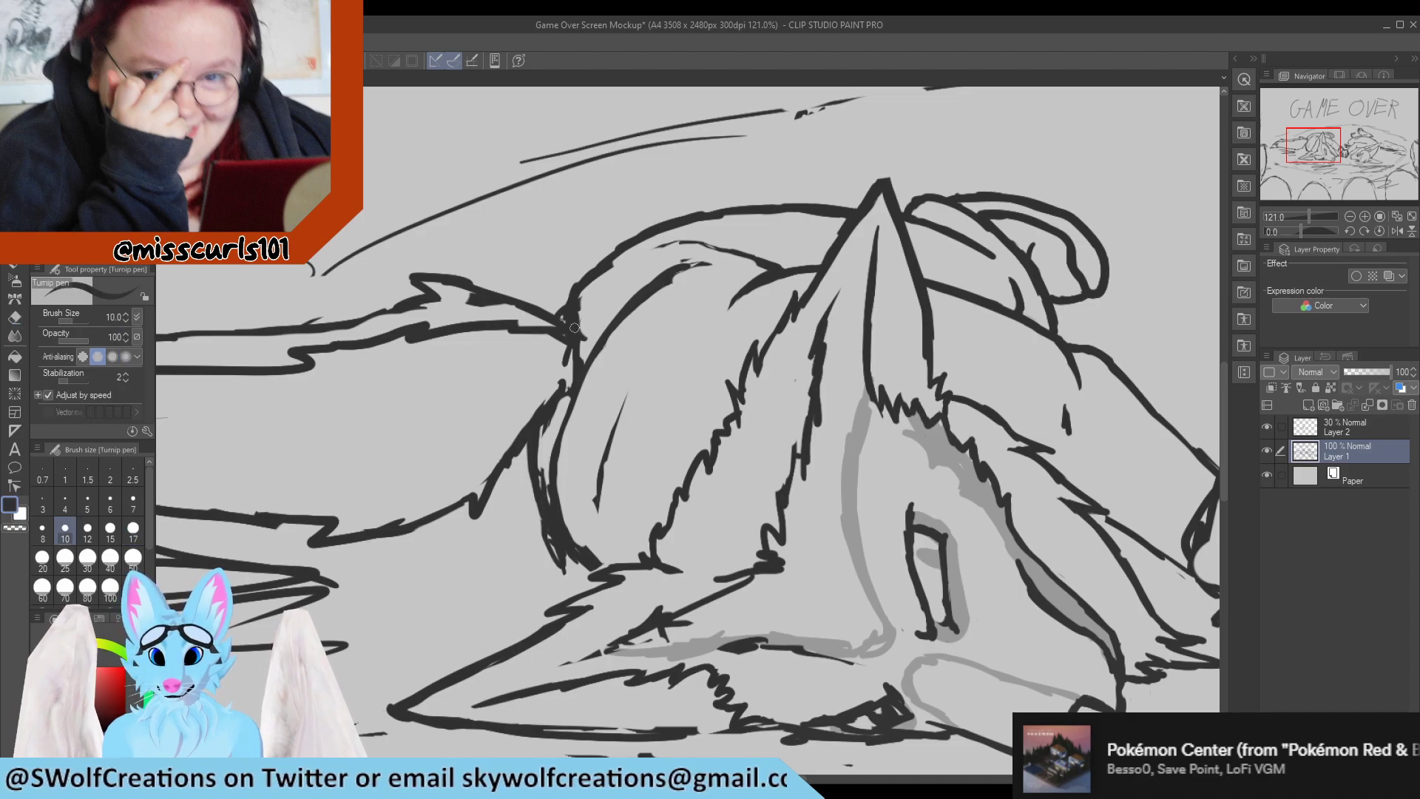
# Erase the dark, messy strokes where the tail meets the body and redraw the tail base as one curved line.
pyautogui.press('e')
pyautogui.moveTo(575, 328)
pyautogui.mouseDown()
pyautogui.moveTo(579, 349)
pyautogui.moveTo(584, 309)
pyautogui.moveTo(579, 368)
pyautogui.moveTo(552, 413)
pyautogui.mouseUp()
pyautogui.press('p')
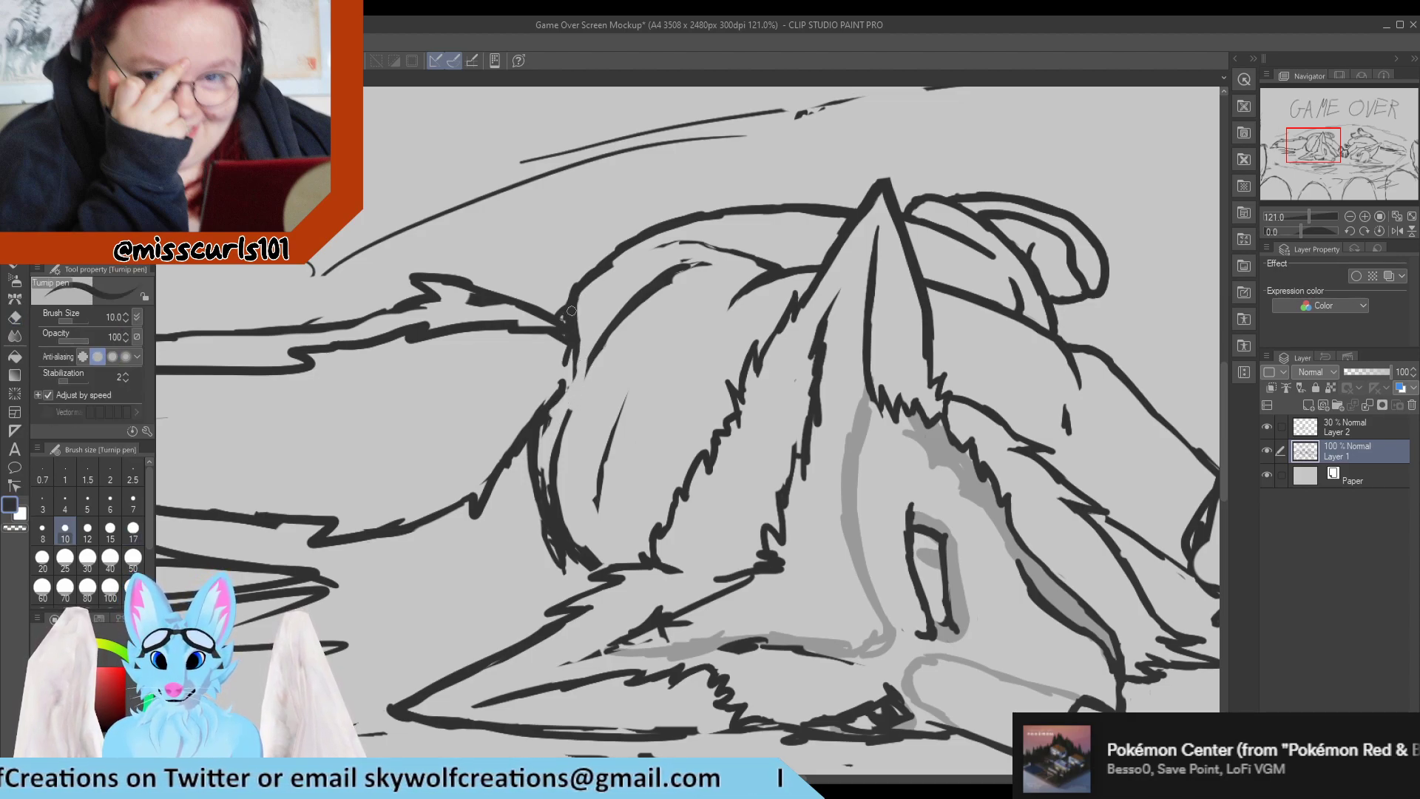
pyautogui.press('e')
pyautogui.moveTo(580, 360)
pyautogui.mouseDown()
pyautogui.moveTo(574, 300)
pyautogui.moveTo(598, 285)
pyautogui.moveTo(557, 314)
pyautogui.moveTo(575, 343)
pyautogui.moveTo(563, 327)
pyautogui.moveTo(572, 357)
pyautogui.moveTo(556, 401)
pyautogui.moveTo(576, 375)
pyautogui.moveTo(582, 290)
pyautogui.moveTo(614, 263)
pyautogui.mouseUp()
pyautogui.press('p')
pyautogui.press('e')
pyautogui.press('p')
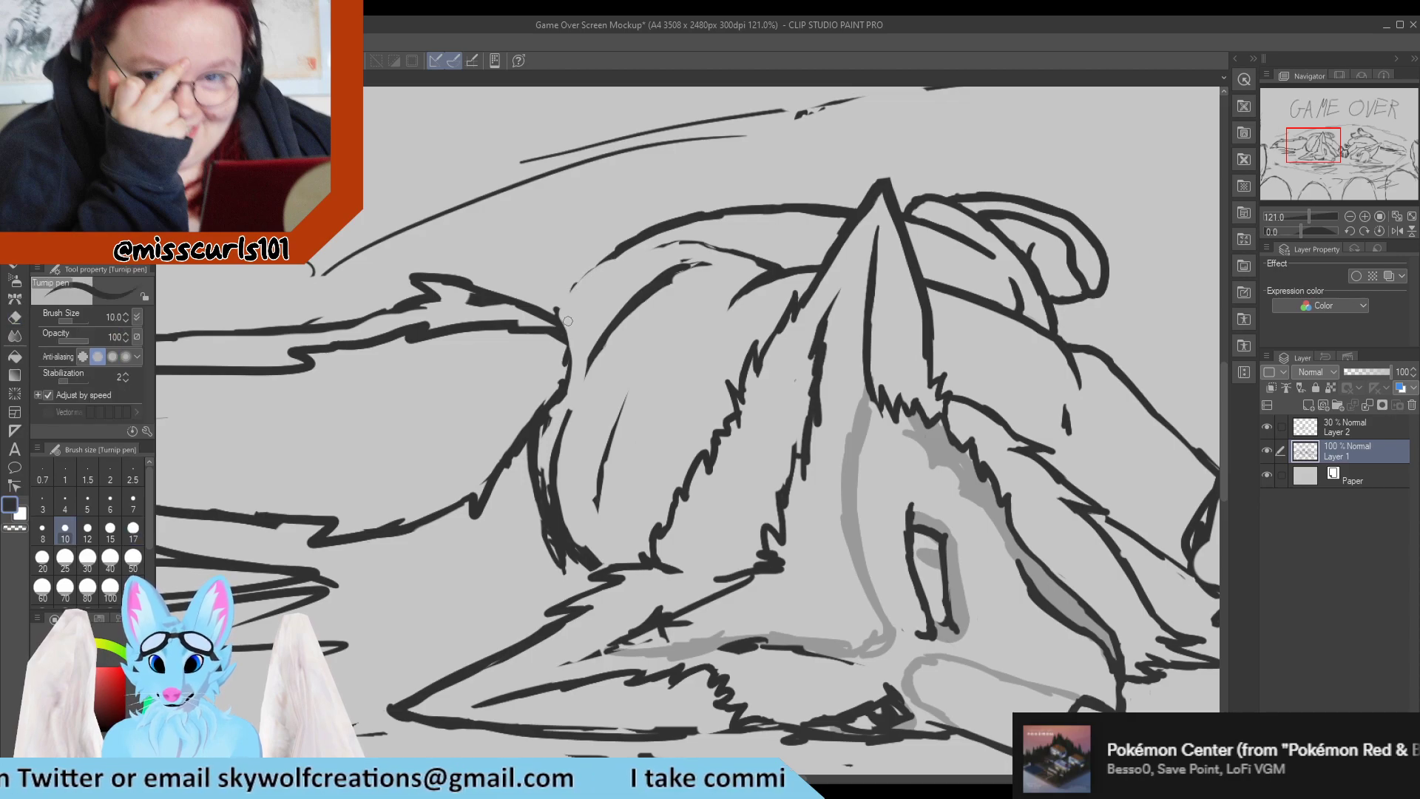
pyautogui.moveTo(554, 308)
pyautogui.mouseDown()
pyautogui.moveTo(572, 361)
pyautogui.moveTo(560, 399)
pyautogui.mouseUp()
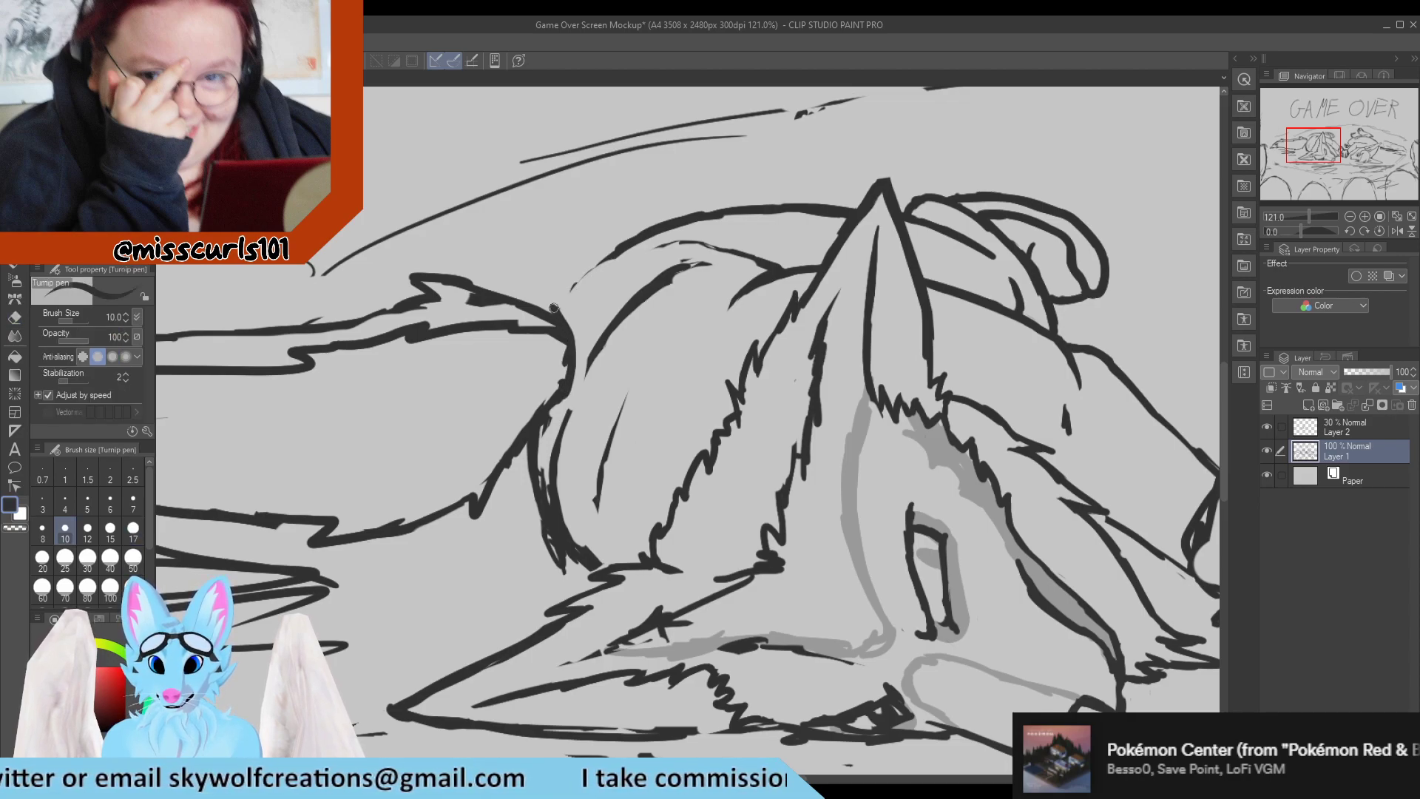
# Draw a smooth rounded hip contour from the tail base up to the back line and clean up its edges.
pyautogui.moveTo(553, 307)
pyautogui.mouseDown()
pyautogui.moveTo(620, 251)
pyautogui.moveTo(665, 242)
pyautogui.moveTo(739, 257)
pyautogui.moveTo(687, 260)
pyautogui.moveTo(717, 247)
pyautogui.moveTo(773, 270)
pyautogui.moveTo(688, 267)
pyautogui.moveTo(608, 353)
pyautogui.moveTo(642, 287)
pyautogui.mouseUp()
pyautogui.press('e')
pyautogui.press('p')
pyautogui.press('e')
pyautogui.press('p')
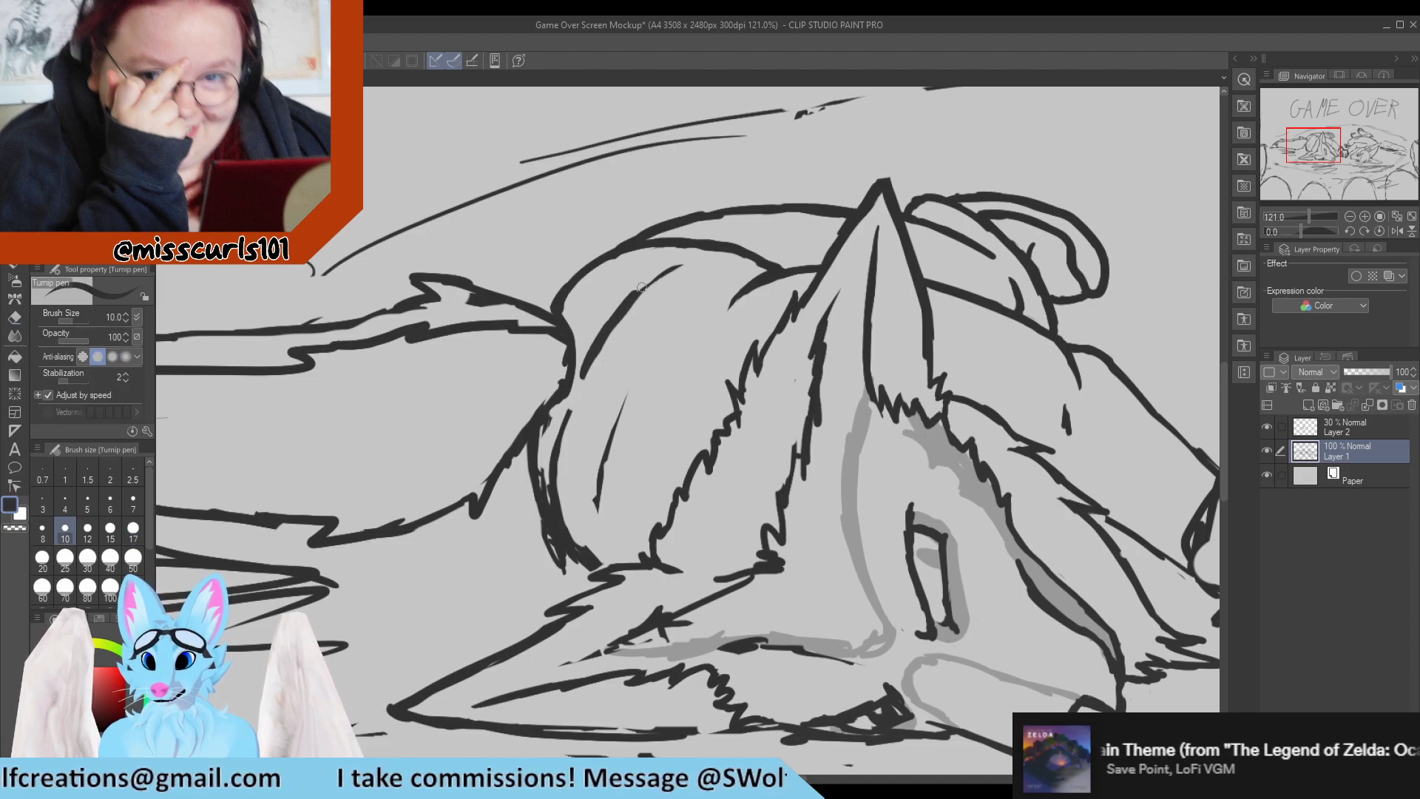
# Redraw the inner thigh curve as a clean arc from beneath the back line down past the tail base.
pyautogui.press('e')
pyautogui.moveTo(592, 382); pyautogui.dragTo(661, 270)
pyautogui.press('p')
pyautogui.moveTo(580, 374)
pyautogui.mouseDown()
pyautogui.moveTo(628, 299)
pyautogui.moveTo(691, 259)
pyautogui.moveTo(746, 269)
pyautogui.mouseUp()
pyautogui.press('e')
pyautogui.press('p')
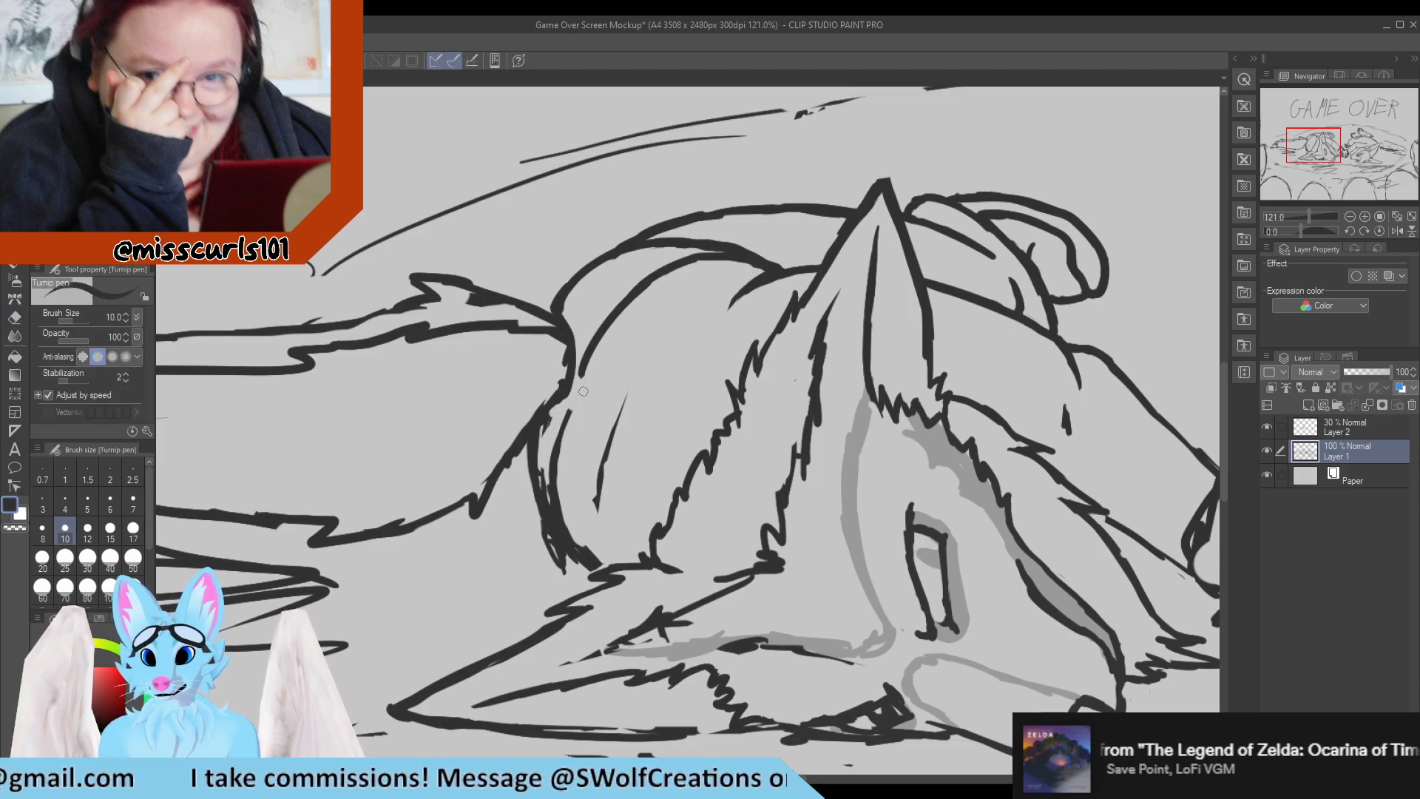
pyautogui.moveTo(585, 357); pyautogui.dragTo(566, 416)
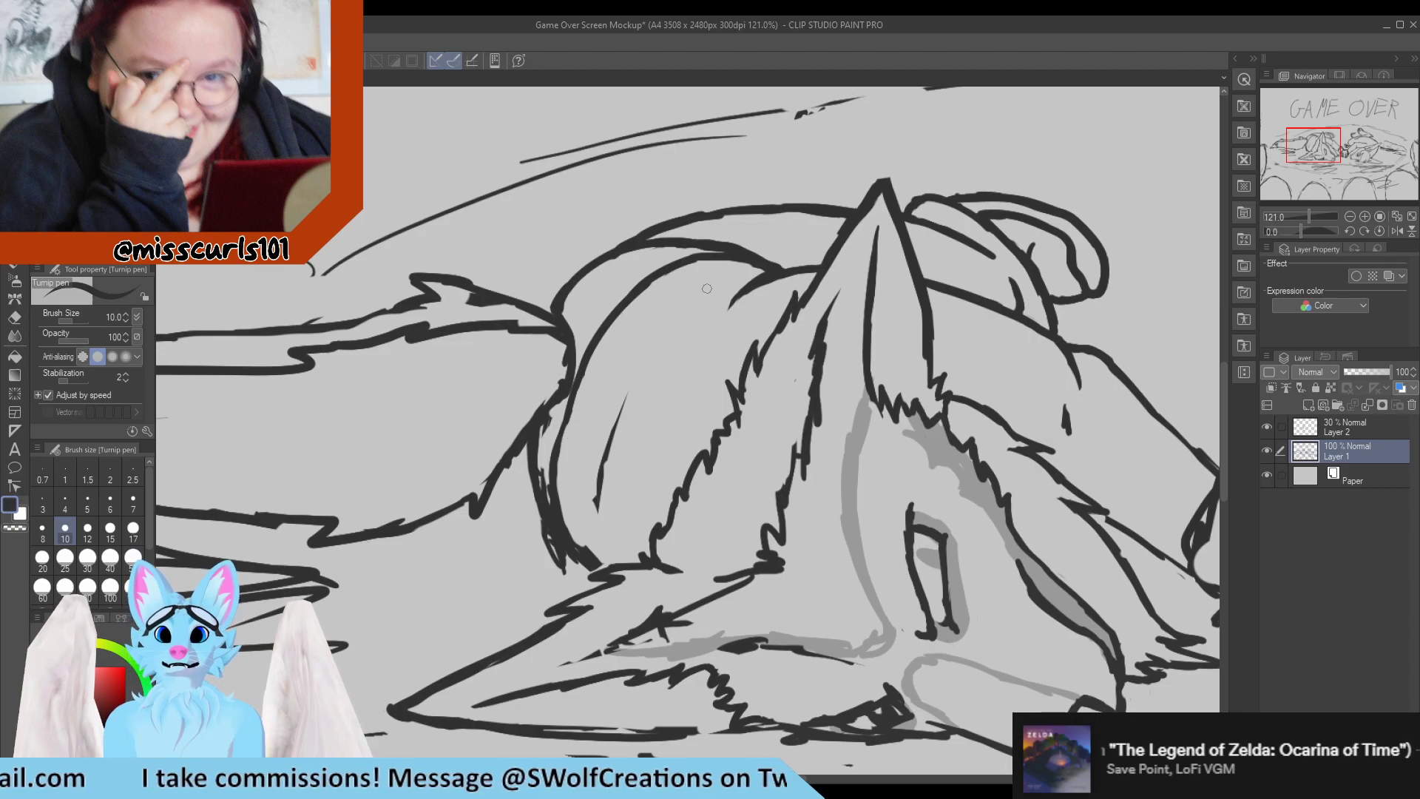
# Draw a second arc inside the left character's thigh, from beneath the back line down toward the ear, and erase messy strokes at its lower end.
pyautogui.moveTo(743, 275)
pyautogui.mouseDown()
pyautogui.moveTo(671, 299)
pyautogui.moveTo(631, 355)
pyautogui.moveTo(639, 334)
pyautogui.moveTo(591, 464)
pyautogui.mouseUp()
pyautogui.press('e')
pyautogui.moveTo(598, 519)
pyautogui.mouseDown()
pyautogui.moveTo(626, 400)
pyautogui.moveTo(590, 547)
pyautogui.moveTo(546, 473)
pyautogui.moveTo(608, 571)
pyautogui.mouseUp()
pyautogui.press('p')
pyautogui.press('e')
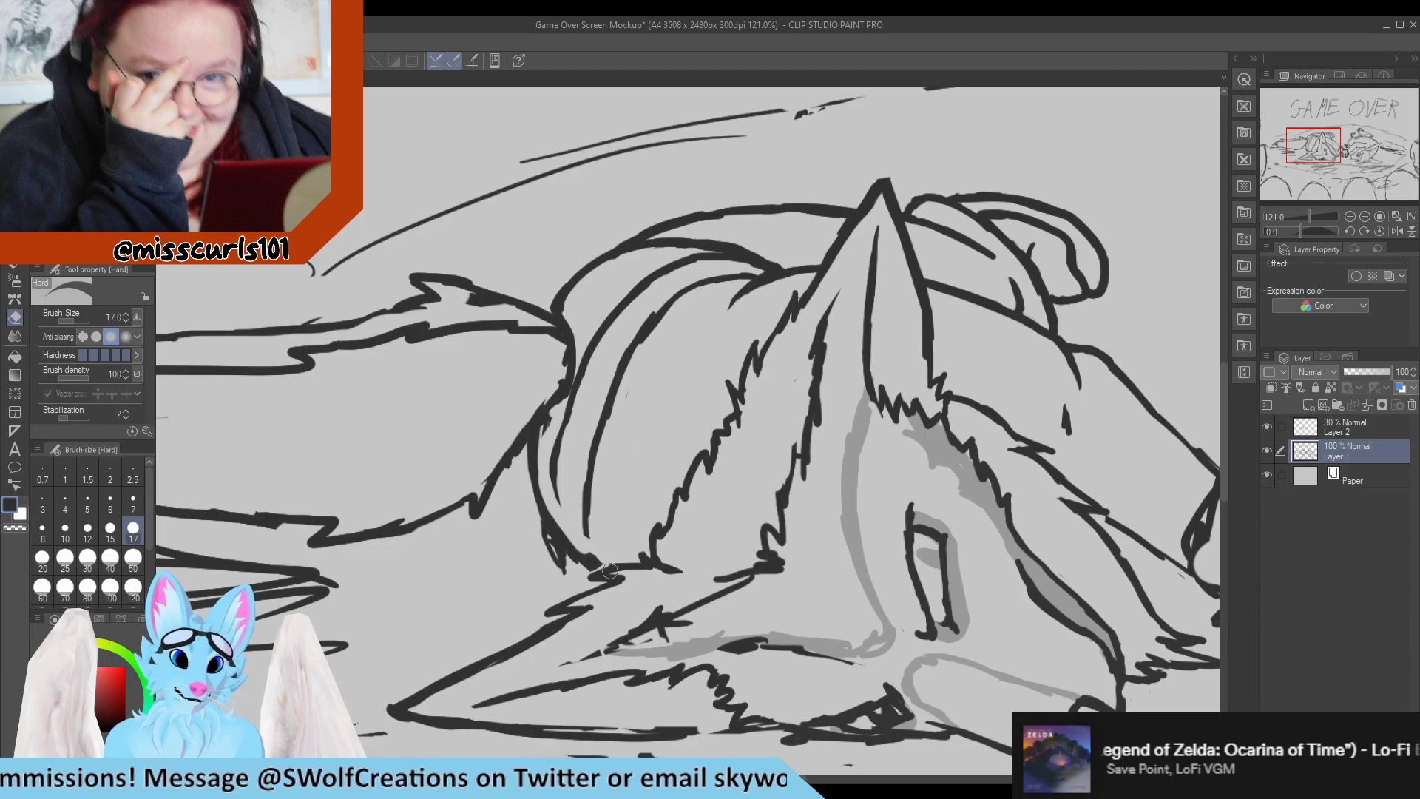
pyautogui.press('p')
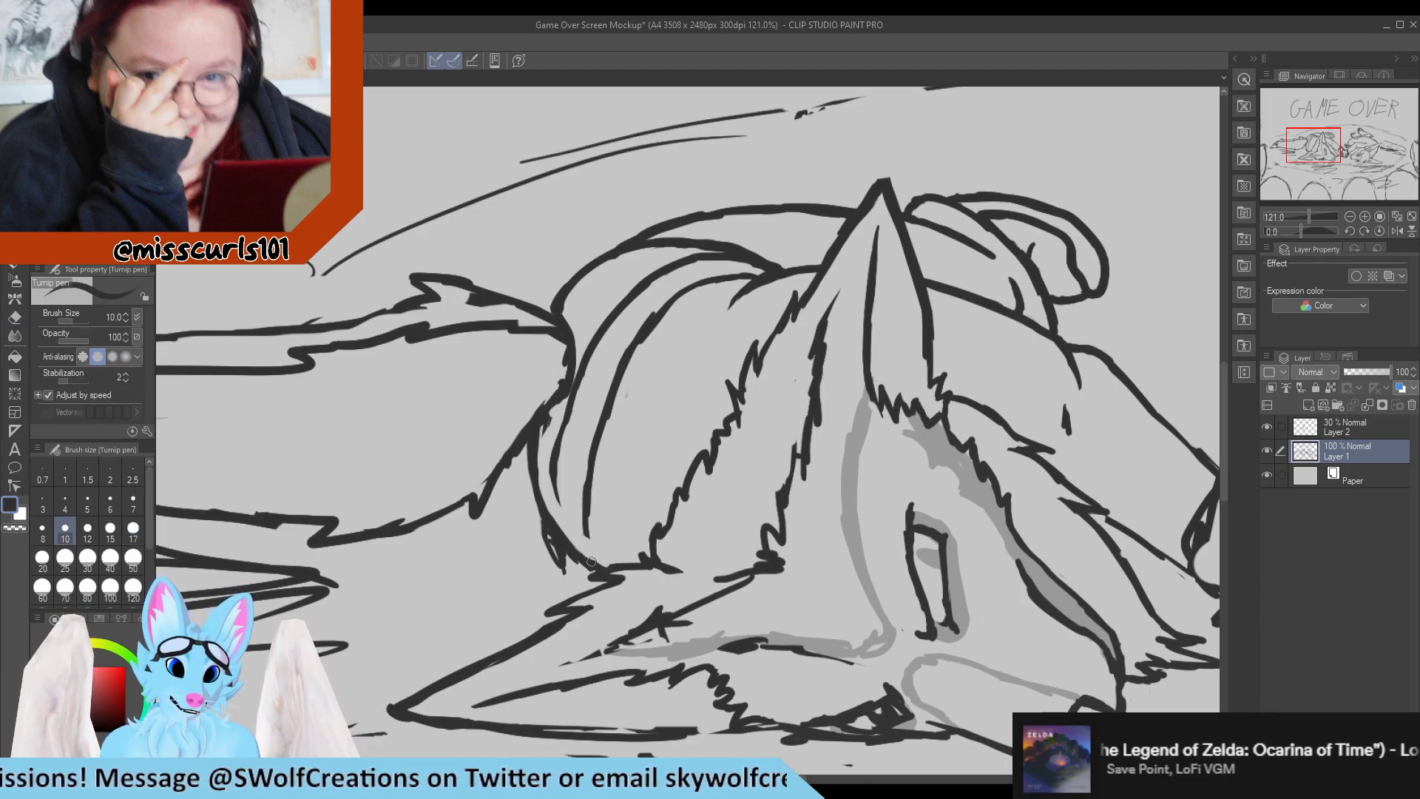
# Erase the stray line ends outside the left character's lower thigh and extend the inner arcs down to the ear fur.
pyautogui.press('e')
pyautogui.moveTo(584, 562)
pyautogui.mouseDown()
pyautogui.moveTo(539, 536)
pyautogui.moveTo(563, 568)
pyautogui.mouseUp()
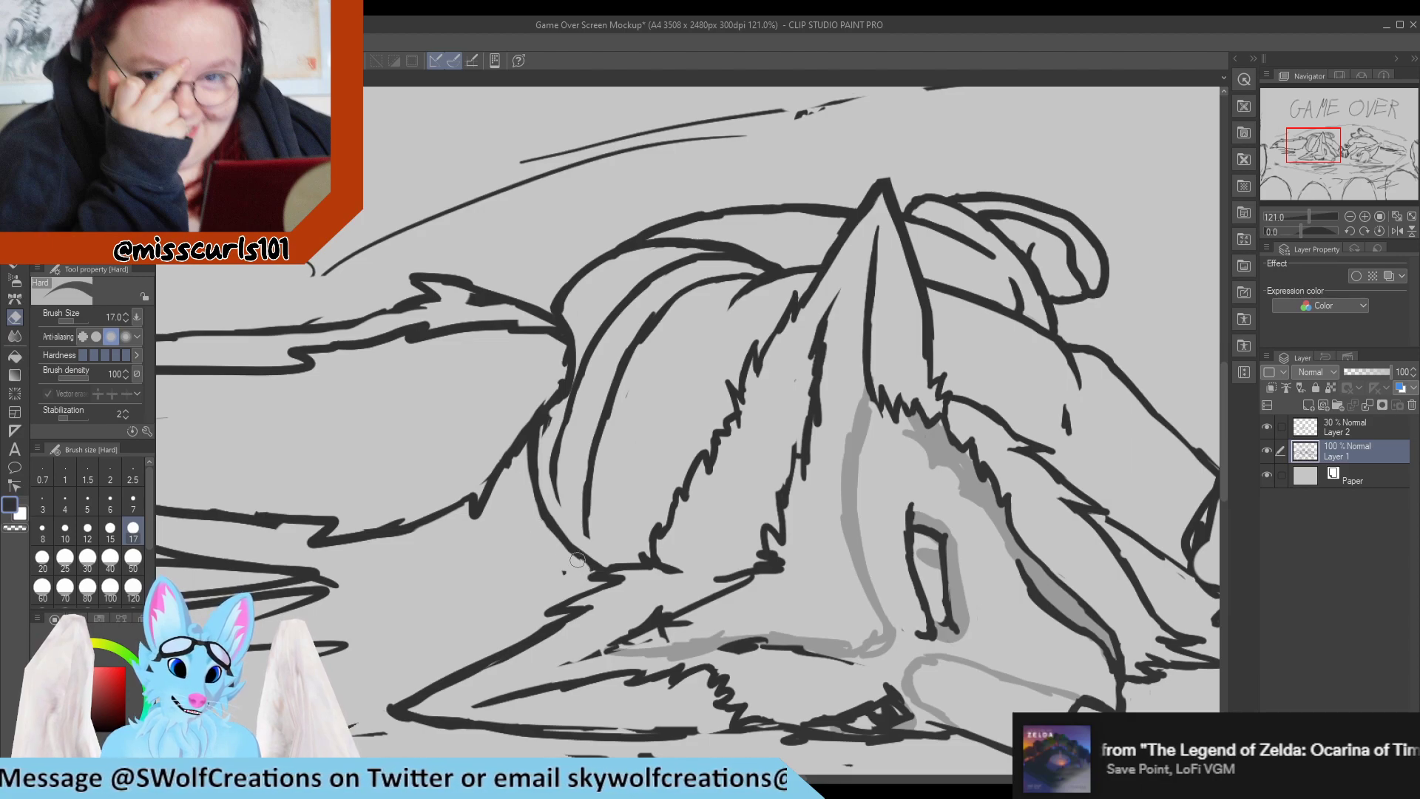
pyautogui.press('p')
pyautogui.moveTo(595, 569)
pyautogui.mouseDown()
pyautogui.moveTo(559, 539)
pyautogui.moveTo(593, 532)
pyautogui.mouseUp()
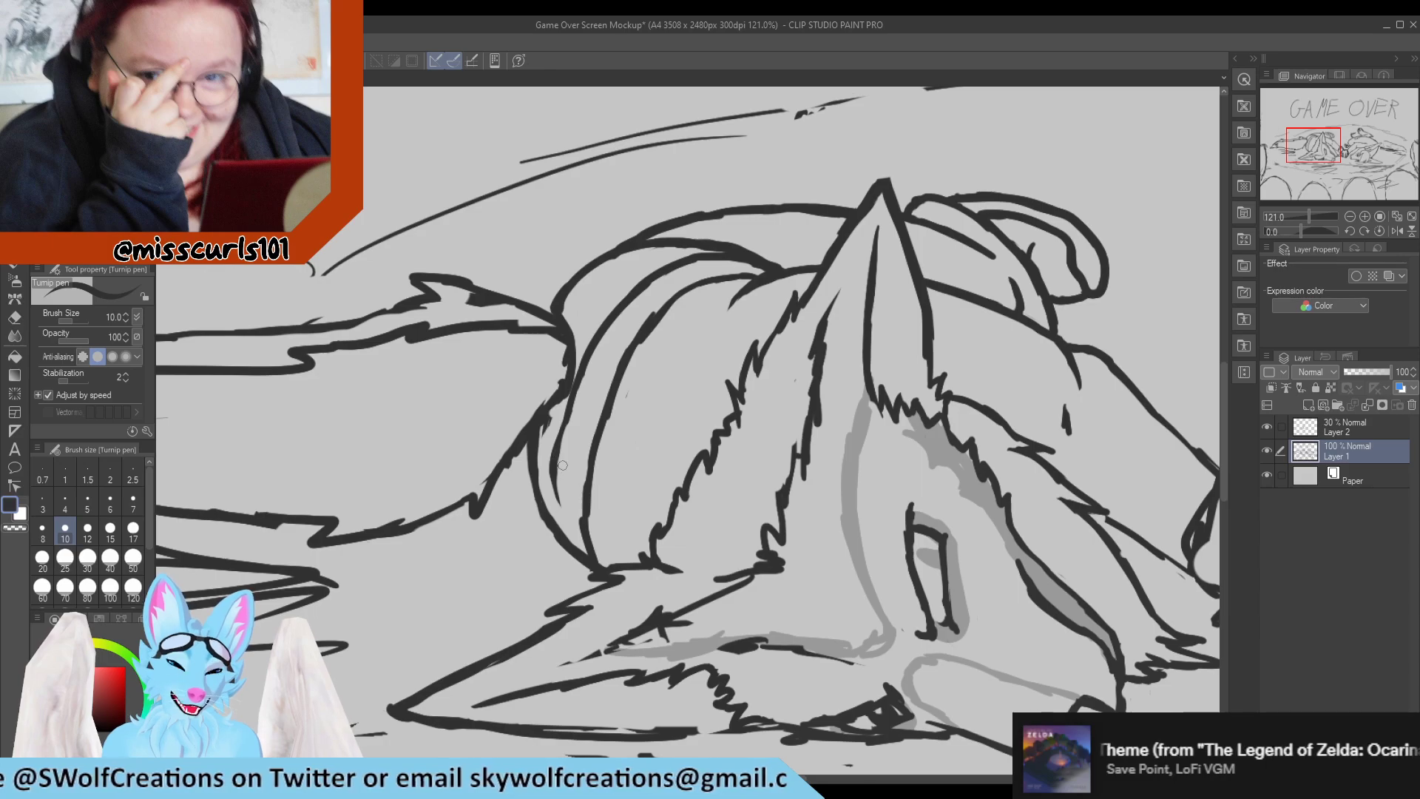
pyautogui.moveTo(562, 464); pyautogui.dragTo(563, 532)
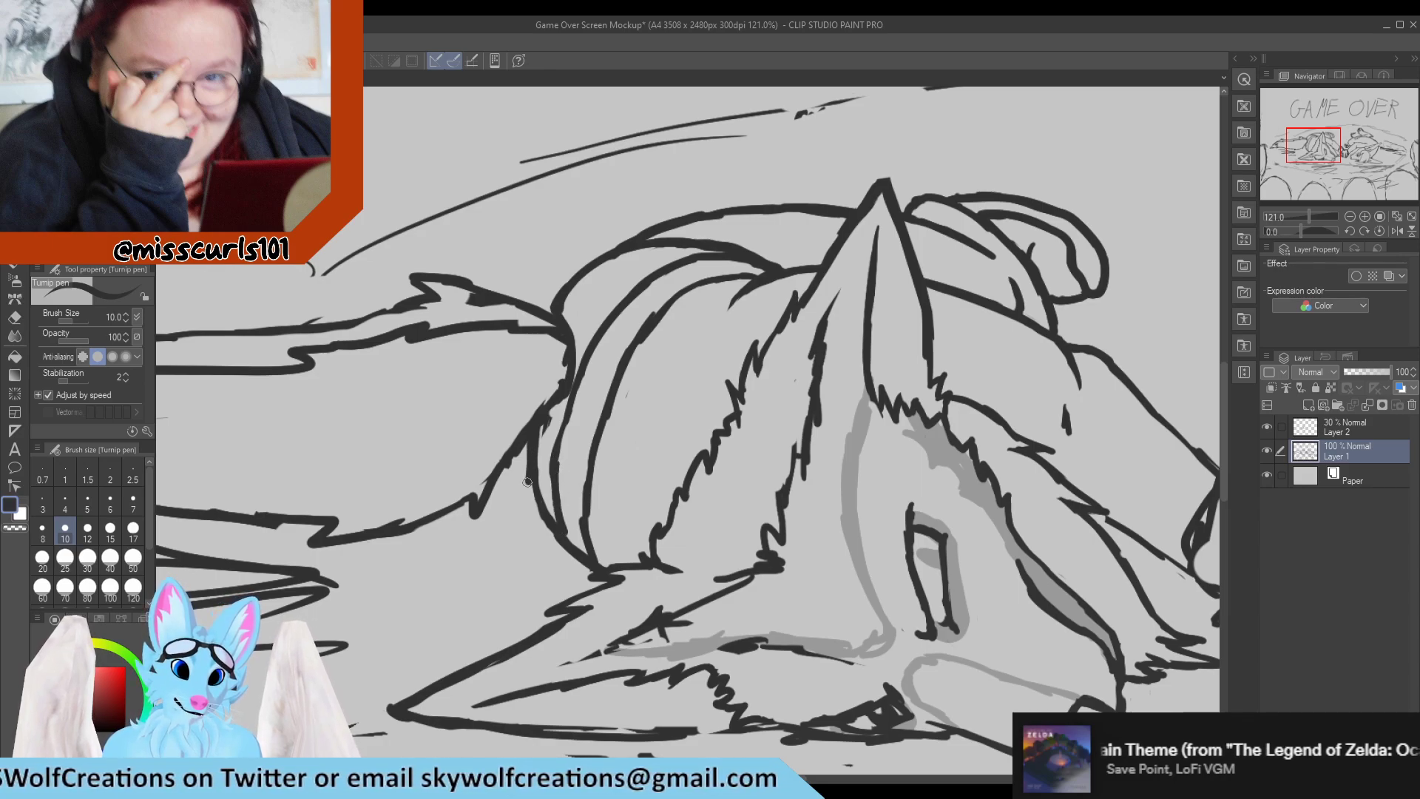
# Erase the outermost thigh curve below the tail base and redraw it as a wider rounded contour reaching the ear fur.
pyautogui.press('e')
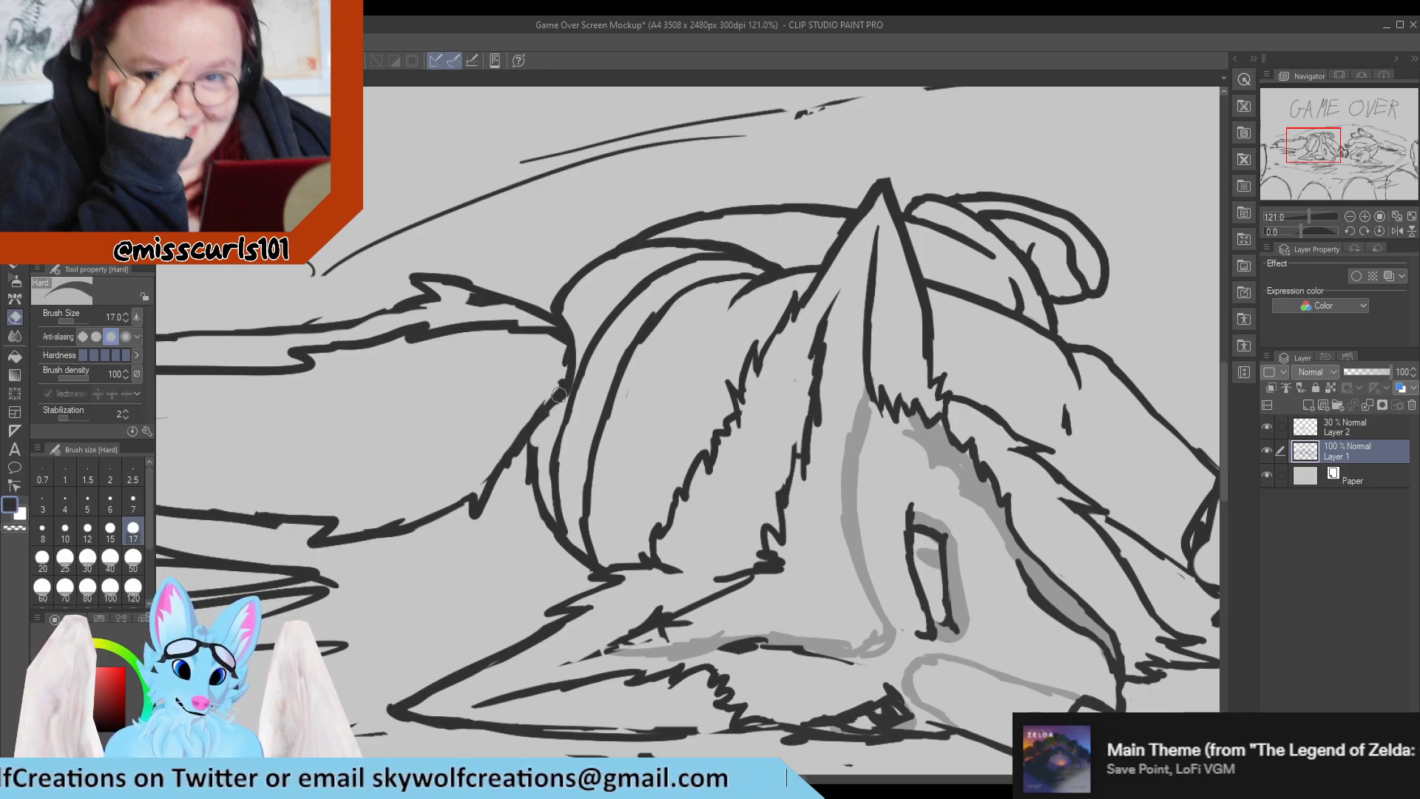
pyautogui.moveTo(544, 420); pyautogui.dragTo(530, 480)
pyautogui.press('p')
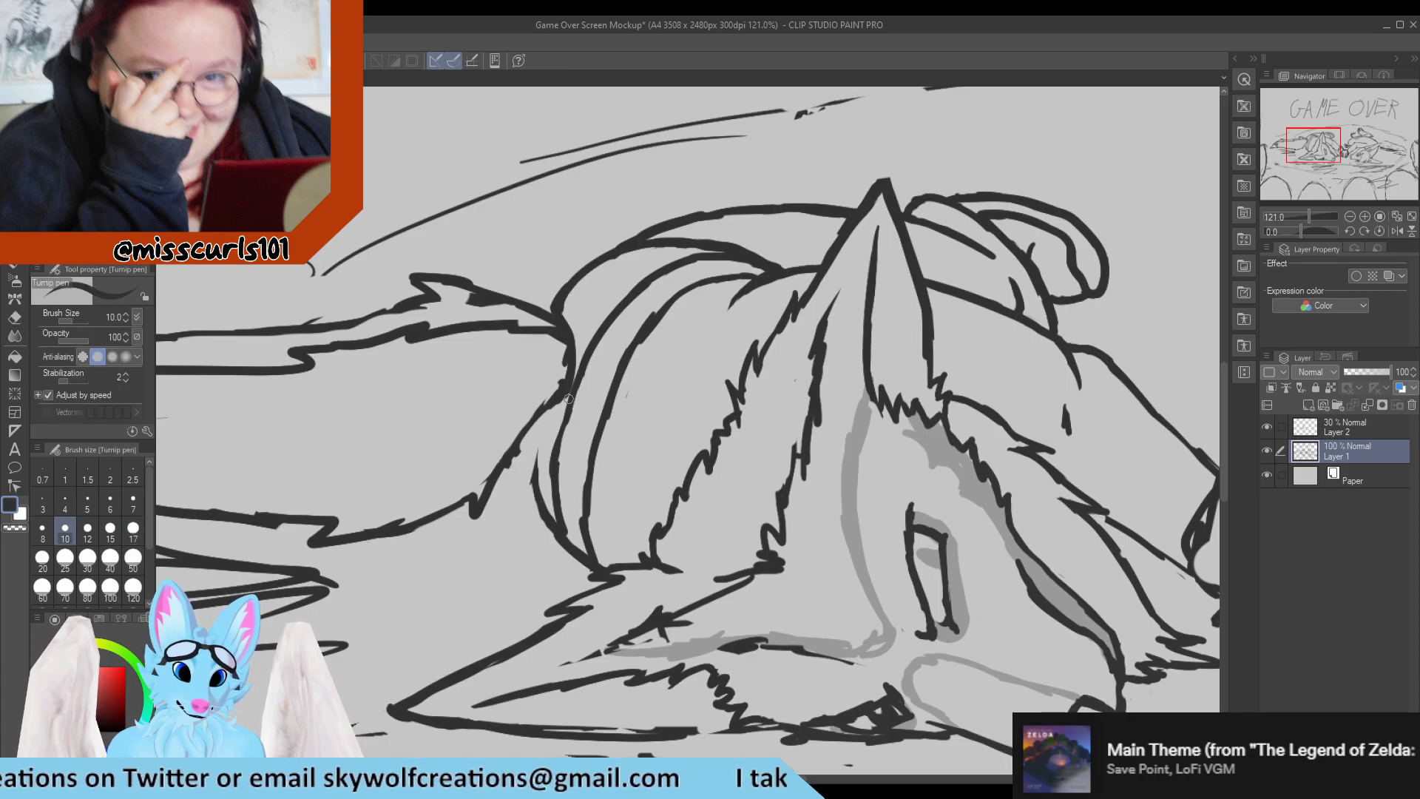
pyautogui.moveTo(569, 396)
pyautogui.mouseDown()
pyautogui.moveTo(516, 493)
pyautogui.moveTo(562, 547)
pyautogui.mouseUp()
pyautogui.press('e')
pyautogui.moveTo(538, 460)
pyautogui.mouseDown()
pyautogui.moveTo(558, 537)
pyautogui.moveTo(527, 512)
pyautogui.moveTo(543, 446)
pyautogui.mouseUp()
pyautogui.press('p')
pyautogui.moveTo(531, 528)
pyautogui.mouseDown()
pyautogui.moveTo(579, 556)
pyautogui.moveTo(556, 518)
pyautogui.mouseUp()
pyautogui.press('e')
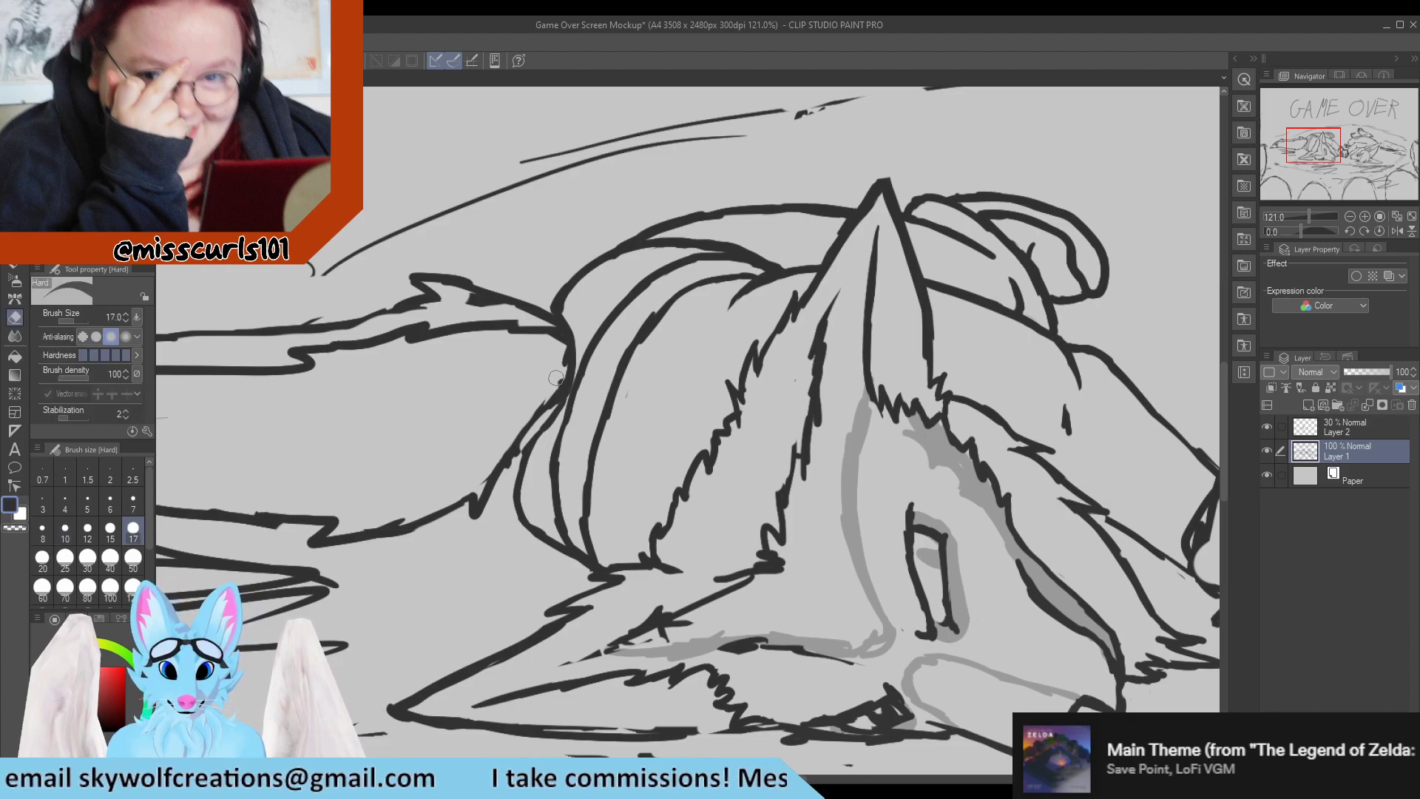
# Clean up the contour where the left character's tail meets the hip.
pyautogui.moveTo(559, 378)
pyautogui.mouseDown()
pyautogui.moveTo(504, 439)
pyautogui.moveTo(512, 470)
pyautogui.moveTo(517, 443)
pyautogui.moveTo(510, 470)
pyautogui.moveTo(547, 419)
pyautogui.moveTo(555, 347)
pyautogui.mouseUp()
pyautogui.press('p')
pyautogui.press('e')
pyautogui.press('p')
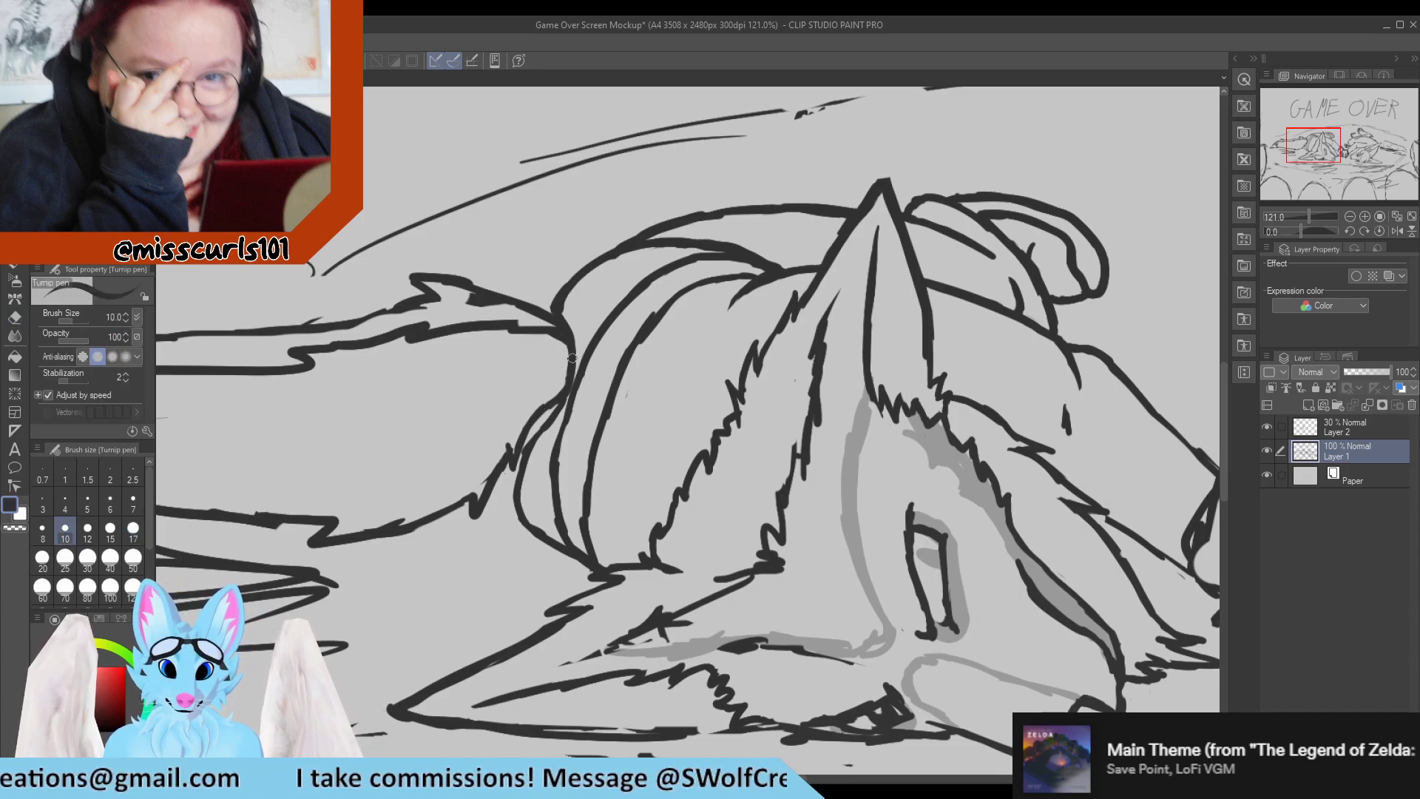
# Erase the messy crossing strokes on the left character's lower ear and redraw the line above its inner edge as a single tapered stroke.
pyautogui.scroll(-1, 483, 346)
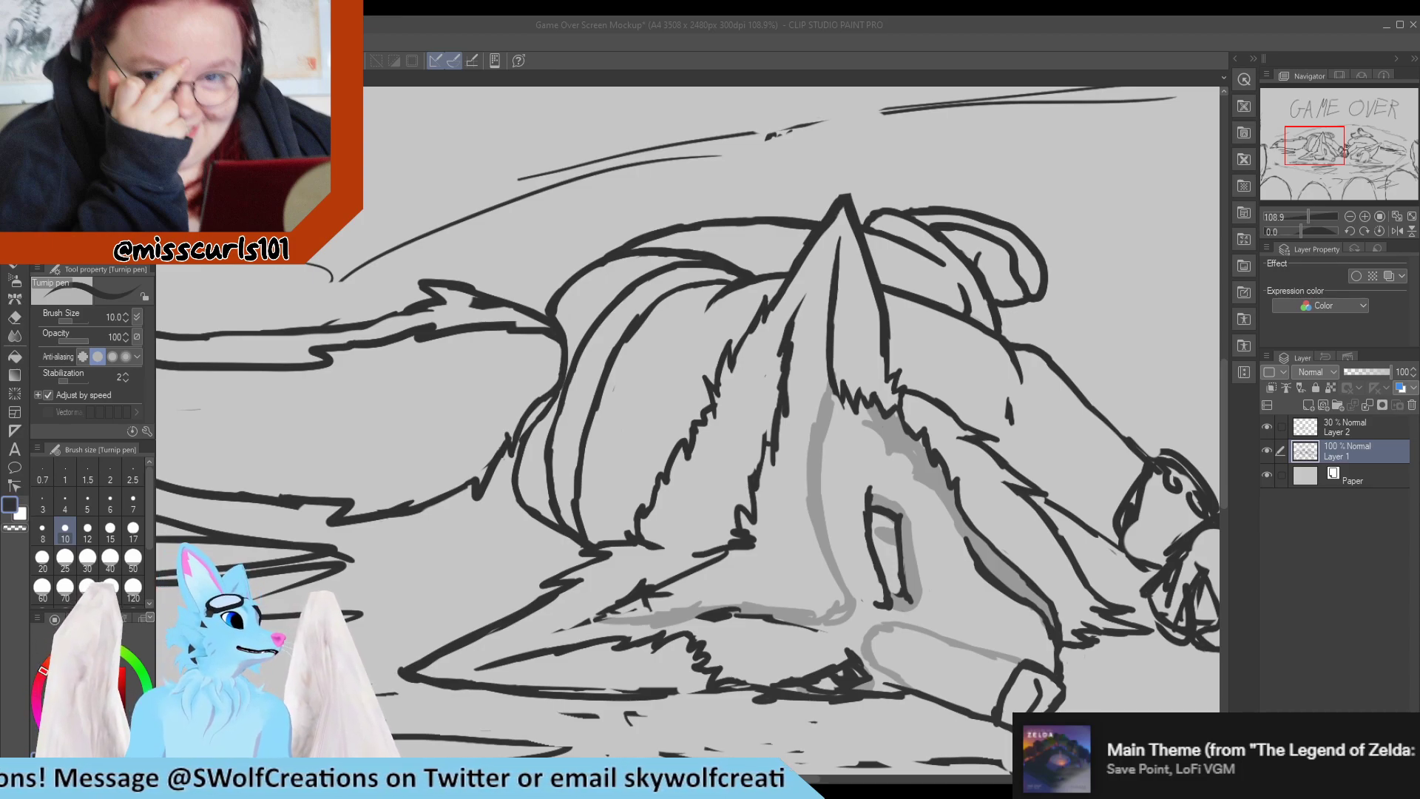
pyautogui.scroll(-8, 588, 313)
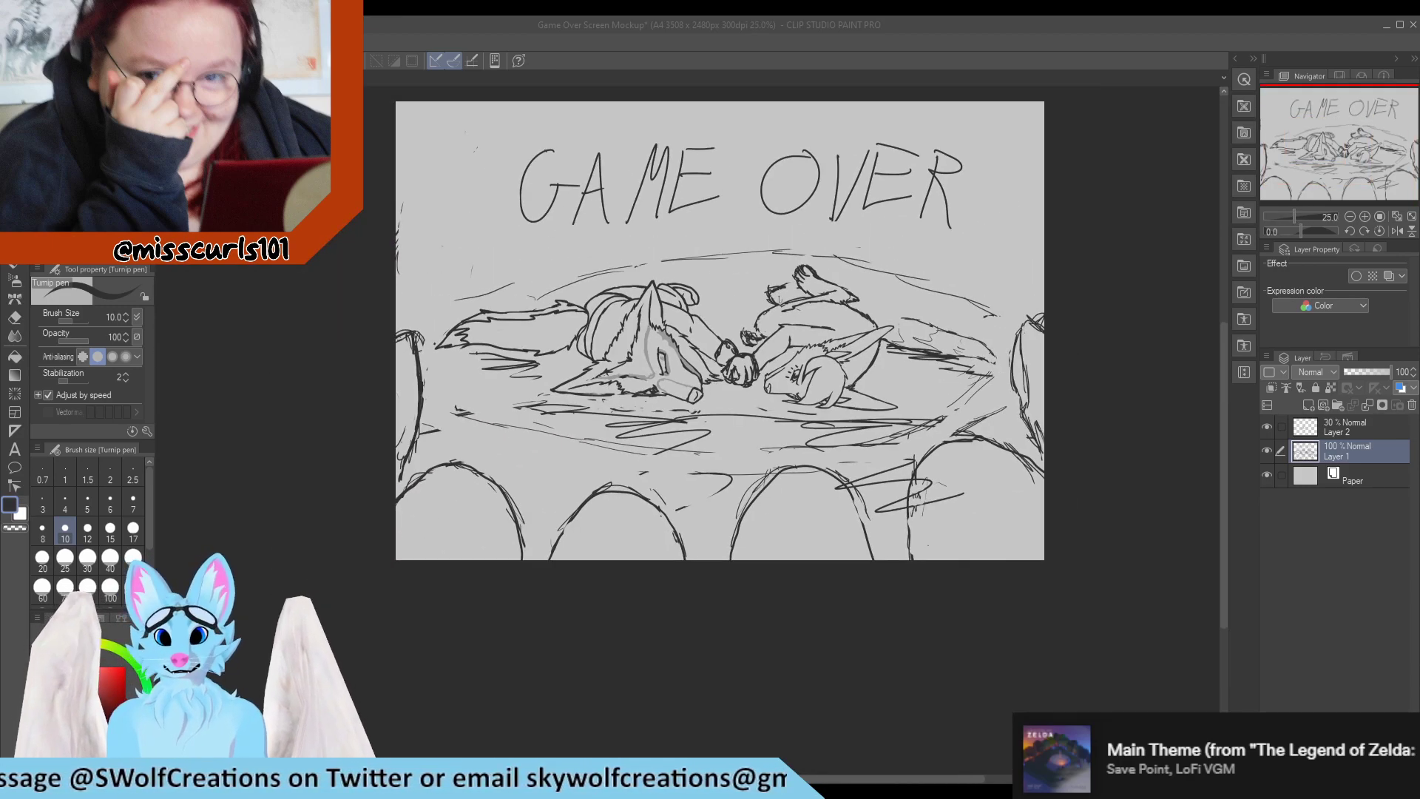
pyautogui.scroll(1, 540, 347)
pyautogui.scroll(1, 567, 379)
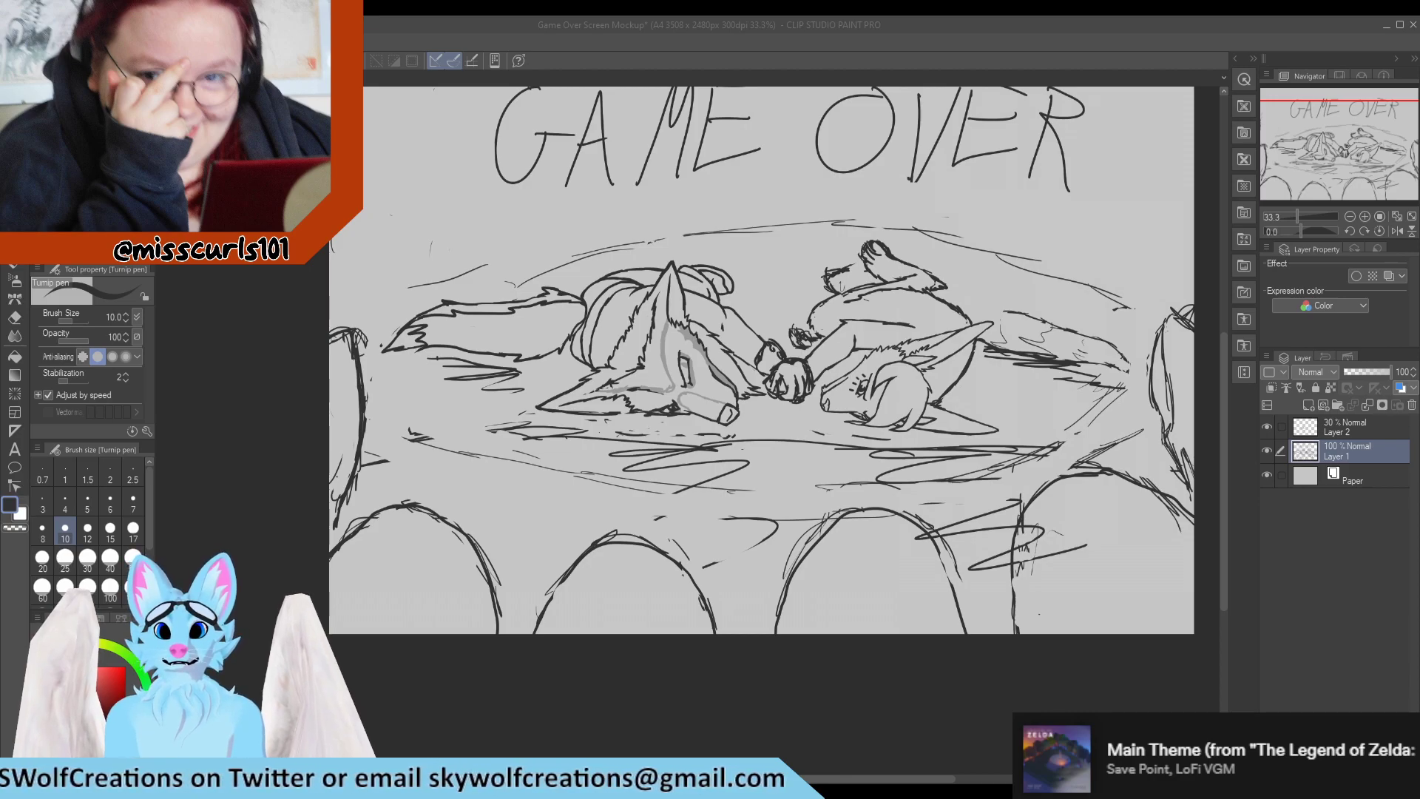
pyautogui.scroll(10, 554, 370)
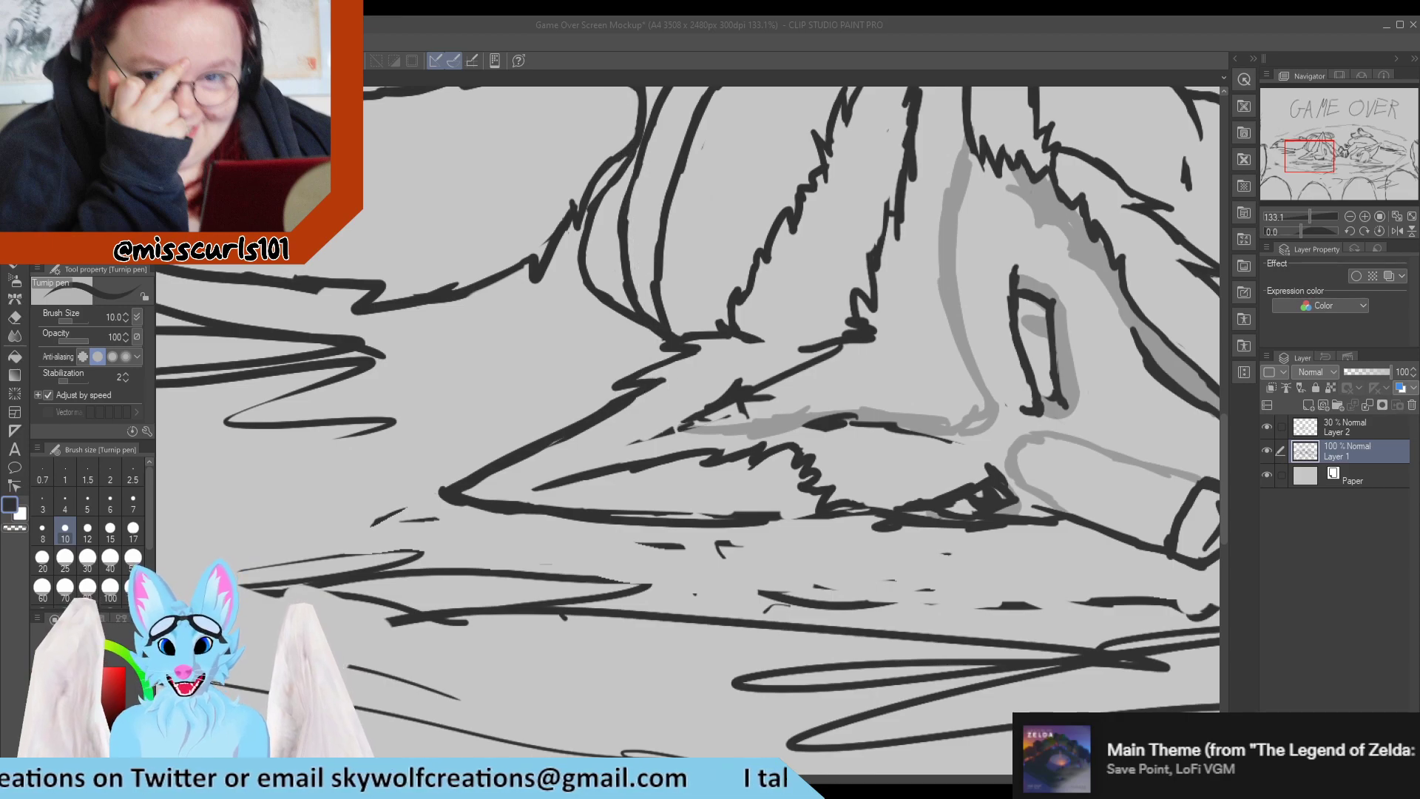
pyautogui.click(717, 403)
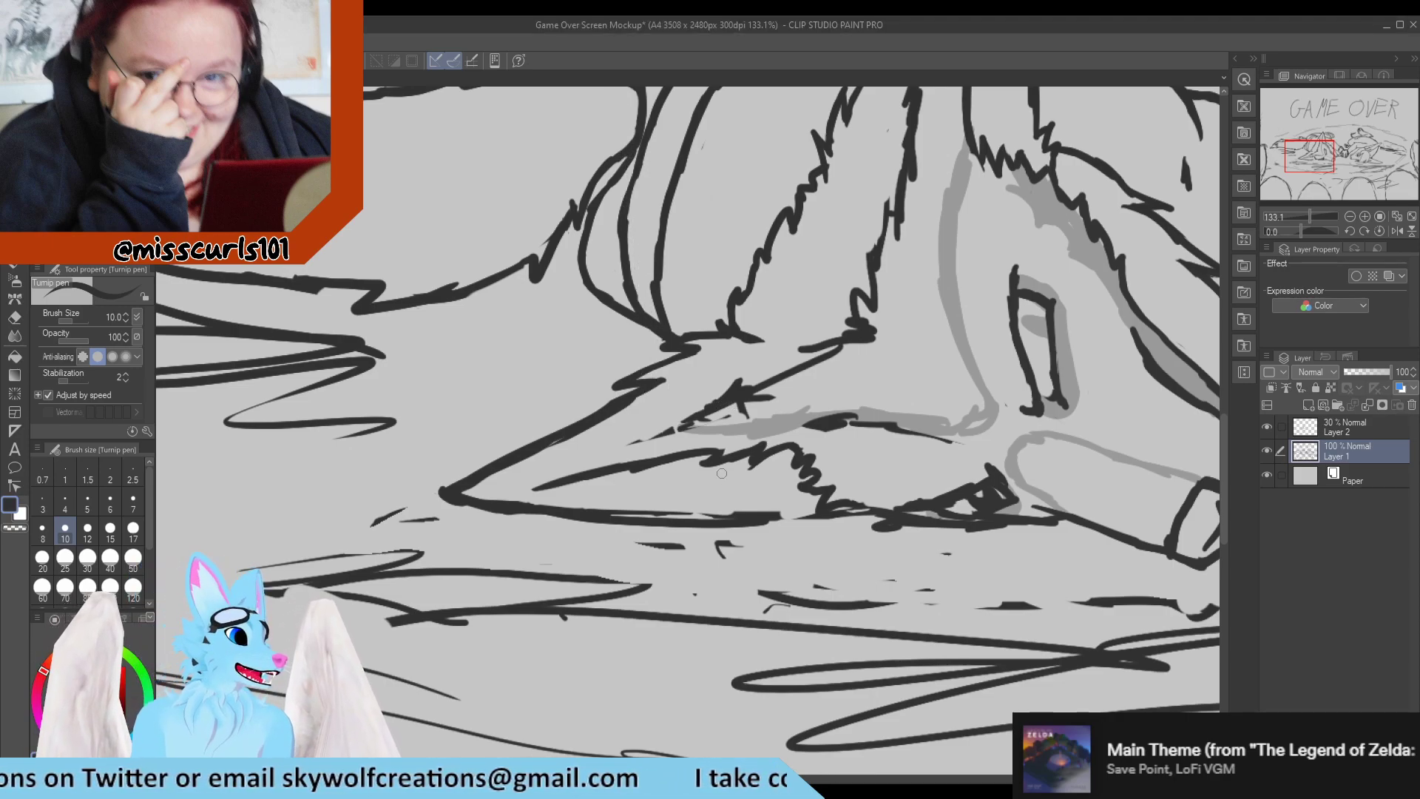
pyautogui.press('e')
pyautogui.moveTo(761, 426)
pyautogui.mouseDown()
pyautogui.moveTo(776, 398)
pyautogui.moveTo(635, 440)
pyautogui.moveTo(718, 407)
pyautogui.moveTo(738, 378)
pyautogui.moveTo(669, 407)
pyautogui.moveTo(726, 384)
pyautogui.mouseUp()
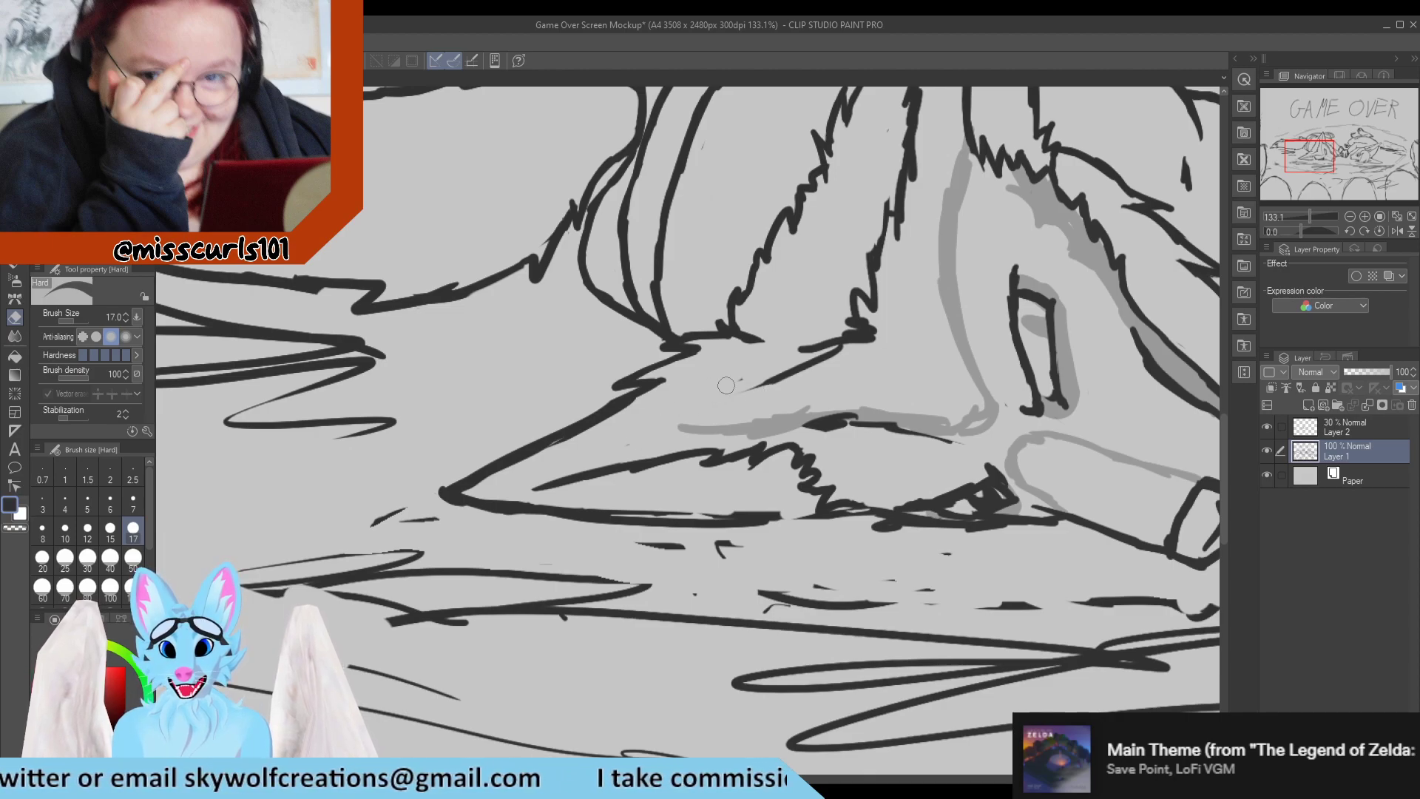
pyautogui.hotkey('ctrl', 'z')
pyautogui.hotkey('ctrl', 'z')
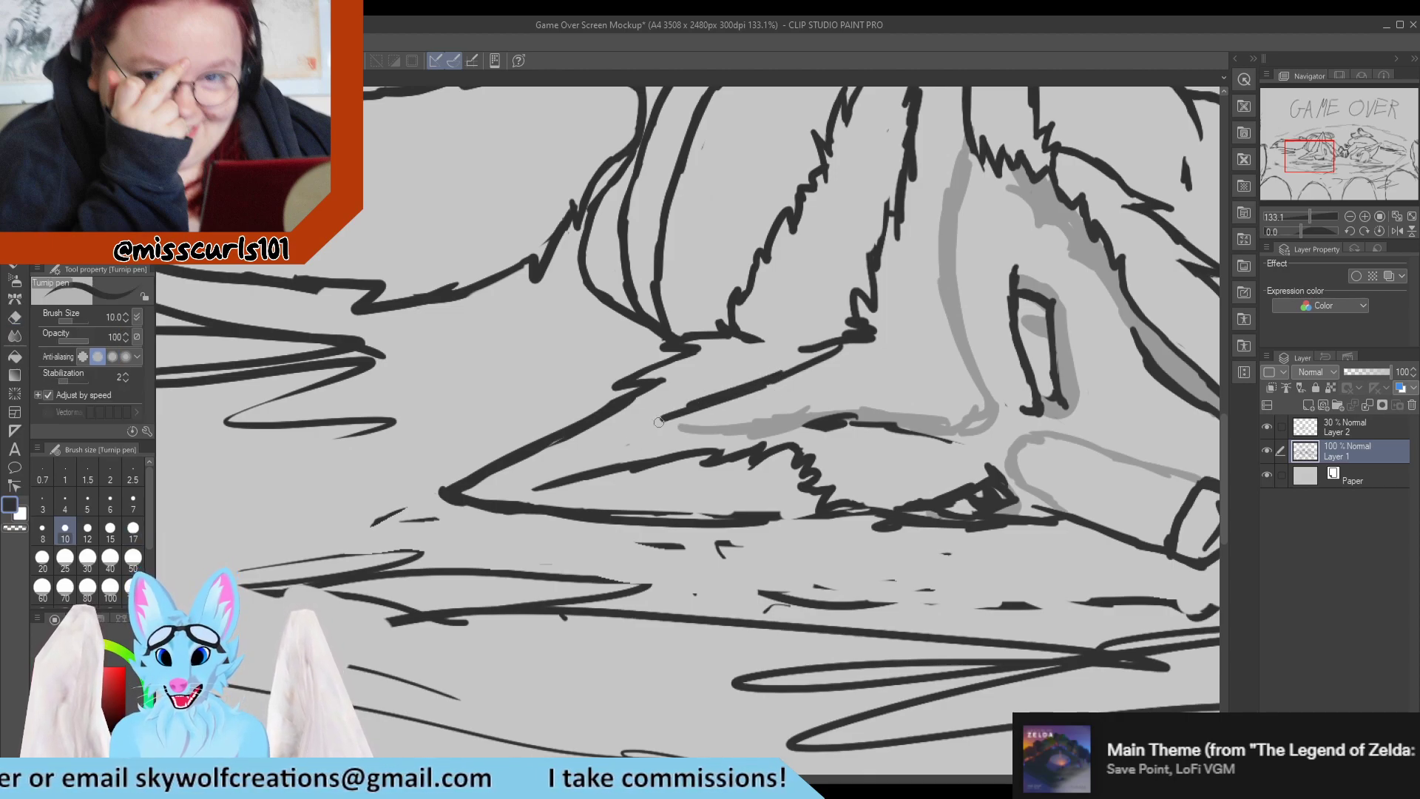
pyautogui.moveTo(785, 368); pyautogui.dragTo(717, 409)
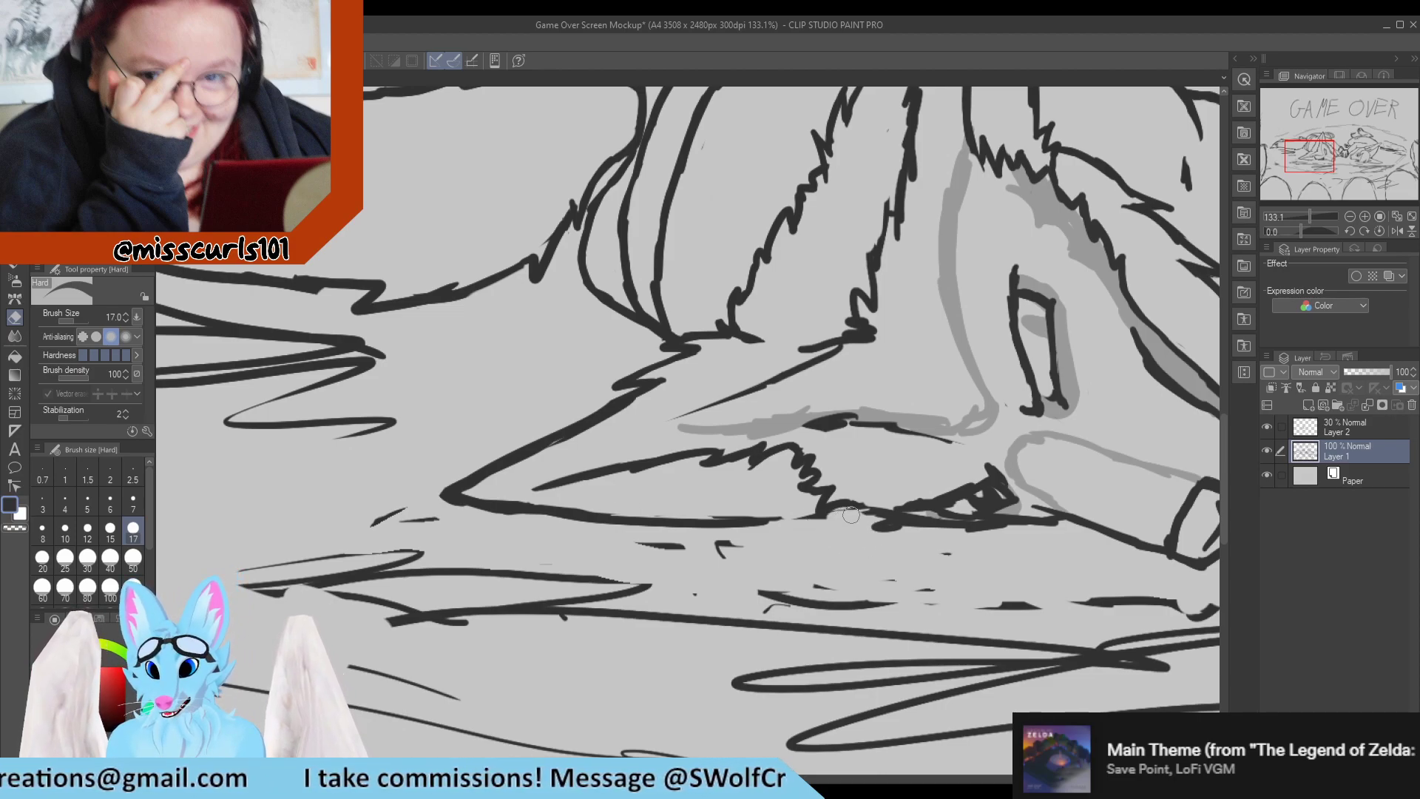
# Add jagged fur tufts where the lower ear's bottom edge meets the head, and erase stray marks on the ground around the ear.
pyautogui.press('p')
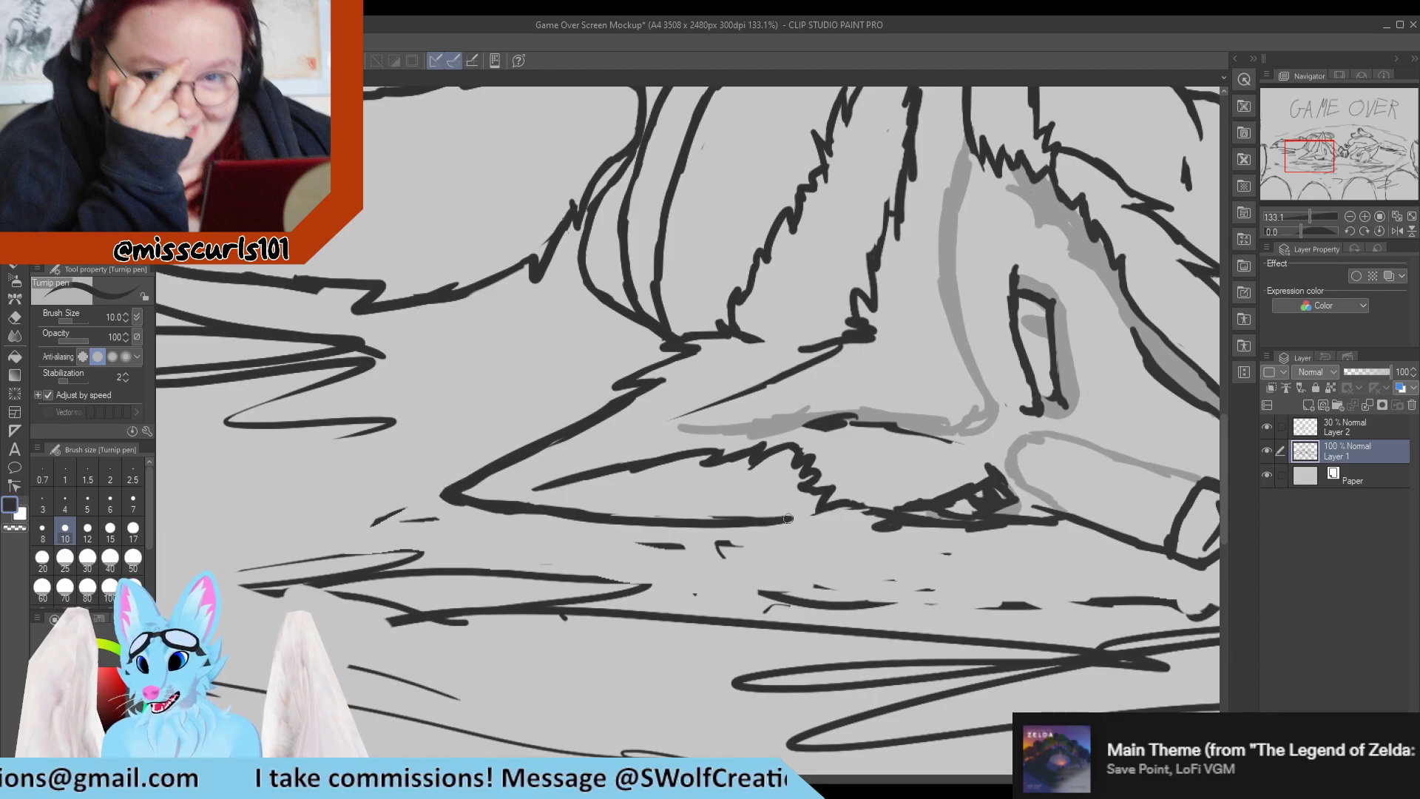
pyautogui.moveTo(790, 517); pyautogui.dragTo(871, 513)
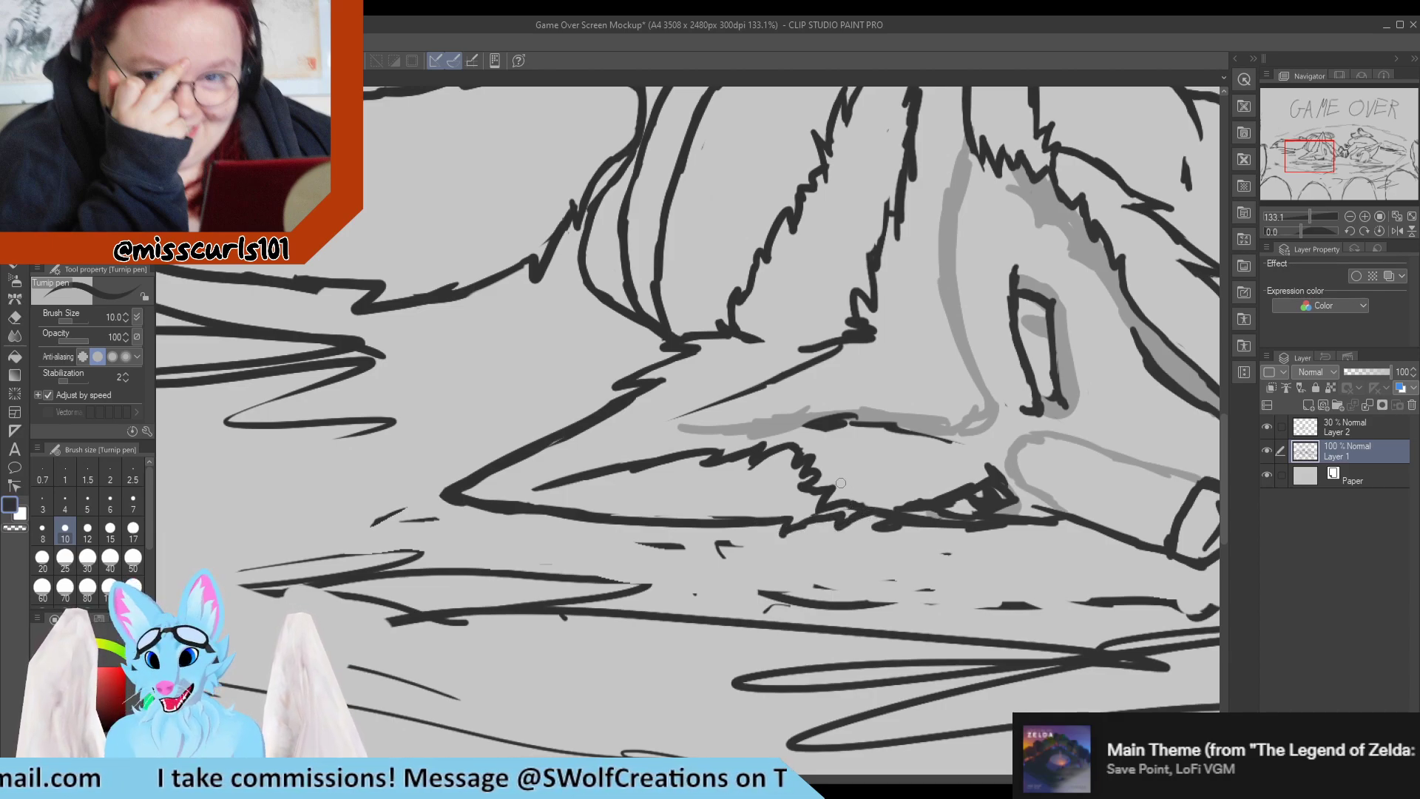
pyautogui.press('e')
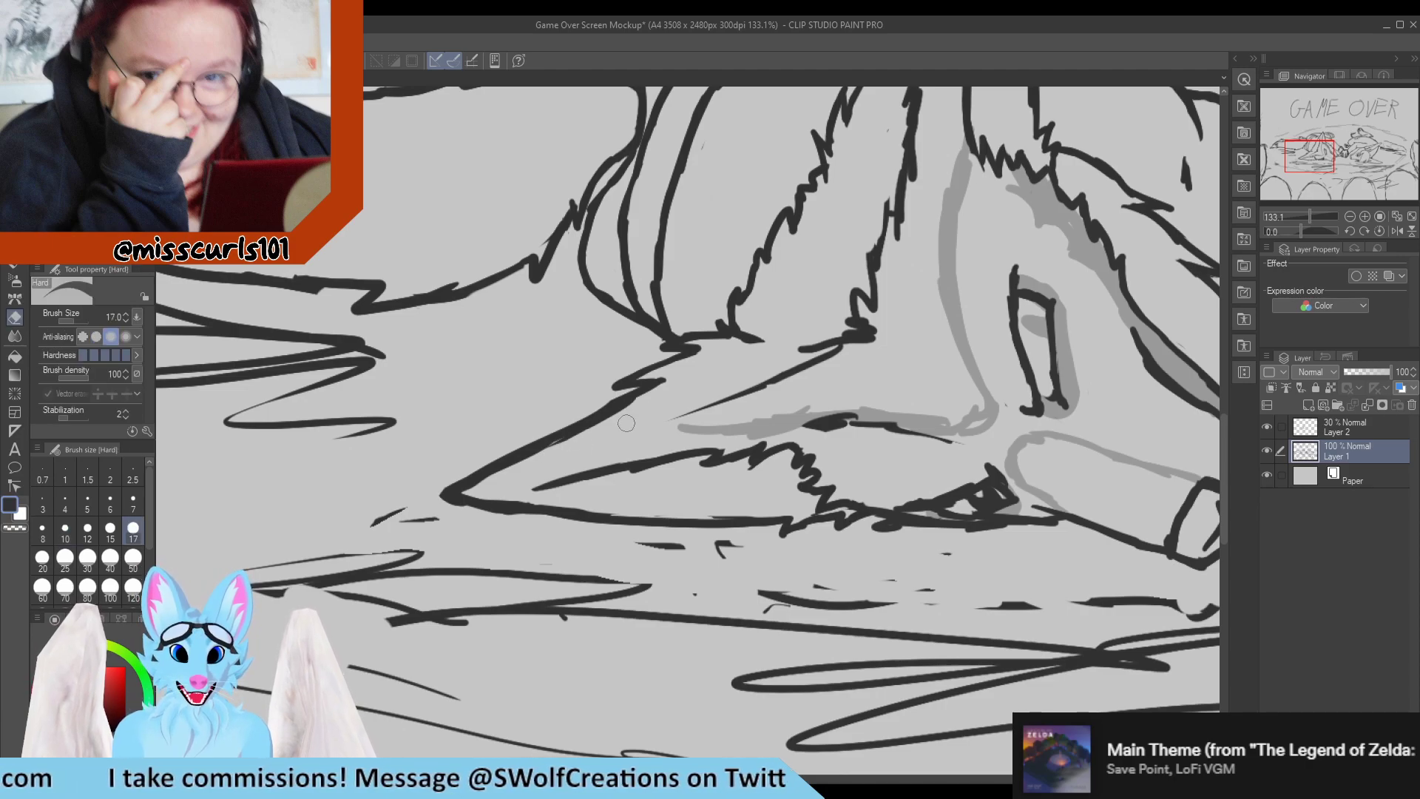
pyautogui.moveTo(380, 521); pyautogui.dragTo(368, 511)
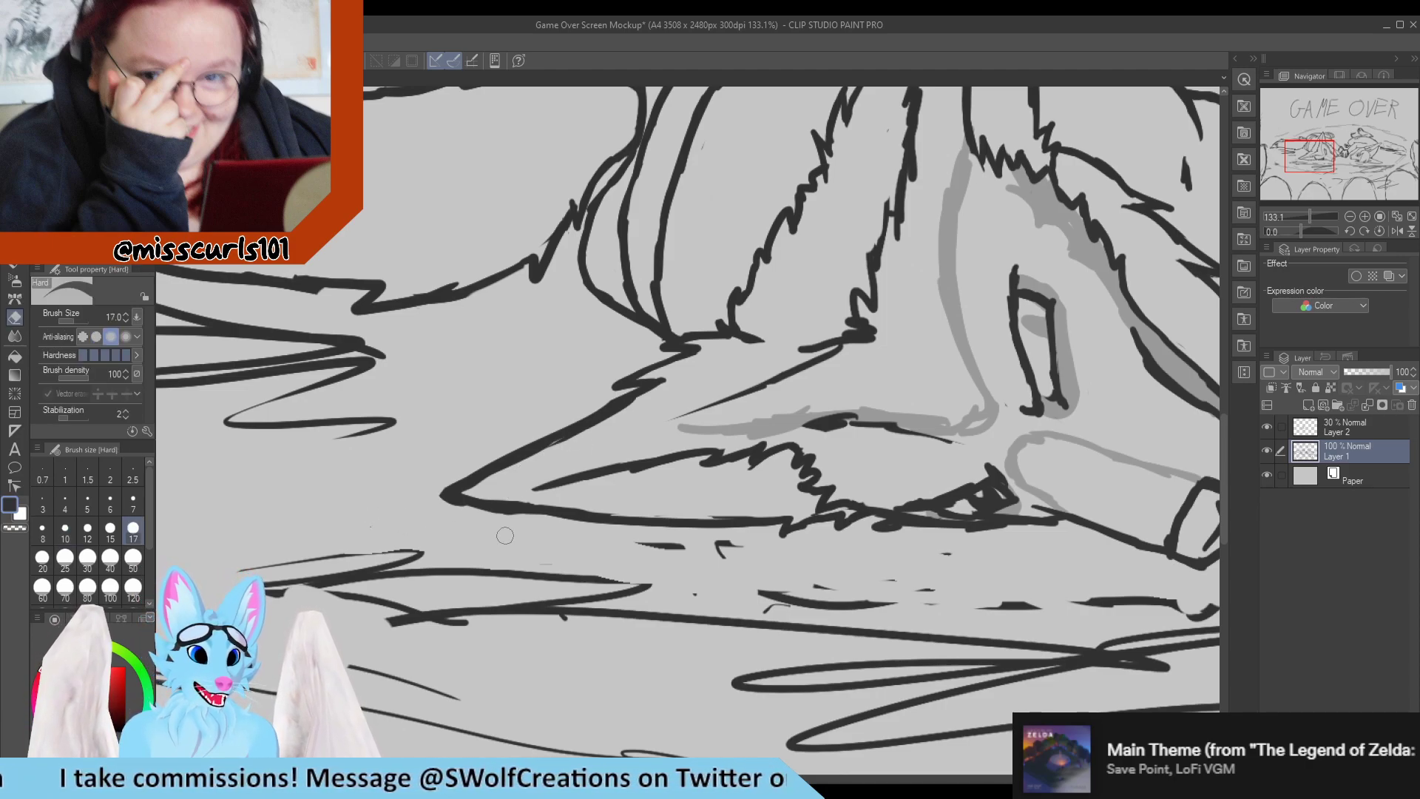
pyautogui.moveTo(636, 542)
pyautogui.mouseDown()
pyautogui.moveTo(741, 551)
pyautogui.moveTo(724, 559)
pyautogui.mouseUp()
pyautogui.moveTo(763, 582)
pyautogui.mouseDown()
pyautogui.moveTo(898, 592)
pyautogui.moveTo(935, 564)
pyautogui.moveTo(942, 596)
pyautogui.mouseUp()
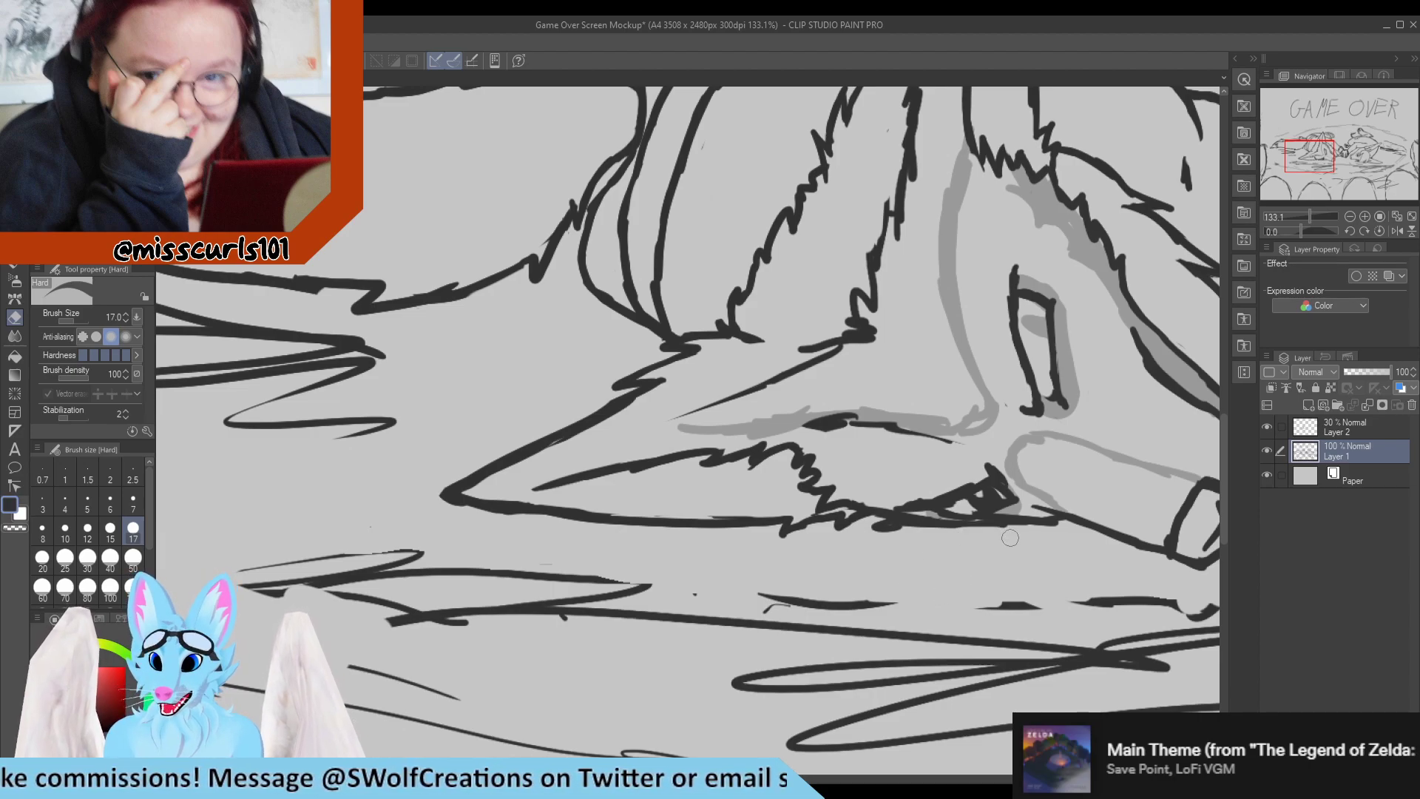
pyautogui.press('p')
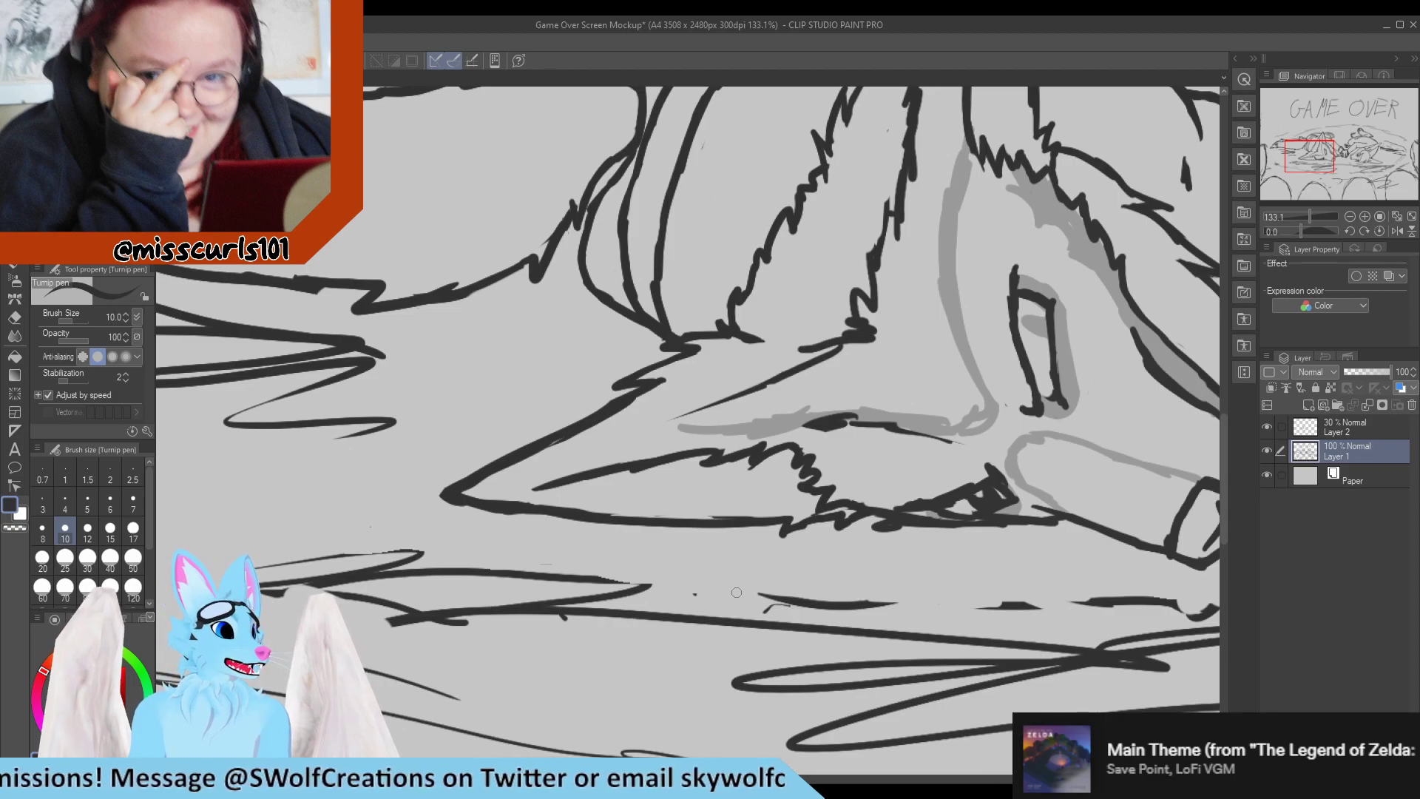
# Erase the upper contour near the left character's tail base and redraw it as a smooth curve with a small pointed tuft at the body.
pyautogui.scroll(-11, 731, 438)
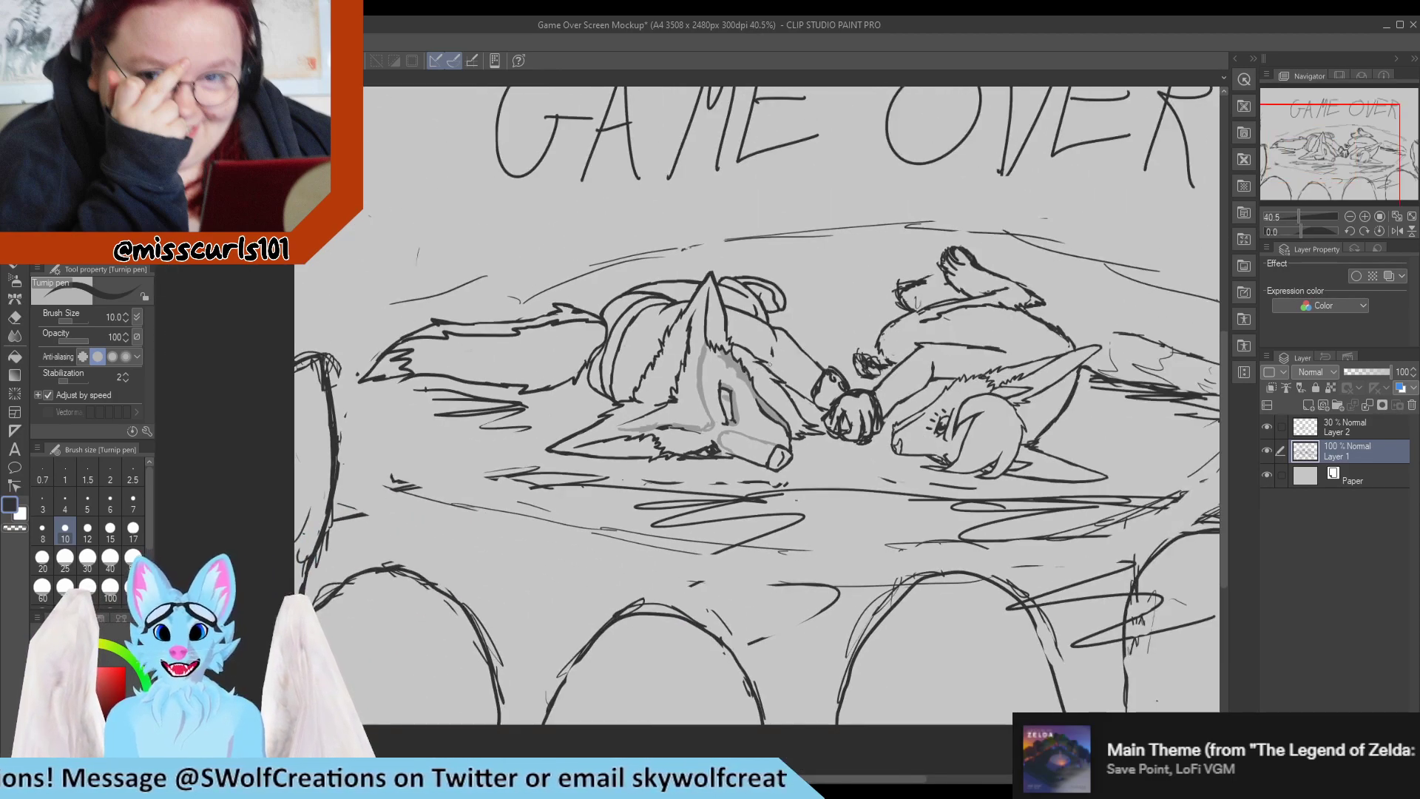
pyautogui.scroll(2, 757, 374)
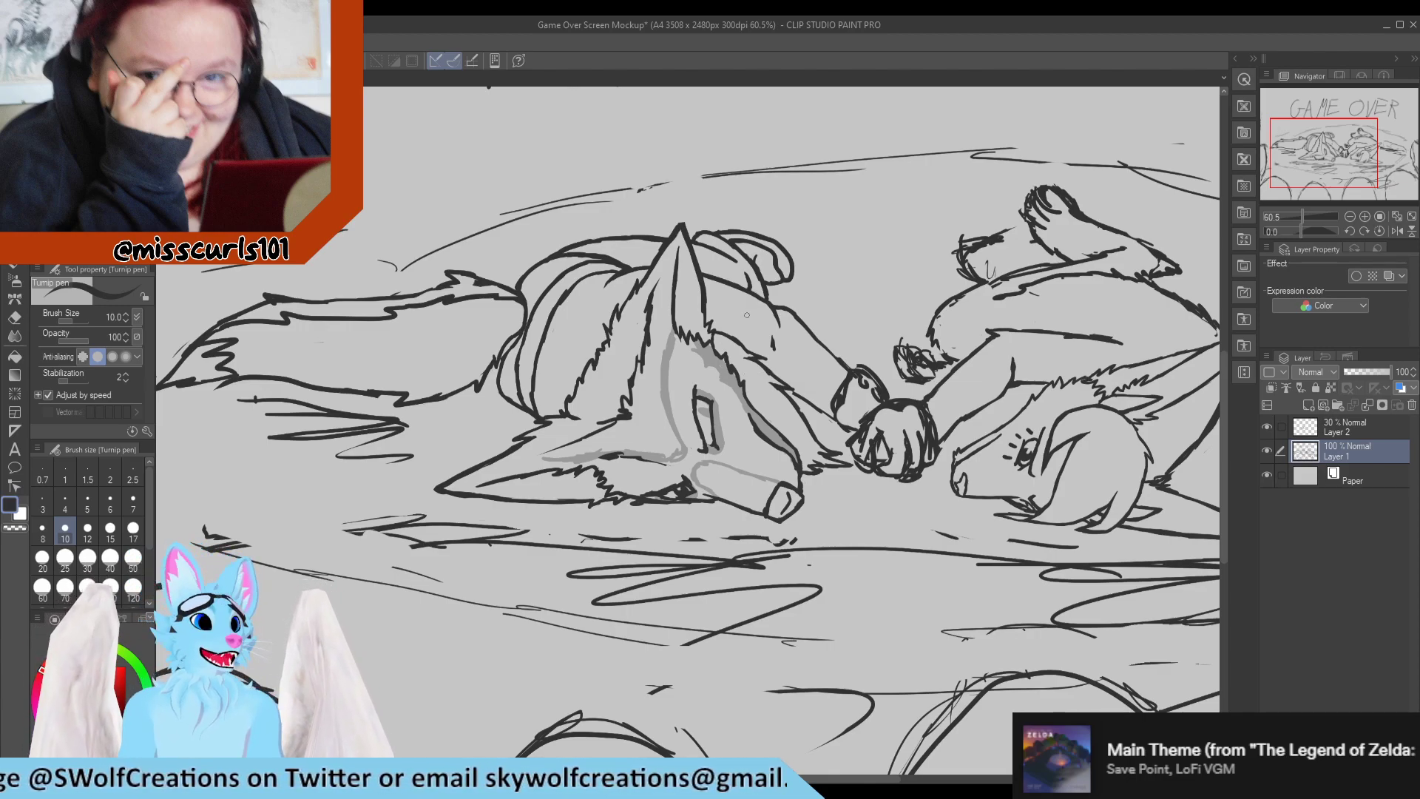
pyautogui.scroll(-1, 746, 315)
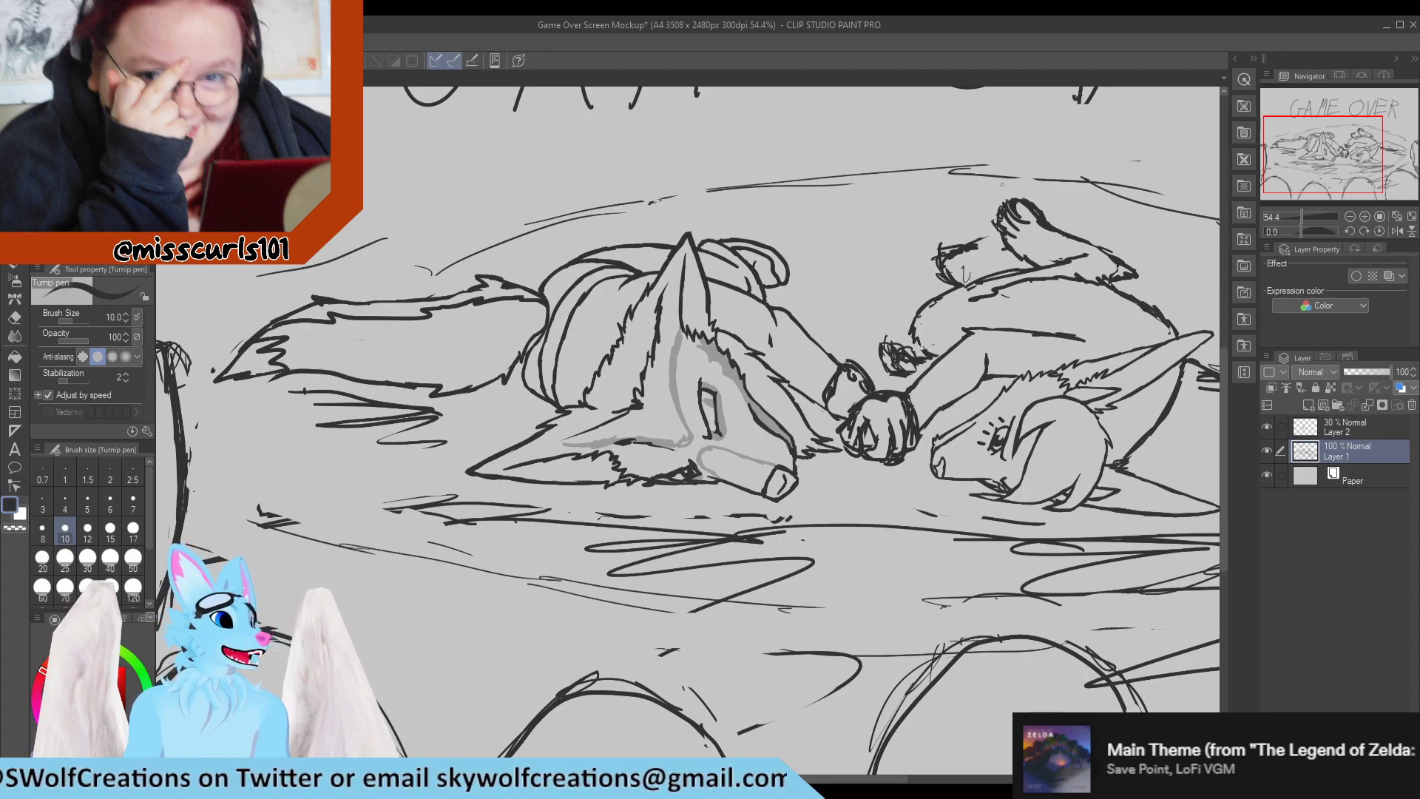
pyautogui.scroll(7, 614, 230)
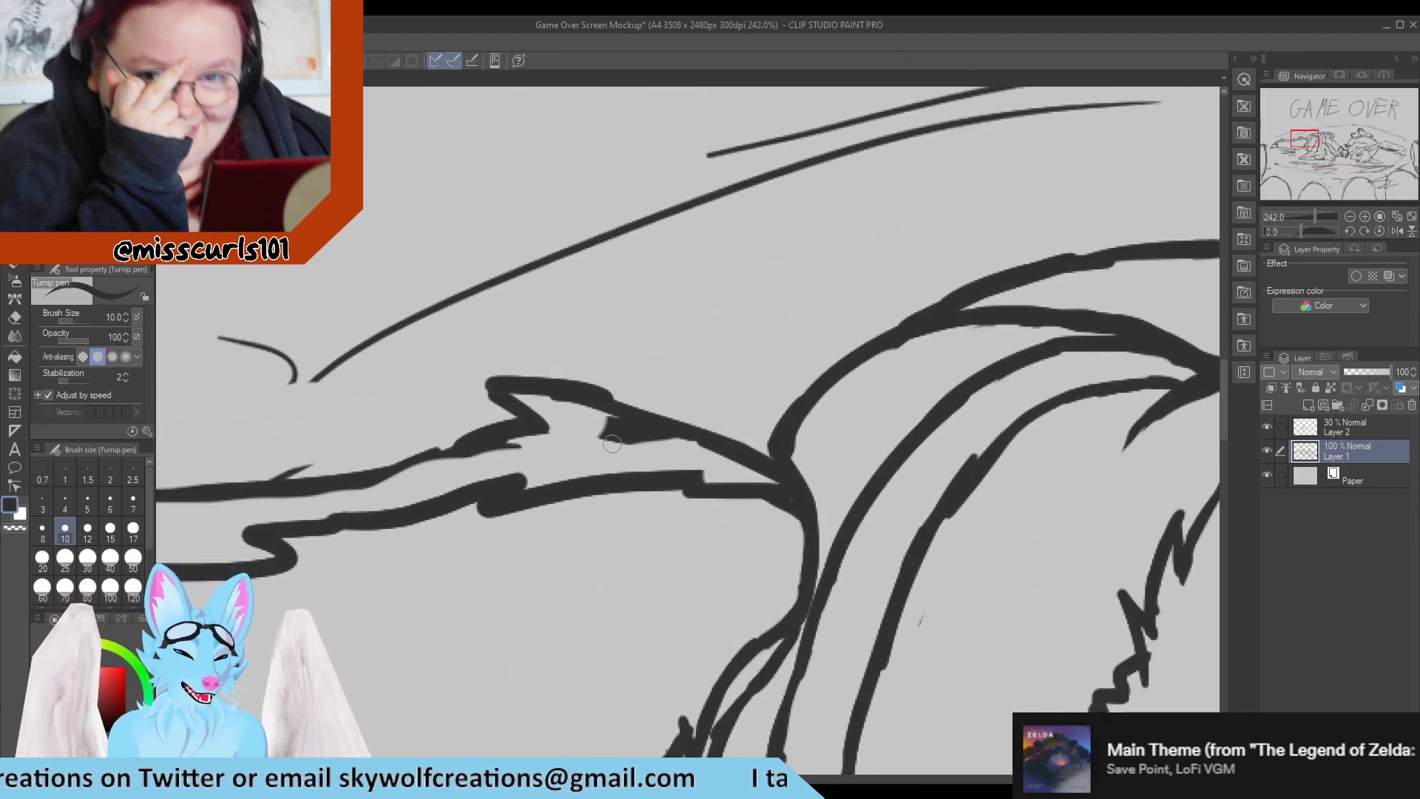
pyautogui.press('e')
pyautogui.moveTo(473, 379)
pyautogui.mouseDown()
pyautogui.moveTo(638, 442)
pyautogui.moveTo(503, 397)
pyautogui.moveTo(628, 437)
pyautogui.moveTo(723, 443)
pyautogui.moveTo(755, 468)
pyautogui.moveTo(746, 438)
pyautogui.moveTo(778, 532)
pyautogui.moveTo(744, 434)
pyautogui.mouseUp()
pyautogui.press('p')
pyautogui.moveTo(794, 501)
pyautogui.mouseDown()
pyautogui.moveTo(739, 388)
pyautogui.moveTo(738, 445)
pyautogui.moveTo(713, 446)
pyautogui.moveTo(556, 379)
pyautogui.mouseUp()
pyautogui.press('e')
pyautogui.moveTo(657, 435); pyautogui.dragTo(725, 463)
pyautogui.press('p')
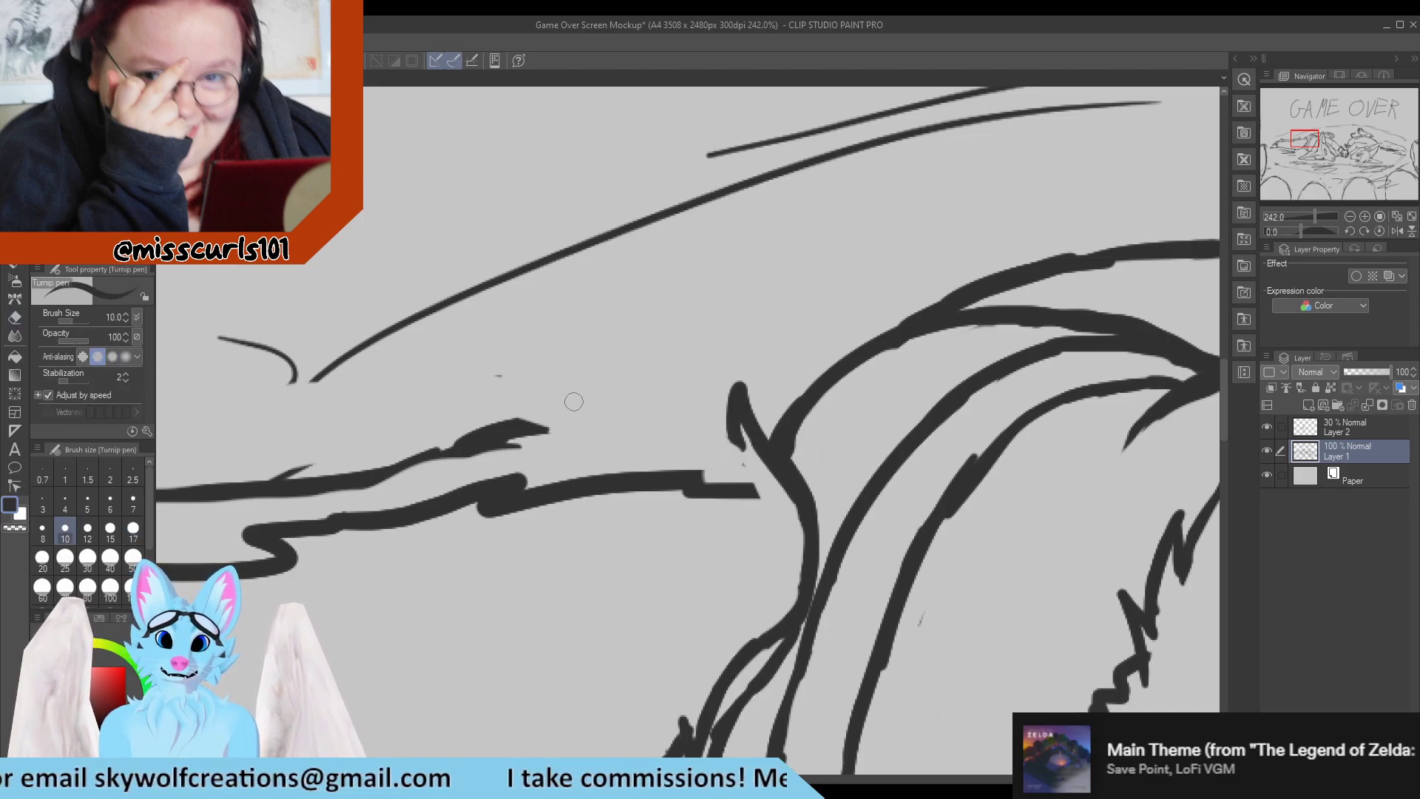
pyautogui.moveTo(532, 393)
pyautogui.mouseDown()
pyautogui.moveTo(659, 405)
pyautogui.moveTo(576, 401)
pyautogui.moveTo(723, 433)
pyautogui.moveTo(667, 416)
pyautogui.moveTo(737, 445)
pyautogui.moveTo(773, 497)
pyautogui.mouseUp()
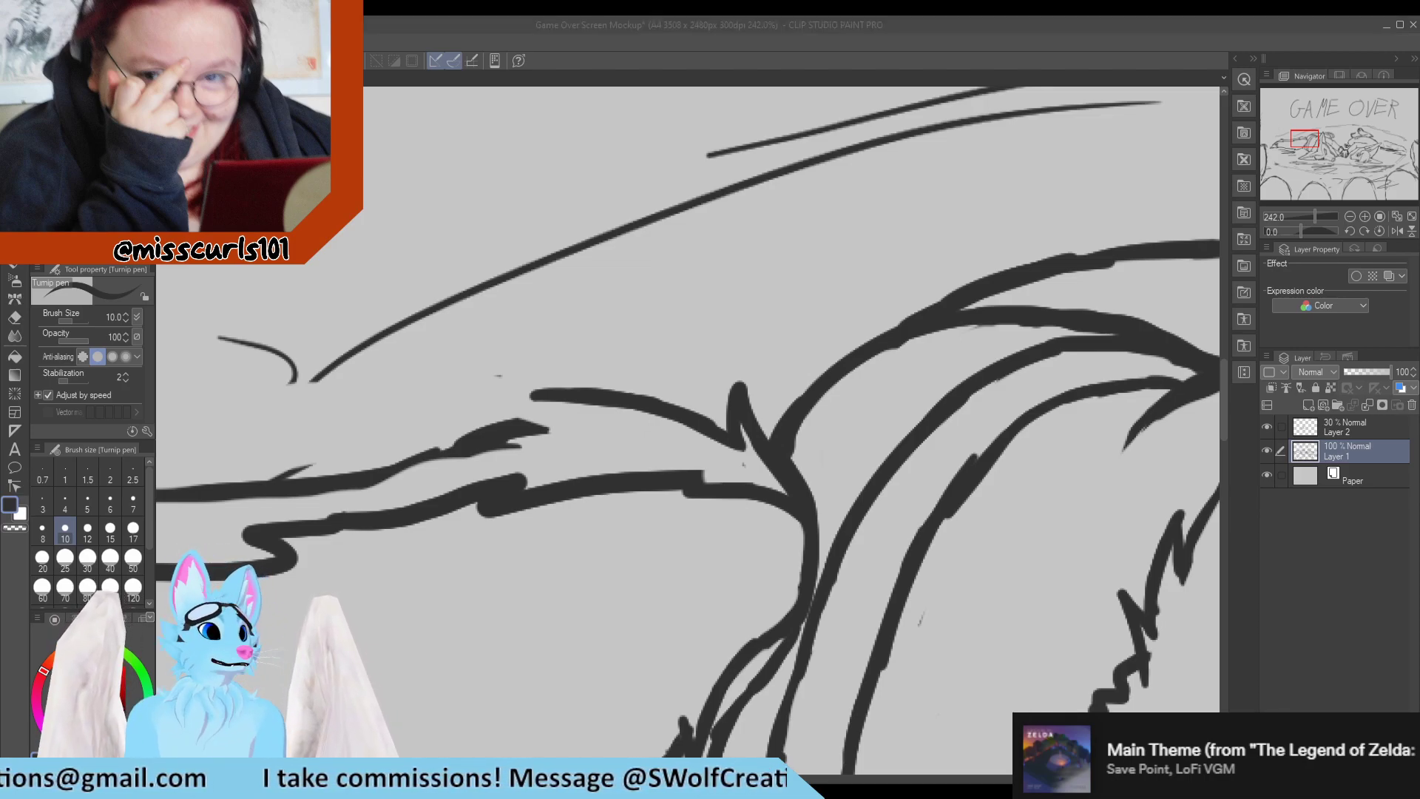
pyautogui.click(489, 501)
# Trace the tail's inner marking line near its base on the 30% Layer 2 and erase the dark original from Layer 1.
pyautogui.scroll(-10, 565, 471)
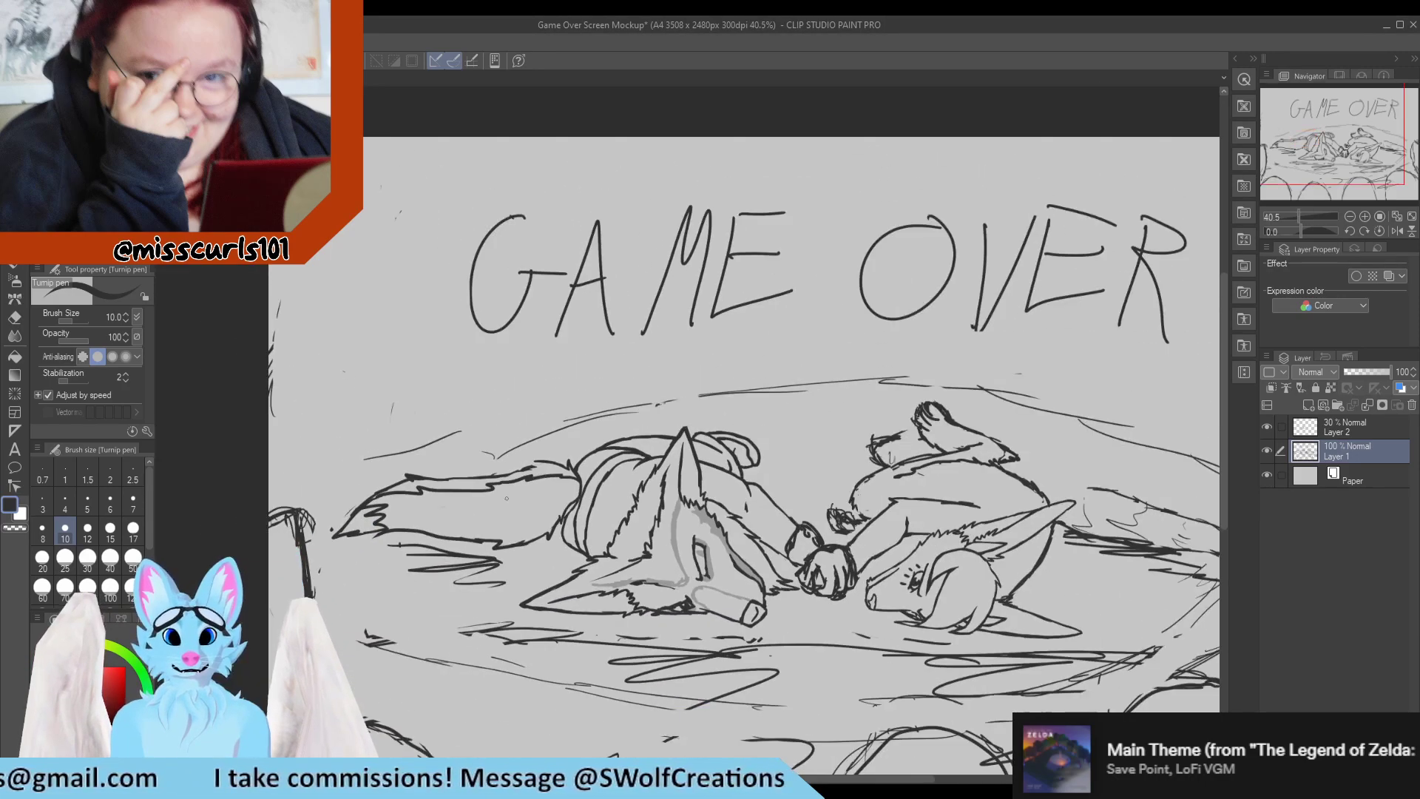
pyautogui.scroll(6, 565, 471)
pyautogui.scroll(4, 564, 471)
pyautogui.press('e')
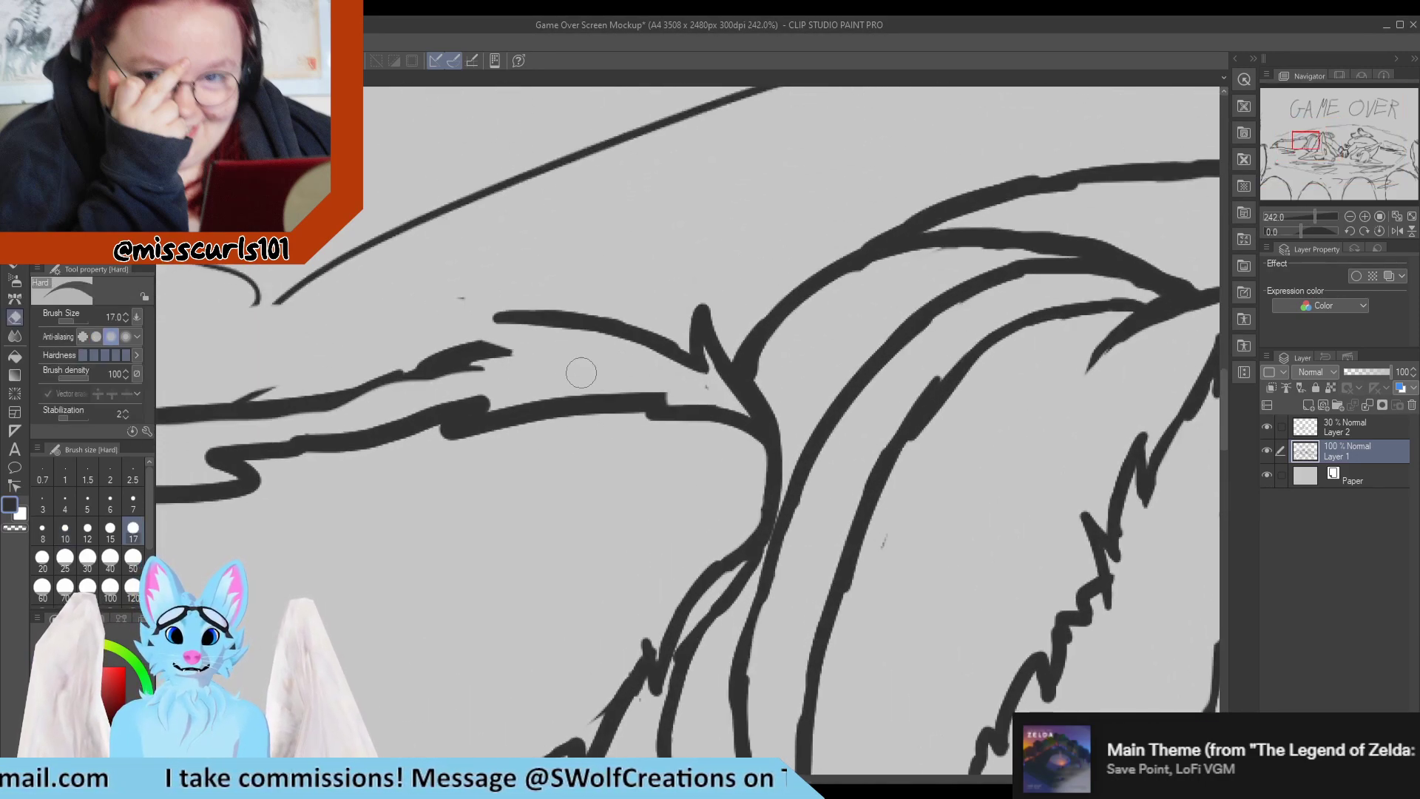
pyautogui.press('p')
pyautogui.click(1373, 427)
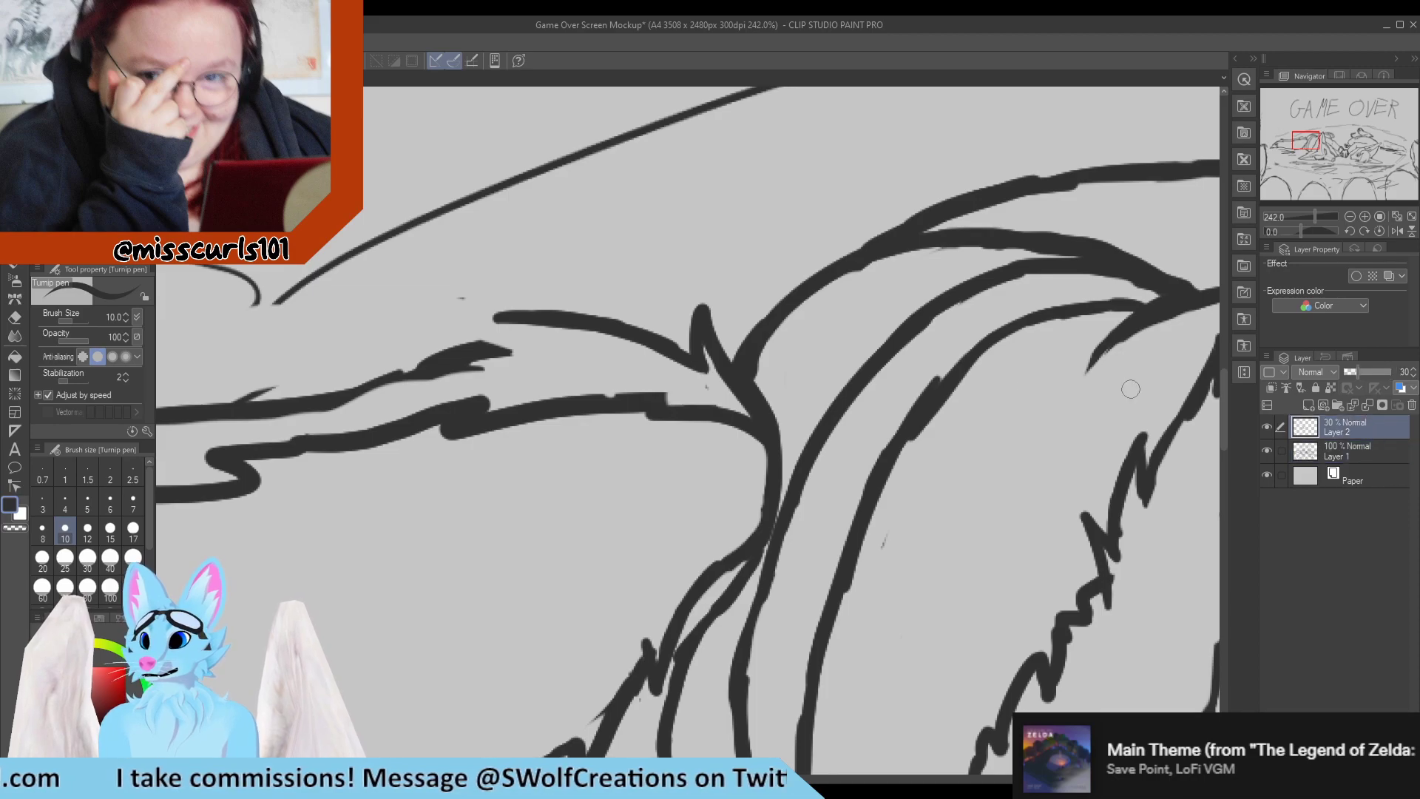
pyautogui.moveTo(464, 431)
pyautogui.mouseDown()
pyautogui.moveTo(671, 400)
pyautogui.moveTo(649, 413)
pyautogui.moveTo(761, 432)
pyautogui.mouseUp()
pyautogui.click(1372, 453)
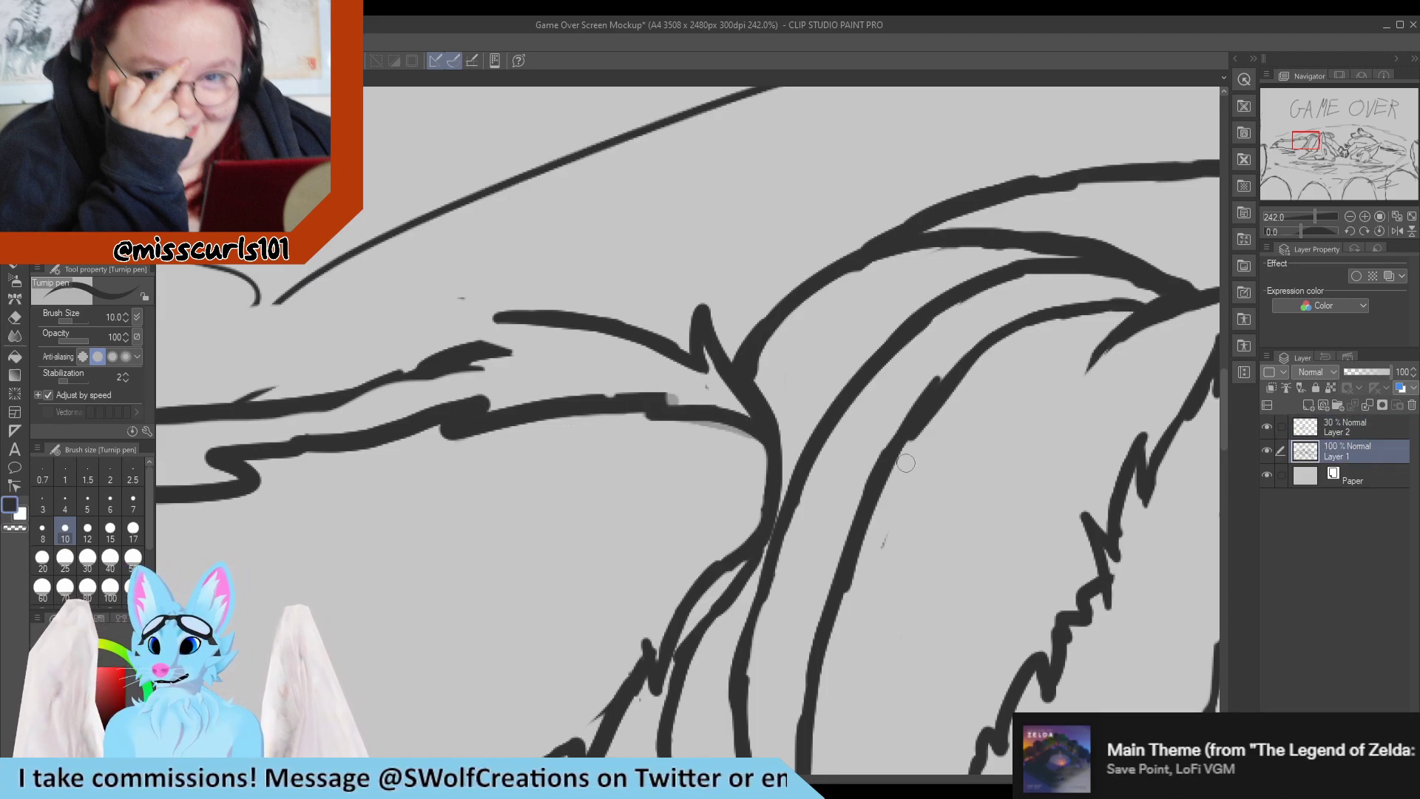
pyautogui.press('e')
pyautogui.moveTo(638, 403)
pyautogui.mouseDown()
pyautogui.moveTo(653, 437)
pyautogui.moveTo(696, 412)
pyautogui.moveTo(734, 430)
pyautogui.moveTo(722, 401)
pyautogui.moveTo(743, 450)
pyautogui.moveTo(633, 400)
pyautogui.moveTo(672, 421)
pyautogui.moveTo(591, 424)
pyautogui.moveTo(577, 400)
pyautogui.moveTo(489, 423)
pyautogui.mouseUp()
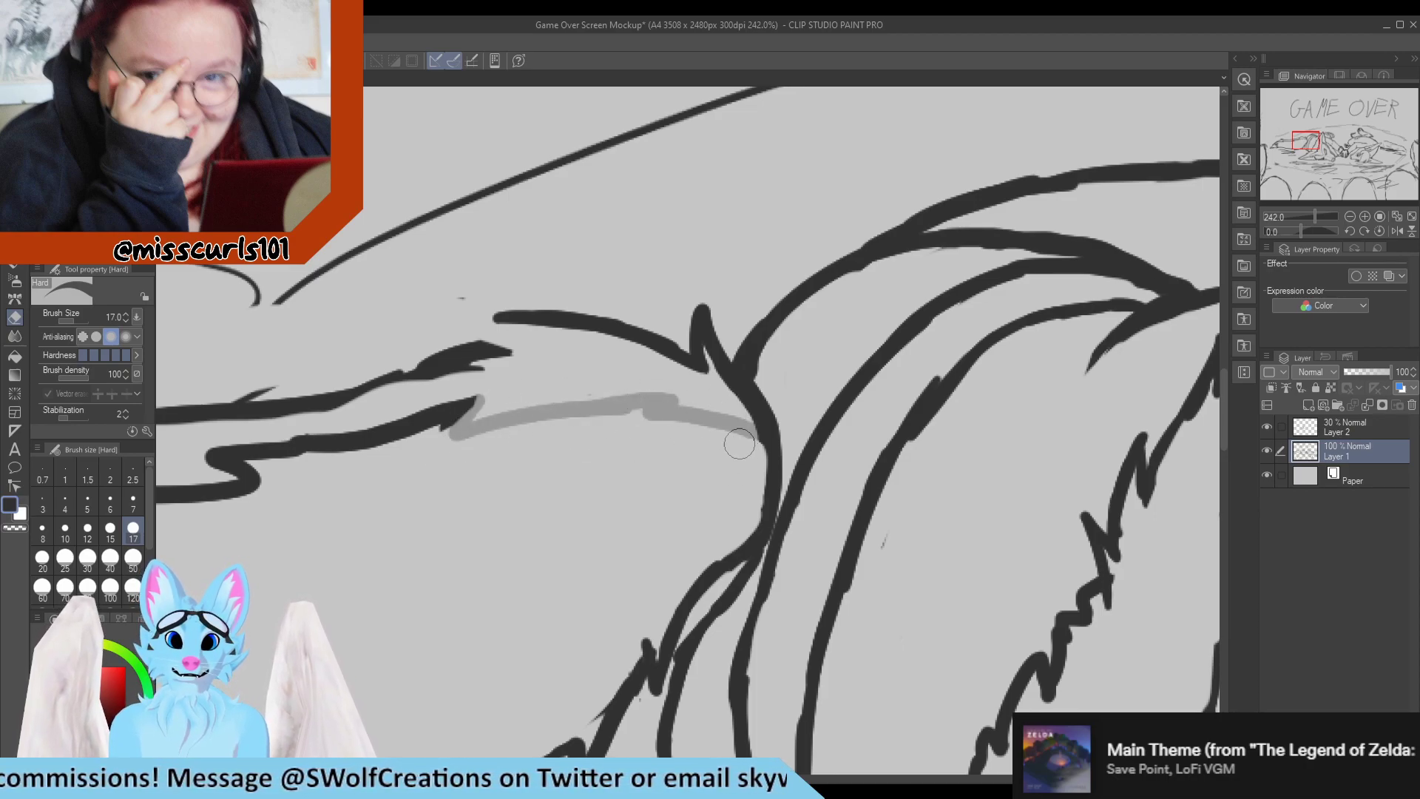
pyautogui.press('p')
pyautogui.scroll(-5, 727, 471)
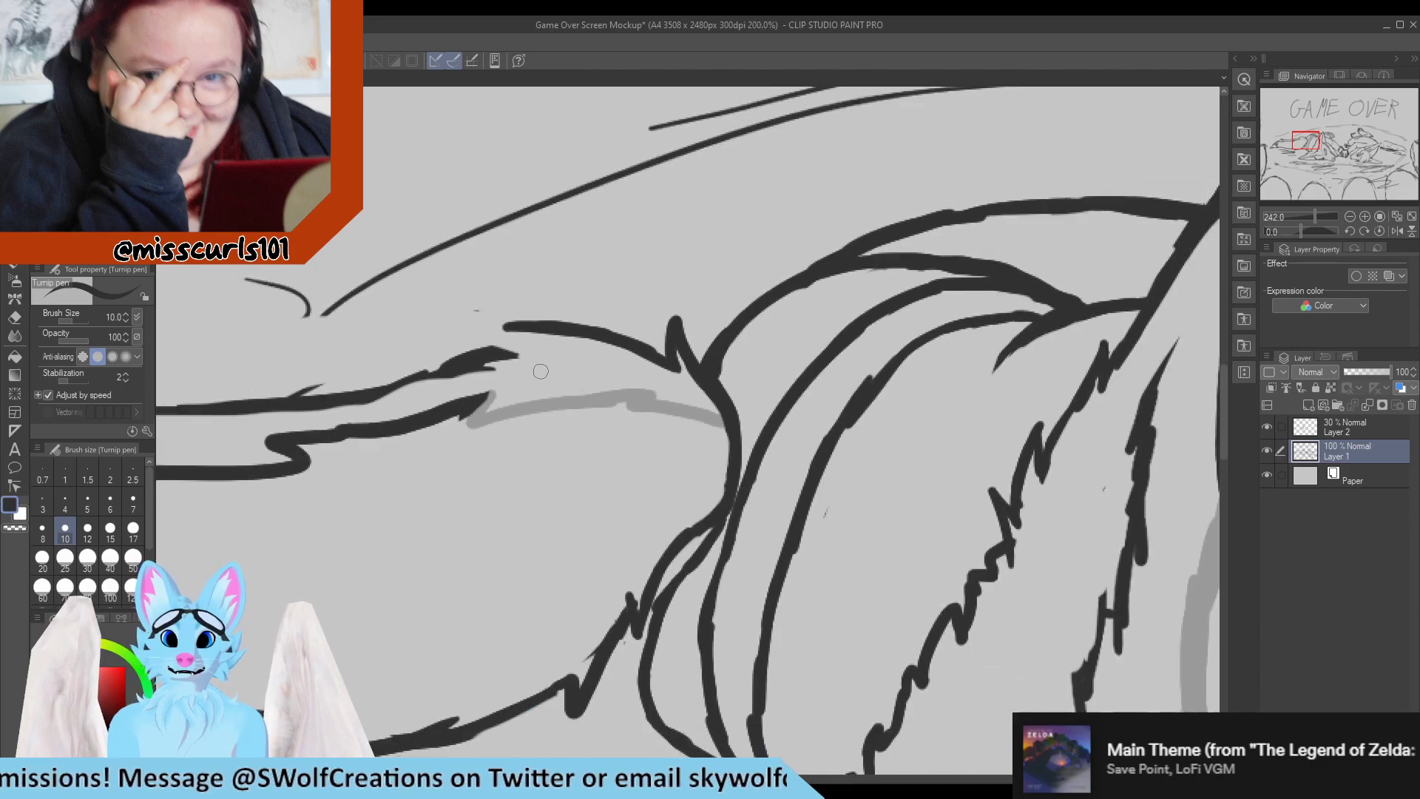
# Even out the curved lines on the left character's body beside the tail base with small pen touch-ups and trimmed edges.
pyautogui.scroll(4, 732, 469)
pyautogui.press('e')
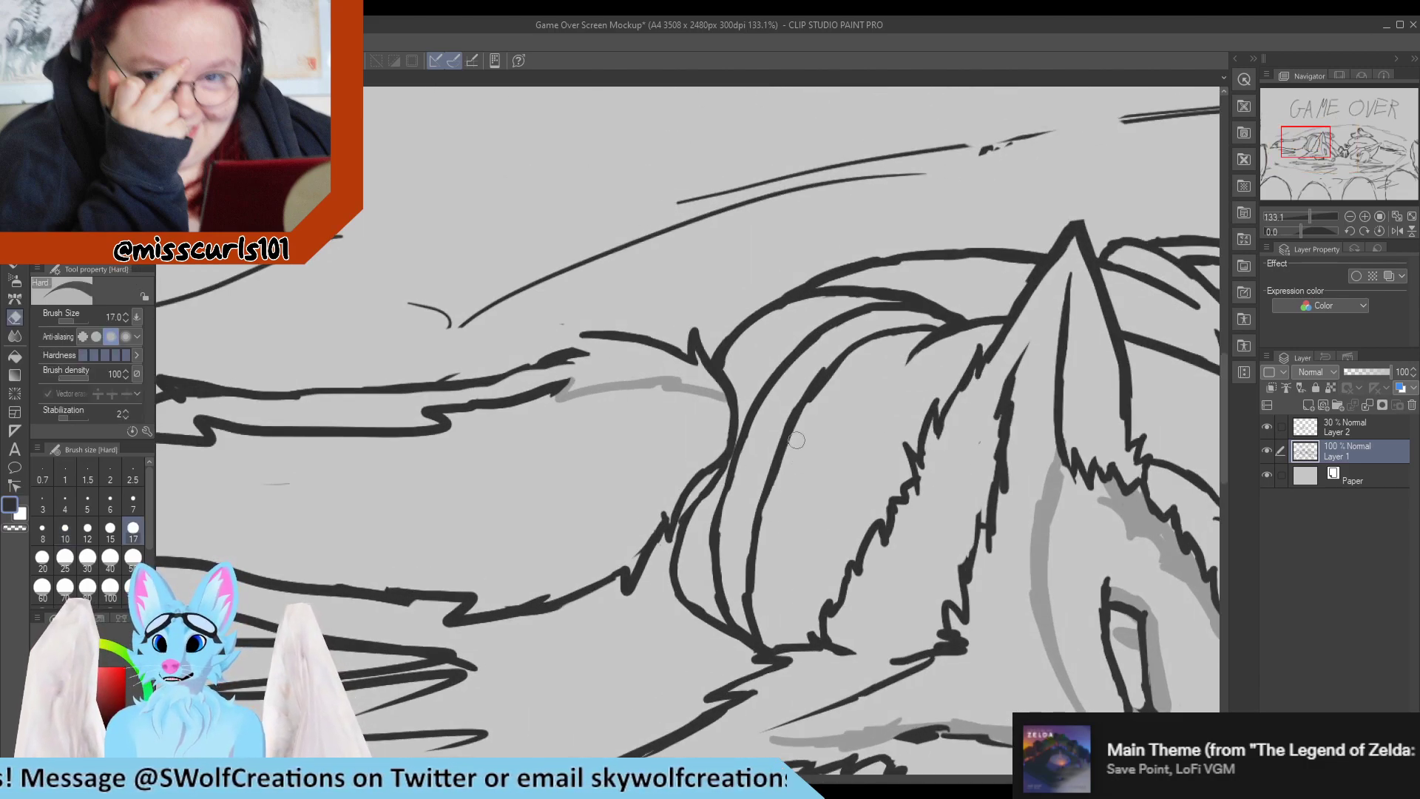
pyautogui.press('p')
pyautogui.press('e')
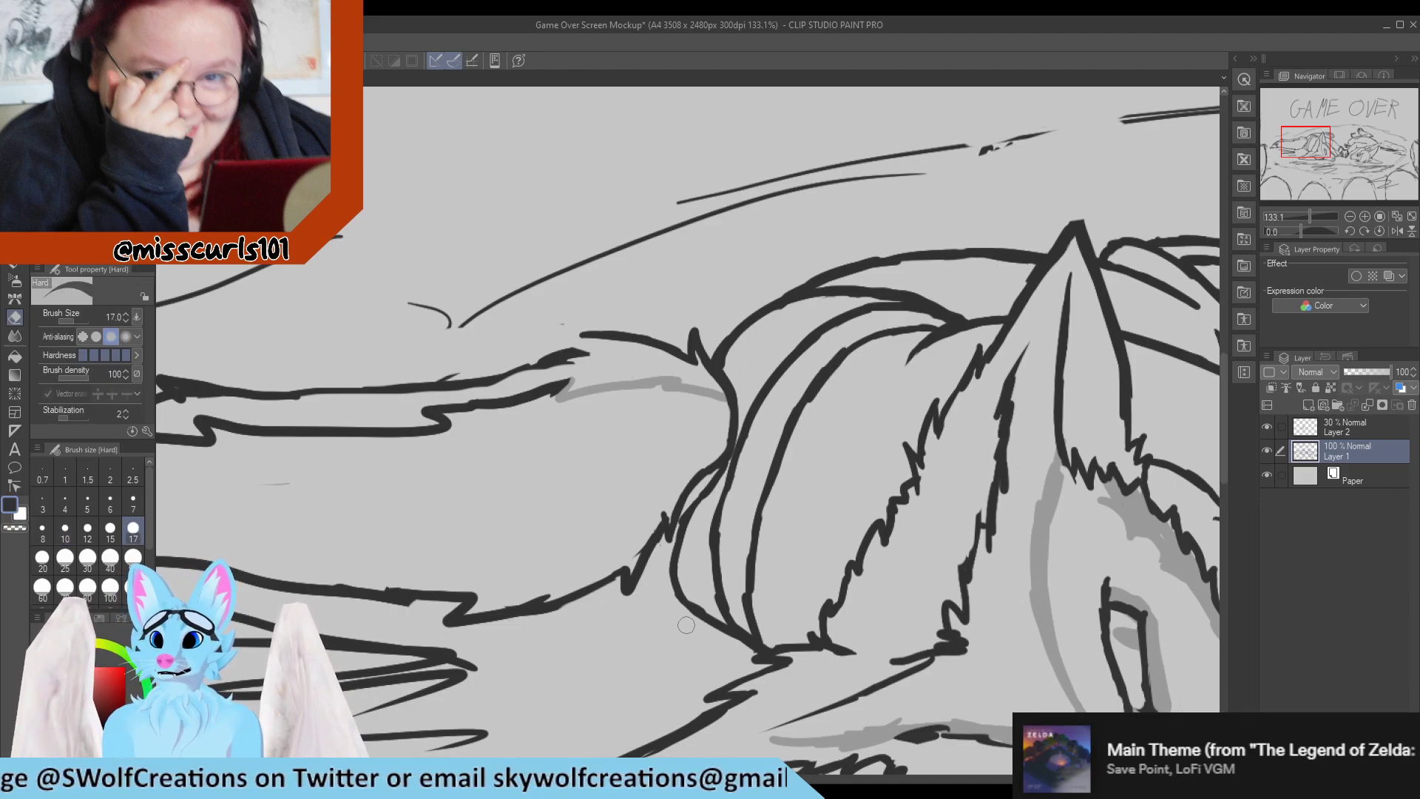
pyautogui.press('p')
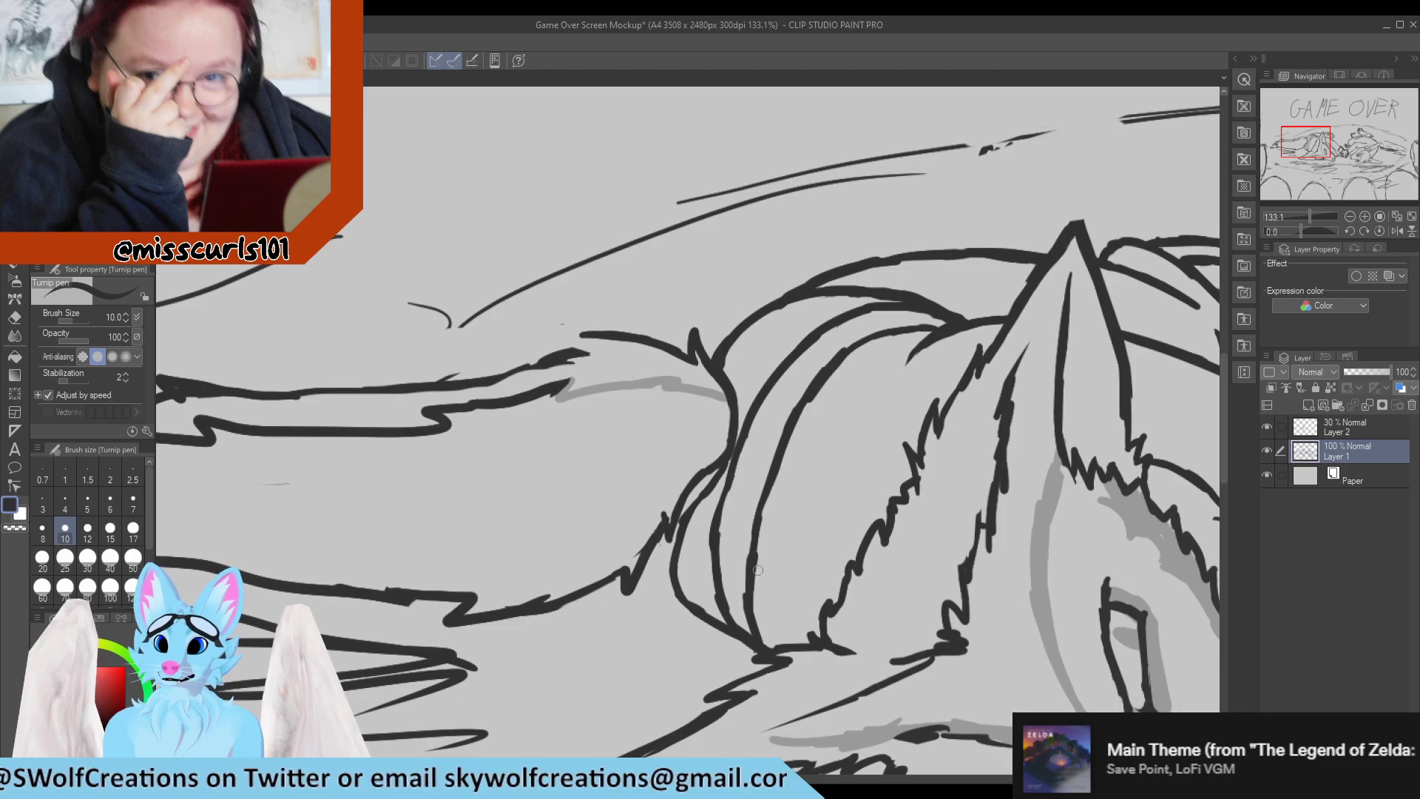
pyautogui.press('e')
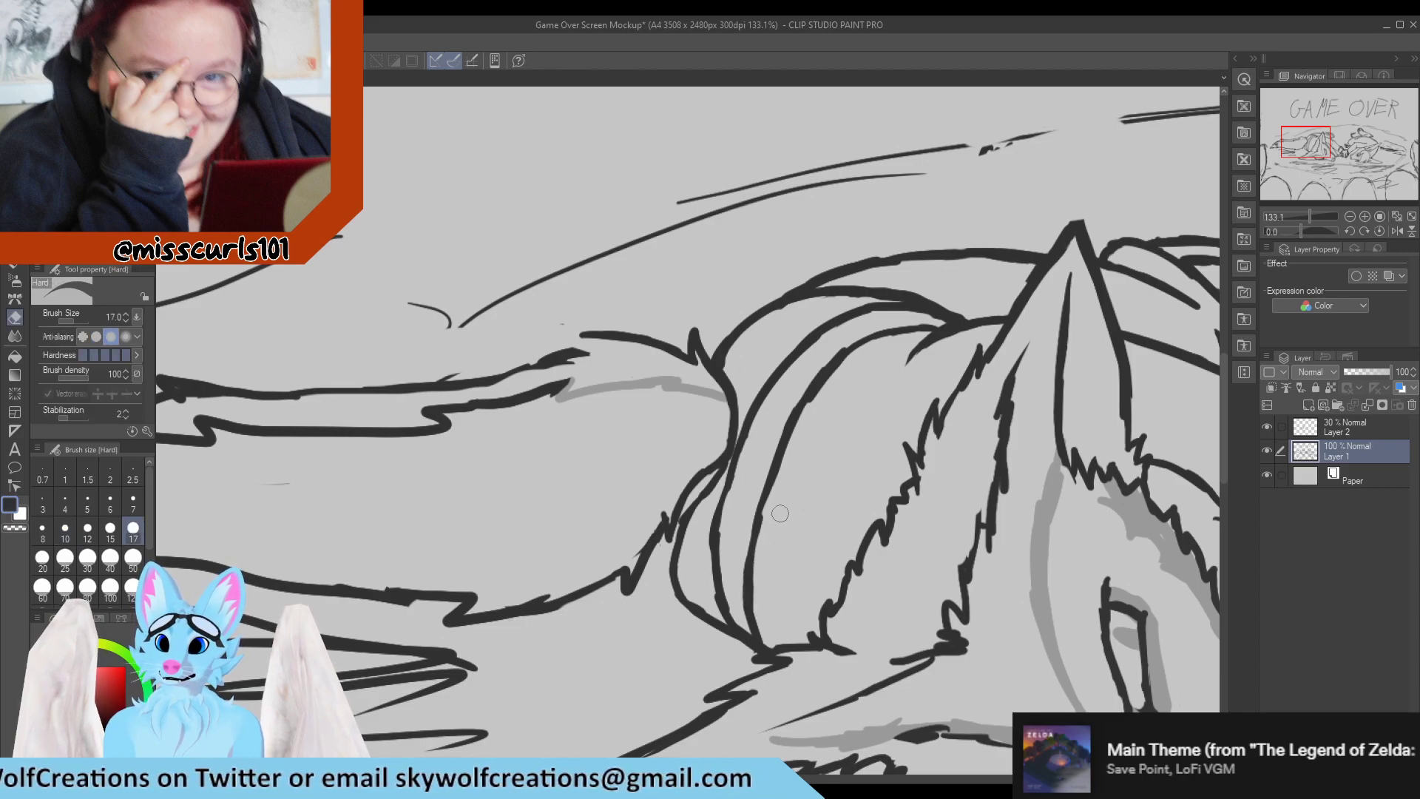
pyautogui.press('p')
pyautogui.moveTo(720, 610); pyautogui.dragTo(715, 547)
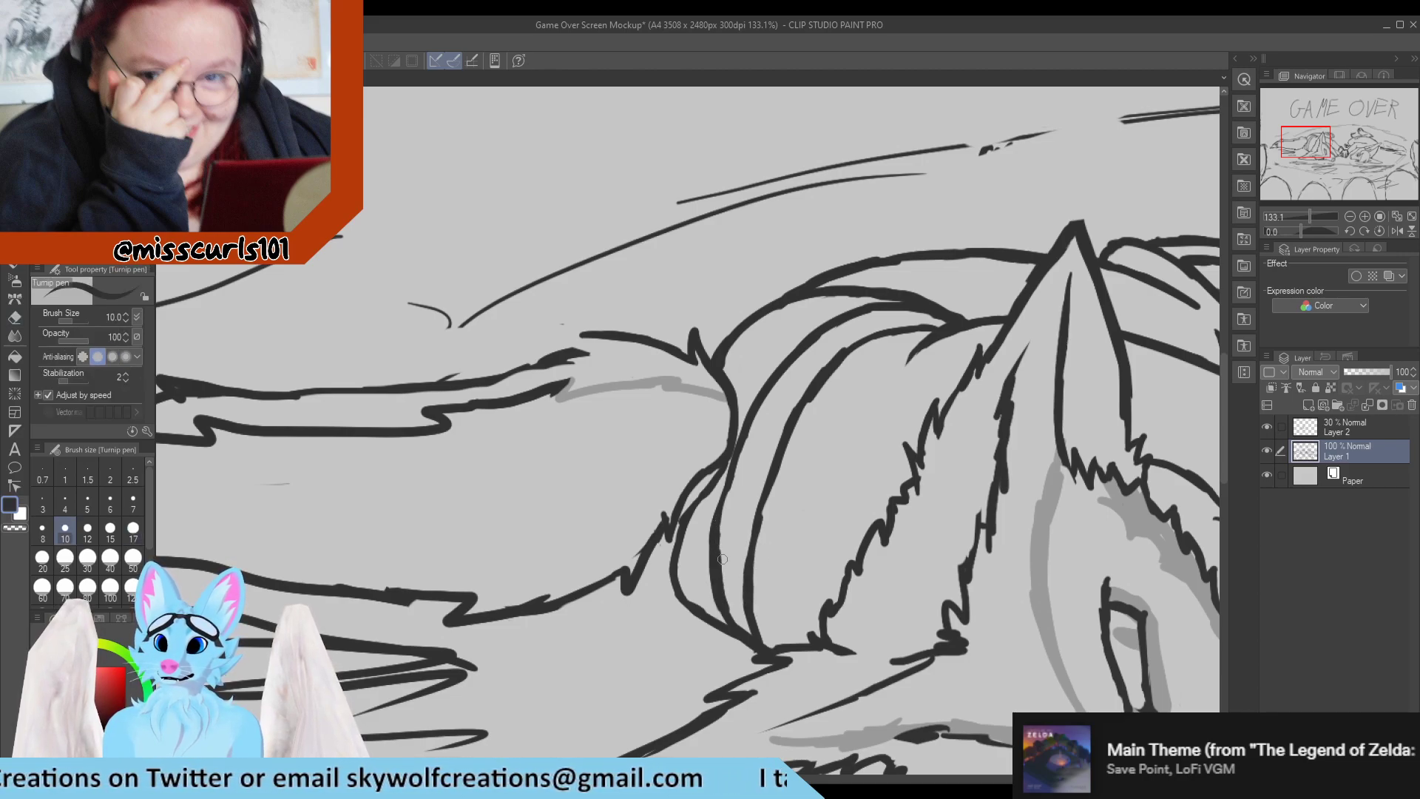
pyautogui.press('e')
pyautogui.moveTo(735, 609); pyautogui.dragTo(726, 533)
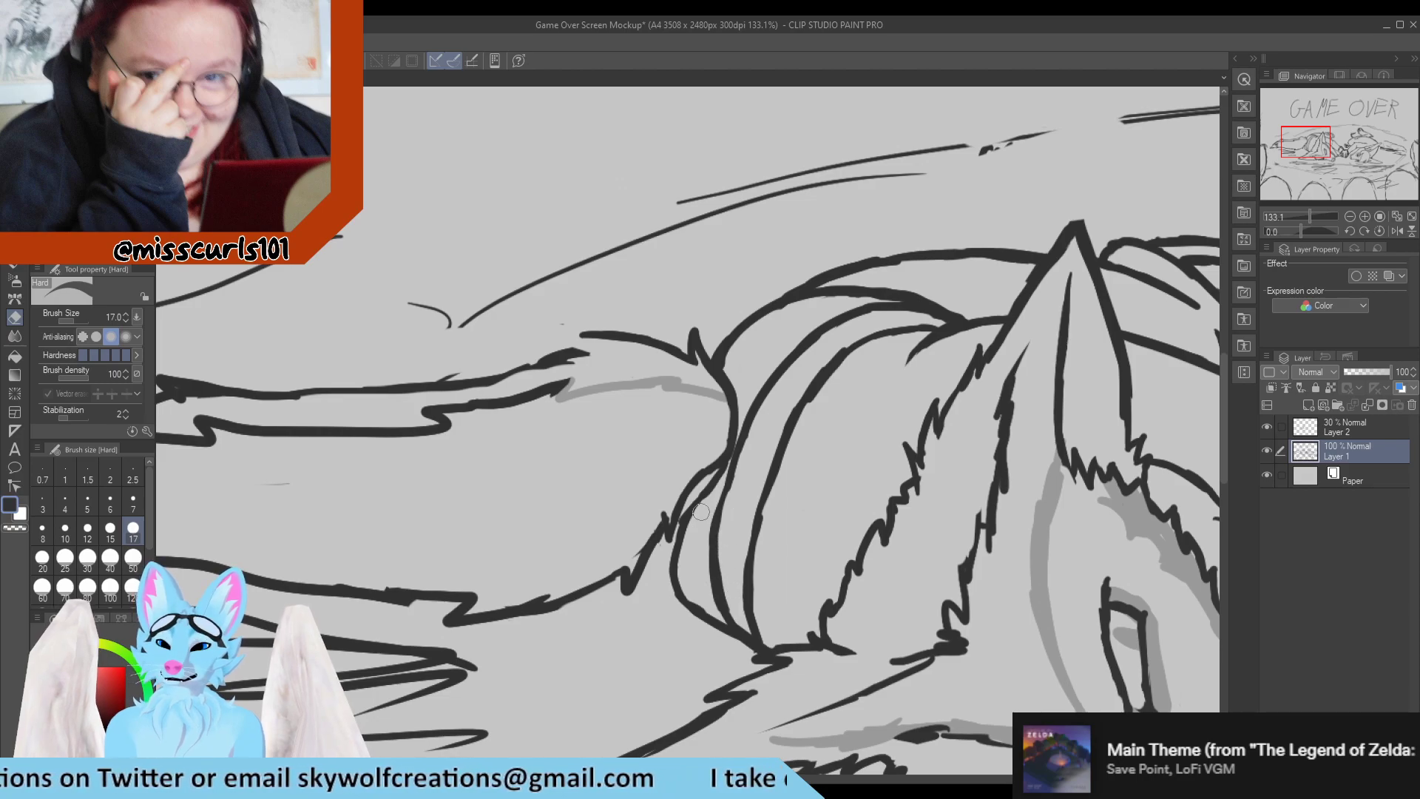
pyautogui.press('p')
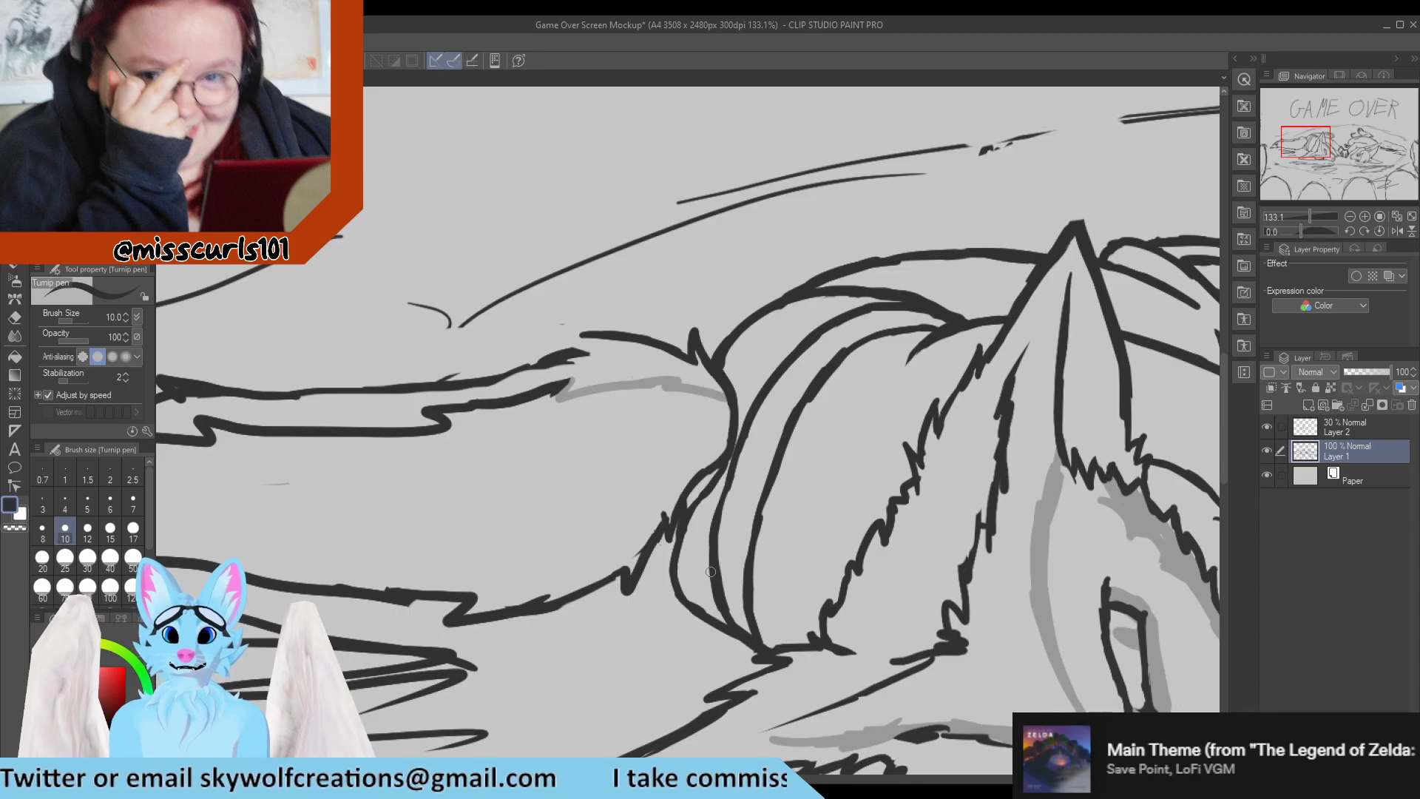
# Erase the stray specks beside the tip of the left character's tail.
pyautogui.scroll(-5, 599, 491)
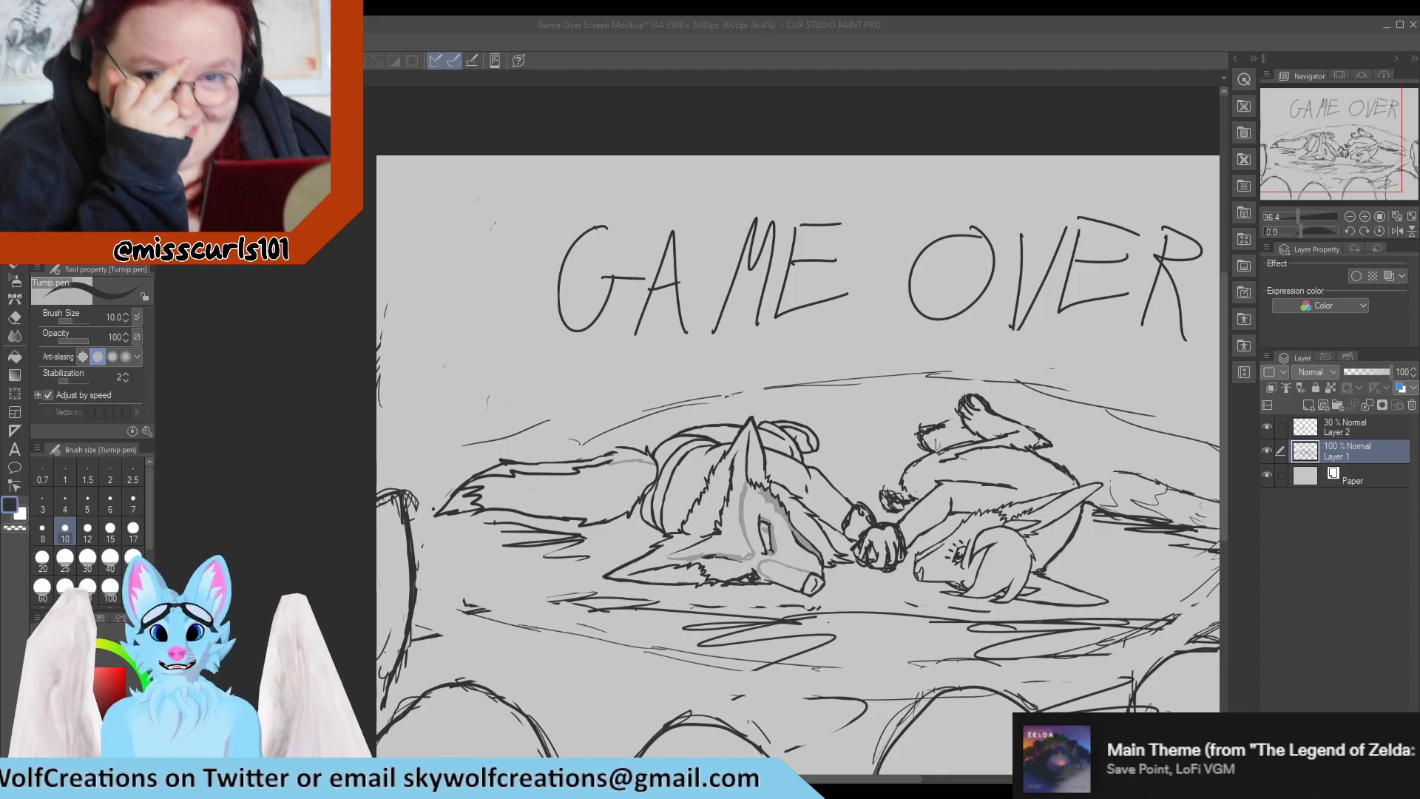
pyautogui.scroll(-2, 620, 545)
pyautogui.scroll(3, 534, 511)
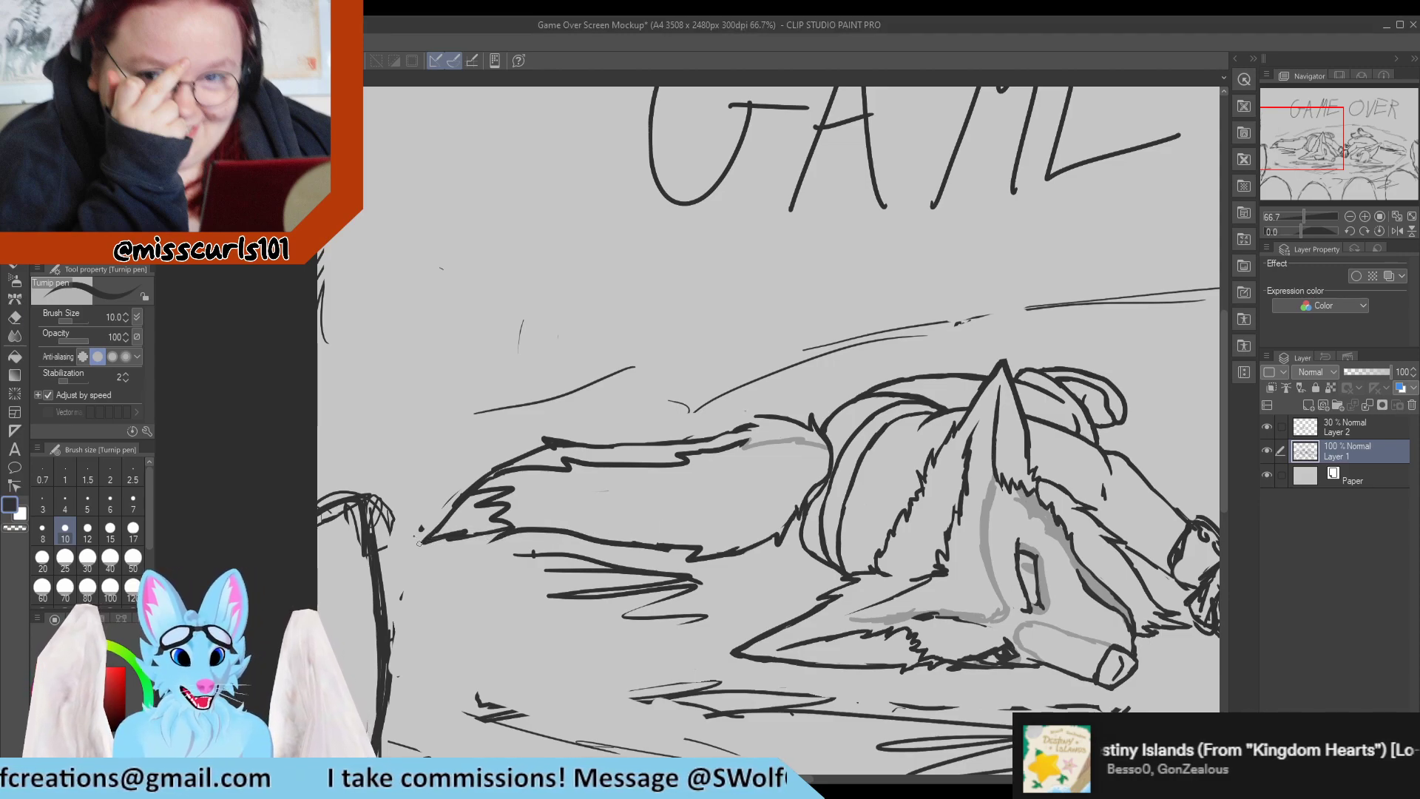
pyautogui.press('e')
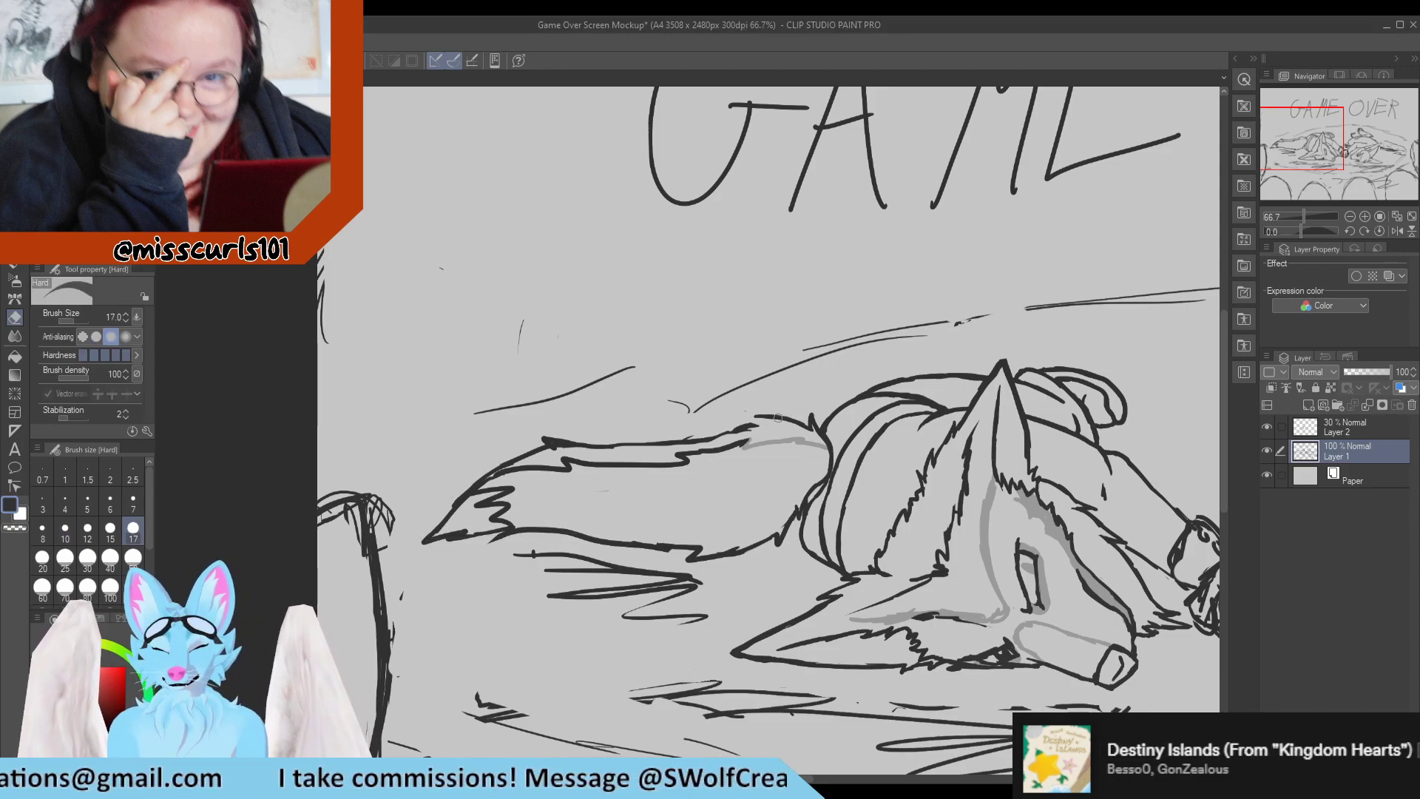
pyautogui.press('p')
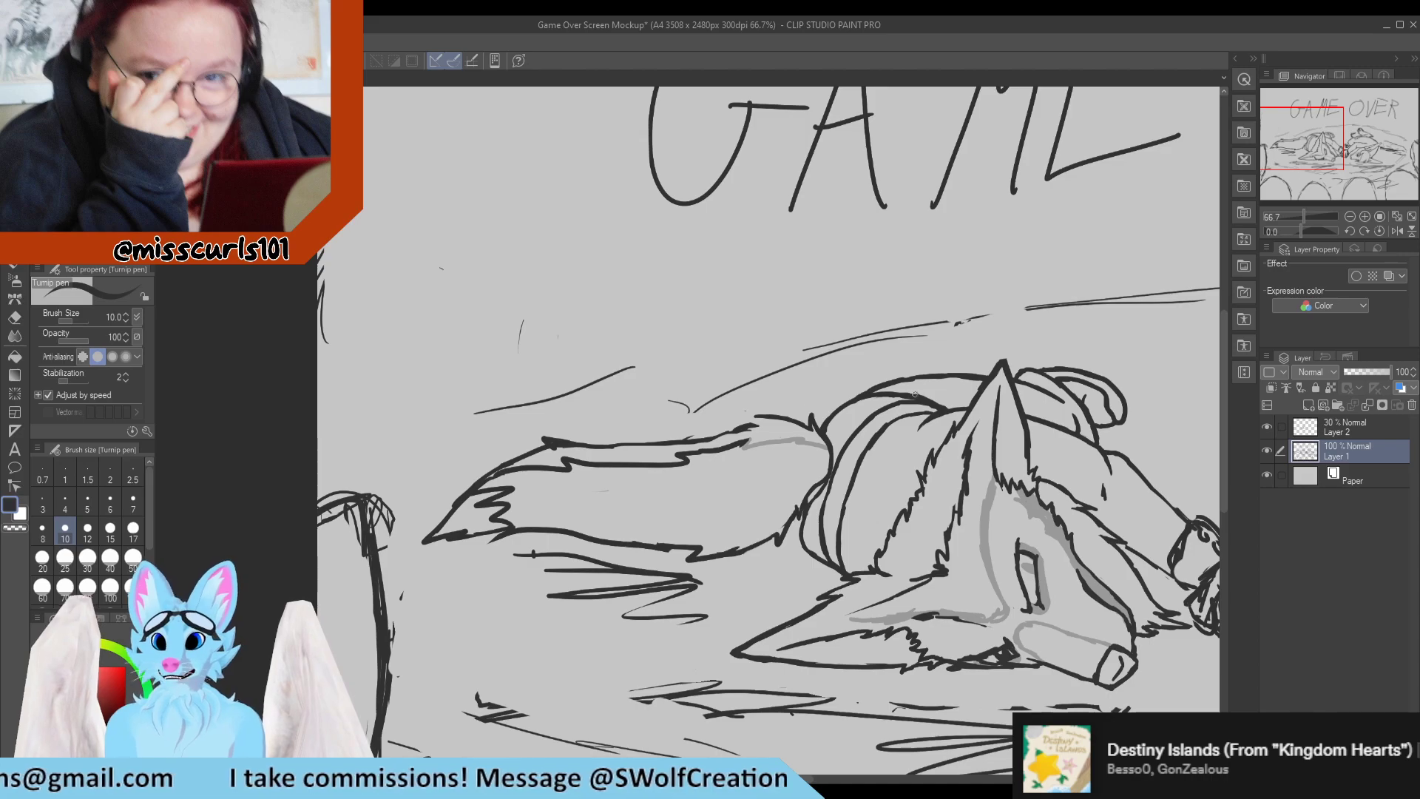
# Smooth the bumpy upper contour of the left character's back with pen touch-ups and light erasing.
pyautogui.scroll(5, 908, 388)
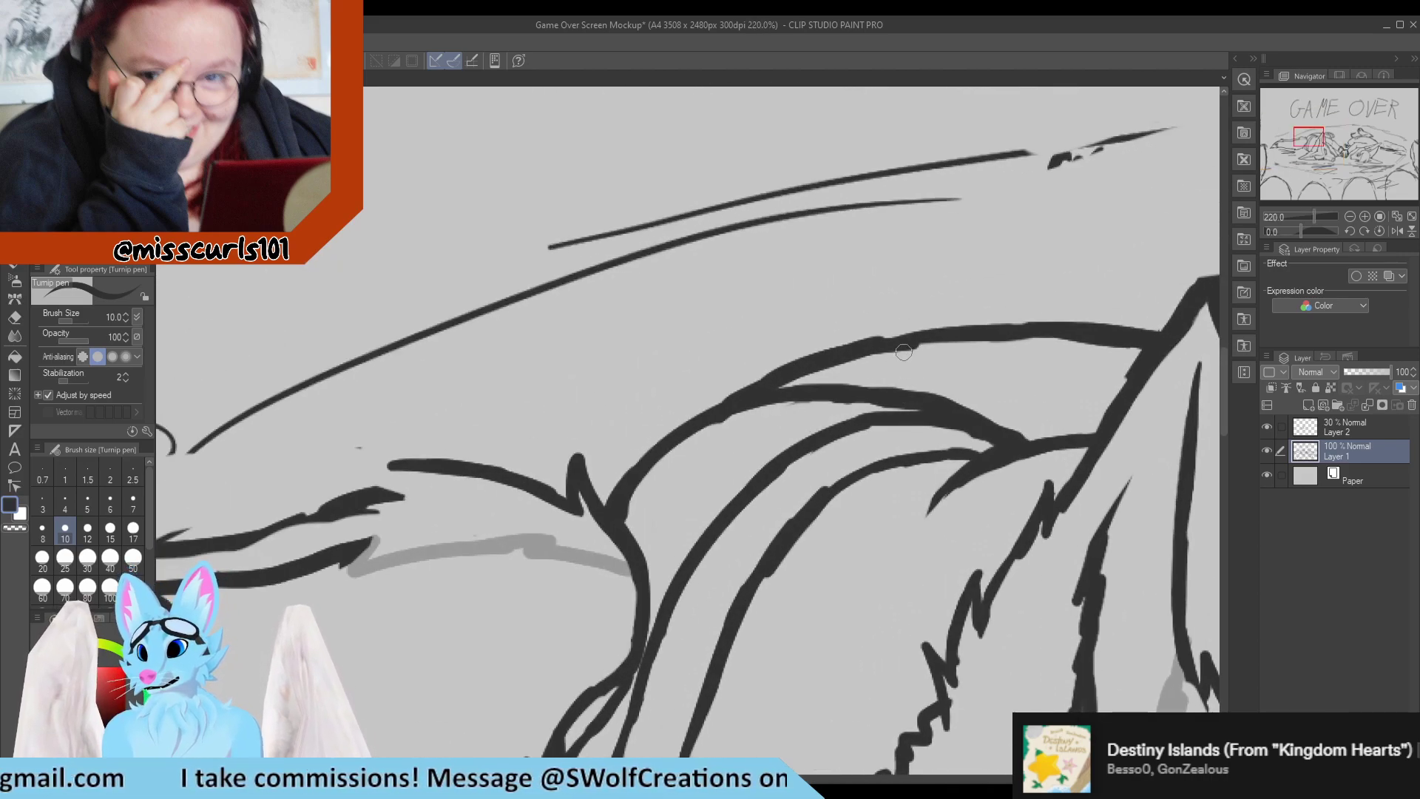
pyautogui.press('e')
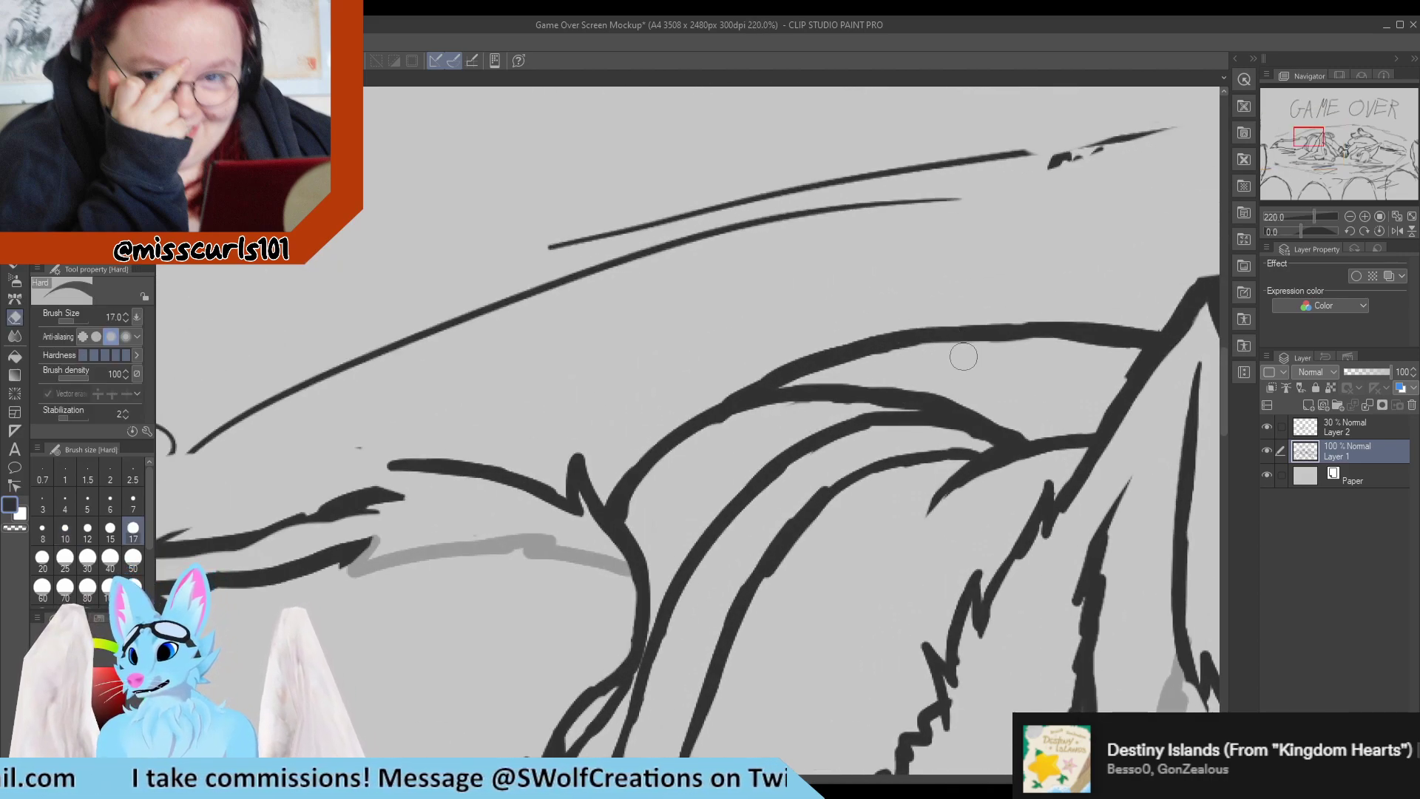
pyautogui.press('p')
# Add a pointed fur tuft to the tail's upper contour near its base, redraw the adjoining line and erase the rough old stroke.
pyautogui.scroll(-7, 583, 410)
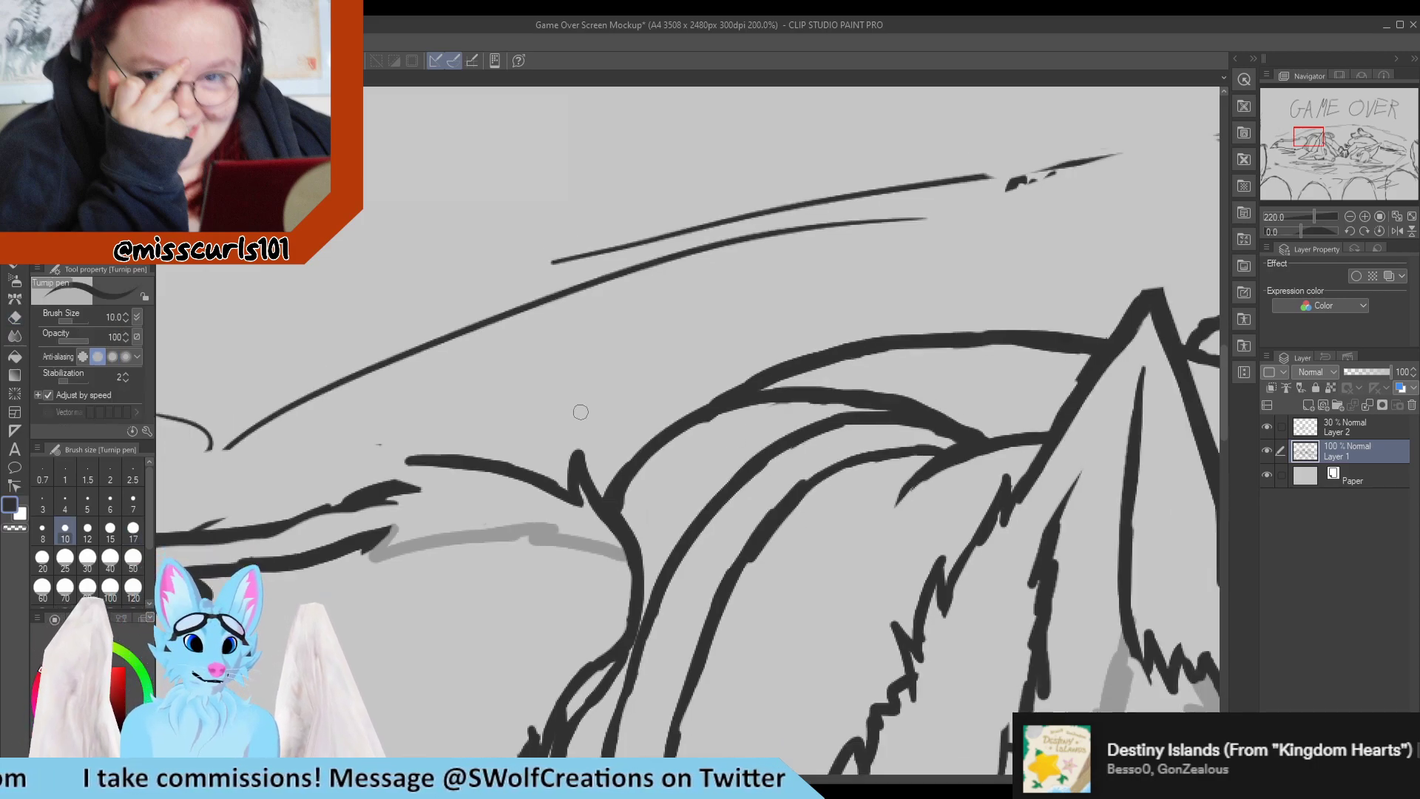
pyautogui.scroll(9, 459, 458)
pyautogui.press('e')
pyautogui.moveTo(460, 376)
pyautogui.mouseDown()
pyautogui.moveTo(531, 450)
pyautogui.moveTo(469, 394)
pyautogui.moveTo(521, 435)
pyautogui.mouseUp()
pyautogui.press('p')
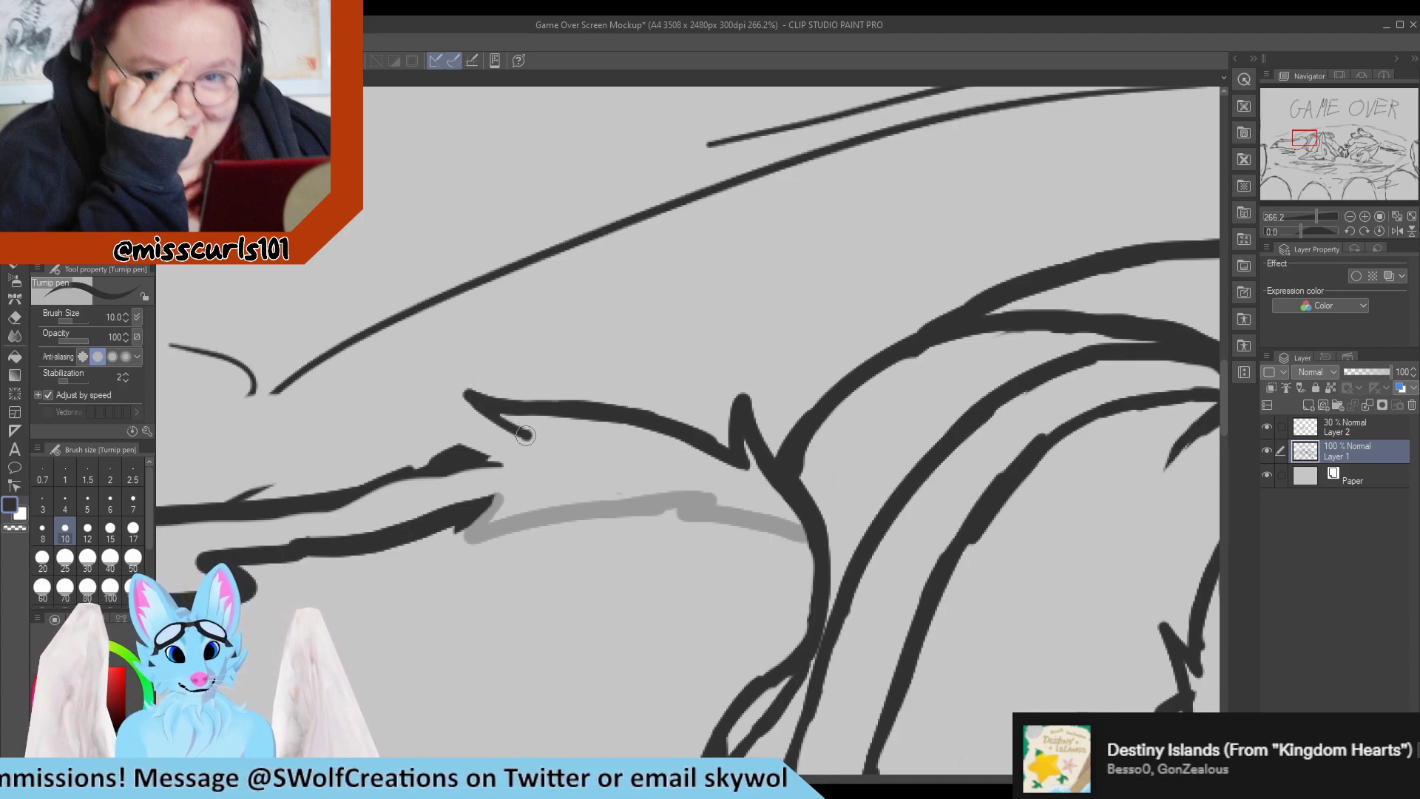
pyautogui.moveTo(528, 434)
pyautogui.mouseDown()
pyautogui.moveTo(430, 458)
pyautogui.moveTo(363, 494)
pyautogui.mouseUp()
pyautogui.press('e')
pyautogui.moveTo(496, 469)
pyautogui.mouseDown()
pyautogui.moveTo(431, 471)
pyautogui.moveTo(359, 509)
pyautogui.mouseUp()
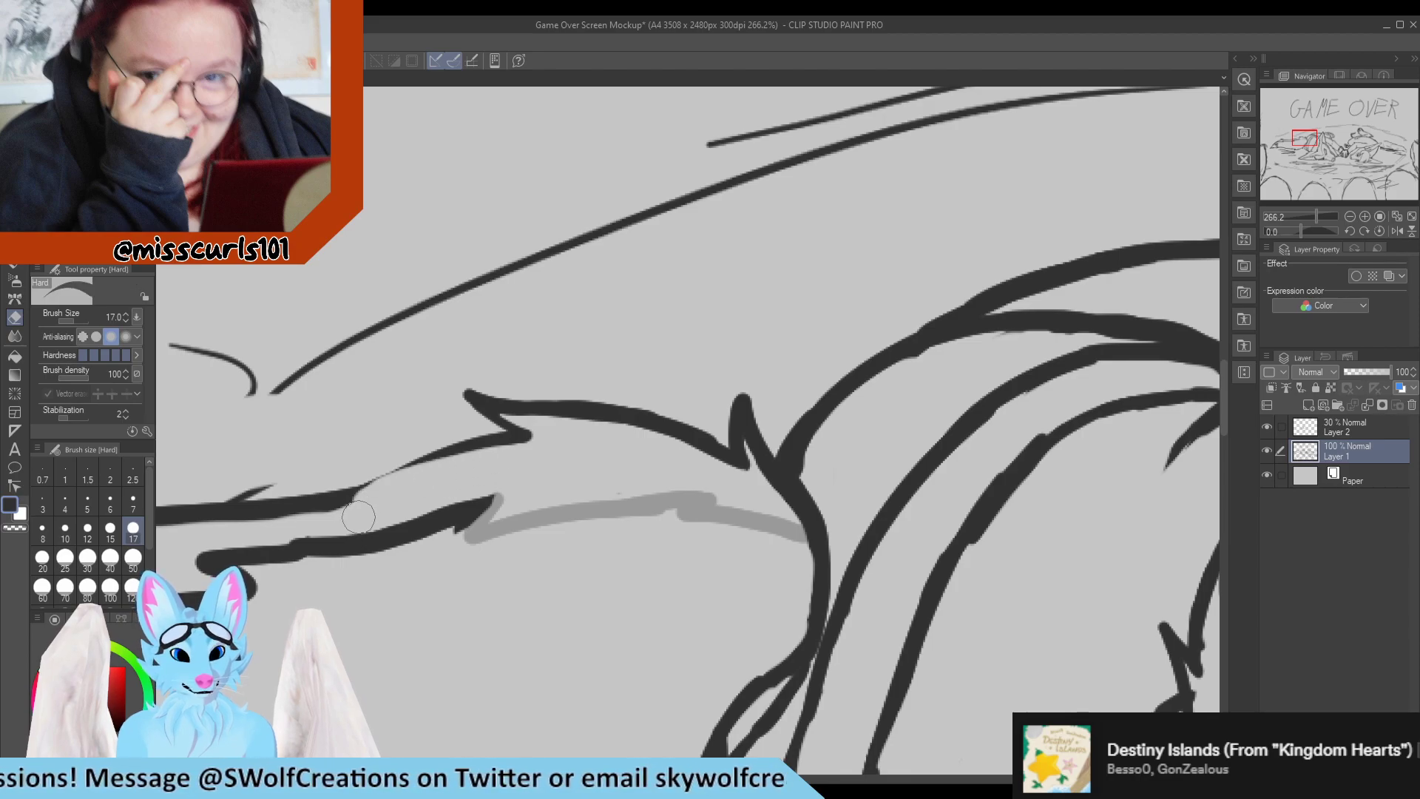
pyautogui.press('p')
pyautogui.scroll(-4, 607, 433)
pyautogui.scroll(-3, 662, 449)
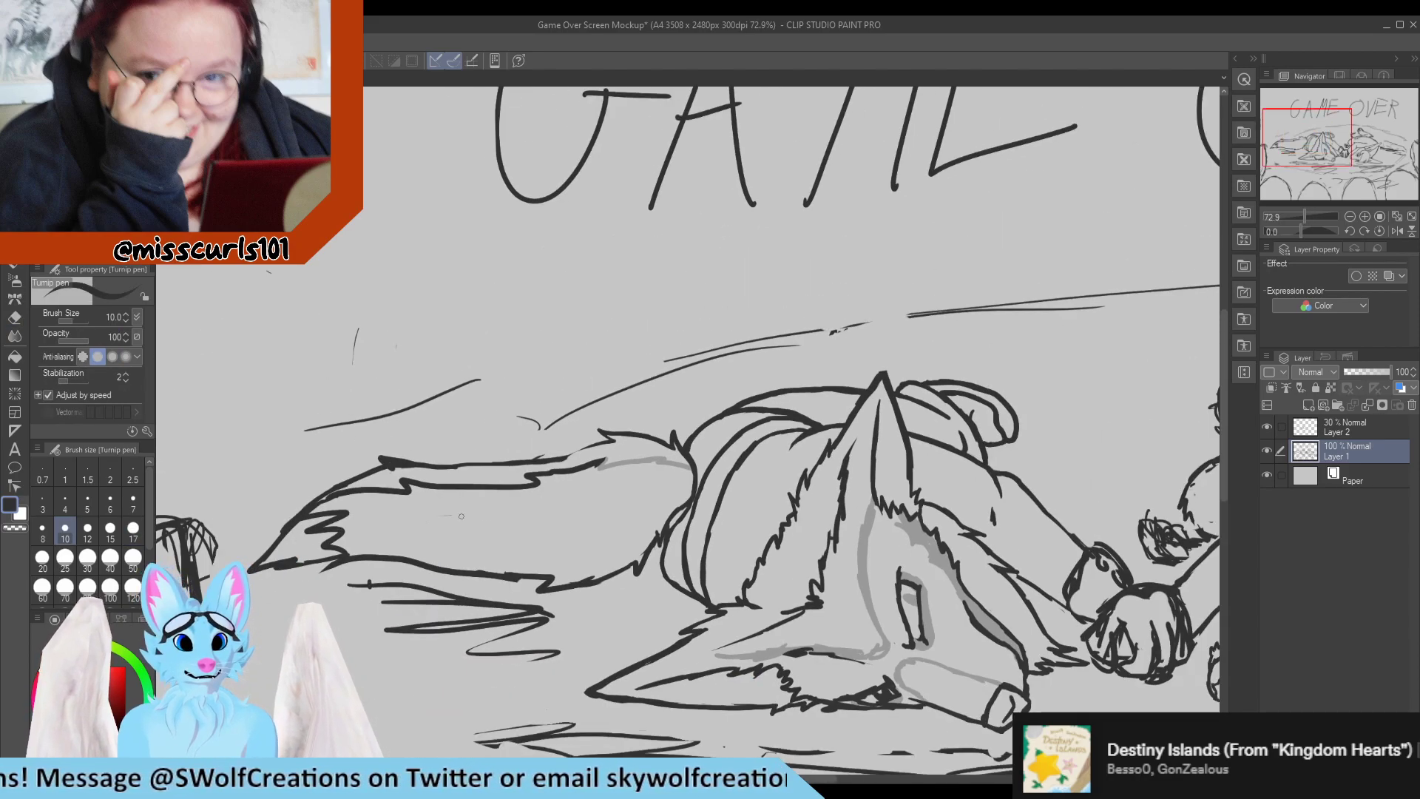
pyautogui.scroll(-3, 461, 516)
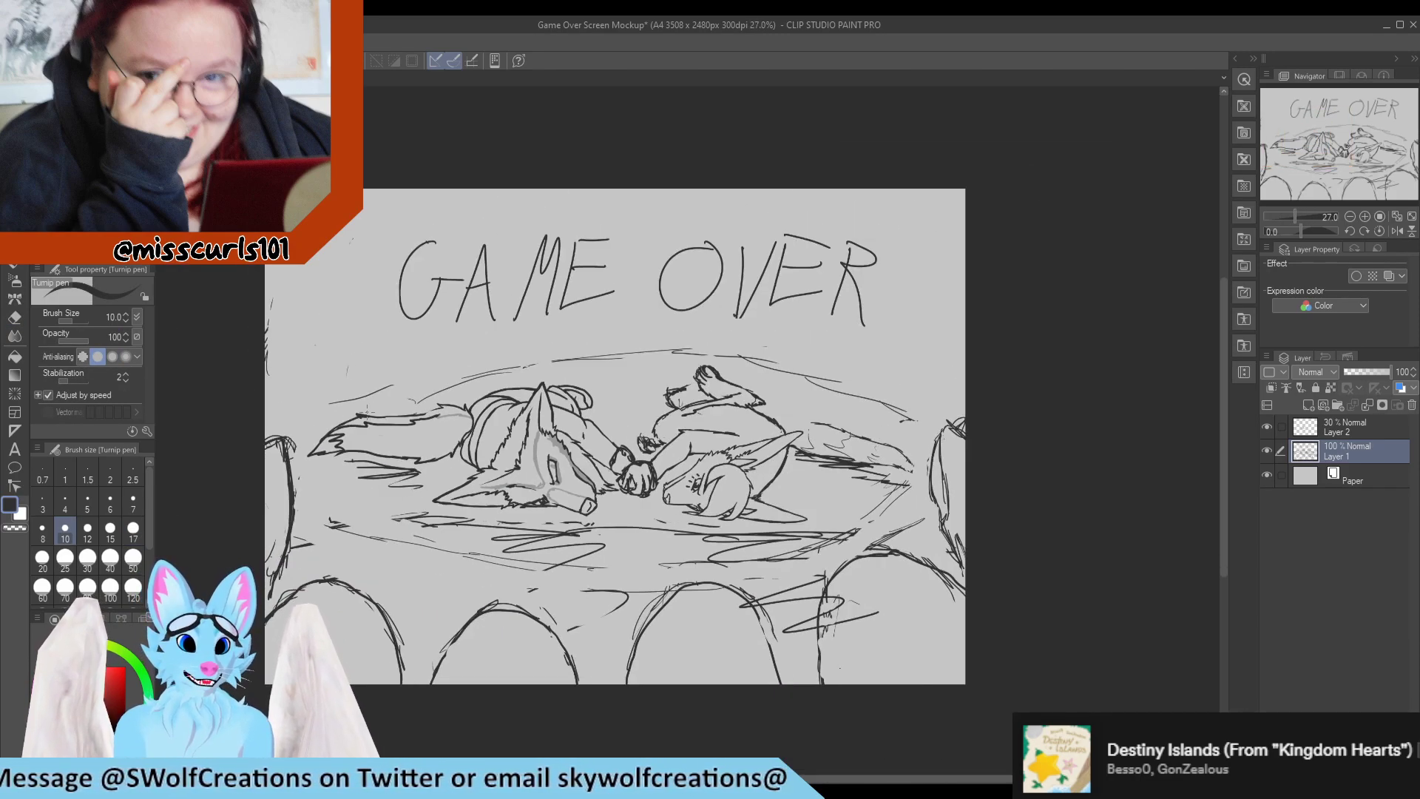
pyautogui.scroll(2, 422, 477)
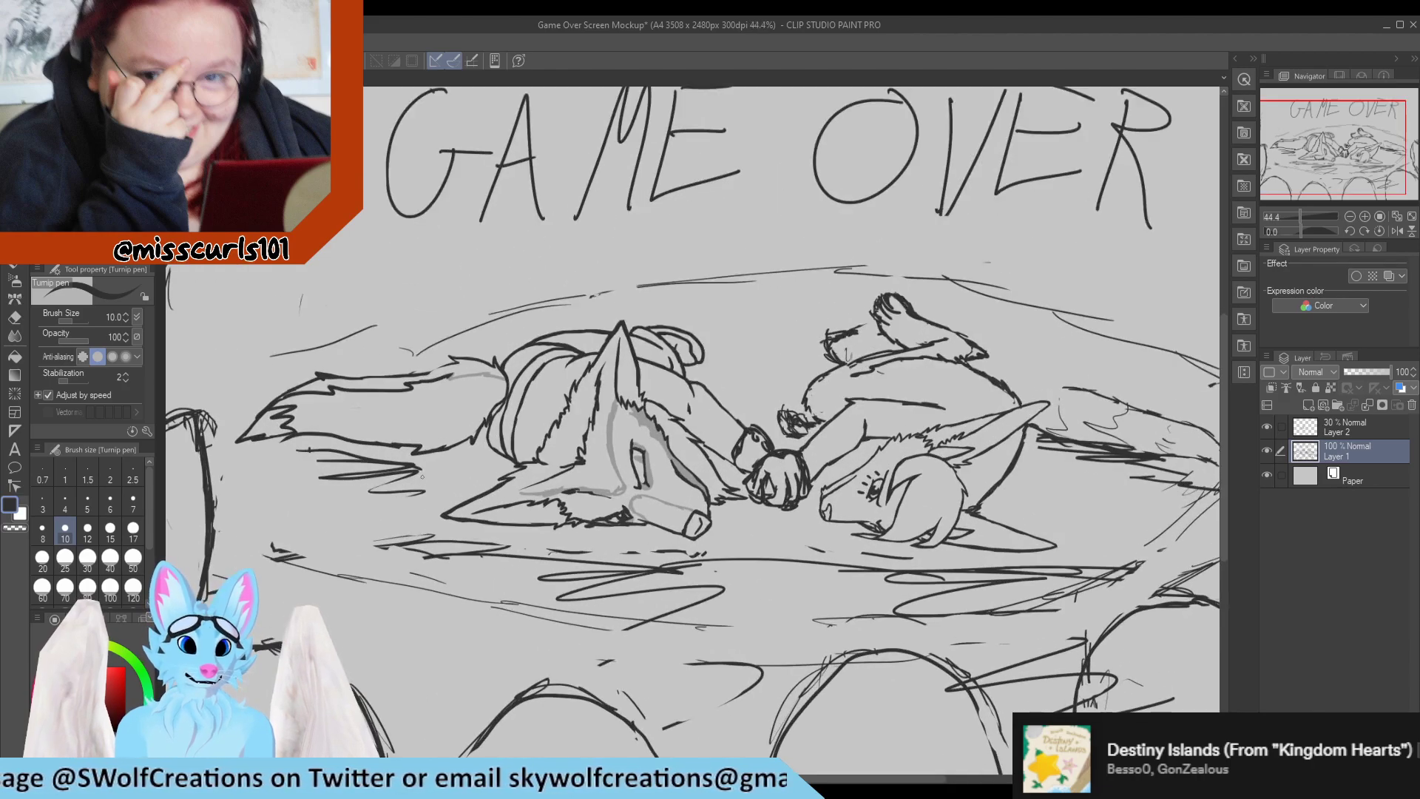
pyautogui.scroll(-2, 366, 473)
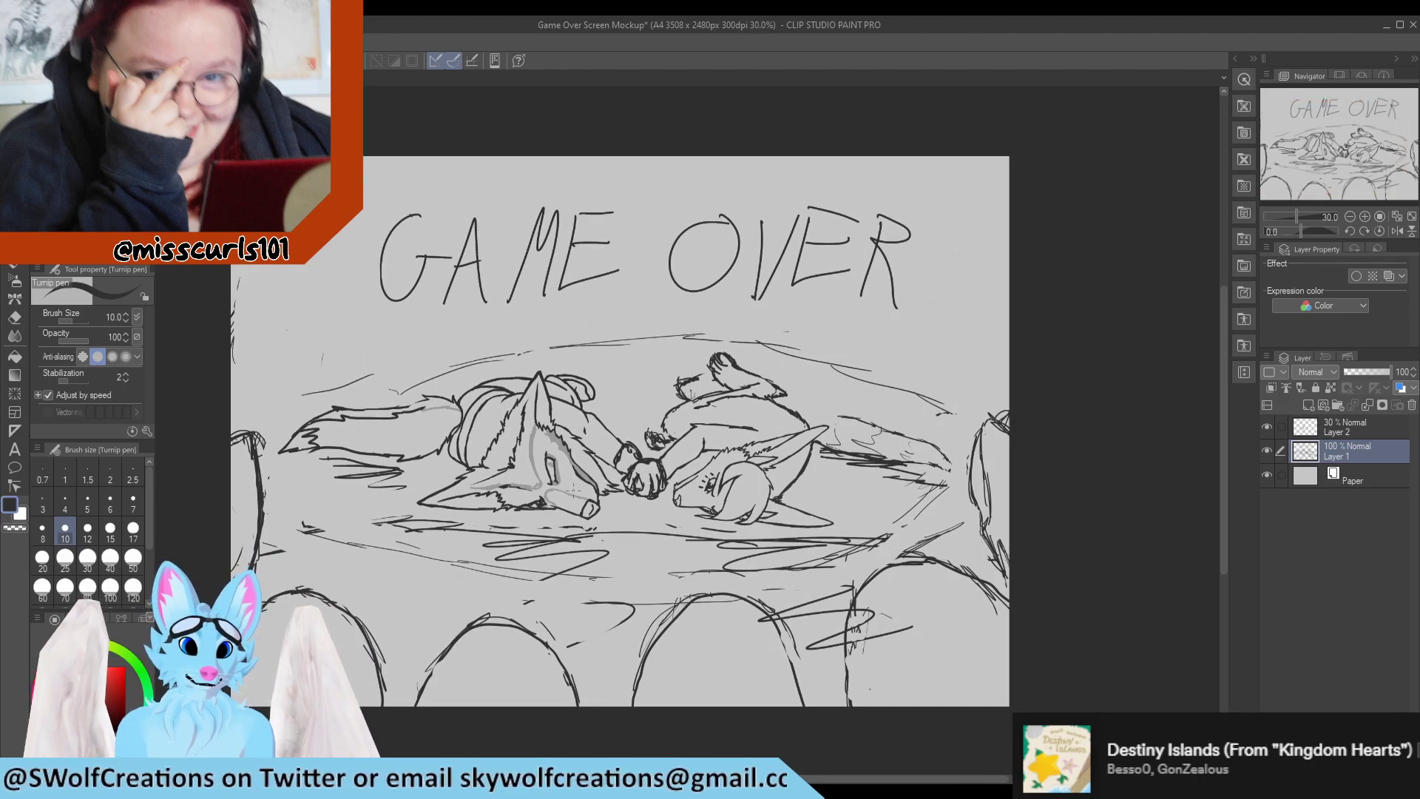
pyautogui.scroll(2, 442, 534)
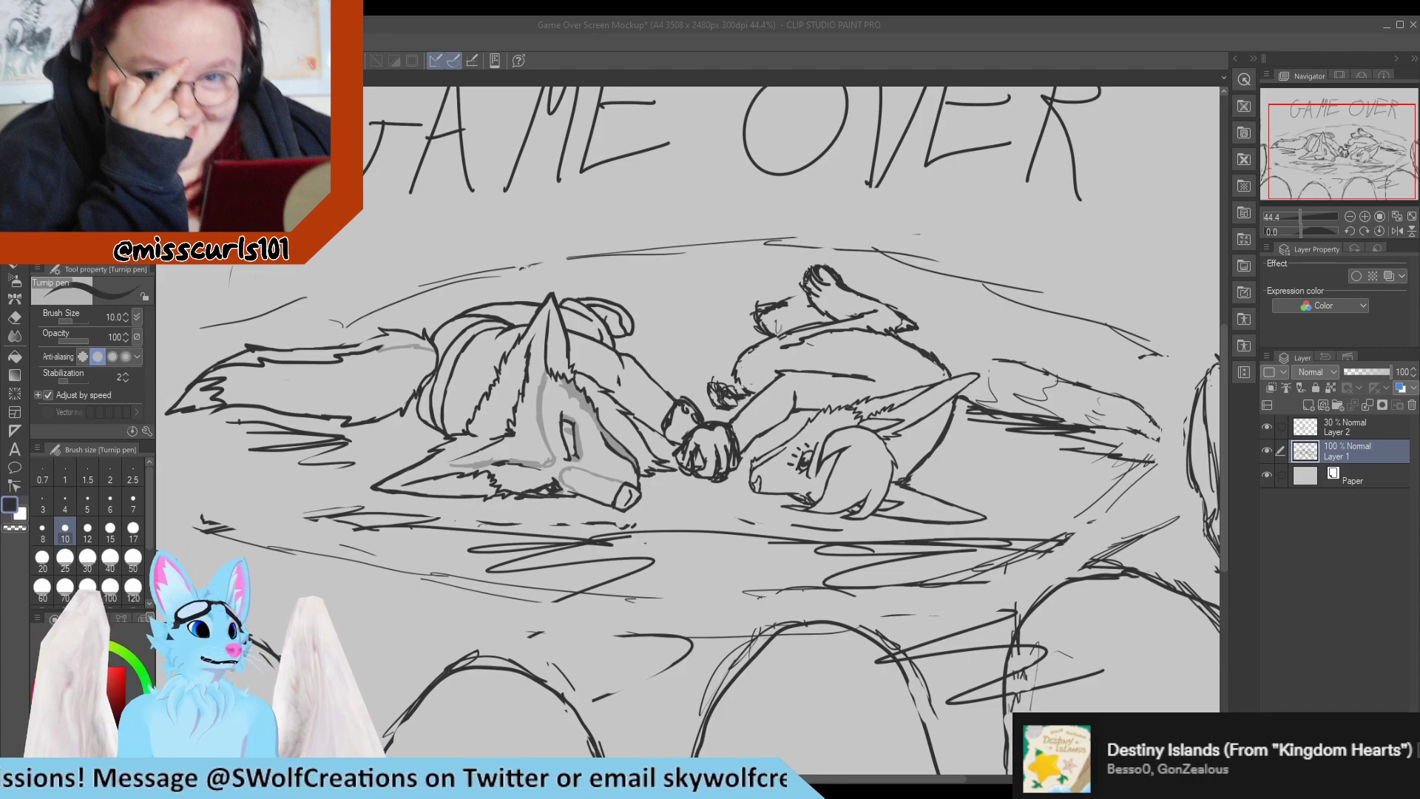
pyautogui.click(645, 542)
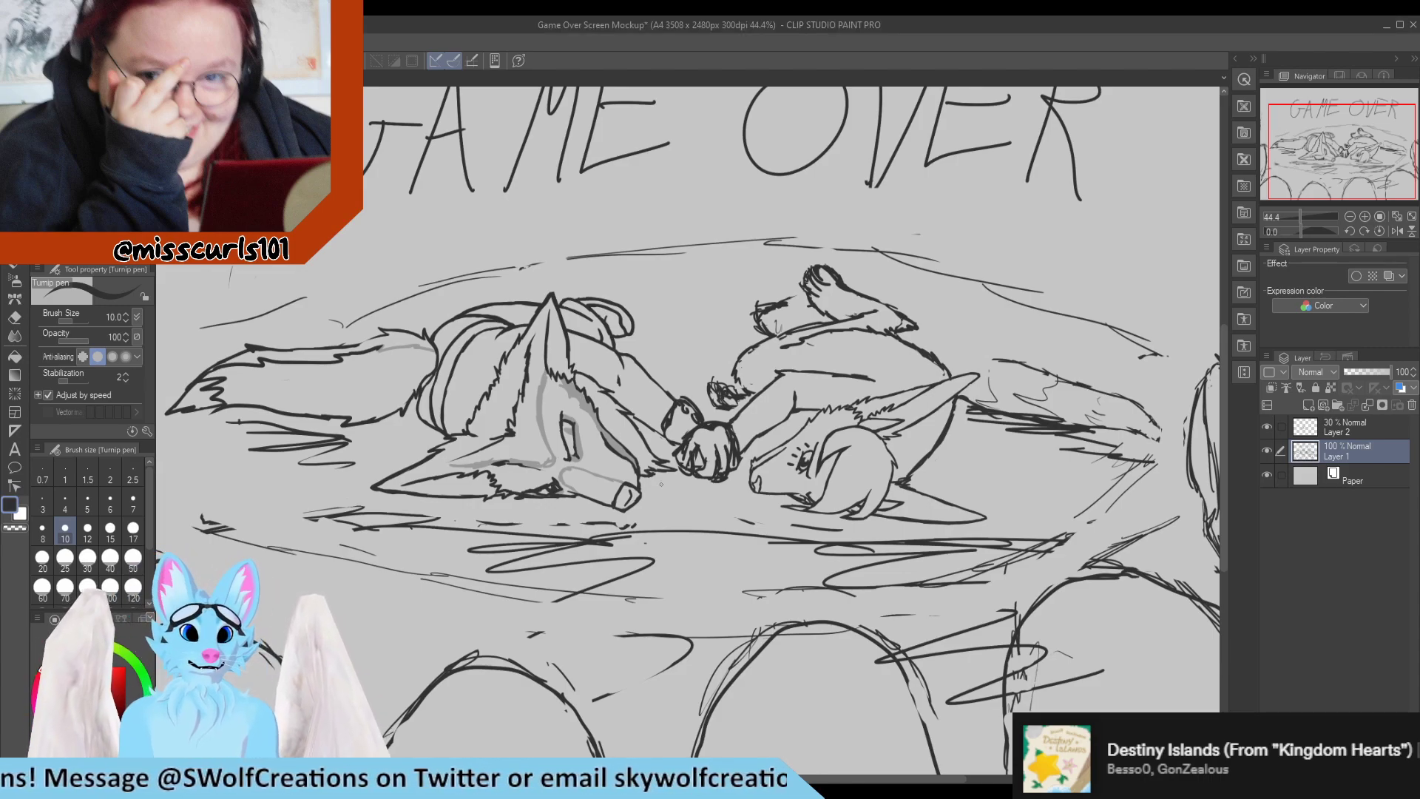
# Erase the rough wrist-side outline of the left character's far paw and redraw it as a smooth rounded contour reaching the clasped paw.
pyautogui.scroll(6, 658, 497)
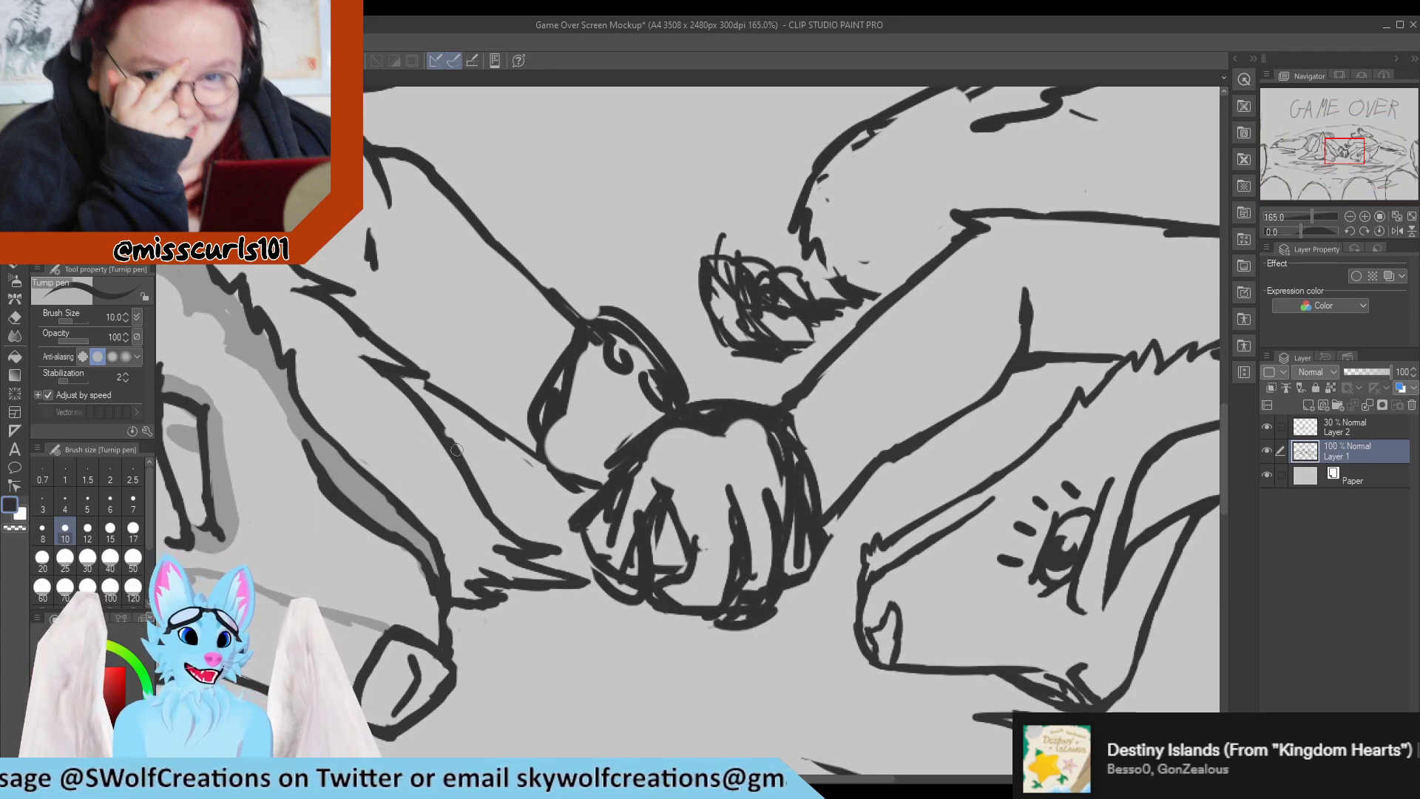
pyautogui.moveTo(581, 355)
pyautogui.mouseDown()
pyautogui.moveTo(529, 450)
pyautogui.moveTo(550, 423)
pyautogui.moveTo(556, 466)
pyautogui.mouseUp()
pyautogui.press('e')
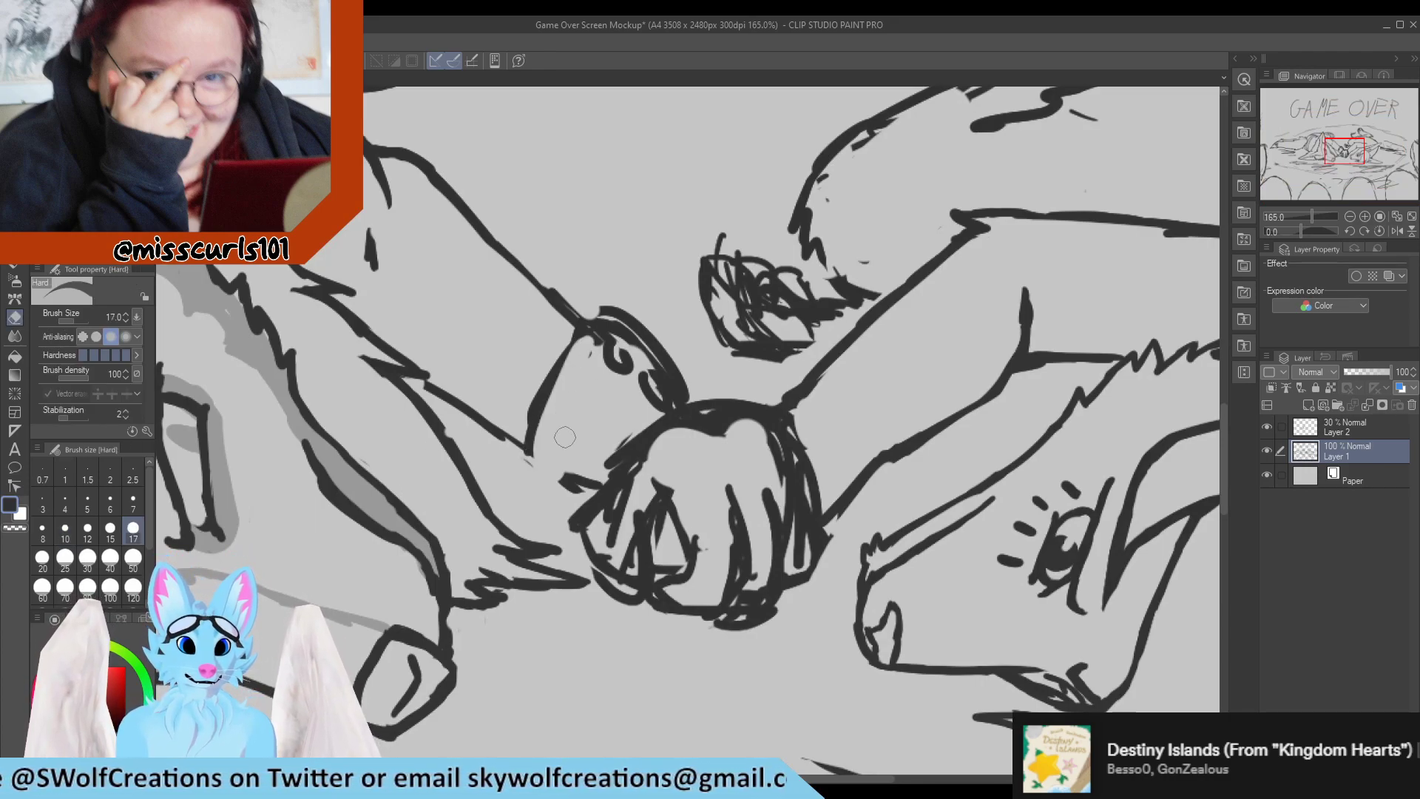
pyautogui.press('p')
pyautogui.moveTo(575, 333)
pyautogui.mouseDown()
pyautogui.moveTo(567, 398)
pyautogui.moveTo(539, 380)
pyautogui.moveTo(553, 410)
pyautogui.moveTo(541, 471)
pyautogui.mouseUp()
pyautogui.moveTo(540, 366)
pyautogui.mouseDown()
pyautogui.moveTo(533, 486)
pyautogui.moveTo(520, 357)
pyautogui.moveTo(527, 475)
pyautogui.moveTo(521, 419)
pyautogui.moveTo(554, 466)
pyautogui.moveTo(556, 362)
pyautogui.moveTo(580, 331)
pyautogui.moveTo(534, 412)
pyautogui.moveTo(542, 471)
pyautogui.moveTo(575, 499)
pyautogui.moveTo(572, 482)
pyautogui.moveTo(600, 492)
pyautogui.mouseUp()
pyautogui.press('e')
pyautogui.press('p')
pyautogui.press('e')
pyautogui.moveTo(566, 466)
pyautogui.mouseDown()
pyautogui.moveTo(553, 461)
pyautogui.moveTo(561, 501)
pyautogui.mouseUp()
pyautogui.press('p')
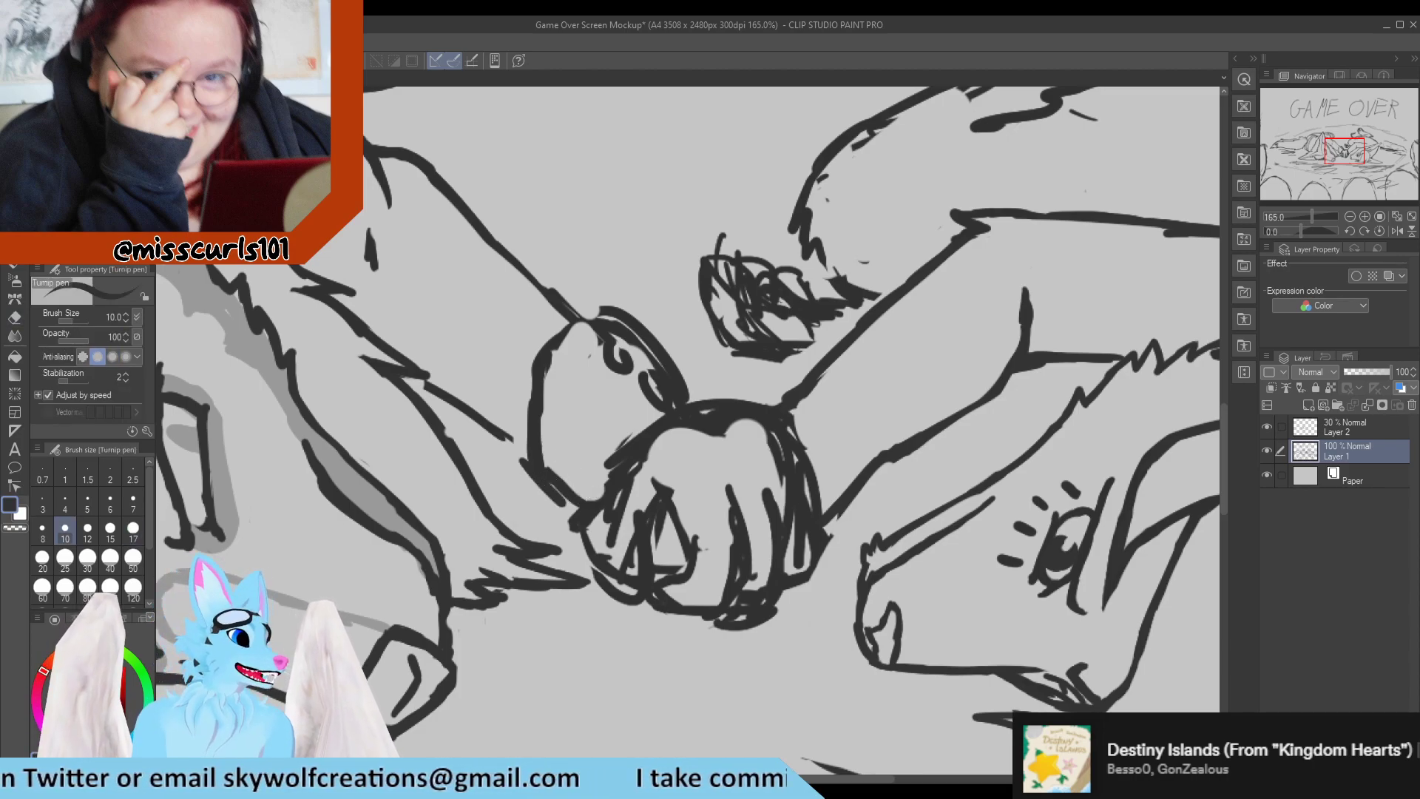
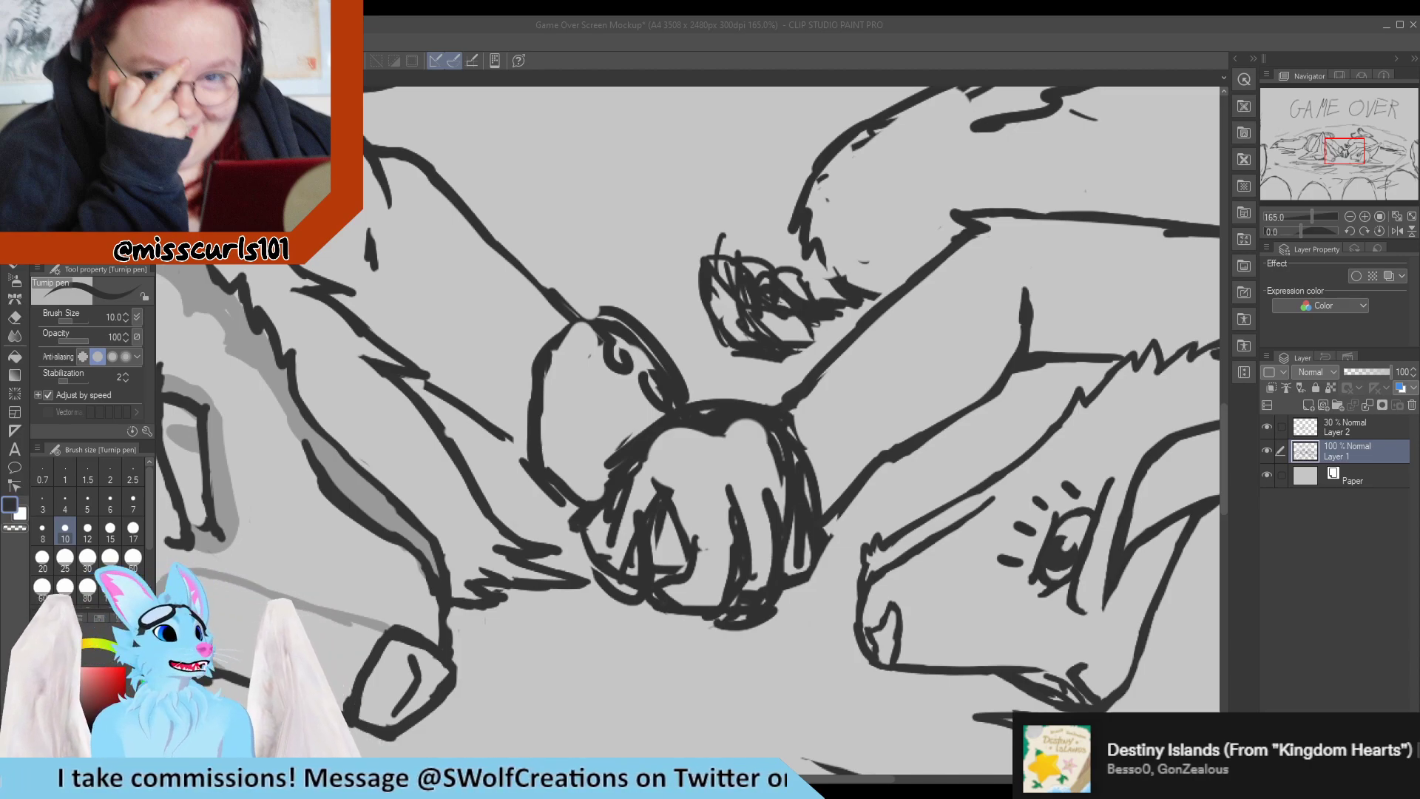
# Redraw the outer side and rounded top of the left character's far paw and clean its edges with the eraser.
pyautogui.scroll(-5, 599, 474)
pyautogui.scroll(6, 599, 474)
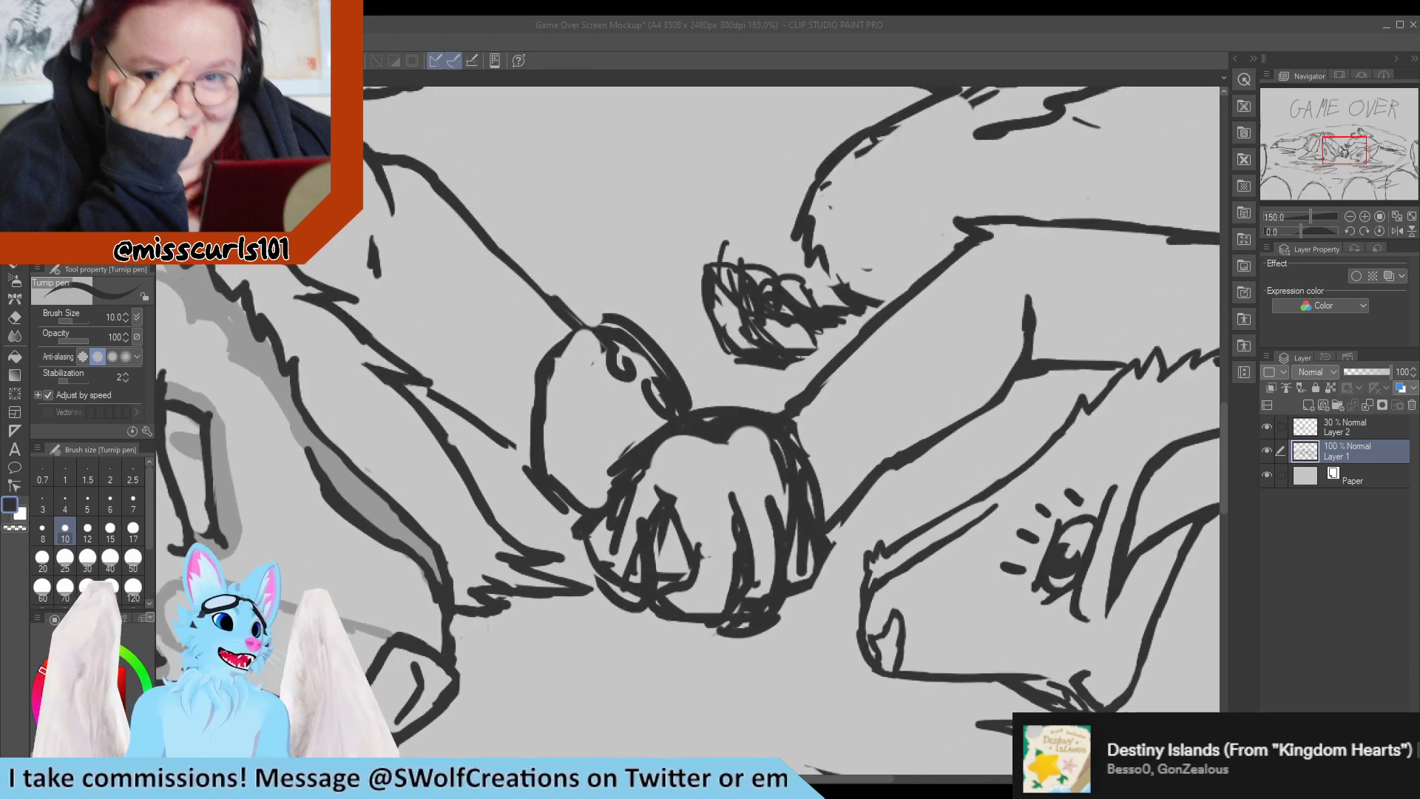
pyautogui.moveTo(531, 442); pyautogui.dragTo(555, 342)
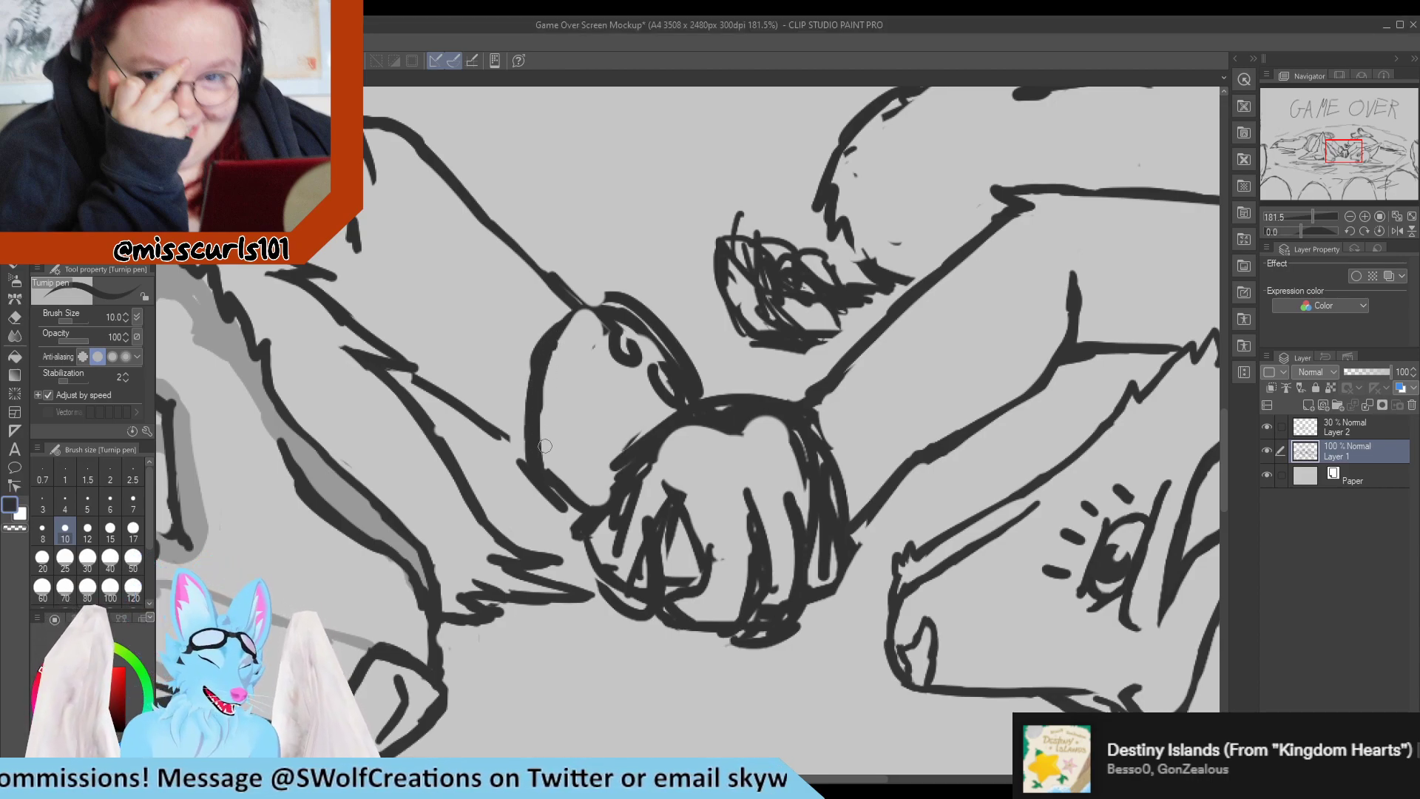
pyautogui.press('e')
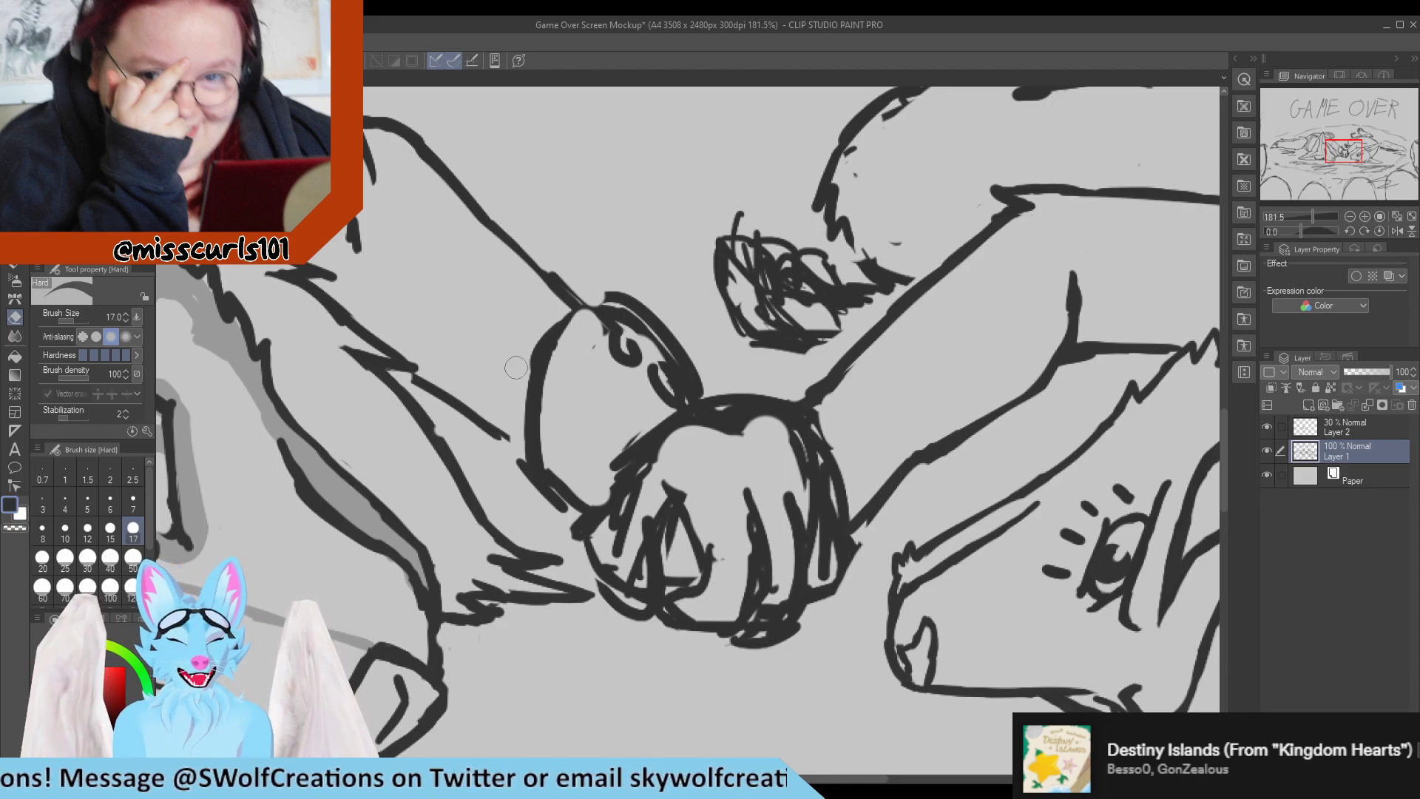
pyautogui.press('p')
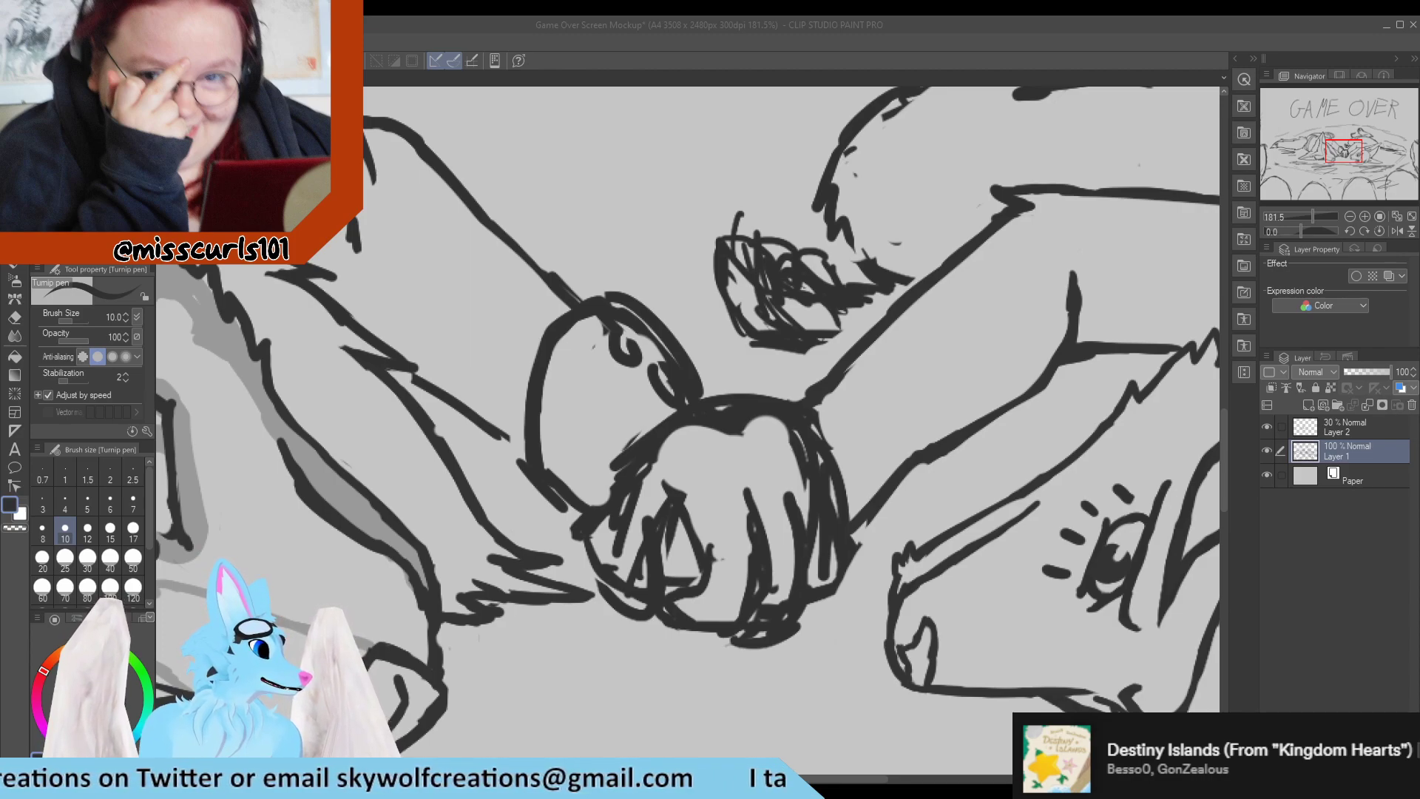
pyautogui.click(613, 478)
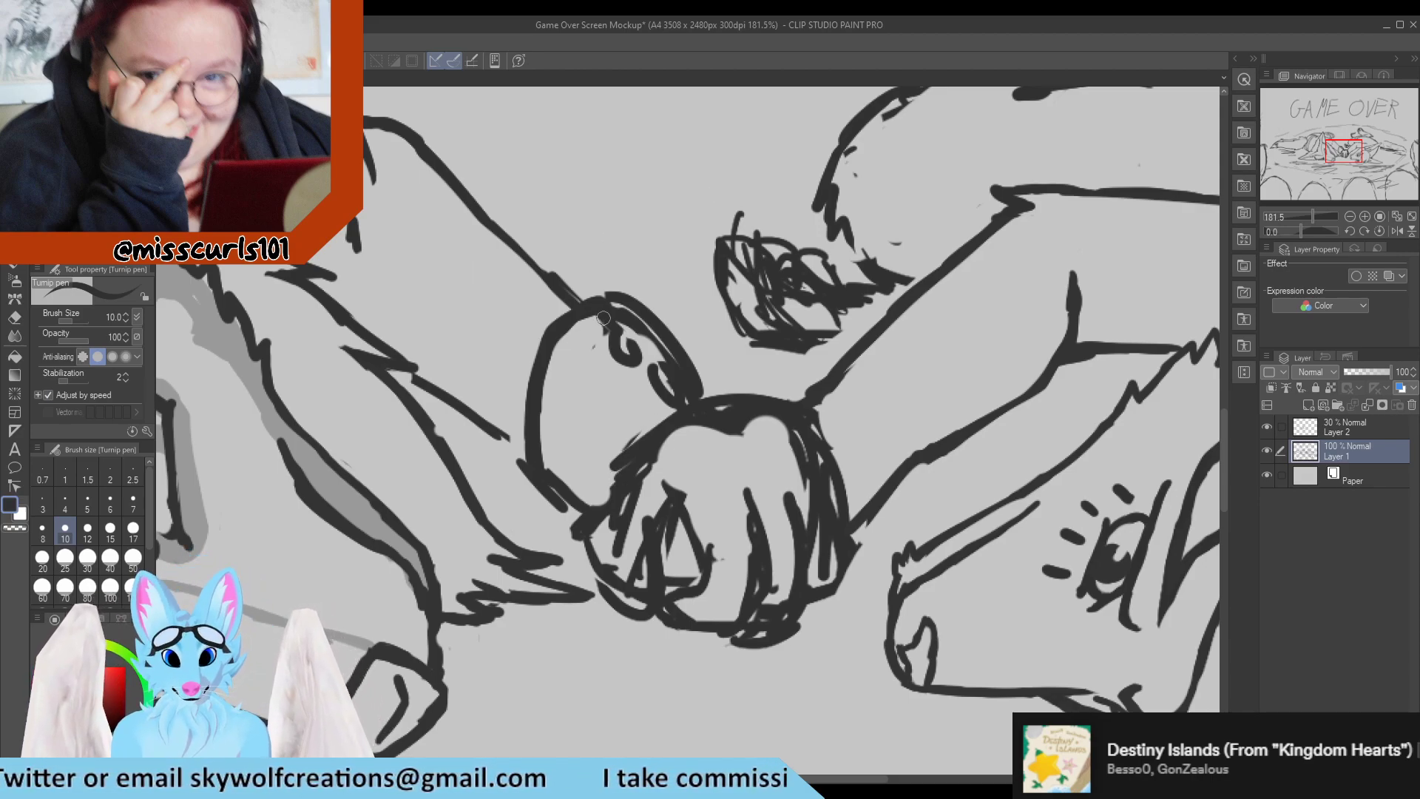
pyautogui.press('e')
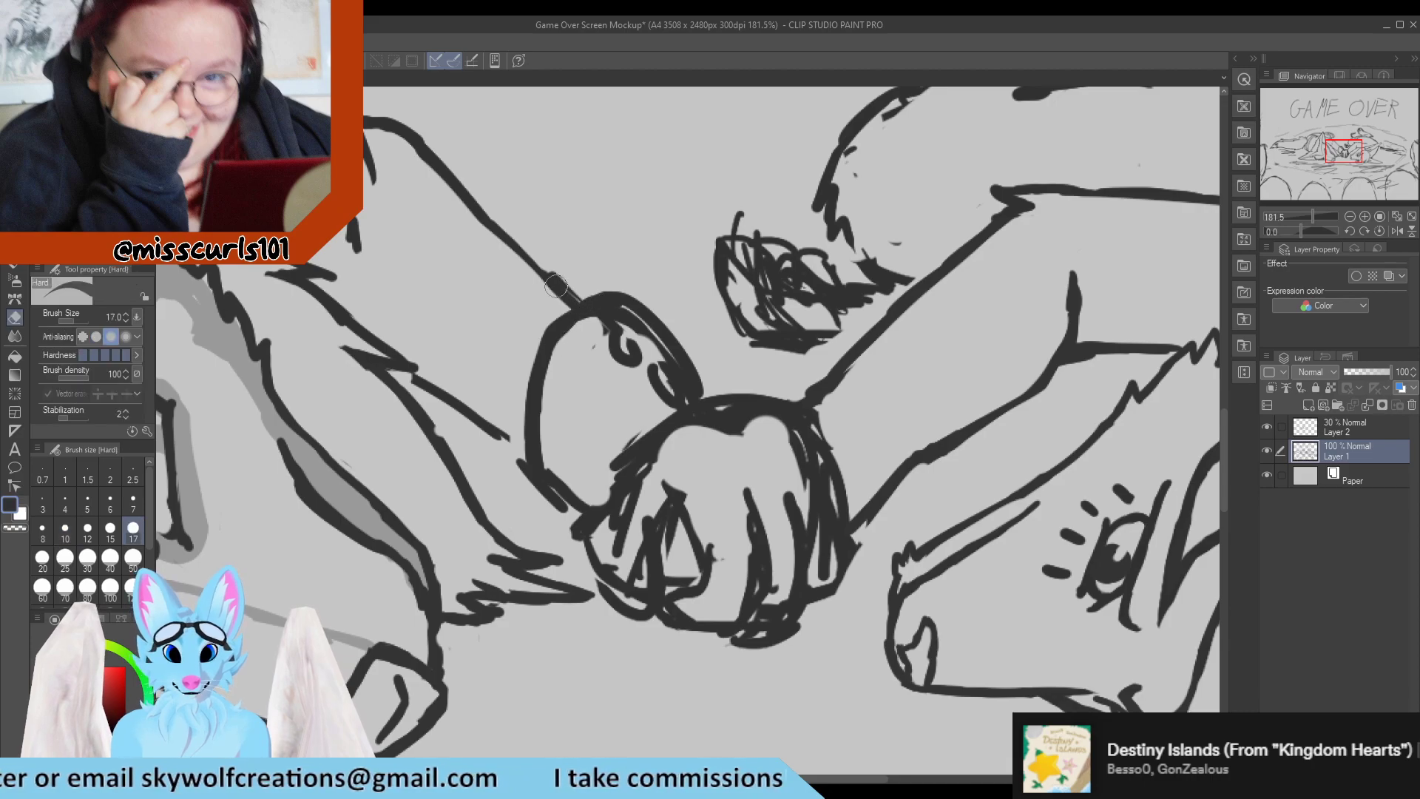
pyautogui.press('p')
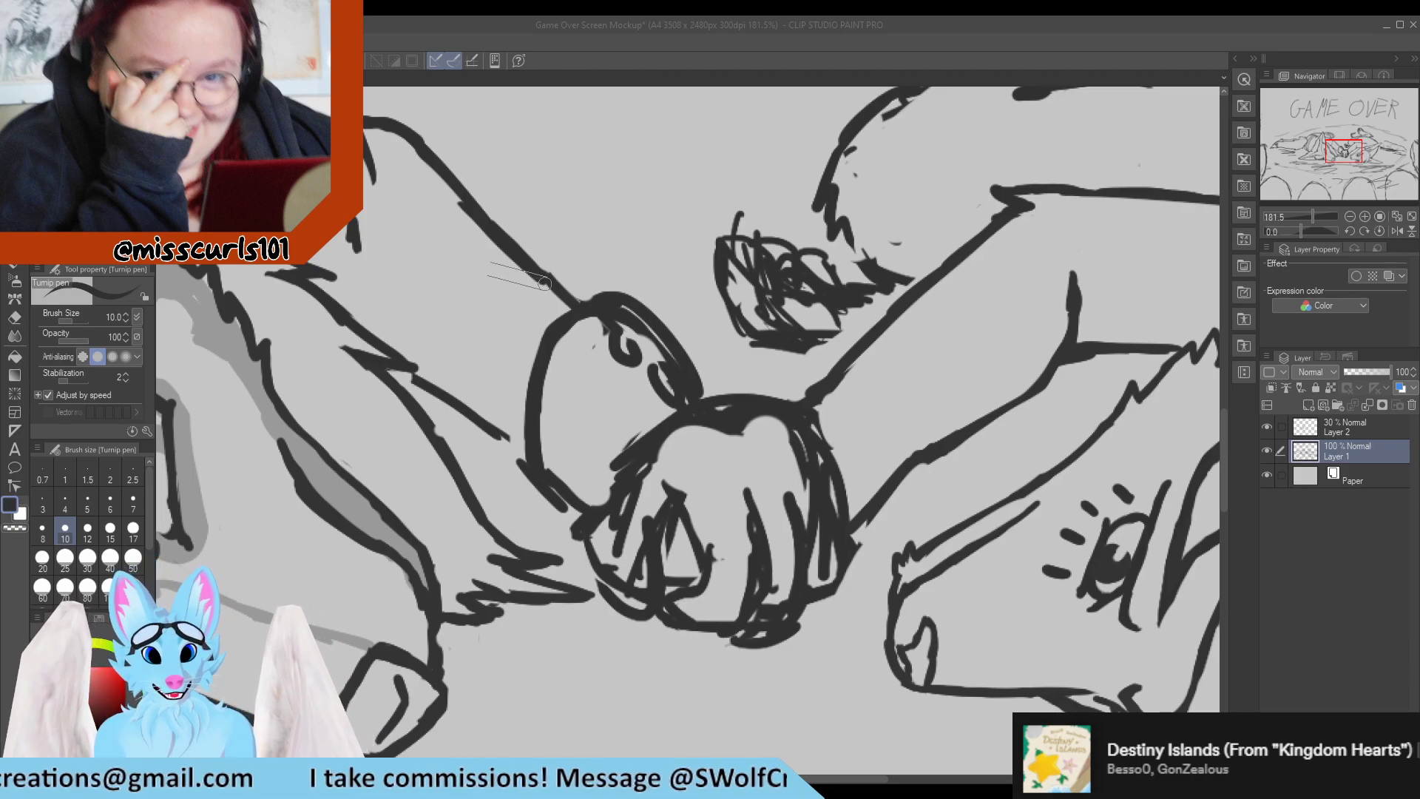
# Thicken the upper contour of the left character's far arm down to the wrist and trim the excess with the eraser.
pyautogui.moveTo(532, 258)
pyautogui.mouseDown()
pyautogui.moveTo(460, 187)
pyautogui.moveTo(546, 283)
pyautogui.moveTo(454, 186)
pyautogui.moveTo(555, 289)
pyautogui.mouseUp()
pyautogui.moveTo(458, 183); pyautogui.dragTo(568, 294)
pyautogui.press('e')
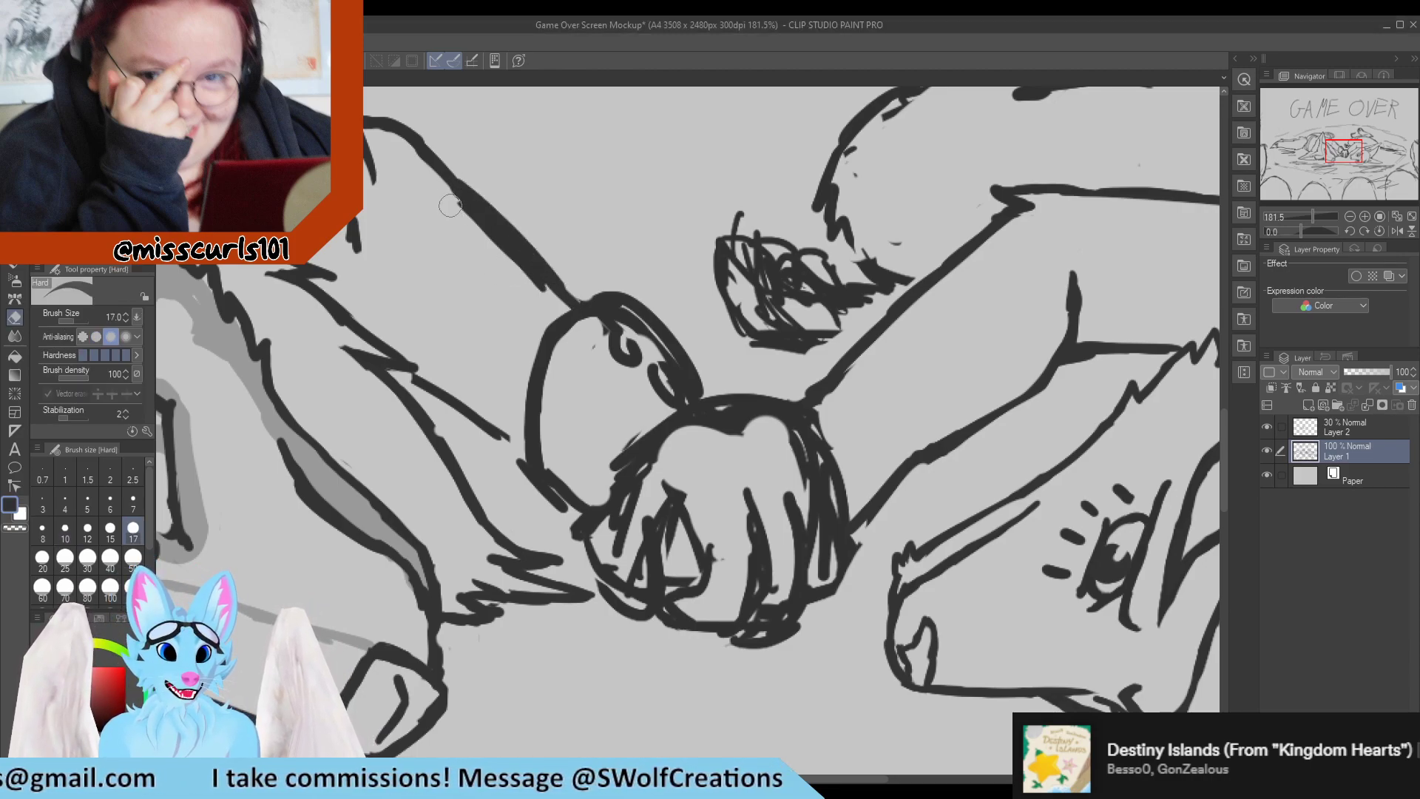
pyautogui.moveTo(437, 192)
pyautogui.mouseDown()
pyautogui.moveTo(548, 307)
pyautogui.moveTo(515, 217)
pyautogui.moveTo(569, 276)
pyautogui.moveTo(480, 190)
pyautogui.mouseUp()
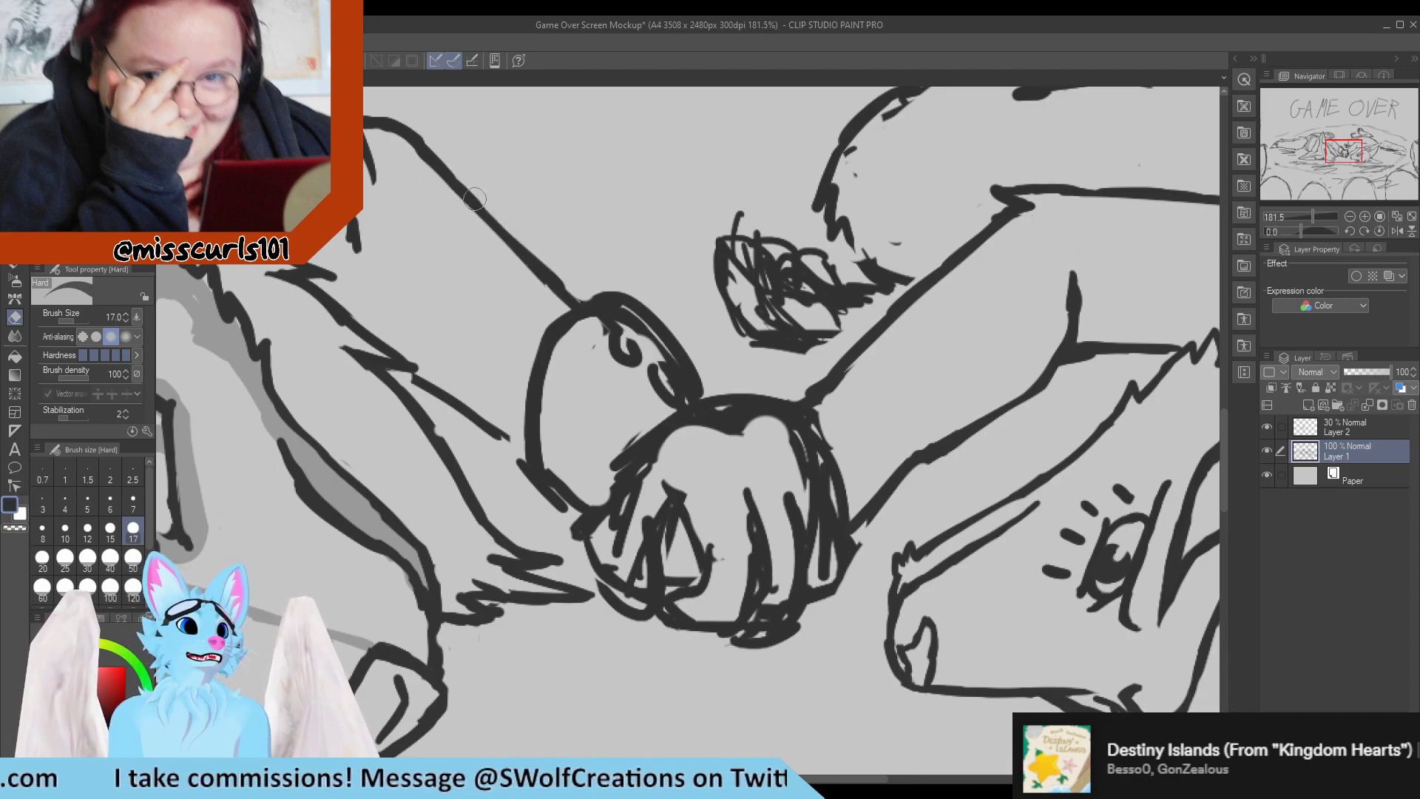
pyautogui.press('p')
pyautogui.press('e')
pyautogui.moveTo(403, 157); pyautogui.dragTo(459, 214)
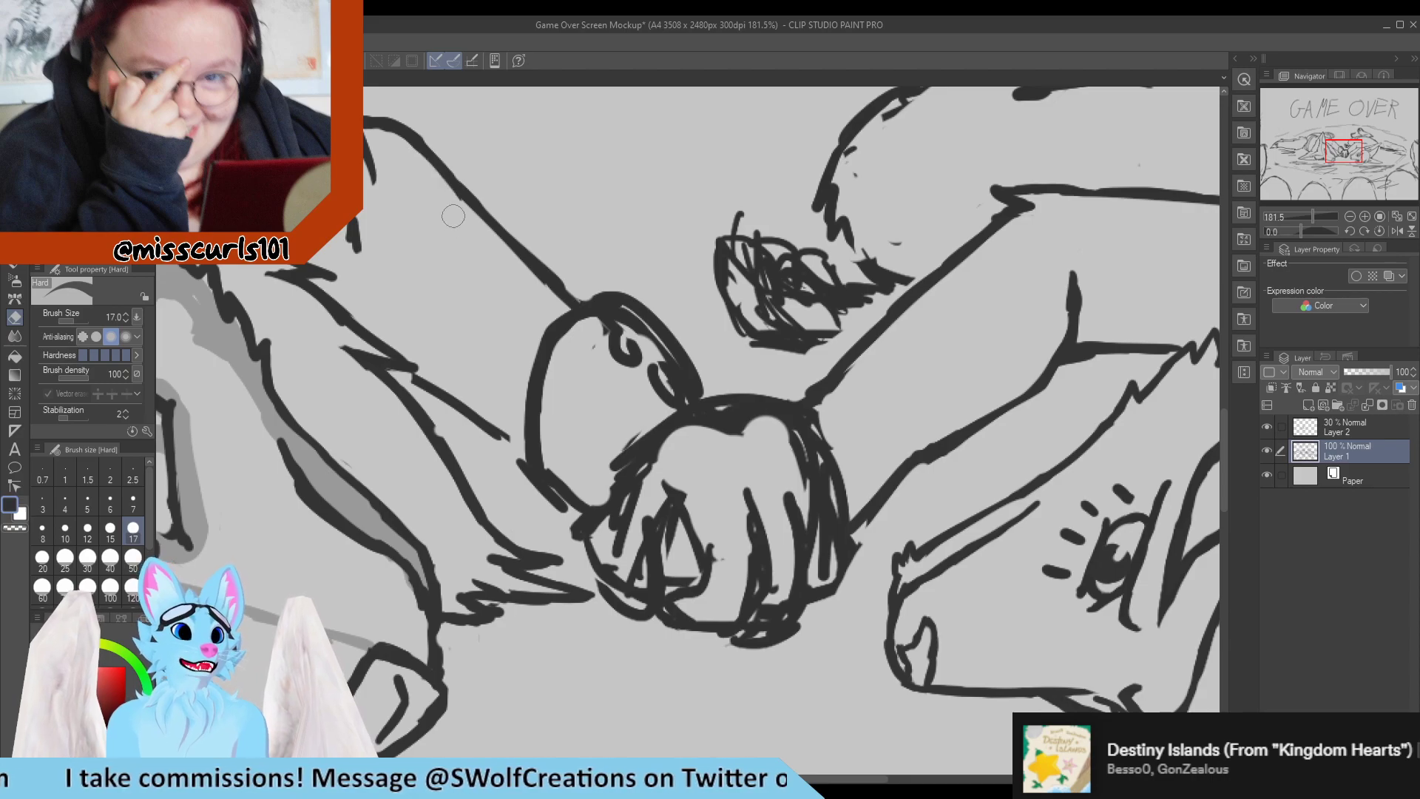
# Smooth the upper-arm stretch of the far arm's upper contour with short pen strokes and light erasing.
pyautogui.press('p')
pyautogui.moveTo(412, 134)
pyautogui.mouseDown()
pyautogui.moveTo(466, 192)
pyautogui.moveTo(475, 237)
pyautogui.mouseUp()
pyautogui.press('e')
pyautogui.moveTo(438, 191); pyautogui.dragTo(487, 251)
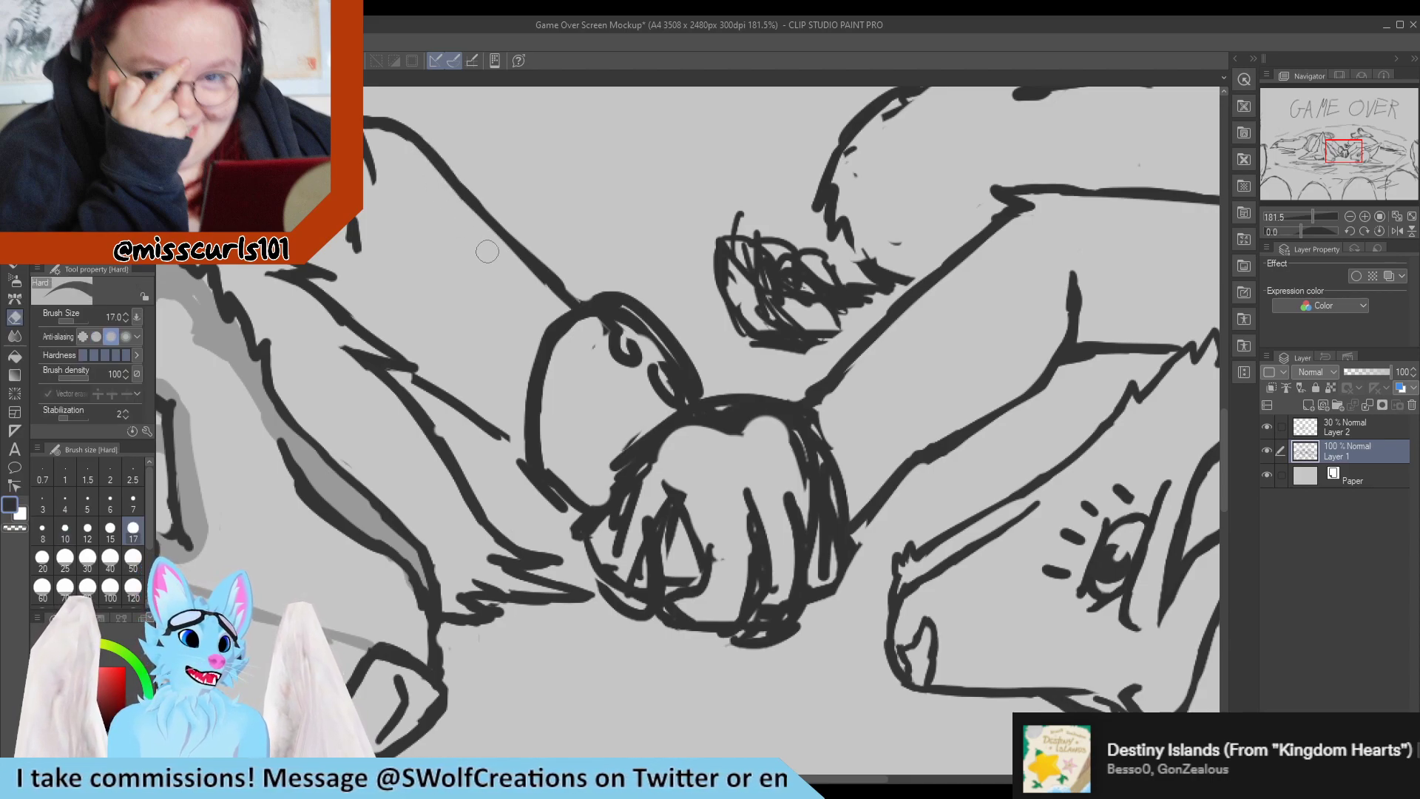
pyautogui.press('p')
pyautogui.moveTo(431, 148); pyautogui.dragTo(475, 215)
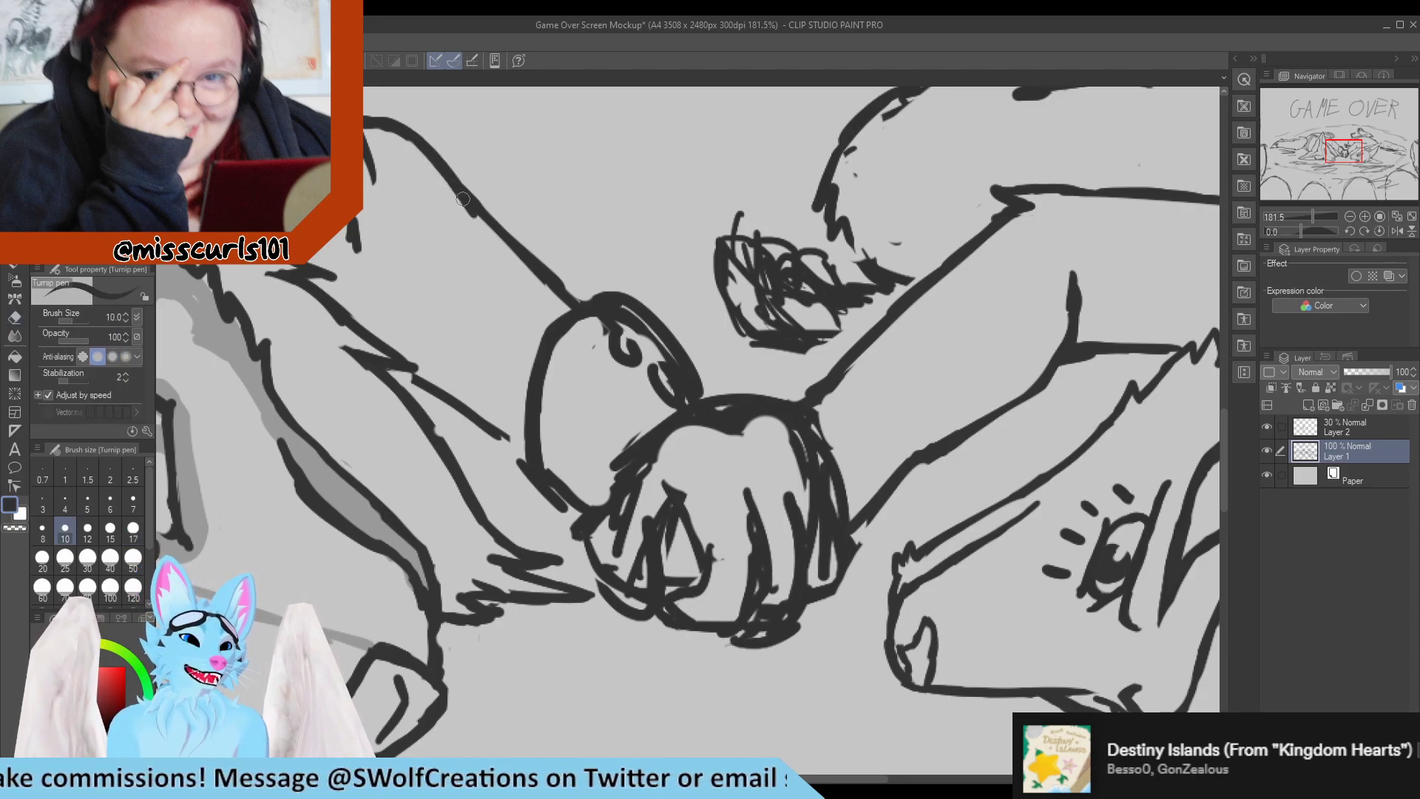
pyautogui.press('e')
pyautogui.moveTo(421, 163); pyautogui.dragTo(471, 216)
pyautogui.press('p')
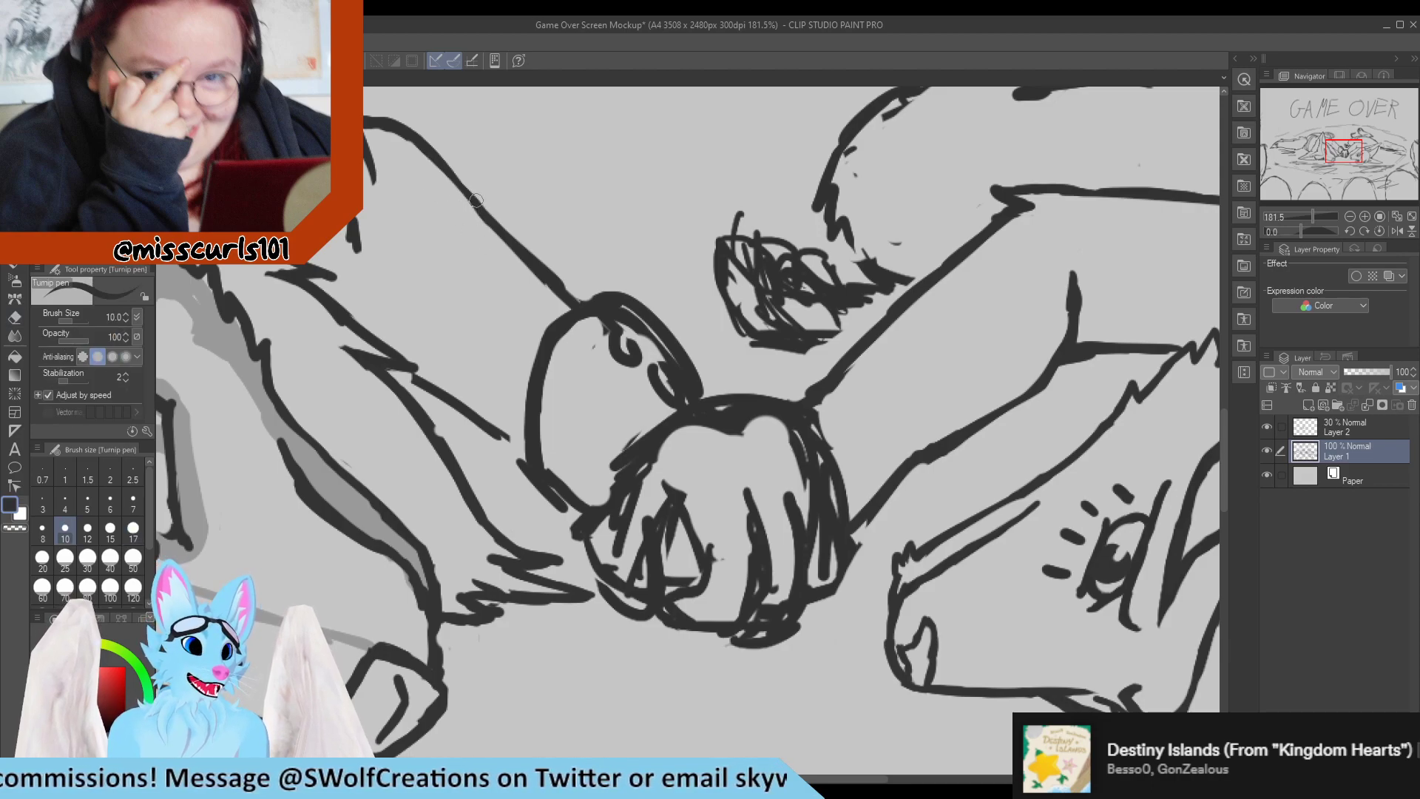
# Even out the far arm's upper contour down to the wrist, erasing bumps along both sides of the line.
pyautogui.moveTo(436, 154); pyautogui.dragTo(523, 259)
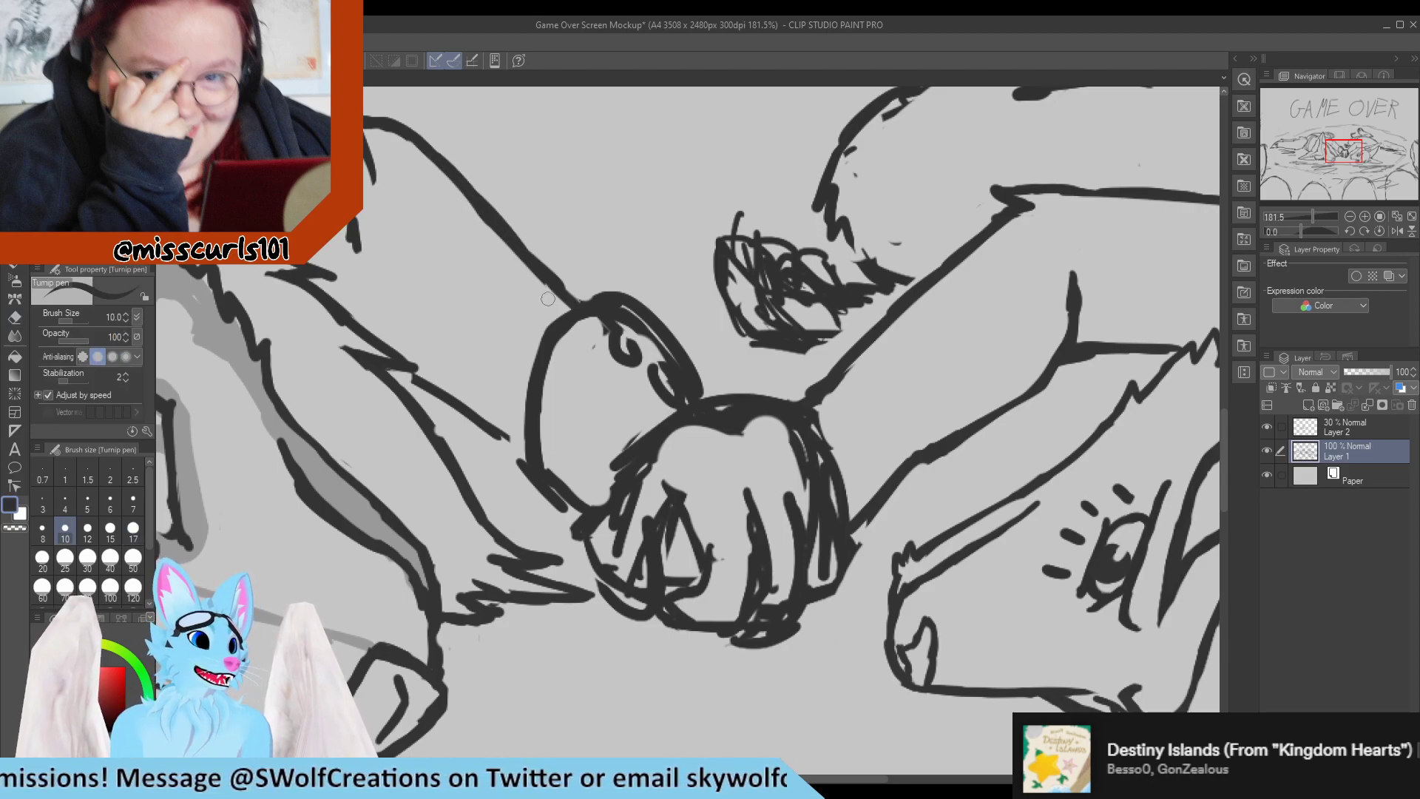
pyautogui.press('e')
pyautogui.moveTo(497, 197); pyautogui.dragTo(547, 252)
pyautogui.moveTo(468, 165); pyautogui.dragTo(575, 307)
pyautogui.press('p')
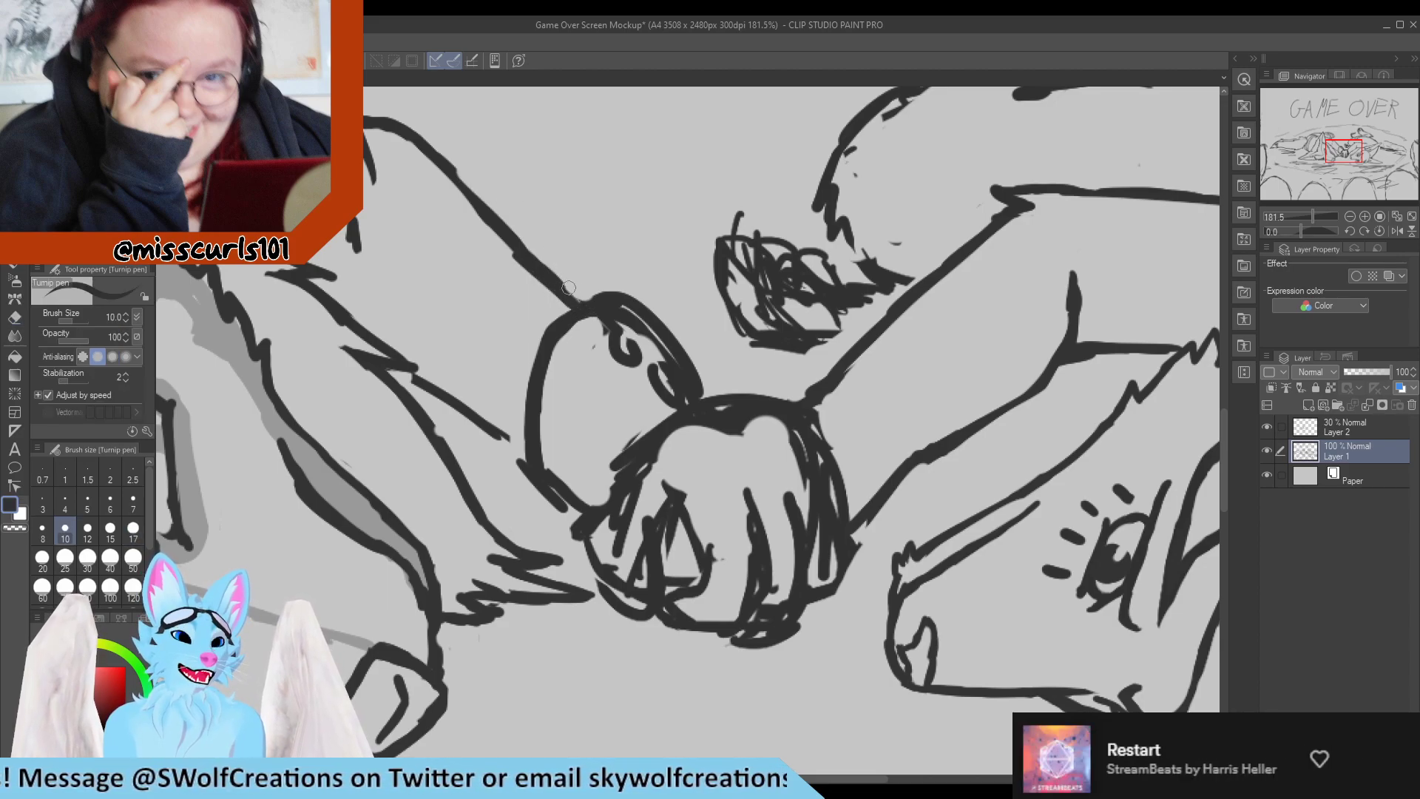
pyautogui.press('e')
pyautogui.moveTo(503, 251)
pyautogui.mouseDown()
pyautogui.moveTo(566, 307)
pyautogui.moveTo(516, 250)
pyautogui.moveTo(560, 295)
pyautogui.mouseUp()
pyautogui.press('p')
pyautogui.moveTo(514, 249); pyautogui.dragTo(545, 277)
pyautogui.press('e')
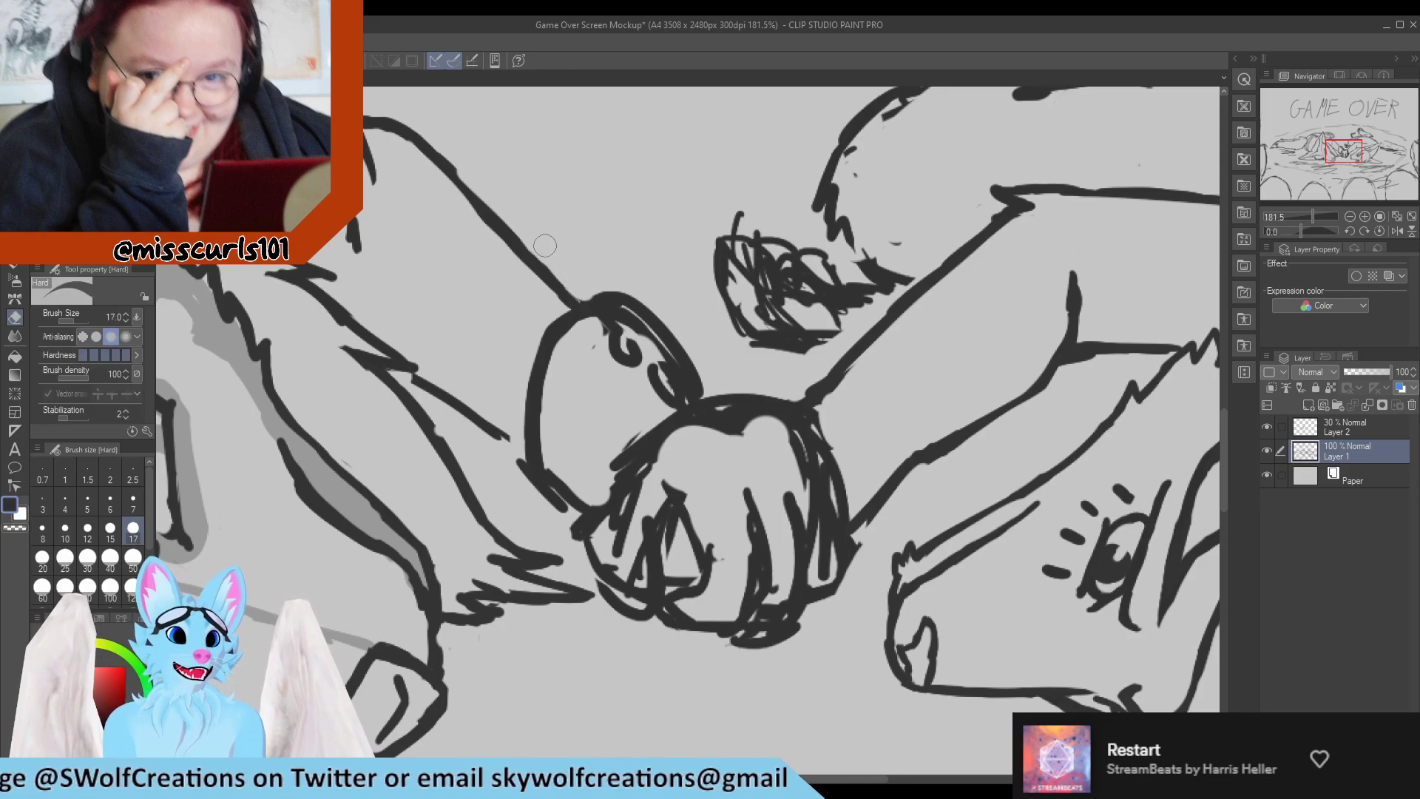
pyautogui.press('p')
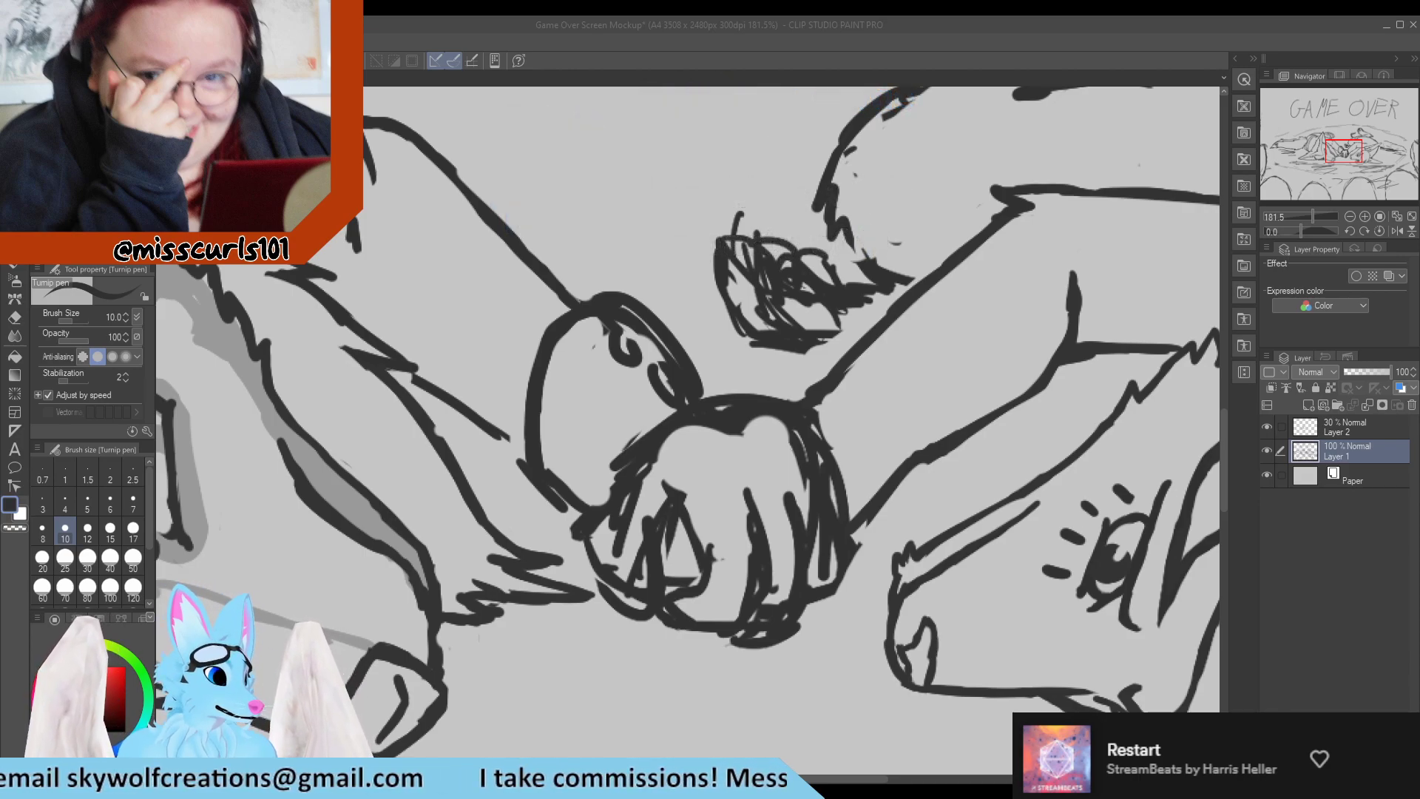
# Erase the scribbled pad marks and inner rough lines from the left character's far paw.
pyautogui.scroll(-2, 303, 562)
pyautogui.scroll(2, 636, 348)
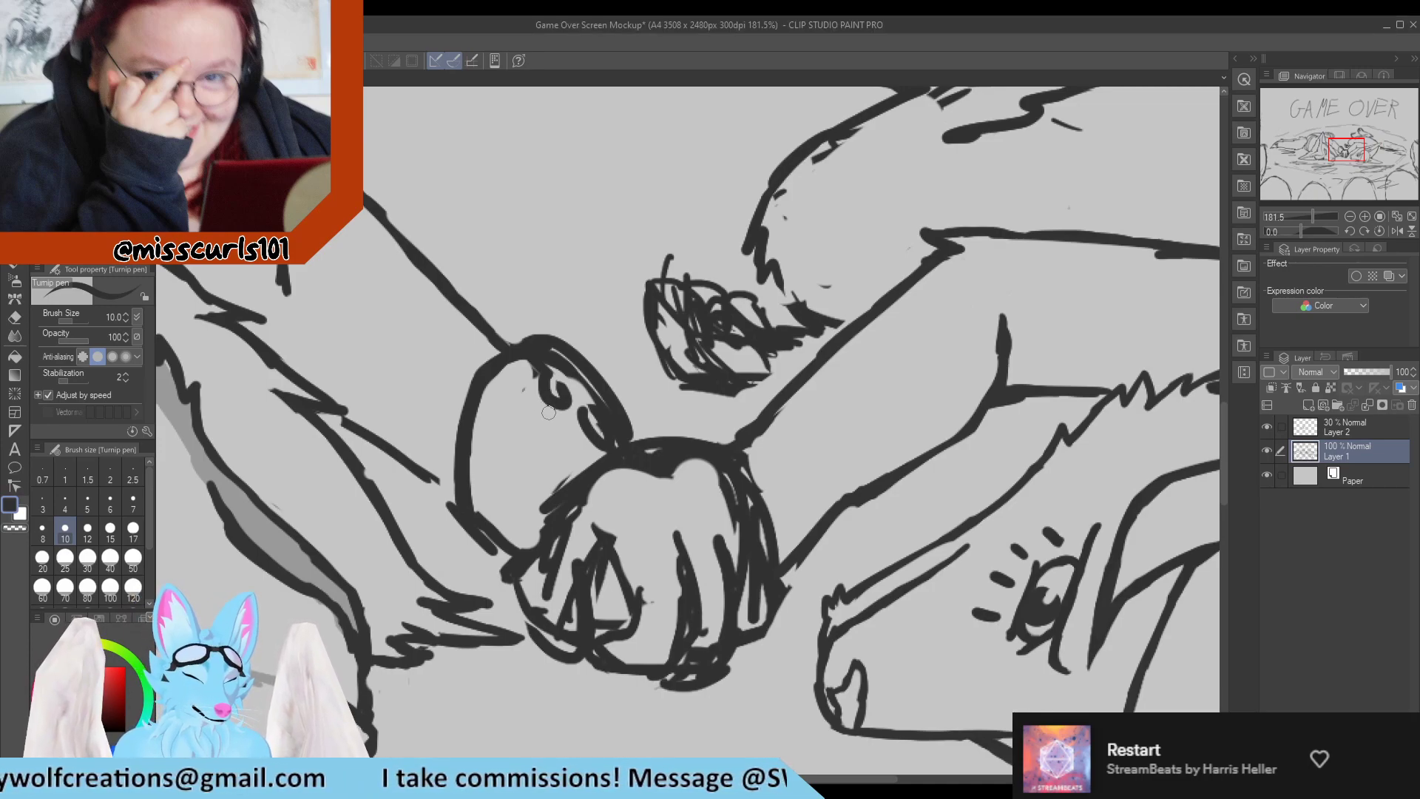
pyautogui.press('e')
pyautogui.moveTo(529, 378)
pyautogui.mouseDown()
pyautogui.moveTo(554, 393)
pyautogui.moveTo(564, 428)
pyautogui.moveTo(563, 378)
pyautogui.moveTo(578, 393)
pyautogui.moveTo(534, 368)
pyautogui.moveTo(532, 308)
pyautogui.moveTo(522, 357)
pyautogui.moveTo(510, 354)
pyautogui.moveTo(562, 363)
pyautogui.moveTo(614, 415)
pyautogui.mouseUp()
pyautogui.press('p')
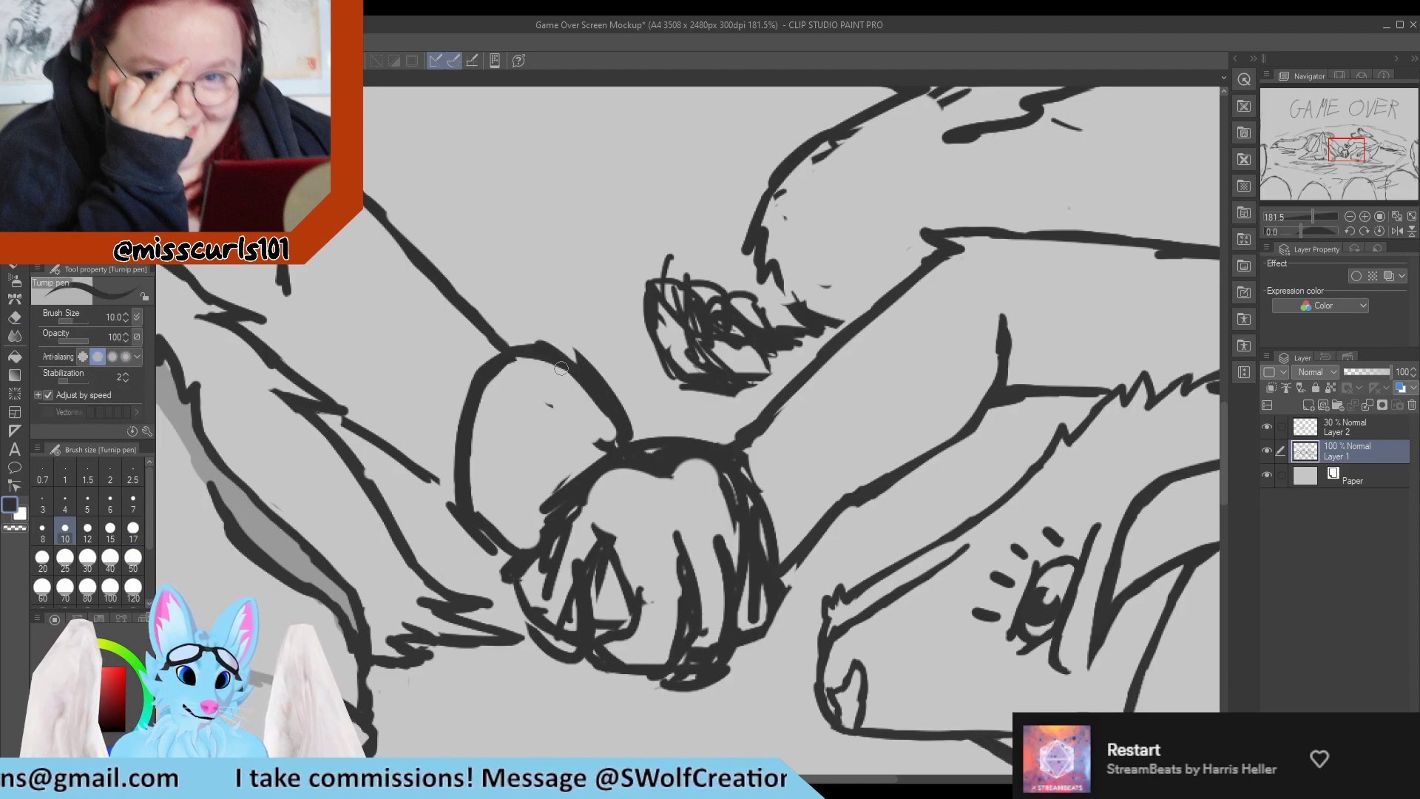
# Thin the thick upper edge of the far paw and redraw it as one clean line reaching the clasped paw.
pyautogui.press('e')
pyautogui.moveTo(579, 354); pyautogui.dragTo(638, 411)
pyautogui.moveTo(583, 362)
pyautogui.mouseDown()
pyautogui.moveTo(627, 412)
pyautogui.moveTo(623, 435)
pyautogui.mouseUp()
pyautogui.press('p')
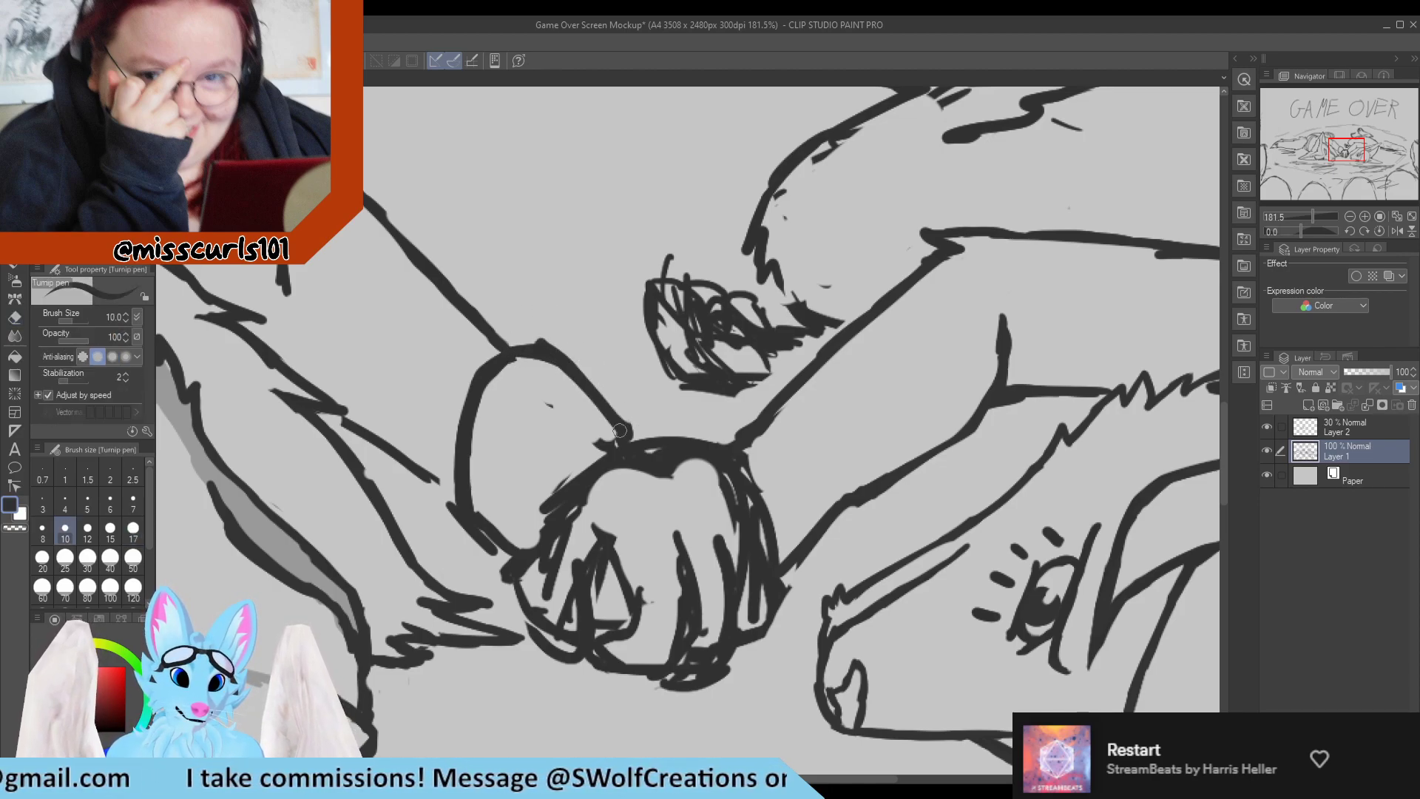
pyautogui.press('e')
pyautogui.moveTo(564, 382)
pyautogui.mouseDown()
pyautogui.moveTo(539, 362)
pyautogui.moveTo(551, 347)
pyautogui.moveTo(648, 442)
pyautogui.moveTo(613, 447)
pyautogui.mouseUp()
pyautogui.press('p')
pyautogui.press('e')
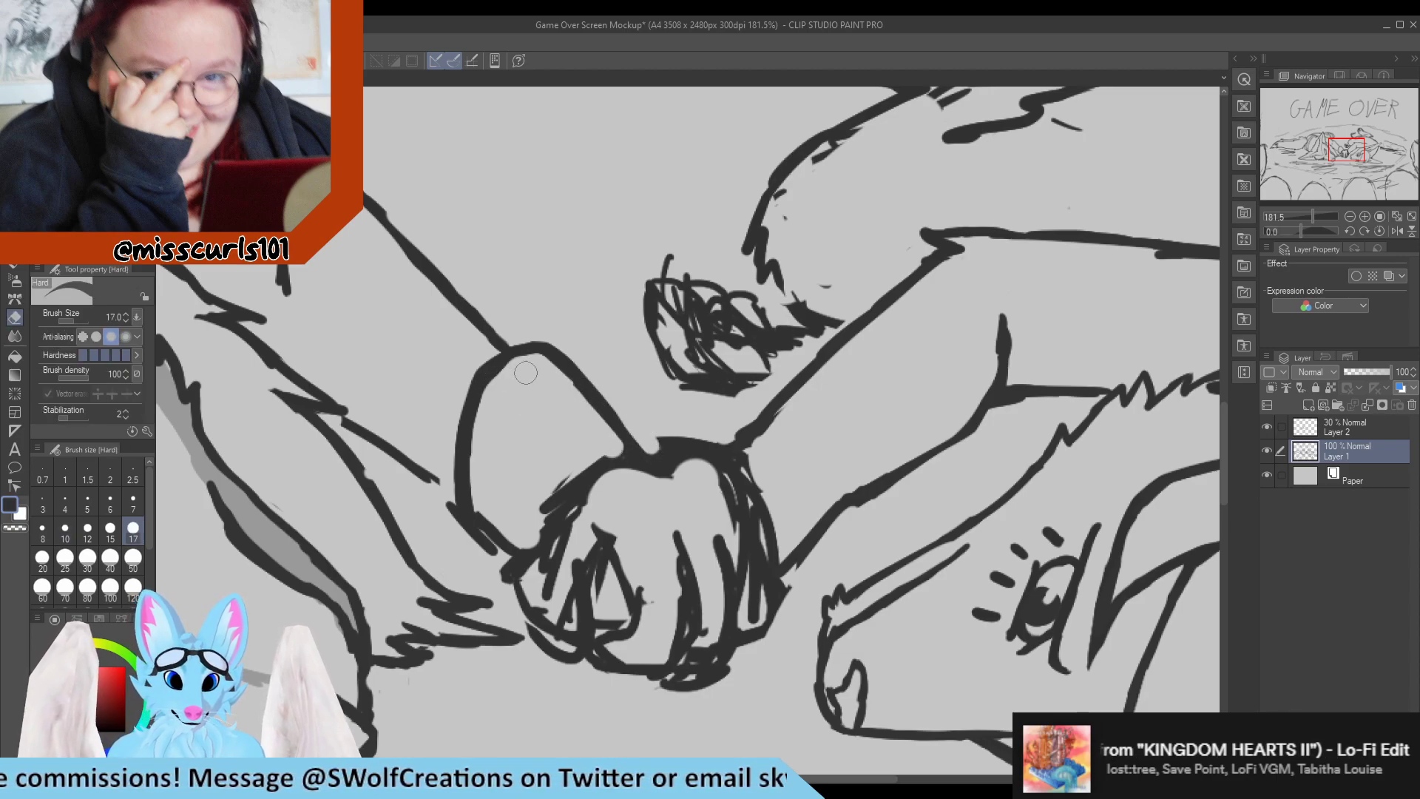
# Refine the curve at the far paw's rounded top and clean up the inside of its outline.
pyautogui.press('p')
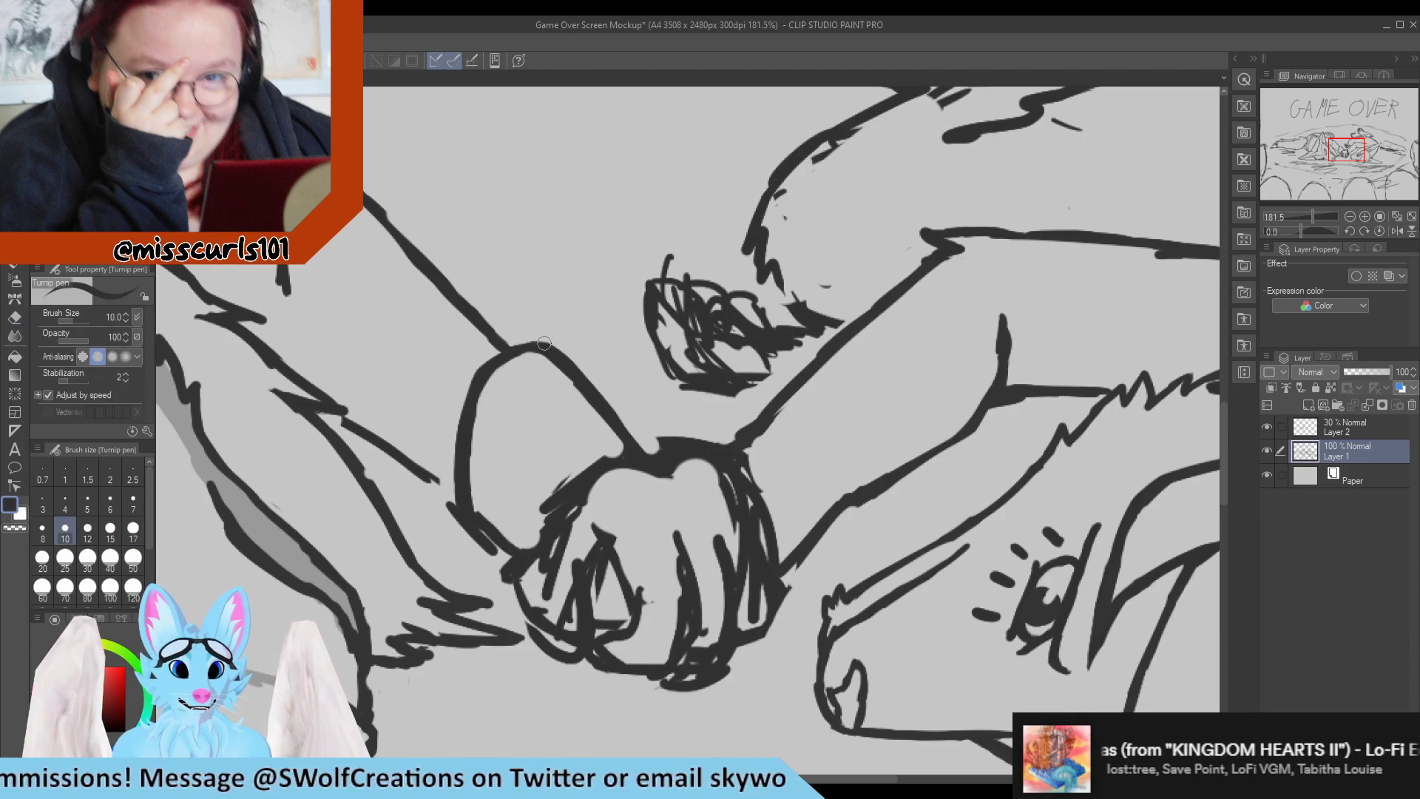
pyautogui.press('e')
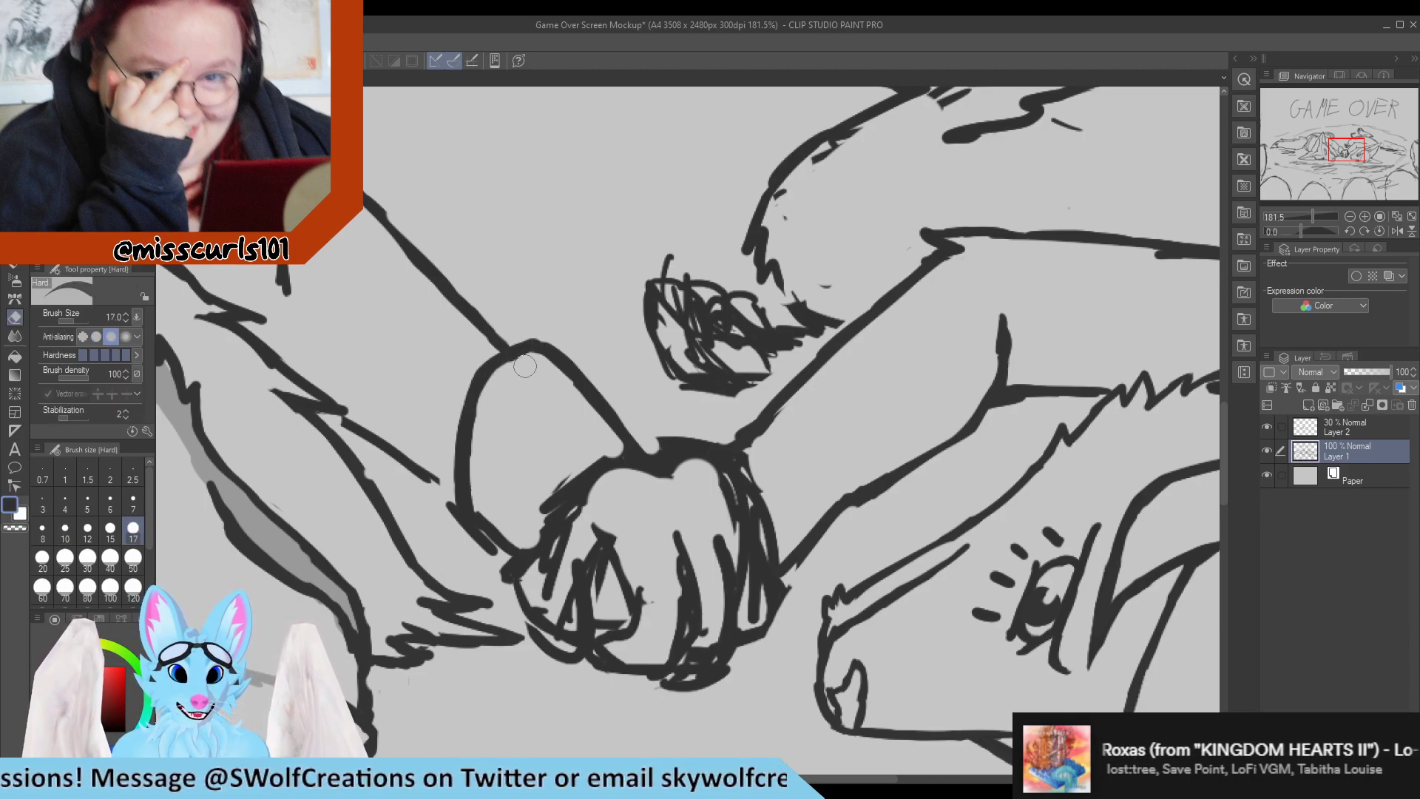
pyautogui.press('p')
pyautogui.press('e')
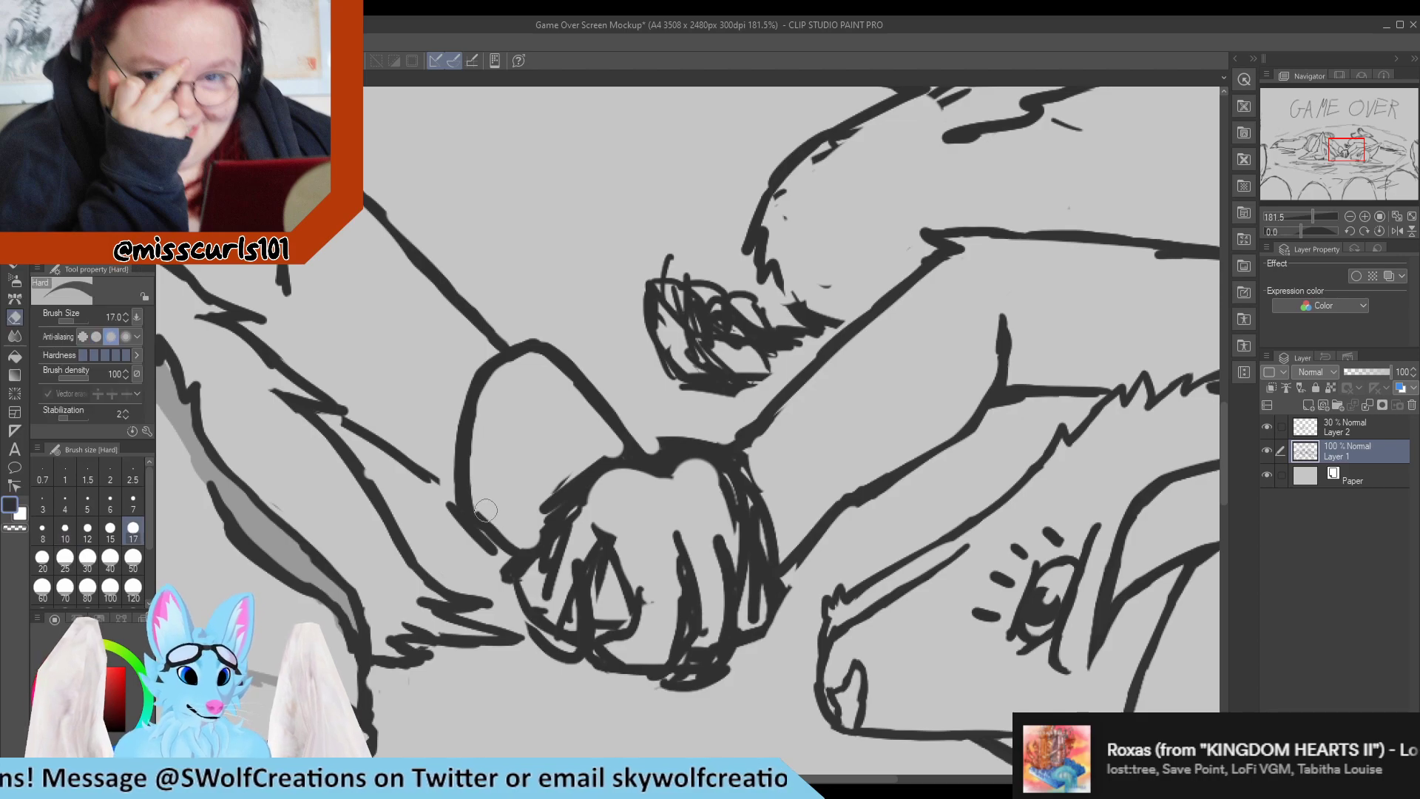
pyautogui.press('p')
pyautogui.press('e')
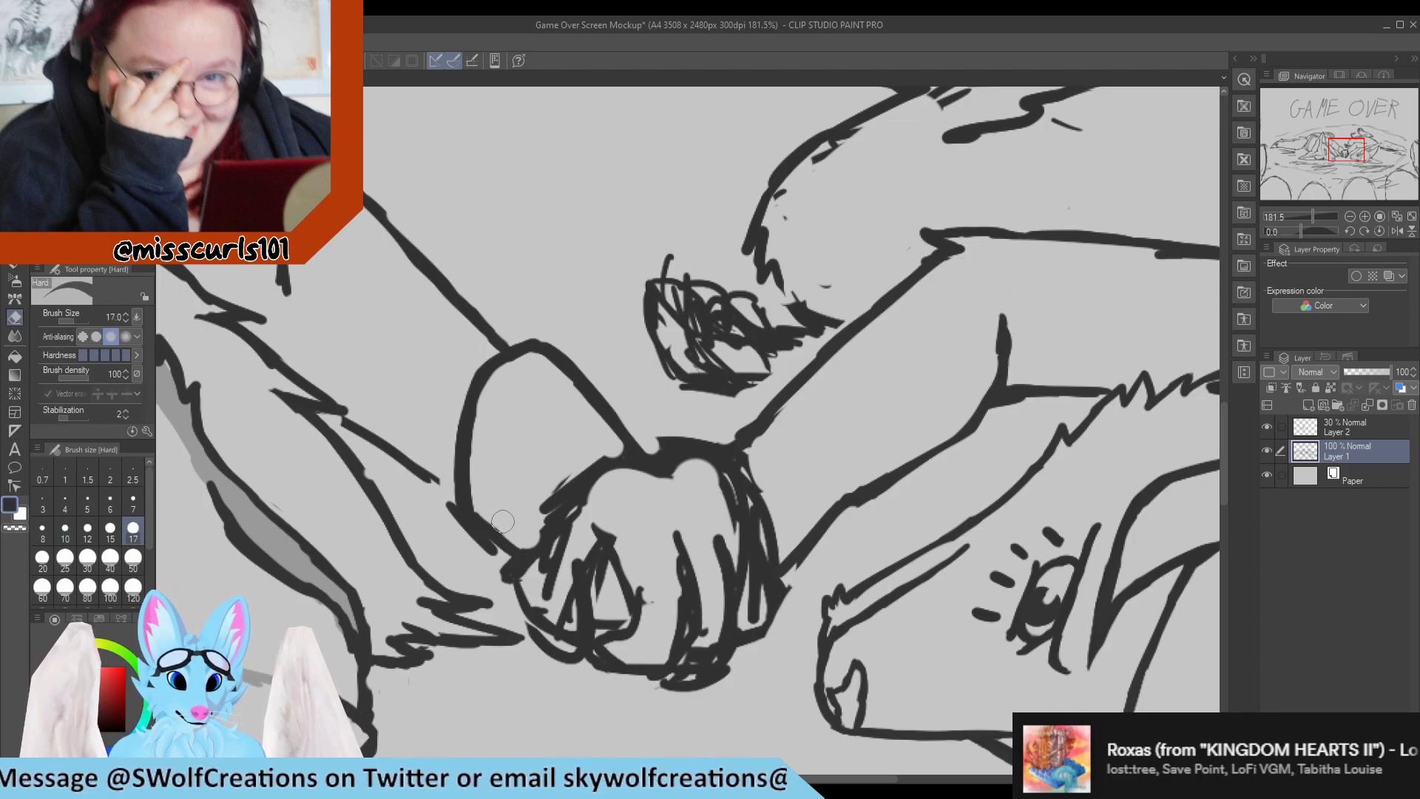
# Redraw the far paw's lower edge toward the clasped paw and erase the stray bits outside it.
pyautogui.press('p')
pyautogui.moveTo(469, 501)
pyautogui.mouseDown()
pyautogui.moveTo(453, 529)
pyautogui.moveTo(507, 570)
pyautogui.moveTo(430, 507)
pyautogui.moveTo(507, 550)
pyautogui.mouseUp()
pyautogui.press('e')
pyautogui.press('p')
pyautogui.press('e')
pyautogui.moveTo(438, 487); pyautogui.dragTo(443, 540)
# Extend the far arm's lower contour with pen strokes so it joins the outline of the paw.
pyautogui.press('p')
pyautogui.moveTo(414, 461); pyautogui.dragTo(457, 497)
pyautogui.moveTo(401, 451); pyautogui.dragTo(453, 502)
pyautogui.moveTo(412, 471); pyautogui.dragTo(457, 508)
pyautogui.moveTo(376, 435)
pyautogui.mouseDown()
pyautogui.moveTo(443, 485)
pyautogui.moveTo(373, 427)
pyautogui.moveTo(430, 491)
pyautogui.mouseUp()
pyautogui.press('e')
pyautogui.press('p')
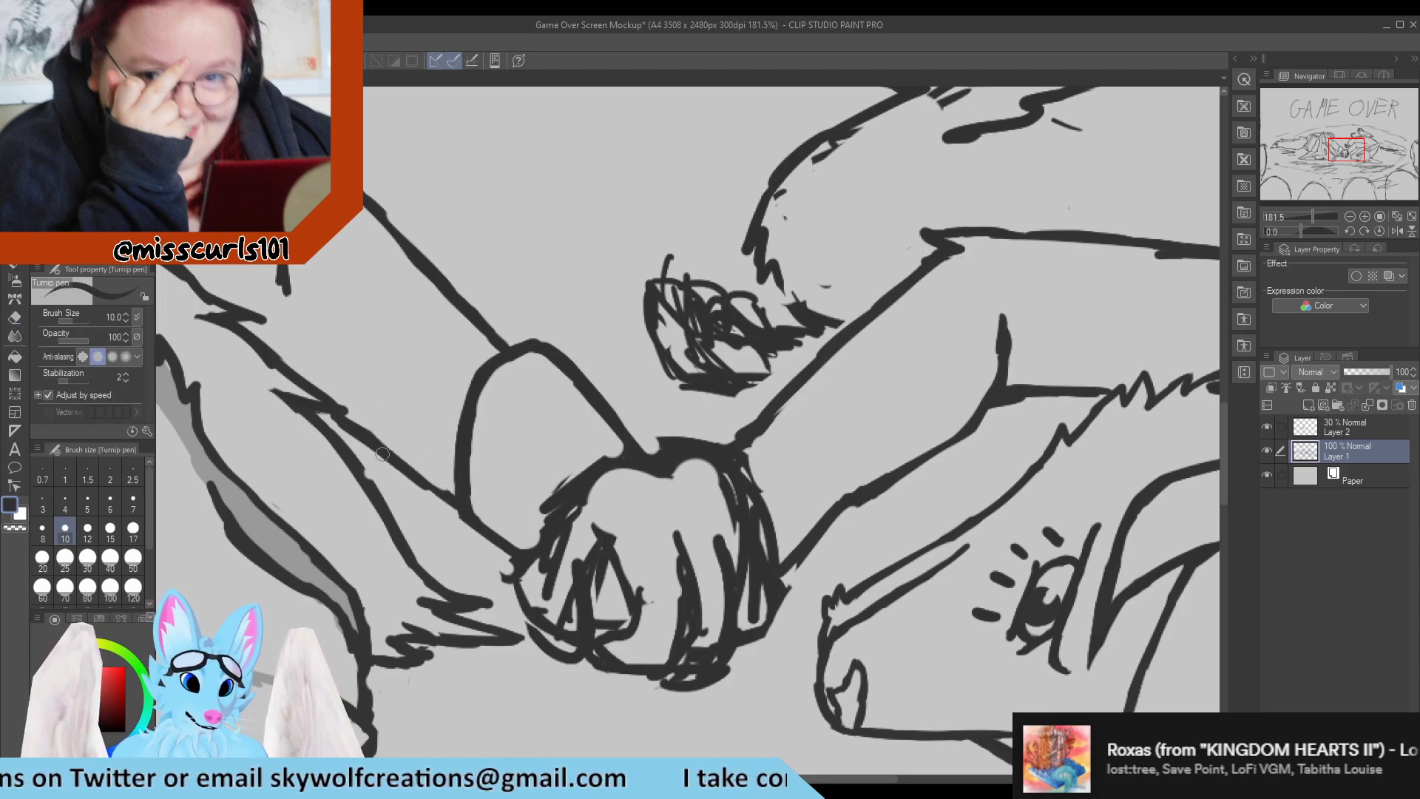
# Trim the short stroke on the left character's far arm and reshape the nearby crease with an added pointed fur stroke.
pyautogui.press('e')
pyautogui.moveTo(269, 266); pyautogui.dragTo(275, 287)
pyautogui.press('p')
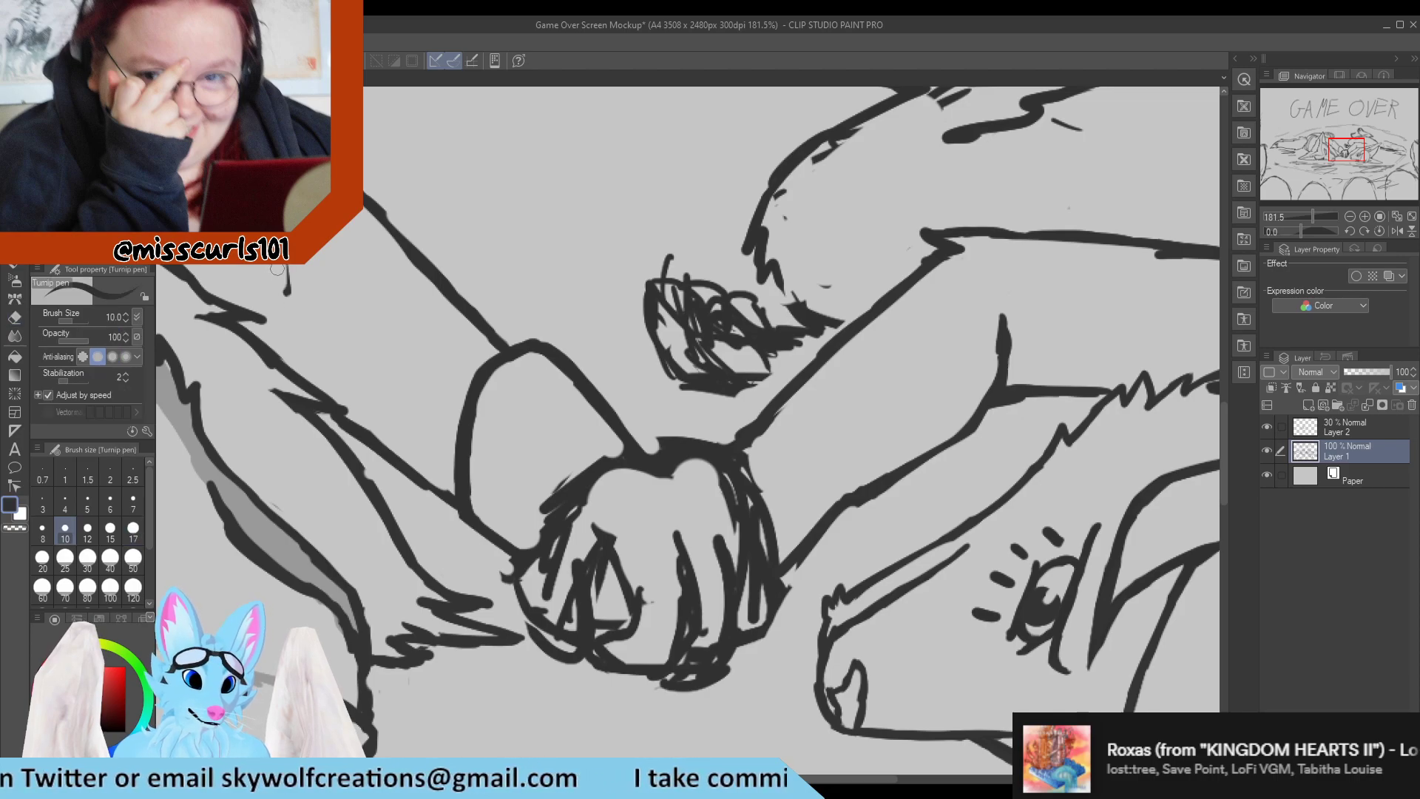
pyautogui.scroll(-5, 428, 289)
pyautogui.scroll(5, 426, 274)
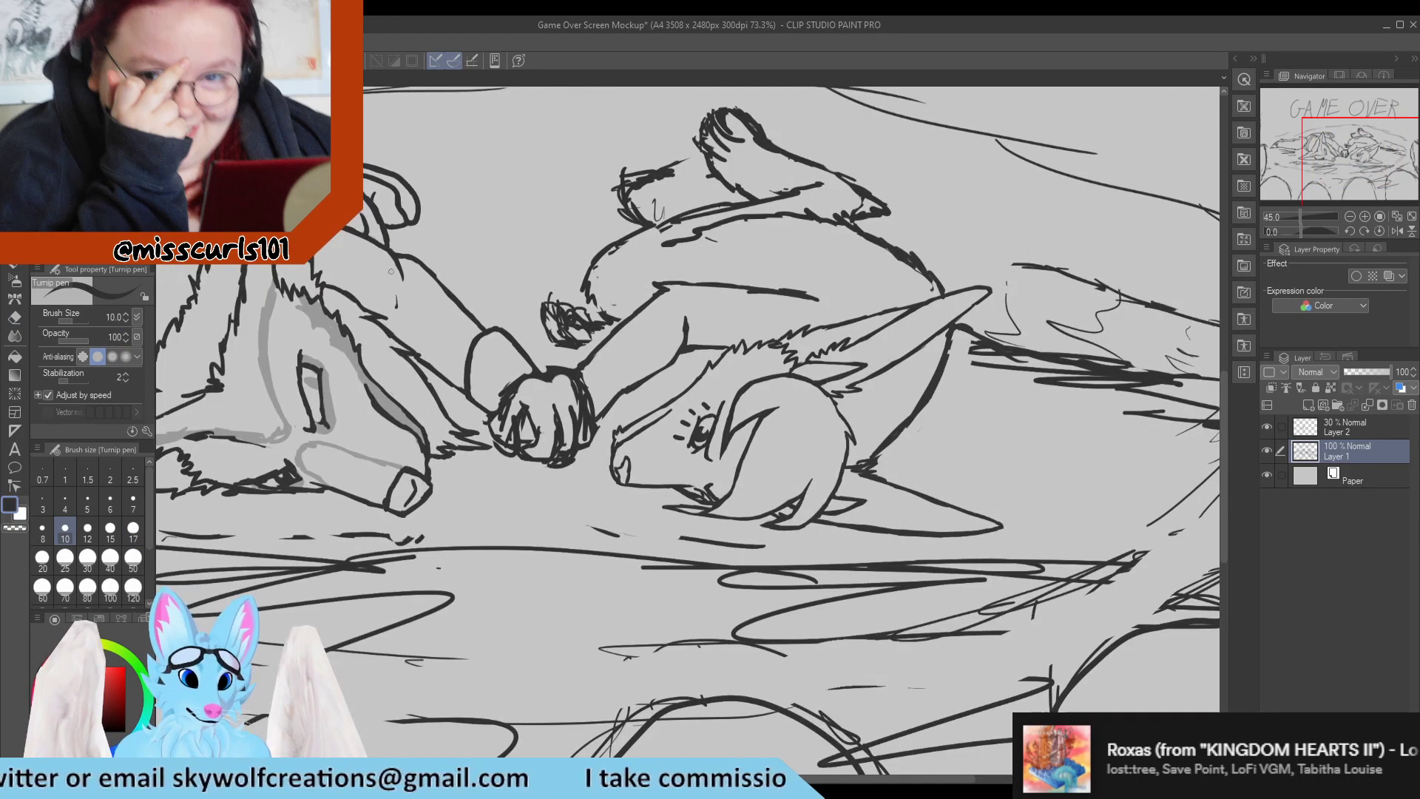
pyautogui.scroll(2, 426, 272)
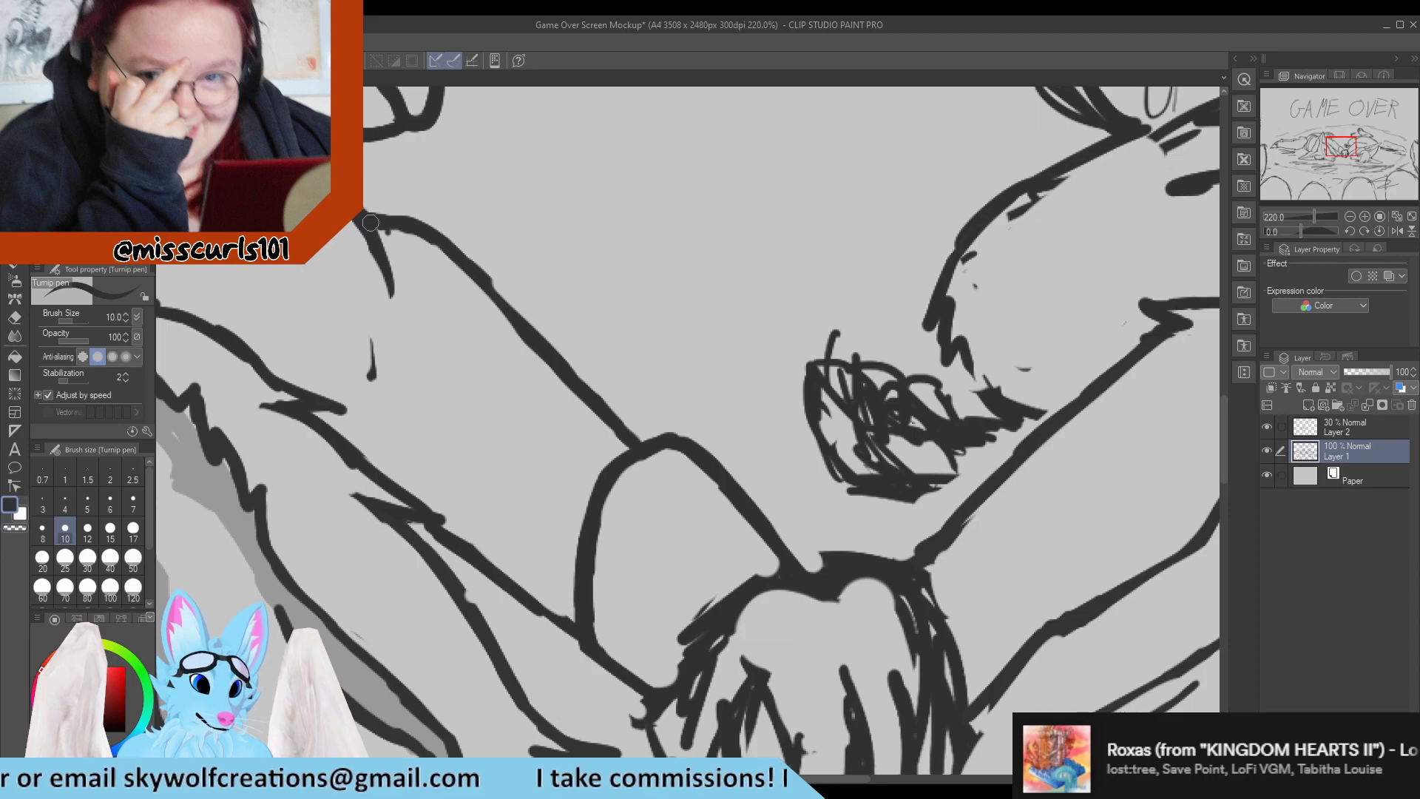
pyautogui.moveTo(376, 225); pyautogui.dragTo(435, 308)
pyautogui.press('e')
pyautogui.moveTo(365, 247); pyautogui.dragTo(393, 307)
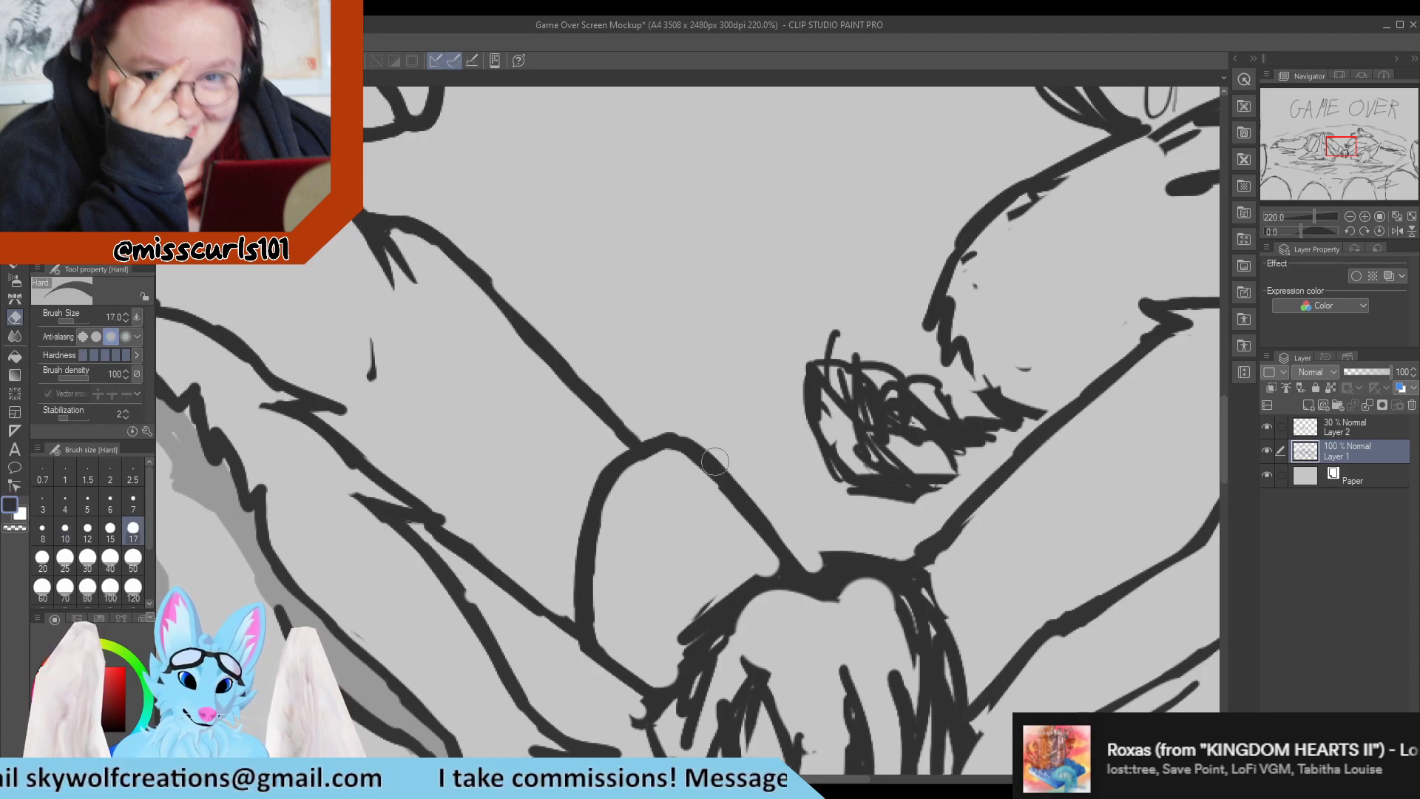
# Draw two small oval paw pads along the upper edge of the left character's far paw.
pyautogui.press('p')
pyautogui.scroll(-2, 628, 402)
pyautogui.scroll(-3, 629, 402)
pyautogui.scroll(5, 623, 341)
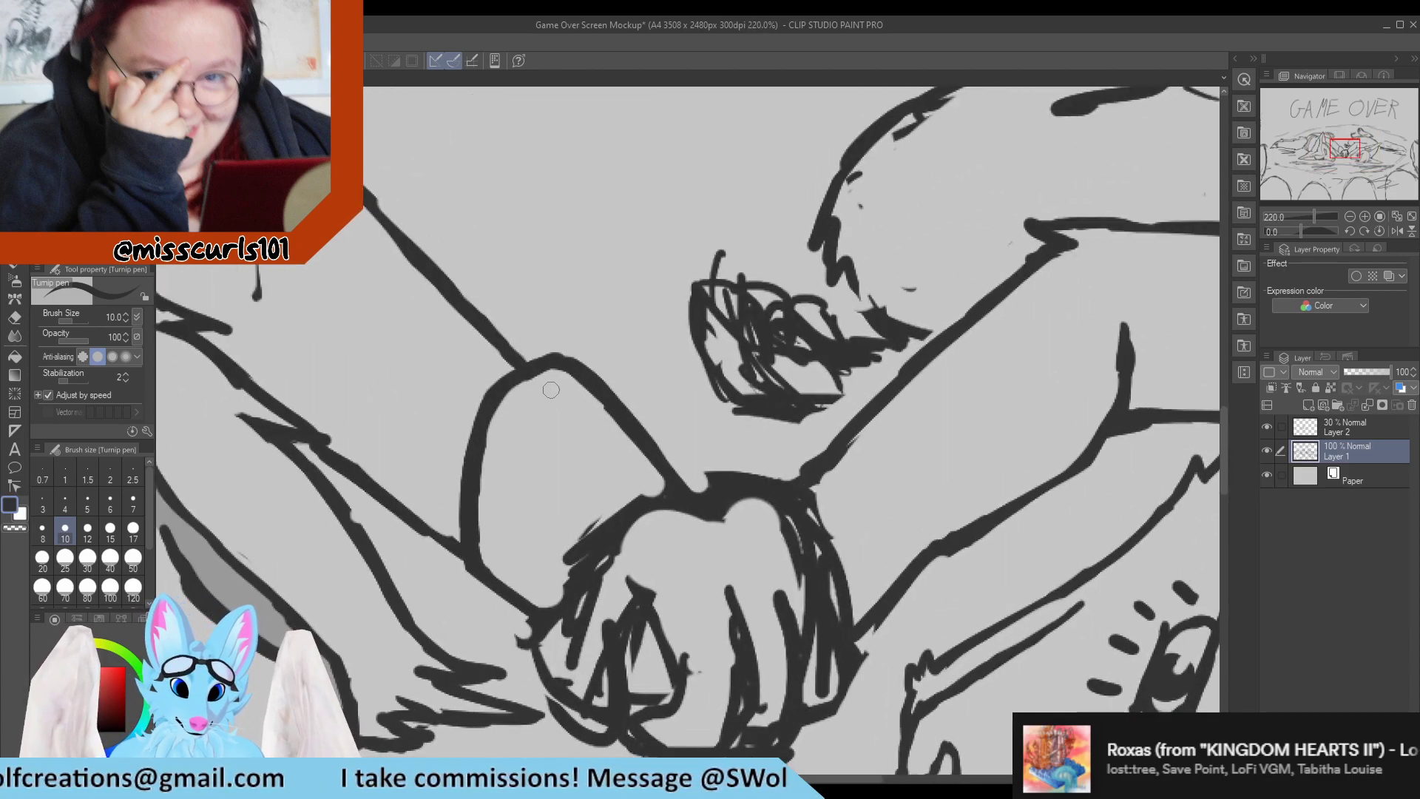
pyautogui.moveTo(551, 390)
pyautogui.mouseDown()
pyautogui.moveTo(577, 415)
pyautogui.moveTo(556, 385)
pyautogui.mouseUp()
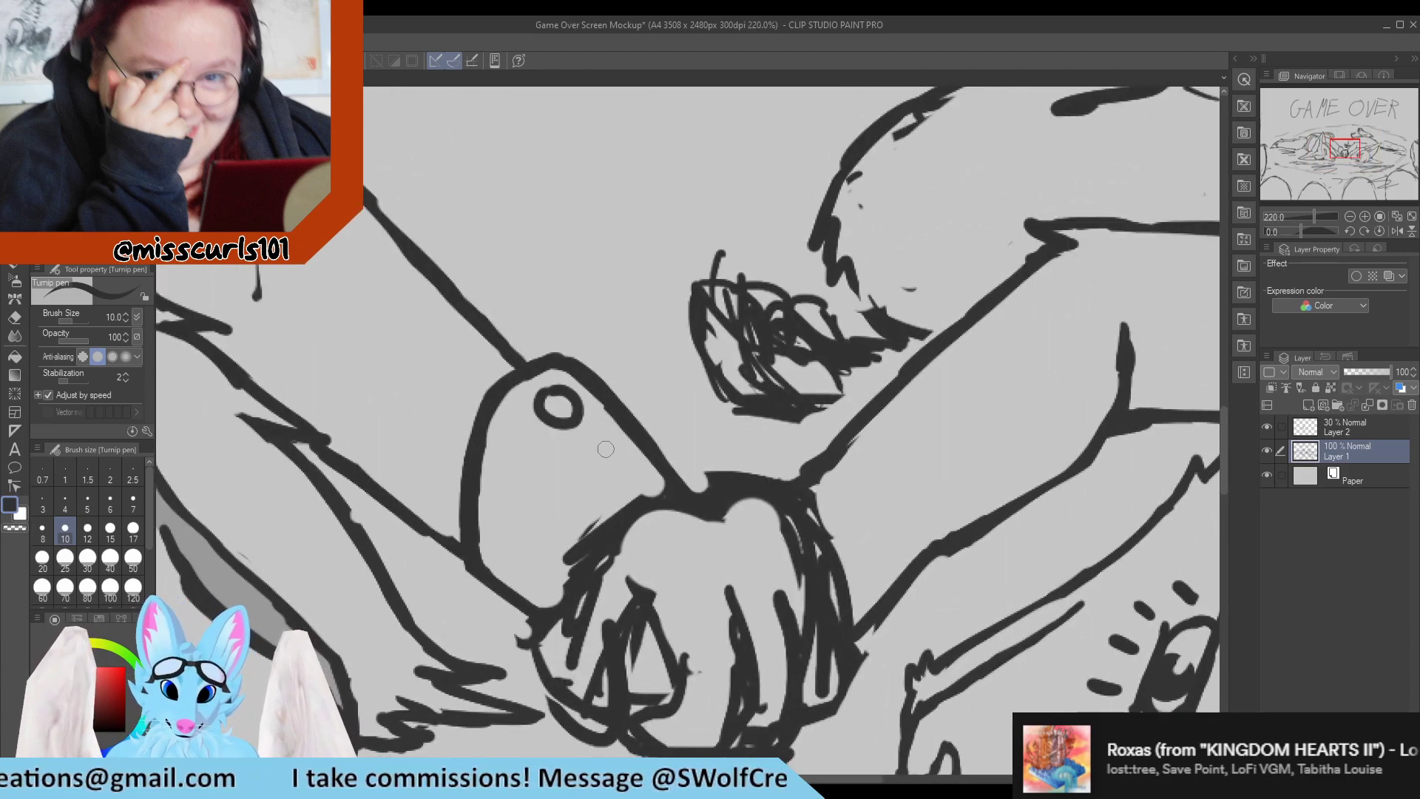
pyautogui.moveTo(605, 449)
pyautogui.mouseDown()
pyautogui.moveTo(633, 481)
pyautogui.moveTo(599, 443)
pyautogui.mouseUp()
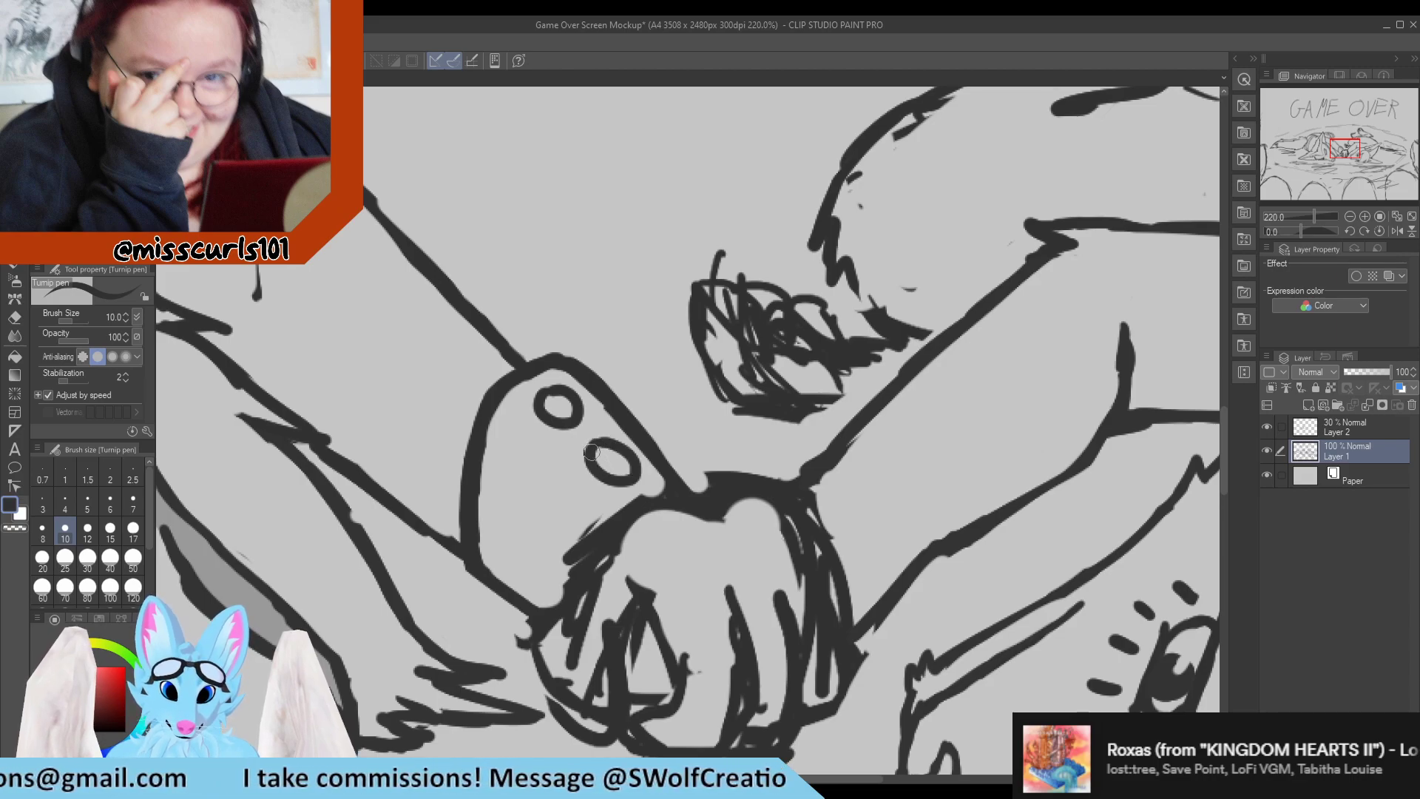
pyautogui.scroll(-5, 639, 449)
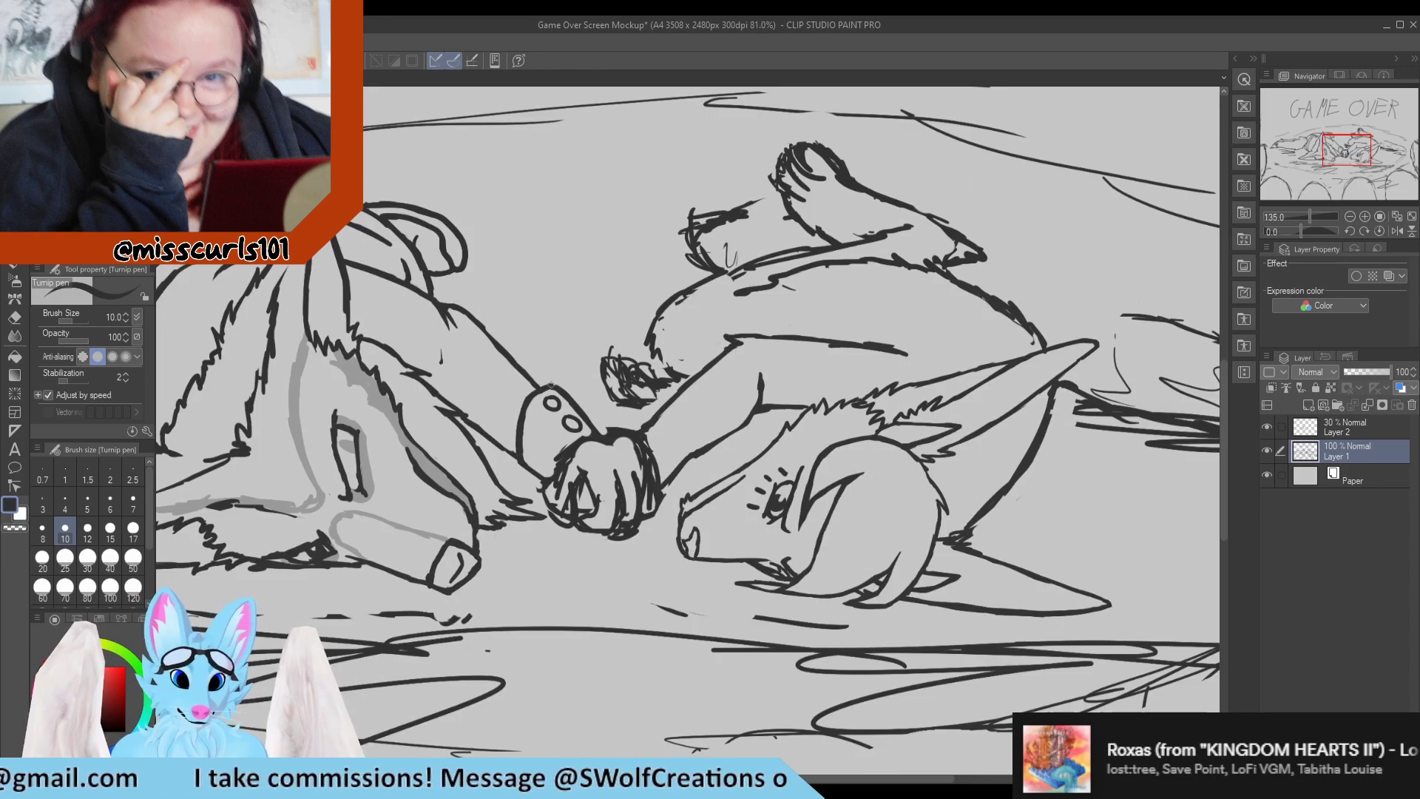
pyautogui.scroll(2, 574, 399)
pyautogui.scroll(-2, 574, 397)
pyautogui.scroll(3, 464, 437)
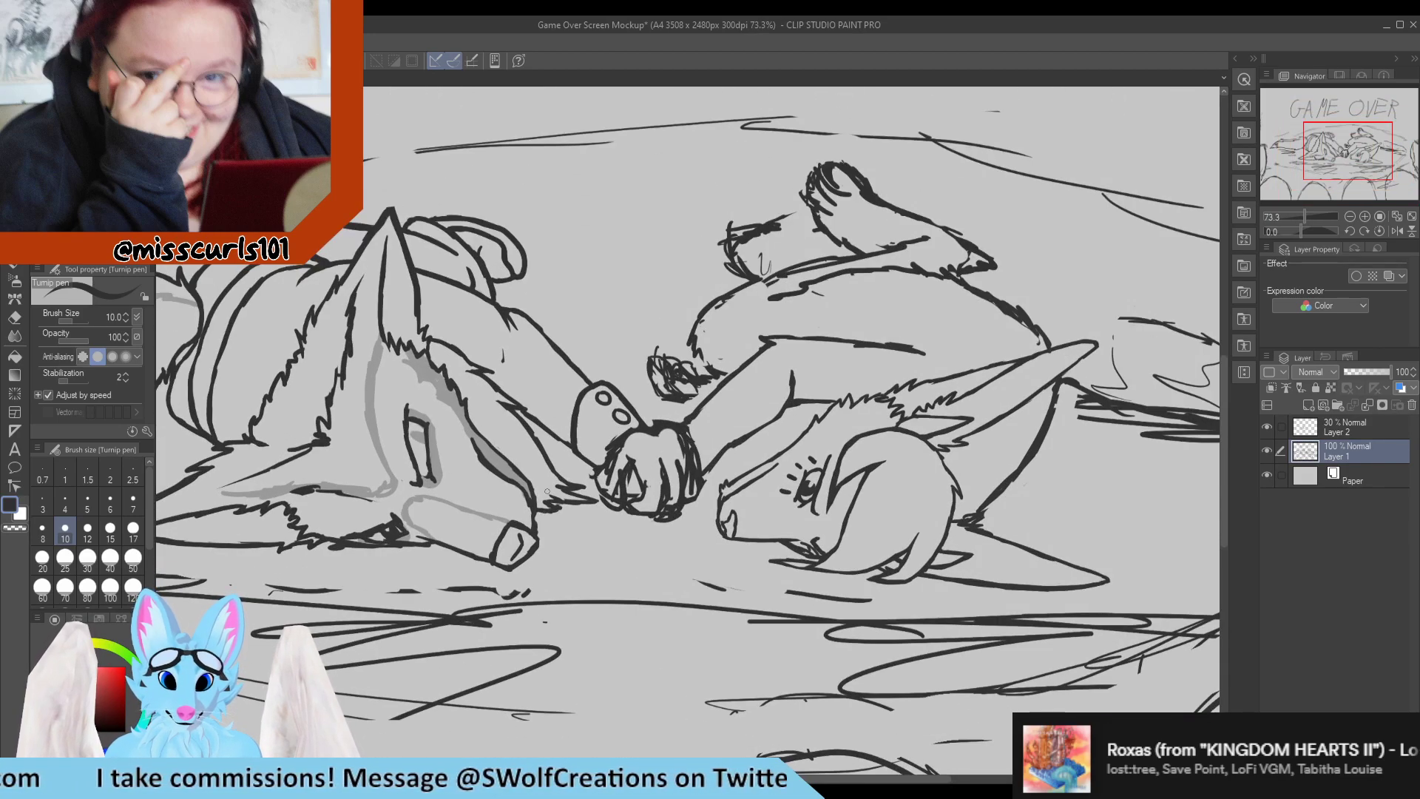
# Erase the dense scribbled shading inside the right character's far paw, leaving only rough outline marks.
pyautogui.scroll(5, 584, 434)
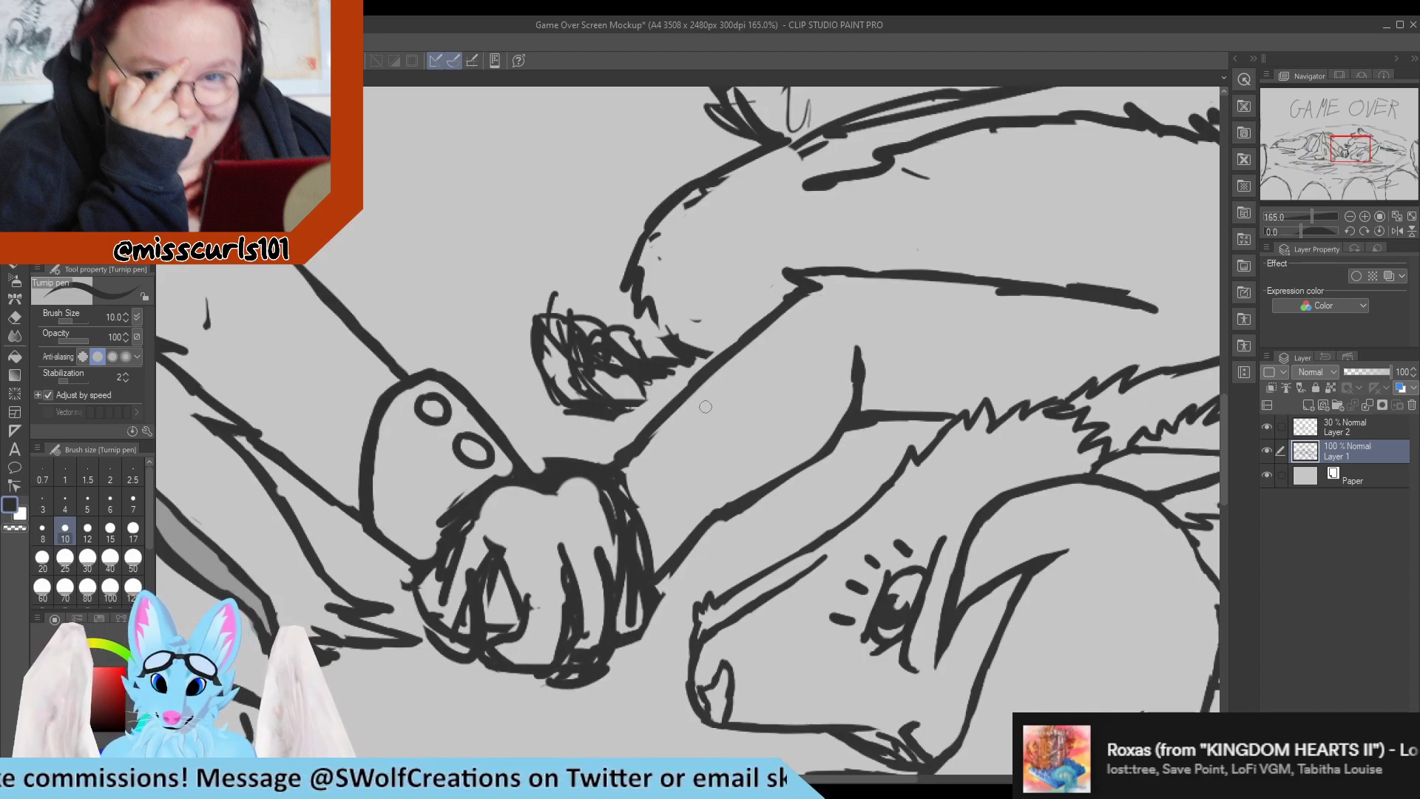
pyautogui.moveTo(578, 390)
pyautogui.mouseDown()
pyautogui.moveTo(672, 402)
pyautogui.moveTo(596, 409)
pyautogui.moveTo(631, 402)
pyautogui.moveTo(567, 387)
pyautogui.moveTo(571, 367)
pyautogui.moveTo(604, 401)
pyautogui.moveTo(669, 412)
pyautogui.moveTo(590, 411)
pyautogui.moveTo(655, 393)
pyautogui.moveTo(605, 415)
pyautogui.moveTo(634, 383)
pyautogui.moveTo(620, 388)
pyautogui.moveTo(649, 388)
pyautogui.moveTo(602, 369)
pyautogui.moveTo(678, 373)
pyautogui.mouseUp()
pyautogui.press('e')
pyautogui.press('p')
pyautogui.press('e')
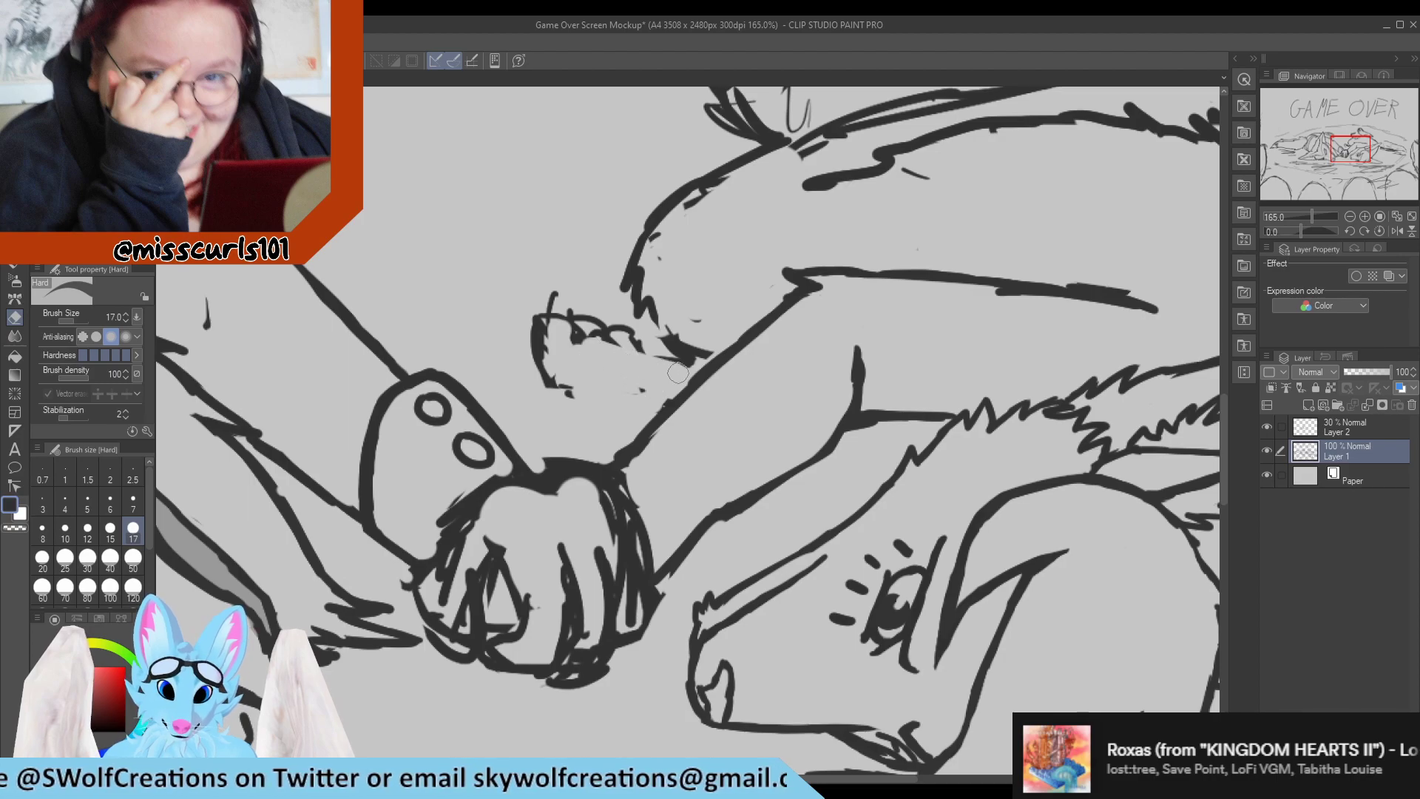
# Redraw the right character's far paw with a smooth curved lower edge and a rounded outer finger, erasing the old rough outline.
pyautogui.press('p')
pyautogui.moveTo(582, 382)
pyautogui.mouseDown()
pyautogui.moveTo(667, 397)
pyautogui.moveTo(575, 373)
pyautogui.moveTo(548, 322)
pyautogui.moveTo(573, 395)
pyautogui.moveTo(535, 333)
pyautogui.moveTo(551, 392)
pyautogui.moveTo(577, 401)
pyautogui.mouseUp()
pyautogui.press('e')
pyautogui.moveTo(547, 296)
pyautogui.mouseDown()
pyautogui.moveTo(590, 382)
pyautogui.moveTo(560, 324)
pyautogui.moveTo(569, 360)
pyautogui.moveTo(560, 298)
pyautogui.moveTo(570, 291)
pyautogui.moveTo(616, 356)
pyautogui.mouseUp()
pyautogui.press('p')
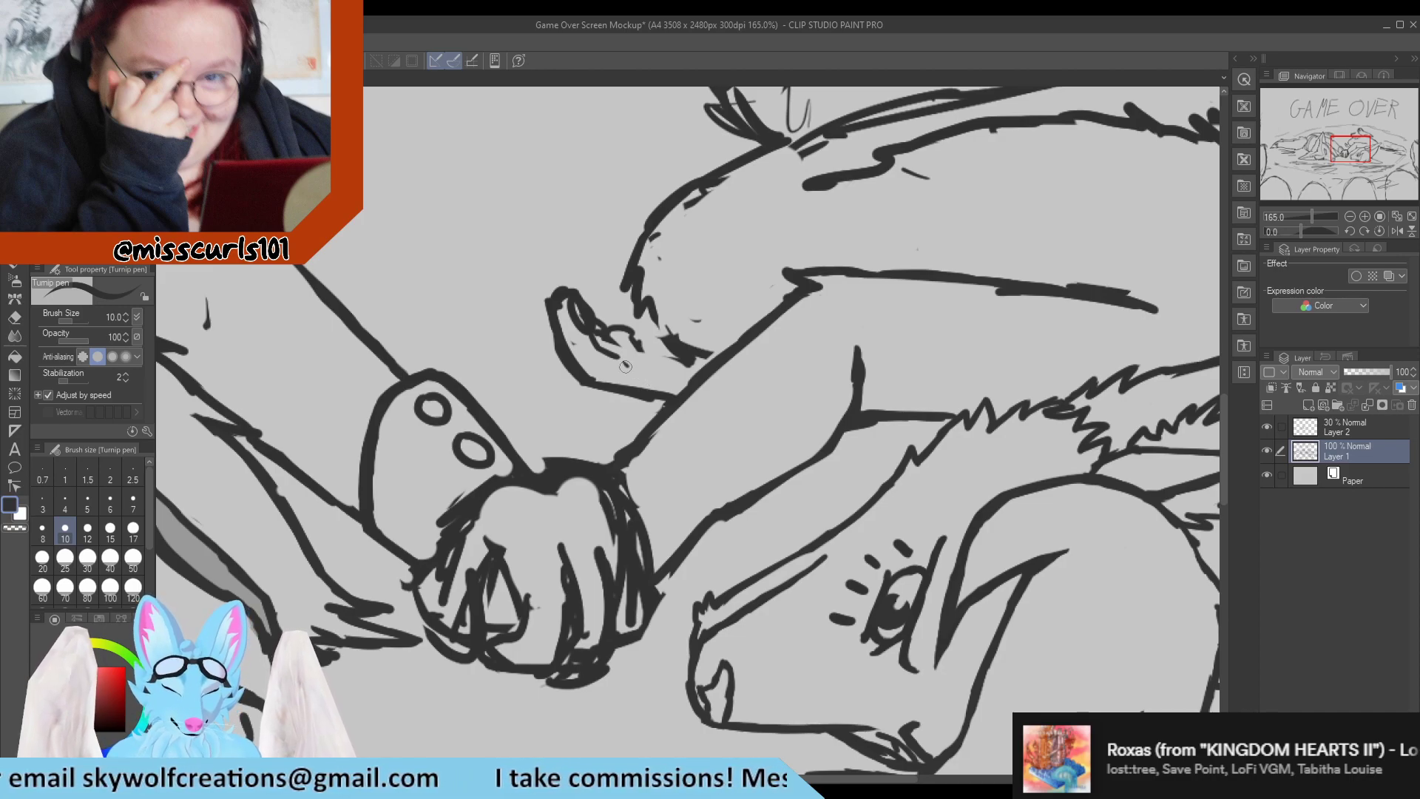
# Draw another finger on the right character's far paw and refine it with a small oval pad.
pyautogui.moveTo(645, 365)
pyautogui.mouseDown()
pyautogui.moveTo(611, 338)
pyautogui.moveTo(623, 358)
pyautogui.moveTo(629, 322)
pyautogui.moveTo(670, 360)
pyautogui.mouseUp()
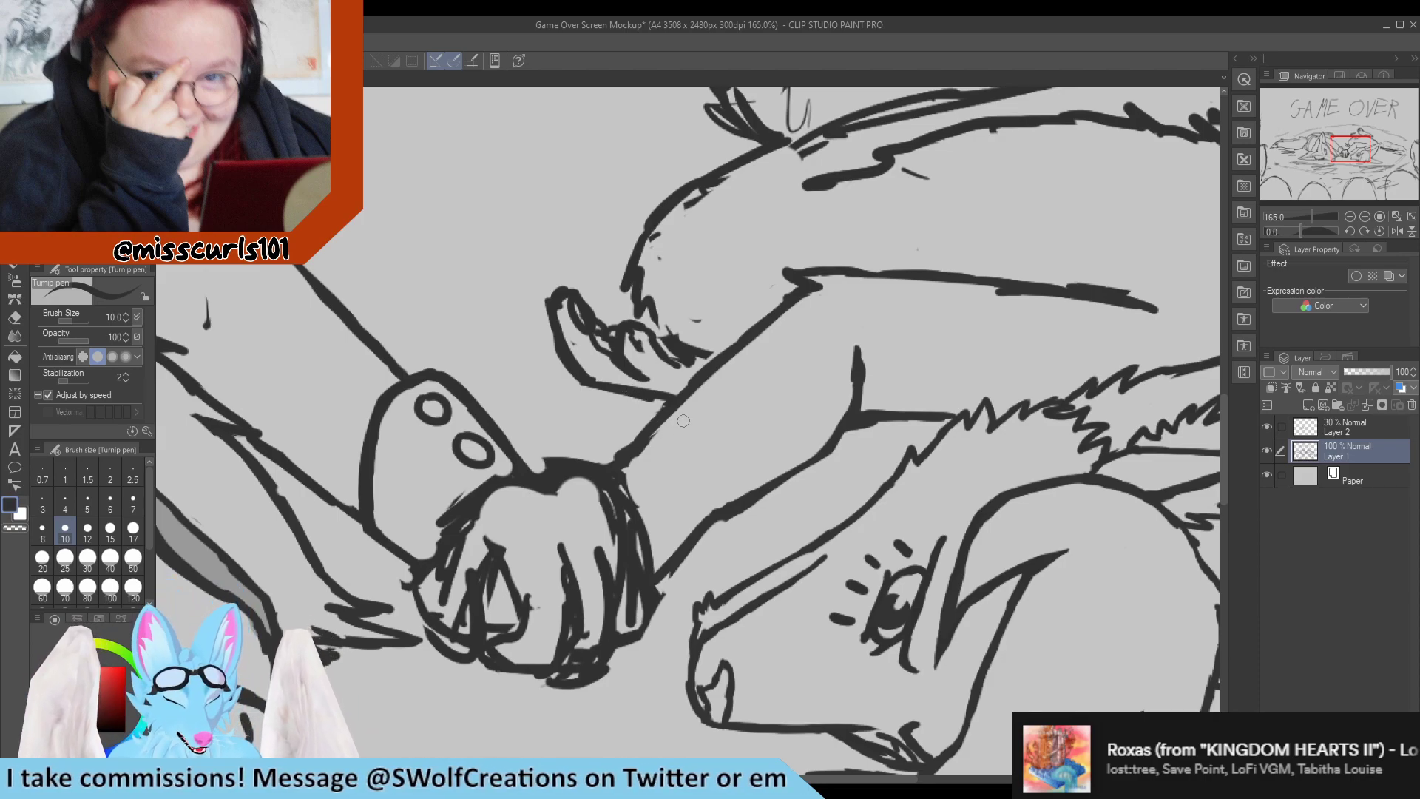
pyautogui.press('e')
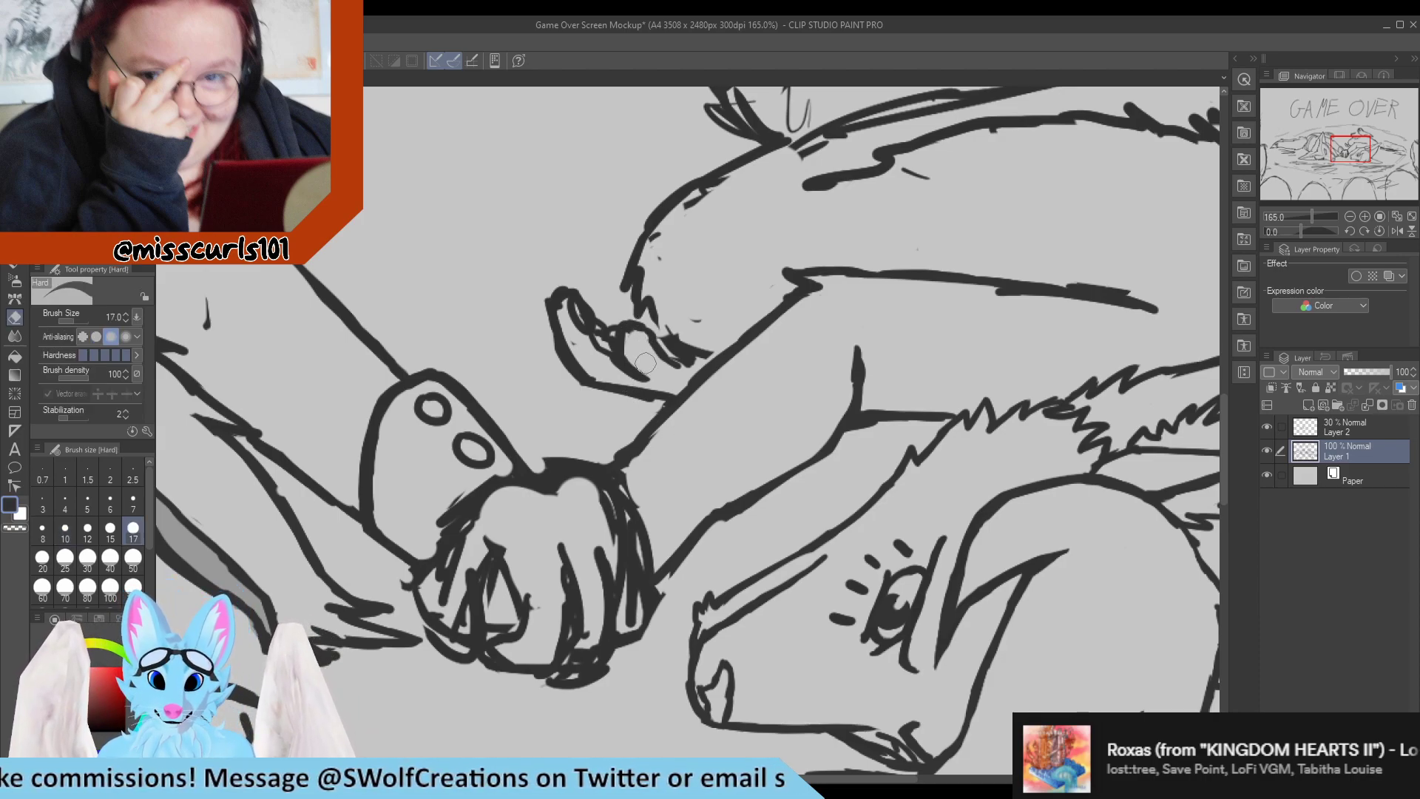
pyautogui.moveTo(637, 355)
pyautogui.mouseDown()
pyautogui.moveTo(634, 313)
pyautogui.moveTo(640, 350)
pyautogui.moveTo(639, 327)
pyautogui.mouseUp()
pyautogui.press('p')
pyautogui.press('e')
pyautogui.press('p')
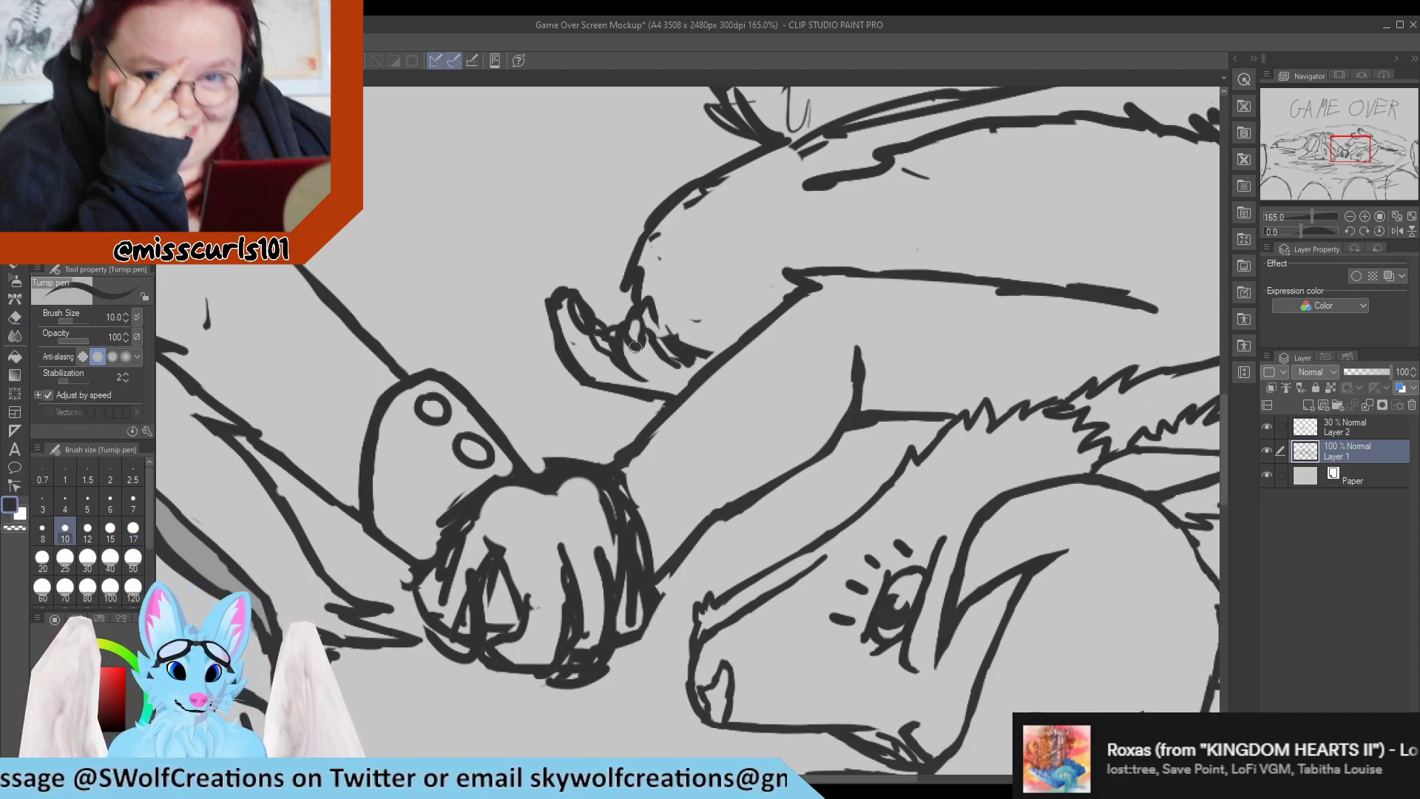
# Replace the rough marks between the far paw and the body with a pen line running toward the arm.
pyautogui.moveTo(634, 313)
pyautogui.mouseDown()
pyautogui.moveTo(638, 346)
pyautogui.moveTo(653, 340)
pyautogui.moveTo(644, 327)
pyautogui.moveTo(656, 349)
pyautogui.moveTo(645, 381)
pyautogui.moveTo(670, 384)
pyautogui.moveTo(682, 363)
pyautogui.moveTo(700, 376)
pyautogui.moveTo(695, 342)
pyautogui.moveTo(683, 352)
pyautogui.moveTo(669, 341)
pyautogui.moveTo(705, 355)
pyautogui.moveTo(670, 338)
pyautogui.moveTo(641, 293)
pyautogui.moveTo(669, 342)
pyautogui.moveTo(721, 356)
pyautogui.mouseUp()
pyautogui.press('e')
pyautogui.press('p')
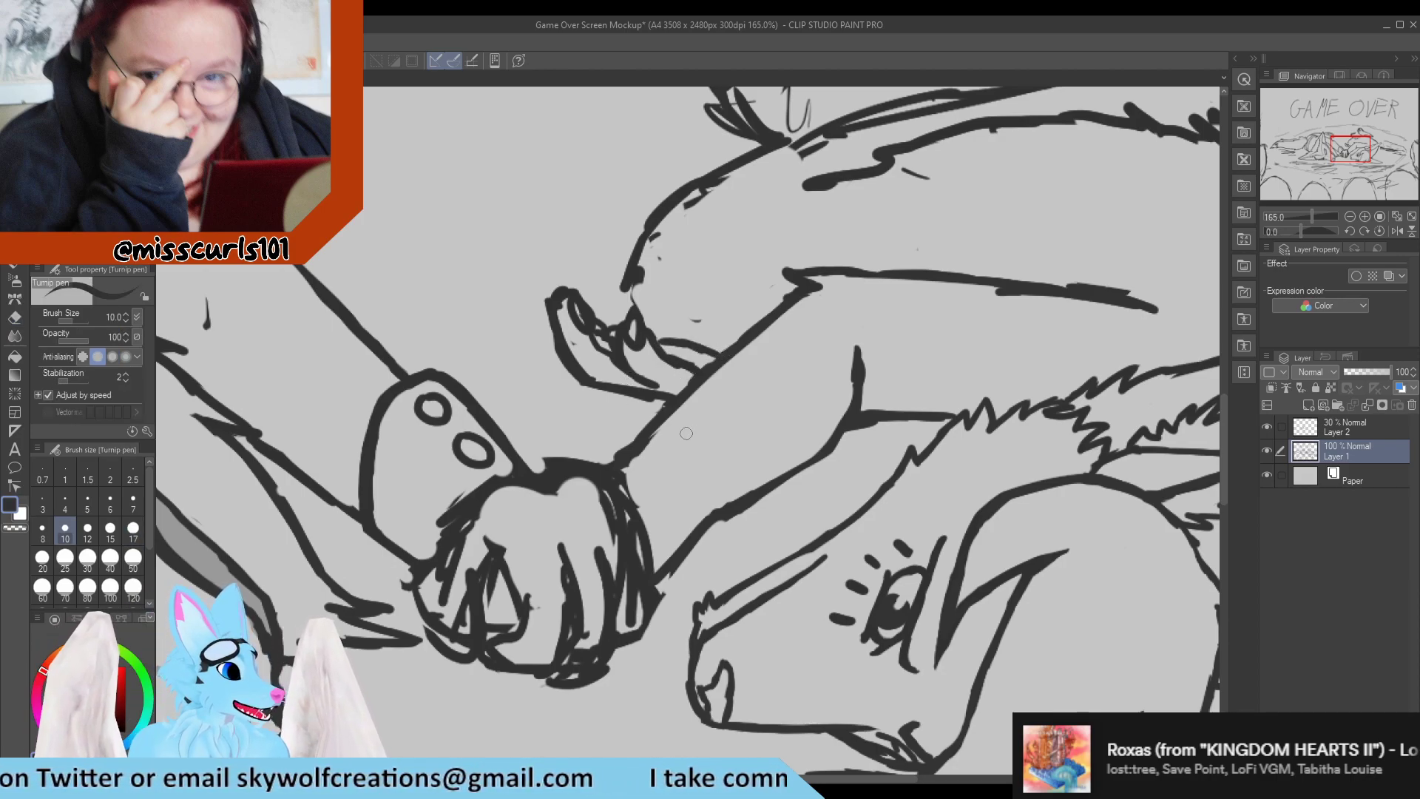
# Reshape the outer finger of the right character's far paw to end in a pointed tip.
pyautogui.press('e')
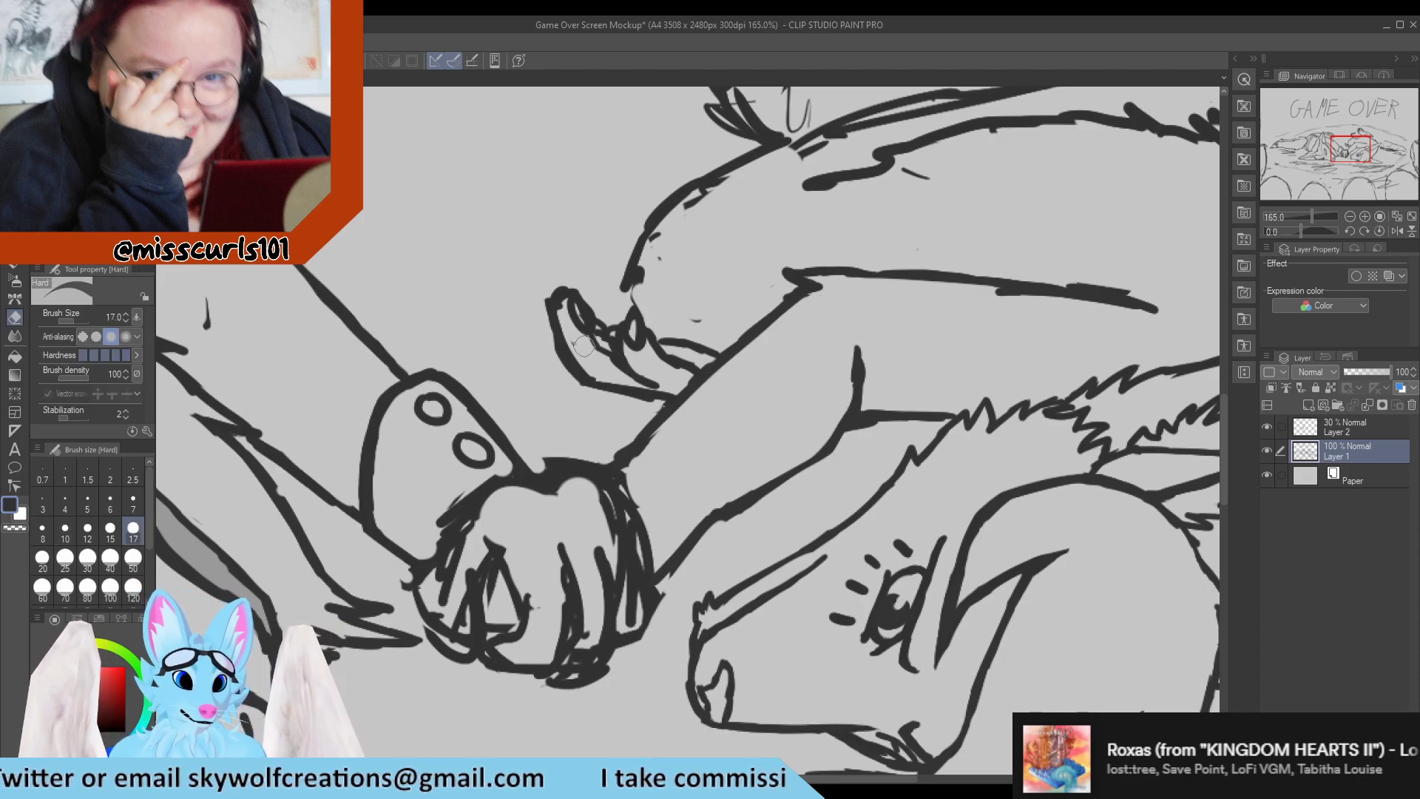
pyautogui.moveTo(562, 313)
pyautogui.mouseDown()
pyautogui.moveTo(562, 278)
pyautogui.moveTo(567, 294)
pyautogui.mouseUp()
pyautogui.press('p')
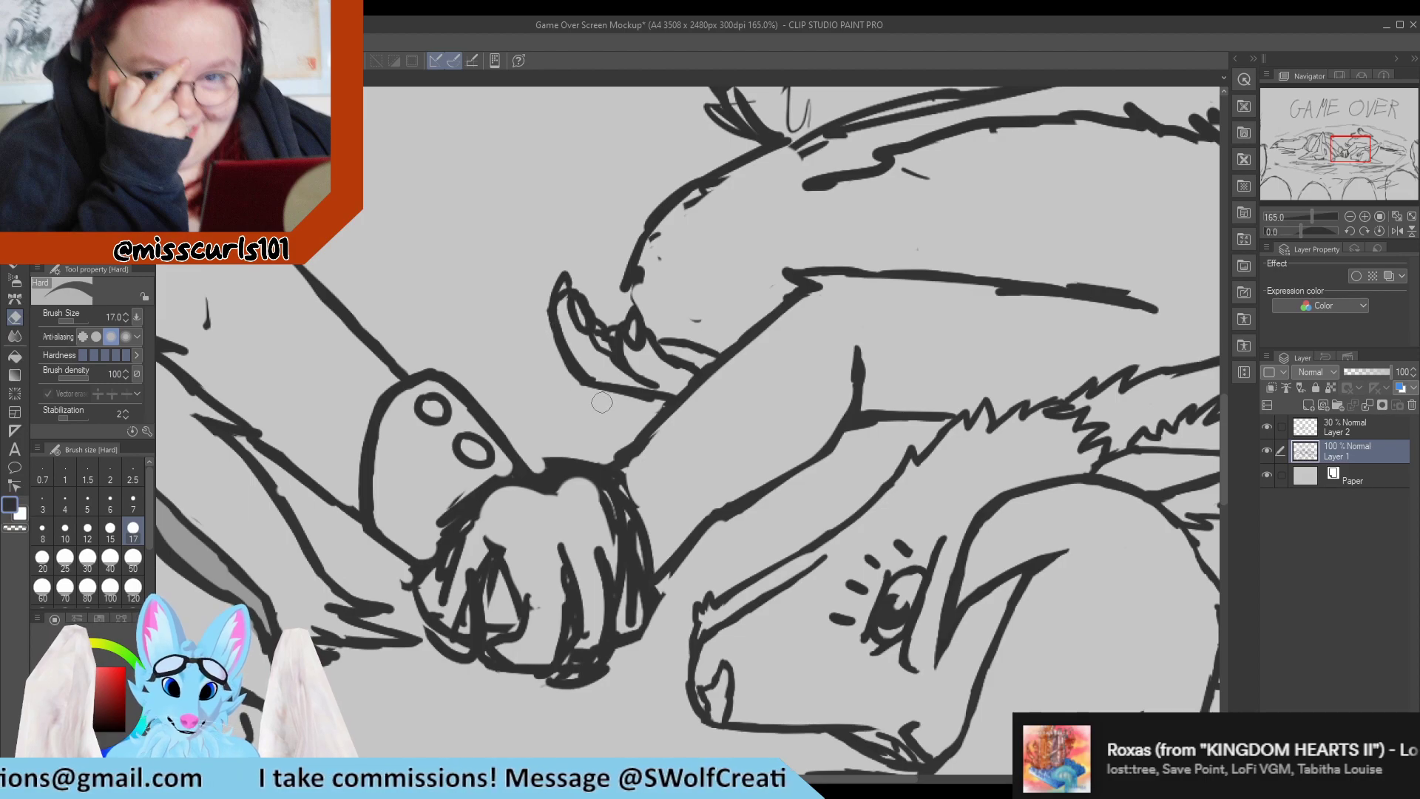
pyautogui.press('e')
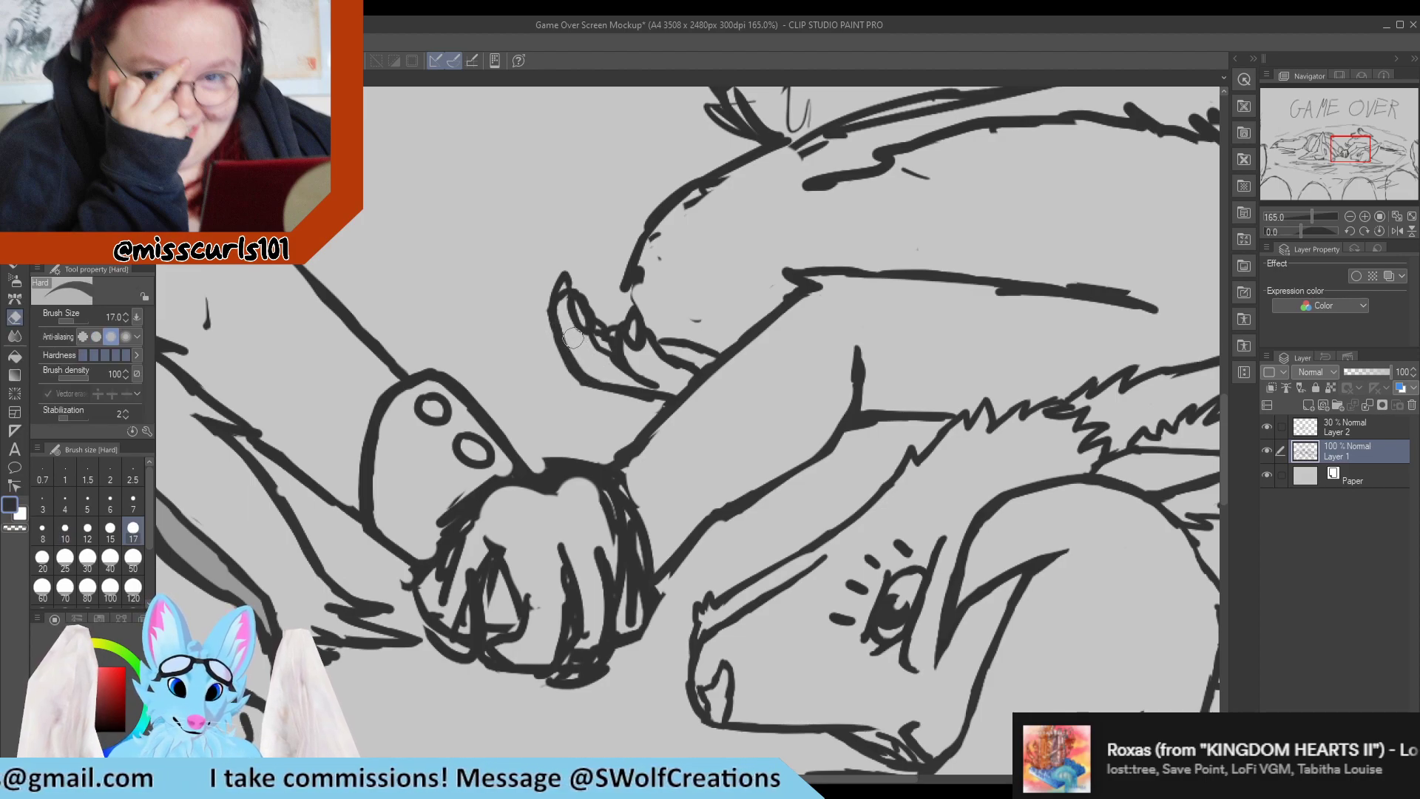
pyautogui.press('p')
# Add two more pointed fingertips beside the outer one on the right character's far paw and tidy the pad lines beneath them.
pyautogui.scroll(-5, 610, 374)
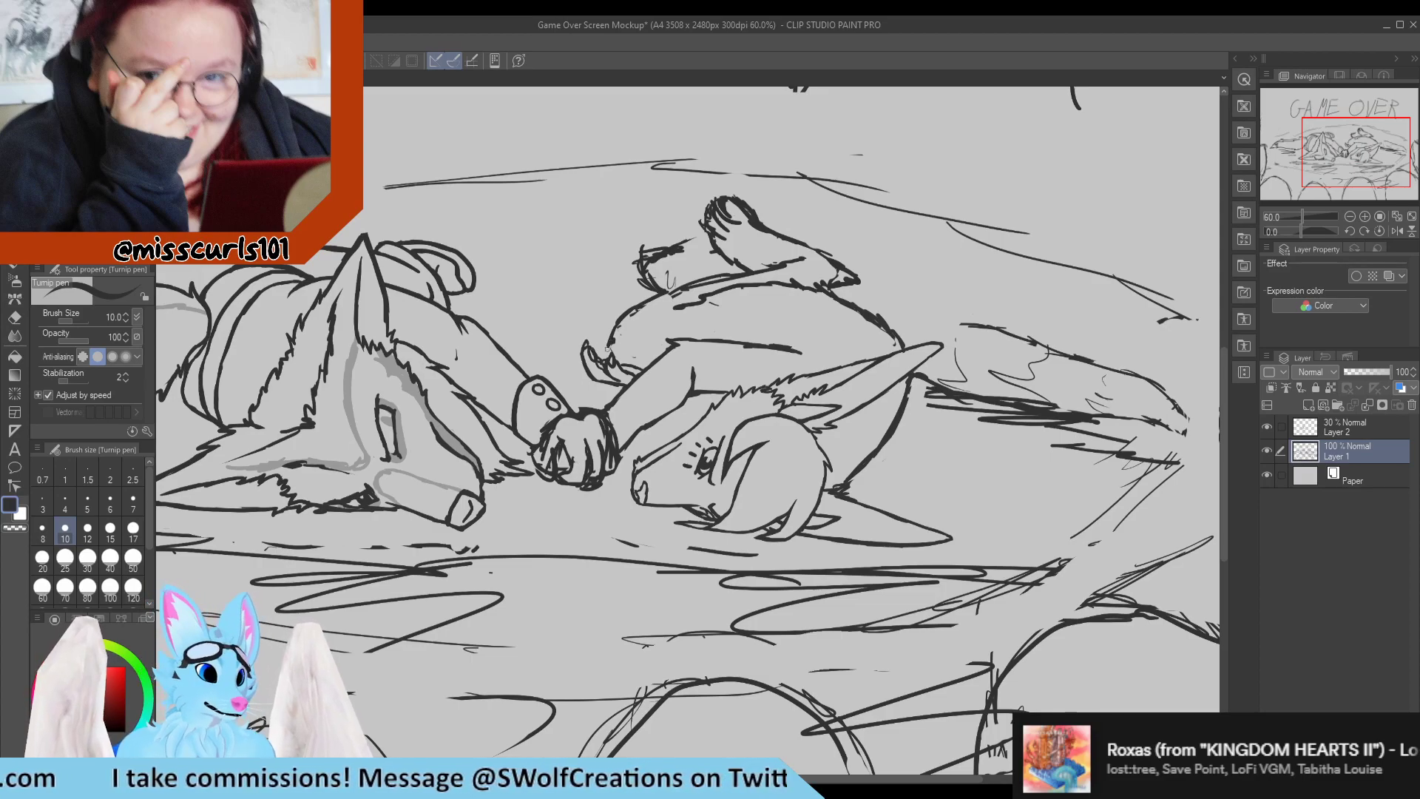
pyautogui.scroll(-1, 605, 348)
pyautogui.scroll(8, 701, 331)
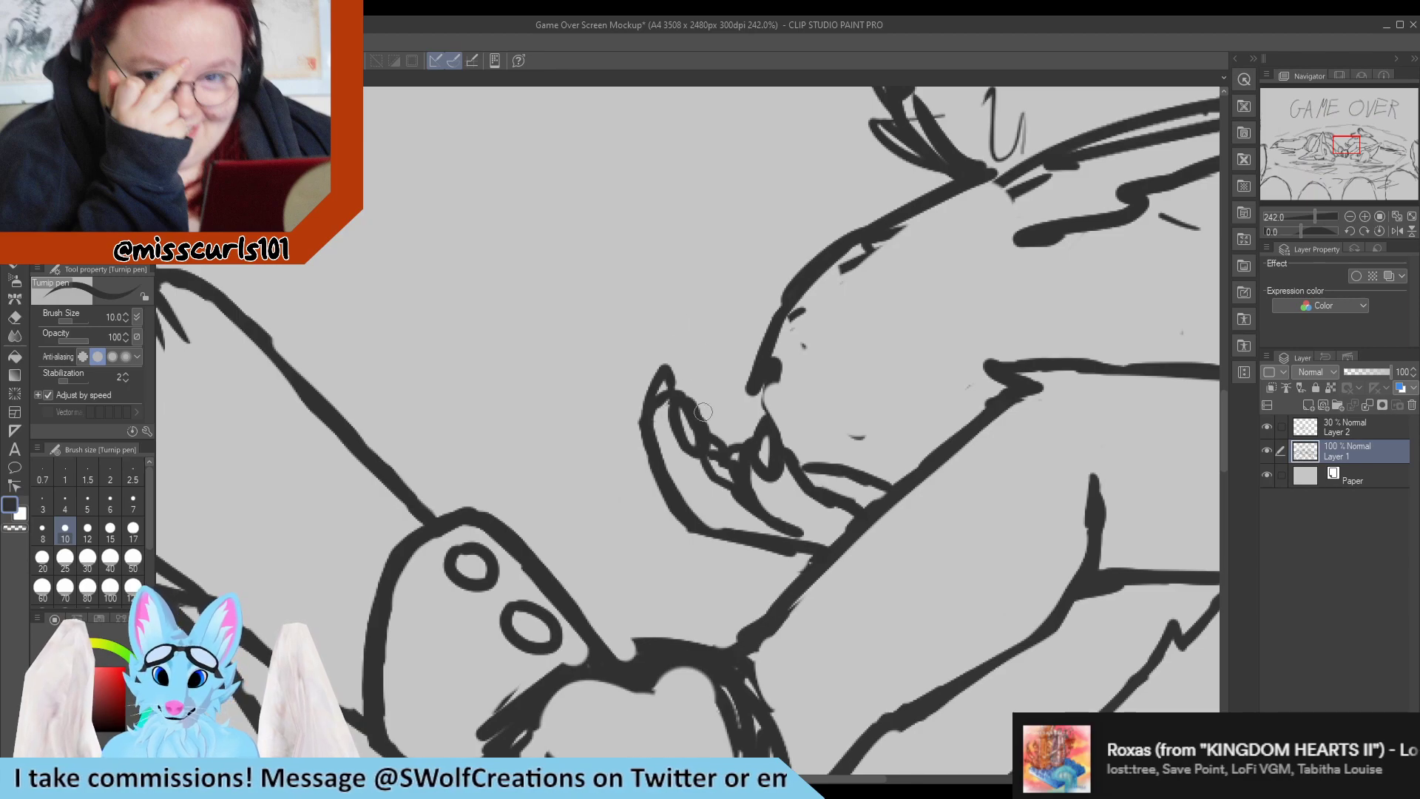
pyautogui.moveTo(697, 383)
pyautogui.mouseDown()
pyautogui.moveTo(717, 406)
pyautogui.moveTo(711, 434)
pyautogui.moveTo(733, 379)
pyautogui.moveTo(744, 410)
pyautogui.moveTo(729, 420)
pyautogui.mouseUp()
pyautogui.moveTo(688, 377)
pyautogui.mouseDown()
pyautogui.moveTo(694, 353)
pyautogui.moveTo(728, 392)
pyautogui.moveTo(728, 360)
pyautogui.moveTo(736, 427)
pyautogui.mouseUp()
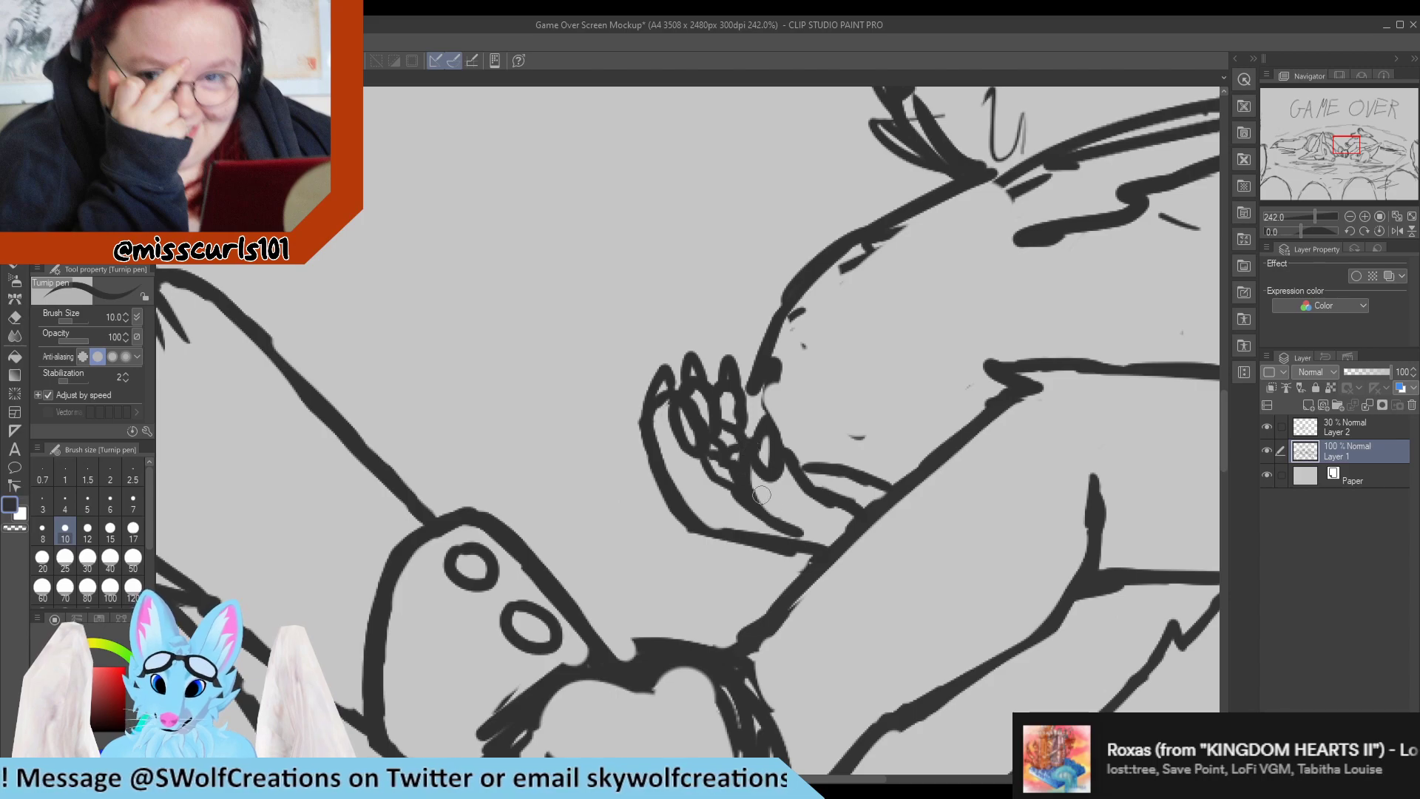
pyautogui.press('e')
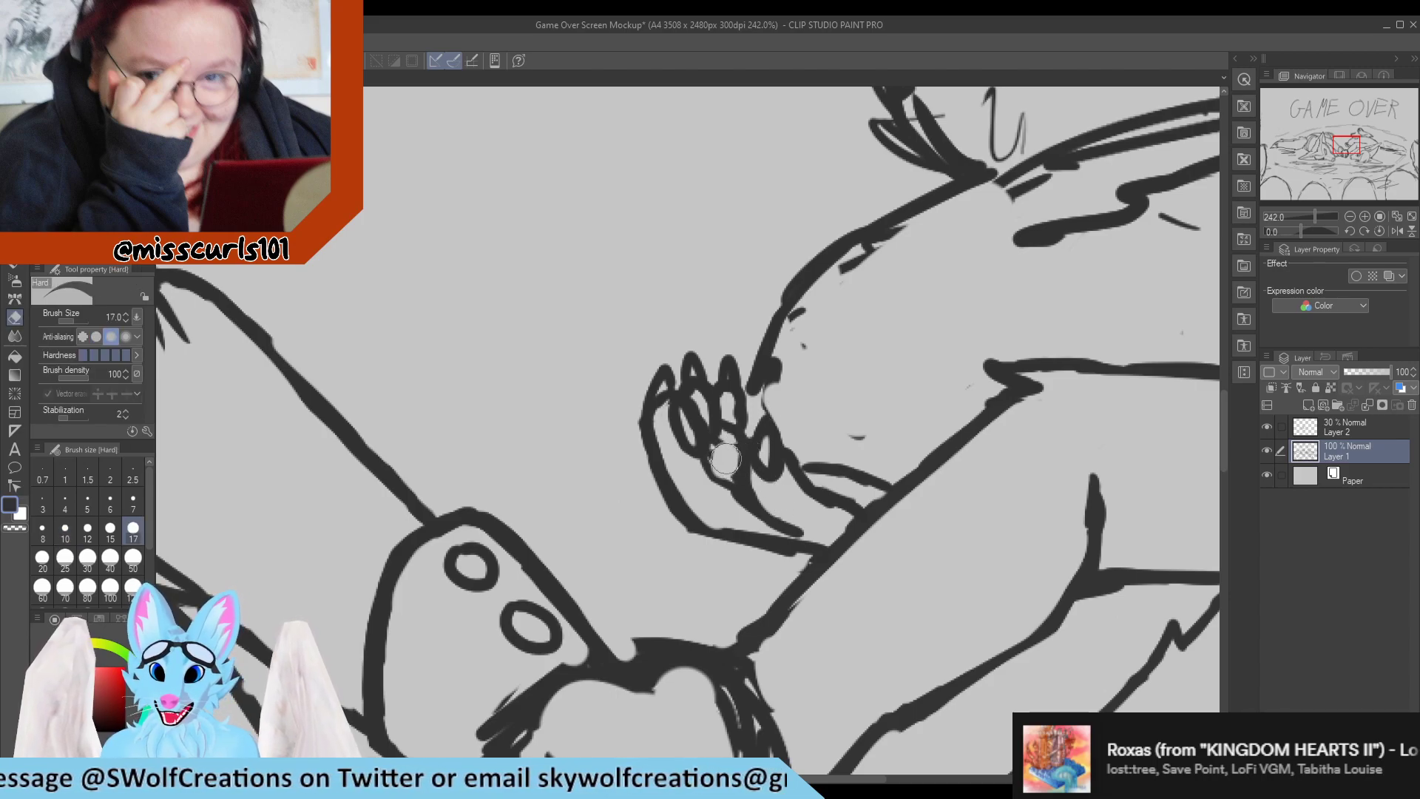
pyautogui.press('p')
pyautogui.moveTo(724, 447)
pyautogui.mouseDown()
pyautogui.moveTo(732, 460)
pyautogui.moveTo(716, 466)
pyautogui.moveTo(738, 465)
pyautogui.mouseUp()
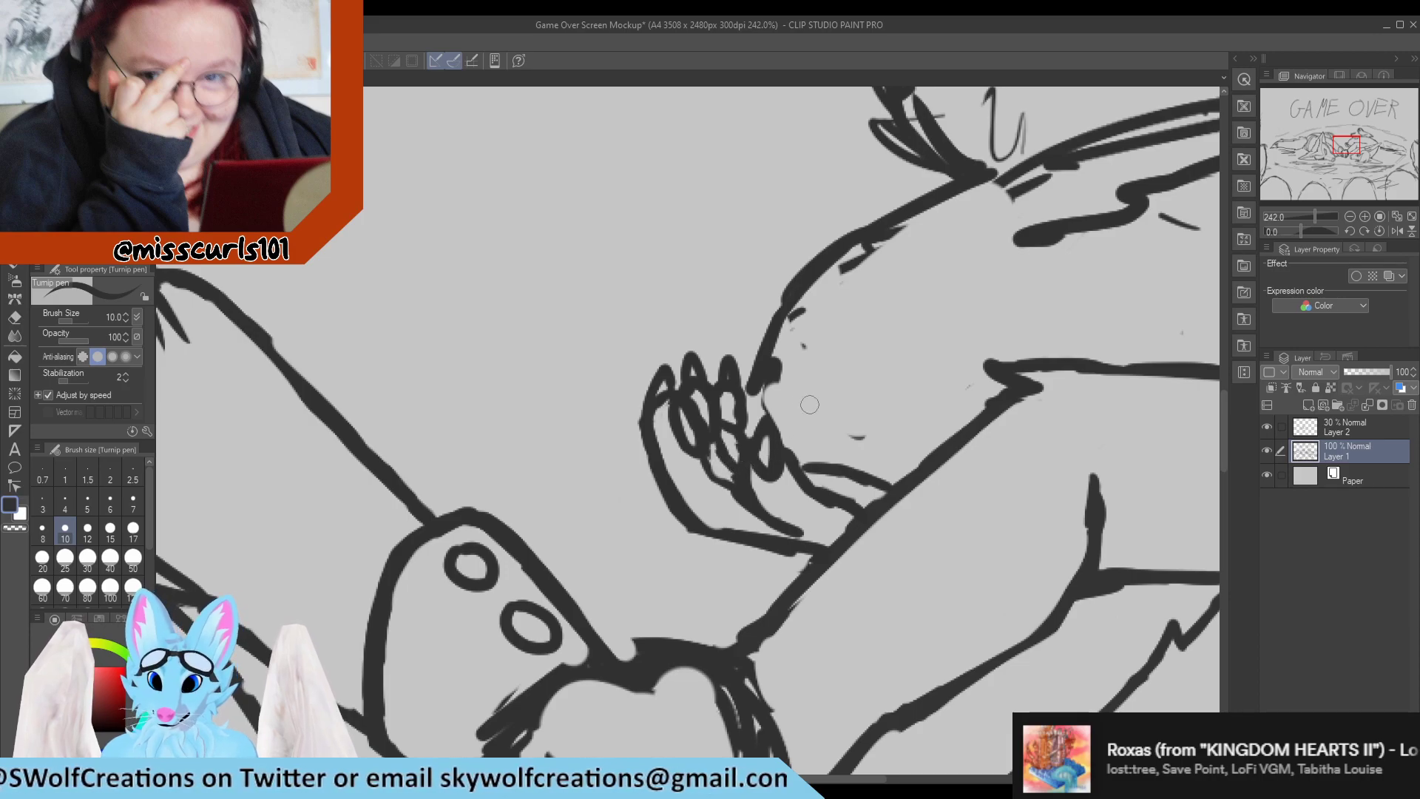
# Examine the whole mockup and then both characters' arms and paws up close to judge the redrawn far paw.
pyautogui.scroll(-8, 782, 449)
pyautogui.scroll(-2, 747, 379)
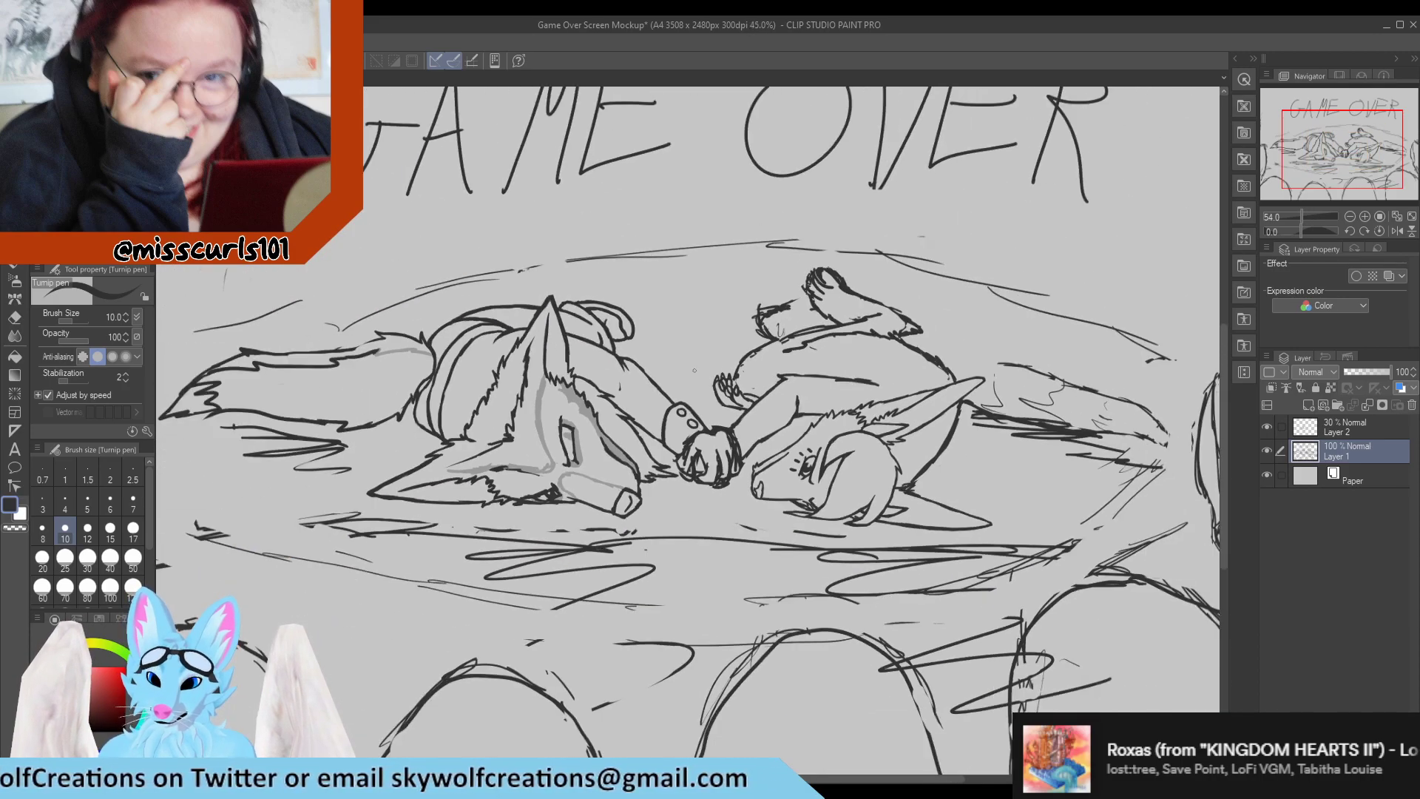
pyautogui.scroll(4, 755, 379)
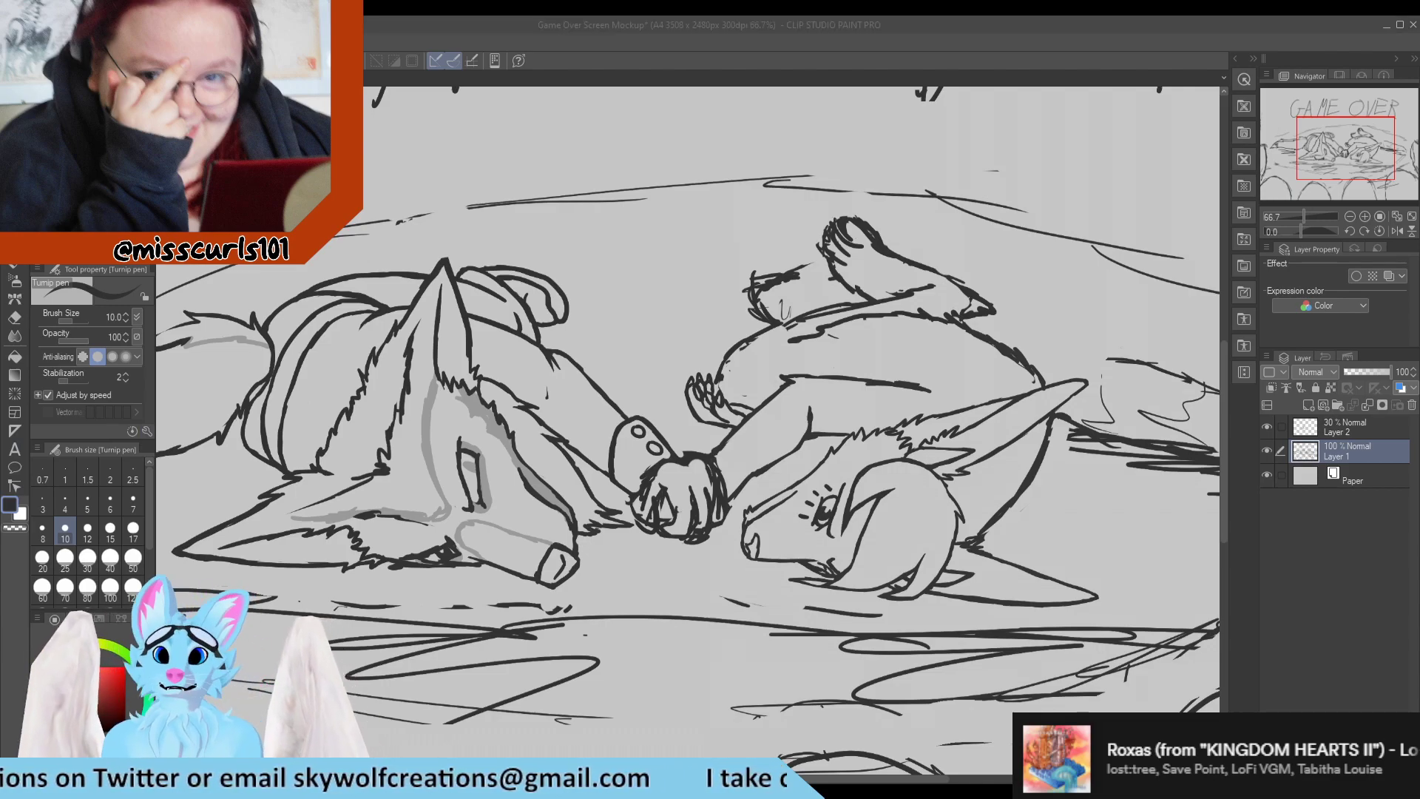
pyautogui.click(732, 383)
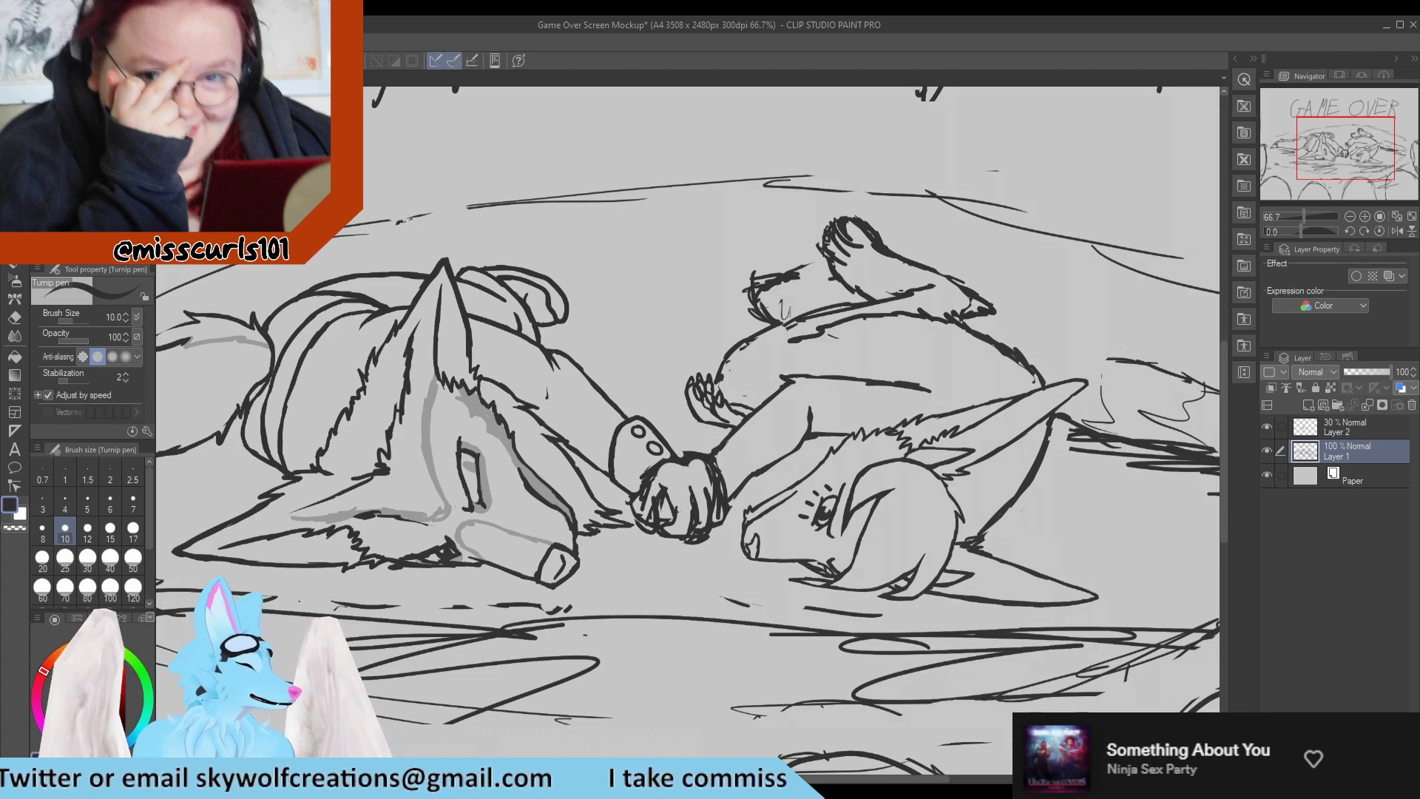
pyautogui.scroll(-4, 225, 469)
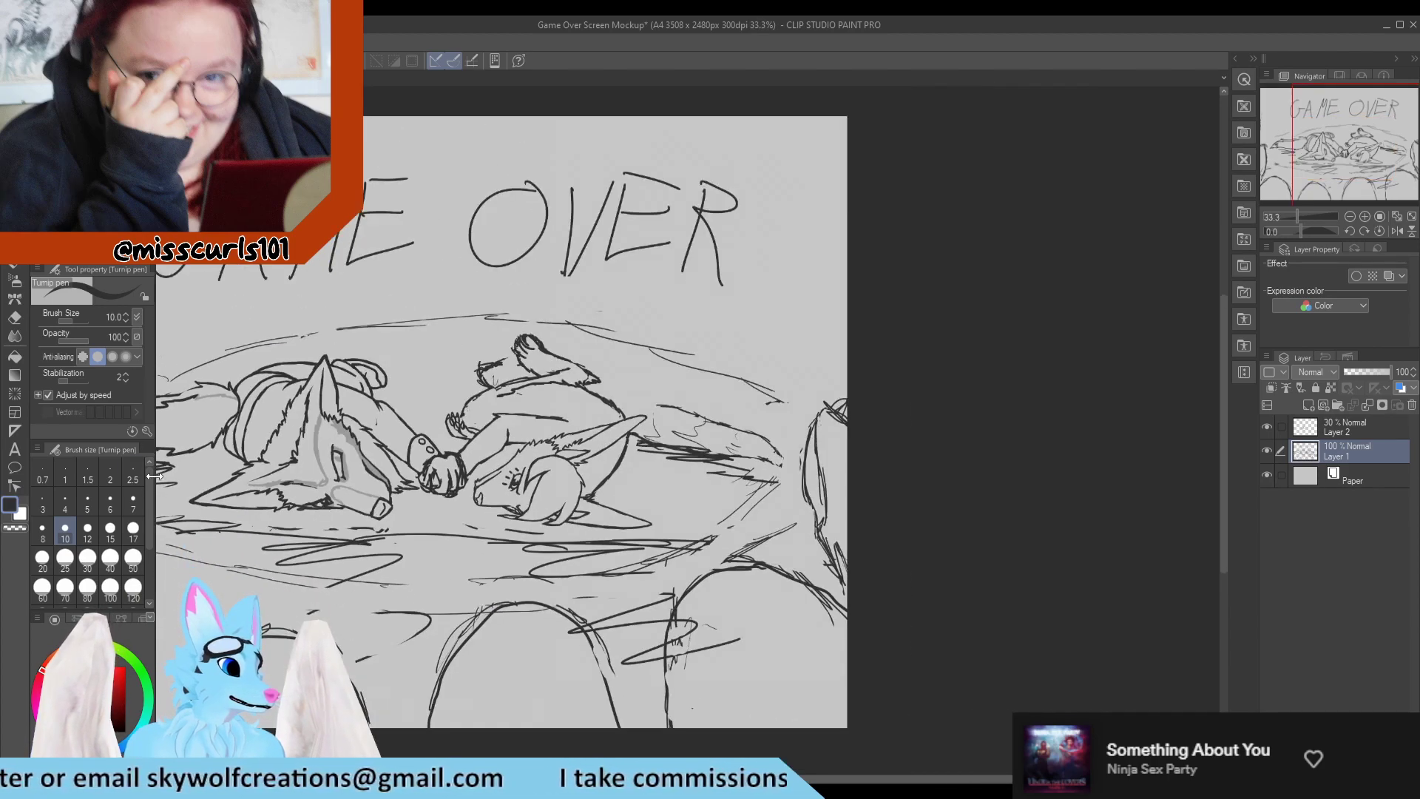
pyautogui.scroll(1, 326, 534)
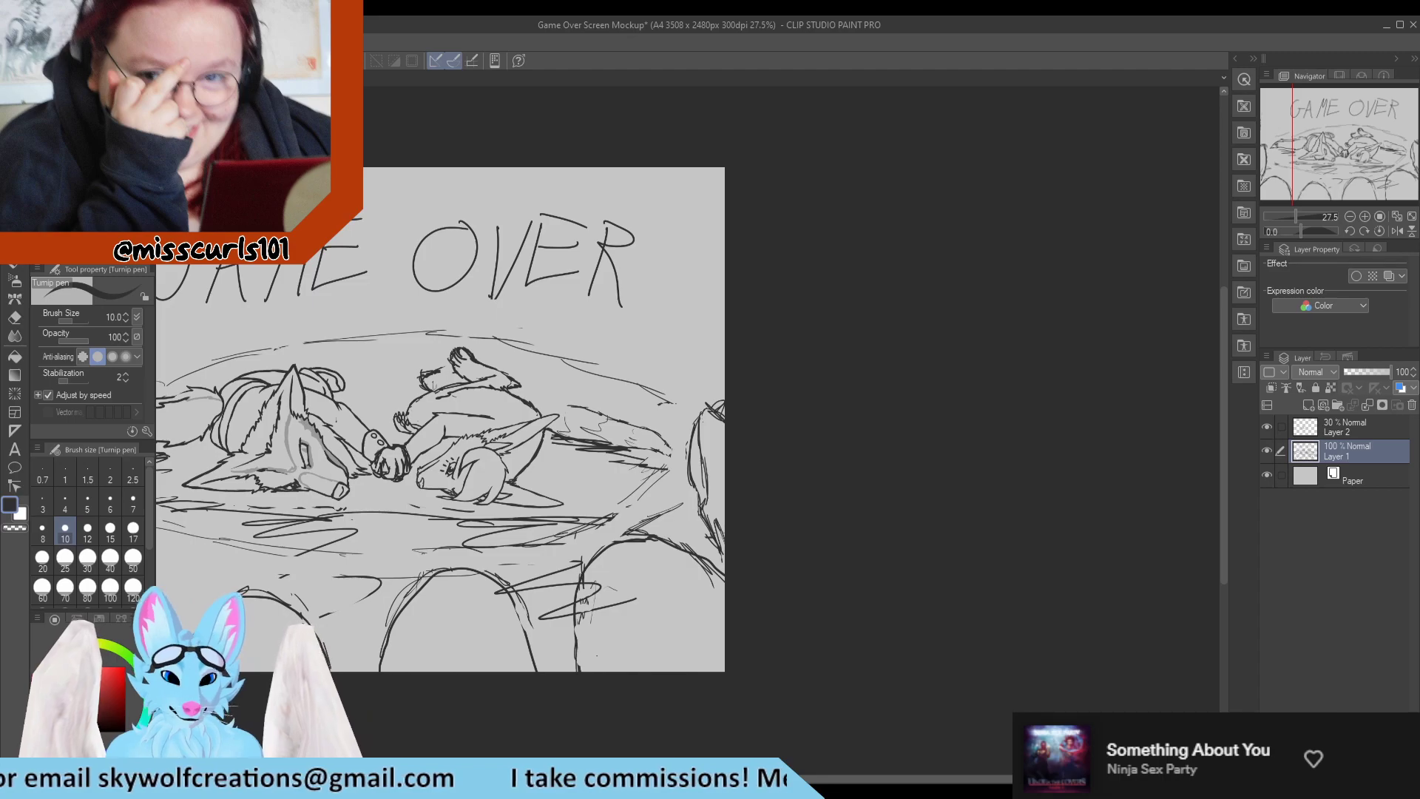
pyautogui.moveTo(793, 779); pyautogui.dragTo(668, 778)
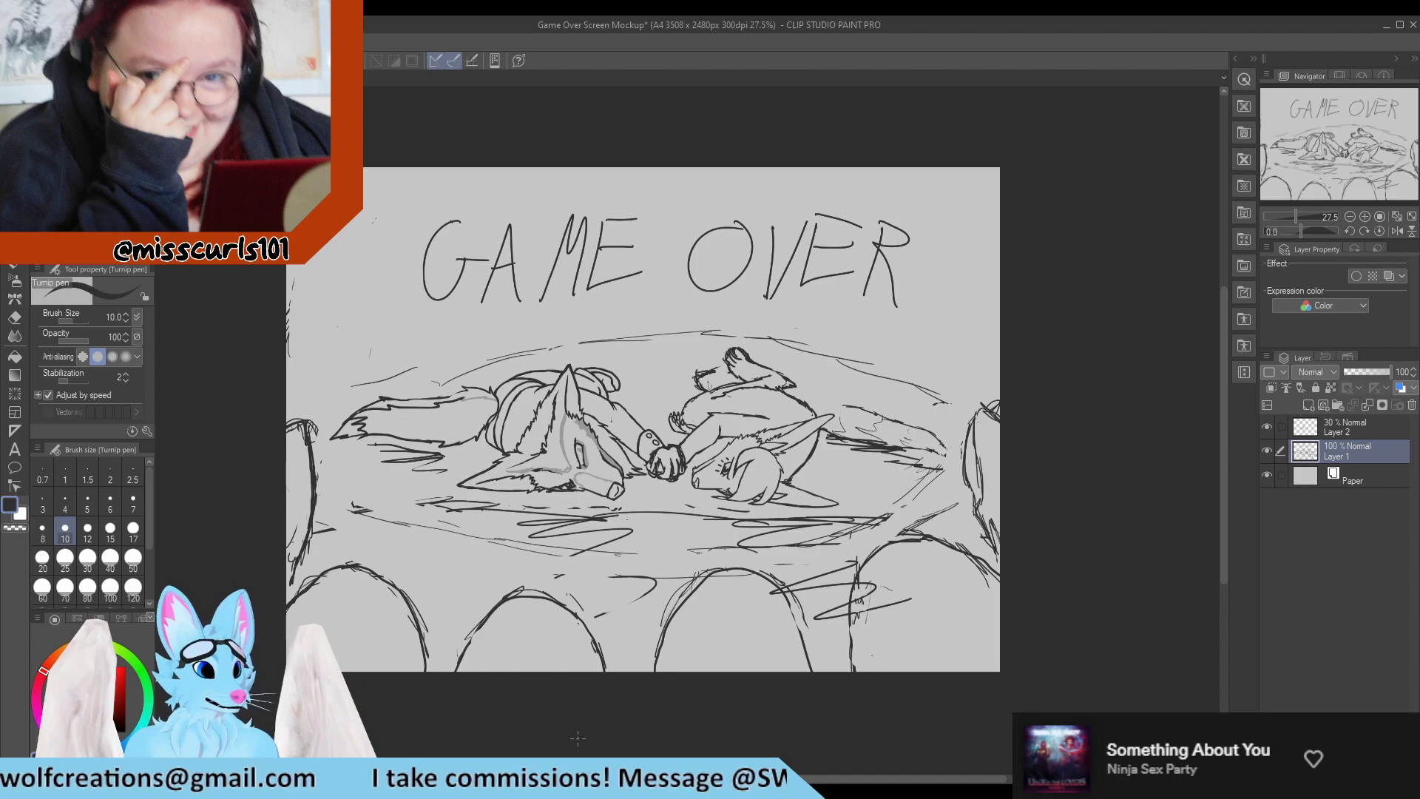
pyautogui.scroll(-4, 580, 600)
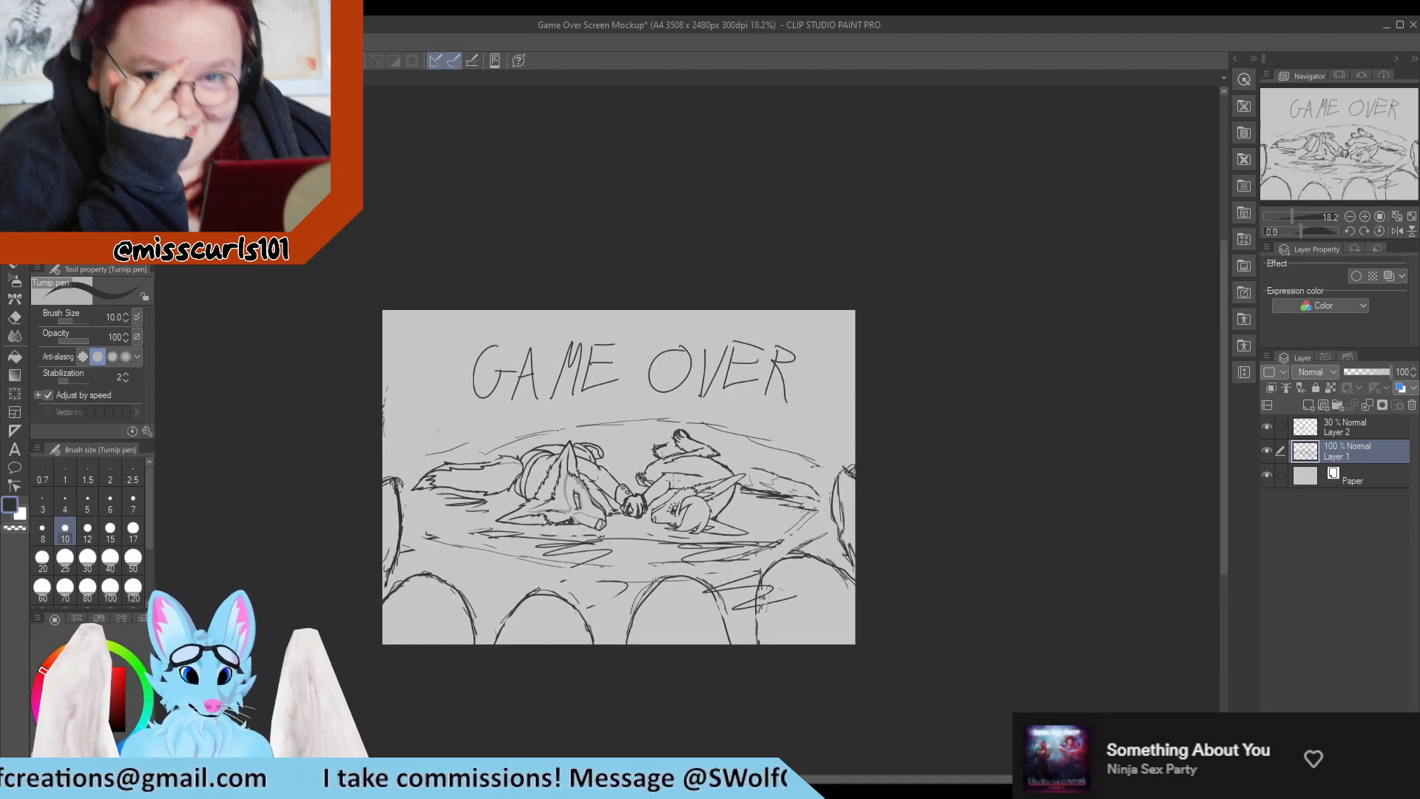
pyautogui.scroll(8, 614, 494)
pyautogui.scroll(6, 598, 499)
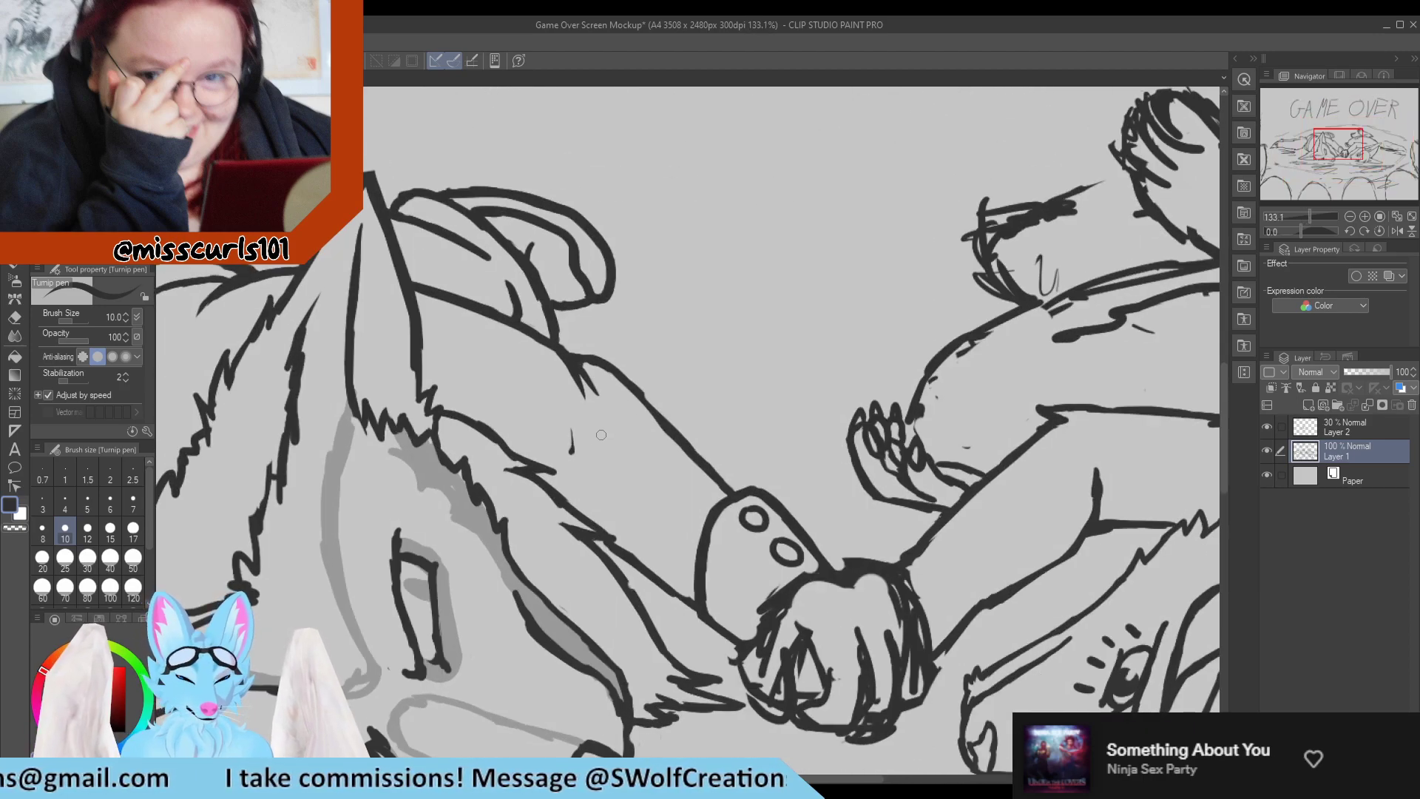
pyautogui.press('e')
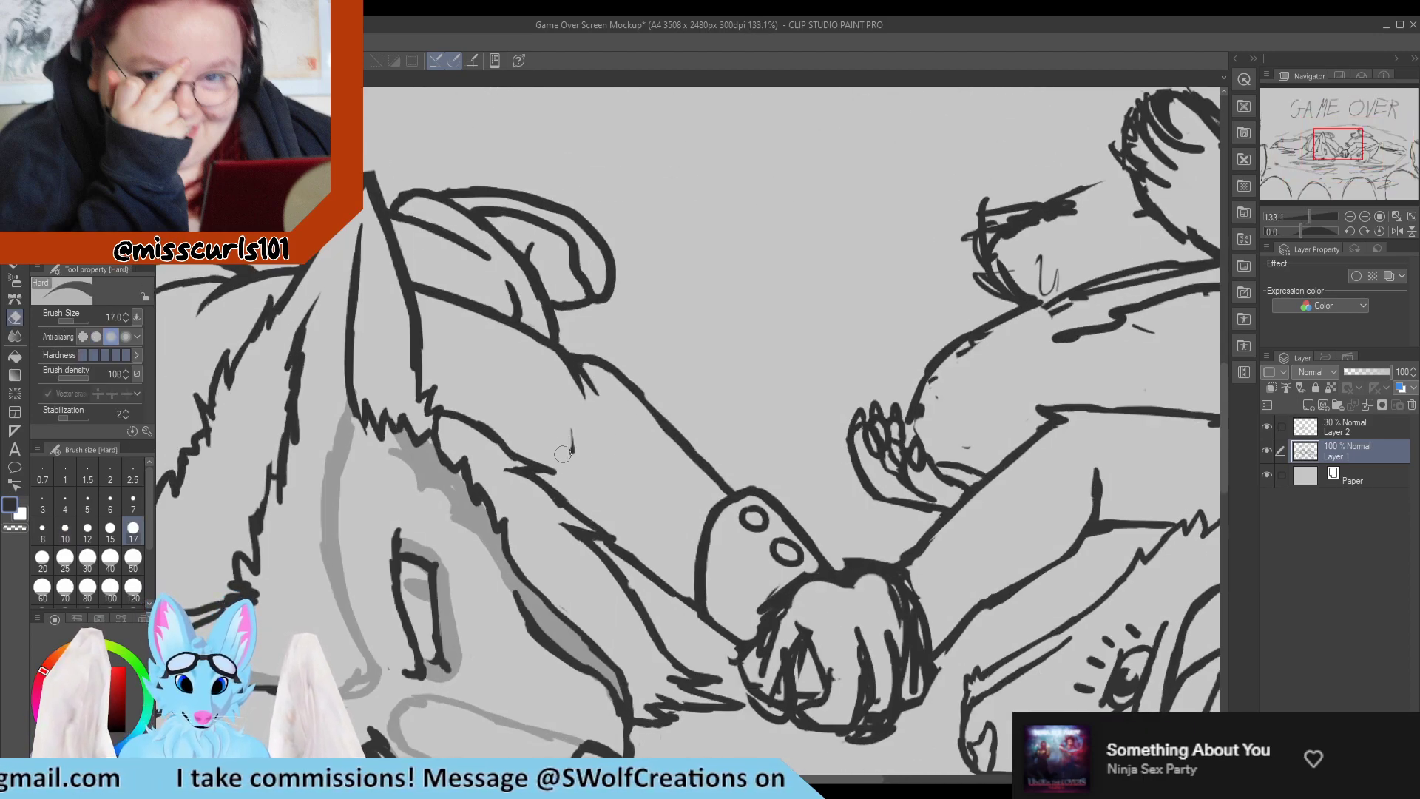
pyautogui.press('p')
pyautogui.scroll(-3, 574, 460)
pyautogui.scroll(5, 719, 446)
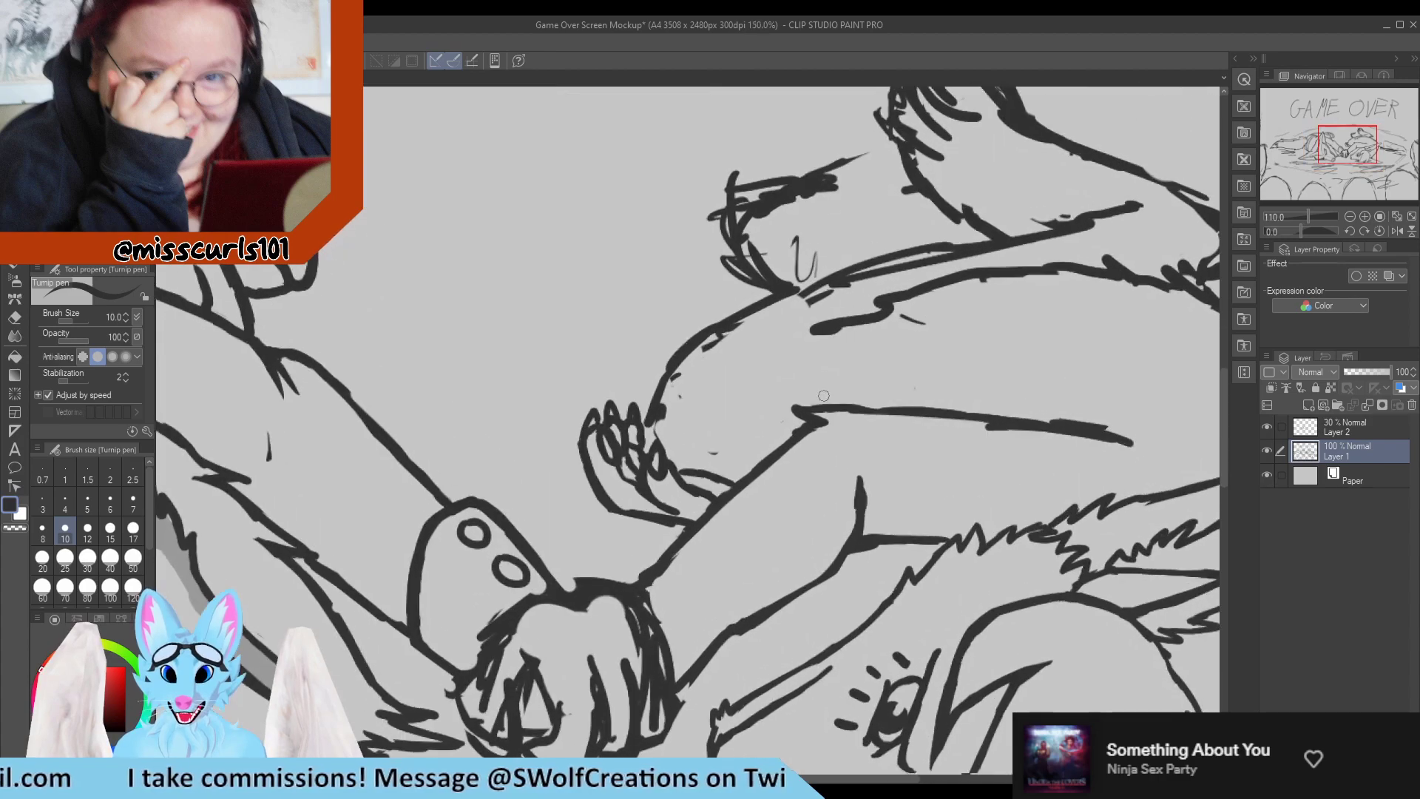
# Clean up the gaps between the far paw's fingers and outline the innermost finger with the pen at size 7.
pyautogui.scroll(2, 719, 447)
pyautogui.press('e')
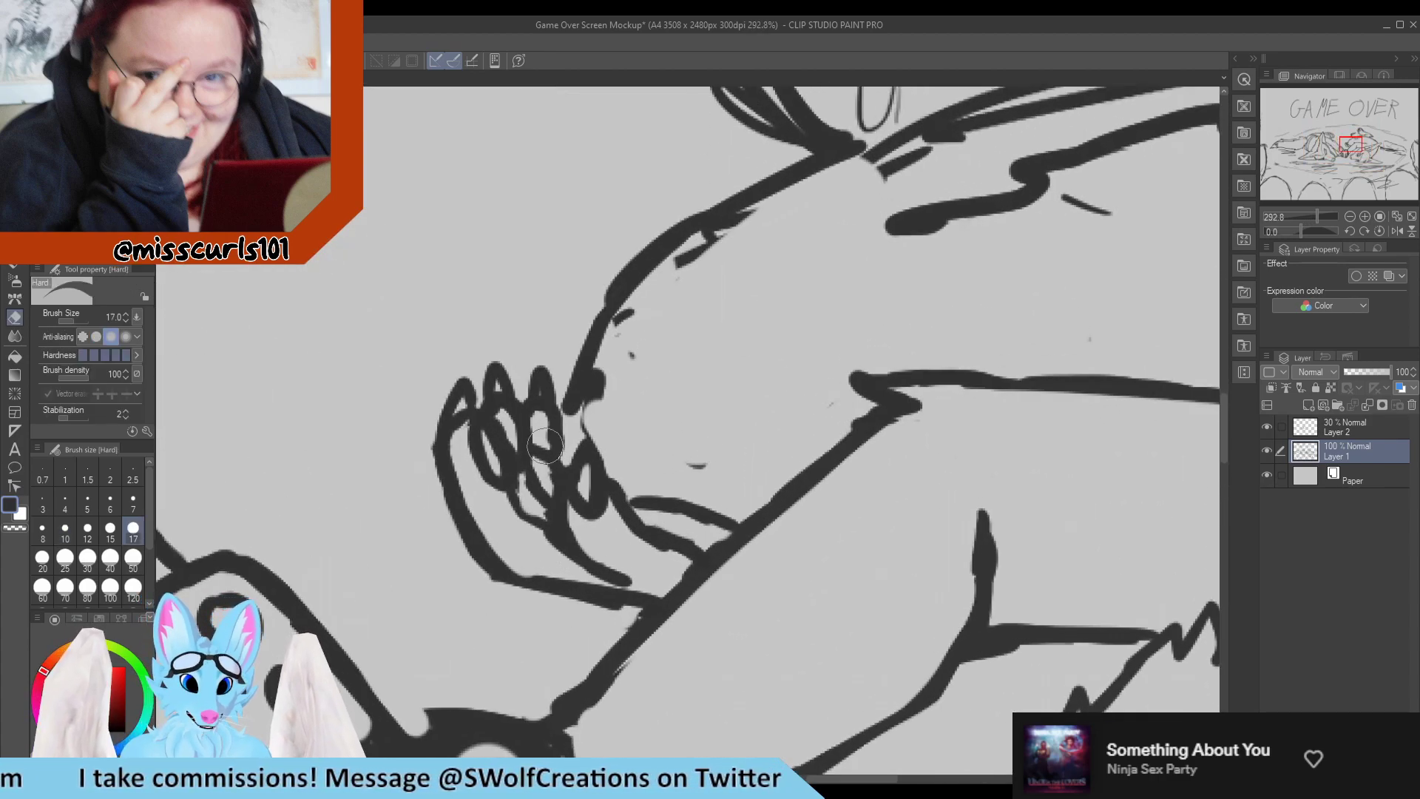
pyautogui.press('p')
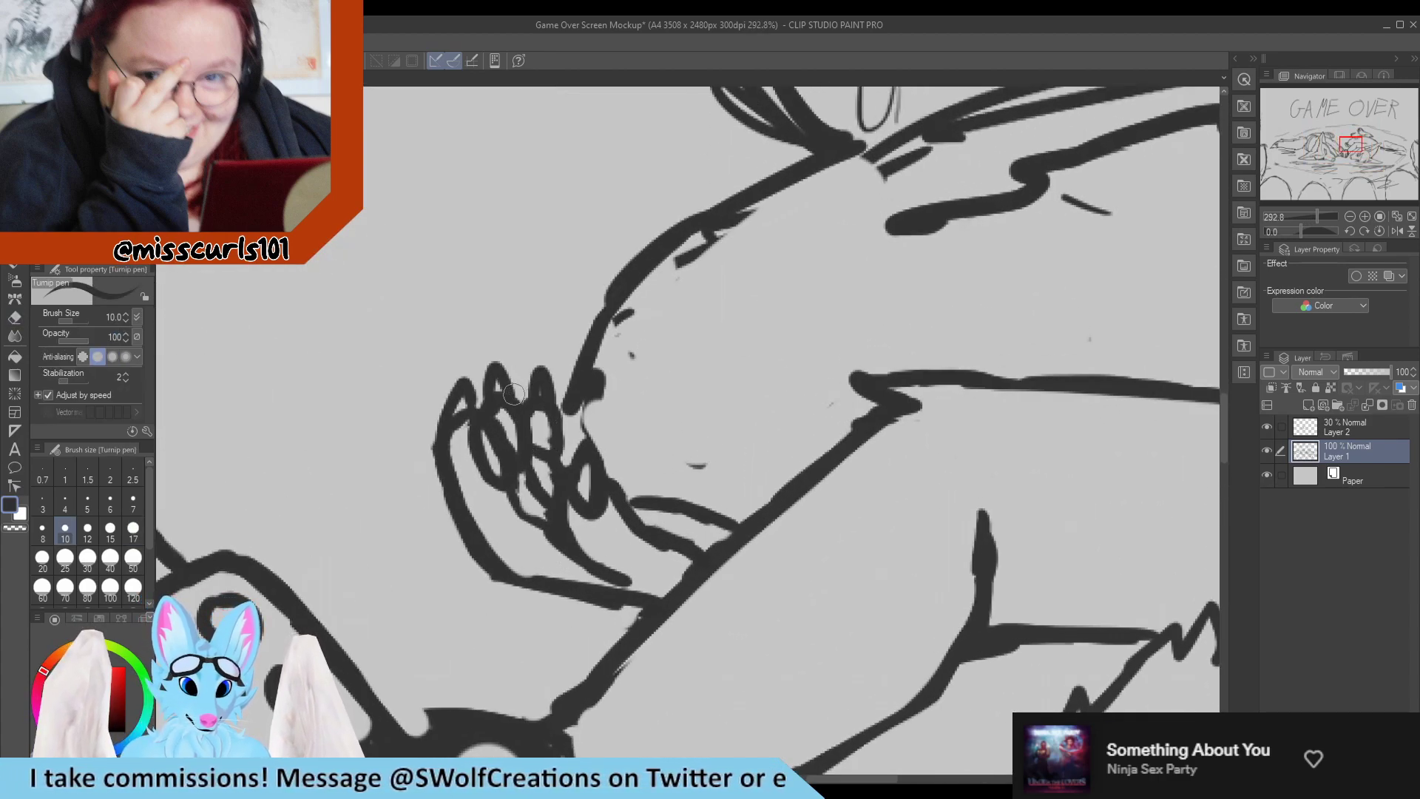
pyautogui.click(133, 502)
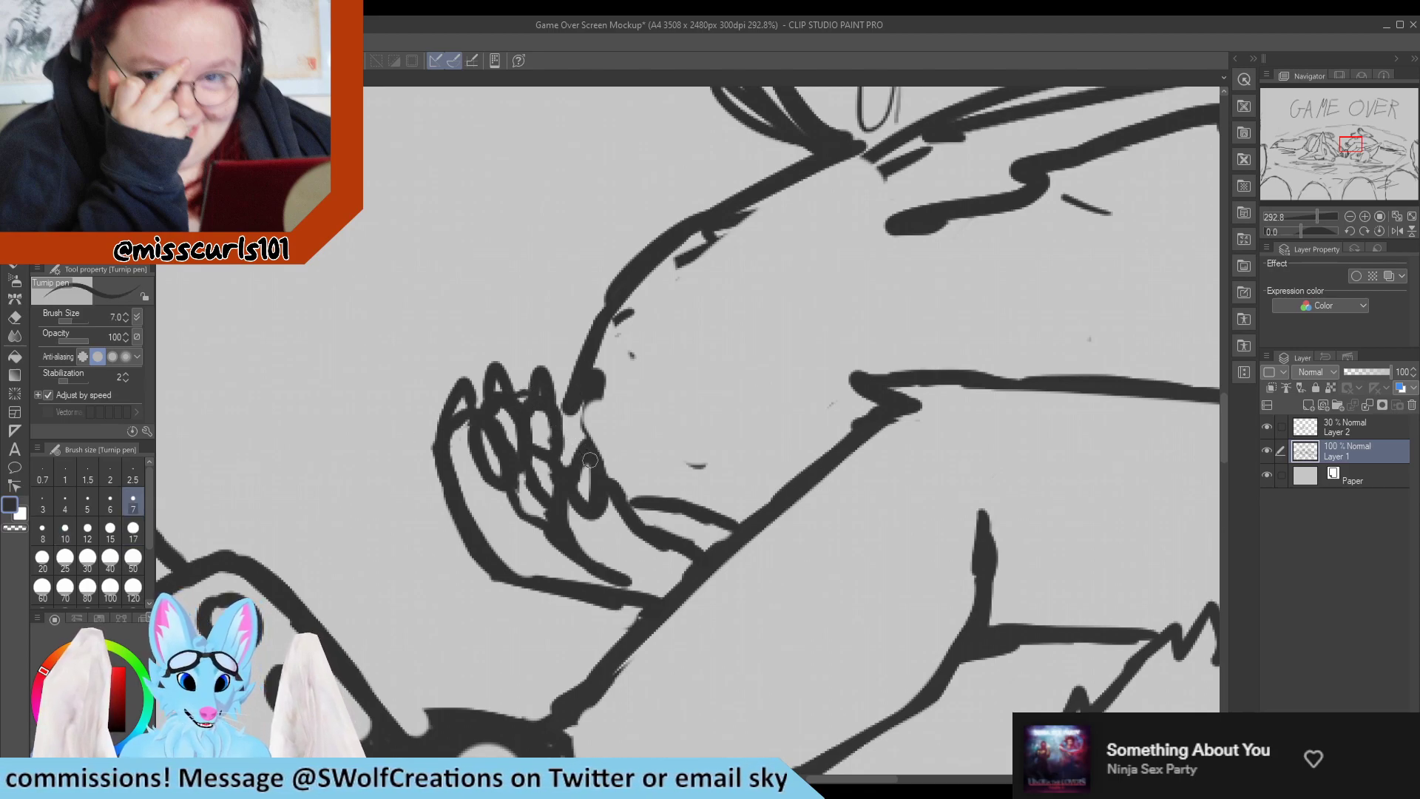
pyautogui.moveTo(565, 426); pyautogui.dragTo(587, 443)
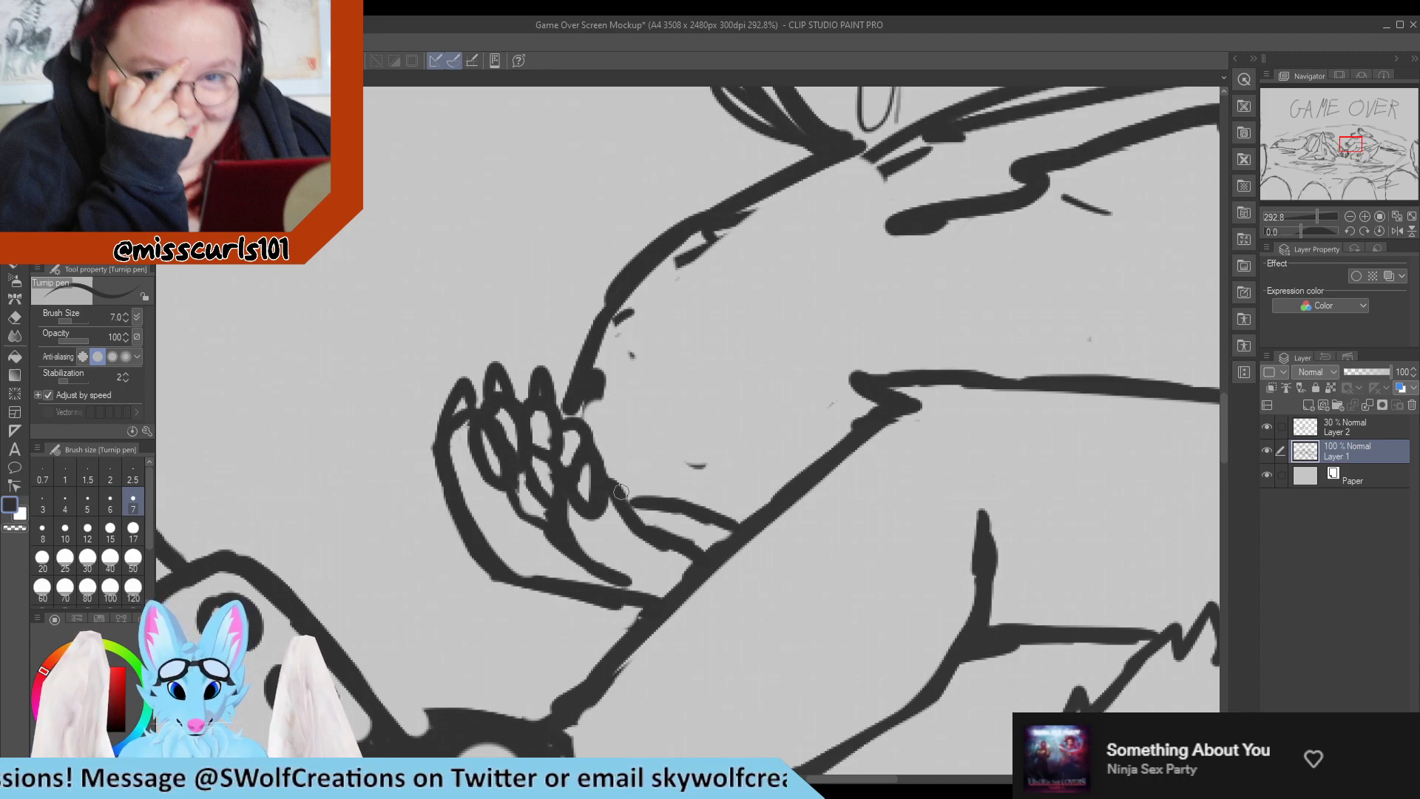
# Draw a small looped thumb where the right character's far paw meets the wrist line, touching it up with the eraser.
pyautogui.moveTo(620, 491)
pyautogui.mouseDown()
pyautogui.moveTo(687, 516)
pyautogui.moveTo(661, 517)
pyautogui.moveTo(620, 486)
pyautogui.moveTo(677, 501)
pyautogui.moveTo(619, 486)
pyautogui.moveTo(663, 497)
pyautogui.moveTo(634, 514)
pyautogui.moveTo(686, 499)
pyautogui.moveTo(670, 496)
pyautogui.moveTo(732, 531)
pyautogui.moveTo(677, 558)
pyautogui.moveTo(636, 554)
pyautogui.moveTo(689, 558)
pyautogui.moveTo(673, 534)
pyautogui.mouseUp()
pyautogui.press('e')
pyautogui.press('p')
pyautogui.press('e')
pyautogui.press('p')
# Erase the old palm crease on the far paw and redraw the finger bases and palm edge down to the lower contour.
pyautogui.press('e')
pyautogui.moveTo(577, 534)
pyautogui.mouseDown()
pyautogui.moveTo(550, 520)
pyautogui.moveTo(569, 553)
pyautogui.moveTo(564, 497)
pyautogui.moveTo(586, 562)
pyautogui.moveTo(564, 522)
pyautogui.moveTo(636, 598)
pyautogui.moveTo(641, 581)
pyautogui.moveTo(587, 535)
pyautogui.moveTo(614, 557)
pyautogui.mouseUp()
pyautogui.press('p')
pyautogui.press('e')
pyautogui.press('p')
pyautogui.moveTo(568, 502)
pyautogui.mouseDown()
pyautogui.moveTo(581, 558)
pyautogui.moveTo(593, 554)
pyautogui.mouseUp()
pyautogui.press('e')
pyautogui.press('p')
pyautogui.moveTo(566, 507)
pyautogui.mouseDown()
pyautogui.moveTo(573, 548)
pyautogui.moveTo(608, 578)
pyautogui.mouseUp()
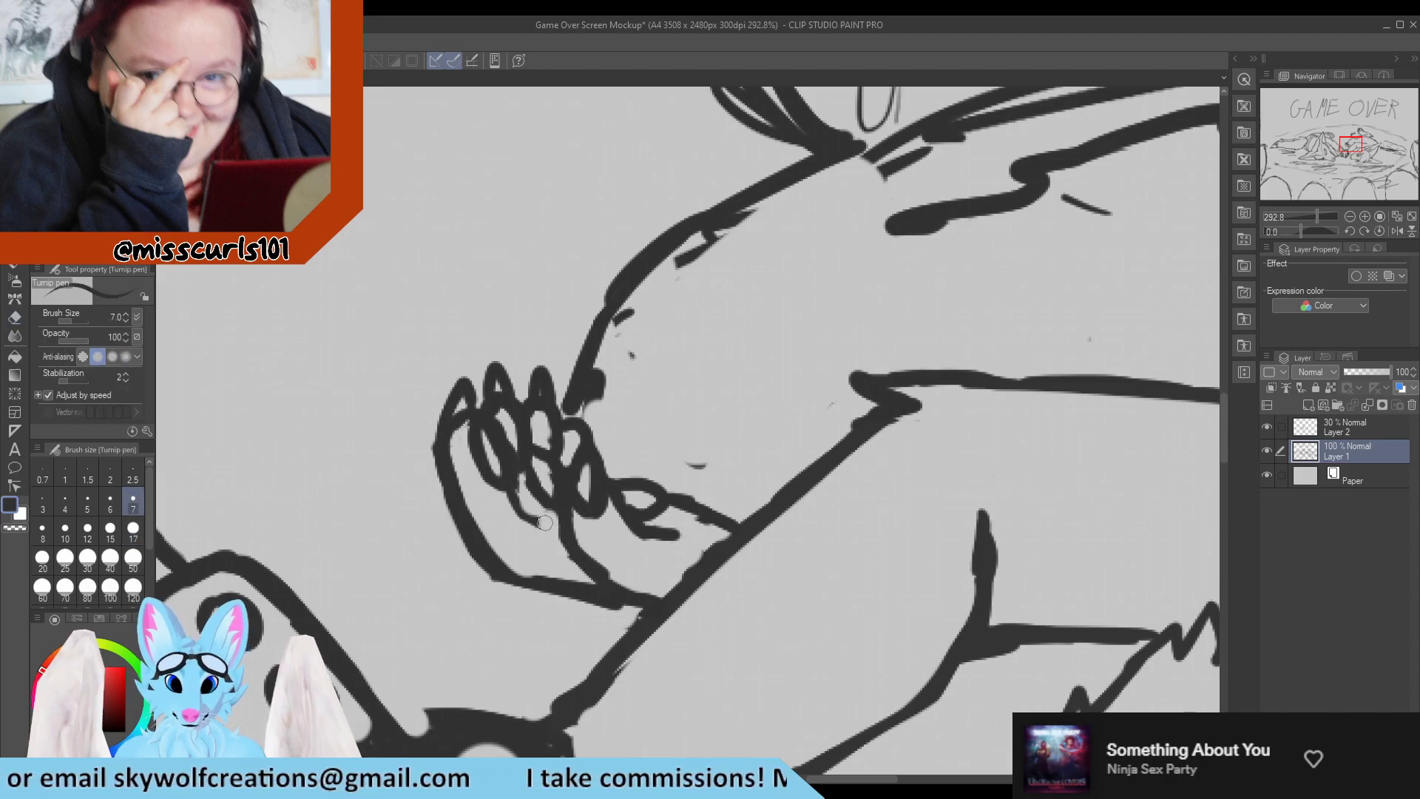
pyautogui.press('e')
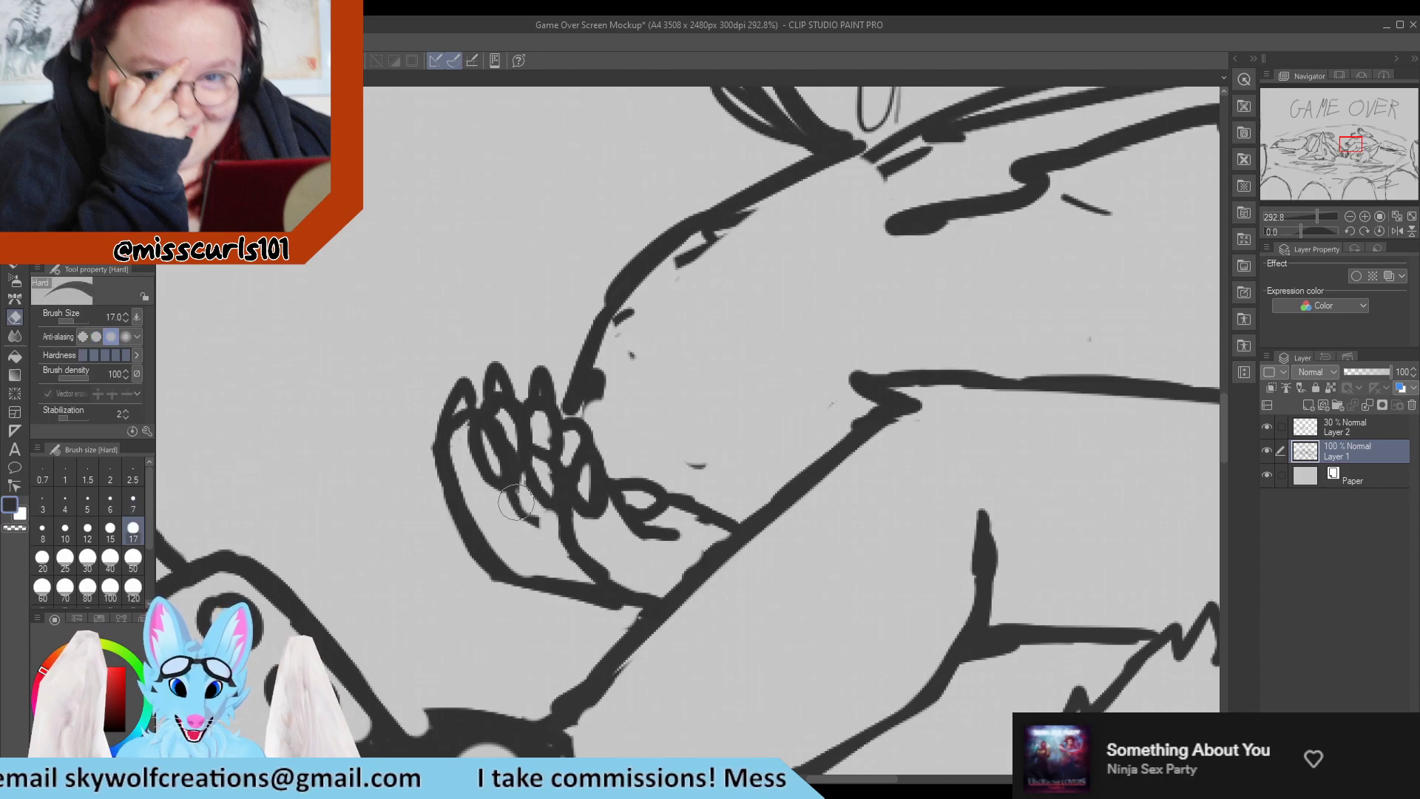
pyautogui.press('p')
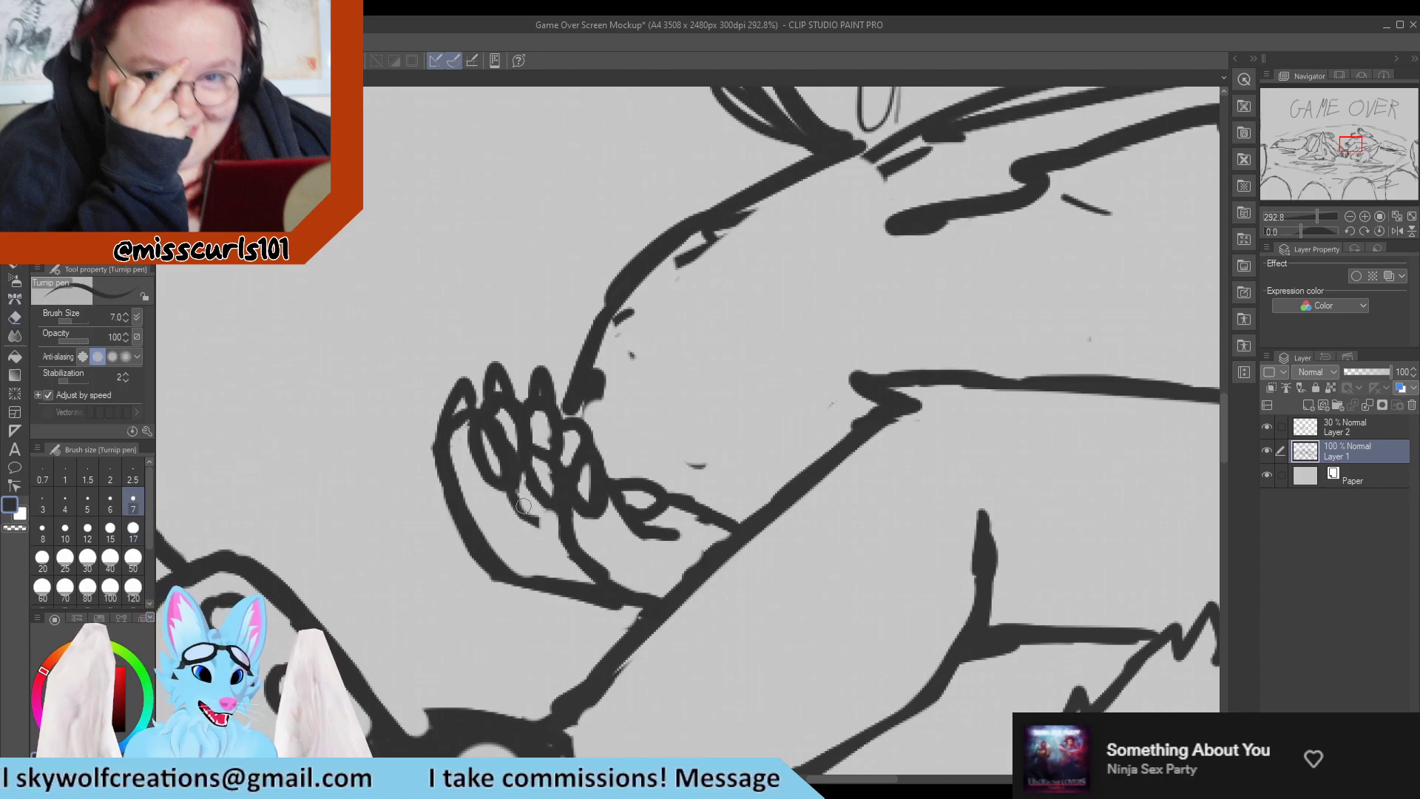
pyautogui.moveTo(529, 513); pyautogui.dragTo(563, 530)
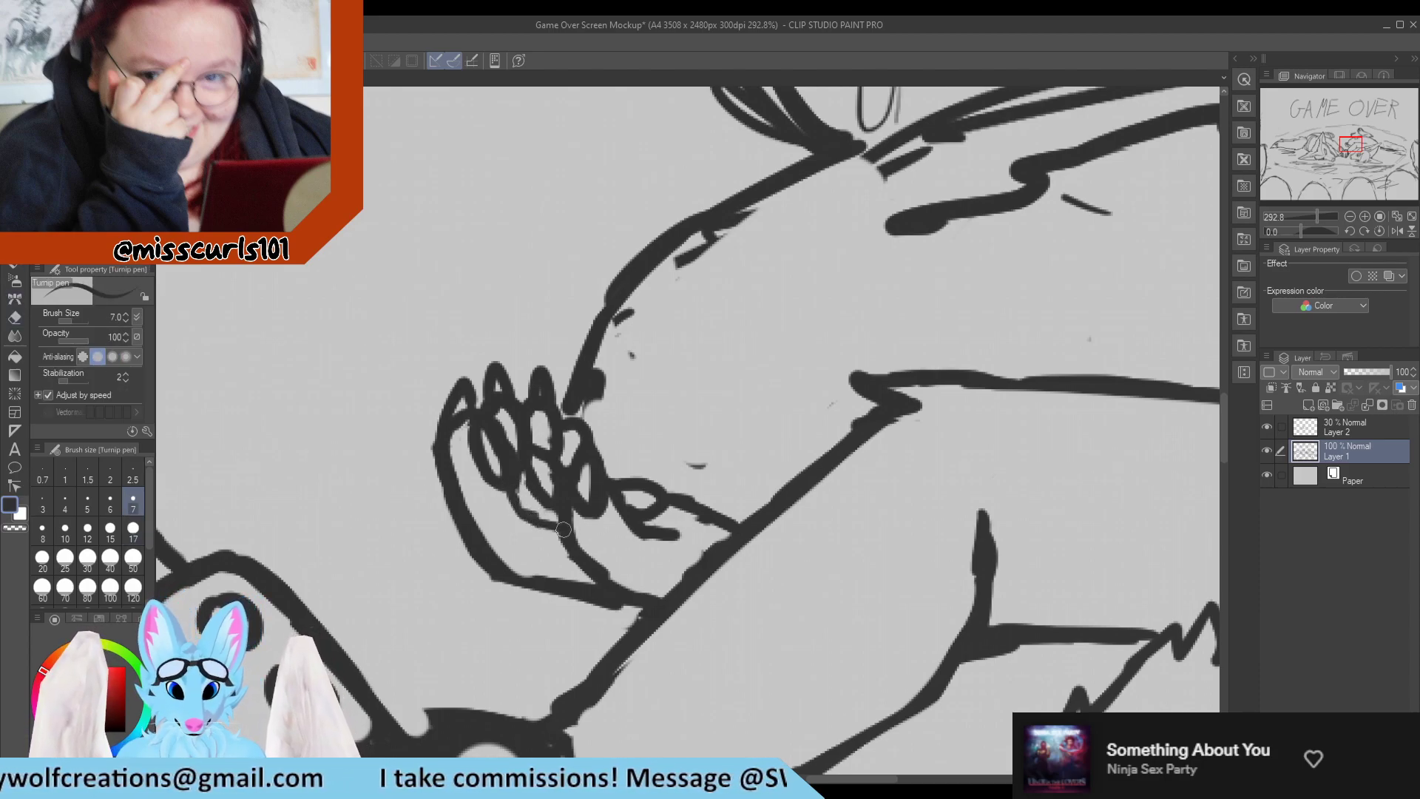
# Give the far paw's innermost finger a pointed tip and erase the overlapping body outline and a stray mark nearby.
pyautogui.press('e')
pyautogui.moveTo(575, 404)
pyautogui.mouseDown()
pyautogui.moveTo(589, 433)
pyautogui.moveTo(609, 409)
pyautogui.moveTo(534, 374)
pyautogui.moveTo(552, 388)
pyautogui.moveTo(528, 397)
pyautogui.moveTo(531, 384)
pyautogui.moveTo(527, 403)
pyautogui.moveTo(536, 377)
pyautogui.moveTo(561, 412)
pyautogui.mouseUp()
pyautogui.press('p')
pyautogui.press('e')
pyautogui.press('p')
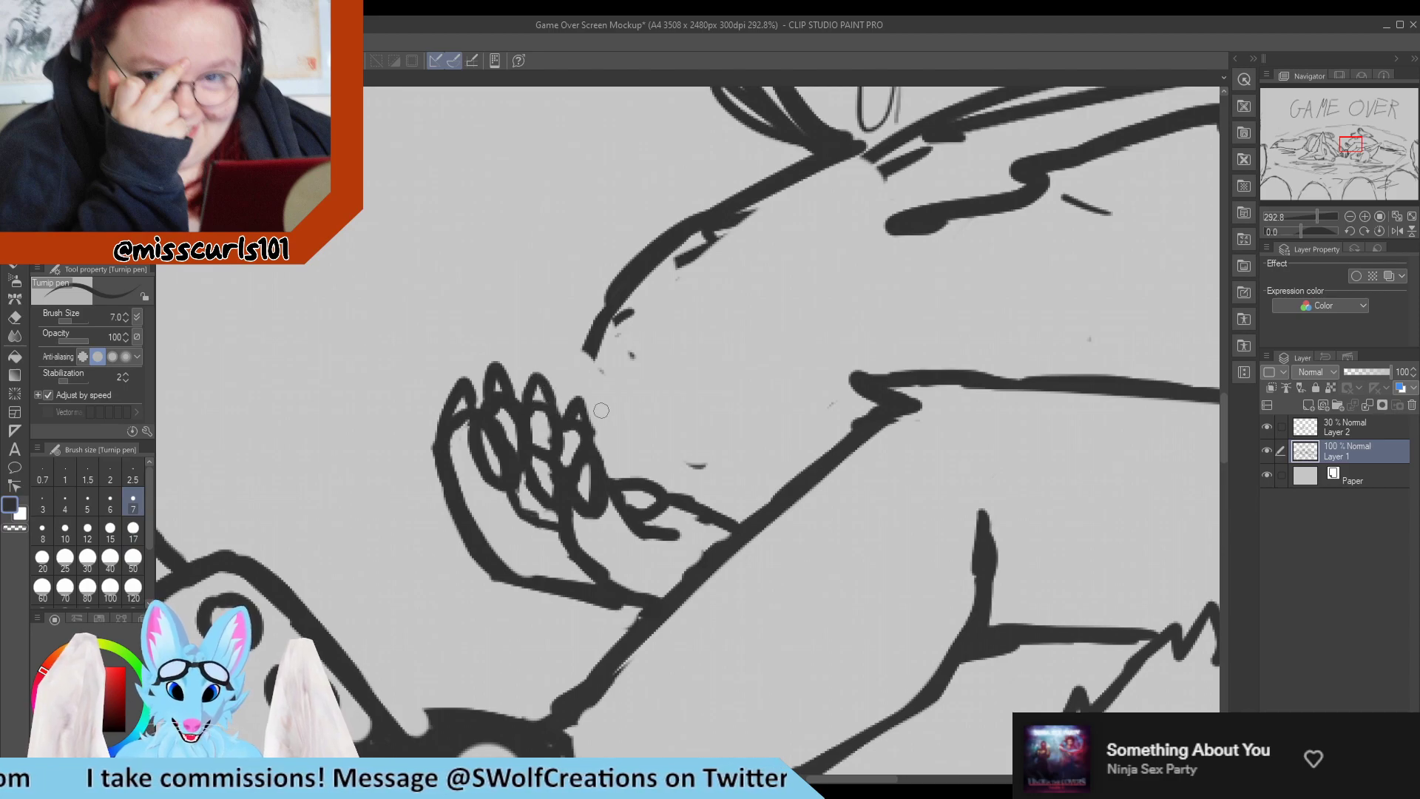
pyautogui.press('e')
pyautogui.moveTo(703, 461); pyautogui.dragTo(716, 471)
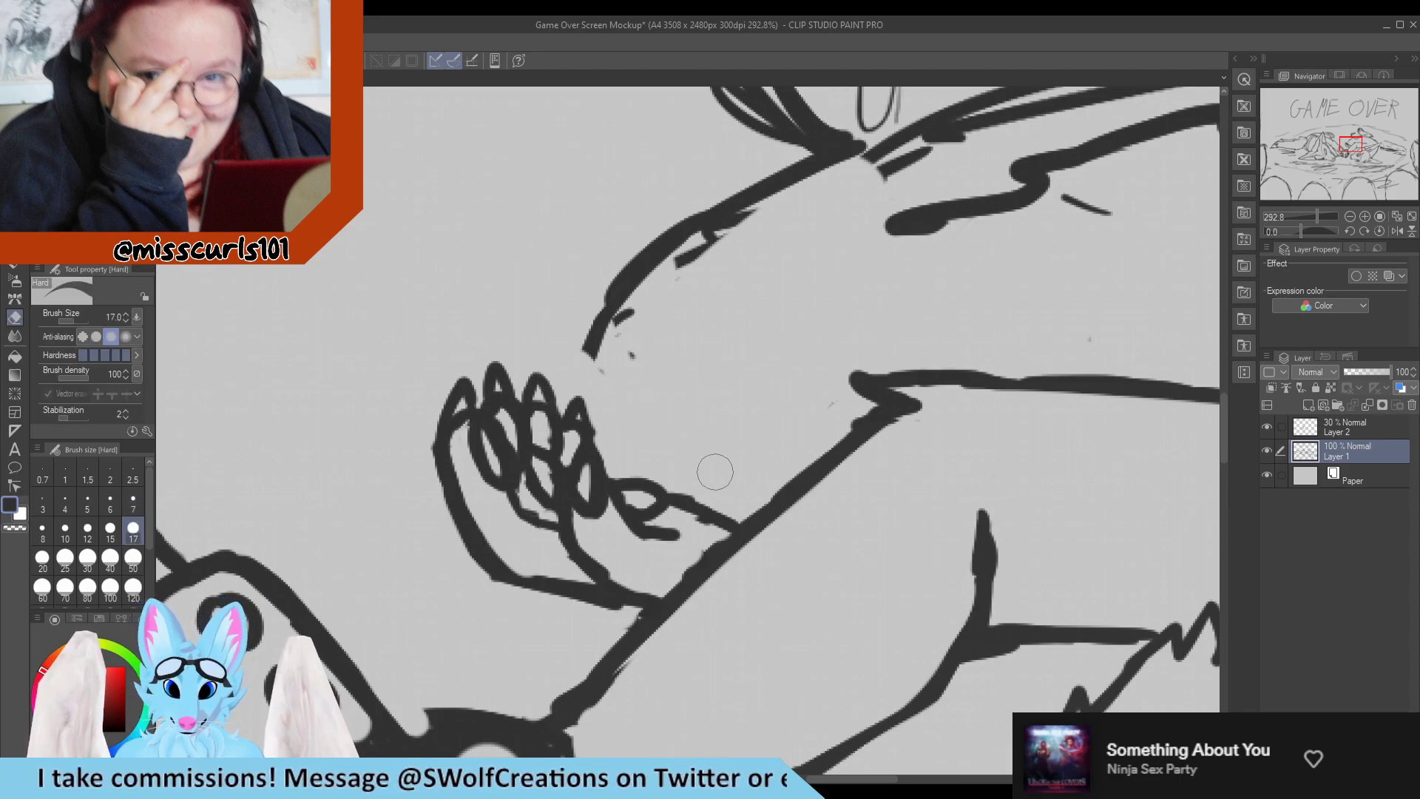
# Erase the stray mark above the right character's arm and draw the knee's rounded underside down to the arm line with the pen at size 10.
pyautogui.moveTo(822, 402); pyautogui.dragTo(819, 396)
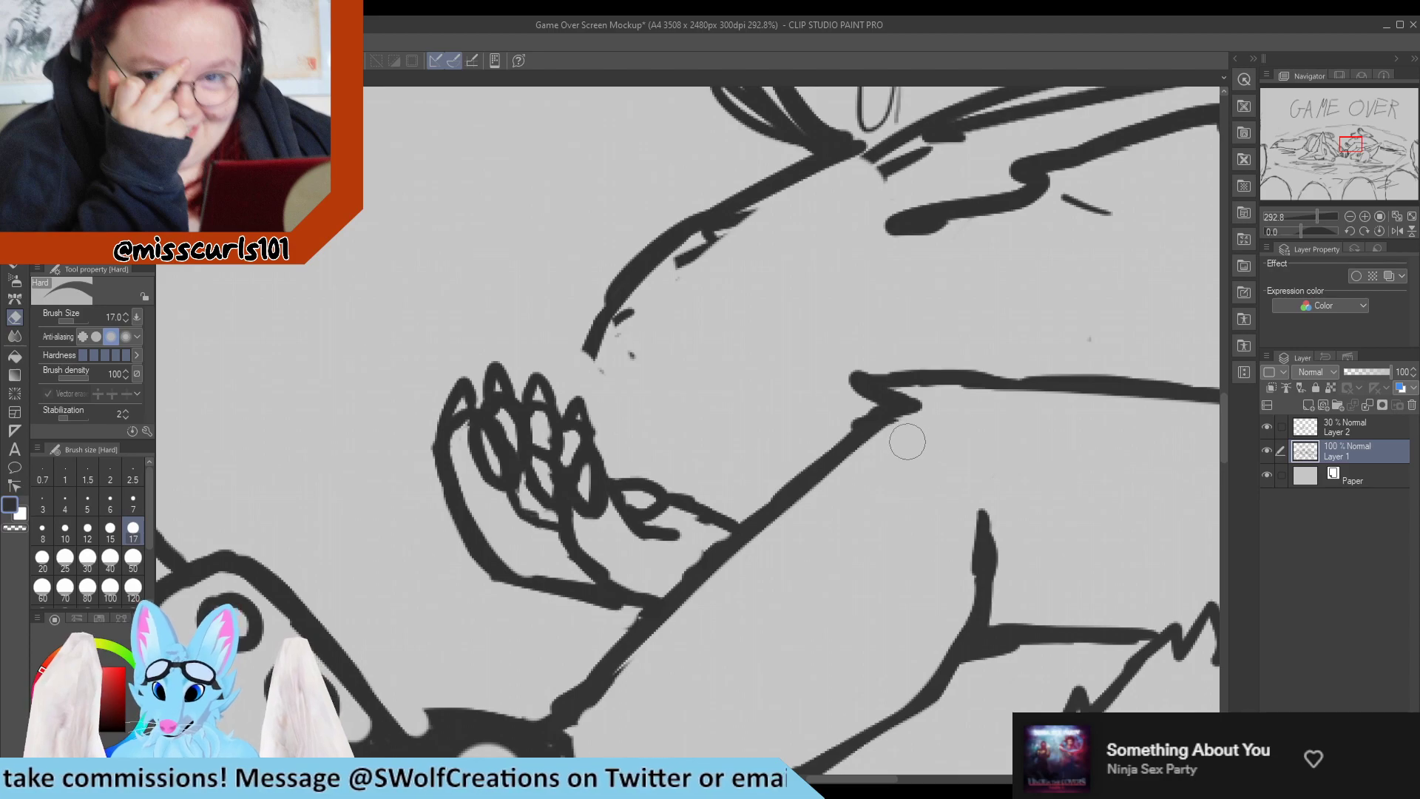
pyautogui.press('p')
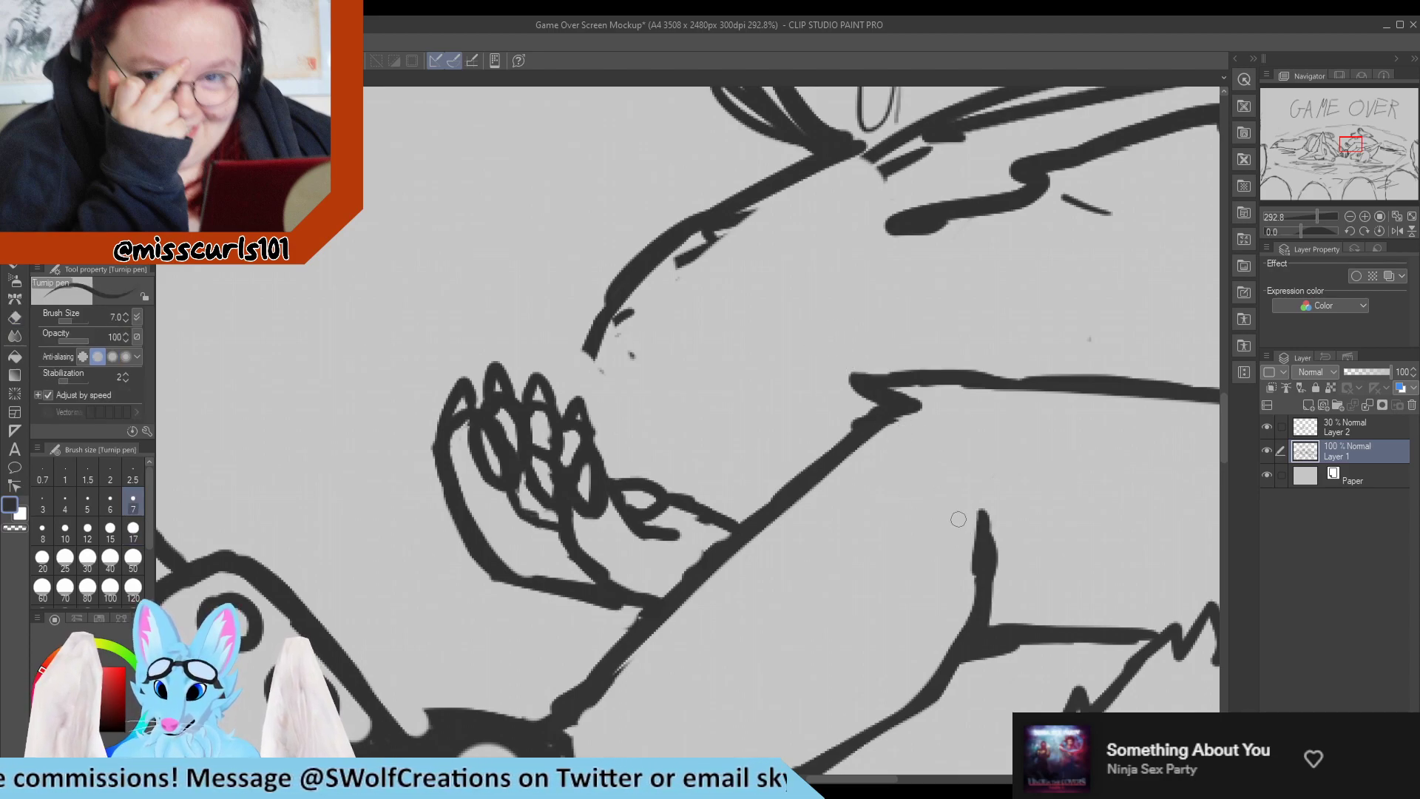
pyautogui.scroll(-4, 932, 473)
pyautogui.scroll(2, 734, 411)
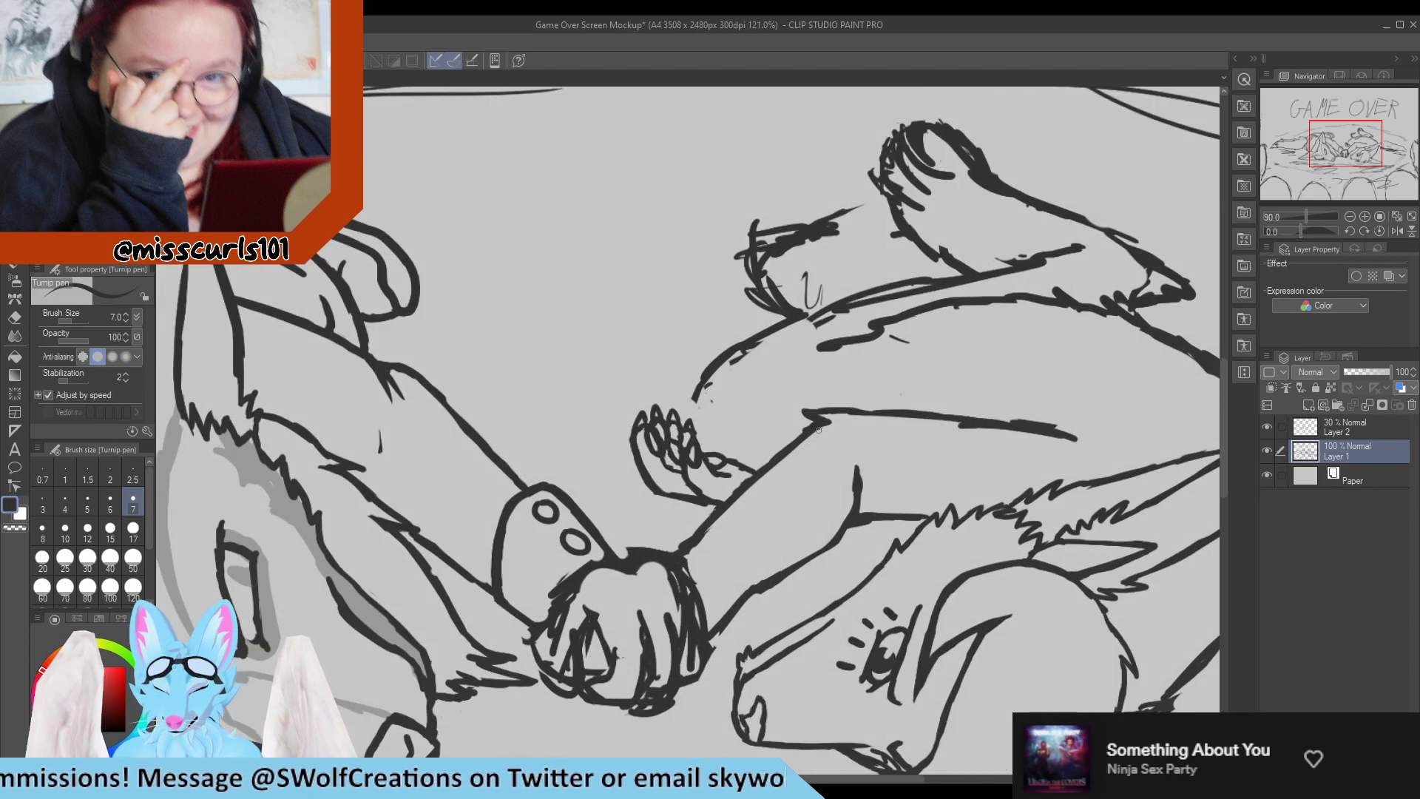
pyautogui.scroll(-5, 740, 413)
pyautogui.scroll(5, 743, 415)
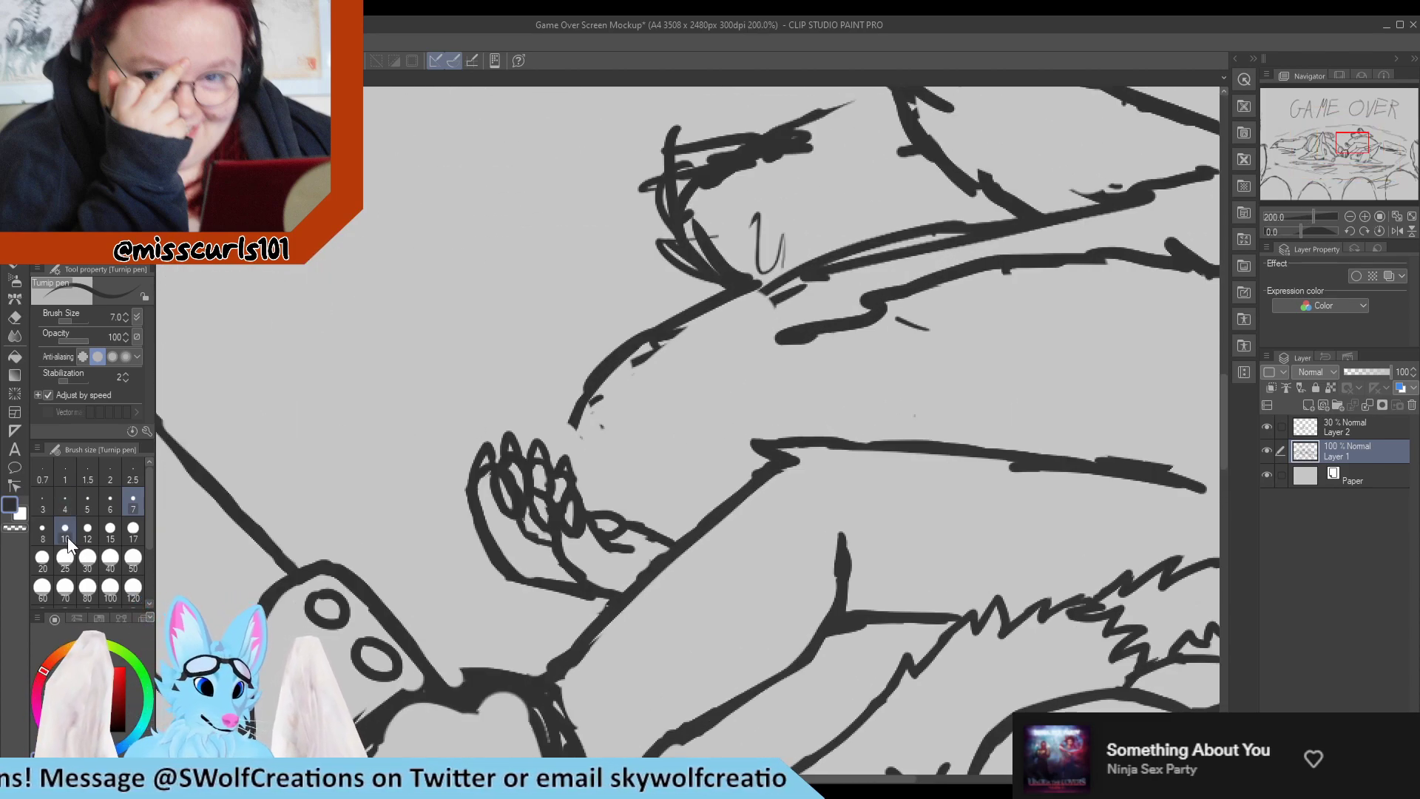
pyautogui.click(65, 533)
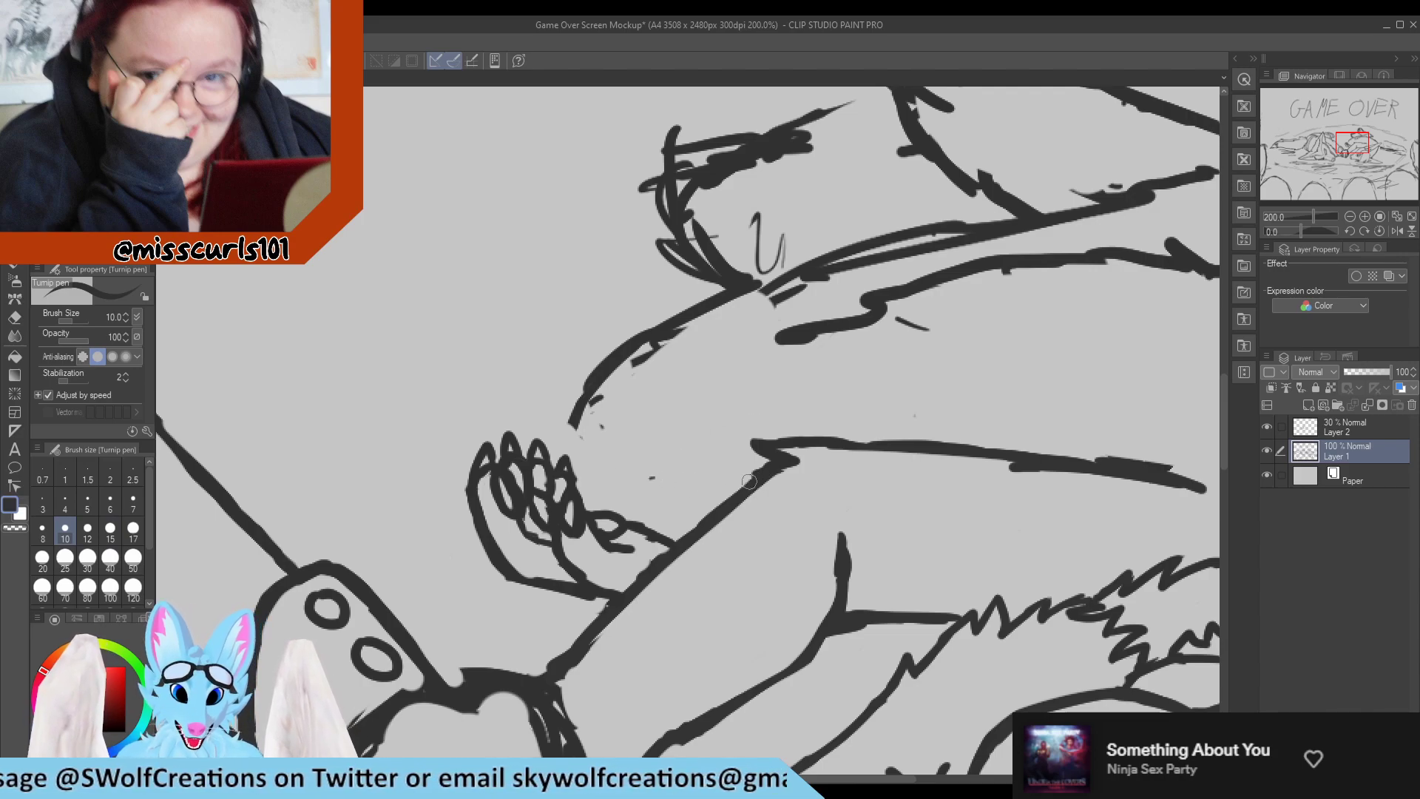
pyautogui.moveTo(687, 490)
pyautogui.mouseDown()
pyautogui.moveTo(726, 491)
pyautogui.moveTo(720, 504)
pyautogui.moveTo(662, 488)
pyautogui.moveTo(720, 492)
pyautogui.moveTo(735, 475)
pyautogui.moveTo(700, 494)
pyautogui.moveTo(733, 499)
pyautogui.moveTo(670, 490)
pyautogui.moveTo(732, 508)
pyautogui.moveTo(635, 488)
pyautogui.moveTo(708, 507)
pyautogui.mouseUp()
pyautogui.press('e')
pyautogui.press('p')
pyautogui.moveTo(624, 484); pyautogui.dragTo(565, 406)
pyautogui.press('e')
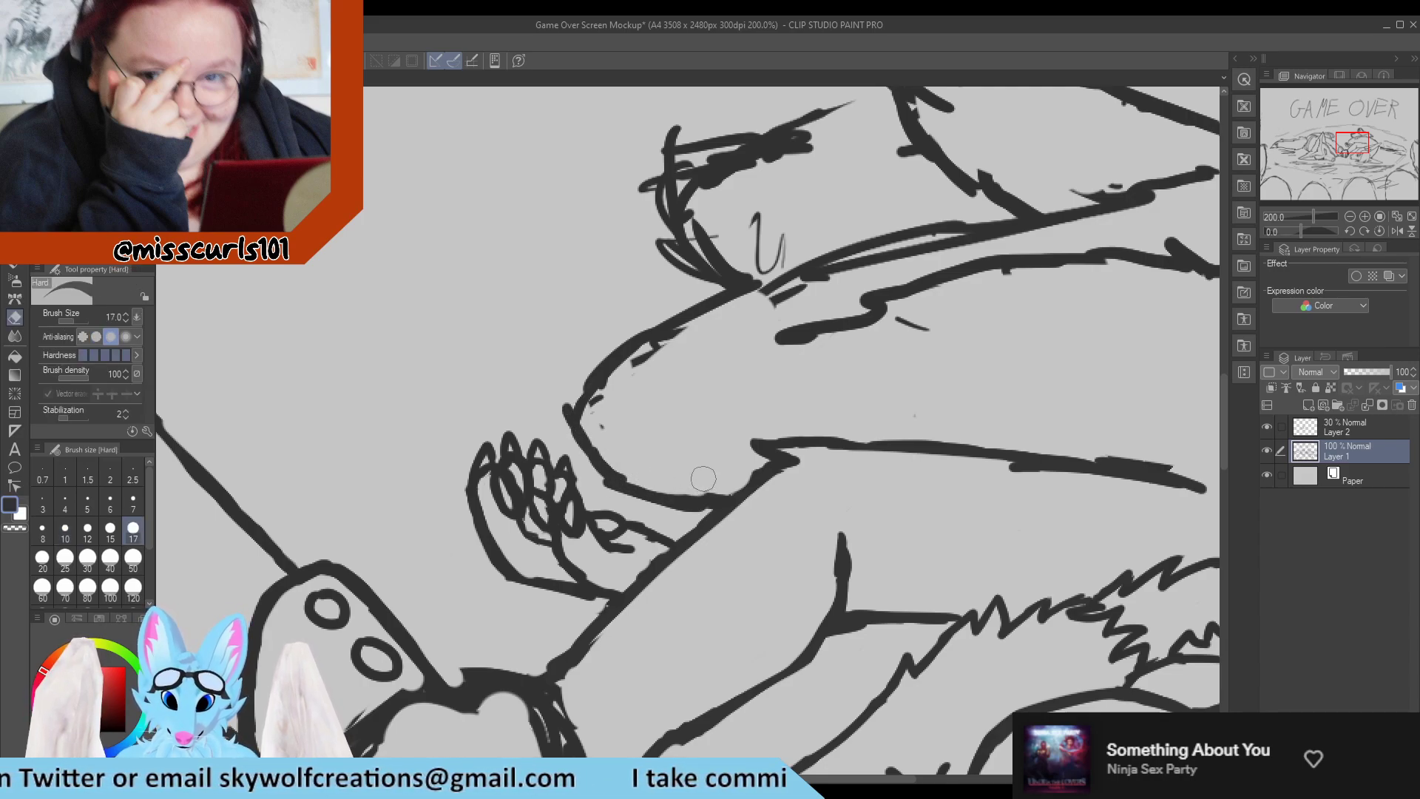
pyautogui.press('p')
pyautogui.moveTo(702, 505)
pyautogui.mouseDown()
pyautogui.moveTo(718, 506)
pyautogui.moveTo(705, 483)
pyautogui.moveTo(596, 470)
pyautogui.moveTo(566, 439)
pyautogui.mouseUp()
# Erase the rough front of the knee and redraw it as a rounded tip joining the upper and lower contours.
pyautogui.press('e')
pyautogui.press('p')
pyautogui.press('e')
pyautogui.moveTo(643, 469)
pyautogui.mouseDown()
pyautogui.moveTo(606, 448)
pyautogui.moveTo(593, 415)
pyautogui.moveTo(619, 395)
pyautogui.moveTo(601, 421)
pyautogui.moveTo(577, 405)
pyautogui.moveTo(677, 348)
pyautogui.mouseUp()
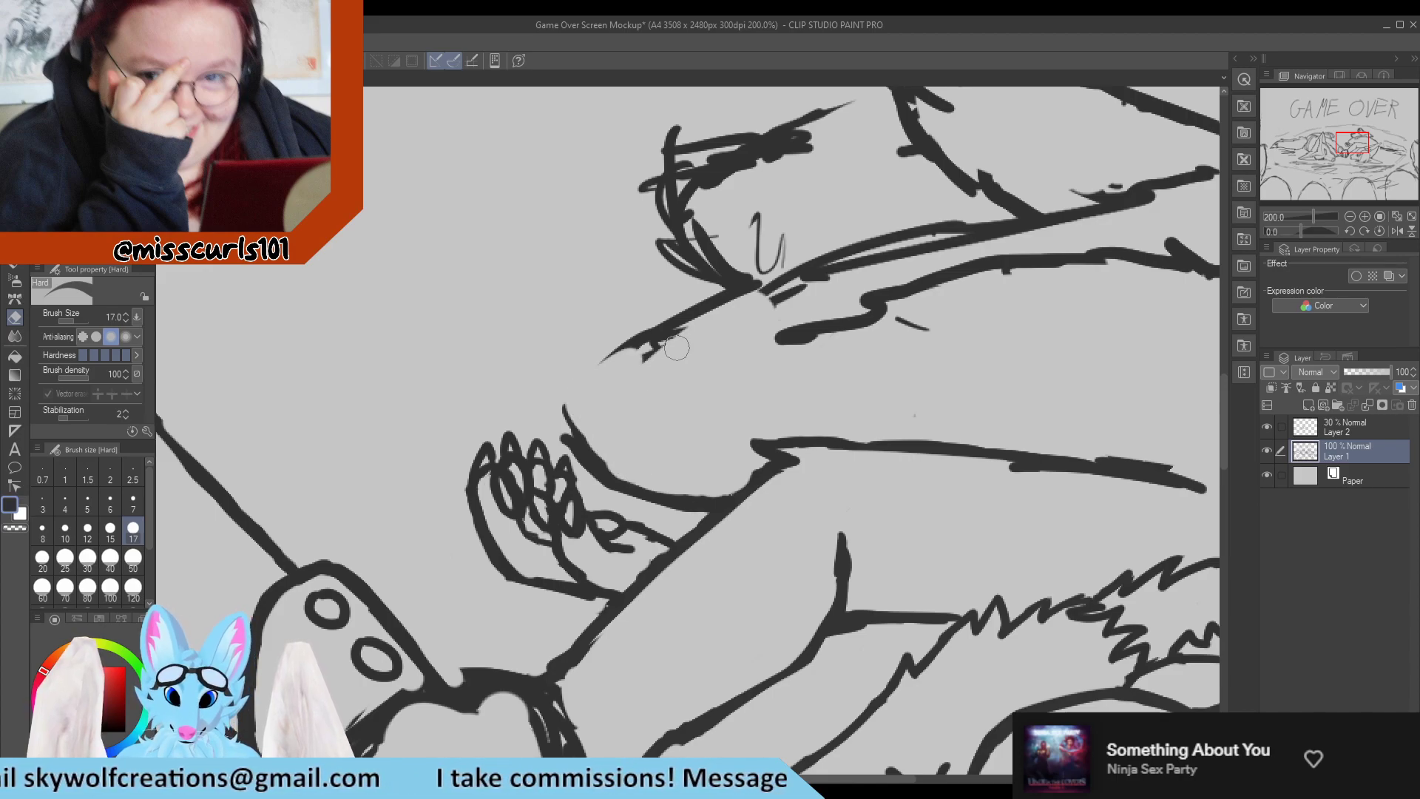
pyautogui.press('p')
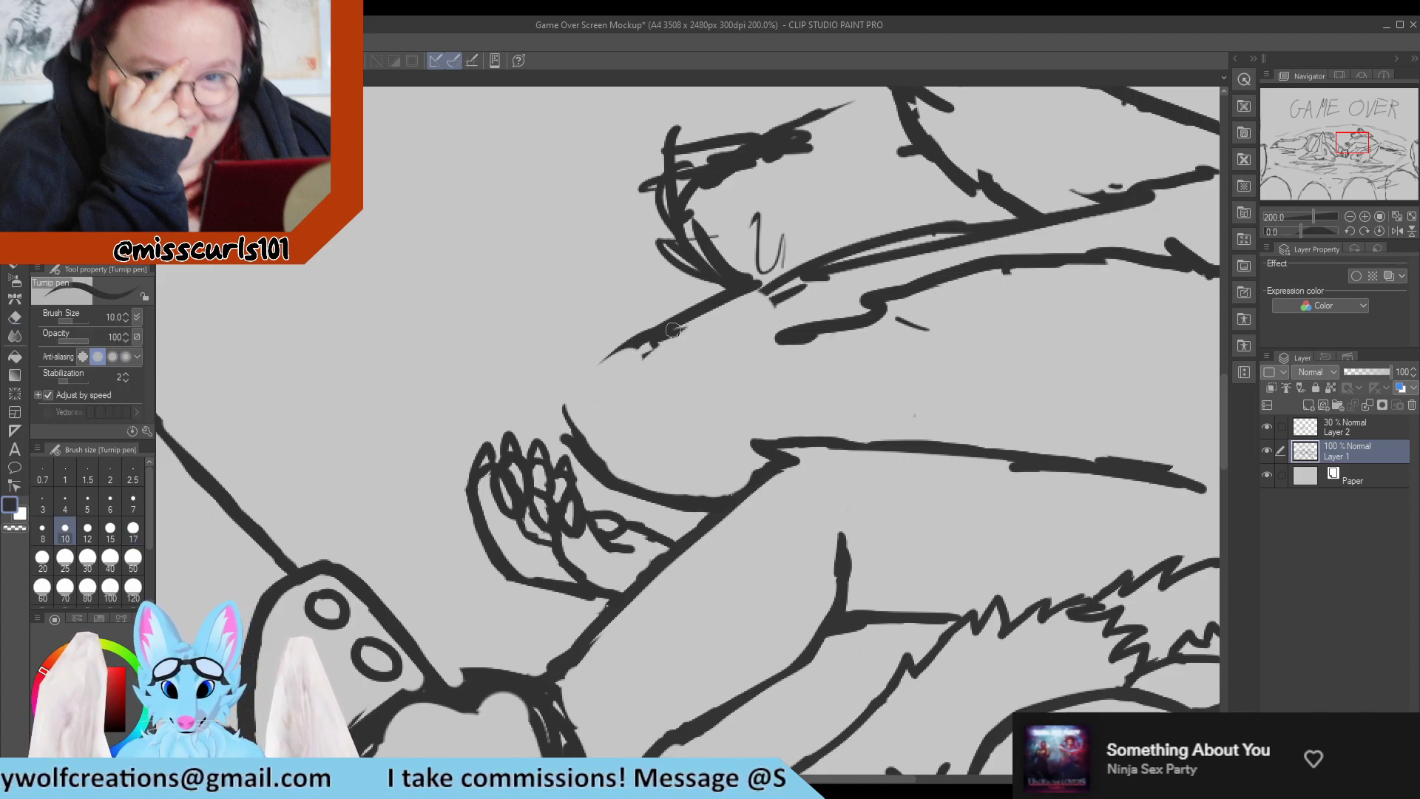
pyautogui.moveTo(642, 341); pyautogui.dragTo(591, 364)
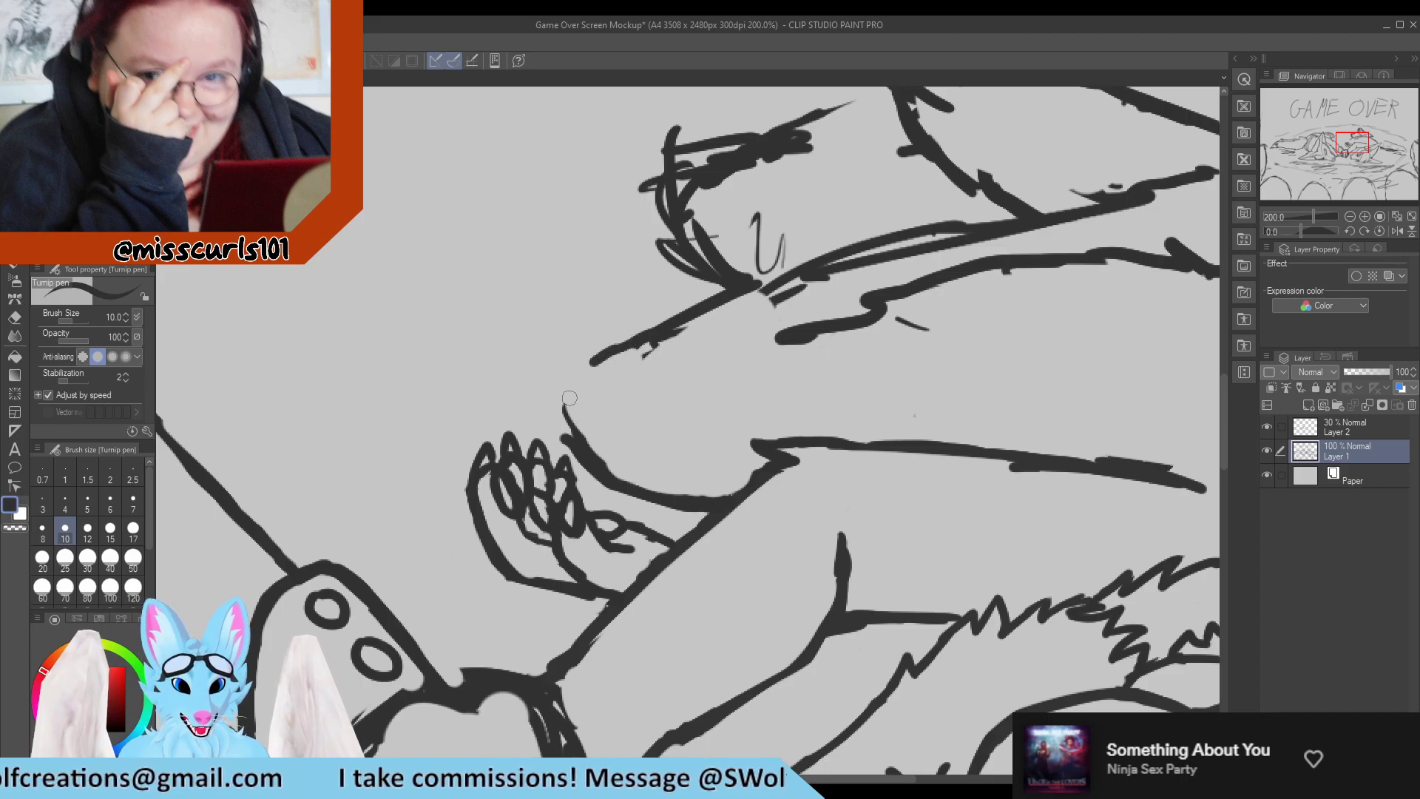
pyautogui.press('e')
pyautogui.moveTo(568, 431)
pyautogui.mouseDown()
pyautogui.moveTo(578, 444)
pyautogui.moveTo(574, 409)
pyautogui.mouseUp()
pyautogui.press('p')
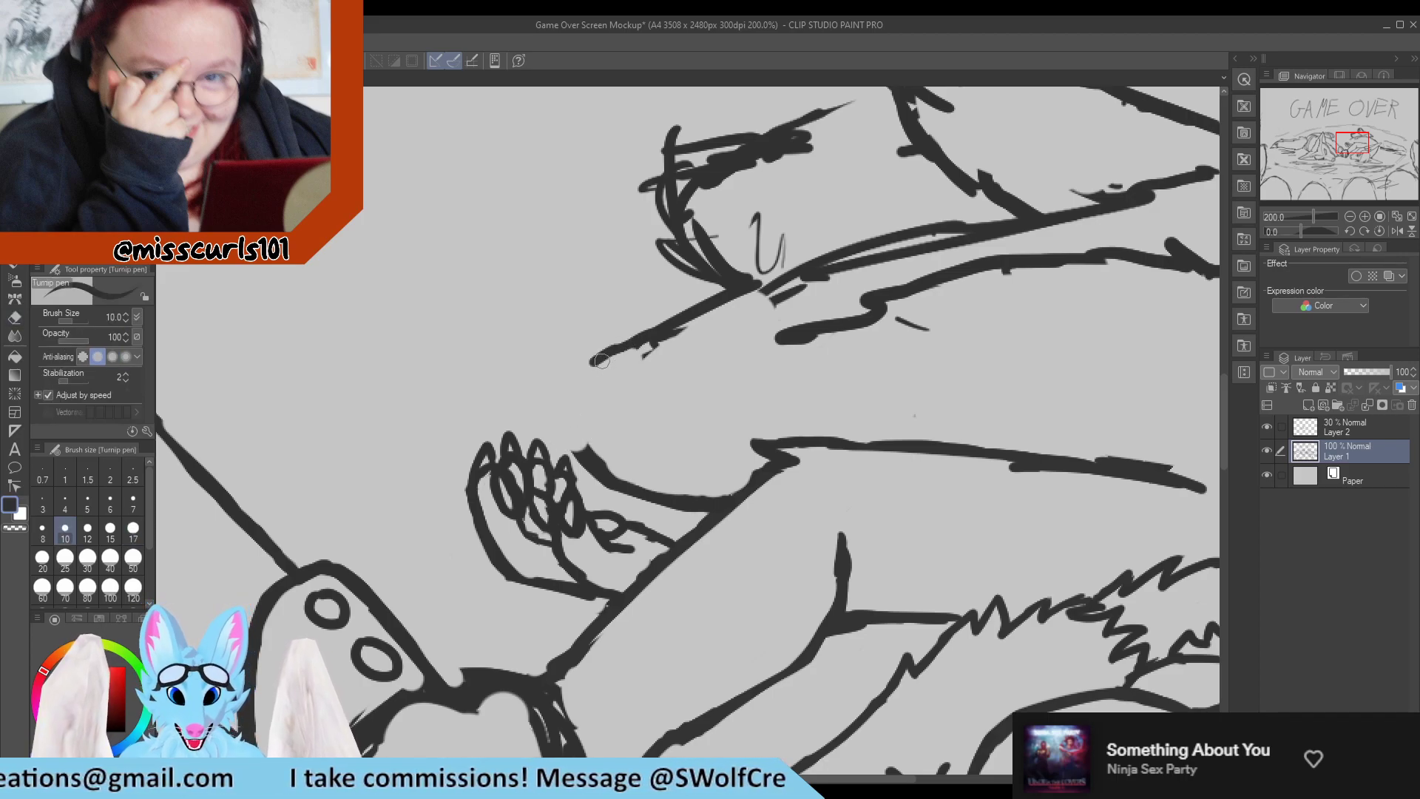
pyautogui.moveTo(599, 356); pyautogui.dragTo(581, 374)
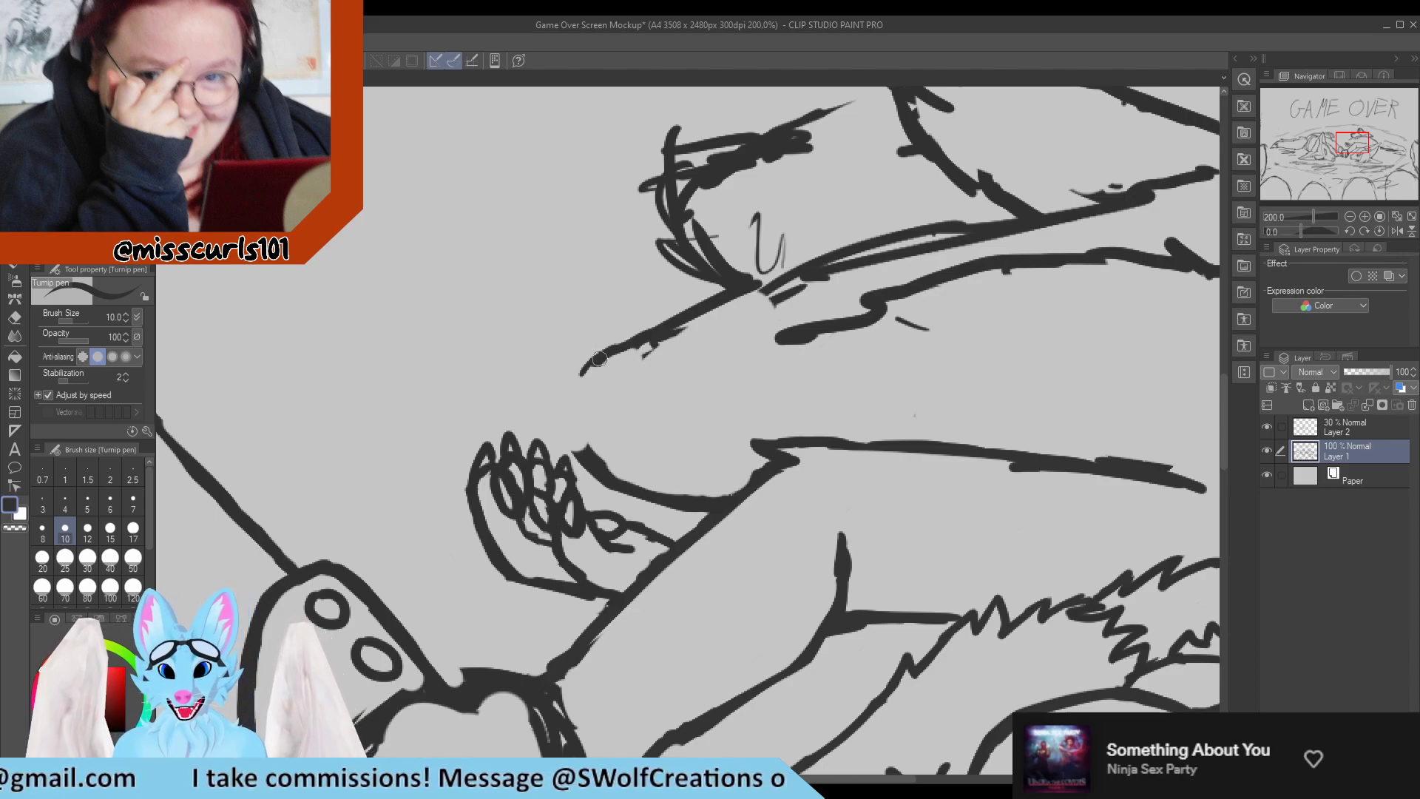
pyautogui.moveTo(599, 358); pyautogui.dragTo(565, 393)
pyautogui.moveTo(566, 400)
pyautogui.mouseDown()
pyautogui.moveTo(581, 392)
pyautogui.moveTo(570, 414)
pyautogui.moveTo(585, 450)
pyautogui.moveTo(630, 467)
pyautogui.mouseUp()
# Erase the leftover dashes beneath the knee's upper outline and redraw that contour as one smooth line toward the far foot.
pyautogui.press('e')
pyautogui.moveTo(651, 359)
pyautogui.mouseDown()
pyautogui.moveTo(616, 369)
pyautogui.moveTo(687, 337)
pyautogui.mouseUp()
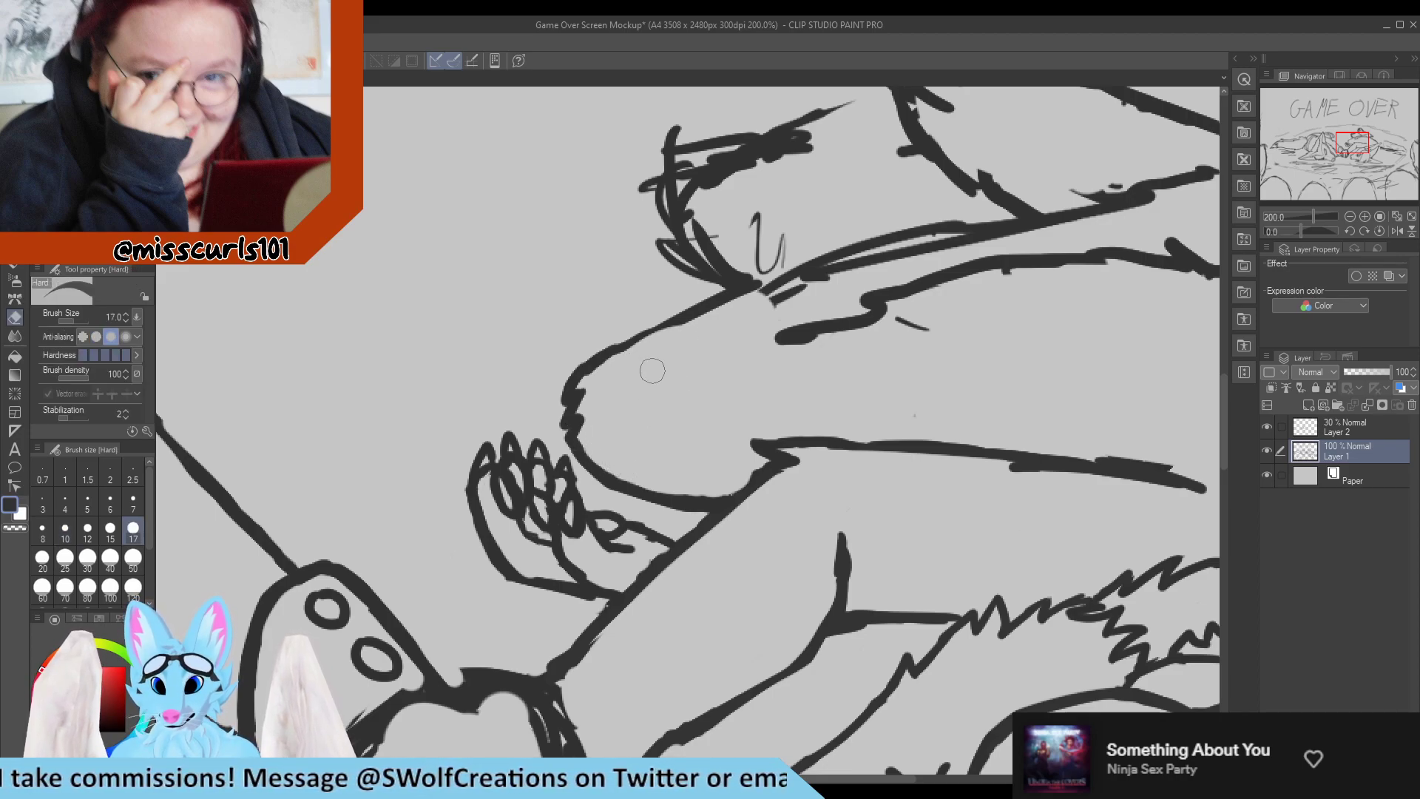
pyautogui.press('p')
pyautogui.moveTo(593, 356); pyautogui.dragTo(687, 314)
pyautogui.press('e')
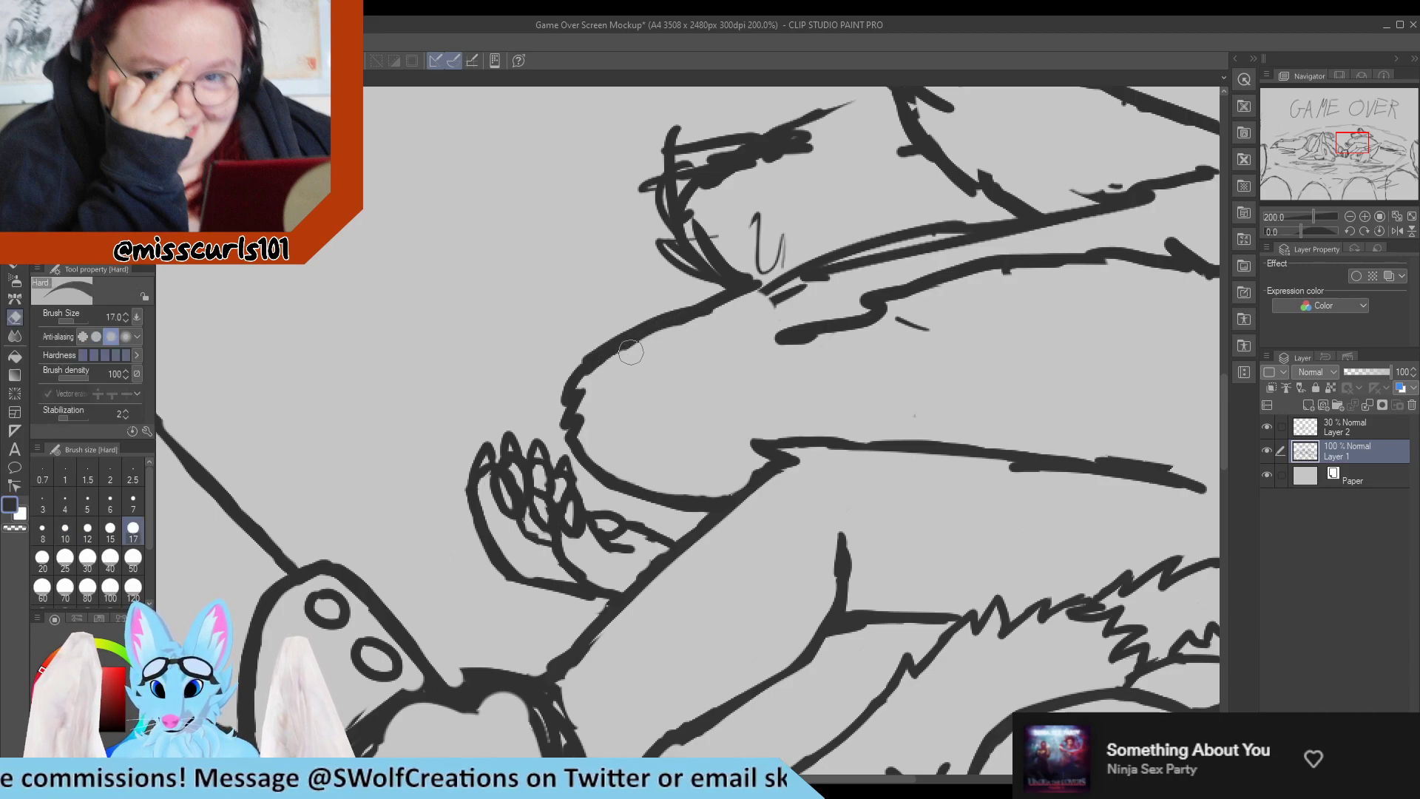
pyautogui.moveTo(630, 360); pyautogui.dragTo(780, 287)
pyautogui.press('p')
pyautogui.moveTo(596, 353); pyautogui.dragTo(743, 292)
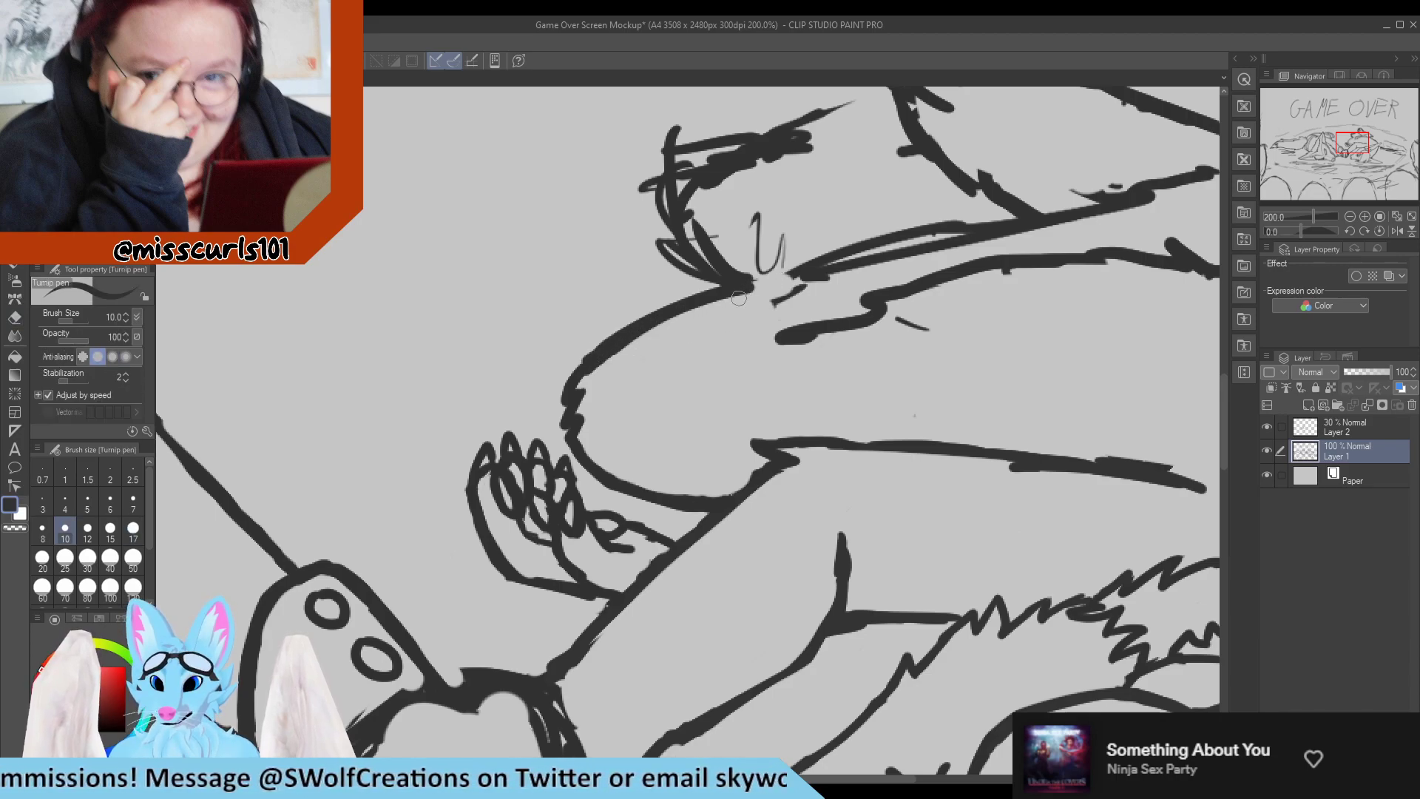
# Erase the far foot's lines overlapping the leg and merge the leg's doubled upper contour into a single line.
pyautogui.scroll(-10, 738, 298)
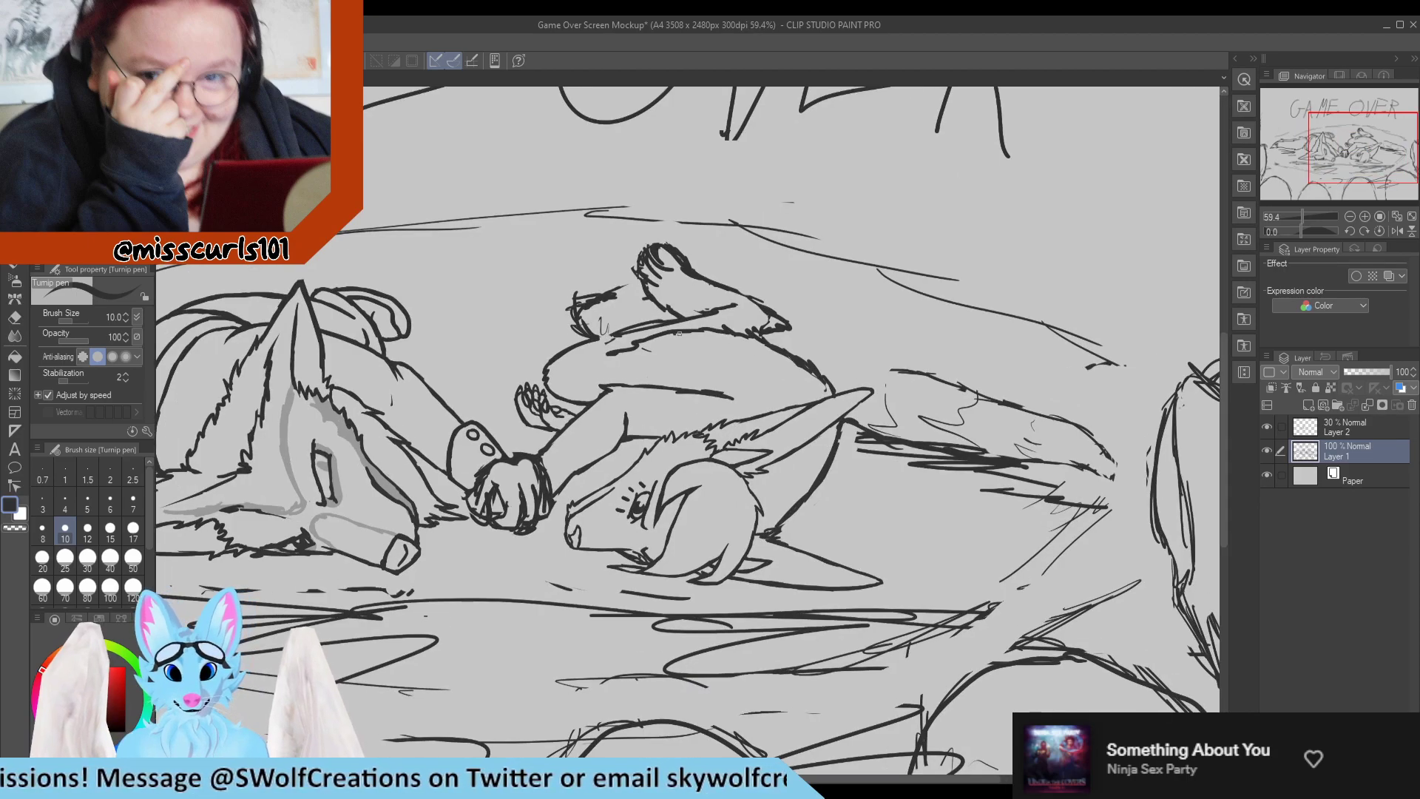
pyautogui.scroll(10, 679, 334)
pyautogui.press('e')
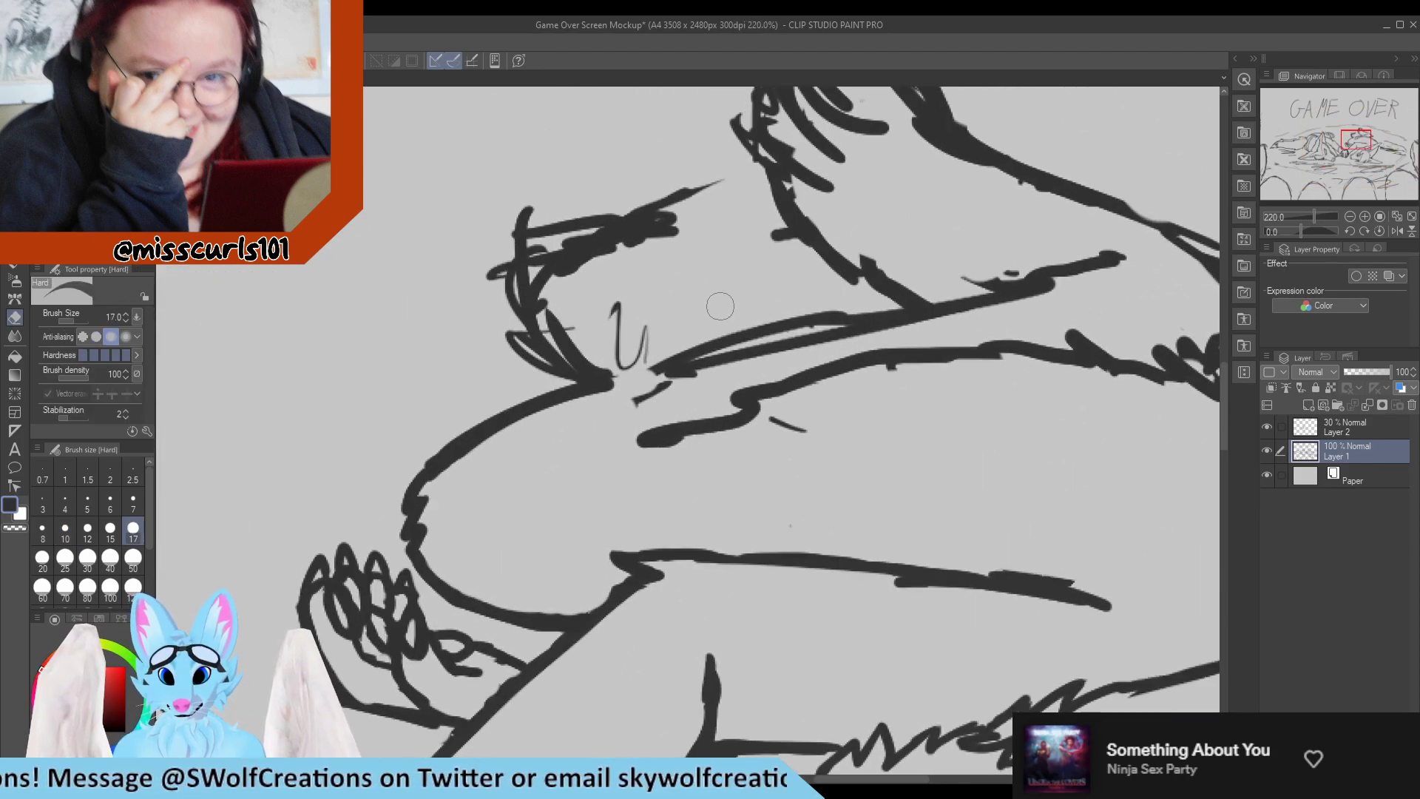
pyautogui.moveTo(611, 406)
pyautogui.mouseDown()
pyautogui.moveTo(639, 392)
pyautogui.moveTo(597, 387)
pyautogui.moveTo(838, 303)
pyautogui.moveTo(510, 390)
pyautogui.mouseUp()
pyautogui.press('p')
pyautogui.press('e')
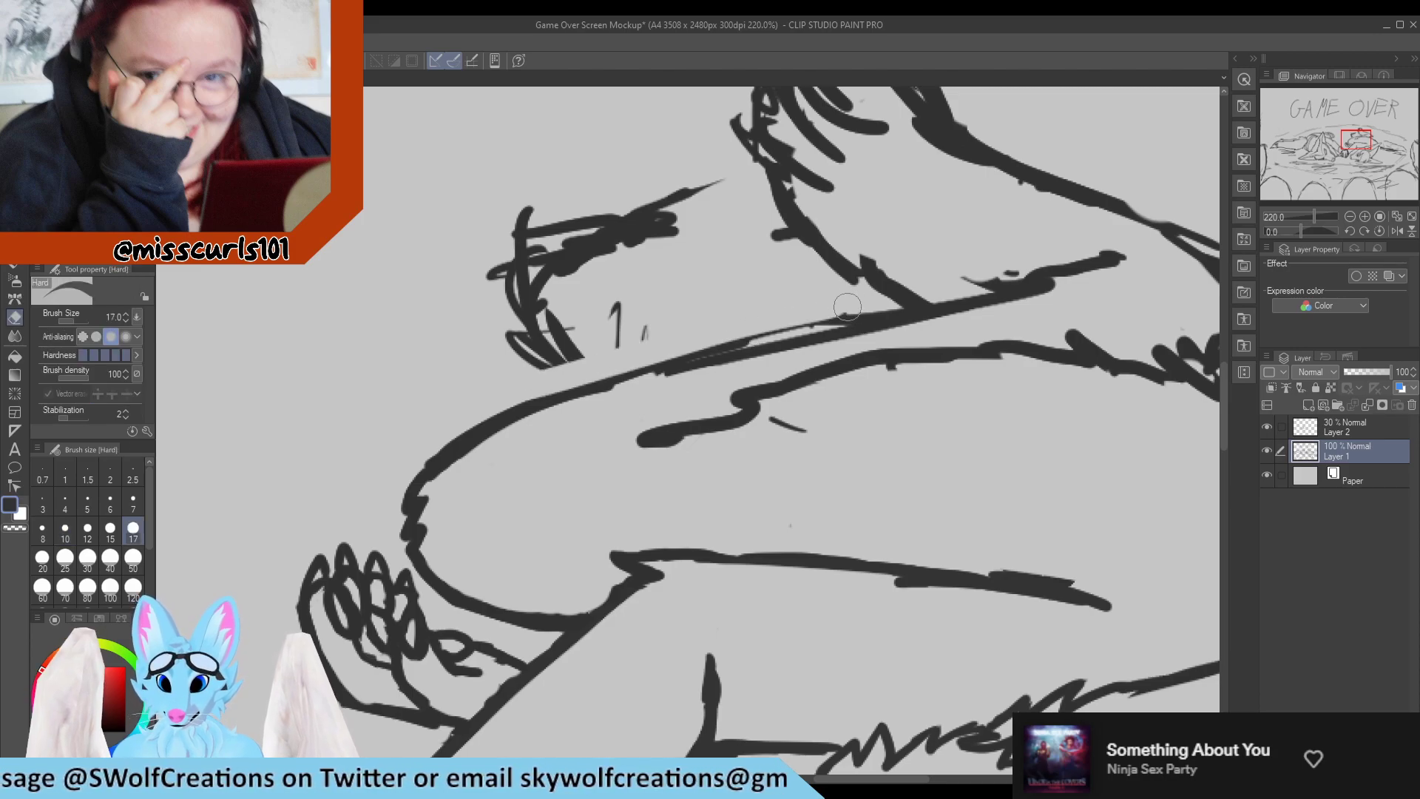
pyautogui.moveTo(848, 307)
pyautogui.mouseDown()
pyautogui.moveTo(630, 354)
pyautogui.moveTo(619, 384)
pyautogui.moveTo(577, 397)
pyautogui.moveTo(750, 353)
pyautogui.mouseUp()
pyautogui.press('p')
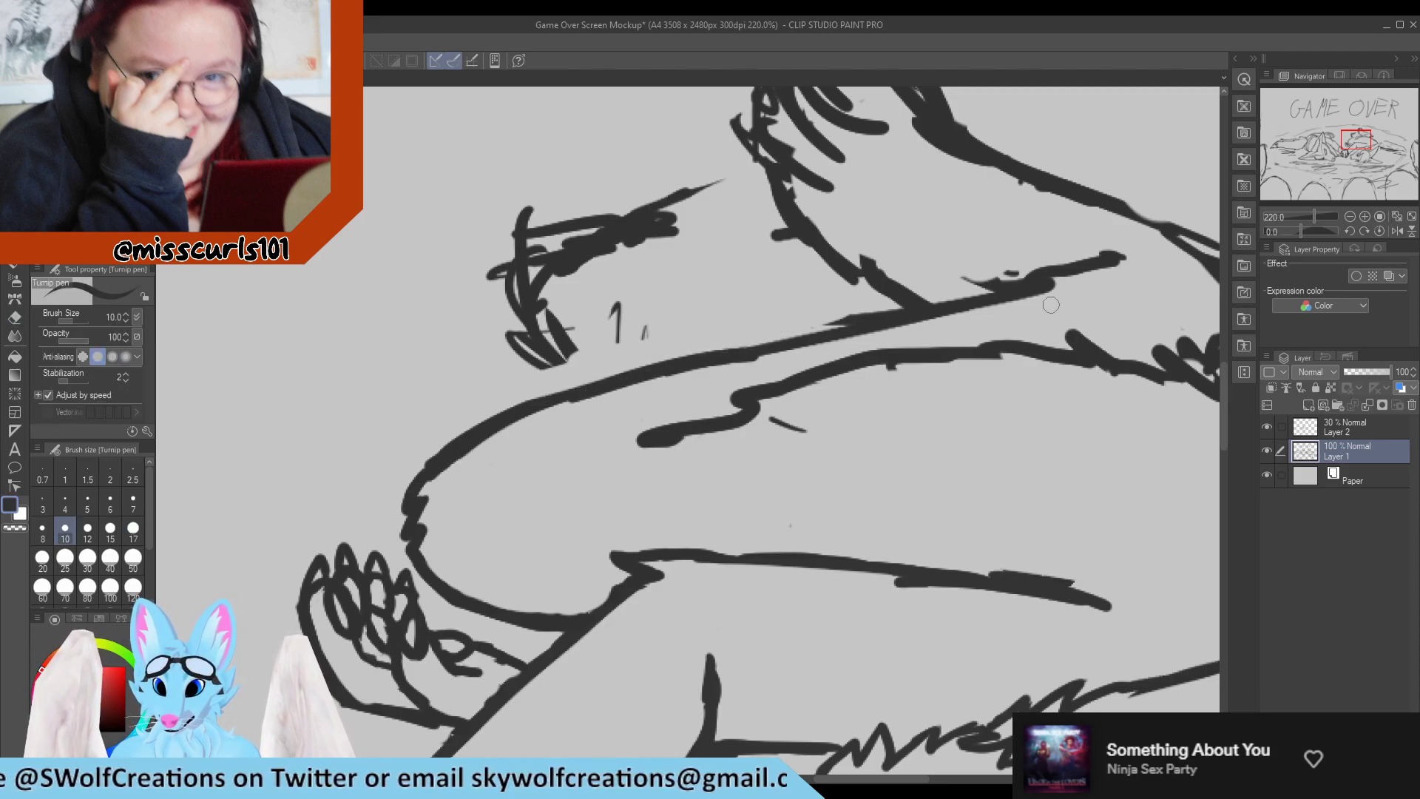
# Trim the thick end of the leg line inside the raised foot's ankle and erase the marks above it.
pyautogui.scroll(-8, 813, 306)
pyautogui.scroll(7, 806, 272)
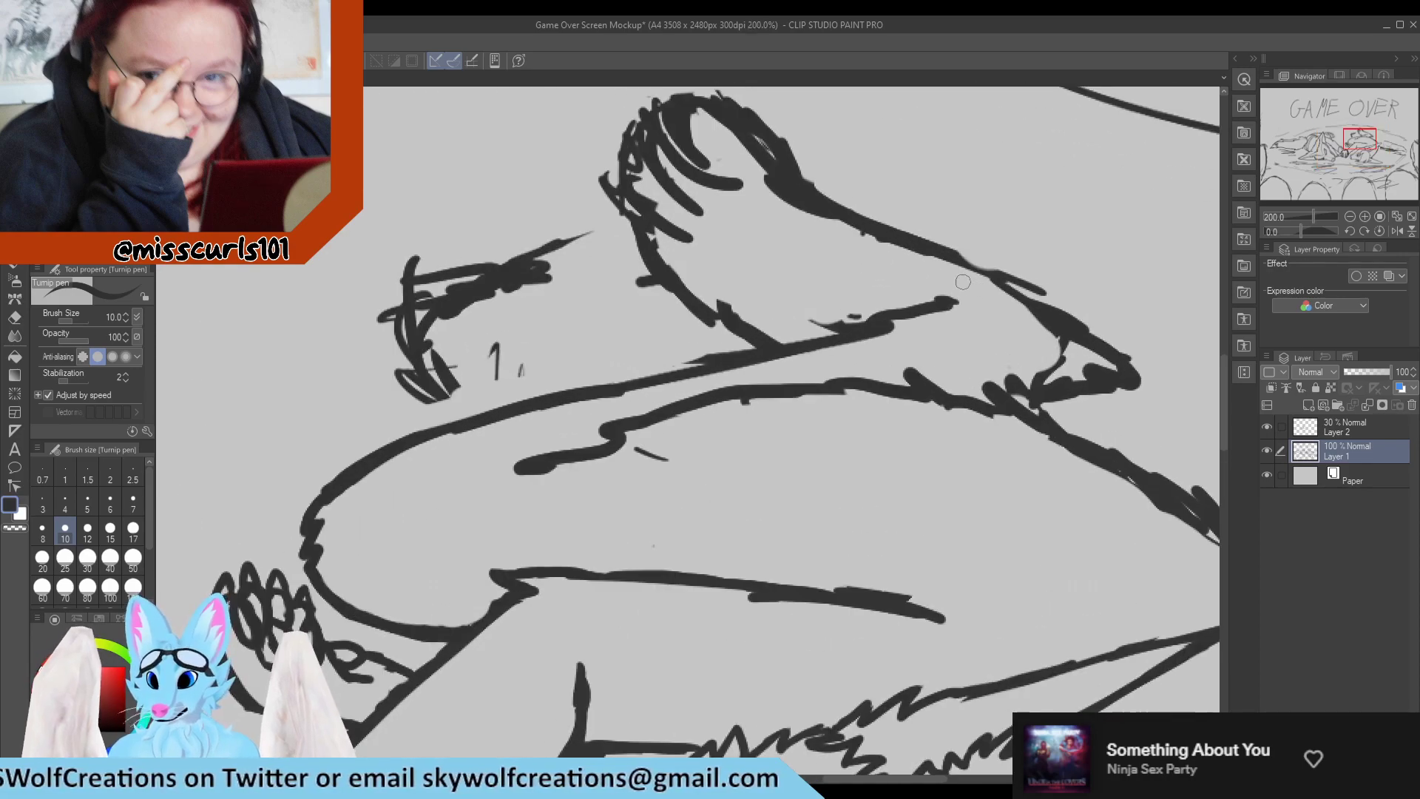
pyautogui.scroll(2, 962, 282)
pyautogui.press('e')
pyautogui.moveTo(747, 326); pyautogui.dragTo(926, 319)
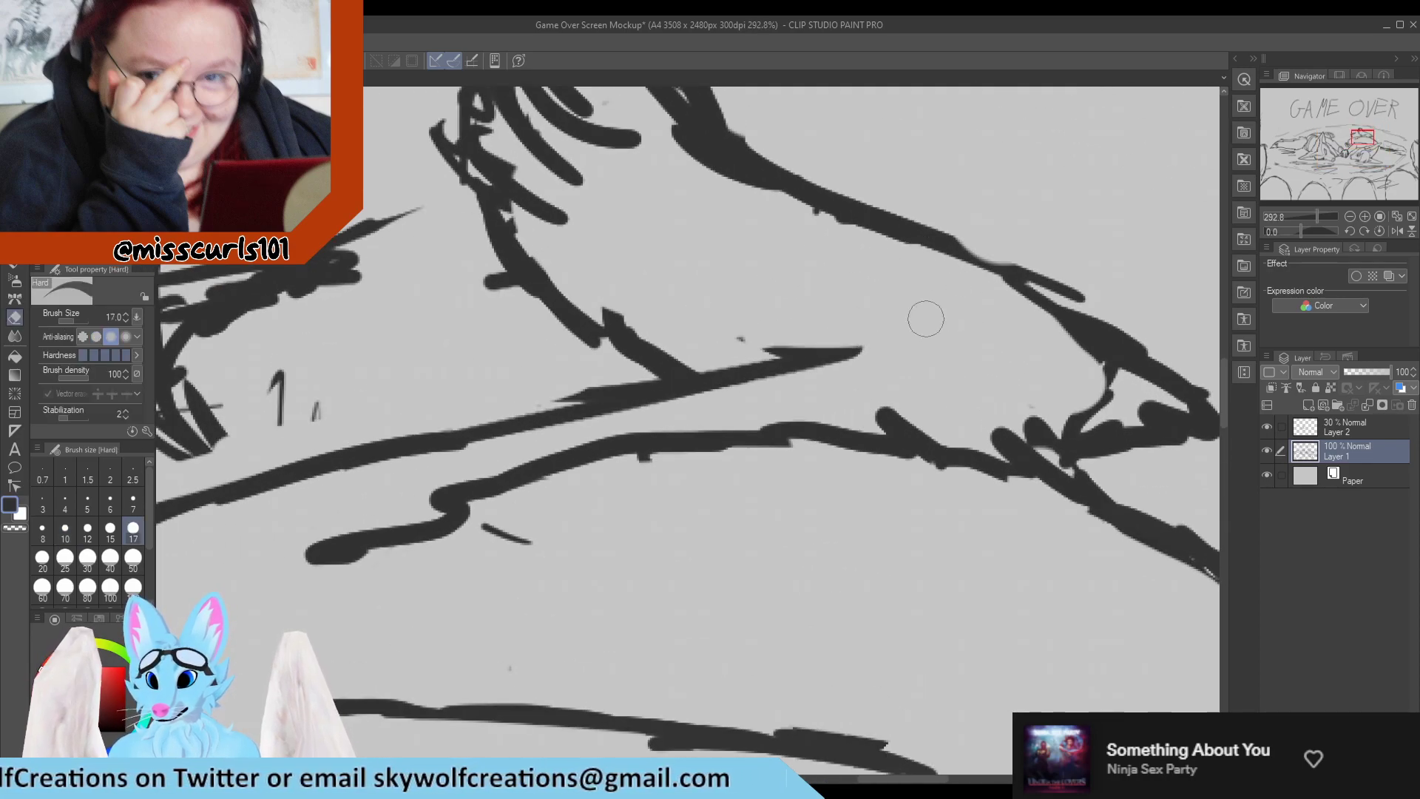
pyautogui.press('p')
# Lasso the raised foot with its lower leg, shift it slightly toward the knee, and clear the selection.
pyautogui.scroll(-10, 885, 301)
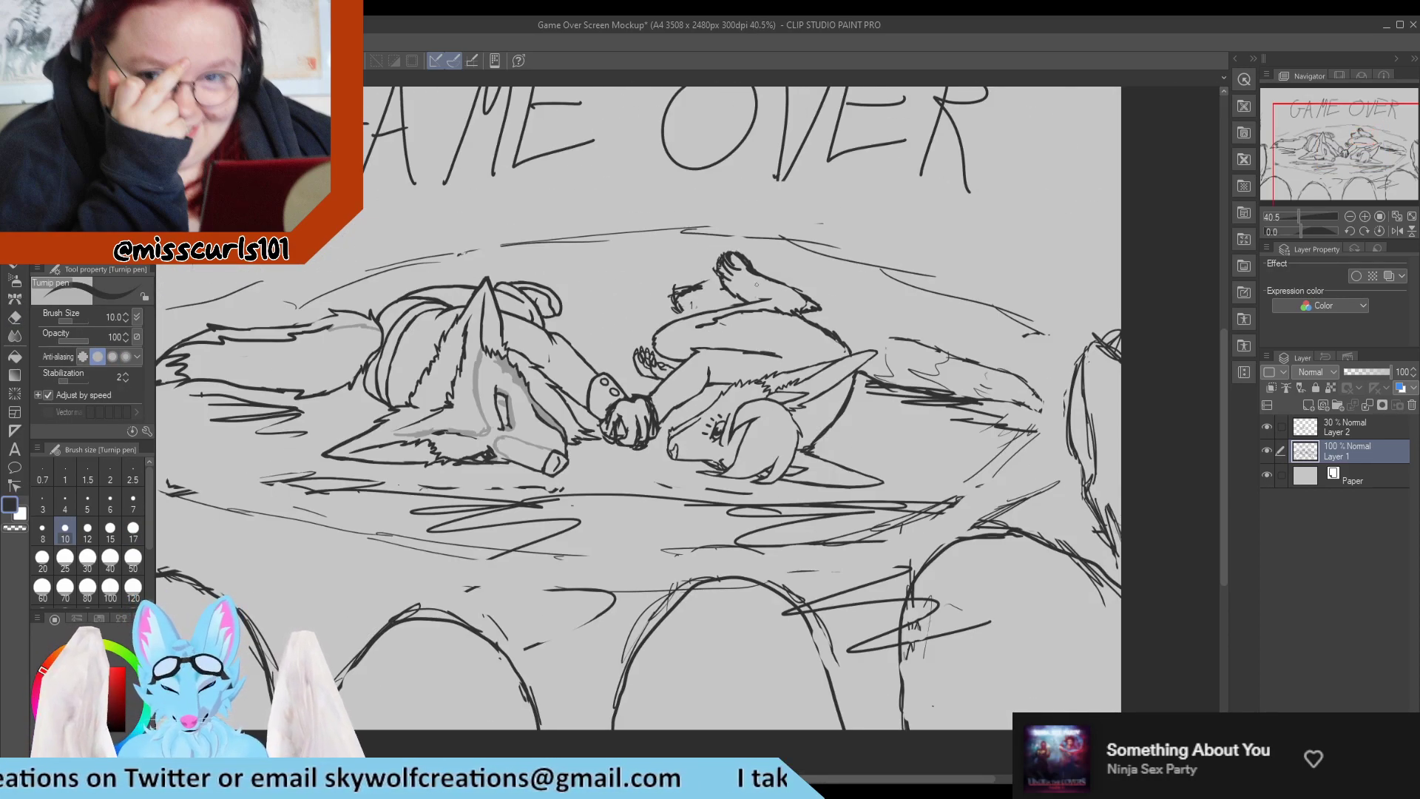
pyautogui.scroll(2, 767, 291)
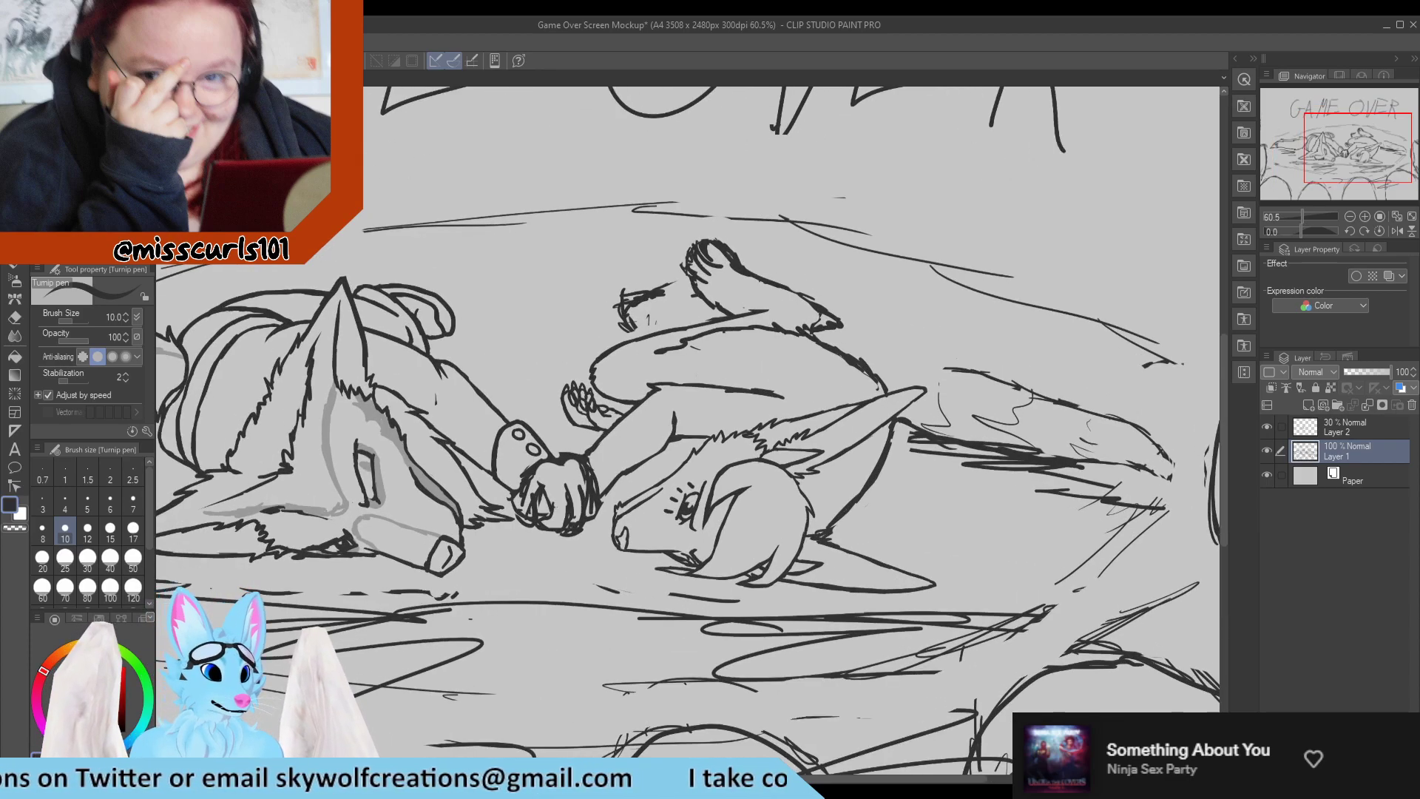
pyautogui.press('m')
pyautogui.scroll(4, 840, 227)
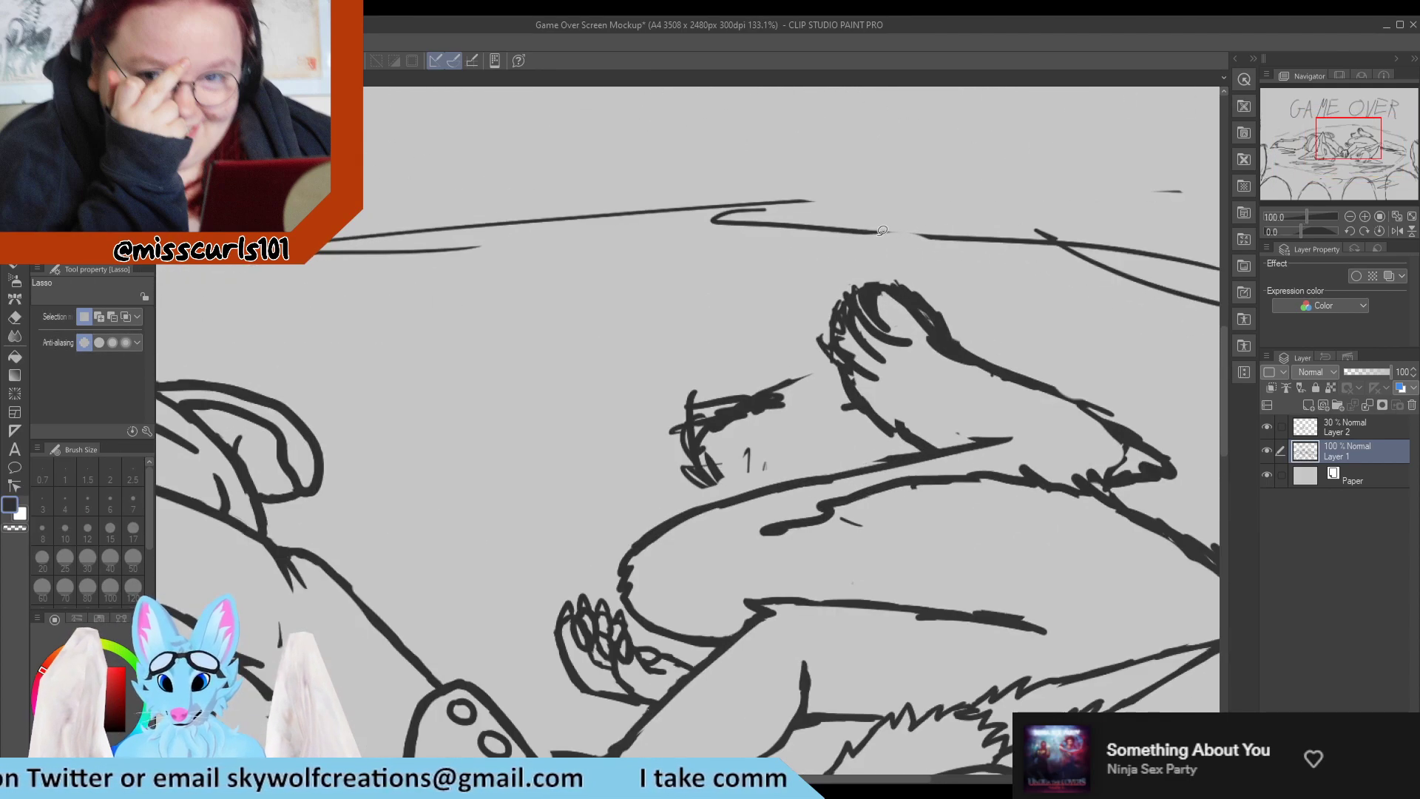
pyautogui.moveTo(892, 438)
pyautogui.mouseDown()
pyautogui.moveTo(916, 463)
pyautogui.moveTo(1062, 444)
pyautogui.moveTo(1106, 451)
pyautogui.moveTo(1141, 485)
pyautogui.moveTo(1186, 486)
pyautogui.moveTo(1178, 362)
pyautogui.moveTo(1006, 242)
pyautogui.moveTo(800, 291)
pyautogui.moveTo(806, 355)
pyautogui.moveTo(847, 419)
pyautogui.moveTo(887, 447)
pyautogui.mouseUp()
pyautogui.moveTo(1020, 411); pyautogui.dragTo(974, 427)
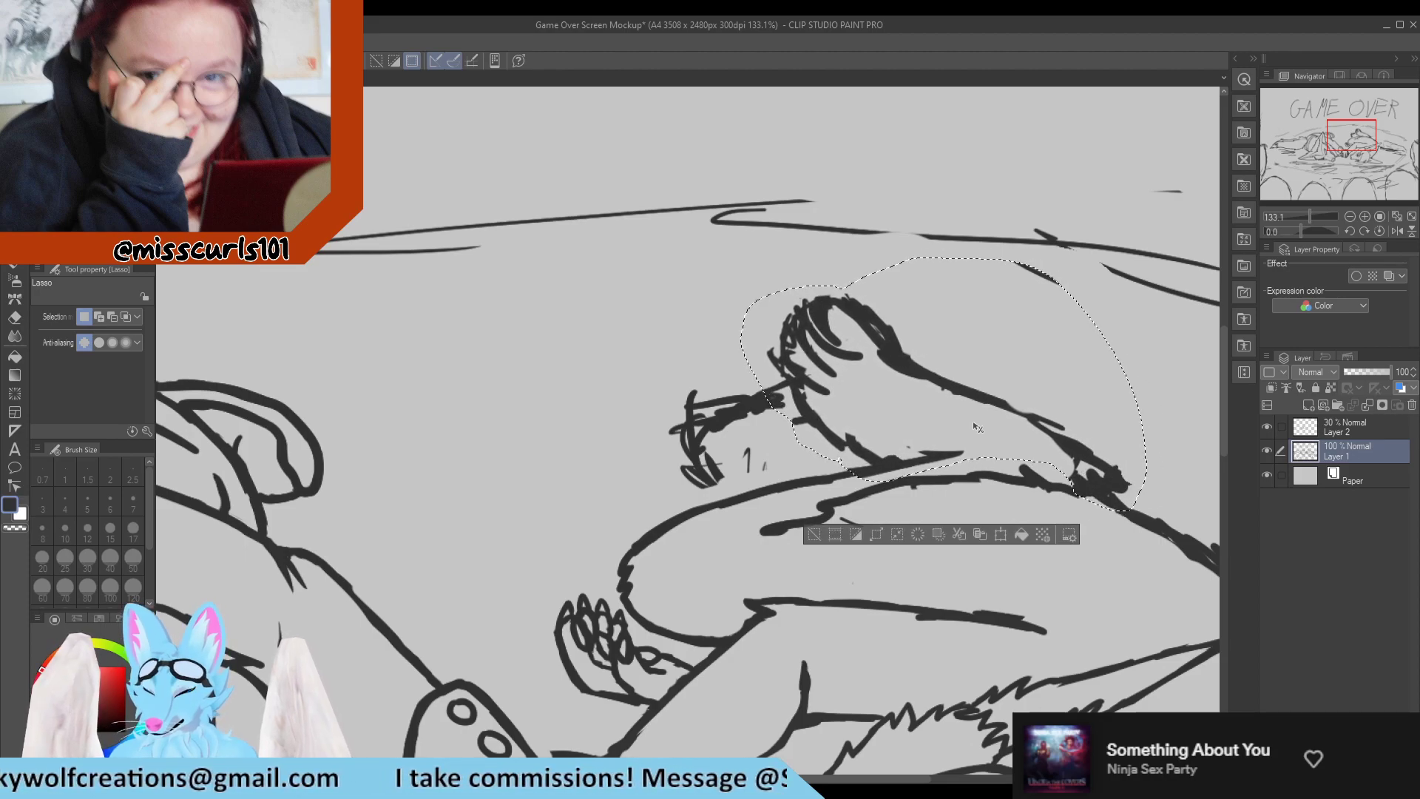
pyautogui.scroll(-2, 782, 410)
pyautogui.scroll(3, 780, 416)
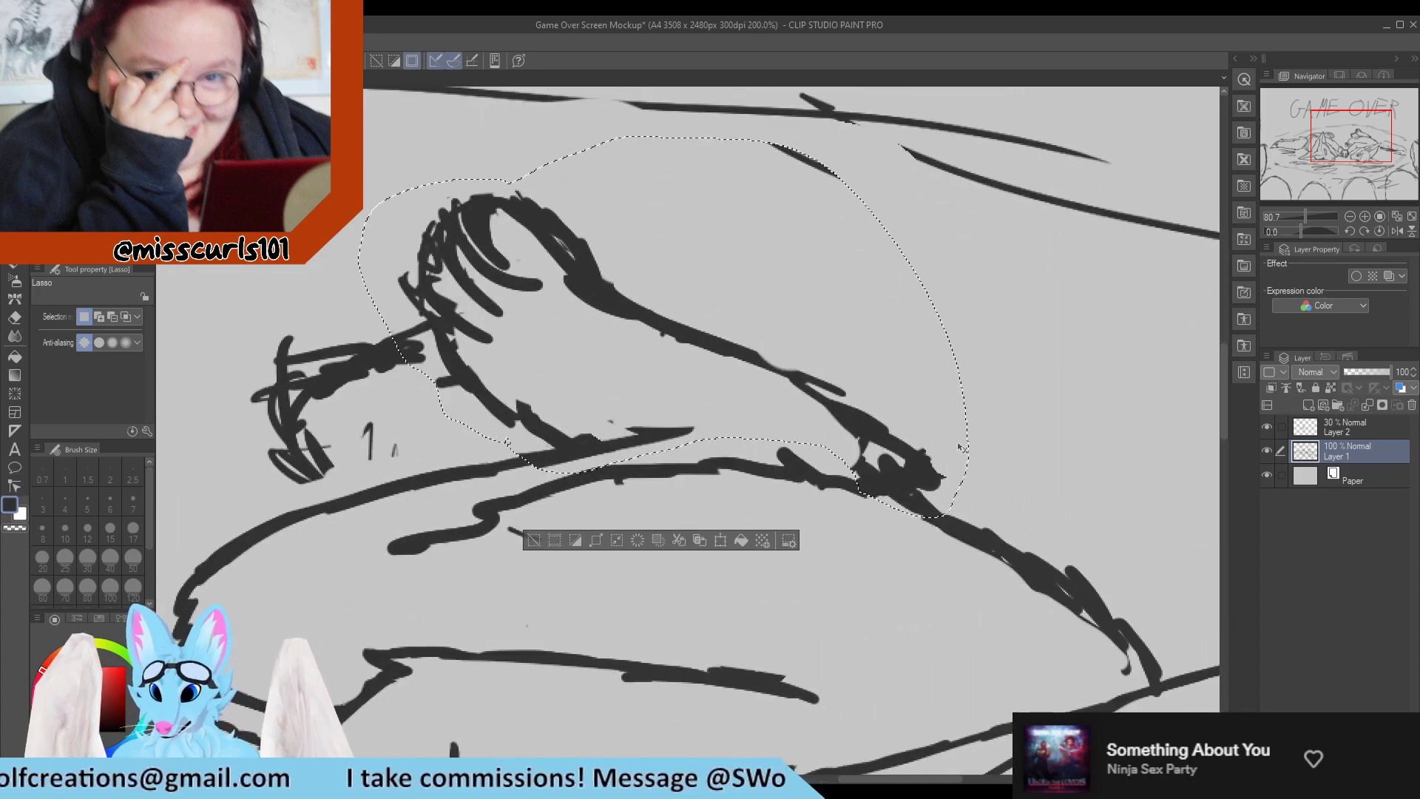
pyautogui.hotkey('ctrl', 'd')
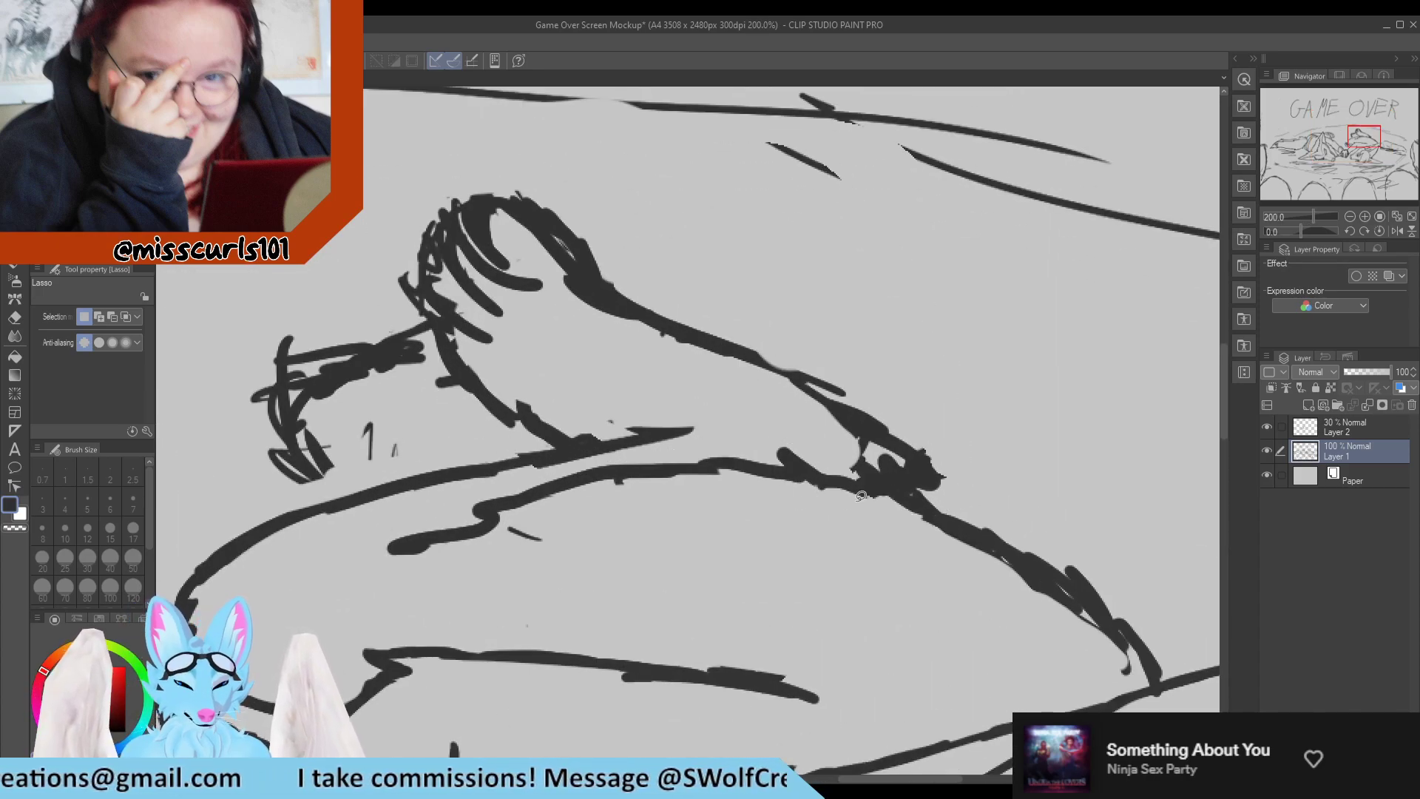
# Erase the rough scribble where the raised leg meets the body and most of the short stray stroke on the thigh.
pyautogui.press('e')
pyautogui.moveTo(850, 469); pyautogui.dragTo(945, 504)
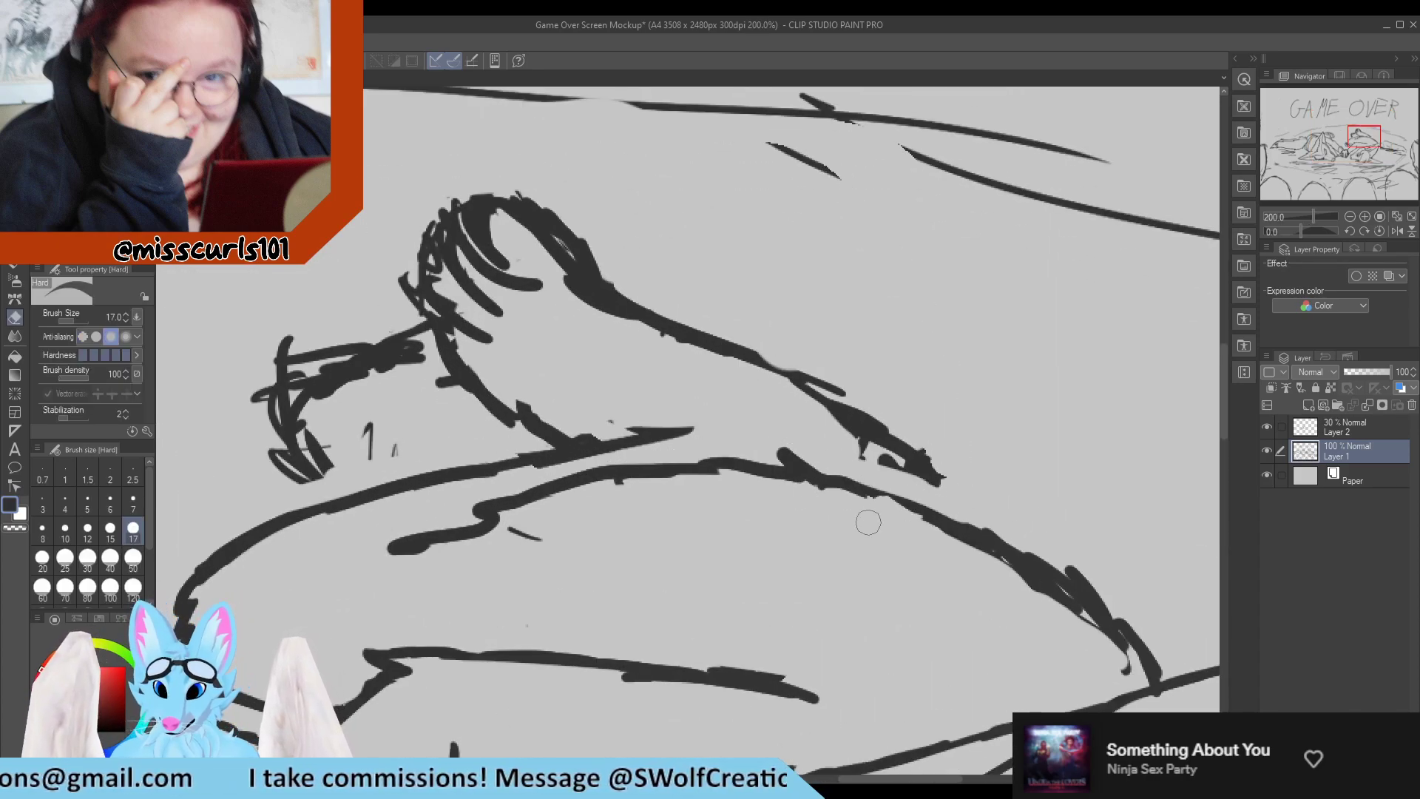
pyautogui.press('p')
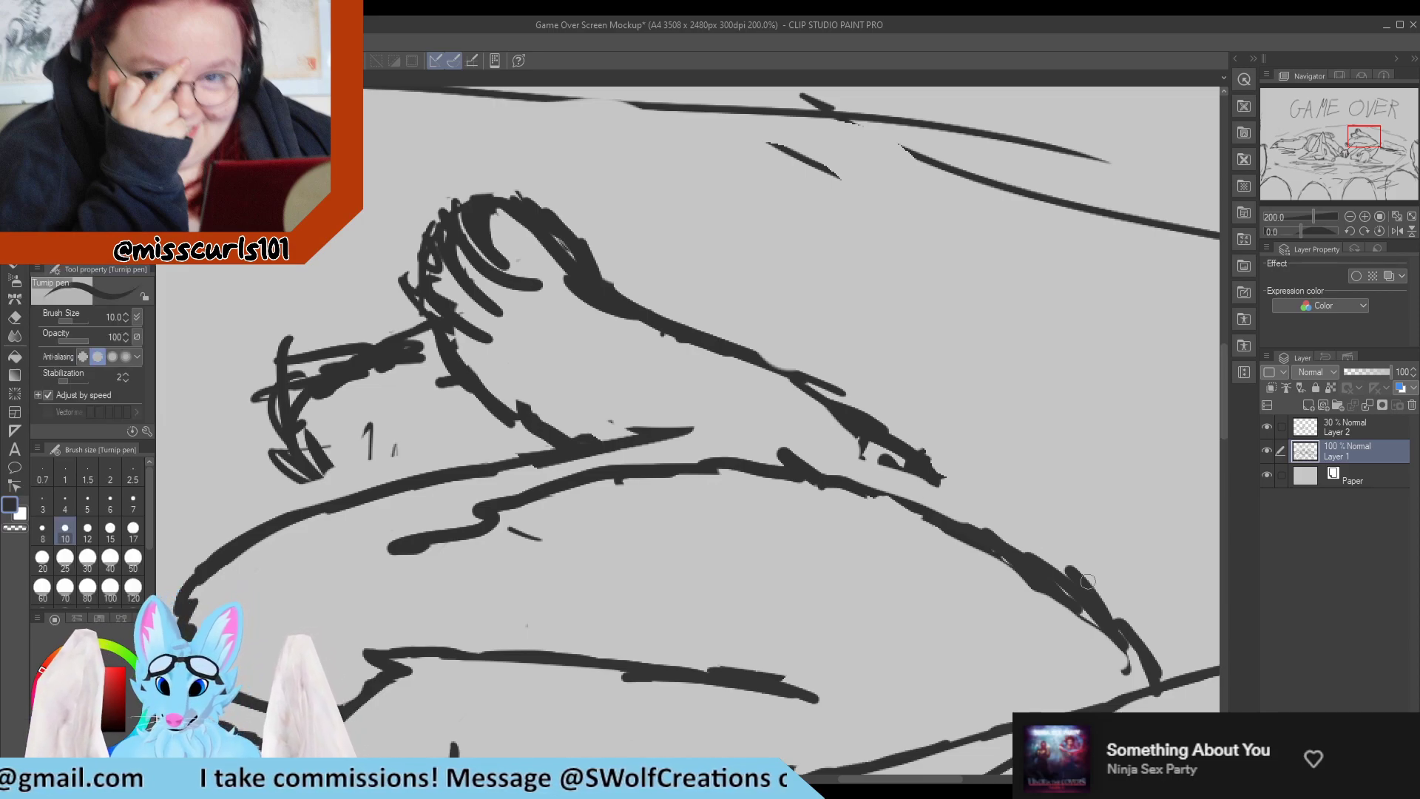
pyautogui.press('e')
pyautogui.moveTo(594, 529); pyautogui.dragTo(548, 540)
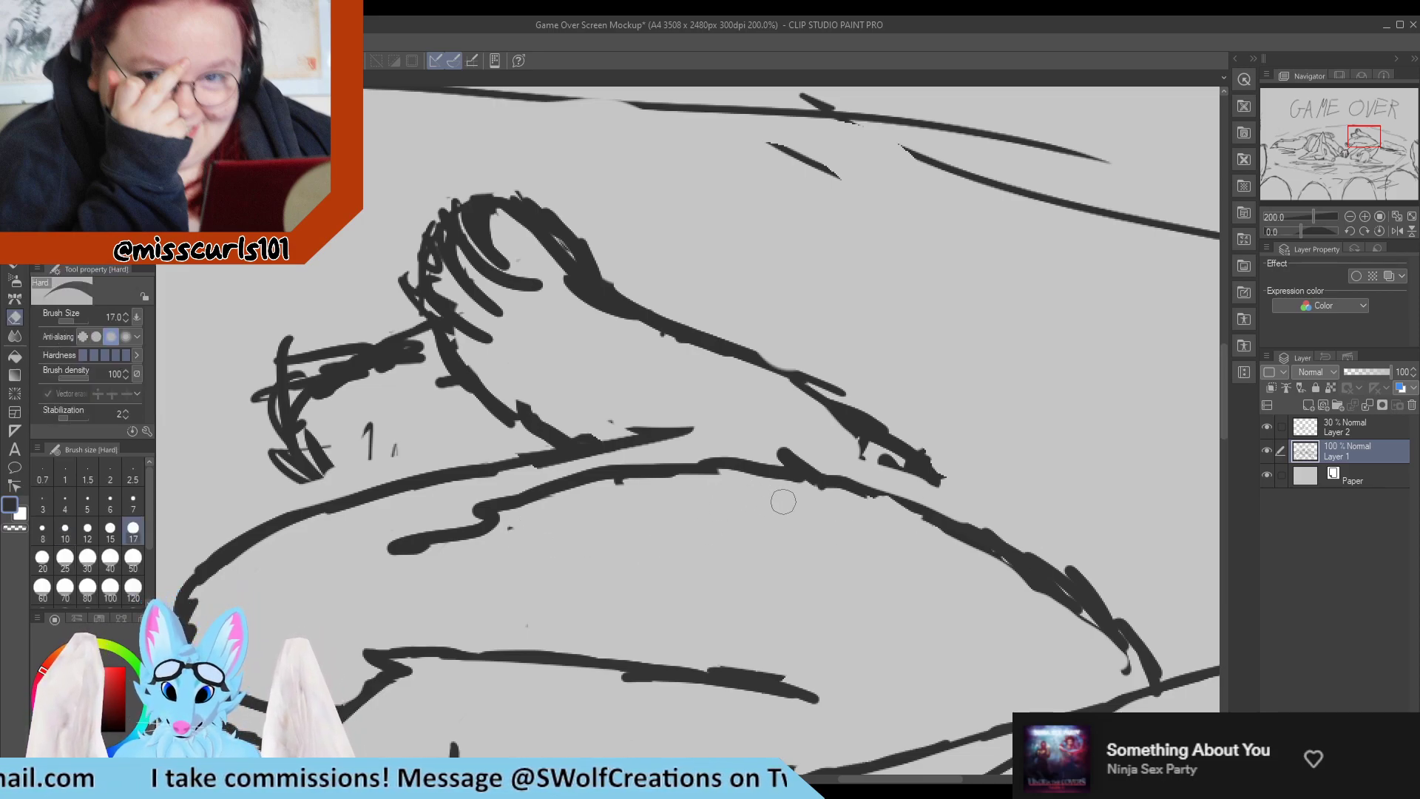
# Replace the bumpy upper thigh contour with a smooth line ending in a pointed fur tuft, and erase the old leg base.
pyautogui.moveTo(618, 469)
pyautogui.mouseDown()
pyautogui.moveTo(745, 484)
pyautogui.moveTo(745, 462)
pyautogui.moveTo(890, 496)
pyautogui.mouseUp()
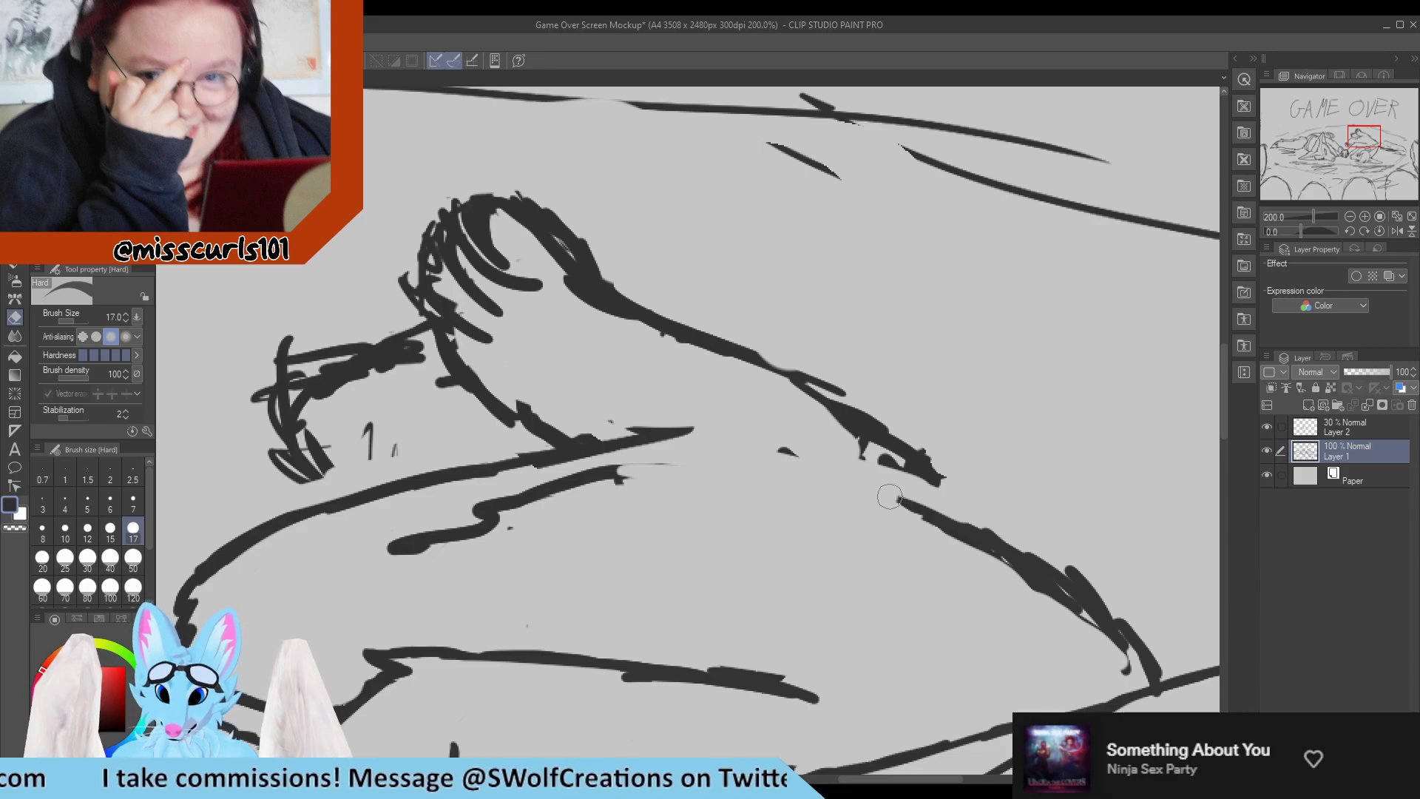
pyautogui.press('p')
pyautogui.moveTo(617, 469)
pyautogui.mouseDown()
pyautogui.moveTo(721, 460)
pyautogui.moveTo(795, 474)
pyautogui.moveTo(776, 448)
pyautogui.moveTo(836, 419)
pyautogui.moveTo(936, 477)
pyautogui.mouseUp()
pyautogui.press('e')
pyautogui.press('p')
pyautogui.moveTo(764, 469)
pyautogui.mouseDown()
pyautogui.moveTo(860, 496)
pyautogui.moveTo(841, 456)
pyautogui.moveTo(990, 543)
pyautogui.mouseUp()
pyautogui.press('e')
pyautogui.moveTo(887, 518); pyautogui.dragTo(1057, 599)
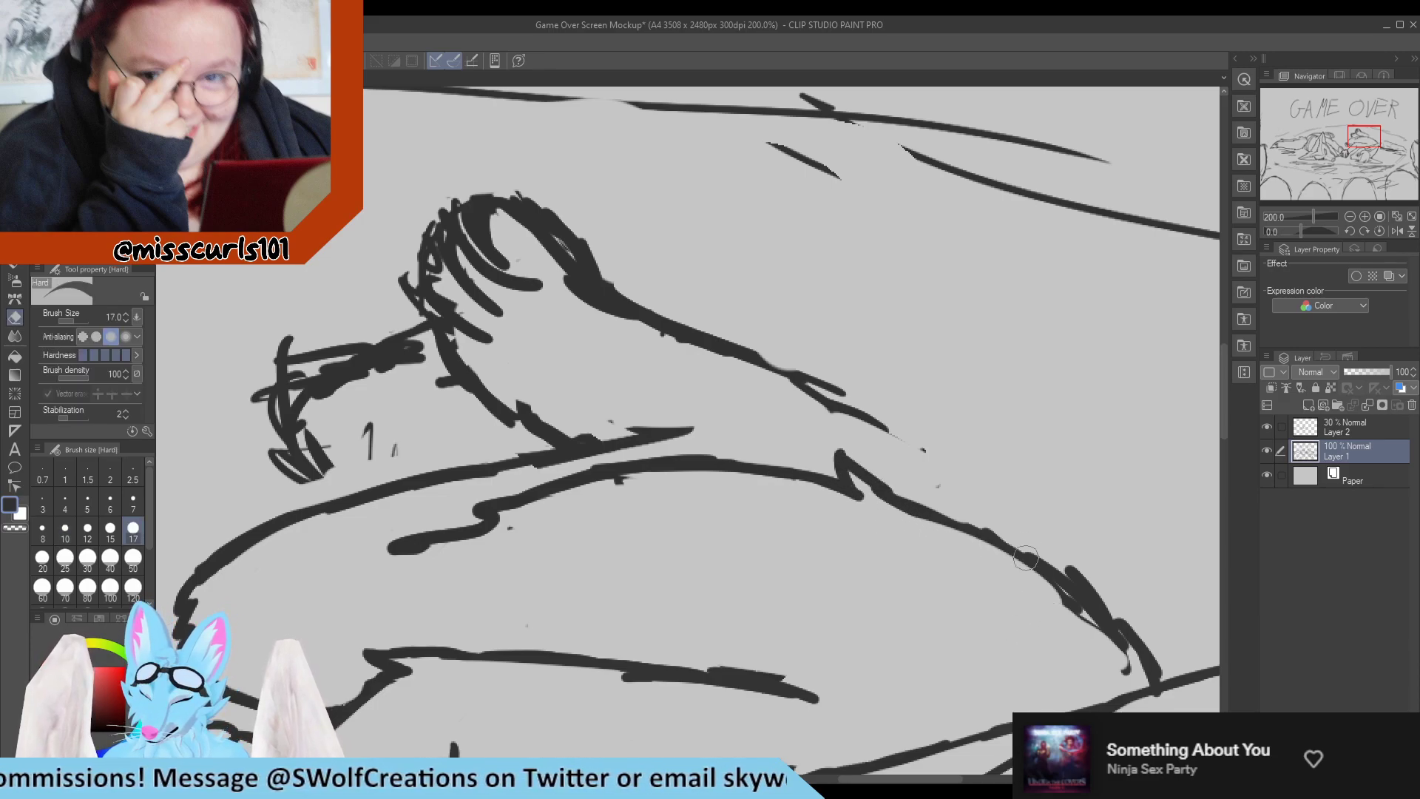
# Clean up the right character's rear body contour and redraw it with jagged fur tufts down to the ear.
pyautogui.press('p')
pyautogui.moveTo(950, 509); pyautogui.dragTo(1072, 597)
pyautogui.press('e')
pyautogui.moveTo(1005, 551)
pyautogui.mouseDown()
pyautogui.moveTo(1093, 620)
pyautogui.moveTo(1070, 599)
pyautogui.moveTo(1122, 676)
pyautogui.mouseUp()
pyautogui.press('p')
pyautogui.moveTo(934, 508)
pyautogui.mouseDown()
pyautogui.moveTo(1058, 578)
pyautogui.moveTo(1050, 563)
pyautogui.moveTo(1088, 600)
pyautogui.mouseUp()
pyautogui.press('e')
pyautogui.moveTo(1045, 546); pyautogui.dragTo(1081, 583)
pyautogui.press('p')
pyautogui.press('e')
pyautogui.moveTo(1059, 533)
pyautogui.mouseDown()
pyautogui.moveTo(1073, 590)
pyautogui.moveTo(1085, 593)
pyautogui.moveTo(1071, 577)
pyautogui.moveTo(1082, 551)
pyautogui.moveTo(1135, 652)
pyautogui.moveTo(1115, 628)
pyautogui.moveTo(1126, 599)
pyautogui.moveTo(1158, 674)
pyautogui.mouseUp()
pyautogui.press('p')
pyautogui.press('e')
pyautogui.press('p')
# Erase the blob beneath the right character's upper ear and redraw the clean top of the back contour meeting the ear.
pyautogui.scroll(-5, 1036, 584)
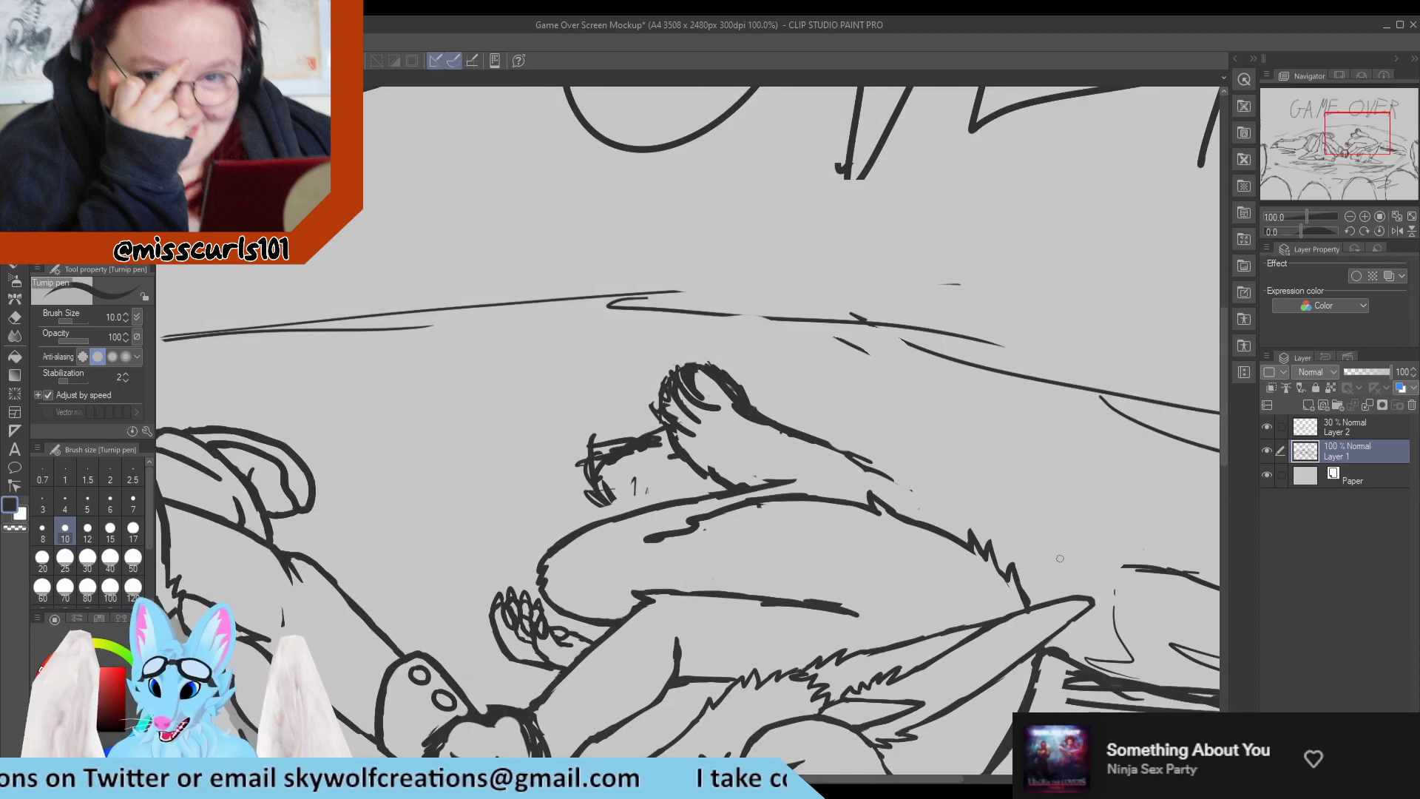
pyautogui.scroll(-3, 895, 548)
pyautogui.scroll(3, 896, 547)
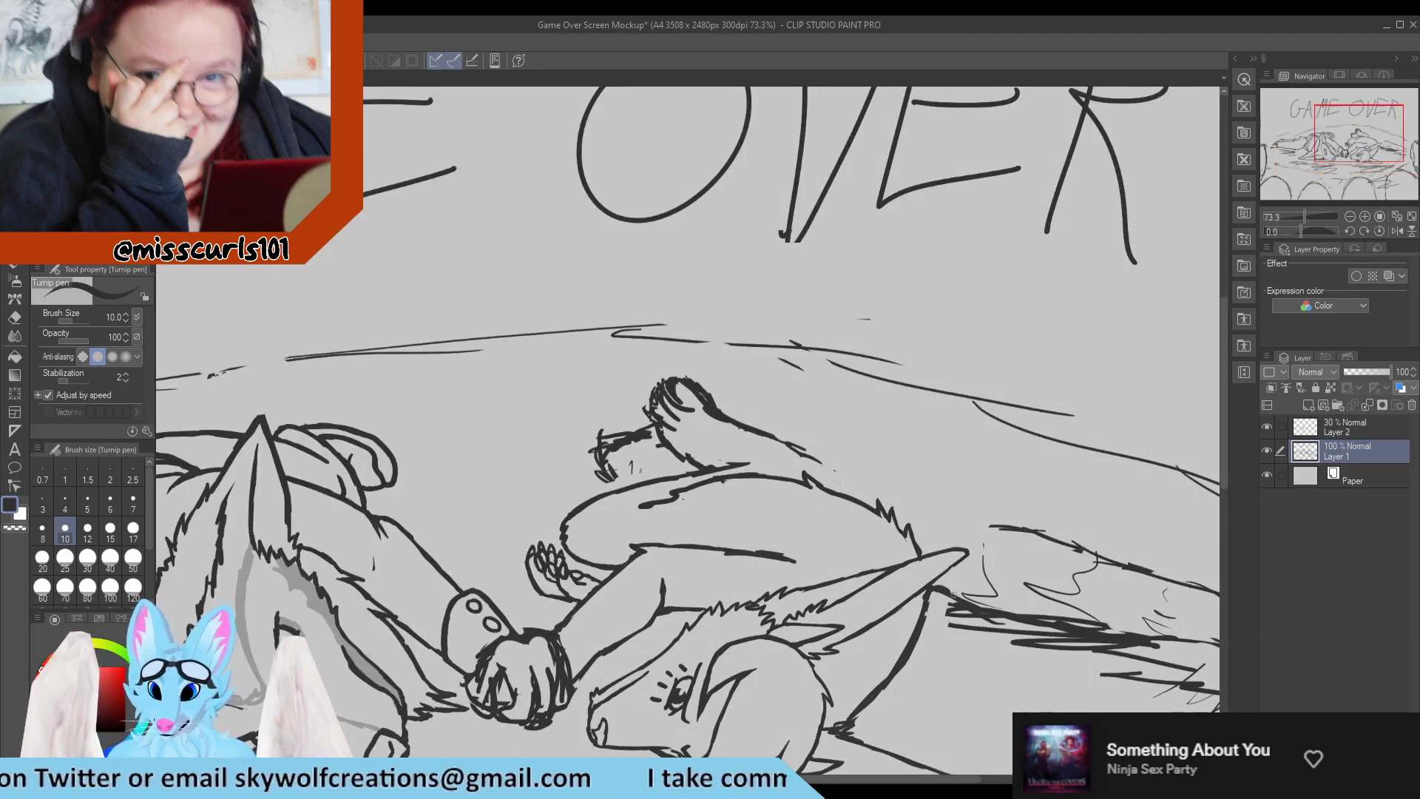
pyautogui.scroll(-3, 902, 584)
pyautogui.scroll(4, 911, 631)
pyautogui.scroll(2, 911, 631)
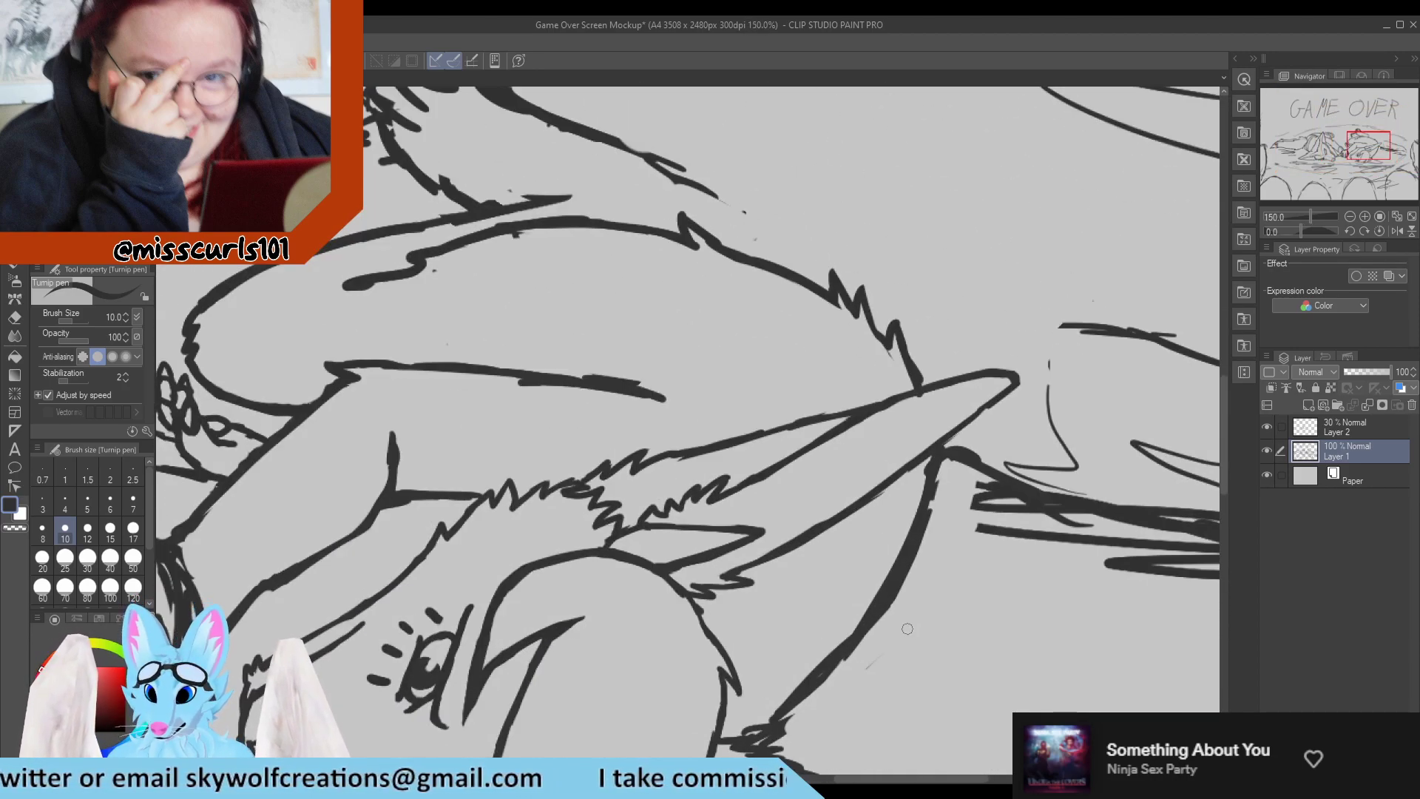
pyautogui.press('e')
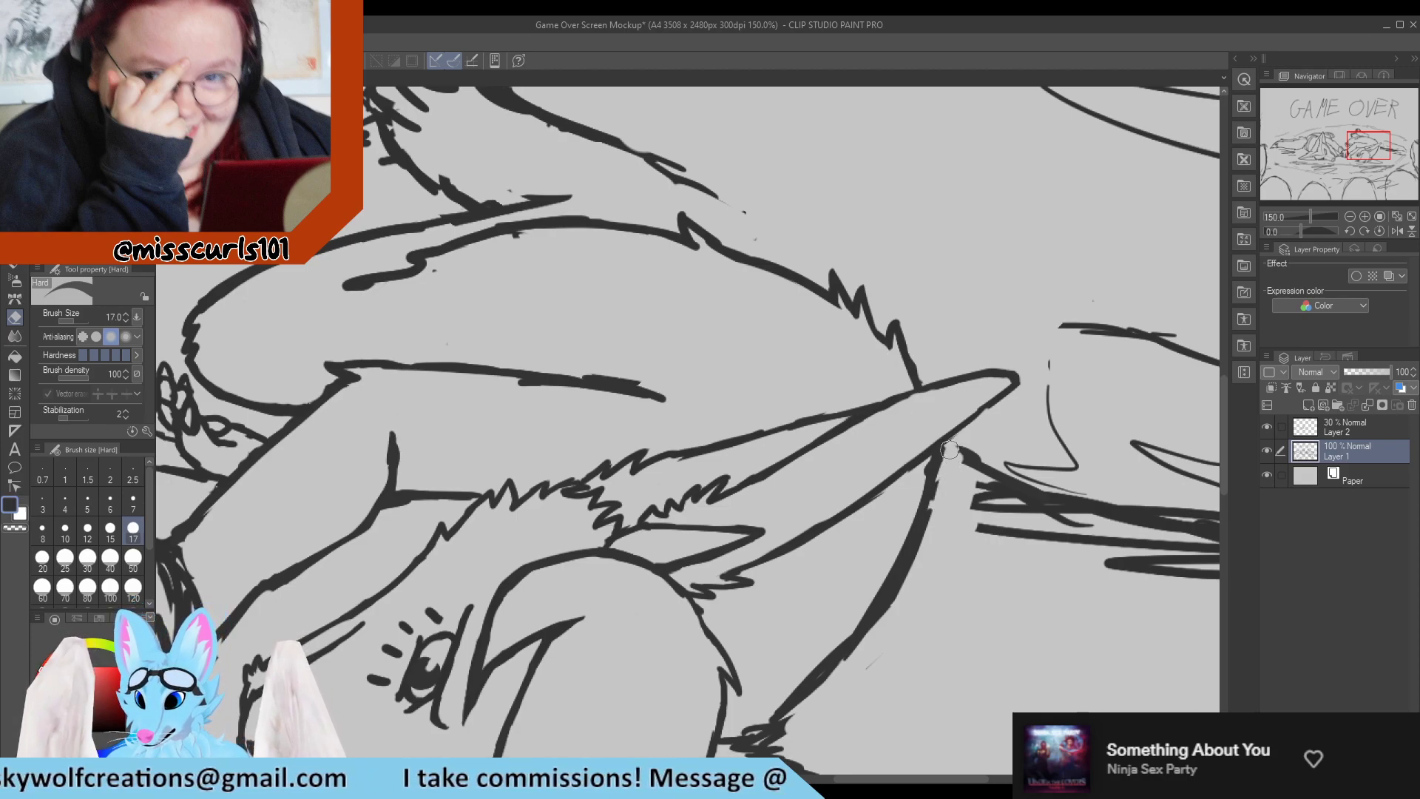
pyautogui.press('p')
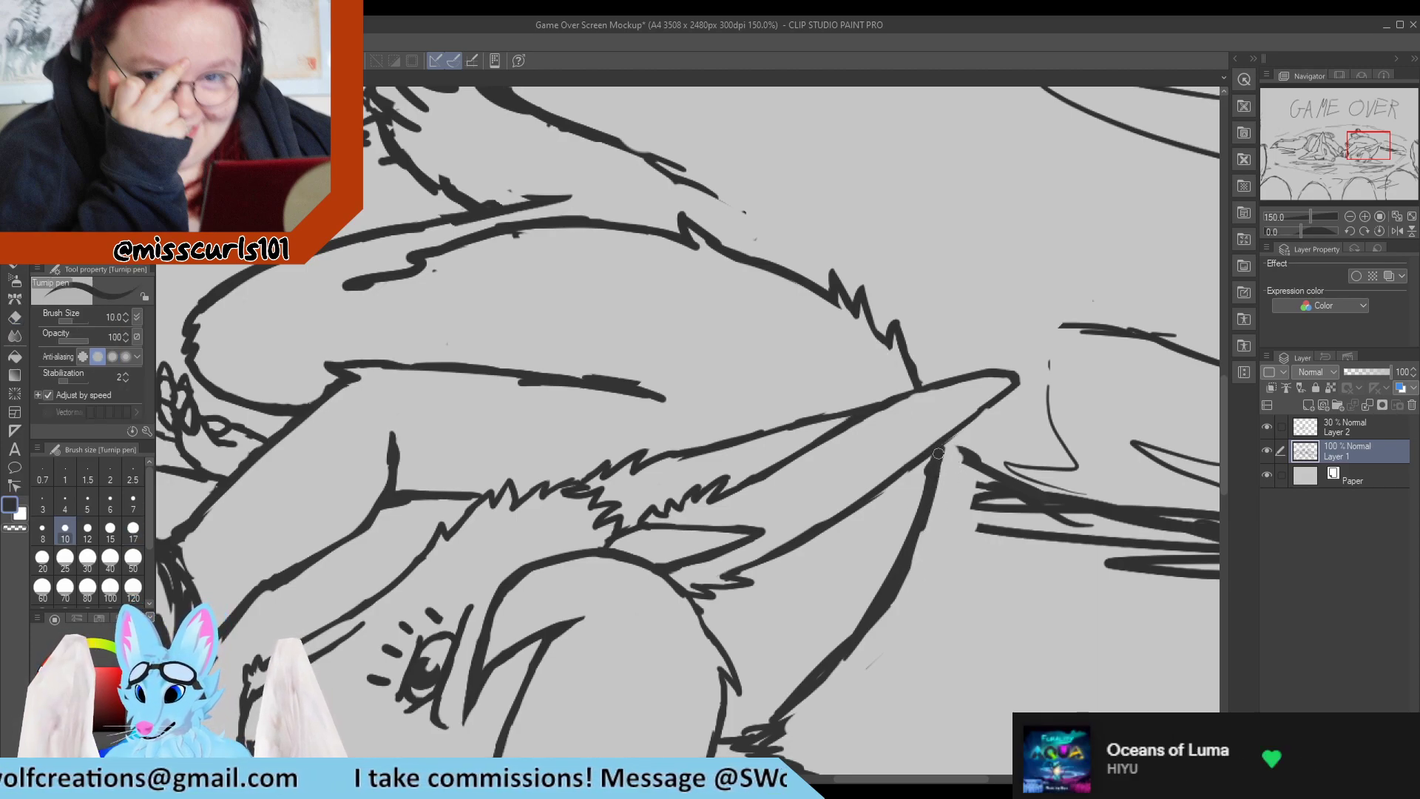
pyautogui.press('e')
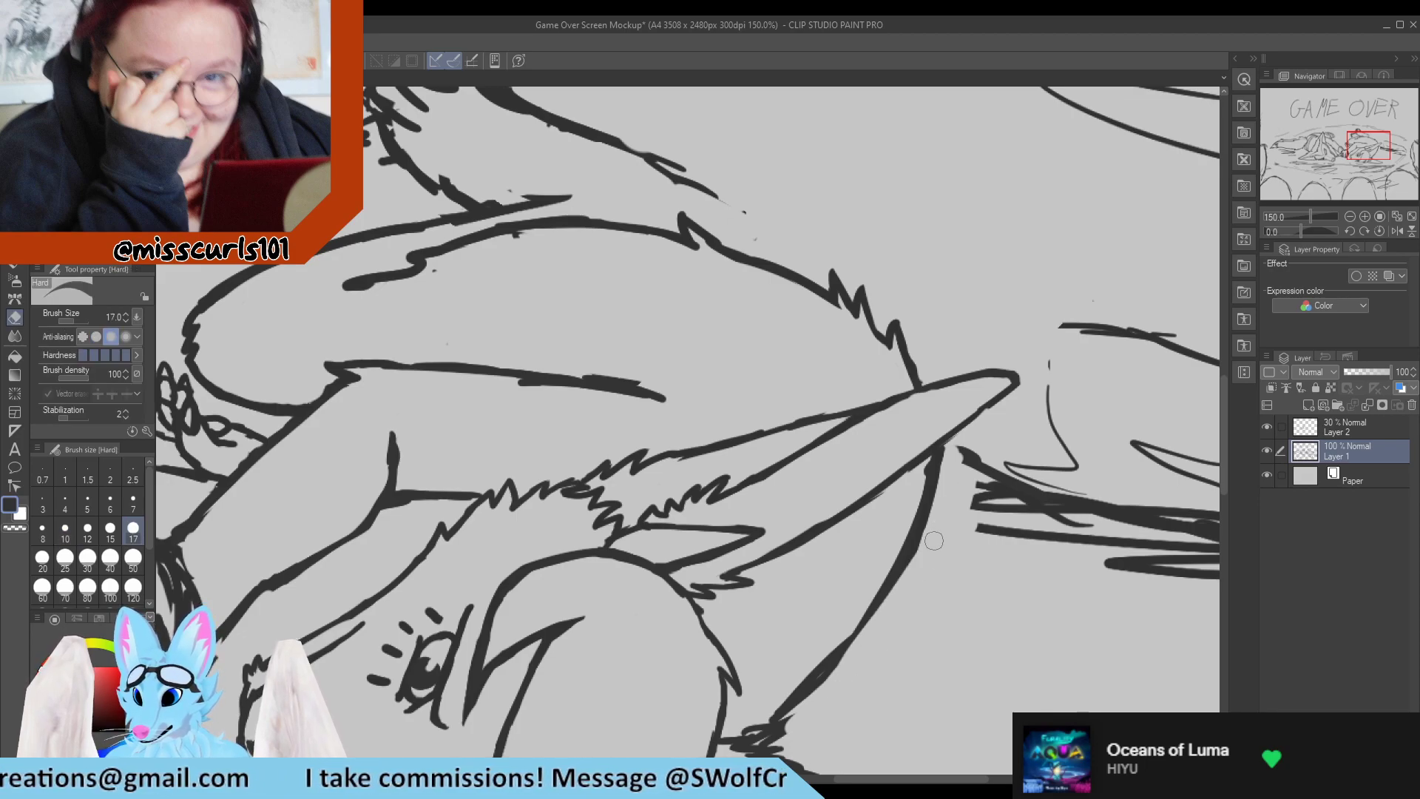
# Thin and smooth the upper half of the curved back contour below the right character's ear.
pyautogui.press('p')
pyautogui.press('e')
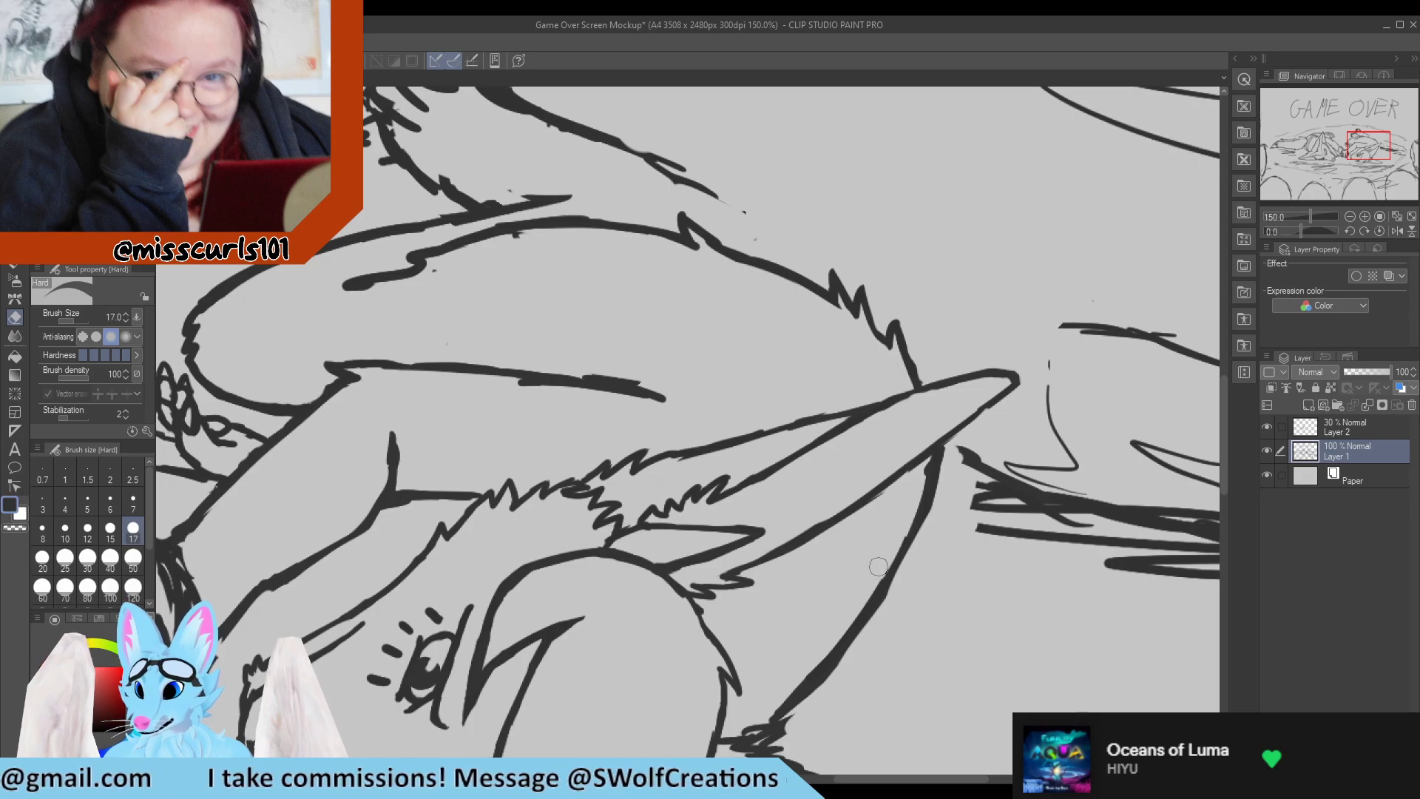
pyautogui.press('p')
pyautogui.press('e')
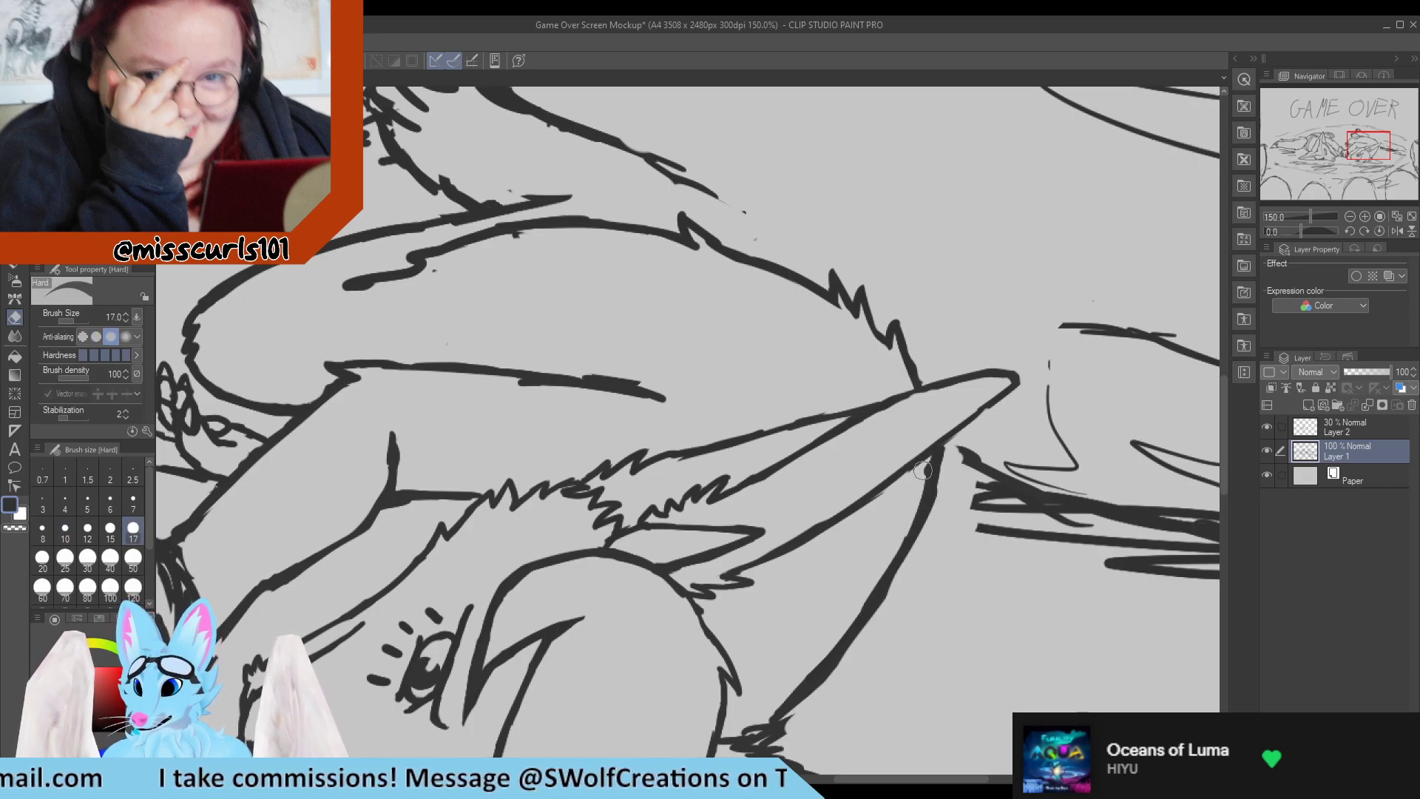
pyautogui.moveTo(922, 470)
pyautogui.mouseDown()
pyautogui.moveTo(957, 442)
pyautogui.moveTo(928, 470)
pyautogui.moveTo(930, 459)
pyautogui.moveTo(935, 448)
pyautogui.moveTo(934, 519)
pyautogui.mouseUp()
pyautogui.press('p')
pyautogui.press('e')
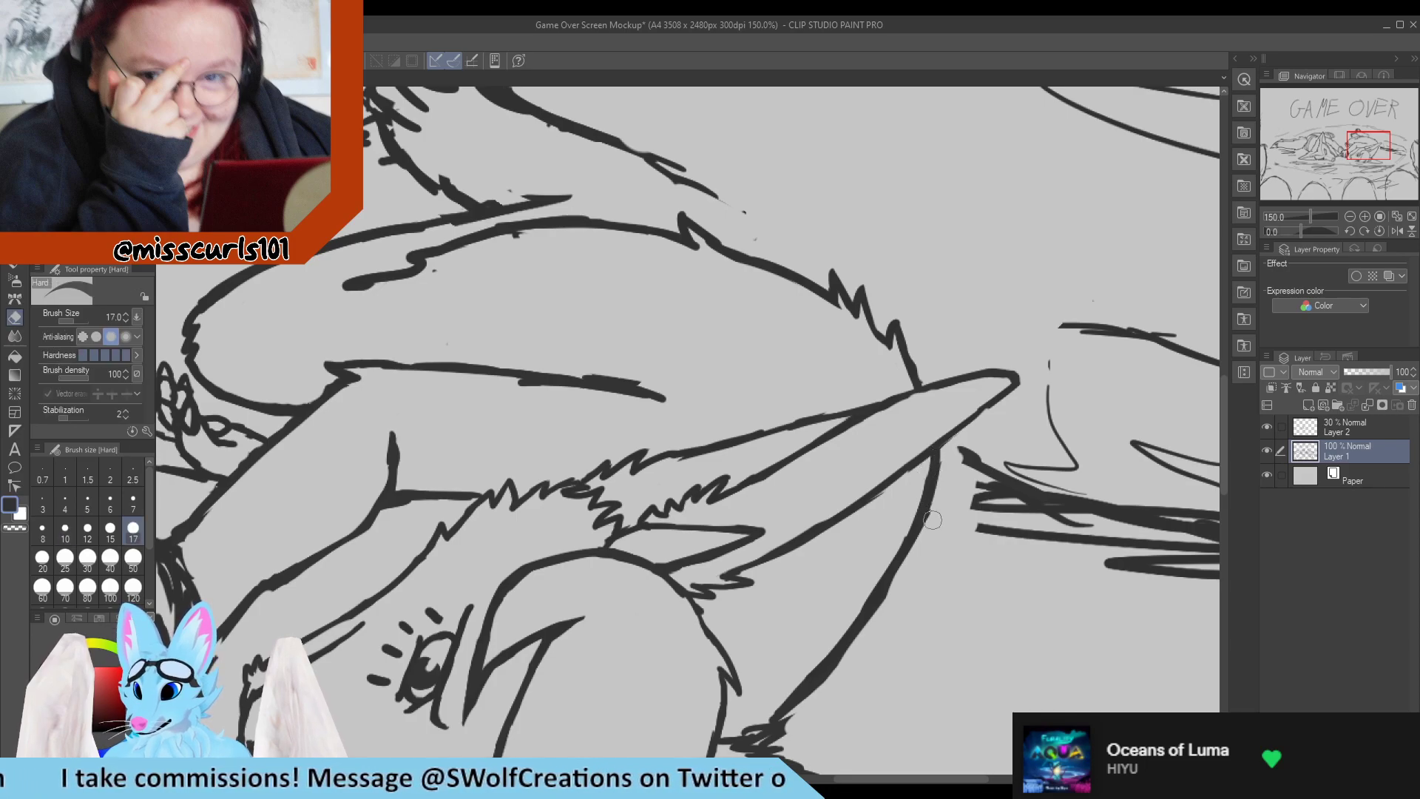
pyautogui.press('p')
# Erase the scribble where the back contour meets the hair and redraw its lower end as a smooth curve reaching the head.
pyautogui.scroll(-4, 843, 551)
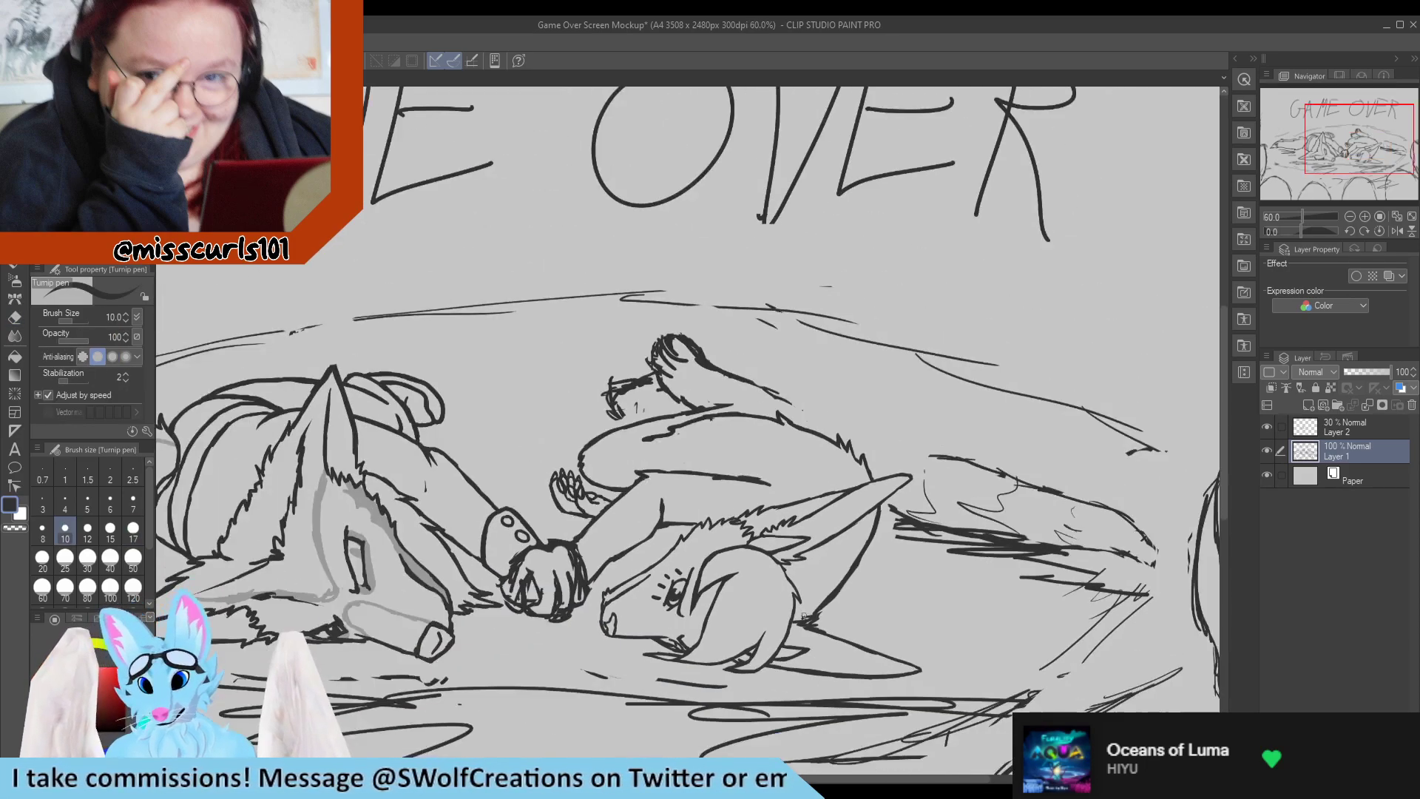
pyautogui.scroll(4, 806, 632)
pyautogui.scroll(1, 820, 648)
pyautogui.press('e')
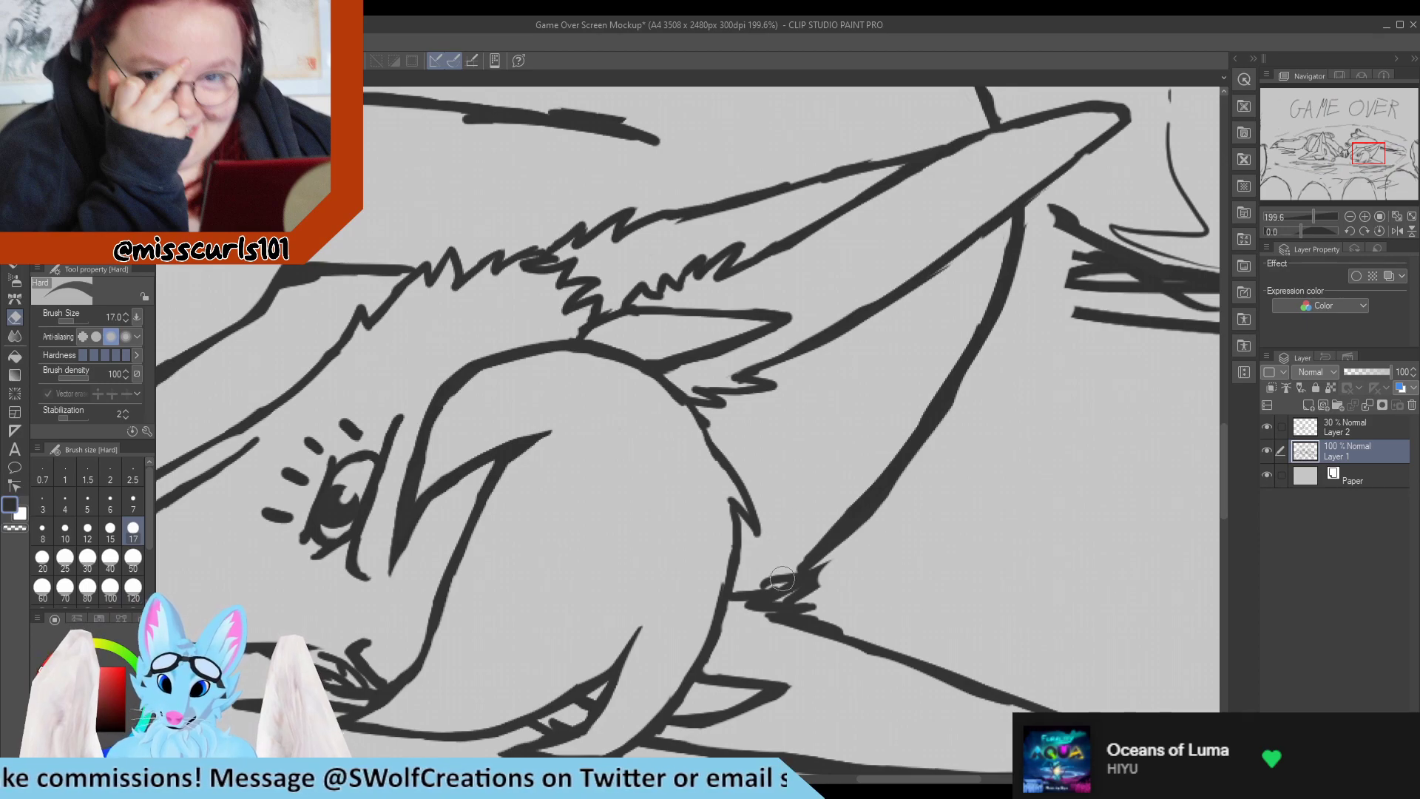
pyautogui.moveTo(775, 581)
pyautogui.mouseDown()
pyautogui.moveTo(828, 589)
pyautogui.moveTo(787, 594)
pyautogui.moveTo(836, 599)
pyautogui.moveTo(793, 601)
pyautogui.moveTo(828, 613)
pyautogui.moveTo(859, 523)
pyautogui.moveTo(796, 562)
pyautogui.moveTo(792, 591)
pyautogui.moveTo(821, 570)
pyautogui.moveTo(786, 601)
pyautogui.moveTo(845, 535)
pyautogui.mouseUp()
pyautogui.press('p')
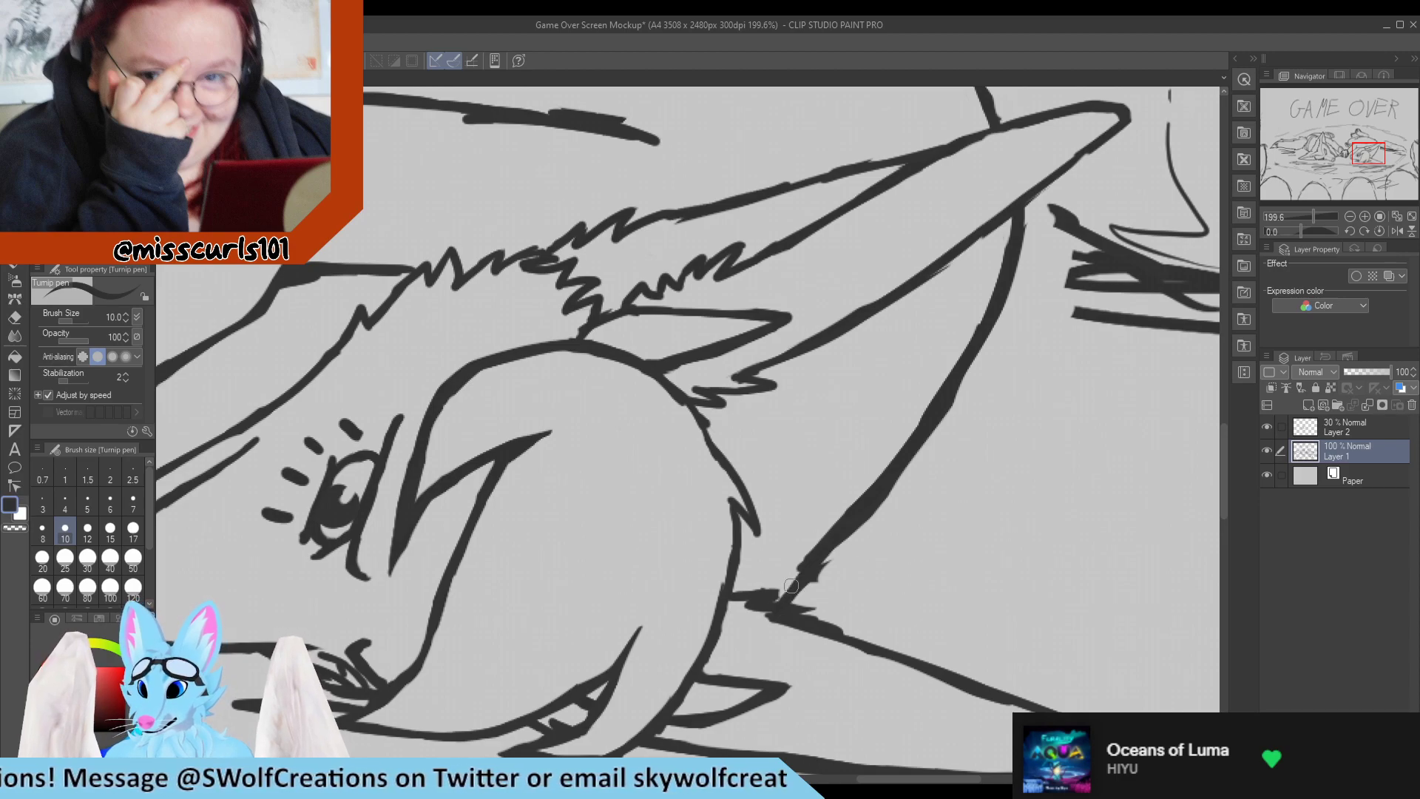
pyautogui.moveTo(738, 596)
pyautogui.mouseDown()
pyautogui.moveTo(832, 533)
pyautogui.moveTo(809, 584)
pyautogui.moveTo(794, 591)
pyautogui.moveTo(892, 500)
pyautogui.mouseUp()
pyautogui.press('e')
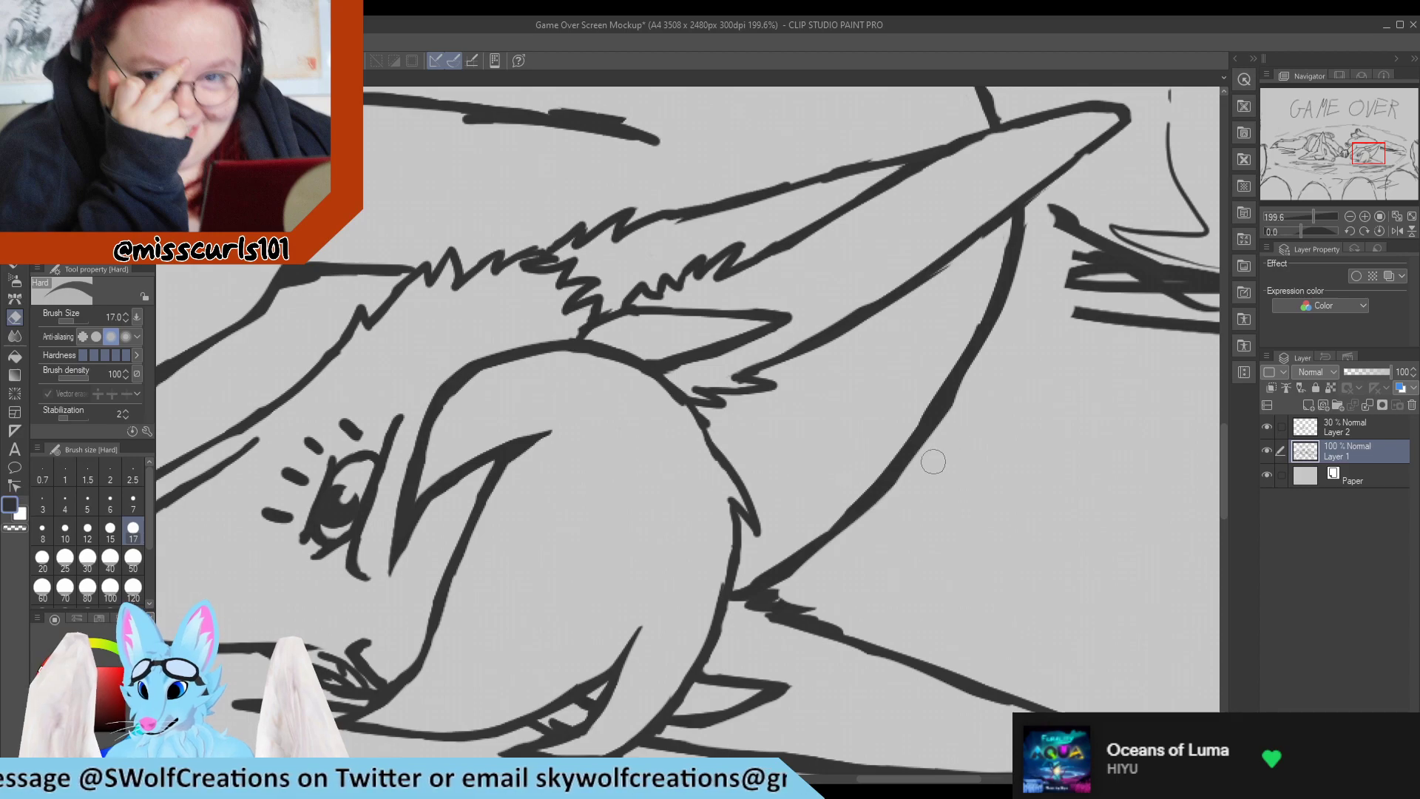
pyautogui.moveTo(959, 409)
pyautogui.mouseDown()
pyautogui.moveTo(901, 472)
pyautogui.moveTo(938, 405)
pyautogui.moveTo(838, 533)
pyautogui.mouseUp()
pyautogui.press('p')
# Save the mockup drawing.
pyautogui.scroll(-5, 835, 518)
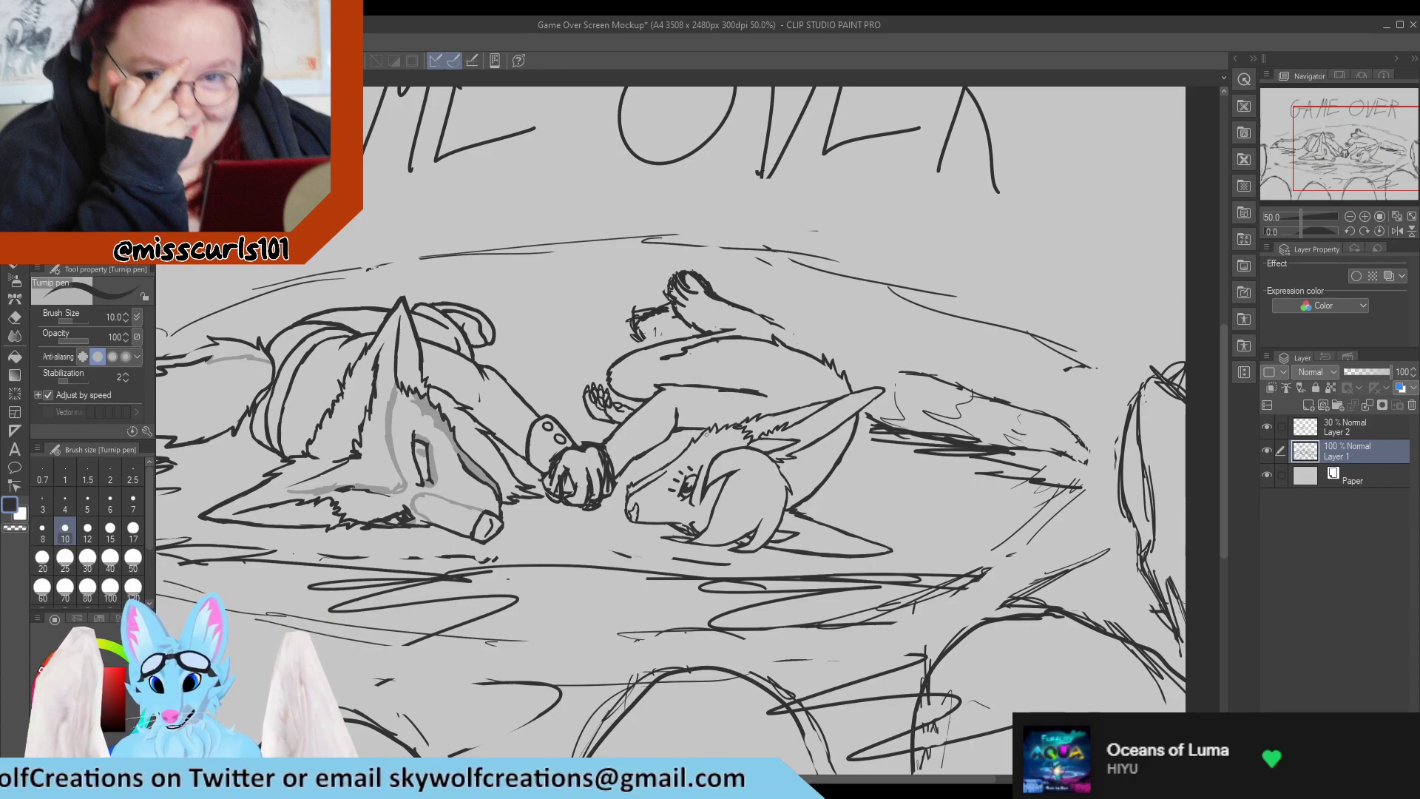
pyautogui.scroll(3, 706, 434)
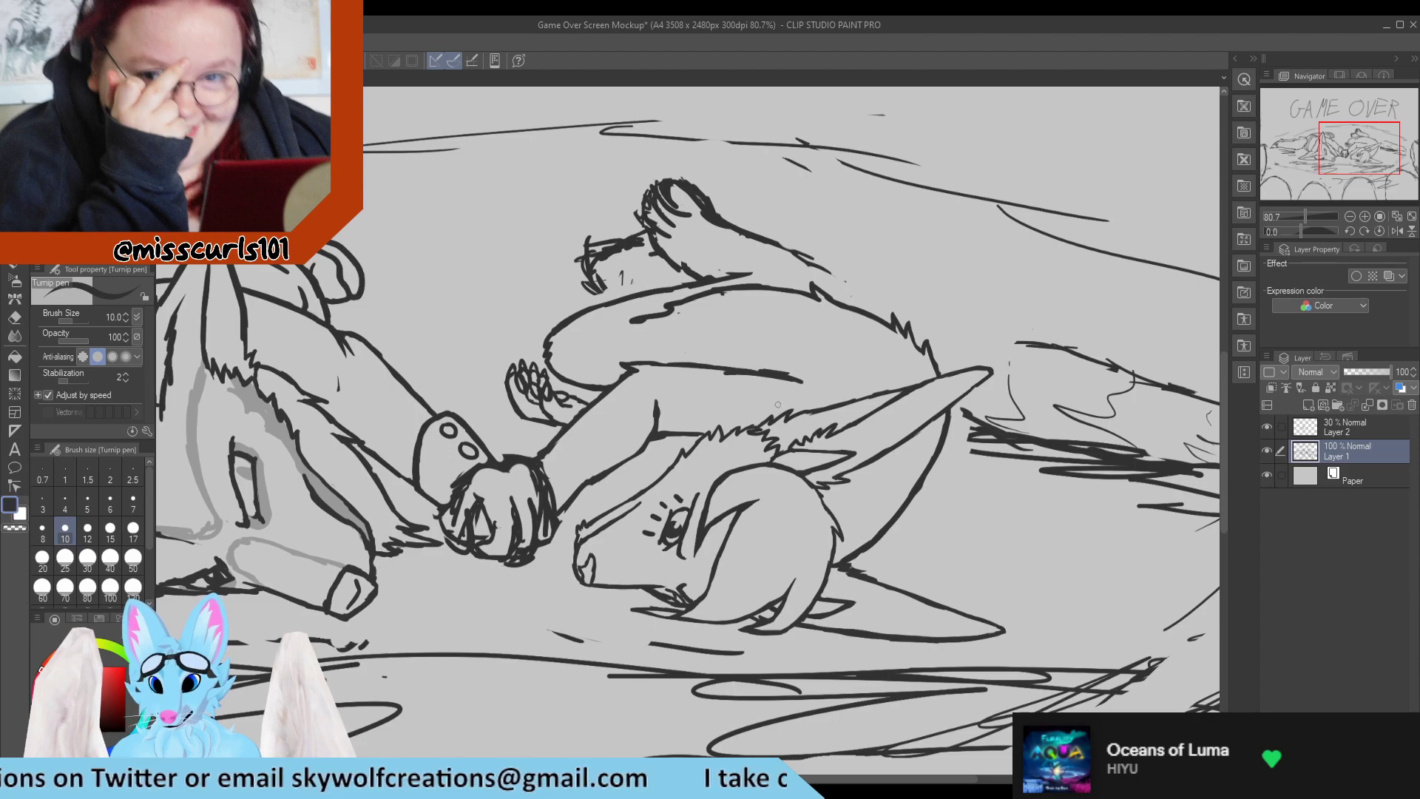
pyautogui.hotkey('ctrl', 's')
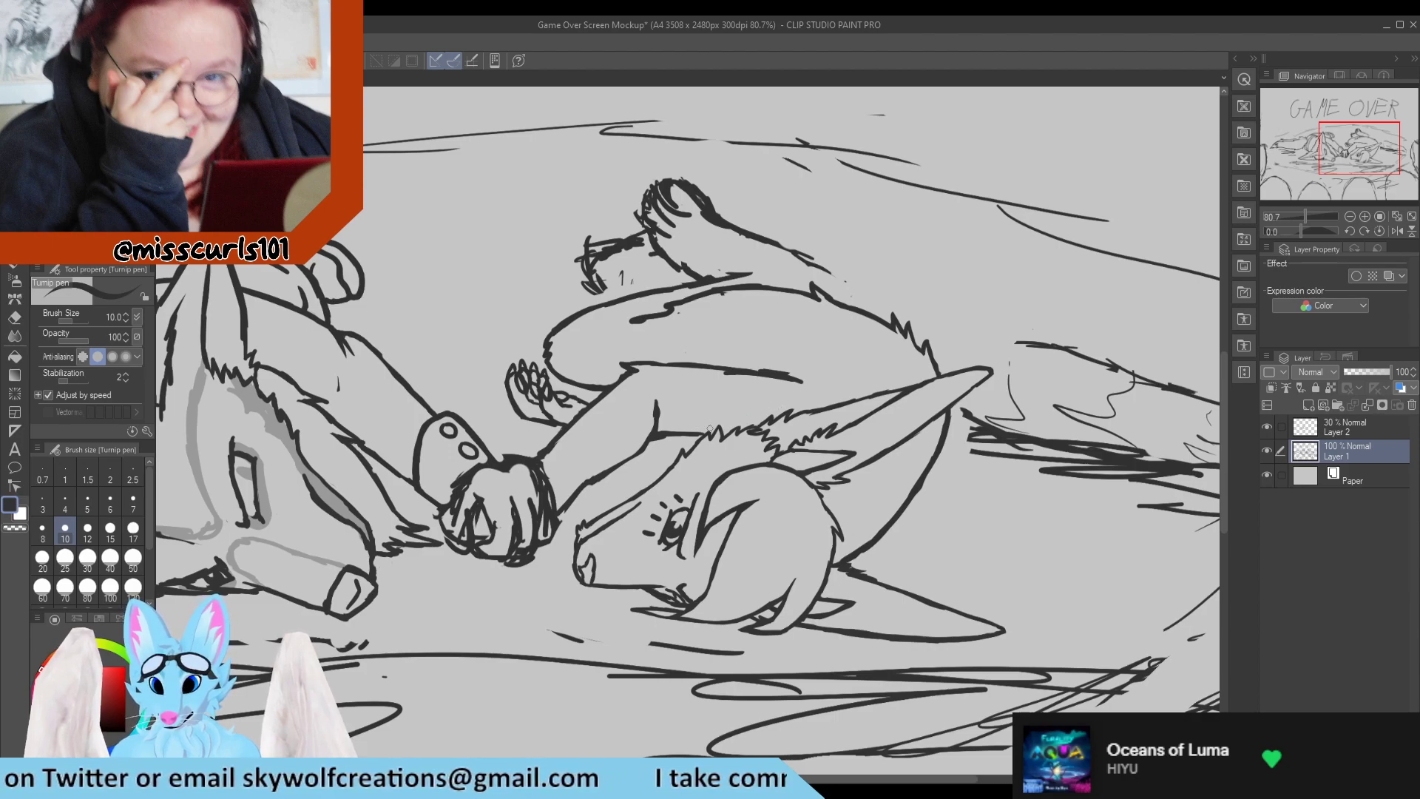
# Add a short neck line between the right character's arm and face, and trim the small paw's upper wrist line.
pyautogui.scroll(3, 699, 431)
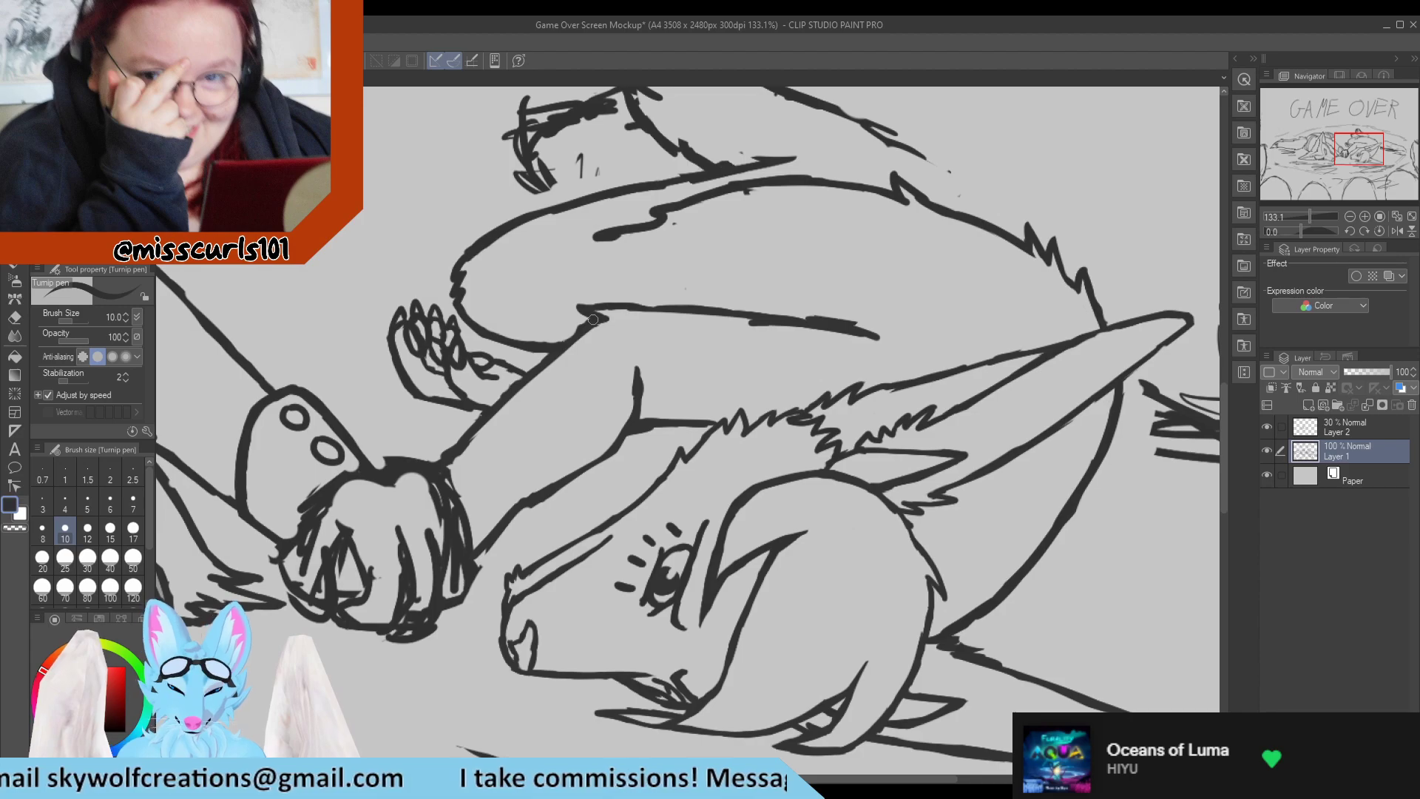
pyautogui.scroll(-3, 593, 320)
pyautogui.scroll(3, 784, 446)
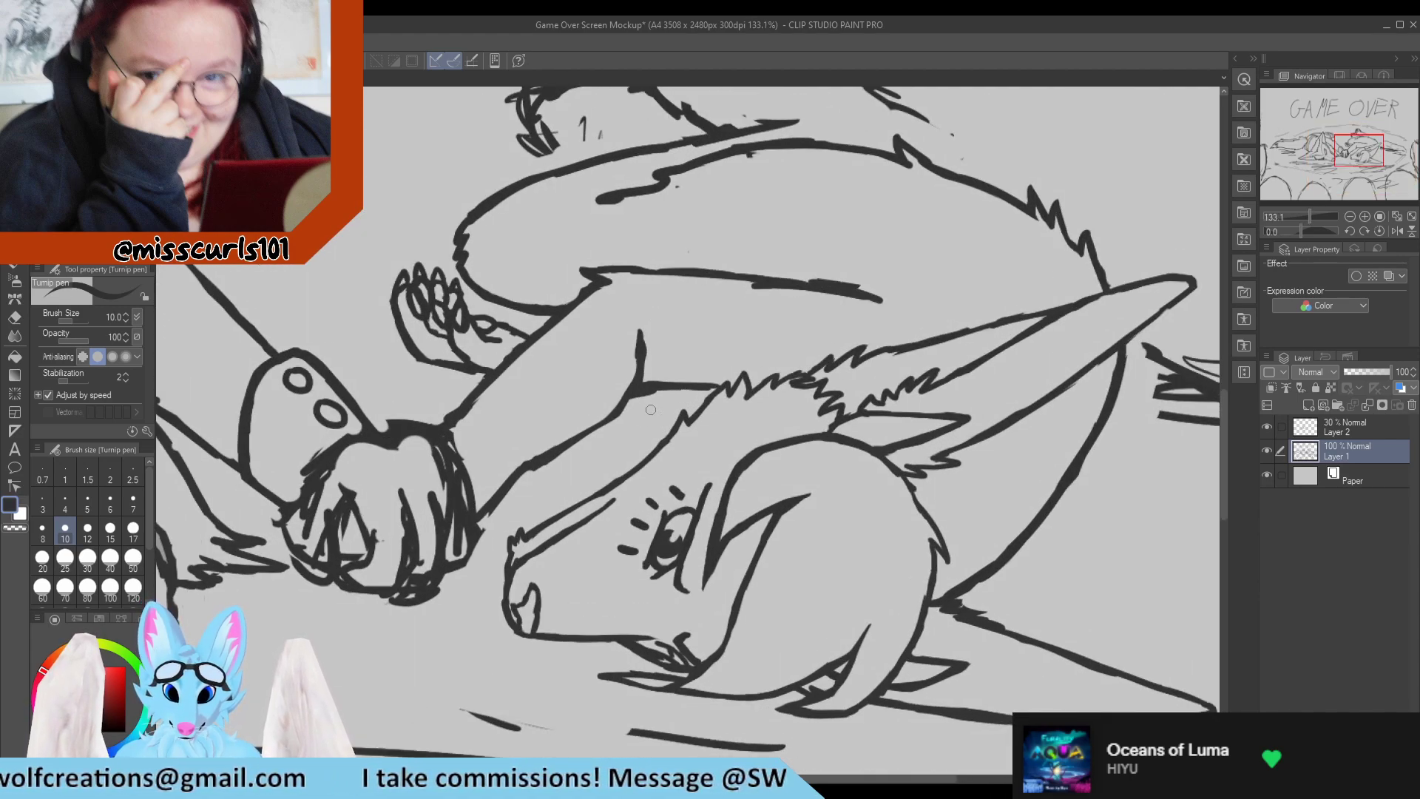
pyautogui.moveTo(641, 393); pyautogui.dragTo(667, 435)
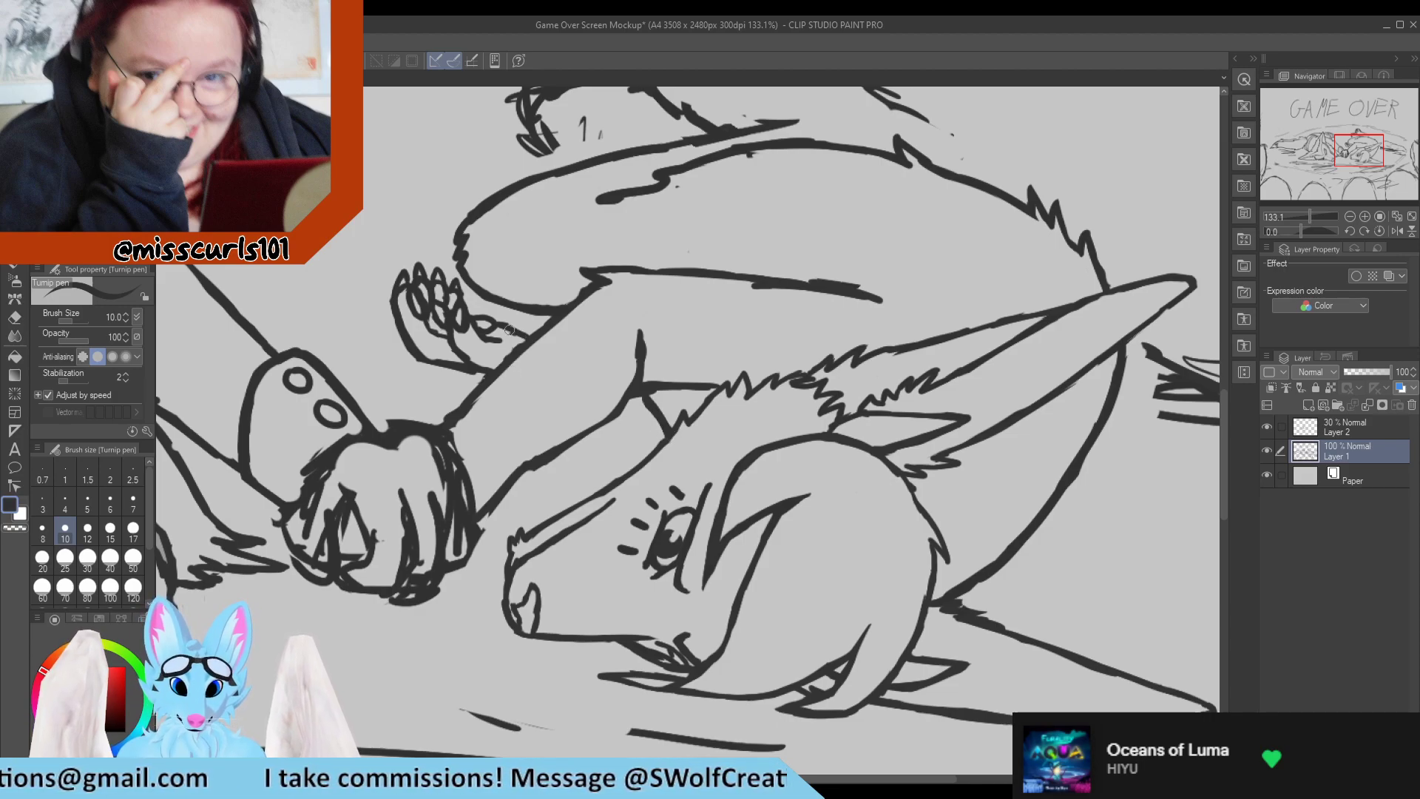
pyautogui.press('e')
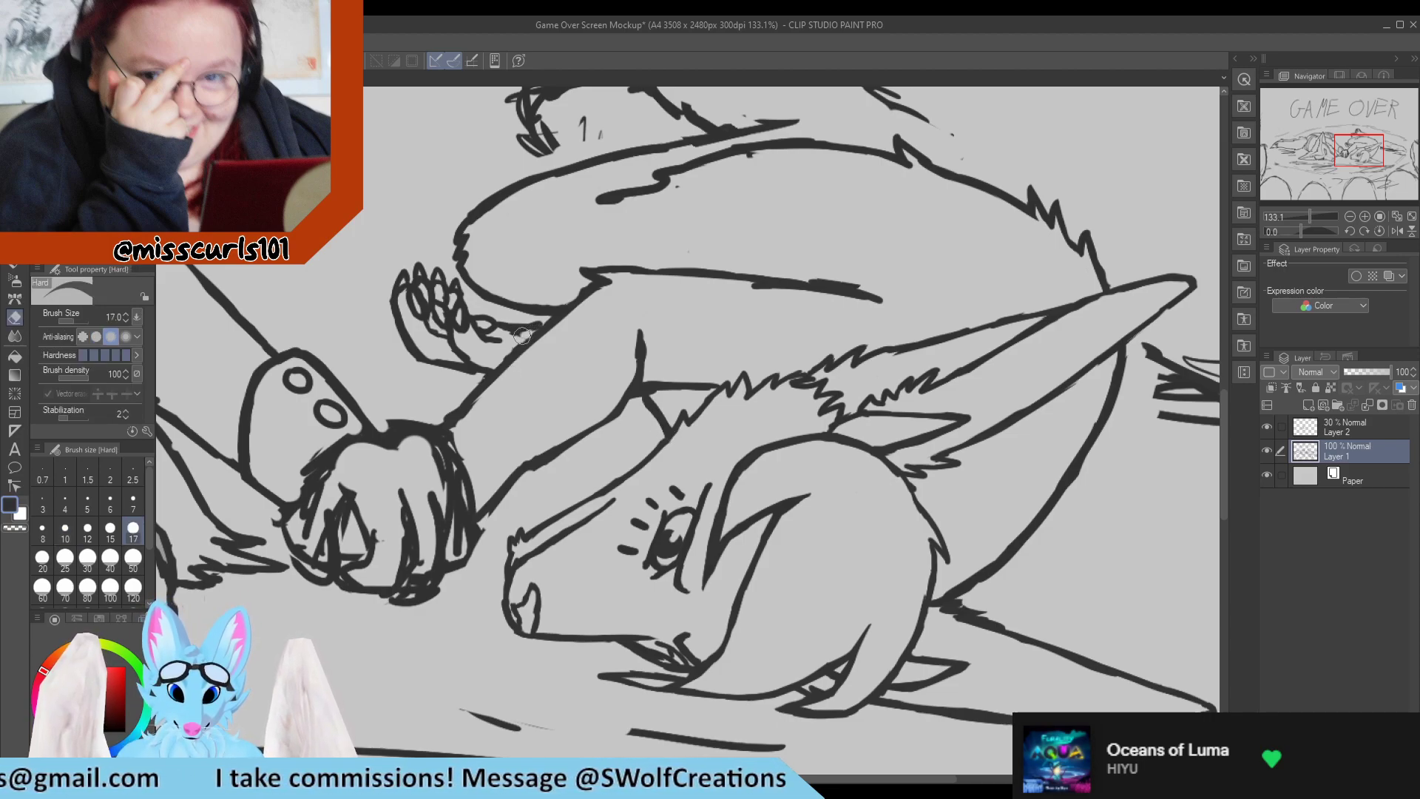
pyautogui.moveTo(522, 336); pyautogui.dragTo(533, 329)
pyautogui.press('p')
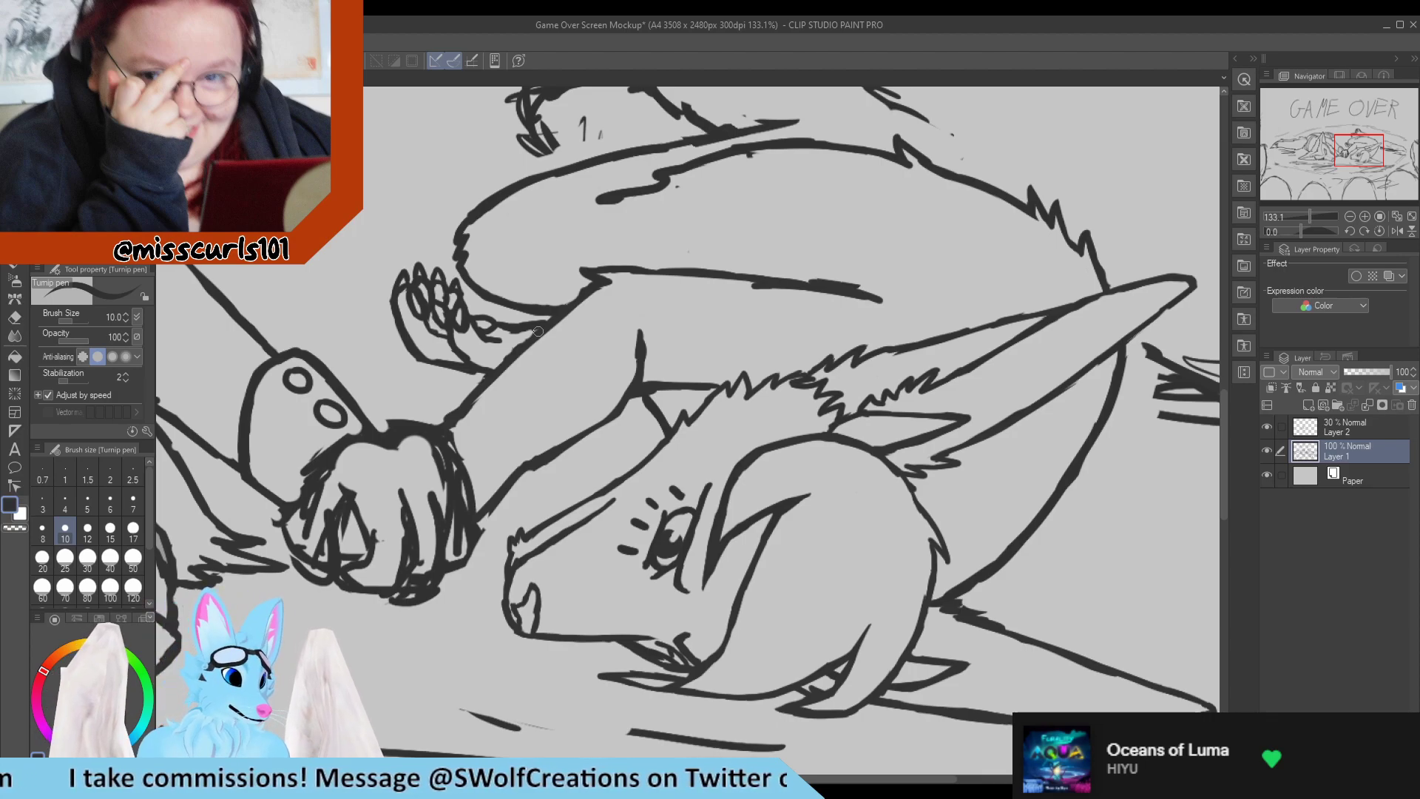
# Lasso the small paw below the right character's knee, shift it slightly away from the arm, and clear the selection.
pyautogui.scroll(-7, 534, 327)
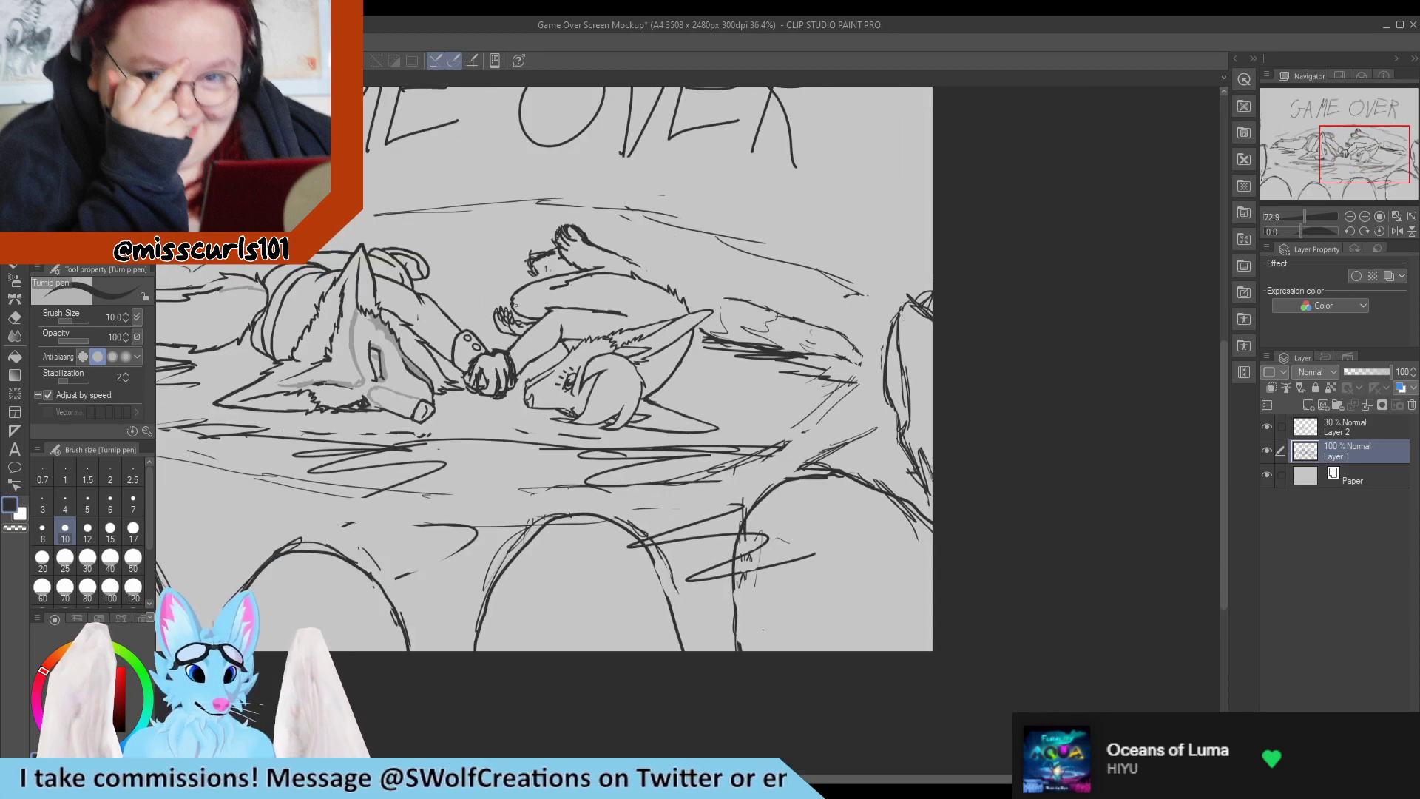
pyautogui.scroll(8, 492, 316)
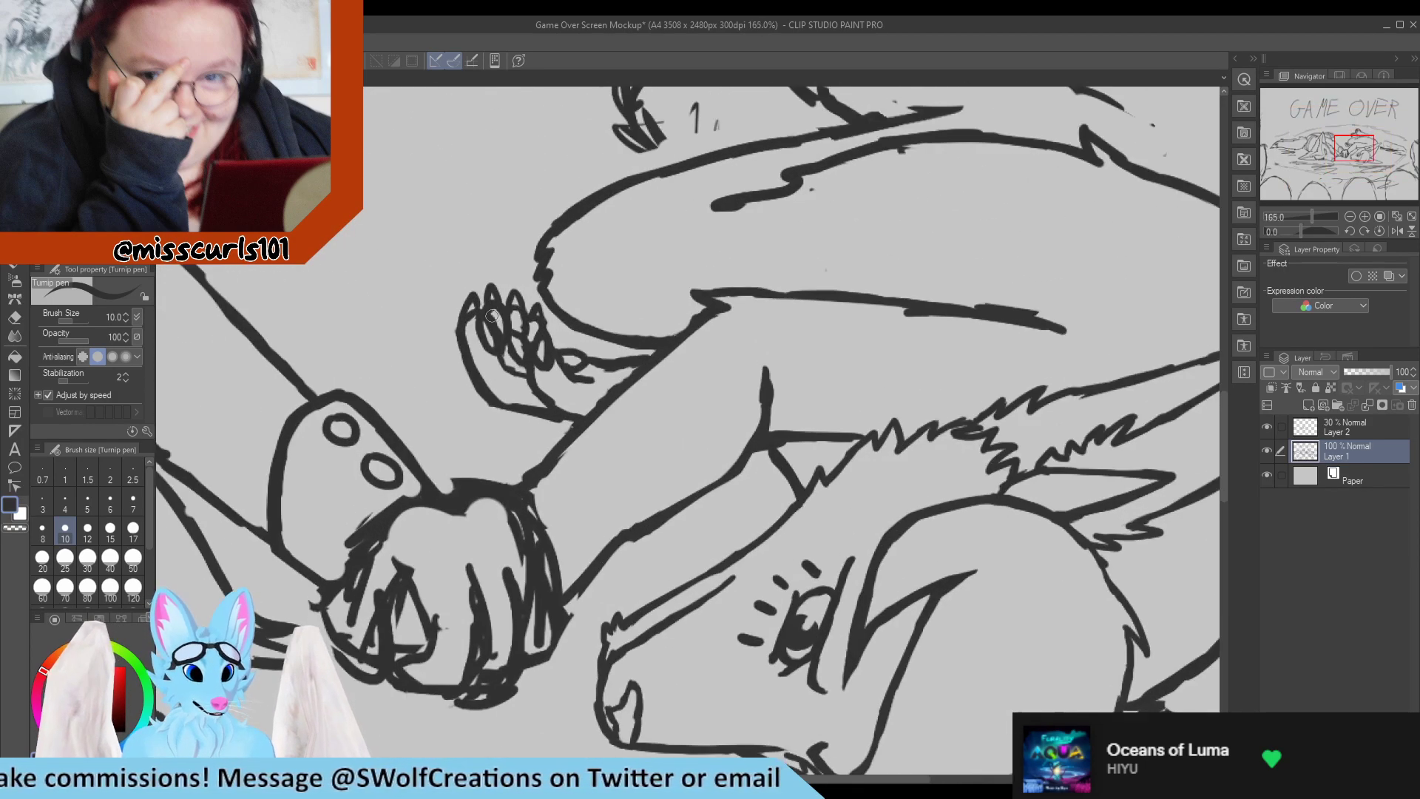
pyautogui.press('m')
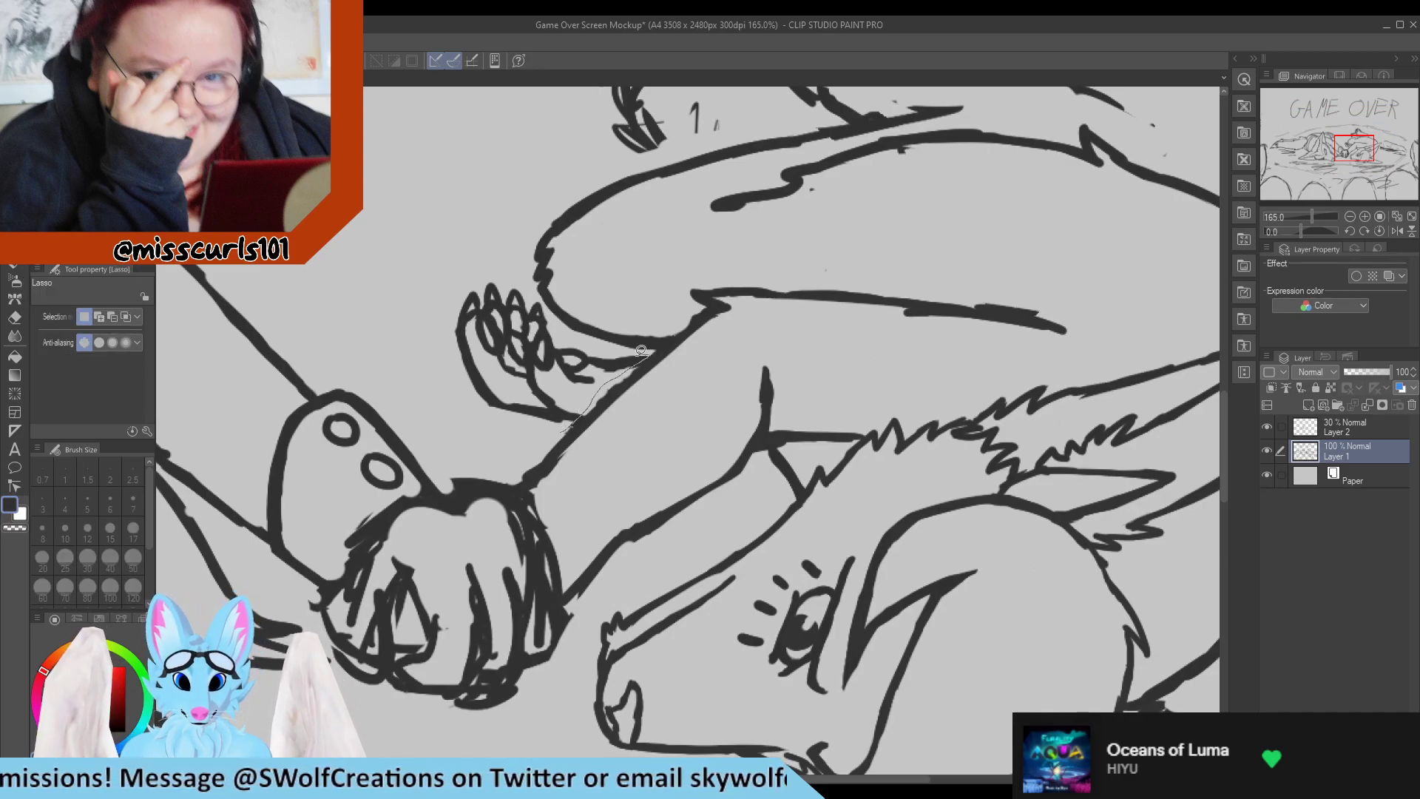
pyautogui.moveTo(544, 303)
pyautogui.mouseDown()
pyautogui.moveTo(414, 292)
pyautogui.moveTo(521, 436)
pyautogui.moveTo(566, 429)
pyautogui.mouseUp()
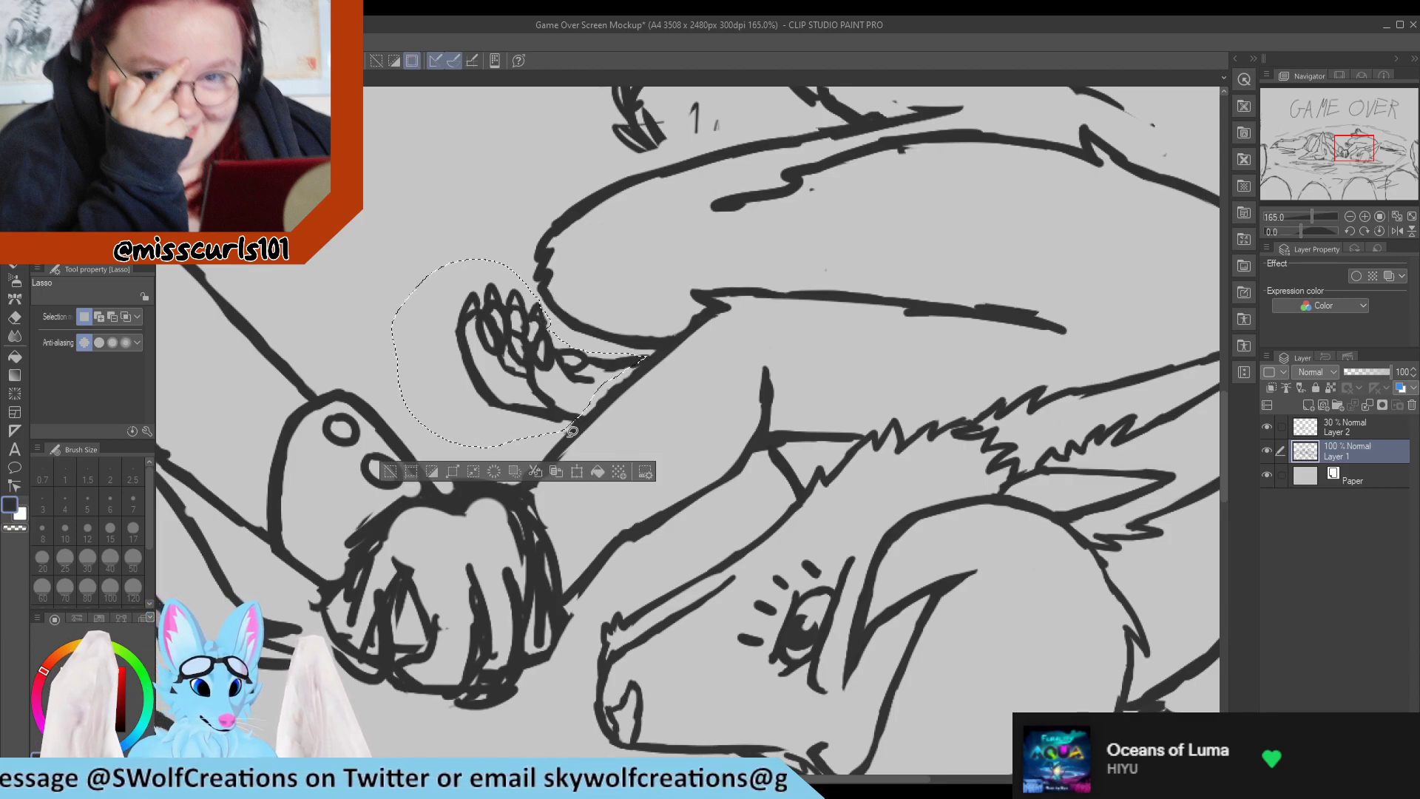
pyautogui.moveTo(579, 391); pyautogui.dragTo(532, 386)
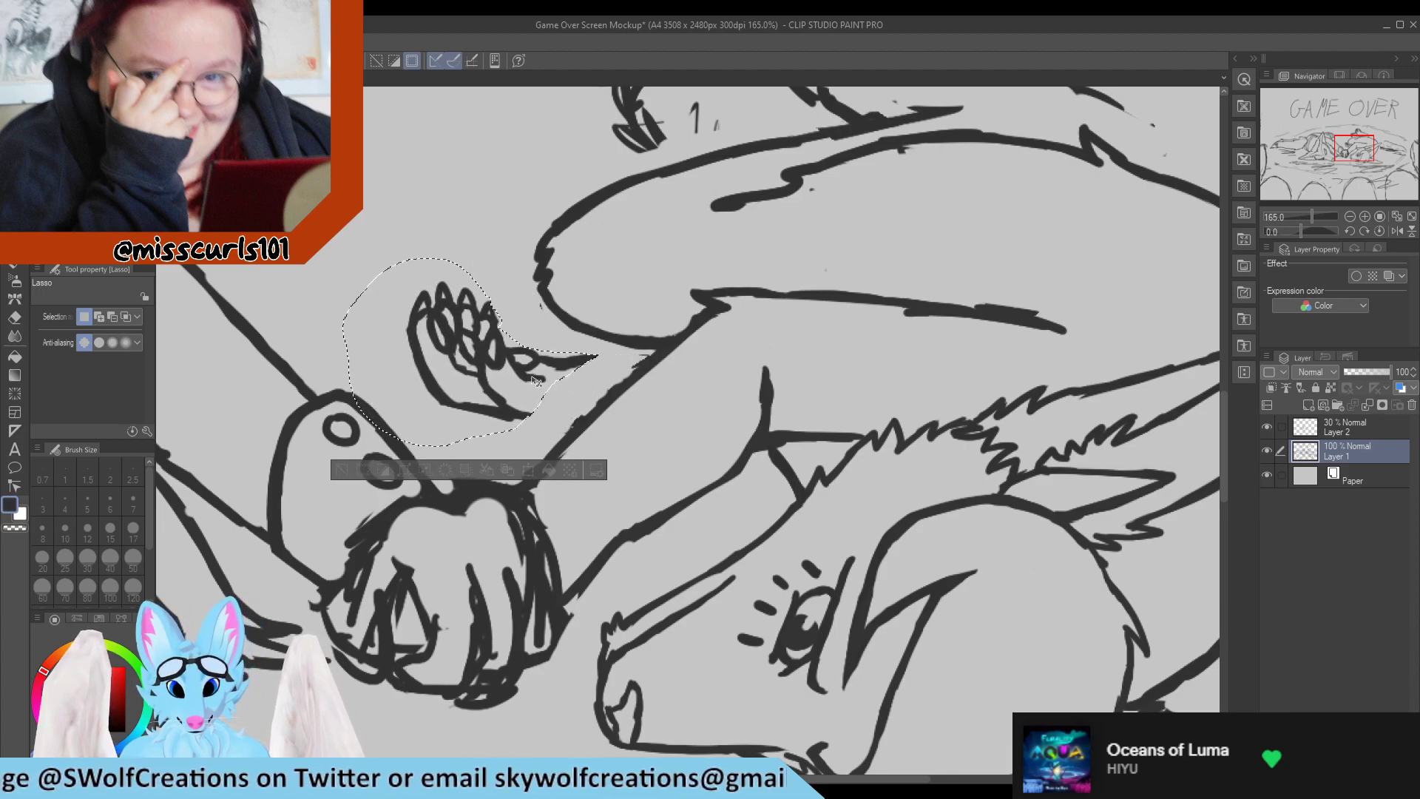
pyautogui.hotkey('ctrl', 'd')
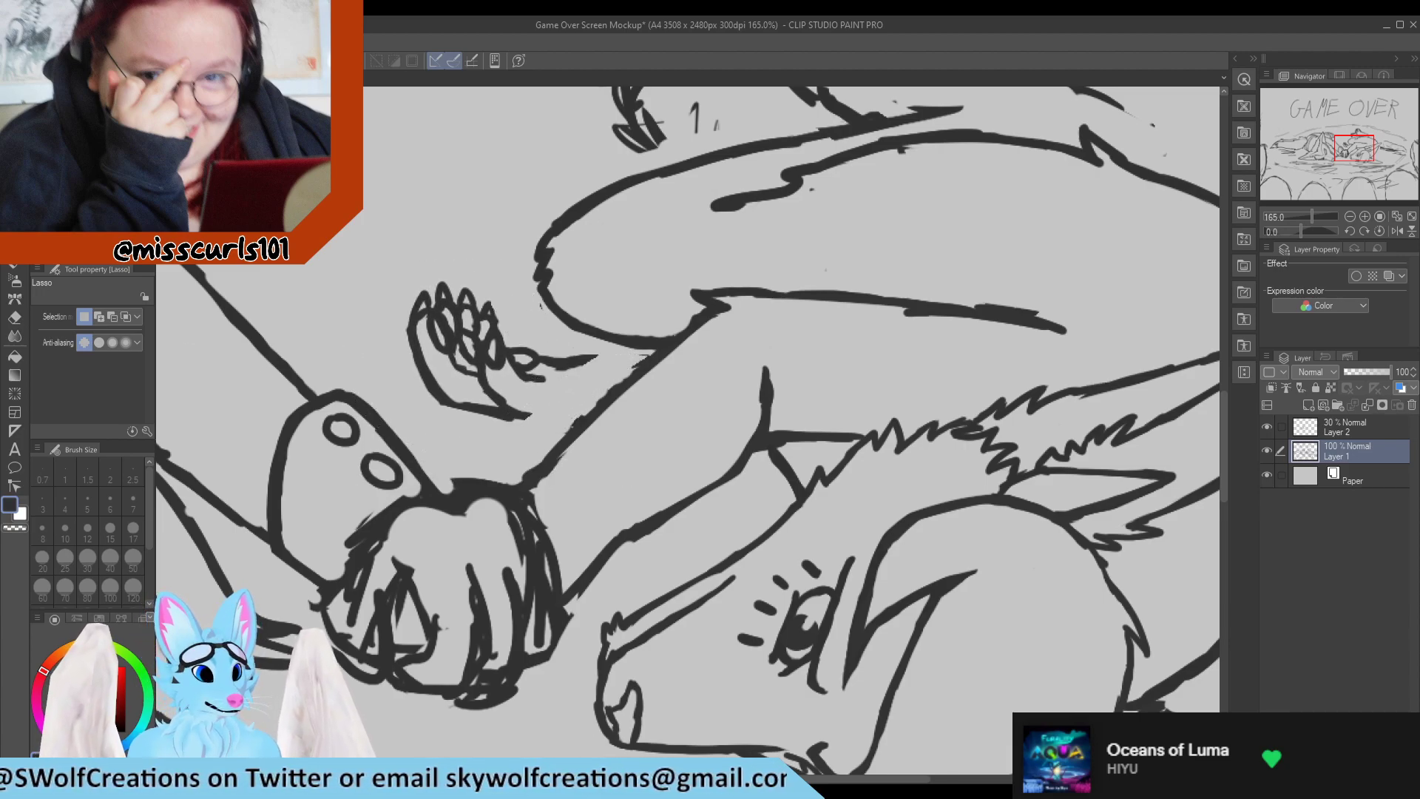
# Draw two lines connecting the moved paw's wrist to the arm, and thin the messy upper line.
pyautogui.press('p')
pyautogui.moveTo(521, 416)
pyautogui.mouseDown()
pyautogui.moveTo(592, 397)
pyautogui.moveTo(572, 362)
pyautogui.moveTo(650, 359)
pyautogui.moveTo(574, 376)
pyautogui.mouseUp()
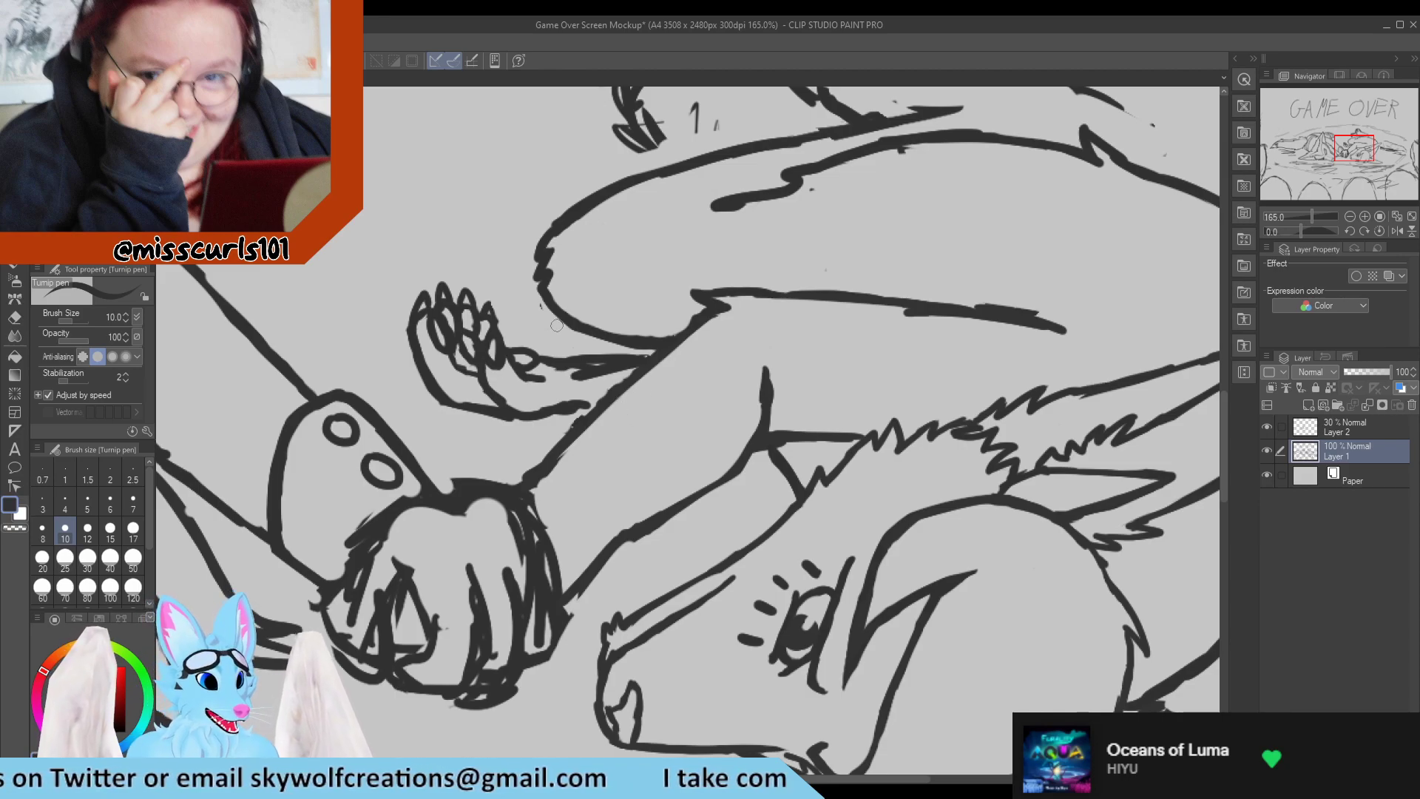
pyautogui.press('e')
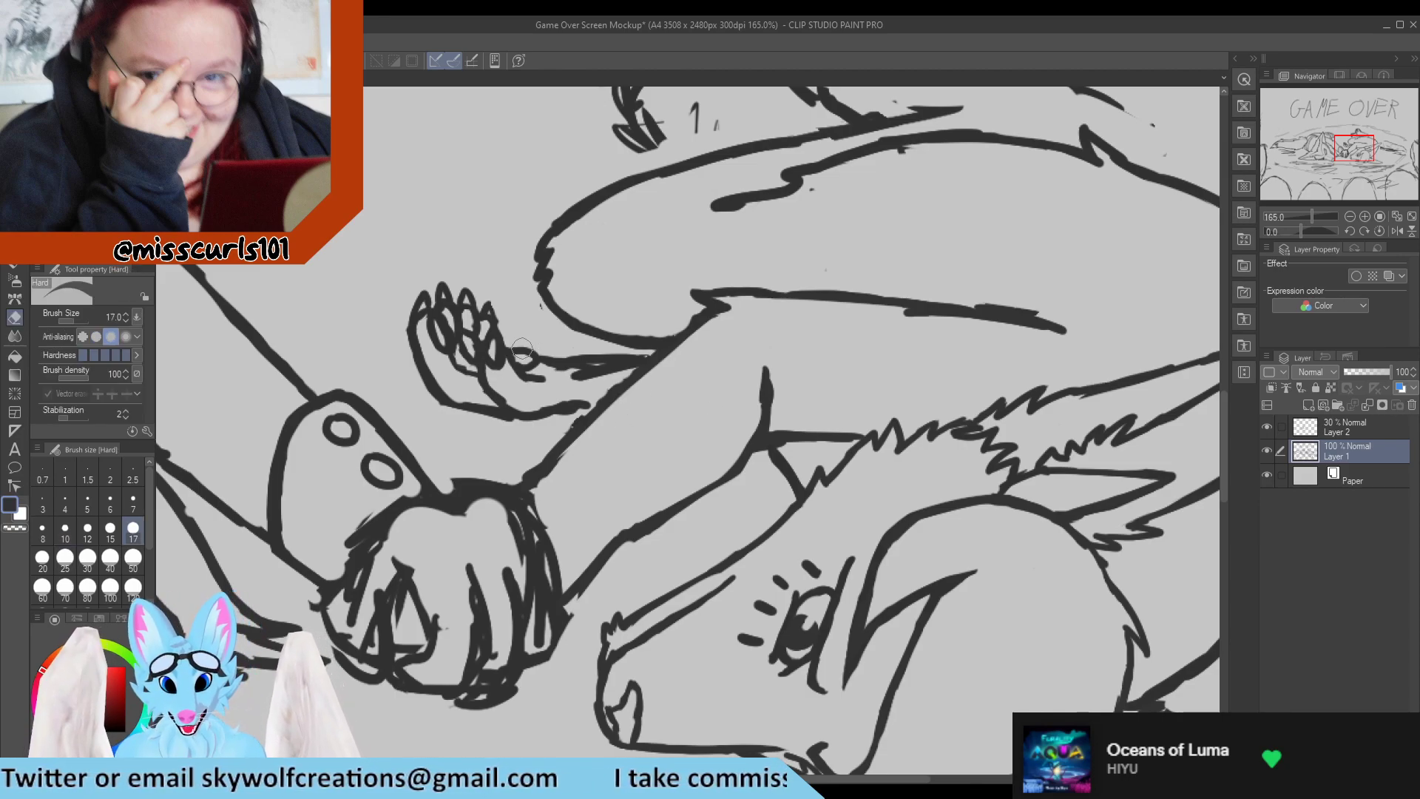
pyautogui.moveTo(573, 387)
pyautogui.mouseDown()
pyautogui.moveTo(624, 364)
pyautogui.moveTo(569, 372)
pyautogui.moveTo(561, 359)
pyautogui.moveTo(649, 352)
pyautogui.mouseUp()
pyautogui.press('p')
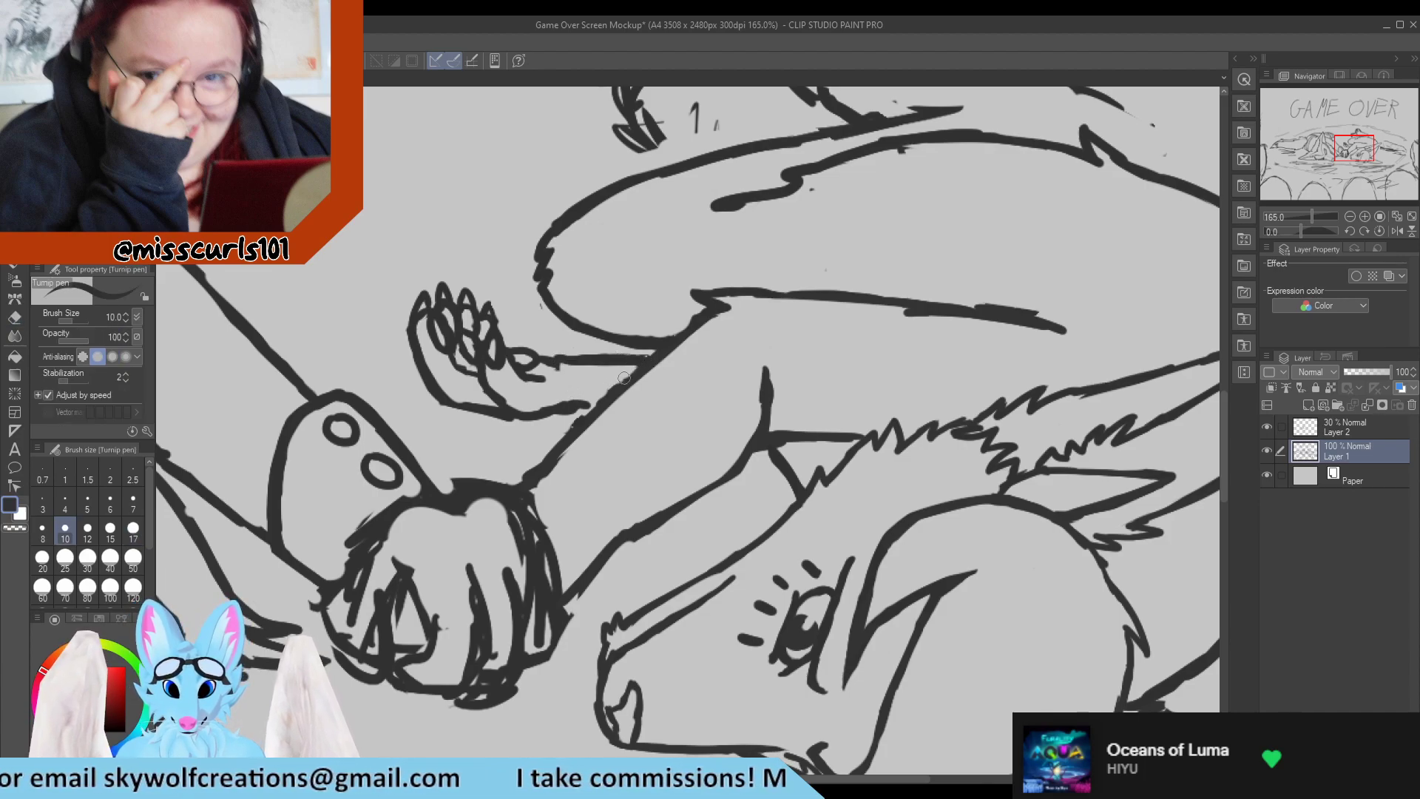
# Clean up the end of the wrist's lower line and redraw it so it joins the arm.
pyautogui.press('e')
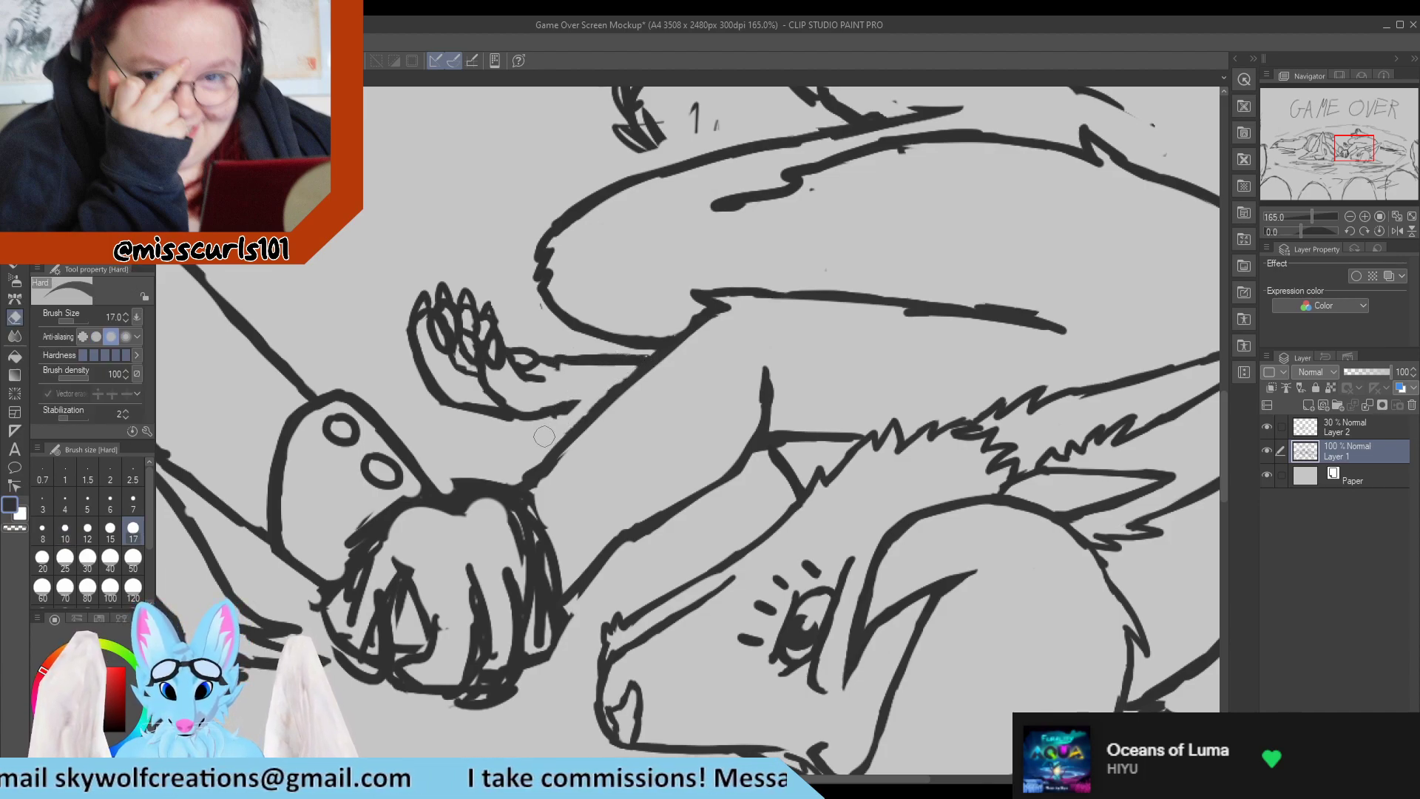
pyautogui.press('p')
pyautogui.moveTo(571, 408); pyautogui.dragTo(595, 405)
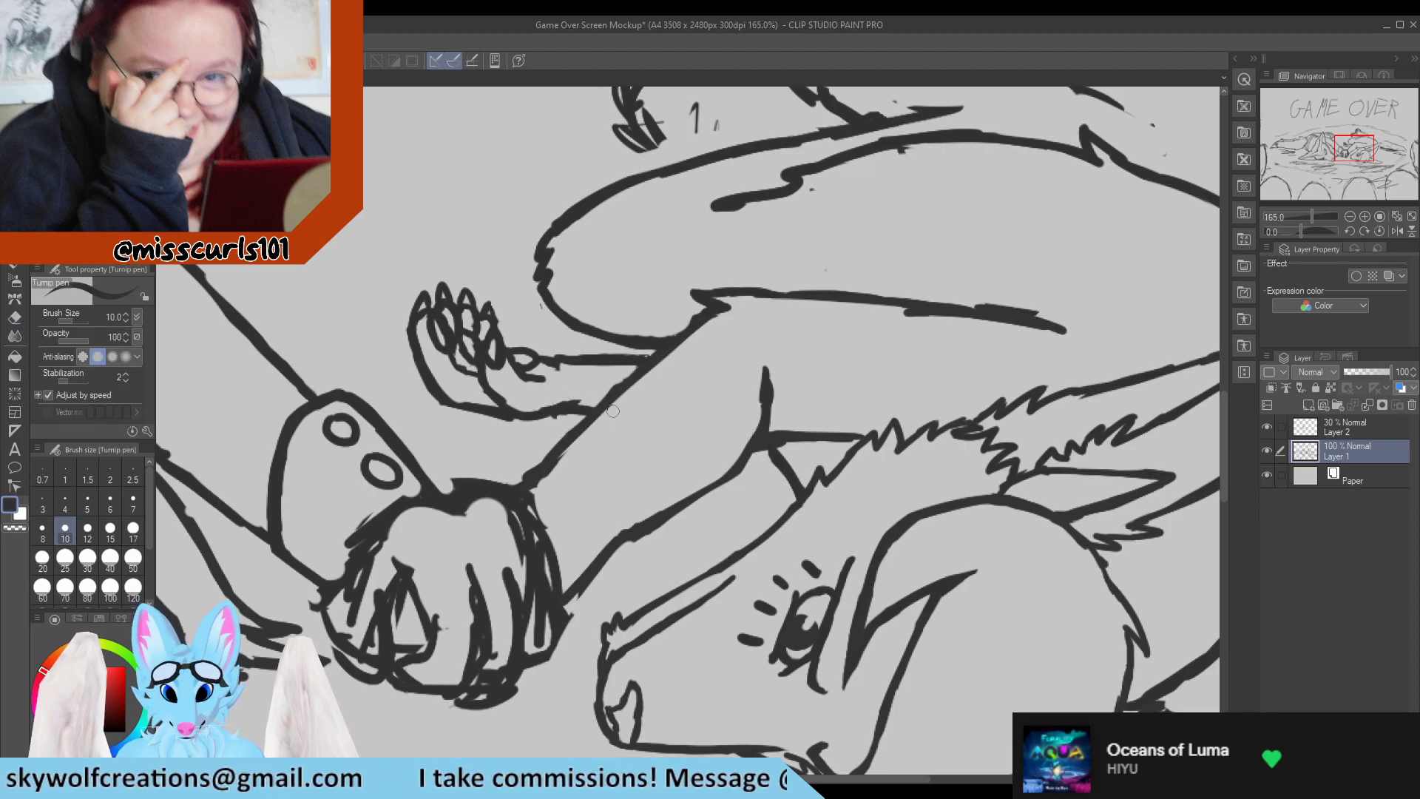
pyautogui.press('e')
pyautogui.press('p')
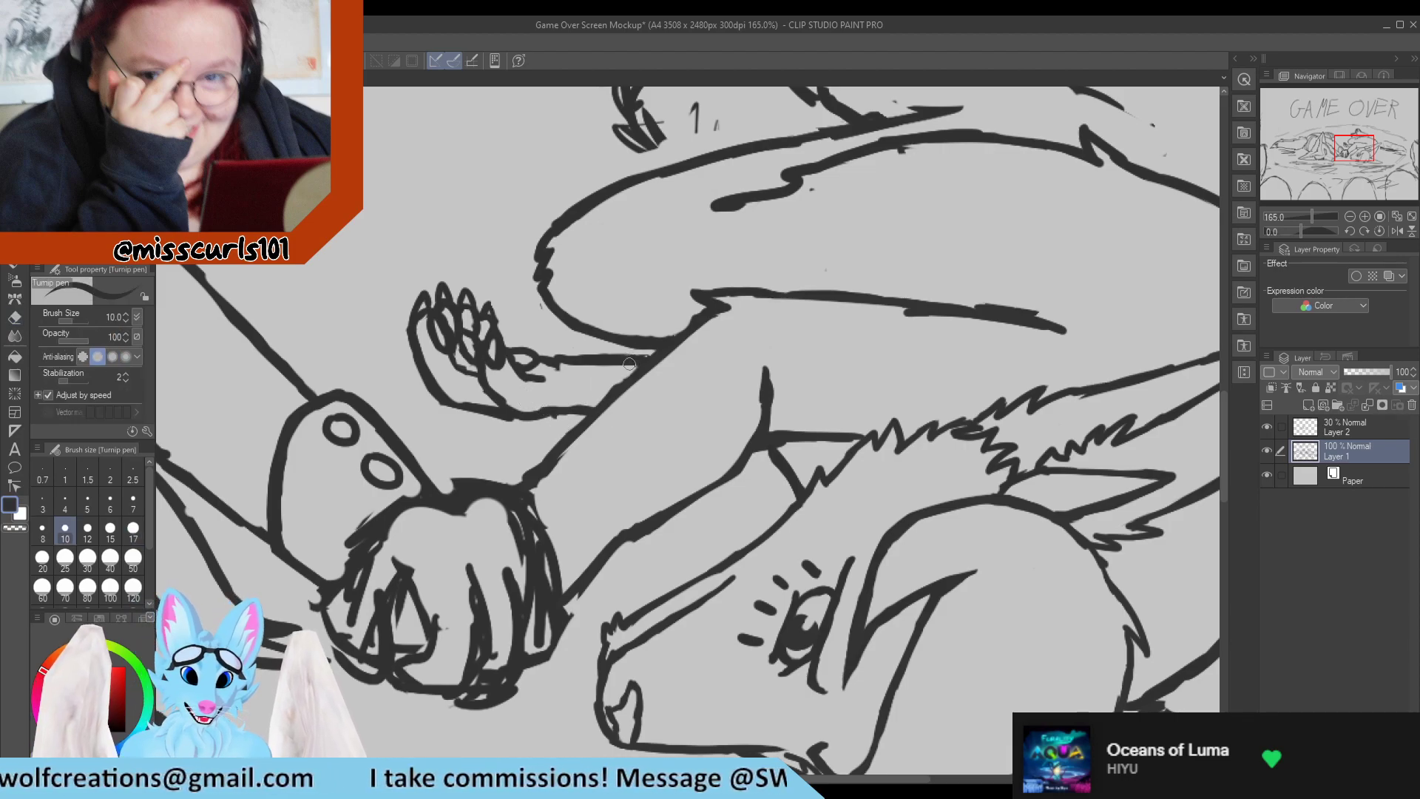
# Erase the upper wrist line of the right character's small paw and redraw it as a thinner line joining the arm.
pyautogui.scroll(-6, 525, 398)
pyautogui.scroll(6, 601, 329)
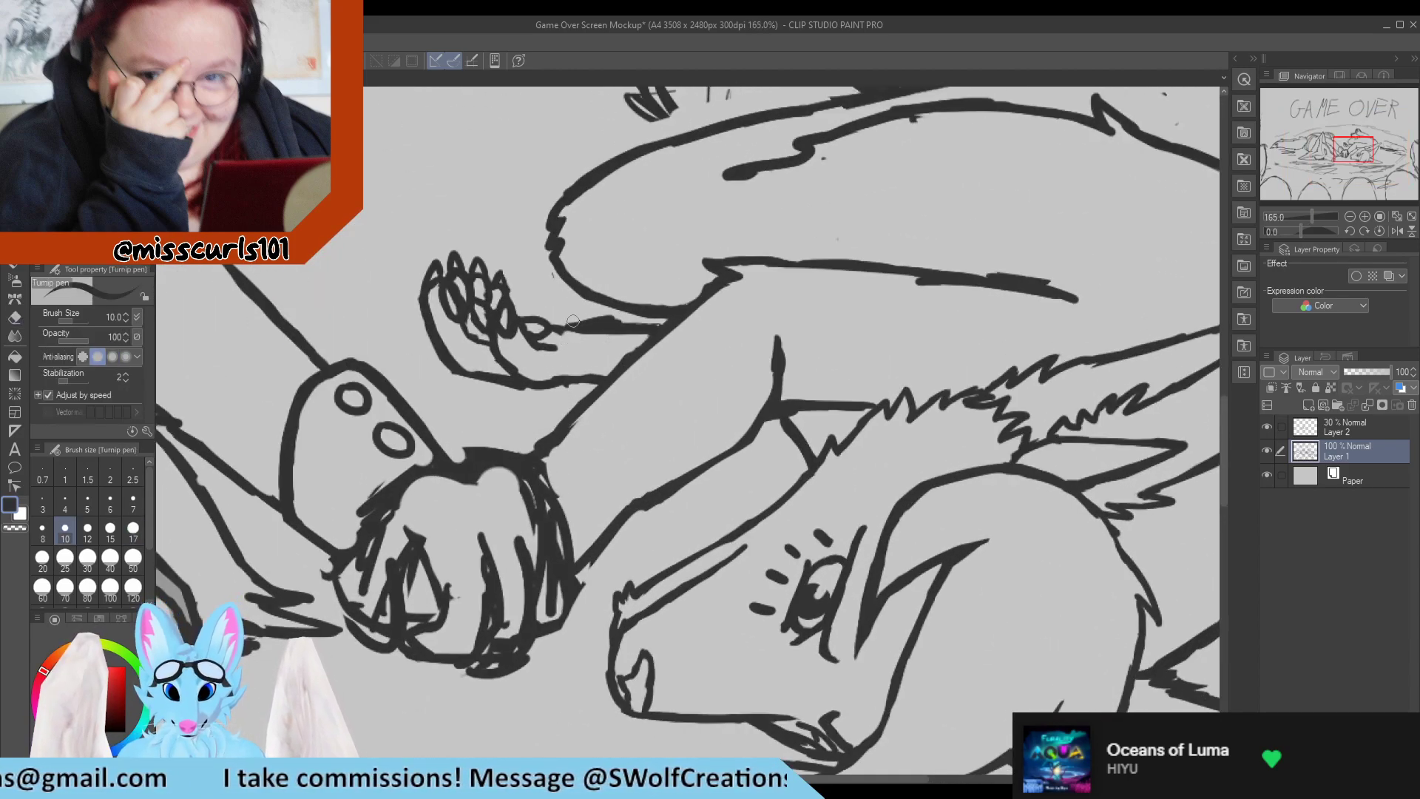
pyautogui.press('e')
pyautogui.moveTo(573, 321)
pyautogui.mouseDown()
pyautogui.moveTo(592, 325)
pyautogui.moveTo(574, 331)
pyautogui.mouseUp()
pyautogui.press('p')
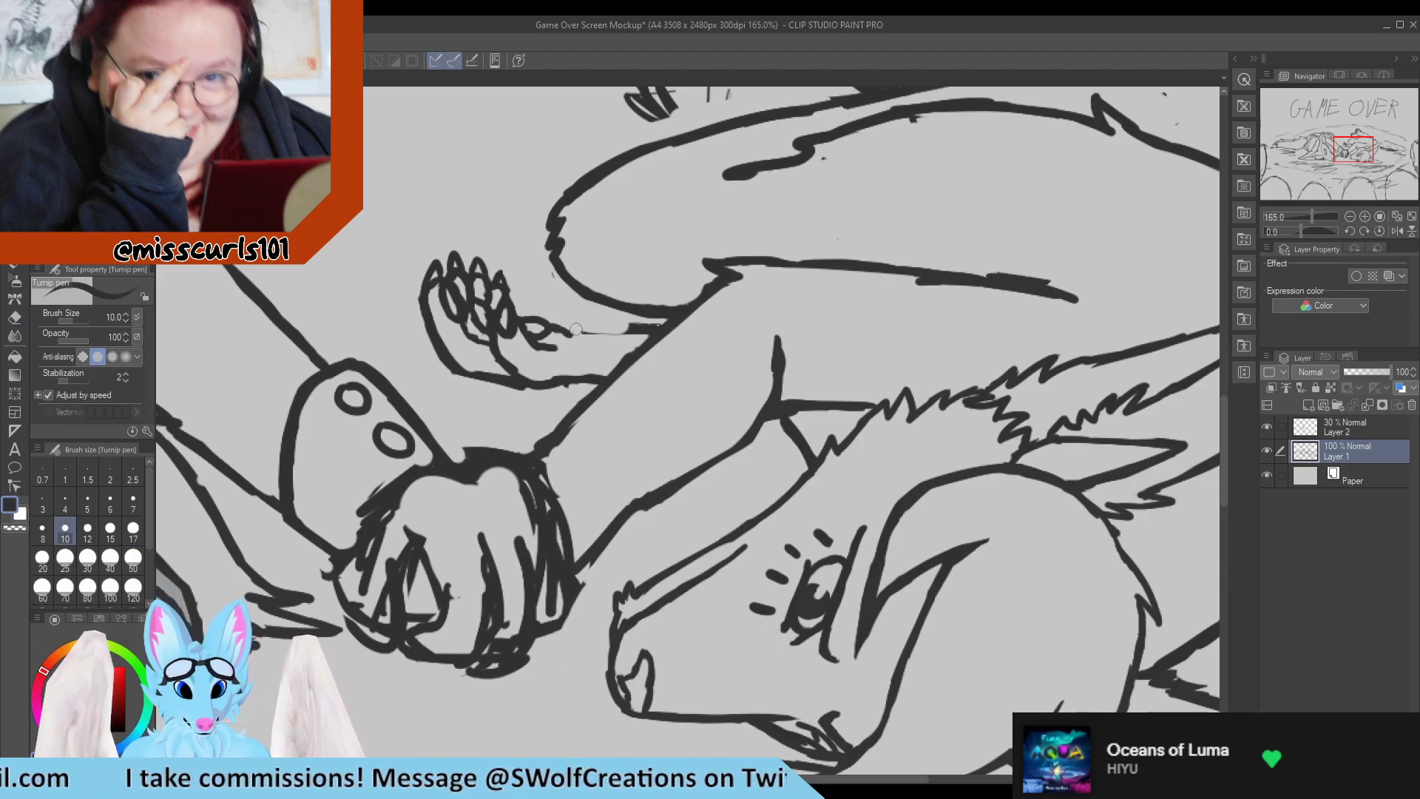
pyautogui.moveTo(567, 333)
pyautogui.mouseDown()
pyautogui.moveTo(600, 328)
pyautogui.moveTo(582, 339)
pyautogui.moveTo(597, 342)
pyautogui.moveTo(629, 334)
pyautogui.moveTo(577, 343)
pyautogui.moveTo(601, 332)
pyautogui.moveTo(588, 328)
pyautogui.moveTo(648, 326)
pyautogui.mouseUp()
pyautogui.press('e')
pyautogui.press('p')
pyautogui.press('e')
pyautogui.press('p')
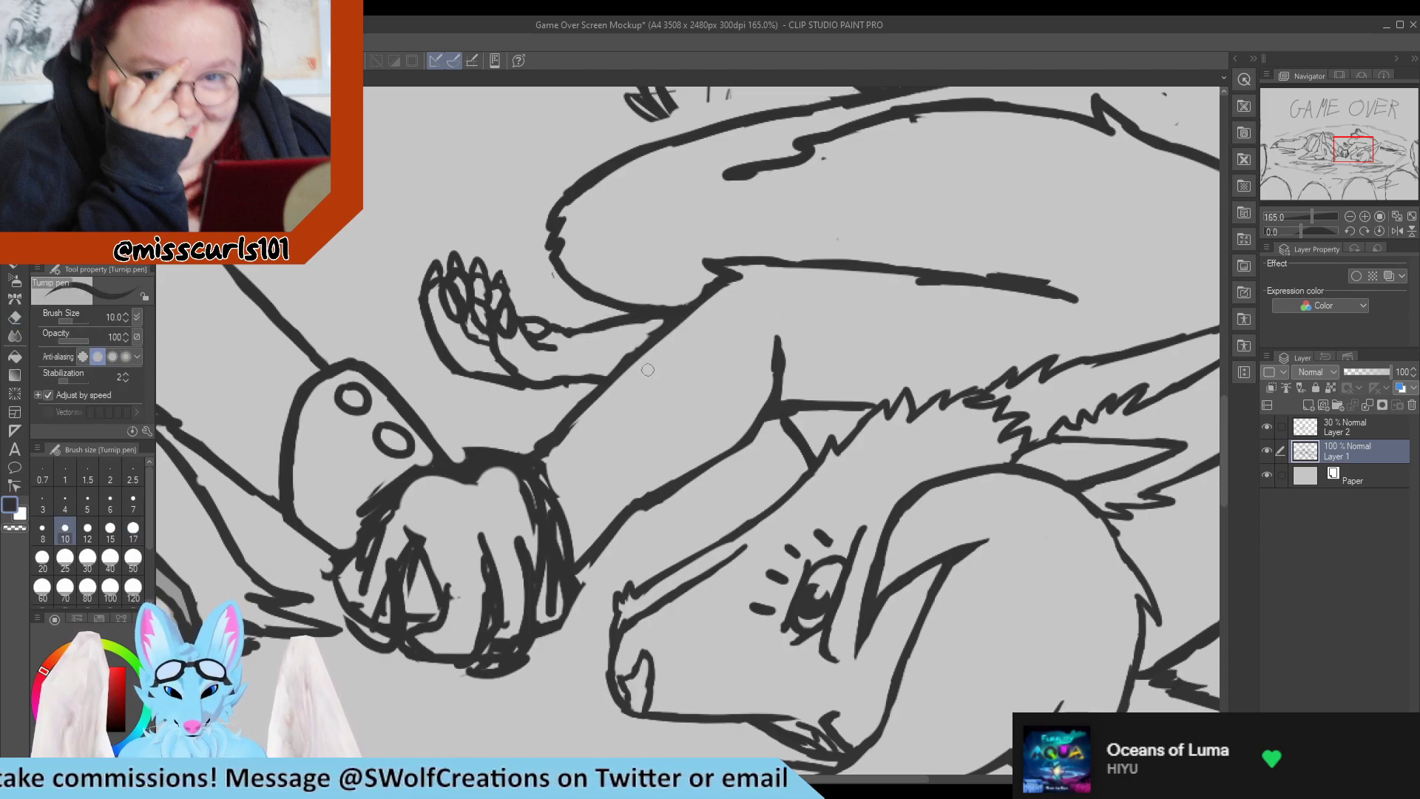
# Examine the whole mockup sketch and how the two lying characters look together.
pyautogui.scroll(-5, 636, 384)
pyautogui.scroll(-2, 660, 340)
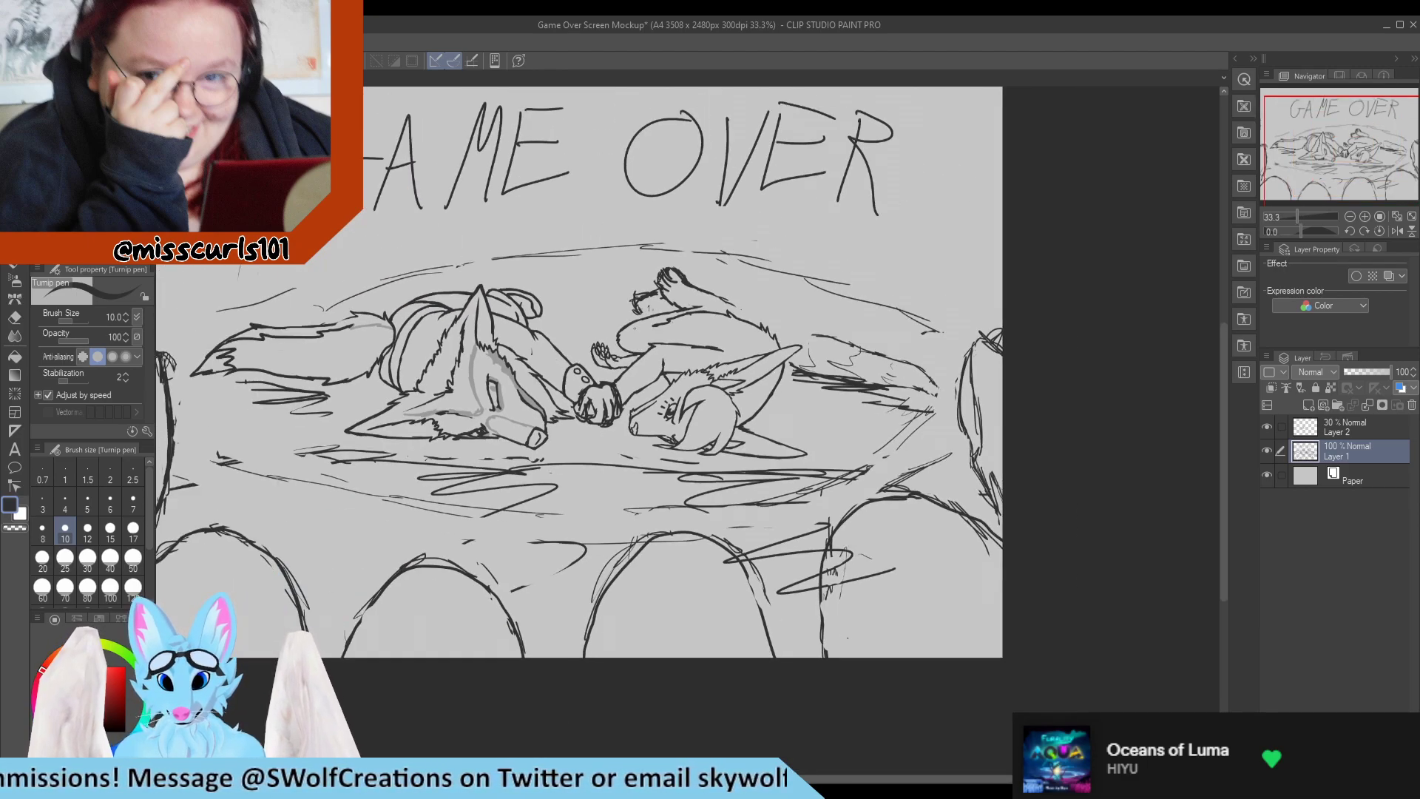
pyautogui.scroll(-1, 635, 327)
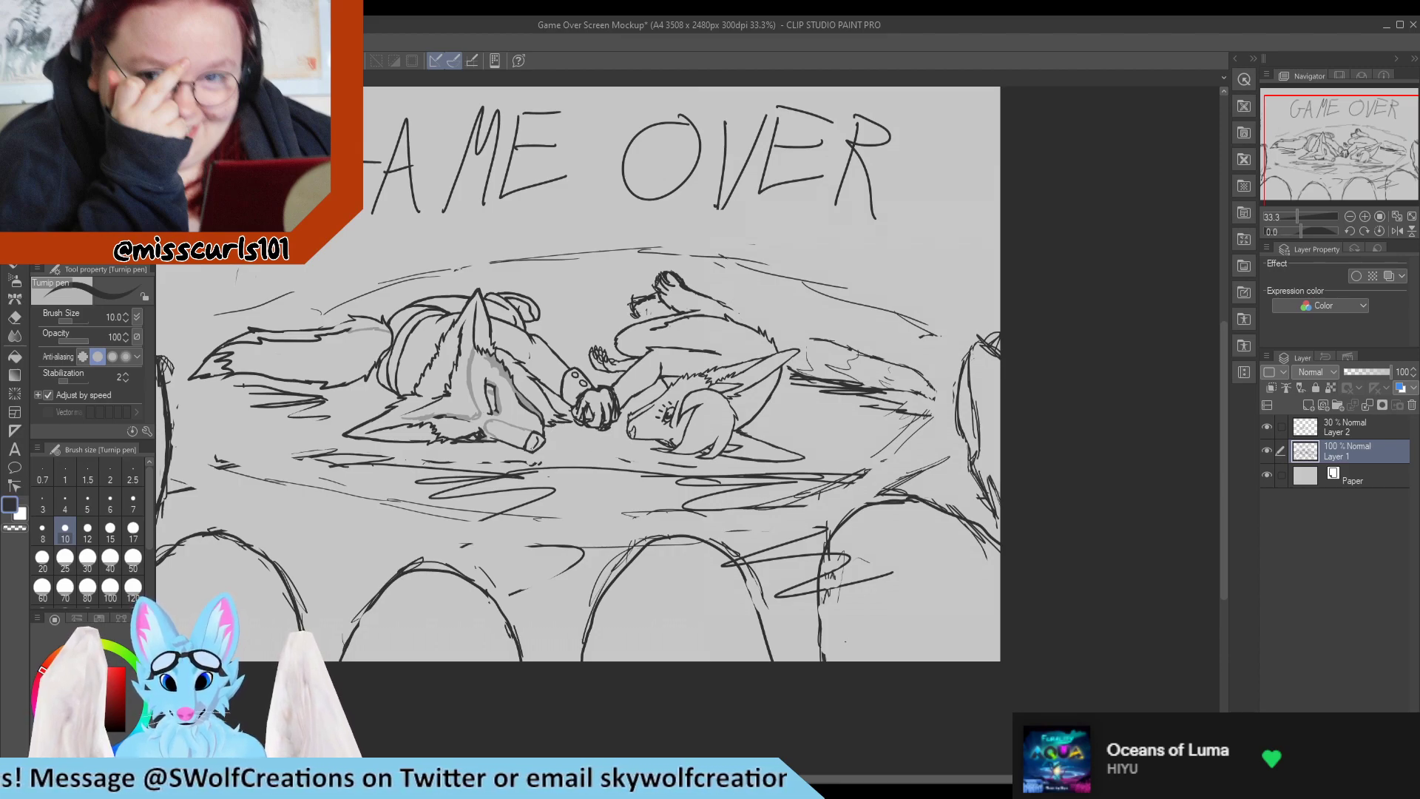
pyautogui.scroll(2, 518, 440)
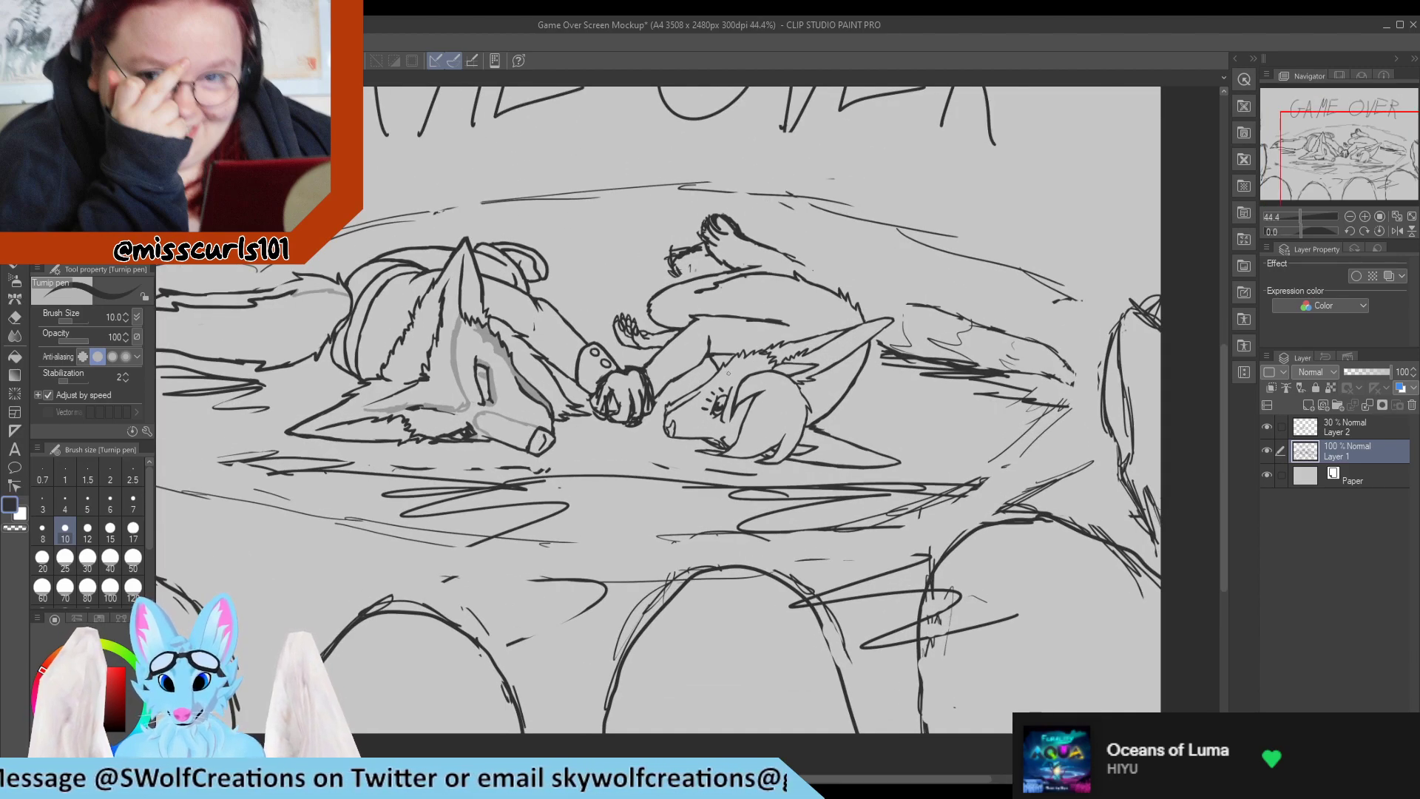
pyautogui.scroll(2, 612, 379)
pyautogui.scroll(-3, 608, 380)
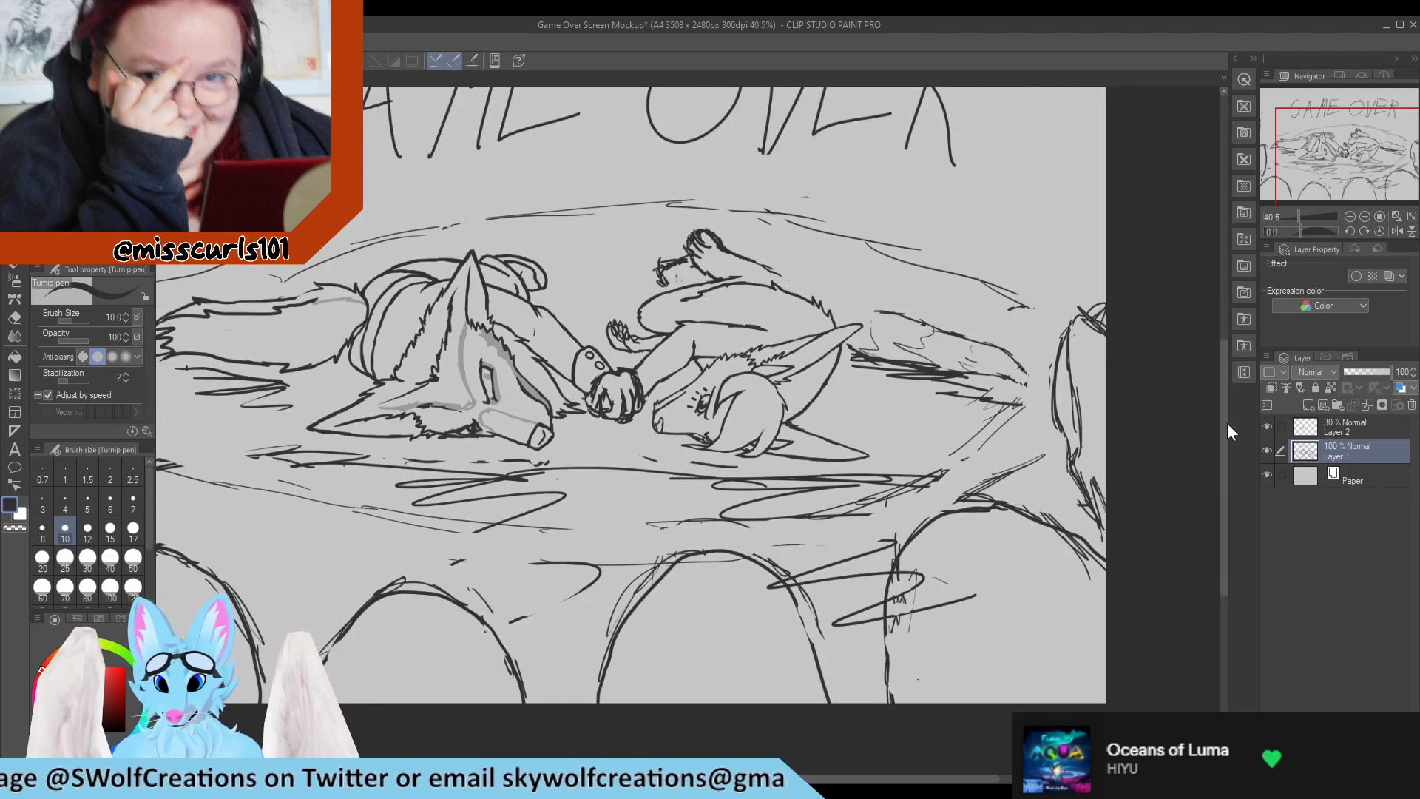
pyautogui.scroll(-3, 673, 482)
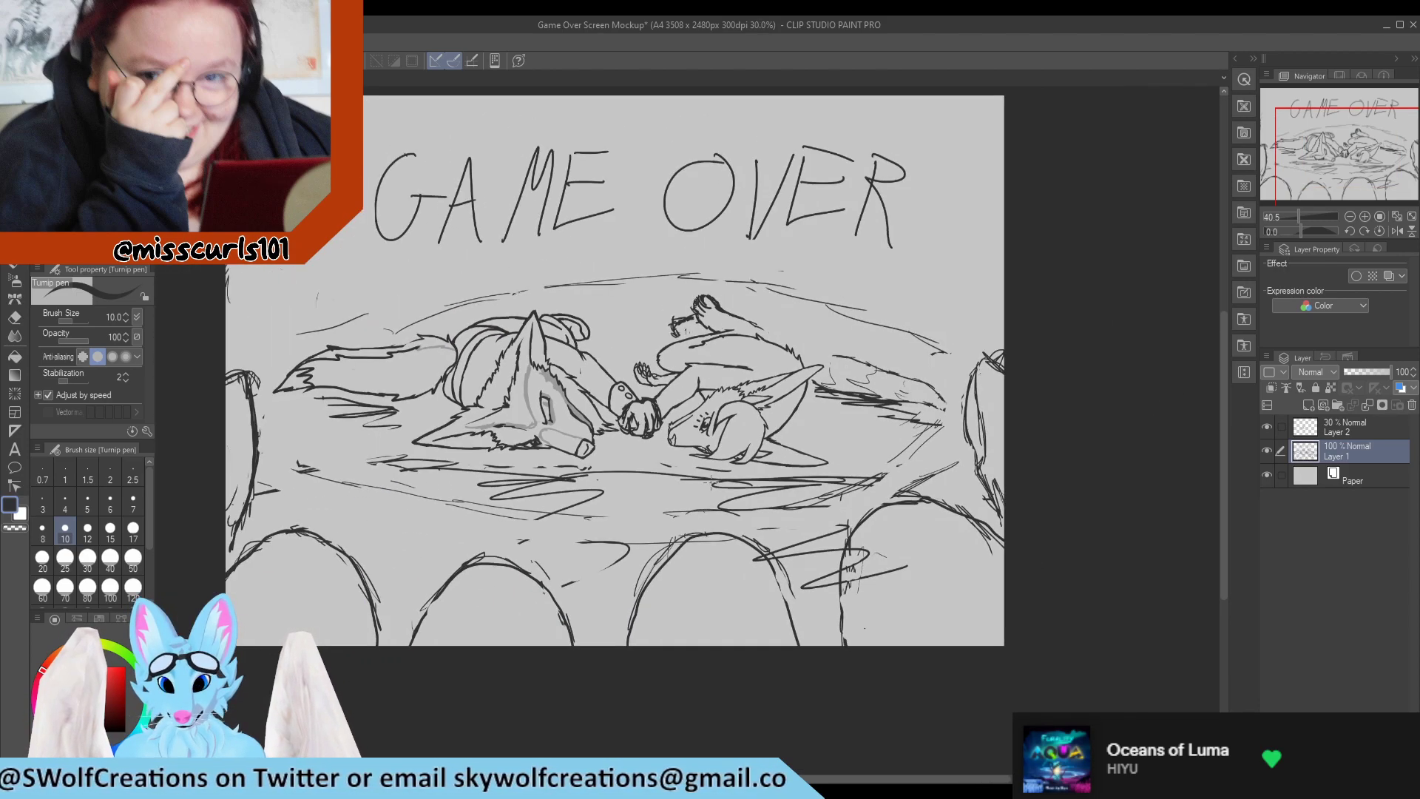
pyautogui.scroll(4, 703, 479)
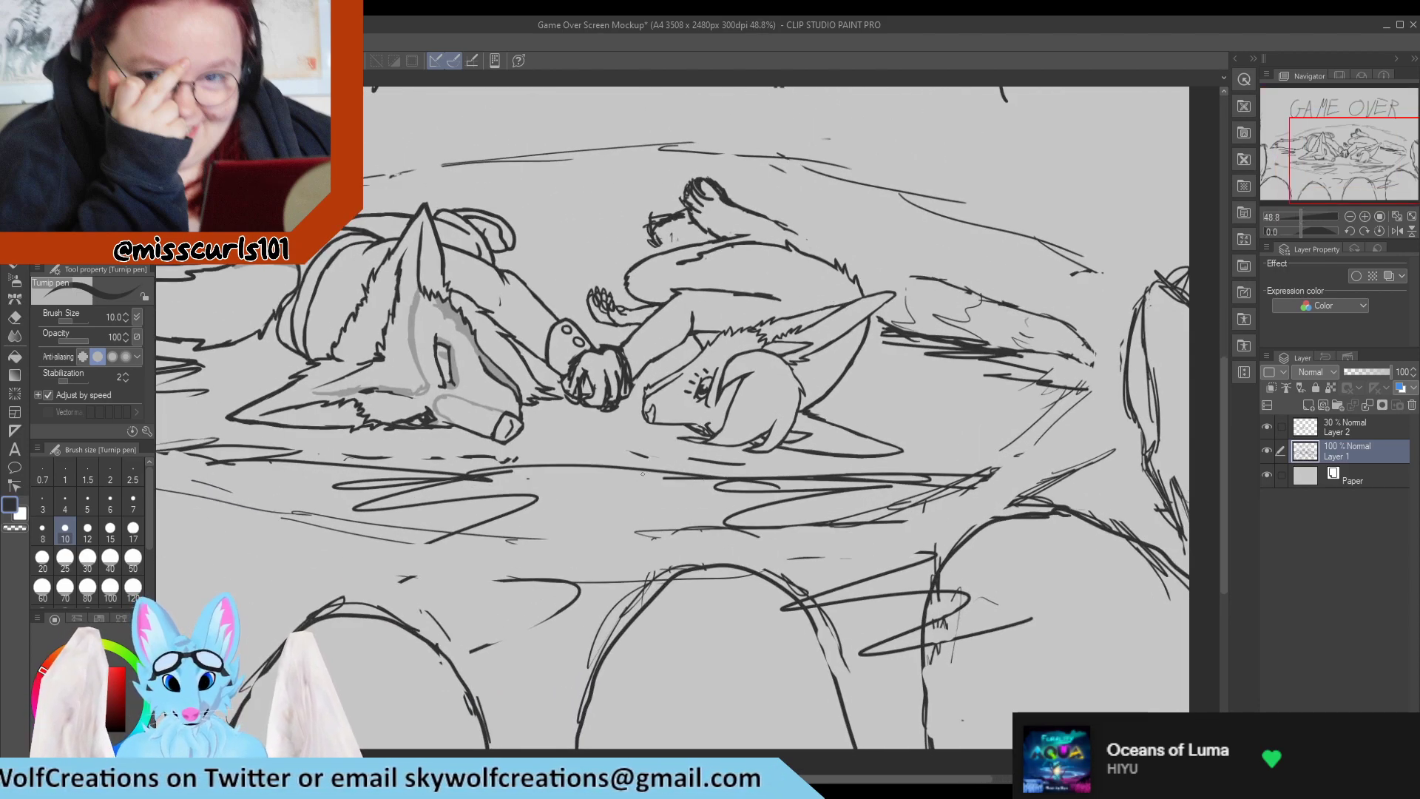
pyautogui.scroll(-2, 641, 474)
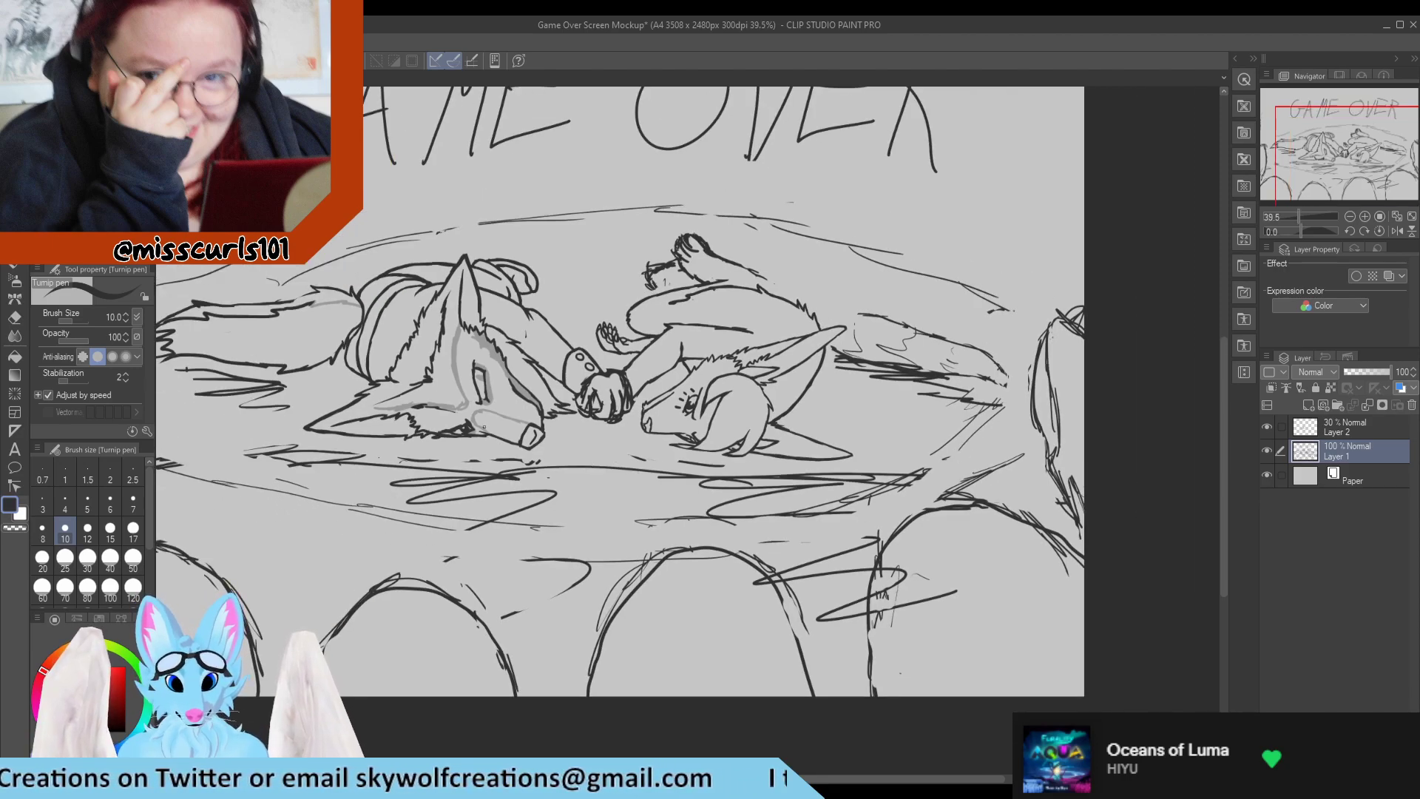
pyautogui.scroll(-3, 484, 427)
pyautogui.scroll(2, 536, 390)
pyautogui.scroll(1, 522, 430)
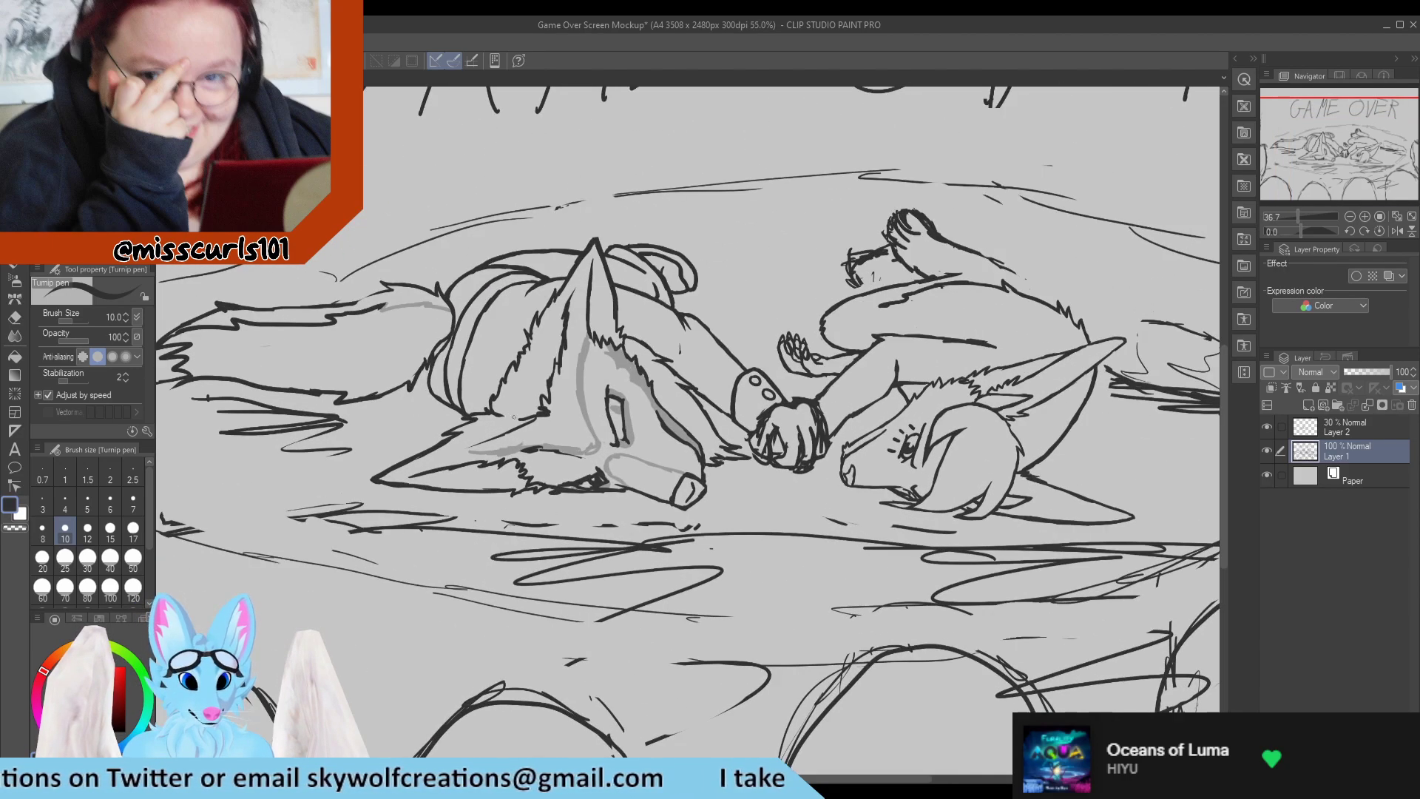
pyautogui.scroll(3, 523, 430)
pyautogui.scroll(-2, 523, 430)
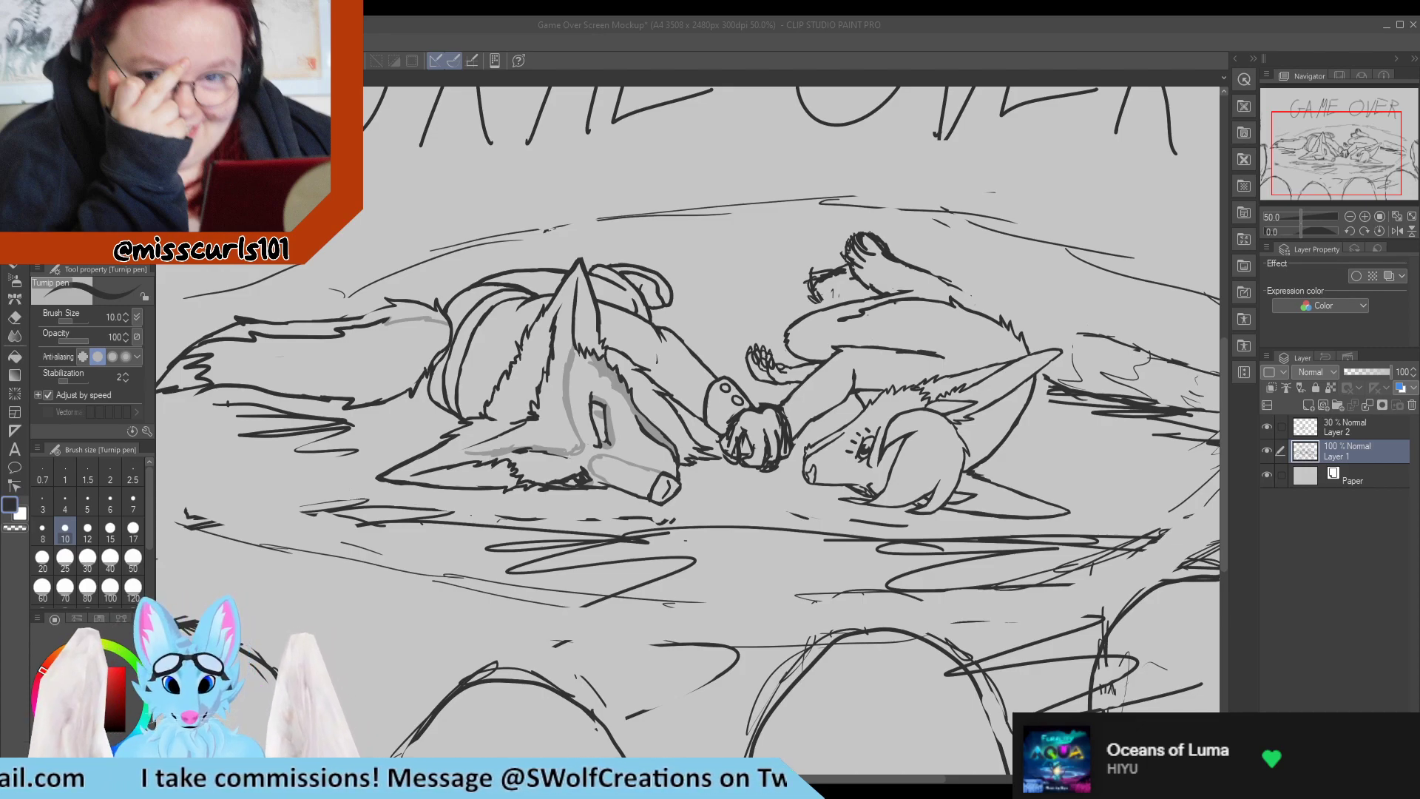
pyautogui.hotkey('ctrl', '-')
pyautogui.hotkey('ctrl', '+')
pyautogui.hotkey('ctrl', '+')
pyautogui.hotkey('ctrl', '+')
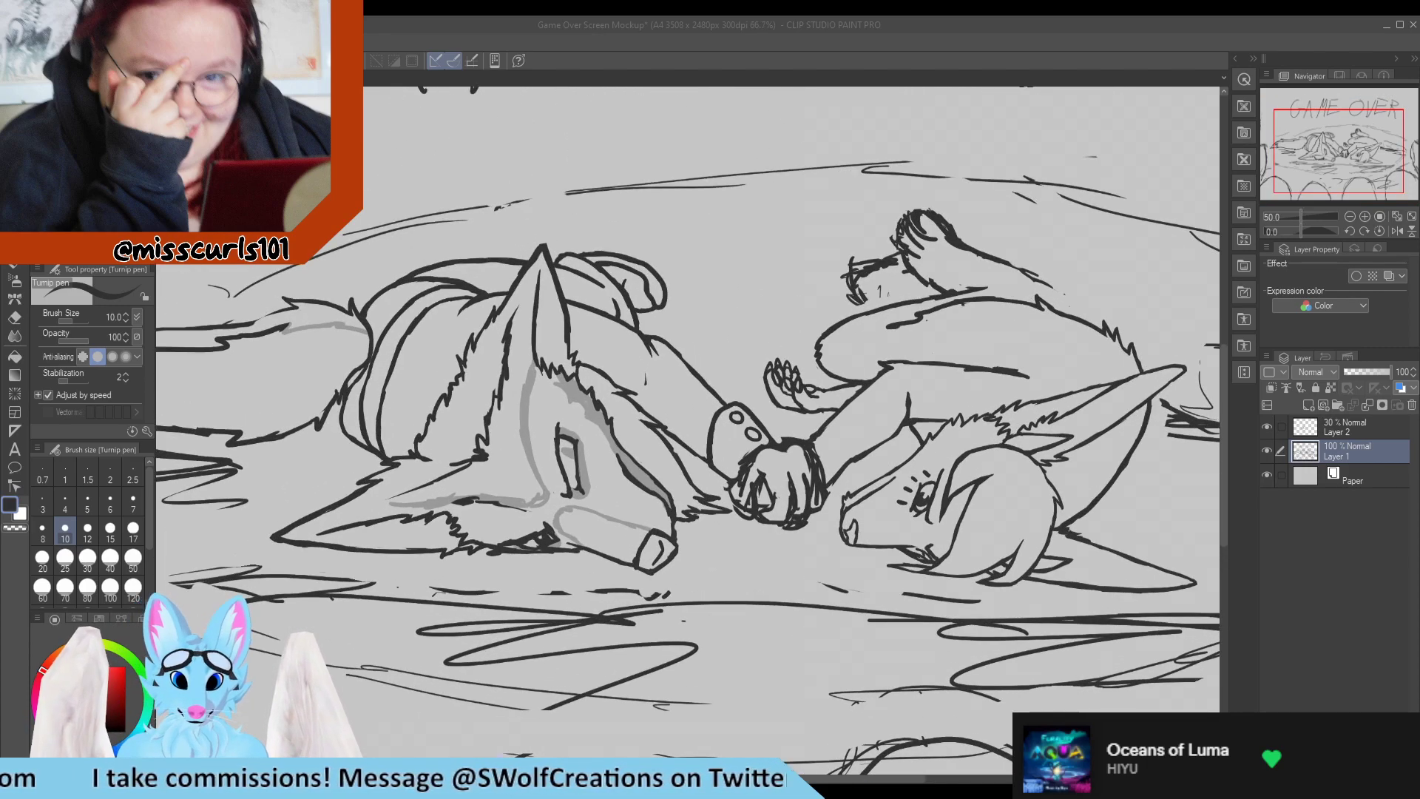
pyautogui.hotkey('ctrl', '-')
pyautogui.scroll(3, 444, 370)
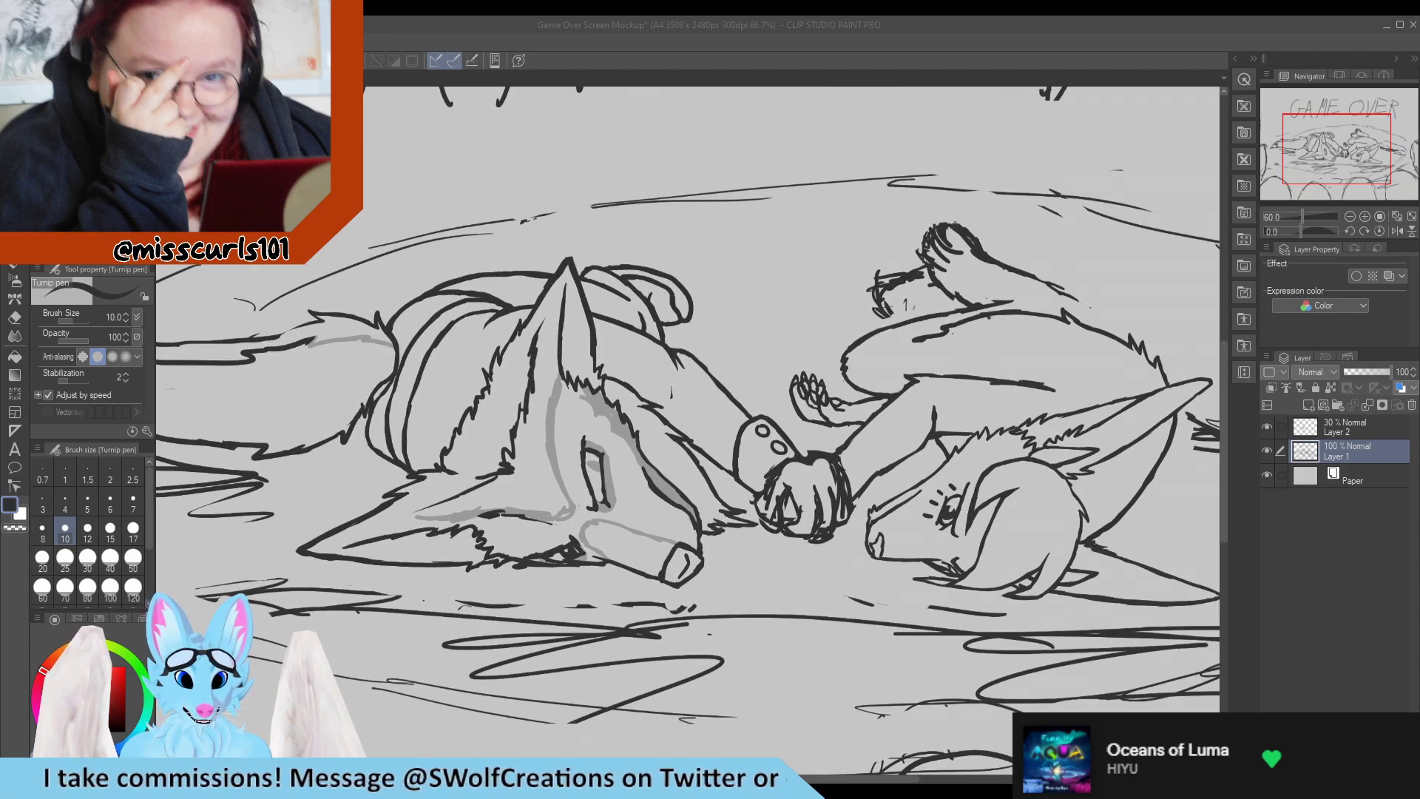
pyautogui.scroll(-2, 444, 370)
pyautogui.scroll(1, 444, 370)
pyautogui.scroll(-1, 443, 370)
pyautogui.scroll(-3, 333, 311)
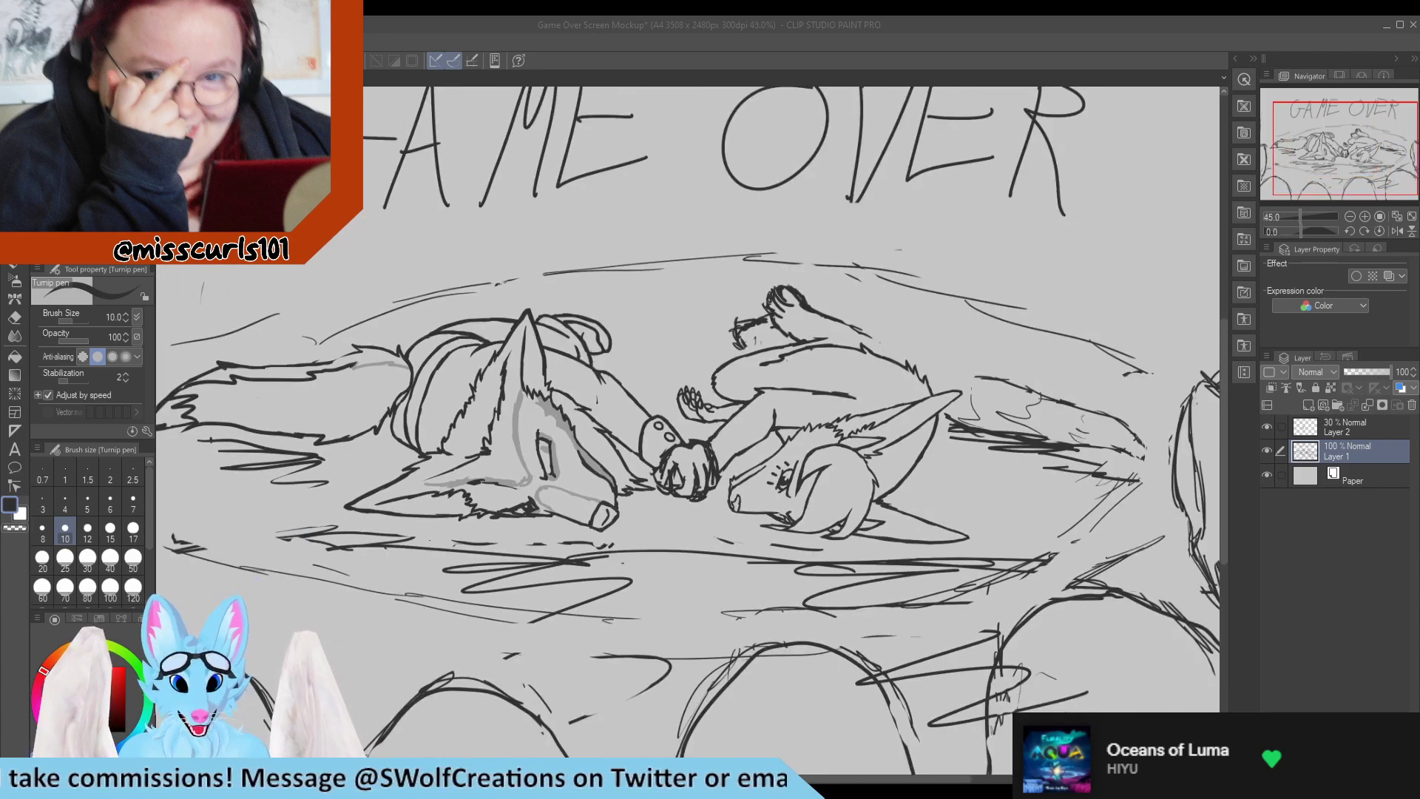
pyautogui.scroll(4, 947, 296)
pyautogui.scroll(-3, 776, 295)
# Thin the thick inner end of the right character's thigh line so it tapers, and tidy the contour beside it.
pyautogui.scroll(8, 839, 300)
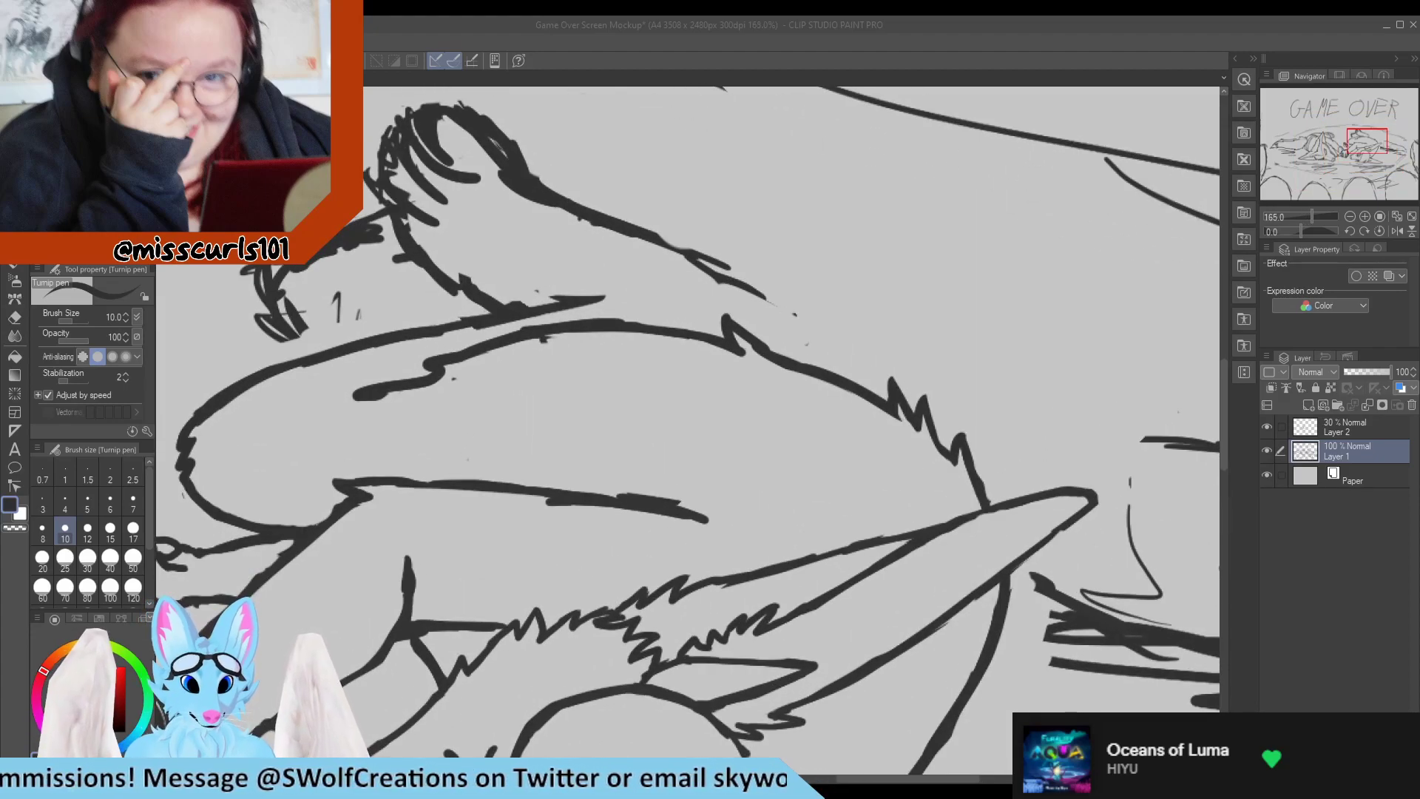
pyautogui.press('e')
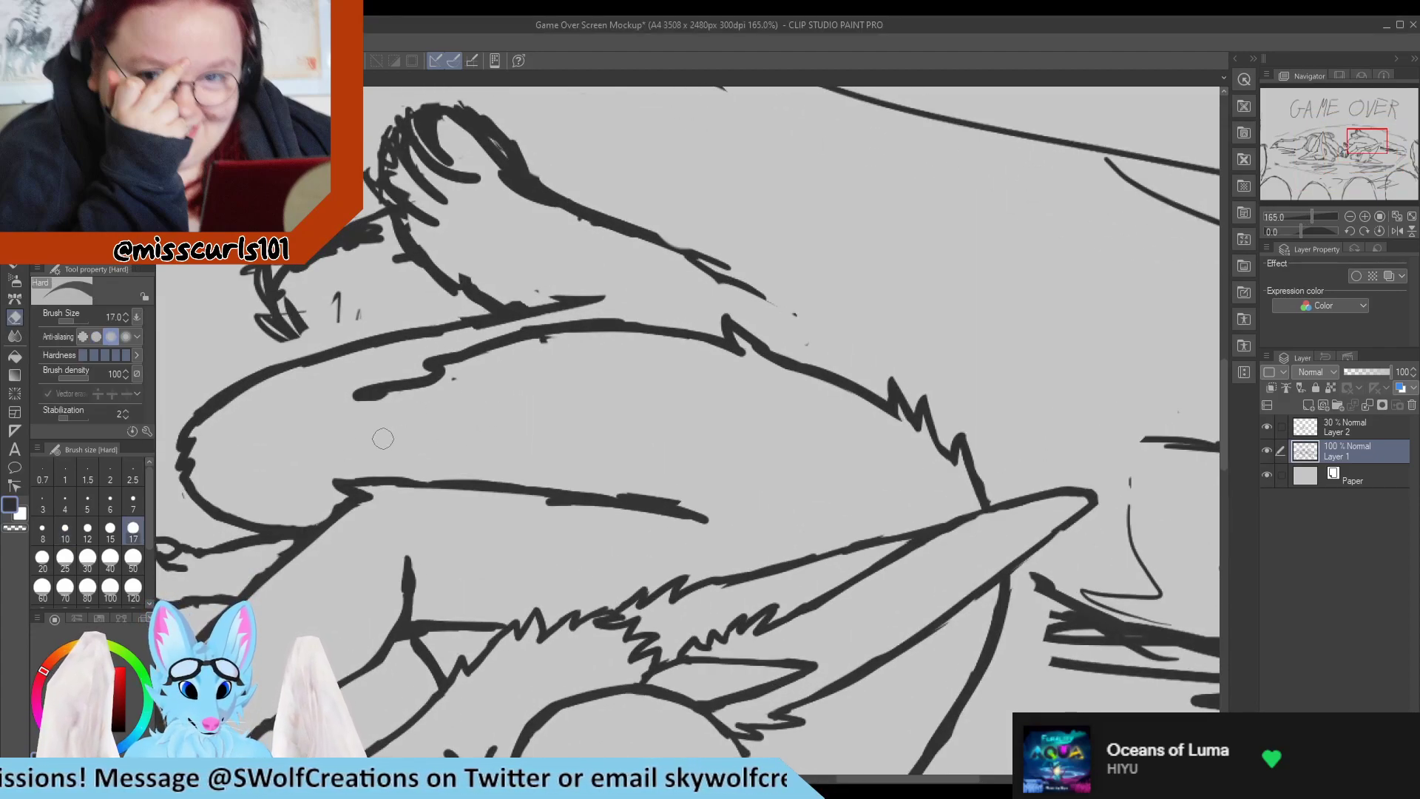
pyautogui.moveTo(383, 439)
pyautogui.mouseDown()
pyautogui.moveTo(377, 409)
pyautogui.moveTo(419, 400)
pyautogui.moveTo(320, 415)
pyautogui.moveTo(466, 393)
pyautogui.moveTo(320, 417)
pyautogui.moveTo(468, 392)
pyautogui.moveTo(438, 388)
pyautogui.moveTo(558, 346)
pyautogui.moveTo(474, 365)
pyautogui.mouseUp()
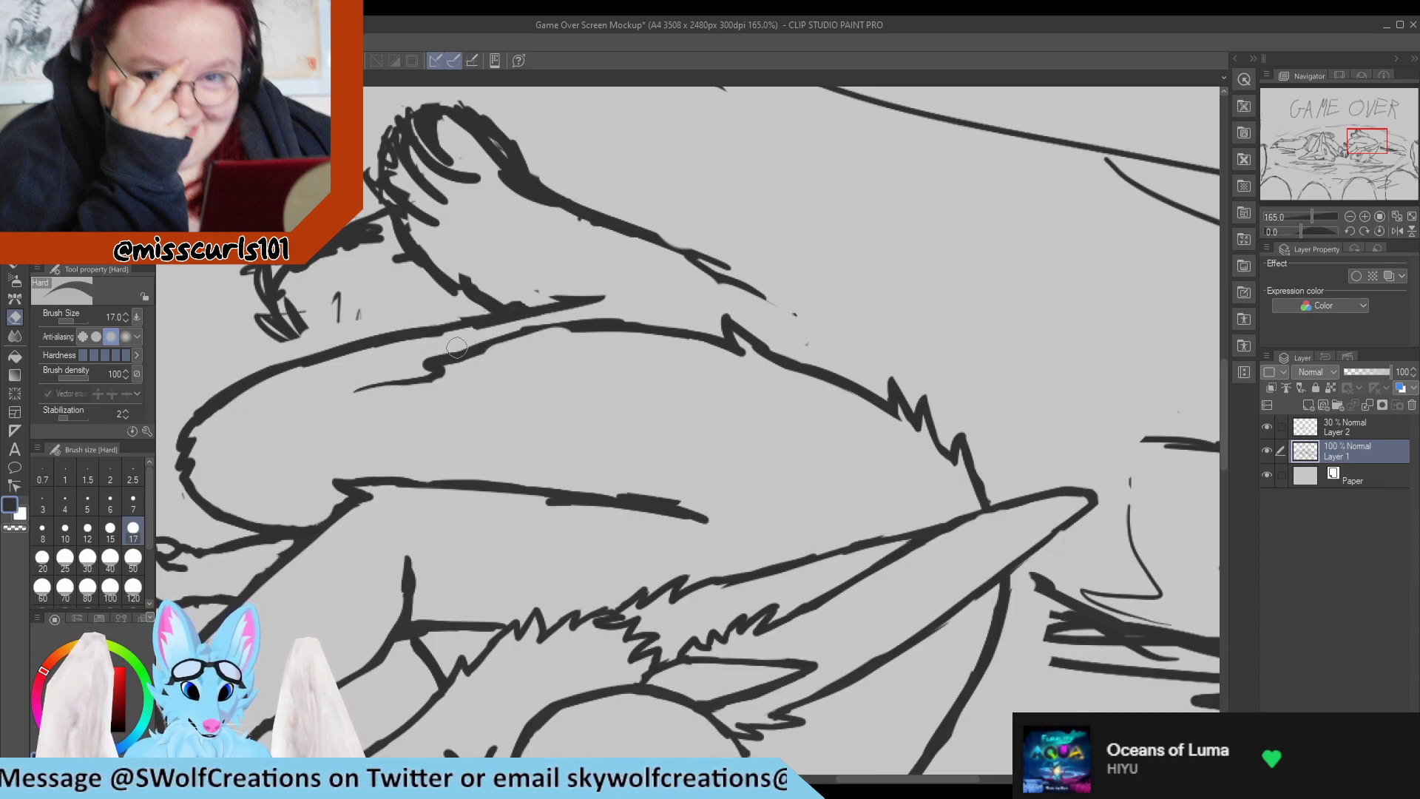
pyautogui.press('p')
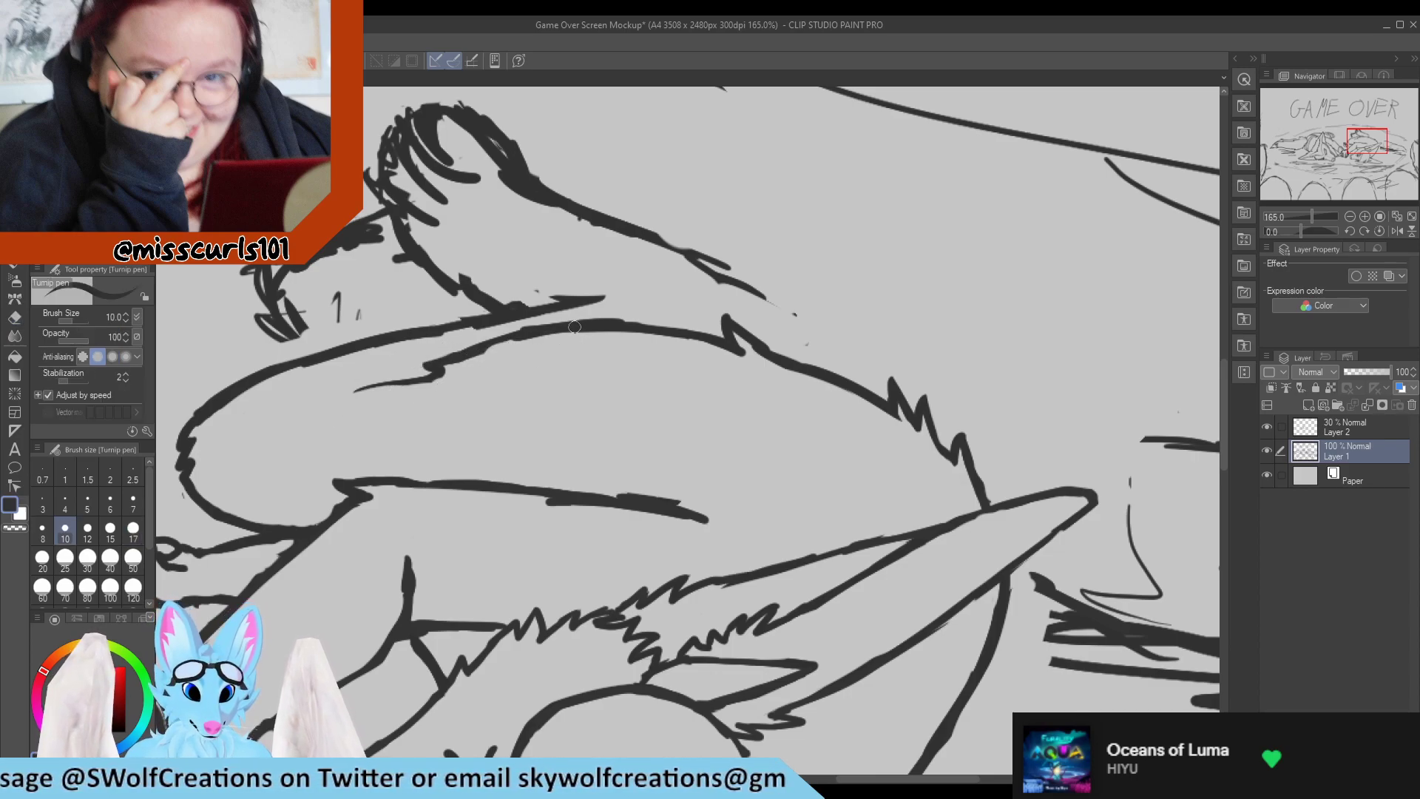
pyautogui.press('e')
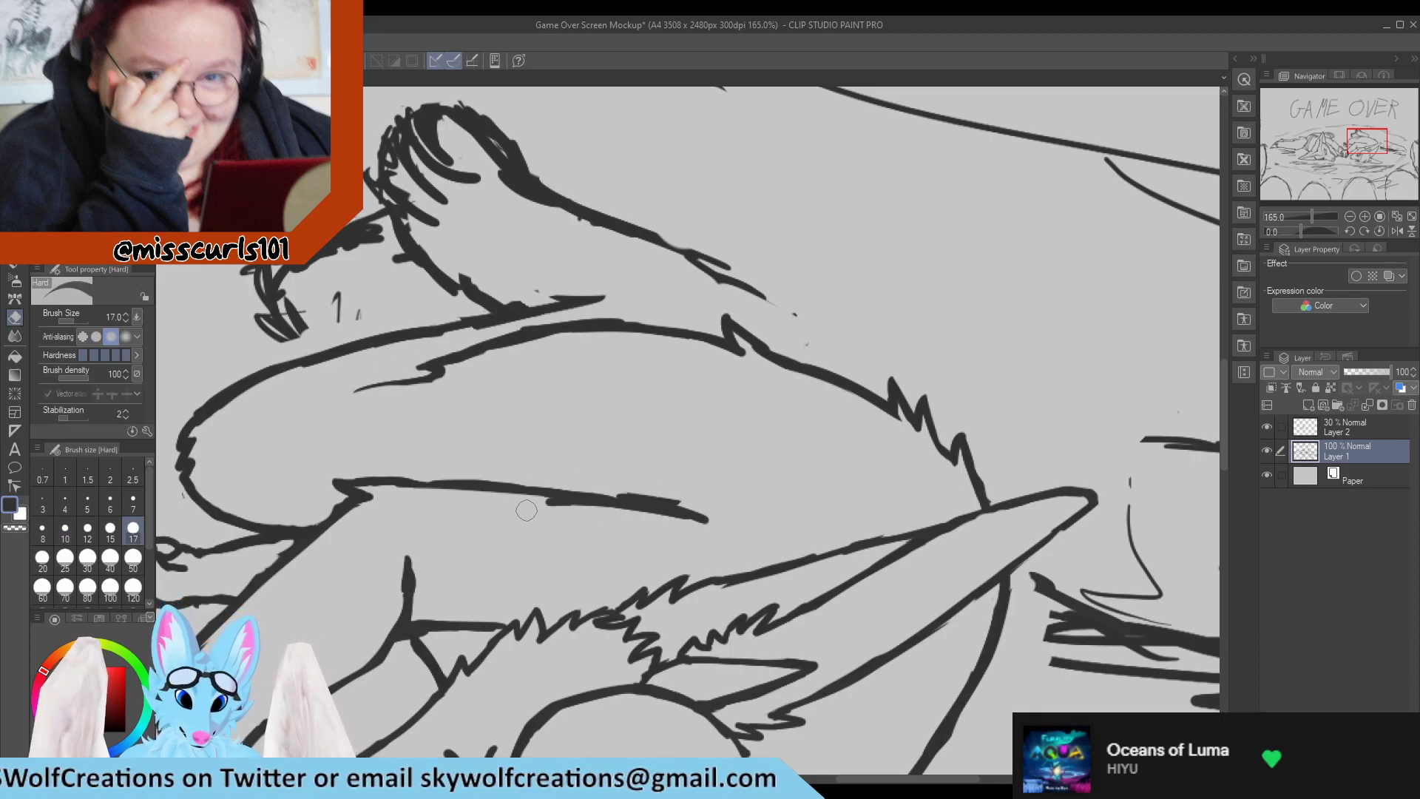
# Redraw the line running from the right character's knee above the arm and erase its rough upper edge to smooth it.
pyautogui.press('p')
pyautogui.moveTo(397, 479); pyautogui.dragTo(559, 485)
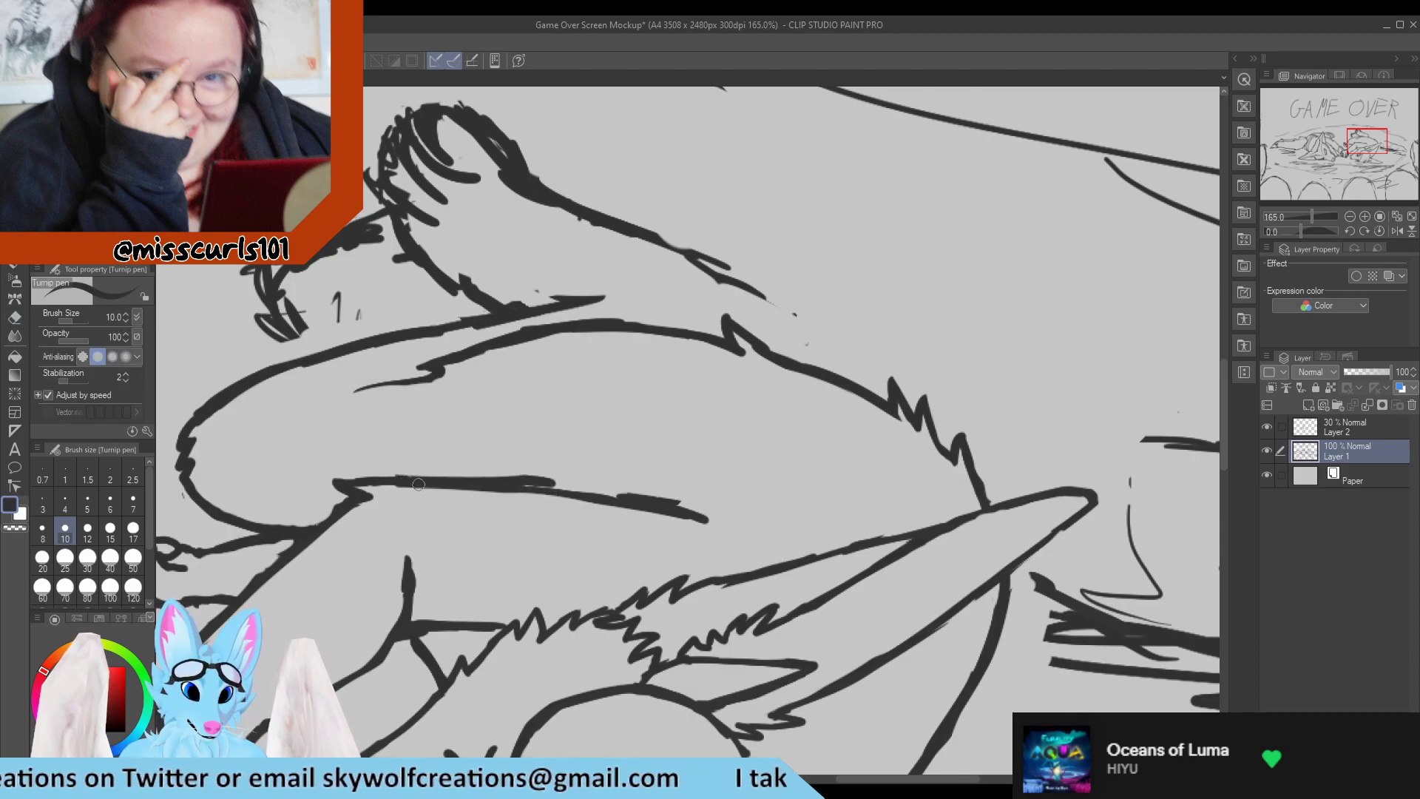
pyautogui.press('e')
pyautogui.moveTo(510, 470)
pyautogui.mouseDown()
pyautogui.moveTo(587, 471)
pyautogui.moveTo(529, 479)
pyautogui.moveTo(583, 483)
pyautogui.mouseUp()
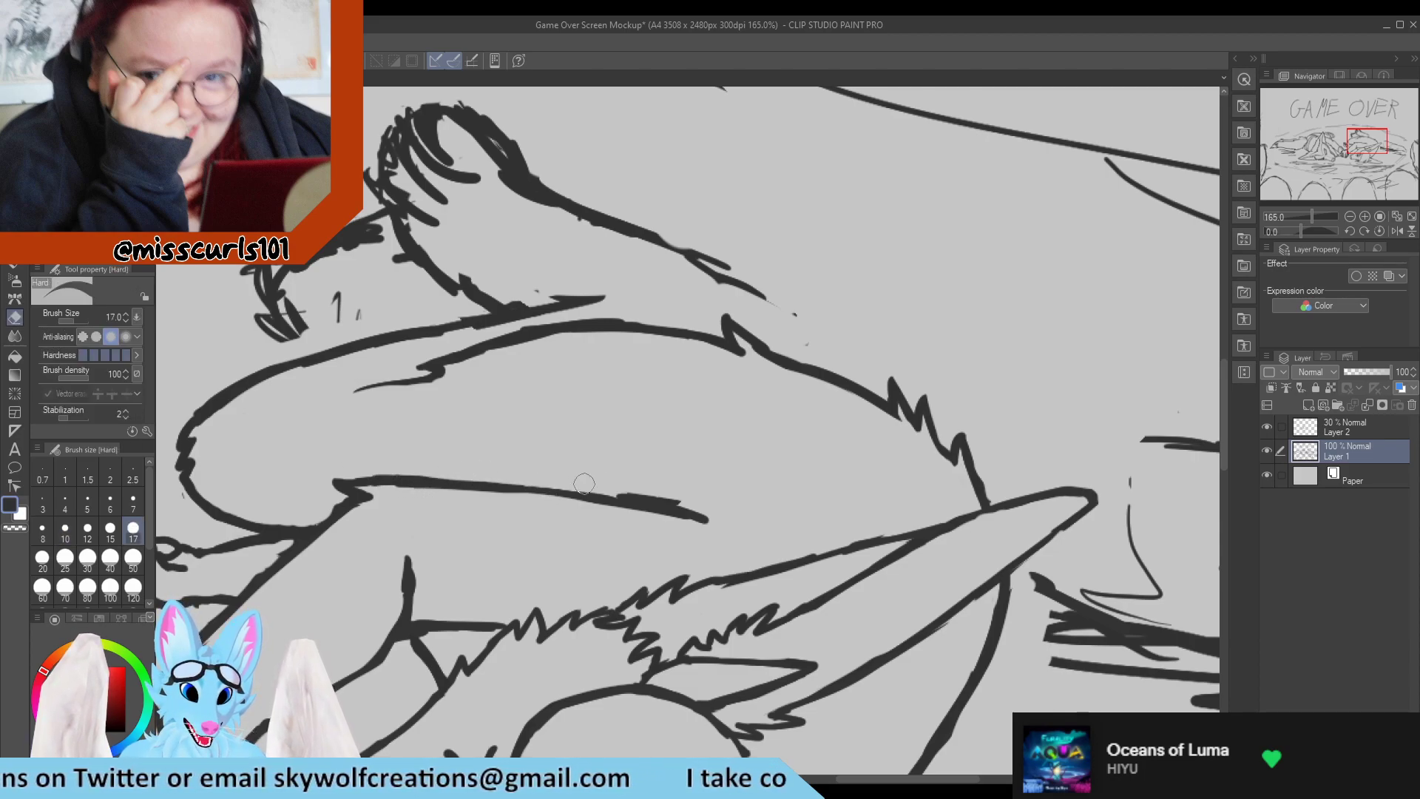
pyautogui.press('p')
pyautogui.moveTo(418, 480); pyautogui.dragTo(591, 489)
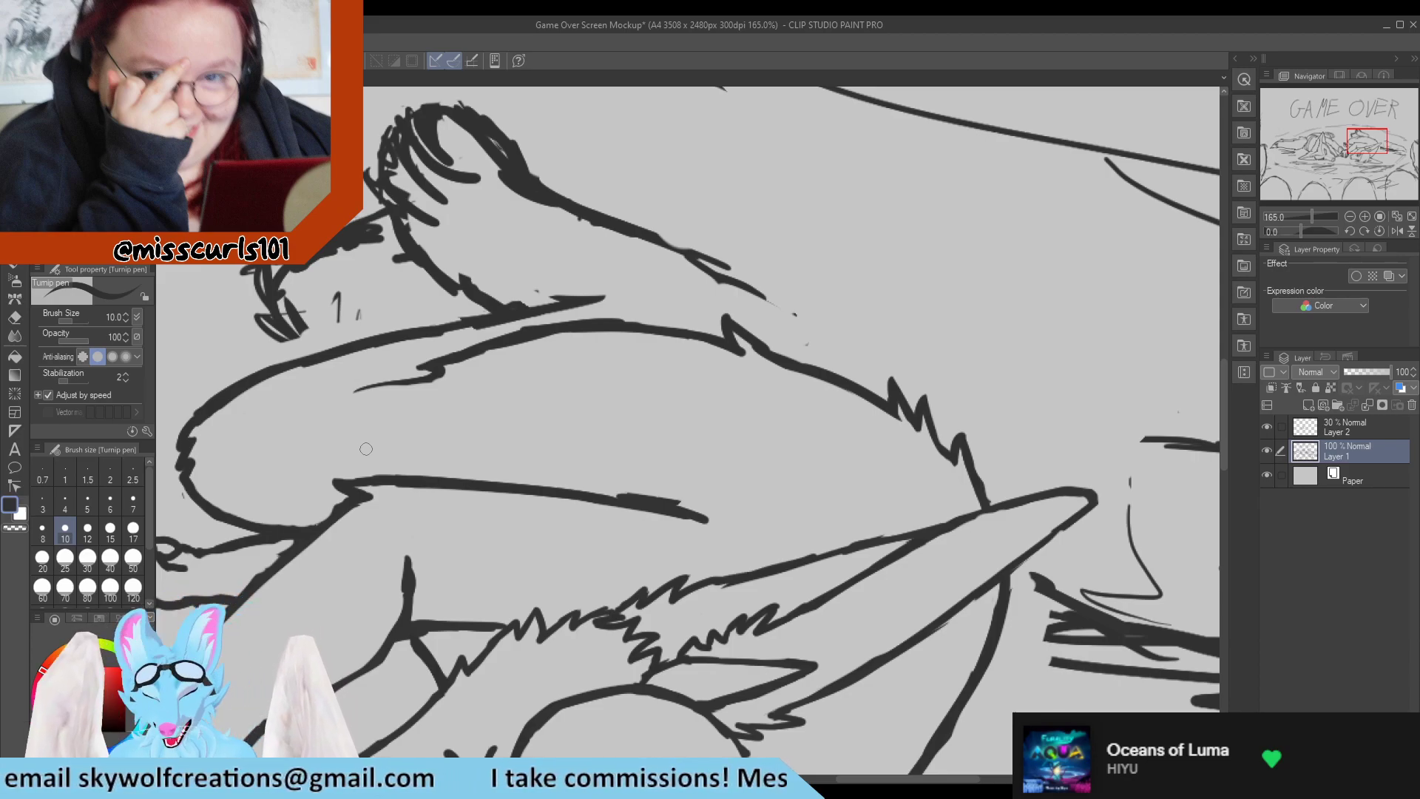
# Erase the stray end and specks of the right character's raised lower-leg line, and redraw its end as one stroke.
pyautogui.scroll(-3, 439, 491)
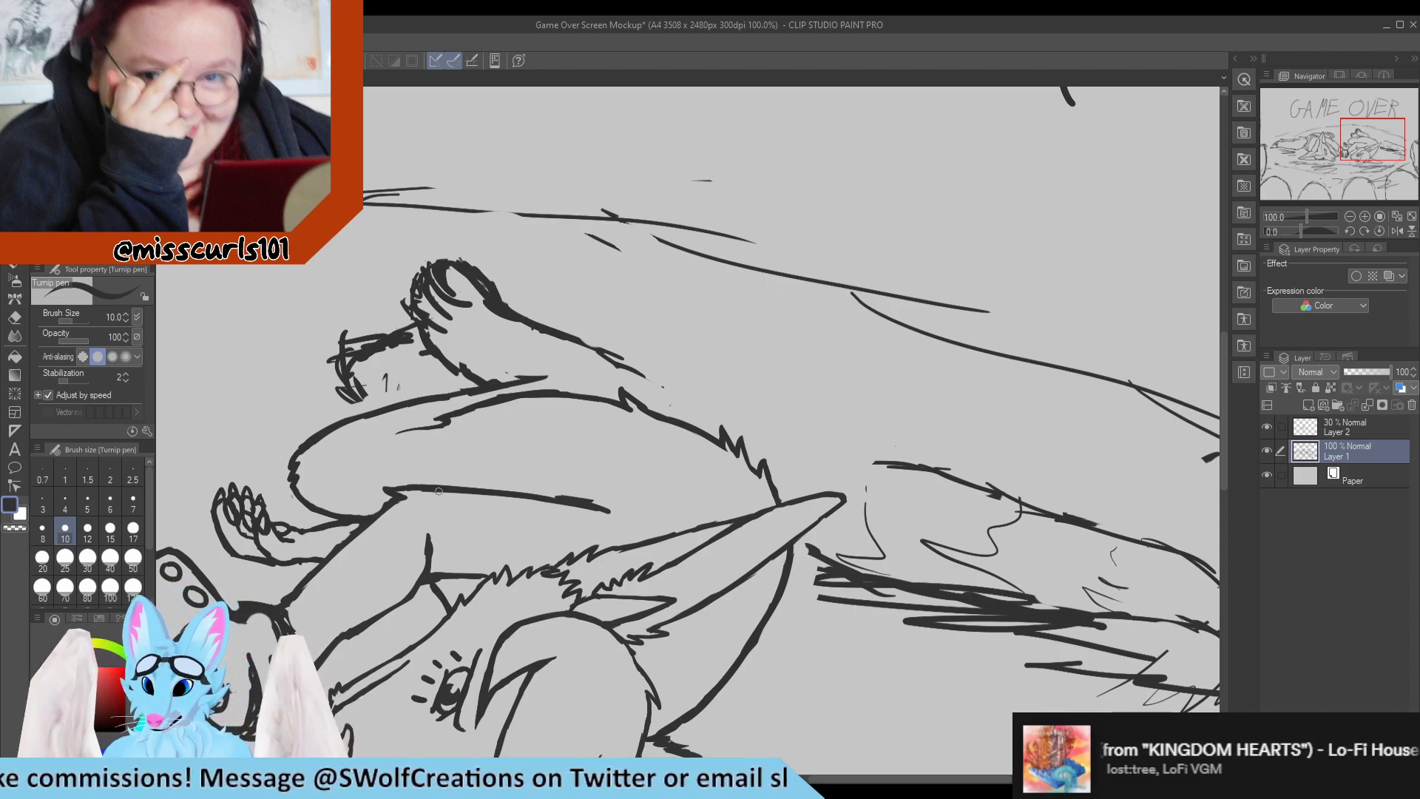
pyautogui.scroll(-6, 701, 429)
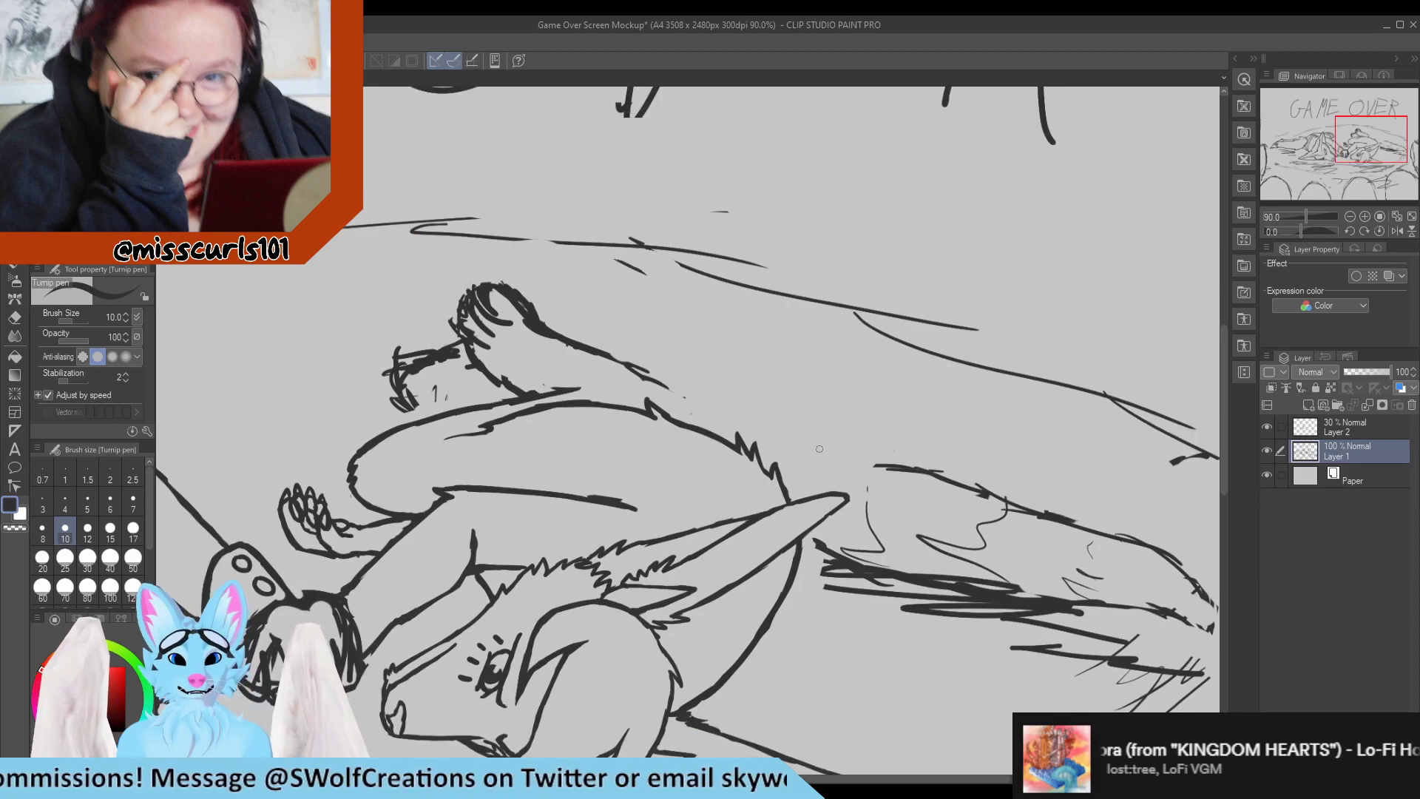
pyautogui.scroll(8, 701, 430)
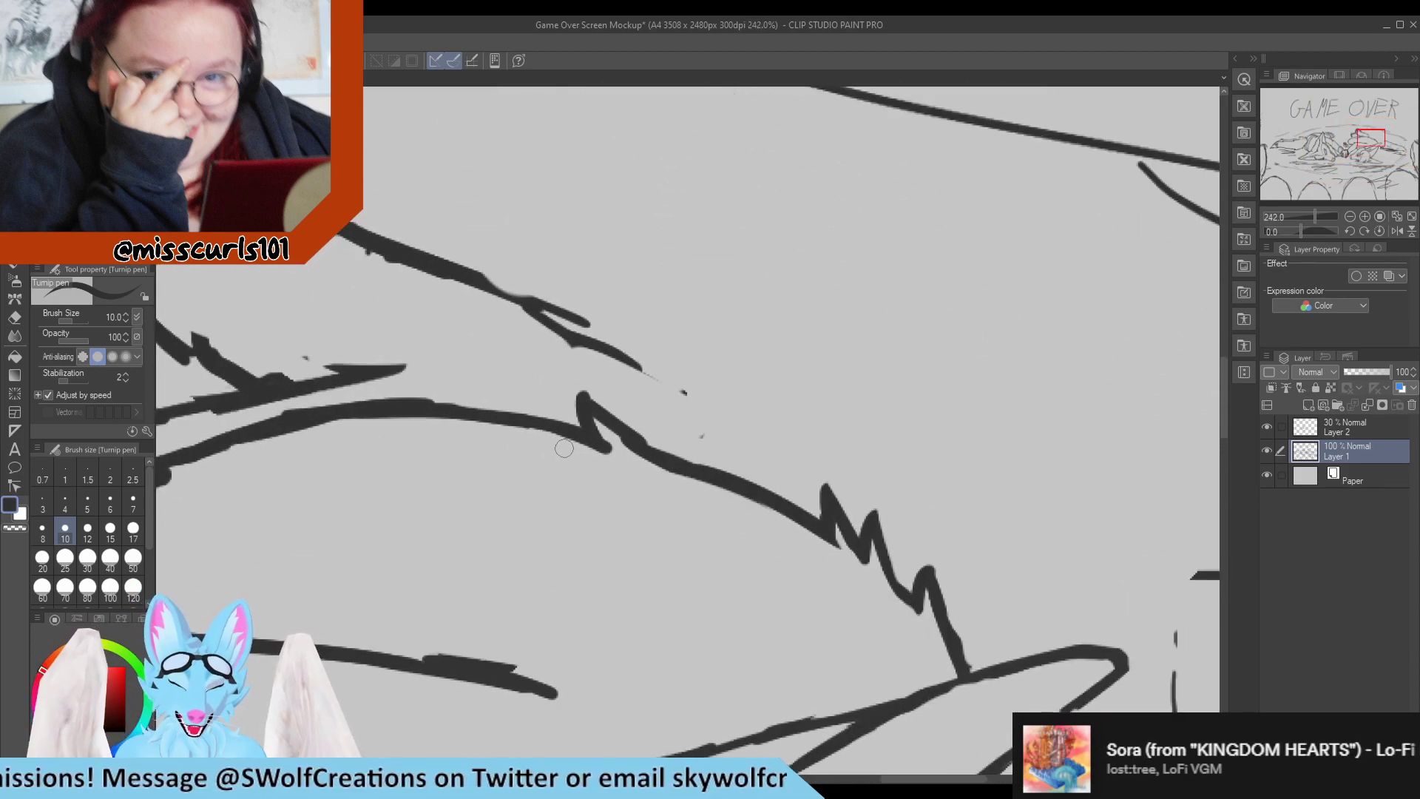
pyautogui.press('e')
pyautogui.moveTo(678, 400)
pyautogui.mouseDown()
pyautogui.moveTo(704, 420)
pyautogui.moveTo(620, 361)
pyautogui.moveTo(667, 382)
pyautogui.mouseUp()
pyautogui.press('p')
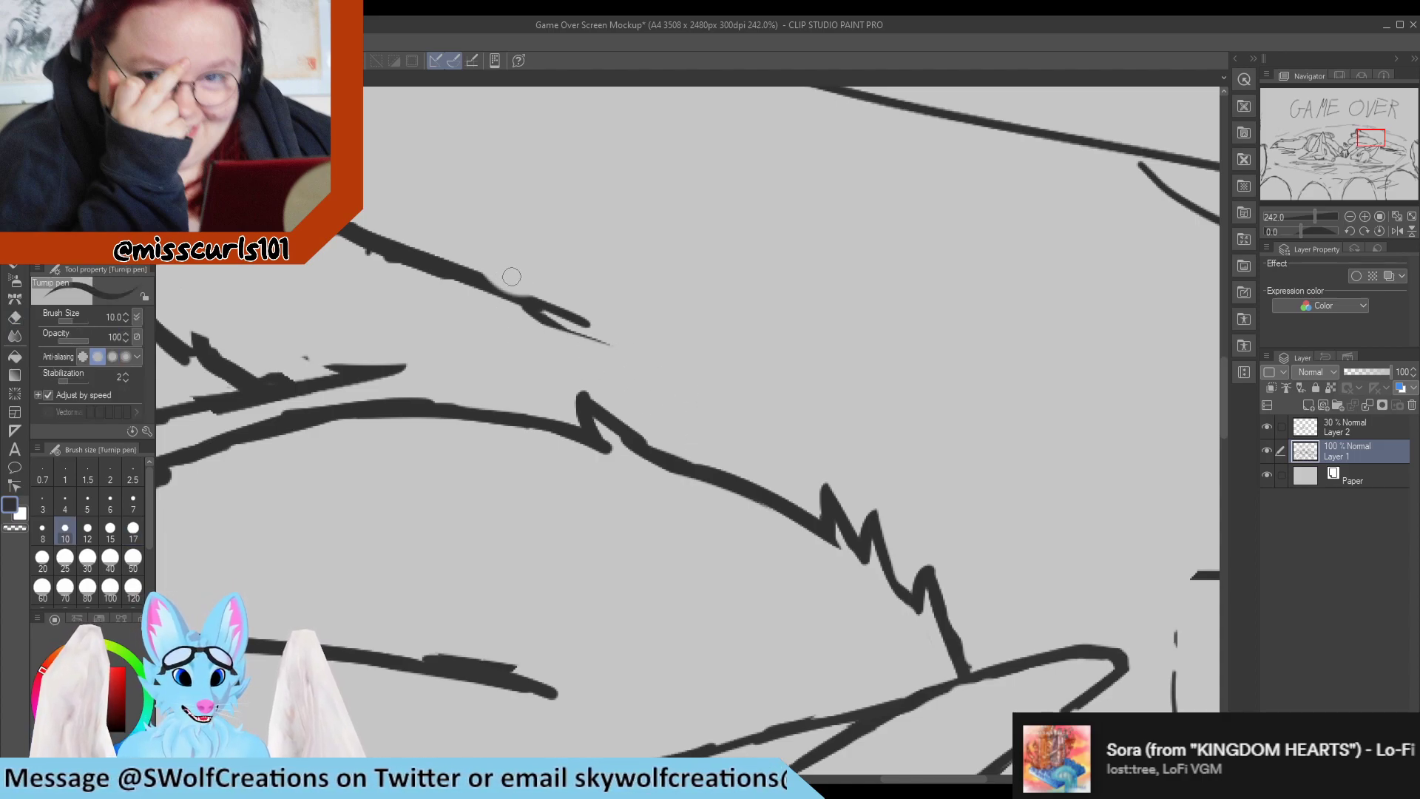
pyautogui.moveTo(419, 262); pyautogui.dragTo(581, 324)
pyautogui.moveTo(396, 242); pyautogui.dragTo(602, 332)
pyautogui.scroll(-8, 582, 358)
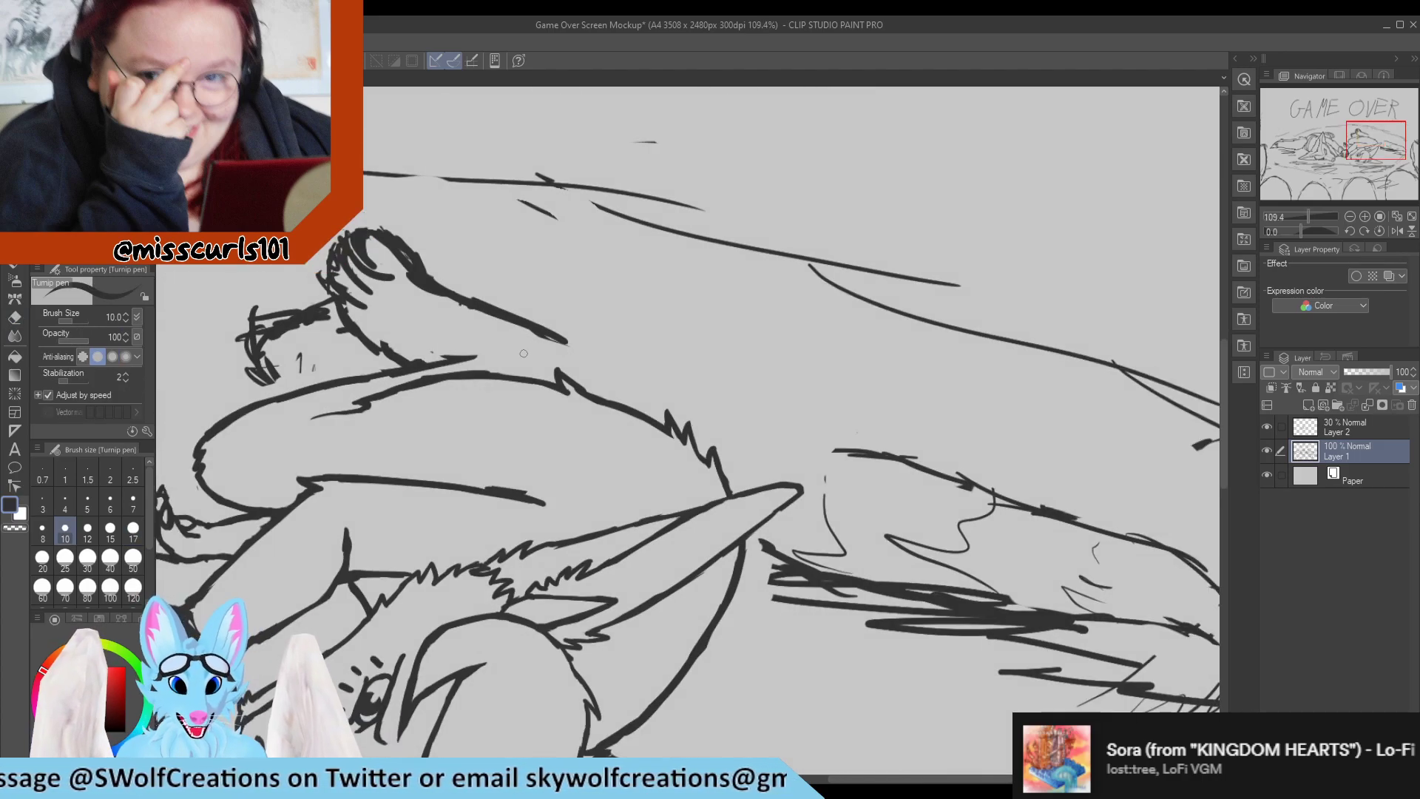
# Trim the doubled edges of the raised leg's upper line and redraw it as one smooth, shorter curve.
pyautogui.scroll(7, 565, 366)
pyautogui.scroll(2, 531, 370)
pyautogui.press('e')
pyautogui.moveTo(396, 204); pyautogui.dragTo(685, 310)
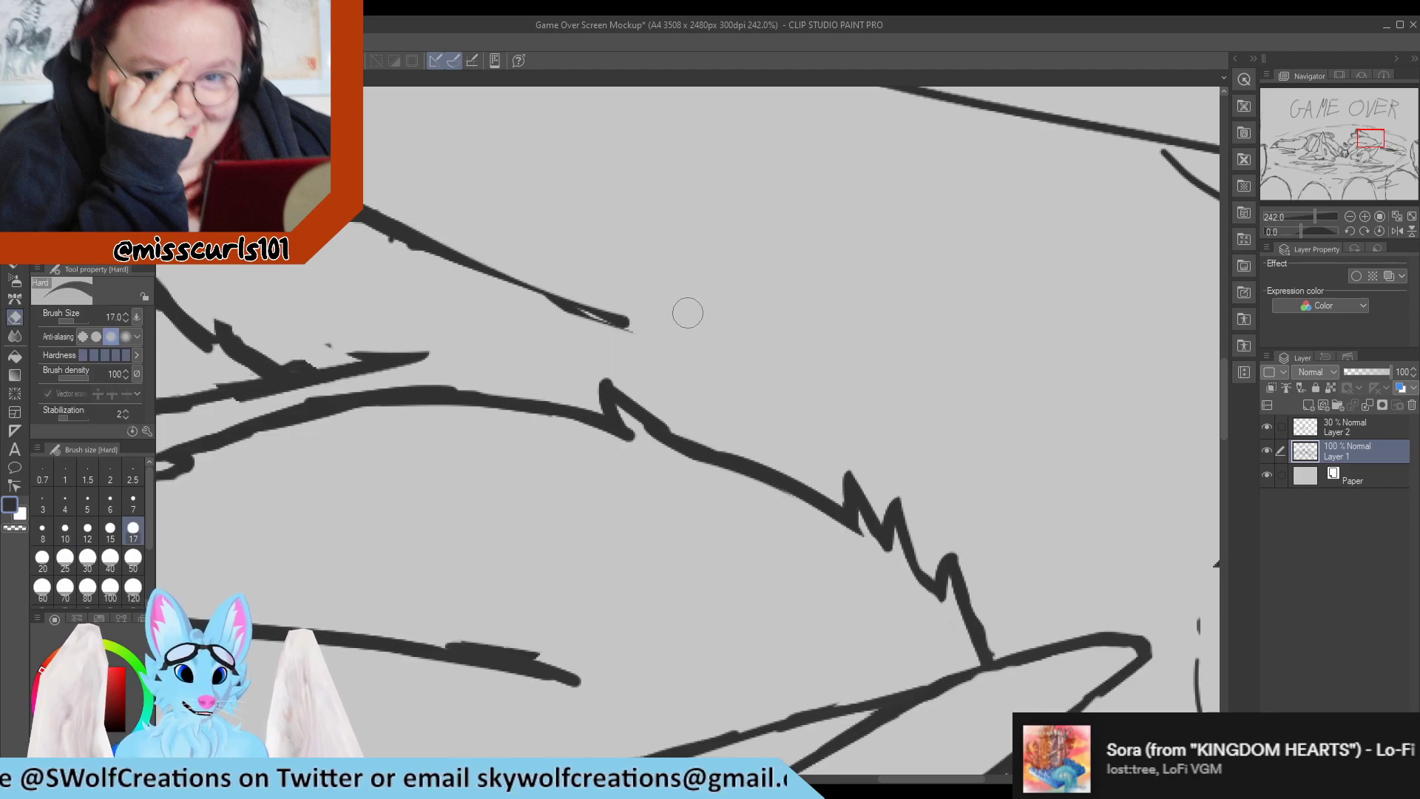
pyautogui.press('p')
pyautogui.moveTo(355, 210)
pyautogui.mouseDown()
pyautogui.moveTo(466, 276)
pyautogui.moveTo(626, 324)
pyautogui.moveTo(383, 199)
pyautogui.mouseUp()
pyautogui.press('e')
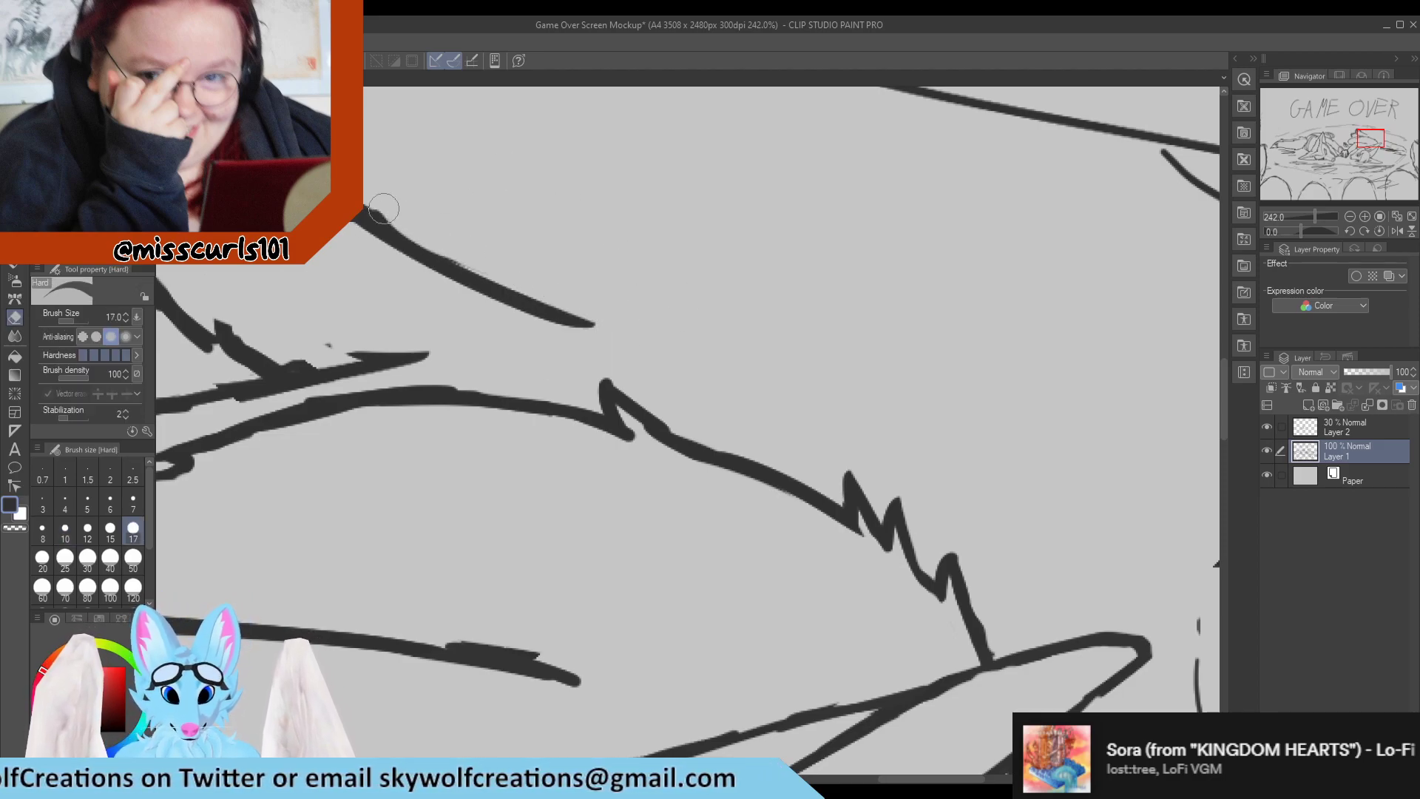
pyautogui.press('p')
pyautogui.moveTo(427, 252); pyautogui.dragTo(575, 318)
pyautogui.press('e')
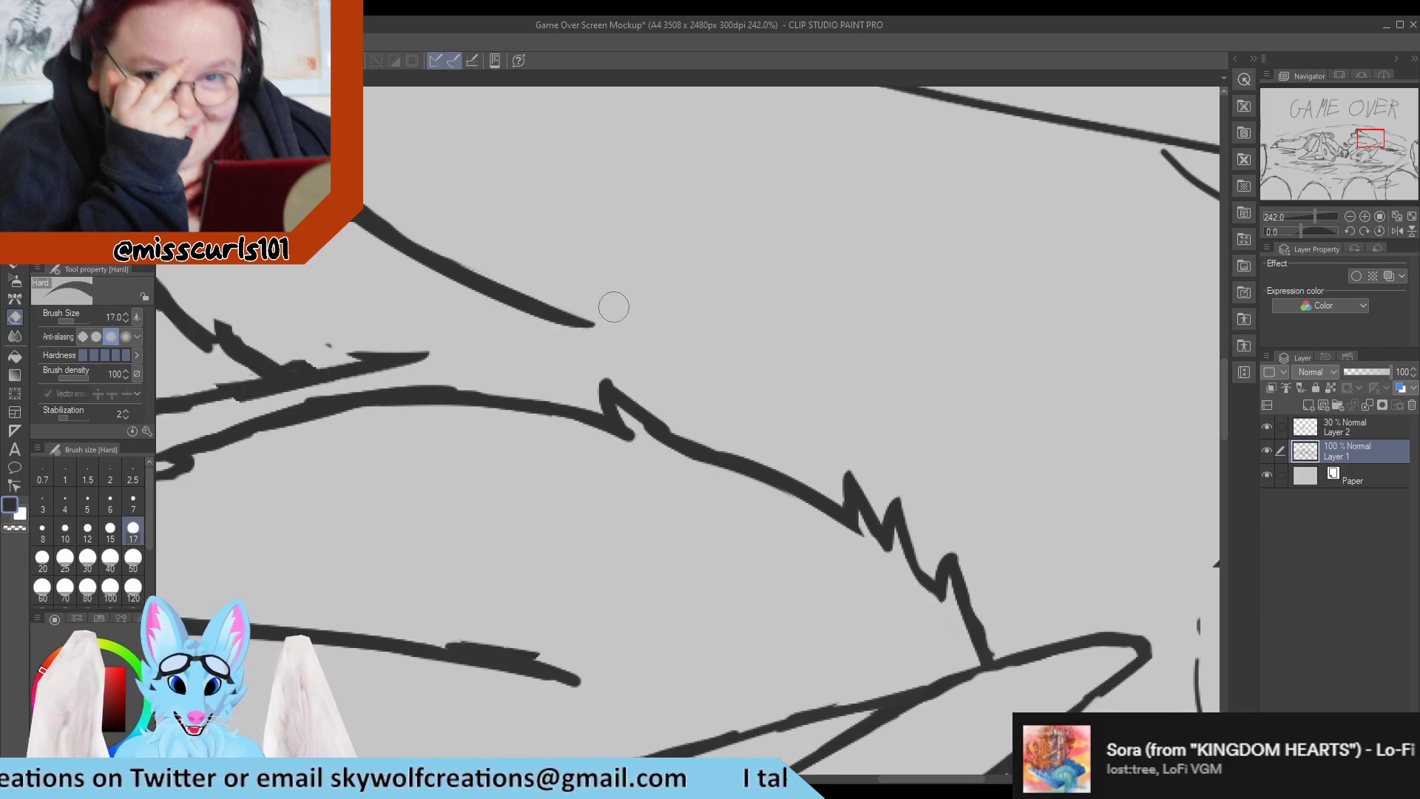
pyautogui.press('p')
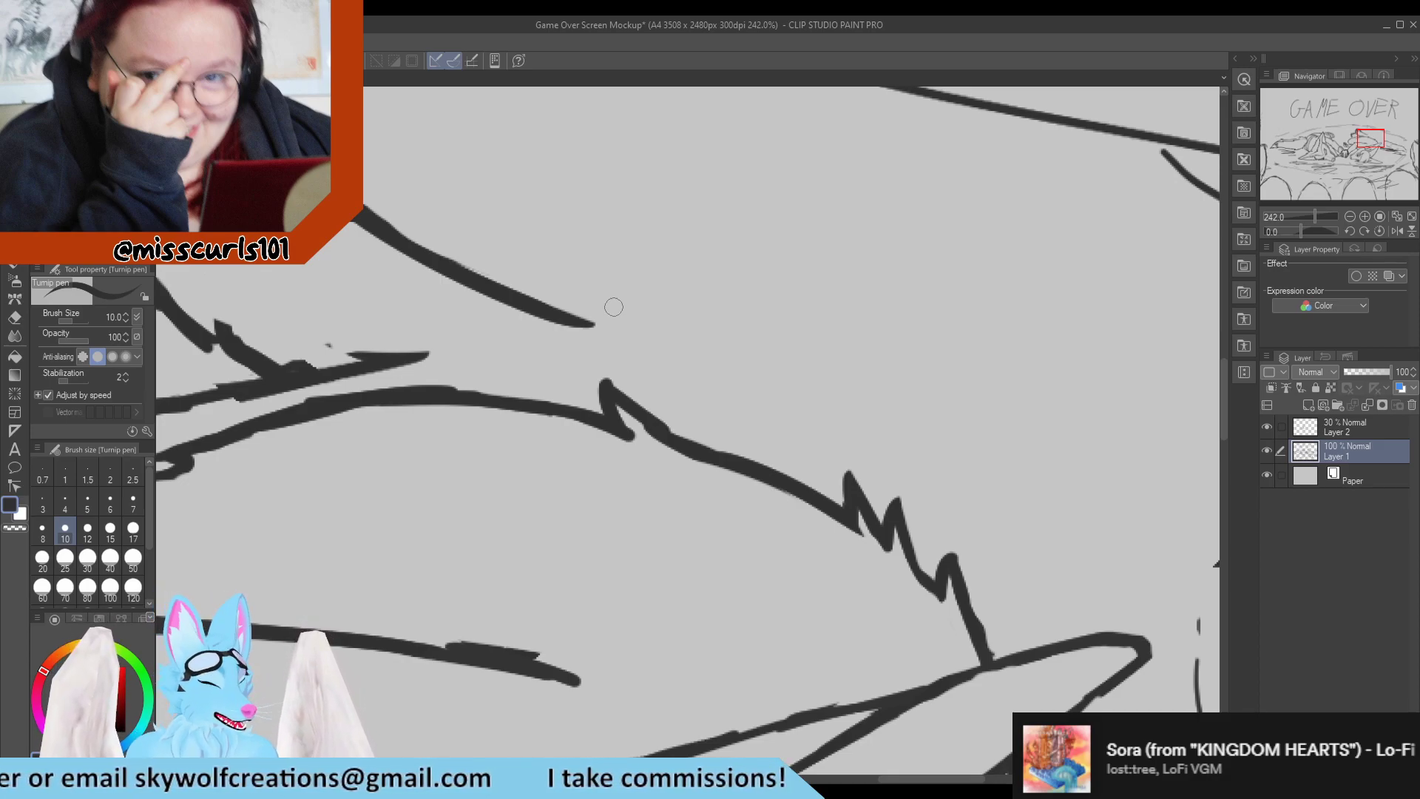
pyautogui.scroll(-10, 647, 327)
pyautogui.scroll(5, 548, 318)
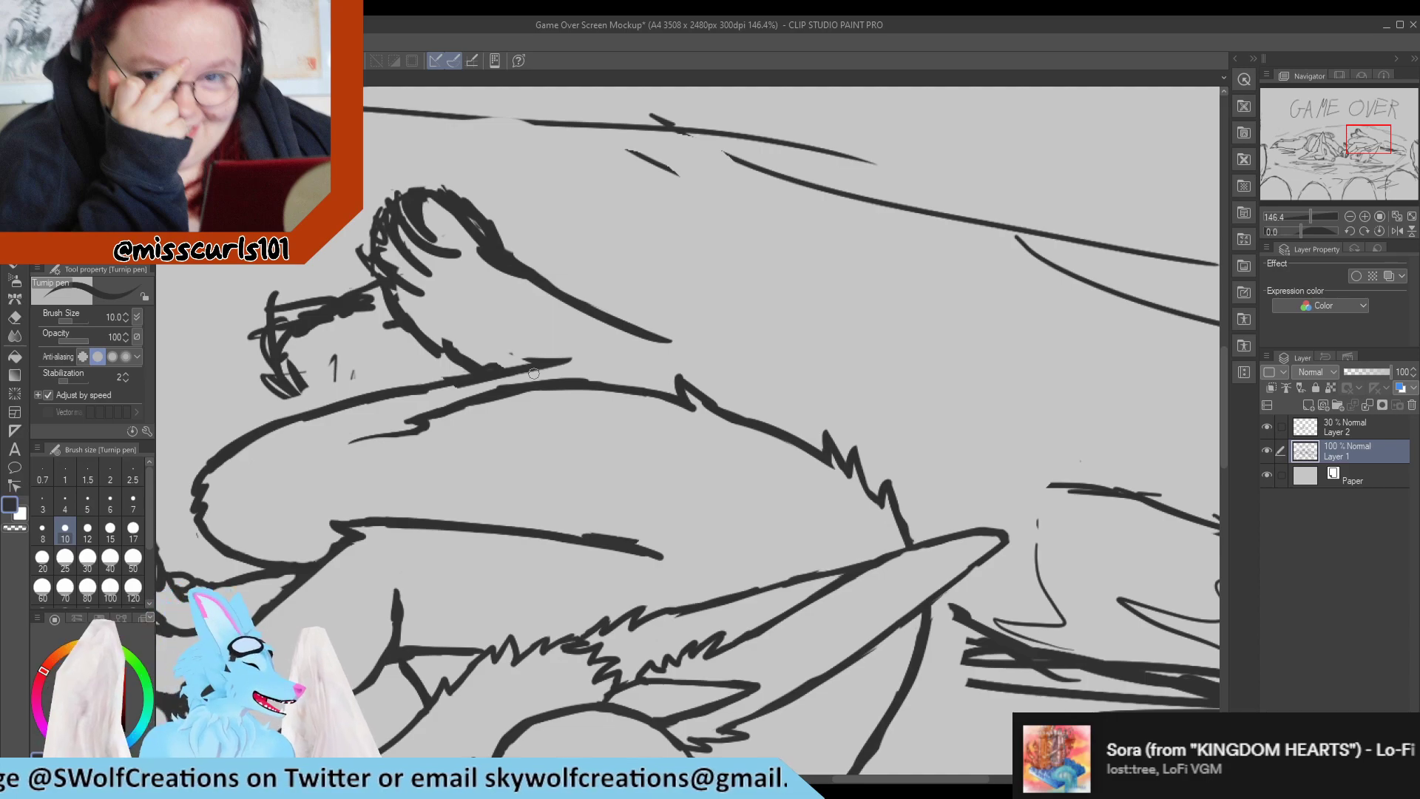
pyautogui.scroll(2, 637, 367)
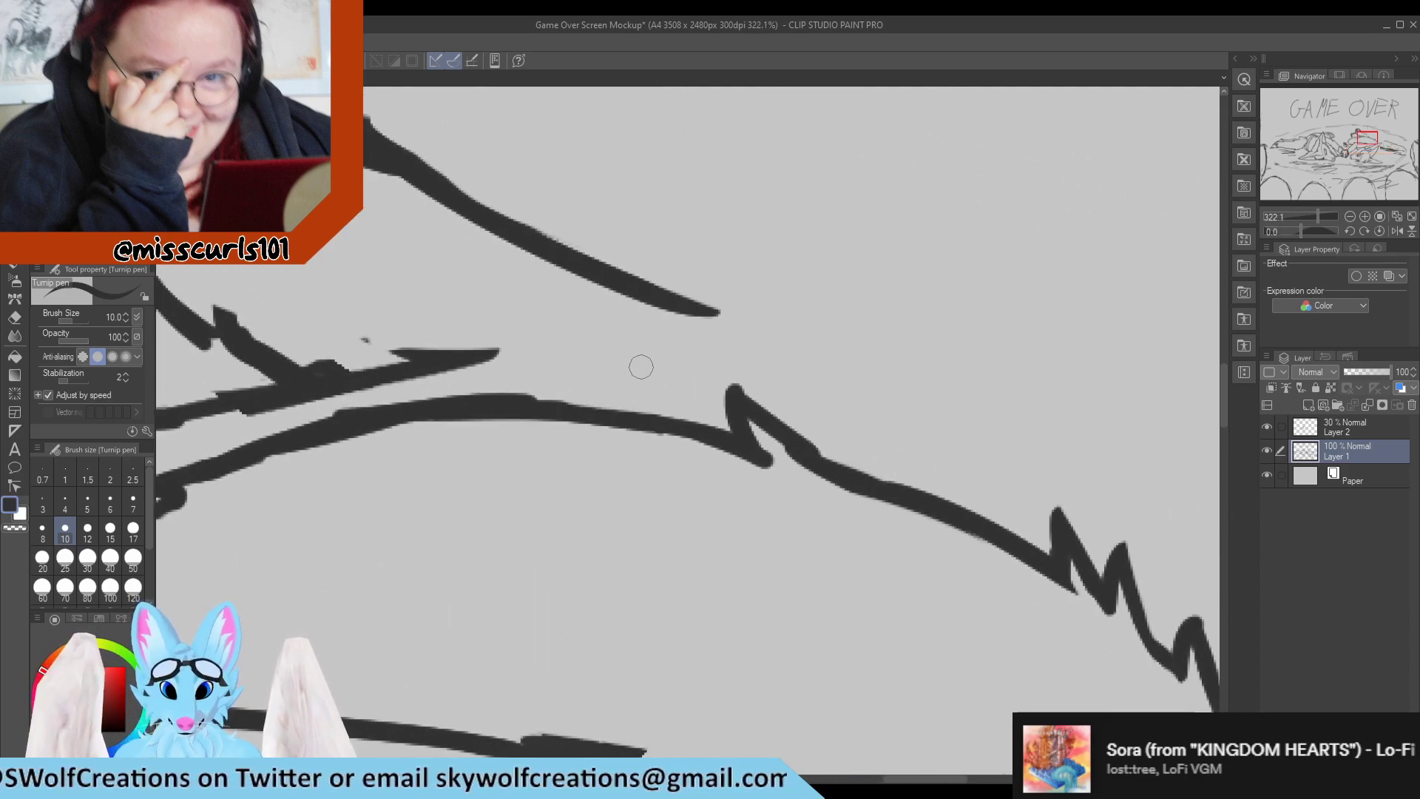
pyautogui.scroll(-3, 666, 359)
pyautogui.scroll(2, 684, 337)
pyautogui.scroll(2, 684, 337)
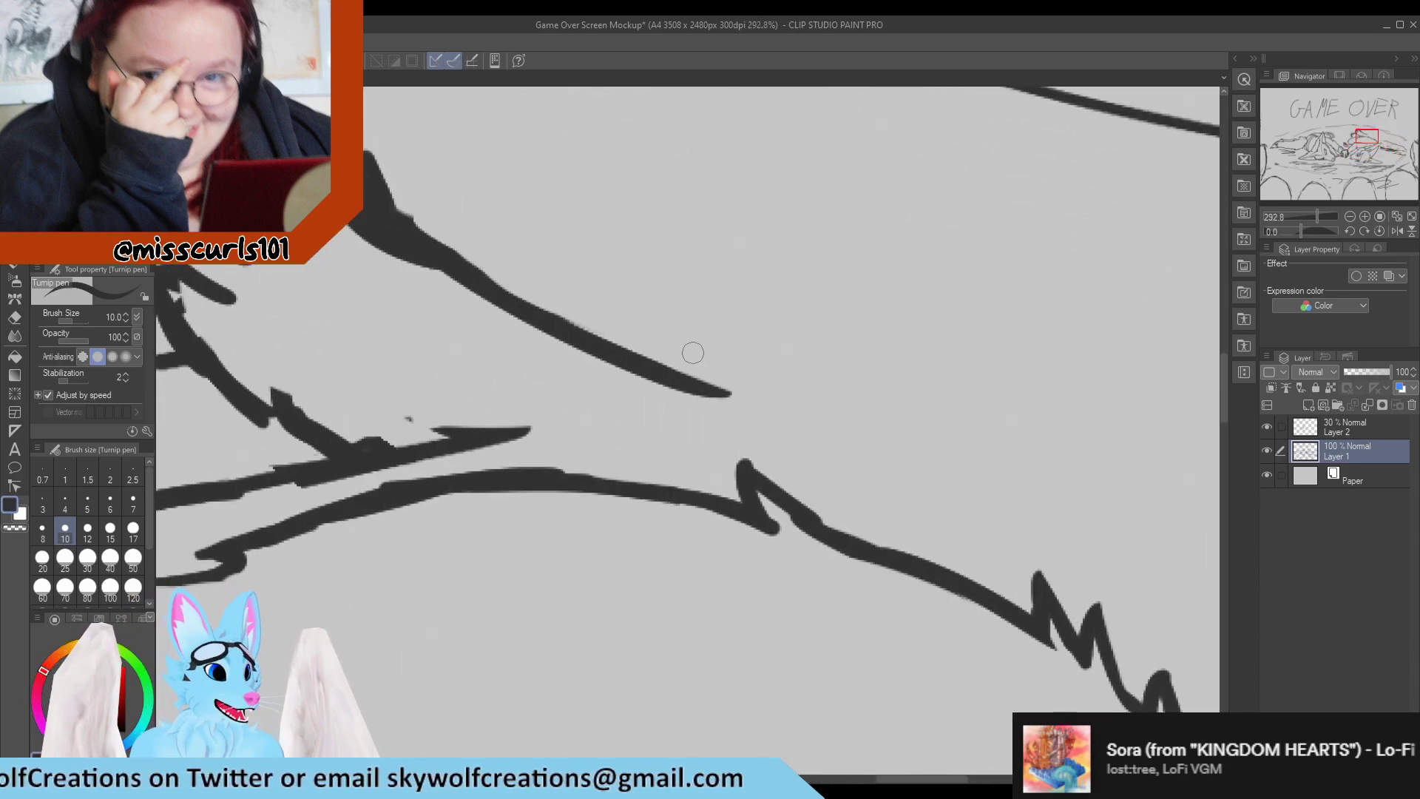
# Draw jagged fur tufts at the lower end of the raised leg's upper line and erase the stray mark beside them.
pyautogui.moveTo(710, 387)
pyautogui.mouseDown()
pyautogui.moveTo(750, 384)
pyautogui.moveTo(714, 431)
pyautogui.moveTo(767, 409)
pyautogui.mouseUp()
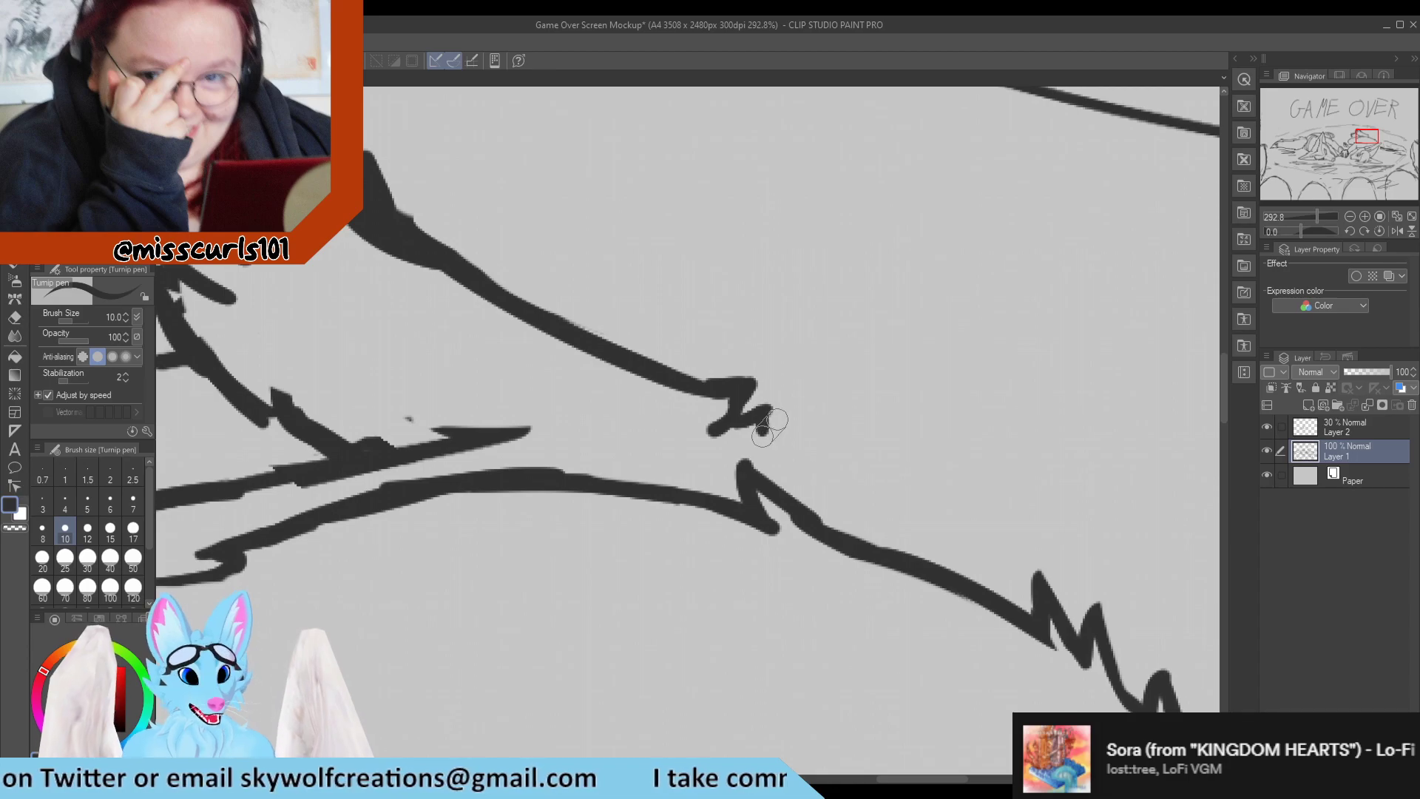
pyautogui.moveTo(762, 435)
pyautogui.mouseDown()
pyautogui.moveTo(786, 400)
pyautogui.moveTo(785, 431)
pyautogui.mouseUp()
pyautogui.press('e')
pyautogui.press('p')
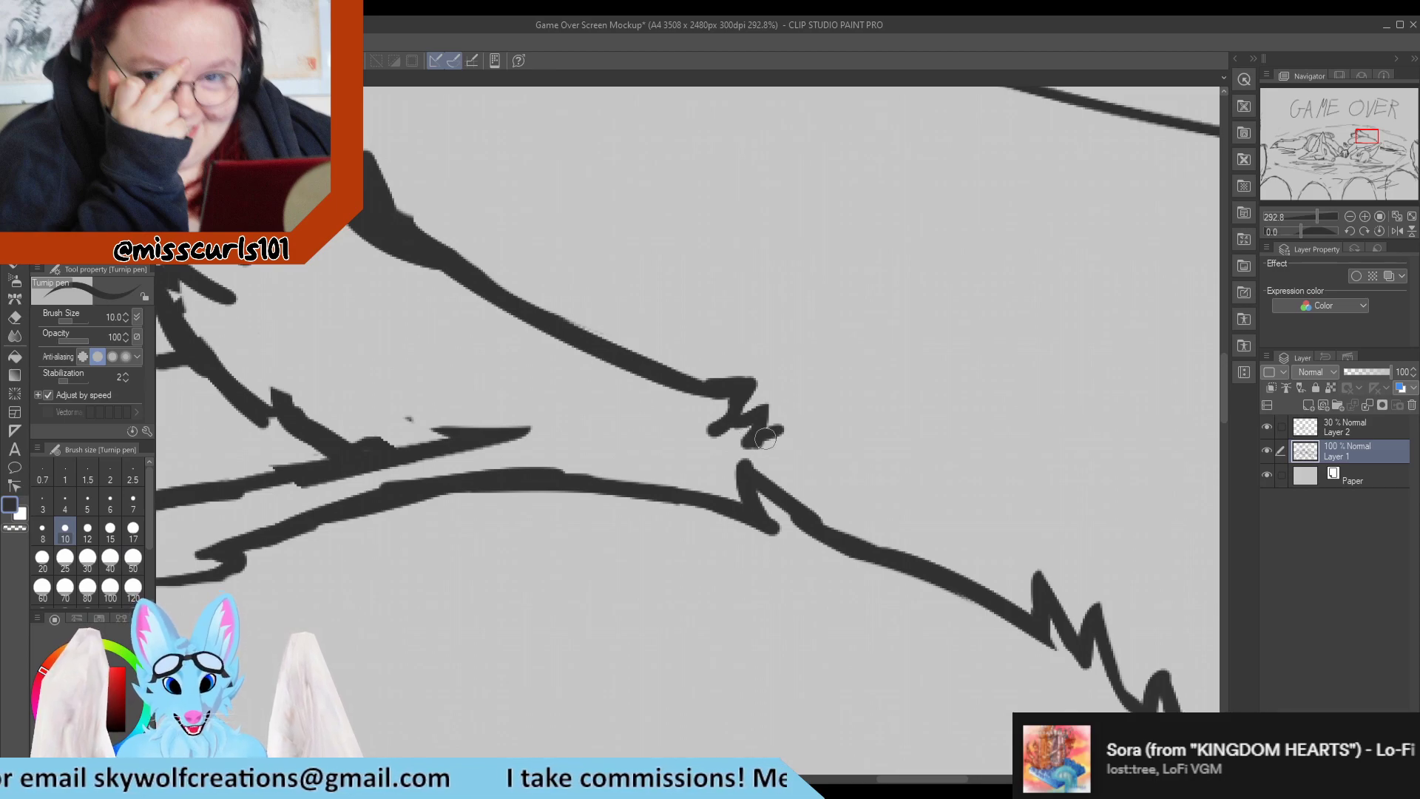
pyautogui.press('e')
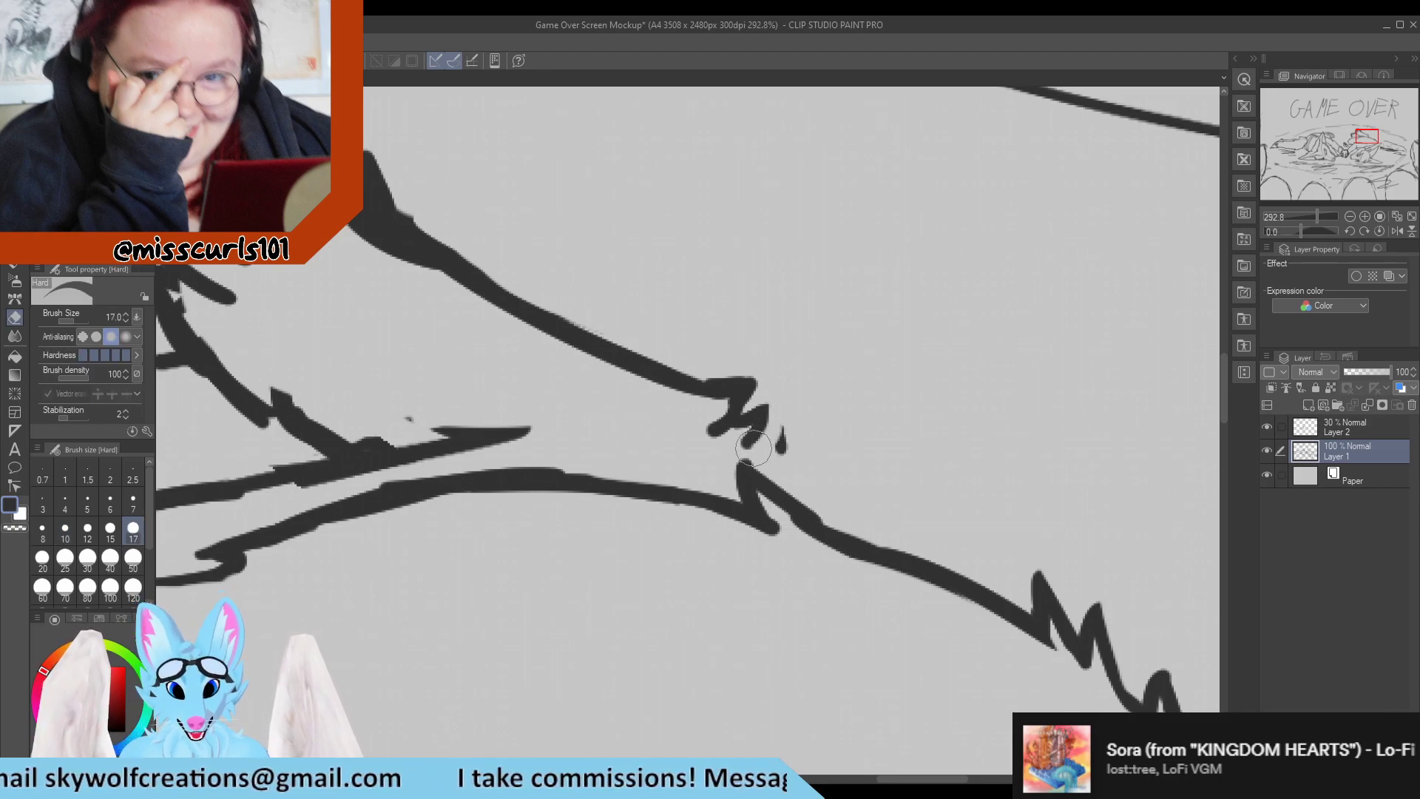
pyautogui.moveTo(741, 450); pyautogui.dragTo(745, 438)
pyautogui.press('p')
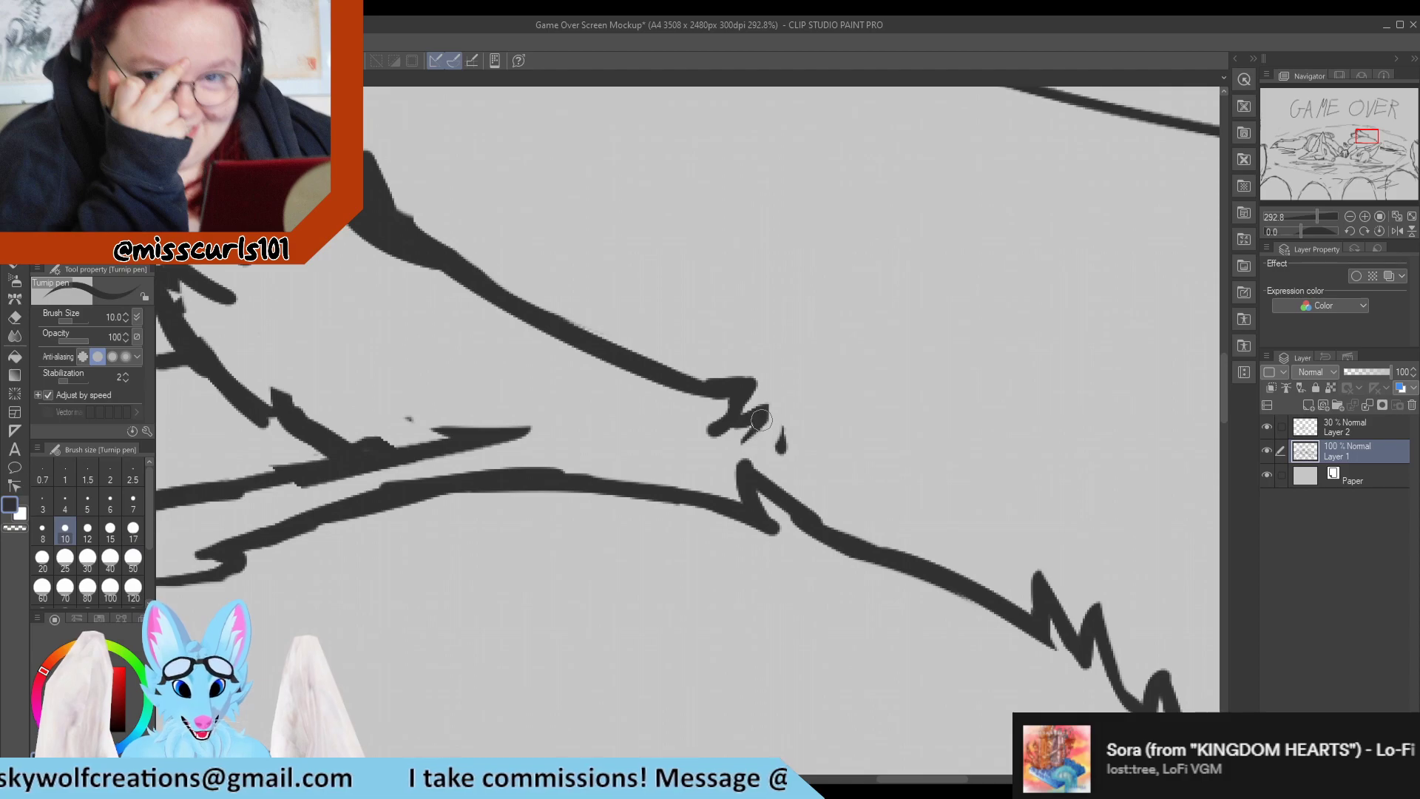
pyautogui.press('e')
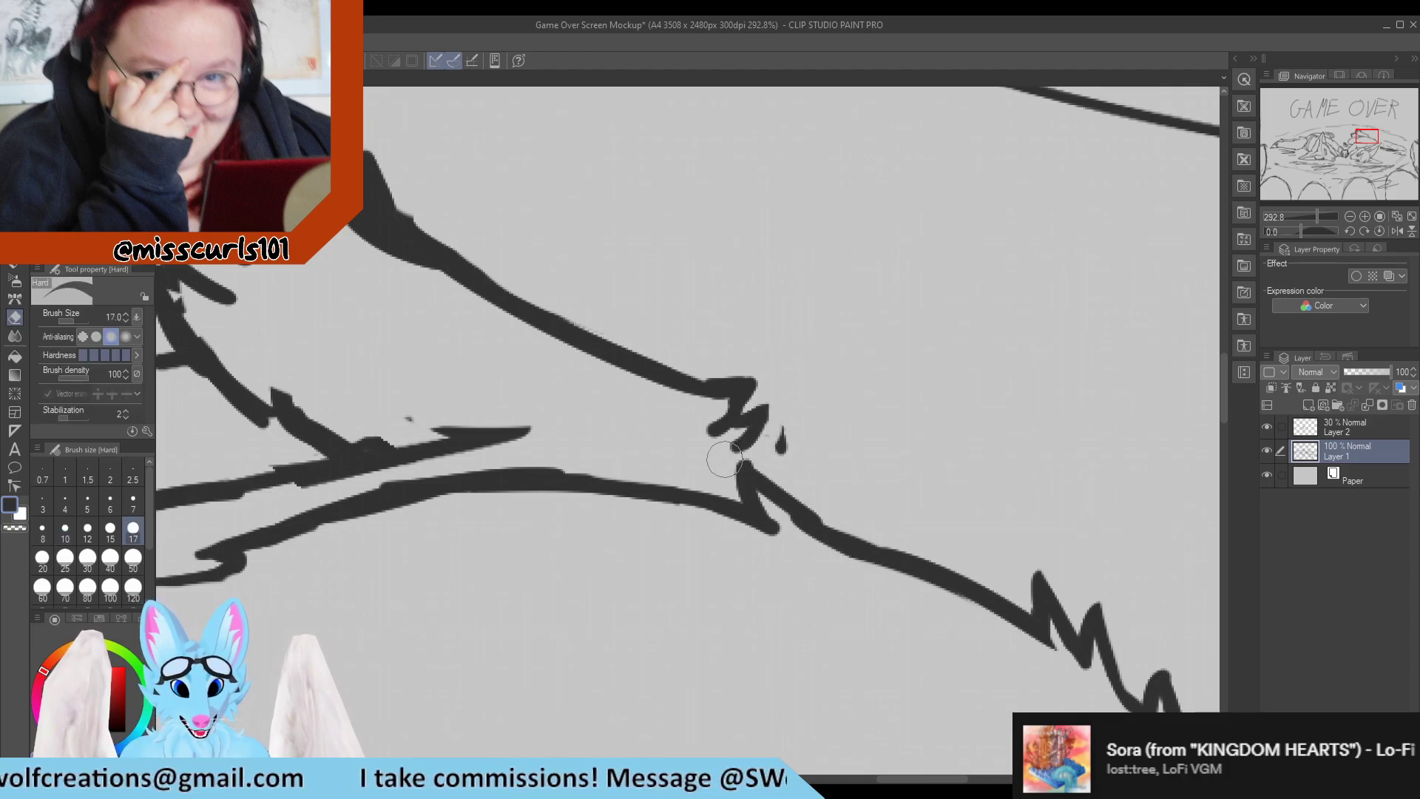
pyautogui.moveTo(789, 418); pyautogui.dragTo(787, 456)
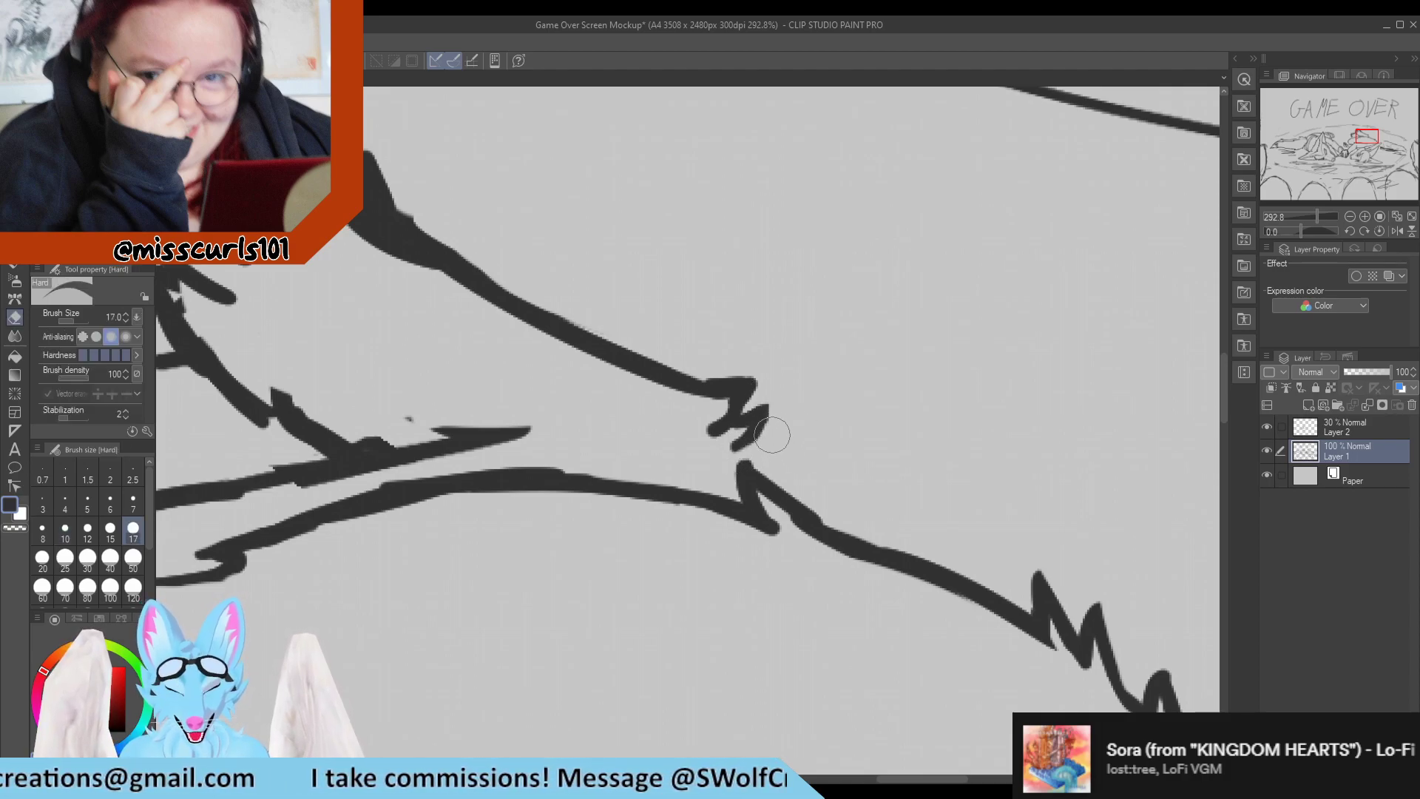
# Extend the fur tufts down to meet the thigh contour, and trim the uppermost tuft so it flows from the leg line.
pyautogui.press('p')
pyautogui.press('e')
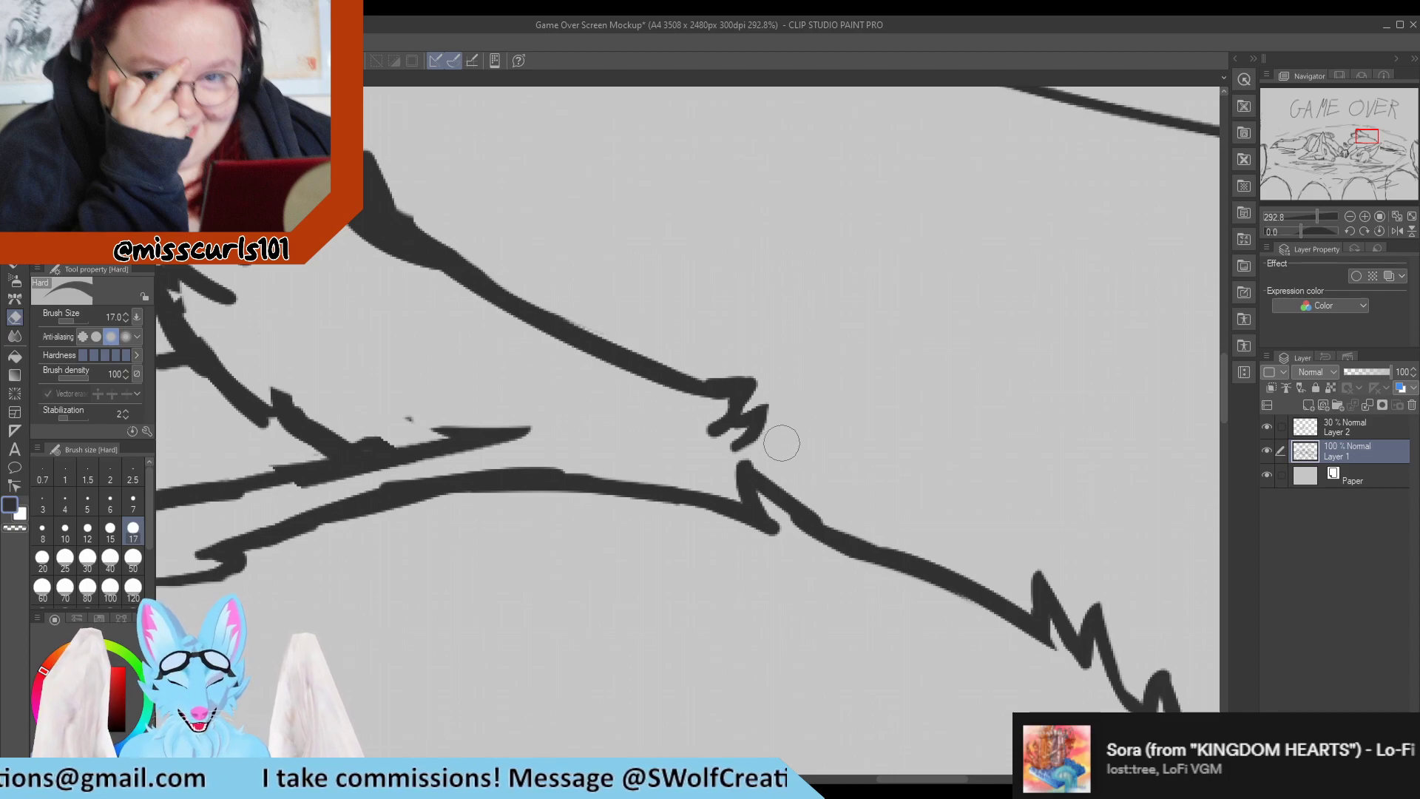
pyautogui.press('p')
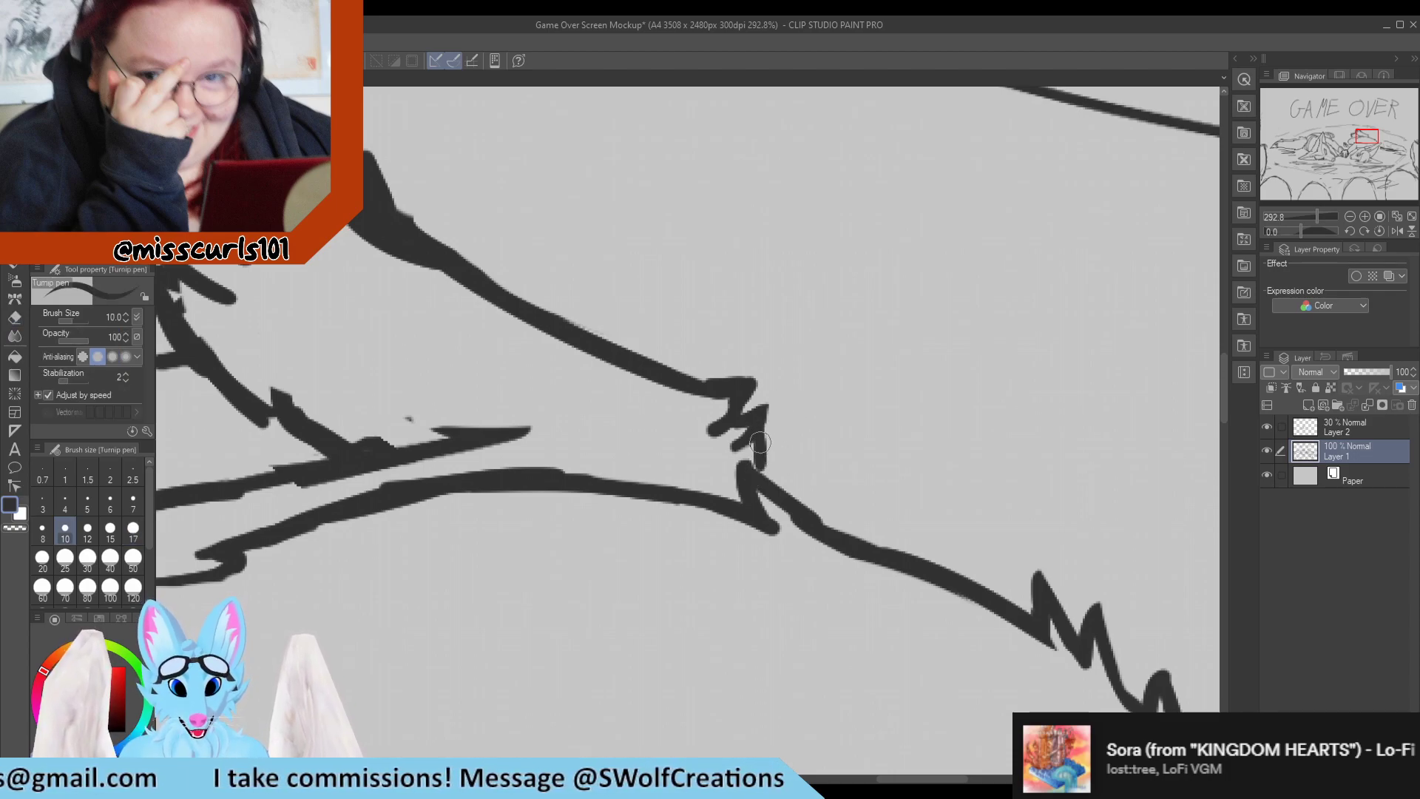
pyautogui.press('e')
pyautogui.moveTo(747, 362)
pyautogui.mouseDown()
pyautogui.moveTo(684, 369)
pyautogui.moveTo(643, 328)
pyautogui.moveTo(718, 401)
pyautogui.moveTo(672, 384)
pyautogui.moveTo(637, 362)
pyautogui.moveTo(710, 389)
pyautogui.moveTo(745, 383)
pyautogui.mouseUp()
pyautogui.press('p')
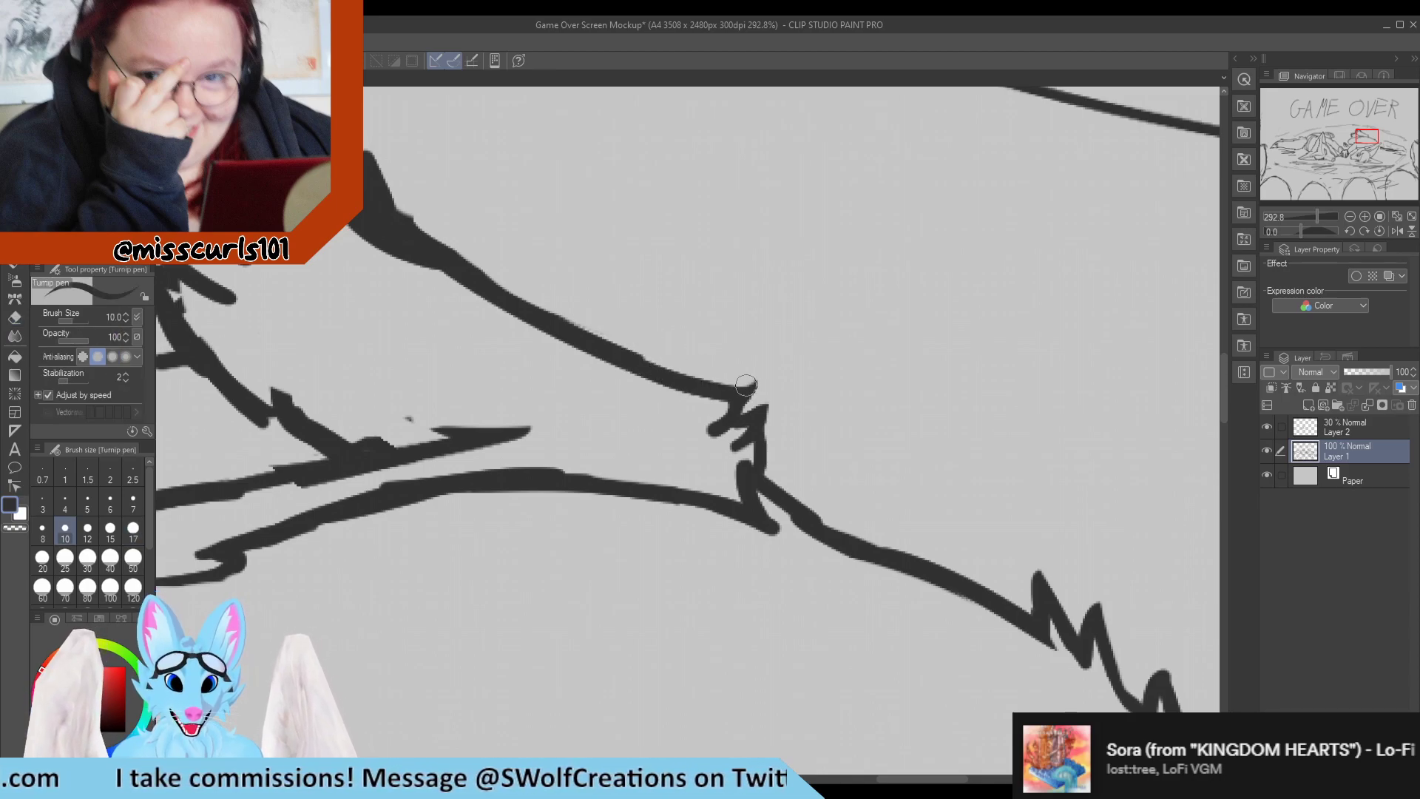
pyautogui.press('e')
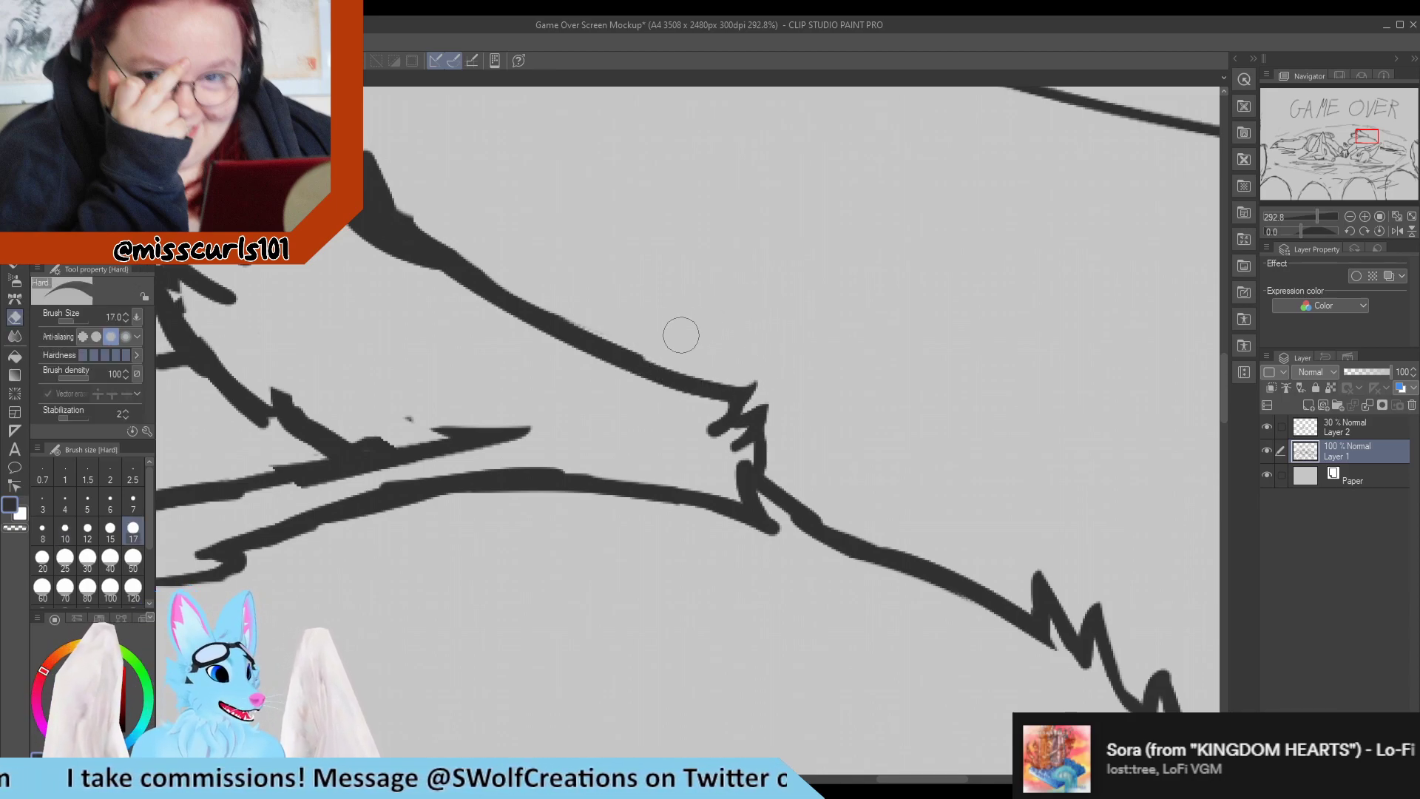
pyautogui.press('p')
# Erase the clumped joint where the raised leg meets the line above the thigh, and redraw that line as one smooth, even stroke.
pyautogui.scroll(-4, 676, 338)
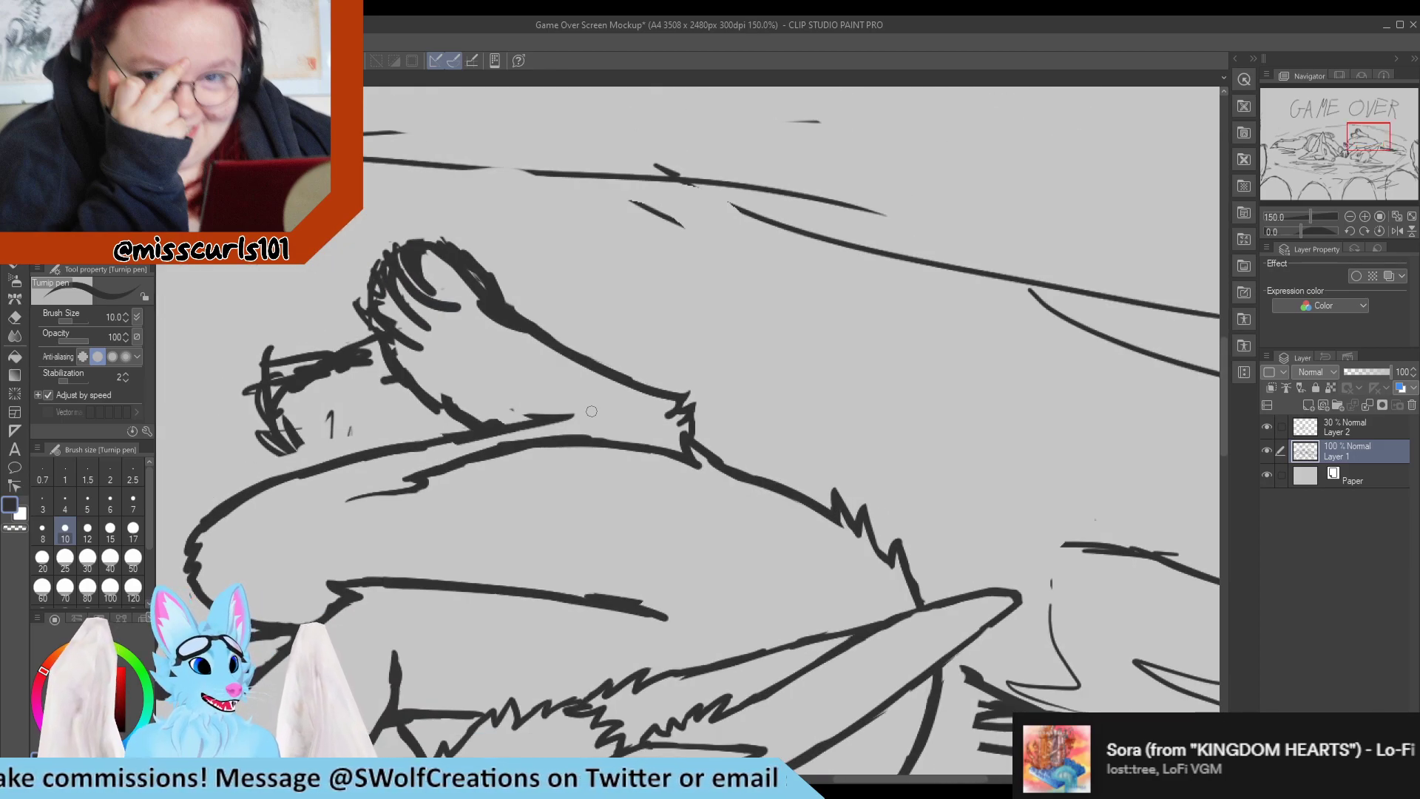
pyautogui.scroll(-6, 363, 385)
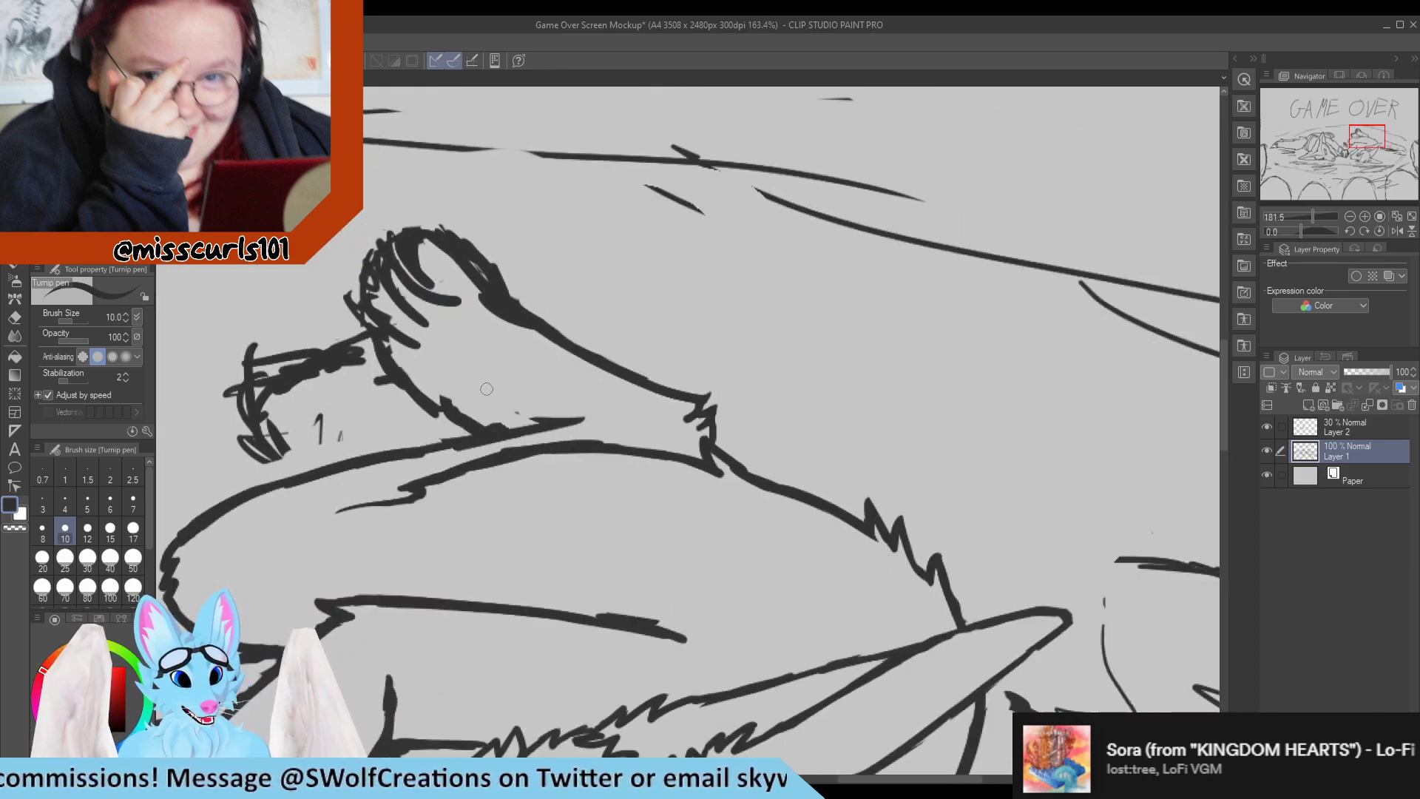
pyautogui.scroll(2, 363, 385)
pyautogui.scroll(5, 536, 433)
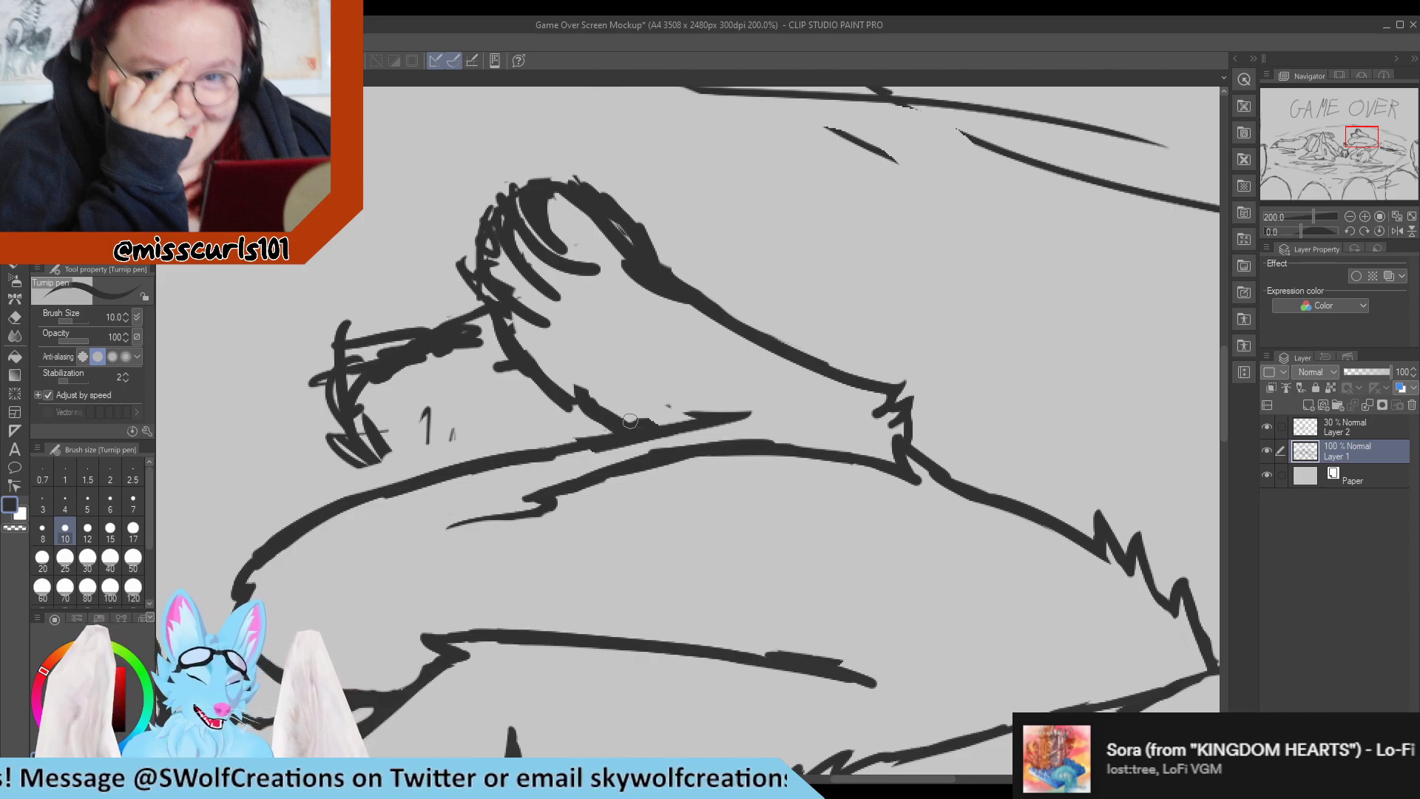
pyautogui.press('e')
pyautogui.moveTo(736, 413); pyautogui.dragTo(635, 418)
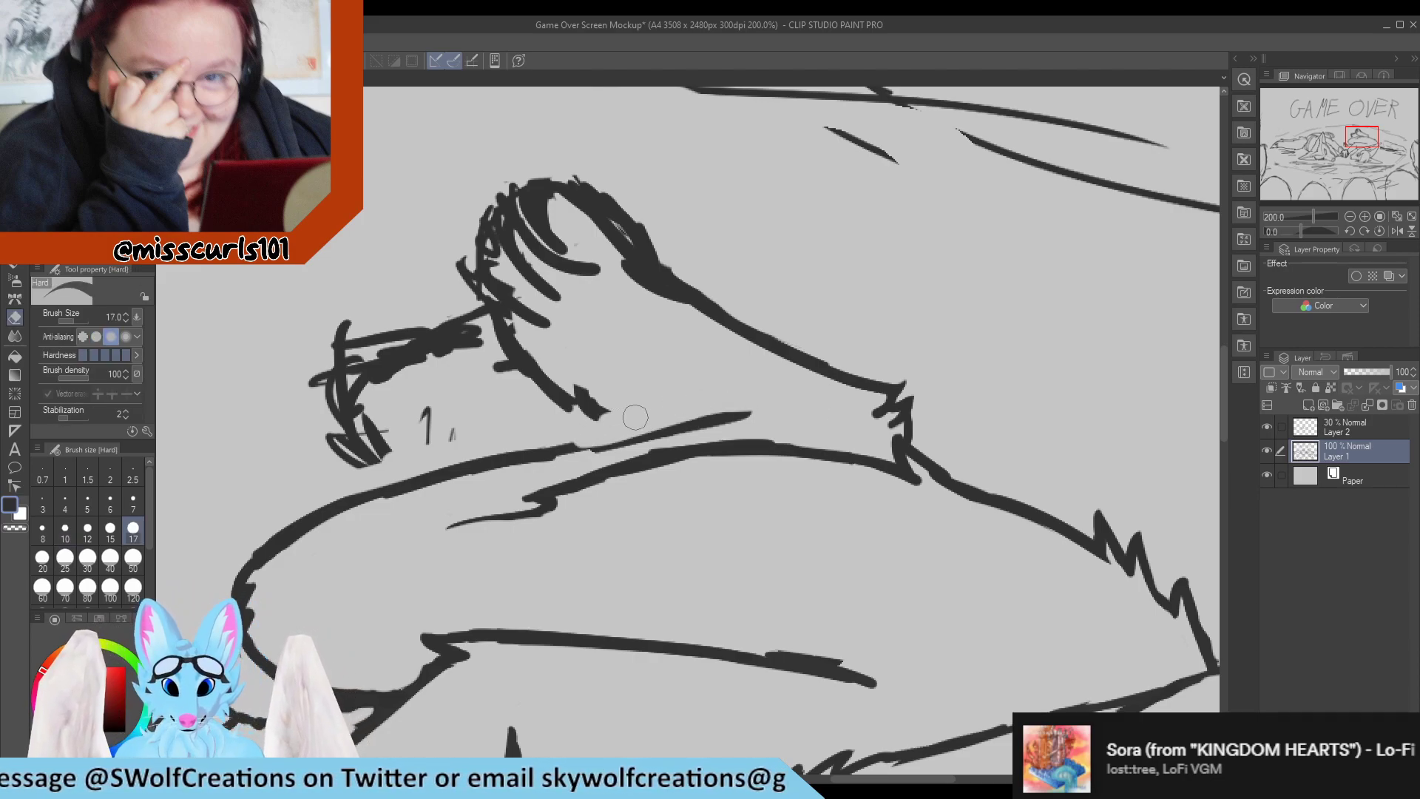
pyautogui.press('p')
pyautogui.scroll(-2, 641, 451)
pyautogui.scroll(3, 658, 505)
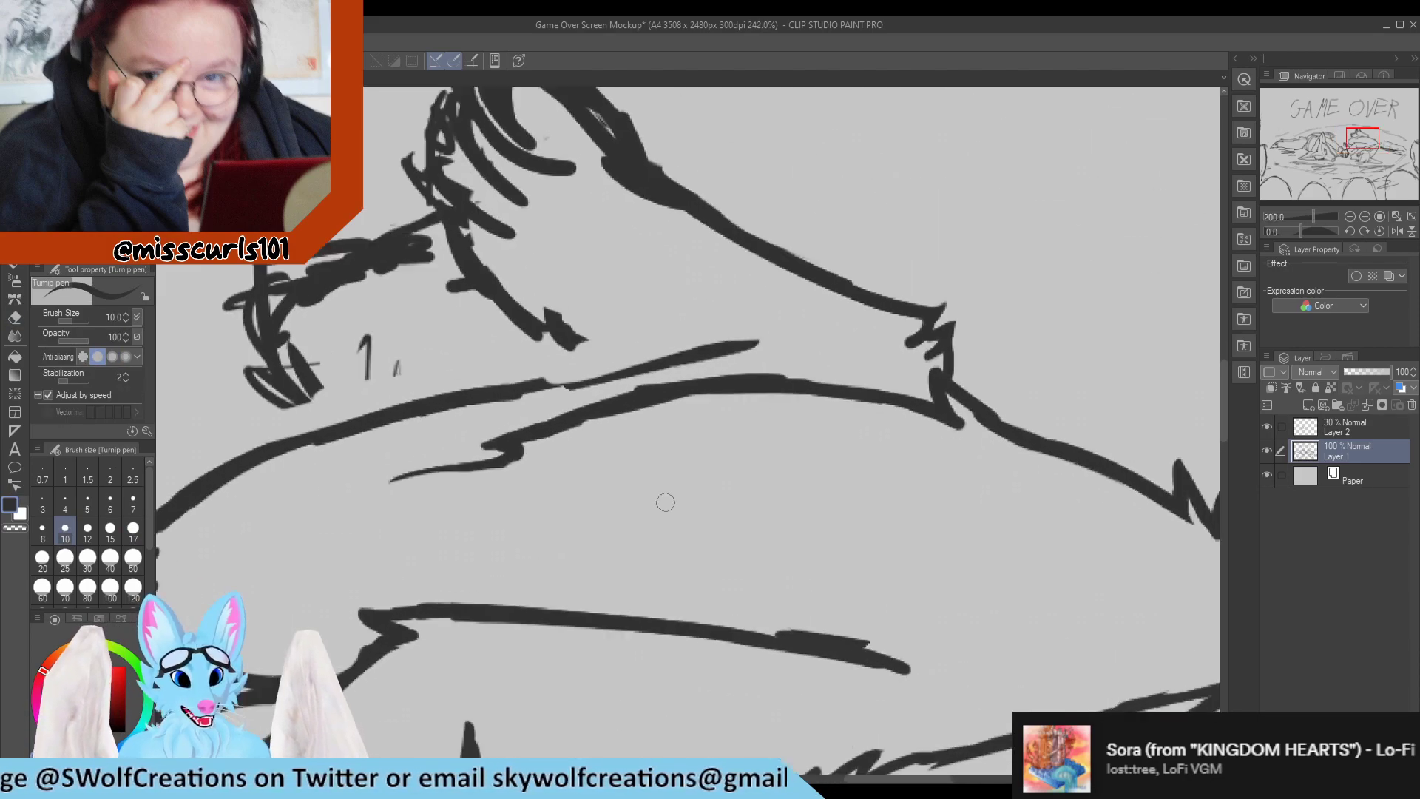
pyautogui.moveTo(518, 390); pyautogui.dragTo(691, 346)
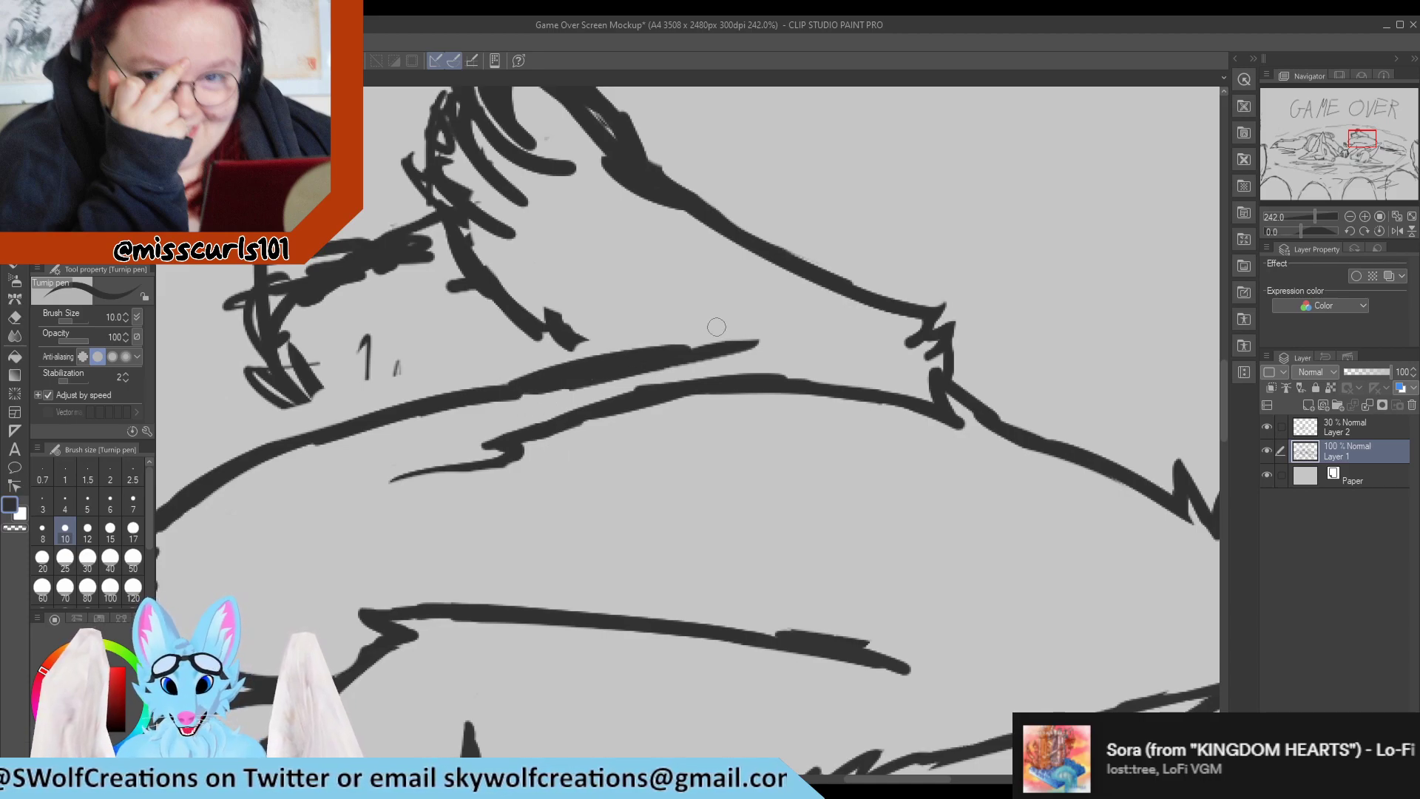
pyautogui.press('e')
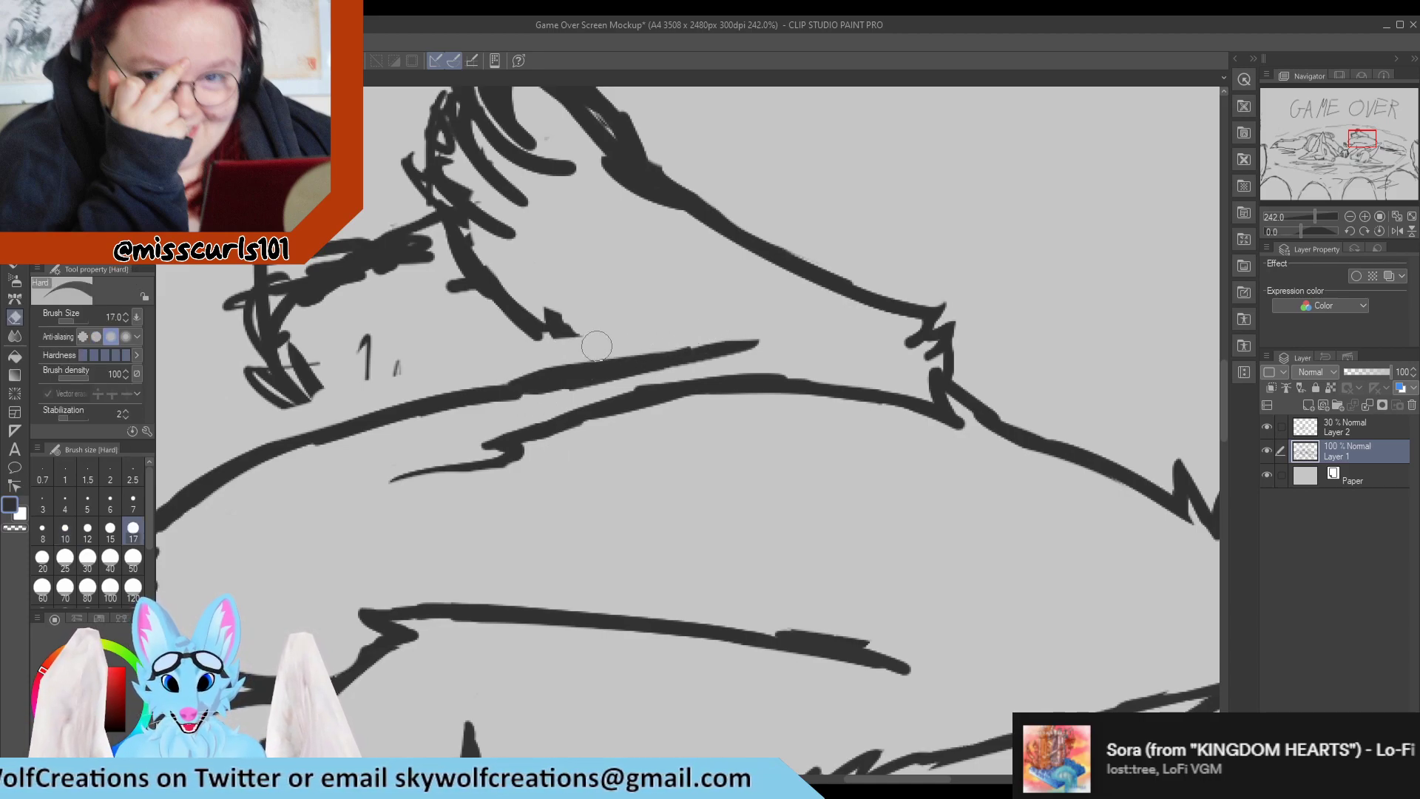
pyautogui.moveTo(474, 370); pyautogui.dragTo(766, 321)
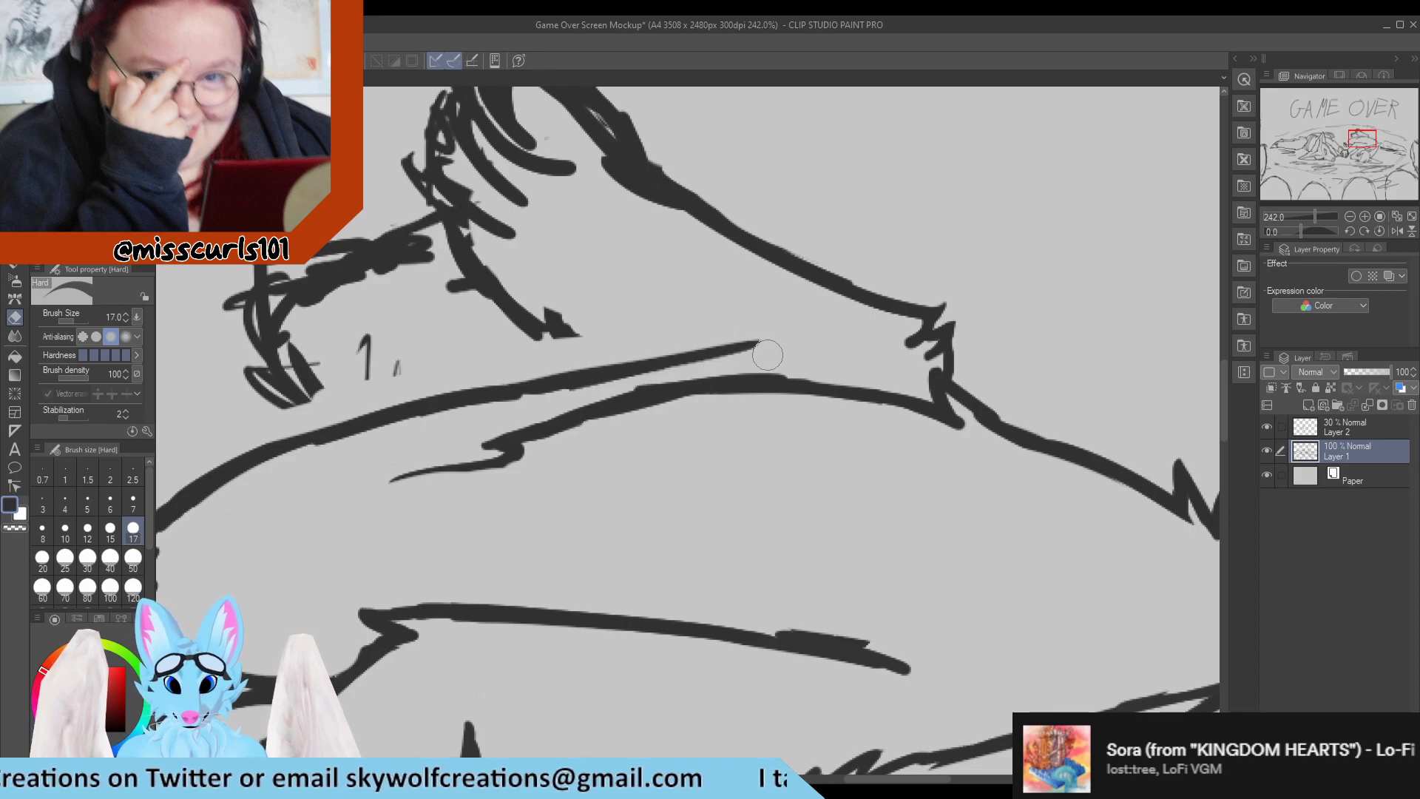
# Redraw the raised leg's underside as a smooth curve running down to meet the line above the thigh.
pyautogui.press('p')
pyautogui.moveTo(526, 311)
pyautogui.mouseDown()
pyautogui.moveTo(628, 347)
pyautogui.moveTo(453, 293)
pyautogui.moveTo(570, 336)
pyautogui.mouseUp()
pyautogui.press('e')
pyautogui.press('p')
pyautogui.moveTo(476, 278)
pyautogui.mouseDown()
pyautogui.moveTo(628, 358)
pyautogui.moveTo(618, 323)
pyautogui.moveTo(569, 302)
pyautogui.moveTo(616, 360)
pyautogui.mouseUp()
pyautogui.press('e')
pyautogui.press('p')
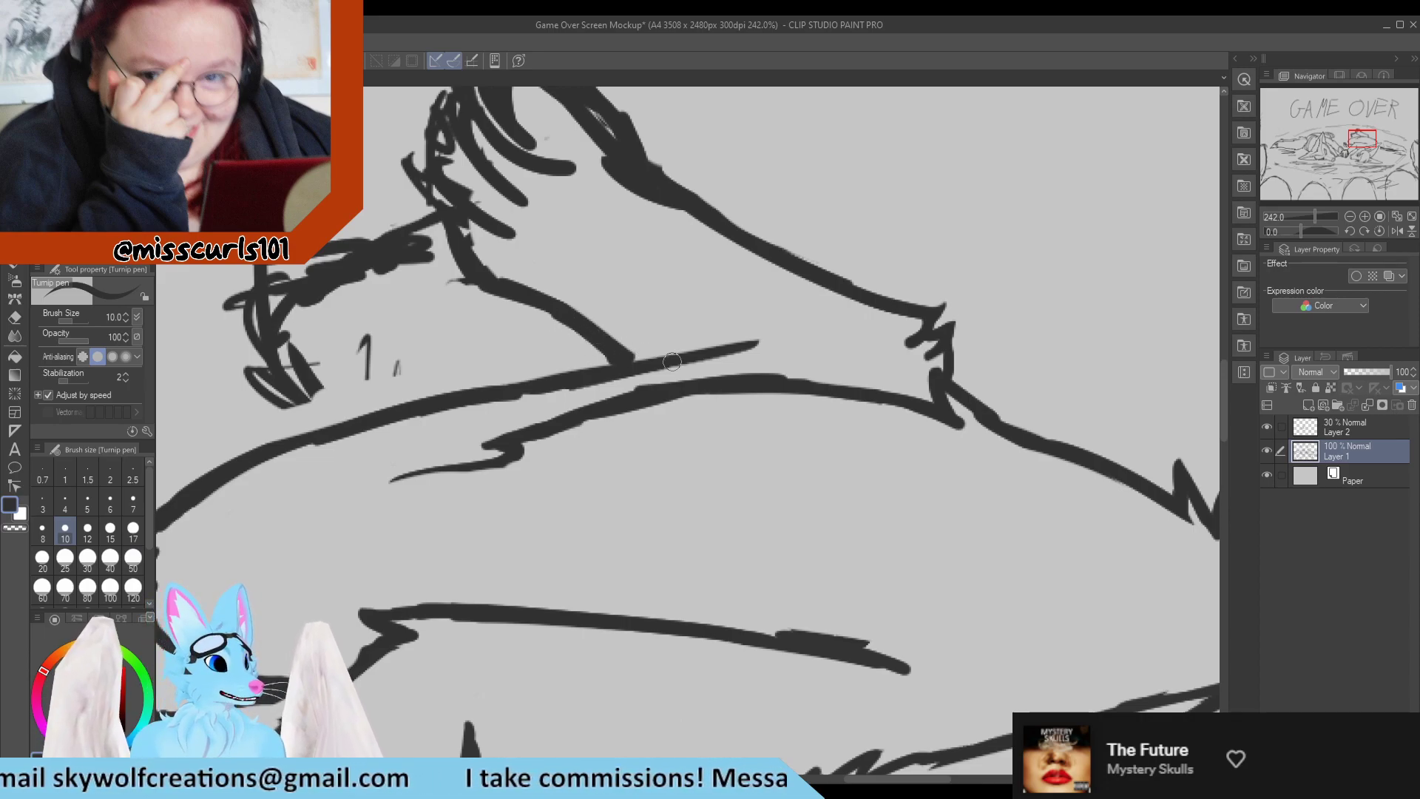
# Erase the scribbled toe lines on the right character's raised foot and thin the inner edge of the upper leg line.
pyautogui.scroll(-4, 467, 223)
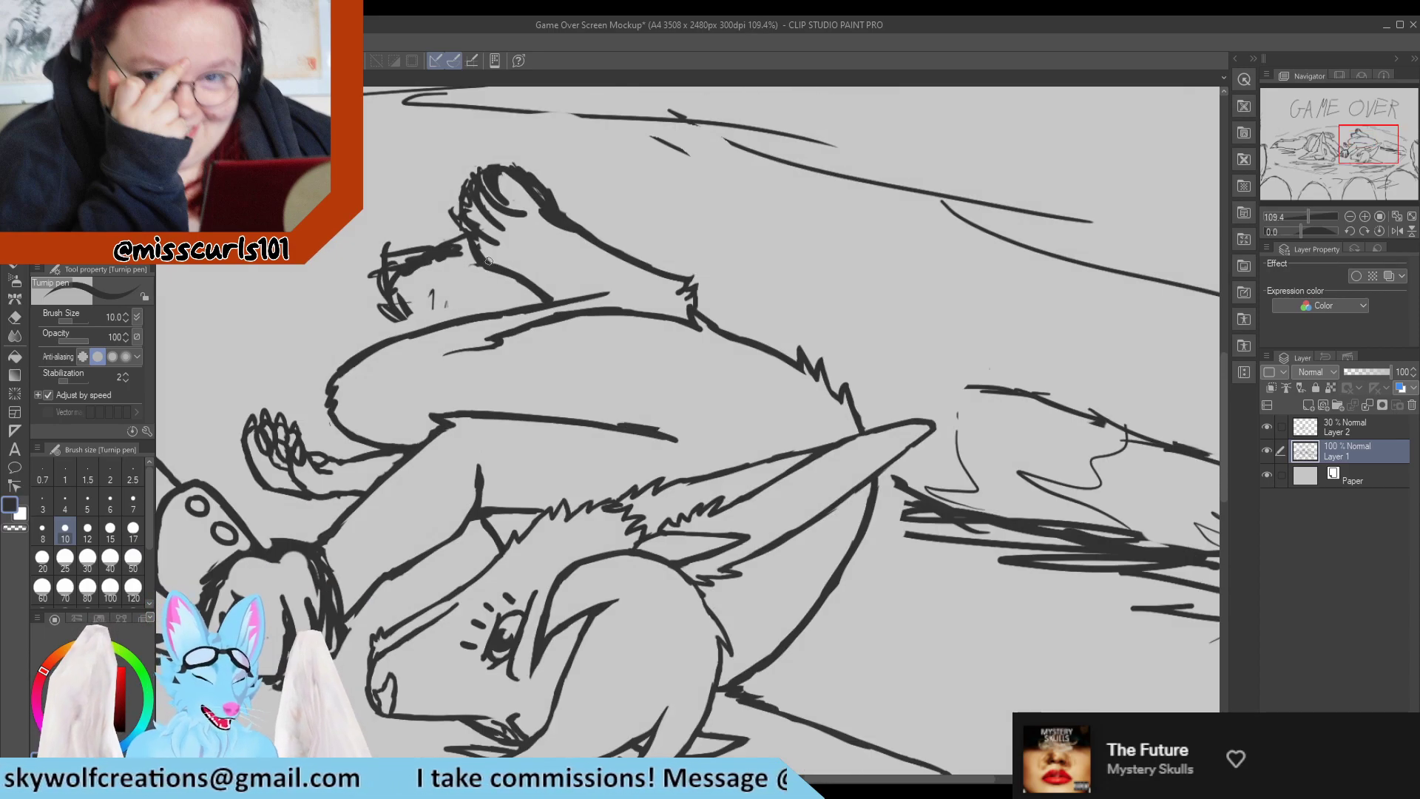
pyautogui.scroll(1, 488, 260)
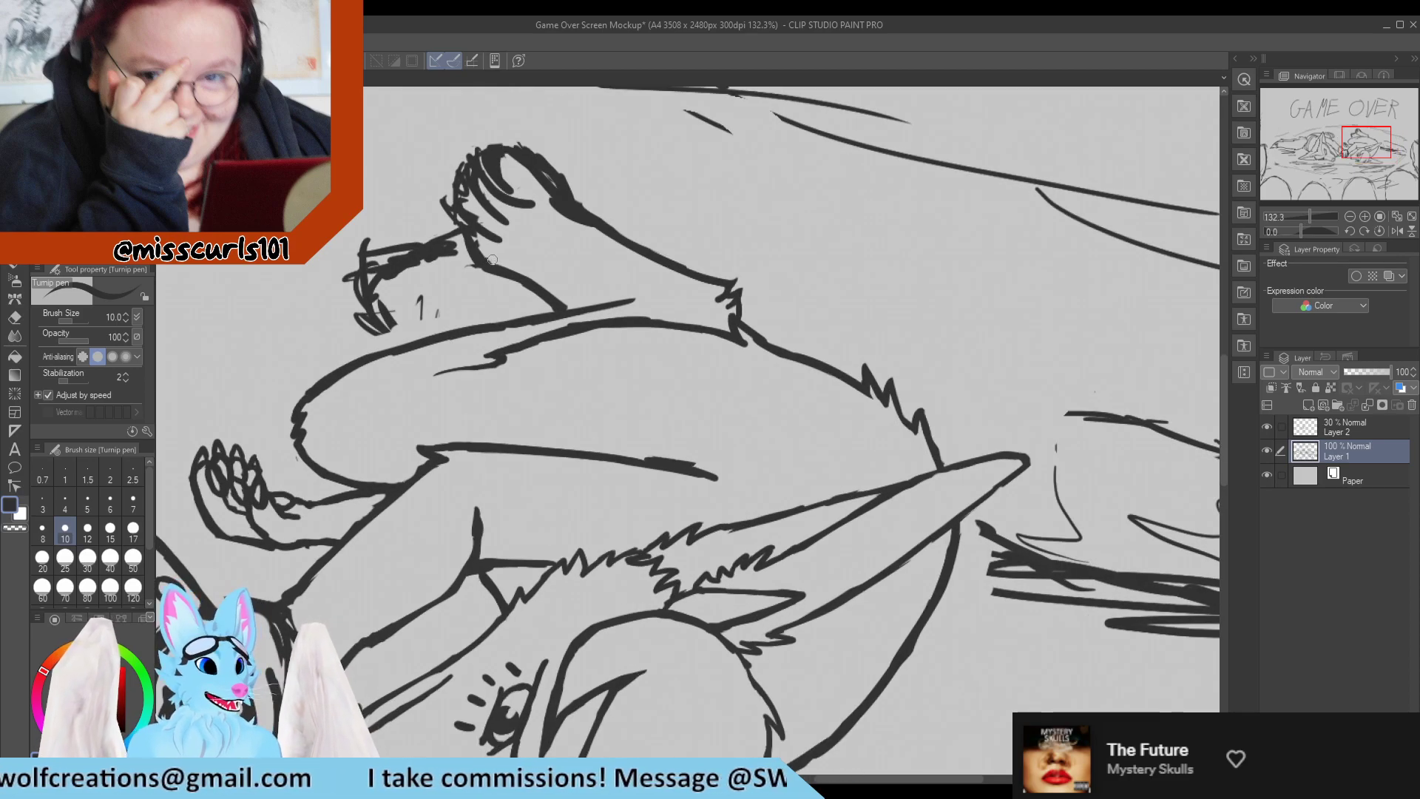
pyautogui.scroll(2, 485, 222)
pyautogui.scroll(3, 482, 180)
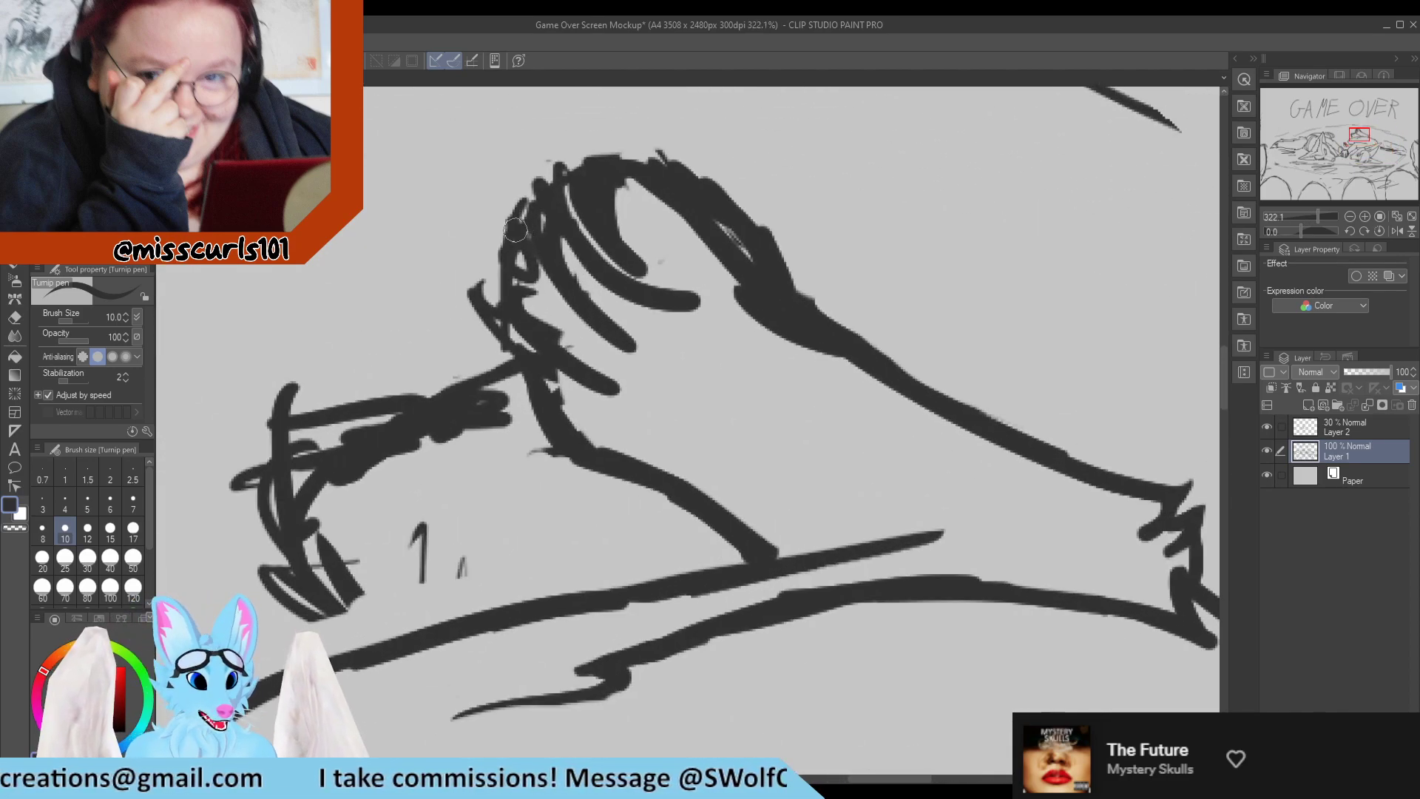
pyautogui.press('e')
pyautogui.moveTo(555, 222)
pyautogui.mouseDown()
pyautogui.moveTo(545, 174)
pyautogui.moveTo(564, 159)
pyautogui.moveTo(627, 251)
pyautogui.moveTo(631, 228)
pyautogui.moveTo(729, 327)
pyautogui.moveTo(850, 389)
pyautogui.mouseUp()
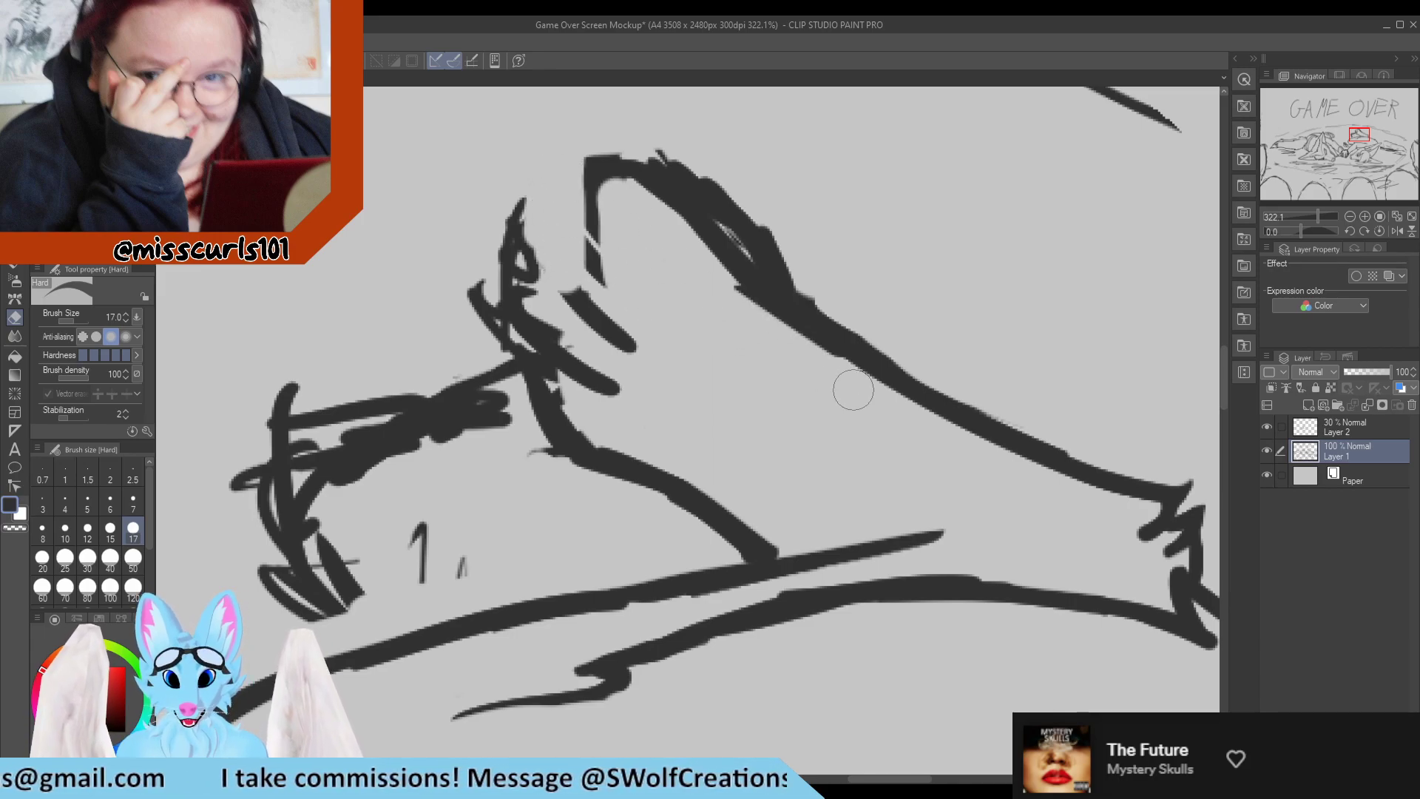
pyautogui.moveTo(748, 323); pyautogui.dragTo(827, 386)
pyautogui.moveTo(686, 264); pyautogui.dragTo(843, 383)
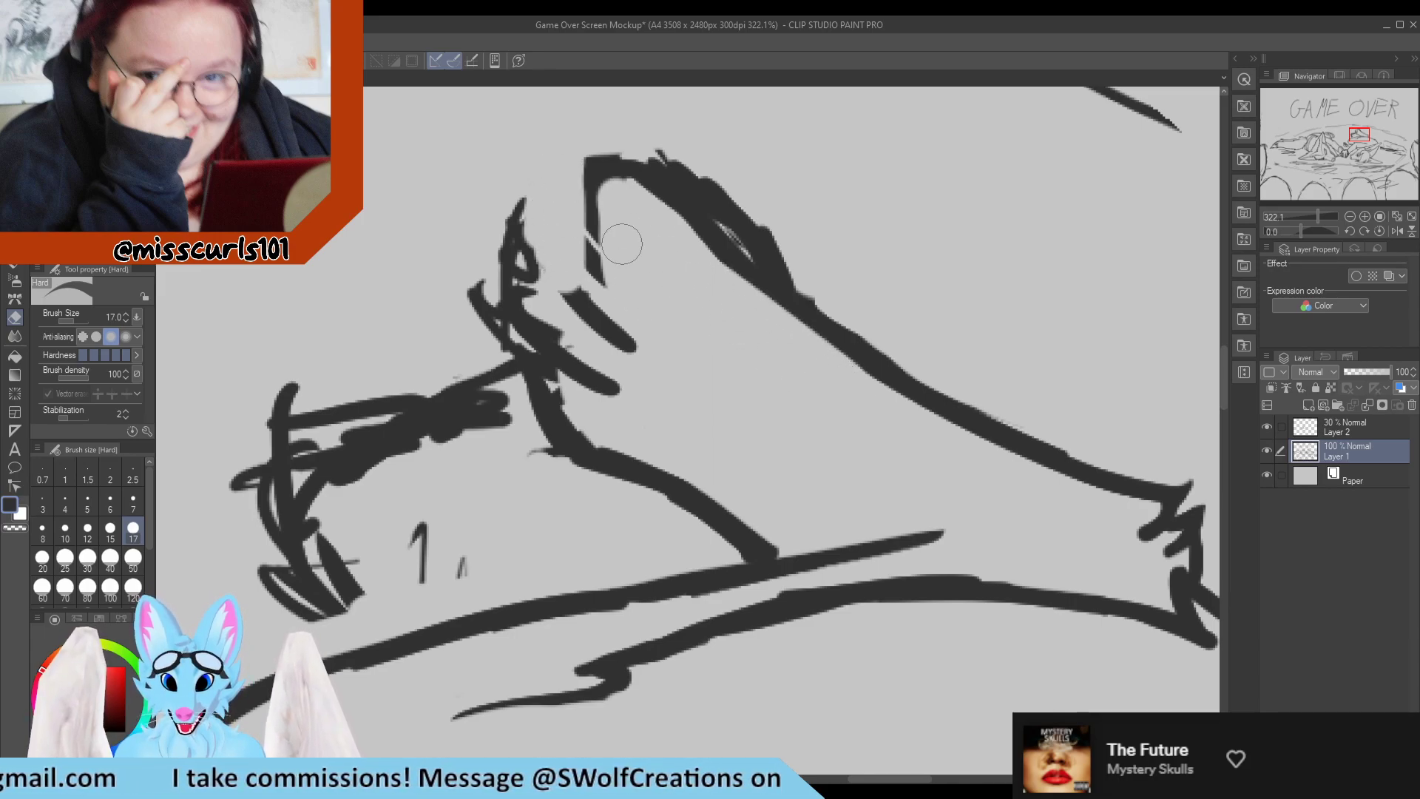
pyautogui.moveTo(592, 215); pyautogui.dragTo(622, 272)
# Sketch a new curve for the raised foot's first toe and erase the thick, doubled upper edge of the foot.
pyautogui.press('p')
pyautogui.moveTo(597, 169)
pyautogui.mouseDown()
pyautogui.moveTo(577, 201)
pyautogui.moveTo(575, 244)
pyautogui.moveTo(570, 231)
pyautogui.moveTo(657, 313)
pyautogui.mouseUp()
pyautogui.hotkey('ctrl', 'z')
pyautogui.press('e')
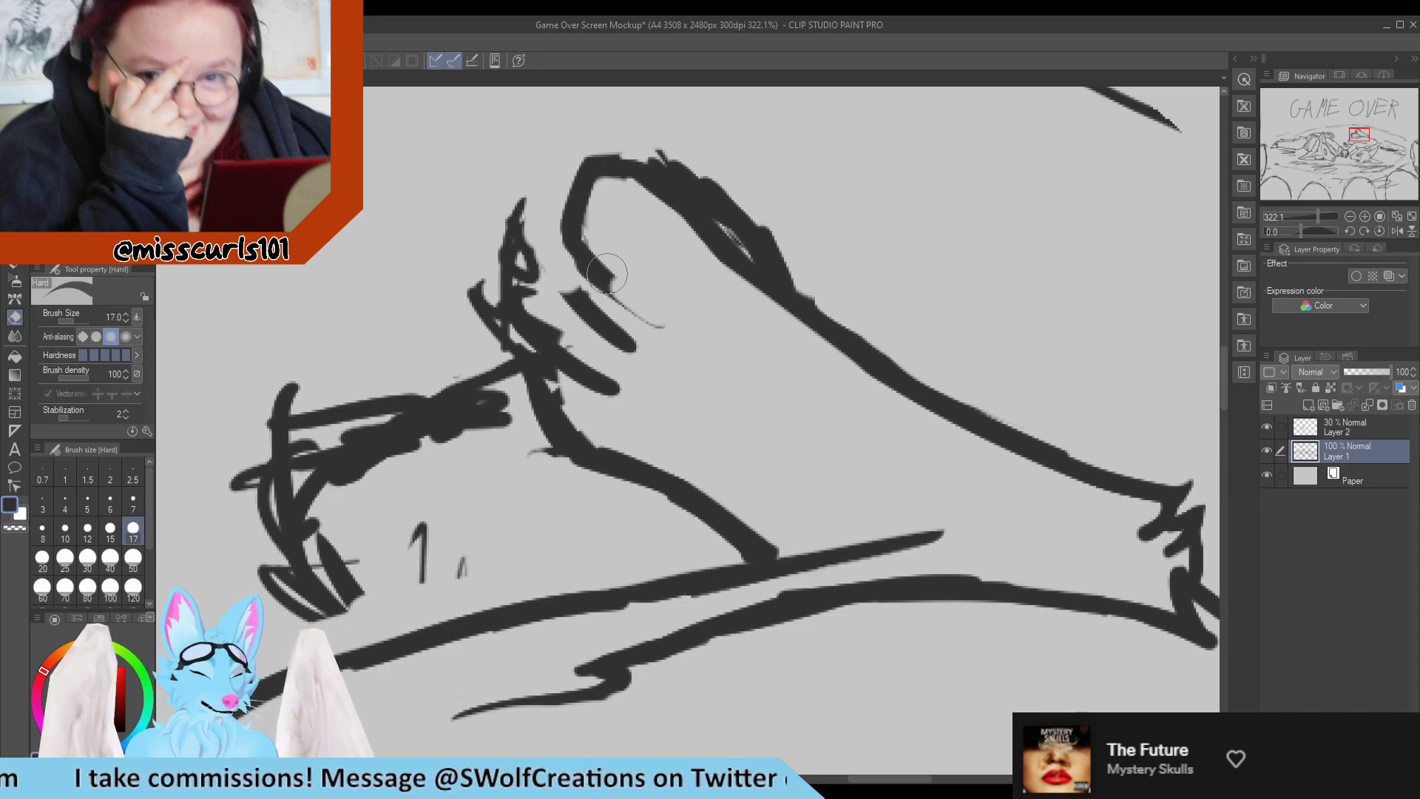
pyautogui.moveTo(615, 176); pyautogui.dragTo(707, 294)
pyautogui.moveTo(688, 151)
pyautogui.mouseDown()
pyautogui.moveTo(633, 138)
pyautogui.moveTo(773, 270)
pyautogui.mouseUp()
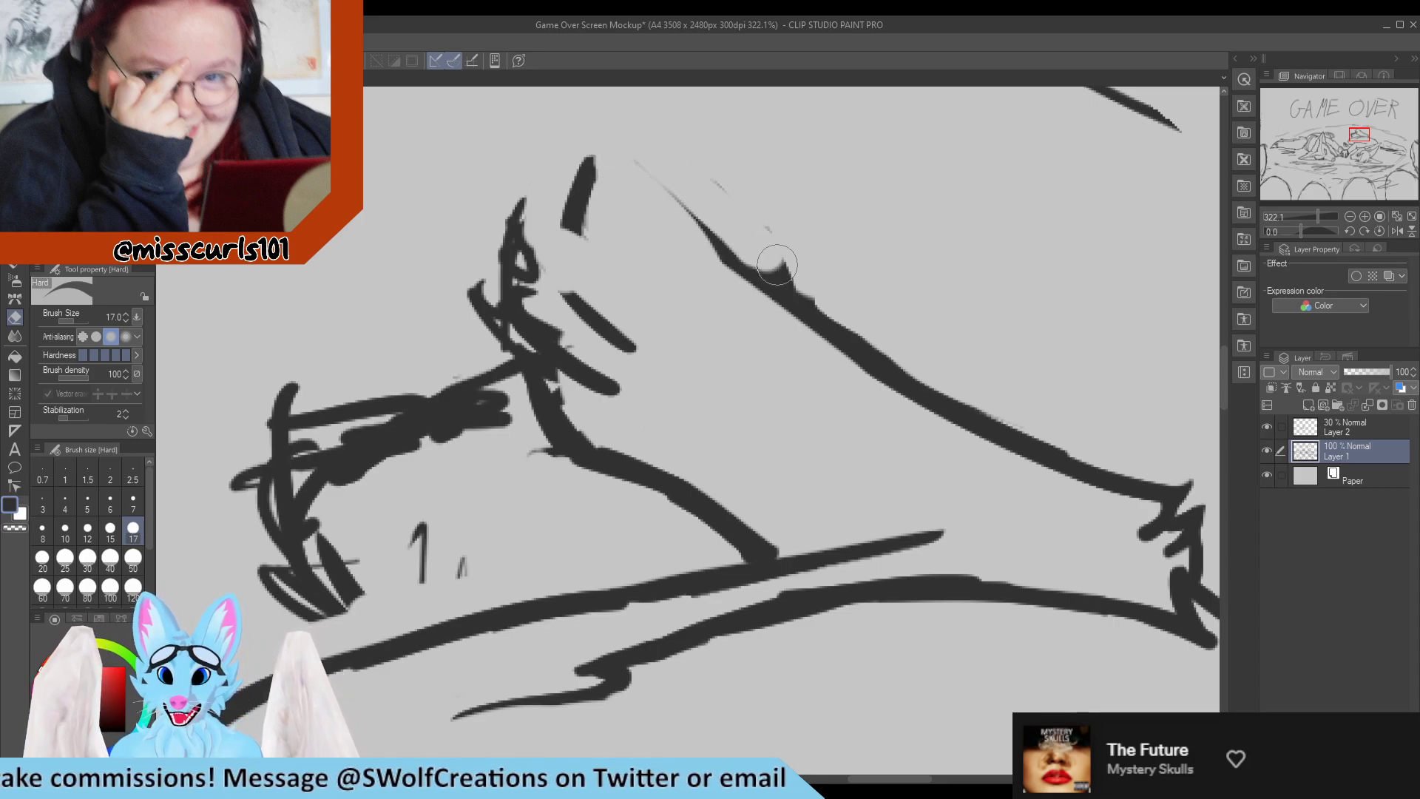
# Redraw the raised foot's upper edge as a clean line with a separate arched bump that joins the leg line.
pyautogui.press('p')
pyautogui.moveTo(625, 156)
pyautogui.mouseDown()
pyautogui.moveTo(745, 313)
pyautogui.moveTo(733, 219)
pyautogui.moveTo(810, 264)
pyautogui.moveTo(761, 228)
pyautogui.moveTo(758, 246)
pyautogui.moveTo(830, 303)
pyautogui.moveTo(737, 275)
pyautogui.mouseUp()
pyautogui.press('e')
pyautogui.press('p')
pyautogui.moveTo(658, 169)
pyautogui.mouseDown()
pyautogui.moveTo(762, 299)
pyautogui.moveTo(762, 276)
pyautogui.moveTo(734, 257)
pyautogui.moveTo(765, 295)
pyautogui.mouseUp()
pyautogui.press('e')
pyautogui.press('p')
pyautogui.moveTo(692, 218); pyautogui.dragTo(807, 318)
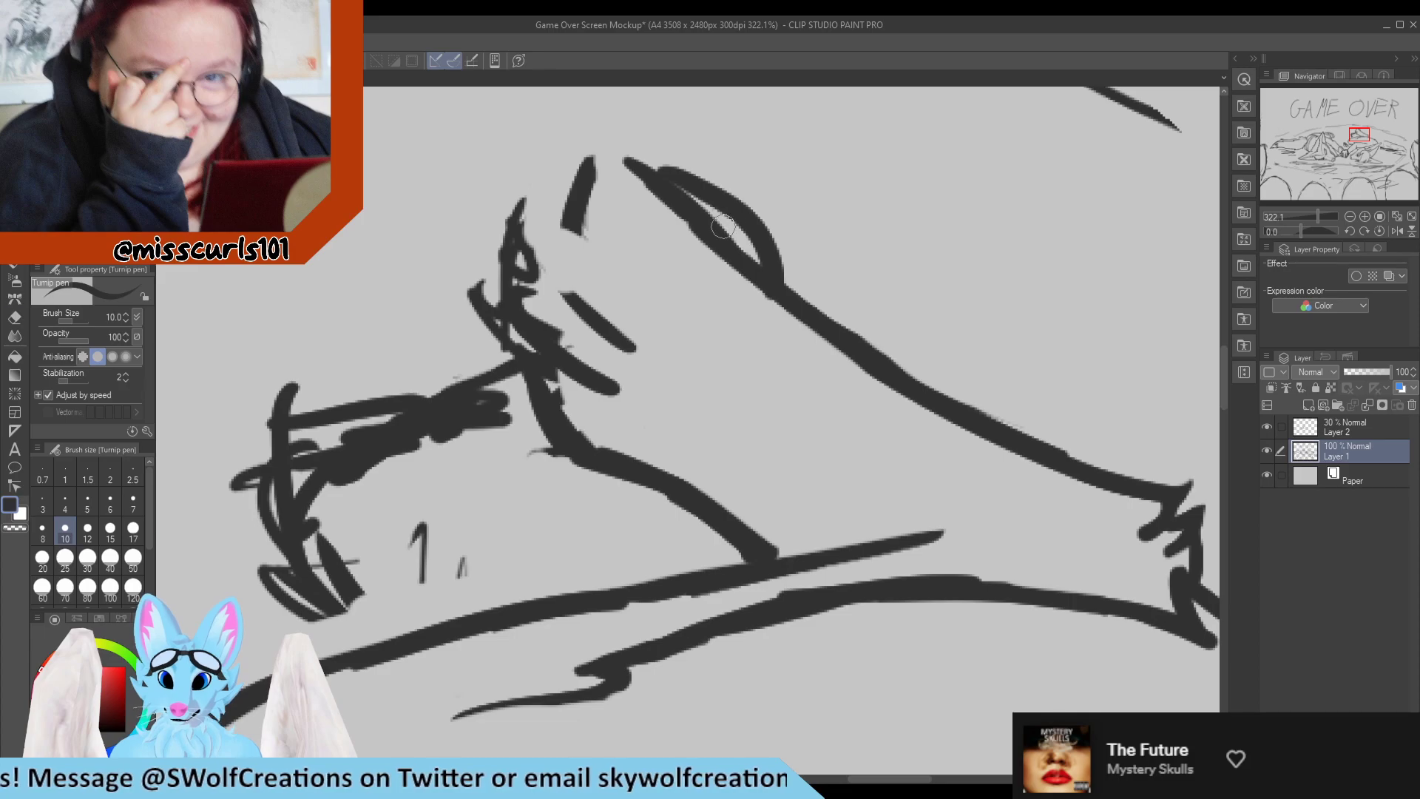
# Redraw the first toe as a rounded outline and erase the leftover toe scribbles and specks around it.
pyautogui.press('e')
pyautogui.moveTo(664, 164)
pyautogui.mouseDown()
pyautogui.moveTo(597, 158)
pyautogui.moveTo(630, 162)
pyautogui.moveTo(578, 194)
pyautogui.moveTo(590, 191)
pyautogui.moveTo(568, 233)
pyautogui.moveTo(573, 214)
pyautogui.moveTo(584, 271)
pyautogui.moveTo(607, 294)
pyautogui.moveTo(581, 280)
pyautogui.moveTo(639, 334)
pyautogui.mouseUp()
pyautogui.press('p')
pyautogui.moveTo(578, 184)
pyautogui.mouseDown()
pyautogui.moveTo(532, 188)
pyautogui.moveTo(516, 256)
pyautogui.moveTo(534, 248)
pyautogui.moveTo(513, 274)
pyautogui.moveTo(525, 347)
pyautogui.moveTo(556, 375)
pyautogui.moveTo(577, 356)
pyautogui.mouseUp()
pyautogui.press('e')
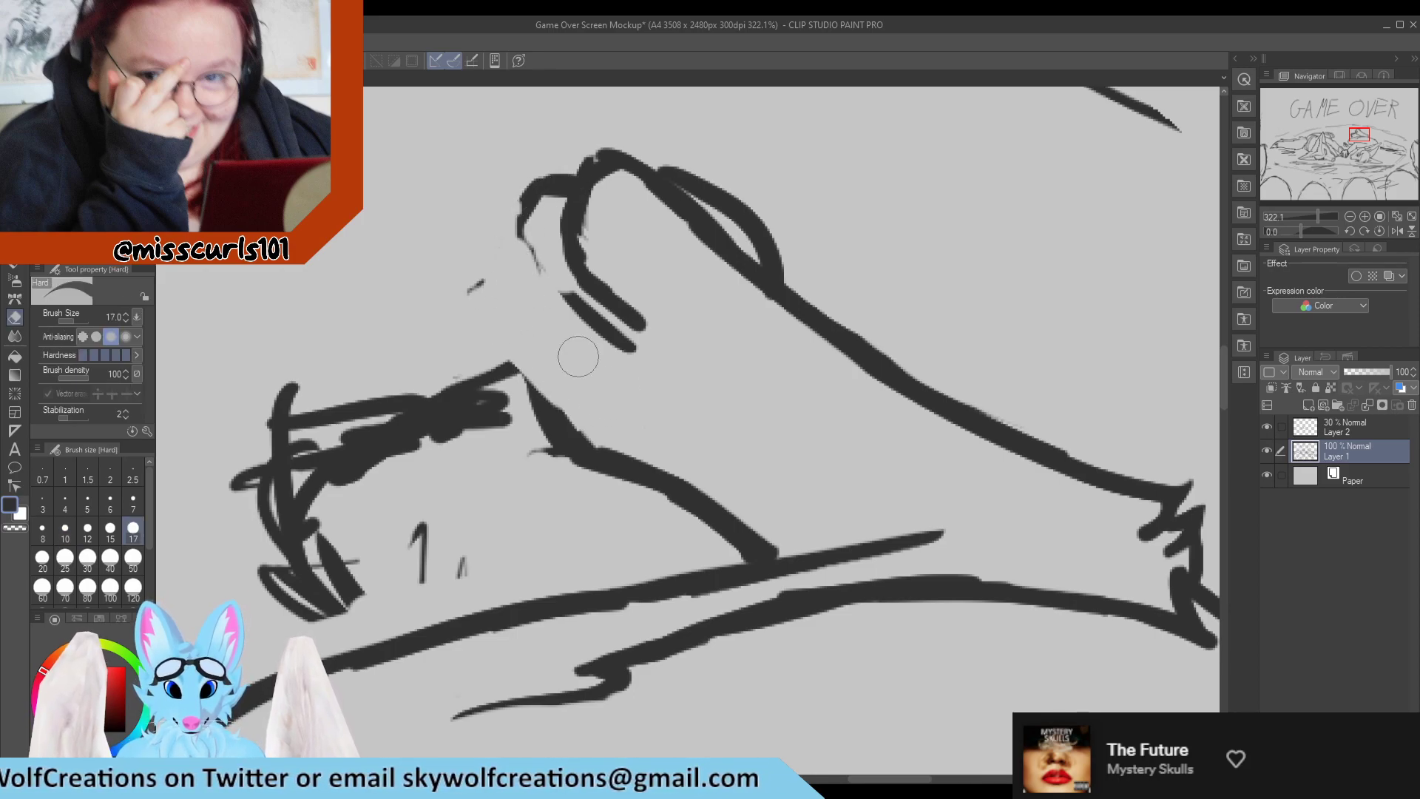
pyautogui.moveTo(511, 285); pyautogui.dragTo(469, 291)
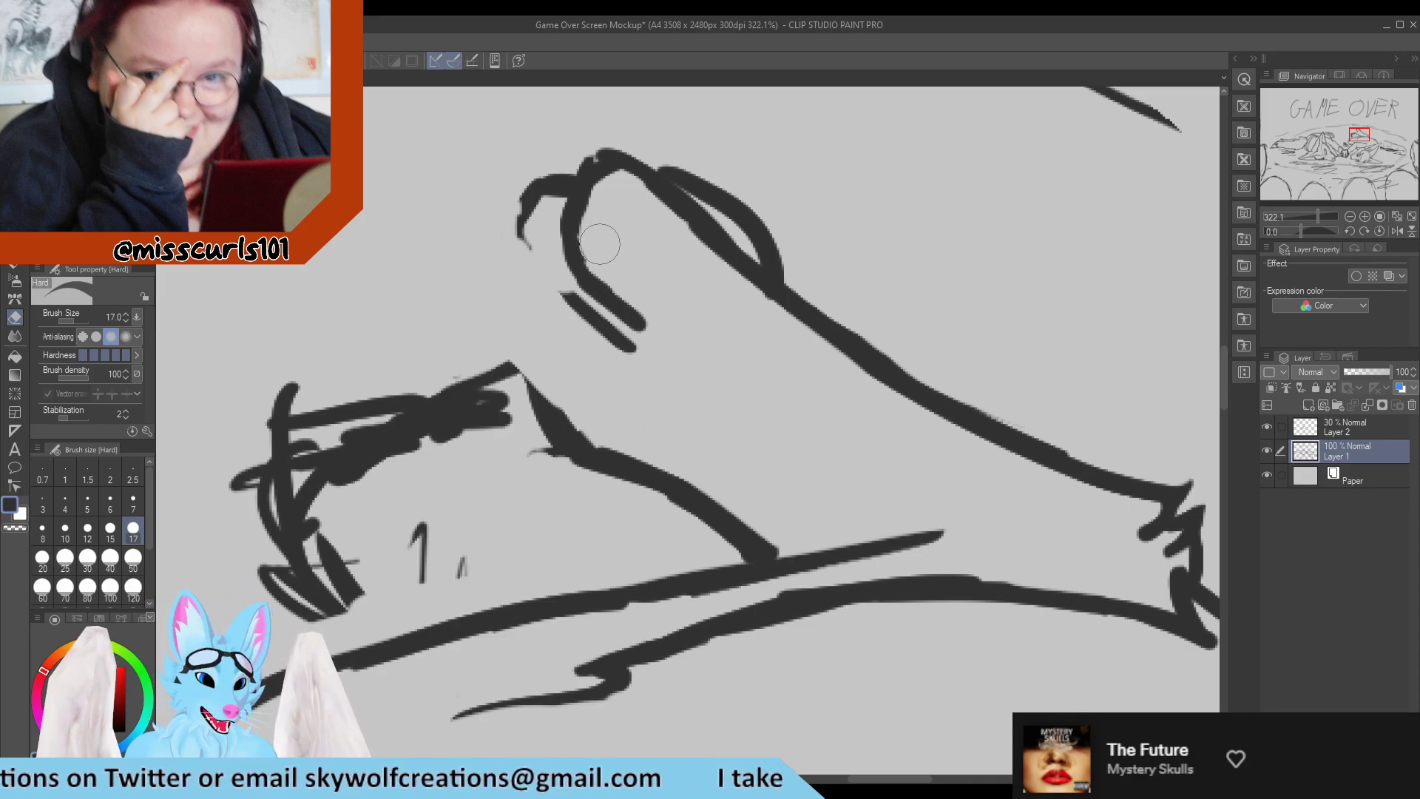
# Smooth the first toe's outline, add a narrow pointed toe tip beside it, and taper the inner end of the toe line.
pyautogui.press('p')
pyautogui.moveTo(603, 159); pyautogui.dragTo(592, 196)
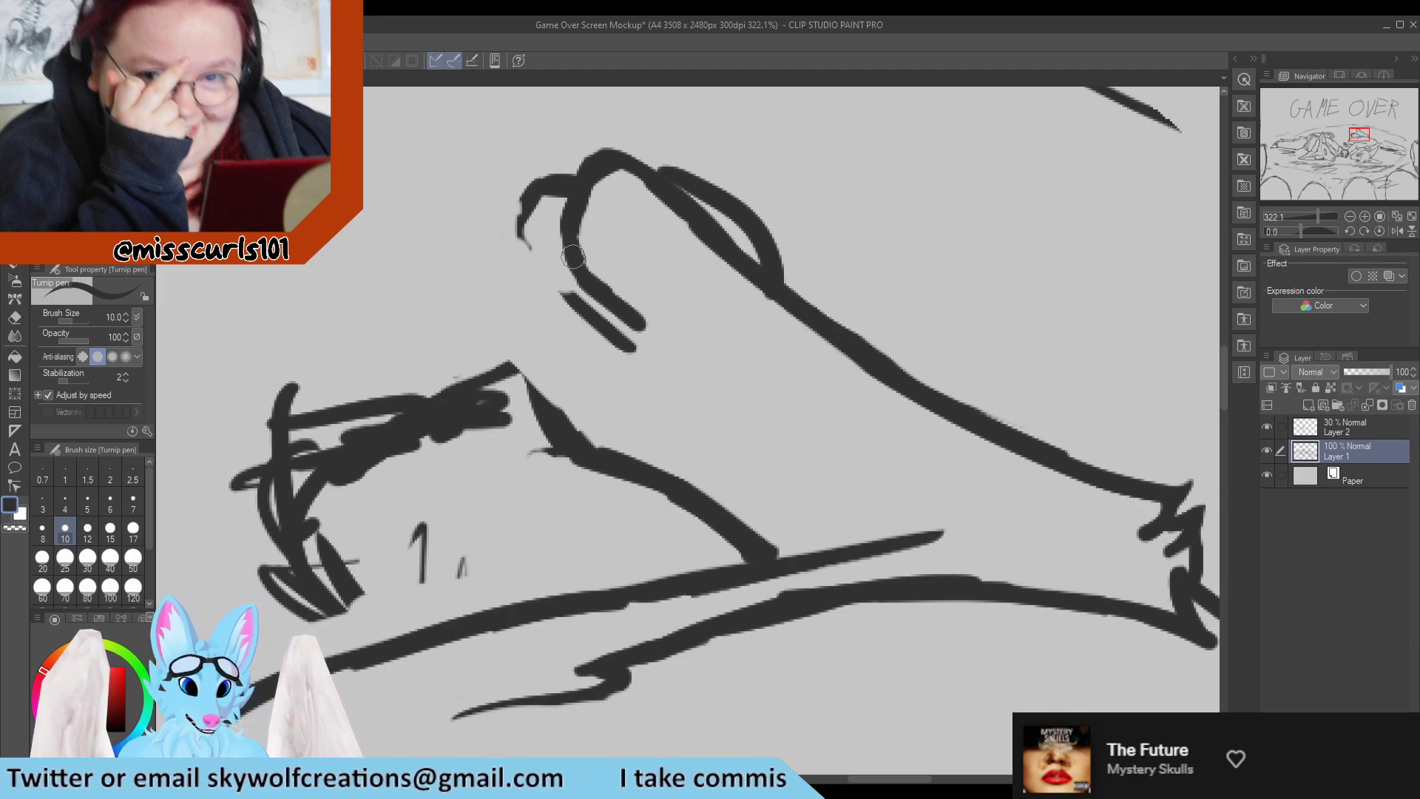
pyautogui.moveTo(573, 257)
pyautogui.mouseDown()
pyautogui.moveTo(555, 153)
pyautogui.moveTo(556, 211)
pyautogui.moveTo(563, 148)
pyautogui.moveTo(553, 176)
pyautogui.moveTo(563, 137)
pyautogui.moveTo(577, 250)
pyautogui.moveTo(569, 150)
pyautogui.moveTo(600, 195)
pyautogui.moveTo(593, 223)
pyautogui.moveTo(568, 226)
pyautogui.moveTo(608, 273)
pyautogui.moveTo(607, 198)
pyautogui.moveTo(605, 264)
pyautogui.moveTo(650, 307)
pyautogui.mouseUp()
pyautogui.press('e')
pyautogui.press('p')
pyautogui.press('e')
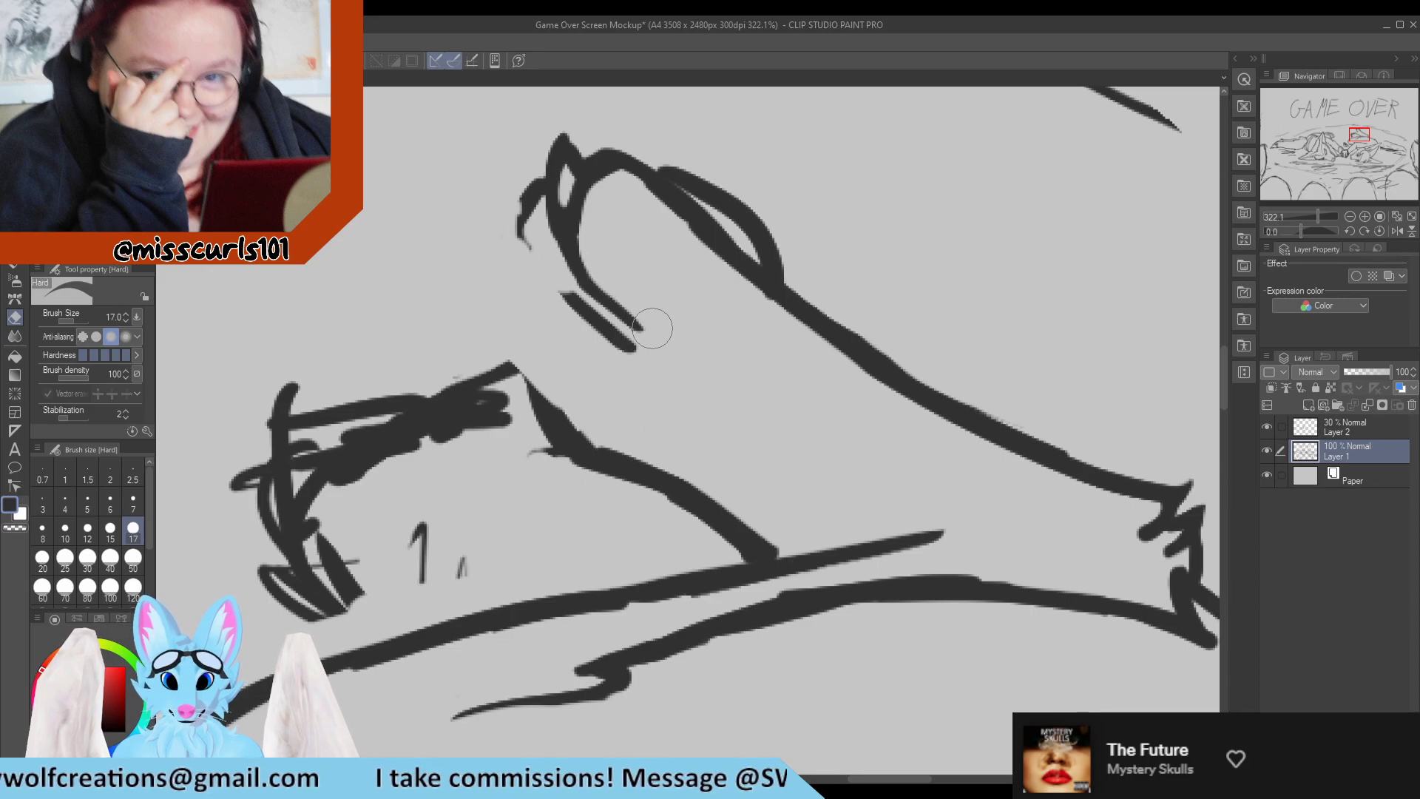
pyautogui.press('p')
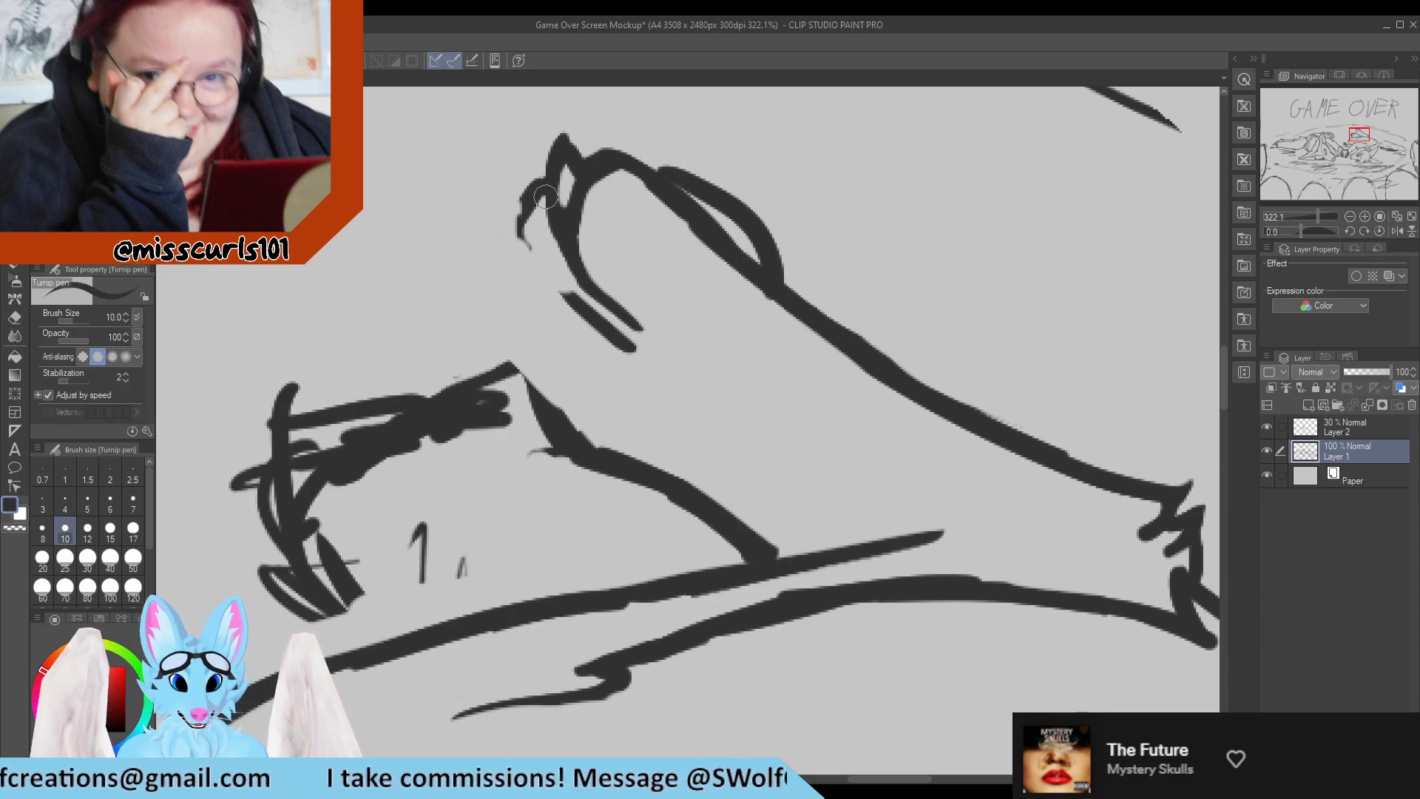
# Erase the rough hook of the outer toe and redraw the toe as one curve running down into the foot.
pyautogui.moveTo(546, 196)
pyautogui.mouseDown()
pyautogui.moveTo(504, 235)
pyautogui.moveTo(520, 215)
pyautogui.moveTo(518, 266)
pyautogui.mouseUp()
pyautogui.press('e')
pyautogui.moveTo(519, 191); pyautogui.dragTo(504, 234)
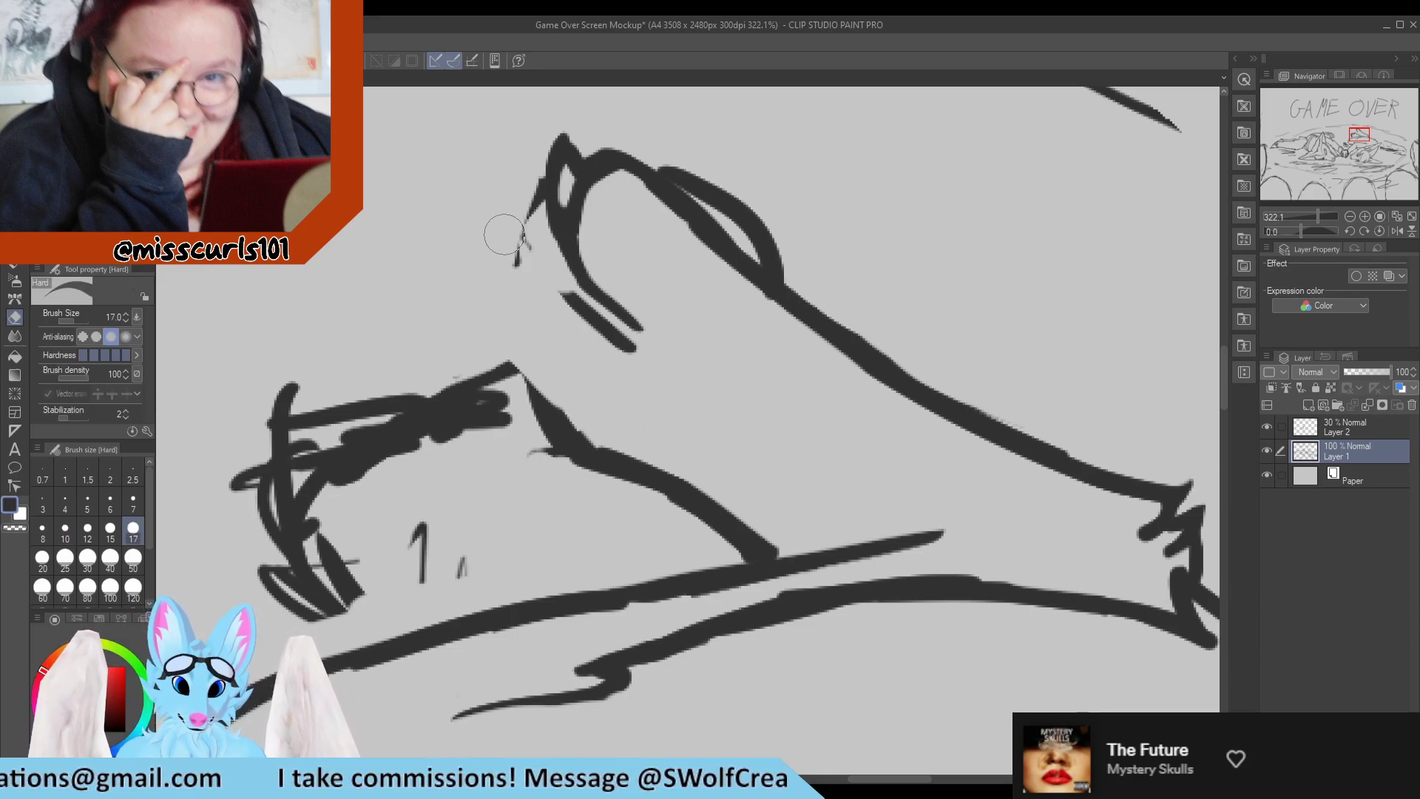
pyautogui.press('p')
pyautogui.moveTo(544, 190)
pyautogui.mouseDown()
pyautogui.moveTo(528, 255)
pyautogui.moveTo(561, 298)
pyautogui.moveTo(539, 254)
pyautogui.moveTo(567, 286)
pyautogui.moveTo(530, 210)
pyautogui.moveTo(550, 298)
pyautogui.moveTo(621, 350)
pyautogui.mouseUp()
pyautogui.press('e')
pyautogui.press('p')
pyautogui.moveTo(537, 302); pyautogui.dragTo(650, 370)
pyautogui.press('e')
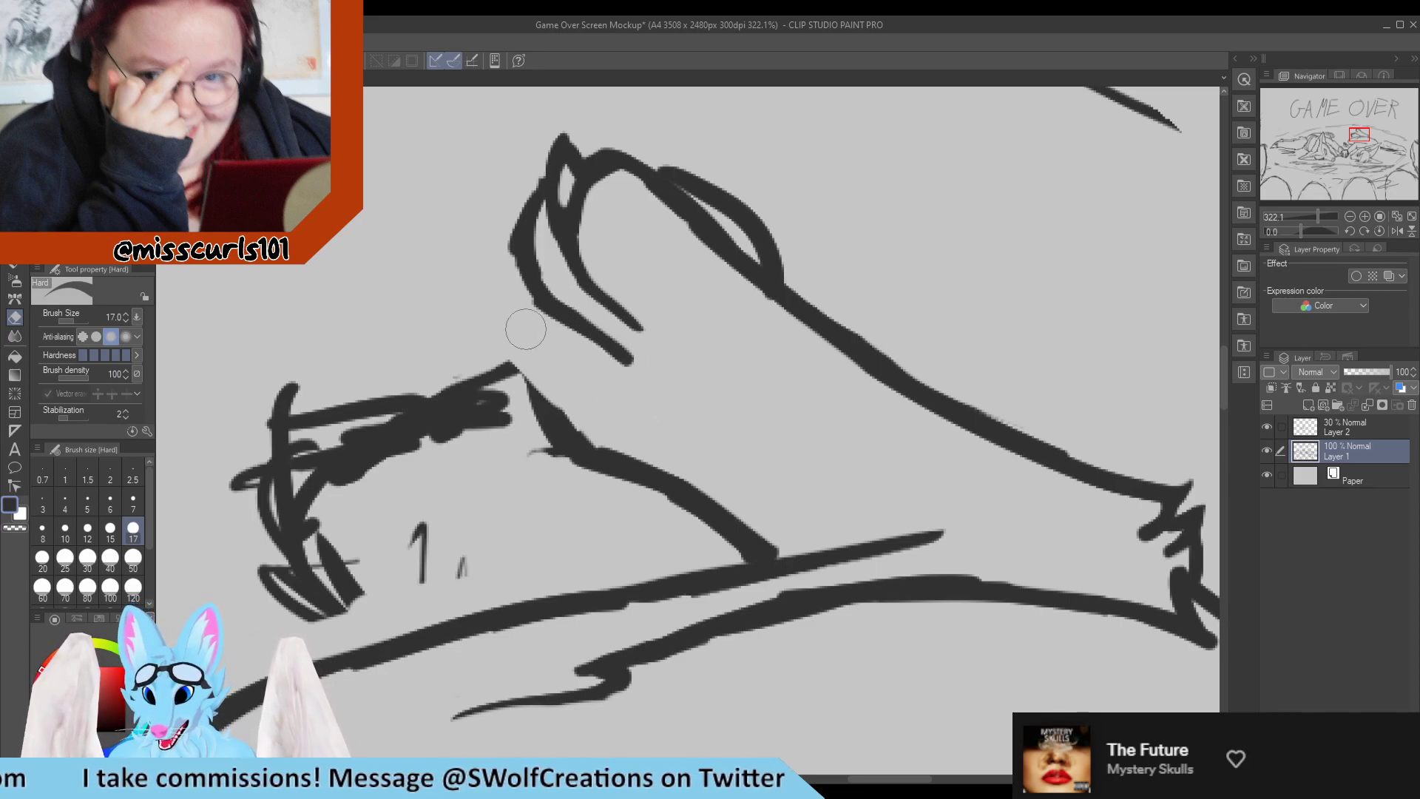
# Trim the lower end of the outer toe's line and redraw it as a cleaner stroke.
pyautogui.moveTo(526, 325); pyautogui.dragTo(635, 385)
pyautogui.press('p')
pyautogui.moveTo(543, 296); pyautogui.dragTo(635, 349)
pyautogui.press('e')
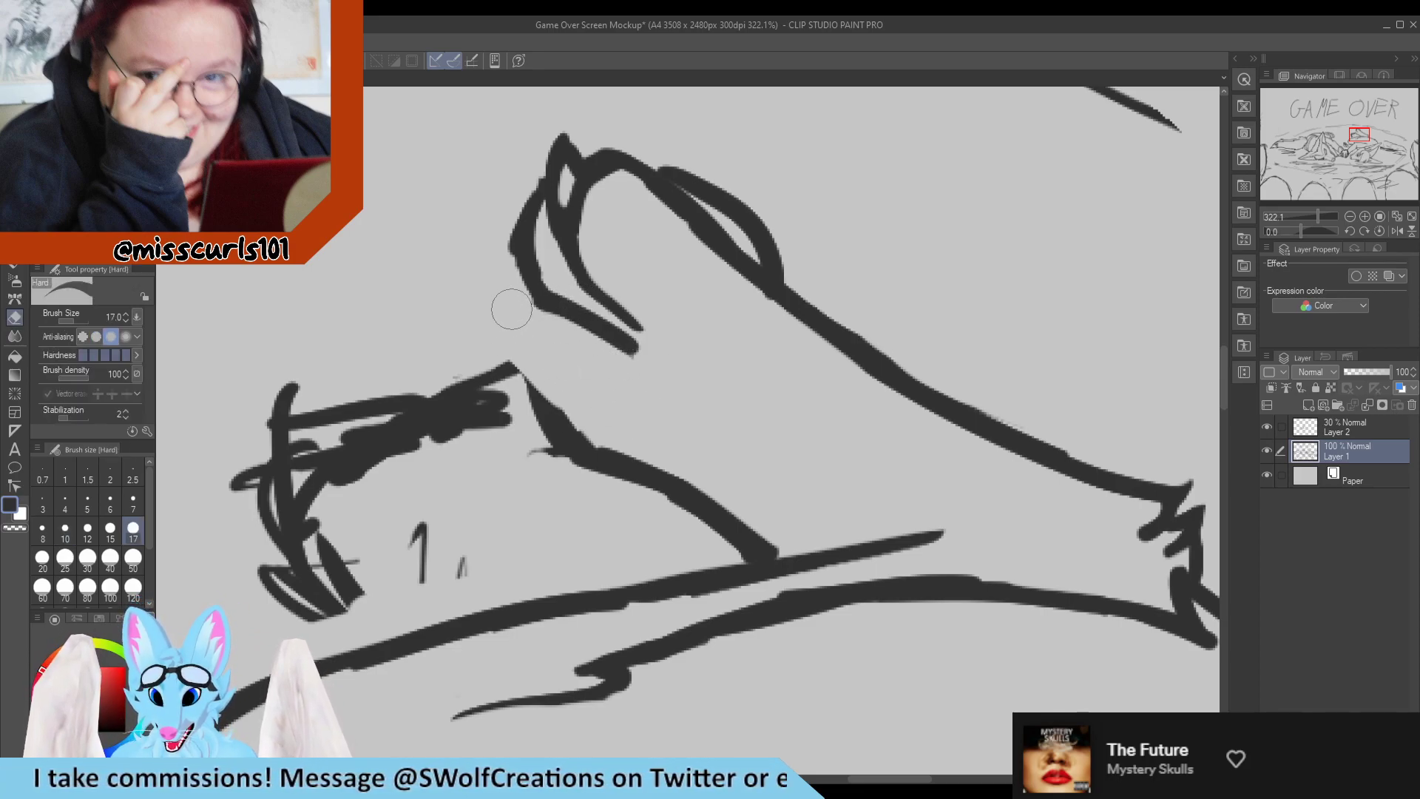
# Thin the raised foot's second toe outline with the eraser and redraw its outer edge as a smooth curve.
pyautogui.moveTo(515, 313); pyautogui.dragTo(644, 383)
pyautogui.moveTo(510, 294); pyautogui.dragTo(507, 203)
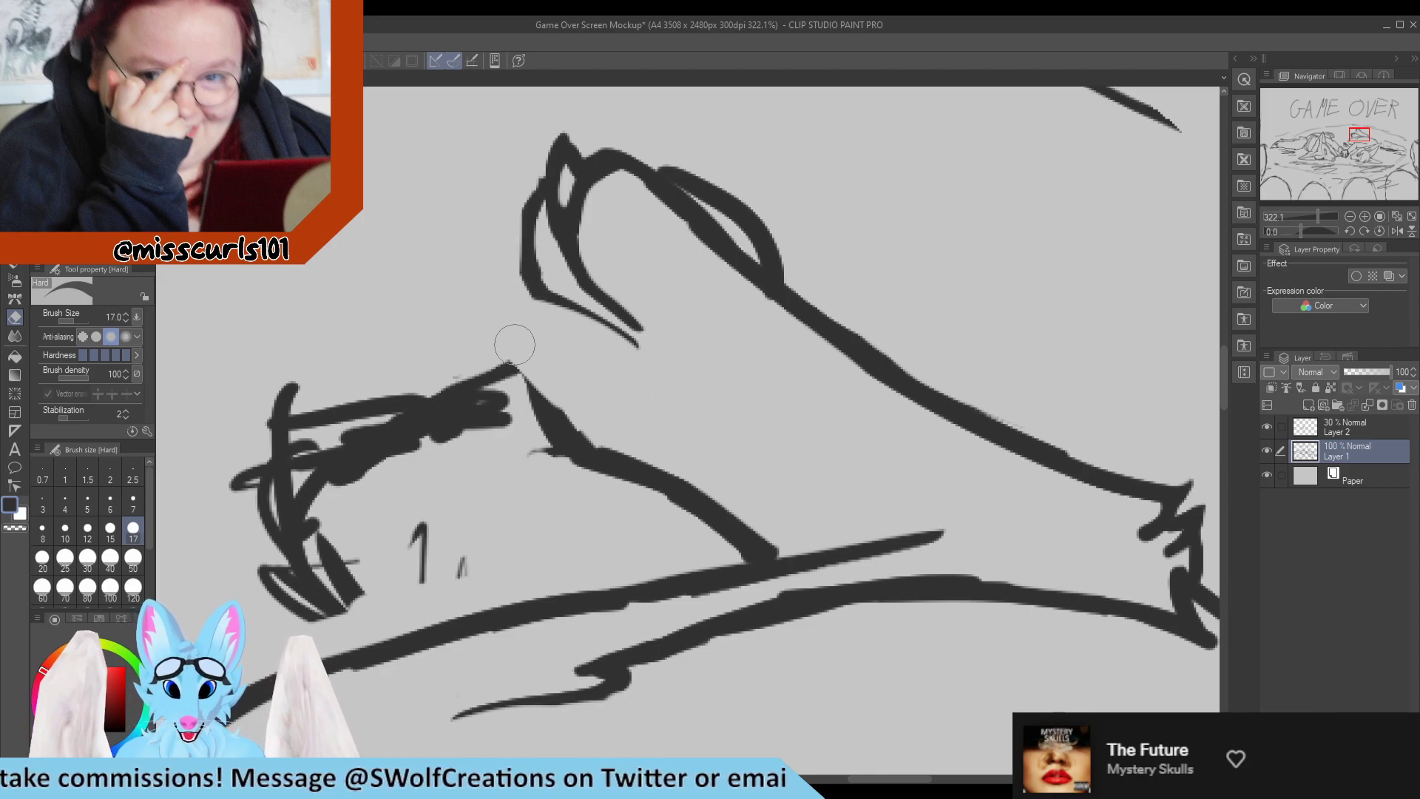
pyautogui.press('p')
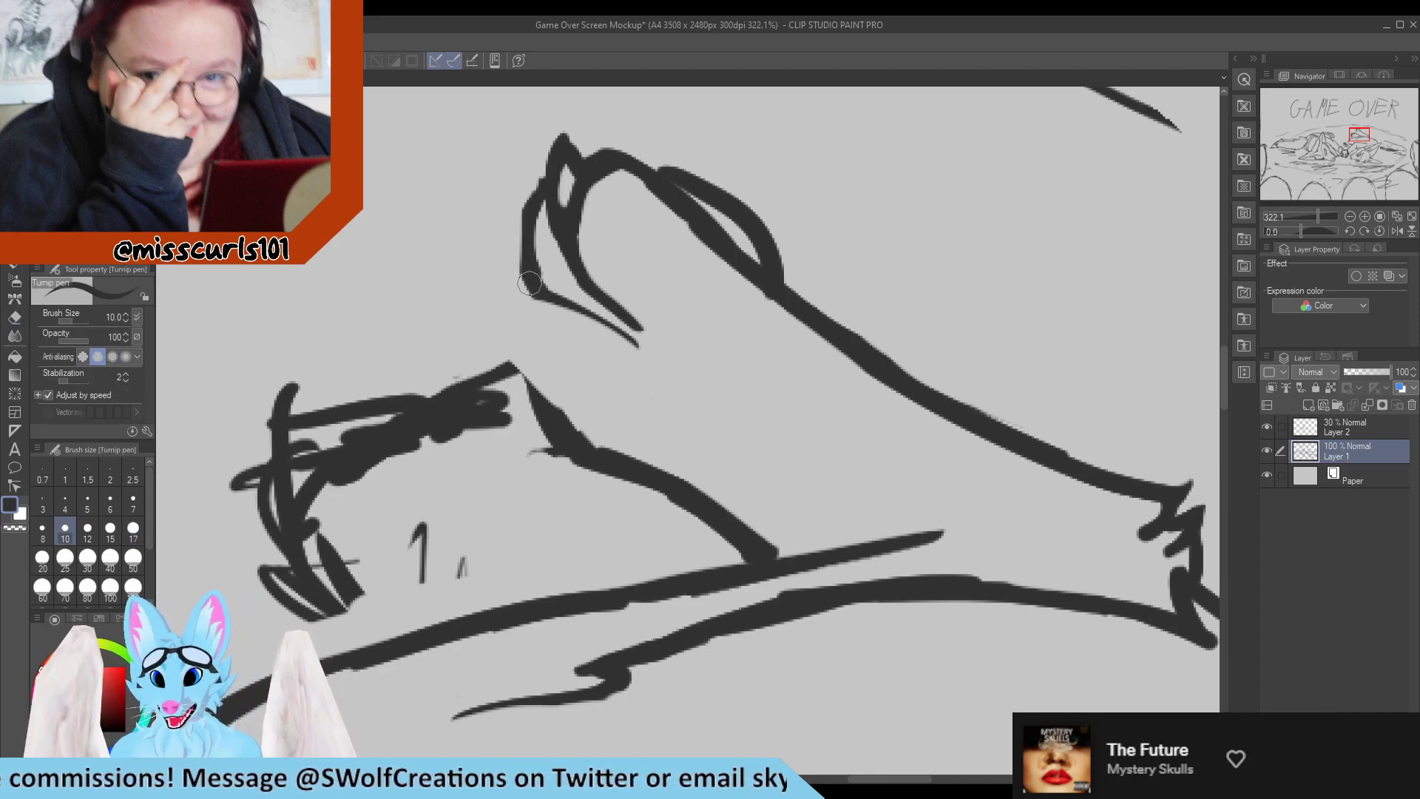
pyautogui.moveTo(530, 283); pyautogui.dragTo(532, 177)
pyautogui.press('e')
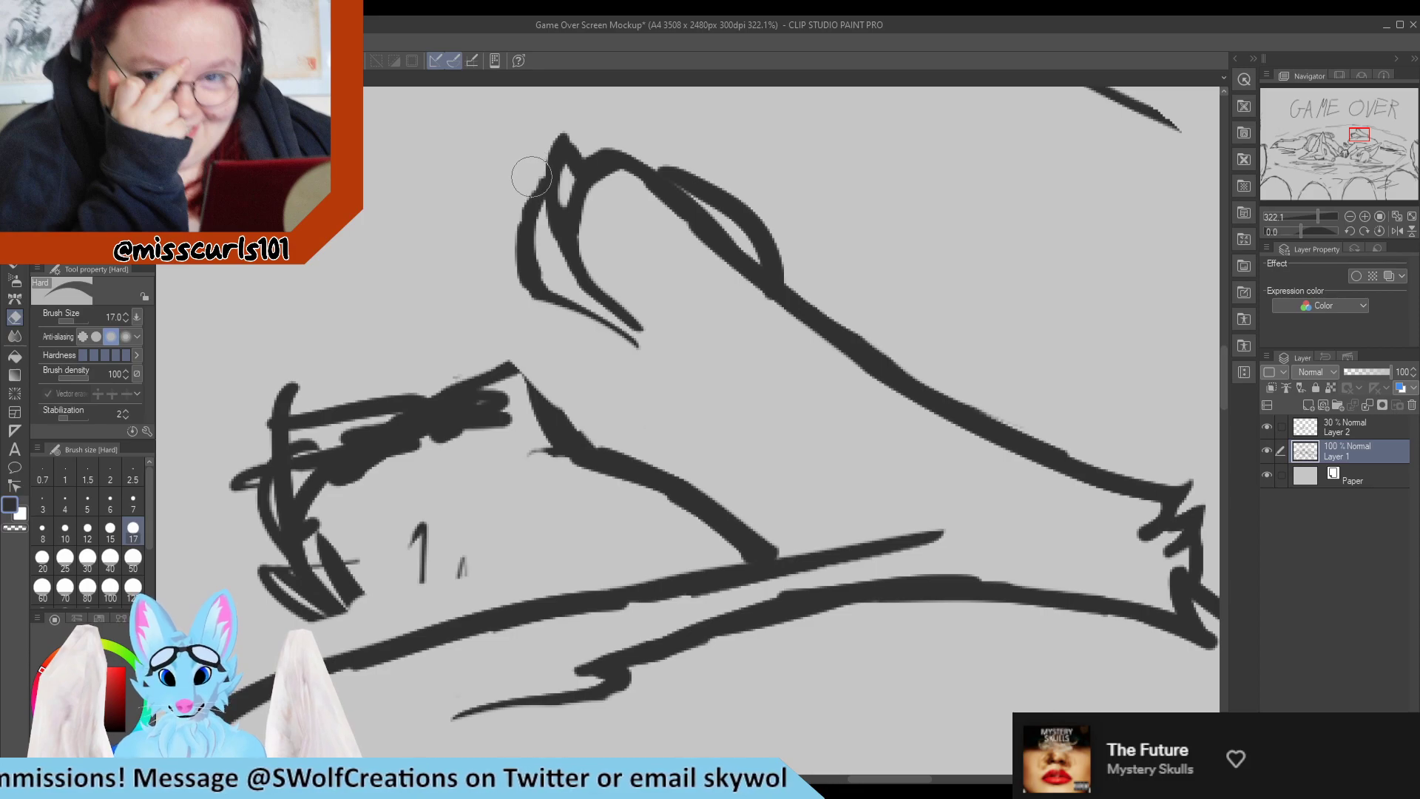
# Add a narrow pointed claw tip to the second toe, matching the tip on the first toe.
pyautogui.press('p')
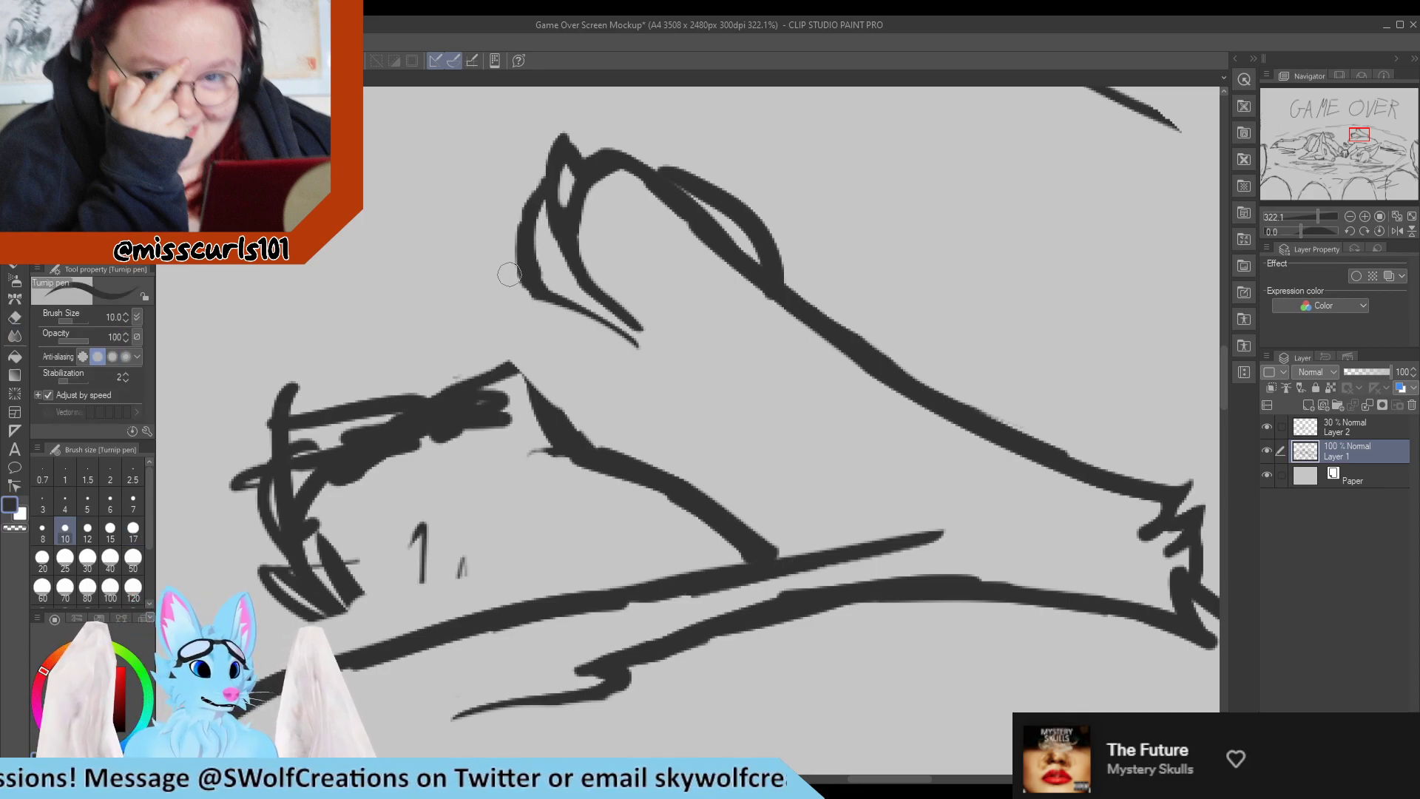
pyautogui.moveTo(531, 259)
pyautogui.mouseDown()
pyautogui.moveTo(509, 212)
pyautogui.moveTo(515, 151)
pyautogui.mouseUp()
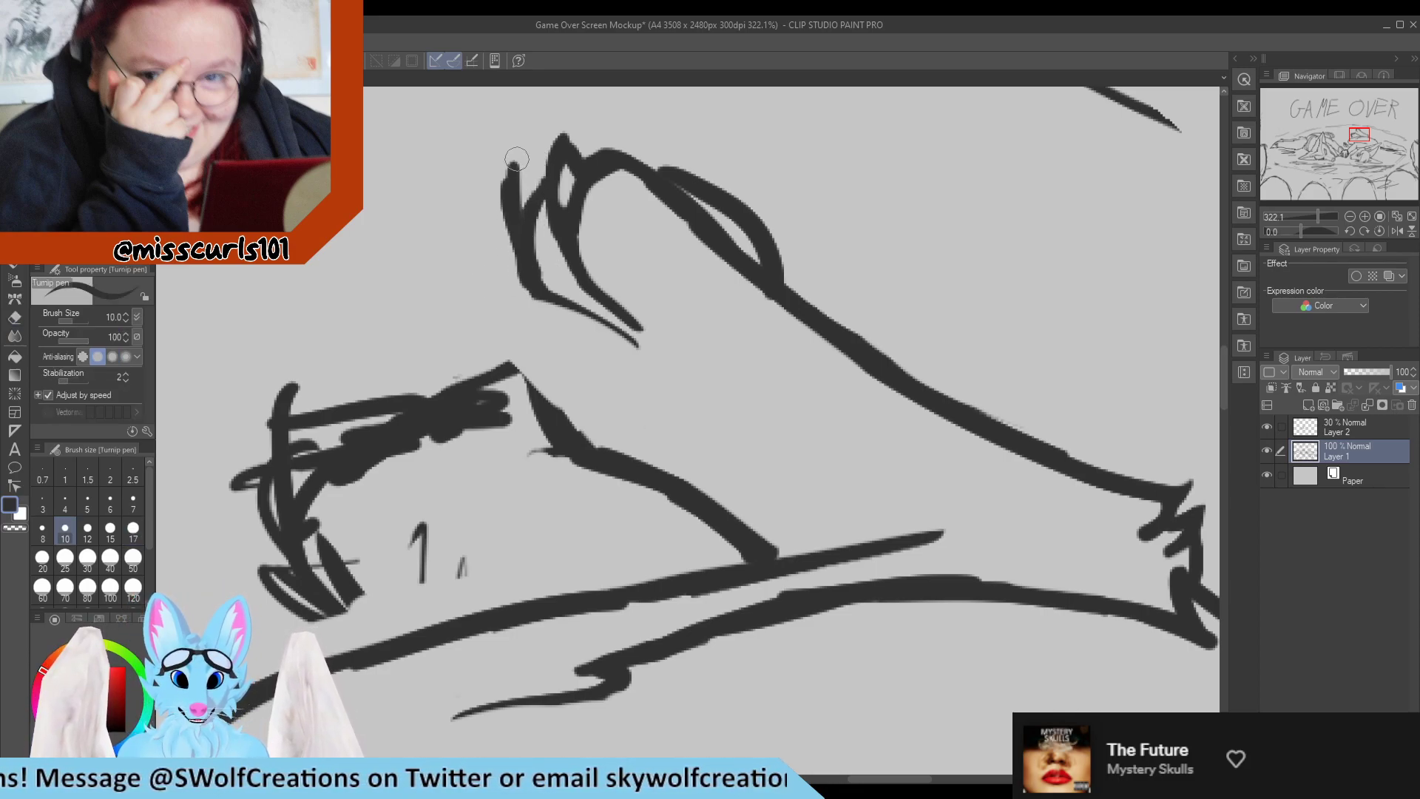
pyautogui.moveTo(513, 215)
pyautogui.mouseDown()
pyautogui.moveTo(515, 154)
pyautogui.moveTo(545, 196)
pyautogui.mouseUp()
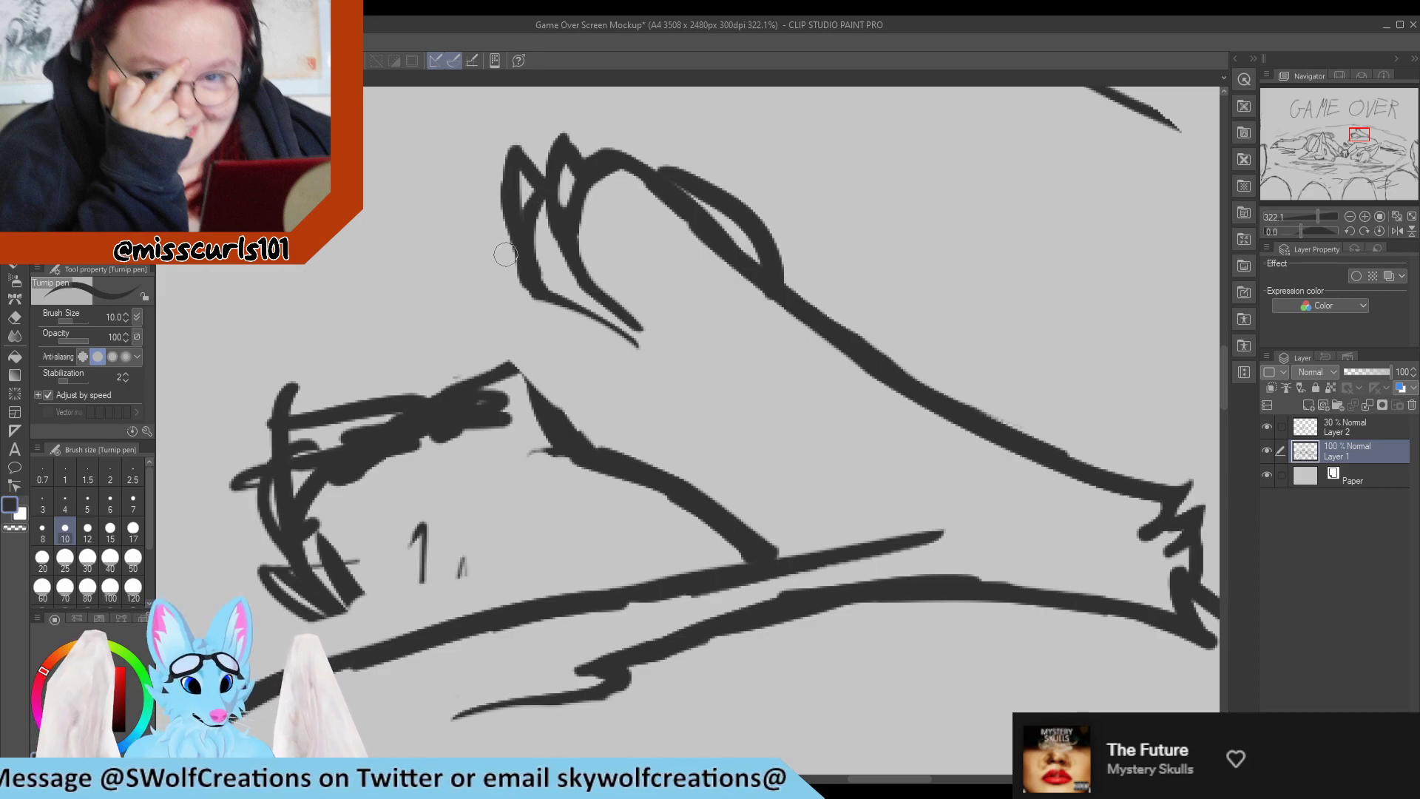
# Draw the curves of a third and fourth toe below the second, erasing the old foot line in their way.
pyautogui.moveTo(509, 243)
pyautogui.mouseDown()
pyautogui.moveTo(506, 310)
pyautogui.moveTo(518, 315)
pyautogui.moveTo(495, 296)
pyautogui.moveTo(587, 363)
pyautogui.mouseUp()
pyautogui.moveTo(505, 326); pyautogui.dragTo(611, 386)
pyautogui.press('e')
pyautogui.moveTo(482, 378)
pyautogui.mouseDown()
pyautogui.moveTo(592, 476)
pyautogui.moveTo(608, 458)
pyautogui.moveTo(653, 491)
pyautogui.mouseUp()
pyautogui.press('p')
pyautogui.moveTo(488, 284)
pyautogui.mouseDown()
pyautogui.moveTo(471, 318)
pyautogui.moveTo(476, 348)
pyautogui.mouseUp()
# Erase the third toe's long lower line and redraw it as a shorter stroke running into the foot.
pyautogui.scroll(-3, 536, 353)
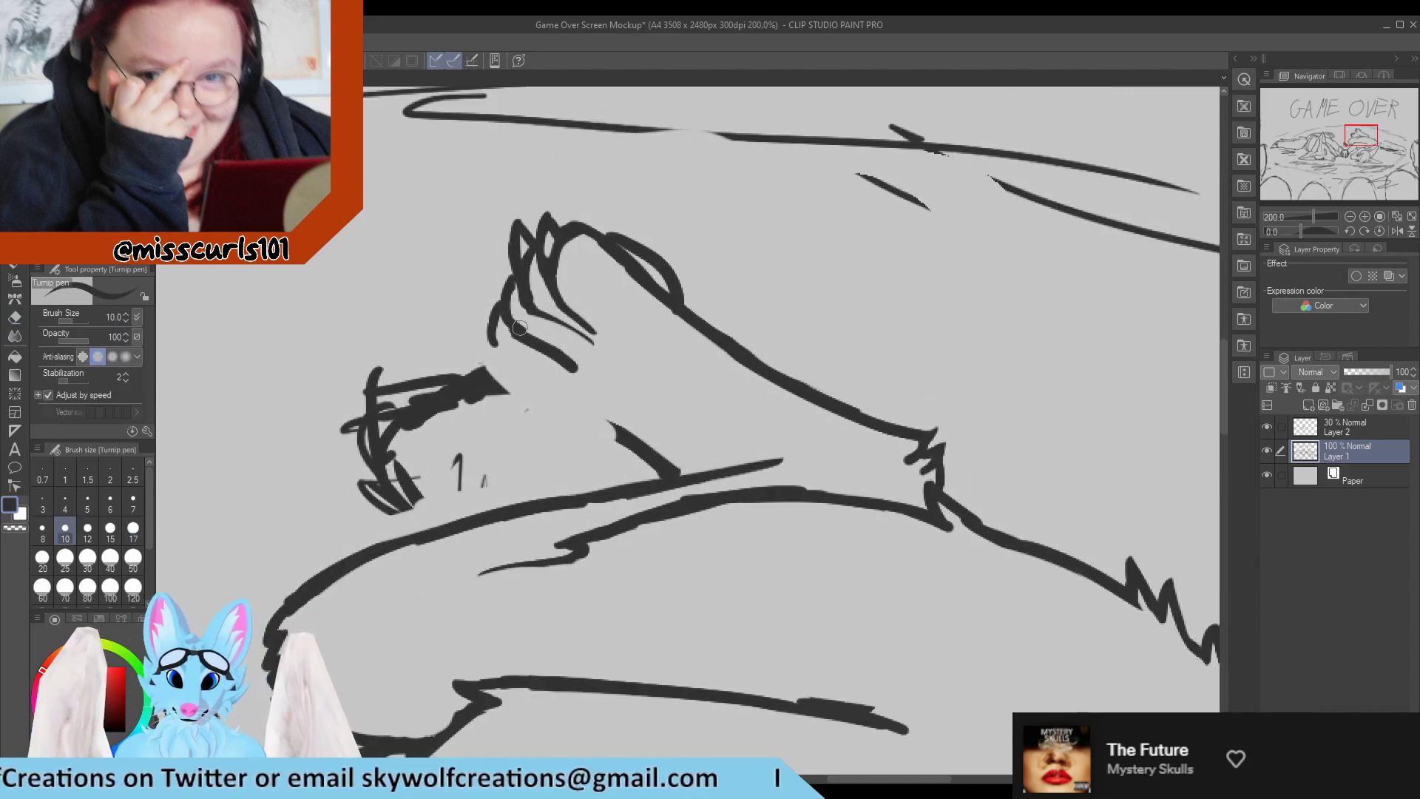
pyautogui.scroll(3, 555, 344)
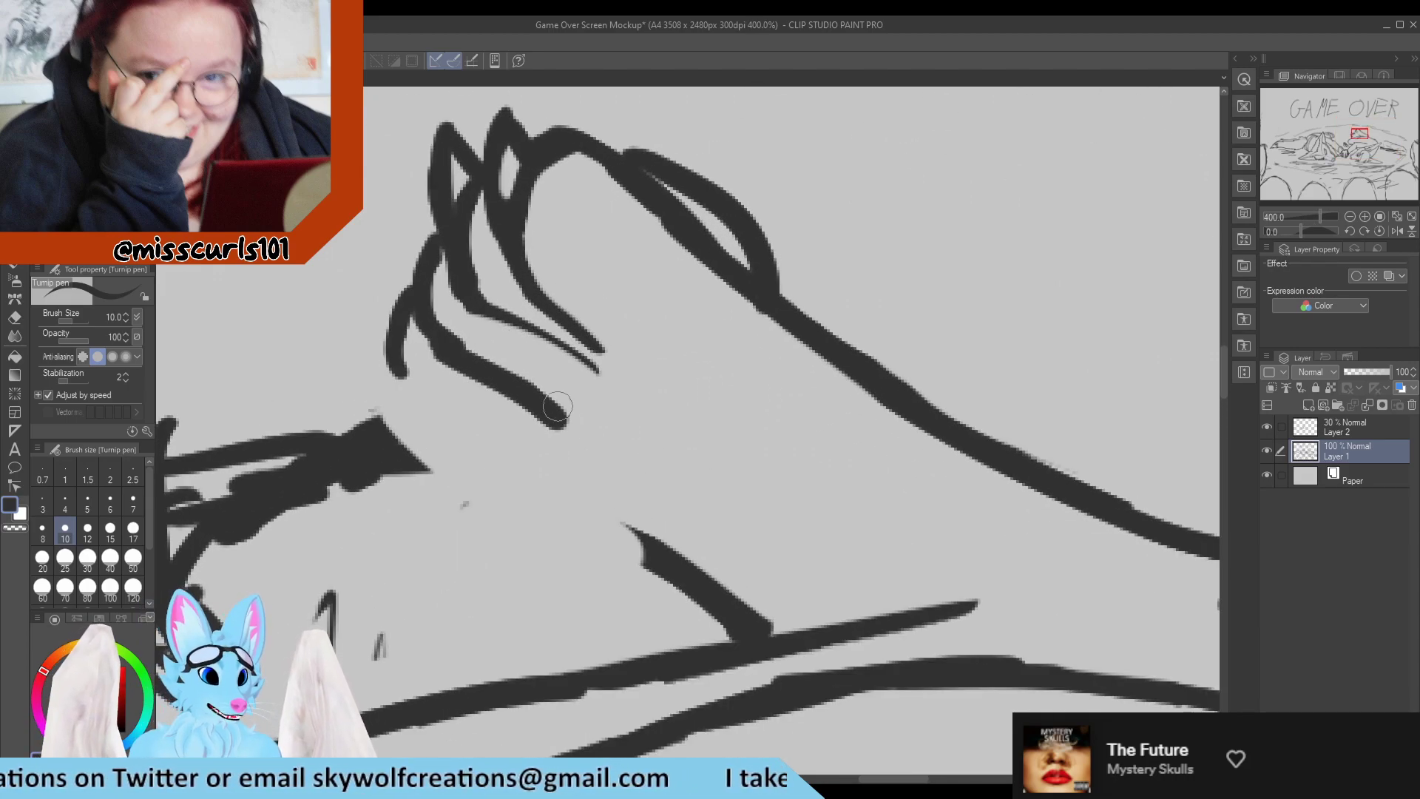
pyautogui.press('e')
pyautogui.moveTo(444, 374); pyautogui.dragTo(562, 428)
pyautogui.press('p')
pyautogui.moveTo(446, 330); pyautogui.dragTo(531, 367)
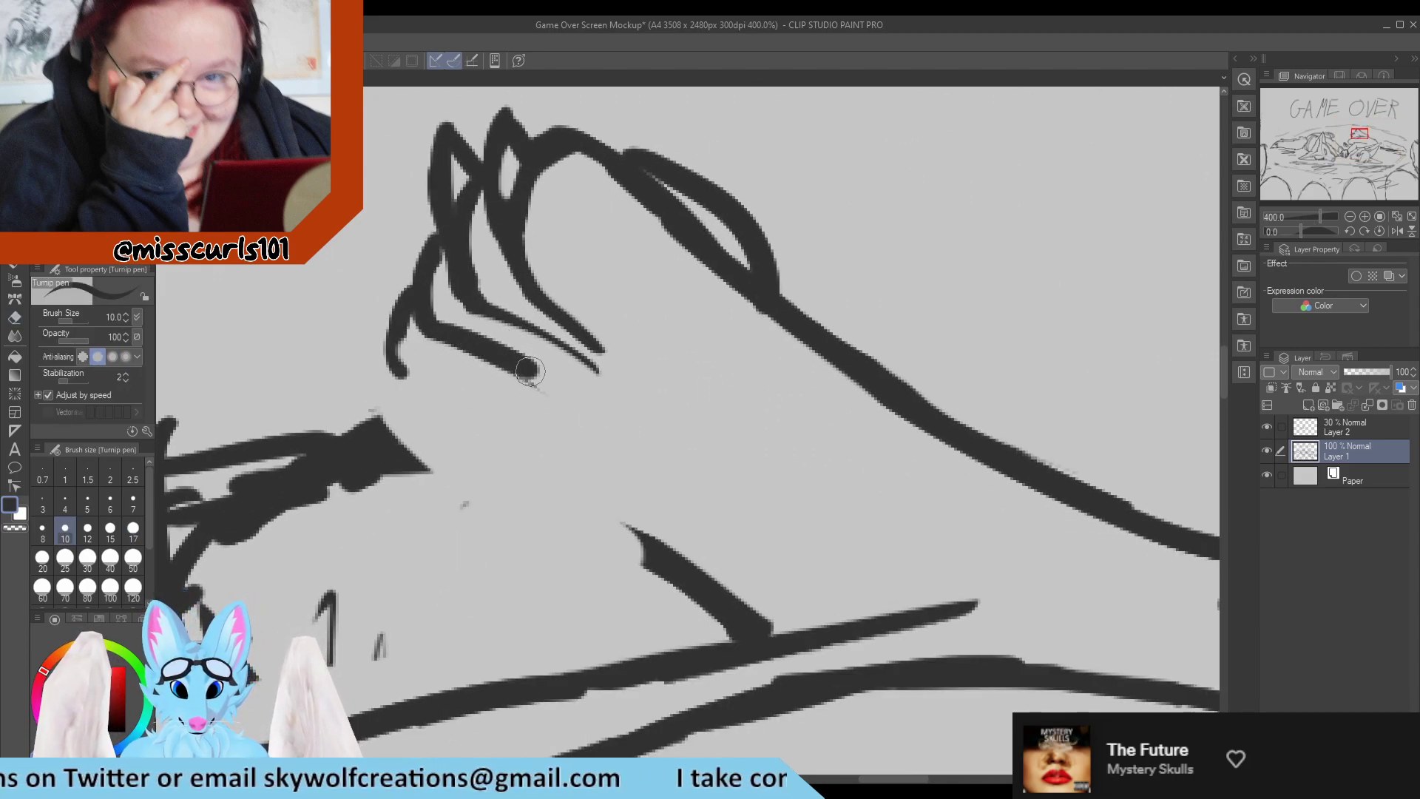
# Extend the fourth toe's line along the sole to the remaining heel stroke and clean up its edges with the eraser.
pyautogui.moveTo(413, 304)
pyautogui.mouseDown()
pyautogui.moveTo(417, 360)
pyautogui.moveTo(473, 388)
pyautogui.moveTo(580, 507)
pyautogui.moveTo(684, 573)
pyautogui.mouseUp()
pyautogui.press('e')
pyautogui.moveTo(390, 375); pyautogui.dragTo(392, 366)
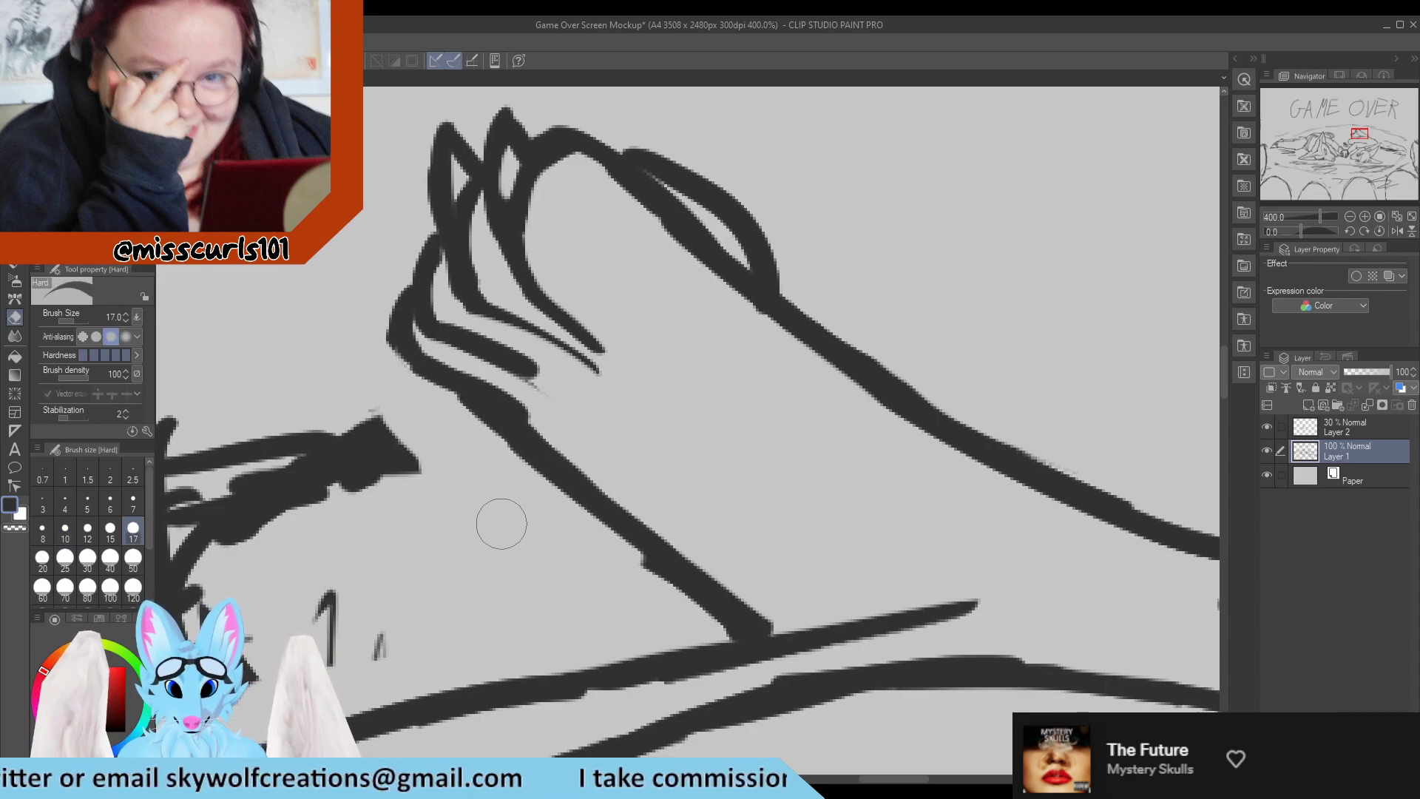
pyautogui.moveTo(584, 538); pyautogui.dragTo(665, 599)
# Save the Game Over Screen Mockup drawing.
pyautogui.press('p')
pyautogui.scroll(-5, 555, 460)
pyautogui.scroll(-4, 457, 443)
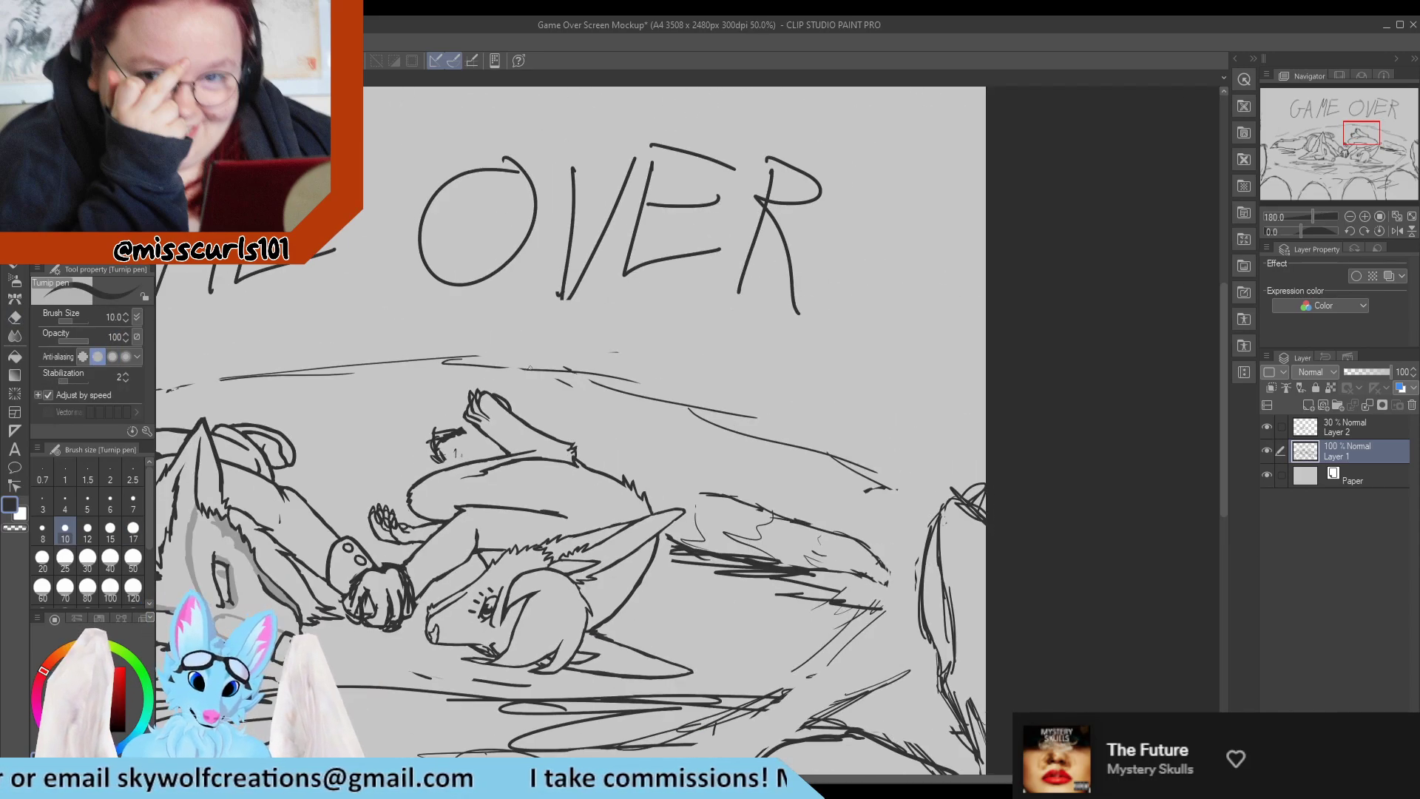
pyautogui.scroll(2, 463, 421)
pyautogui.scroll(-4, 463, 421)
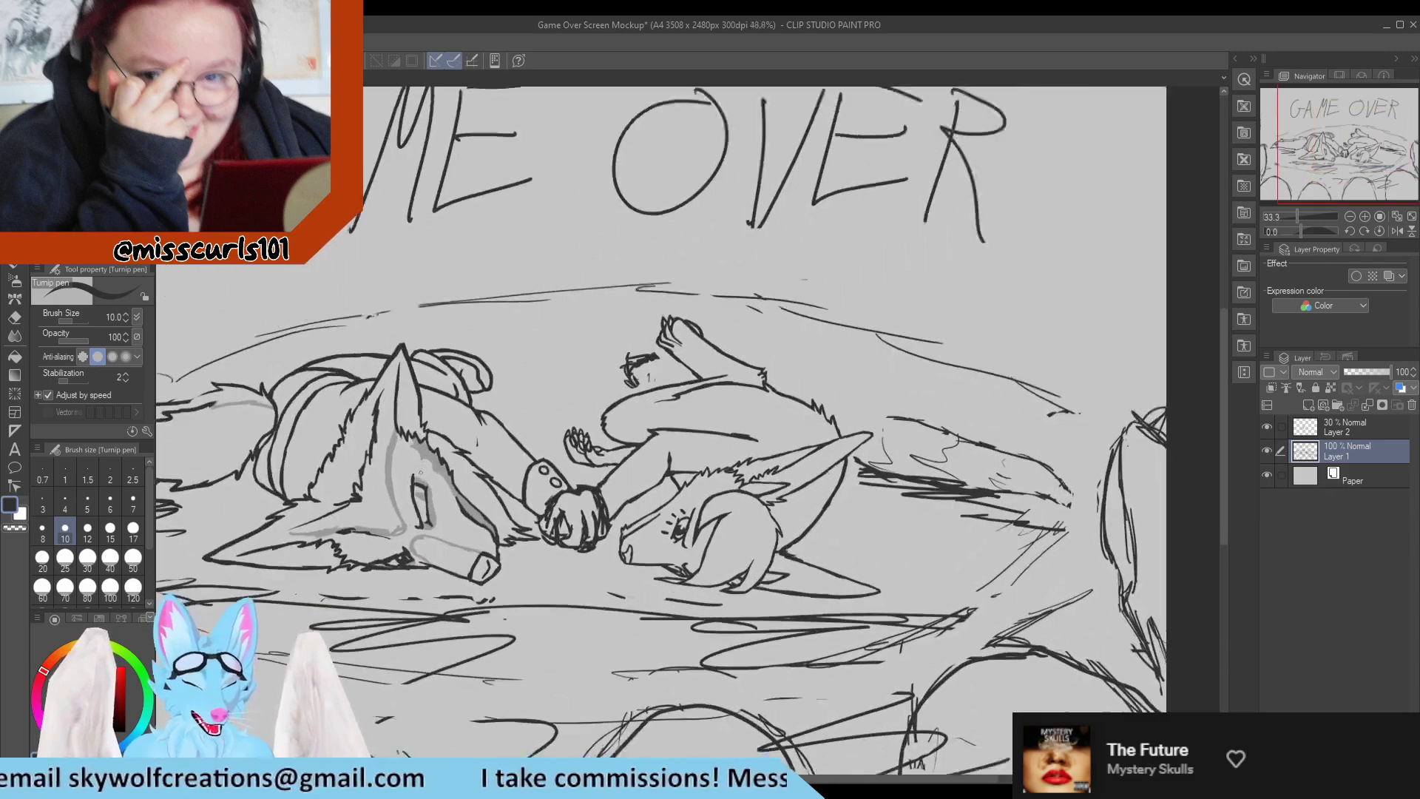
pyautogui.scroll(3, 361, 527)
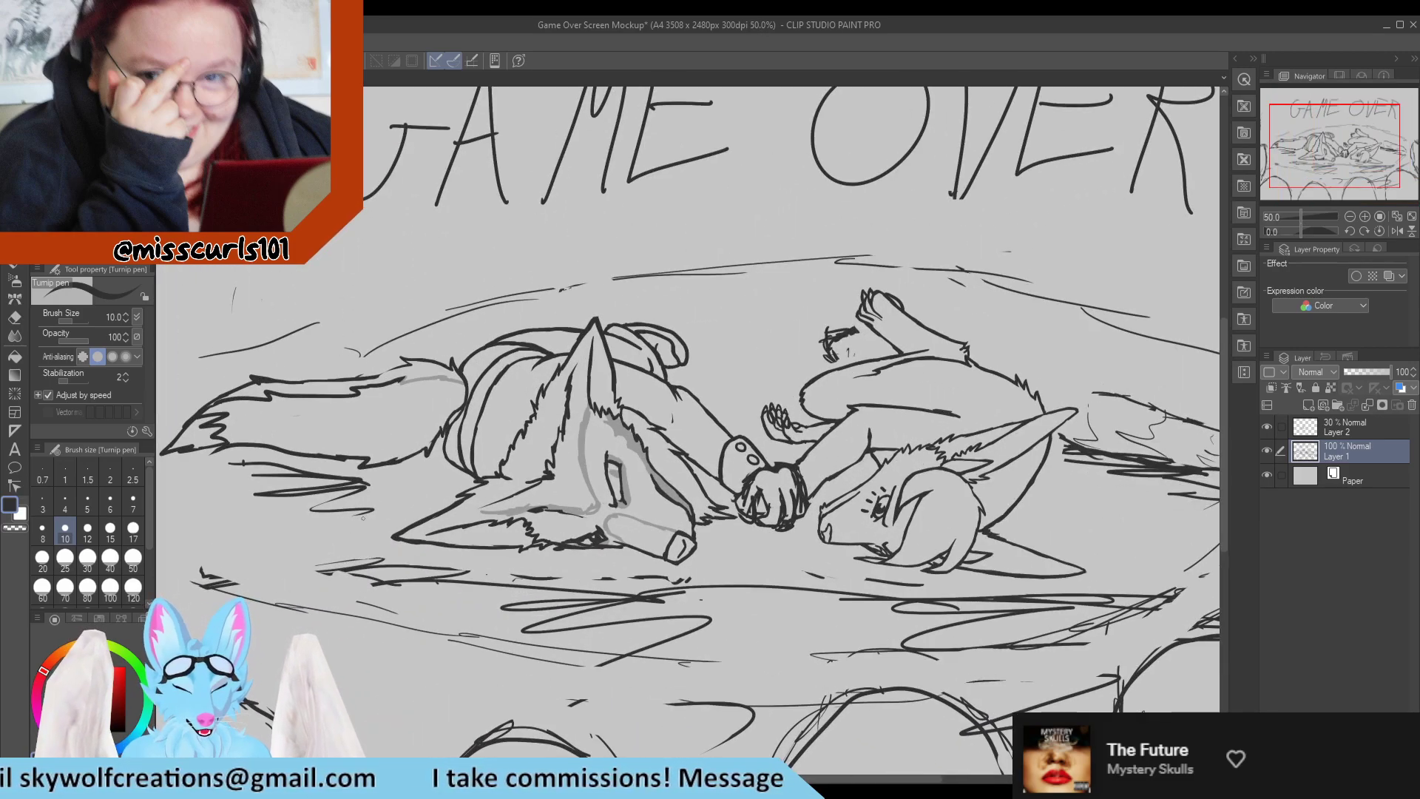
pyautogui.hotkey('ctrl', 's')
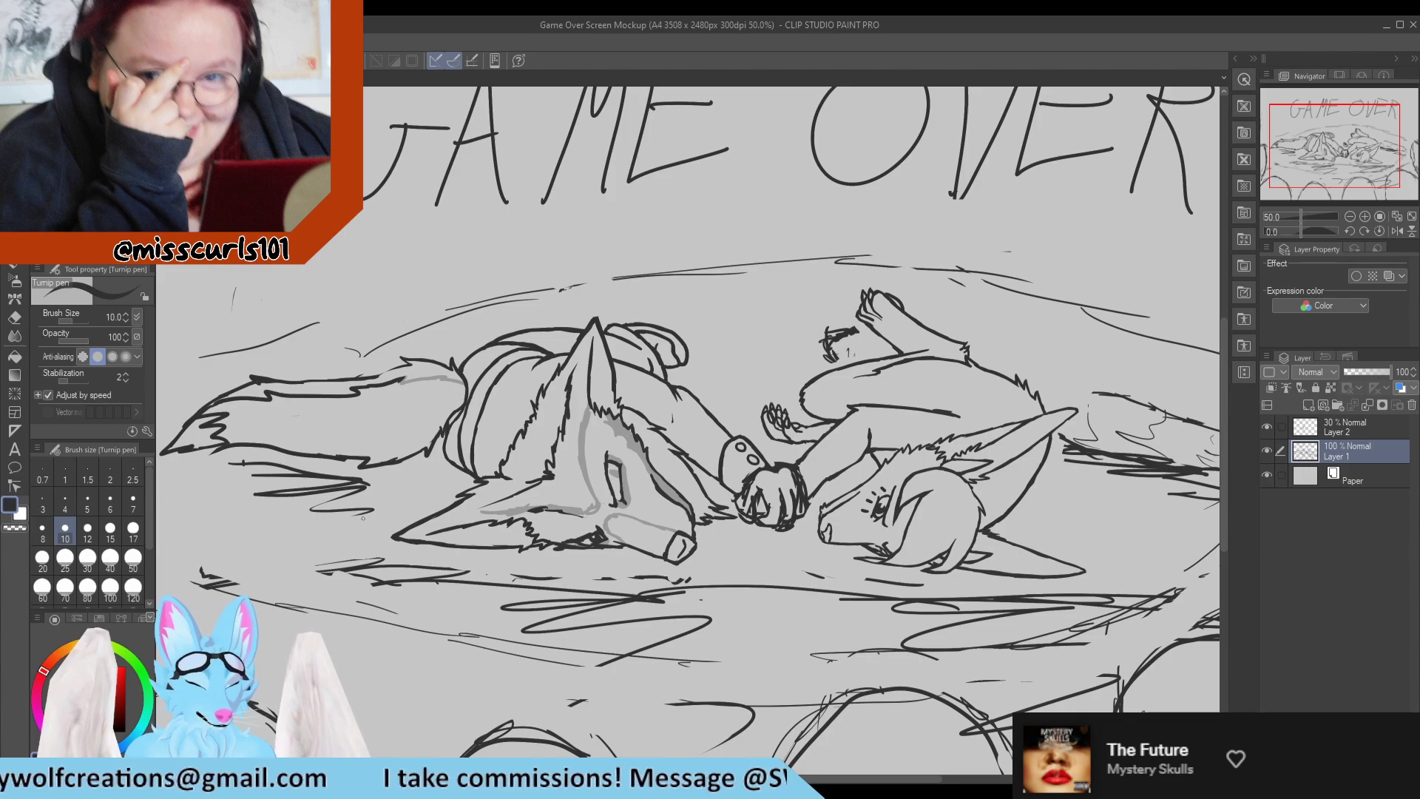